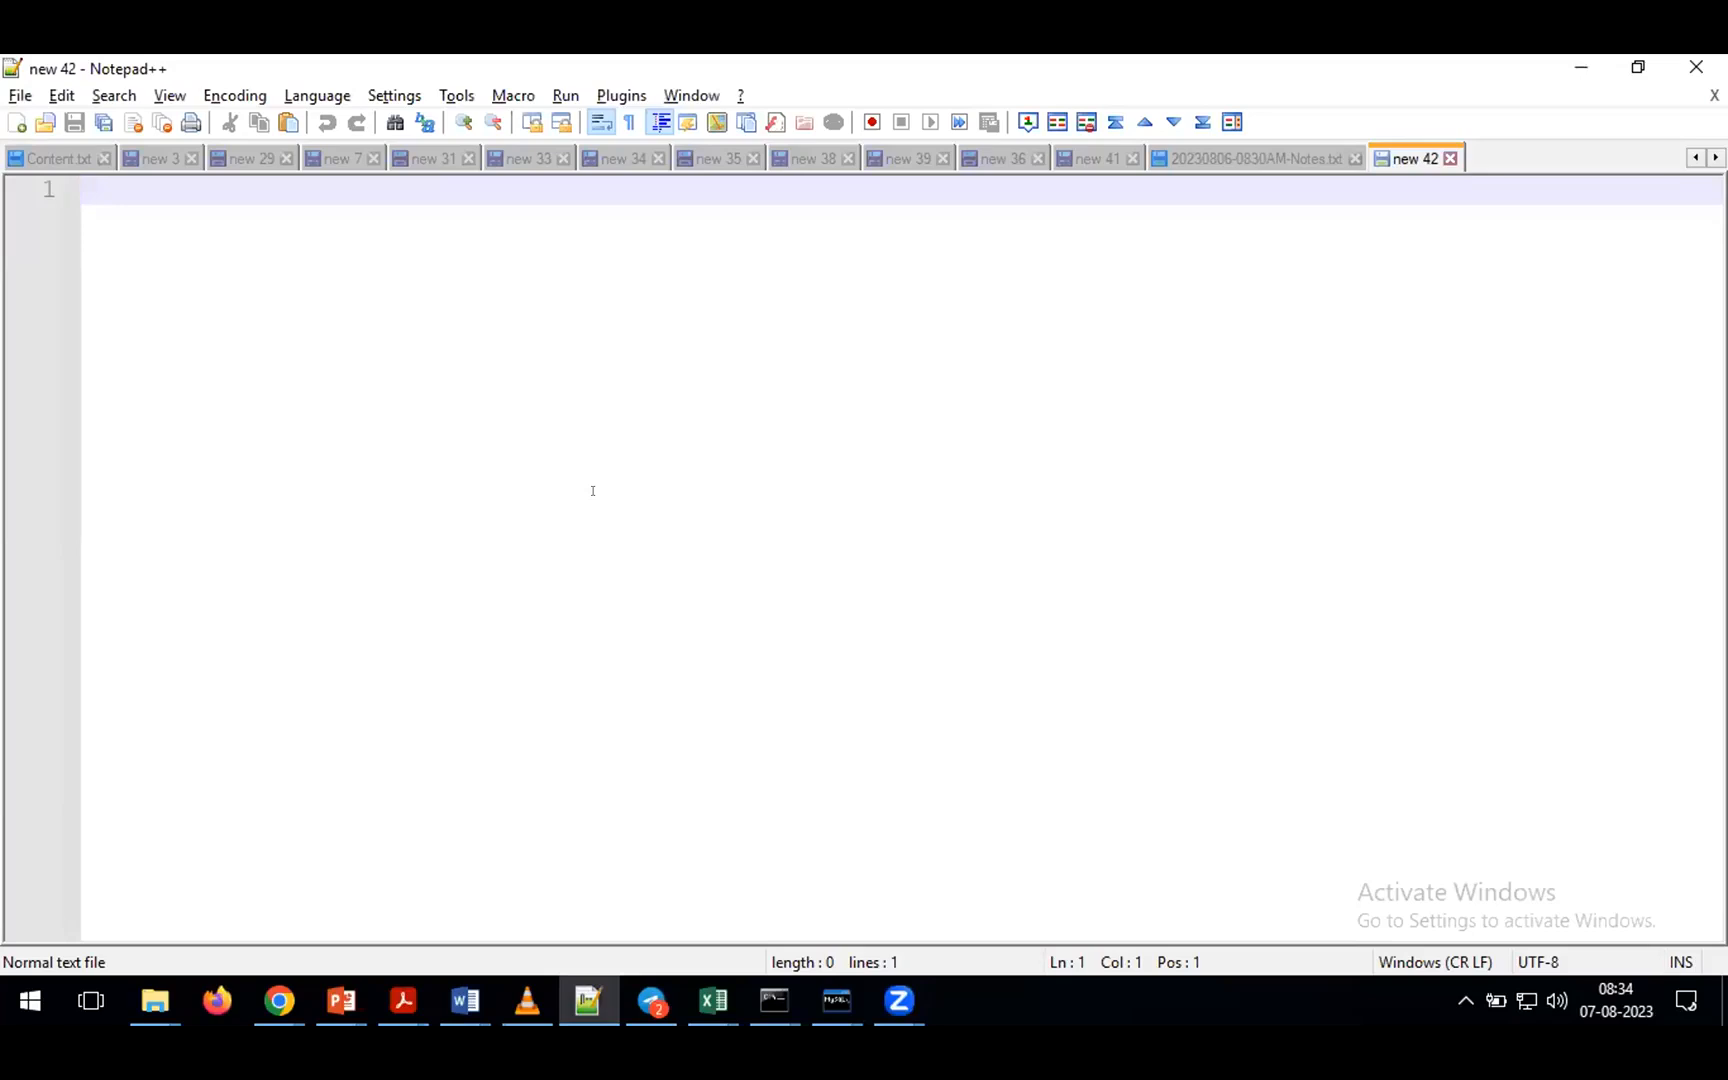
- Write the 'Yesterday session:' heading, 'GSutil commmands', and the first bullet 'How to create the buckts'
type("Yester")
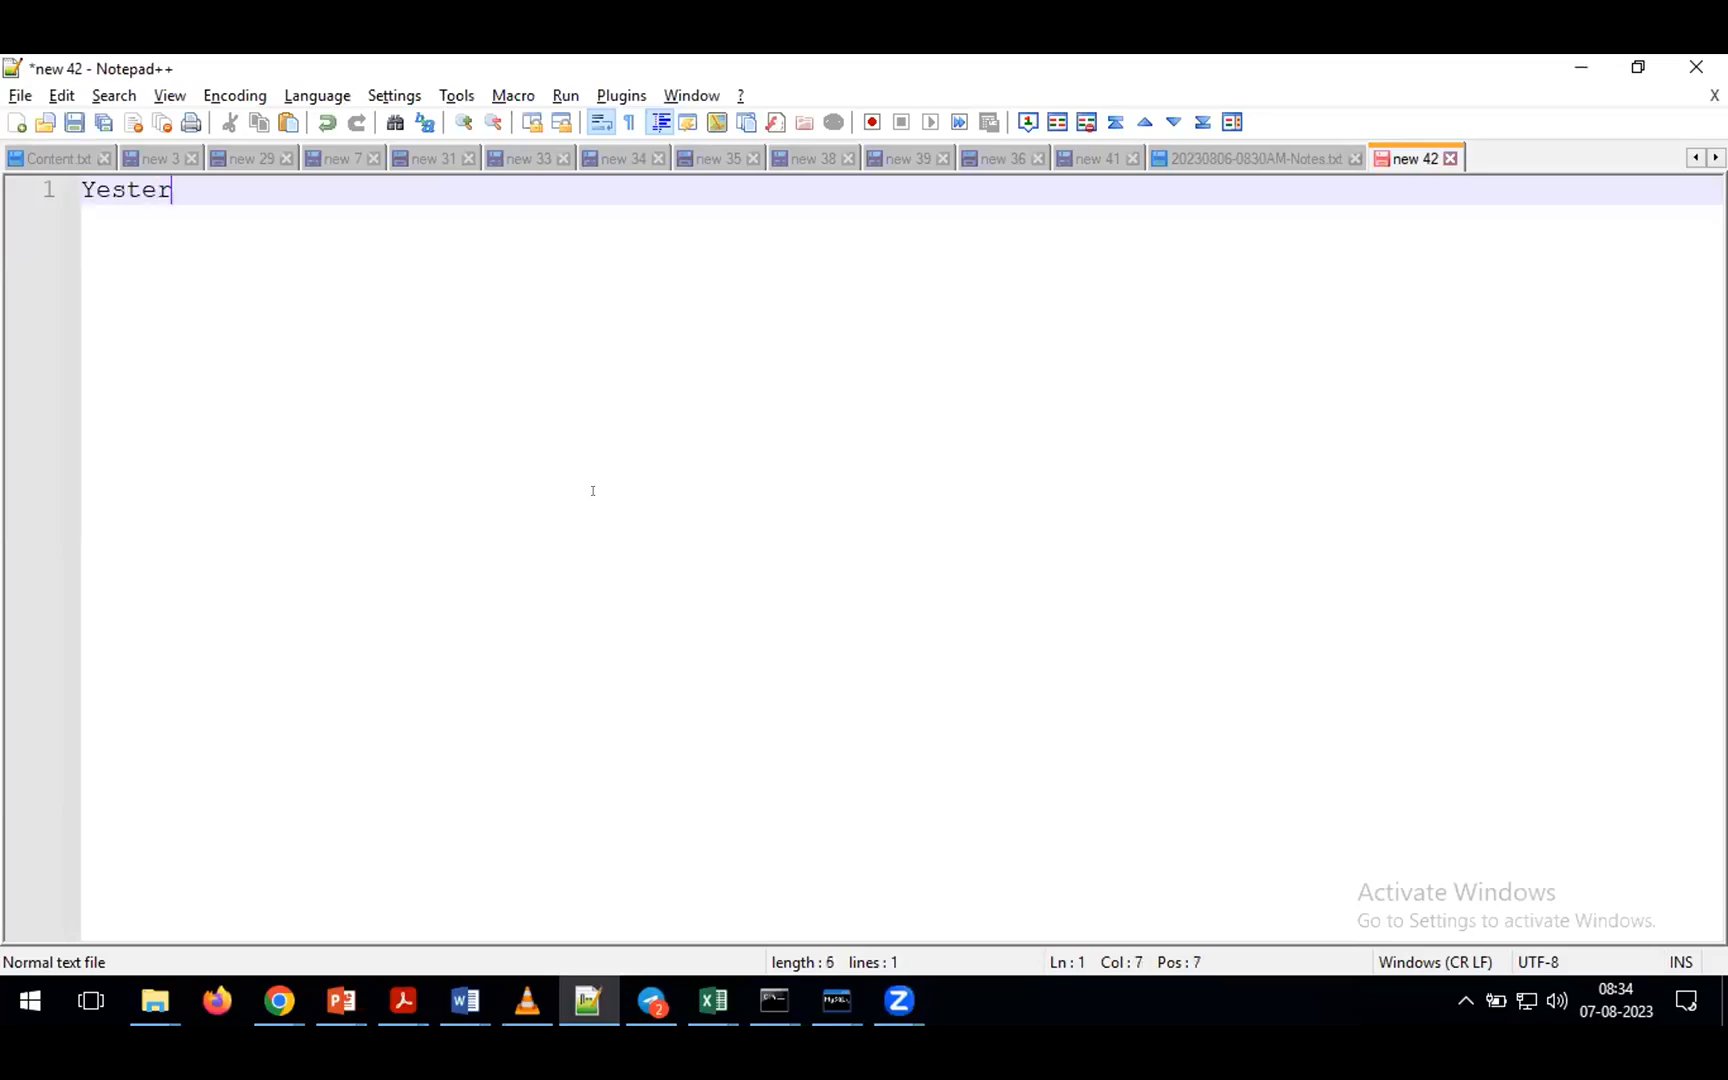
type("day session:")
key("Return")
key("Return")
type("GSutil ")
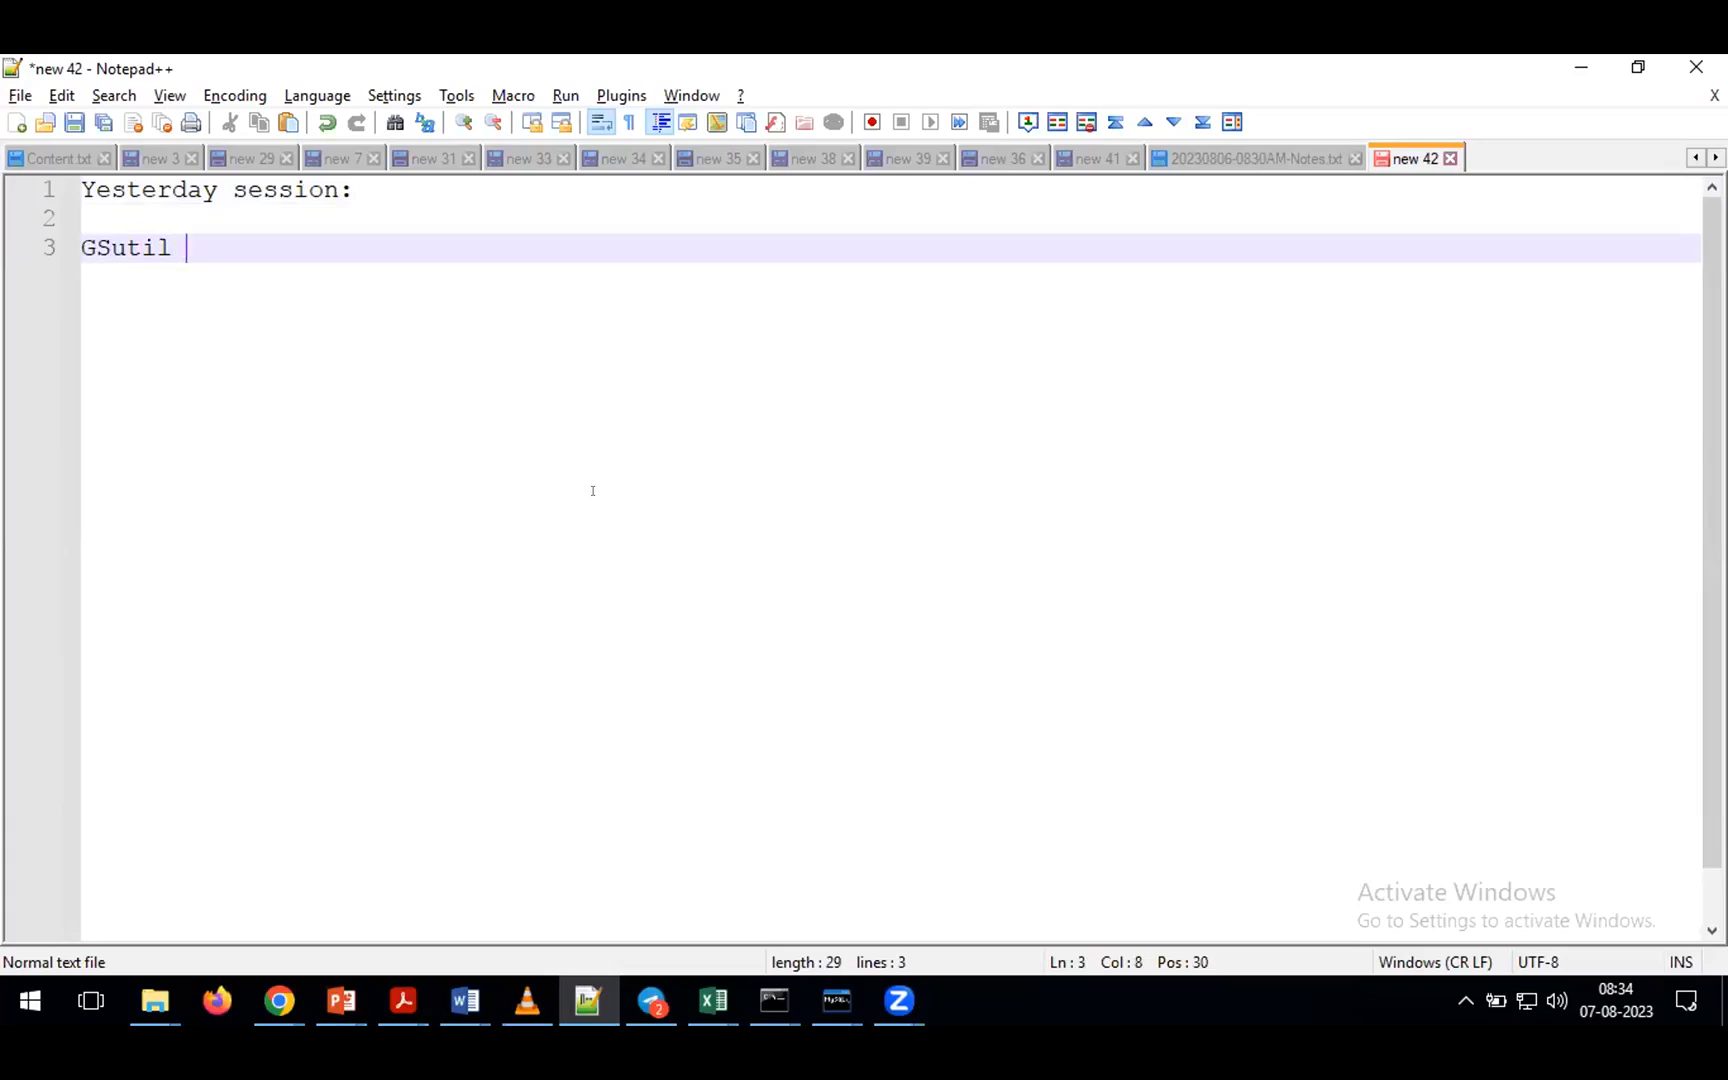
type("commmands")
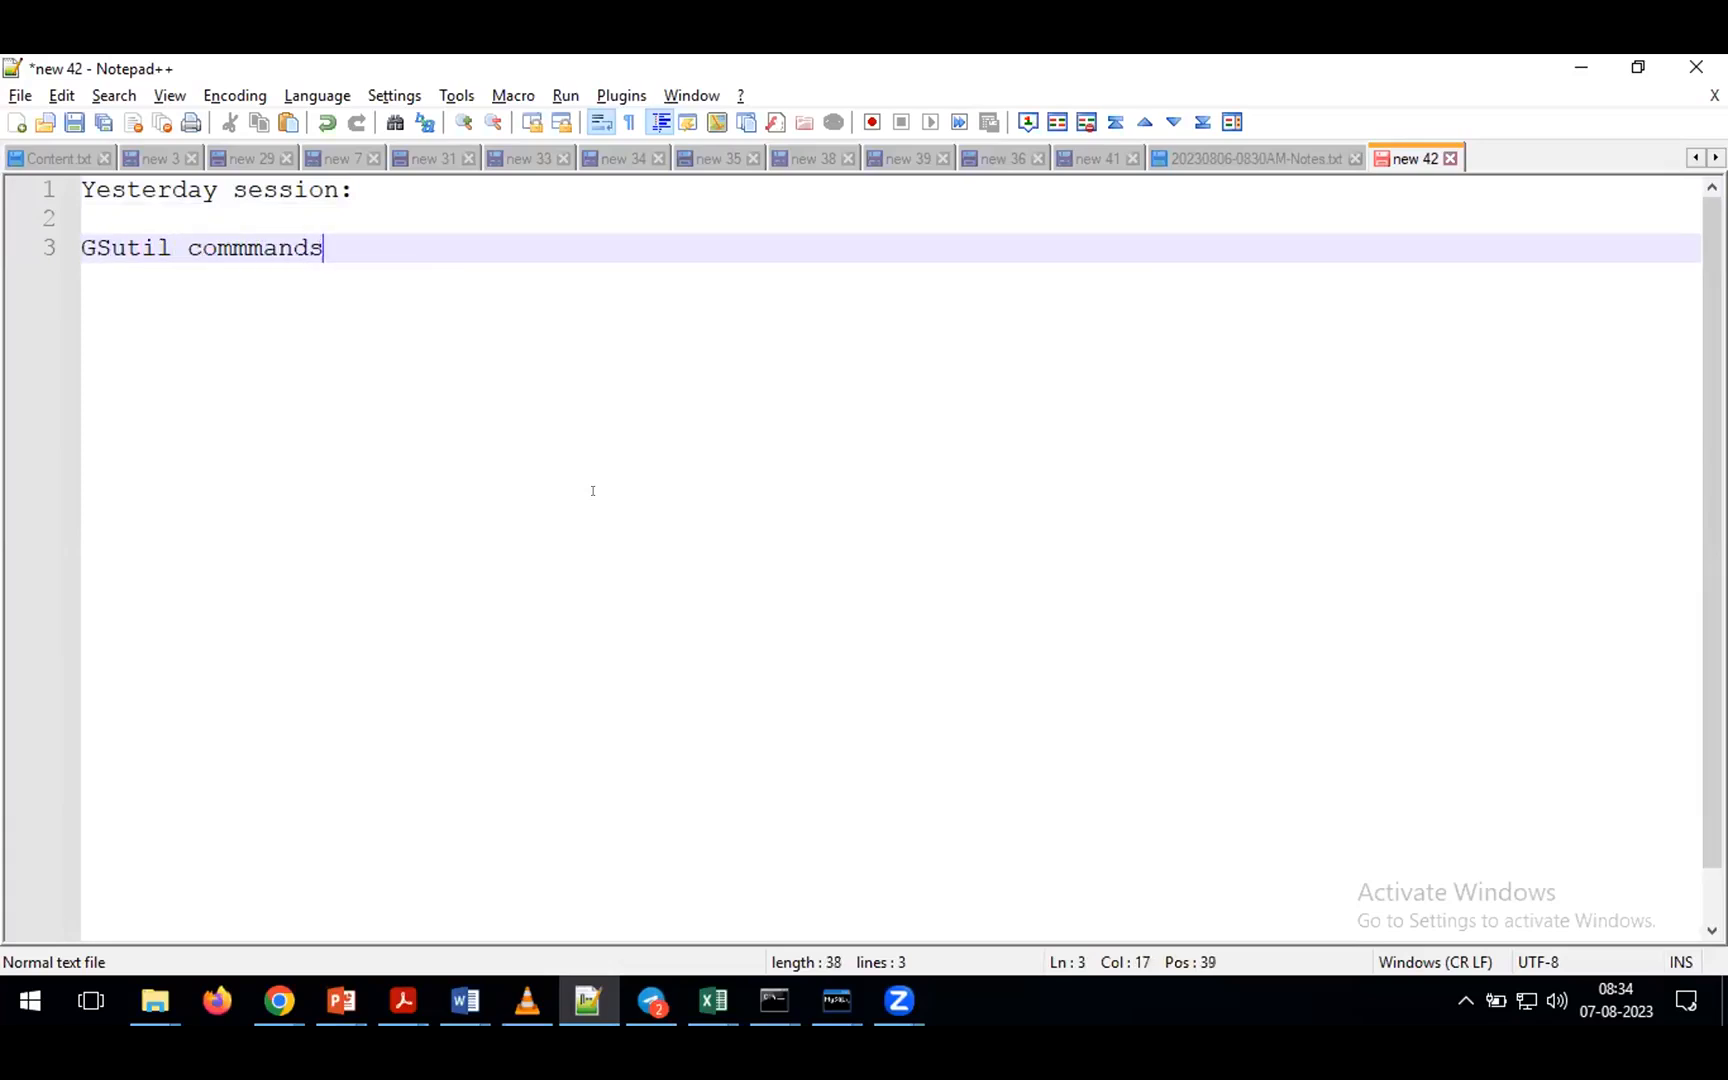
key("Return")
key("Tab")
type("-")
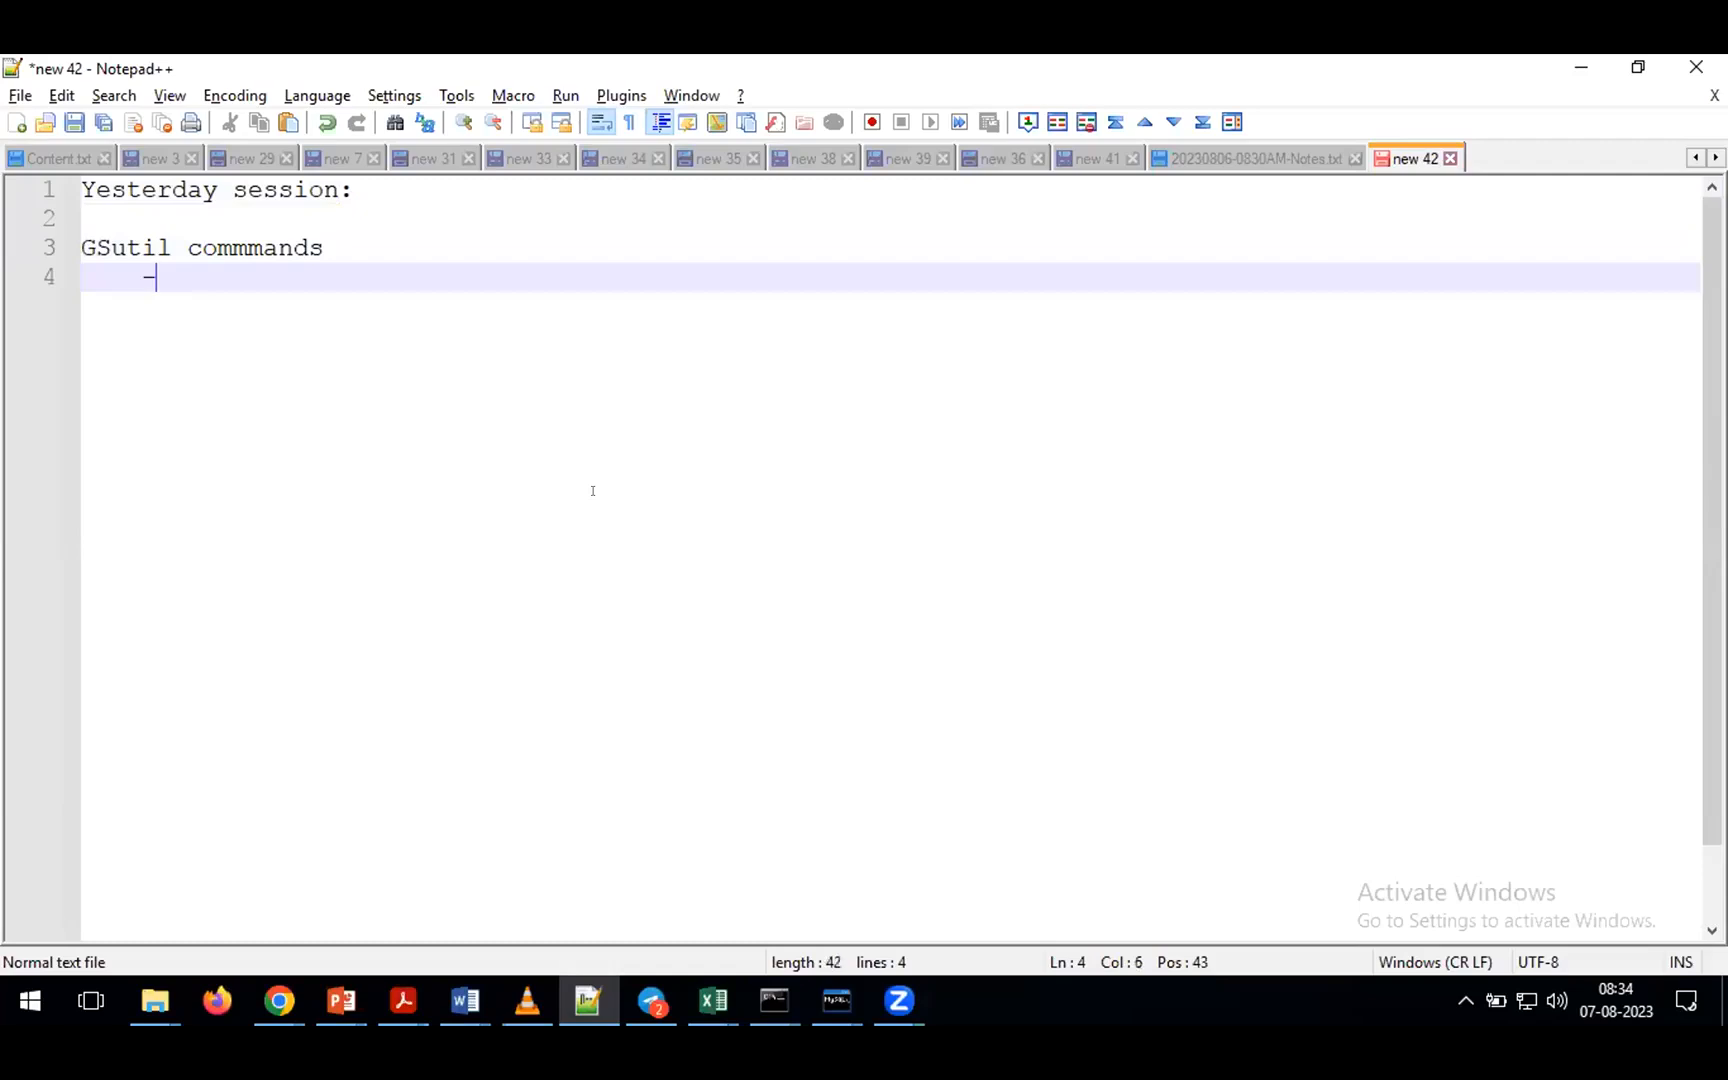
type("-> How t")
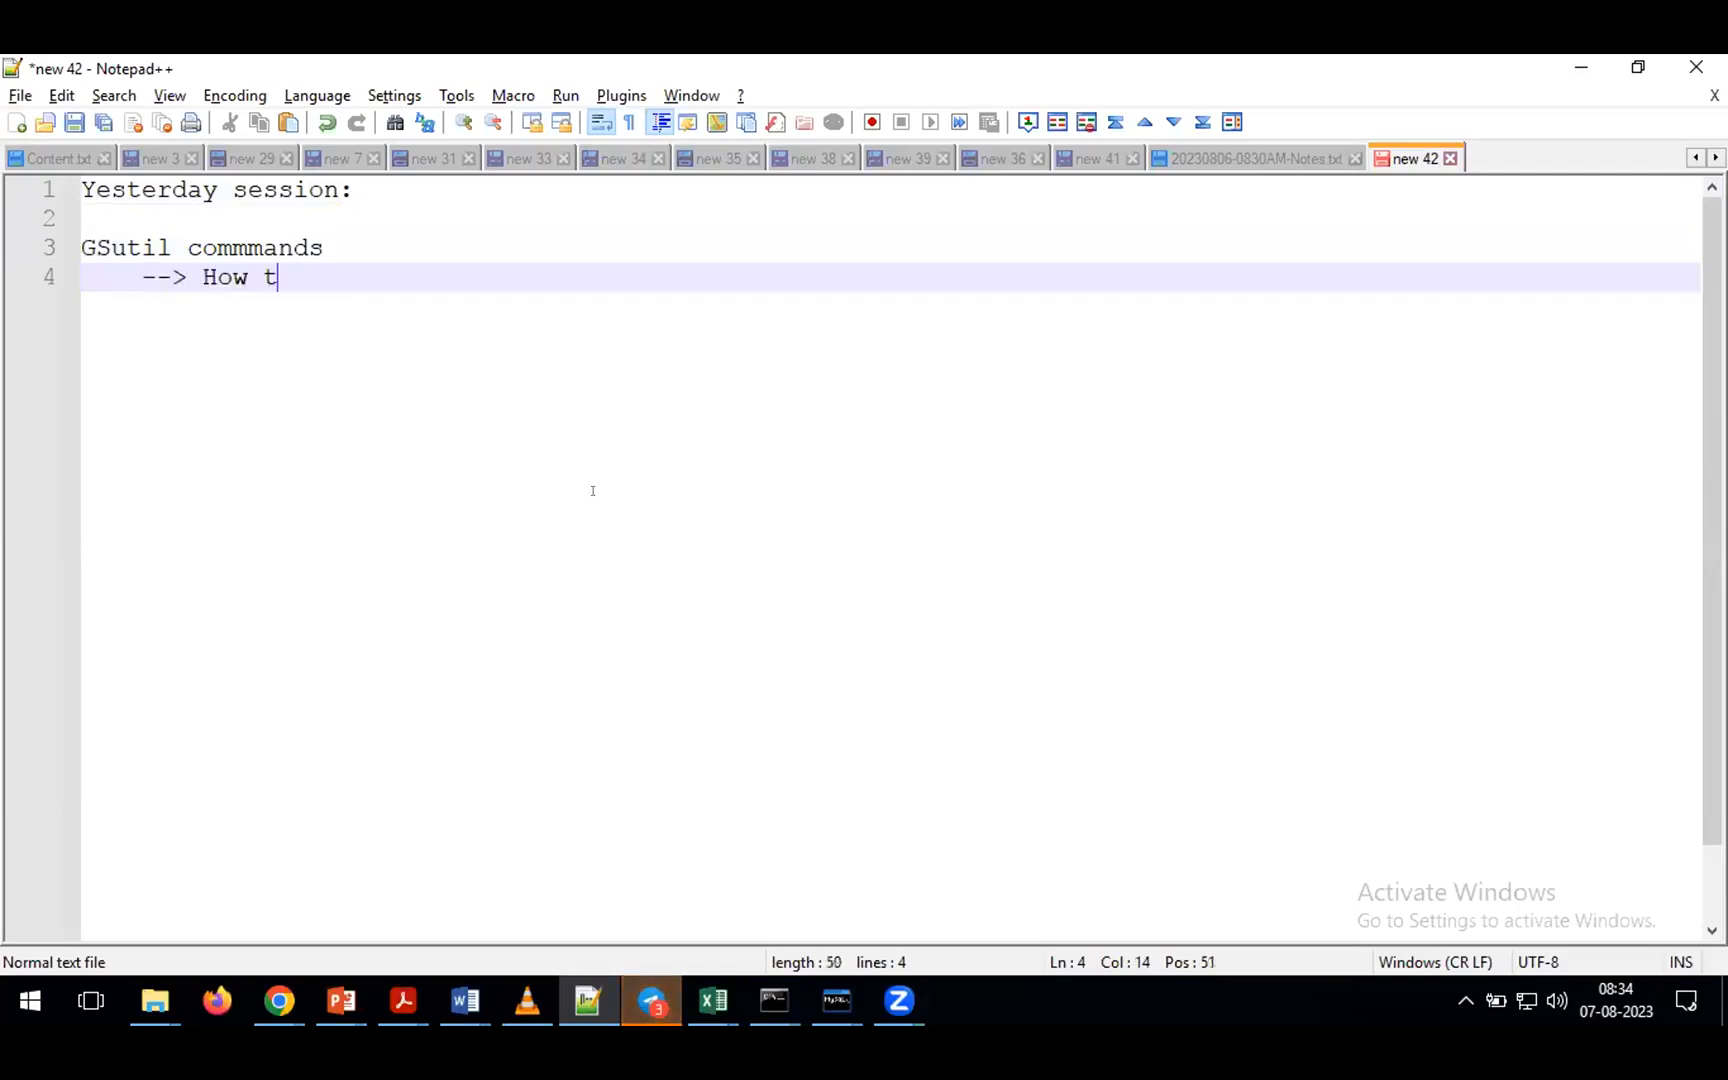
type("o create the buckts")
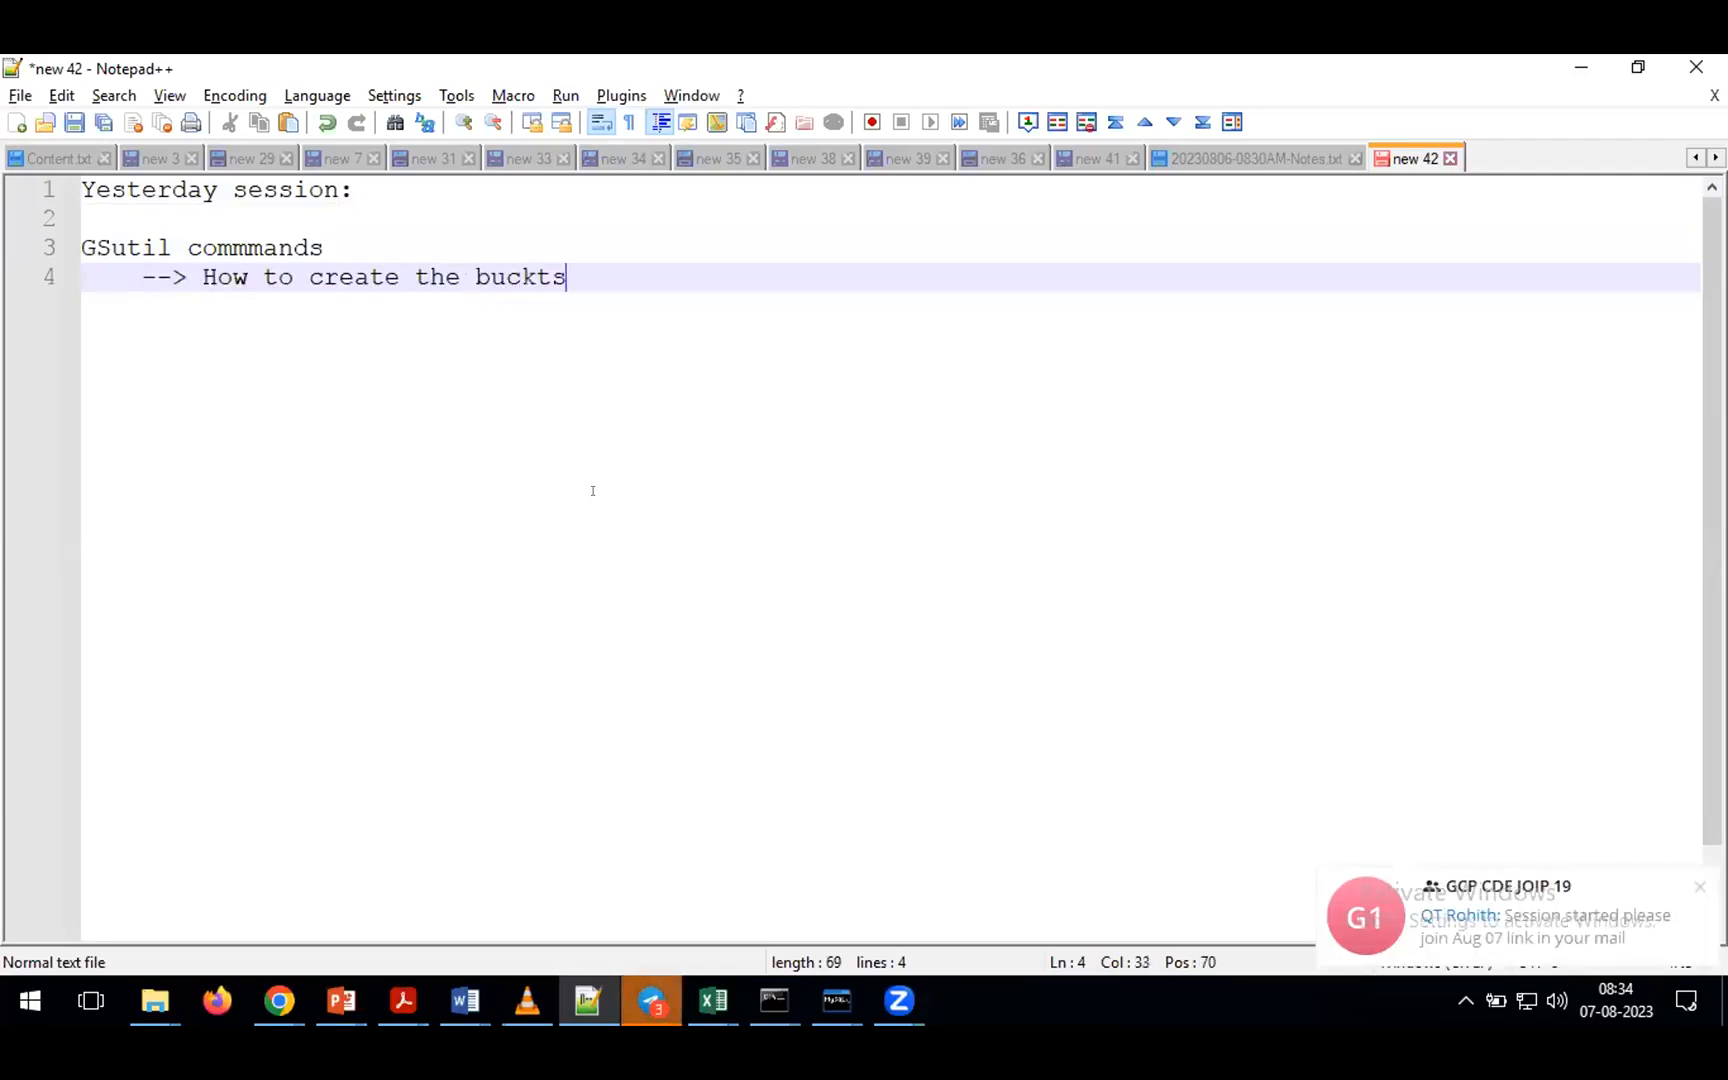
- Add bullets on uploading files, uploading folders, and copying files from local system to cloud storage
key("Return")
type("--")
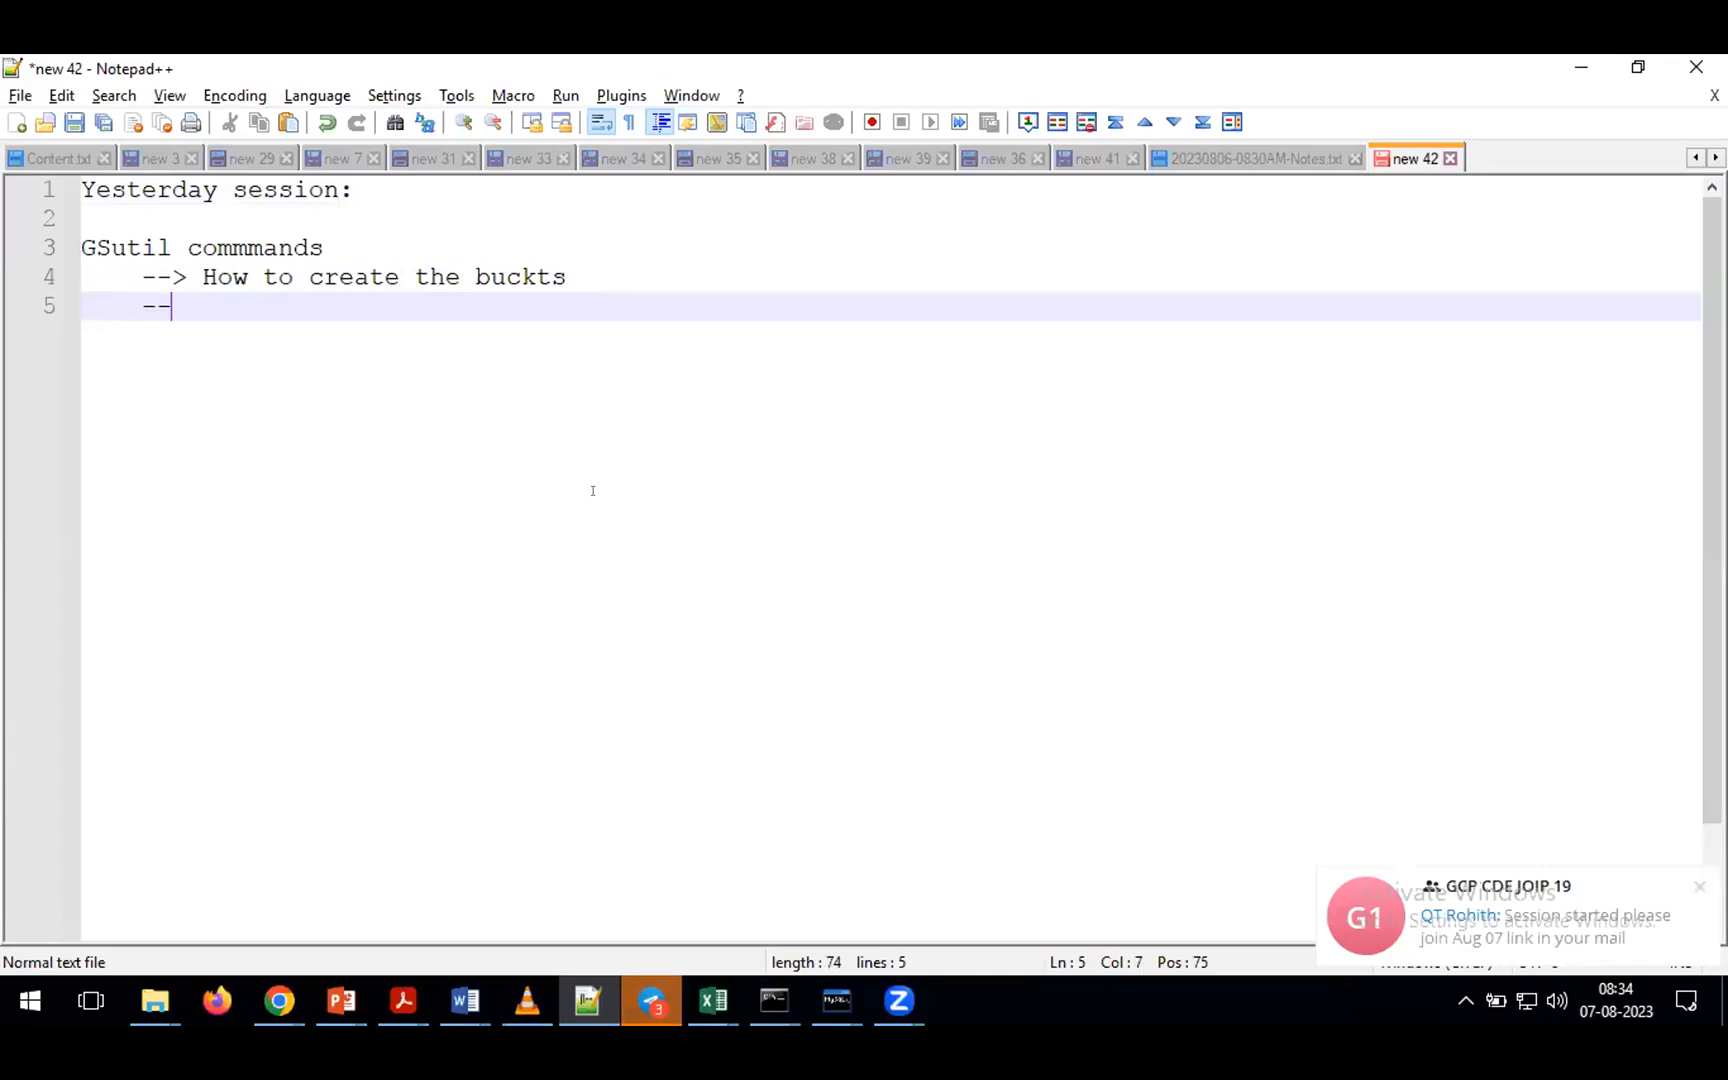
type("> how to ")
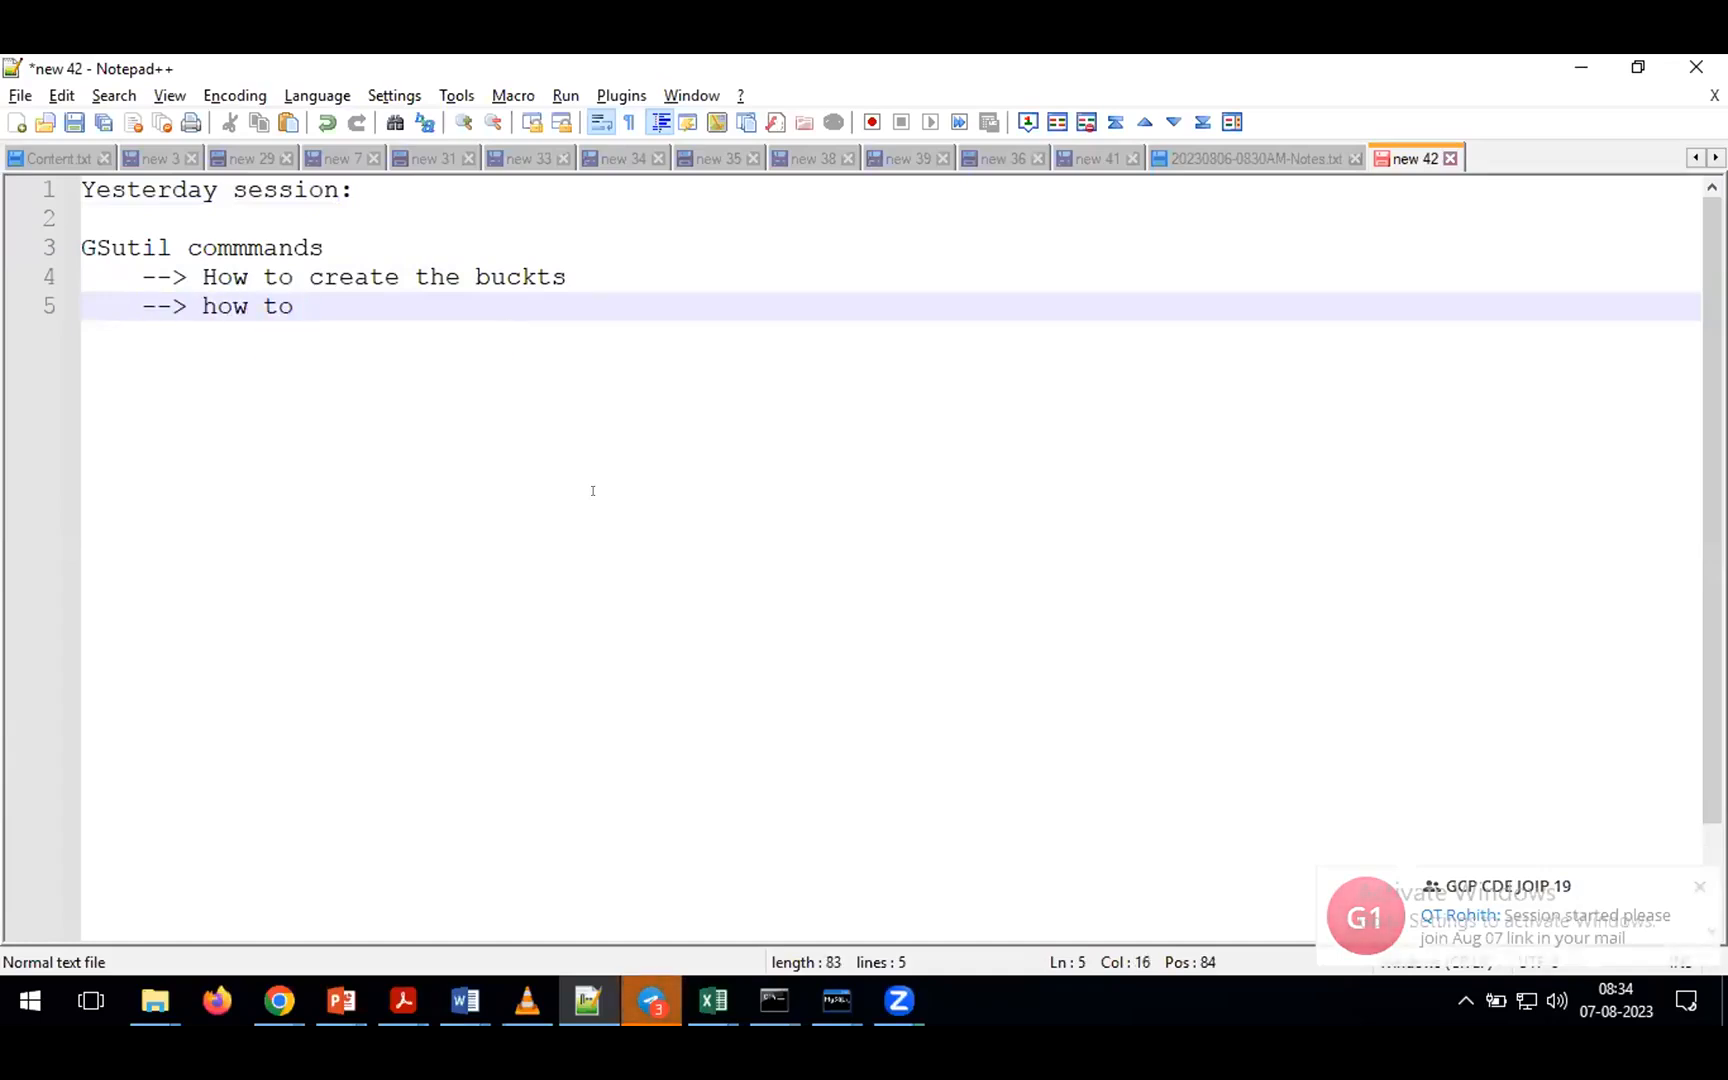
type("upload the files")
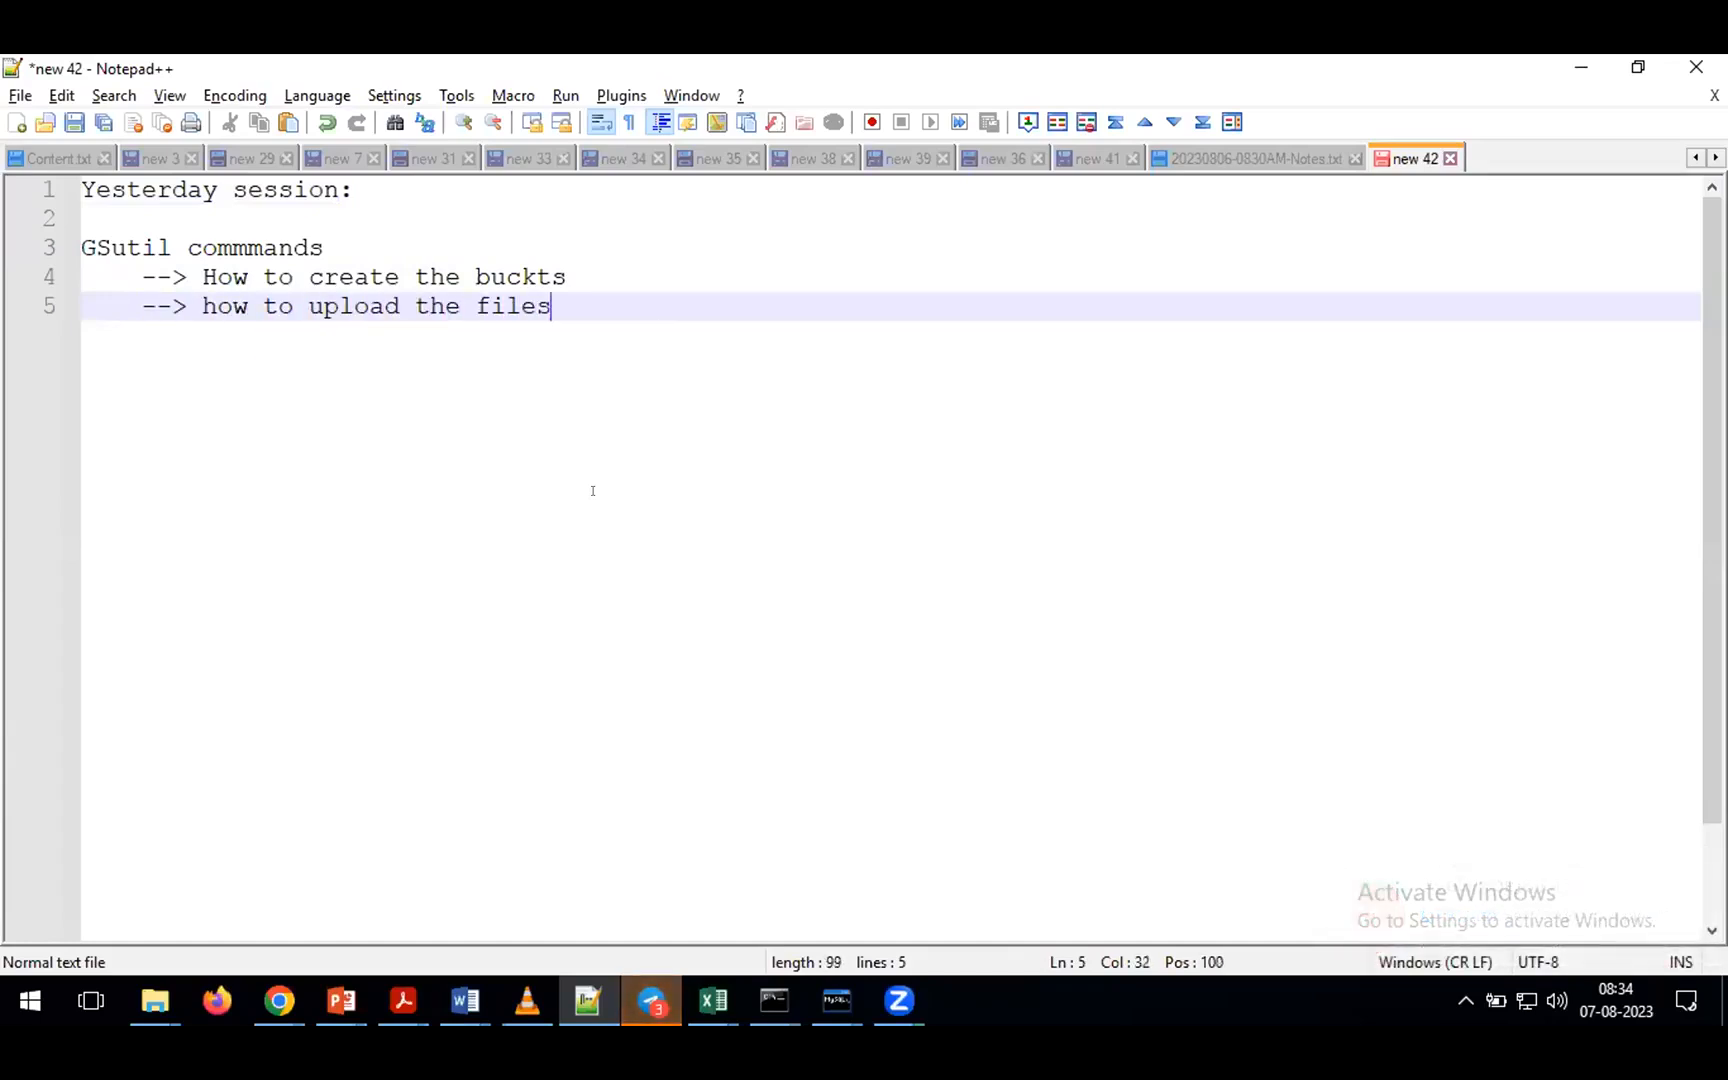
key("Return")
type("--> ")
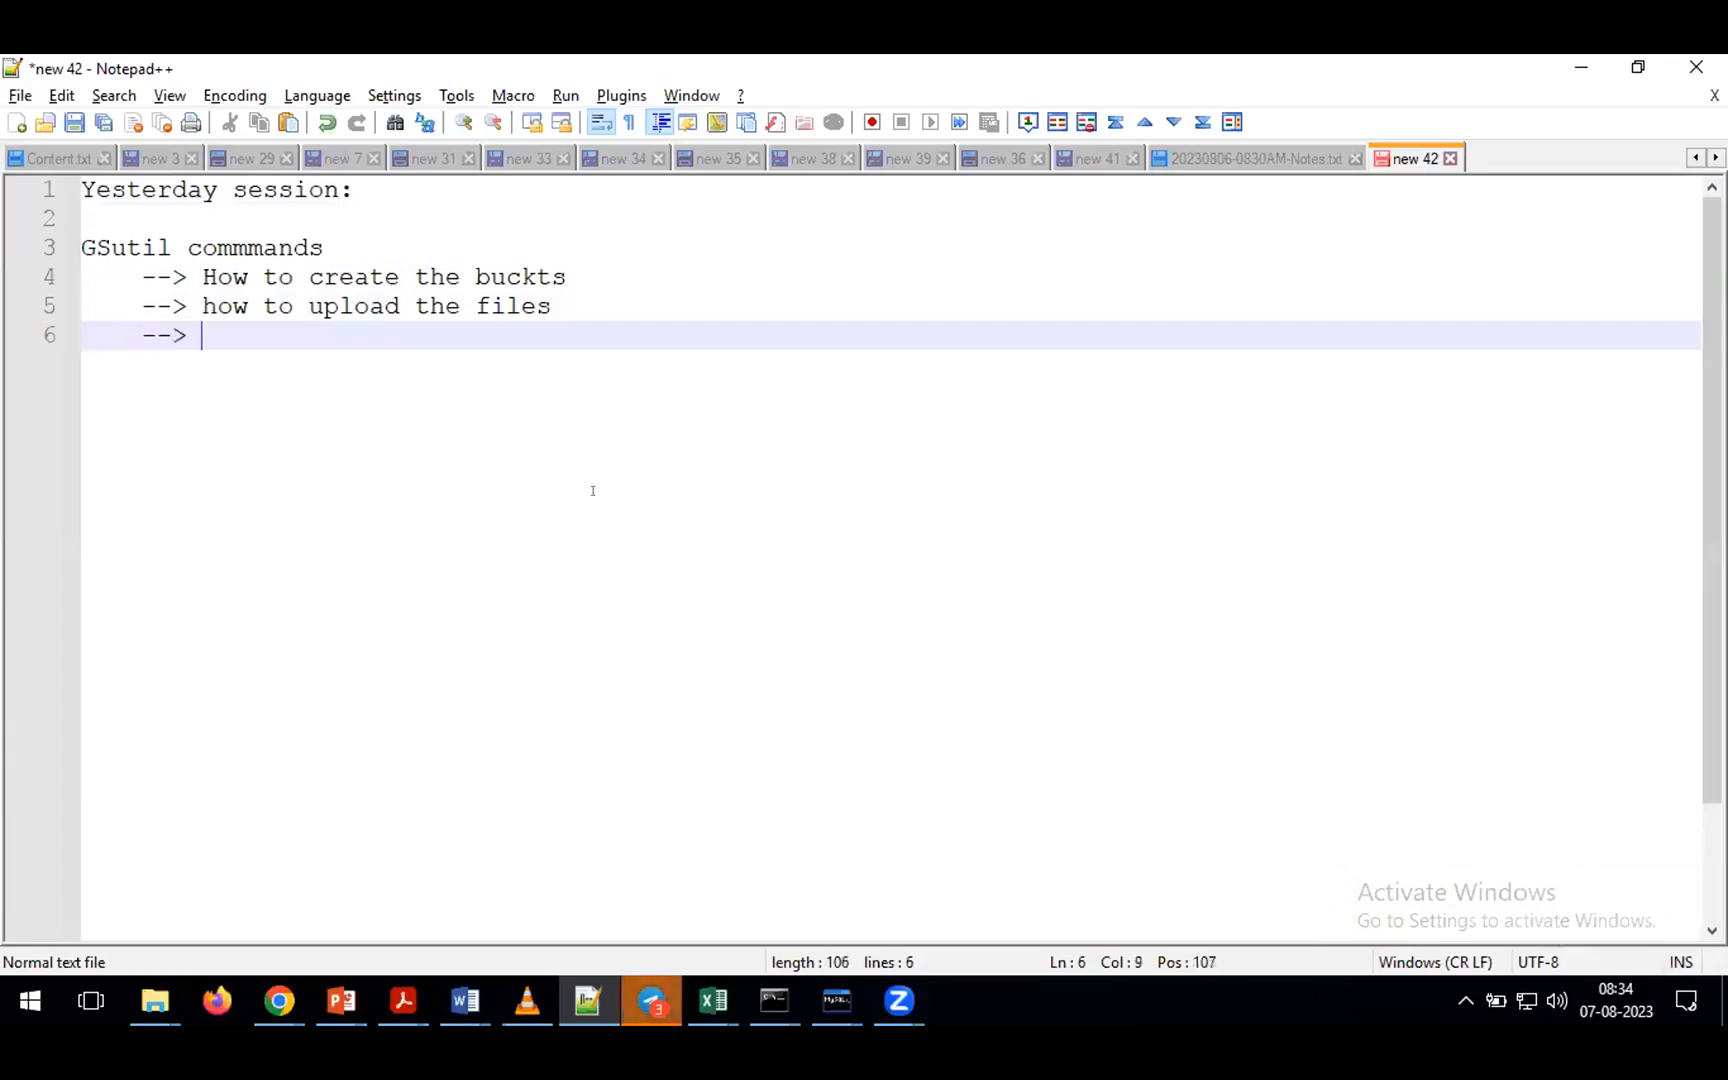
type("how to upload the f")
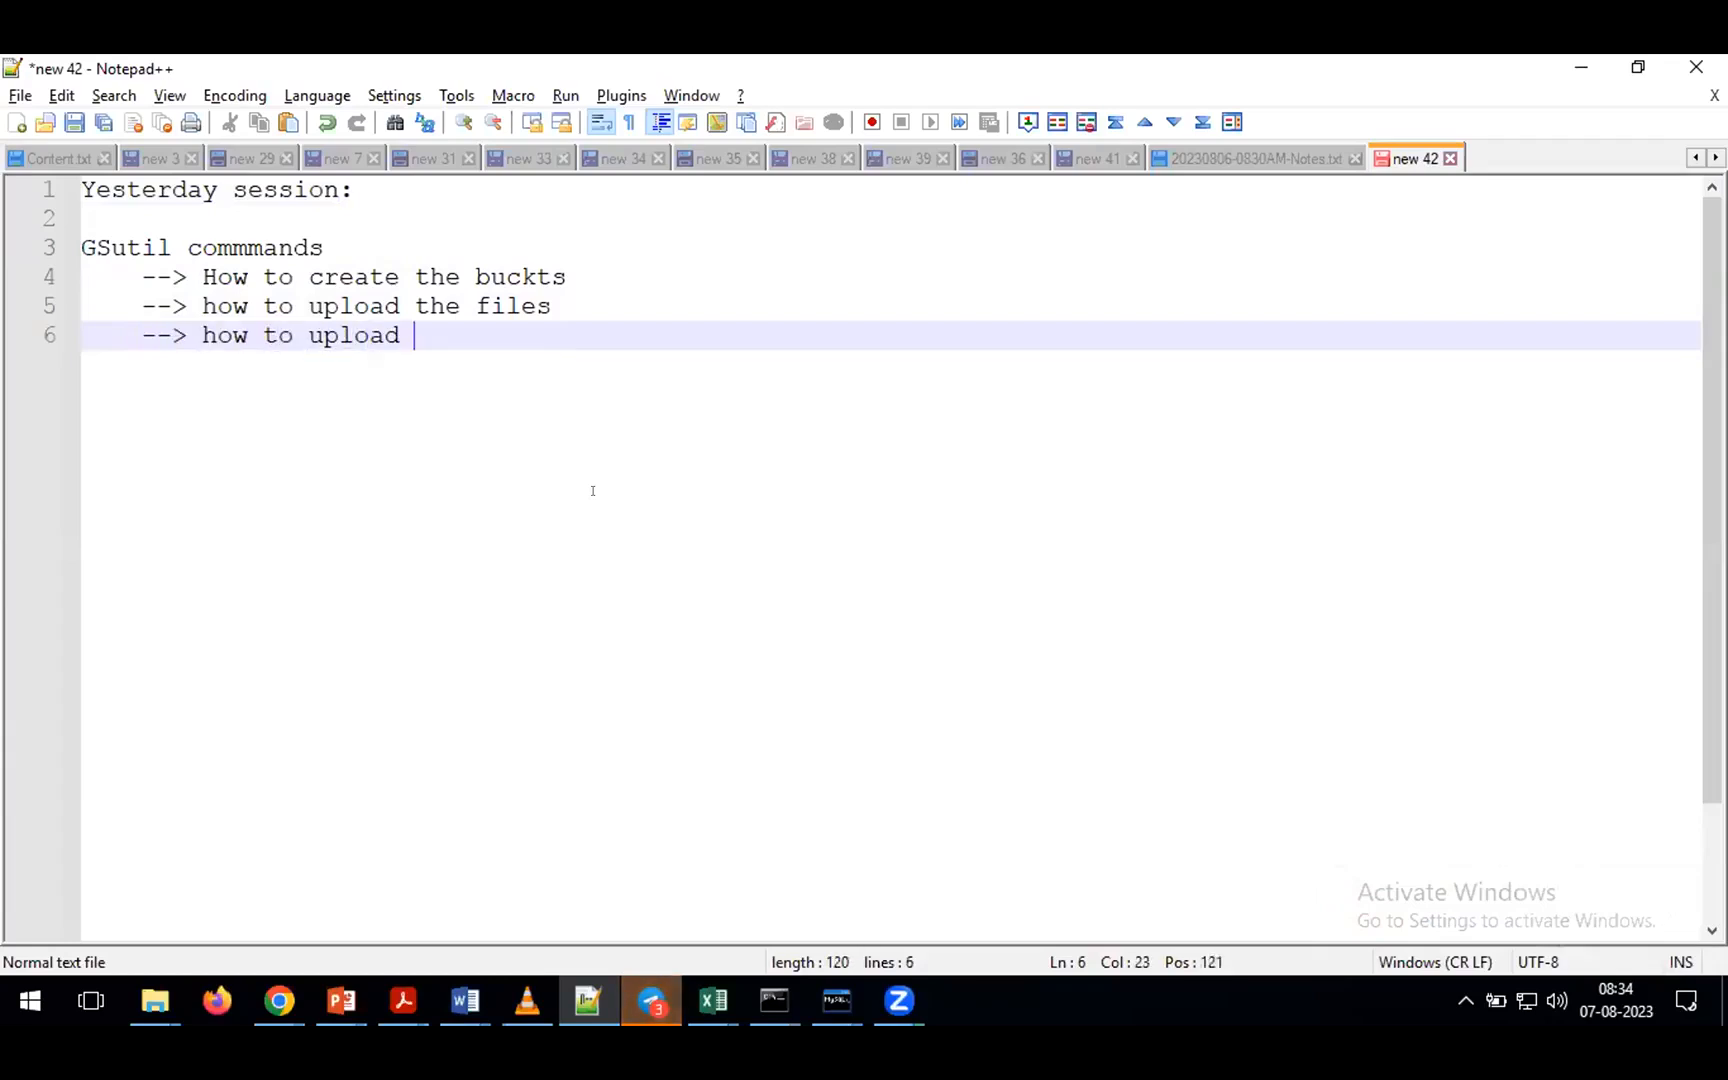
key("BackSpace")
type("the folders")
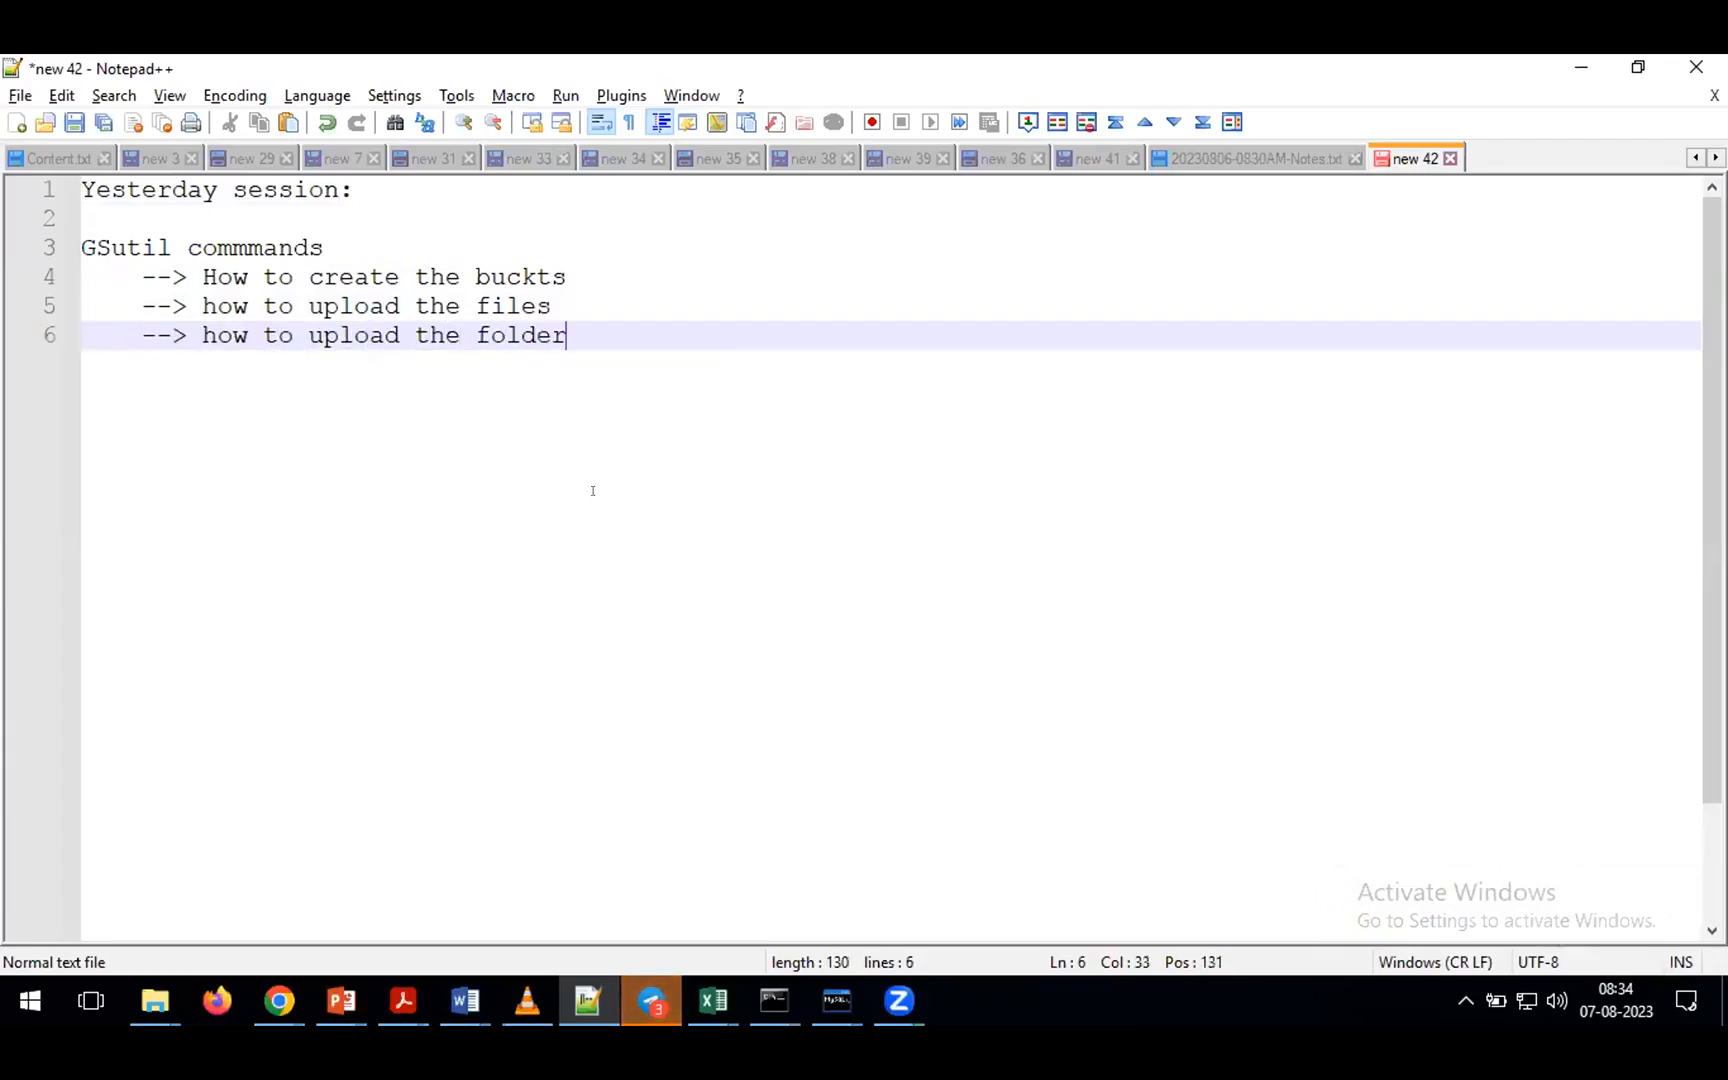
key("Return")
type("--> ho")
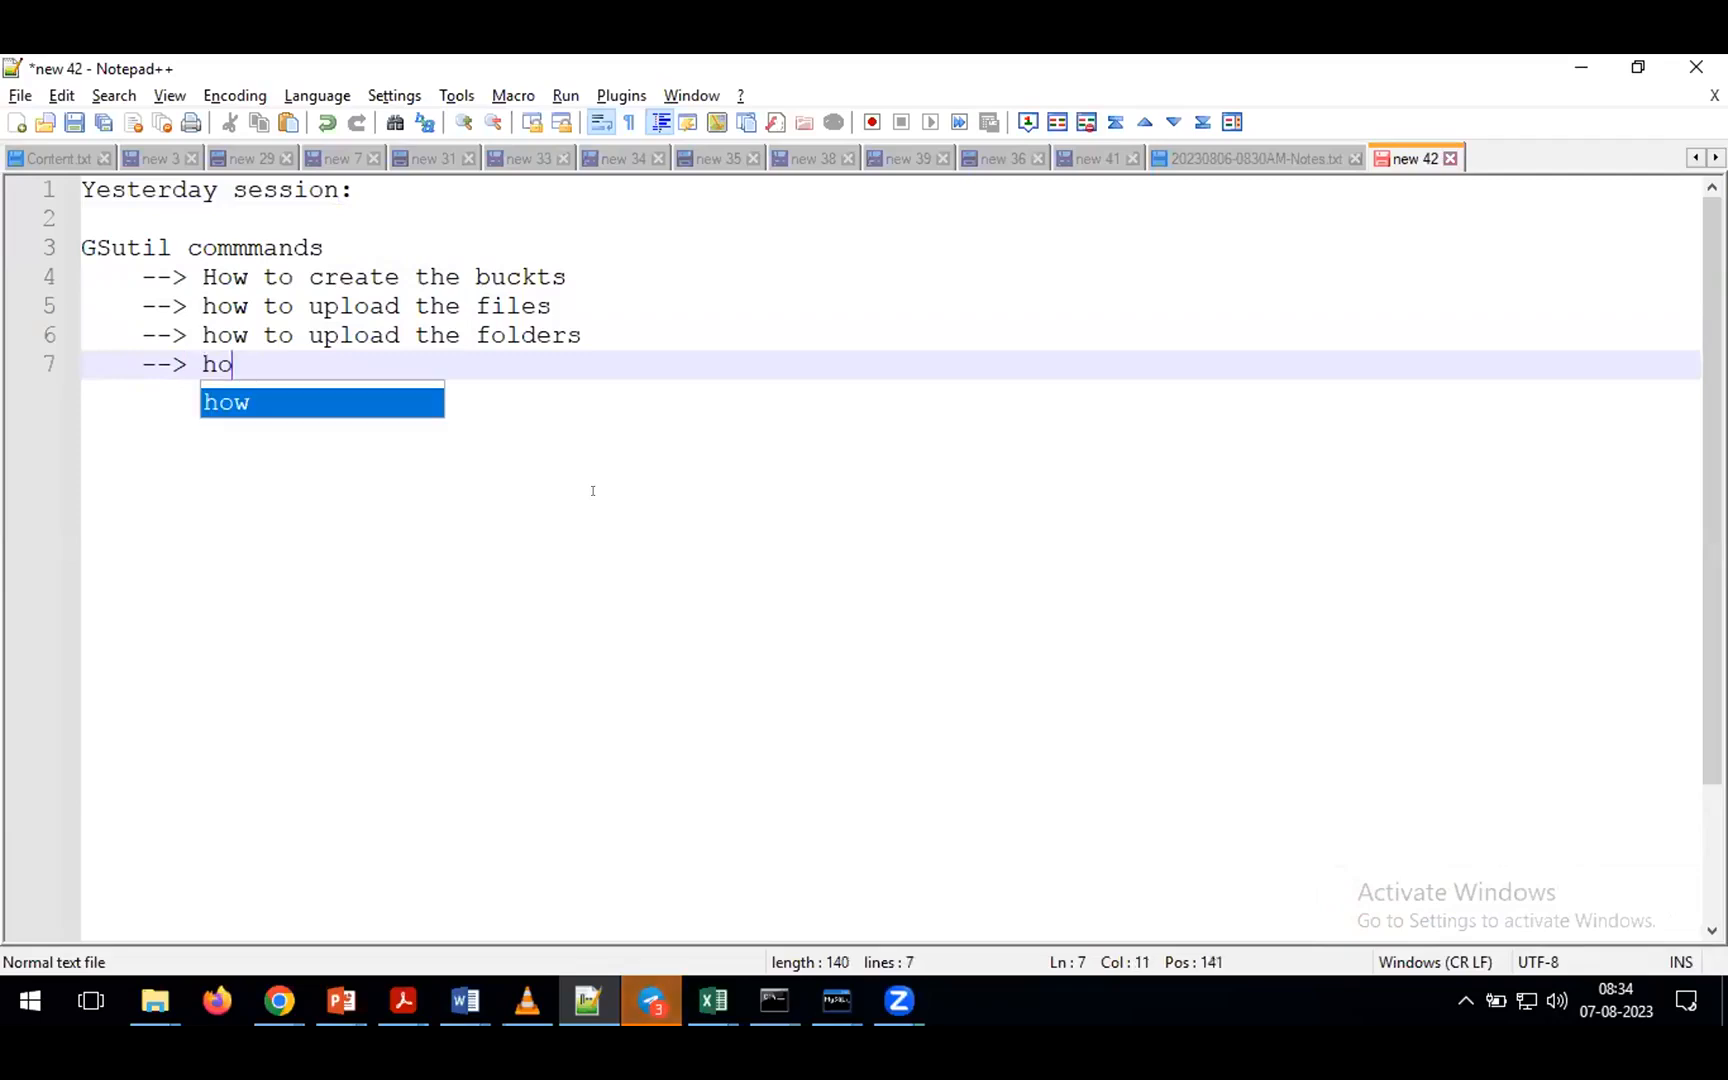
type("w to copy files from local system to ")
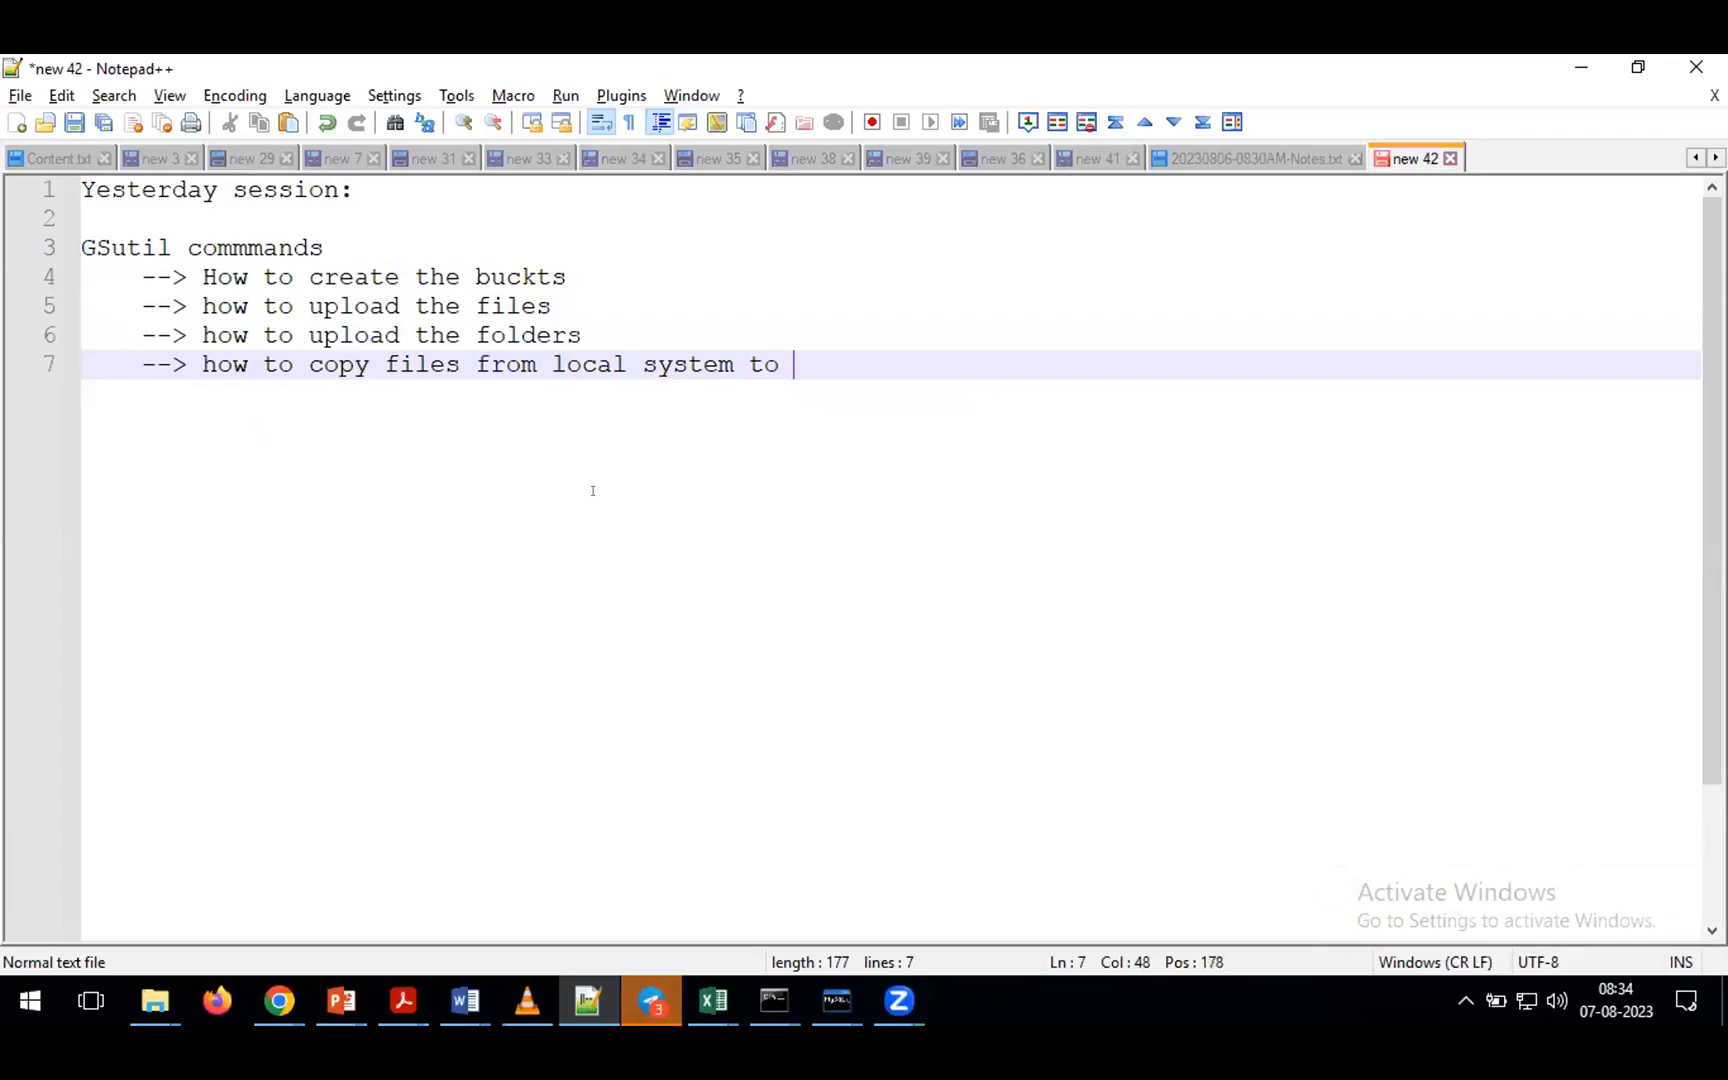
type("cloud storage")
- Add bullets on copying between buckets, rsync, and recursive copy operations, then clear the leftover indent
key("Return")
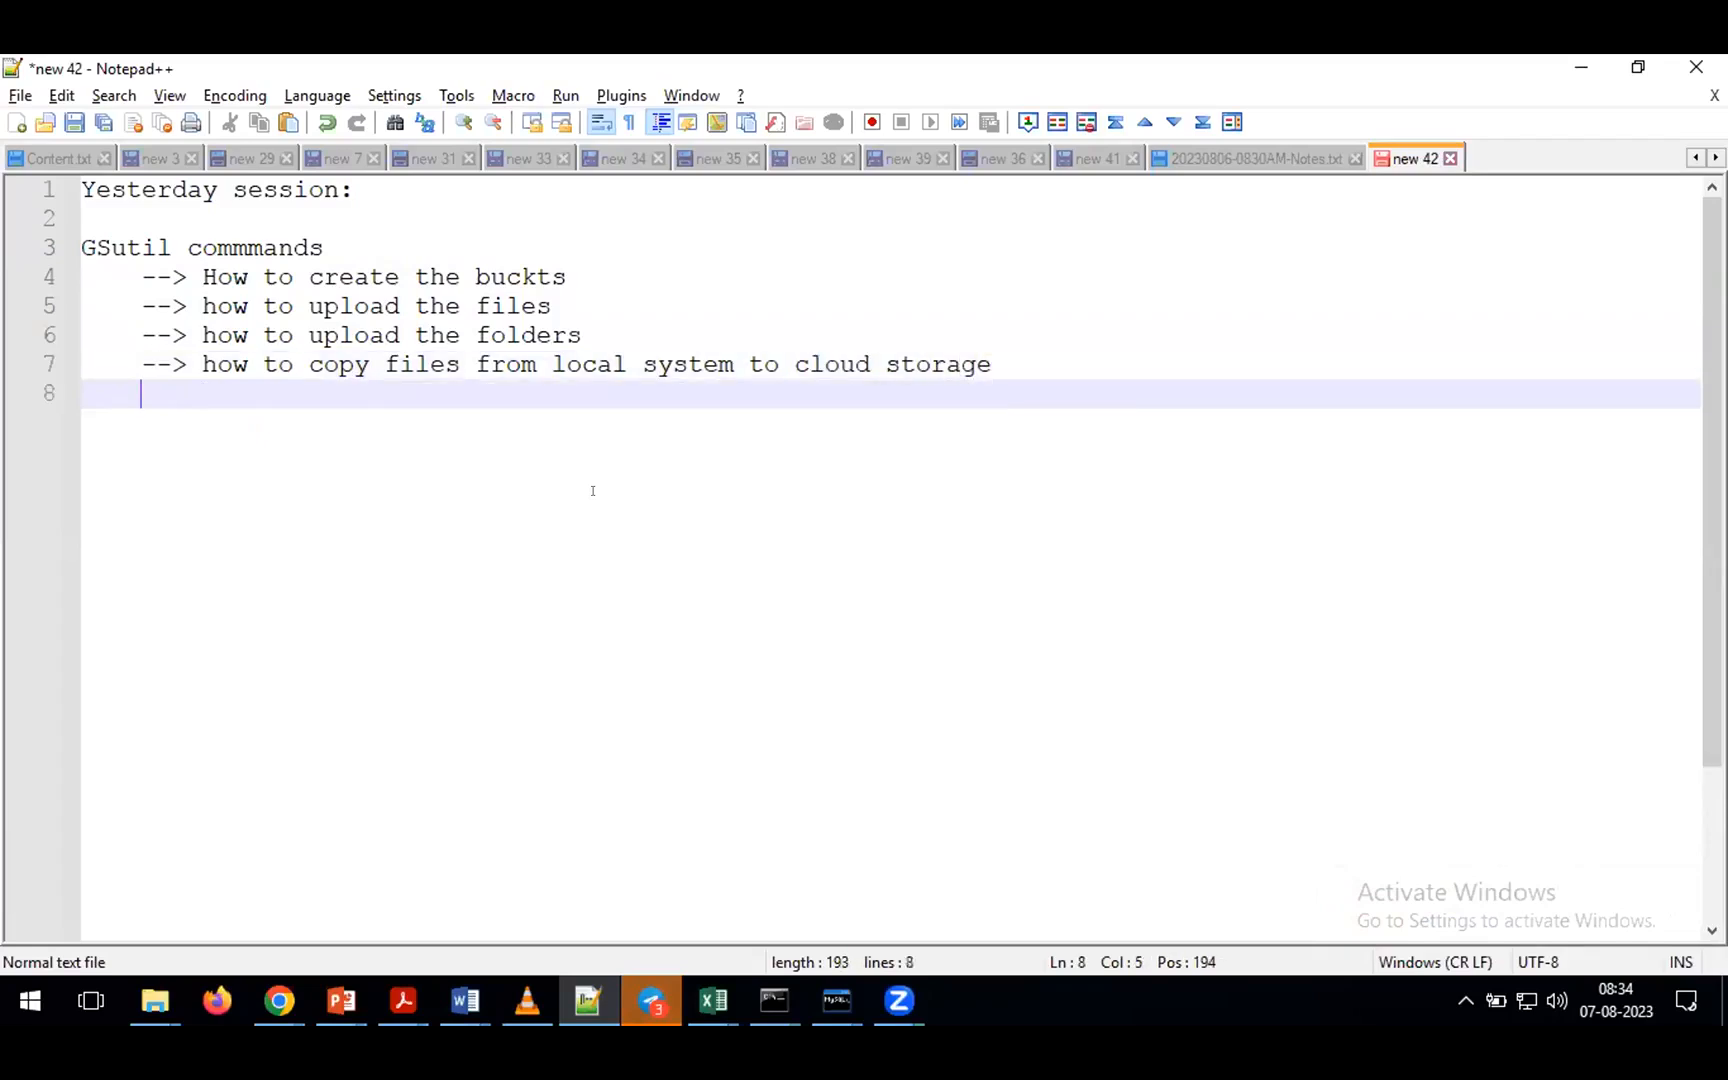
type("--> how to copy files between one bucke")
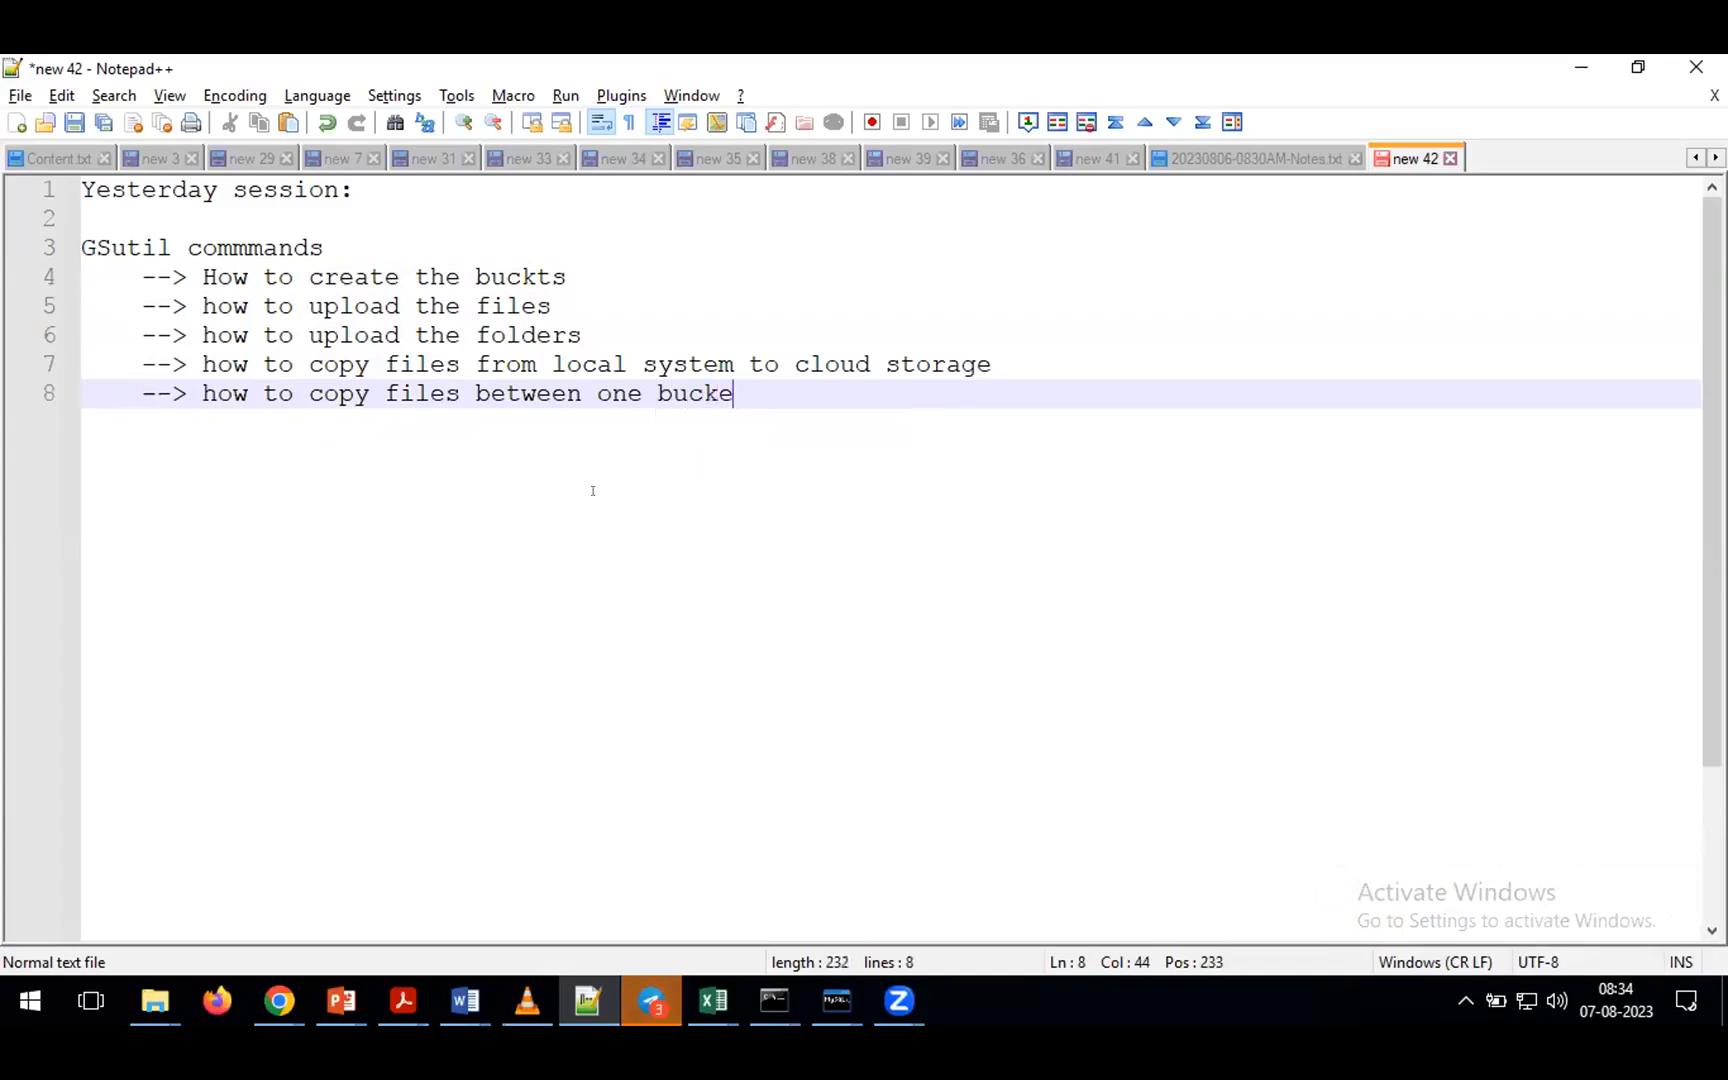
type("t to other bucket")
key("Return")
key("Return")
type("--> ry")
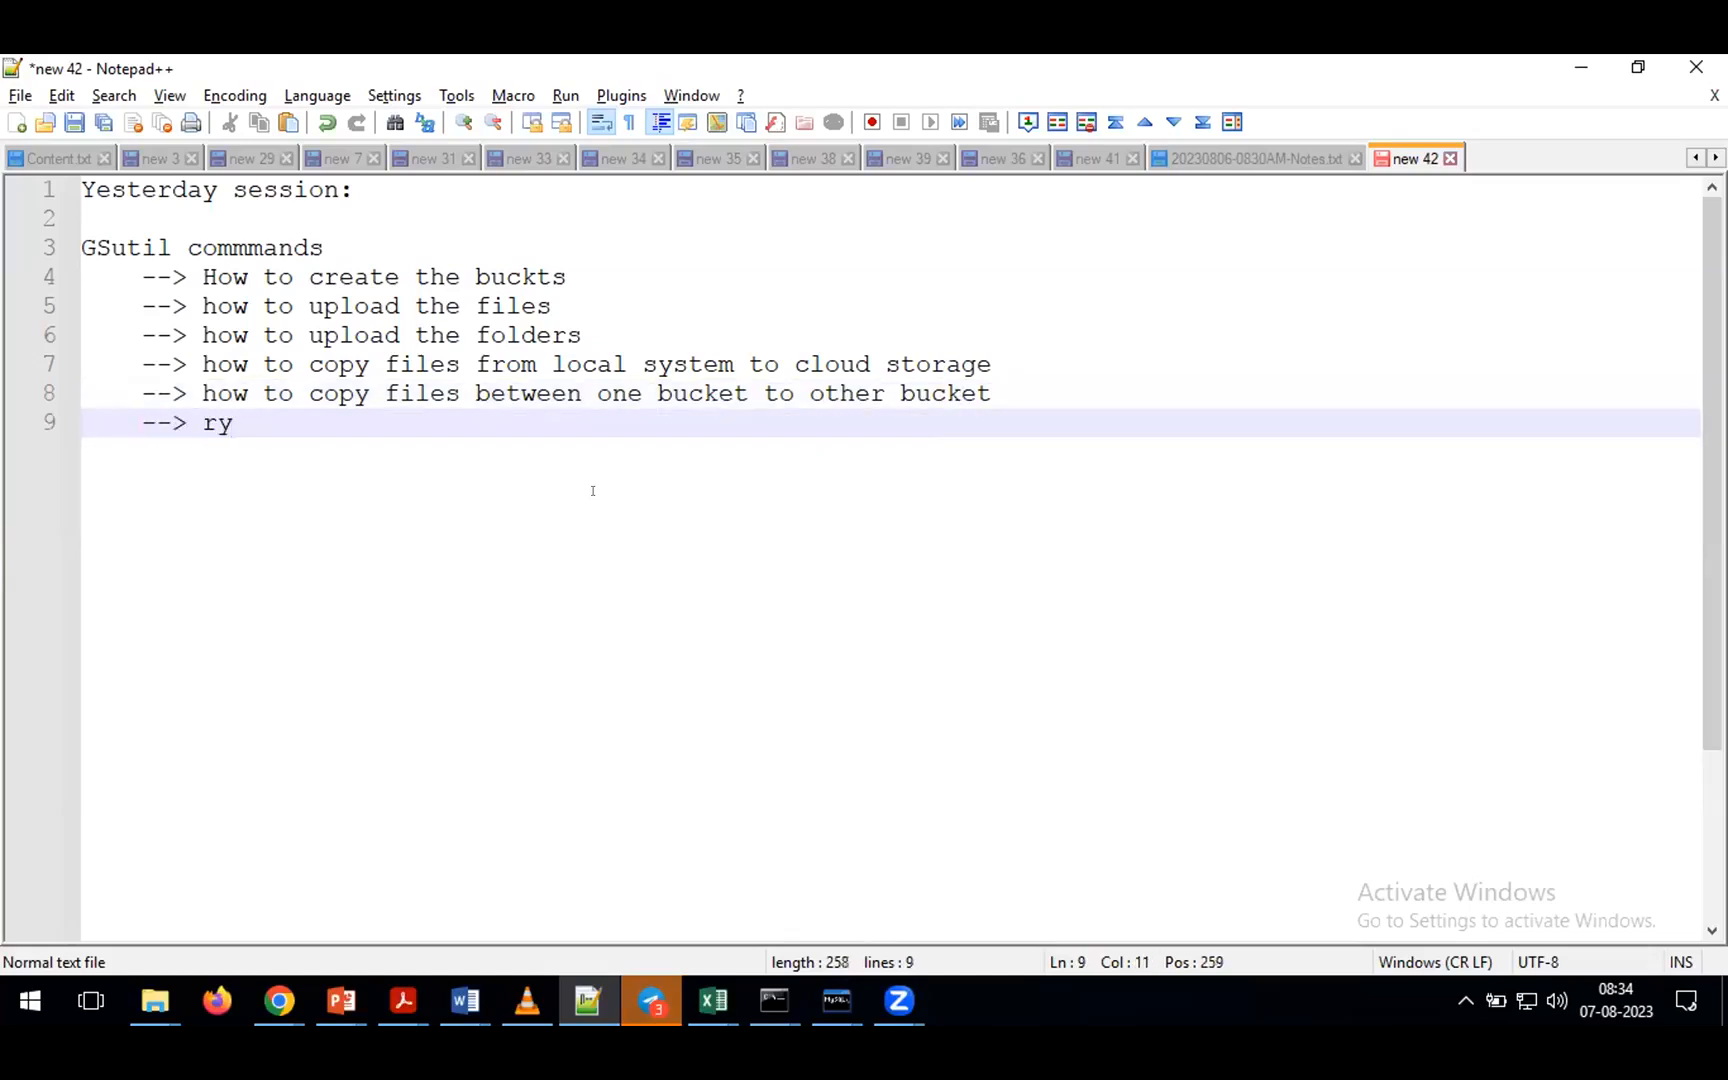
key("BackSpace")
type("sync")
key("Return")
type("-->")
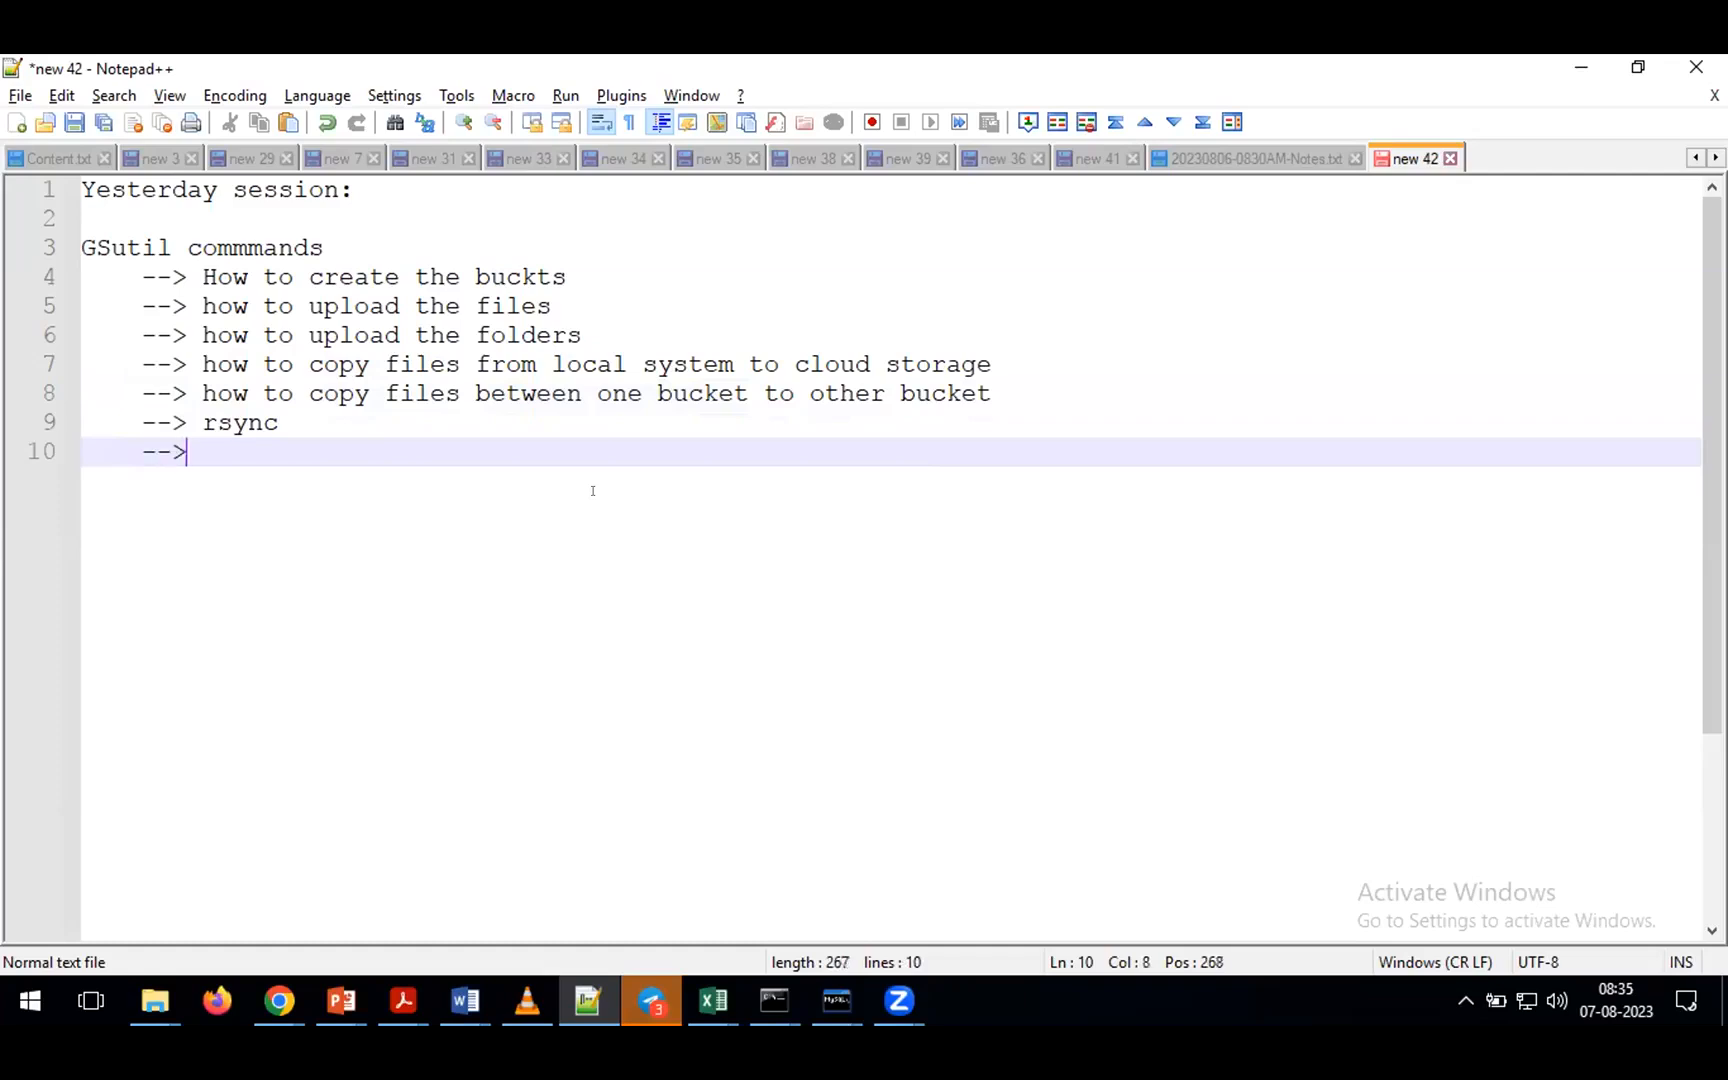
type(" how to perfr")
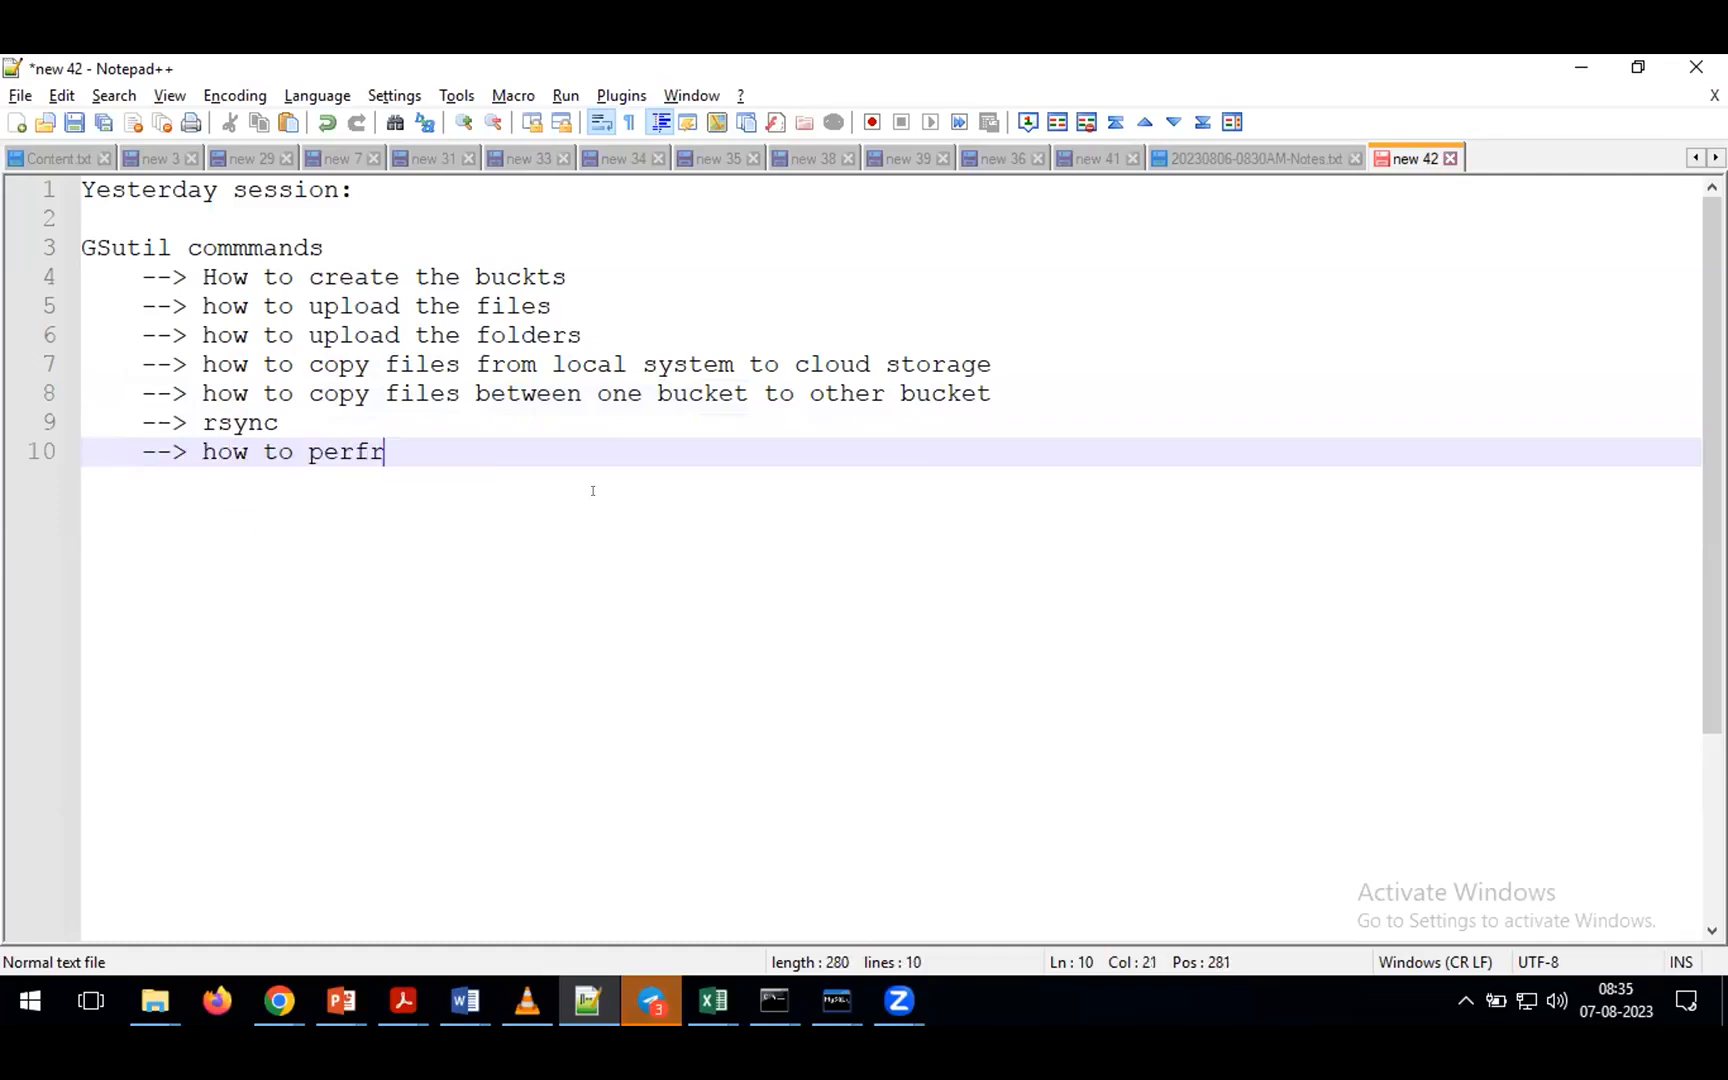
type("om recursive ")
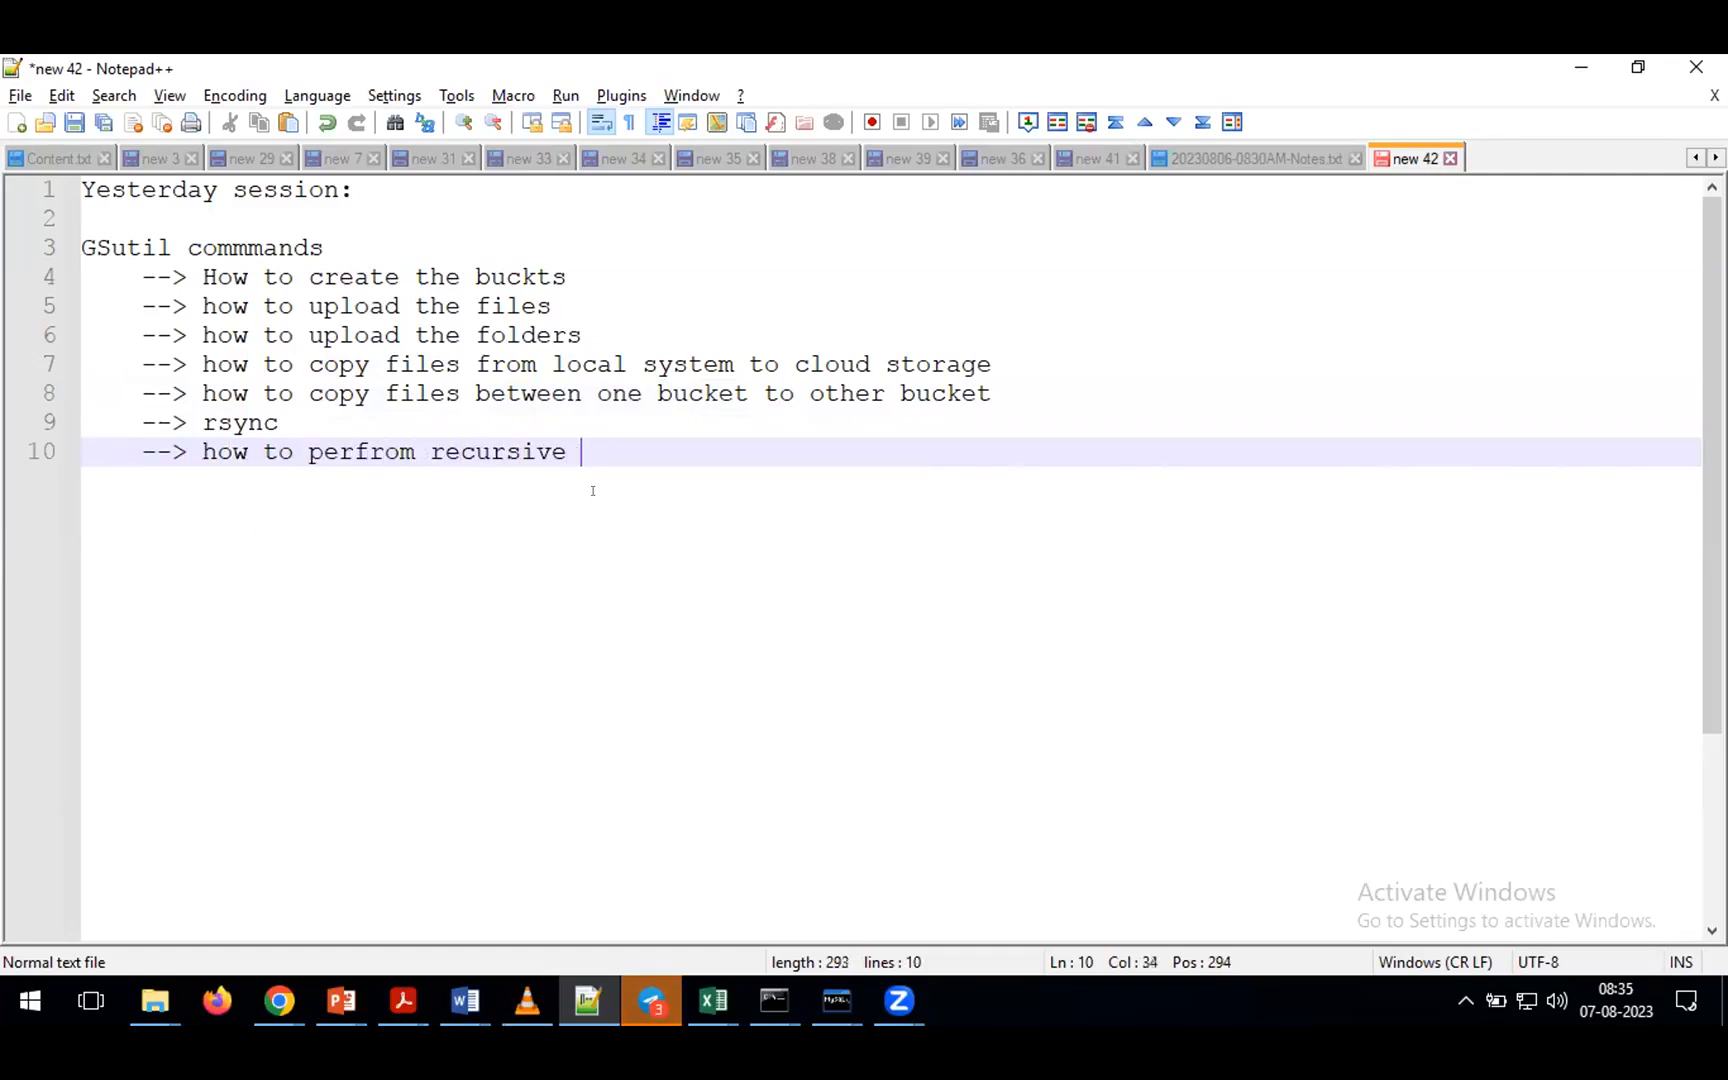
type("copy operations")
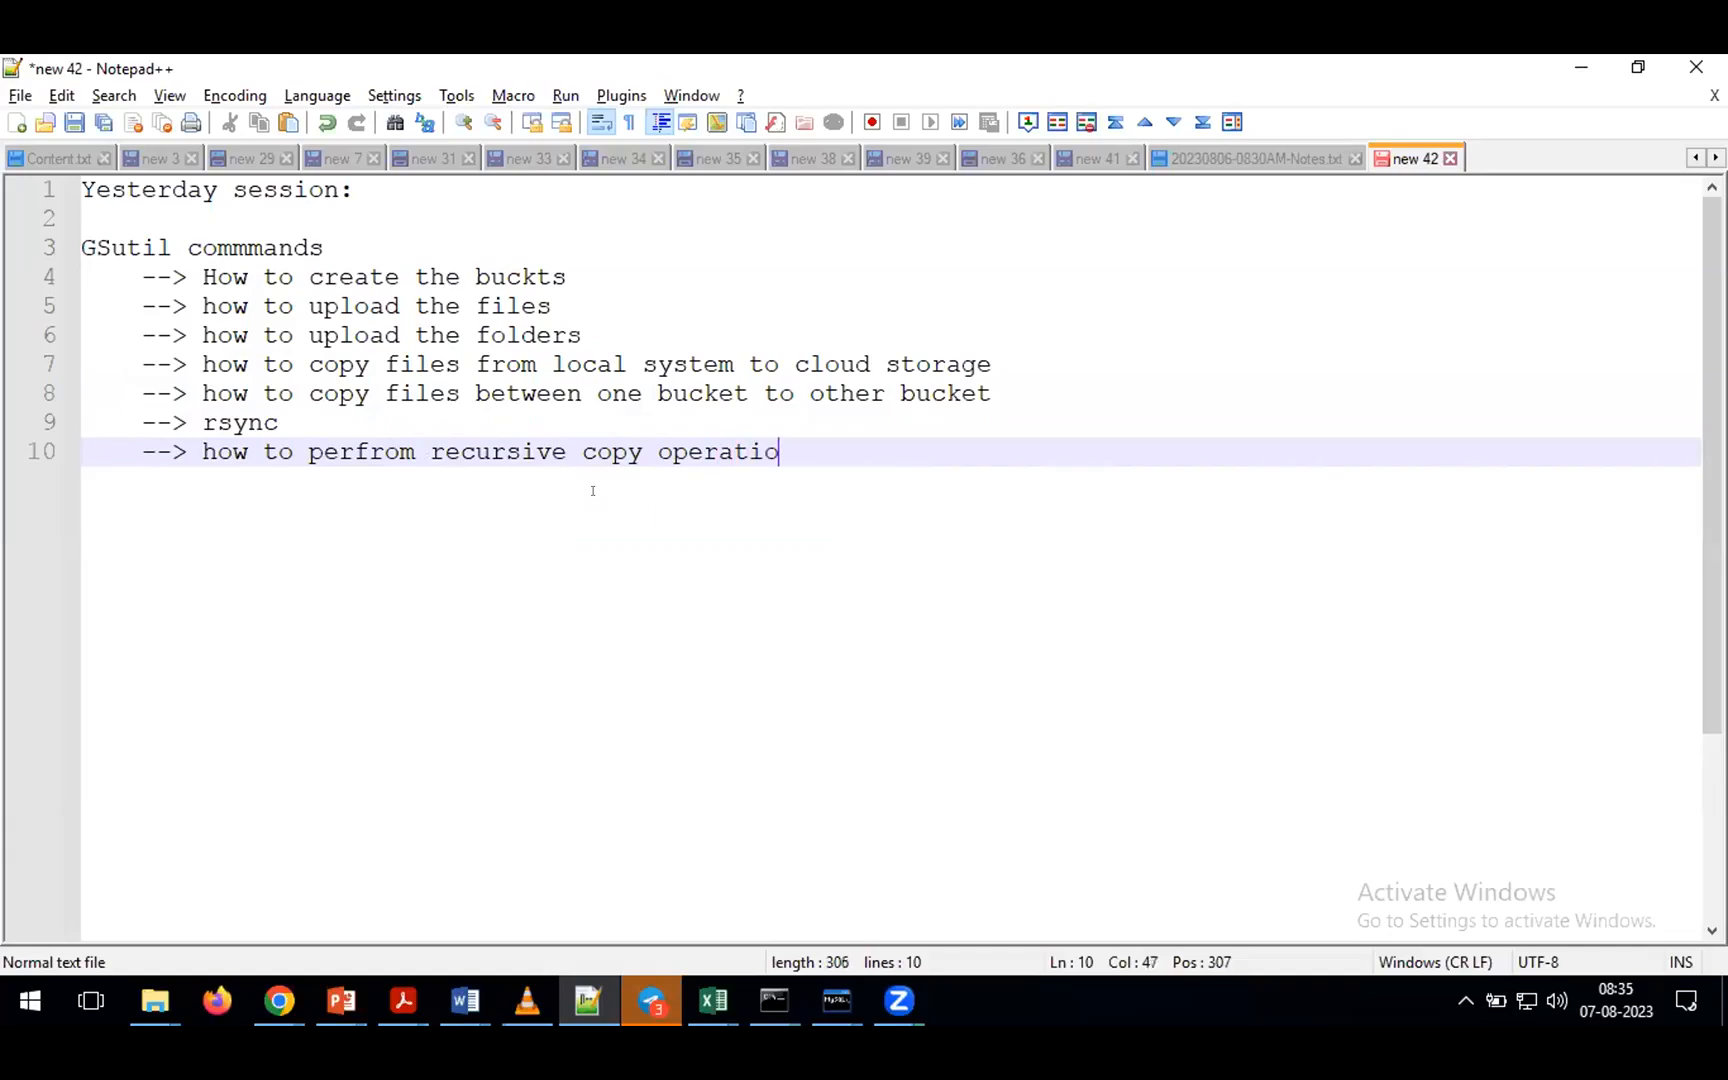
key("Return")
key("Return")
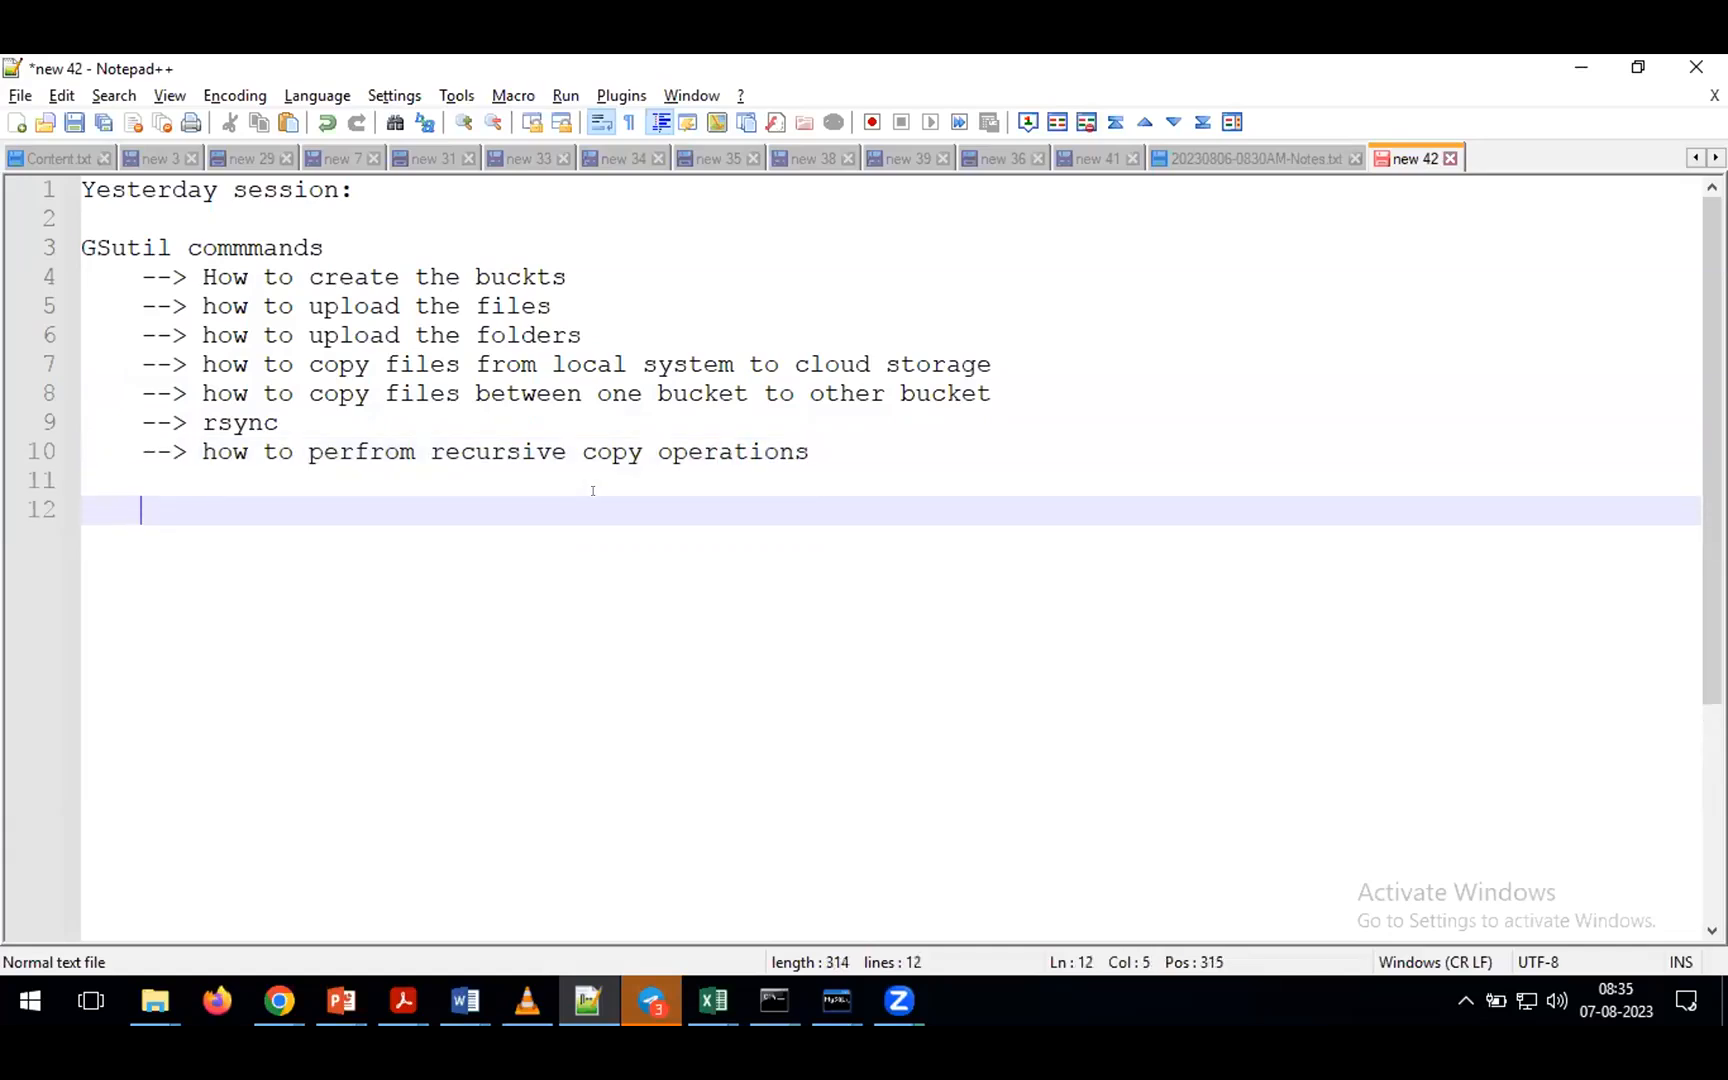
key("shift+Home")
key("BackSpace")
- Insert the line 'All the options which are availalbe in while creation of bucket in GCS' above the GSutil list
left_click(110, 203)
key("Return")
type("G")
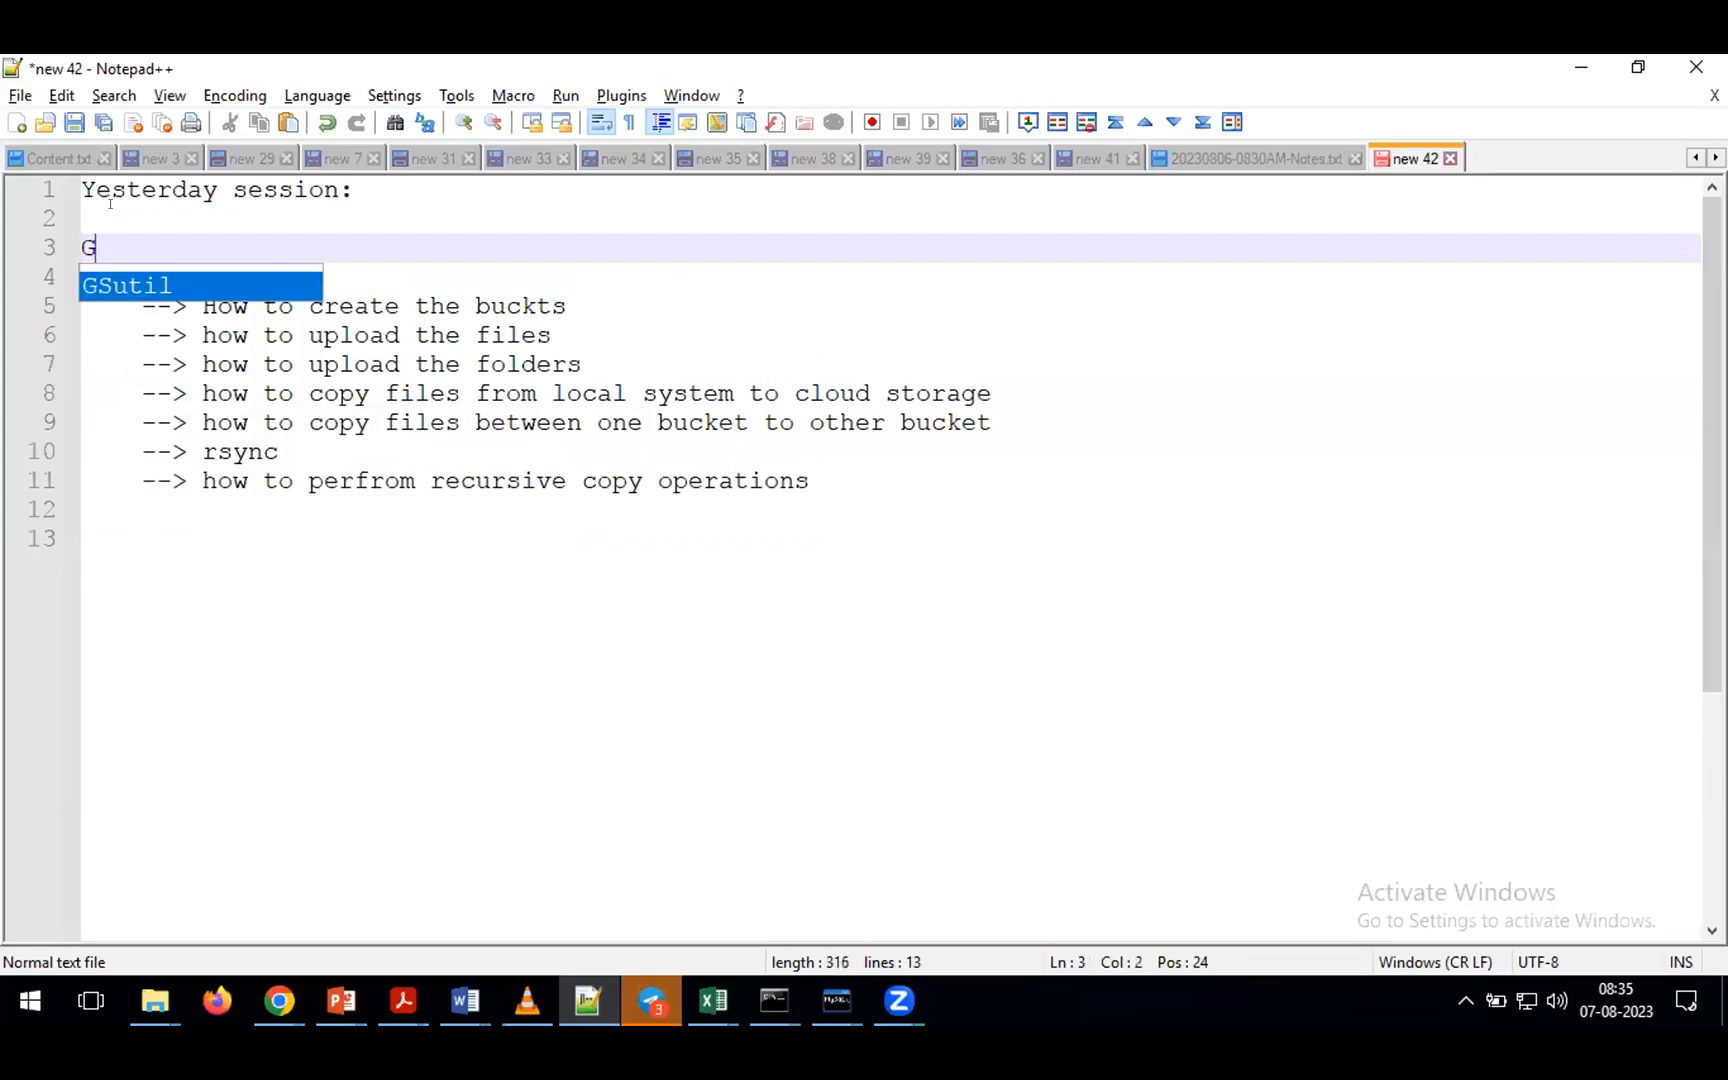
type("suti")
key("BackSpace")
key("BackSpace")
key("BackSpace")
key("BackSpace")
key("BackSpace")
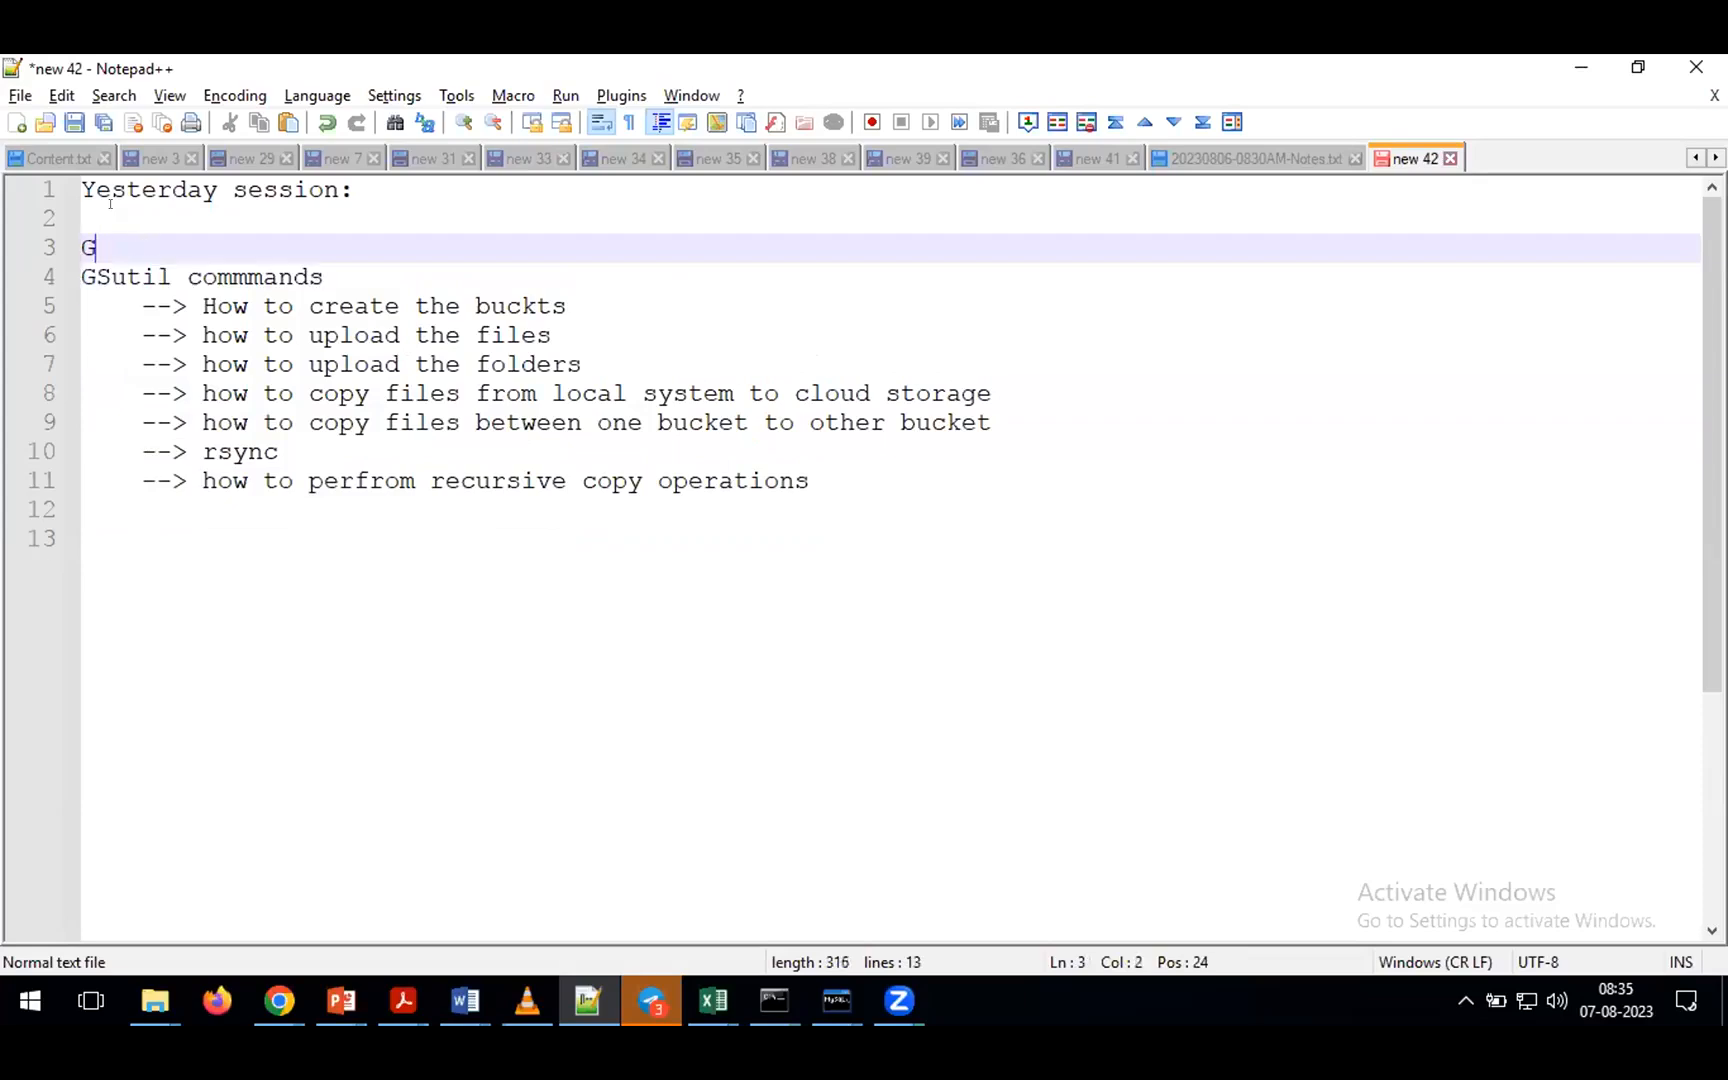
type("All the options which are ")
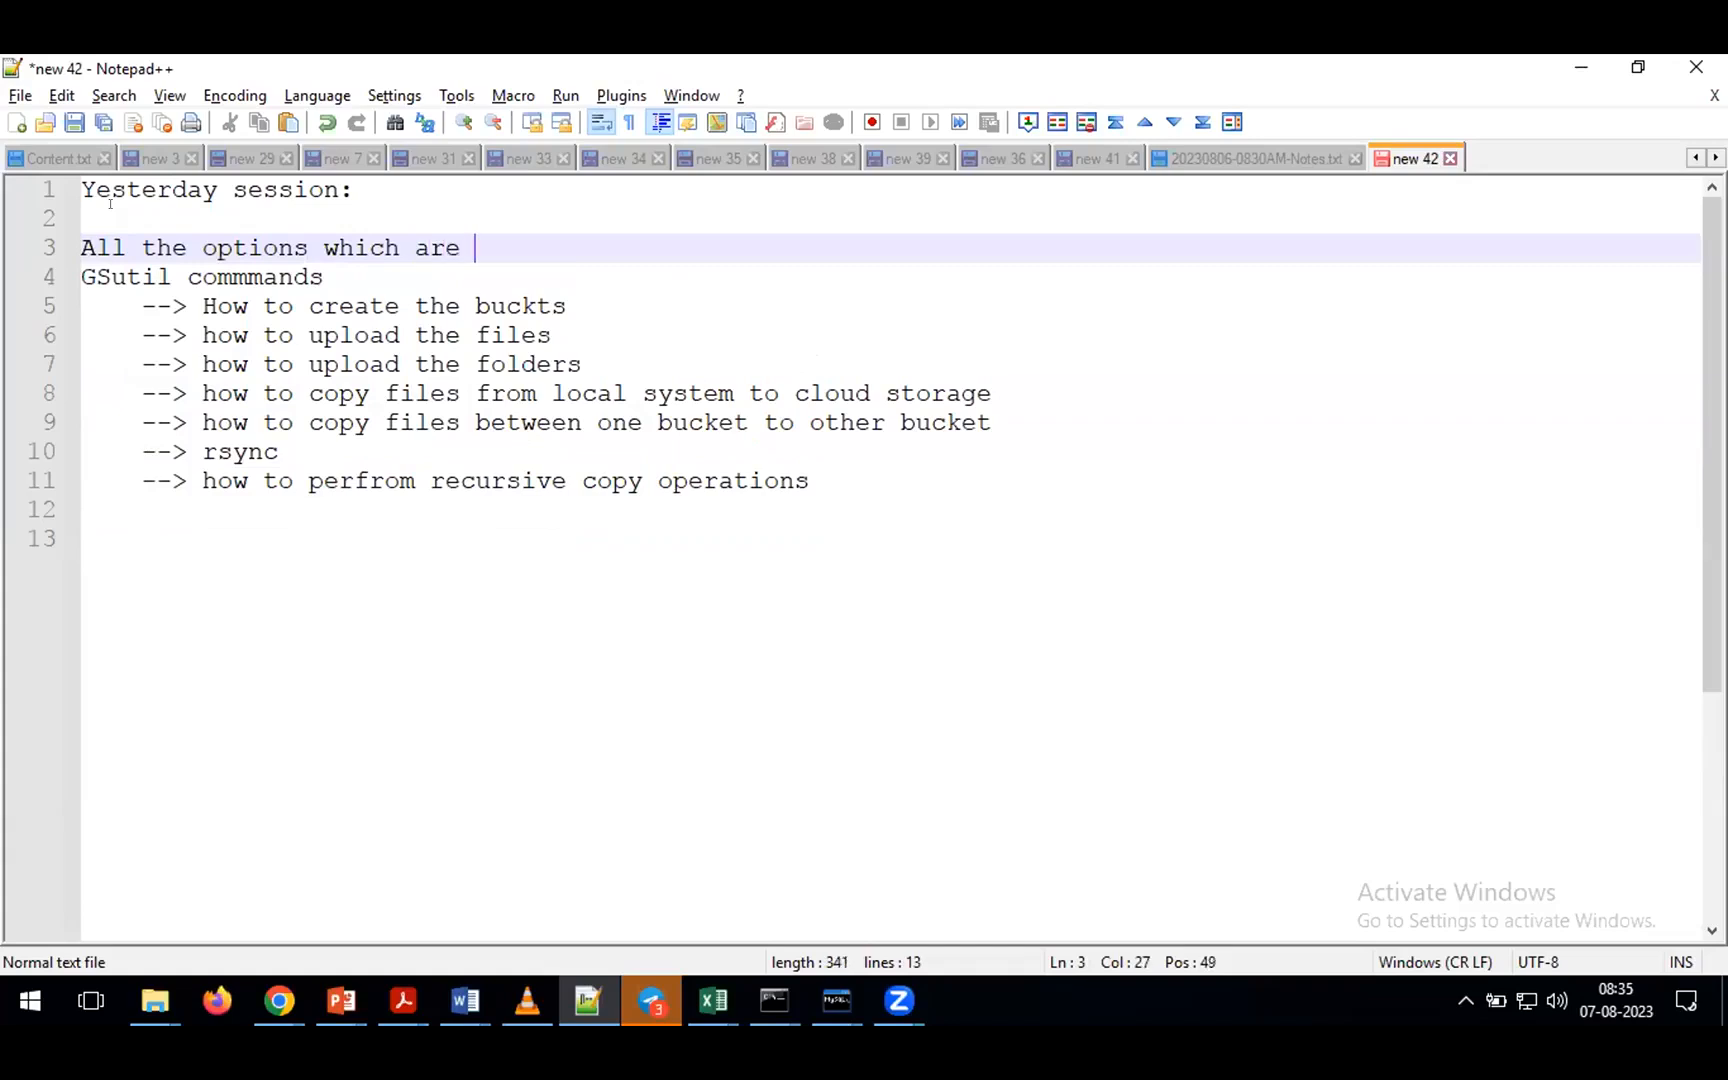
type("availalbe in ")
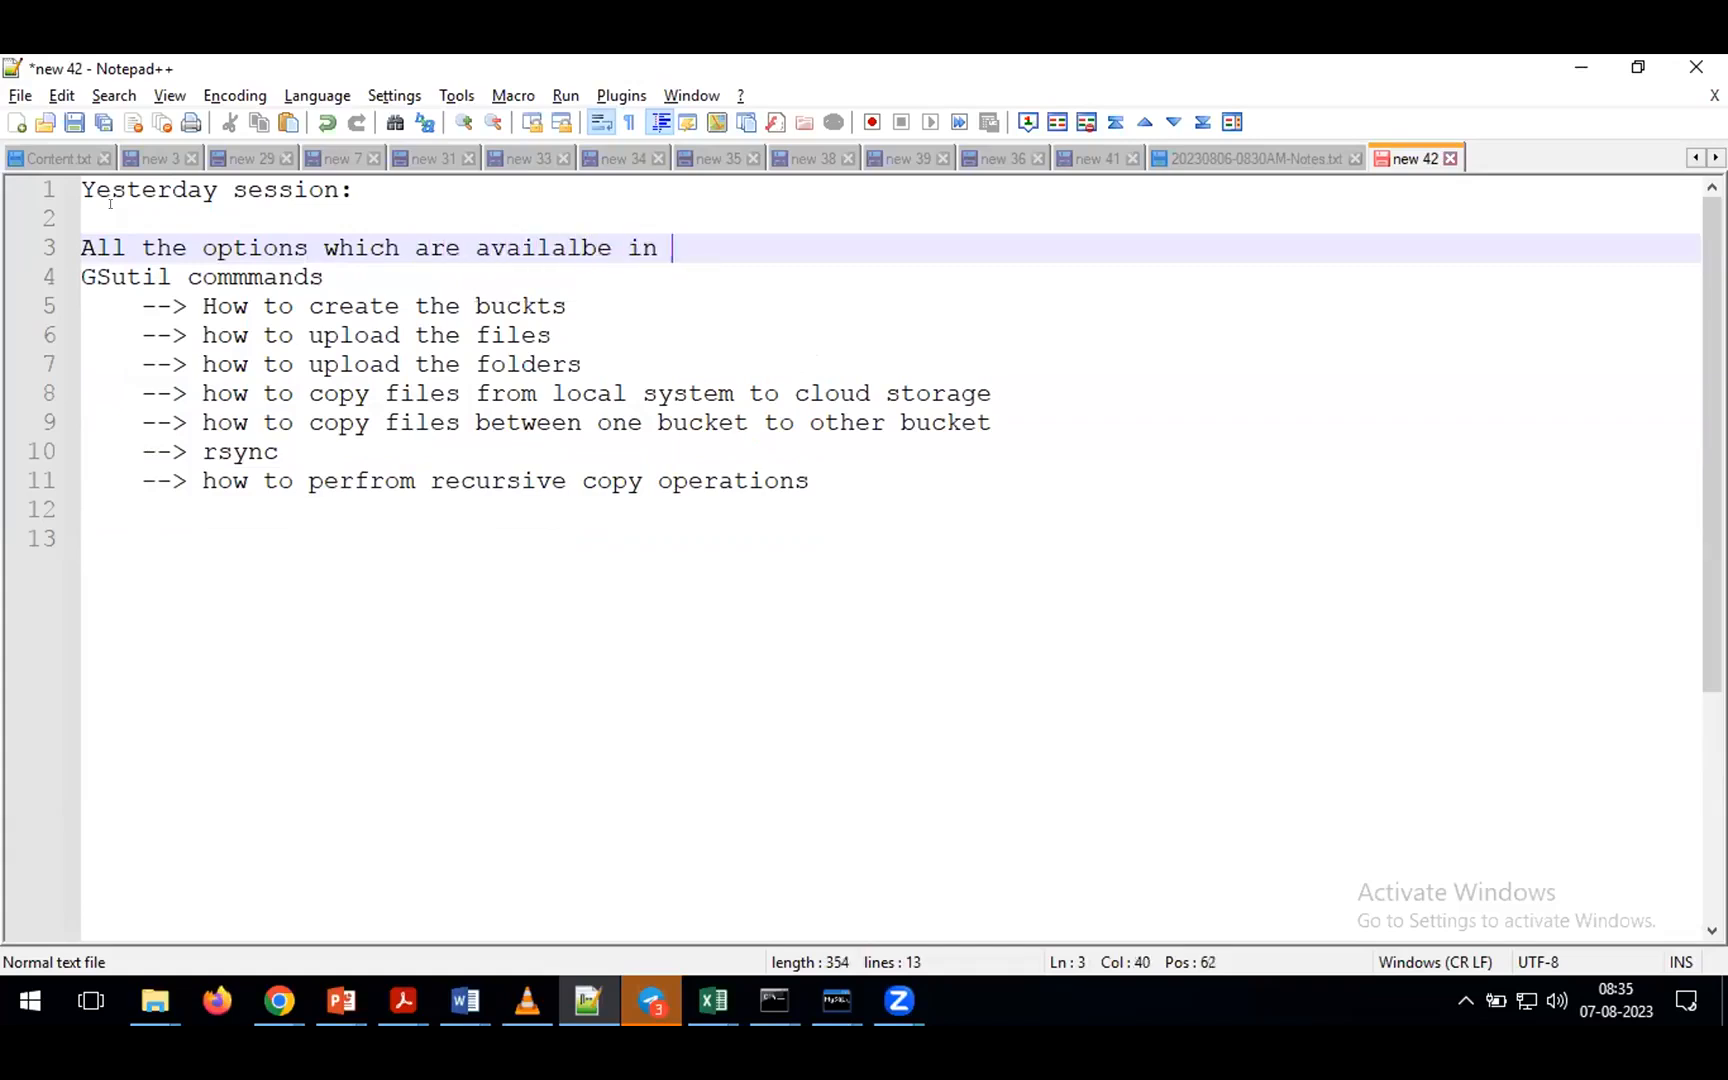
type("while creatio")
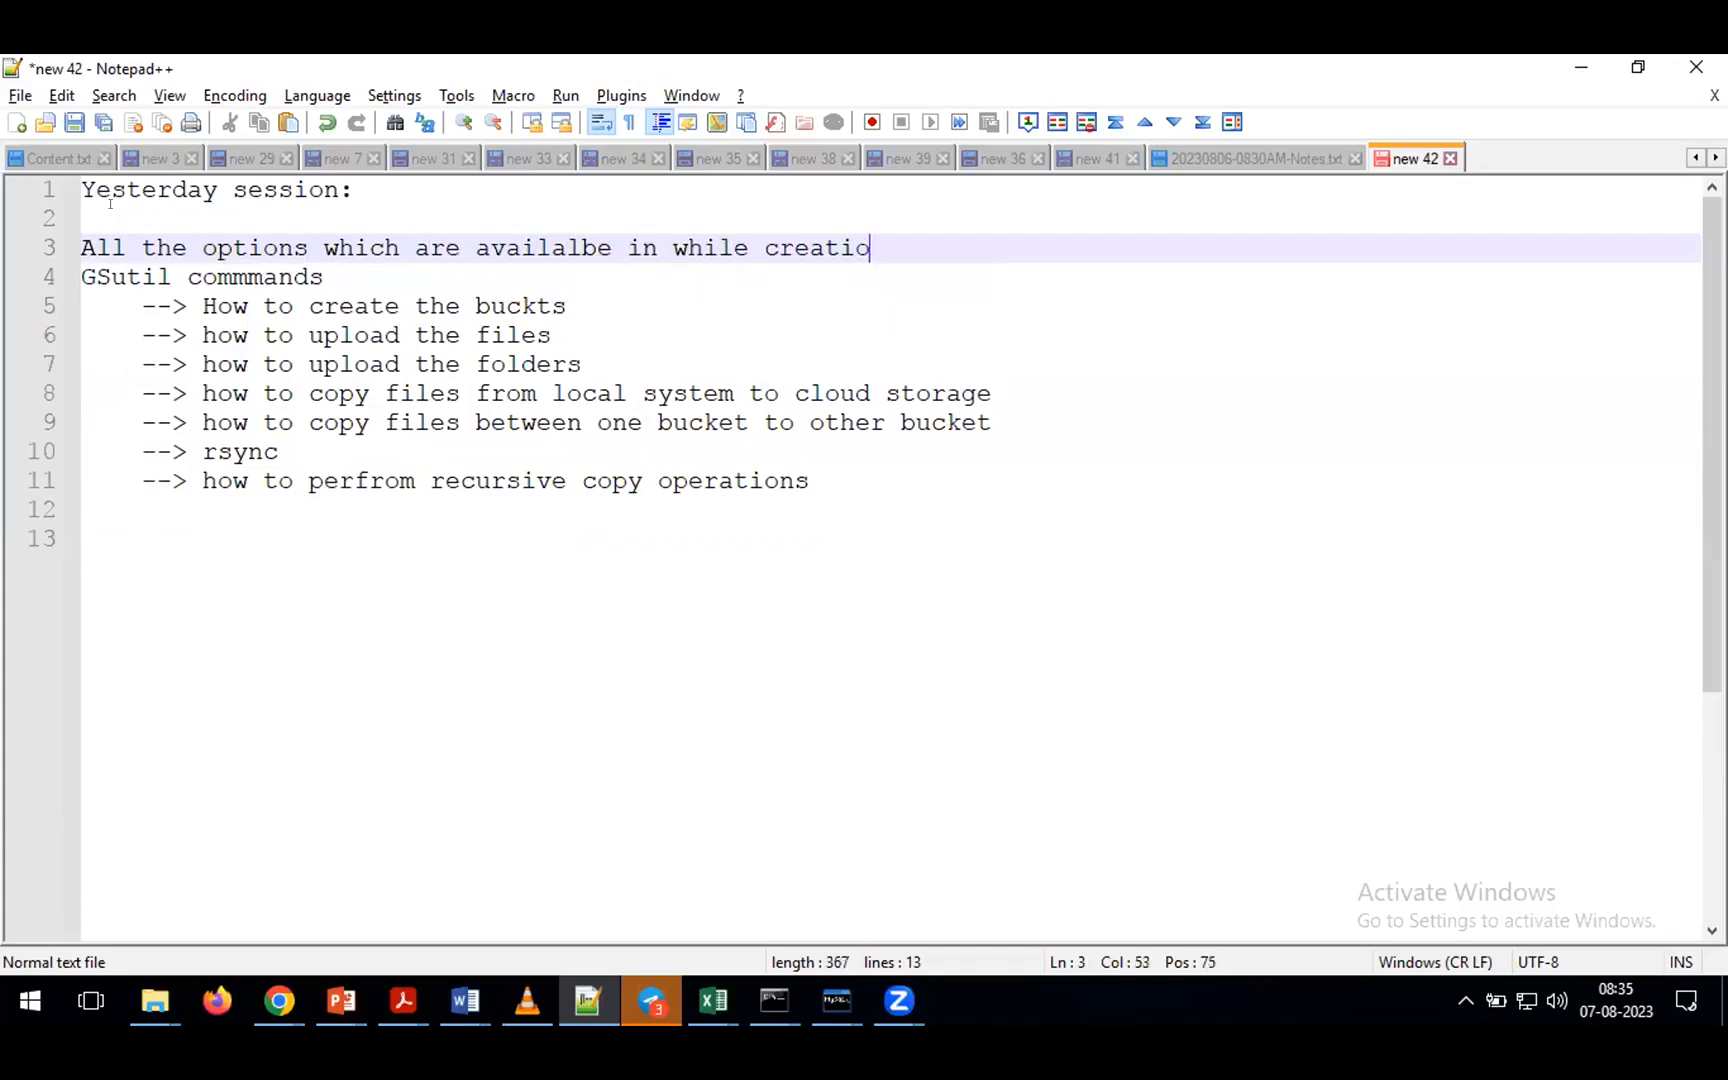
type("n of bucket in GCS")
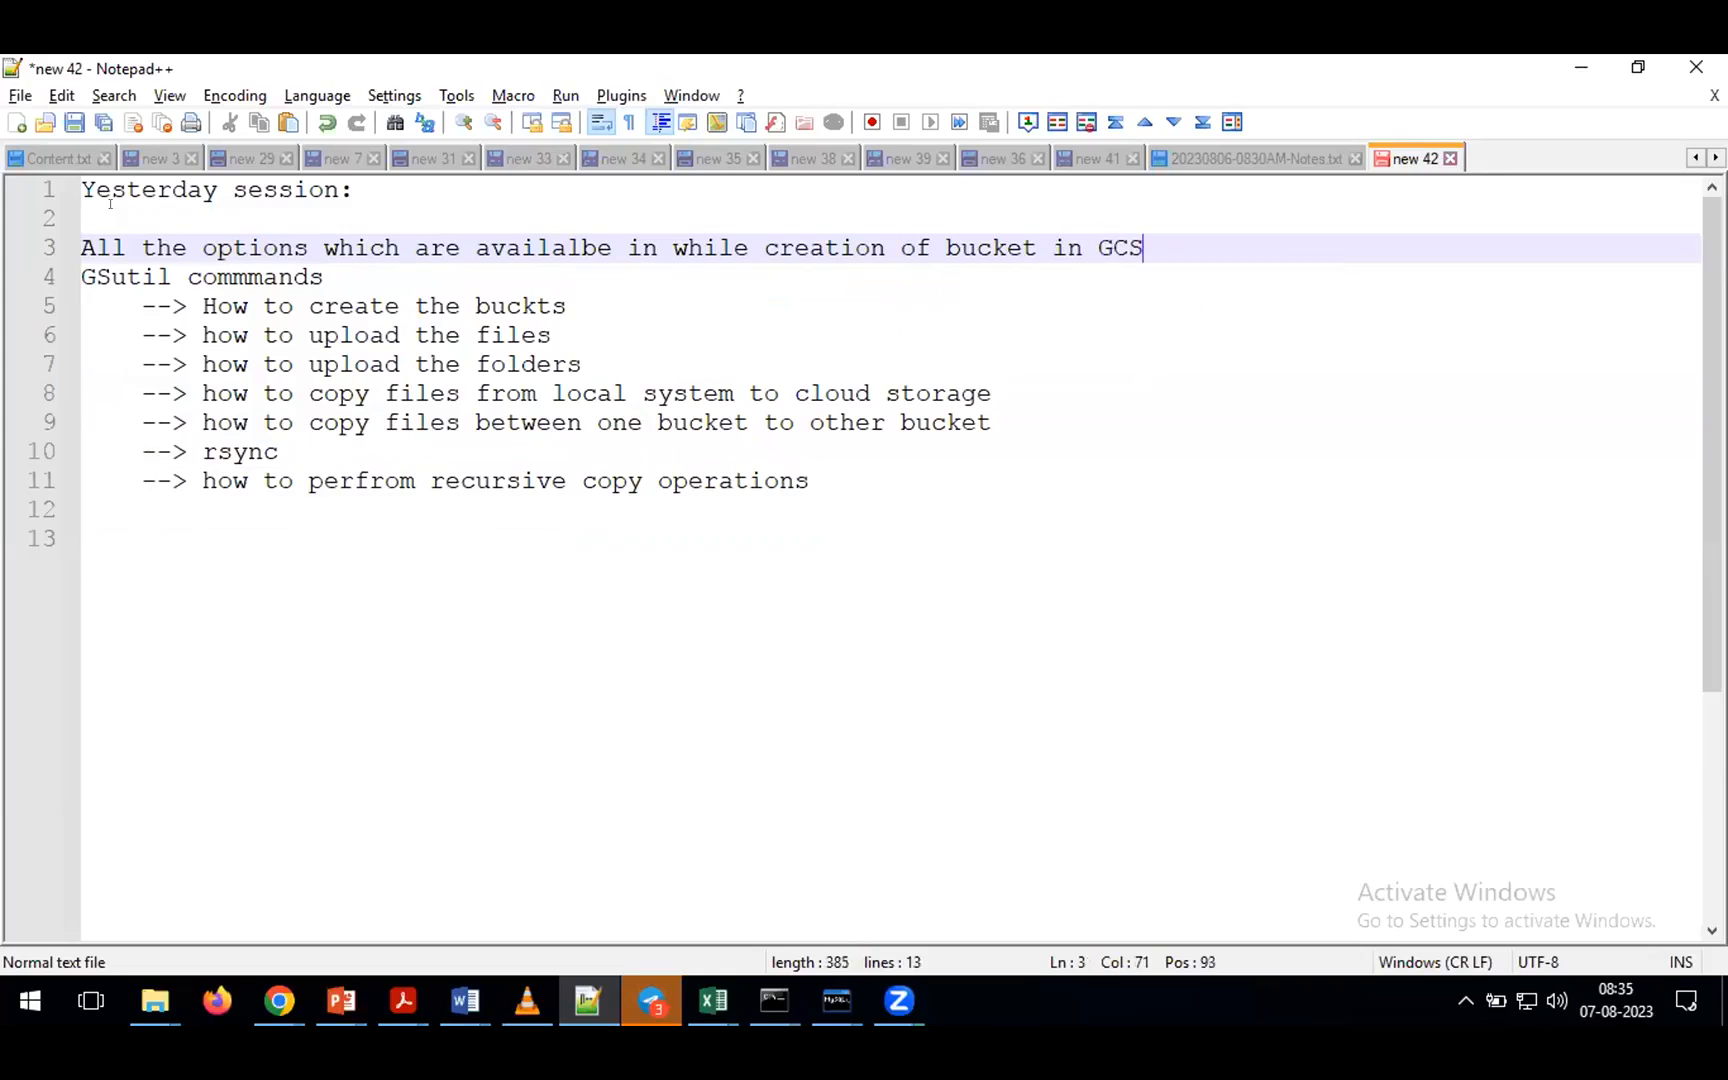
- Add a row of asterisks on the last line as a separator below the GSutil list
key("Return")
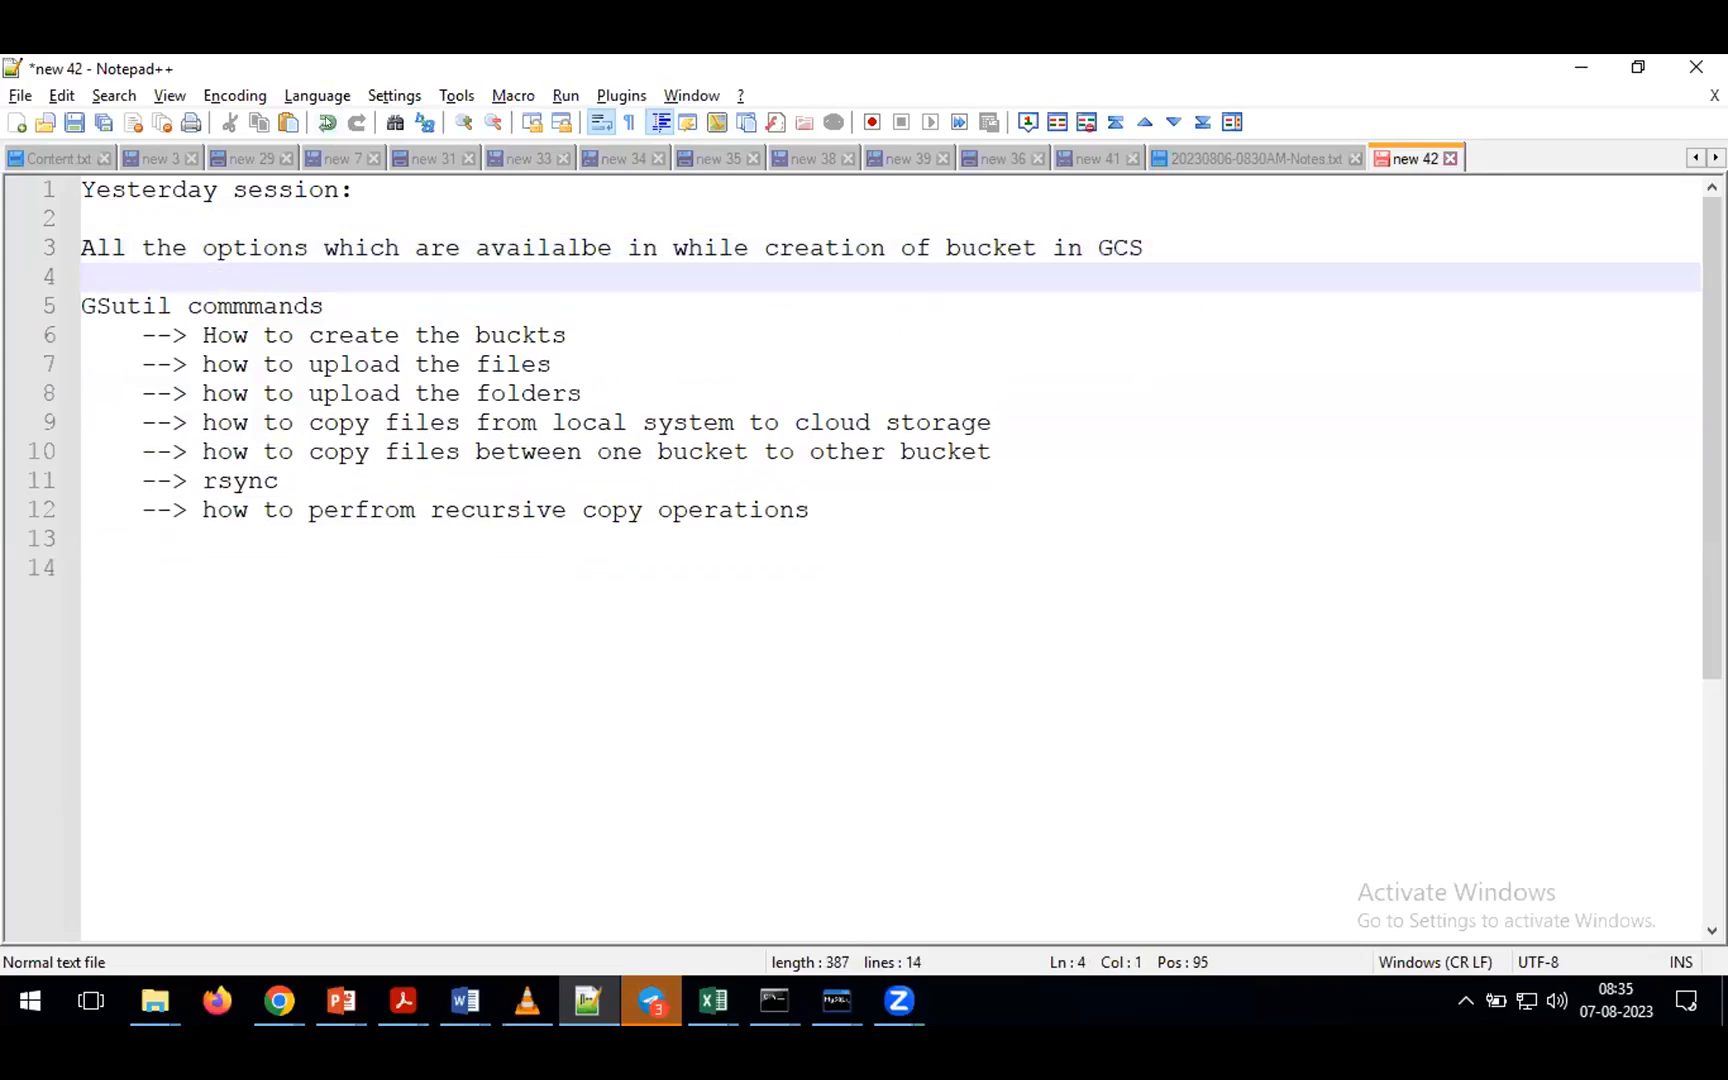
left_click(189, 567)
type("******************************************************************************")
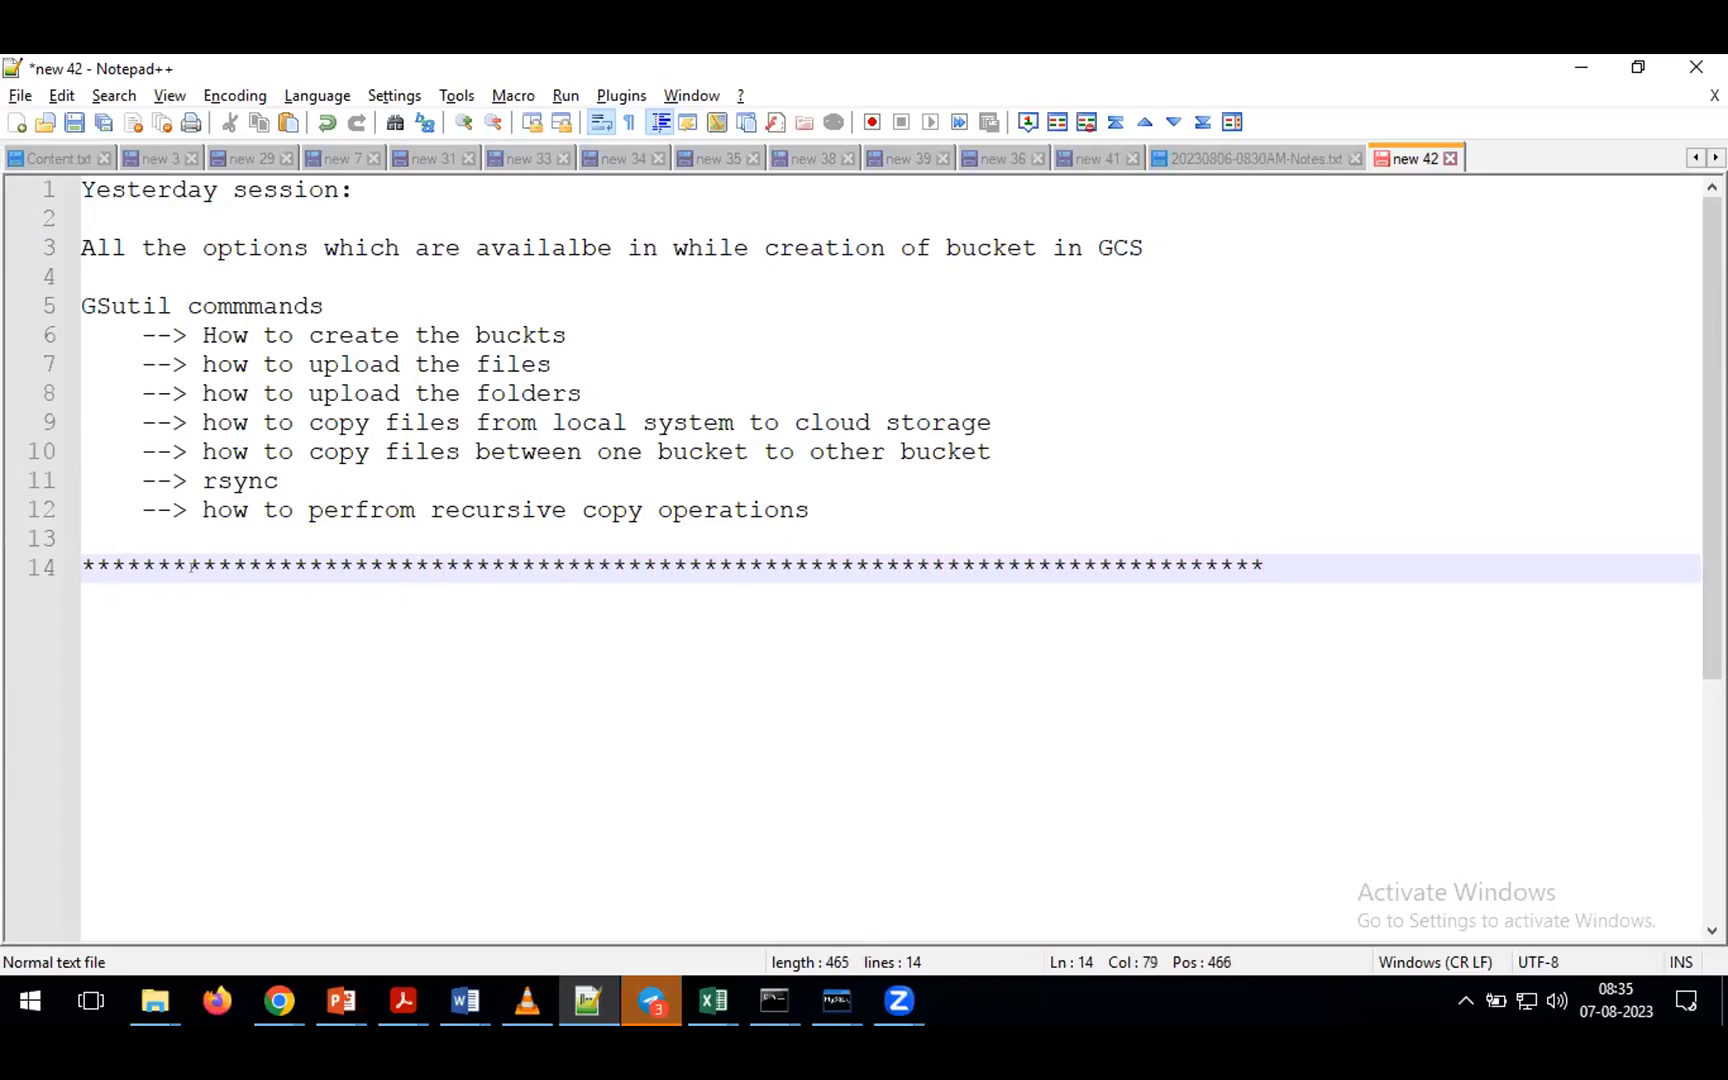
- Add a 'Compute Engine:' heading with the note 'To create virtual machines we are going to use GCP component called as Compute engine'
key("Return")
type("Compute Engine:")
key("Return")
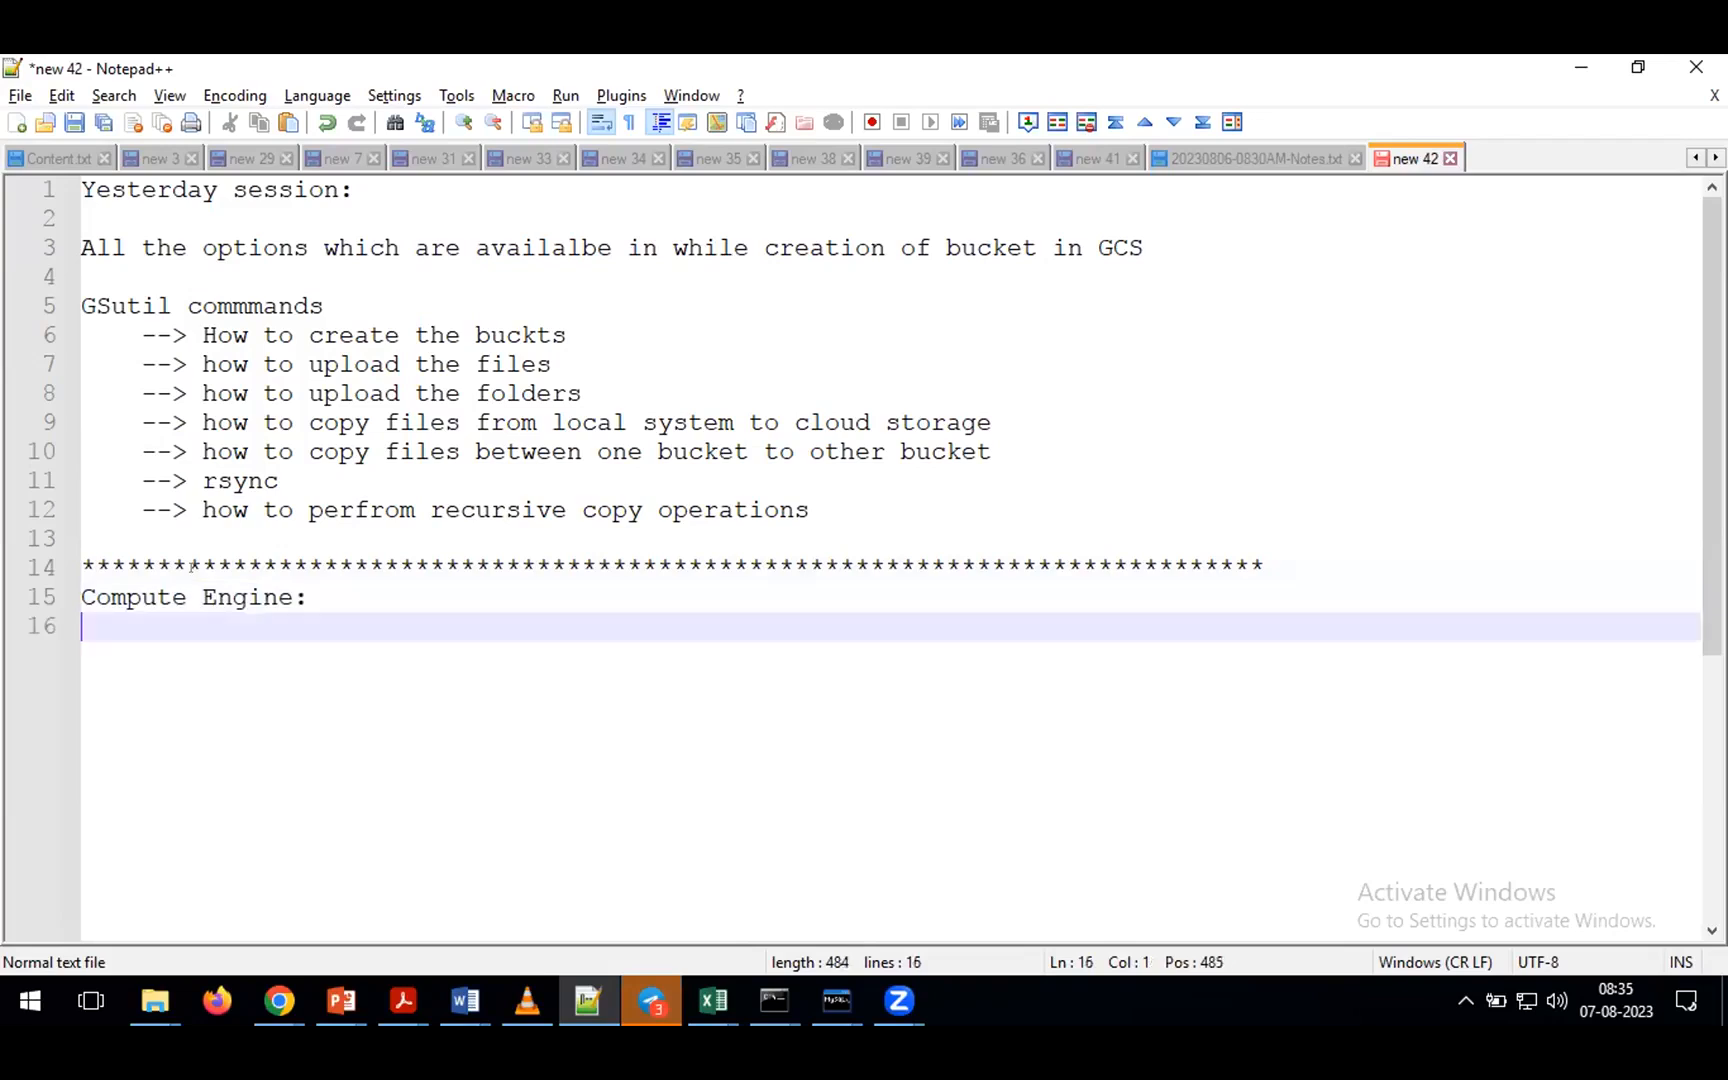
key("Return")
type("-->")
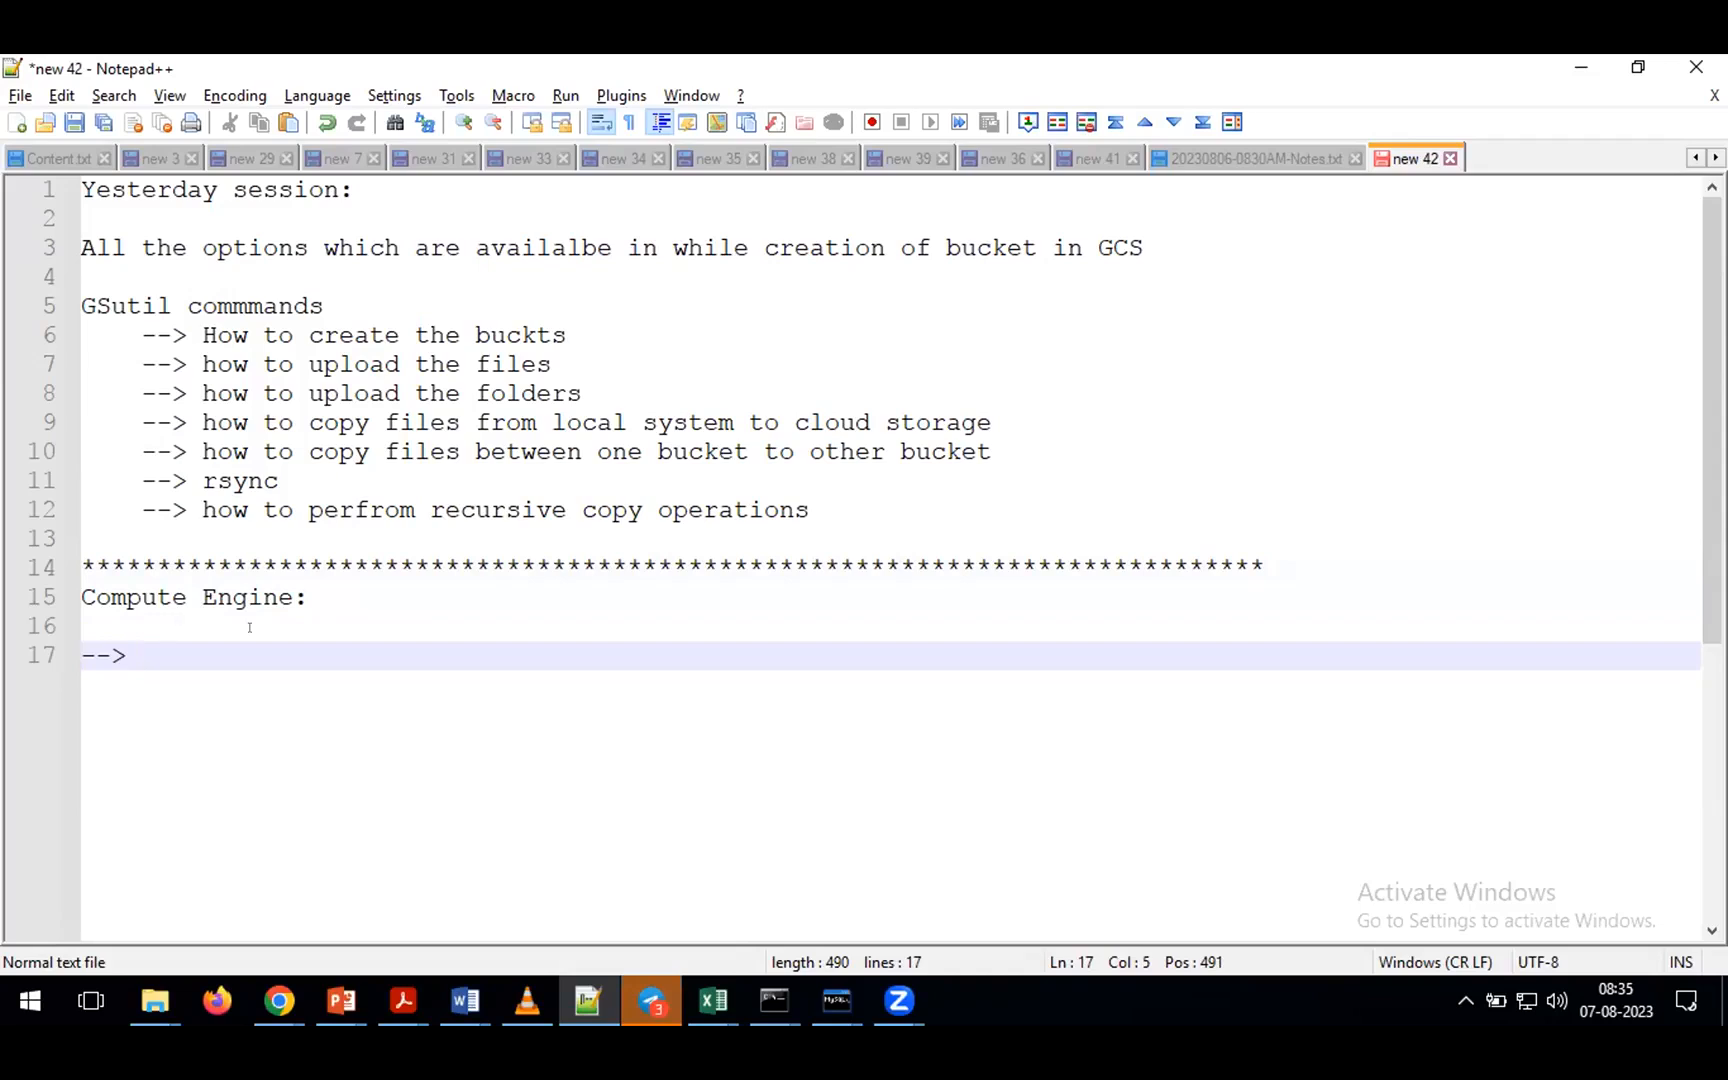
scroll(249, 627, "down", 3)
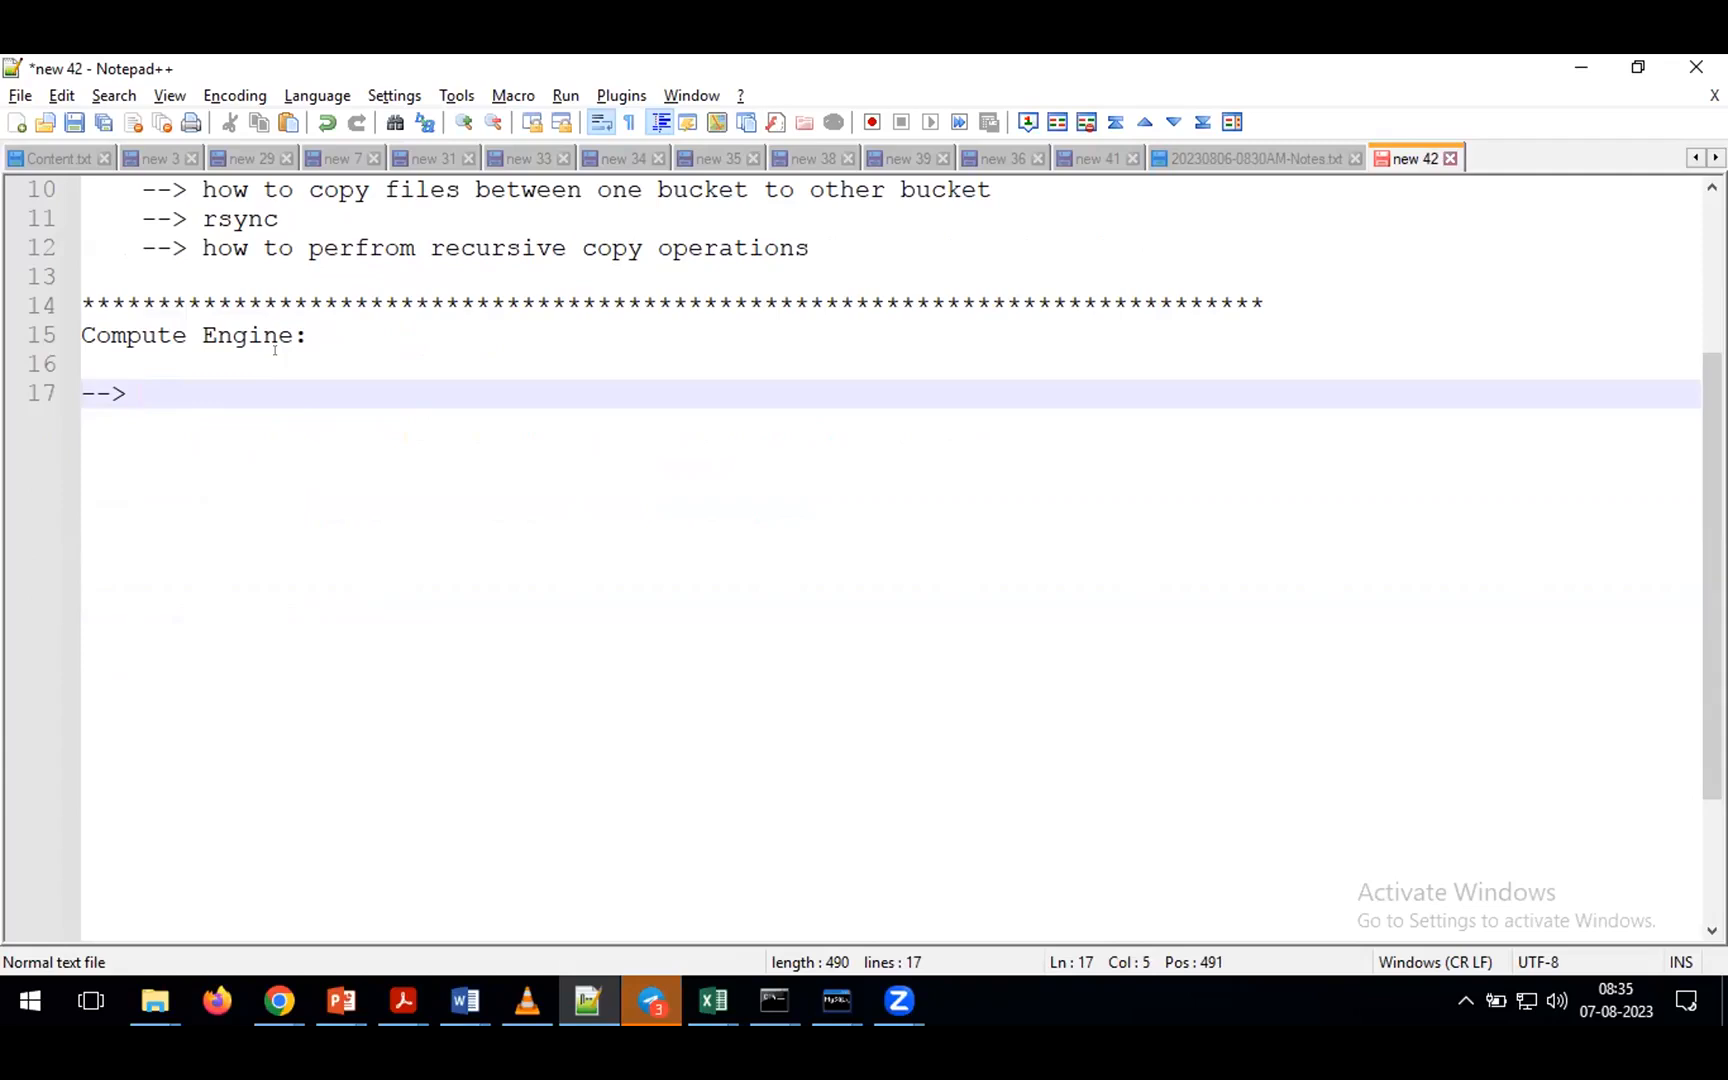
type("To create virtual machines we are go")
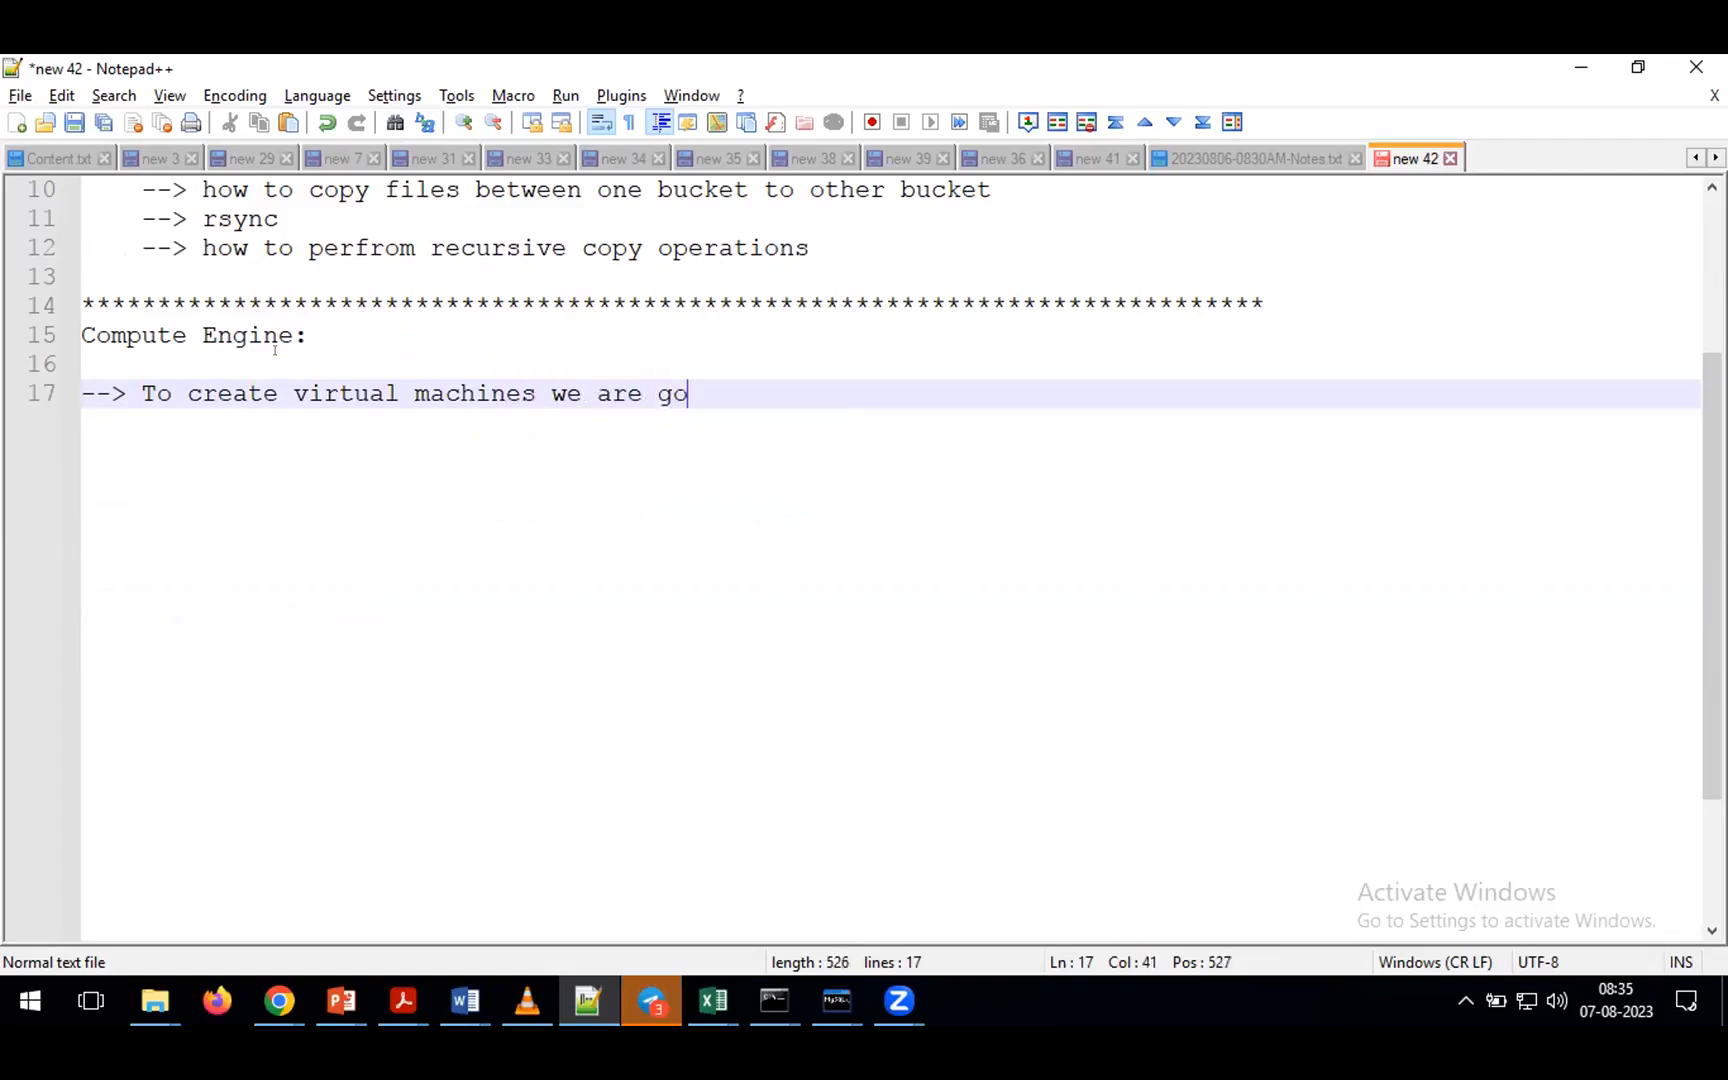
type("ing to use GCP cop")
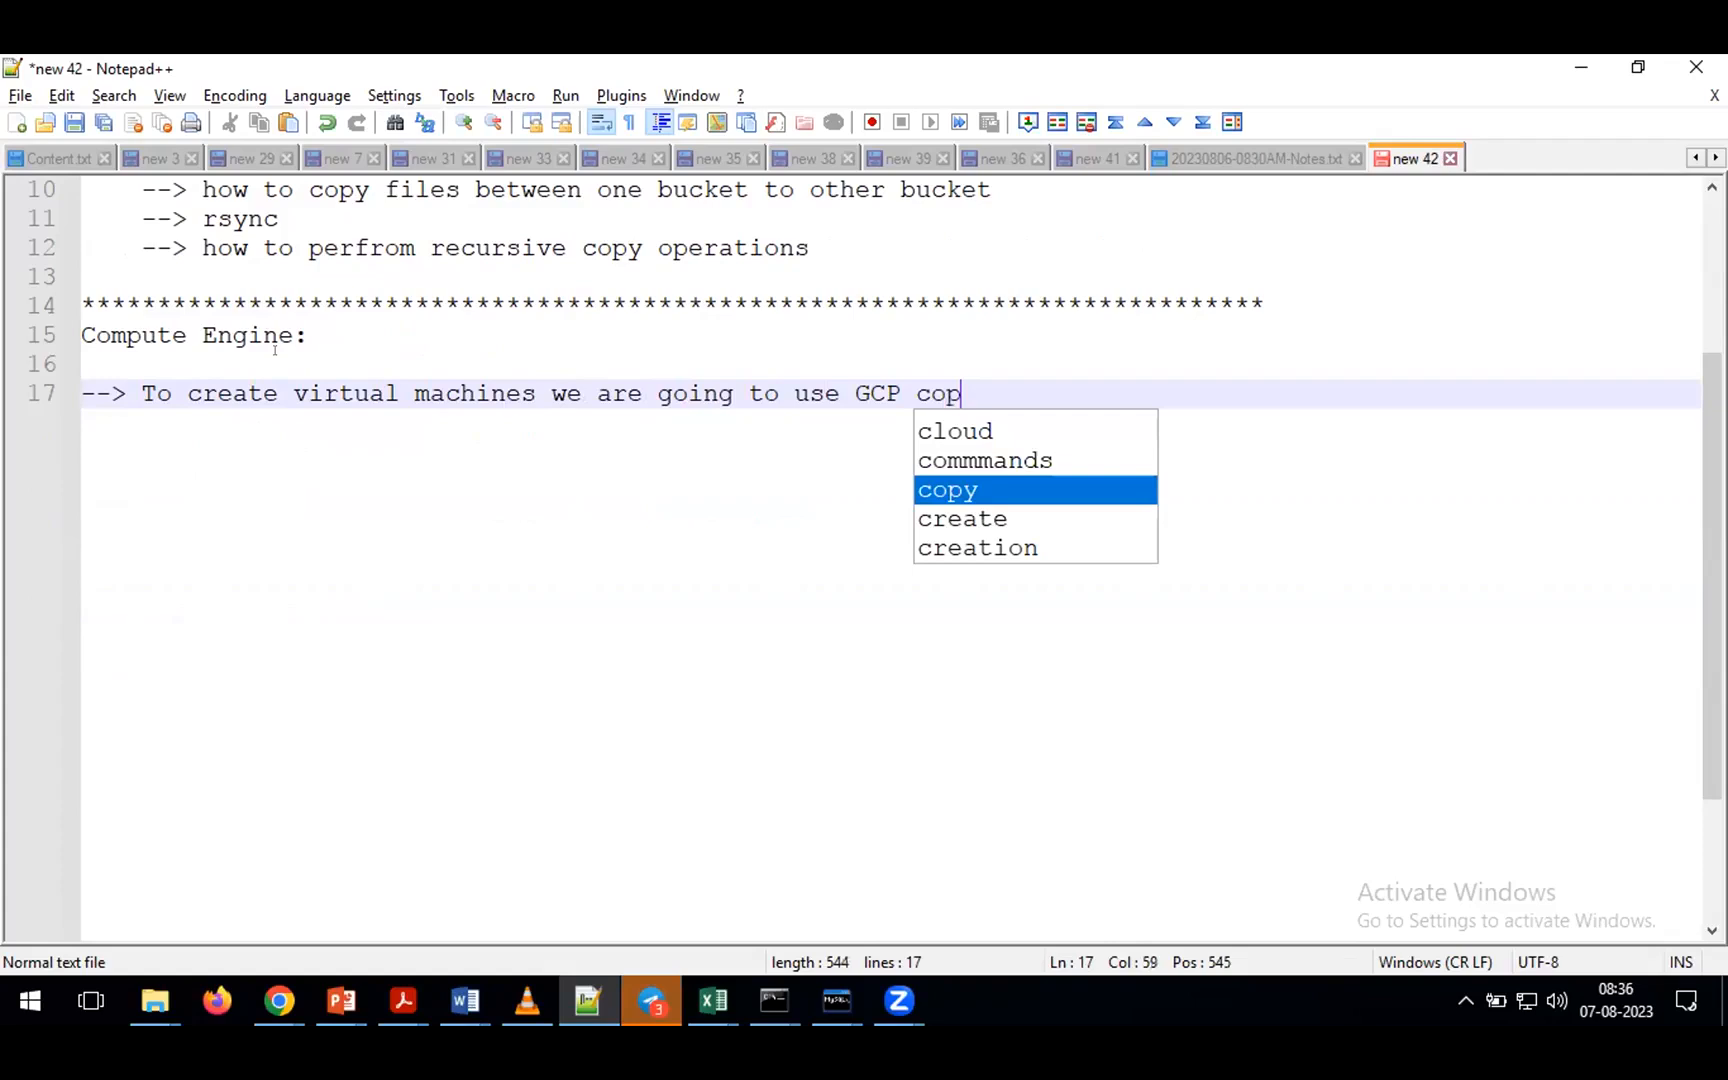
key("BackSpace")
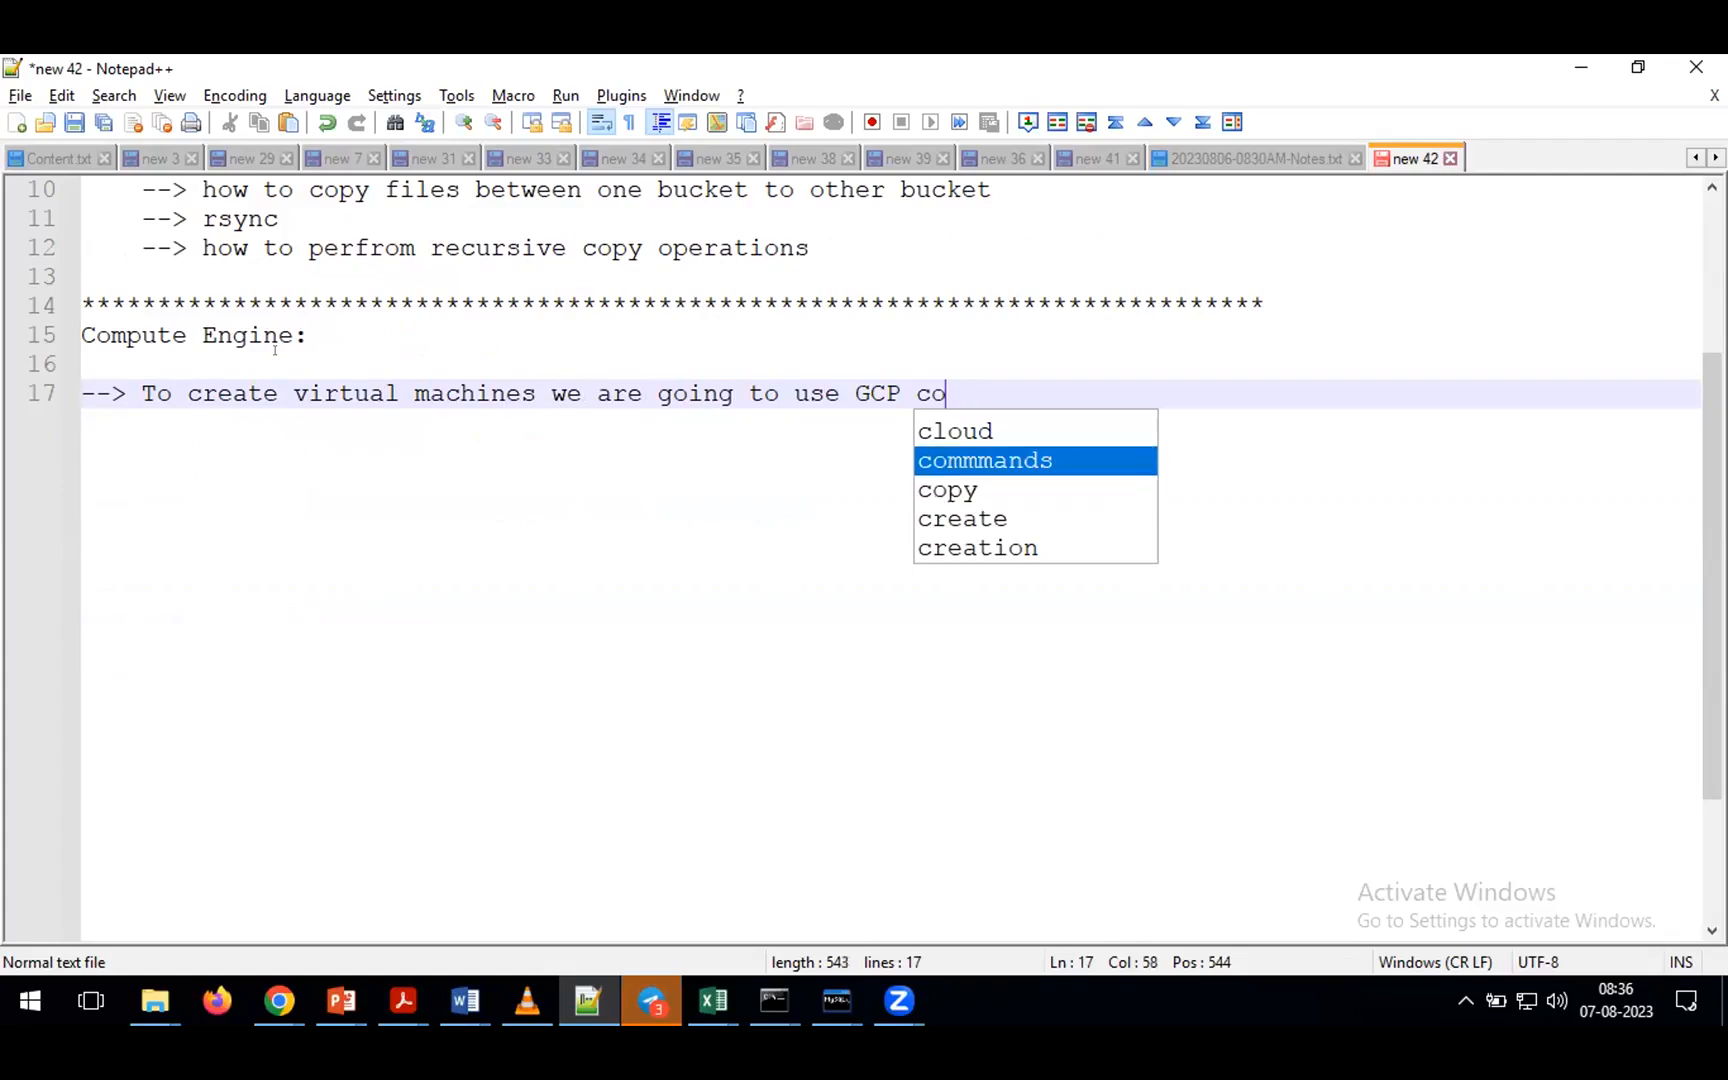
type("mponent calle")
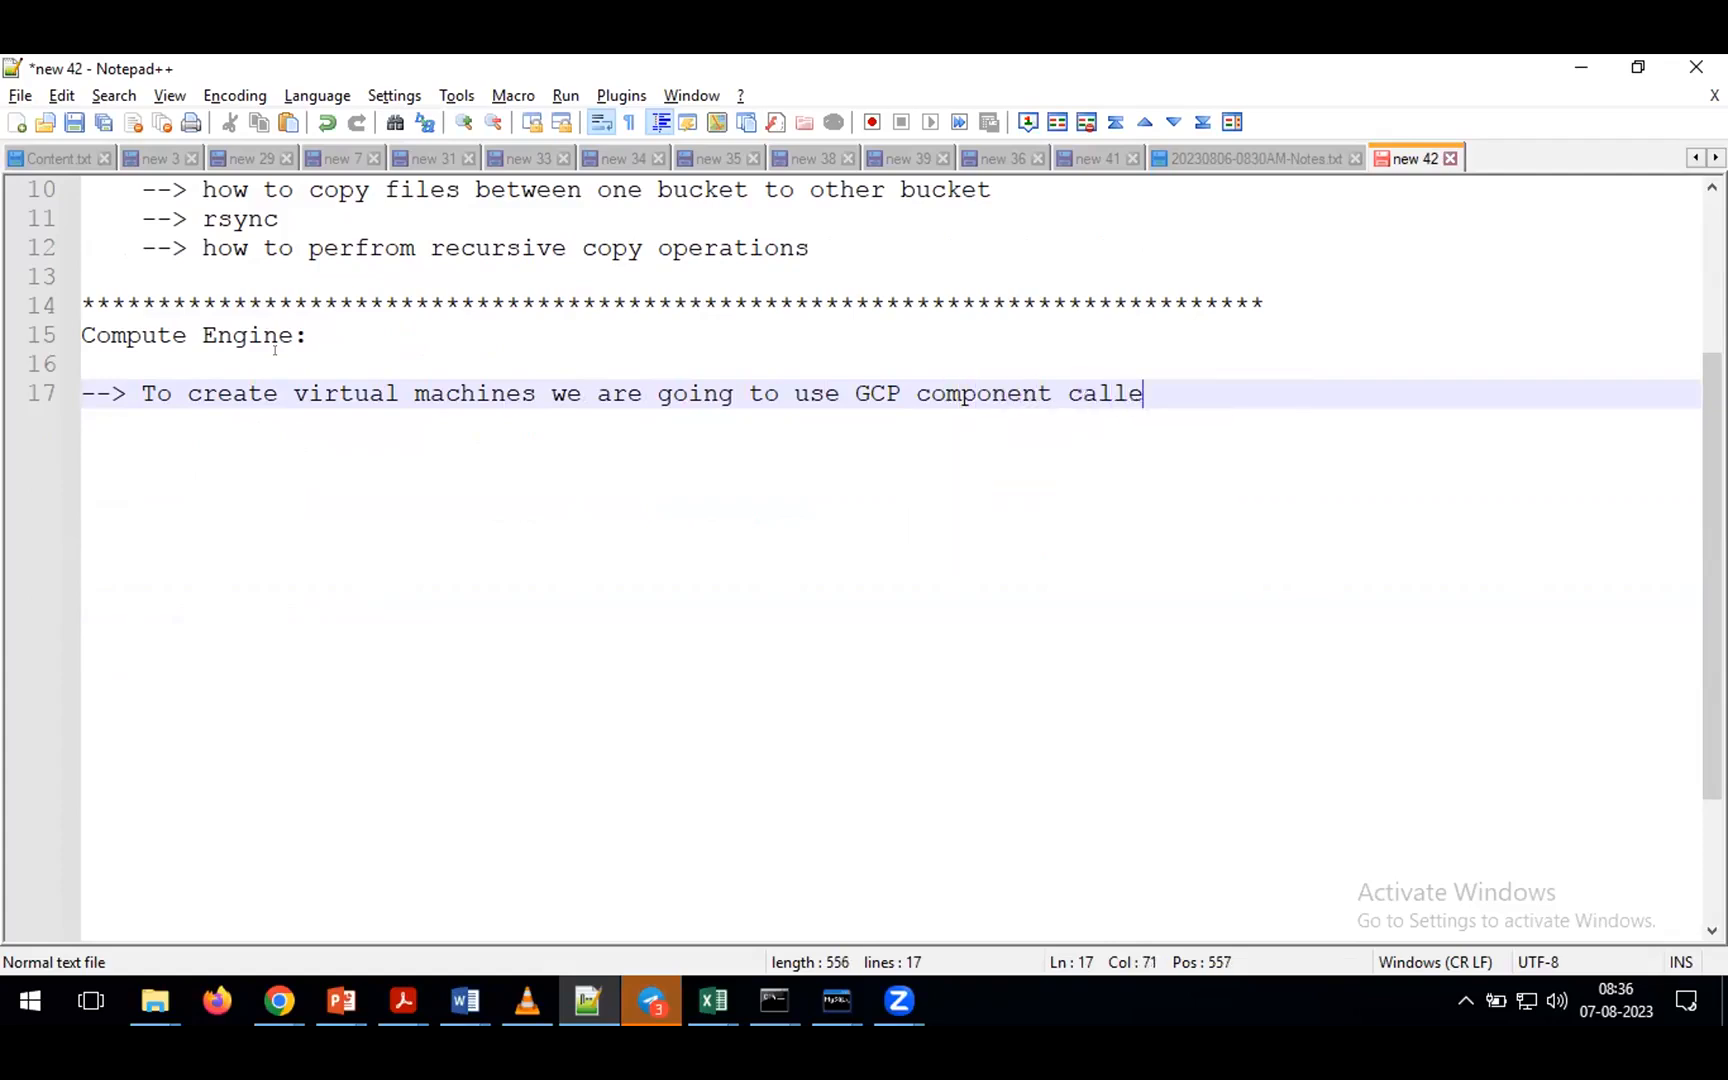
type("d as Comp")
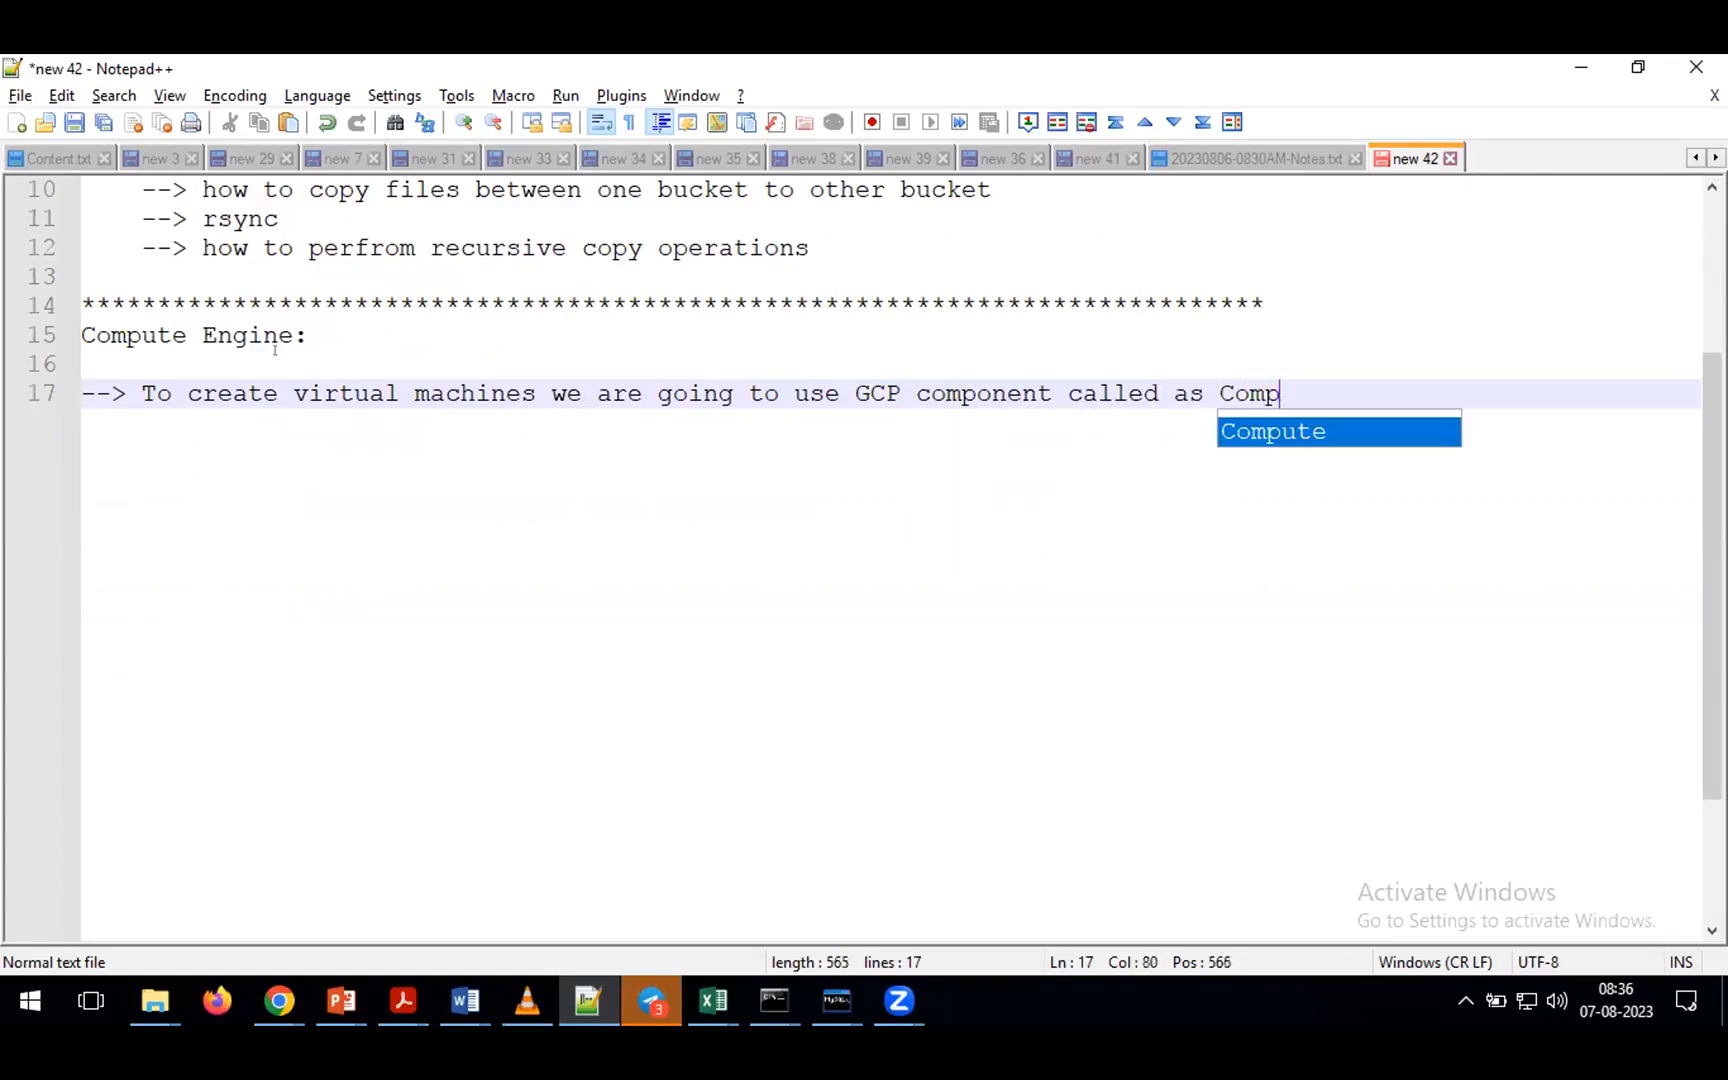
type("ute engine")
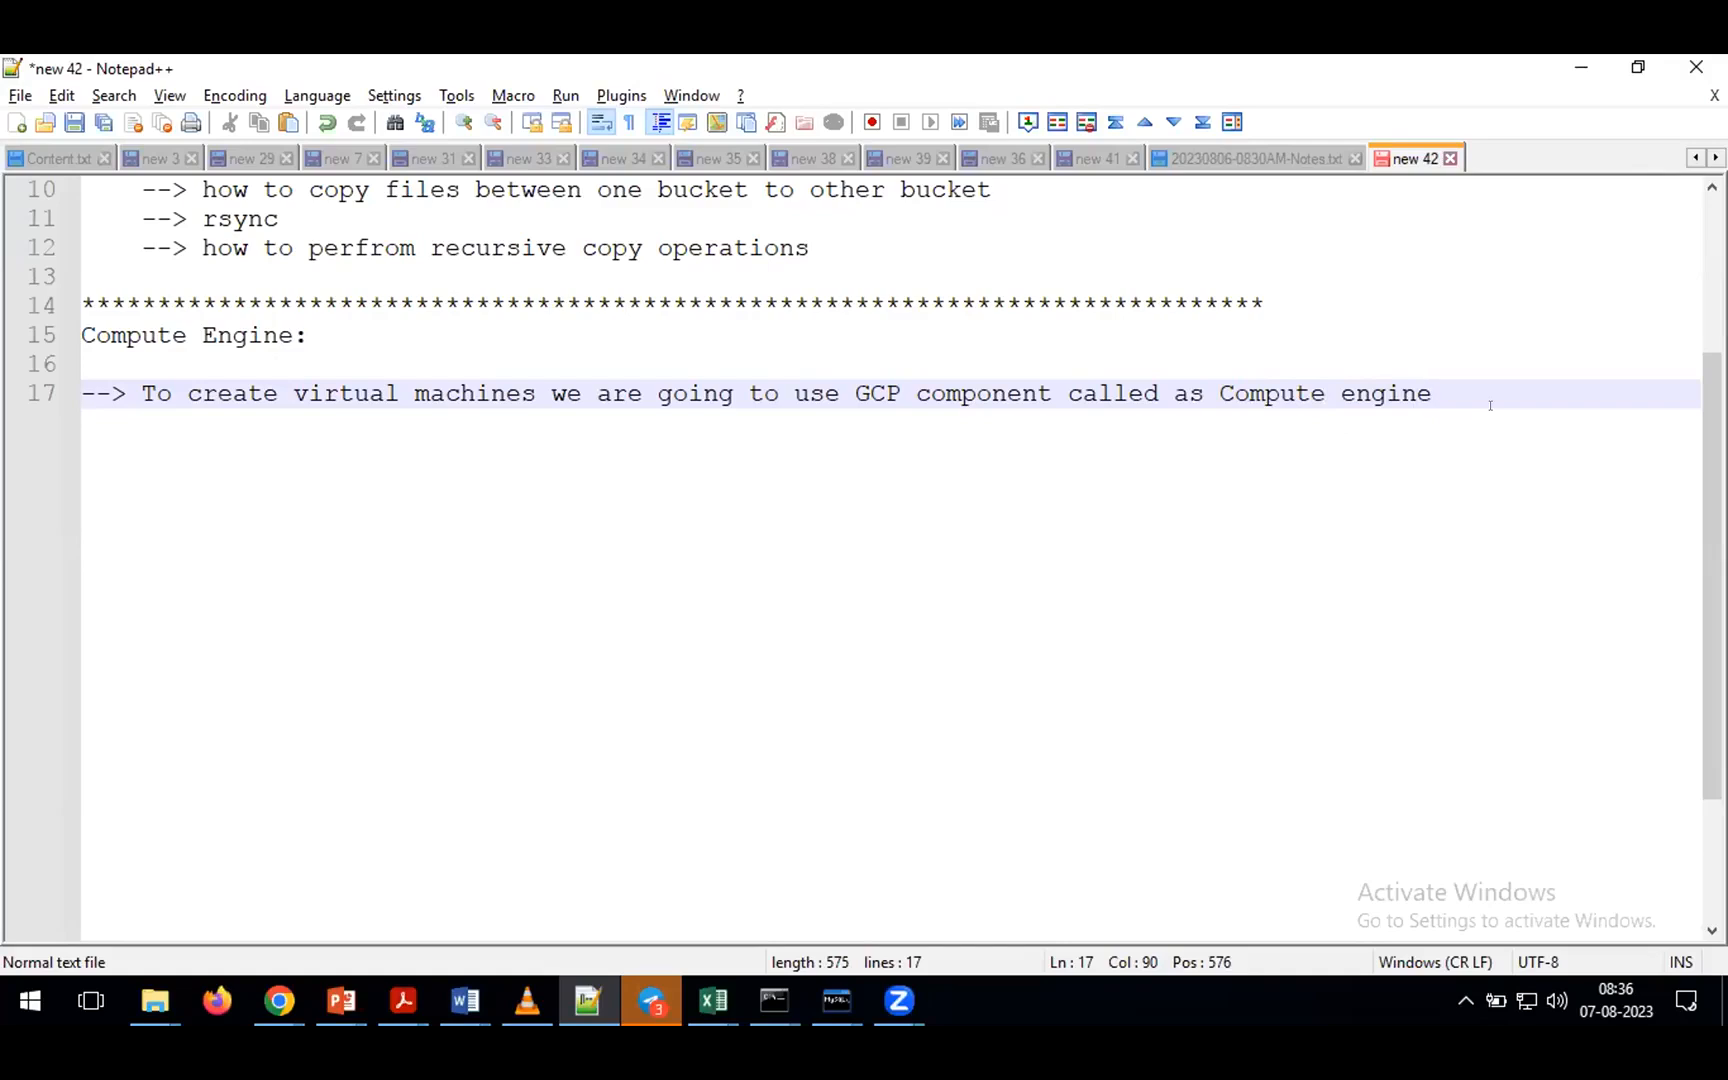
- Add the note 'We are taking machine for rent from GCP for particular time period'
key("Return")
key("Return")
type("-->")
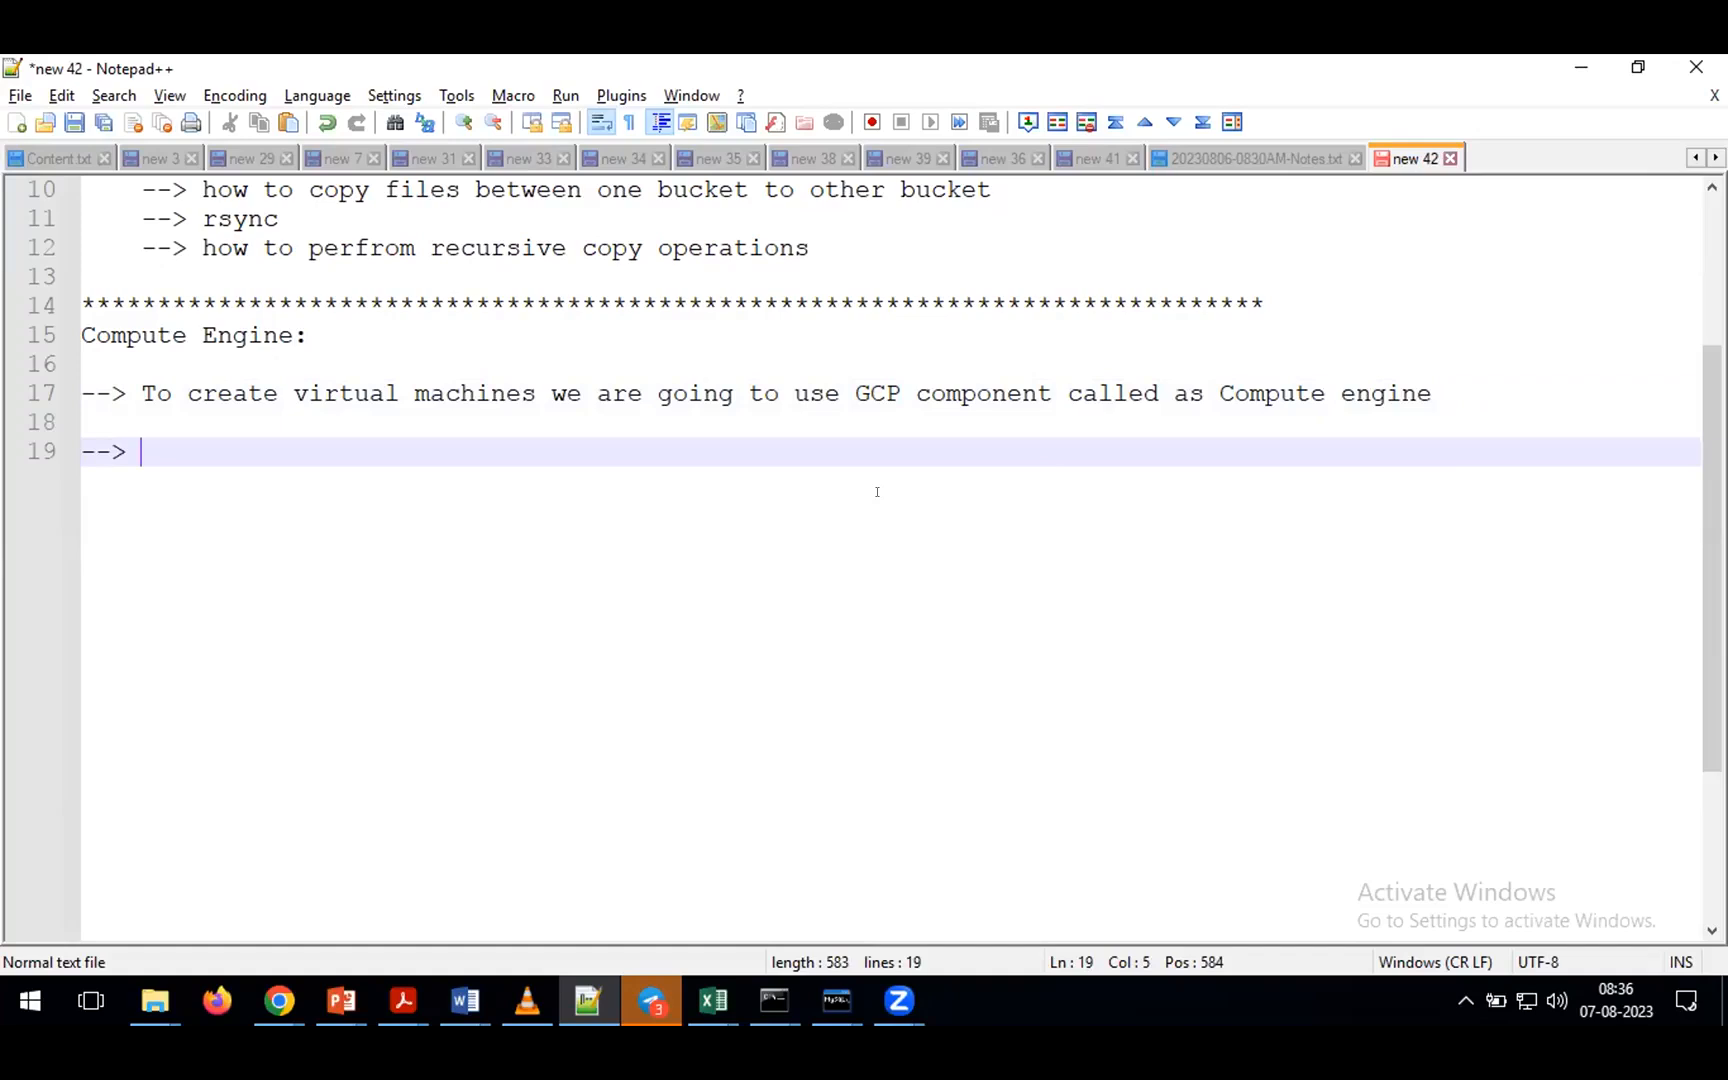
type("Renting th")
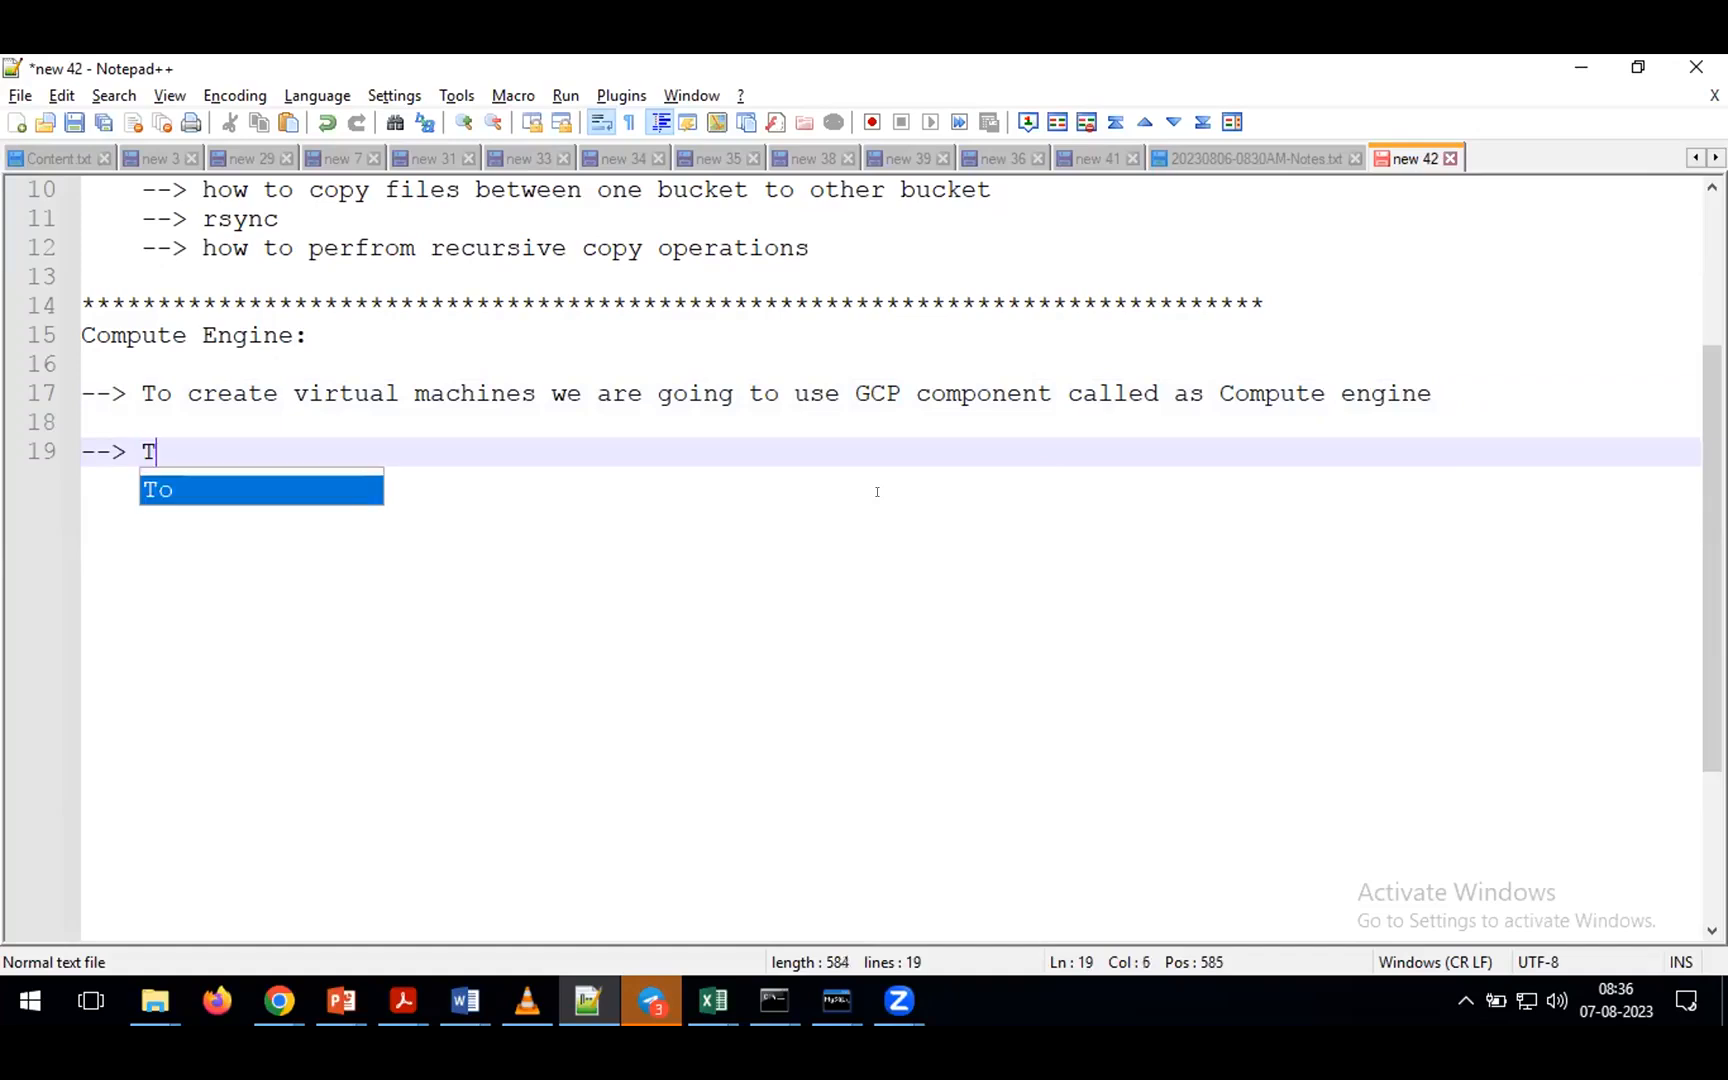
type("e")
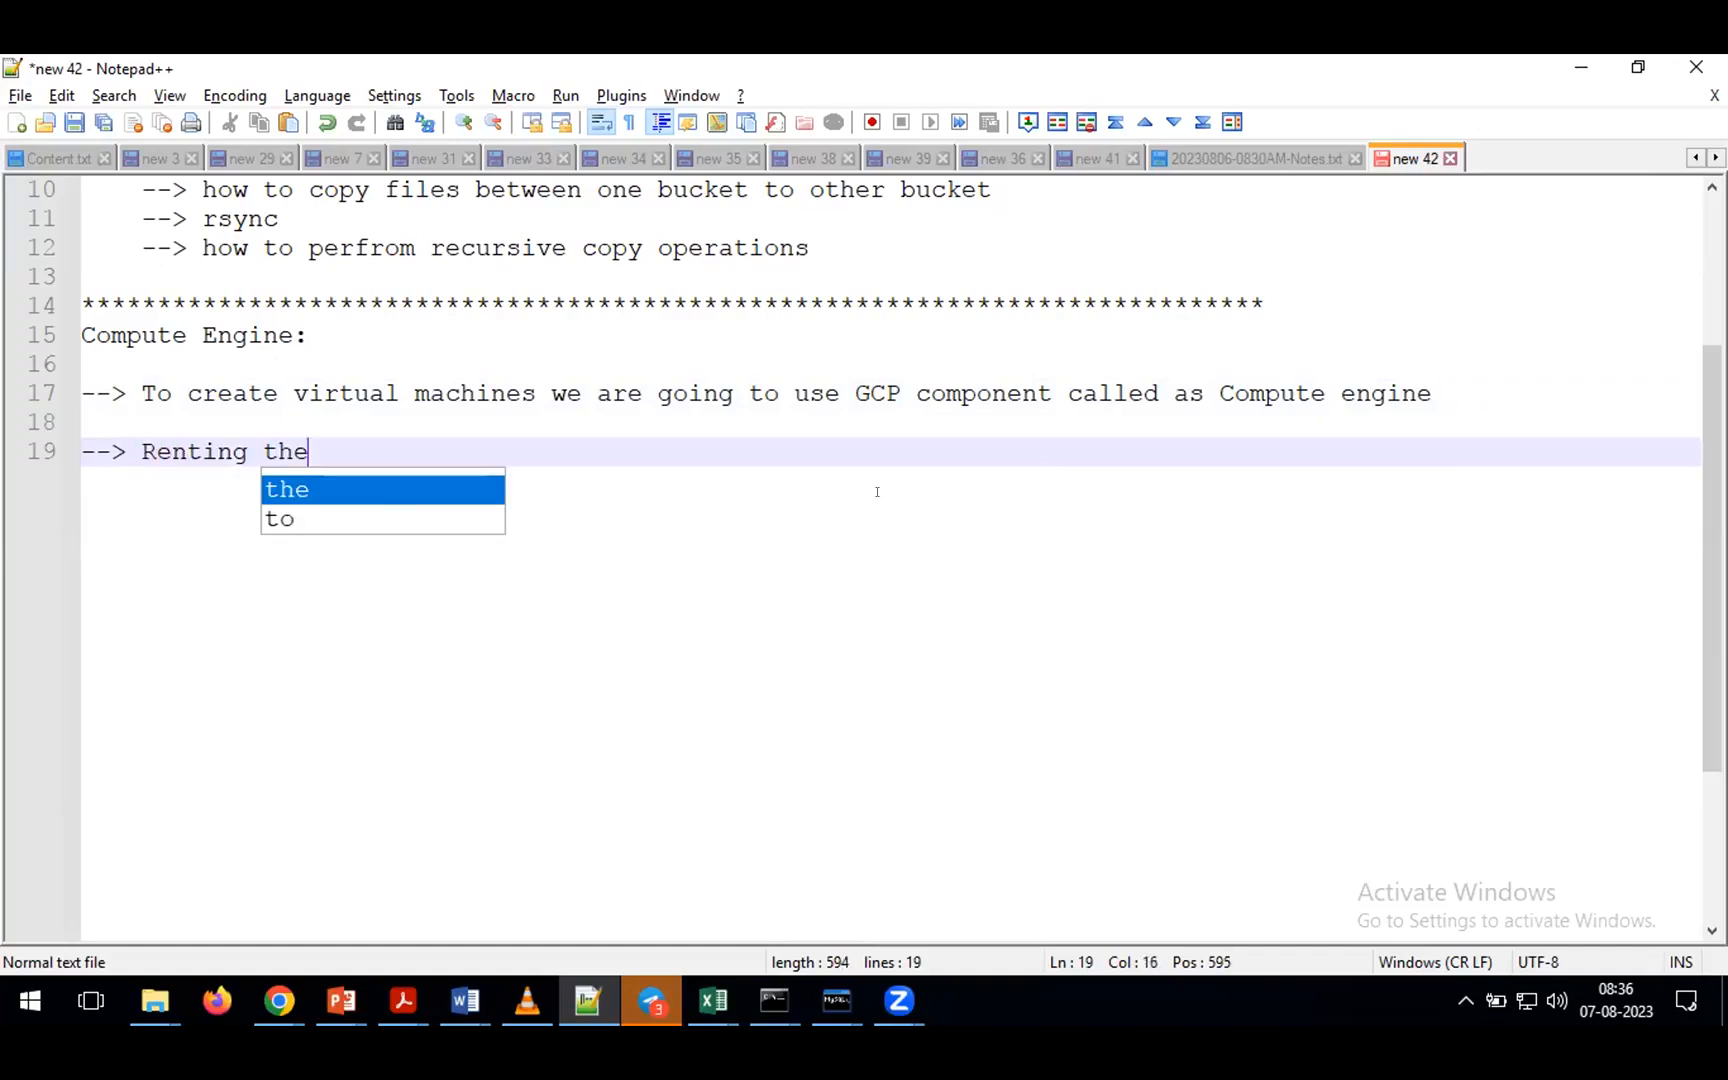
key("BackSpace")
key("BackSpace")
key("BackSpace")
key("BackSpace")
key("BackSpace")
key("BackSpace")
key("BackSpace")
key("BackSpace")
key("BackSpace")
key("BackSpace")
key("BackSpace")
type("We are taking")
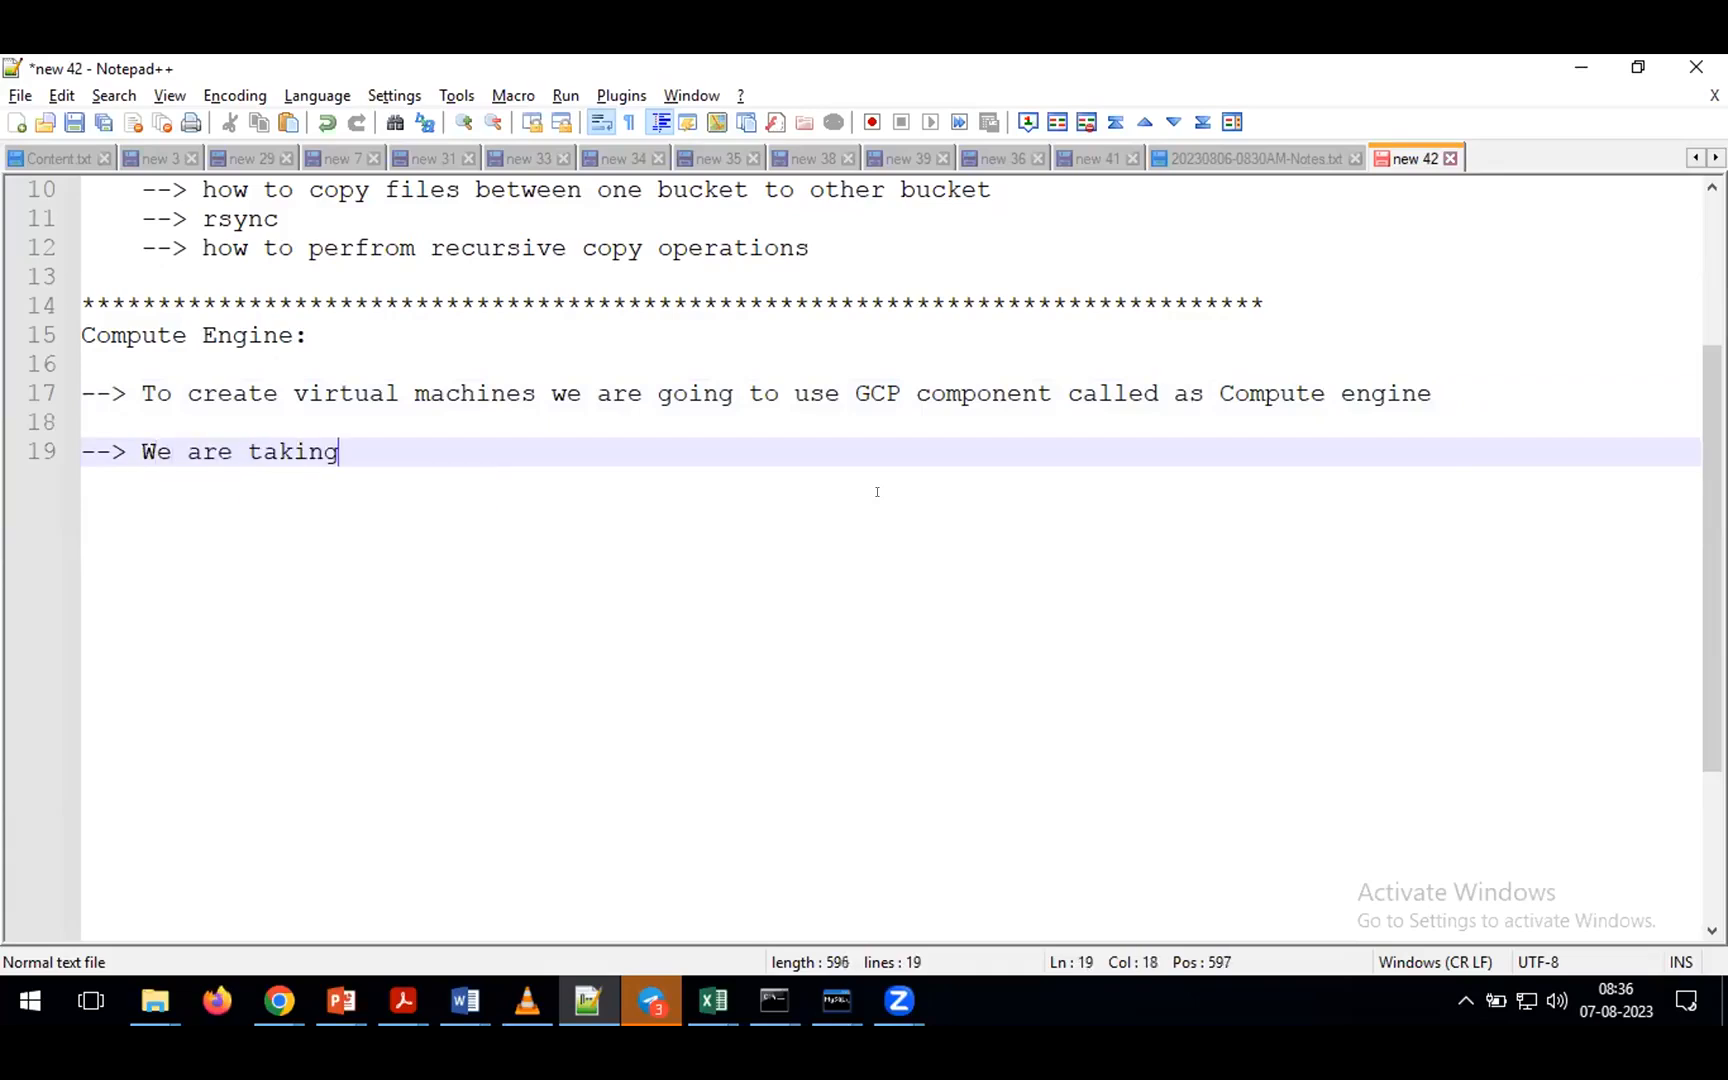
type(" machine for rent frm")
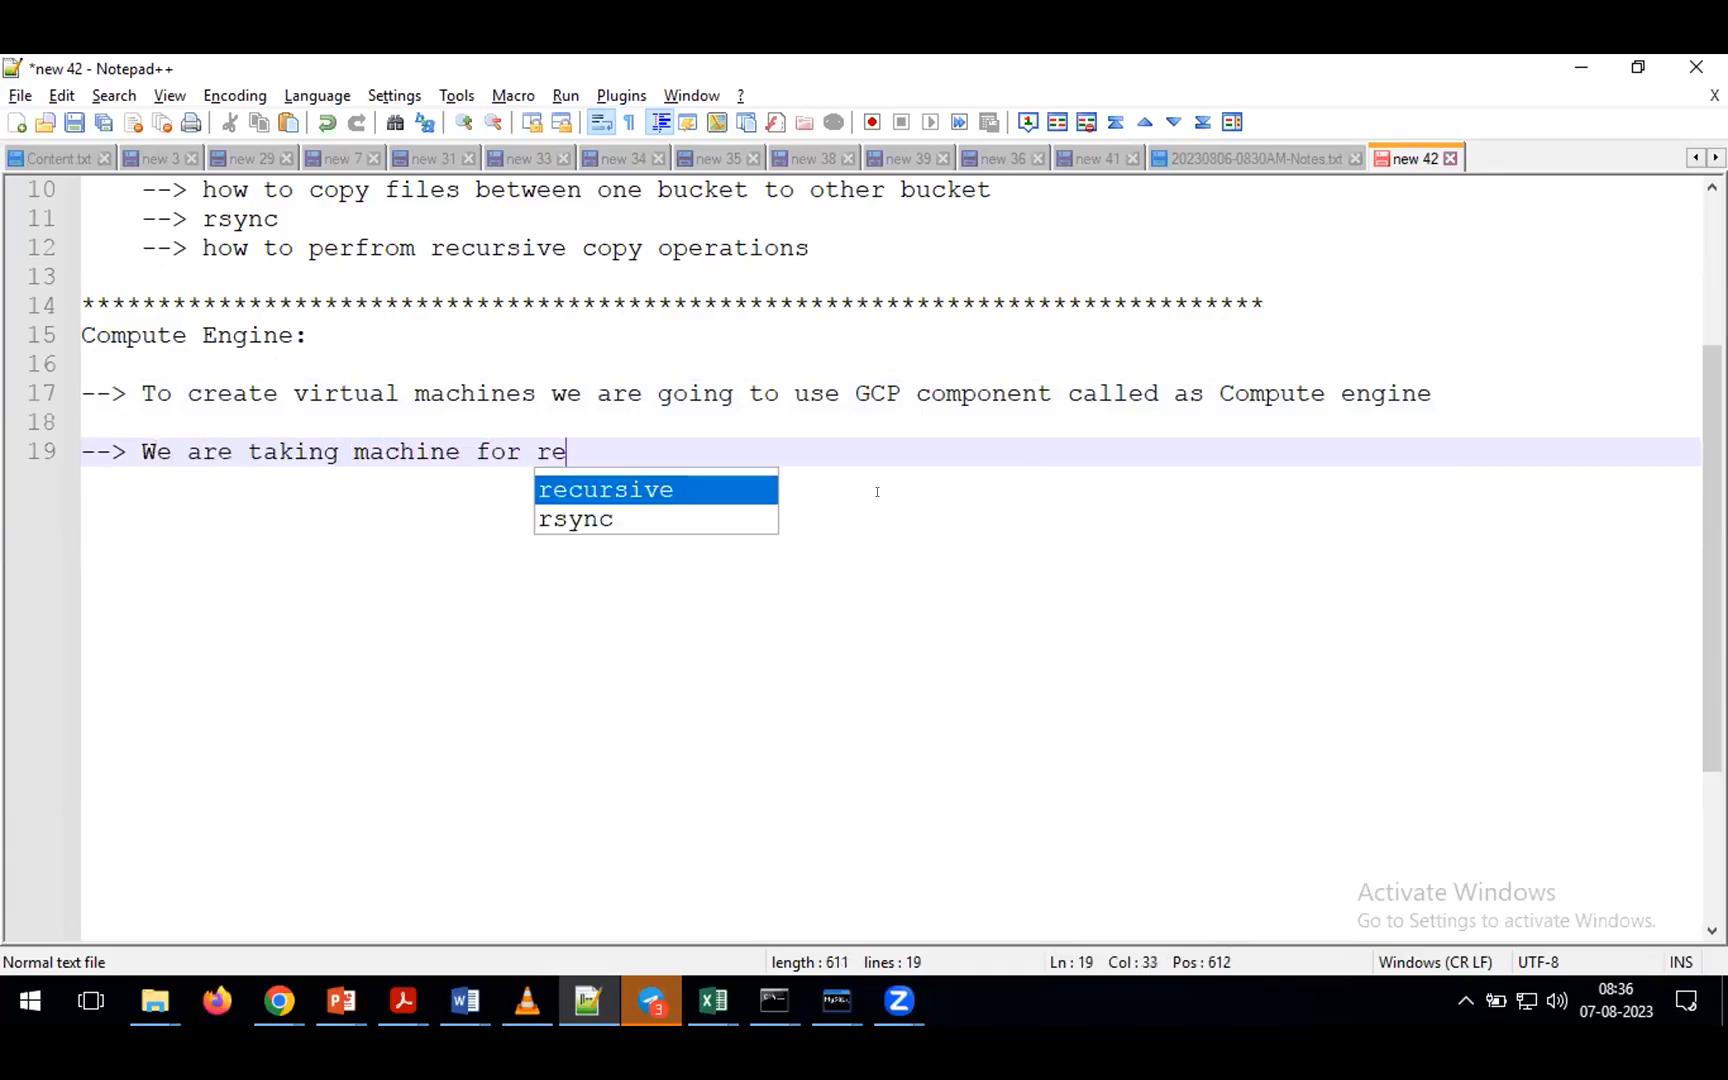
key("BackSpace")
type("om whom")
key("BackSpace")
key("BackSpace")
key("BackSpace")
key("BackSpace")
type("GCP")
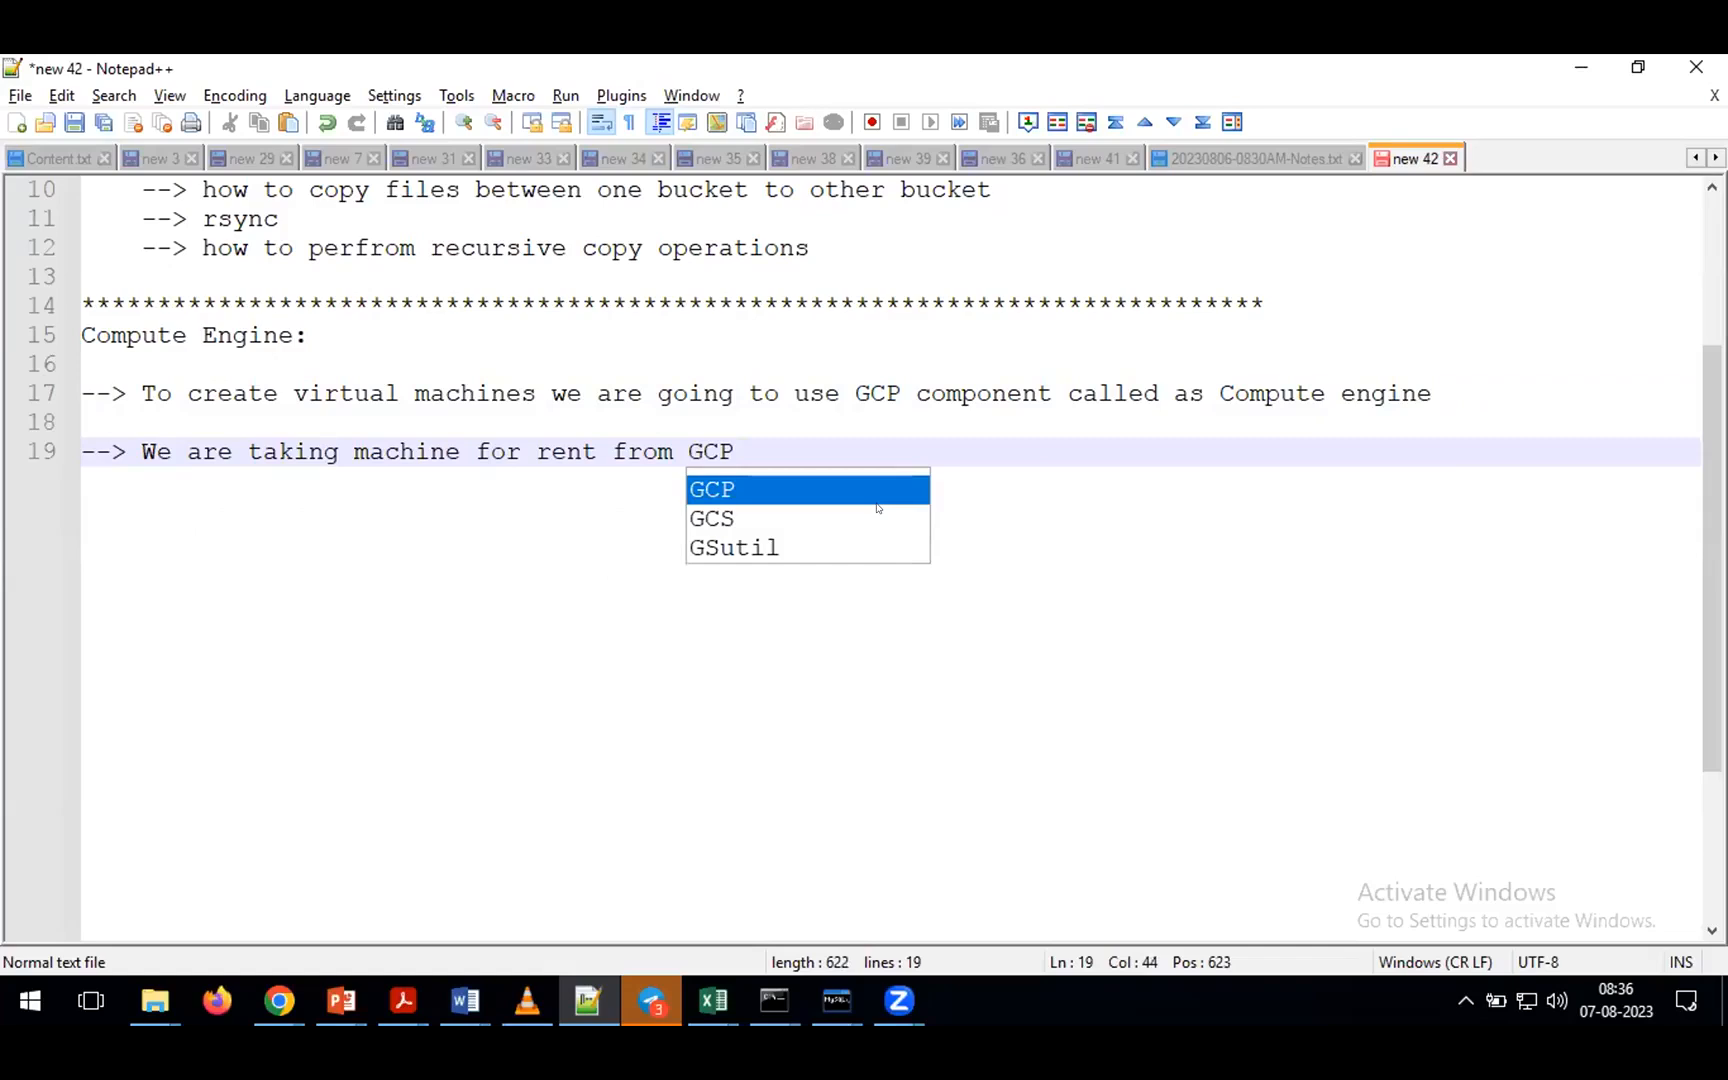
double_click(755, 490)
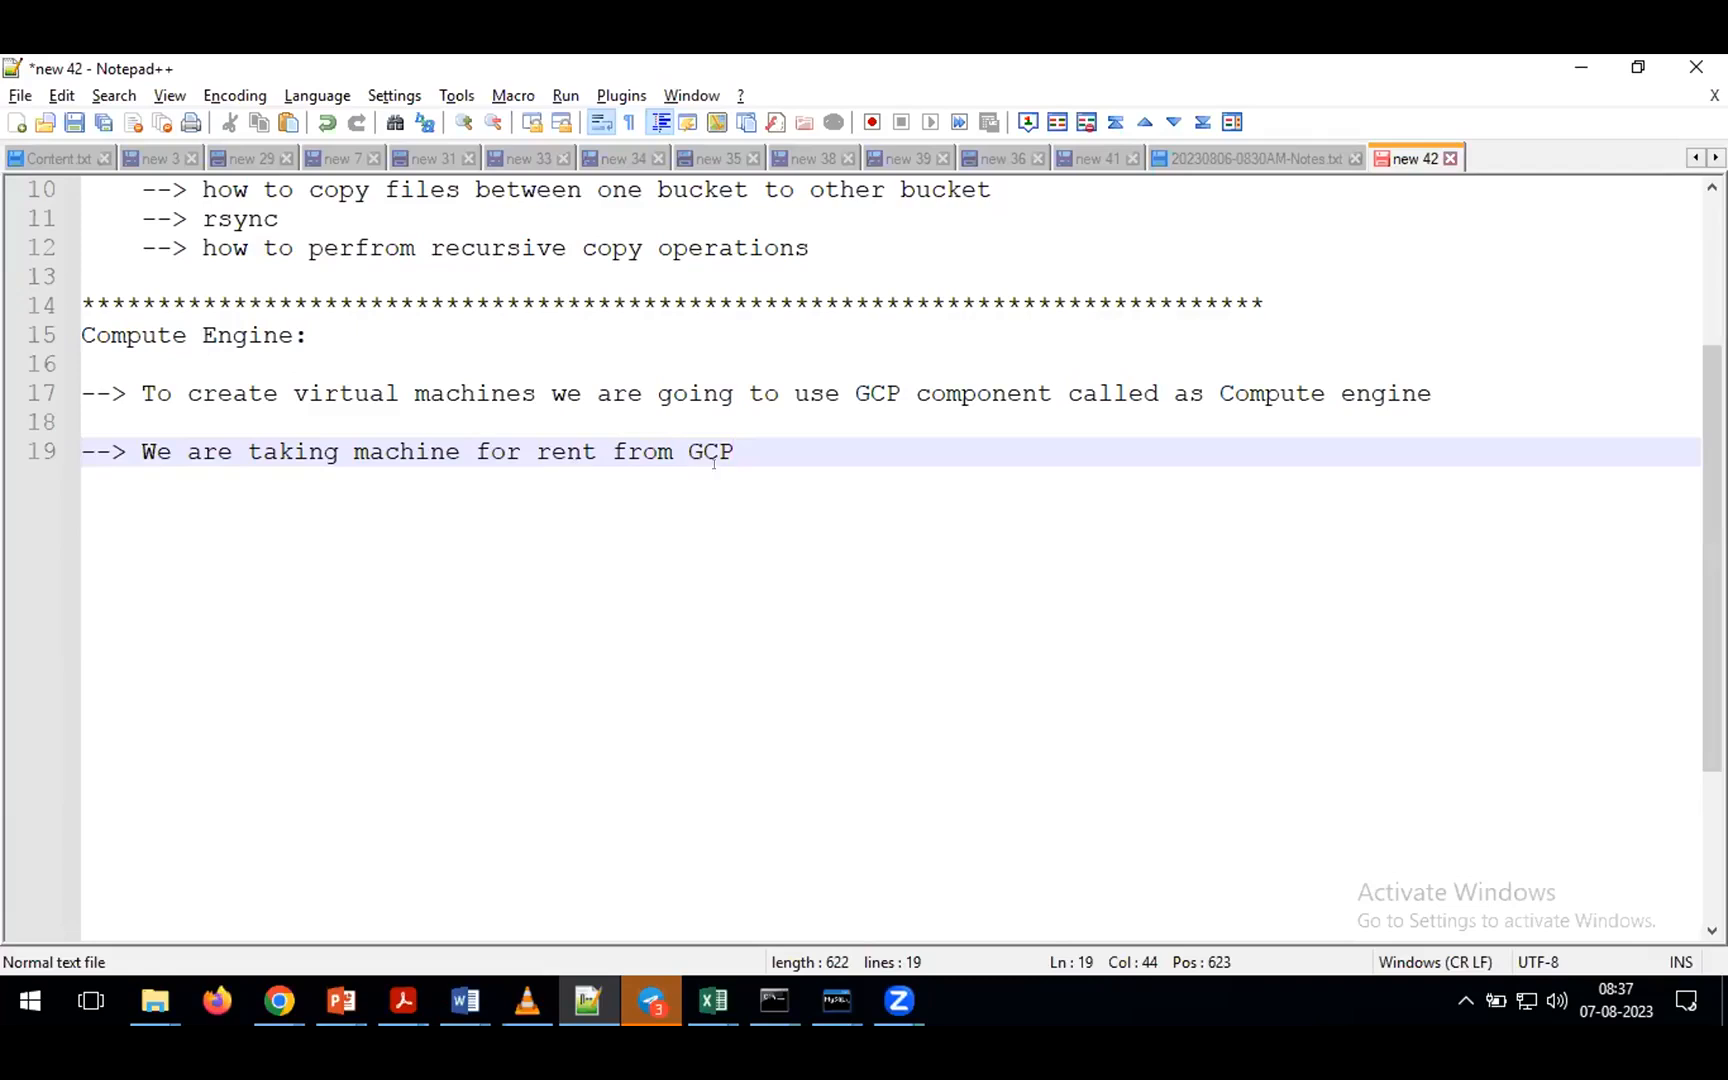
type("for particular time period ")
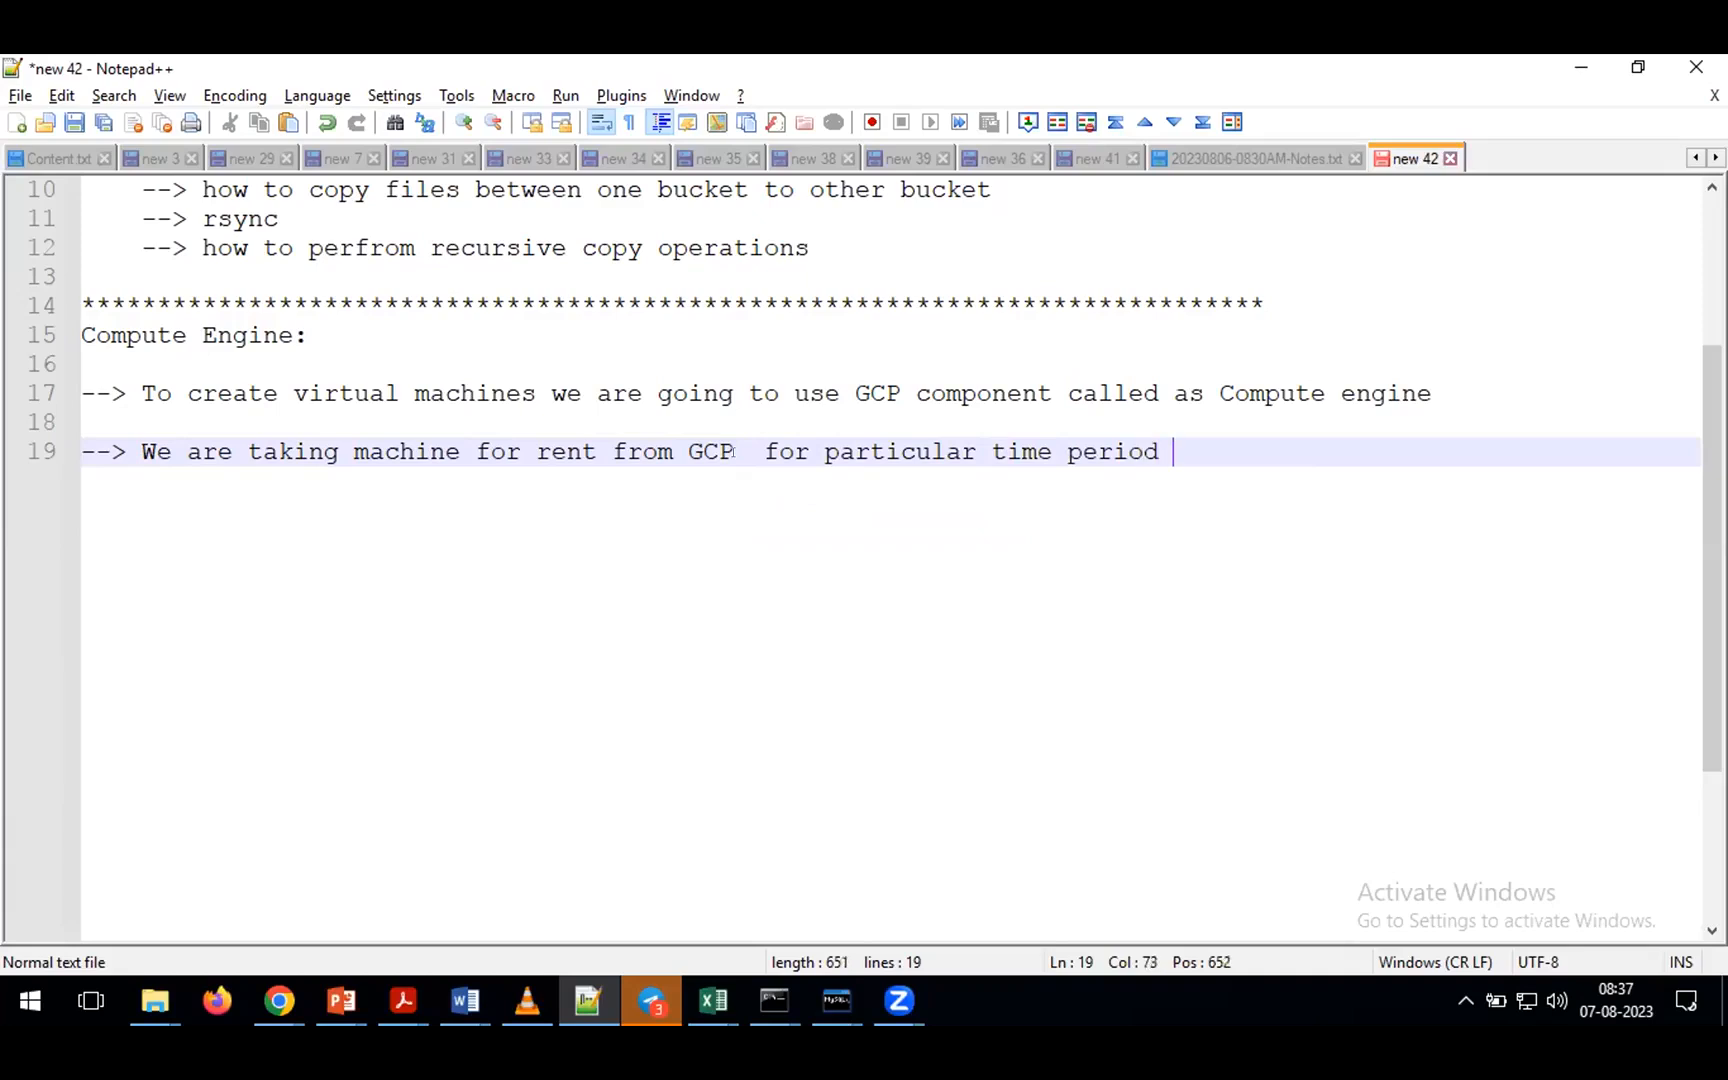
type("()")
key("Left")
left_click_drag(290, 392, 536, 395)
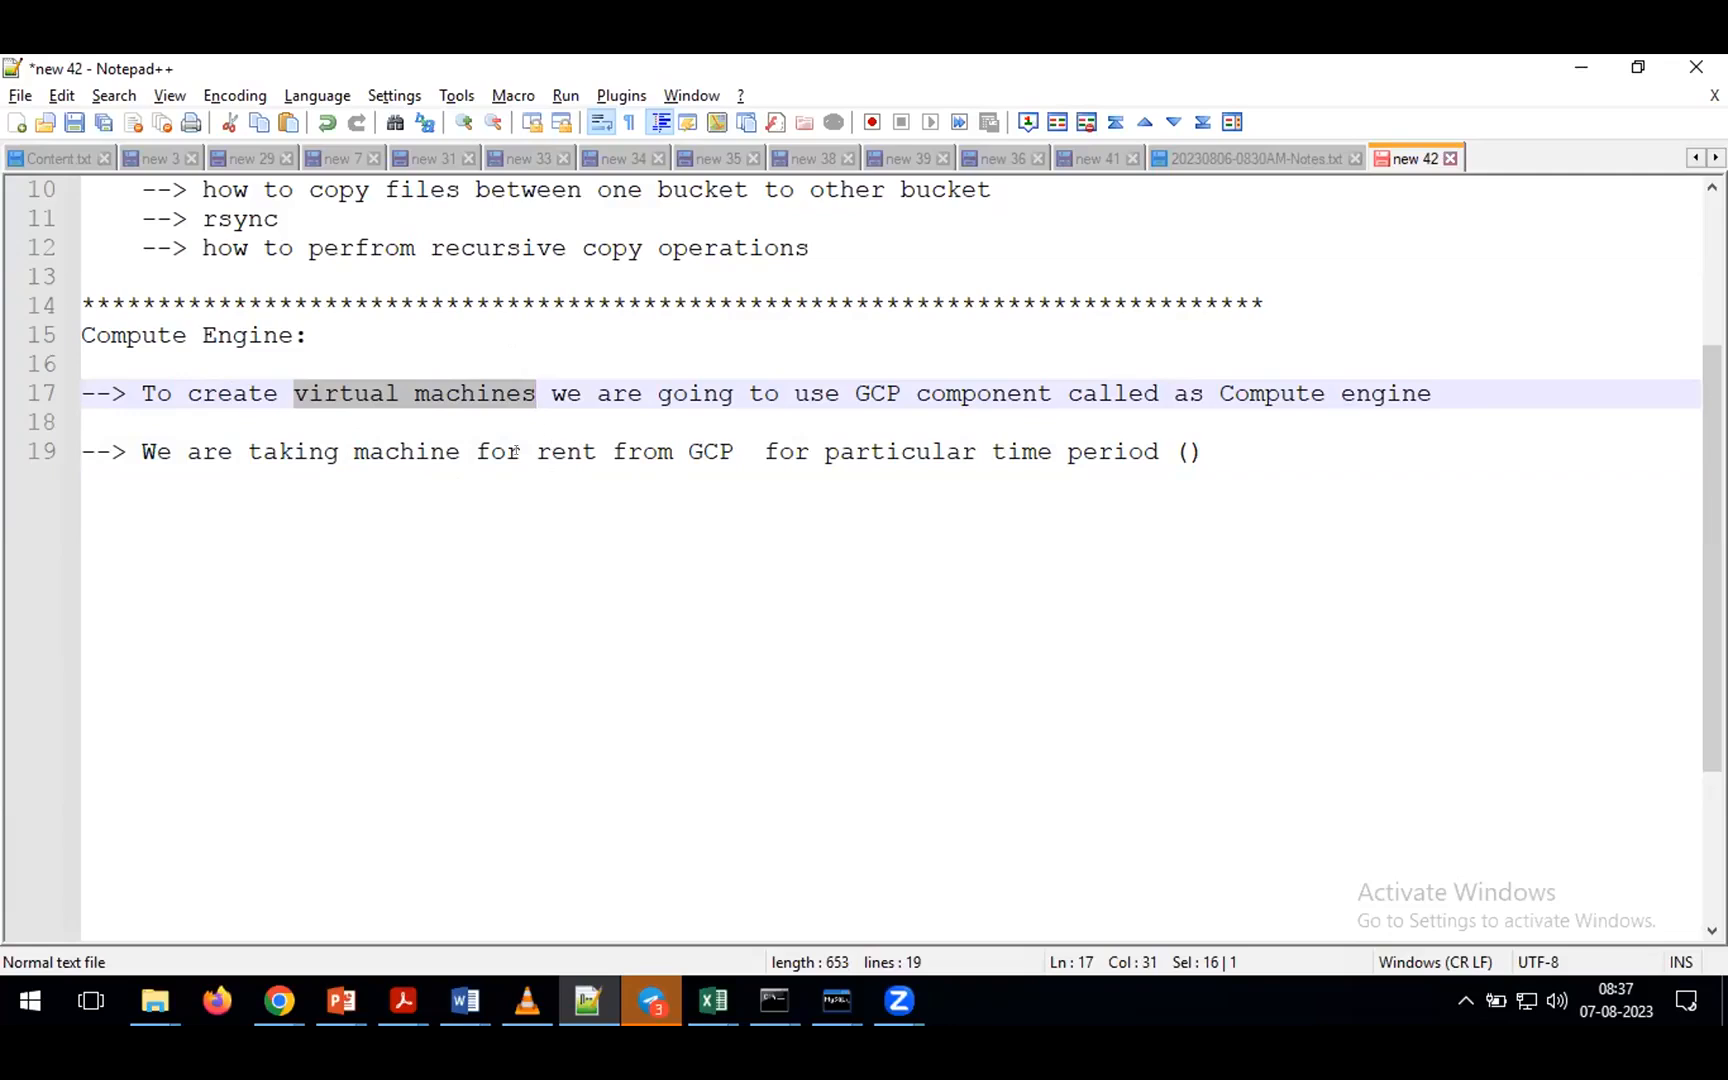
left_click(1219, 450)
key("BackSpace")
key("BackSpace")
key("BackSpace")
key("Return")
key("Return")
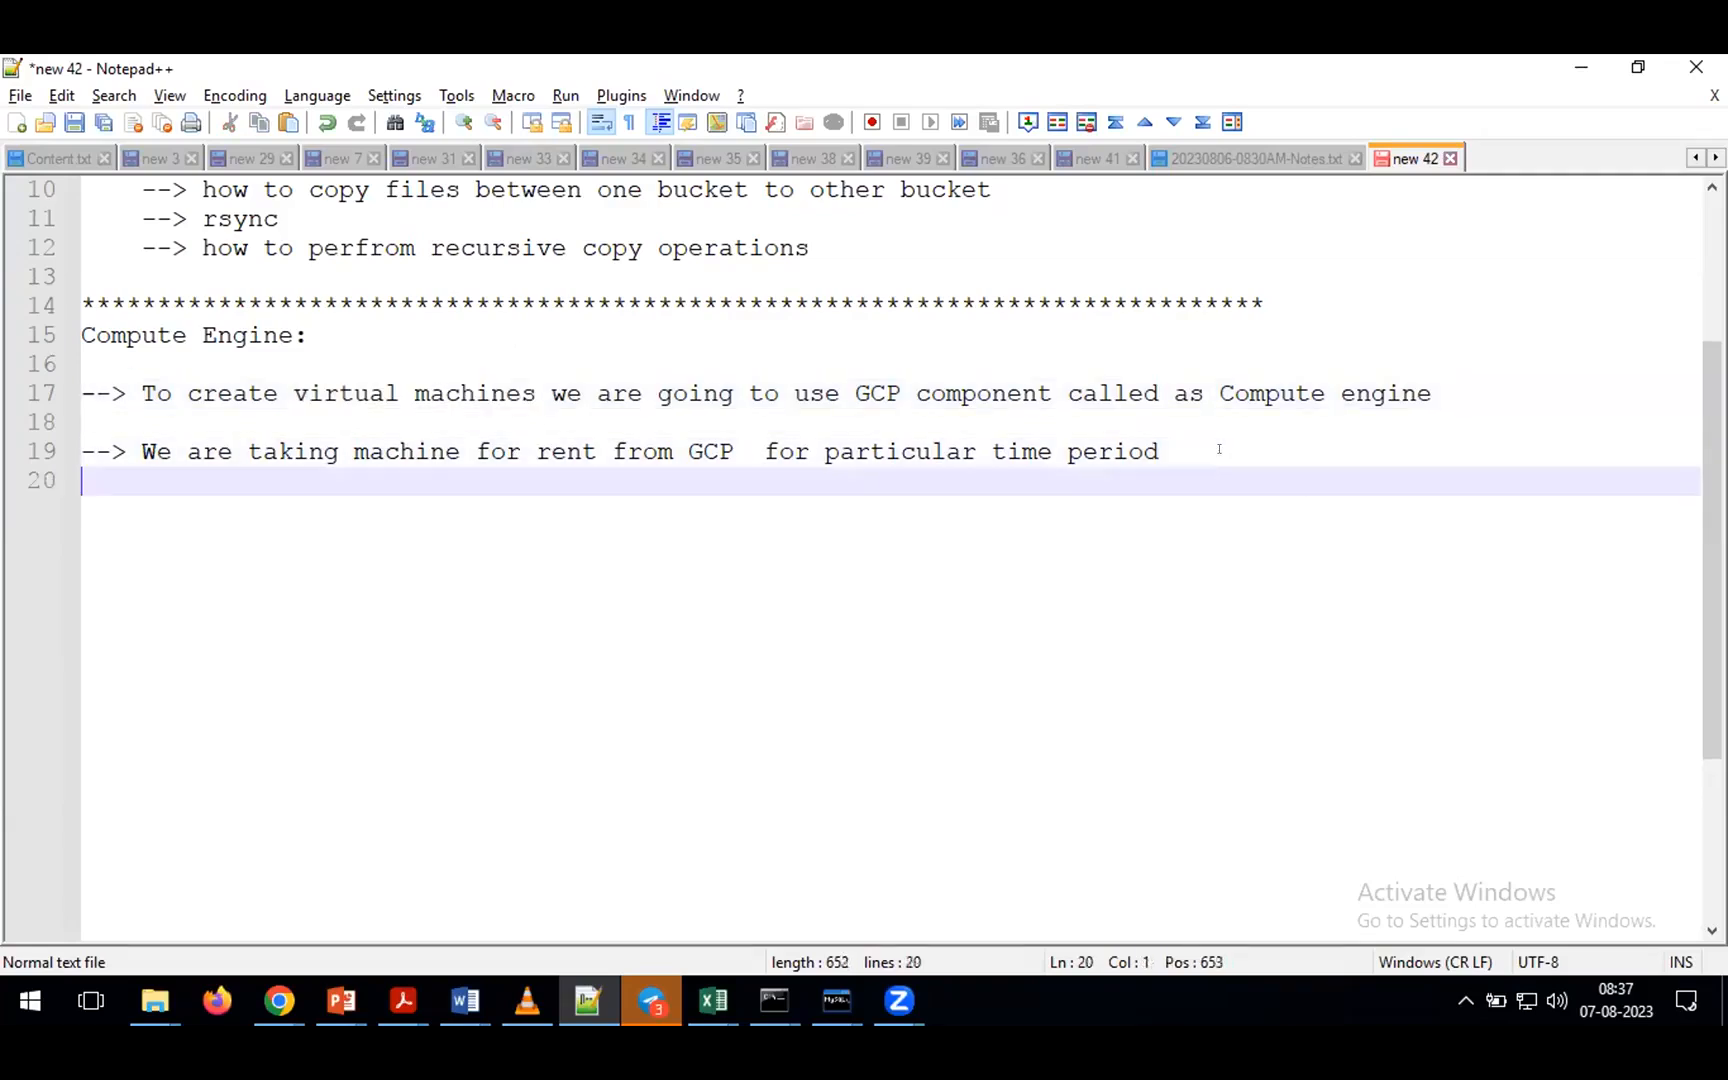
- Add the note 'If you take anything for rent --> we need to pay the money'
type("--> If you are")
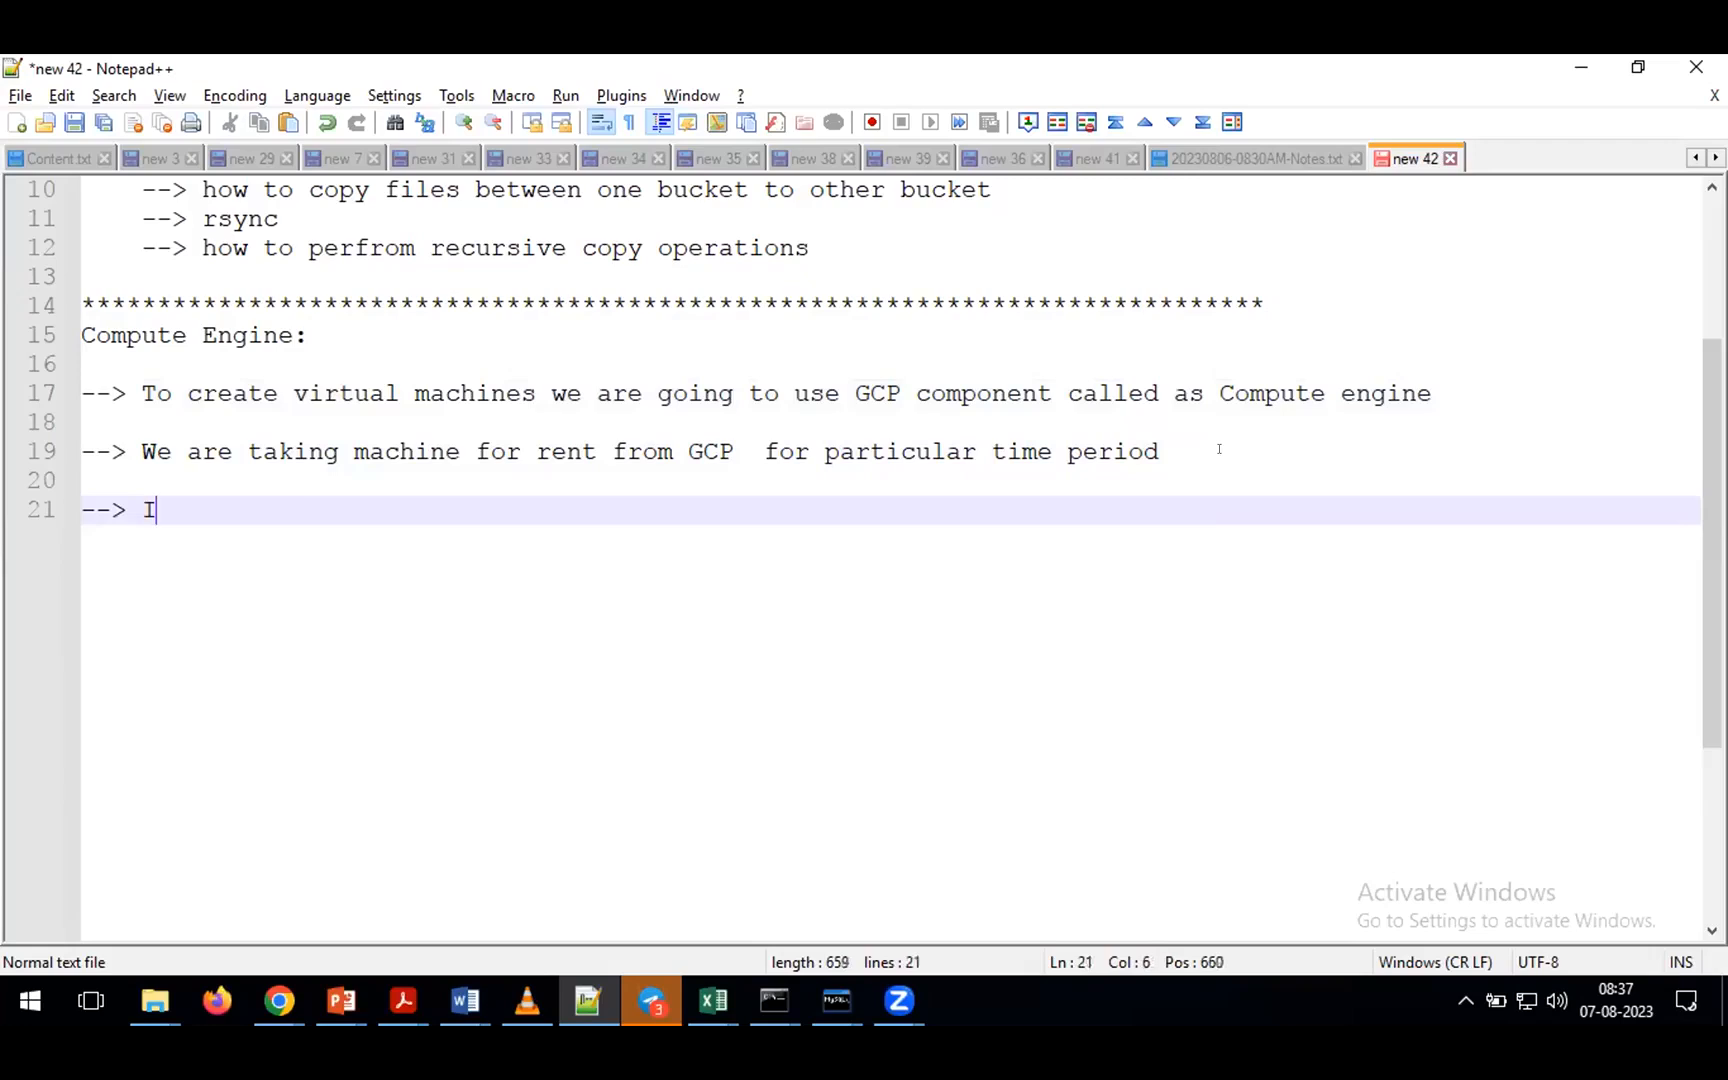
key("BackSpace")
key("BackSpace")
key("BackSpace")
type("take anything for")
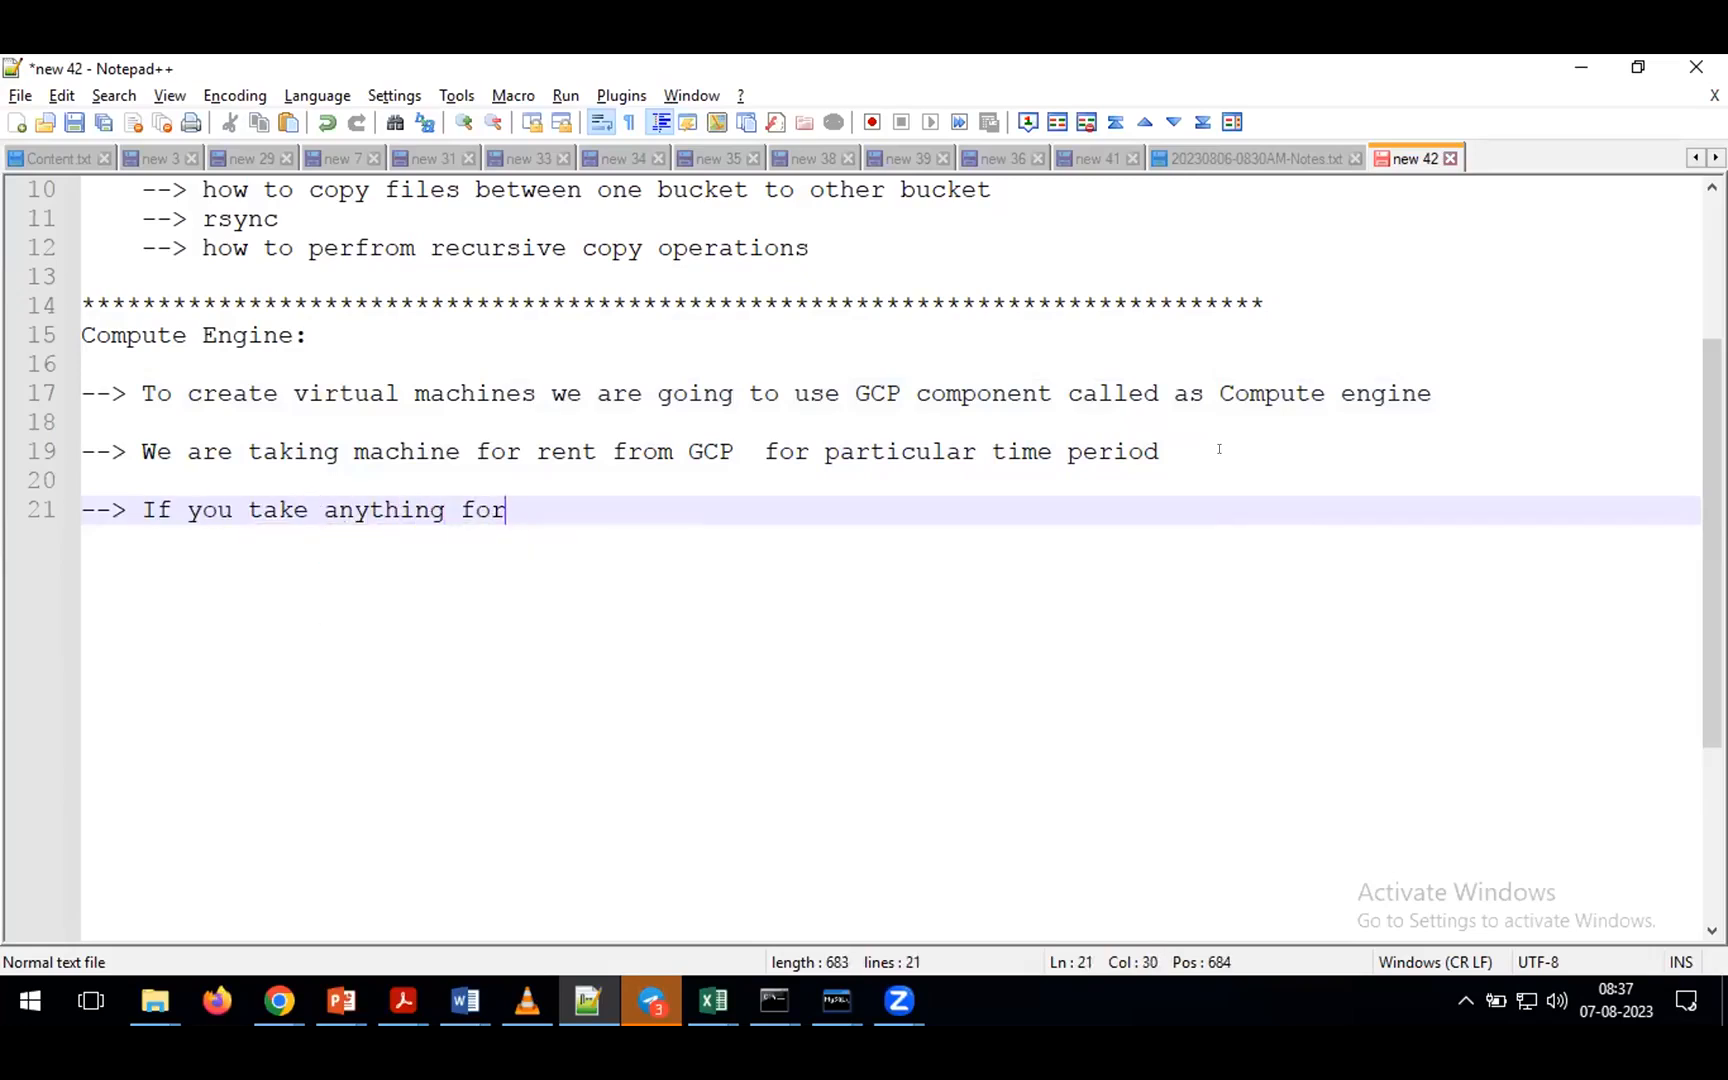
type(" rent --> we ")
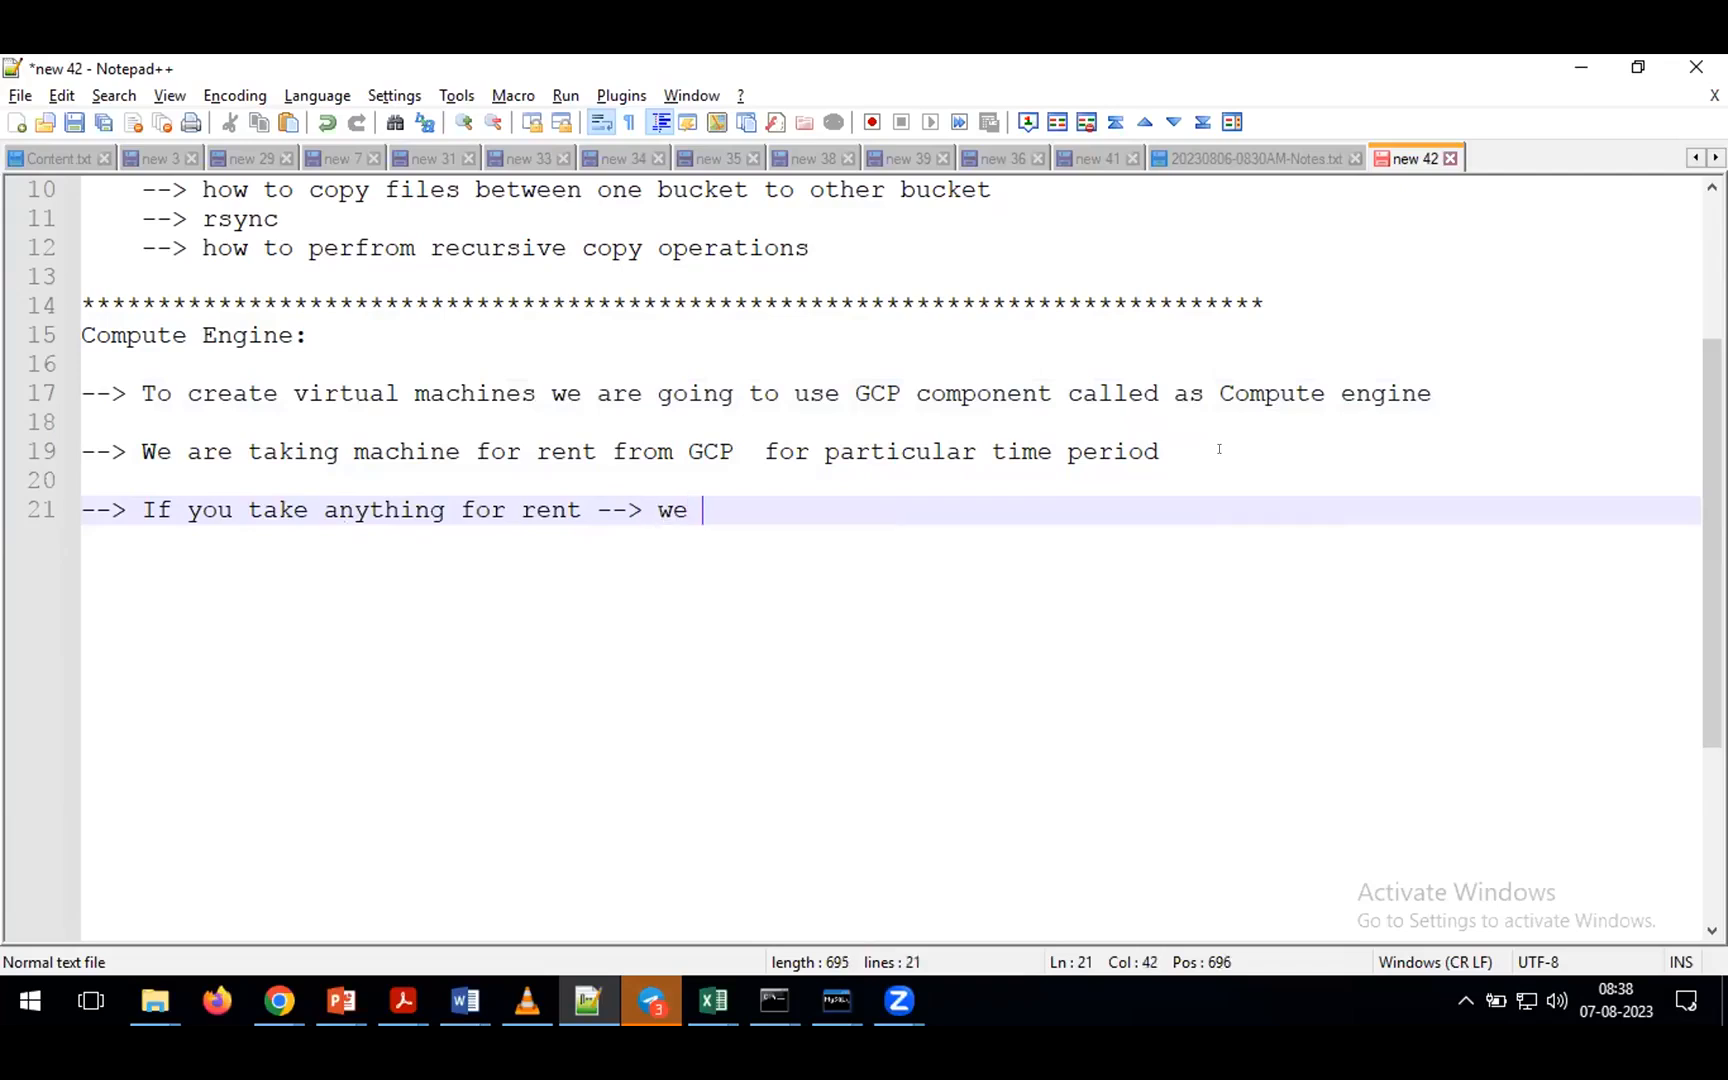
type("need to pay the money")
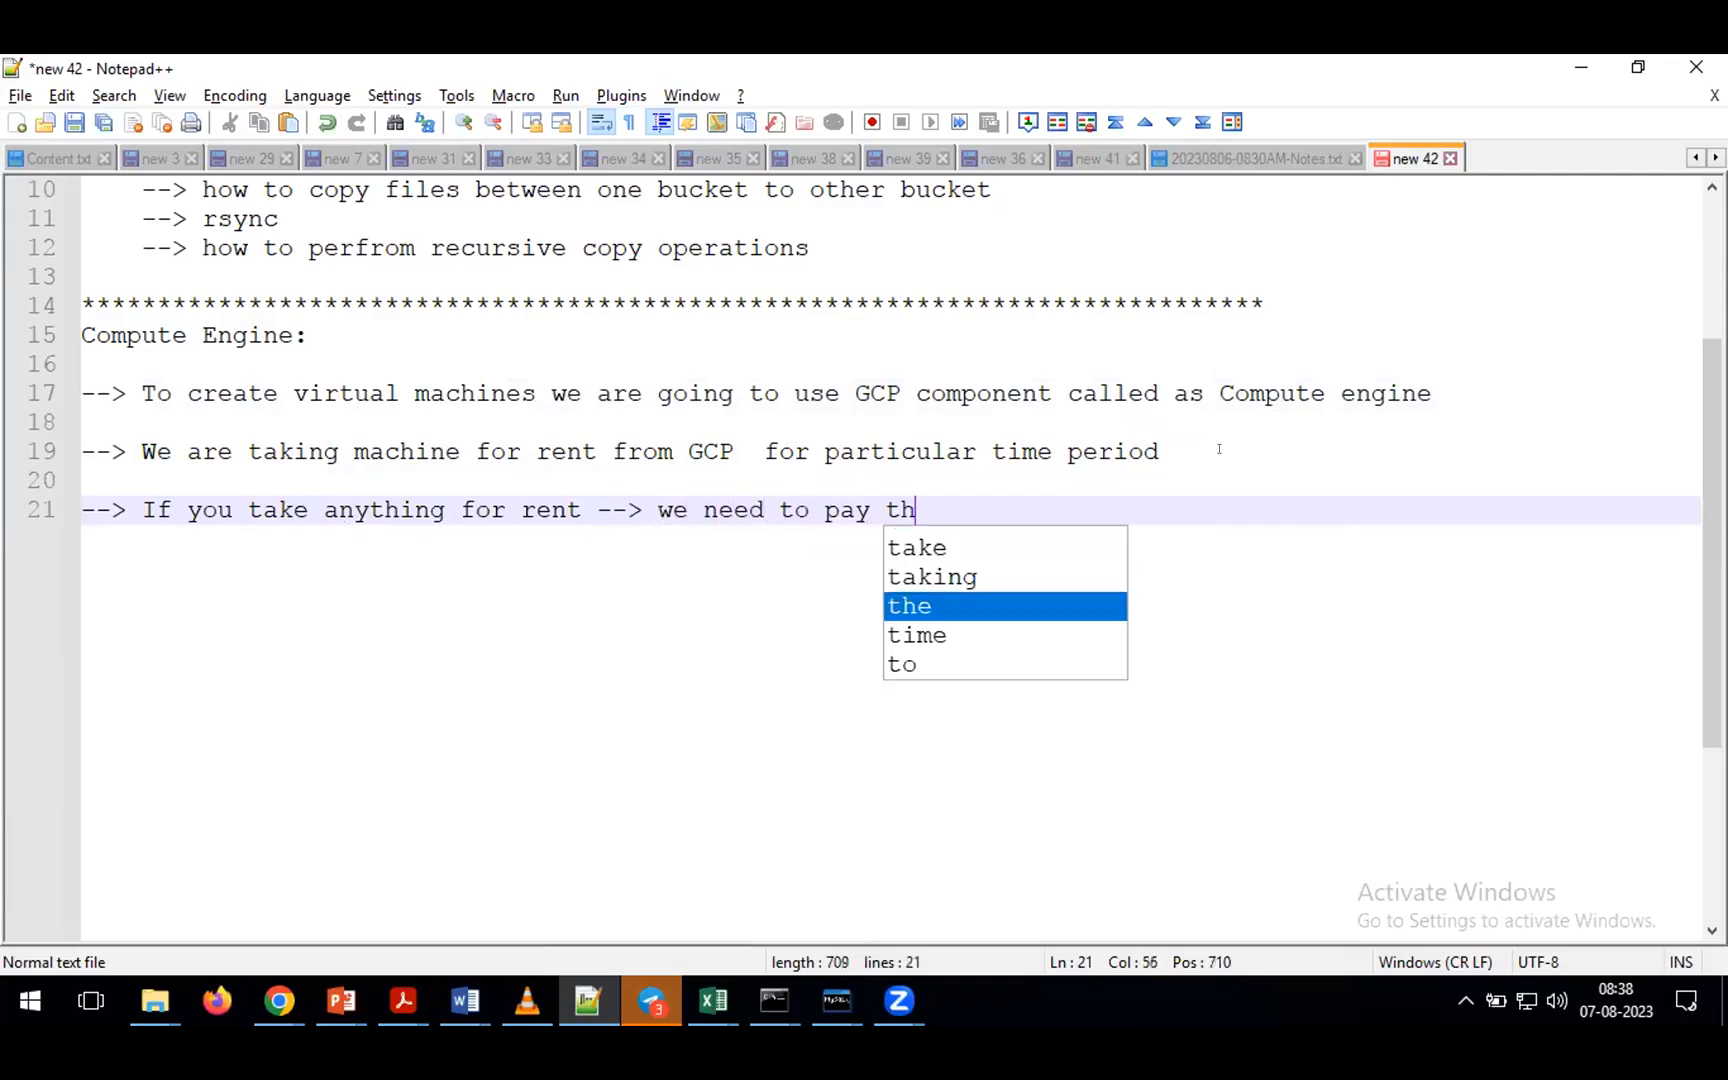
key("Return")
key("Return")
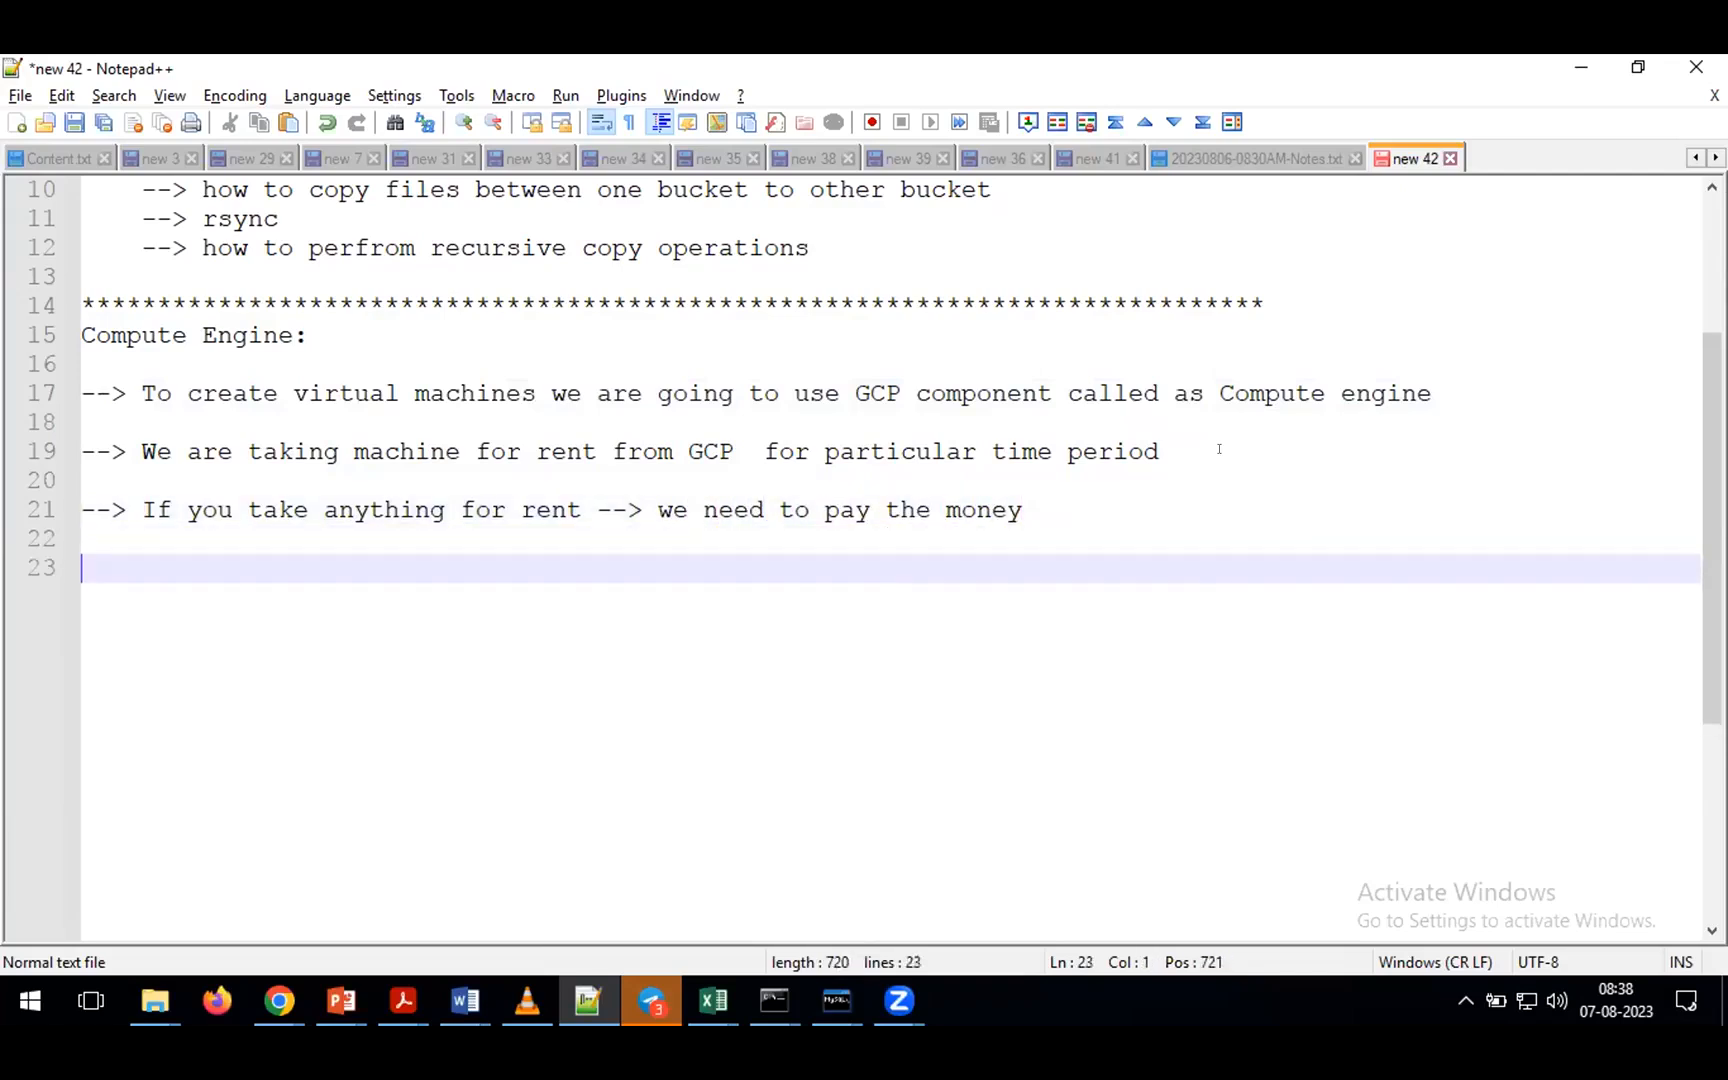
- Add 'Compute engine --> main parametres --> number of cores/storage capacity' below it
type("Compute egi")
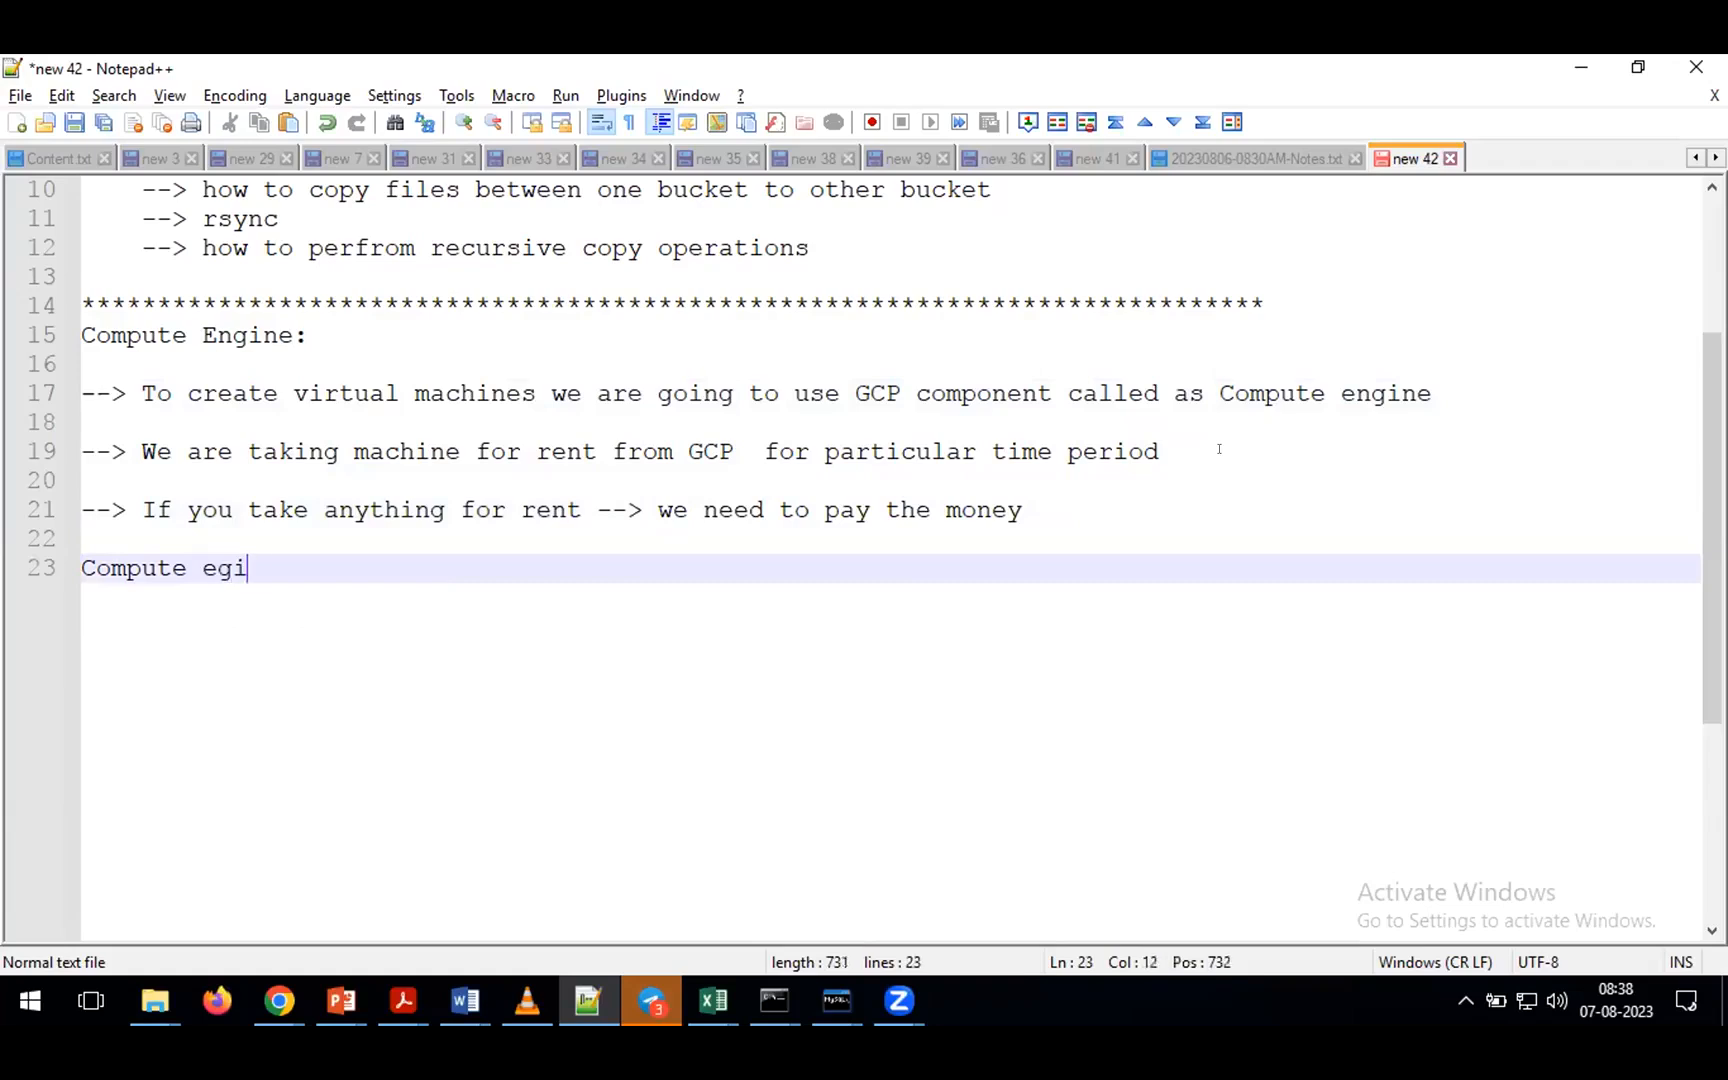
key("BackSpace")
key("BackSpace")
type("gni")
key("BackSpace")
key("BackSpace")
key("BackSpace")
type("ngine")
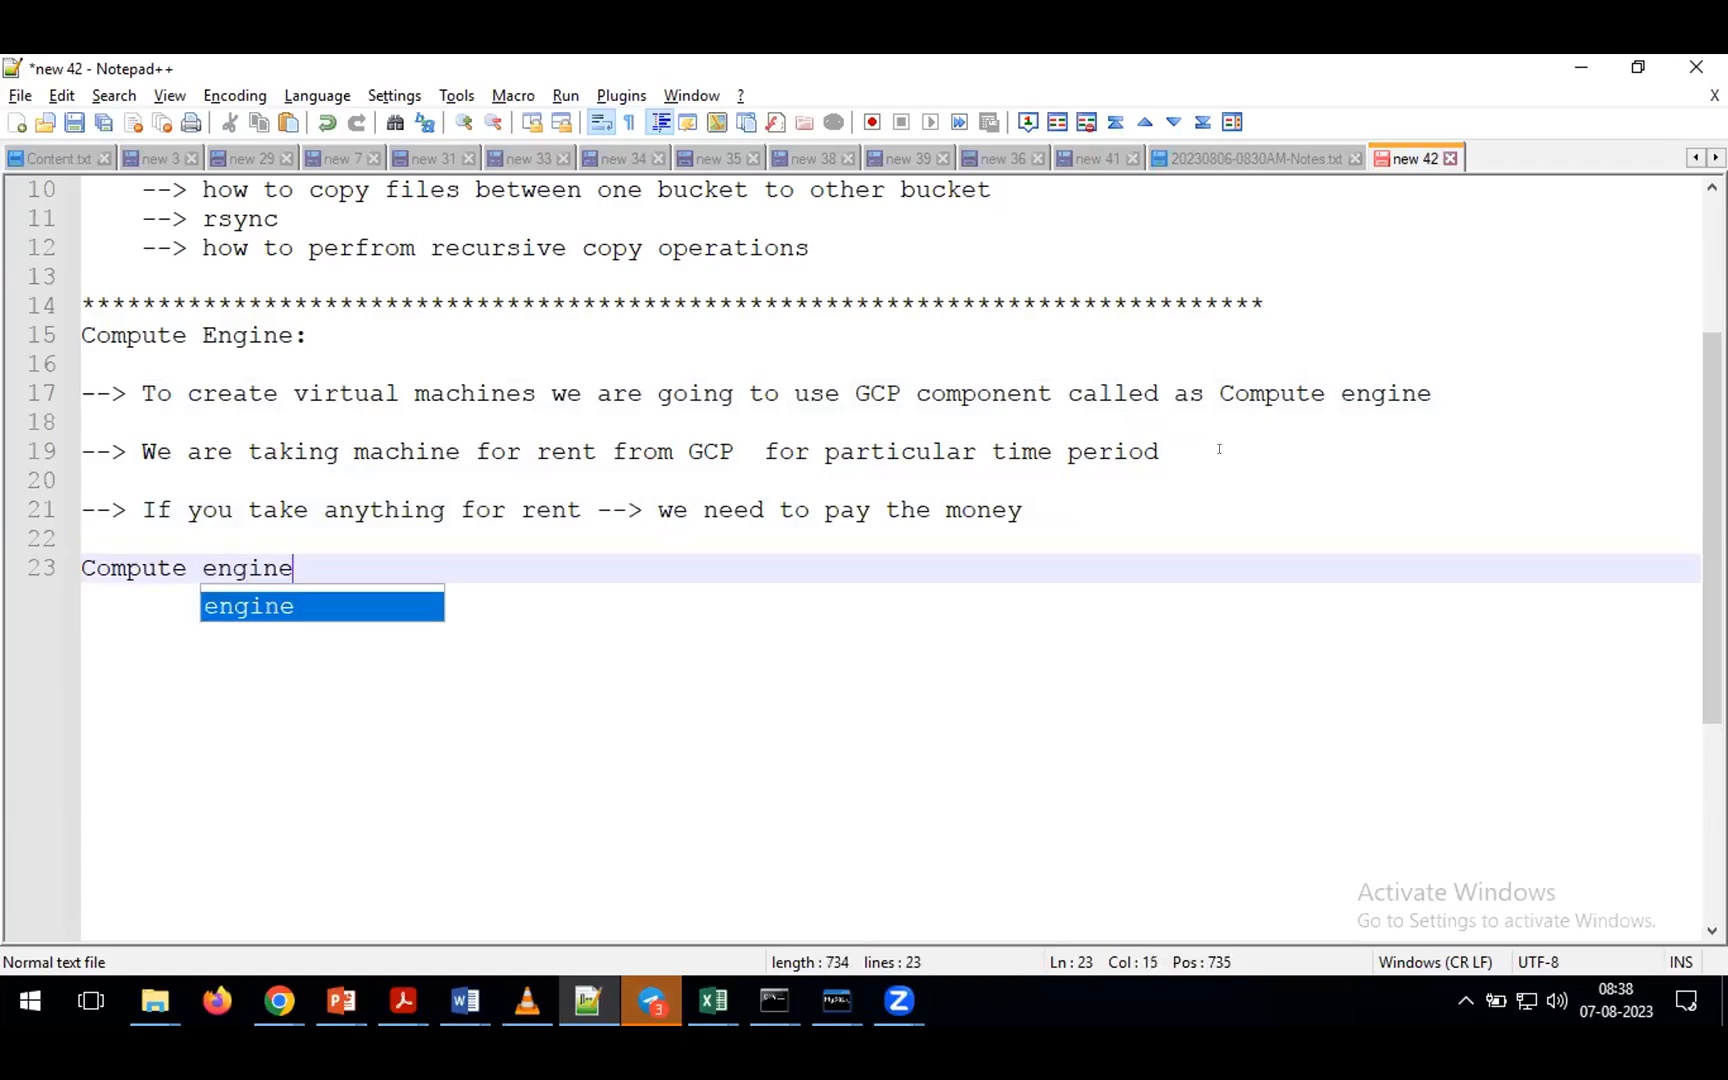
type(" --> ma")
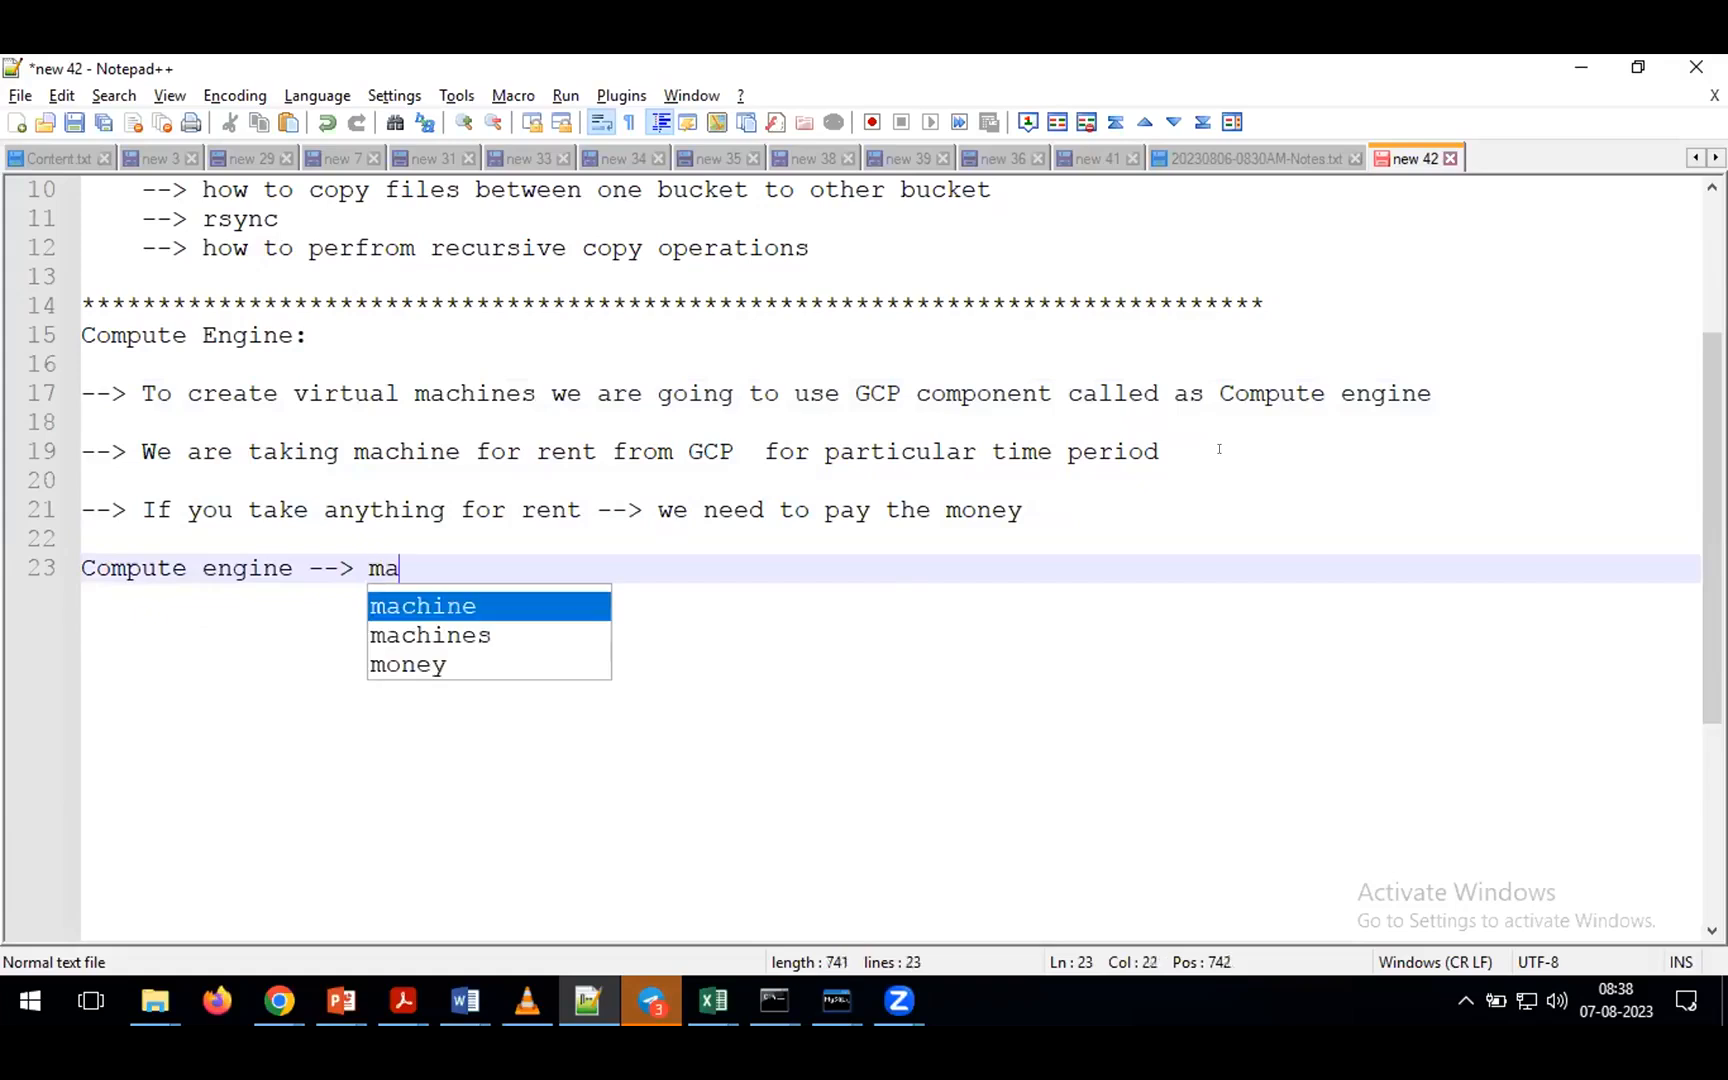
type("in parametres ")
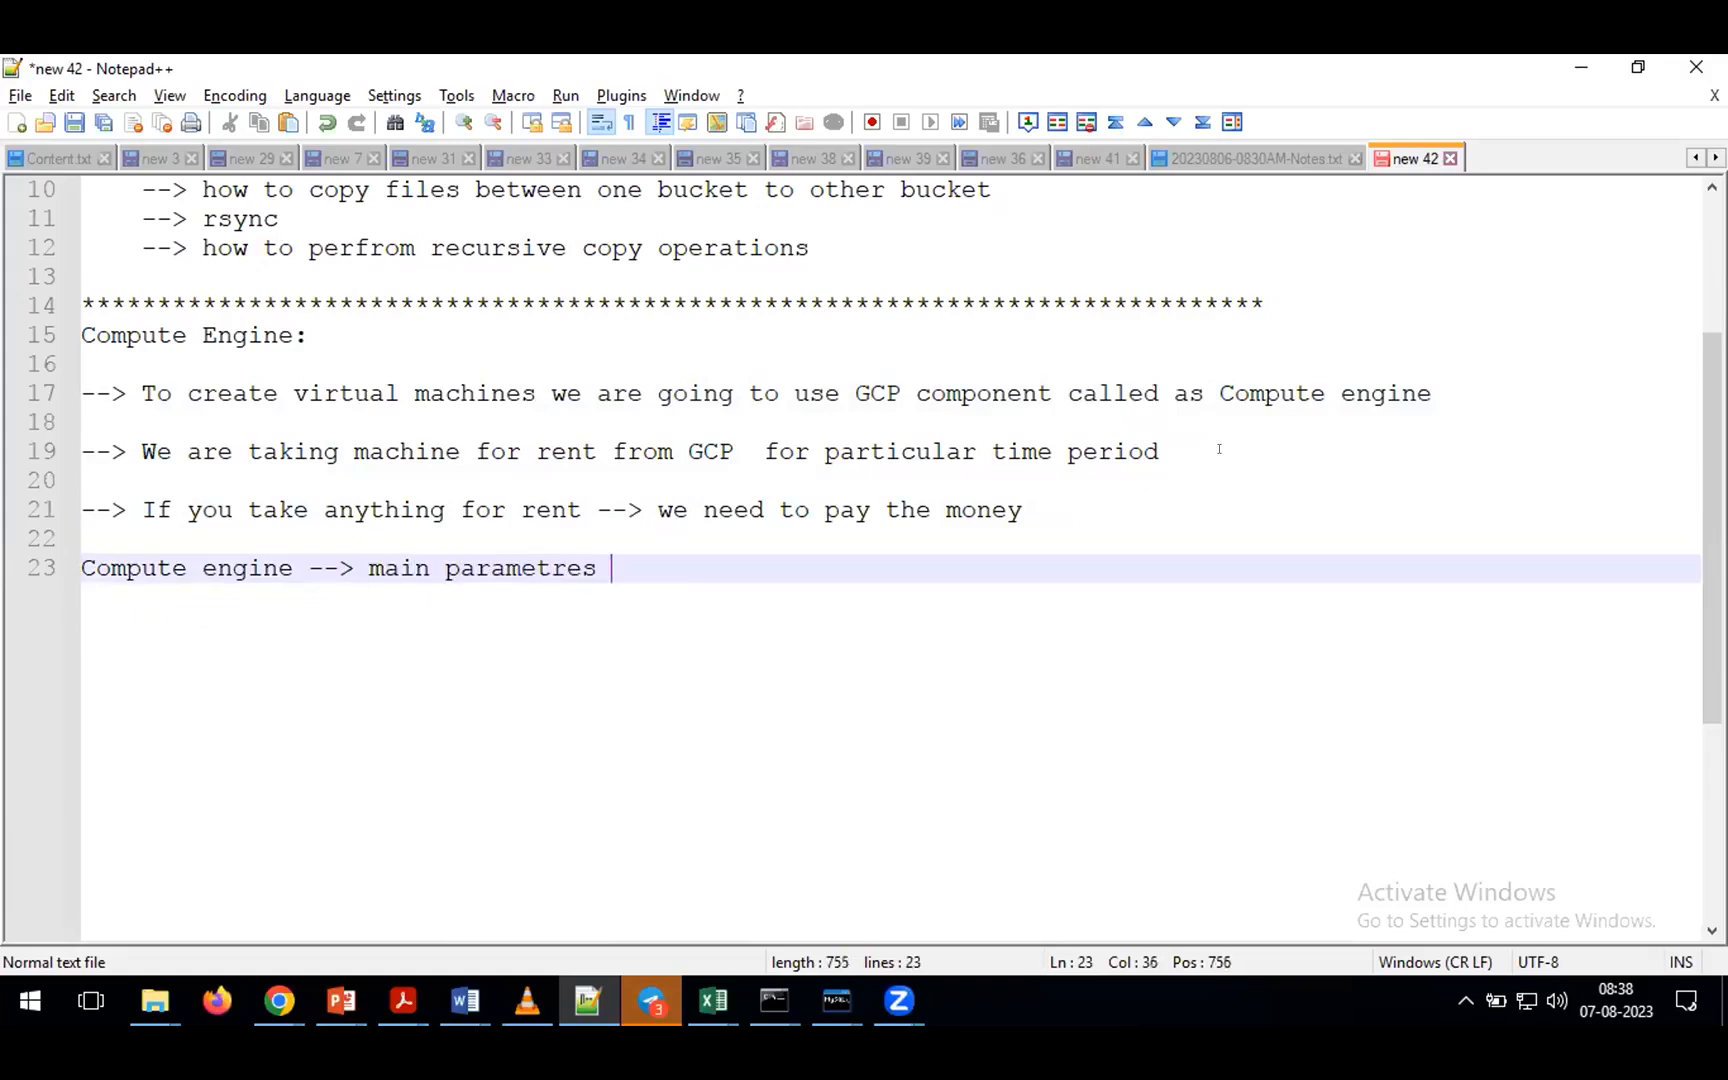
type("--> number of cores/storage capaci")
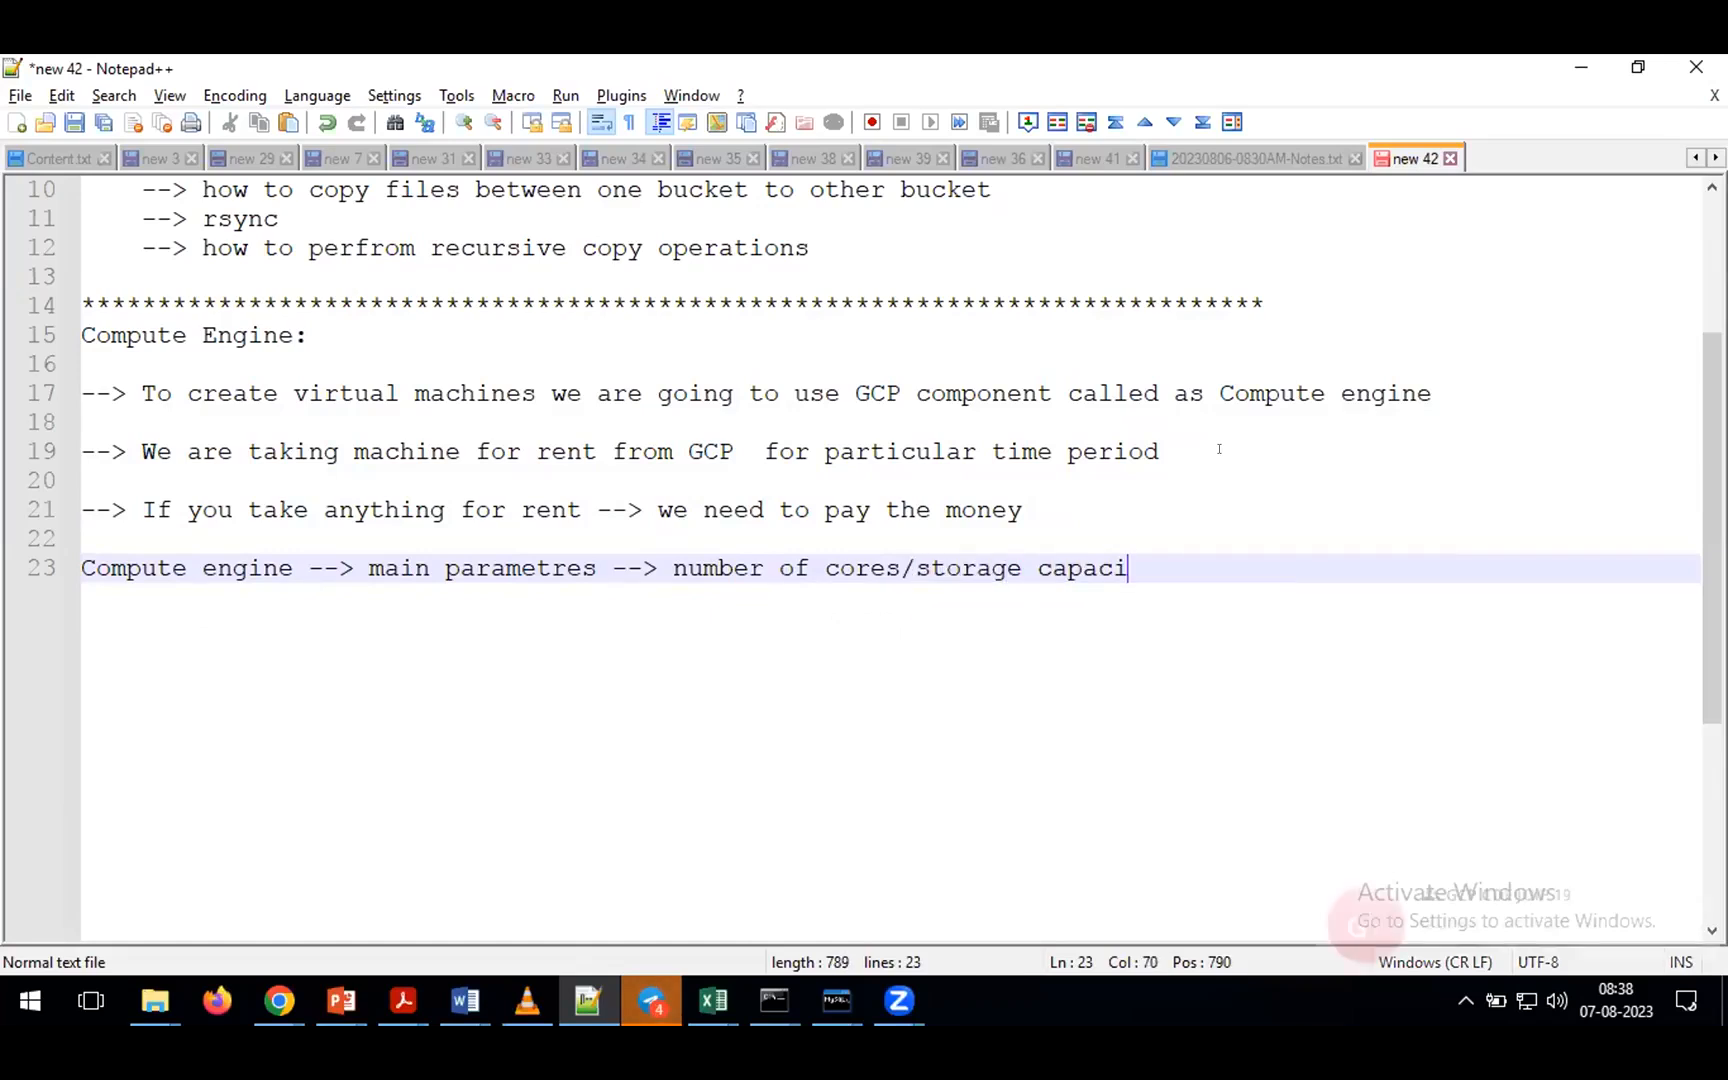
type("ty")
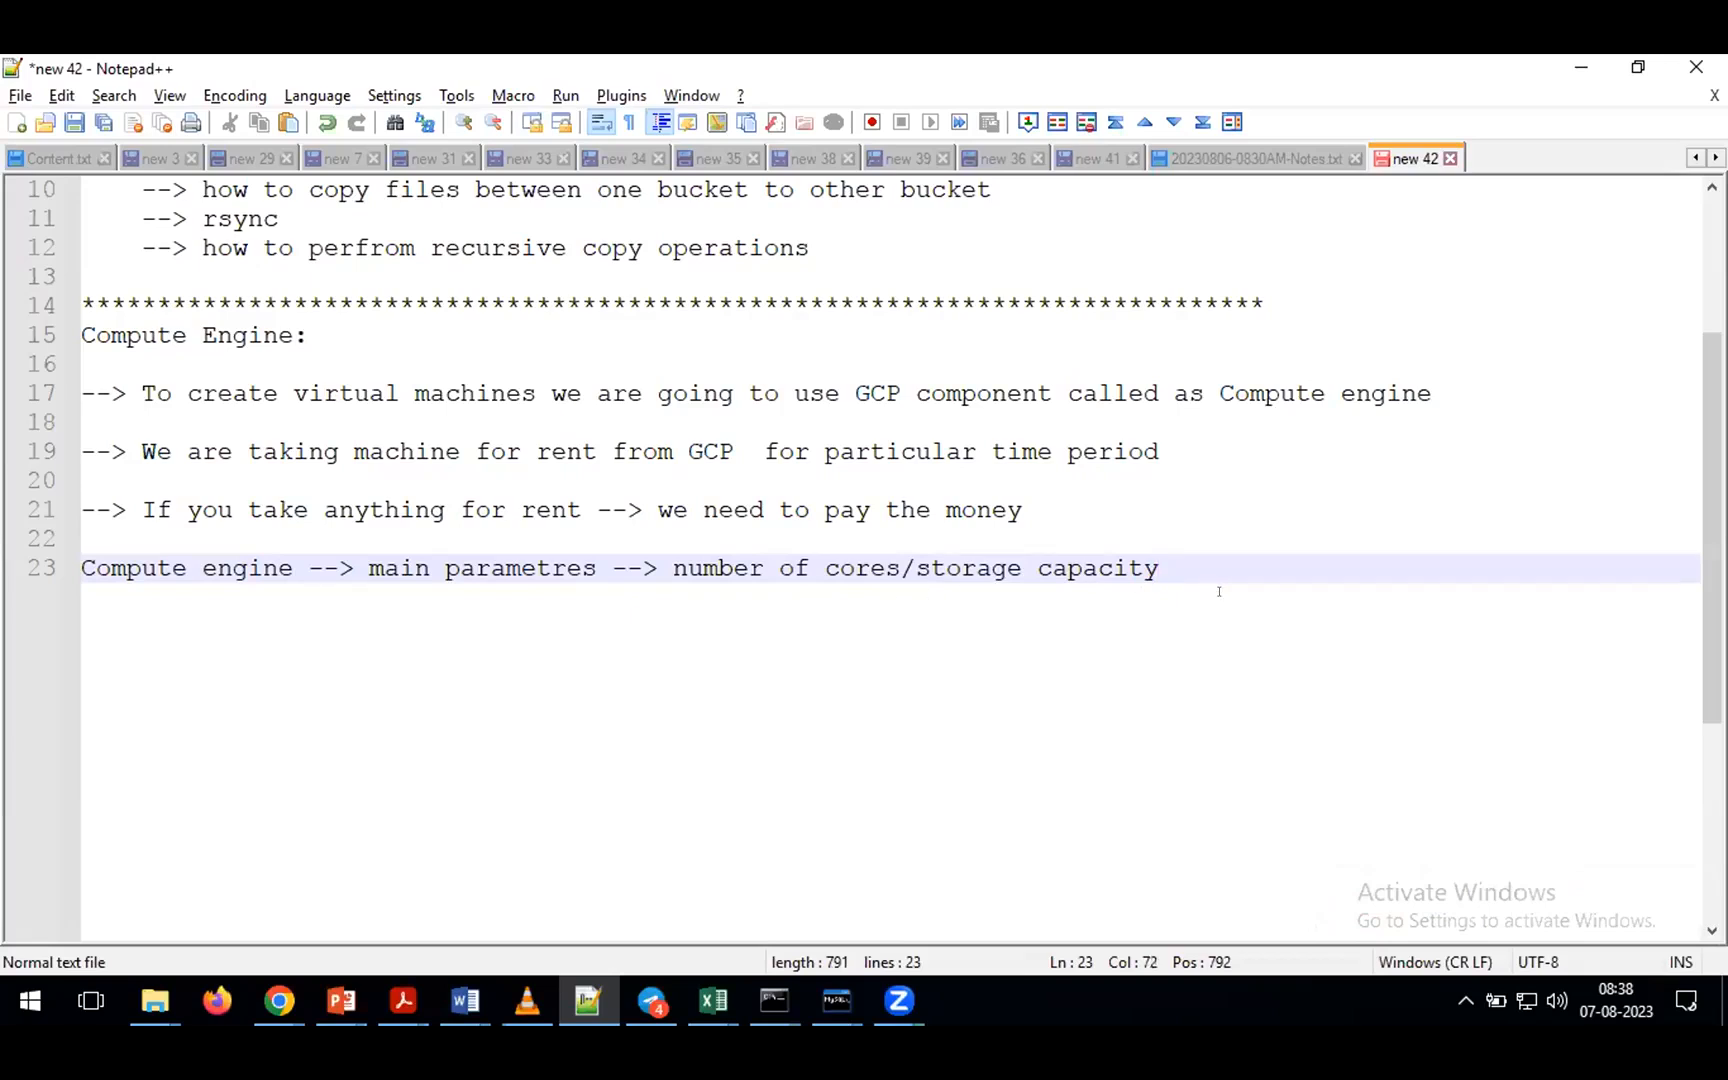
left_click_drag(1185, 593, 672, 568)
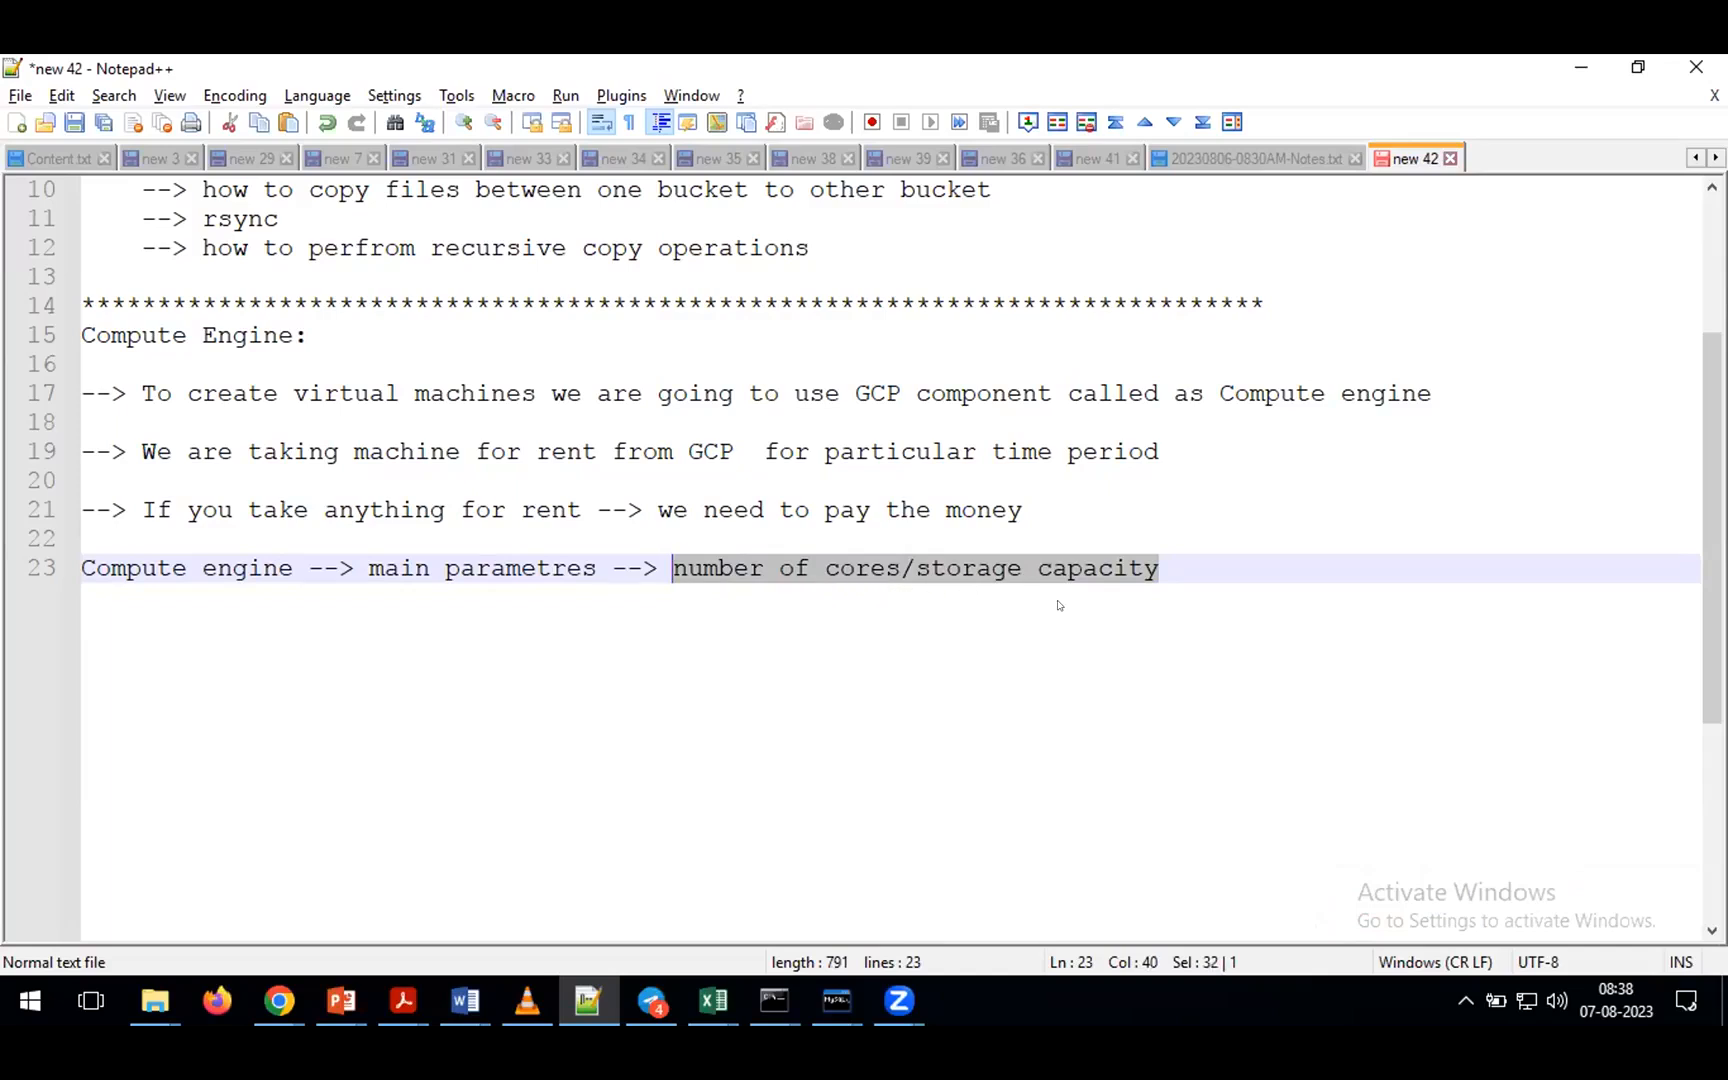
left_click(1199, 567)
key("Return")
key("Return")
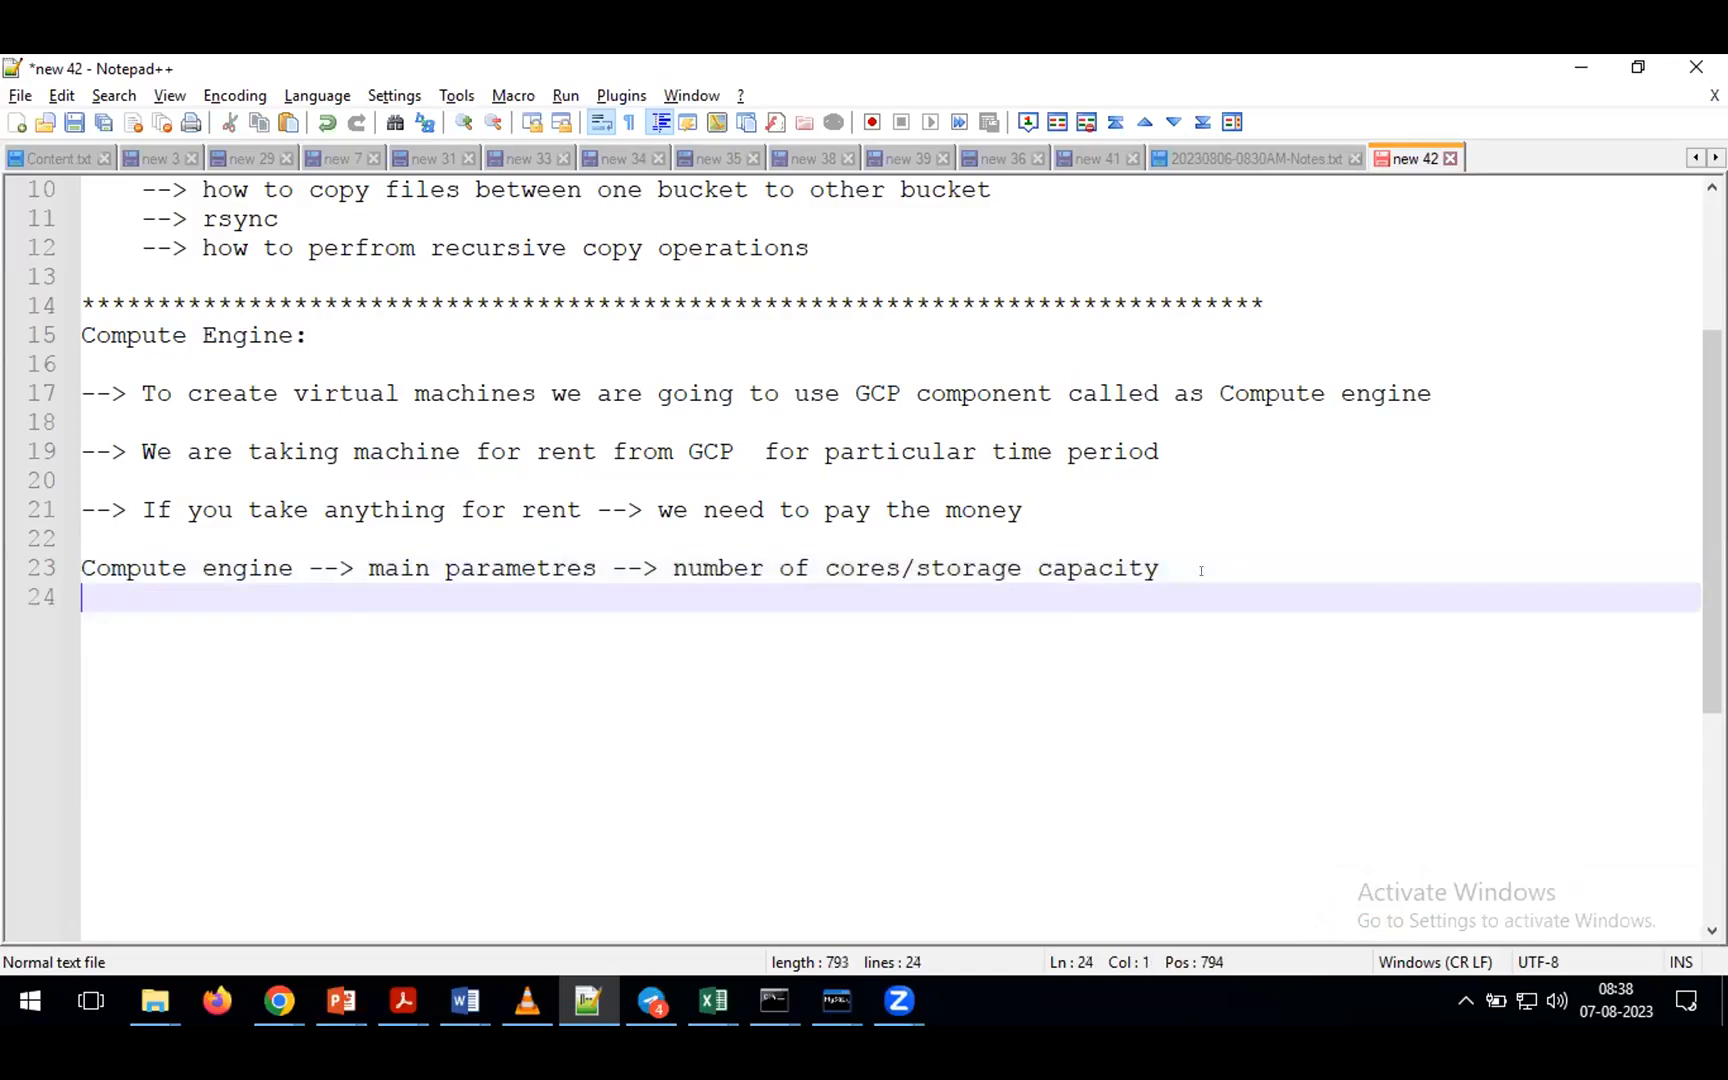
- Write 'If you want to create the virtual machine' with indented sub-points console, Cloud sdk, python programming language
type("--> ")
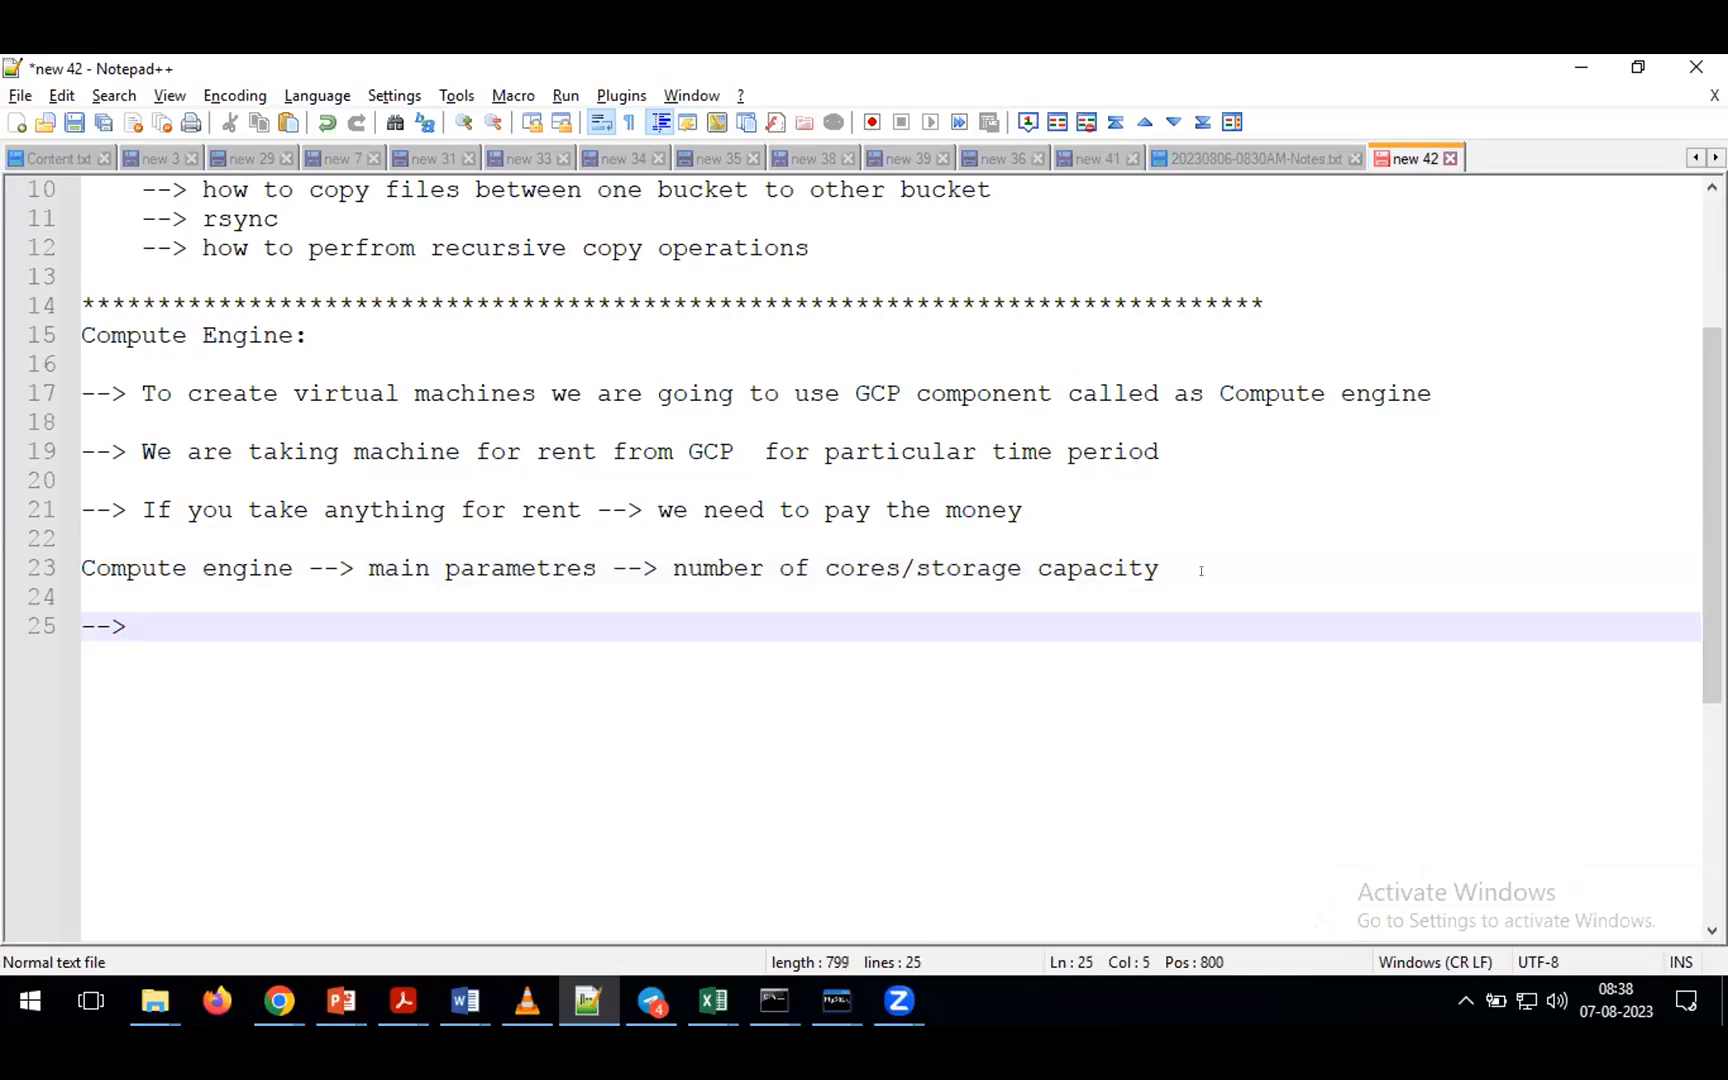
type("If you want to create the virtu")
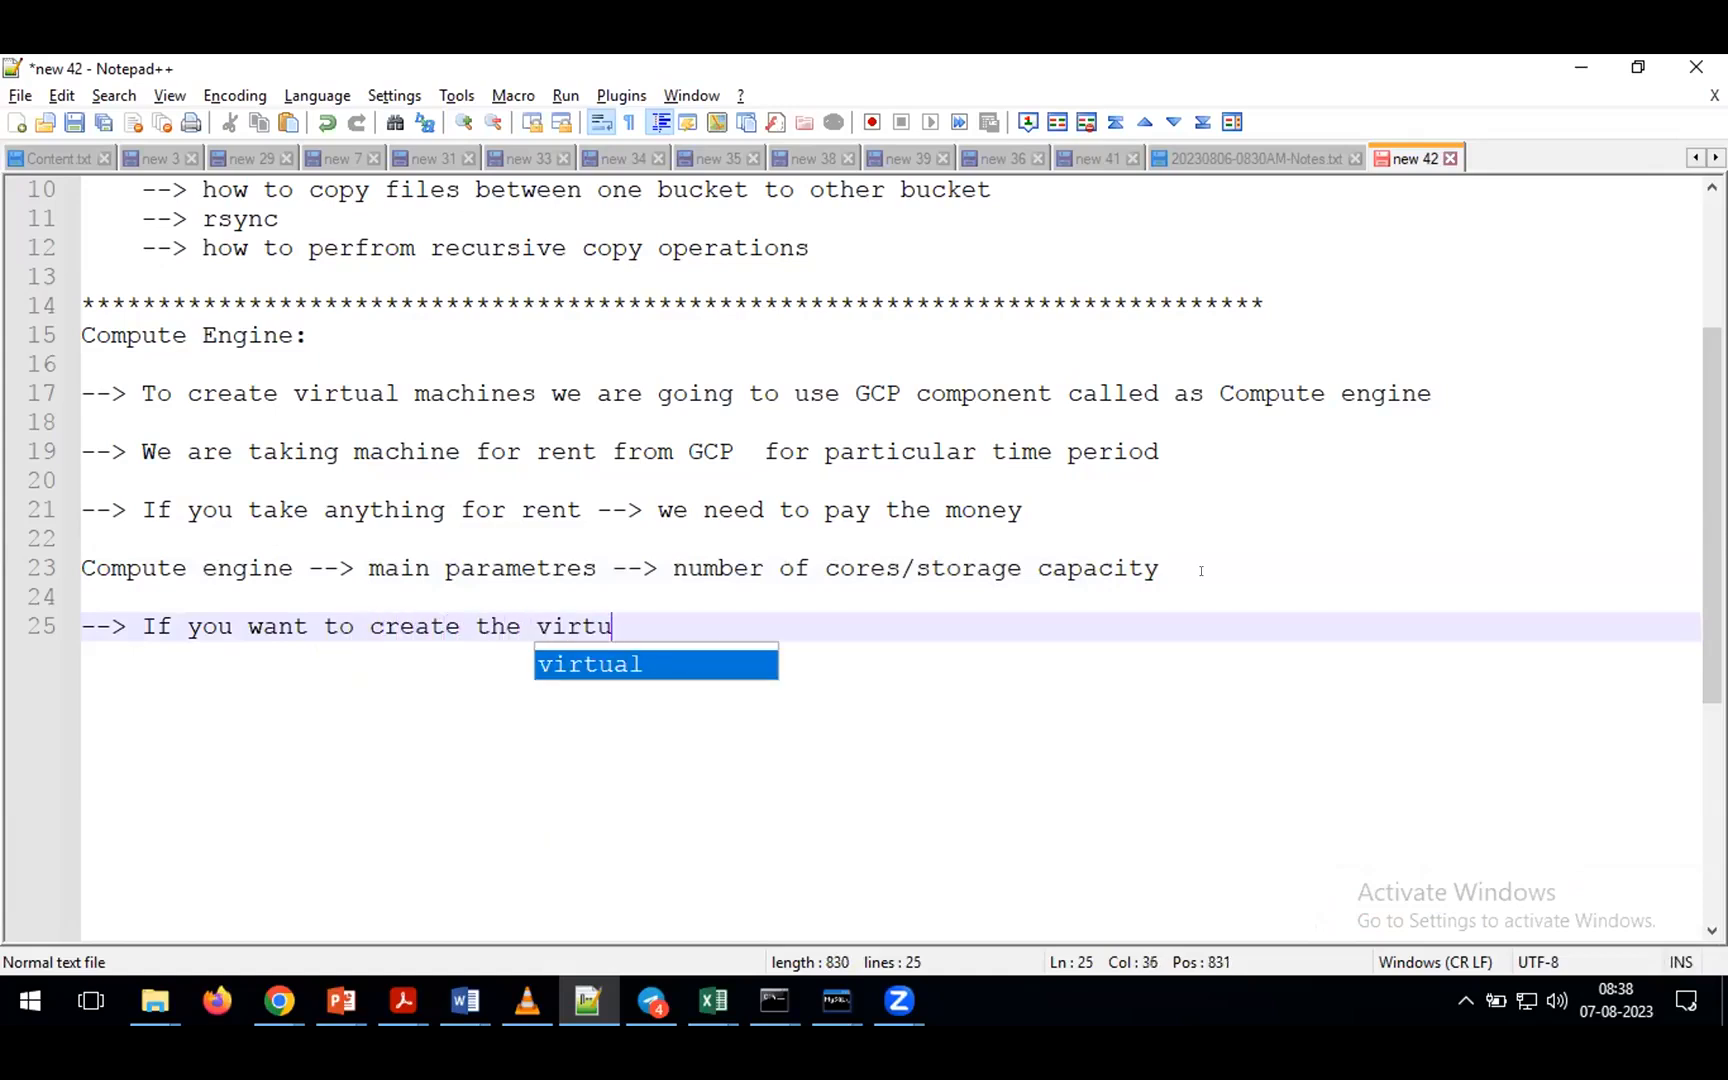
type("al machine")
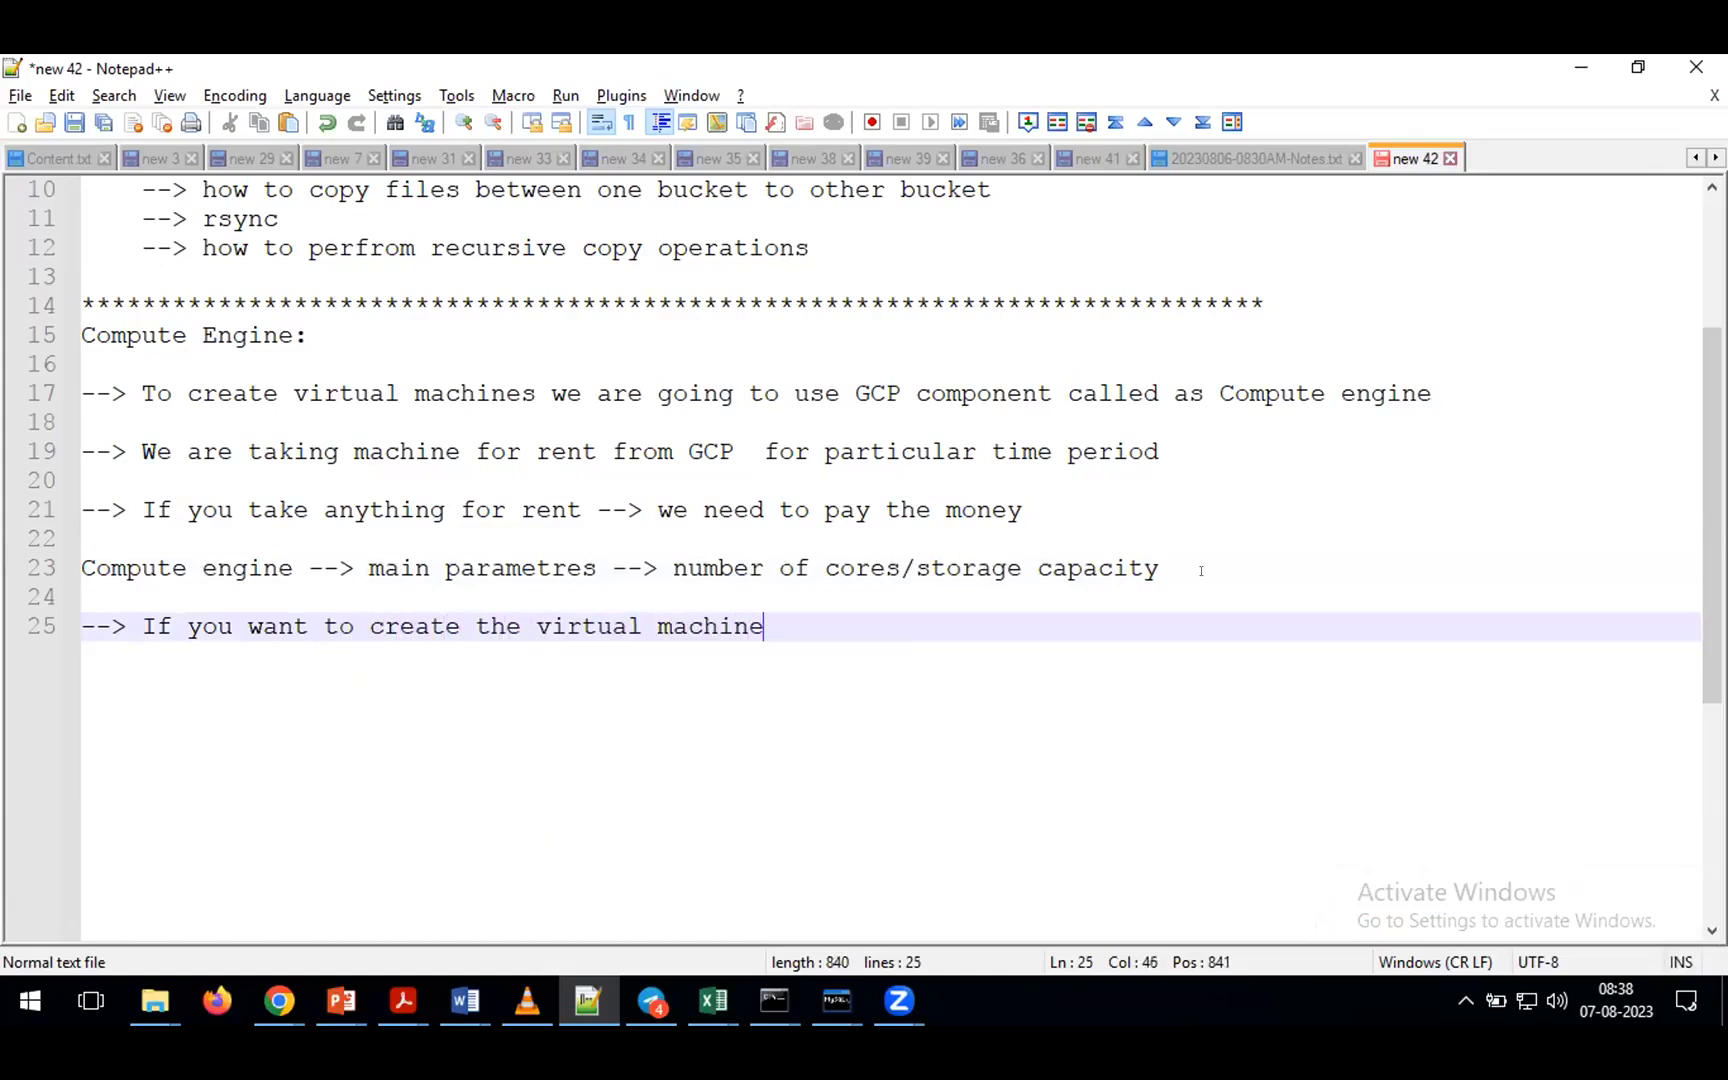
key("Return")
key("Tab")
key("Tab")
type("--> console")
key("Return")
type("--> Cloud sdk")
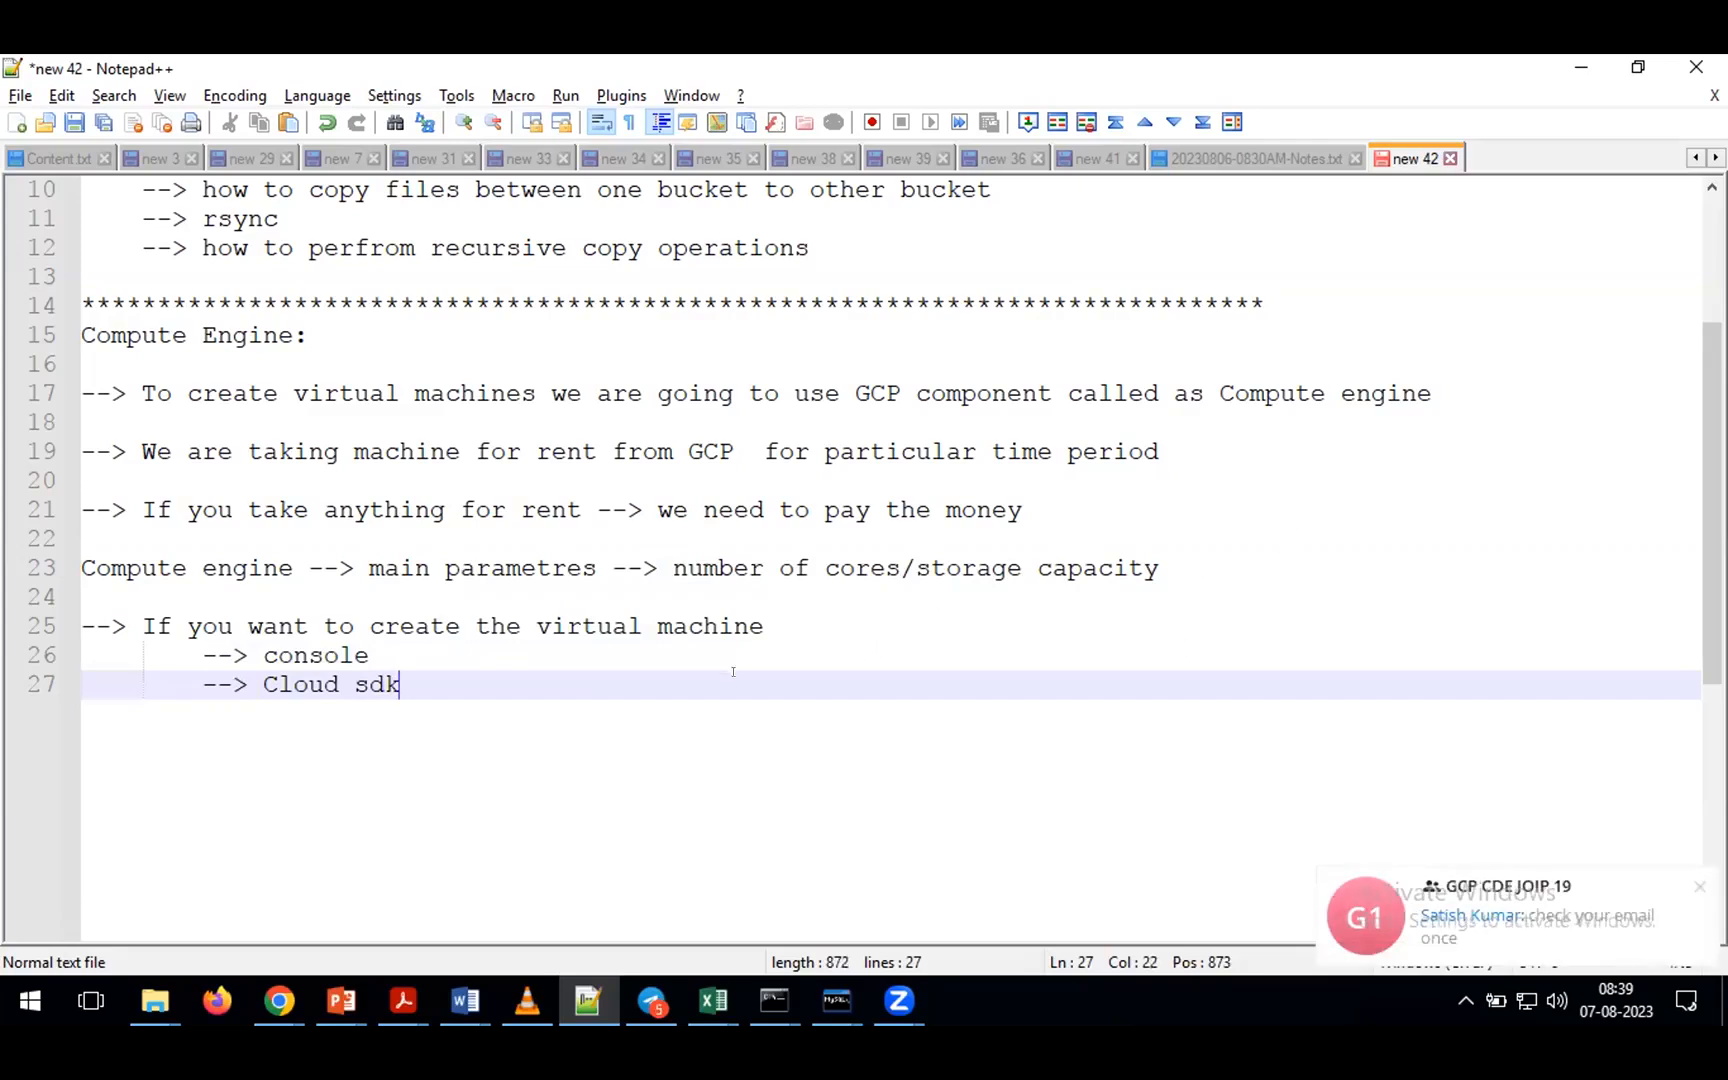
scroll(702, 691, "down", 2)
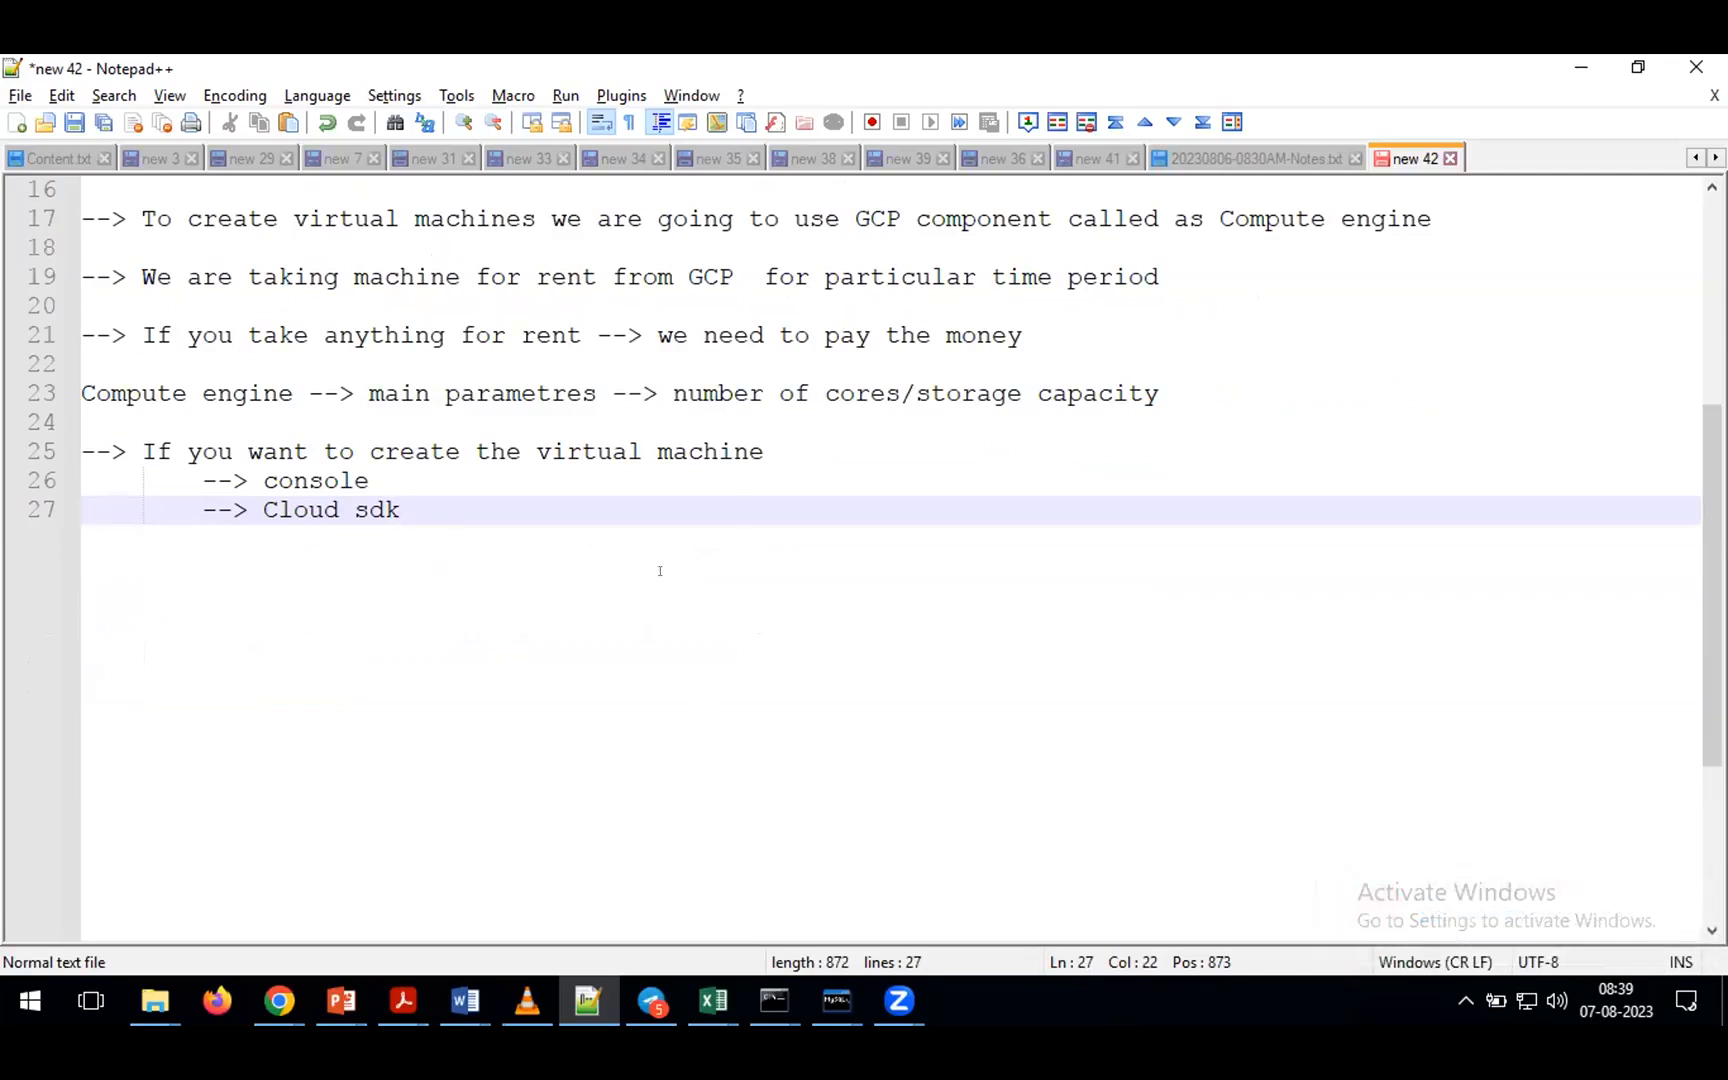
key("Return")
type("--> python programming language")
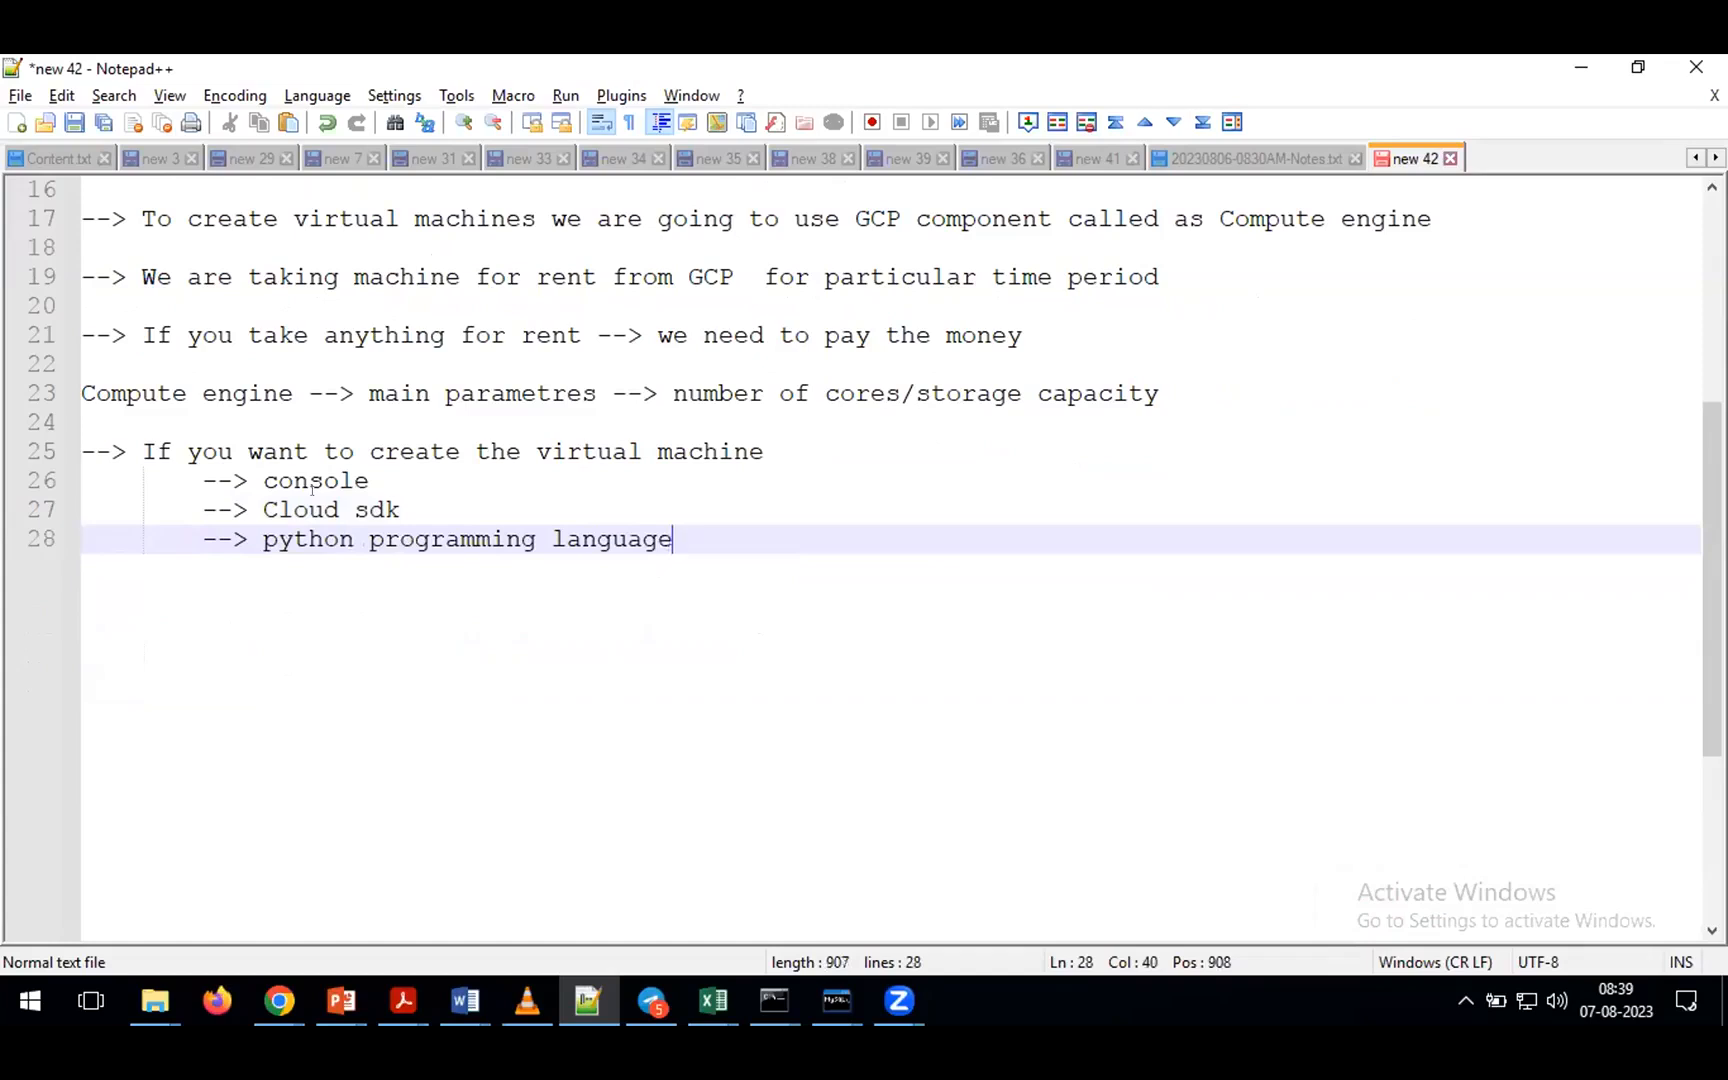
double_click(310, 480)
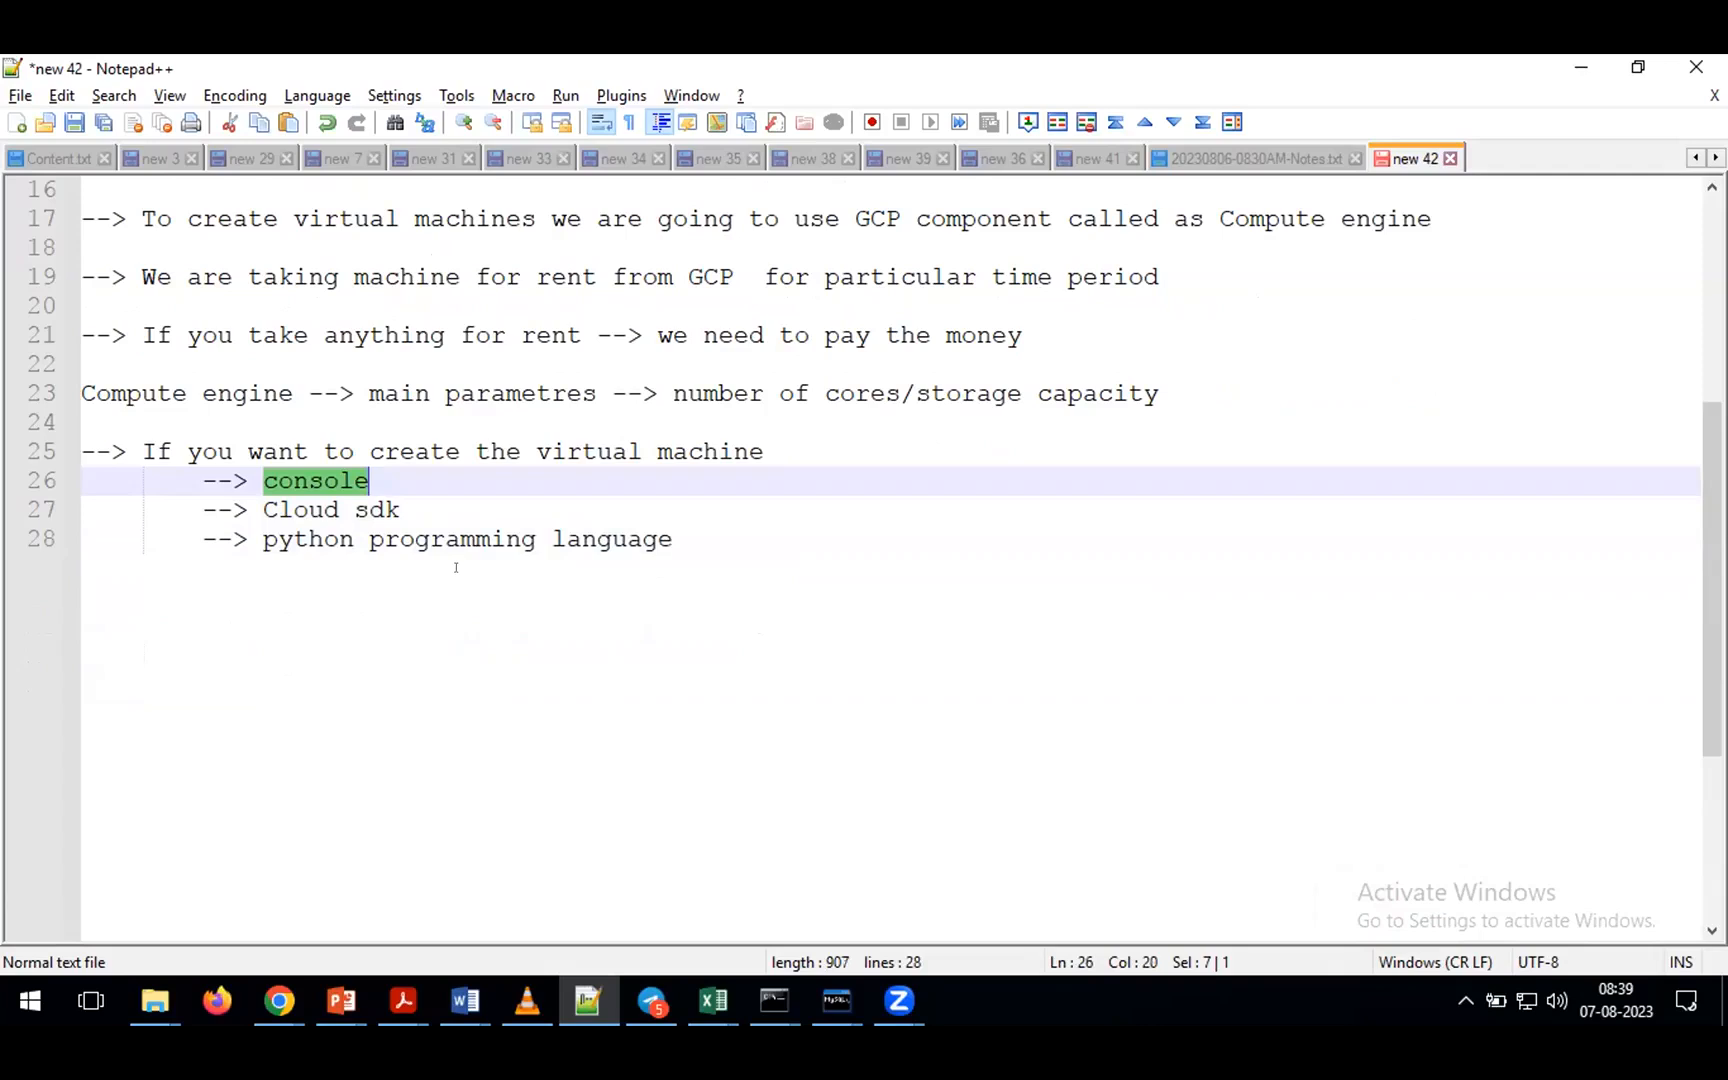
scroll(453, 565, "up", 2)
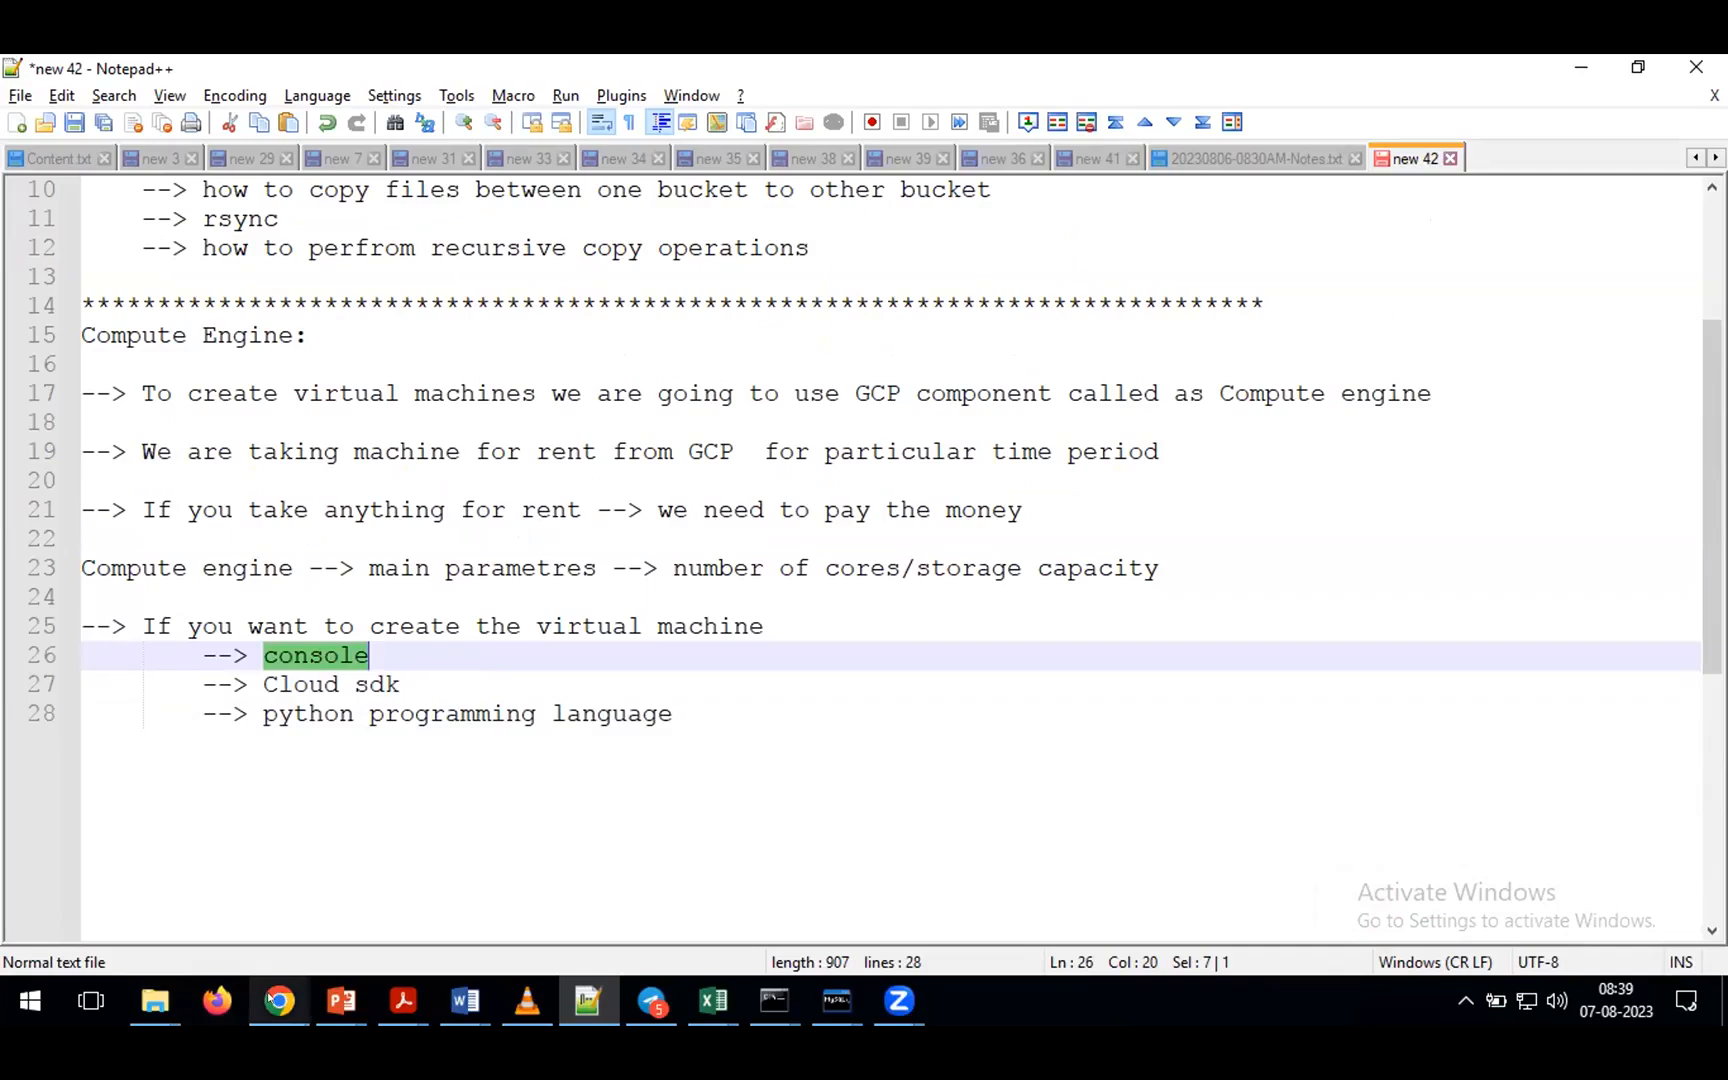
- Bring Chrome forward and load console.cloud.google.com in the VM instances tab
mouse_move(280, 1001)
left_click(169, 908)
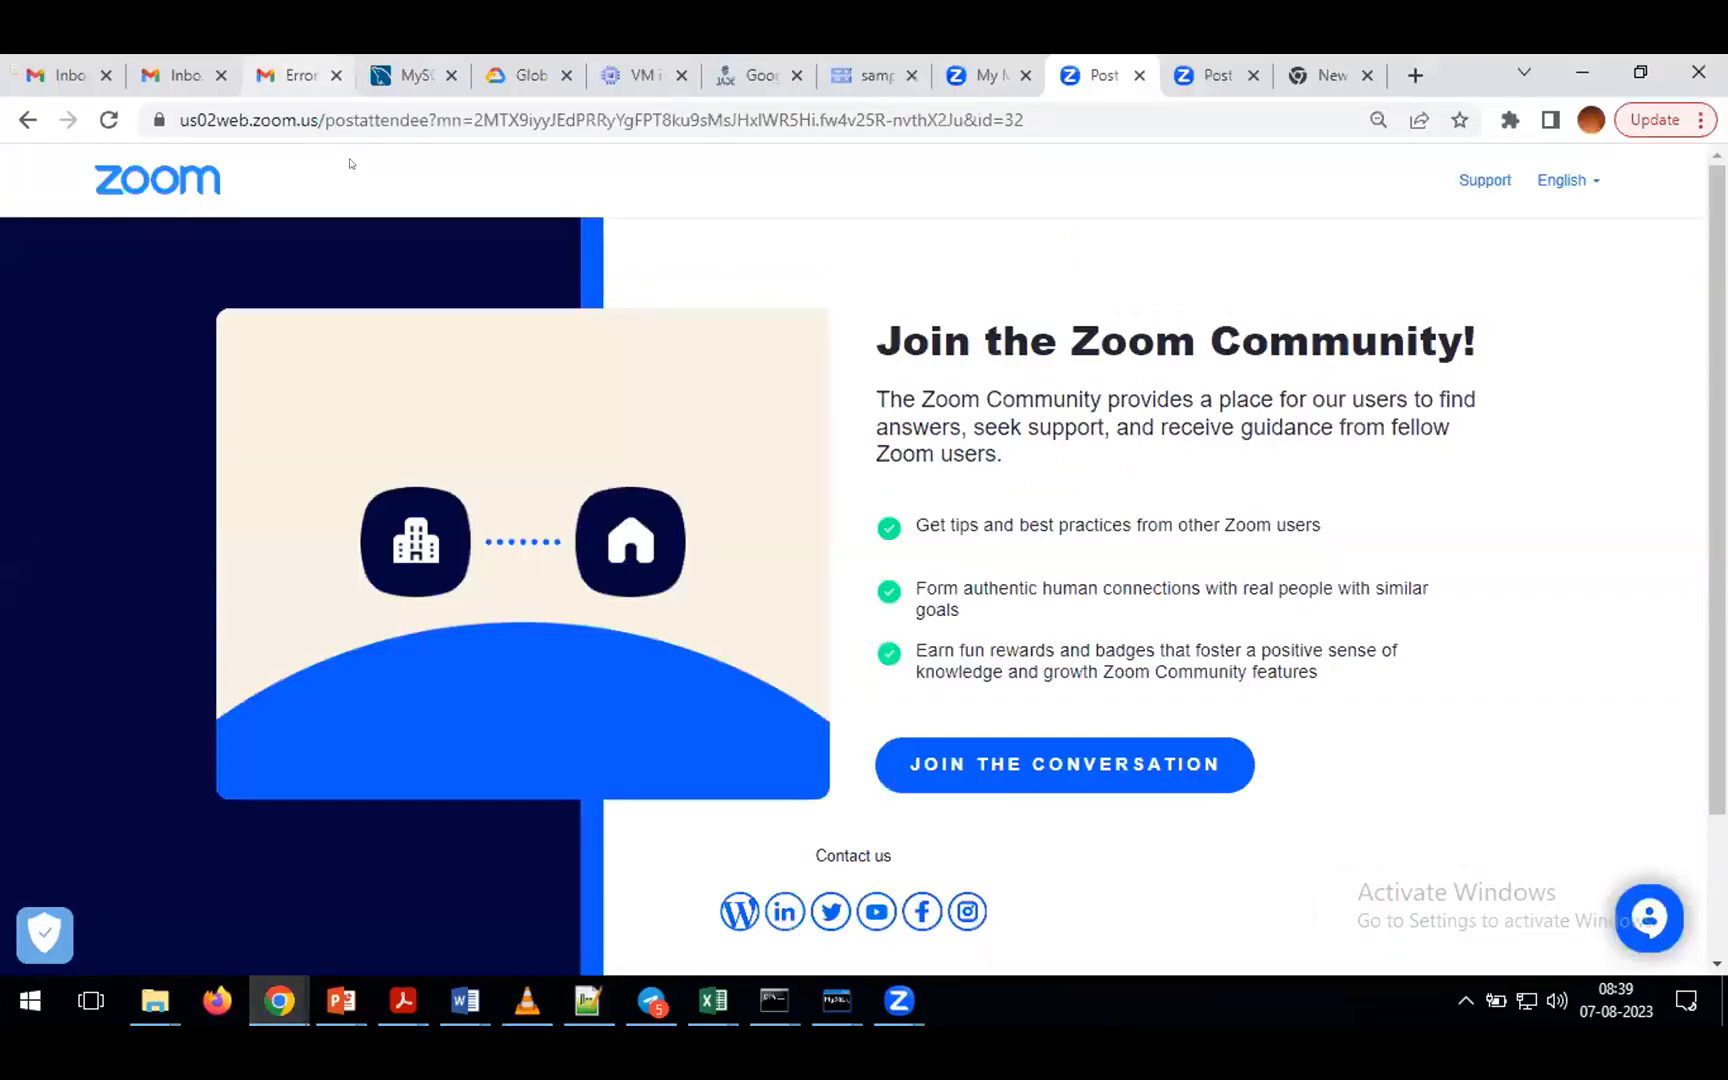
left_click(629, 80)
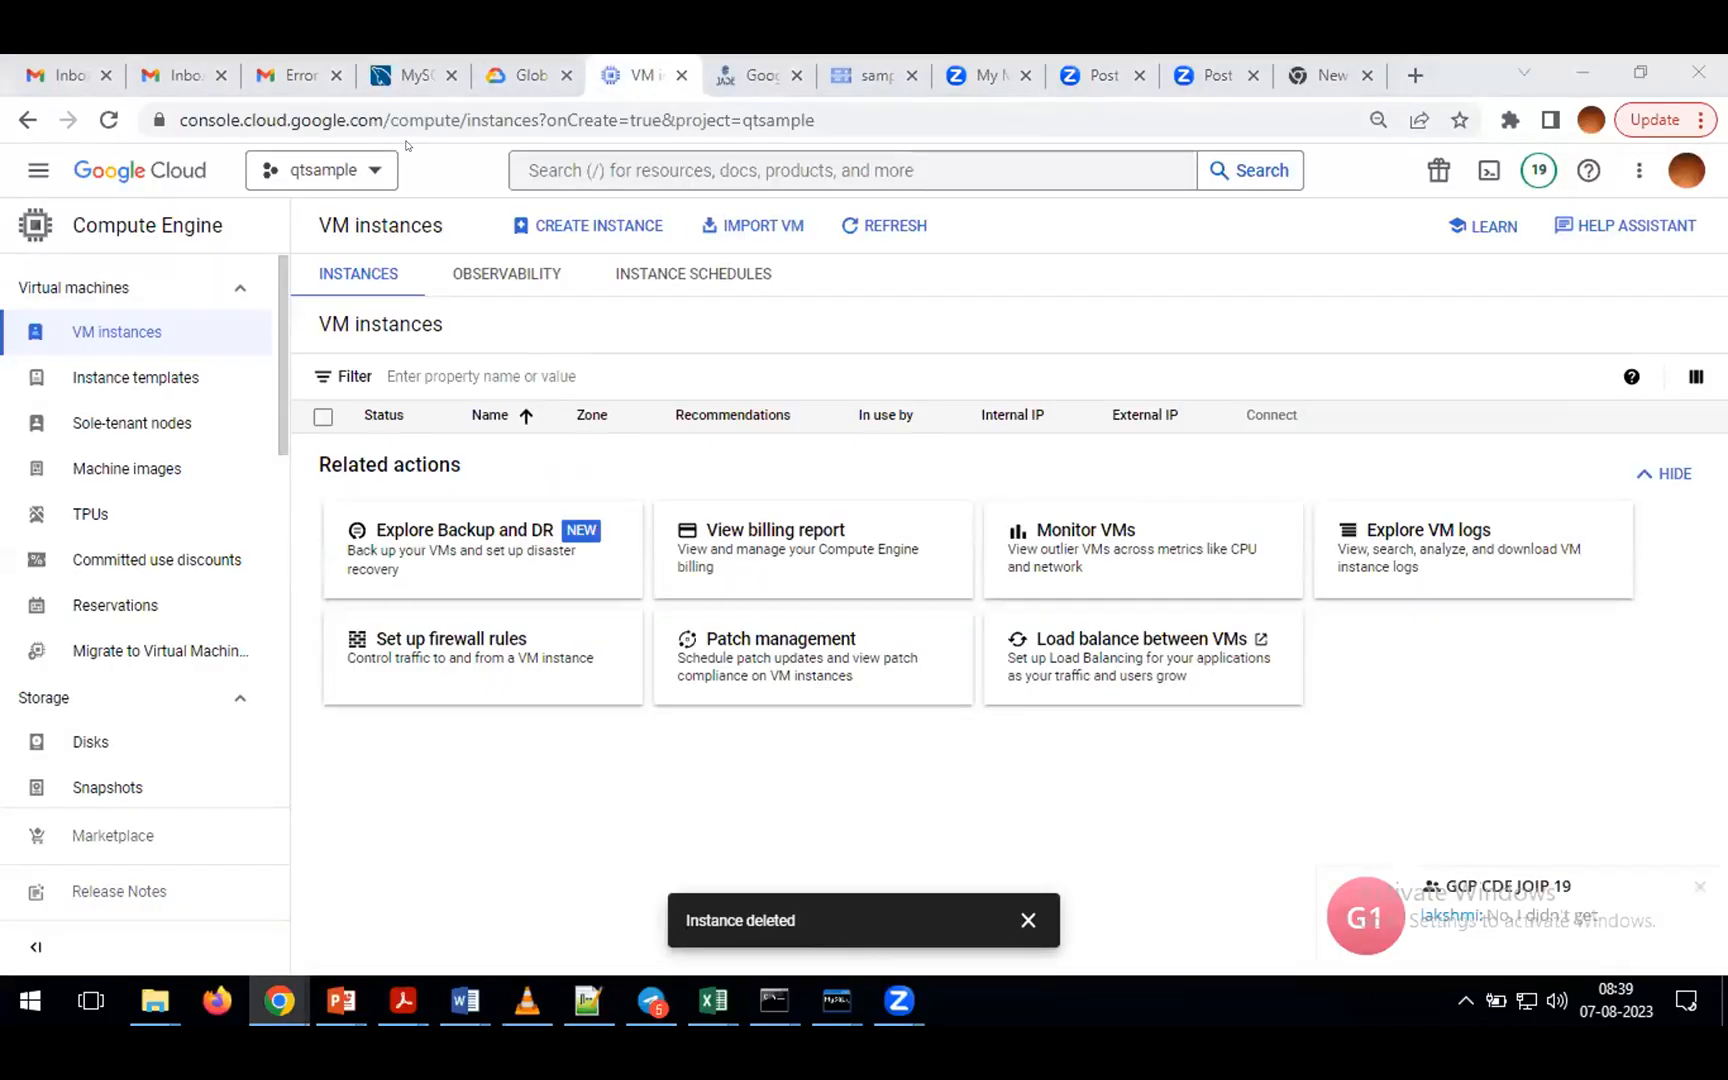
left_click(231, 120)
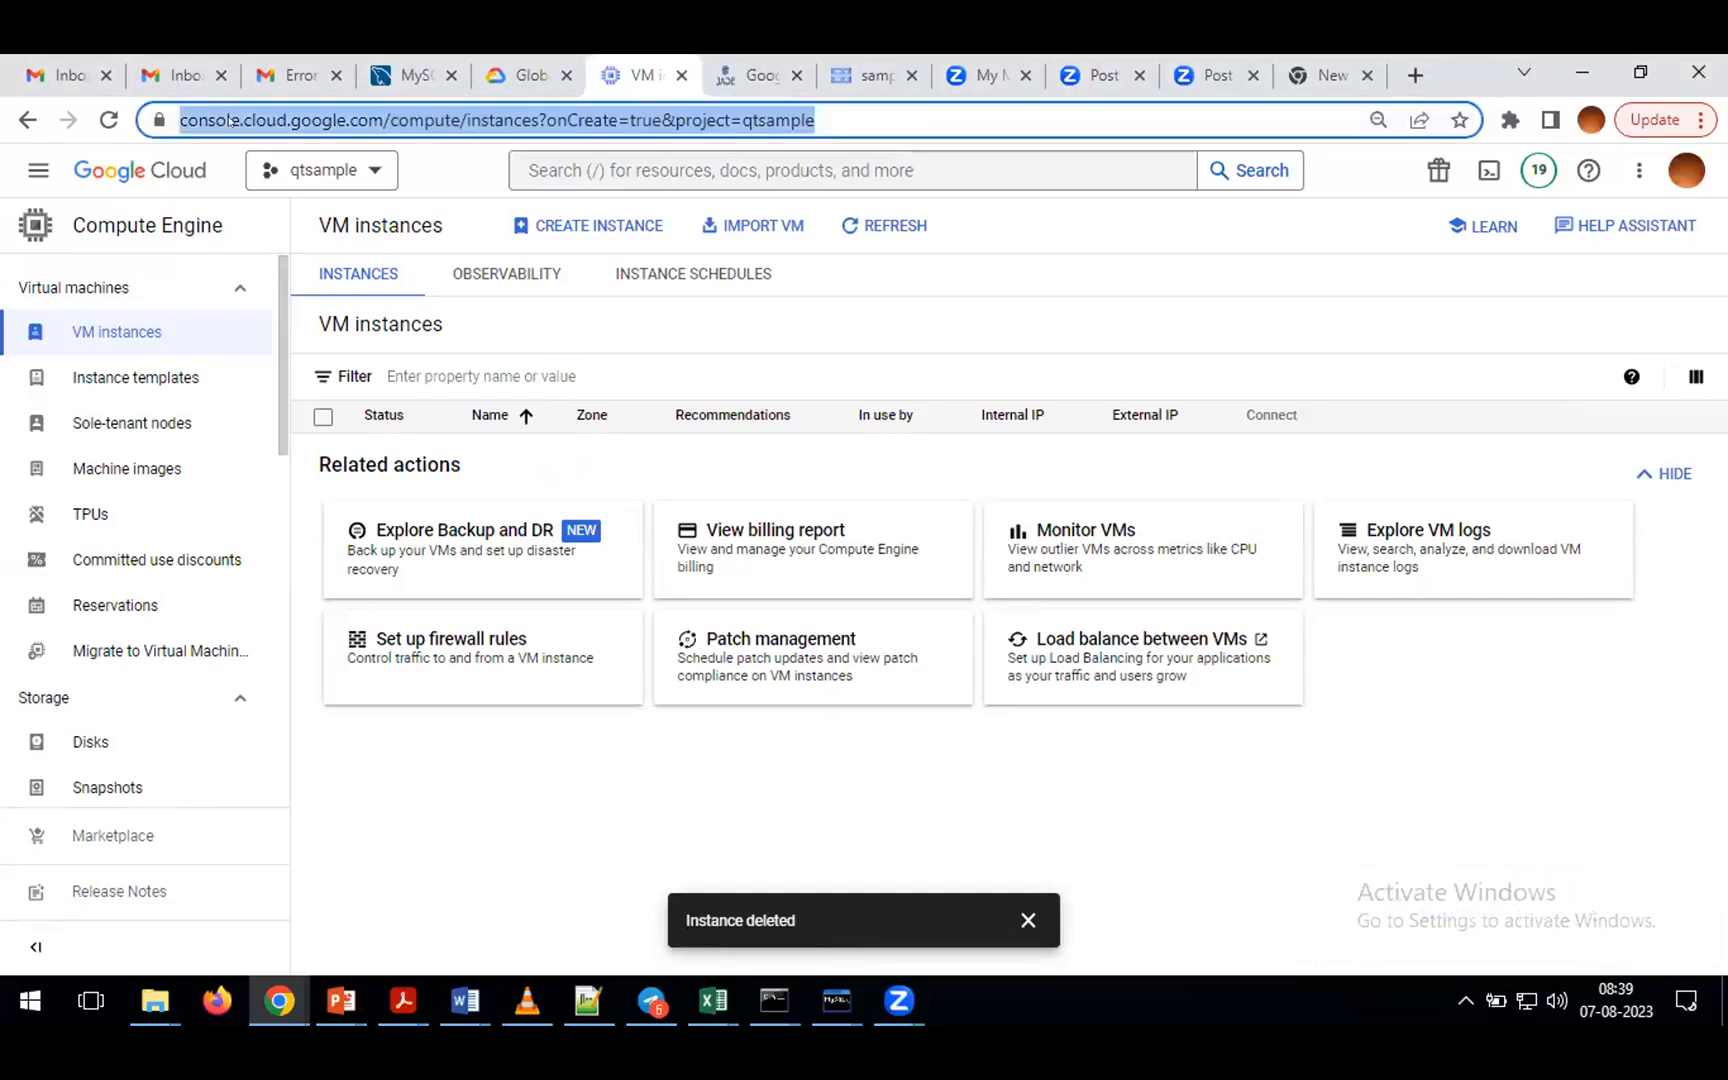
type("consol")
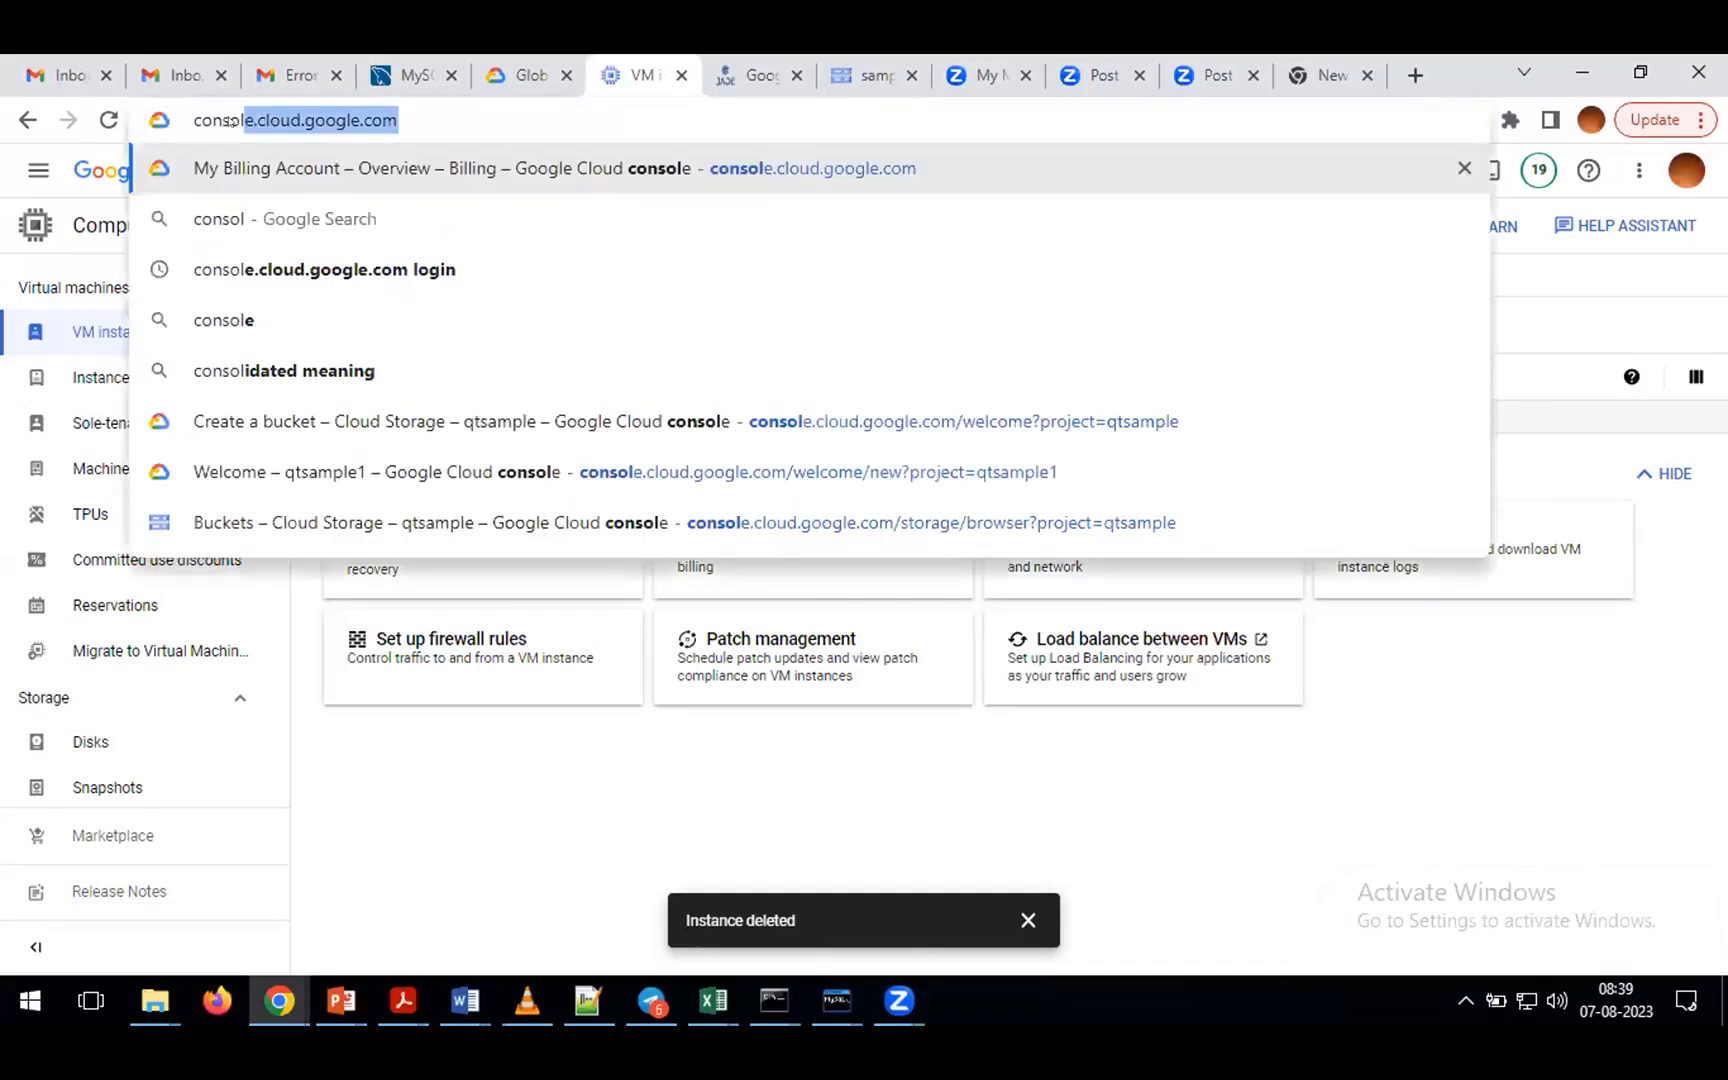
key("Return")
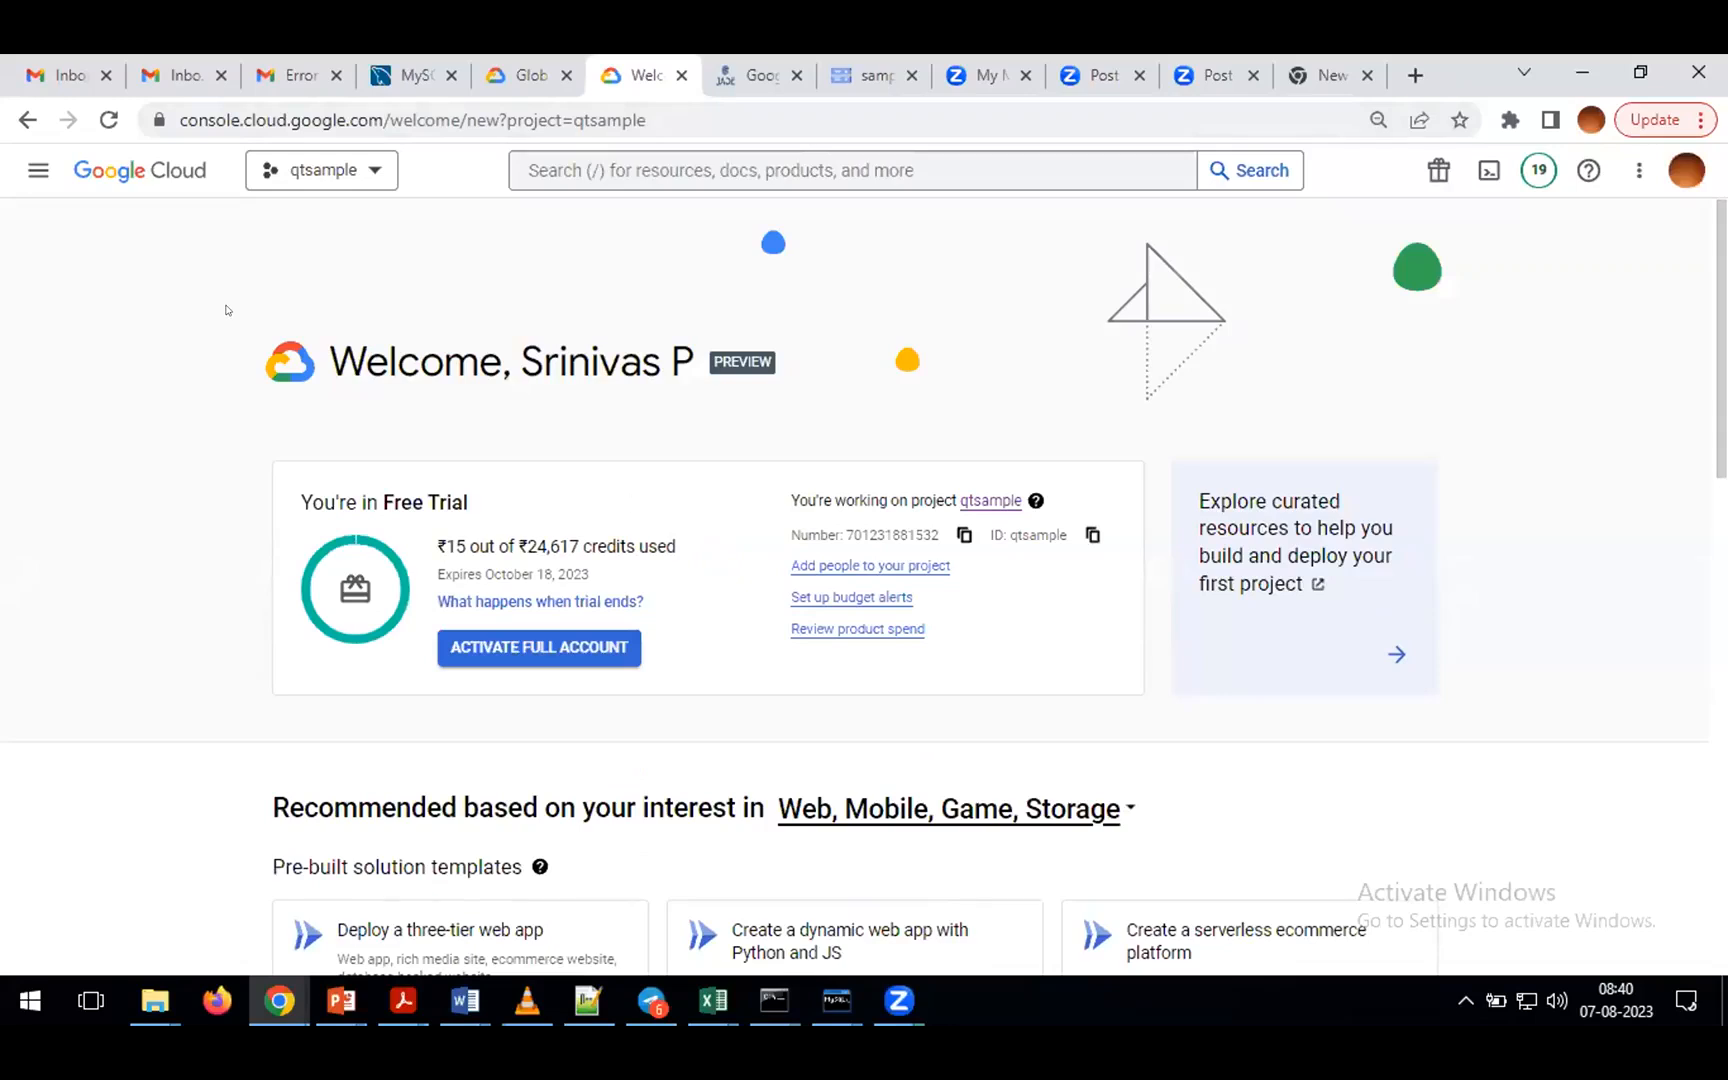
- Open the Navigation menu, expand MORE PRODUCTS, and reveal the Compute Engine submenu under COMPUTE
left_click(37, 170)
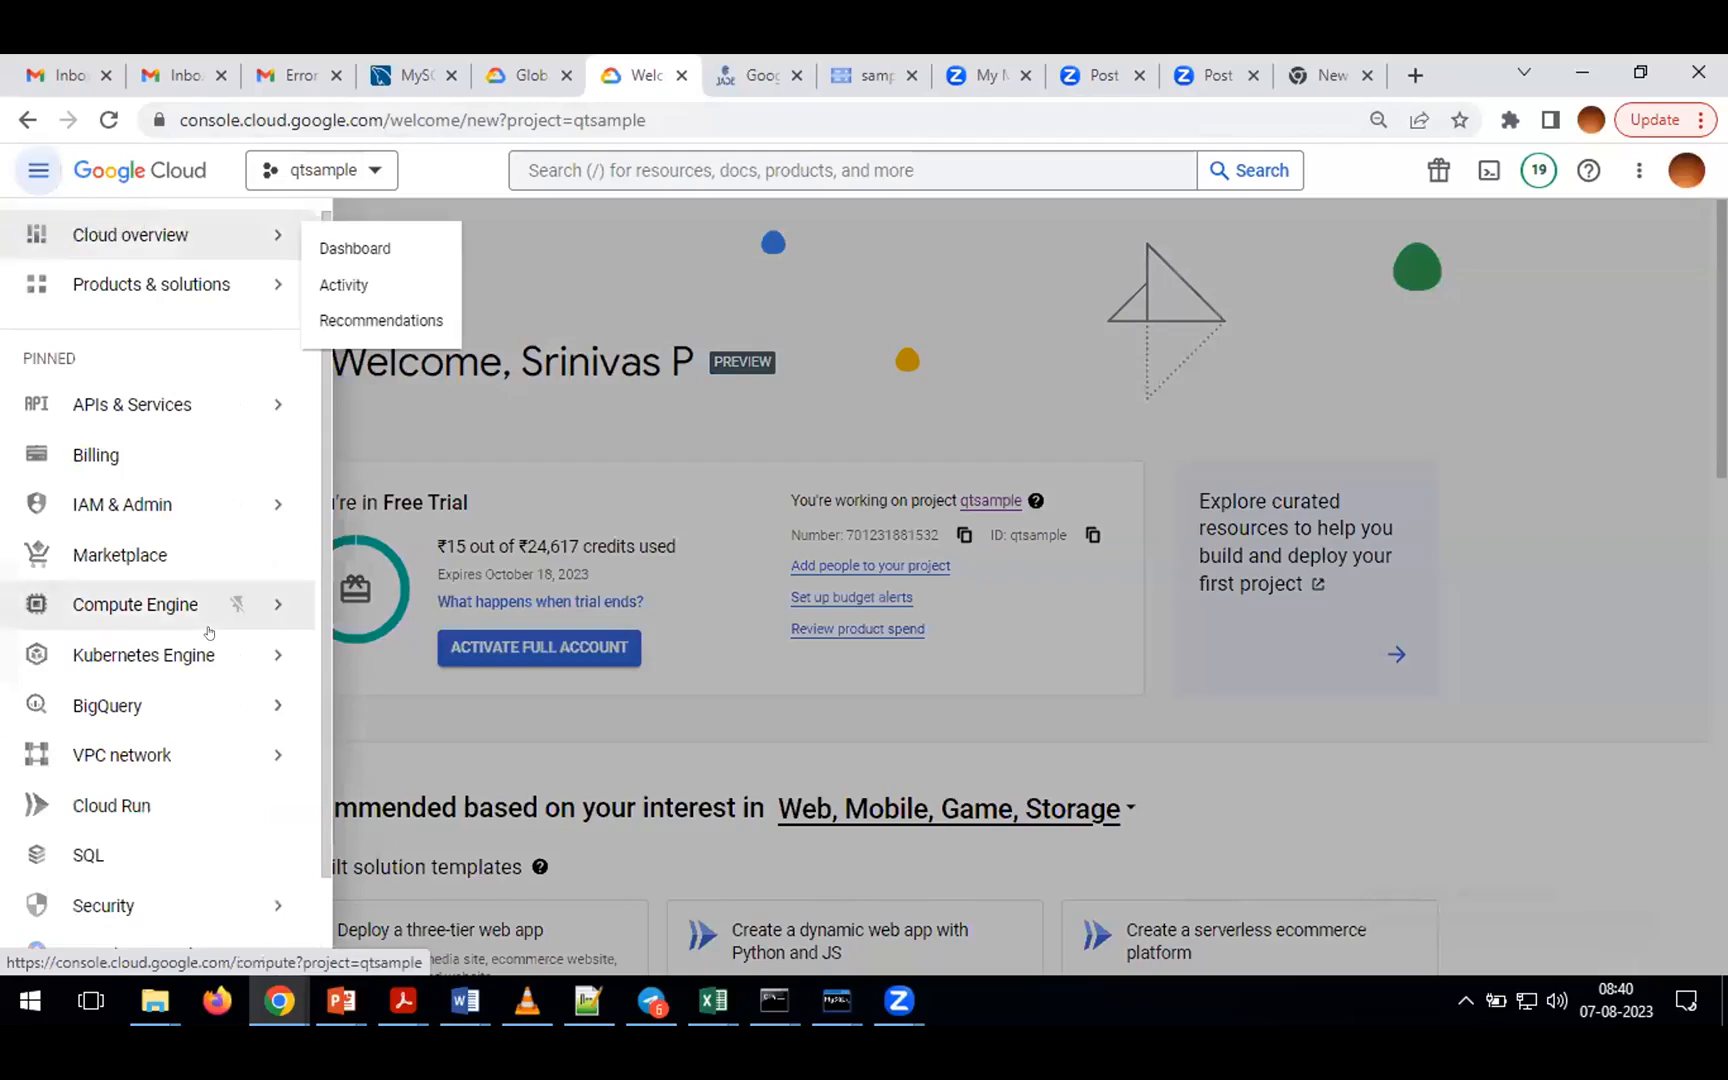
mouse_move(209, 632)
scroll(212, 640, "down", 1)
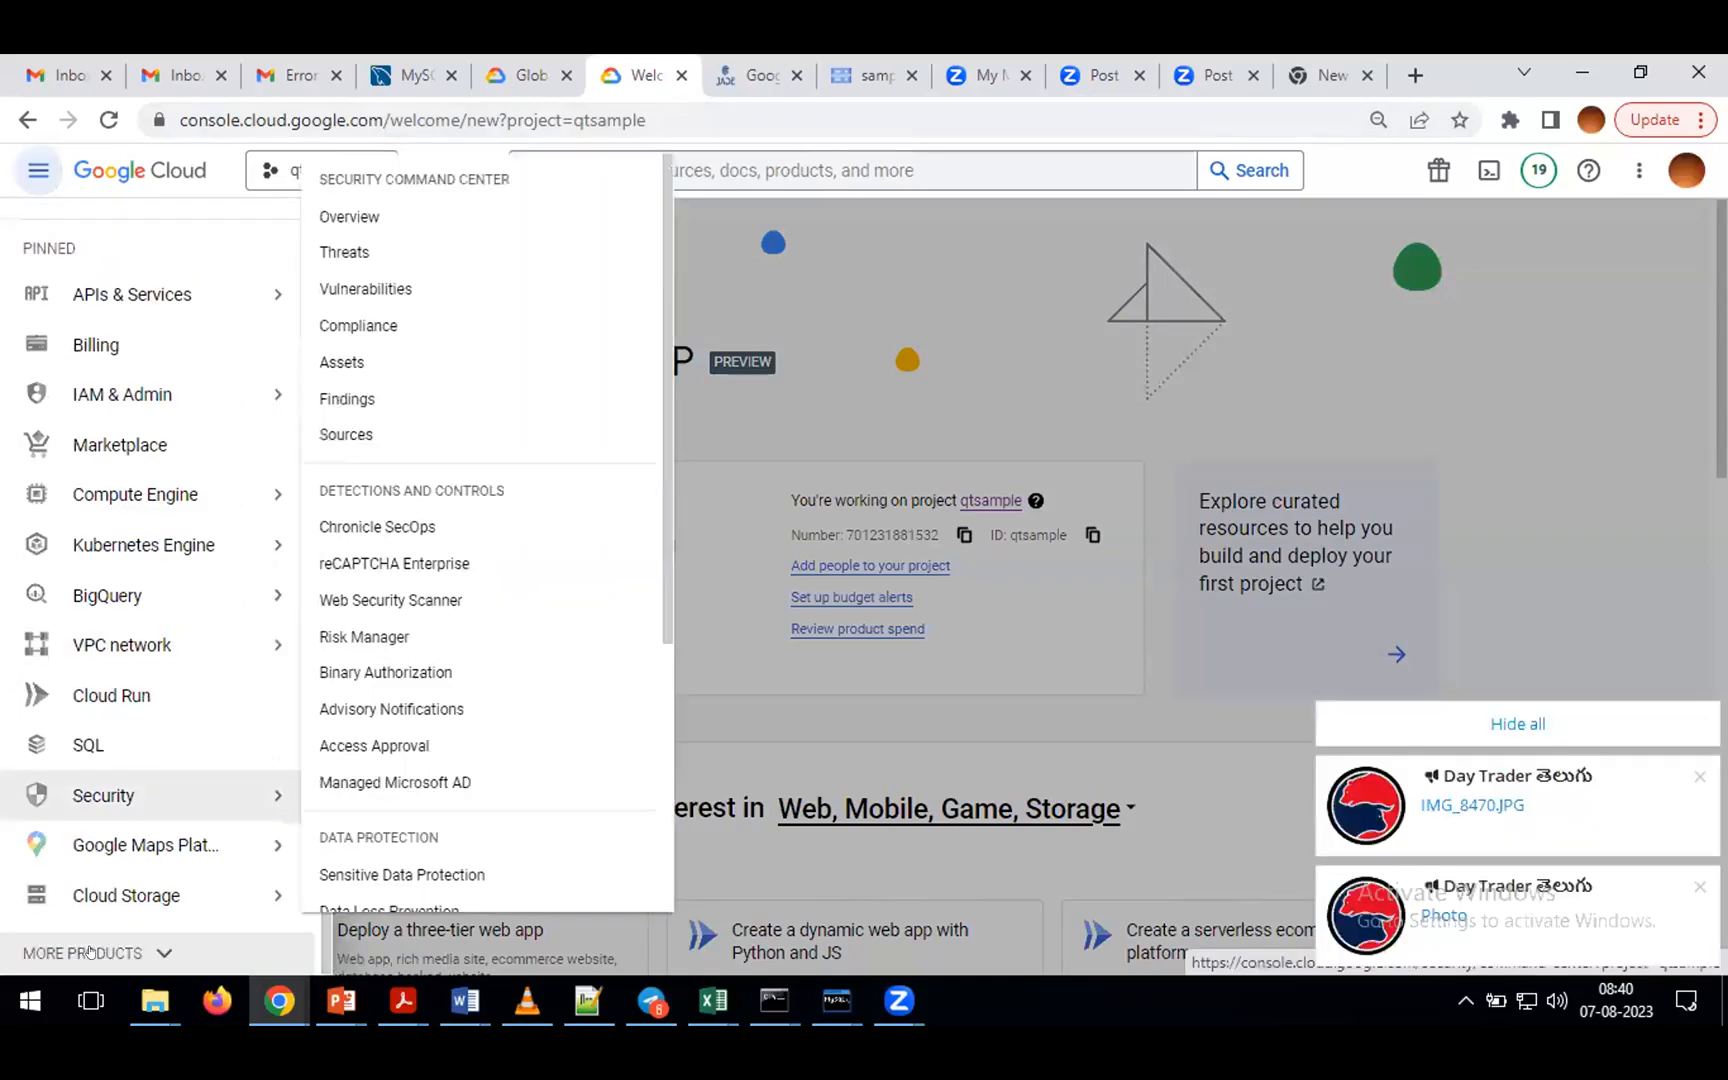
left_click(89, 951)
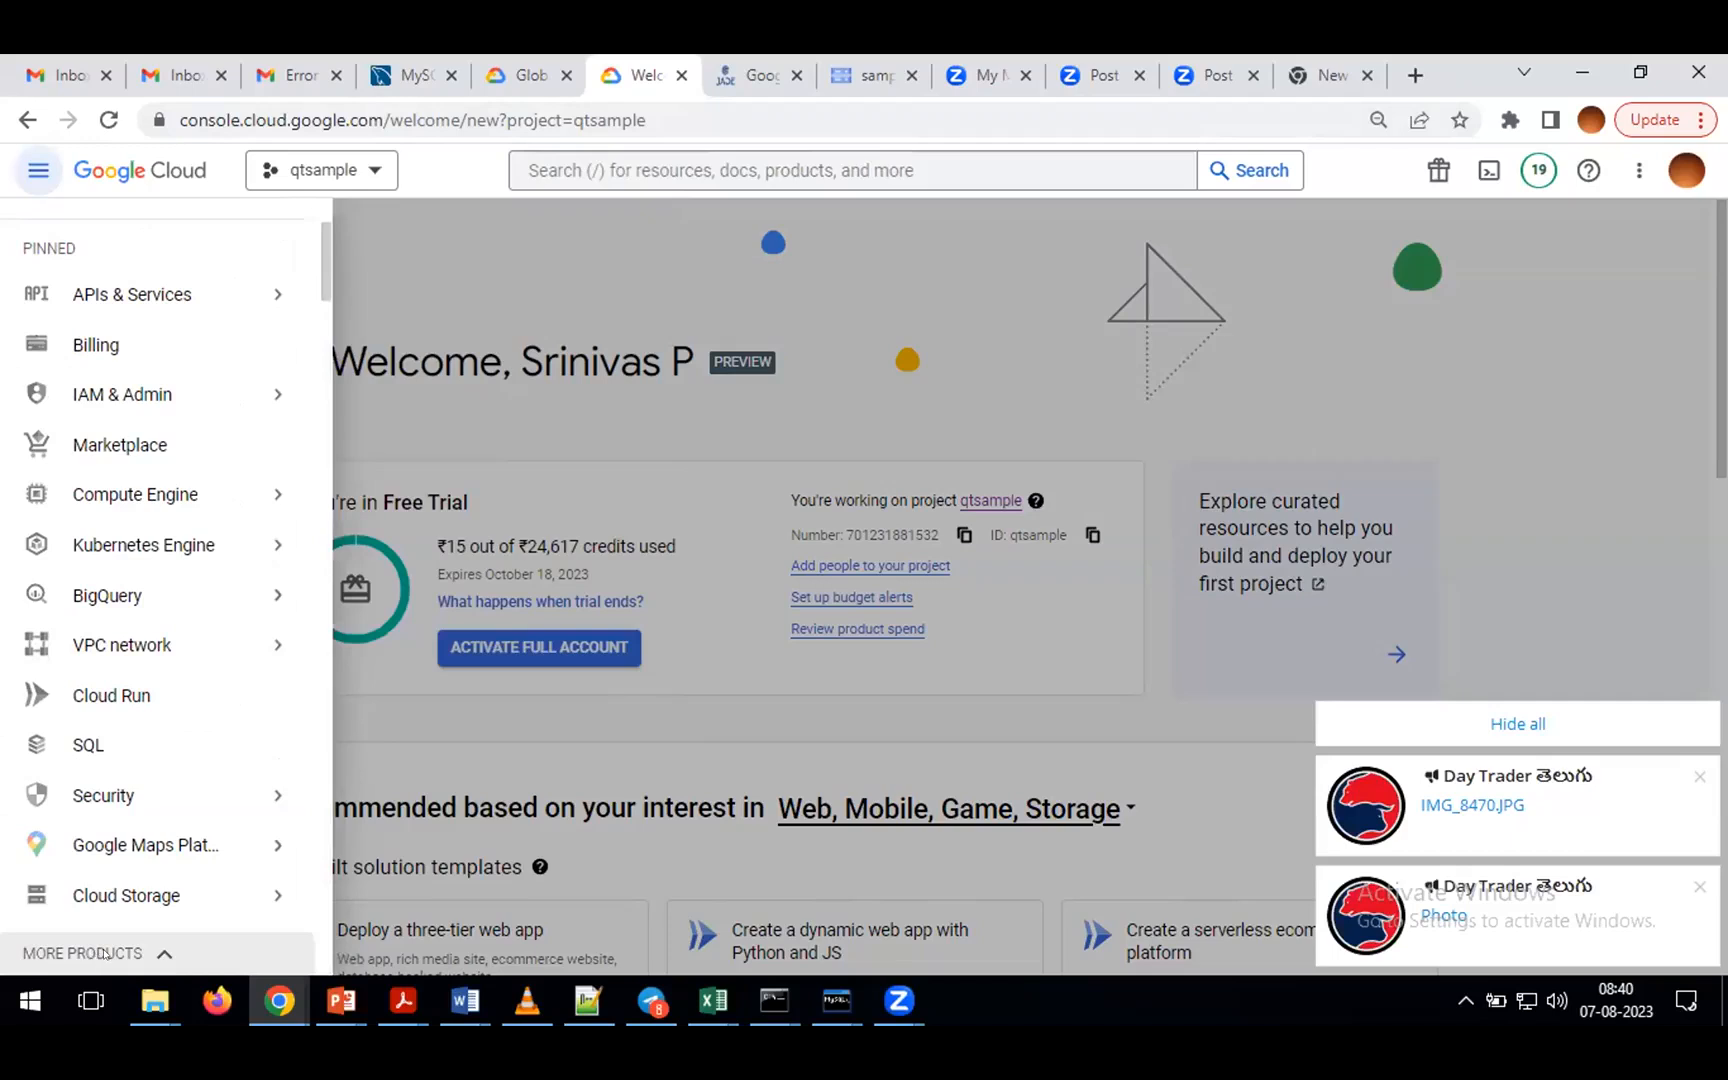
scroll(93, 953, "down", 1)
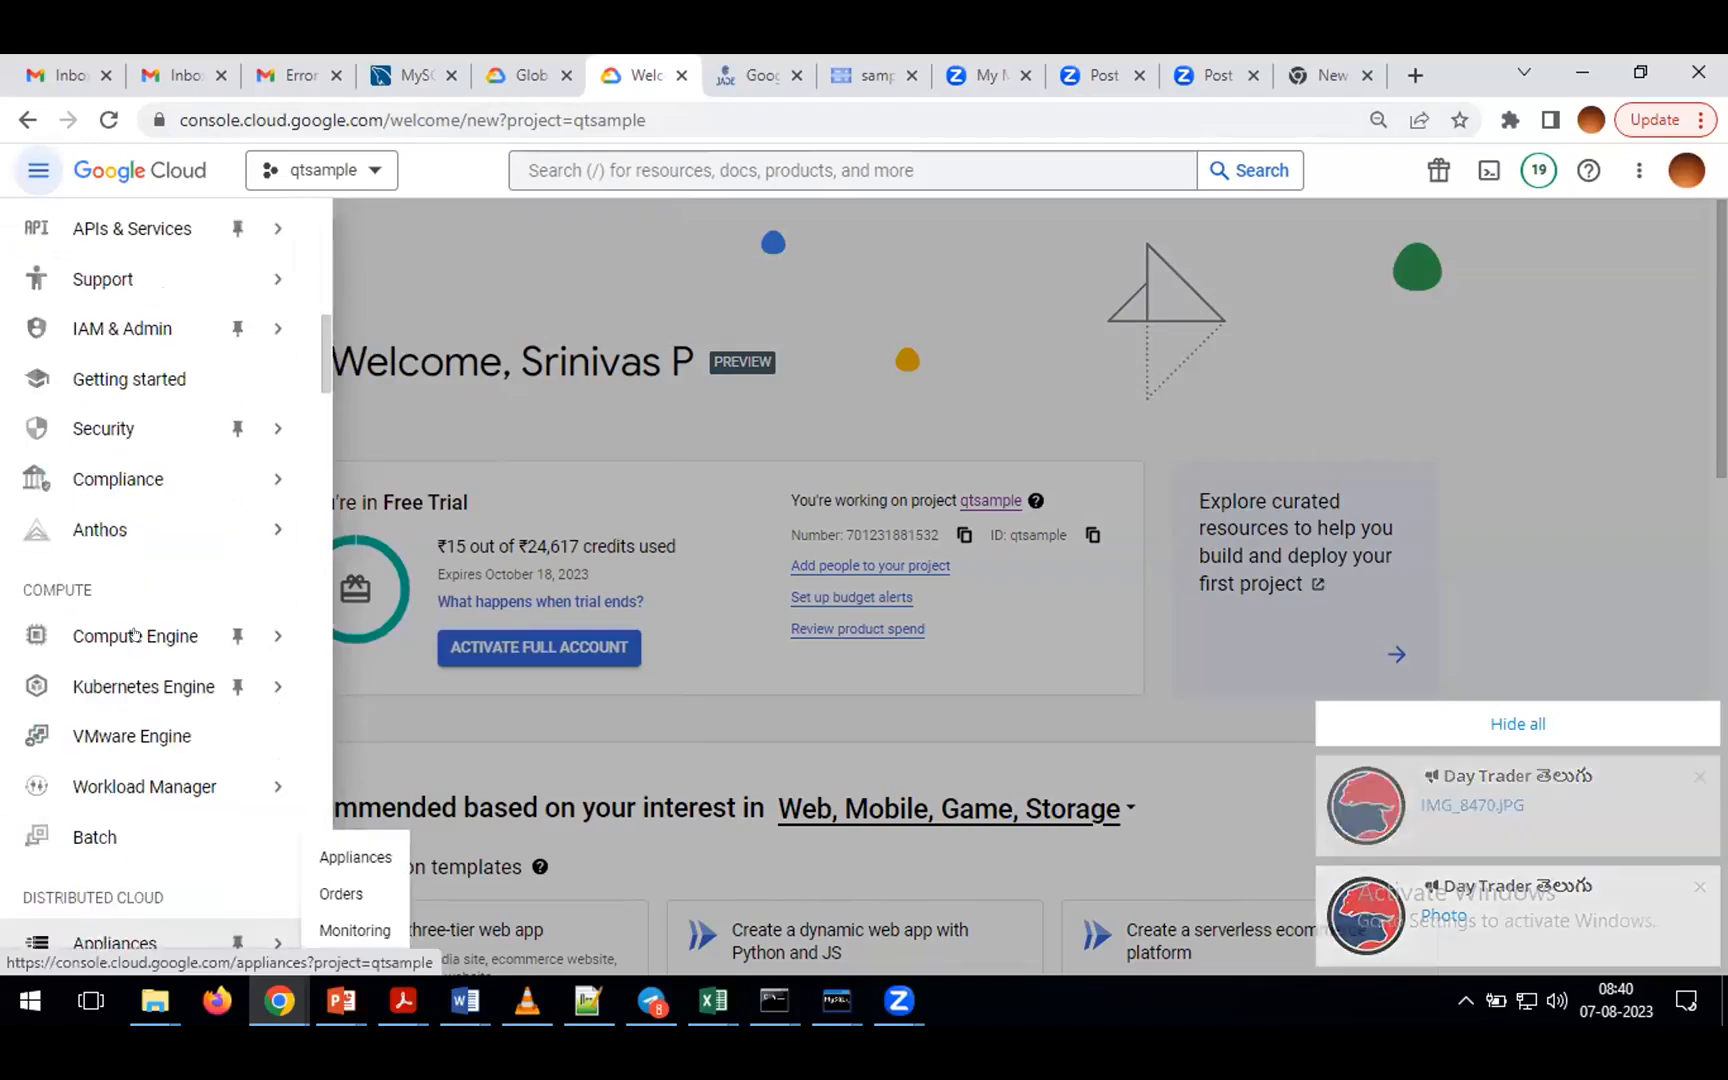
mouse_move(133, 632)
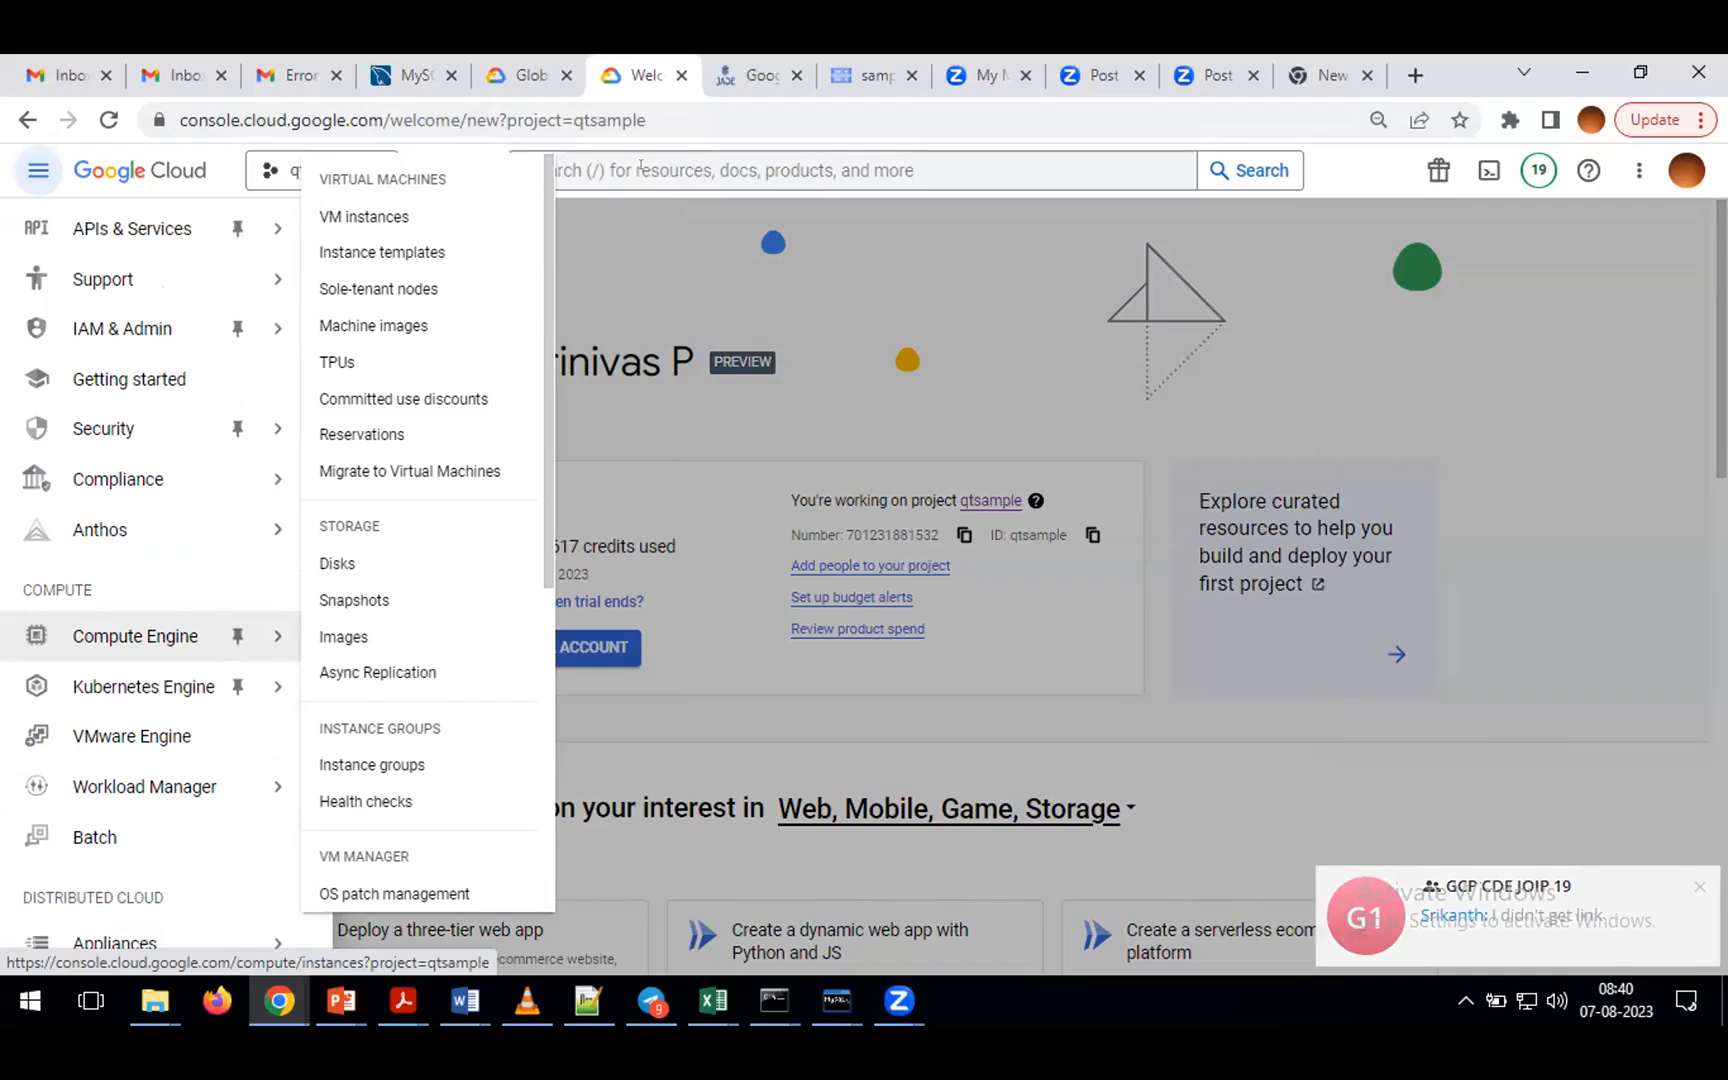
- Choose Compute Engine from the navigation menu to reach the empty VM instances page
left_click(125, 634)
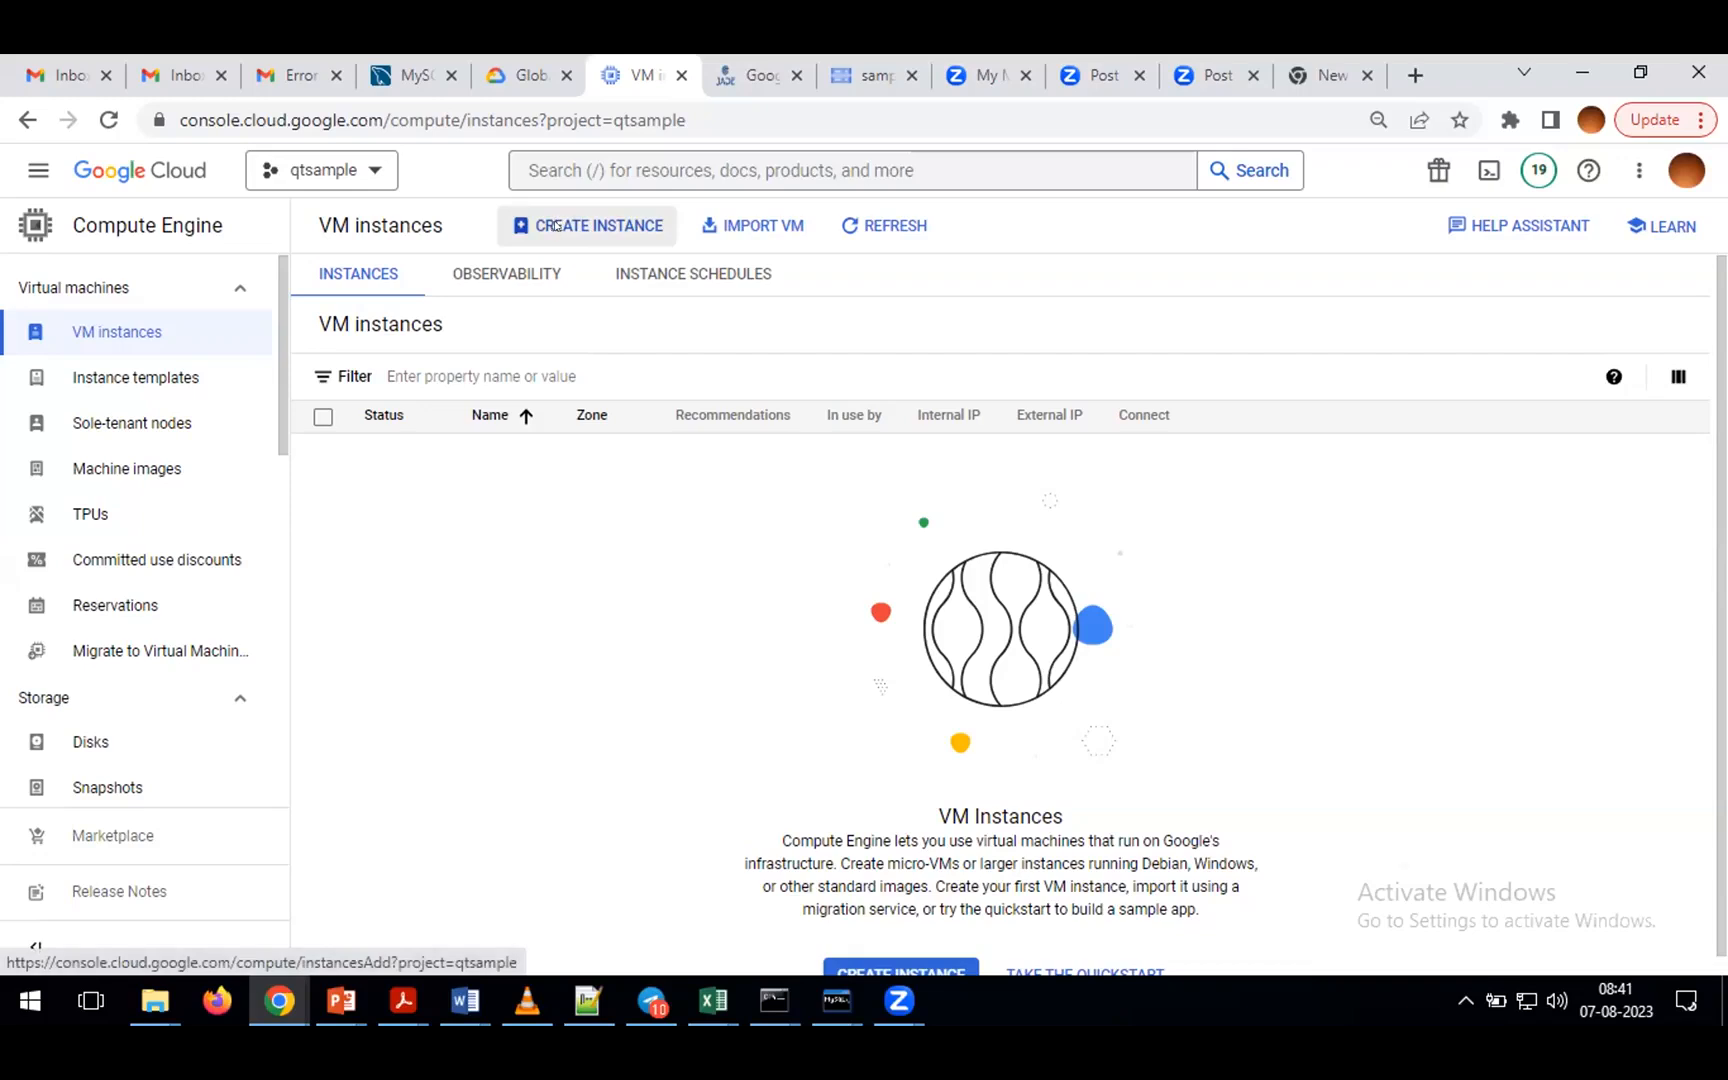
- Open the Create an instance form and replace the default name with 'sampleqt'
left_click(556, 227)
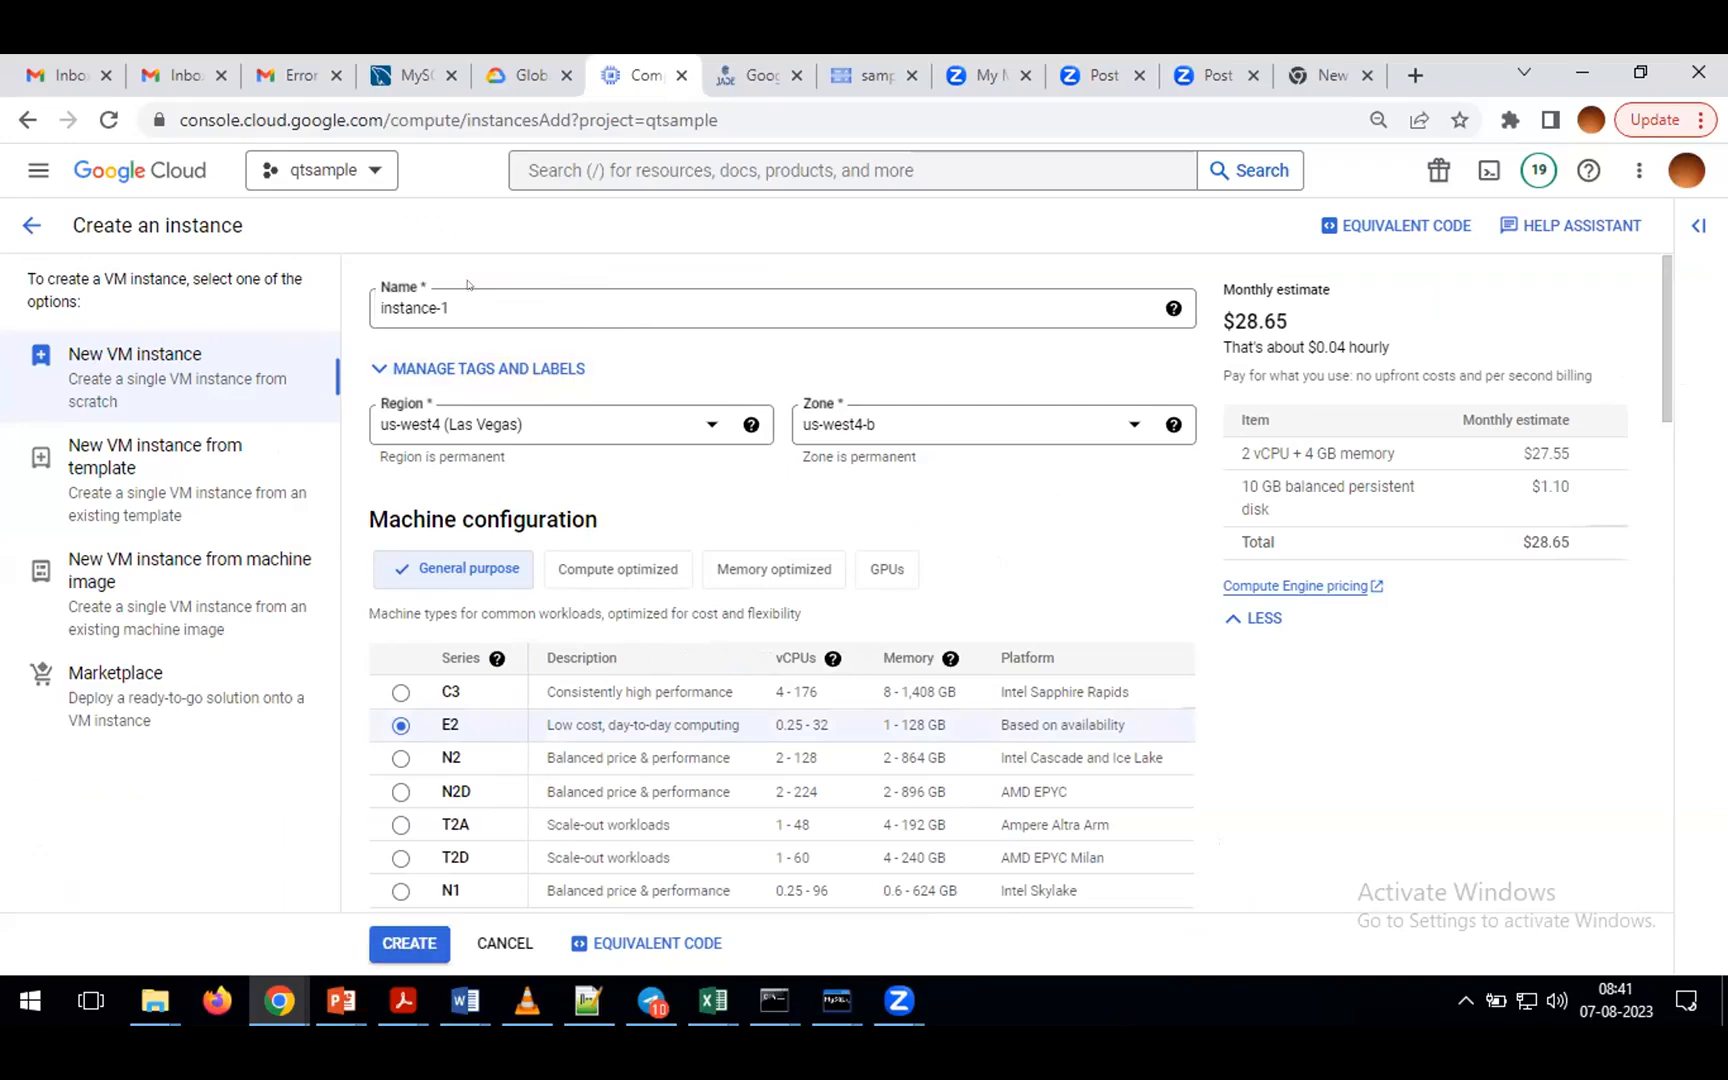
left_click_drag(454, 302, 345, 290)
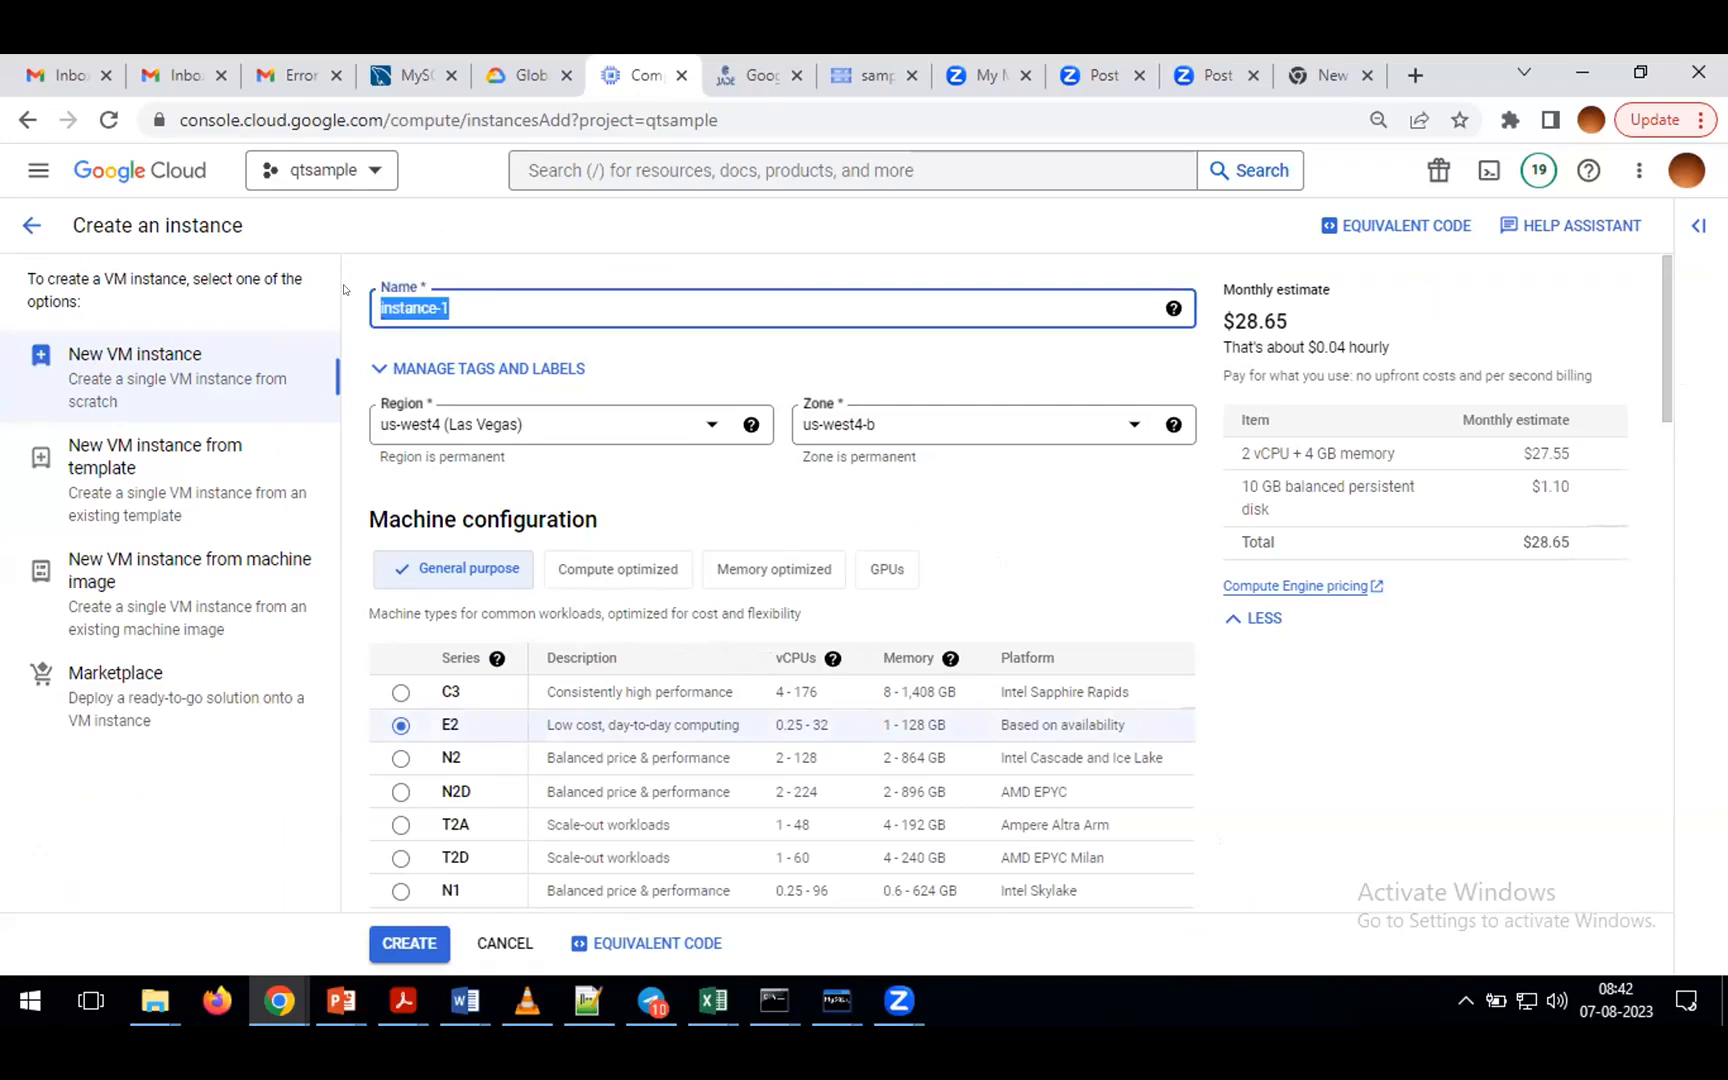
type("sampleqt")
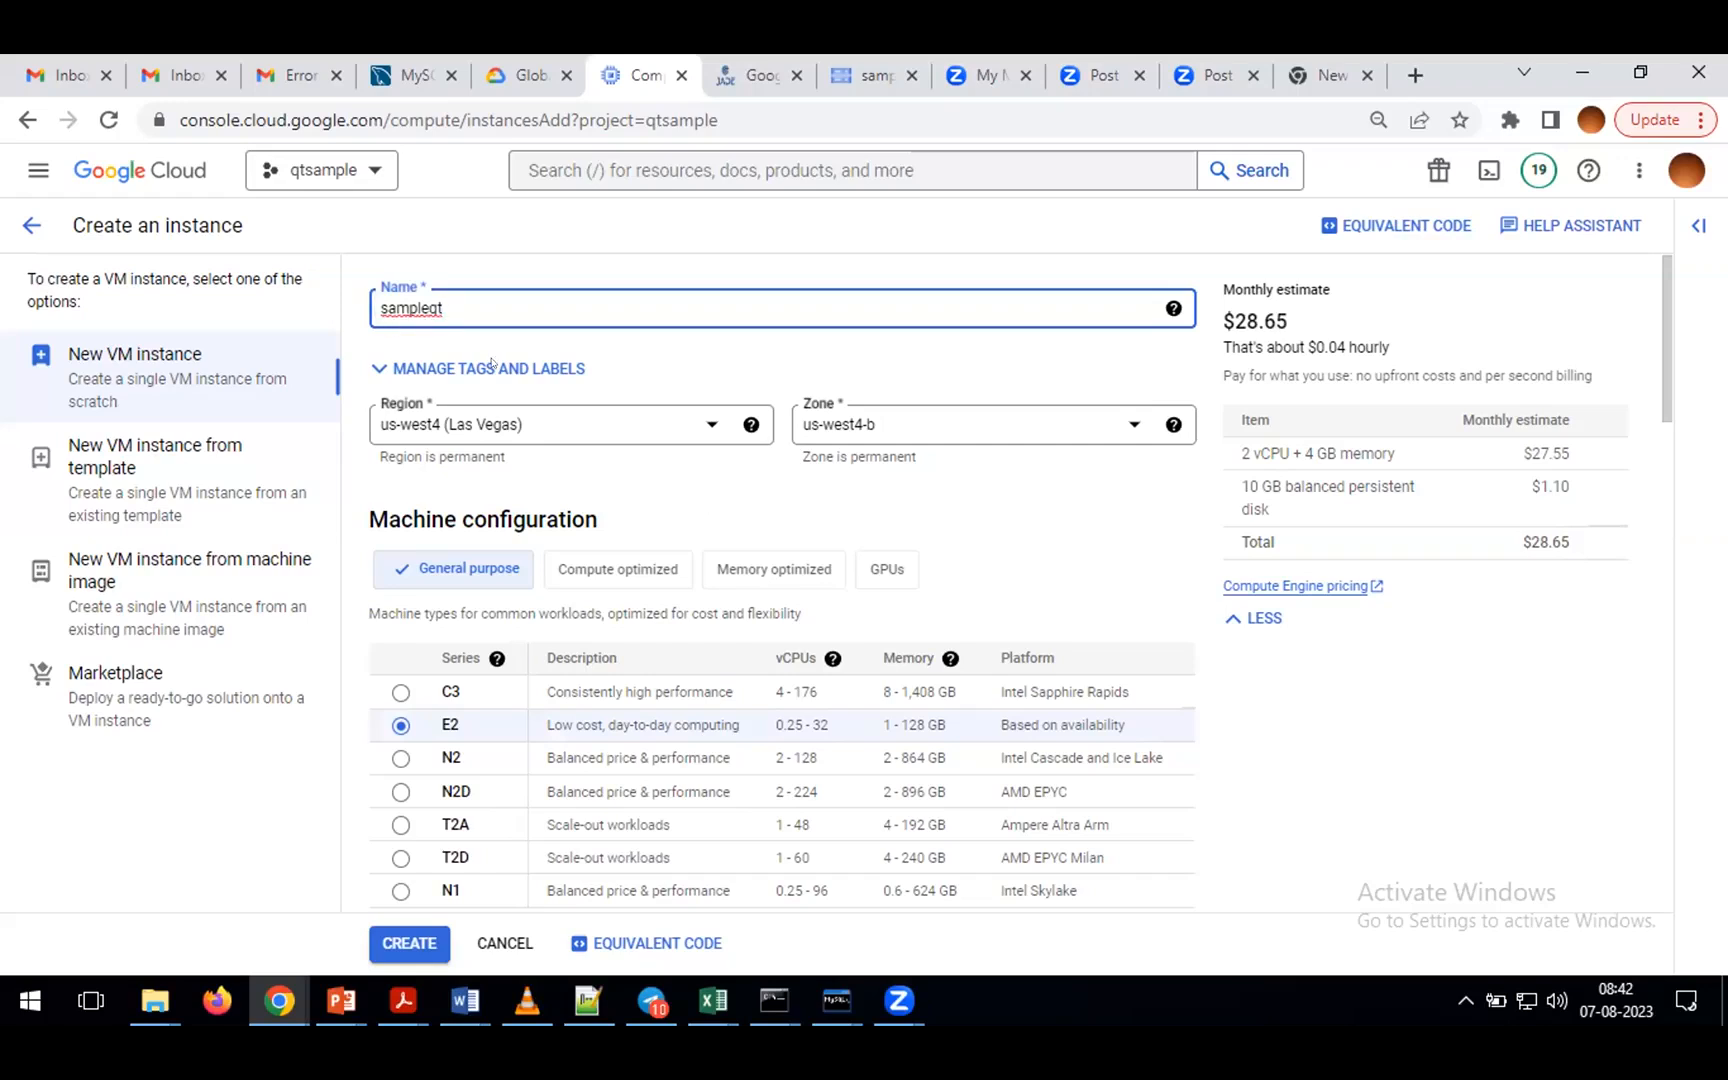
scroll(433, 308, "down", 1)
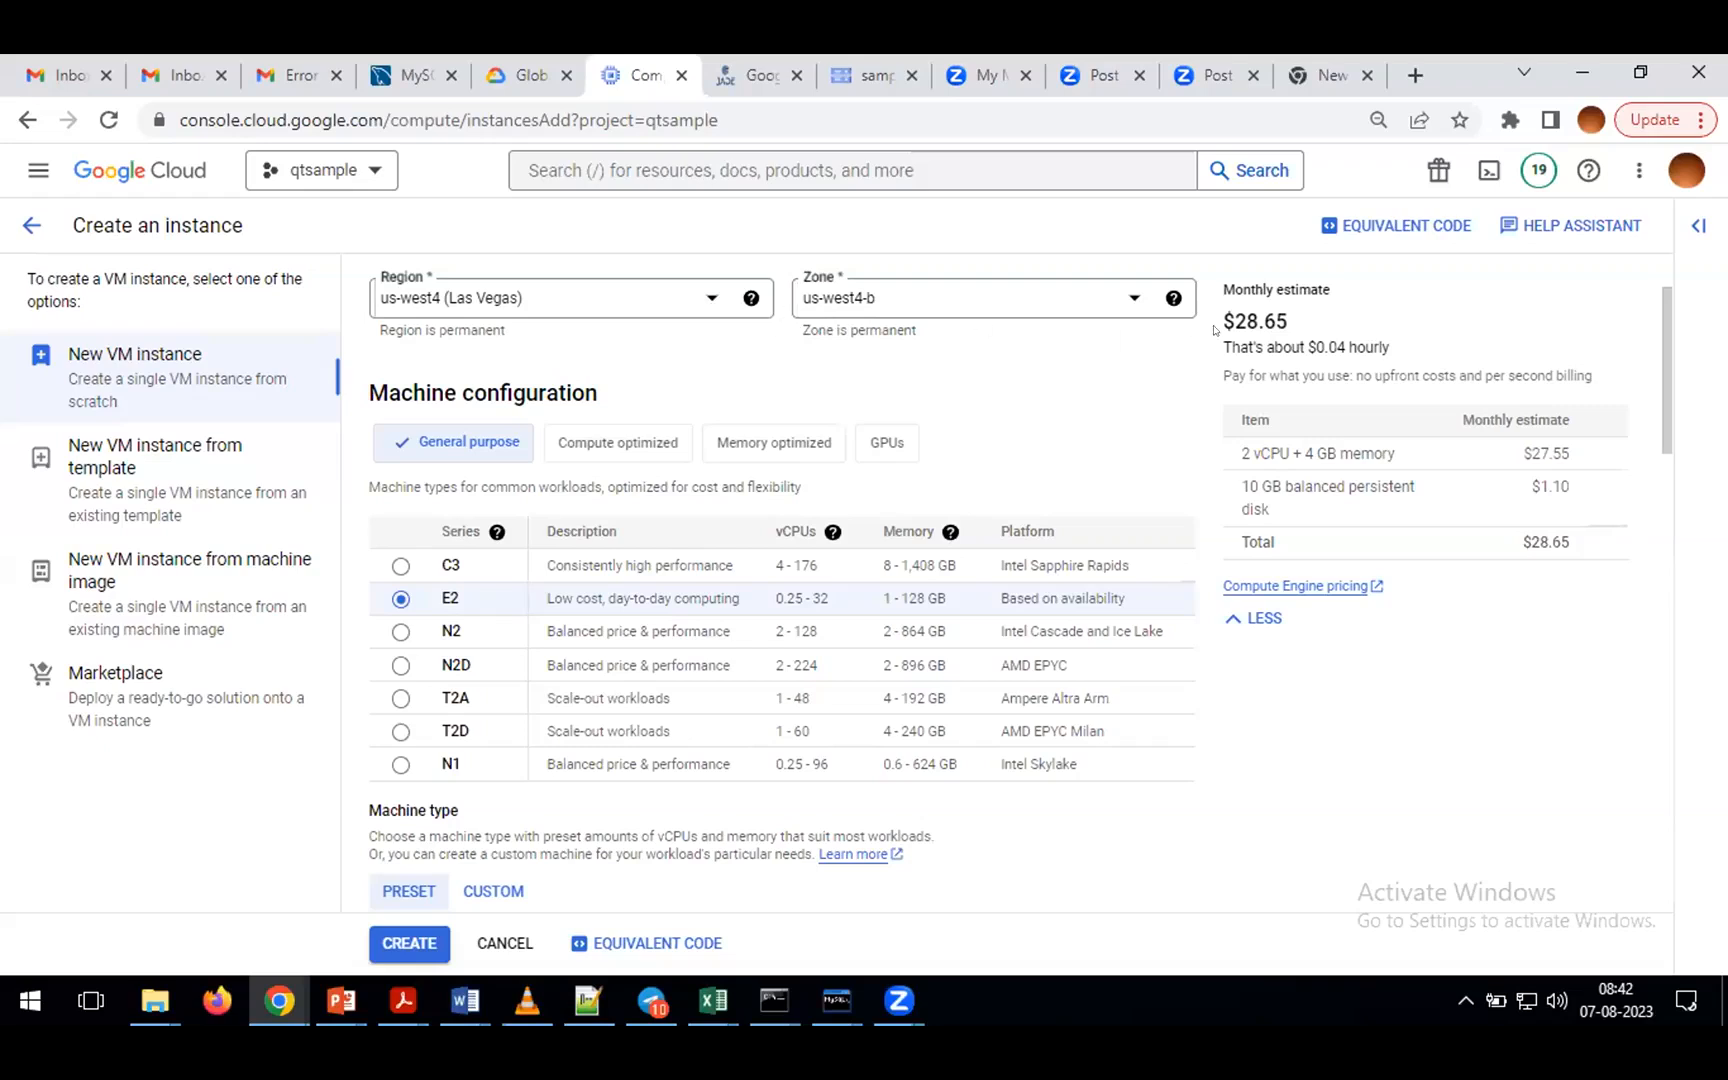
- Switch the region from us-west4 (Las Vegas) to europe-central2 (Warsaw), note $32.81, then cancel the form
left_click(701, 305)
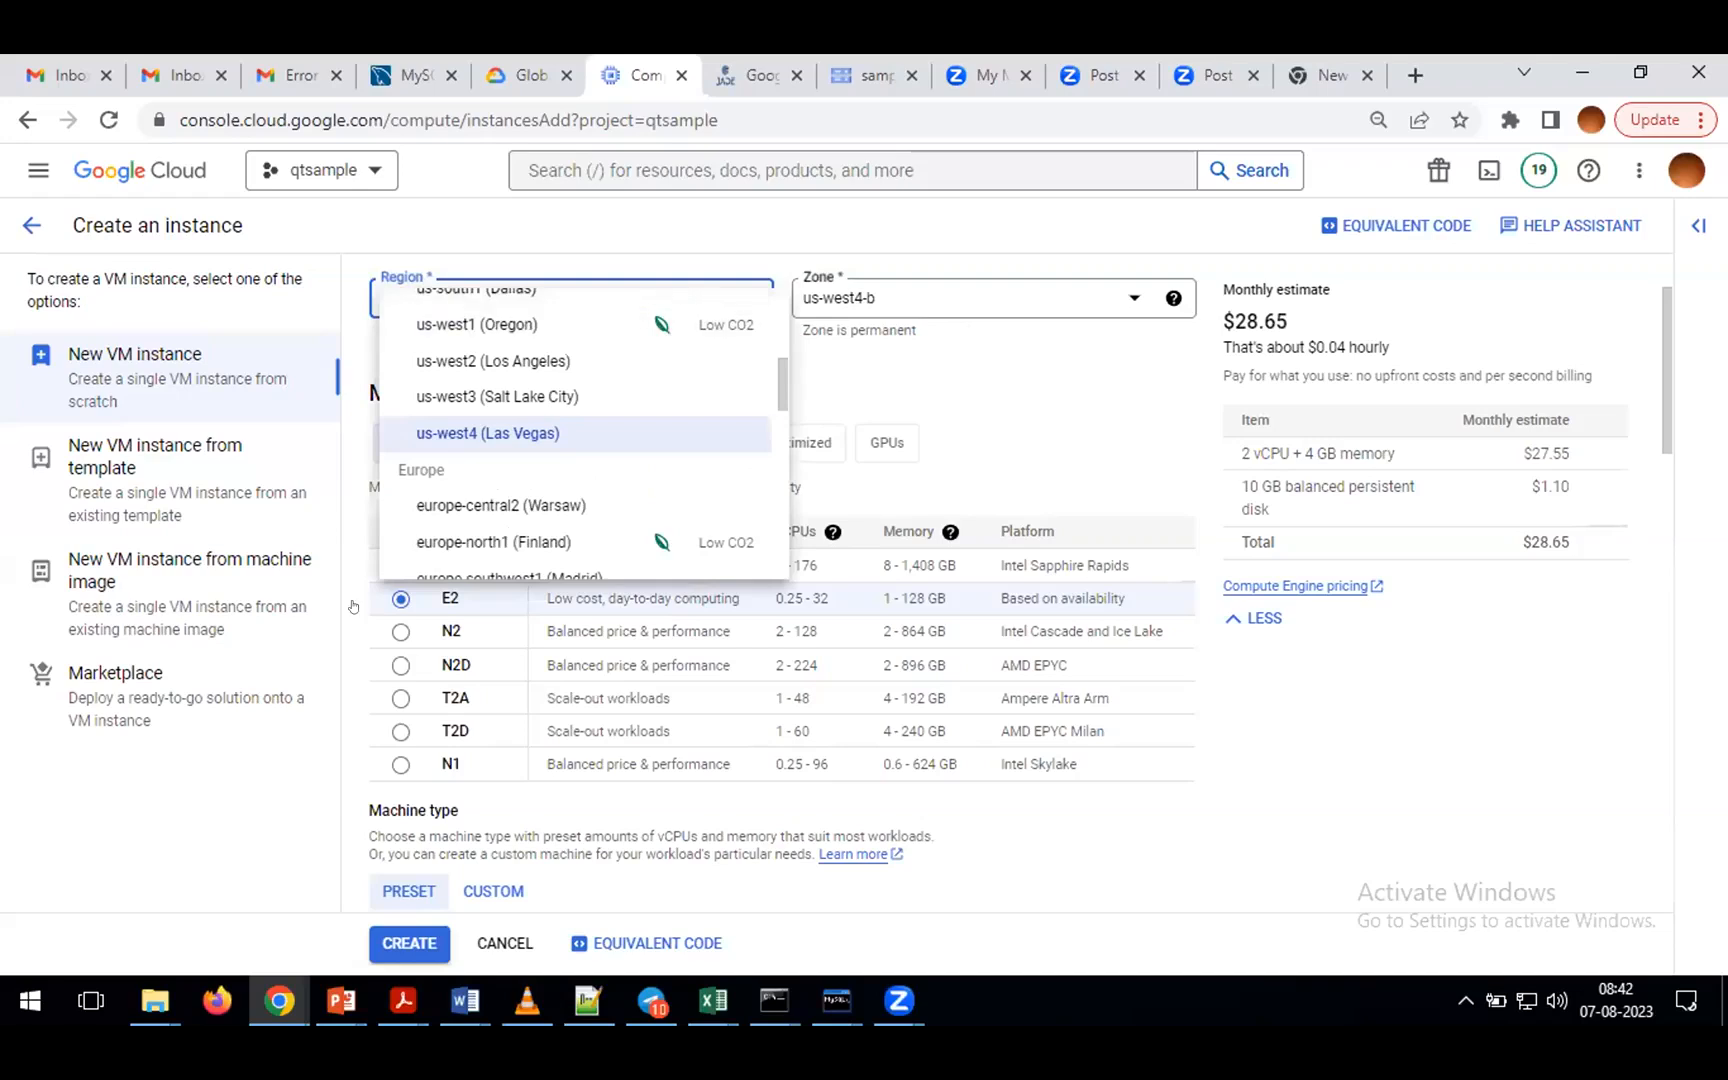
left_click(370, 785)
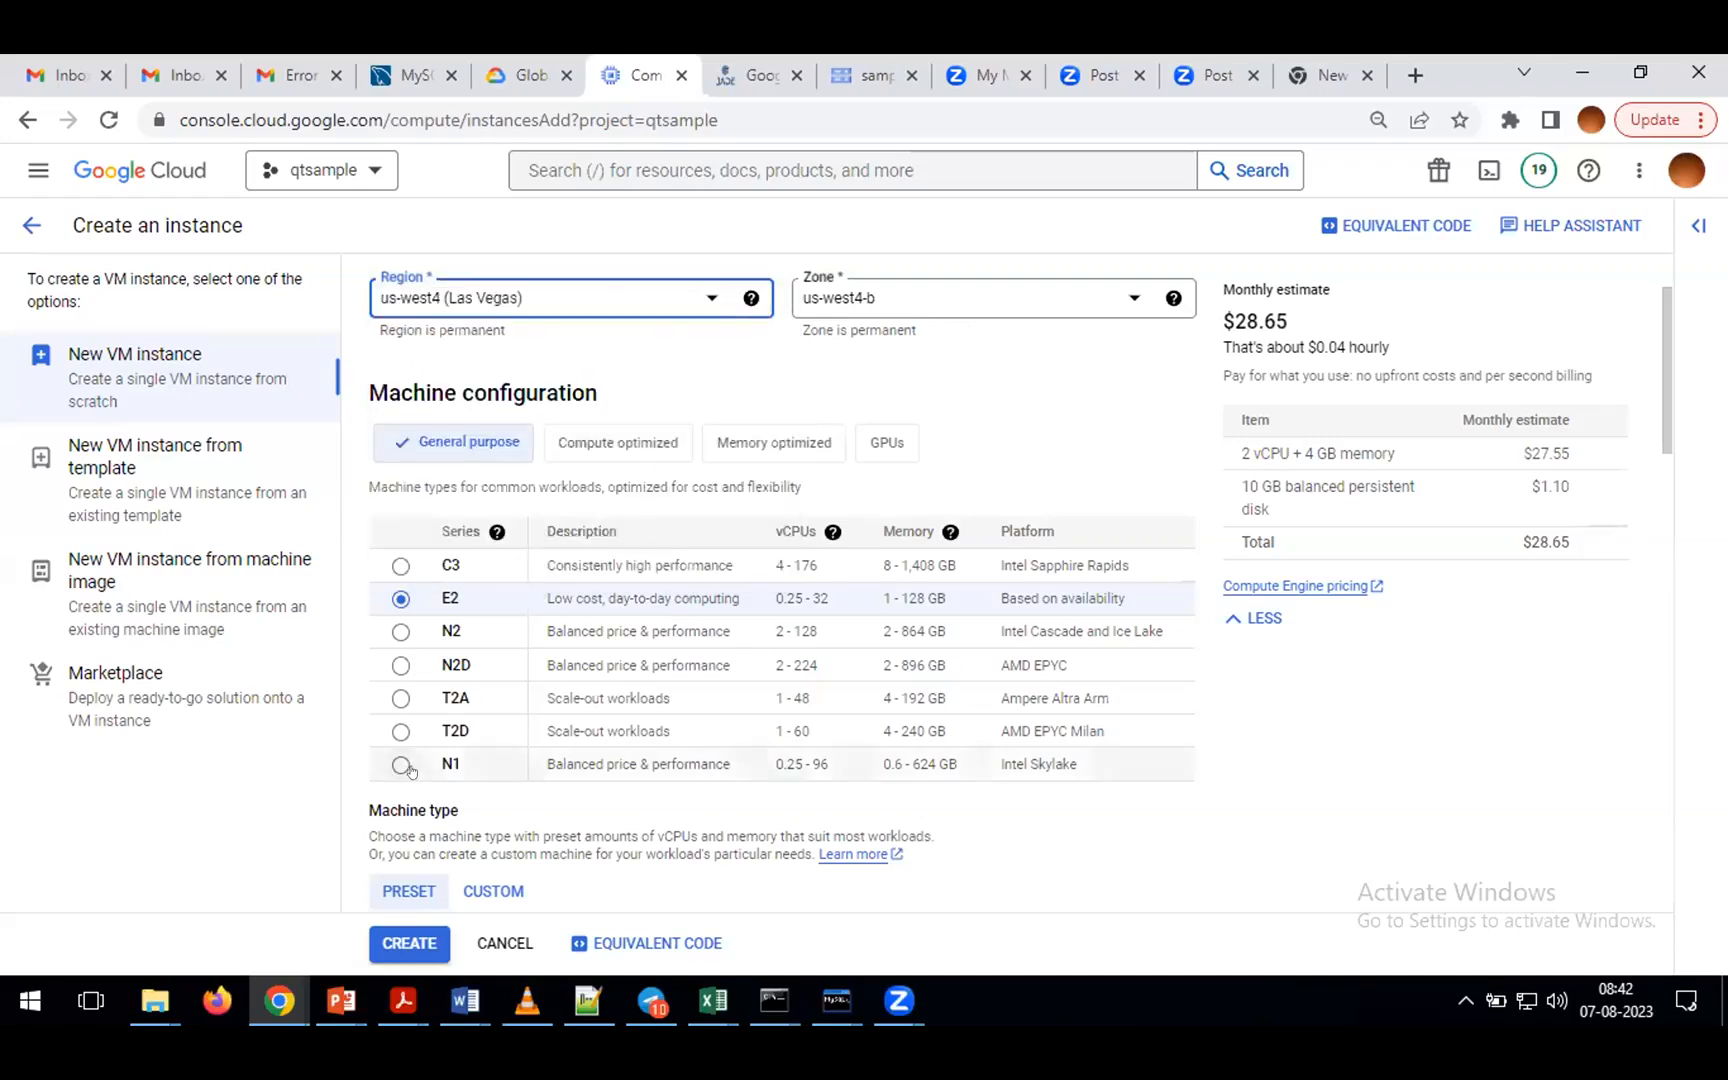
key("ctrl+plus")
key("ctrl+plus")
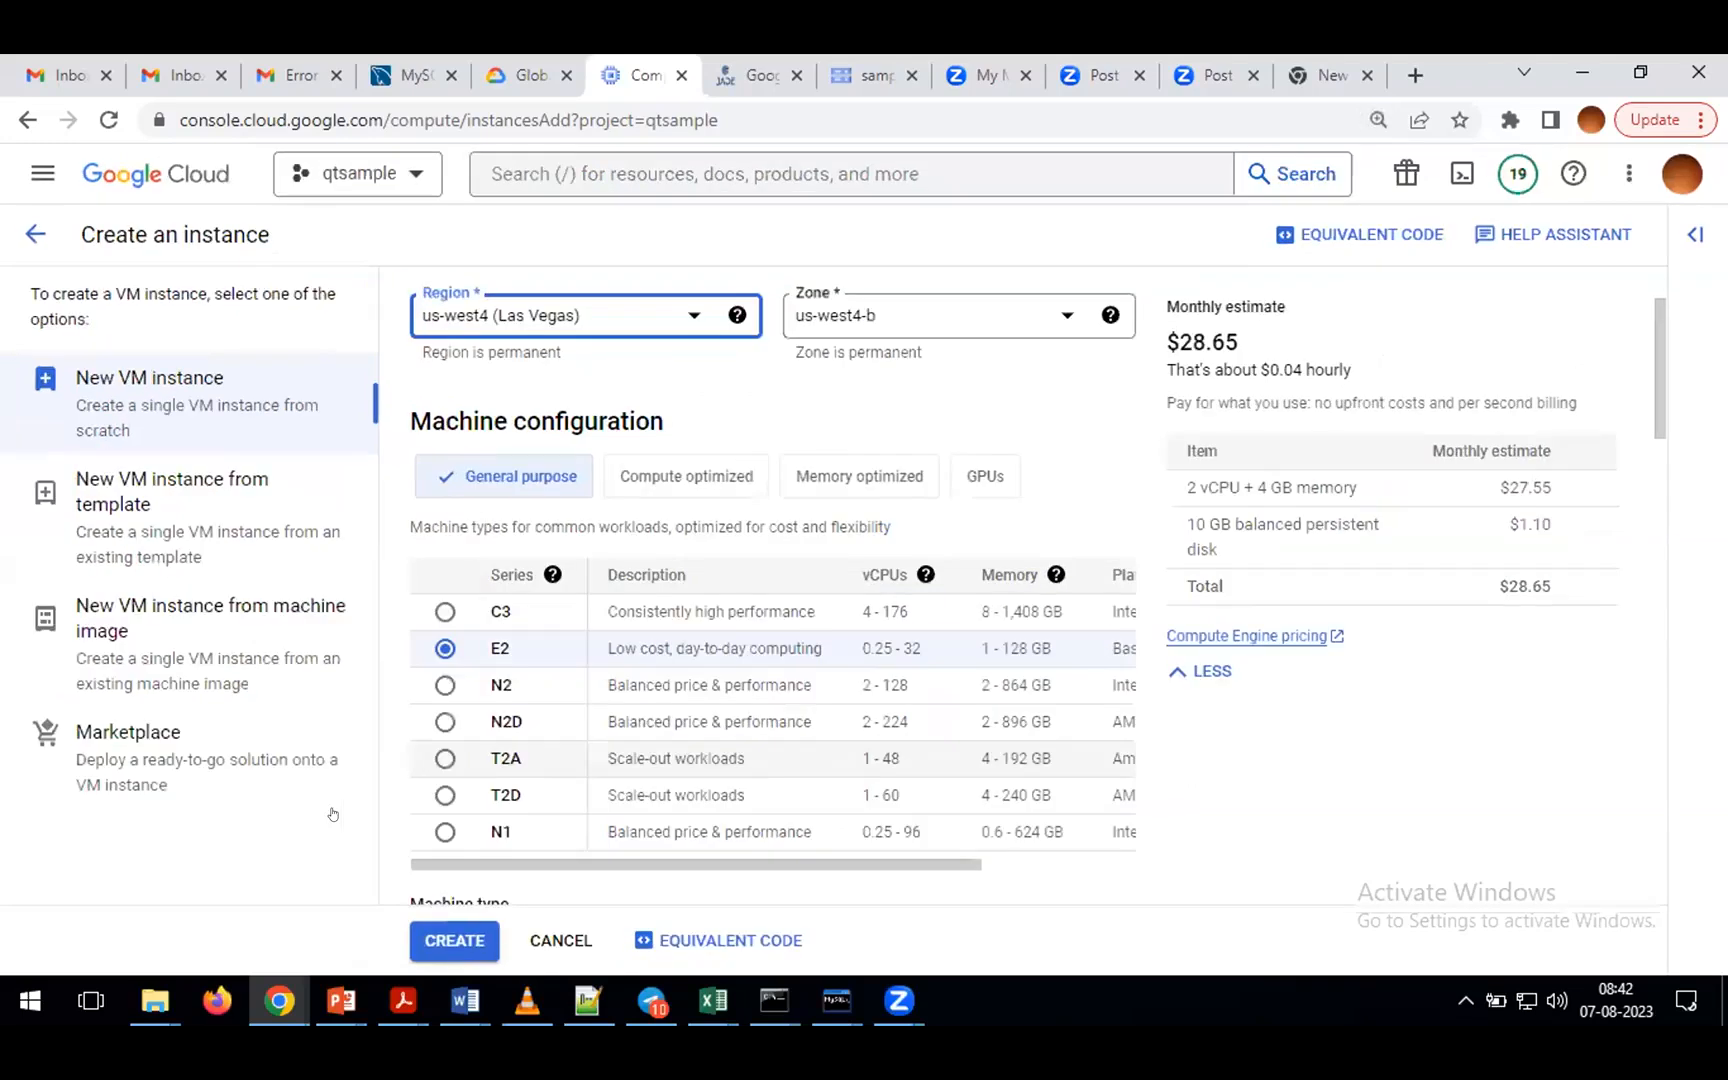
key("ctrl+minus")
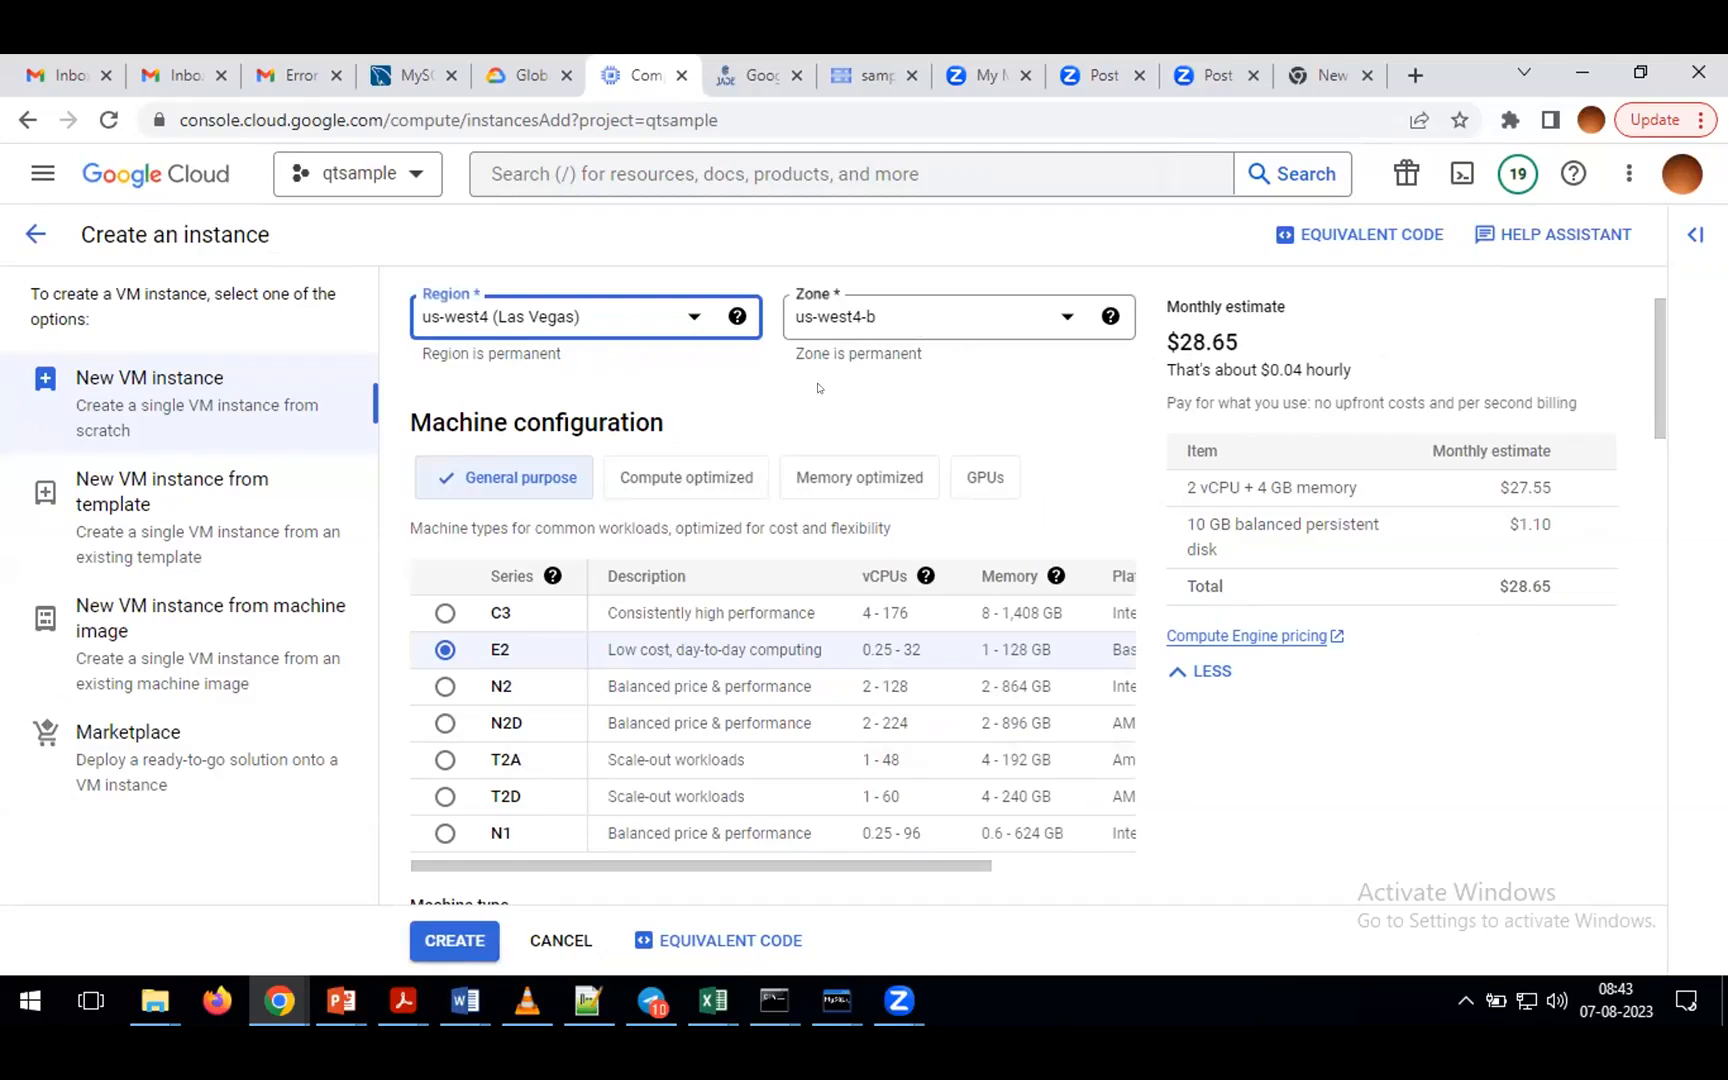
left_click(679, 320)
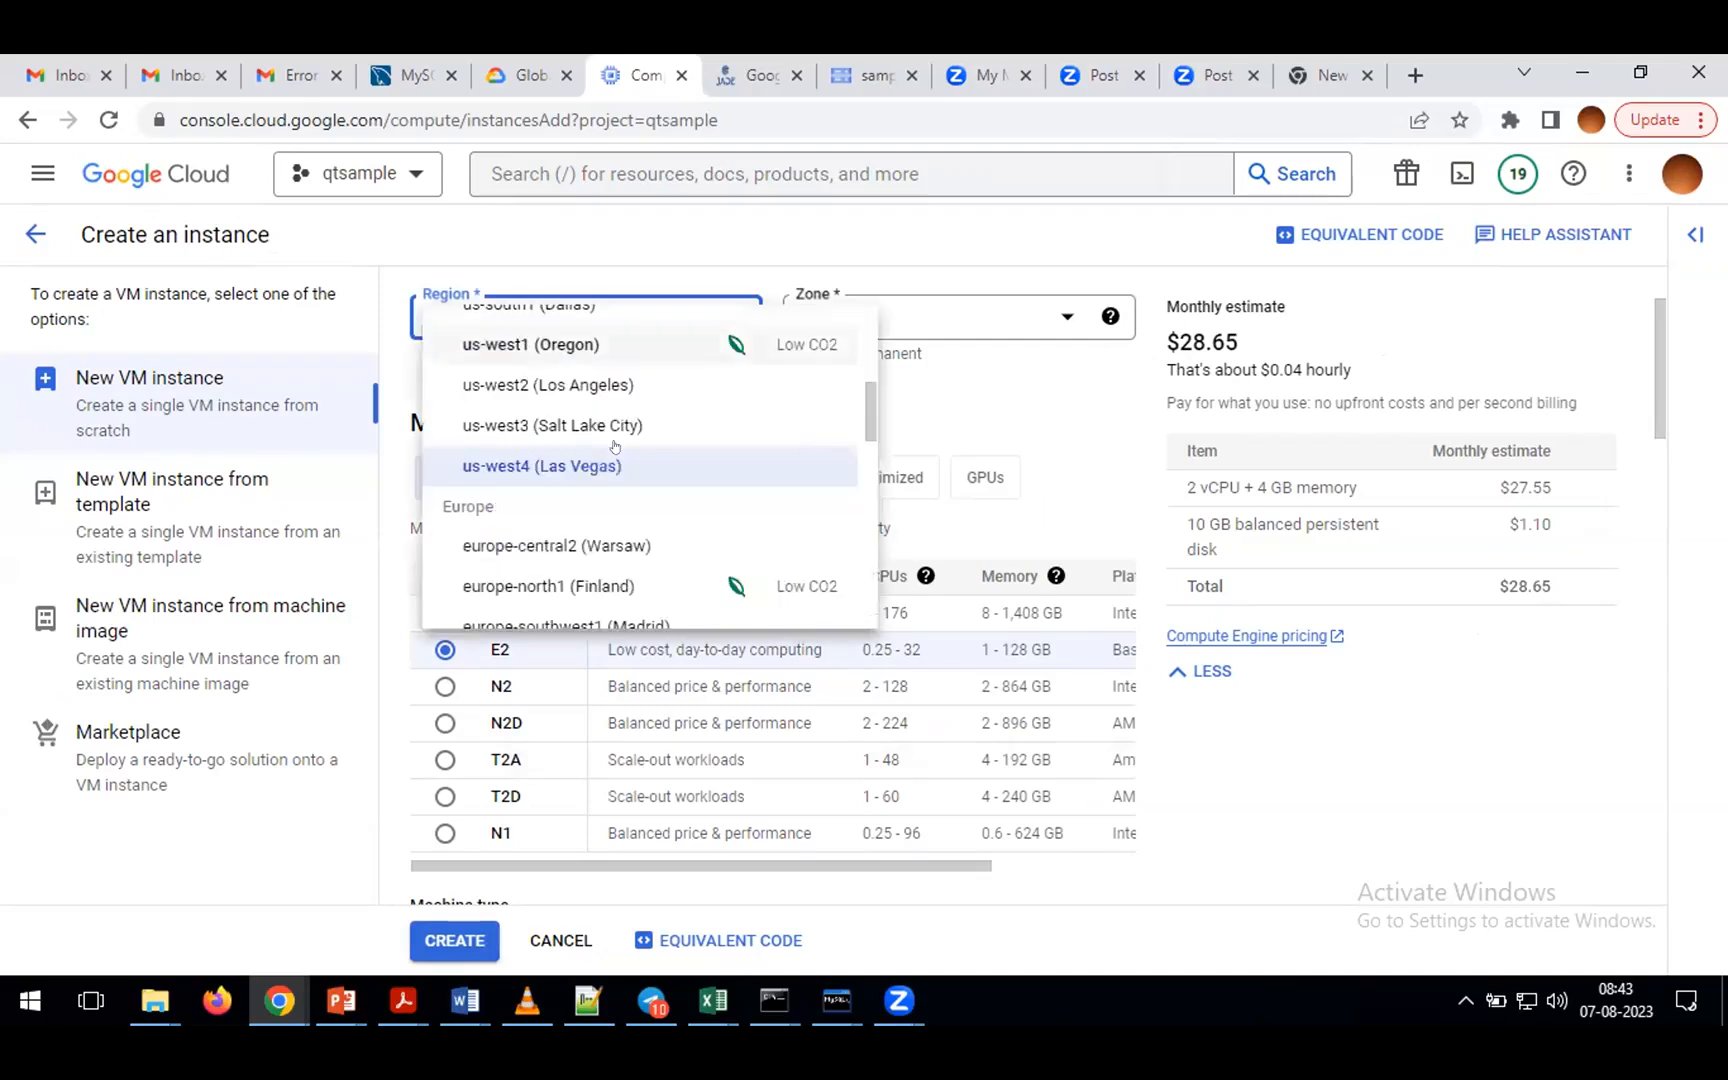
left_click(556, 540)
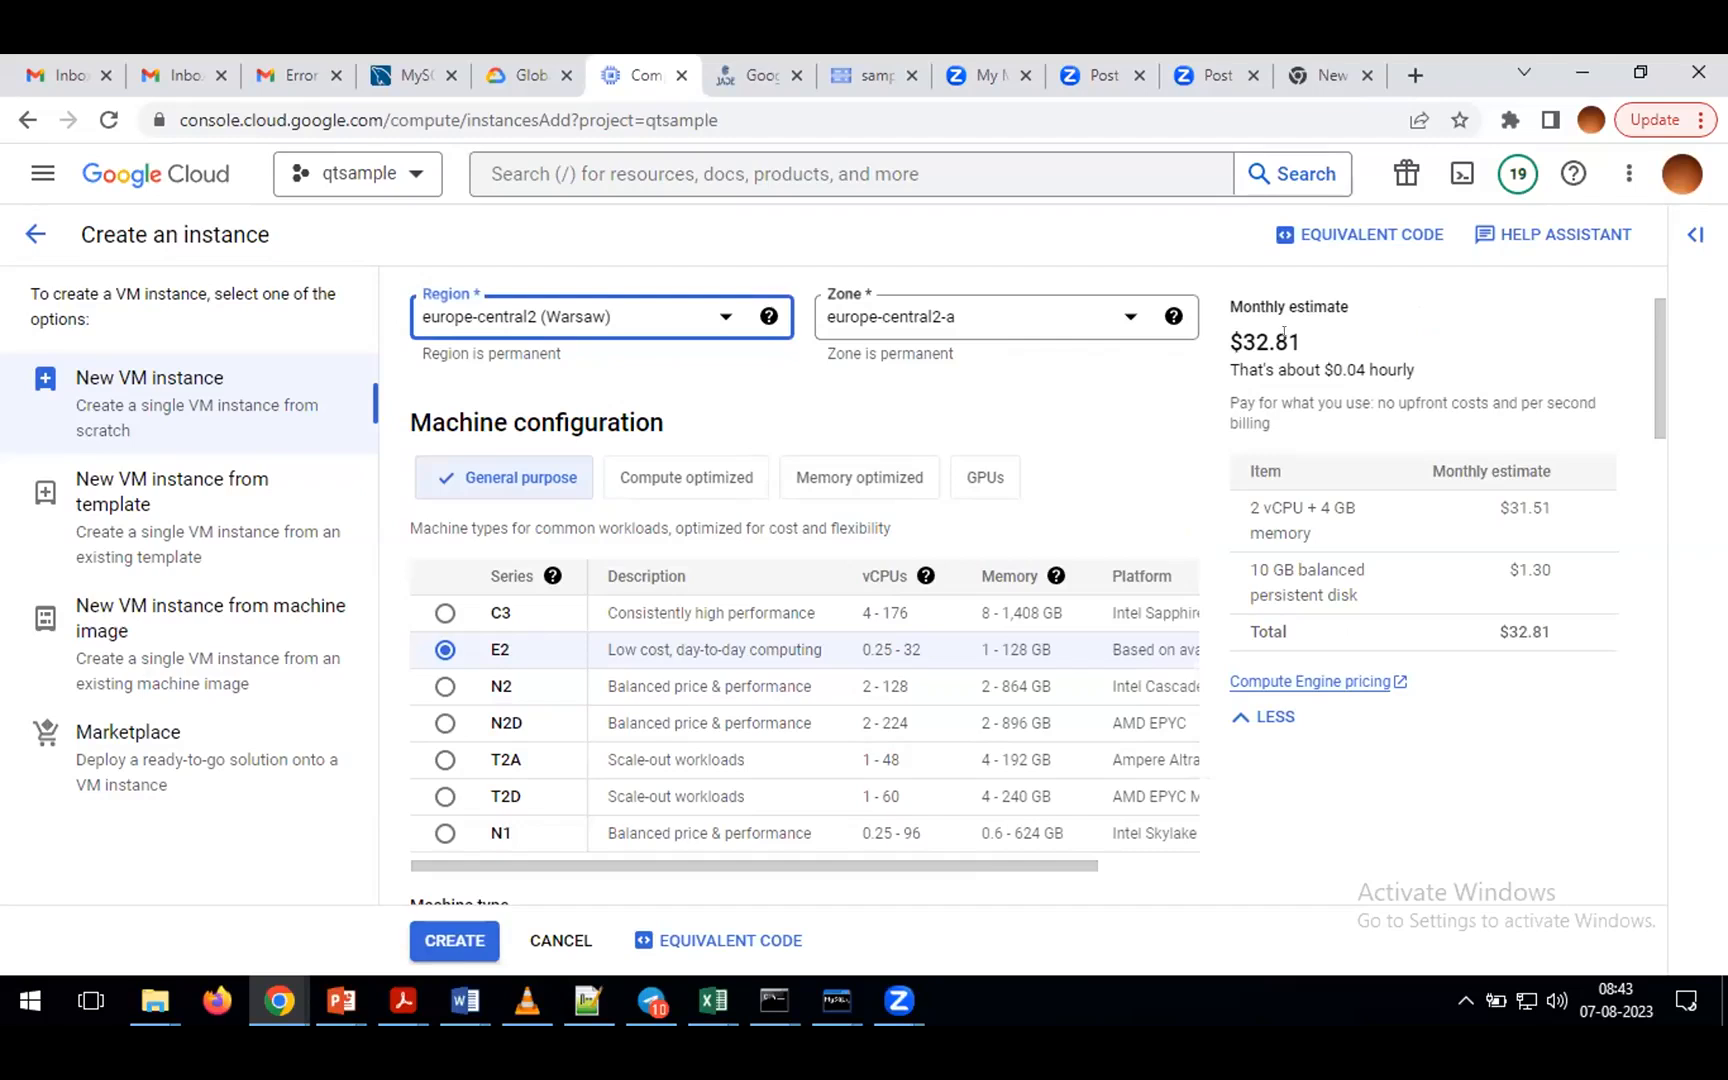
left_click(553, 947)
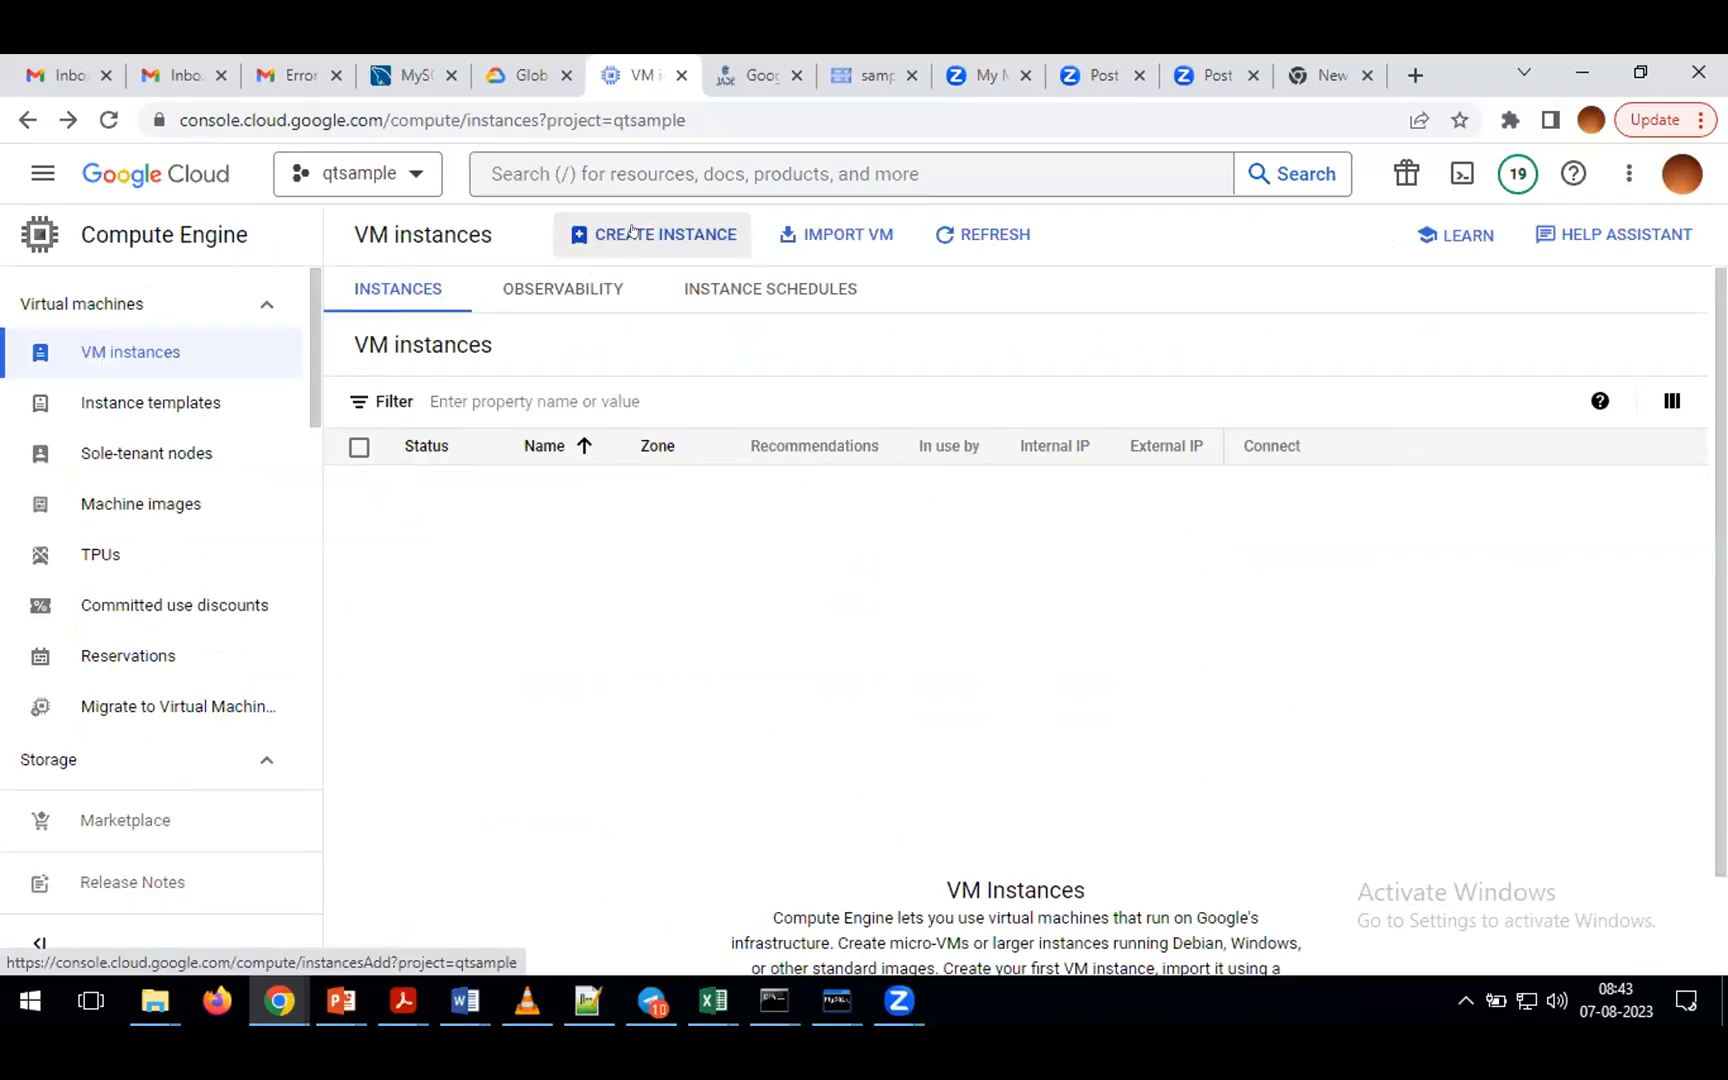
- Start a new VM instance and replace the default name 'instance-1' with 'sampleqt'
left_click(631, 231)
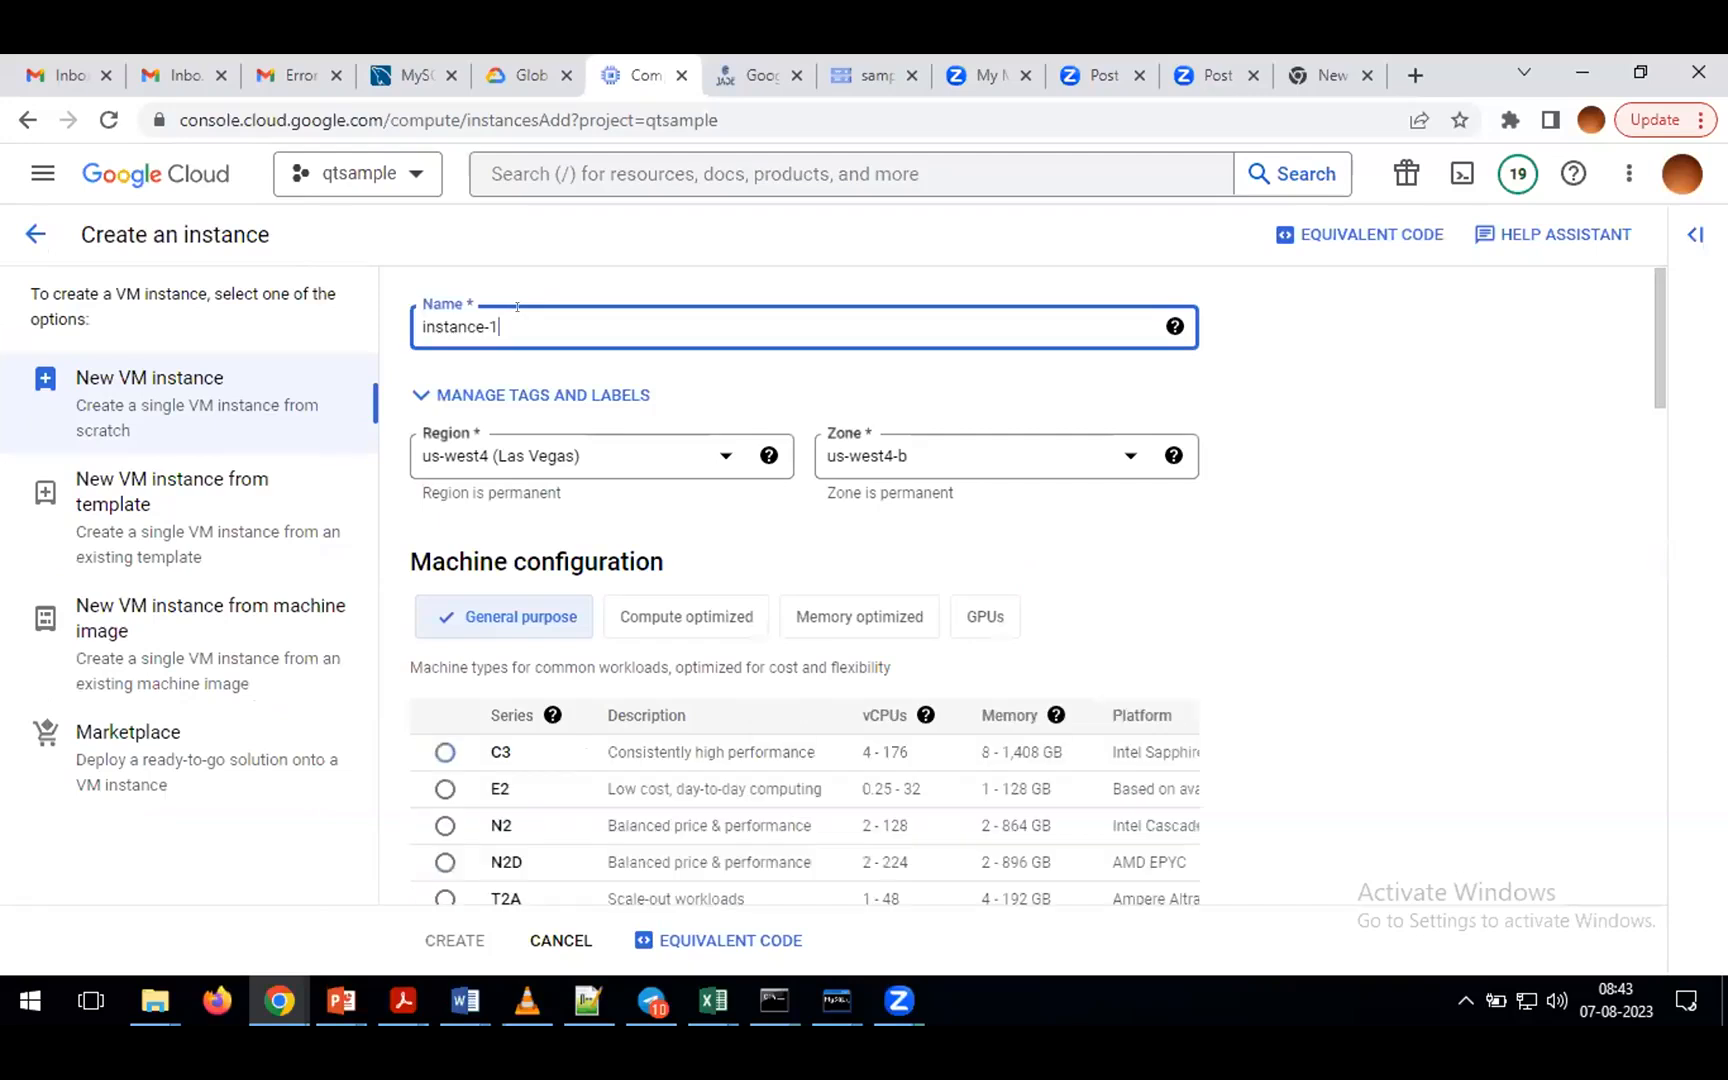
key("ctrl+a")
type("sampleqt")
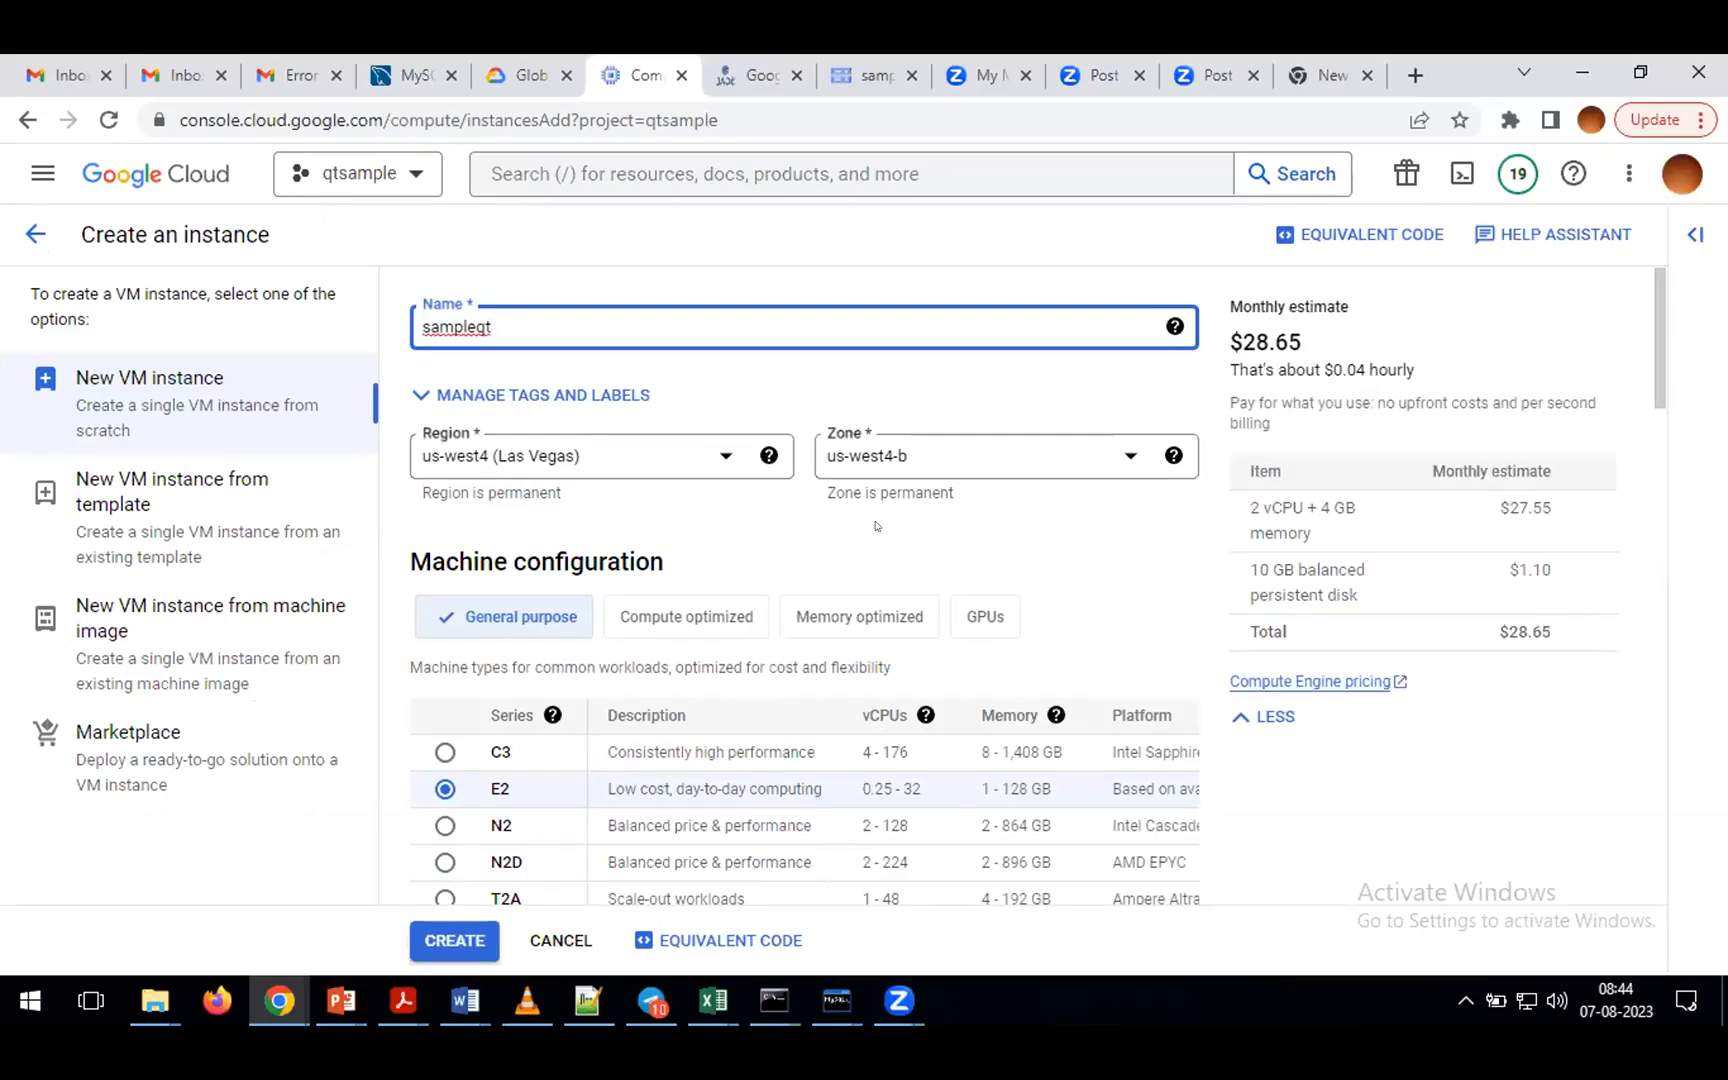
scroll(877, 525, "down", 1)
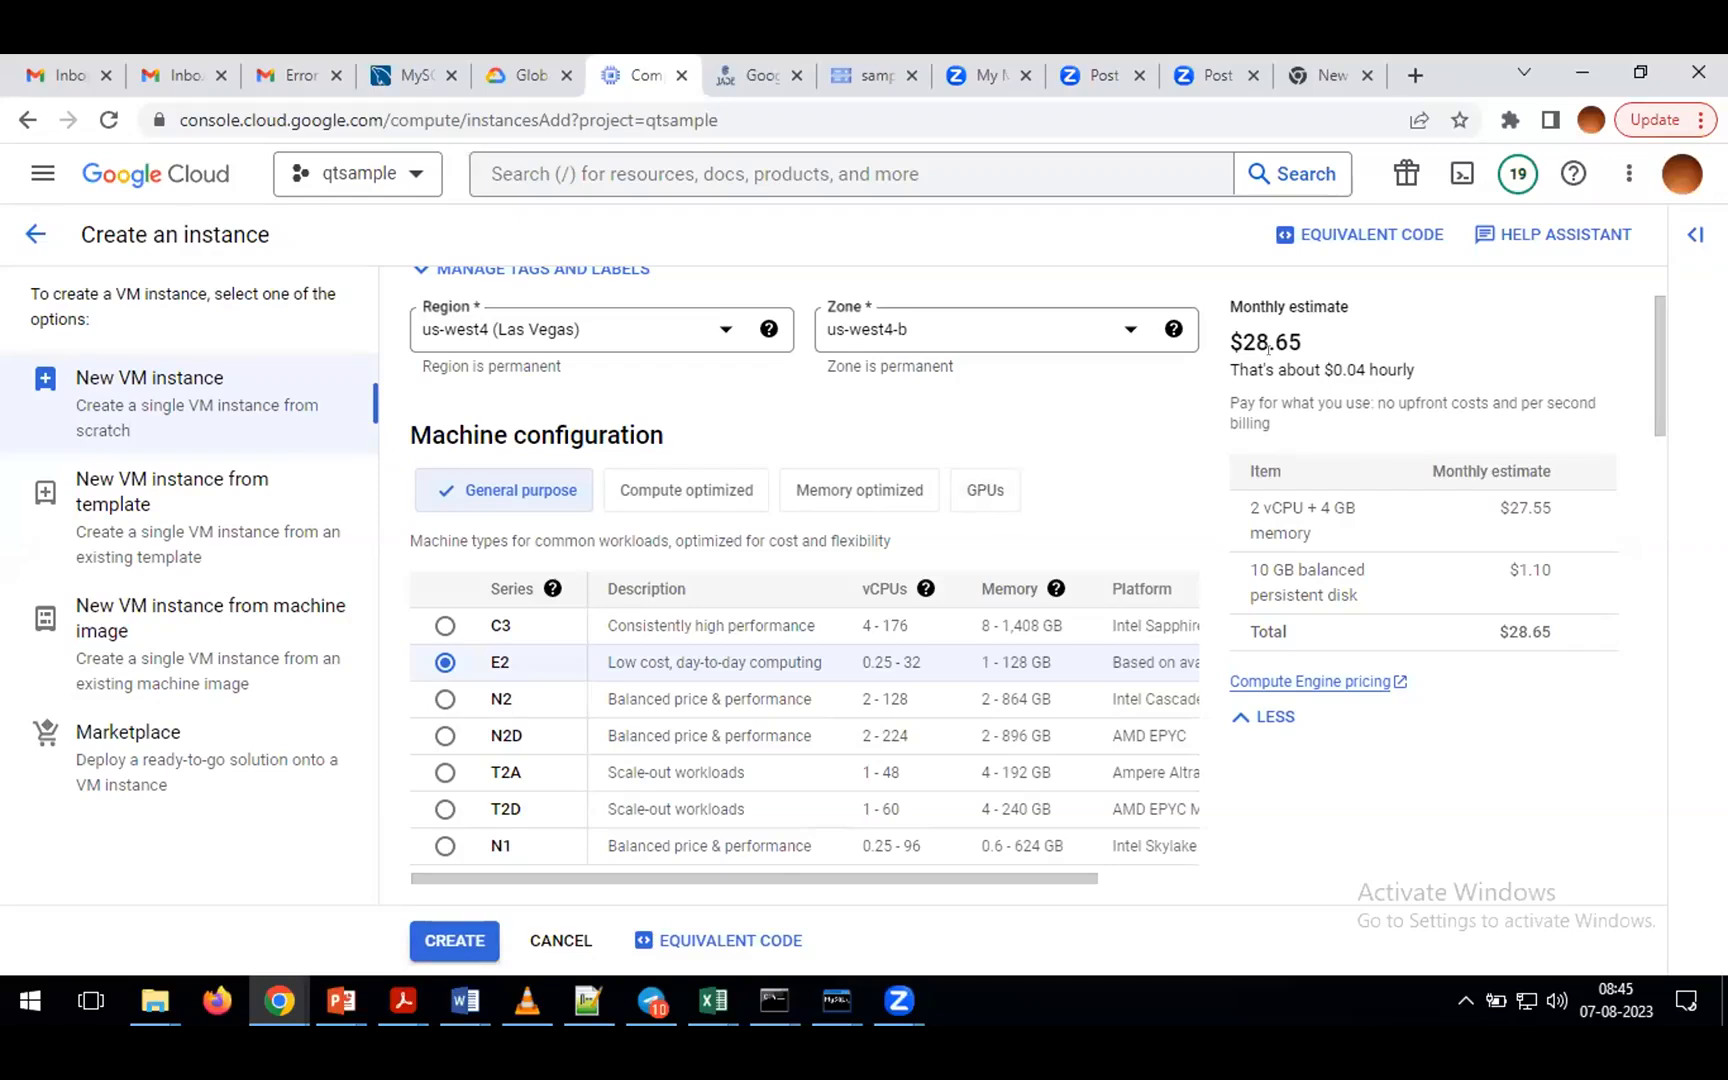
left_click(978, 489)
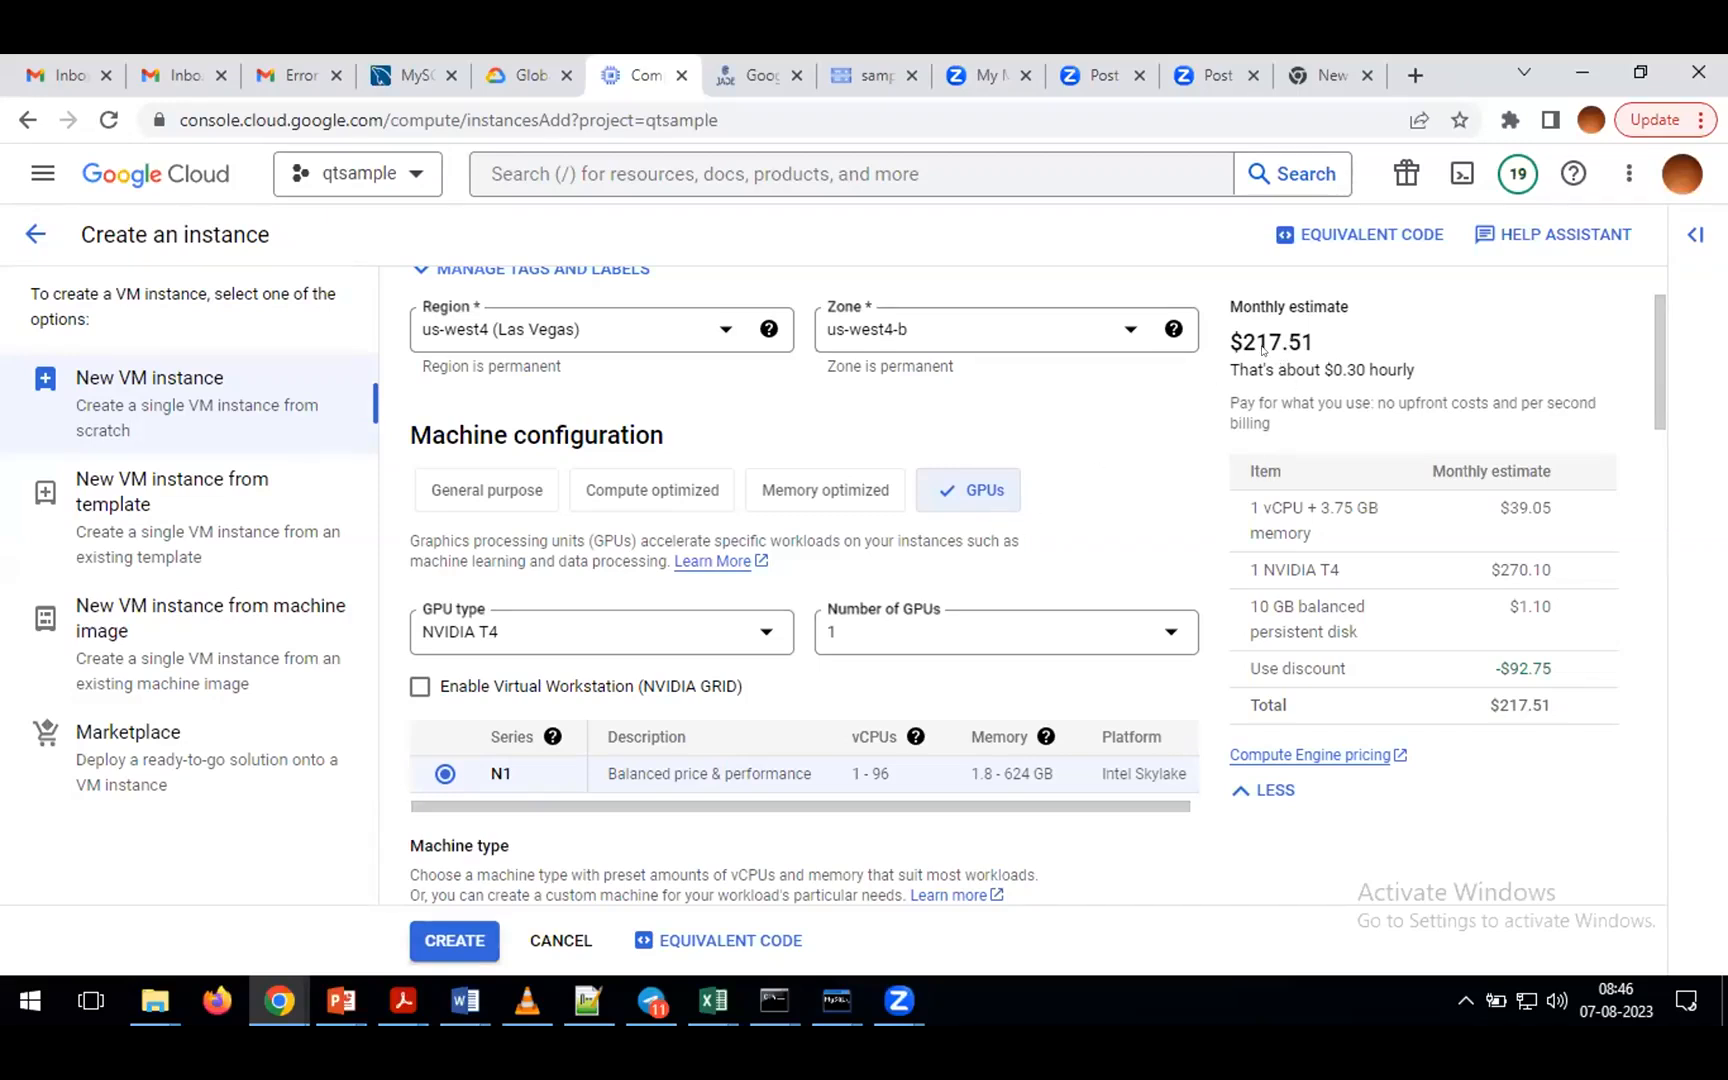
left_click(494, 488)
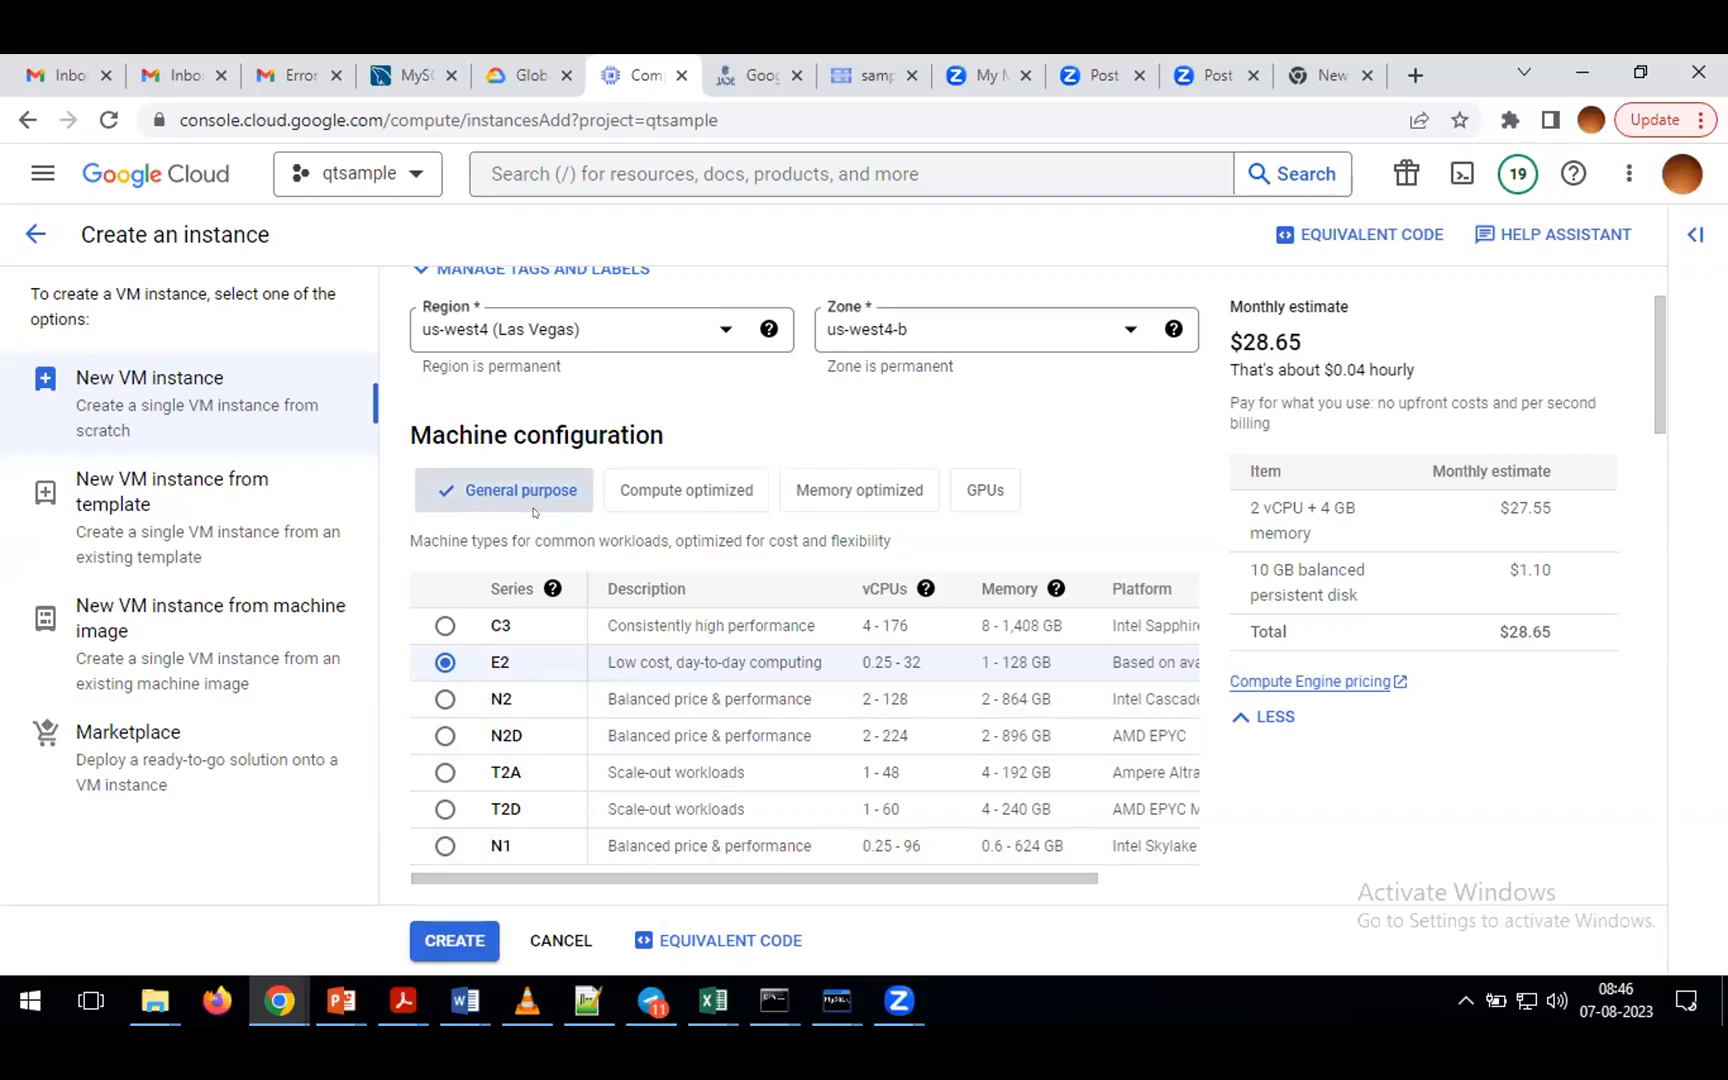
left_click(676, 491)
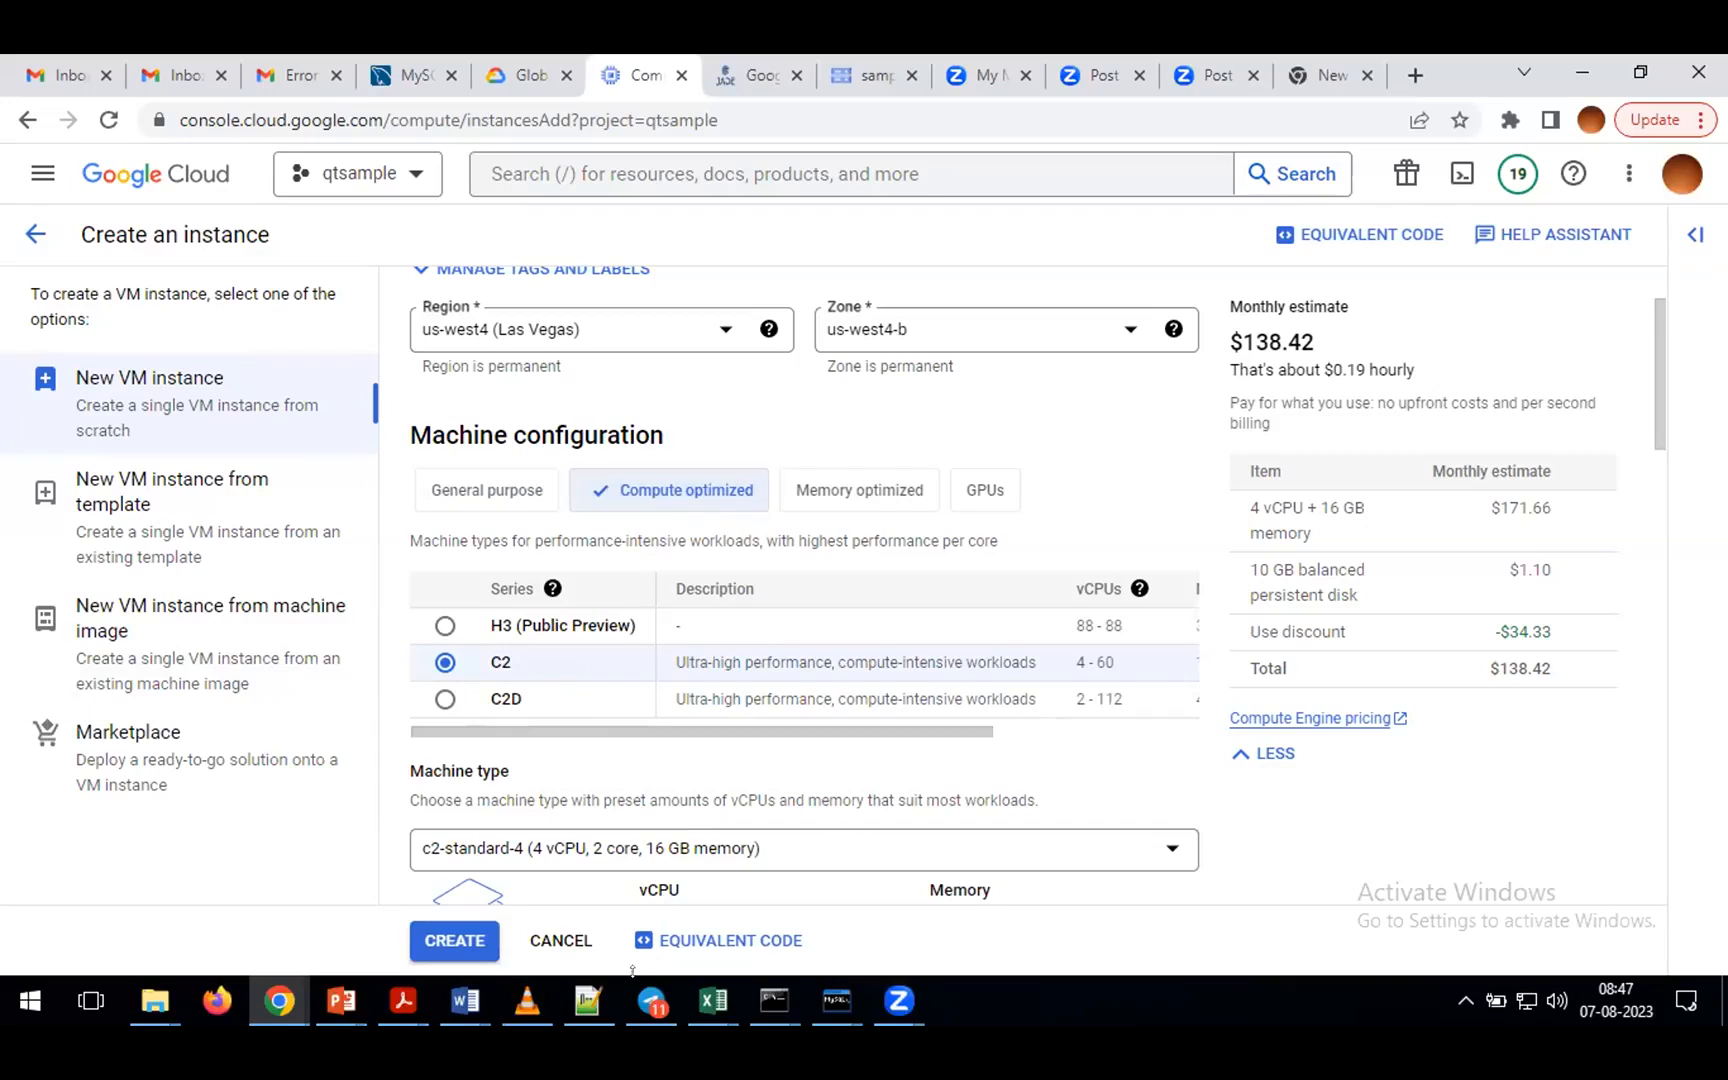
- Bring the Notepad++ Compute Engine notes back in front of the Cloud Console
left_click(588, 1000)
- Add line 31 'Programme execution --> compute speed or inmemory processing [all data will store in inmemory]'
left_click(760, 714)
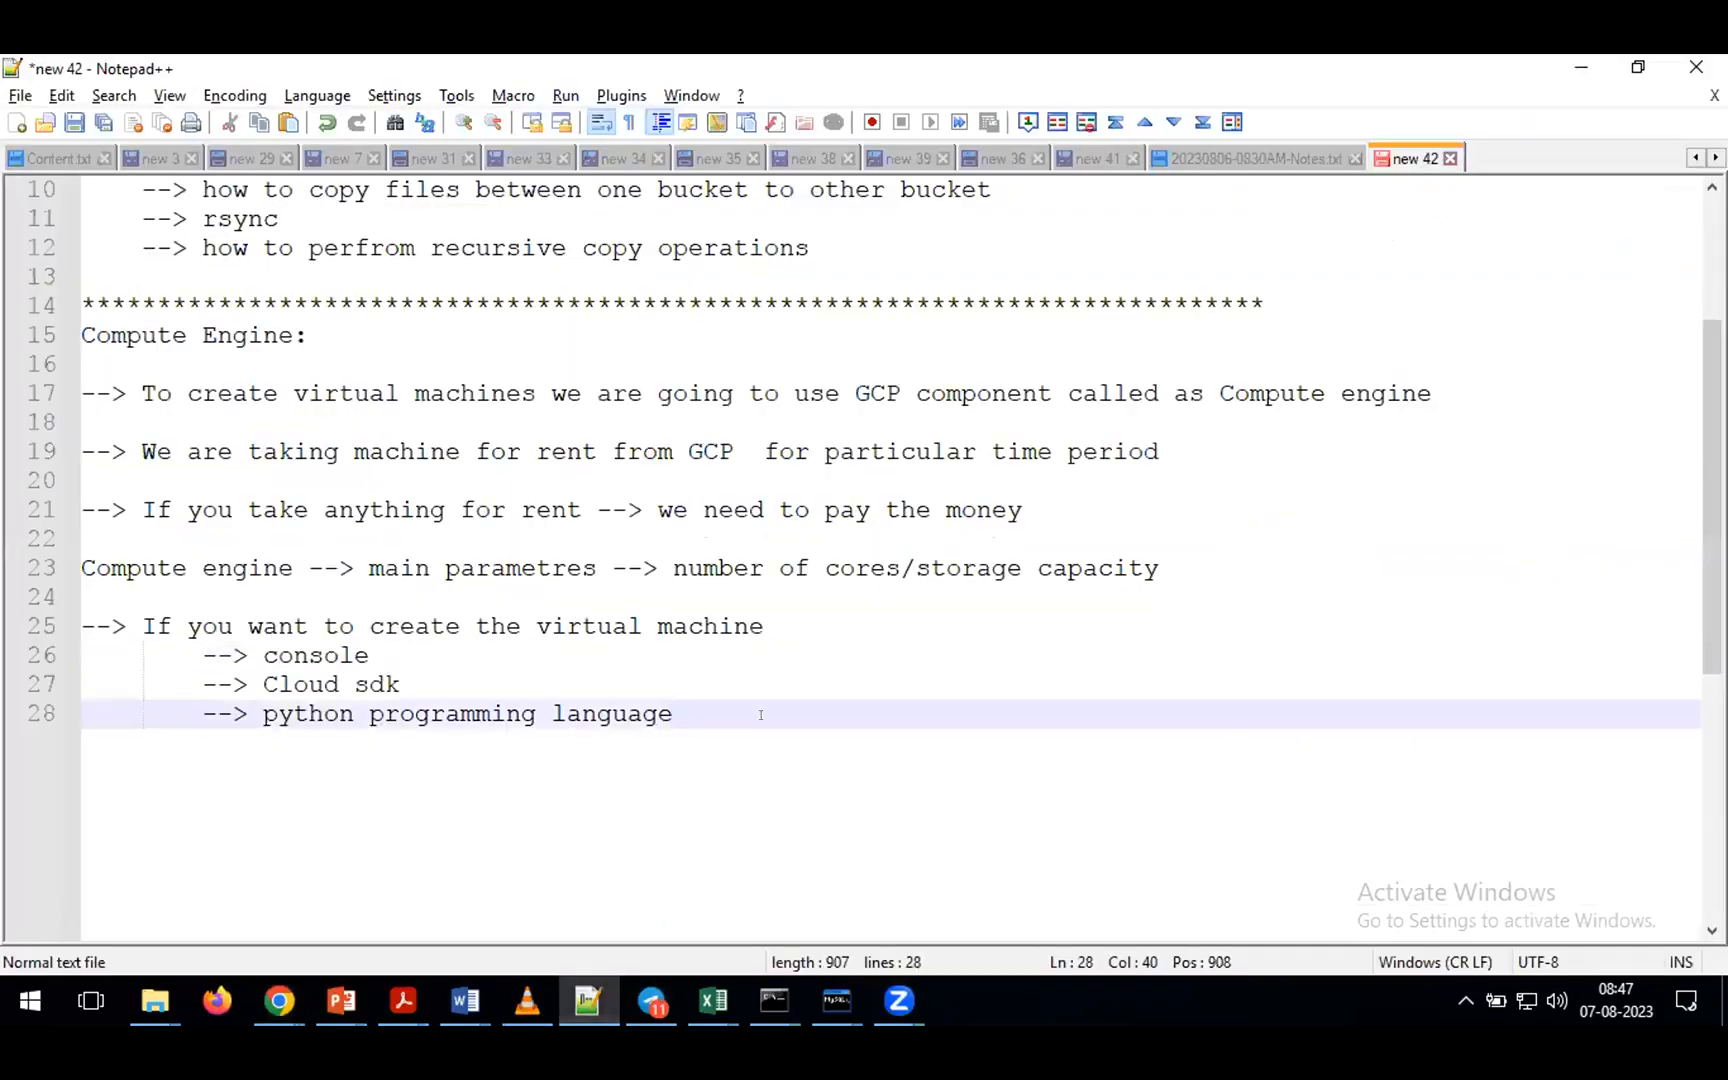
key("Return")
key("Return")
key("Return")
key("shift+Home")
type("P")
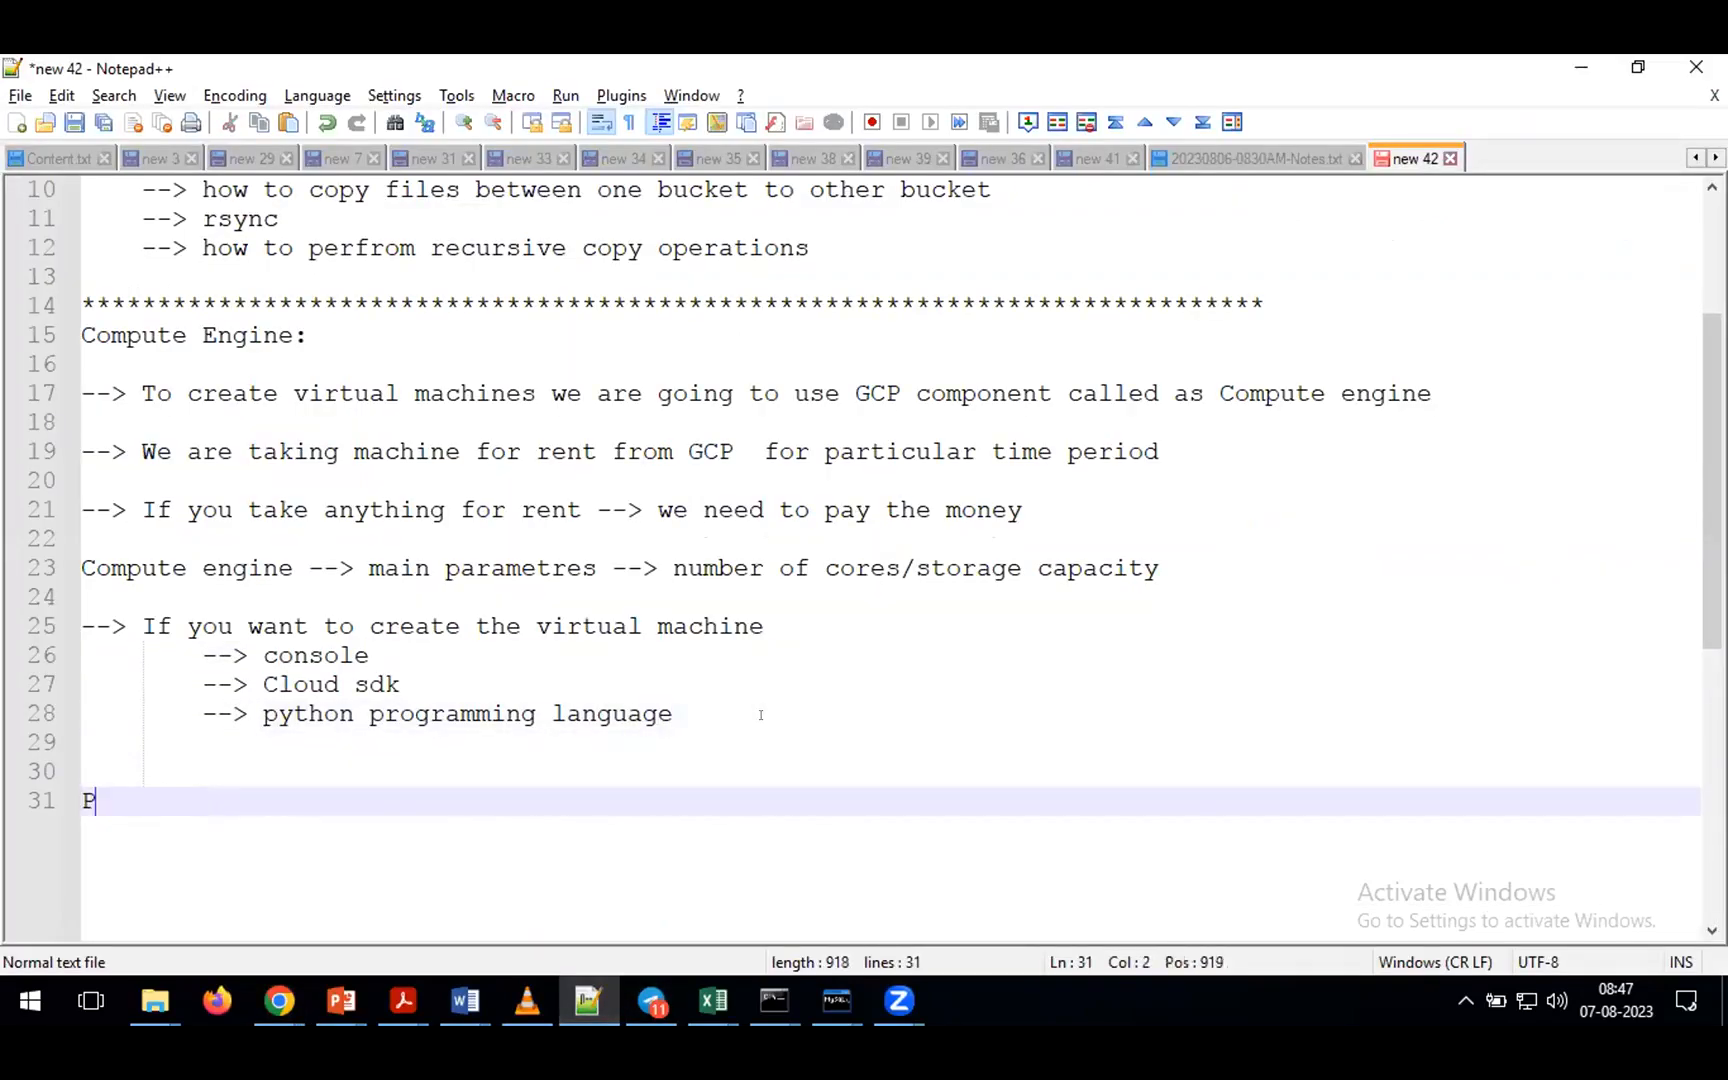
type("rogramme exe")
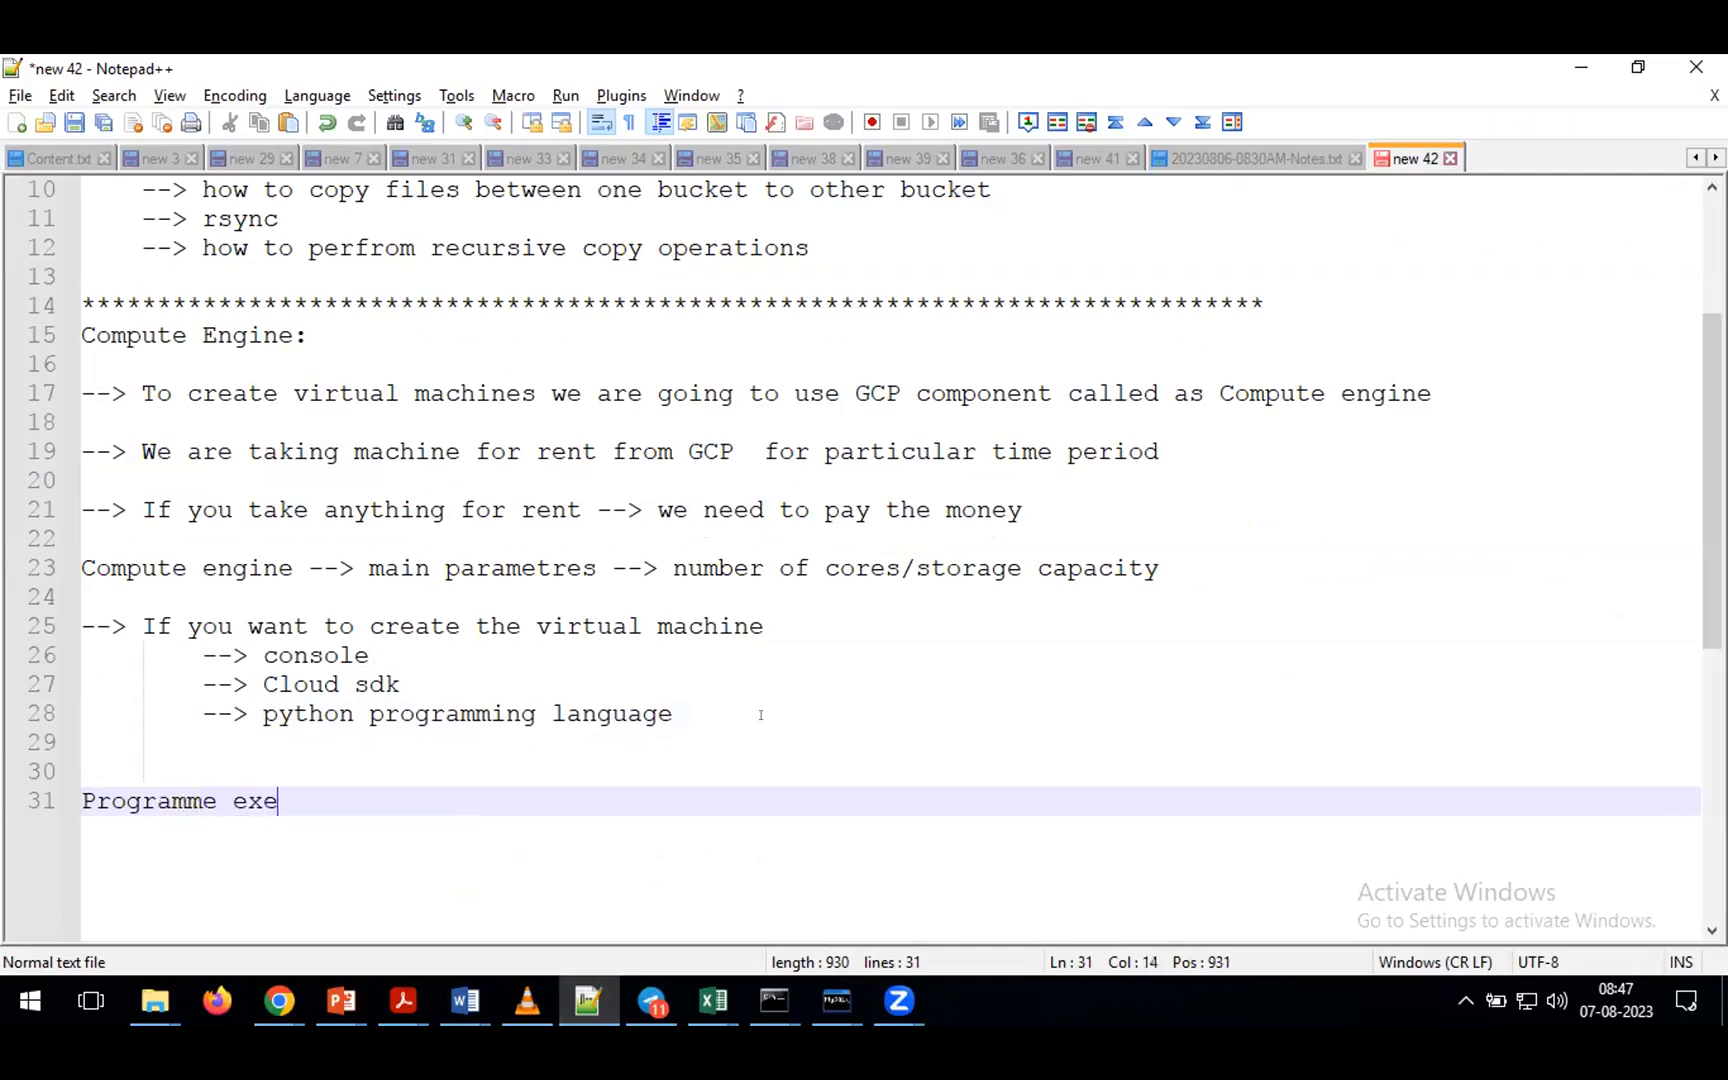
type("cution --> compute ")
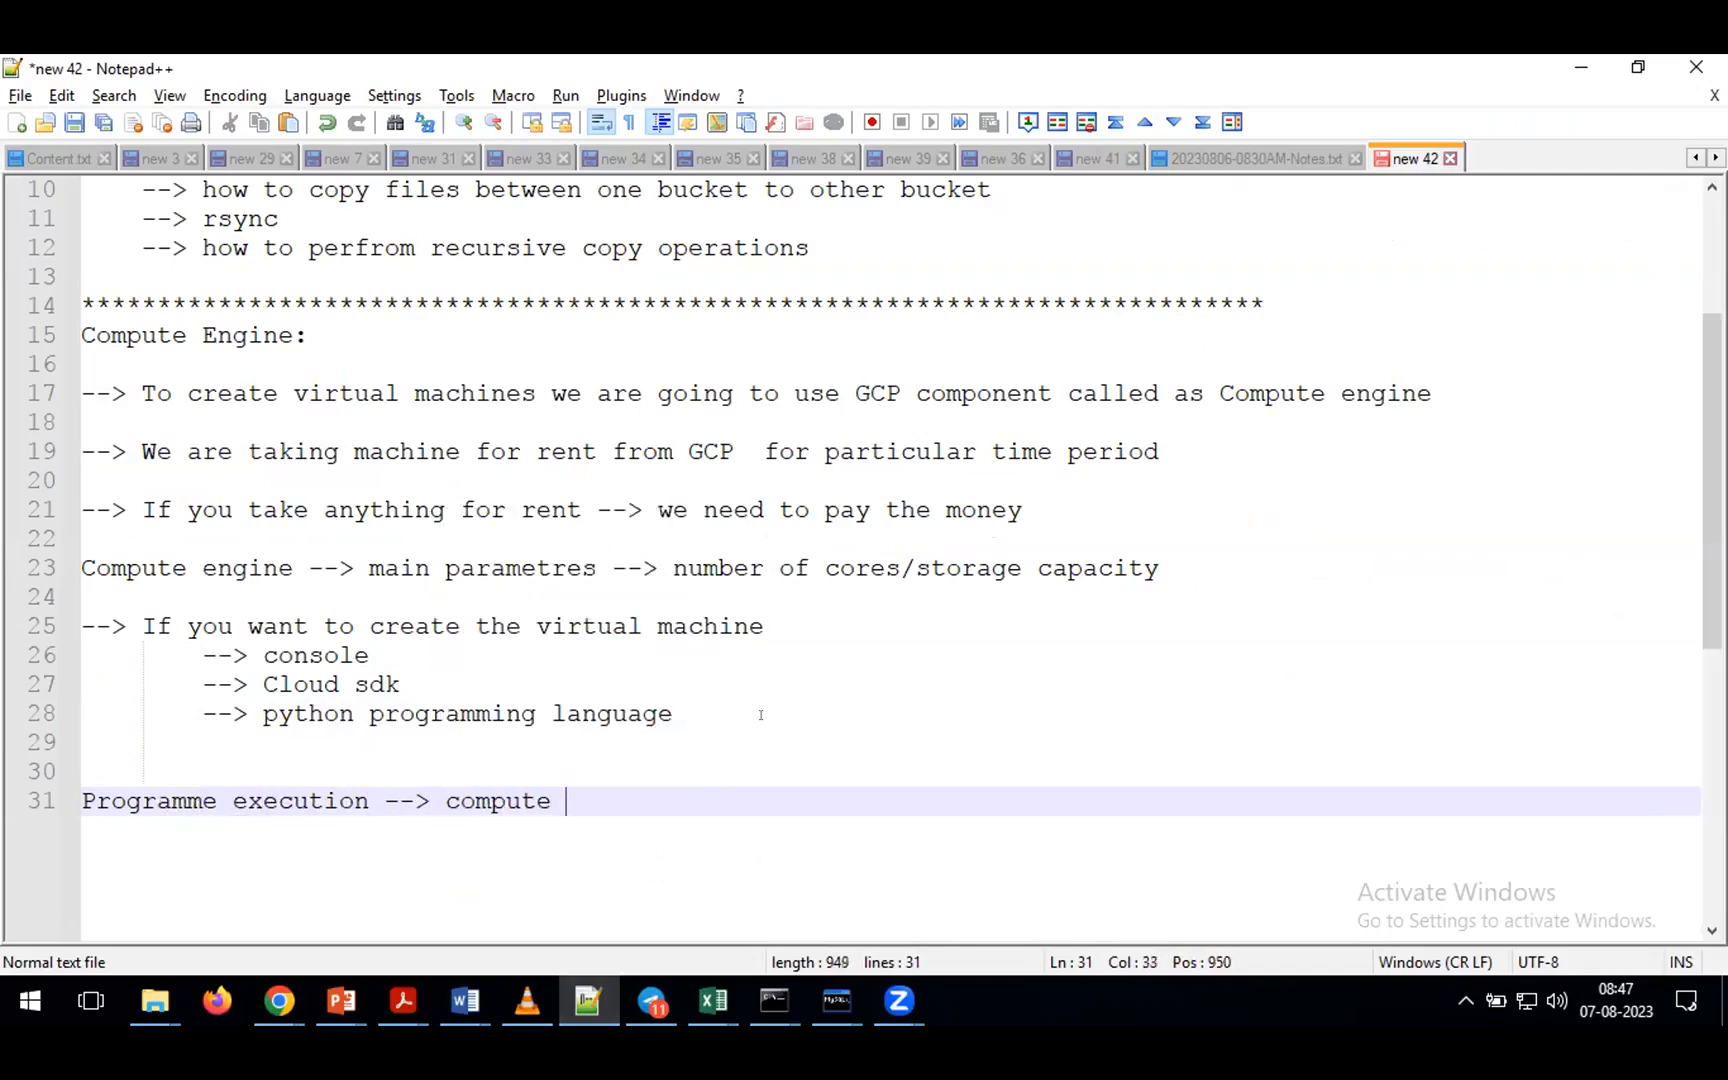
type("speed o")
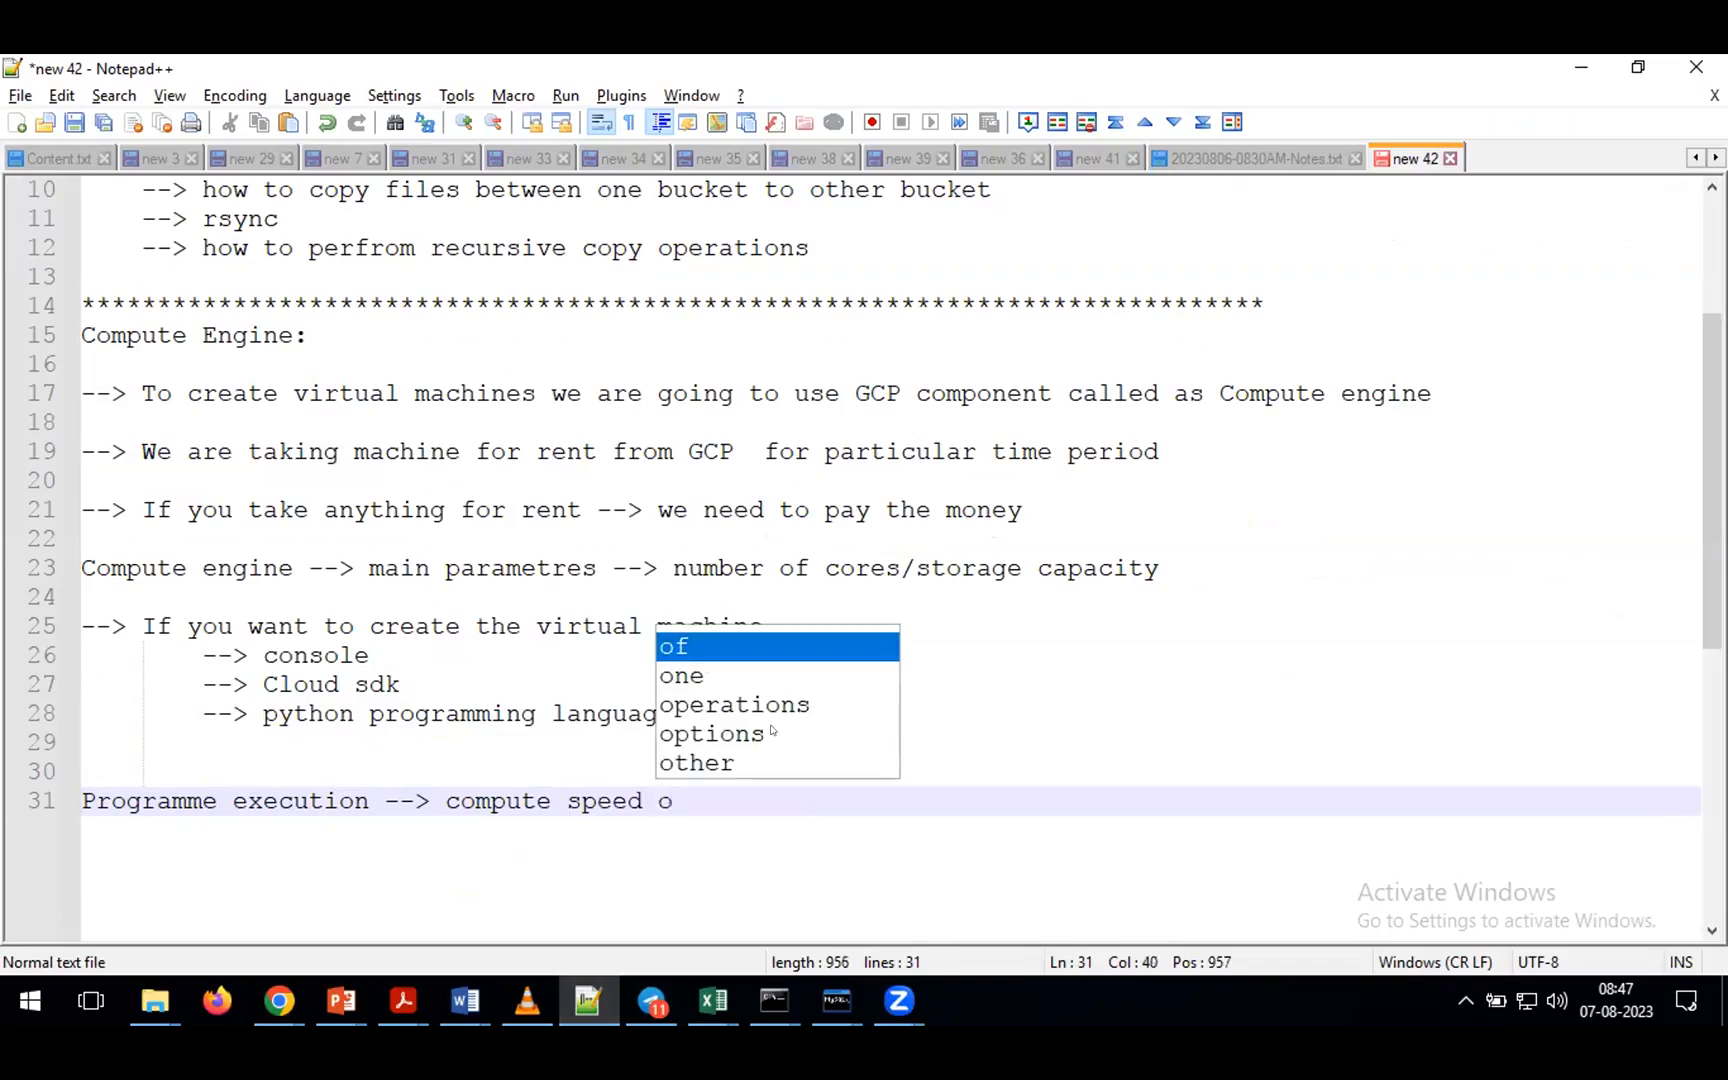
type("r me")
key("BackSpace")
key("BackSpace")
type("inmemory ")
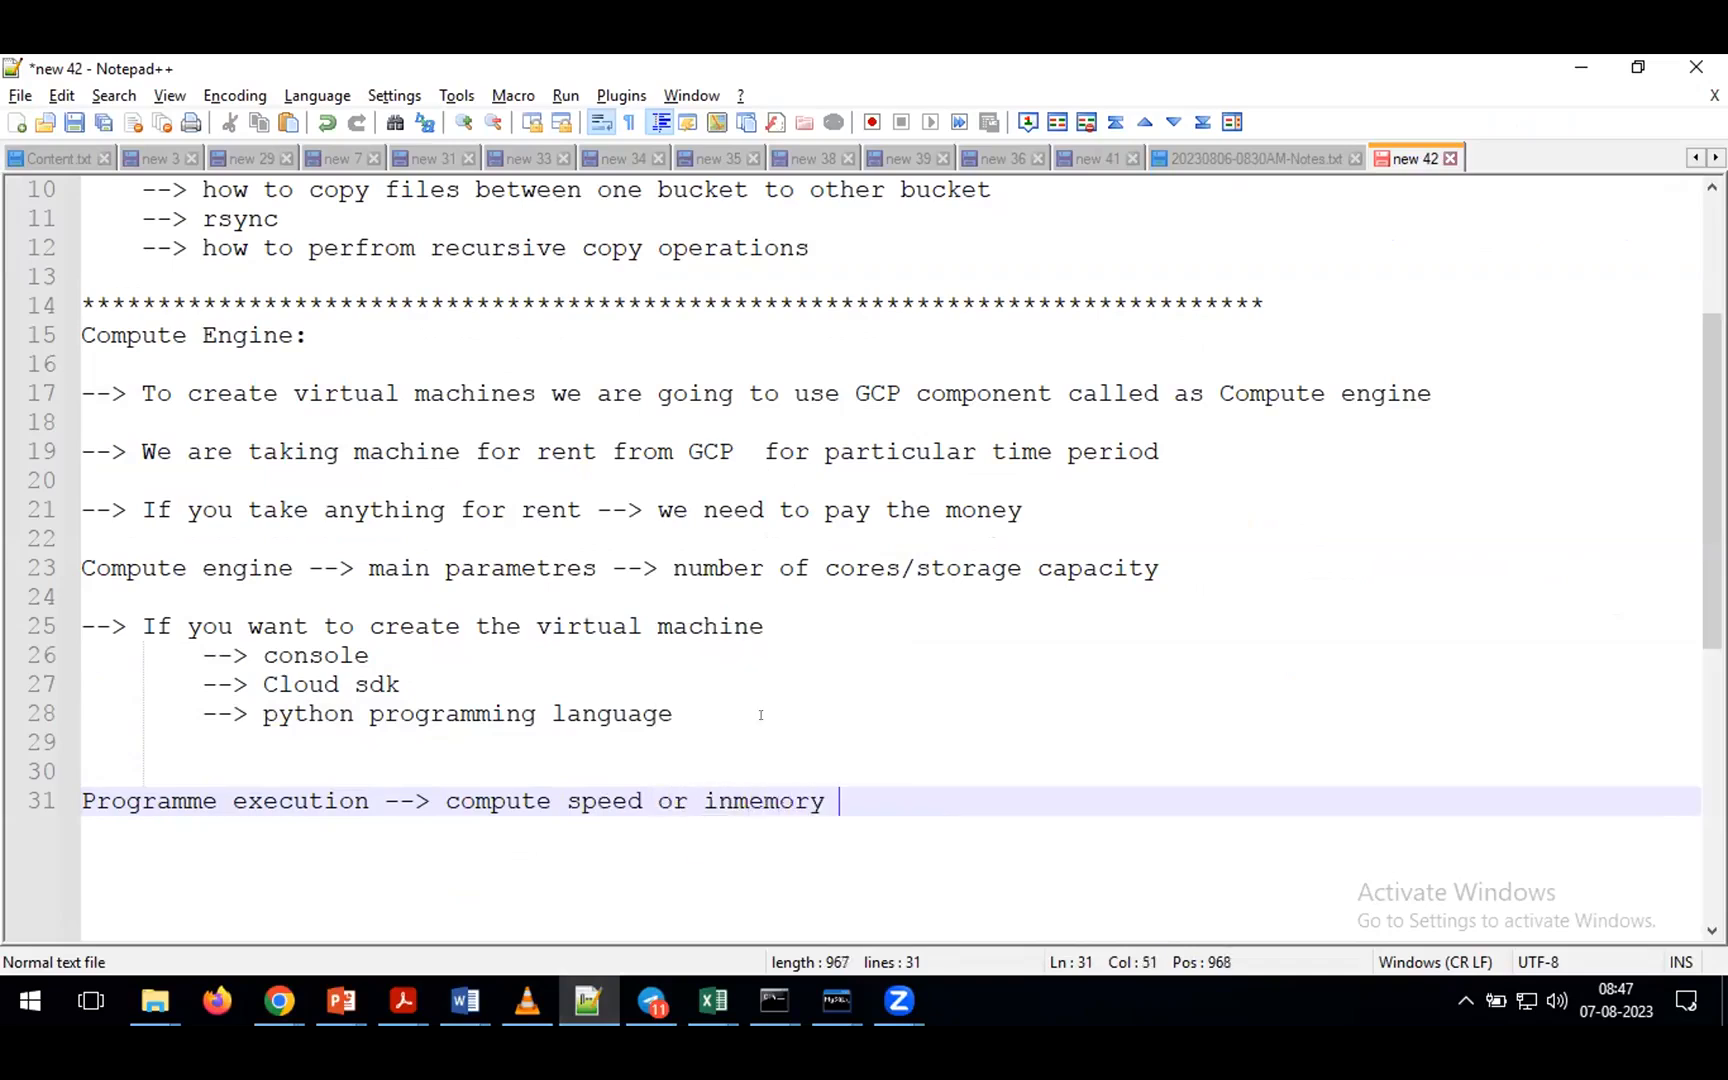
type("processing")
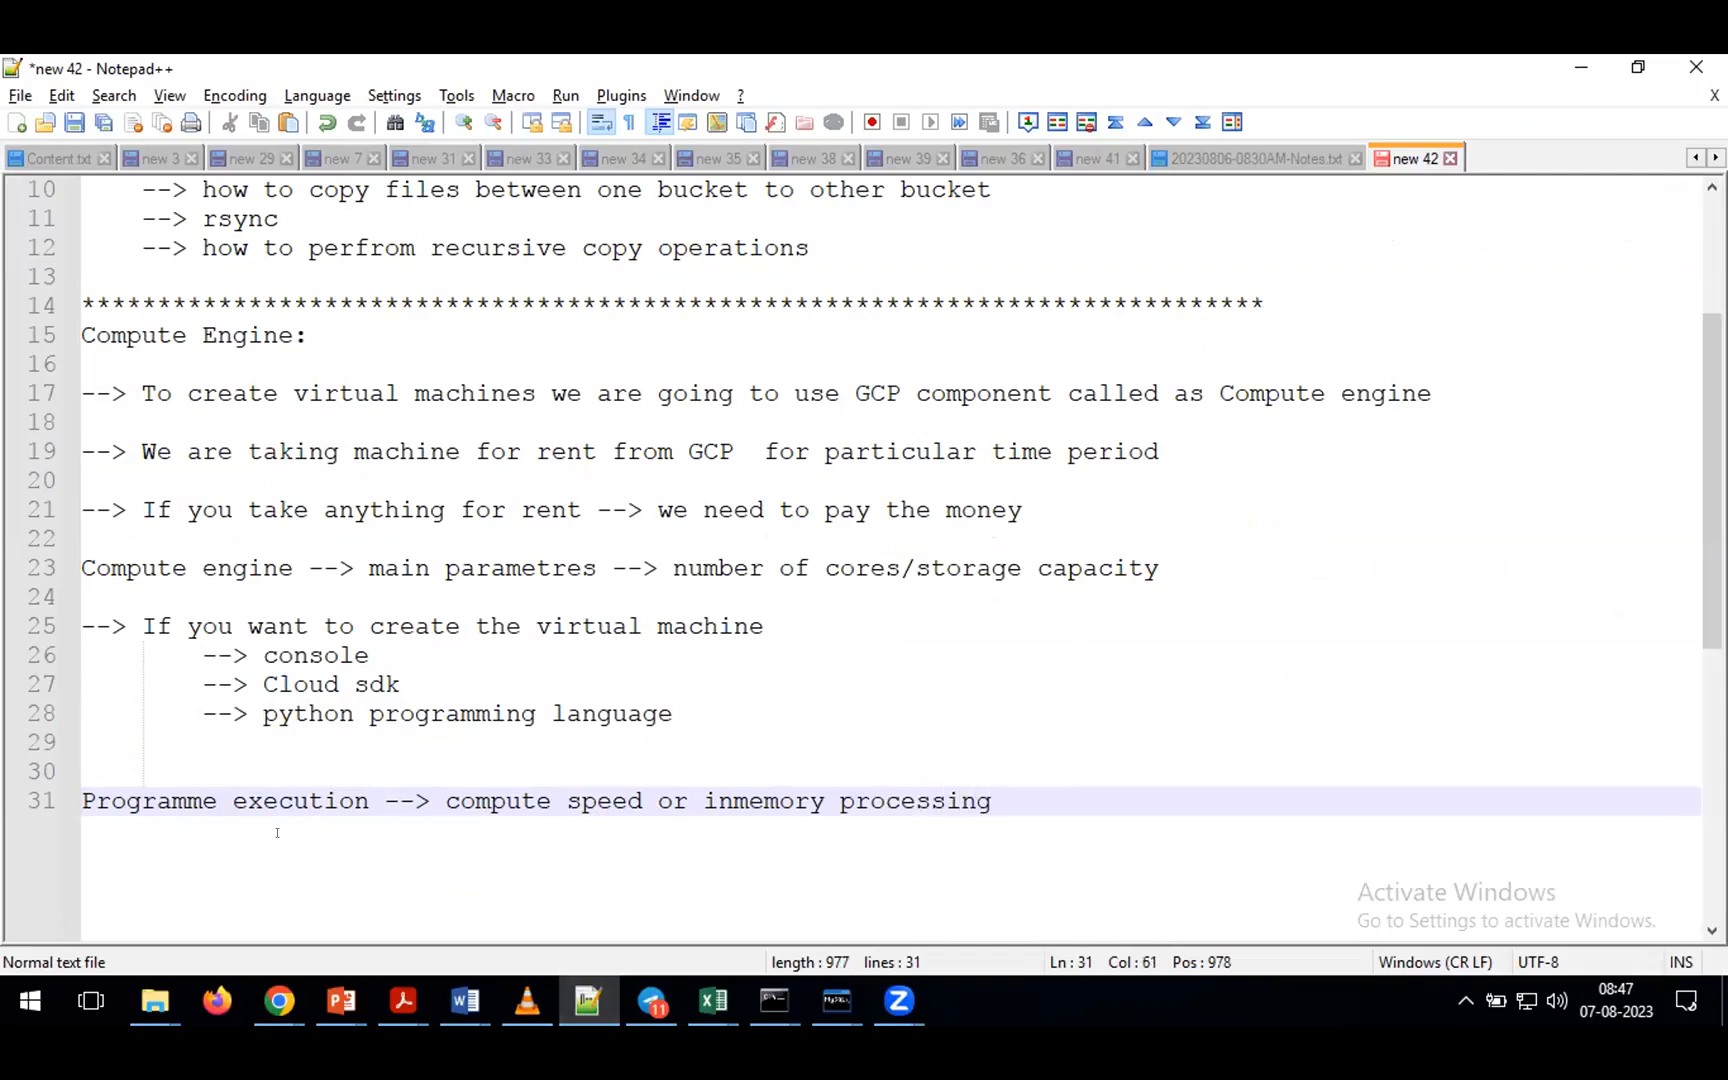
scroll(277, 832, "down", 1)
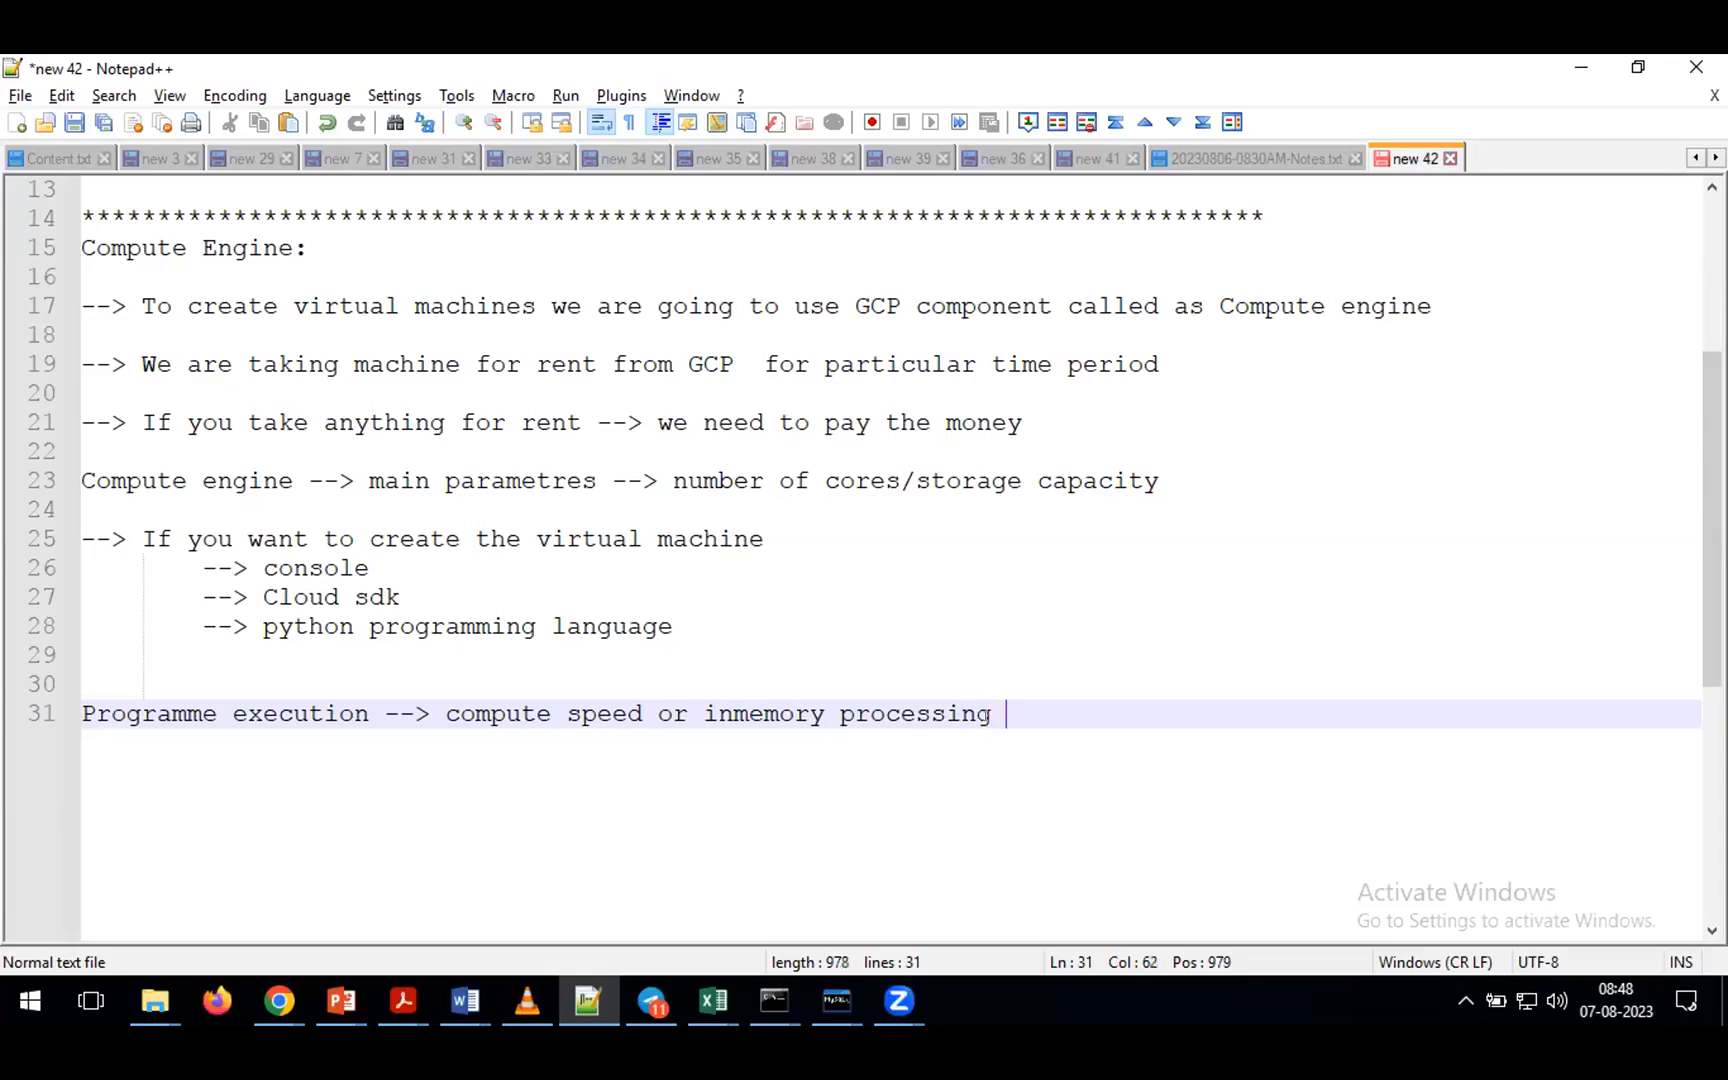
type("[a")
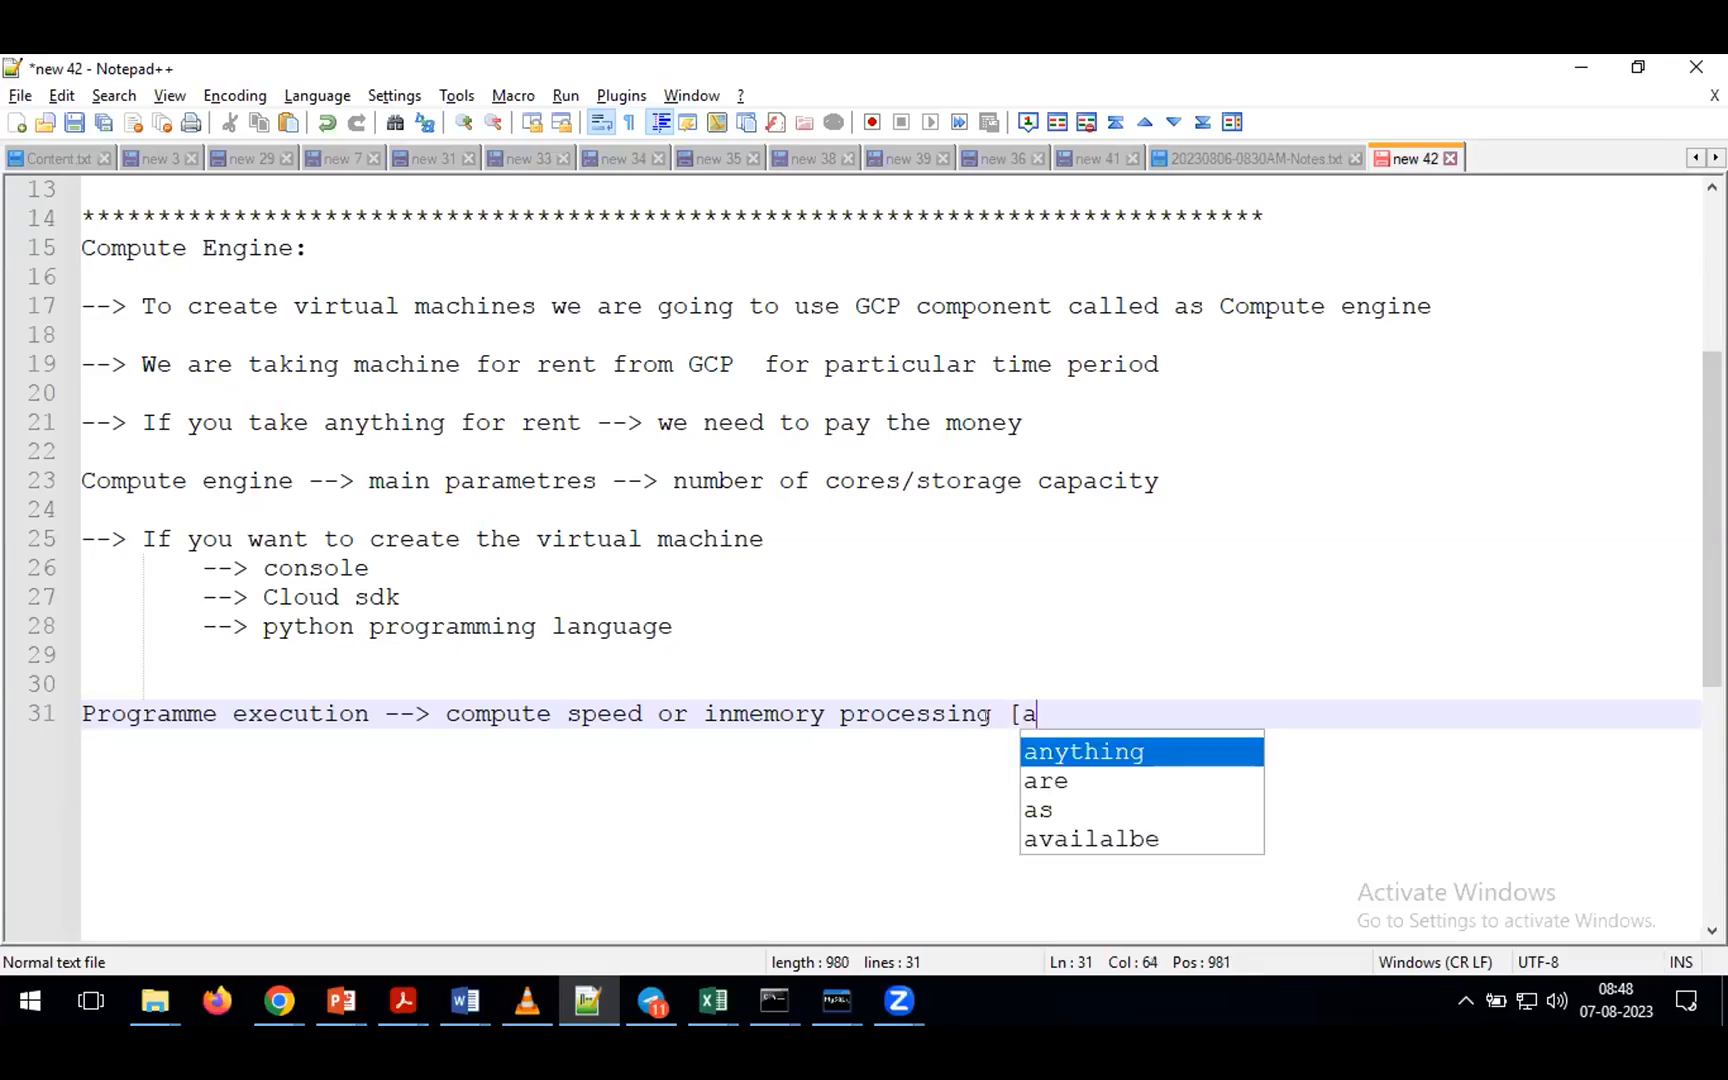
type("ll data wil")
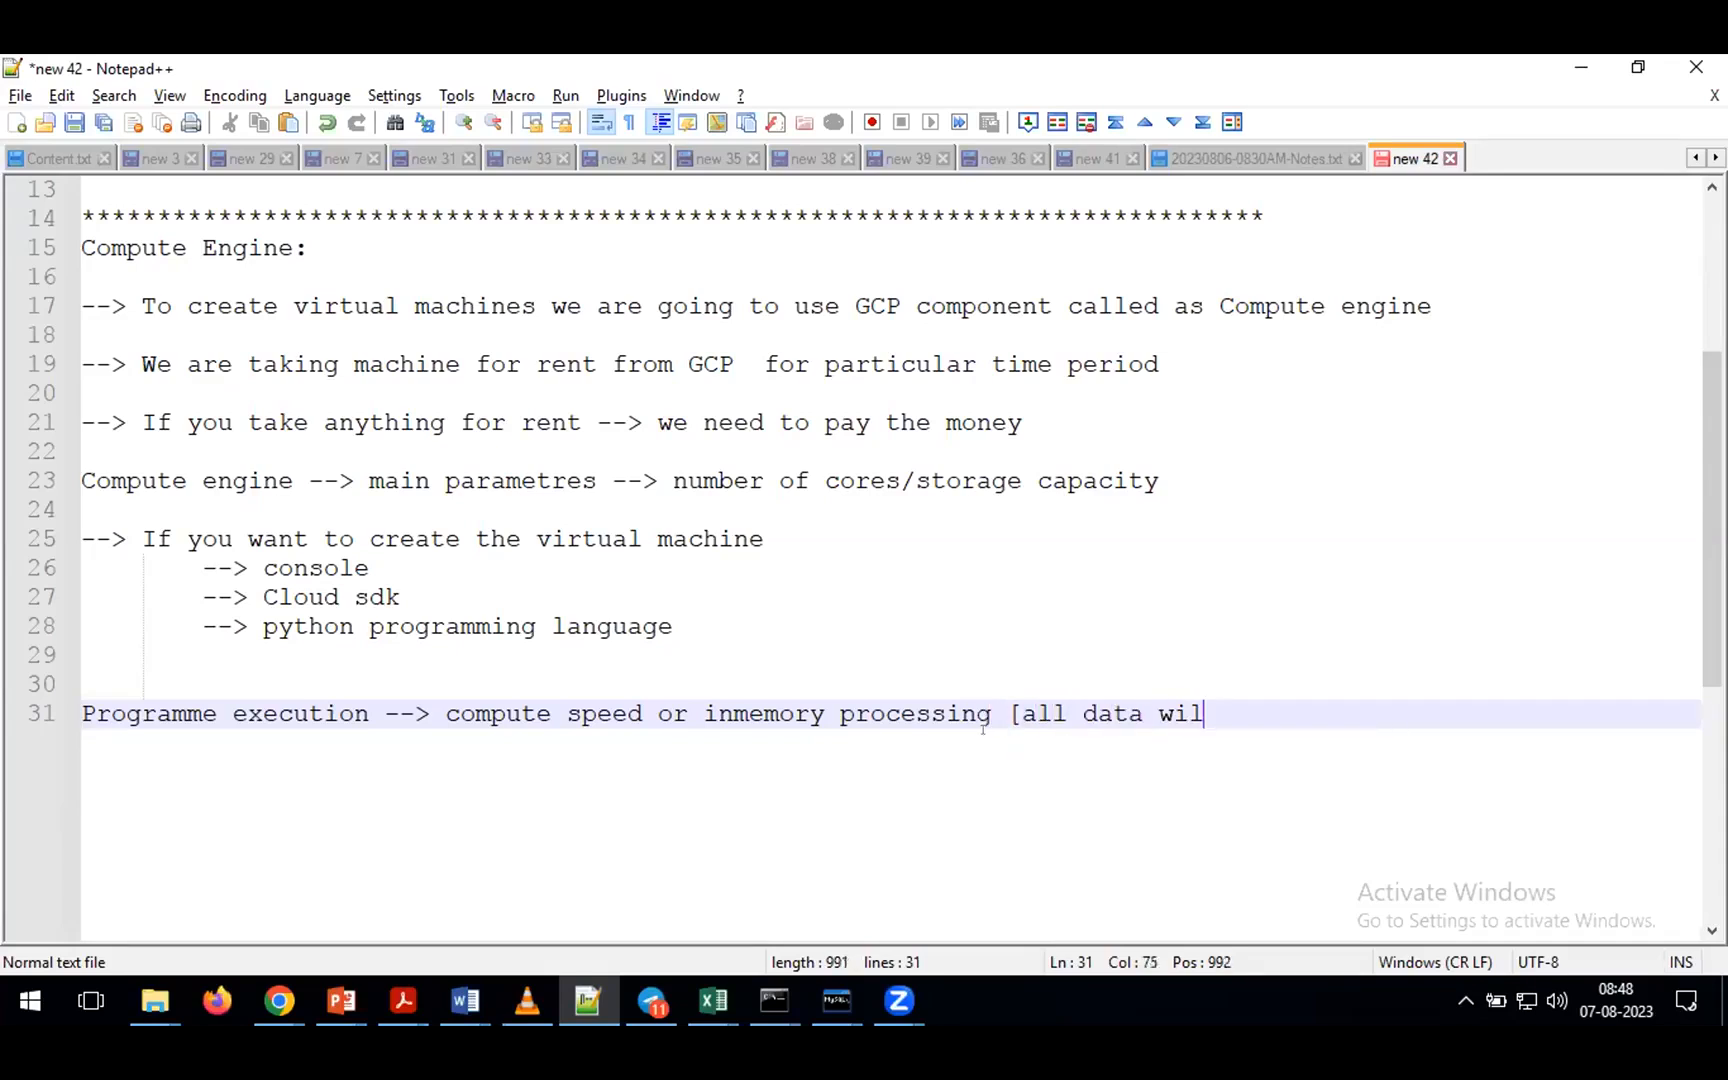
type("l store in i")
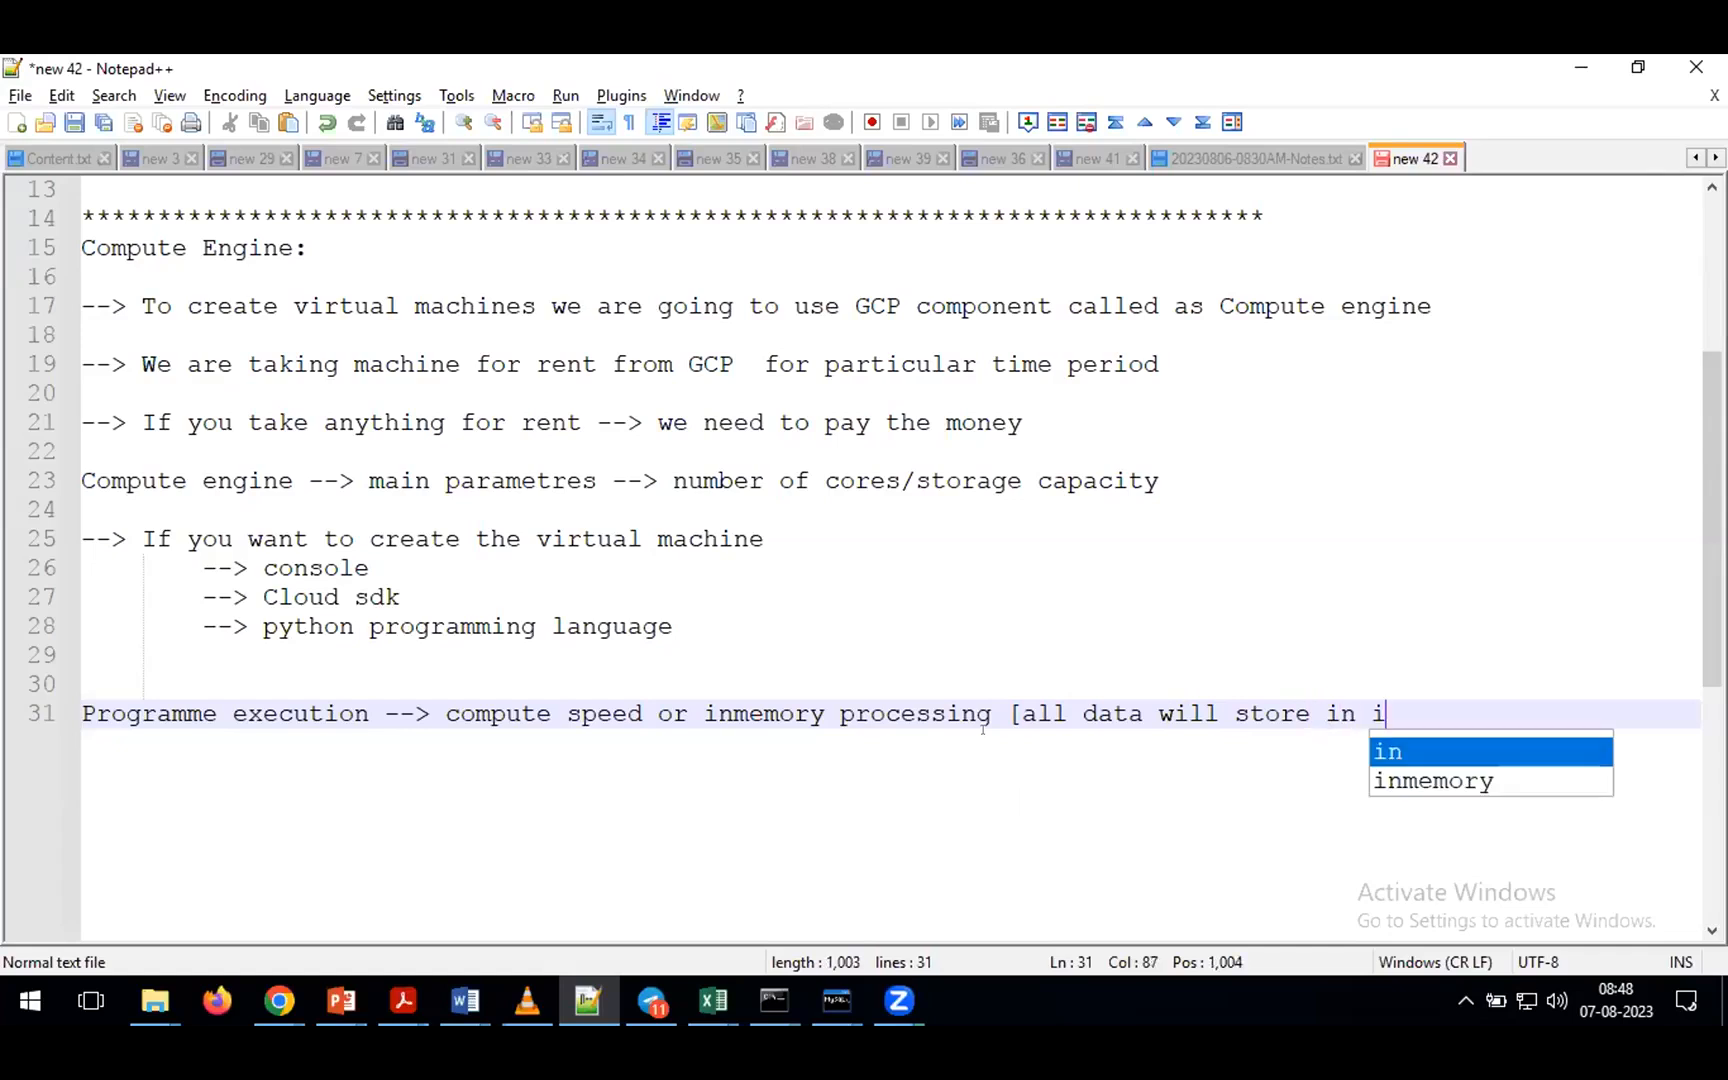
type("nmemory]")
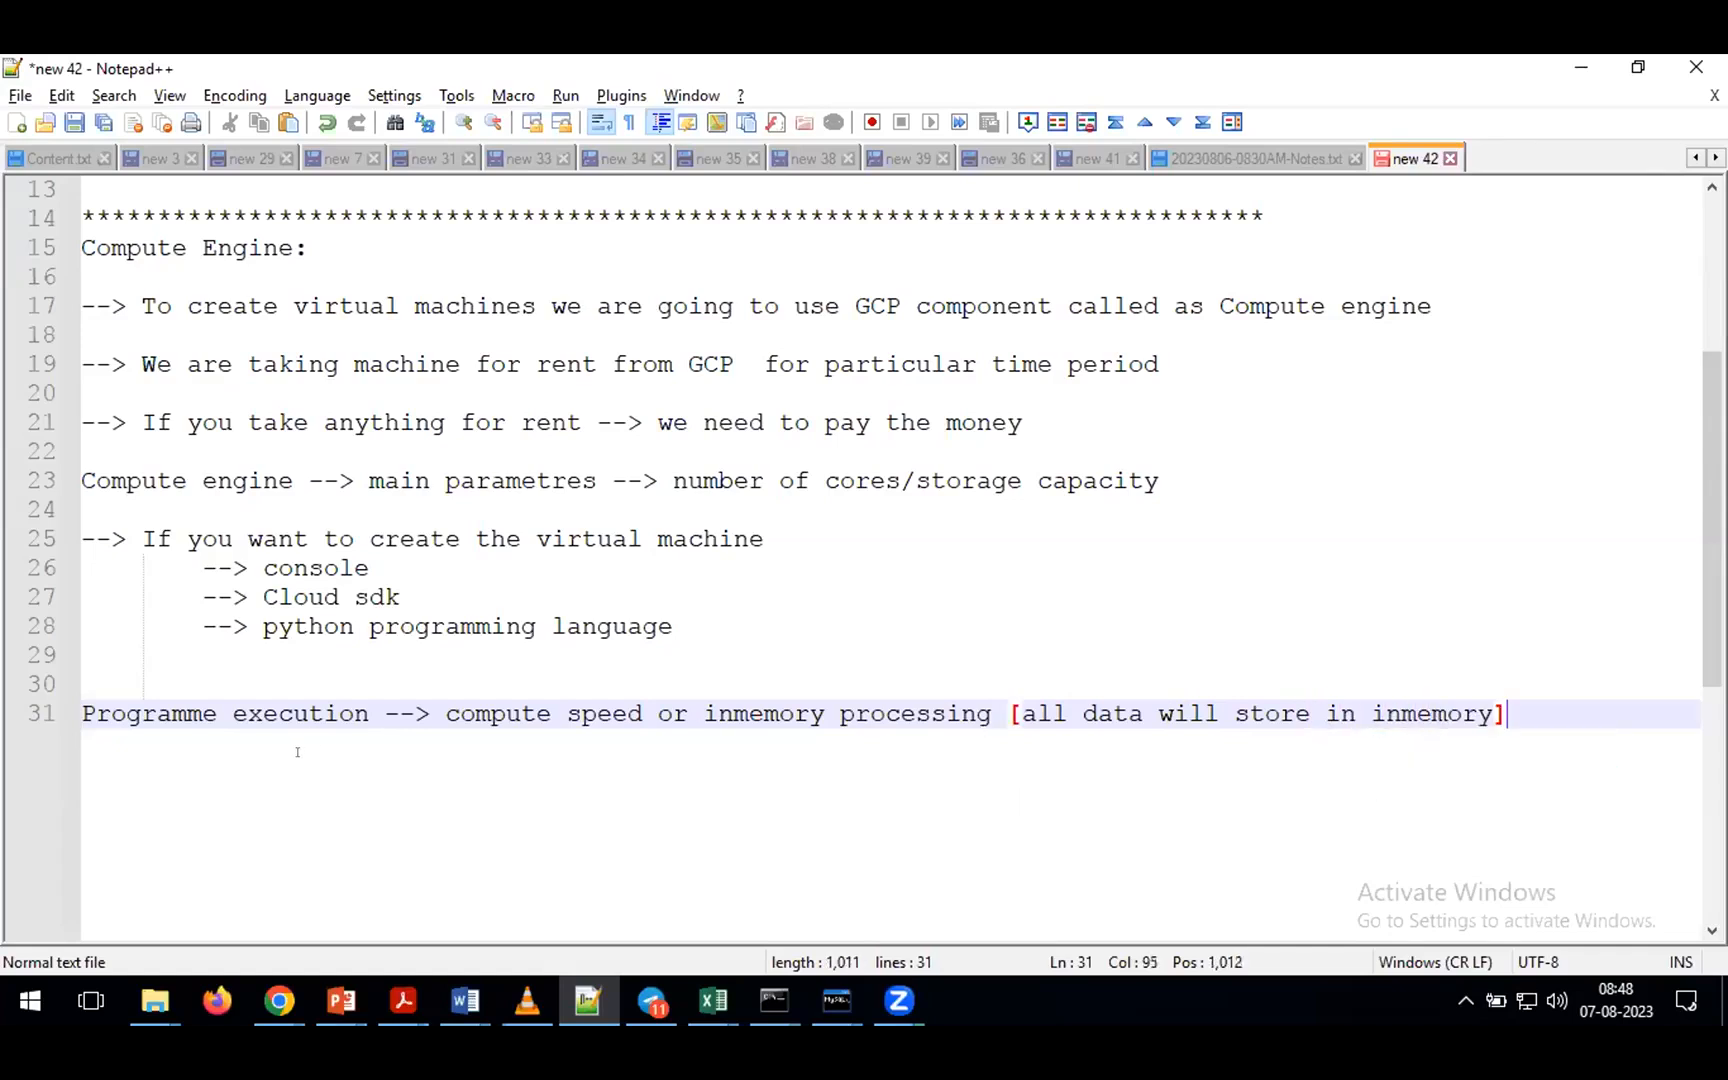
- Append '(RAM)' after the second 'inmemory' on line 31
scroll(349, 752, "down", 1)
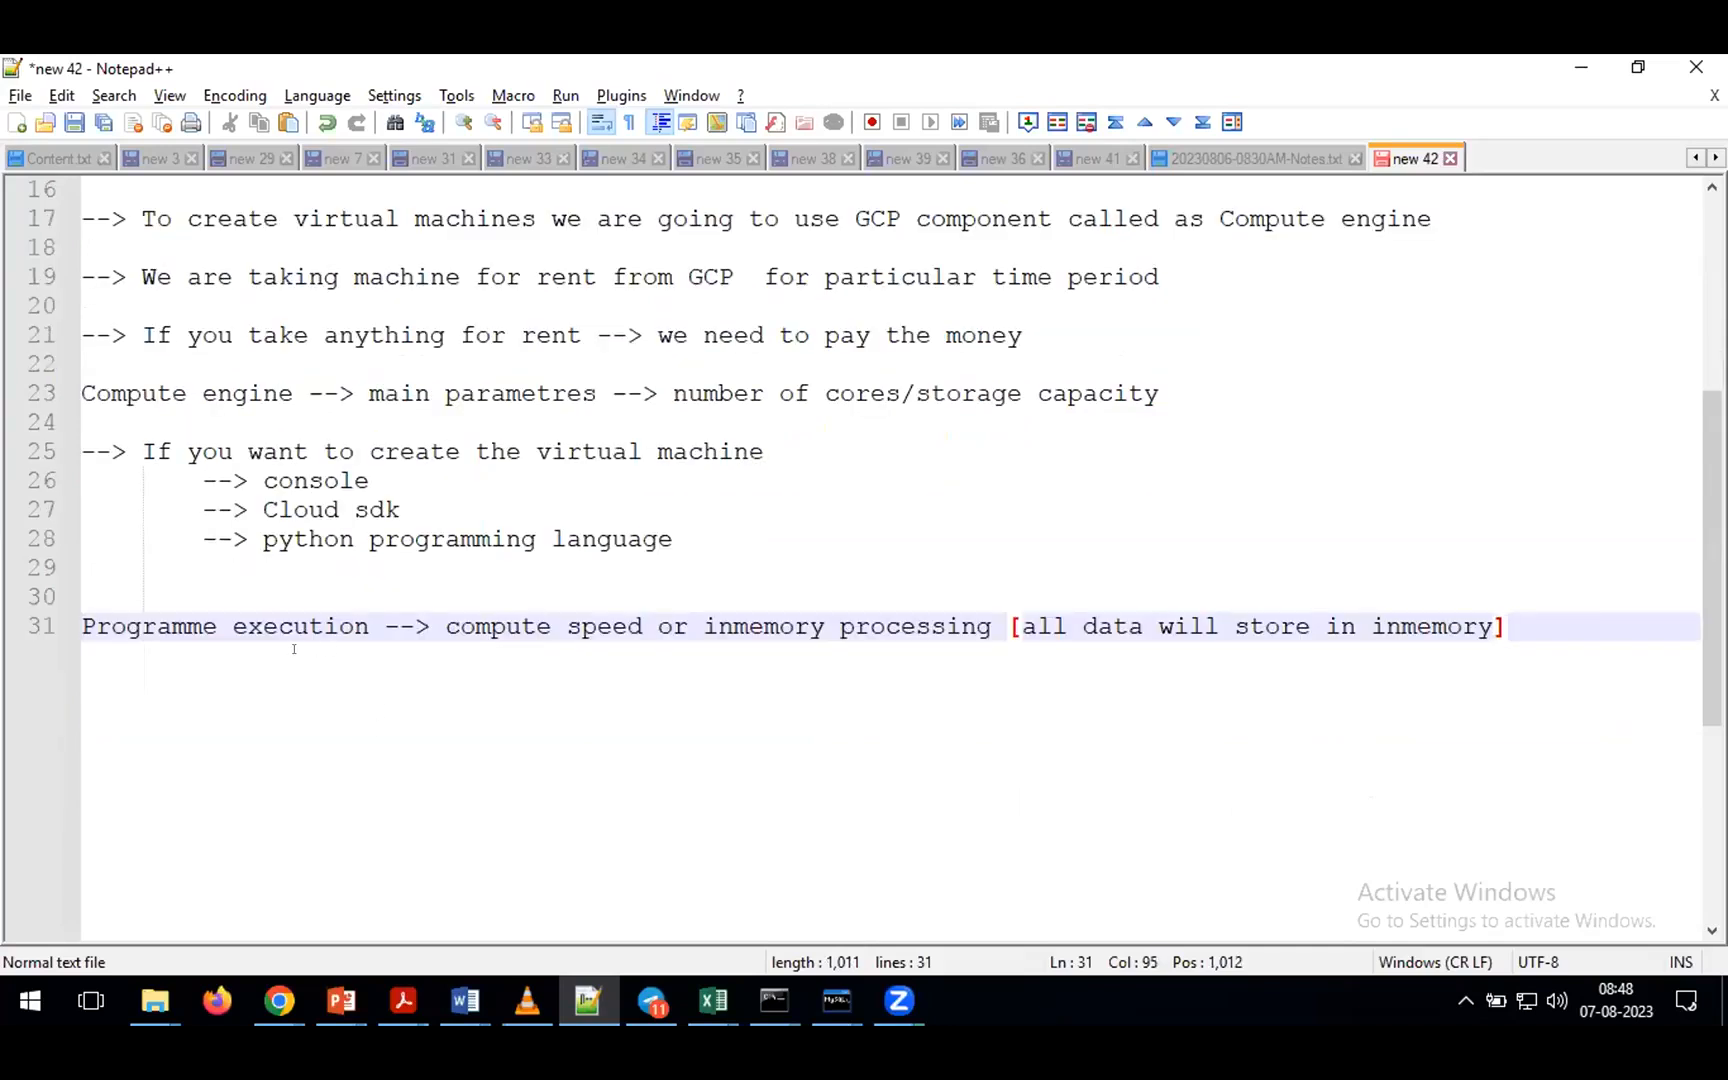
left_click(506, 626)
double_click(506, 626)
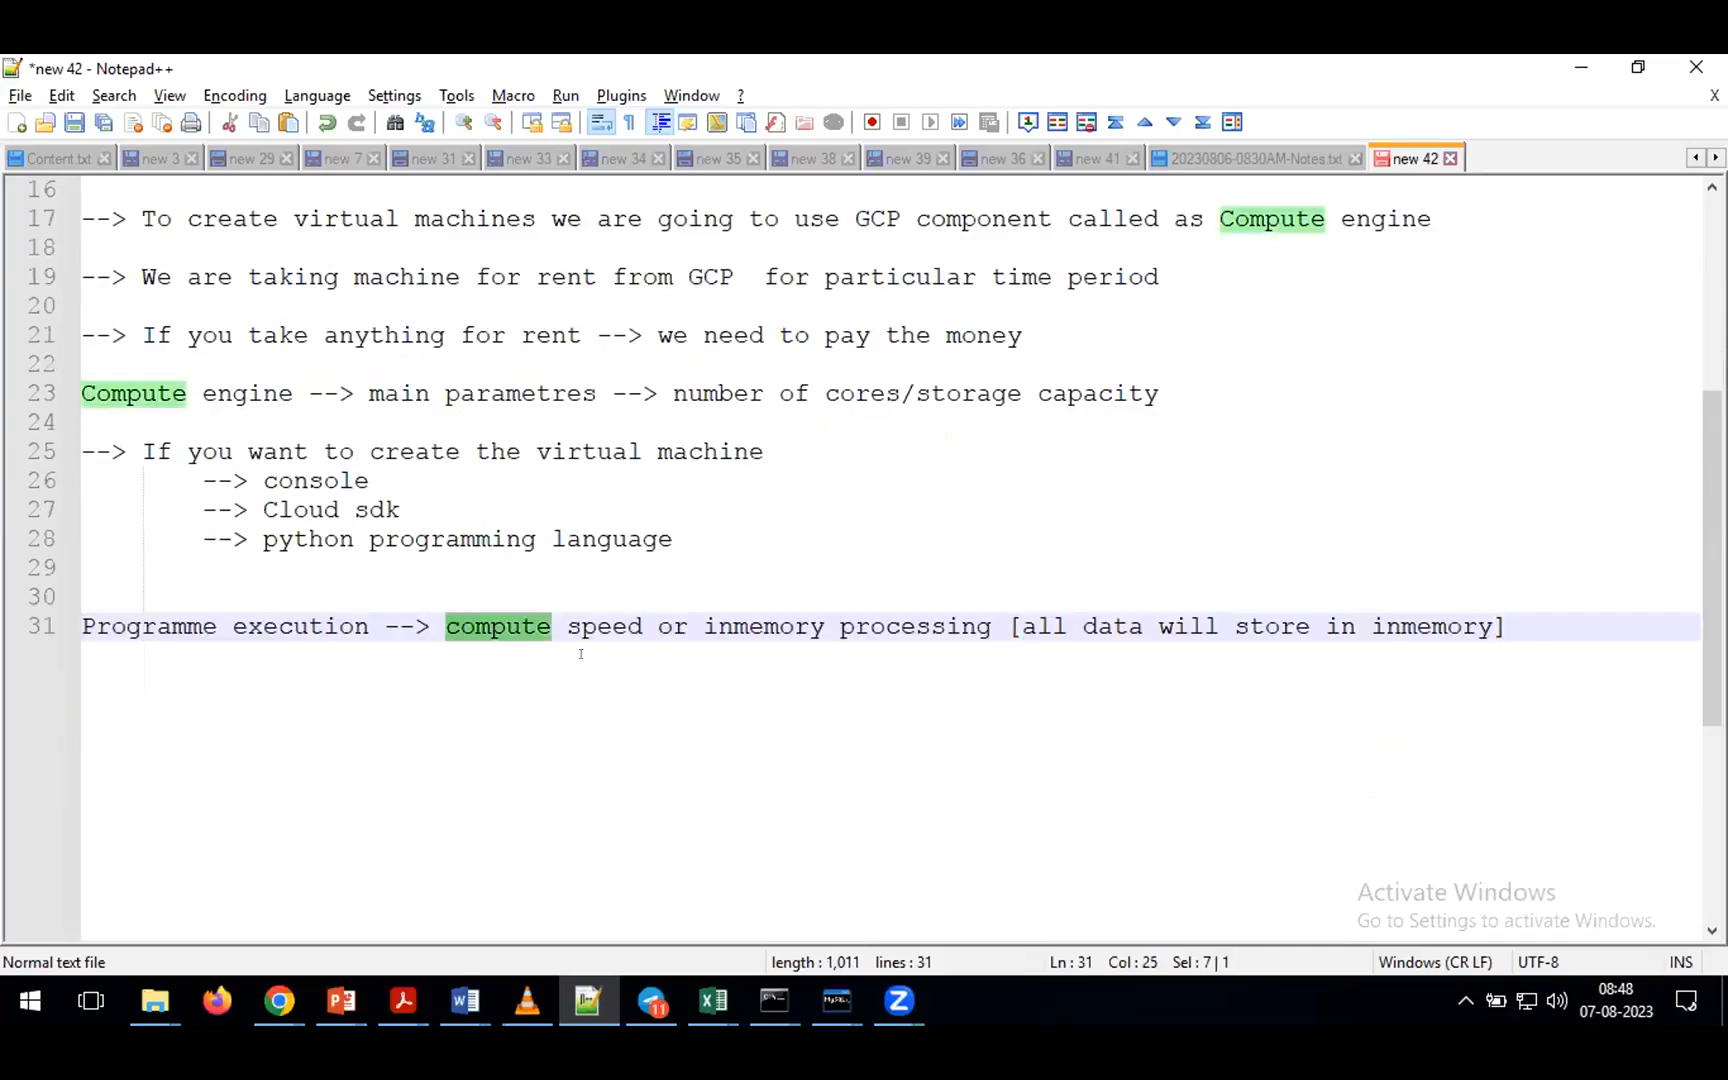
double_click(773, 627)
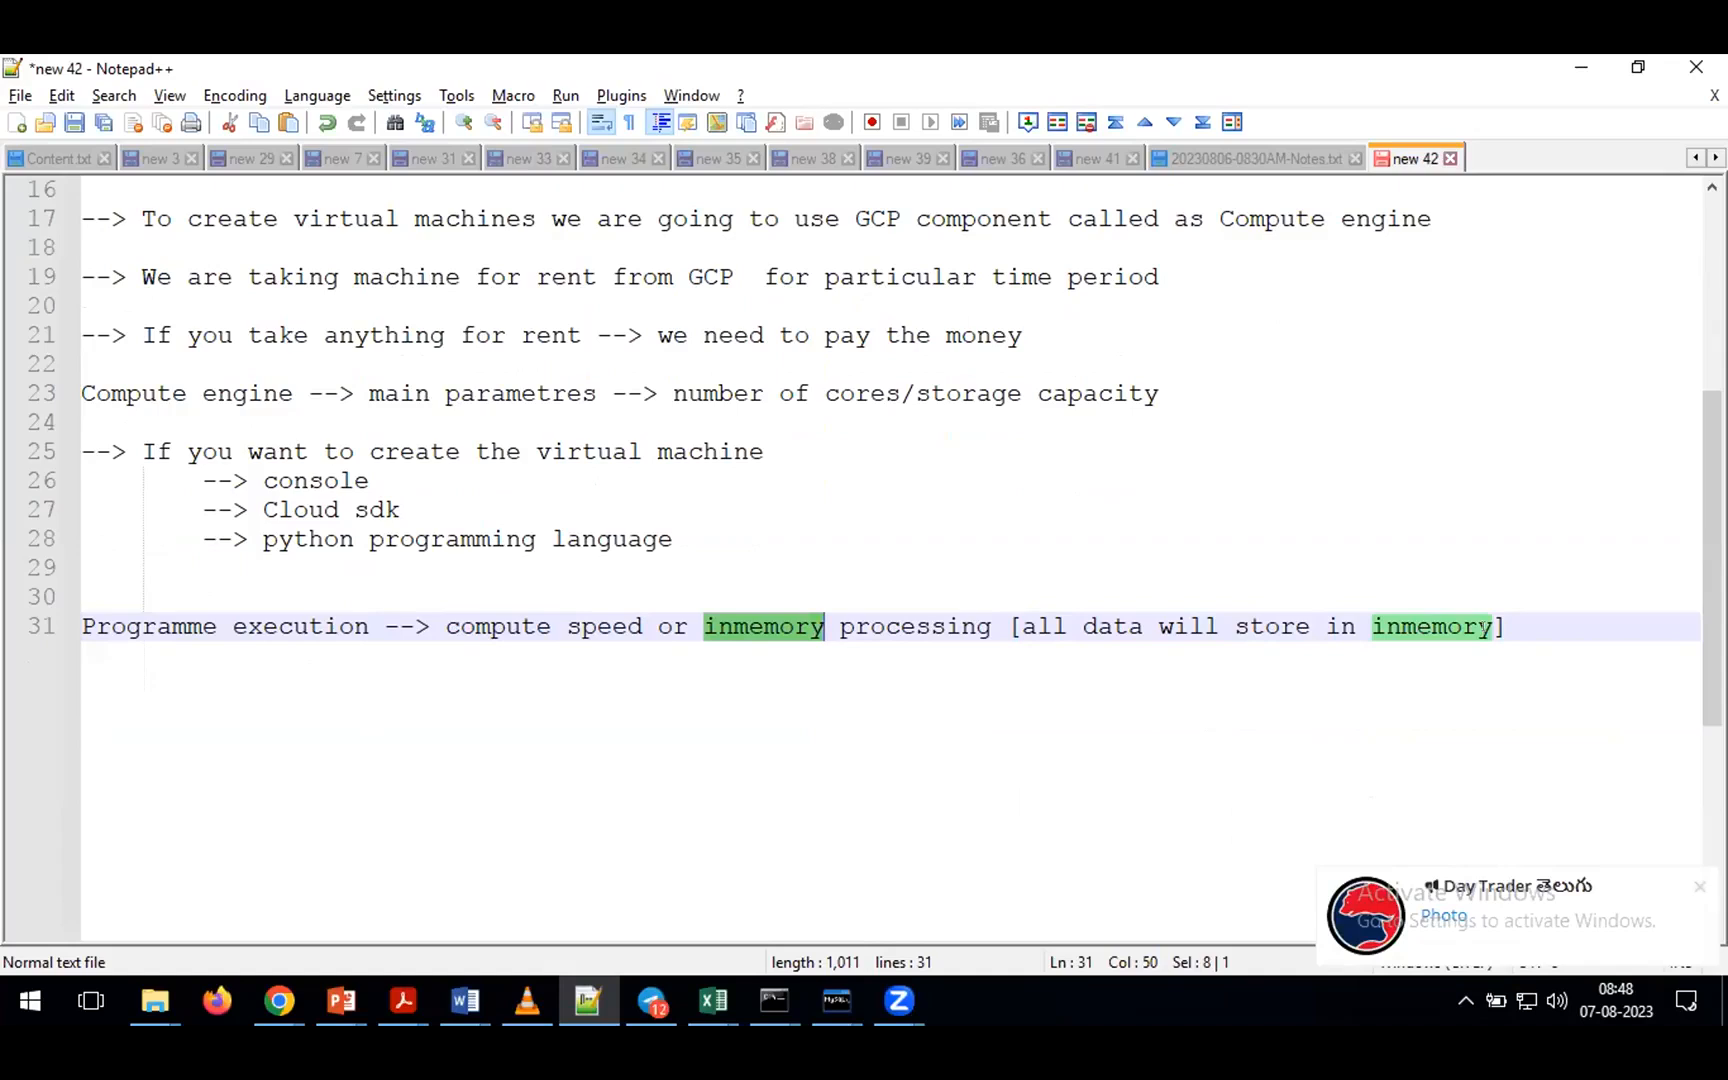
left_click(1493, 626)
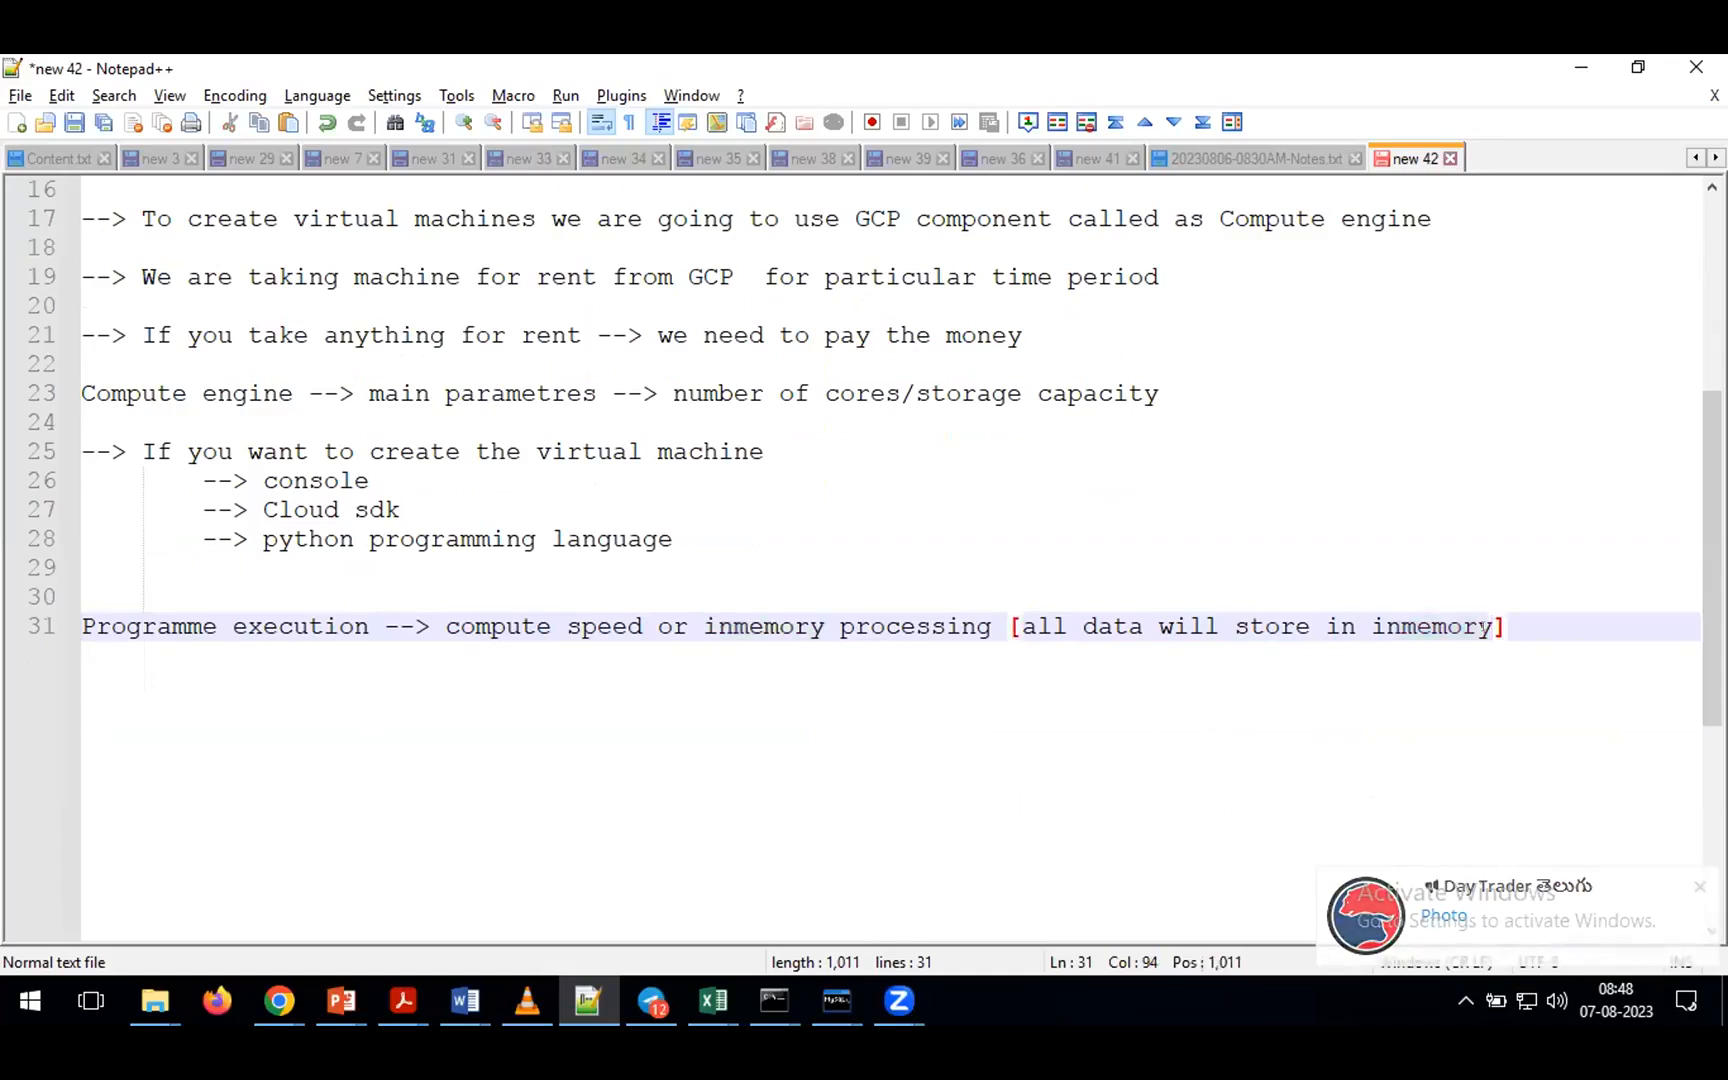
type("(RAM)")
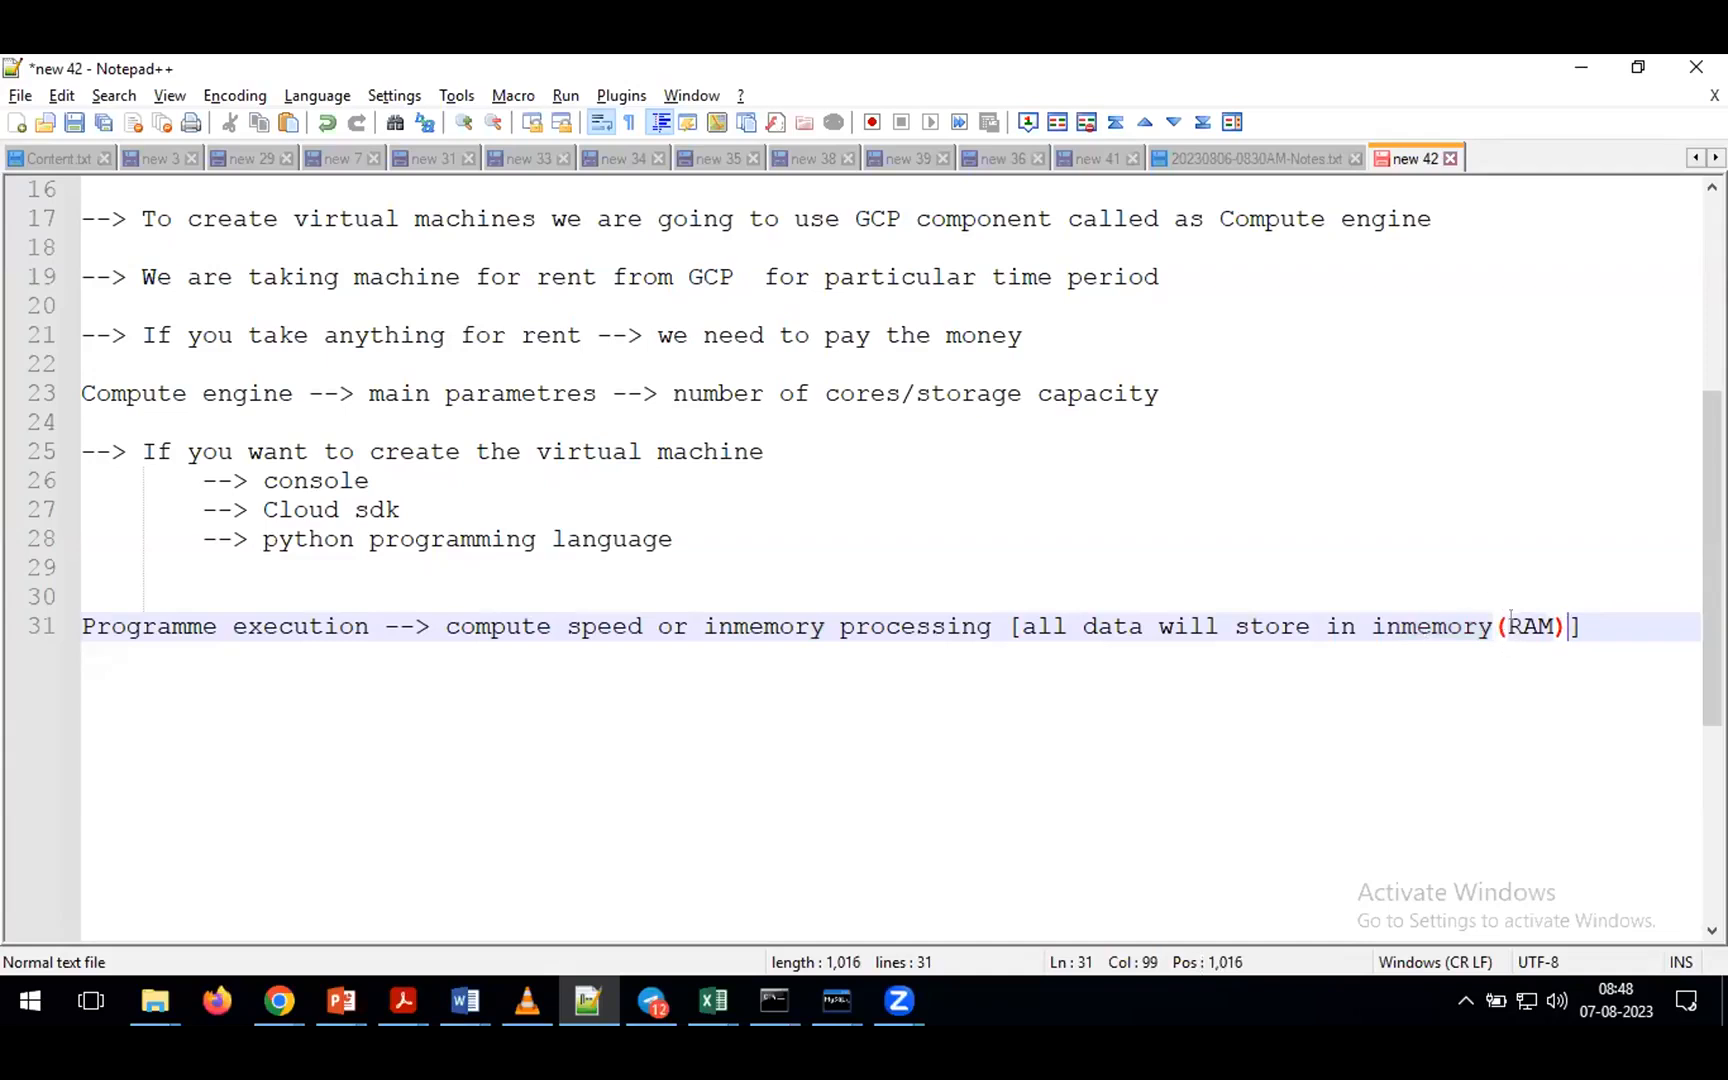
- Insert '(core)' after 'compute' on line 31 and return to the Cloud Console form
left_click(1428, 619)
double_click(1432, 624)
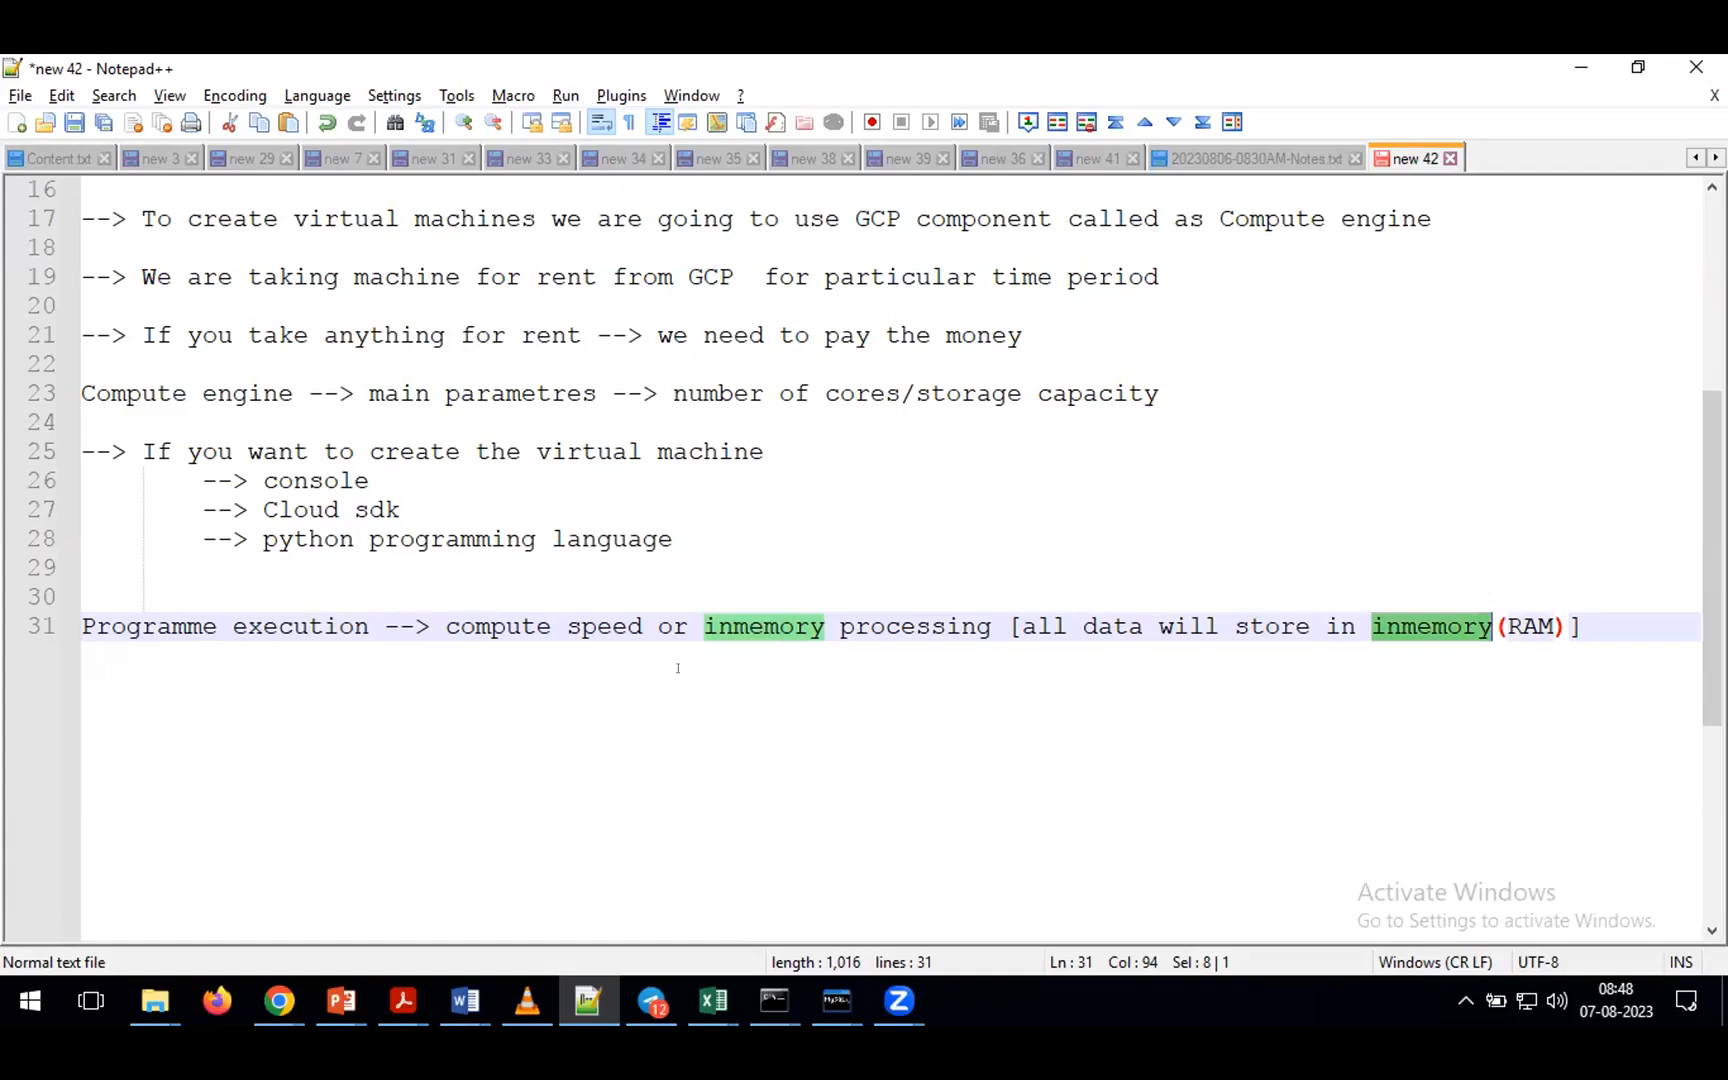
left_click(541, 620)
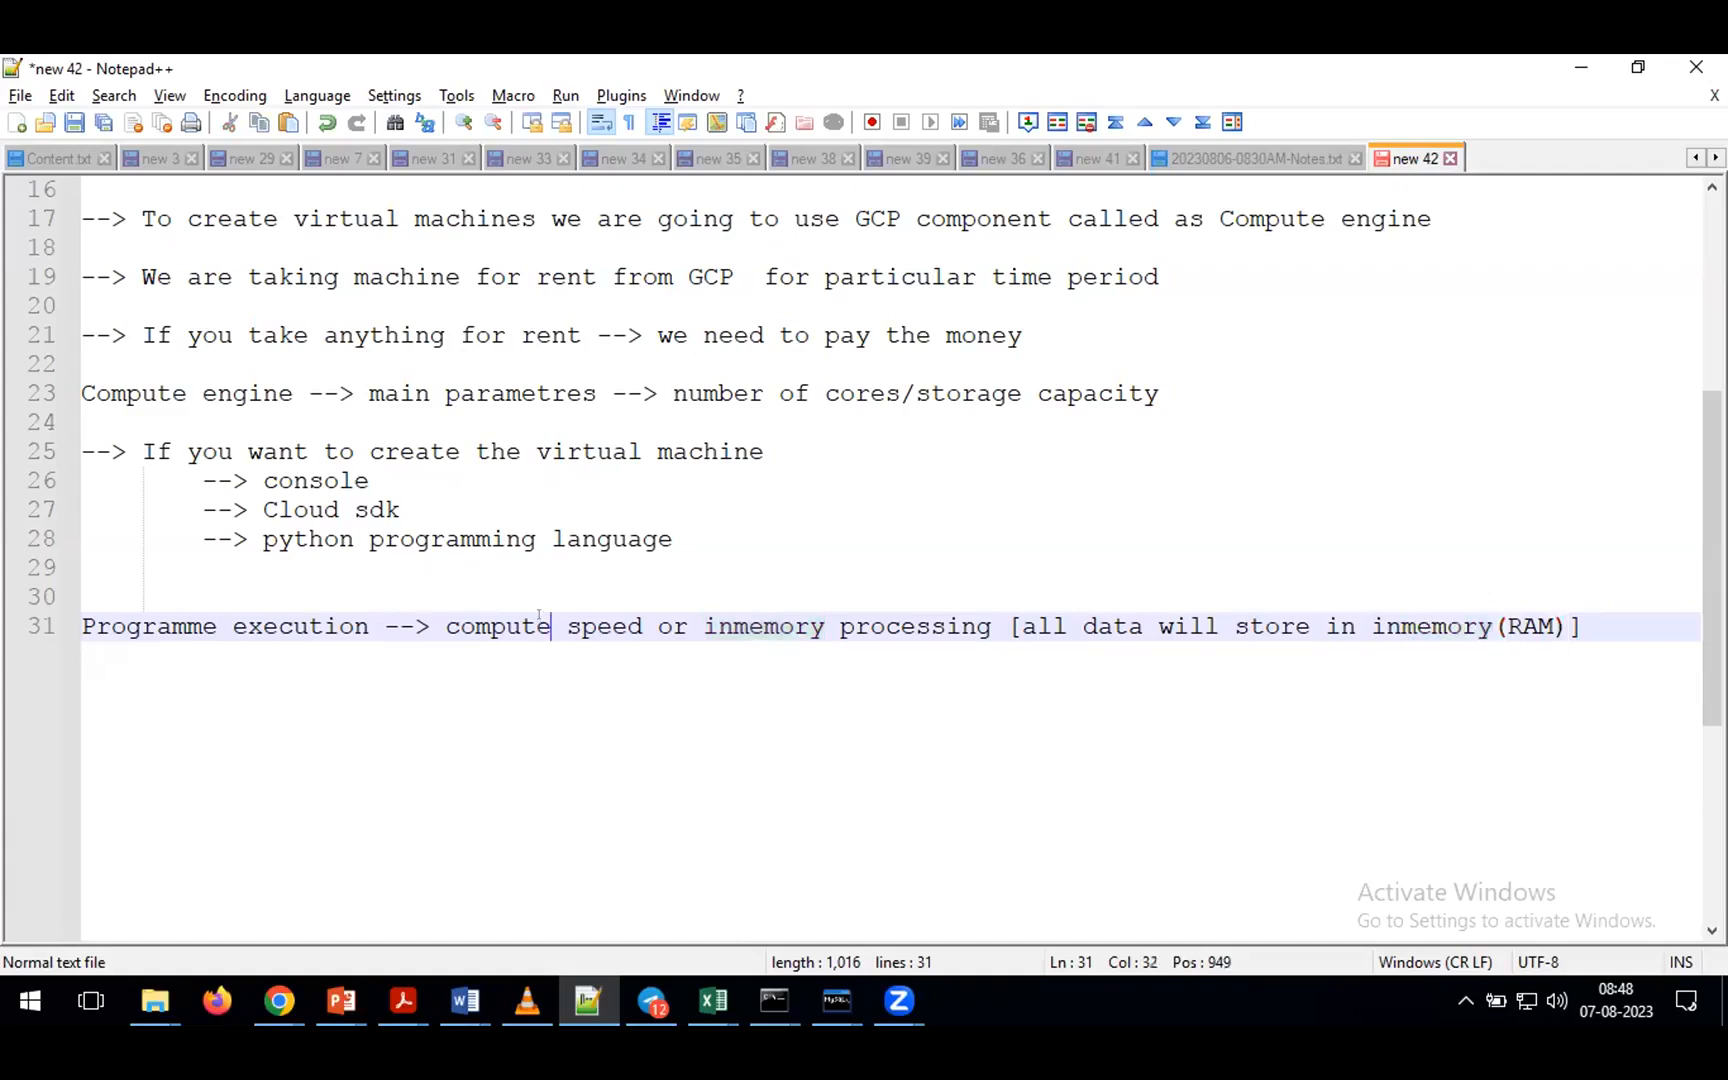
type("(core)")
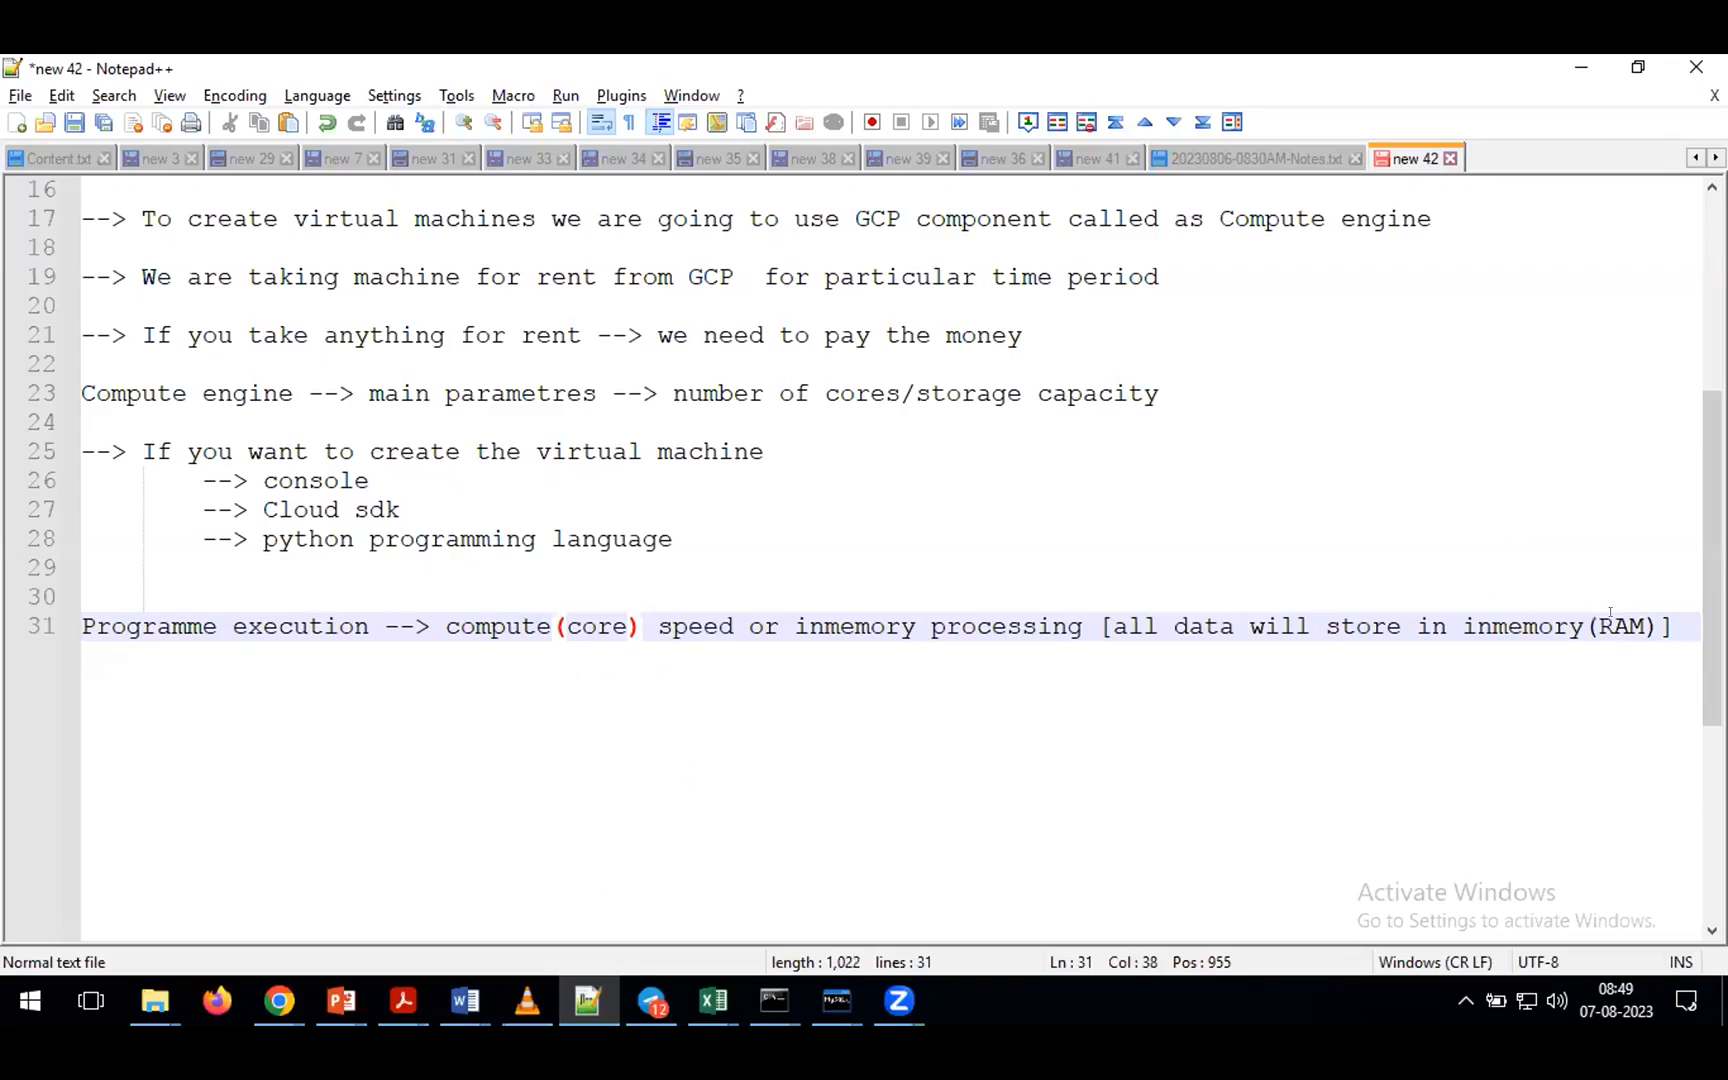
key("alt+Tab")
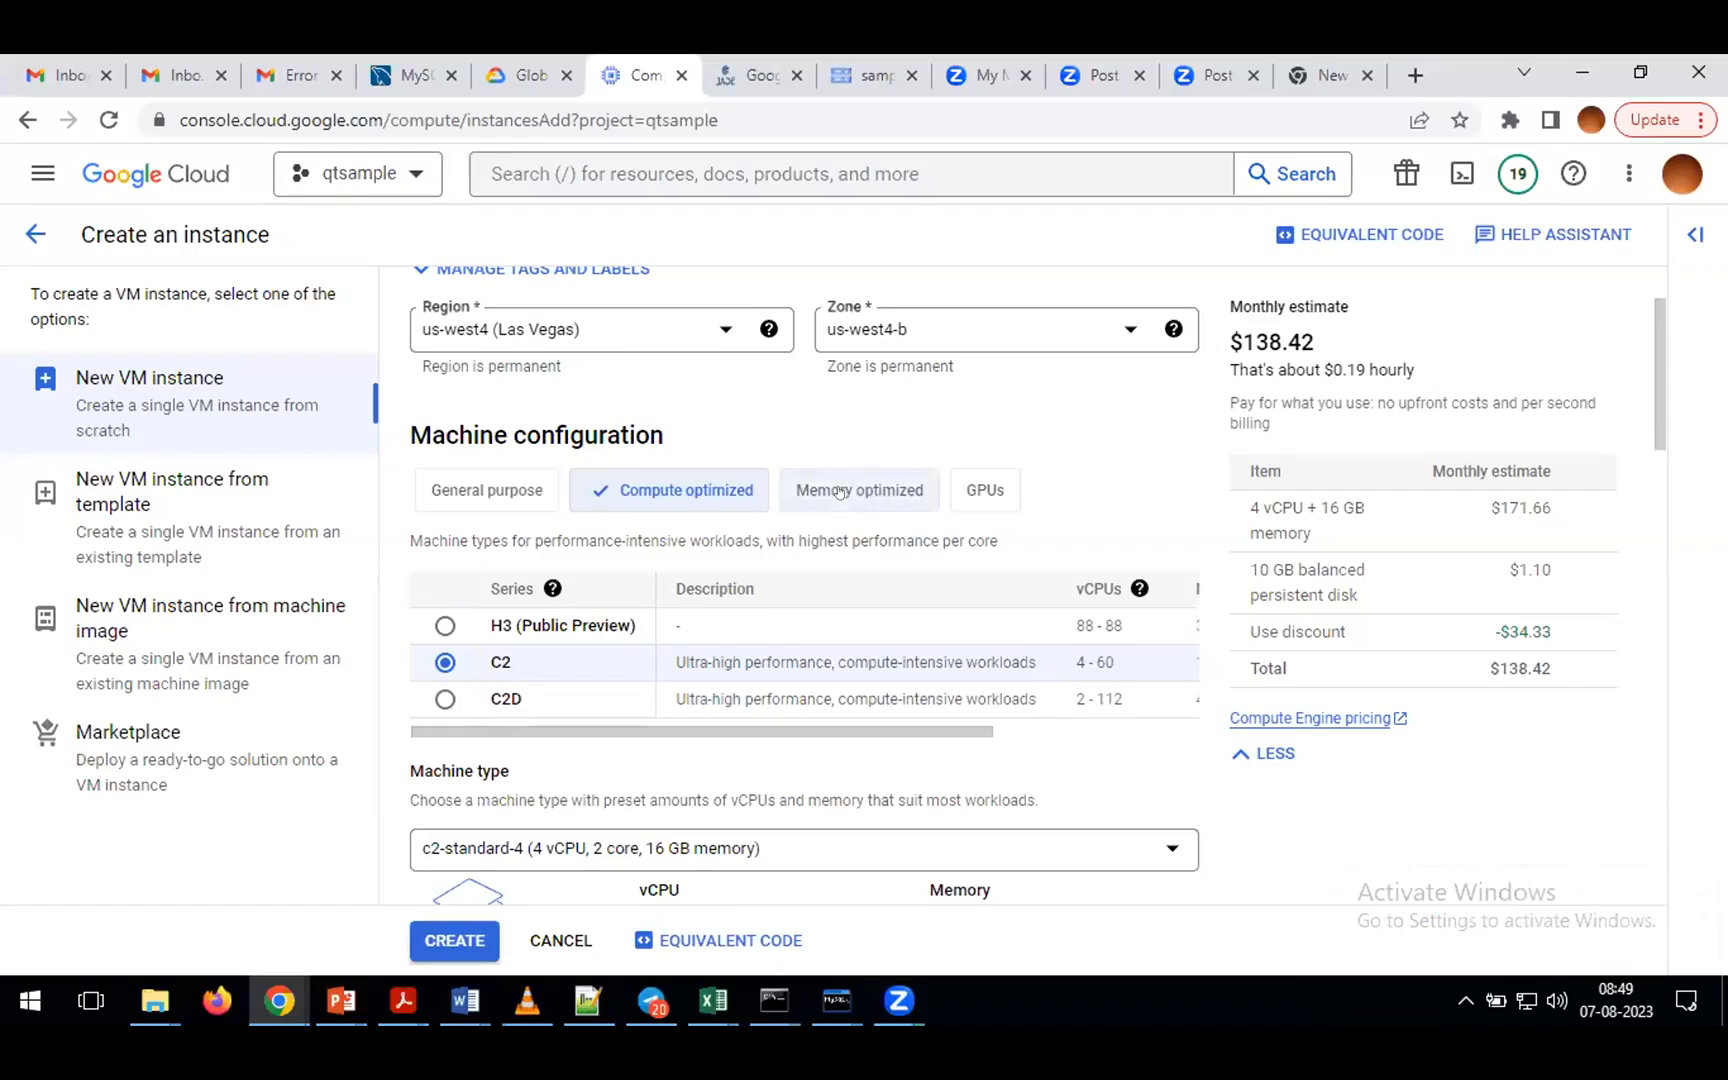
- Compare memory-optimized, general-purpose and GPU series, ending on one NVIDIA T4 on N1 ($217.51/month)
left_click(839, 491)
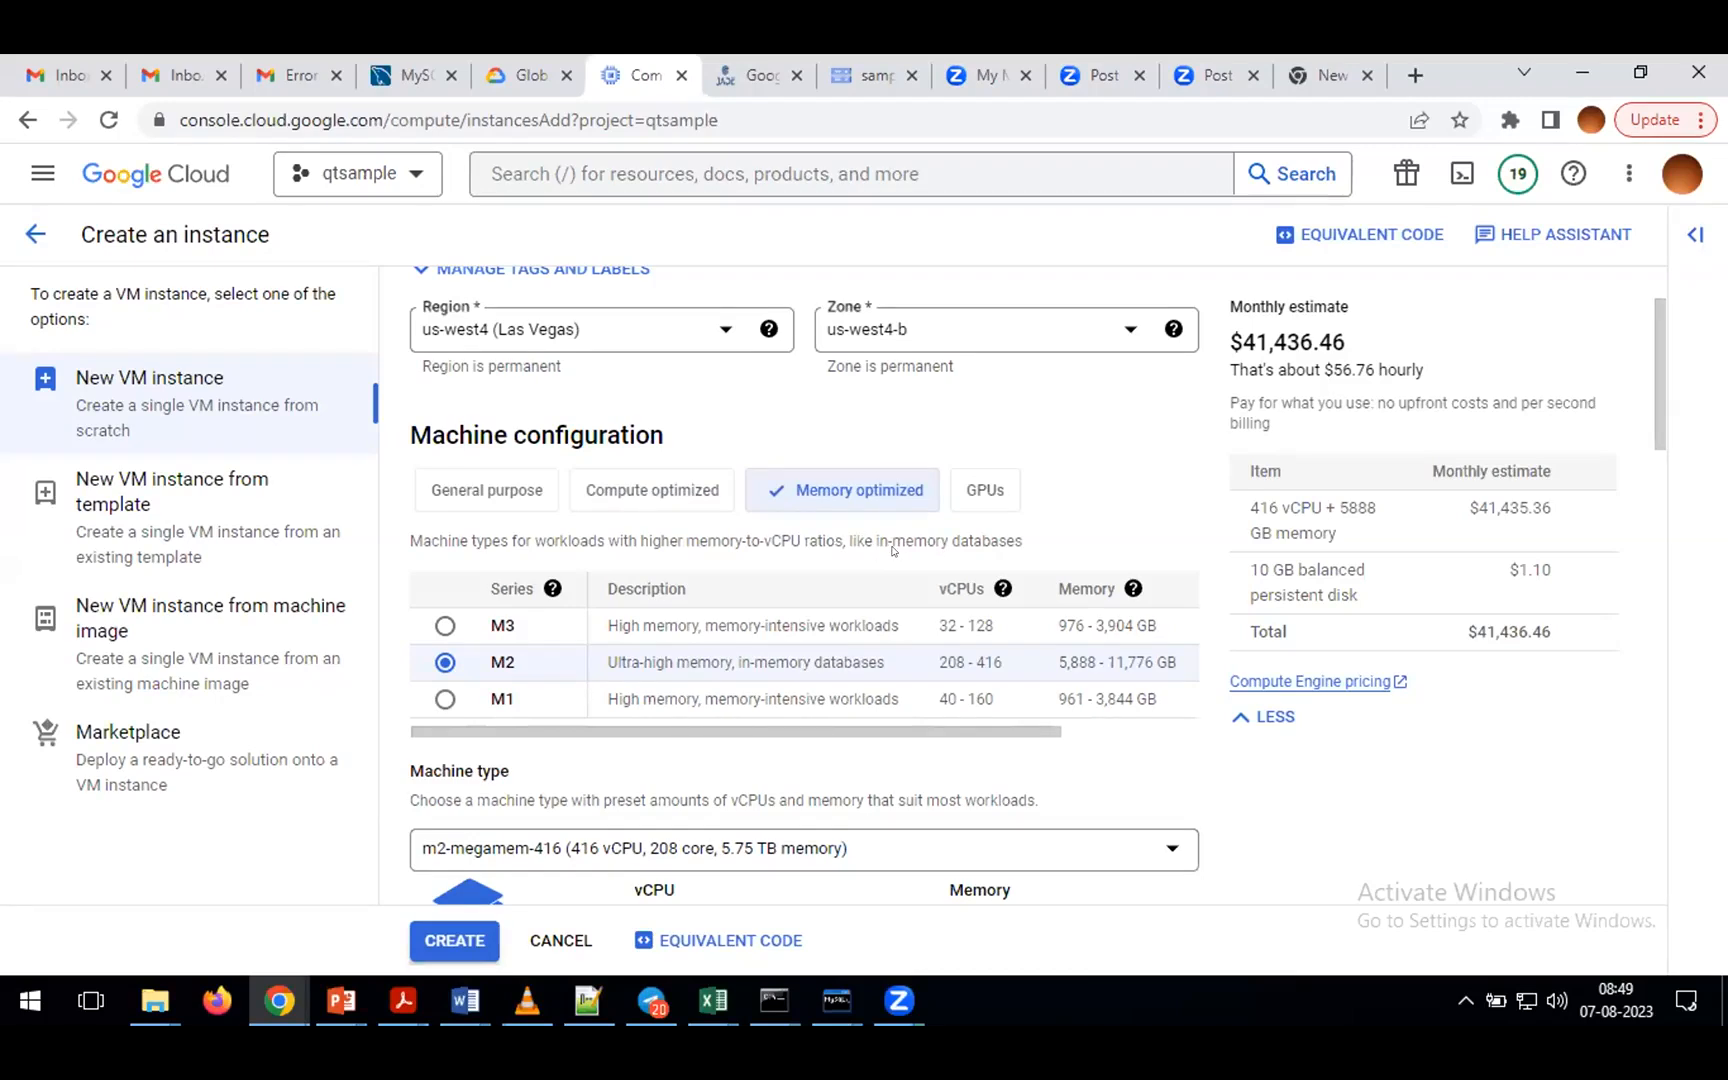
left_click(471, 487)
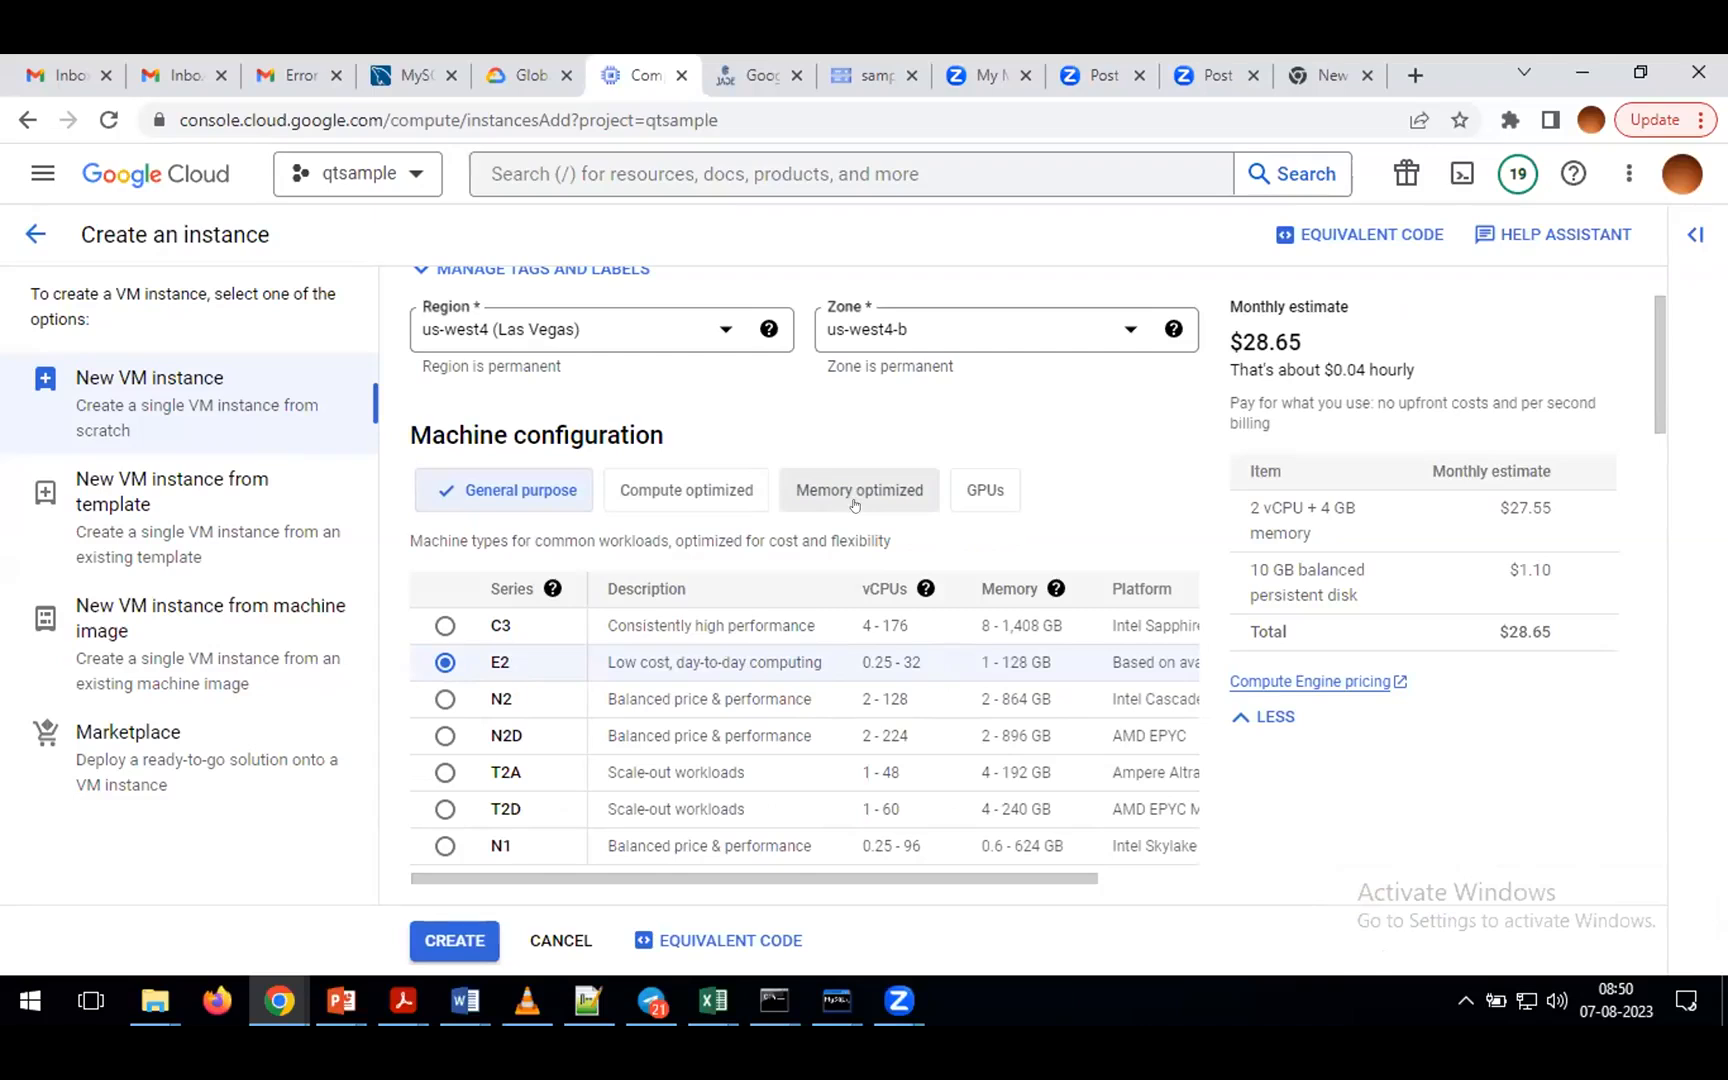
left_click(983, 490)
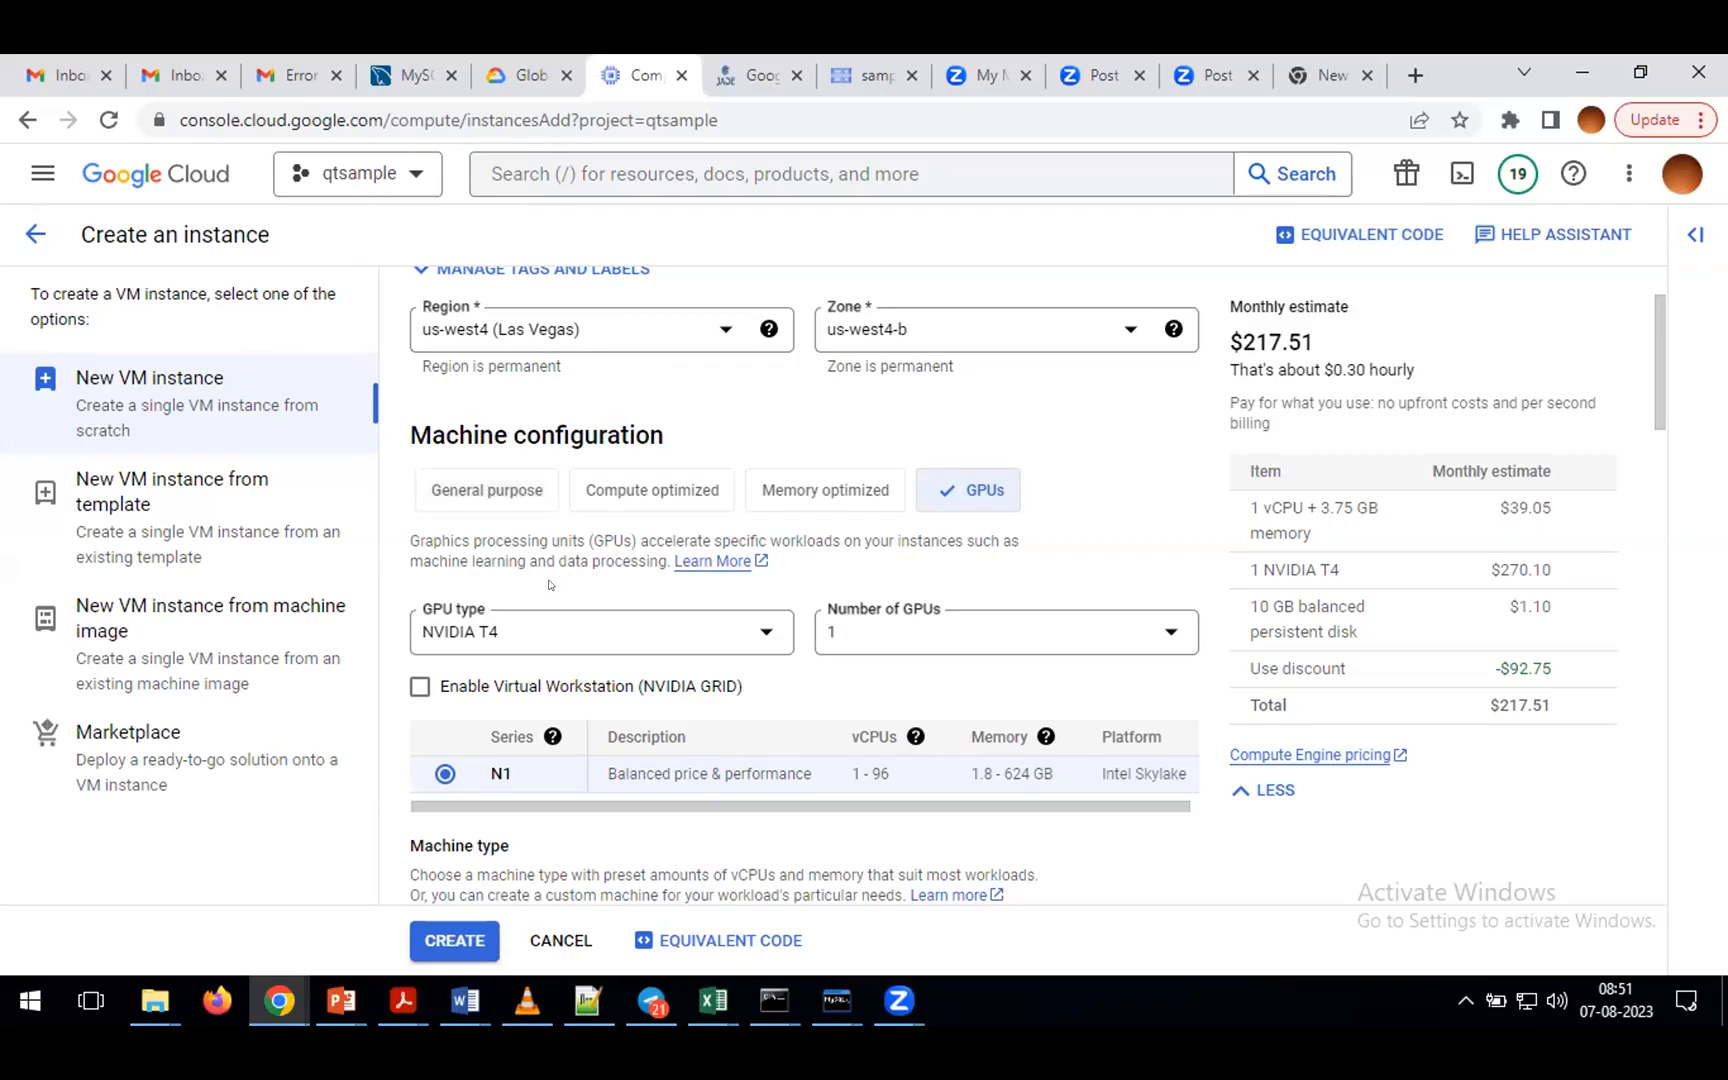
left_click(588, 1002)
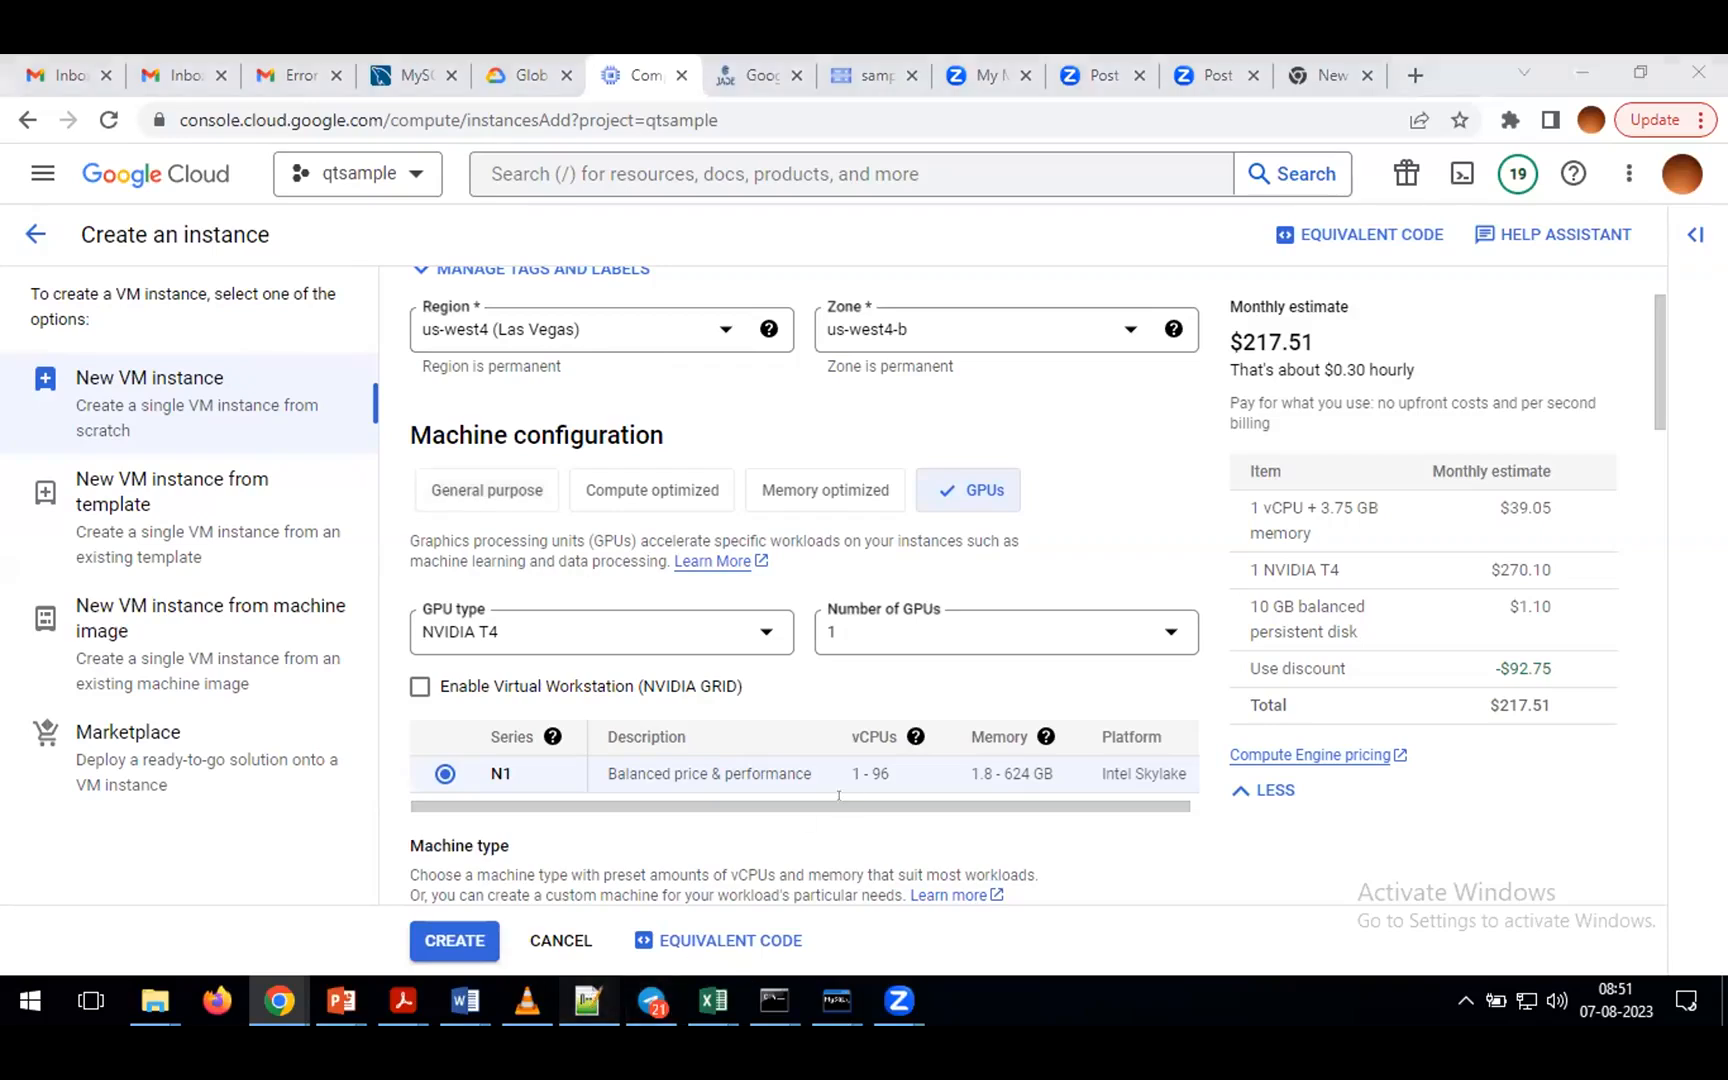
- Remove the stray '--> I' text from line 31 and open blank lines below it
key("Return")
key("Return")
type("--> I")
key("BackSpace")
key("BackSpace")
key("BackSpace")
key("BackSpace")
key("BackSpace")
key("BackSpace")
key("BackSpace")
key("BackSpace")
key("BackSpace")
key("BackSpace")
key("BackSpace")
key("BackSpace")
key("BackSpace")
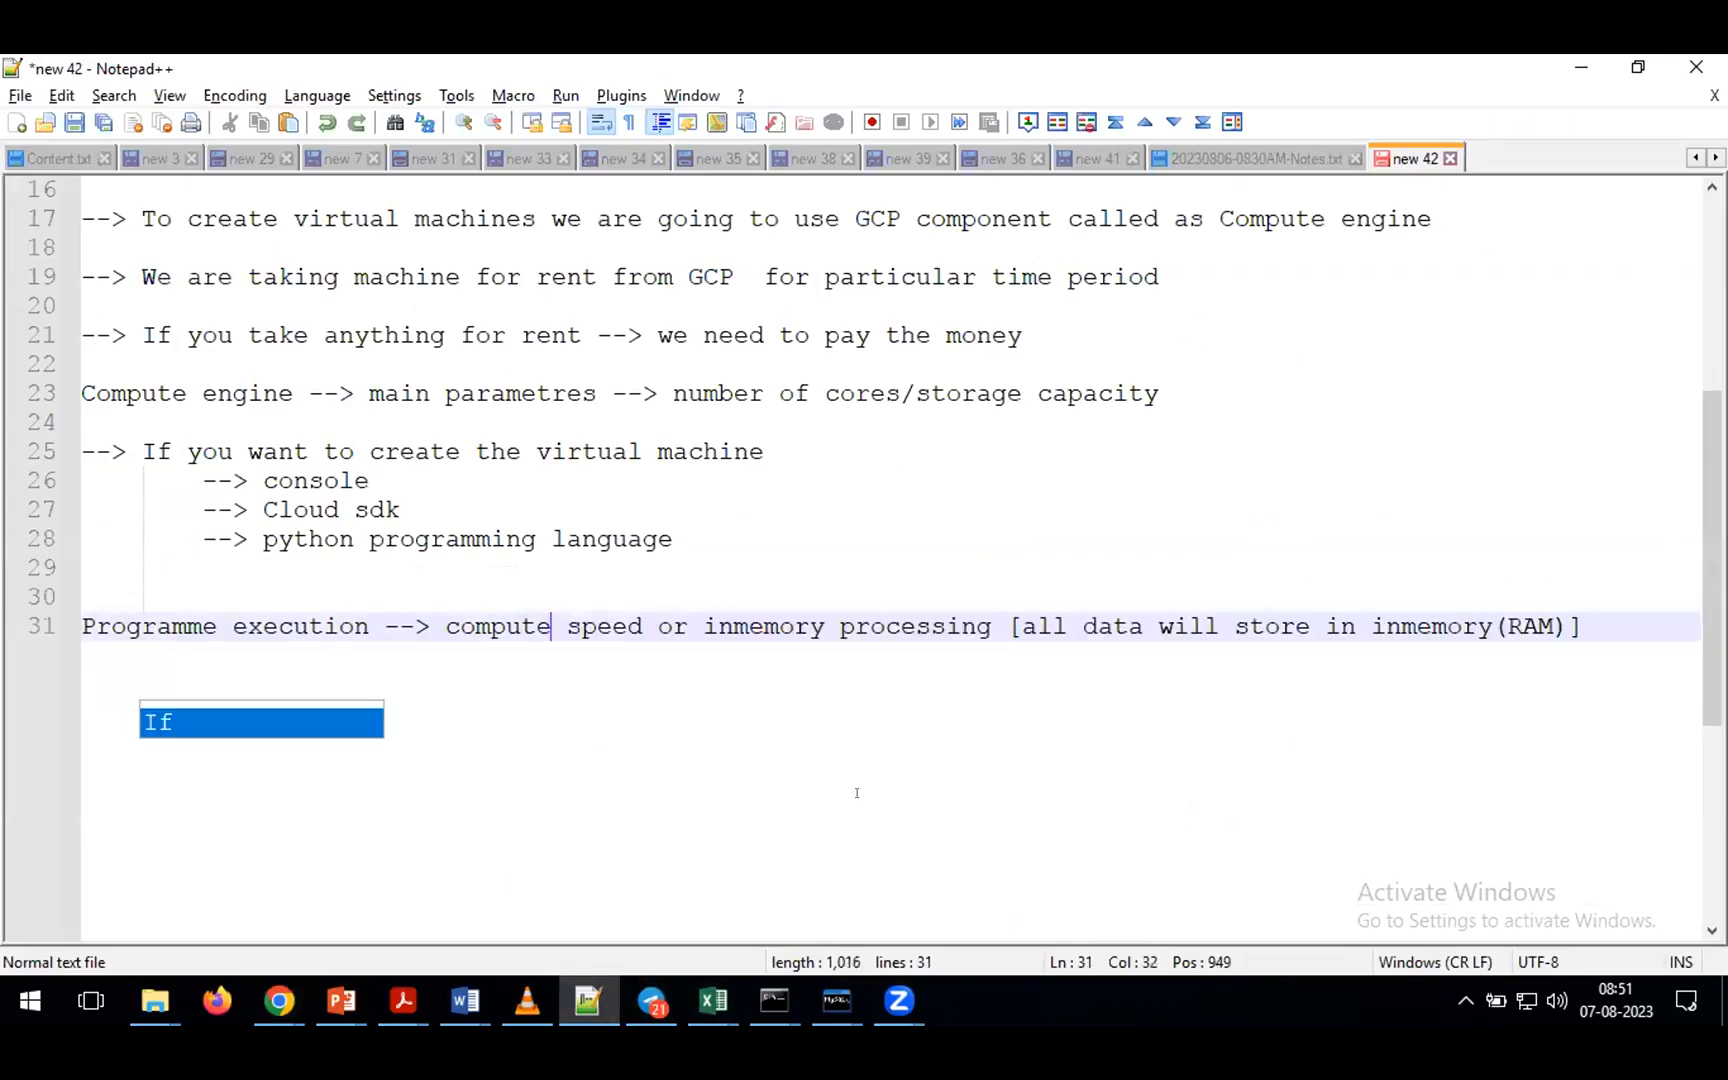
key("Escape")
key("End")
key("Return")
key("Return")
- Note on line 33 that real-time projects won't create virtual machines, then begin the dataproc line
type("--> In real time projects we wont create any virua")
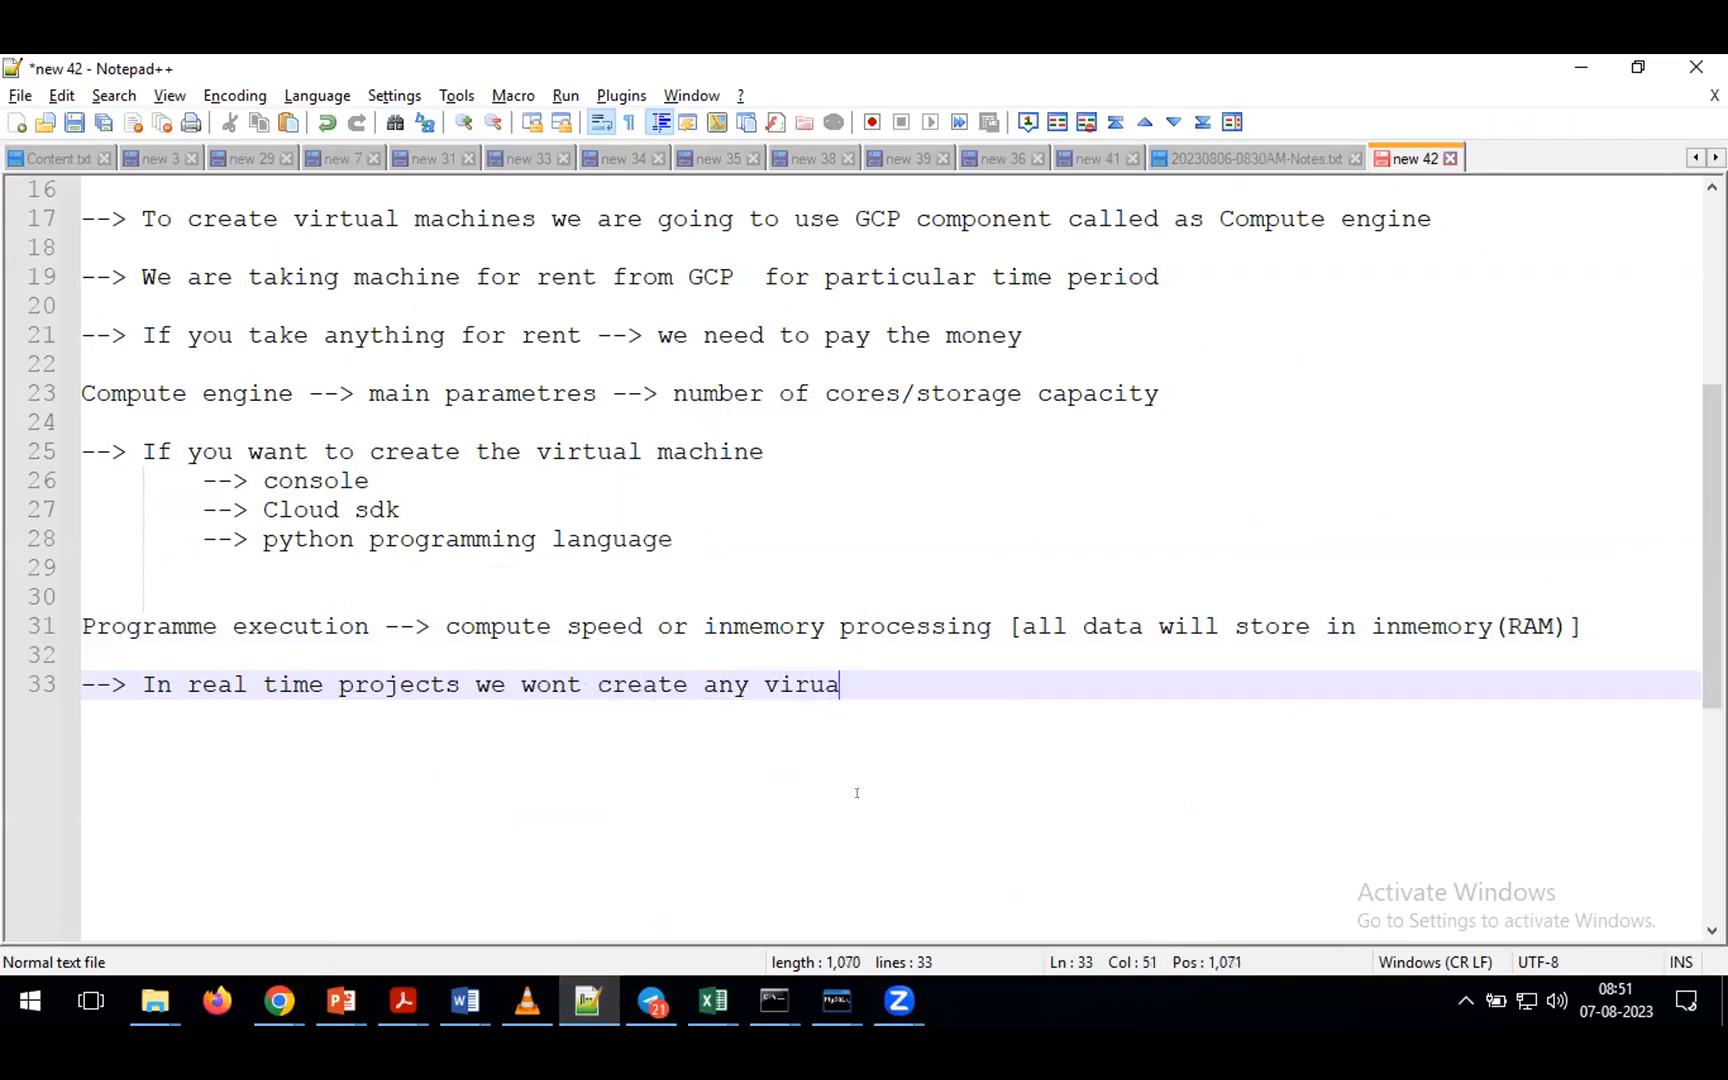
type("tl machines -->")
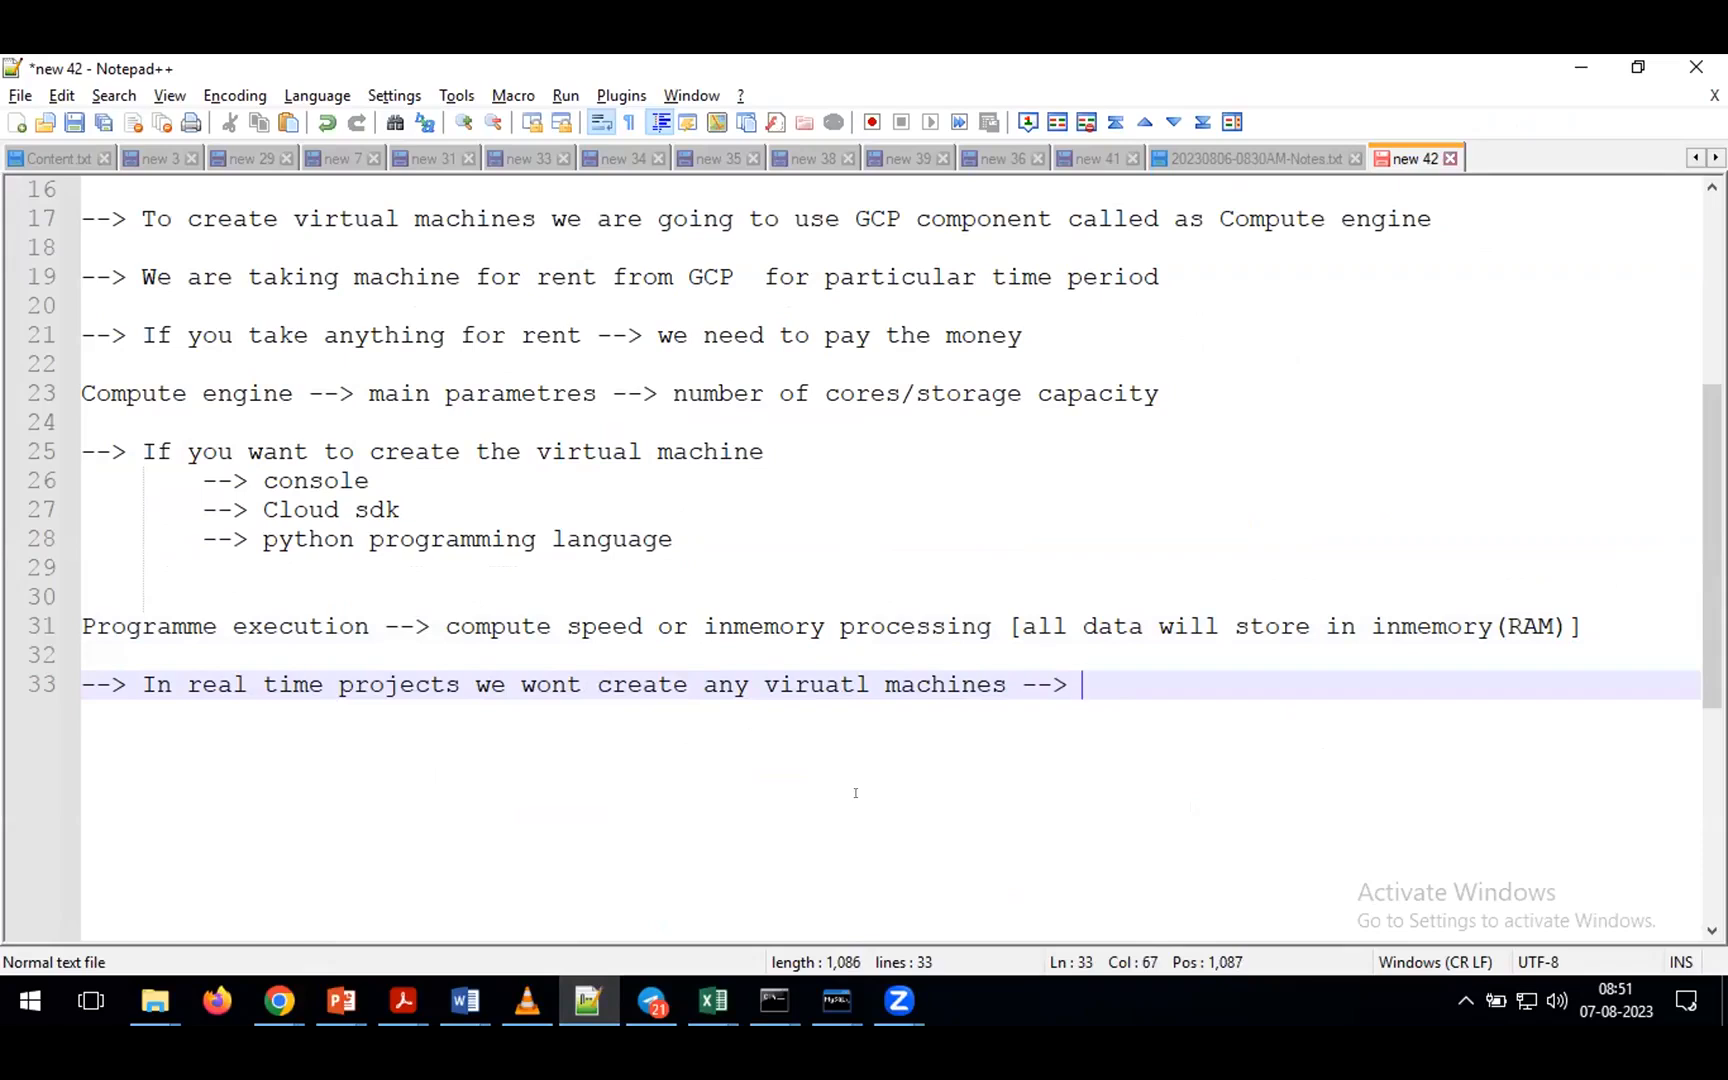
key("Return")
key("Return")
key("Return")
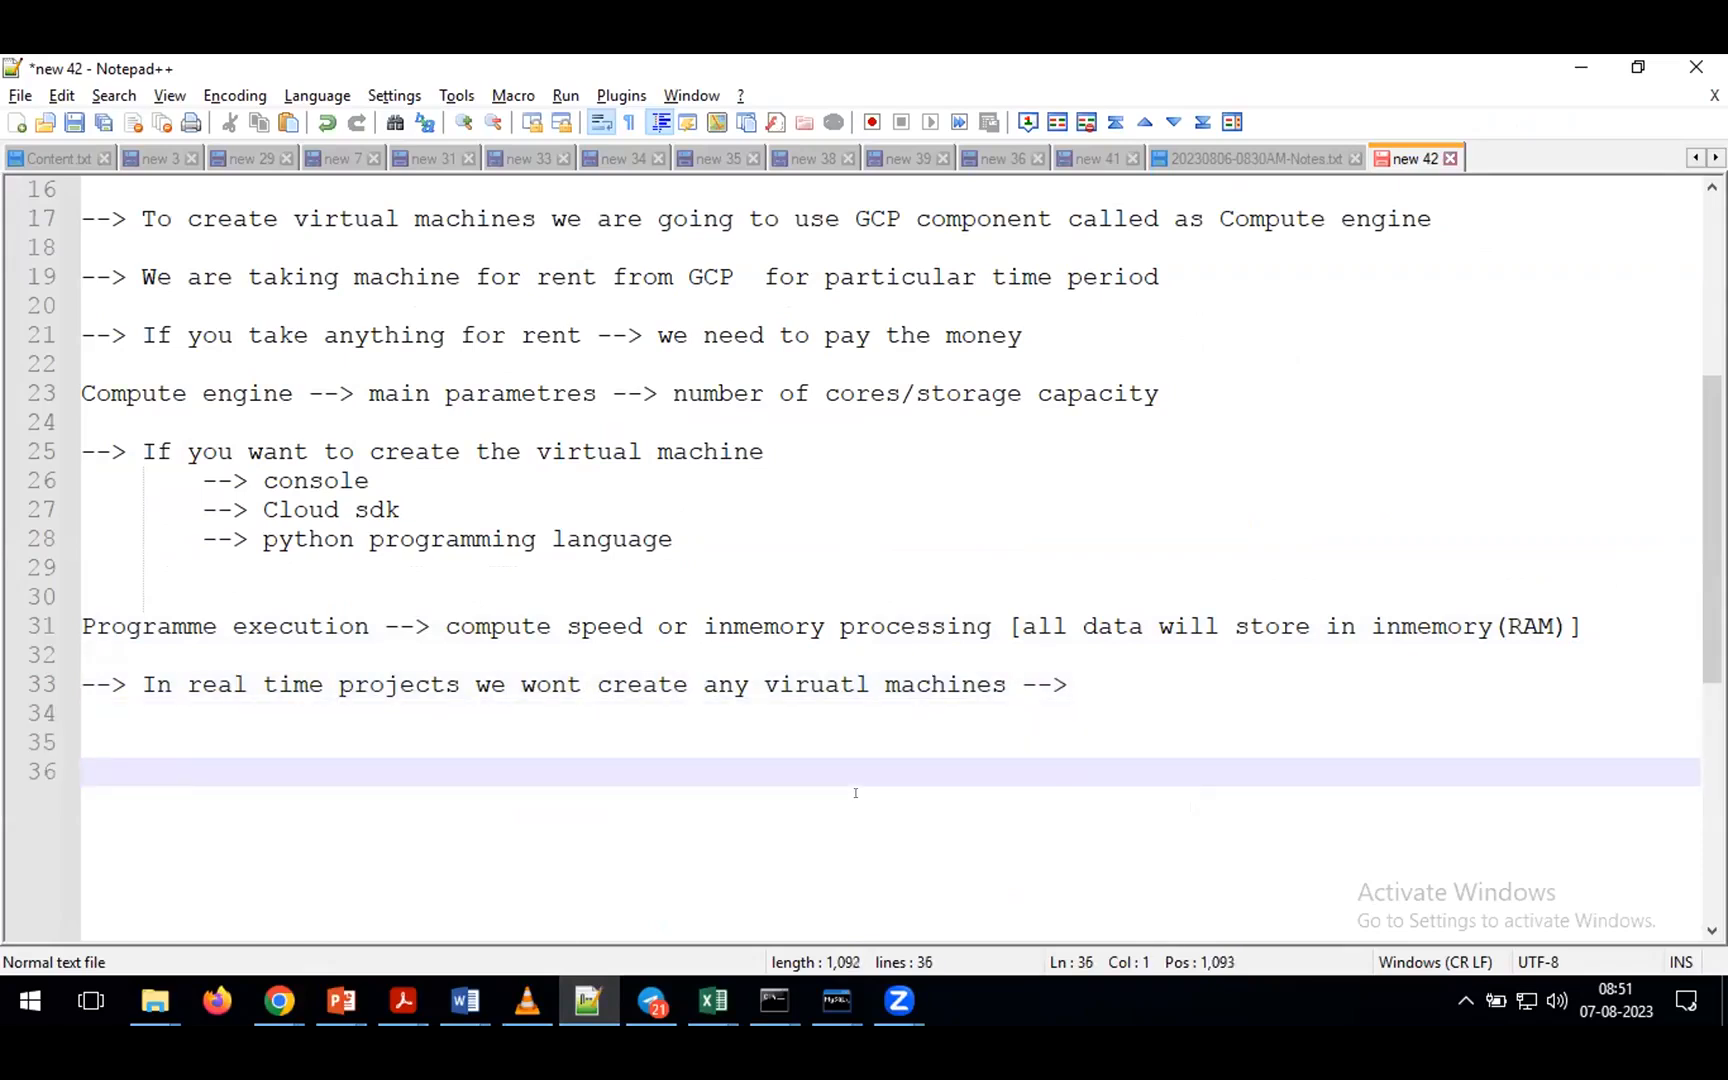
type("dataproc --> cluster --> ")
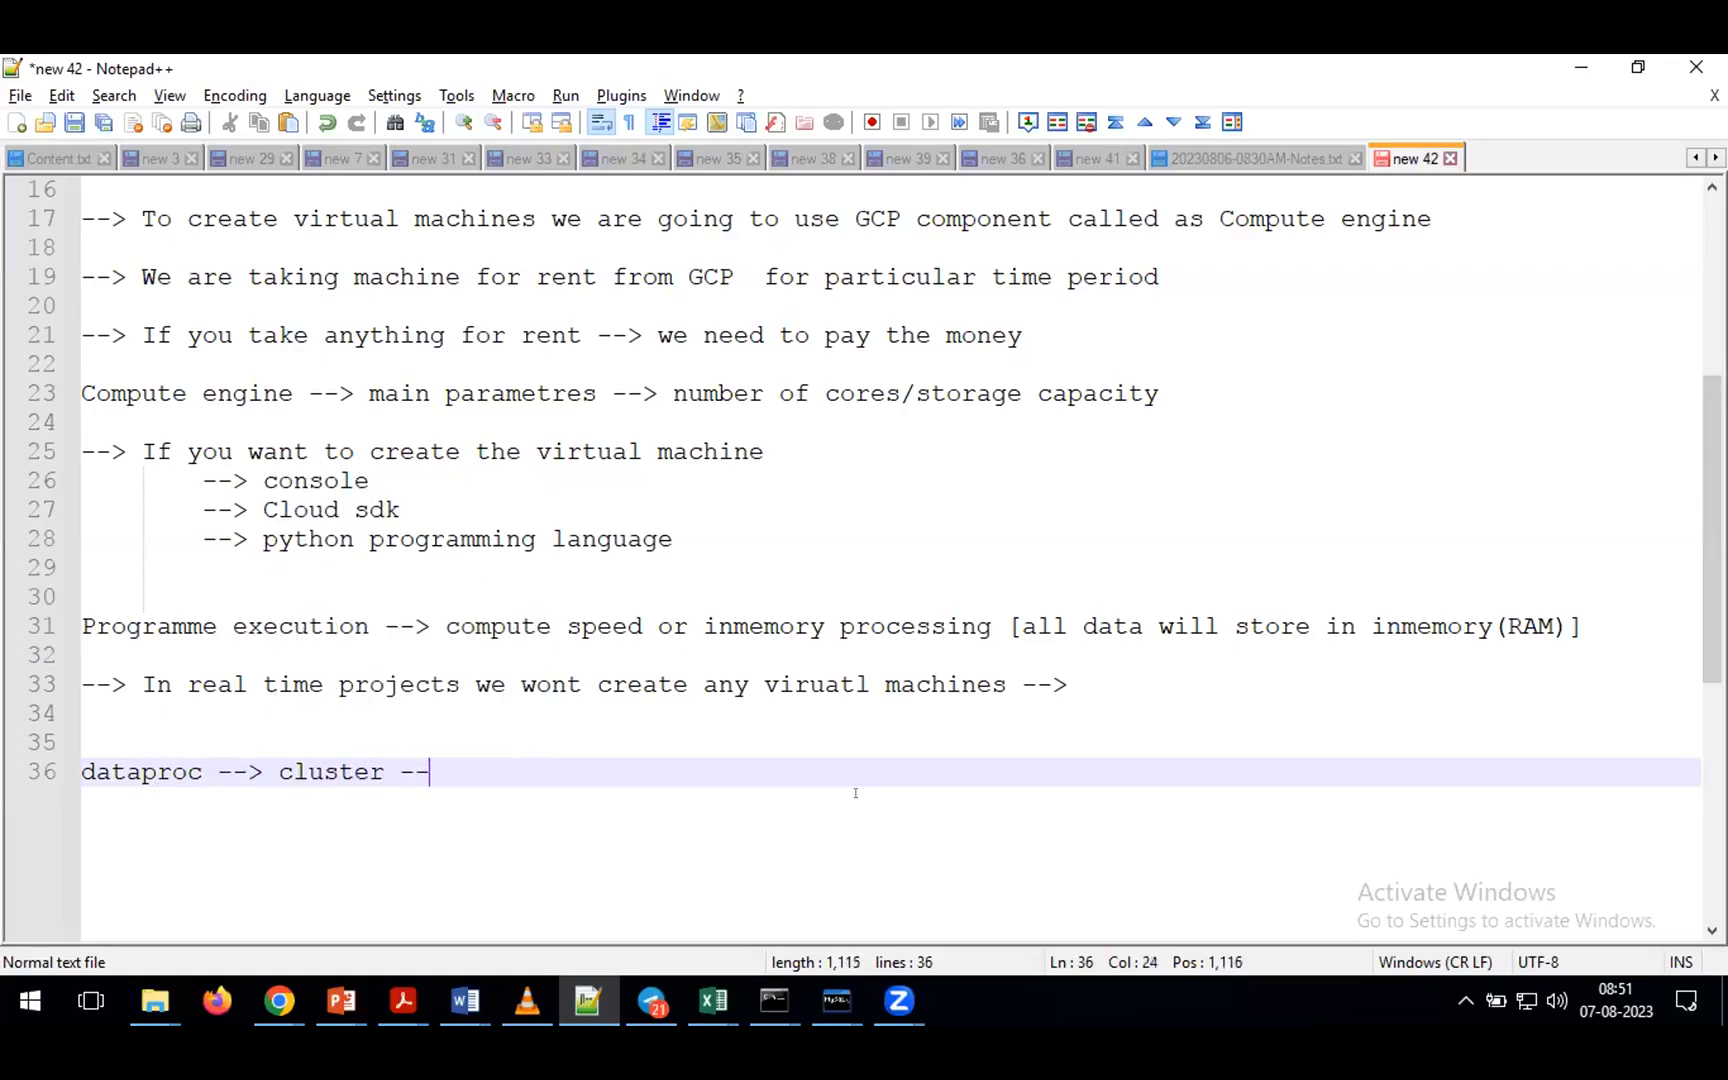
type("group of ")
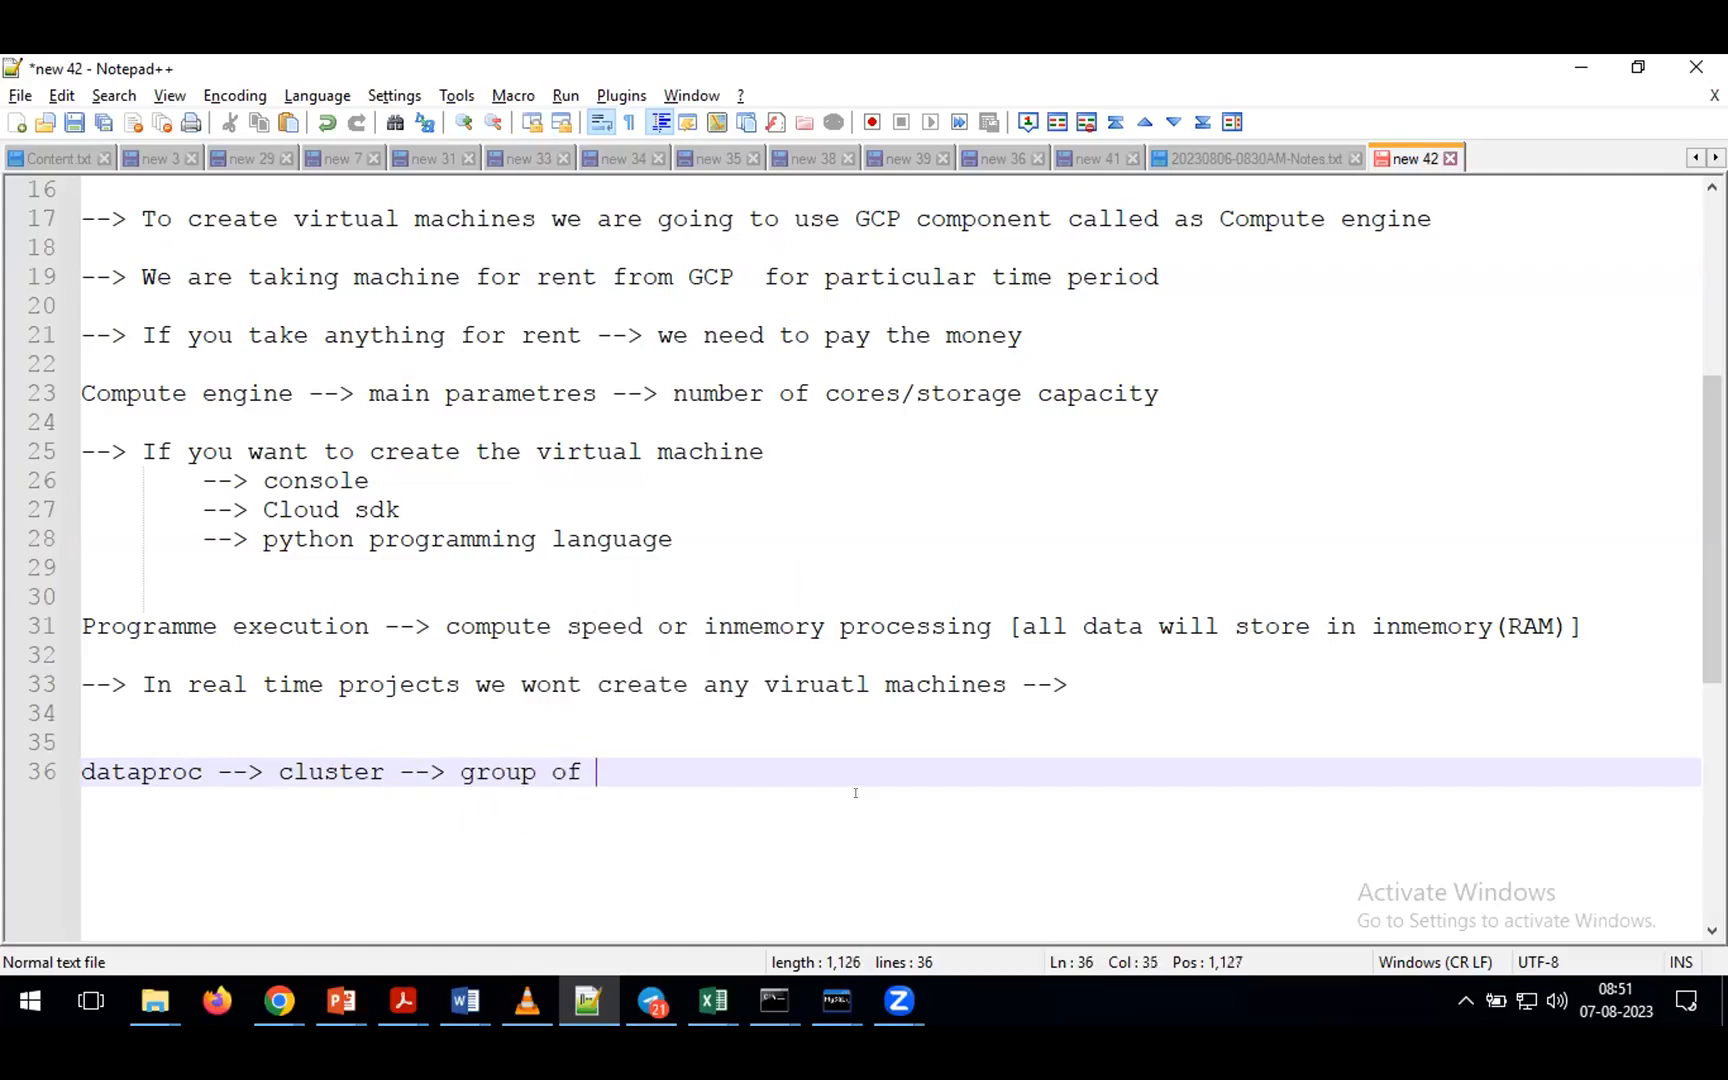
type("virual machines")
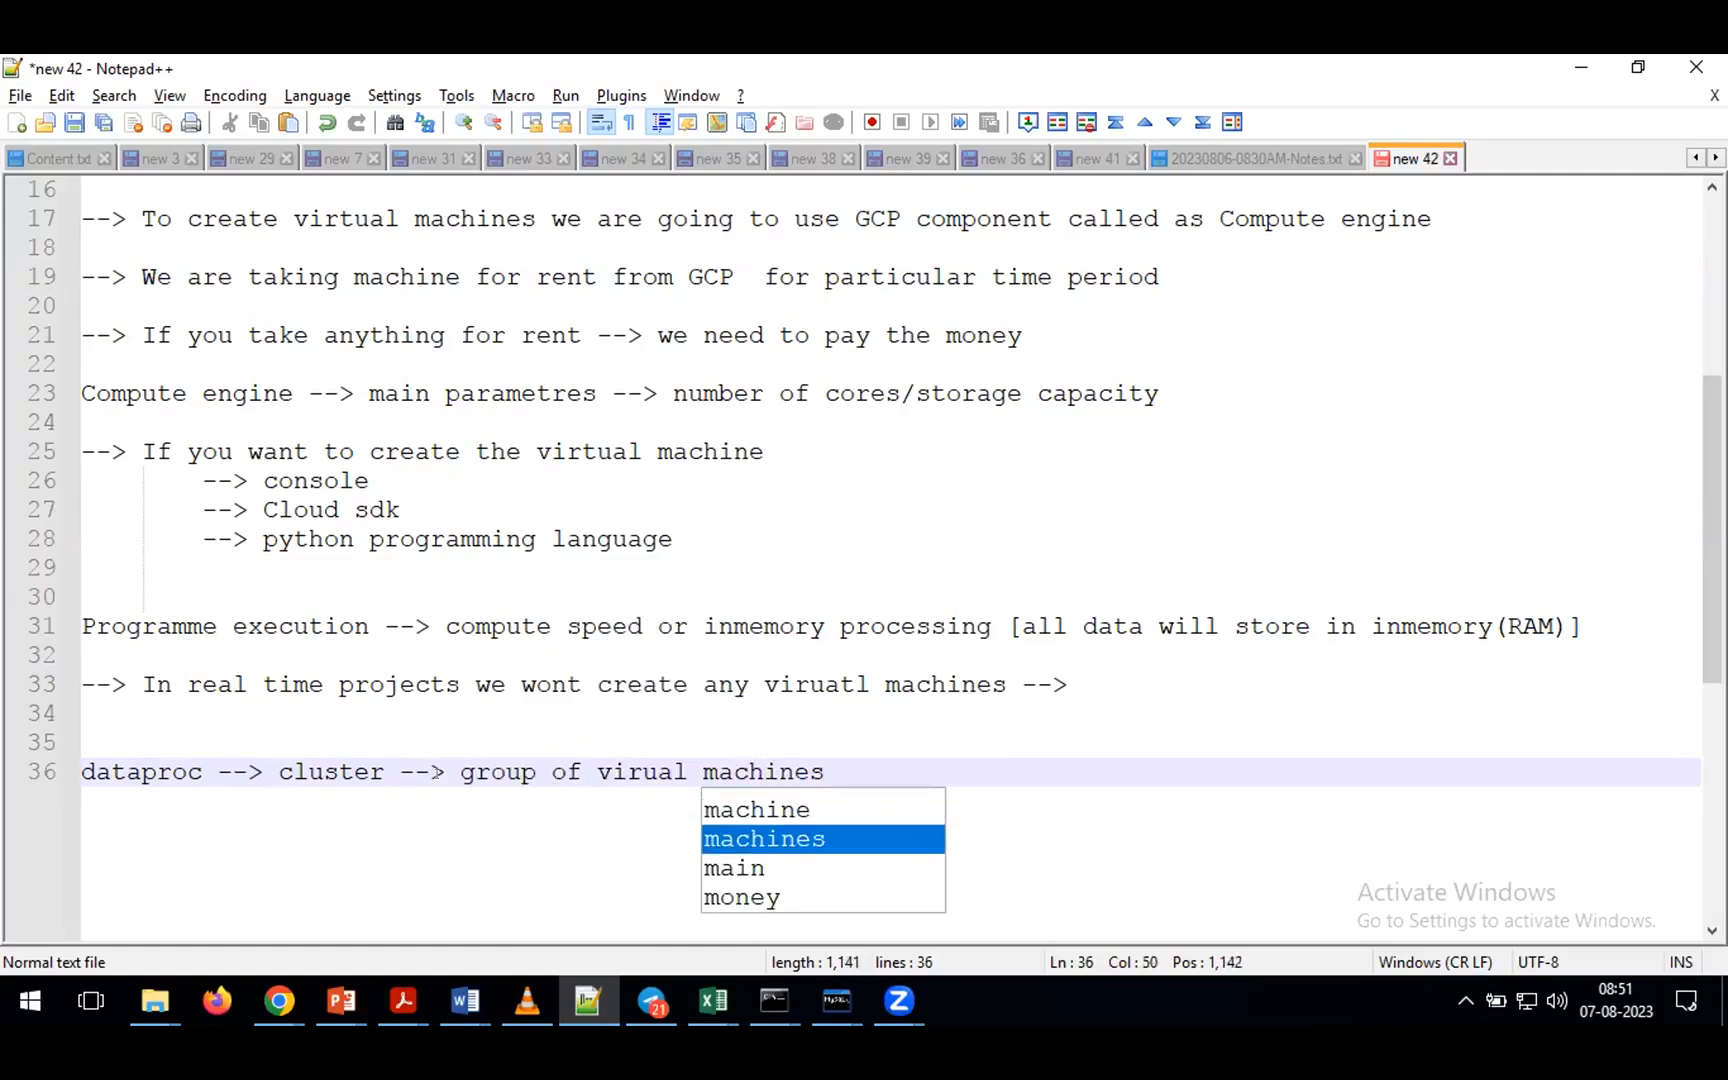
- Correct 'virual' to 'virtual' on line 36 and select dataproc, cluster and 'virtual machines' for emphasis
left_click(345, 772)
double_click(345, 772)
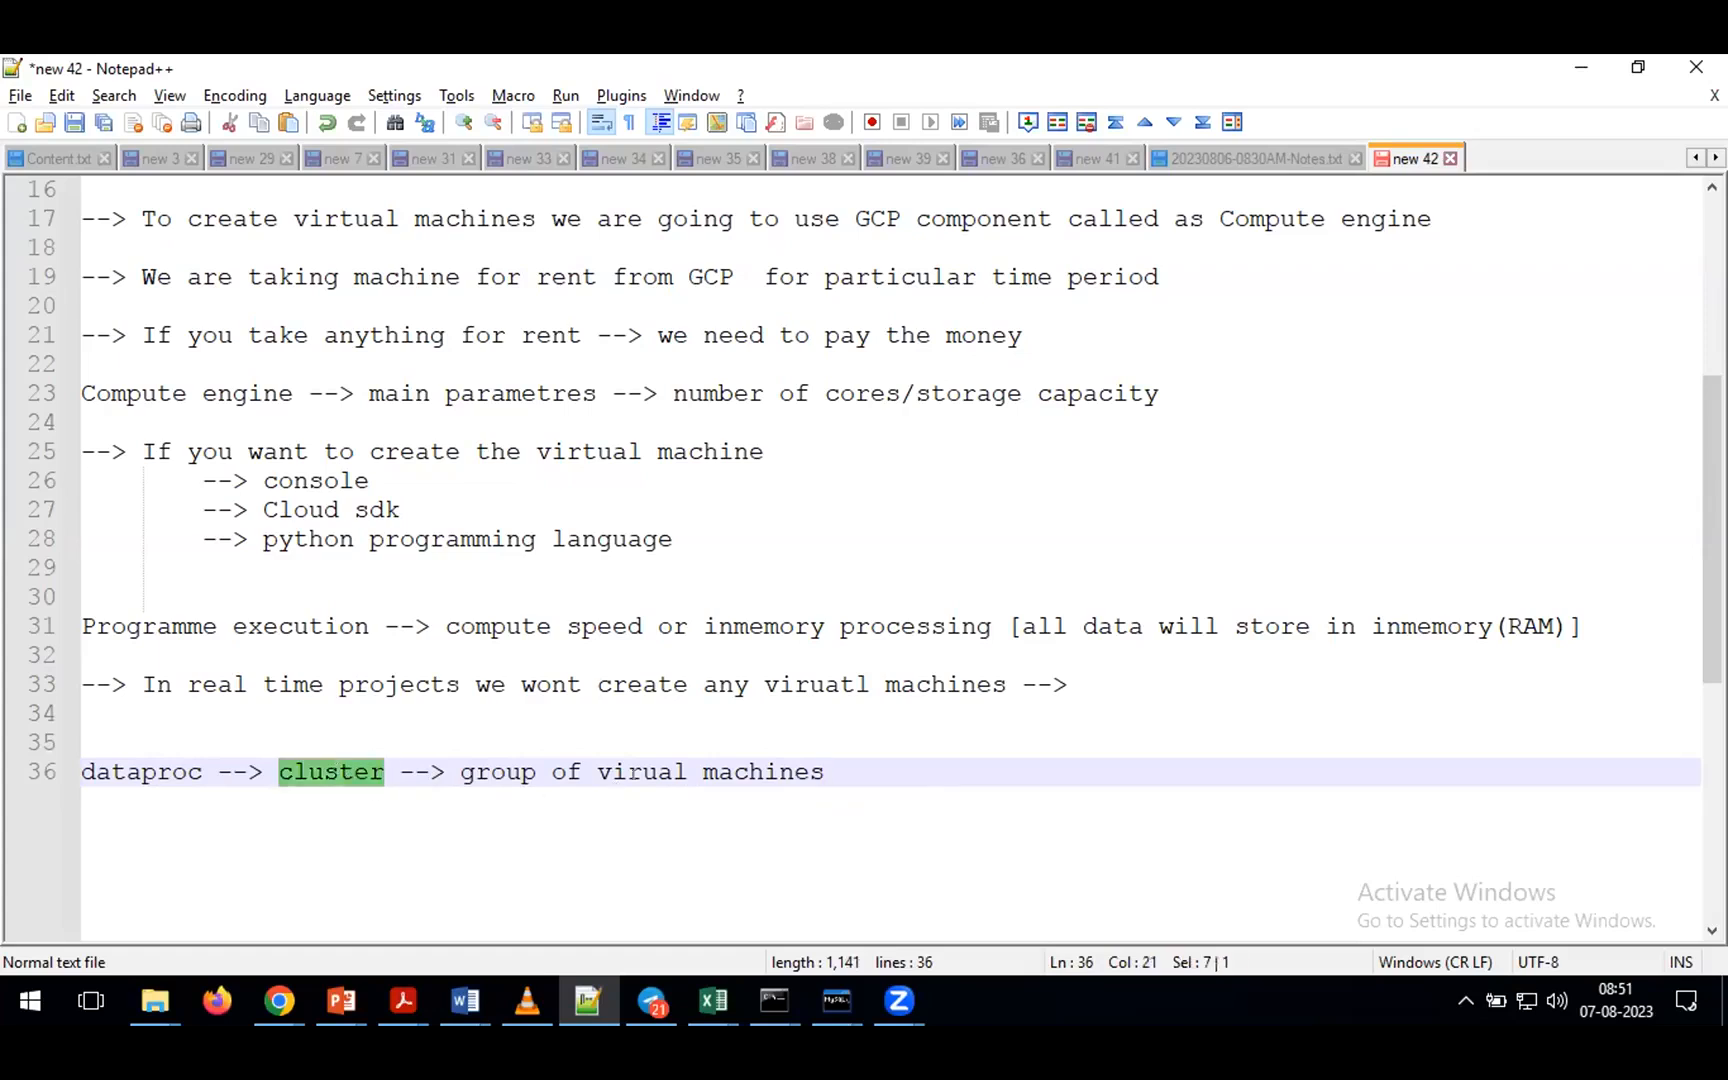
left_click(652, 790)
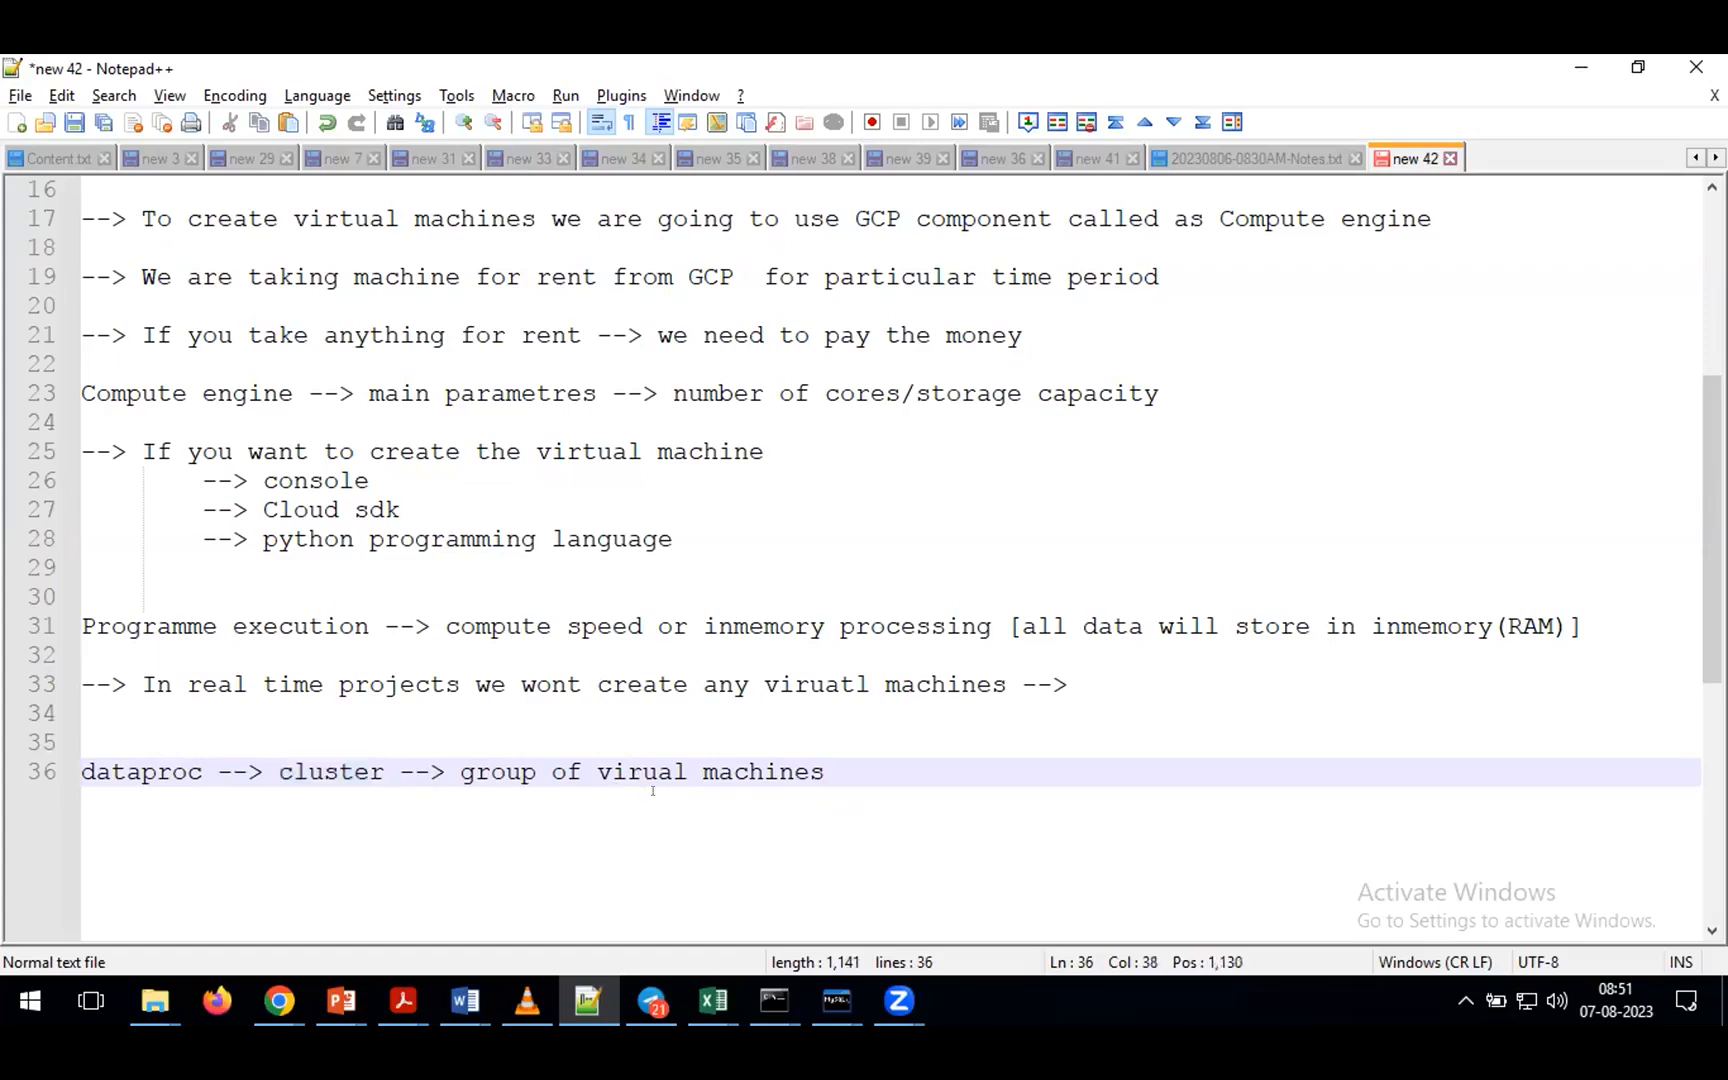
type("t")
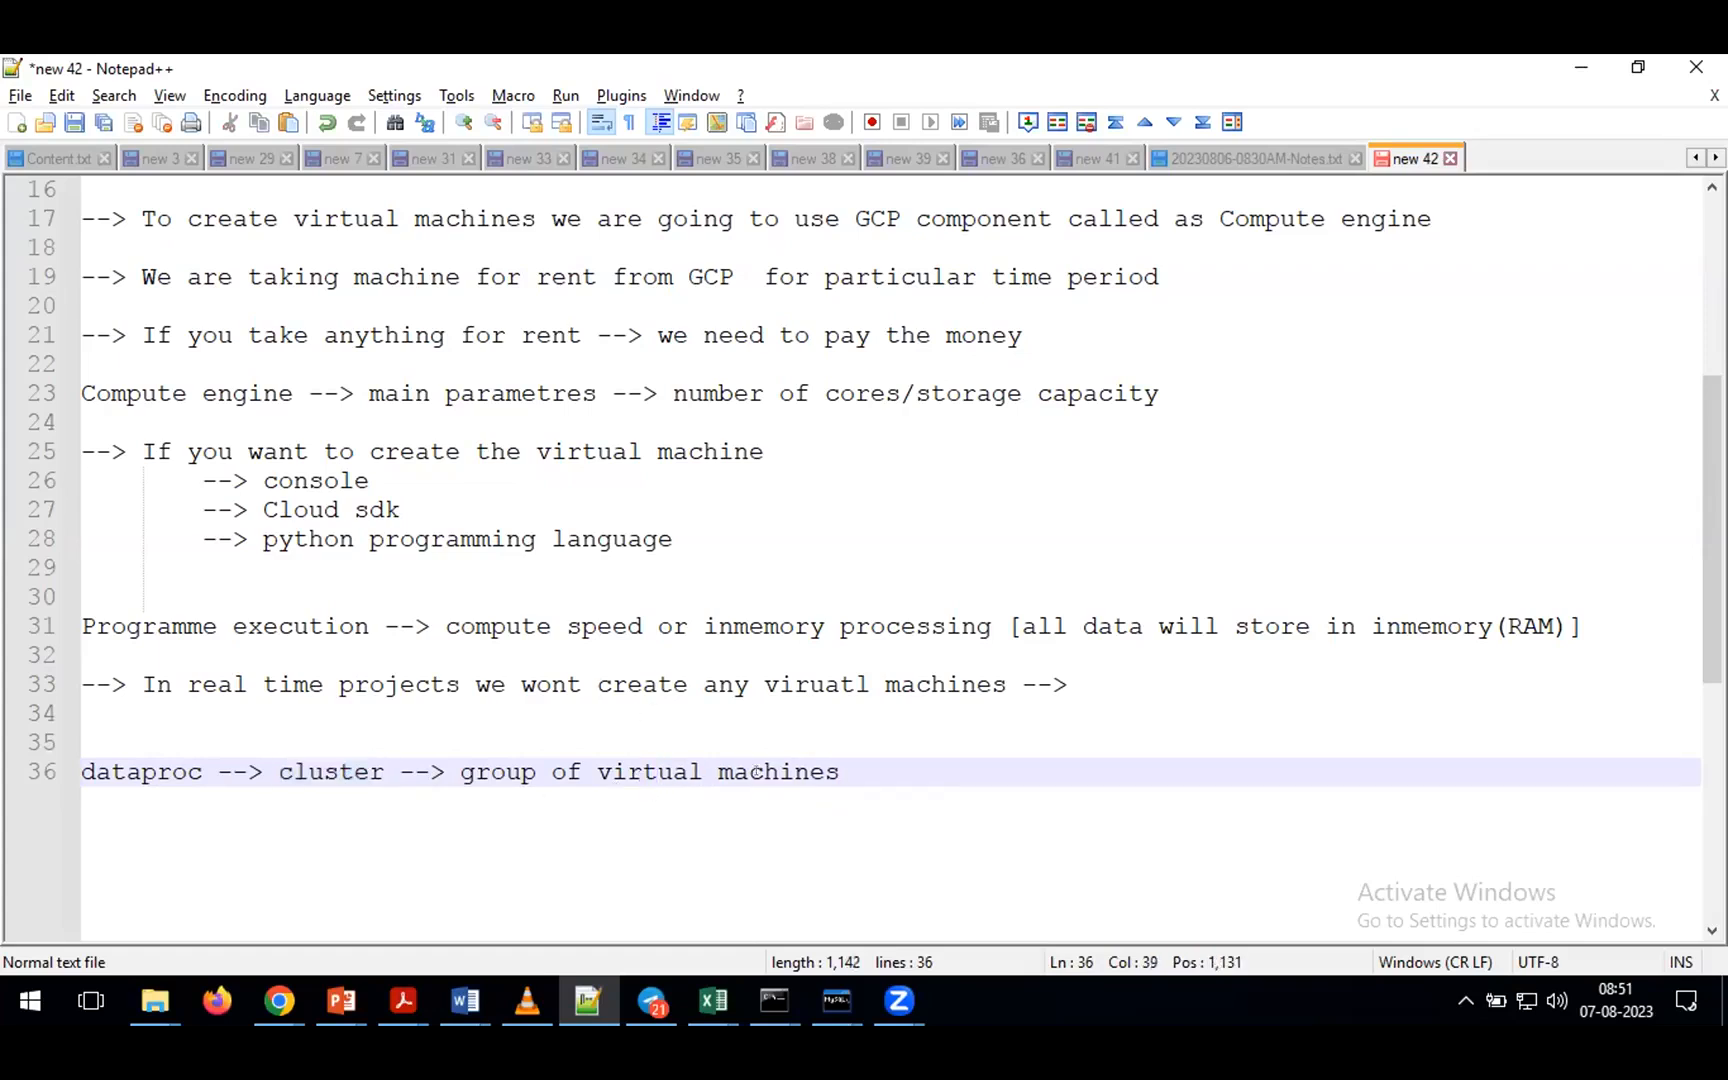
left_click_drag(841, 771, 595, 773)
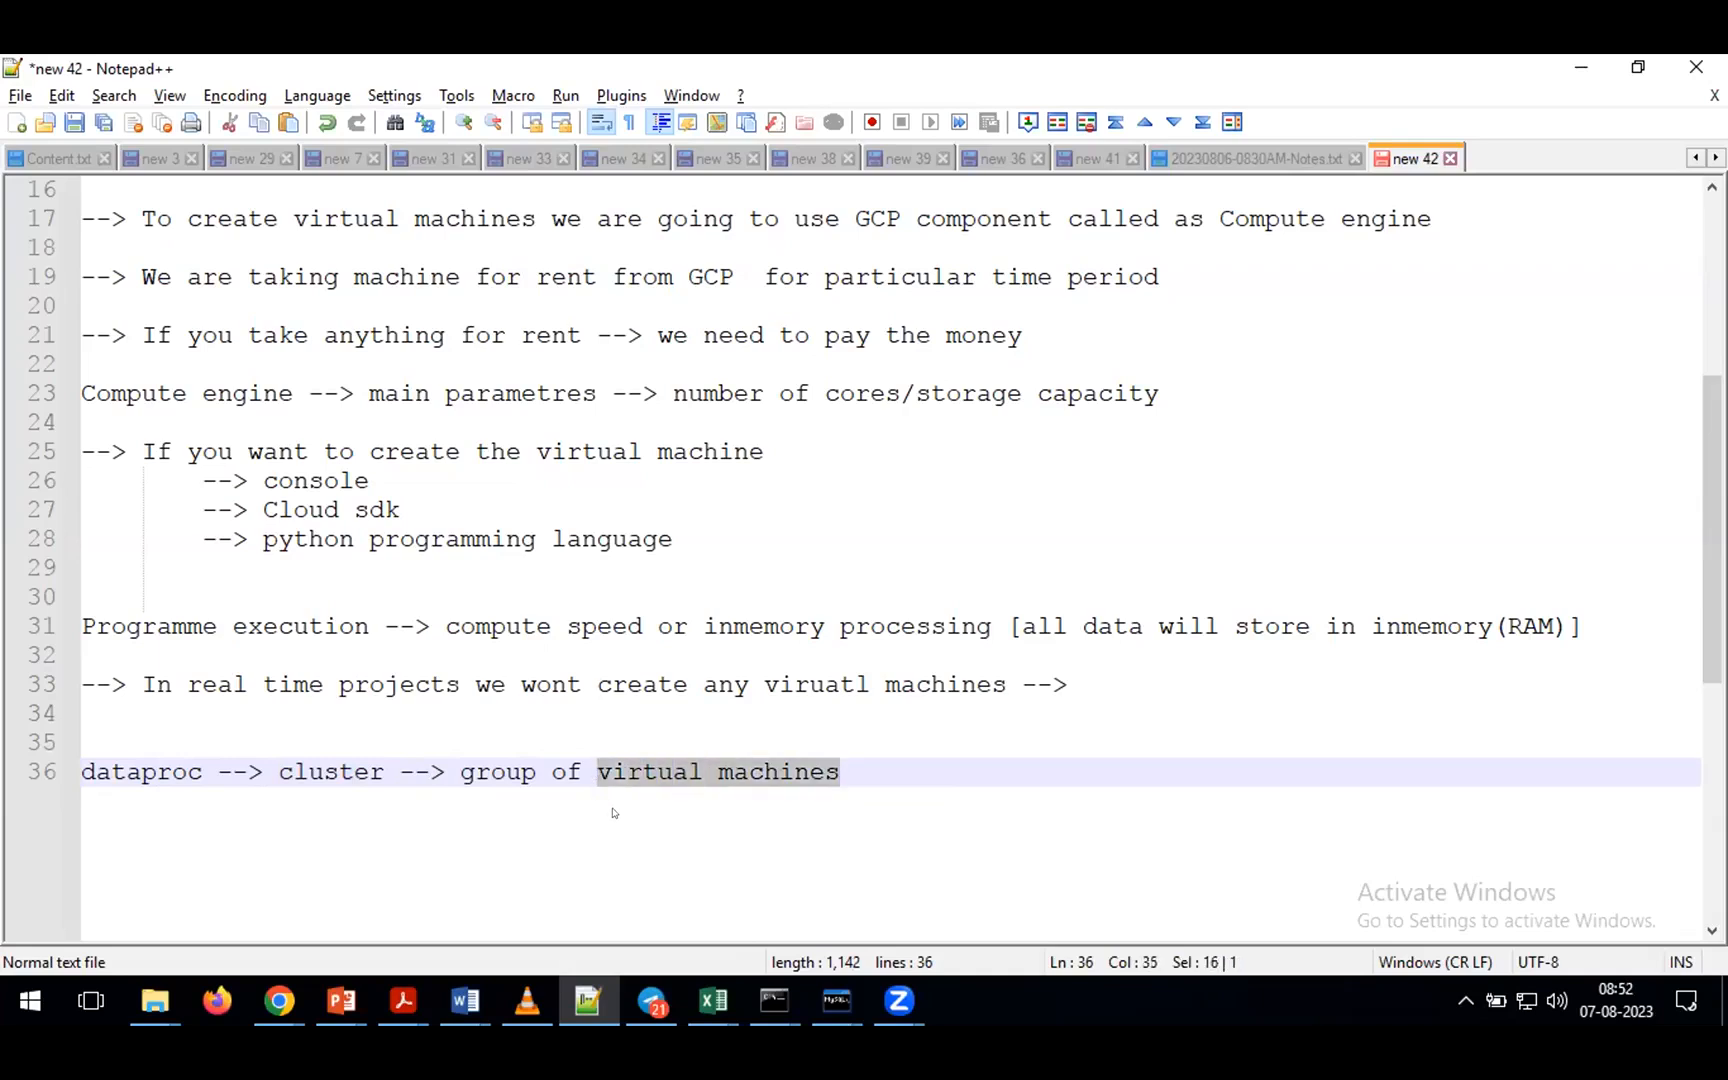
double_click(312, 773)
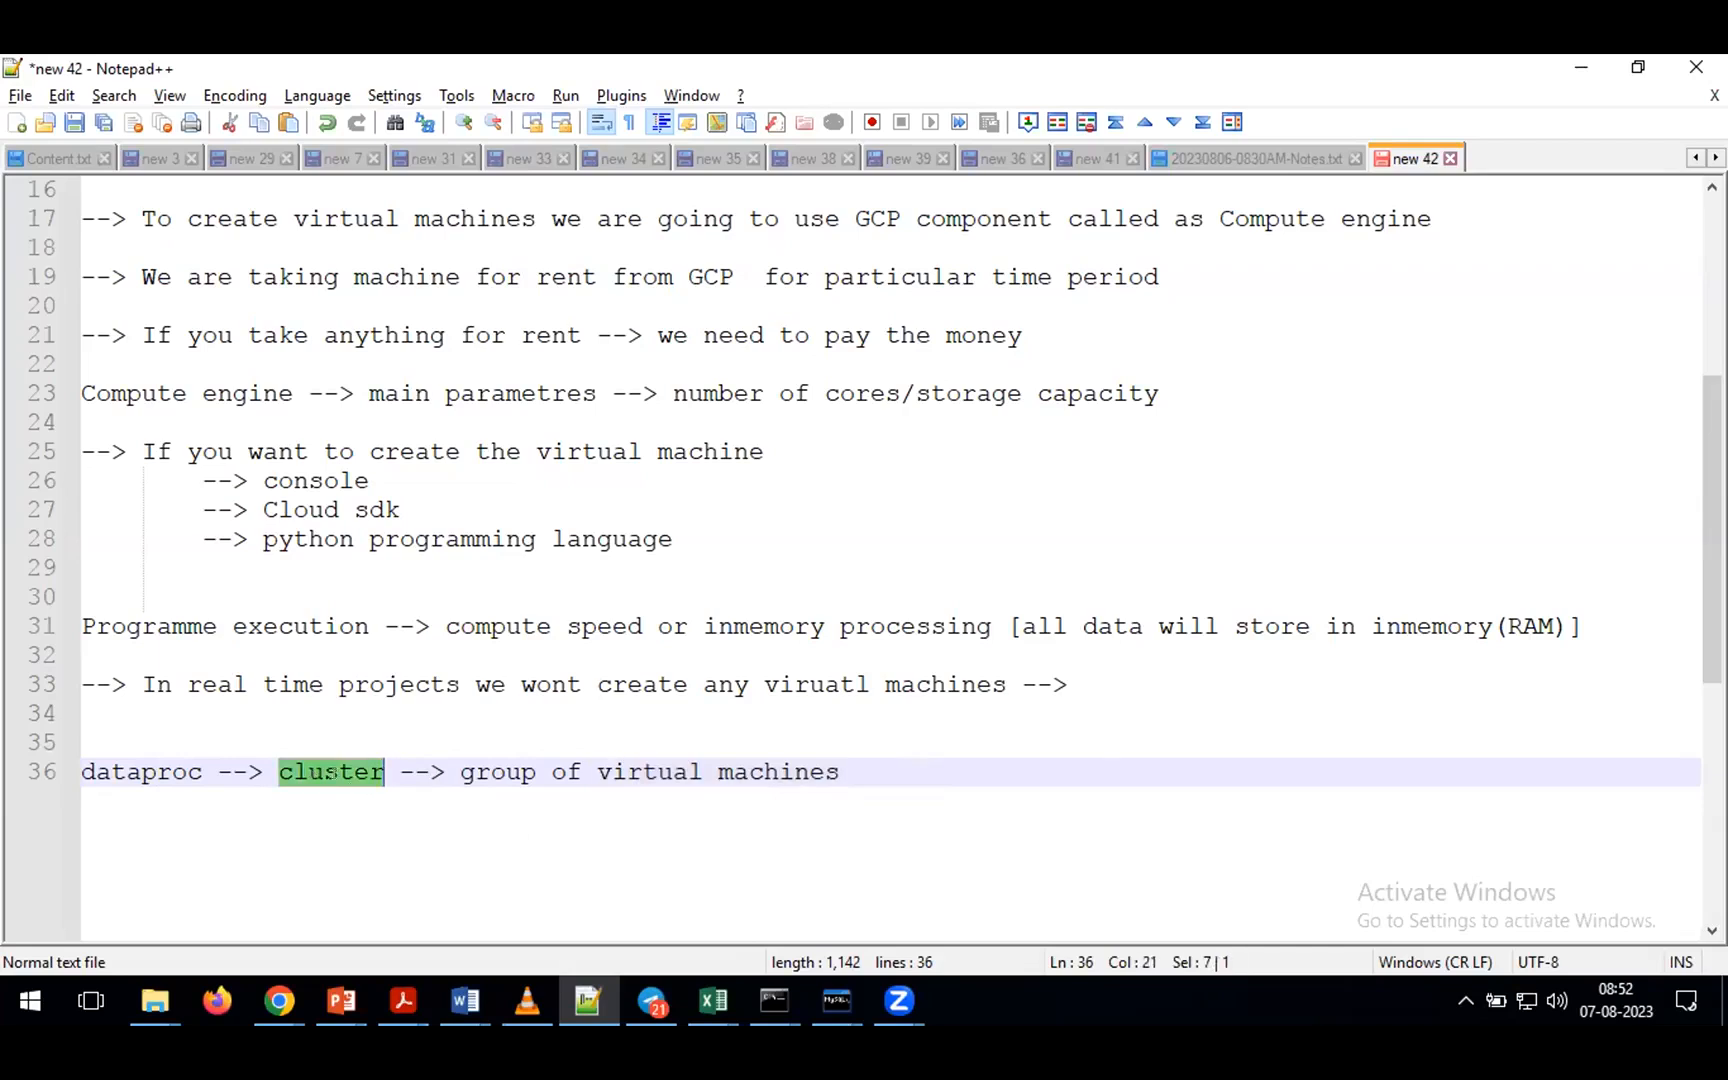
double_click(130, 772)
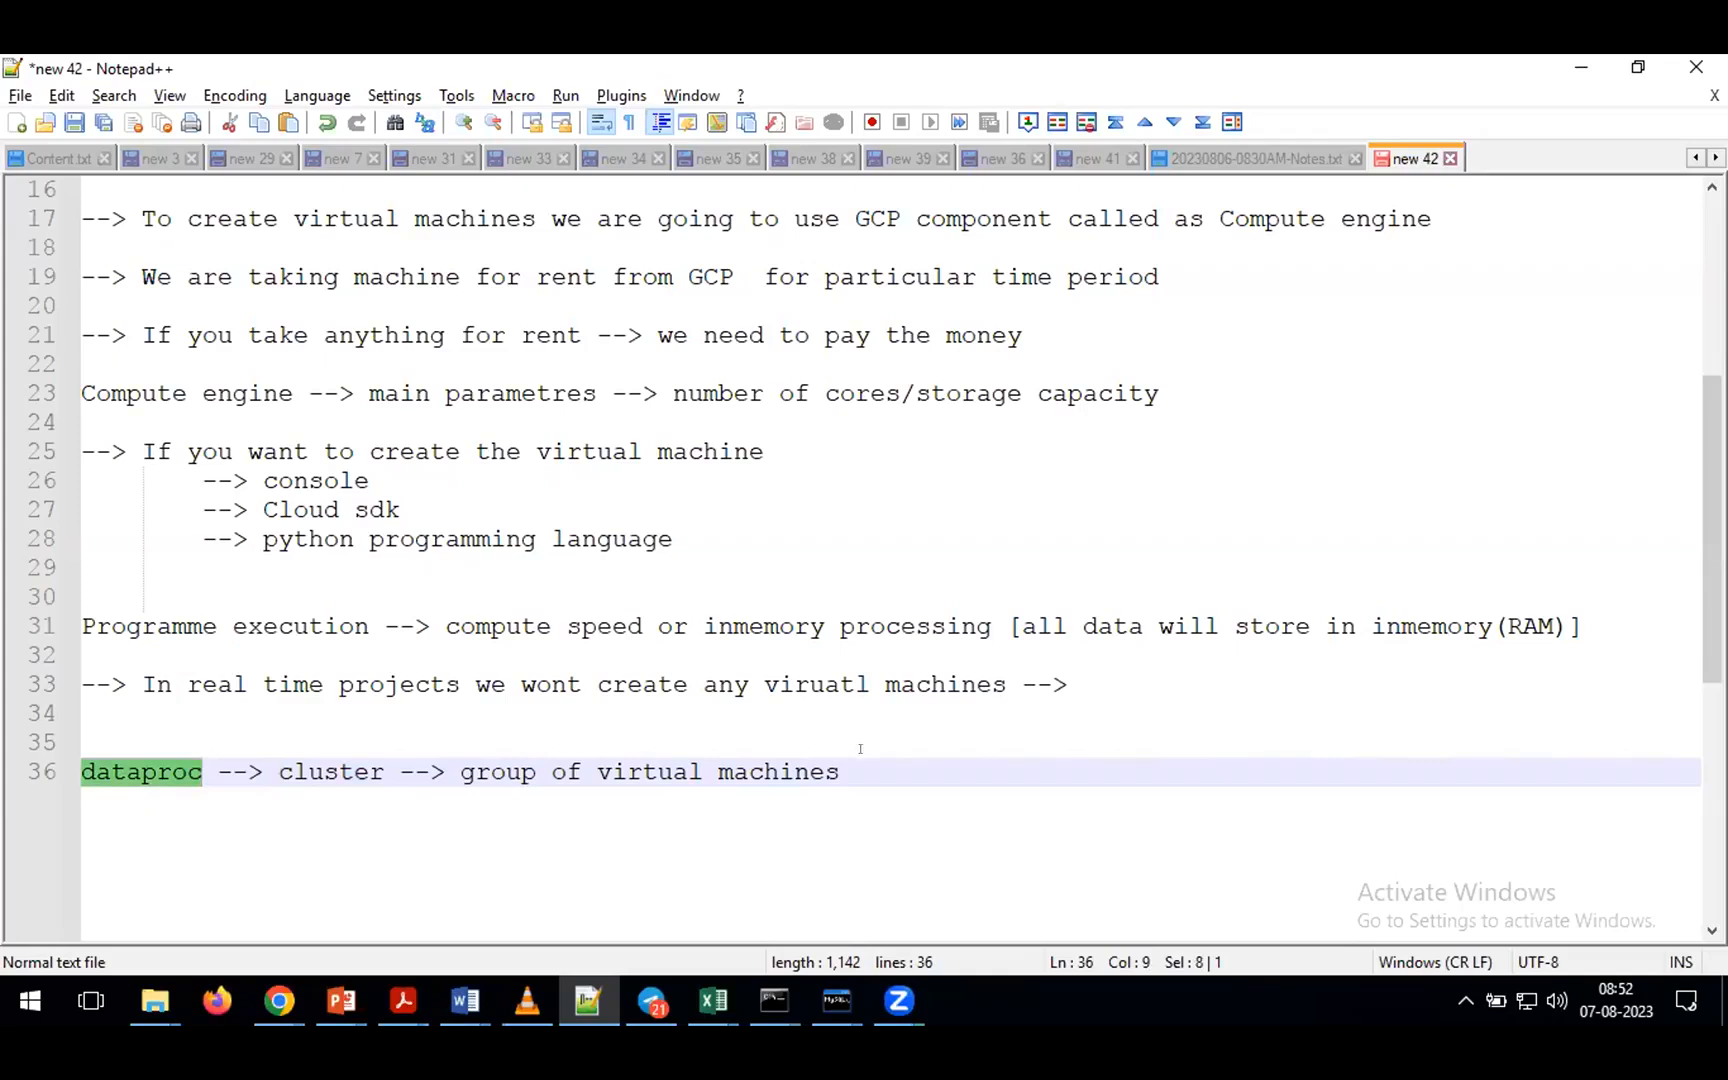
left_click(860, 760)
- Fix 'viruatl' and continue line 33: VM needs go to the admin team or devops people via ticket
double_click(801, 683)
type("virtaul")
key("End")
type("if there is any requiremen")
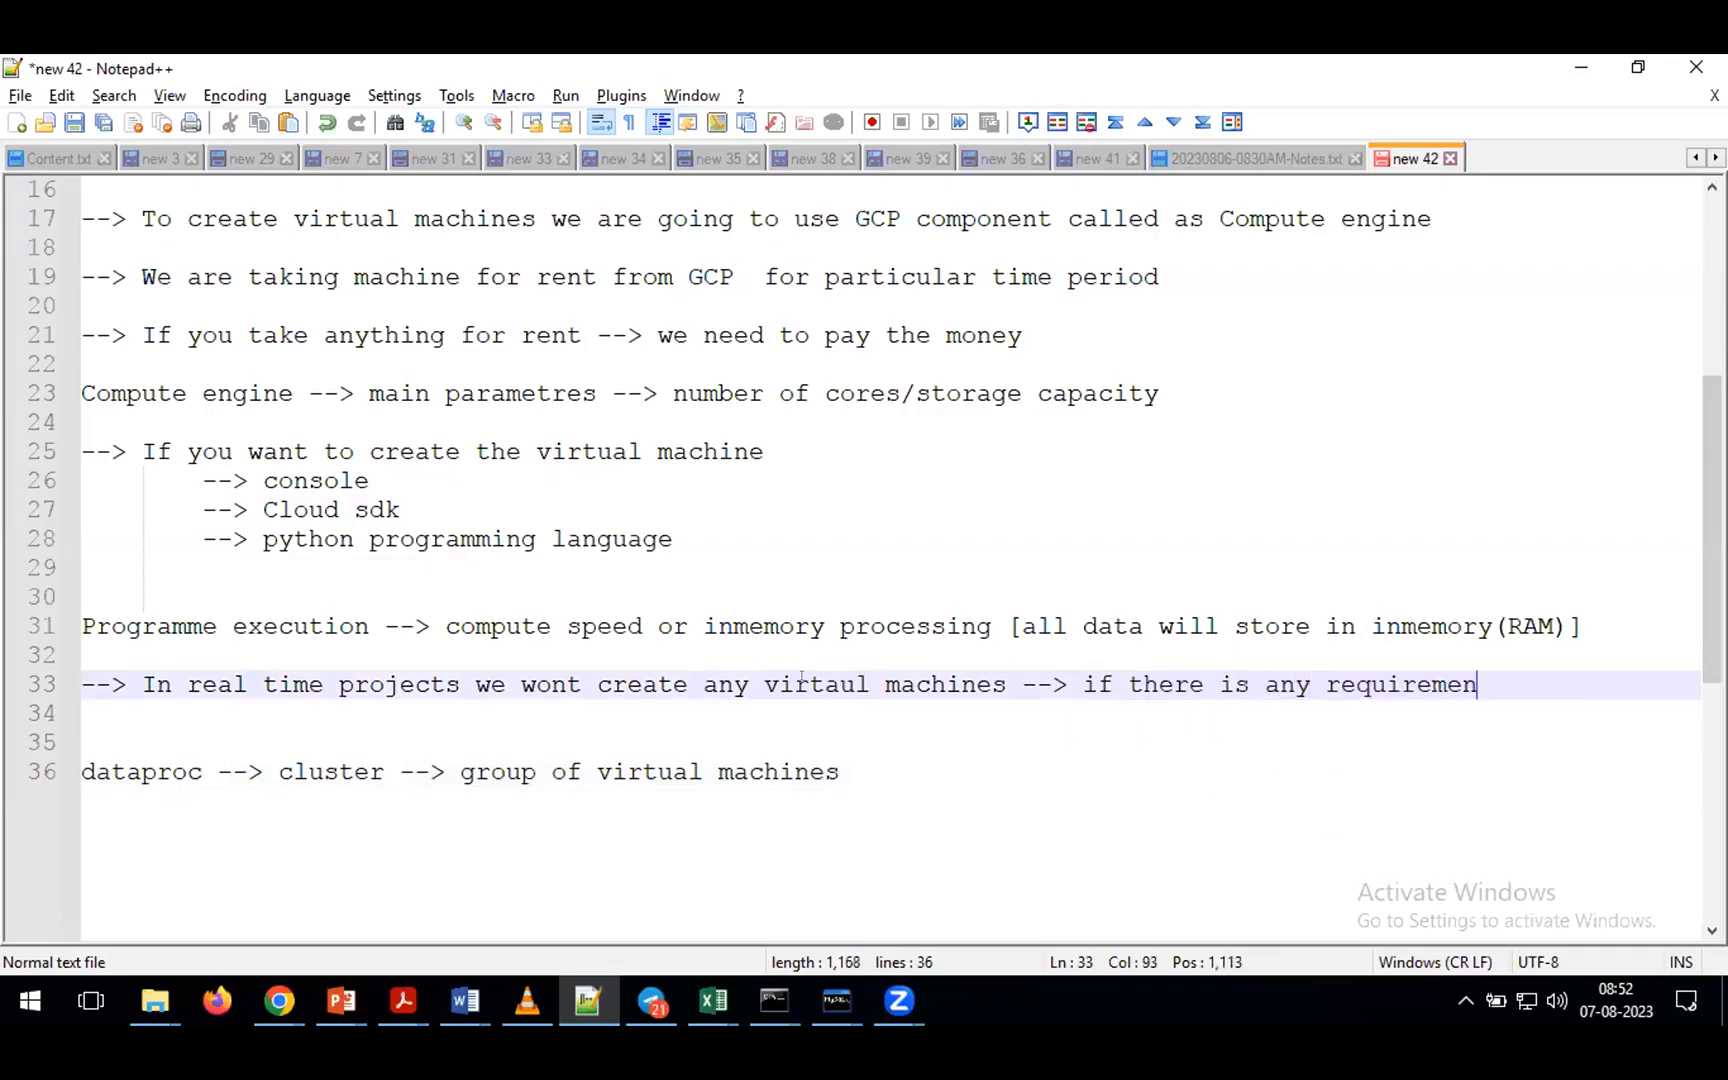
type("t to use virtual machi")
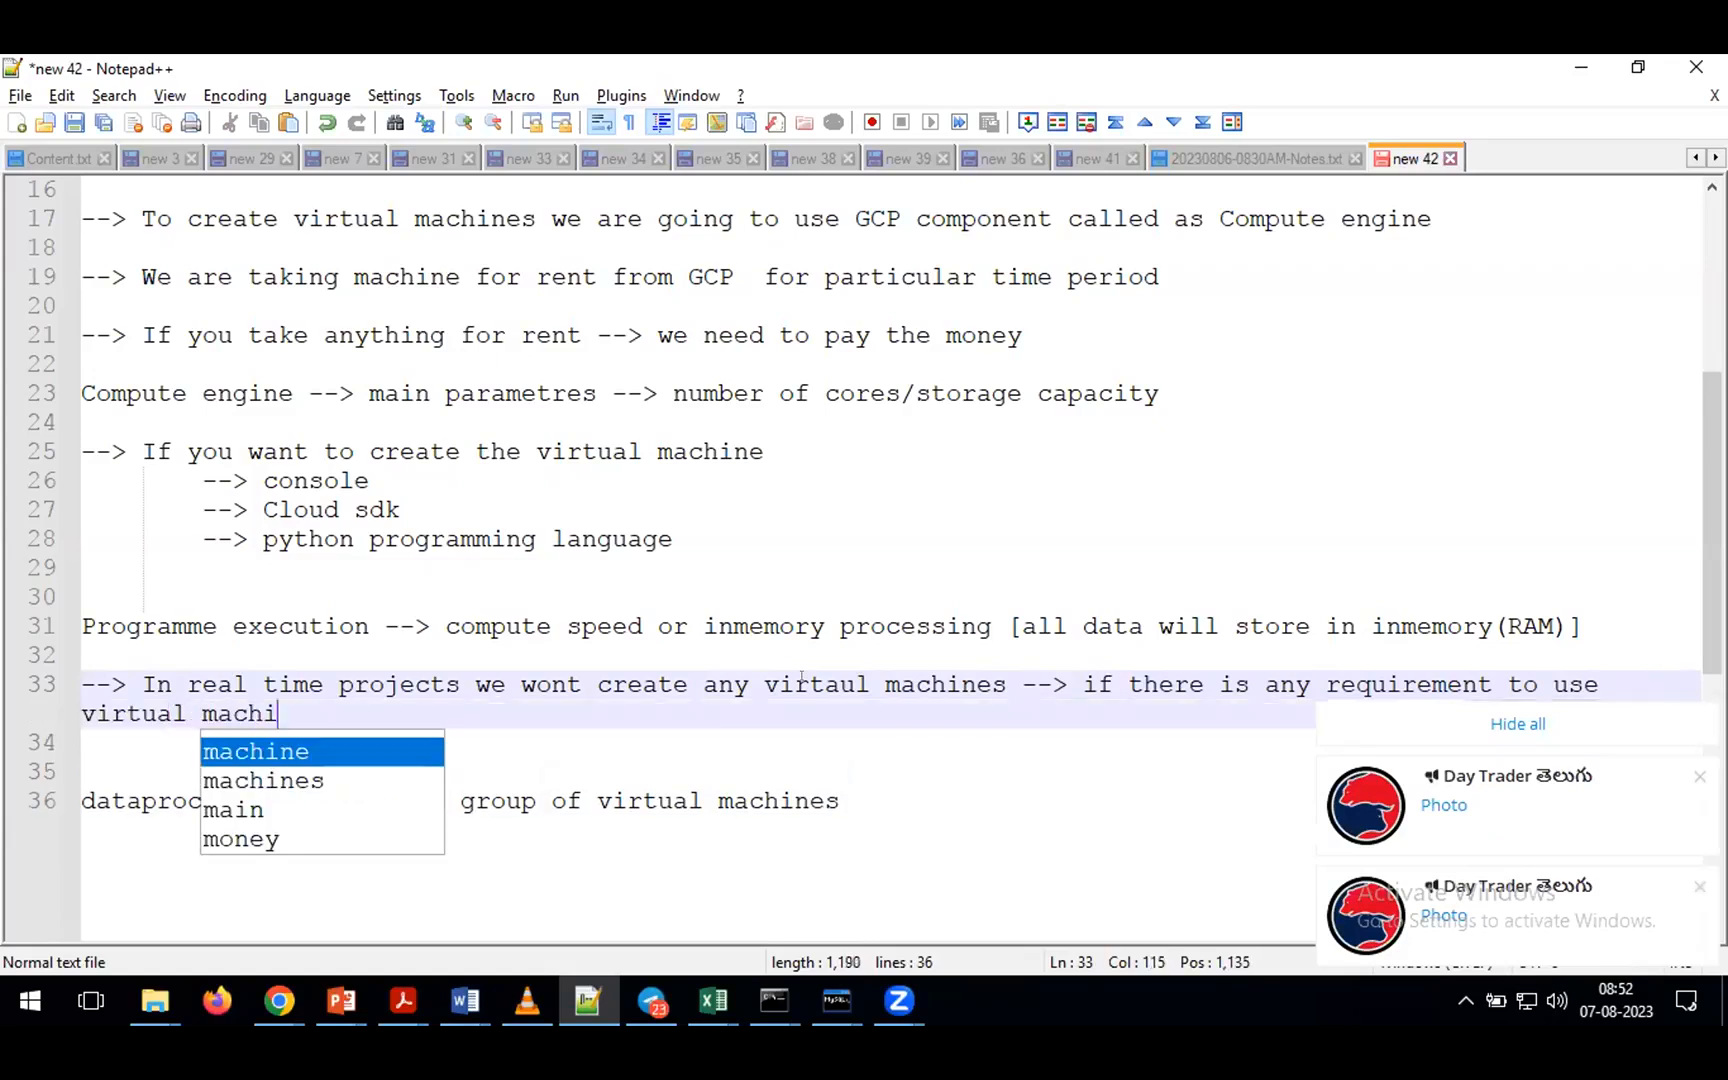
type("nes in the projec")
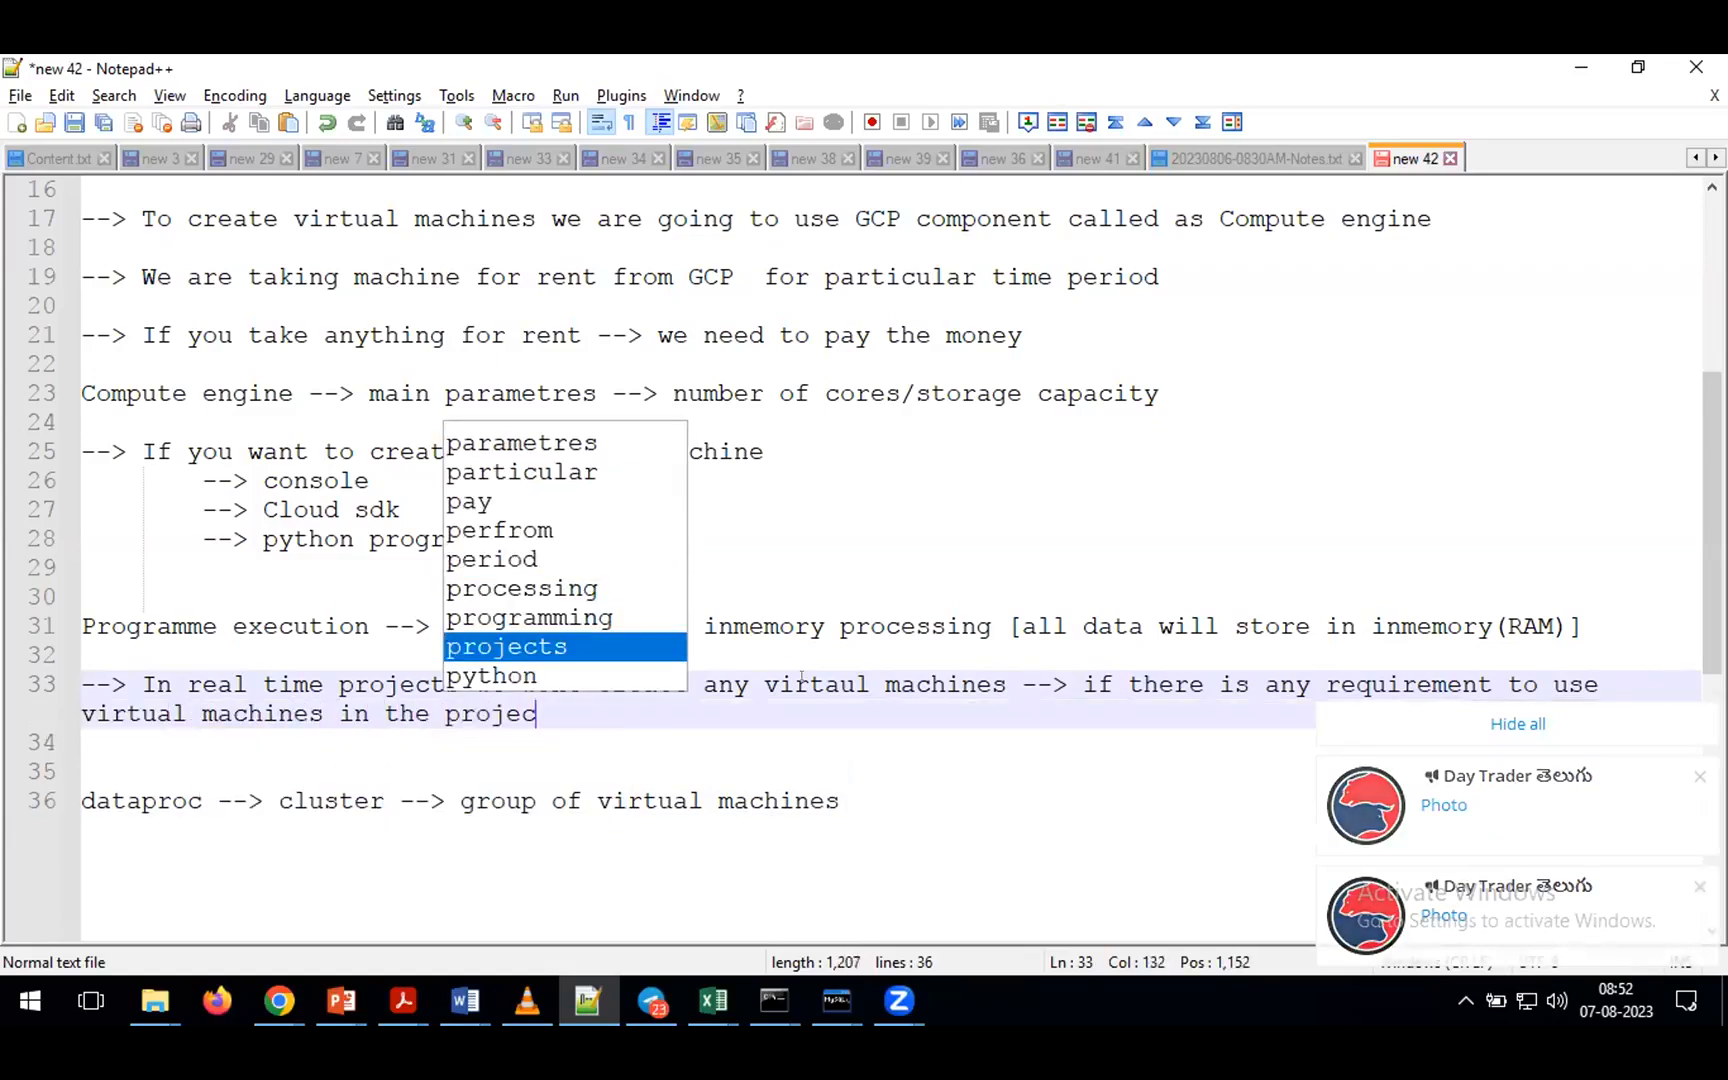
type("t --> we n")
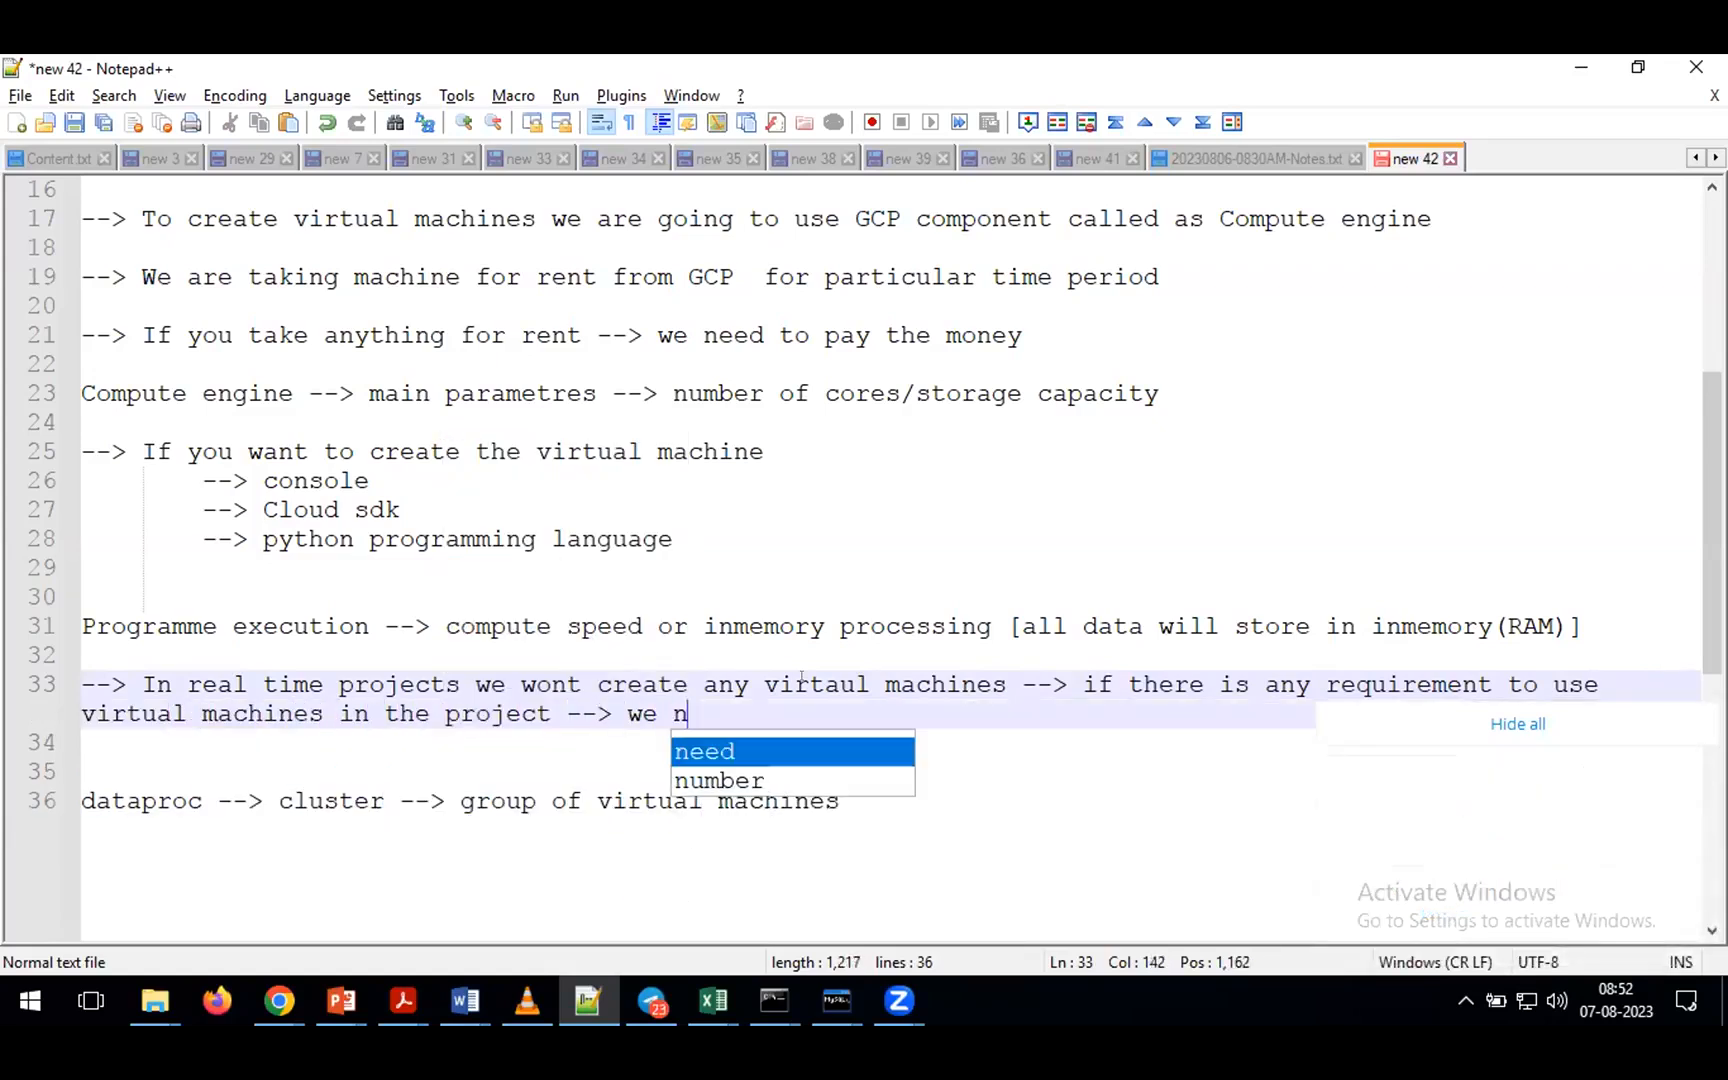
type("eed to conta")
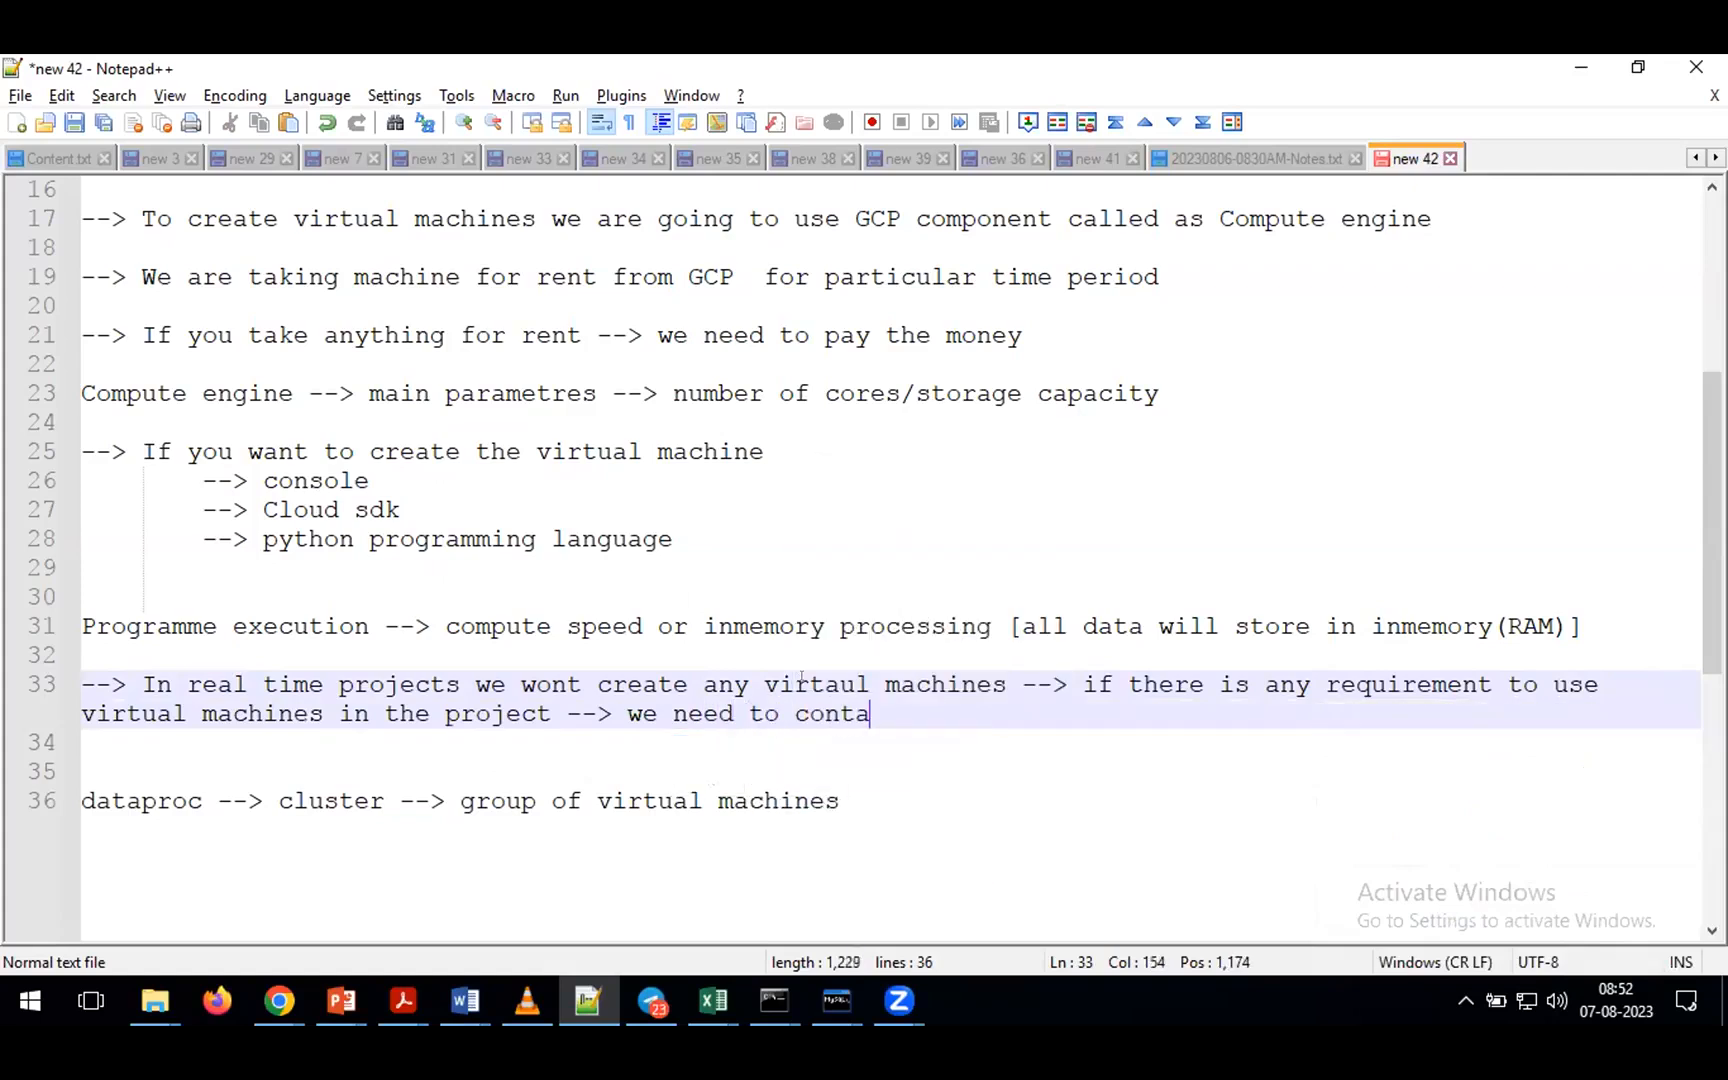
type("ct our admin")
key("BackSpace")
key("BackSpace")
type("in team o")
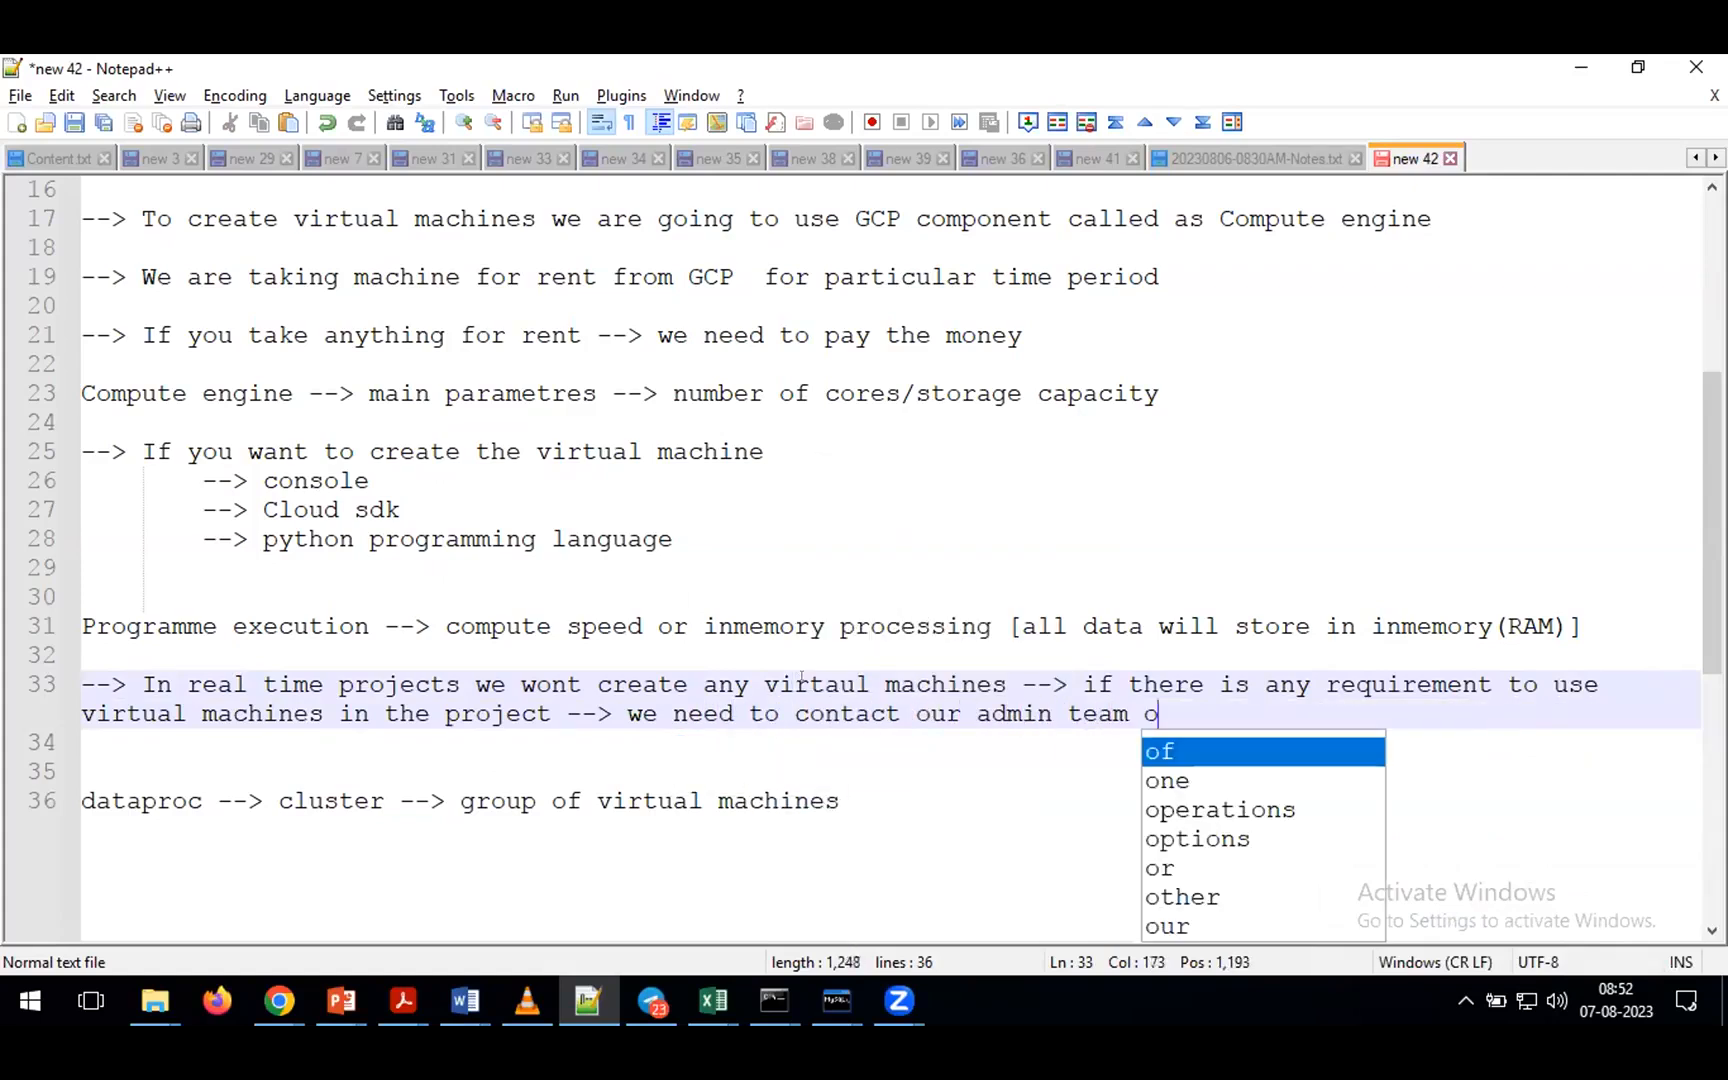
type("r our de")
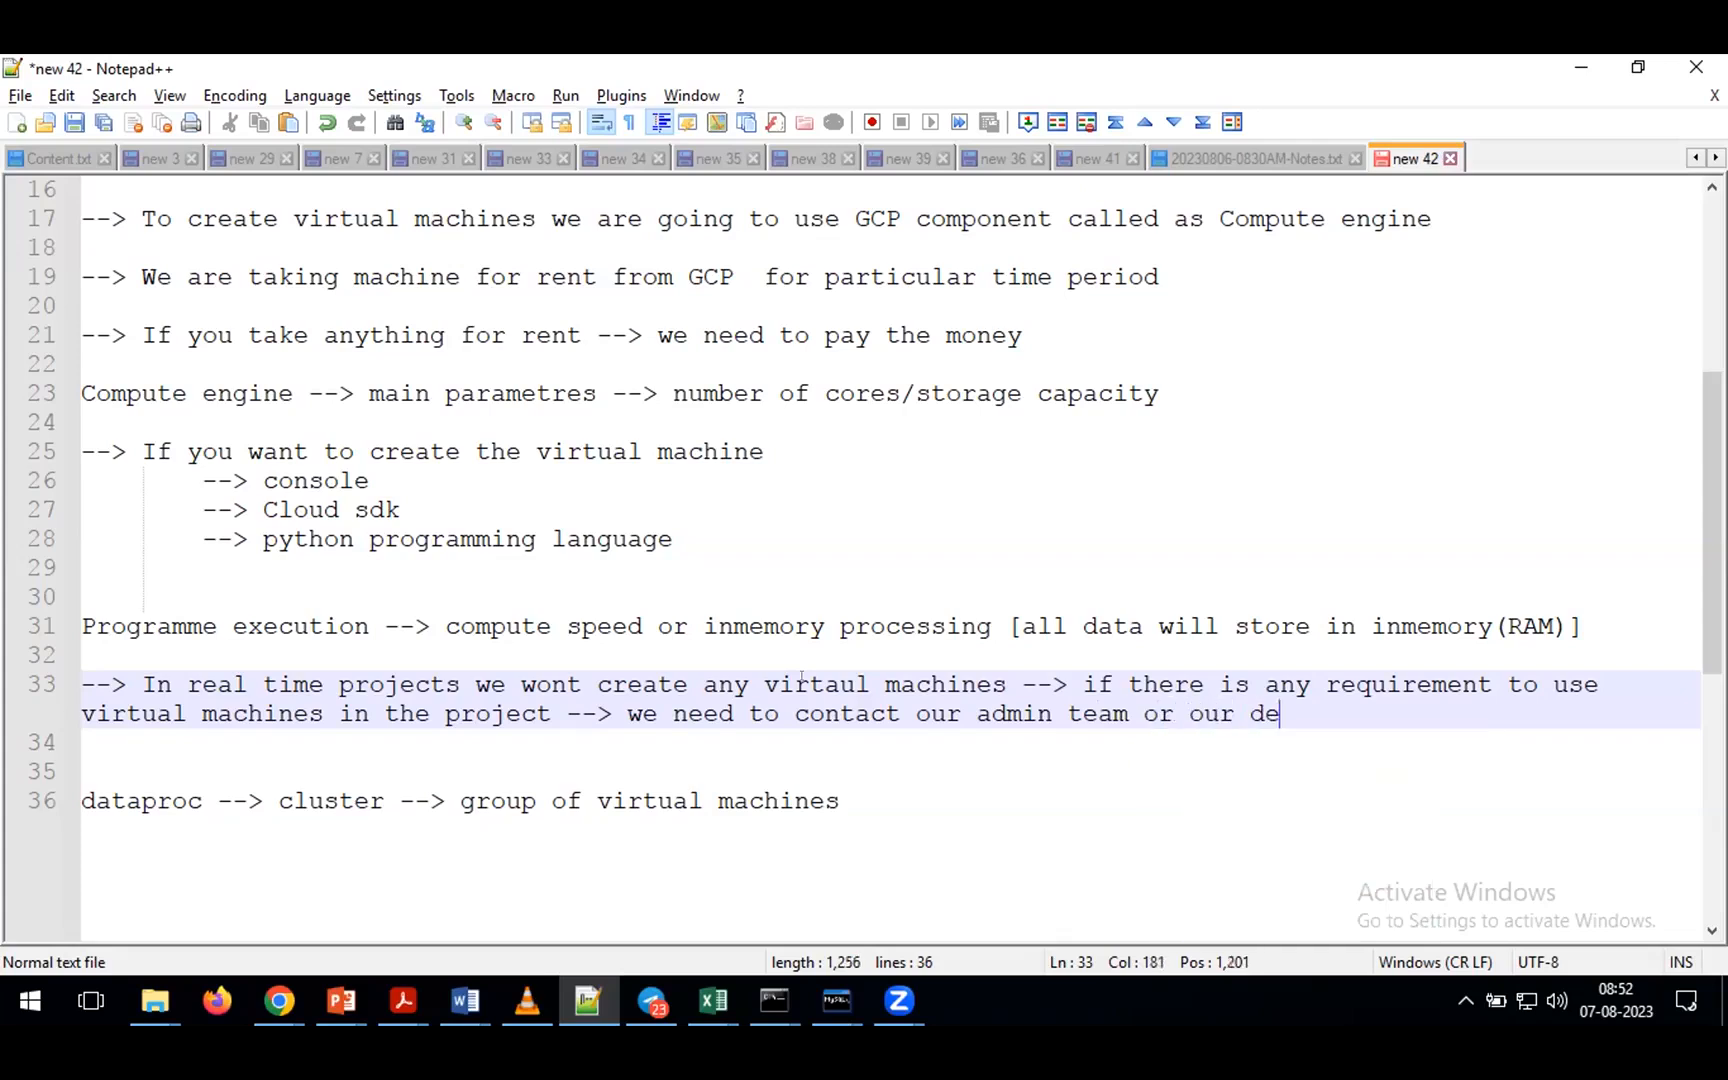
type("vops peopel ")
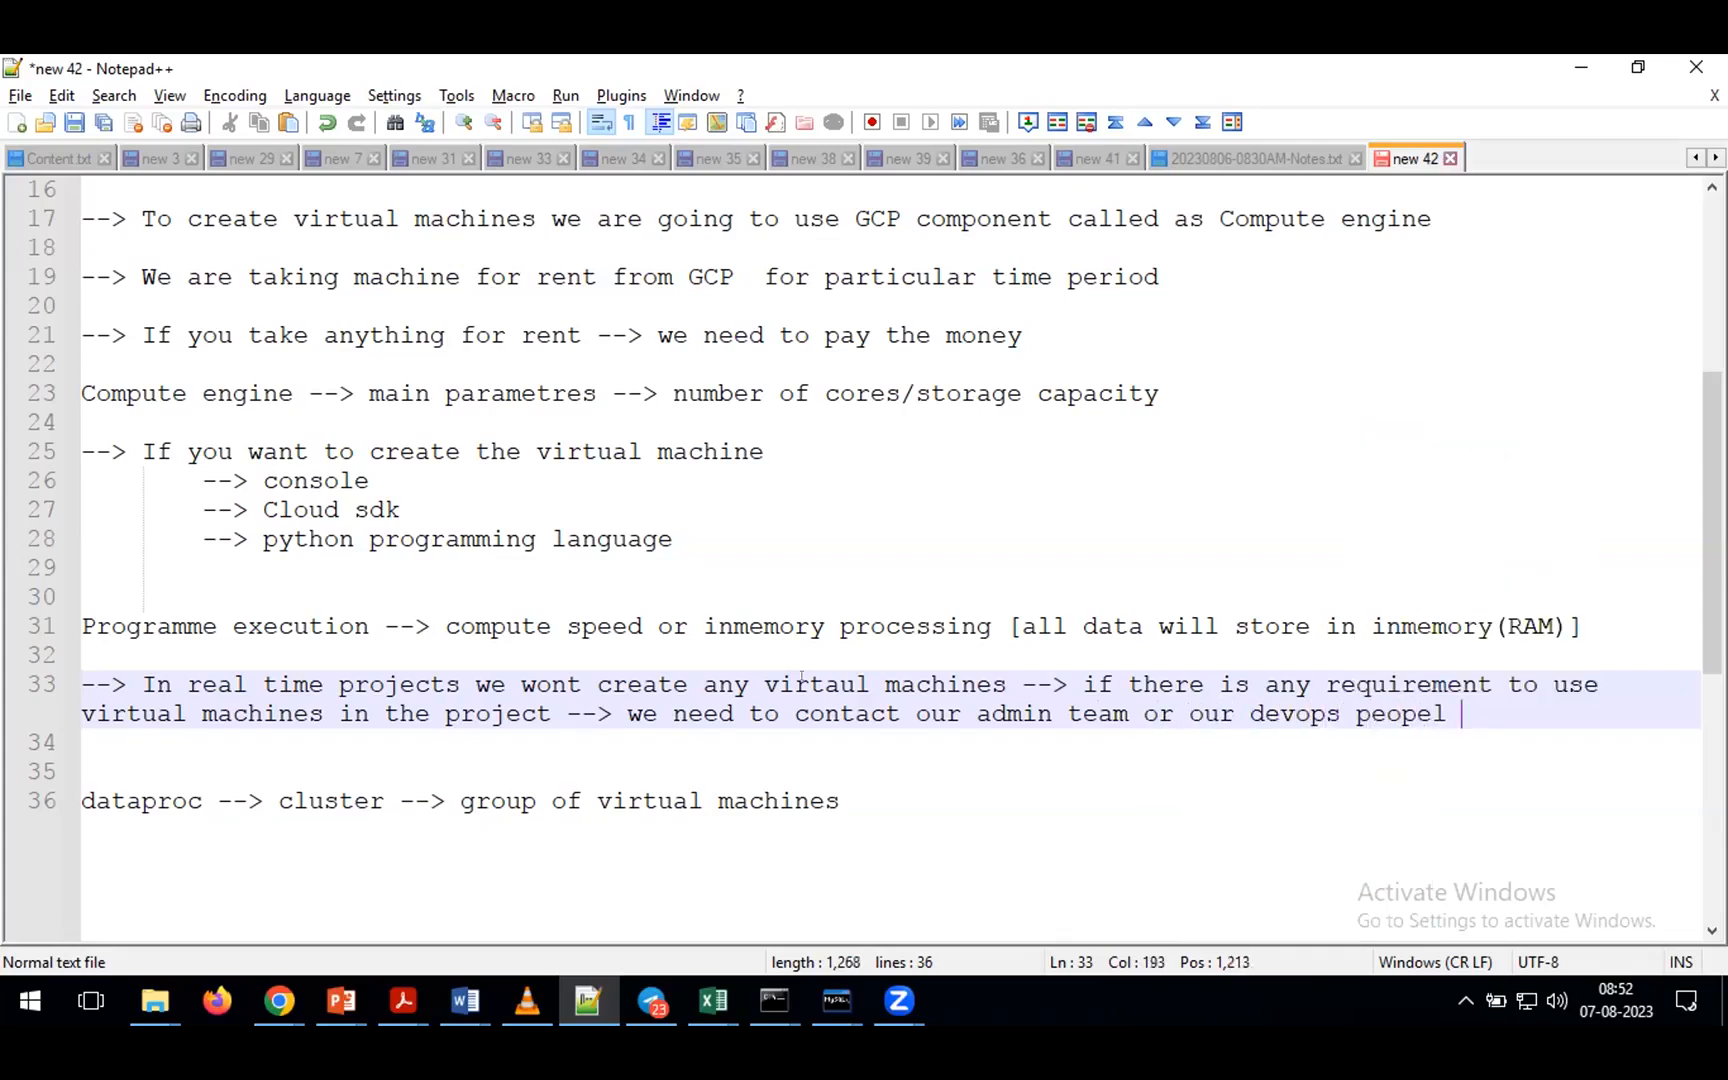
type("through a ")
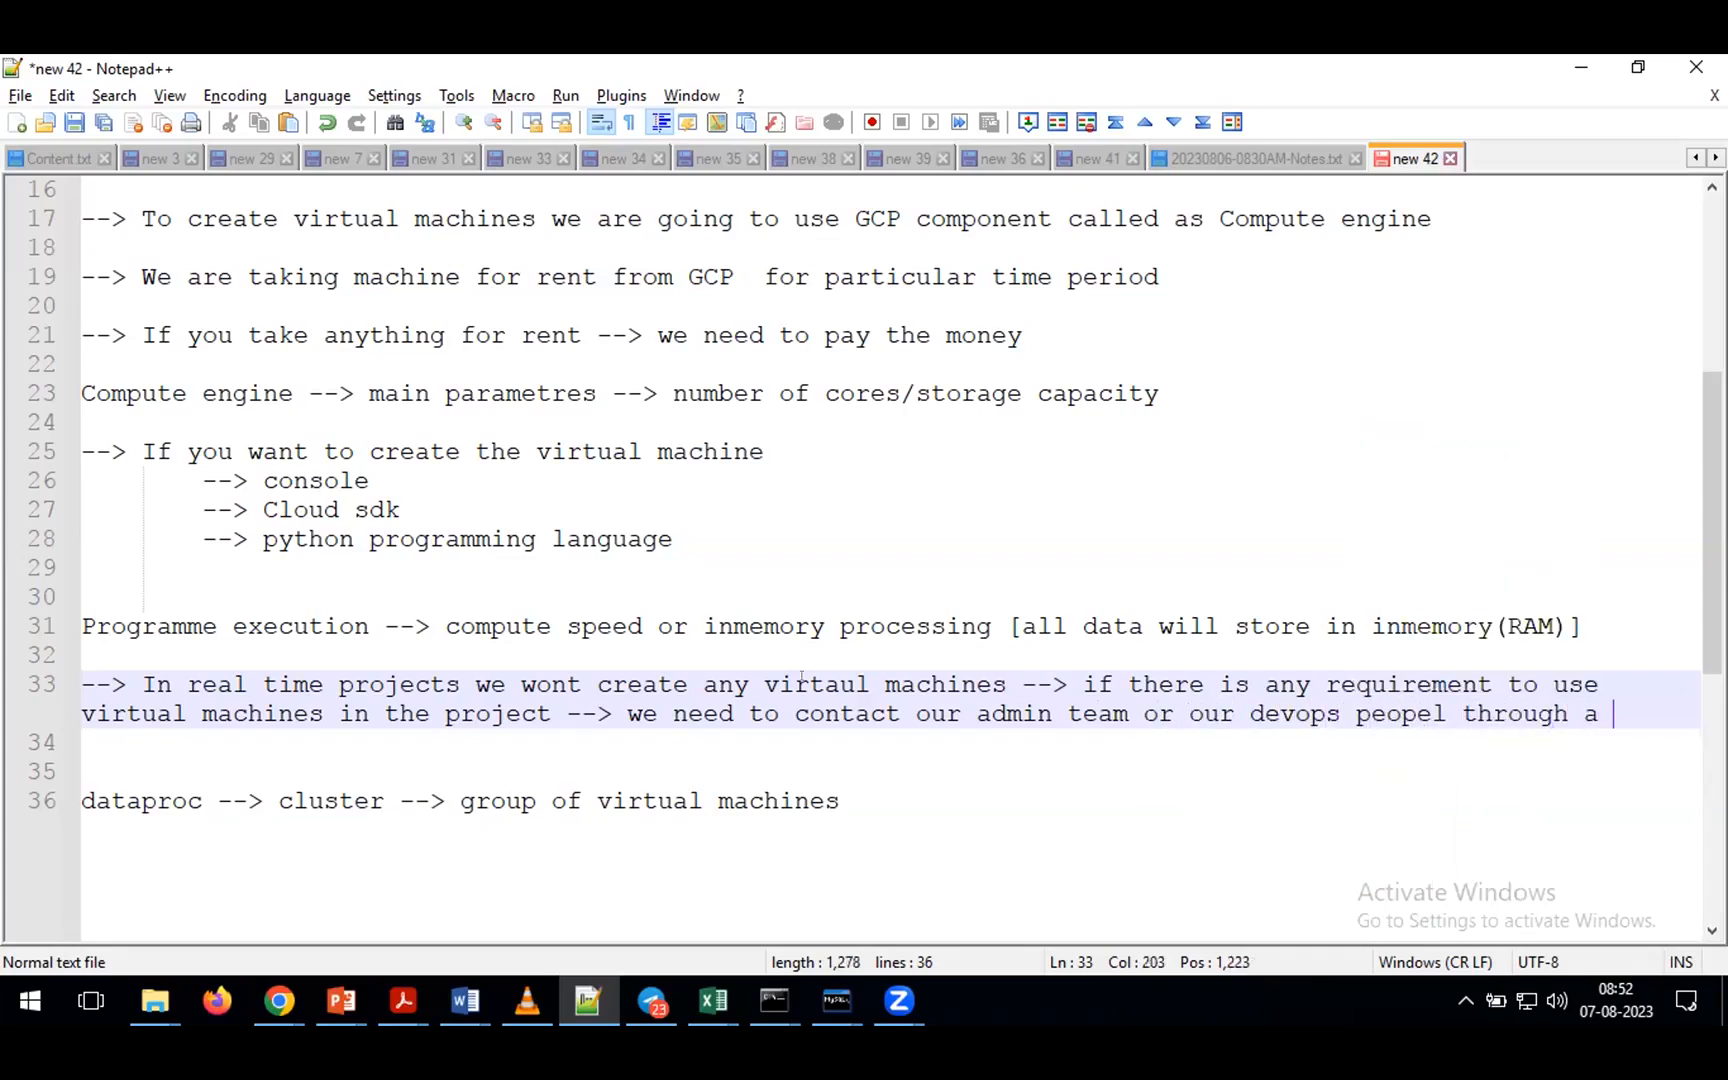
type("ticket")
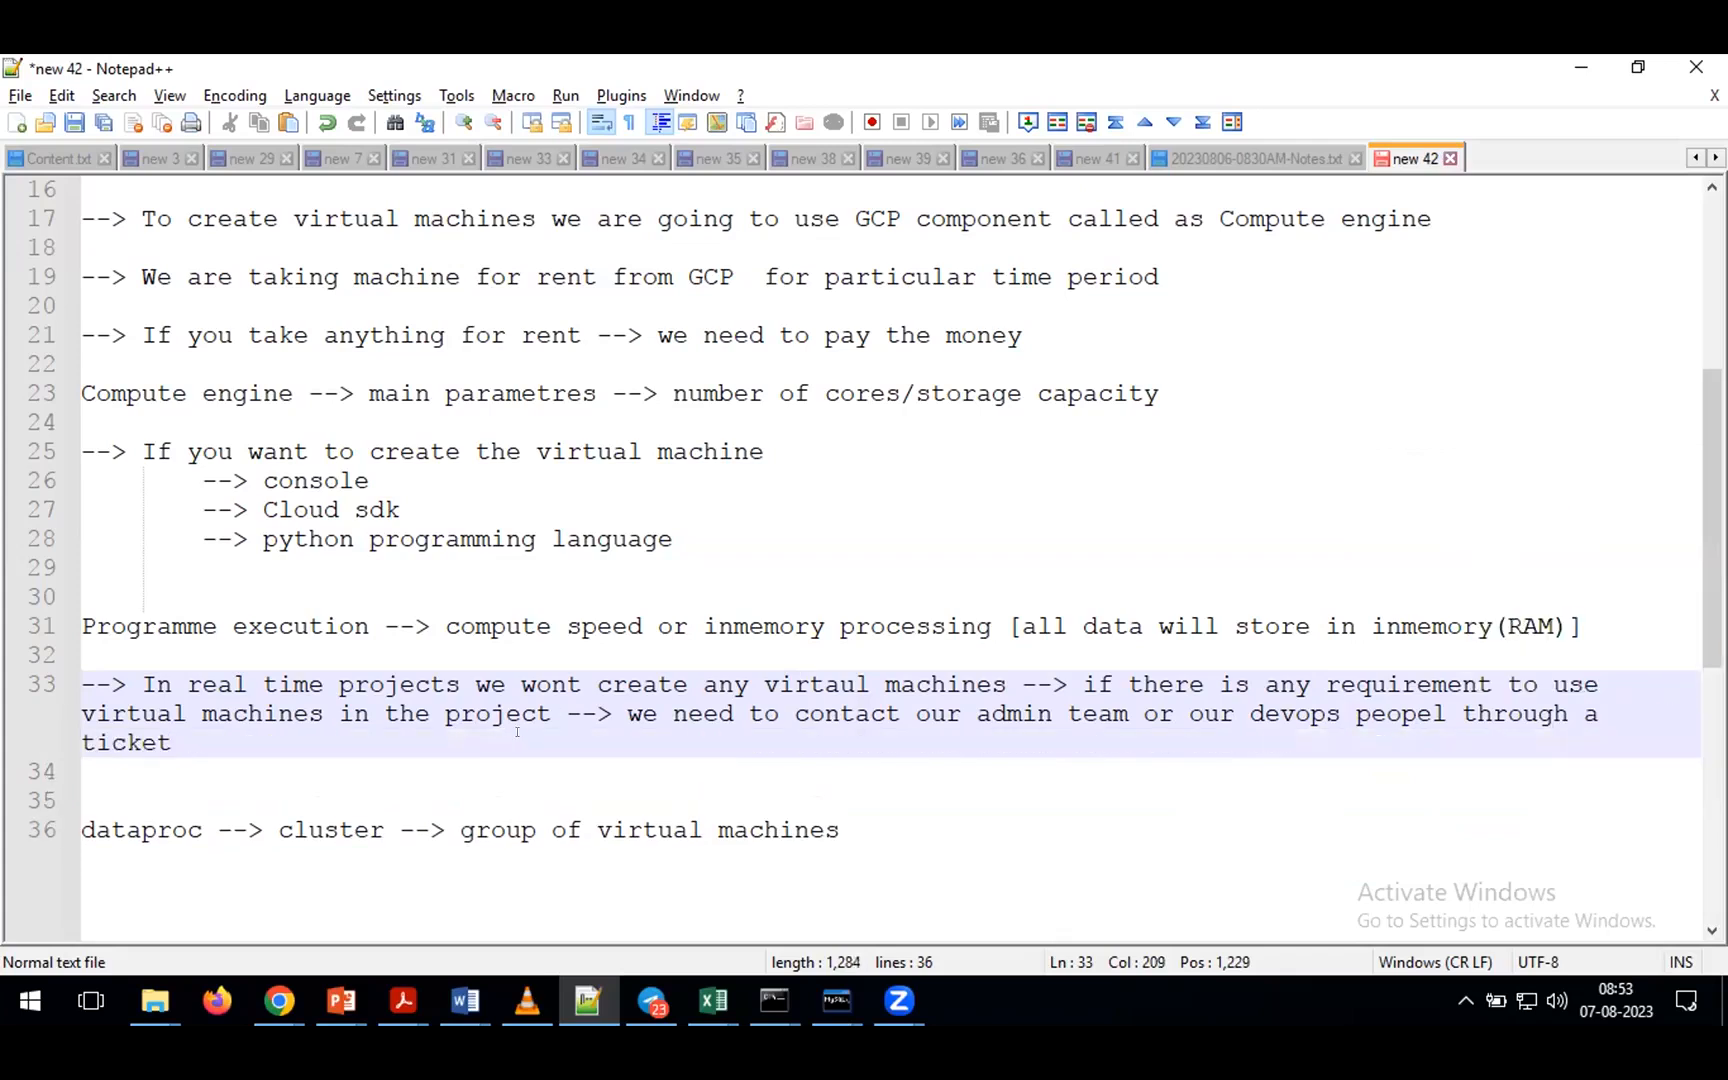
- Add '(provide how many cores and storage capacity)' and correct 'peopel' to 'people'
scroll(515, 749, "down", 2)
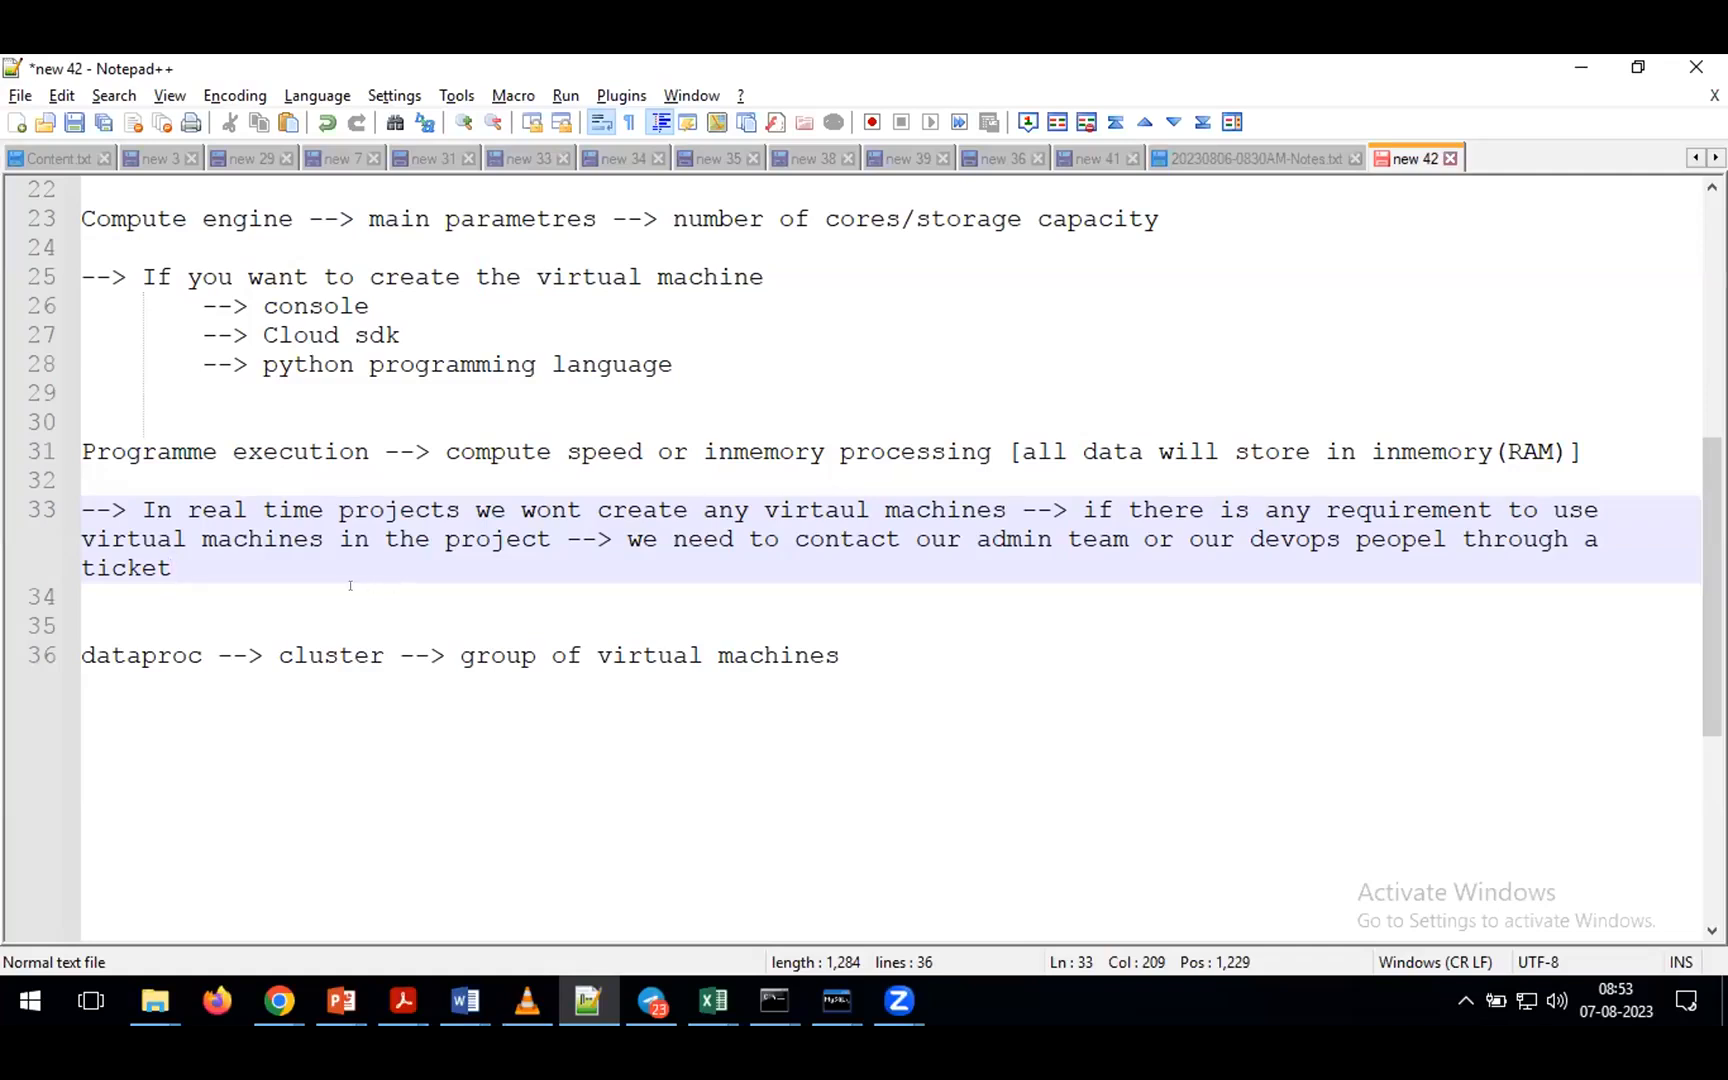
type("(provide how many cores and ")
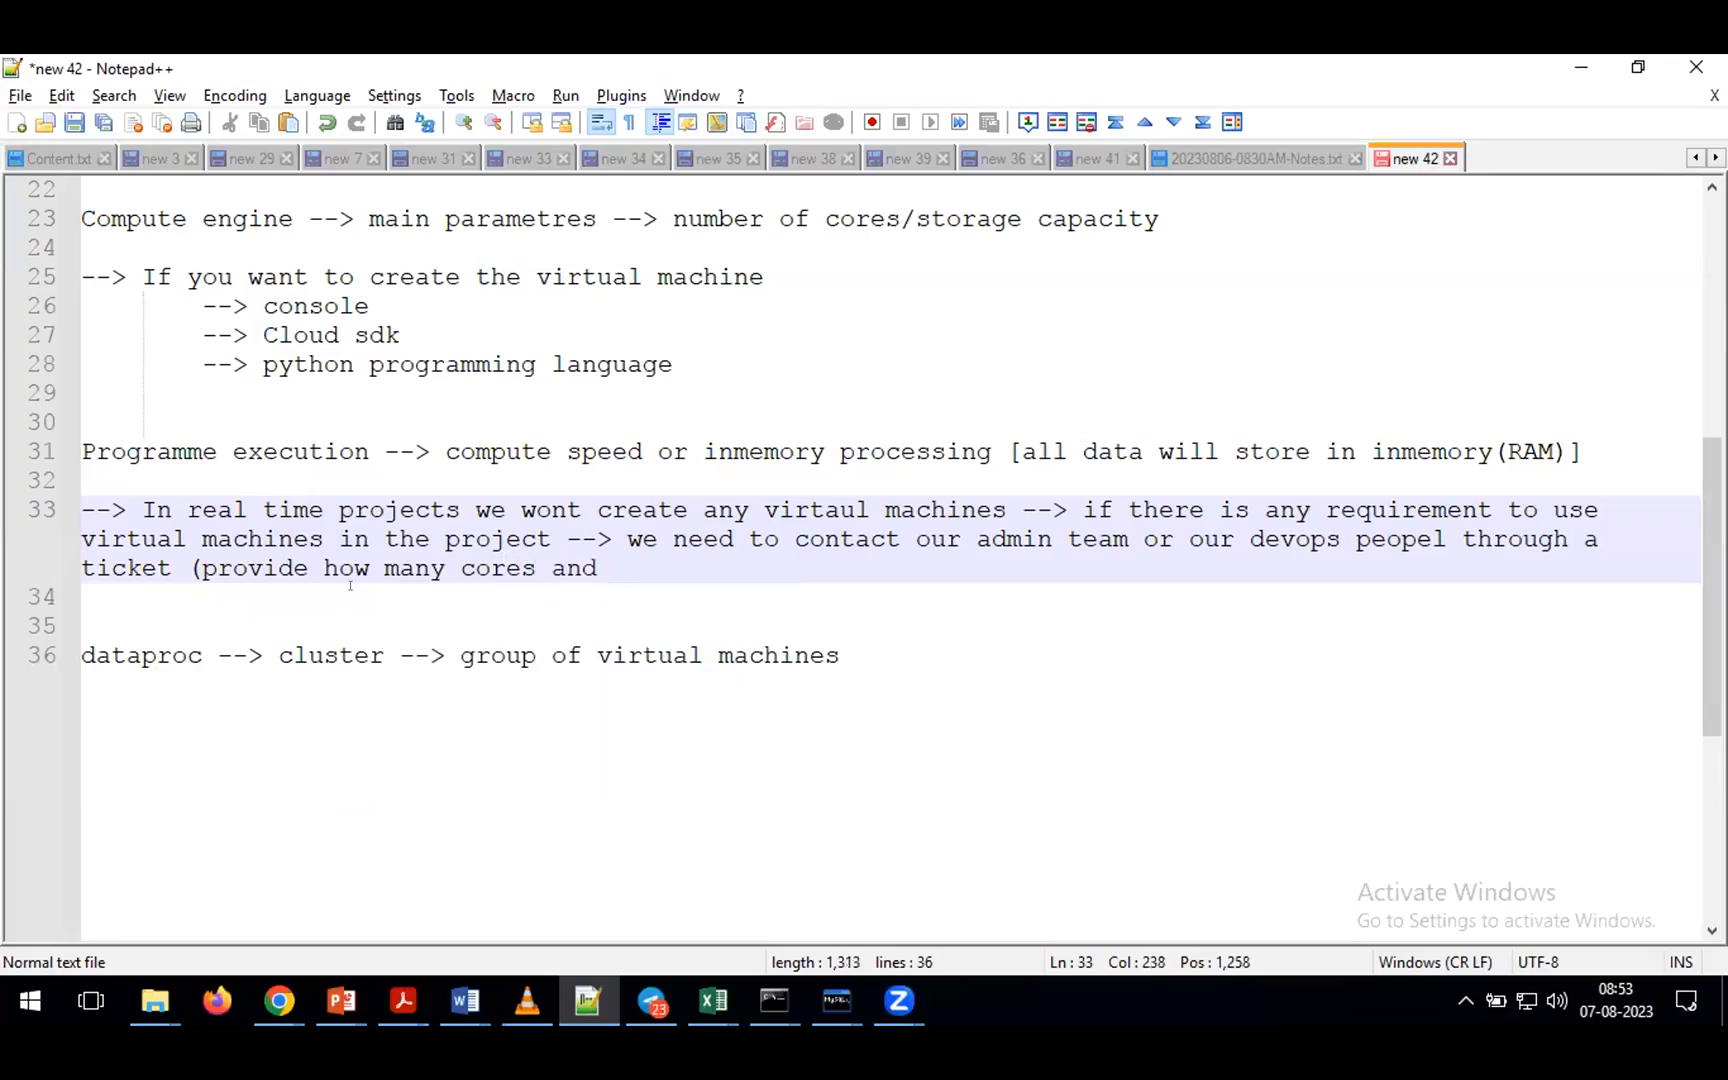
type("storage cap")
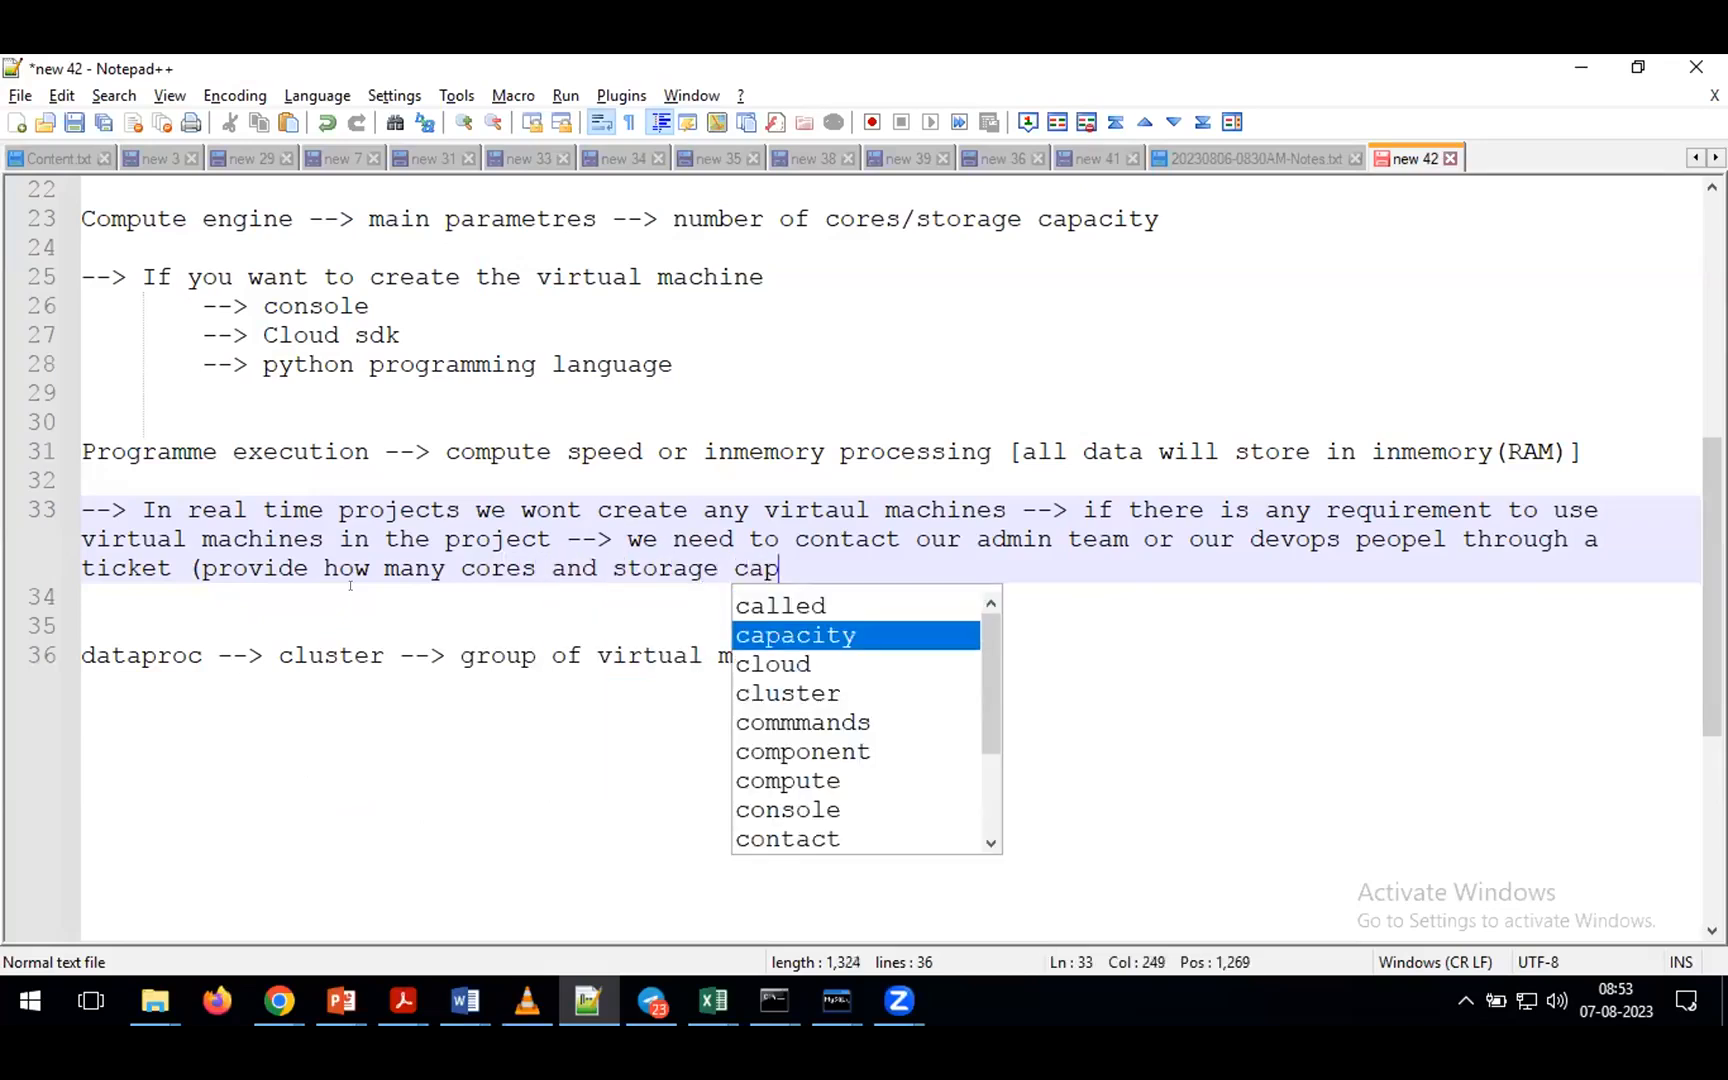
type("acity)")
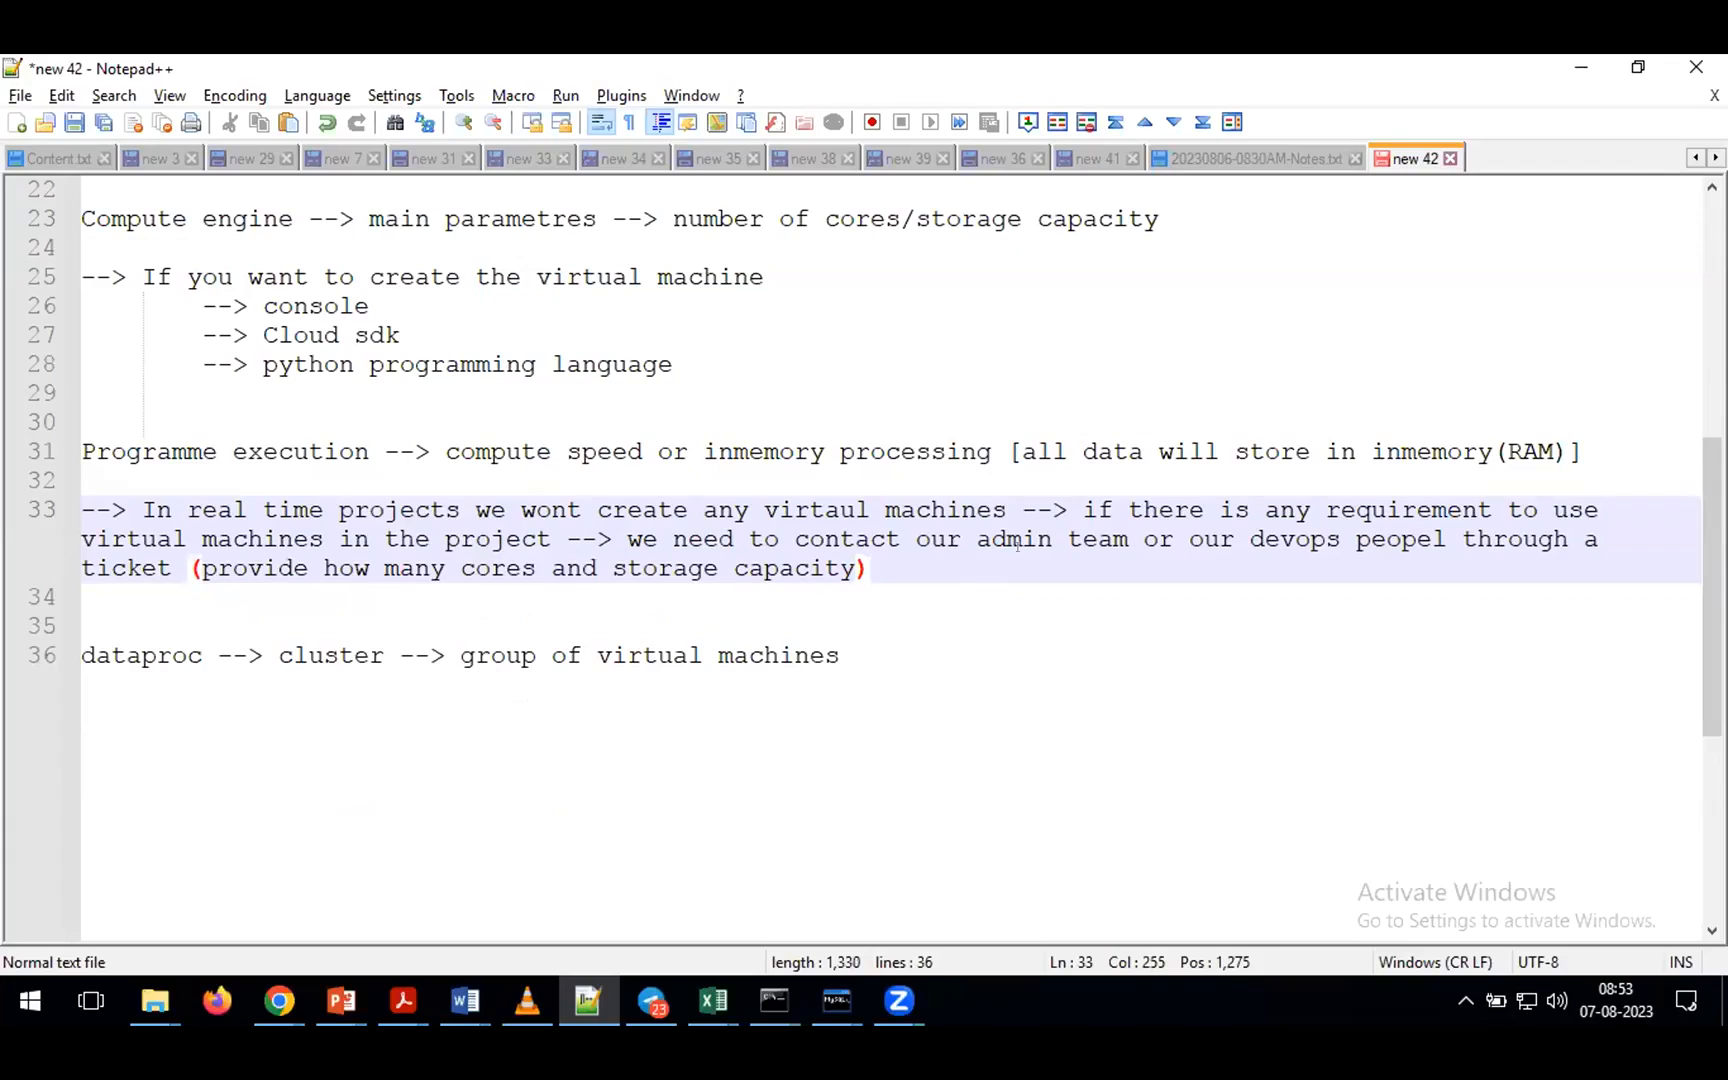
double_click(1398, 540)
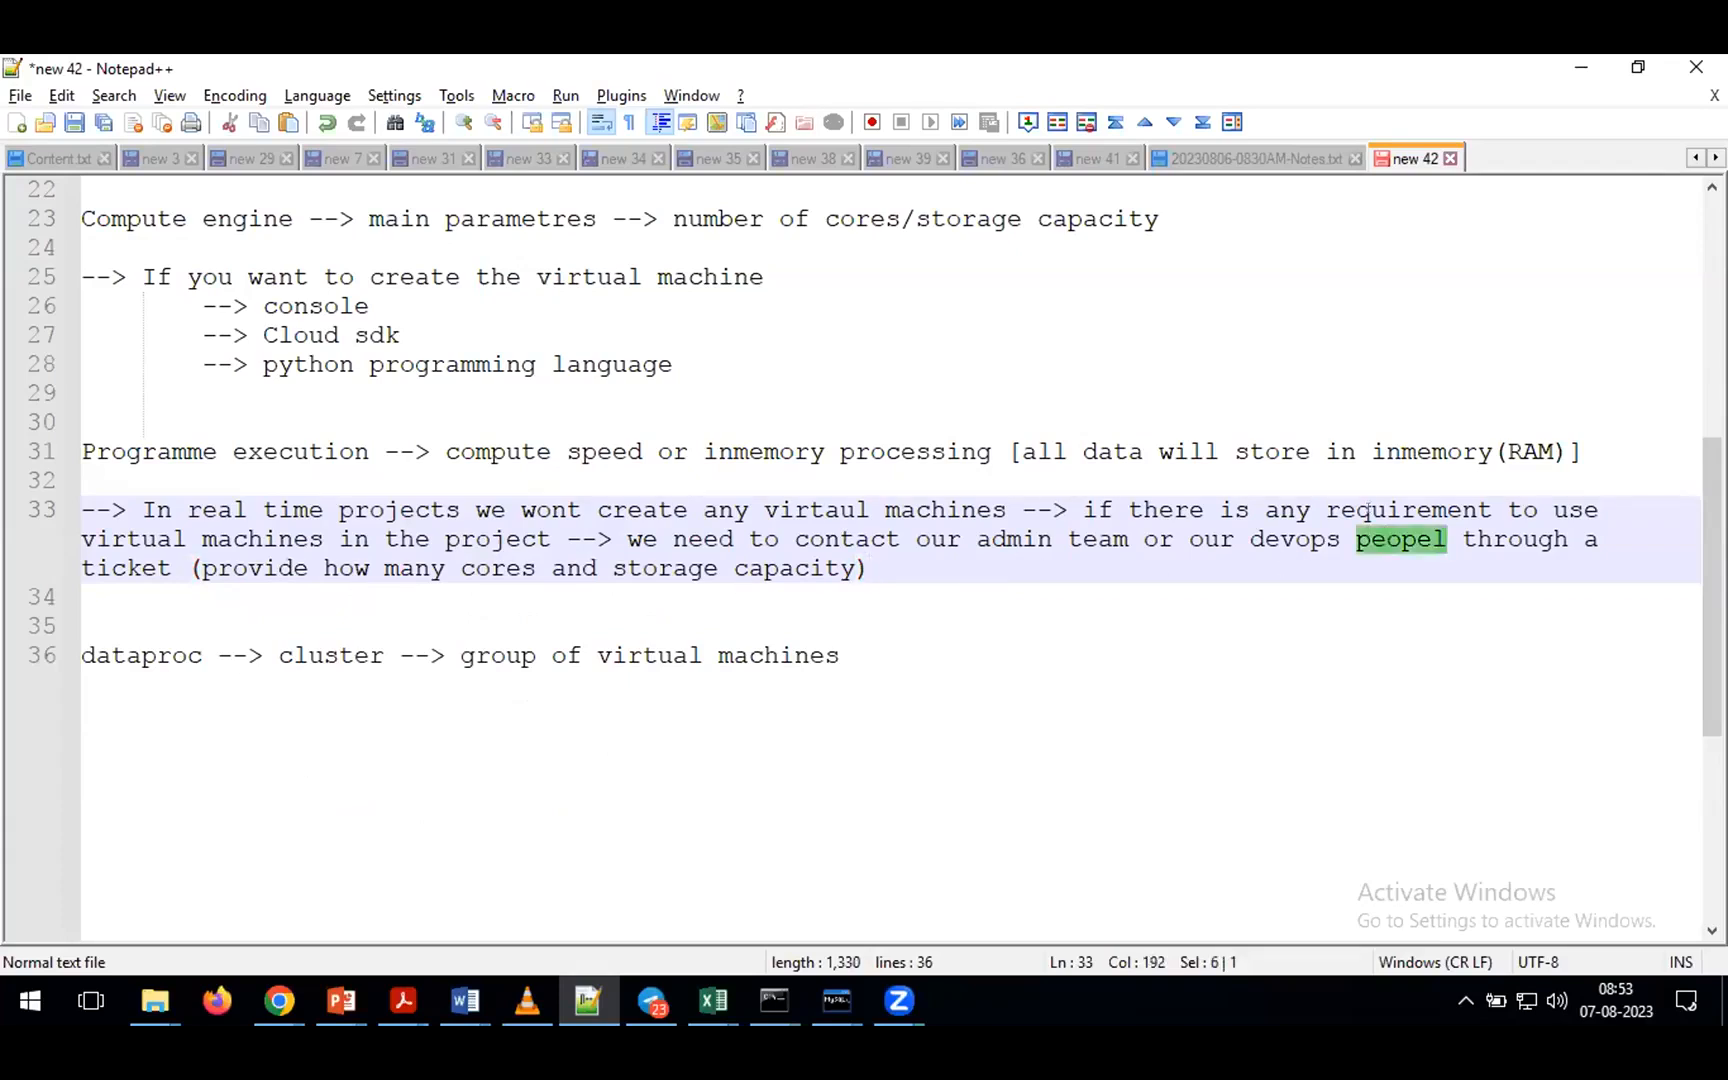
type("people")
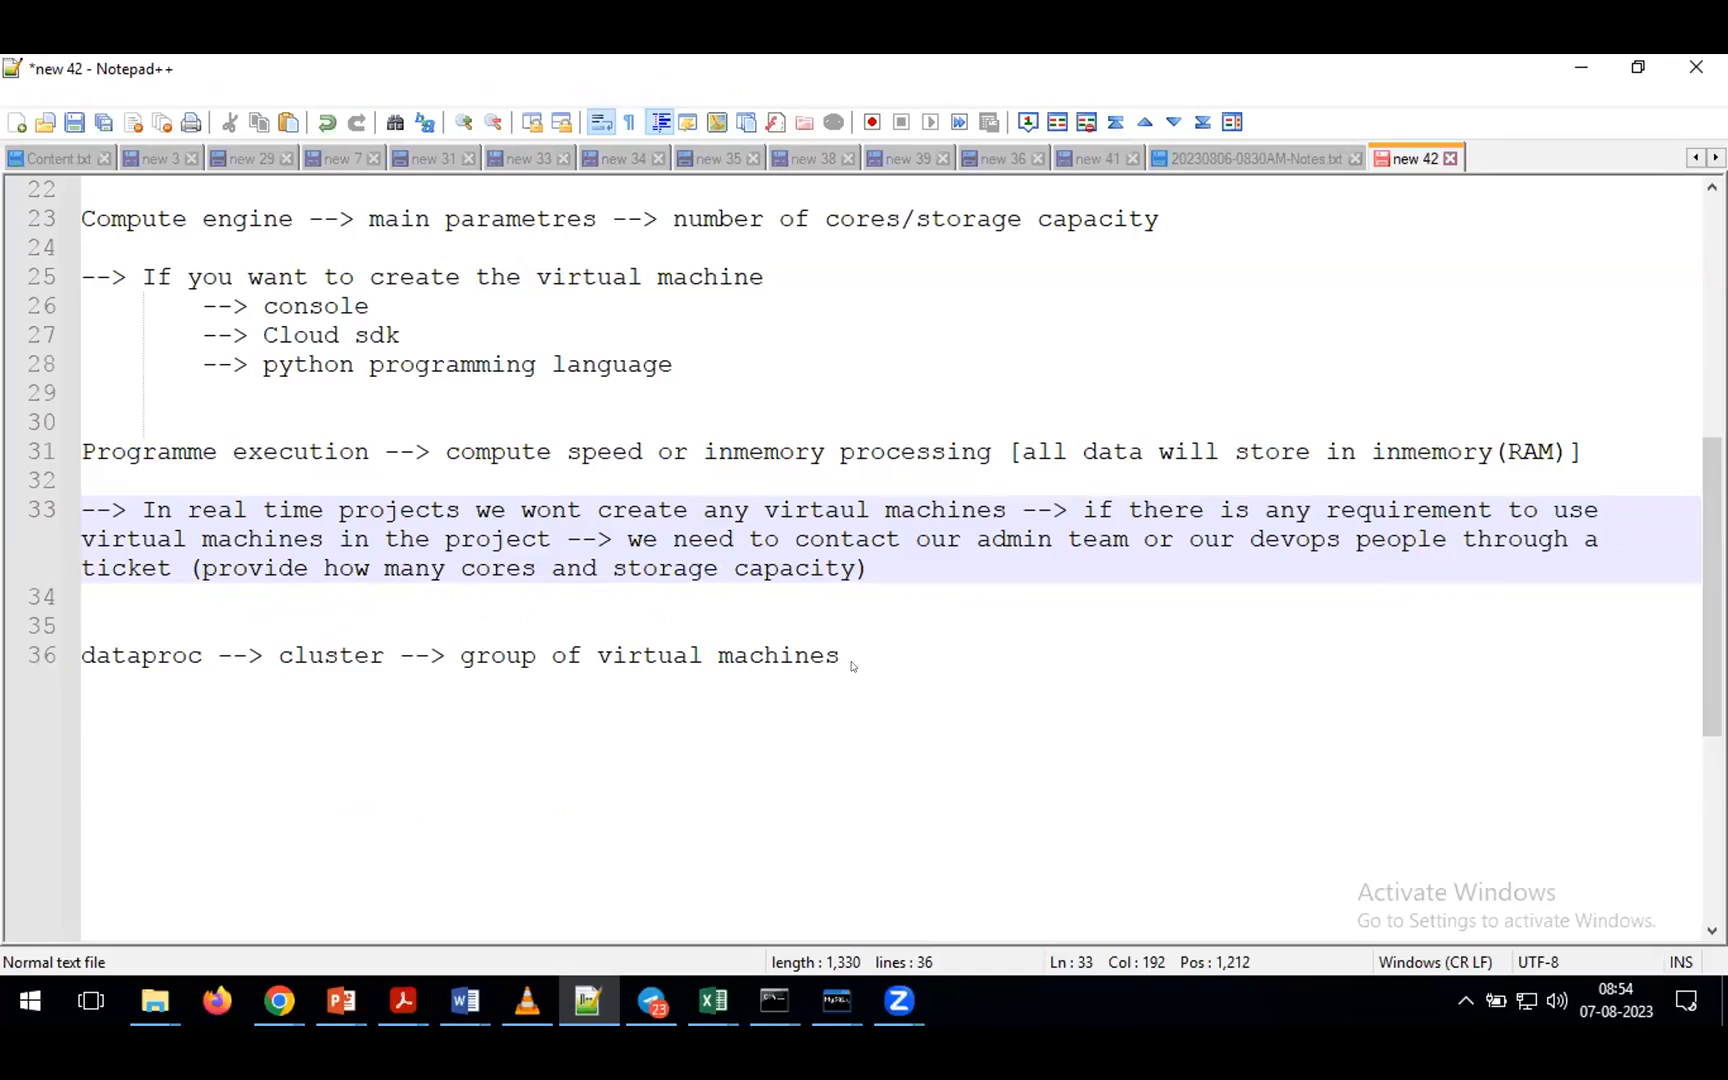
- Return to Chrome's Create an instance form and switch Machine configuration to General purpose
key("alt+Tab")
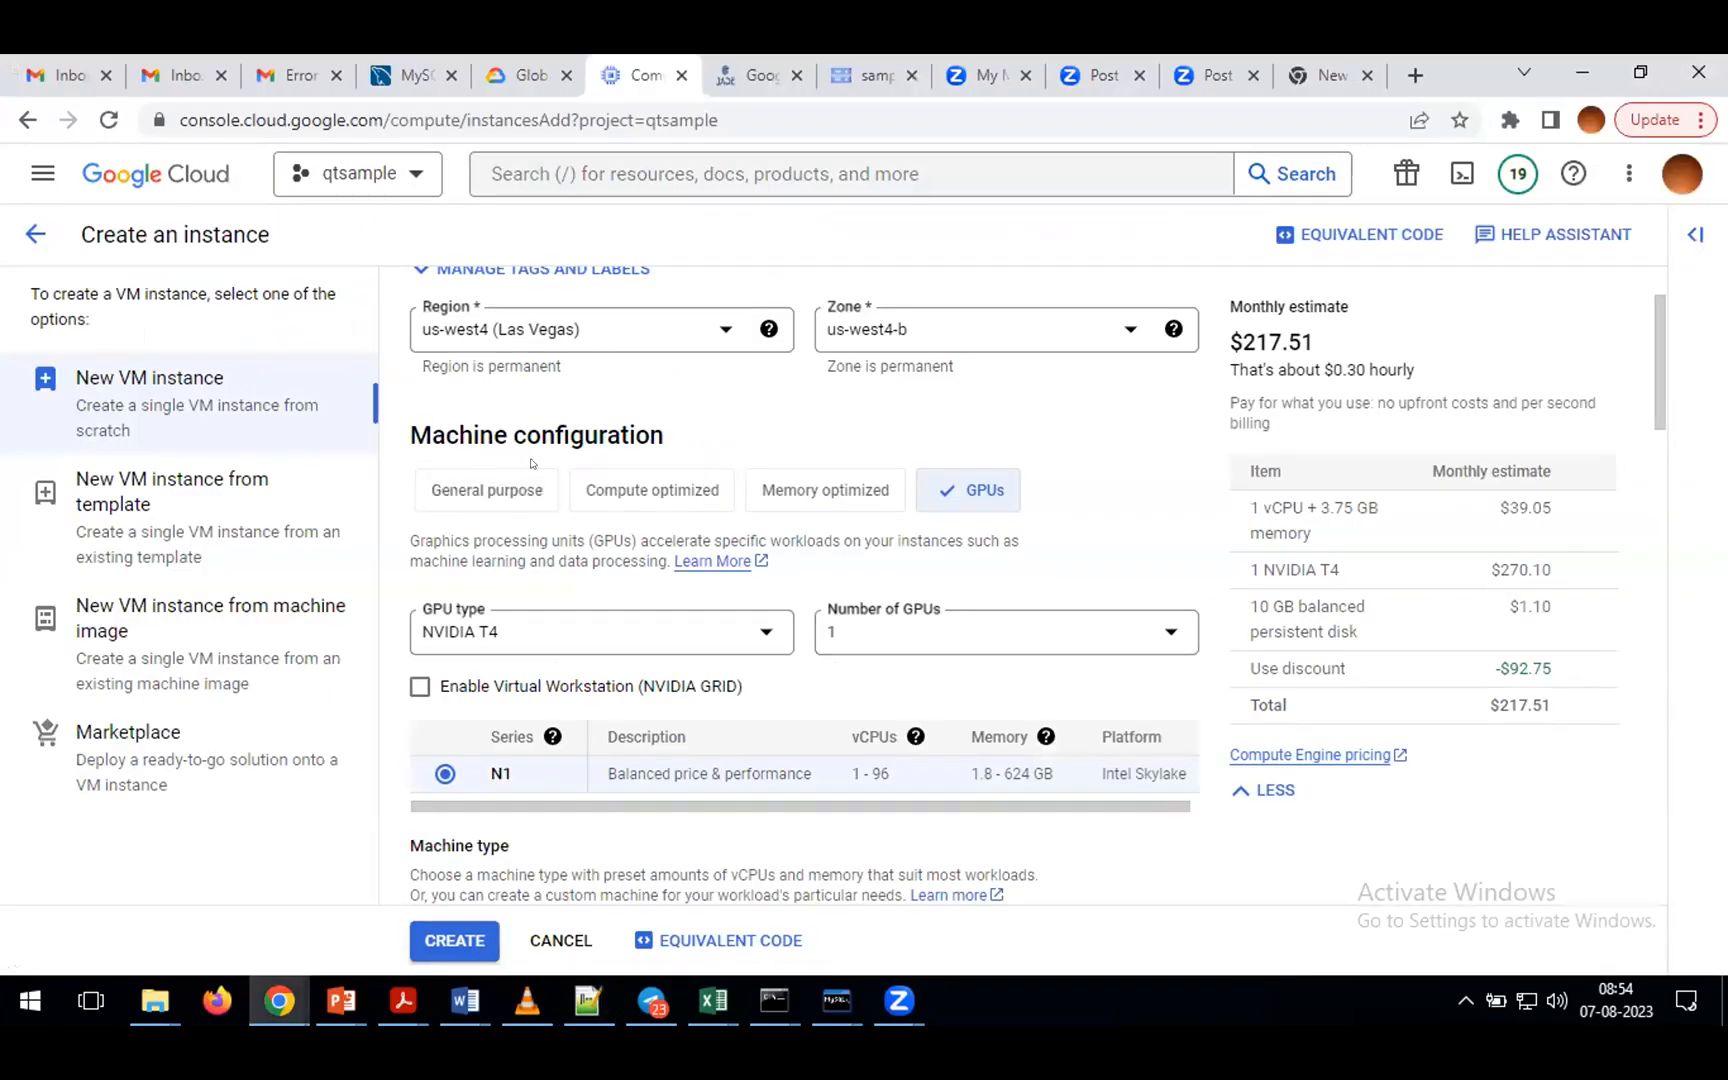
left_click(517, 508)
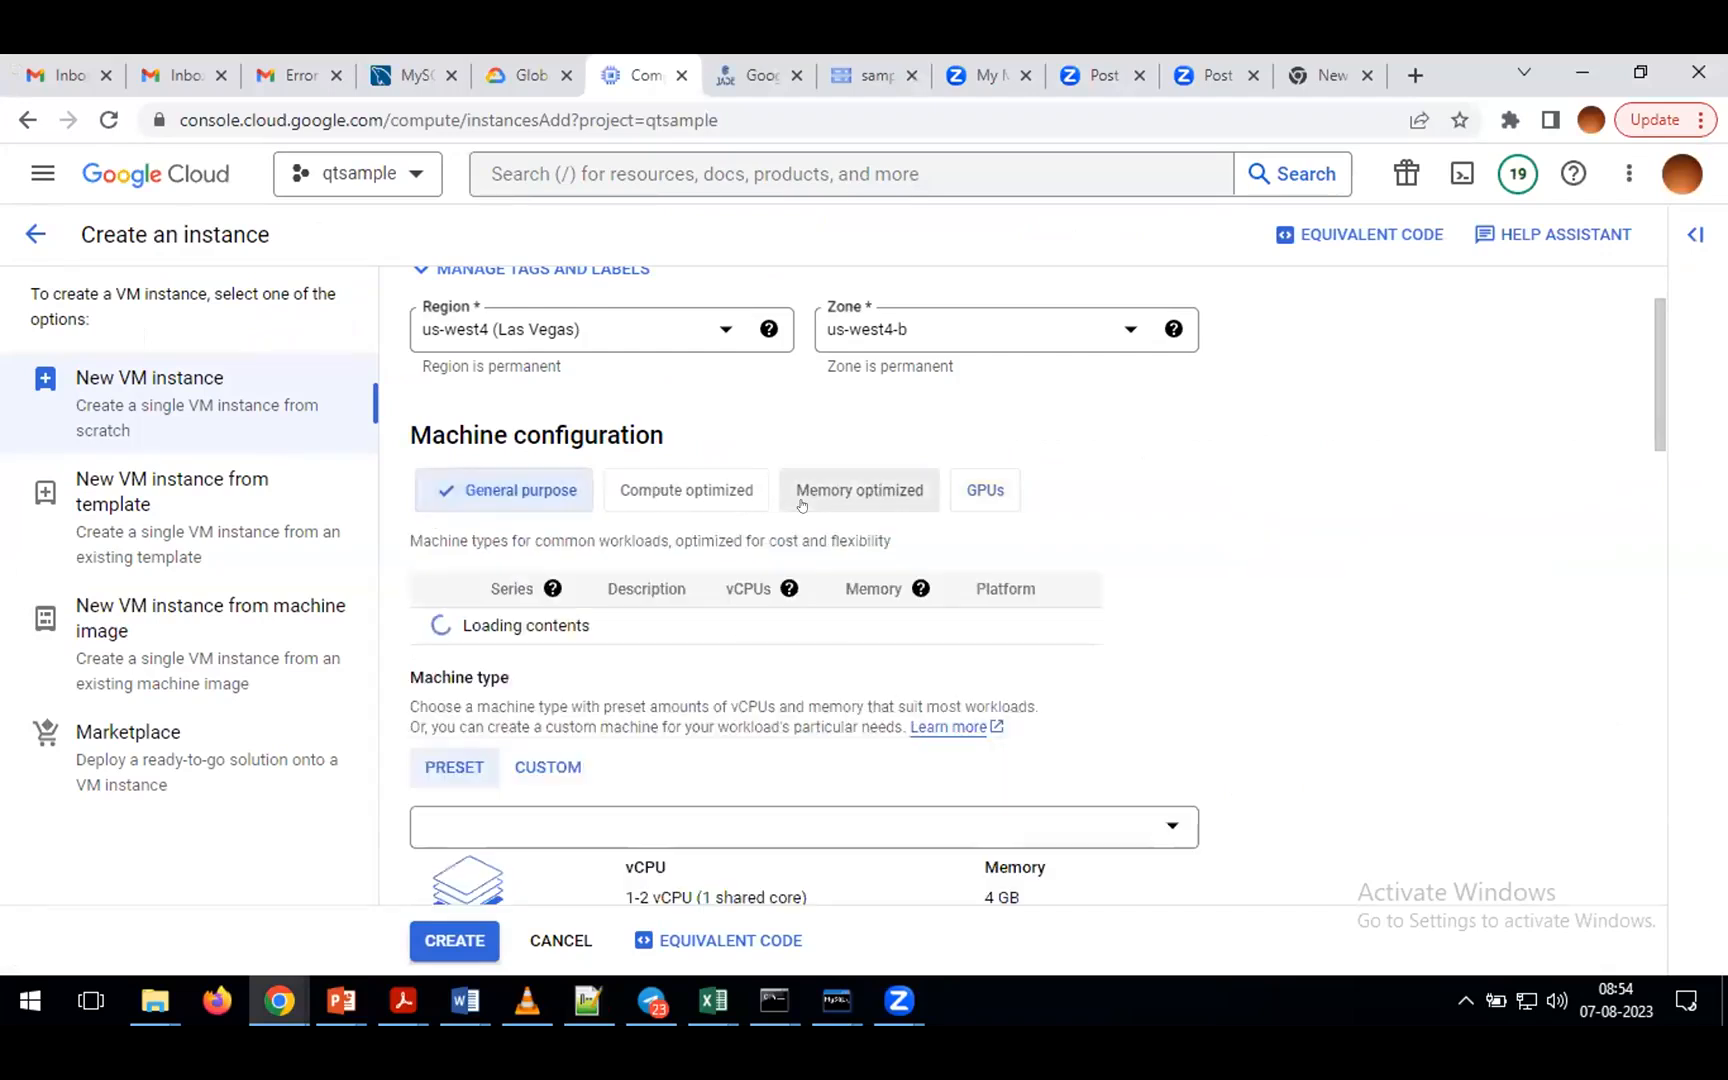
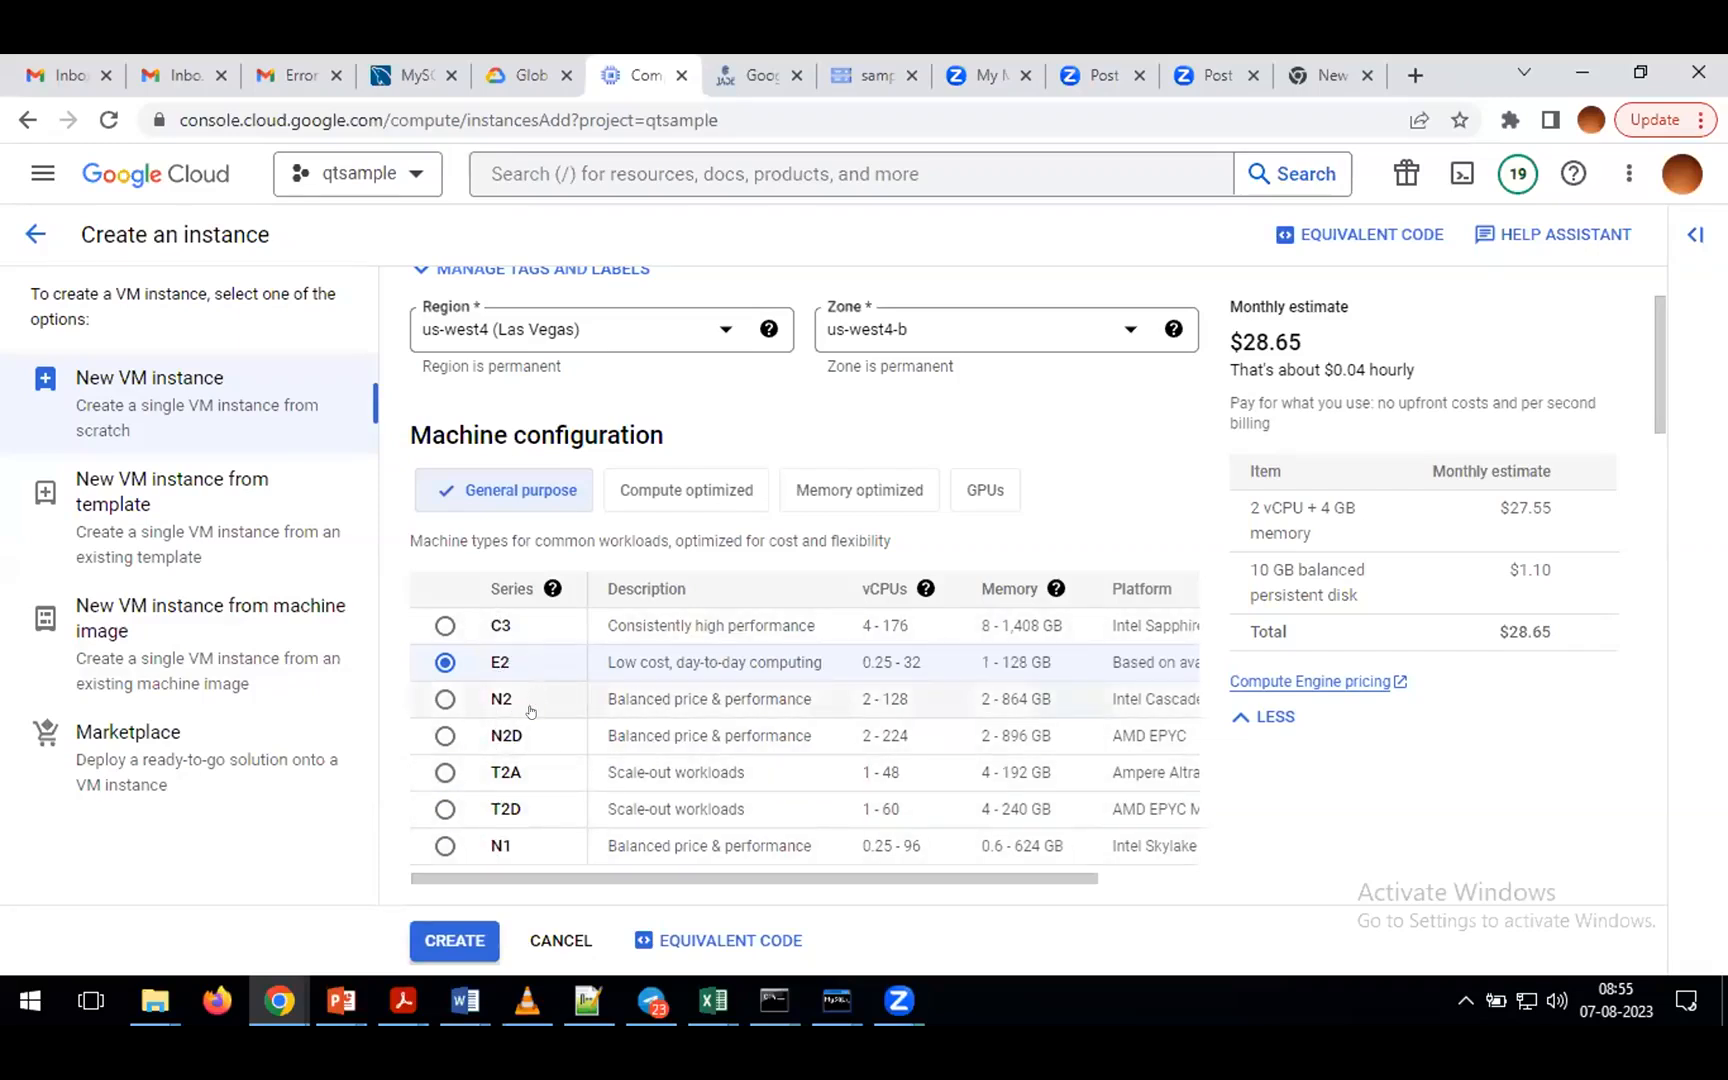
- Review the E2 machine types, keep e2-medium, then switch the series to N2 (n2-standard-2)
scroll(530, 711, "down", 2)
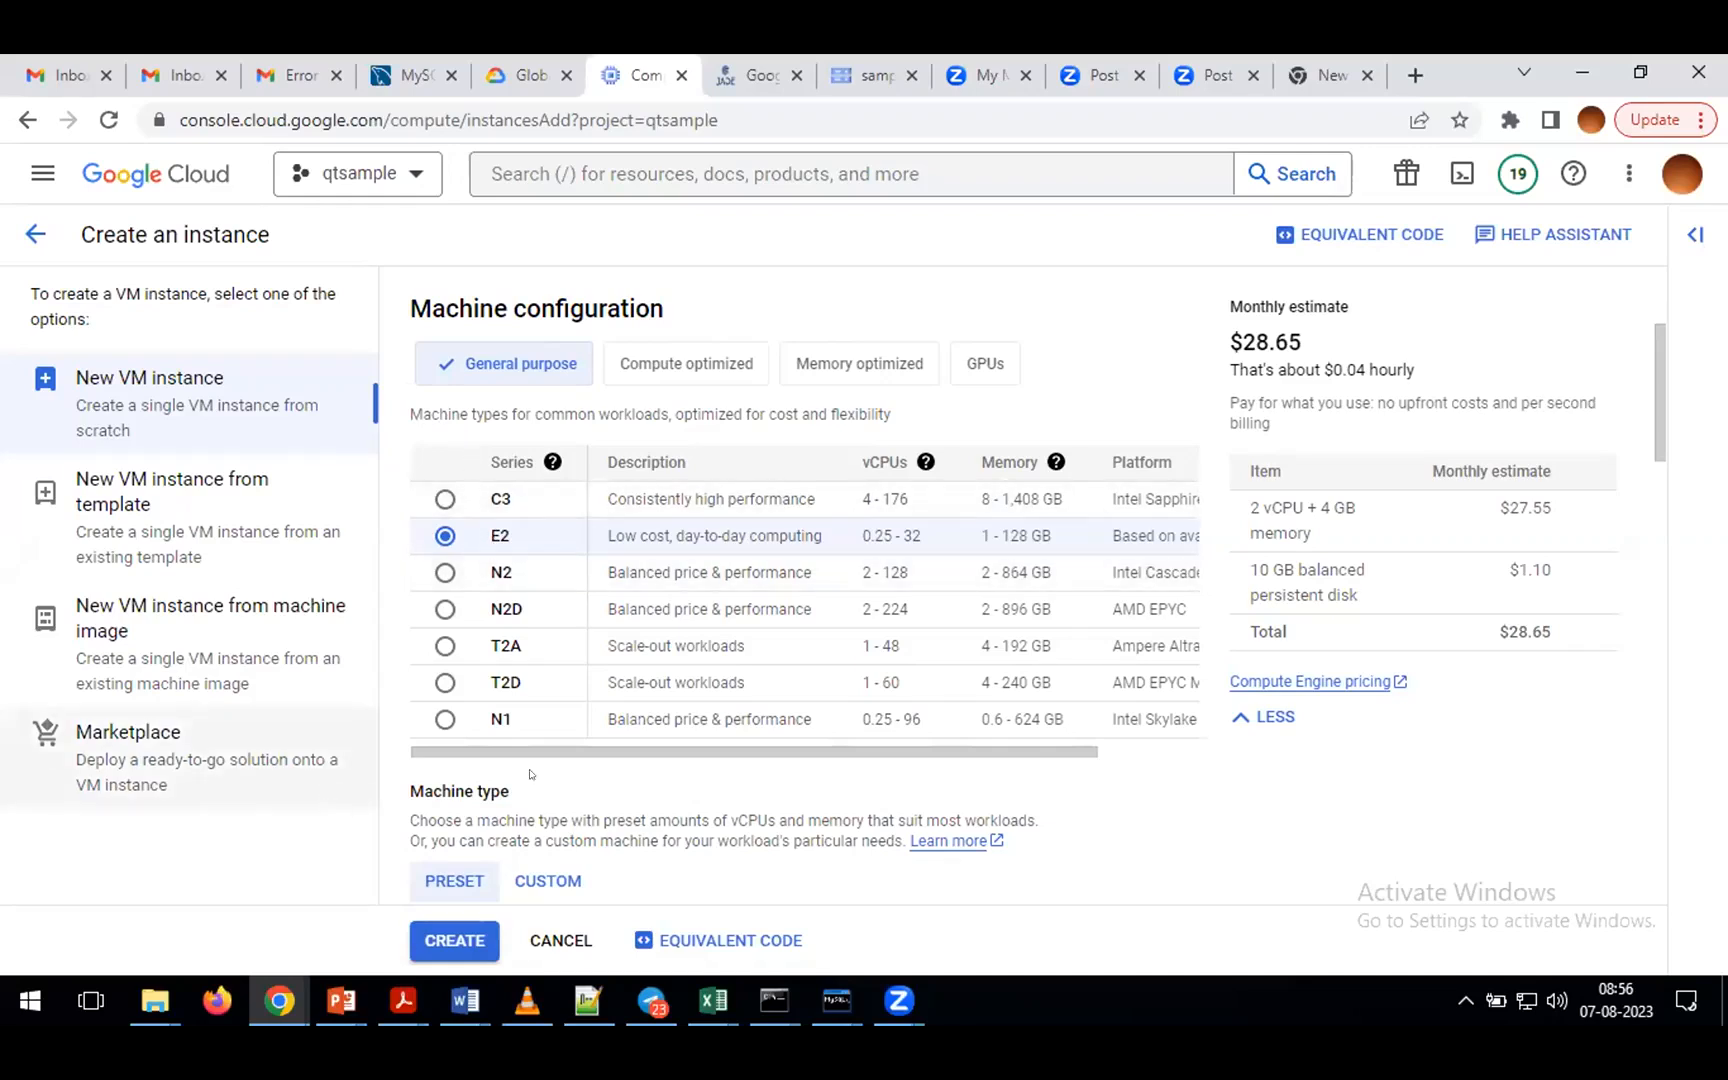
scroll(407, 792, "down", 3)
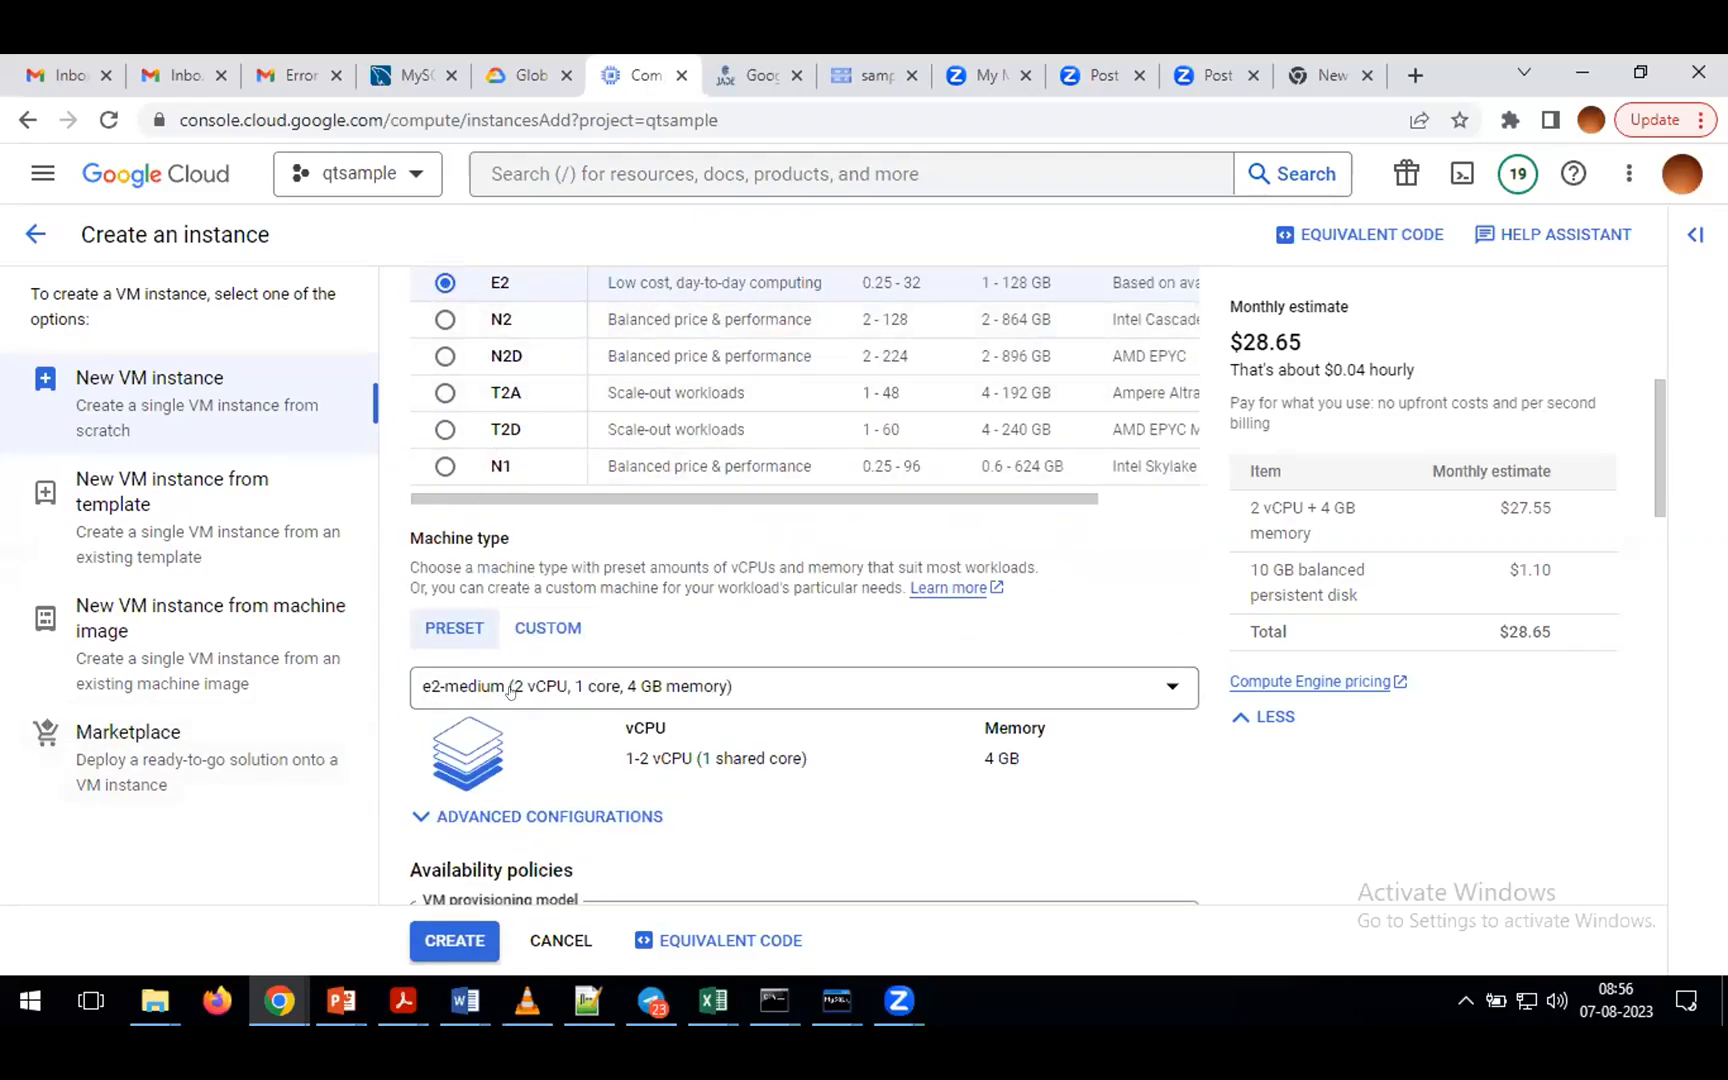
left_click(779, 691)
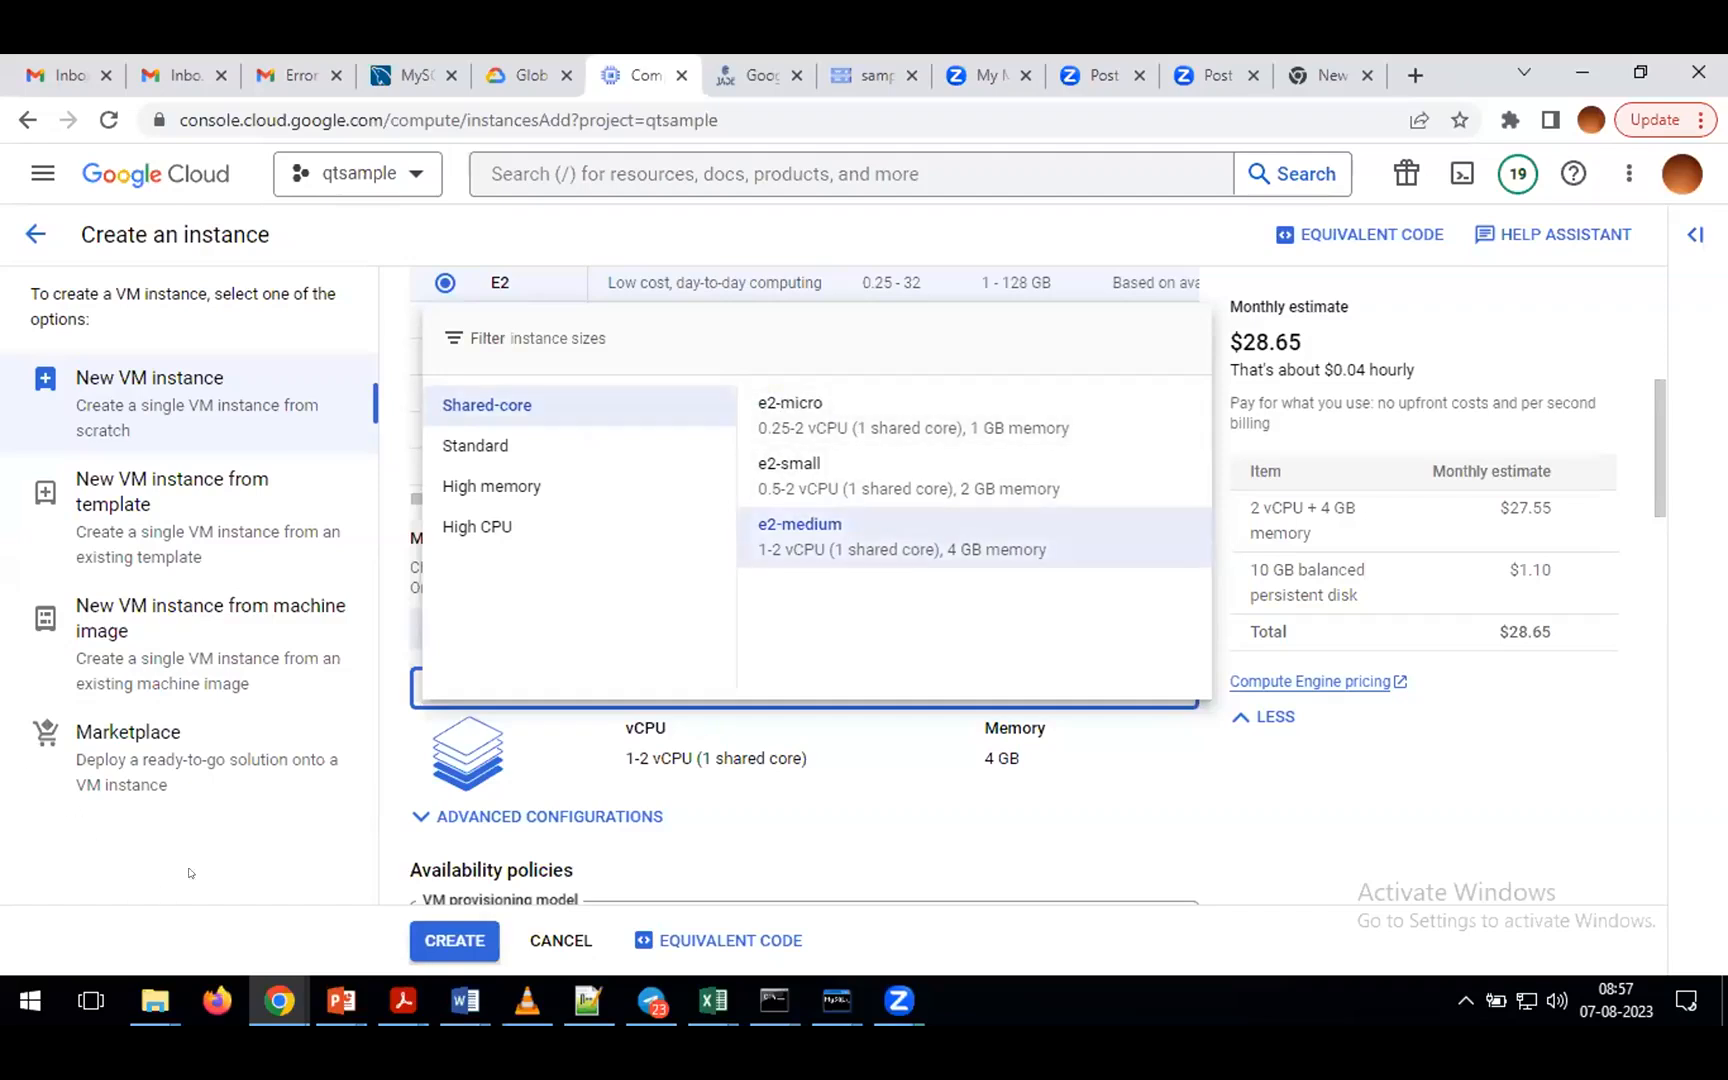
left_click(294, 871)
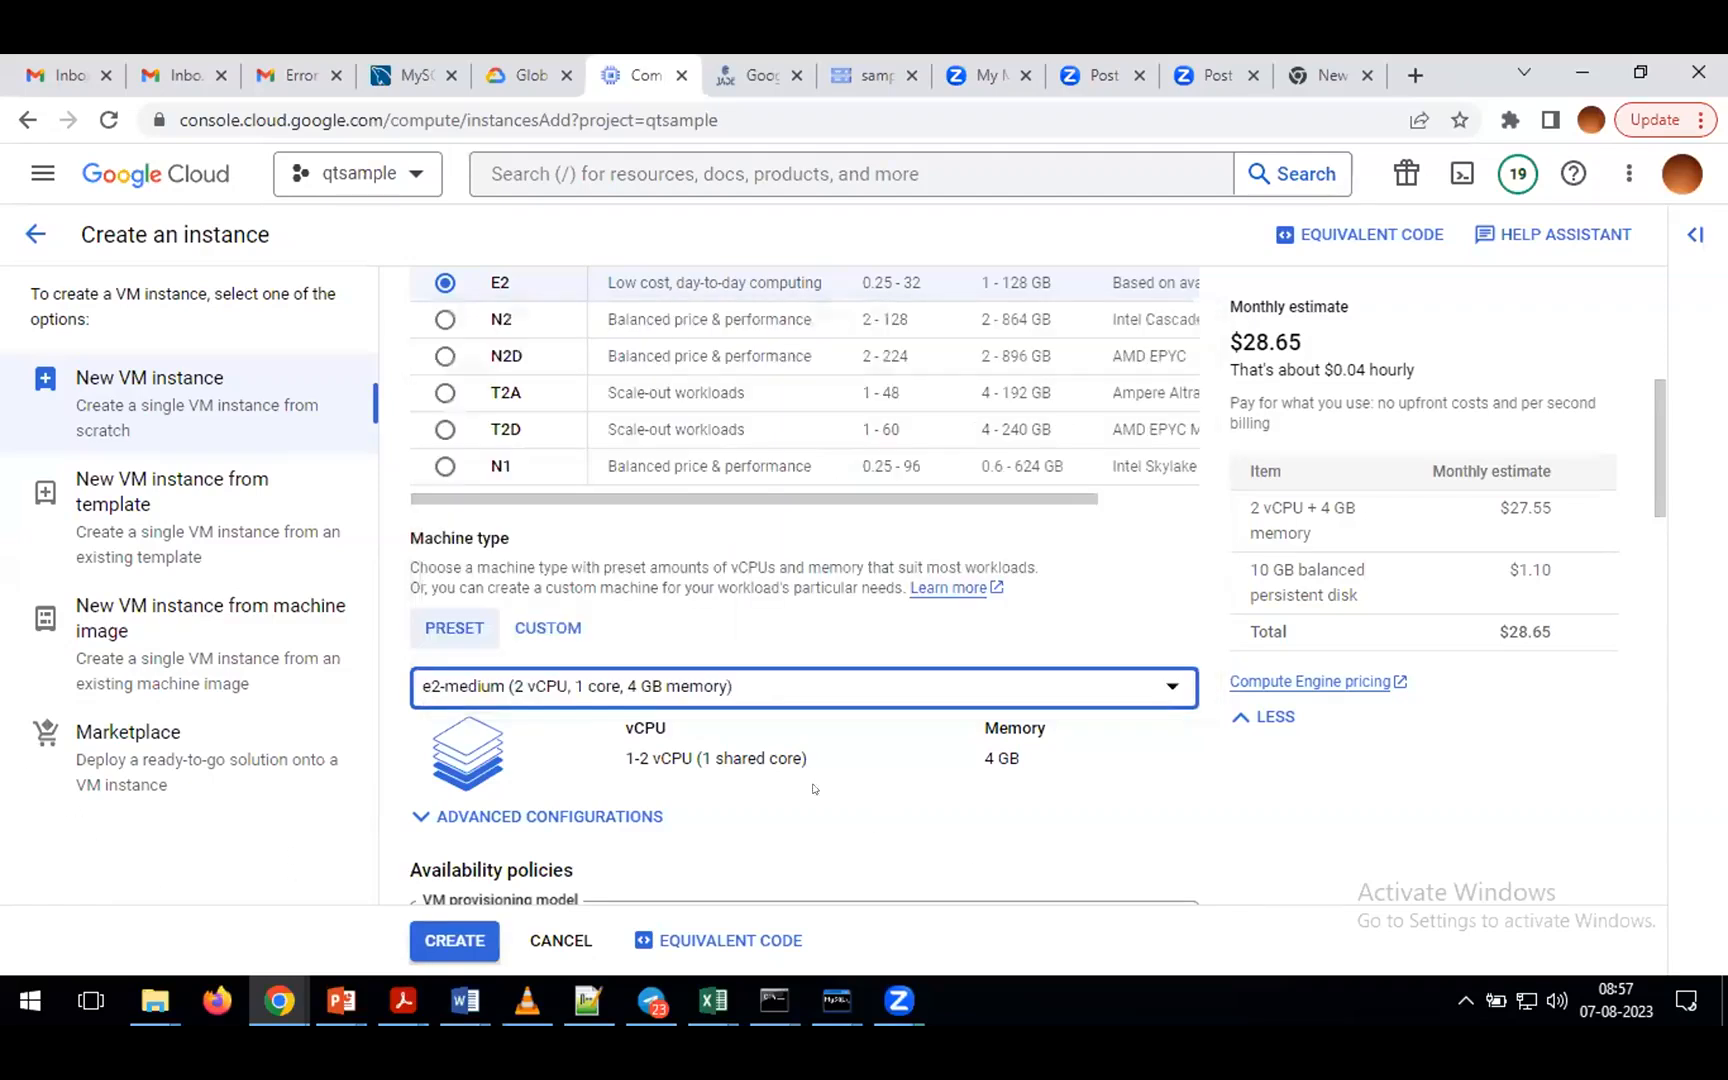
left_click(444, 319)
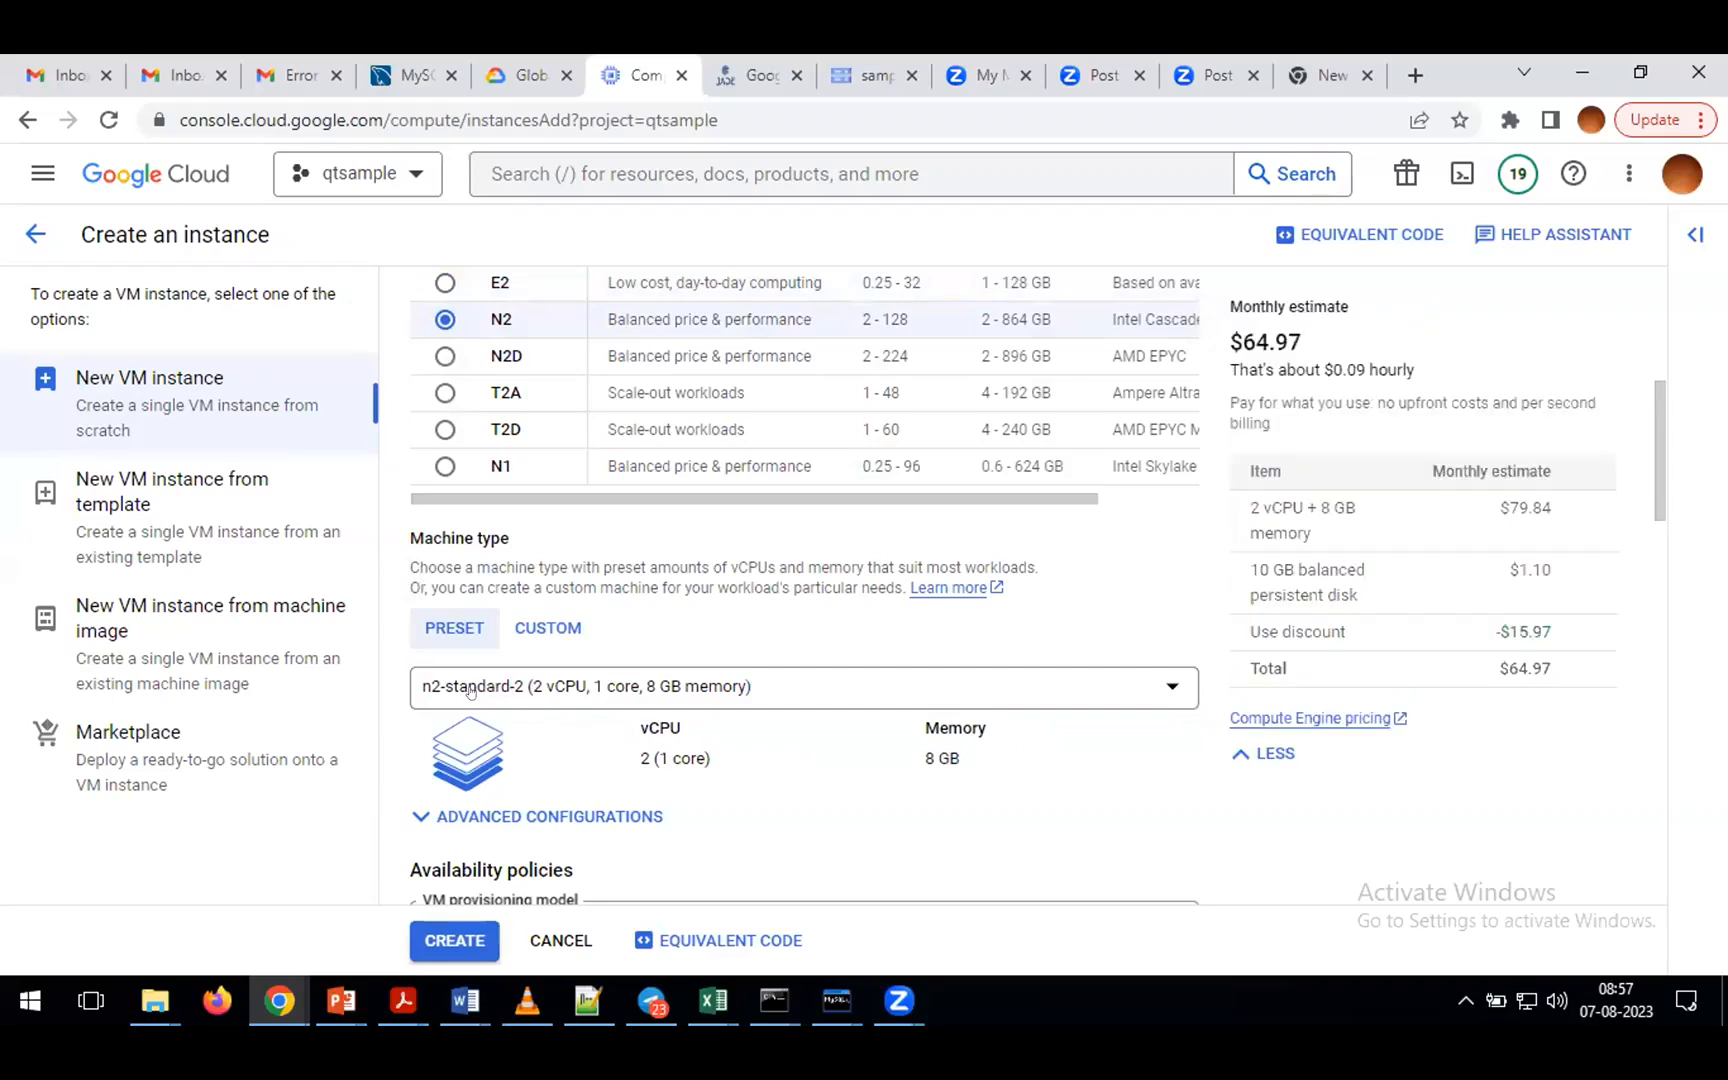
left_click(877, 691)
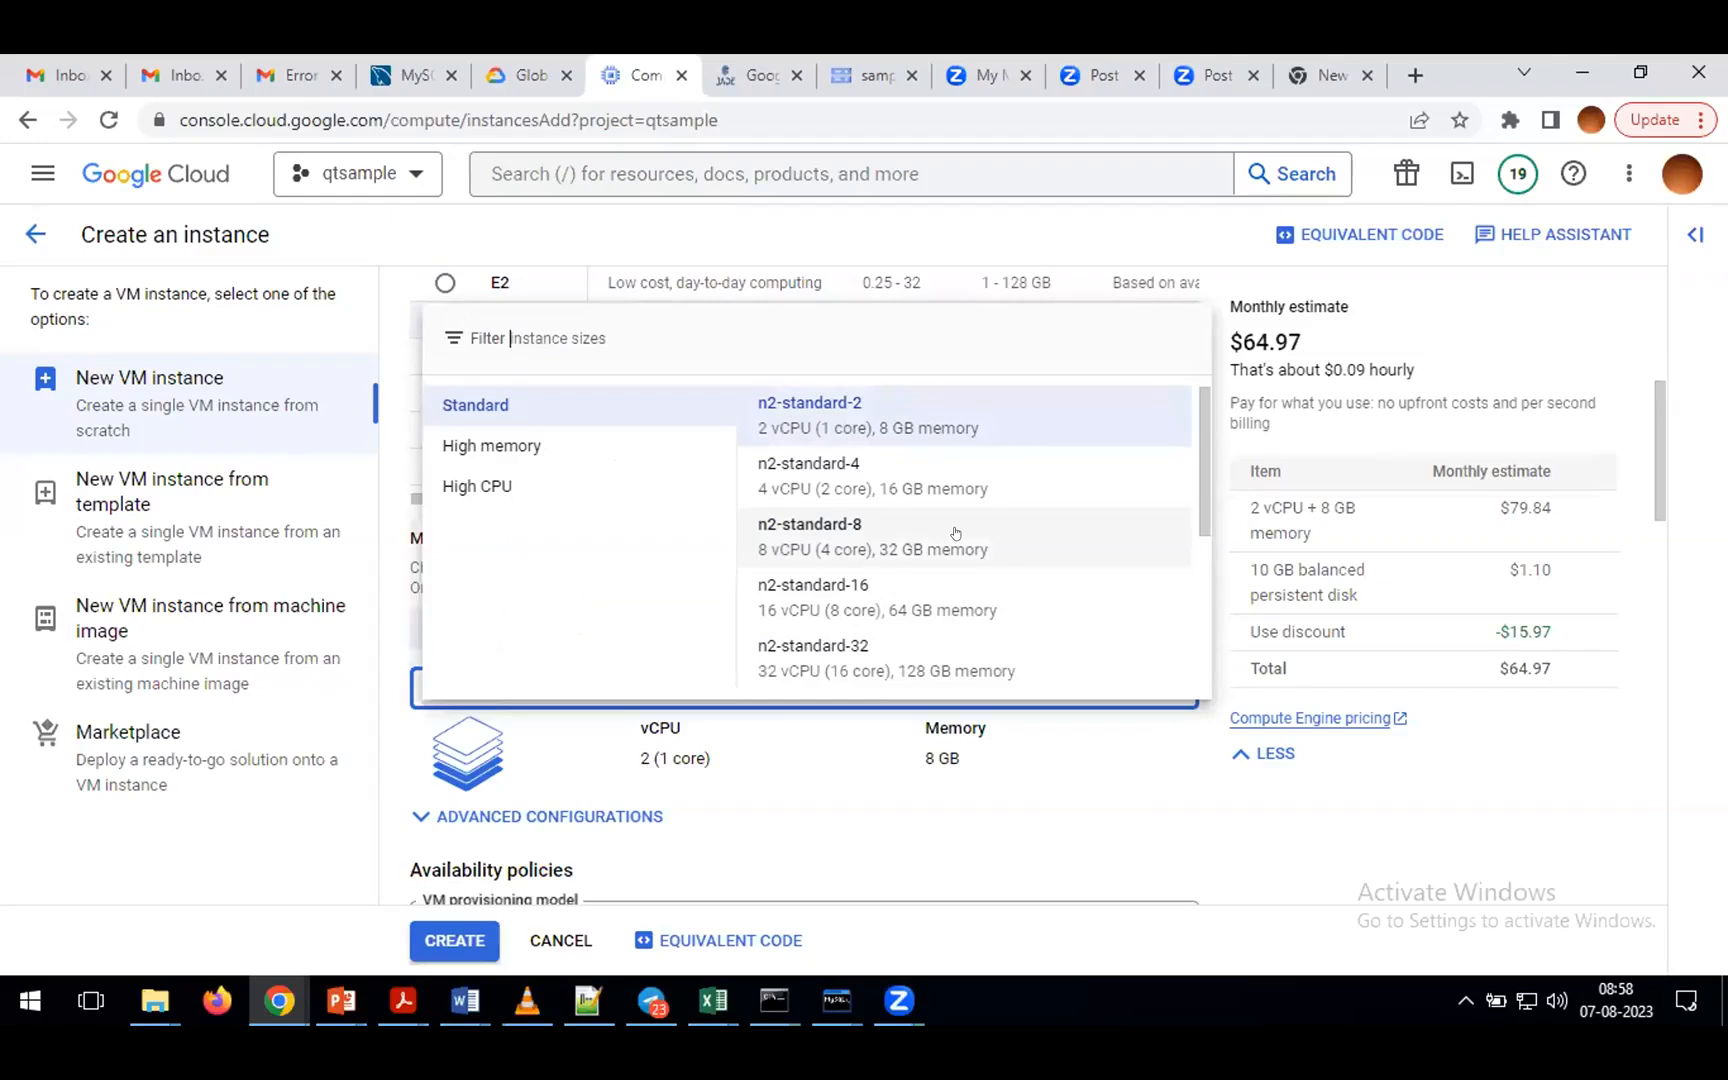
left_click(265, 872)
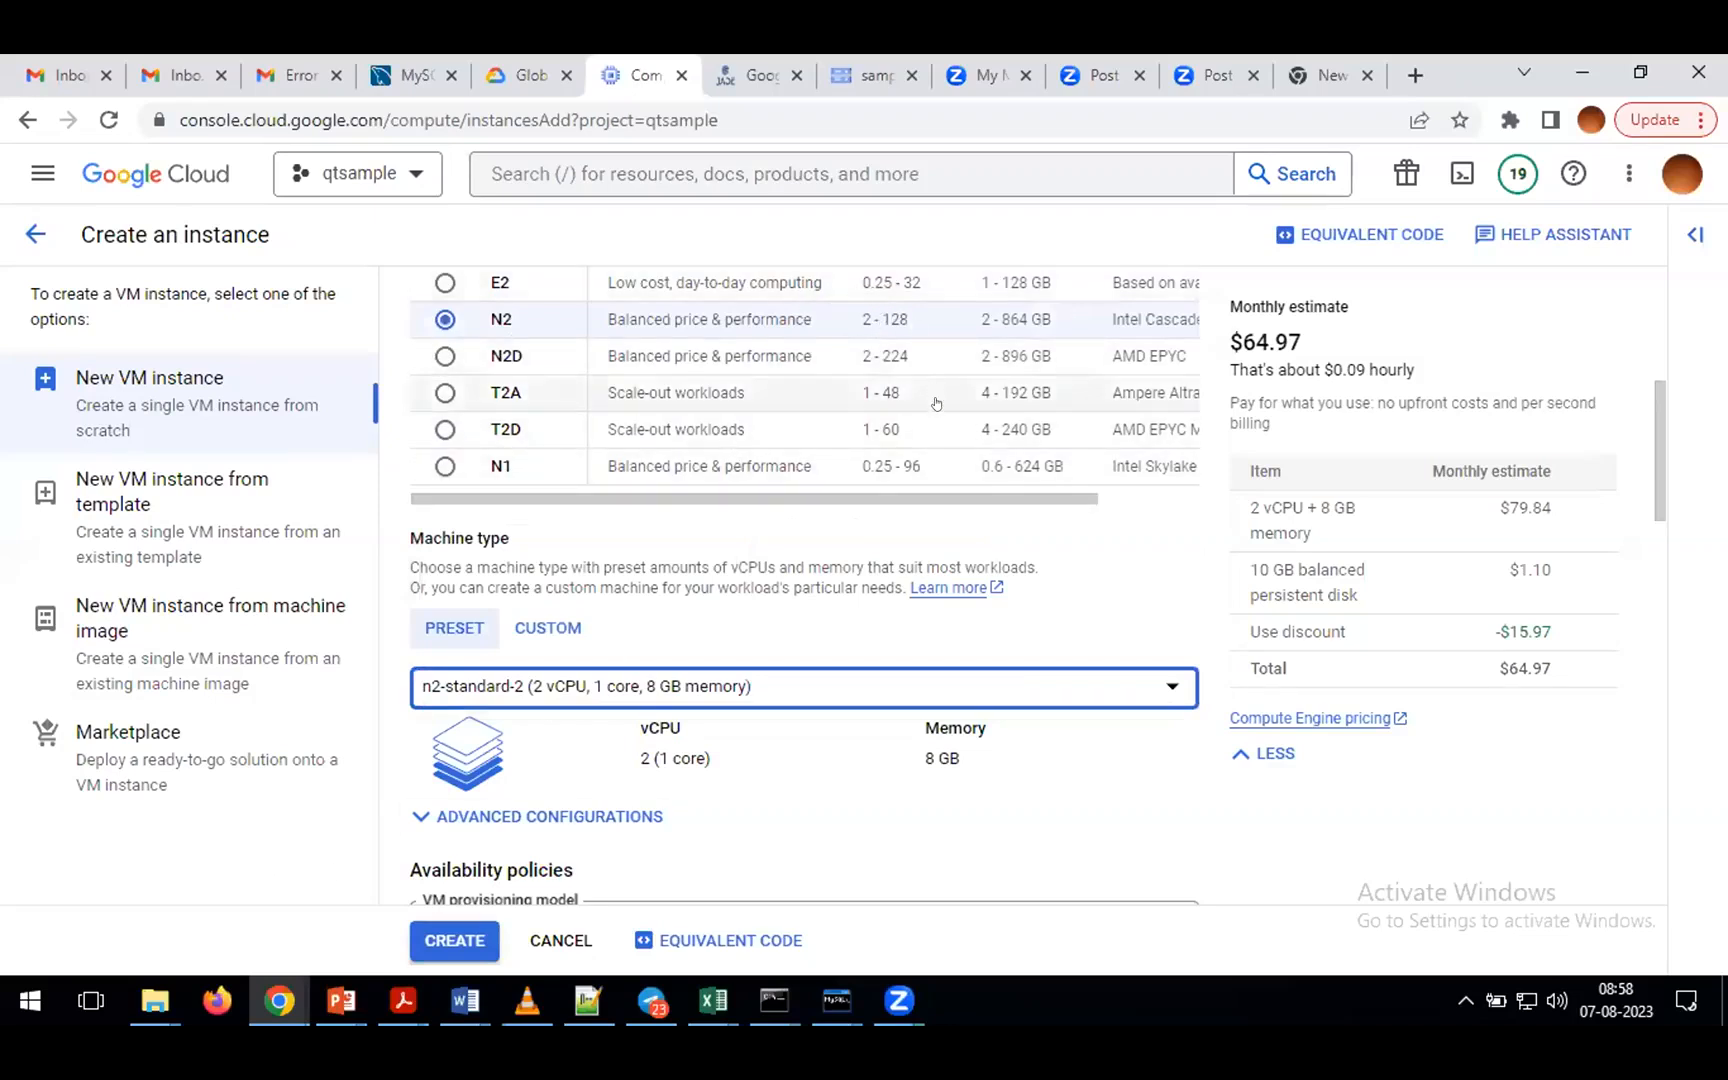
scroll(936, 403, "up", 1)
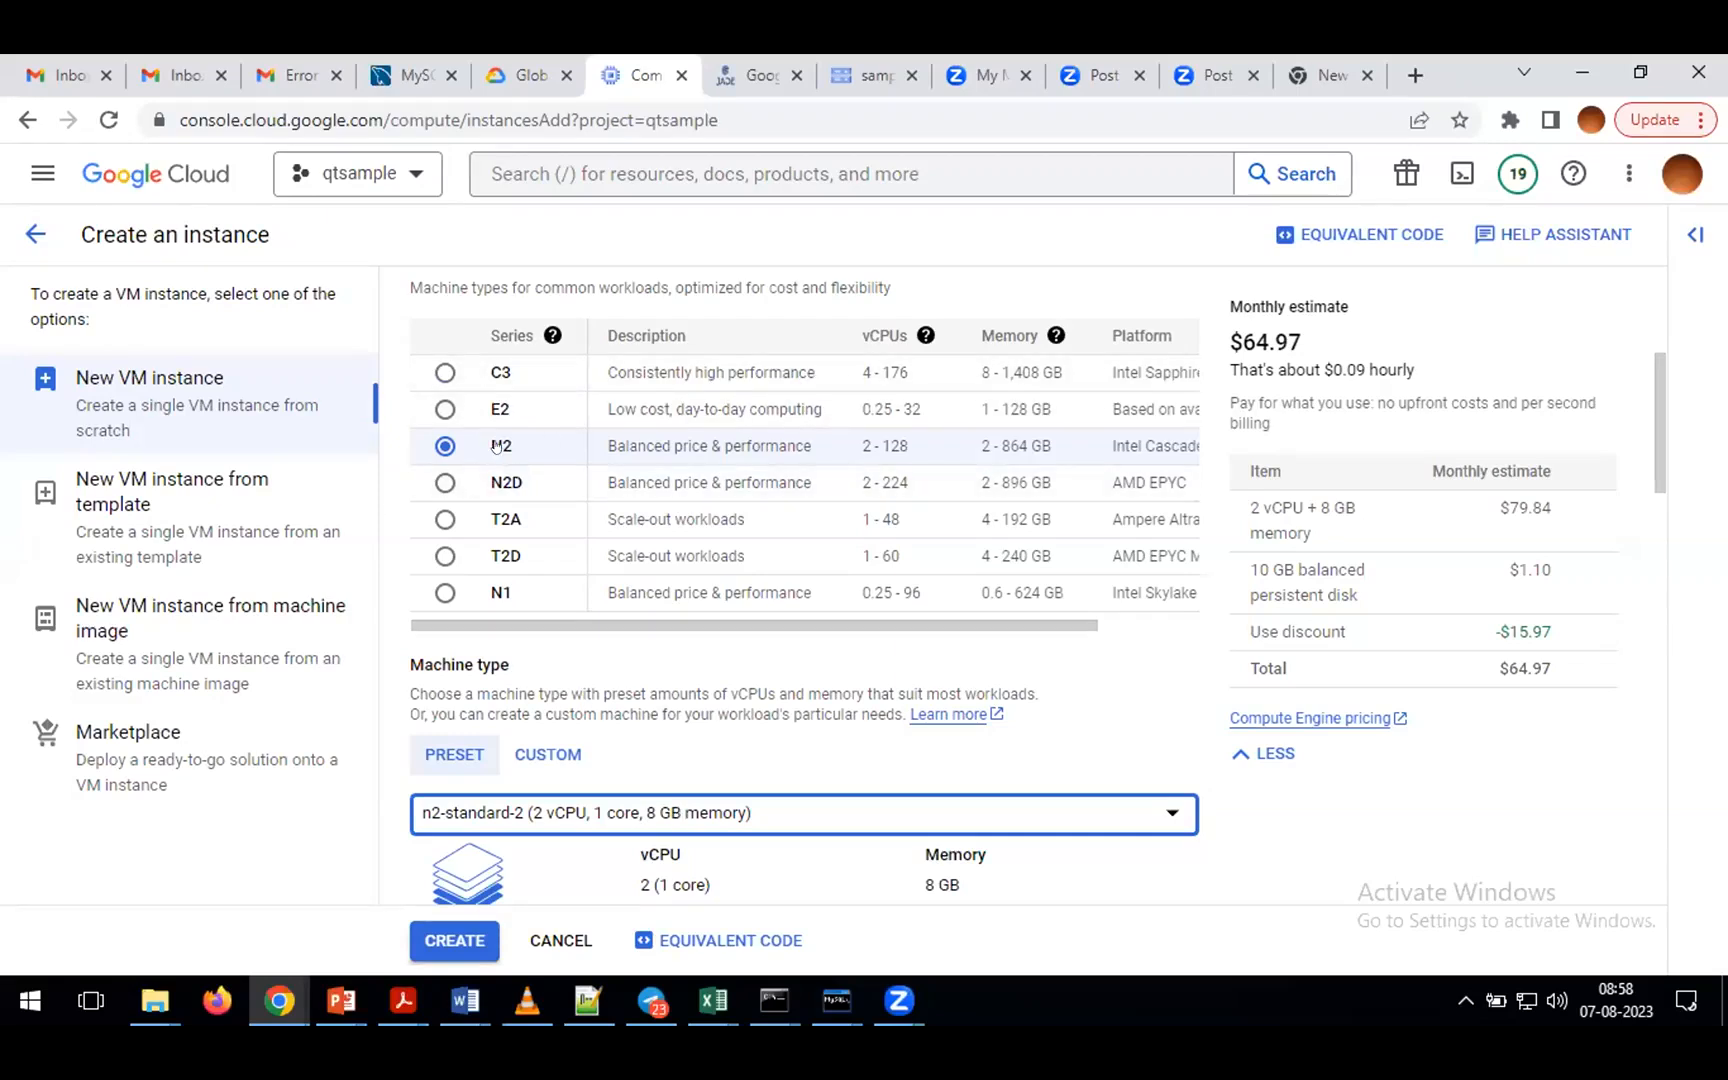
- Switch the series back to E2 and confirm e2-medium (2 vCPU, 4 GB) at $28.65 monthly
left_click(443, 409)
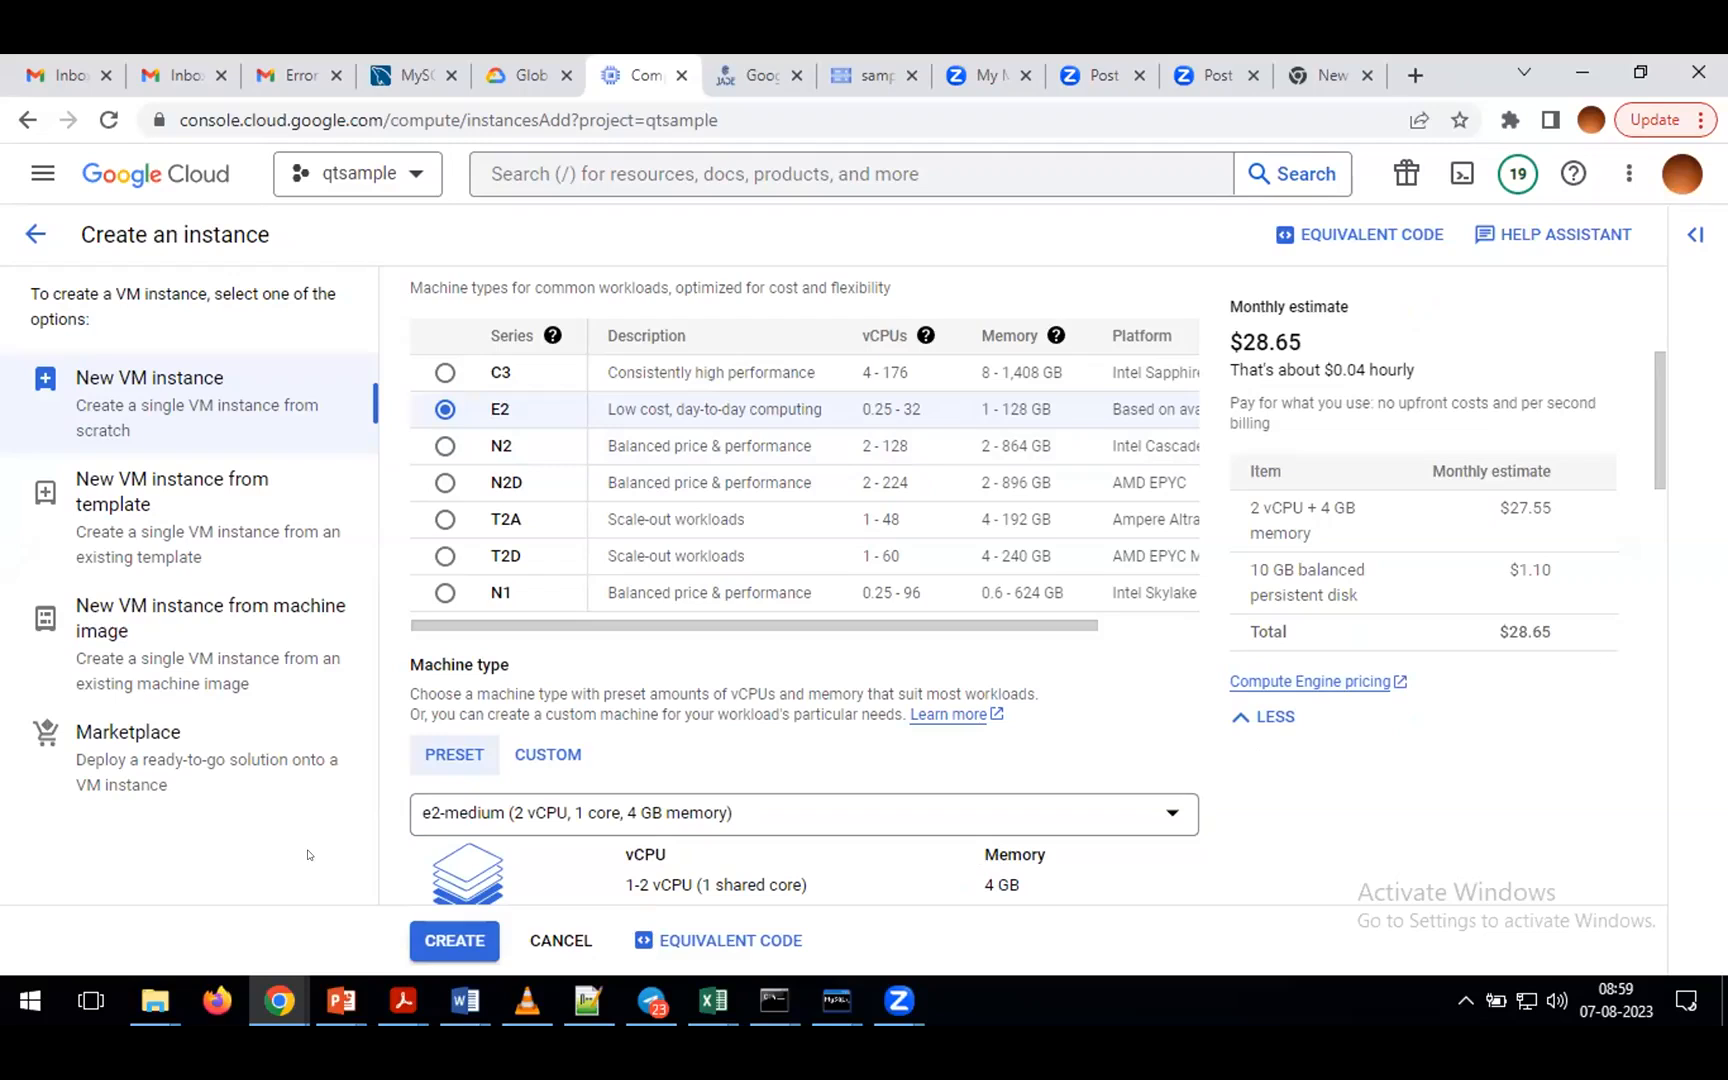
scroll(700, 768, "up", 3)
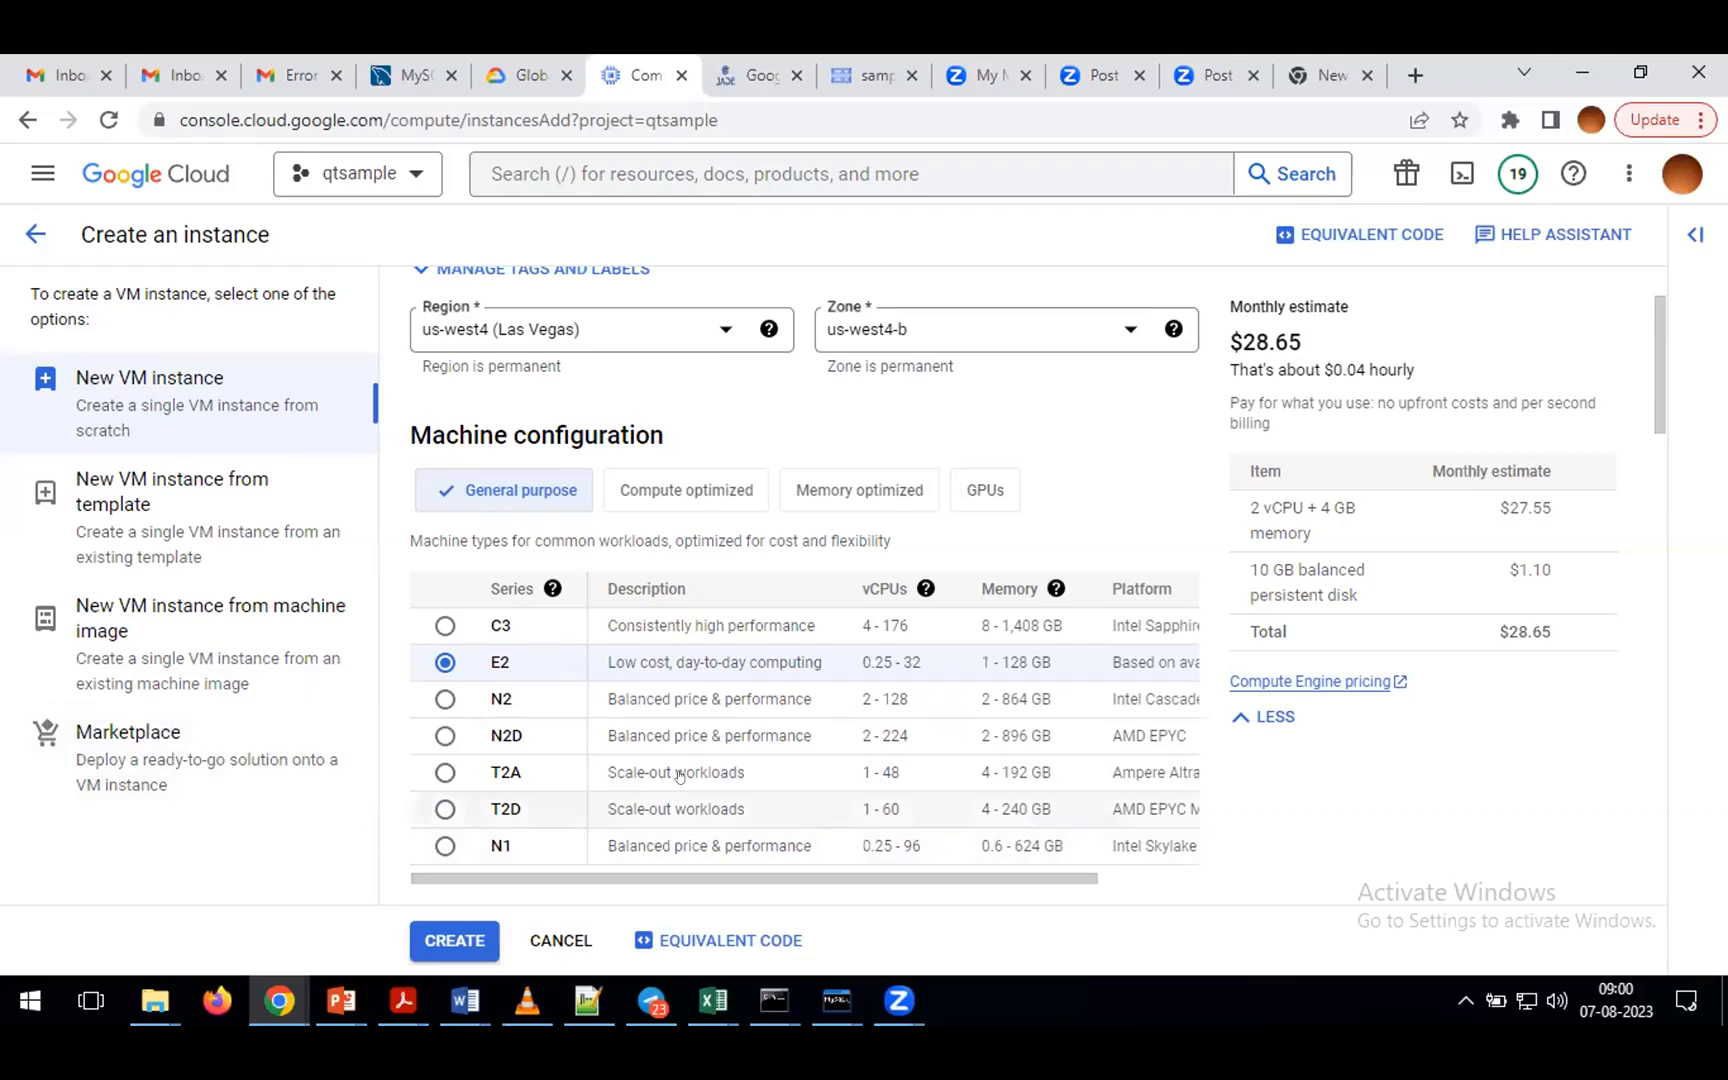
scroll(688, 789, "down", 1)
scroll(688, 789, "down", 2)
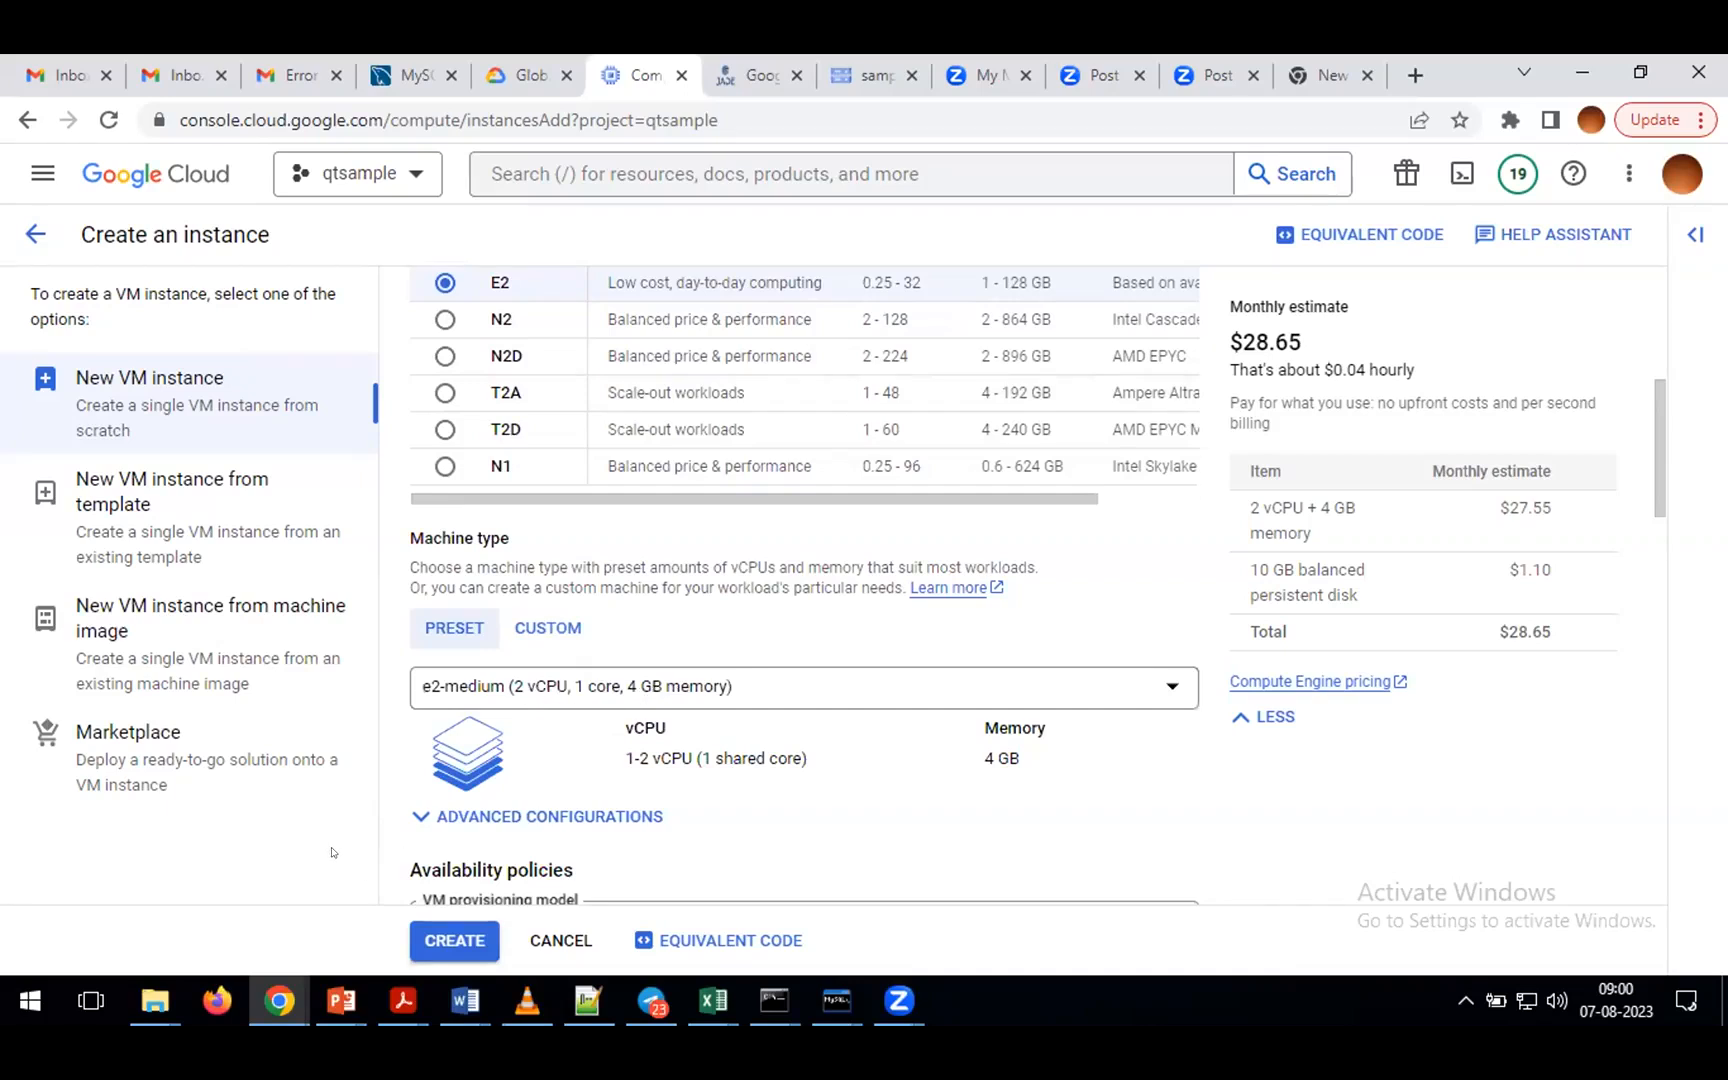
- Scroll to Availability policies and open the VM provisioning model list showing Standard and Spot
scroll(387, 833, "down", 2)
scroll(387, 833, "down", 3)
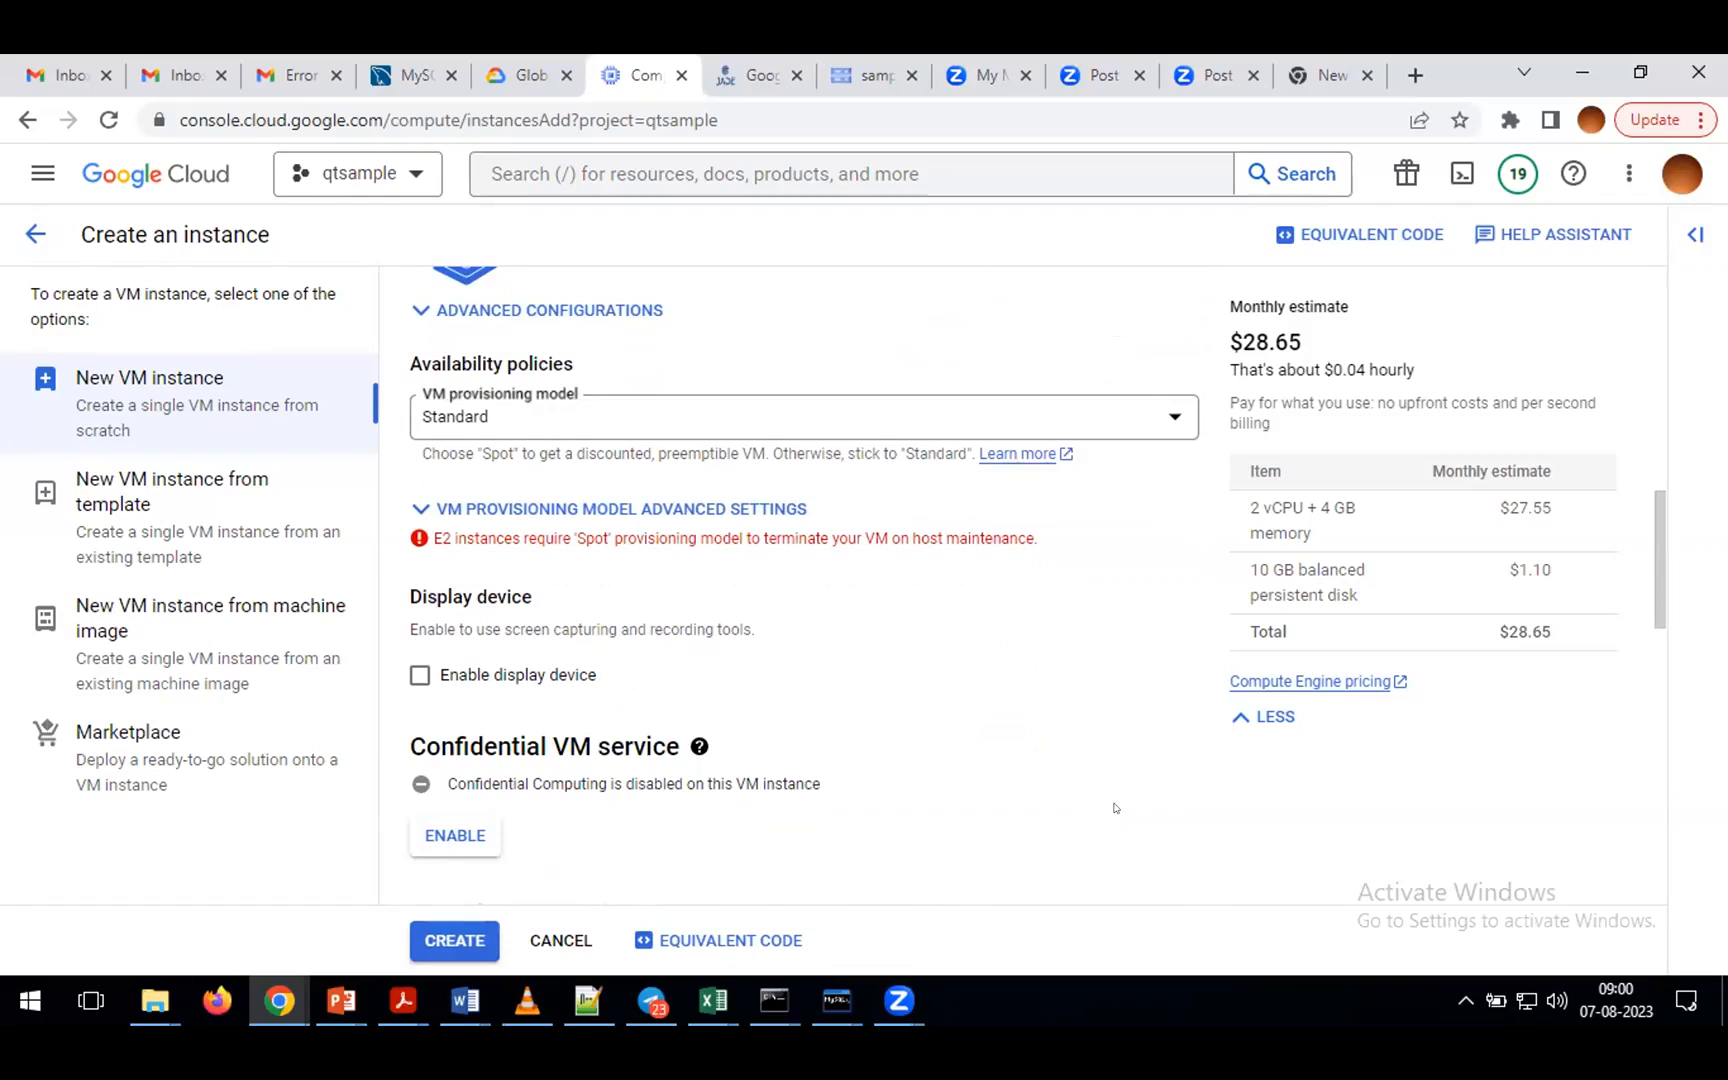
scroll(1115, 808, "up", 8)
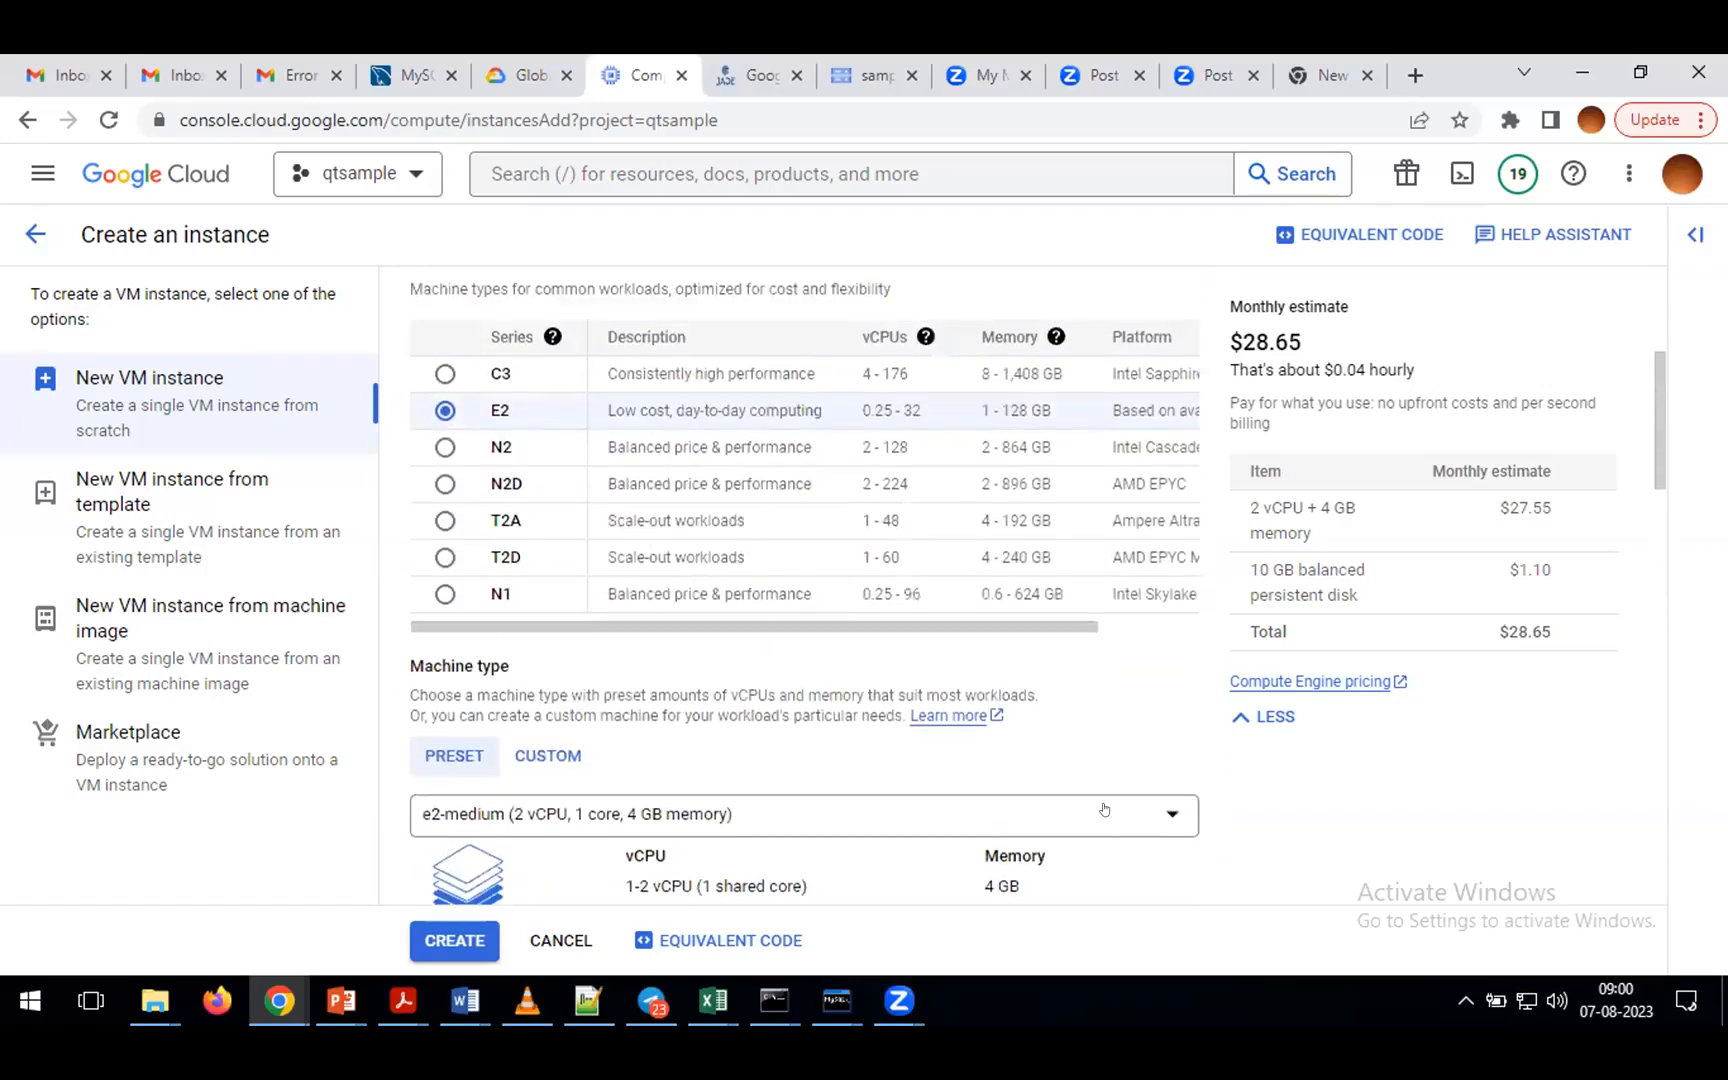
scroll(1110, 807, "up", 1)
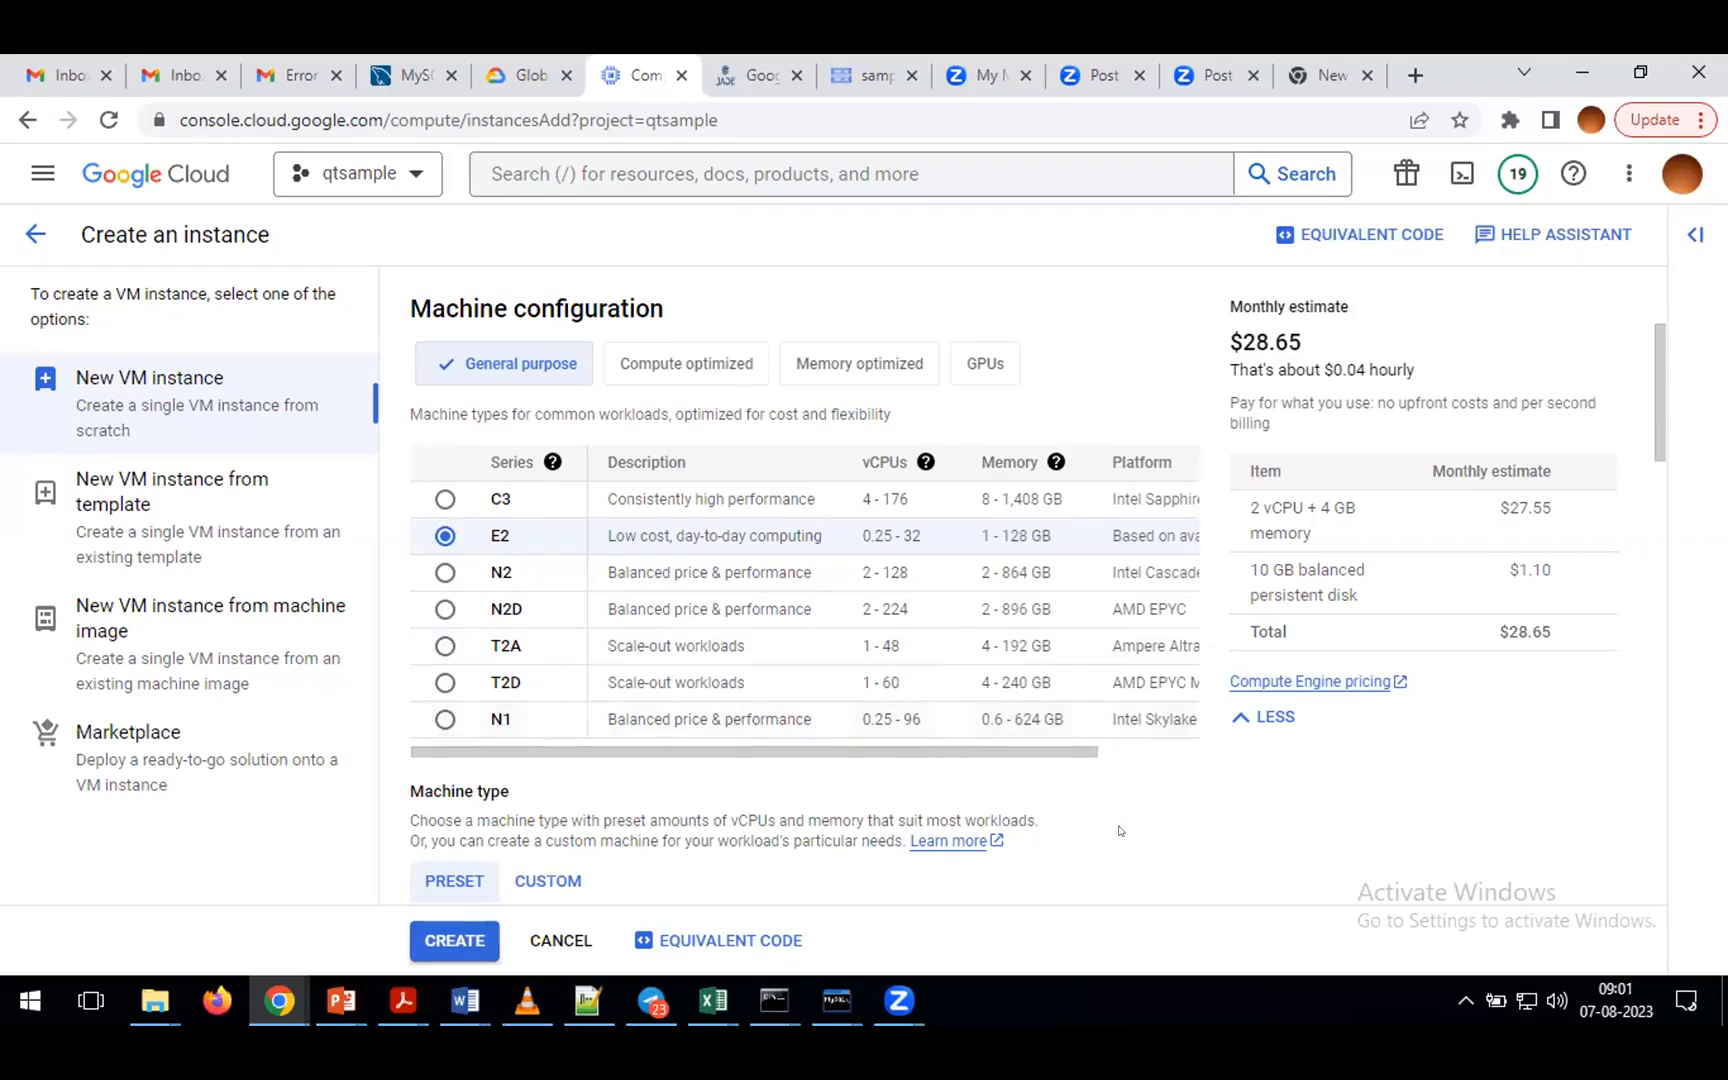
scroll(1119, 830, "down", 4)
scroll(1119, 830, "down", 4)
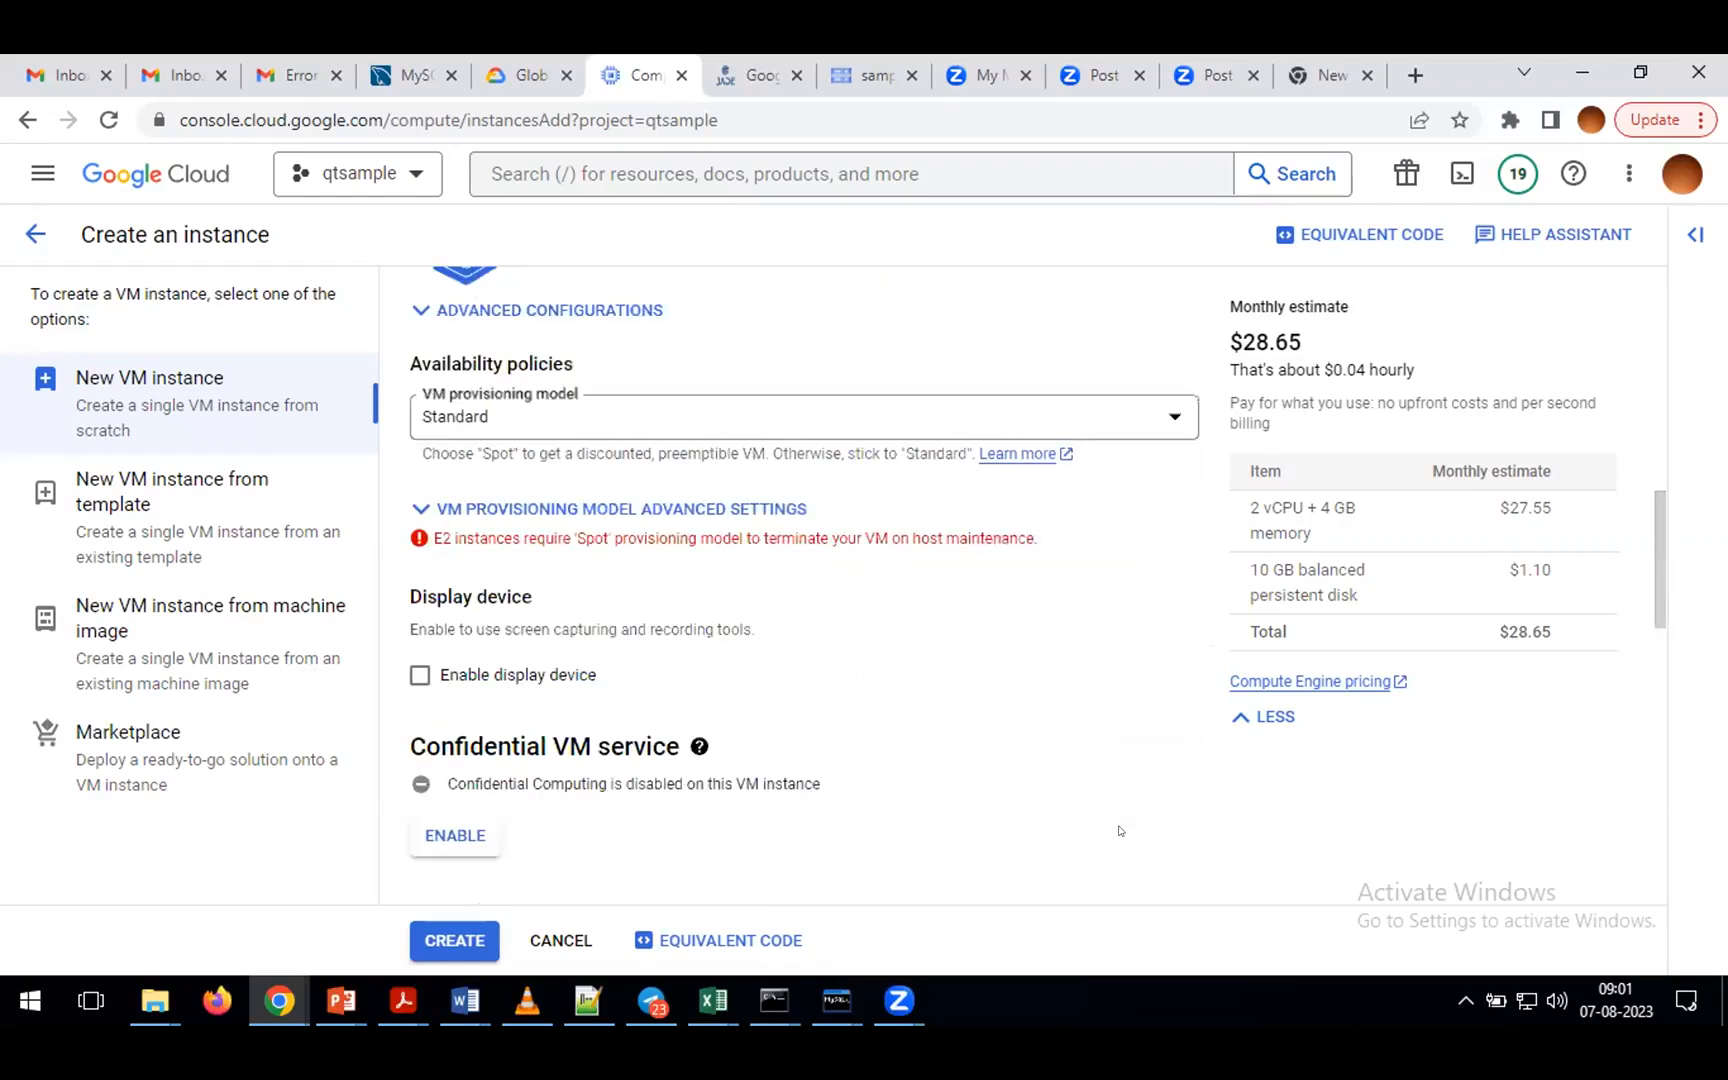
scroll(1121, 830, "down", 1)
scroll(1103, 795, "up", 1)
left_click(619, 426)
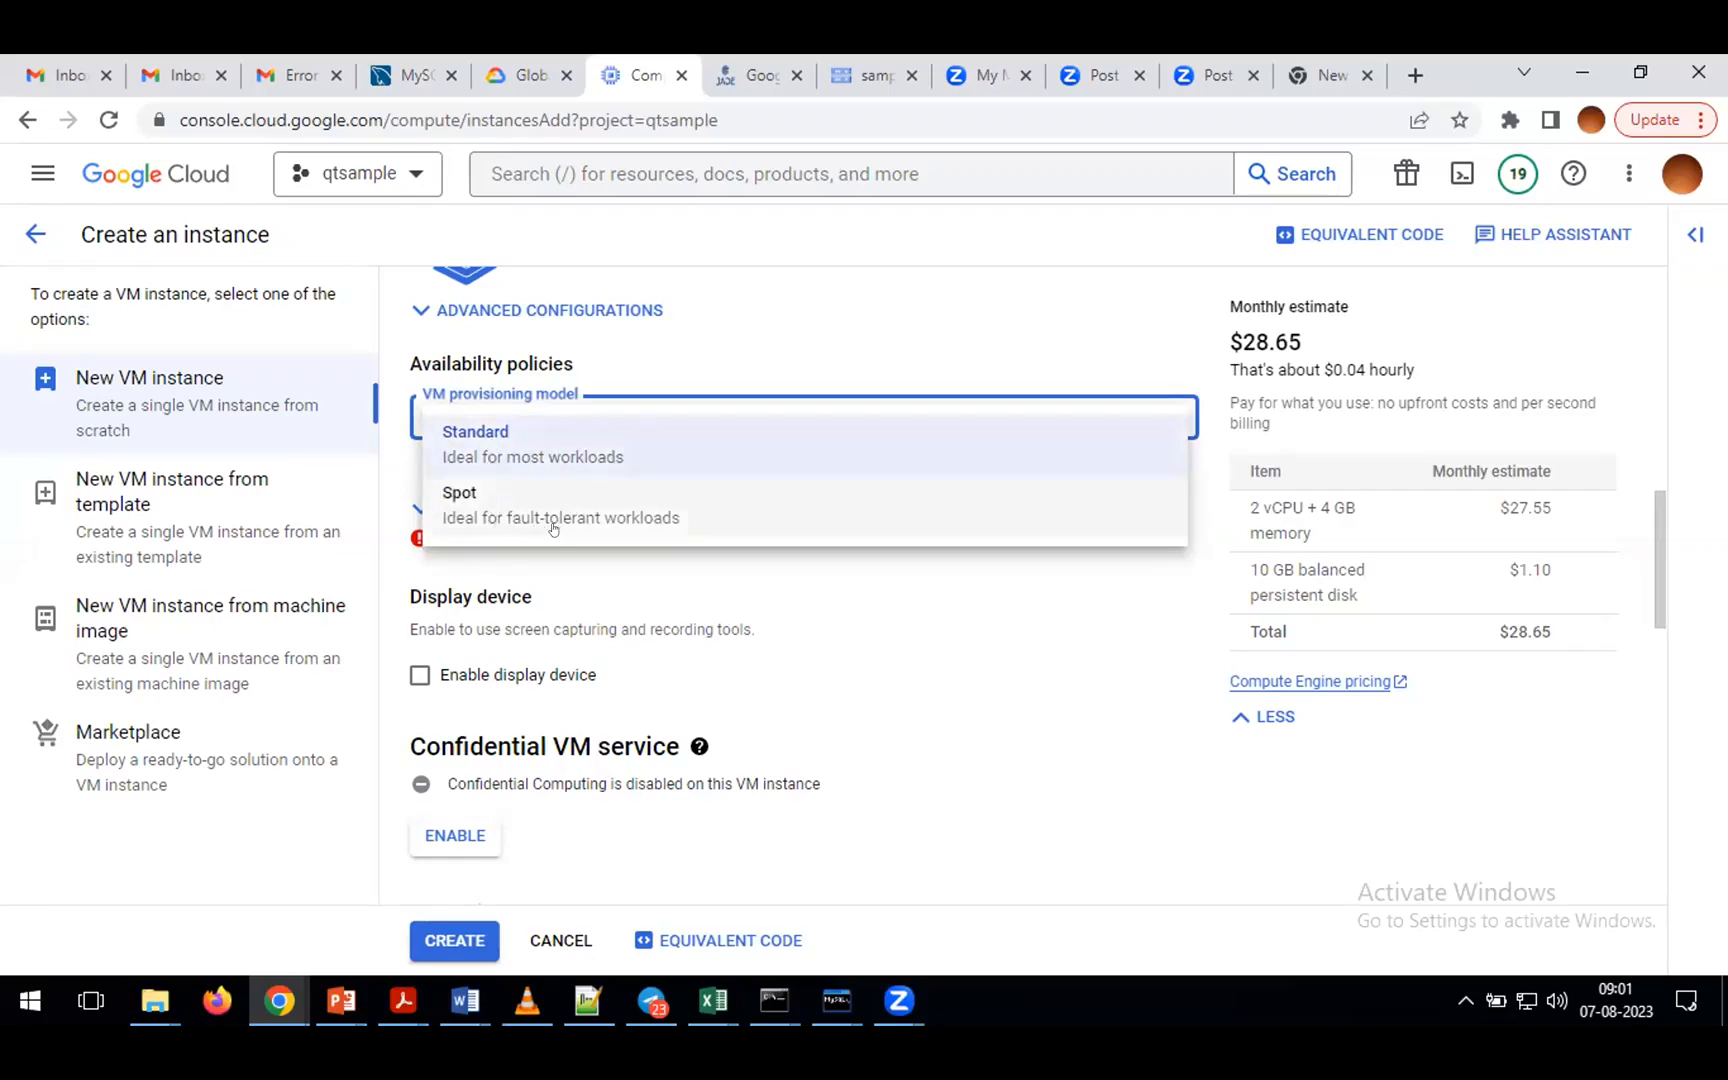
left_click(588, 1000)
- Add a line on fault tolerance: if one server crashes, another server takes over its work
left_click(997, 552)
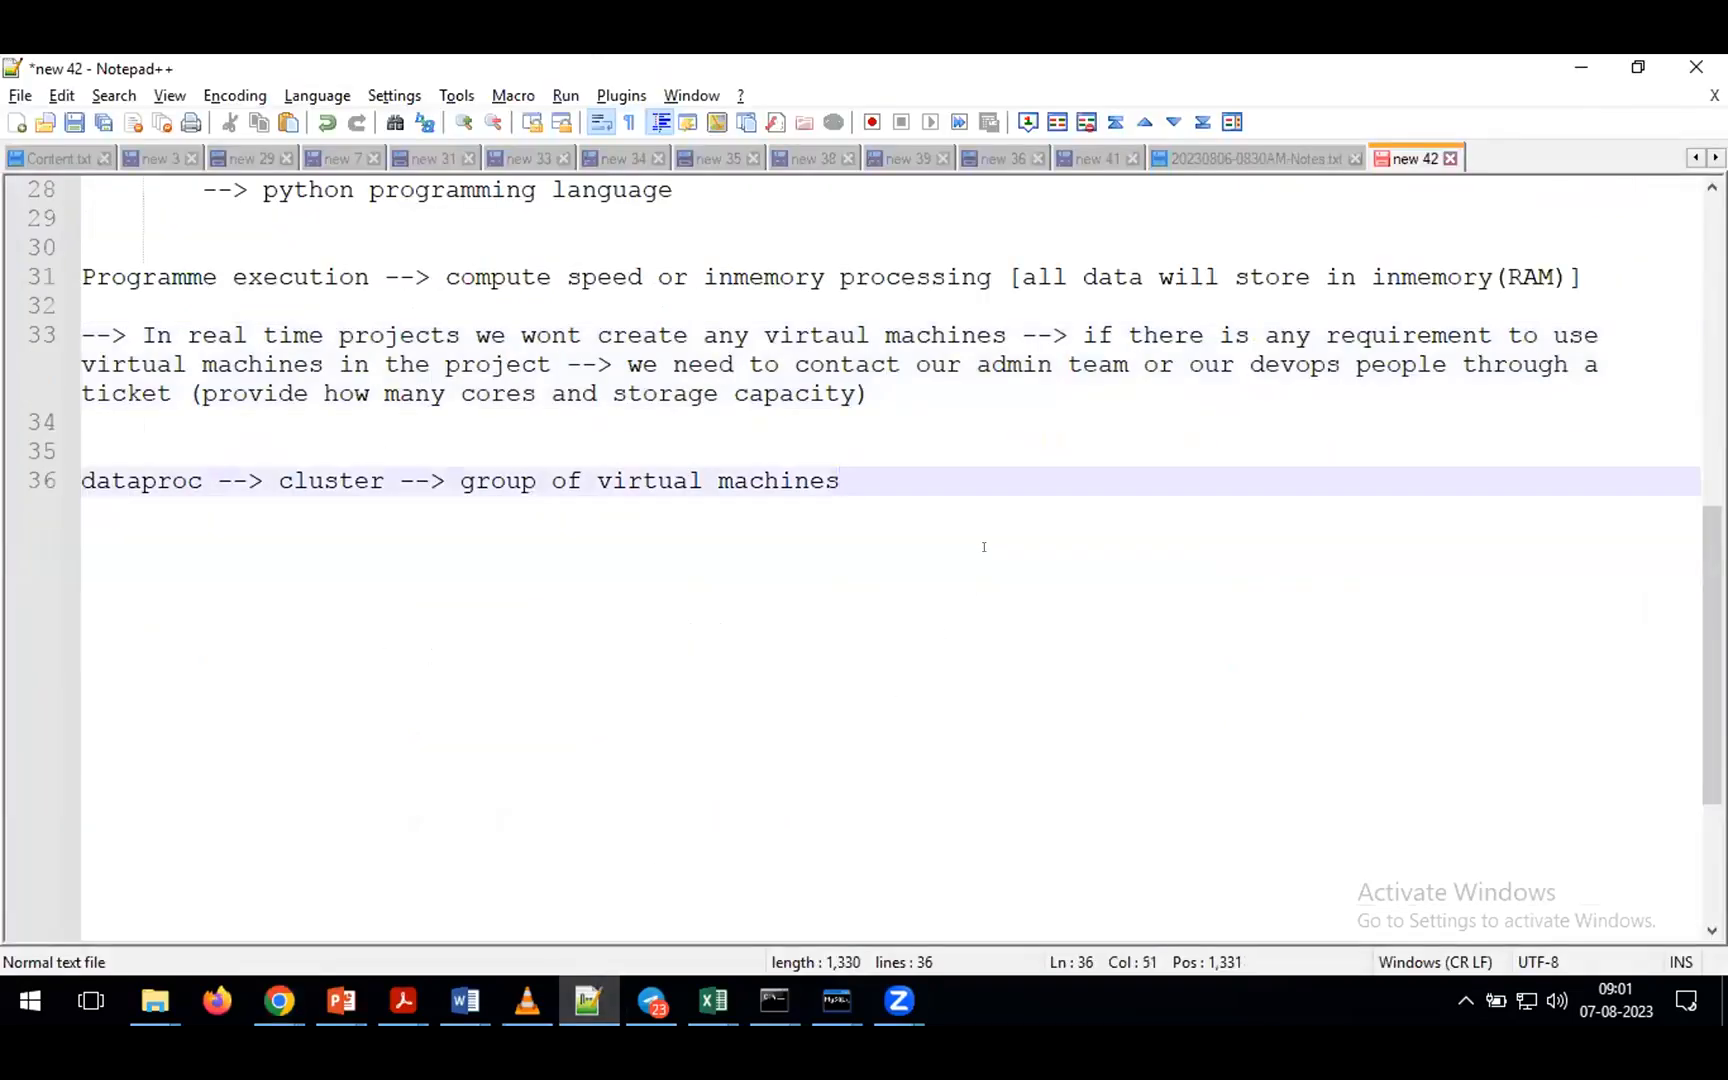
key("Return")
key("Return")
type("fault tolerat")
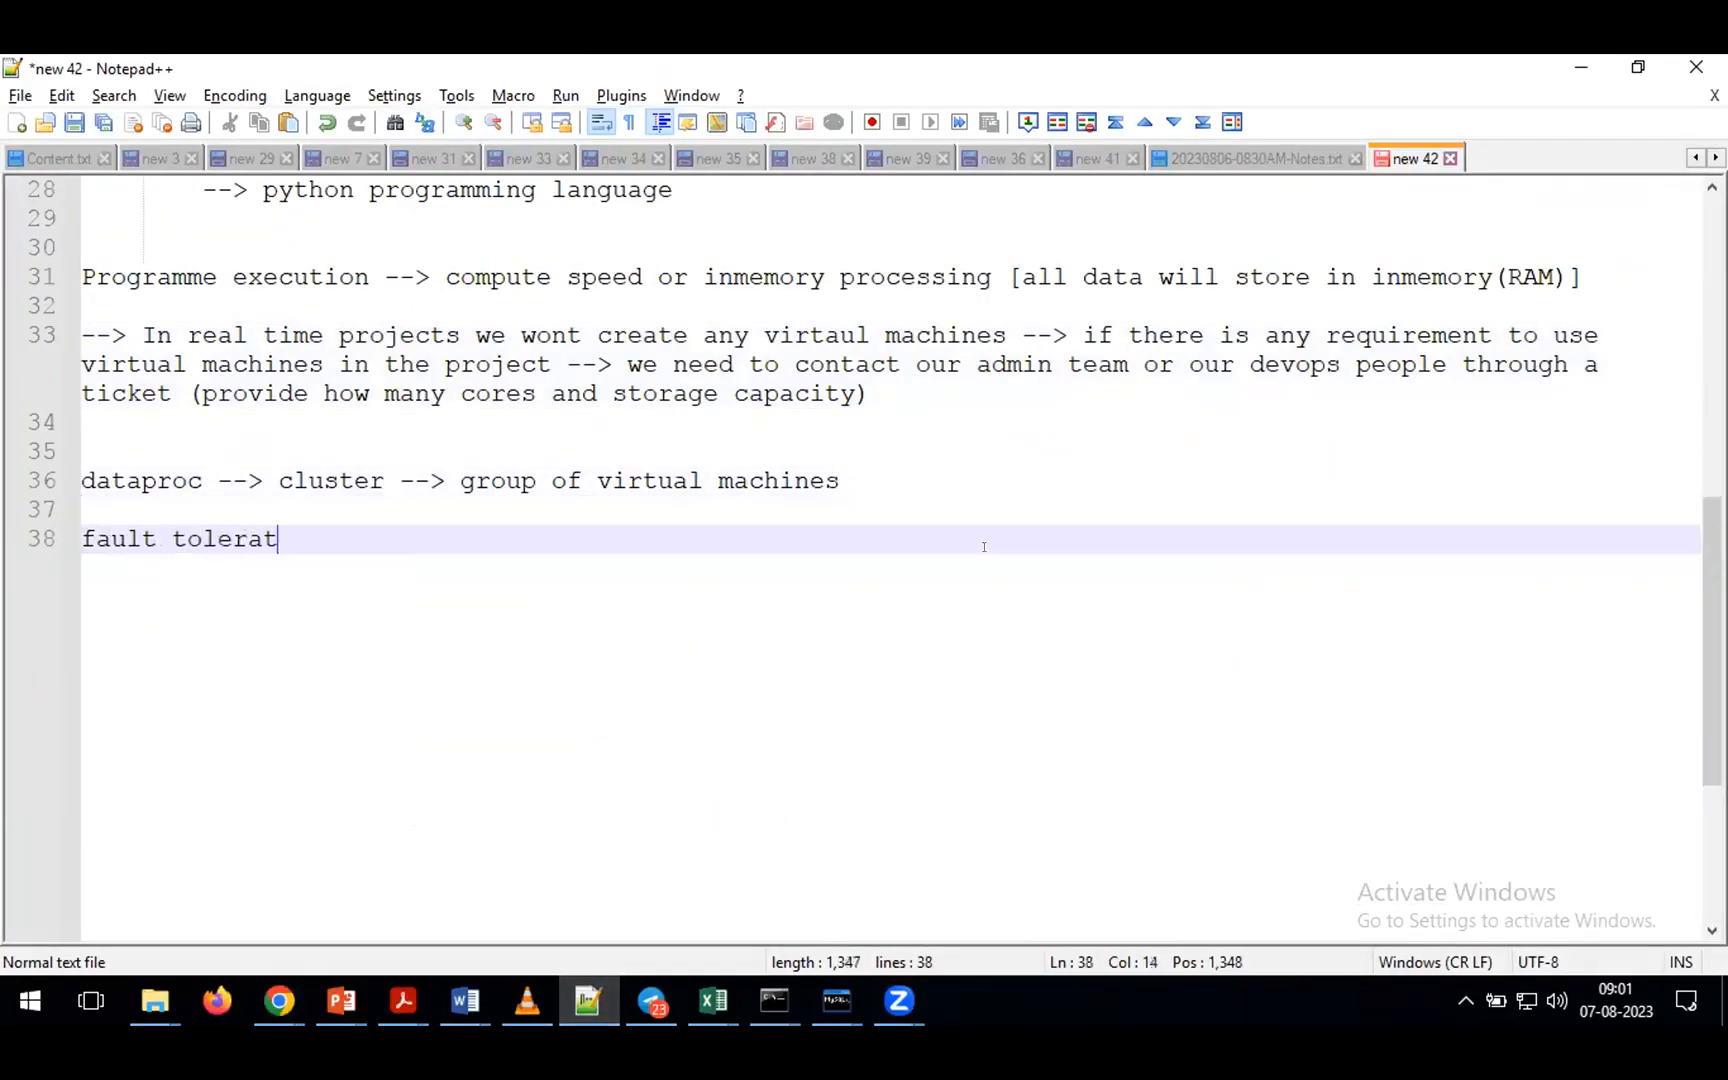
type("nt --> if one ")
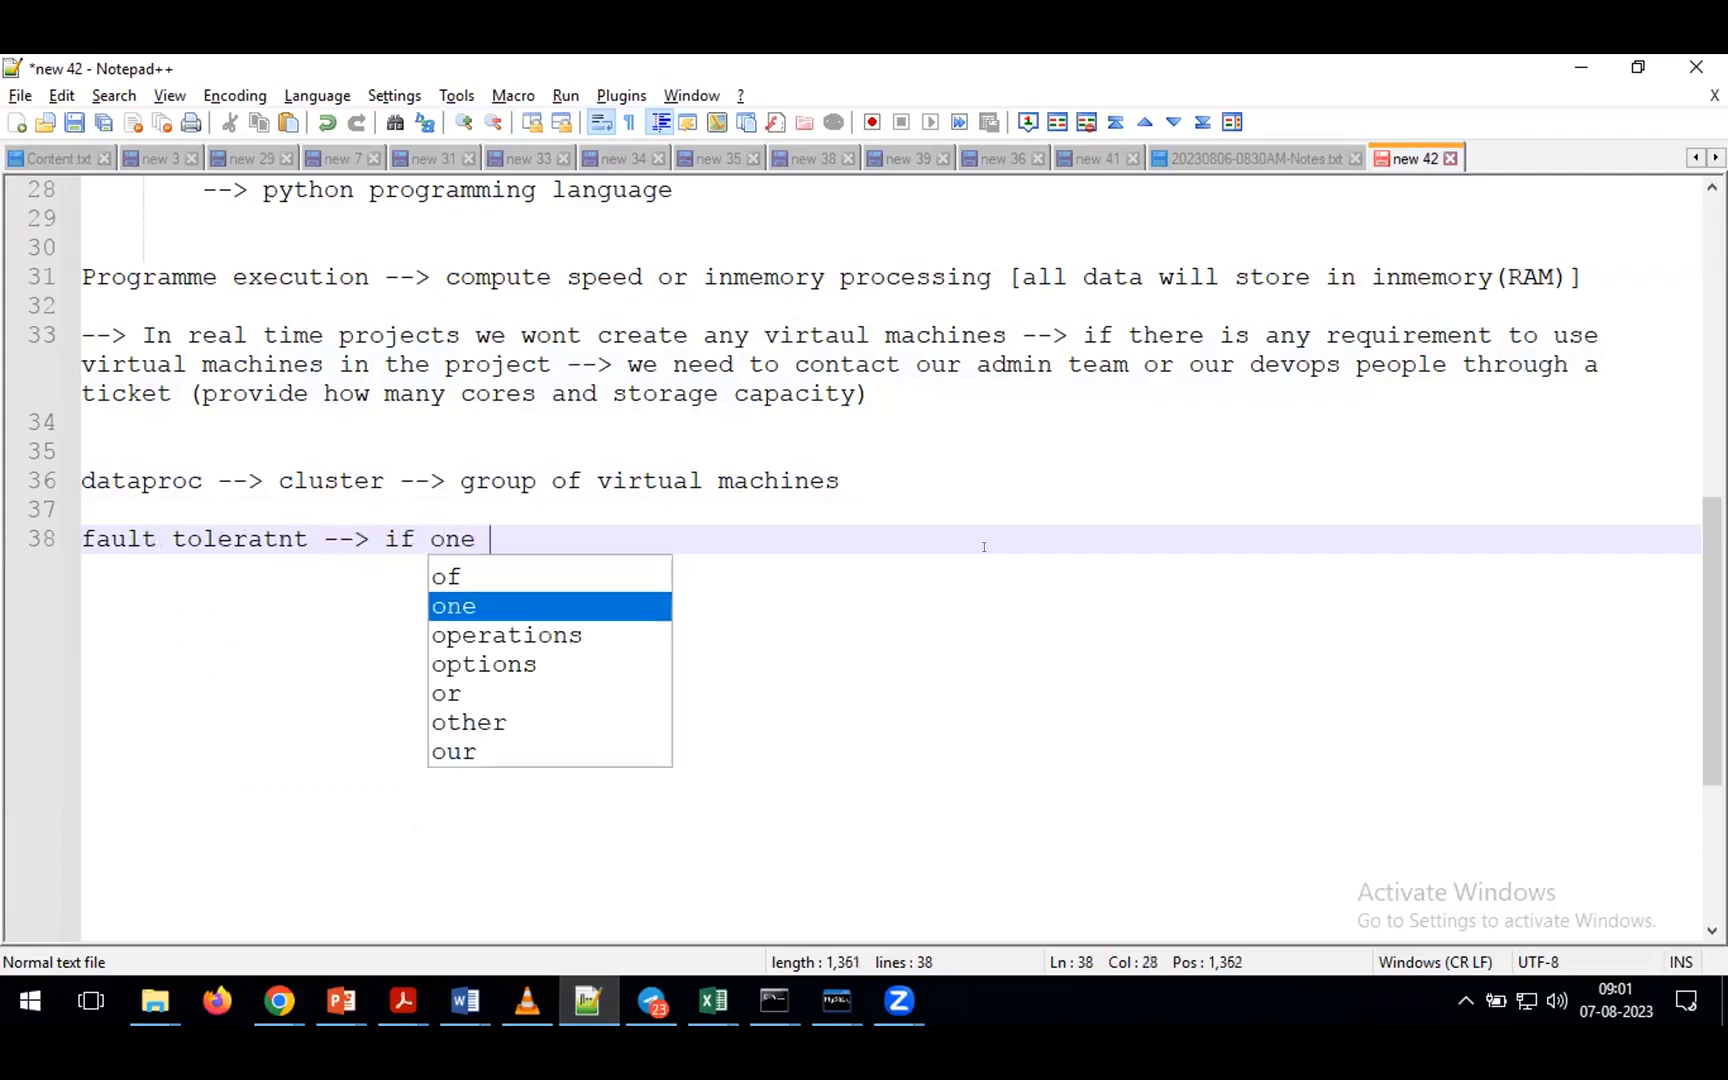
type("server is")
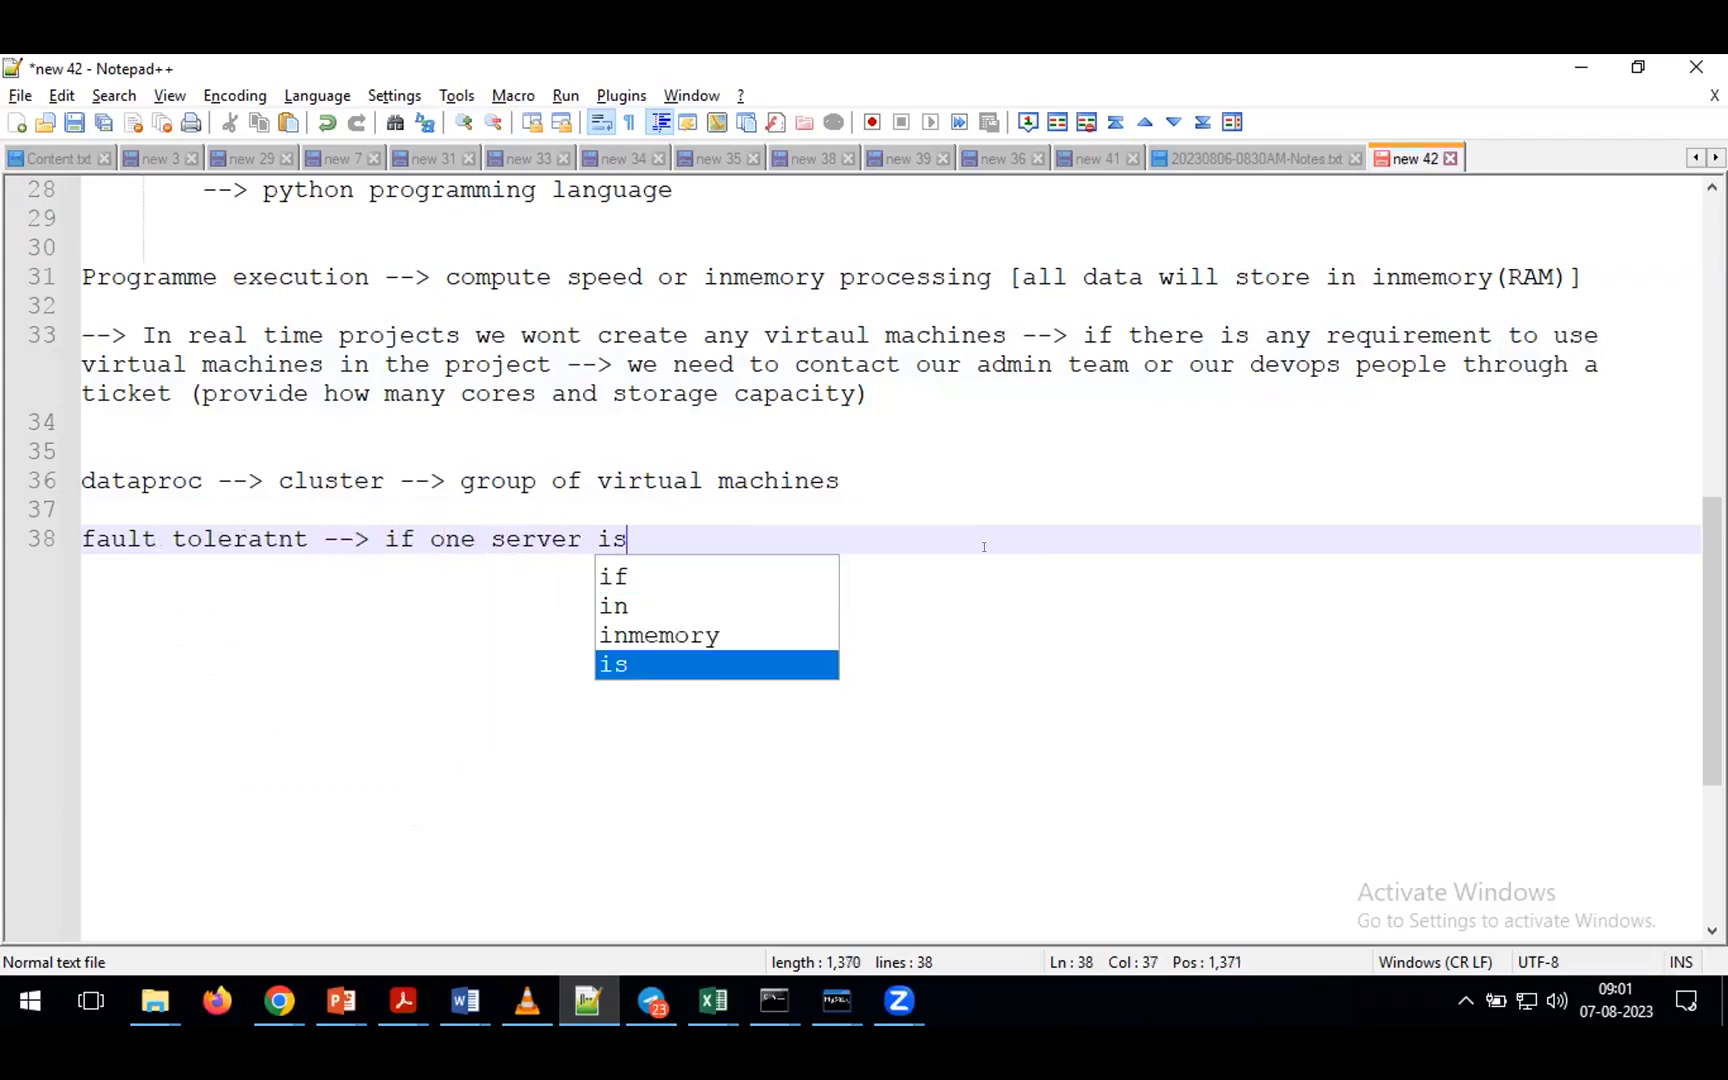
type(" cras")
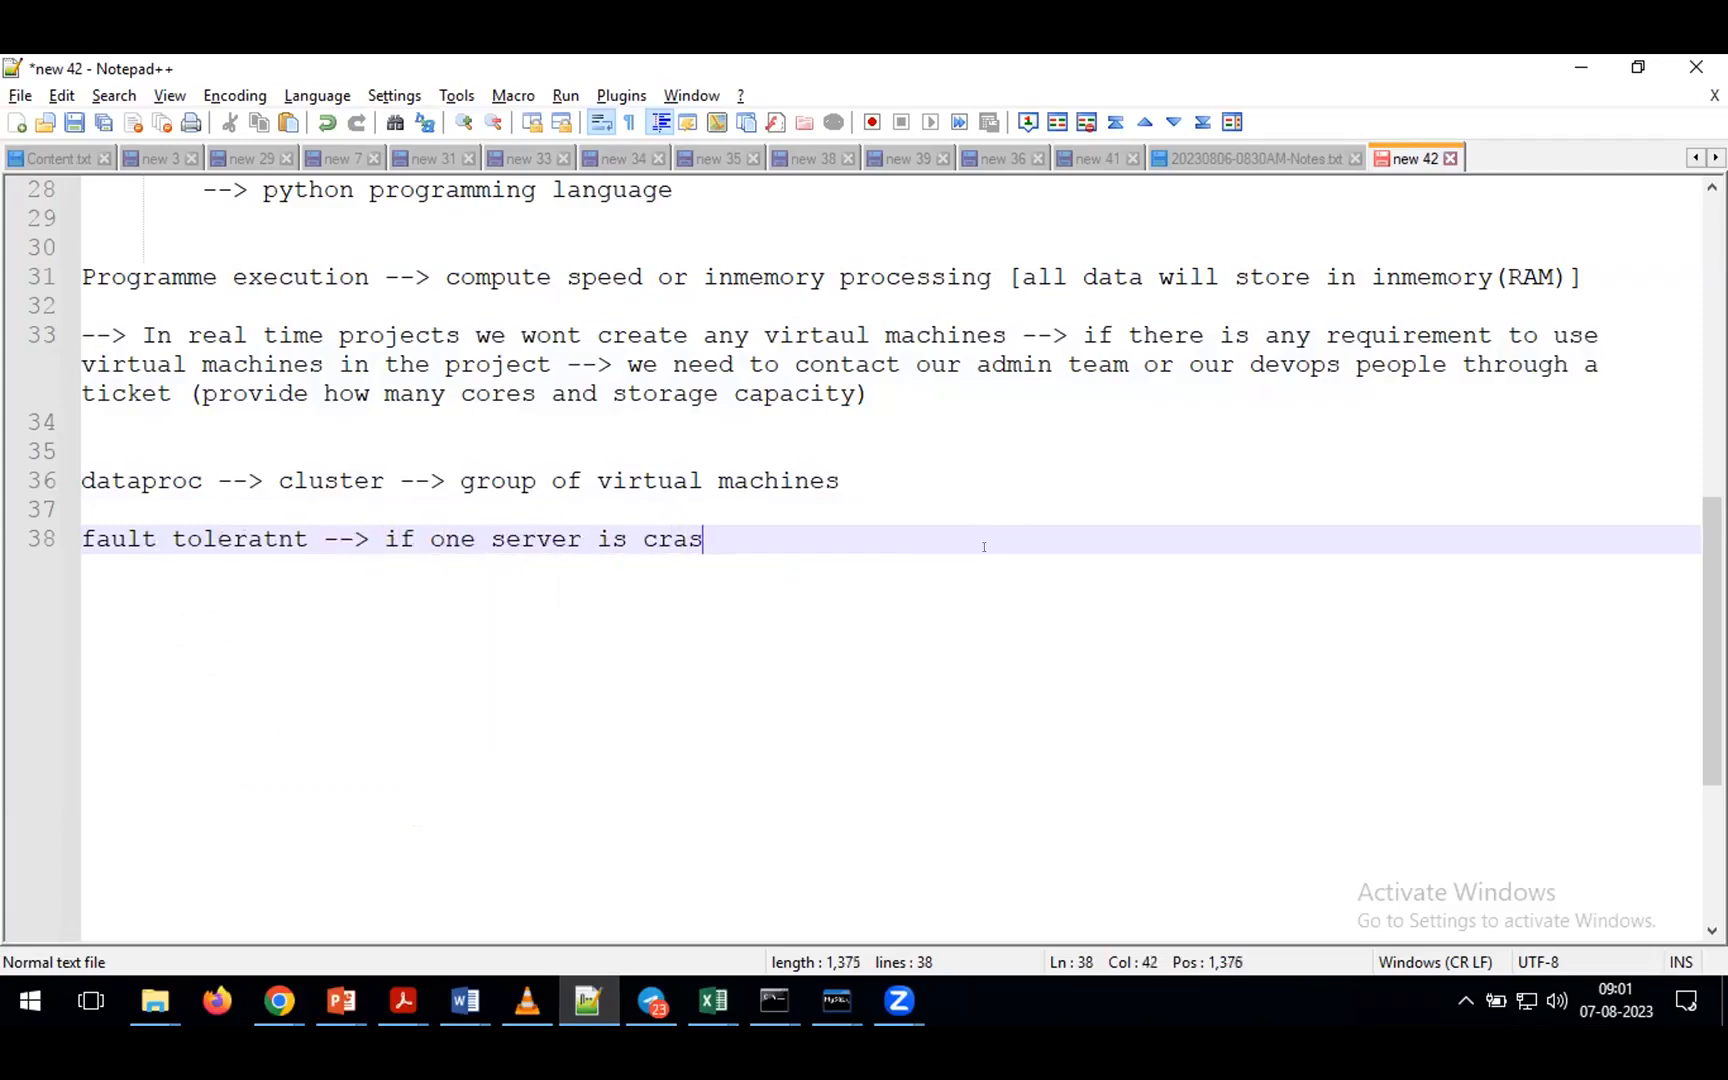
type("hed/down o")
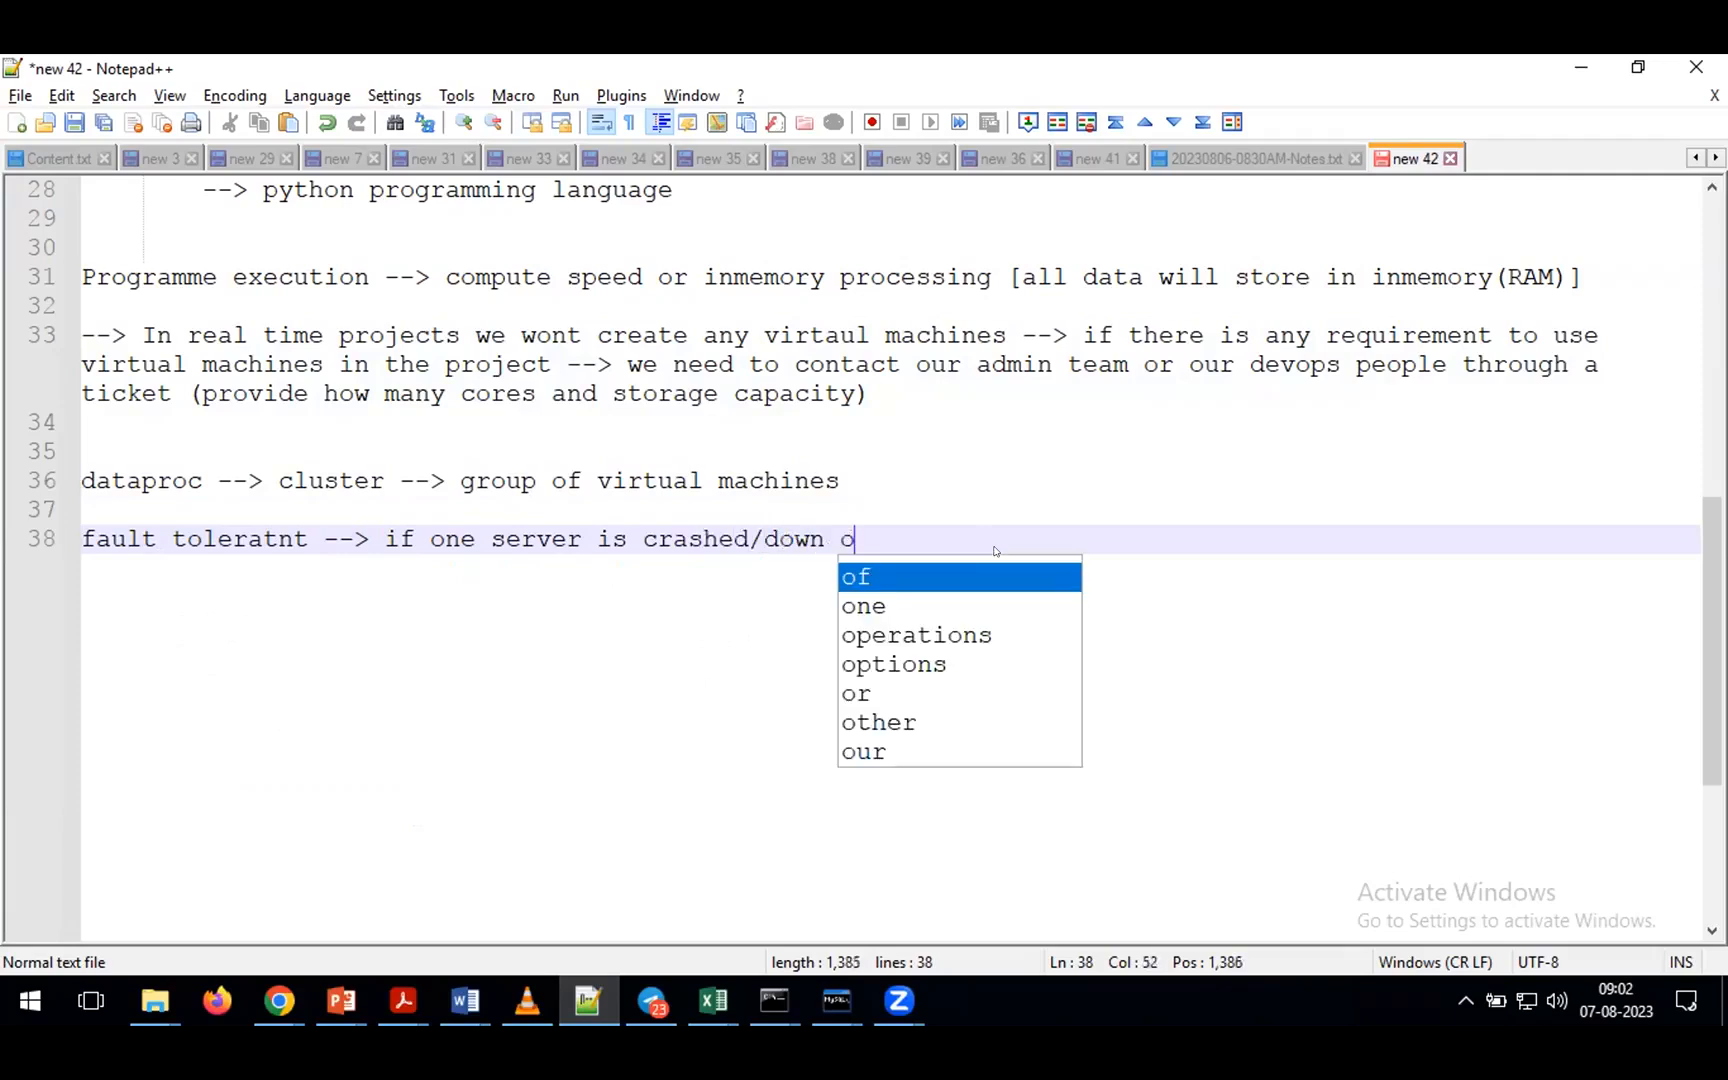
type("ther server will ta")
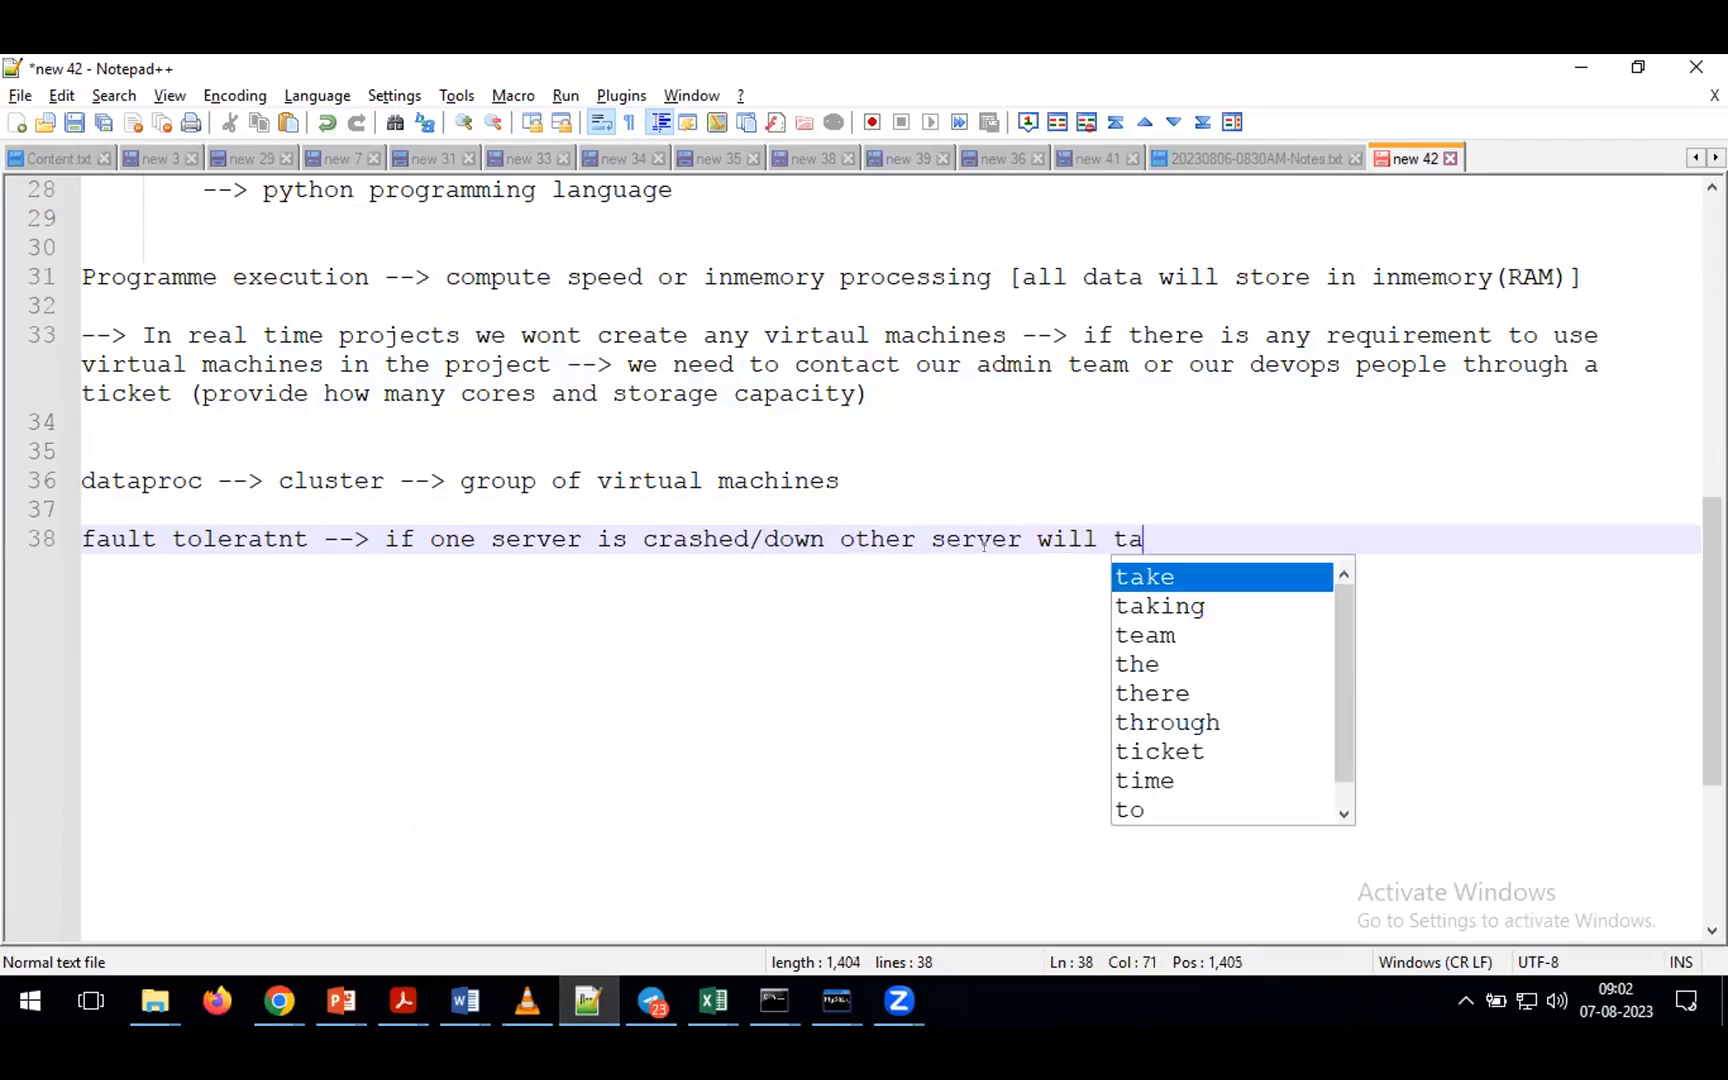
type("ke care of all th")
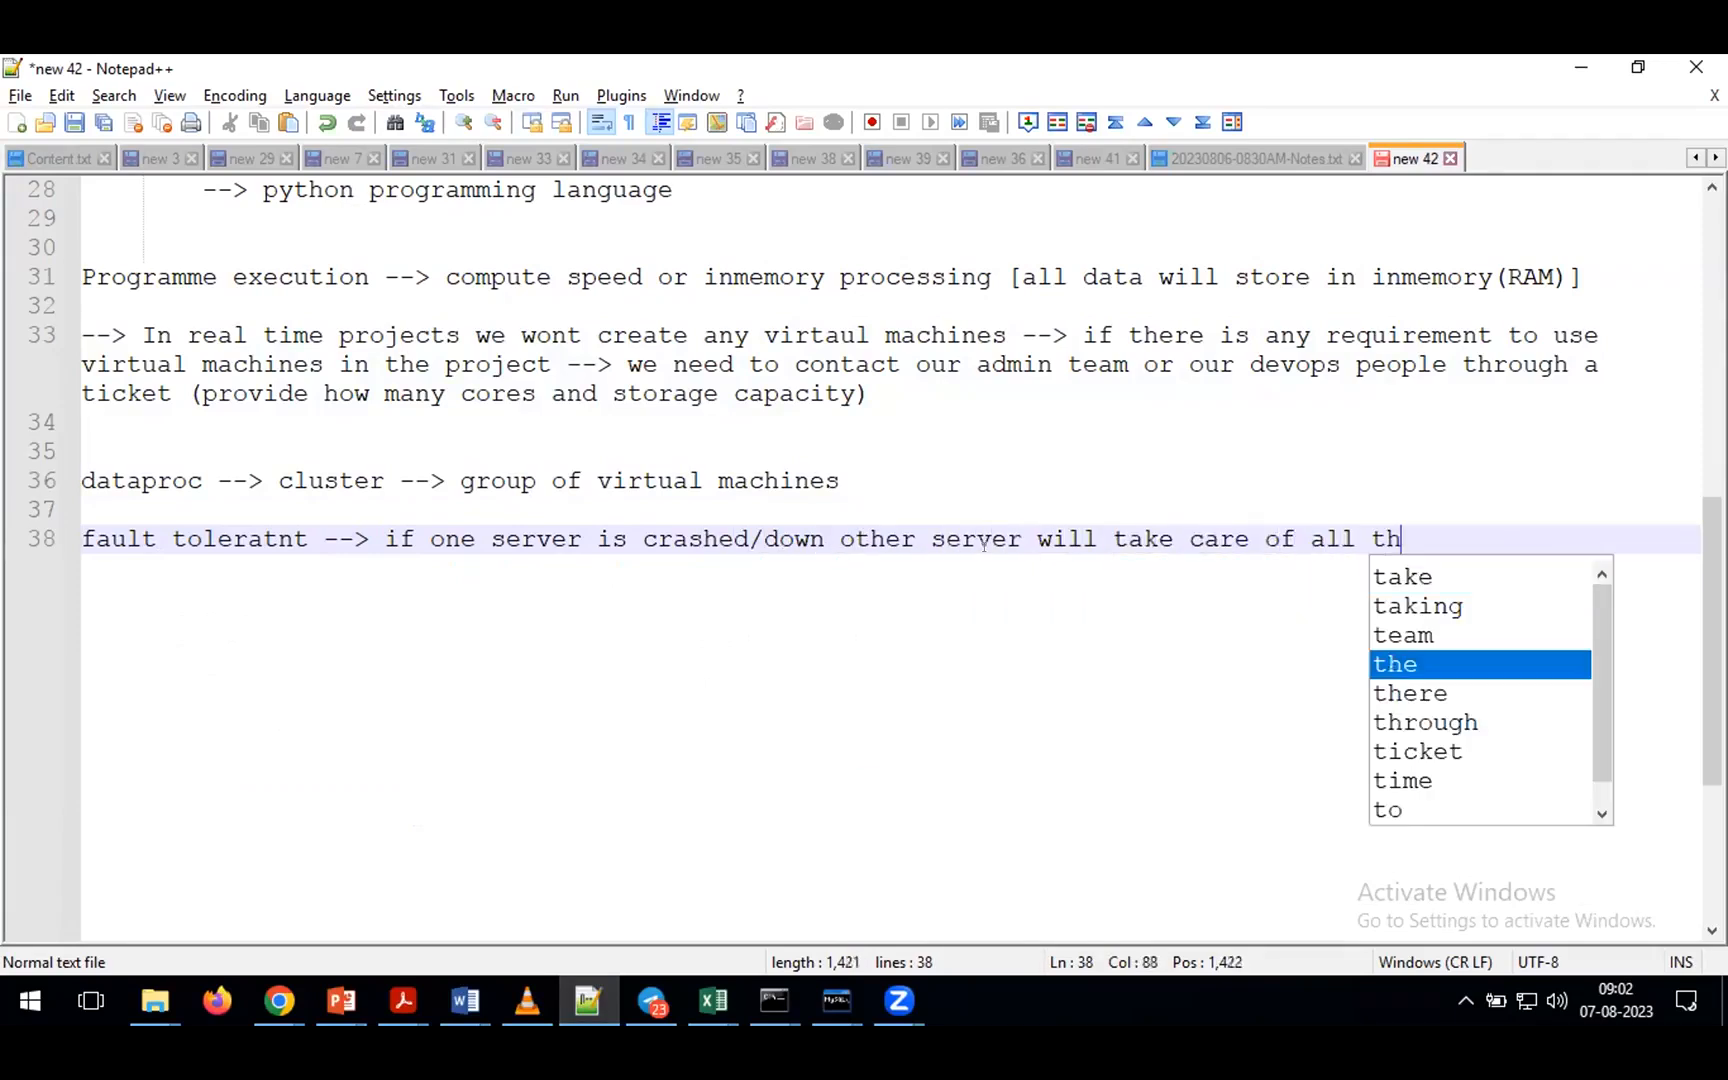
type("e responsibil")
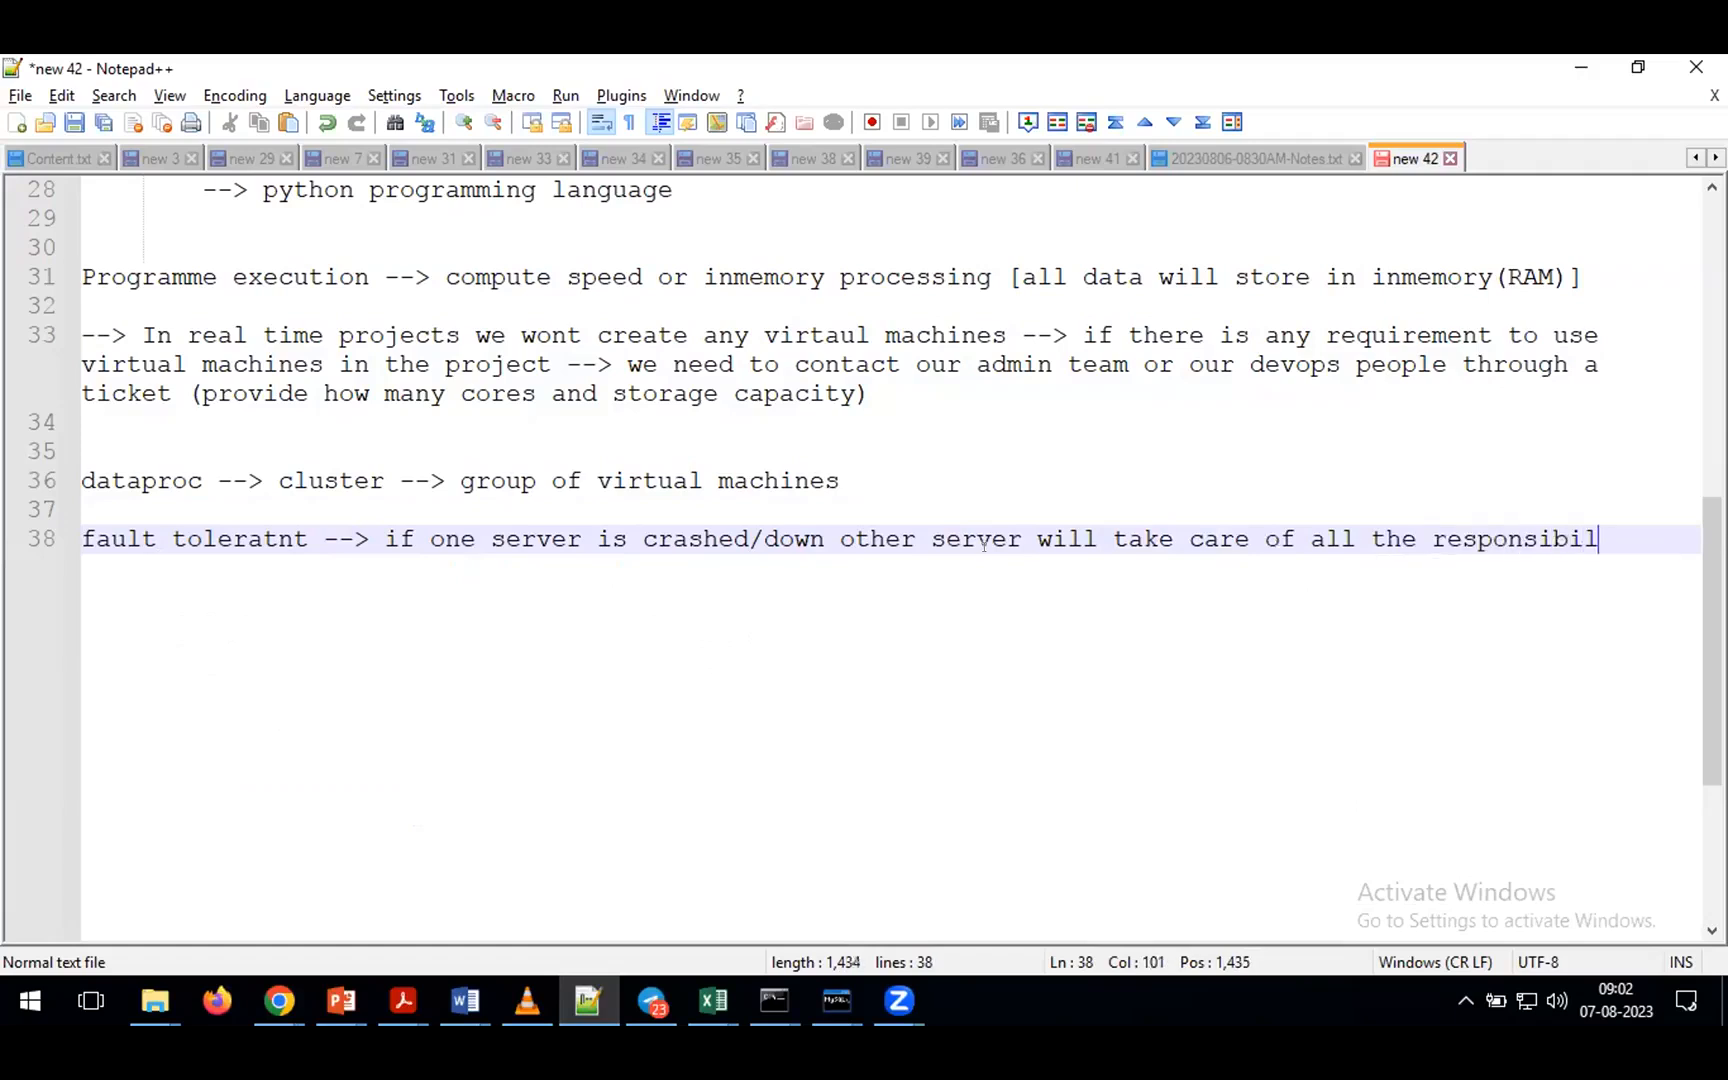
type("ities of ")
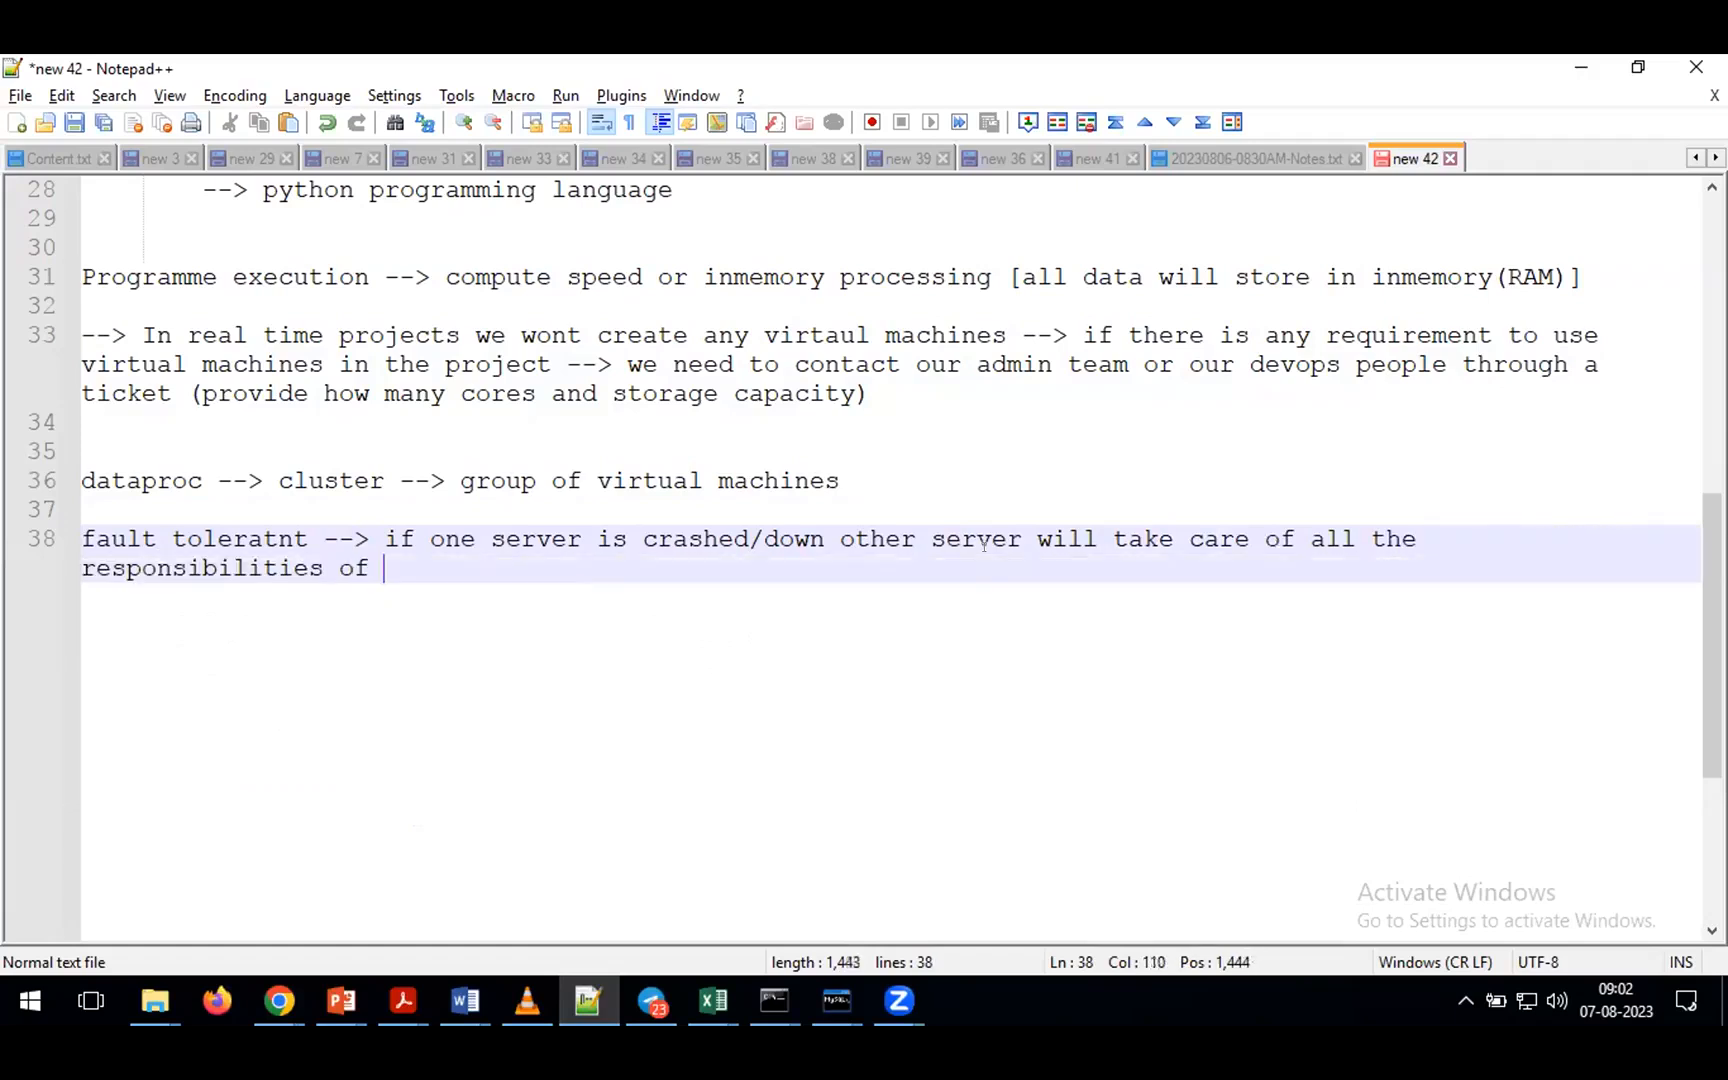
type("the first server")
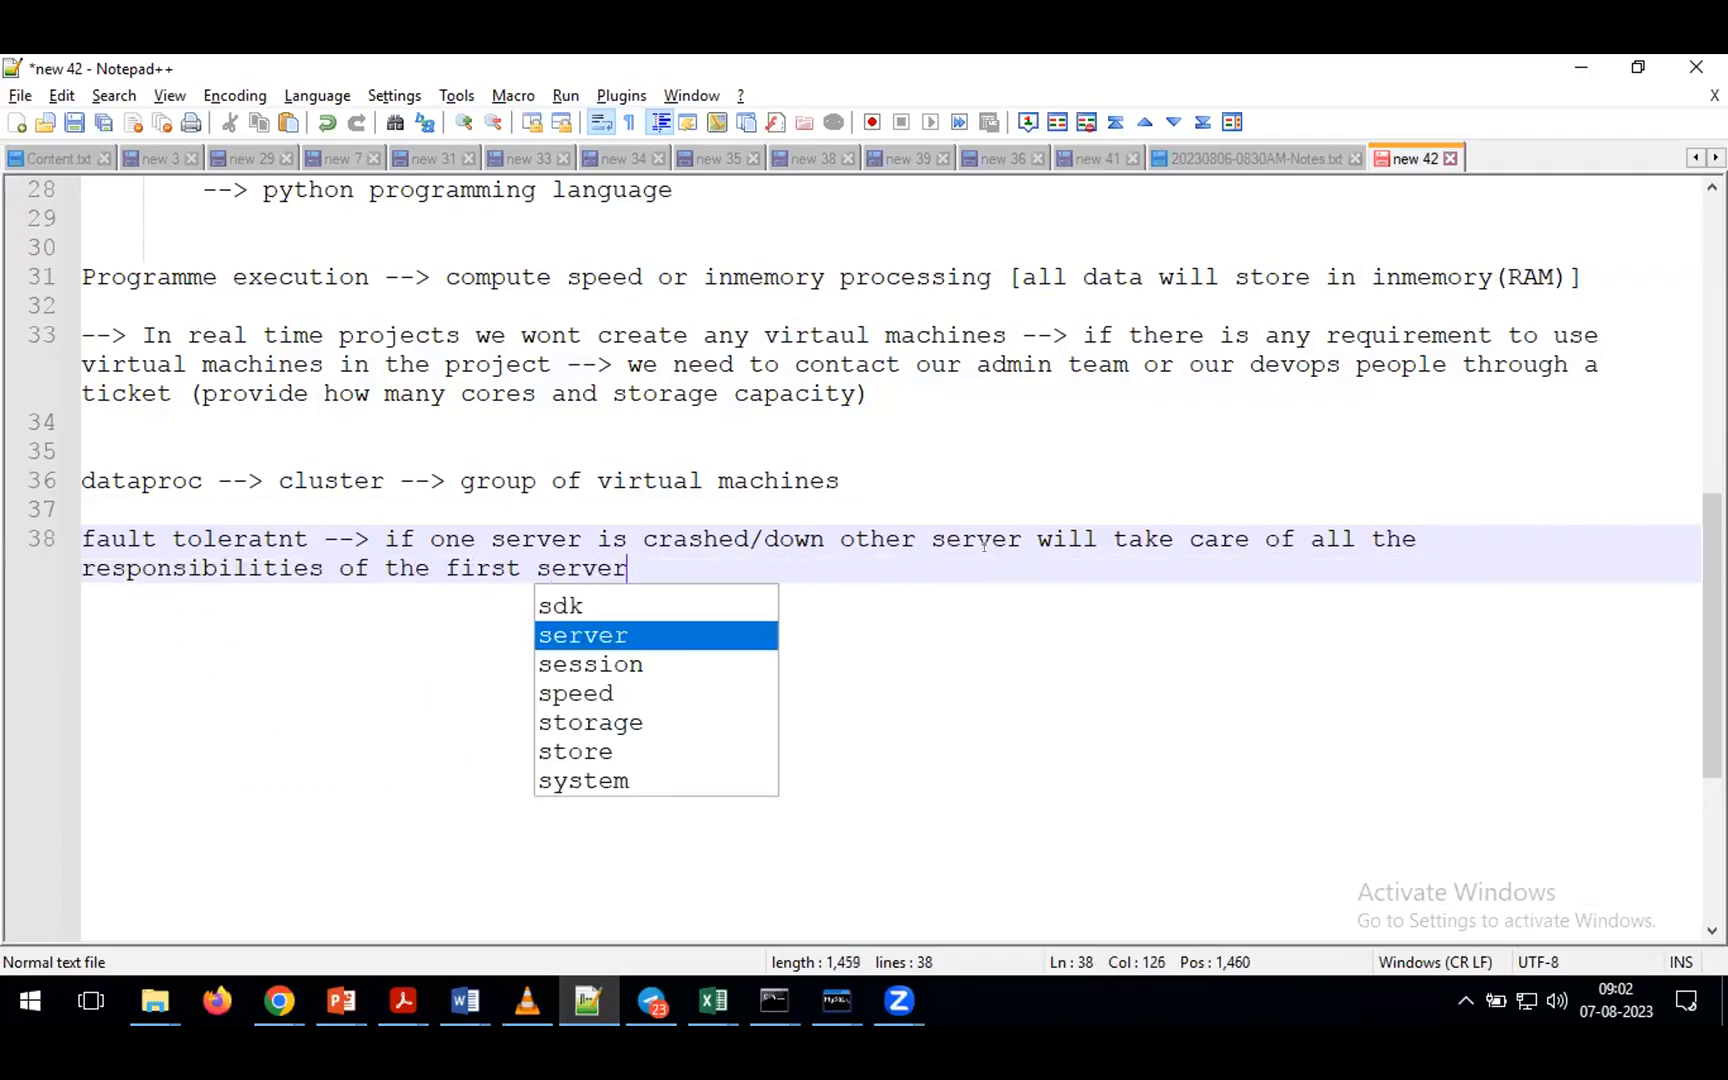
key("Escape")
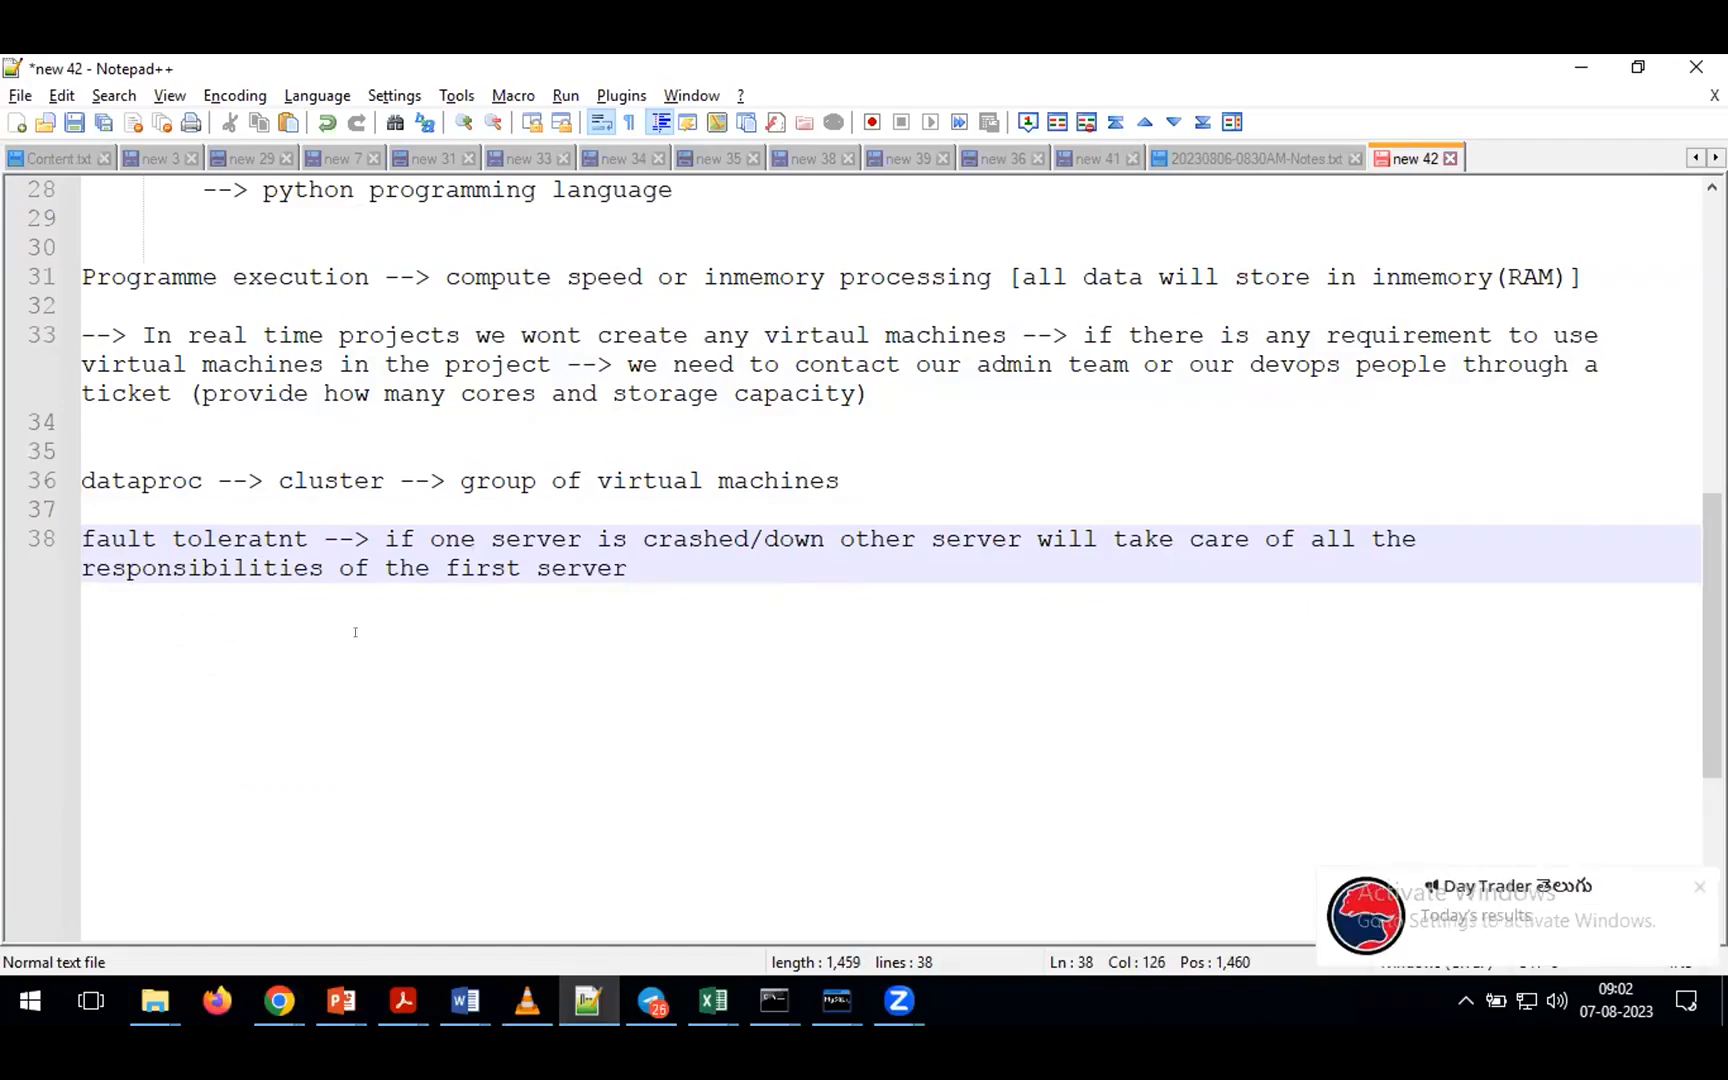
- Check the Standard and Spot provisioning model choices on the Create an instance form
key("alt+Tab")
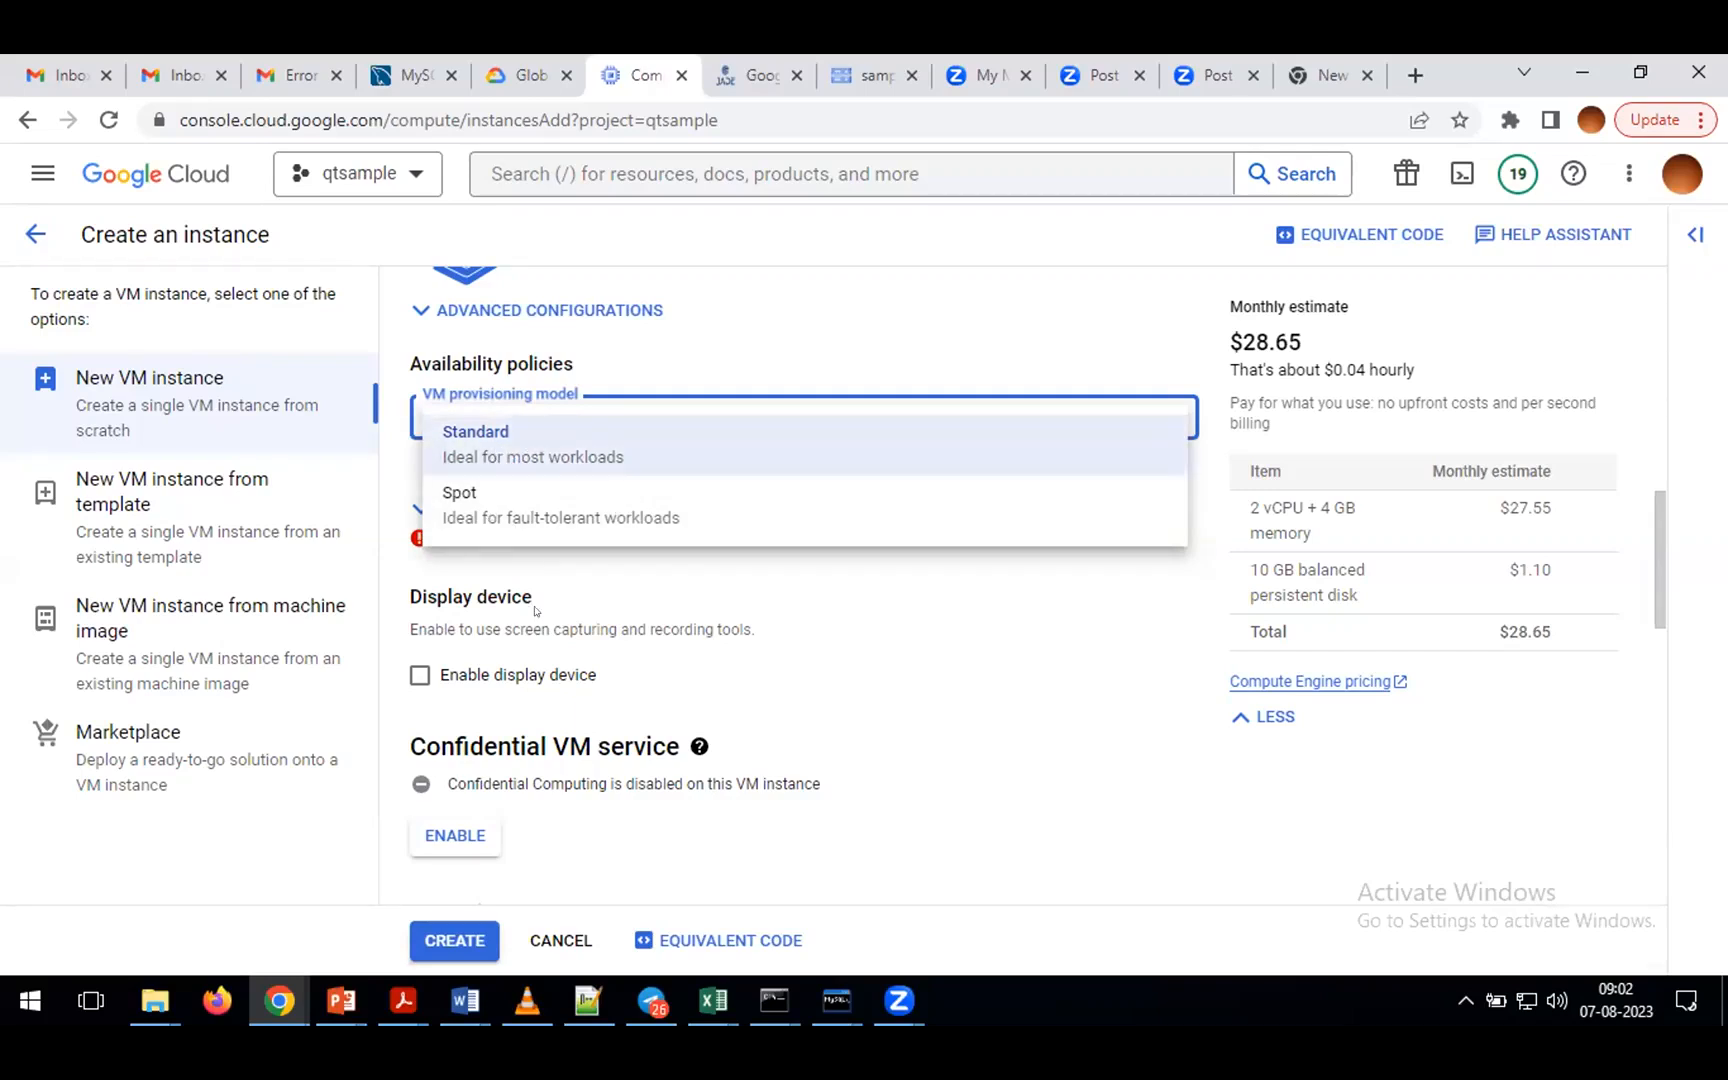
key("alt+Tab")
- Add line 40 noting the Standard feature is not available for all series
key("Return")
key("Return")
type("faul")
key("BackSpace")
key("BackSpace")
key("BackSpace")
key("BackSpace")
type("S")
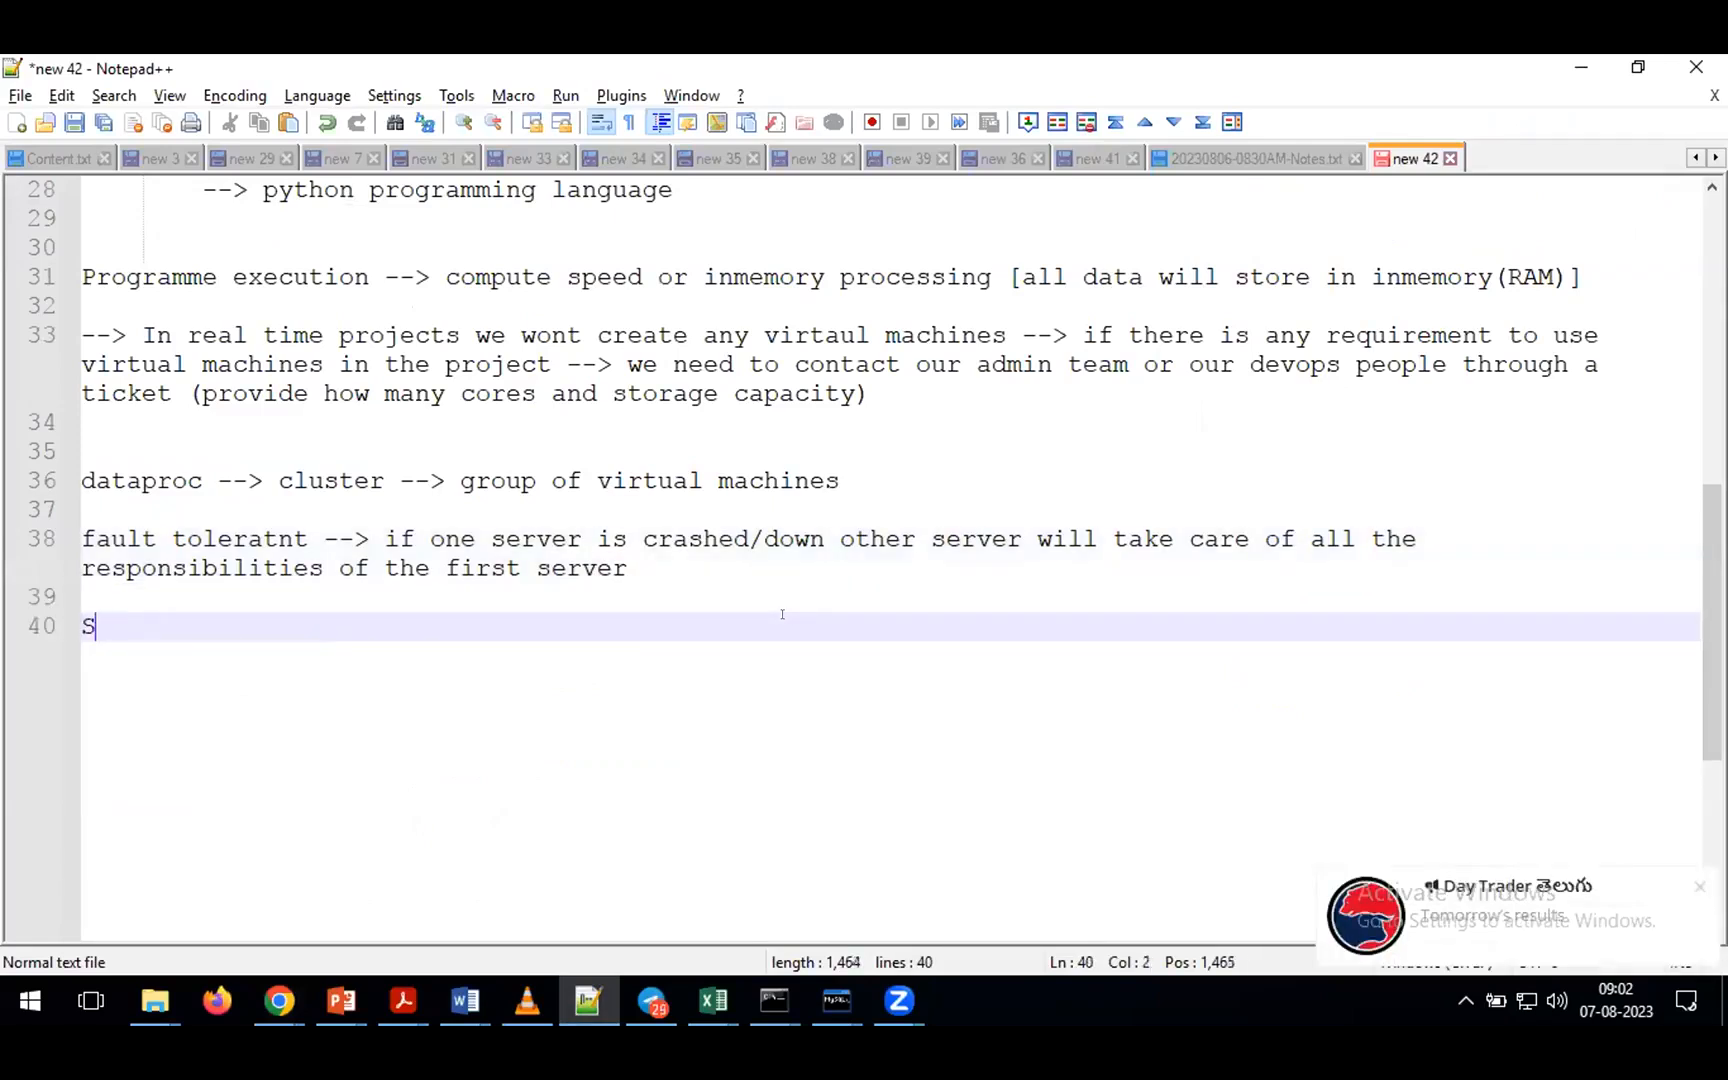
type("tandarf ")
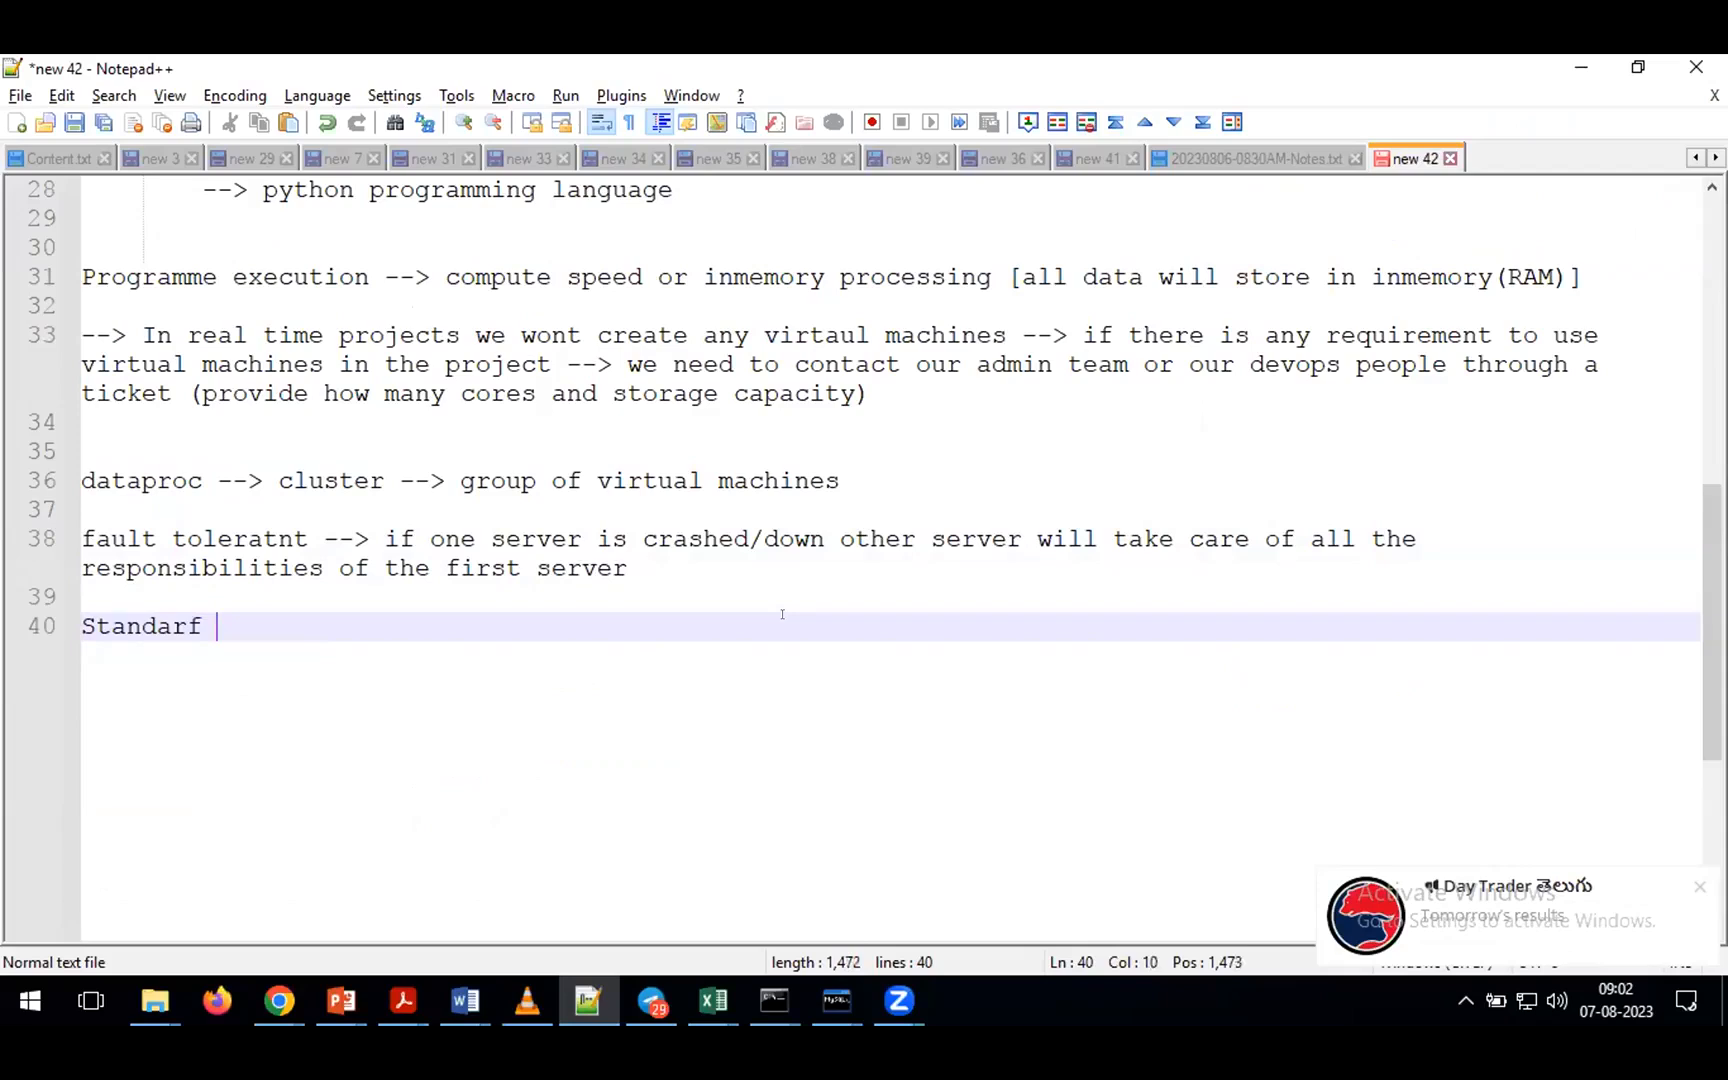
type("feature is not ")
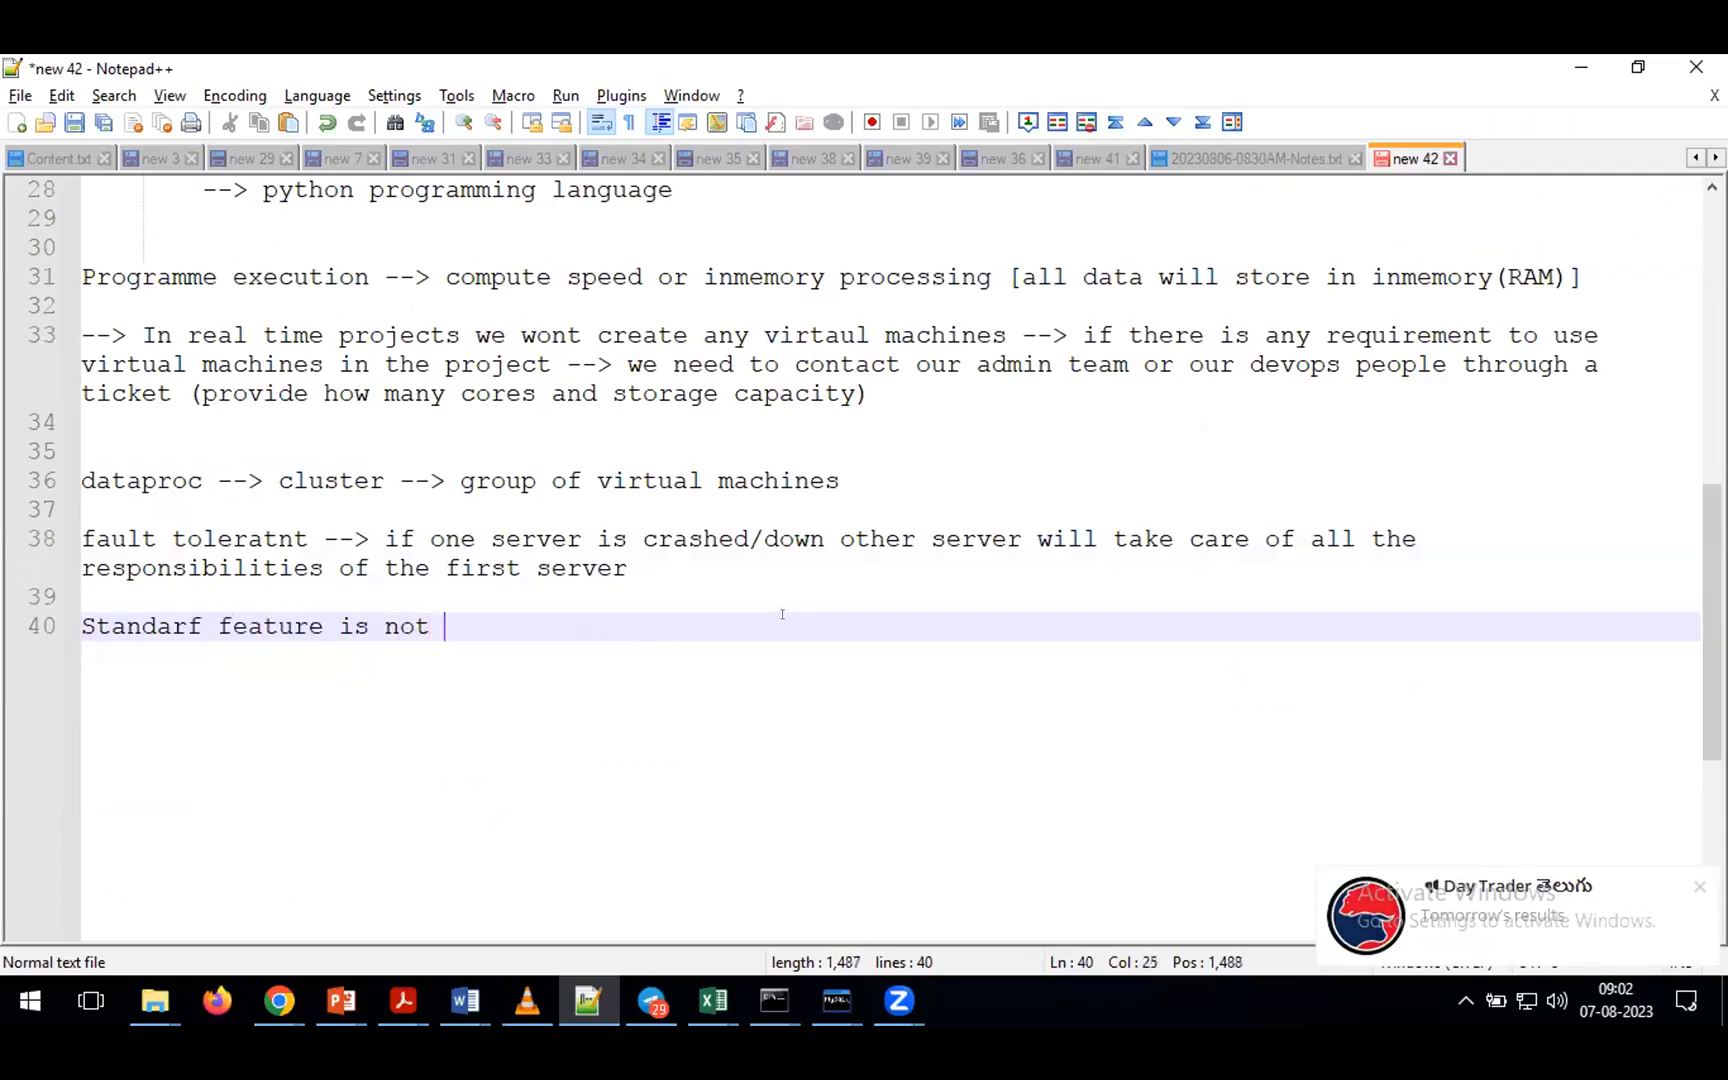
type("available for ")
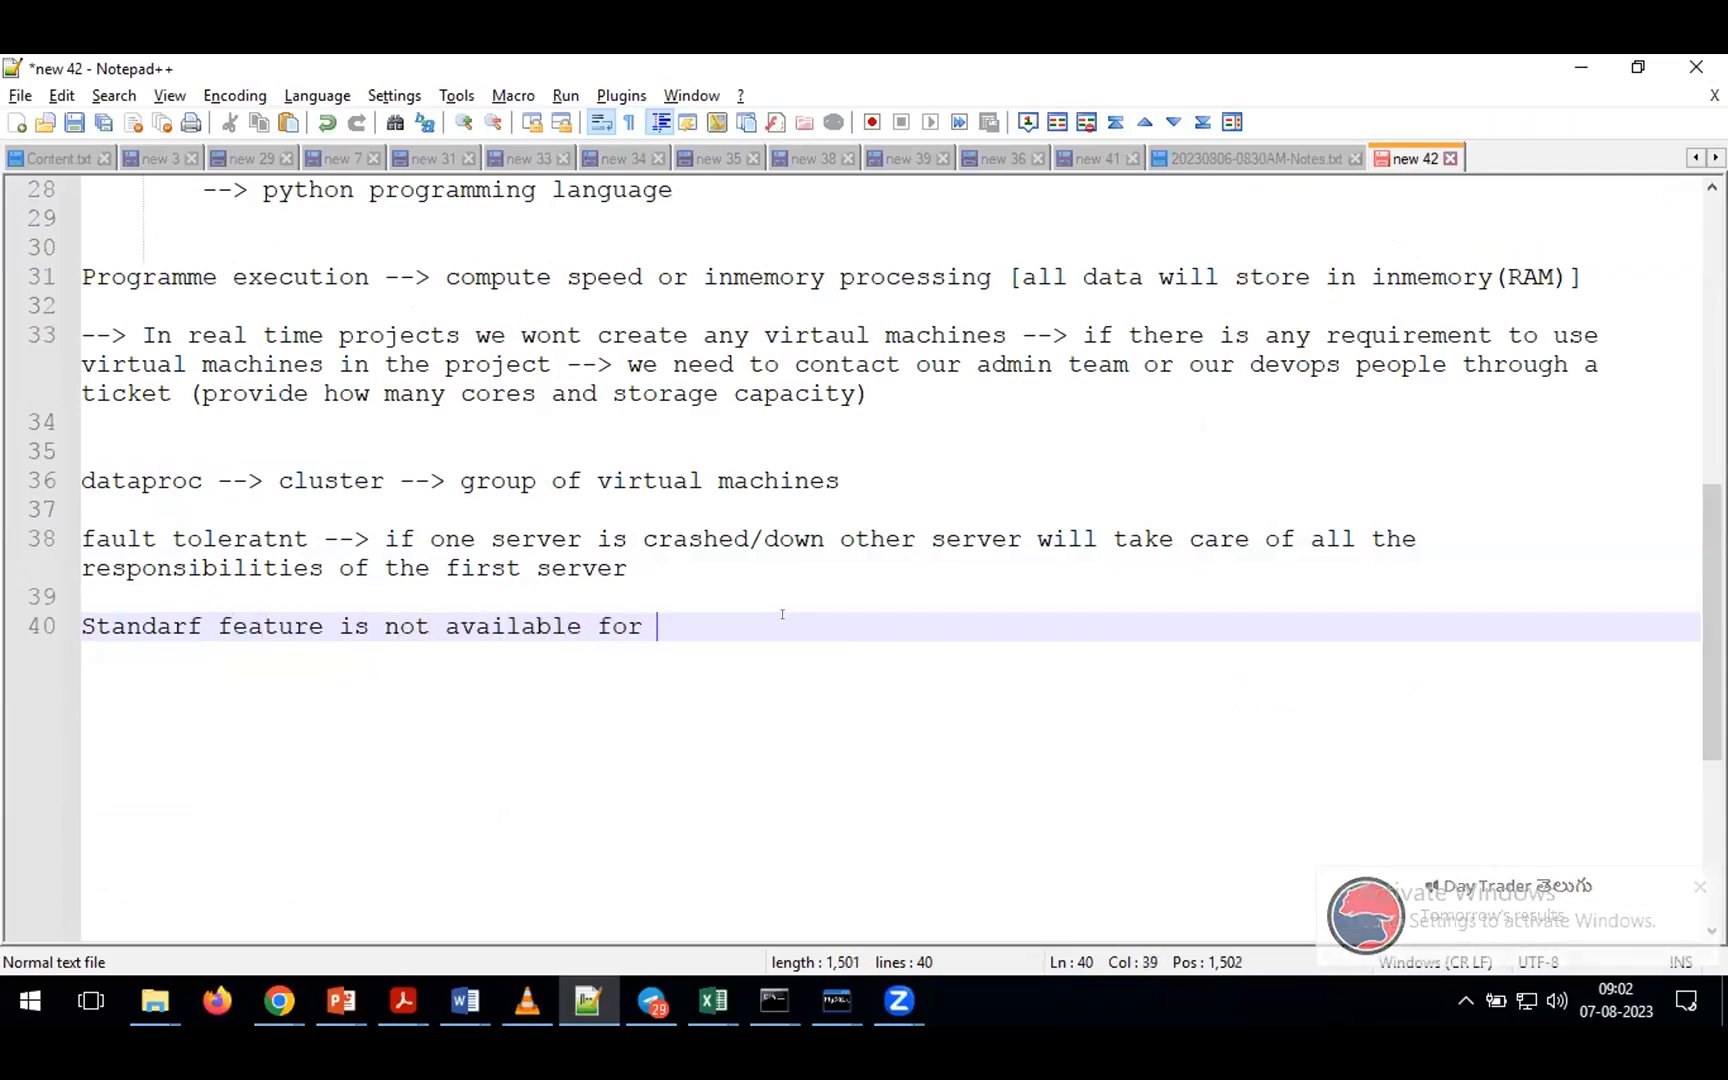
type("all serieses")
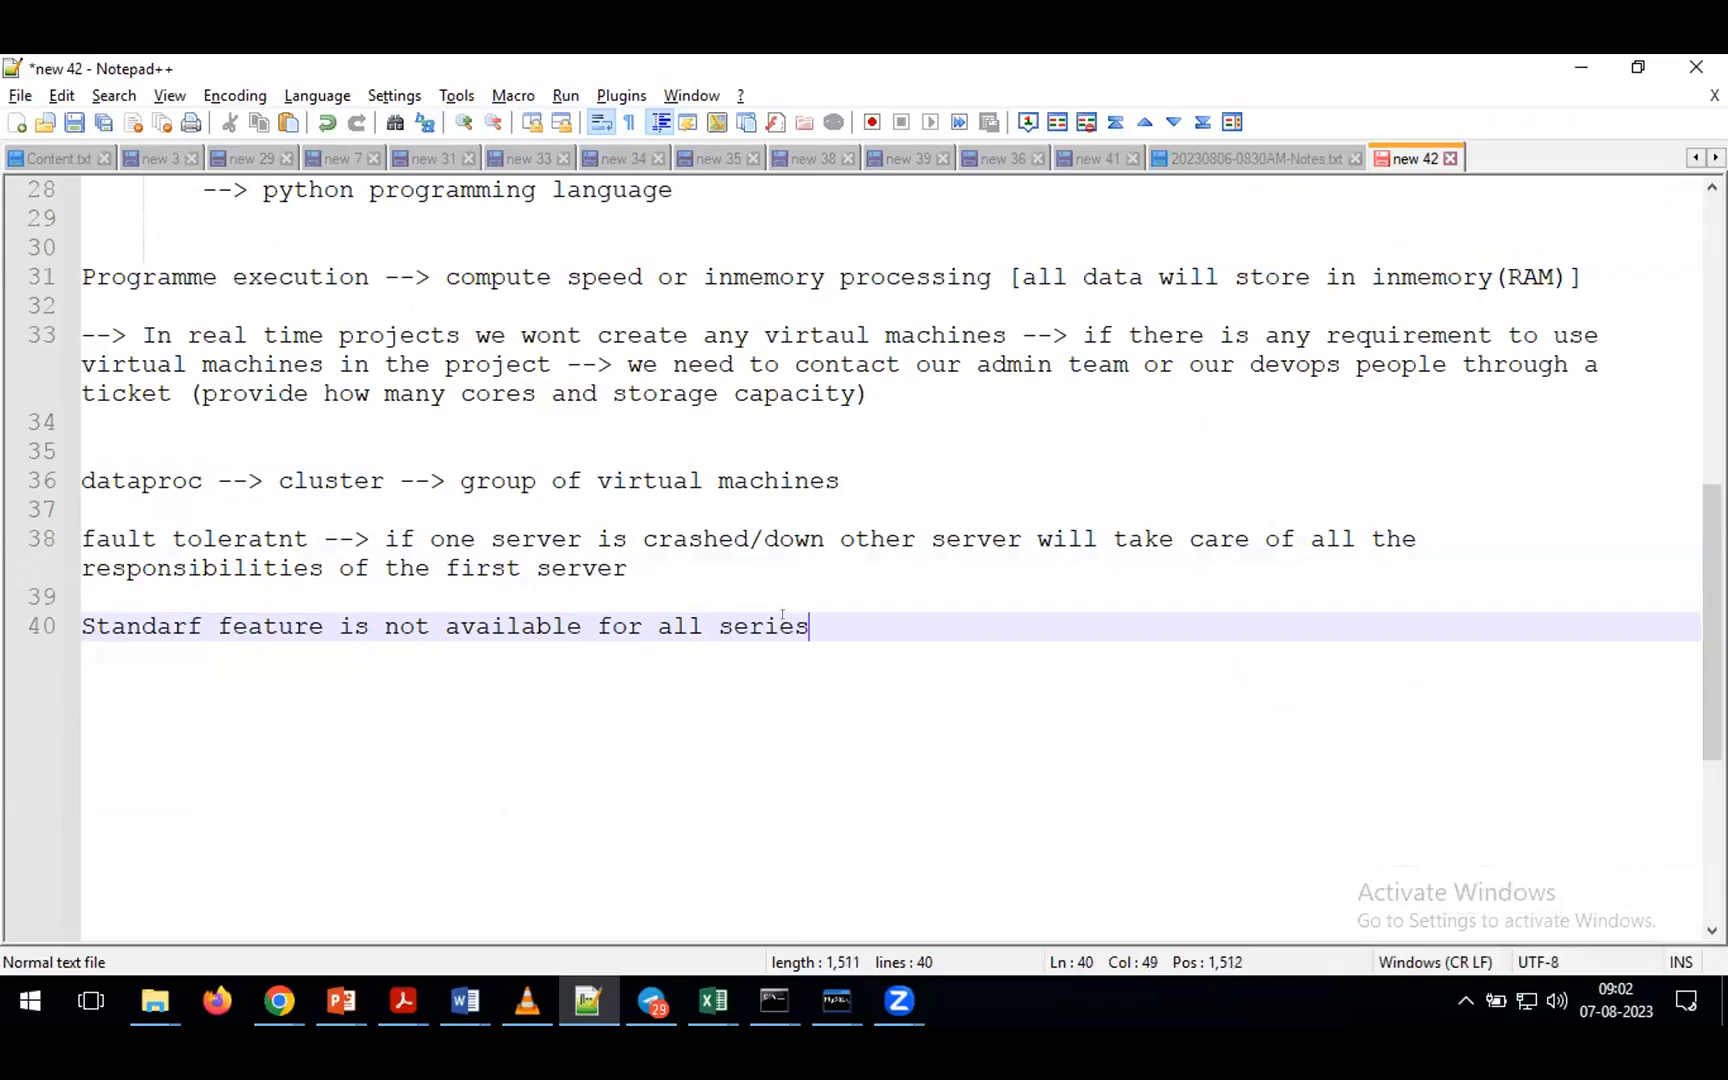
key("Return")
- Add line 41 noting SPOT is not available for all the series
type("fa")
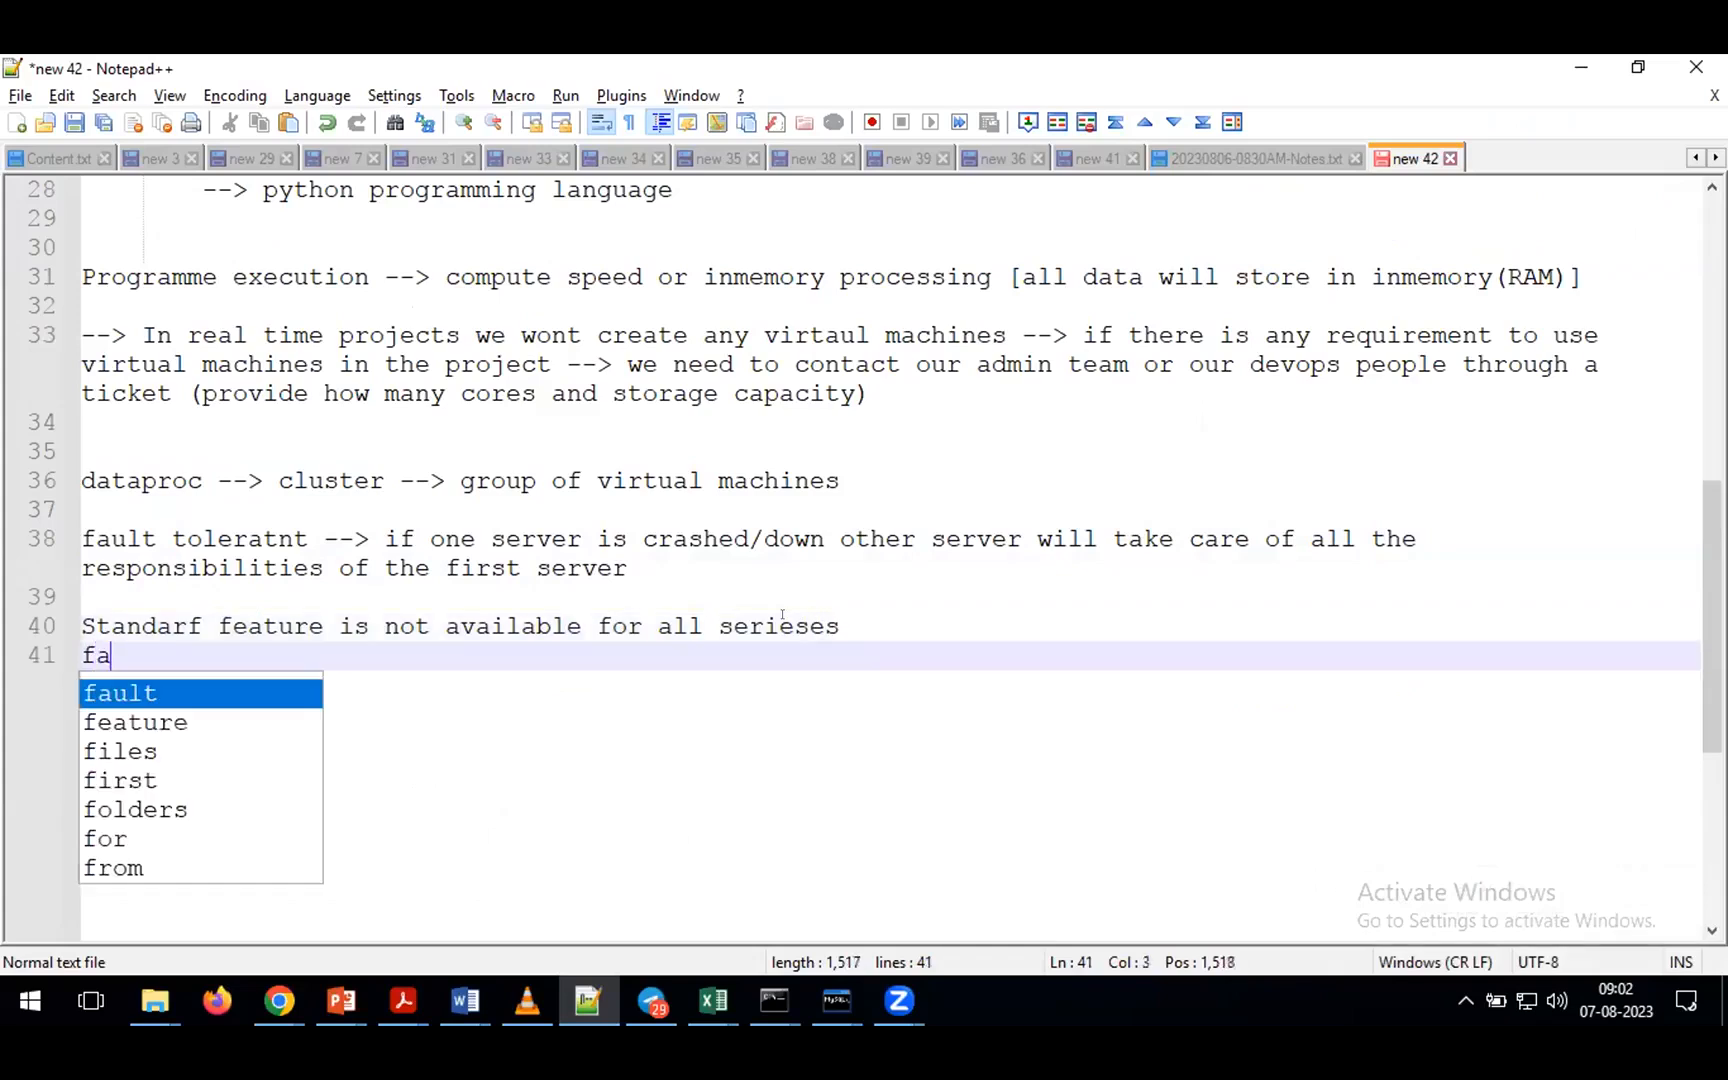
type("ult toleratnt")
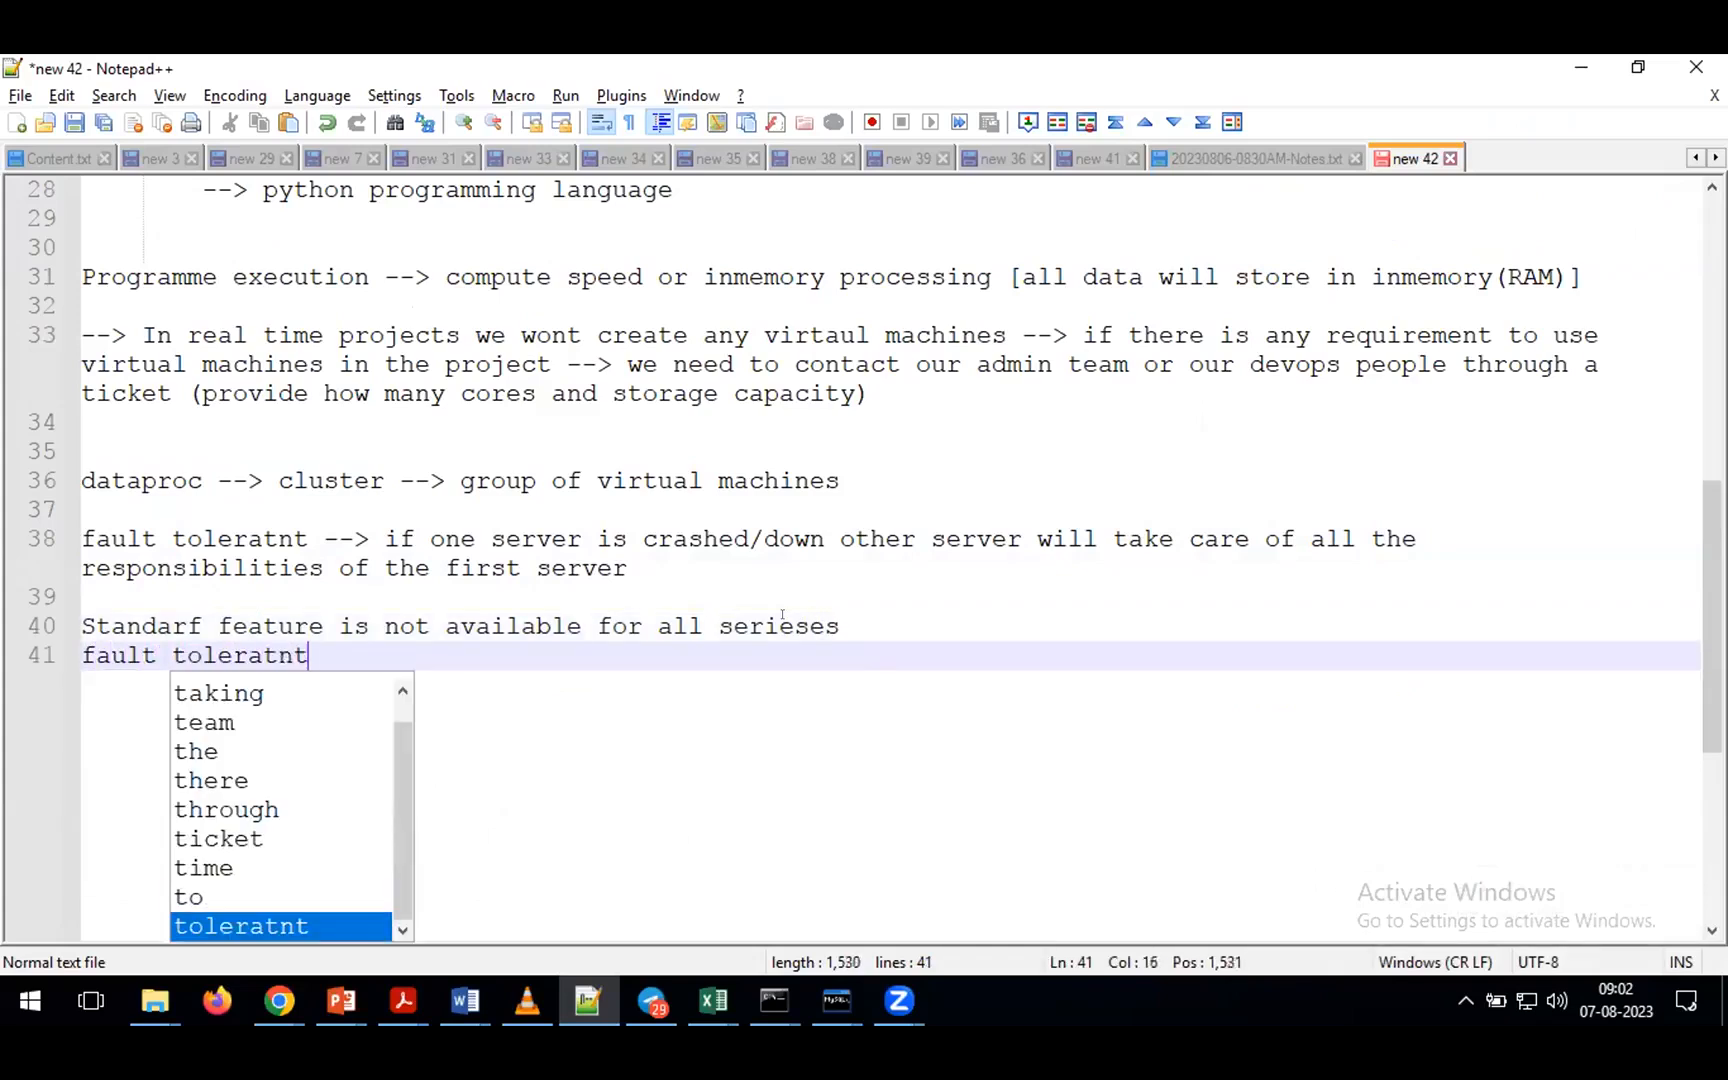
type(" also not avai")
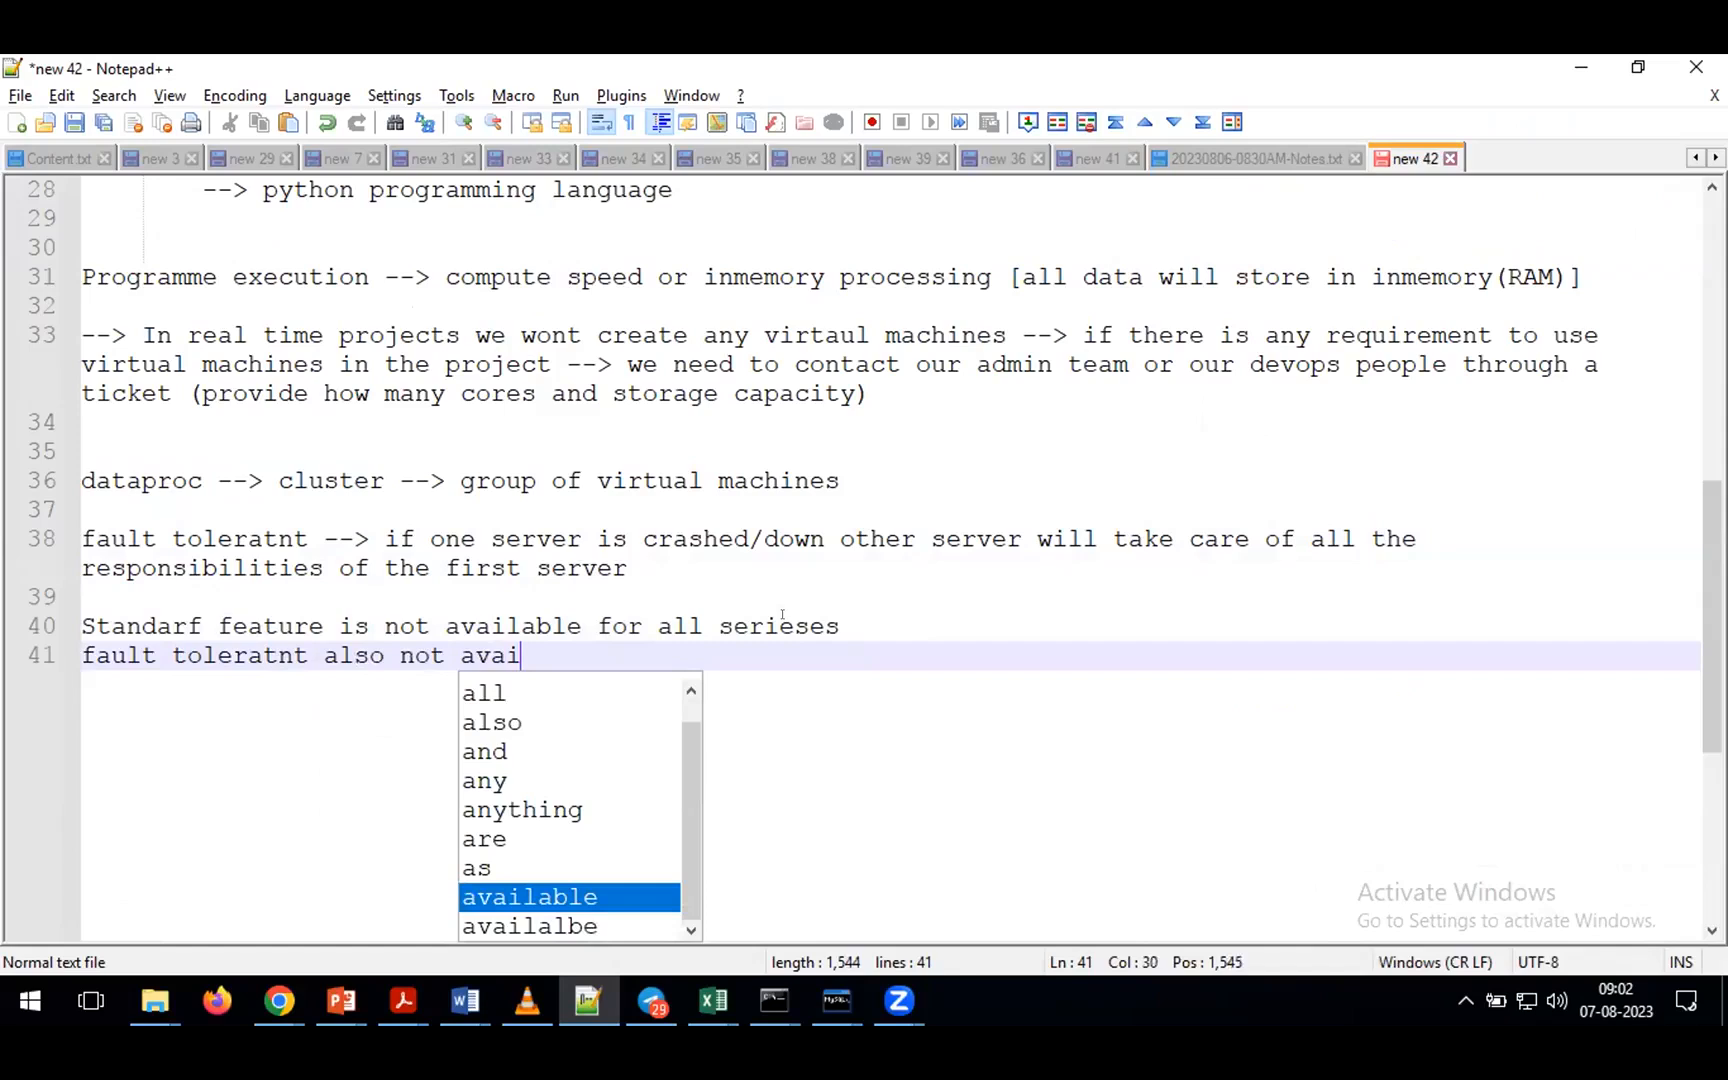
key("shift+Home")
key("BackSpace")
type("SPOT ")
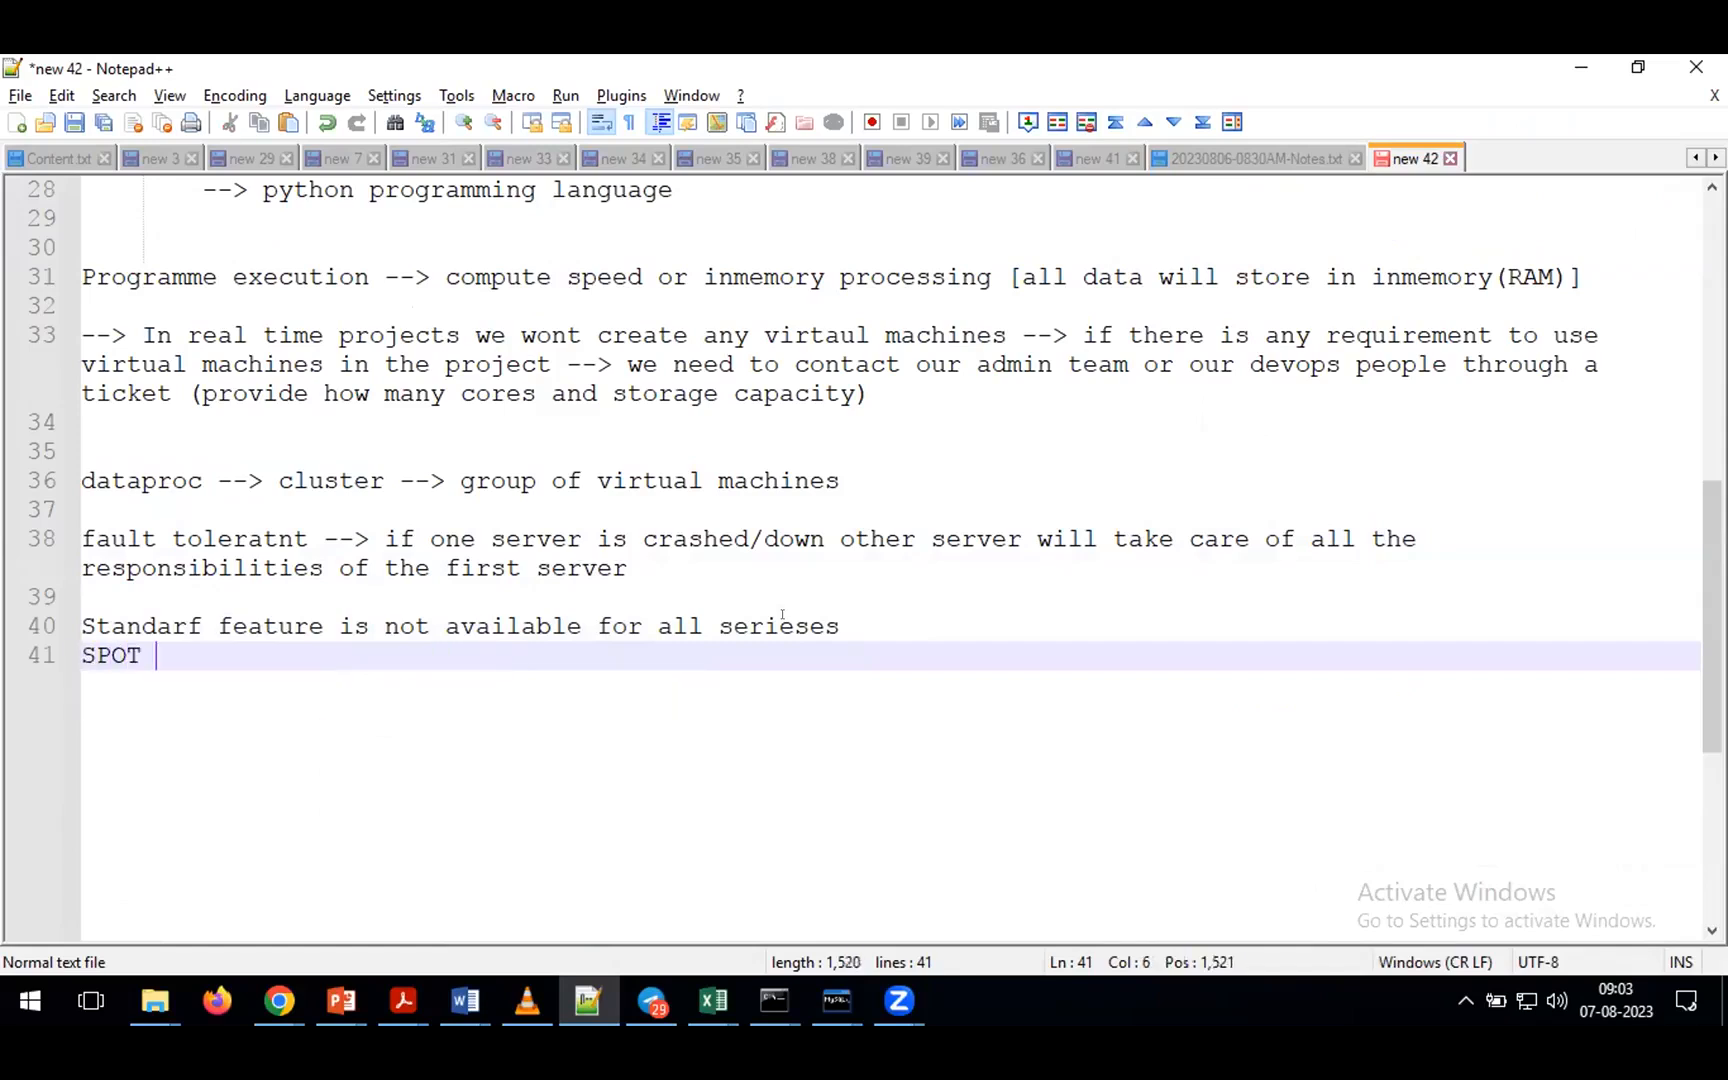
type("is not ")
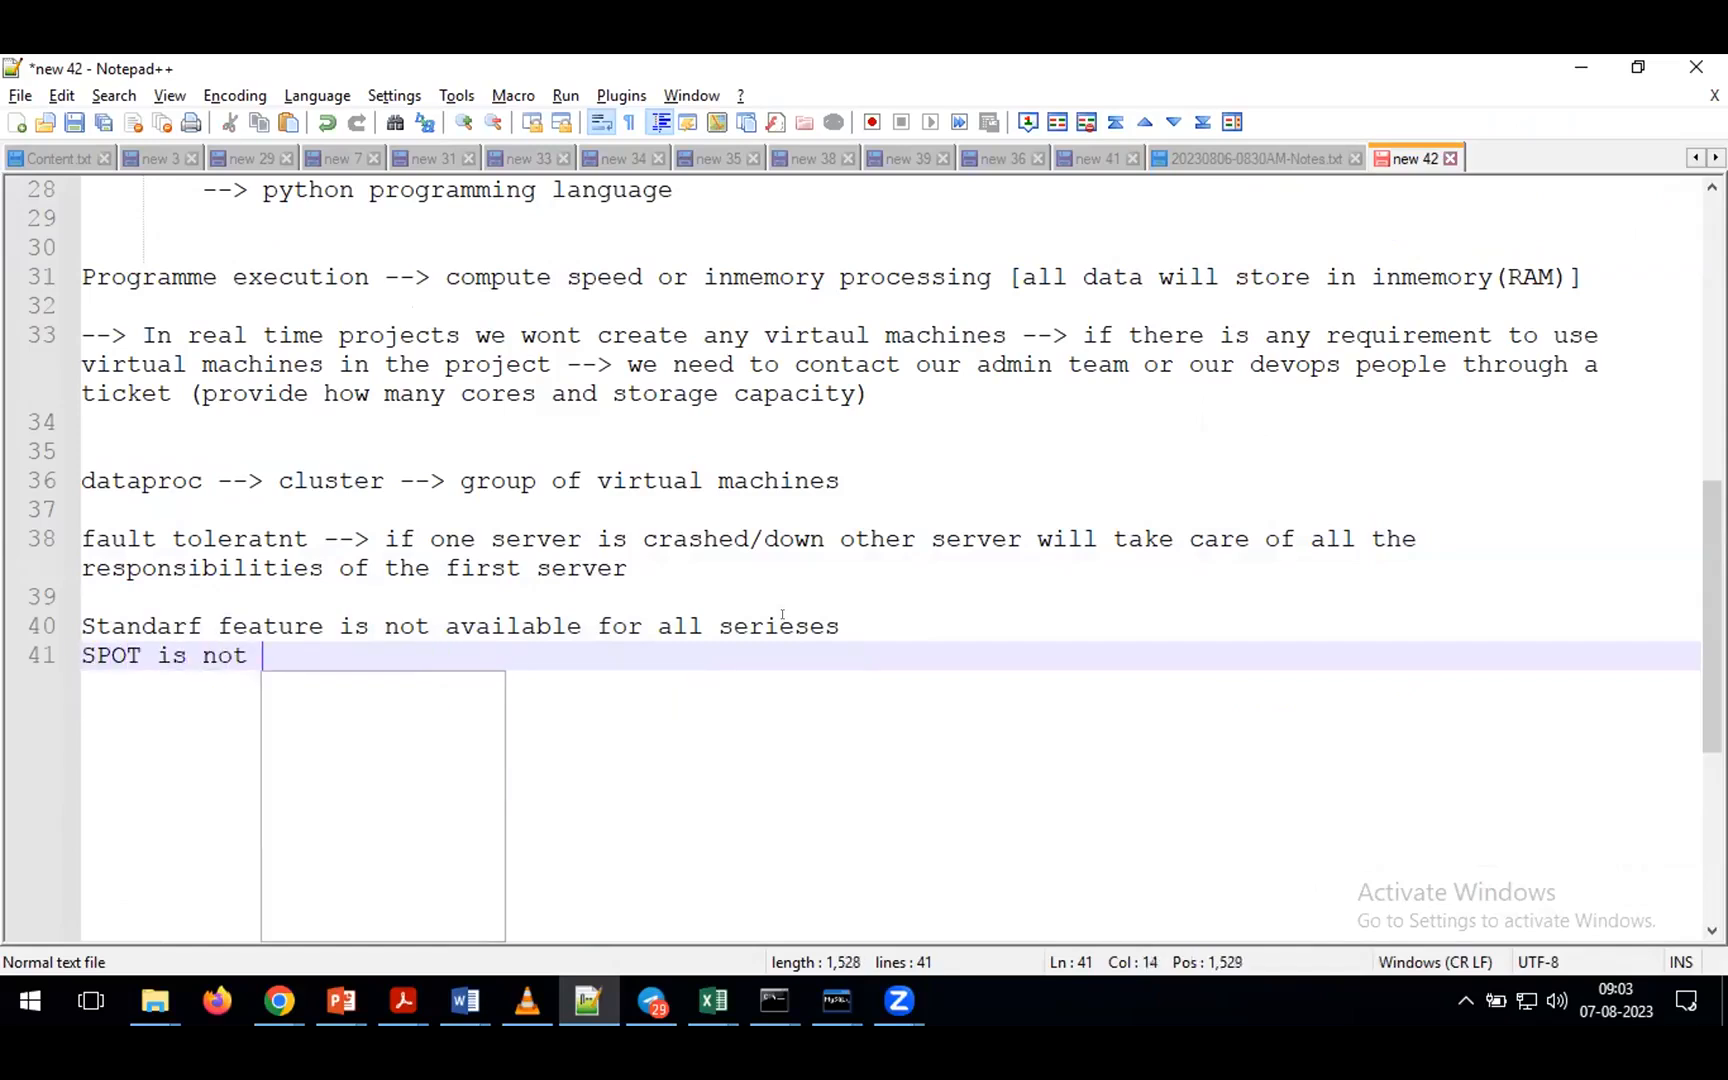
type("available for a")
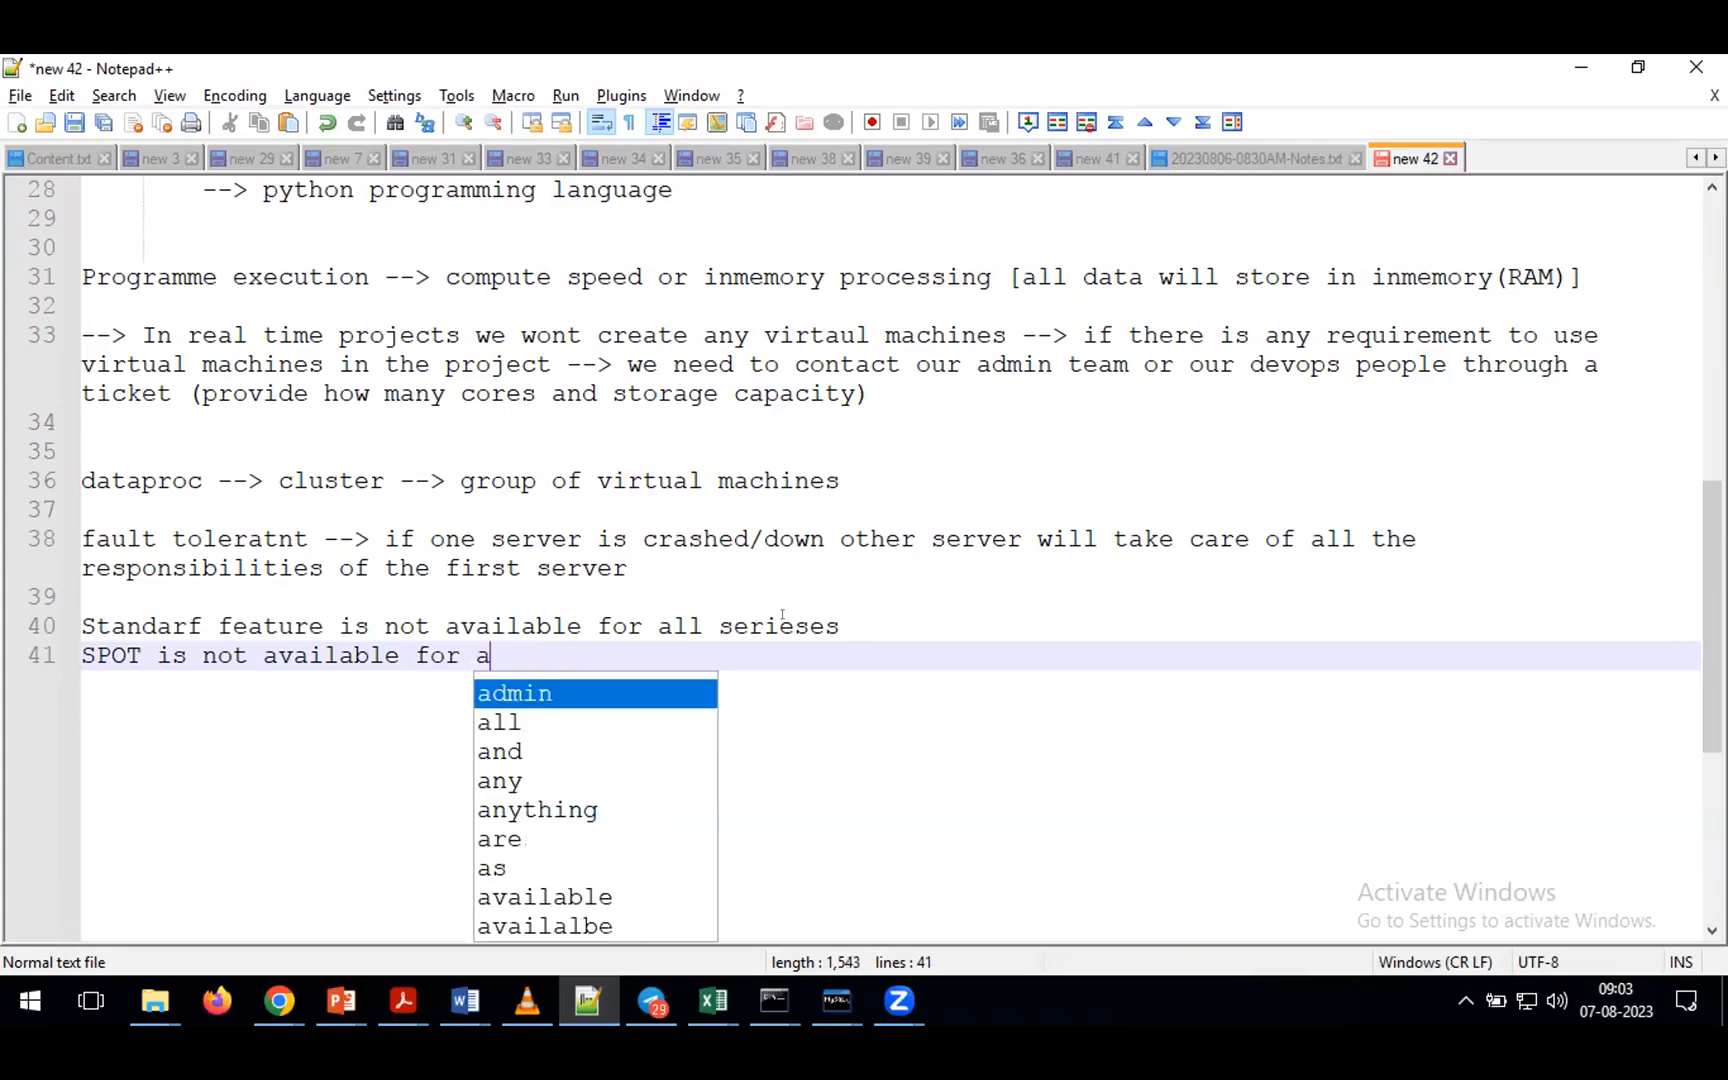
type("ll the series")
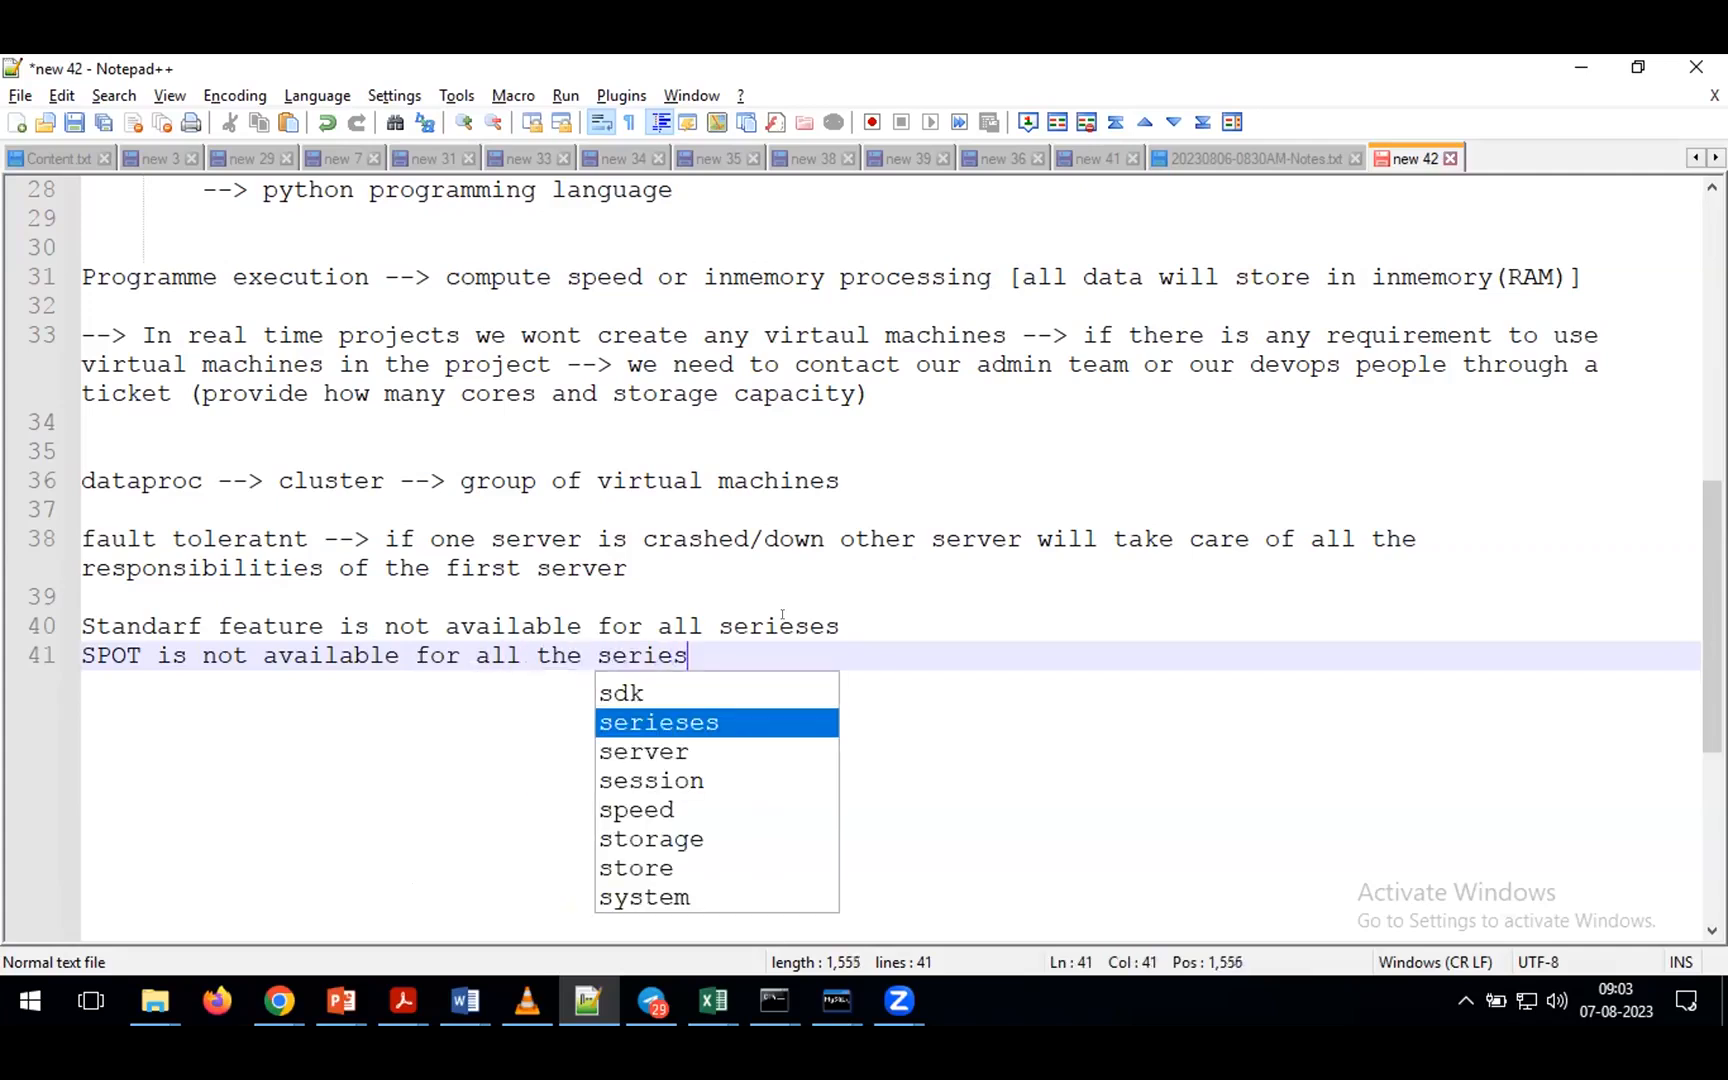
key("Escape")
key("alt+Tab")
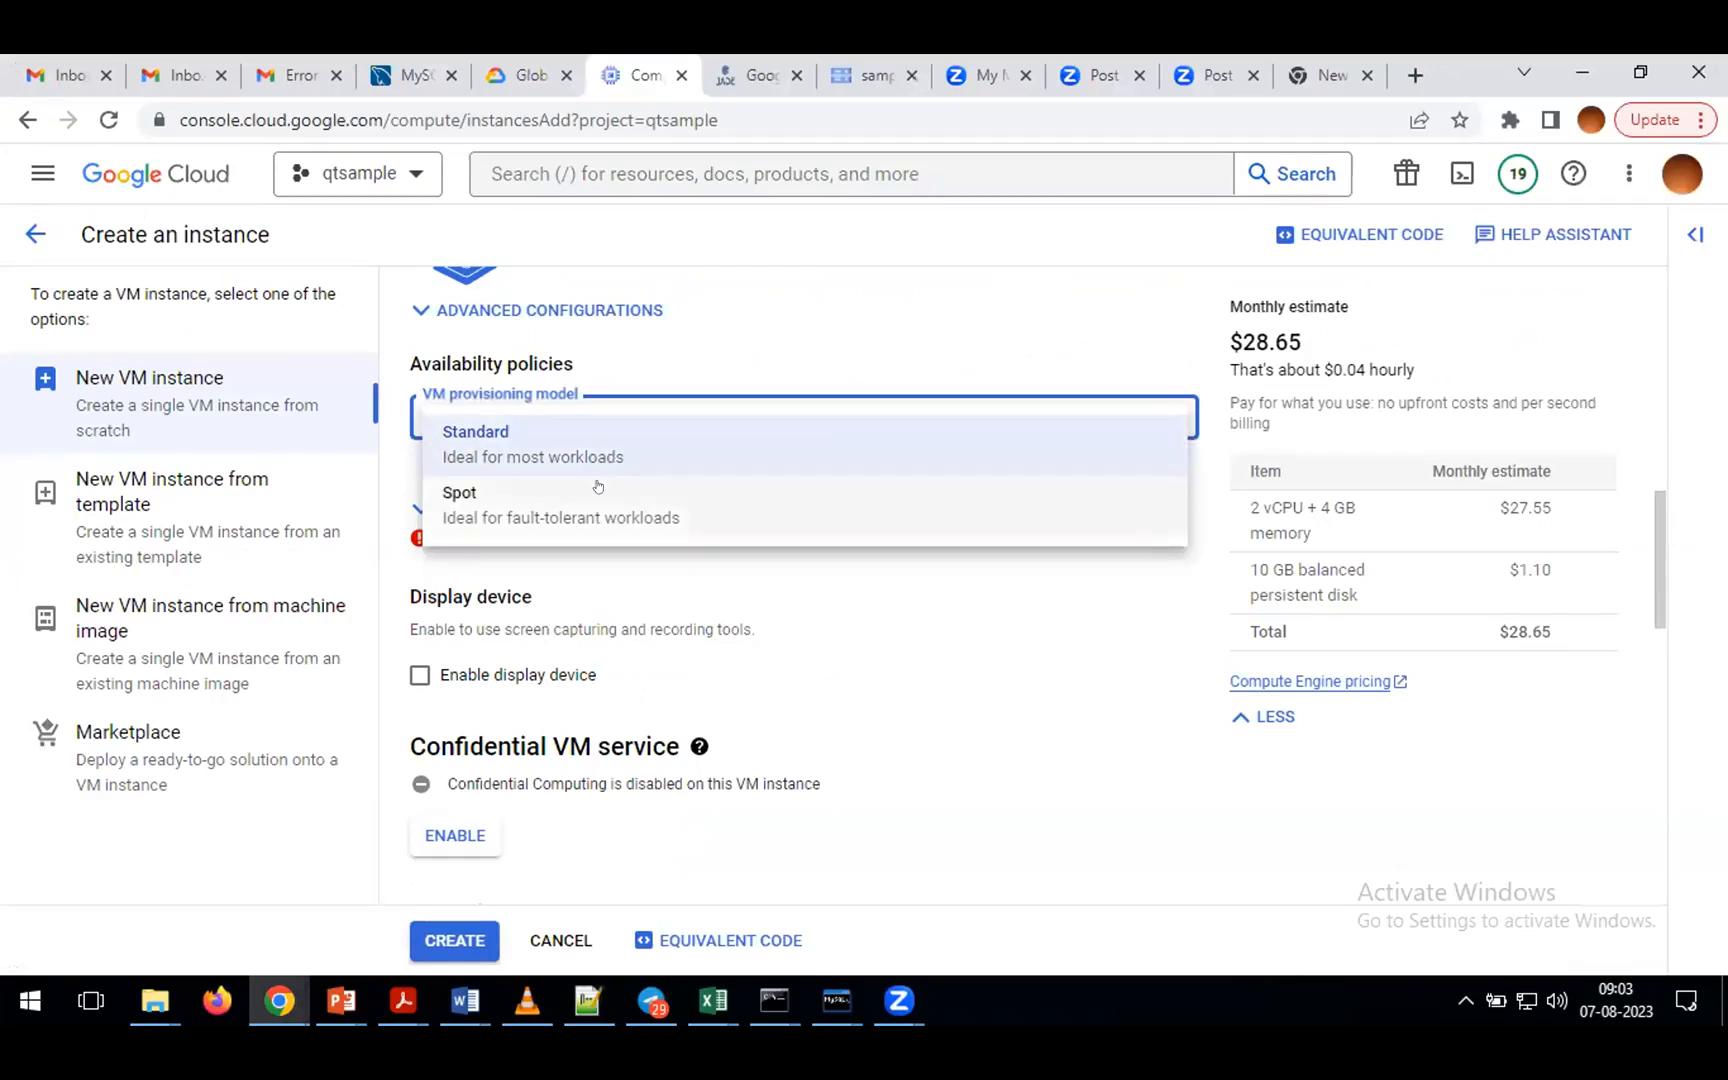
- Set the VM provisioning model to Spot, with termination action Stop, at $4.46 monthly
left_click(472, 817)
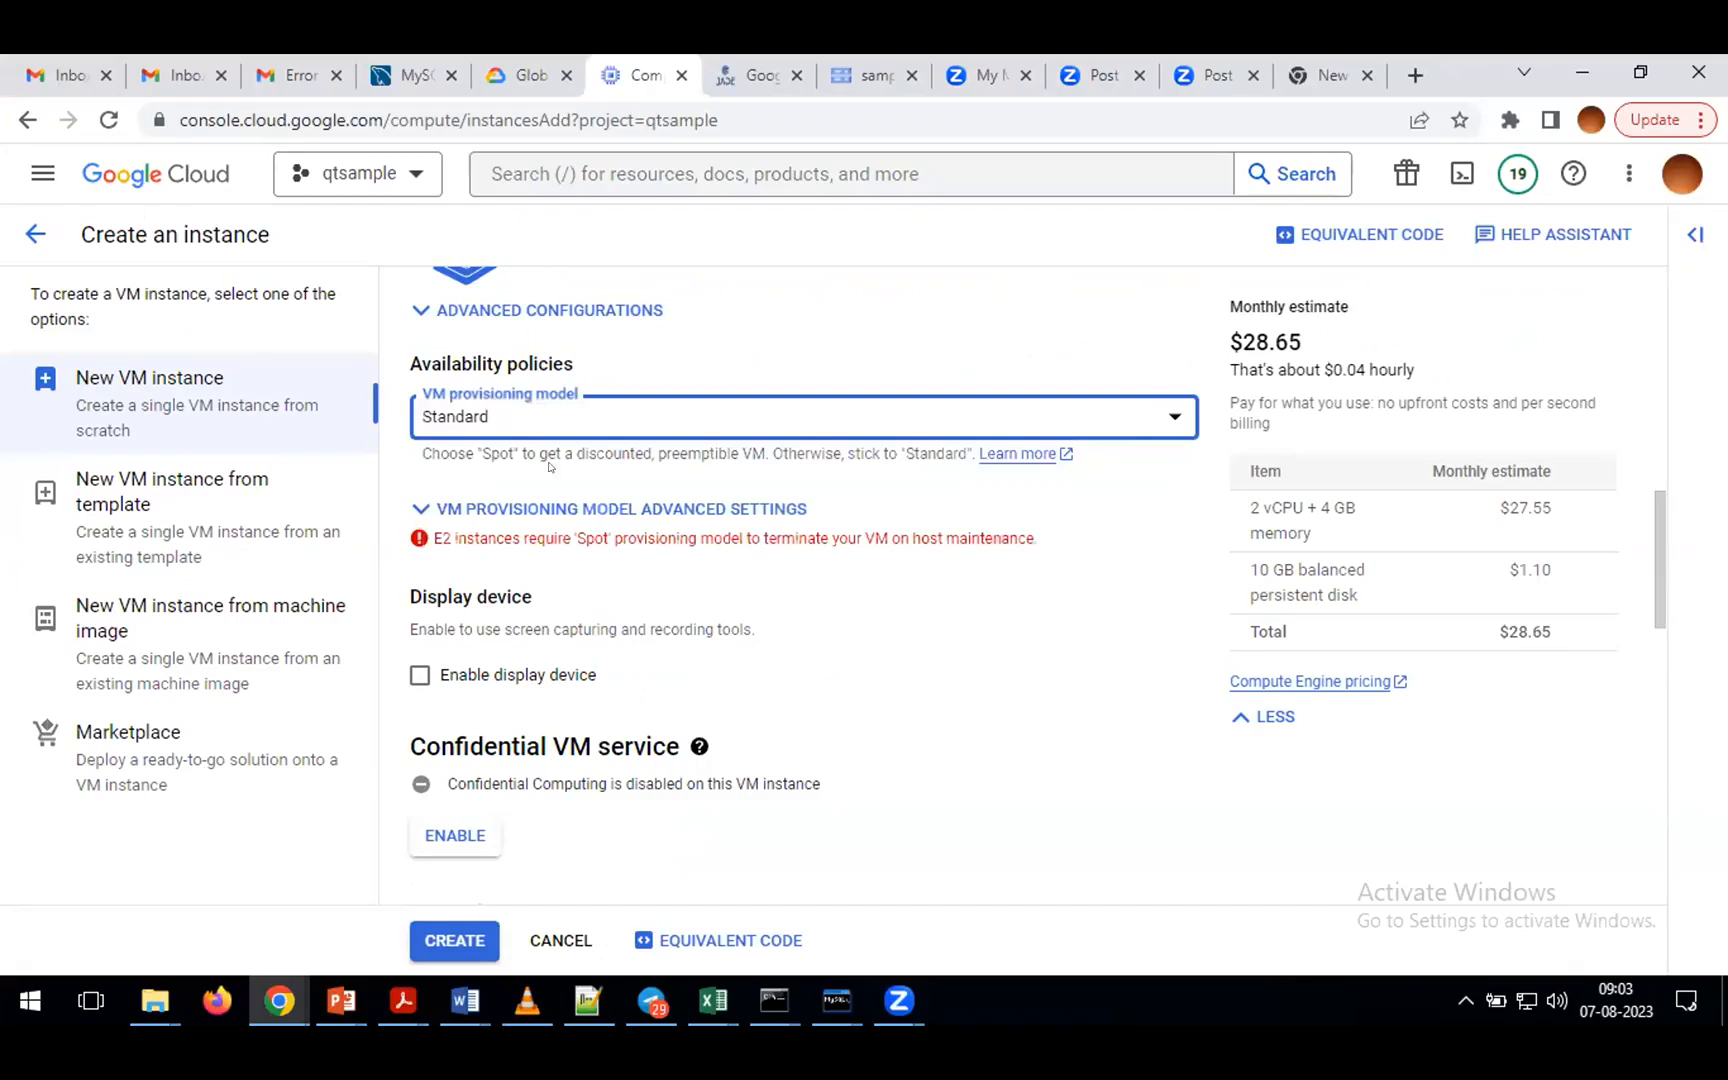
scroll(568, 566, "up", 7)
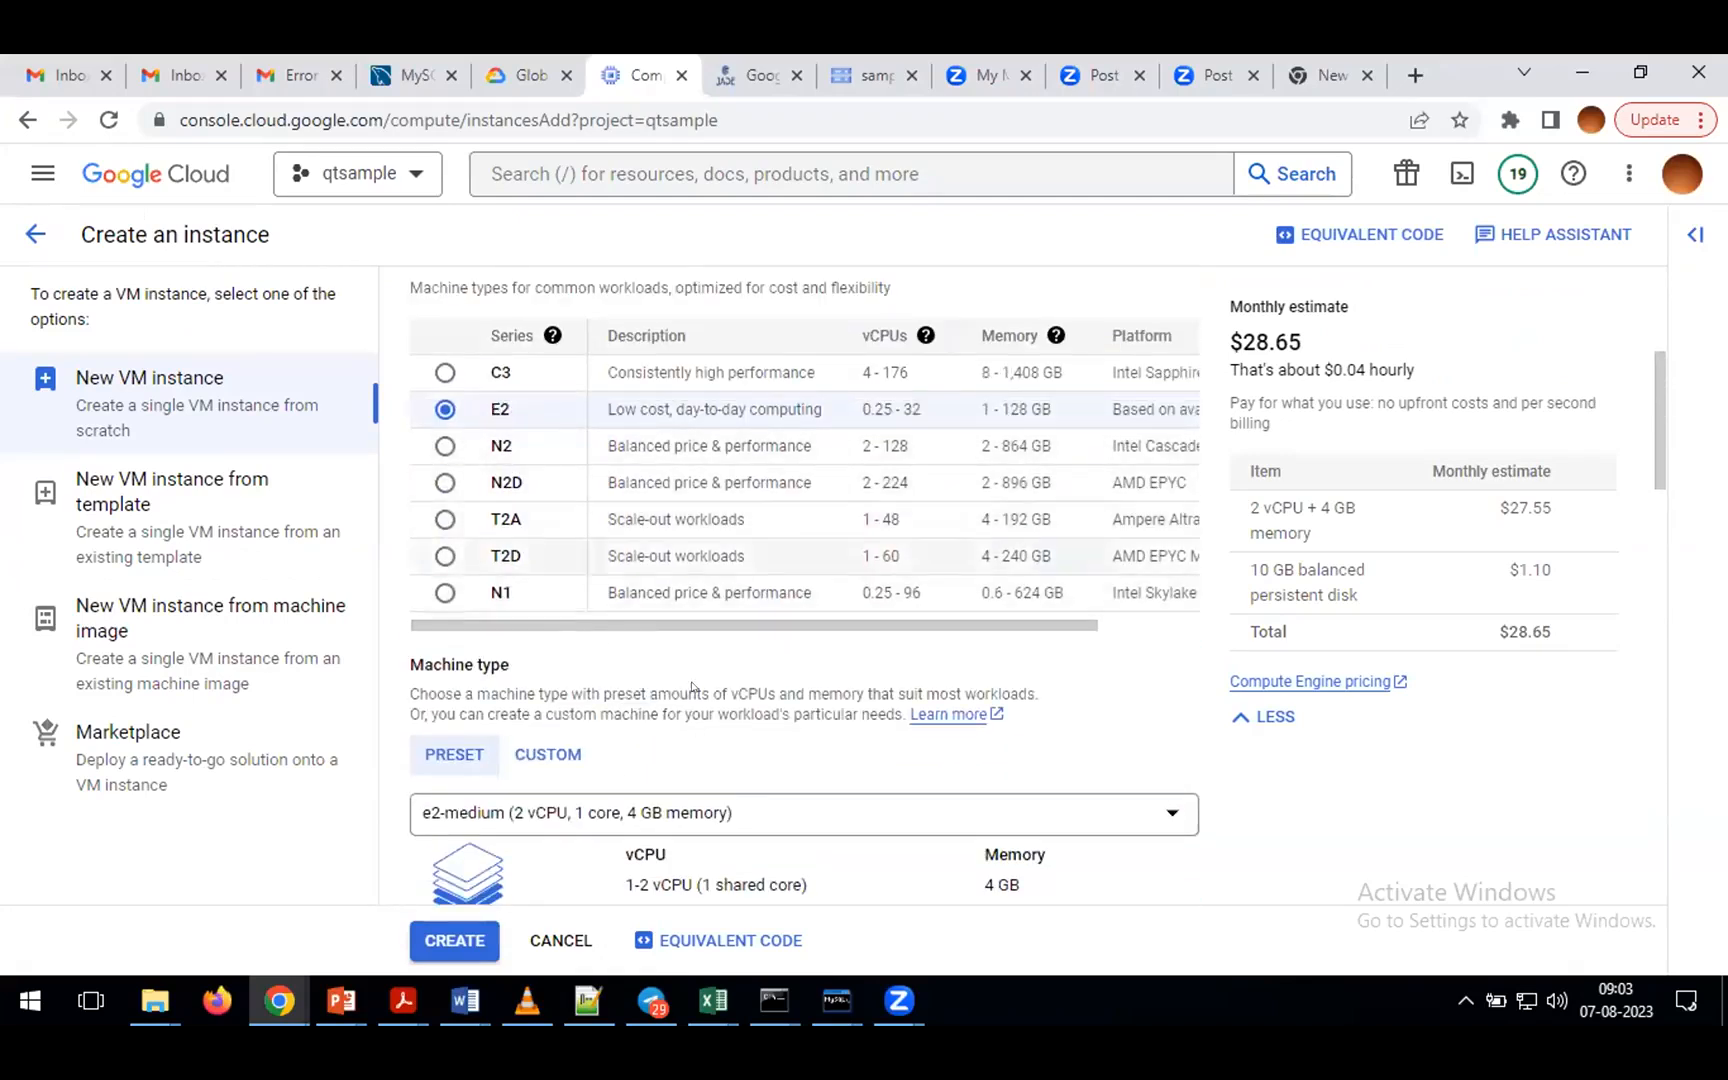
scroll(694, 688, "down", 3)
scroll(694, 688, "down", 2)
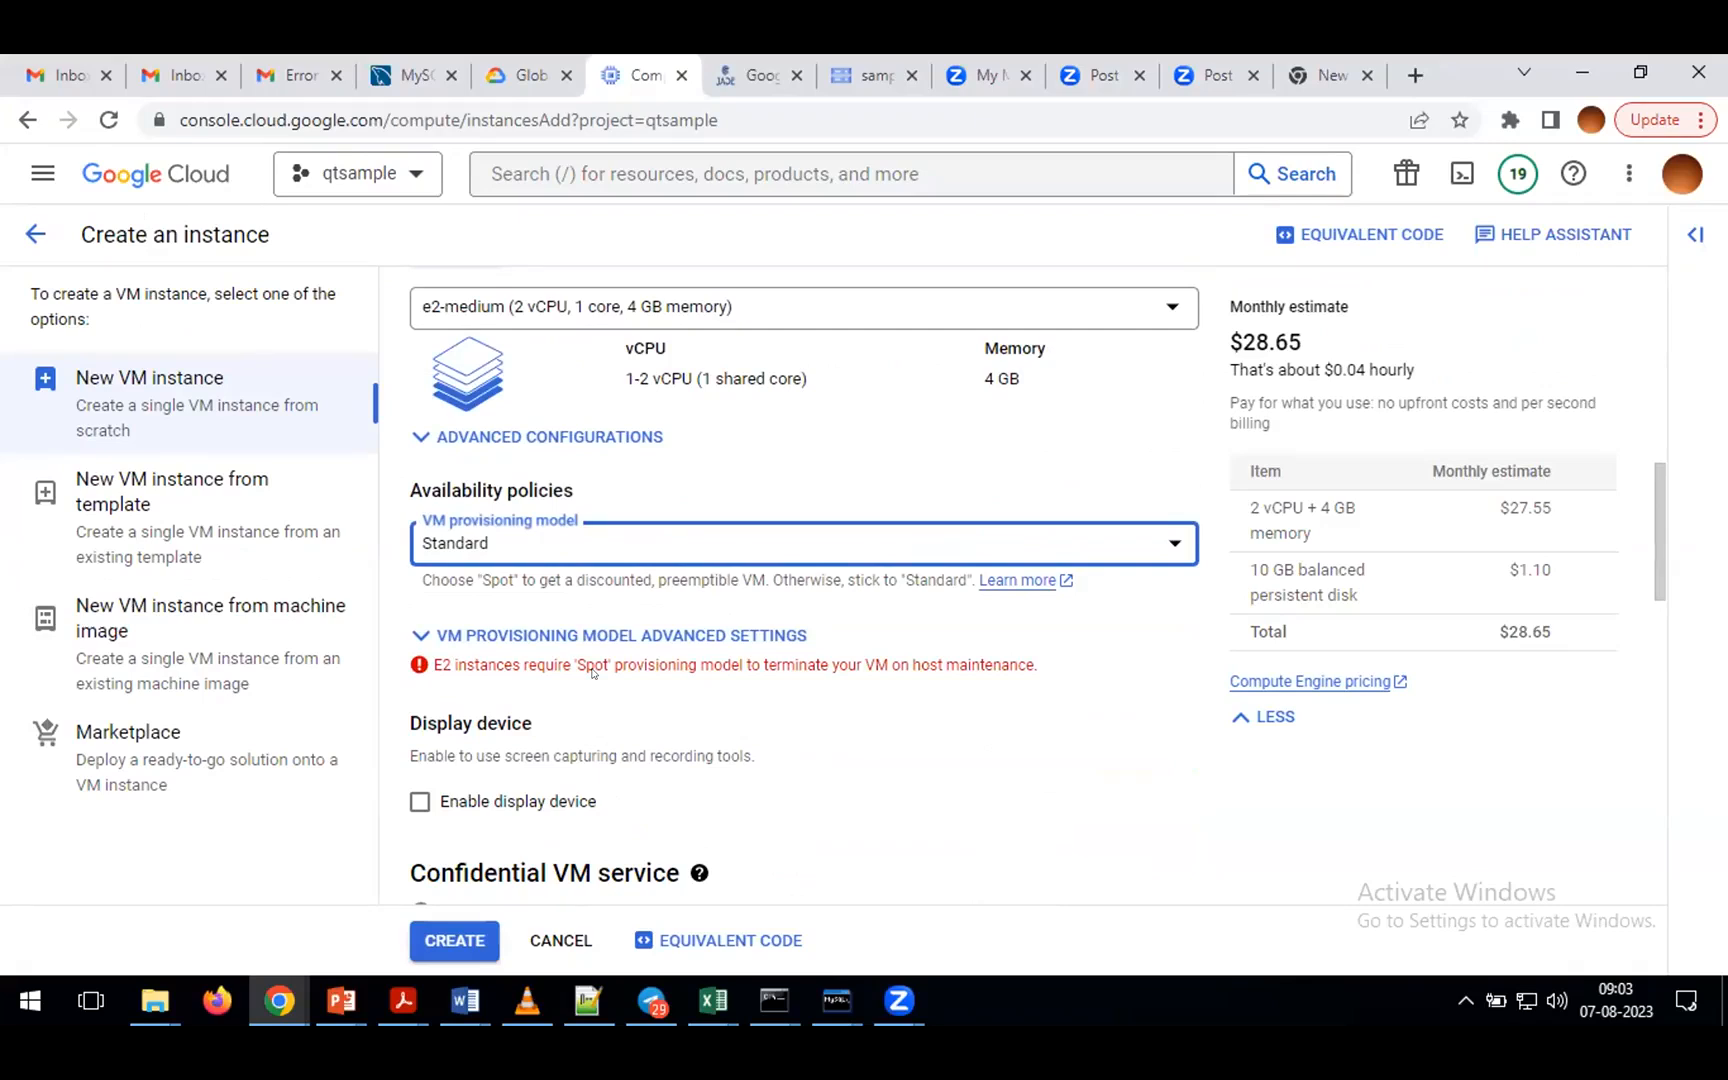
left_click(1163, 549)
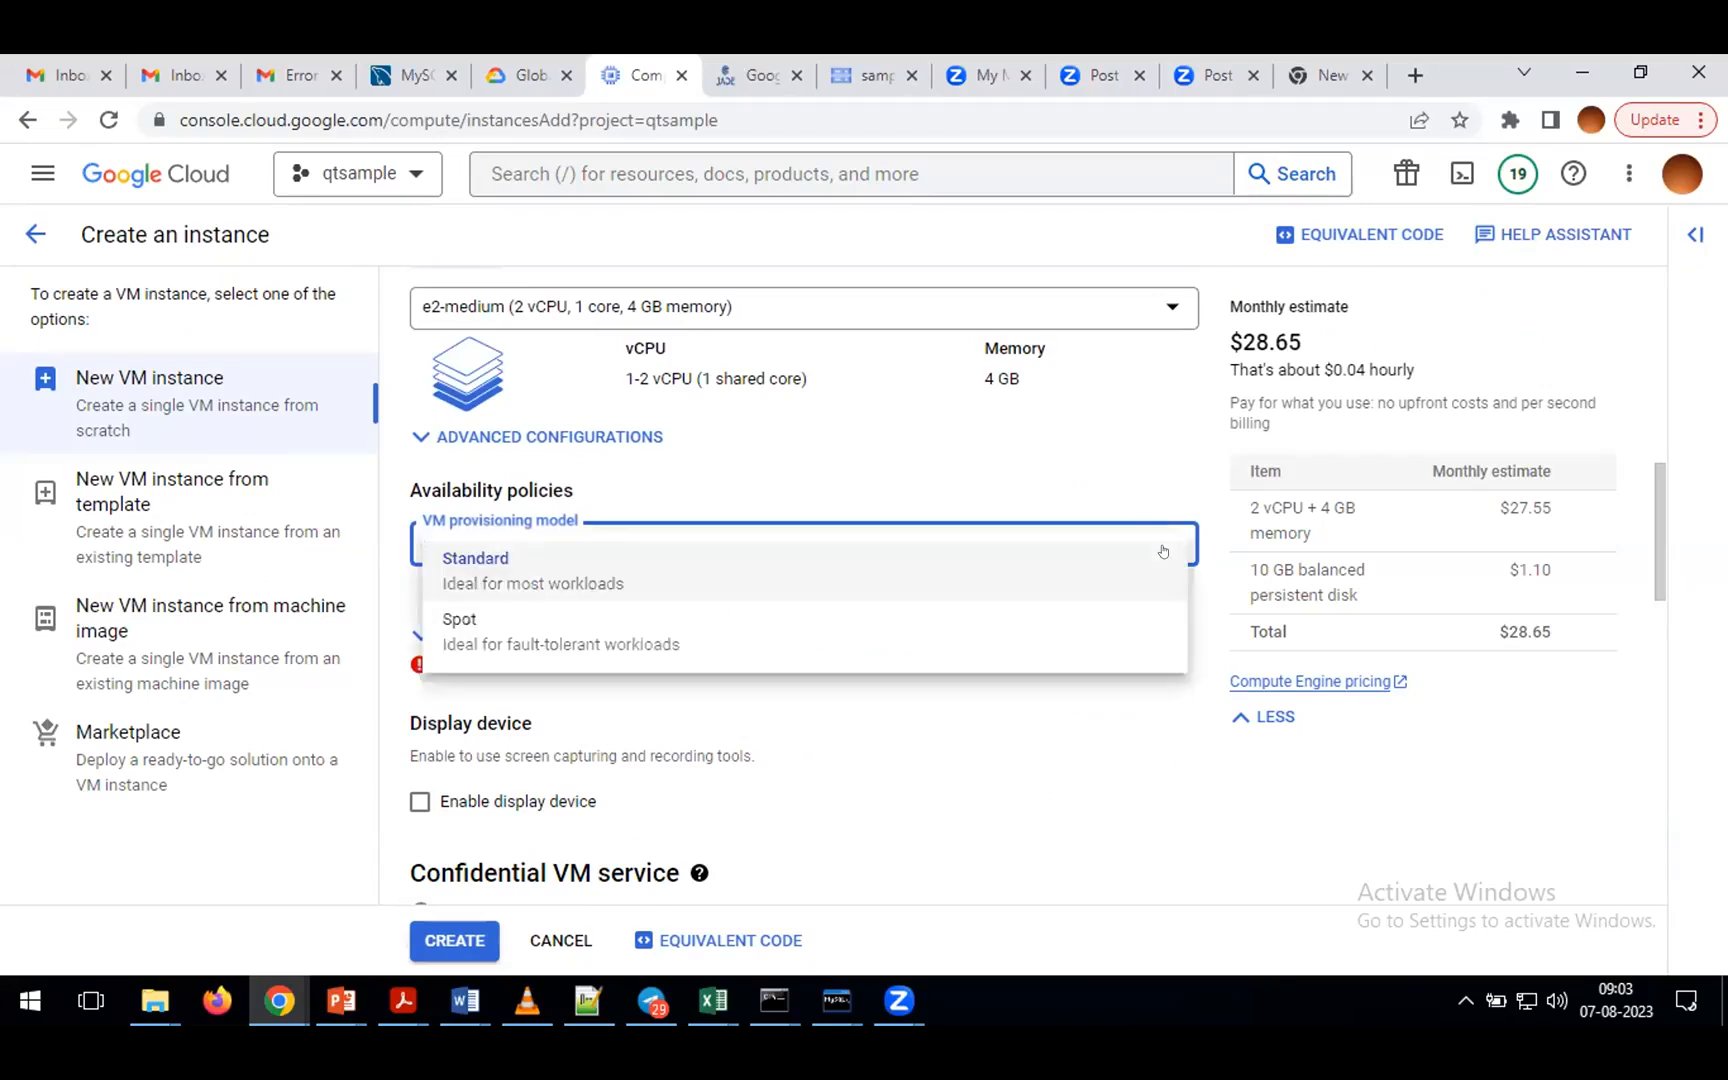
left_click(555, 634)
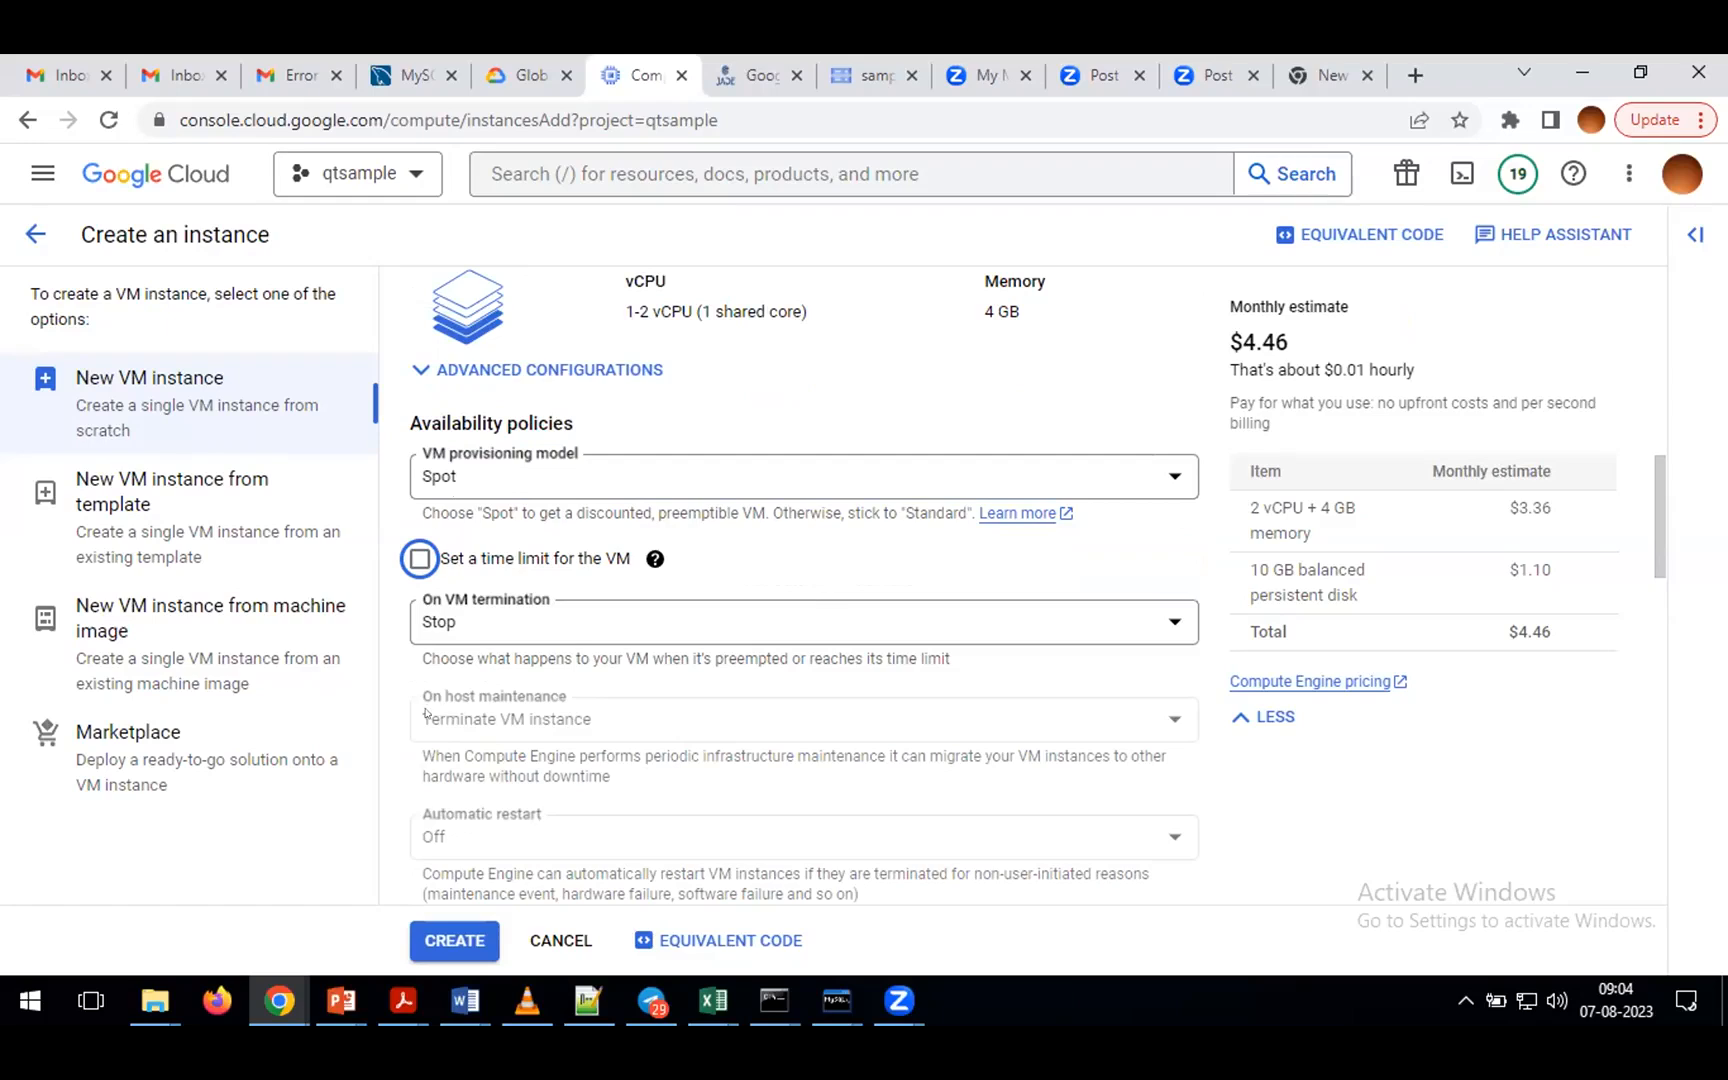
scroll(390, 733, "down", 1)
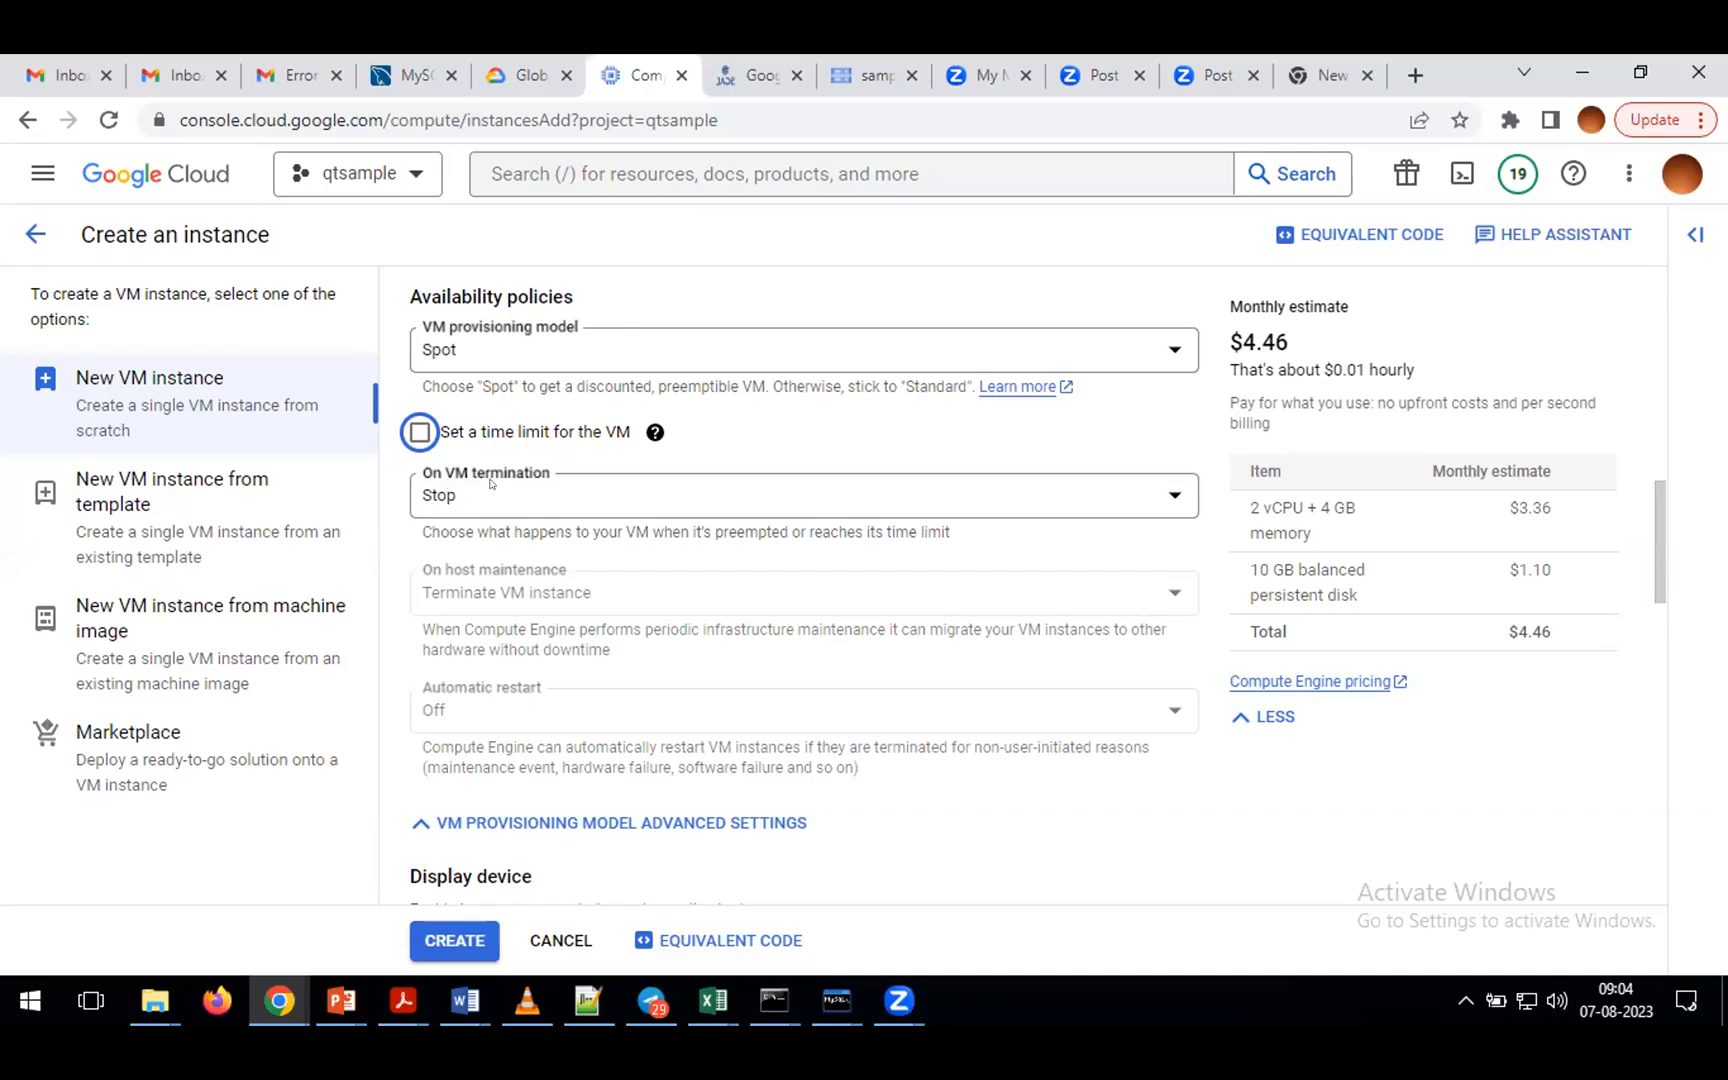
left_click(1150, 493)
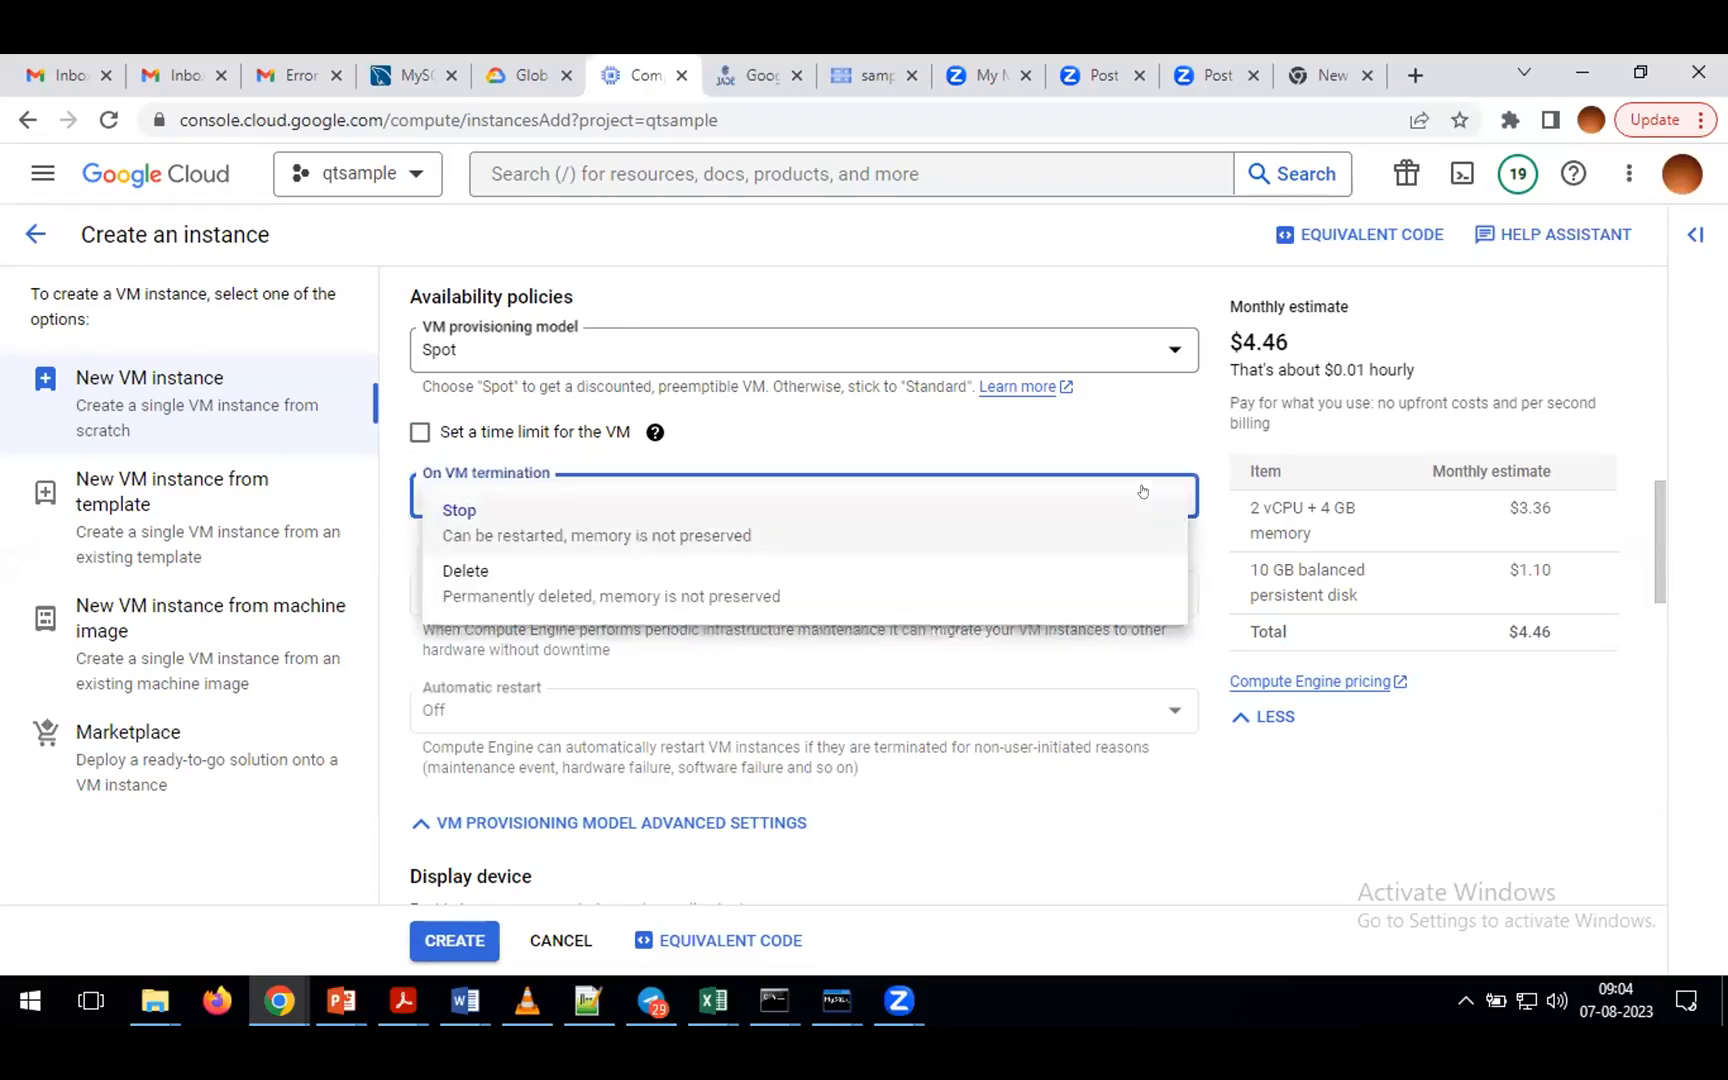
left_click(513, 532)
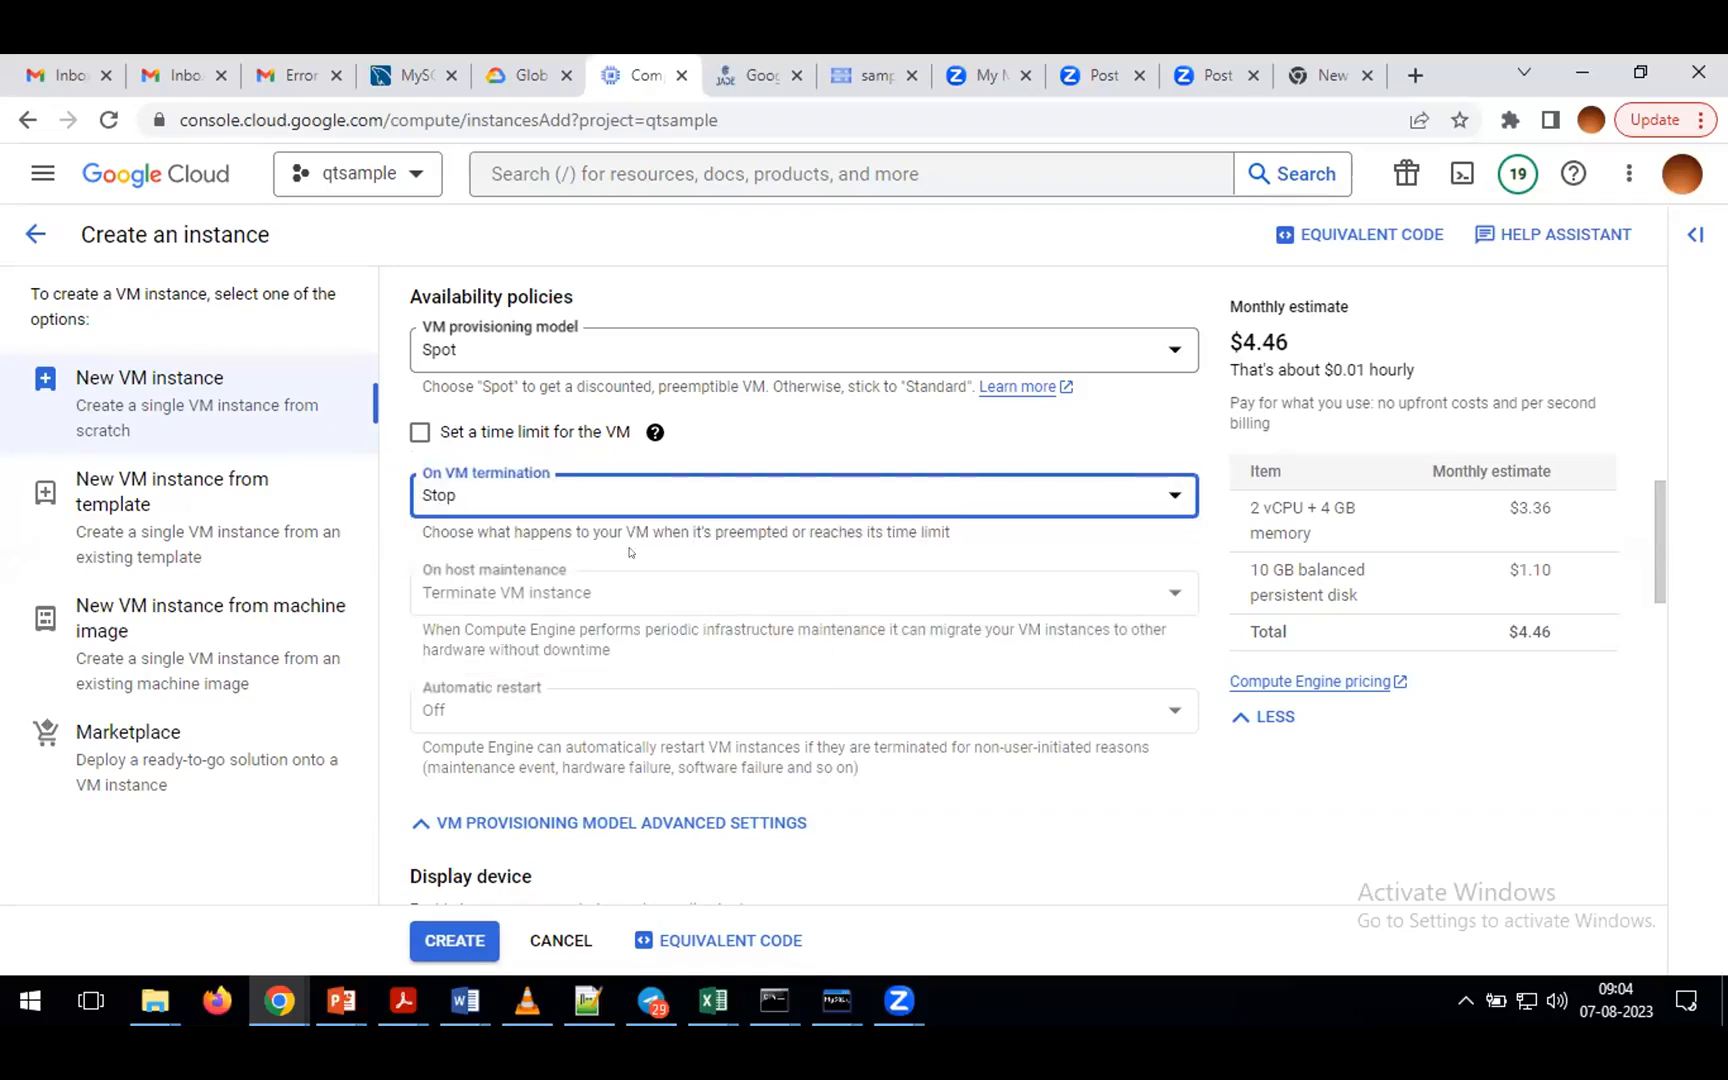
left_click(390, 692)
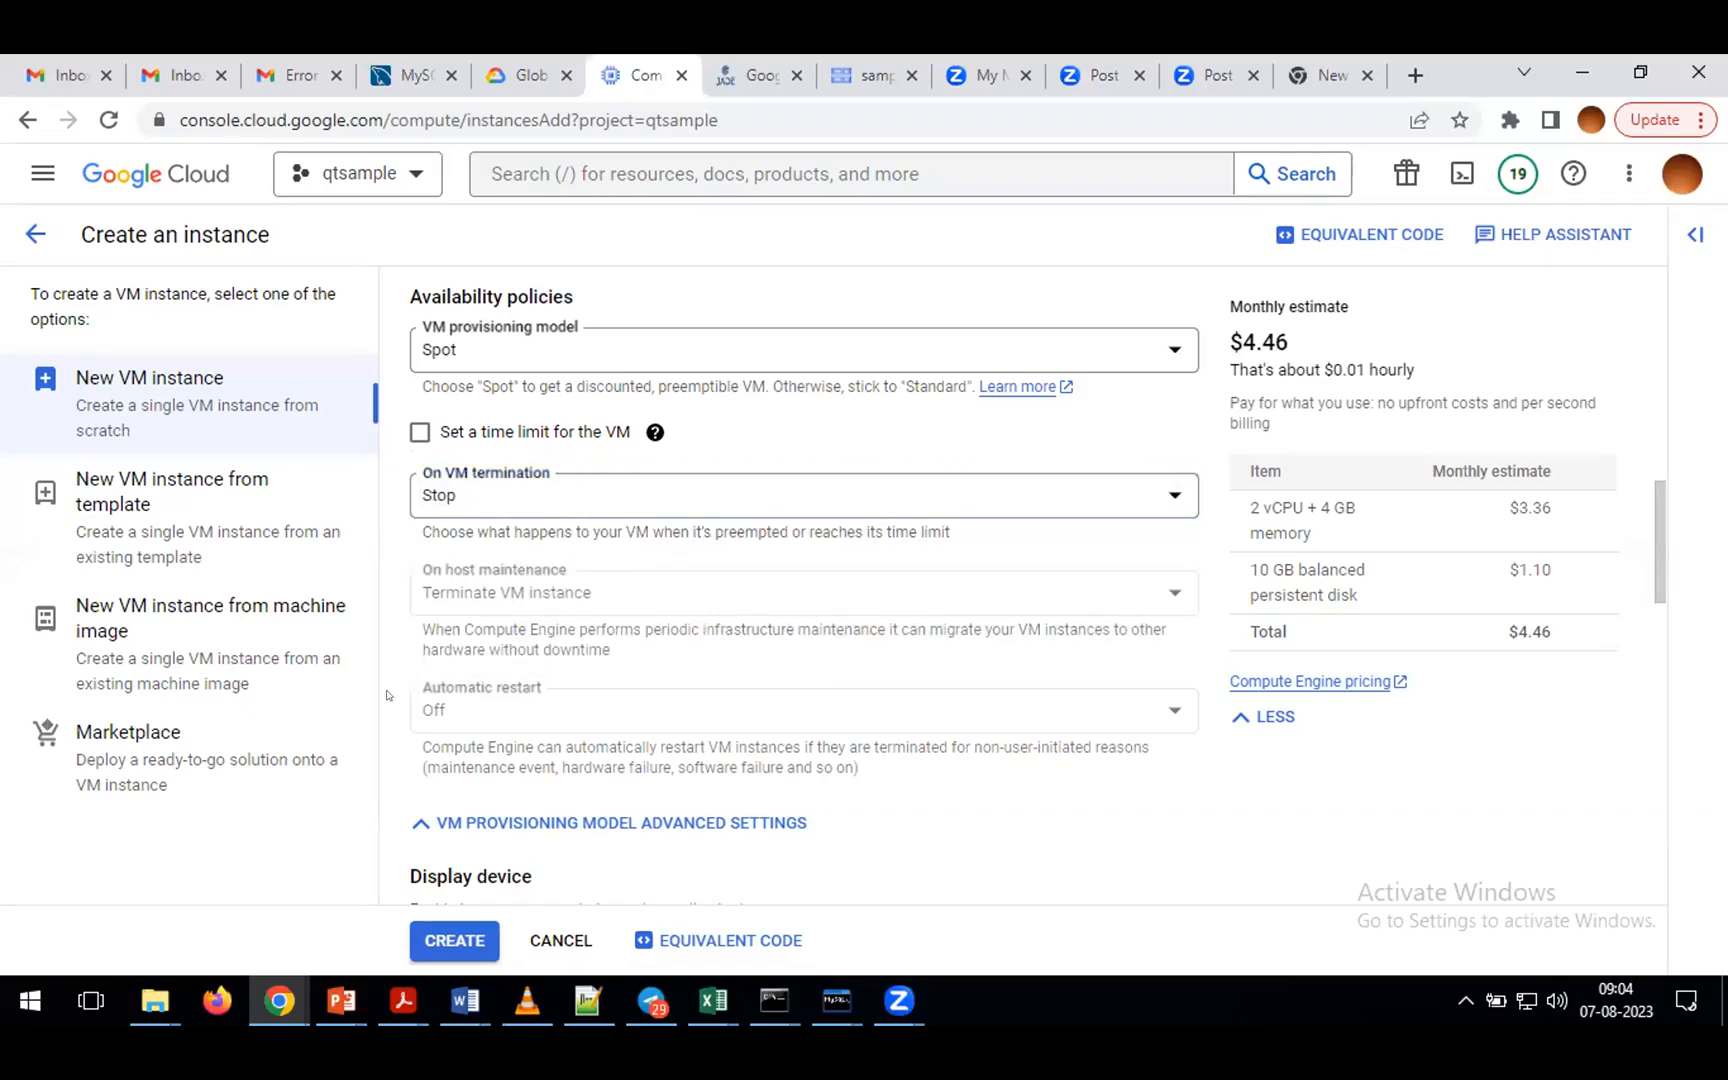
scroll(388, 708, "down", 1)
scroll(388, 708, "down", 1)
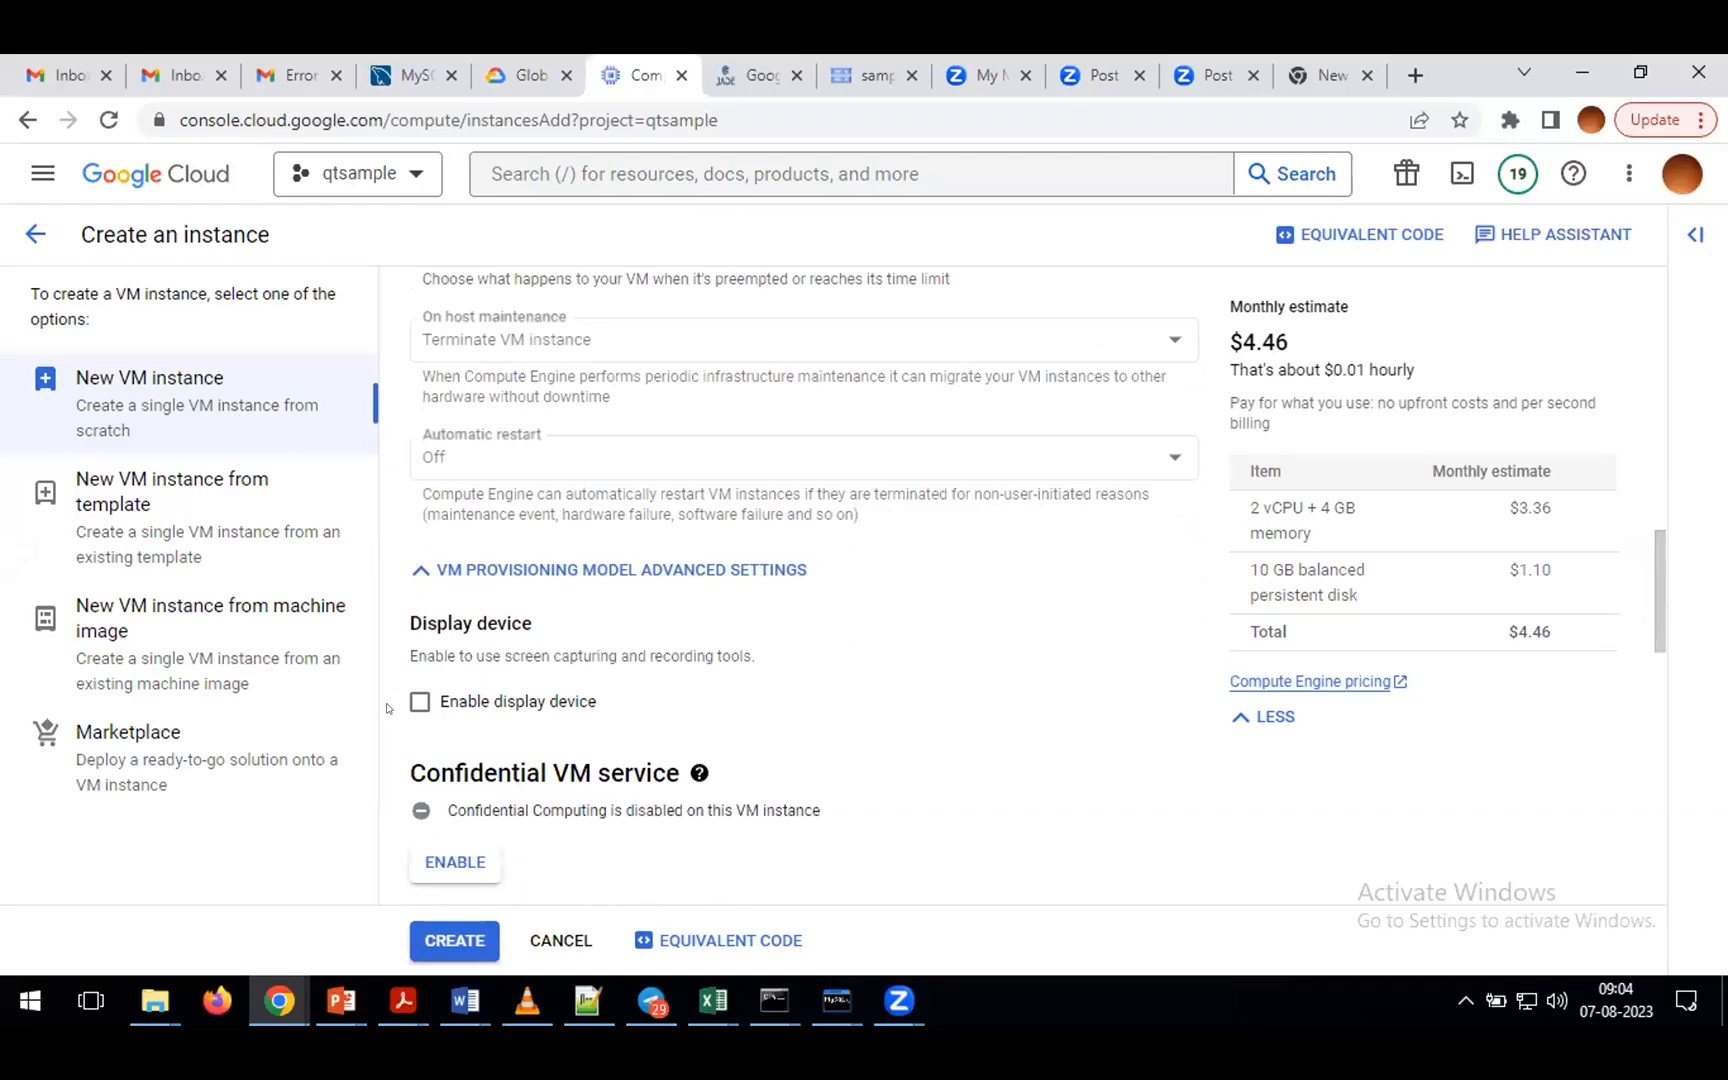
scroll(388, 709, "up", 1)
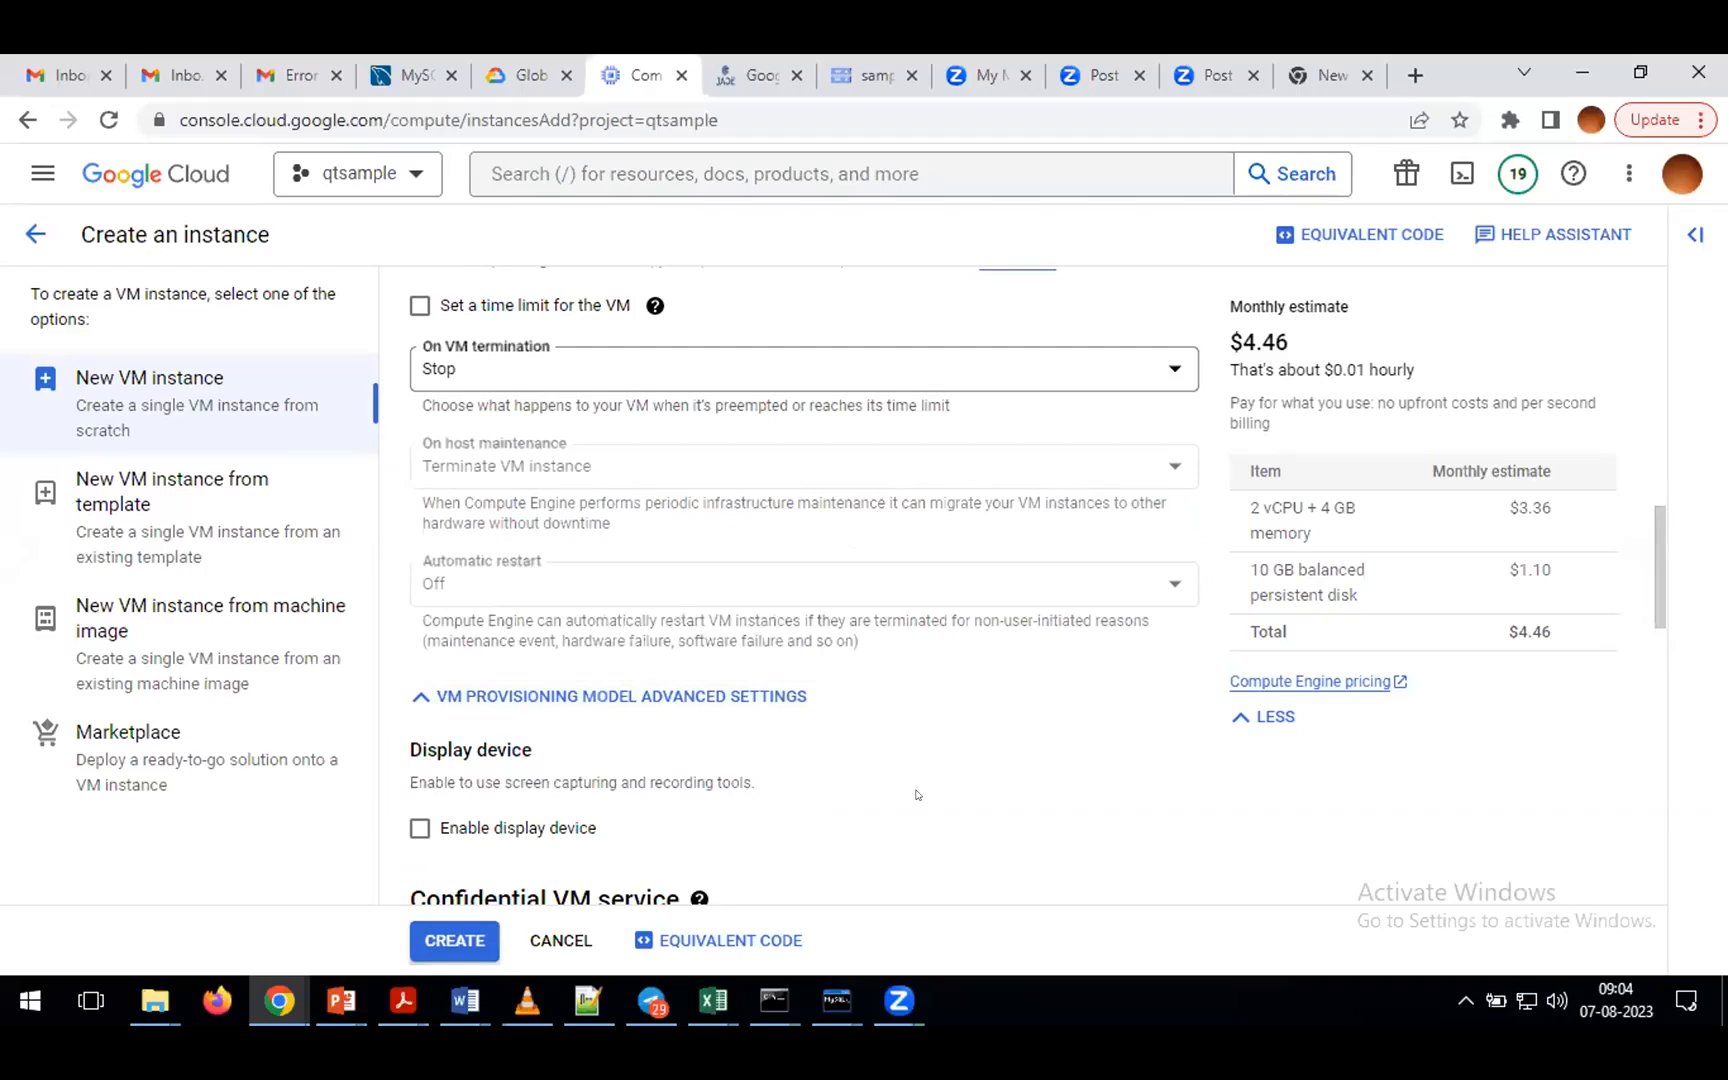
scroll(810, 790, "down", 4)
scroll(916, 796, "down", 3)
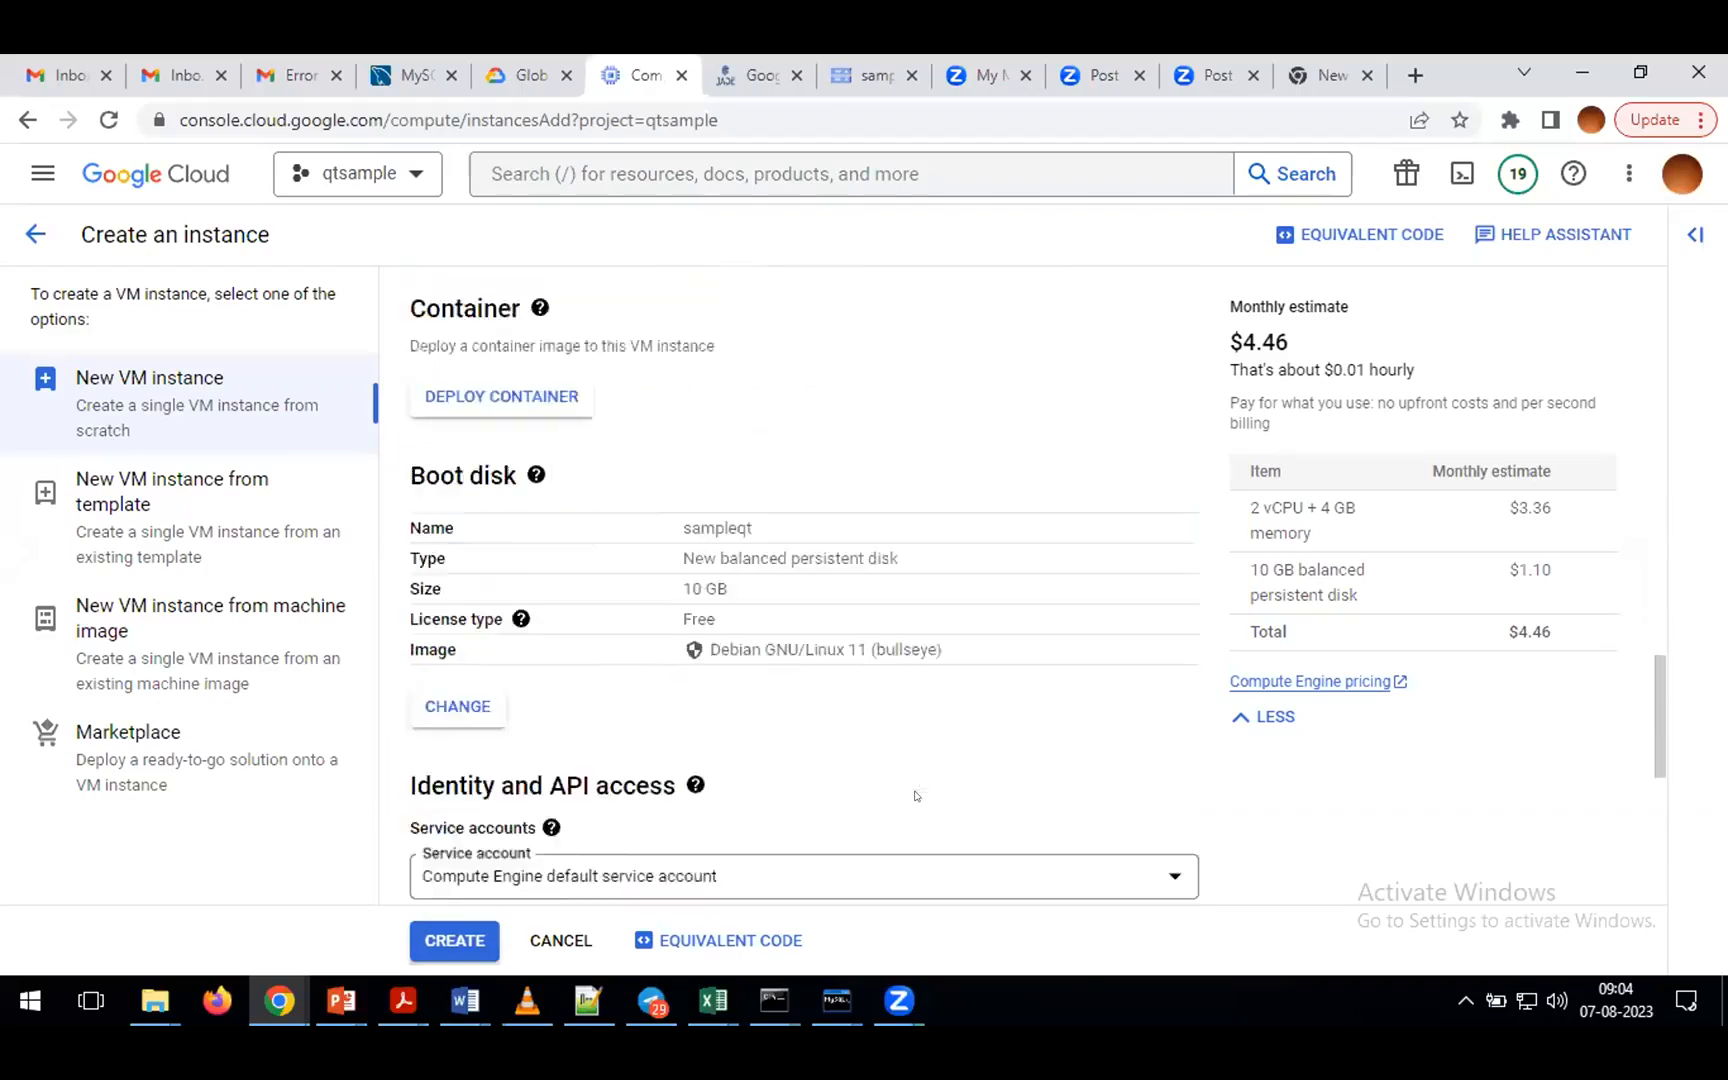
scroll(916, 796, "down", 4)
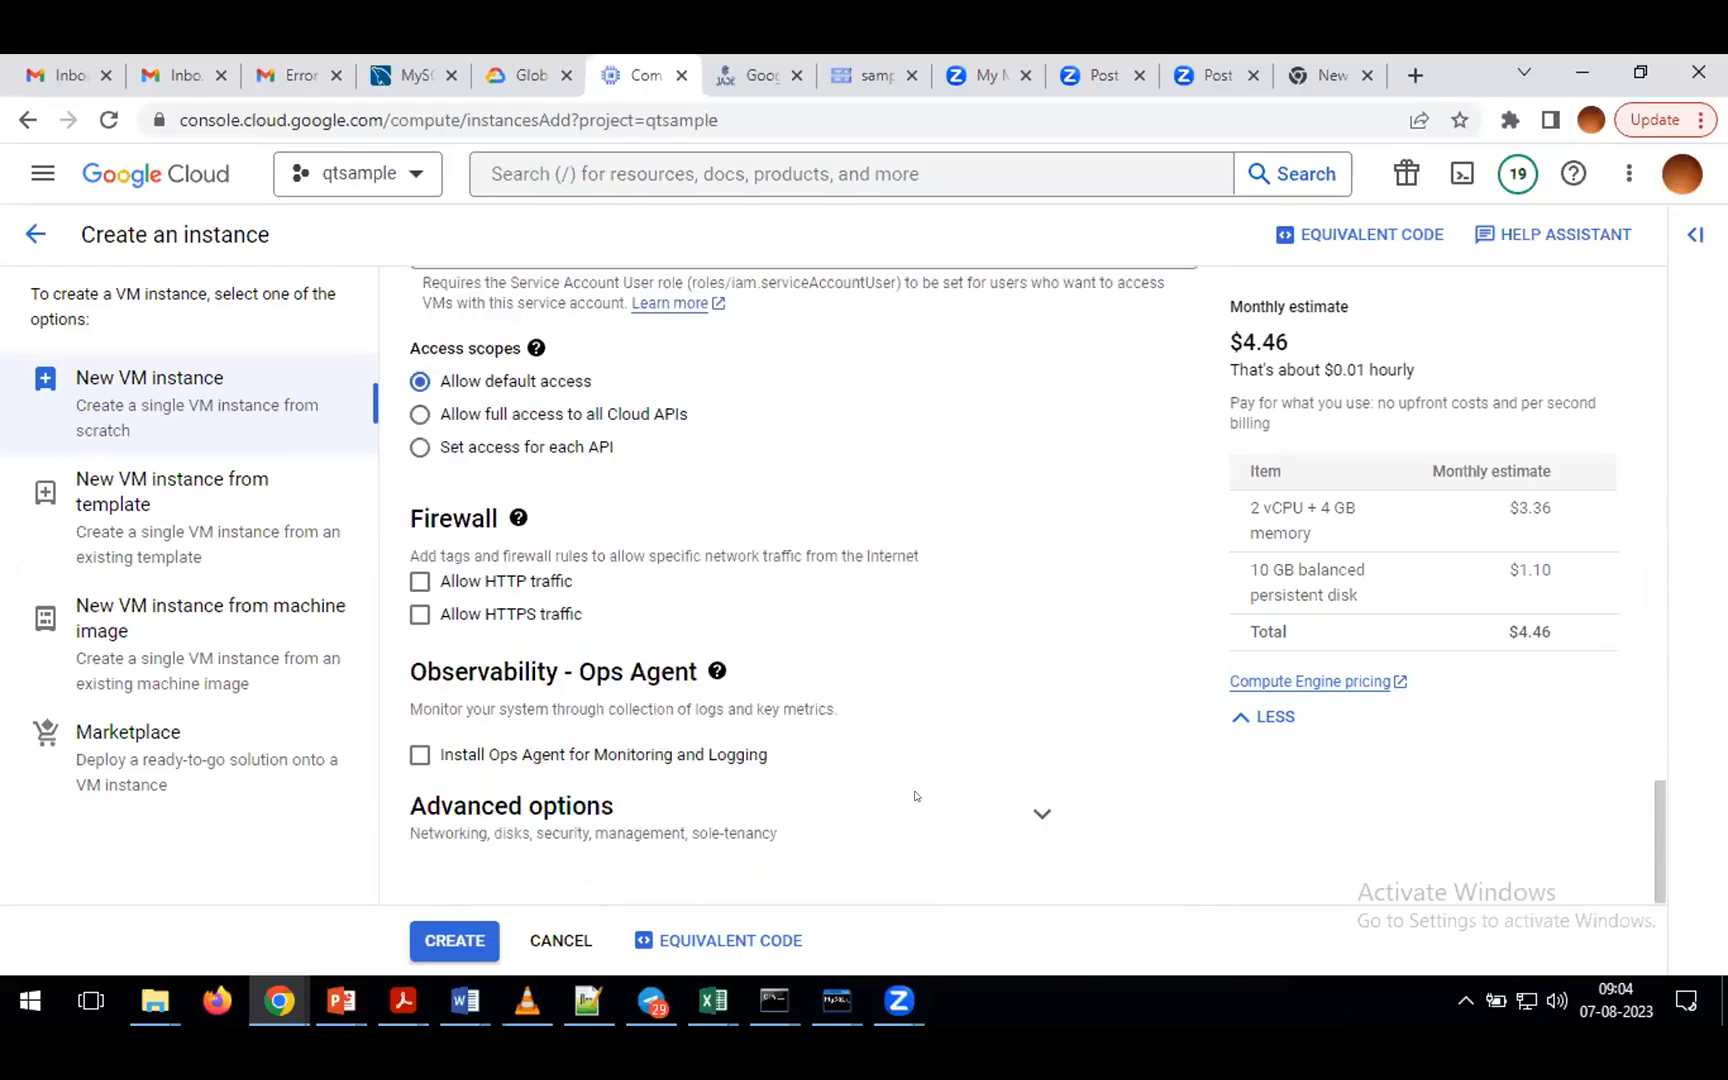
scroll(916, 796, "up", 6)
scroll(916, 796, "up", 8)
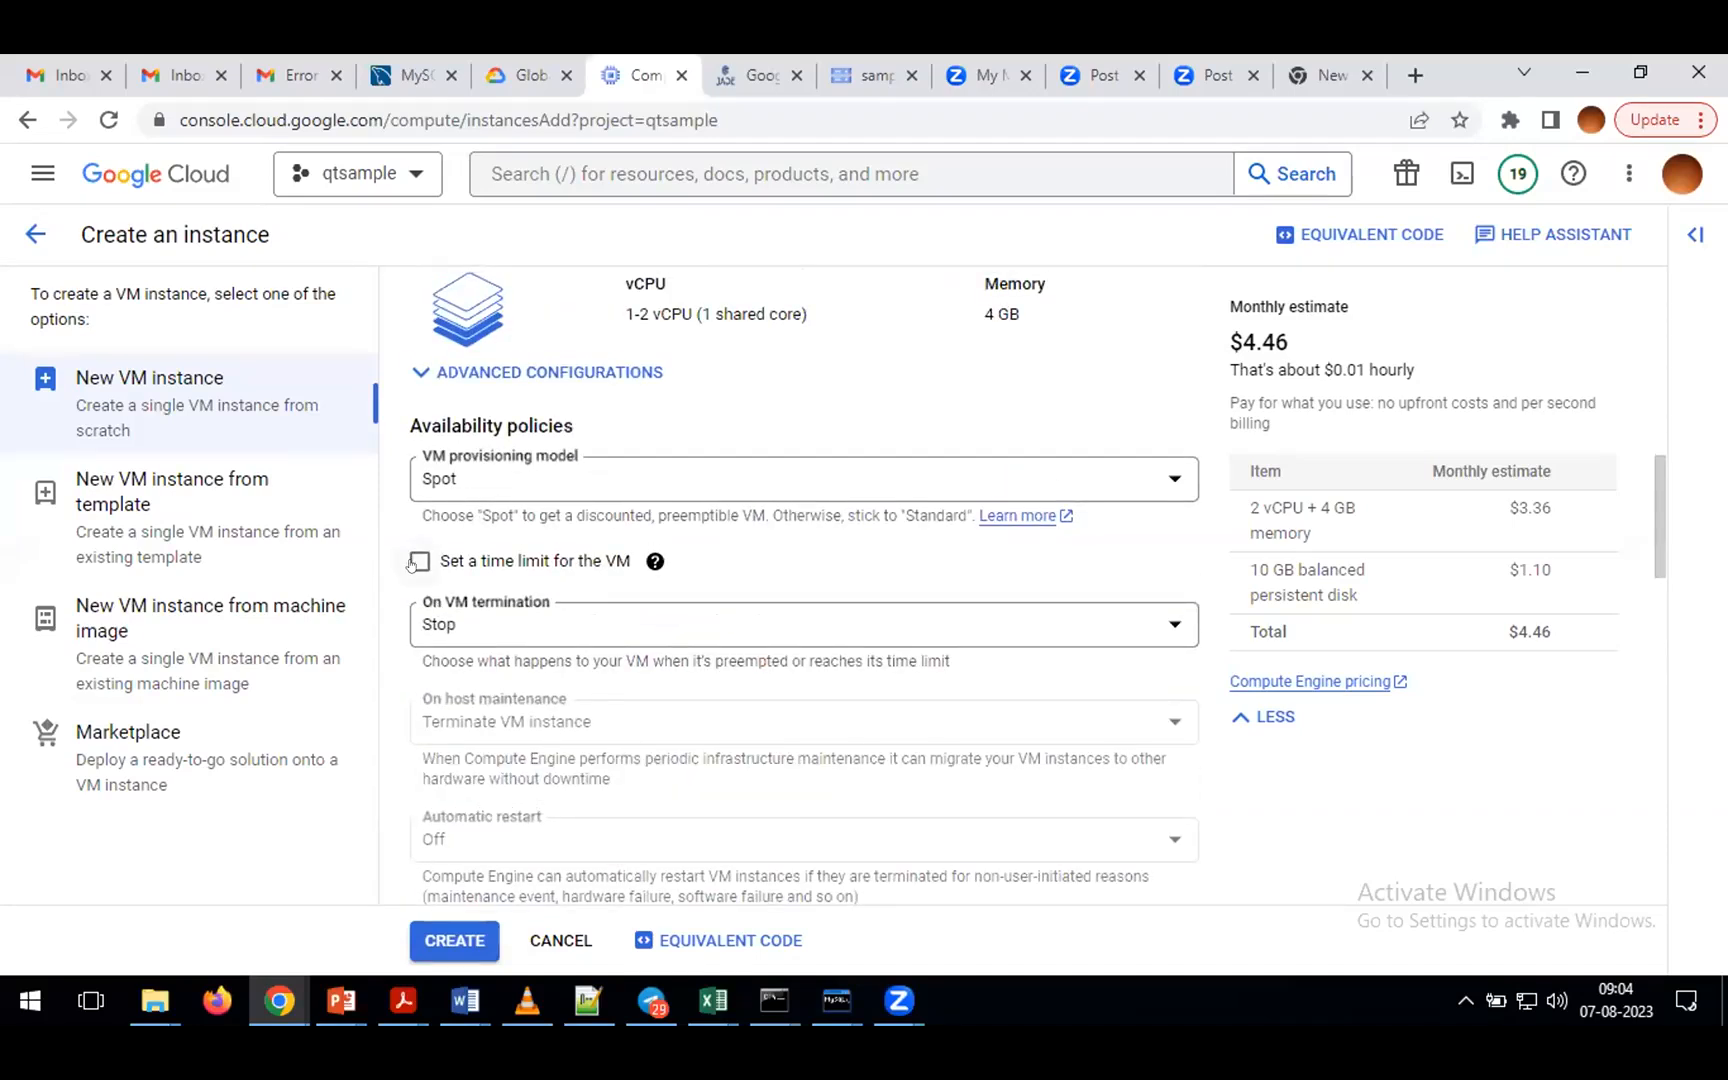
- Enable a VM time limit of type 'By hours' and set it to 10 hours
left_click(416, 563)
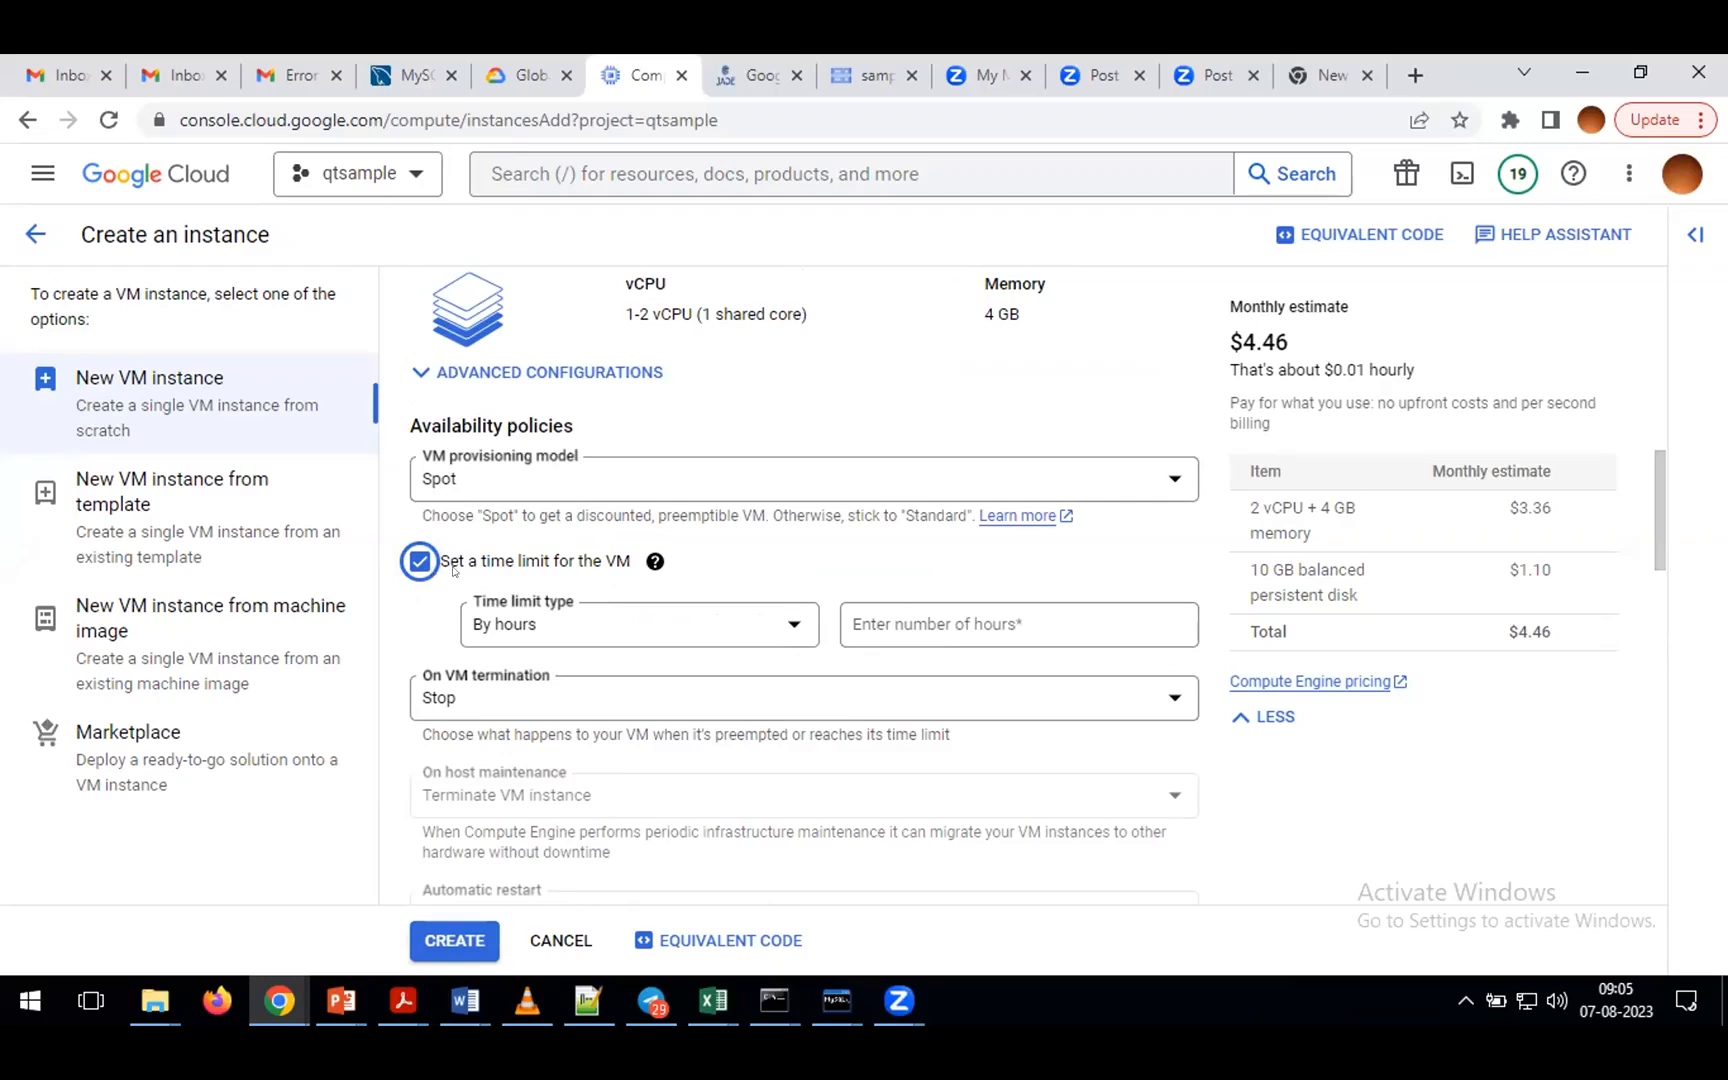
left_click(655, 561)
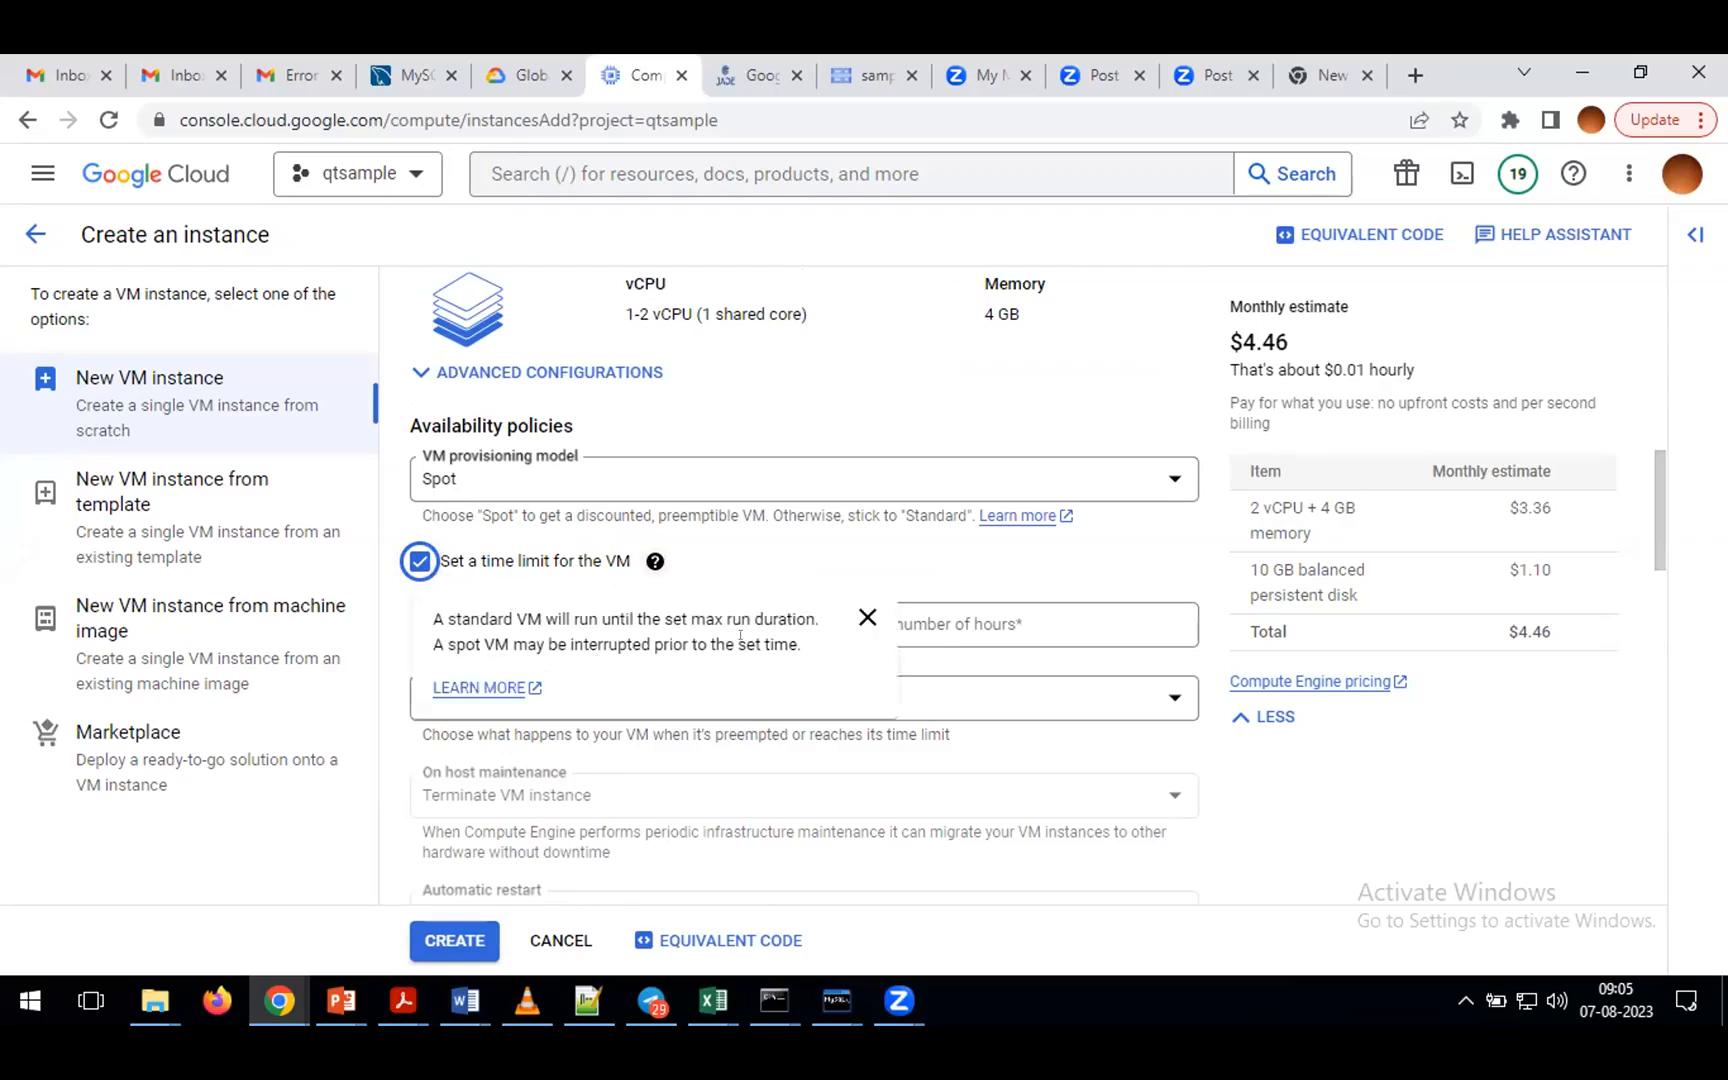
left_click(781, 632)
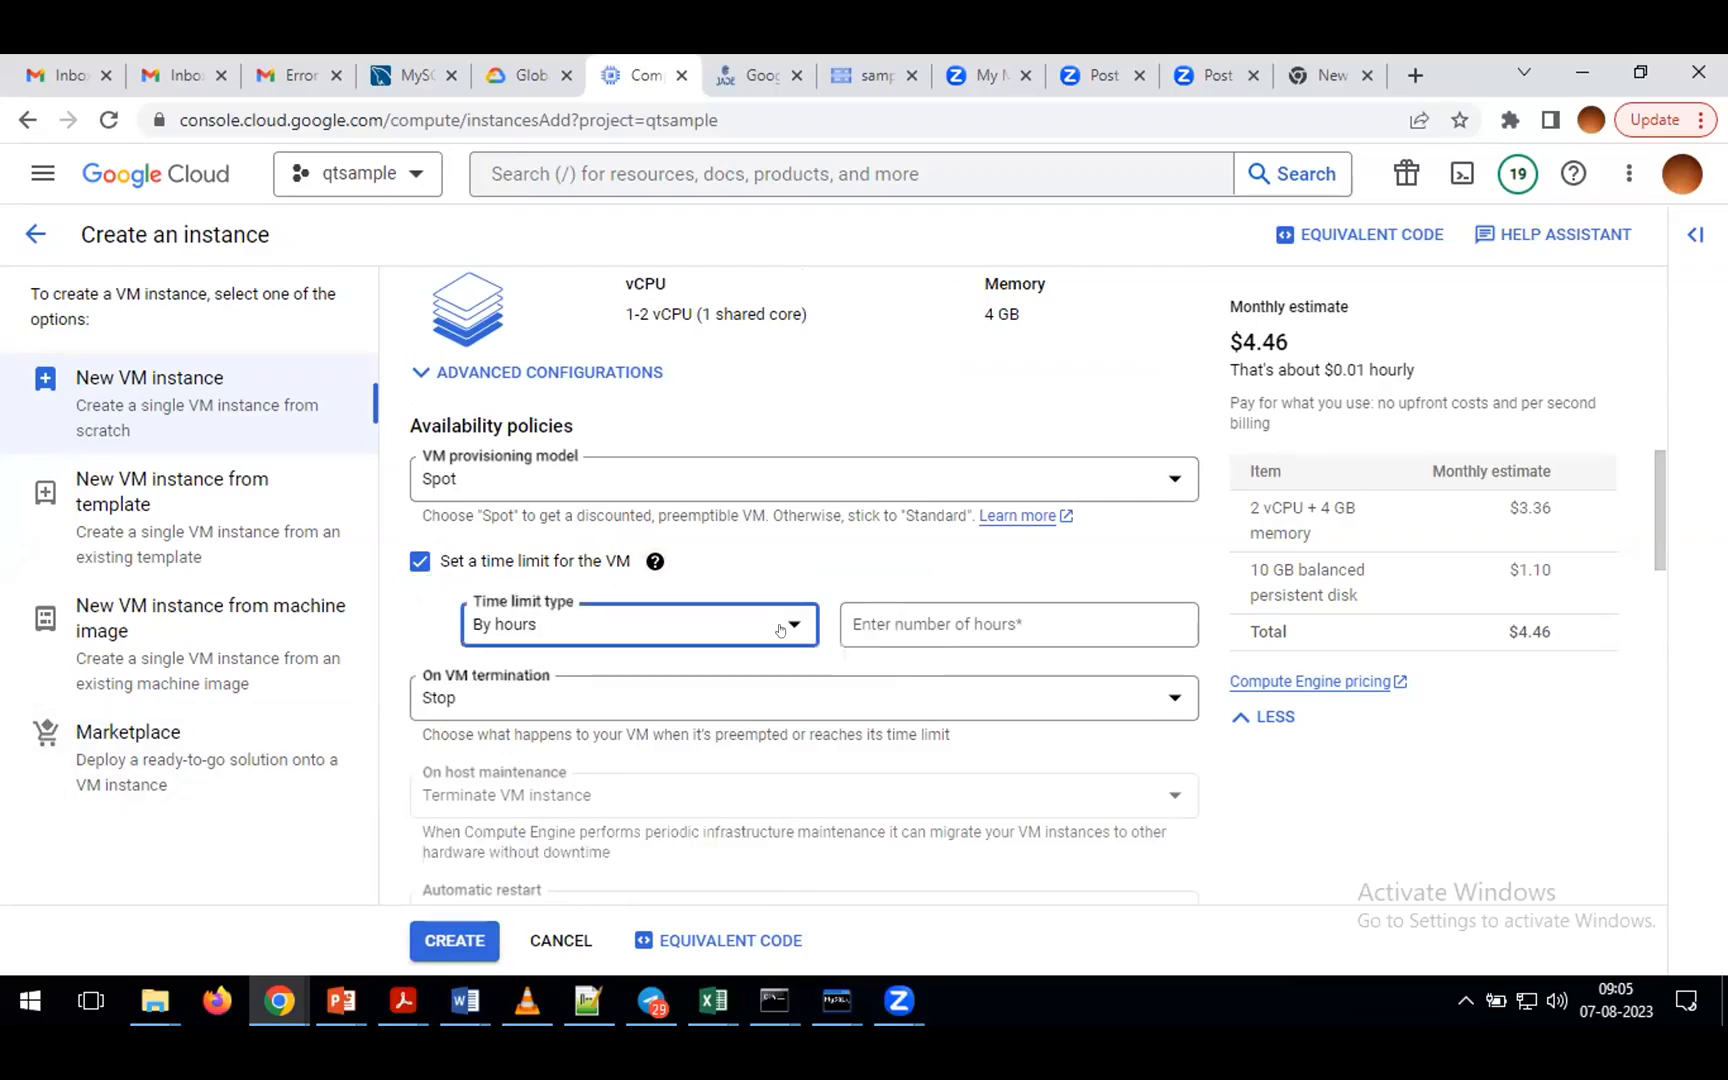
left_click(512, 646)
left_click(890, 618)
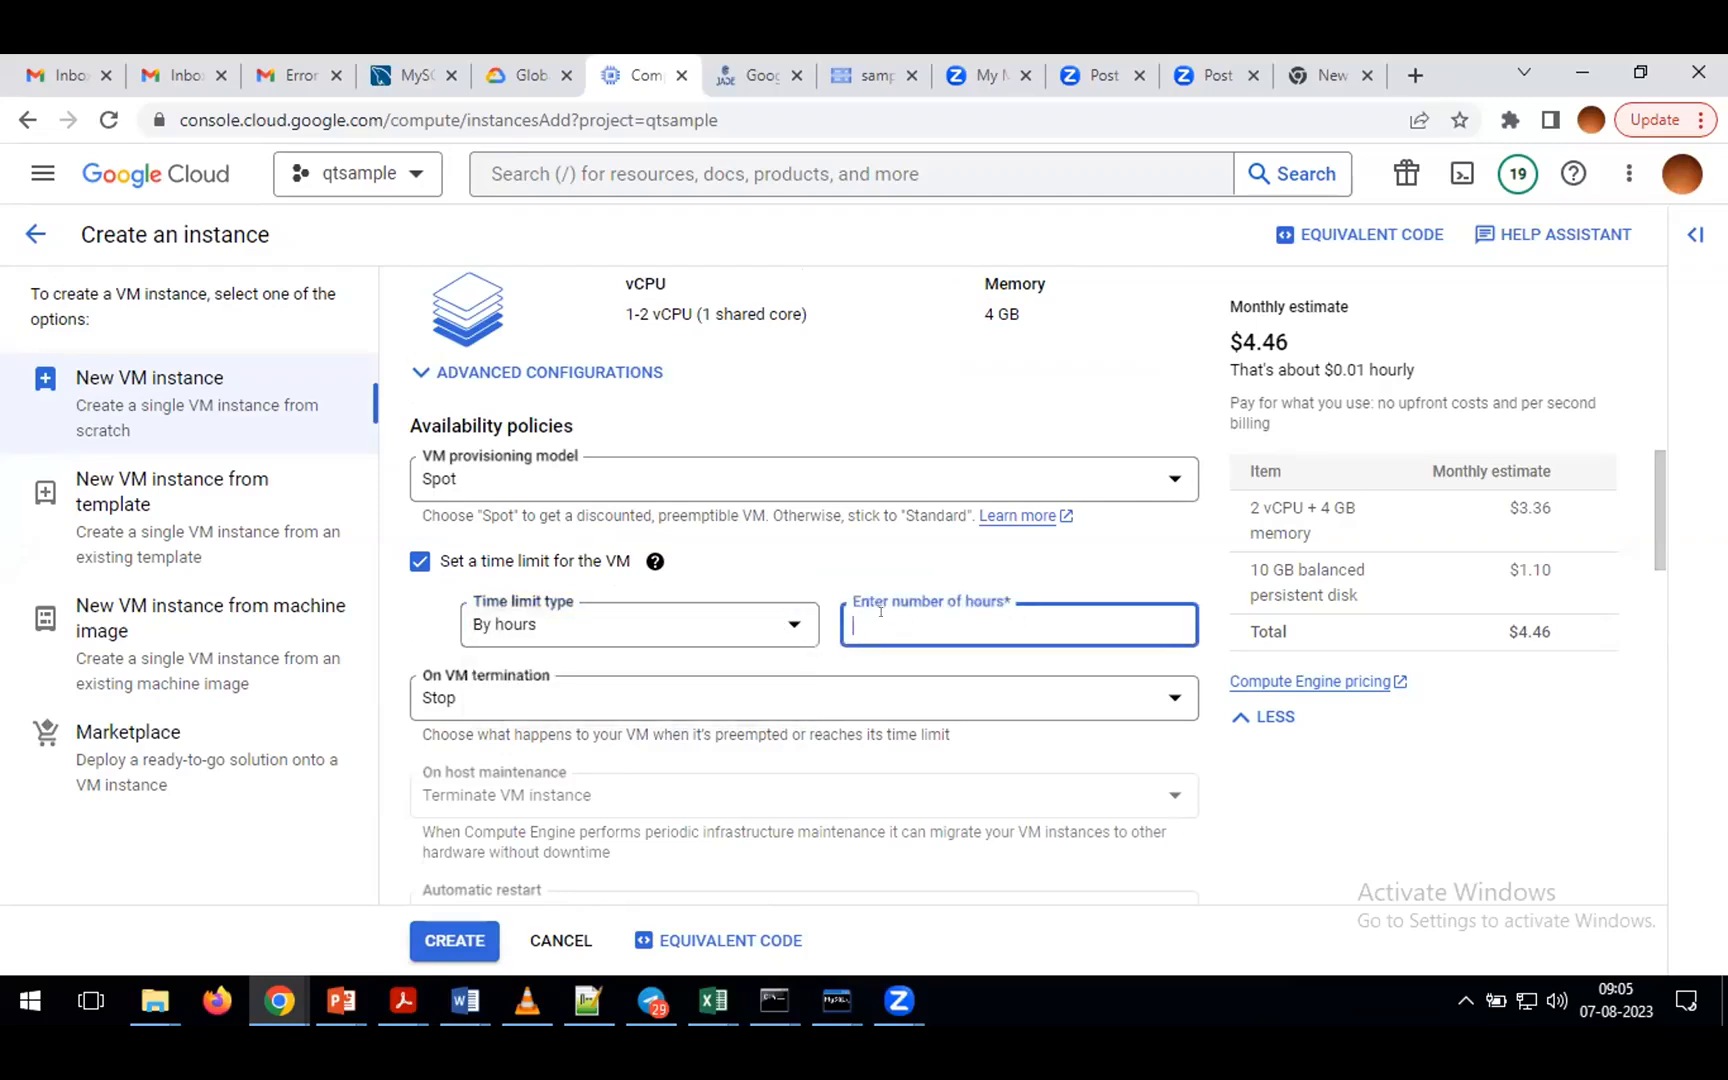
type("1")
left_click(345, 852)
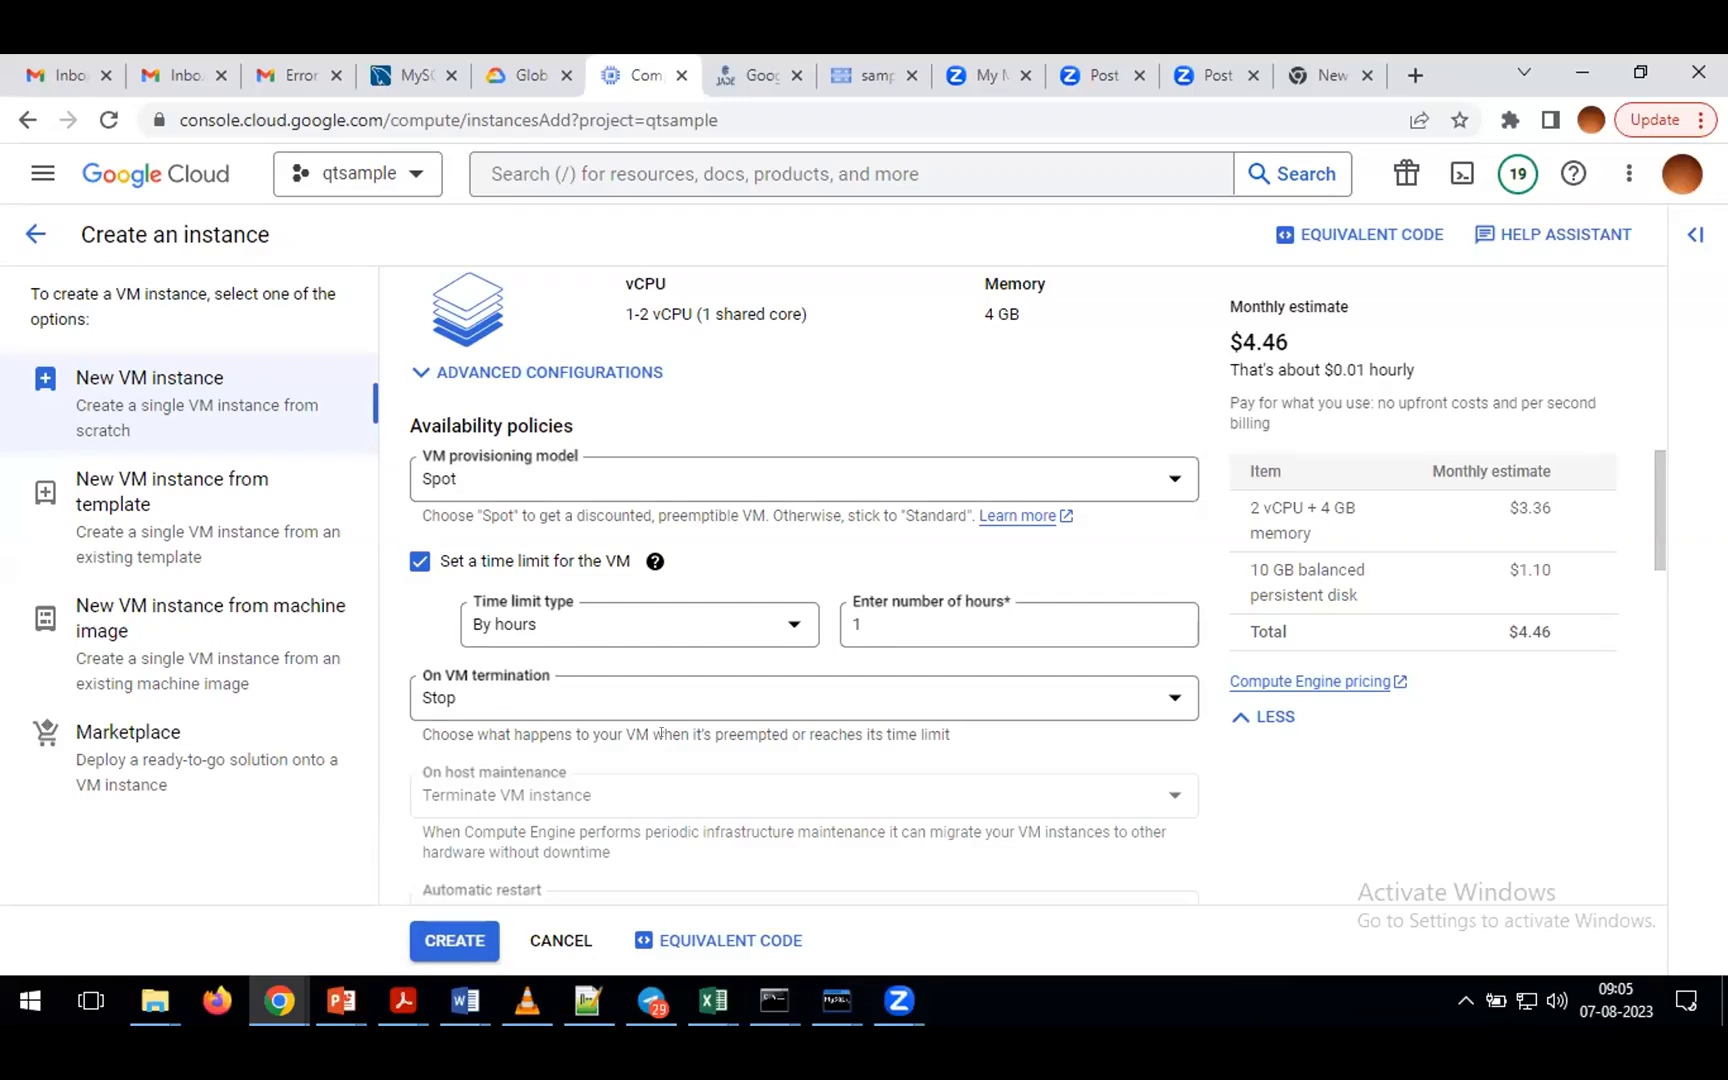
left_click_drag(864, 625, 832, 625)
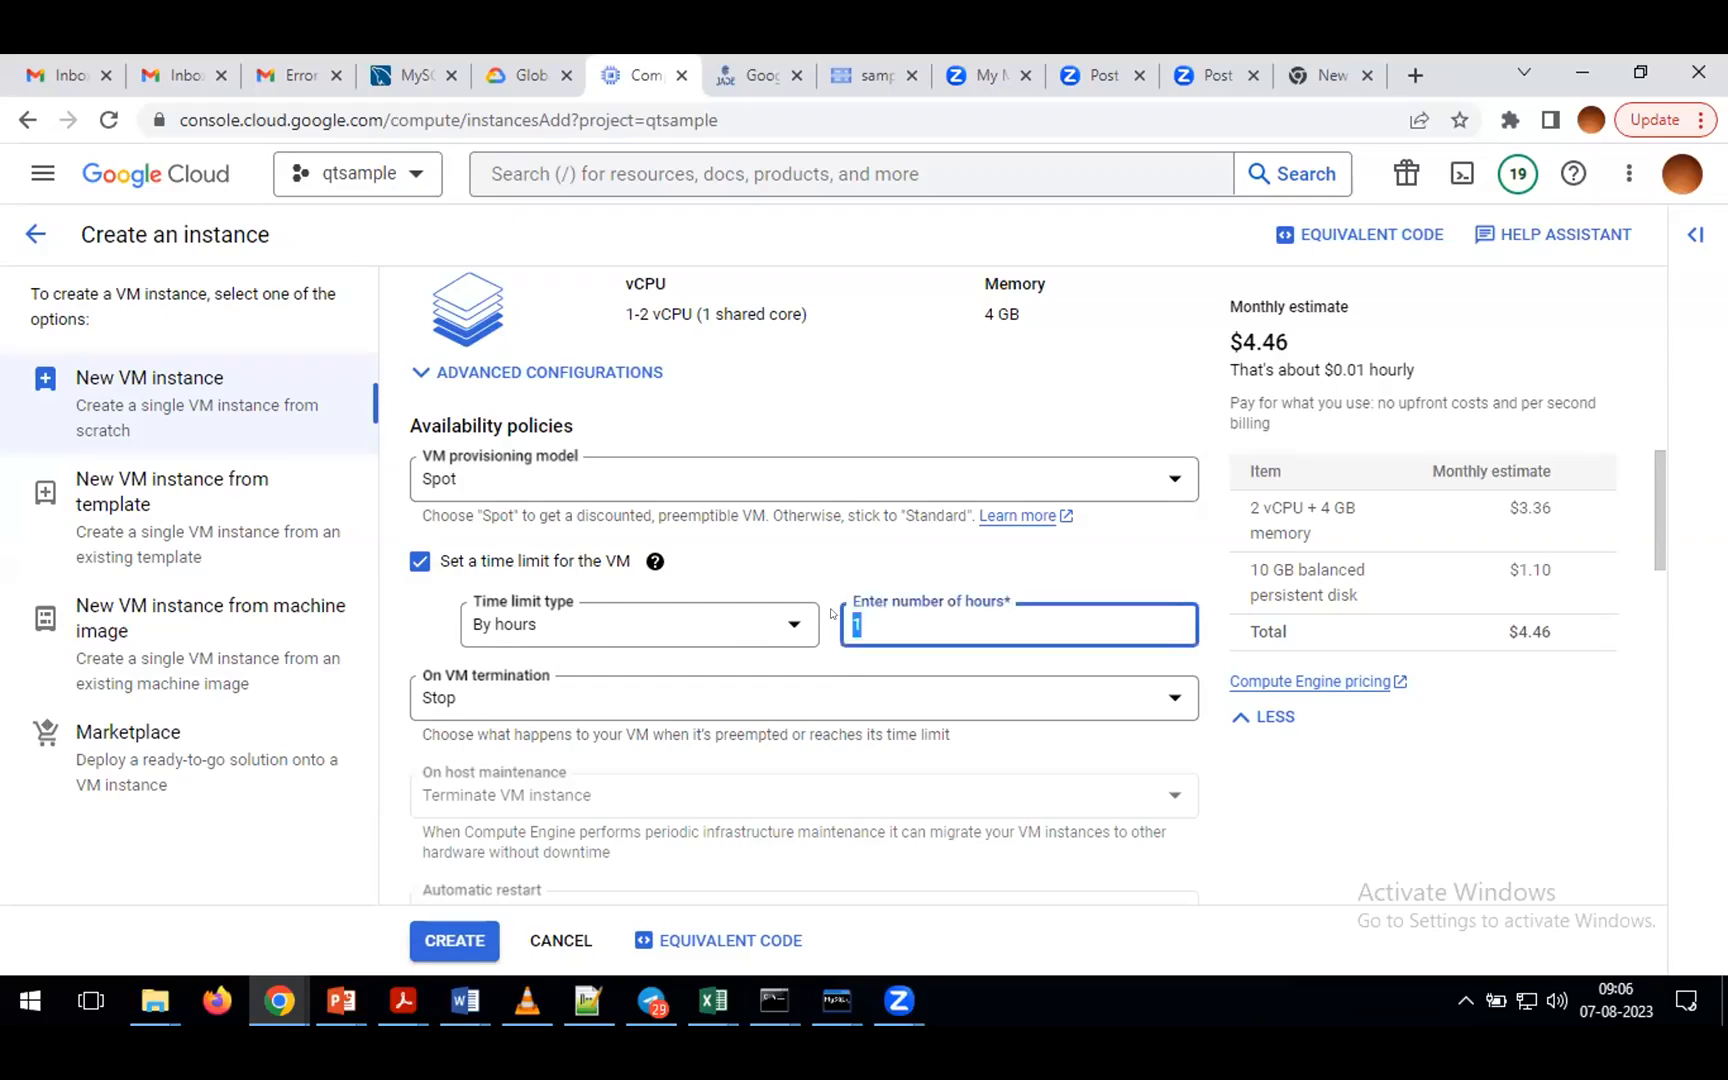
type("10")
- Uncheck the VM time limit and look over the remaining Spot instance settings
left_click(416, 563)
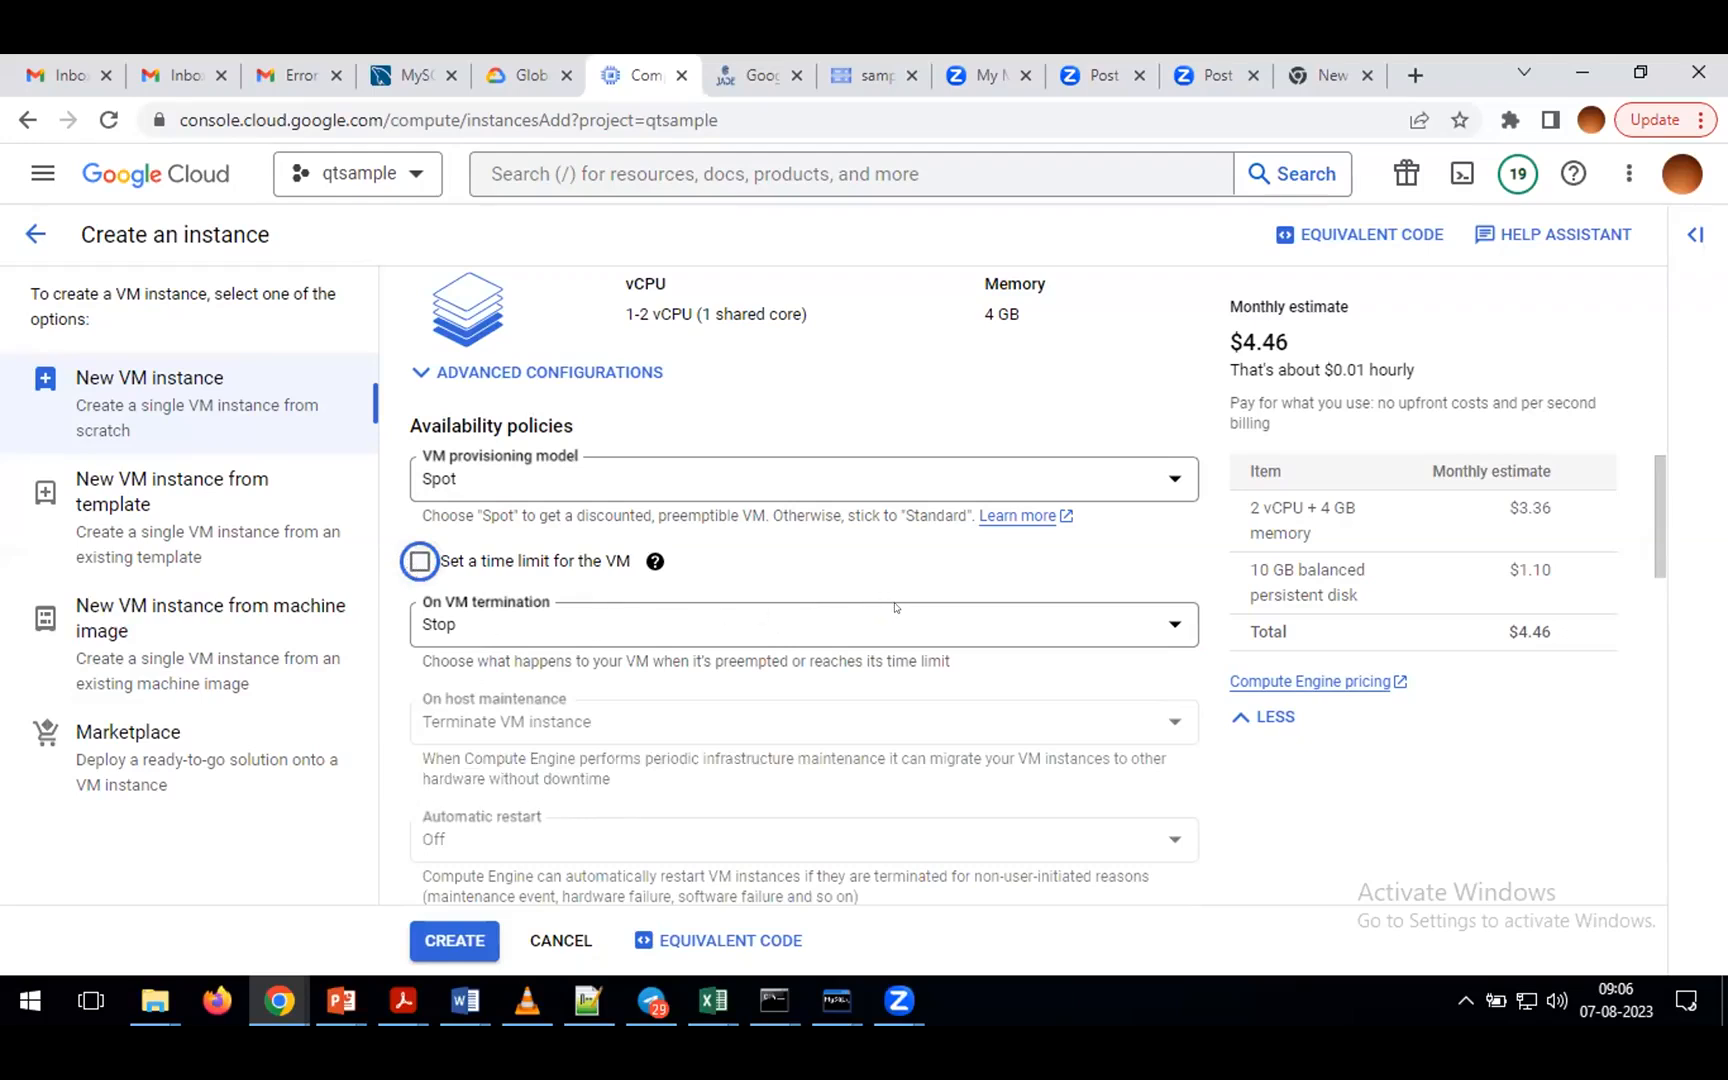
mouse_move(789, 722)
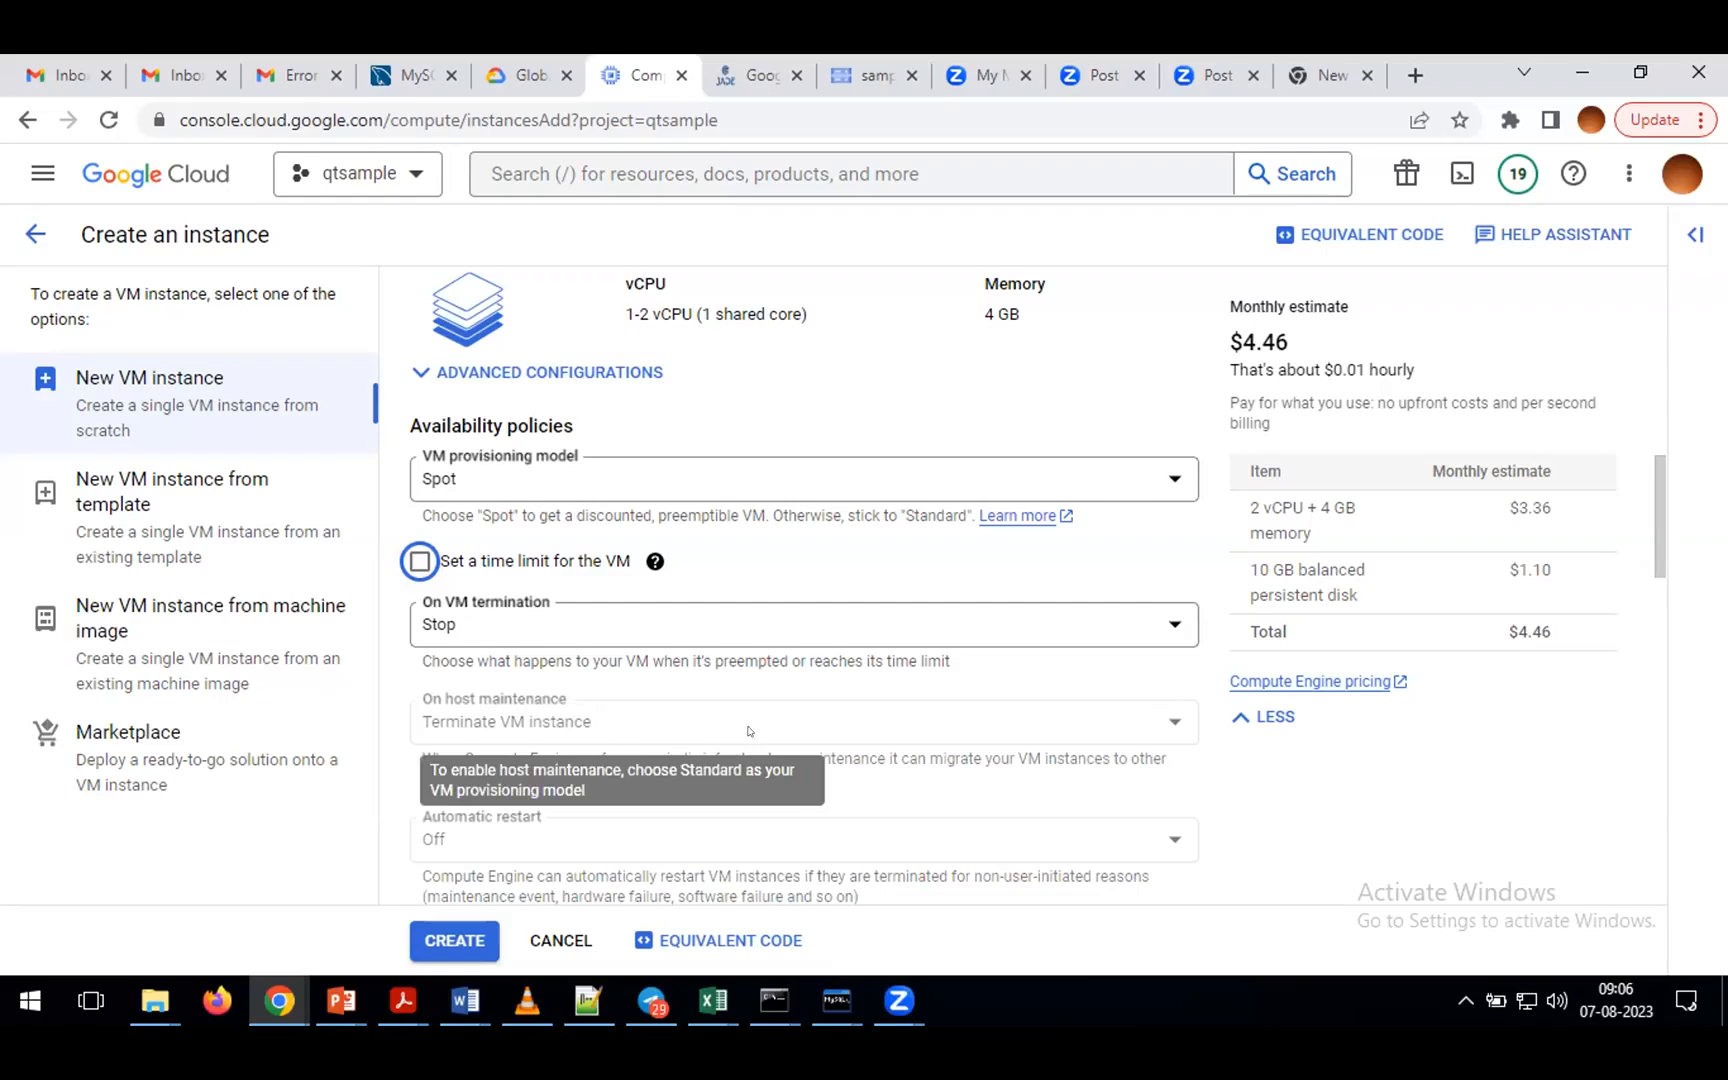
scroll(748, 731, "down", 6)
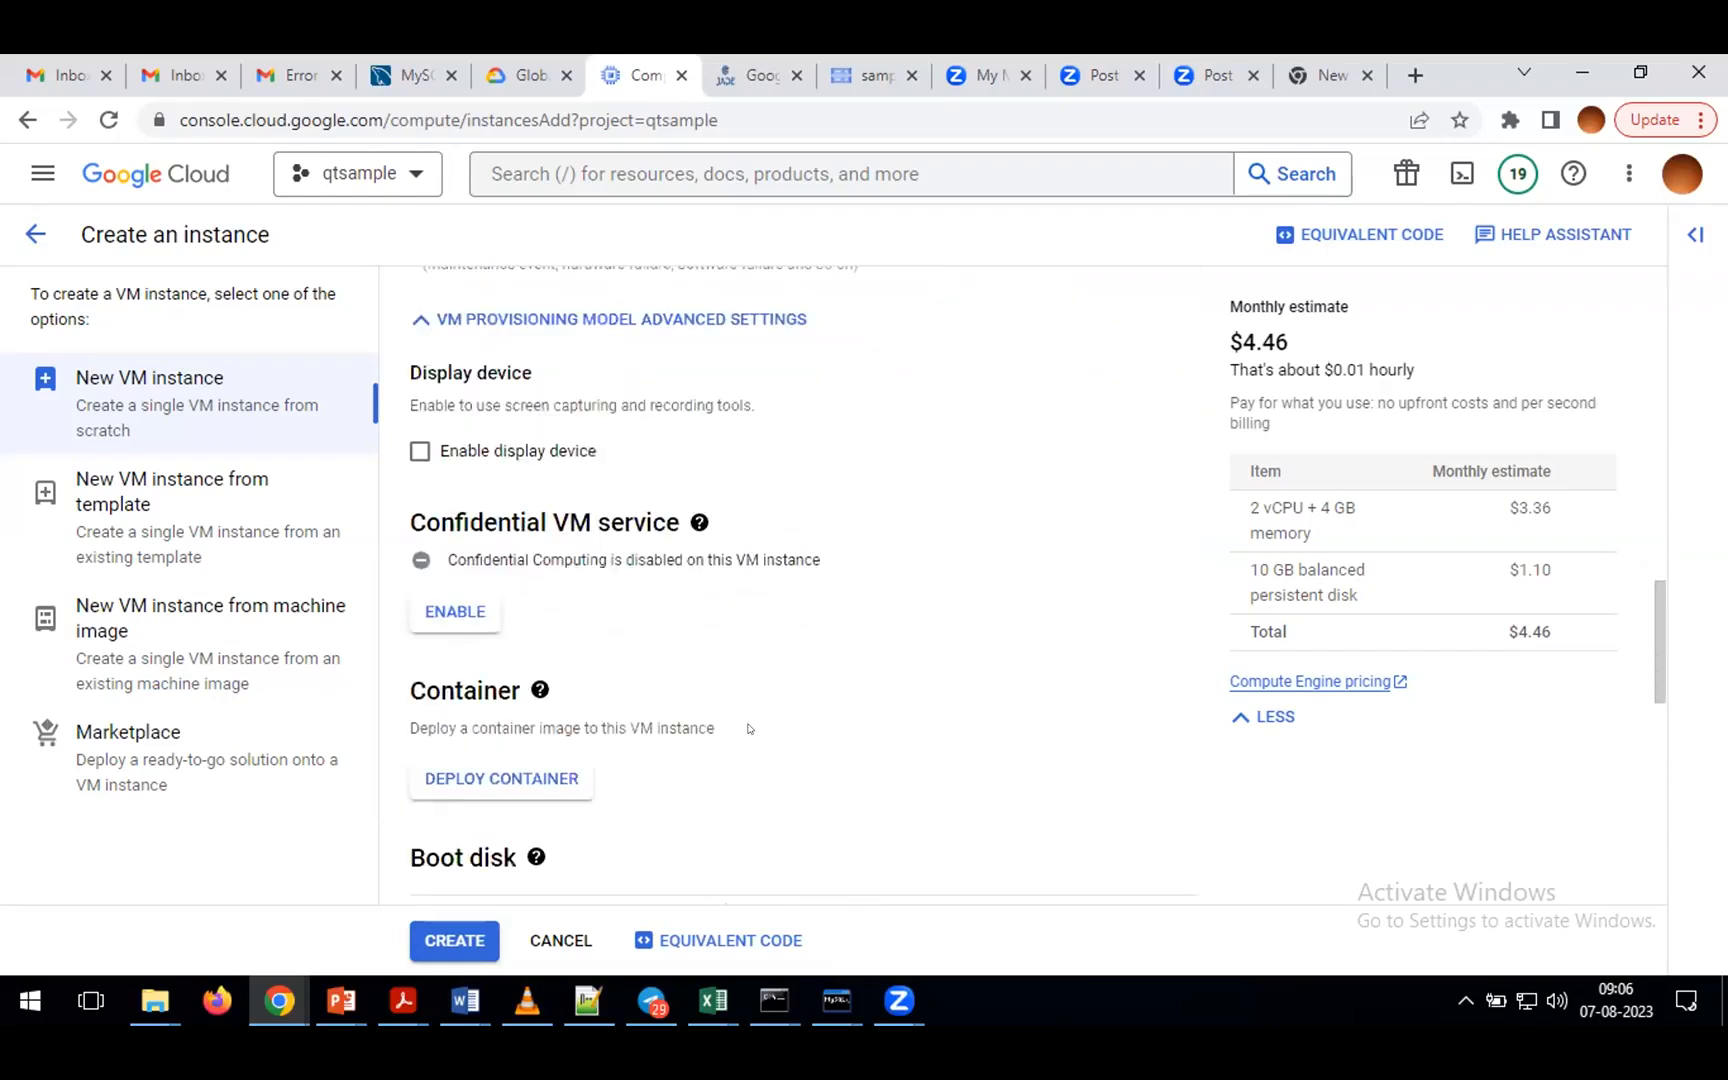
scroll(748, 729, "down", 1)
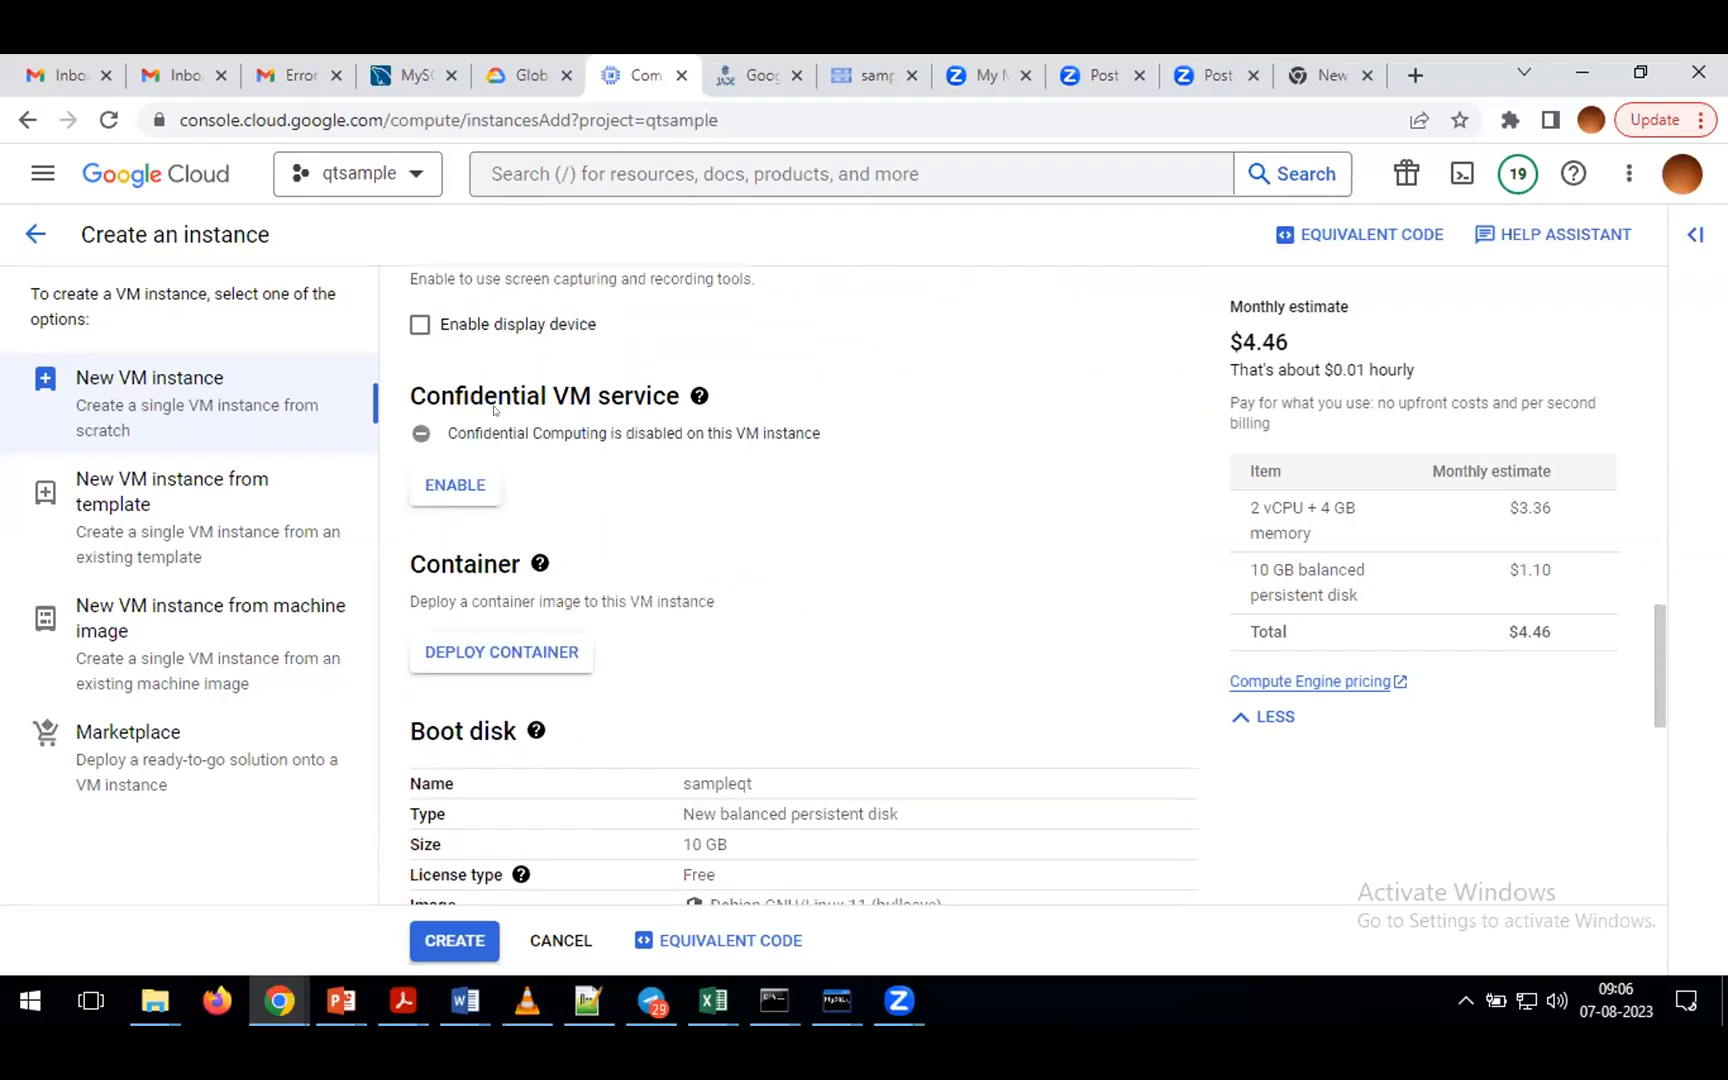
scroll(790, 632, "up", 6)
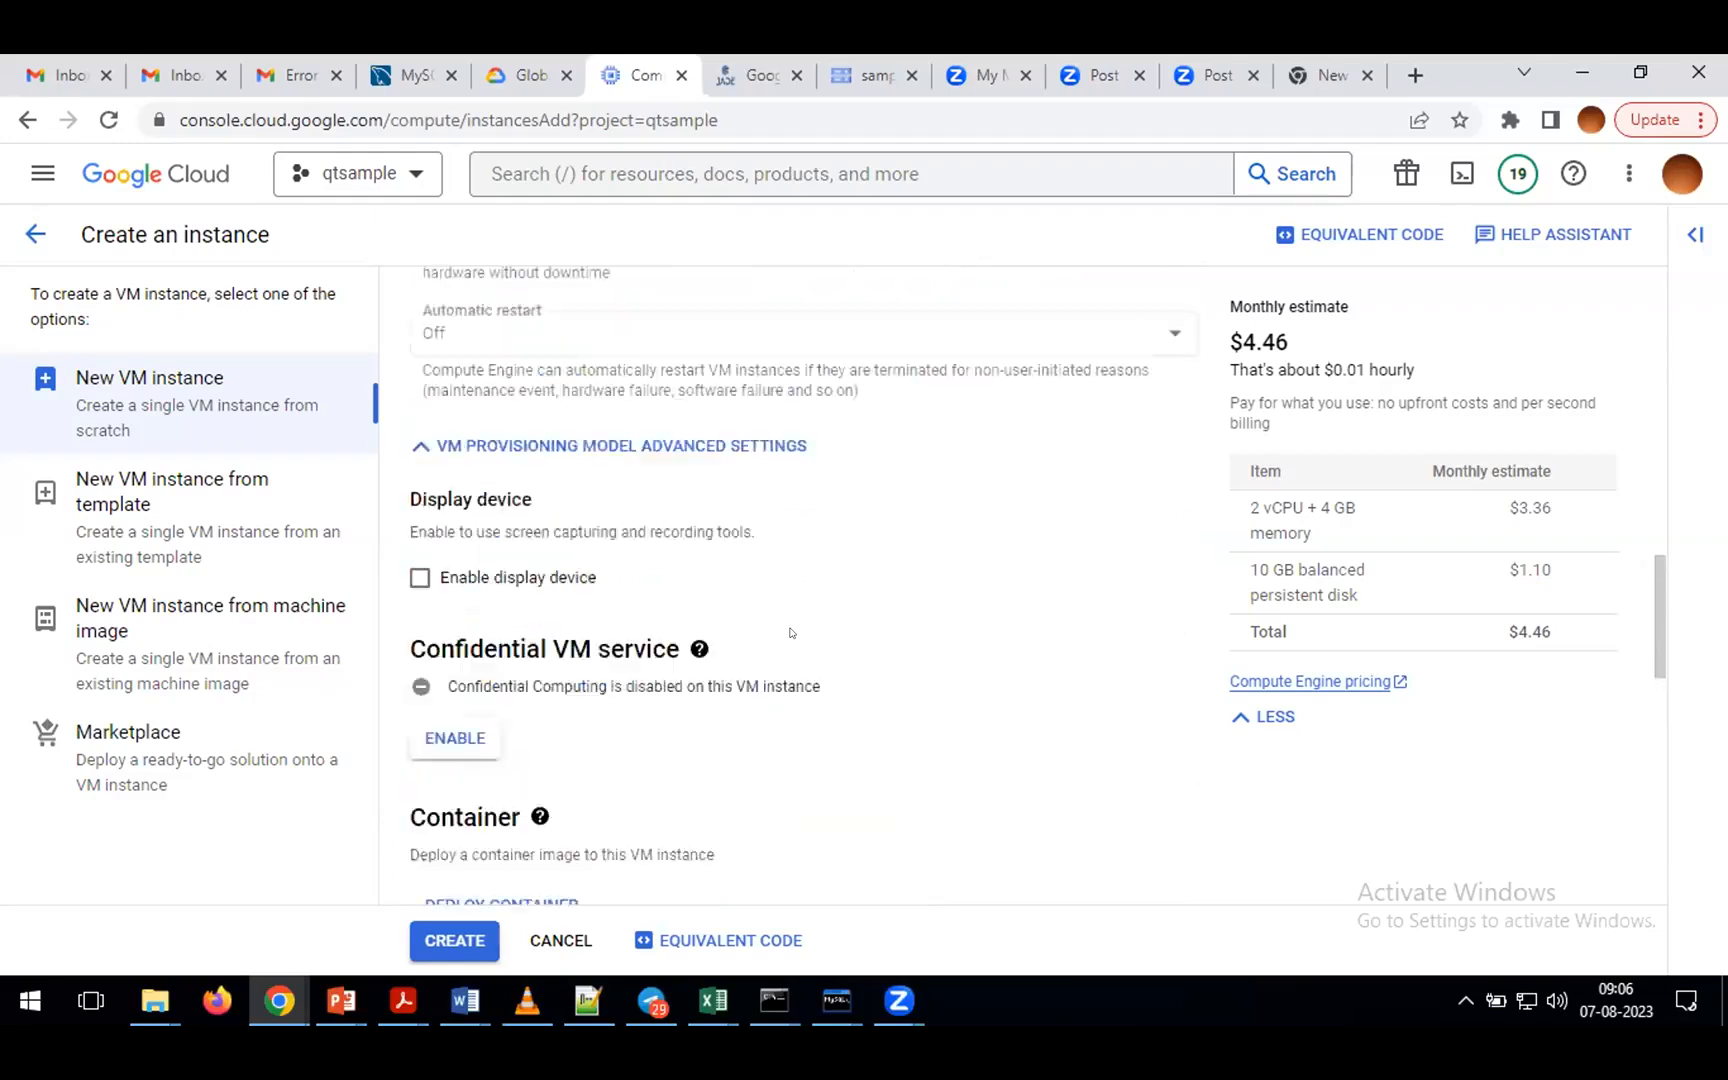
scroll(779, 631, "up", 2)
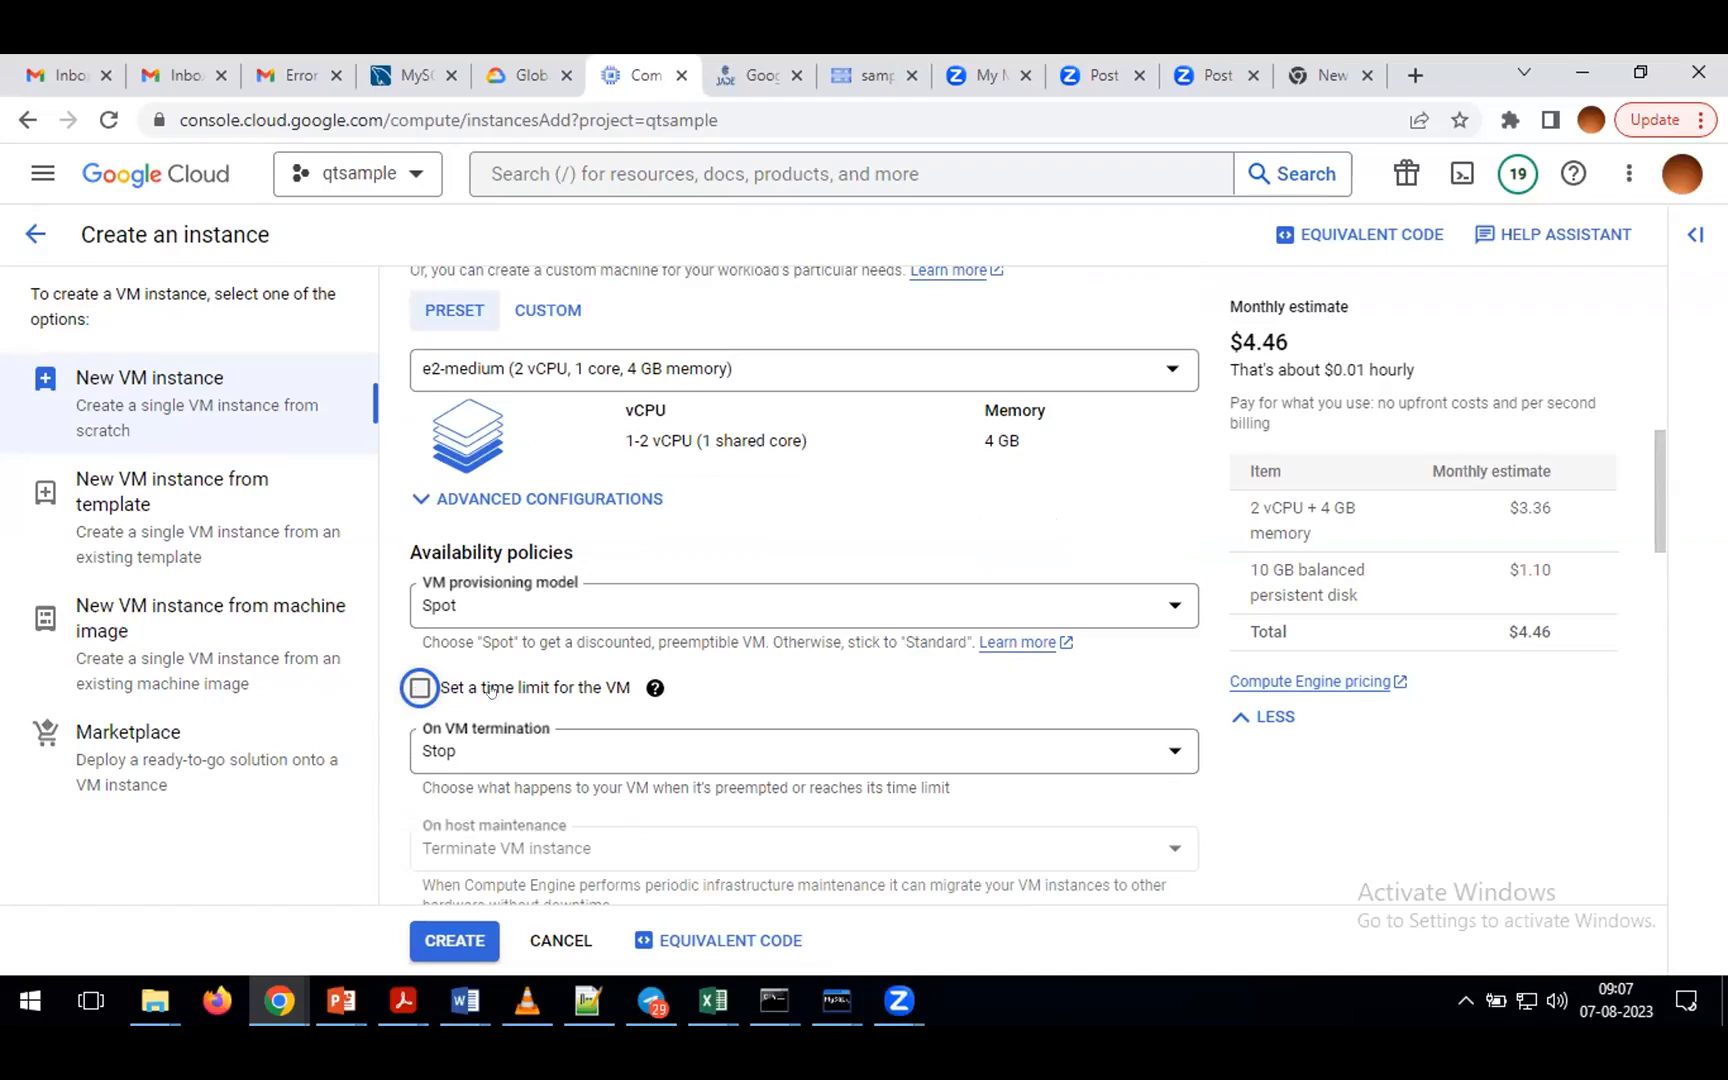
left_click(420, 690)
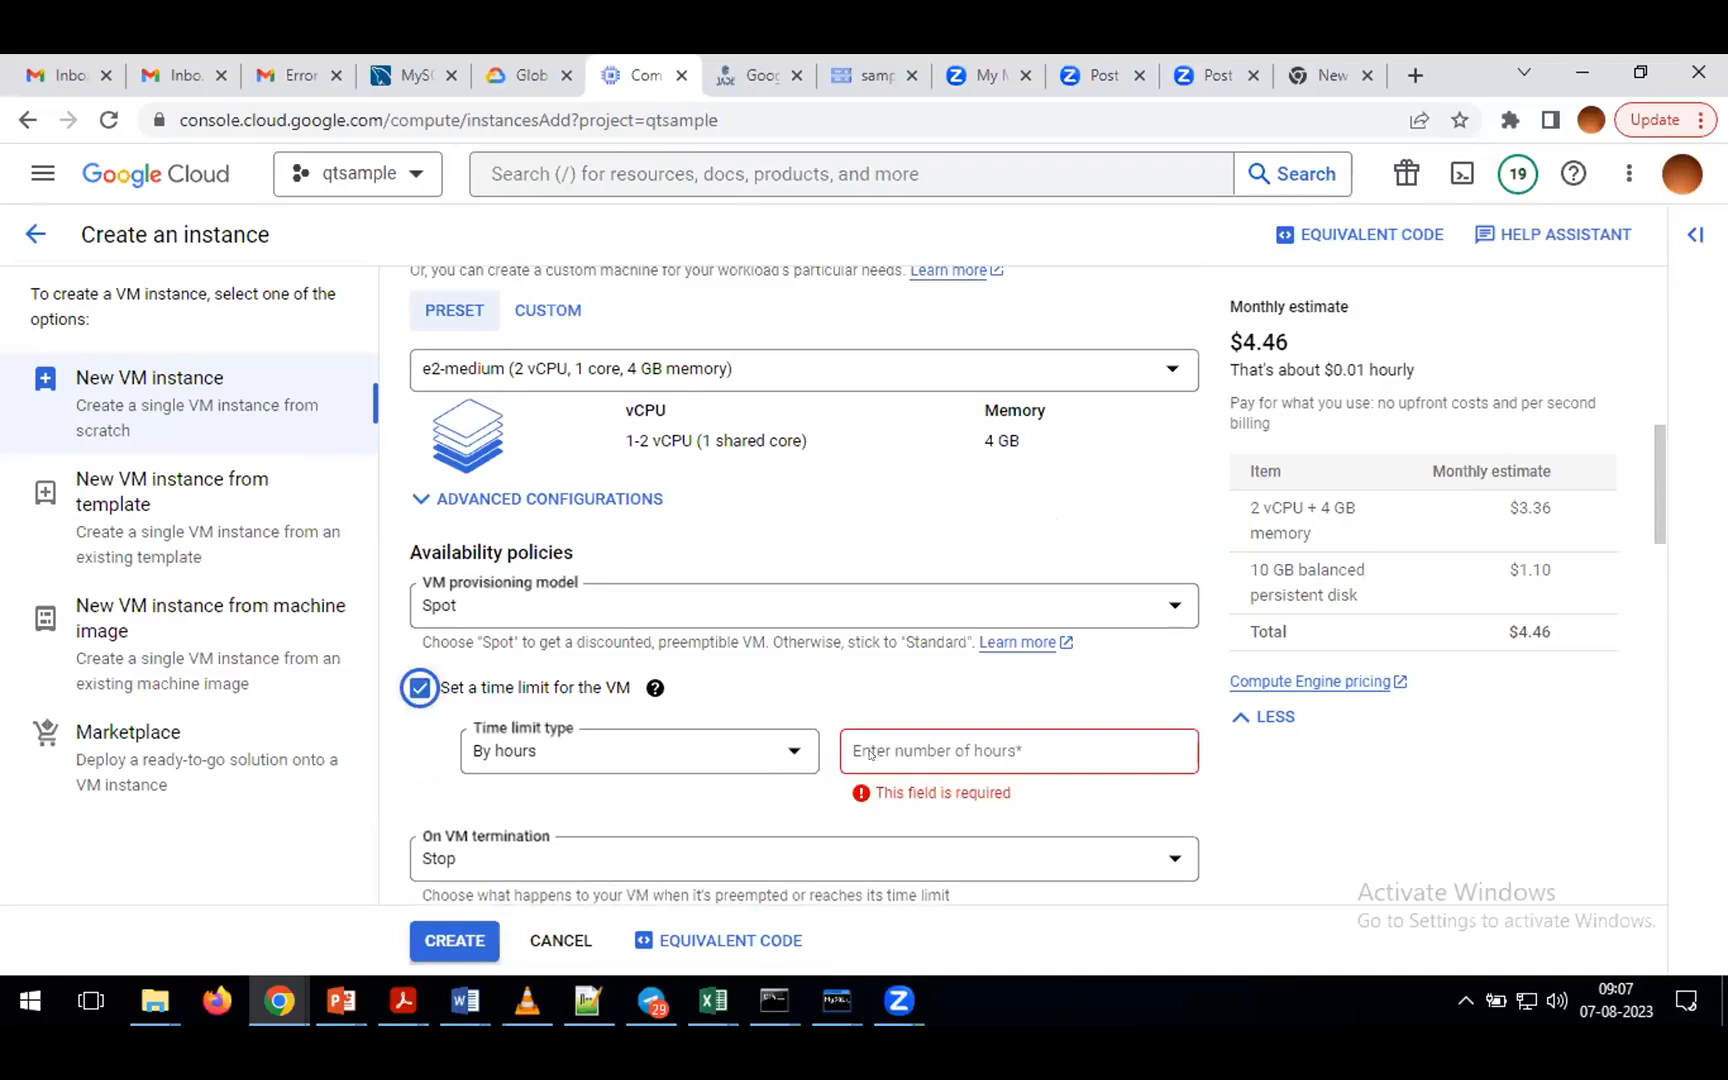
left_click(878, 748)
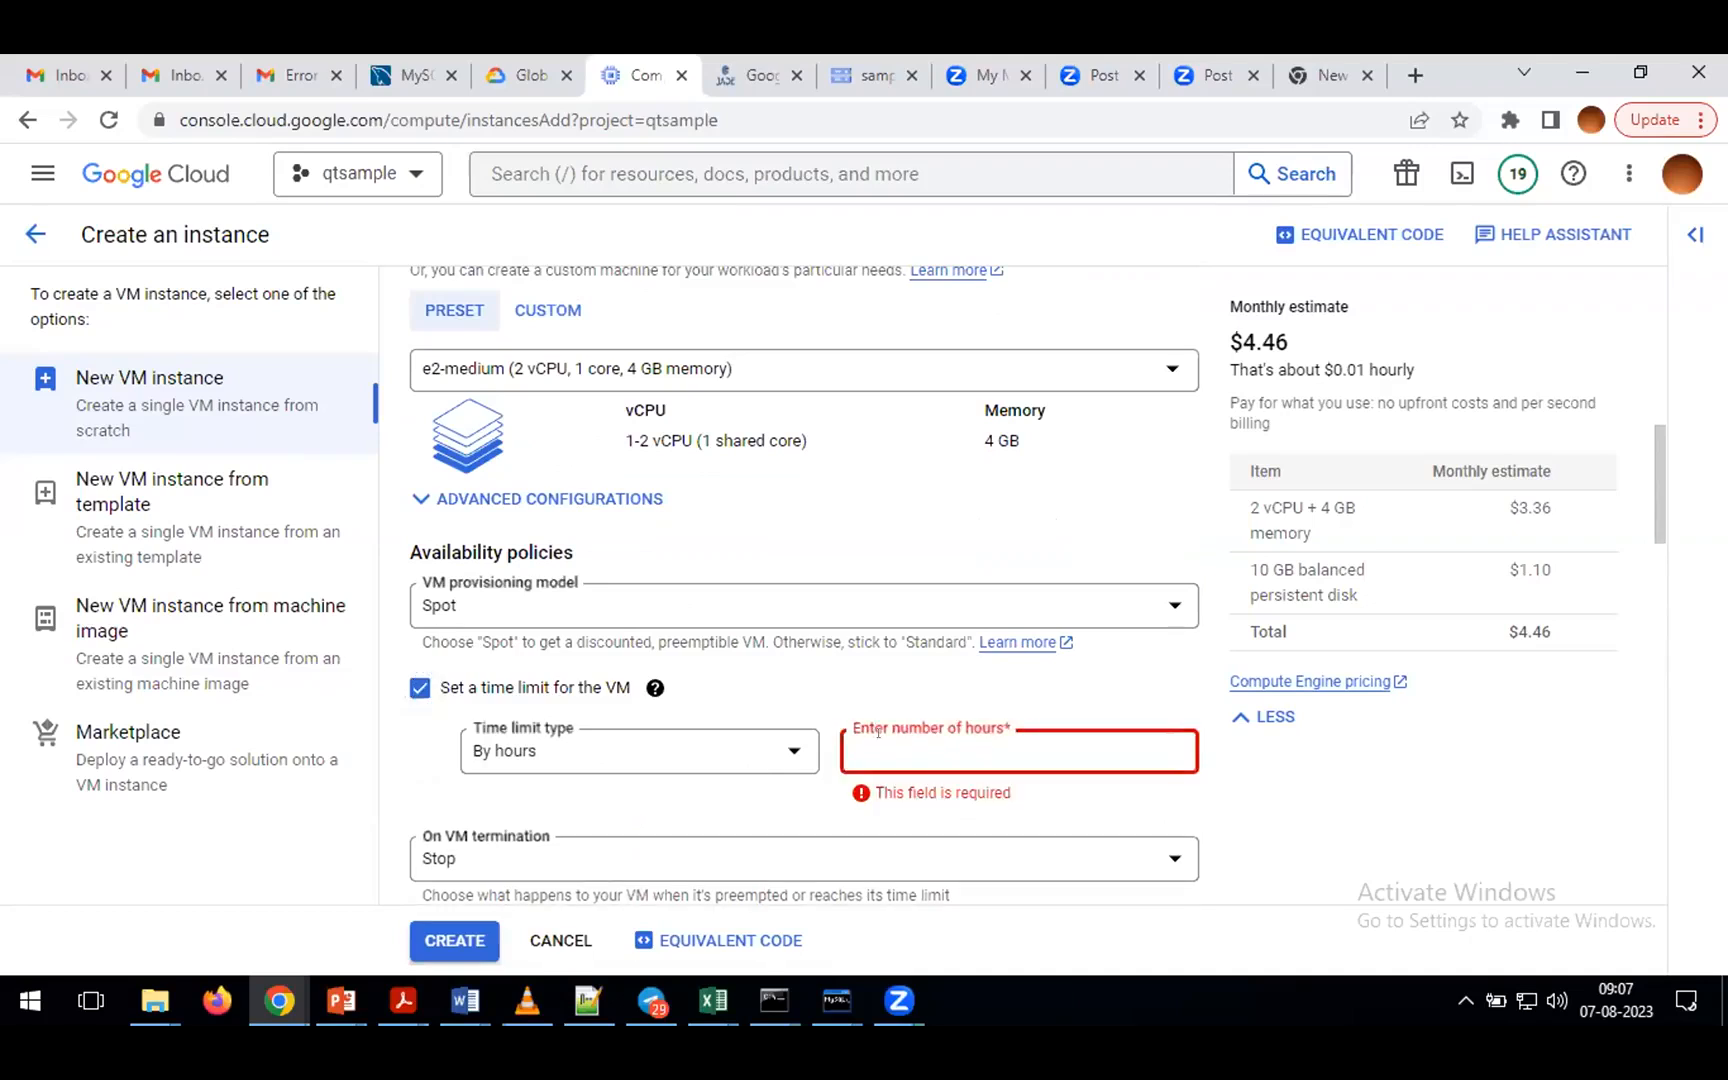
type("1")
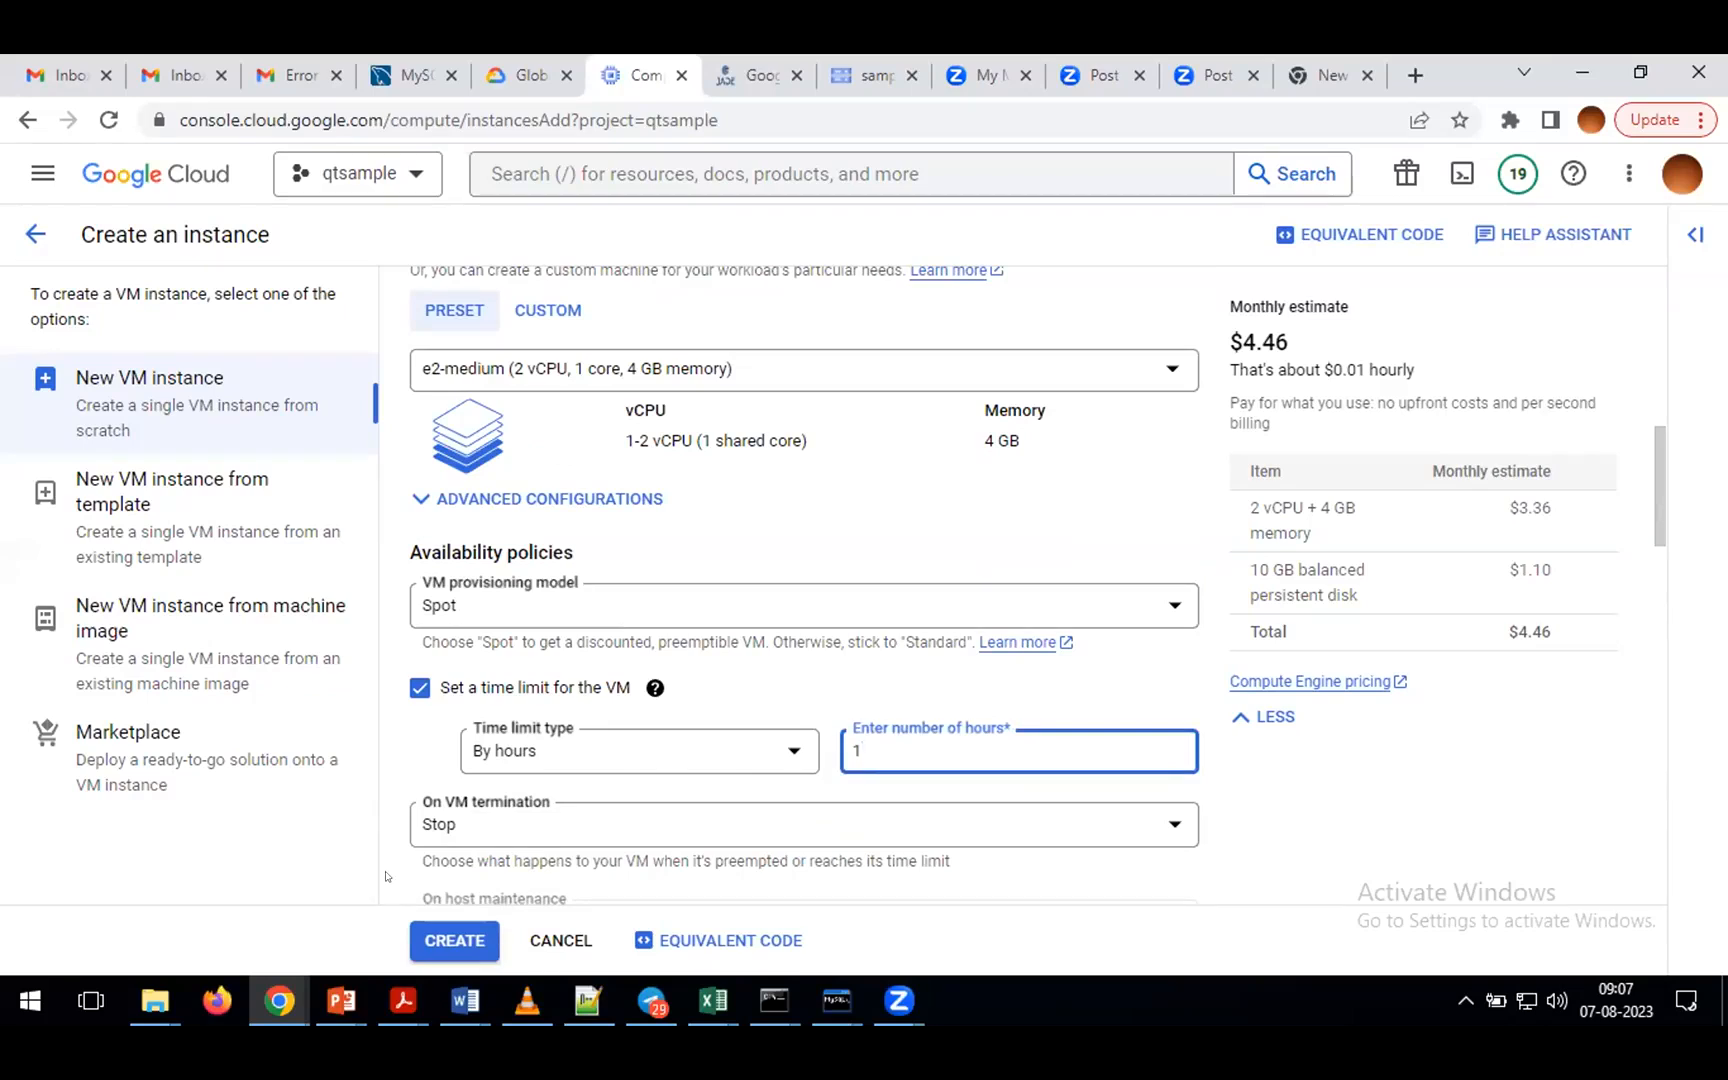
scroll(385, 877, "down", 1)
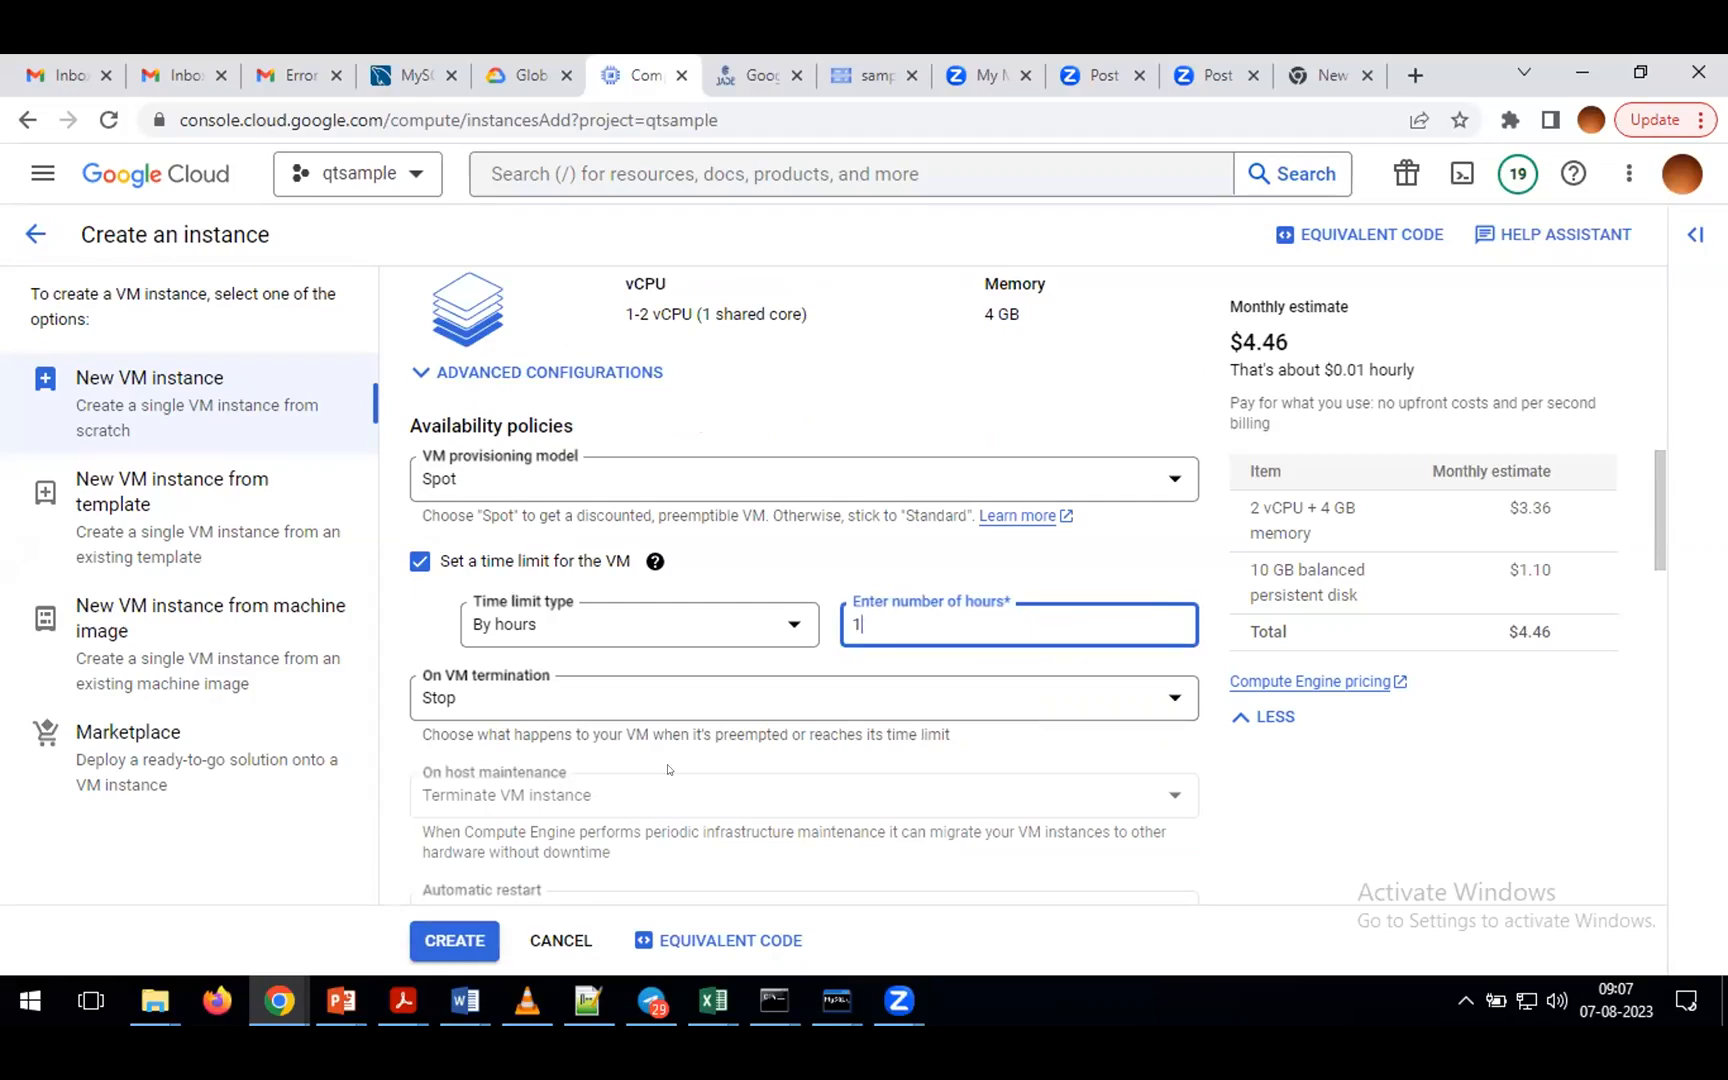
left_click(414, 564)
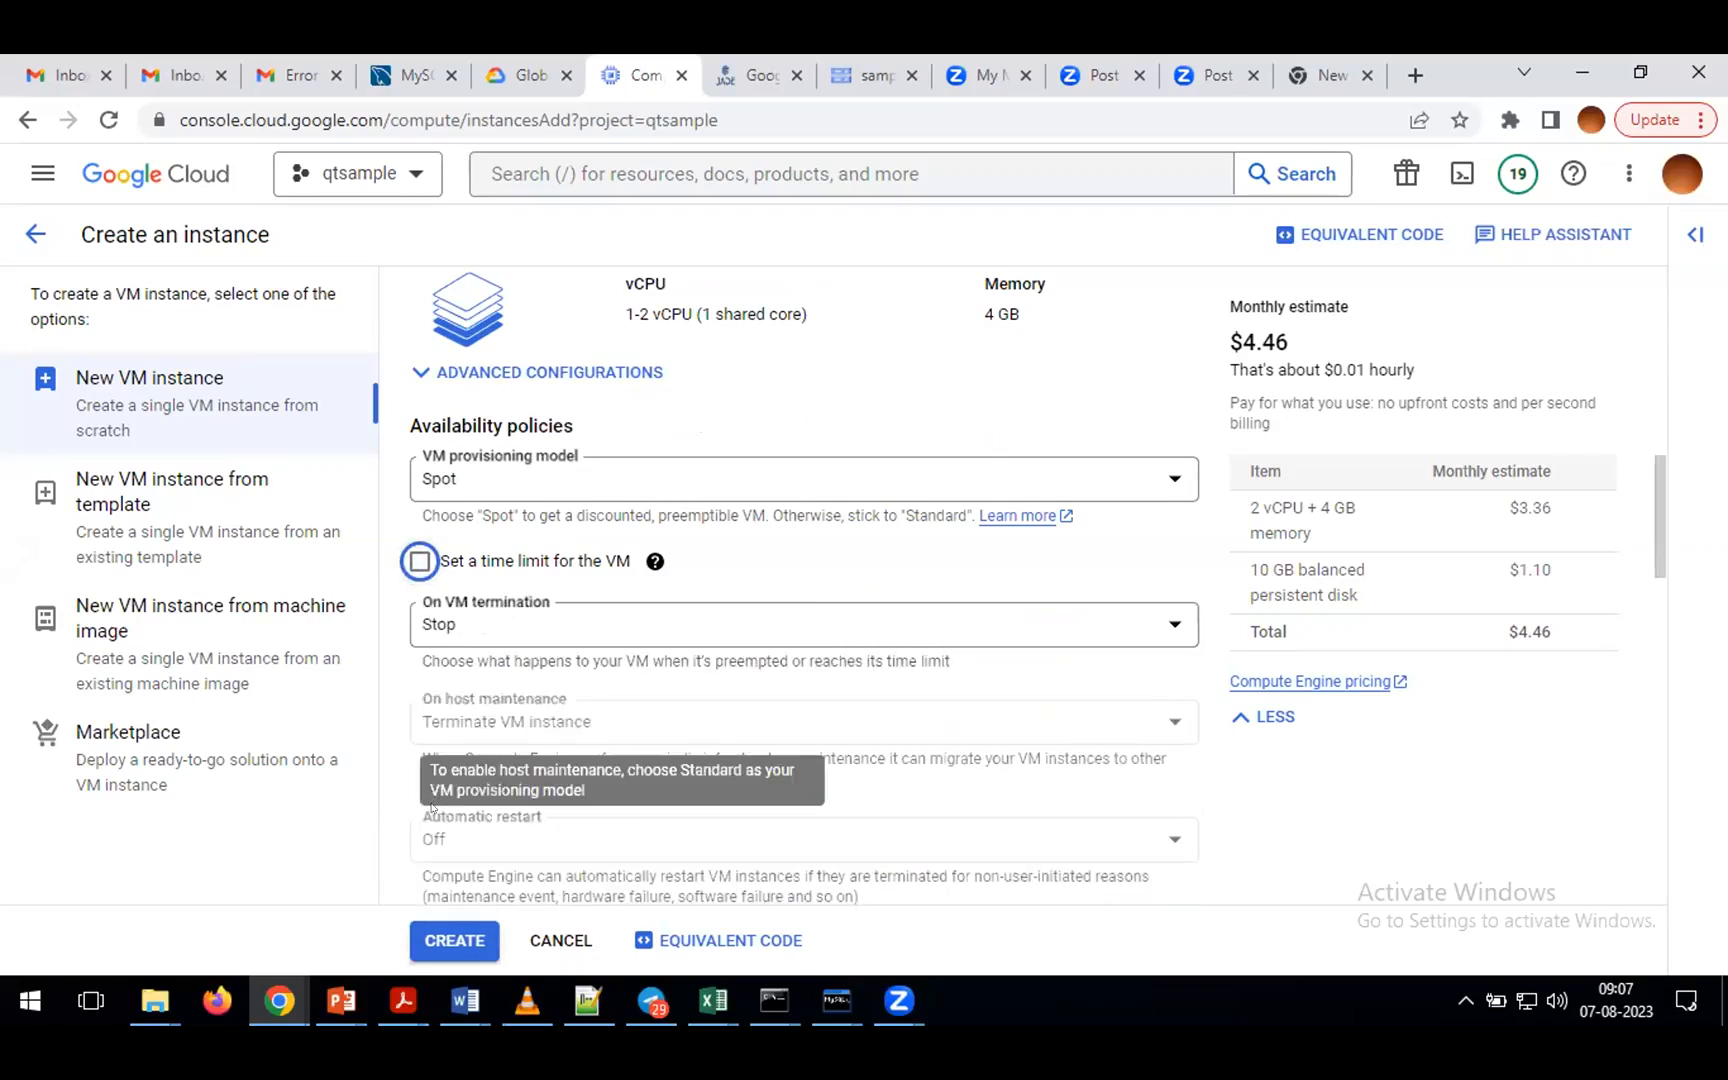
scroll(754, 810, "down", 6)
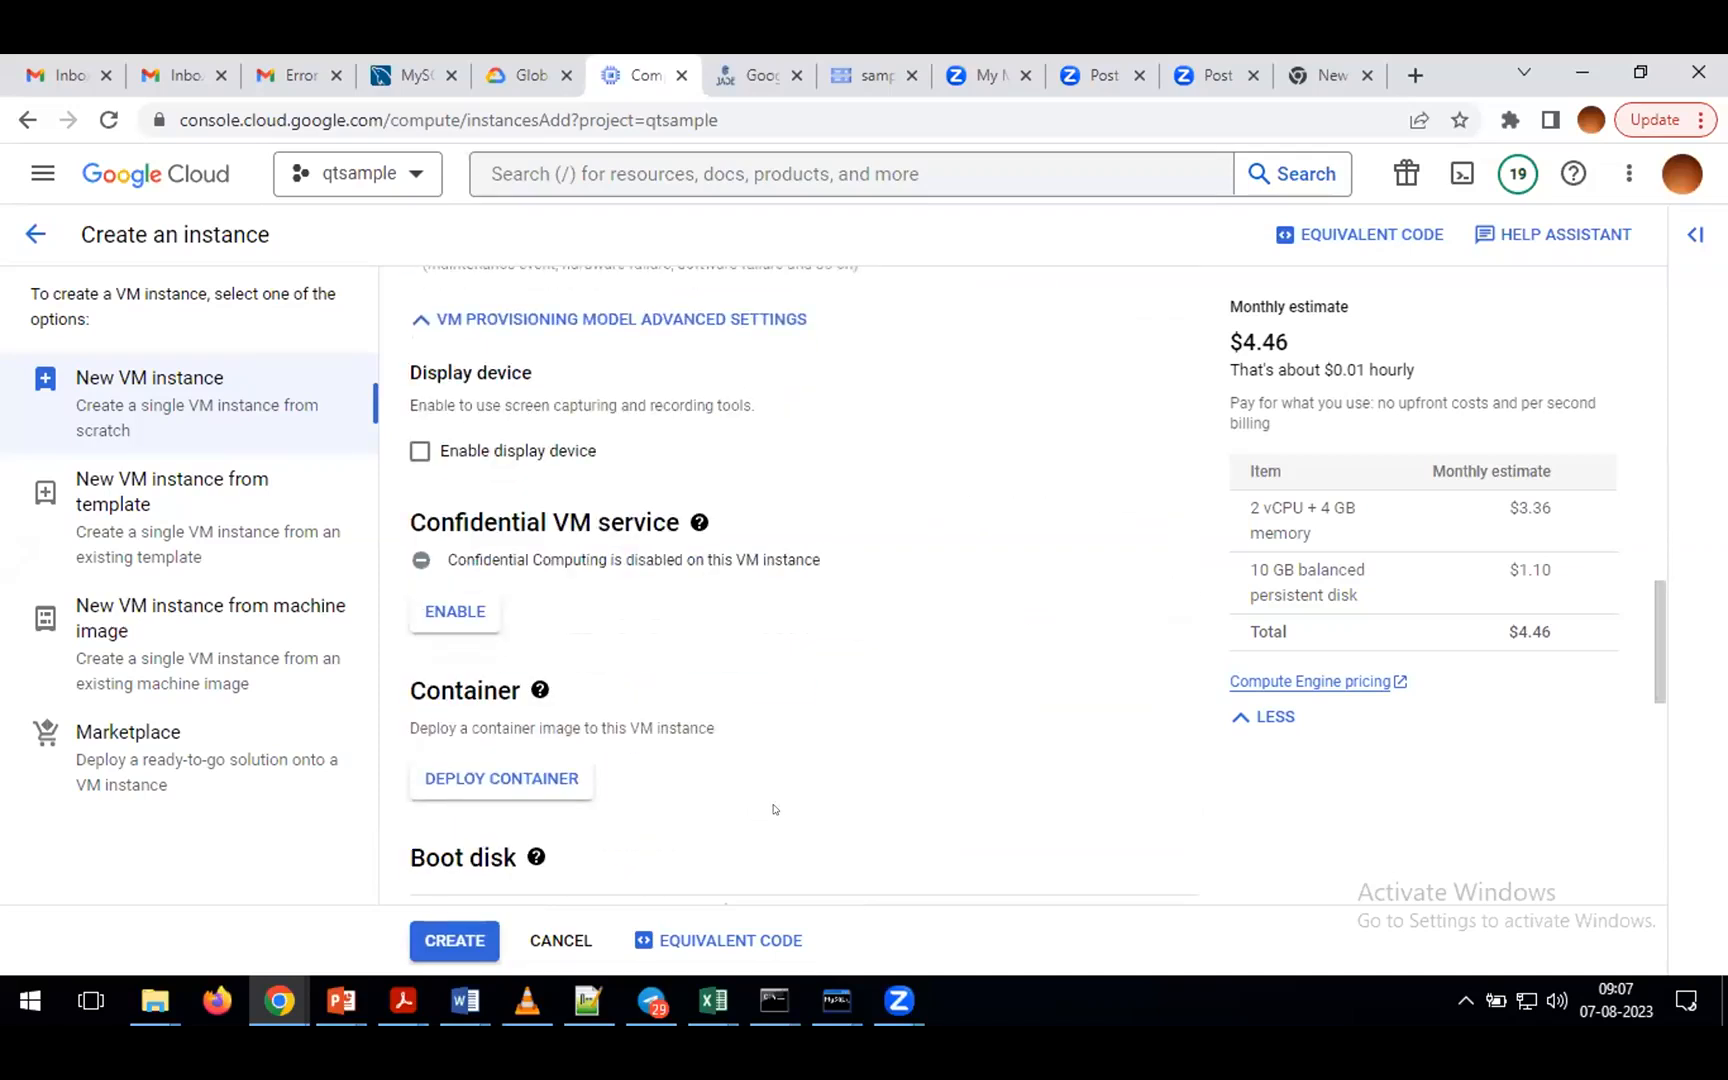
scroll(773, 809, "up", 5)
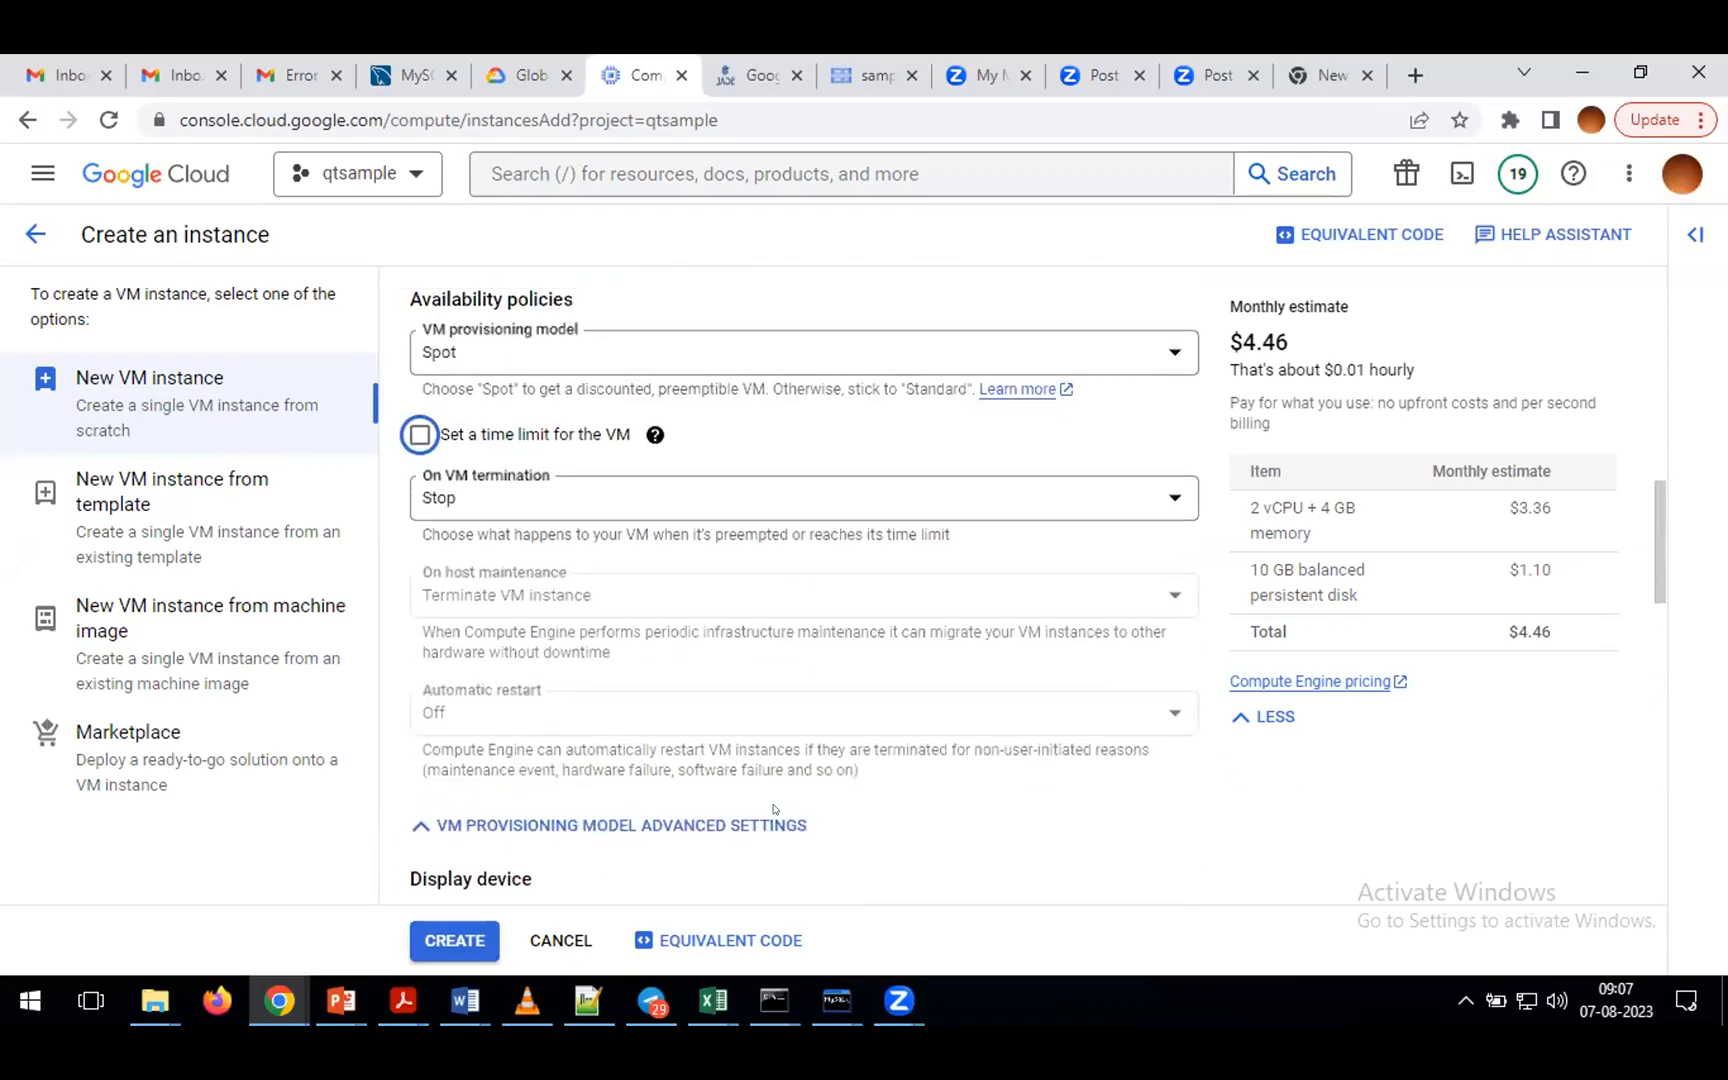
mouse_move(832, 729)
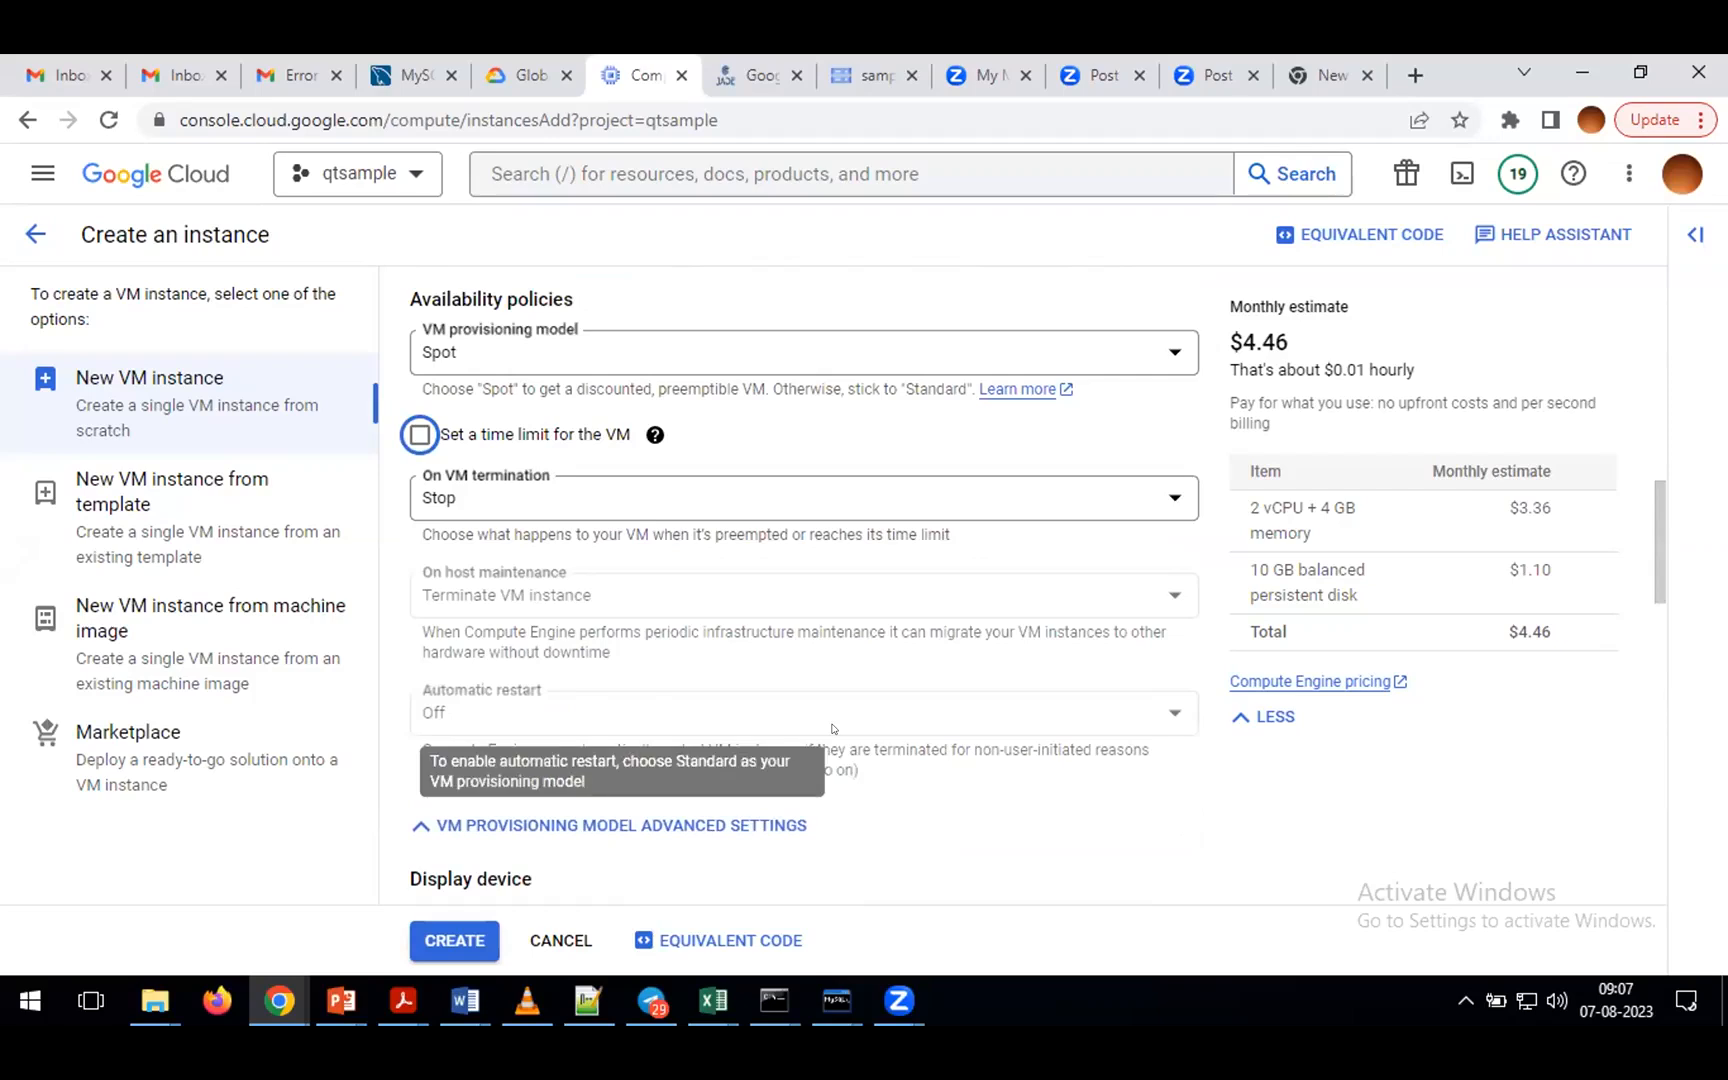
scroll(832, 729, "up", 3)
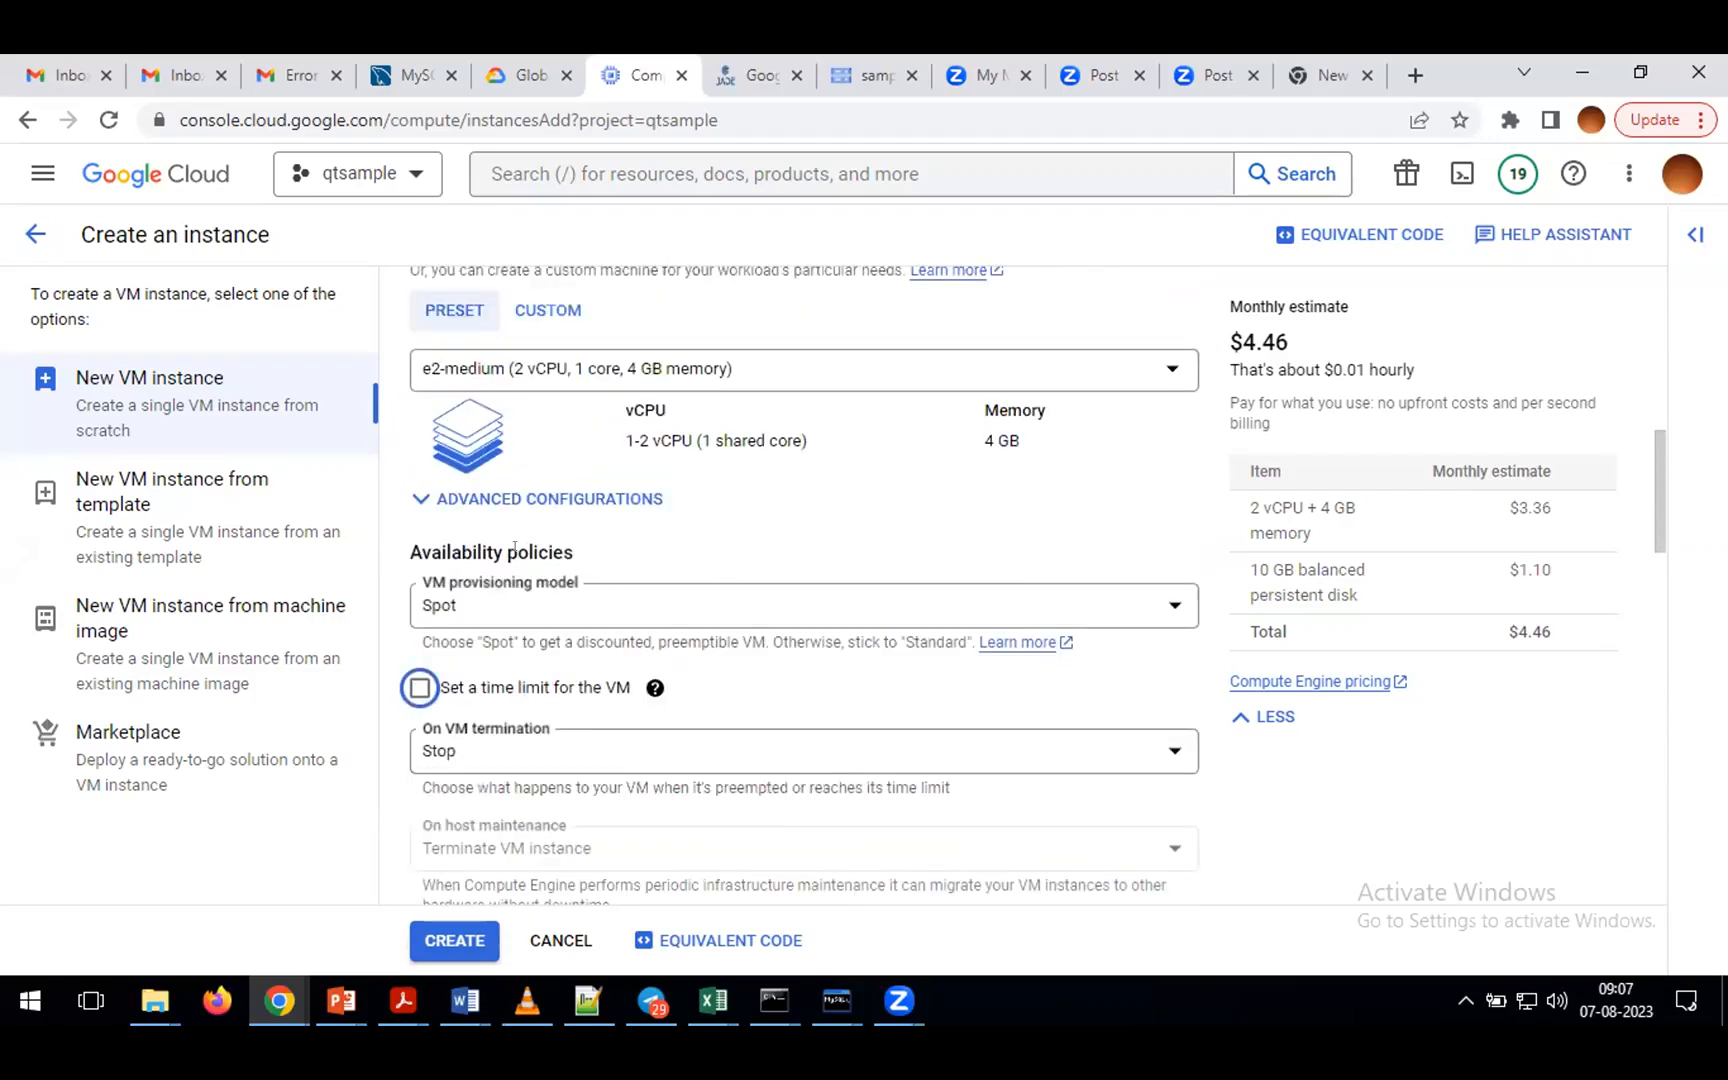
left_click(536, 500)
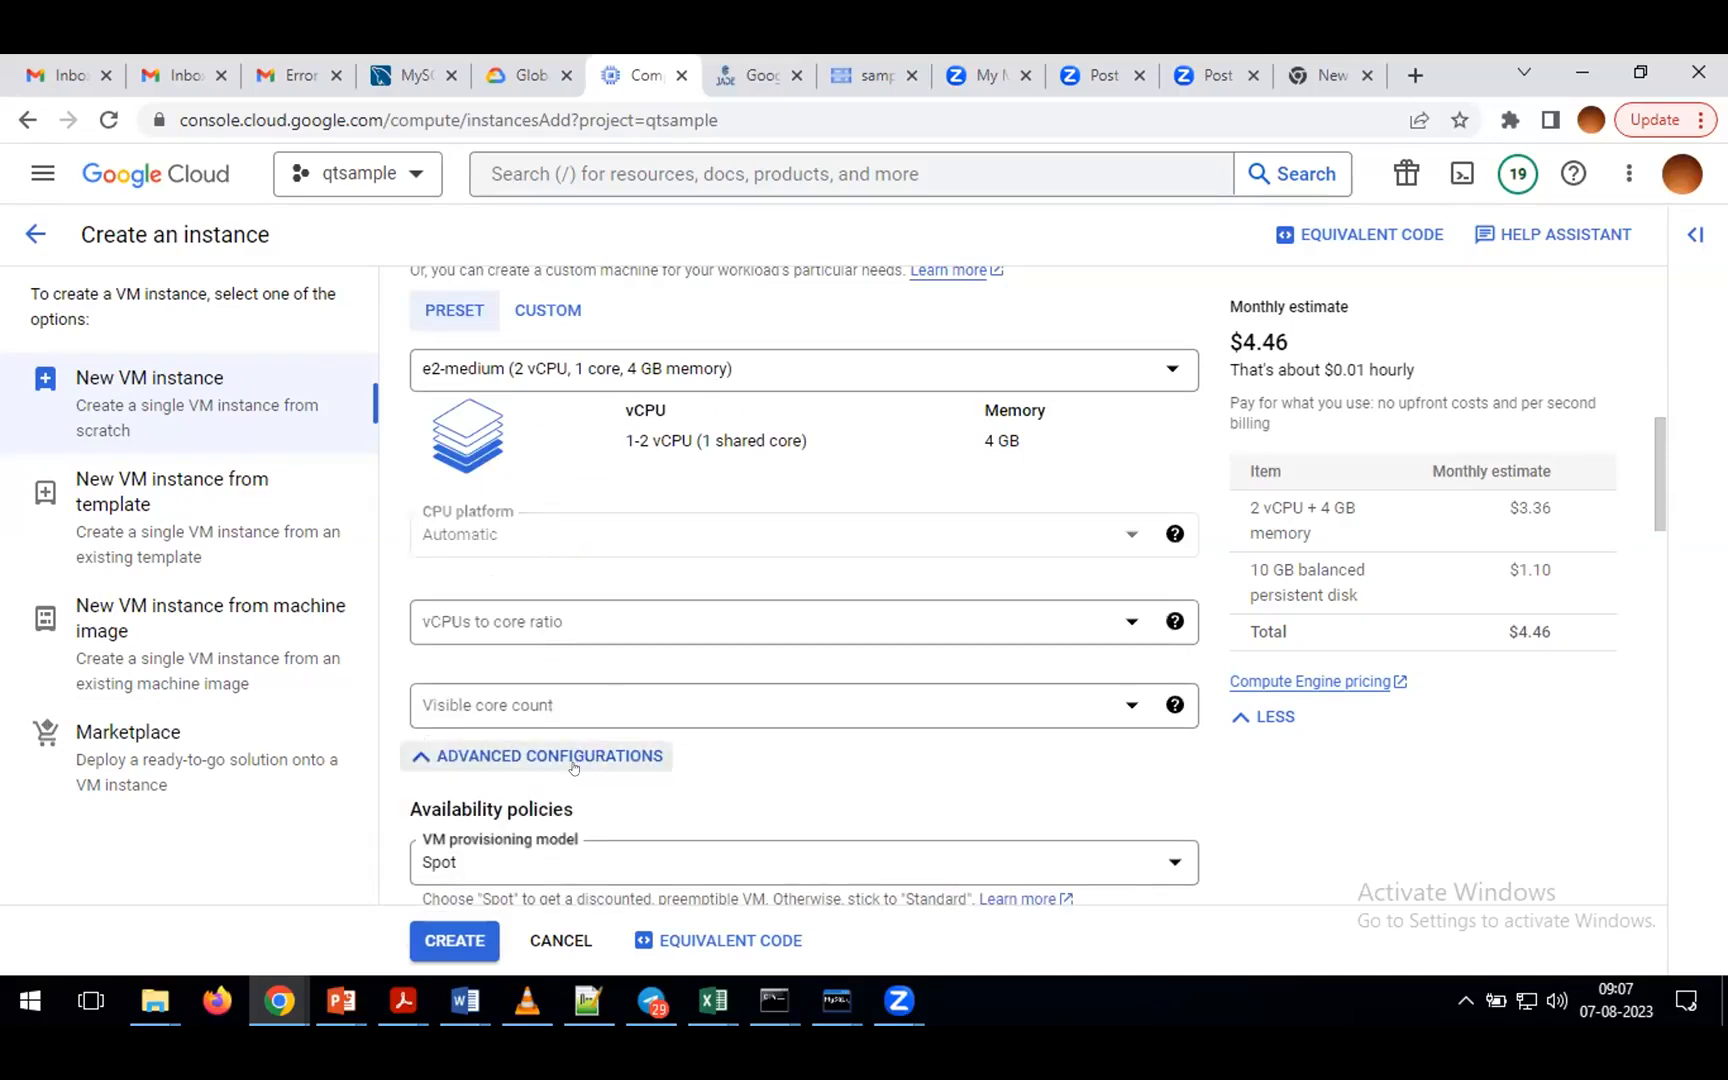
left_click(572, 754)
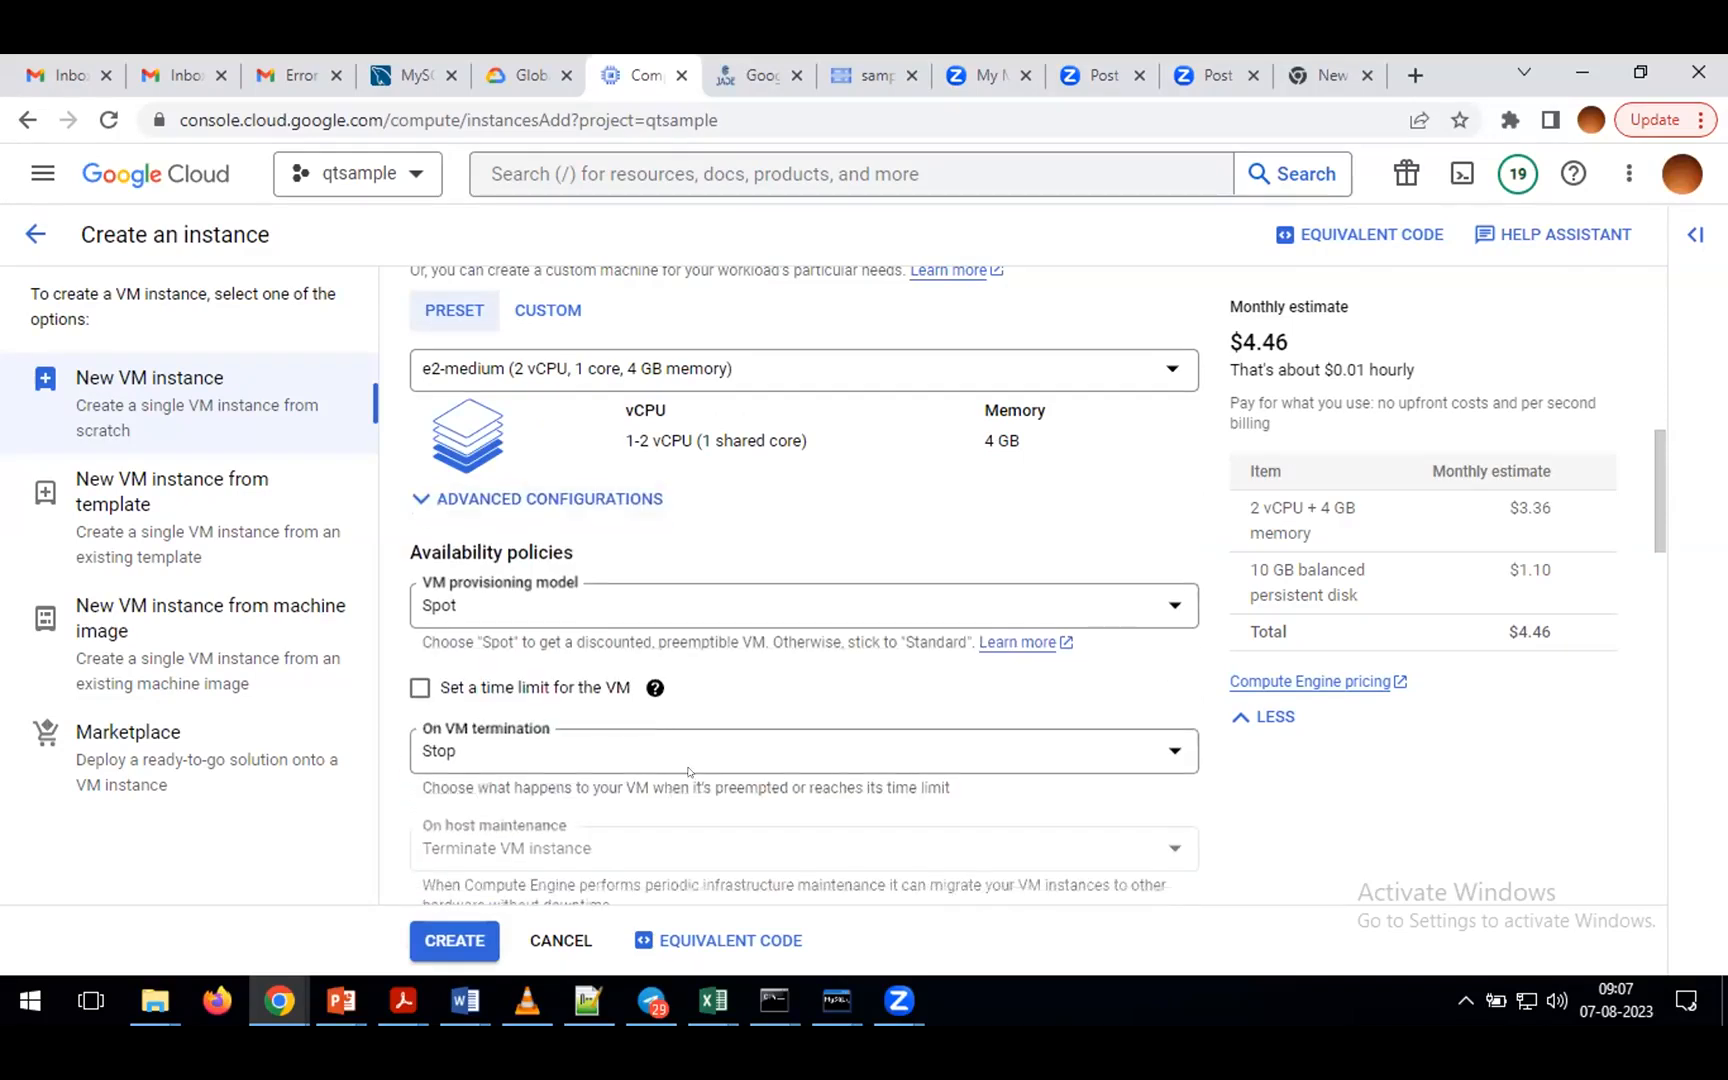
scroll(677, 770, "down", 1)
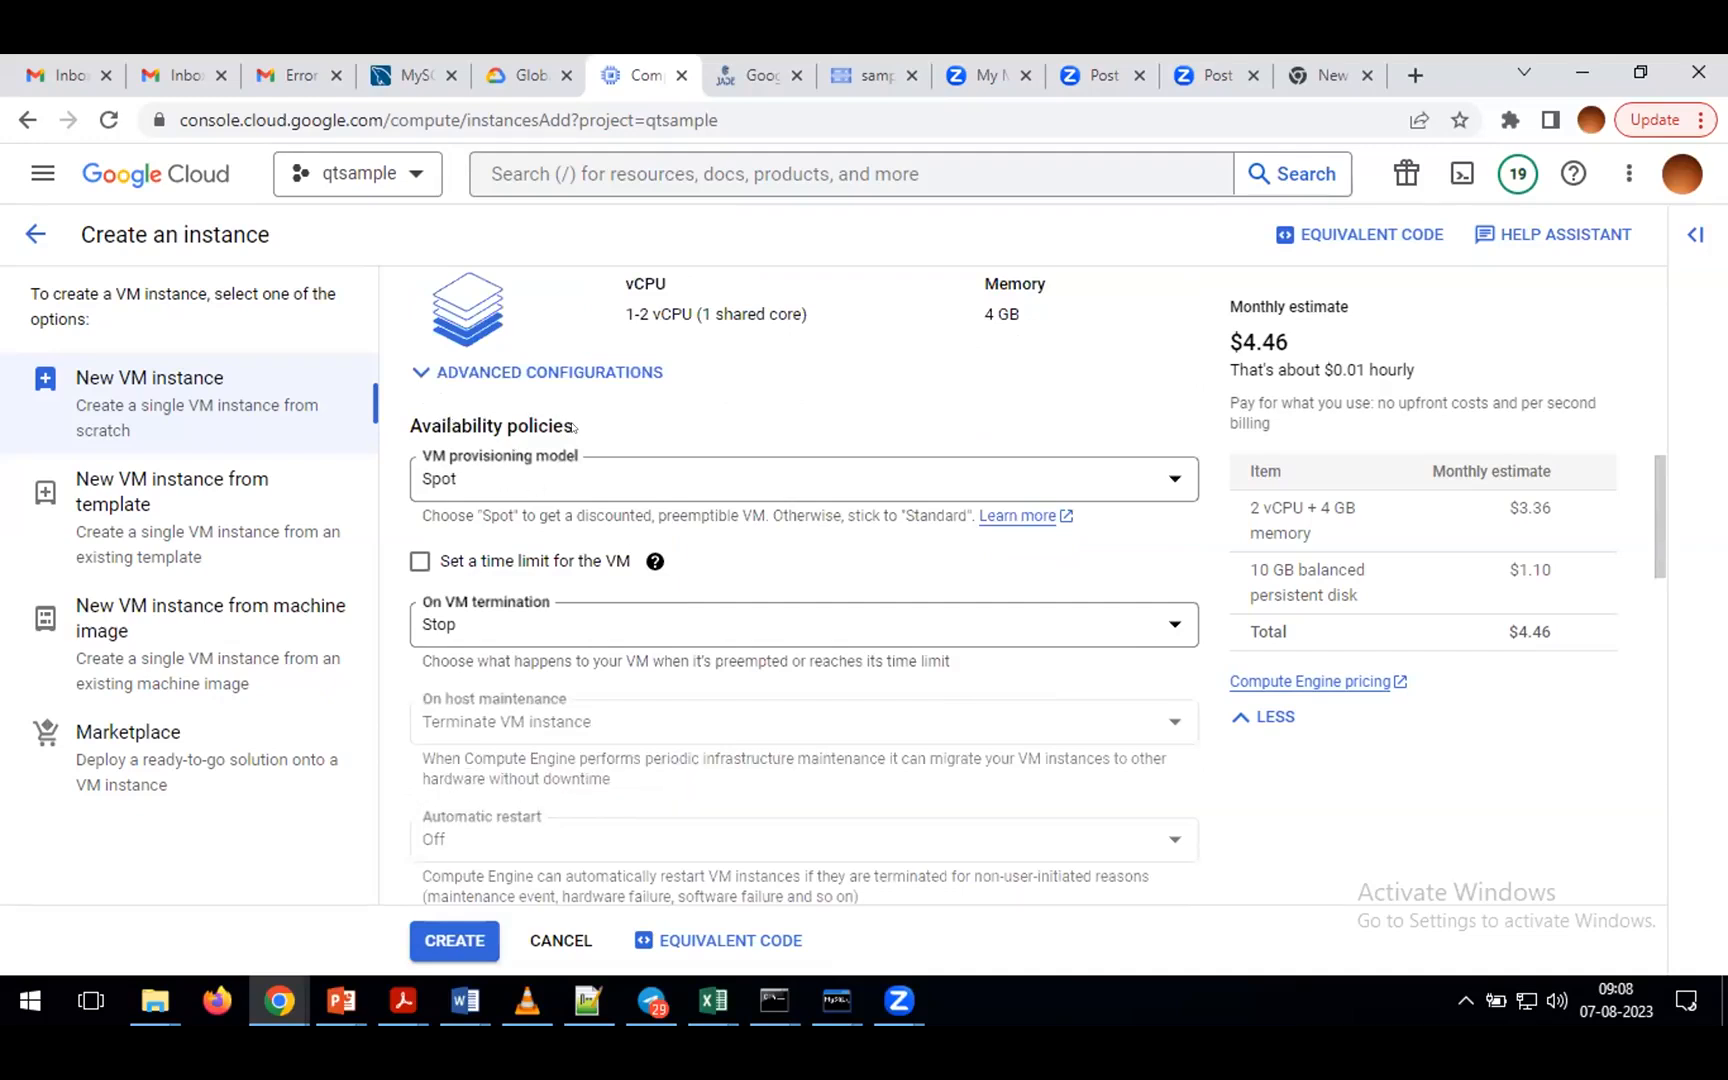
mouse_move(640, 755)
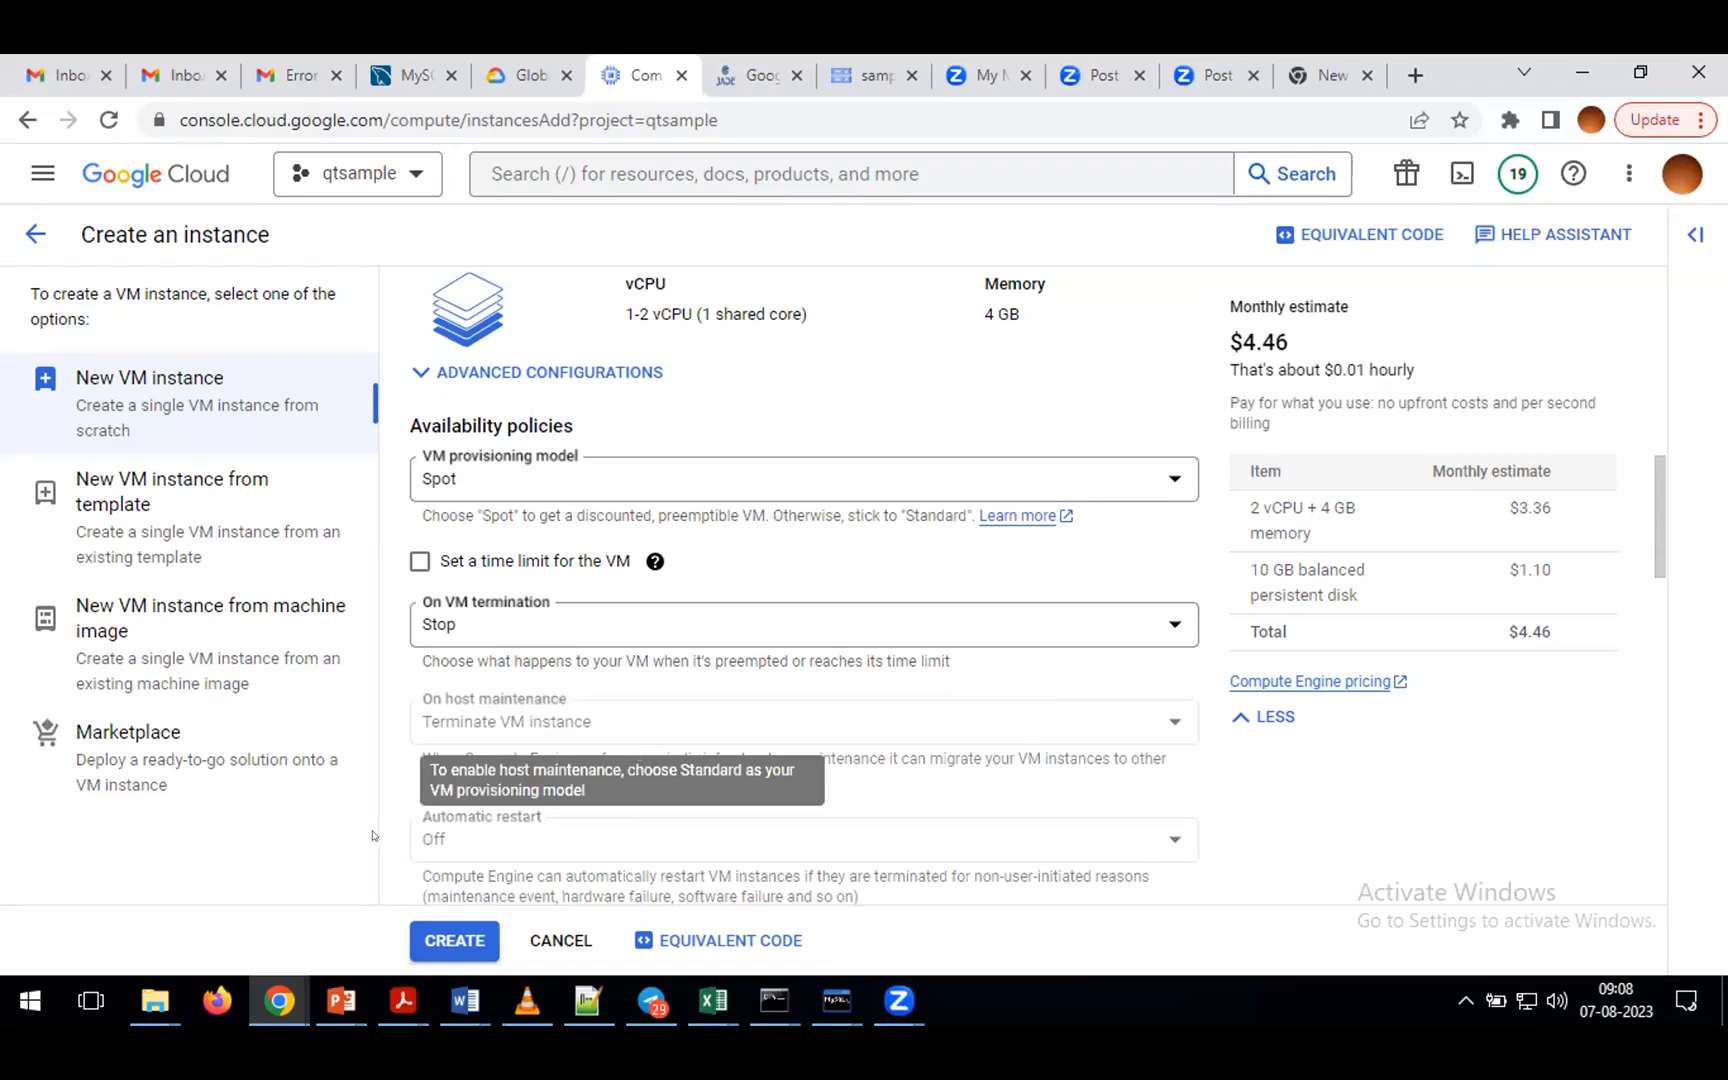
scroll(388, 849, "up", 5)
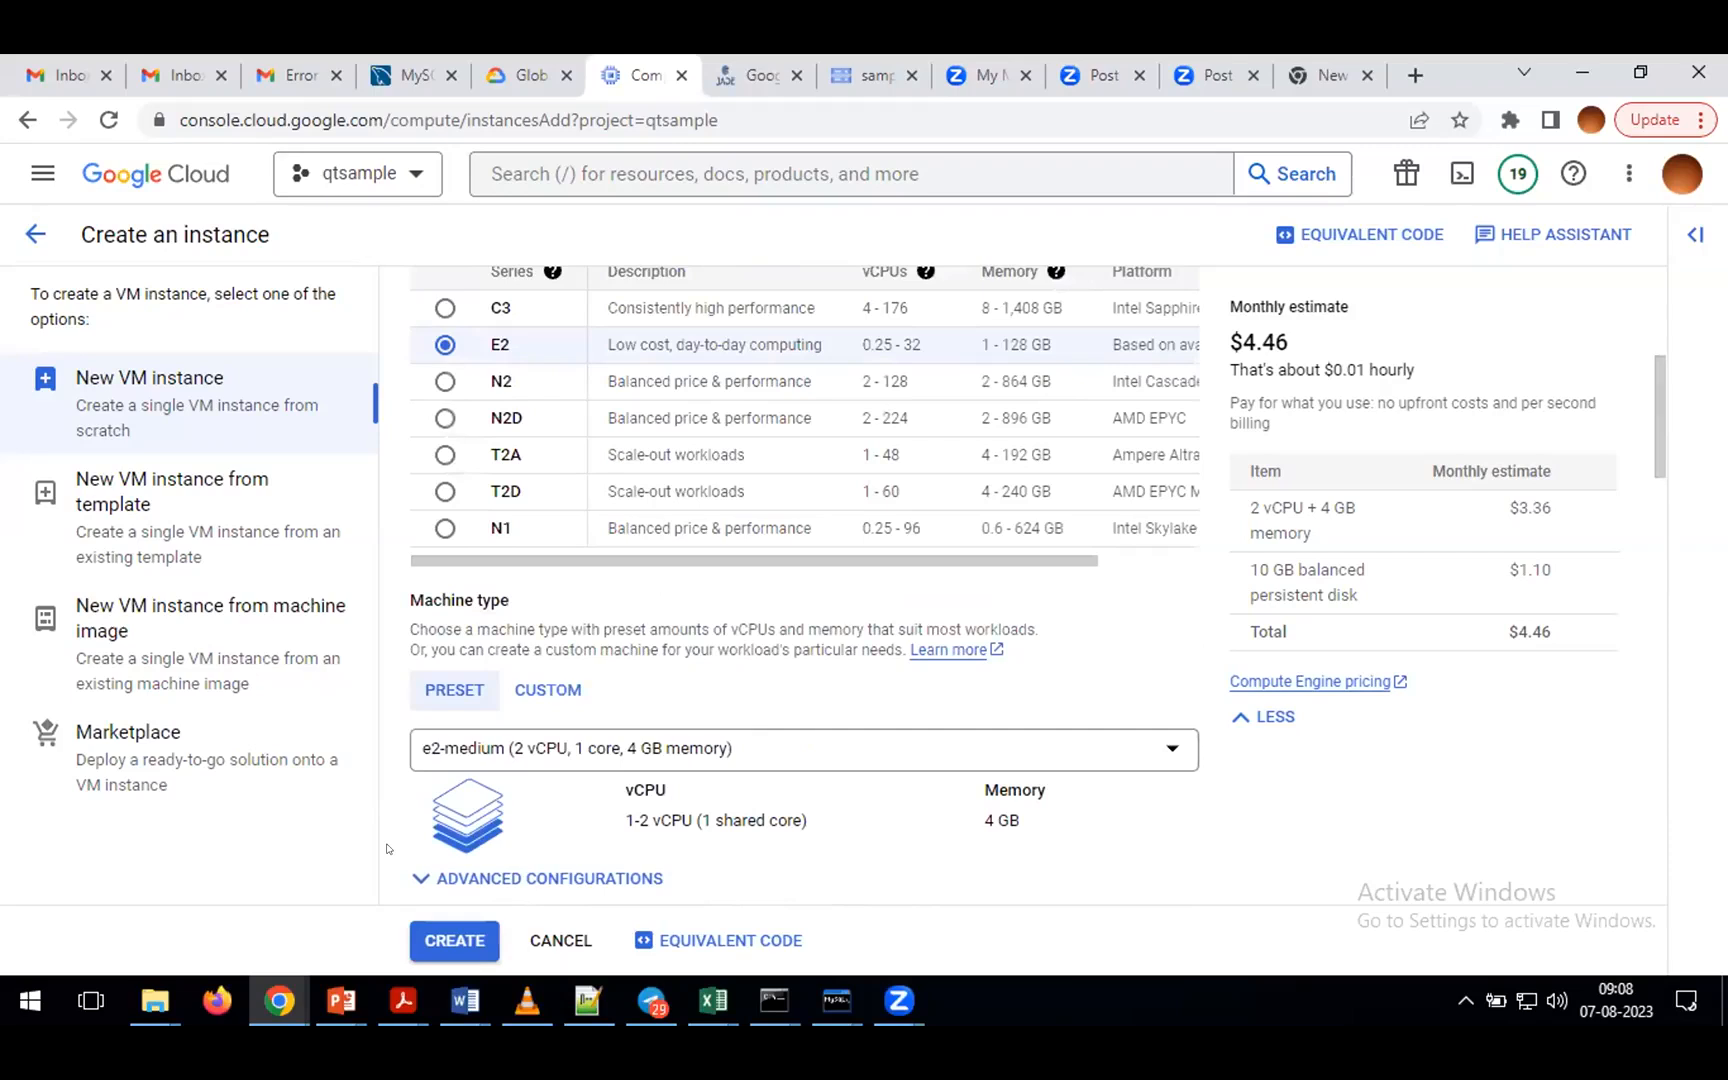
scroll(388, 849, "down", 5)
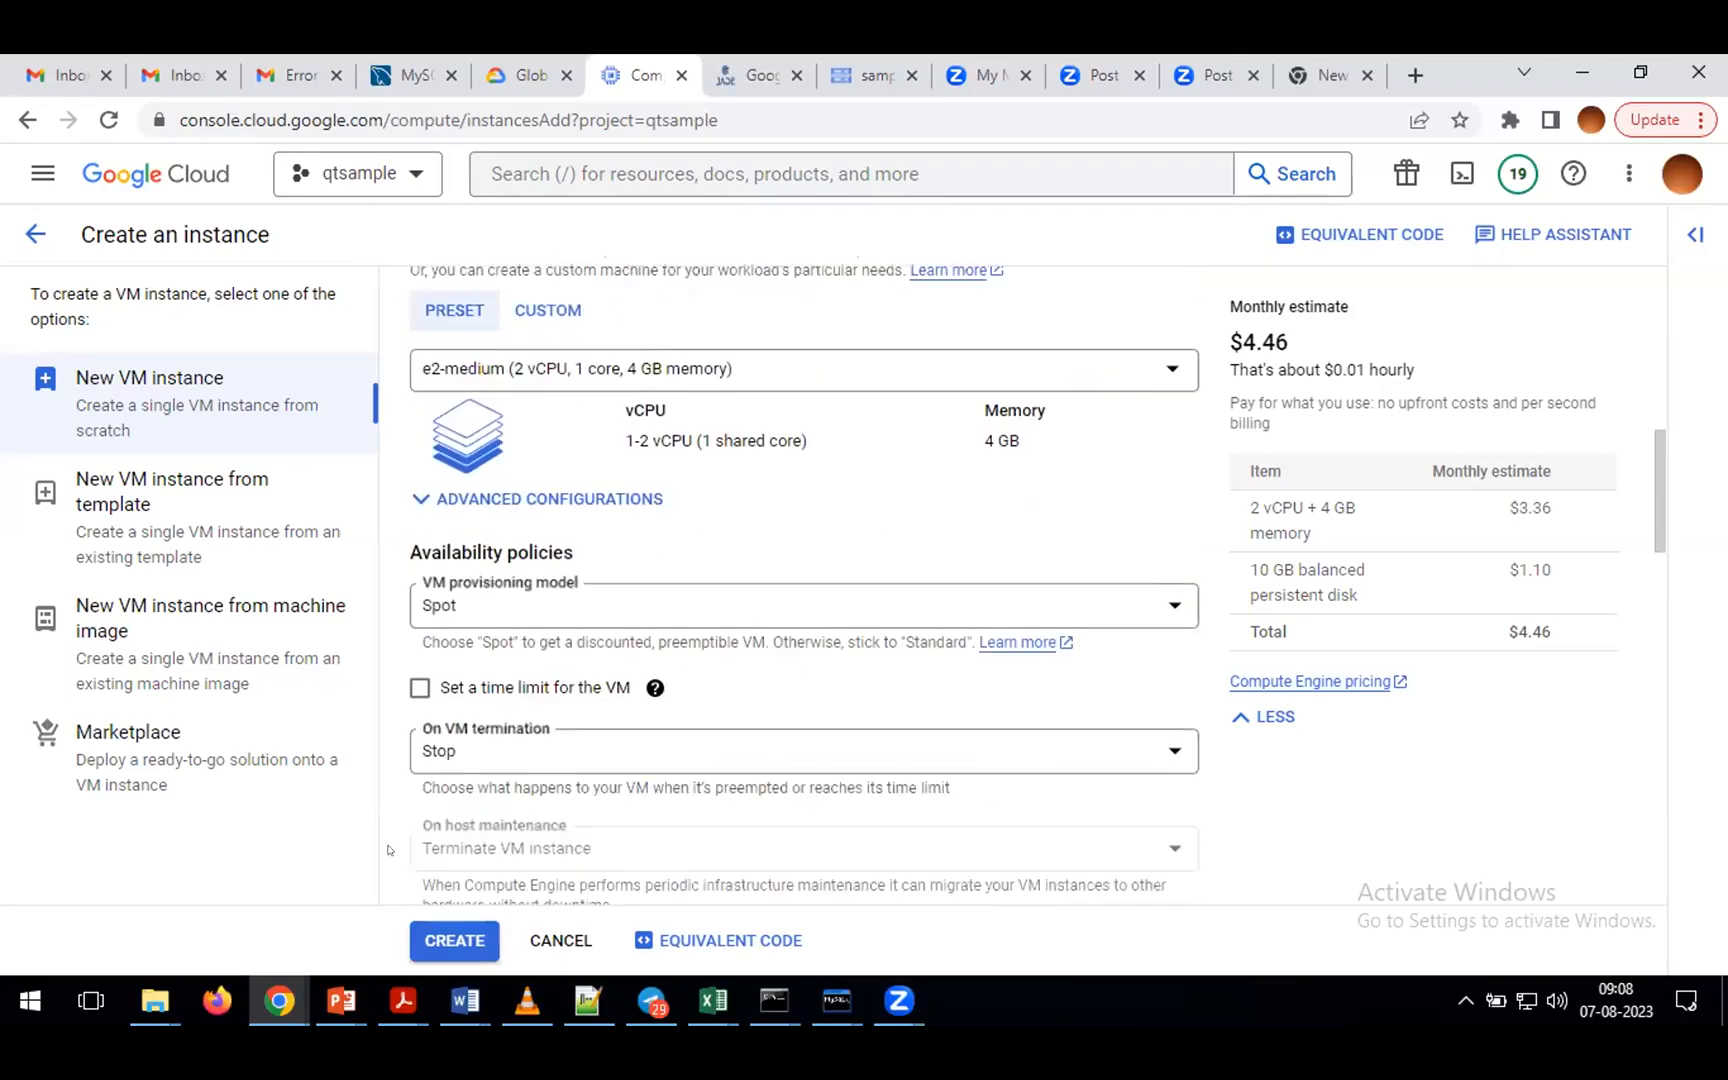
scroll(555, 408, "down", 2)
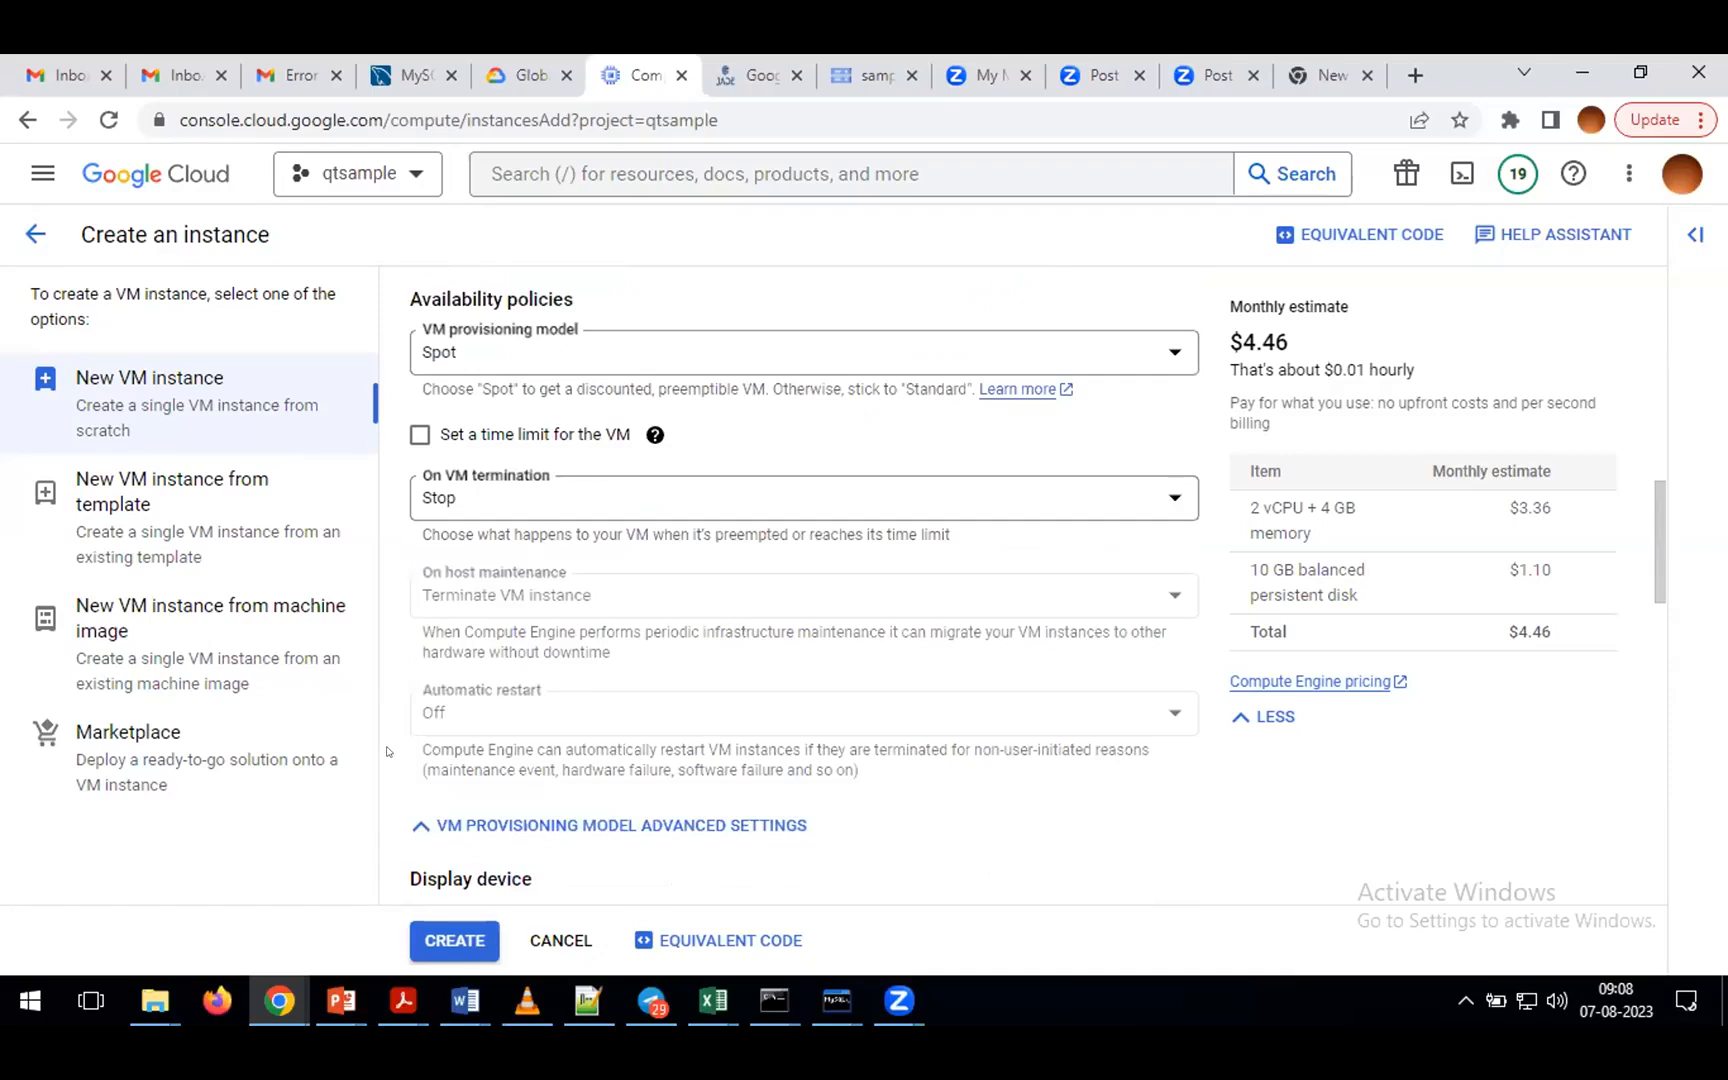
scroll(388, 751, "up", 1)
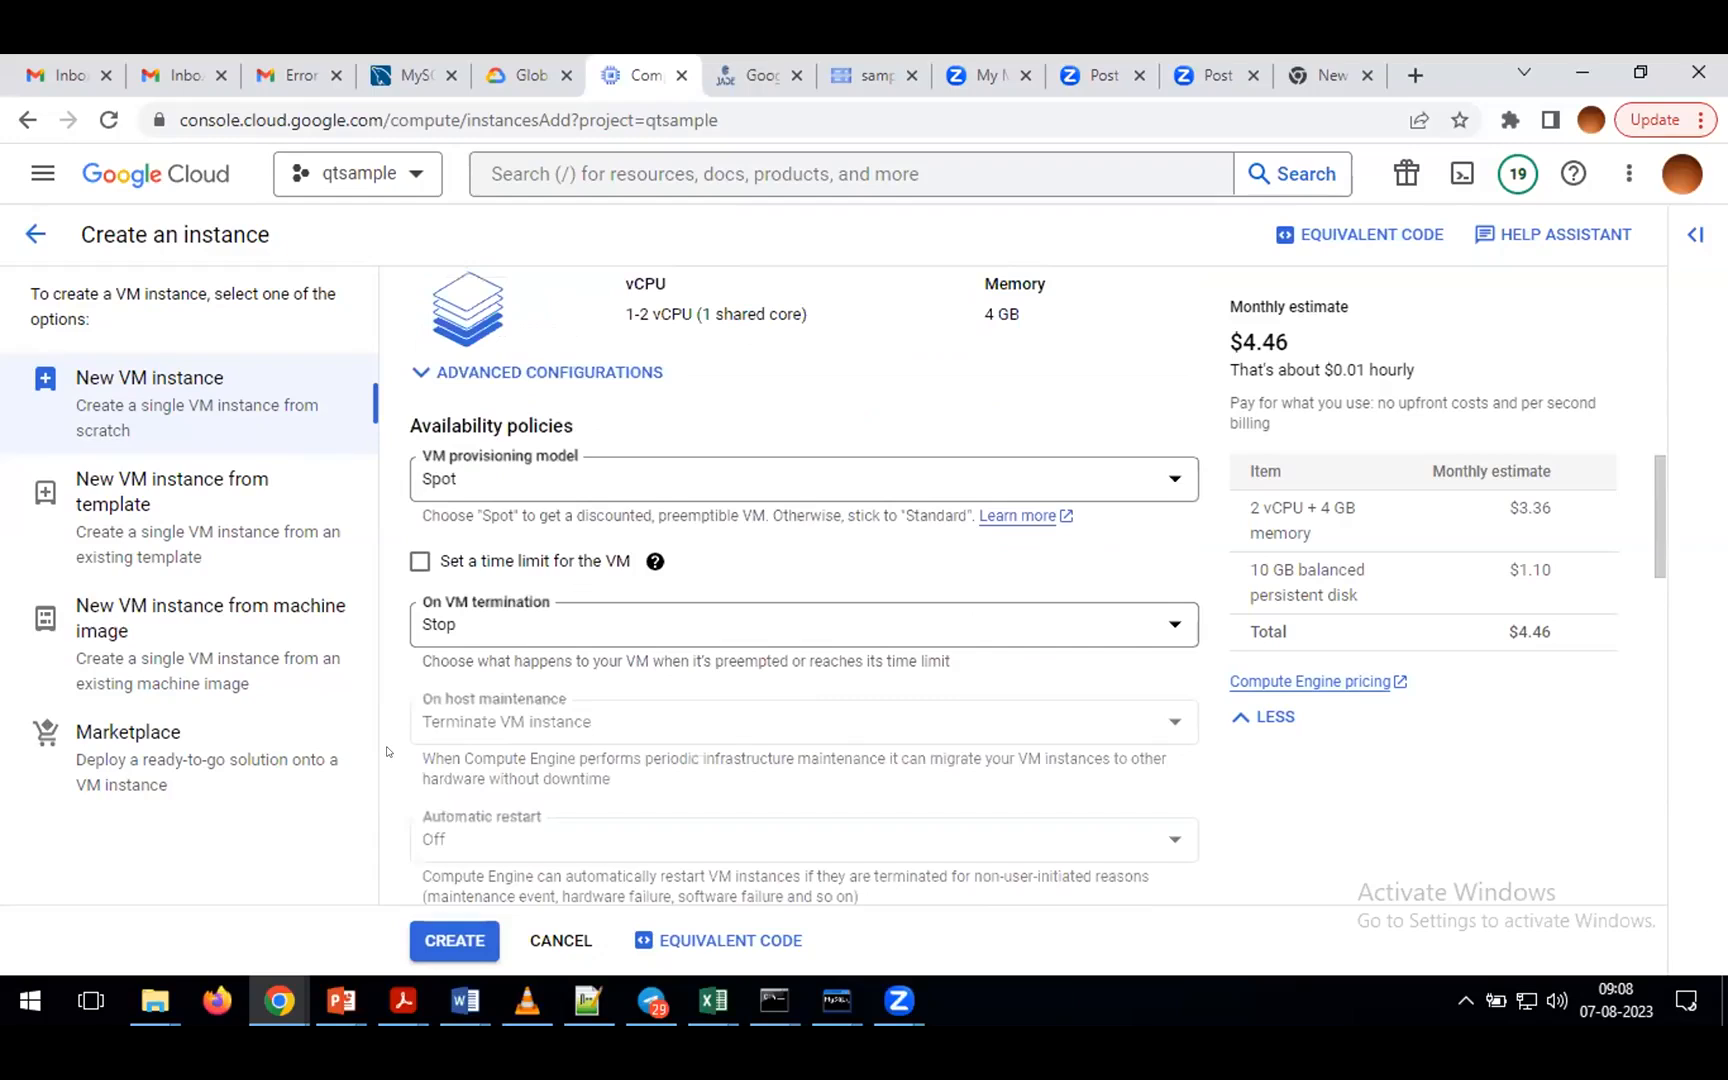
scroll(388, 751, "up", 1)
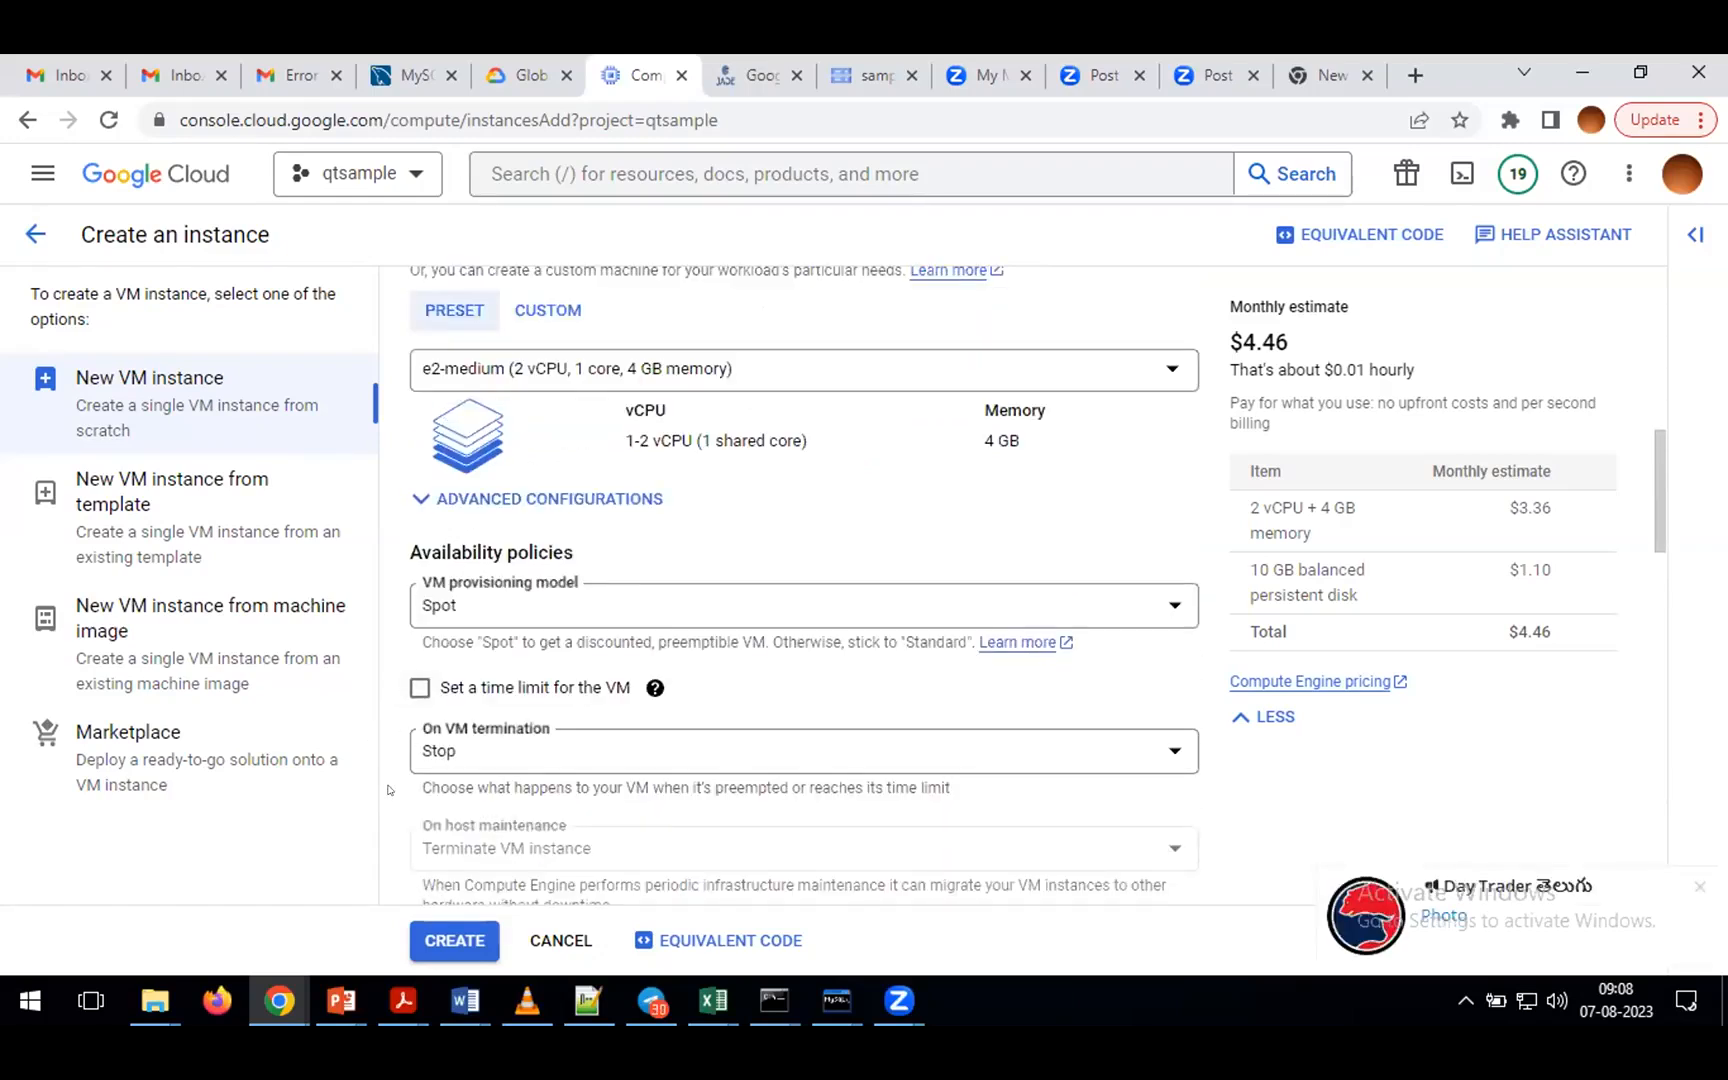
scroll(388, 790, "down", 3)
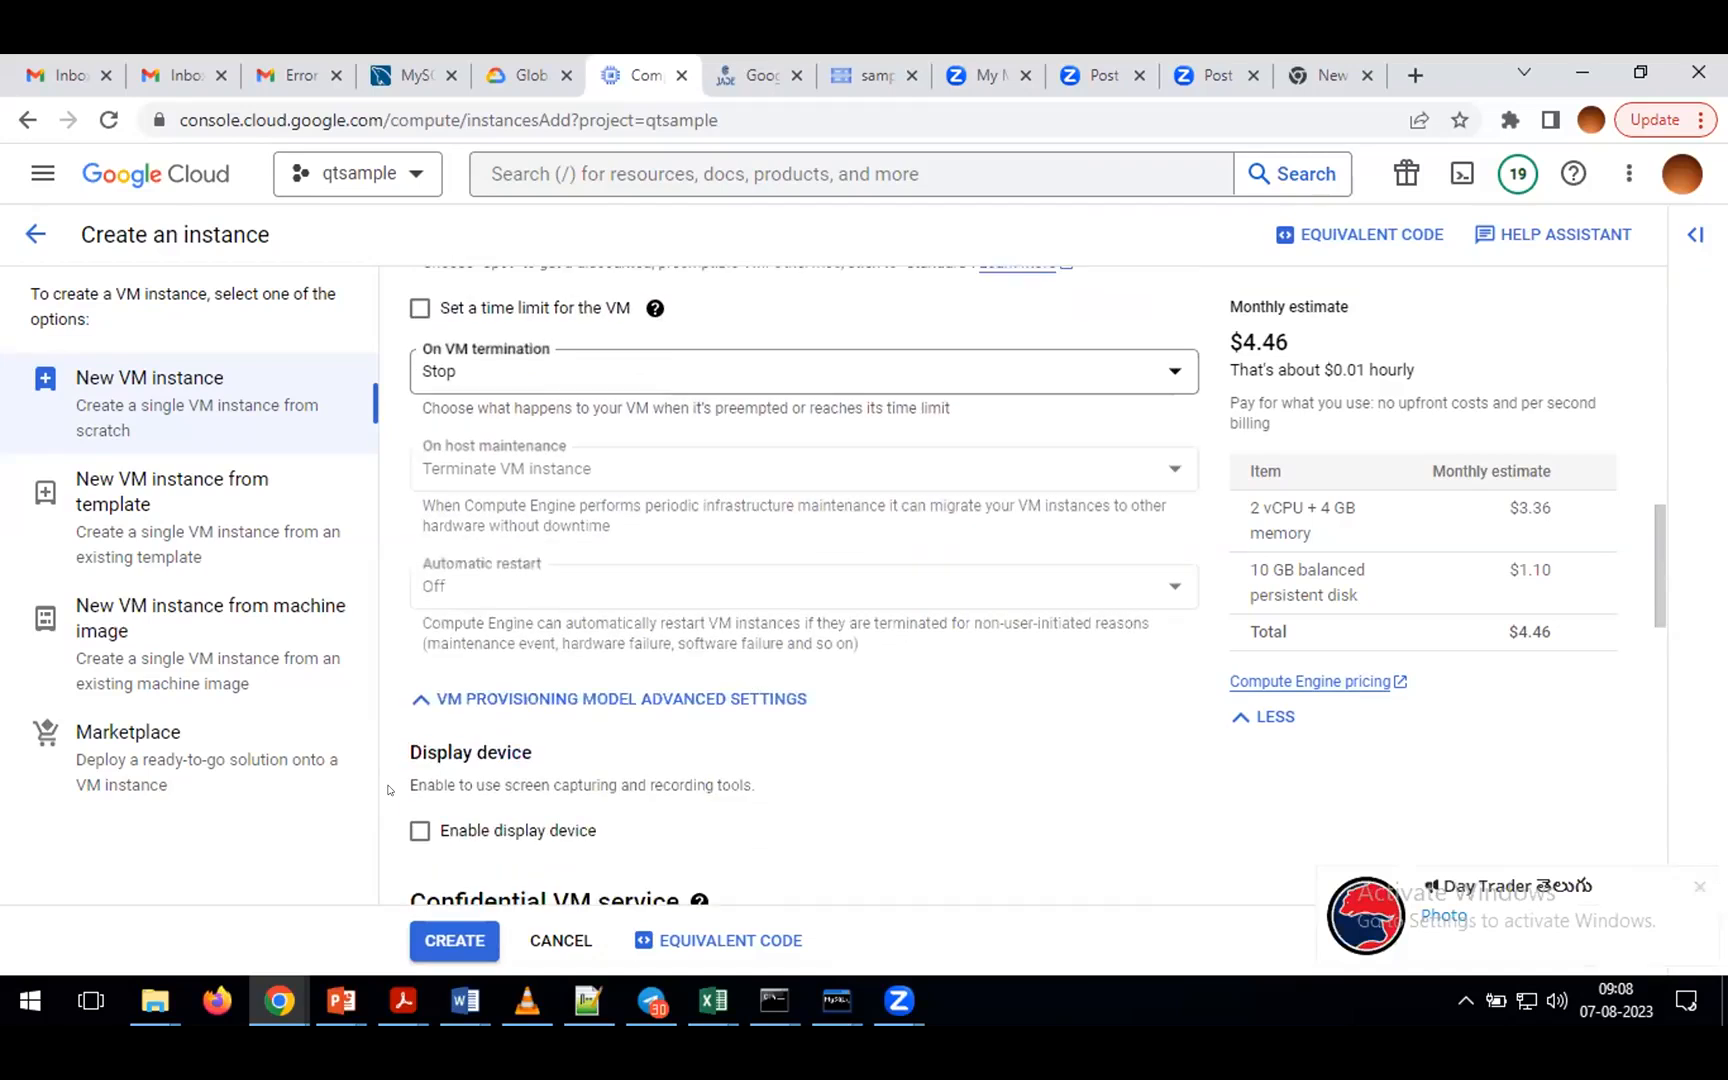
scroll(388, 790, "down", 2)
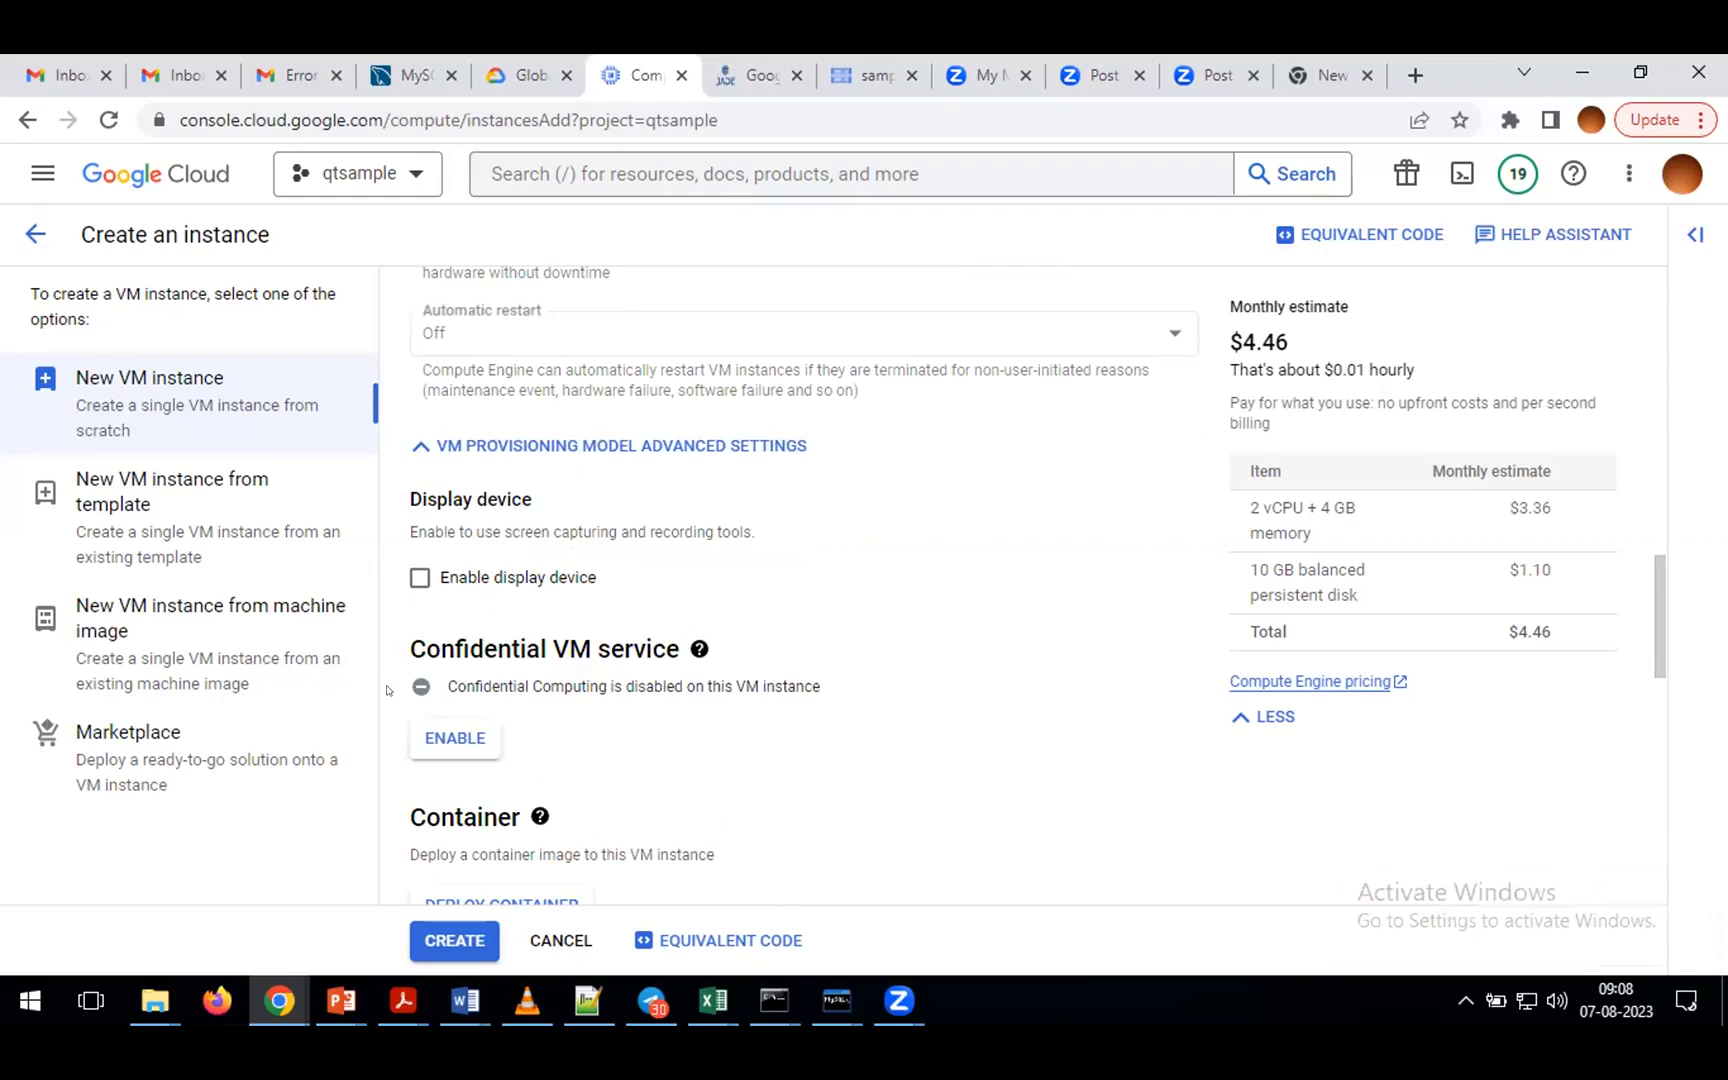
scroll(388, 690, "up", 3)
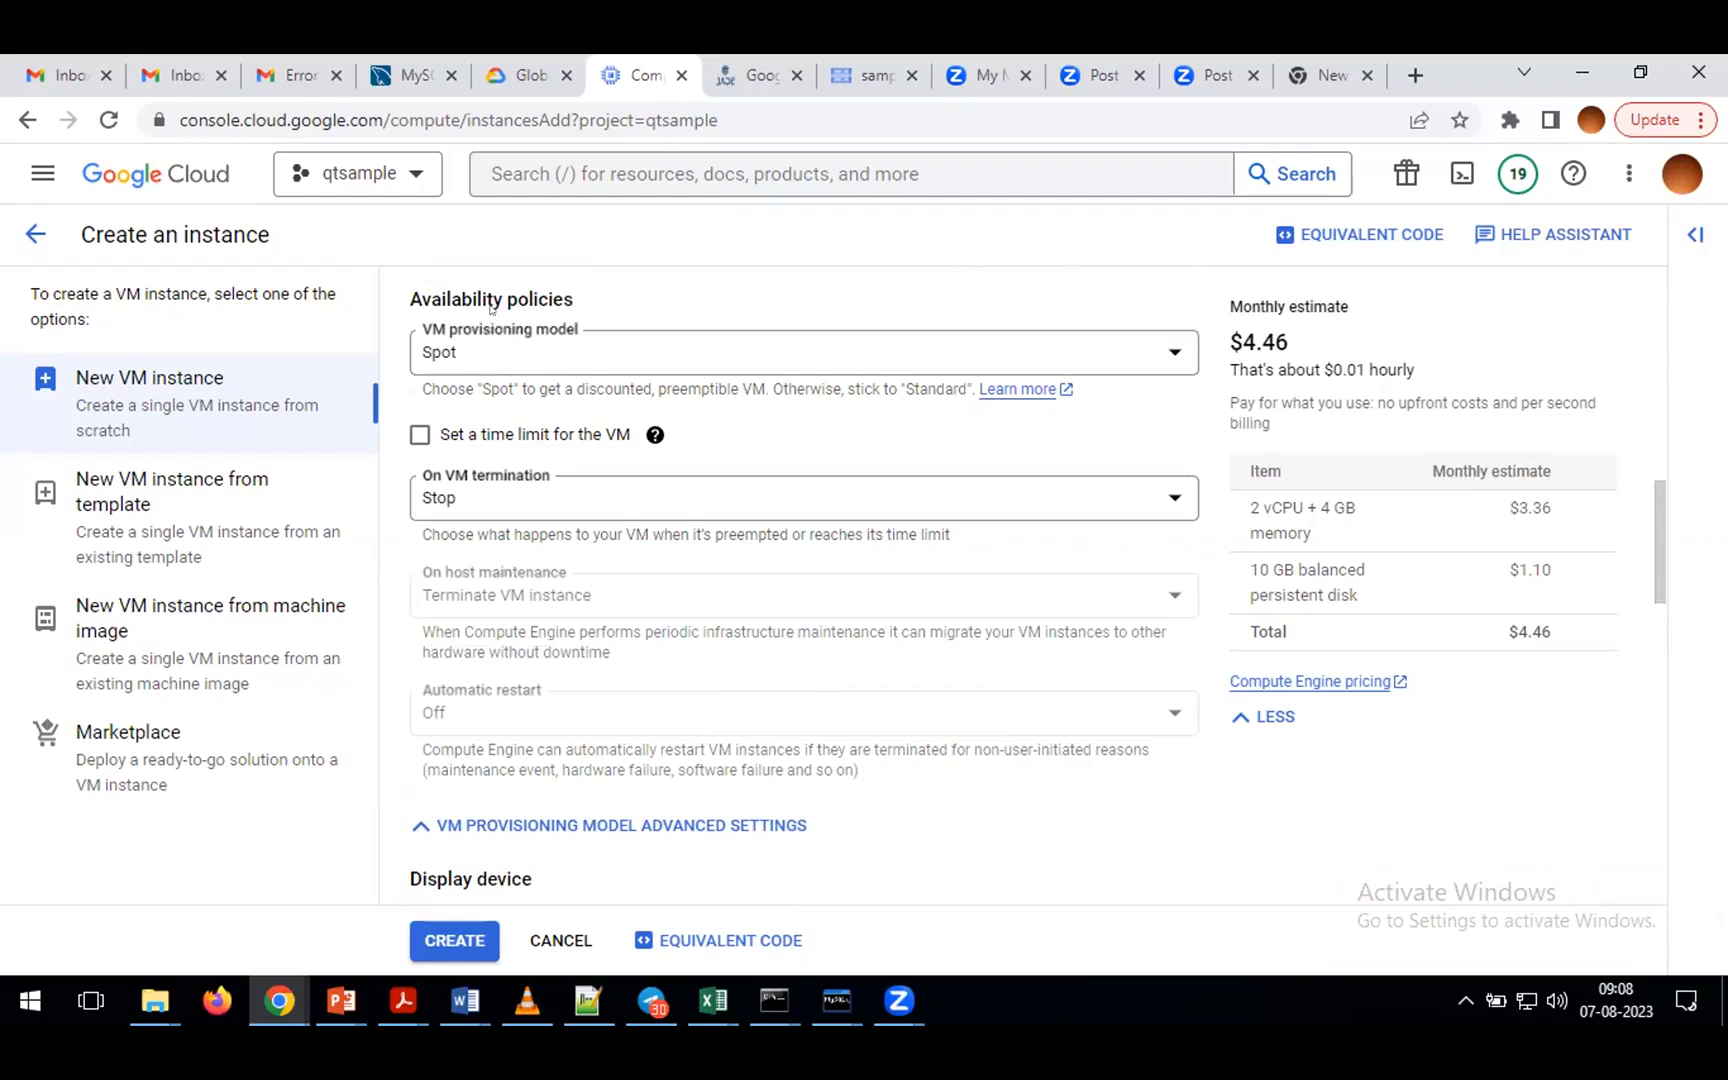
mouse_move(531, 608)
mouse_move(489, 648)
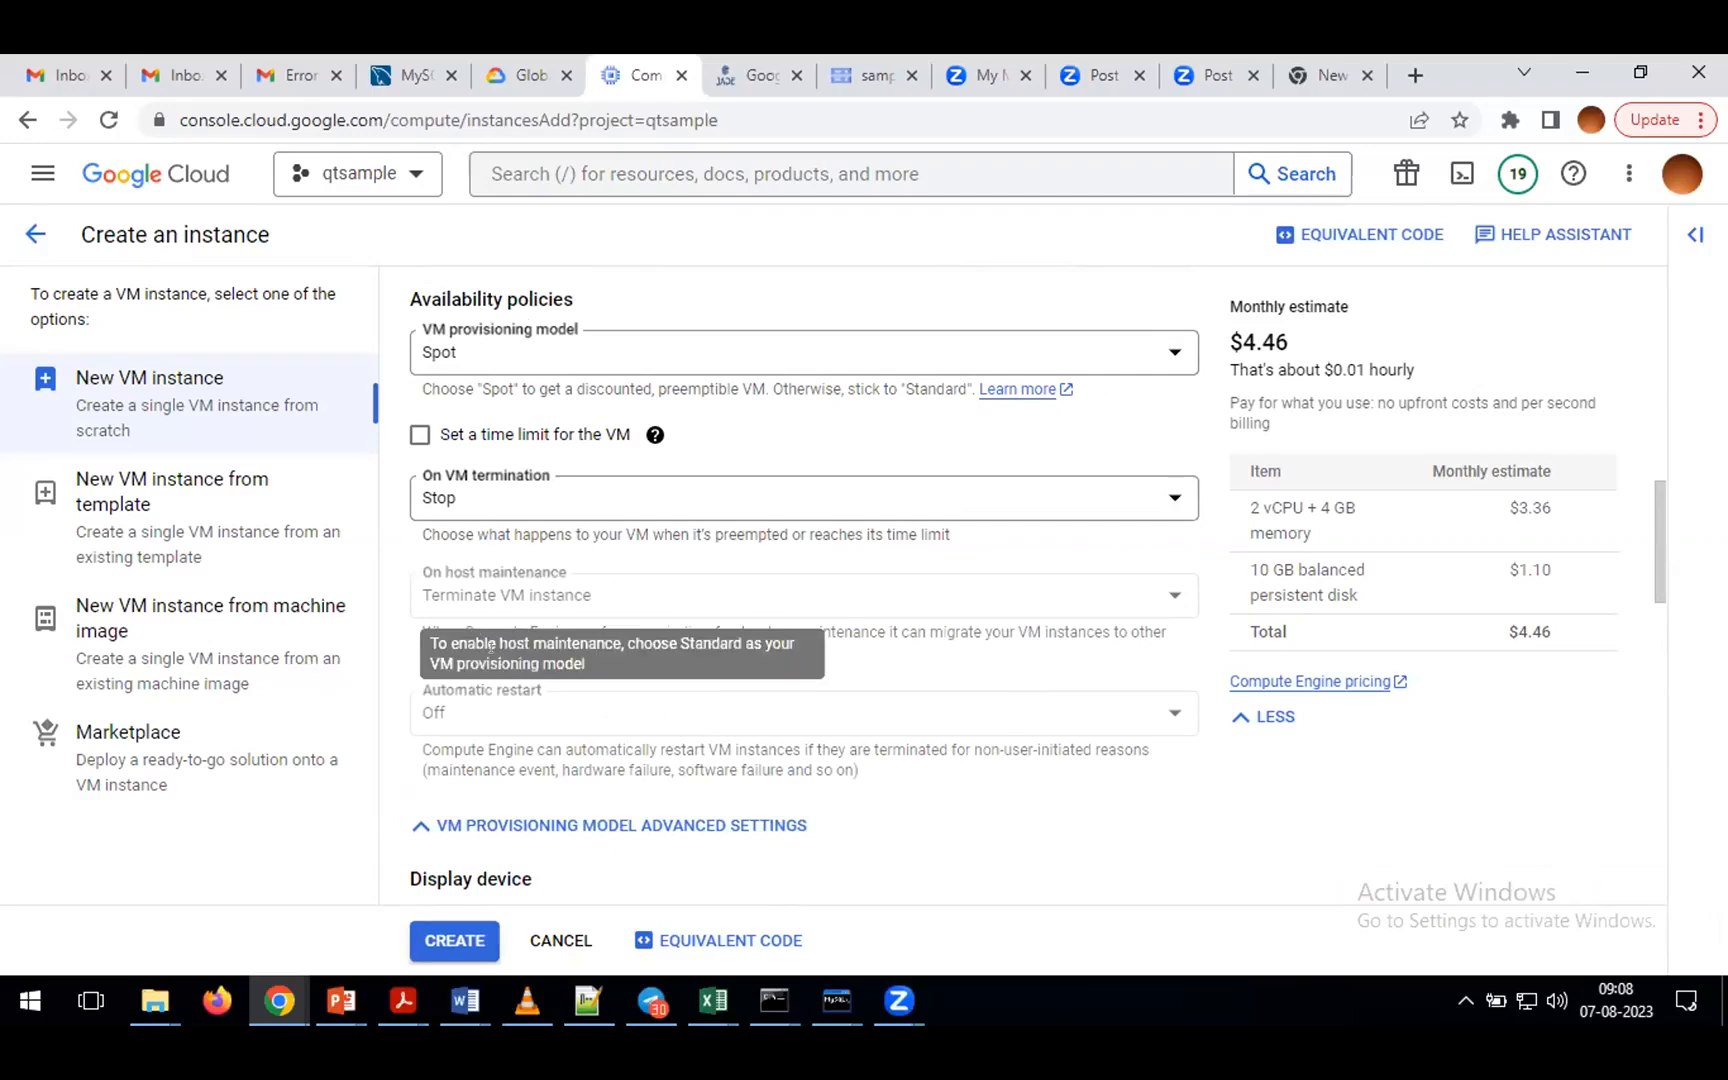
mouse_move(551, 710)
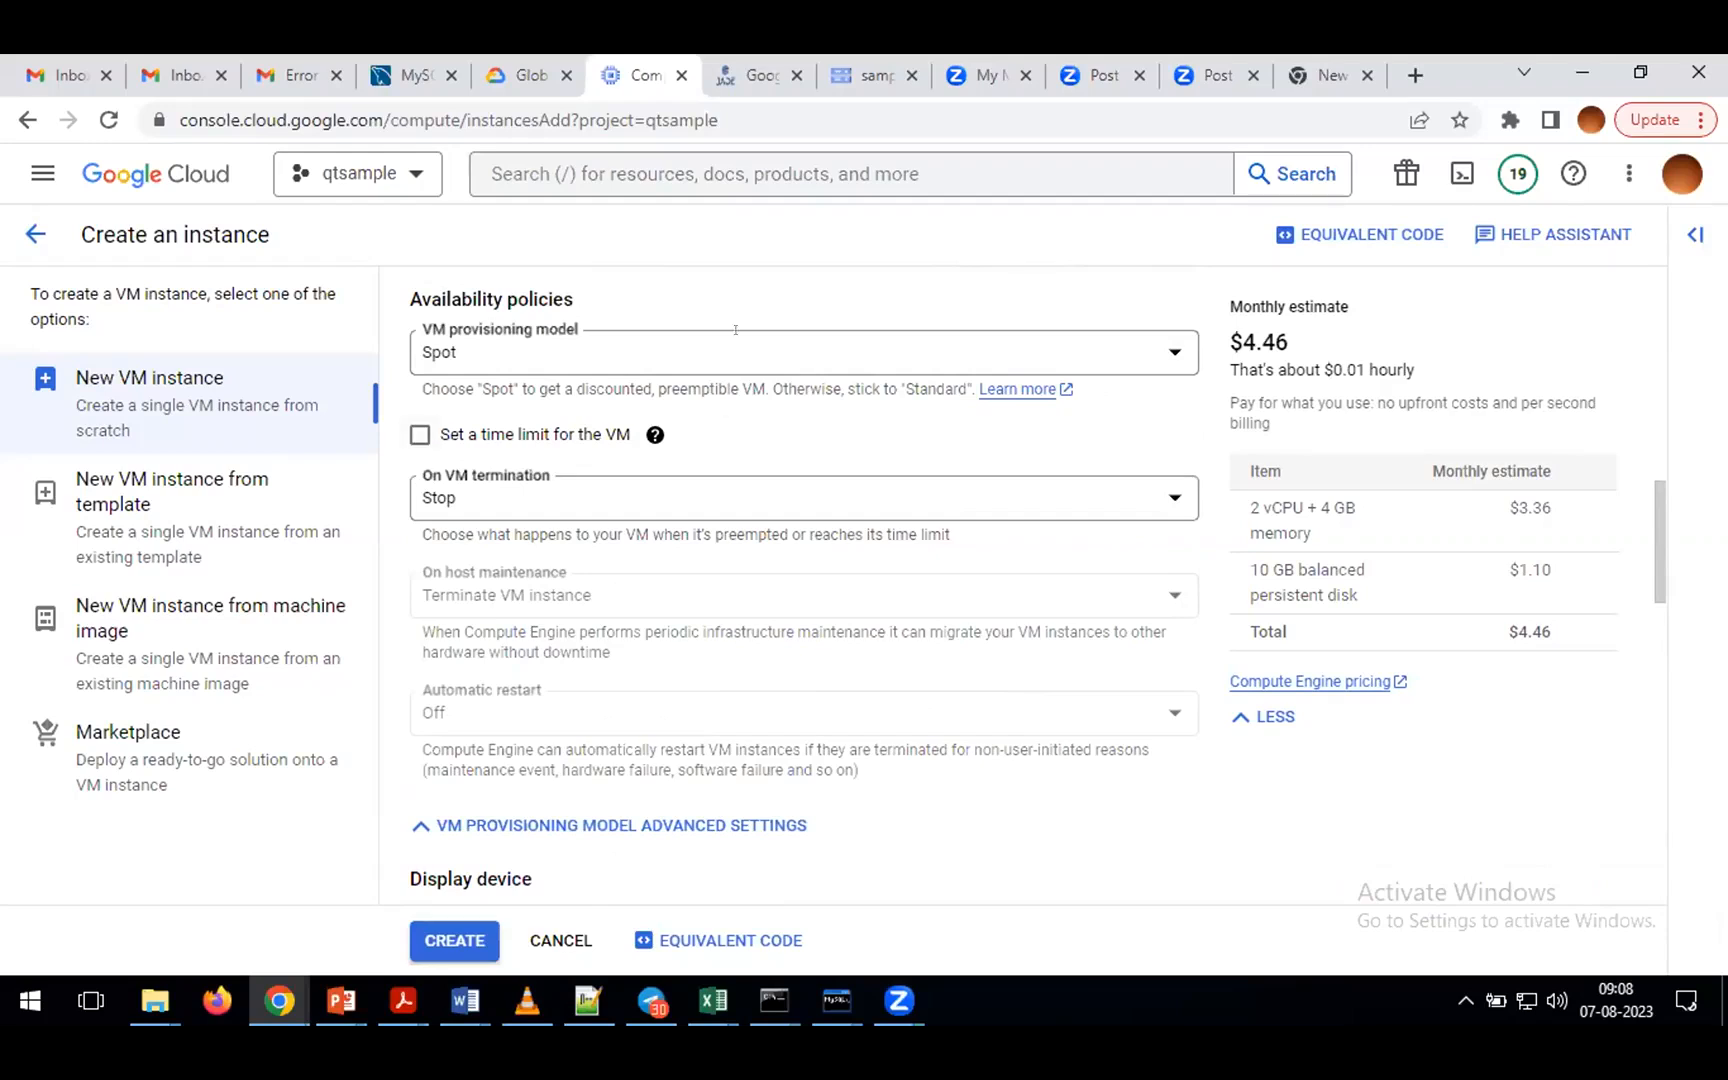
mouse_move(614, 650)
scroll(526, 590, "down", 4)
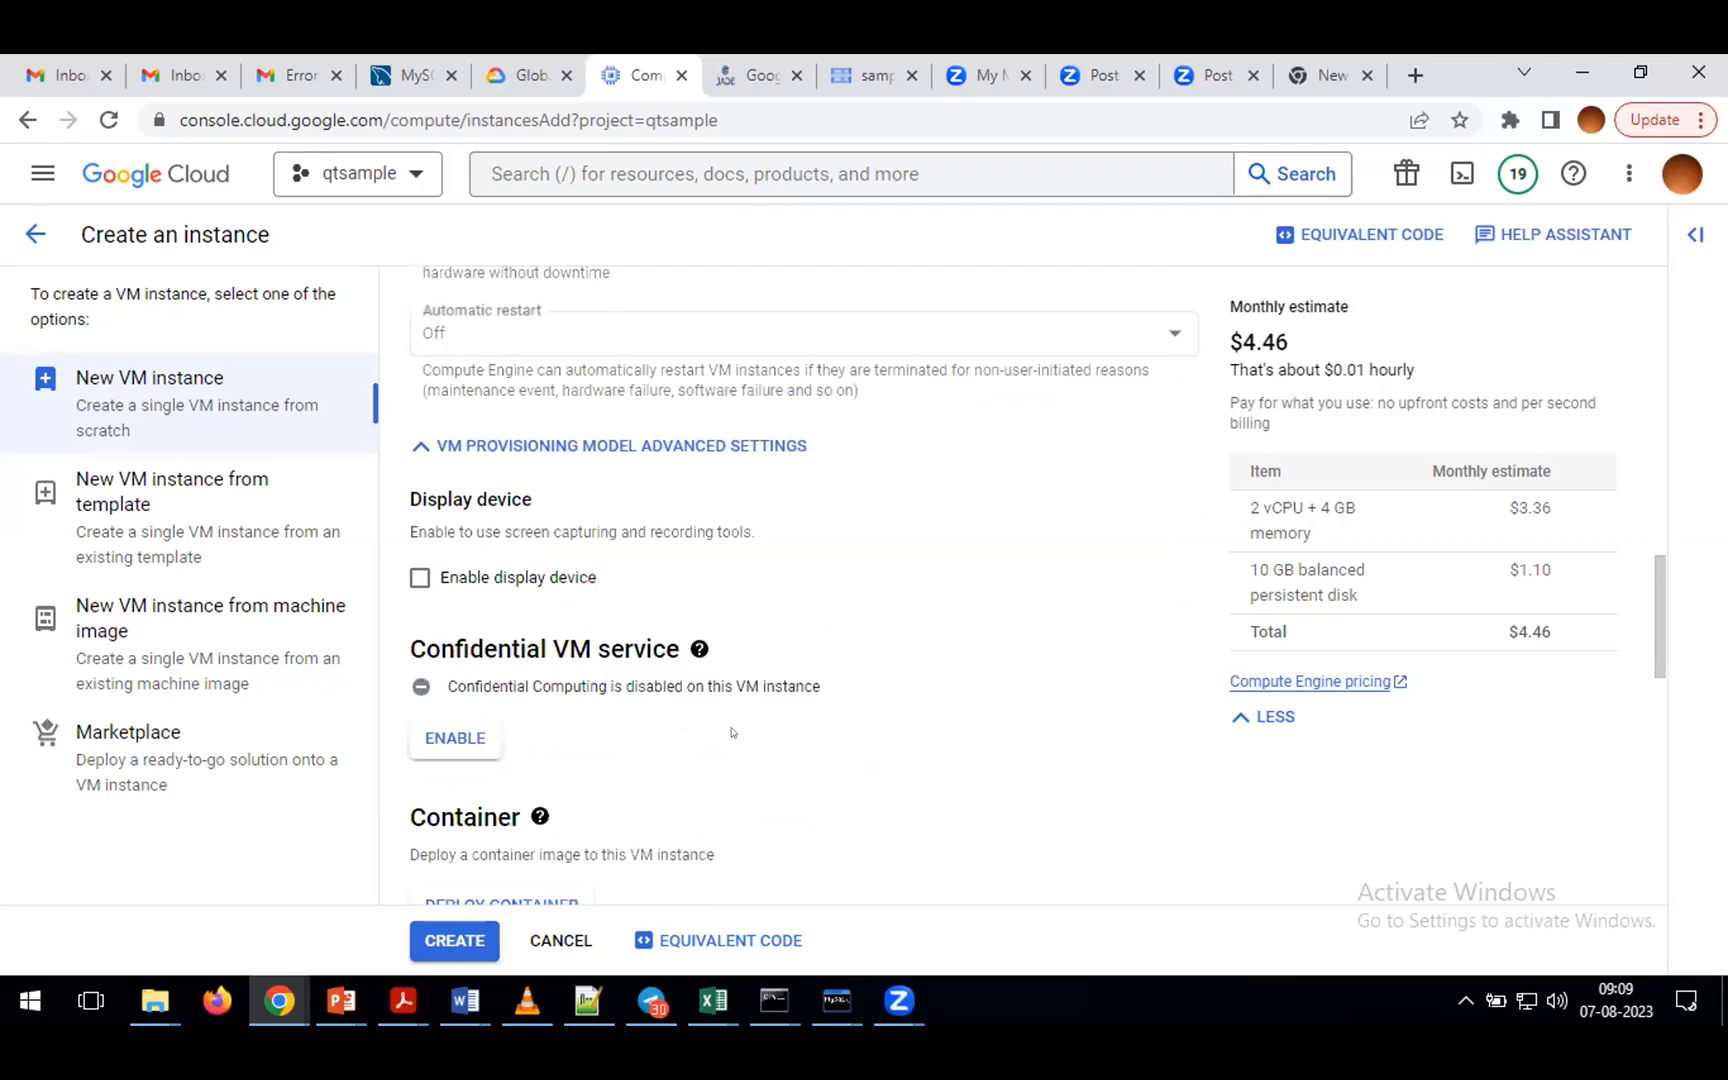
scroll(735, 733, "down", 1)
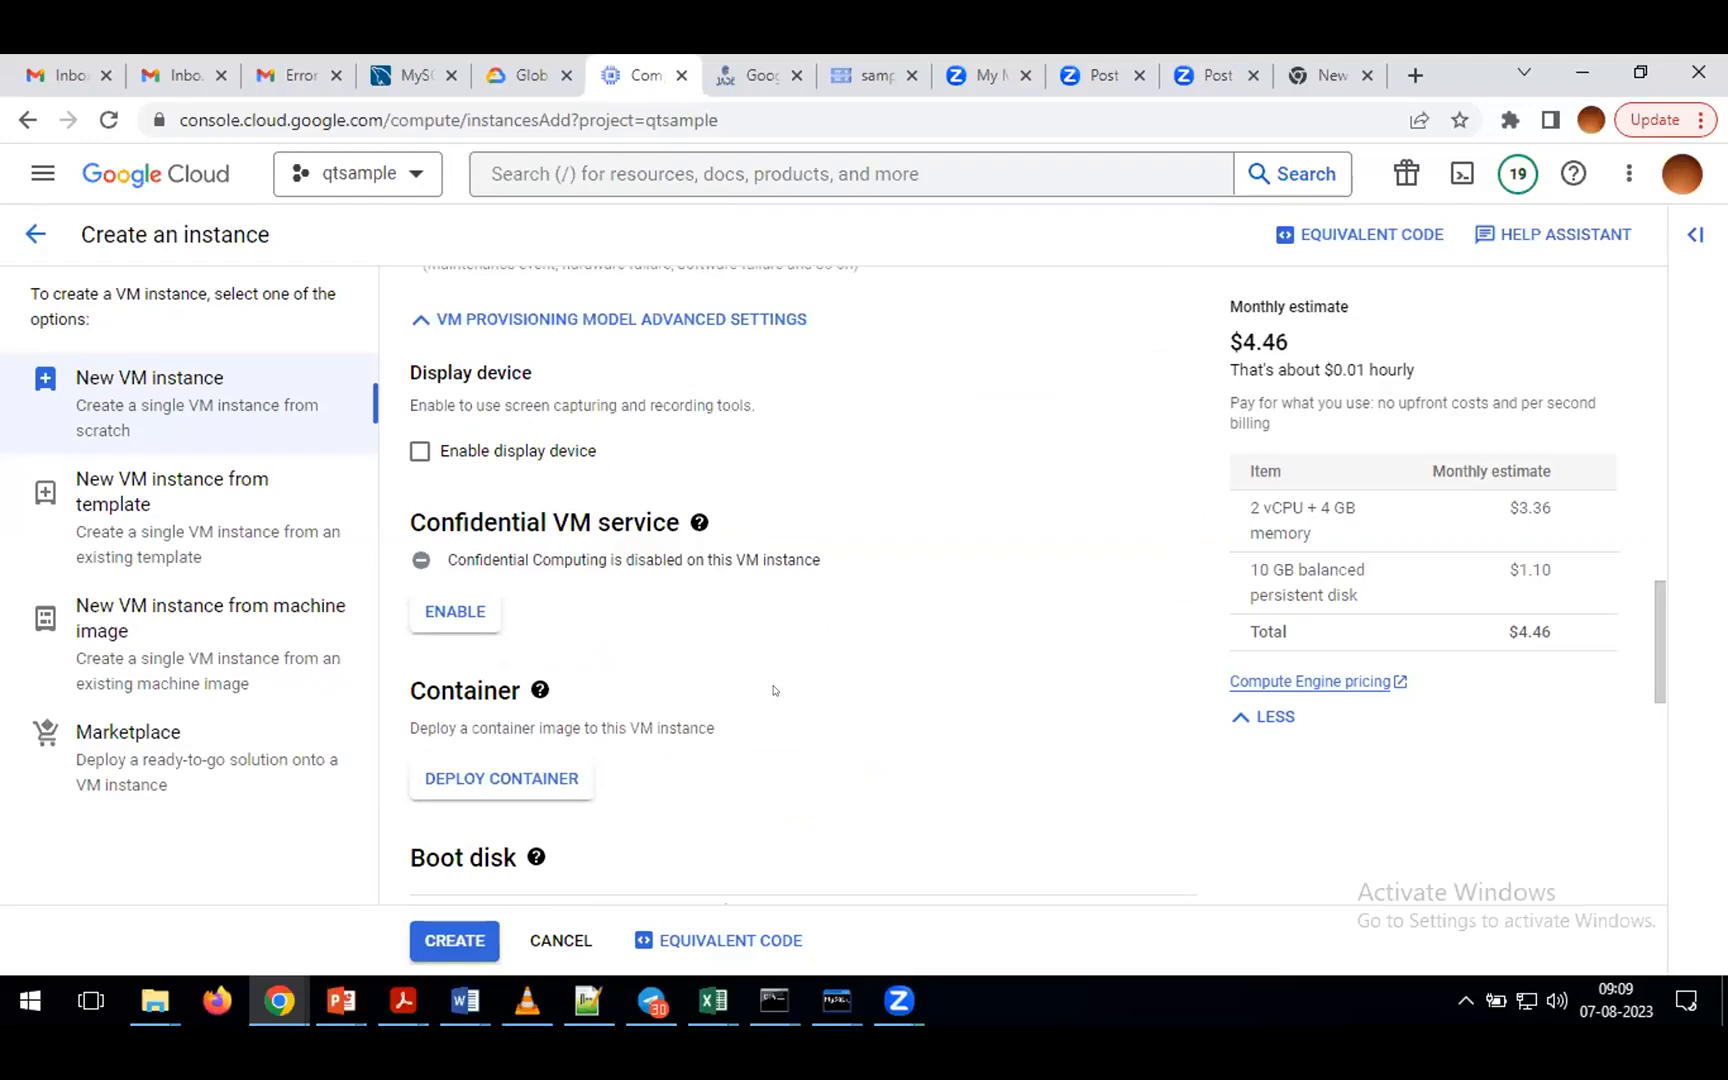
scroll(773, 690, "down", 4)
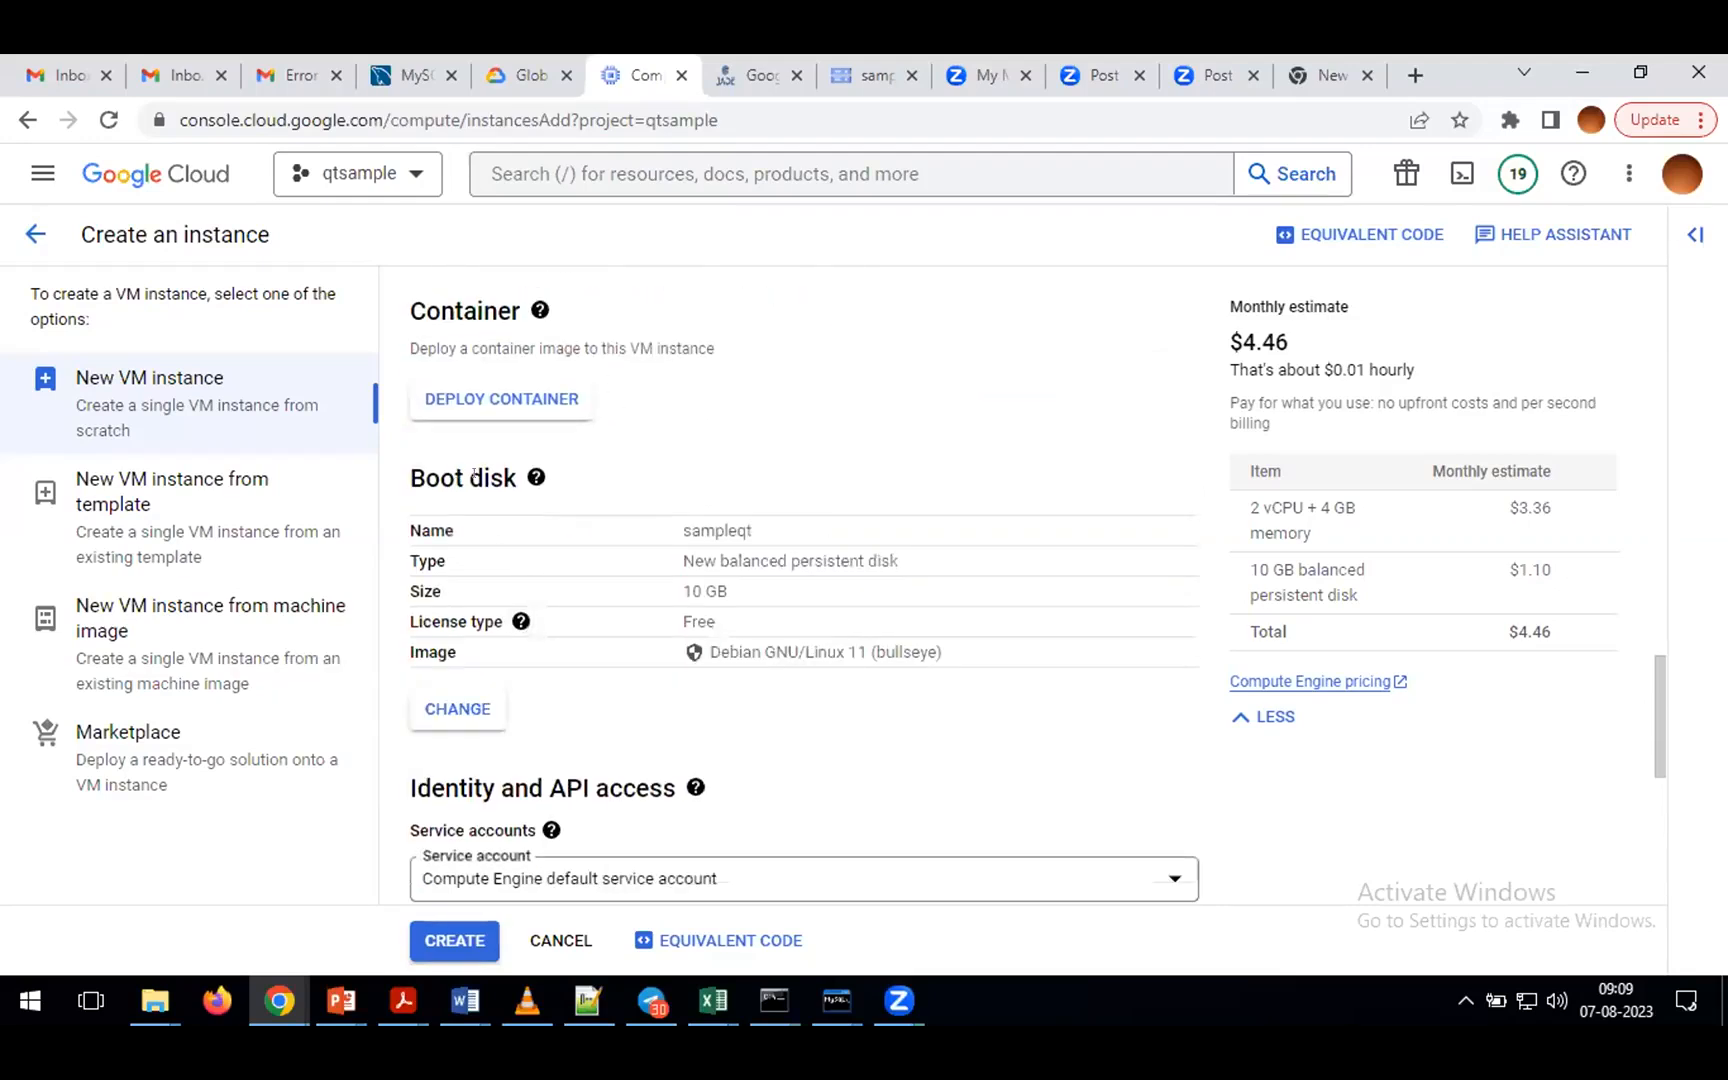
scroll(676, 562, "down", 1)
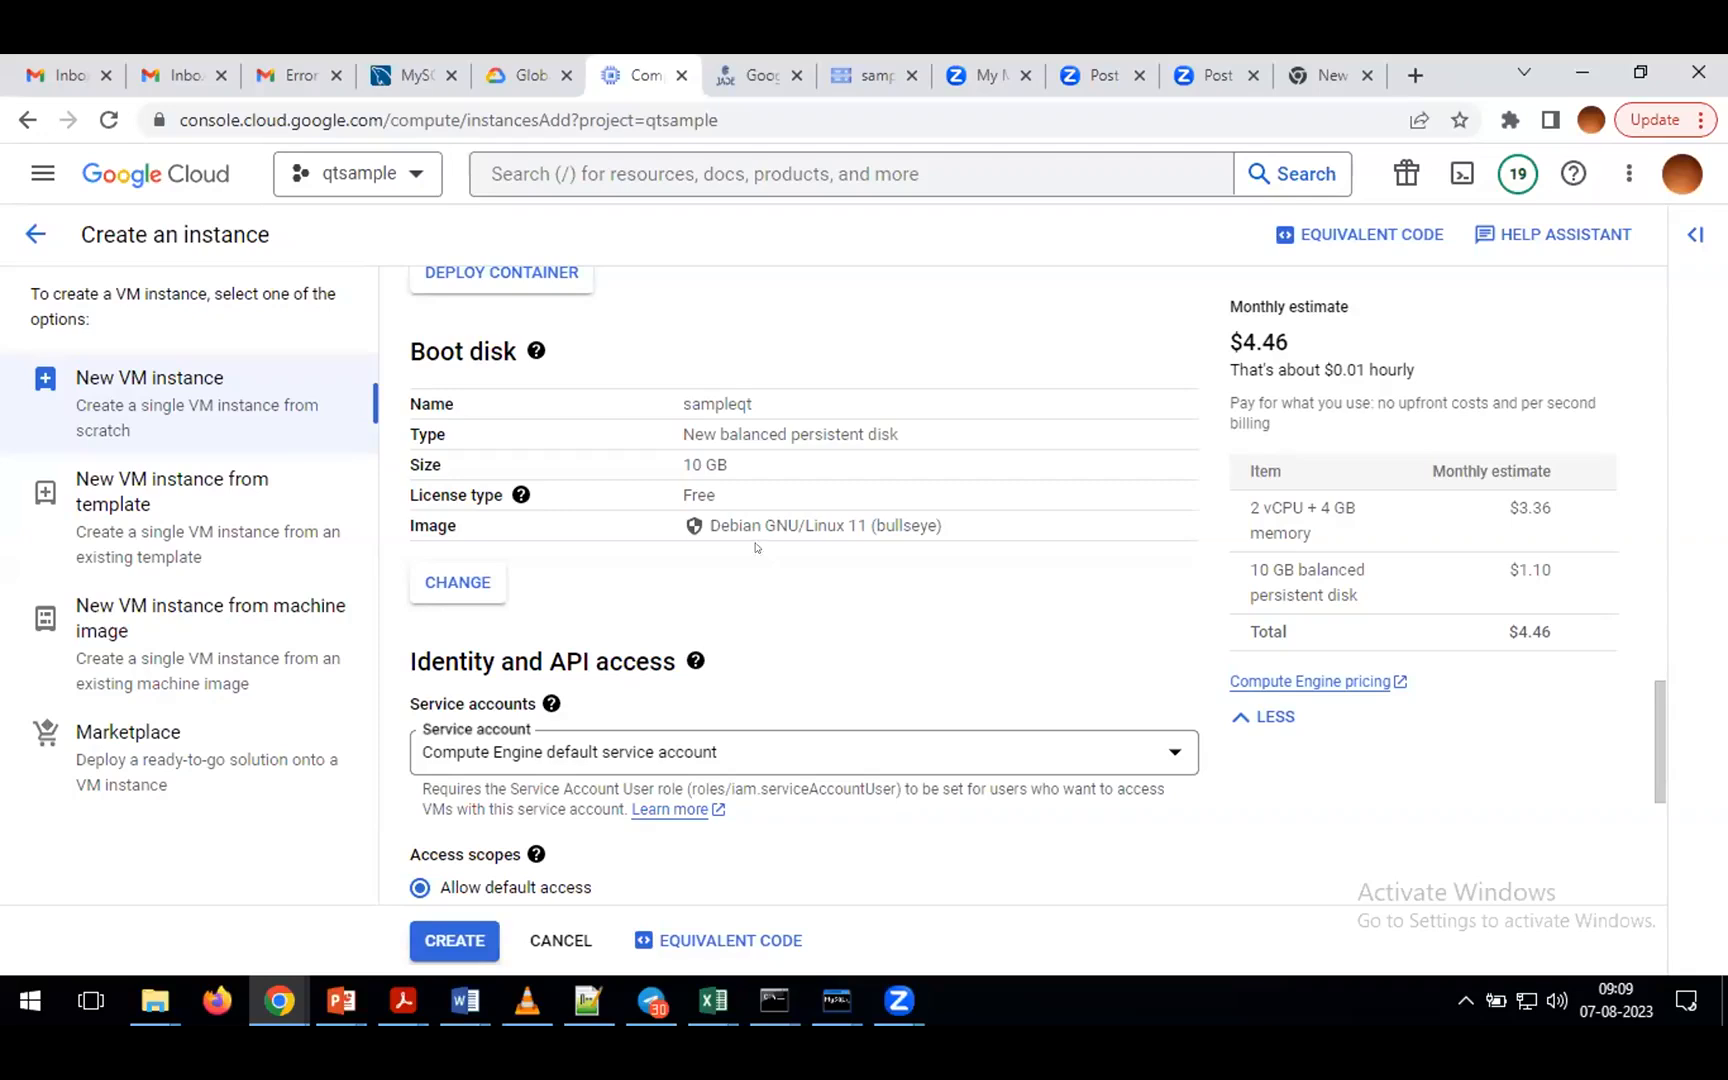
left_click(453, 584)
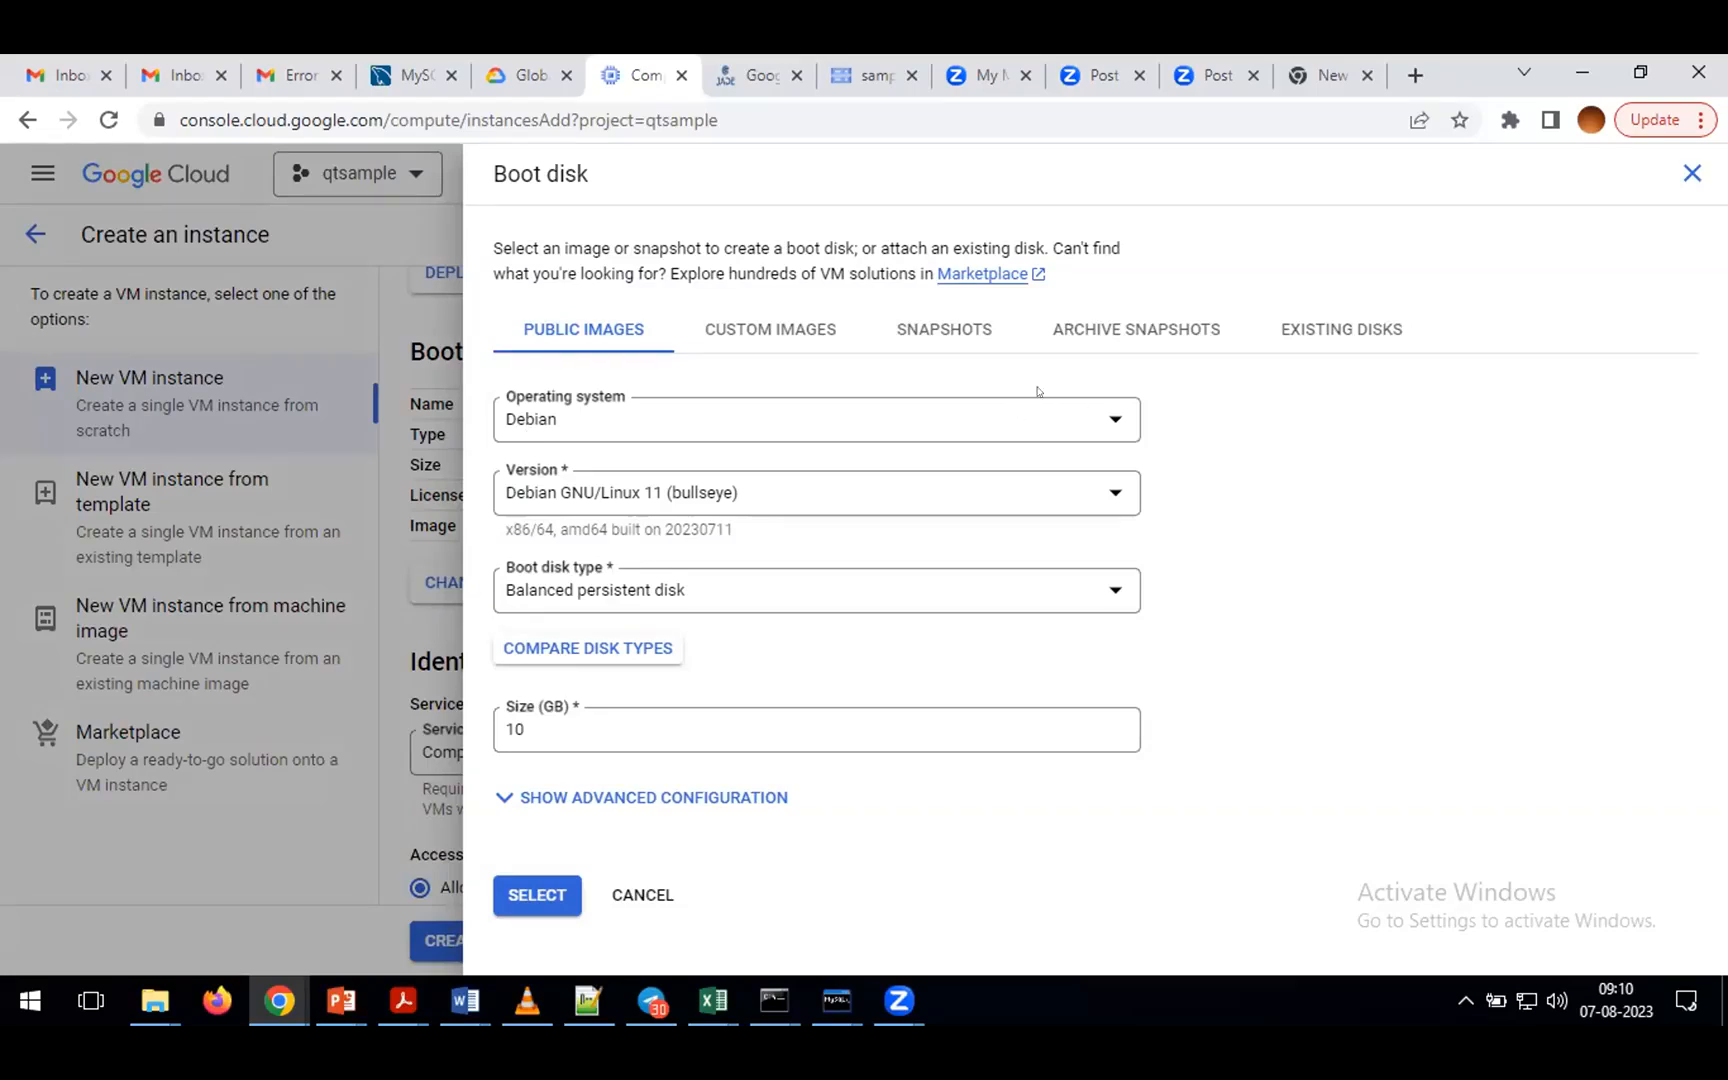
left_click(1103, 427)
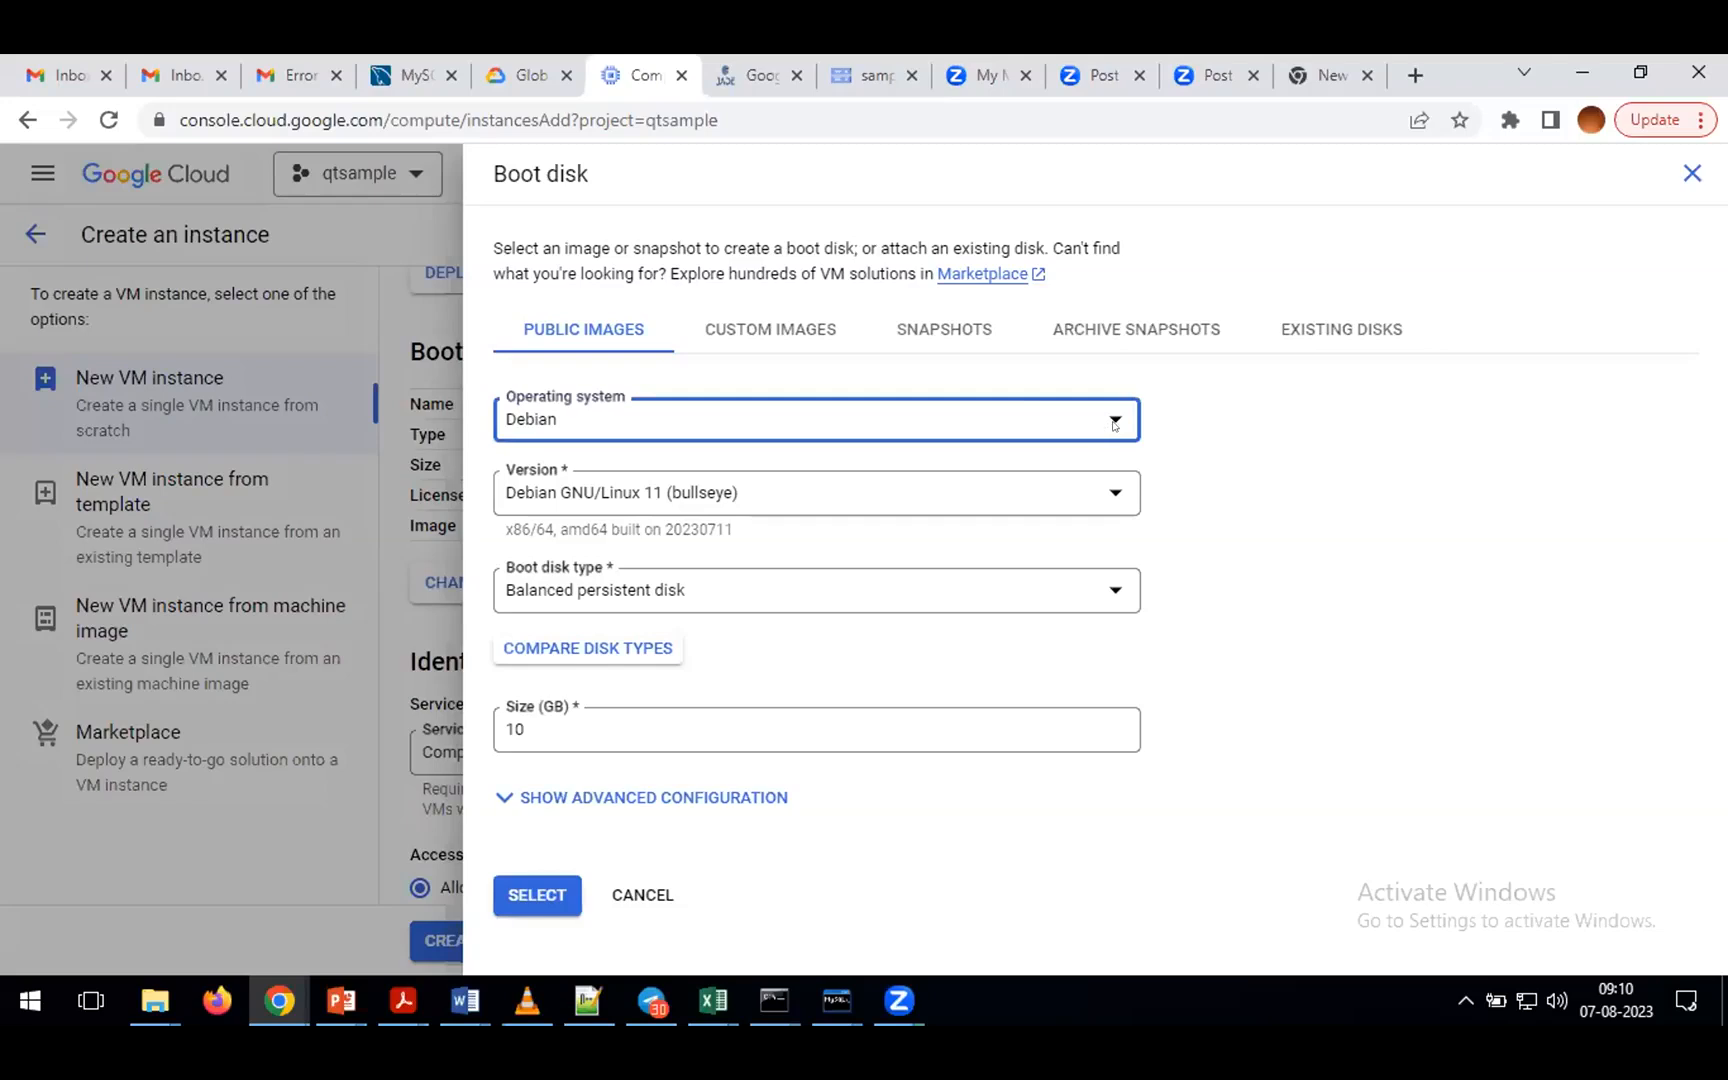
left_click(1103, 427)
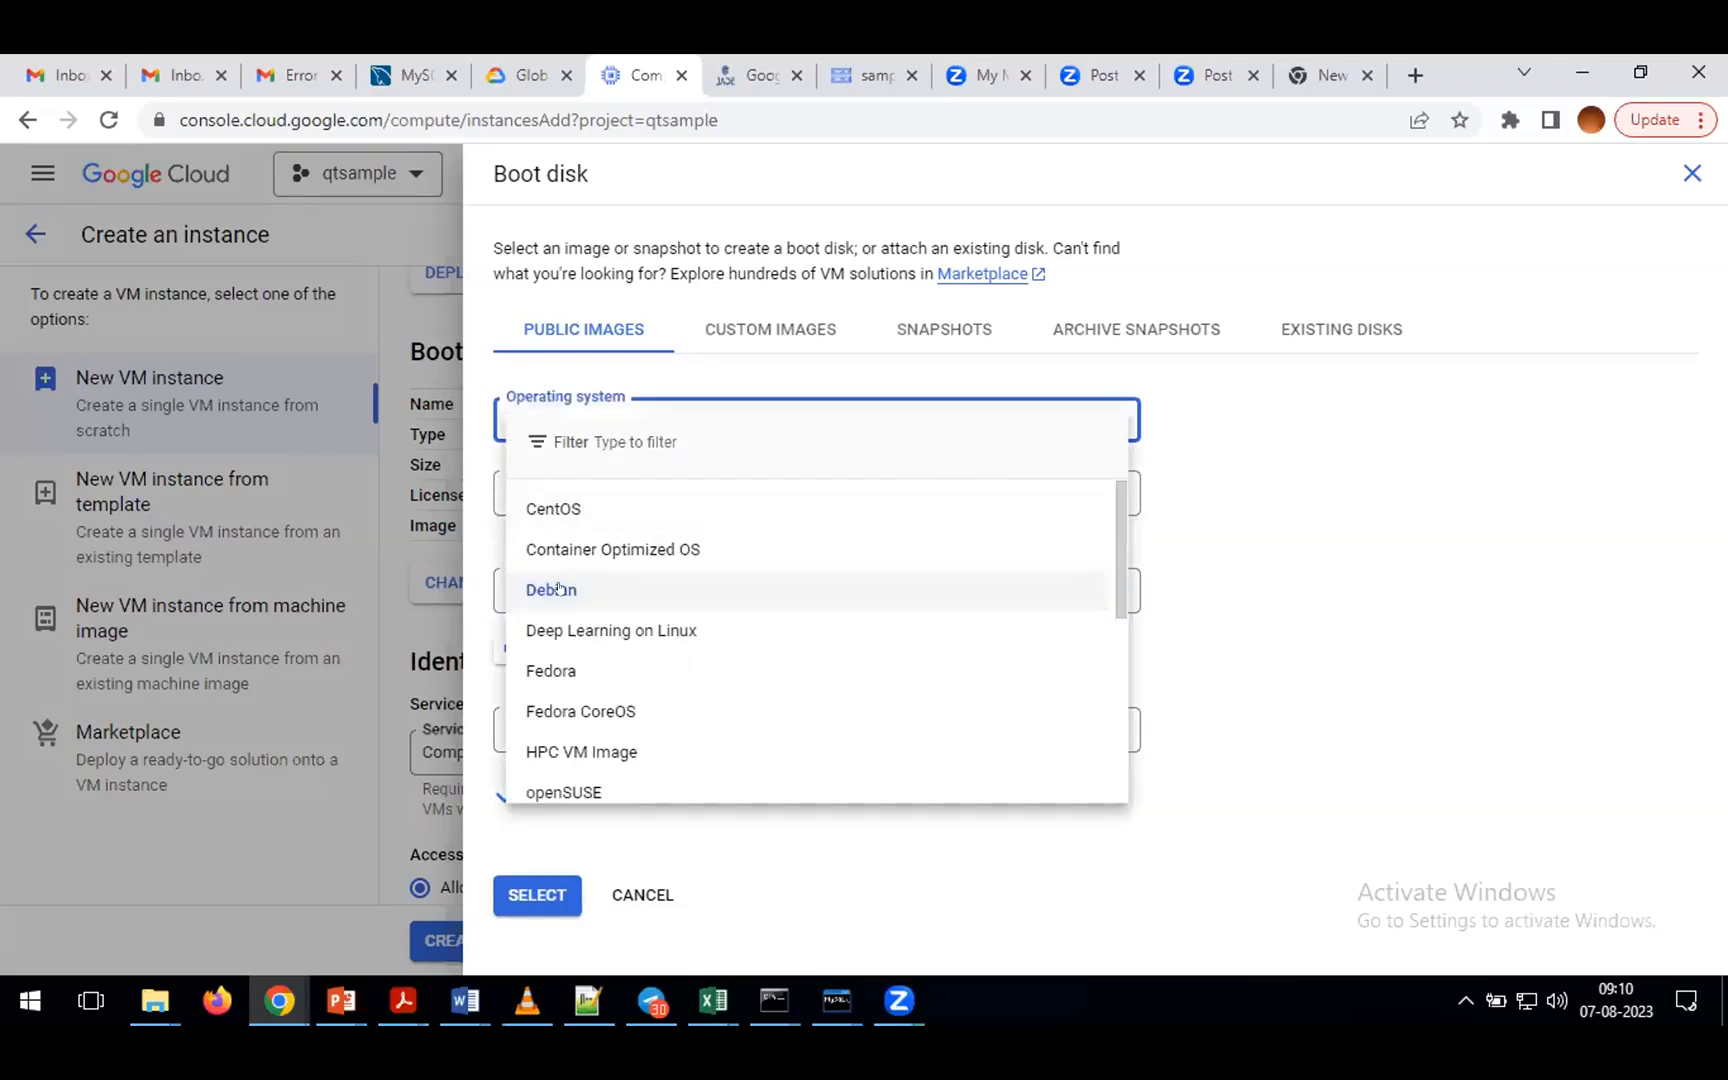
scroll(753, 669, "down", 2)
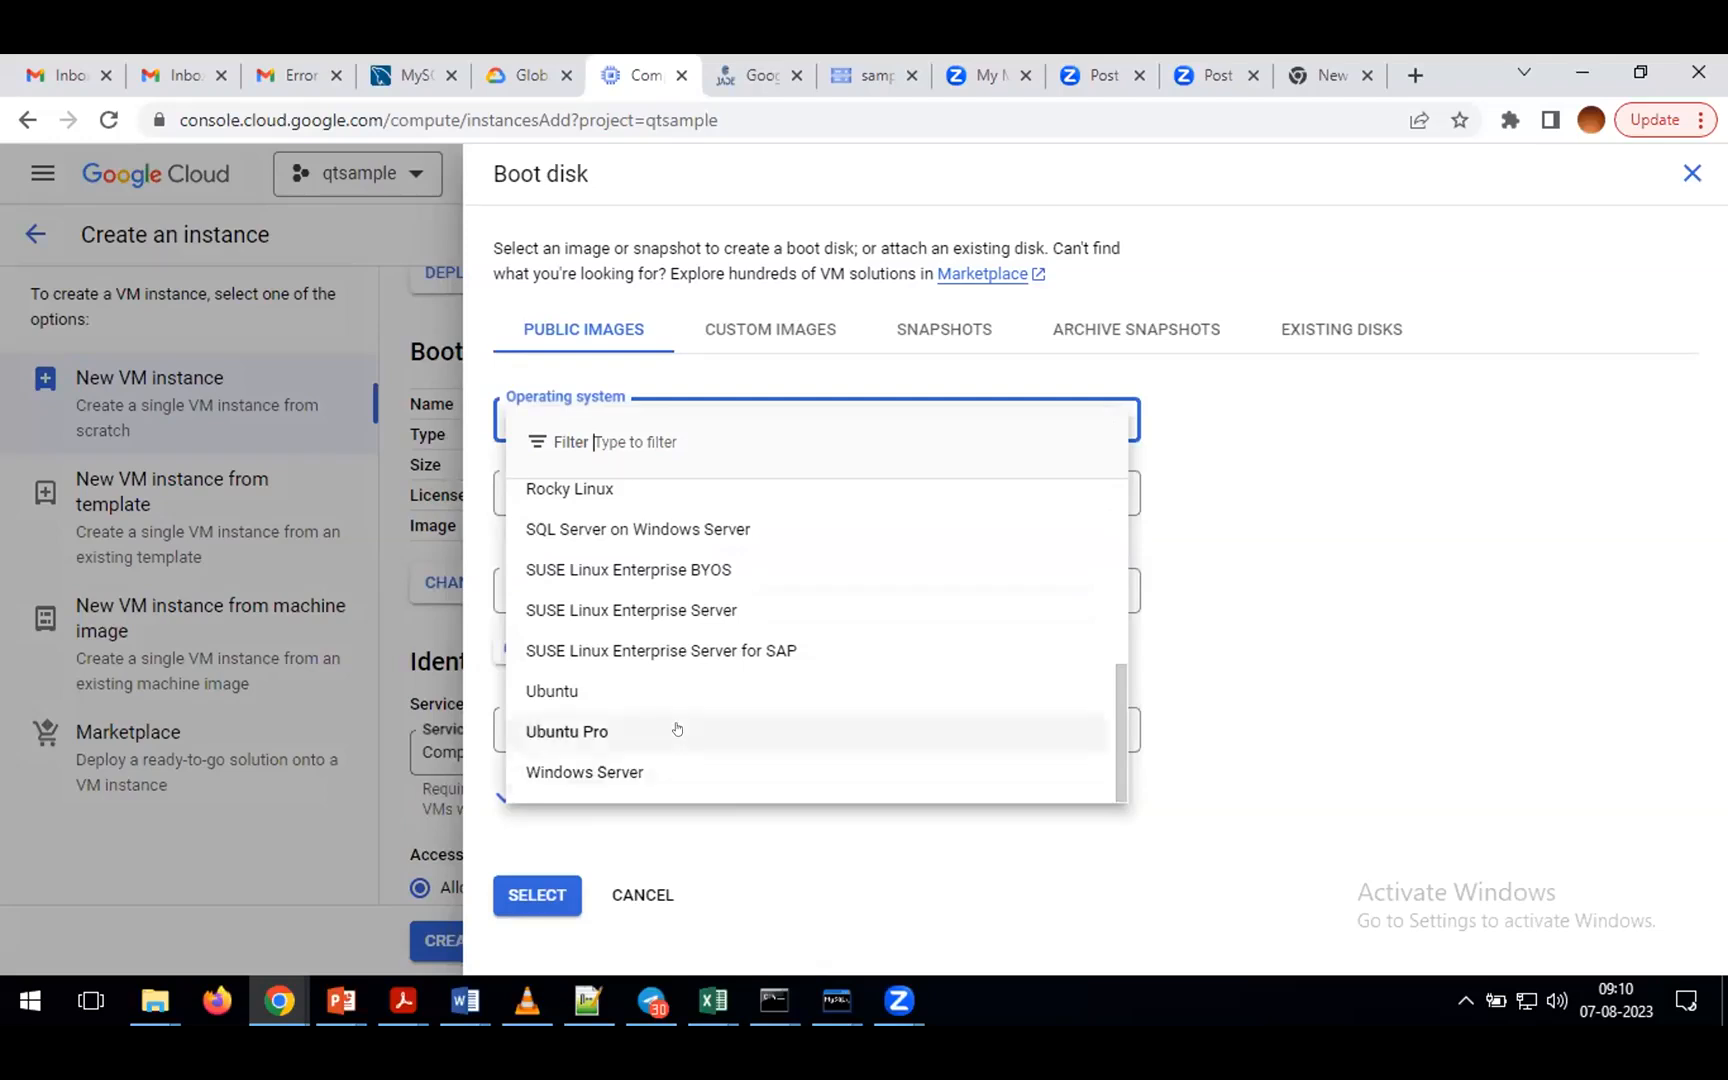
scroll(676, 731, "up", 3)
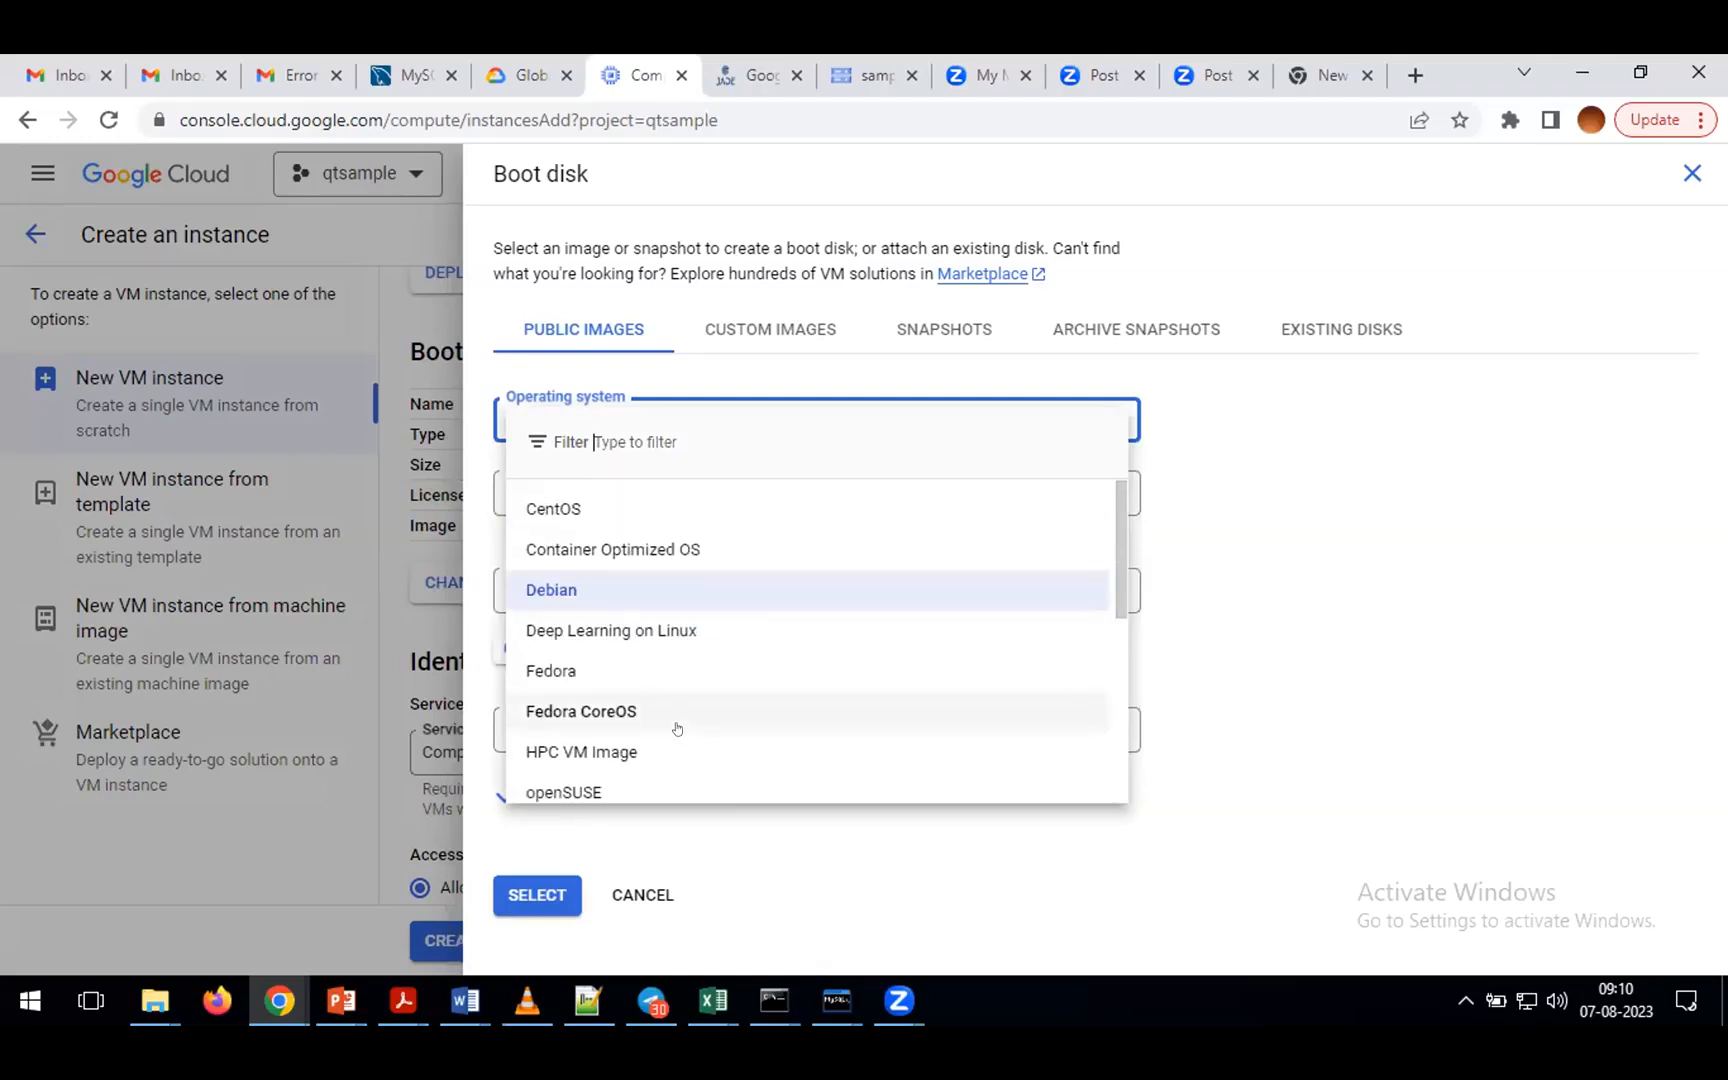
scroll(677, 729, "down", 1)
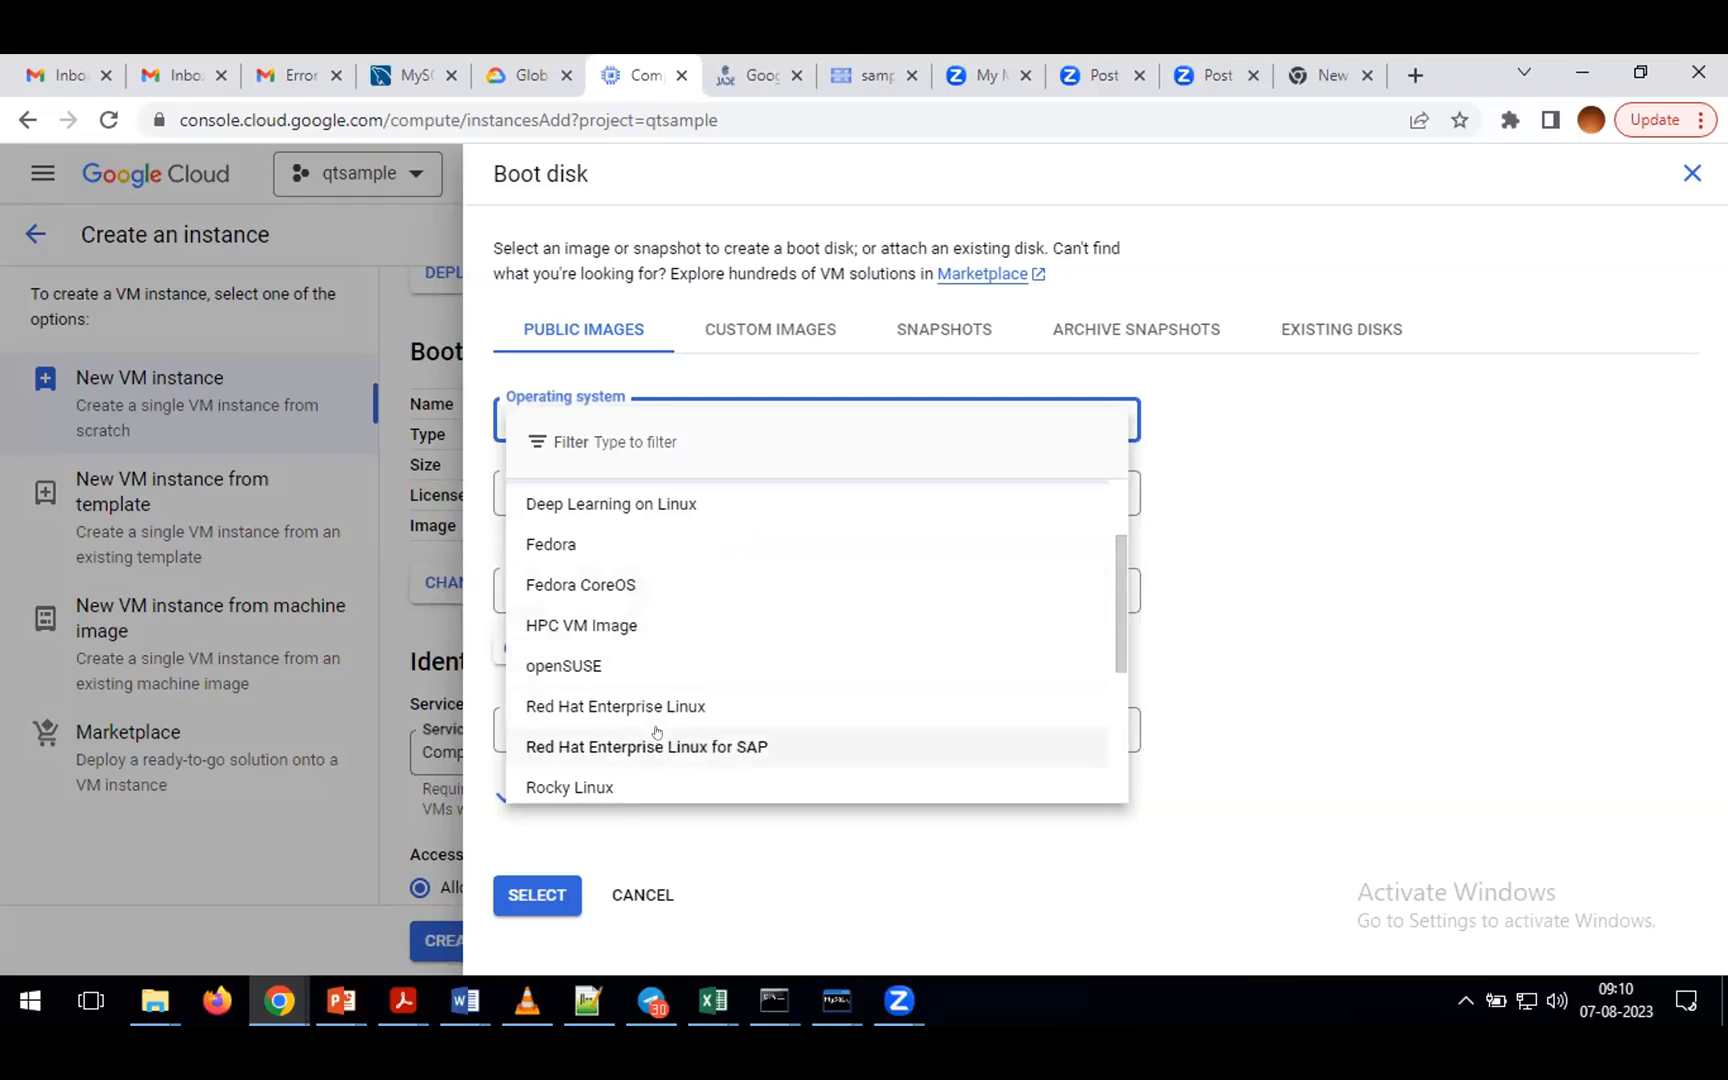
scroll(657, 733, "up", 1)
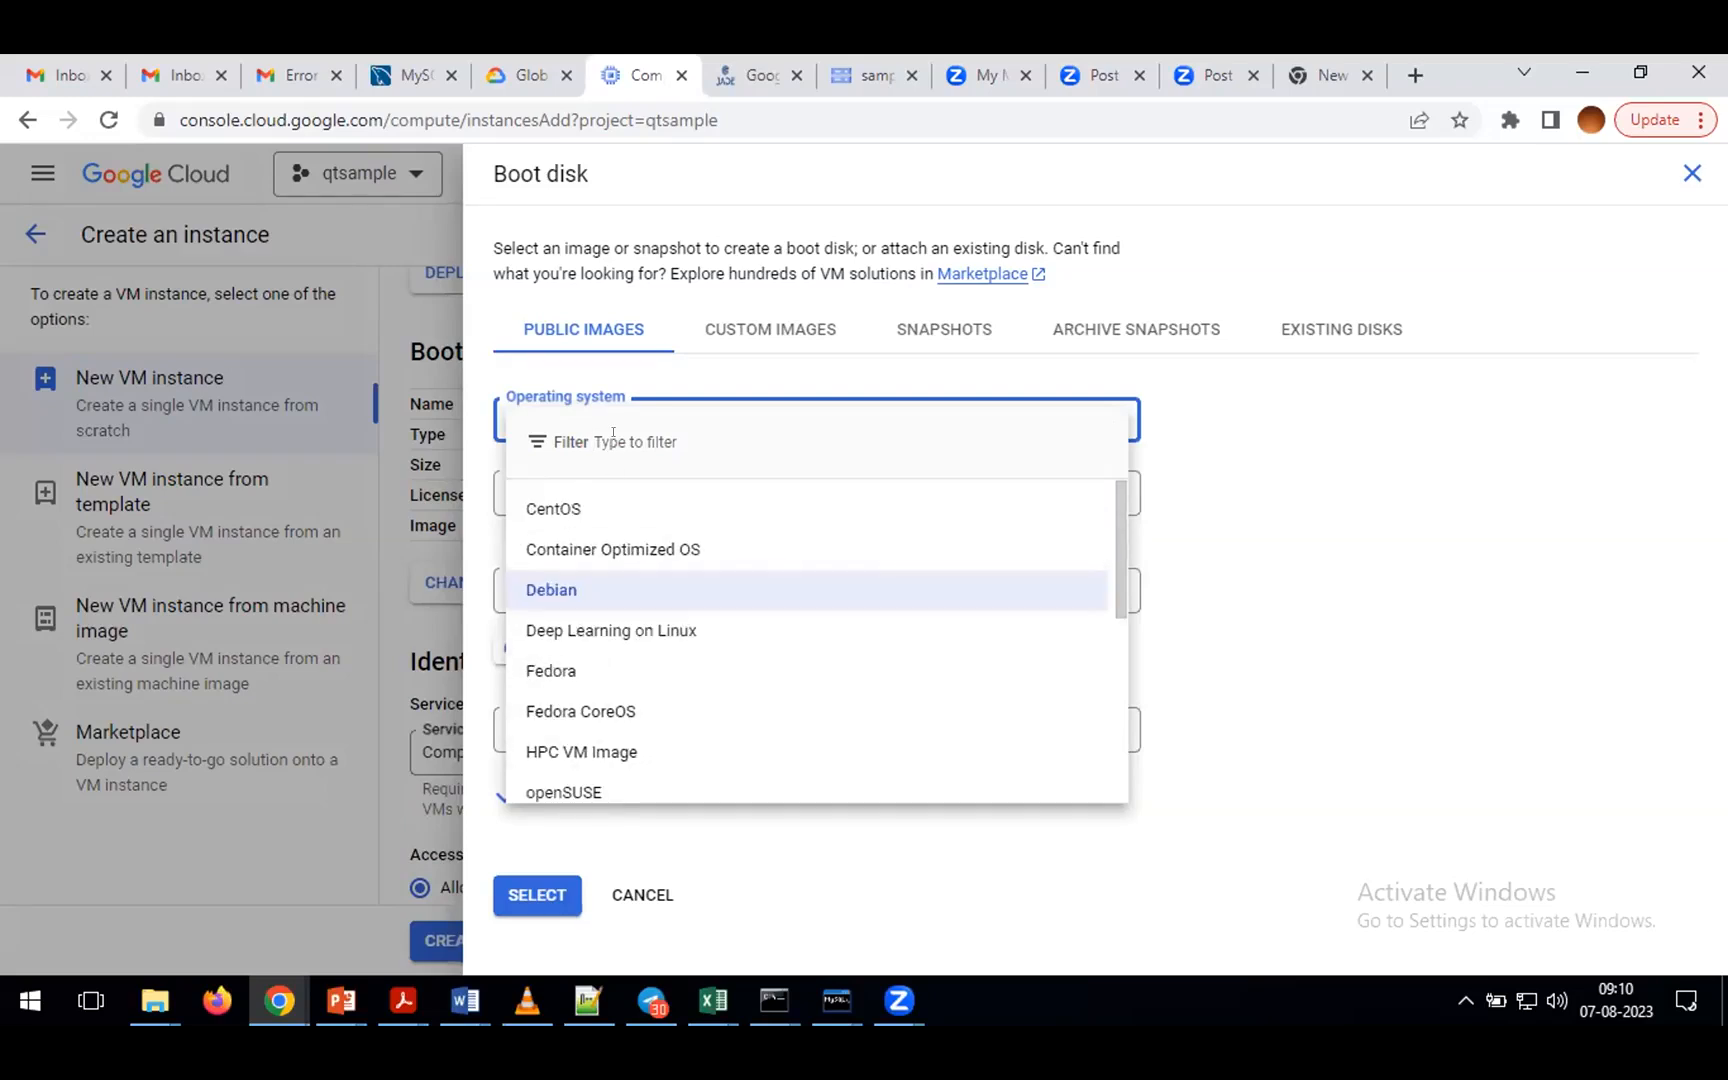
left_click(557, 589)
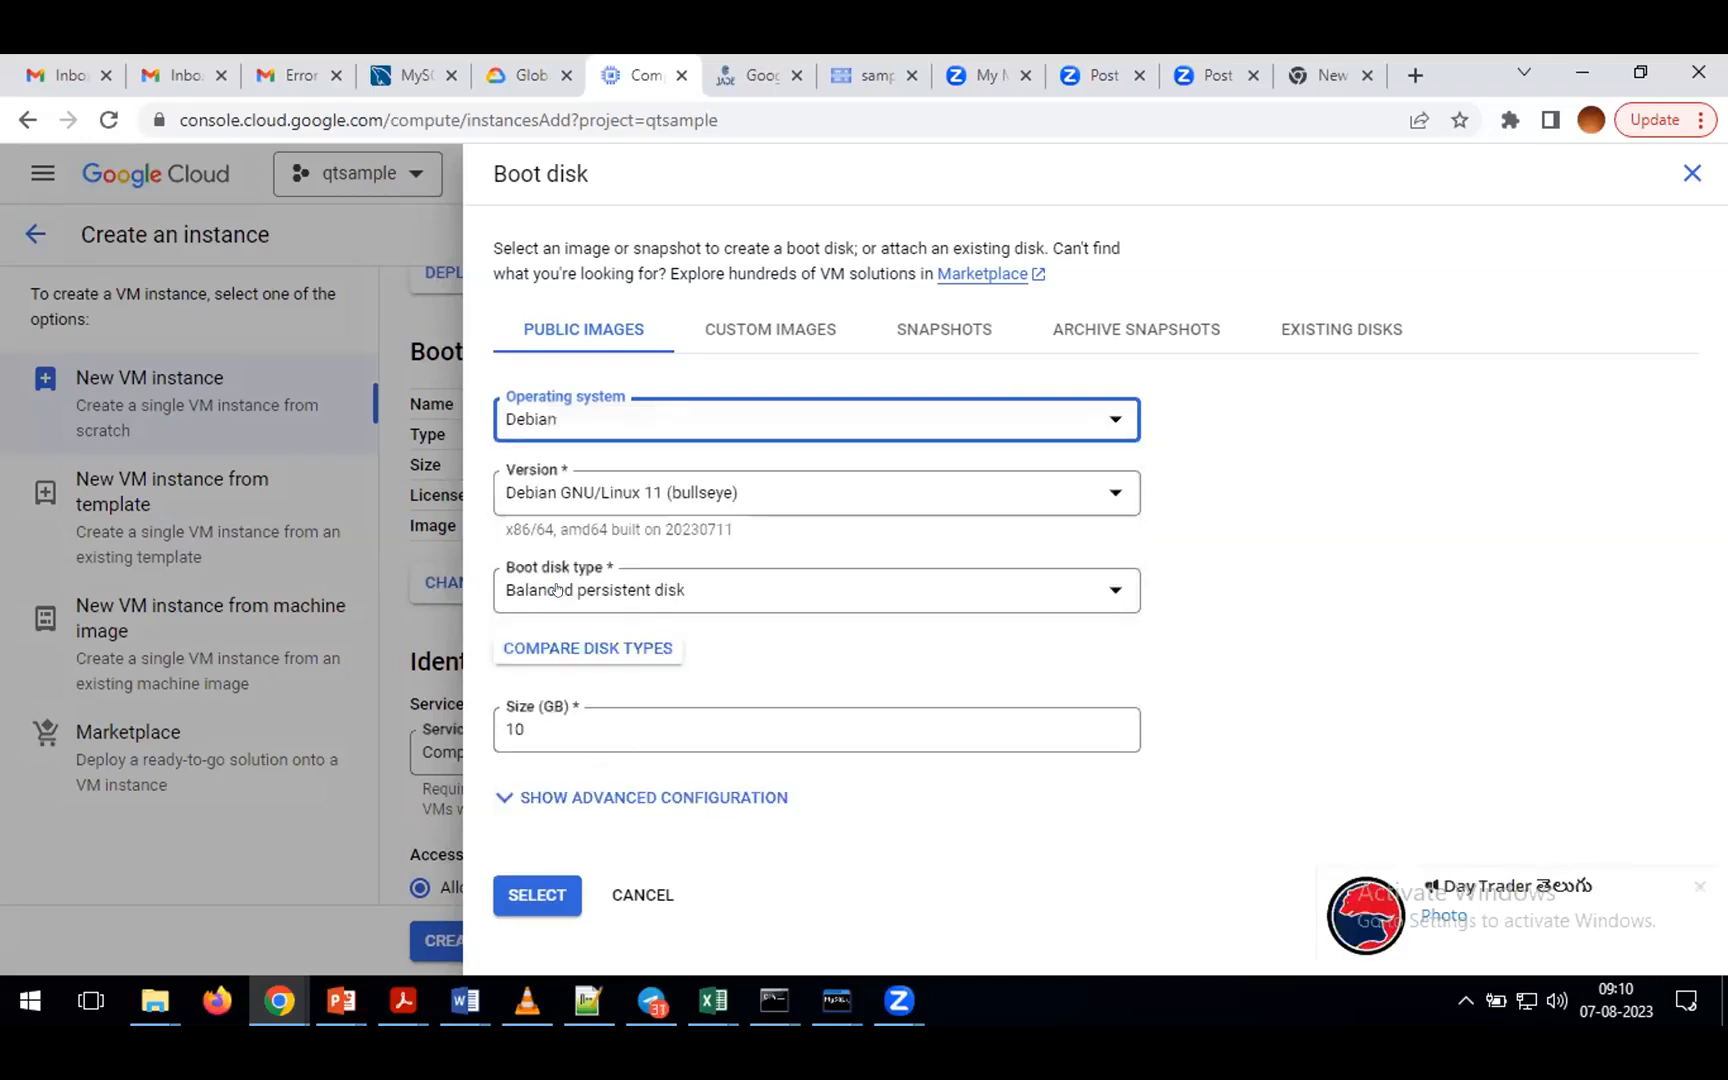
left_click(650, 895)
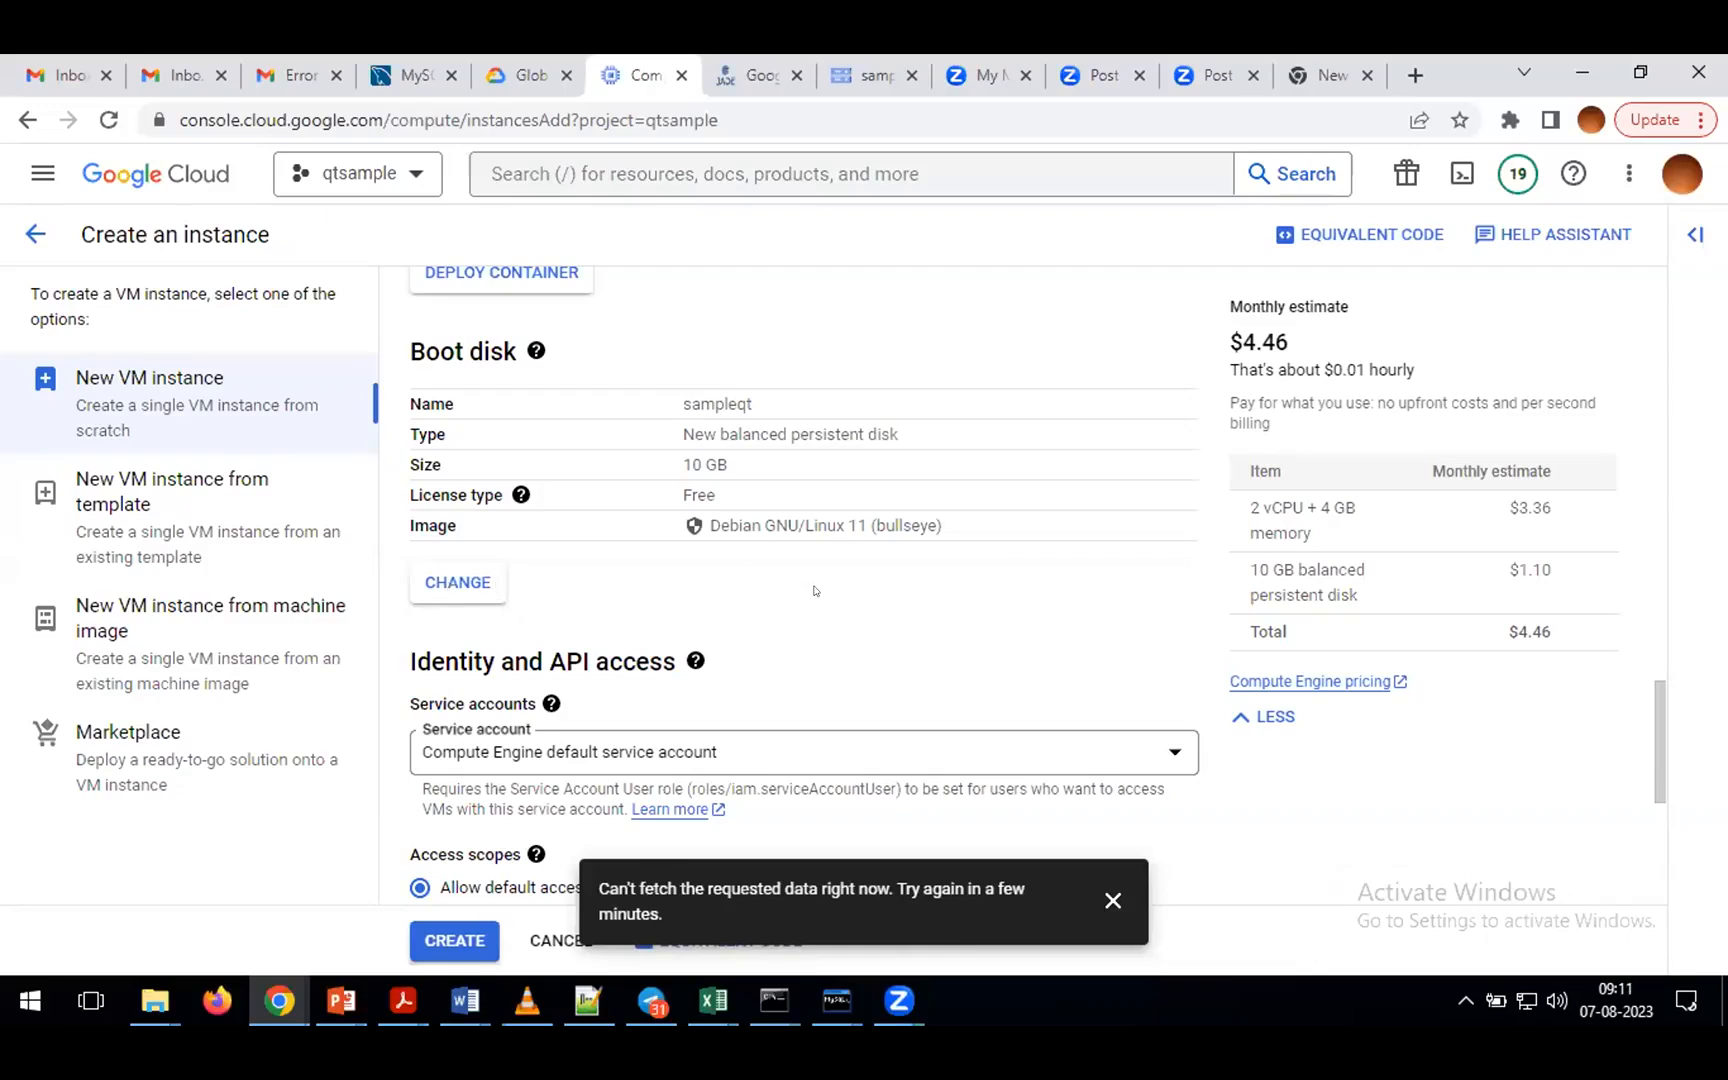
scroll(815, 591, "down", 3)
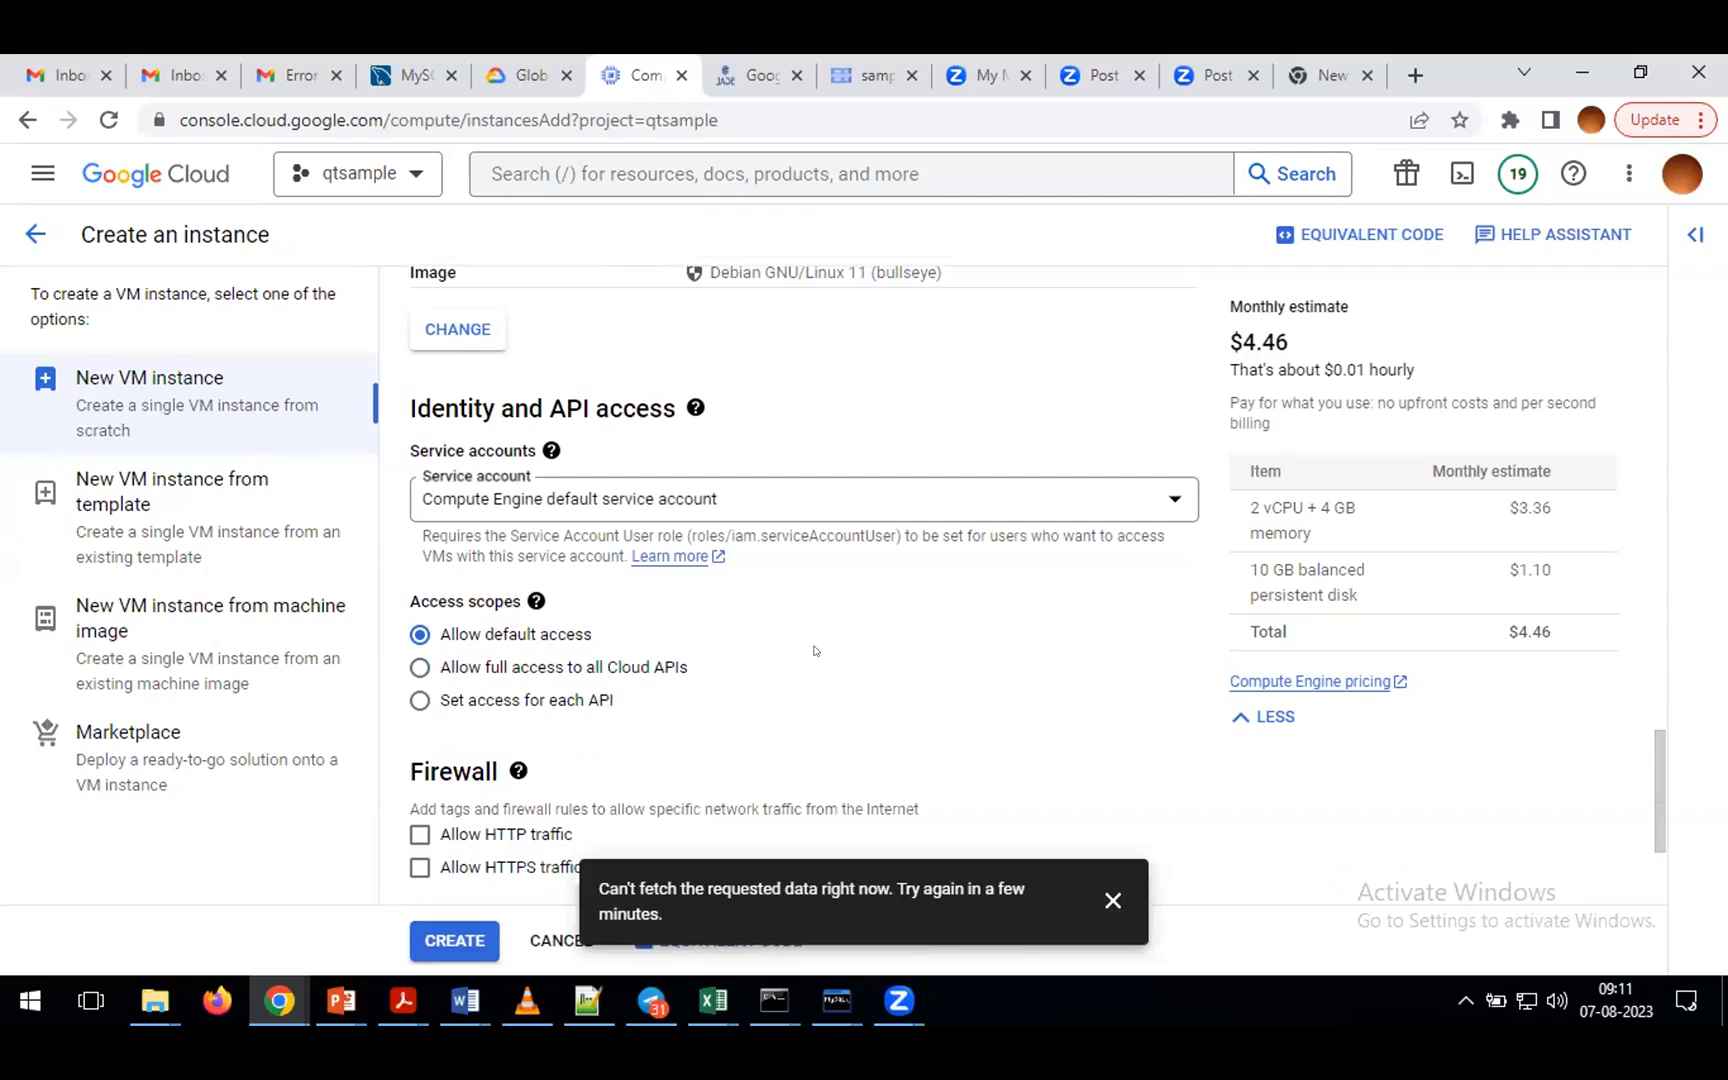
scroll(815, 651, "down", 1)
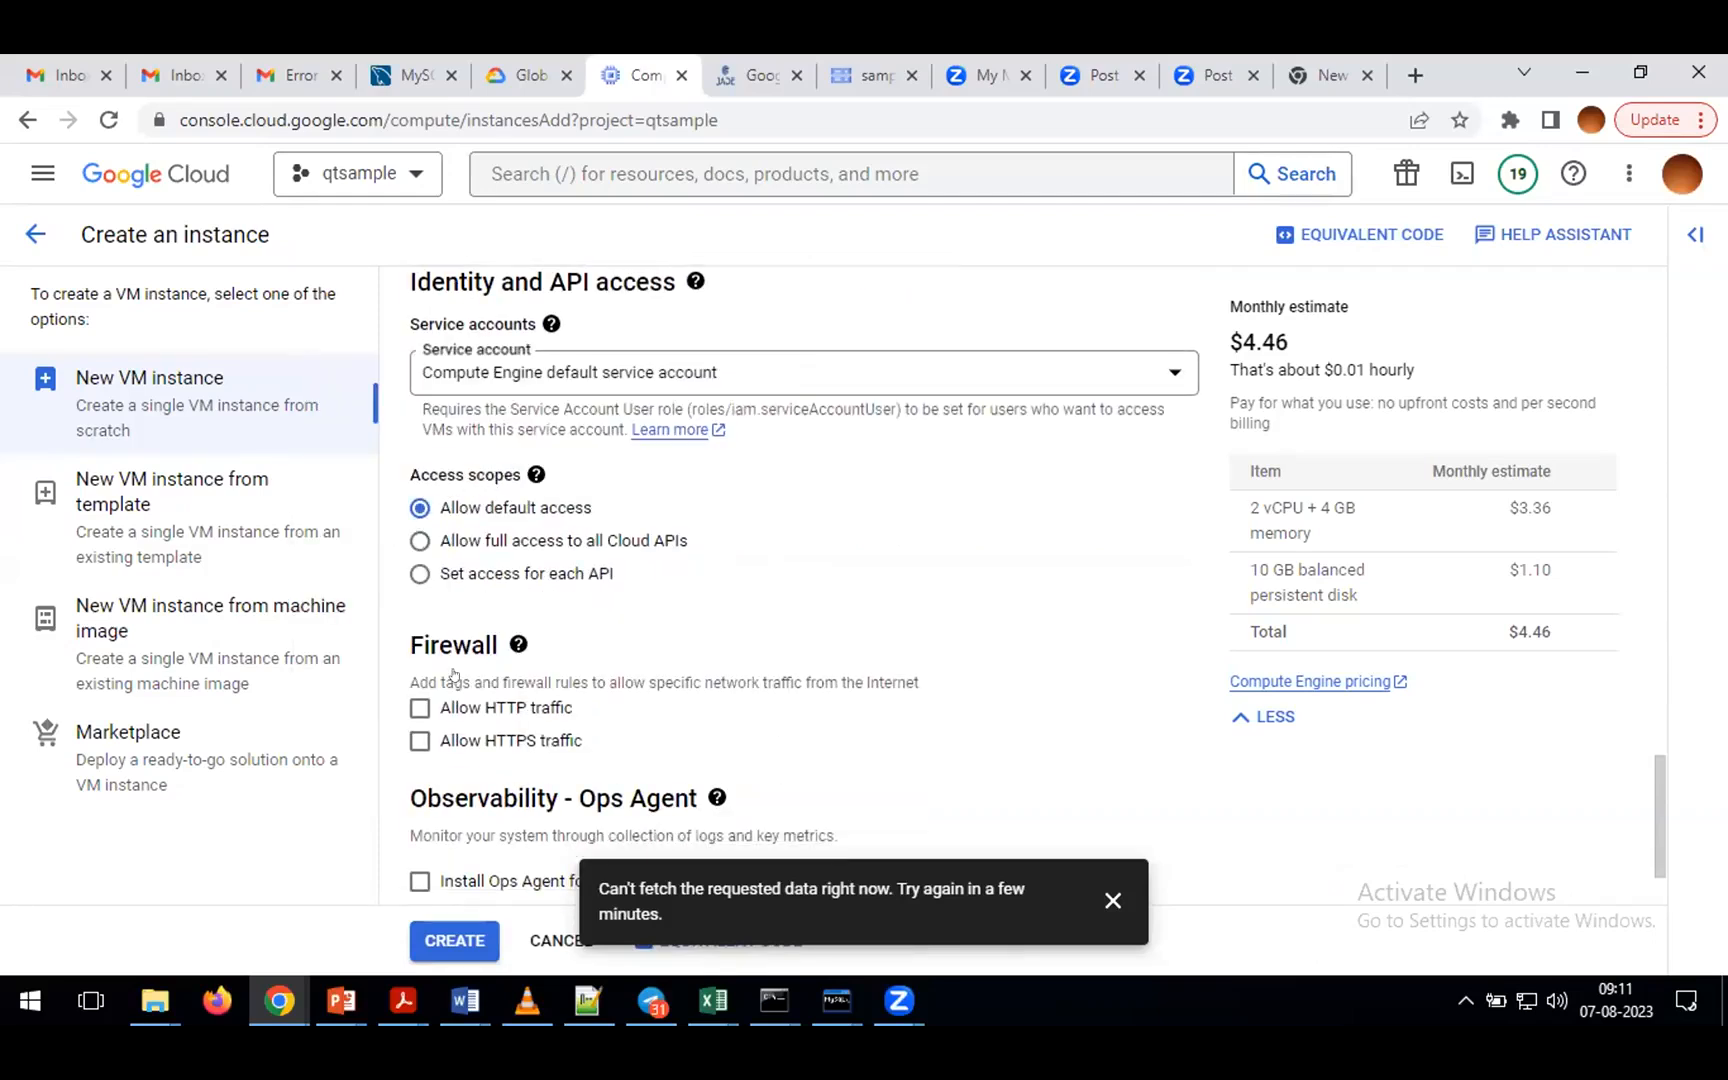
- Add line 44: Access, reaching the new VM from GCP components [data proc, bigquery]
left_click(588, 1000)
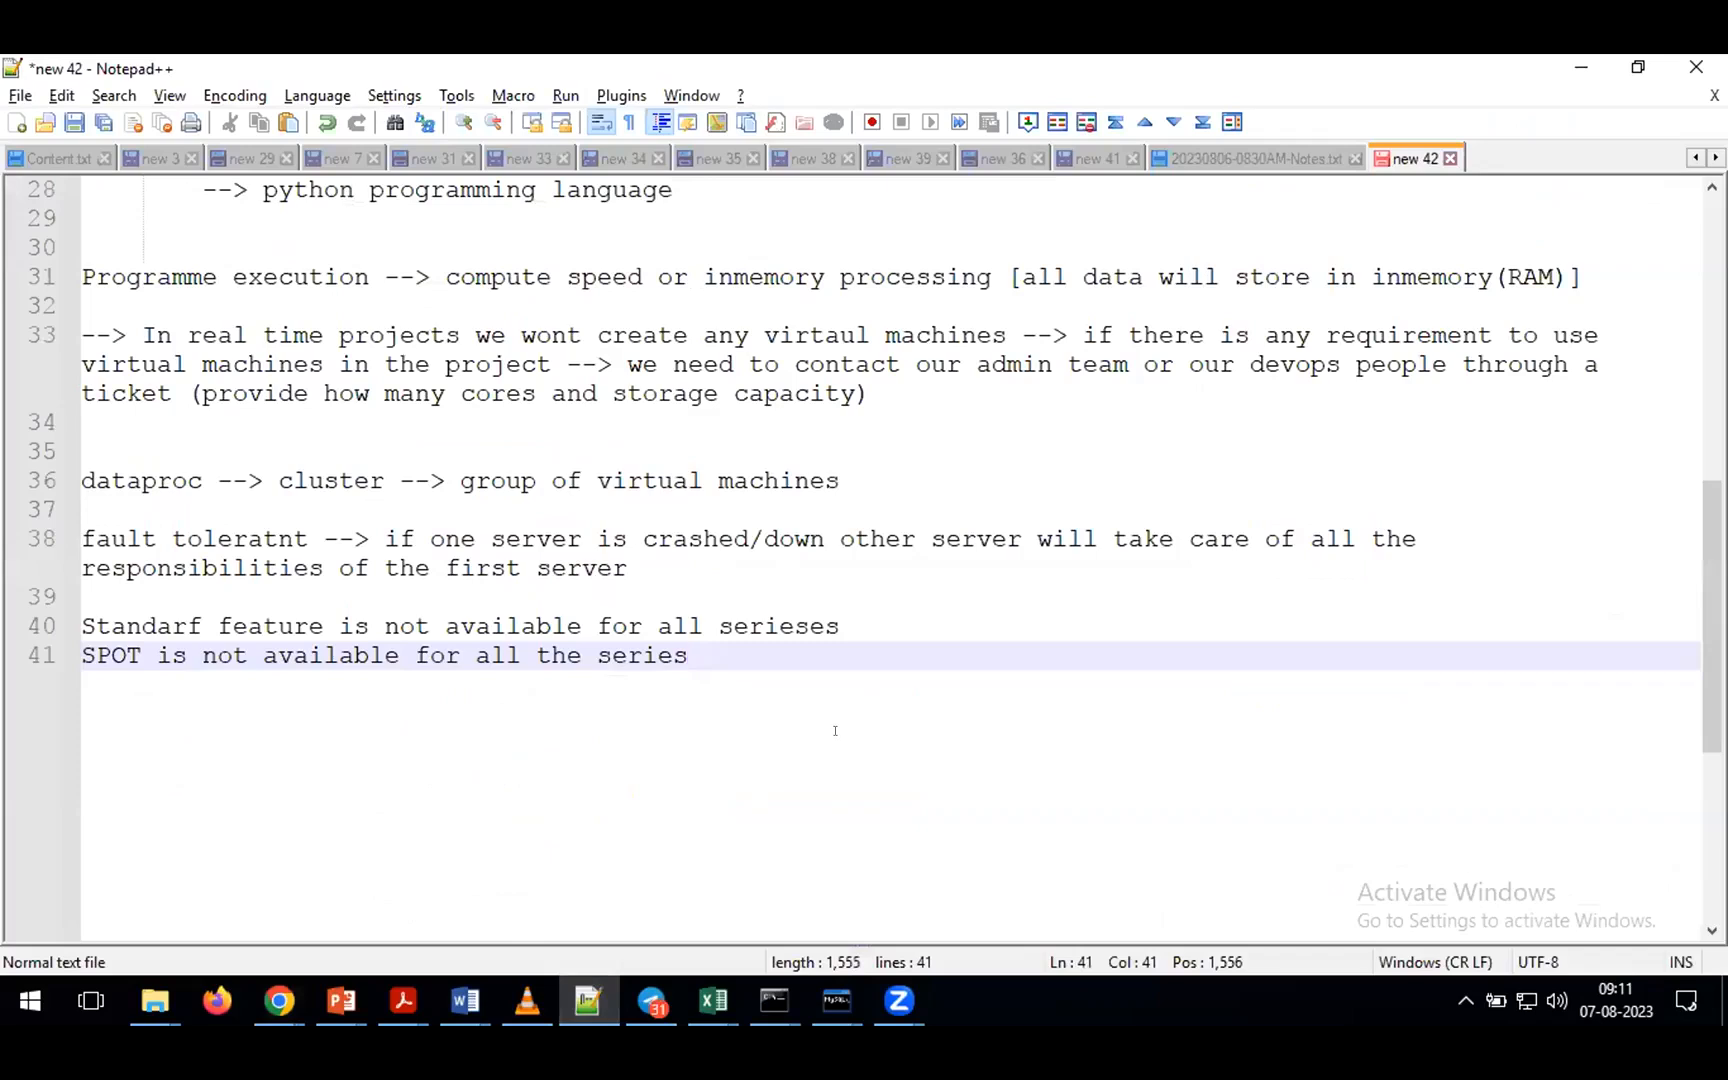
key("Return")
key("Return")
key("Return")
type("Access")
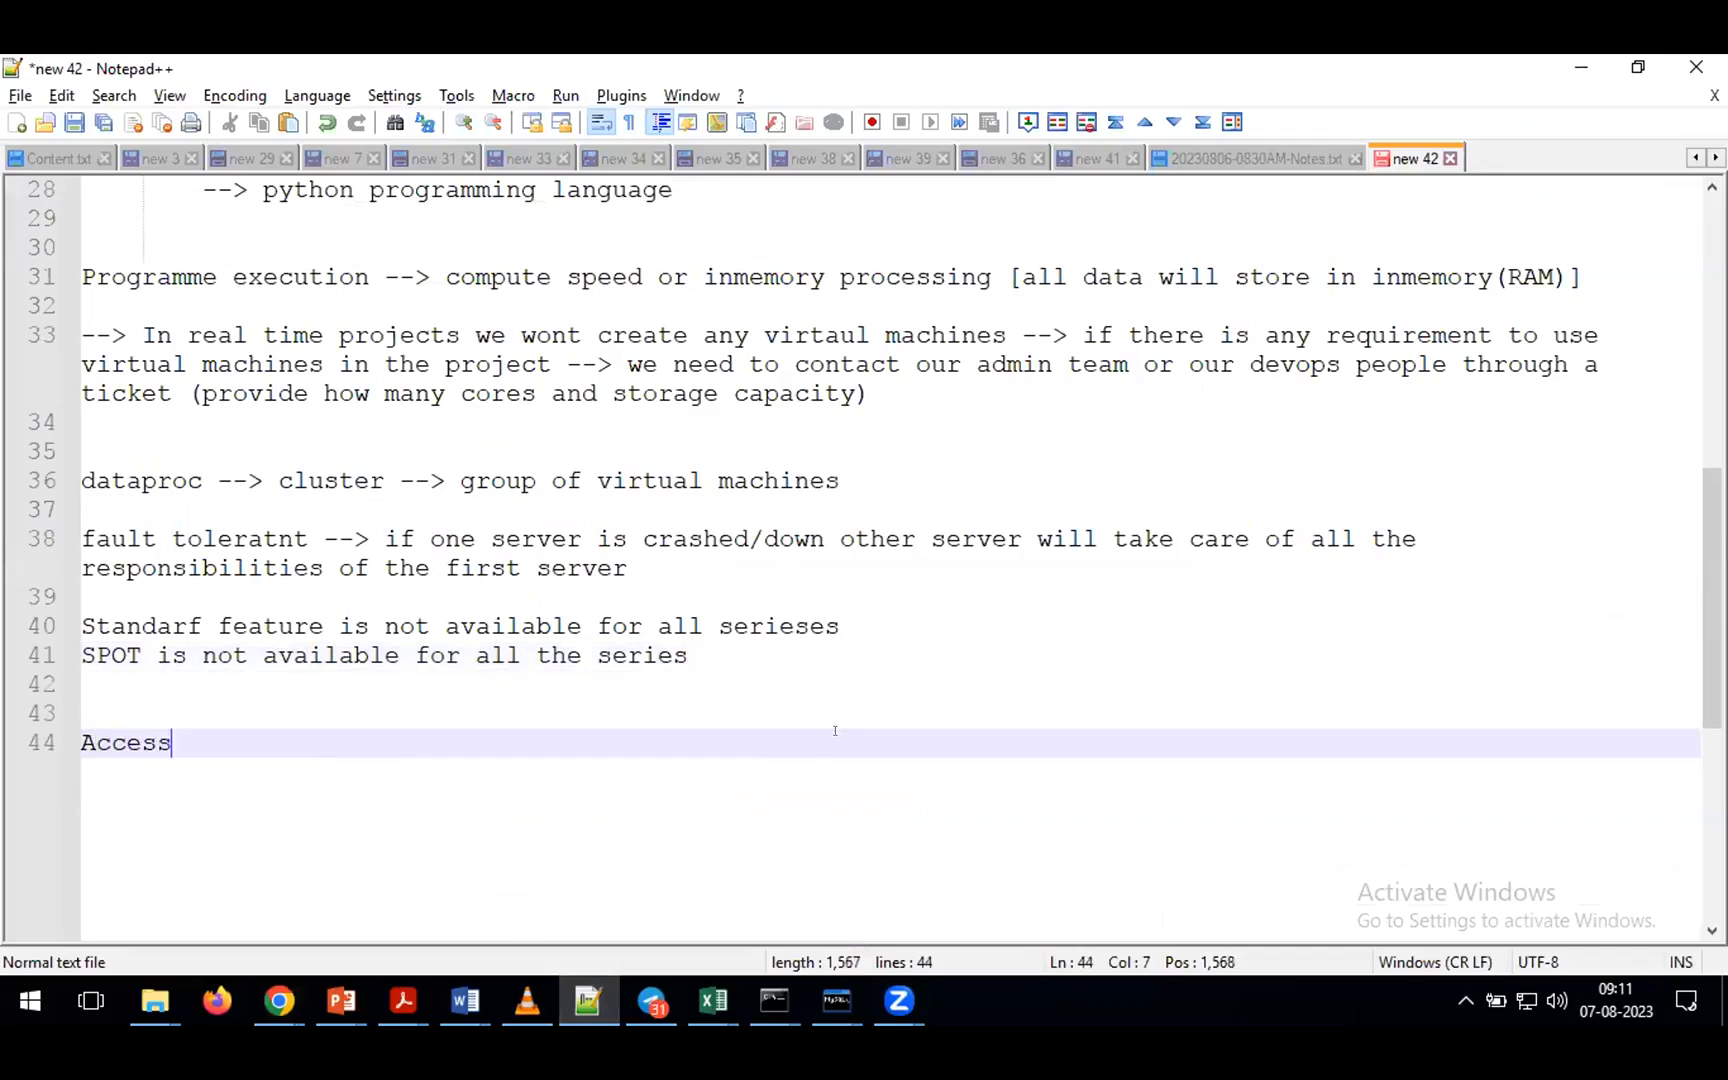
type(" --> after c")
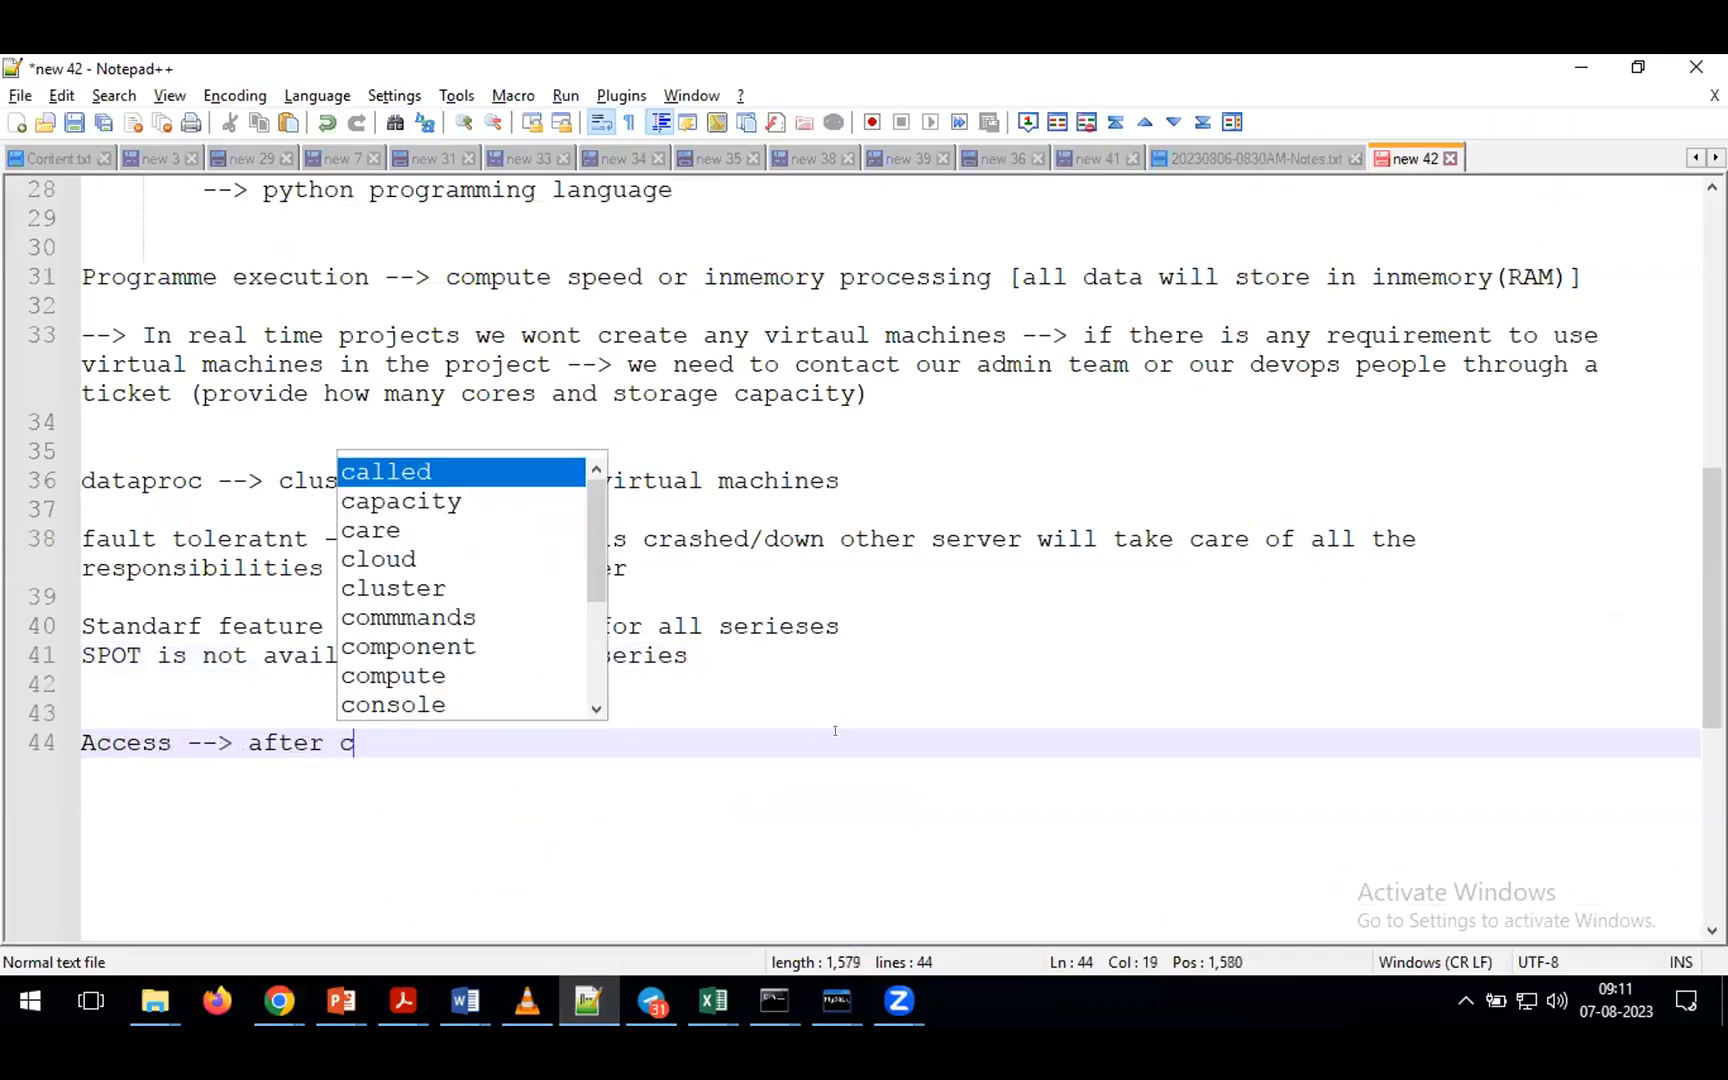
type("reation of vir")
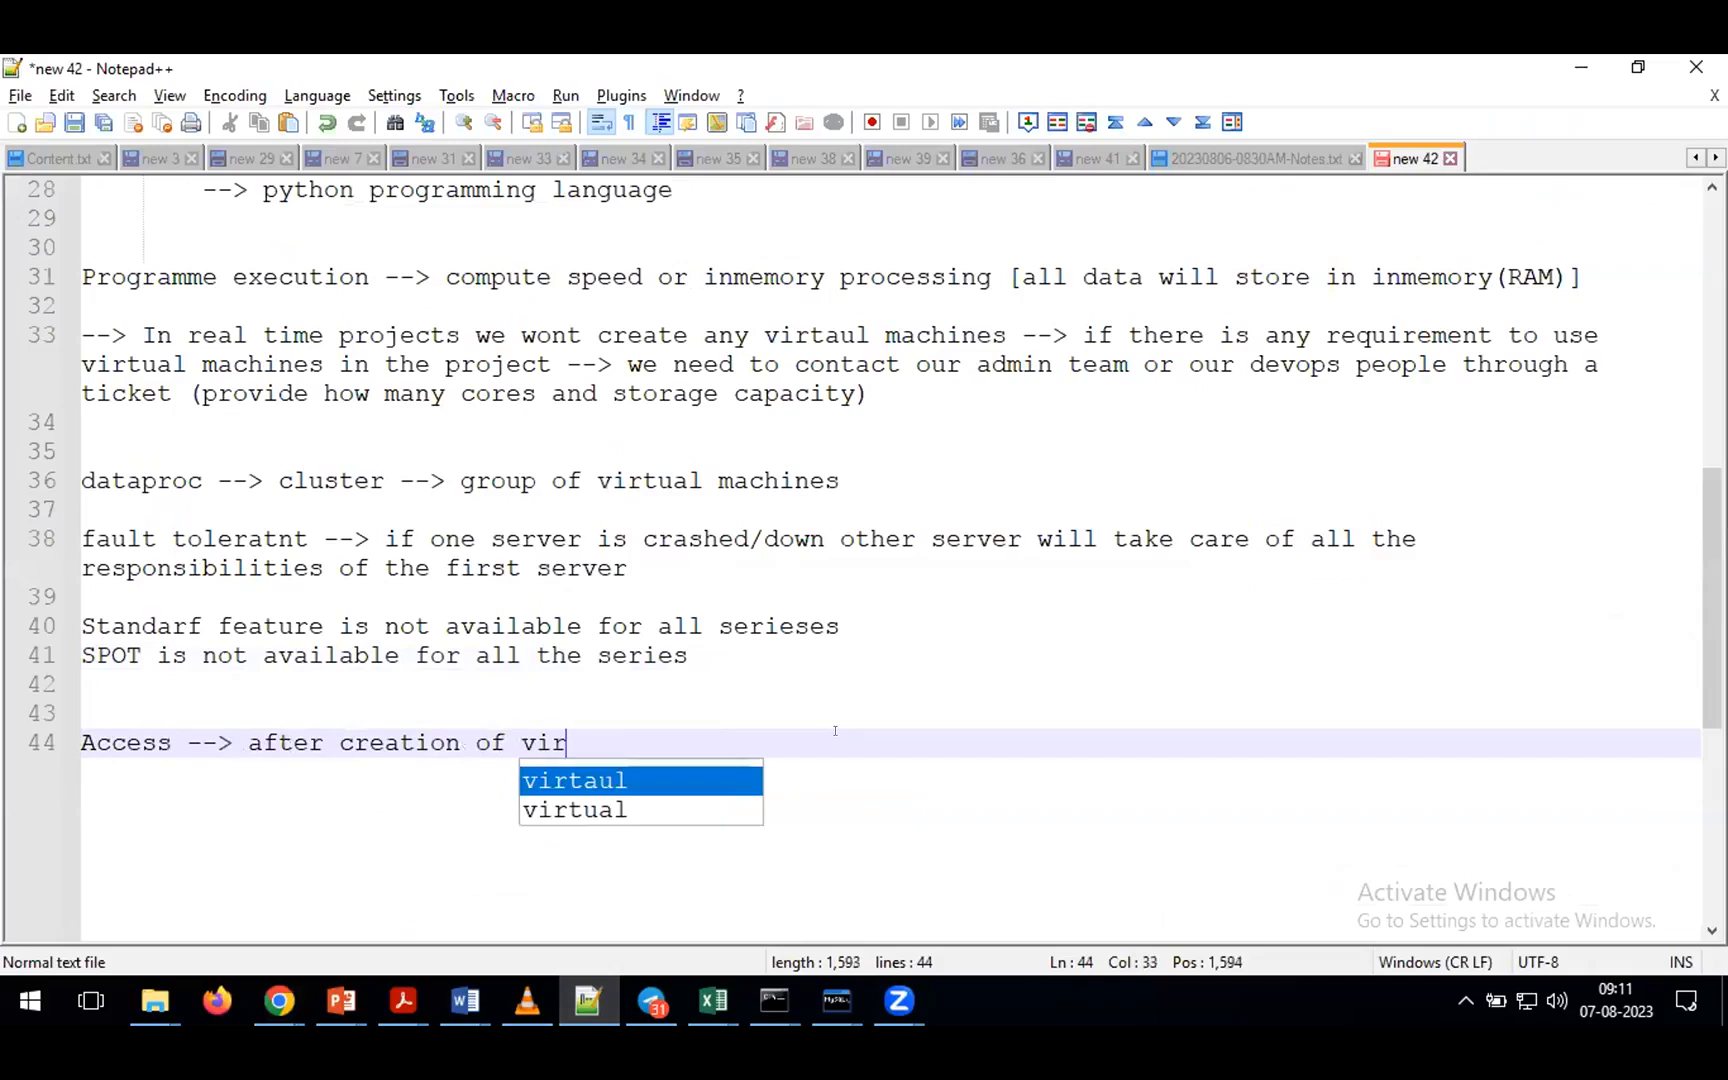
type("tual machine ")
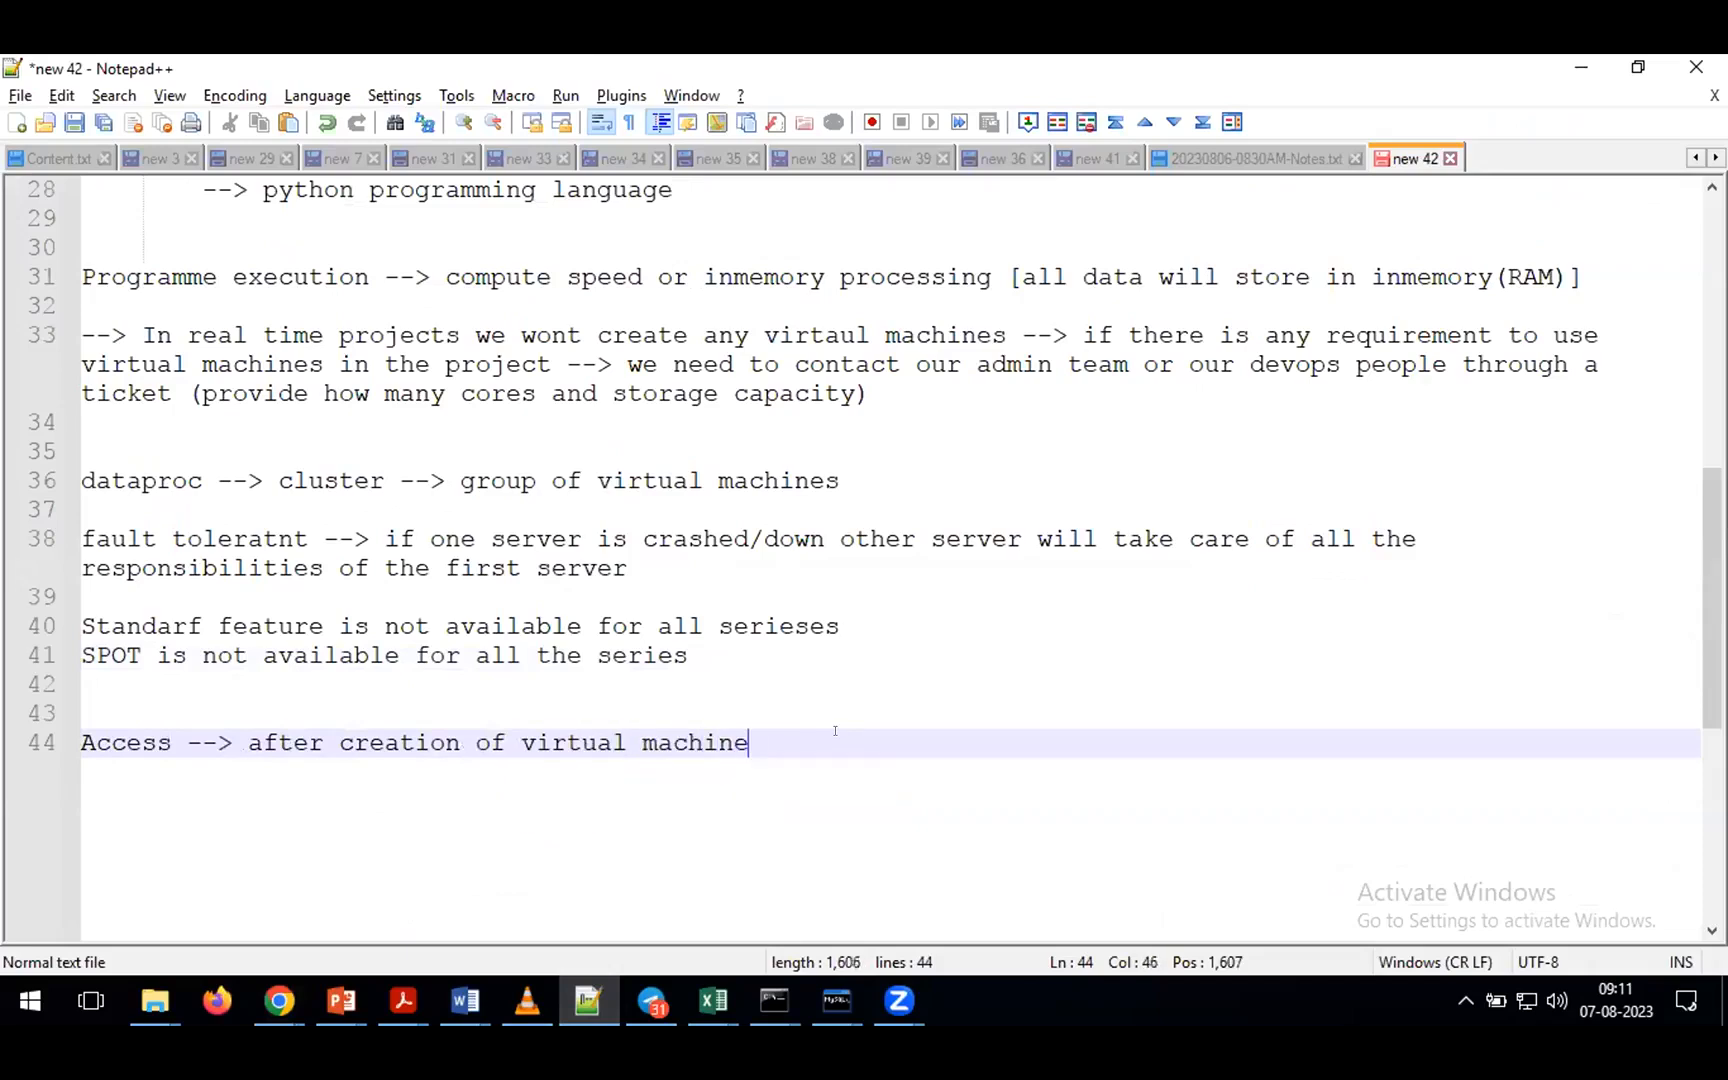
type("--> i want to acces")
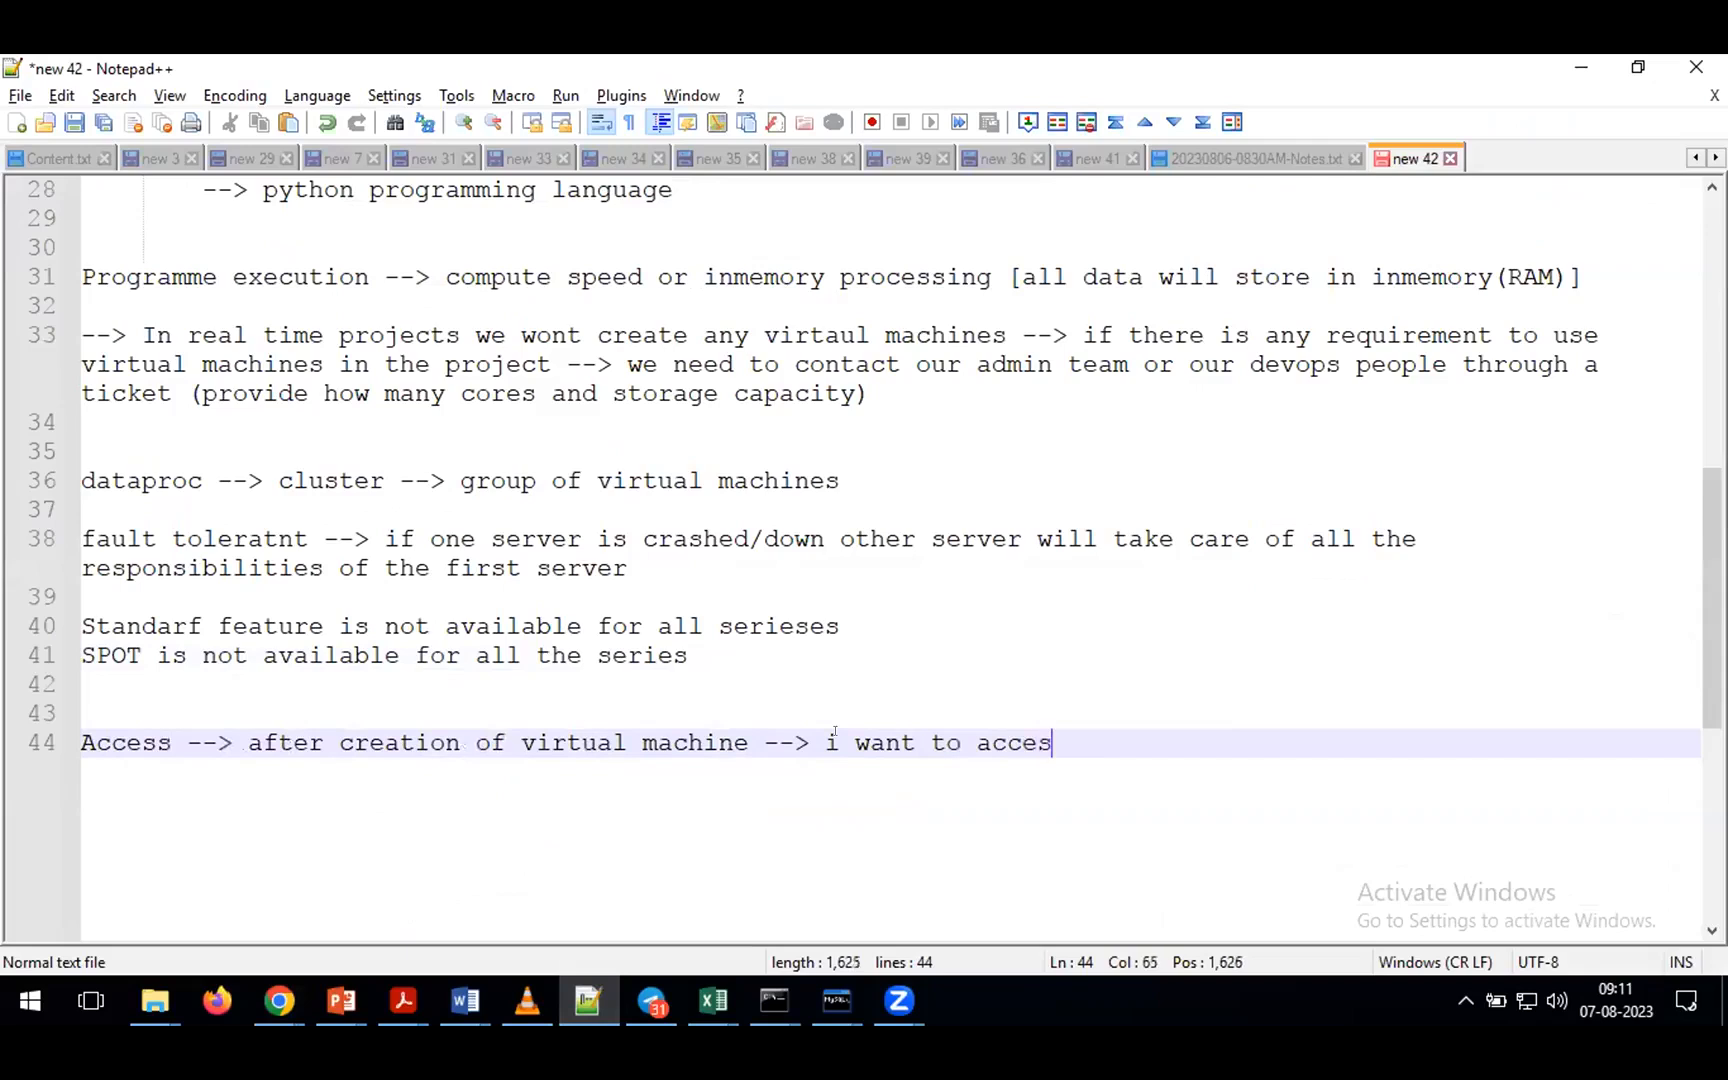
type("s this viruatl ma")
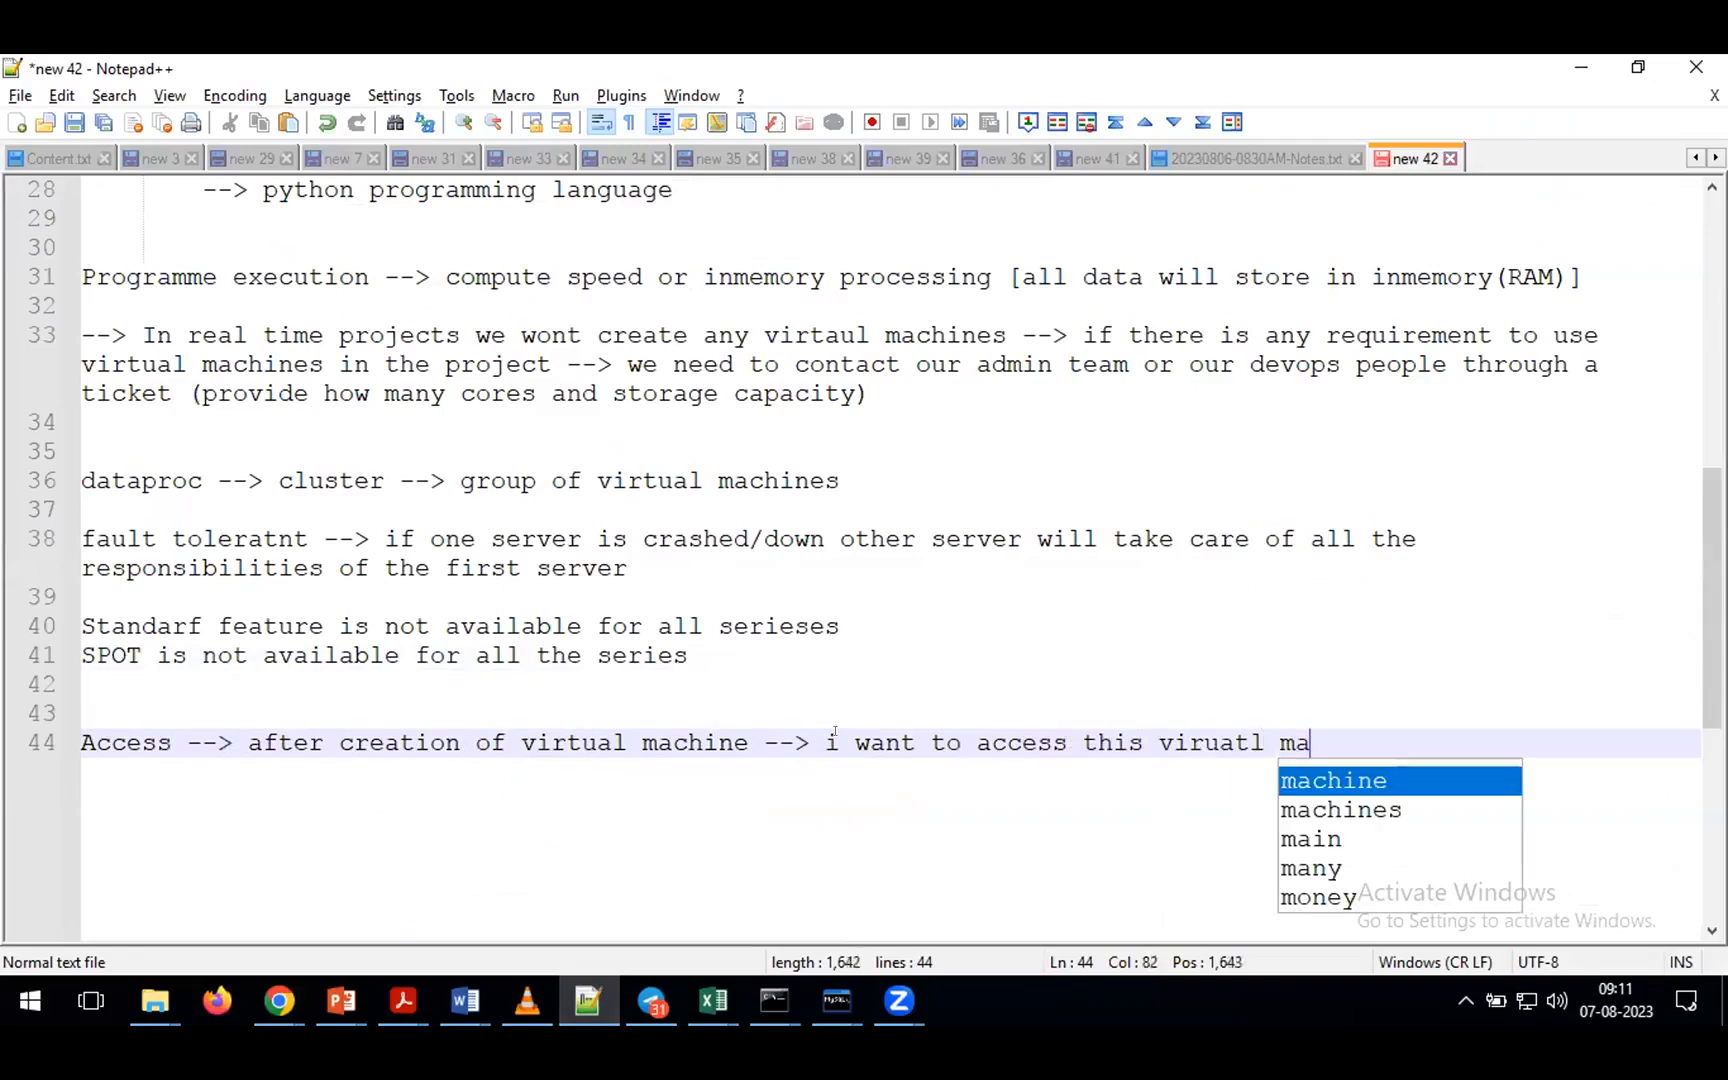
type("chine in other ")
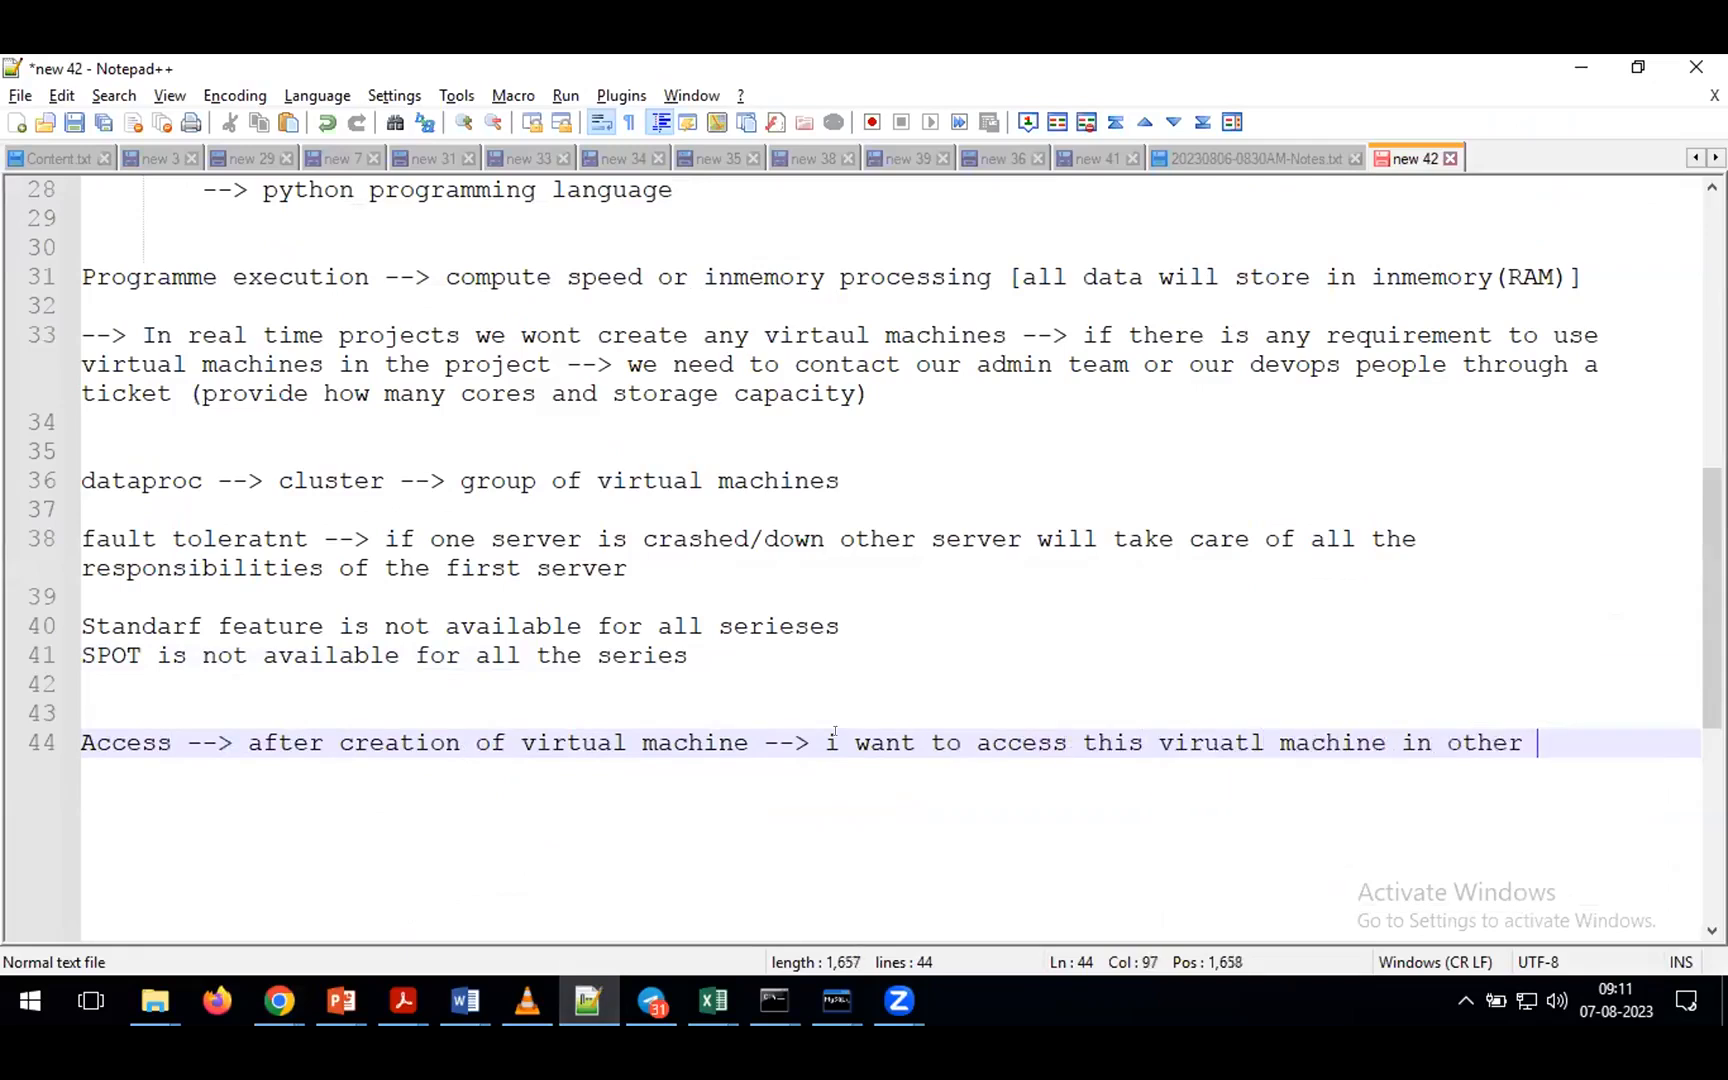
type("components o")
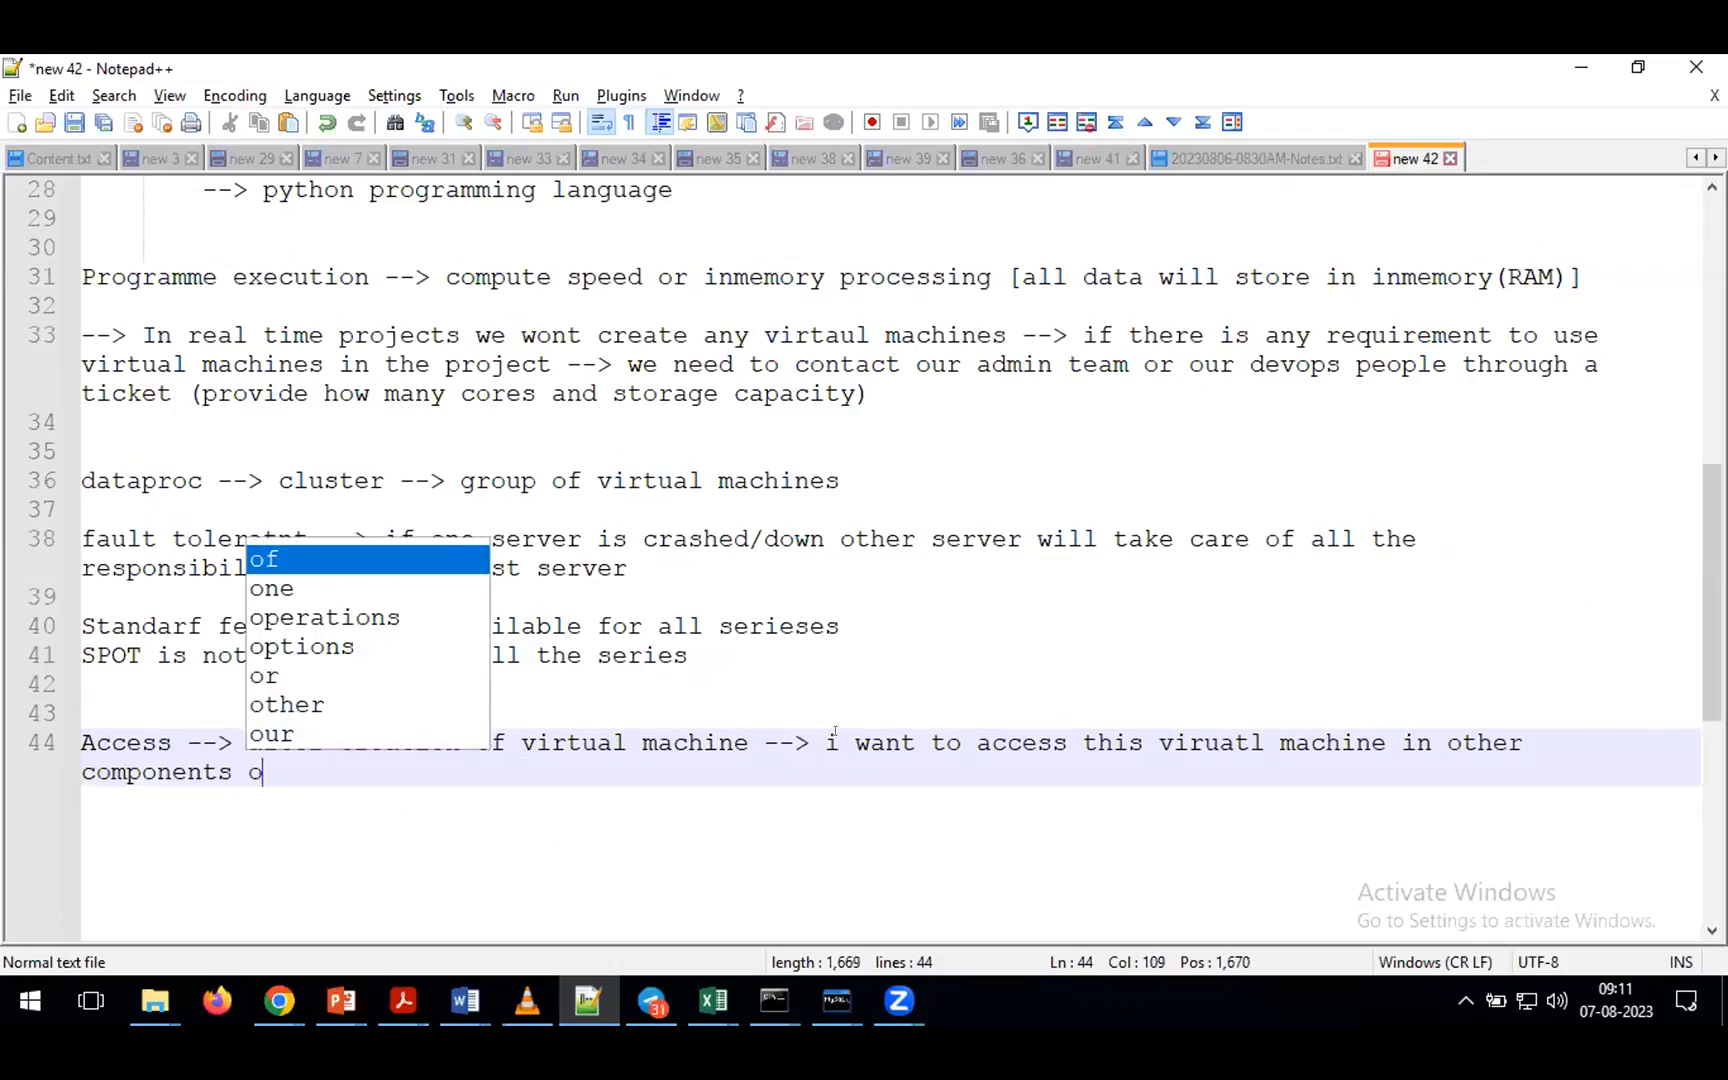
type("f GCP -->")
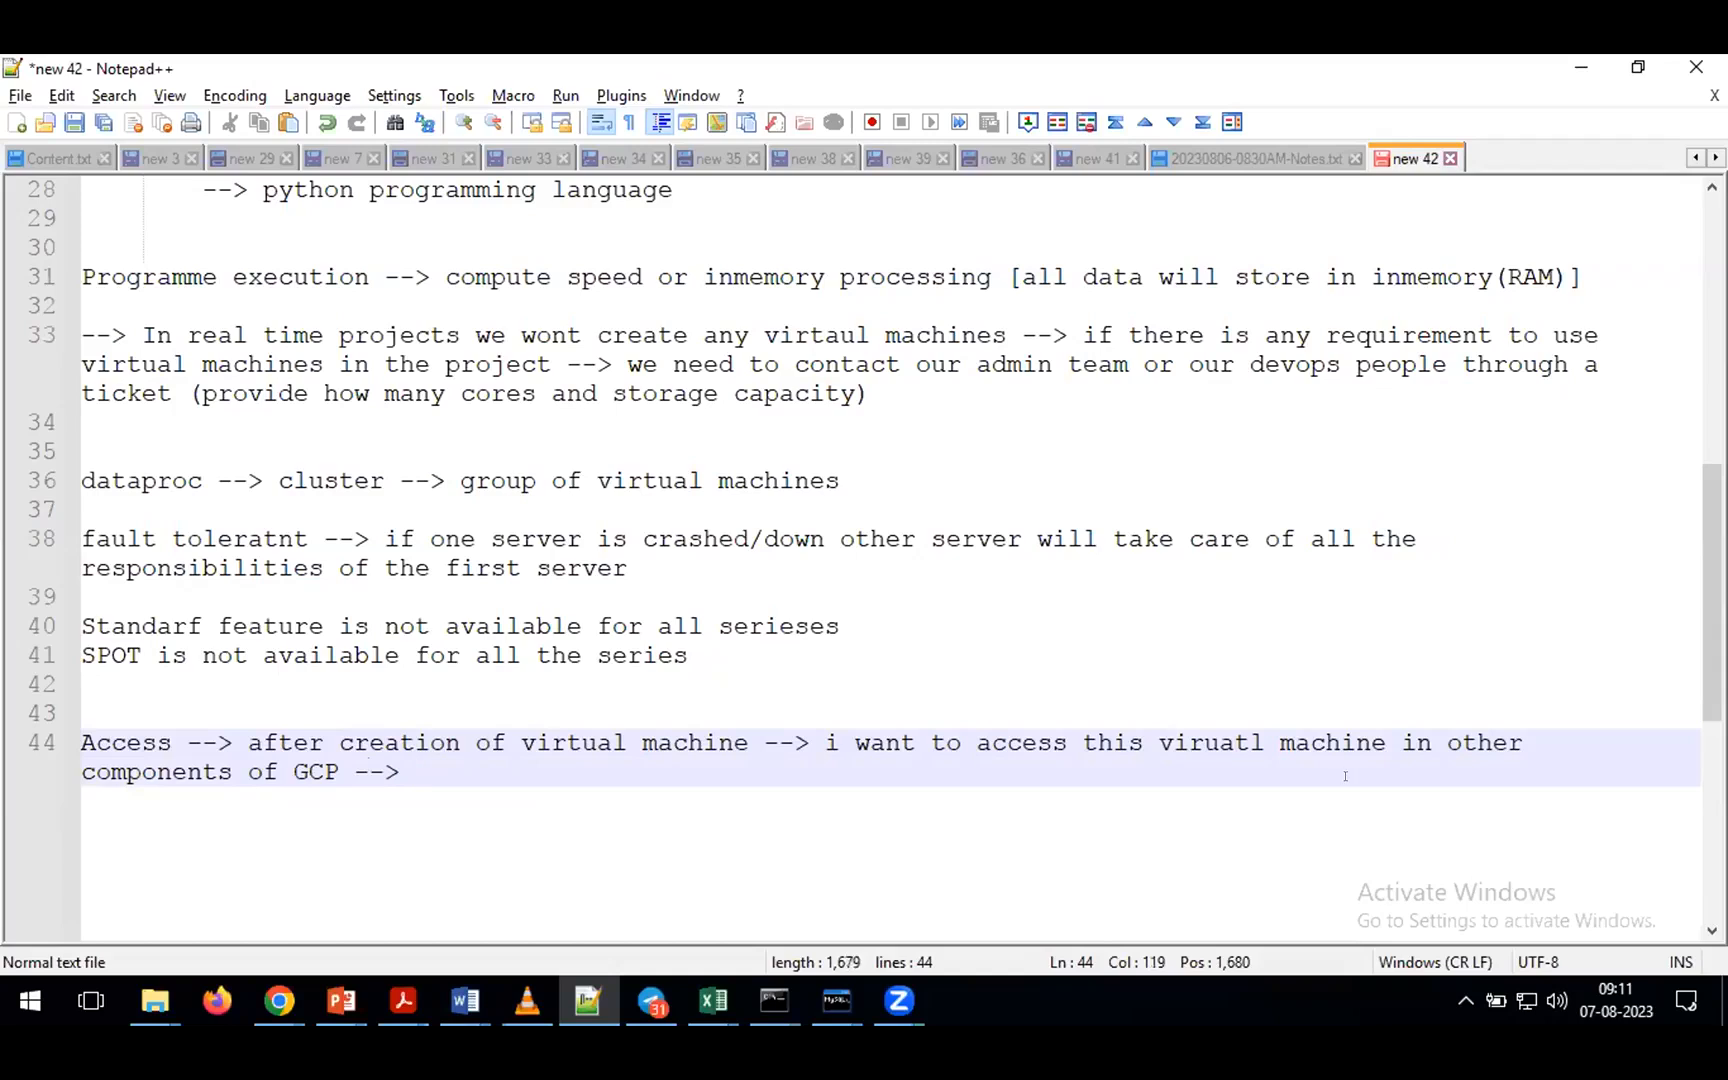
type("[data proc")
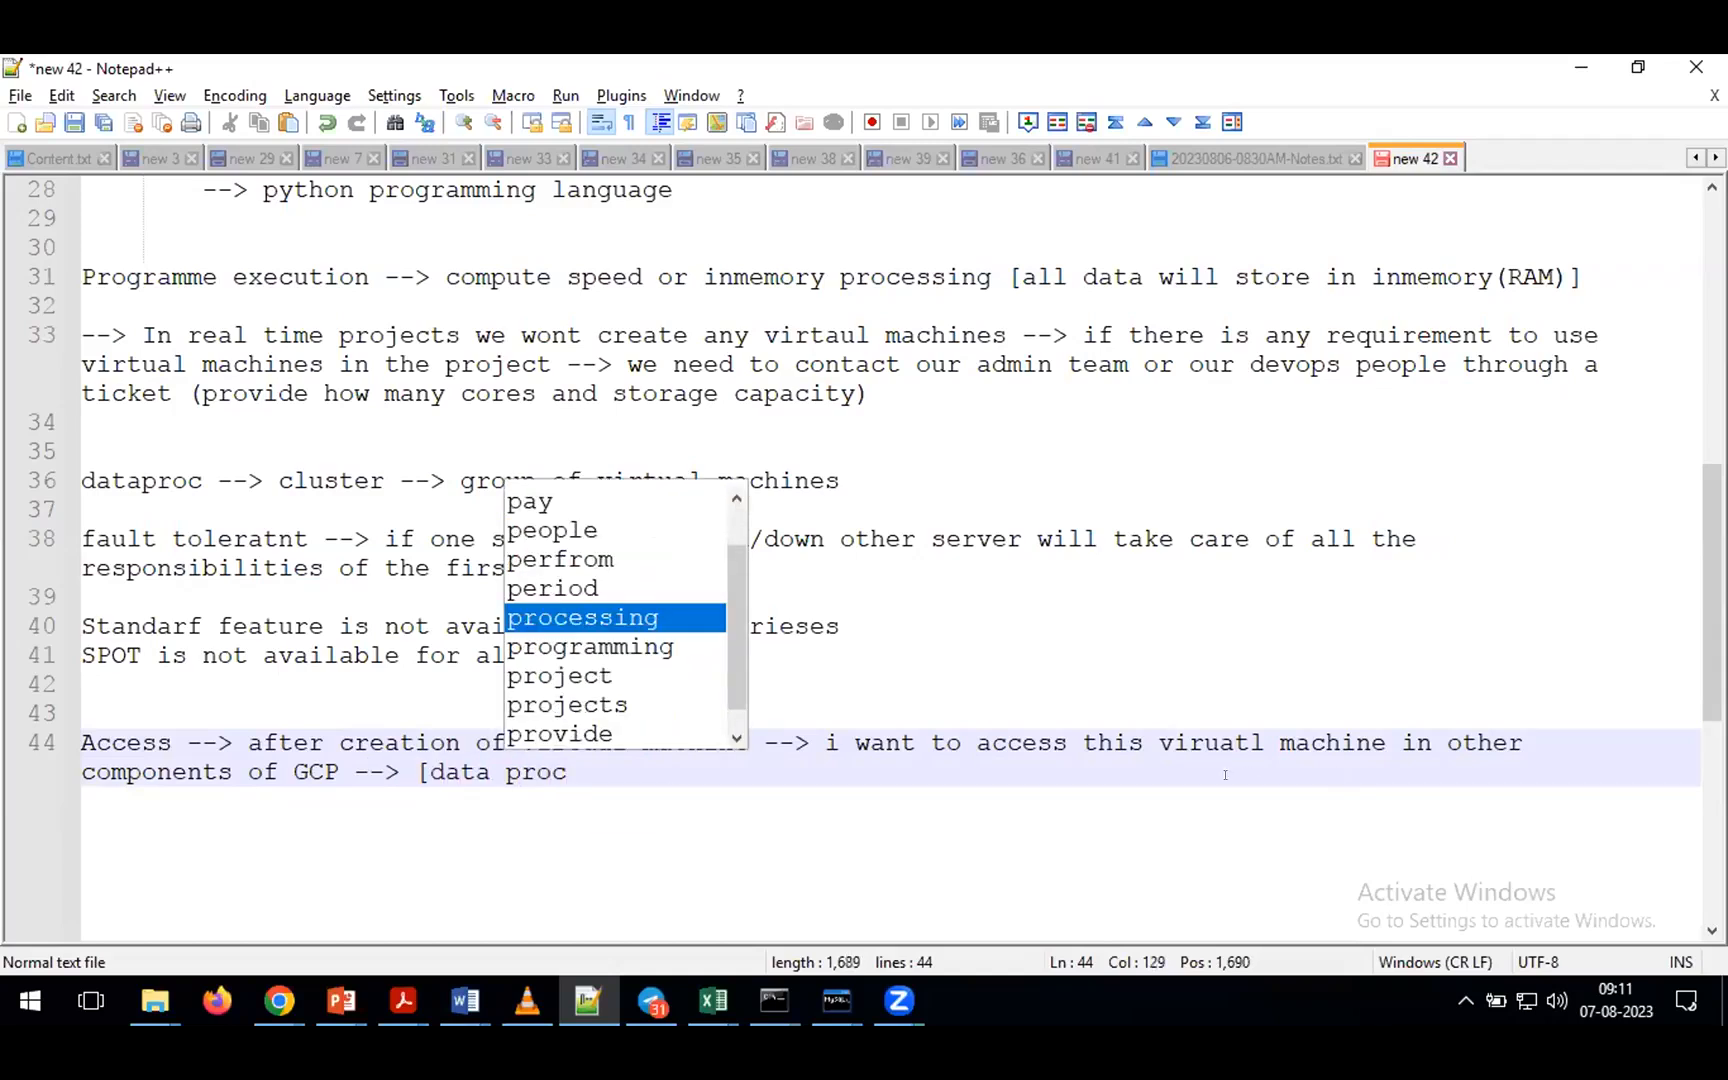
type(", bigquery]")
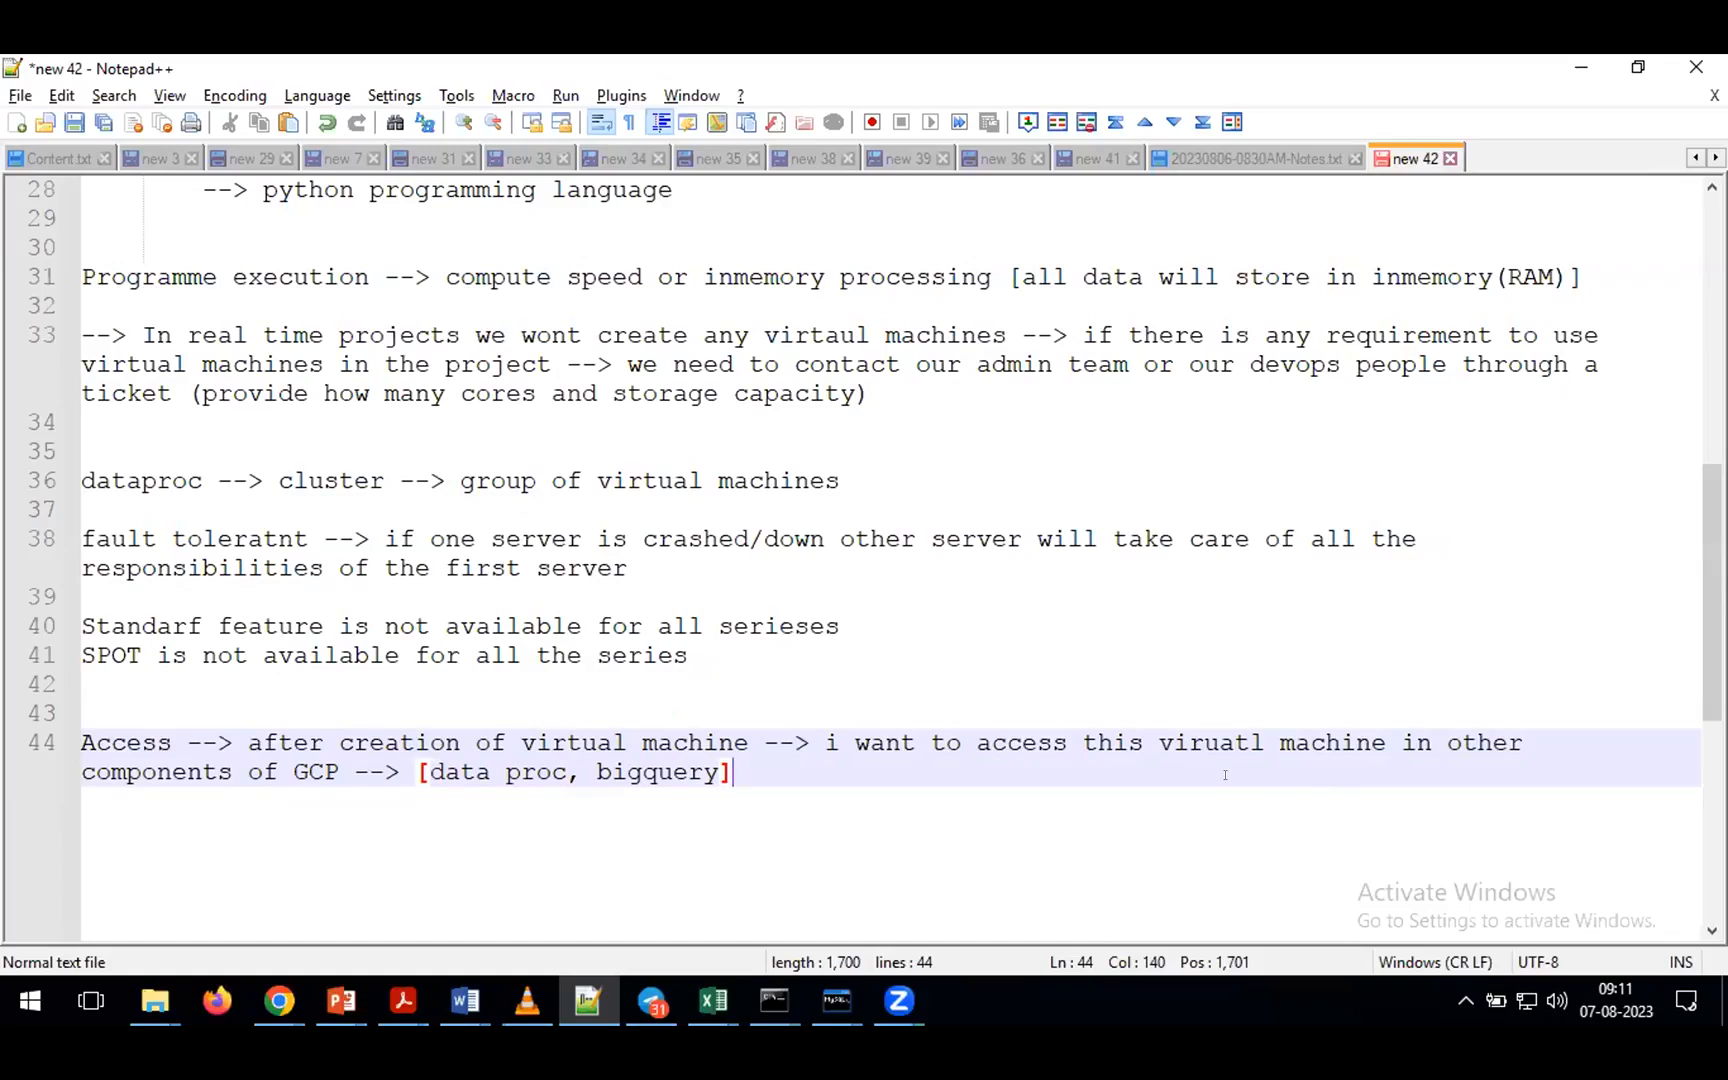
key("Return")
key("Return")
key("Return")
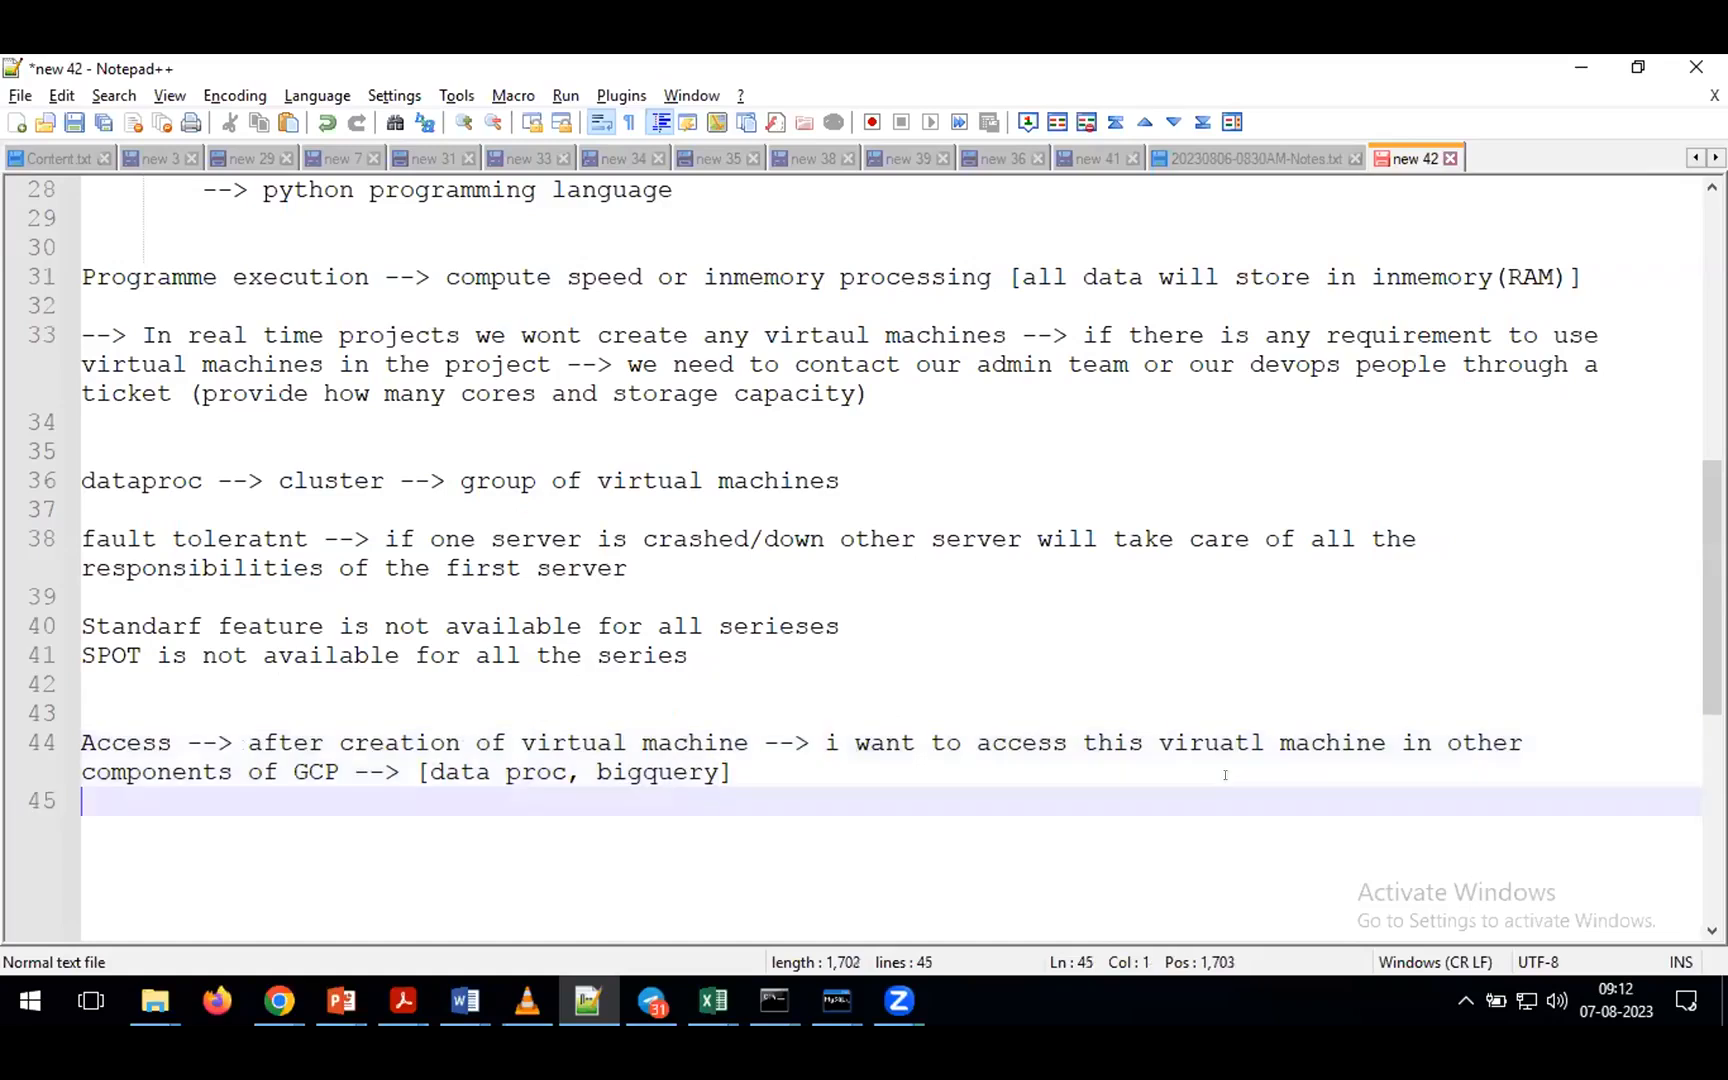
- On line 47, note 'virtual machine --> compute engine component ==> I want to access this virtual machine using other components'
type("cirtual ma")
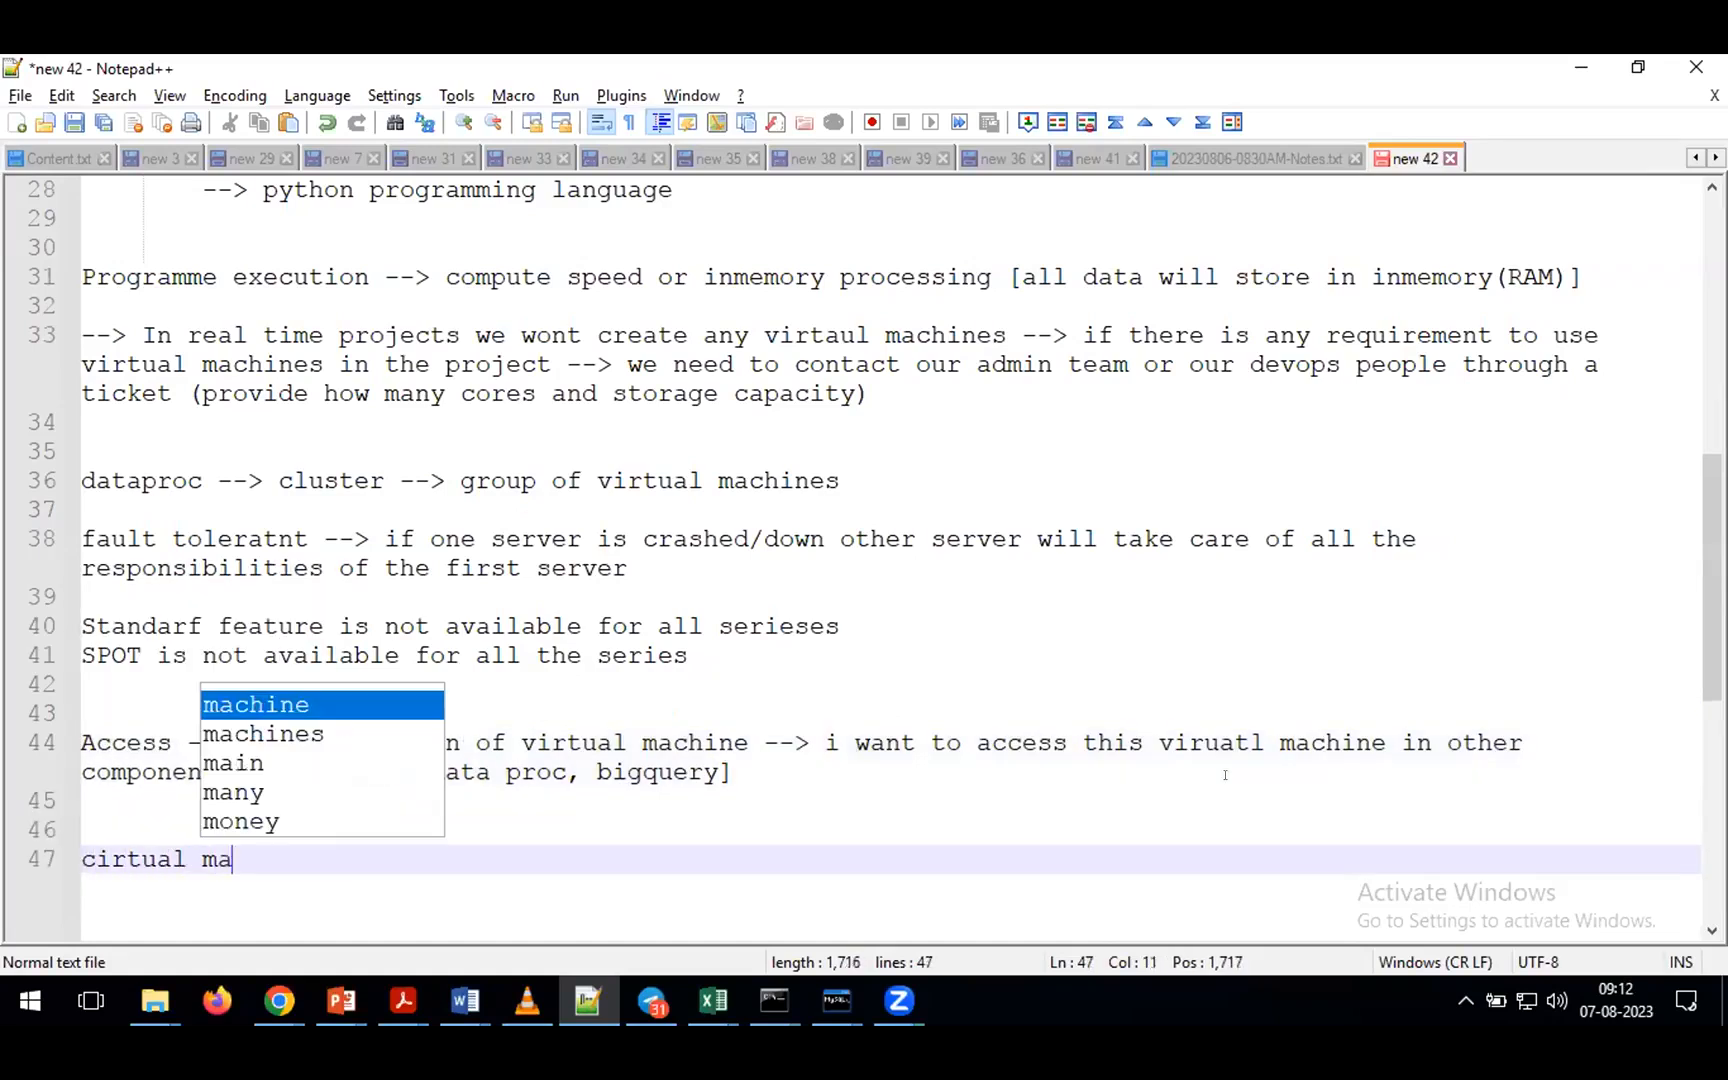
type("chine --> co")
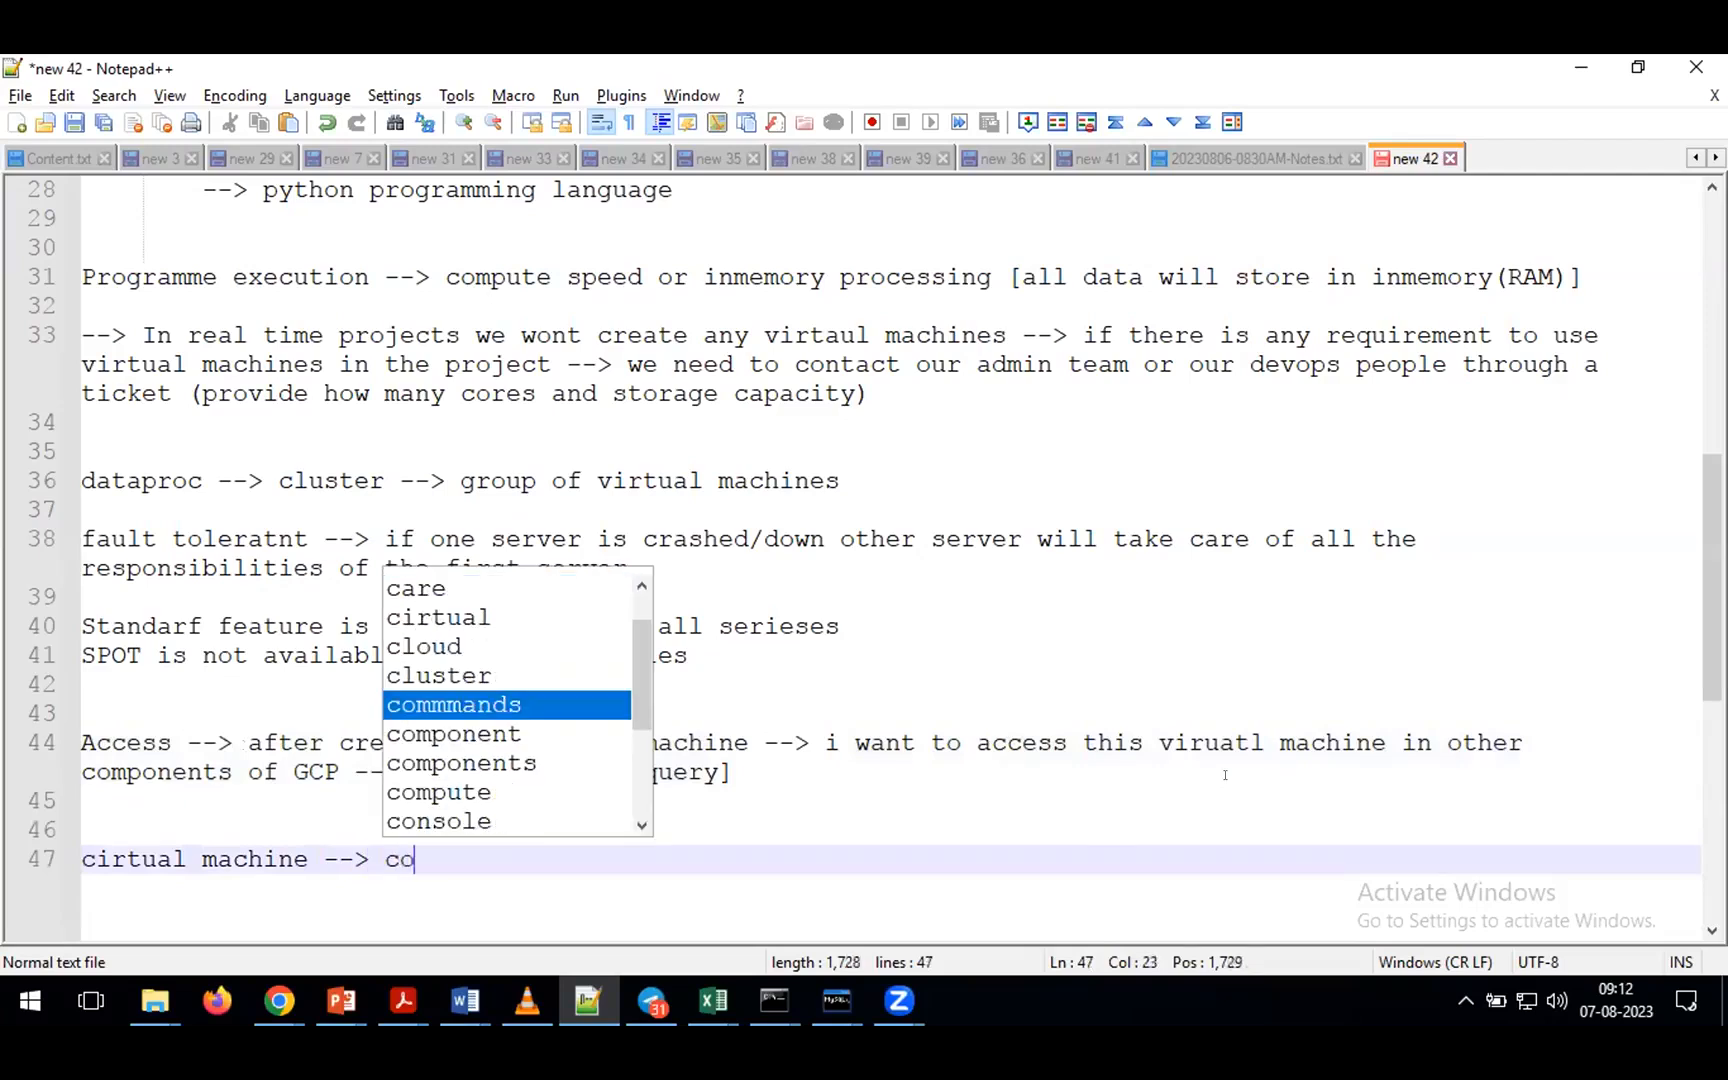
type("mpute engine compoen")
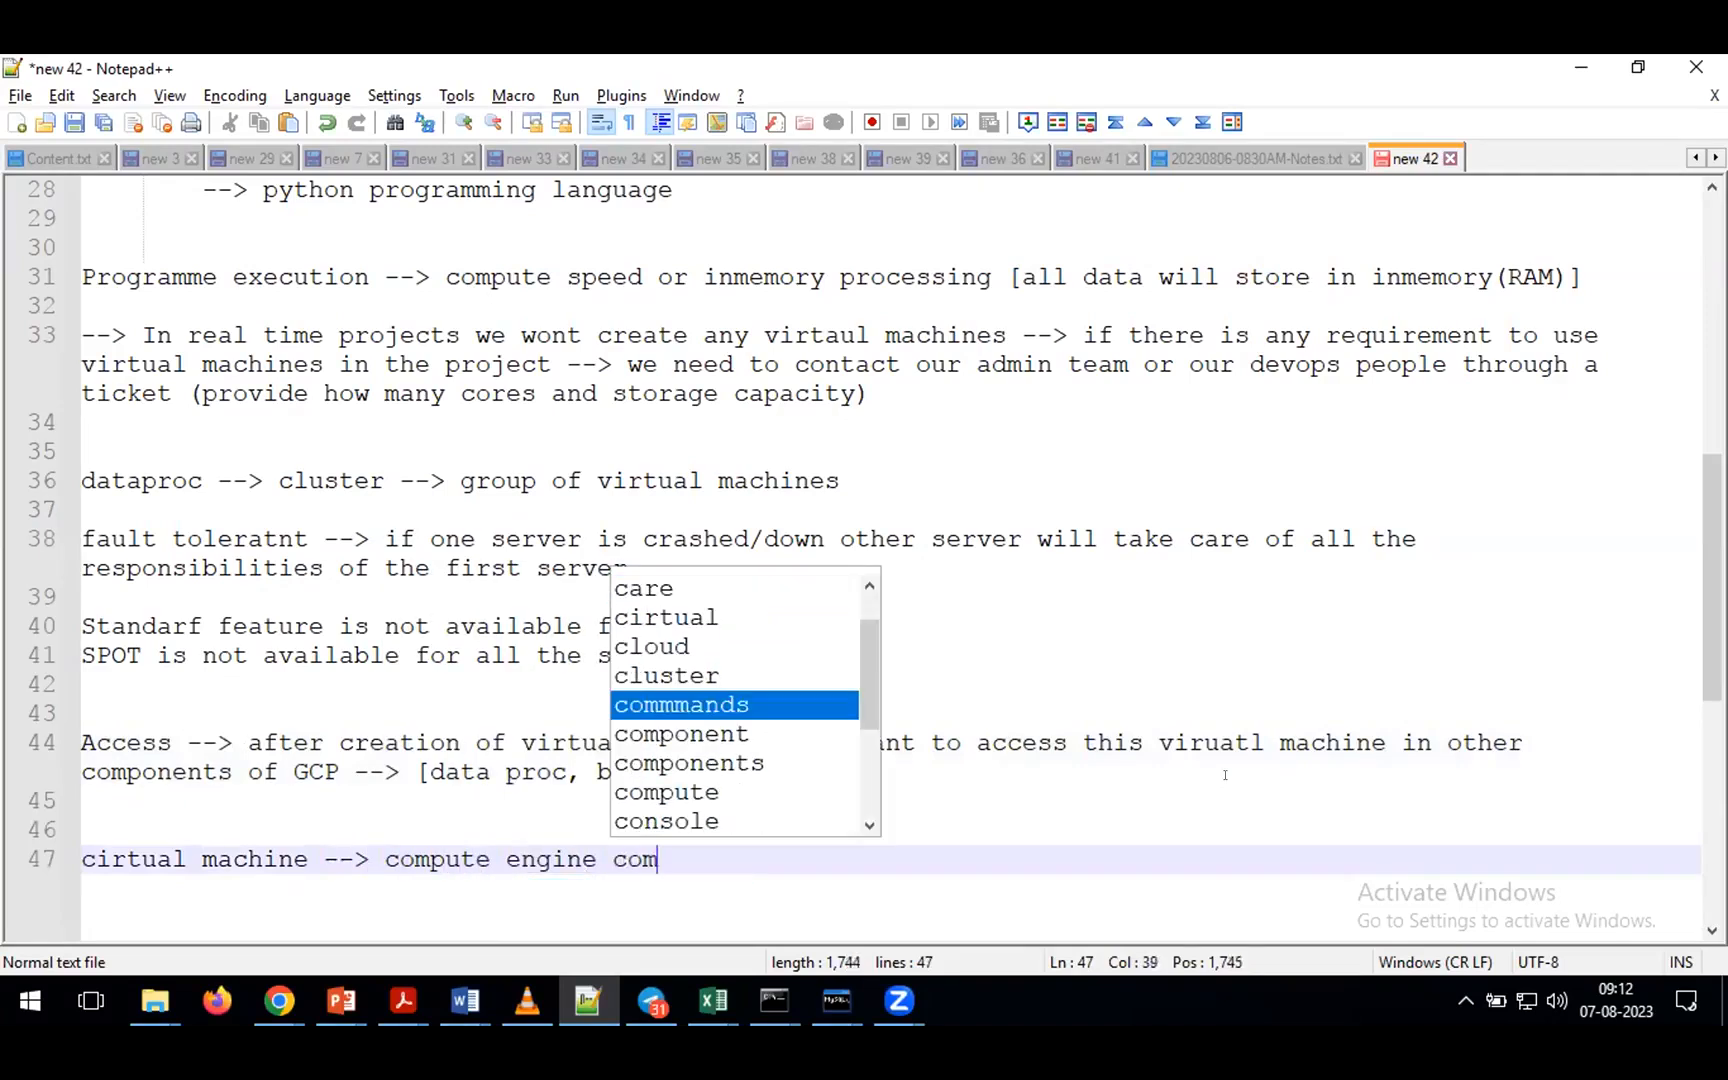
key("BackSpace")
type("ntn")
key("Home")
key("Delete")
type("v")
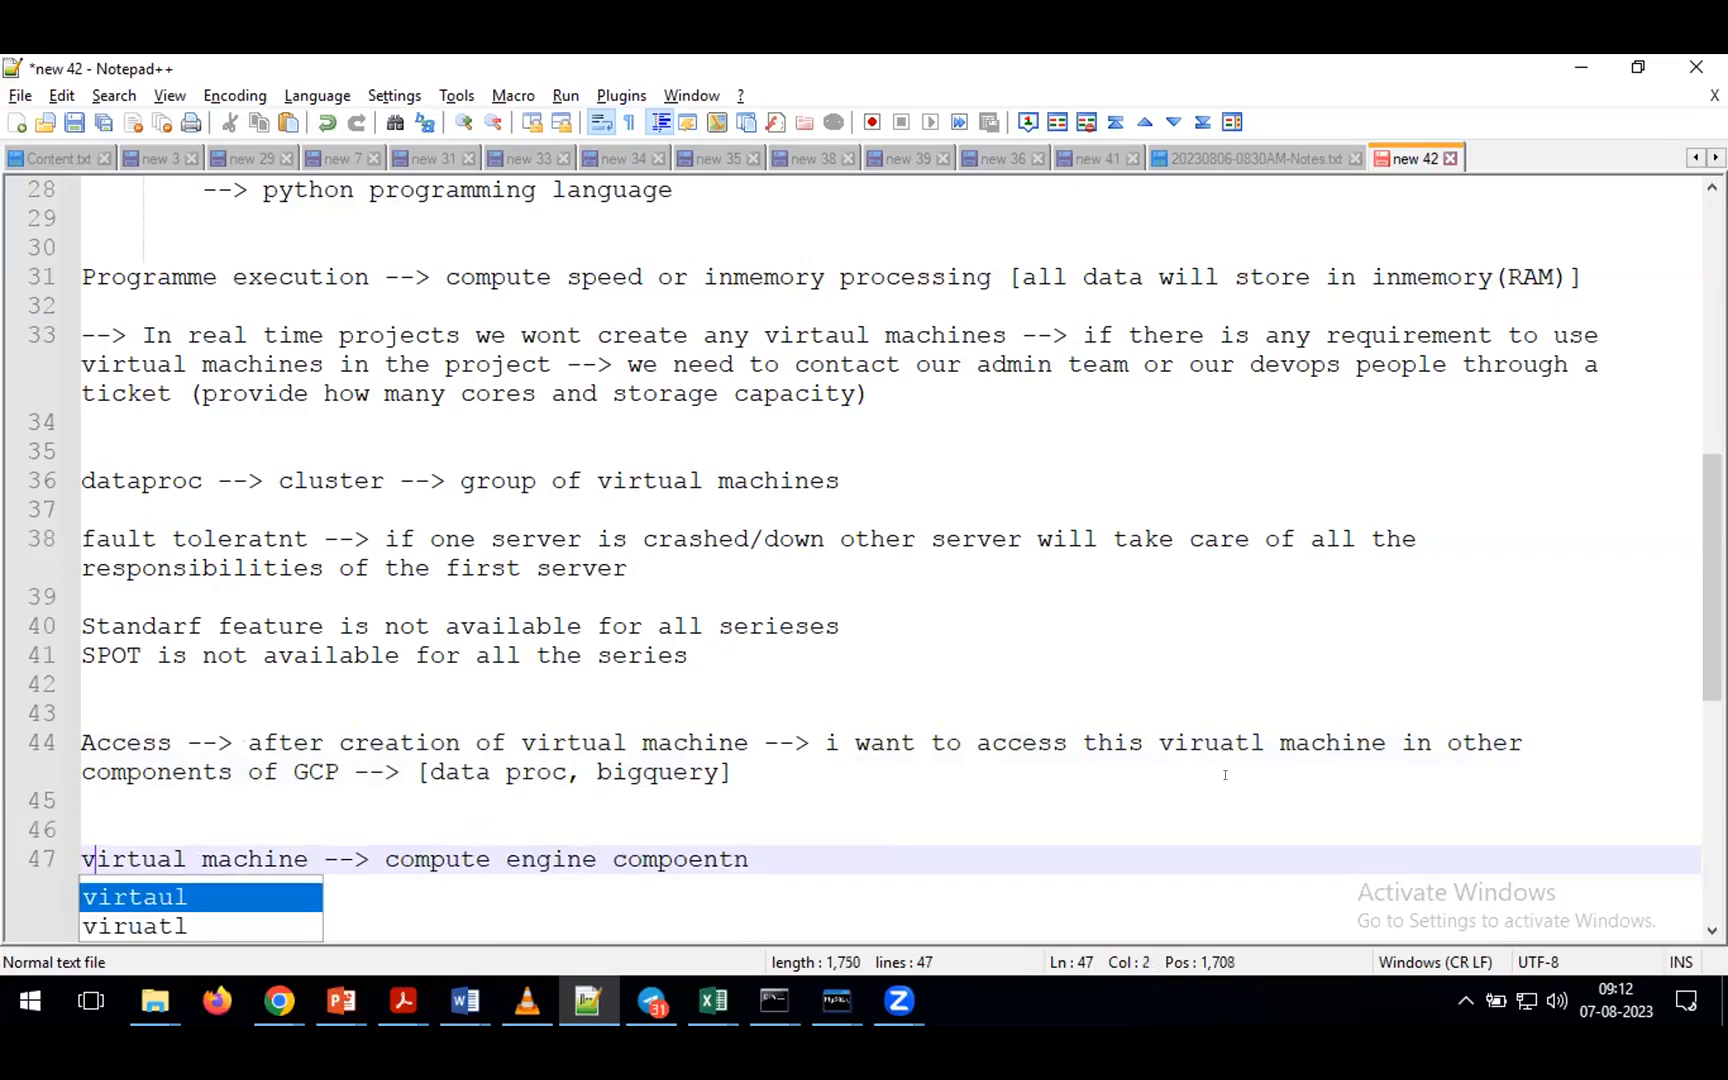
double_click(698, 857)
type("component")
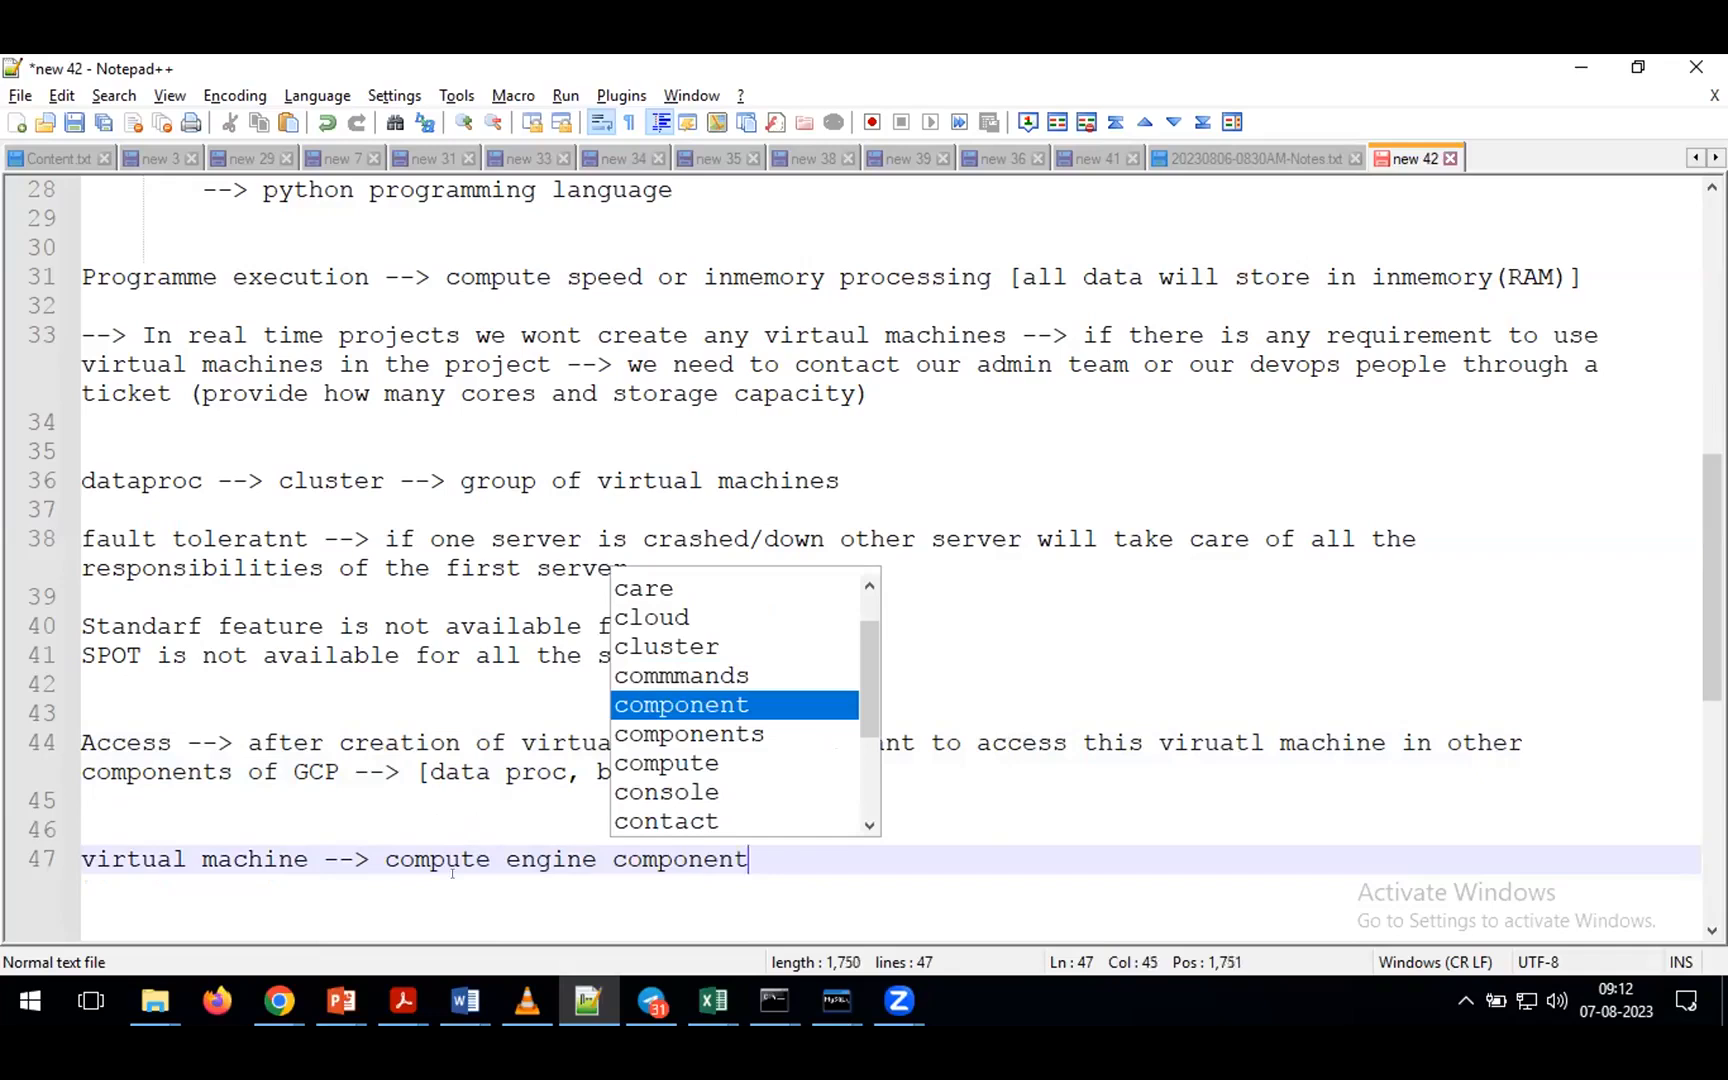
scroll(450, 800, "down", 2)
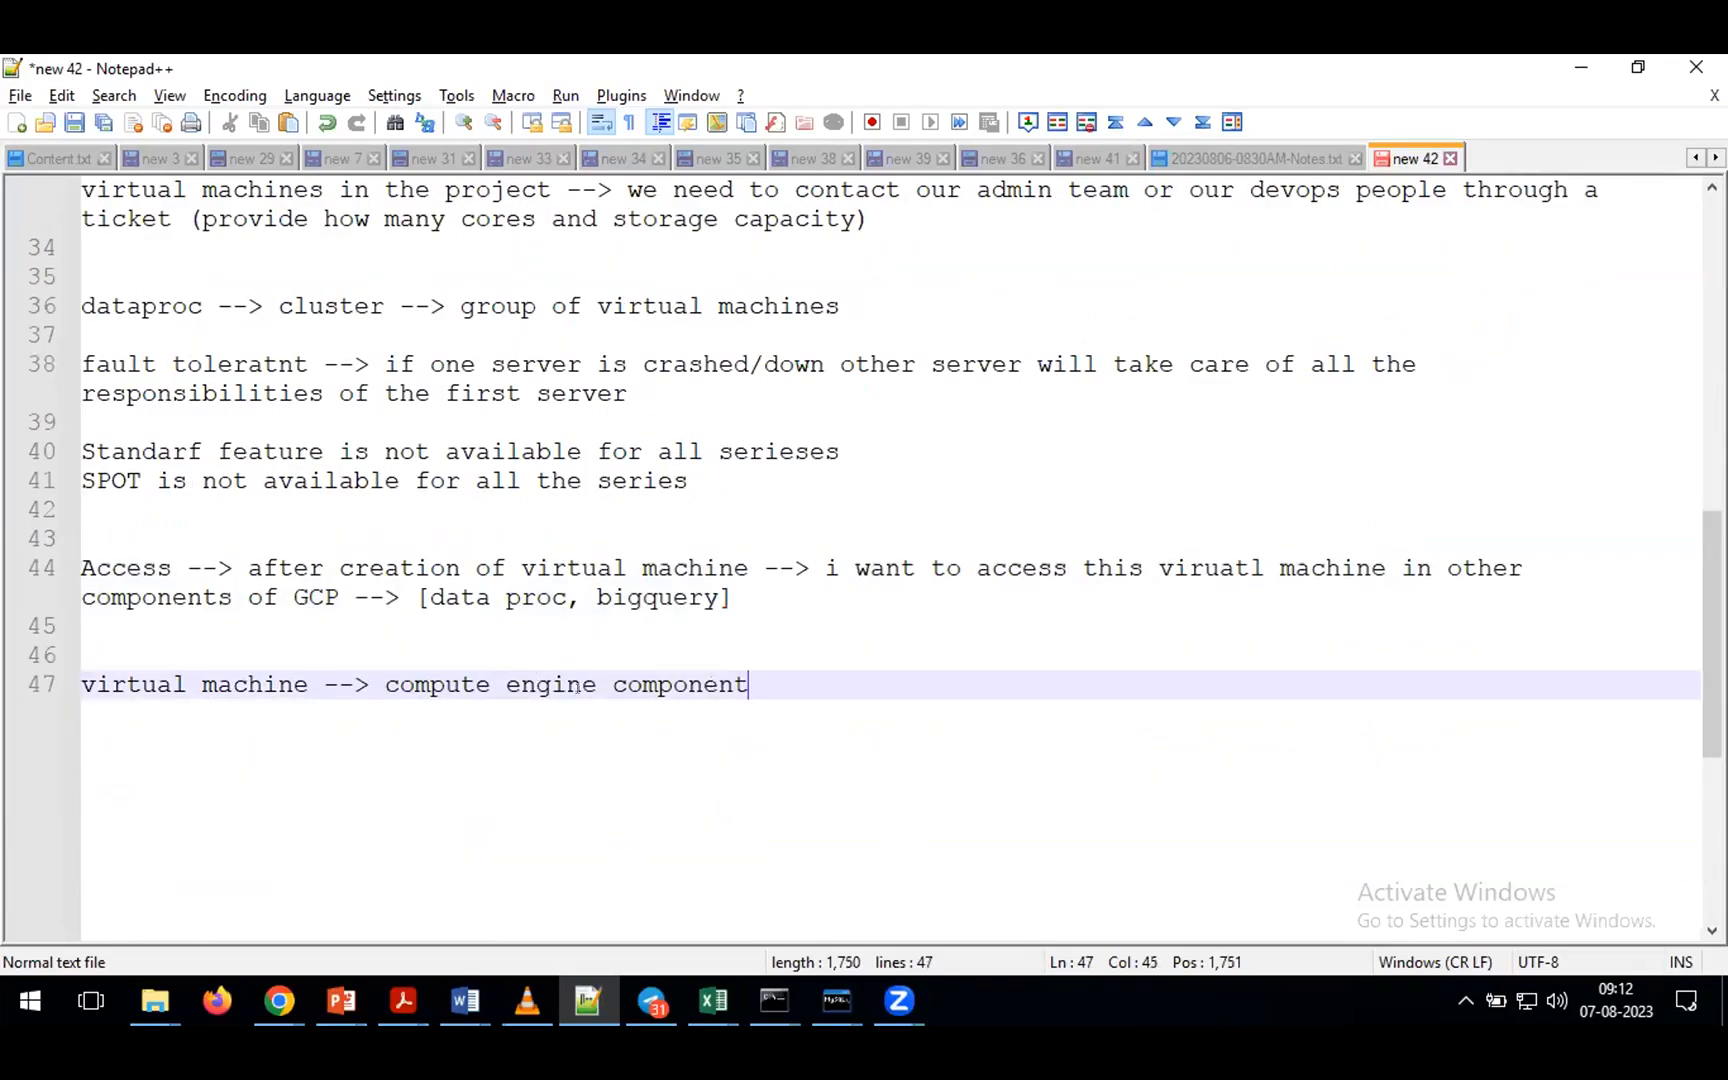
type("==> I want to ac")
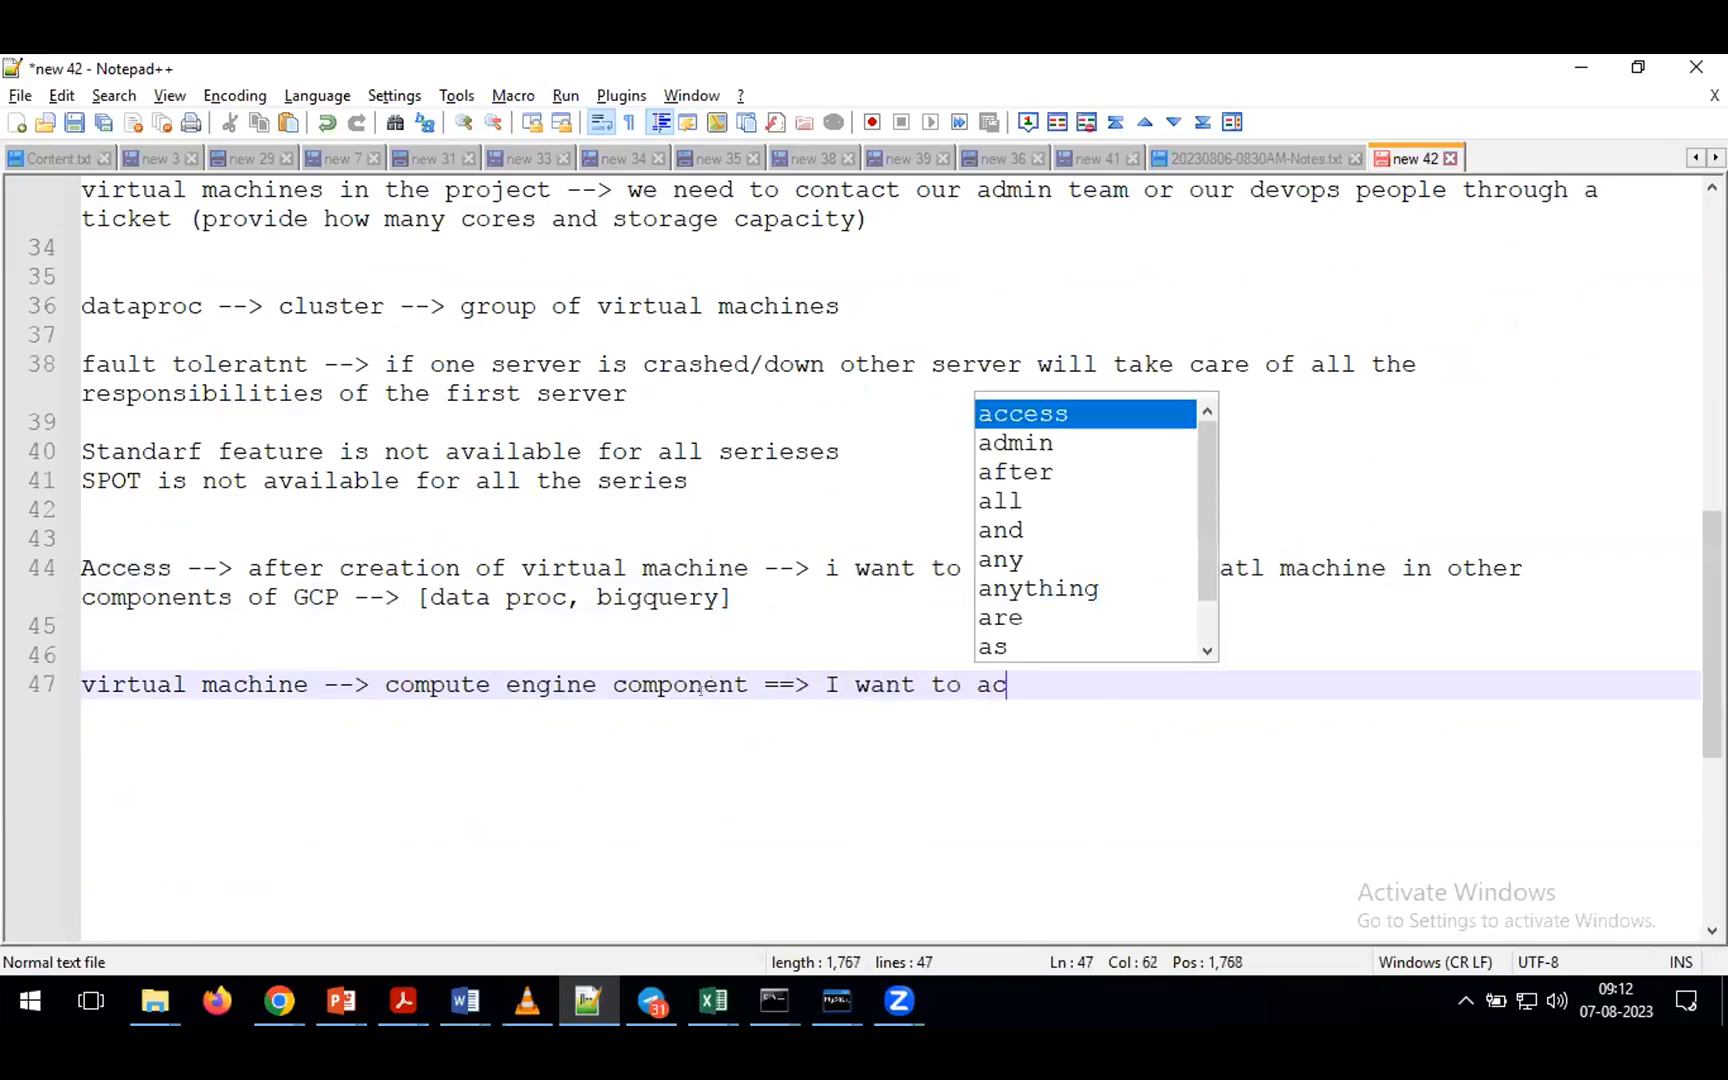
type("cess this")
key("BackSpace")
key("BackSpace")
key("BackSpace")
type("this virtual mac")
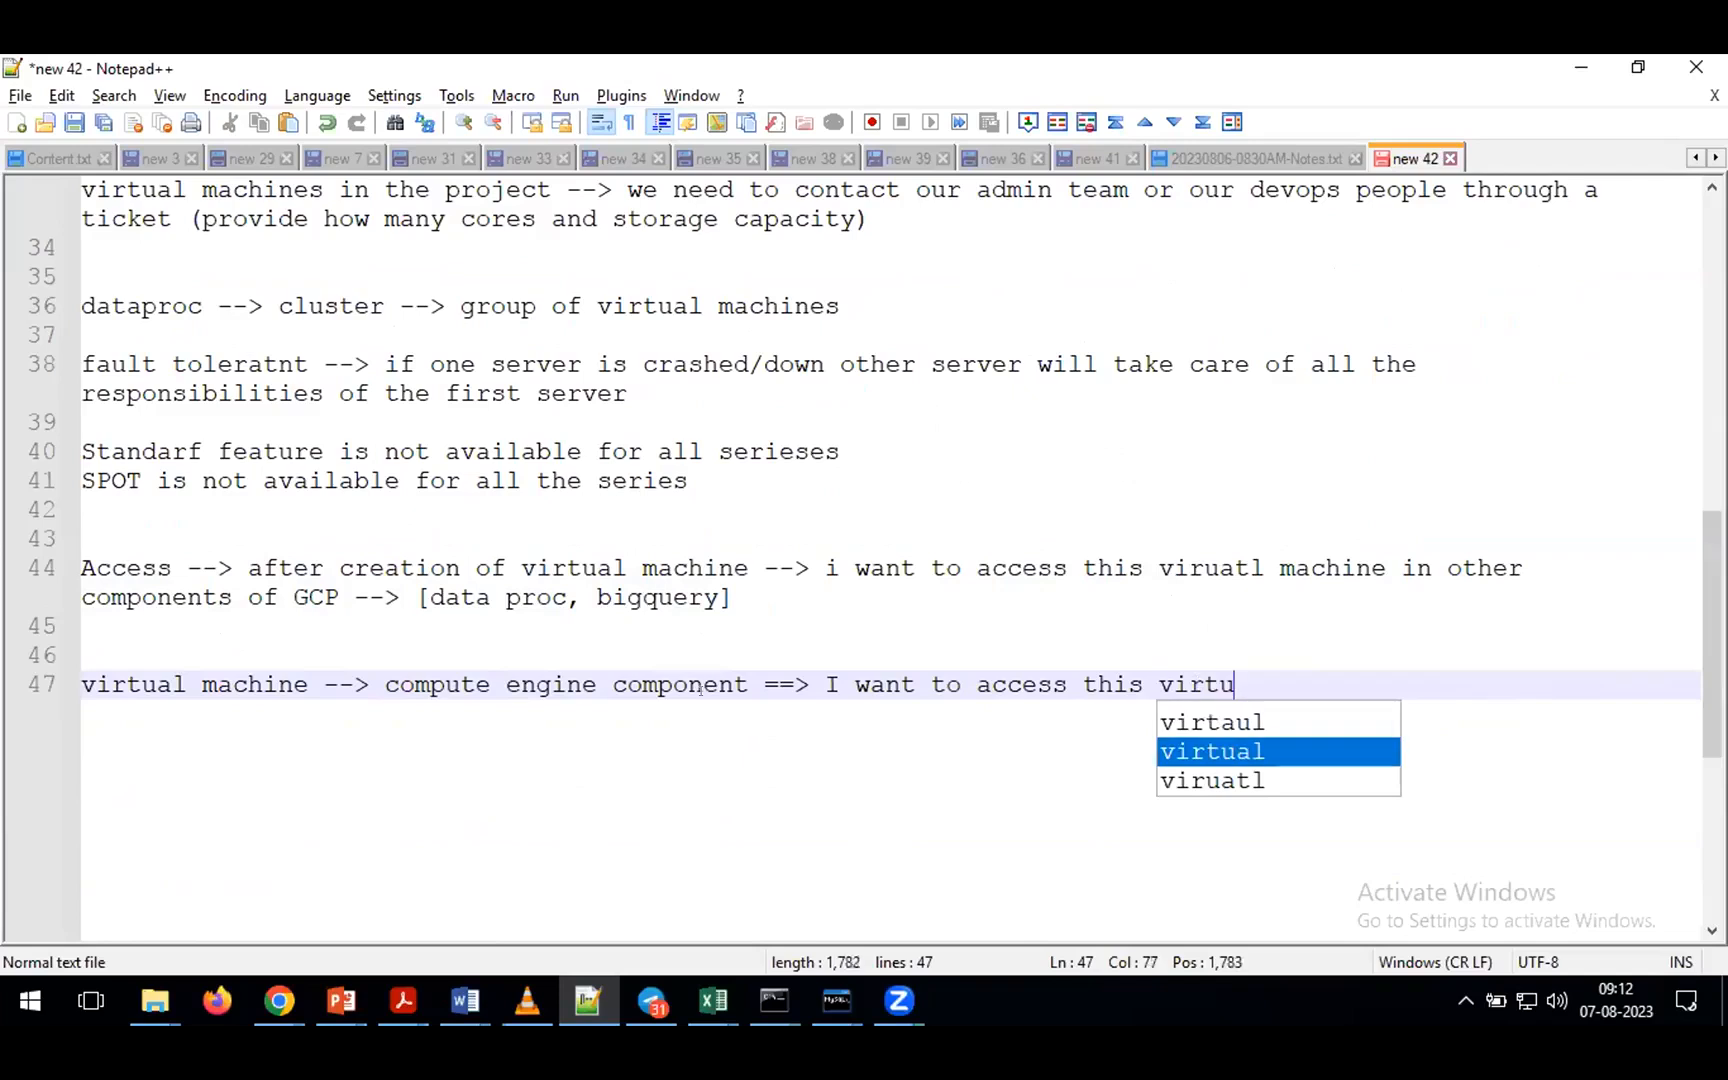
type("hine ")
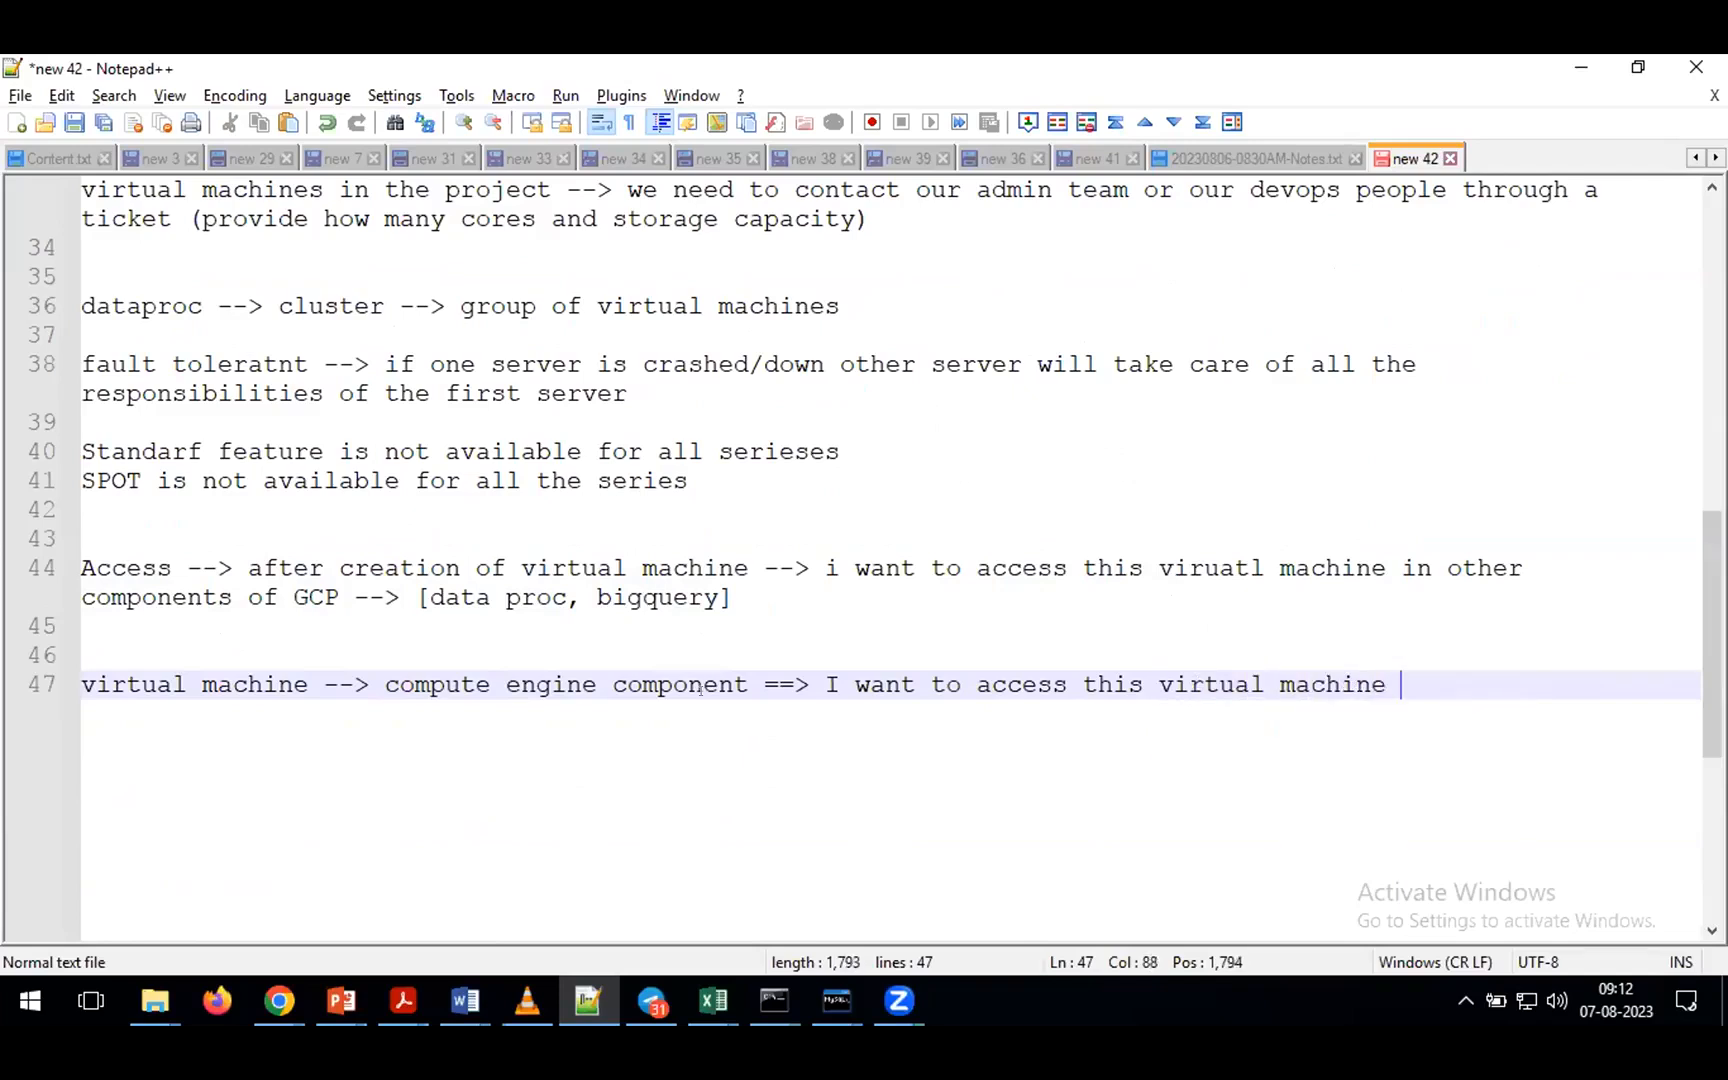
type("using other co")
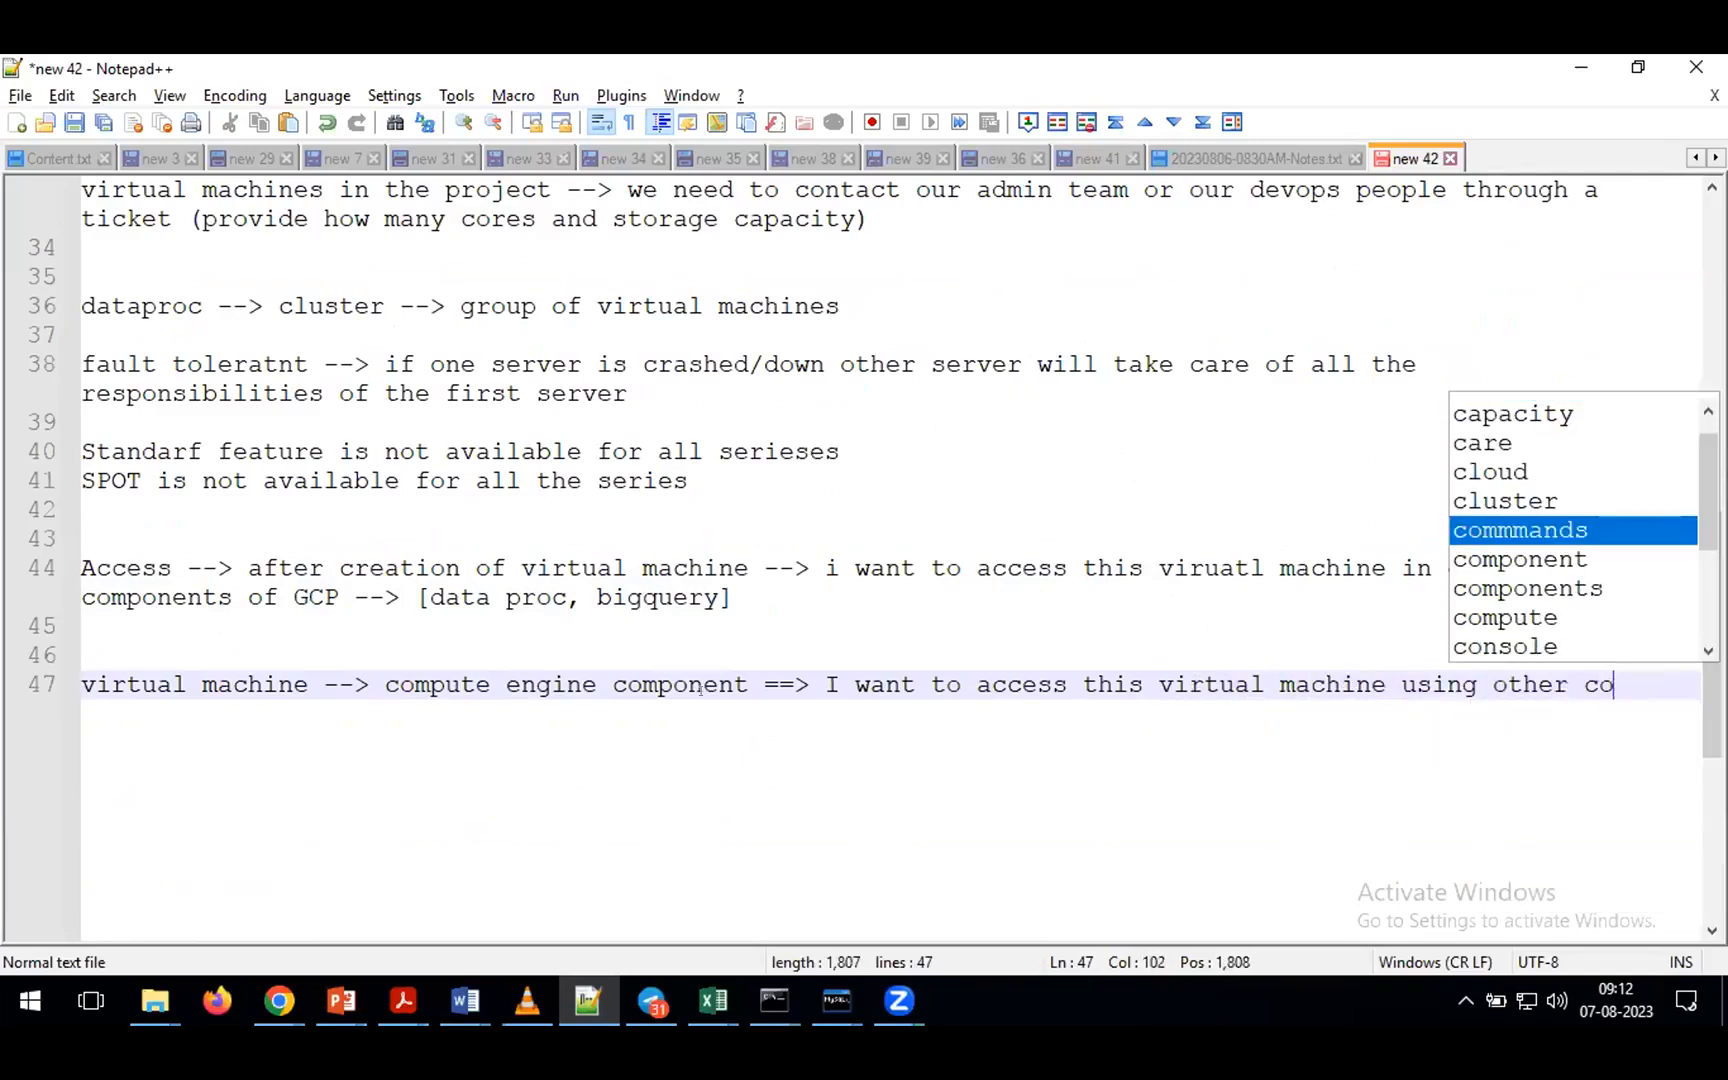
type("mponents")
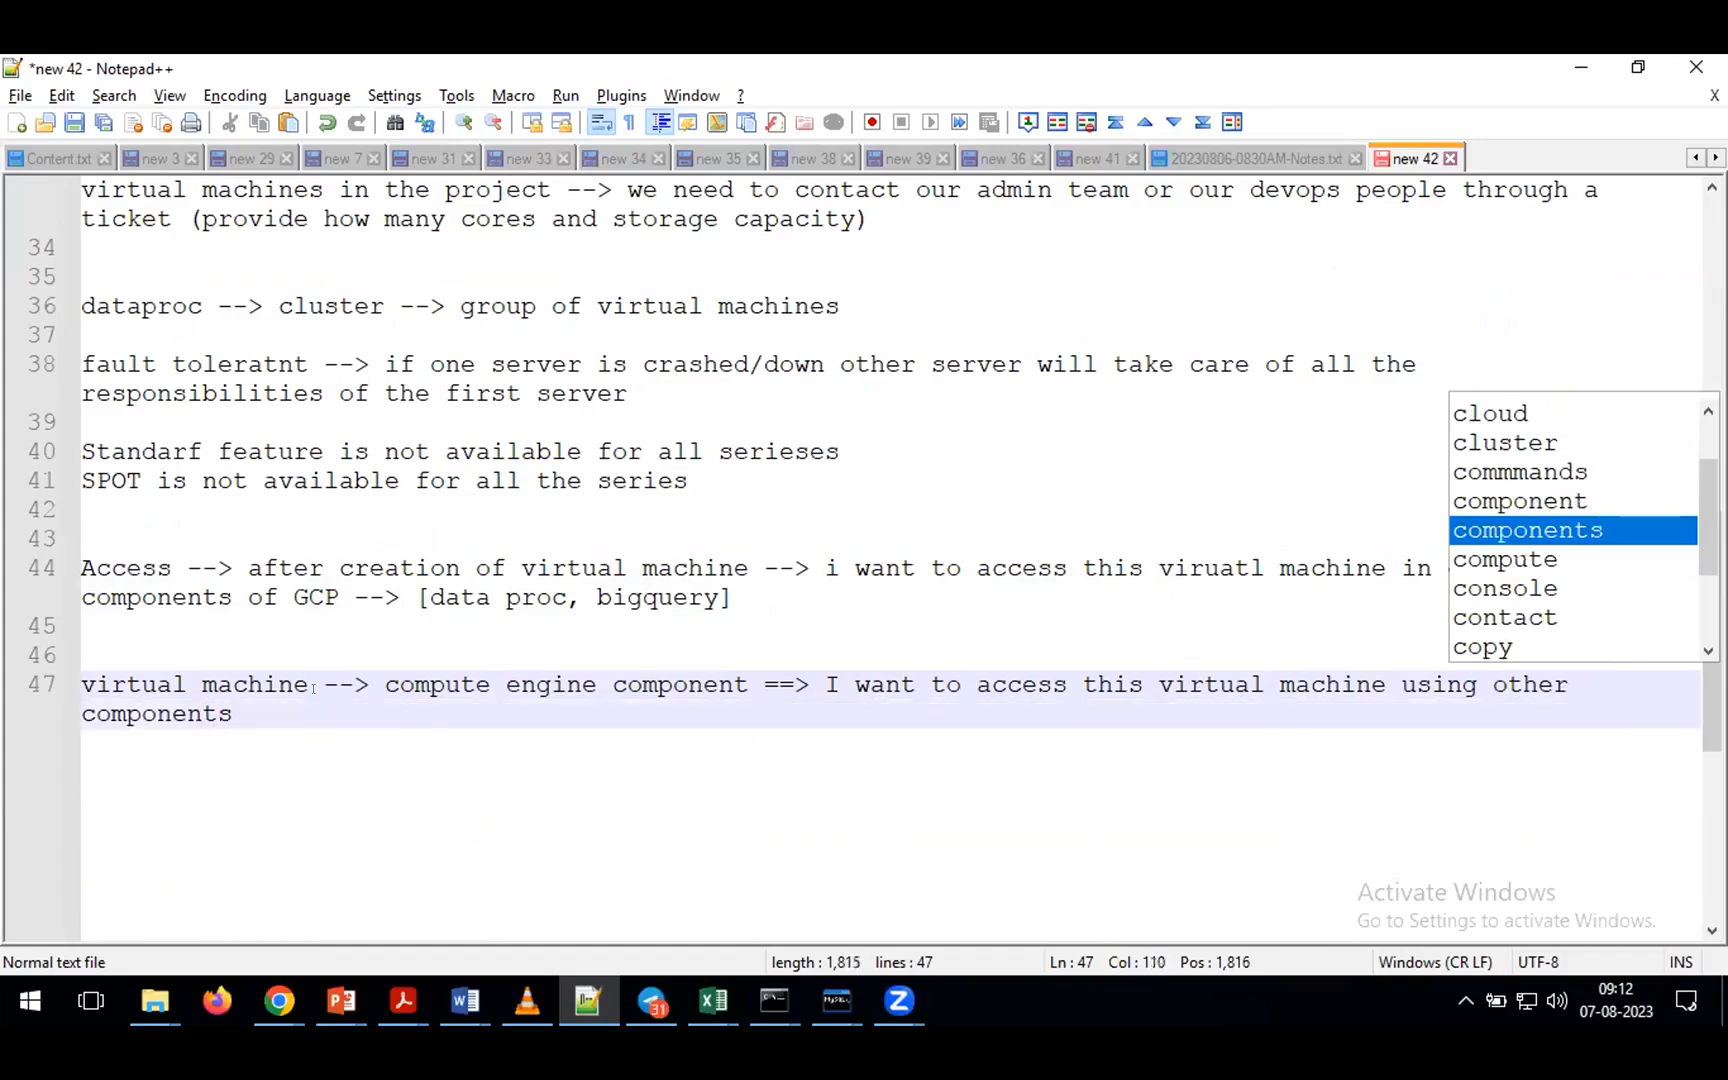
- Change 'bigquery' on line 44 to 'big query', then return to the end of line 47
left_click_drag(385, 684, 590, 686)
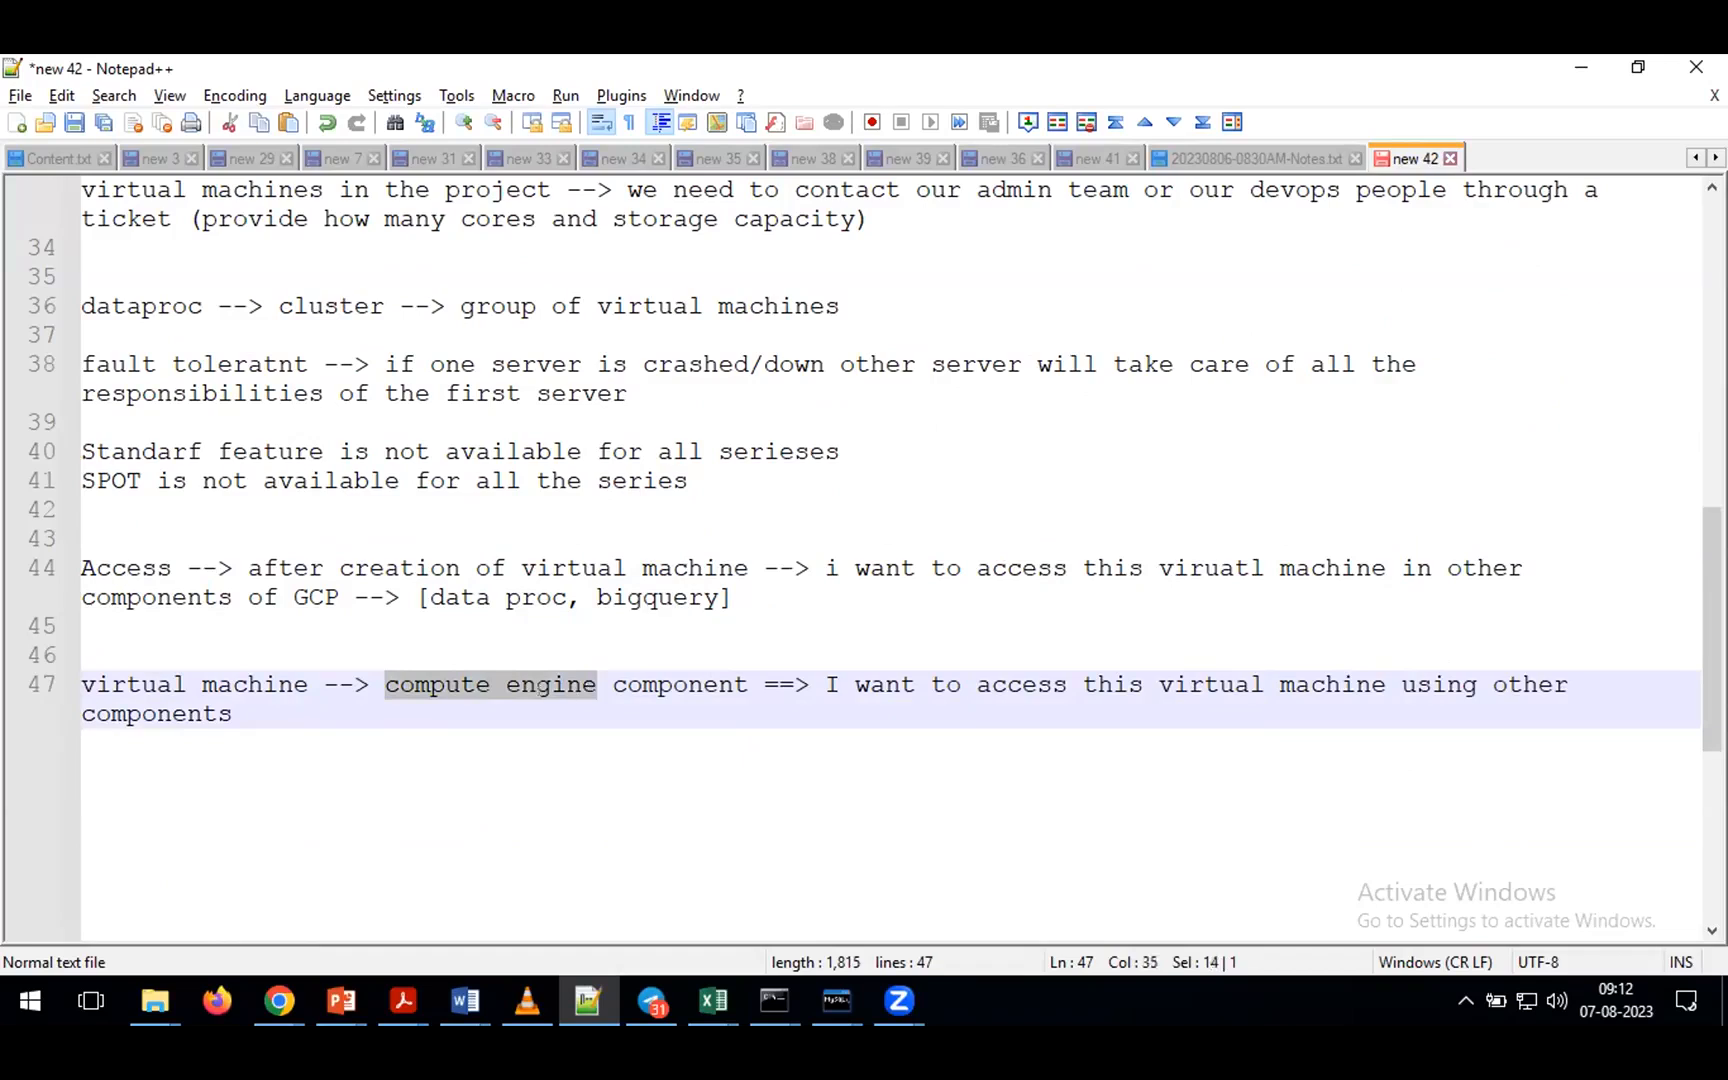
scroll(471, 746, "down", 2)
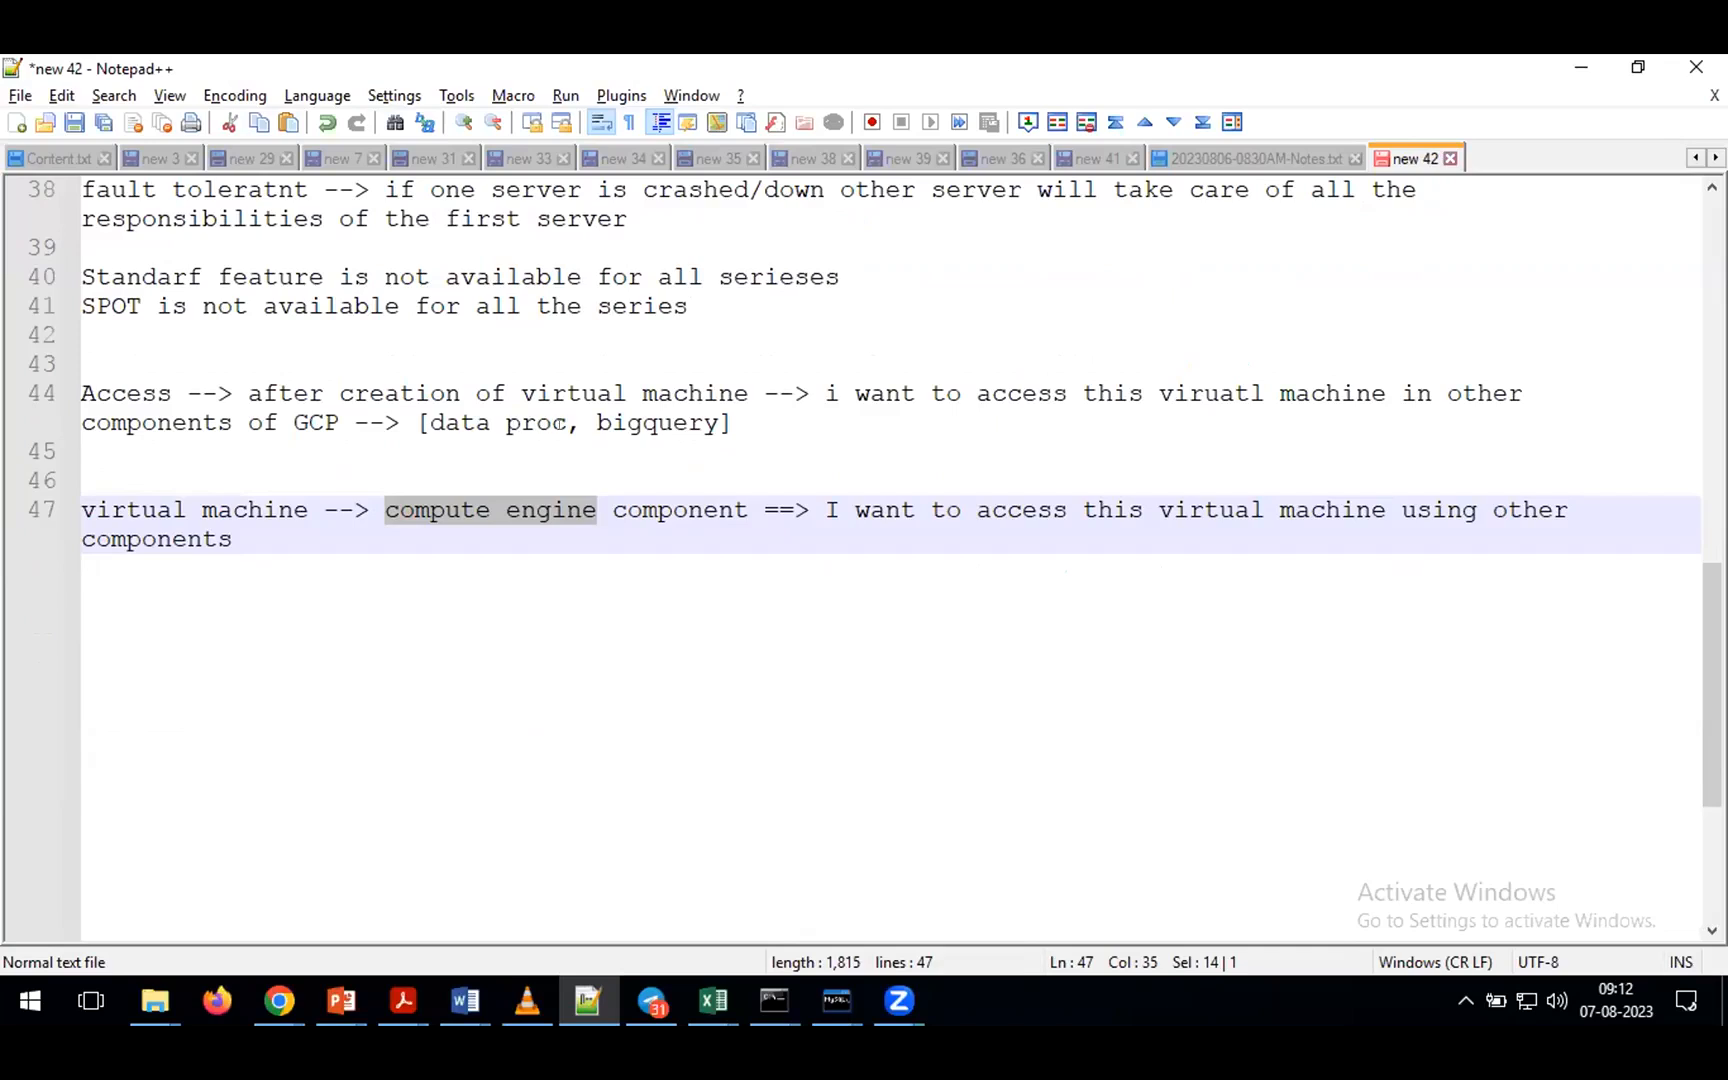
left_click(638, 420)
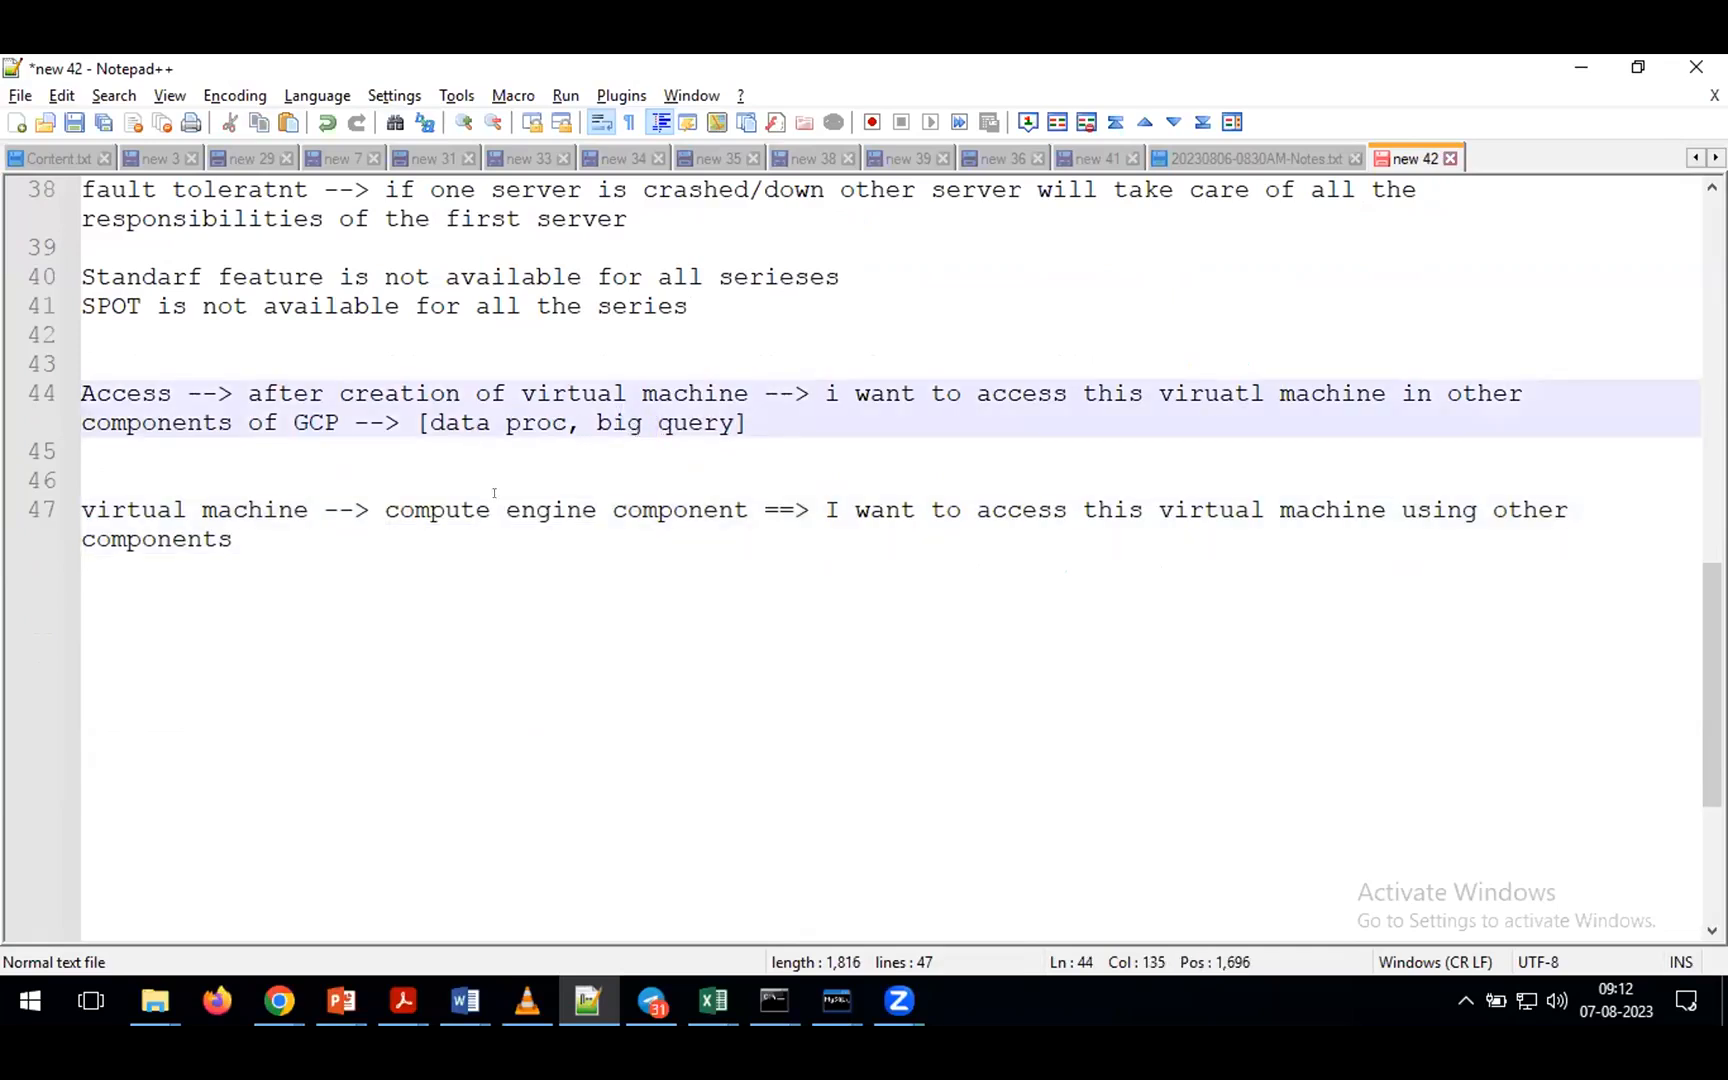
key("alt+Tab")
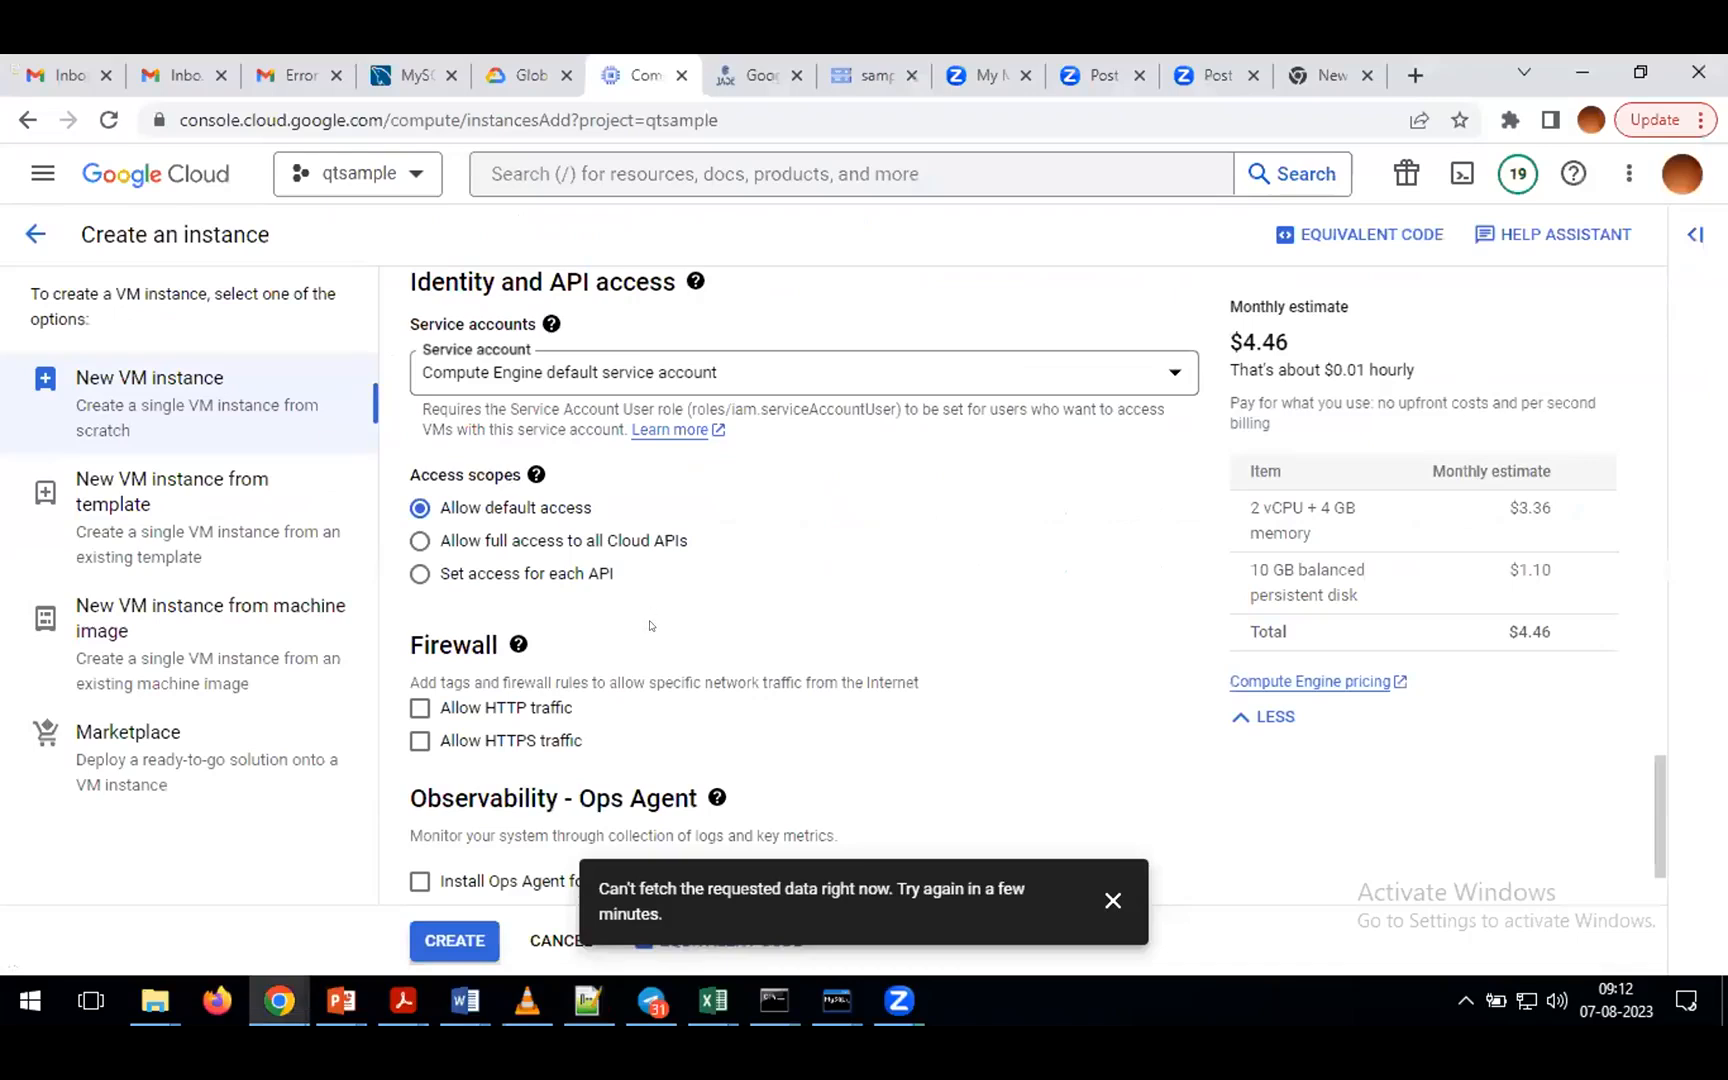
key("alt+Tab")
left_click(390, 548)
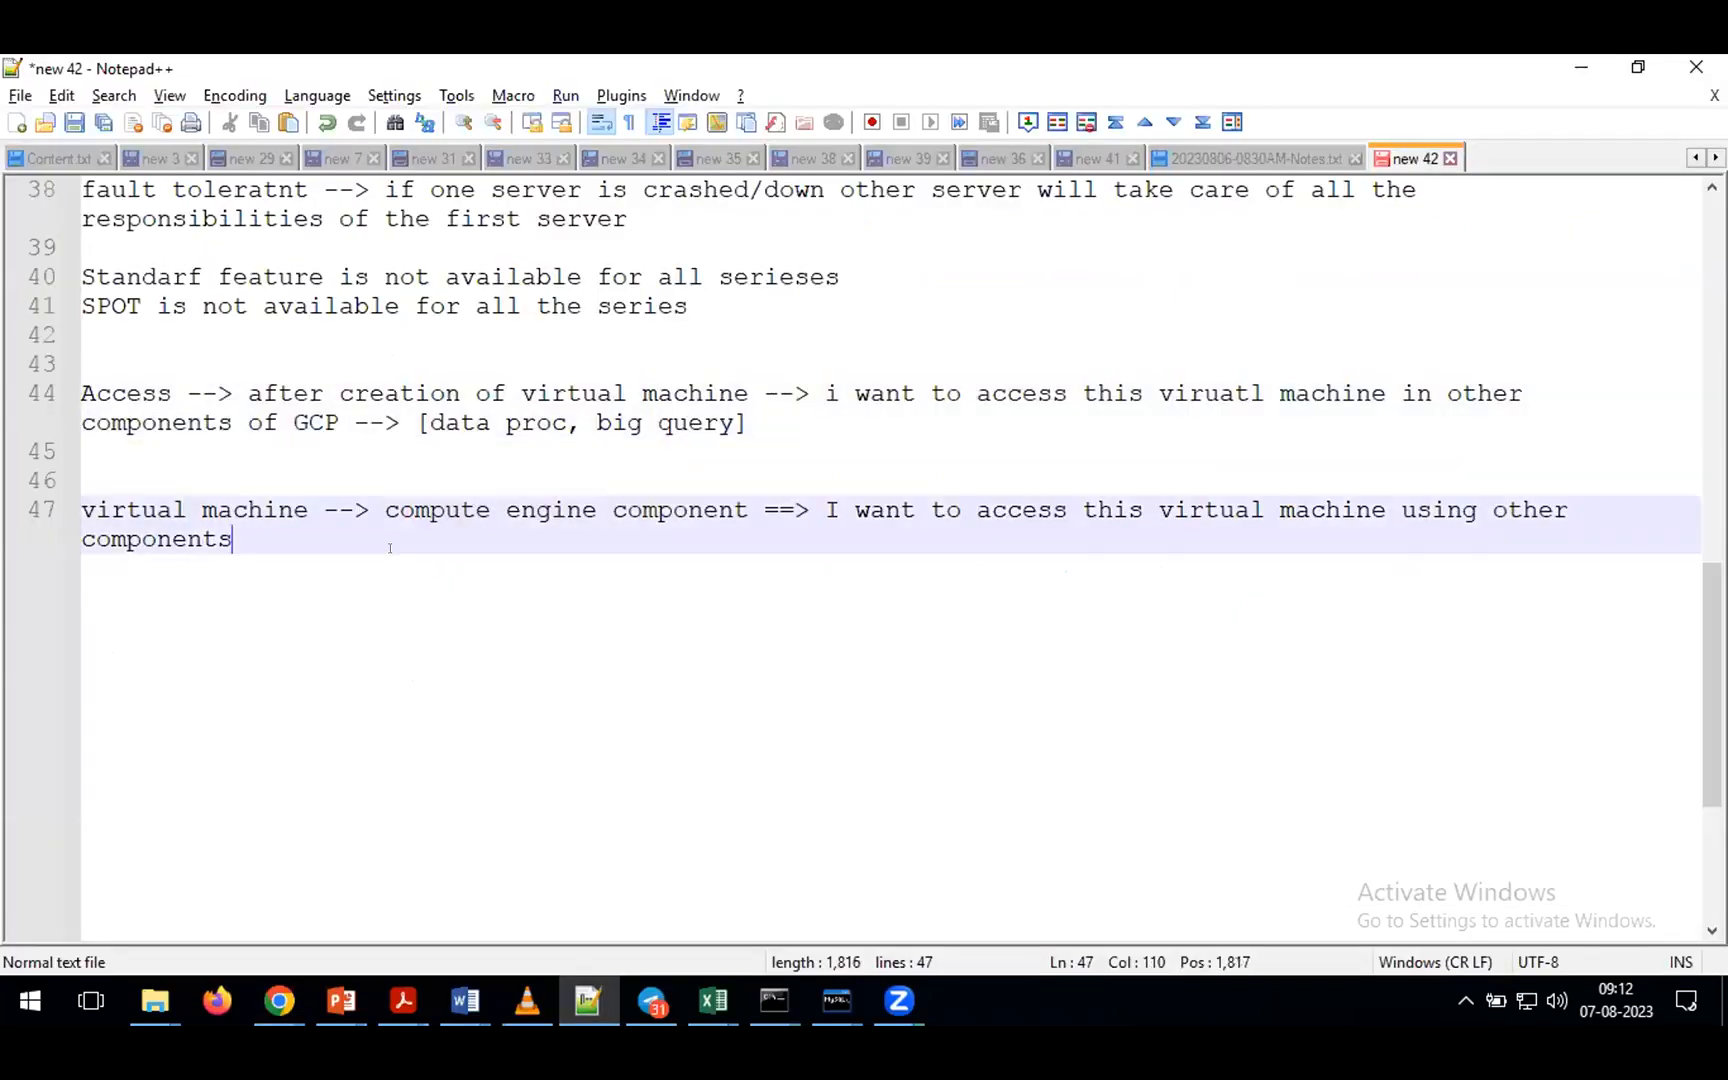
- Add line 49: 'We need to provide access to data proc/bigquery to access this virtual machine', then return to the Cloud form
key("Return")
key("Return")
type("We need to provide access to data proc to acce")
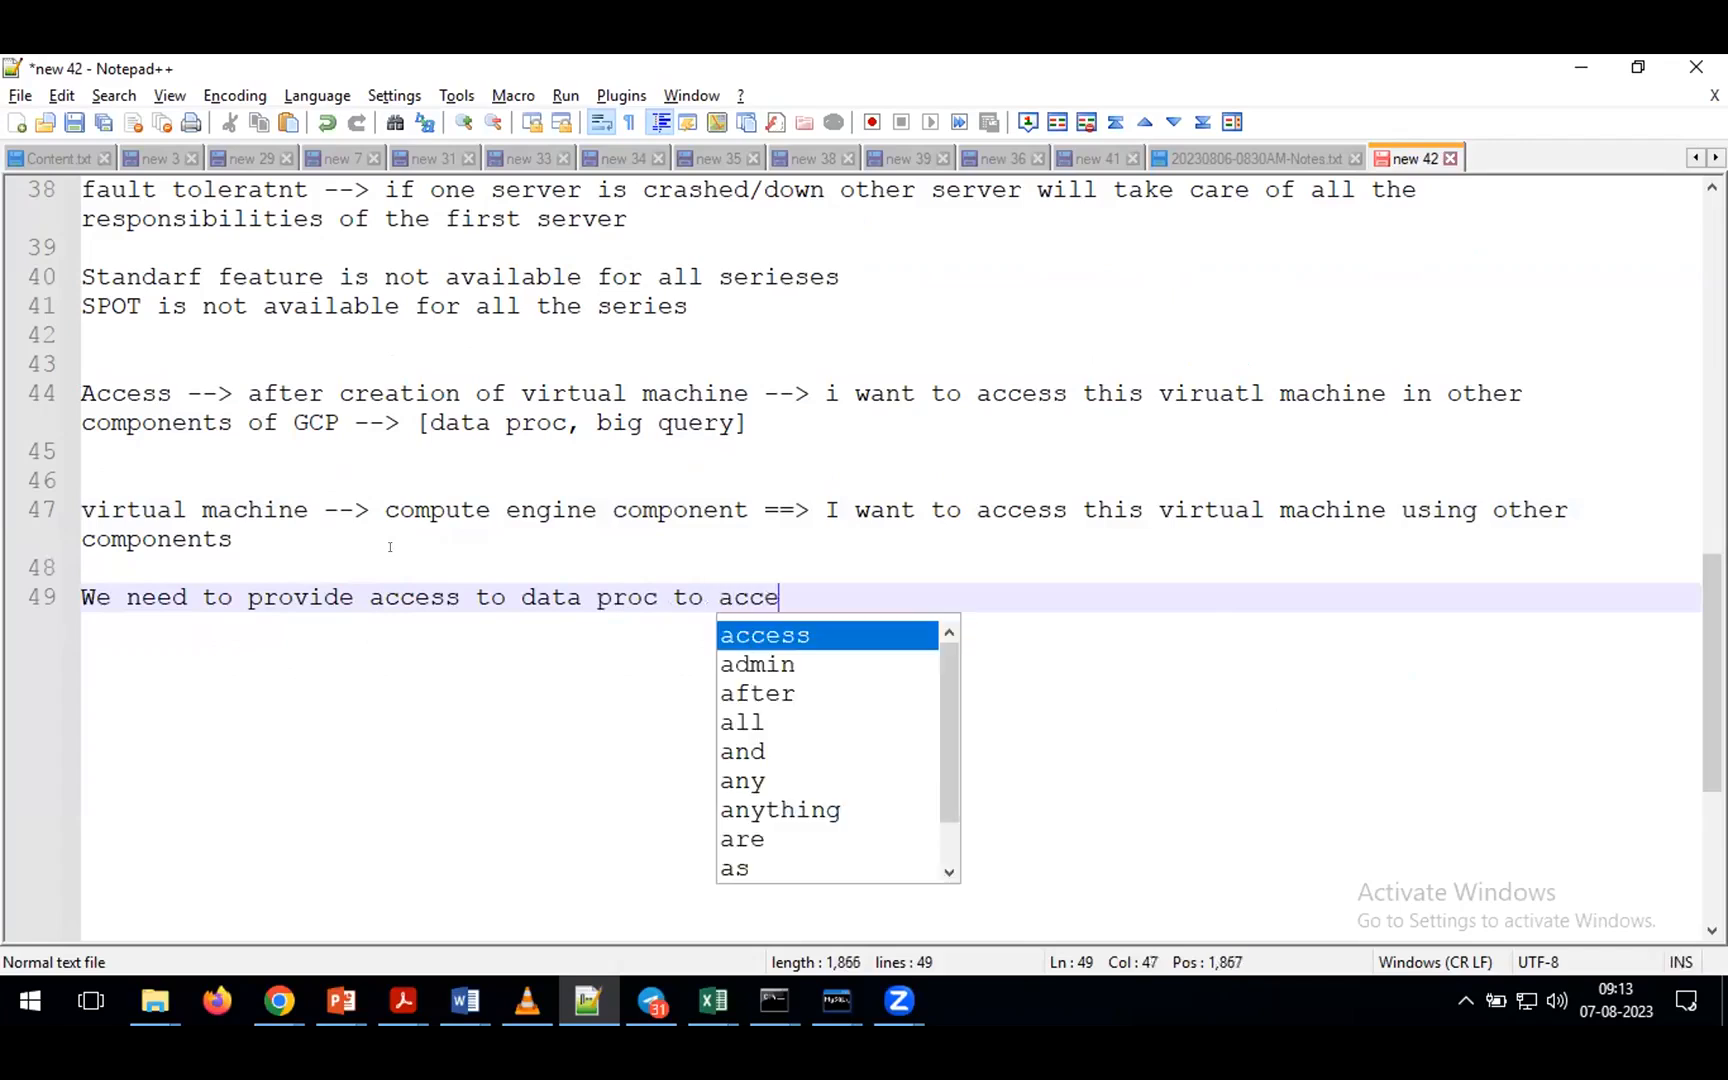
type("ss this virtual machine")
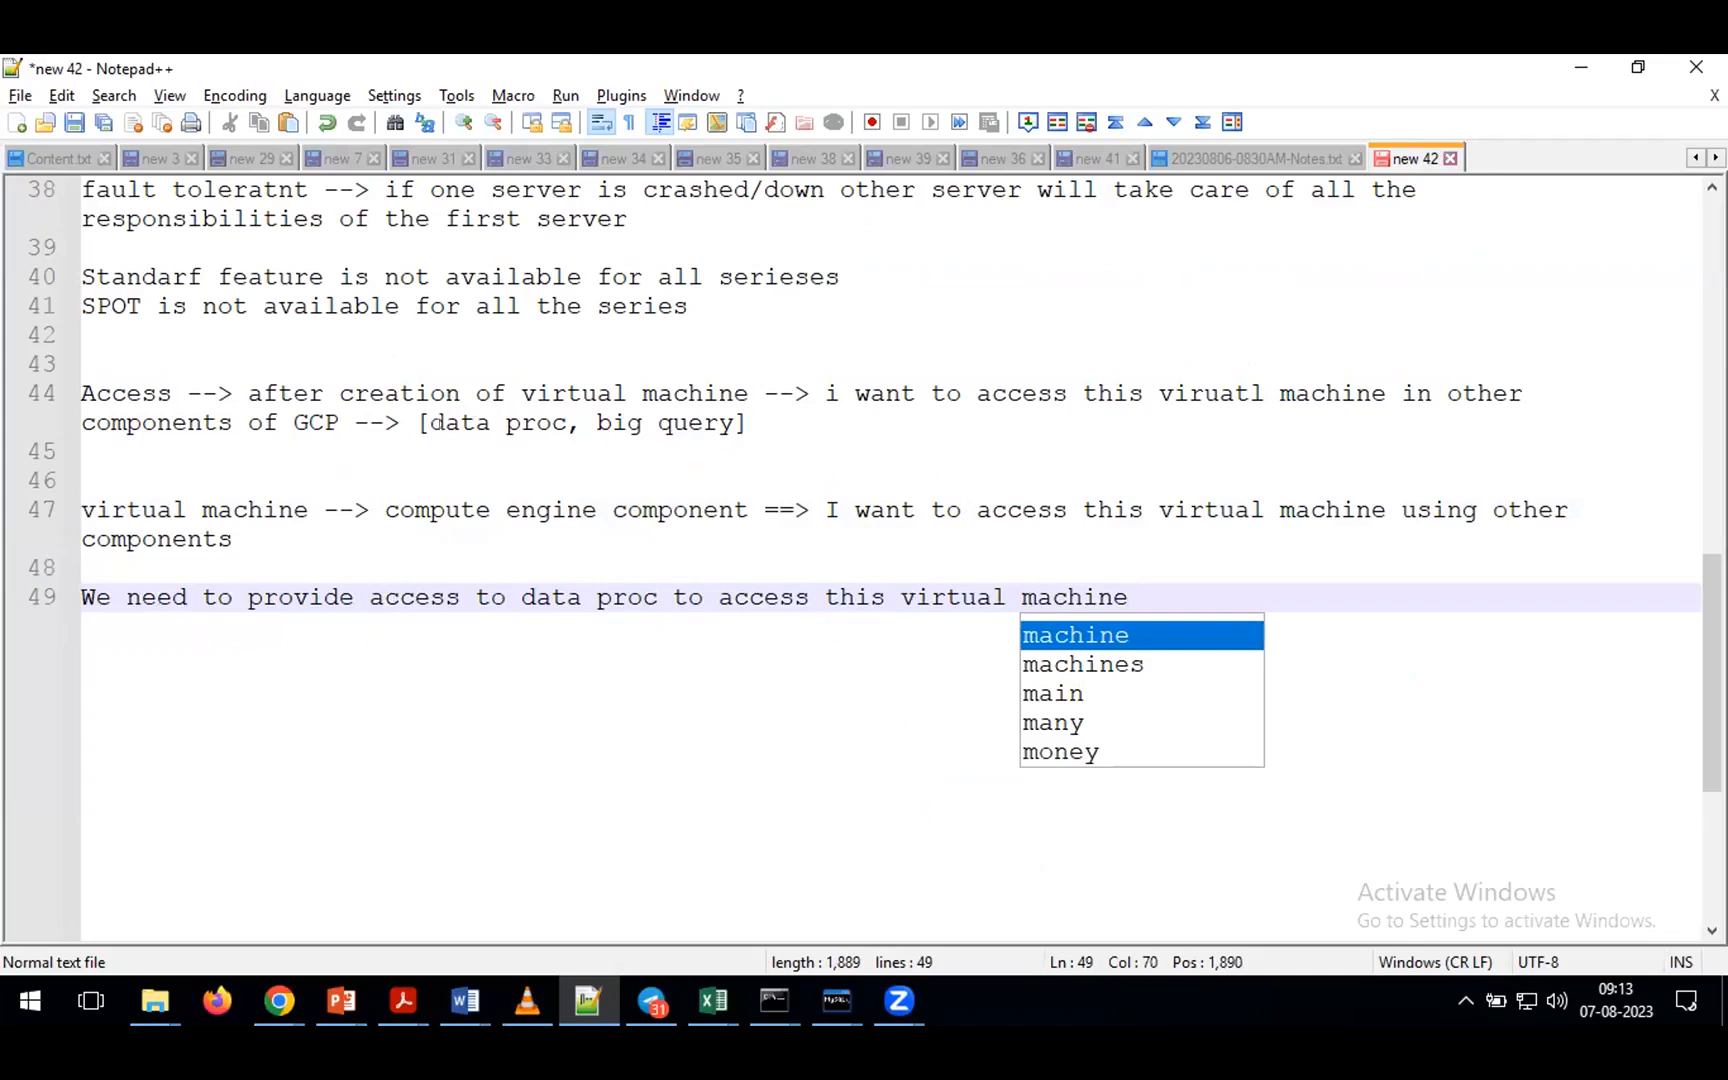
left_click_drag(430, 423, 558, 425)
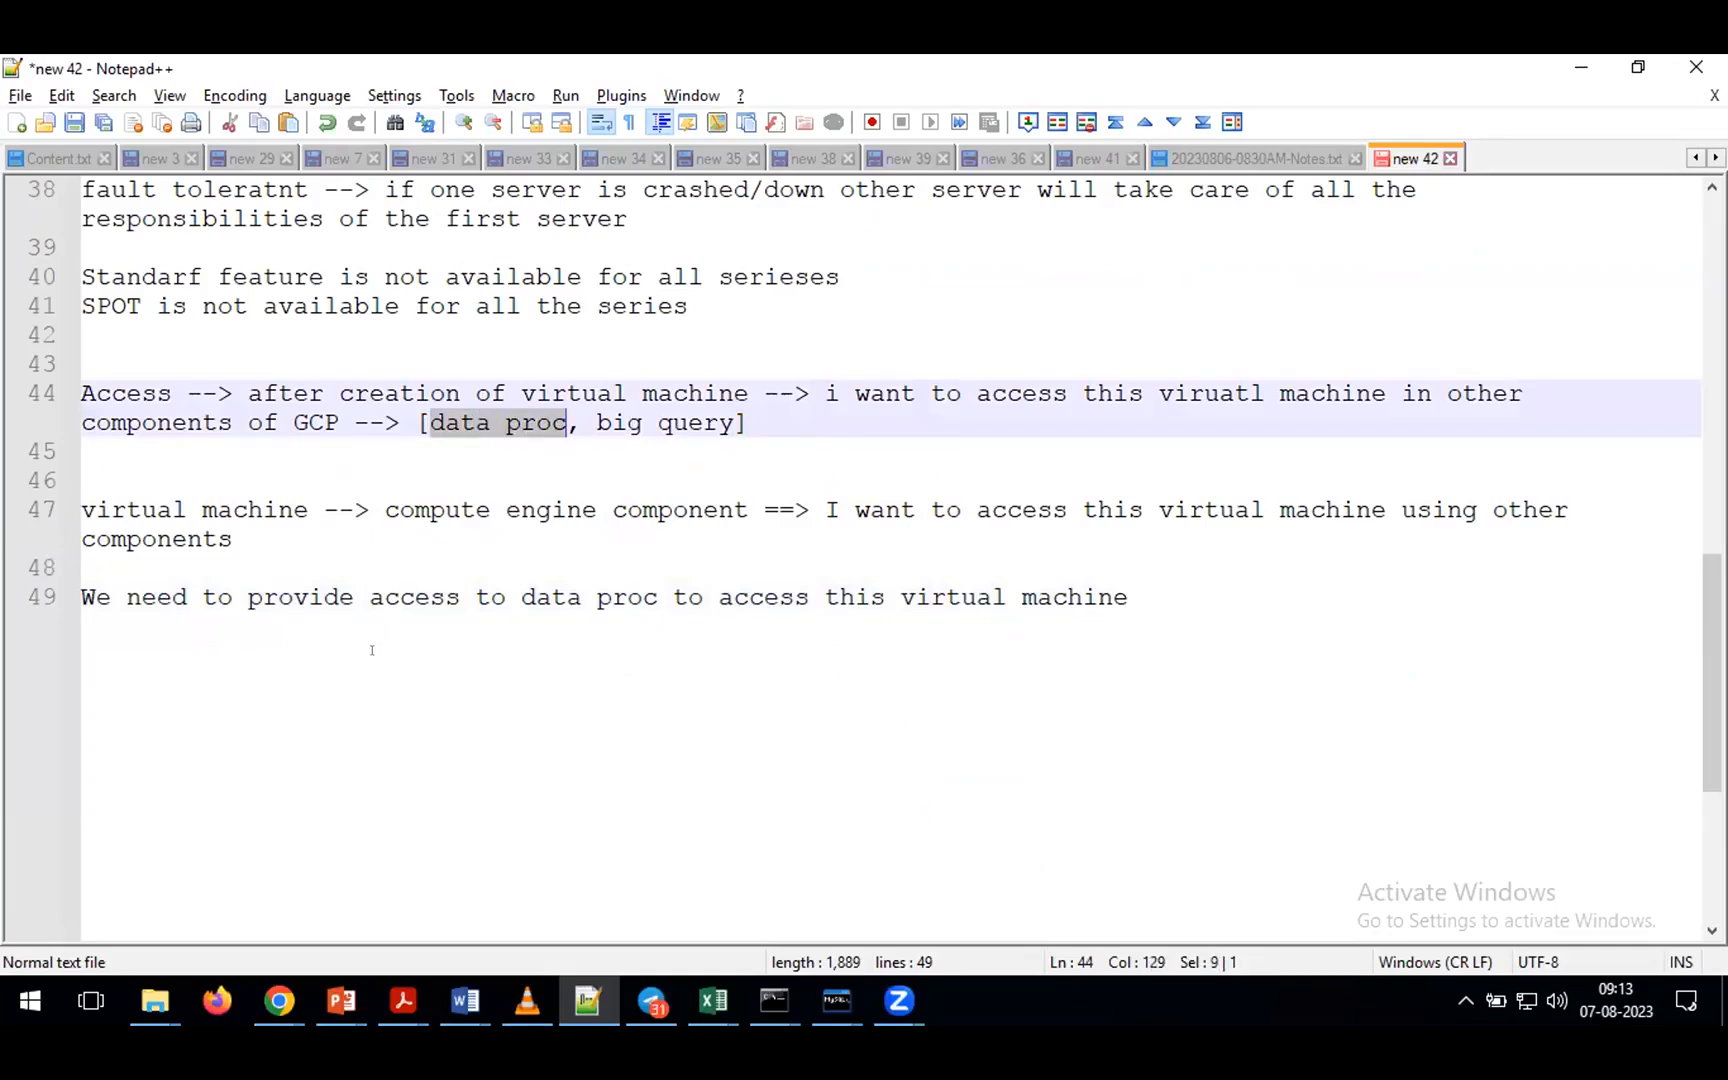
left_click(639, 592)
type("/bigquer")
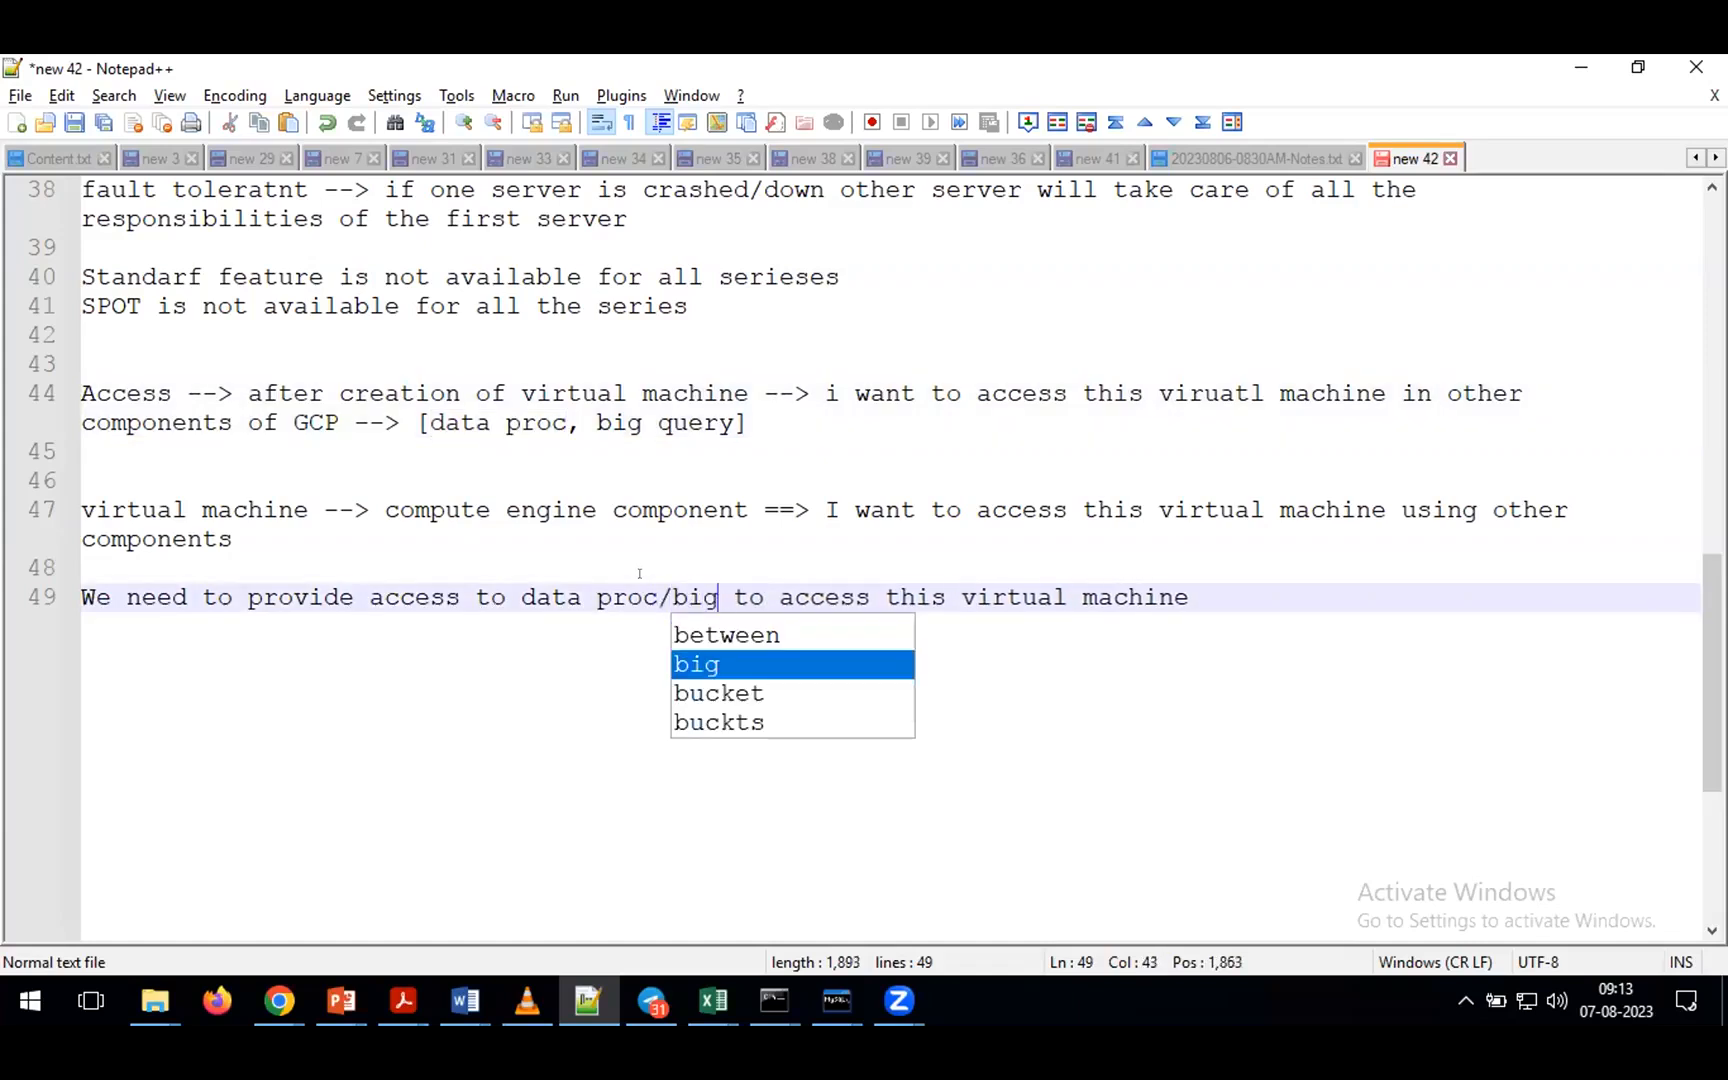
type("y")
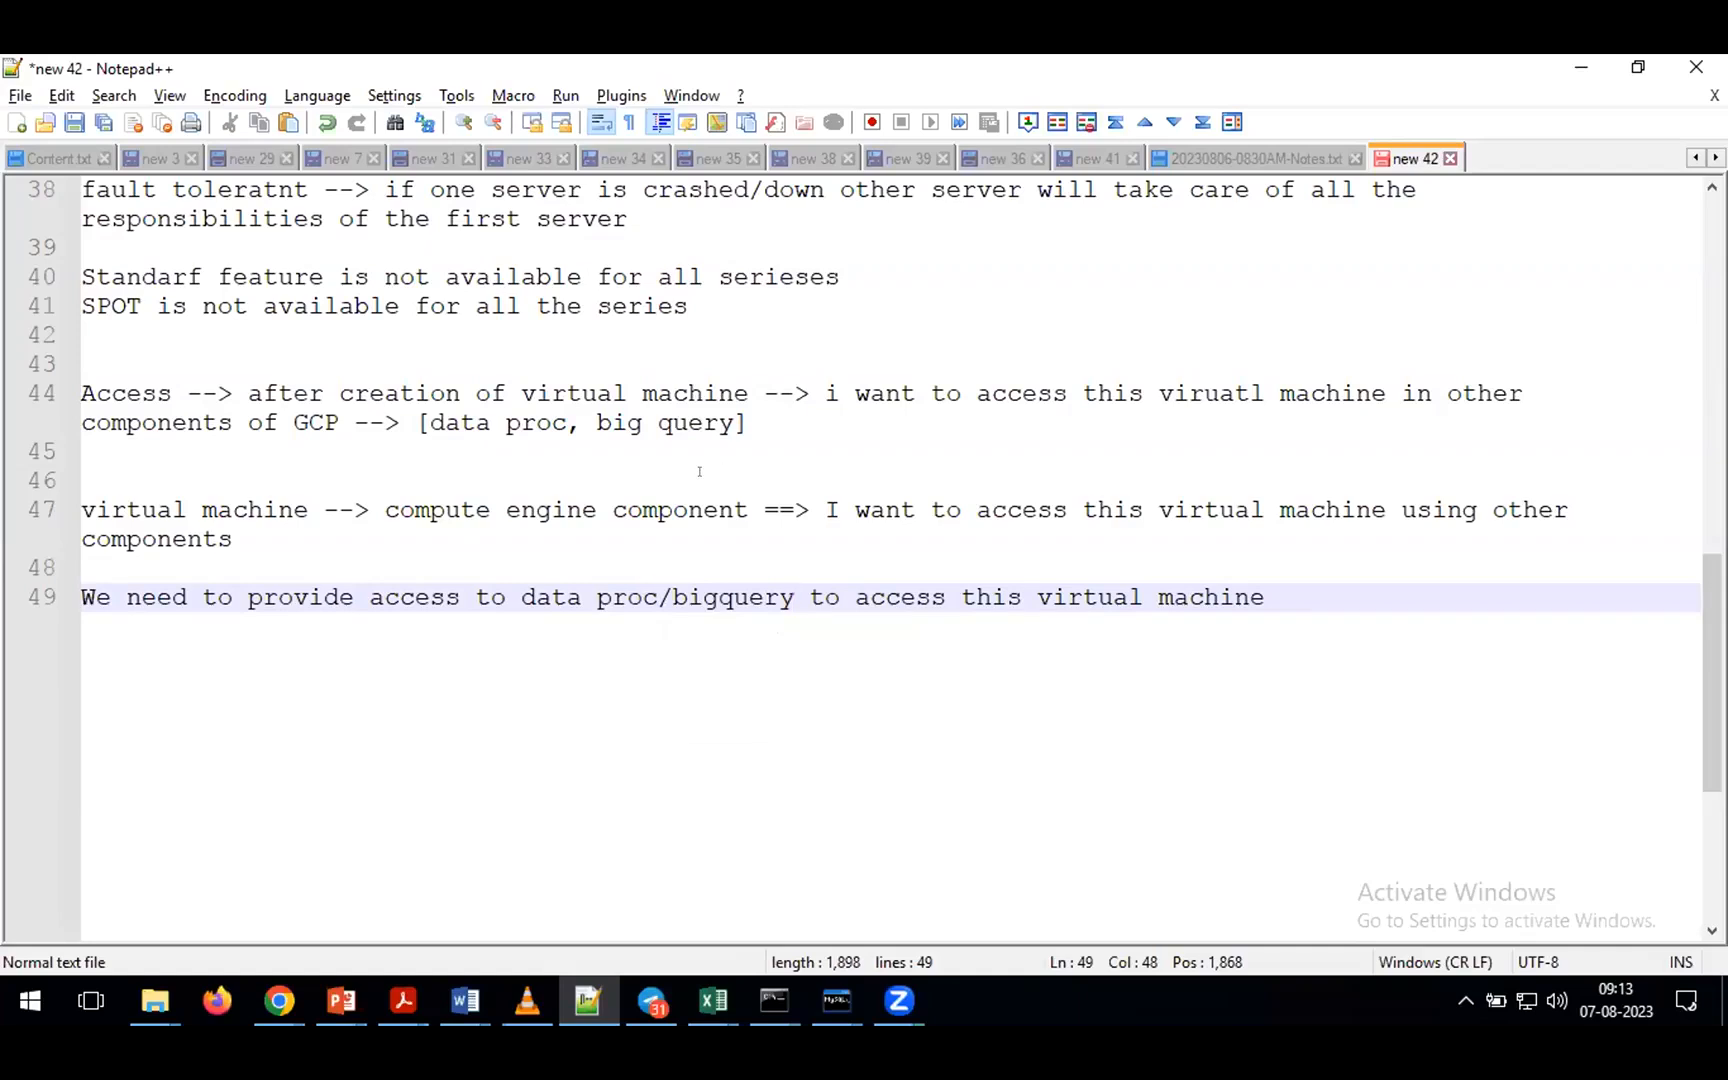
key("alt+Tab")
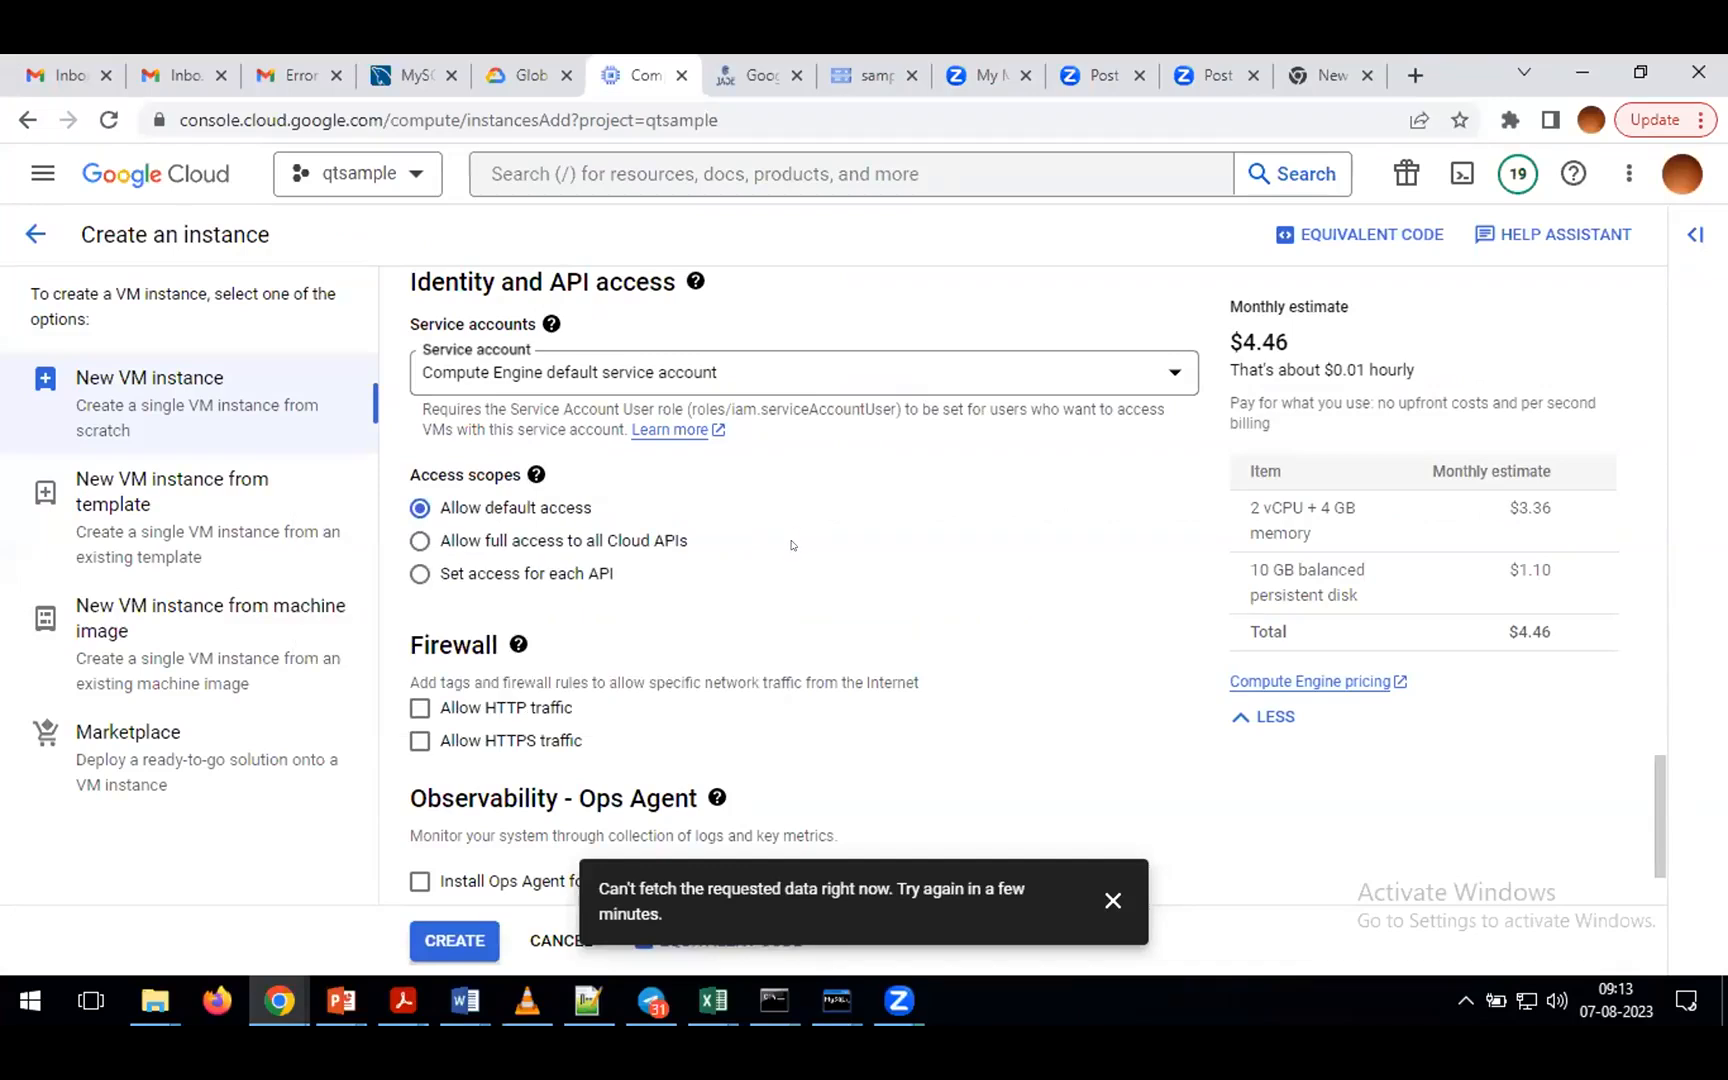
- Switch Access scopes from full Cloud API access to 'Set access for each API'
scroll(640, 548, "down", 1)
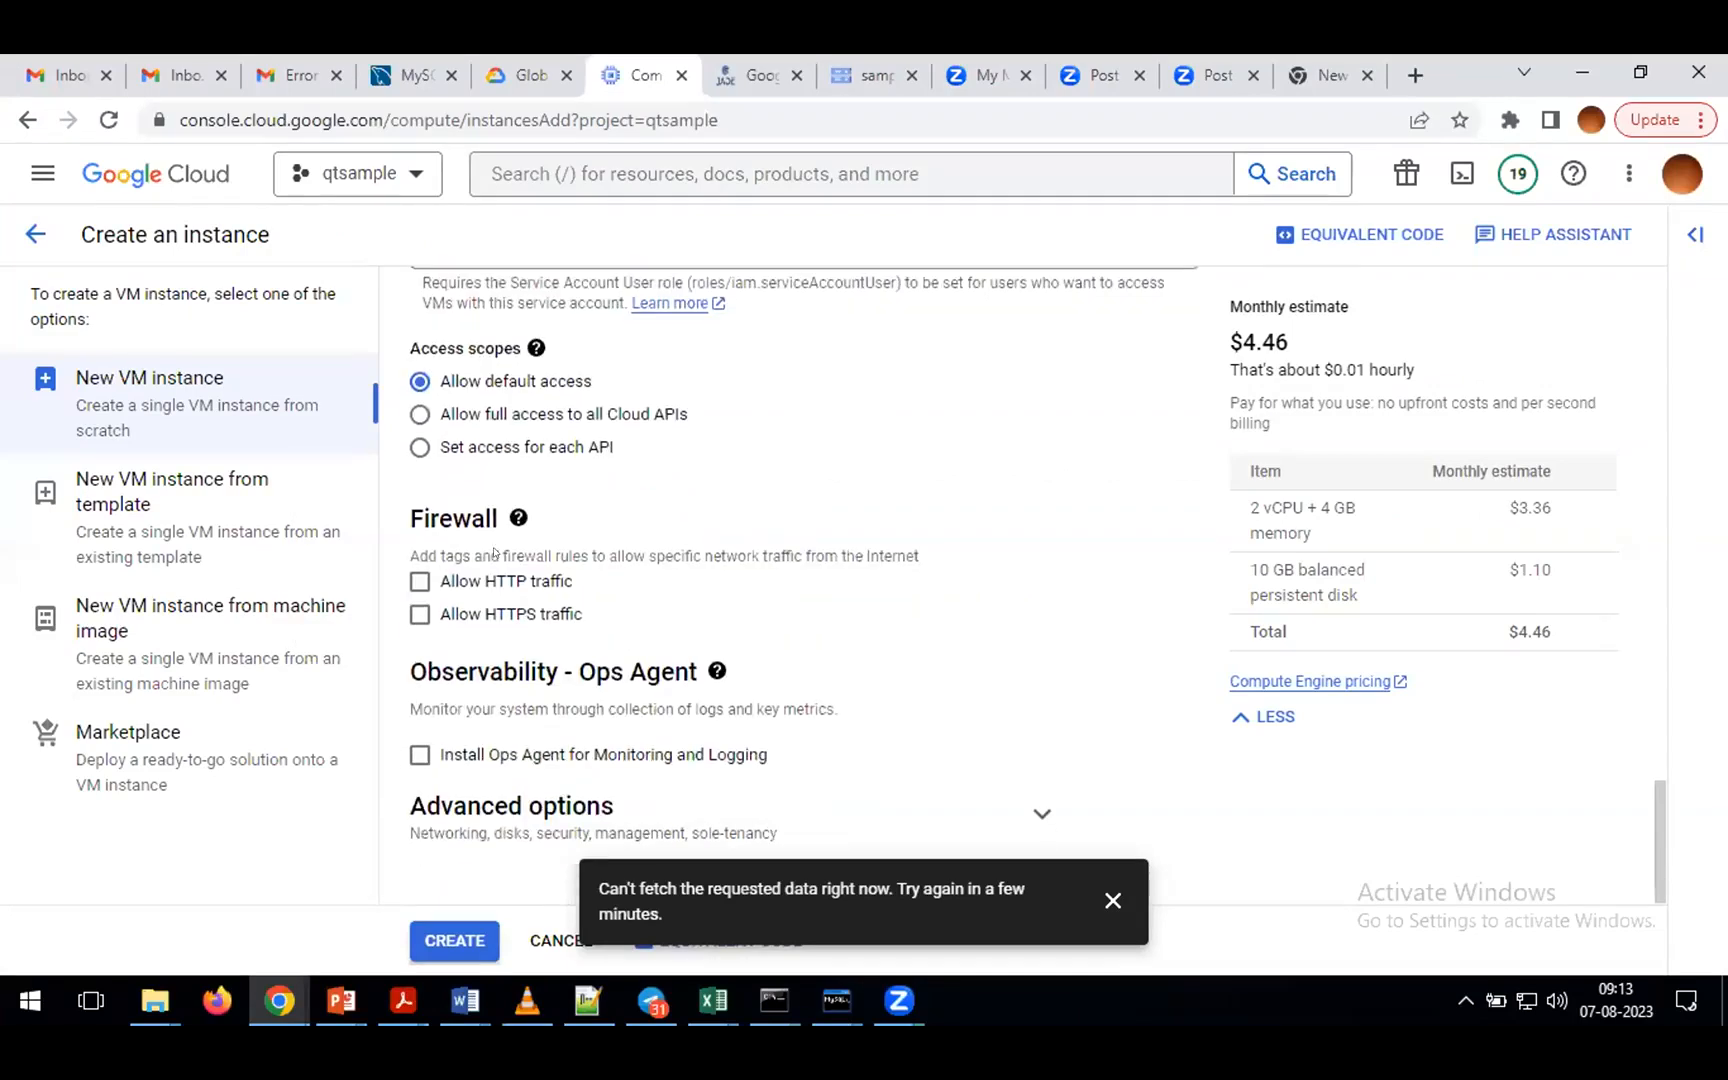
left_click(418, 413)
left_click(418, 447)
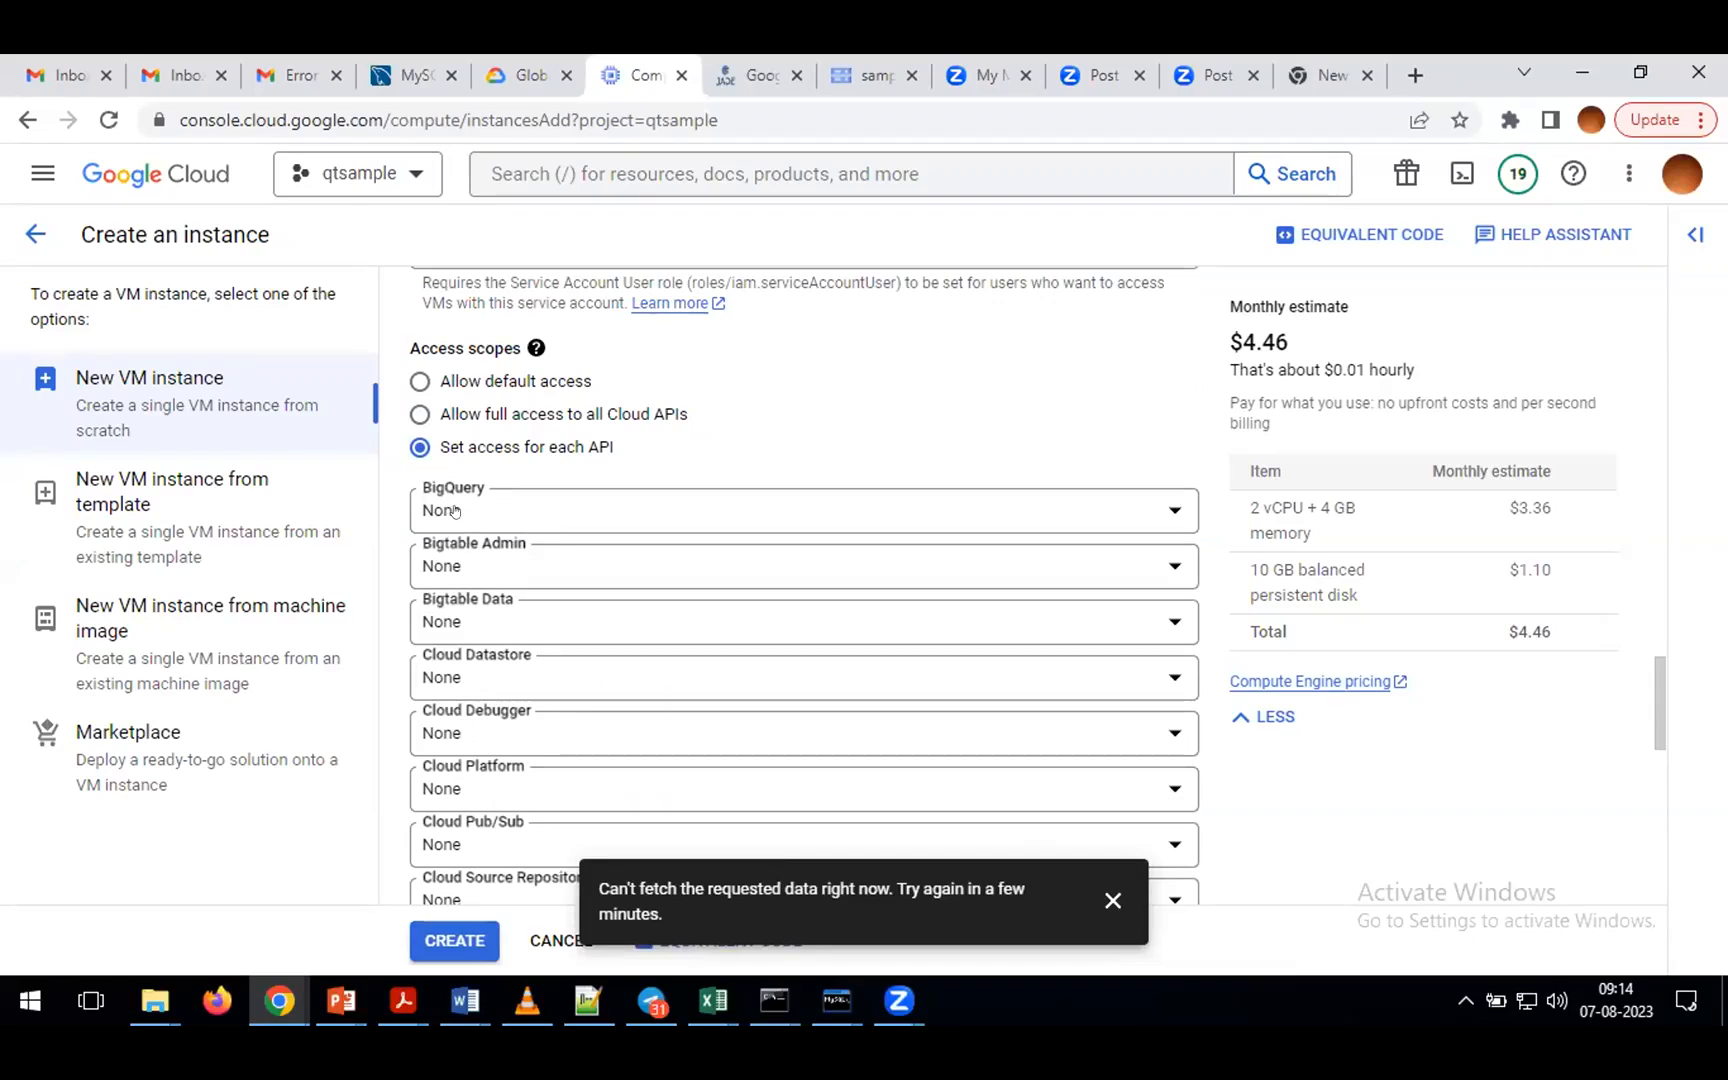
- Set BigQuery access to Enabled and back to None, then choose 'Allow default access'
left_click(455, 511)
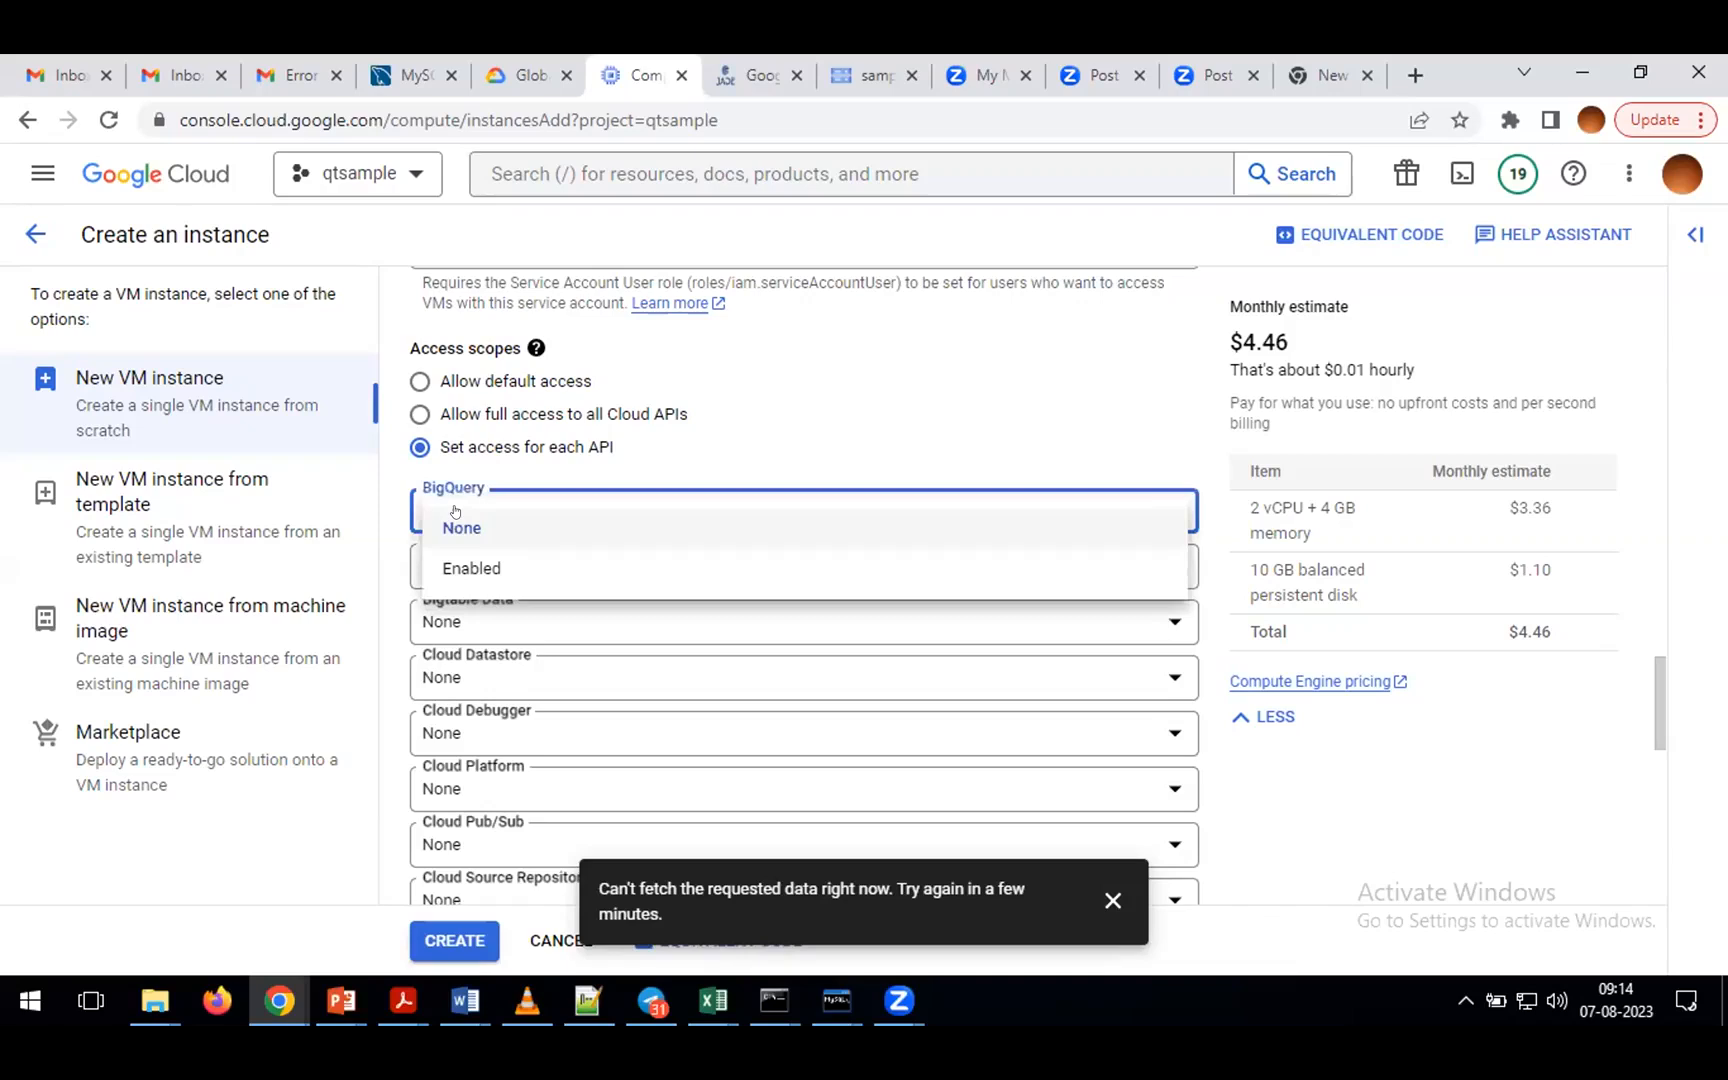
left_click(471, 567)
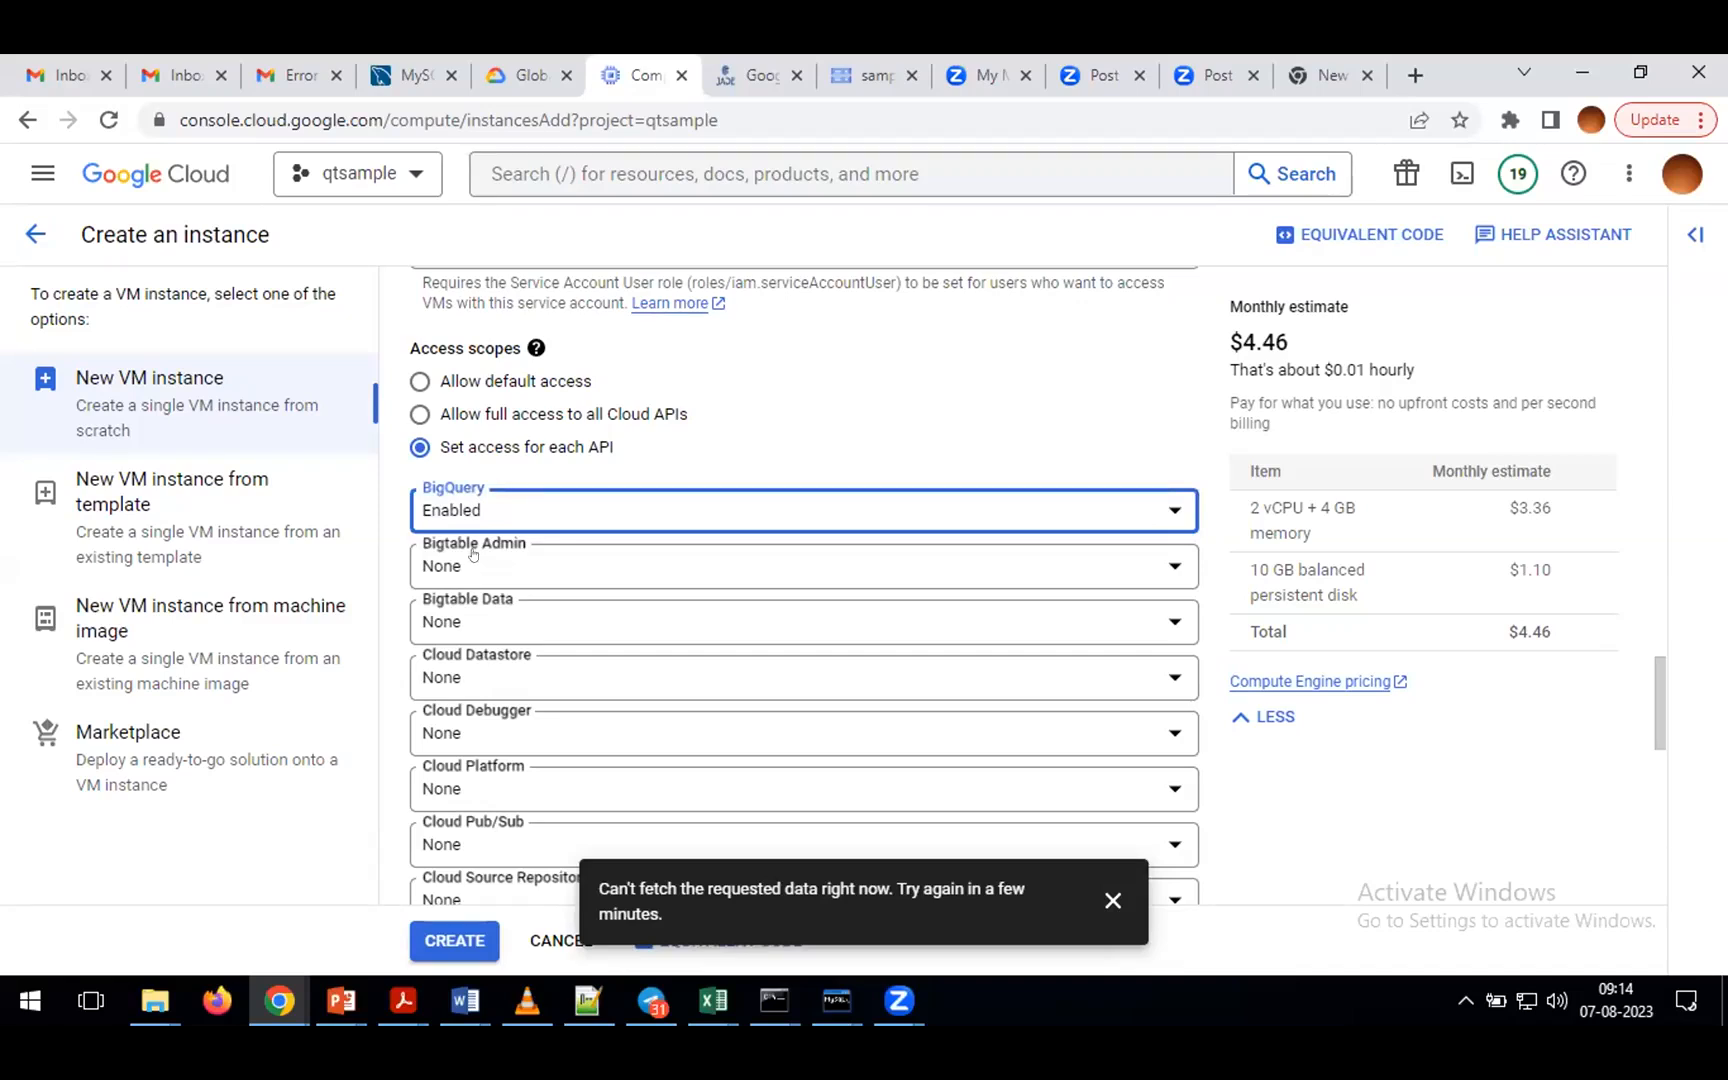
left_click(465, 527)
left_click(457, 529)
left_click(418, 382)
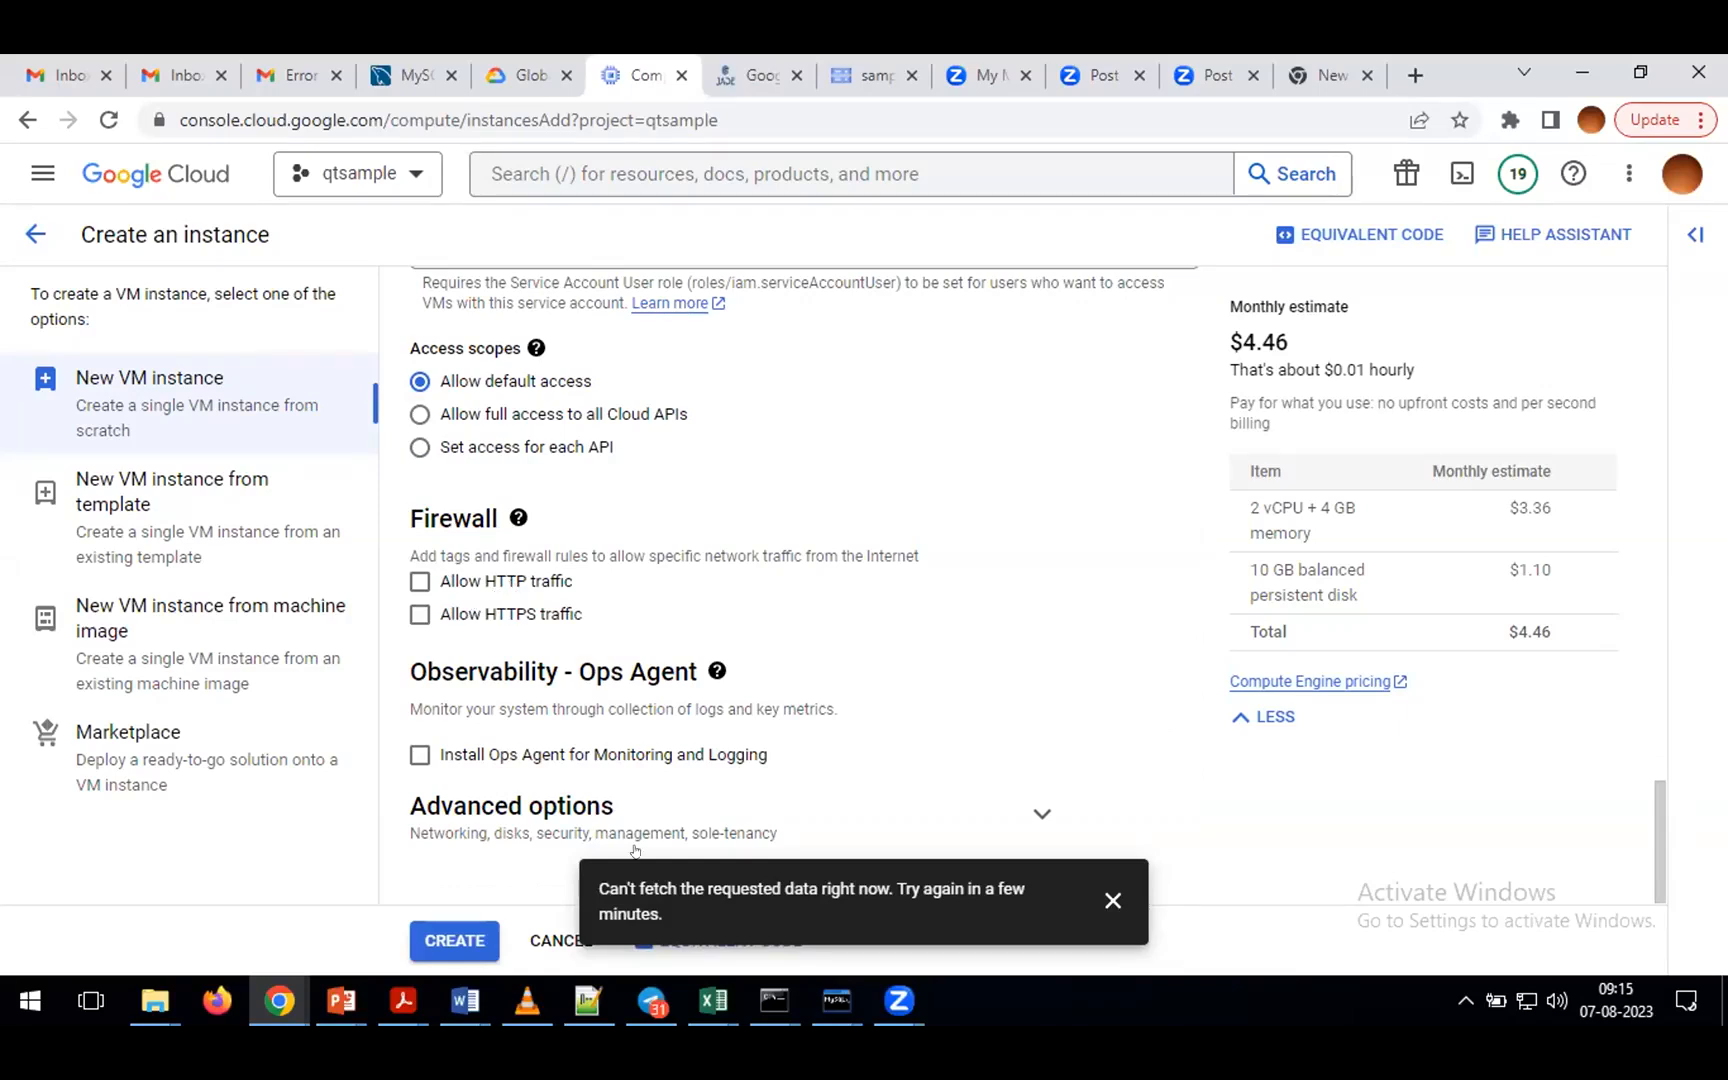
- Below line 49, add notes 'http and https' and 'https - secured one'
left_click(590, 995)
left_click(1287, 553)
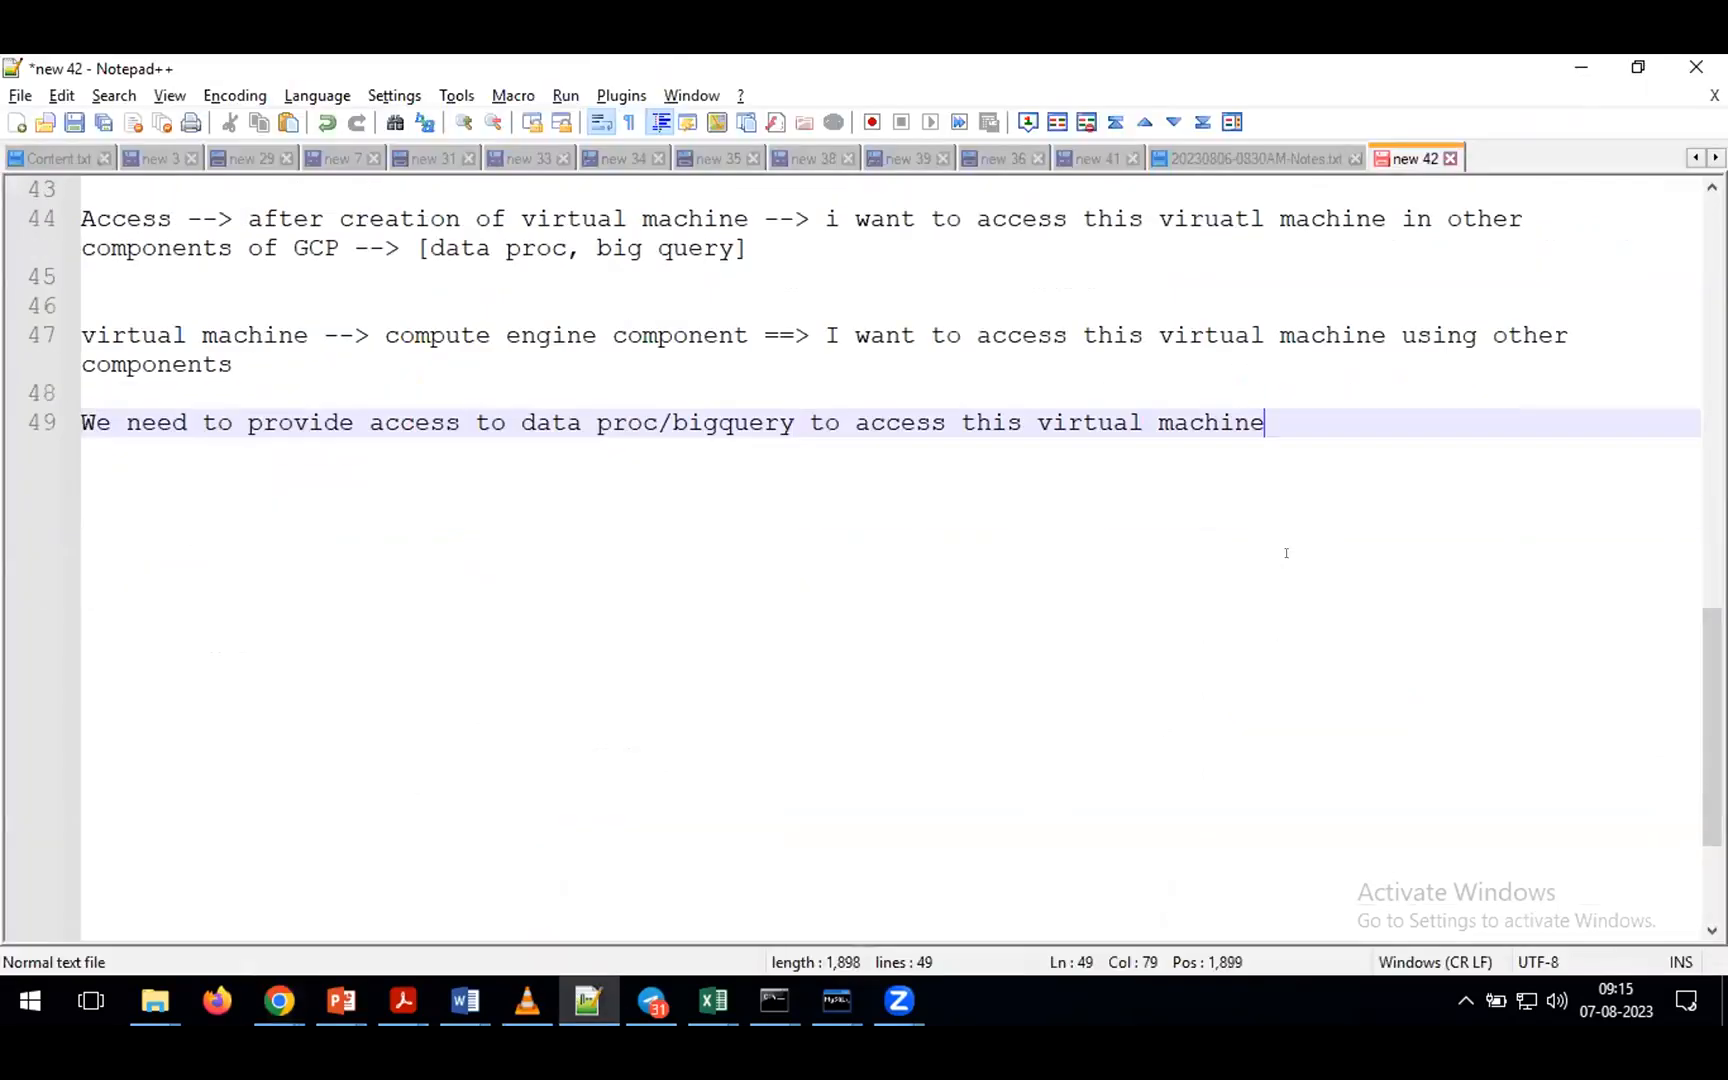
key("Return")
key("Return")
type("http ")
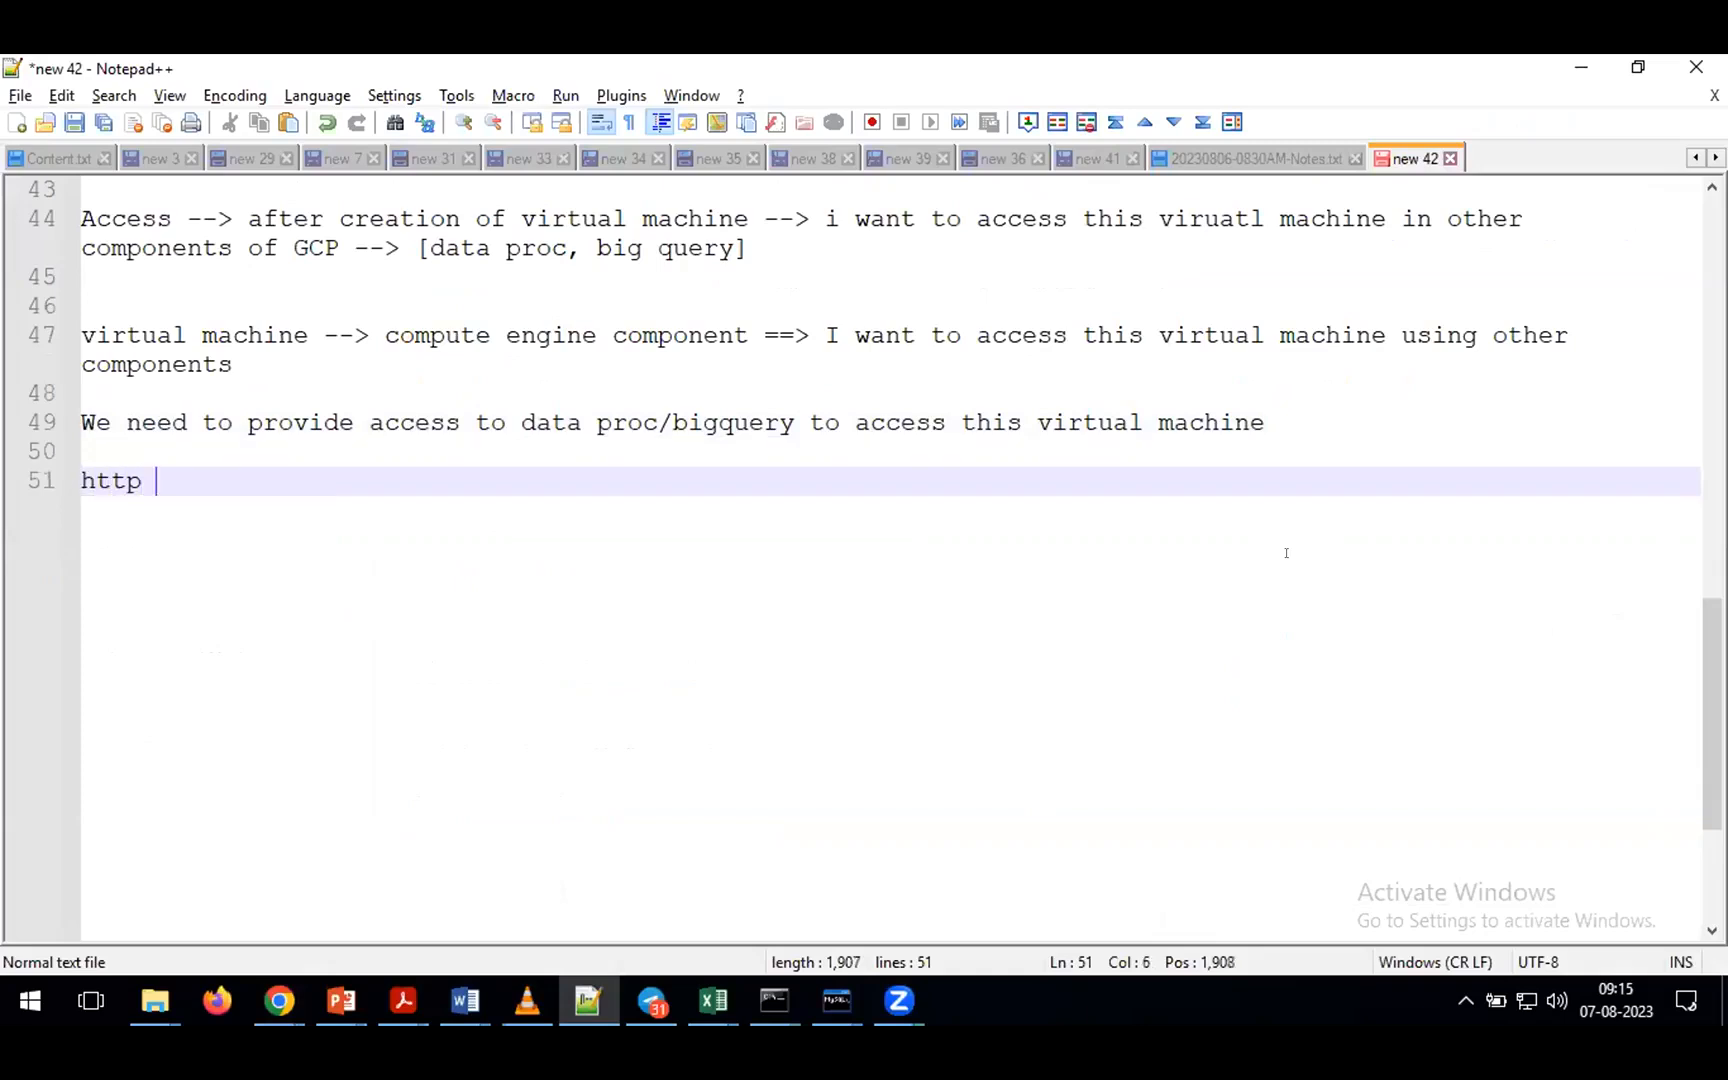
type("and https")
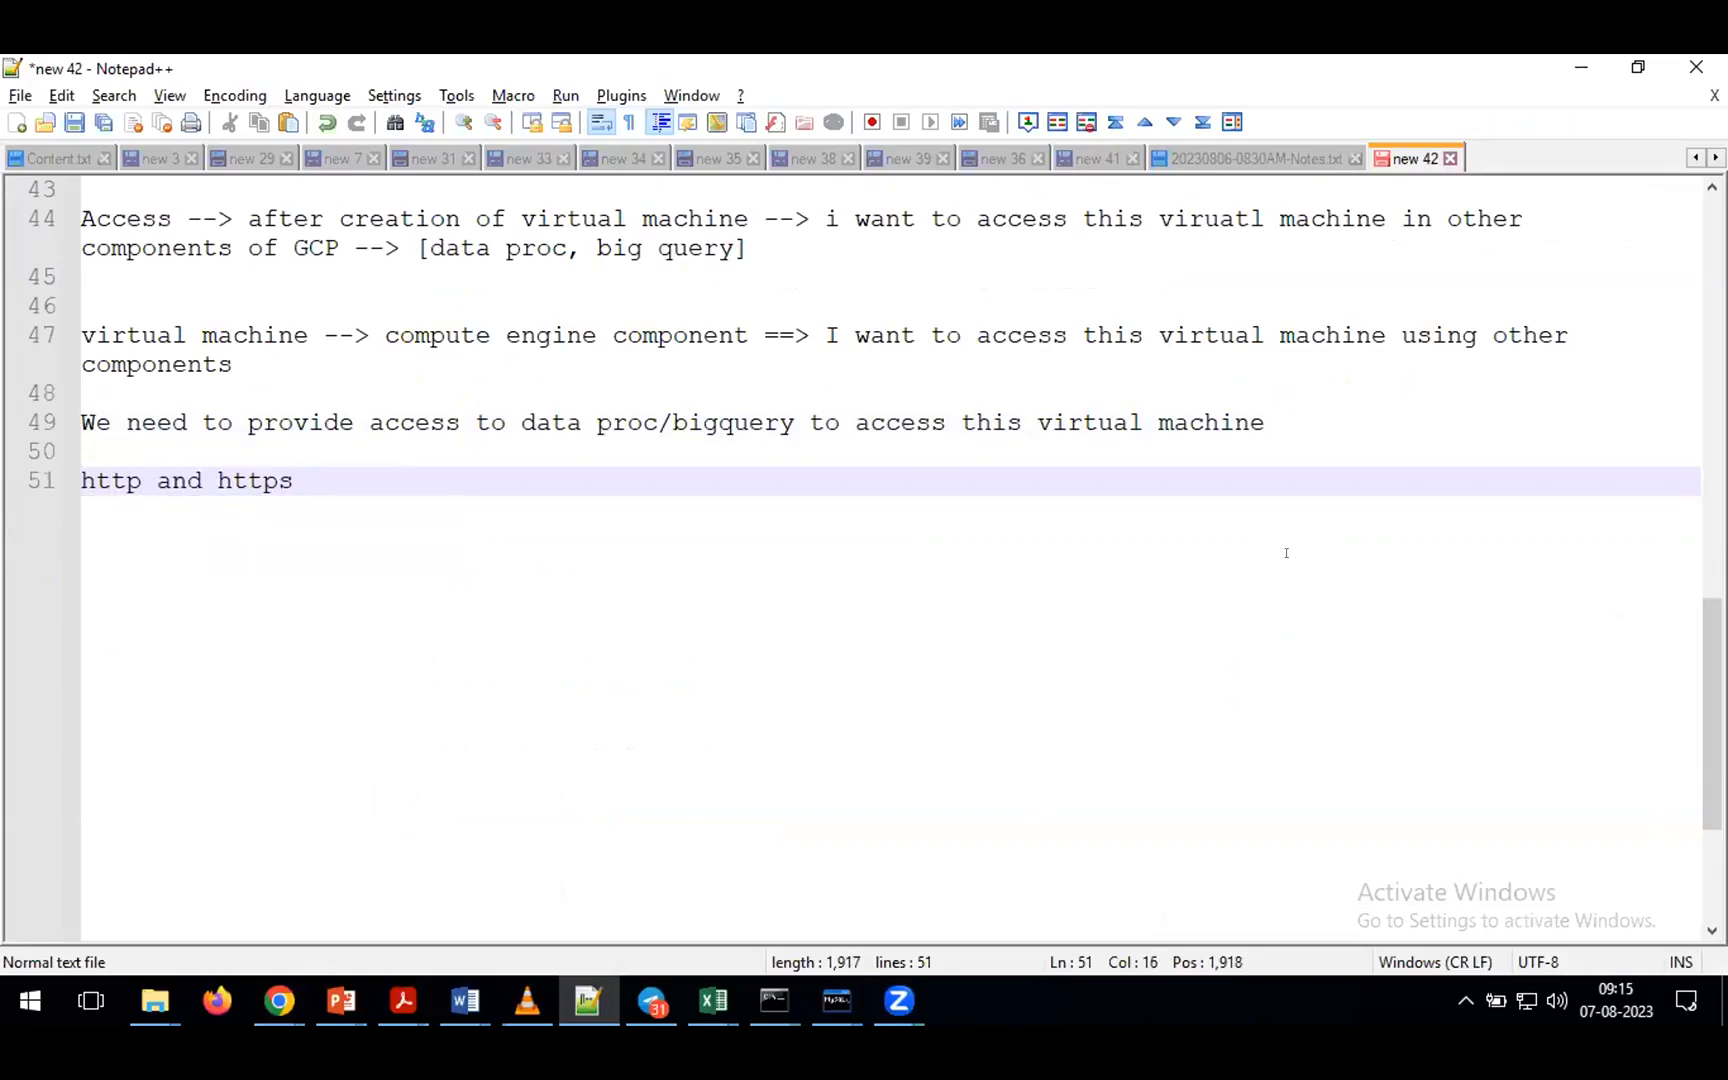
type(" 9o")
key("BackSpace")
key("BackSpace")
key("BackSpace")
key("Return")
key("Return")
type("https ")
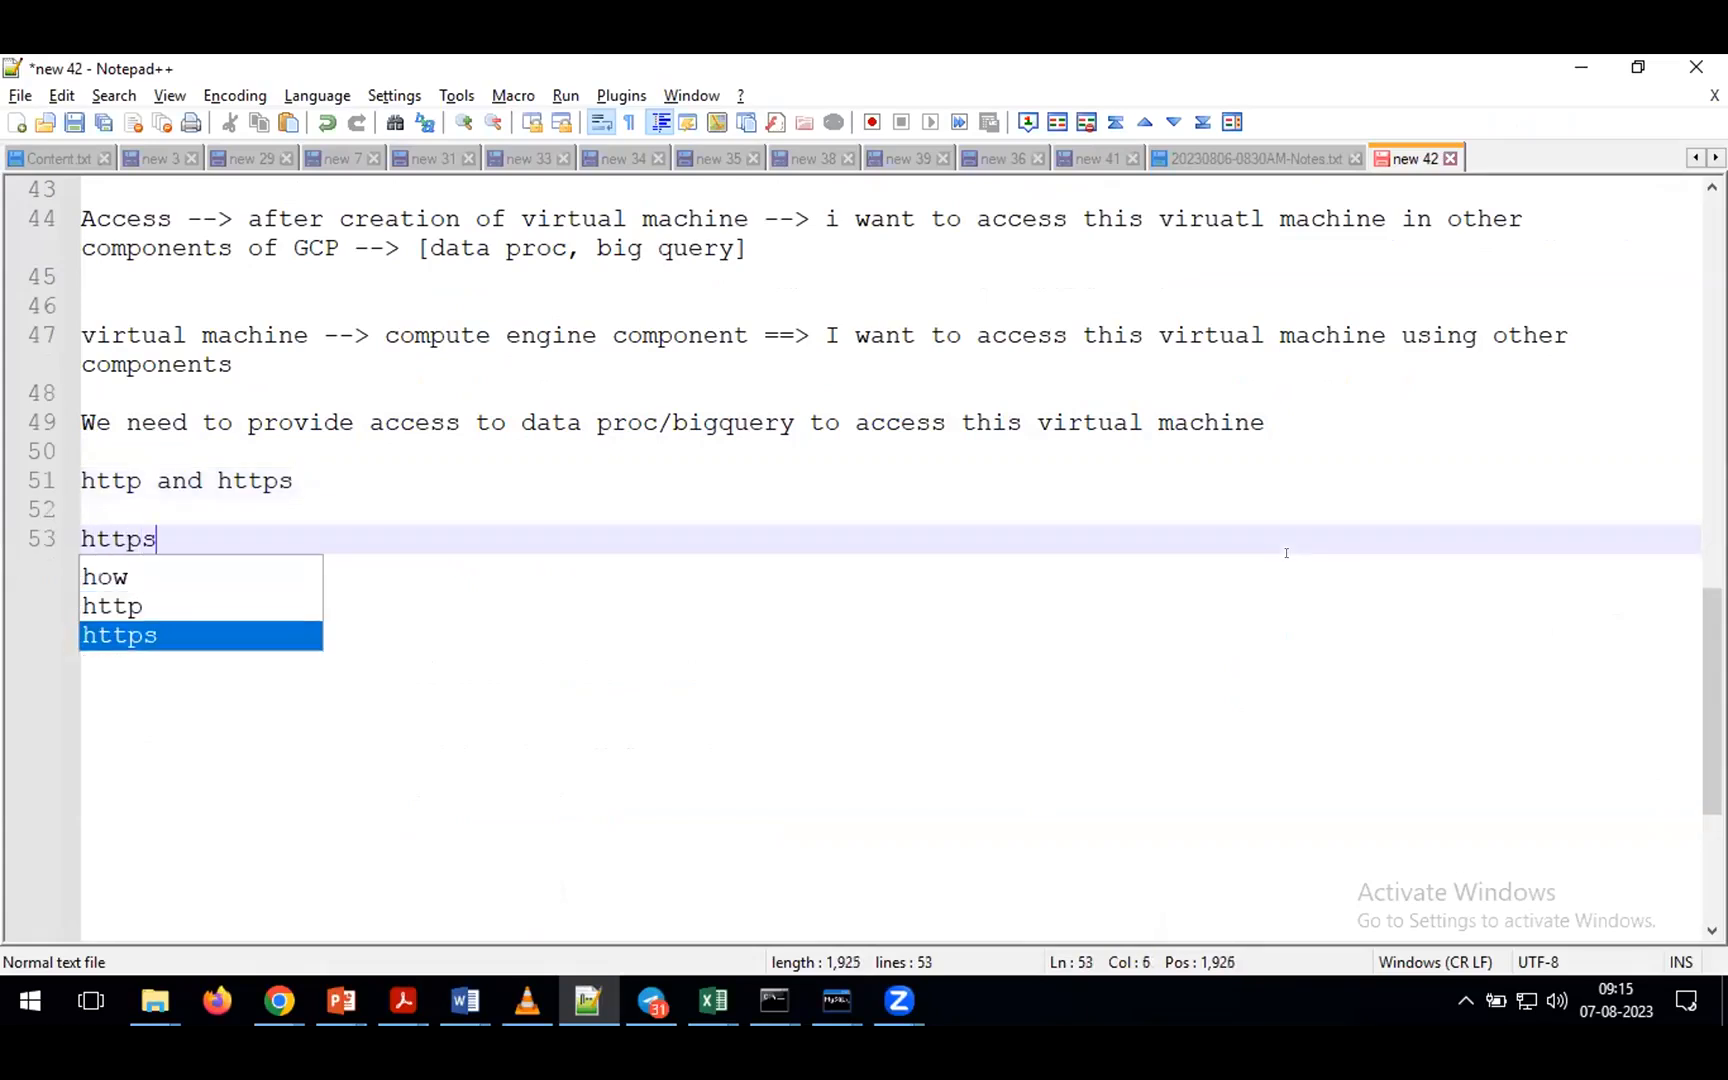
type("- secured ")
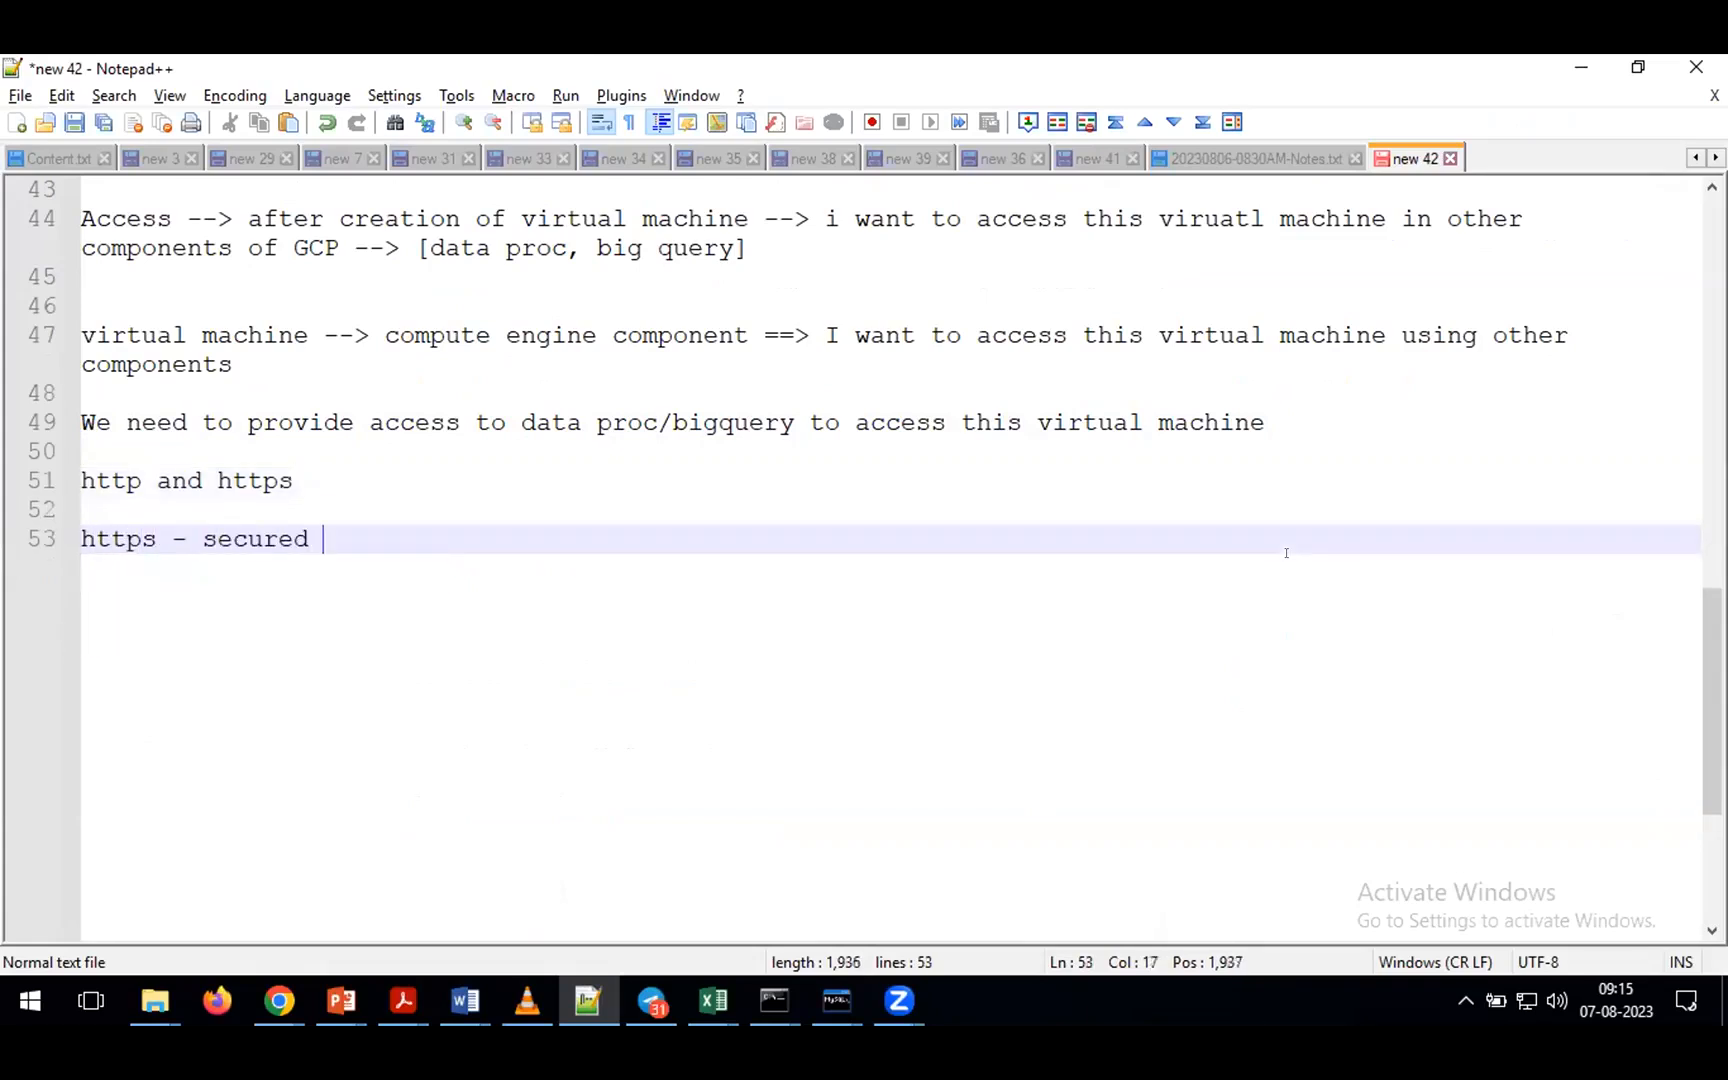
type("ond")
key("BackSpace")
type("e")
- Add the note 'firewall --> If you want to control access/traffic from other system or other IPS'
key("Return")
key("Return")
type("firew")
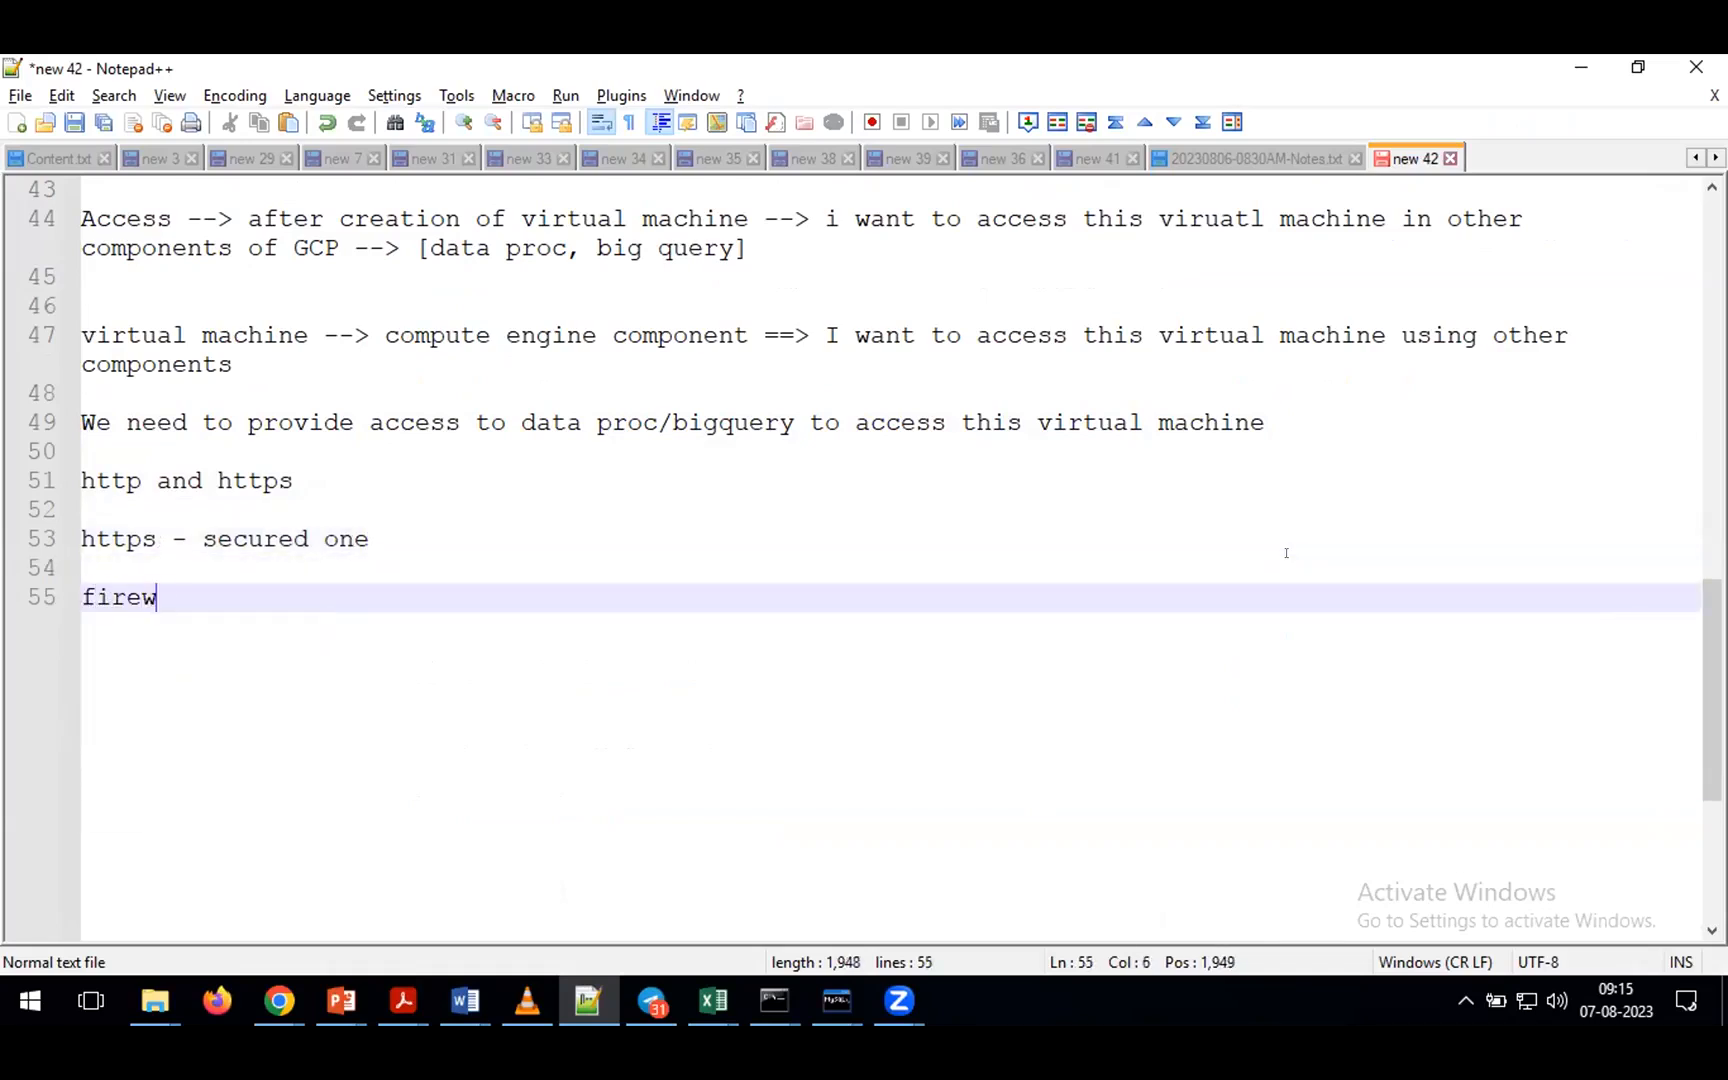
type("all --> ")
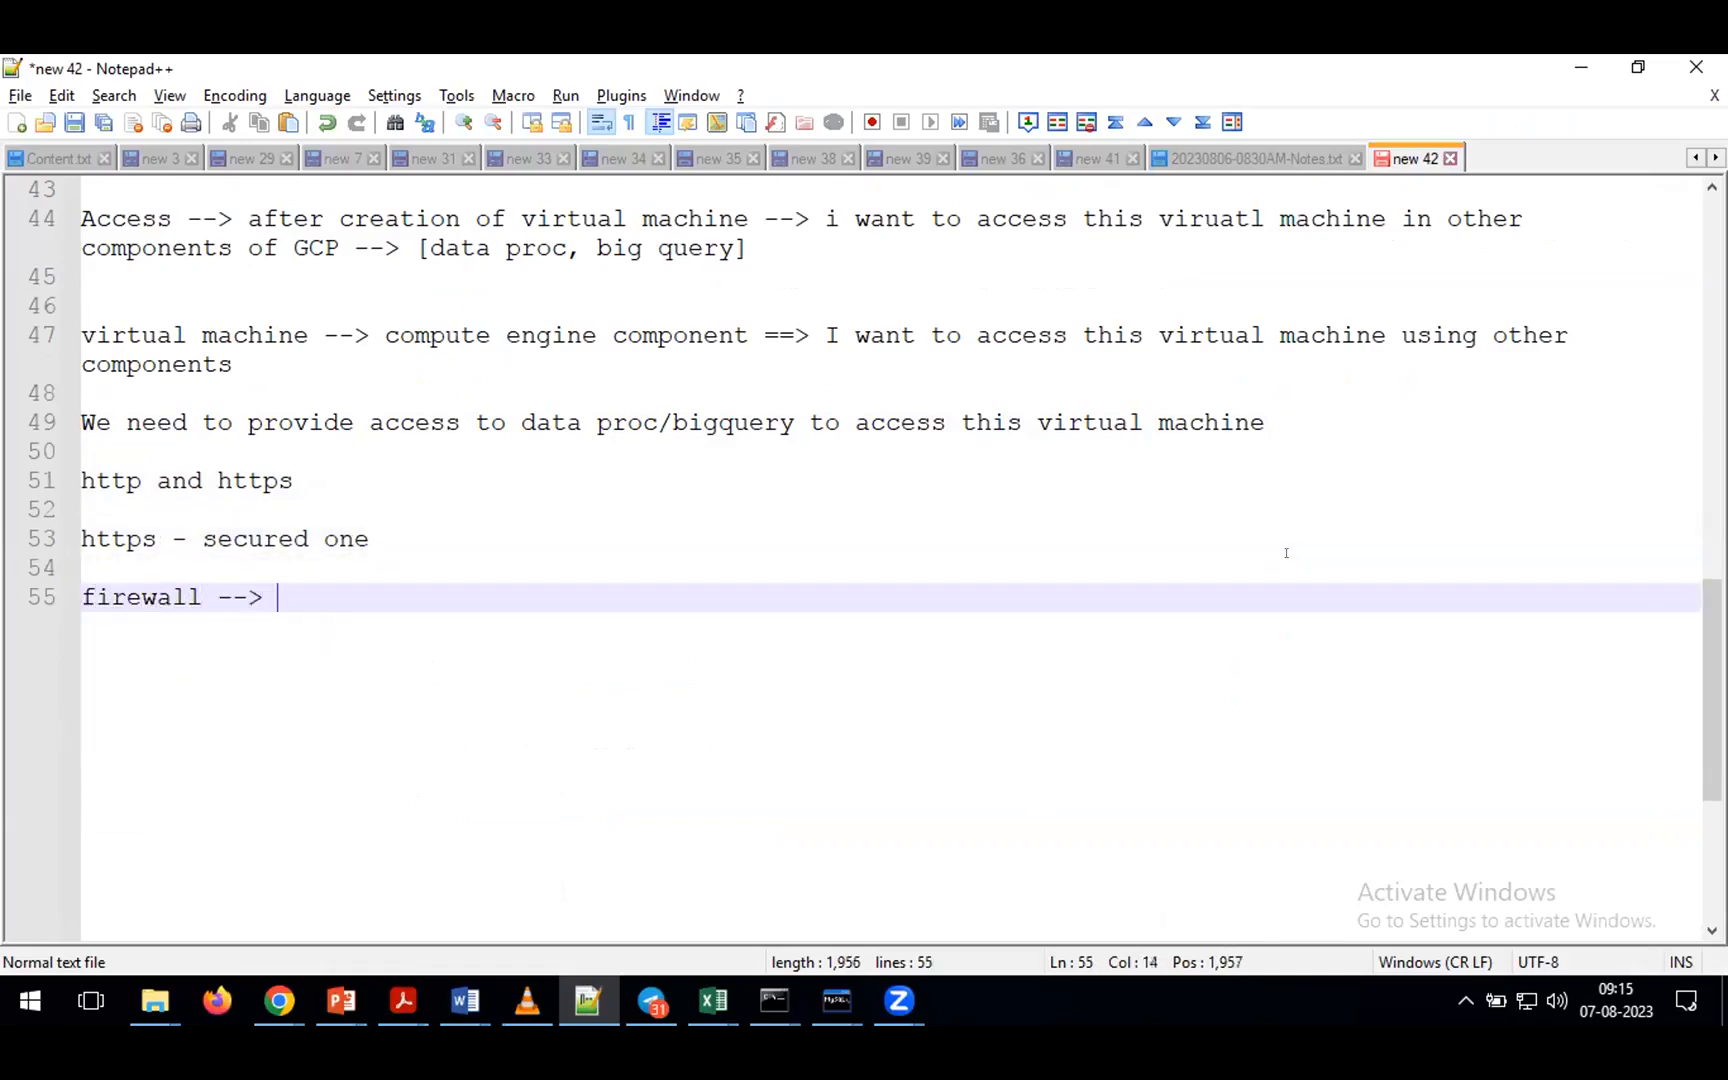
type("If you wa")
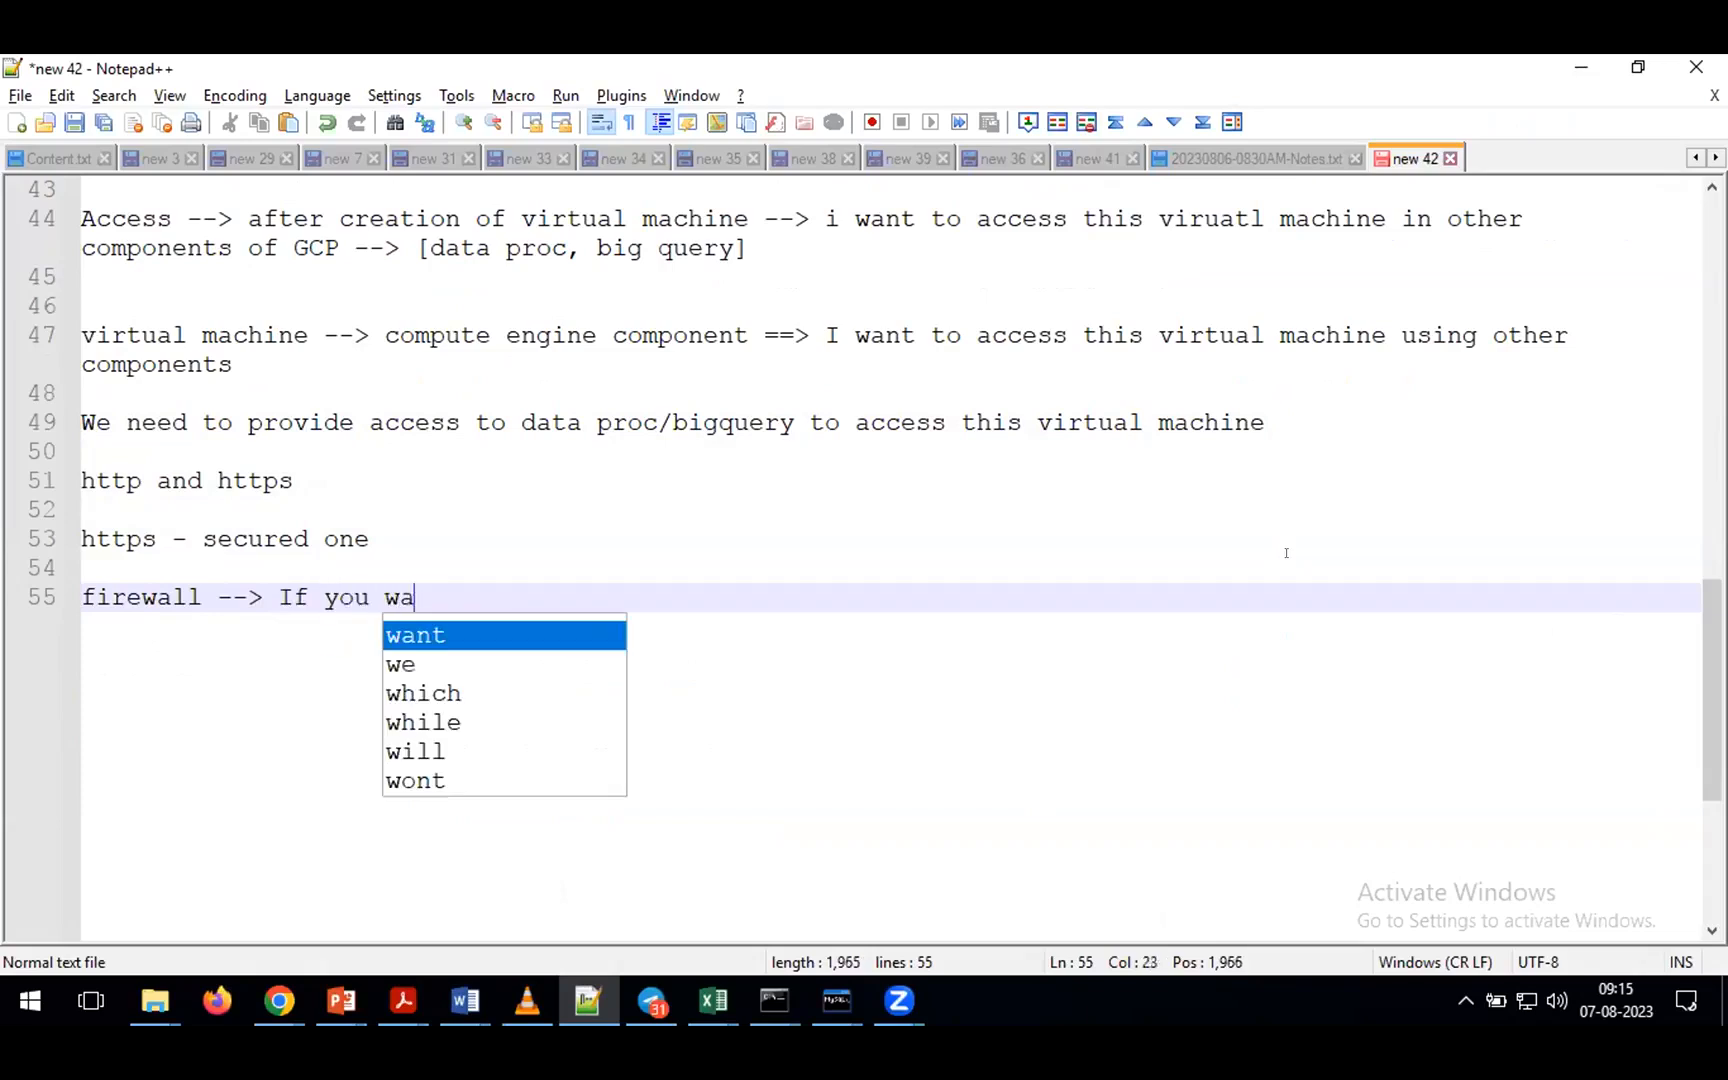
type("nt to control a")
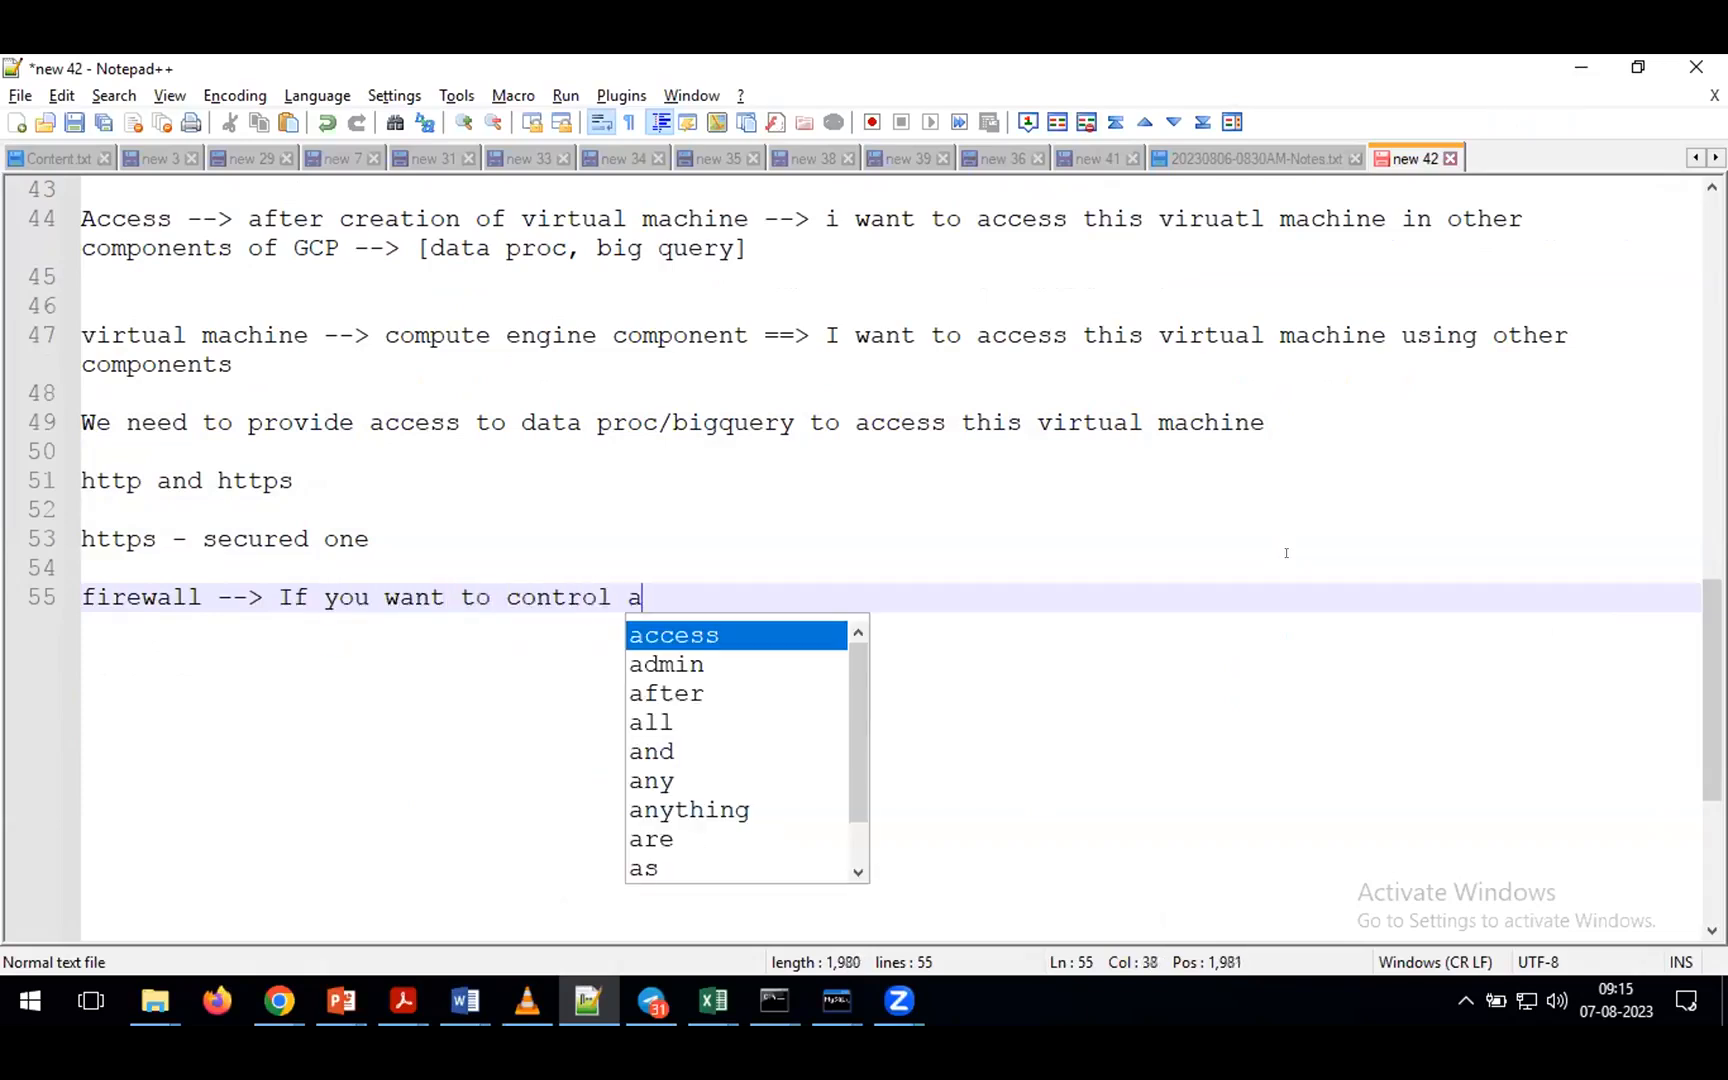
type("ccess/tra")
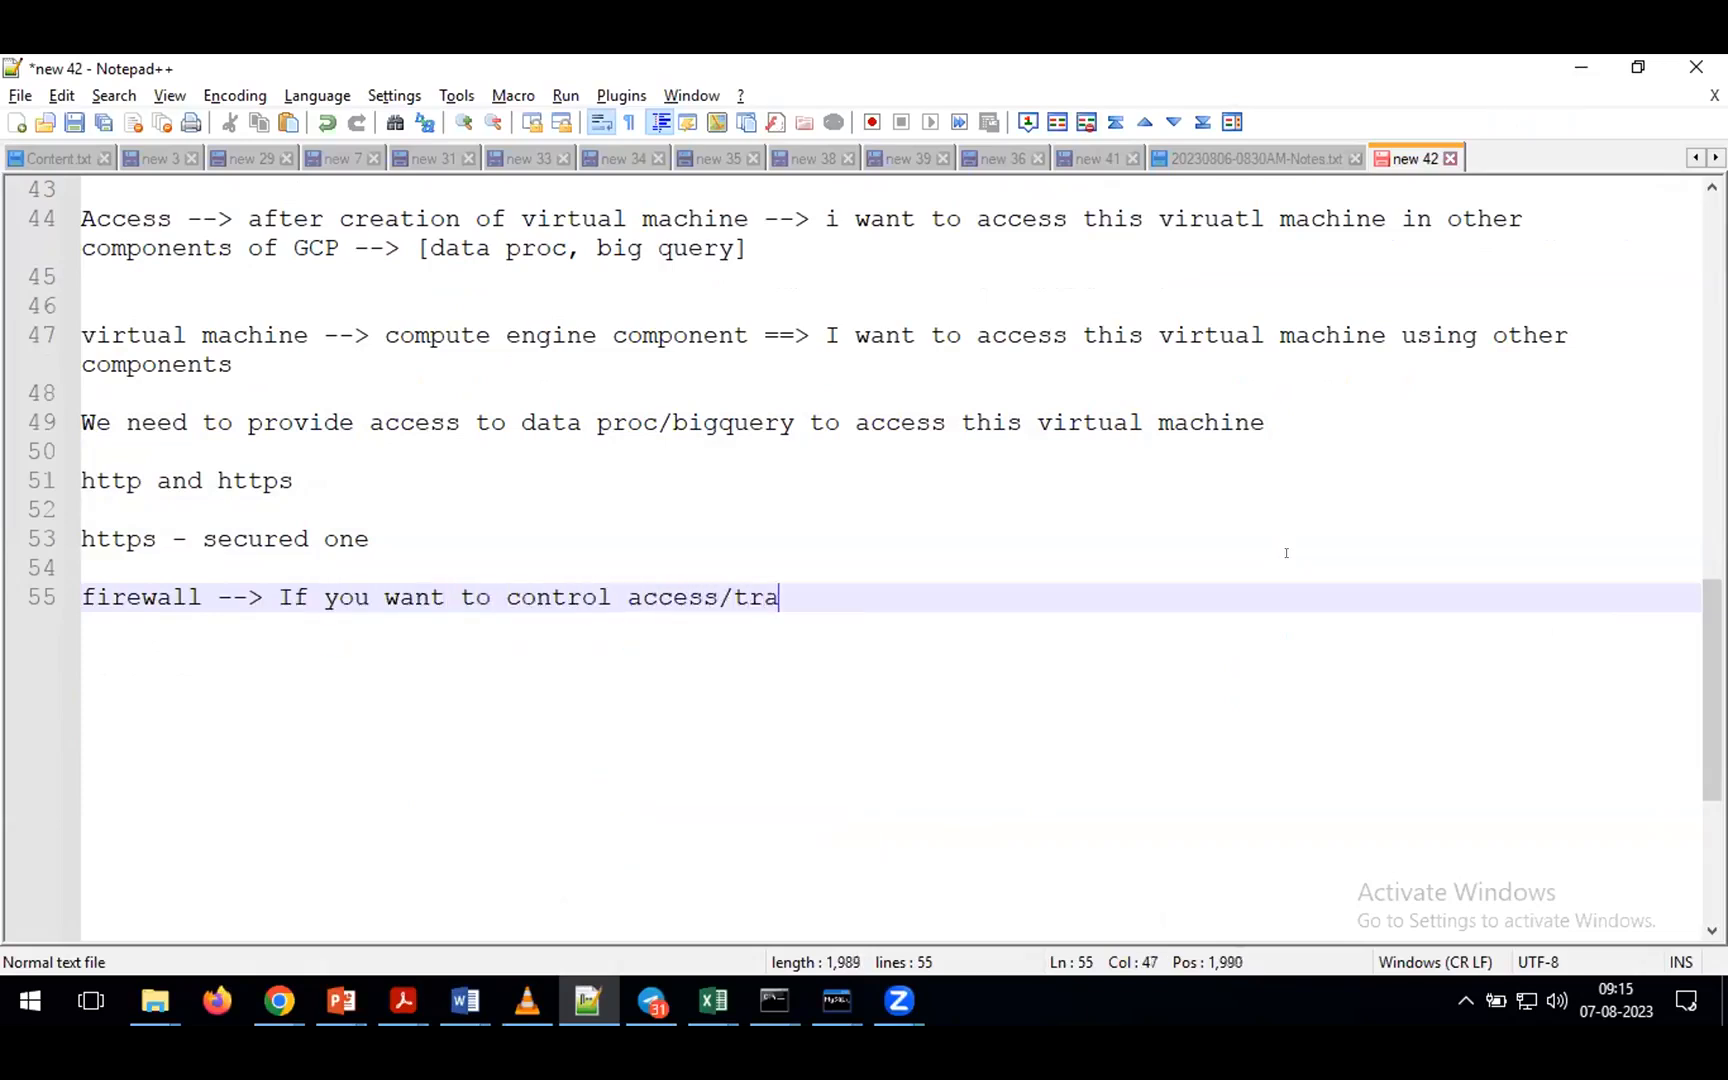
type("ffic from ot")
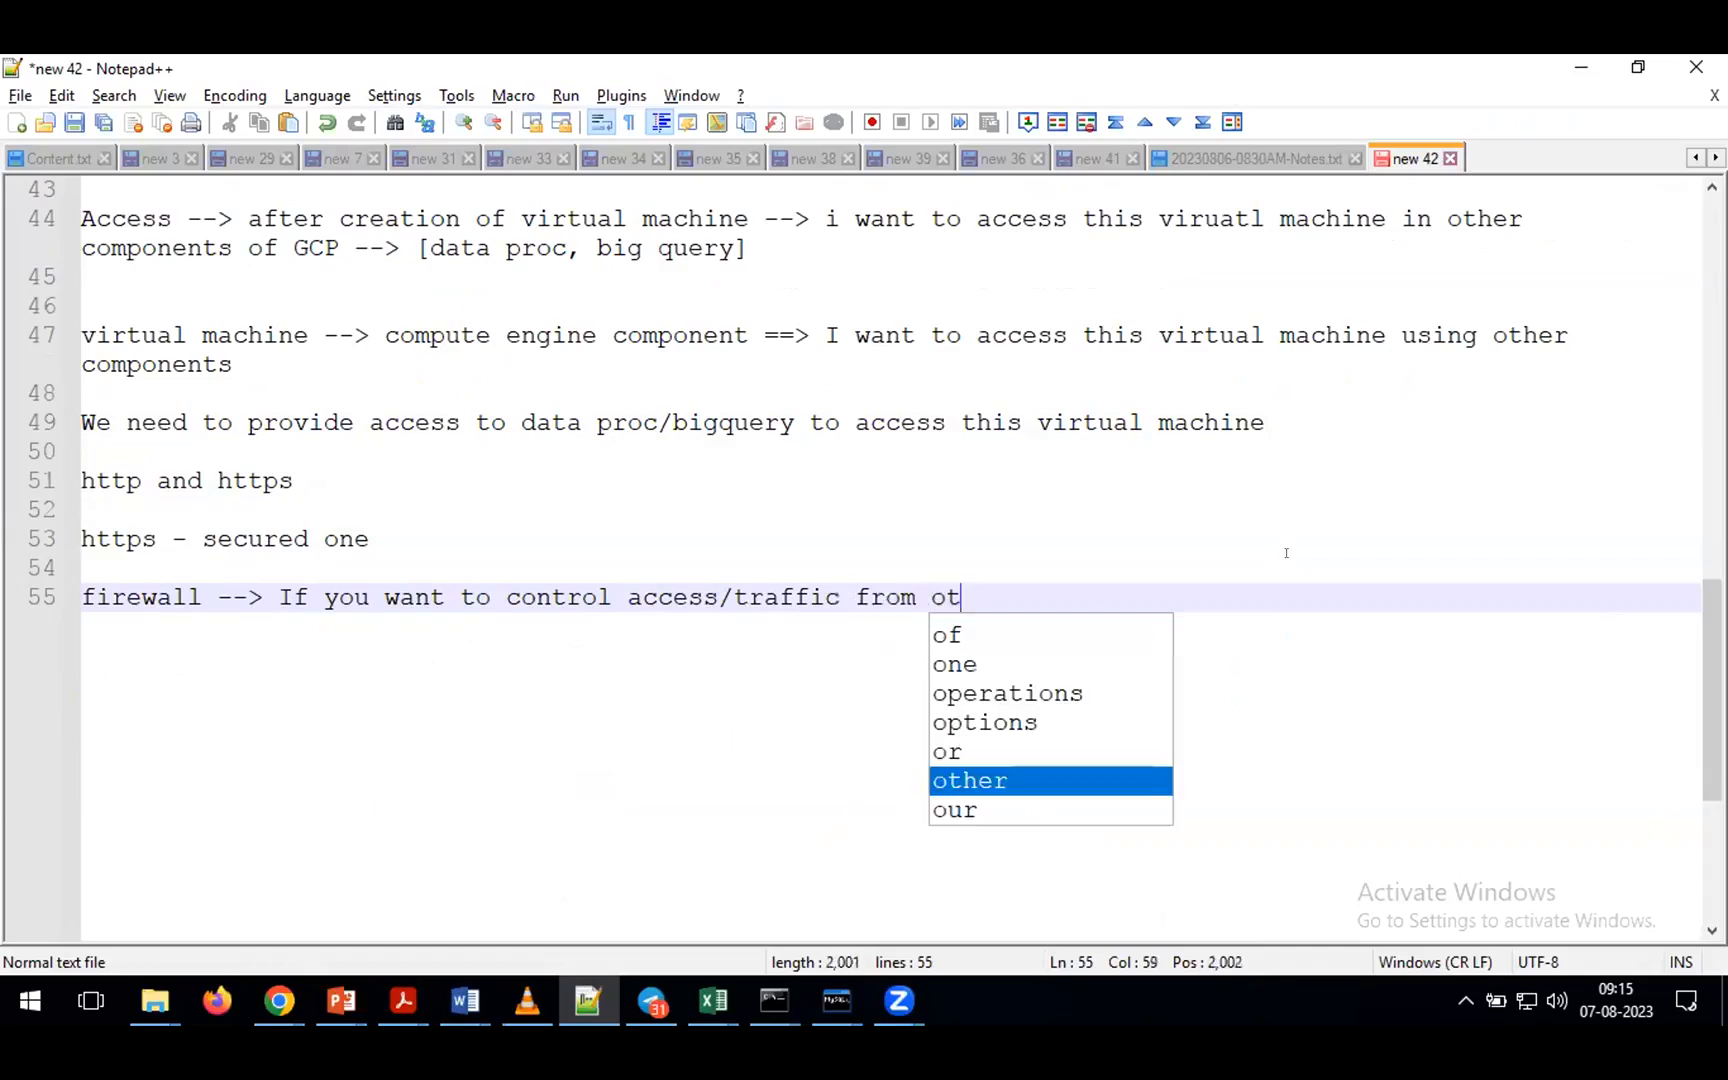
type("her system or ")
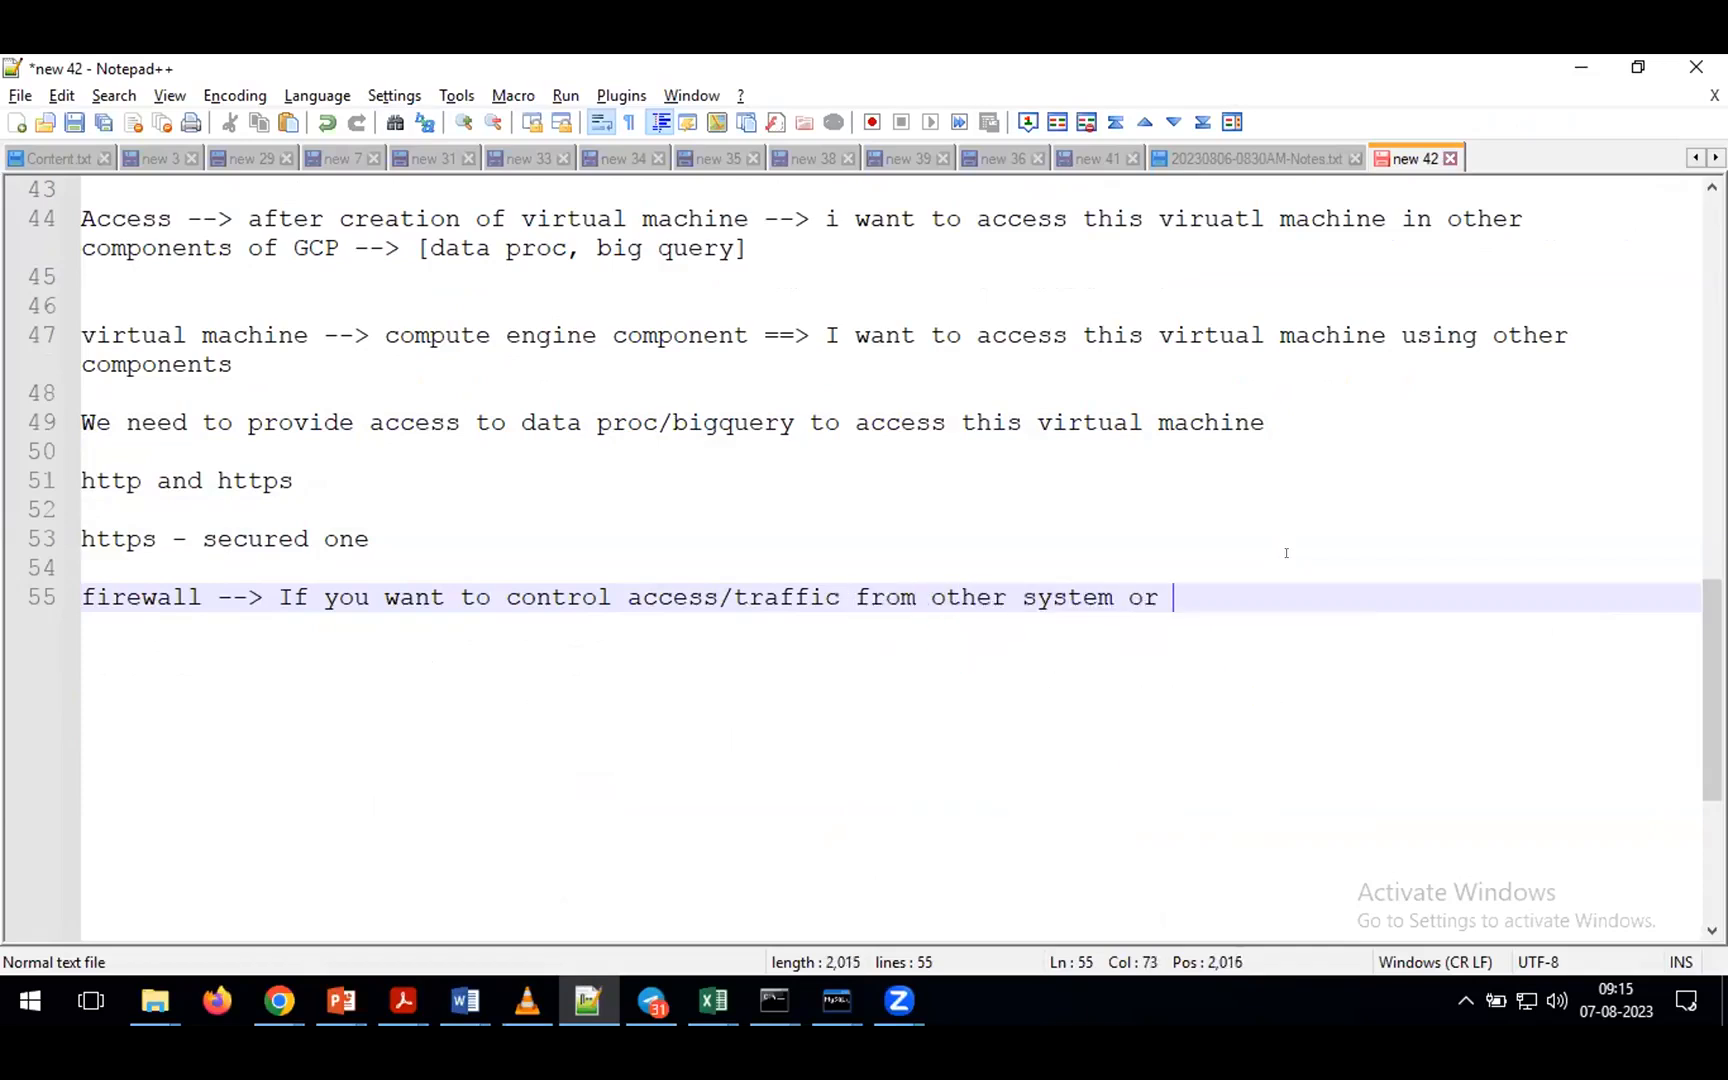
type("other IPS")
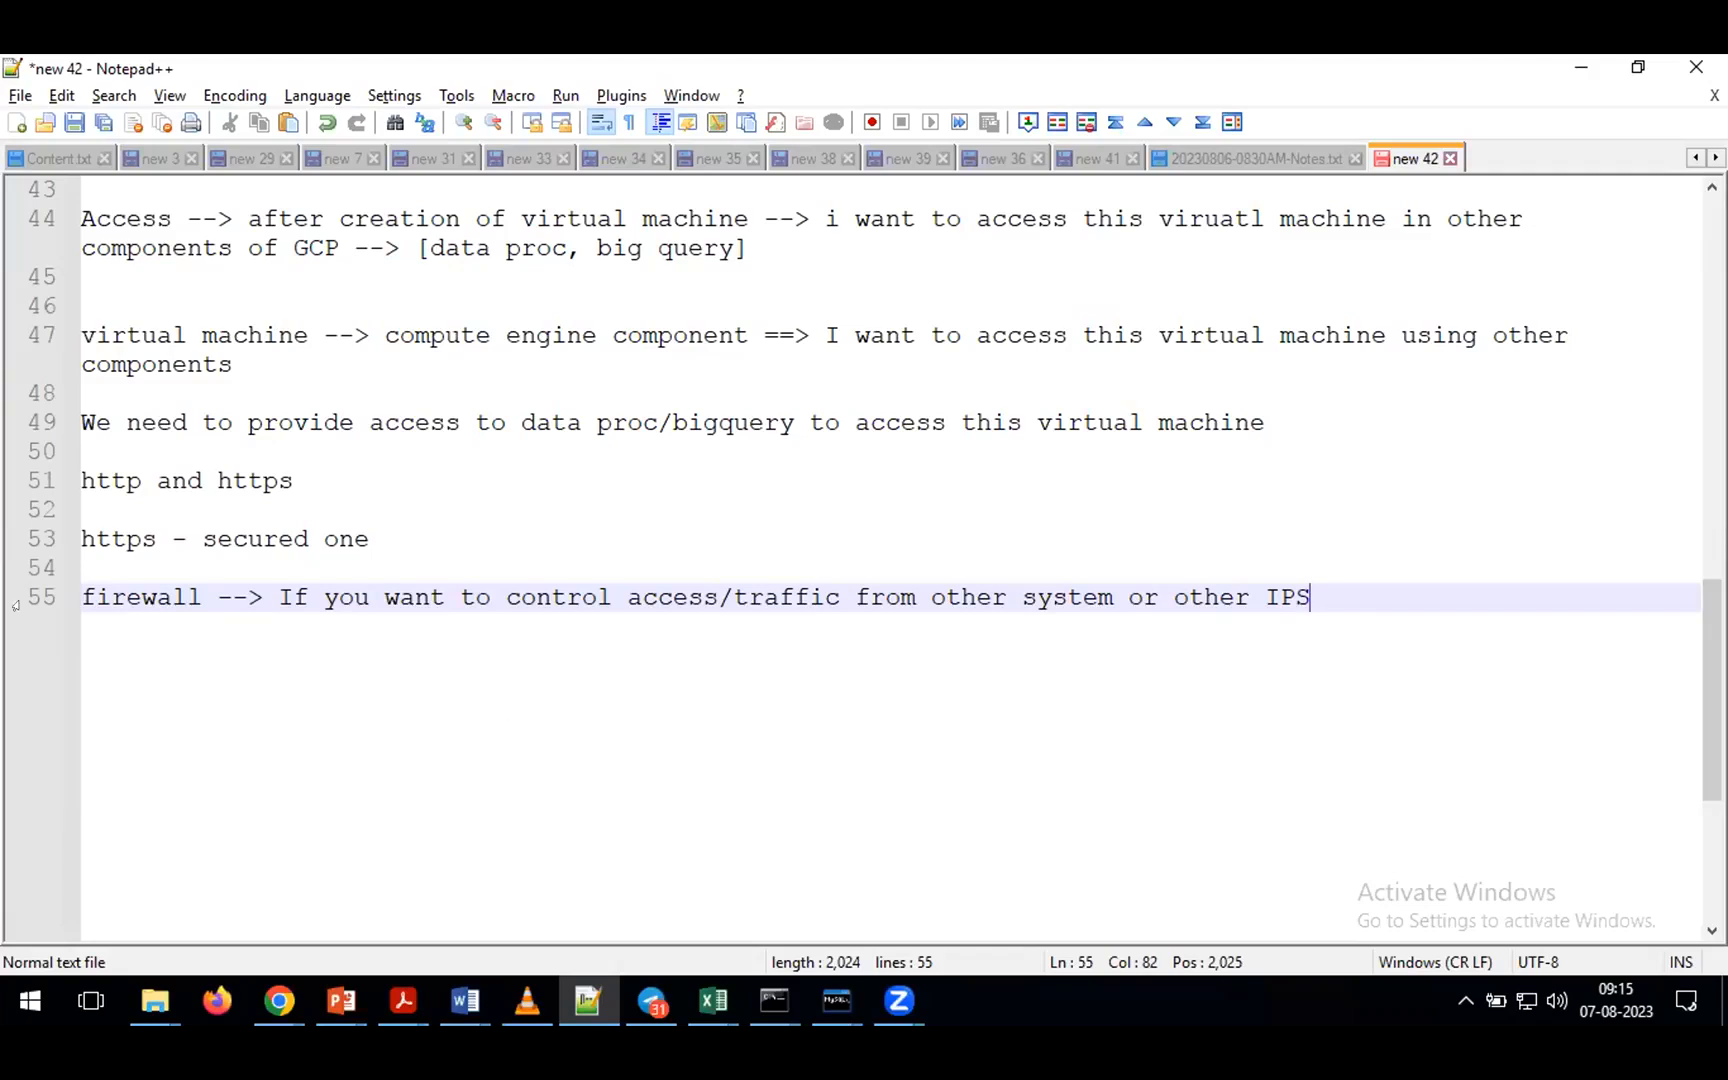
double_click(118, 595)
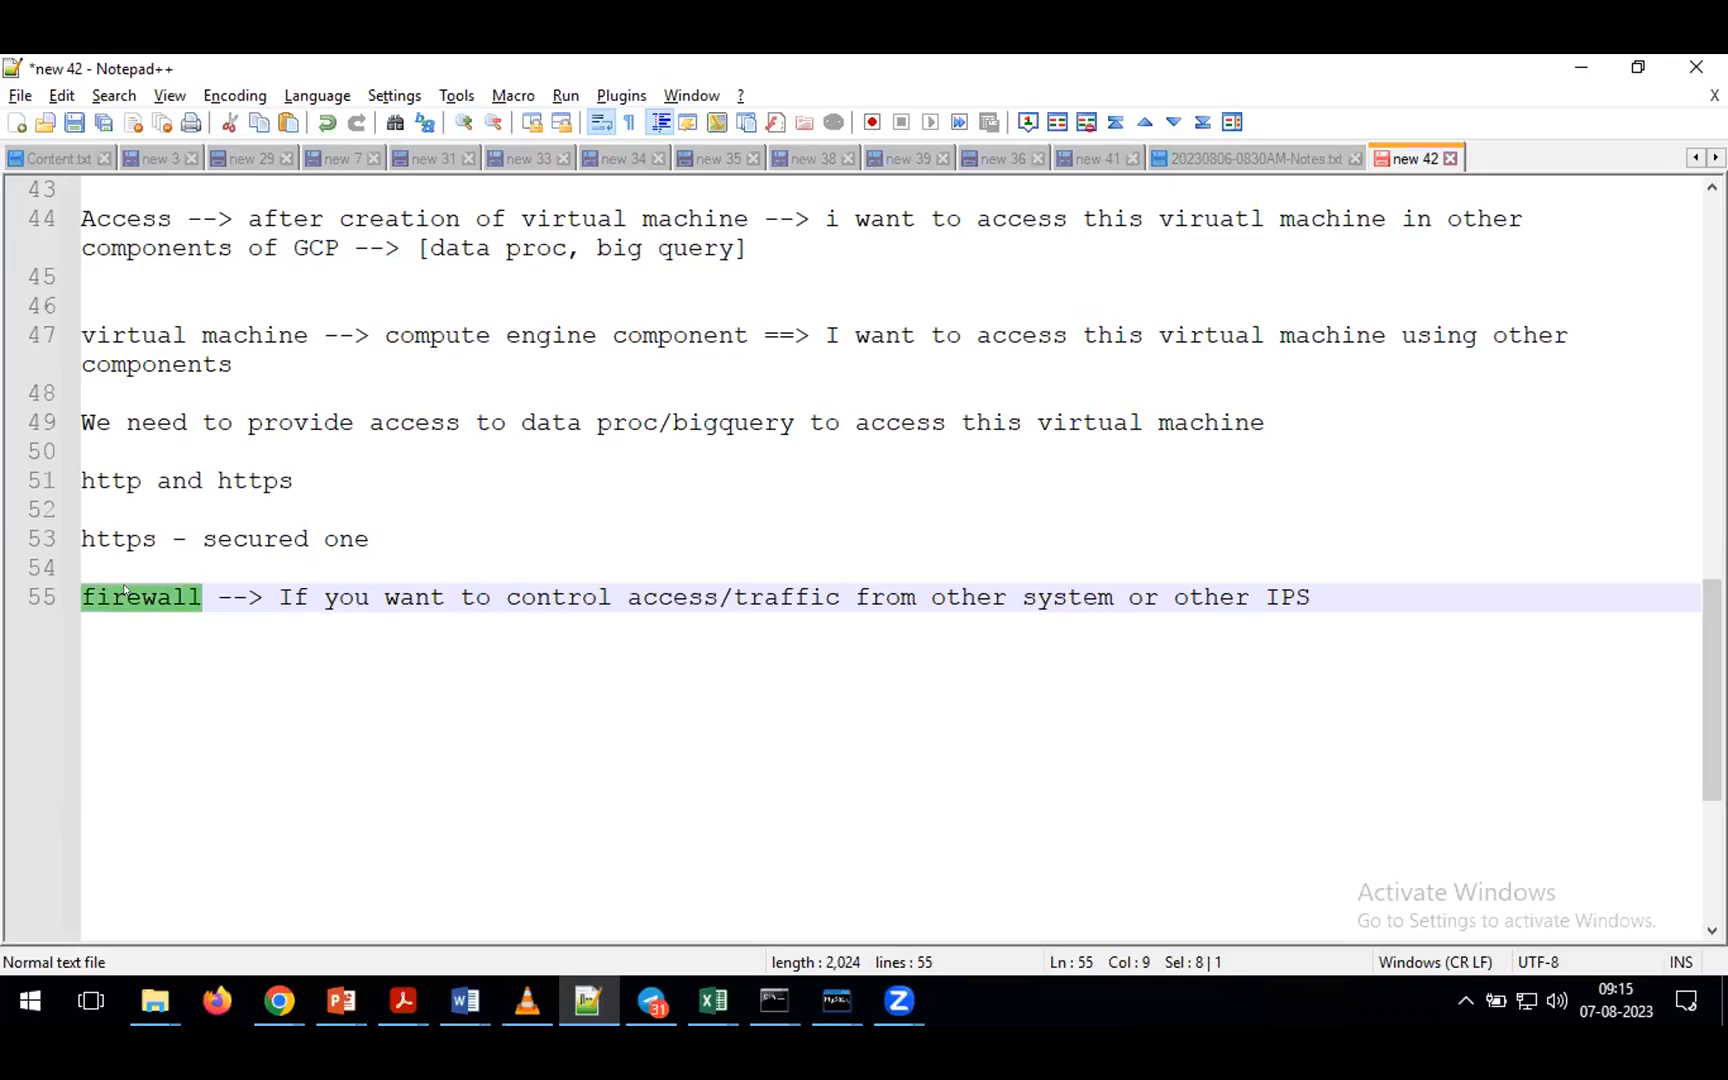
key("alt+Tab")
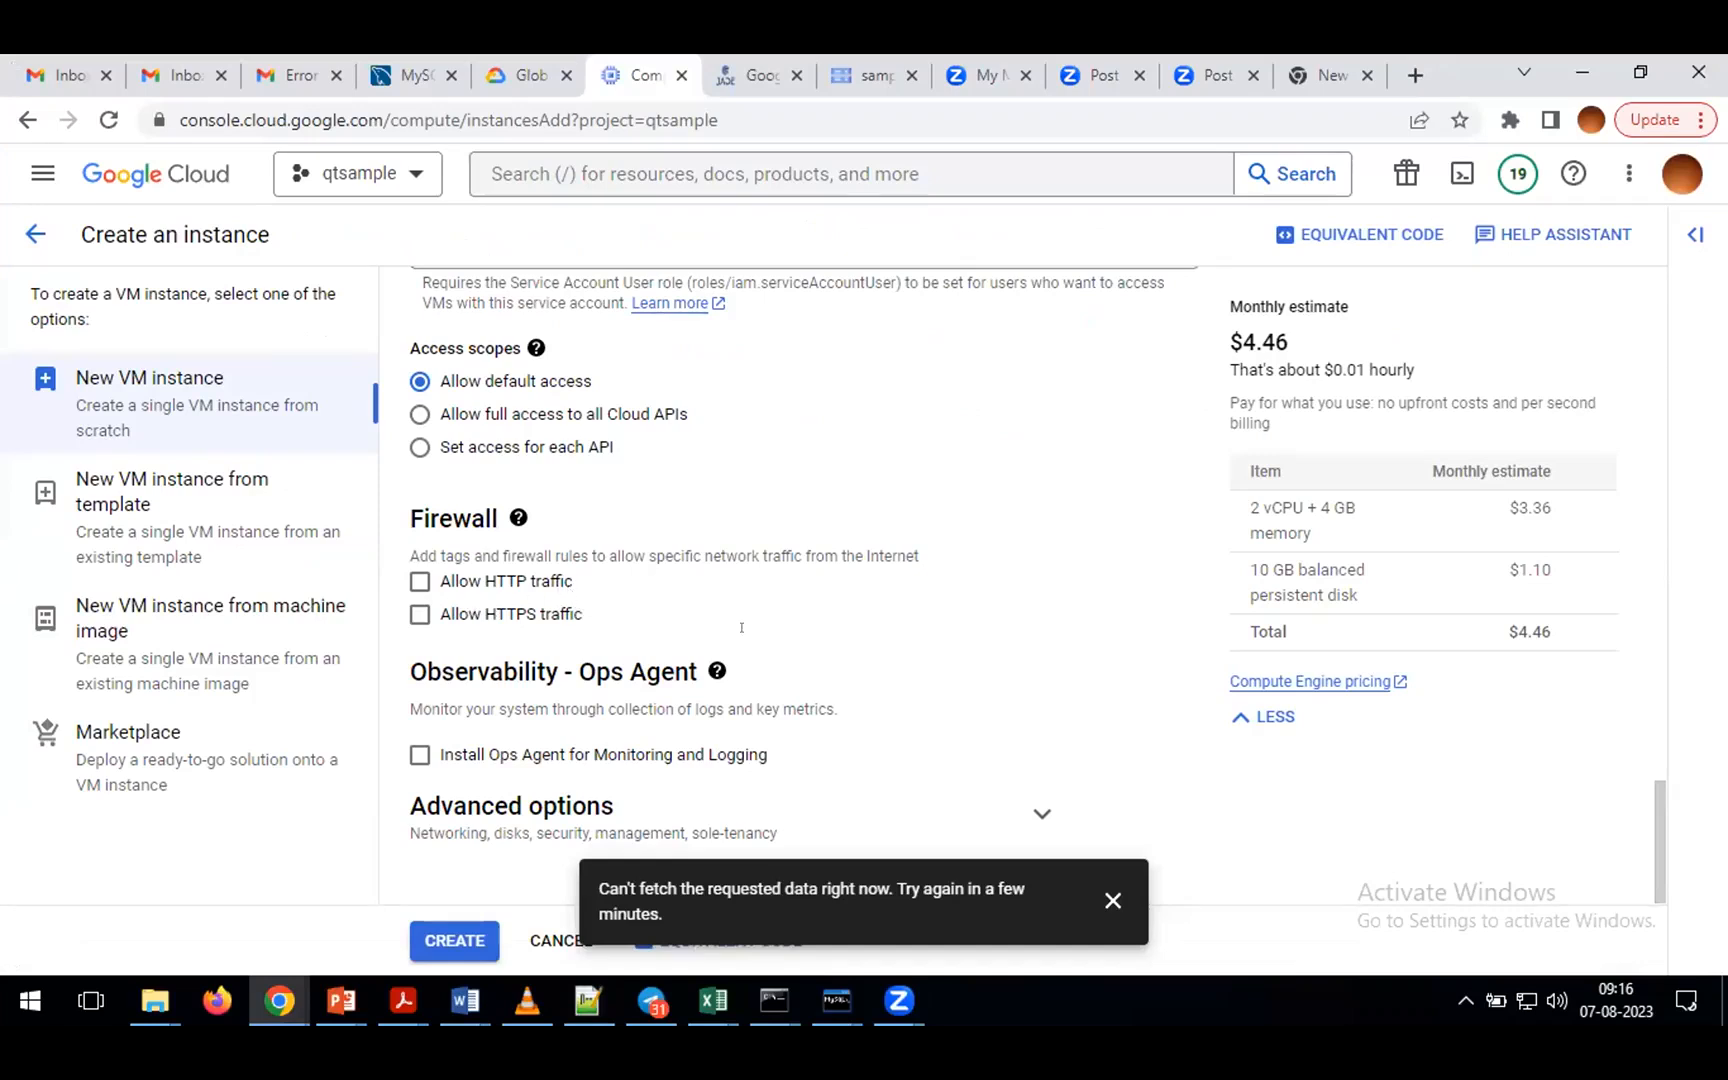
- Add line 57: with no firewall selected, it defaults to an internal option decided by GCP
key("alt+Tab")
left_click(1327, 597)
key("Return")
key("Return")
type("If I am anot go")
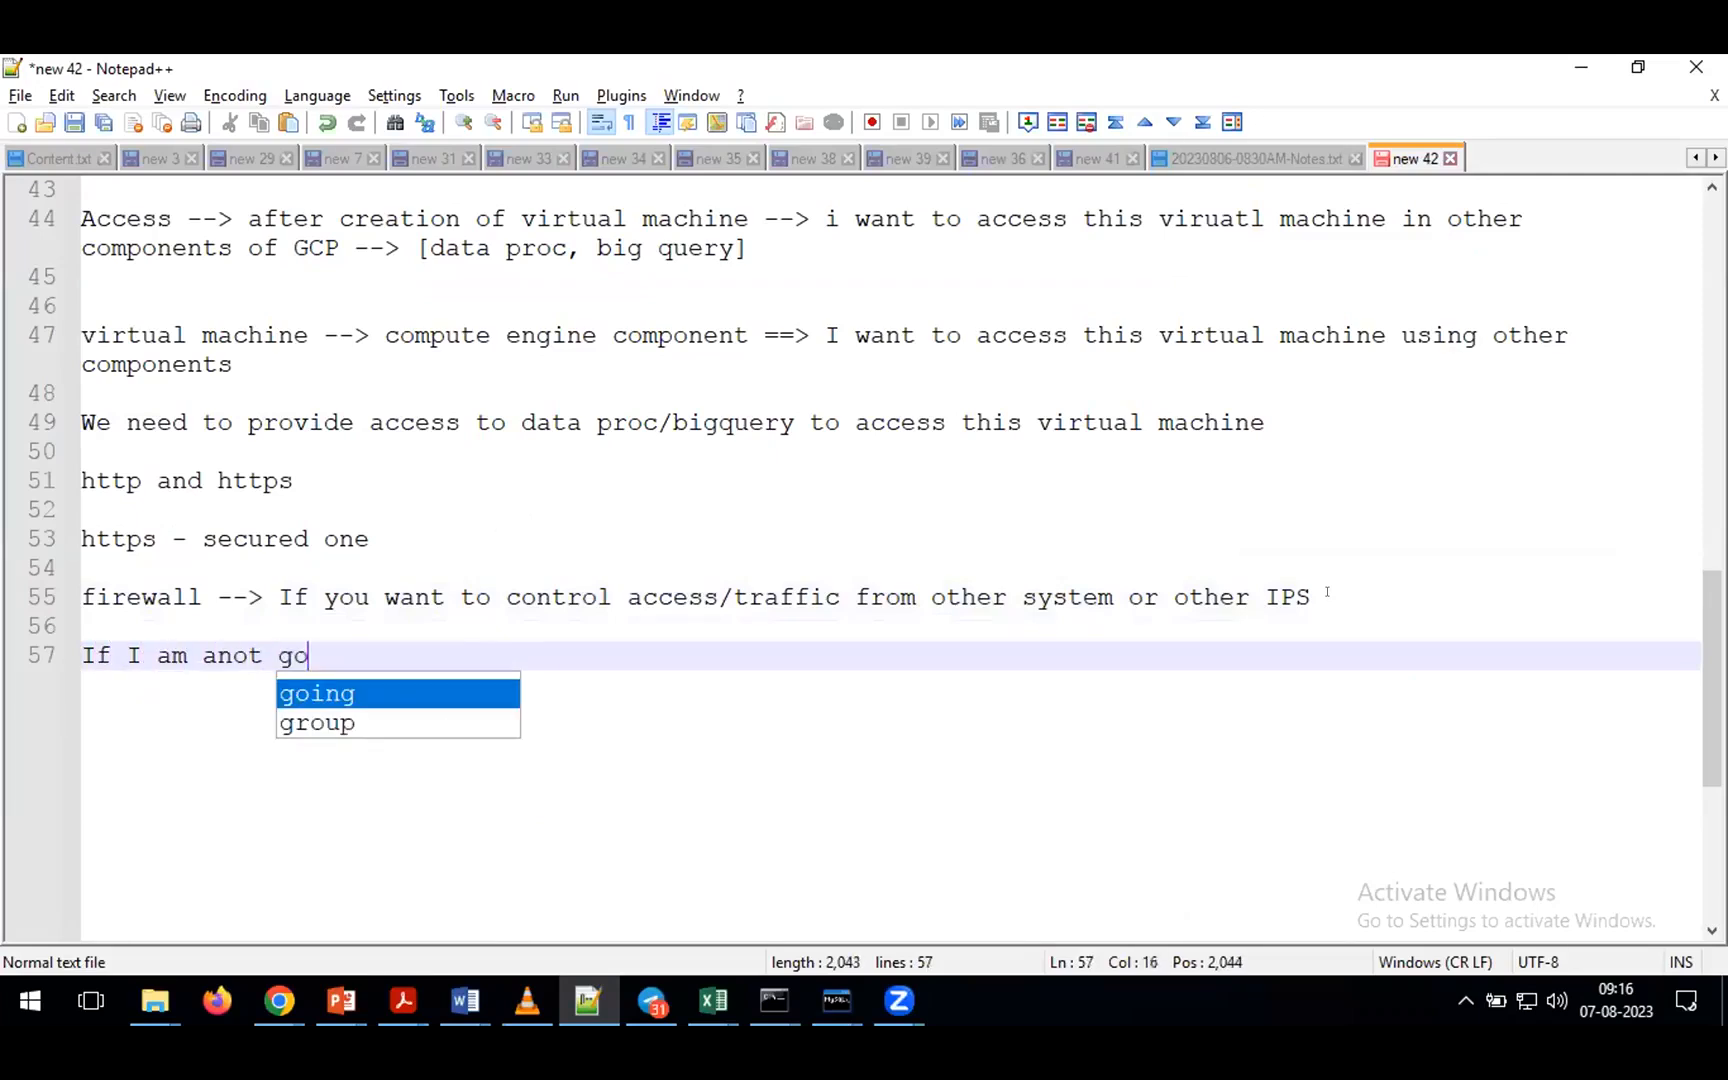
type("ing to select a")
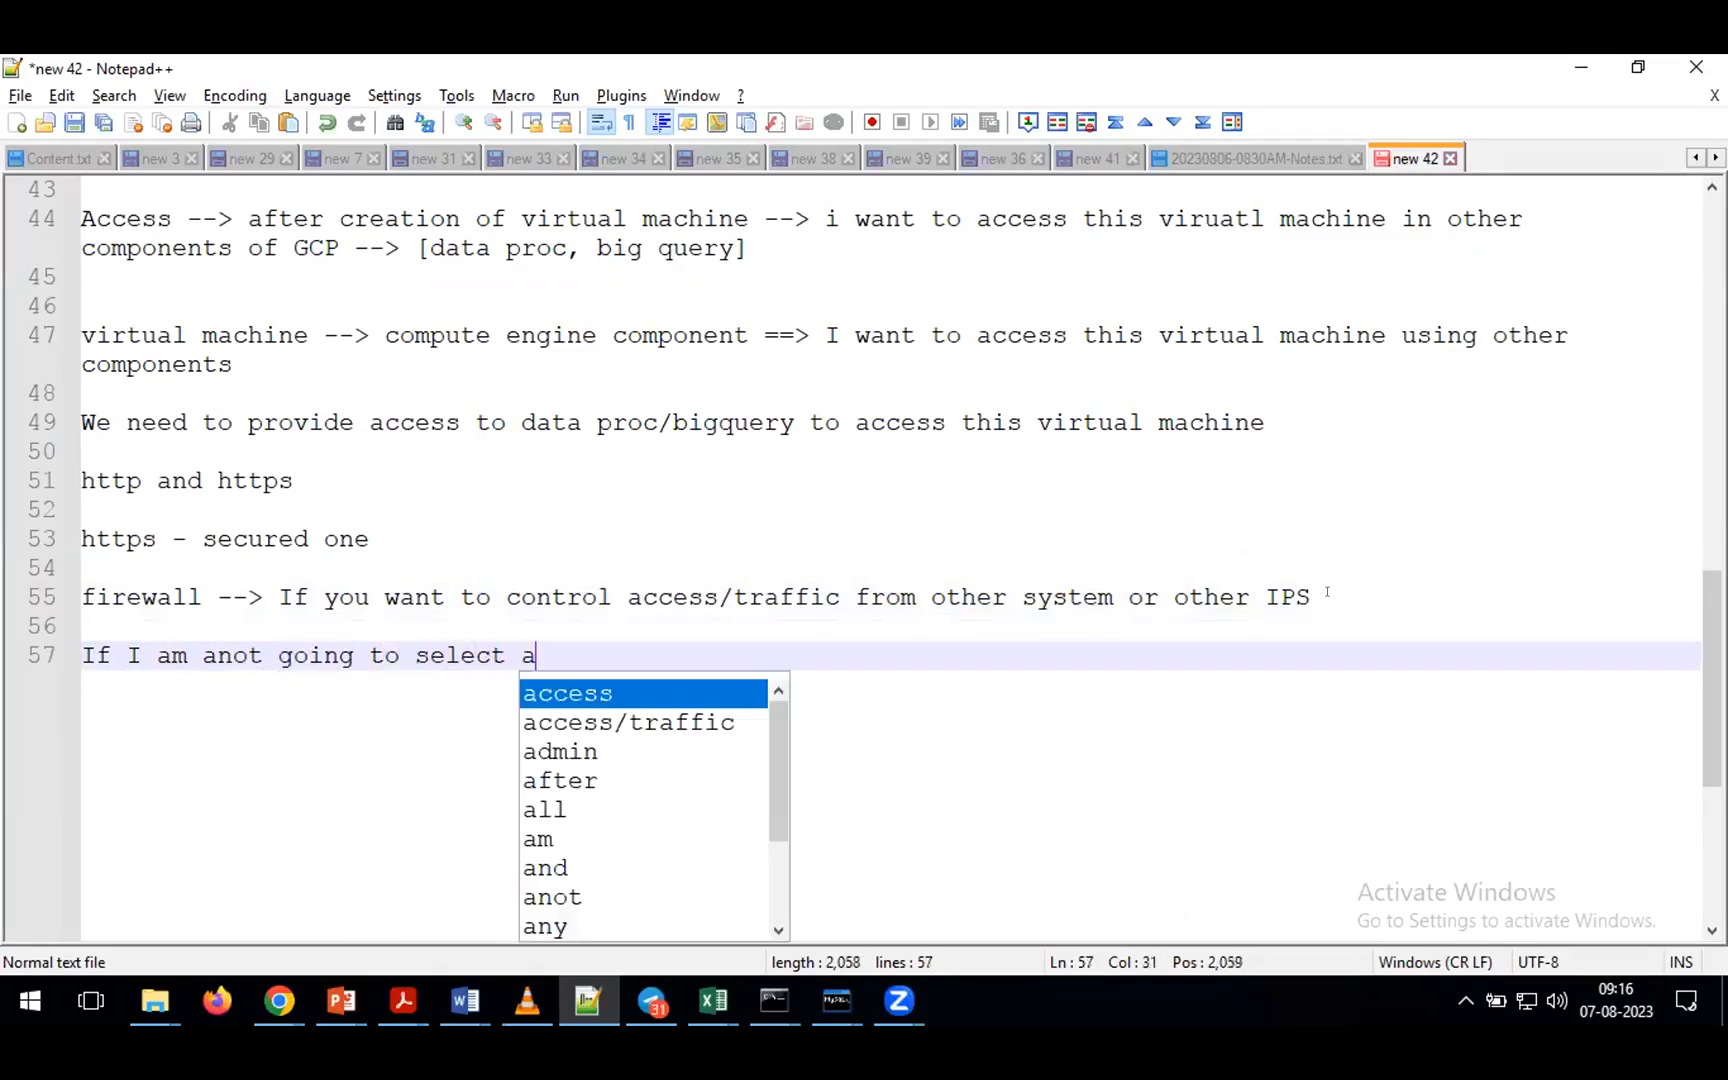
type("ny firewall --> by default it will take d")
key("BackSpace")
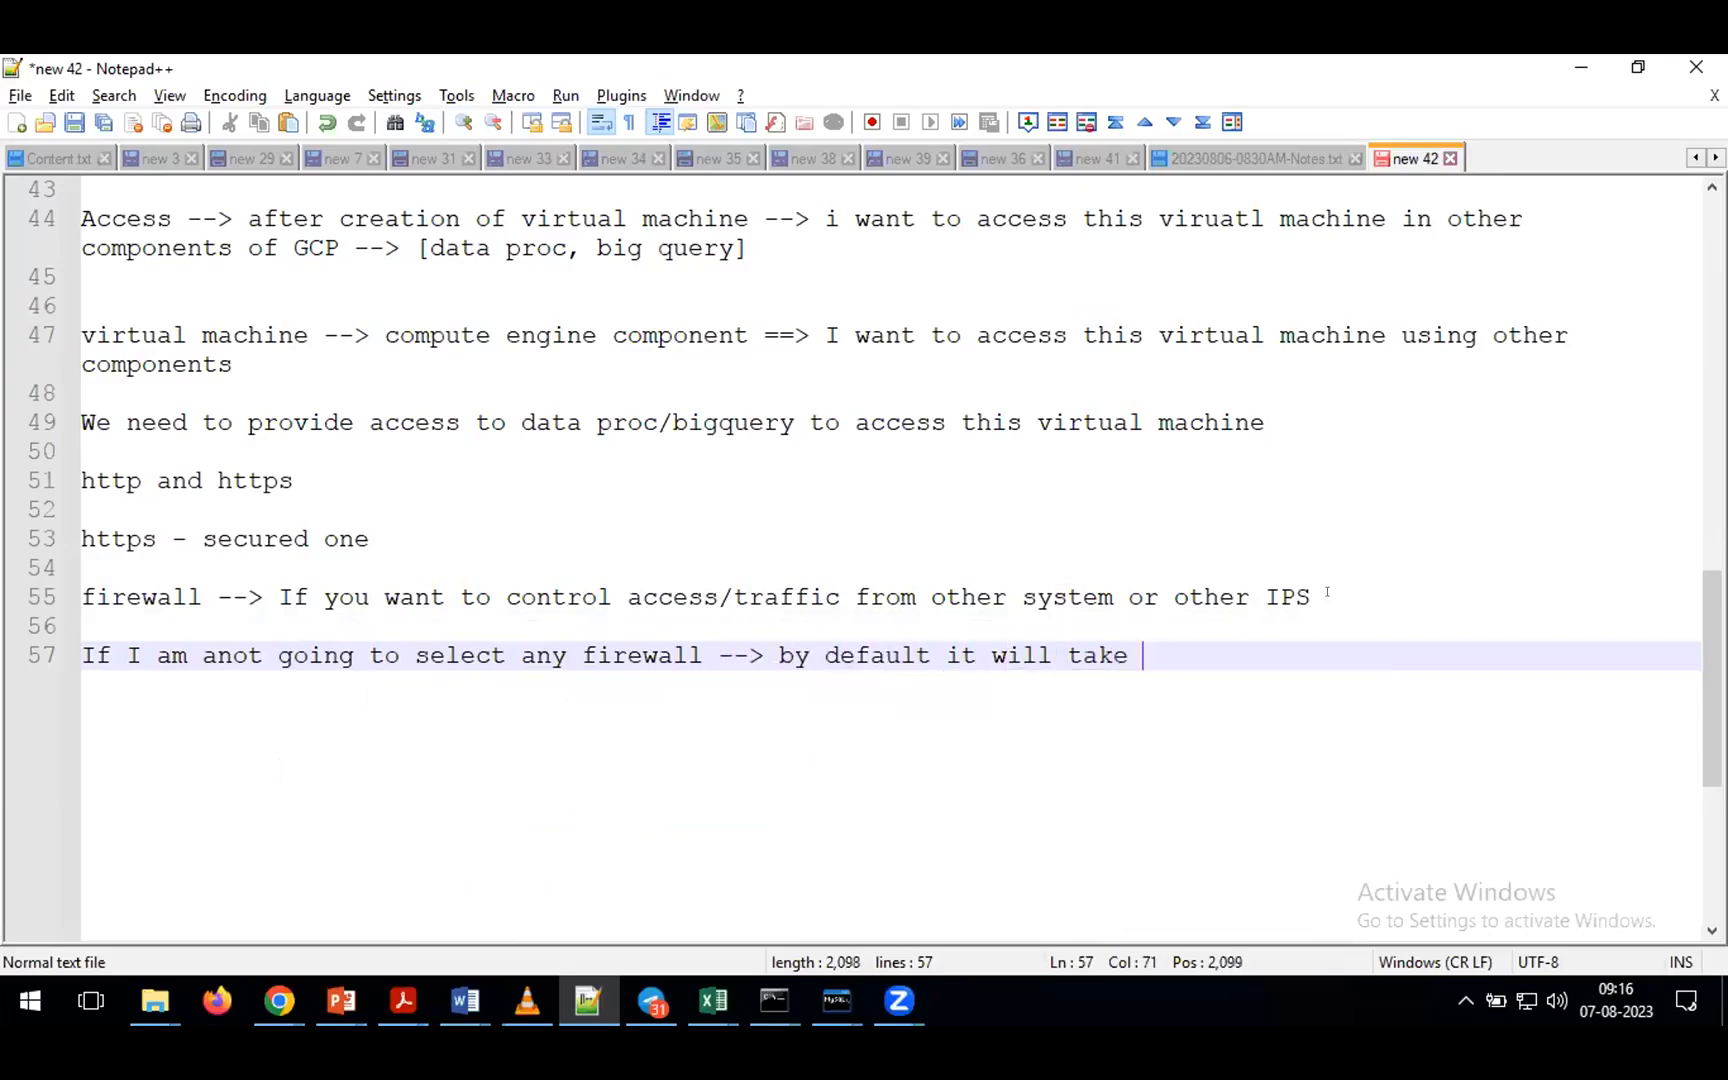
type("internal opetion whic")
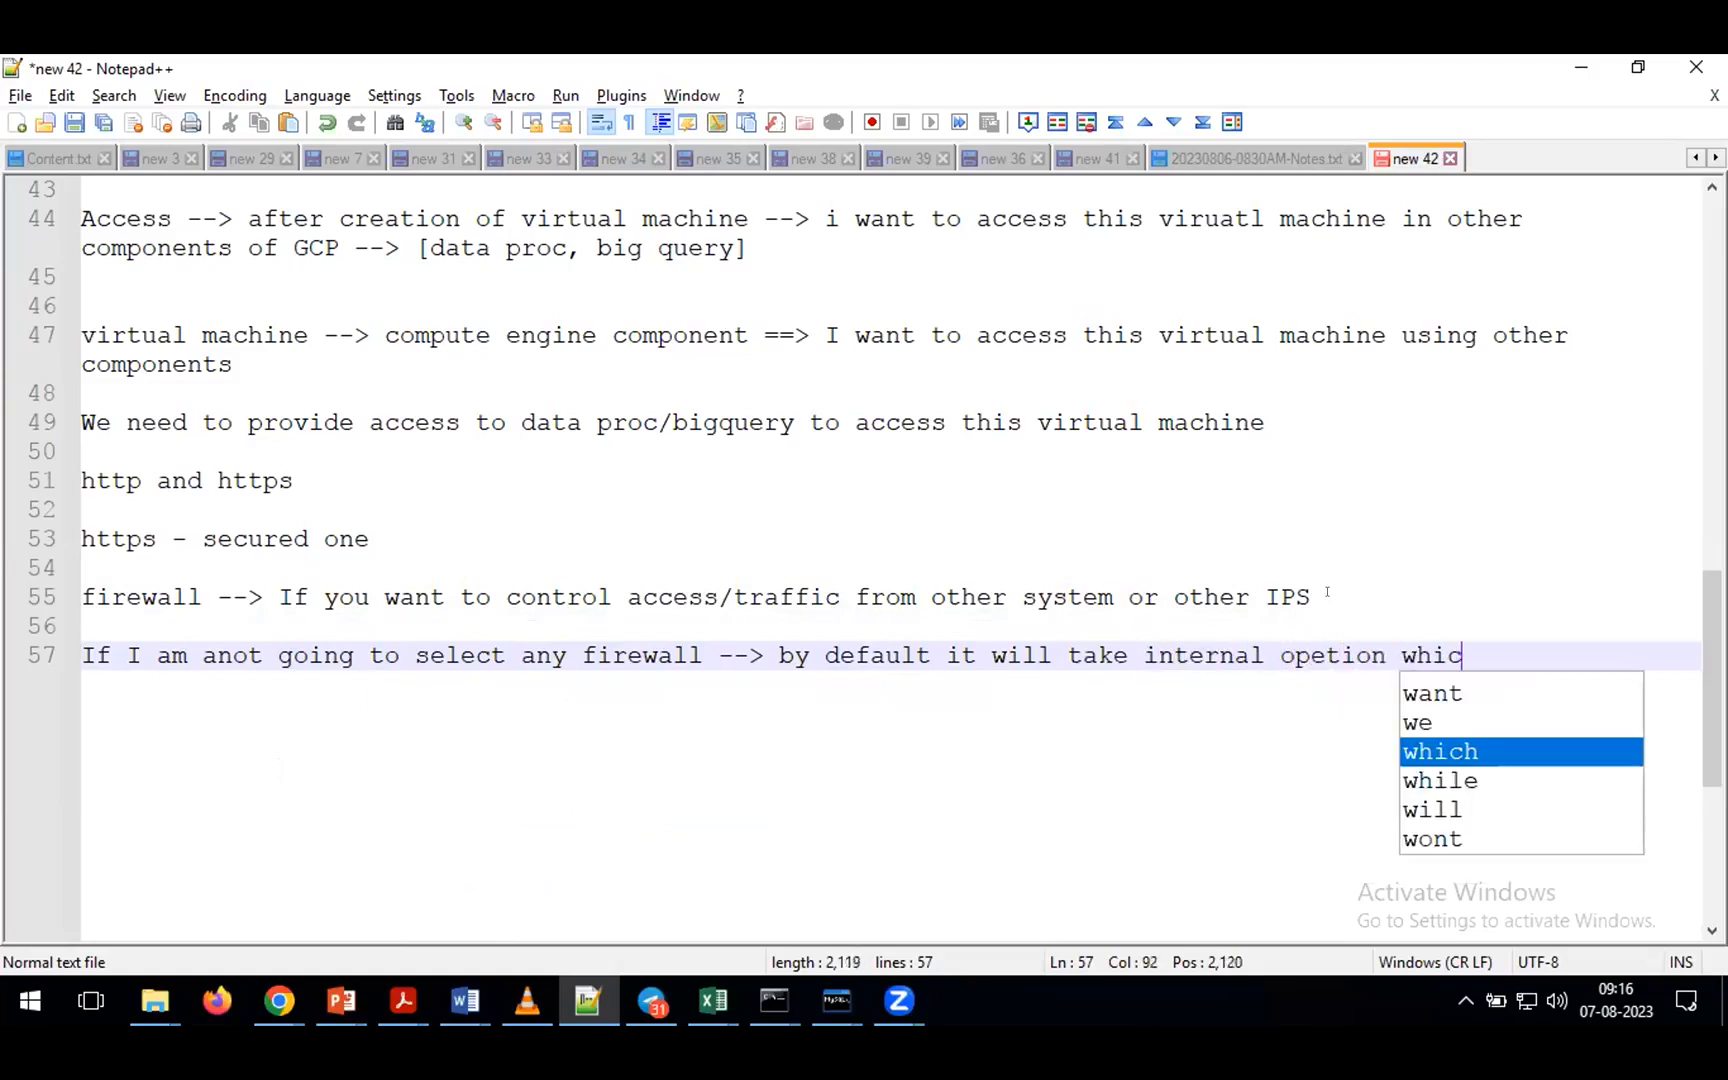
type("h is decided by GCP")
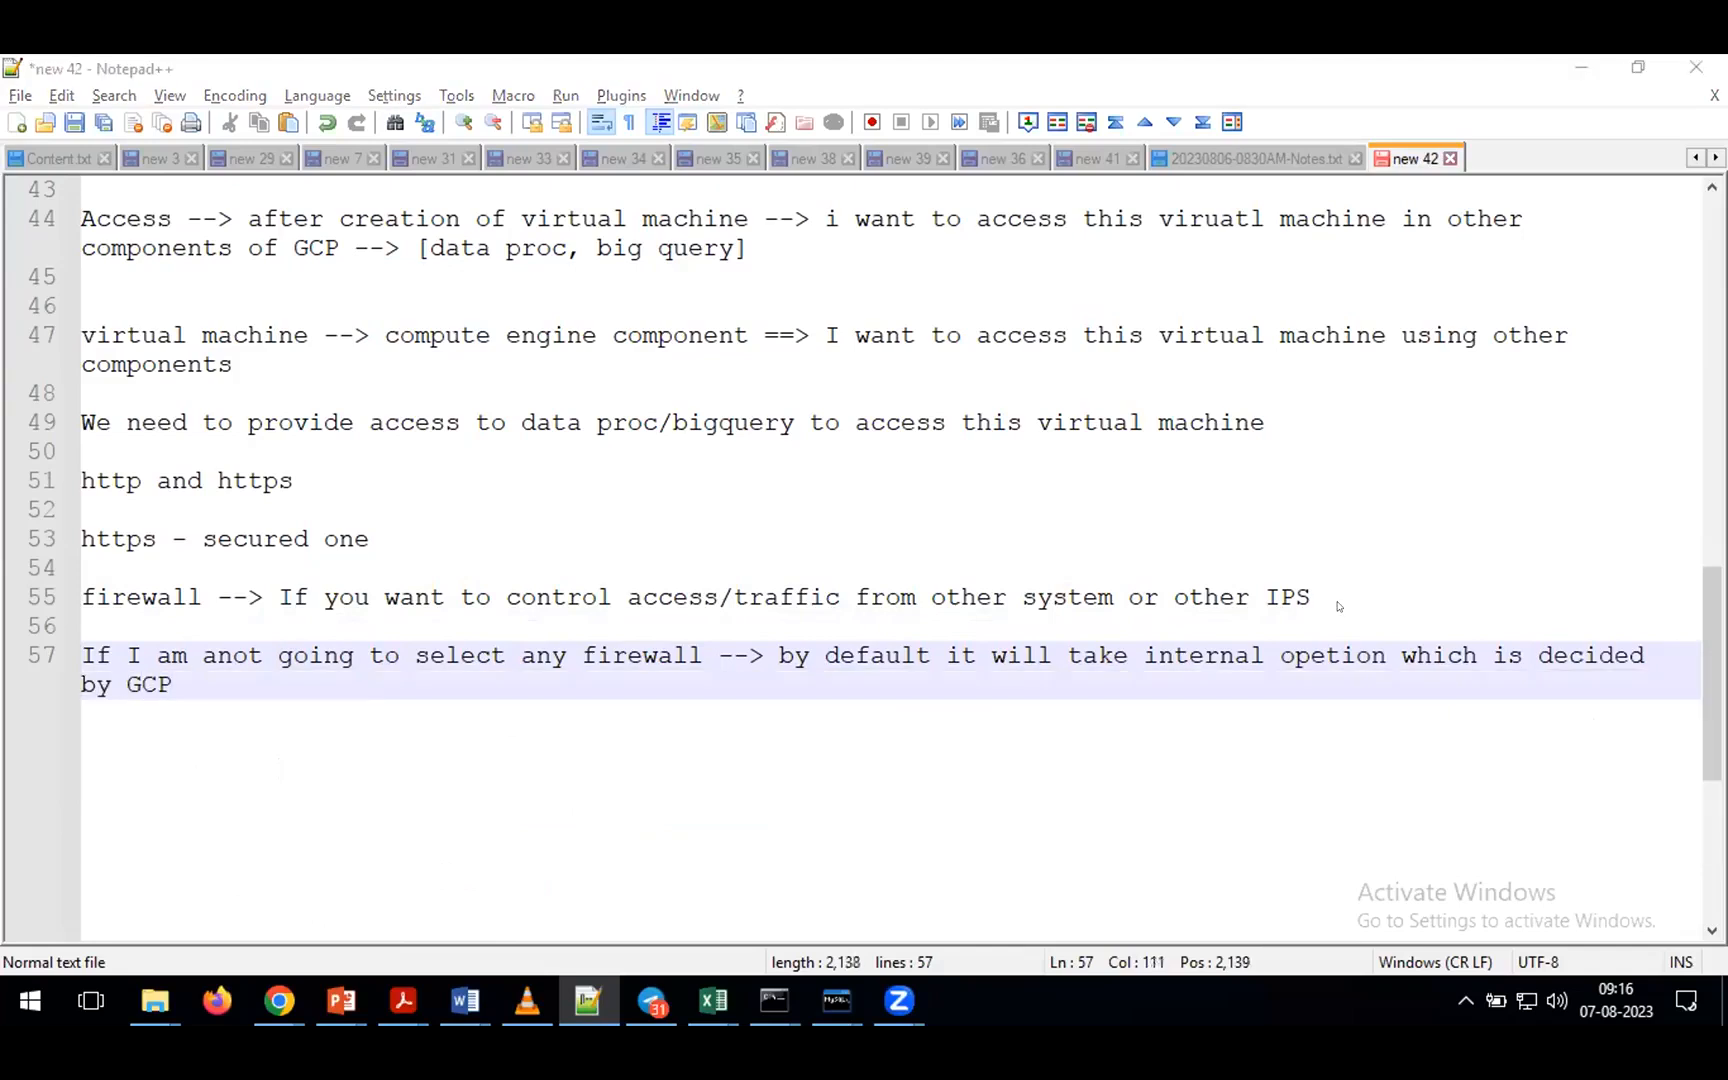
key("alt+Tab")
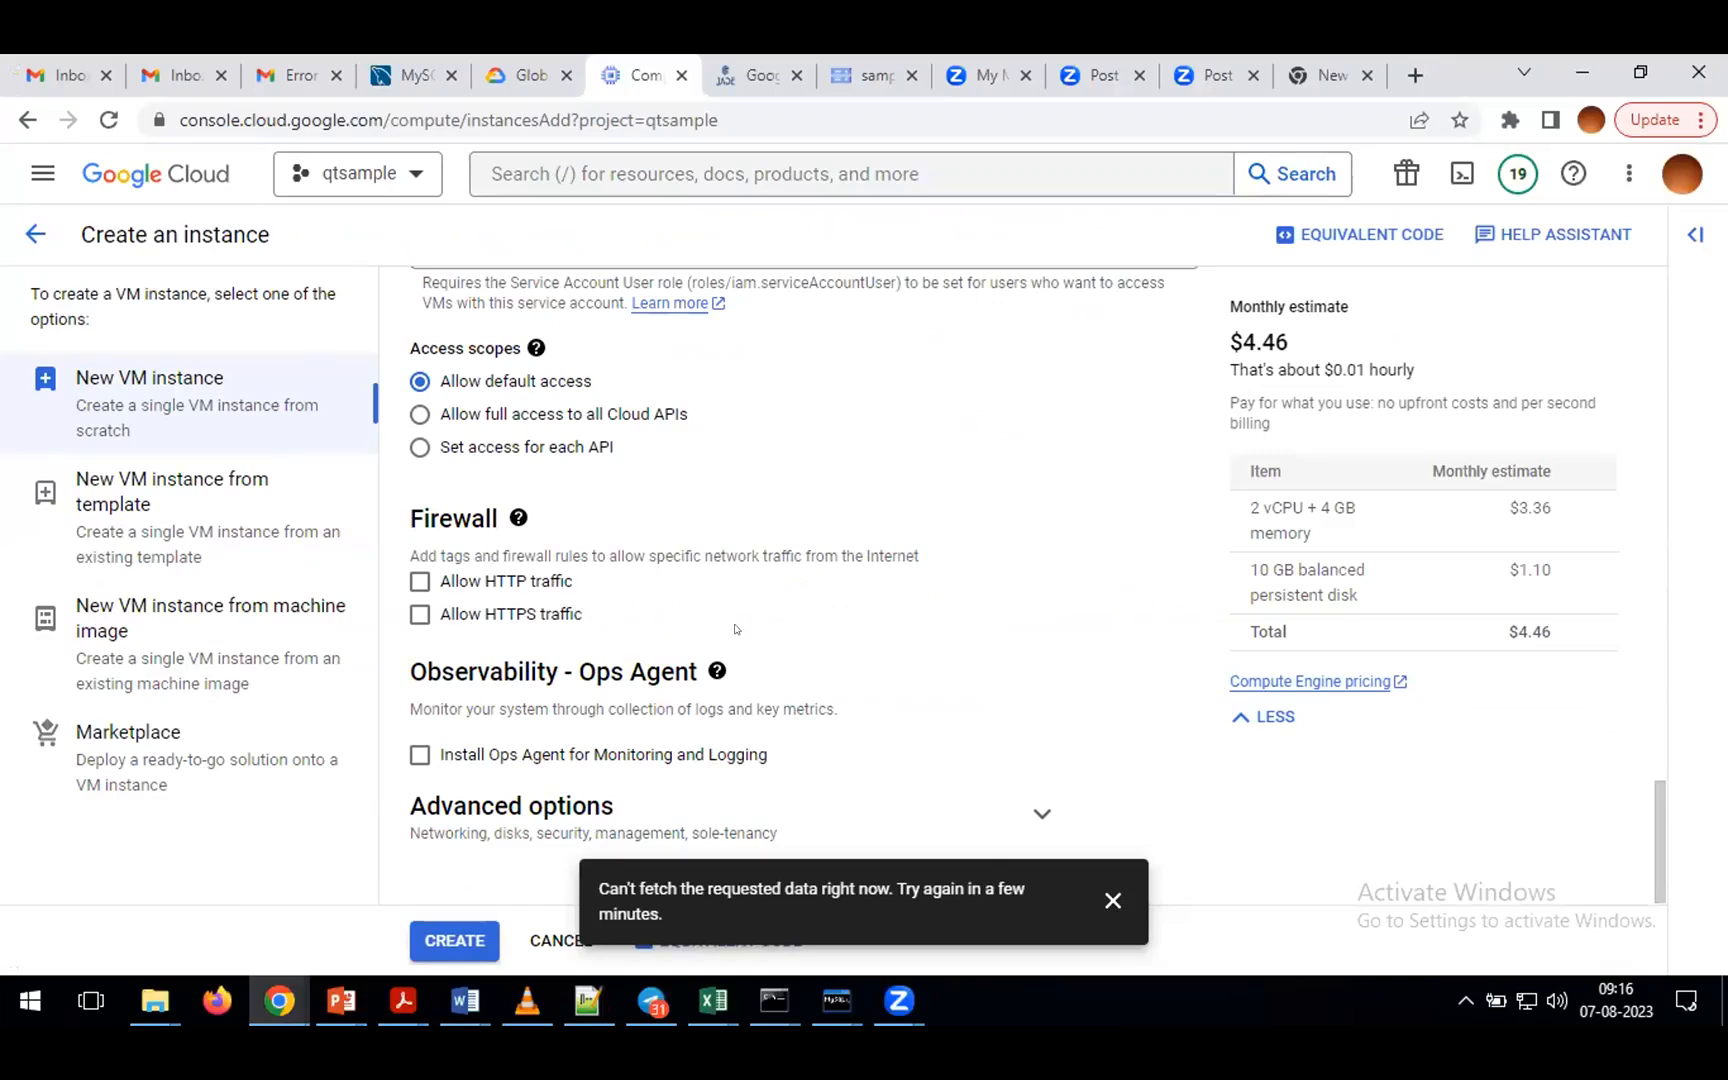
left_click(419, 614)
left_click(418, 614)
scroll(798, 675, "up", 8)
scroll(798, 675, "up", 5)
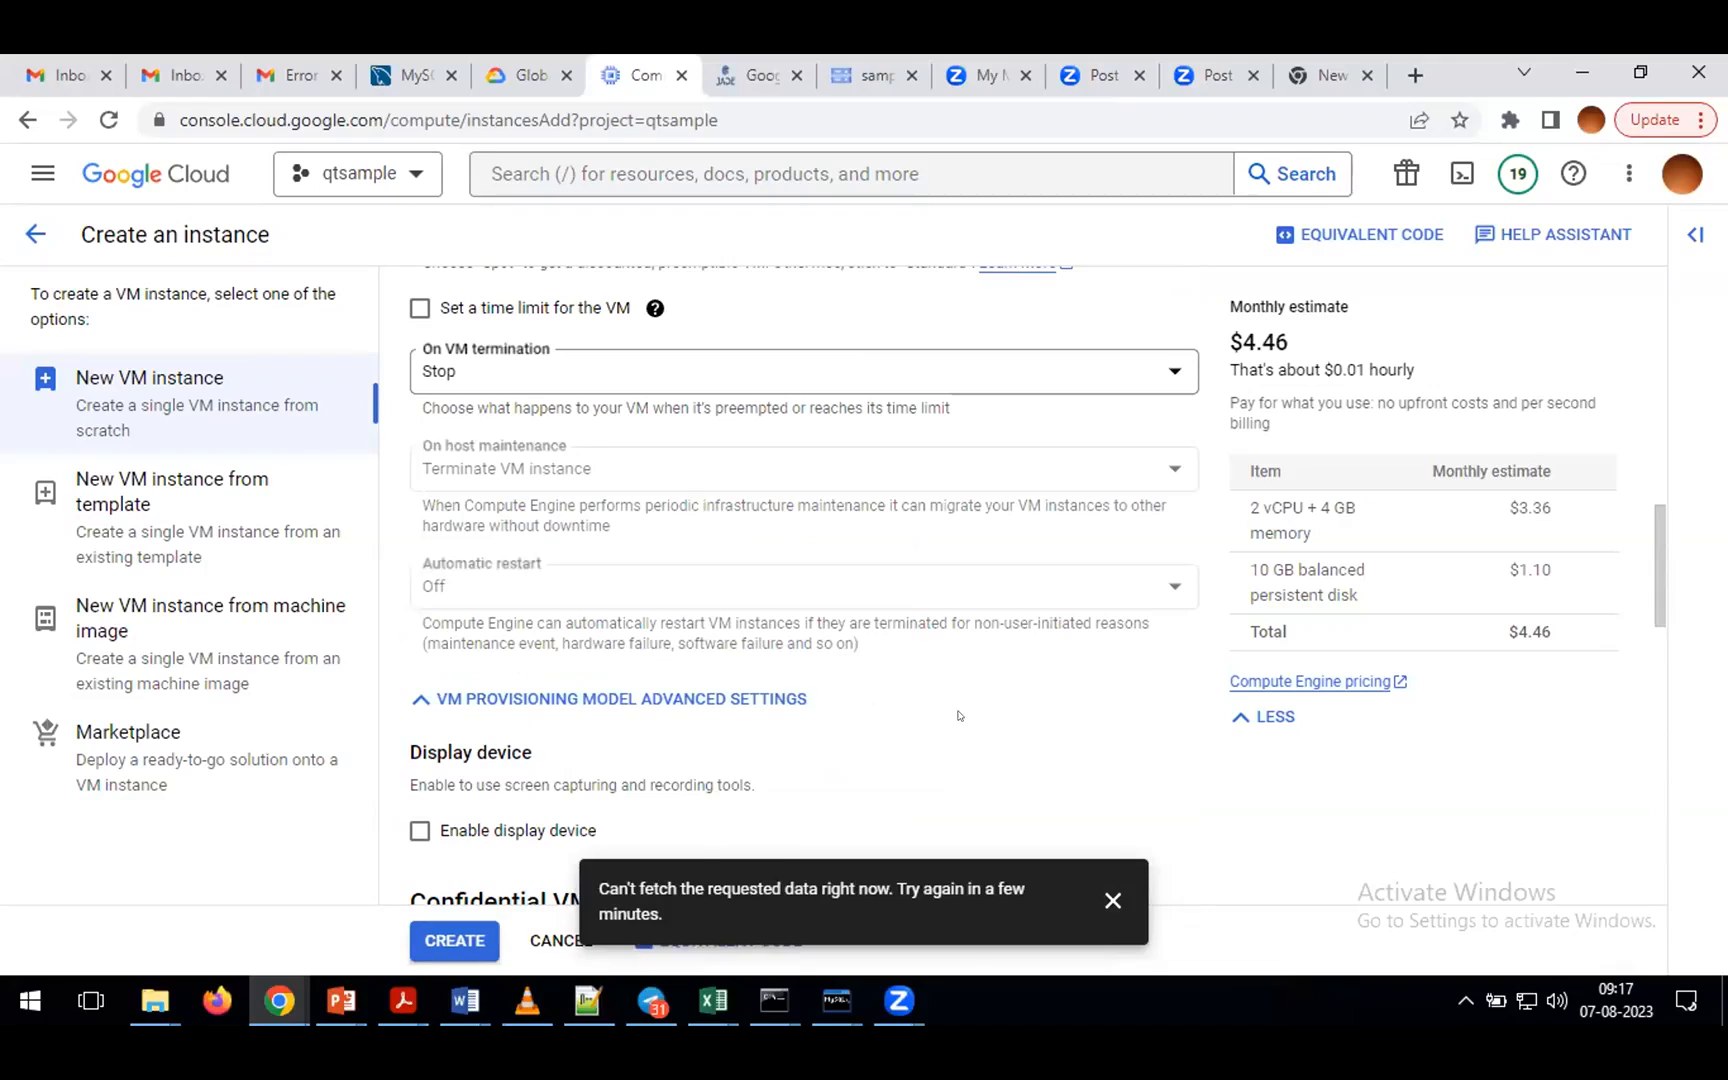
scroll(958, 715, "down", 4)
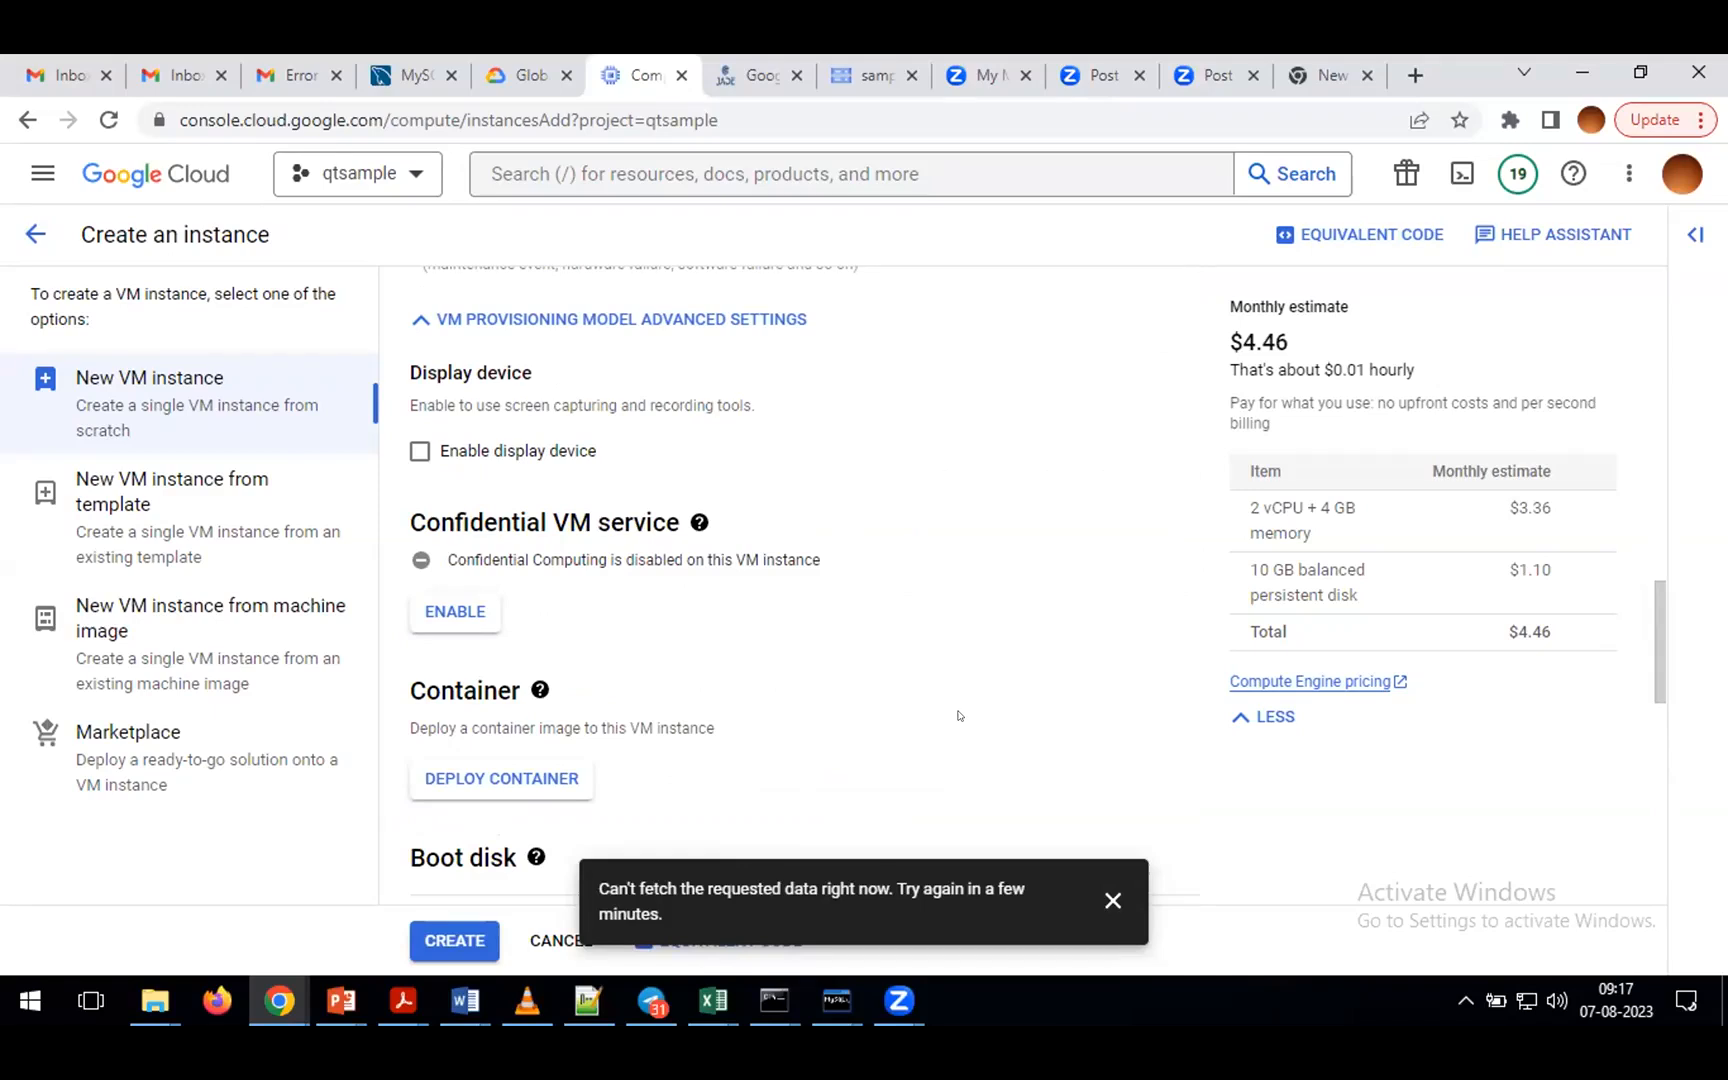
scroll(958, 715, "up", 6)
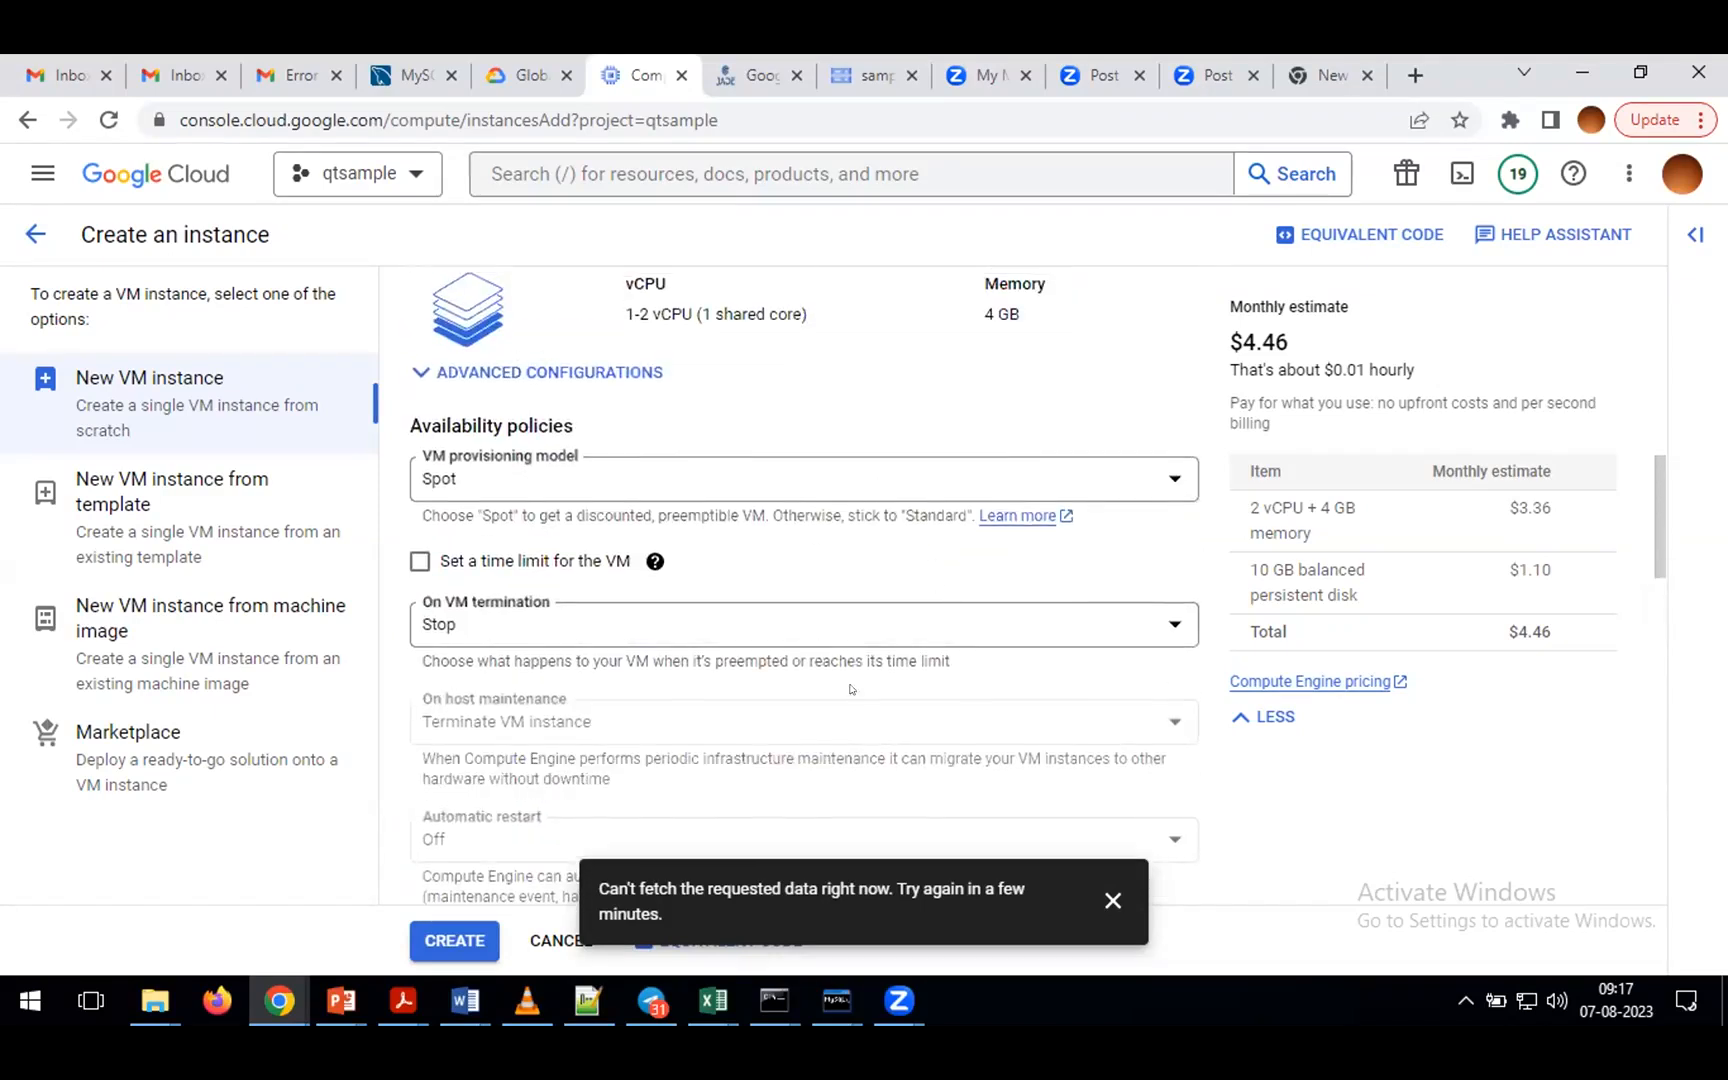
scroll(848, 660, "up", 6)
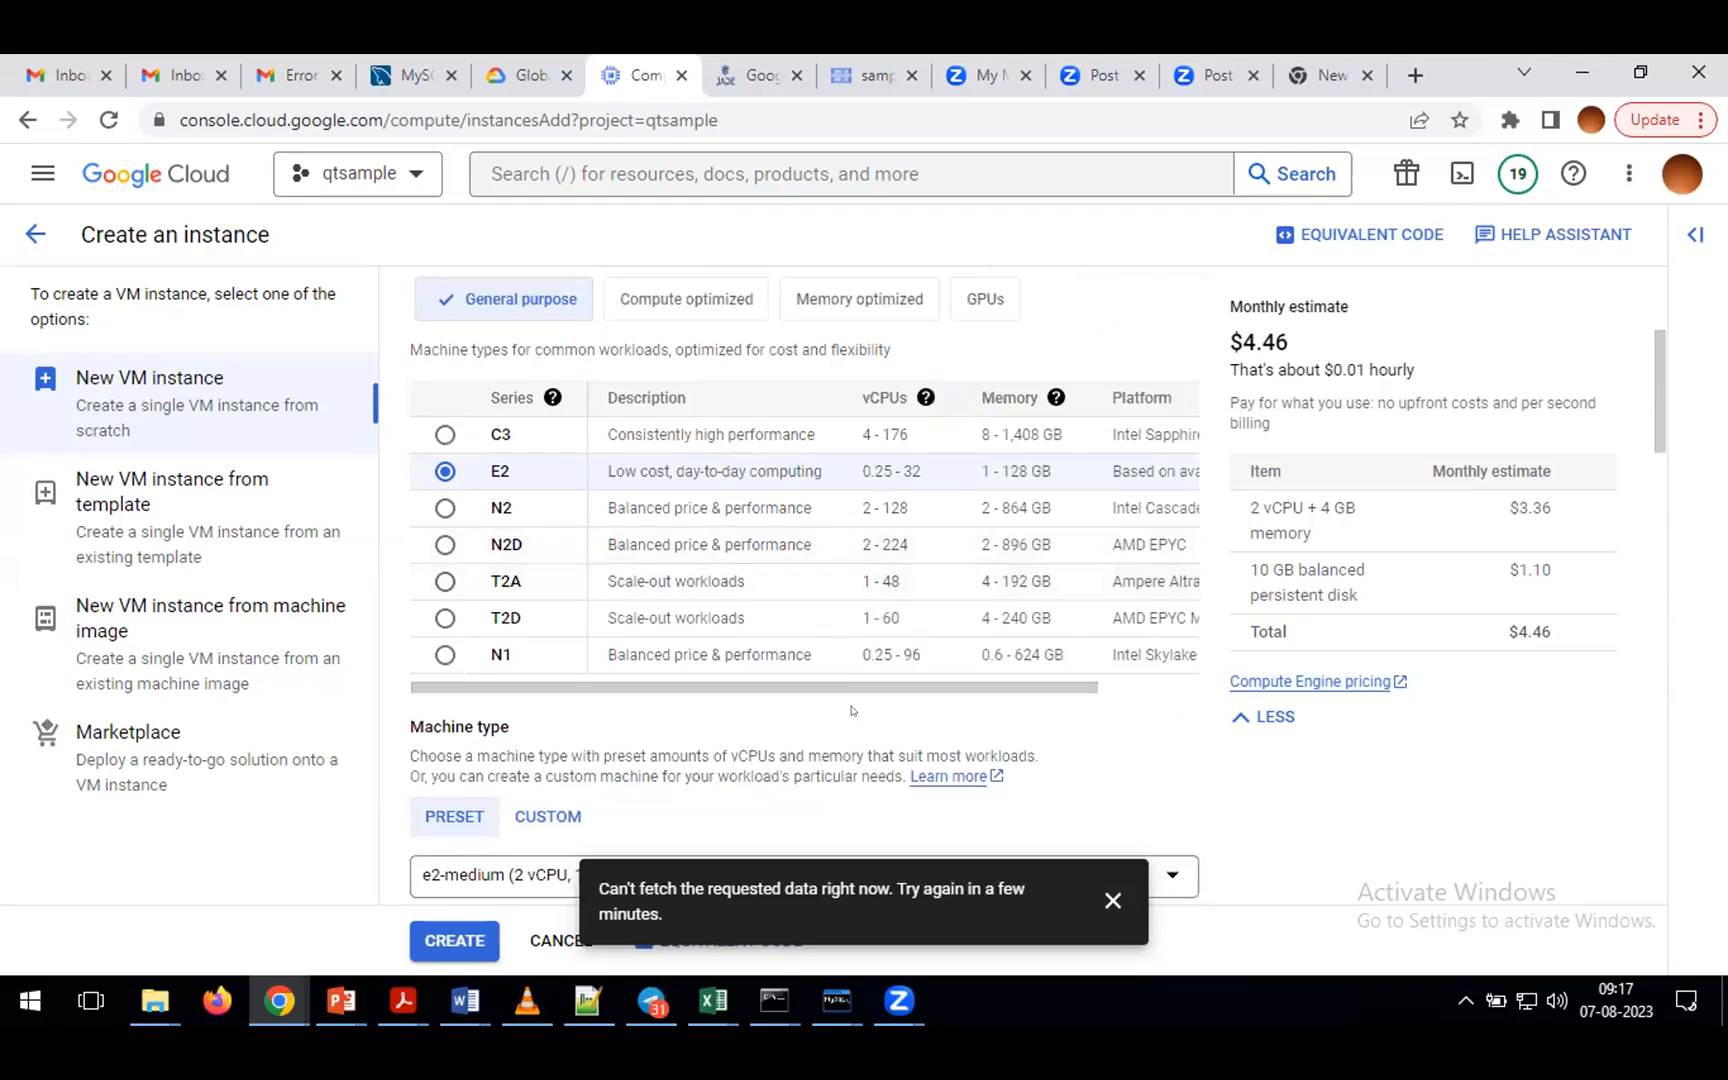
scroll(851, 710, "up", 3)
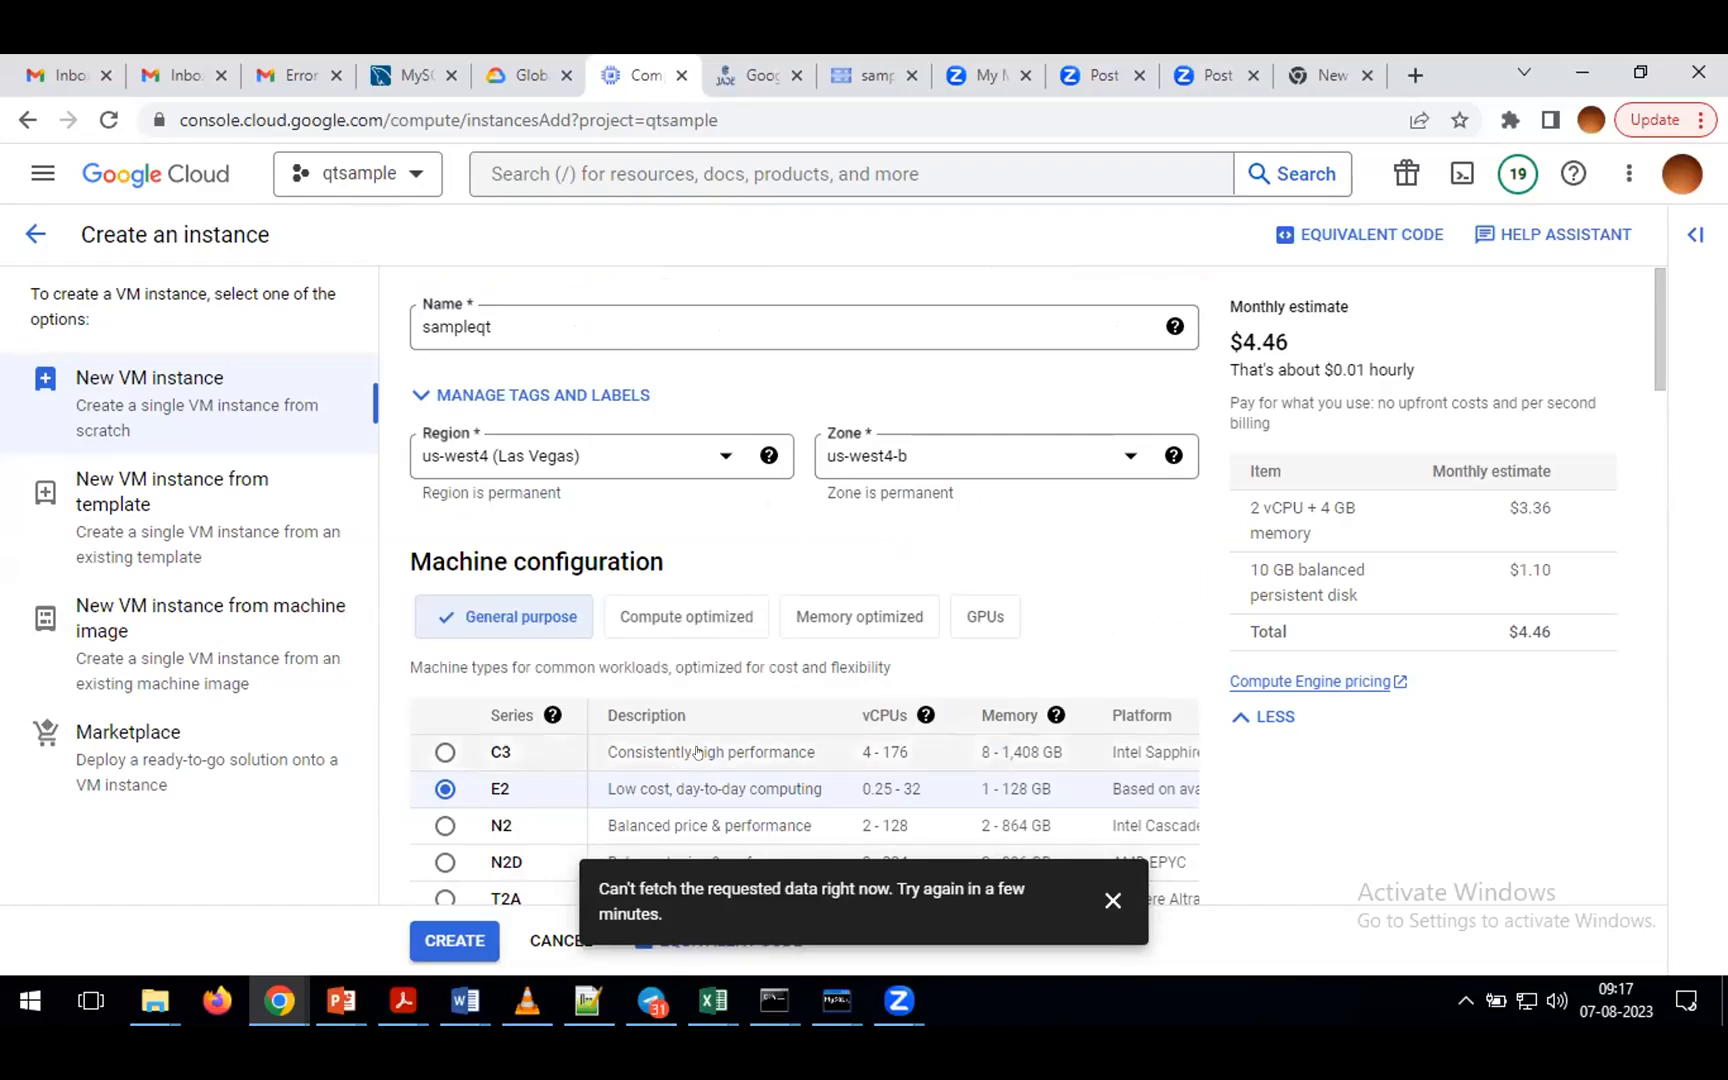
scroll(697, 752, "down", 1)
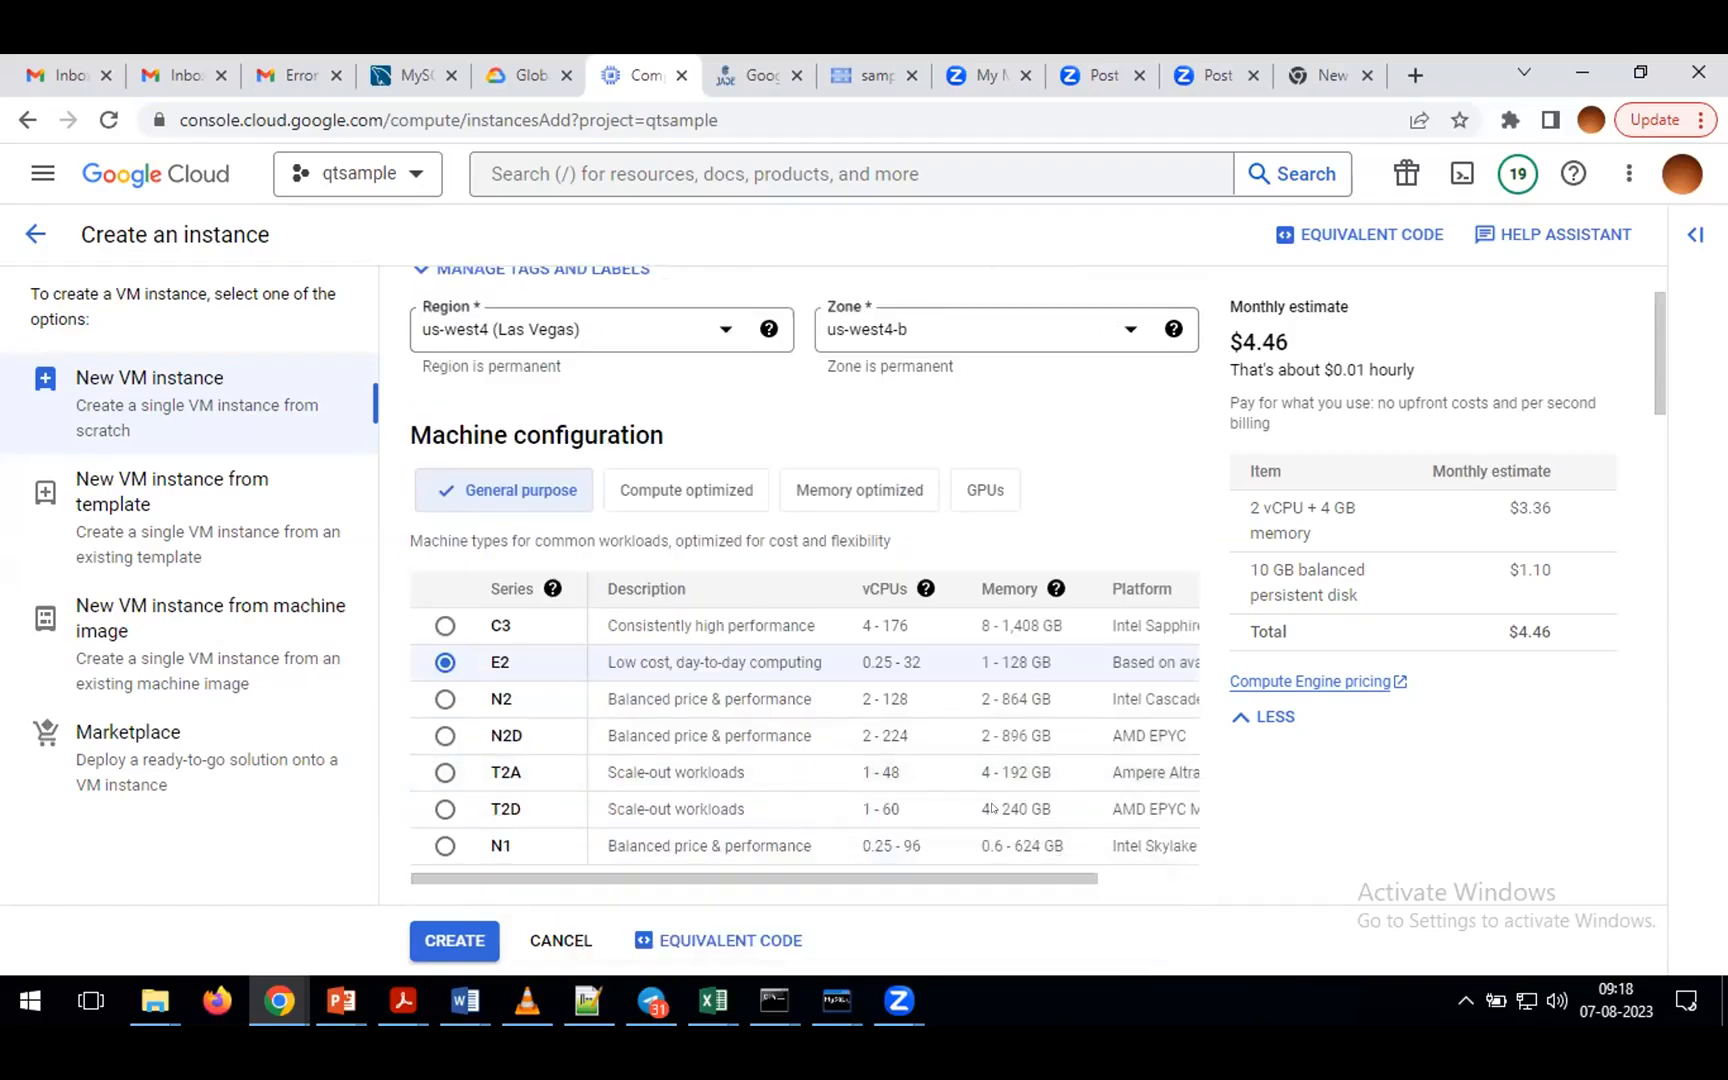
scroll(988, 808, "down", 3)
scroll(975, 810, "down", 3)
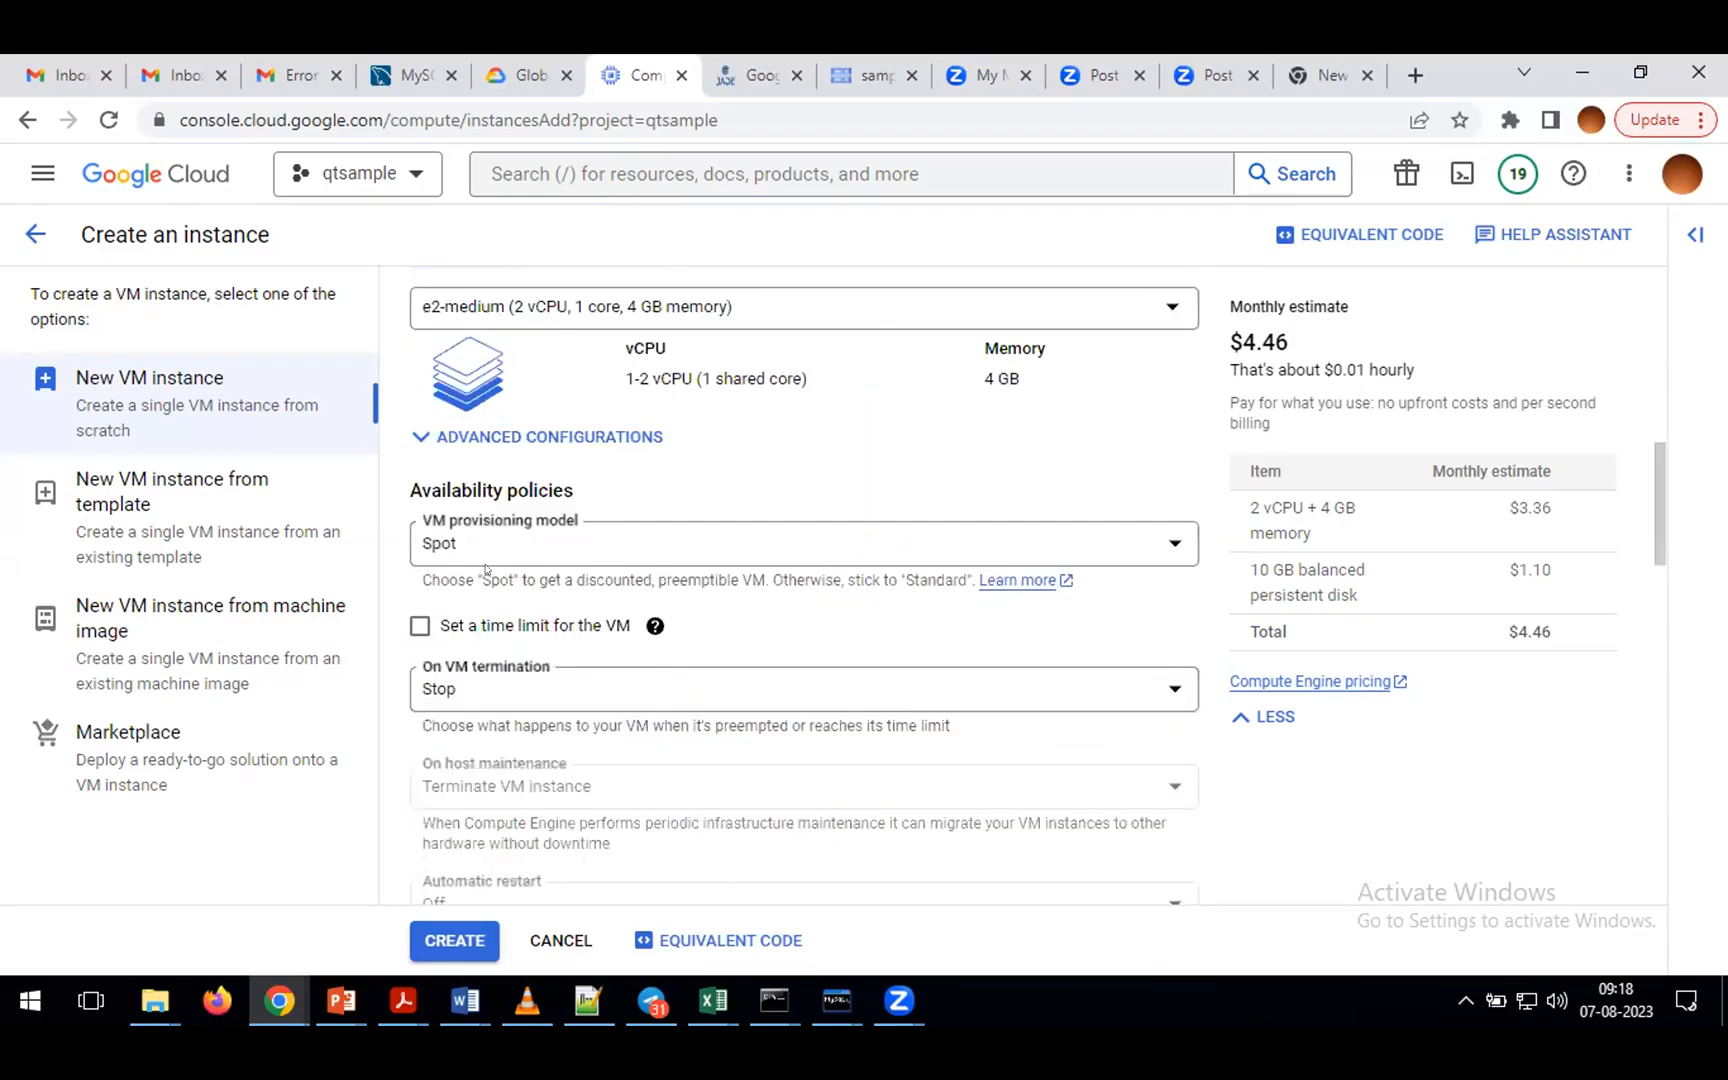
scroll(689, 791, "down", 1)
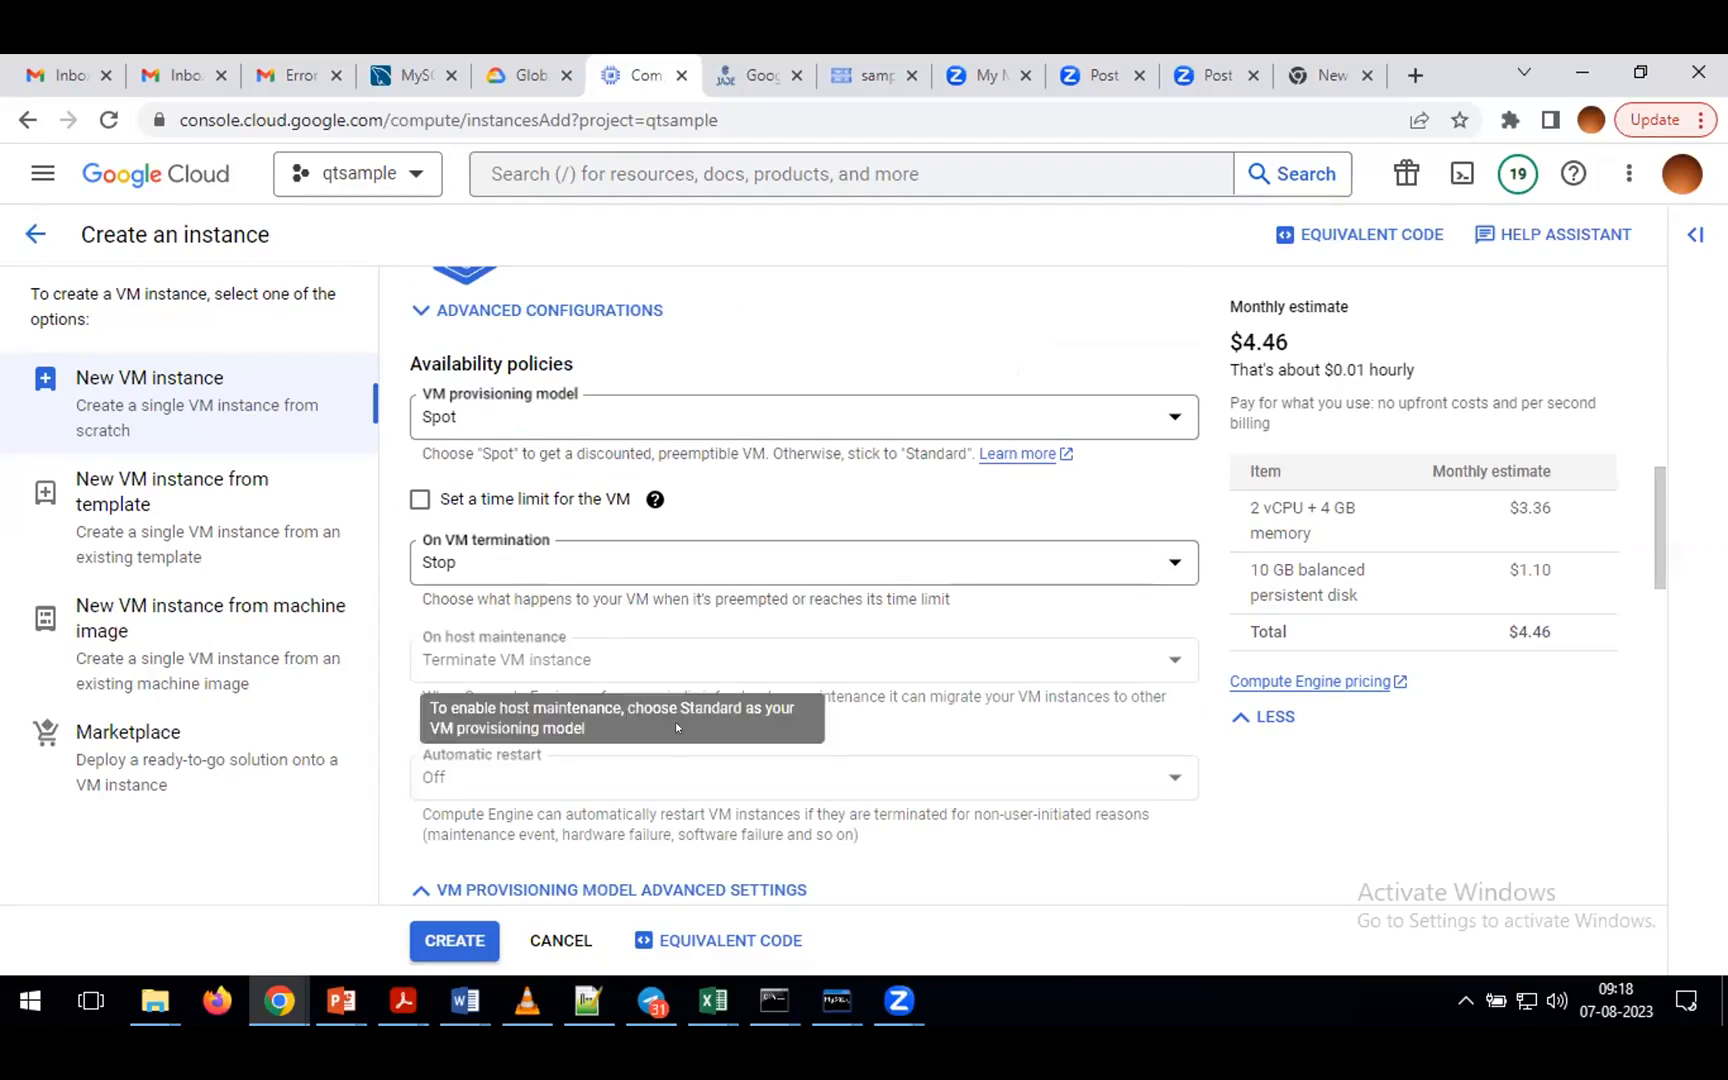
scroll(1035, 734, "down", 5)
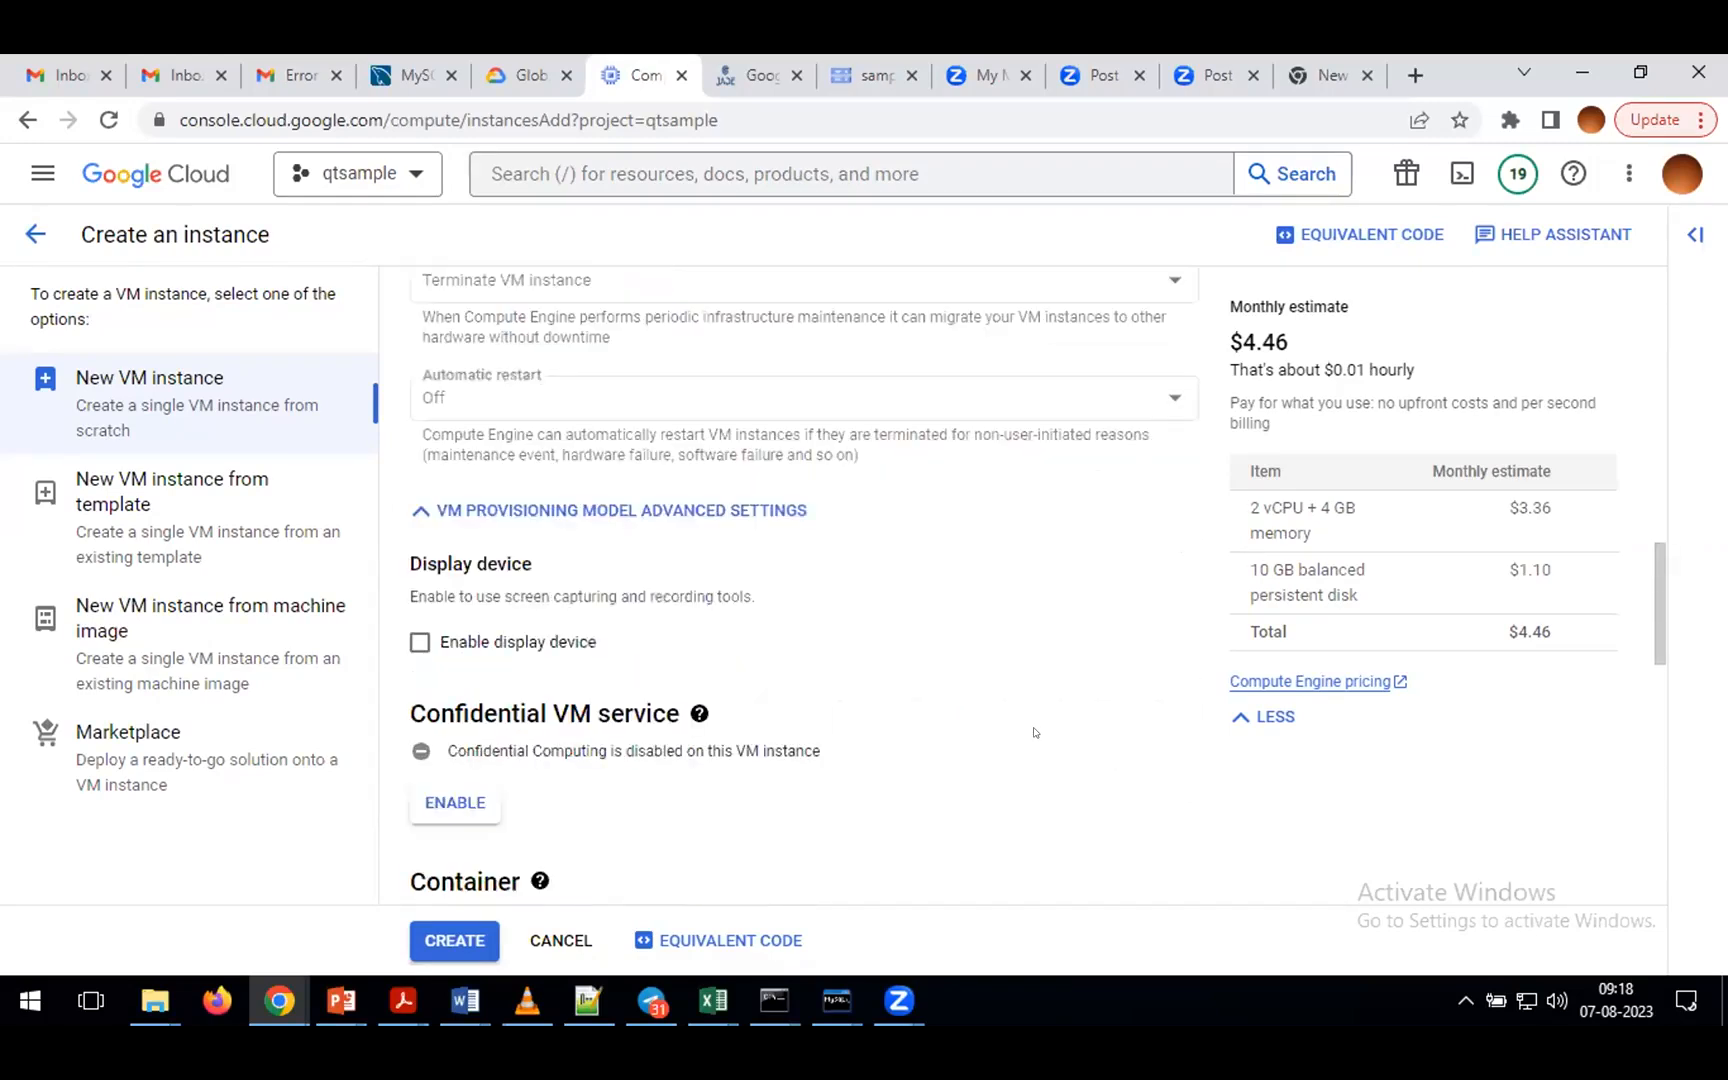
scroll(1035, 734, "down", 5)
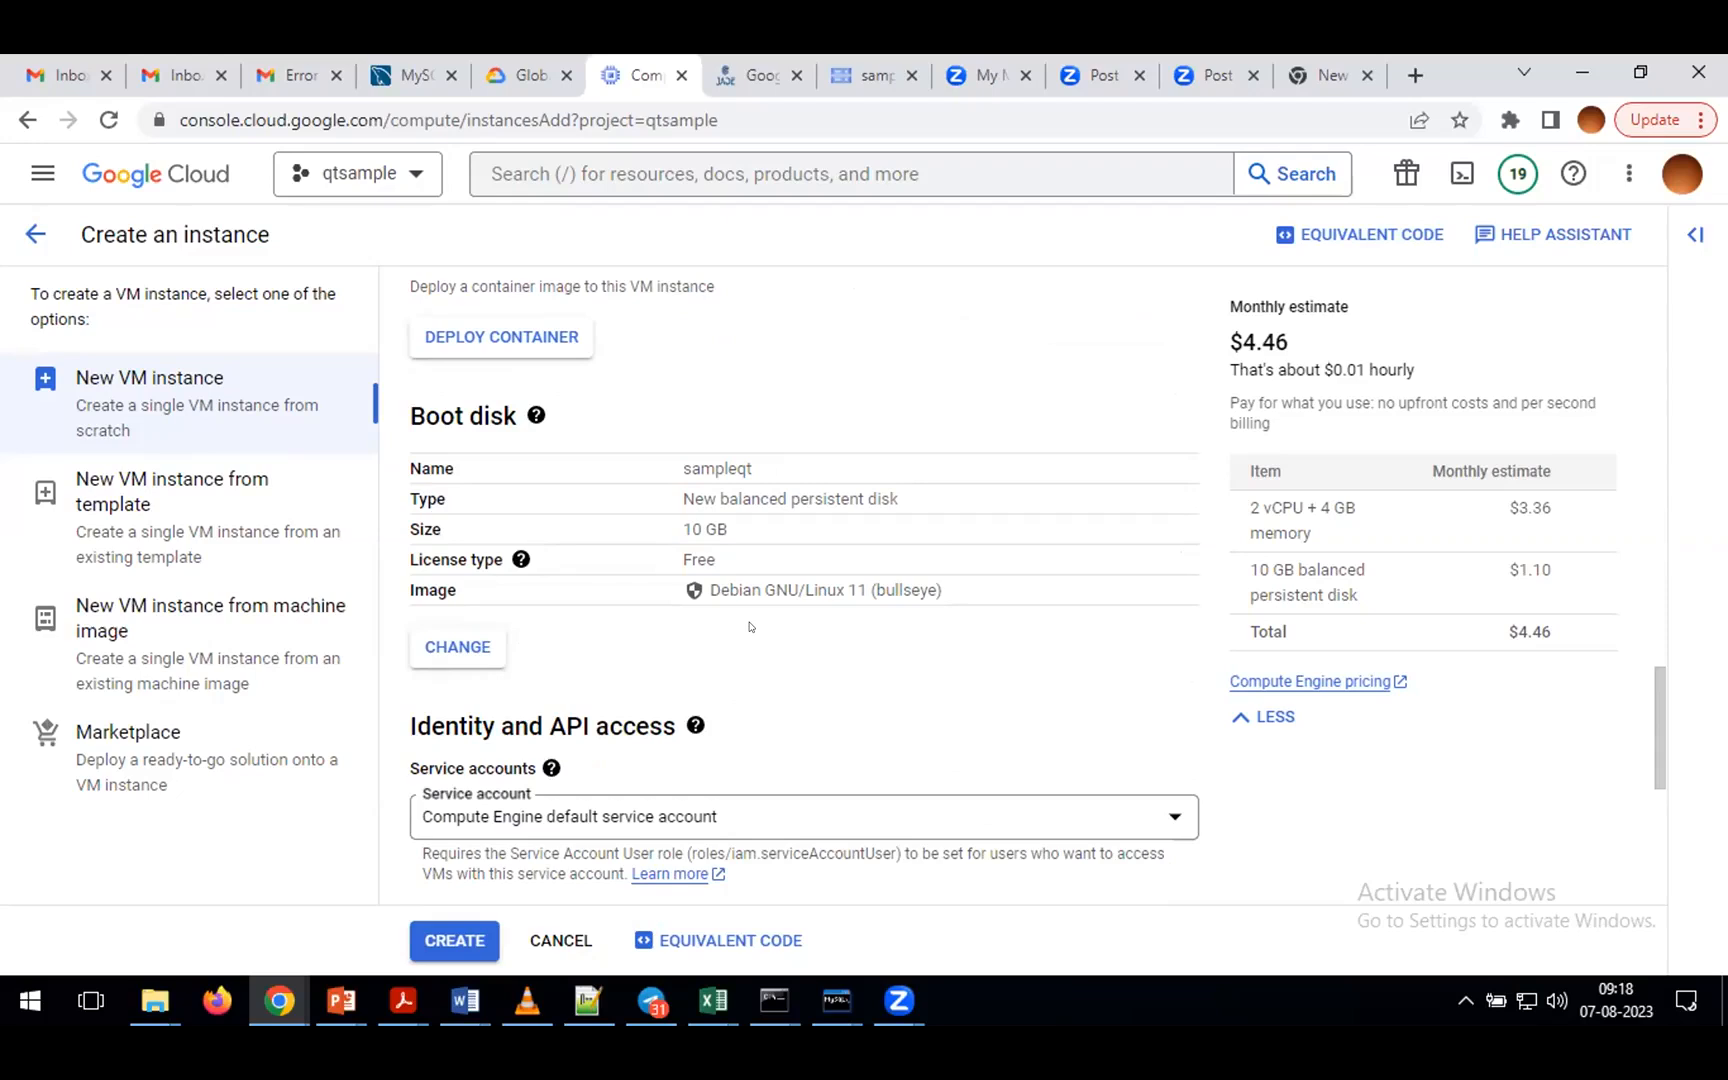
scroll(750, 627, "down", 3)
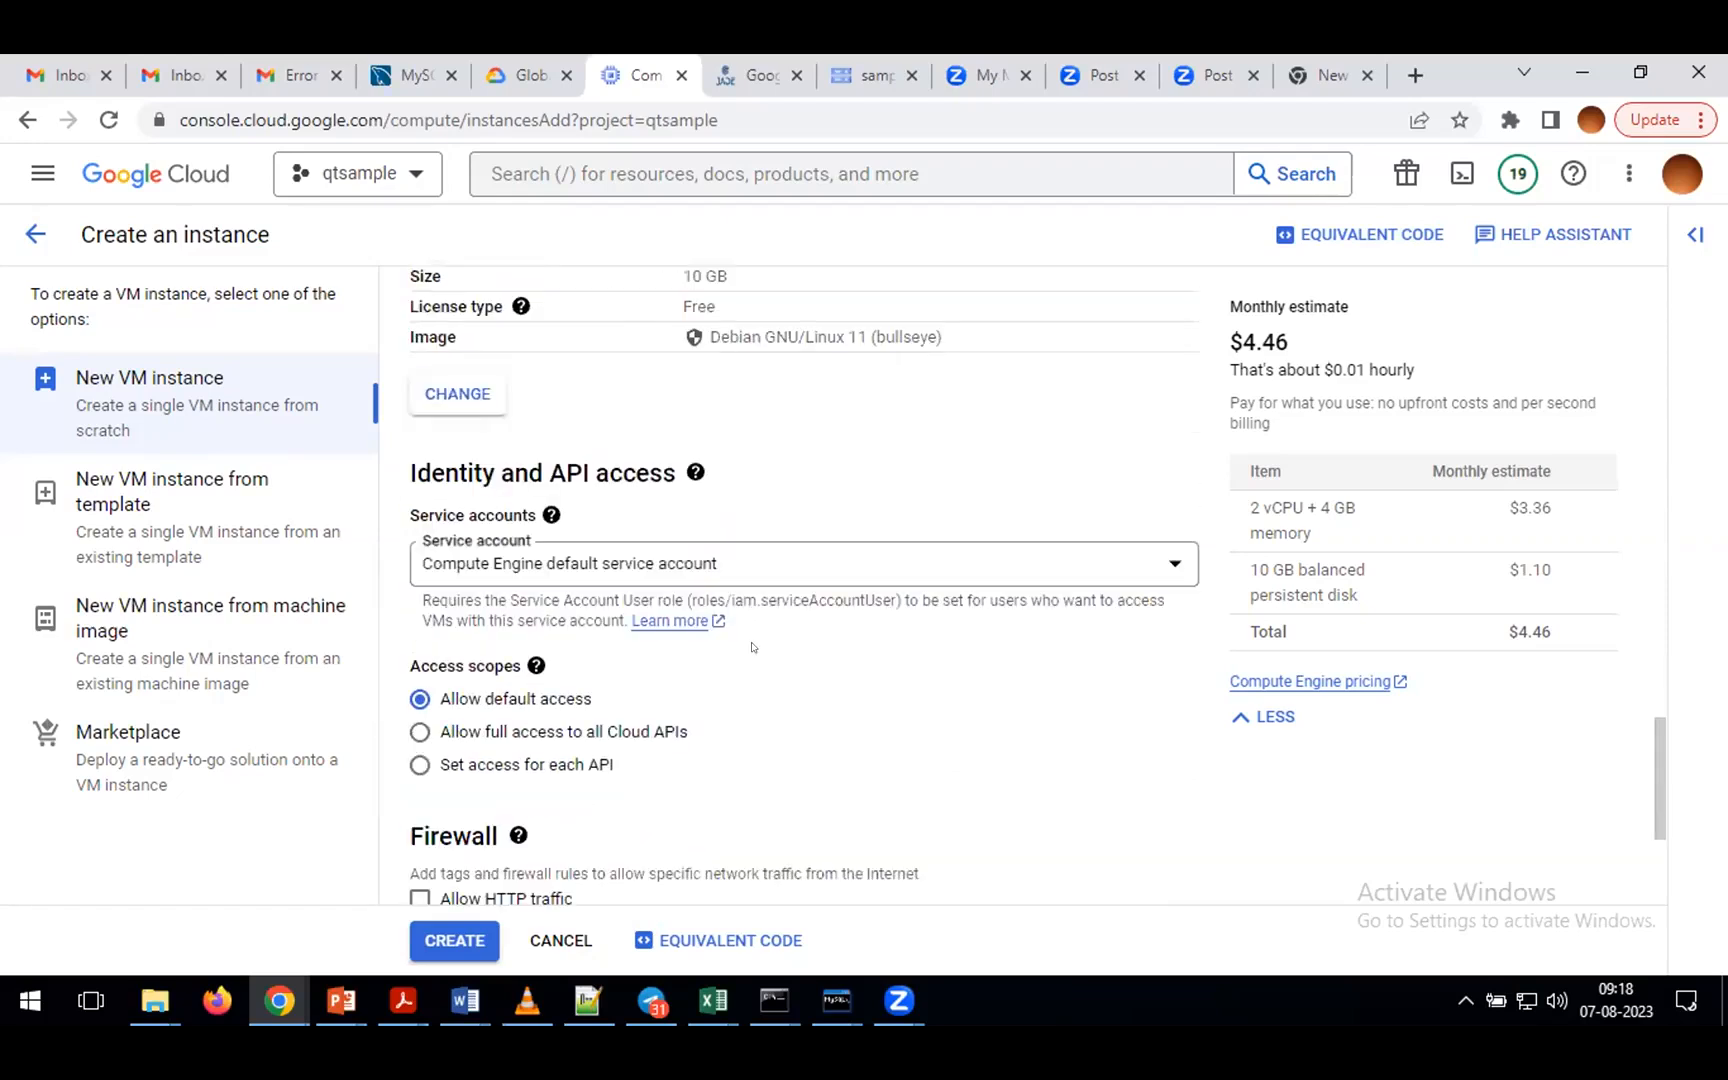
scroll(750, 636, "up", 3)
scroll(752, 645, "up", 1)
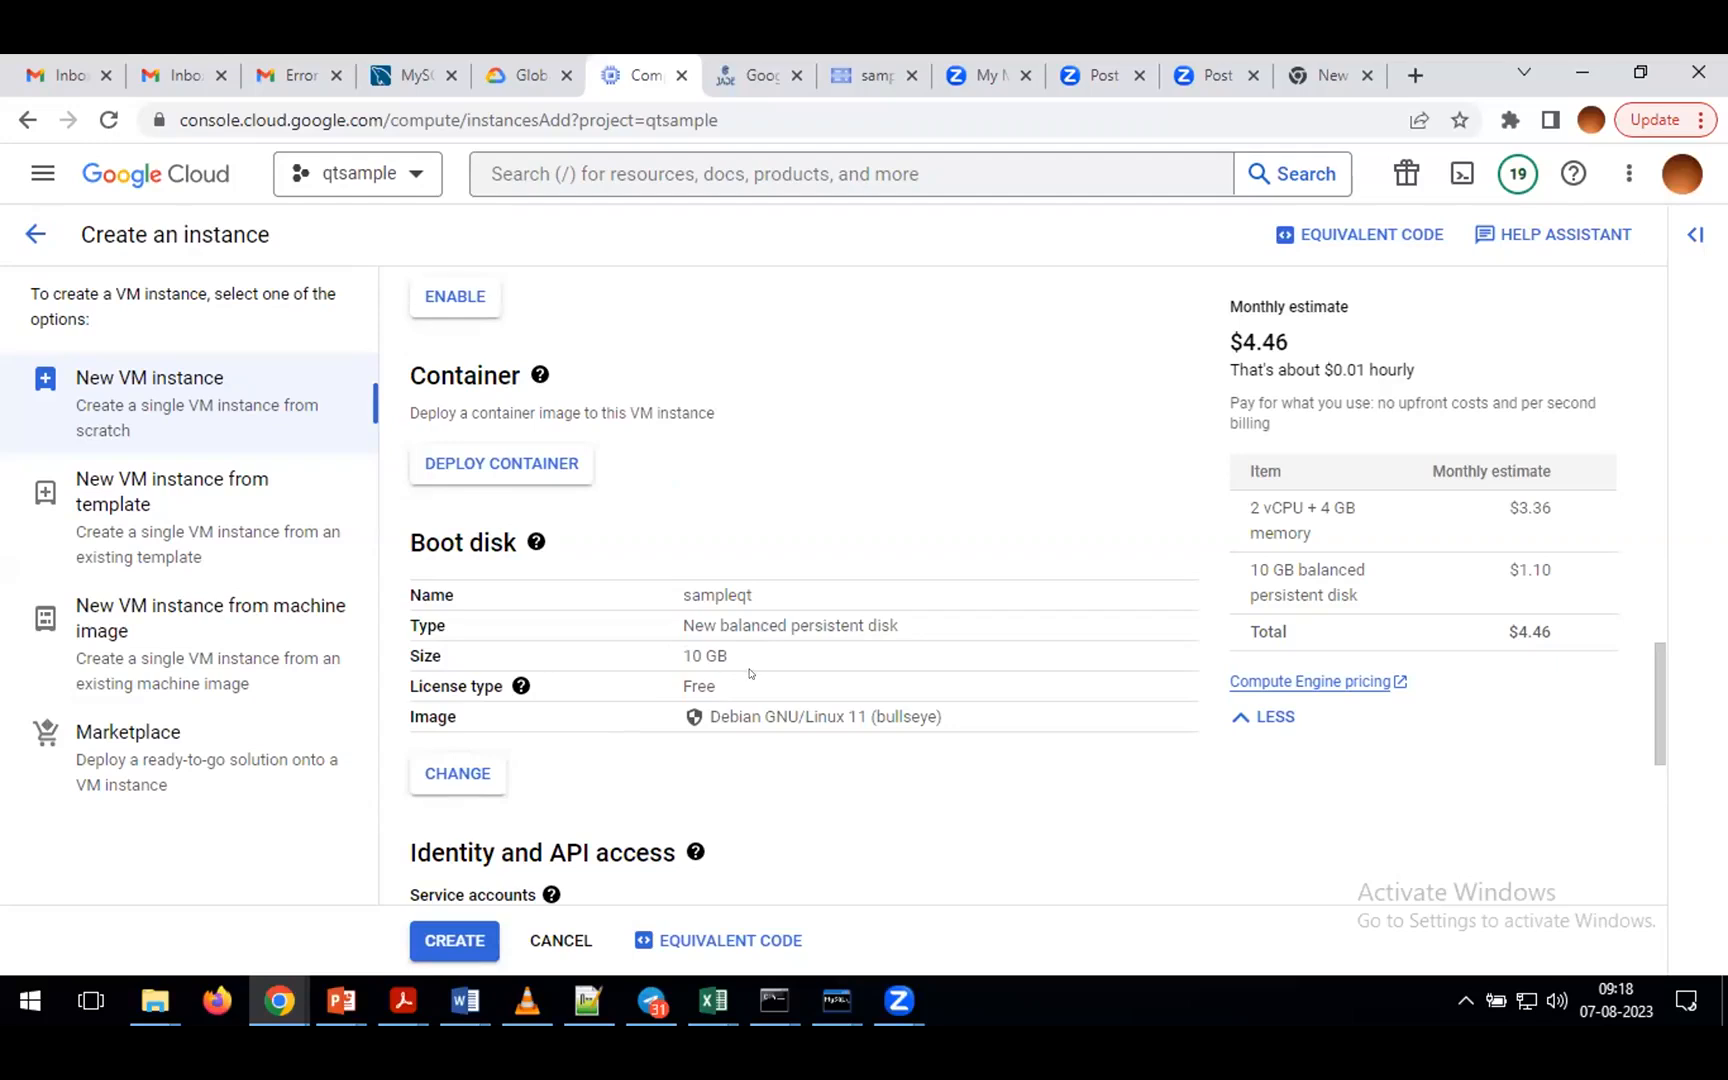
scroll(750, 673, "down", 4)
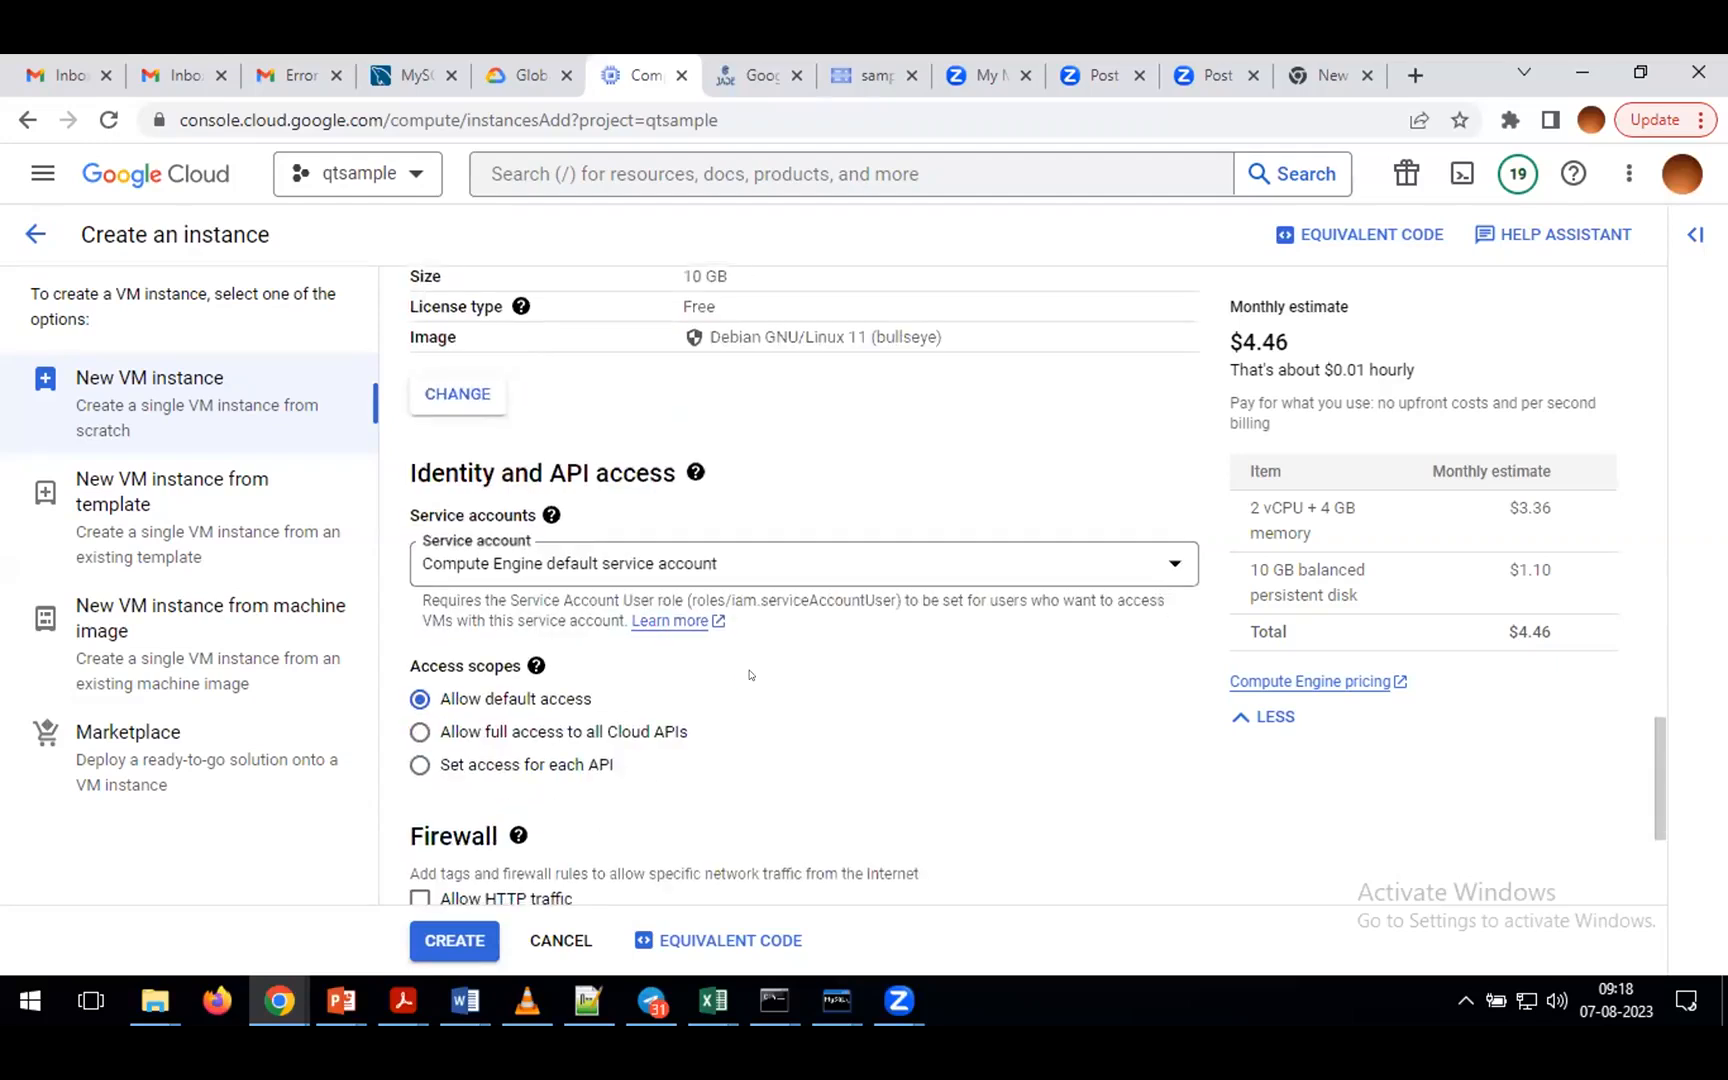
scroll(750, 675, "down", 3)
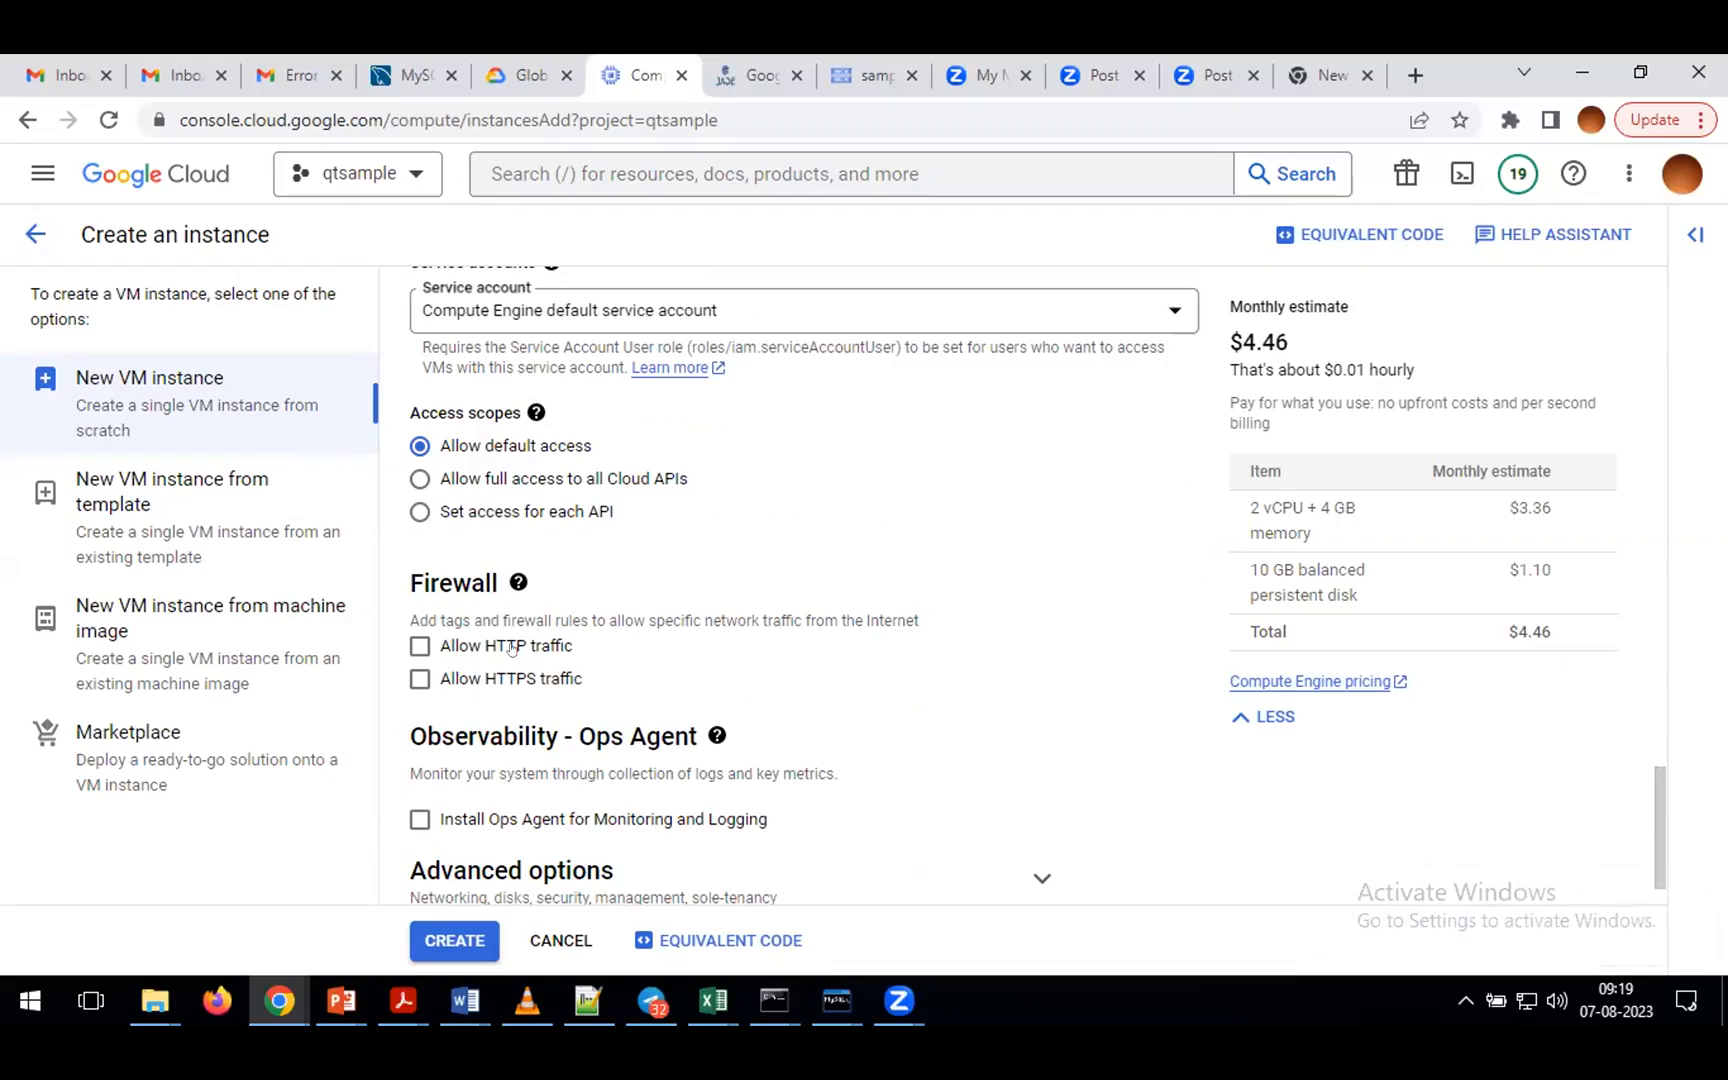
- Check the help on limiting VM run time, then create the sampleqt instance
scroll(690, 658, "down", 1)
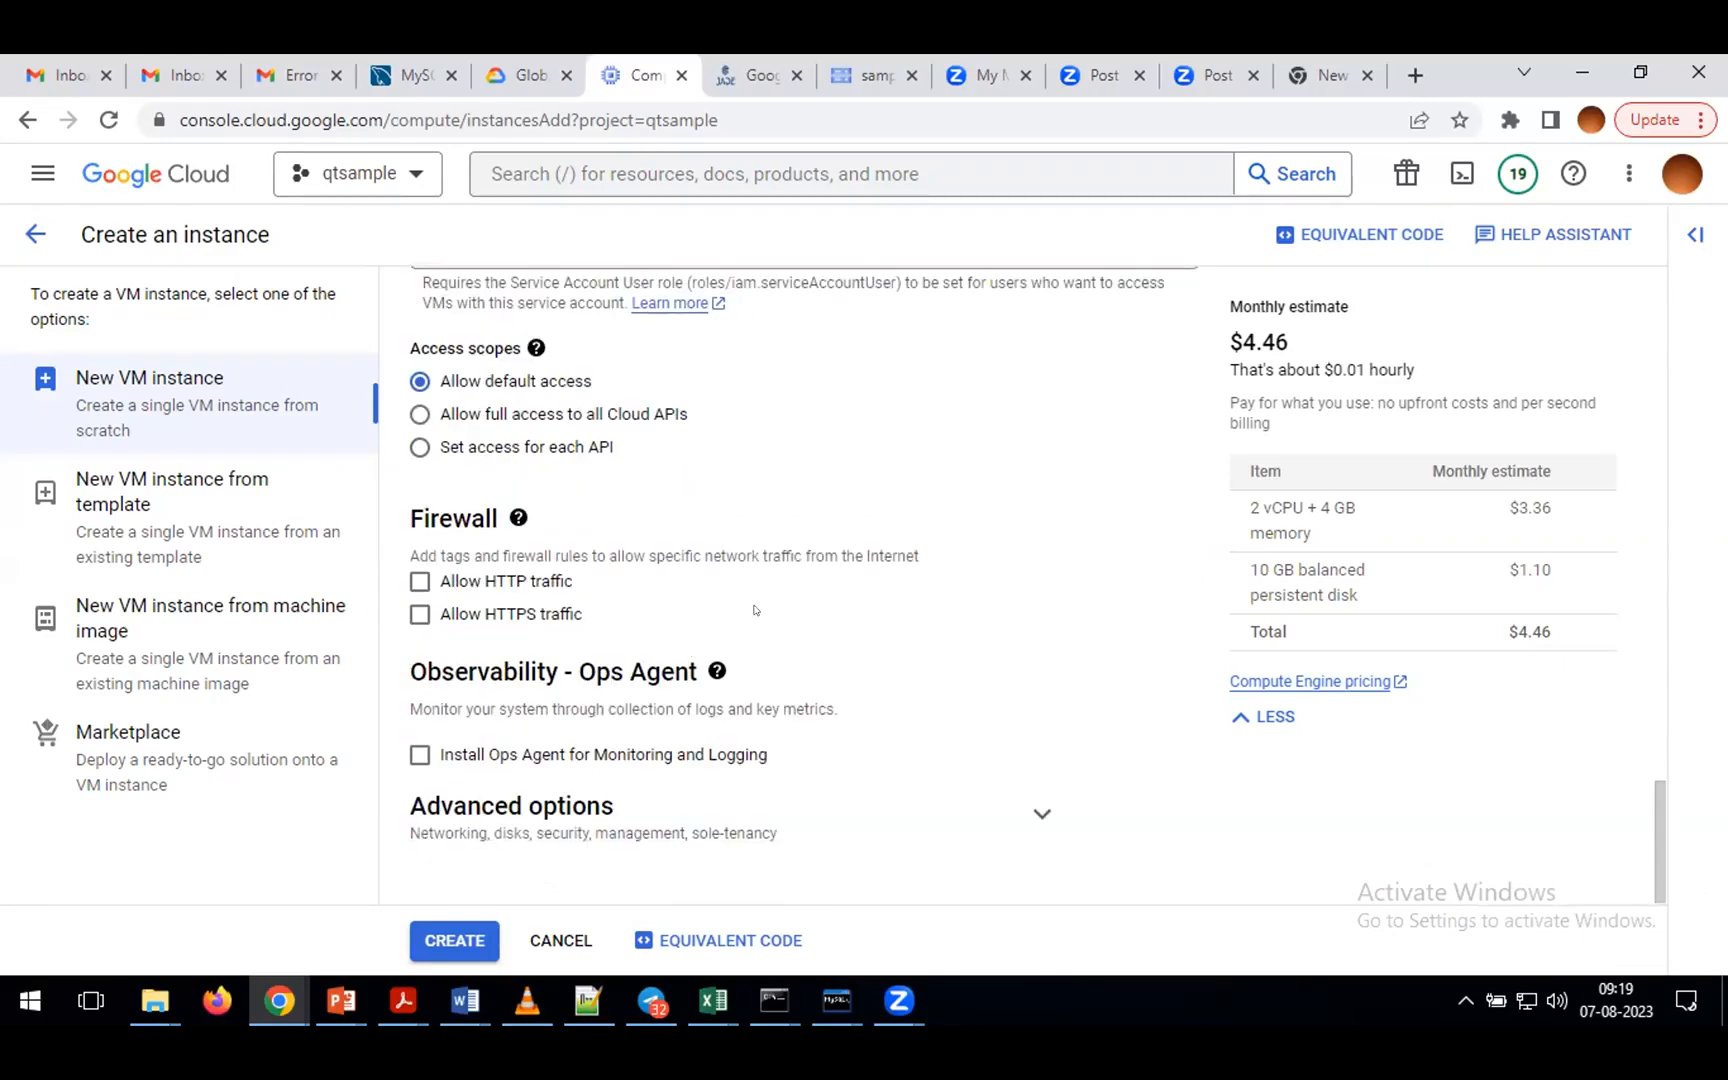
scroll(755, 611, "up", 10)
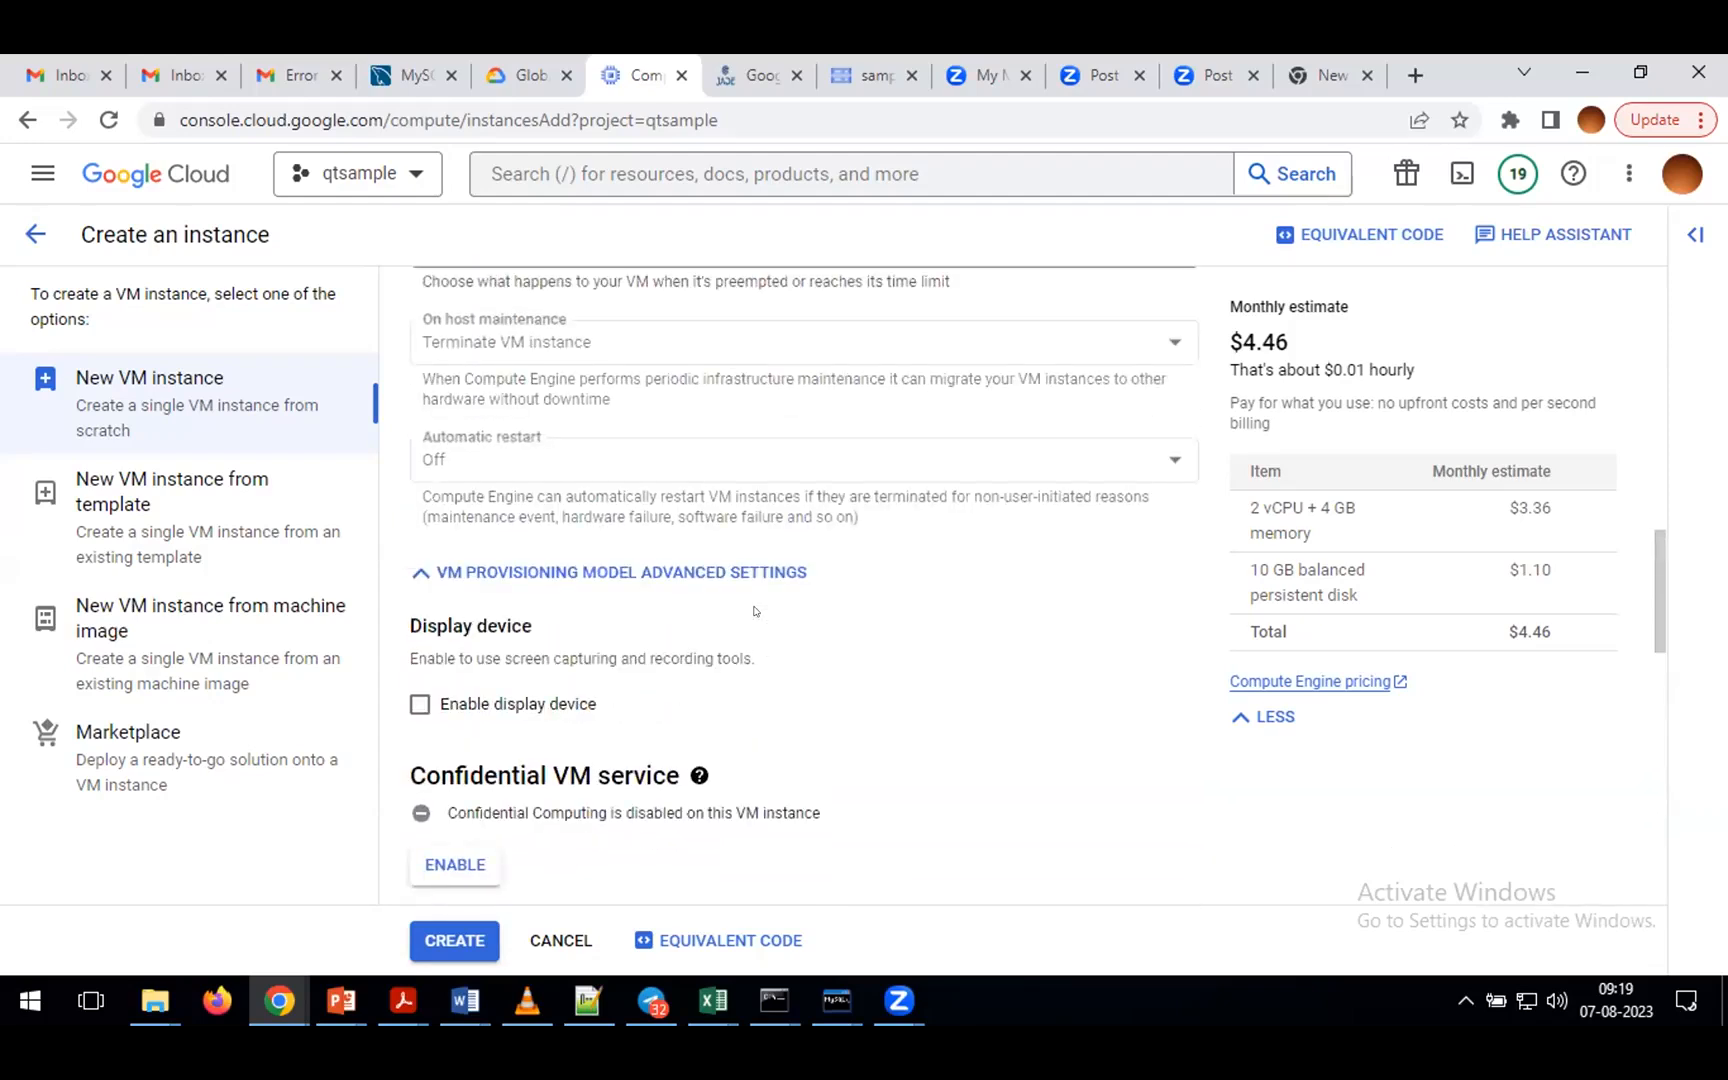
scroll(755, 611, "up", 5)
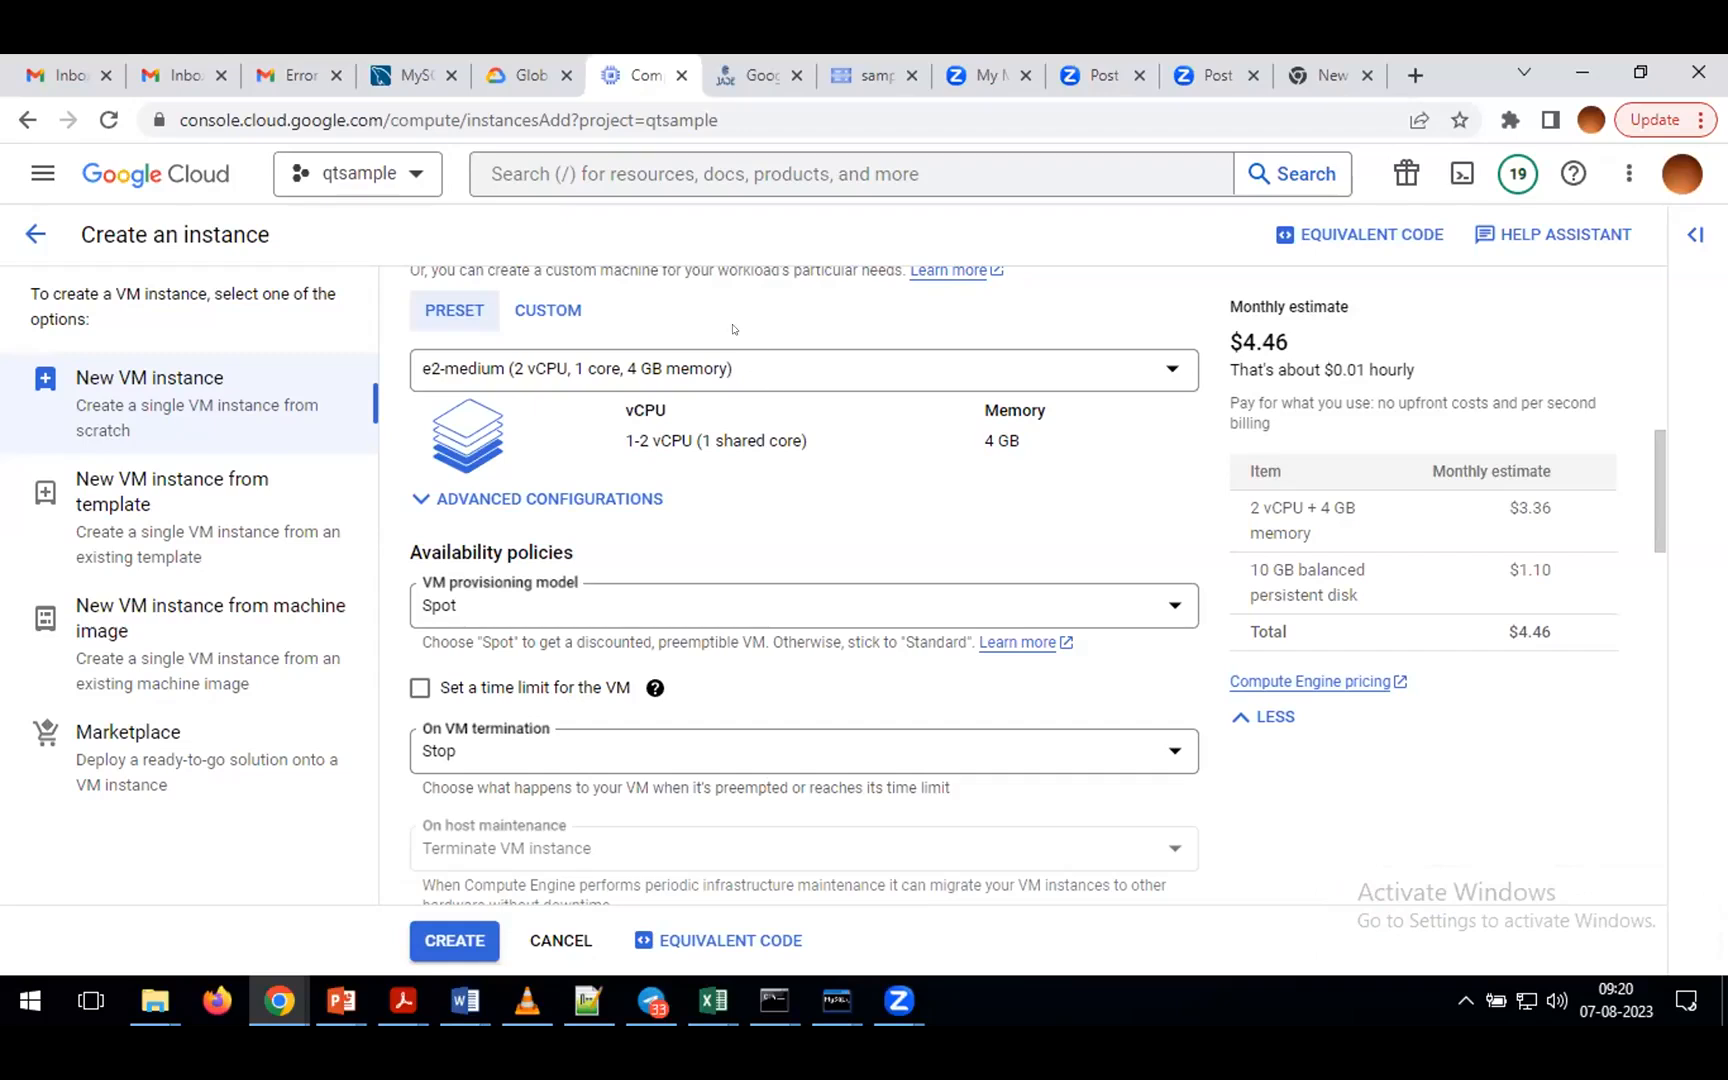
left_click(655, 688)
scroll(1261, 848, "down", 14)
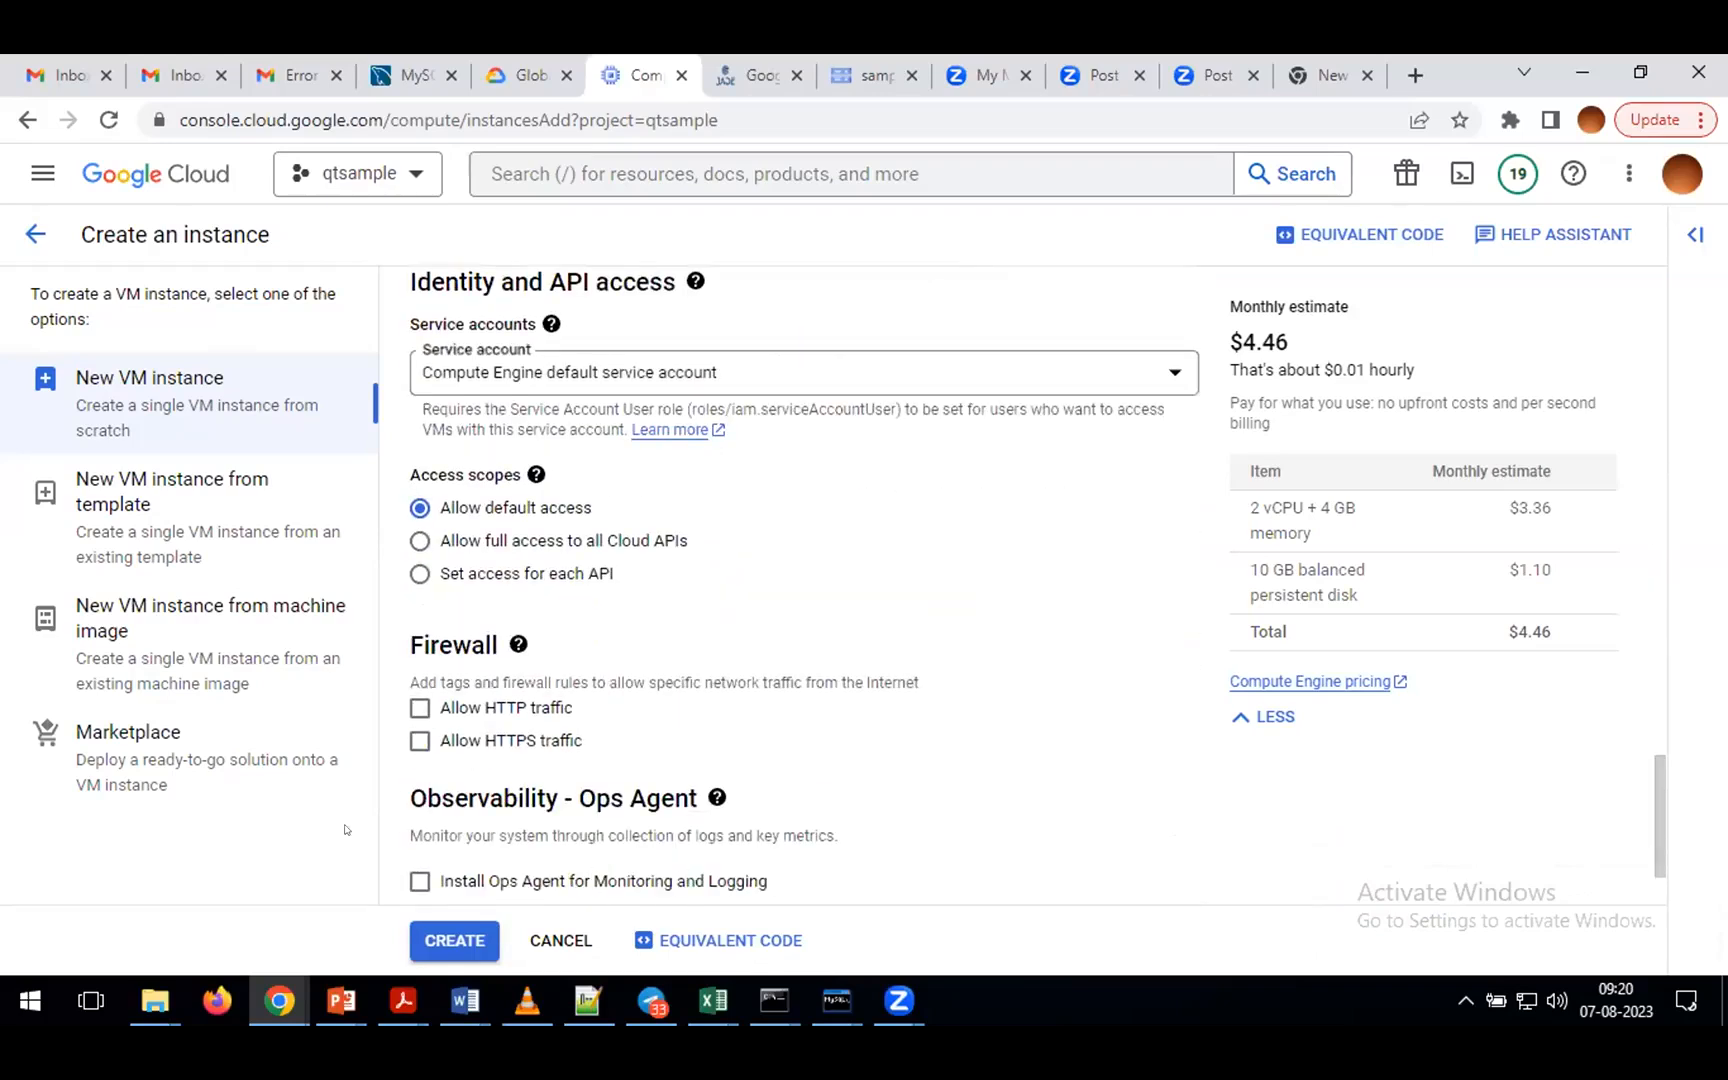
scroll(376, 835, "down", 2)
left_click(452, 938)
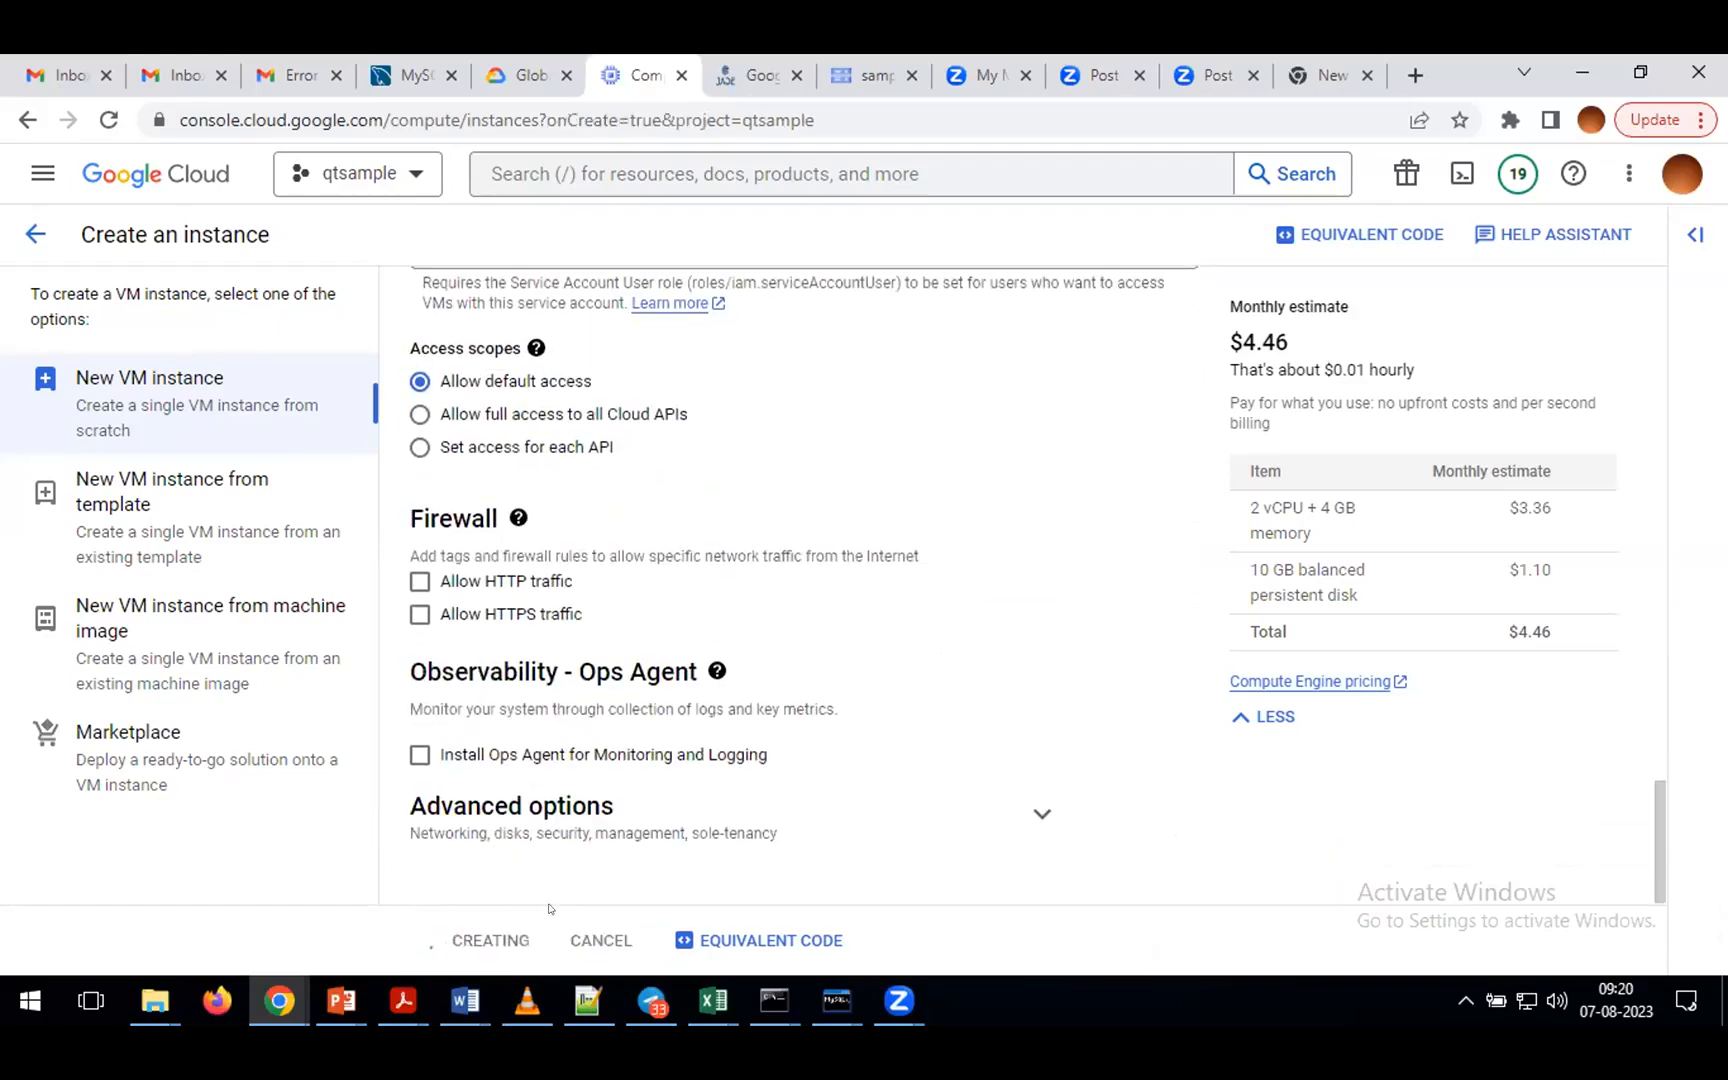
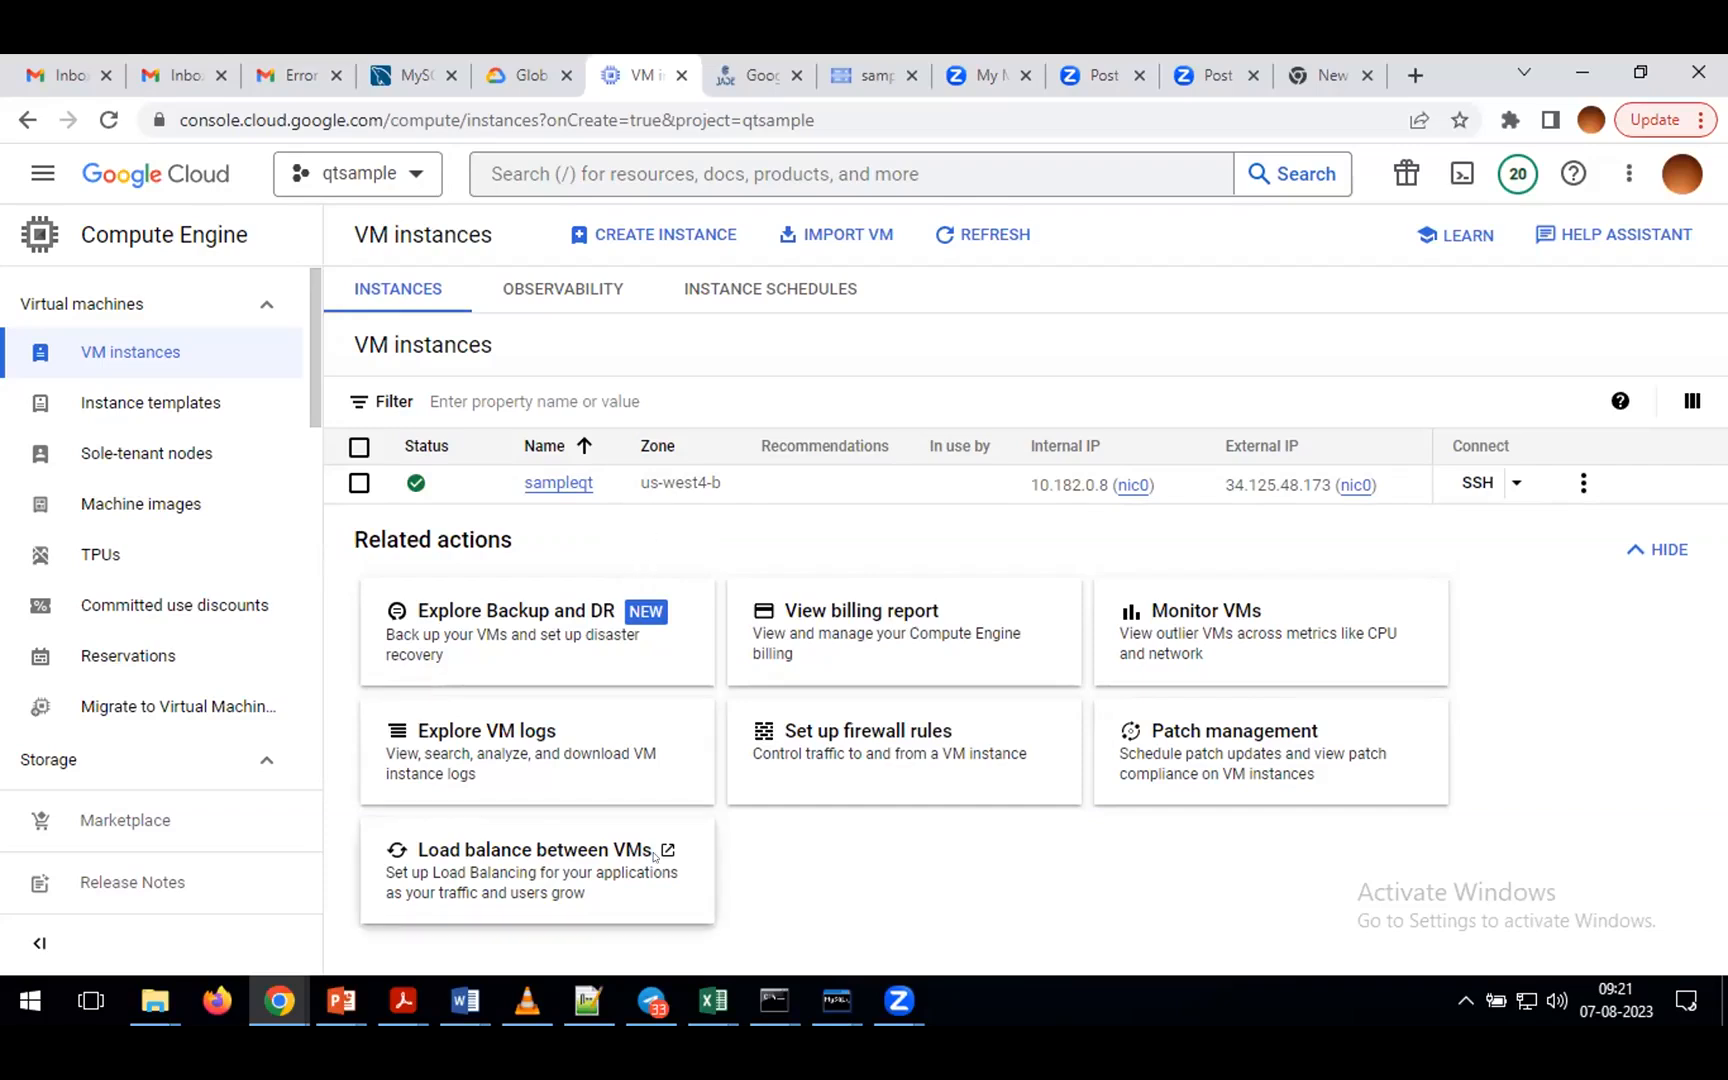
- Add the note 'cluster --> multple machines -->' on a new line
left_click(588, 1000)
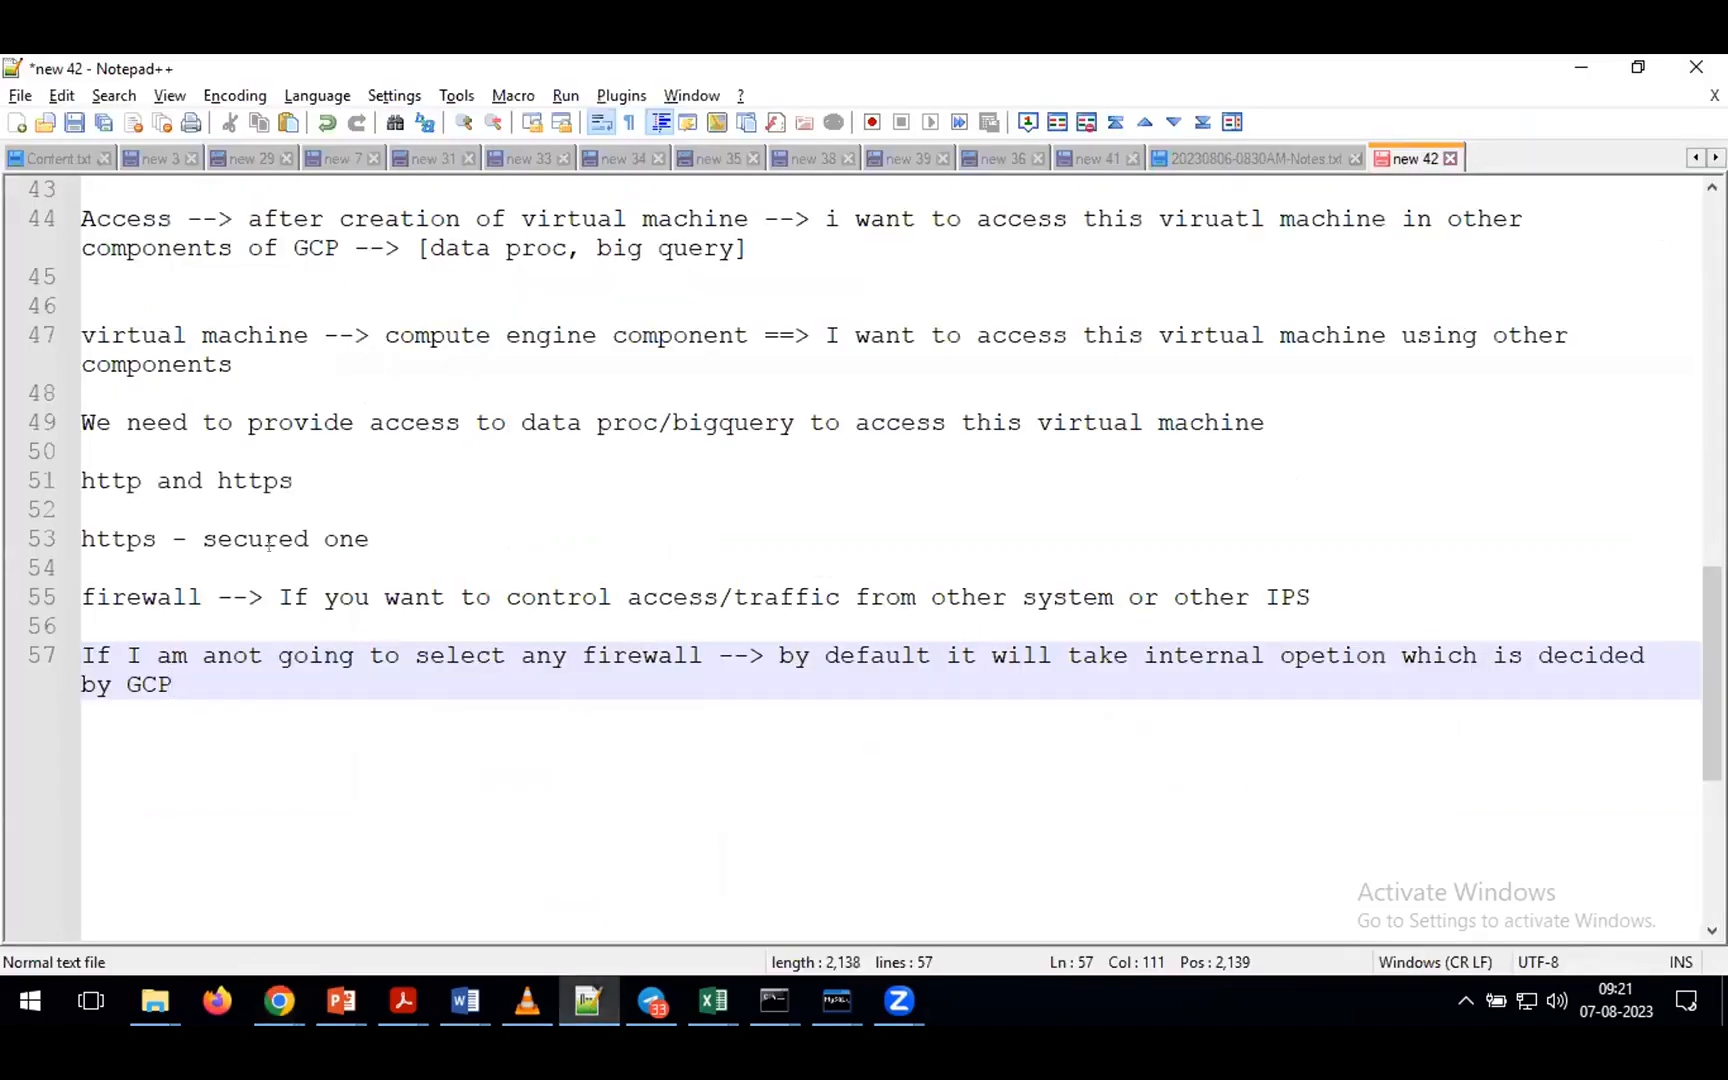
key("Return")
key("Return")
type("c")
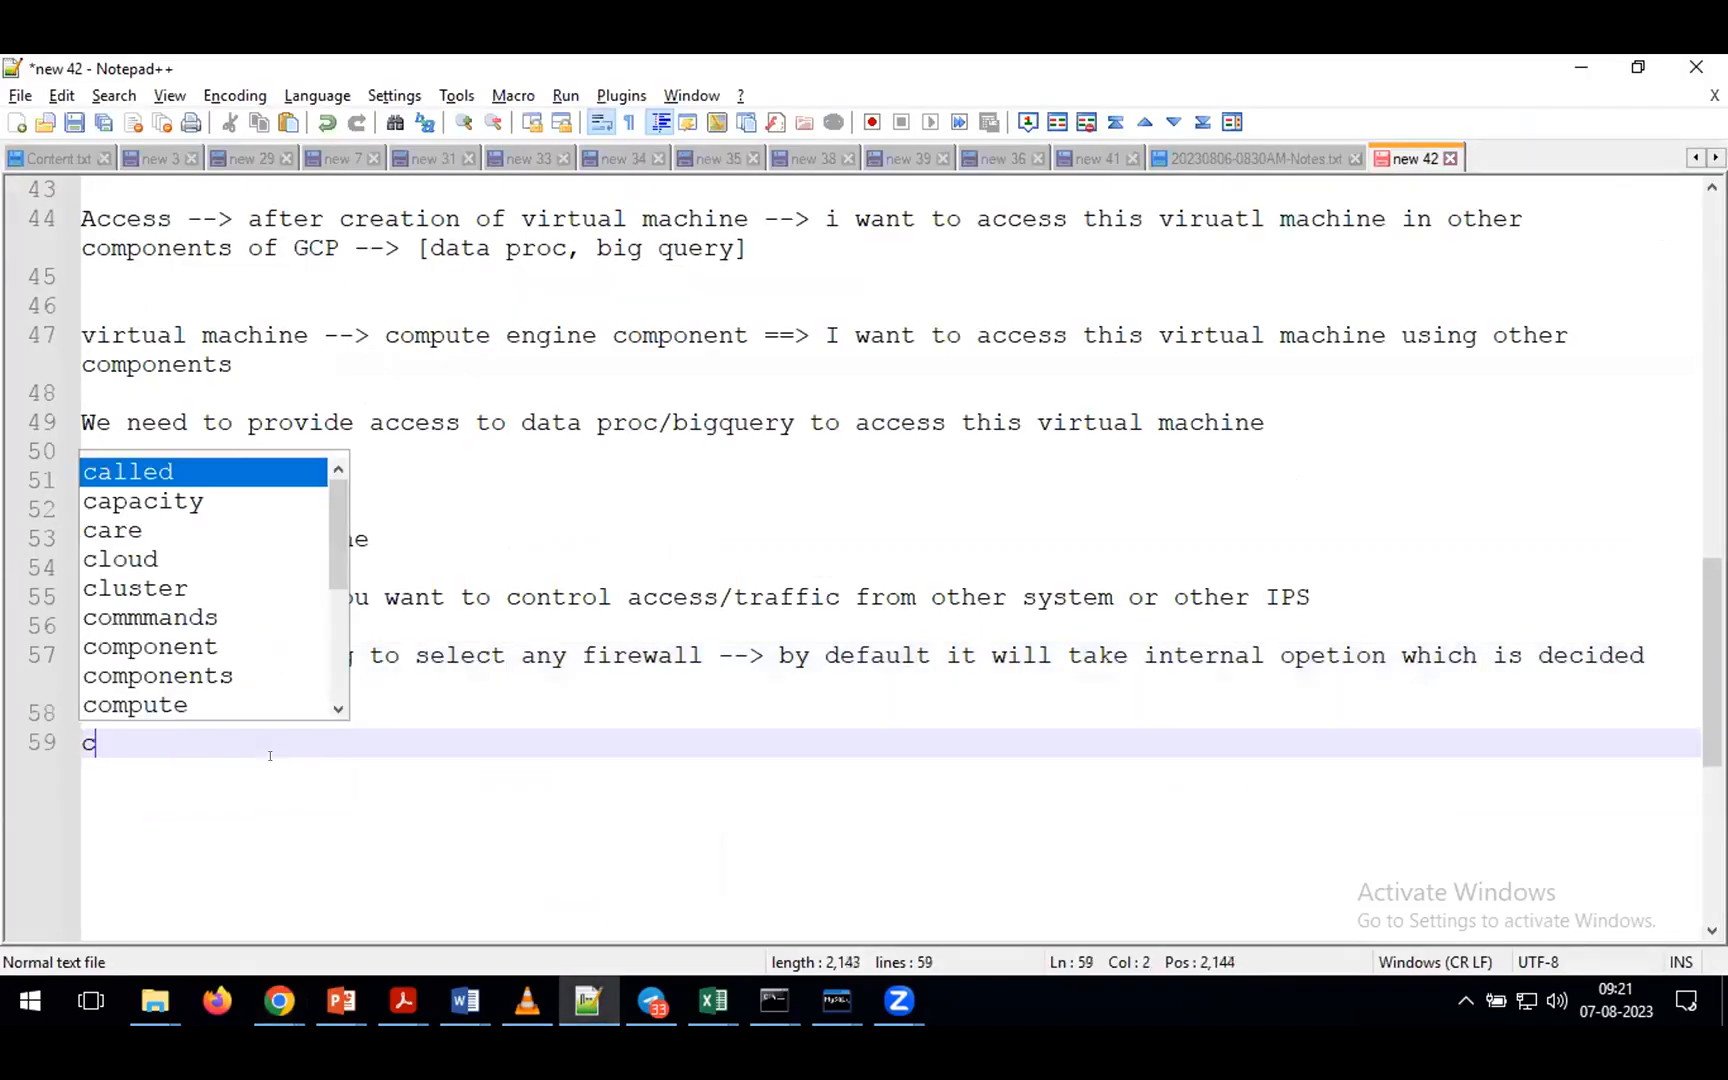
type("luster --> ")
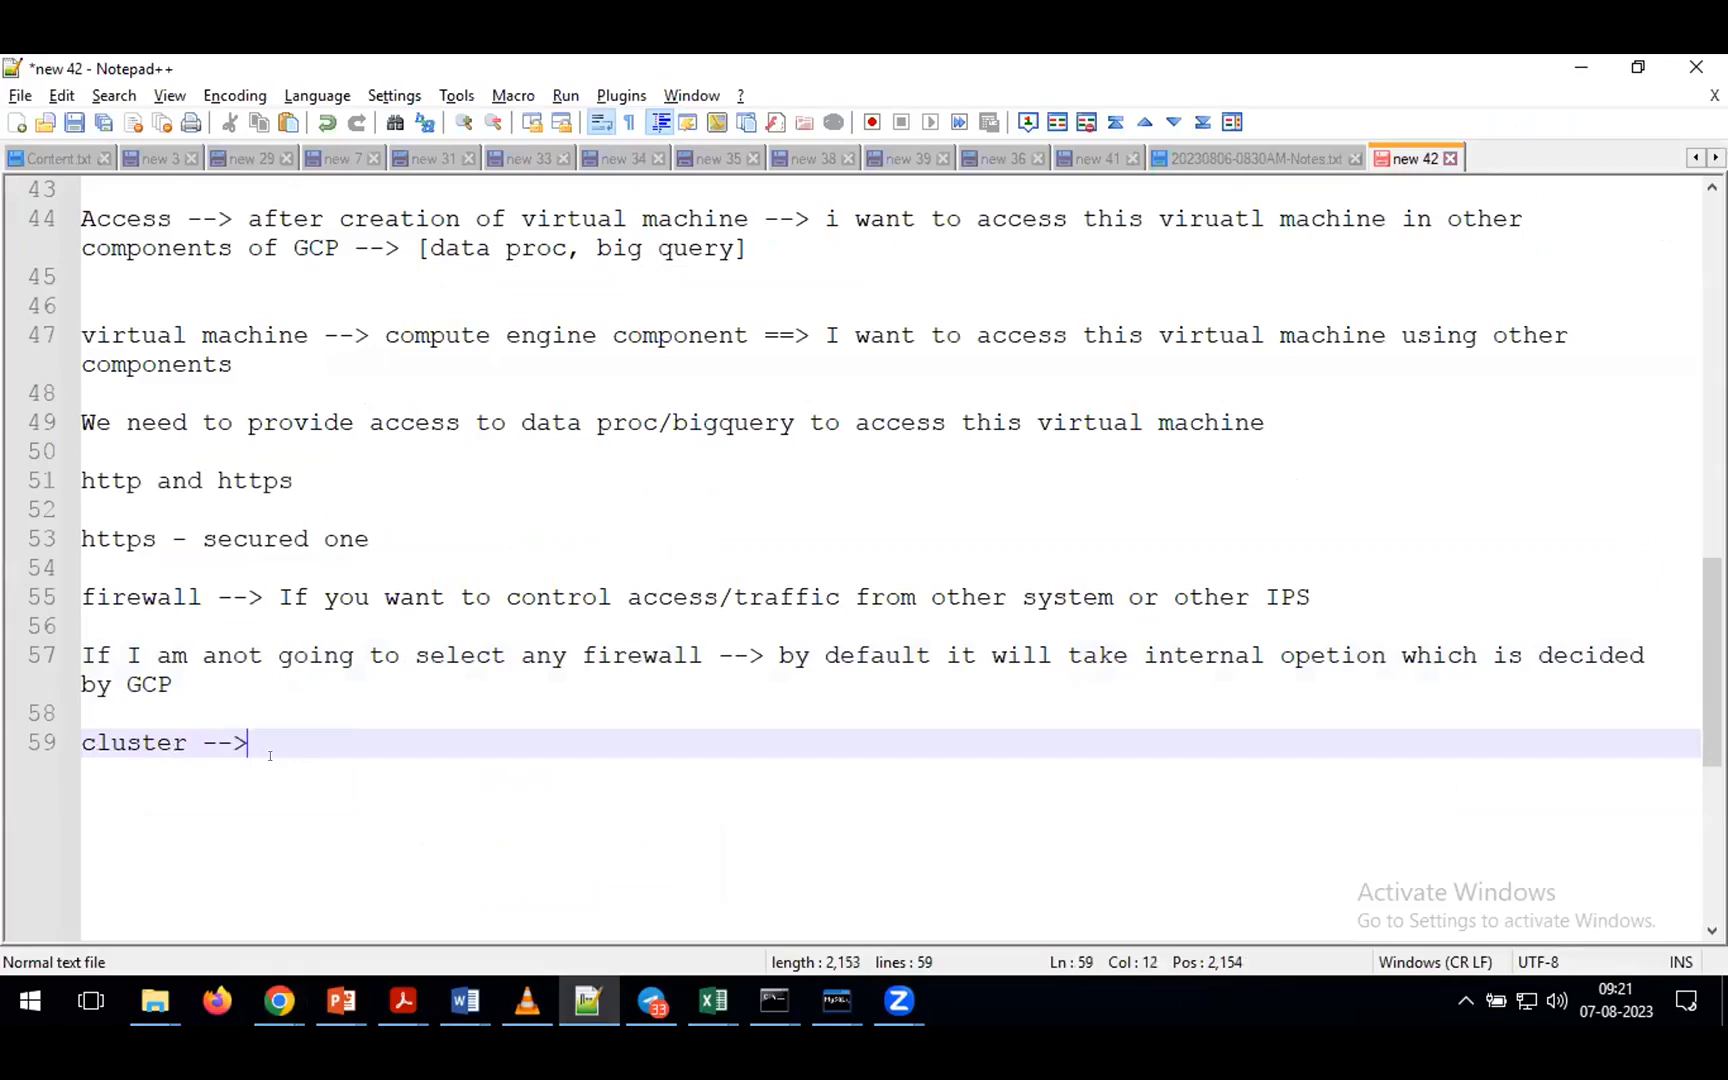
type("multple machine")
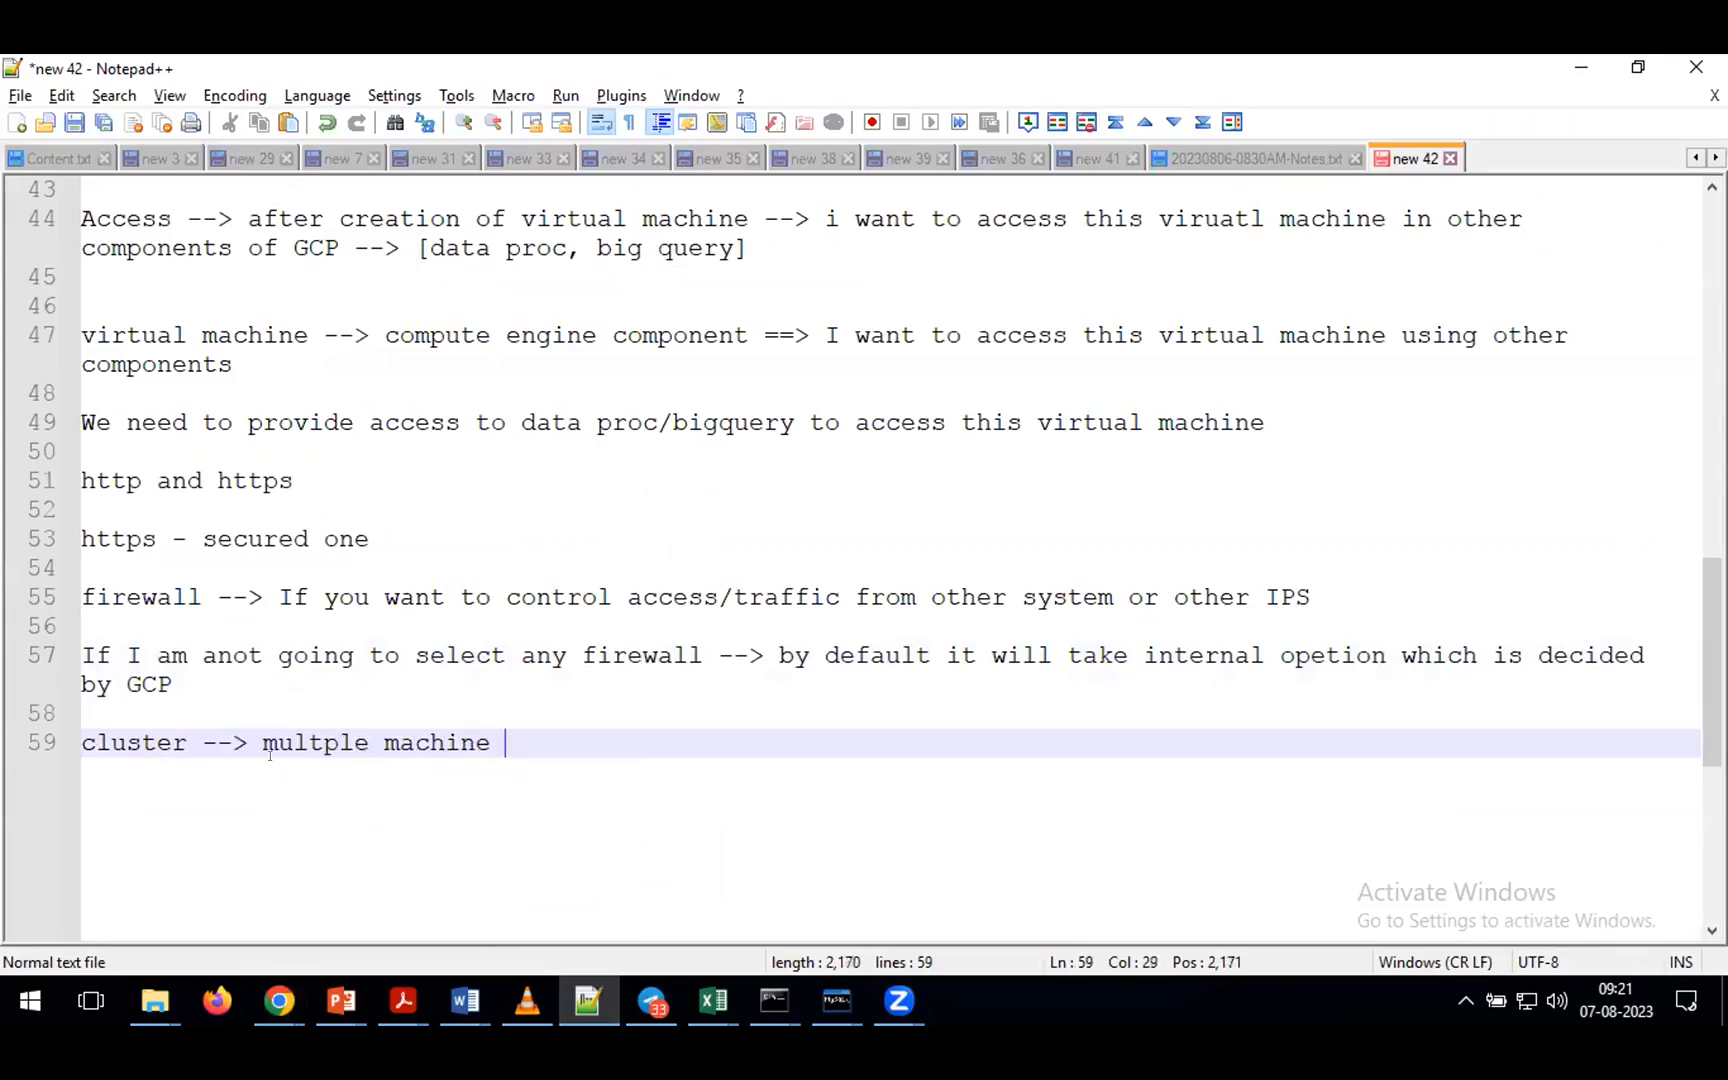
key("BackSpace")
type("s -->")
- Add the note 'cluster manually --> step1. we need to create all the vms'
key("Return")
key("Return")
type("clus")
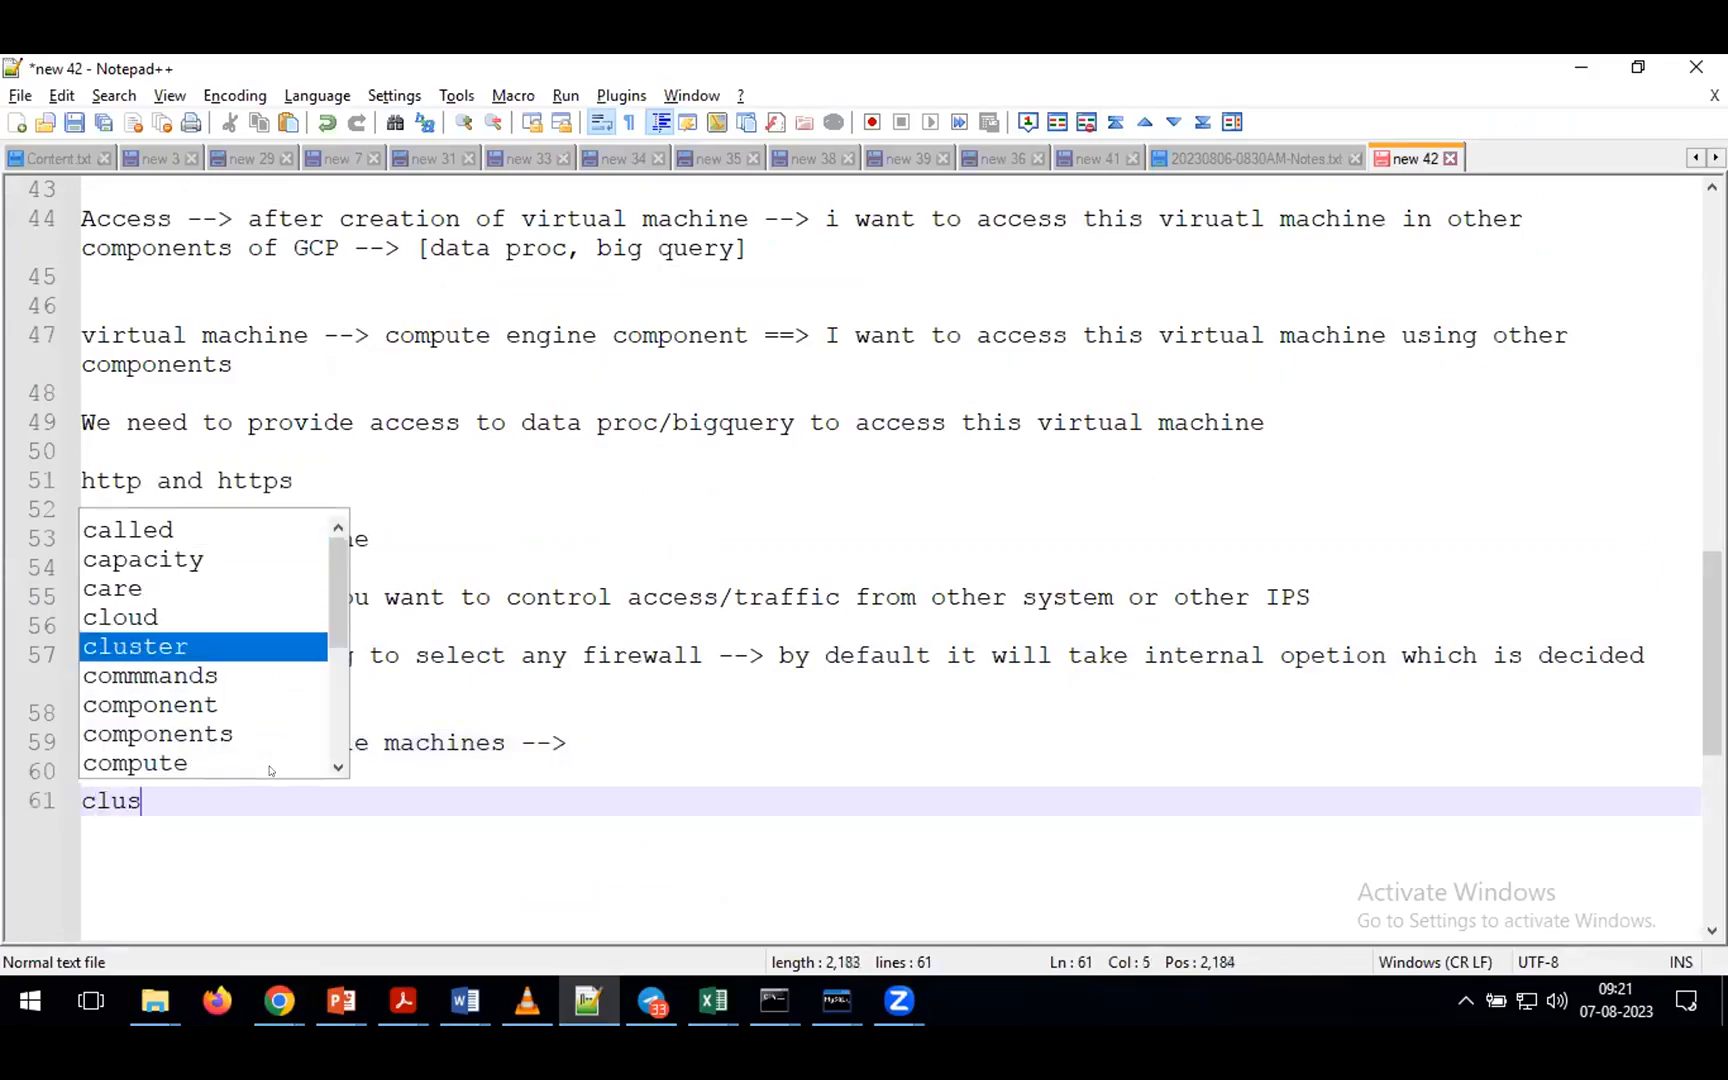
type("ter manually ")
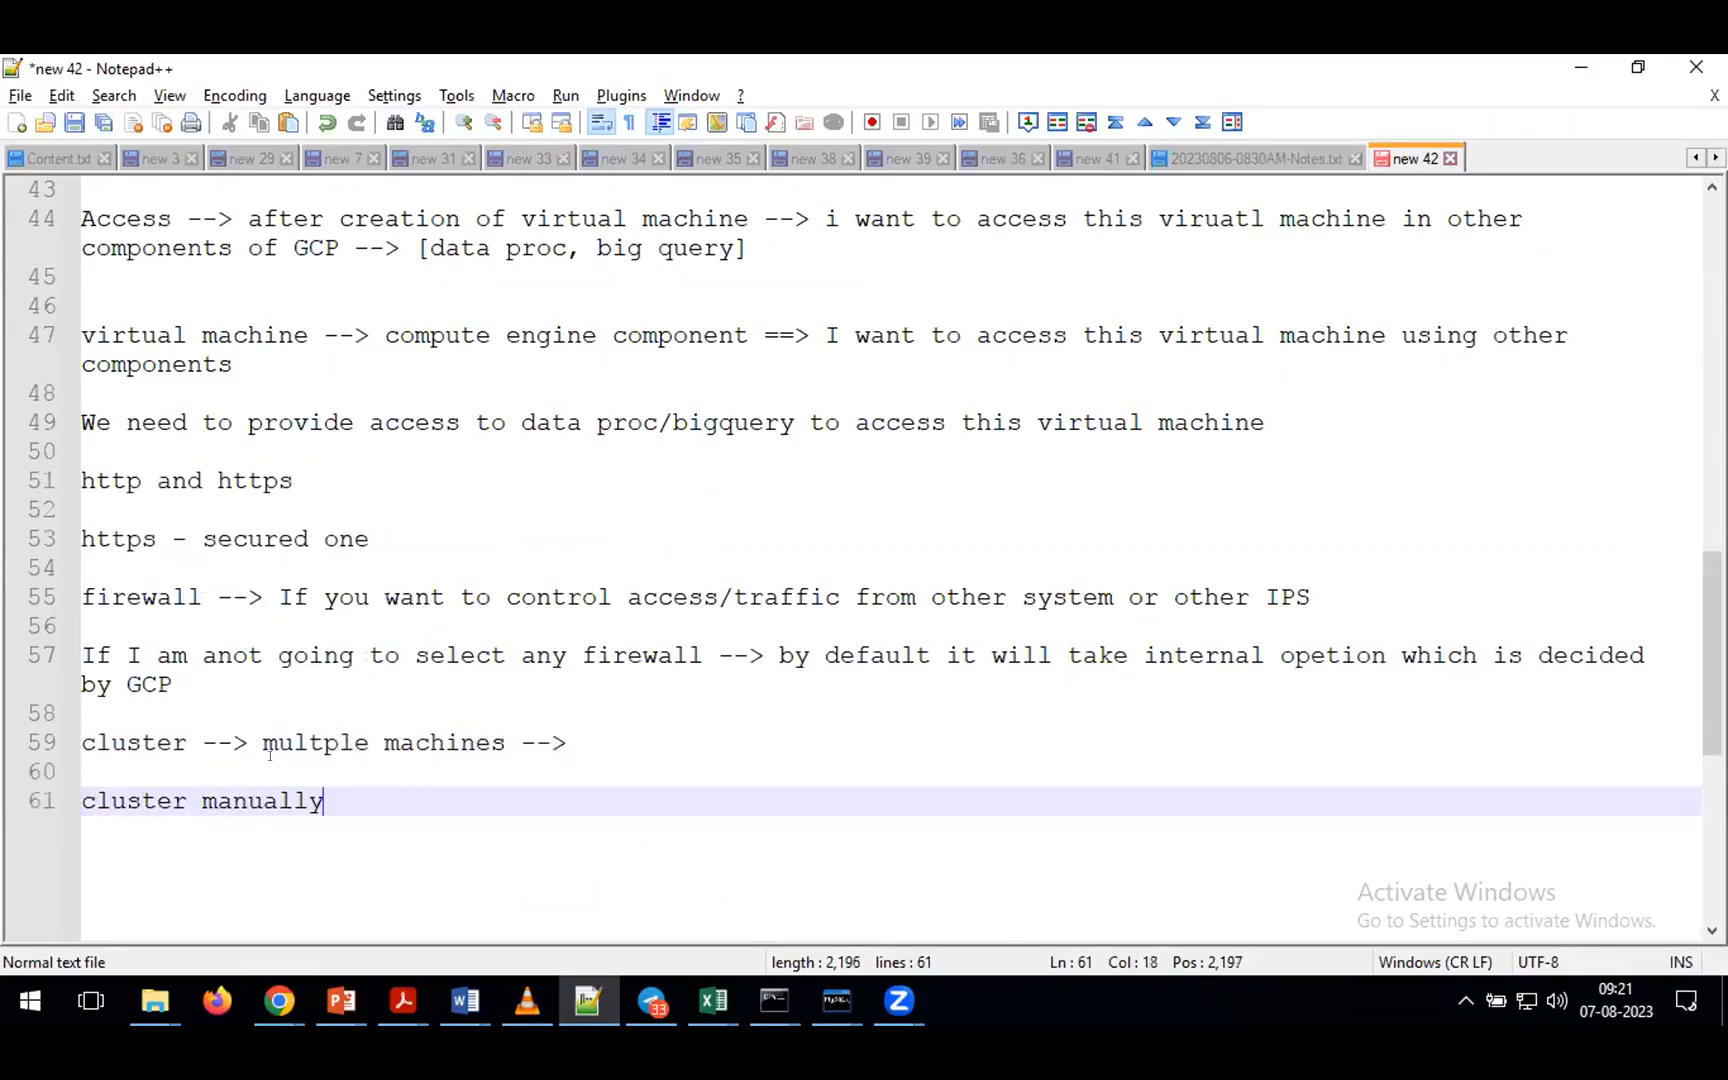
type("--> step1. we need to ")
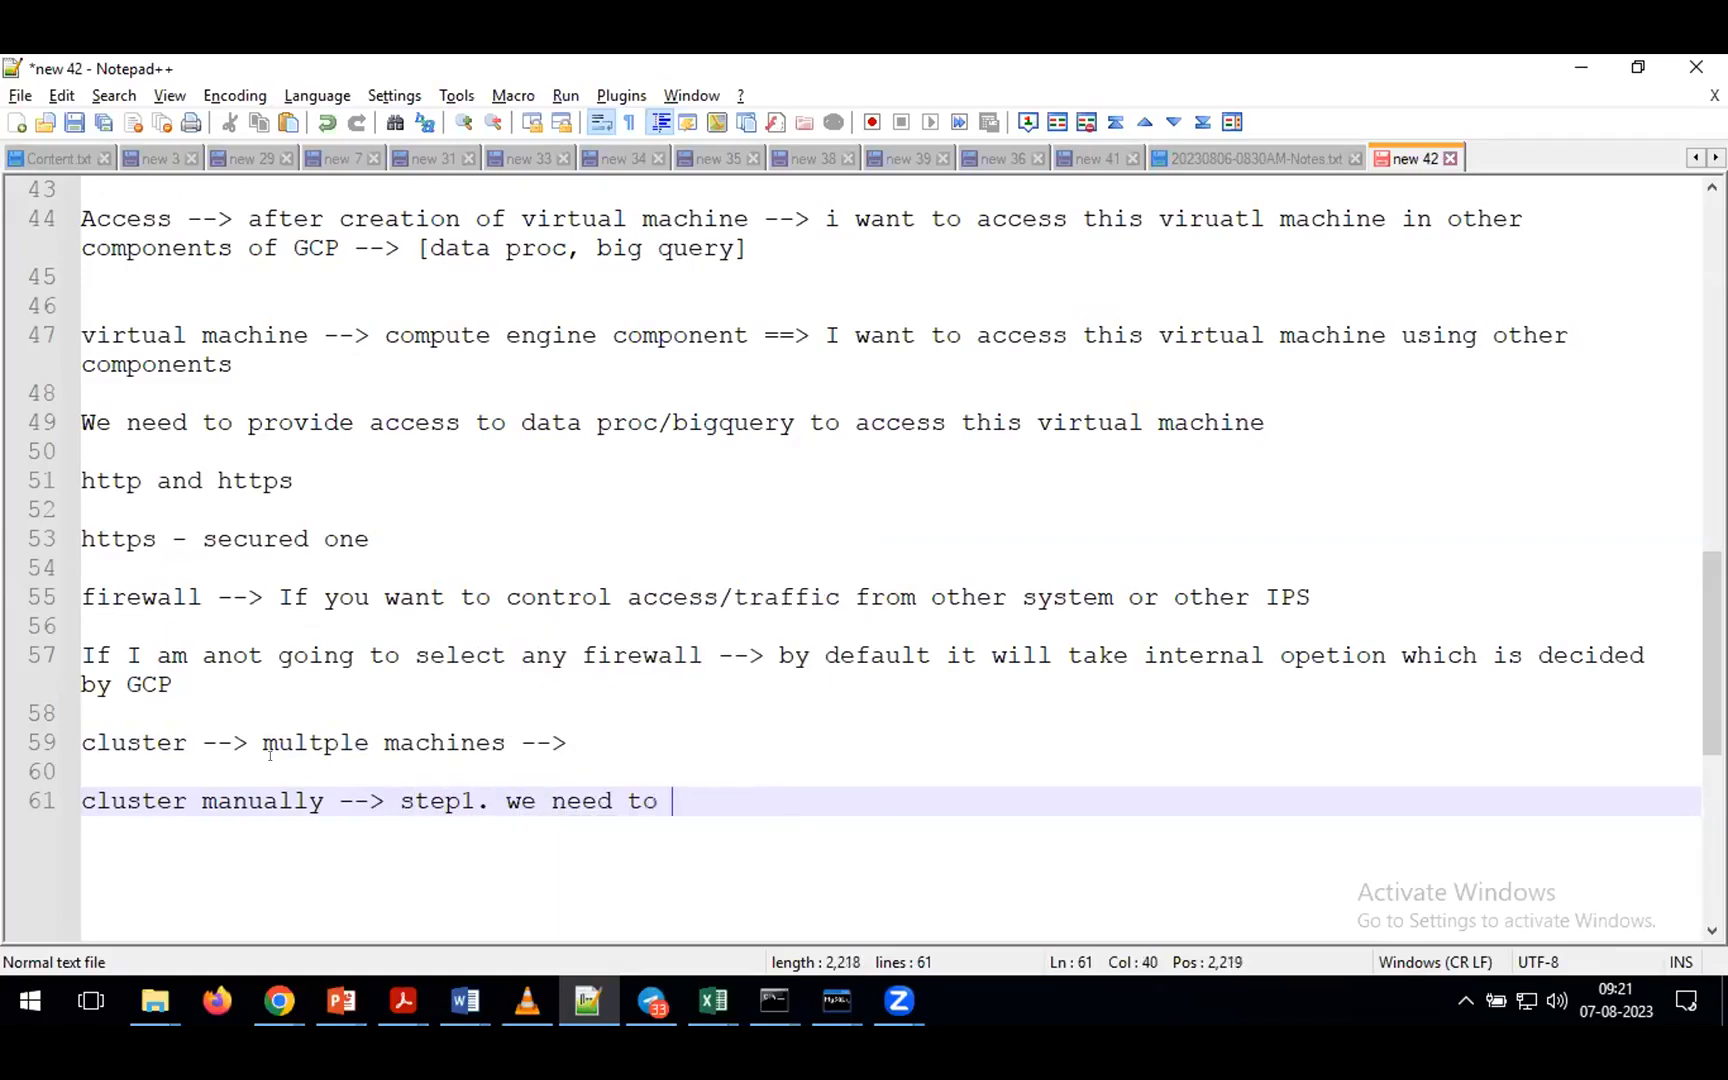
type("create all the vms")
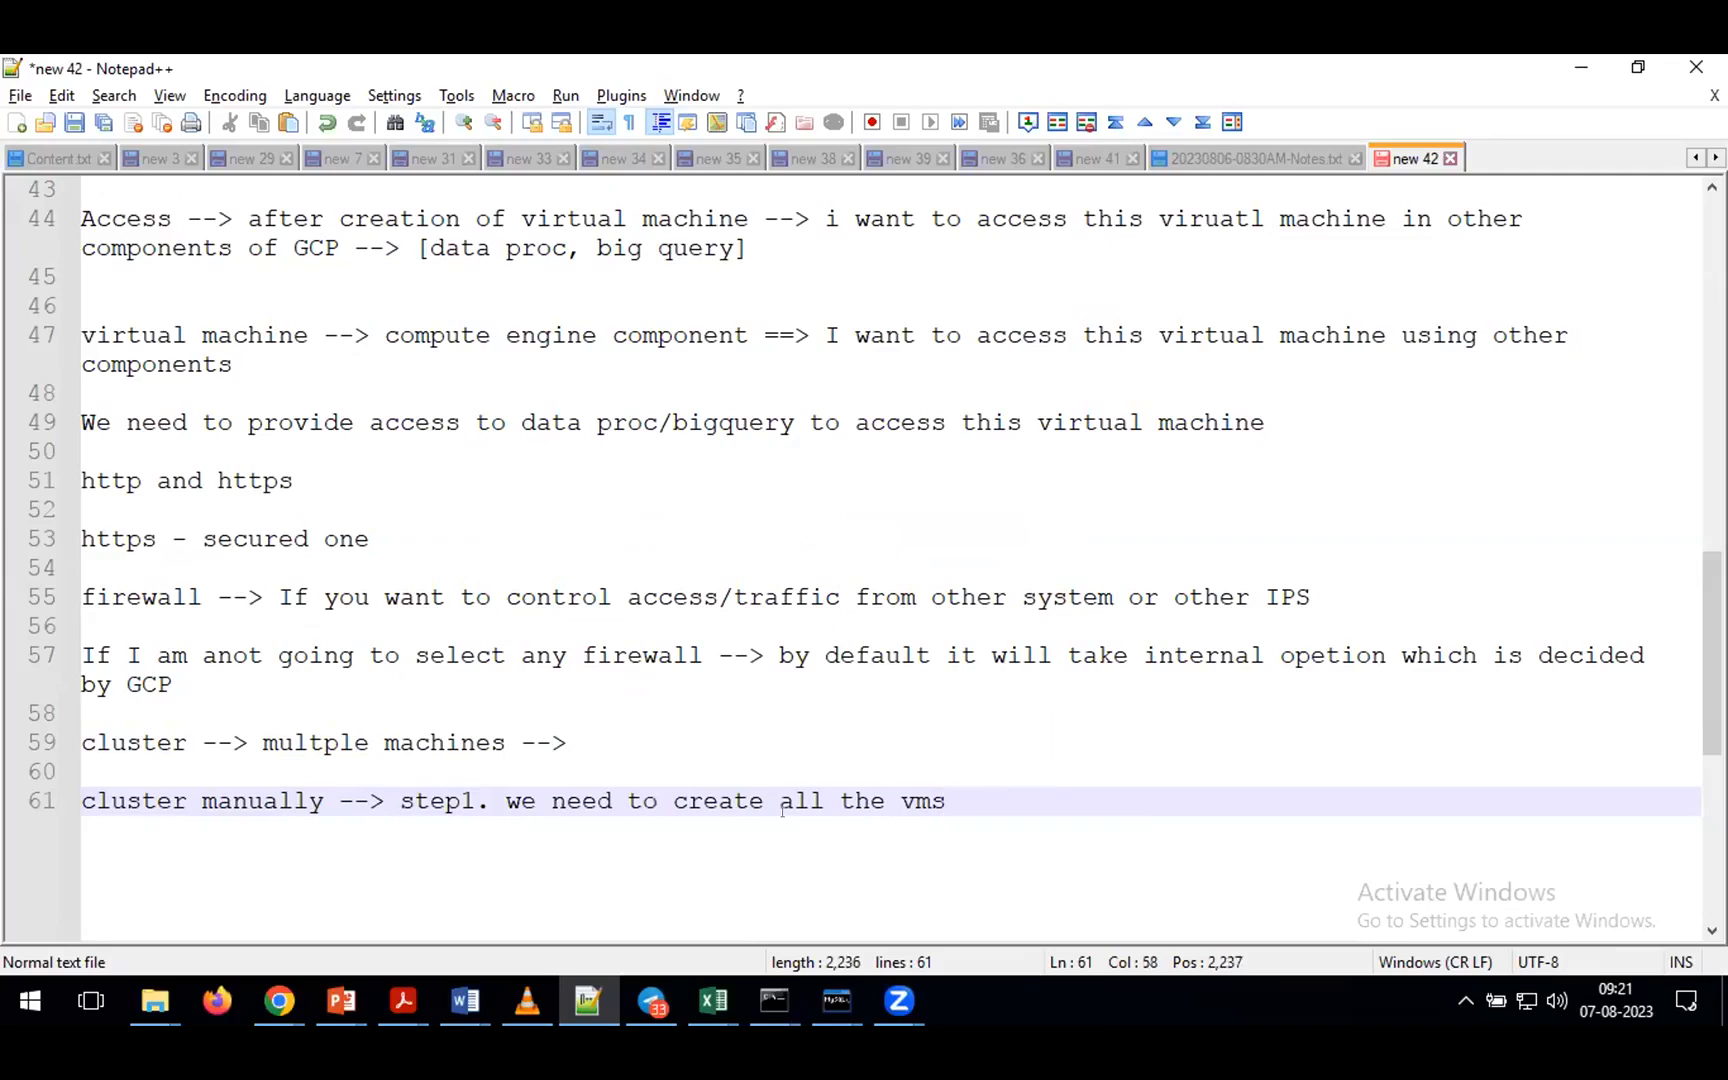
scroll(878, 788, "down", 1)
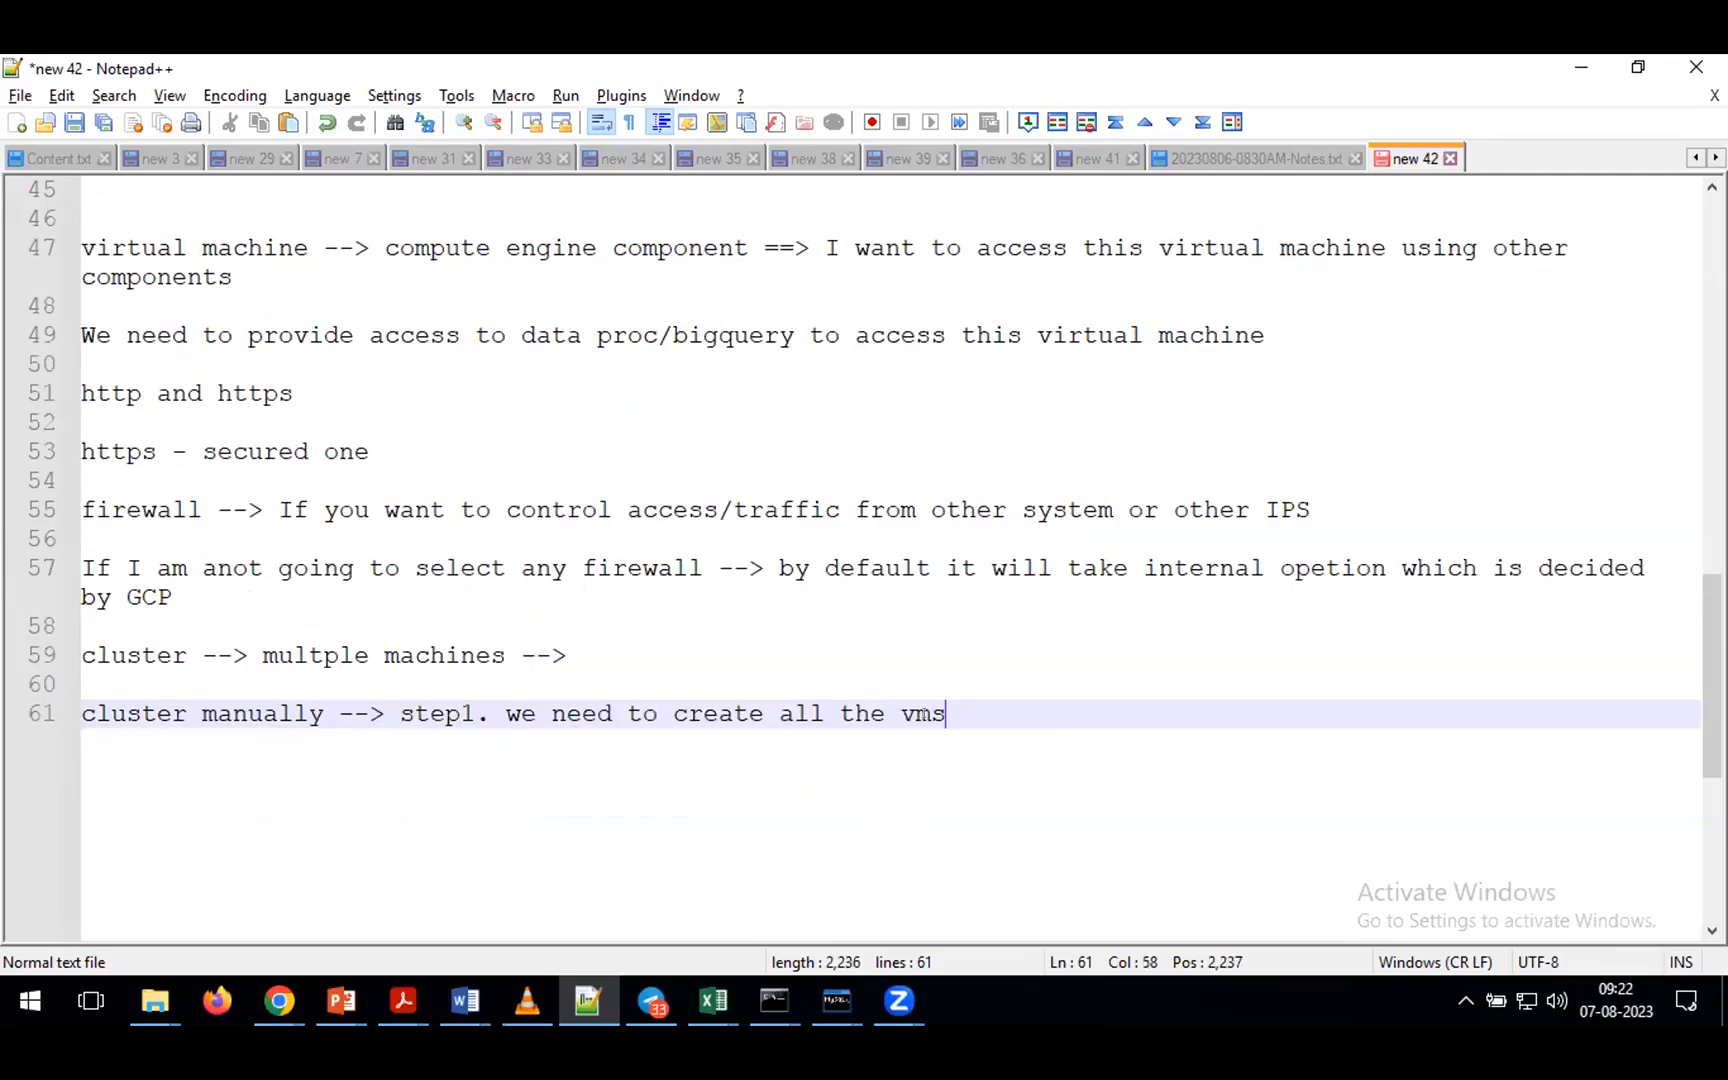
left_click(134, 712)
triple_click(134, 712)
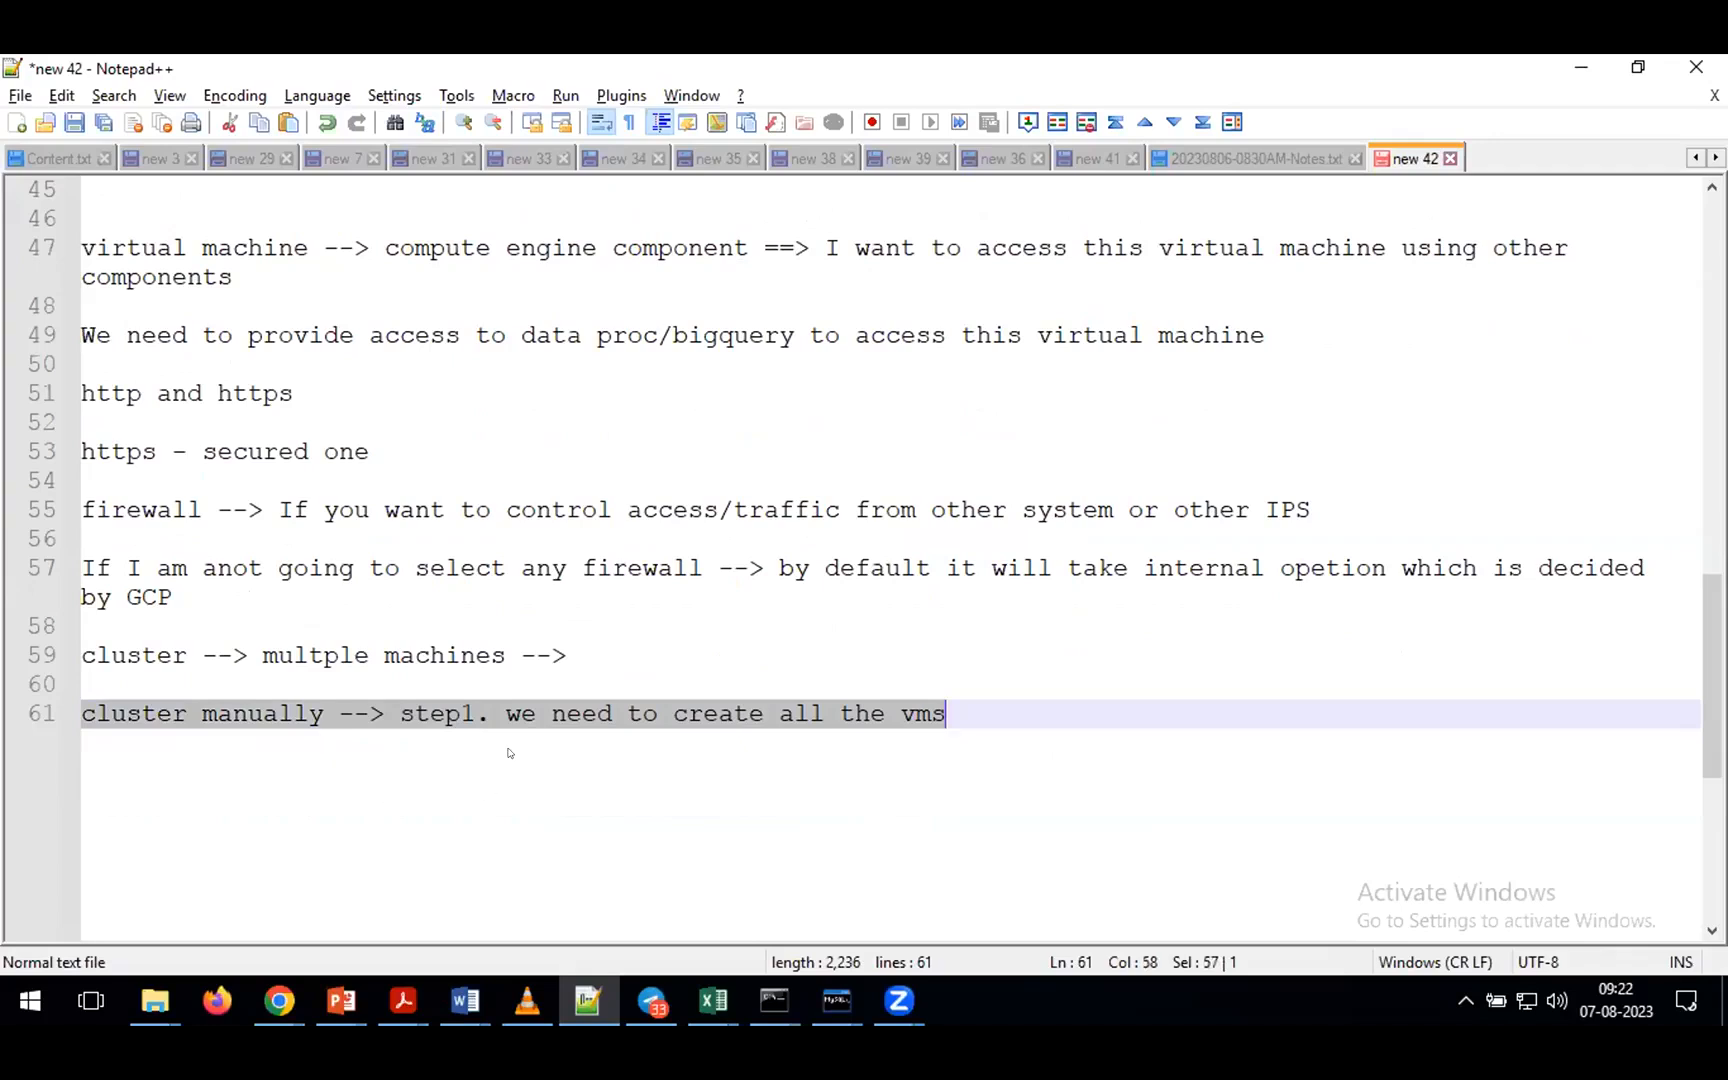
left_click(962, 711)
- Add line 63 'cluster automatically --> number of vms you are looking (10)' and highlight every 'cluster'
key("Return")
key("Return")
type("cluster automatically --> ")
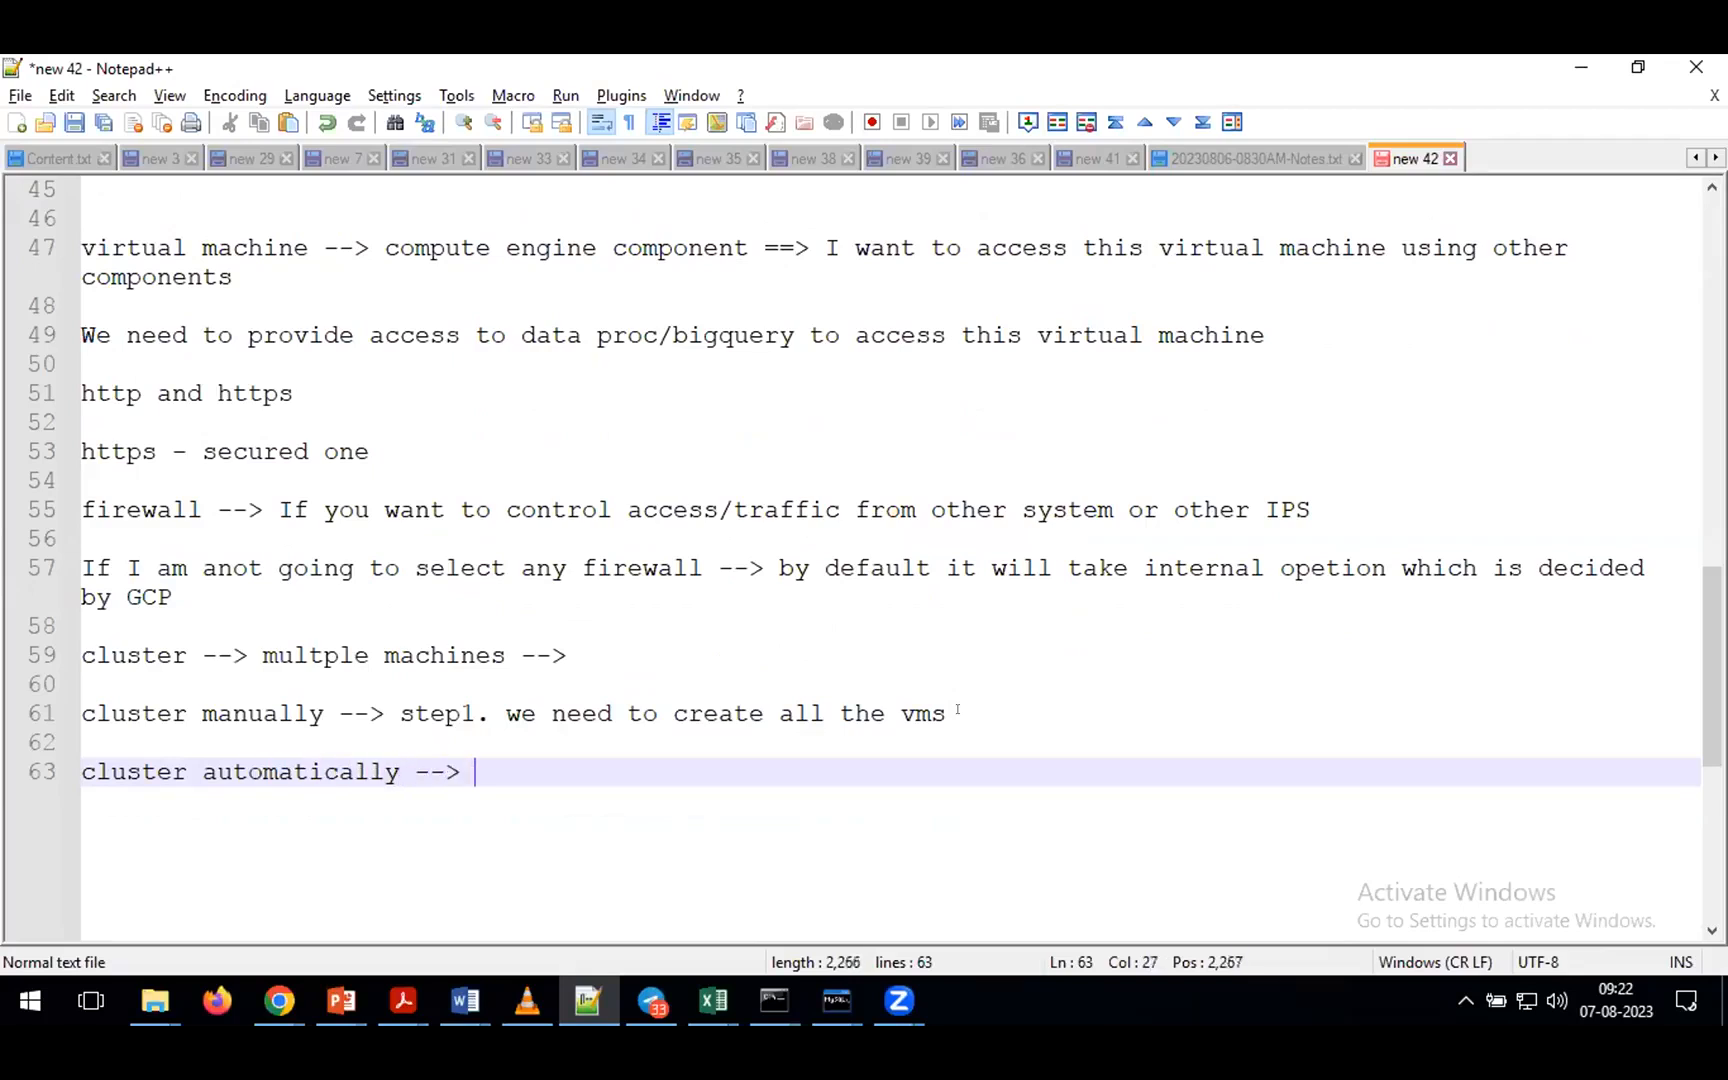
type("number of vms you are looking")
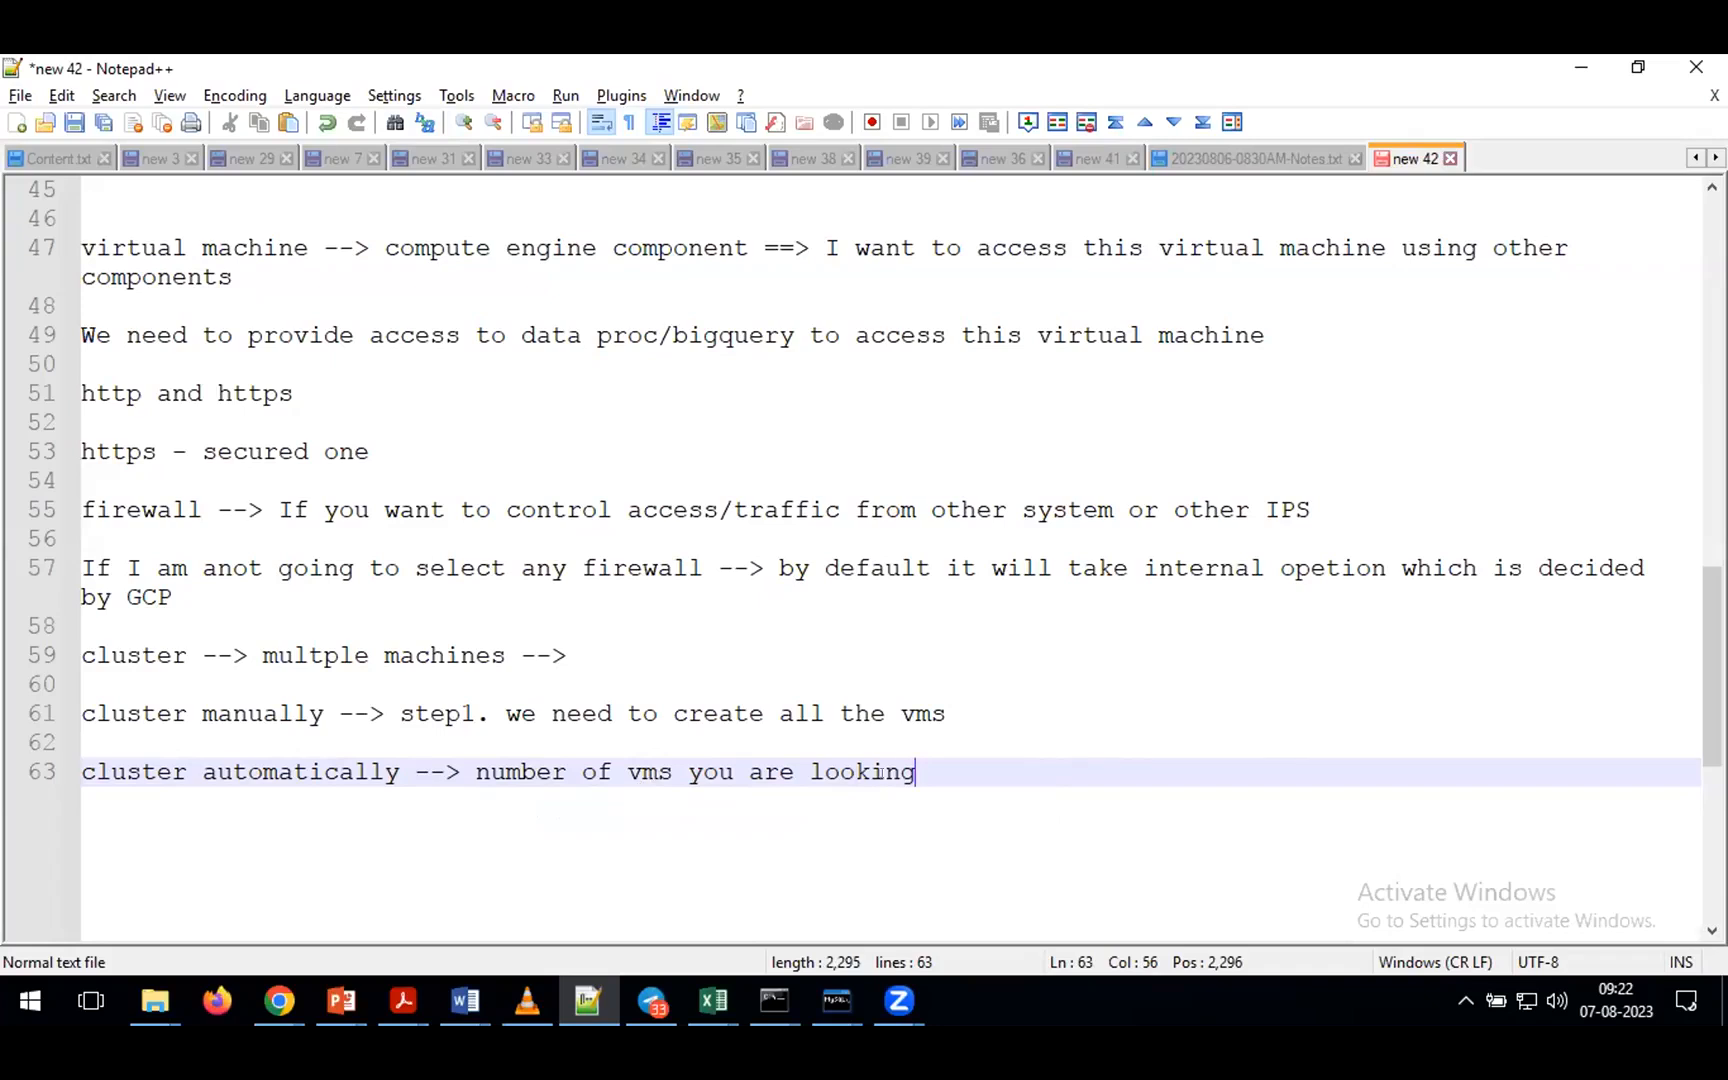
type("(10)")
double_click(133, 771)
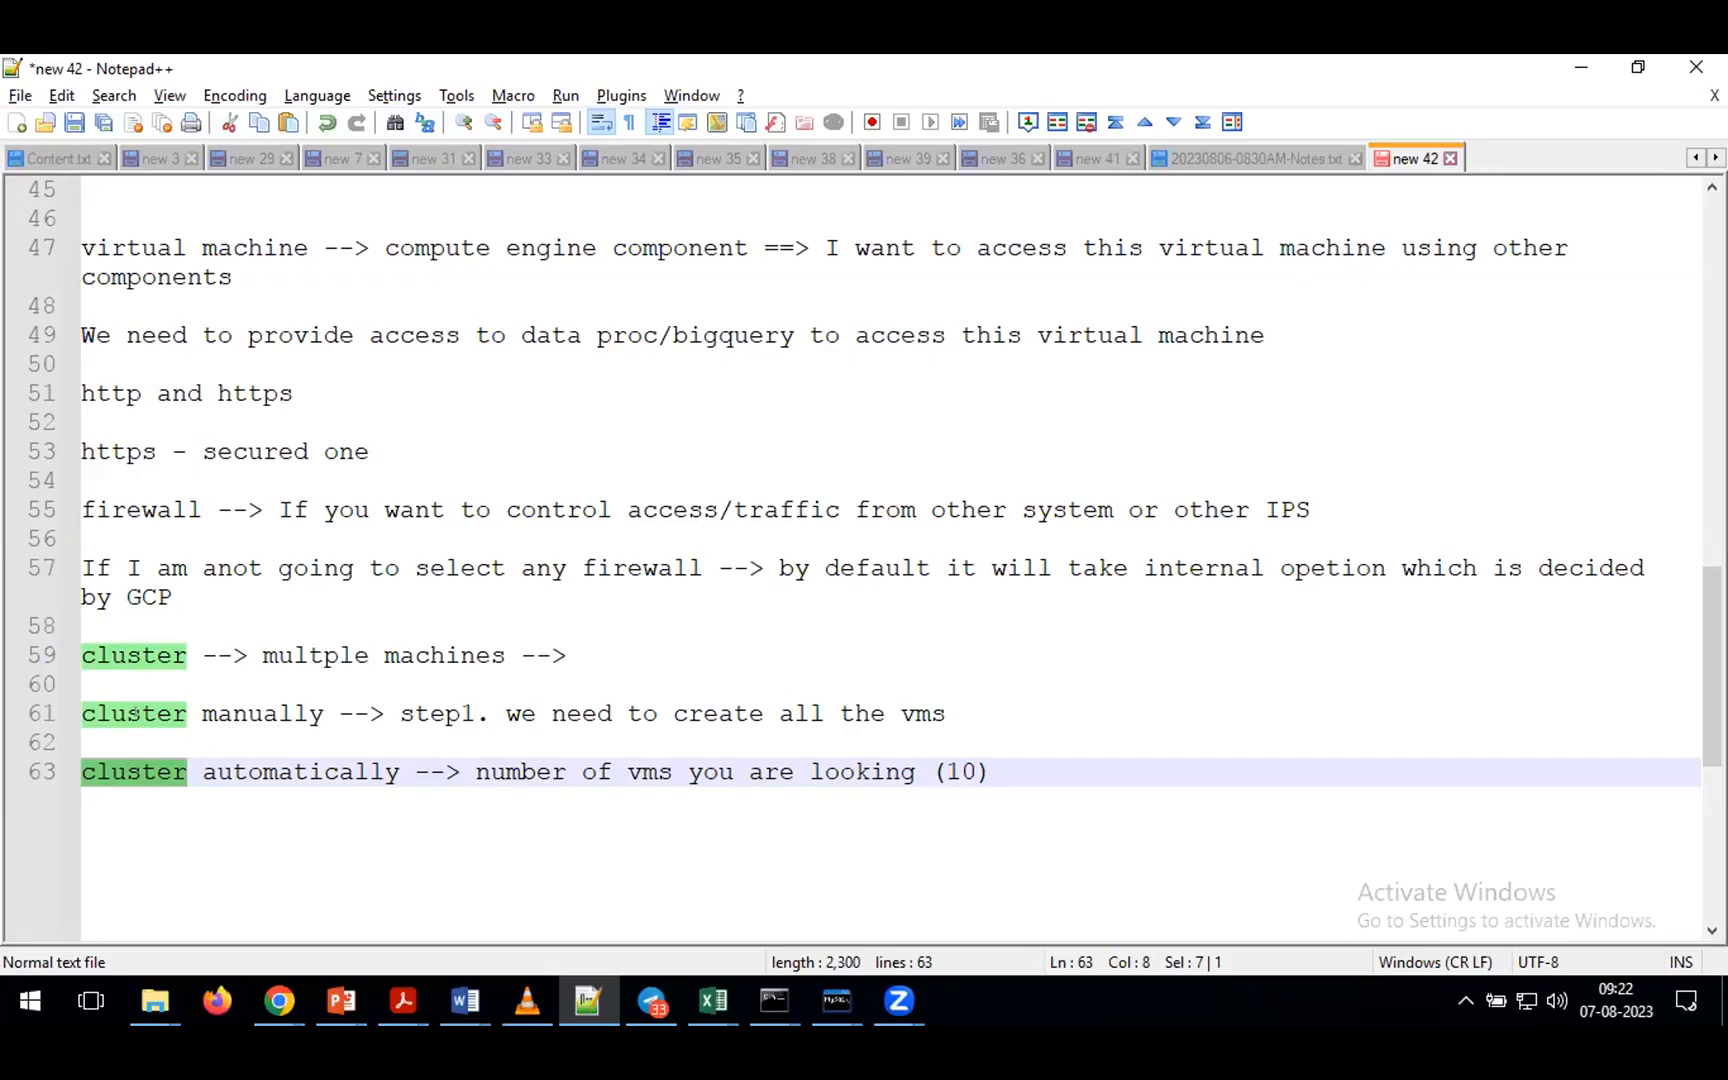
key("alt+Tab")
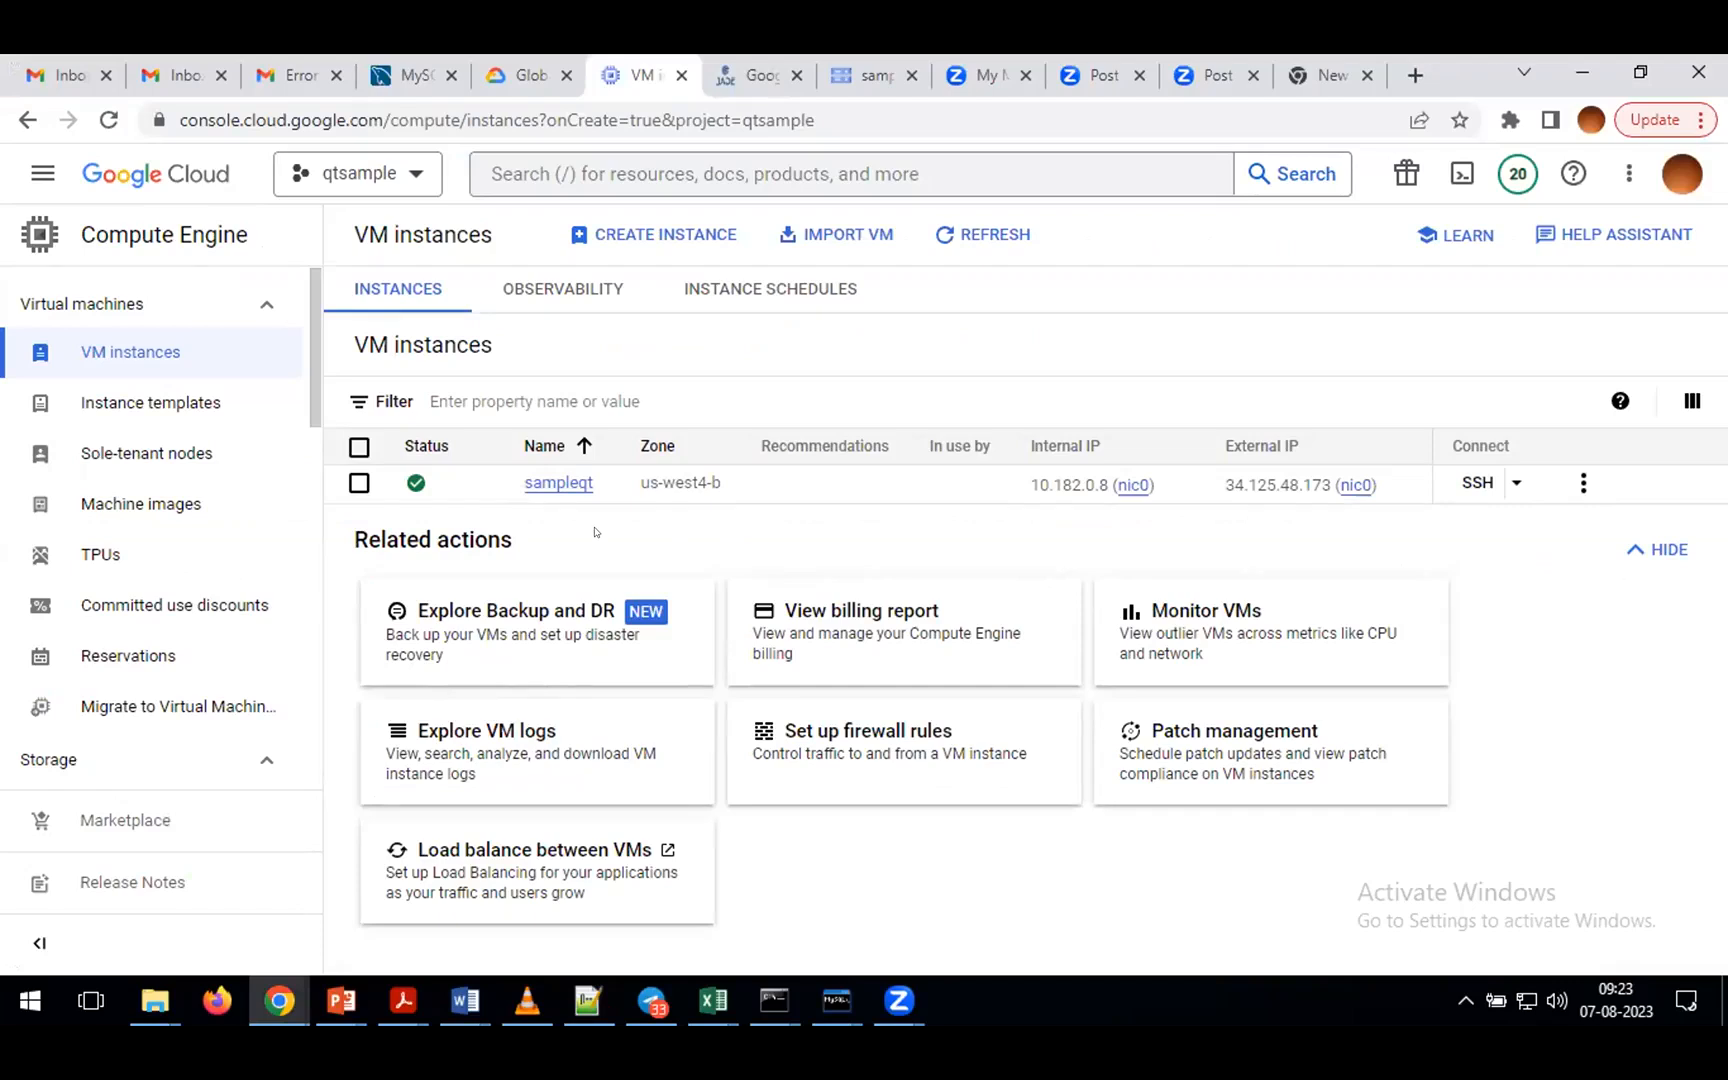
key("alt+Tab")
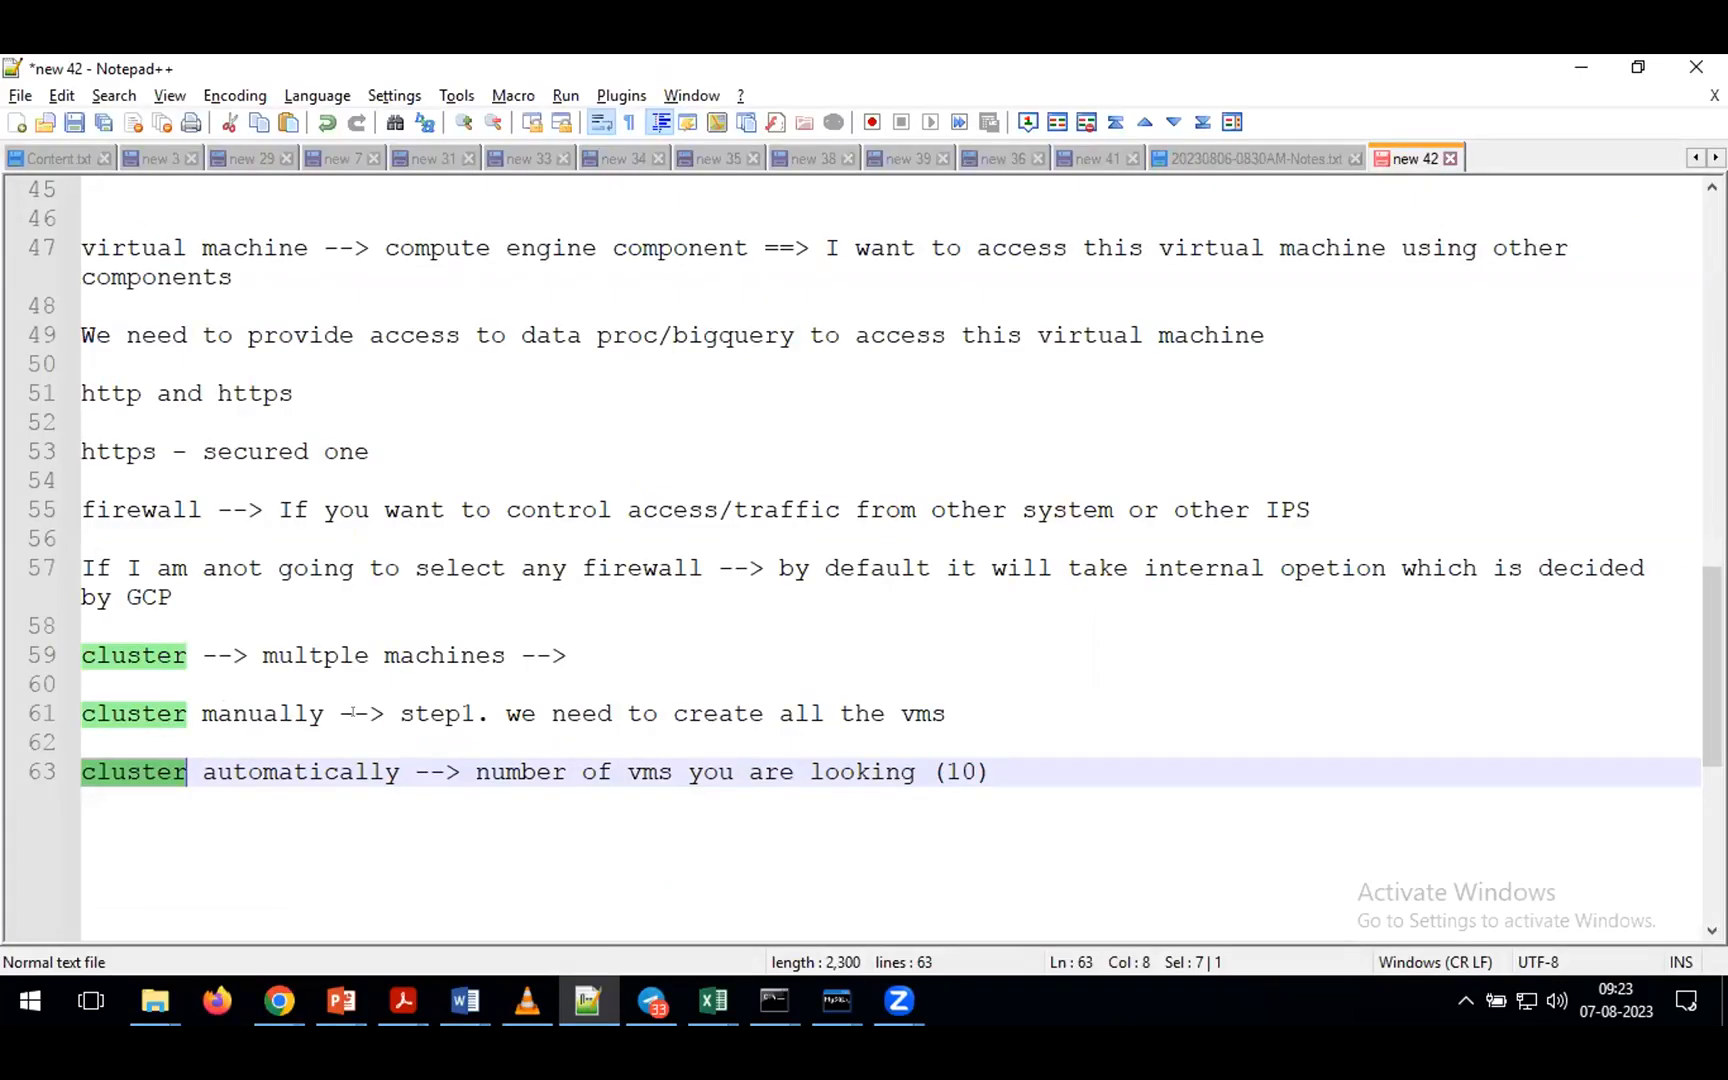
left_click(135, 713)
double_click(129, 713)
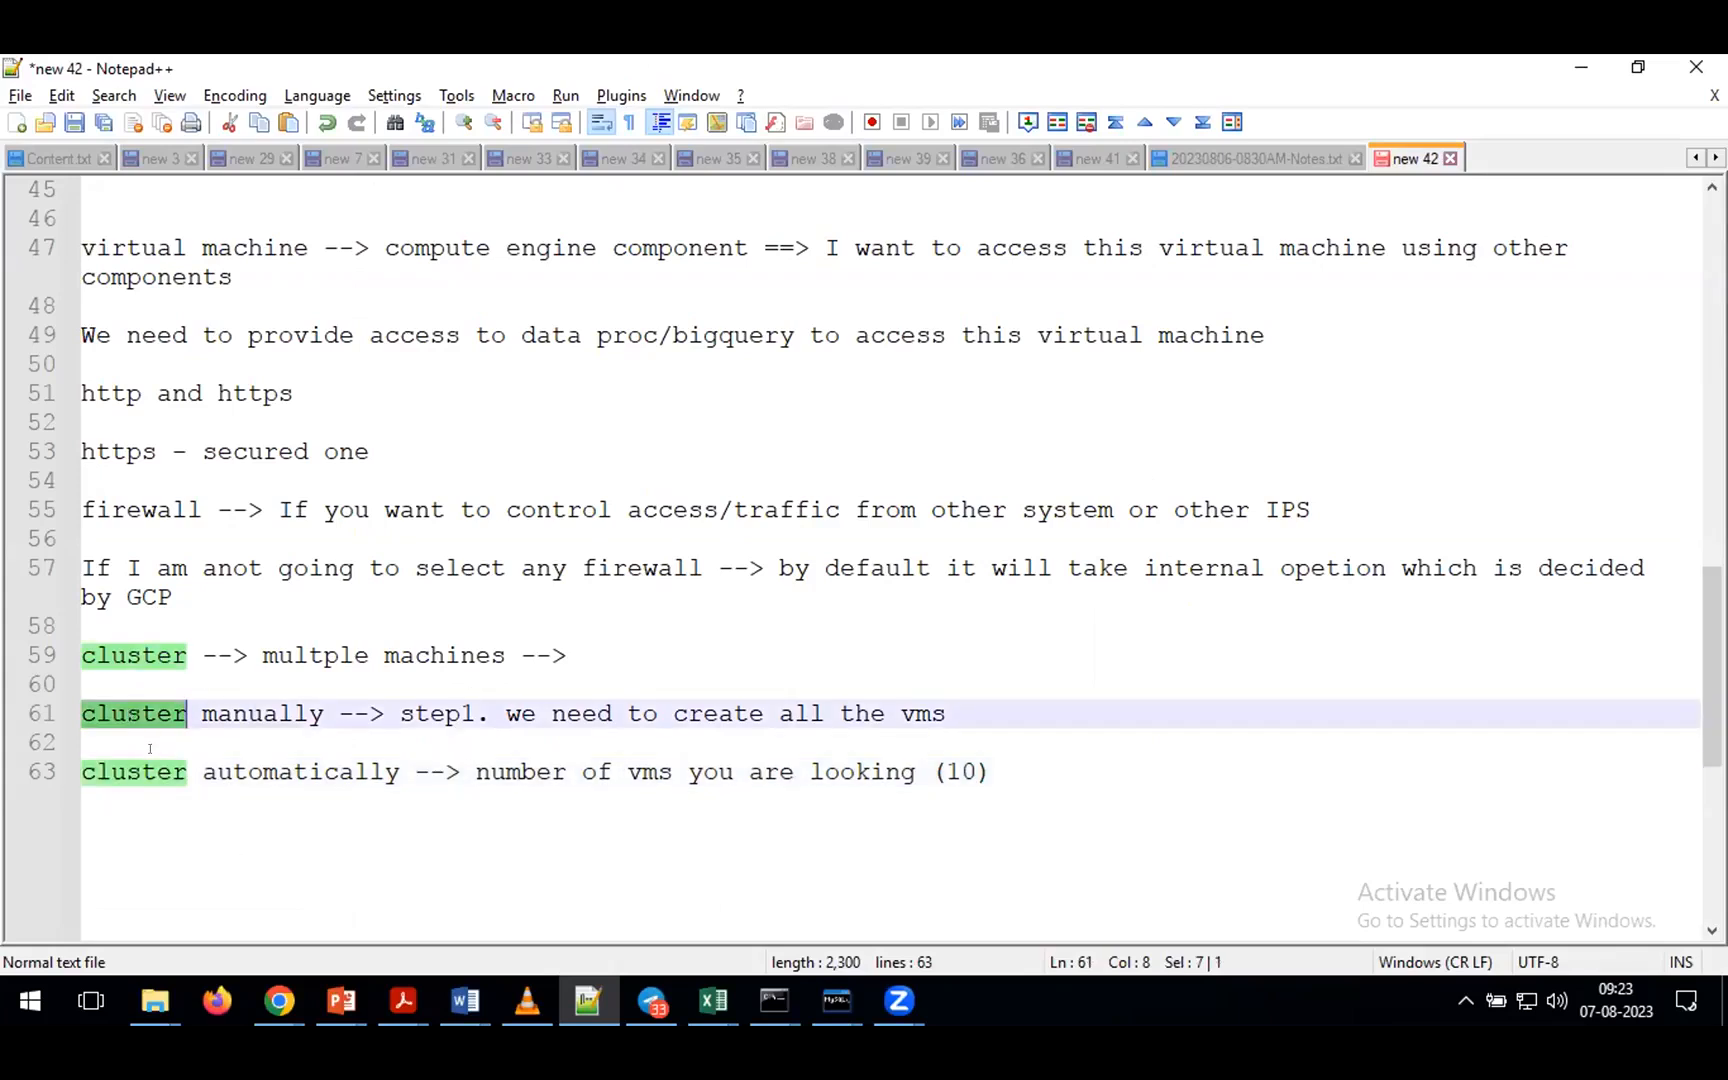
left_click(998, 756)
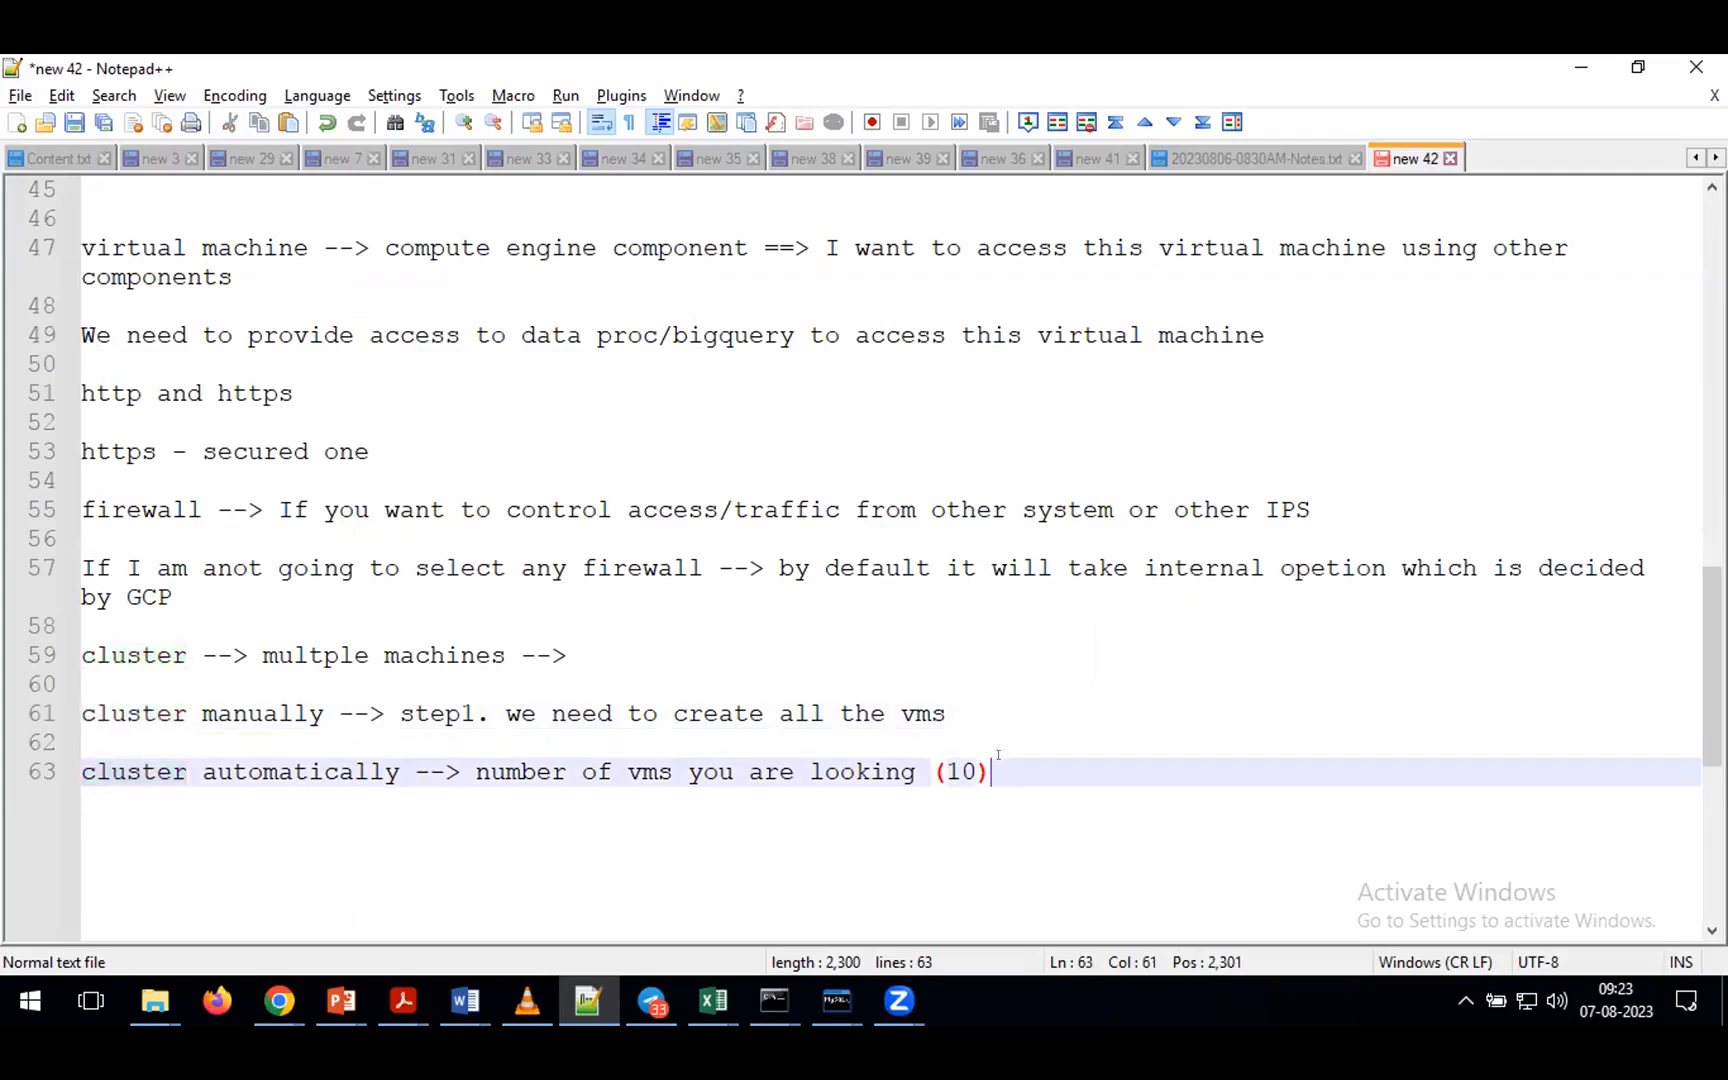
- Add a row of asterisks as a separator below the cluster notes
key("Return")
key("Return")
type("*************")
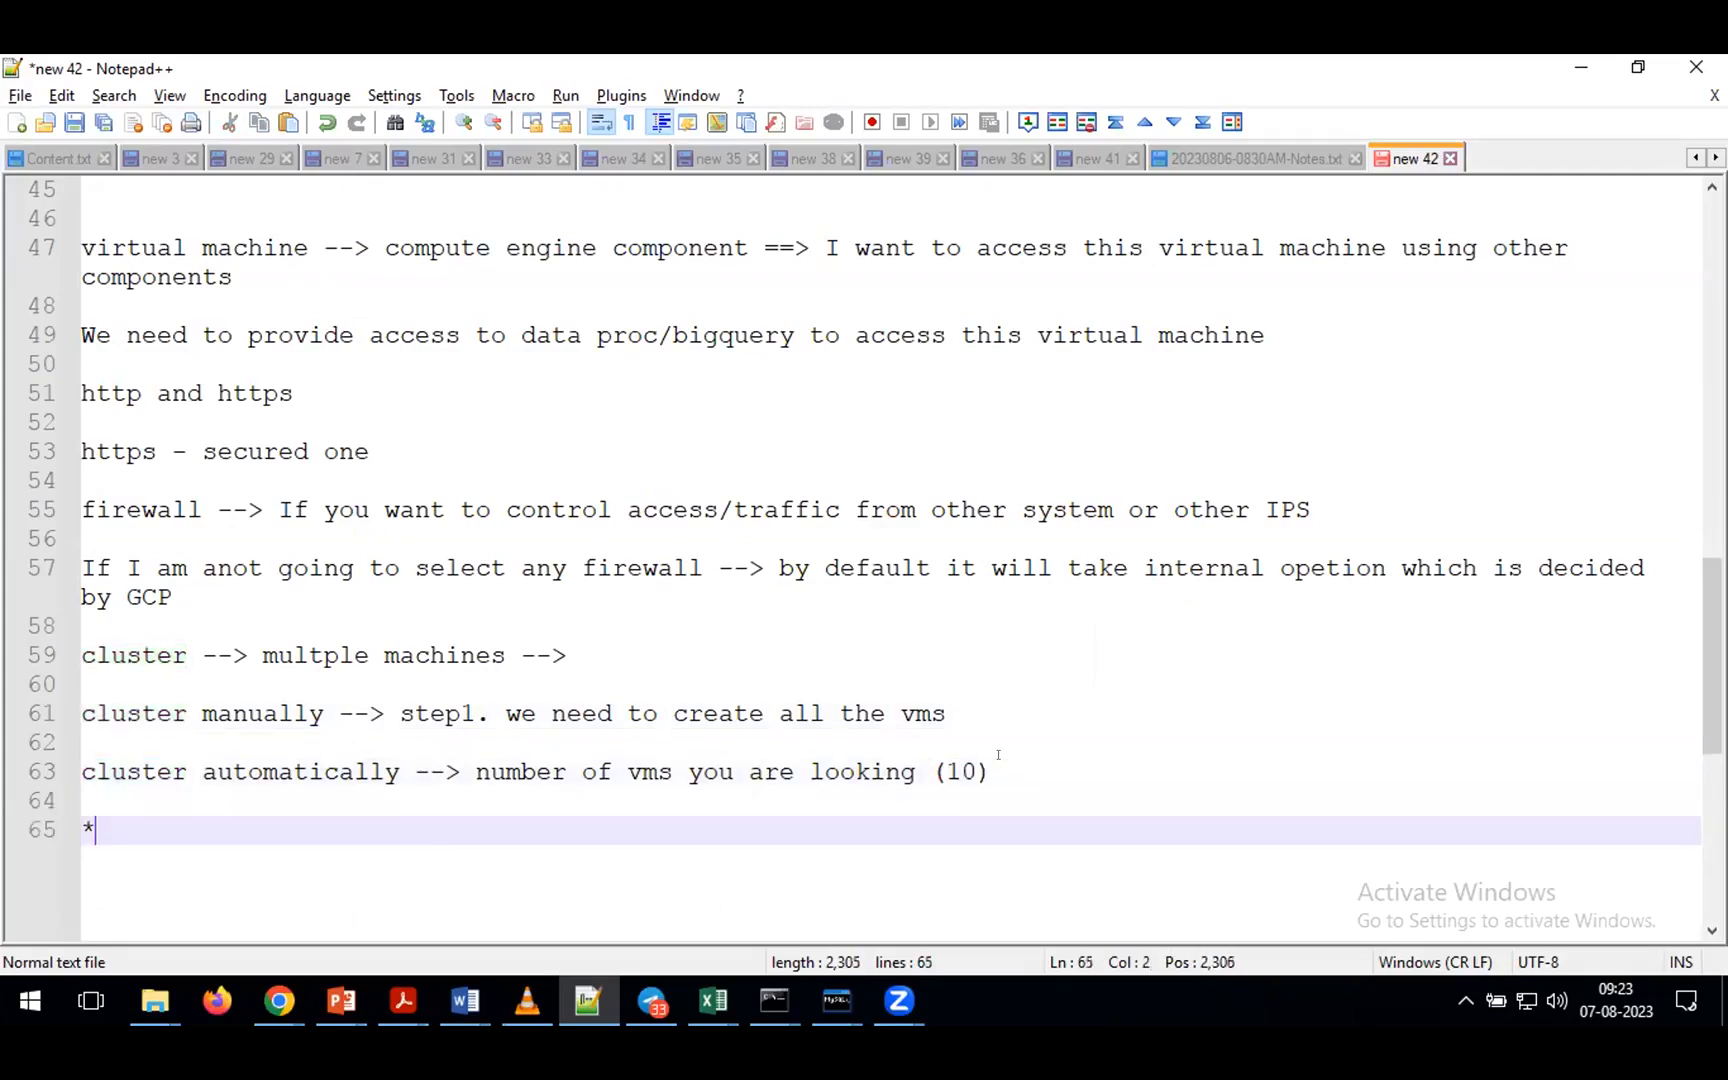
type("***************************************************************")
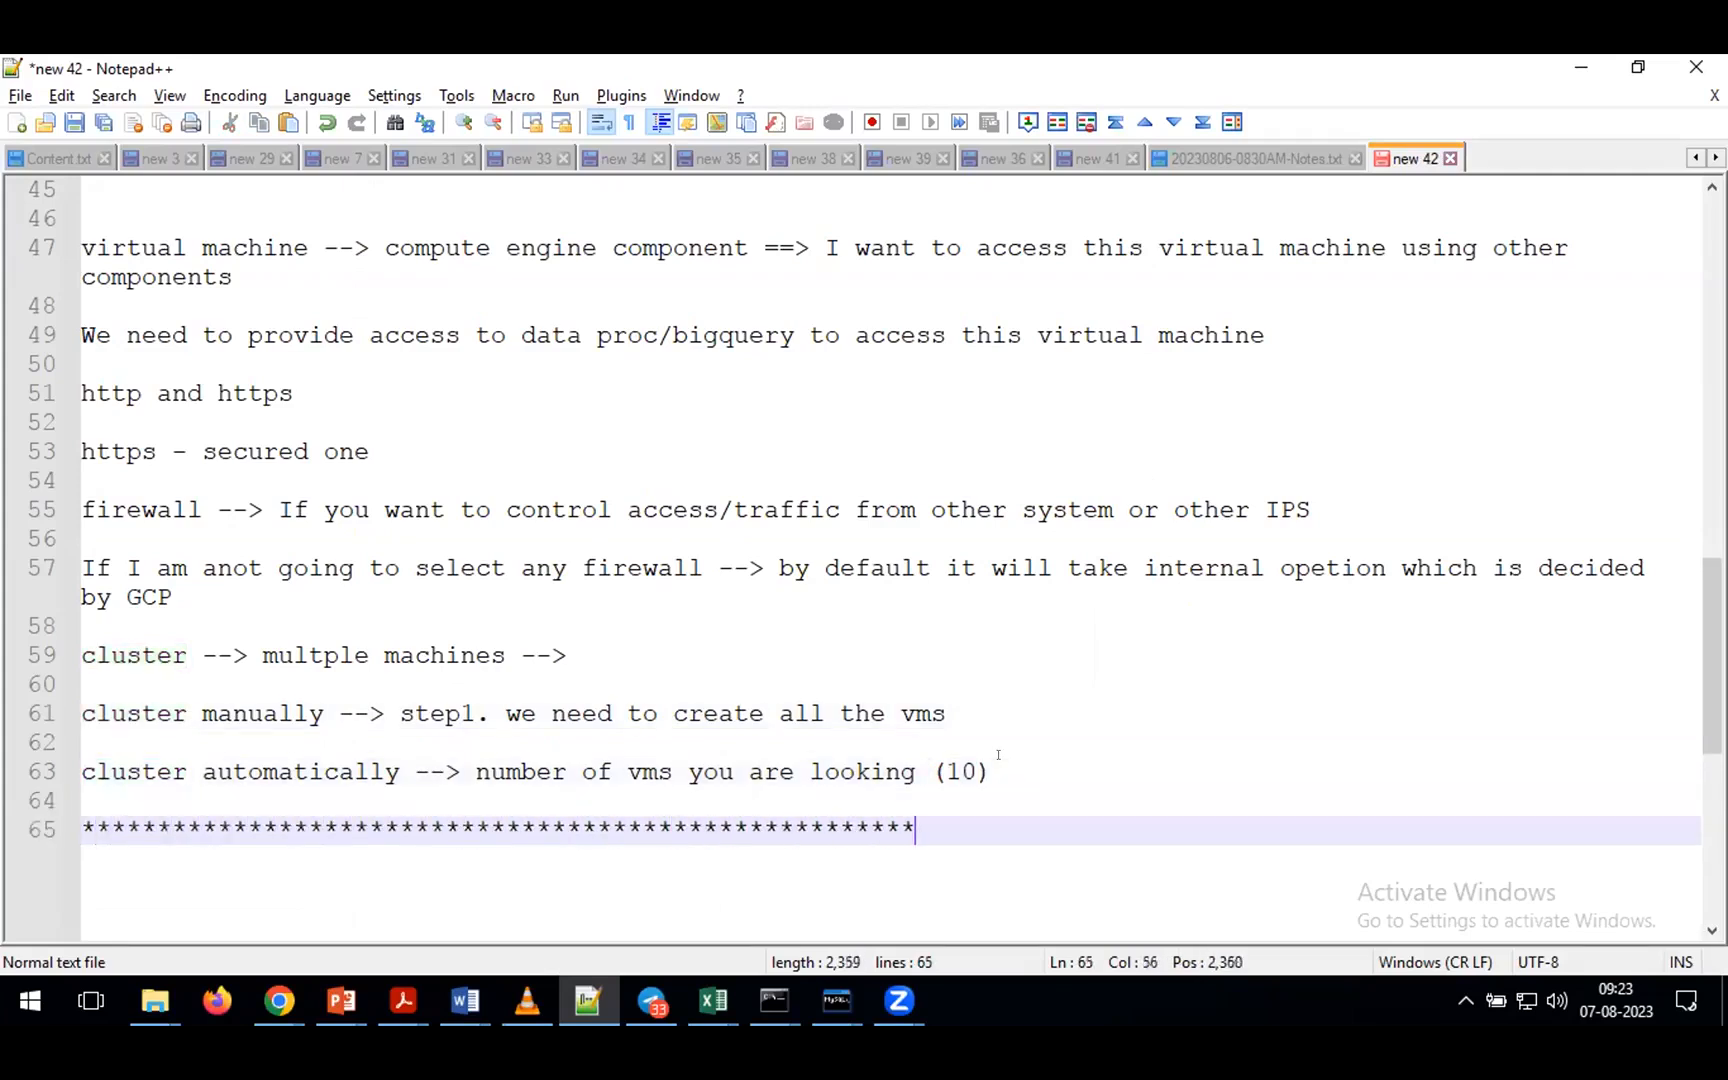
type("******")
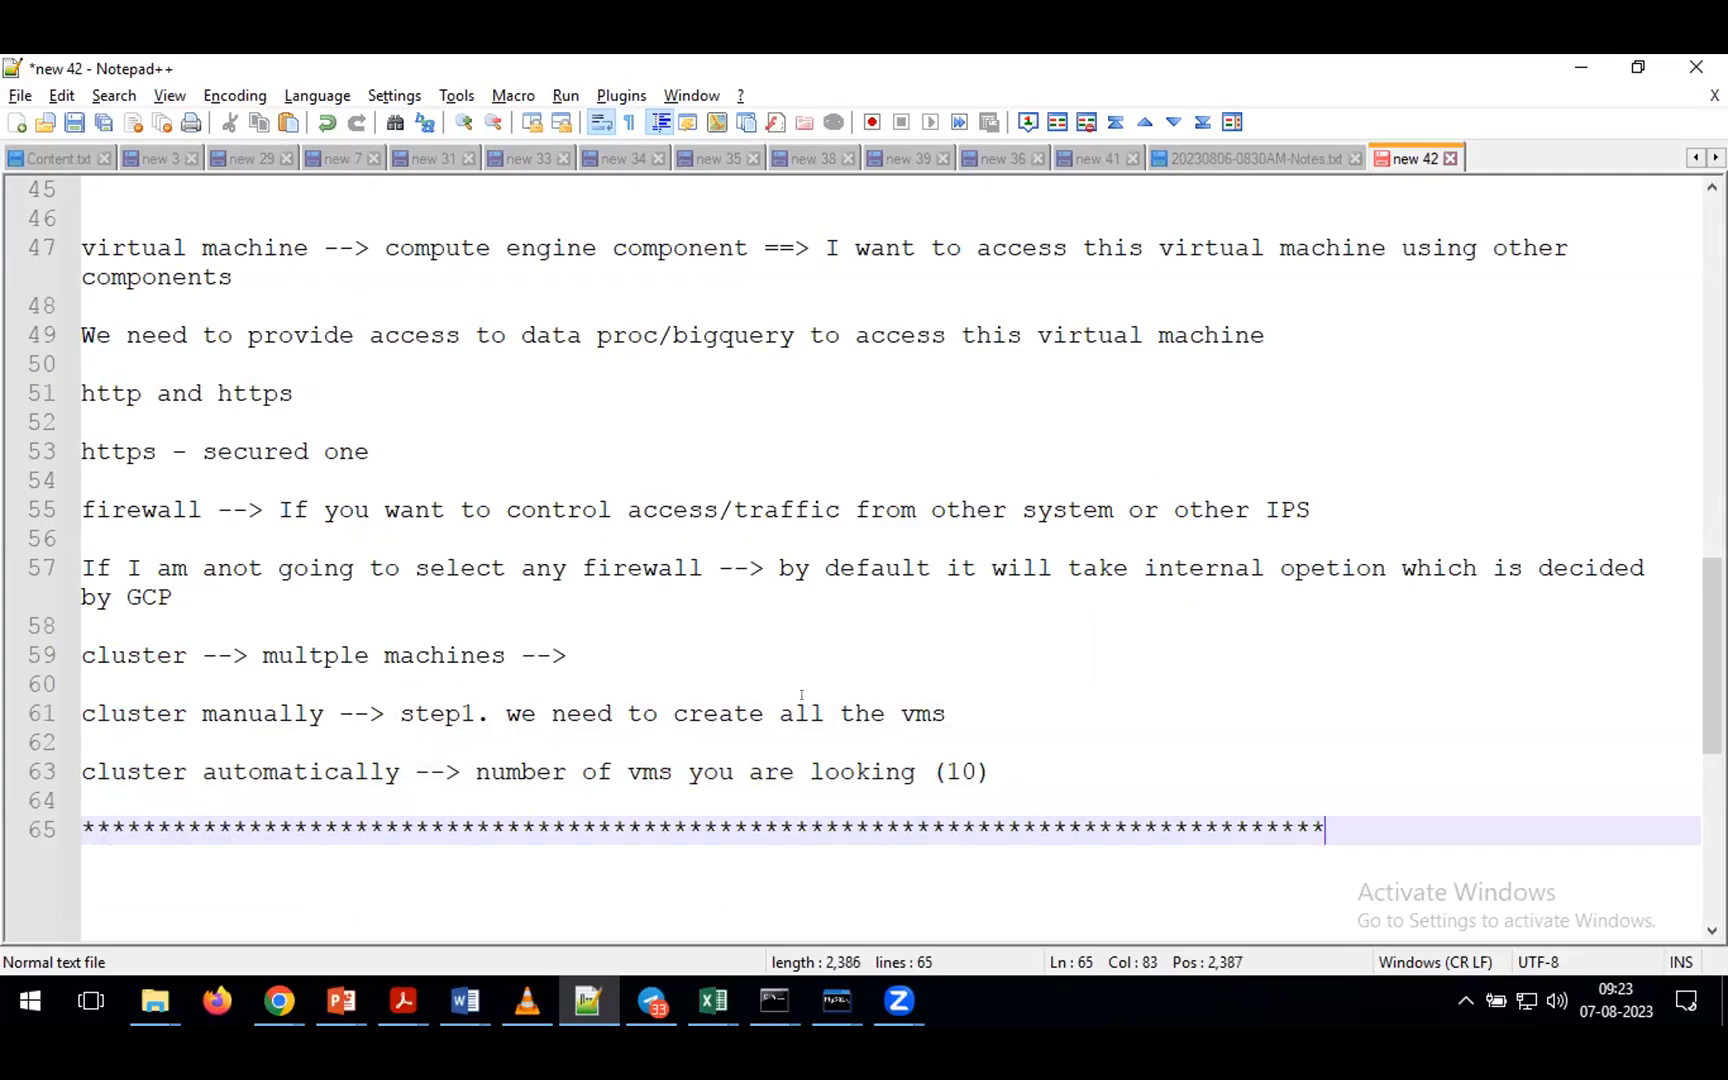
scroll(801, 694, "down", 2)
scroll(801, 694, "down", 1)
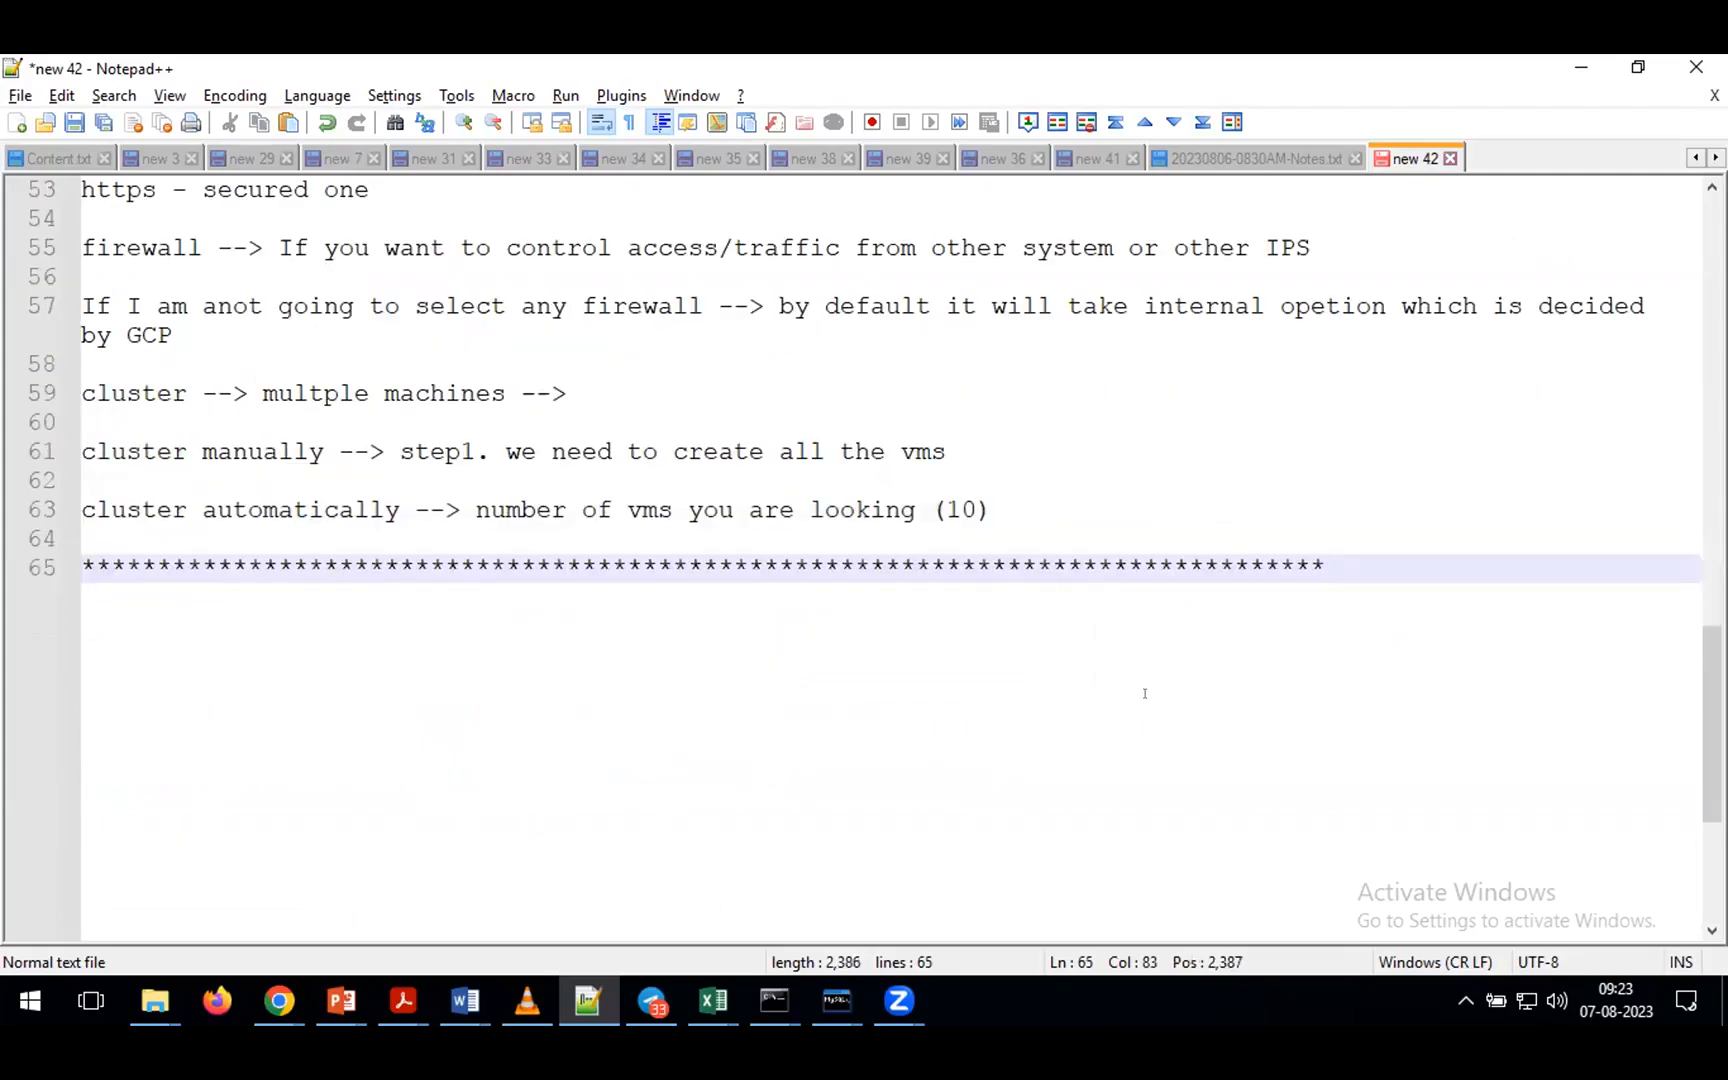
- Type a note on line 67 about minimal VM charges when unused, then delete it
key("Return")
key("Return")
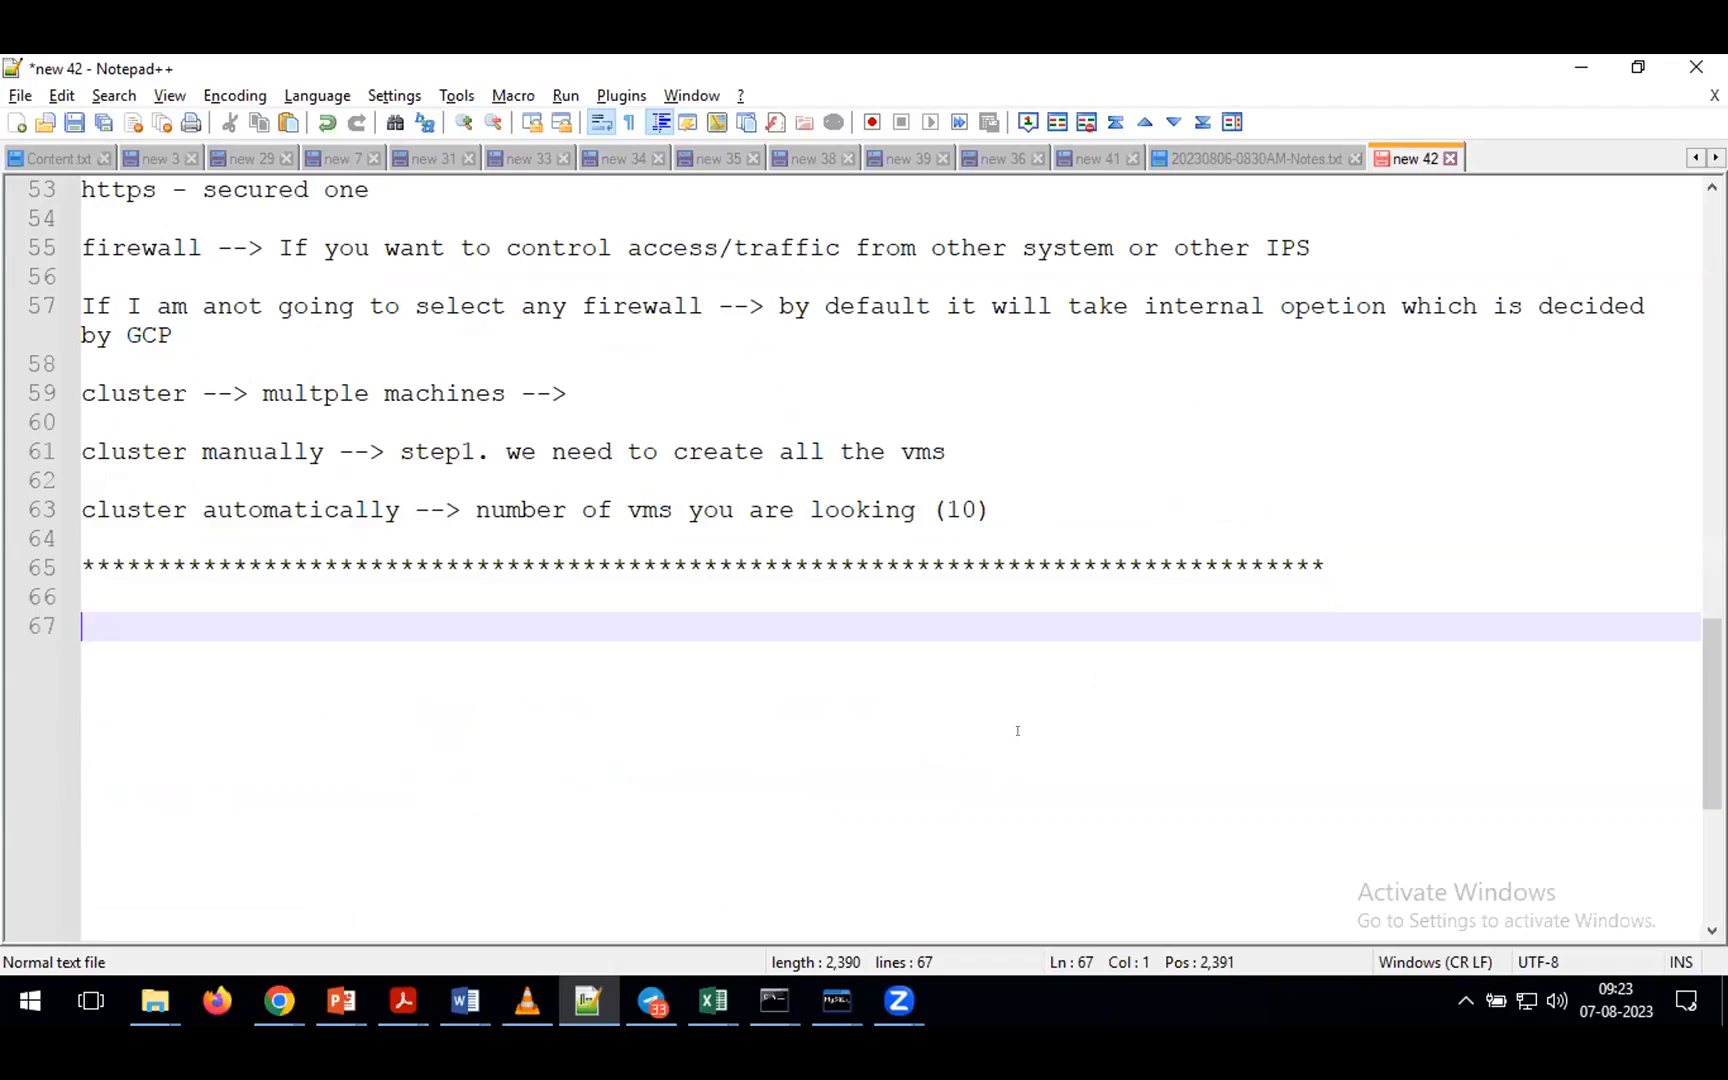
type("VMS")
key("BackSpace")
key("BackSpace")
key("BackSpace")
type("once you create ")
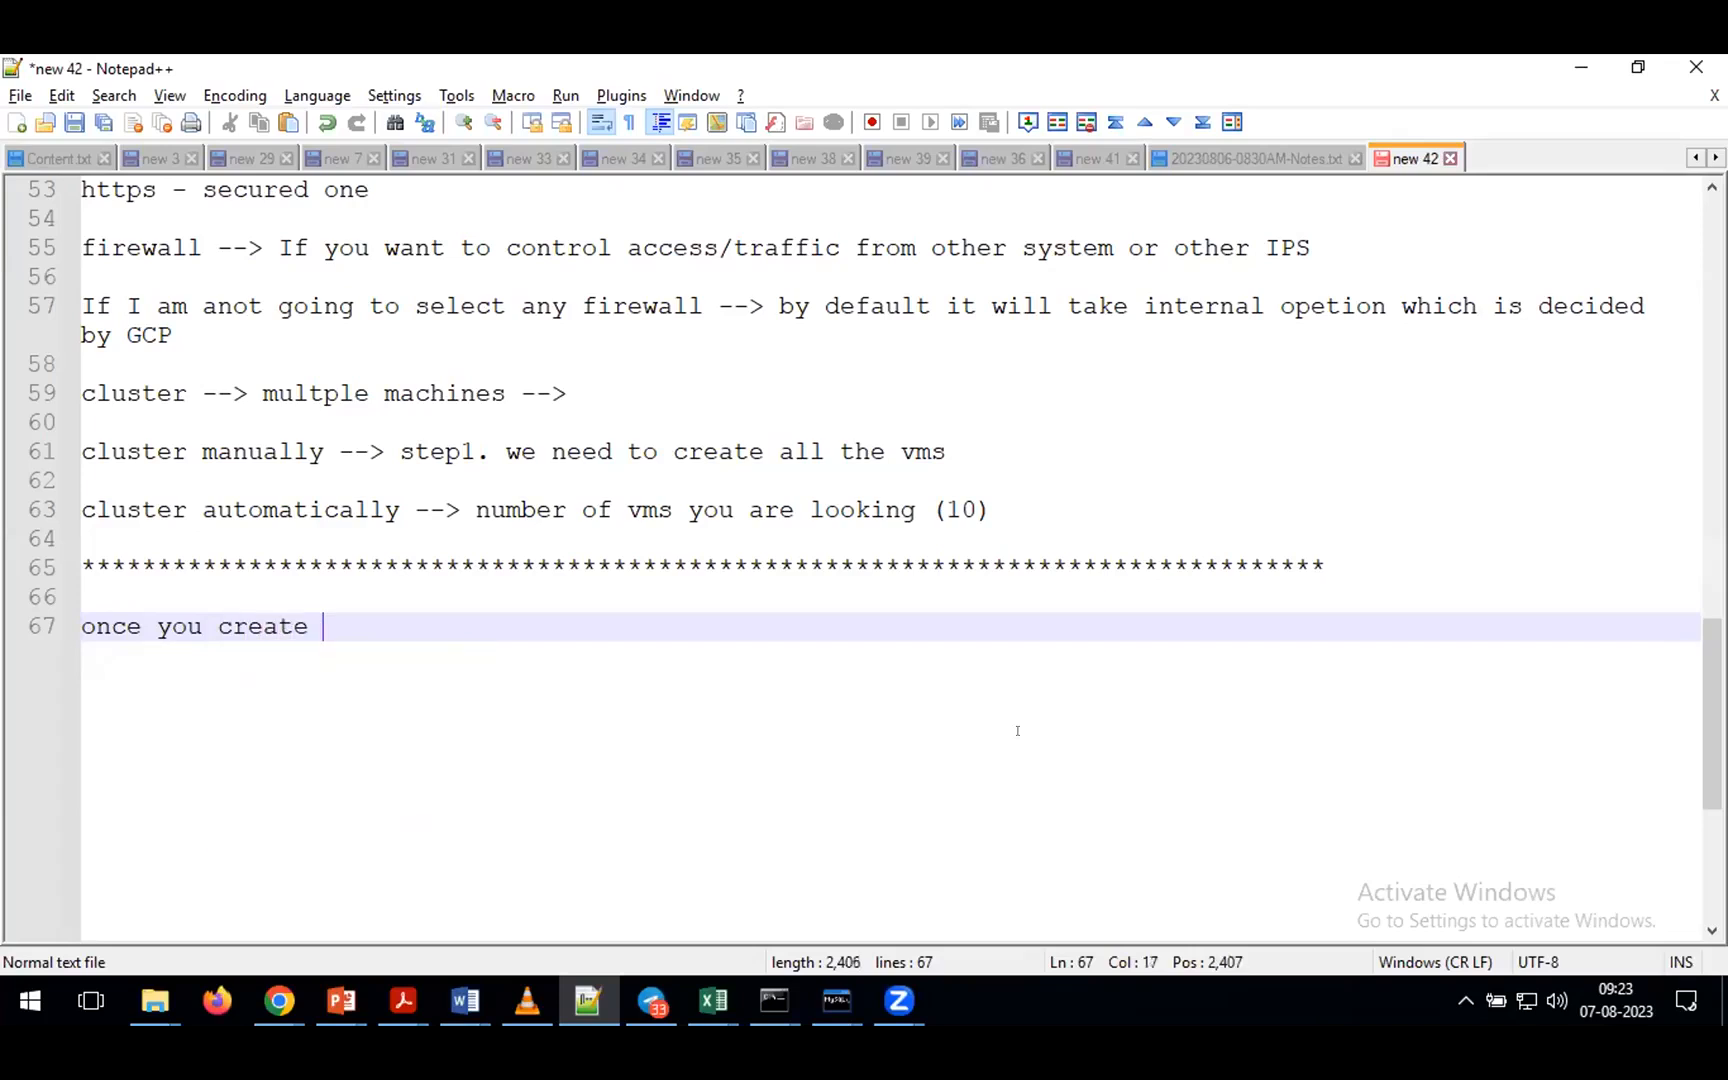
type("the VM --> rent")
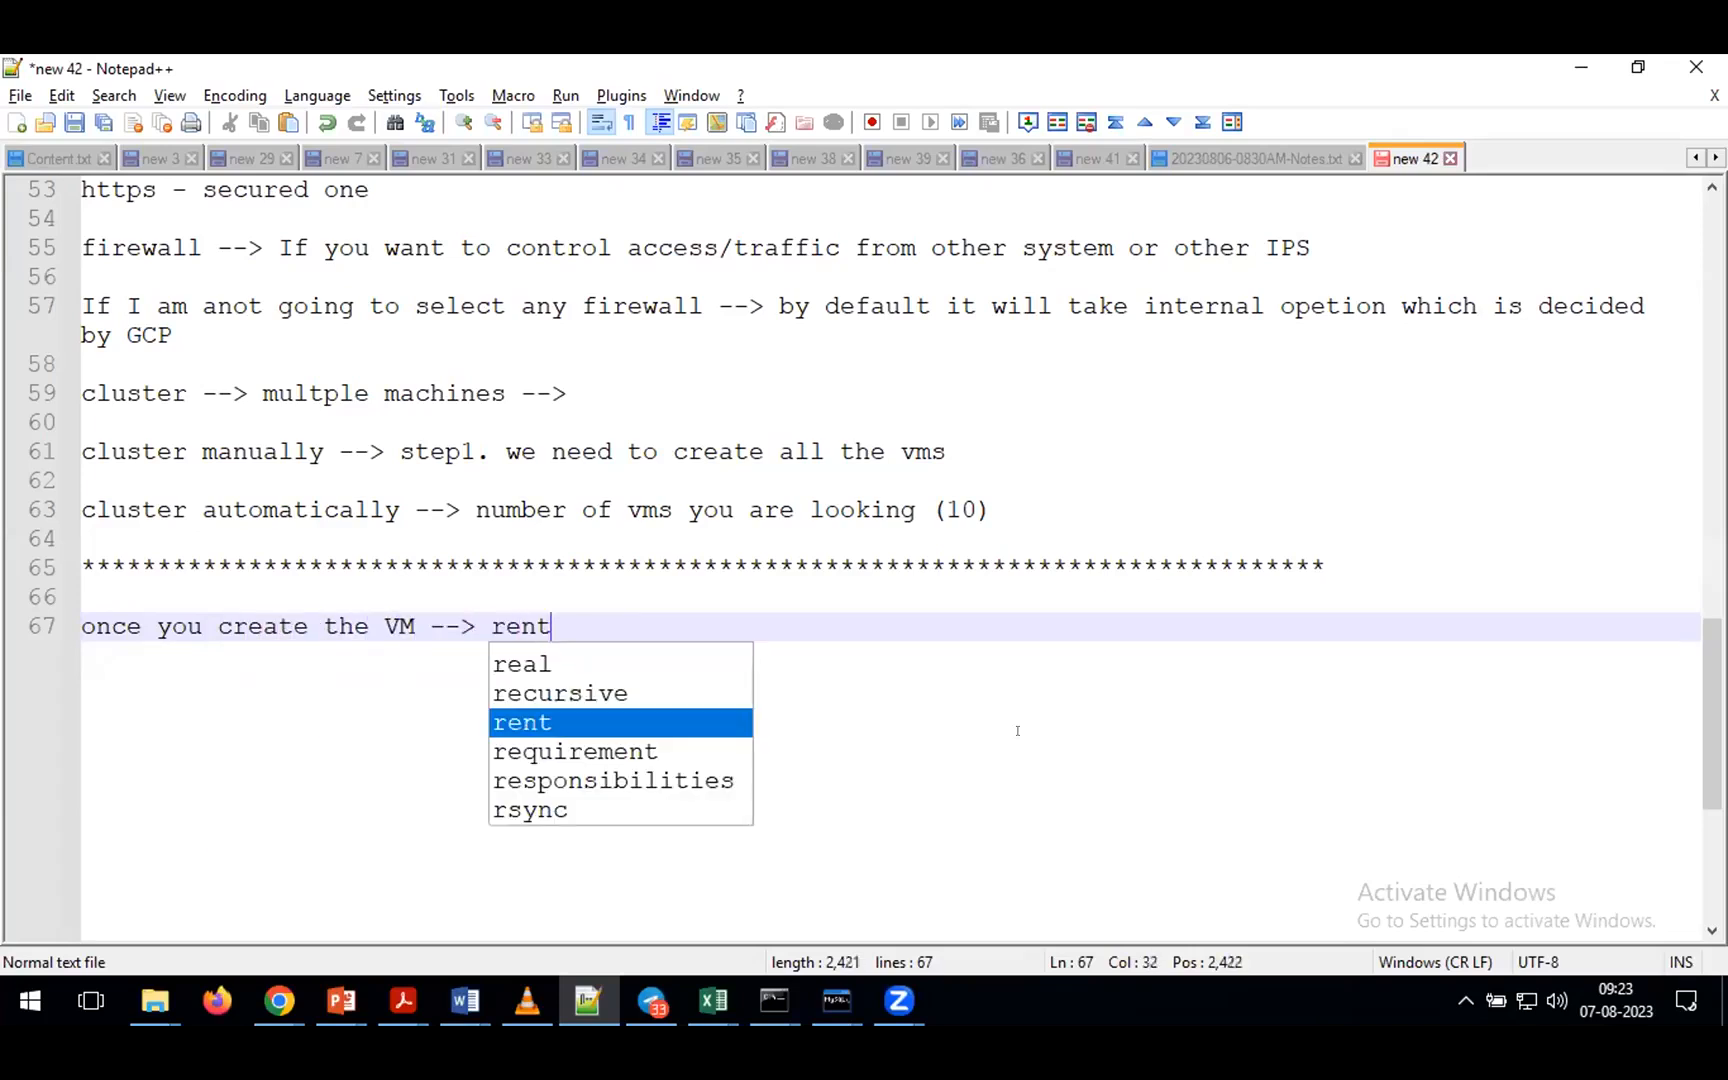
type("ed the machine")
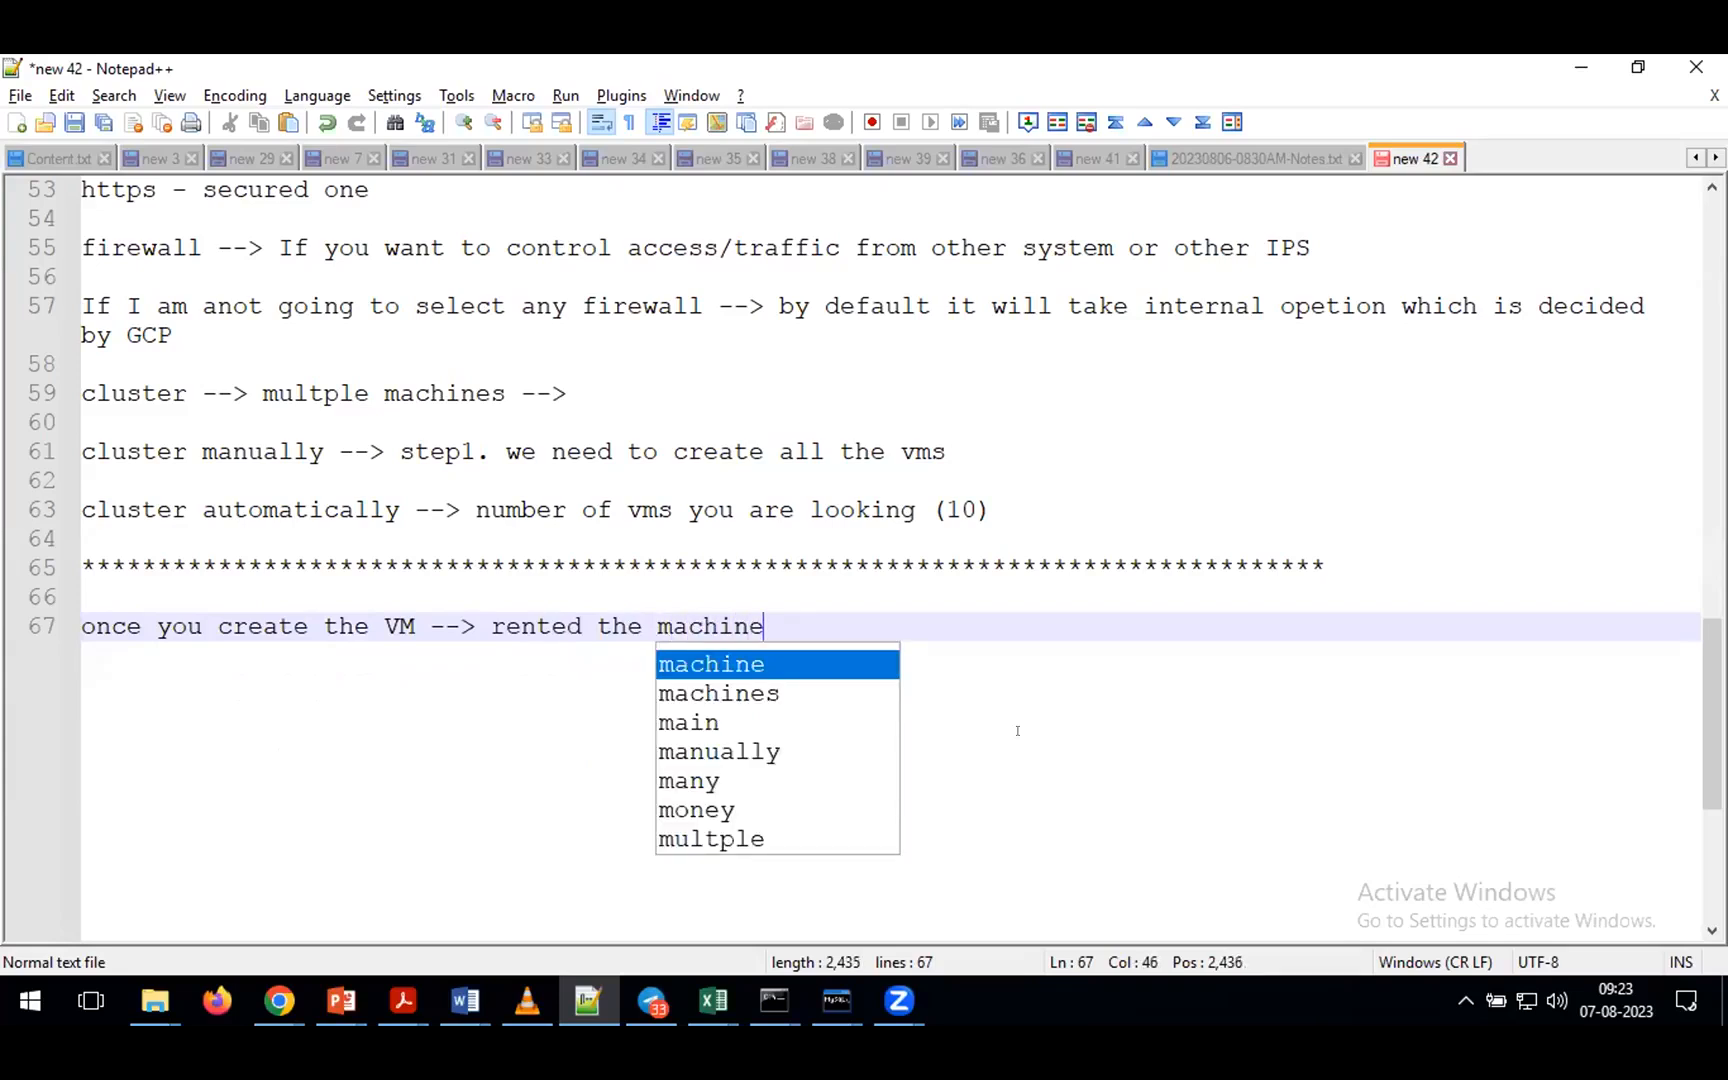
type(" --")
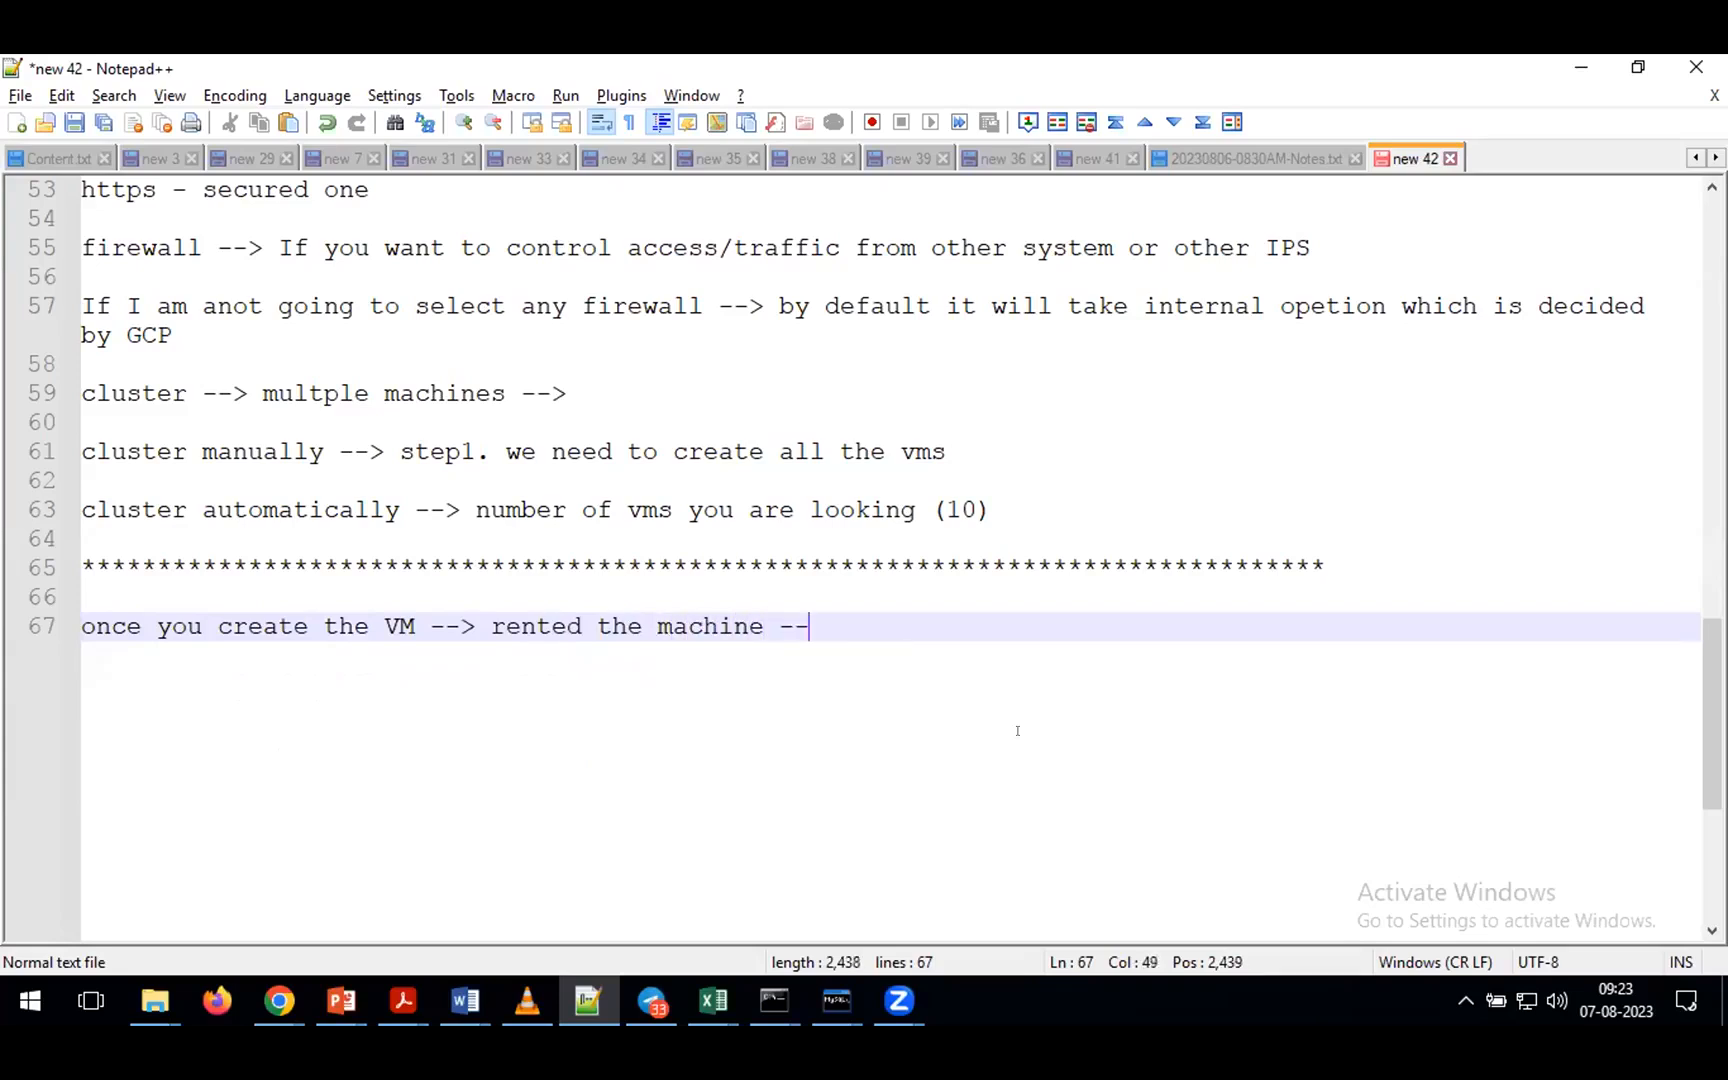
type("> if you are usin")
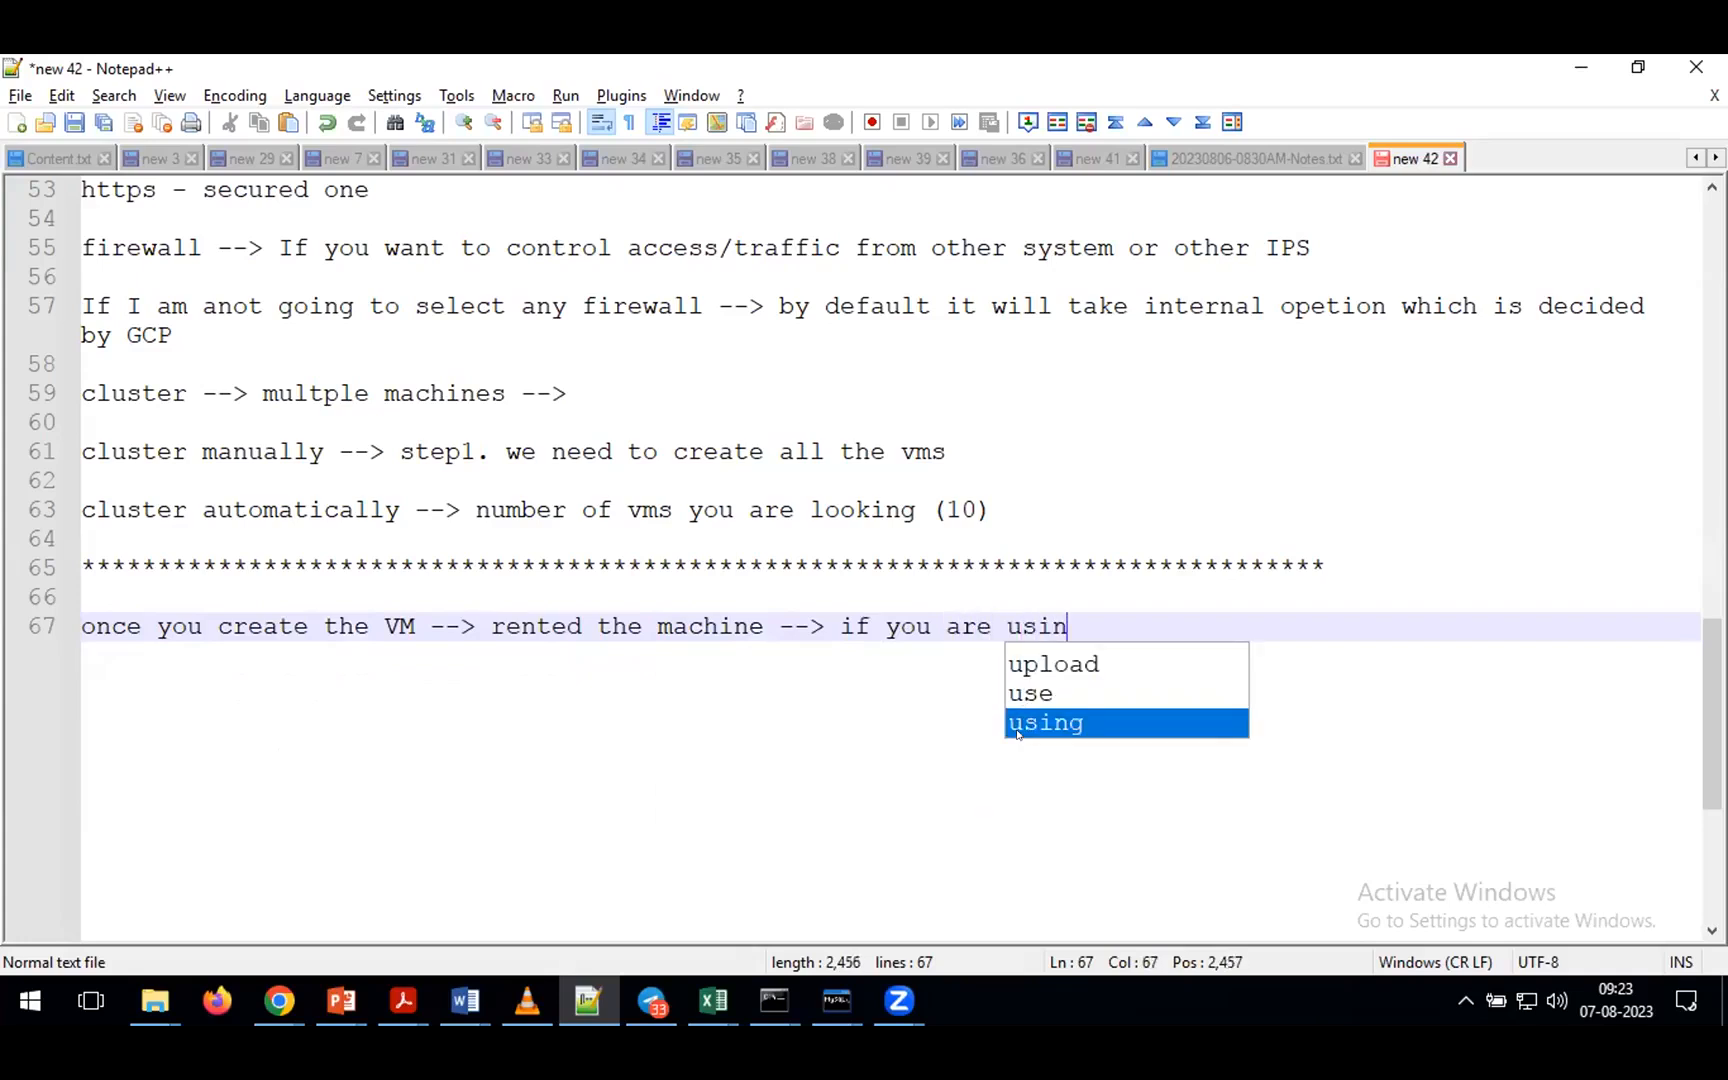
type("g they will charge more")
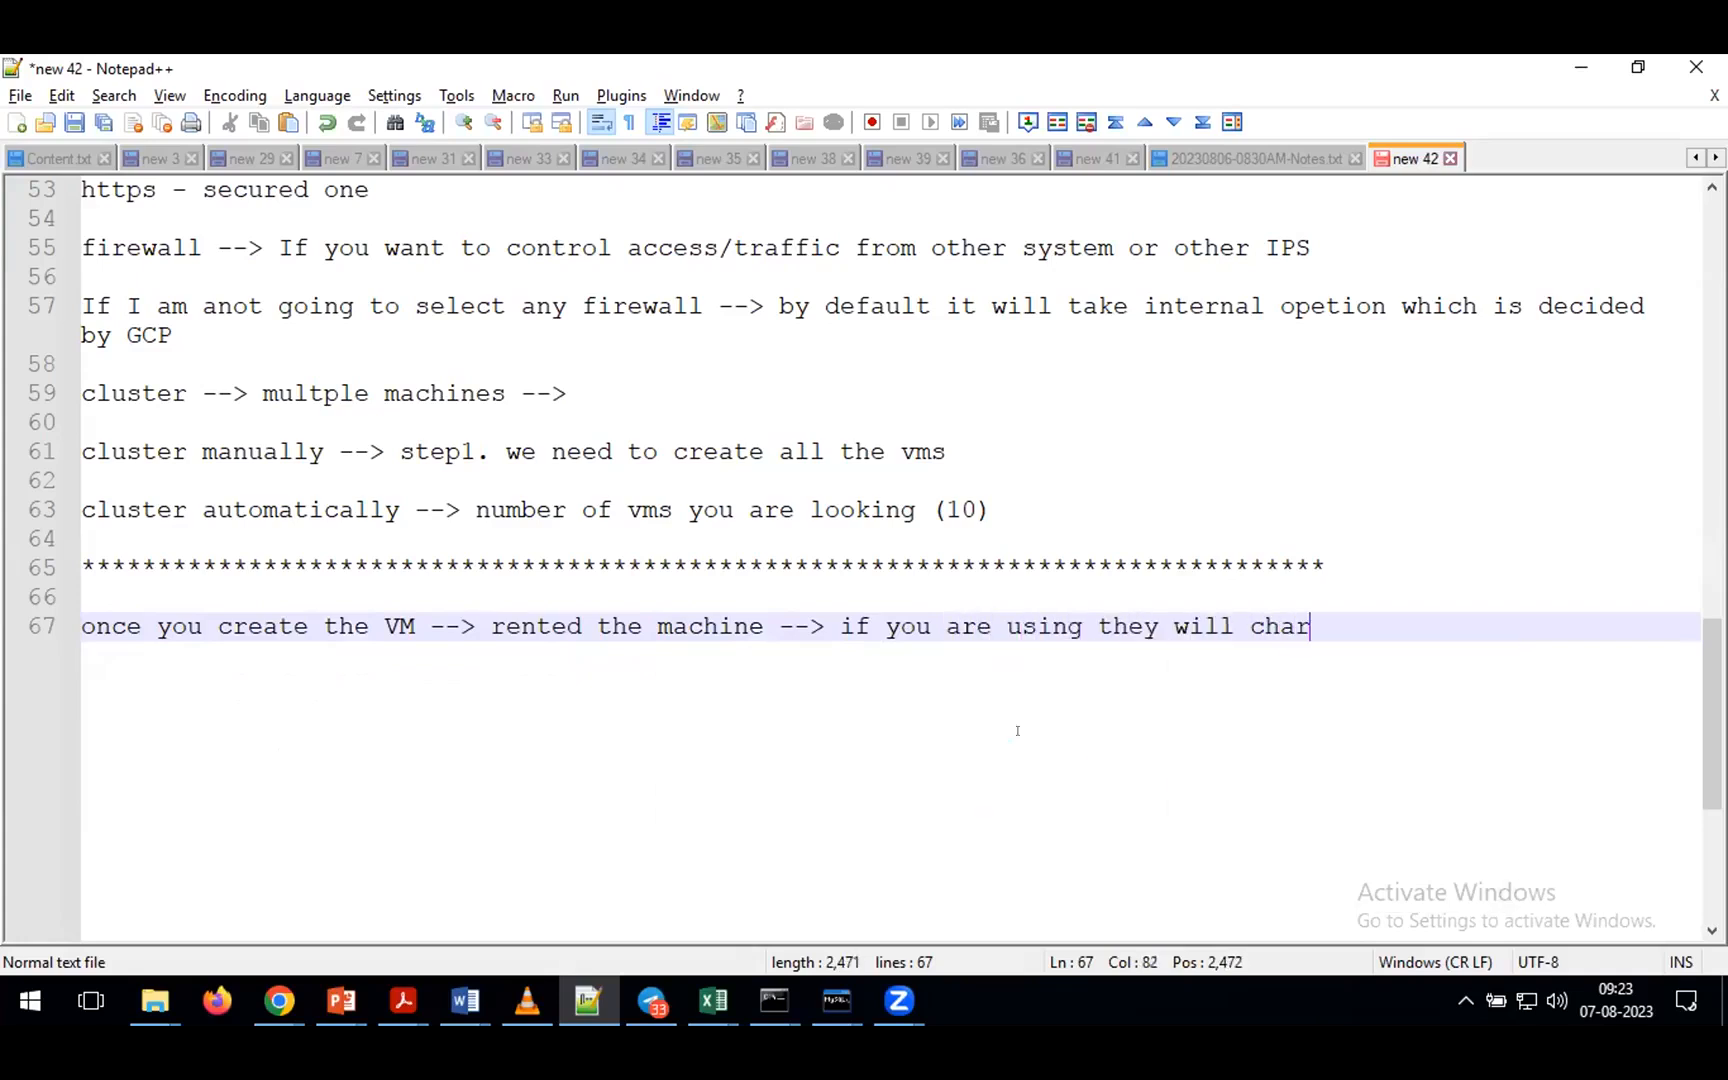
type("/ if no")
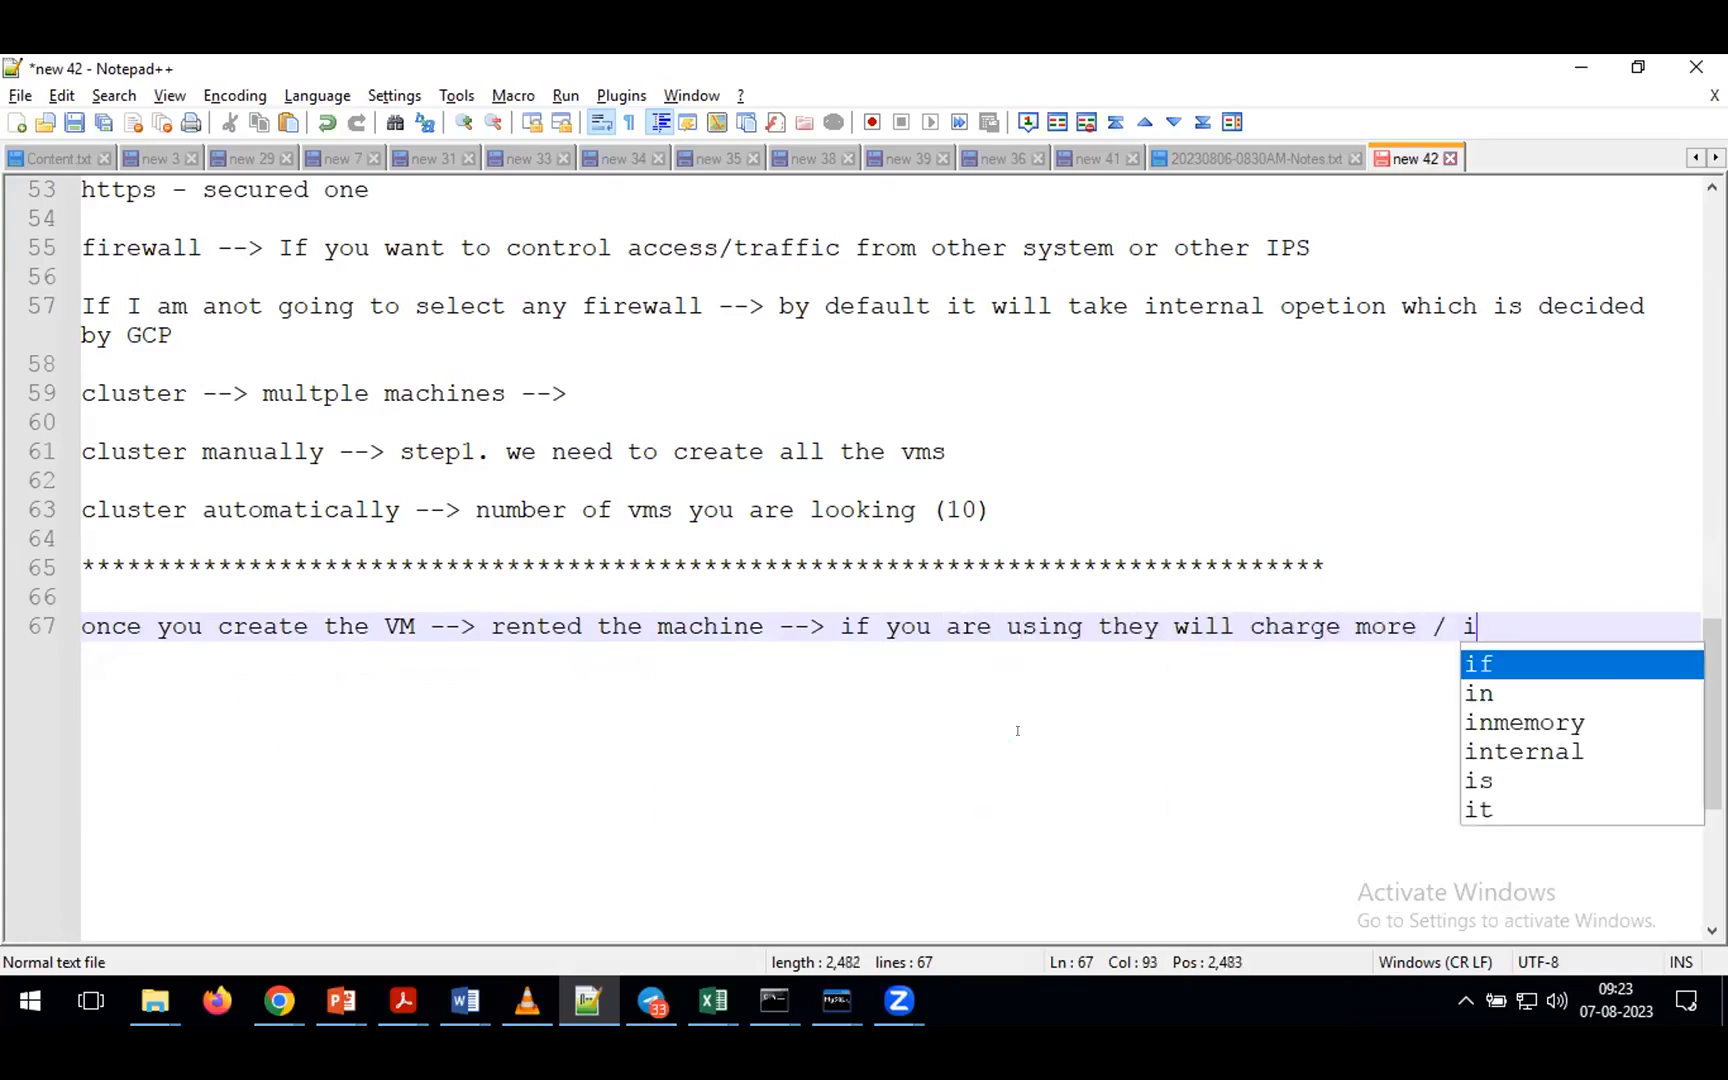
key("BackSpace")
key("BackSpace")
type("you are not char")
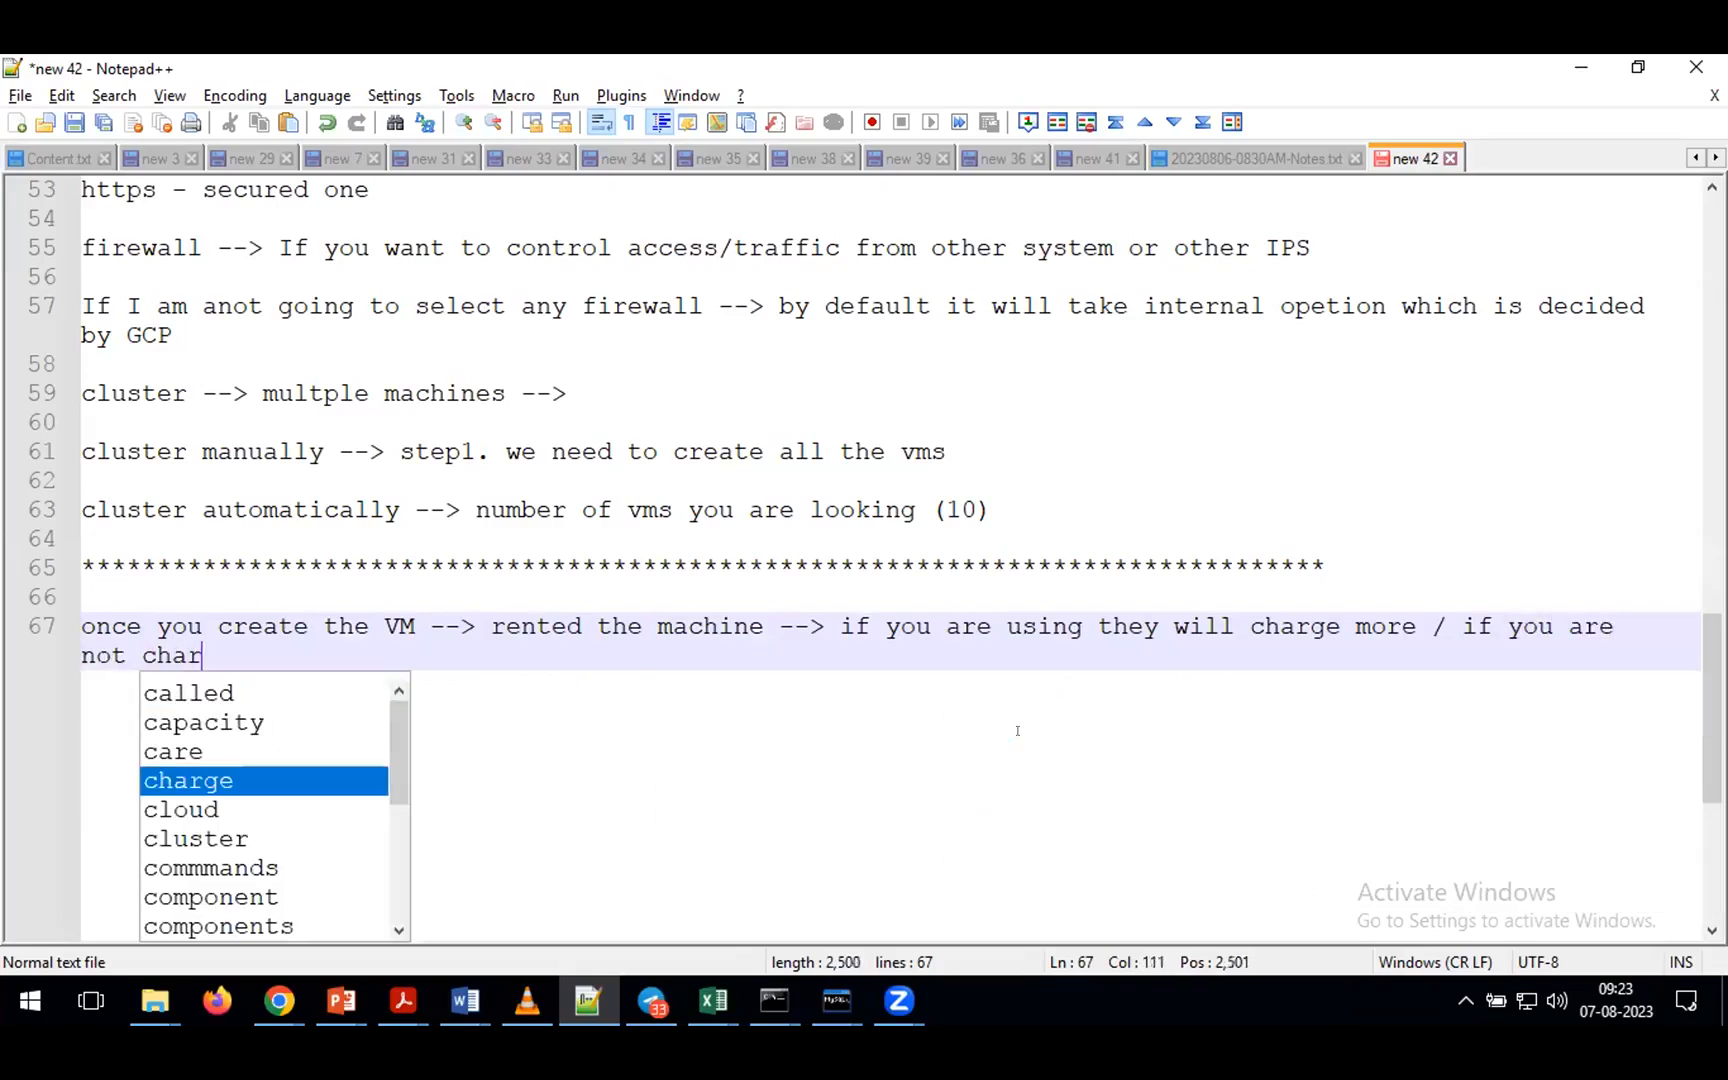
type("ging then they wi")
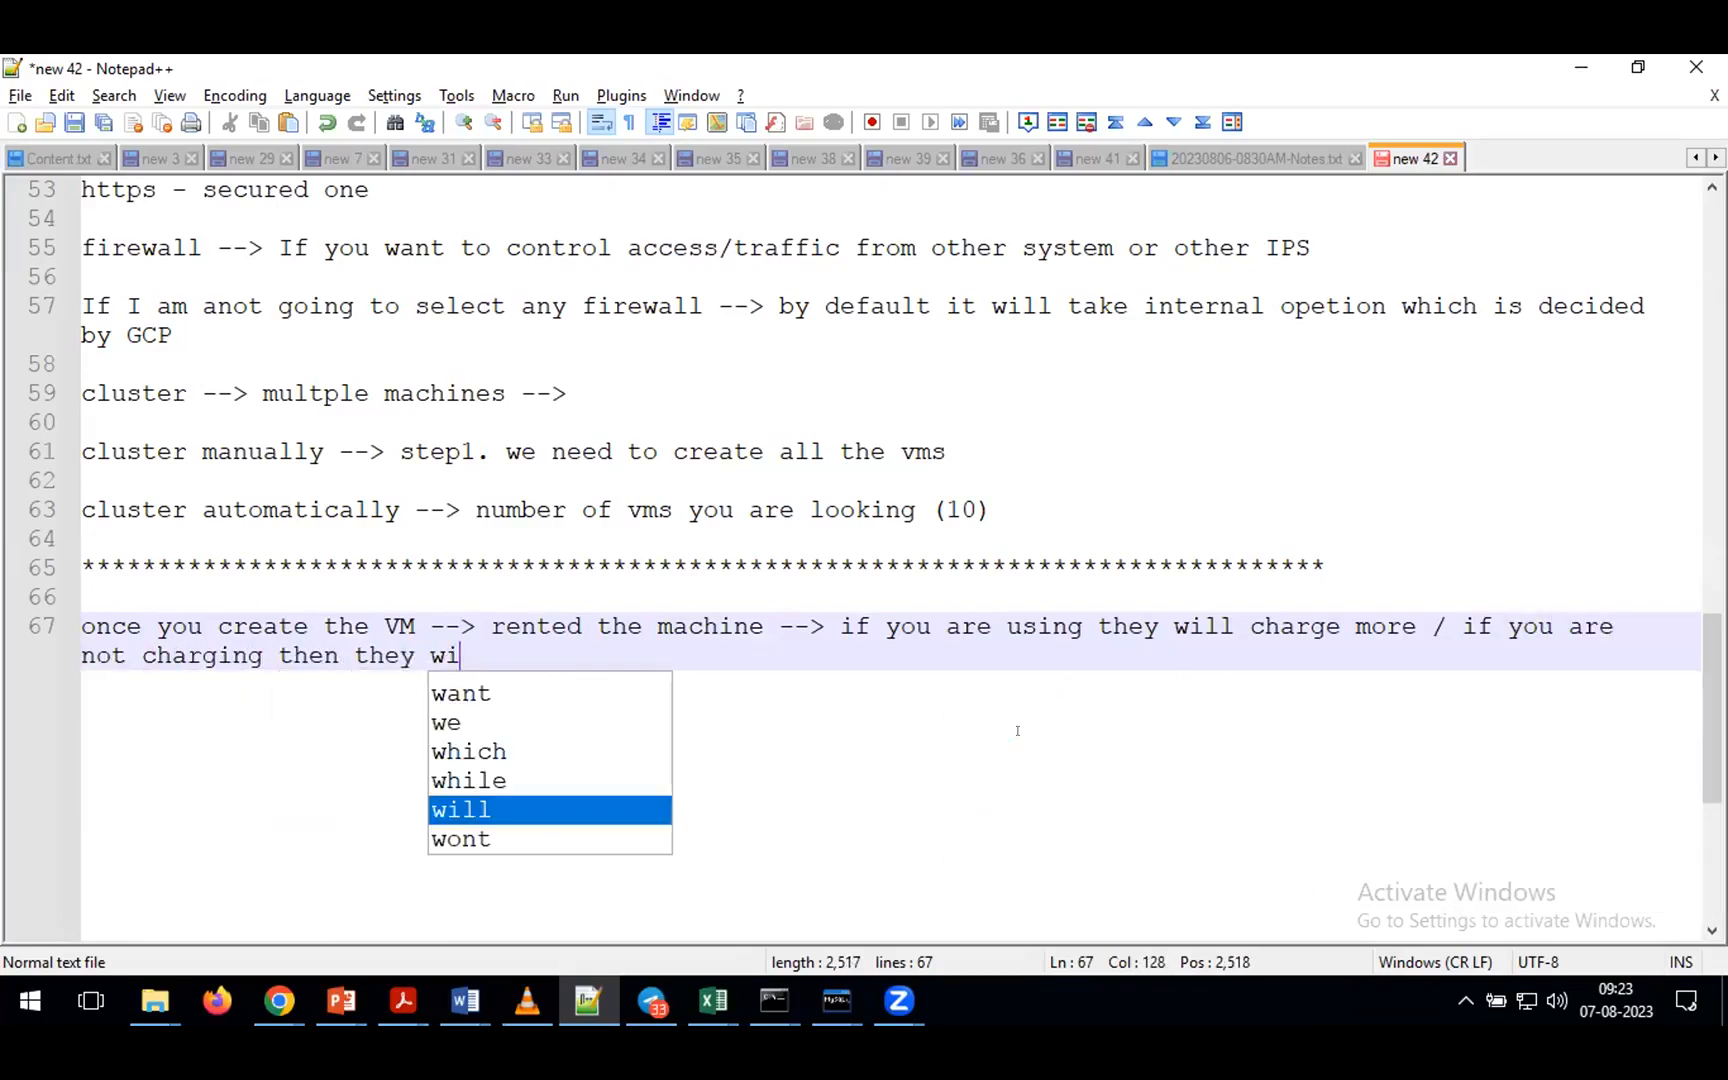
type("ll charge very minimal a")
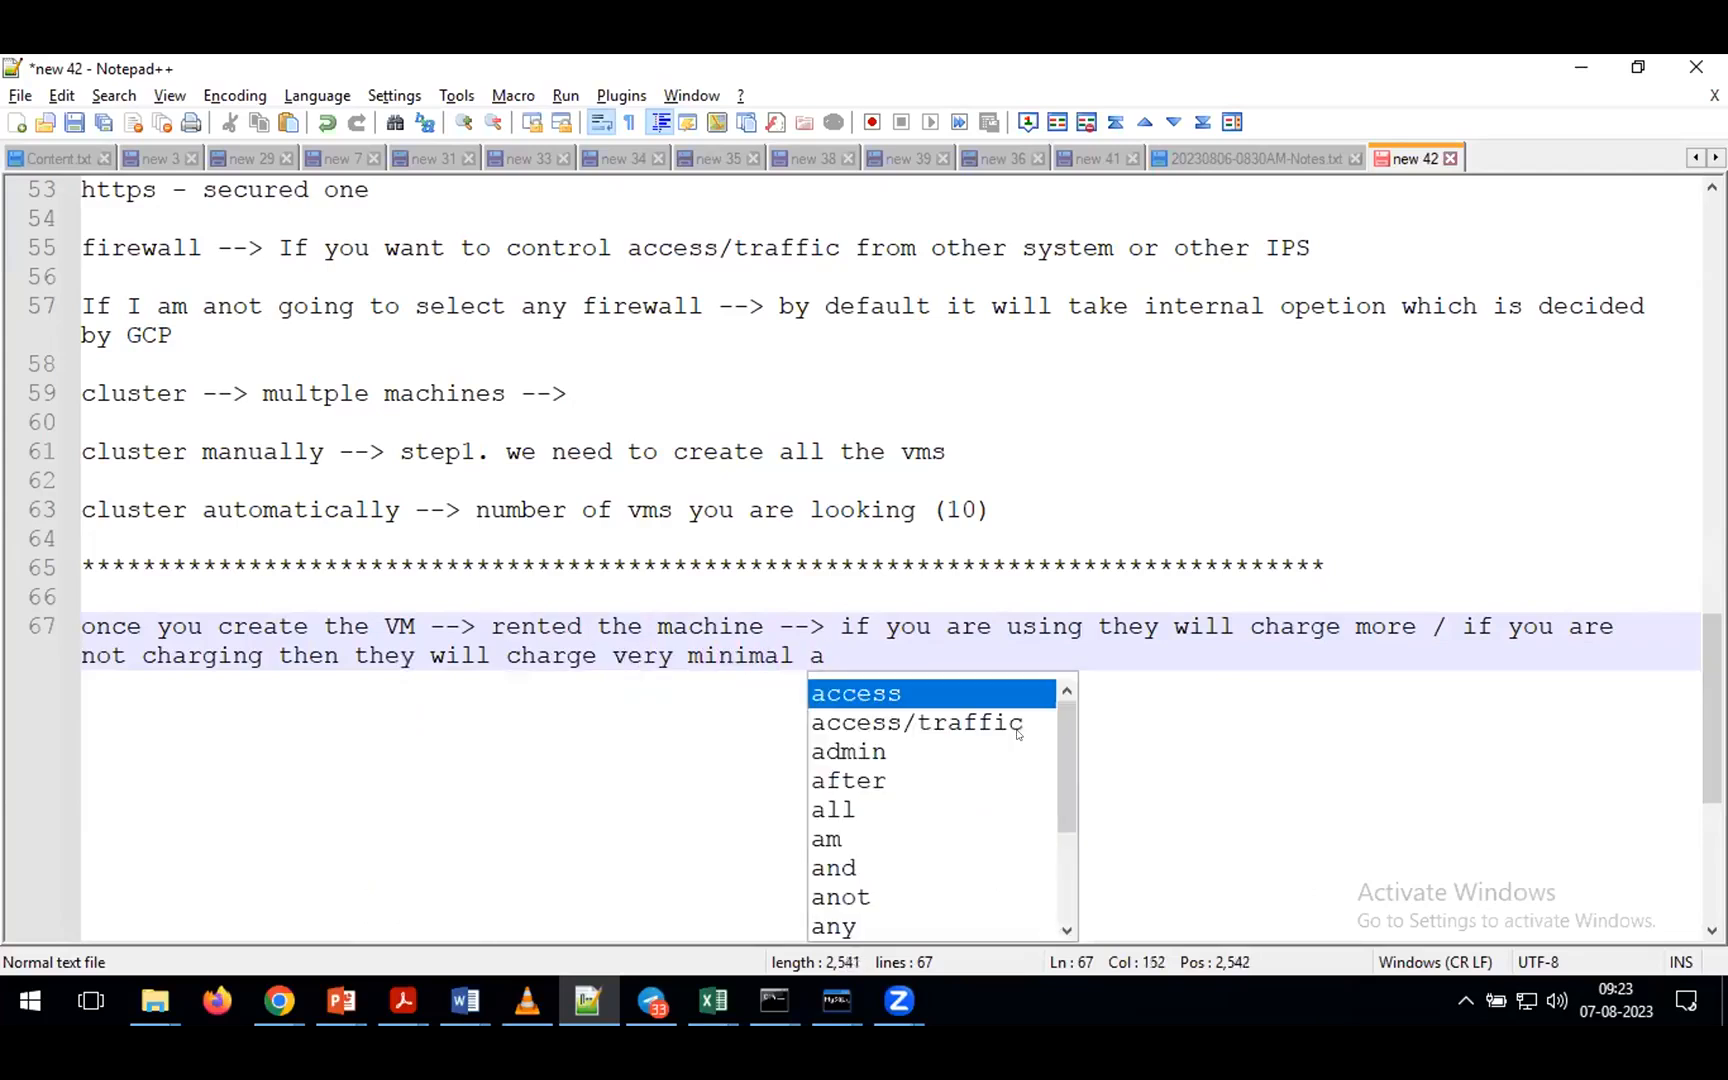
type("mount")
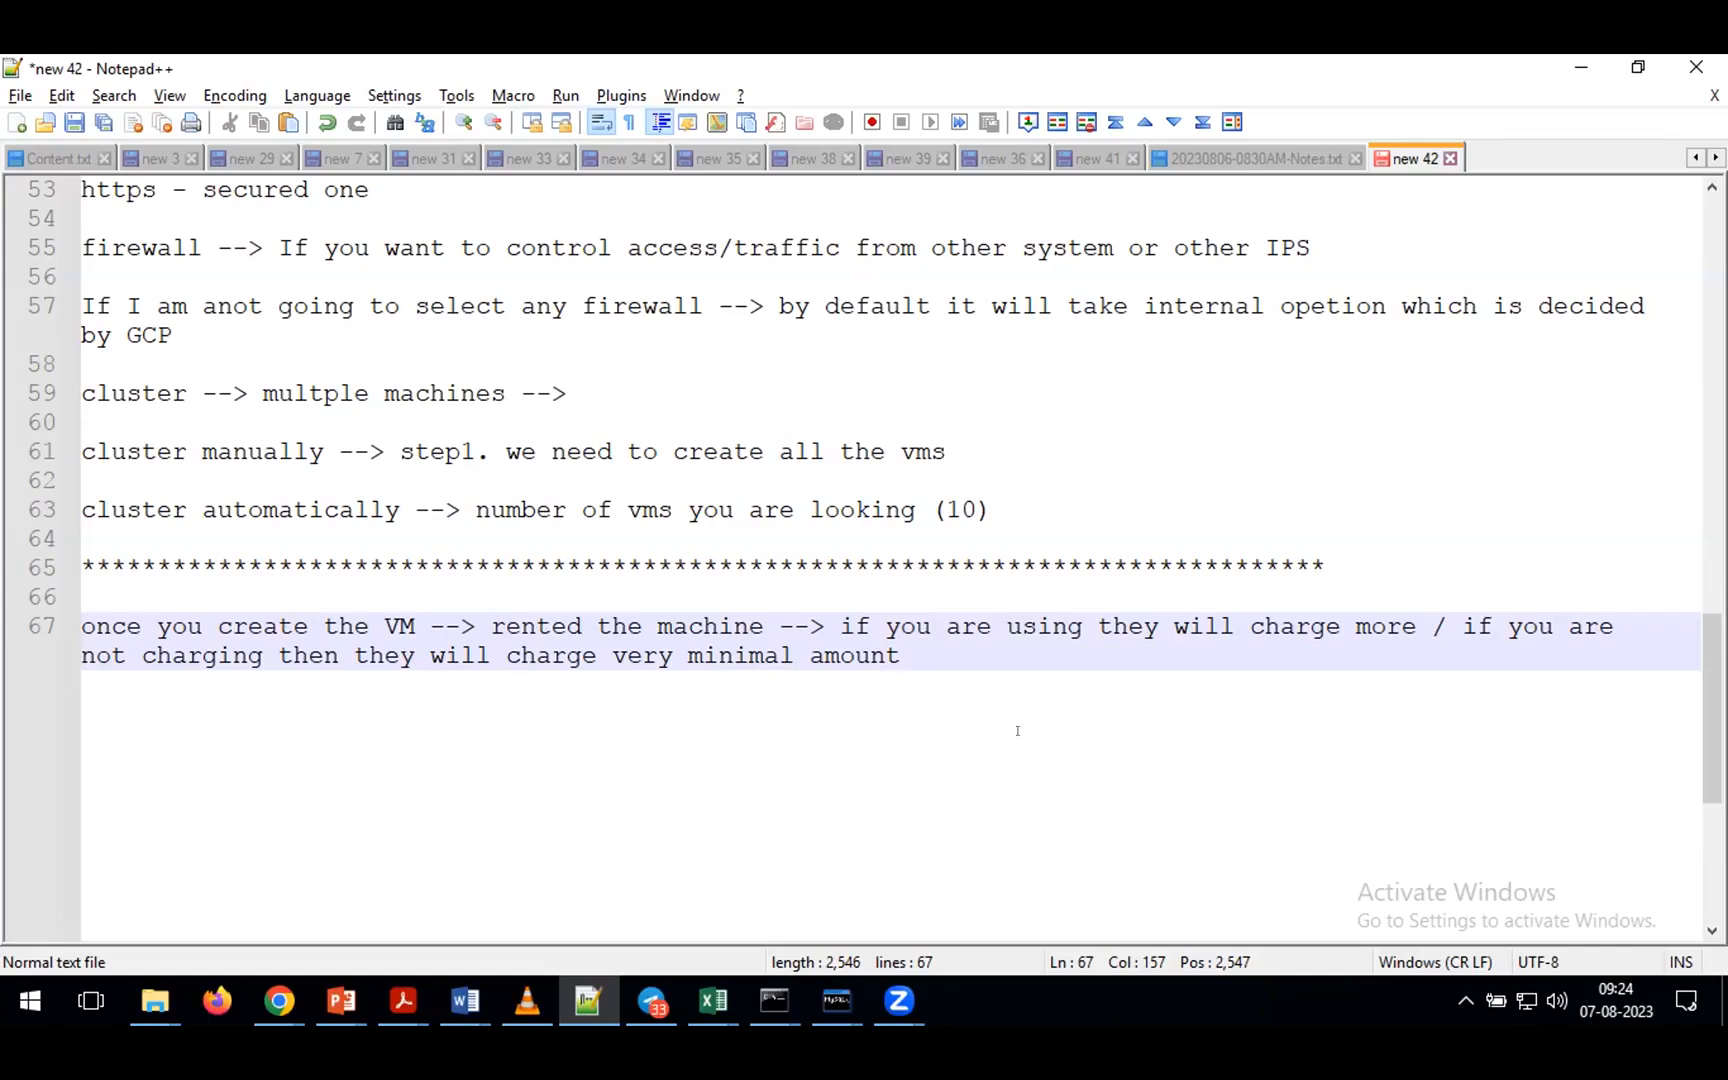
left_click_drag(901, 657, 82, 626)
key("Delete")
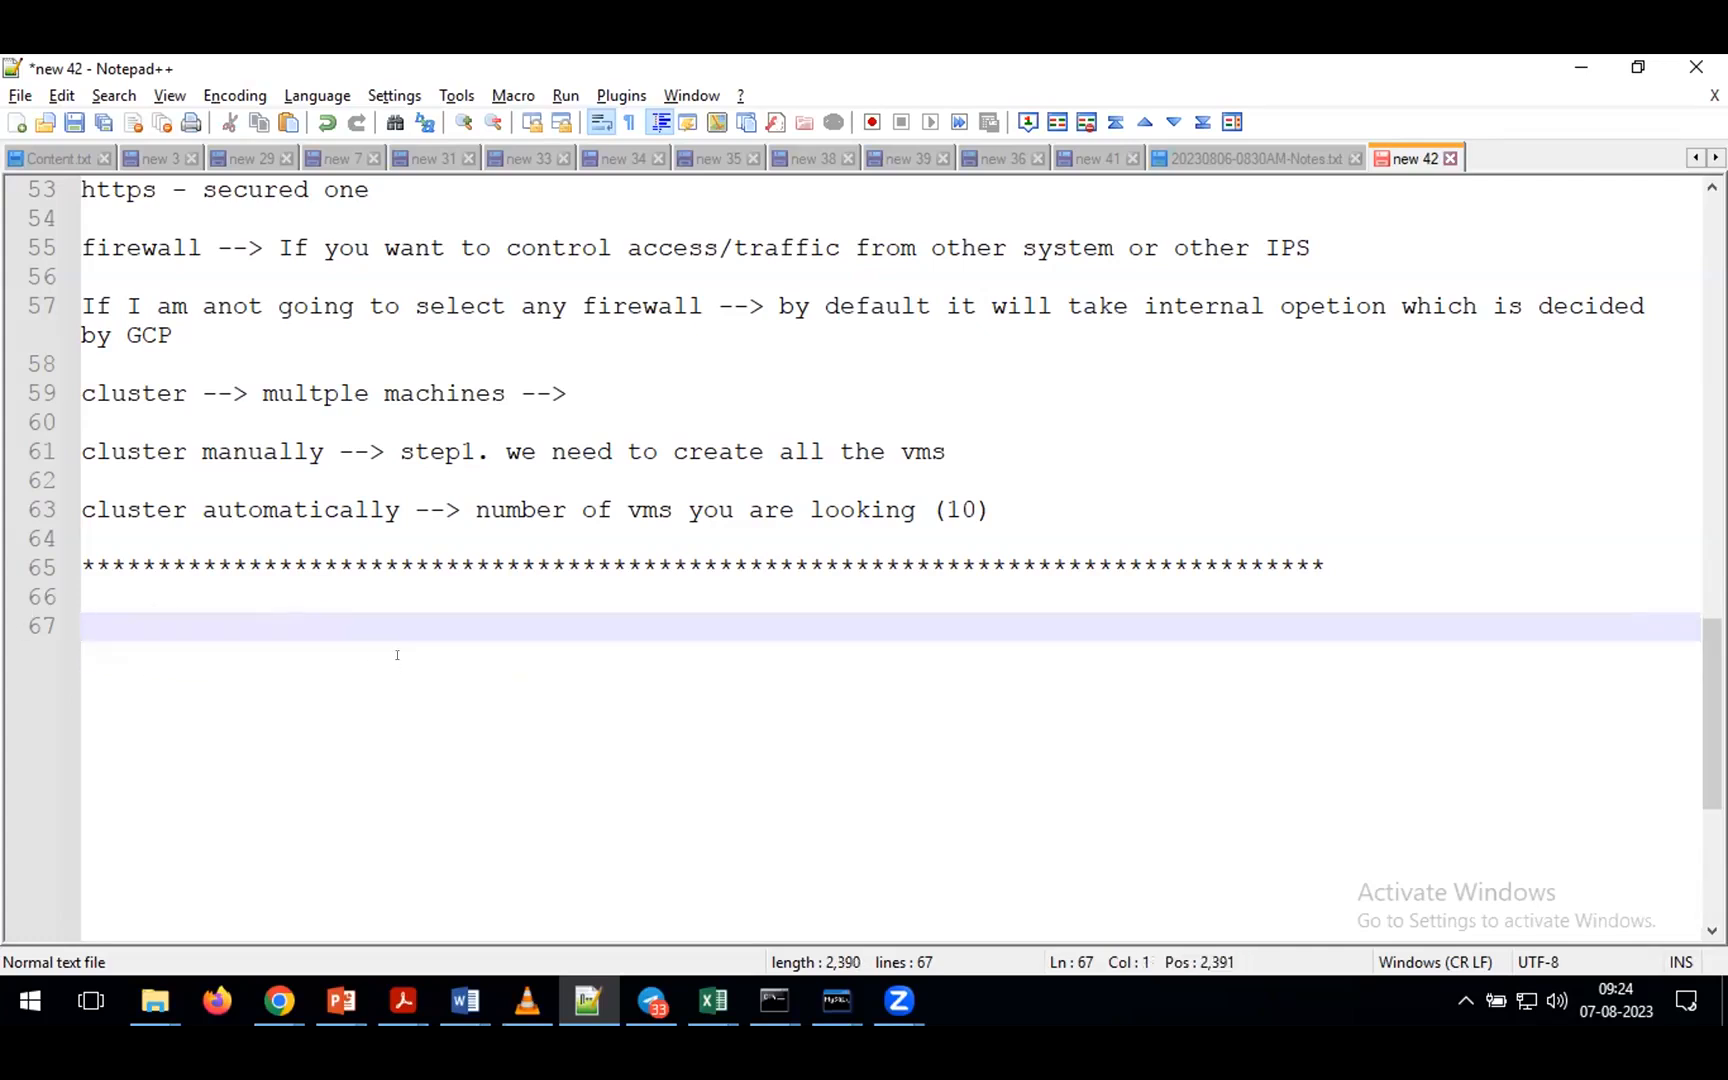
- Open an SSH session to sampleqt in a browser window from its SSH dropdown
key("alt+Tab")
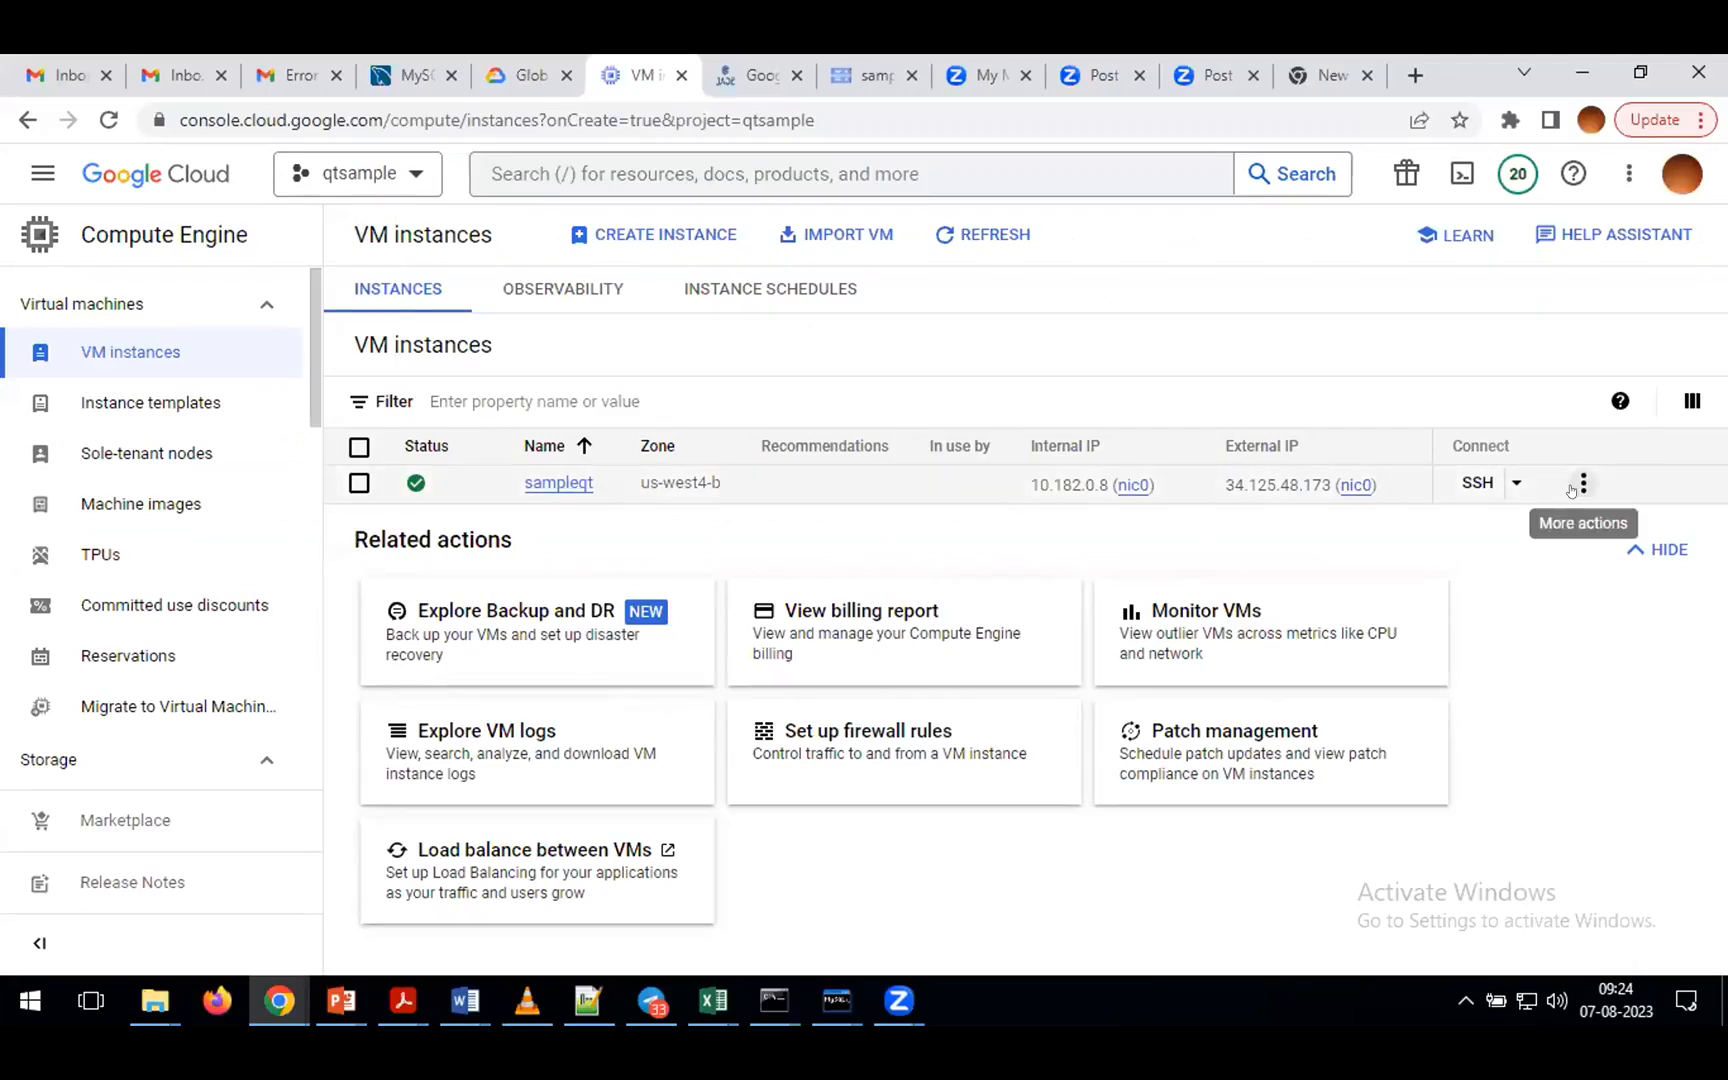
left_click(1514, 484)
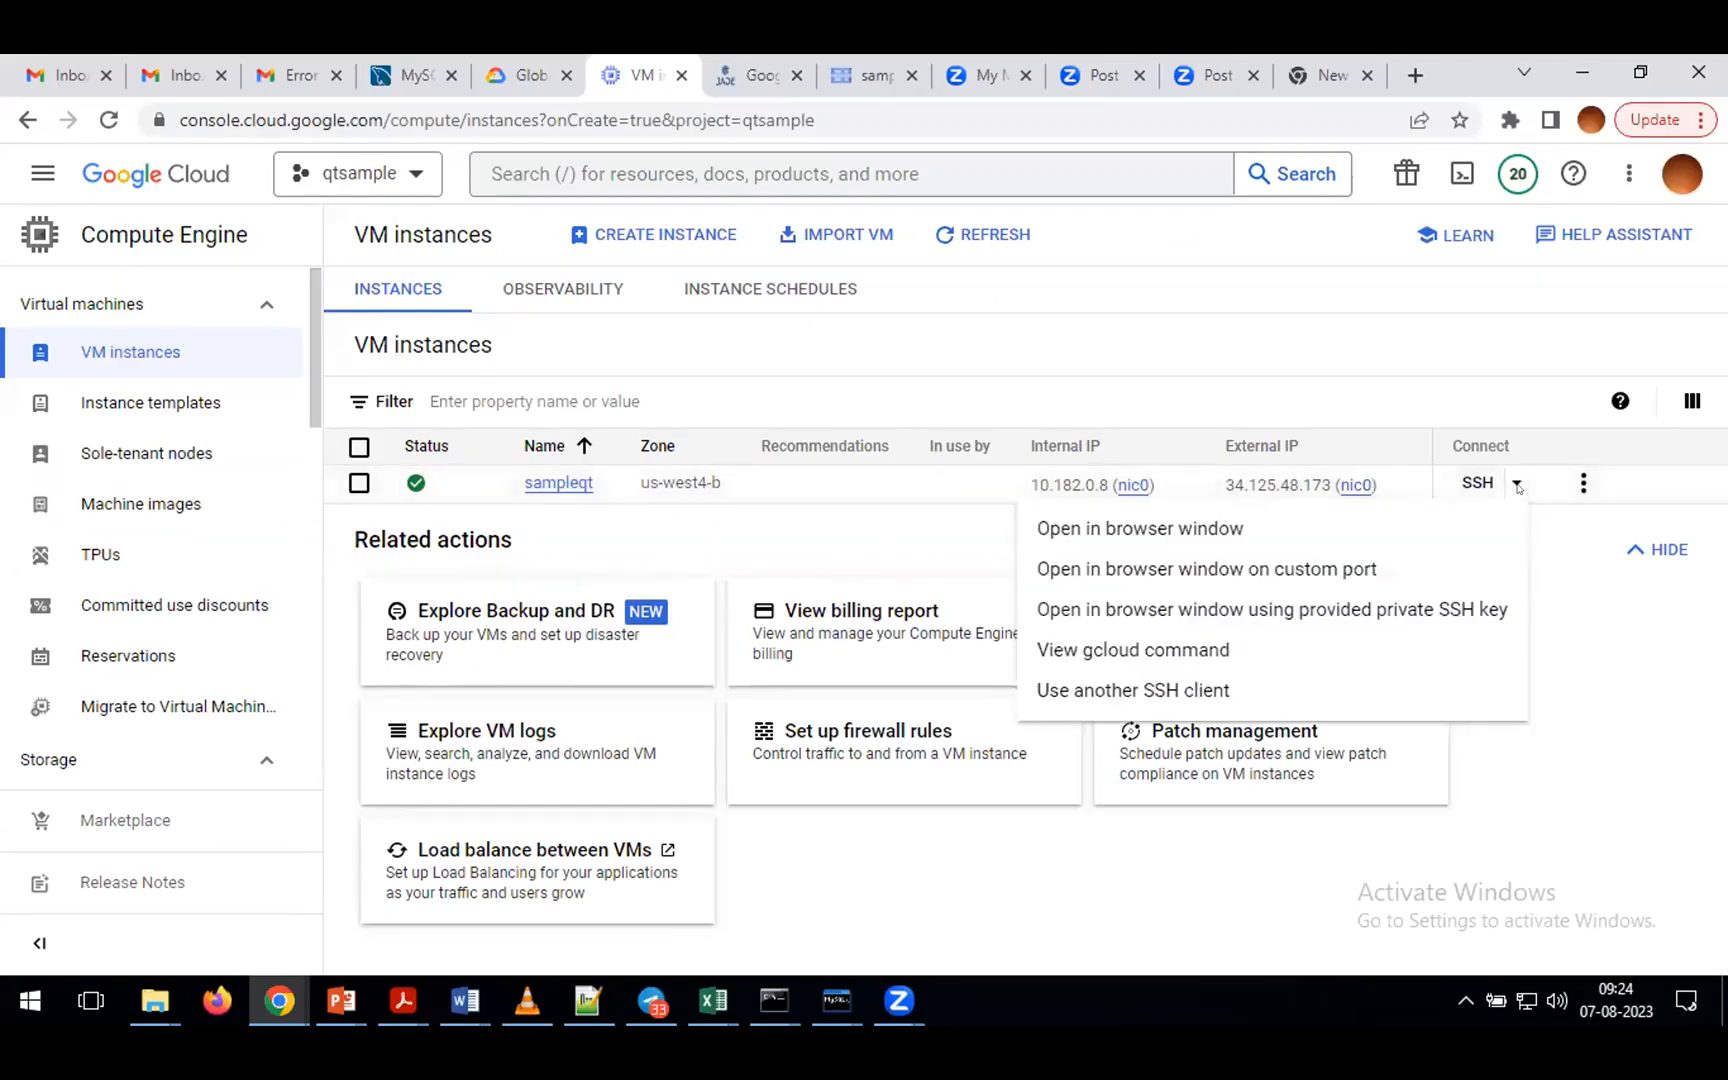
left_click(1139, 528)
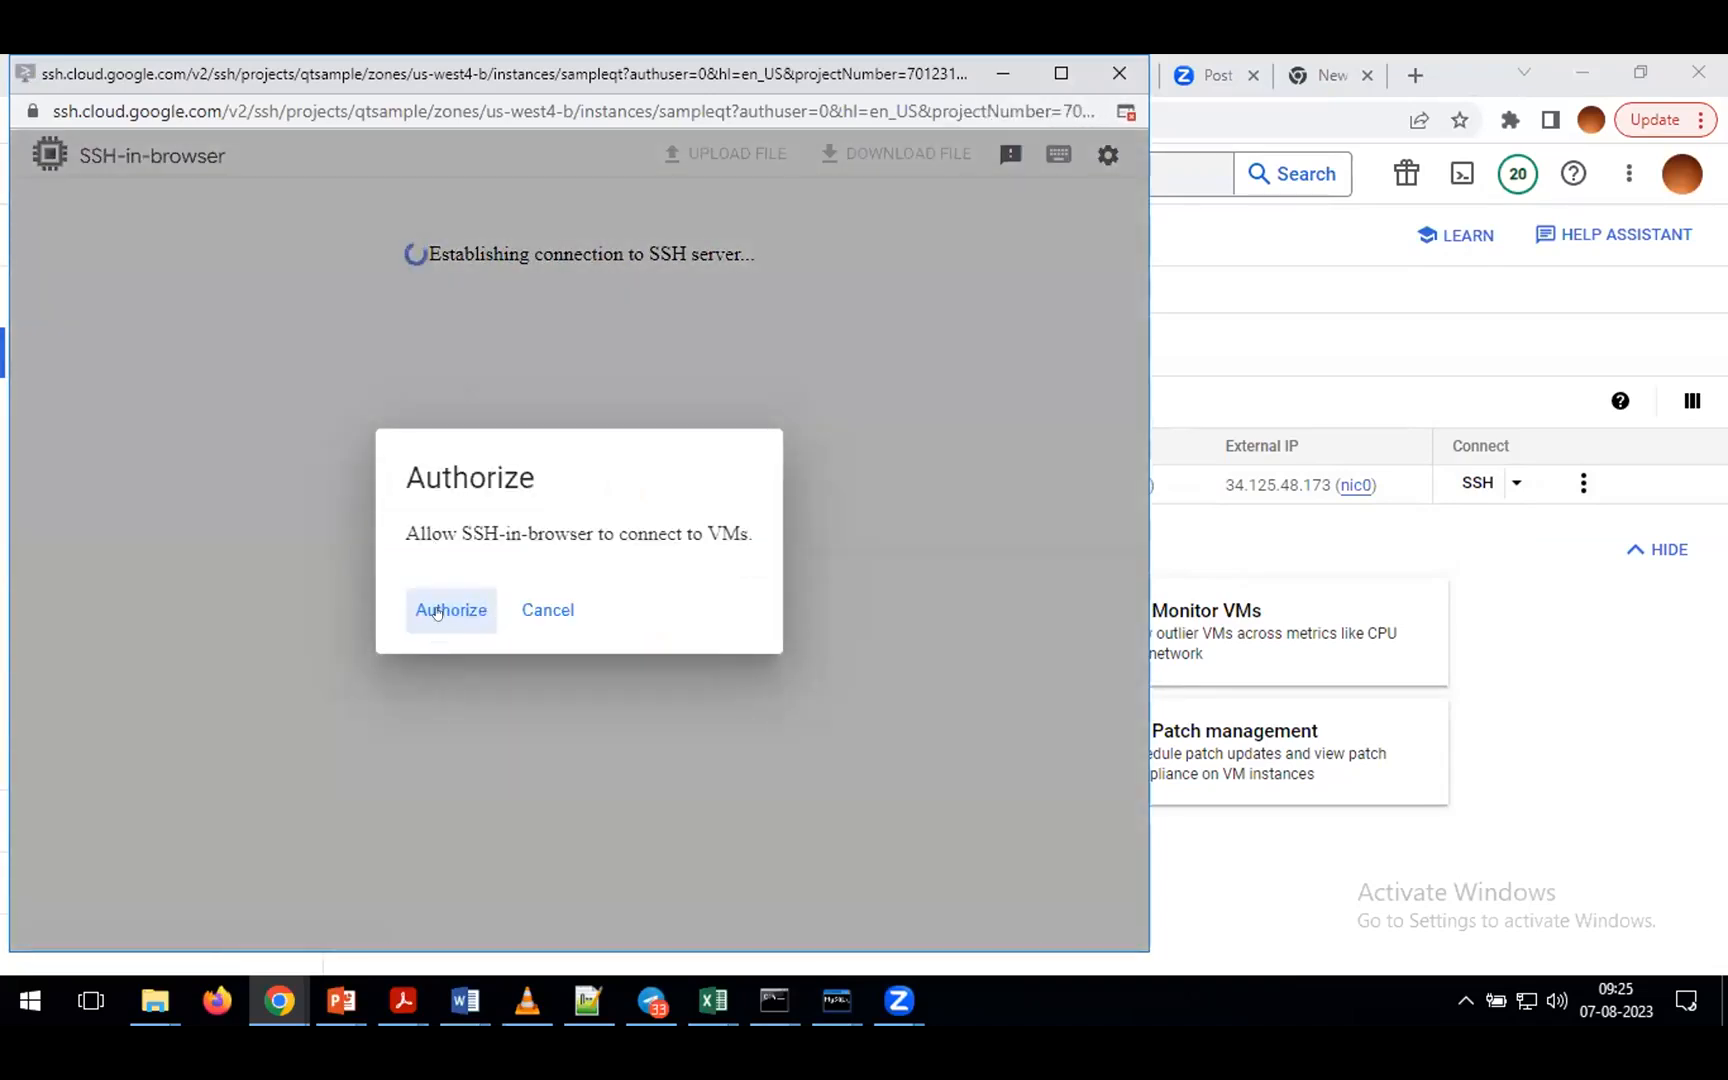
- Authorize the sampleqt SSH-in-browser connection, then bring the VM instances page forward
left_click(437, 611)
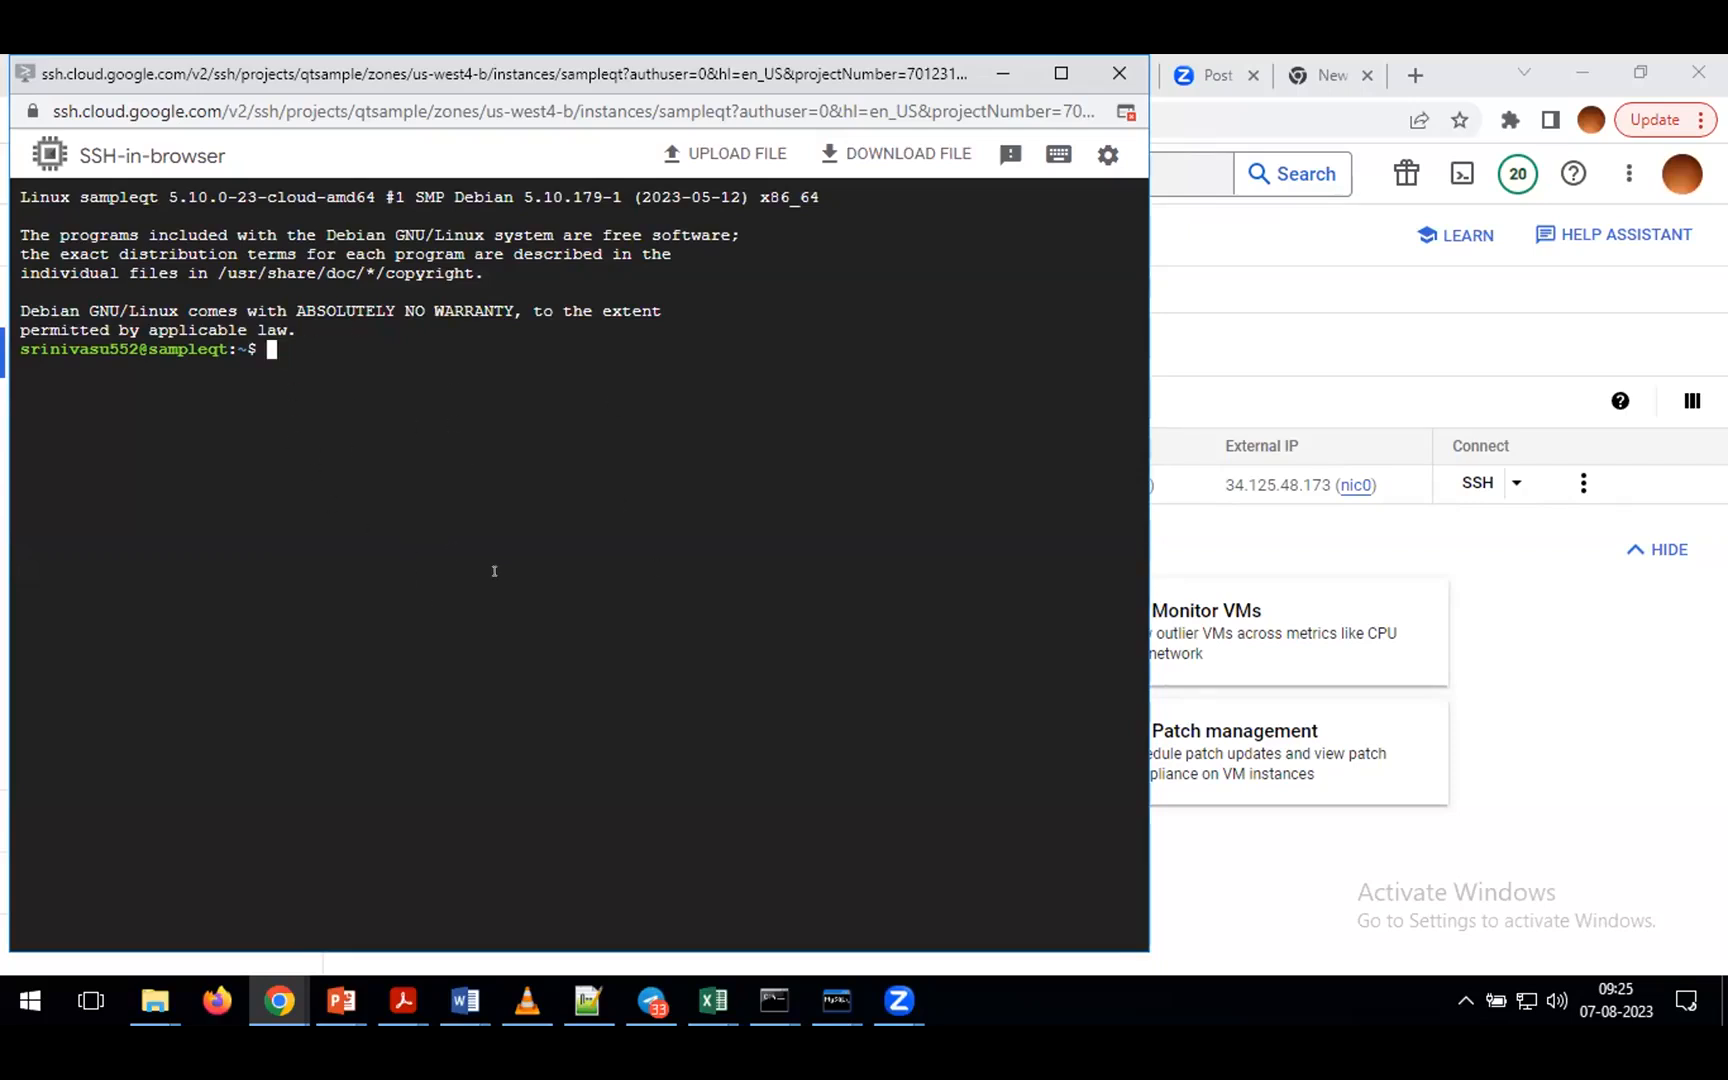
left_click(1244, 303)
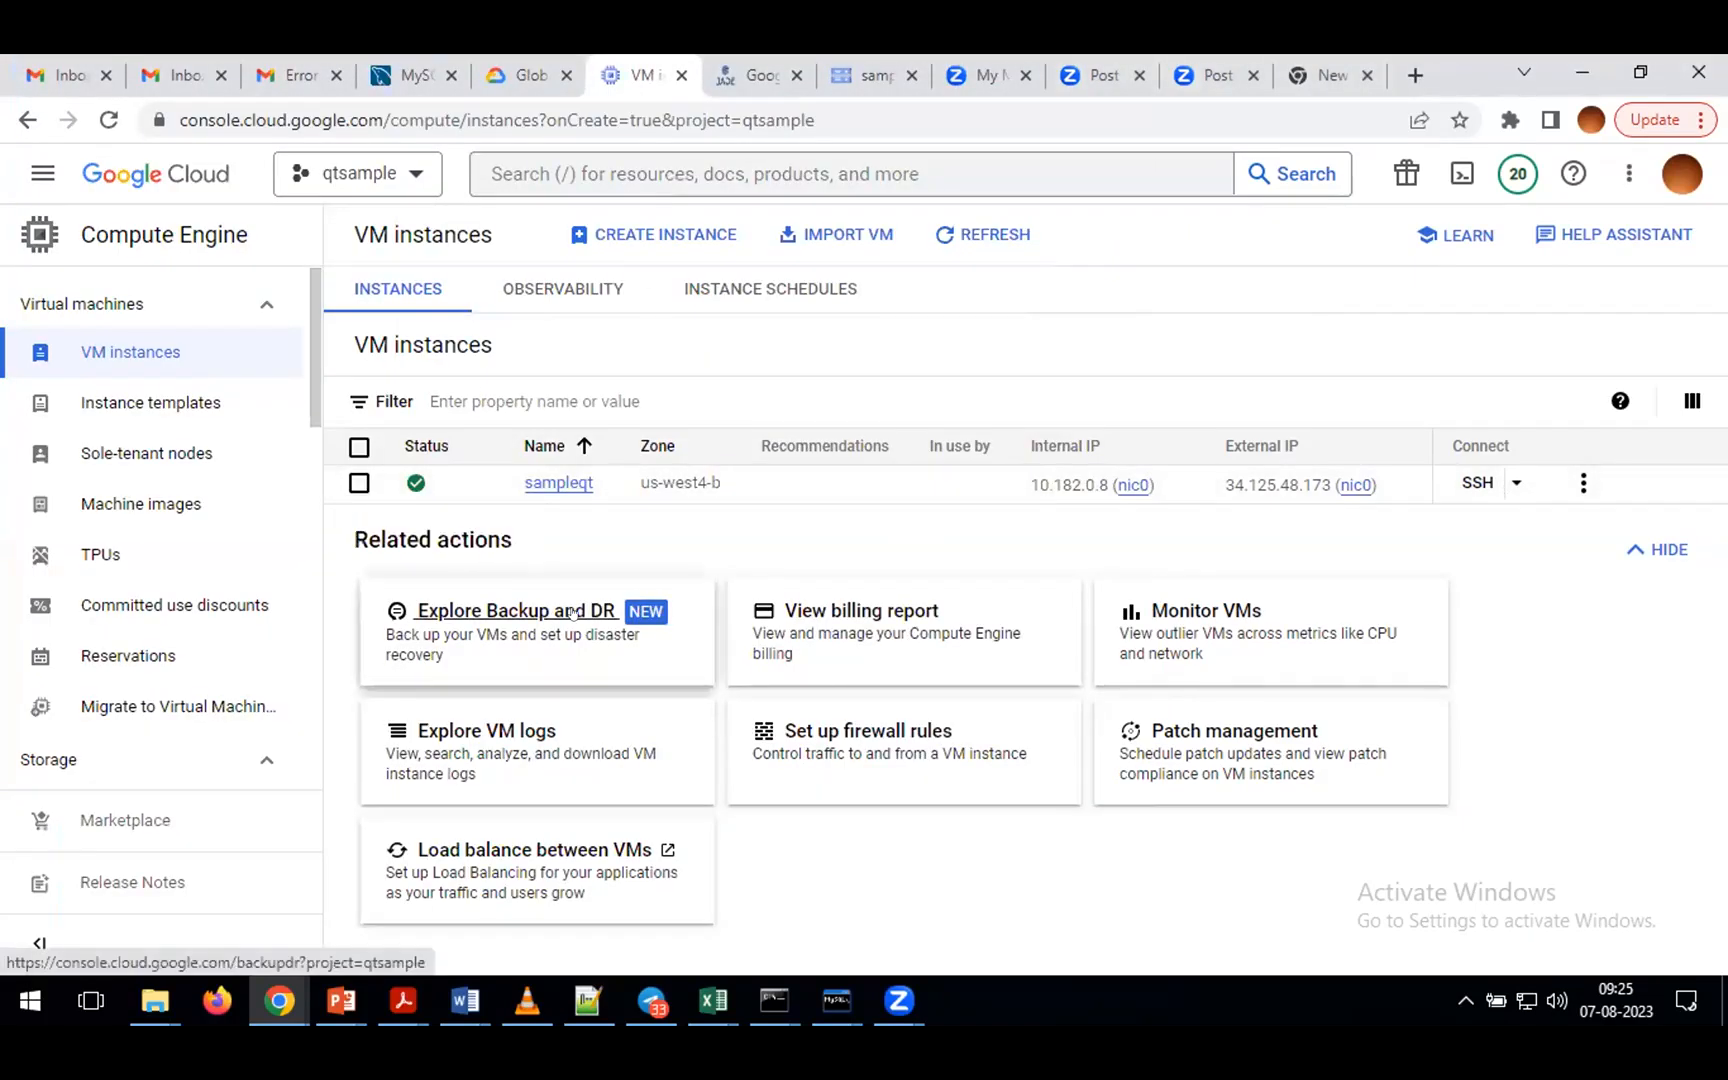
key("alt+Tab")
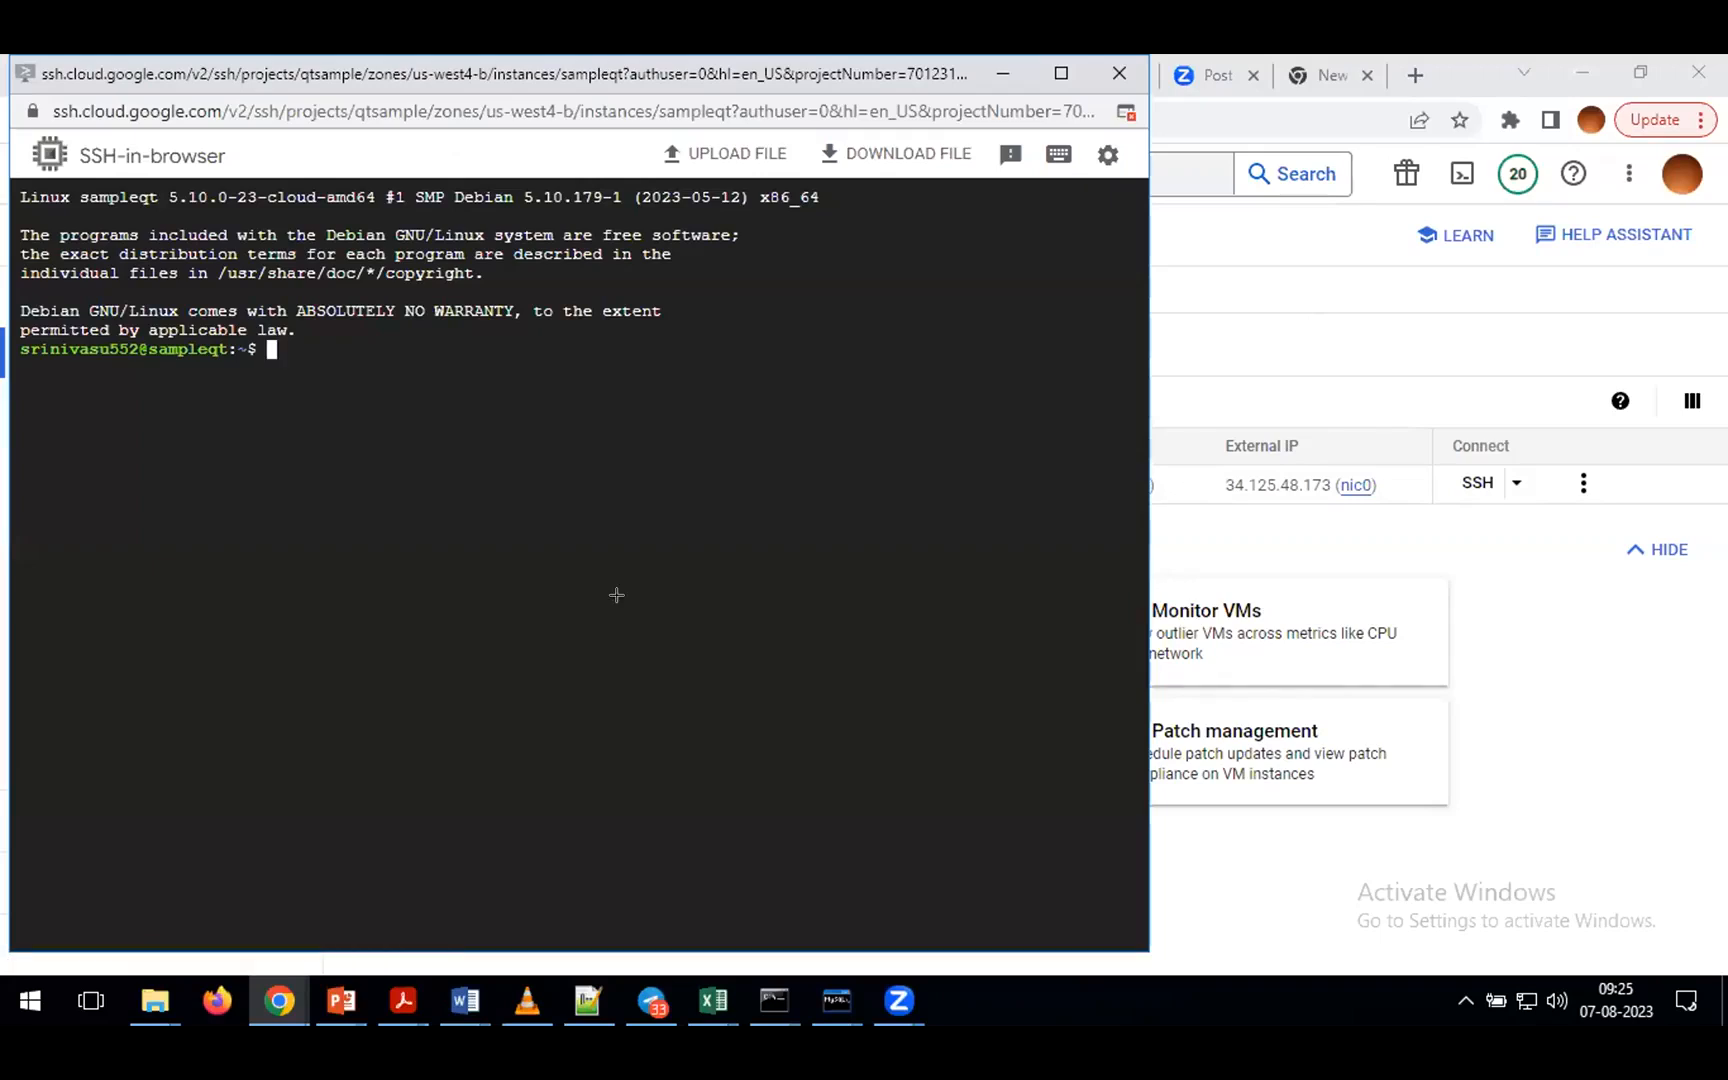
key("alt+Tab")
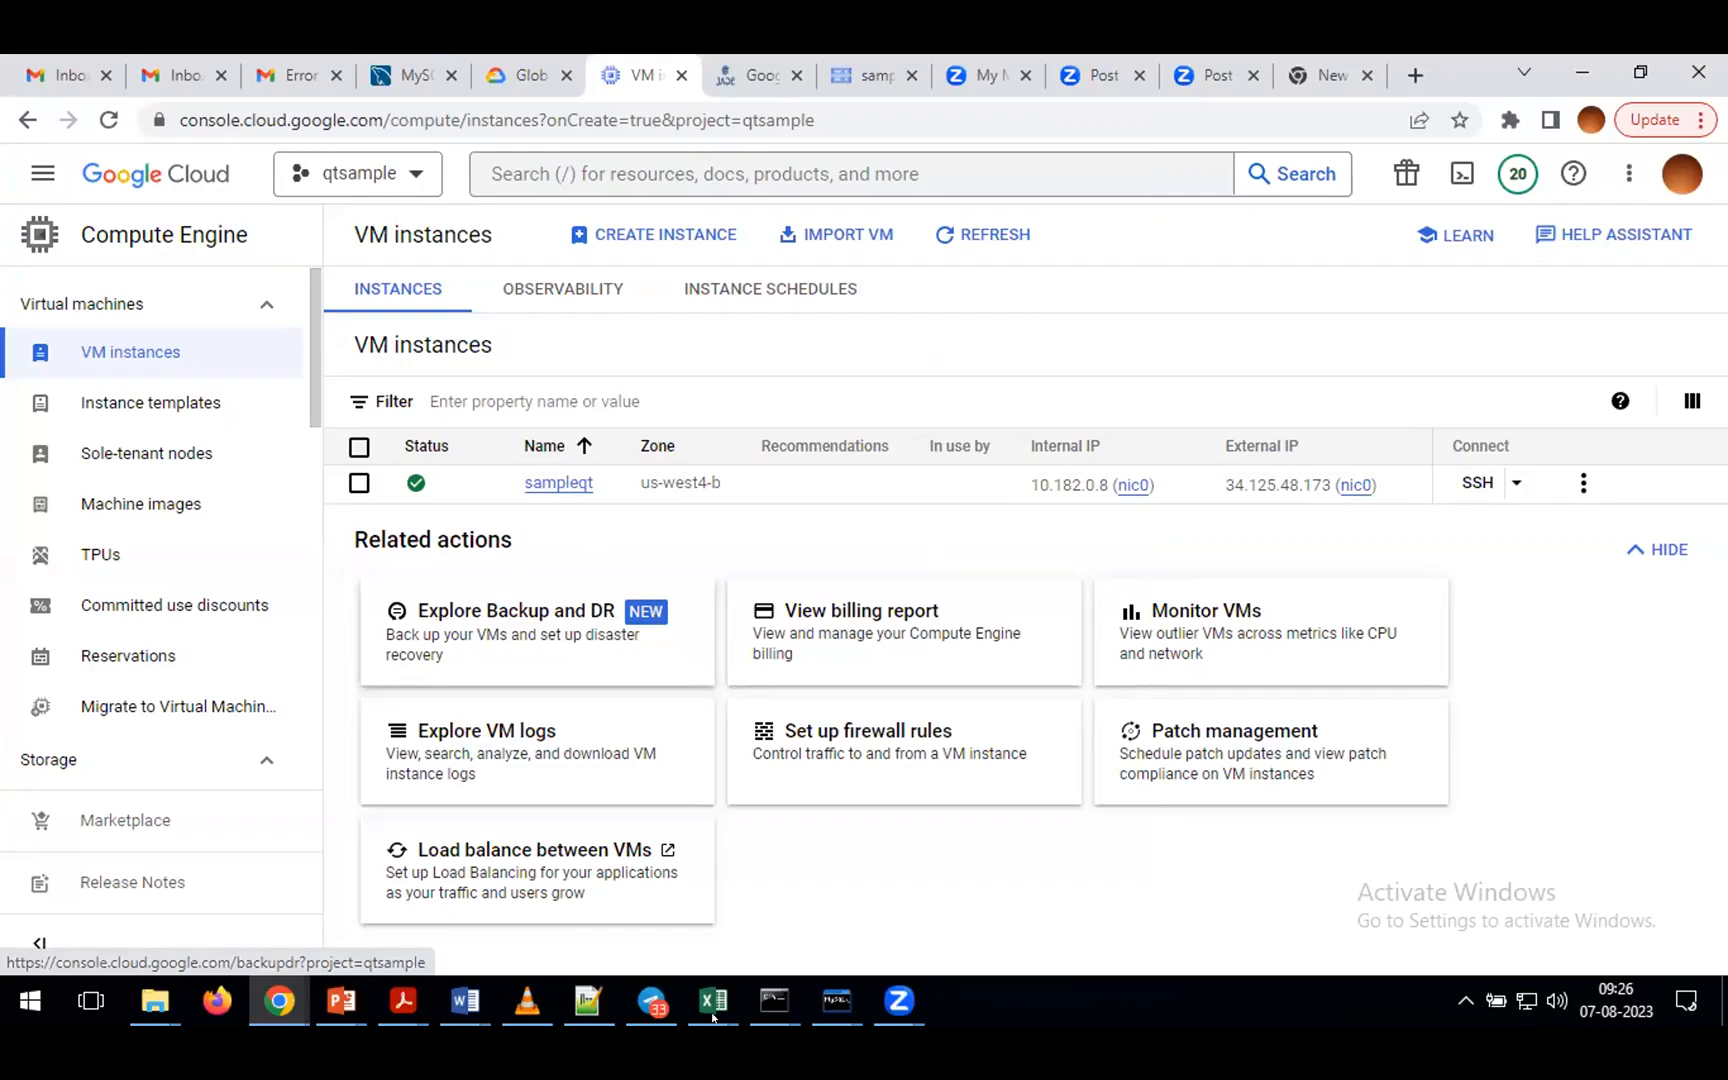
- Return to the Notepad++ notes document
key("alt+Tab")
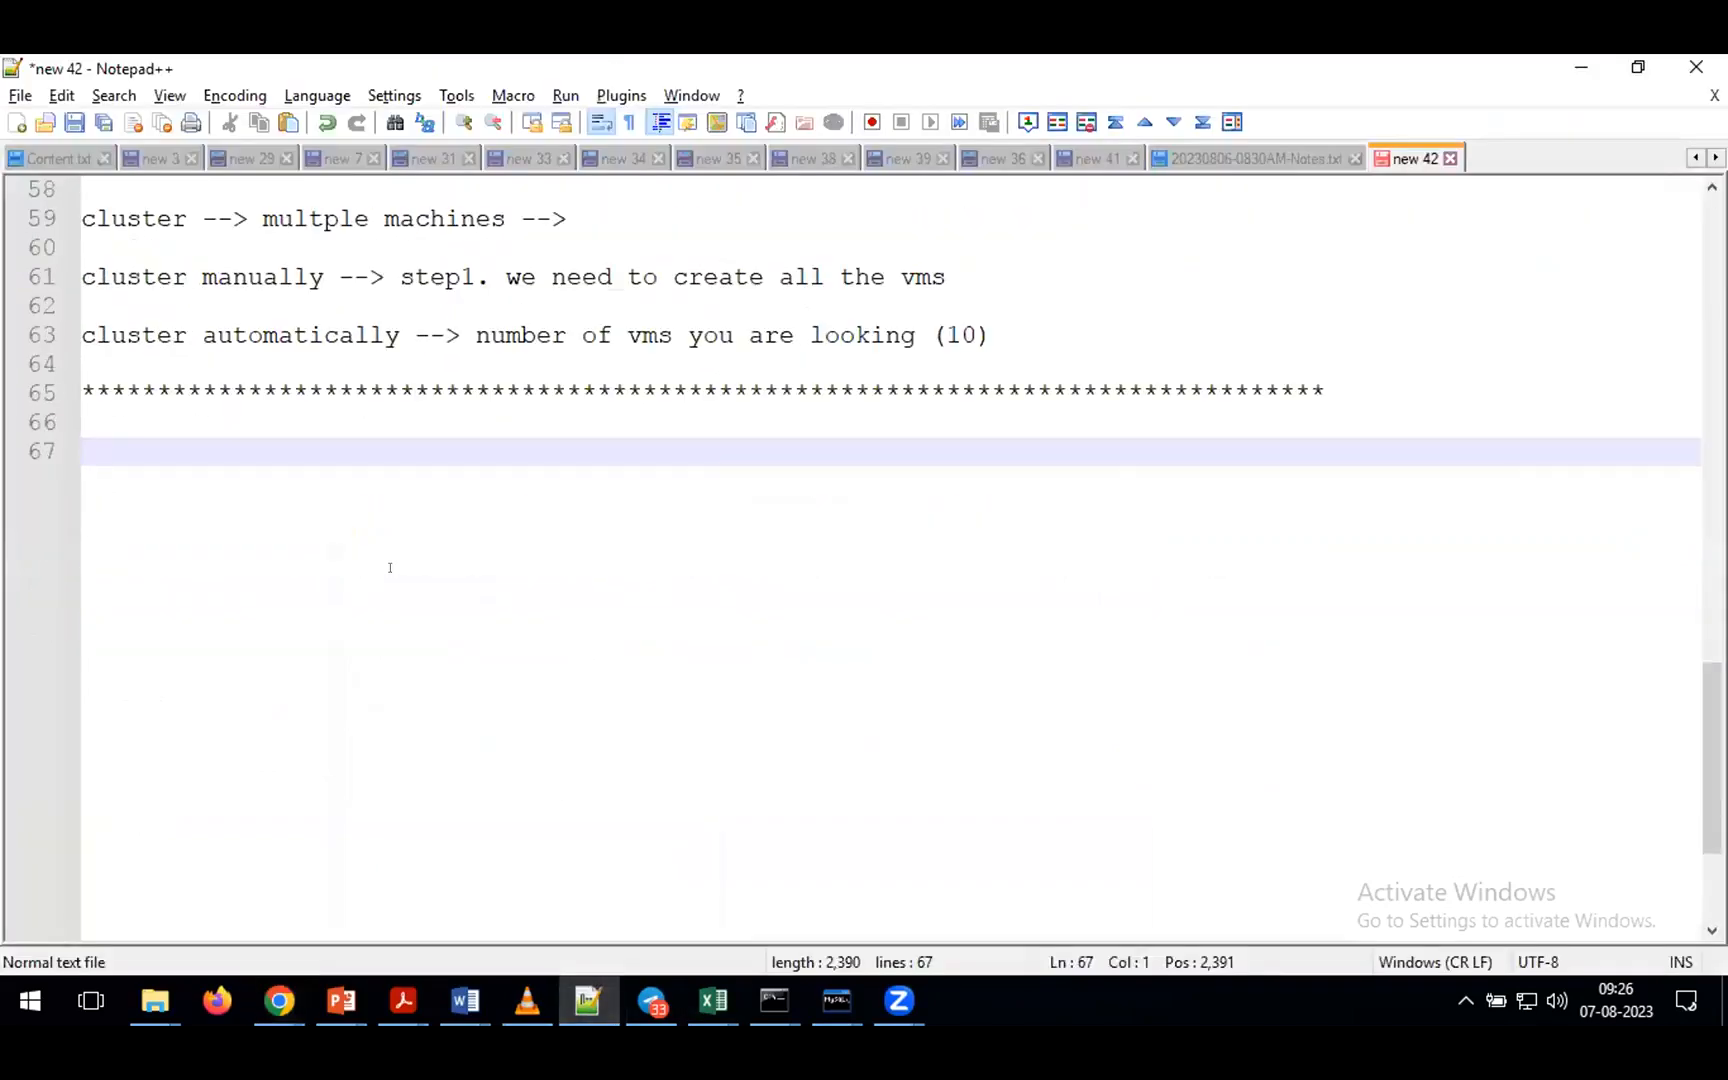
- Type step 1: admin or devops team created the VM, but I lack console access
type("1. Your adm")
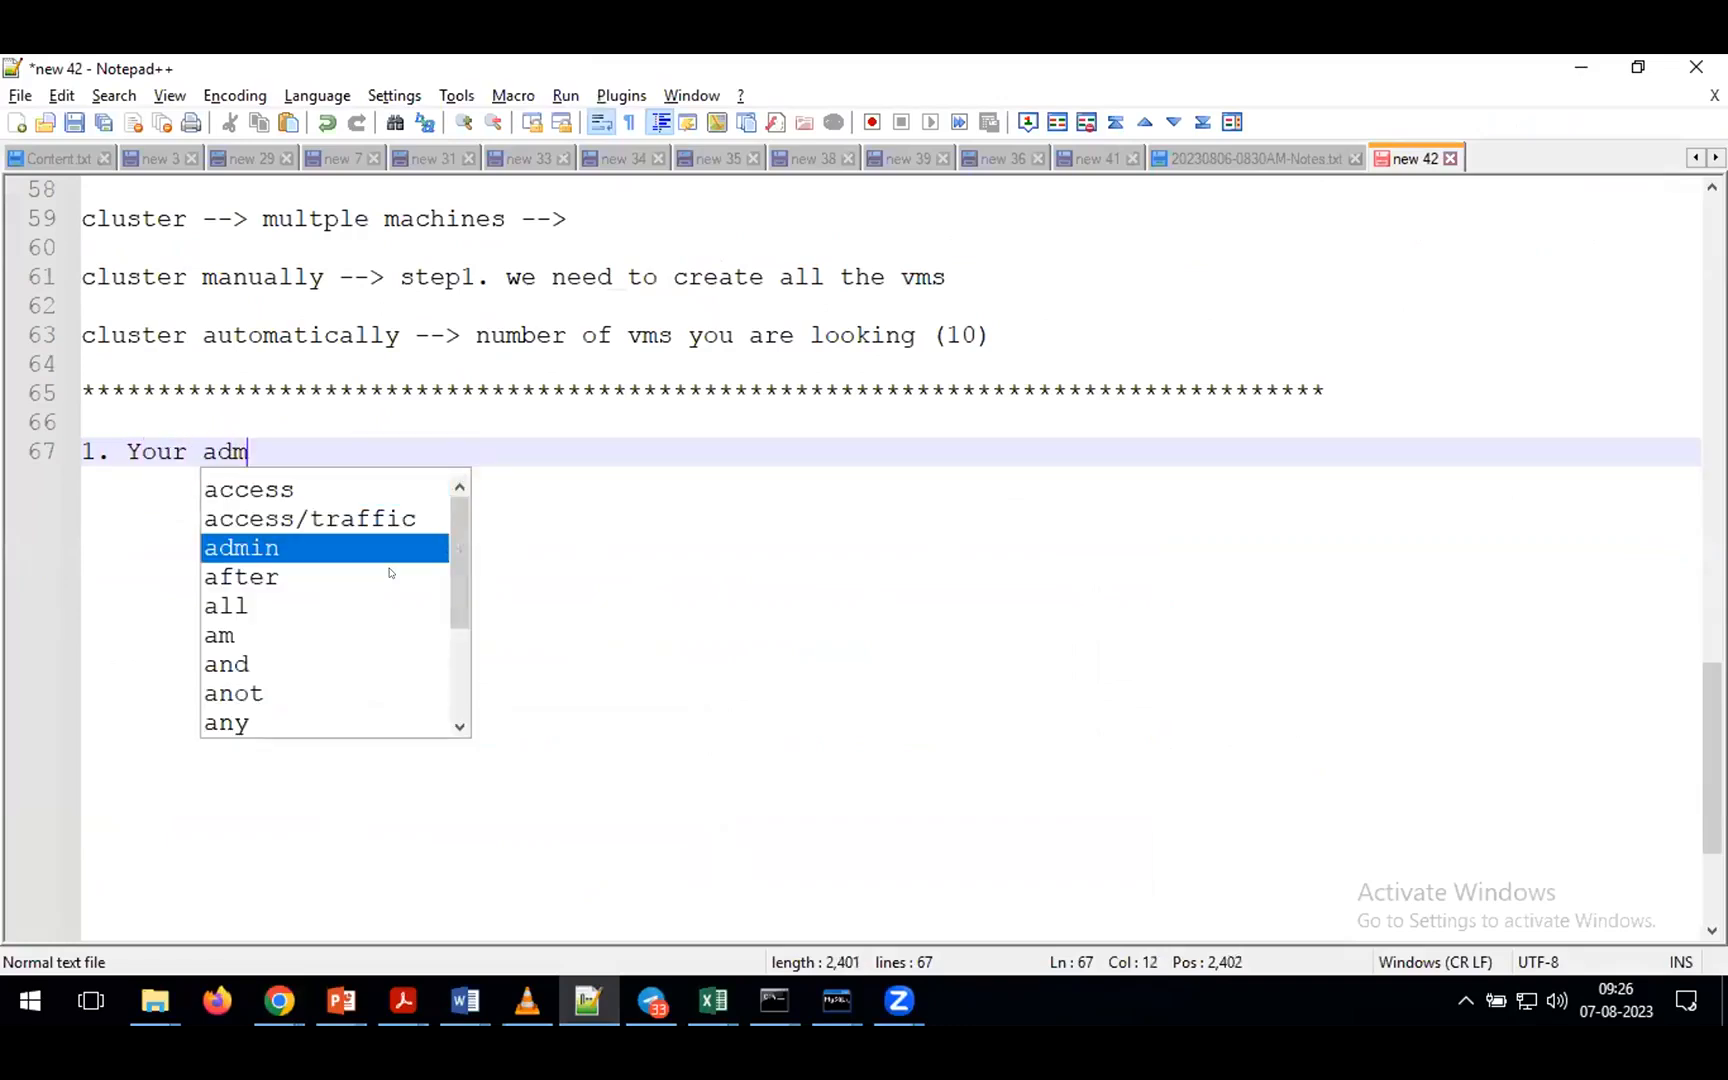
type("in team or dev")
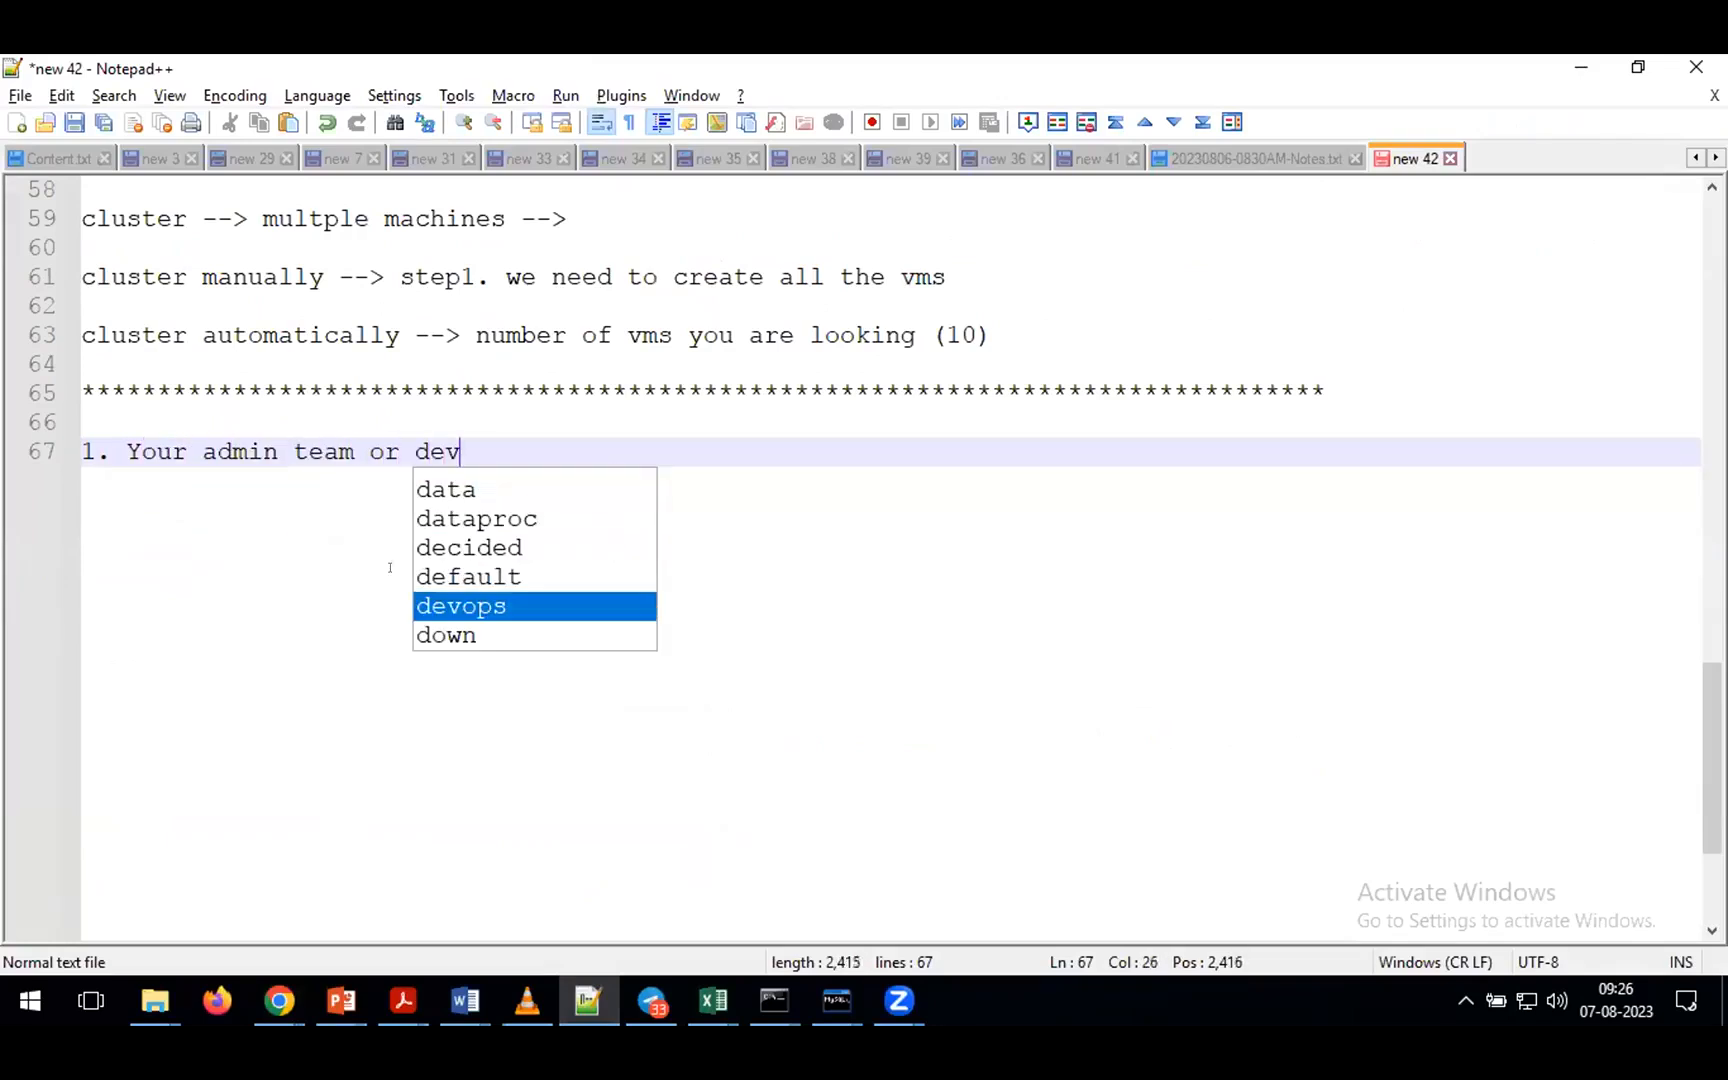
type("ops team create")
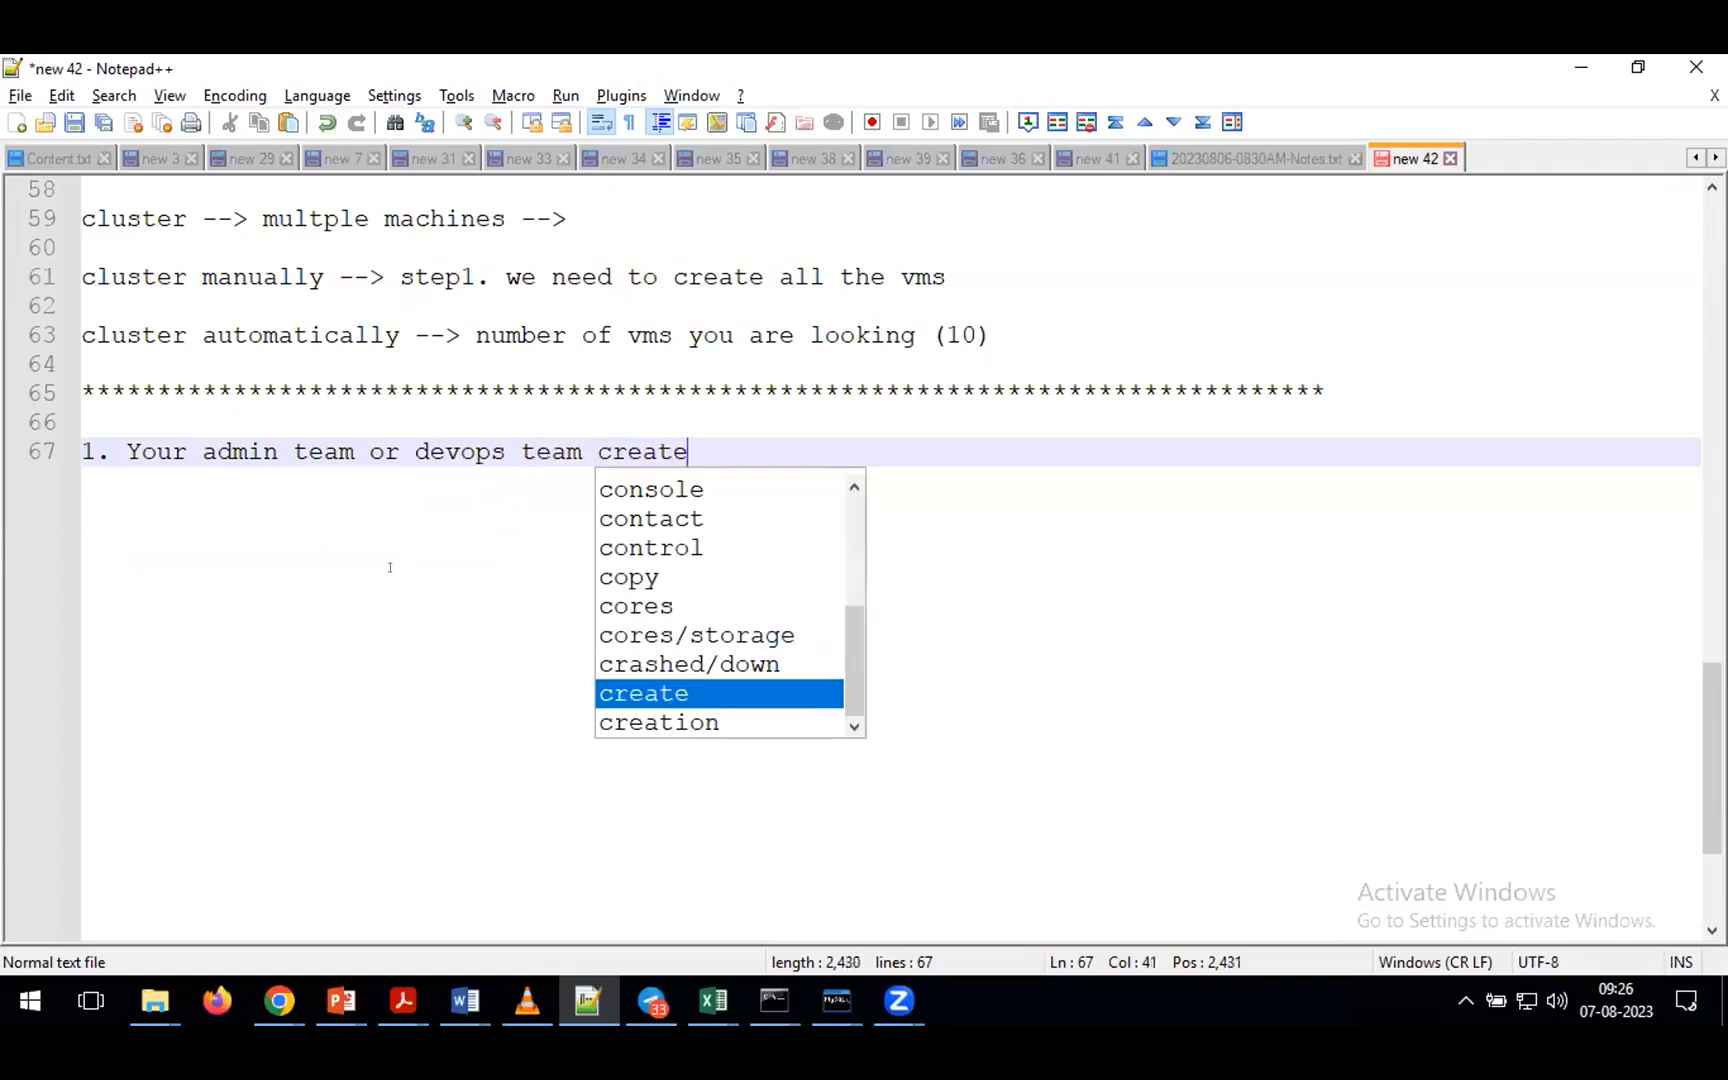
type("d the virt")
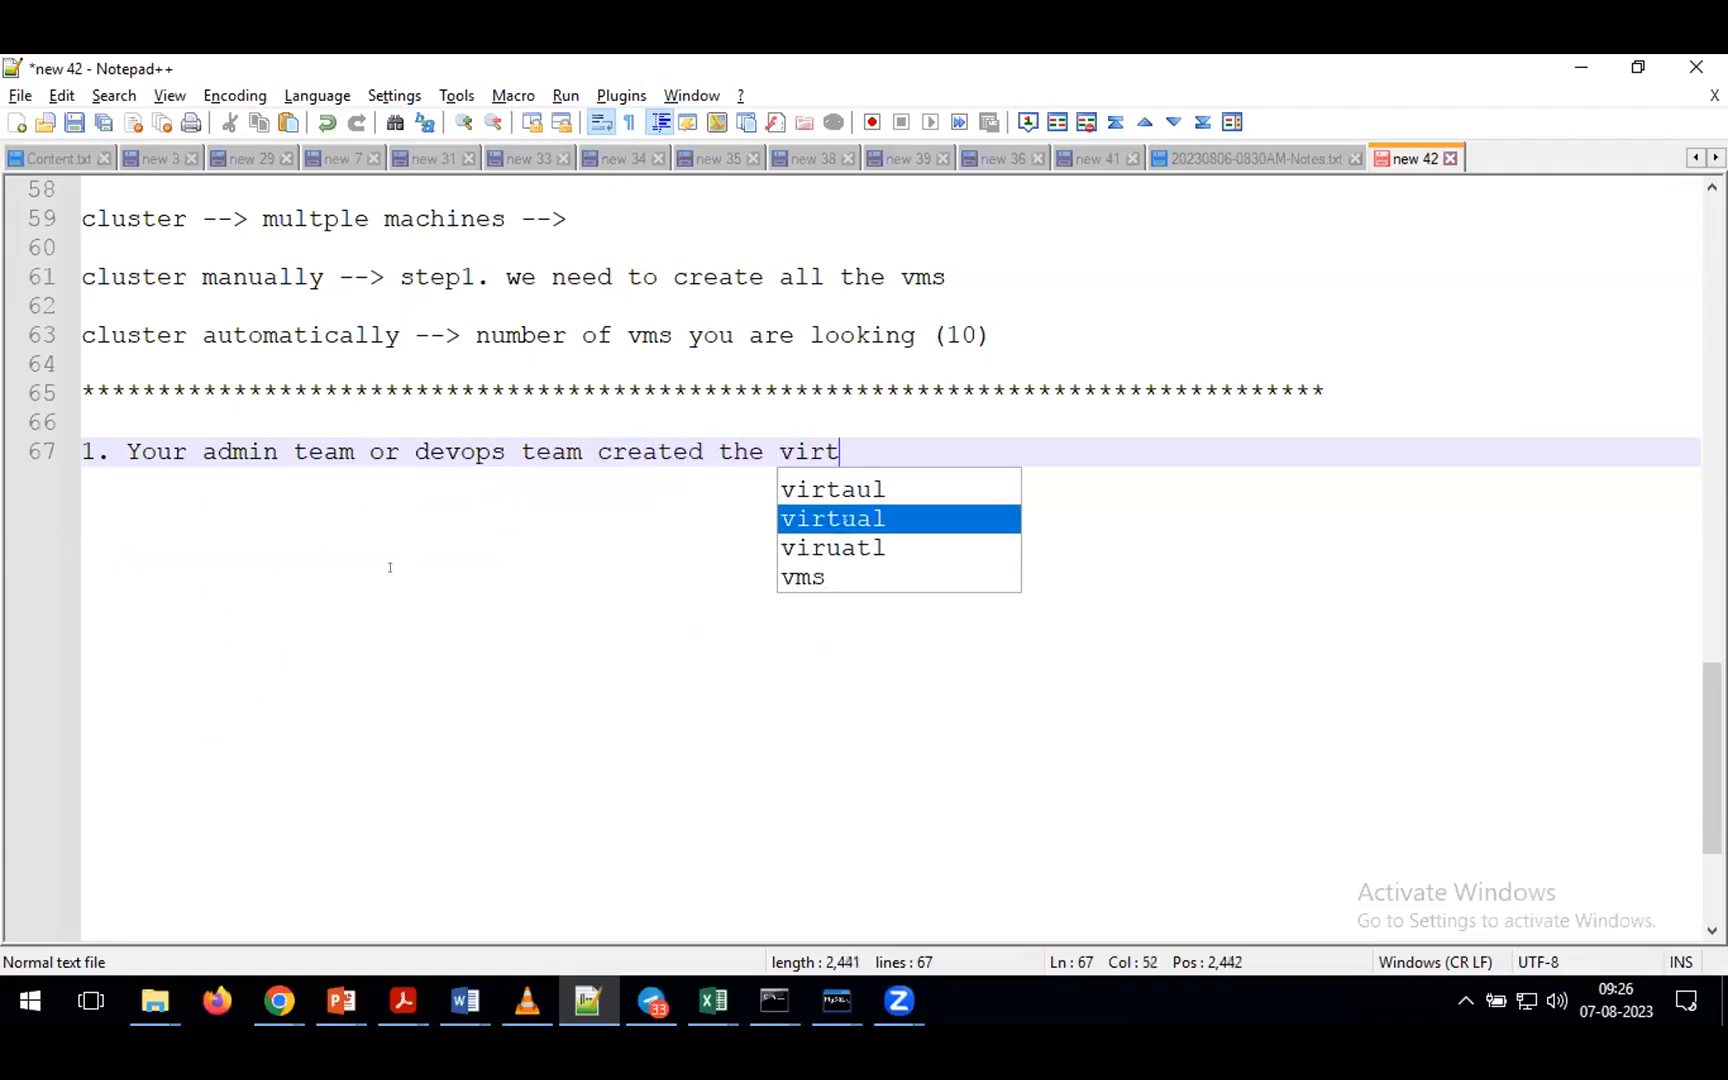
type("ual machin a")
key("BackSpace")
key("BackSpace")
type("e as per your")
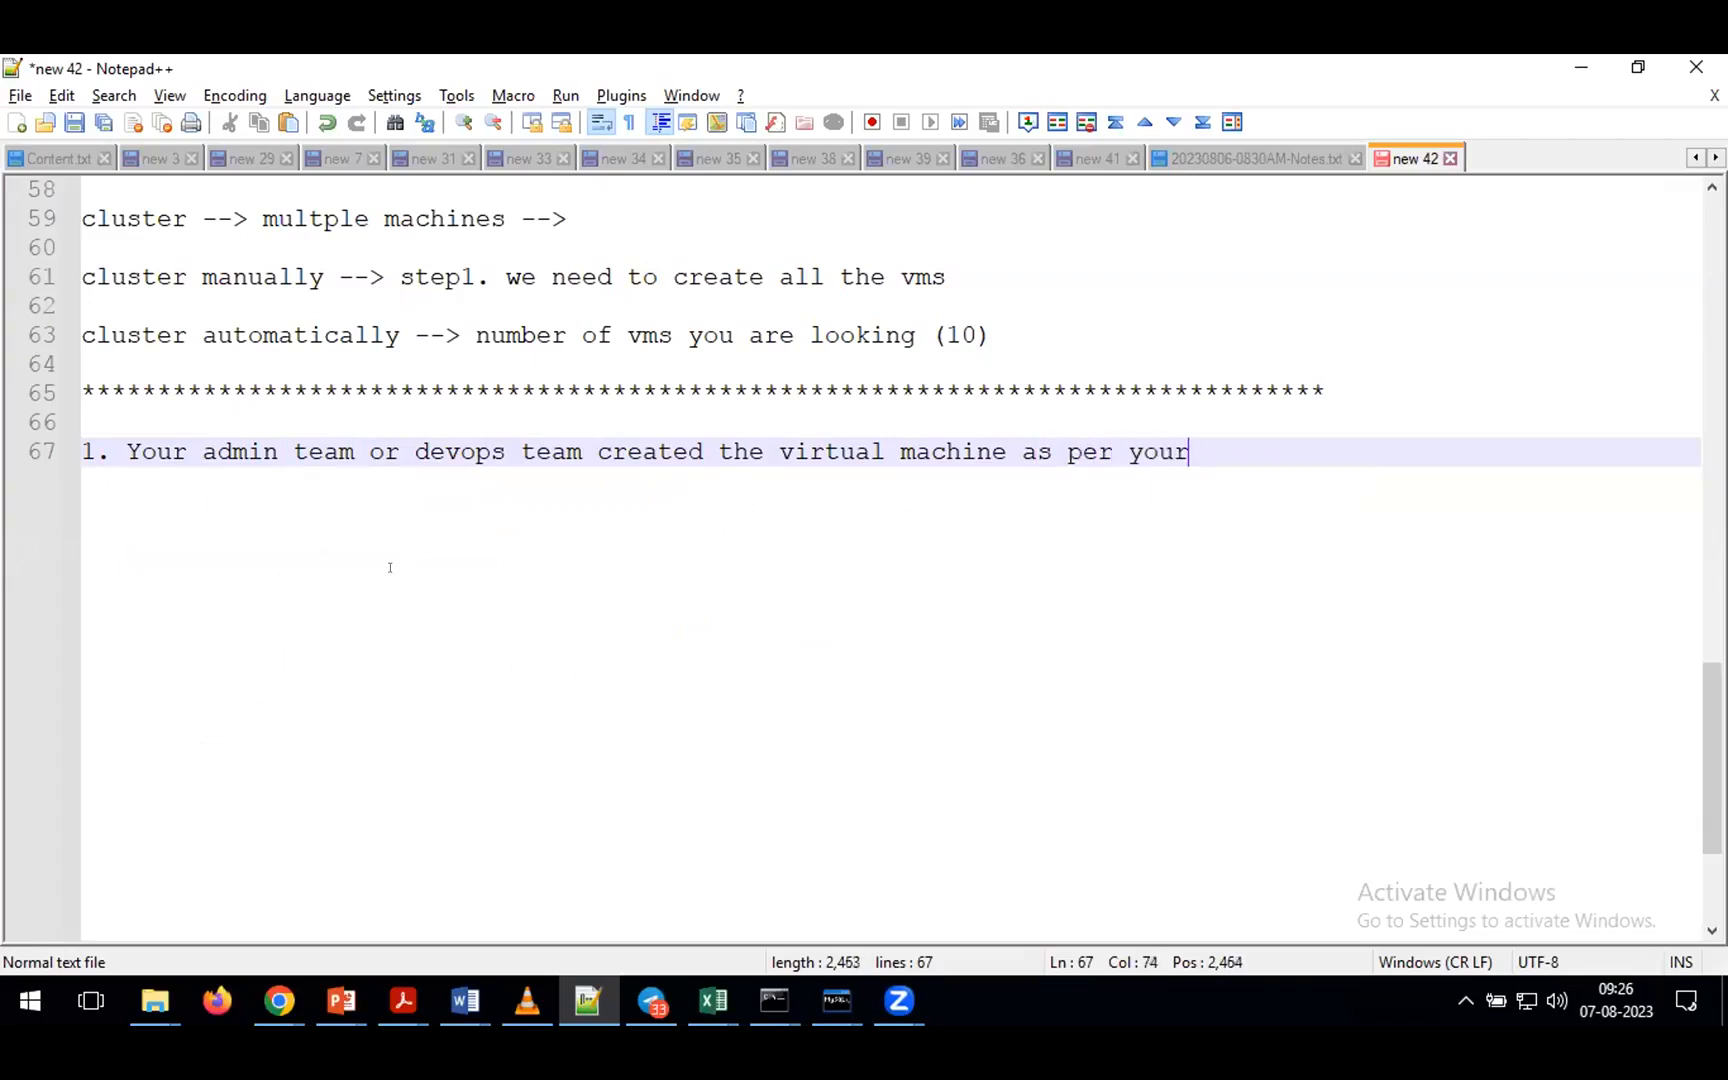
type(" requirement ")
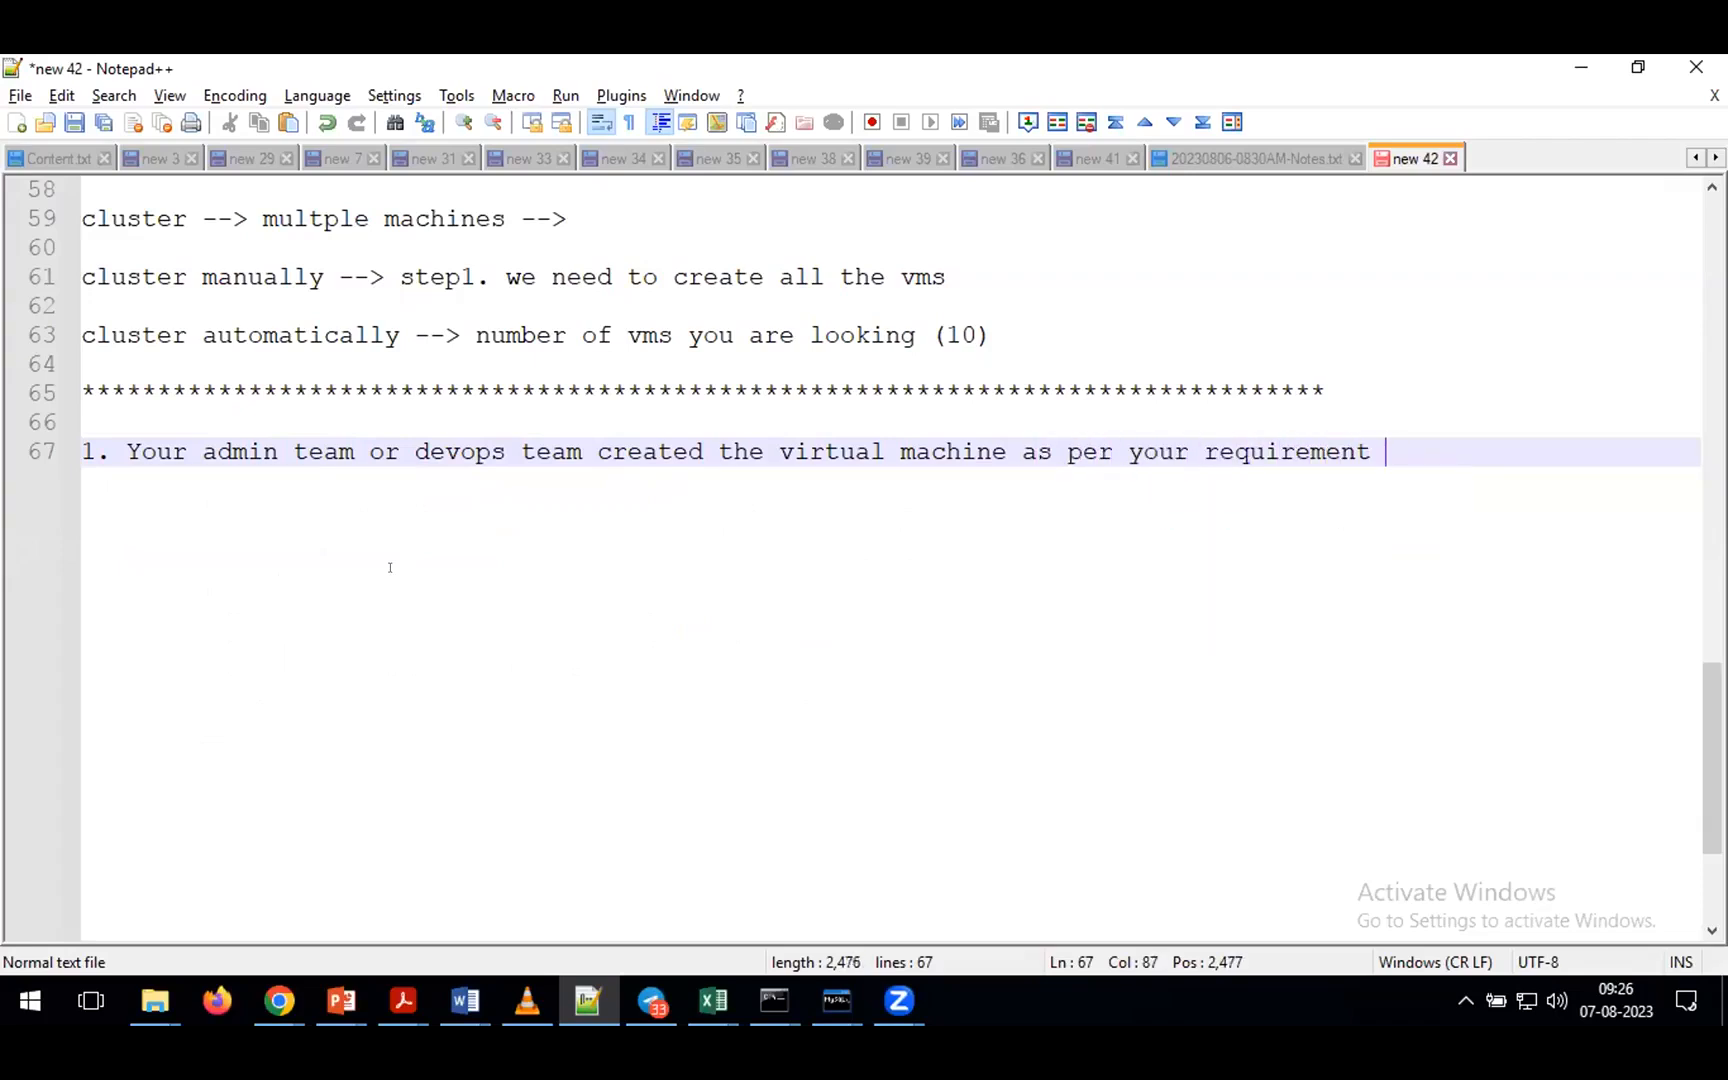
type("--< now I wa")
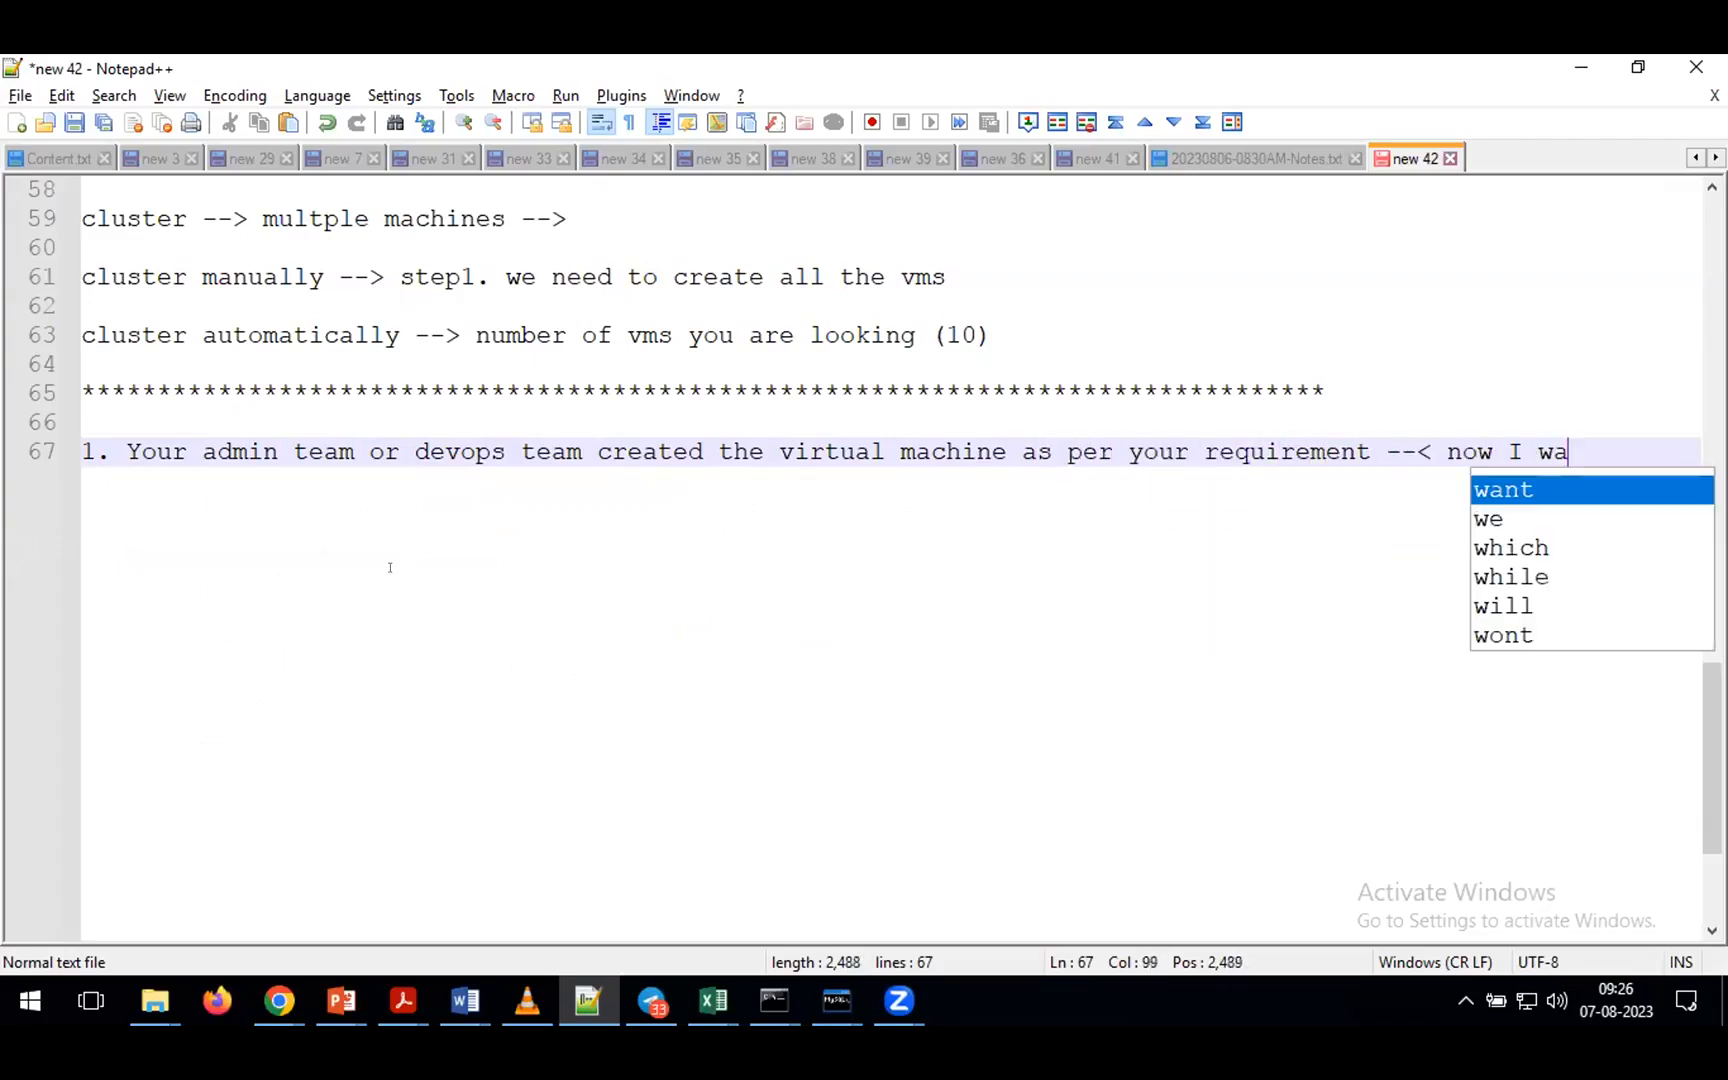
type("nt to access th")
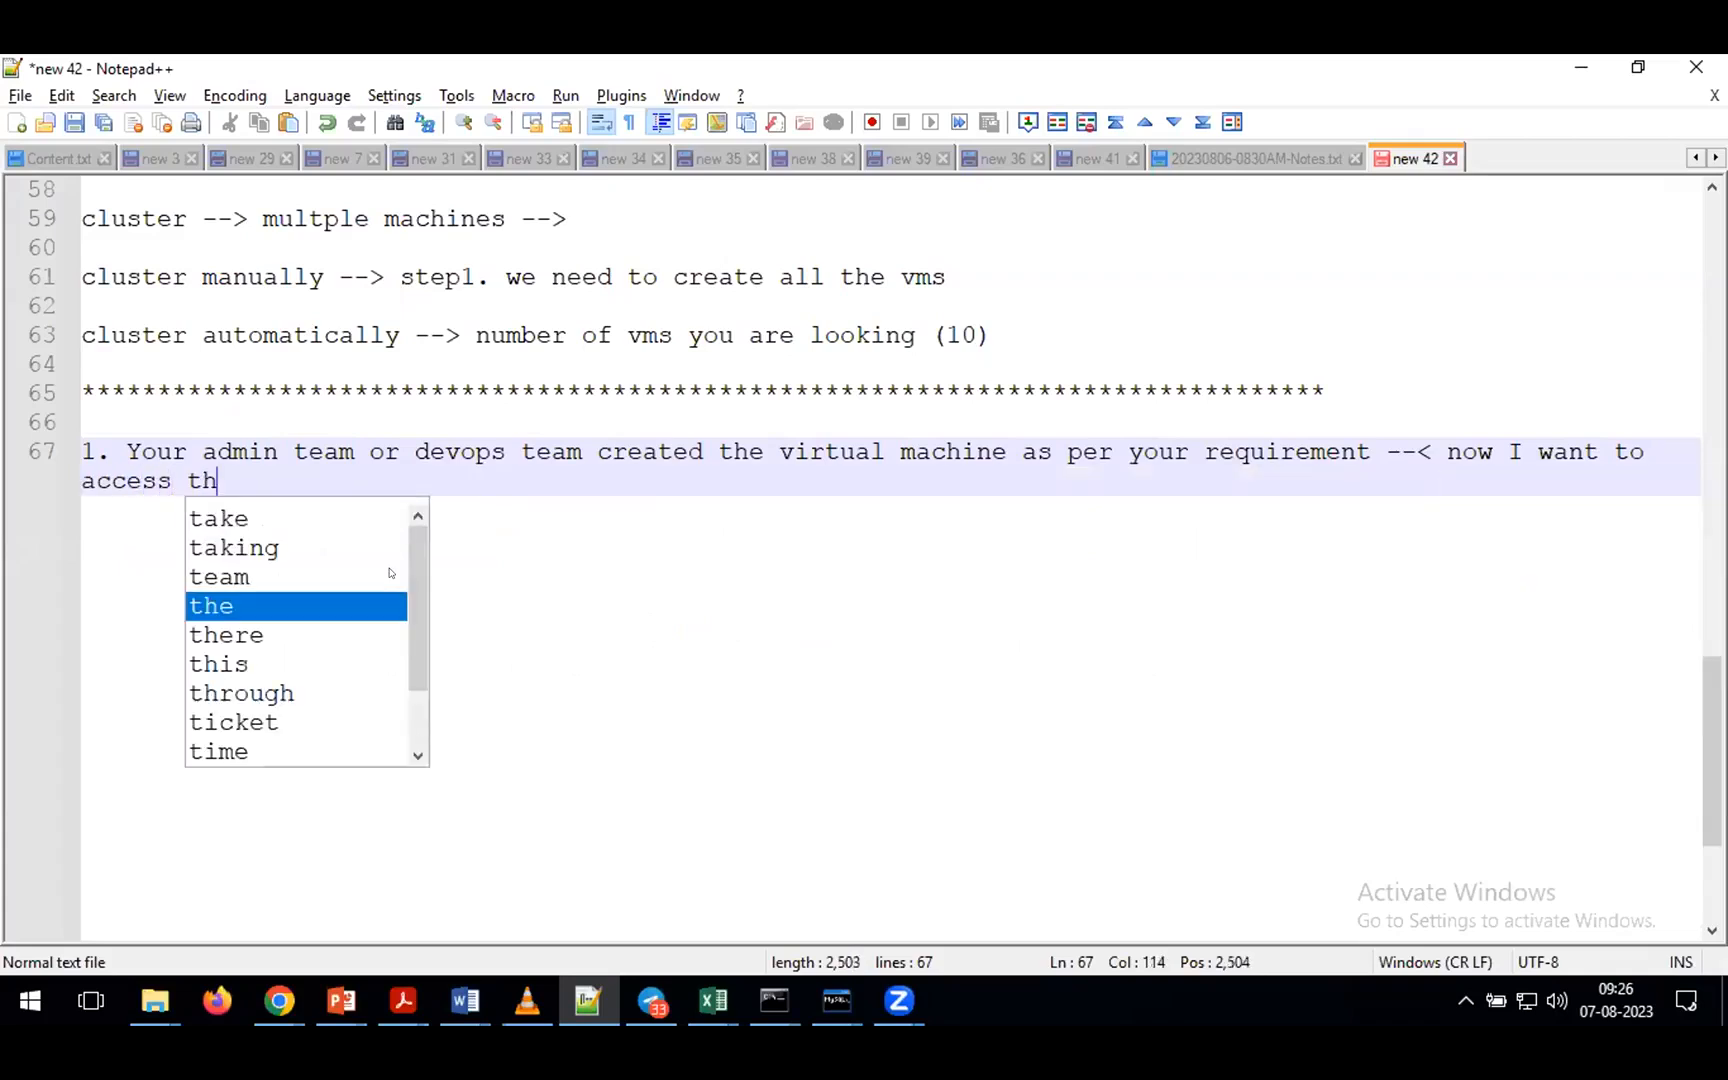
type("is VM bu")
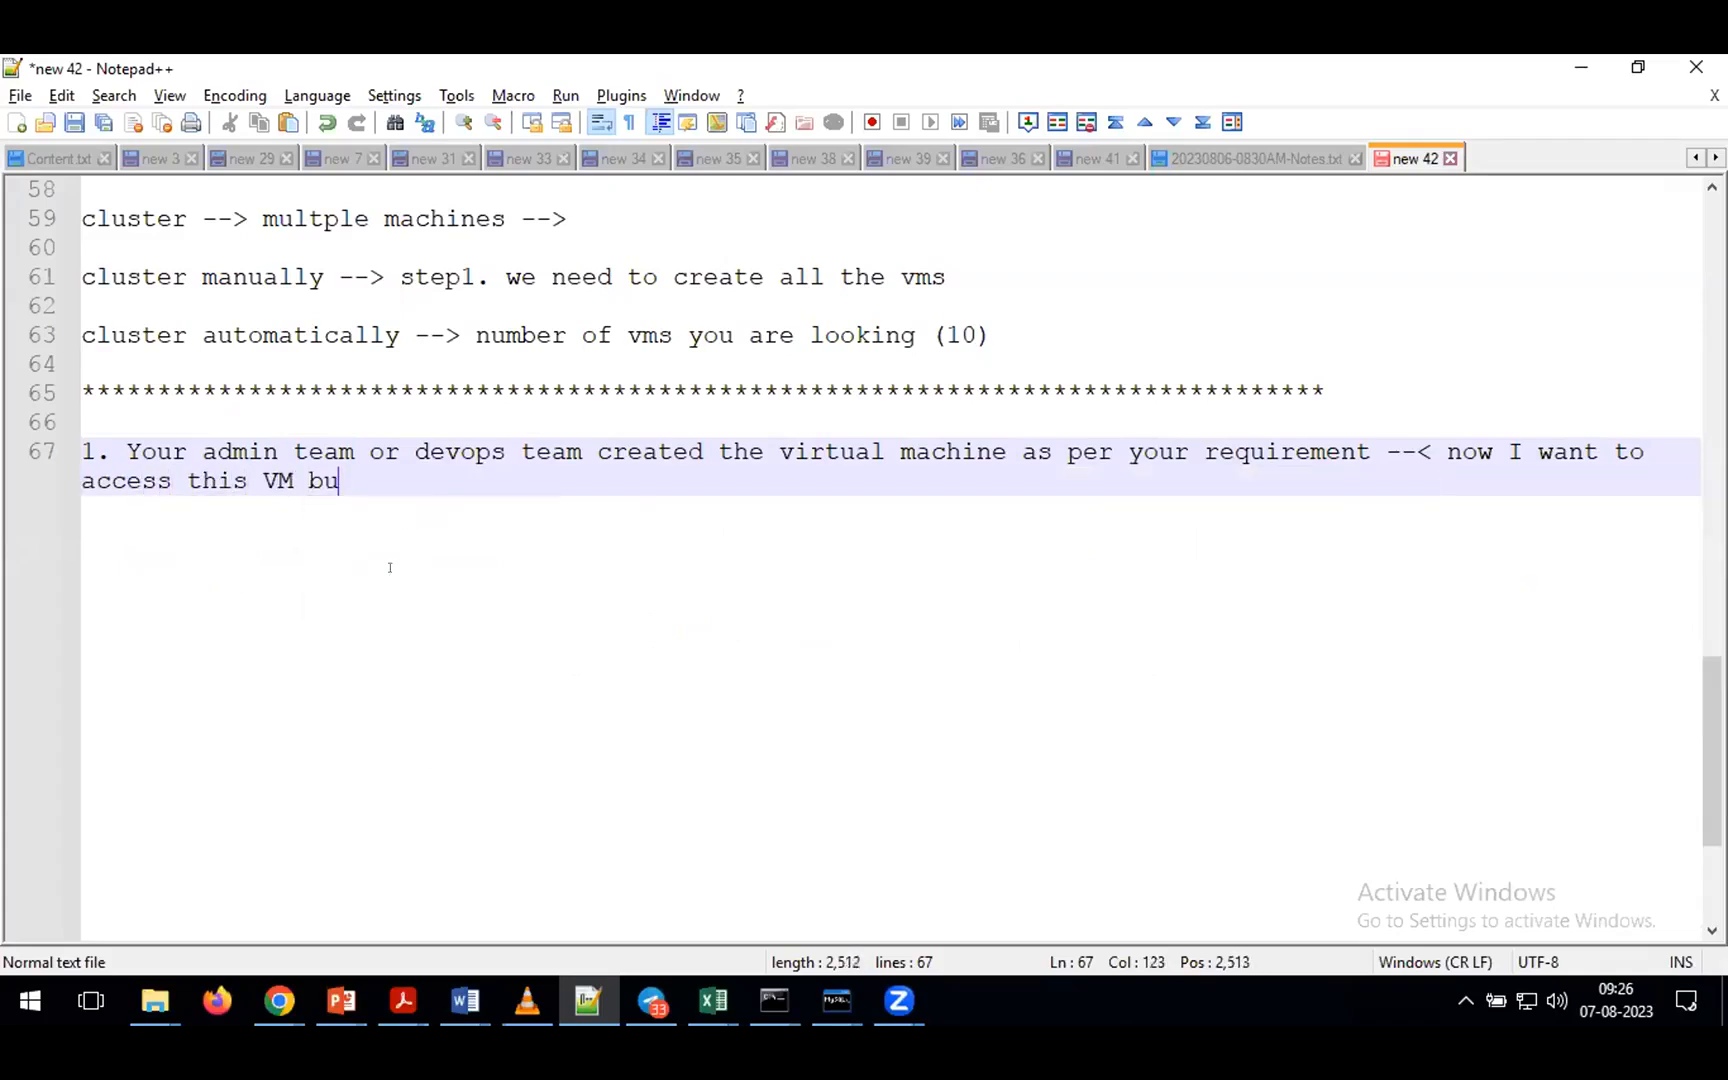
type("t I dont have ")
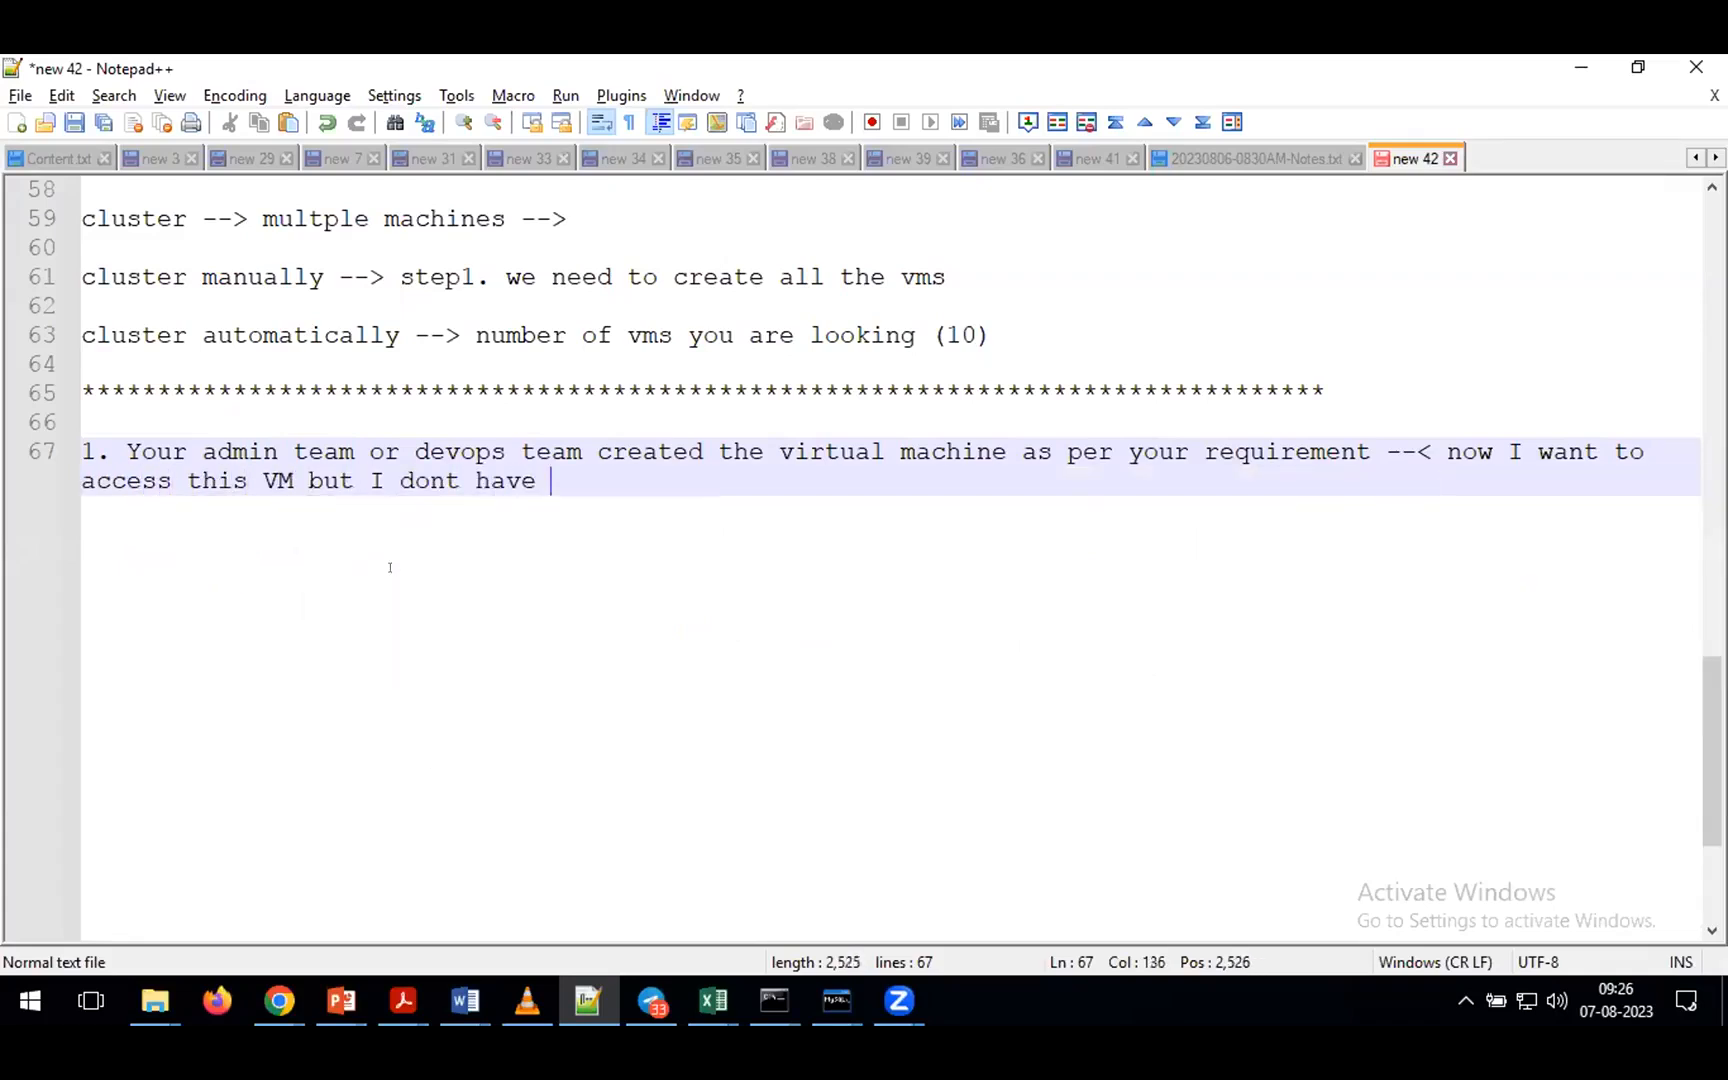
type("console access -->")
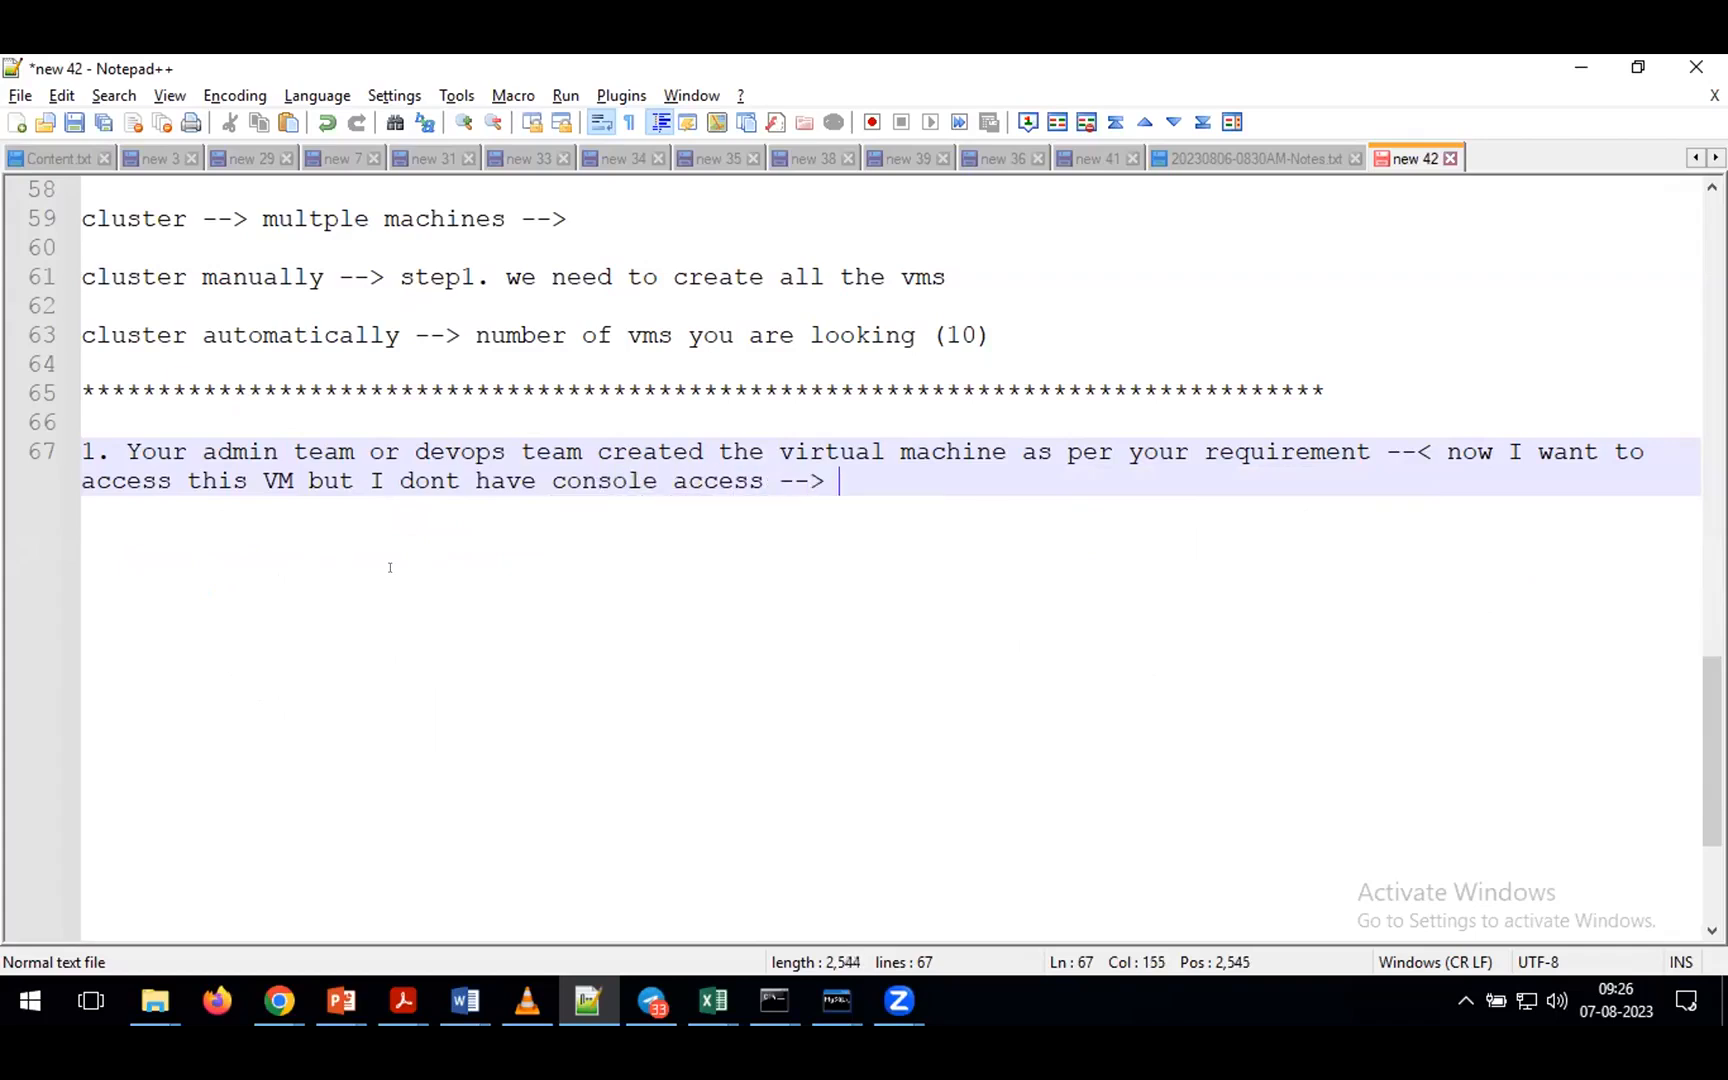
left_click(1432, 452)
key("BackSpace")
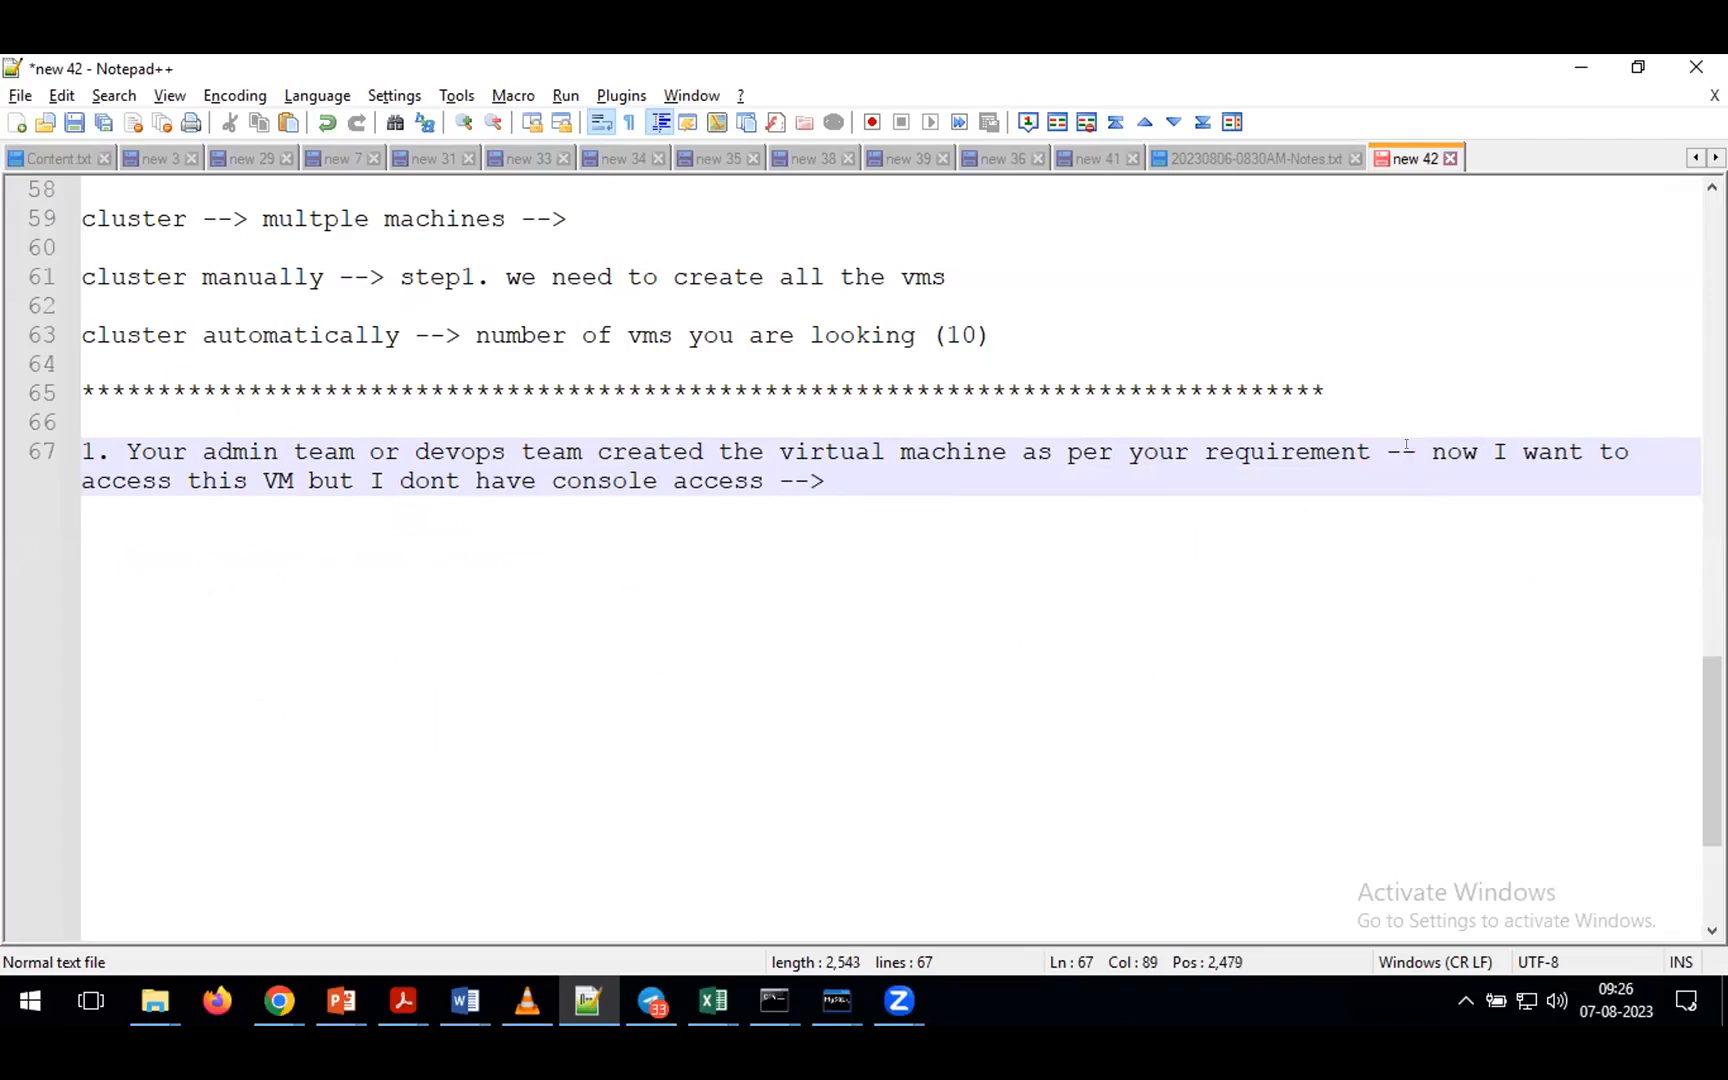
type(">")
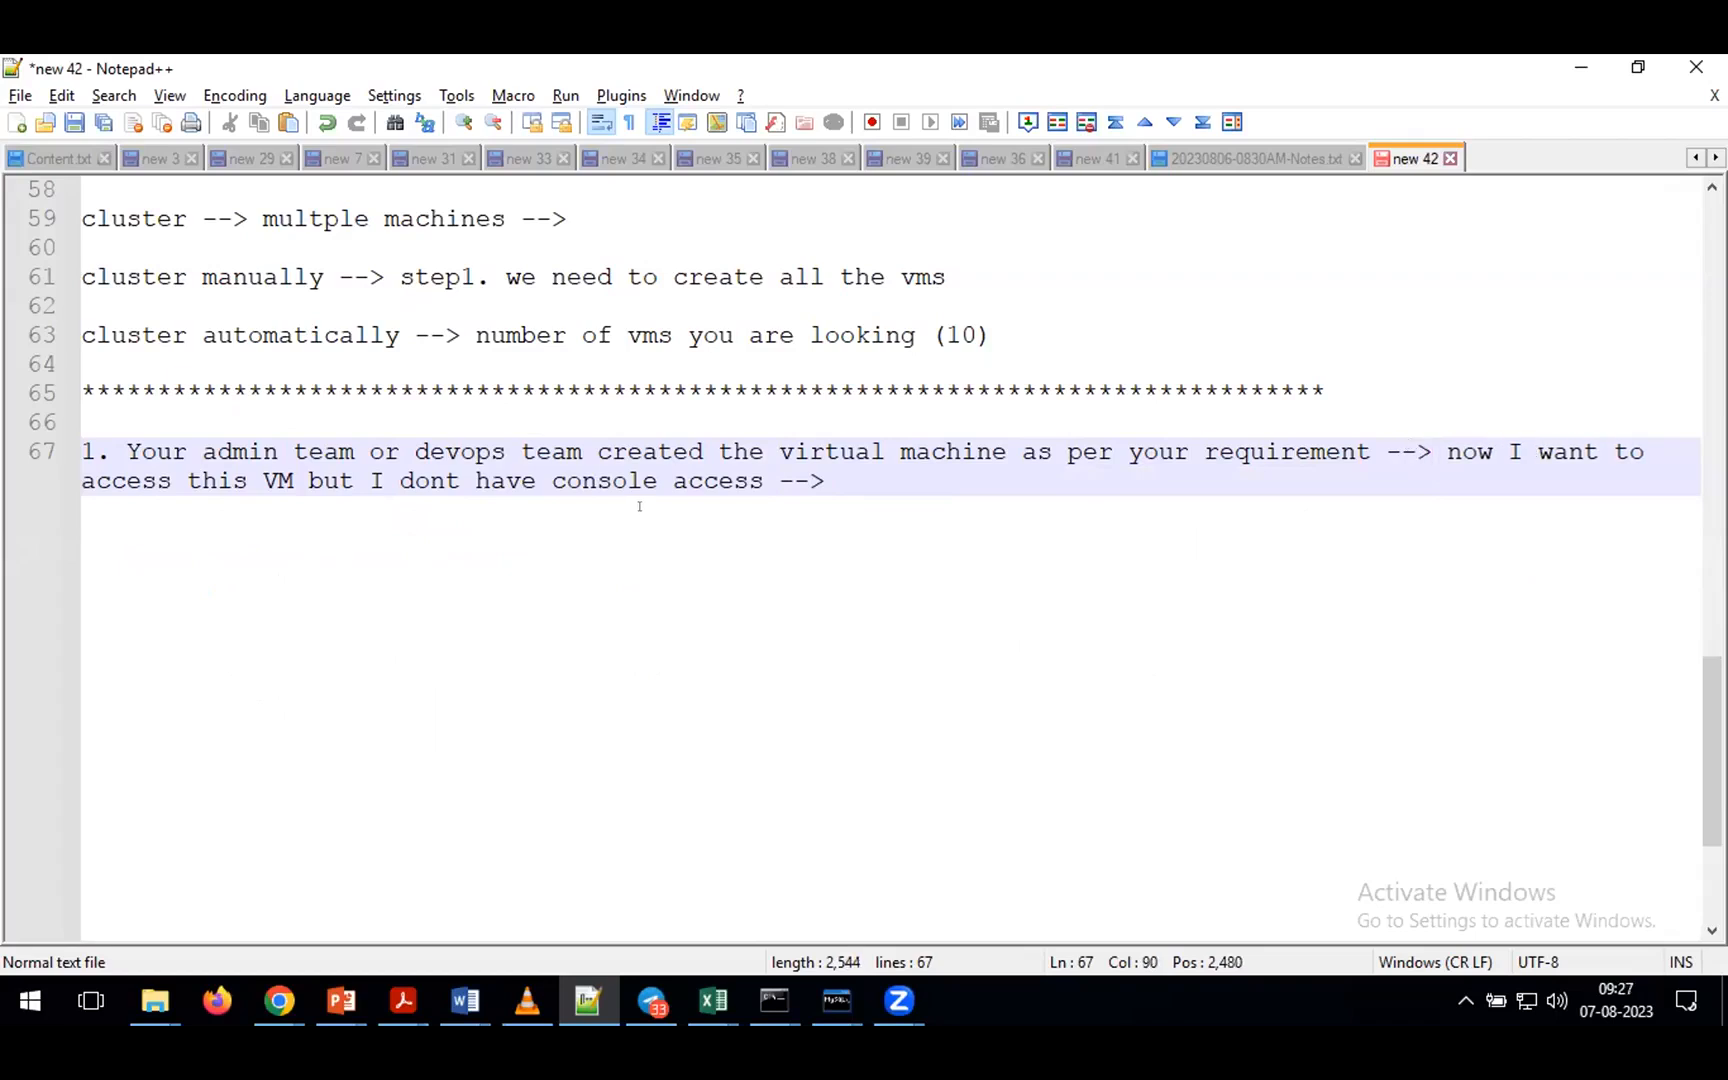
- Finish step 1 with 'Cloud SDK or SSH shell by using Putty' and select that phrase
key("alt+Tab")
key("alt+Tab")
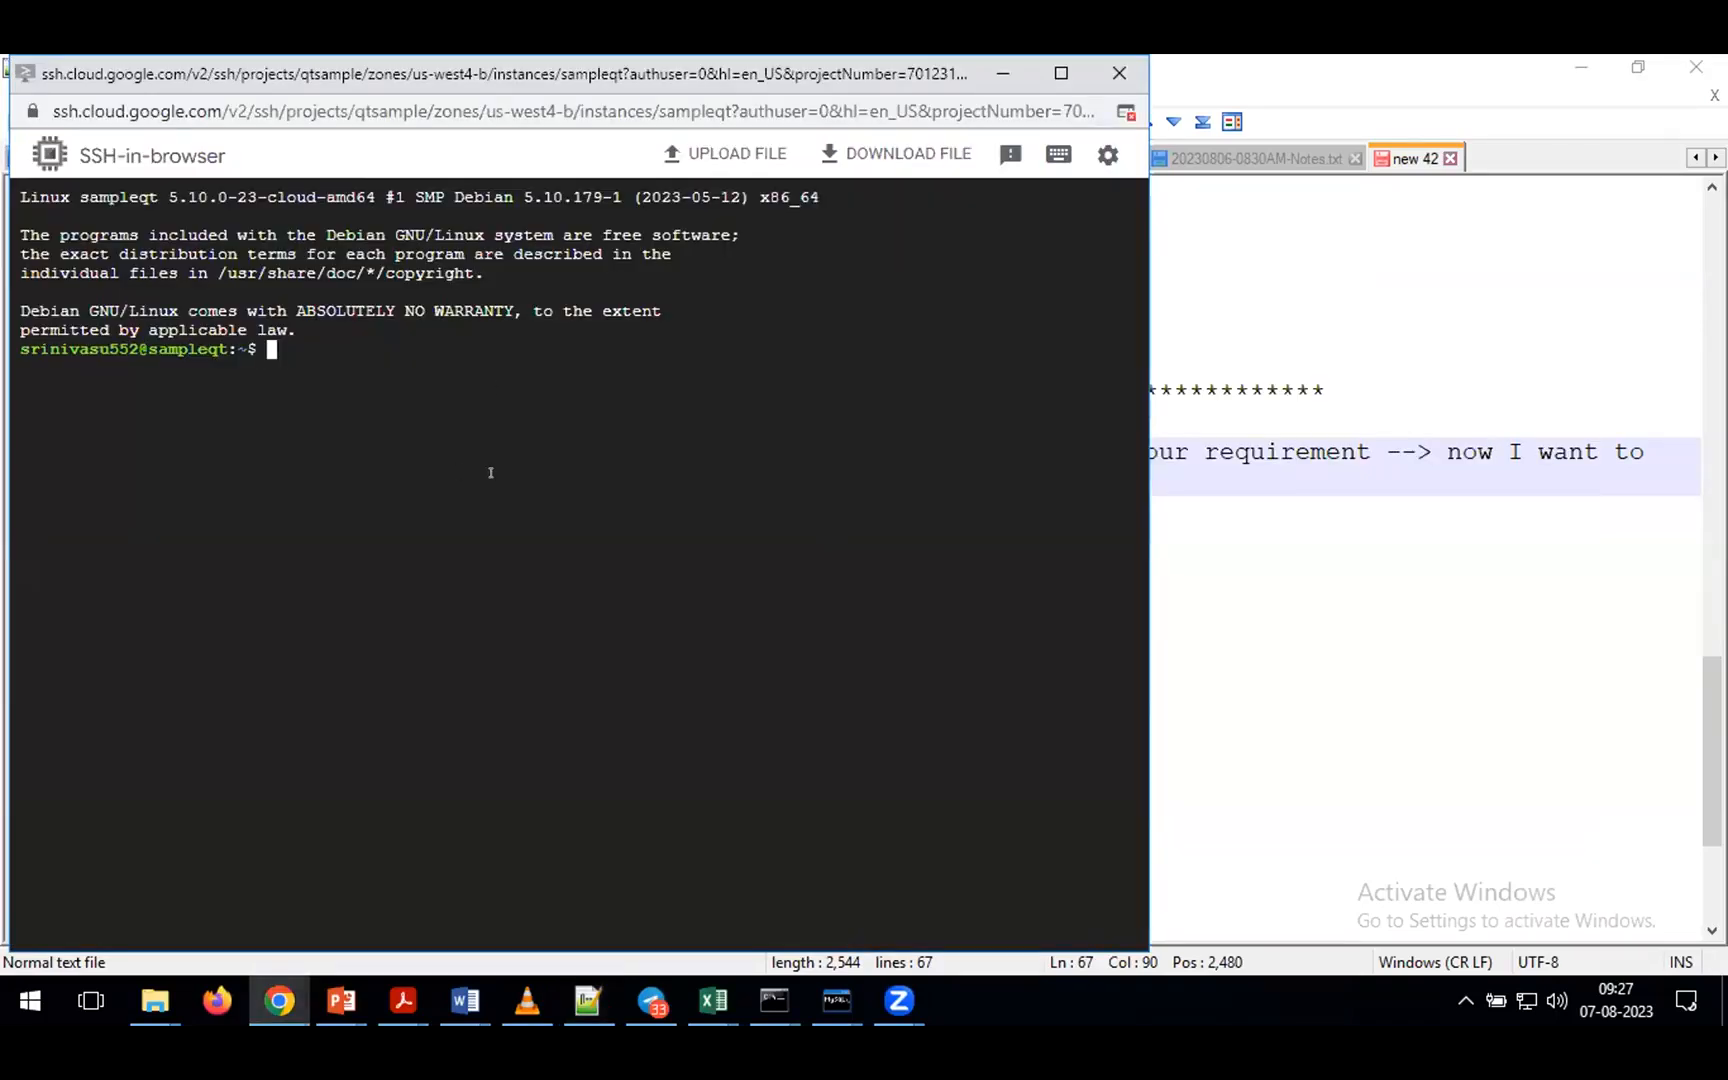
left_click(858, 488)
type("Clou")
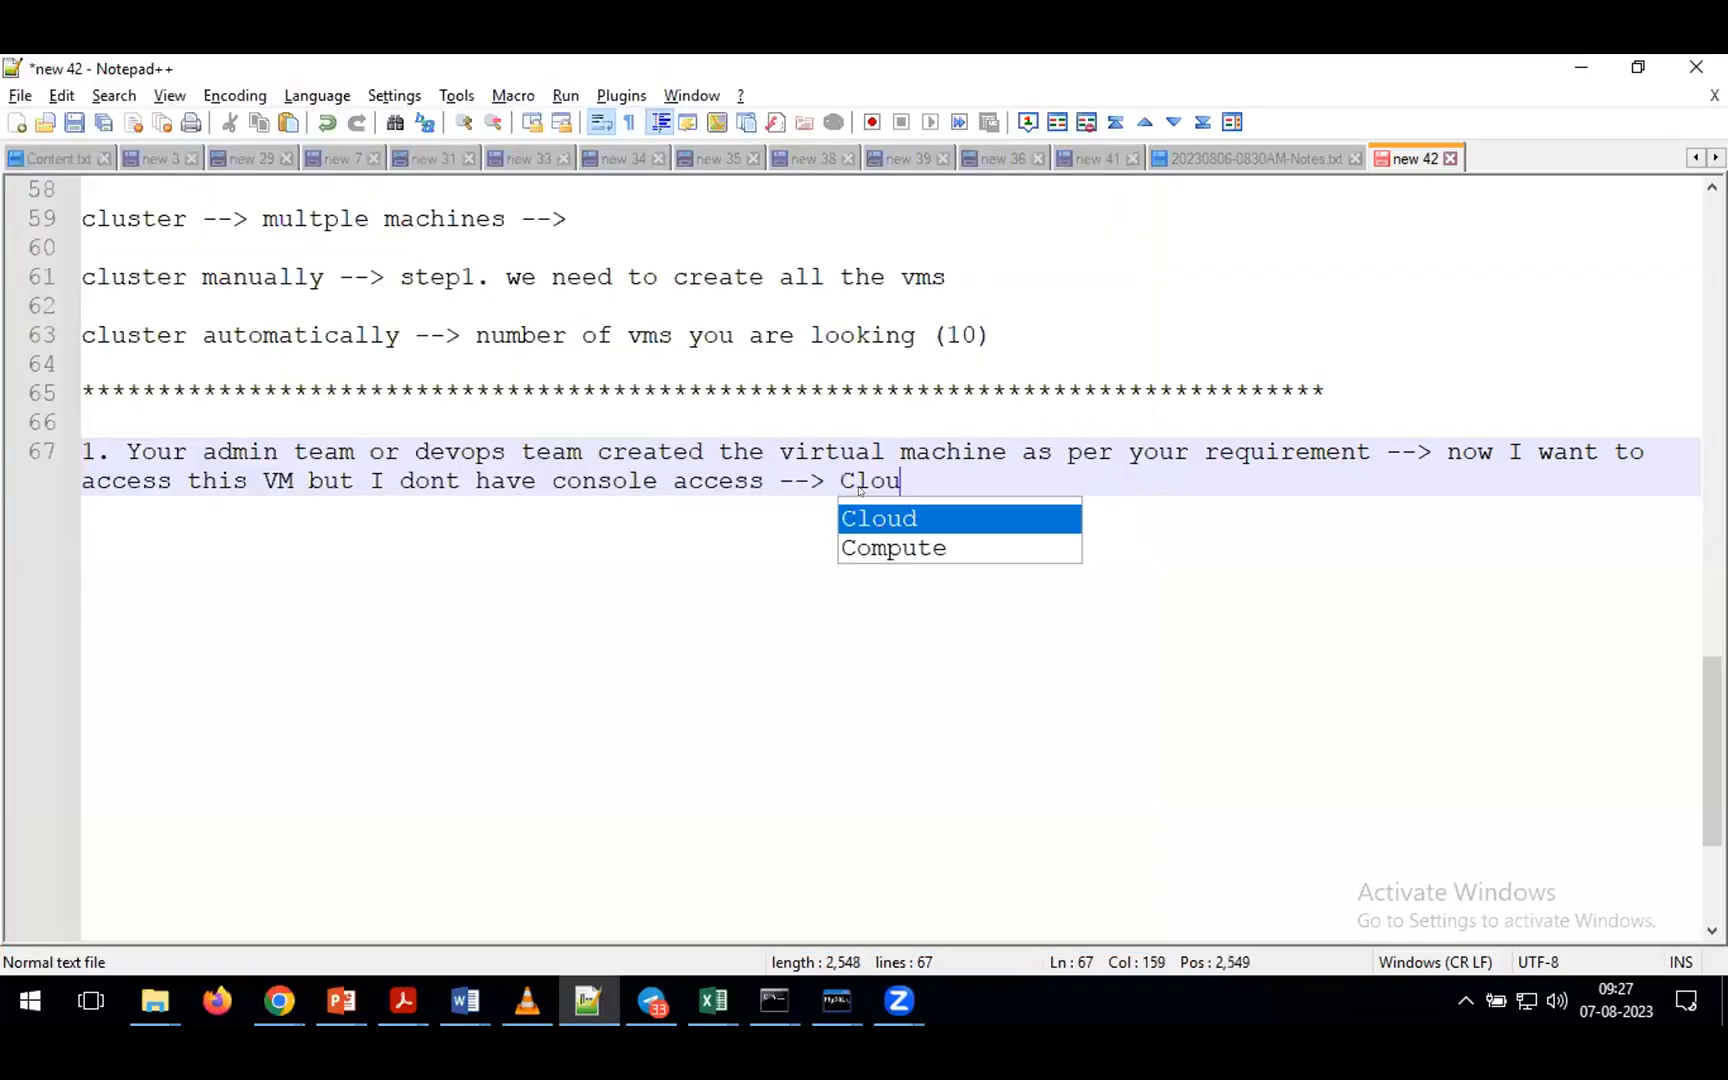
type("d SDK ")
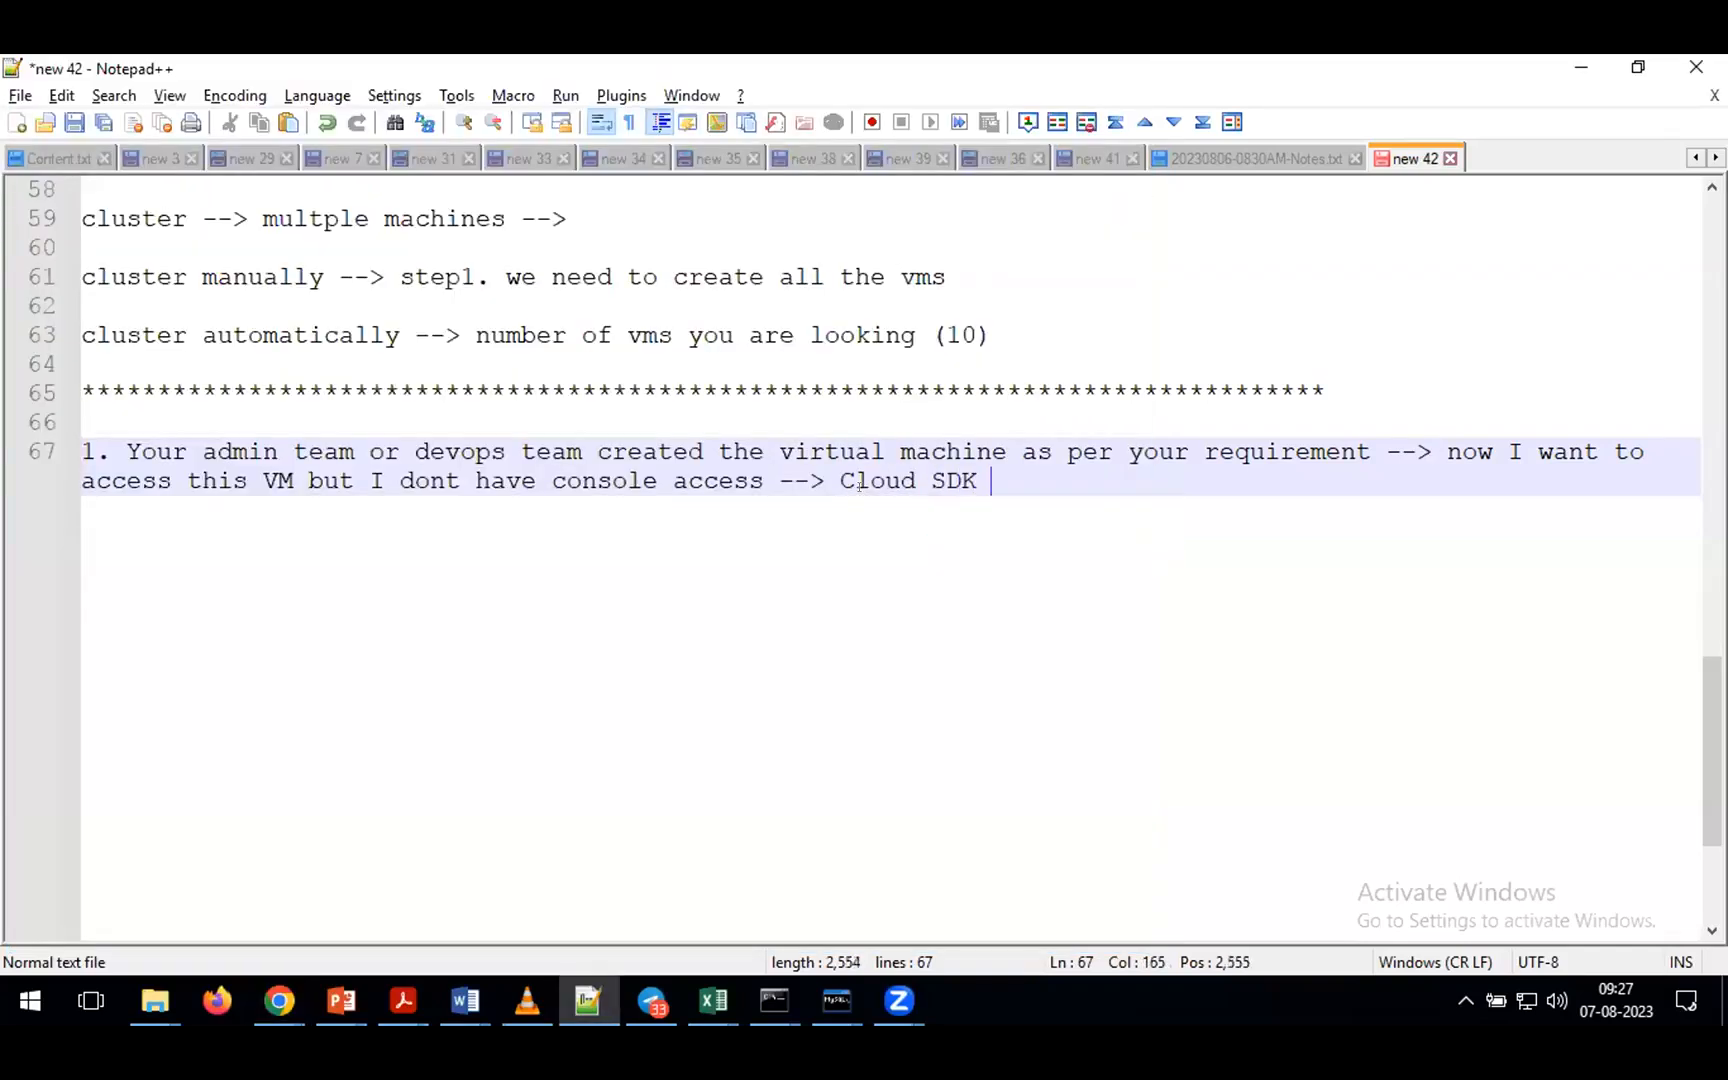
type("or SSH shell by us")
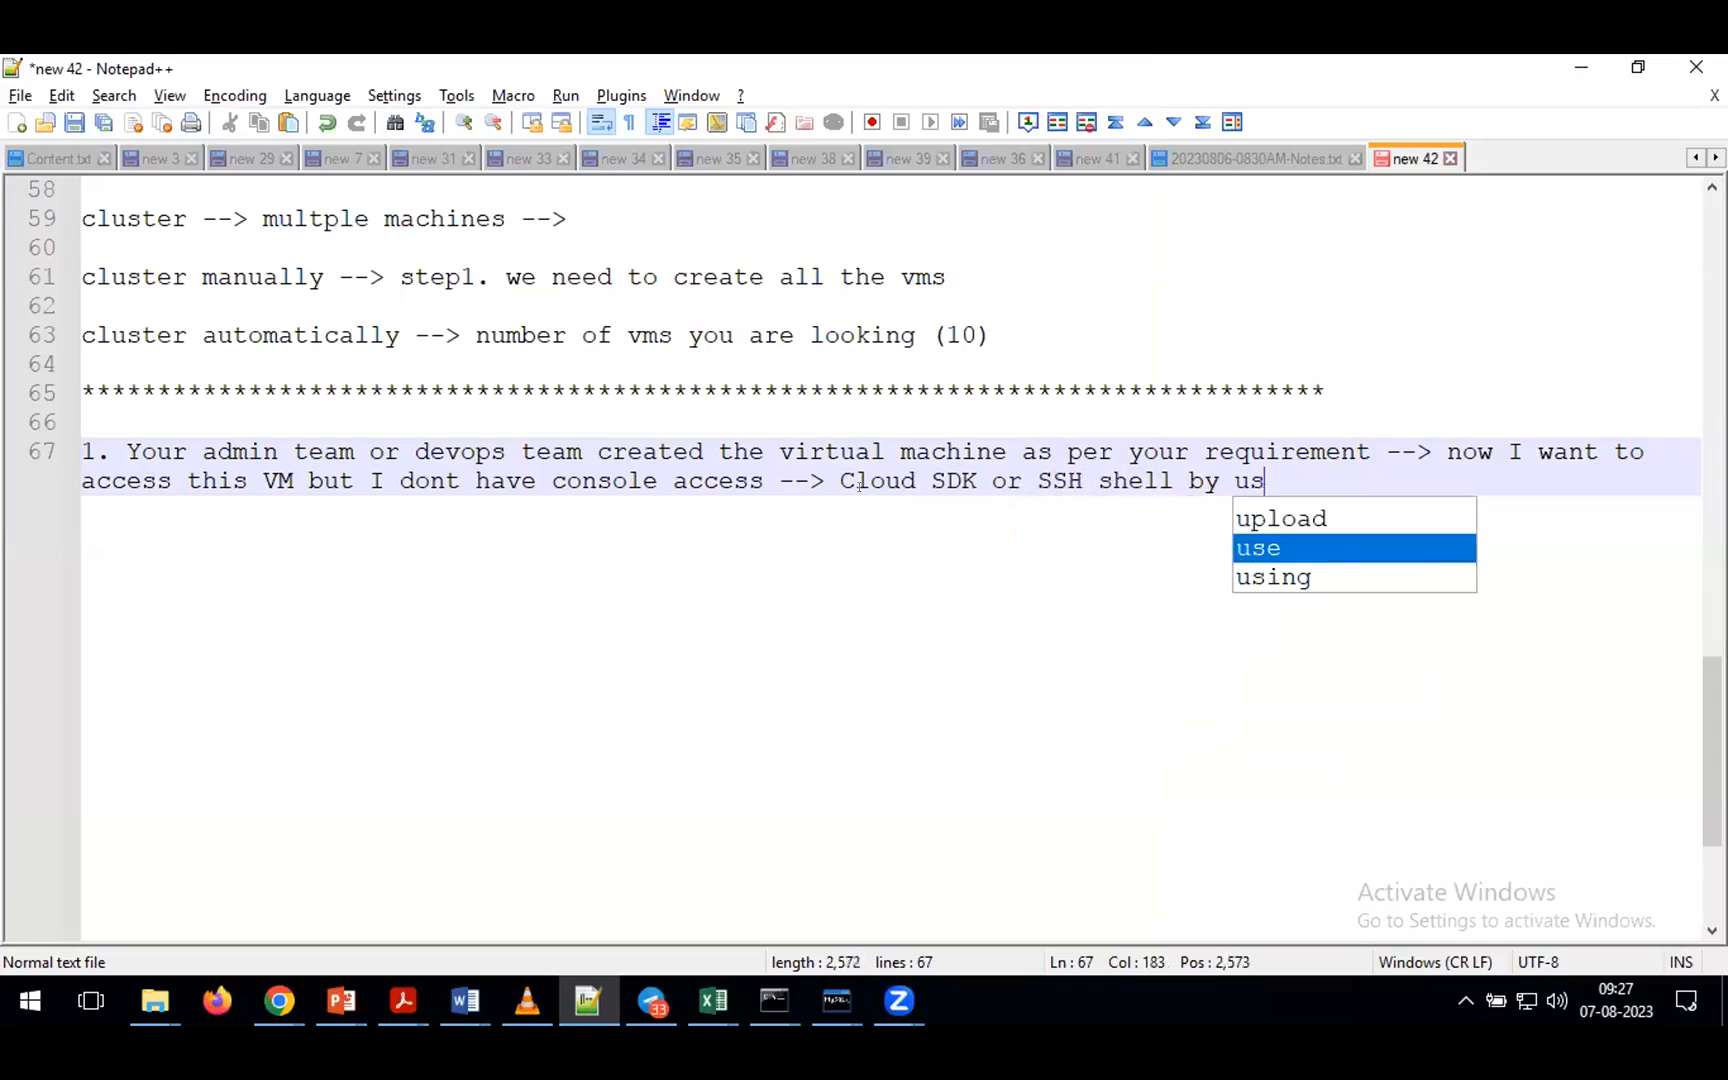
type("ing Putty")
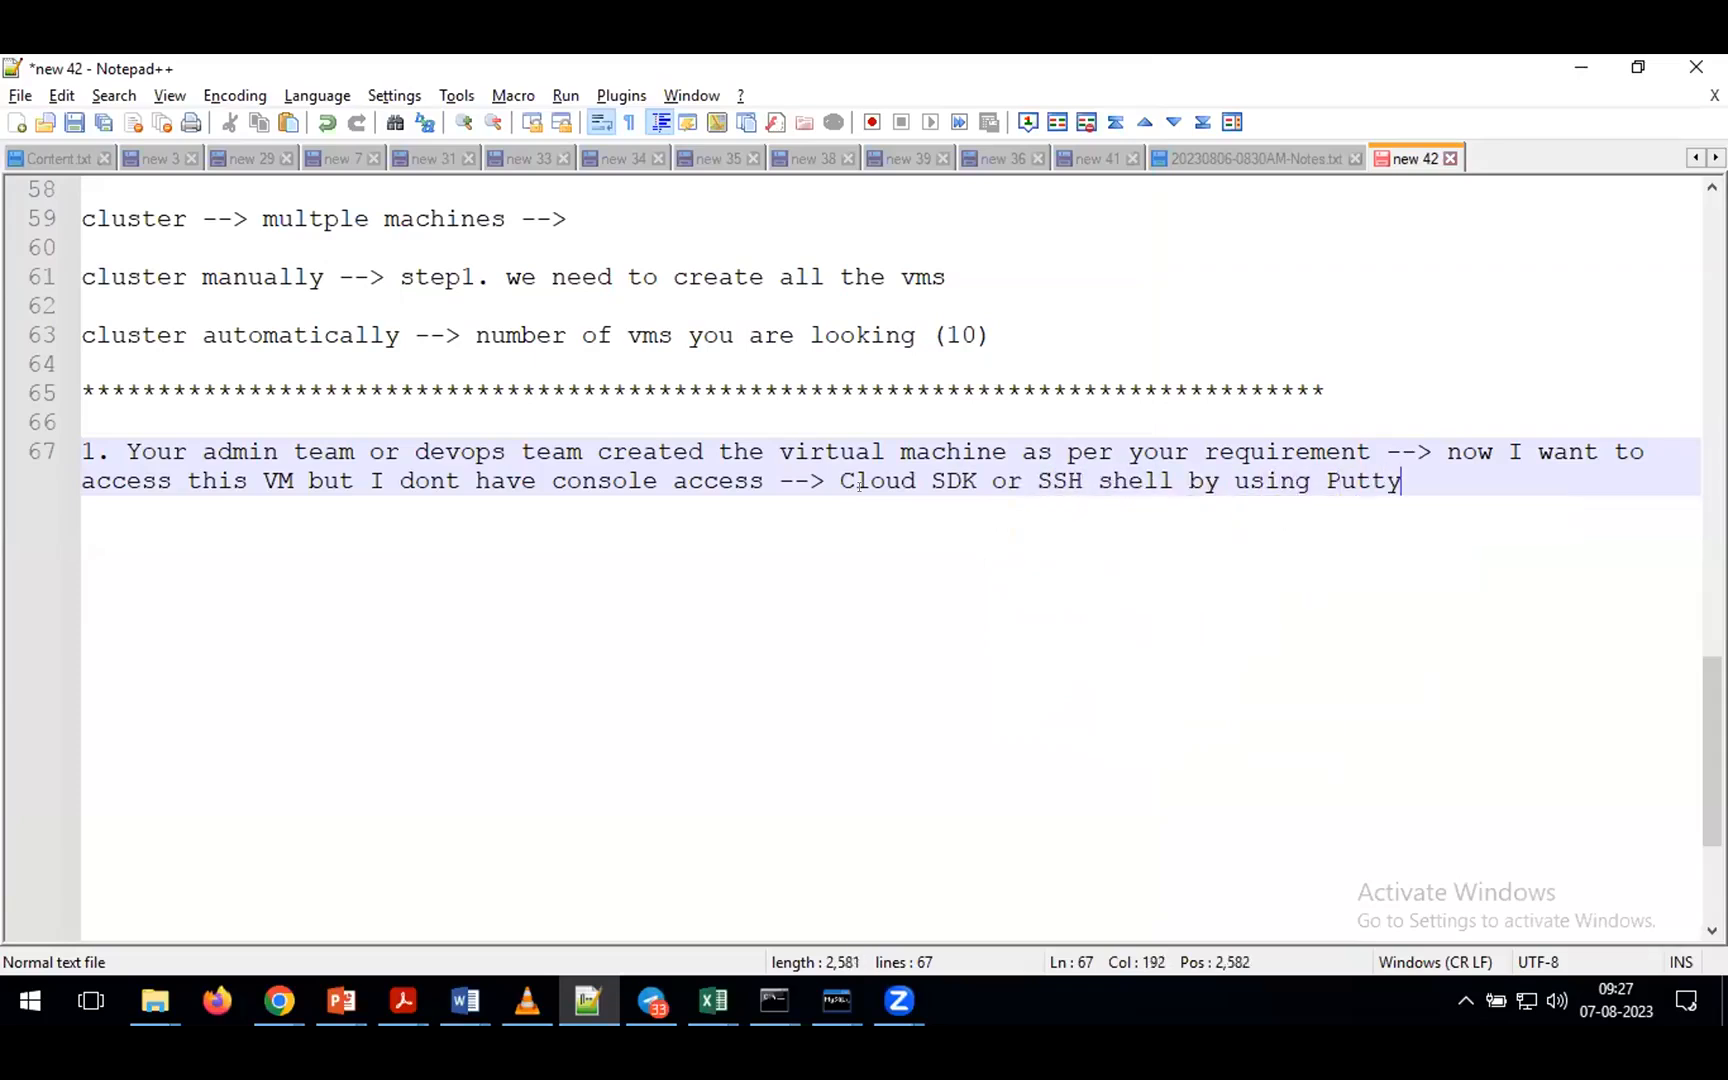
left_click(1033, 480, "shift")
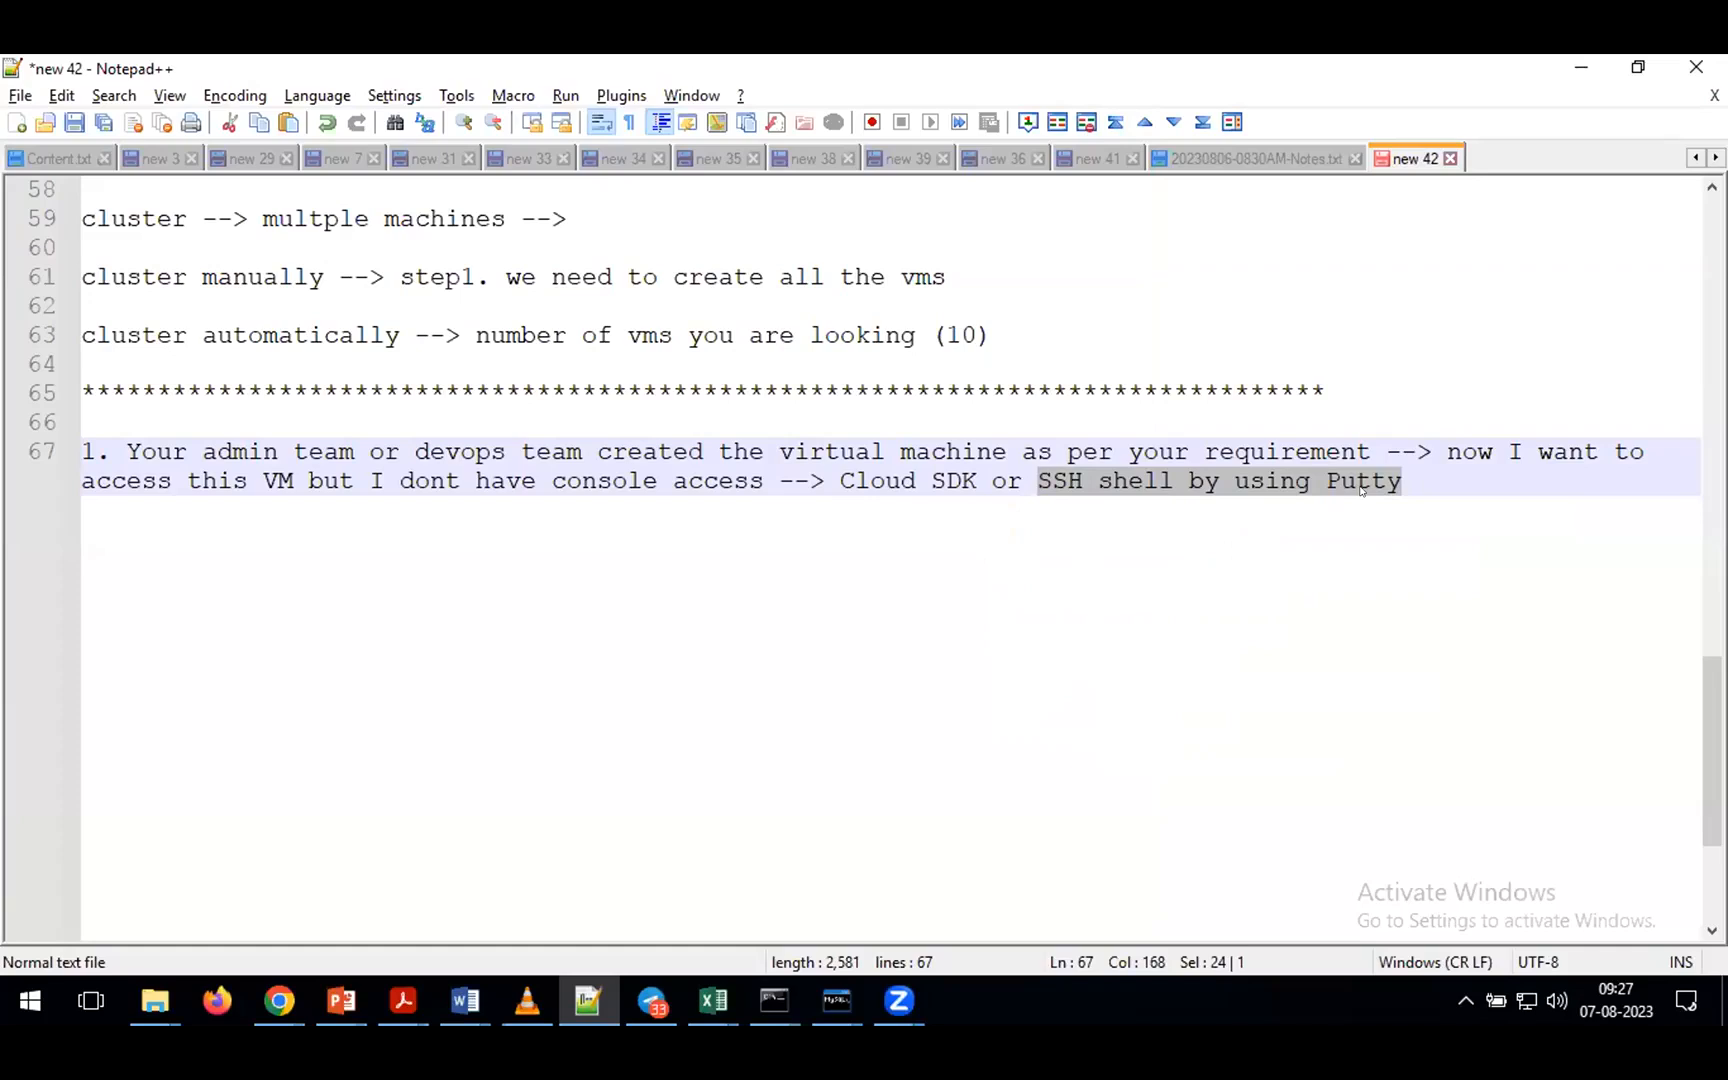
- Add the note 'In most of the projects we are going to use "SSH shell by using Putty" to access our VM'
left_click(1421, 470)
key("Return")
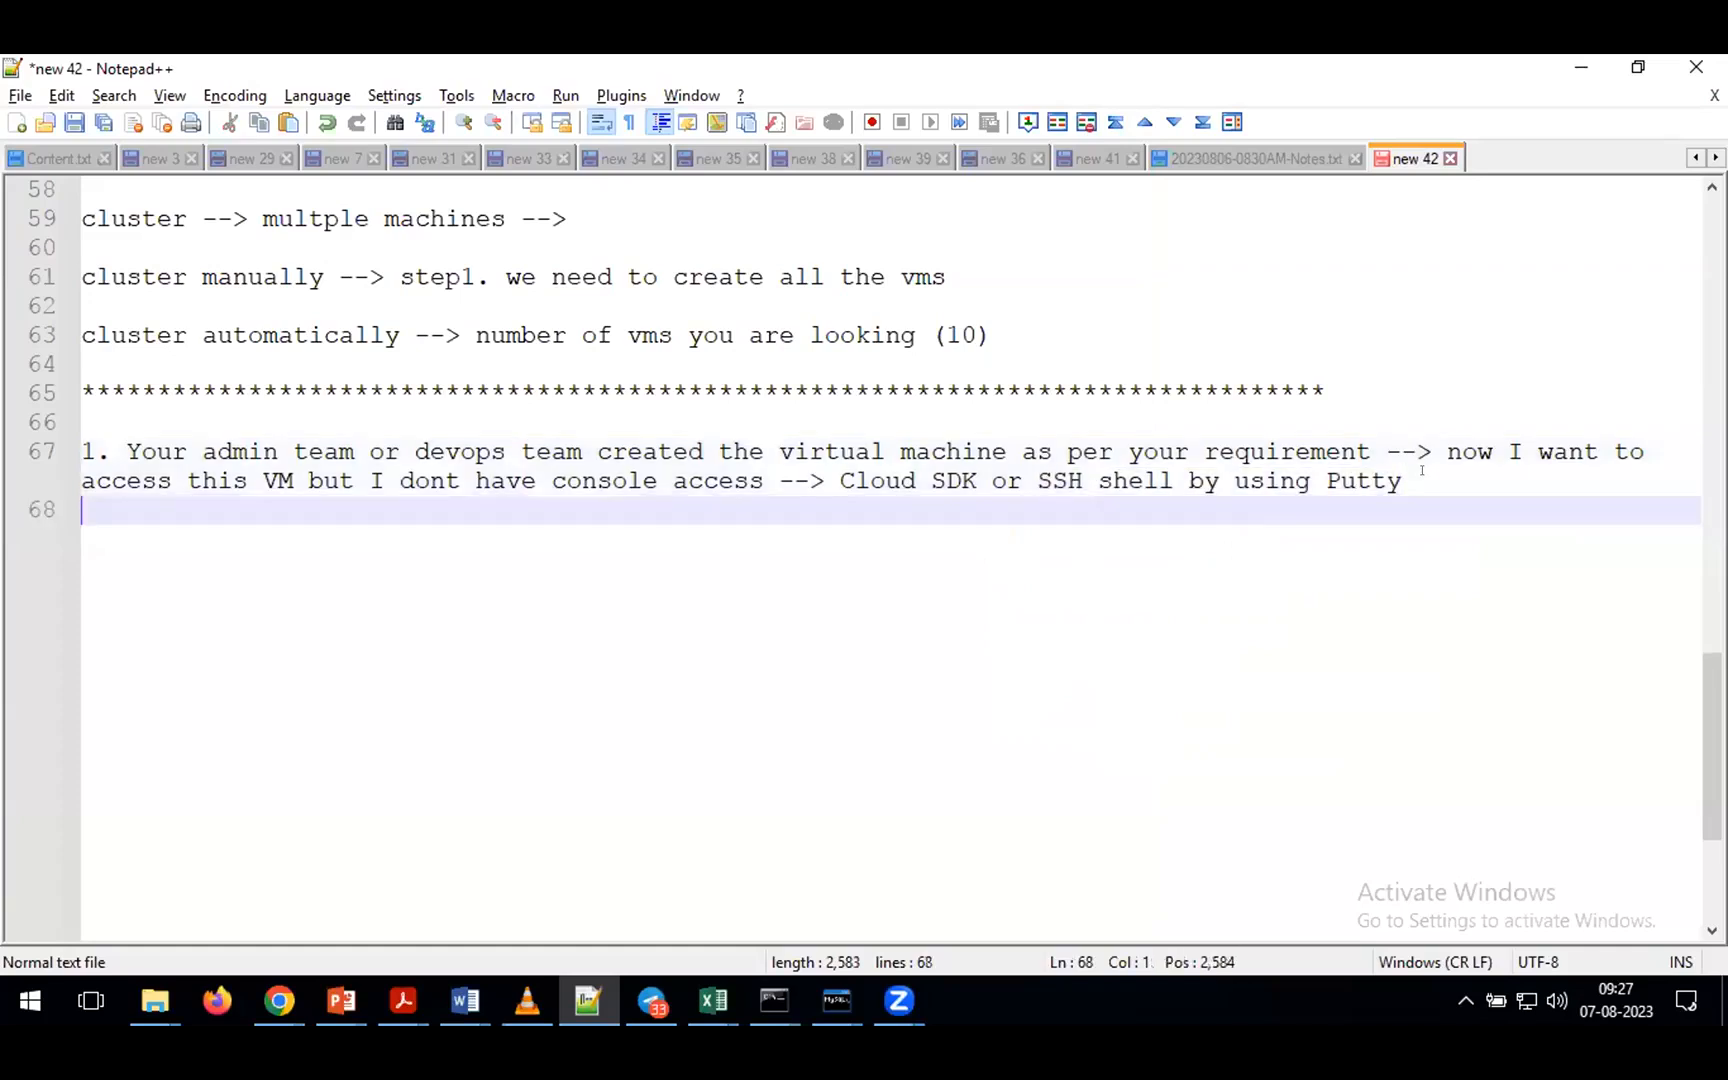
key("Return")
type("In most of the pr")
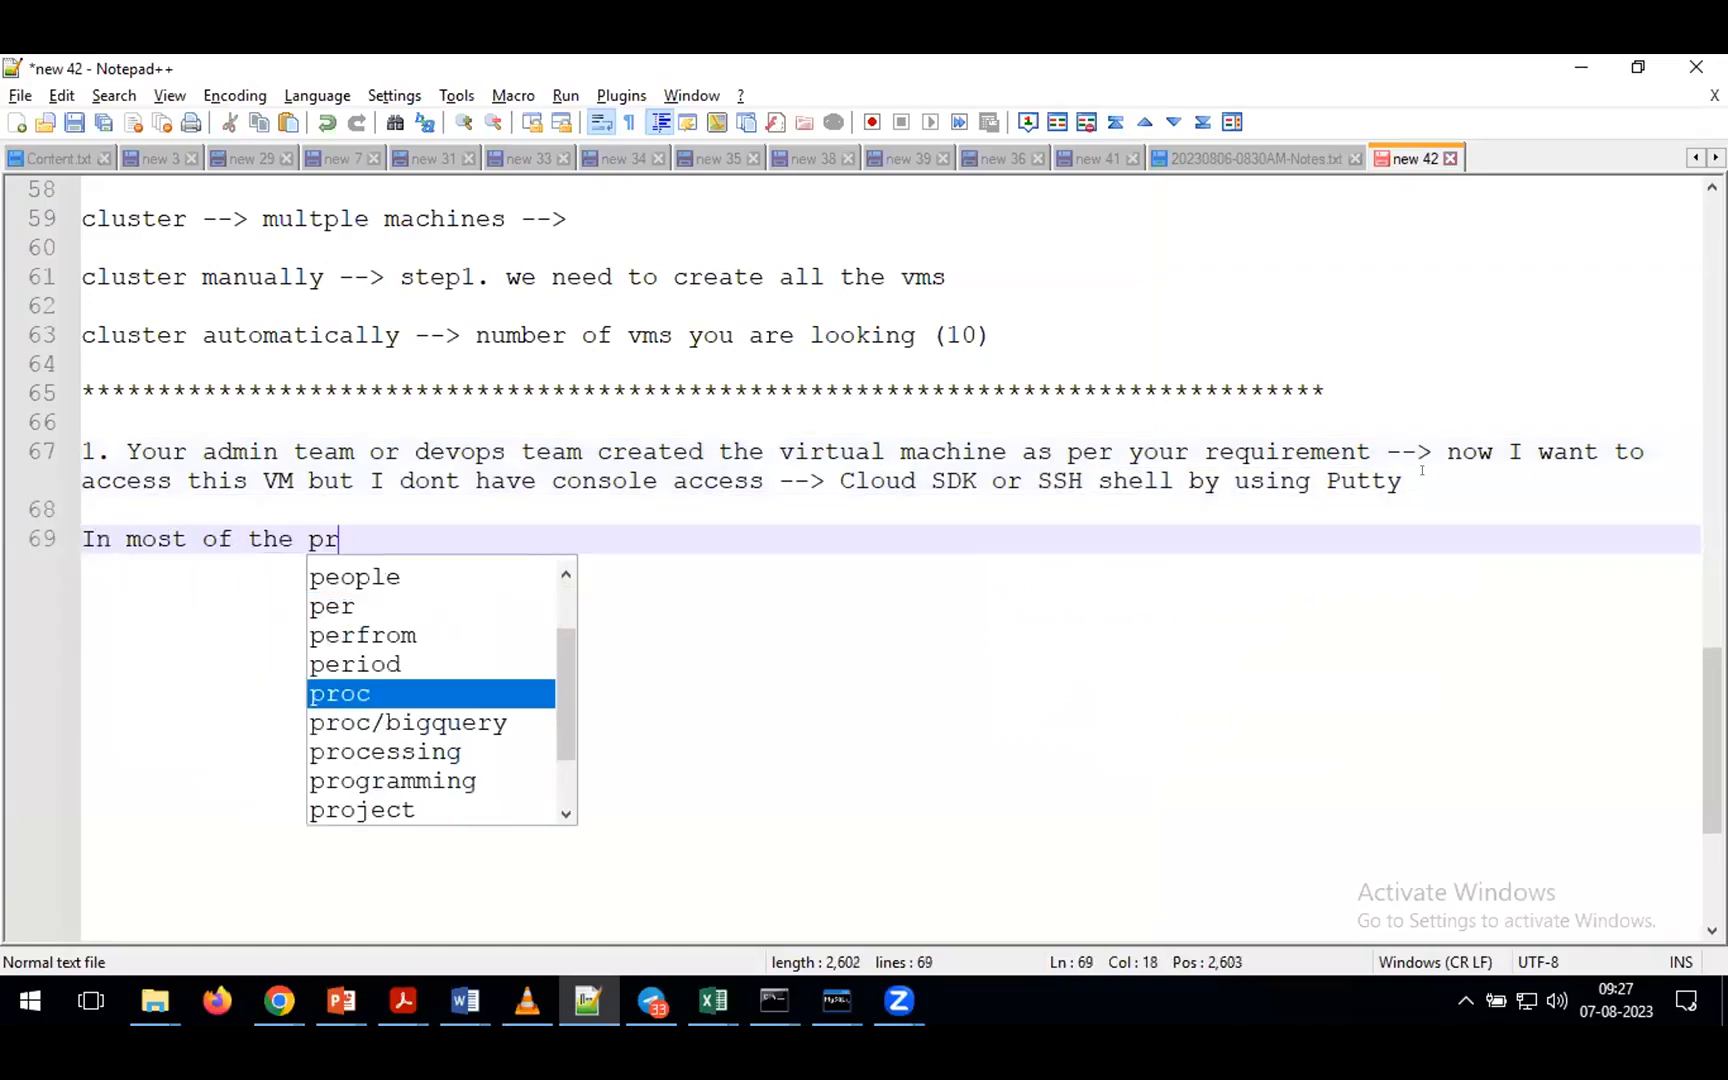
type("ojects we are go")
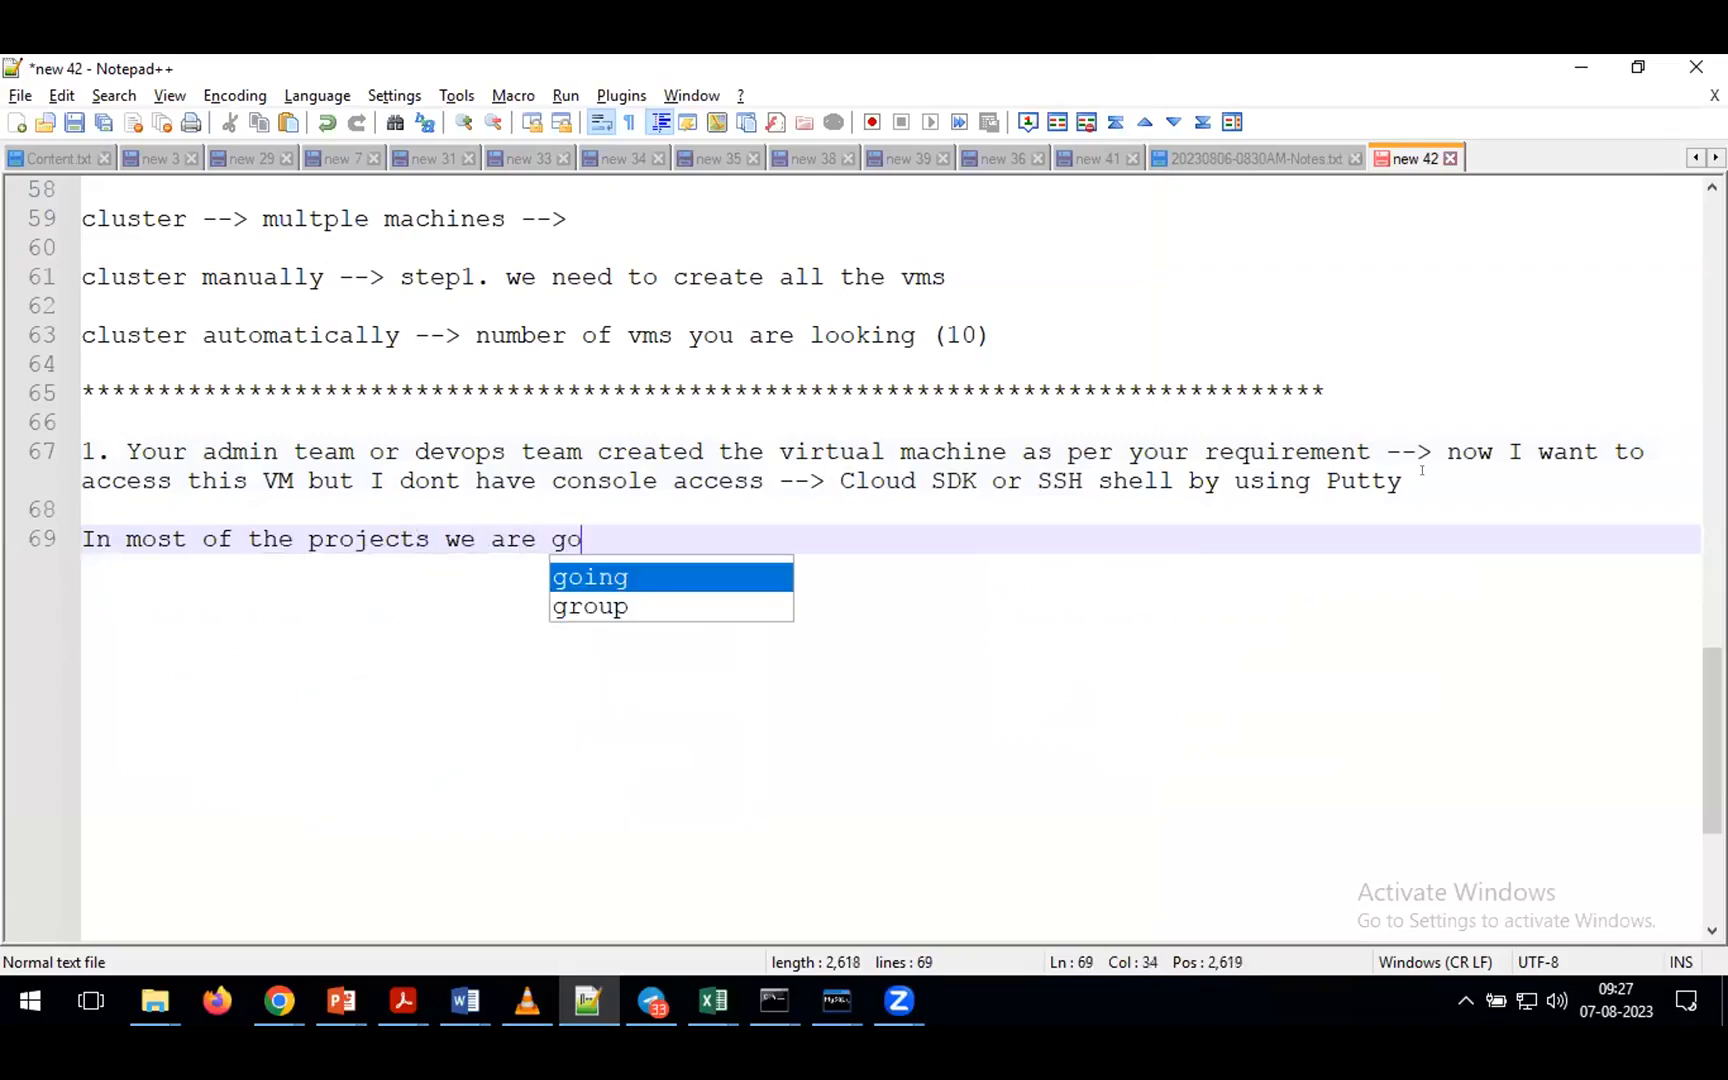
type("ing to use \"")
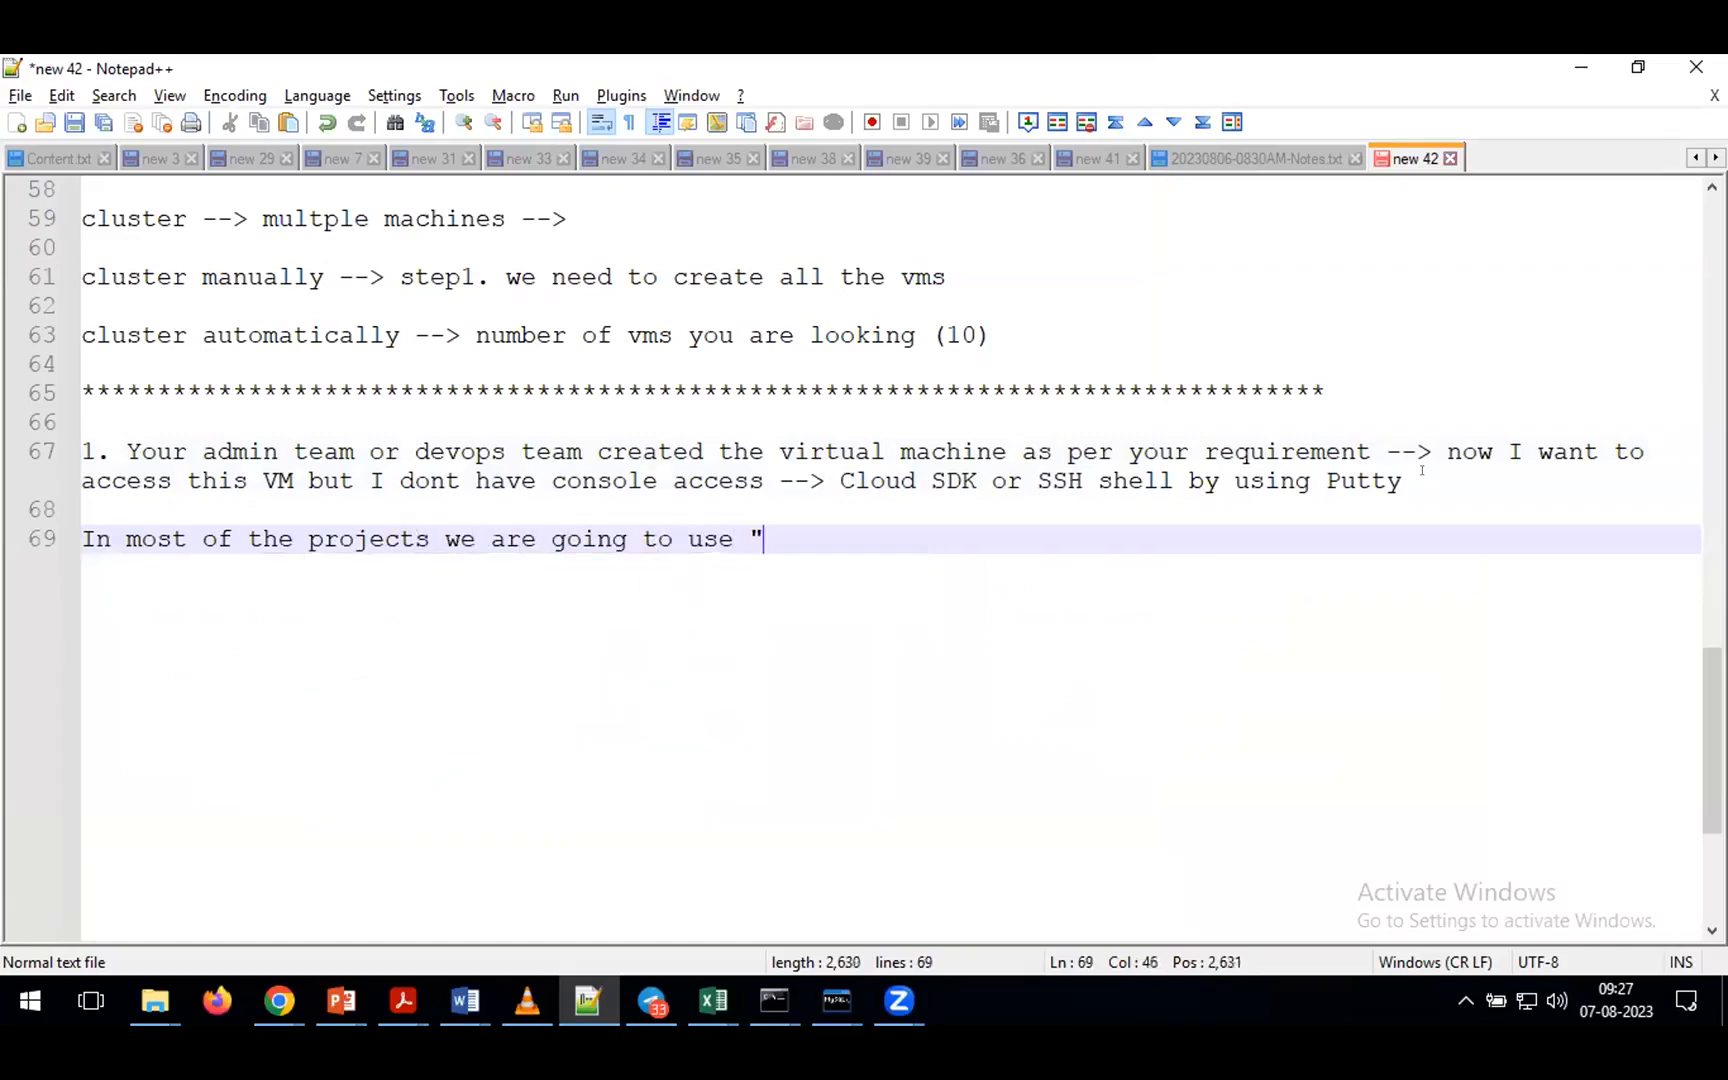
type("SSH shell by using Putty")
type("\" to ")
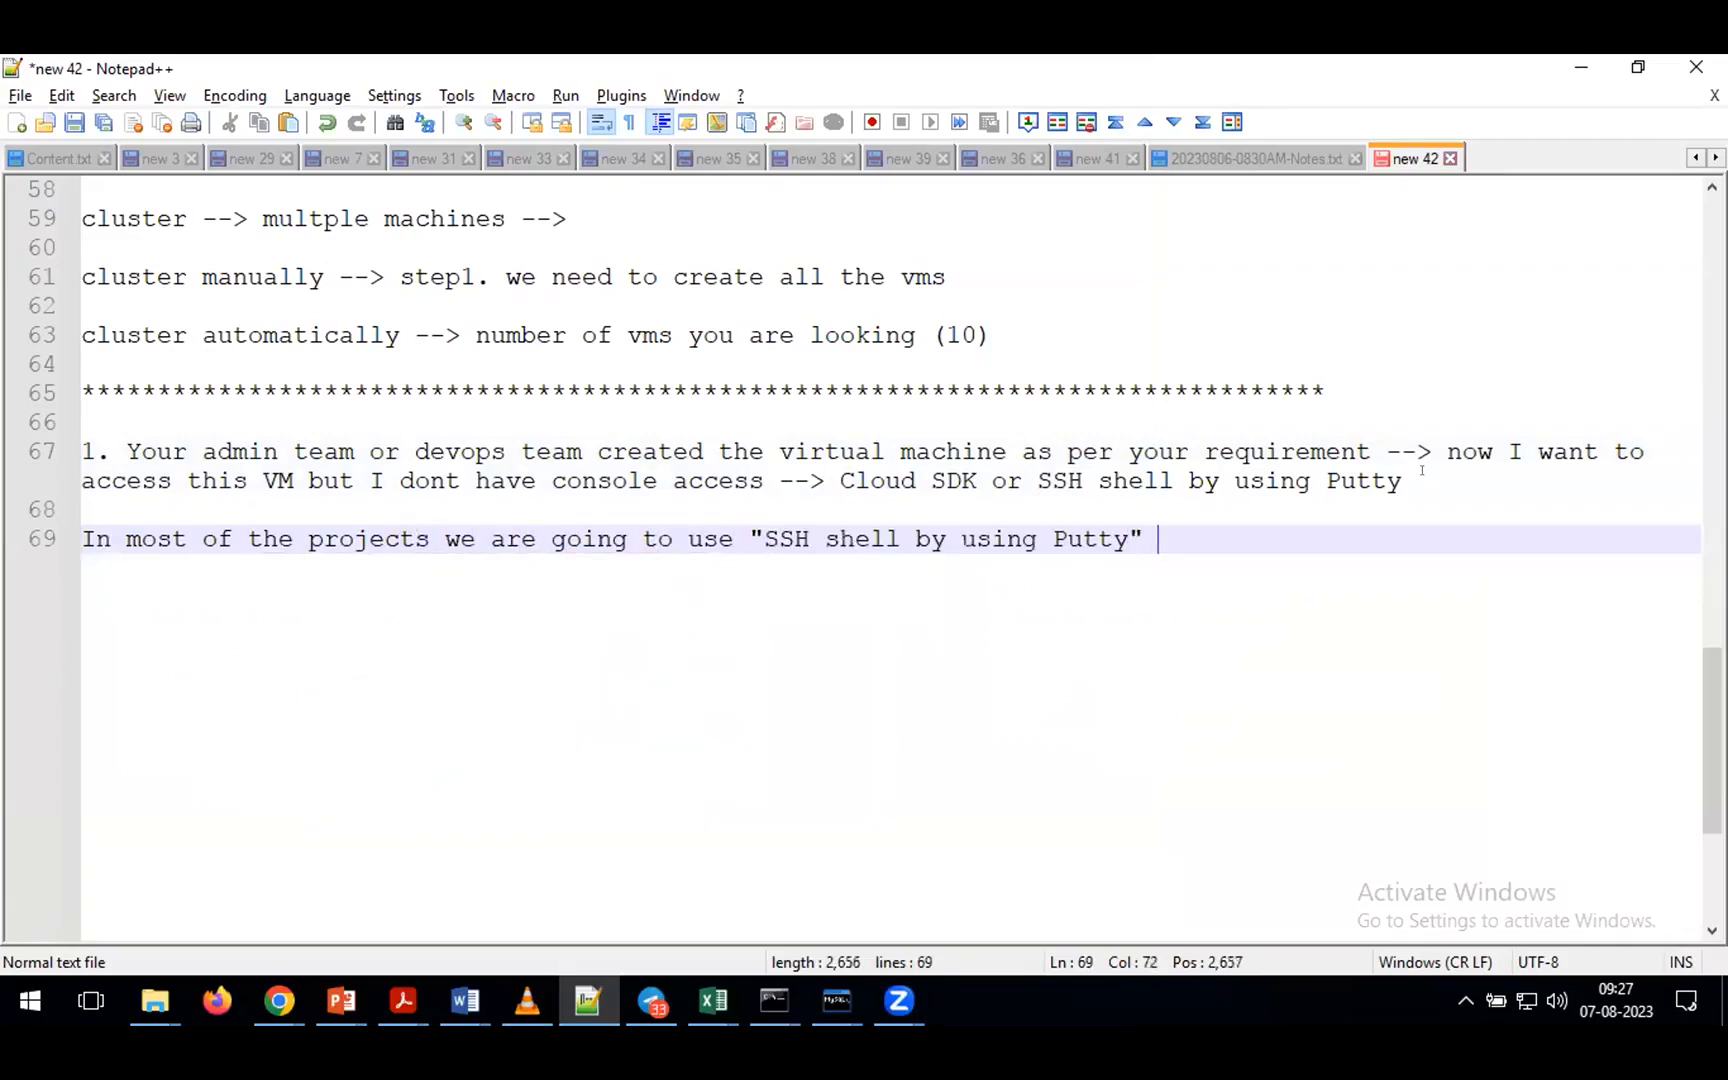
type("con")
key("BackSpace")
key("BackSpace")
key("BackSpace")
type("access our VM")
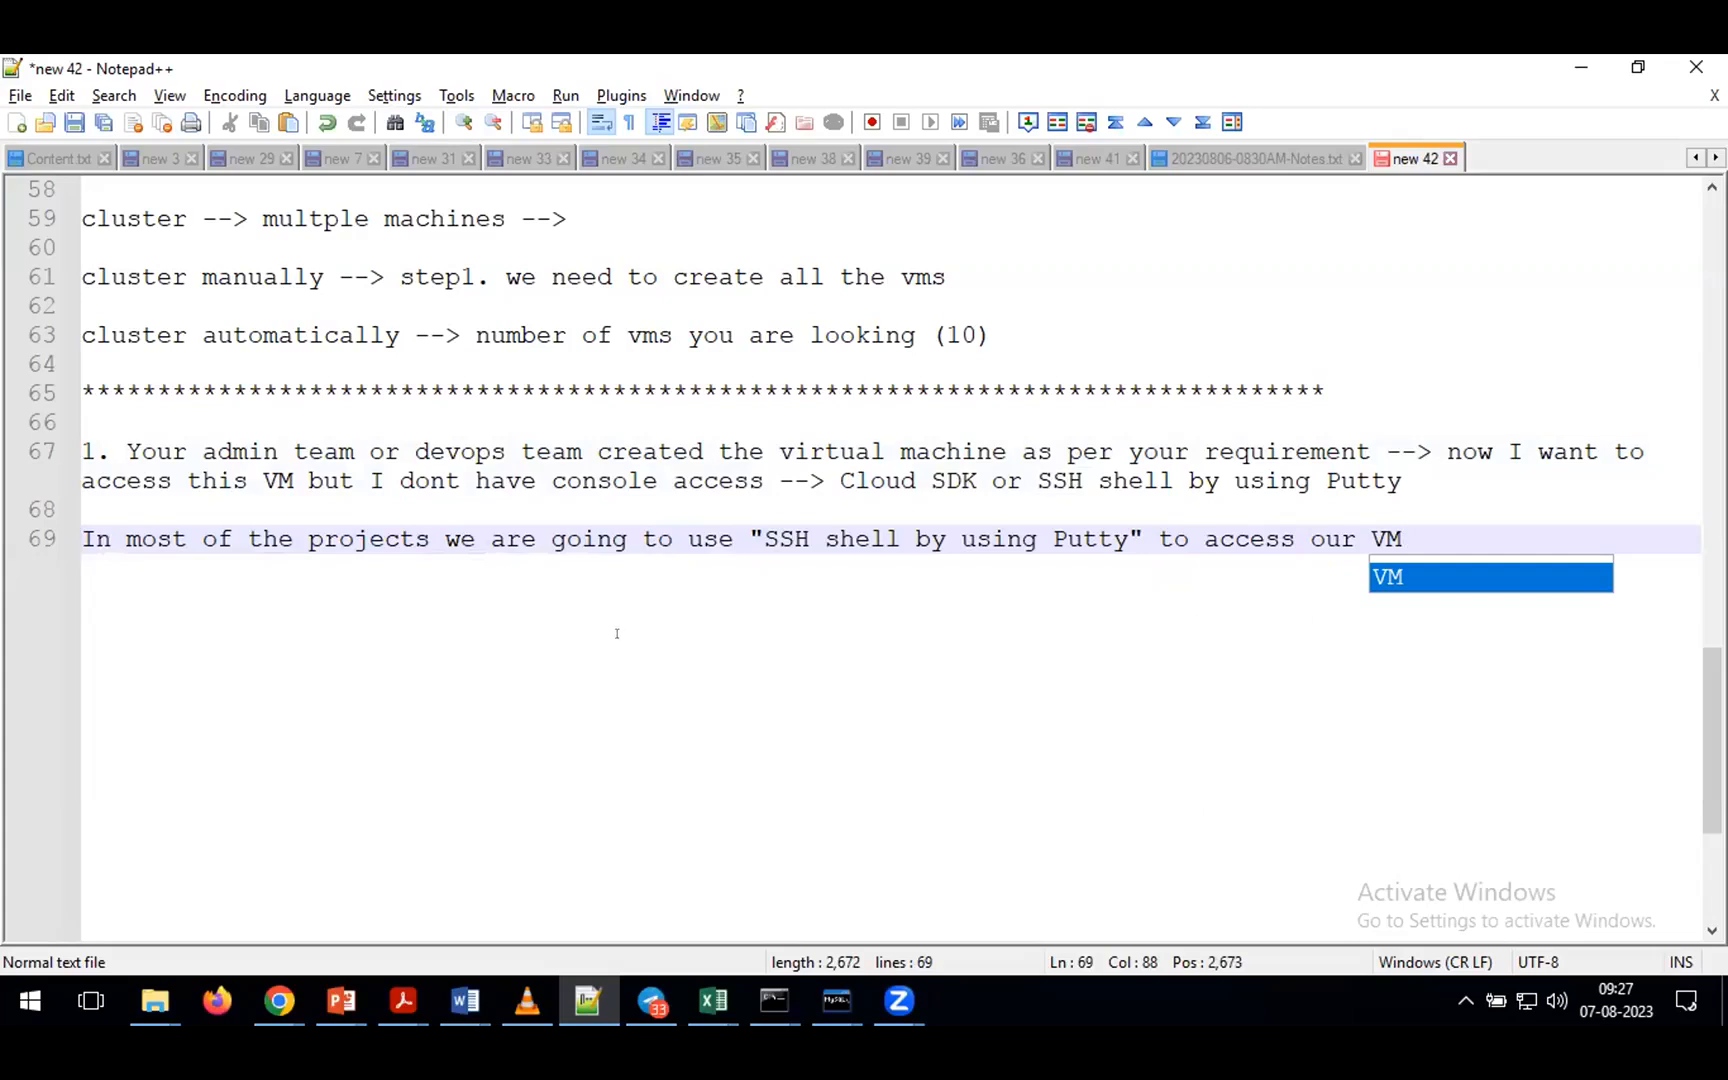
key("Escape")
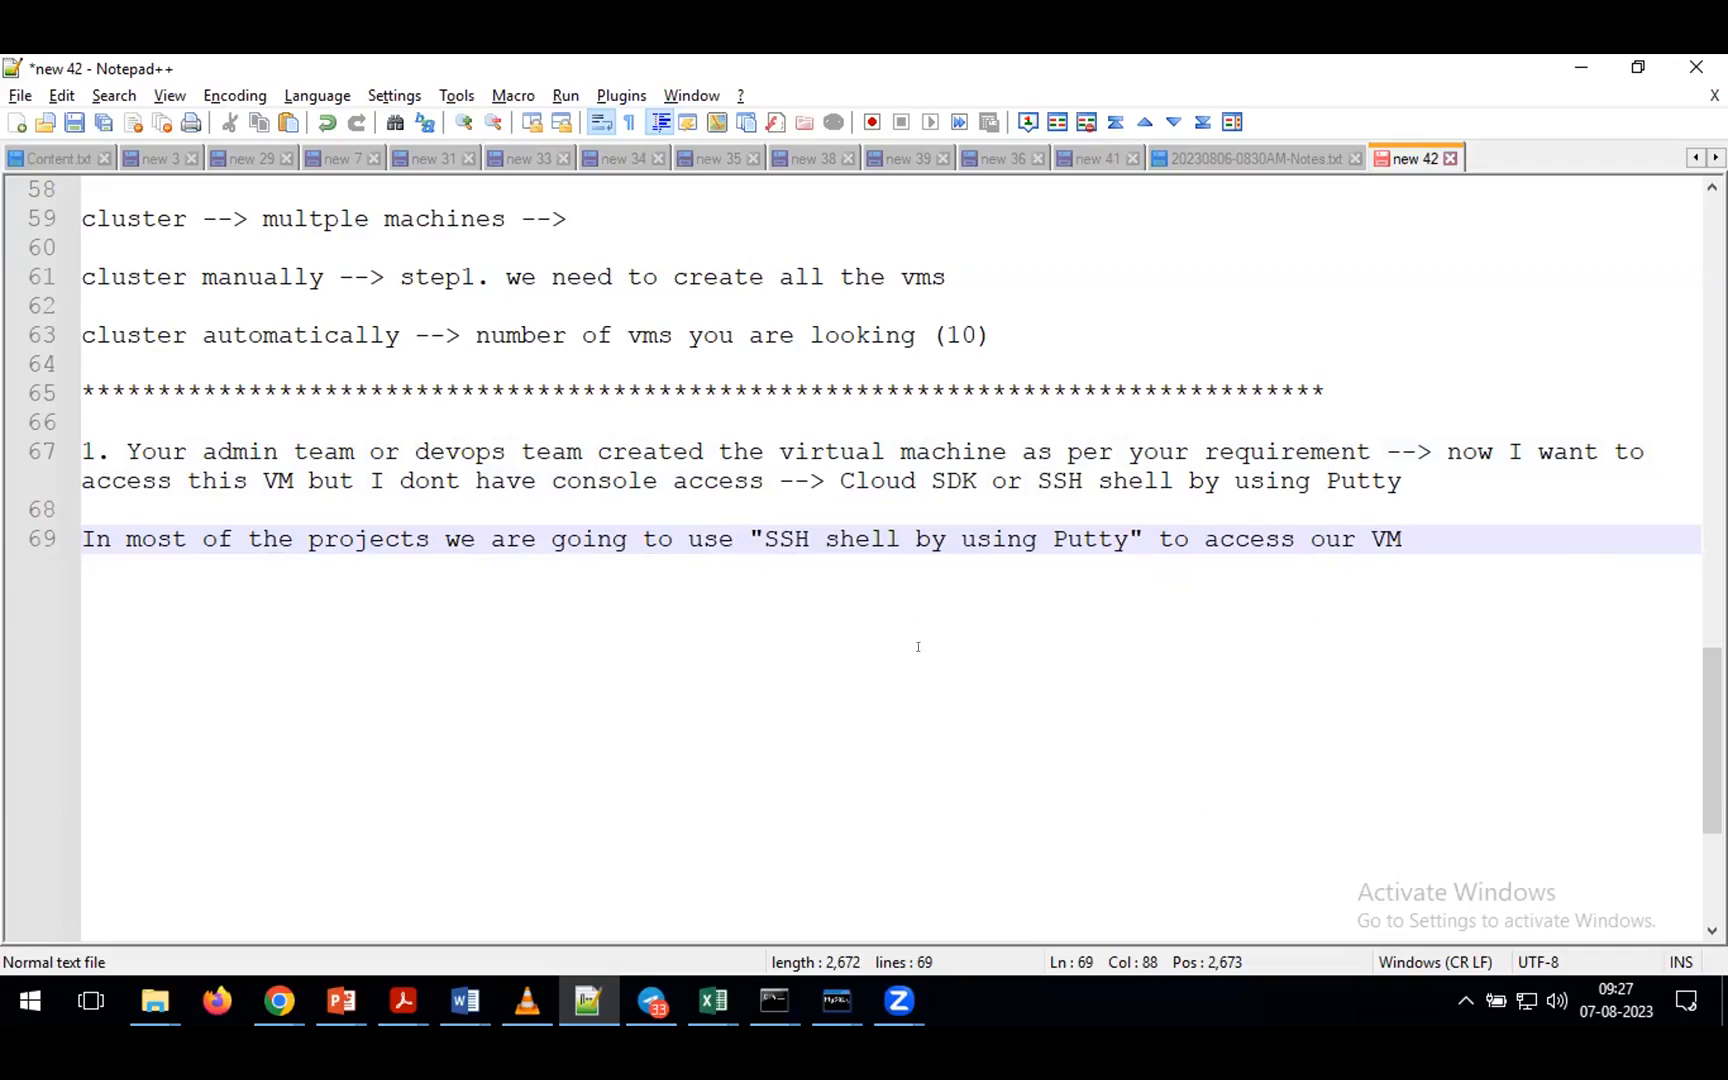
- Insert '(third party software)' right after Putty on line 69
scroll(918, 640, "down", 1)
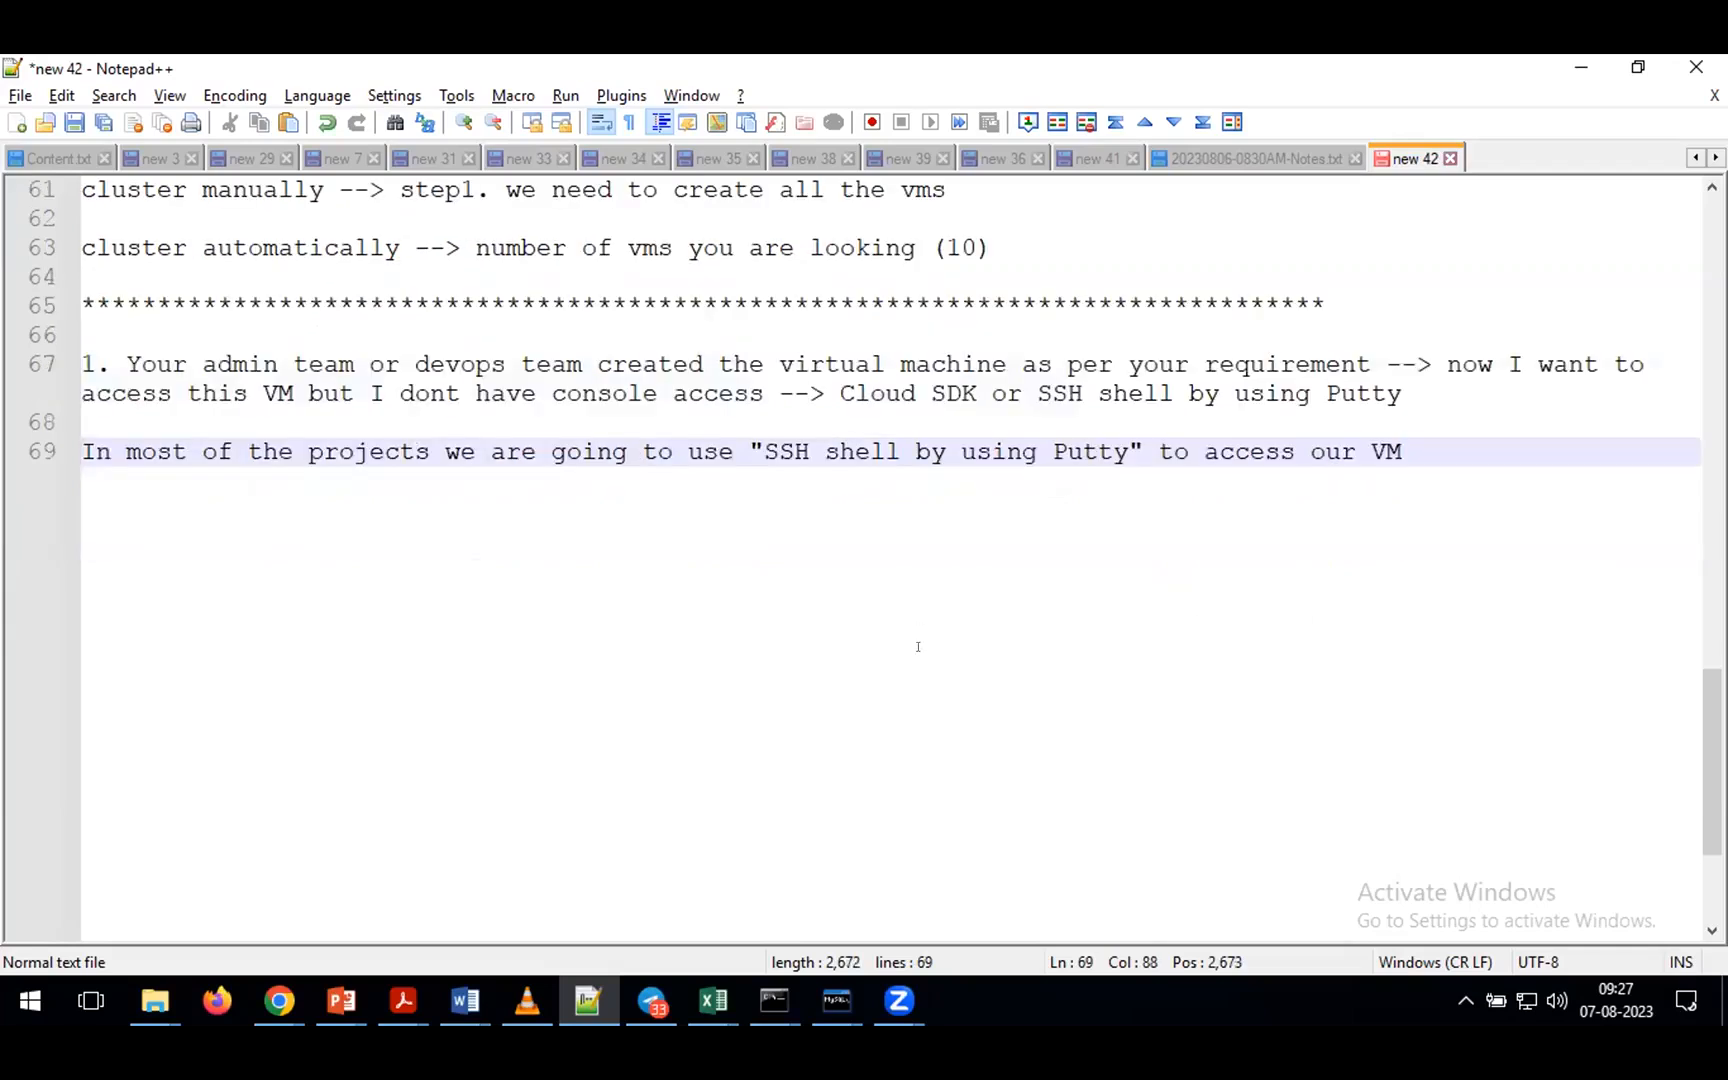
double_click(1080, 451)
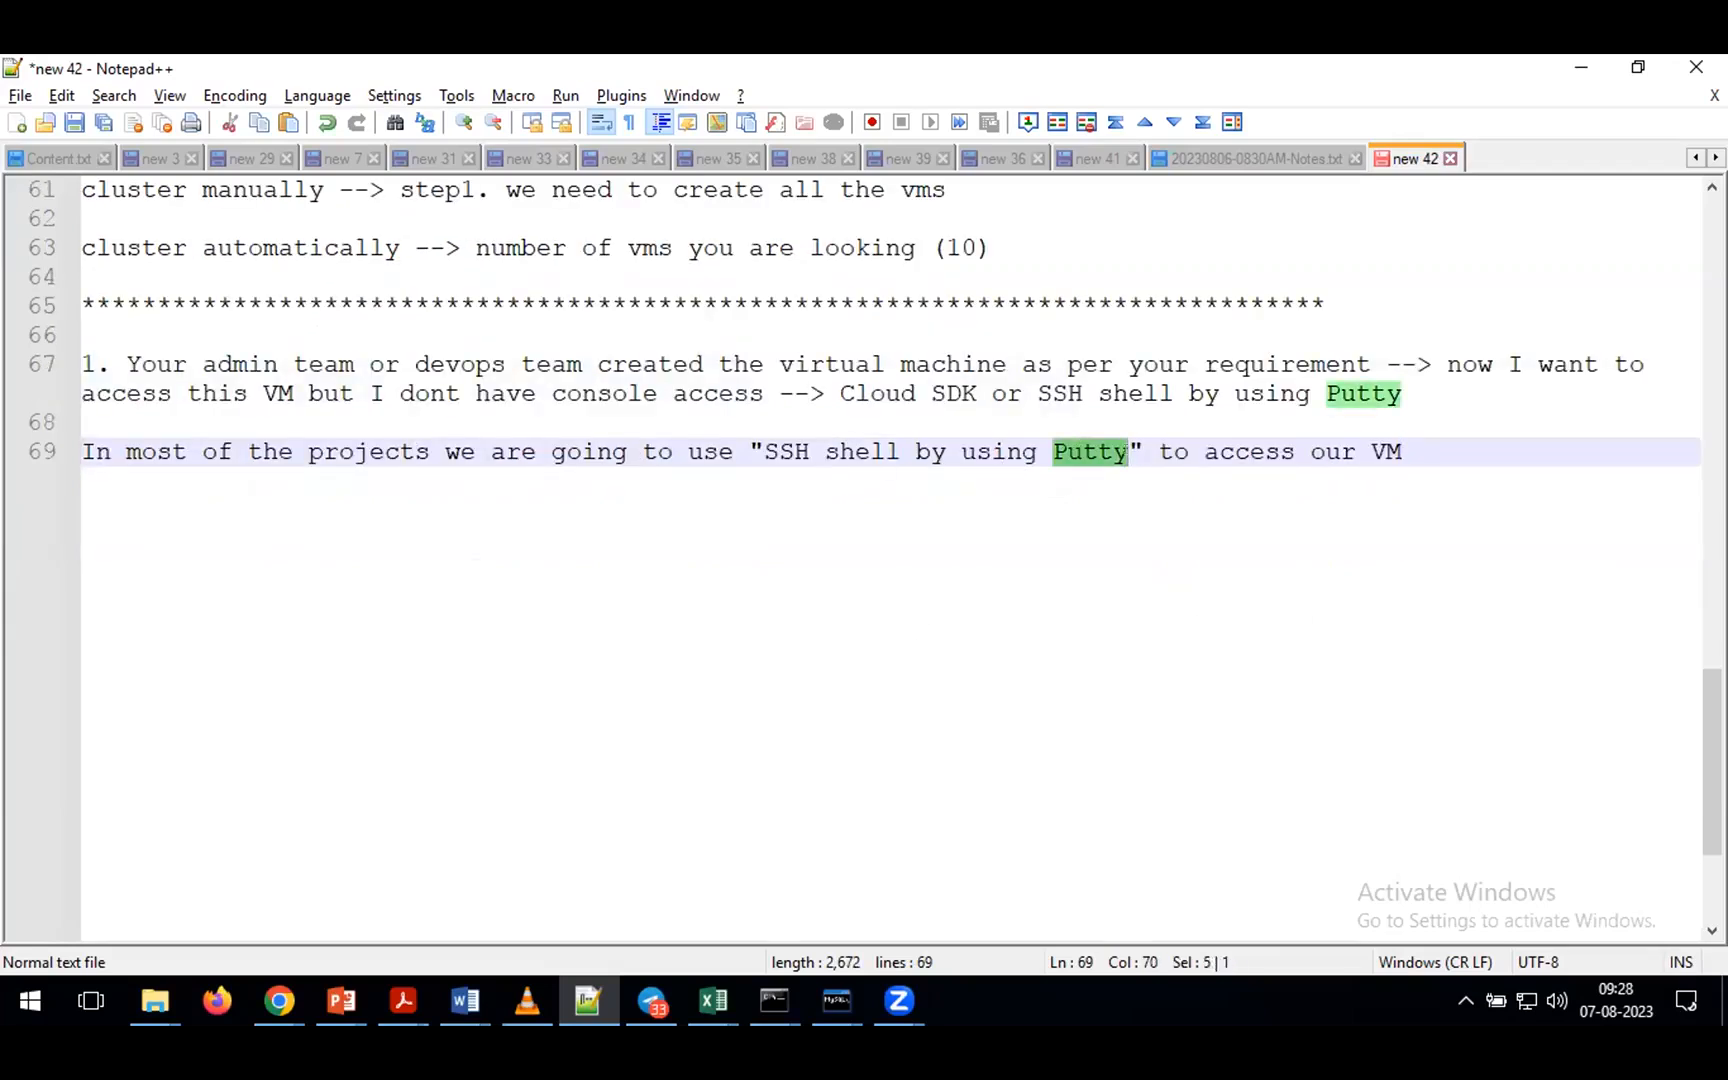
left_click(1125, 451)
type("(third part")
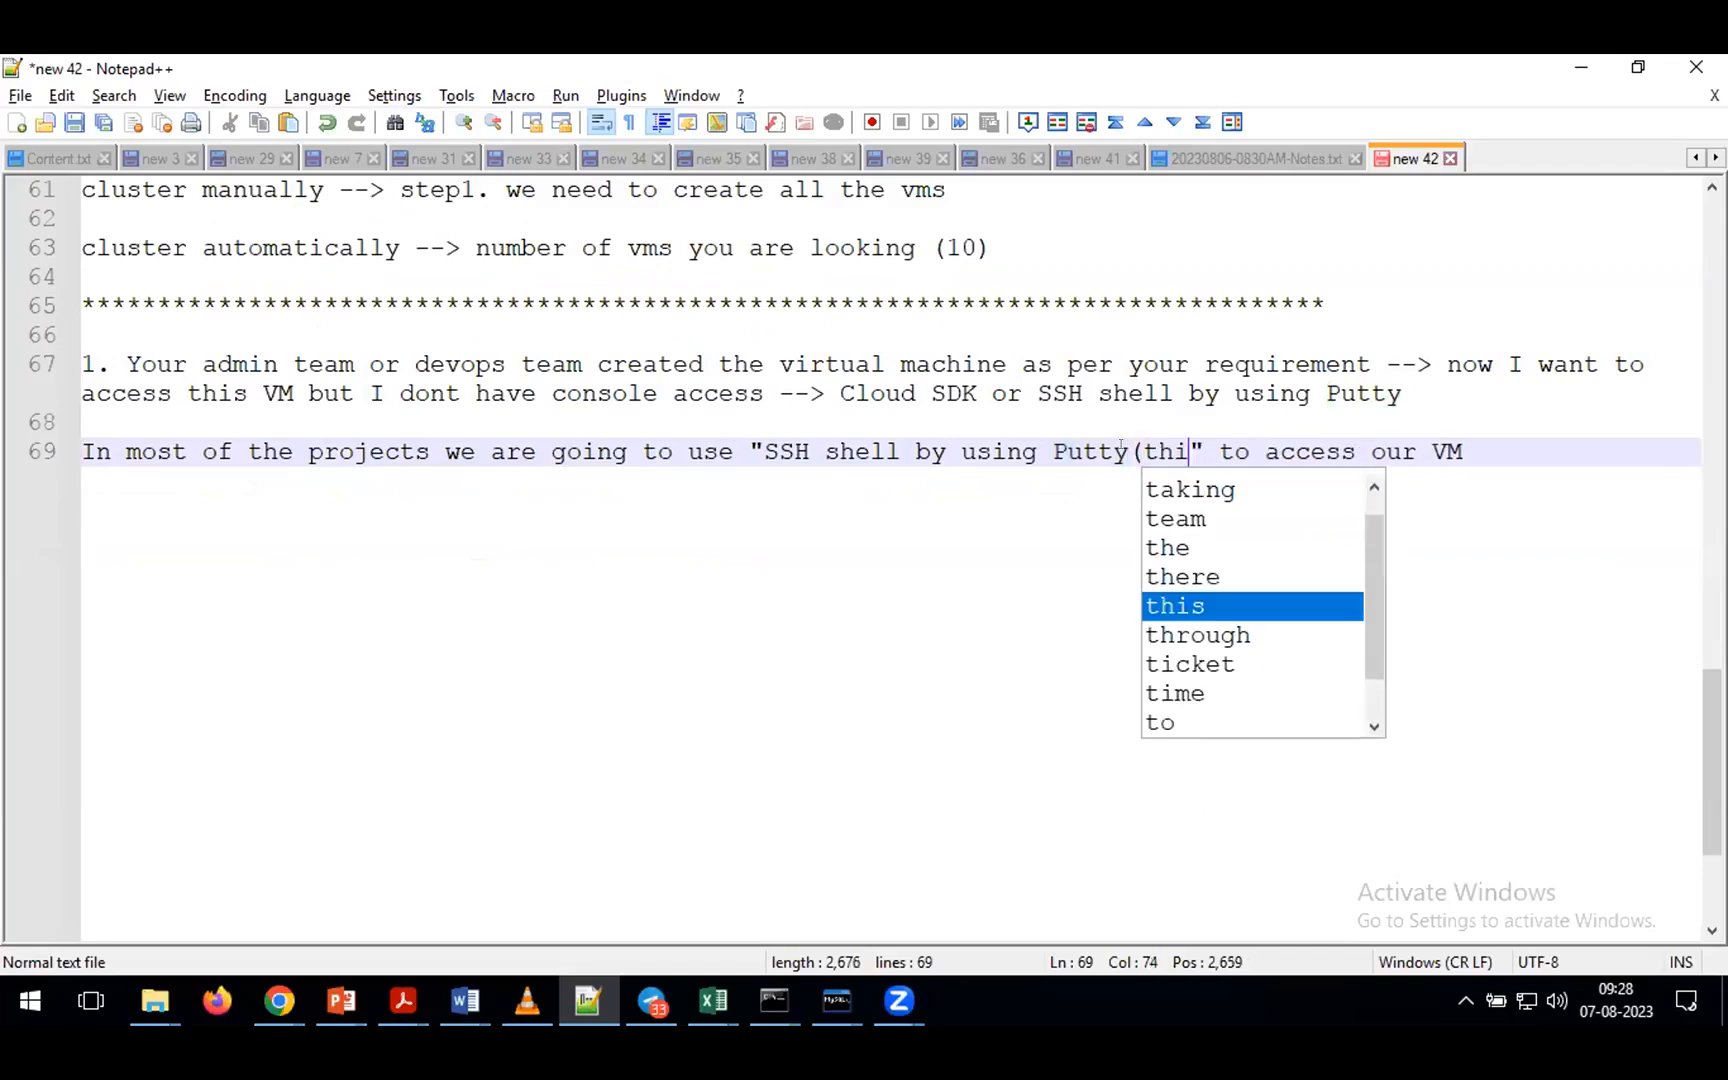
type("y software")
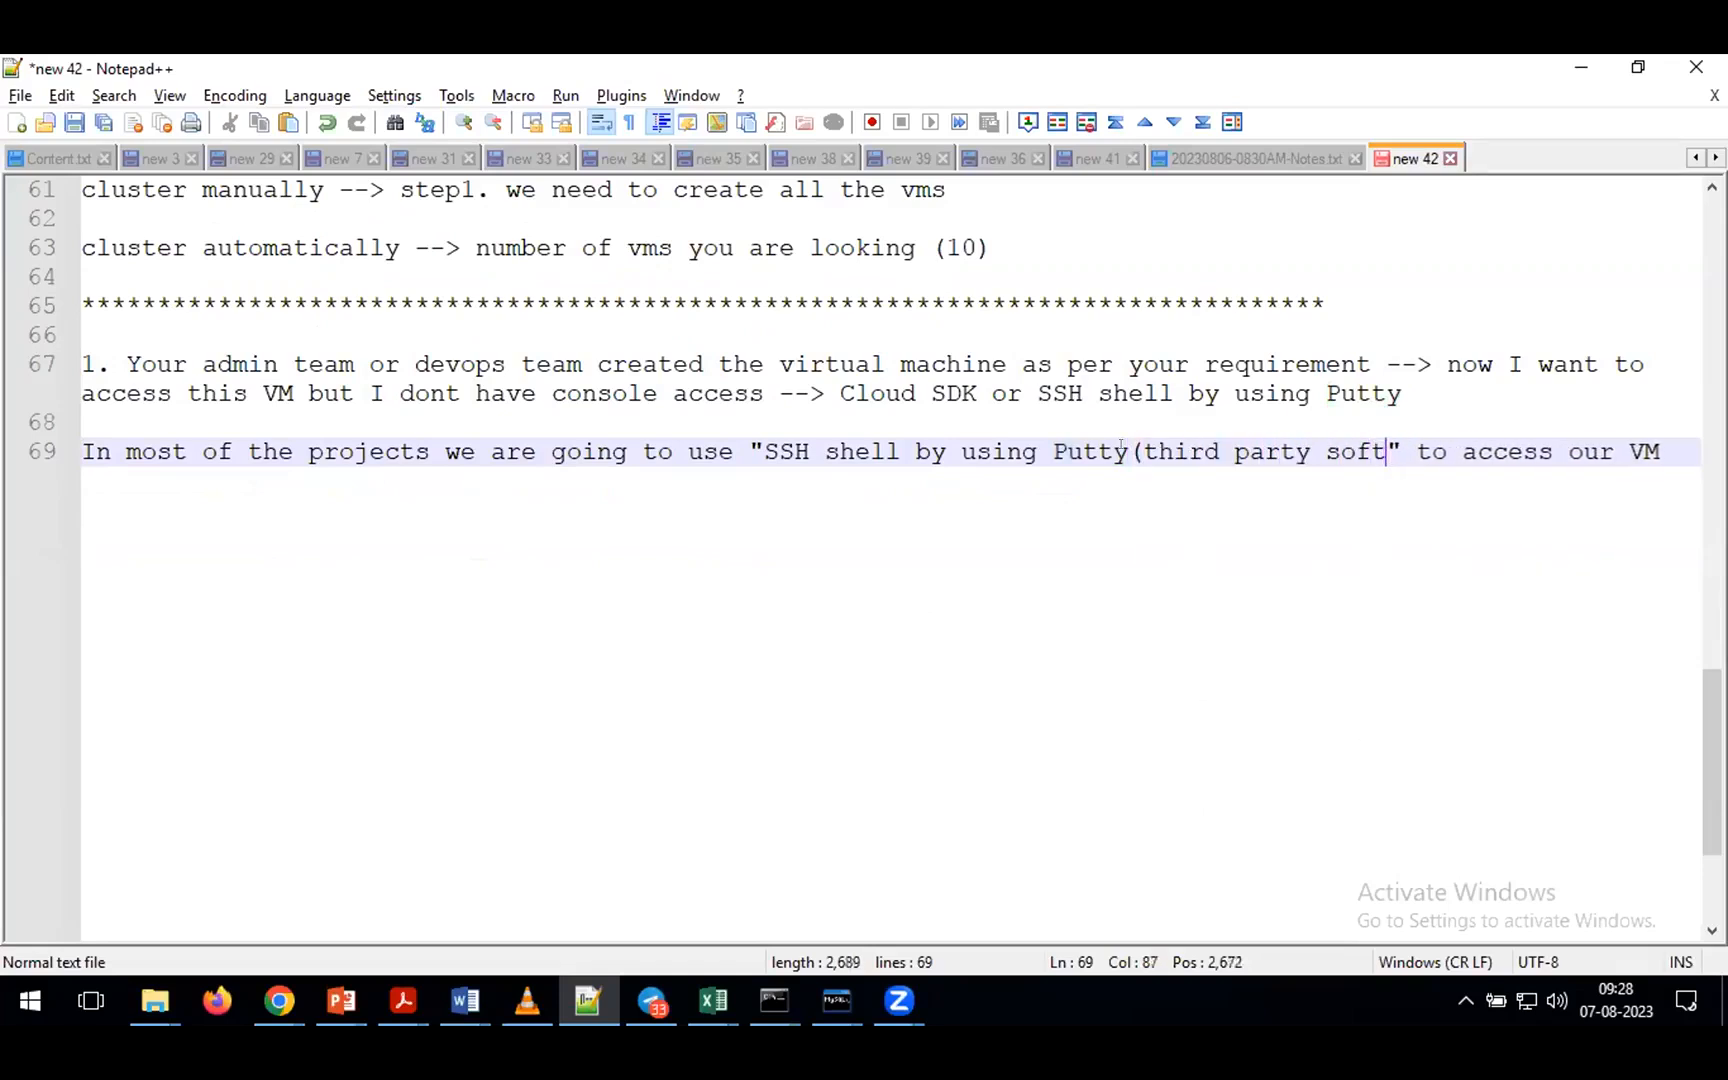
type(")")
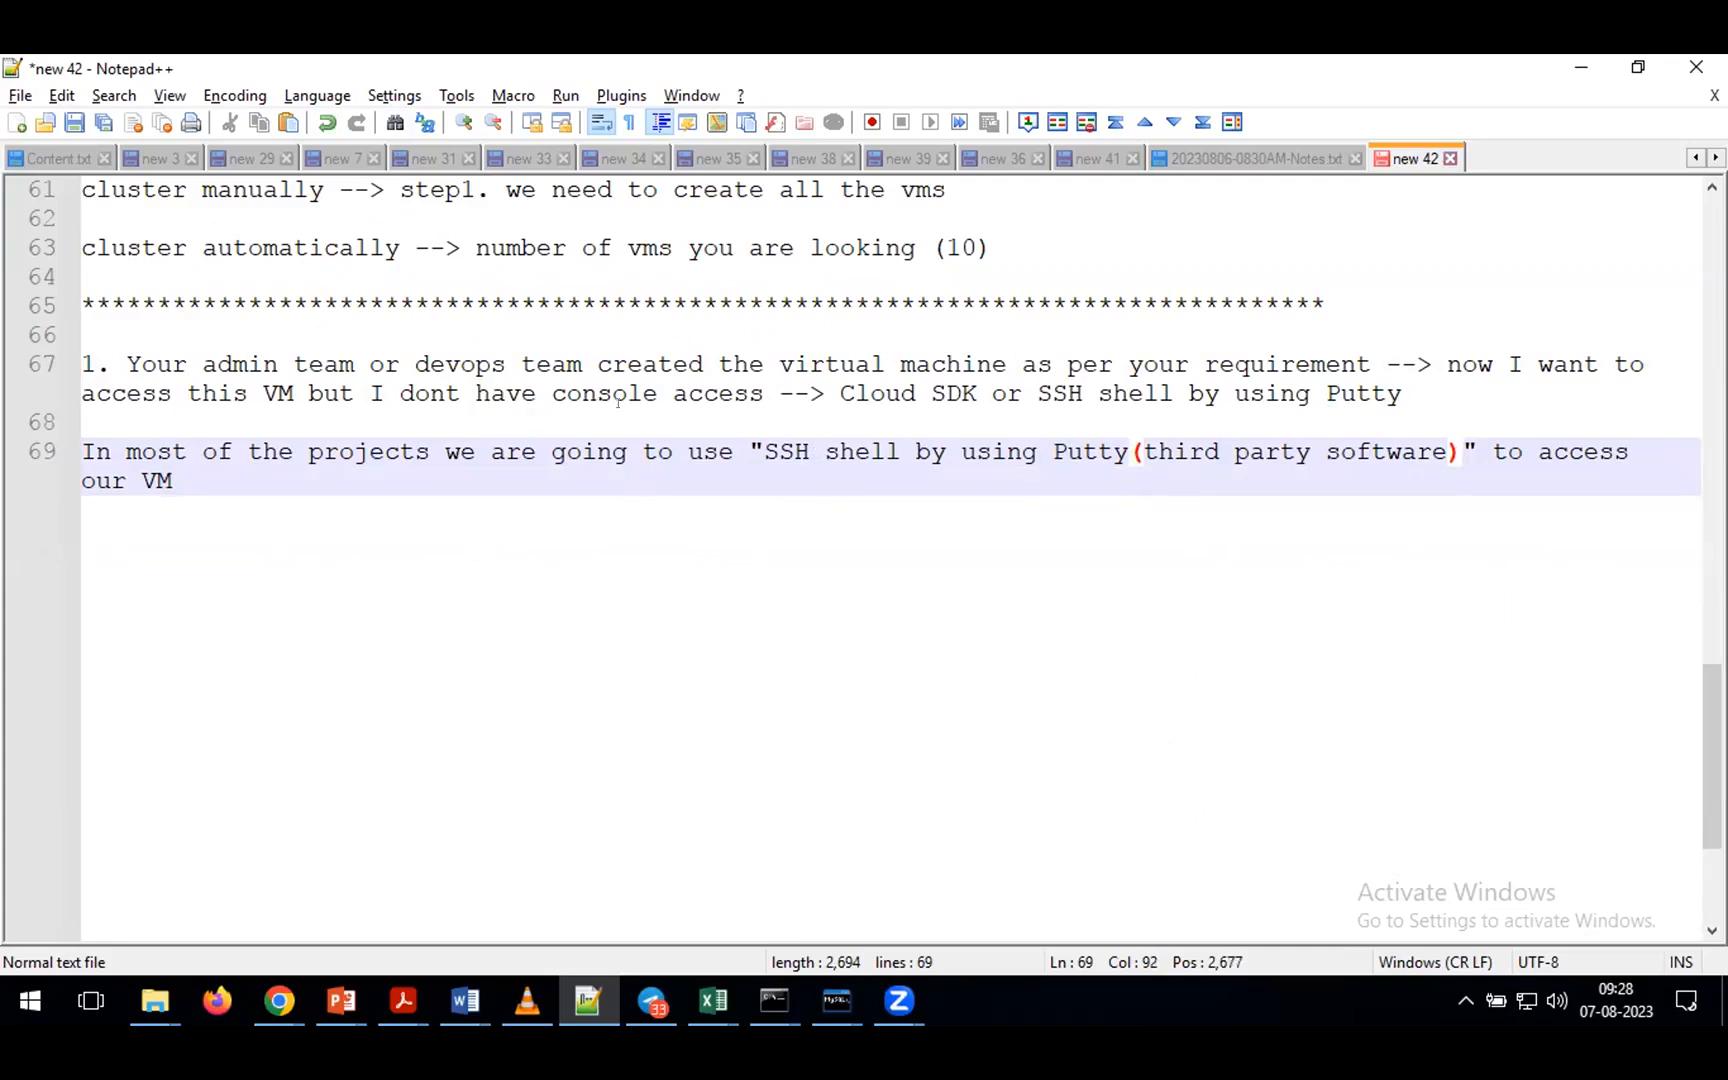
- Copy the asterisk separator and paste it on line 71 below the note
double_click(470, 300)
key("ctrl+c")
left_click(294, 466)
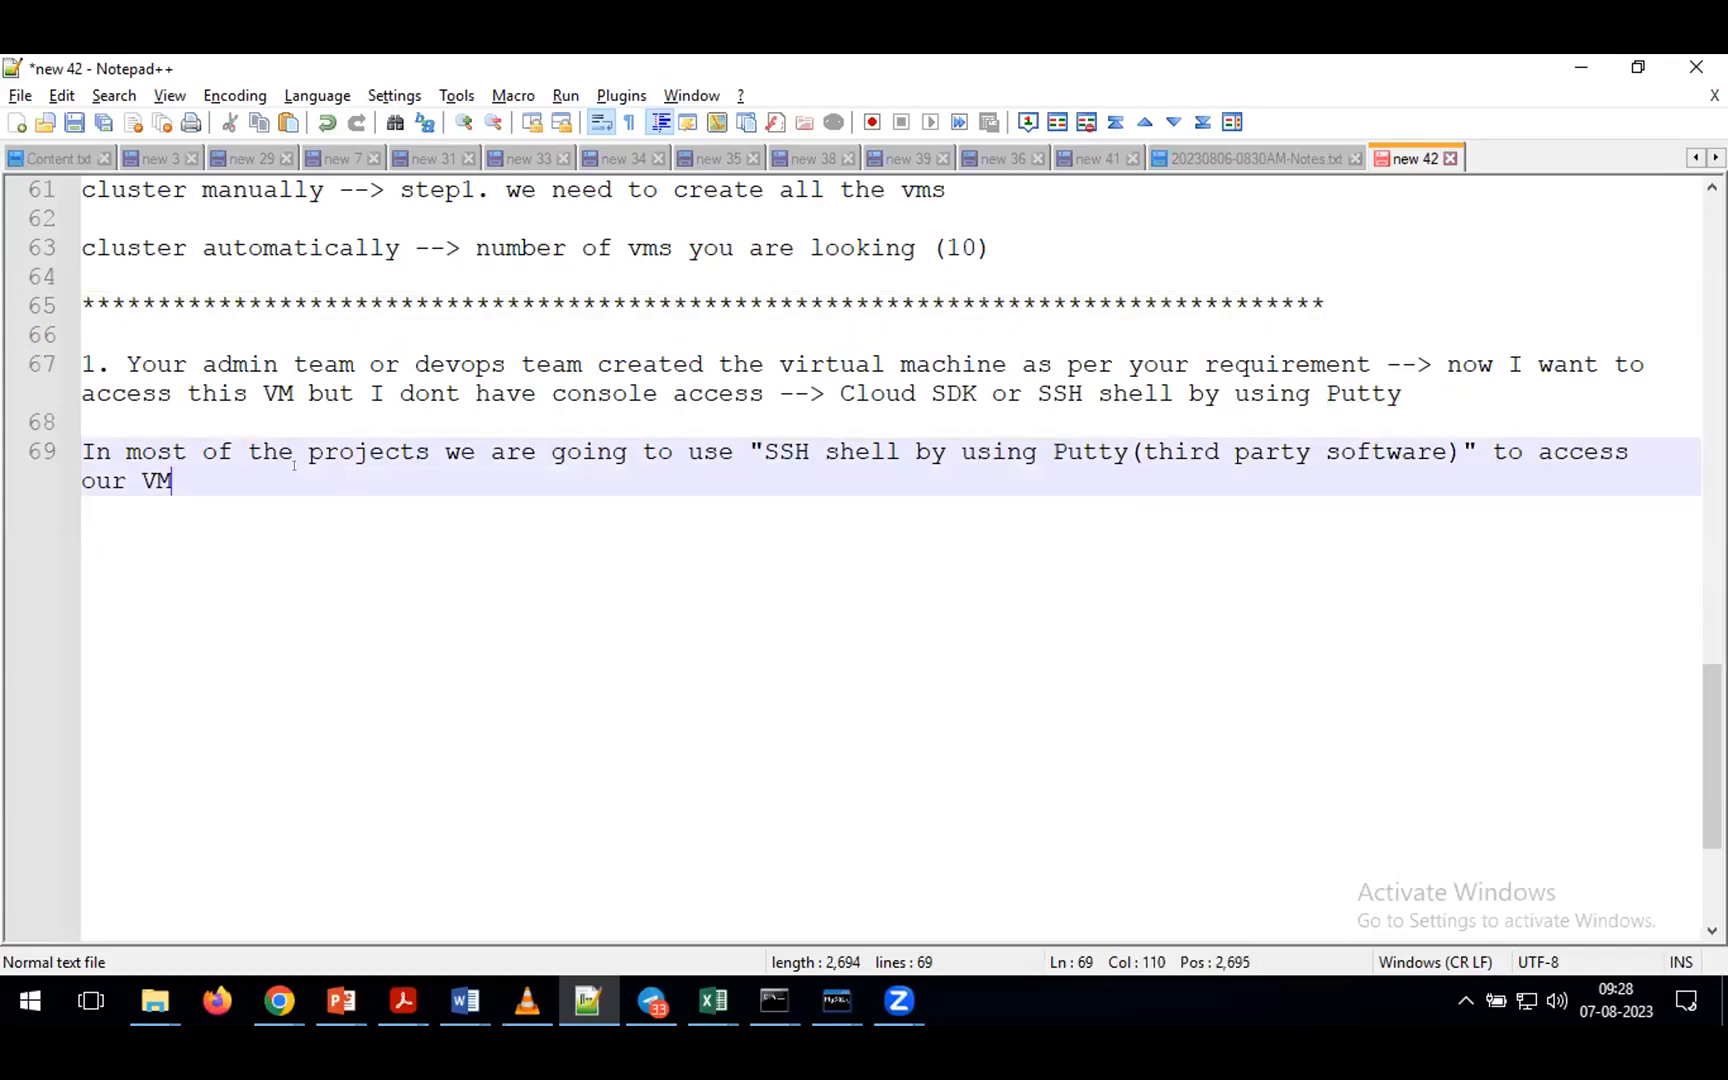
key("Return")
key("Return")
key("ctrl+v")
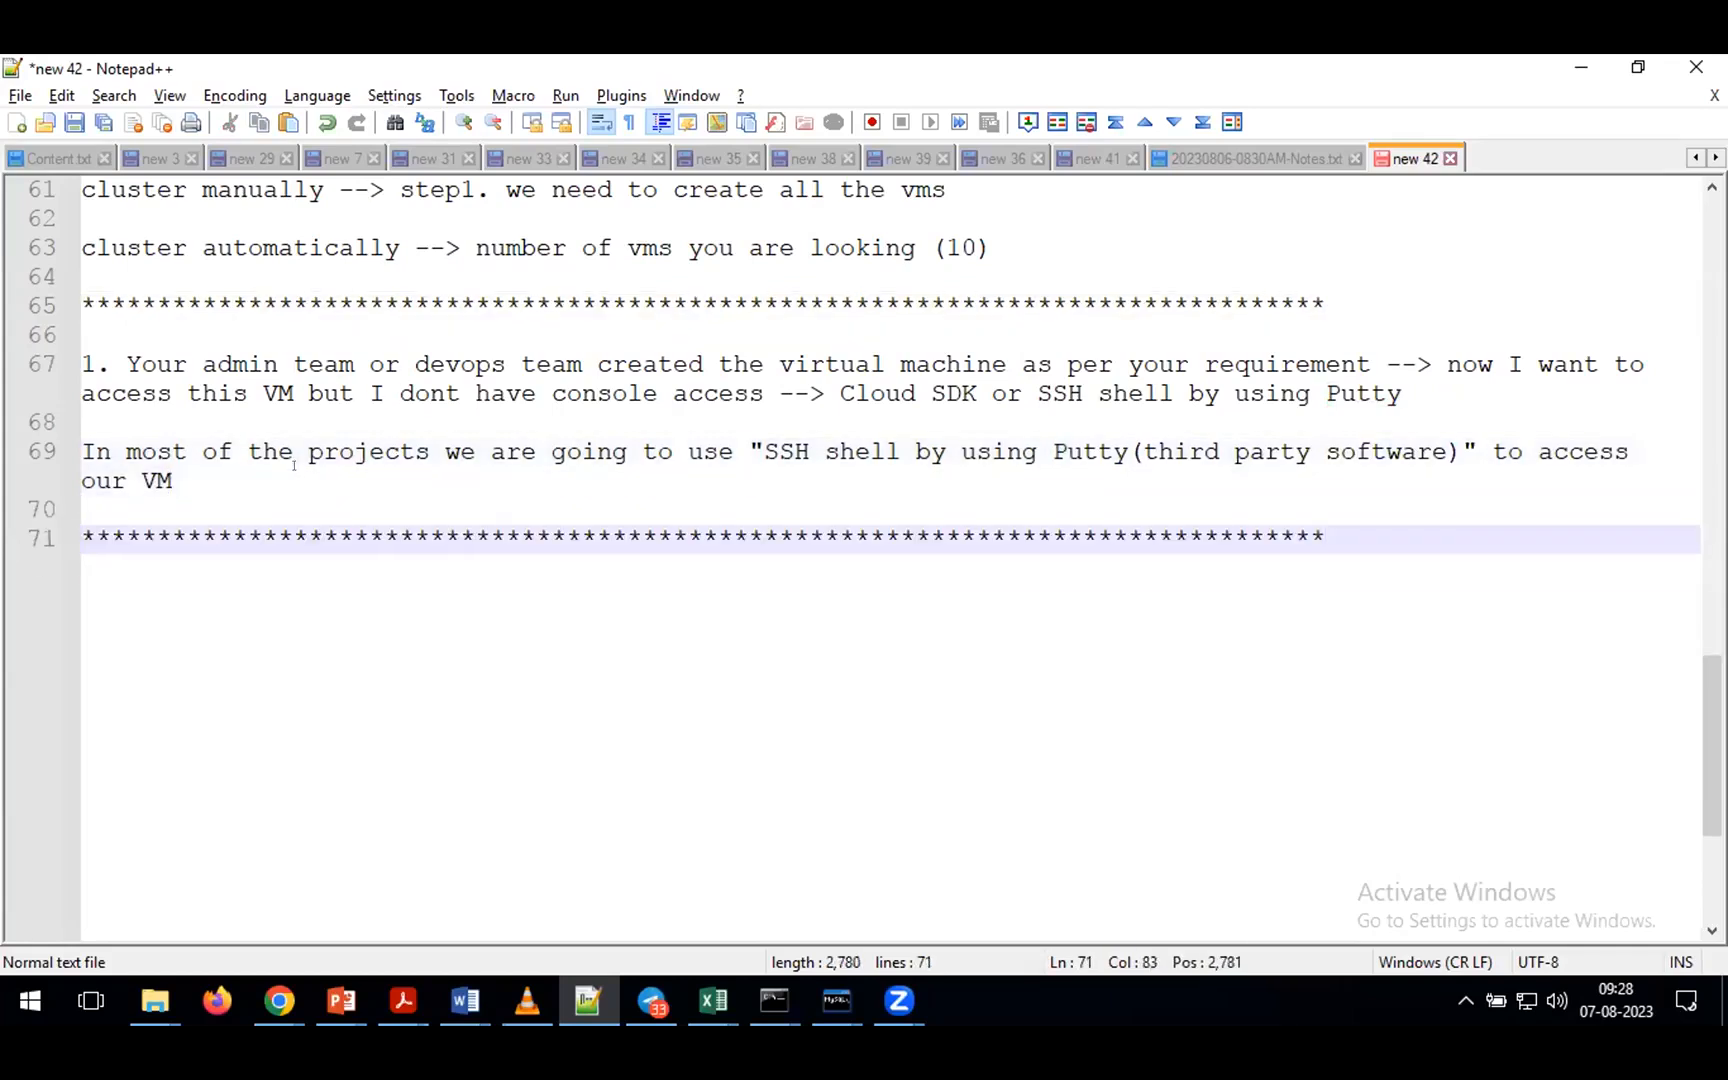
- Add the heading 'how to configure putty -->' followed by '1. Install putty and putty gen'
key("Return")
key("Return")
type("how to configure putty -->")
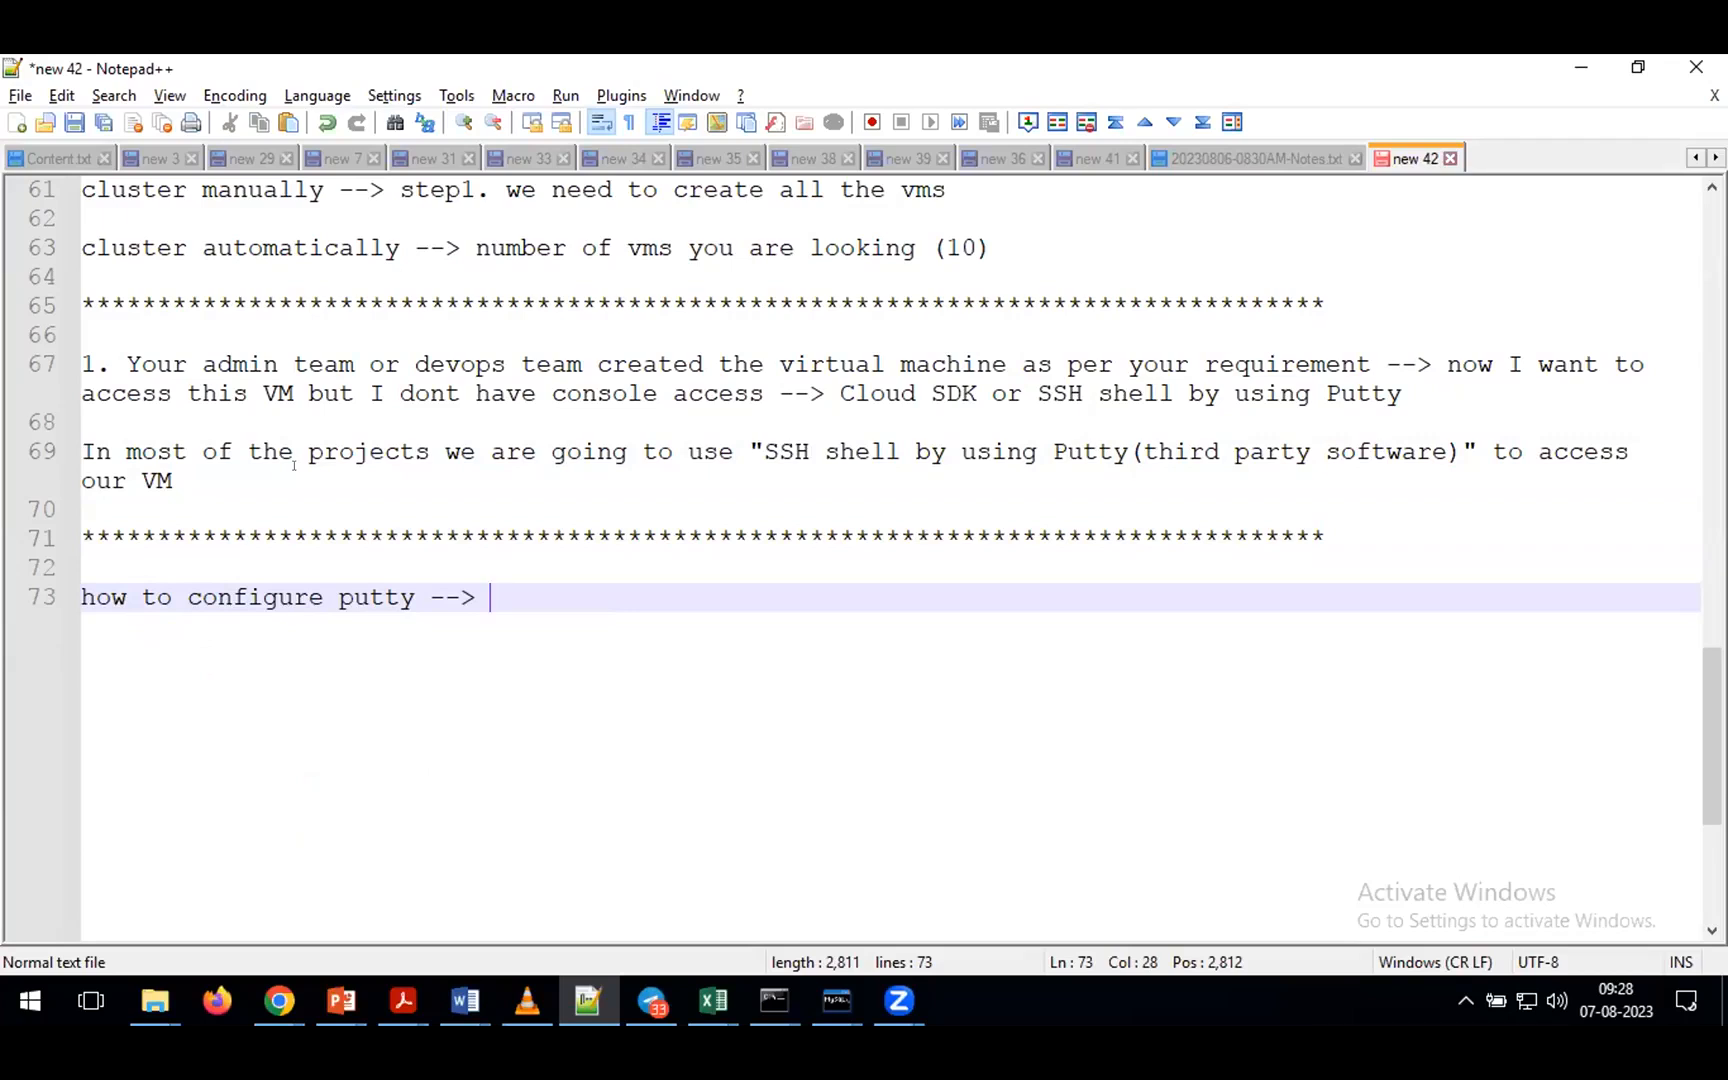
key("Return")
key("Return")
type("1. Install putty and putt")
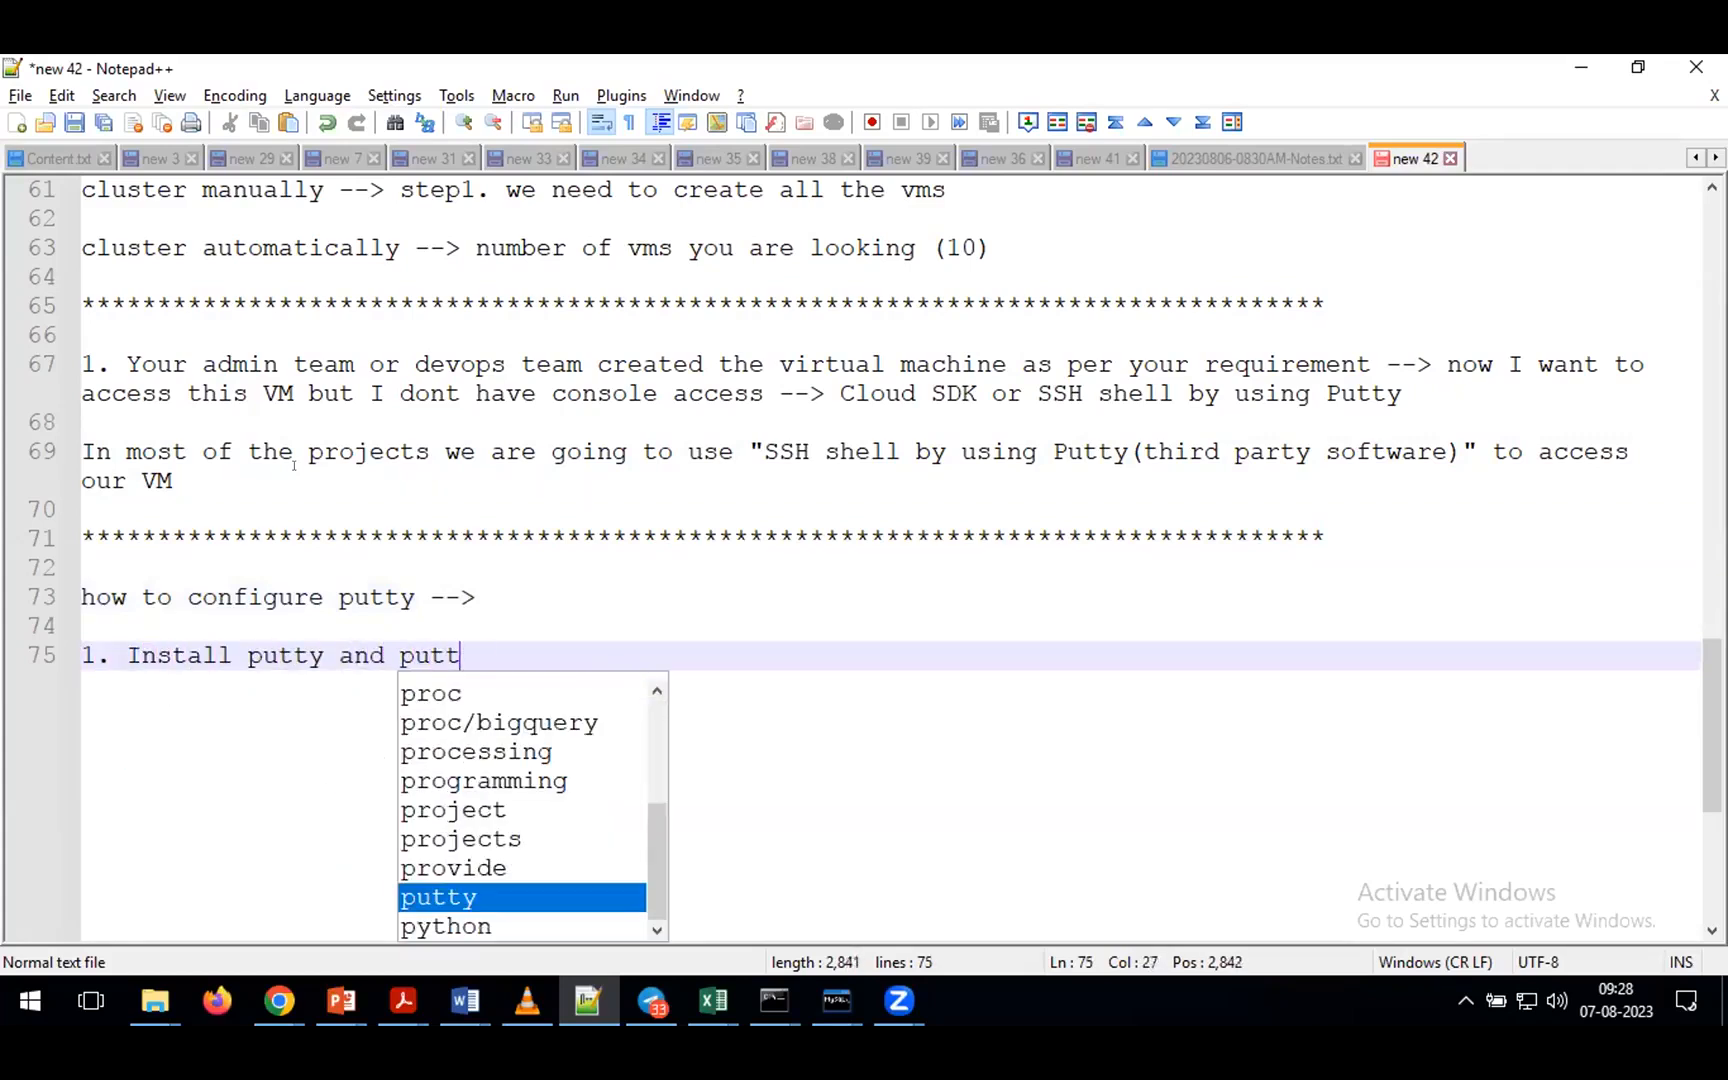
type("y gen")
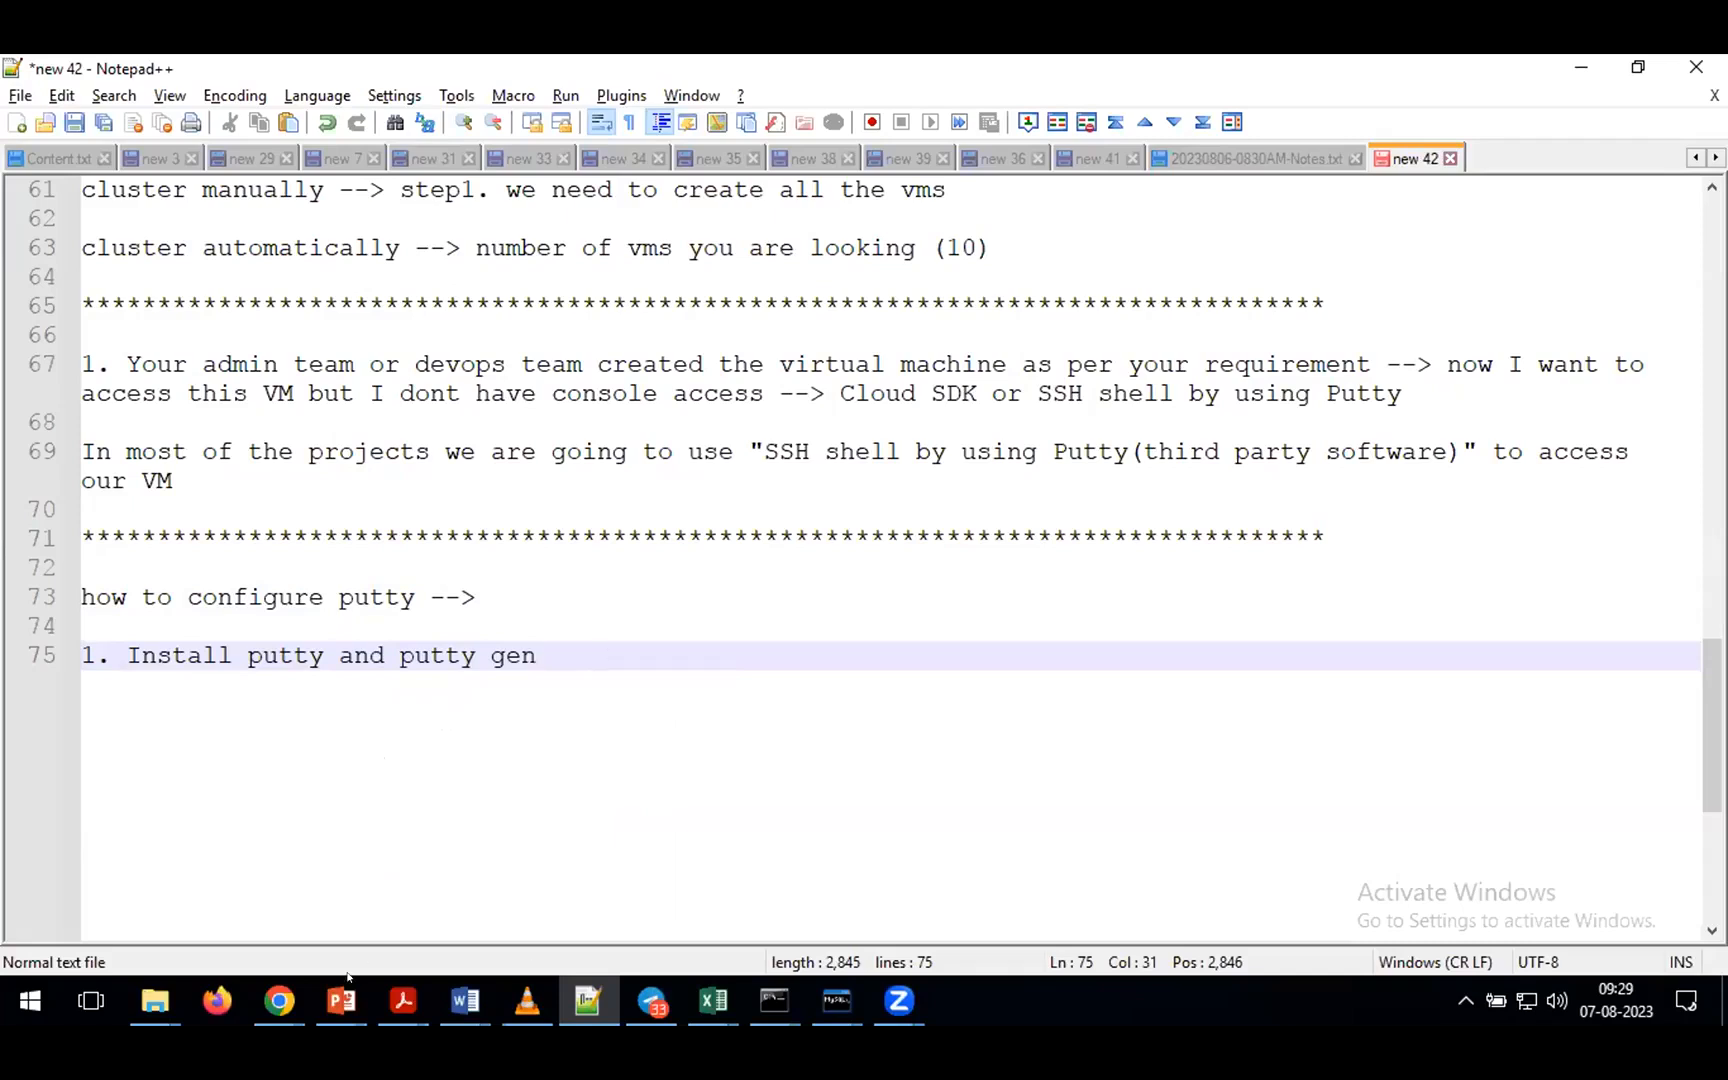
- Search Google for 'puttygen download' in a new Chrome tab, then return to Notepad++
mouse_move(286, 1010)
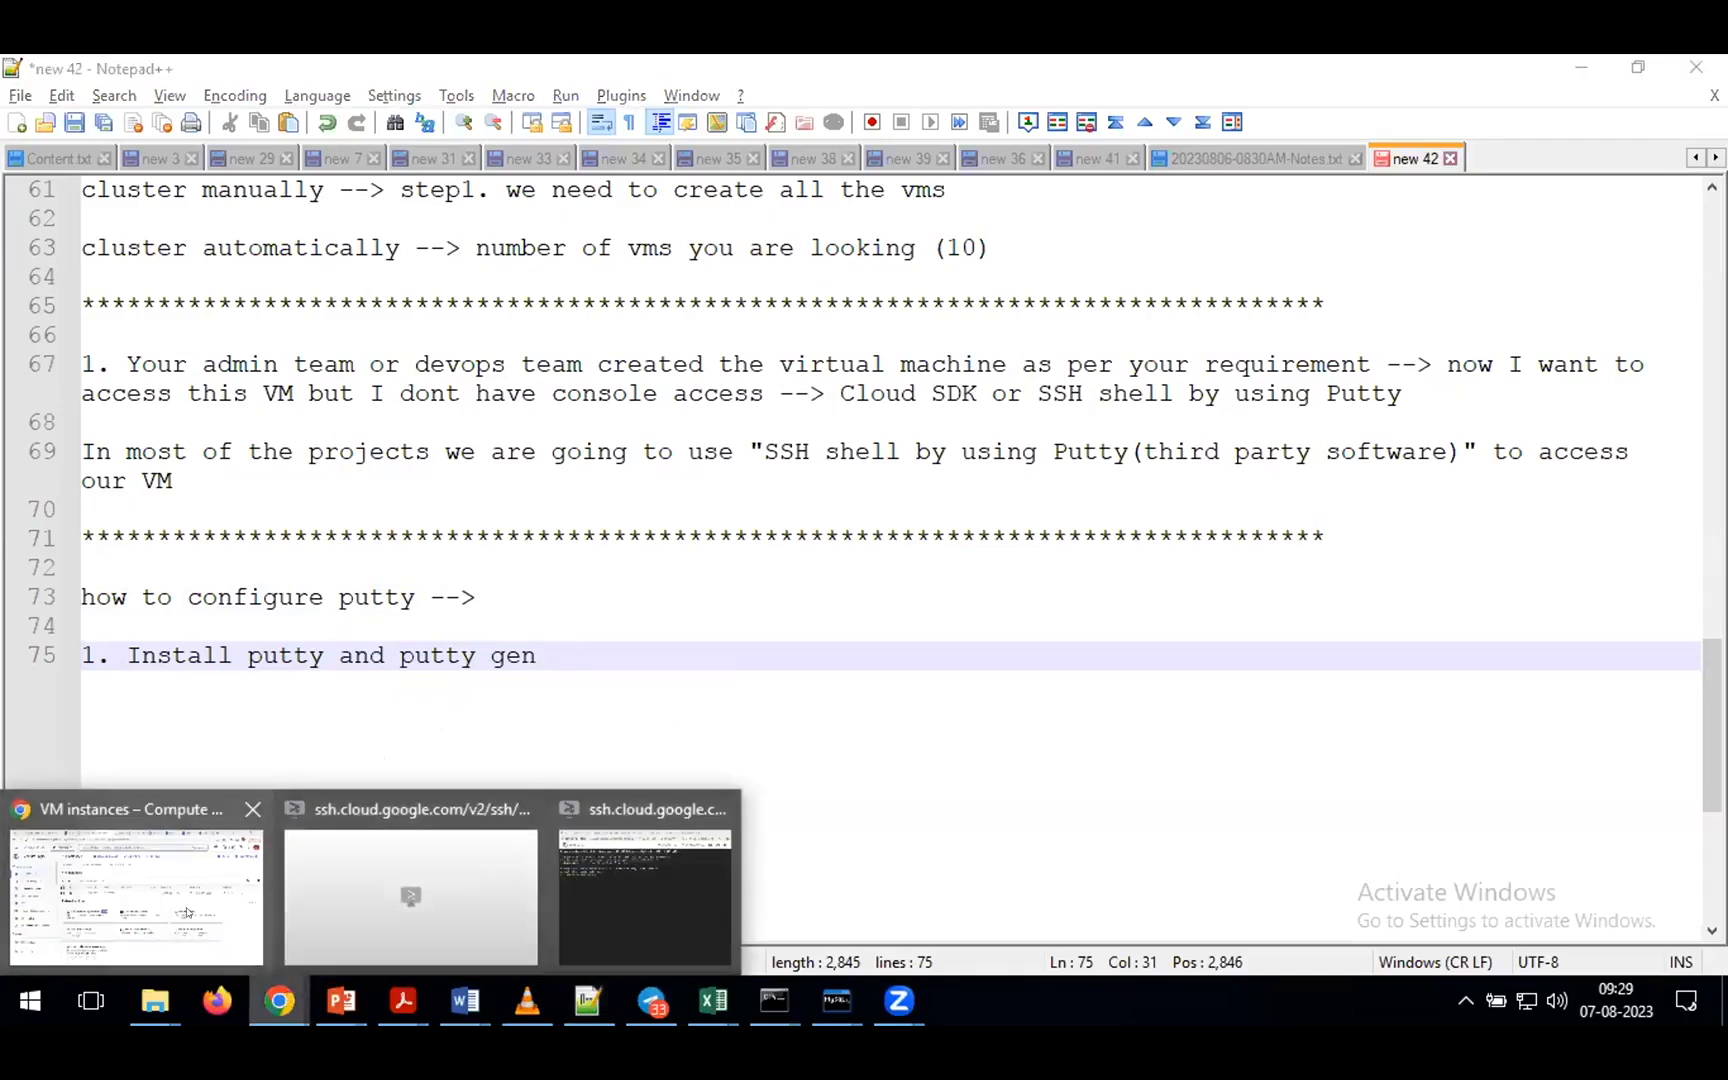
left_click(135, 890)
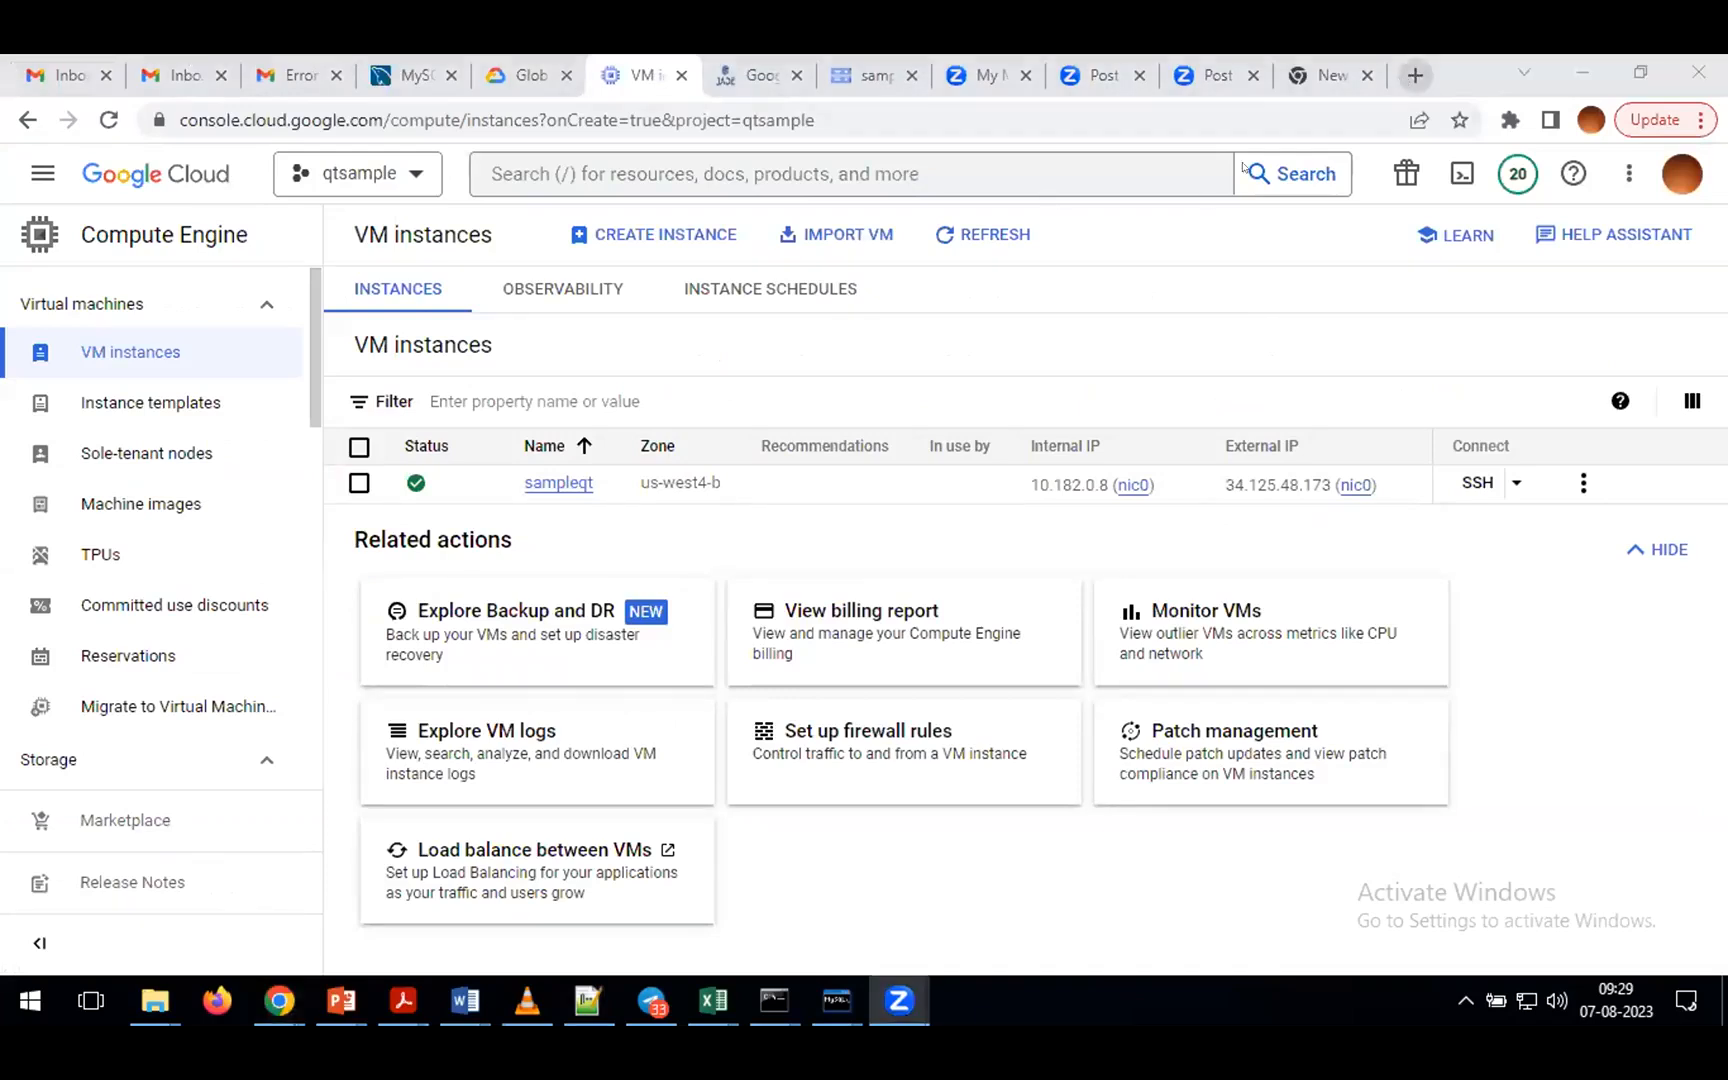
left_click(1412, 76)
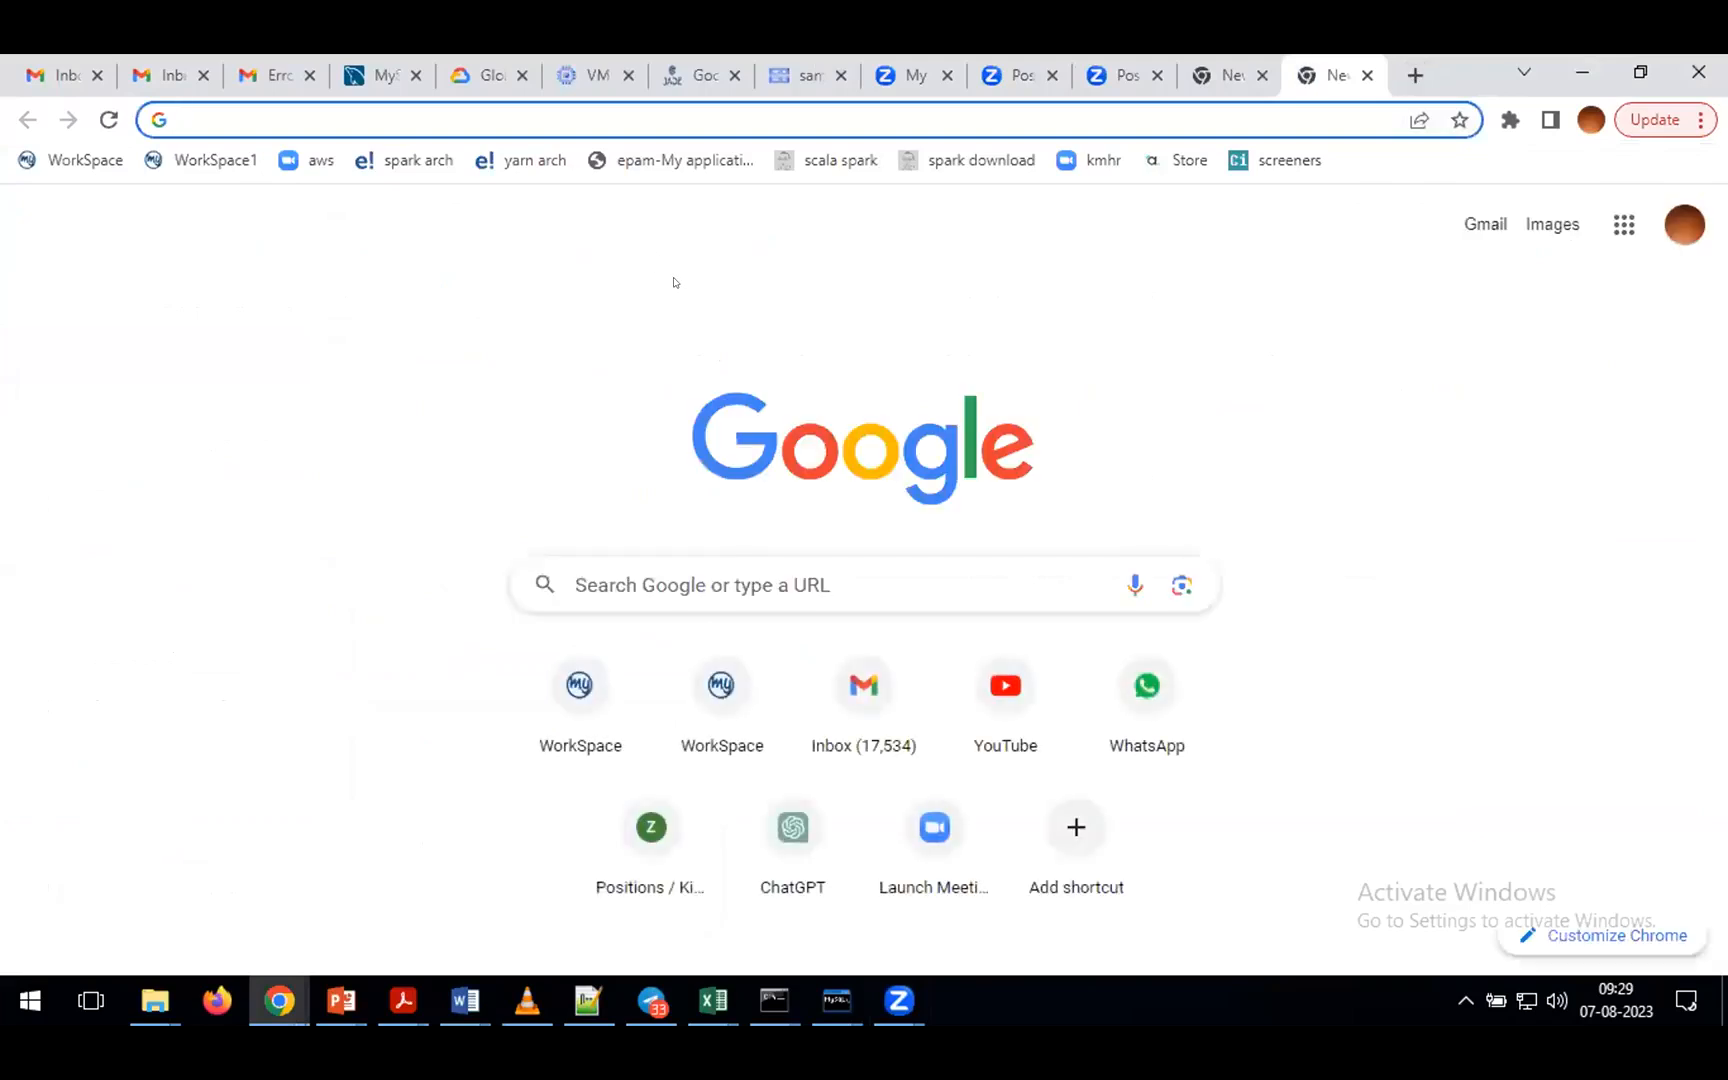
type("putty downlo")
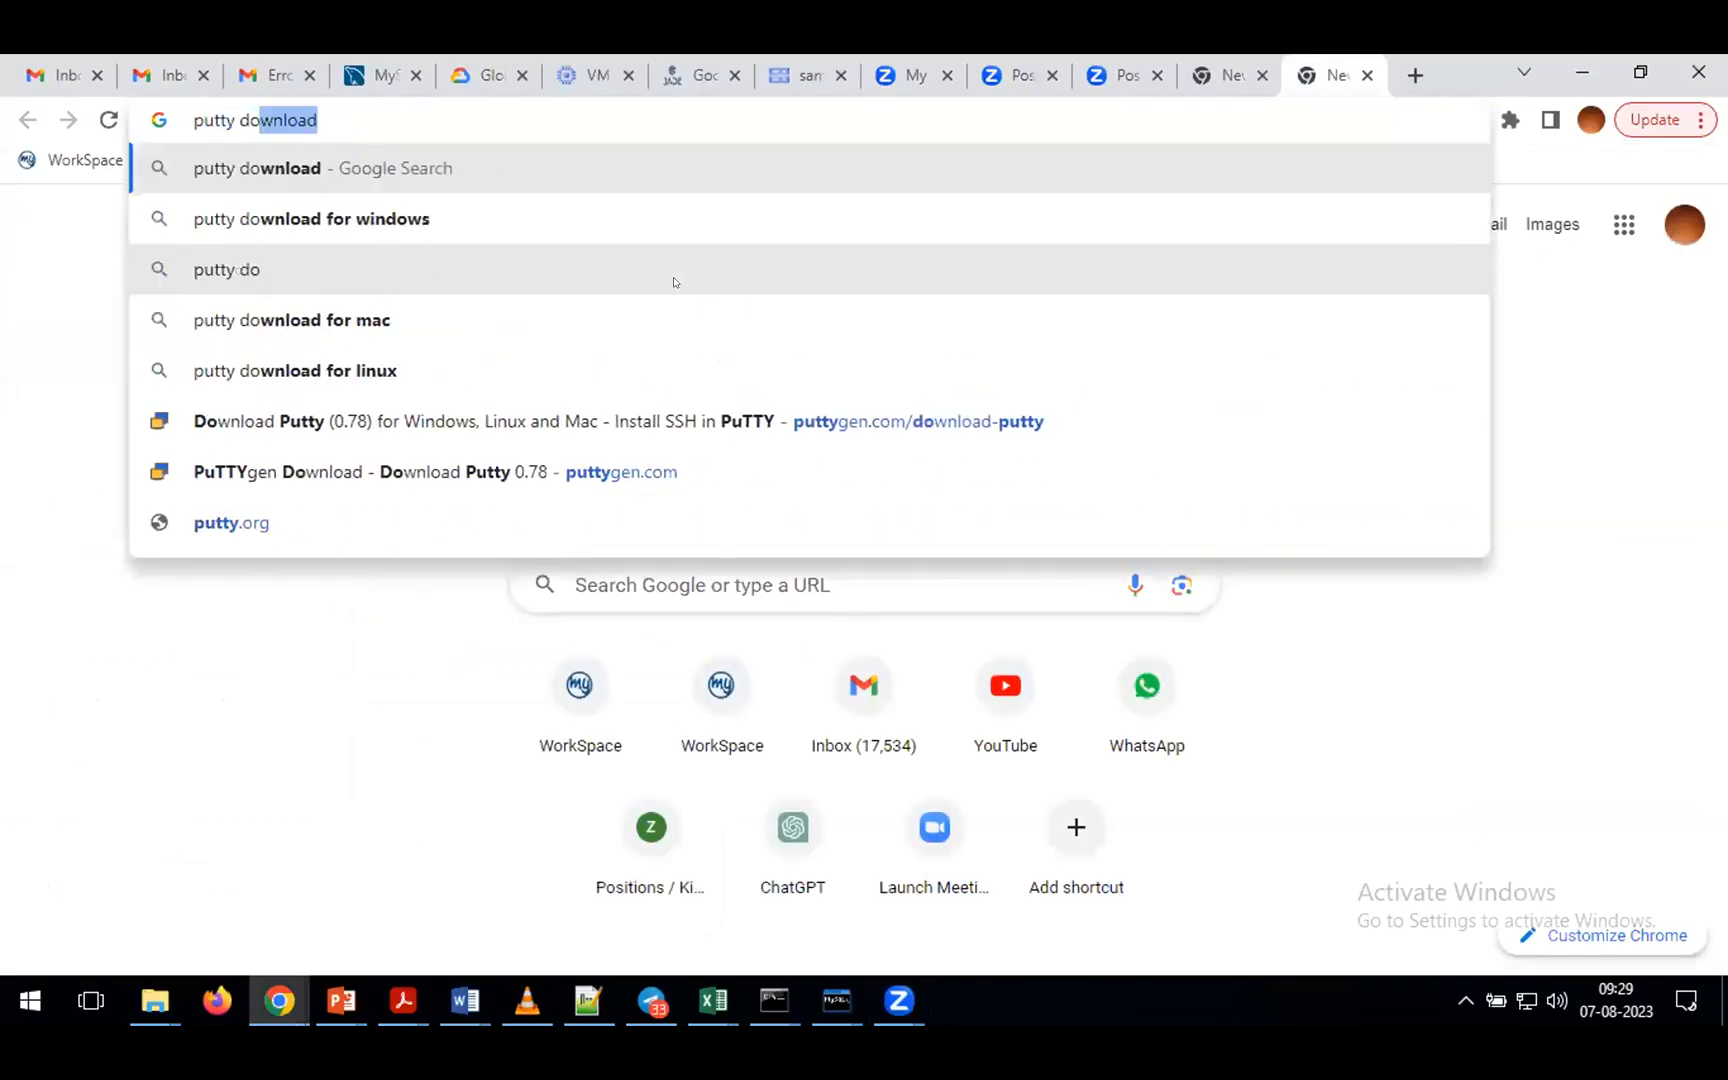
key("BackSpace")
key("BackSpace")
key("BackSpace")
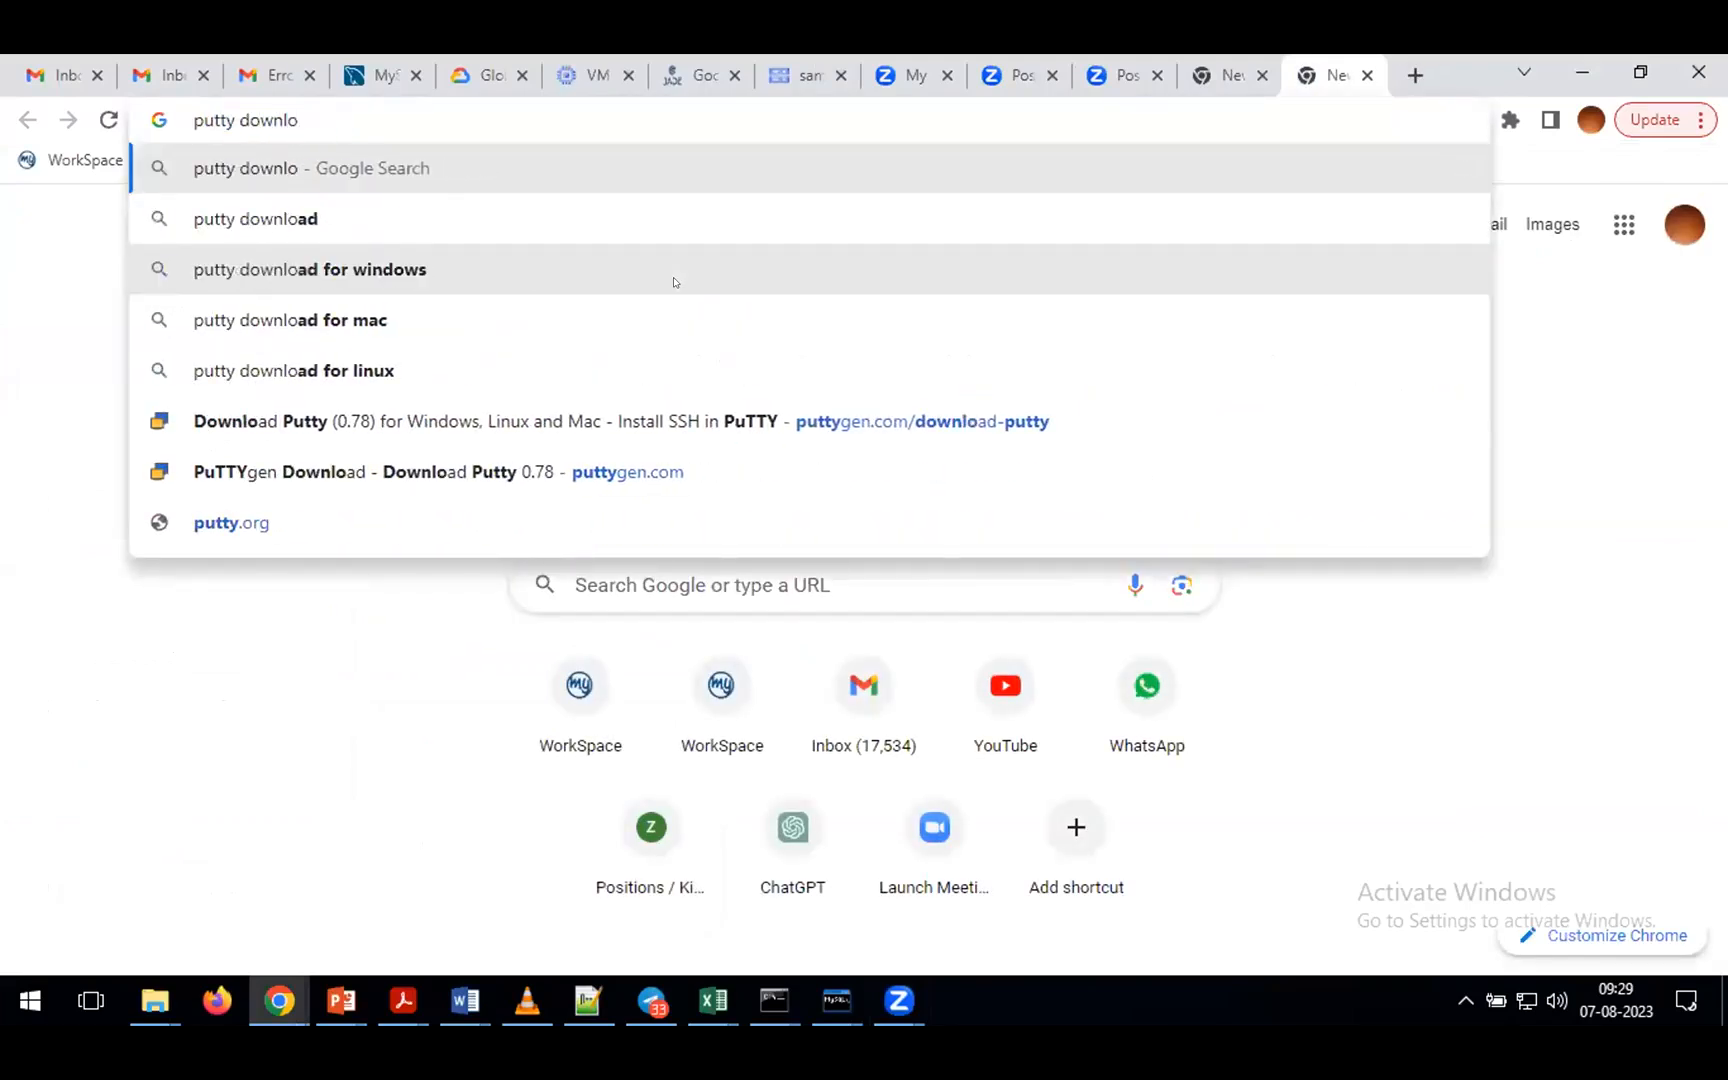
key("BackSpace")
key("BackSpace")
key("BackSpace")
key("BackSpace")
key("BackSpace")
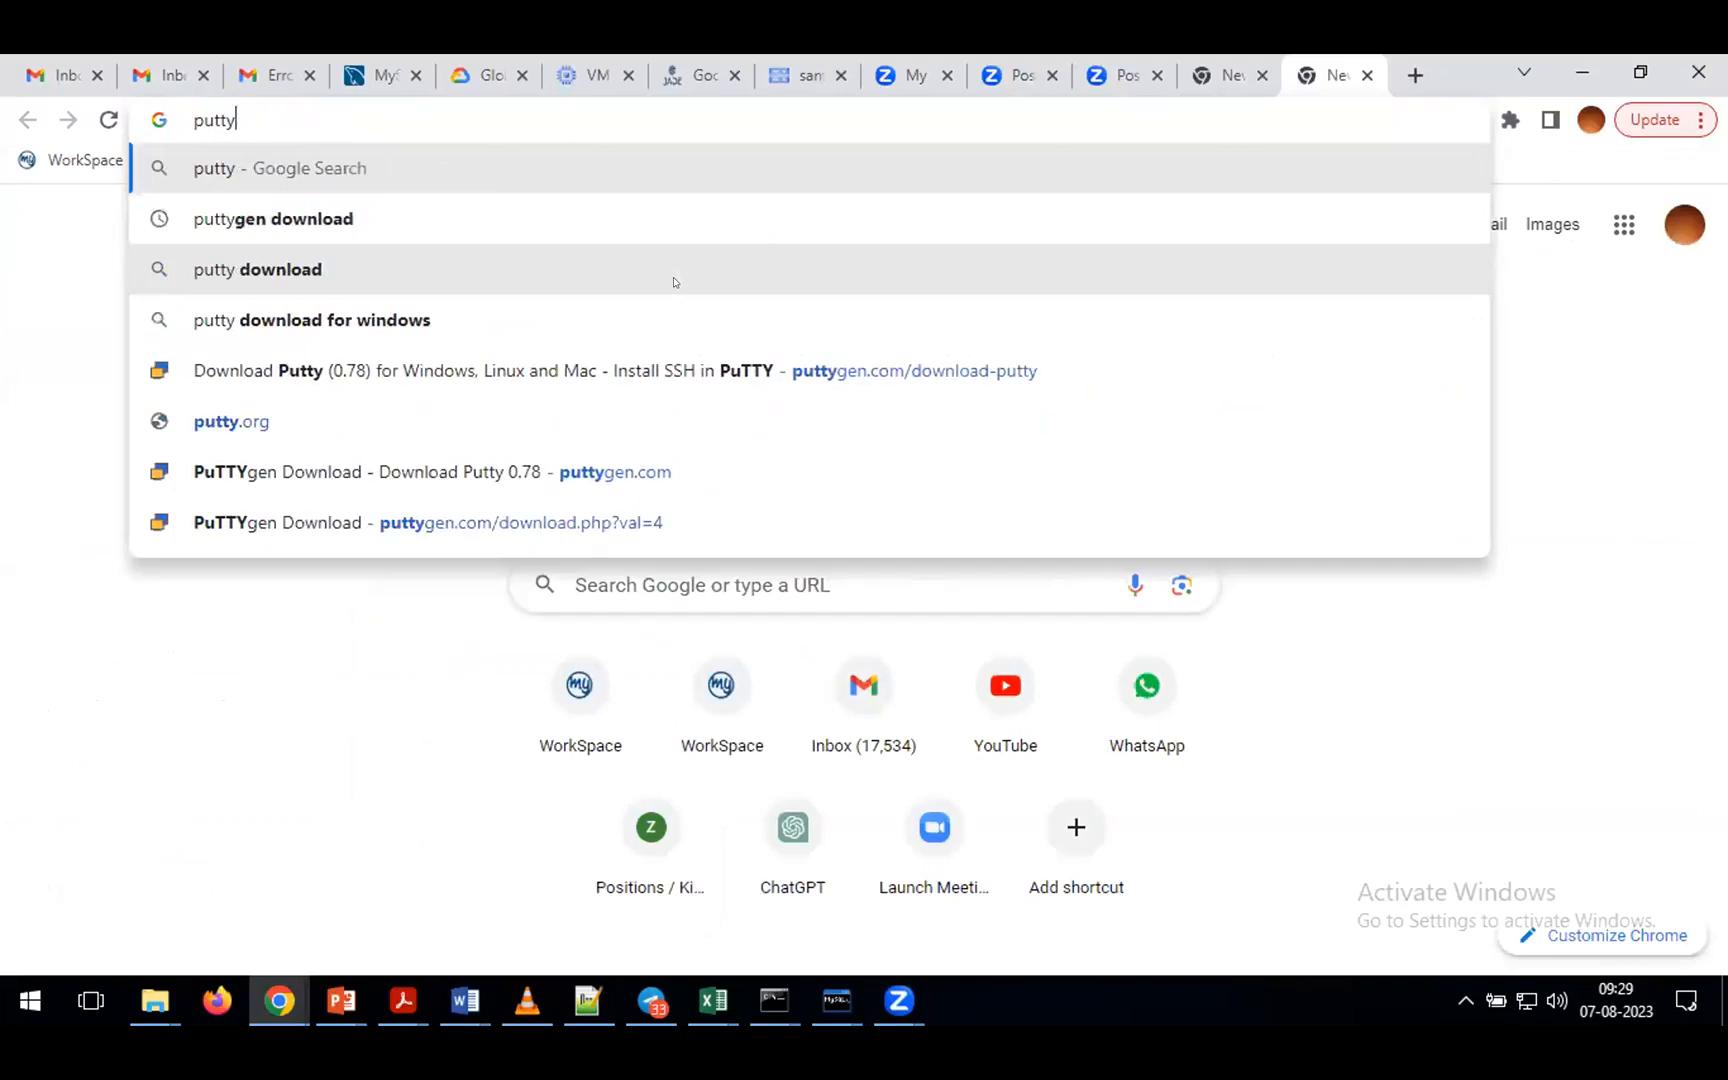
type("gen downloa")
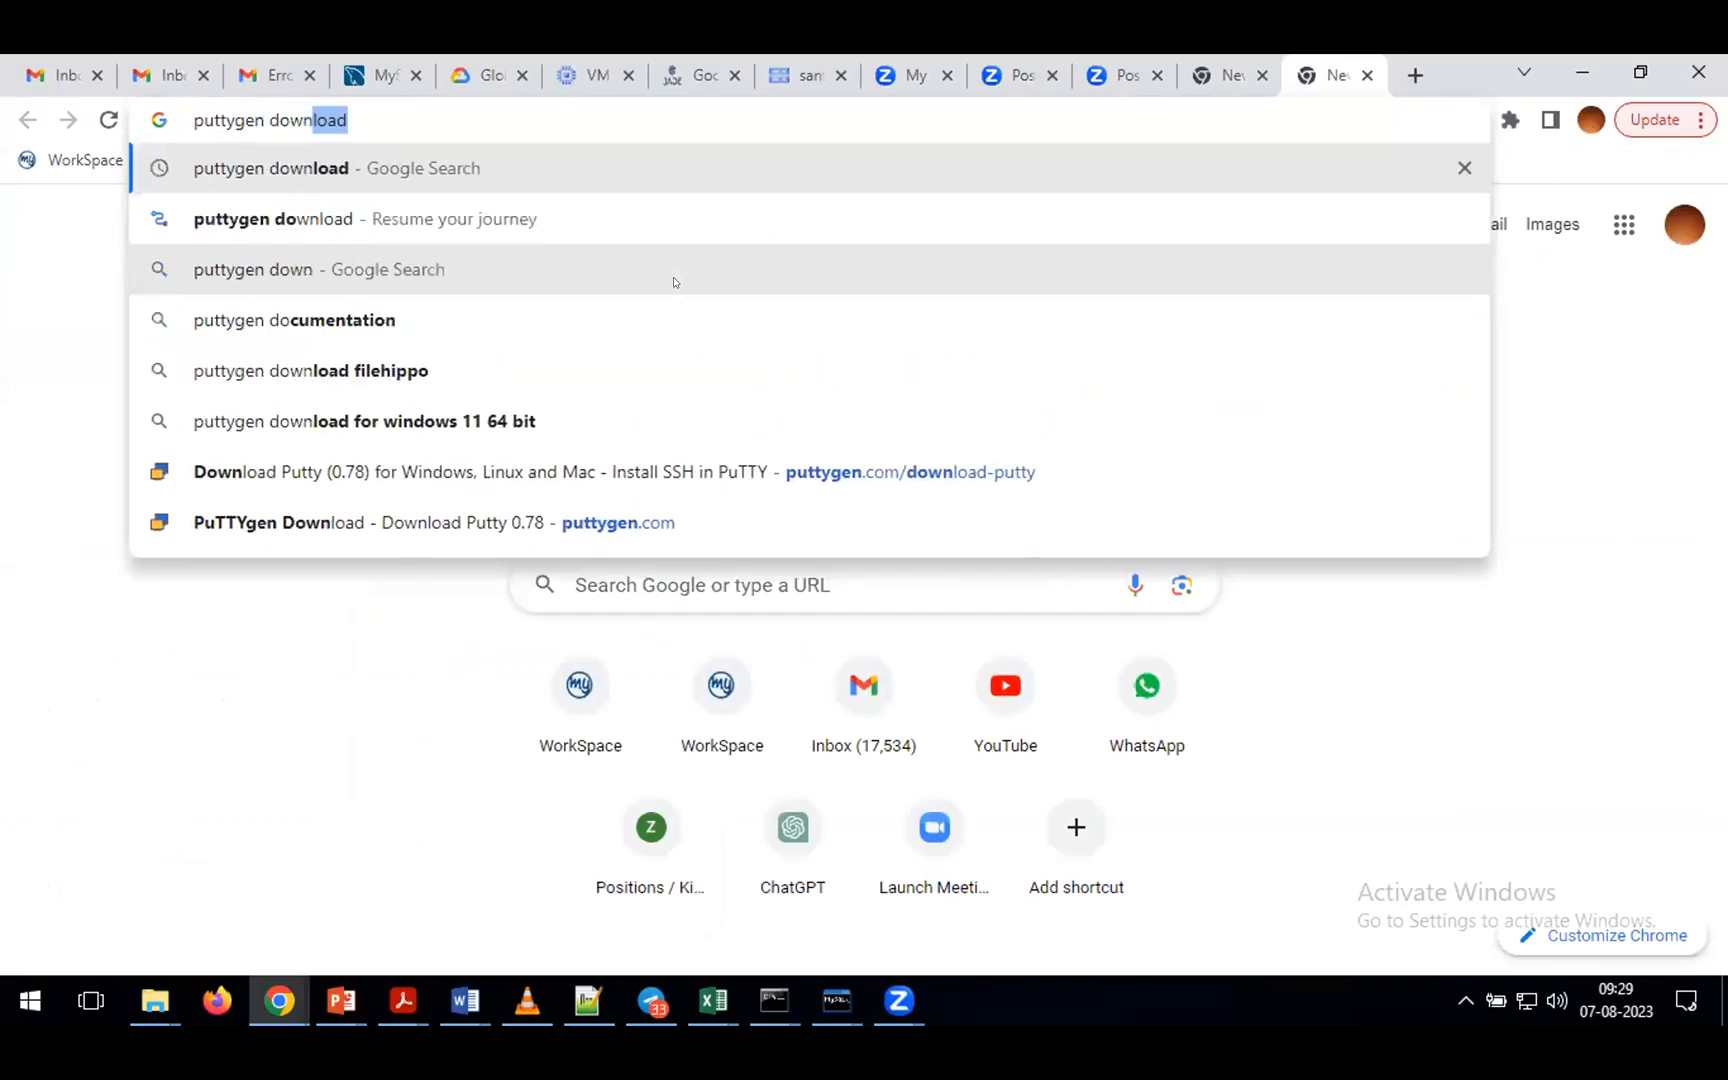
type("d")
key("ctrl+a")
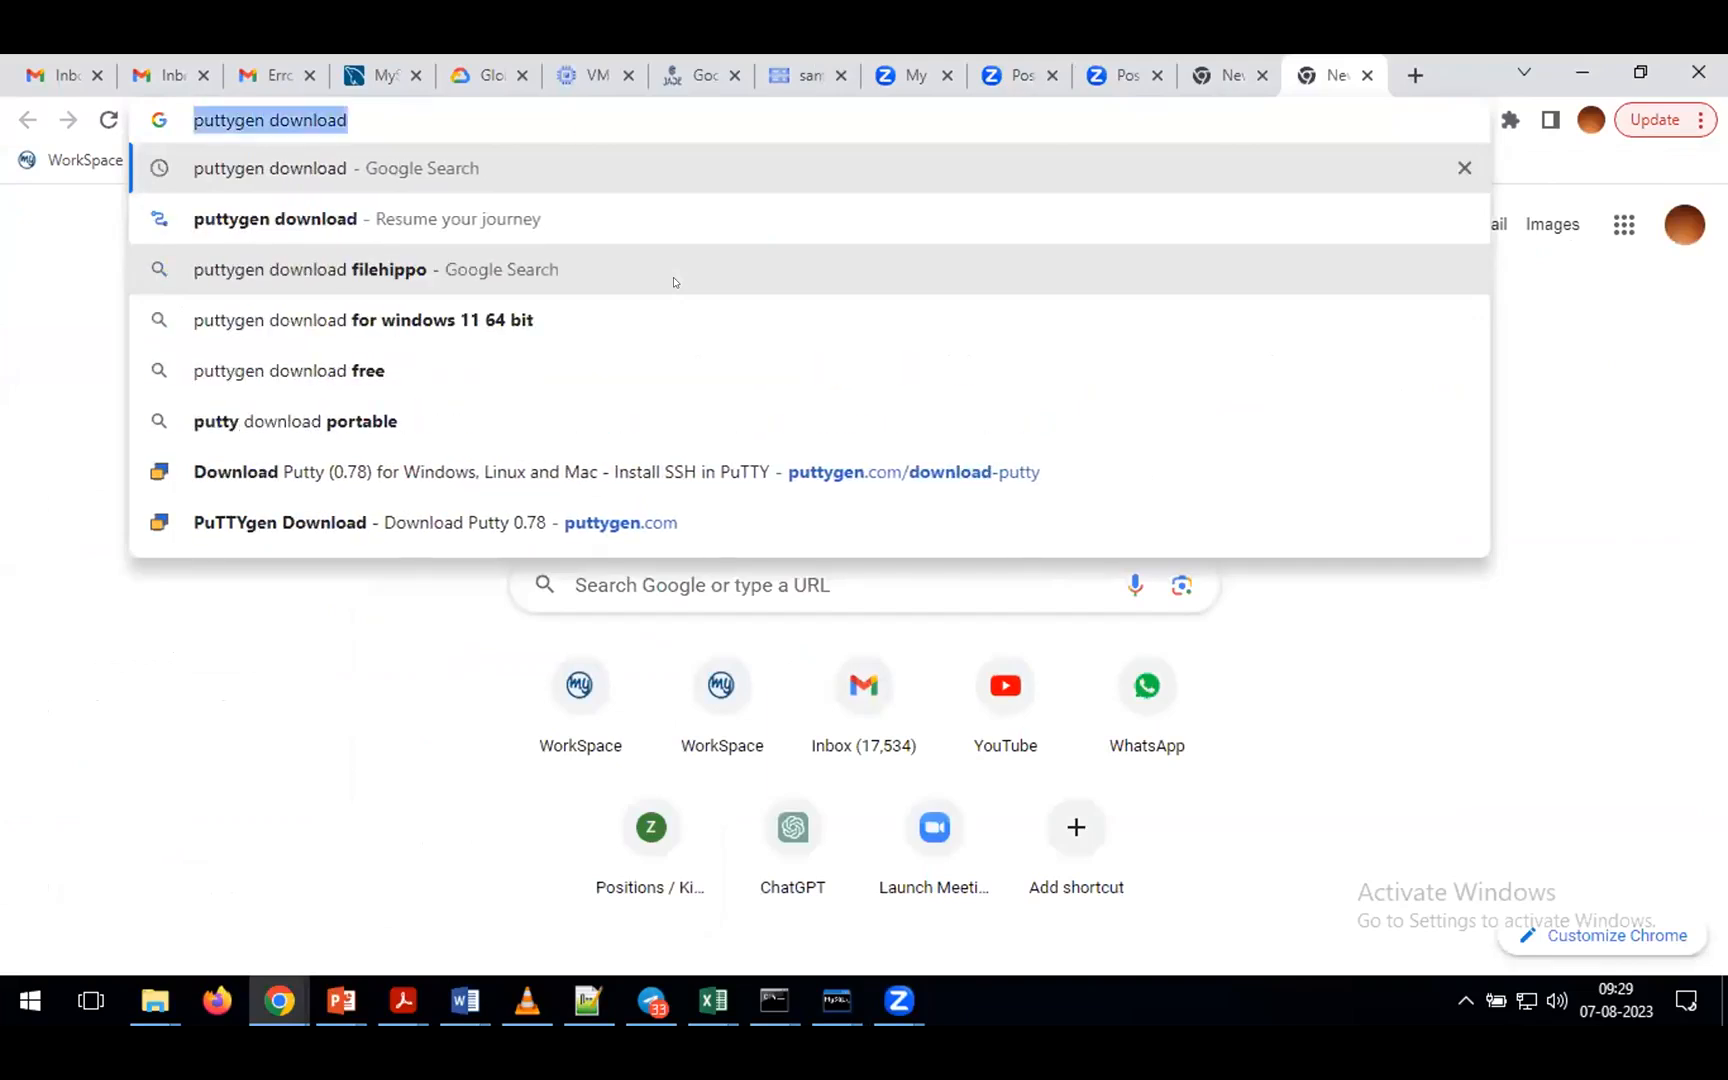
key("Return")
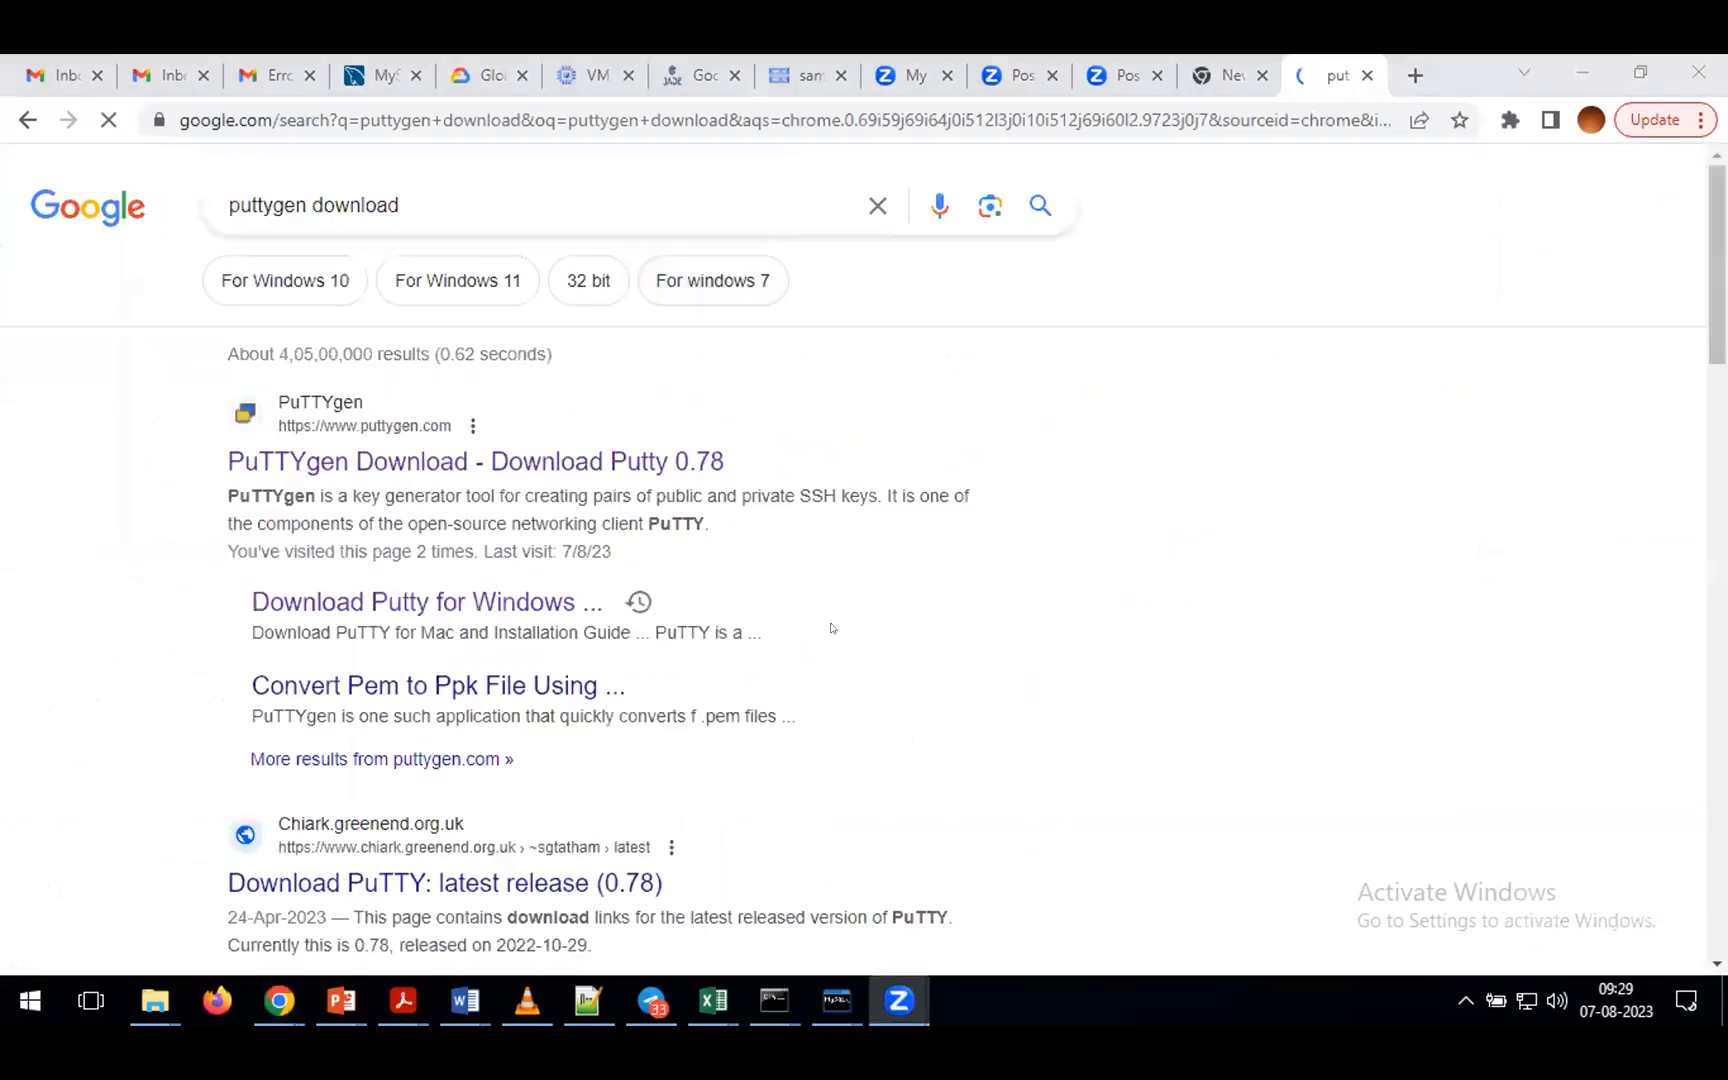
key("alt+Tab")
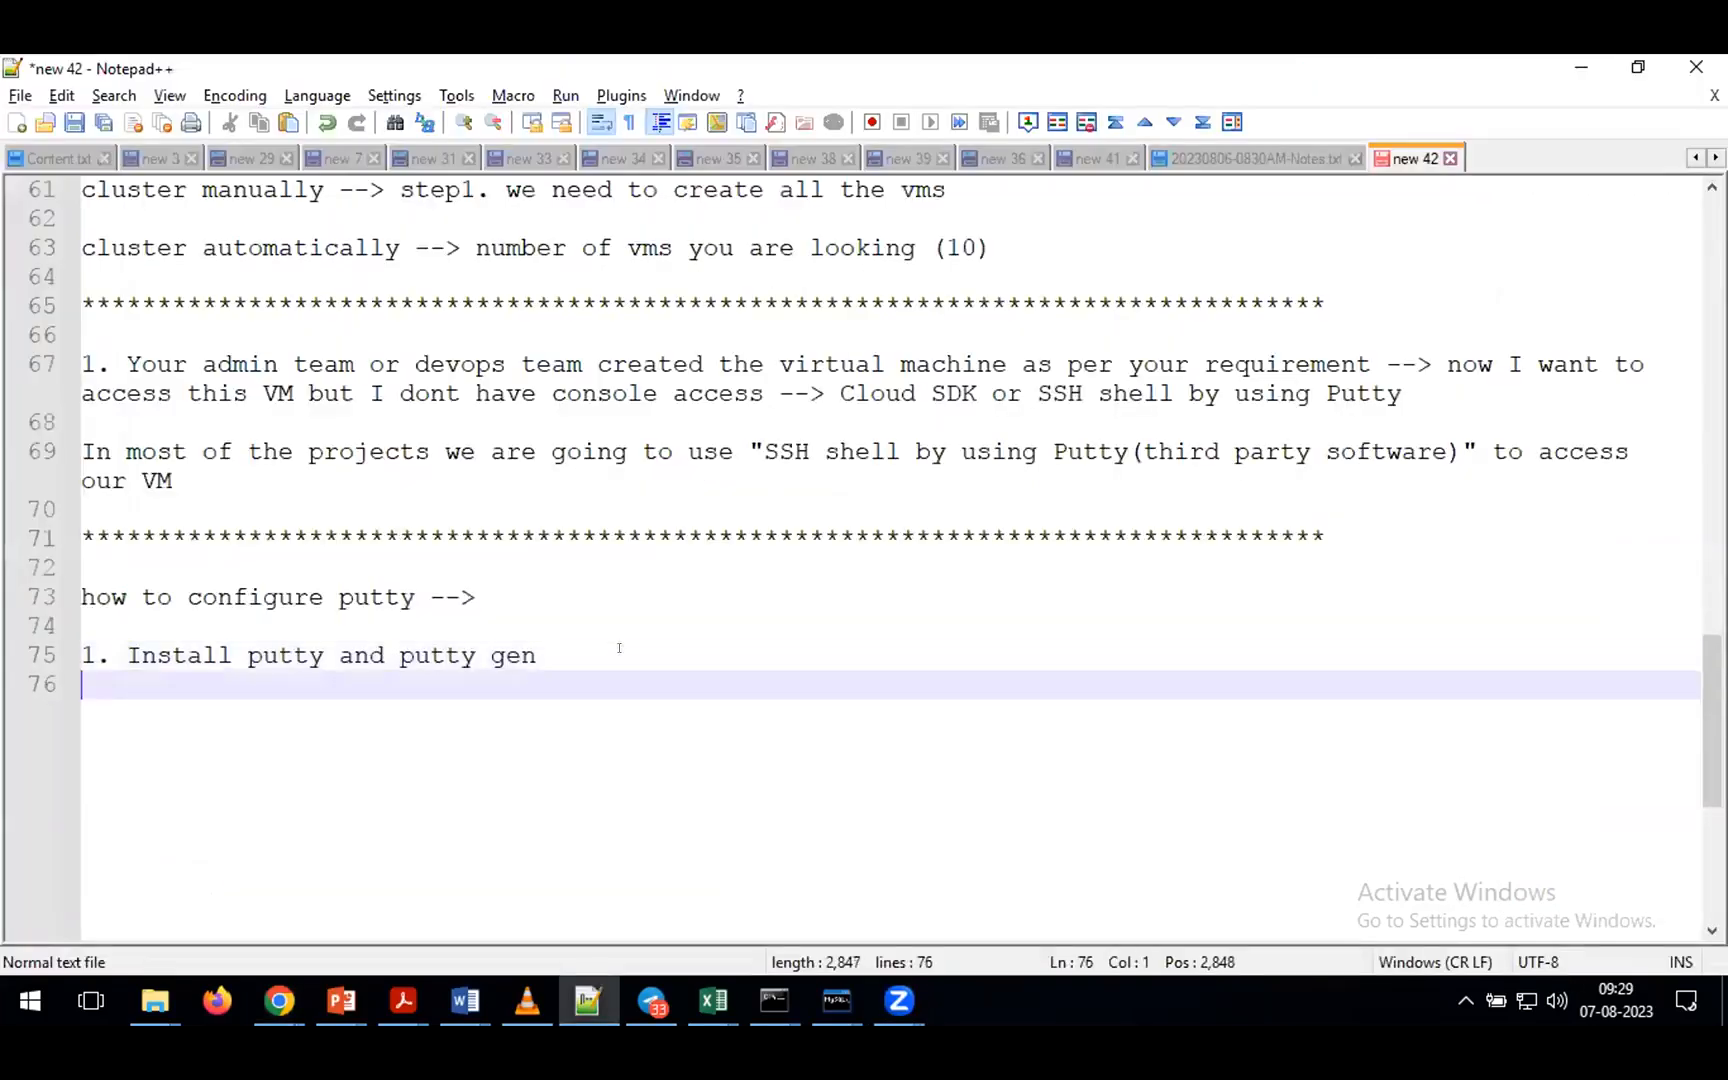
- Add note step 2: open Chrome and search for "puttygen download", with the query in double quotes
key("Return")
type("2. op")
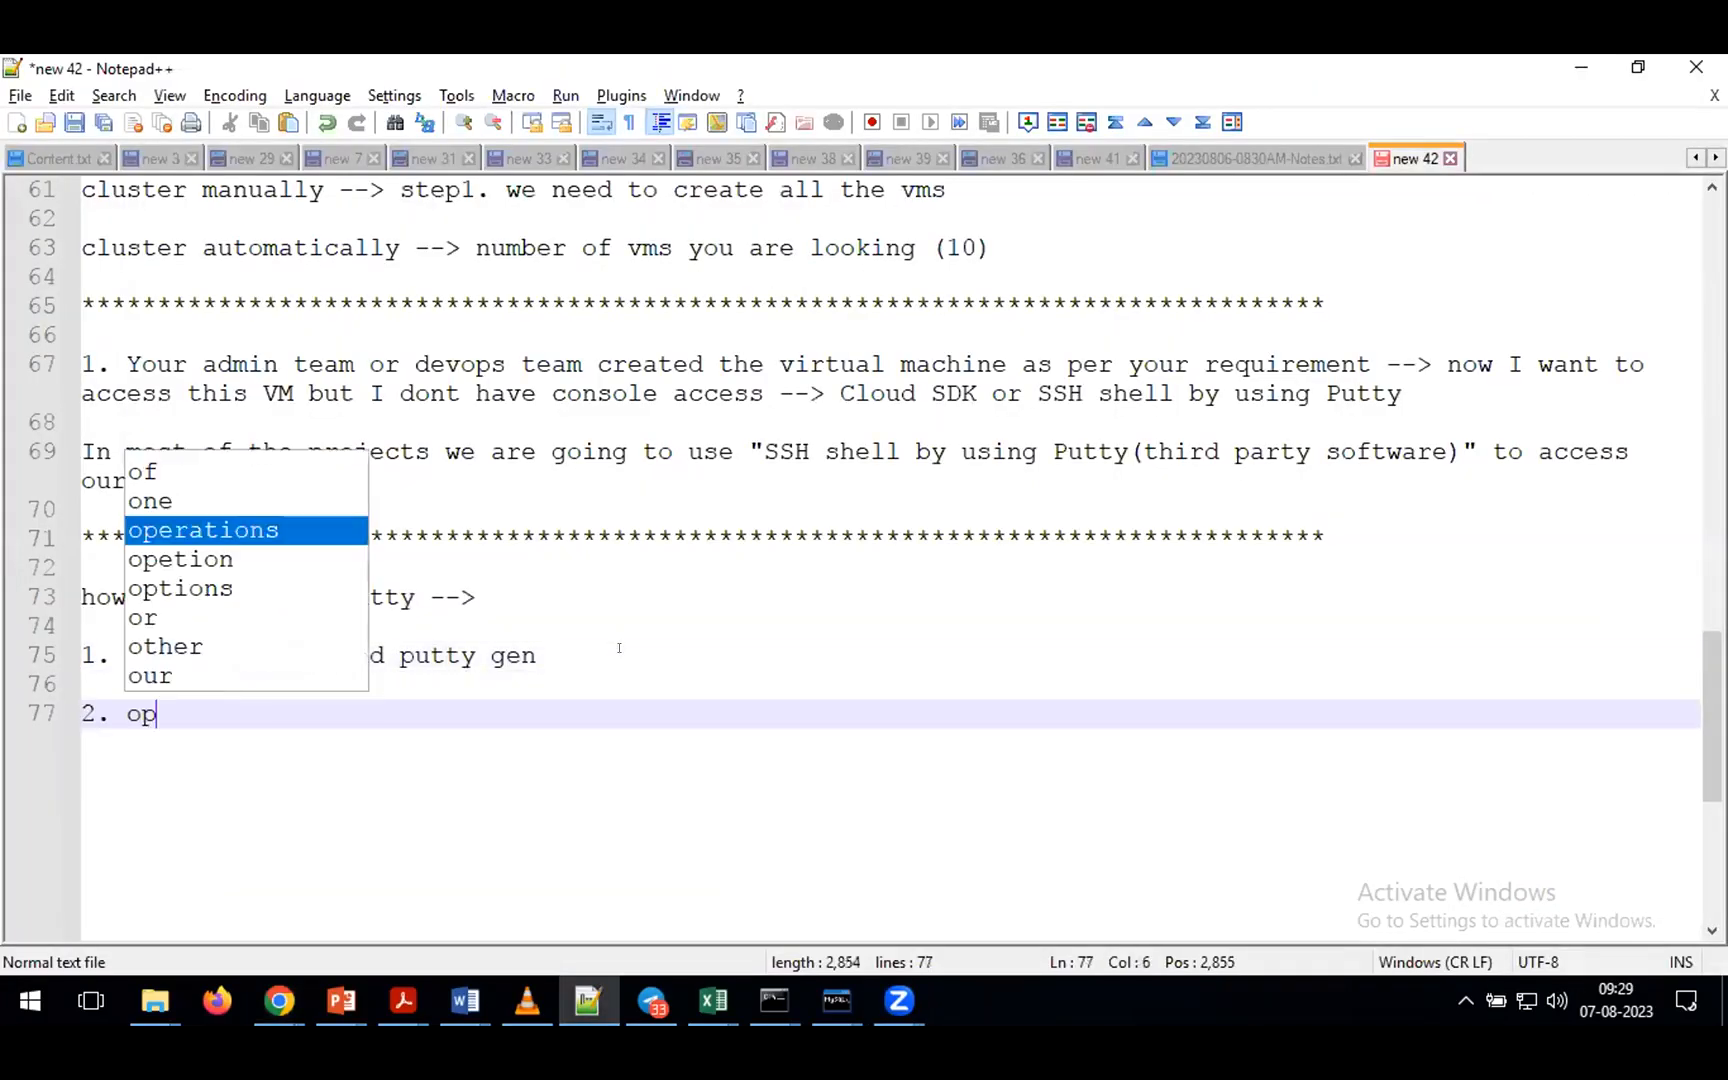
type("en chrombe browser ")
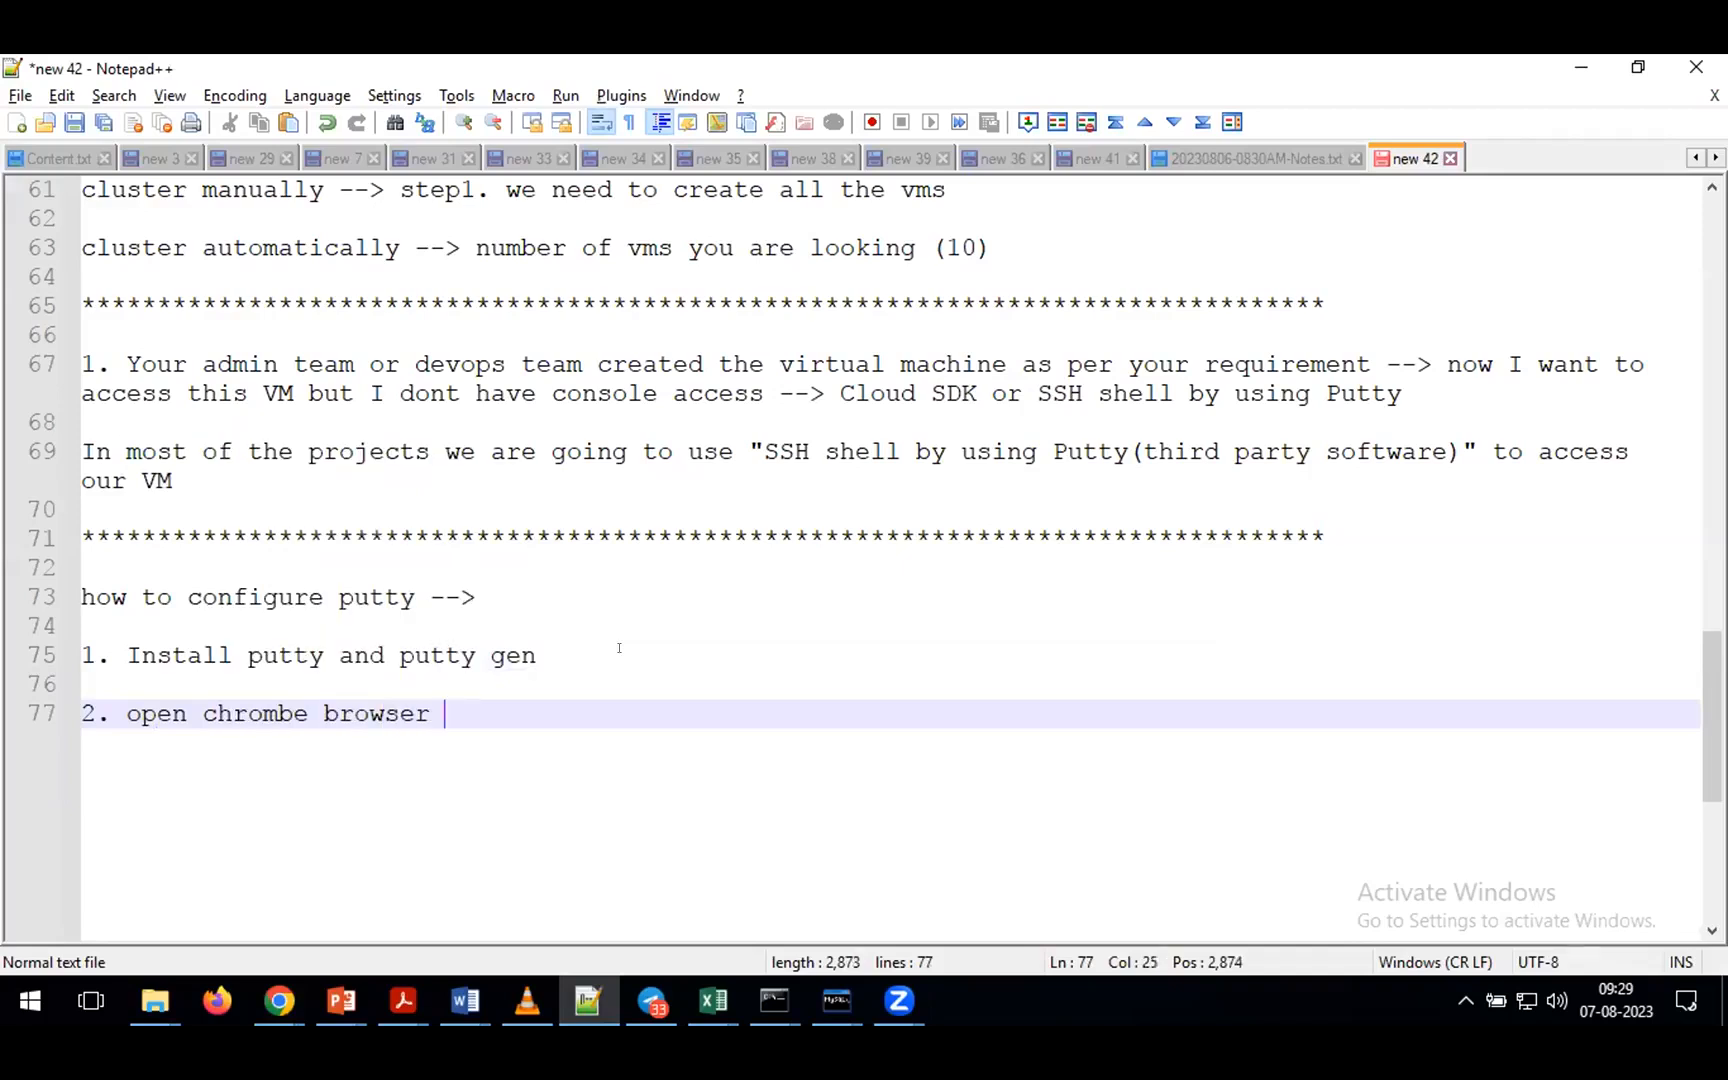
type("--> search for ")
type("puttygen download -->")
left_click(673, 692)
type("\"")
key("Right")
key("Right")
key("Right")
key("Right")
key("Right")
key("Right")
key("Right")
key("Right")
key("Right")
key("Right")
key("Right")
key("Right")
key("Right")
key("Right")
key("Right")
key("Right")
key("Right")
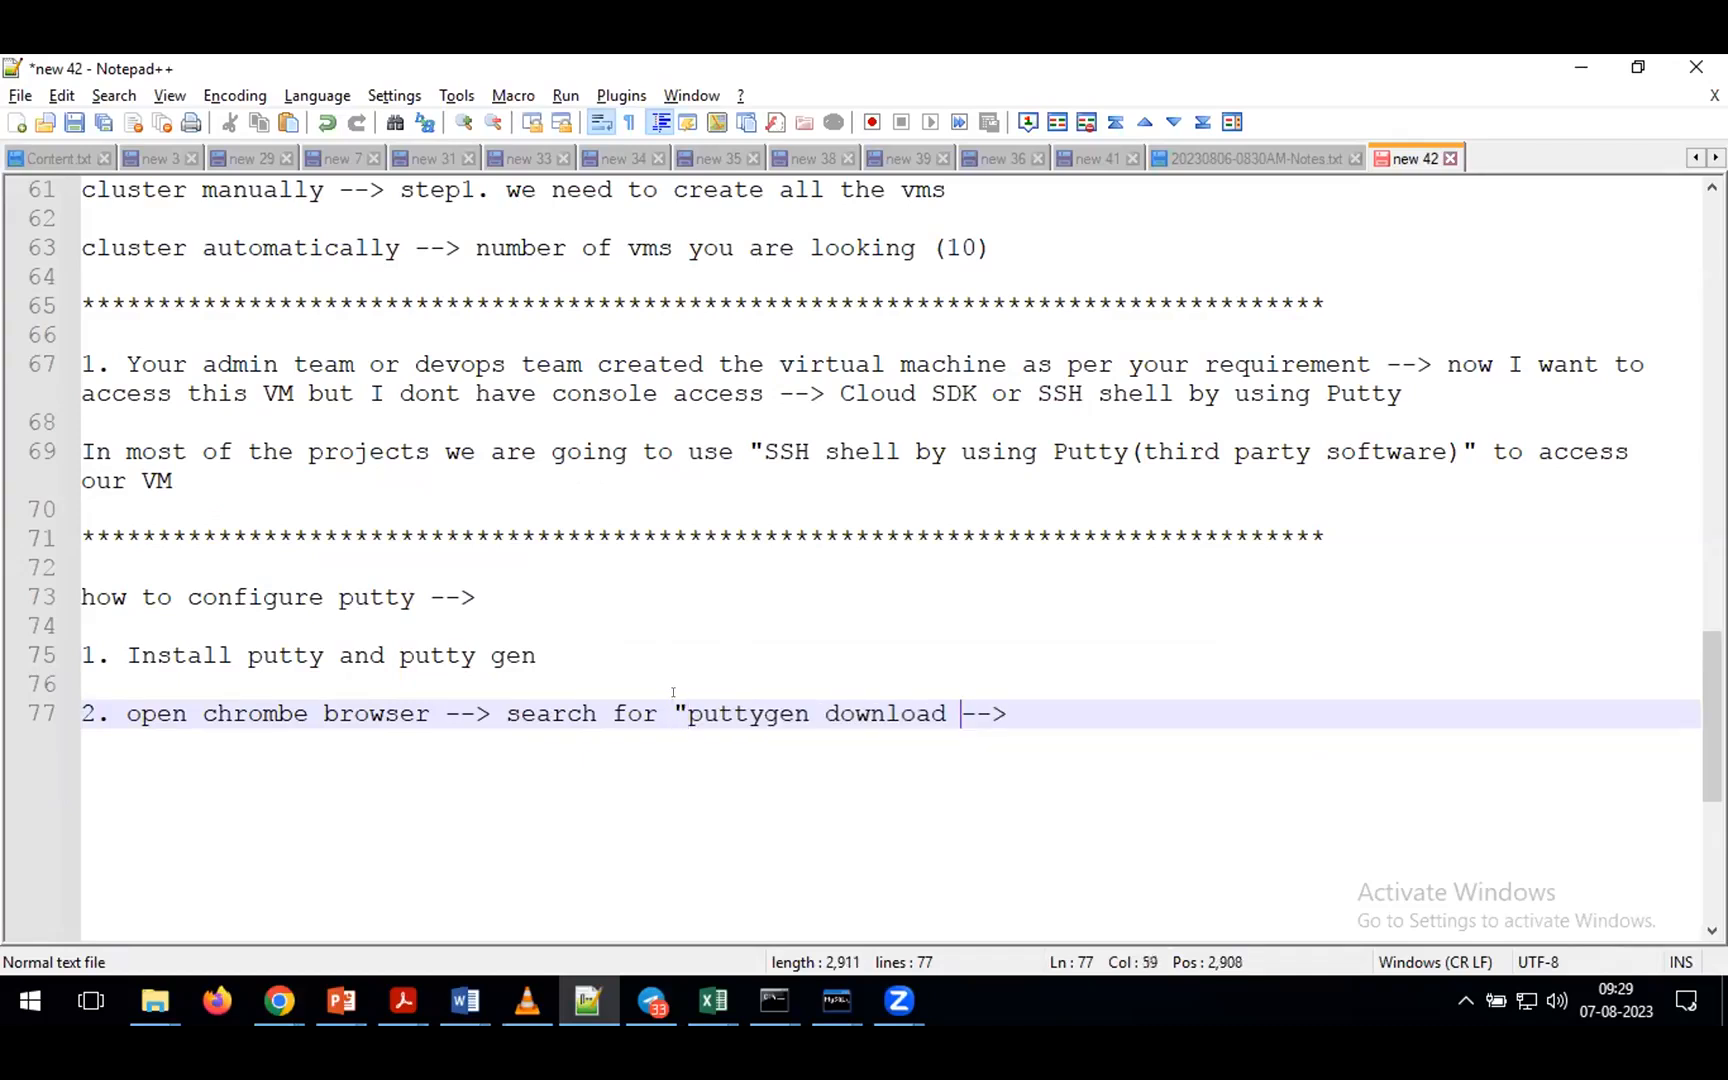
type("\"")
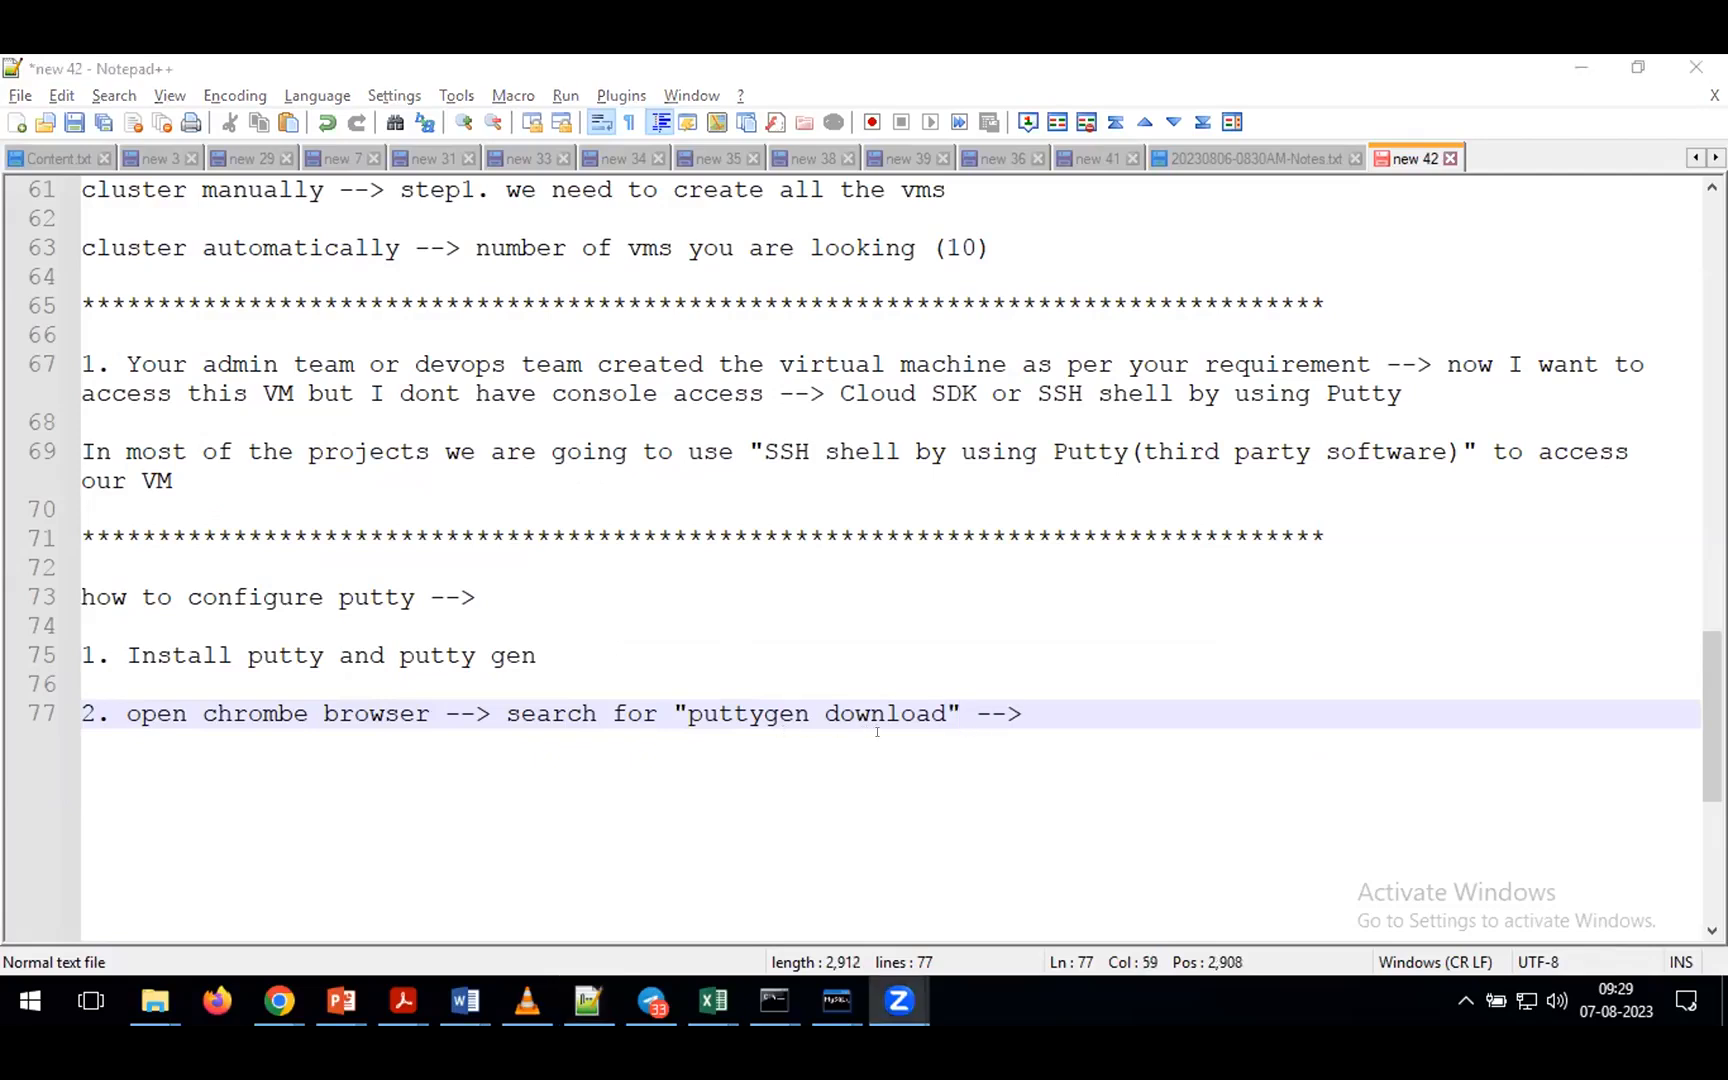
key("alt+Tab")
key("alt+Tab")
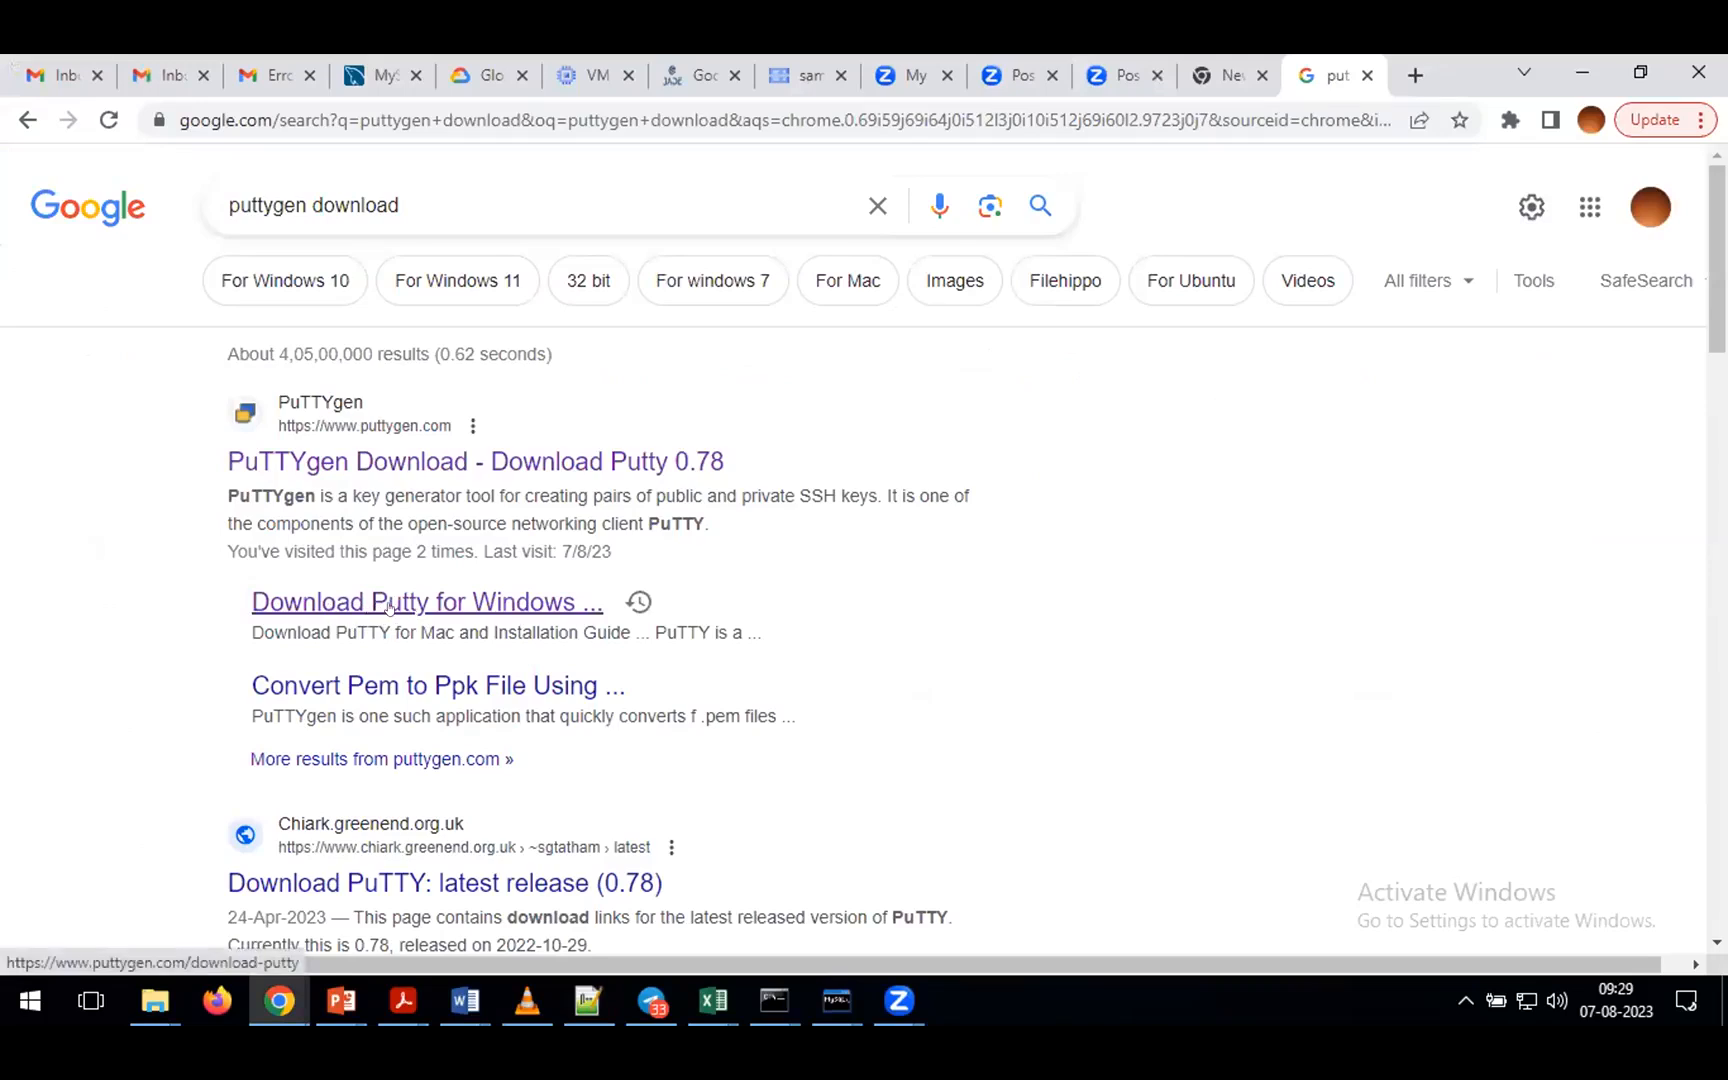
- Open puttygen.com's Windows download page and note step 3: Select "Download Putty for Windows" -->
left_click(390, 604)
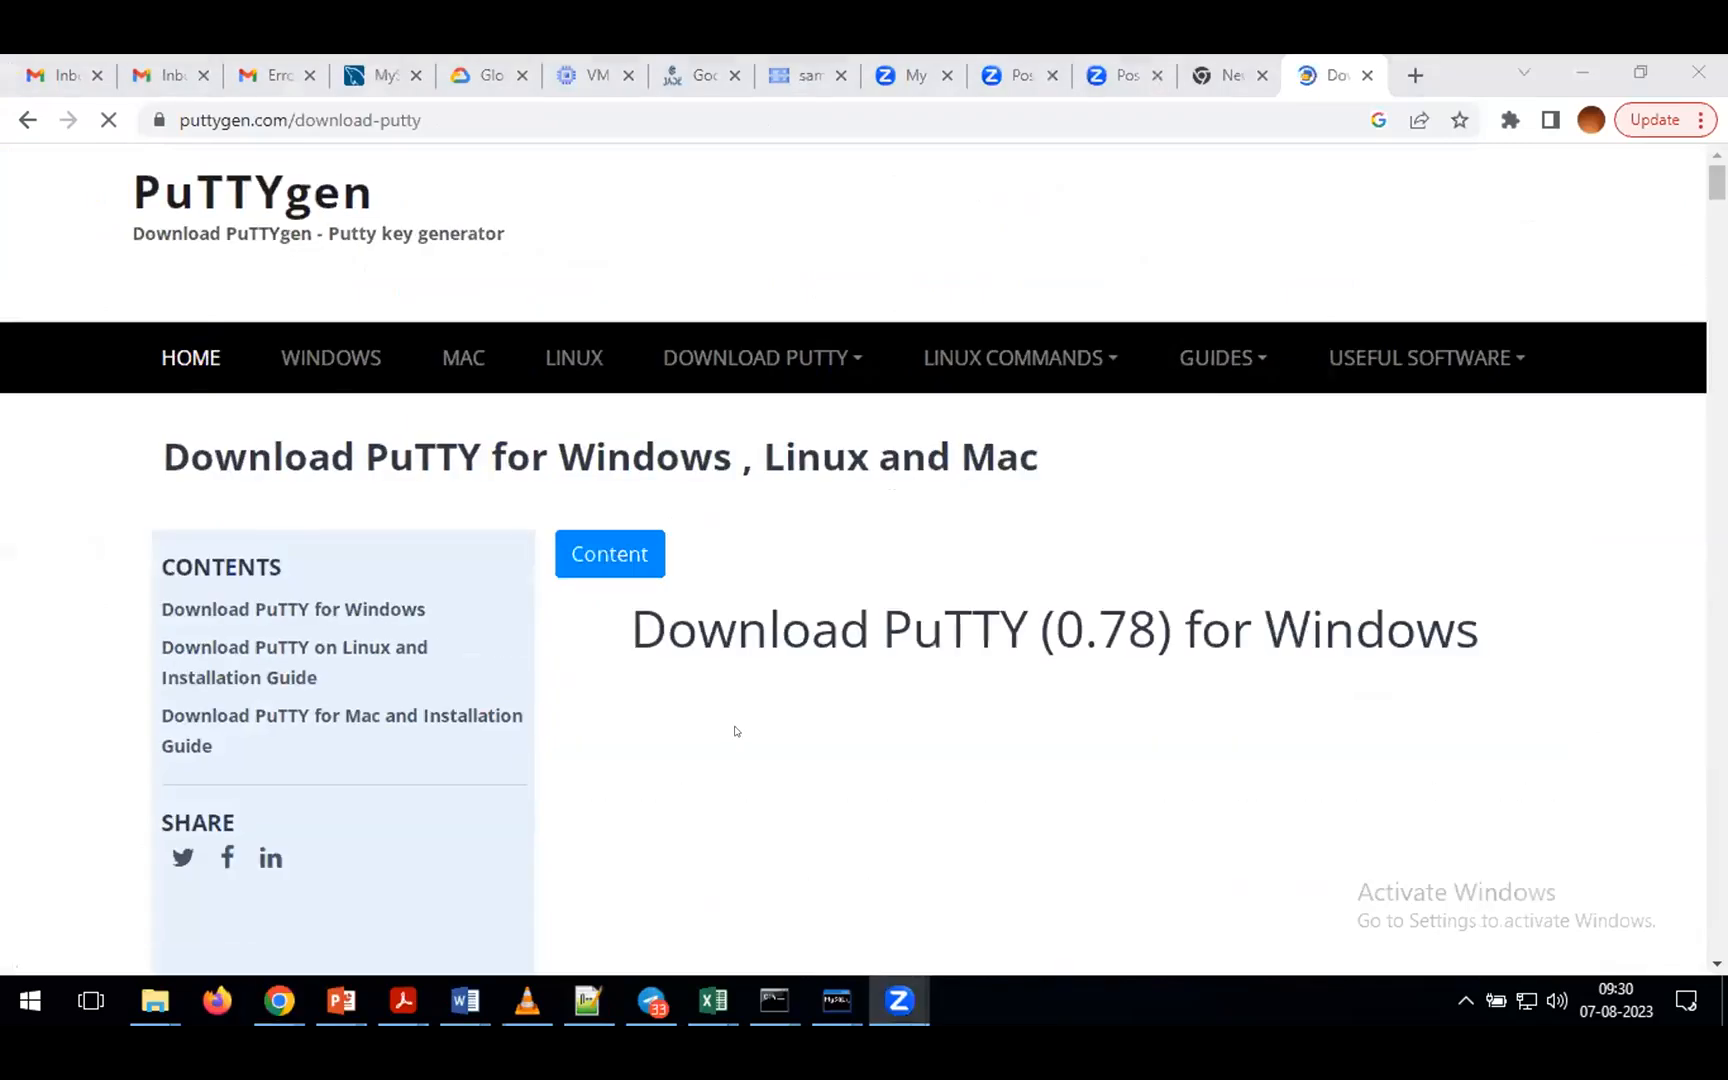
key("alt+Tab")
left_click(1061, 712)
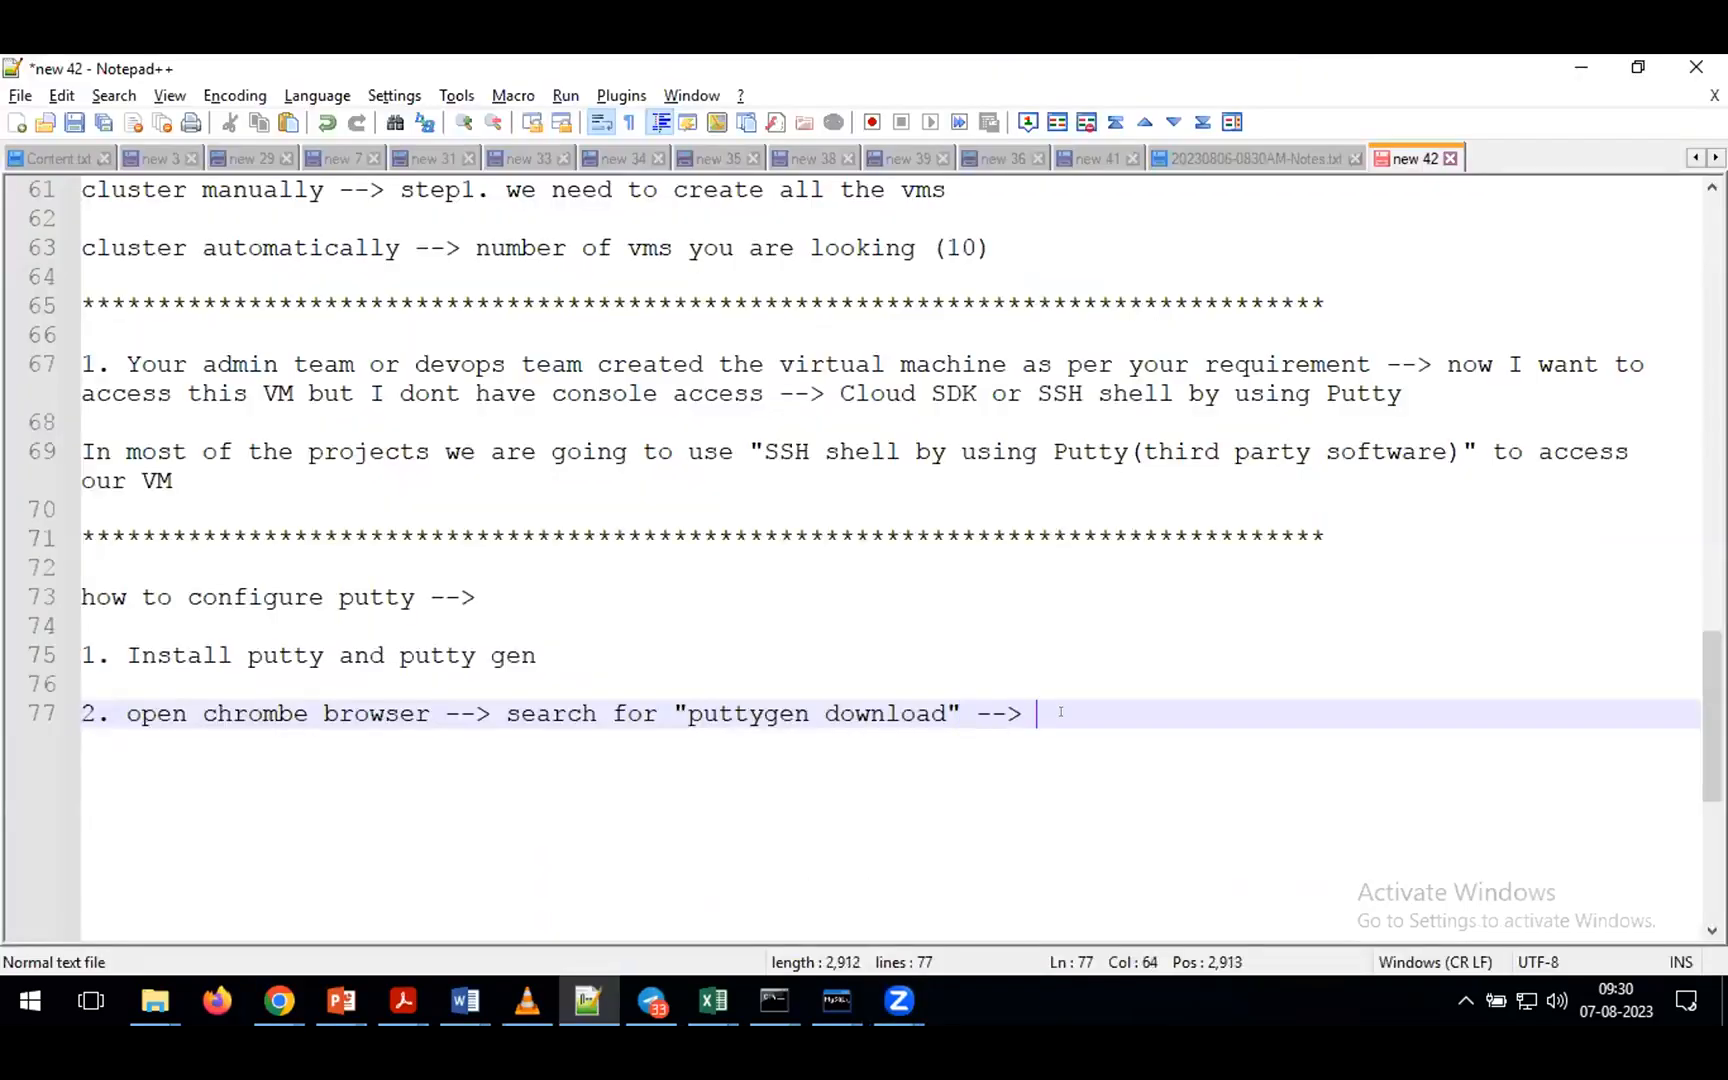
key("Return")
key("Return")
type("3. Select \"Download Putty for Windows\" -->")
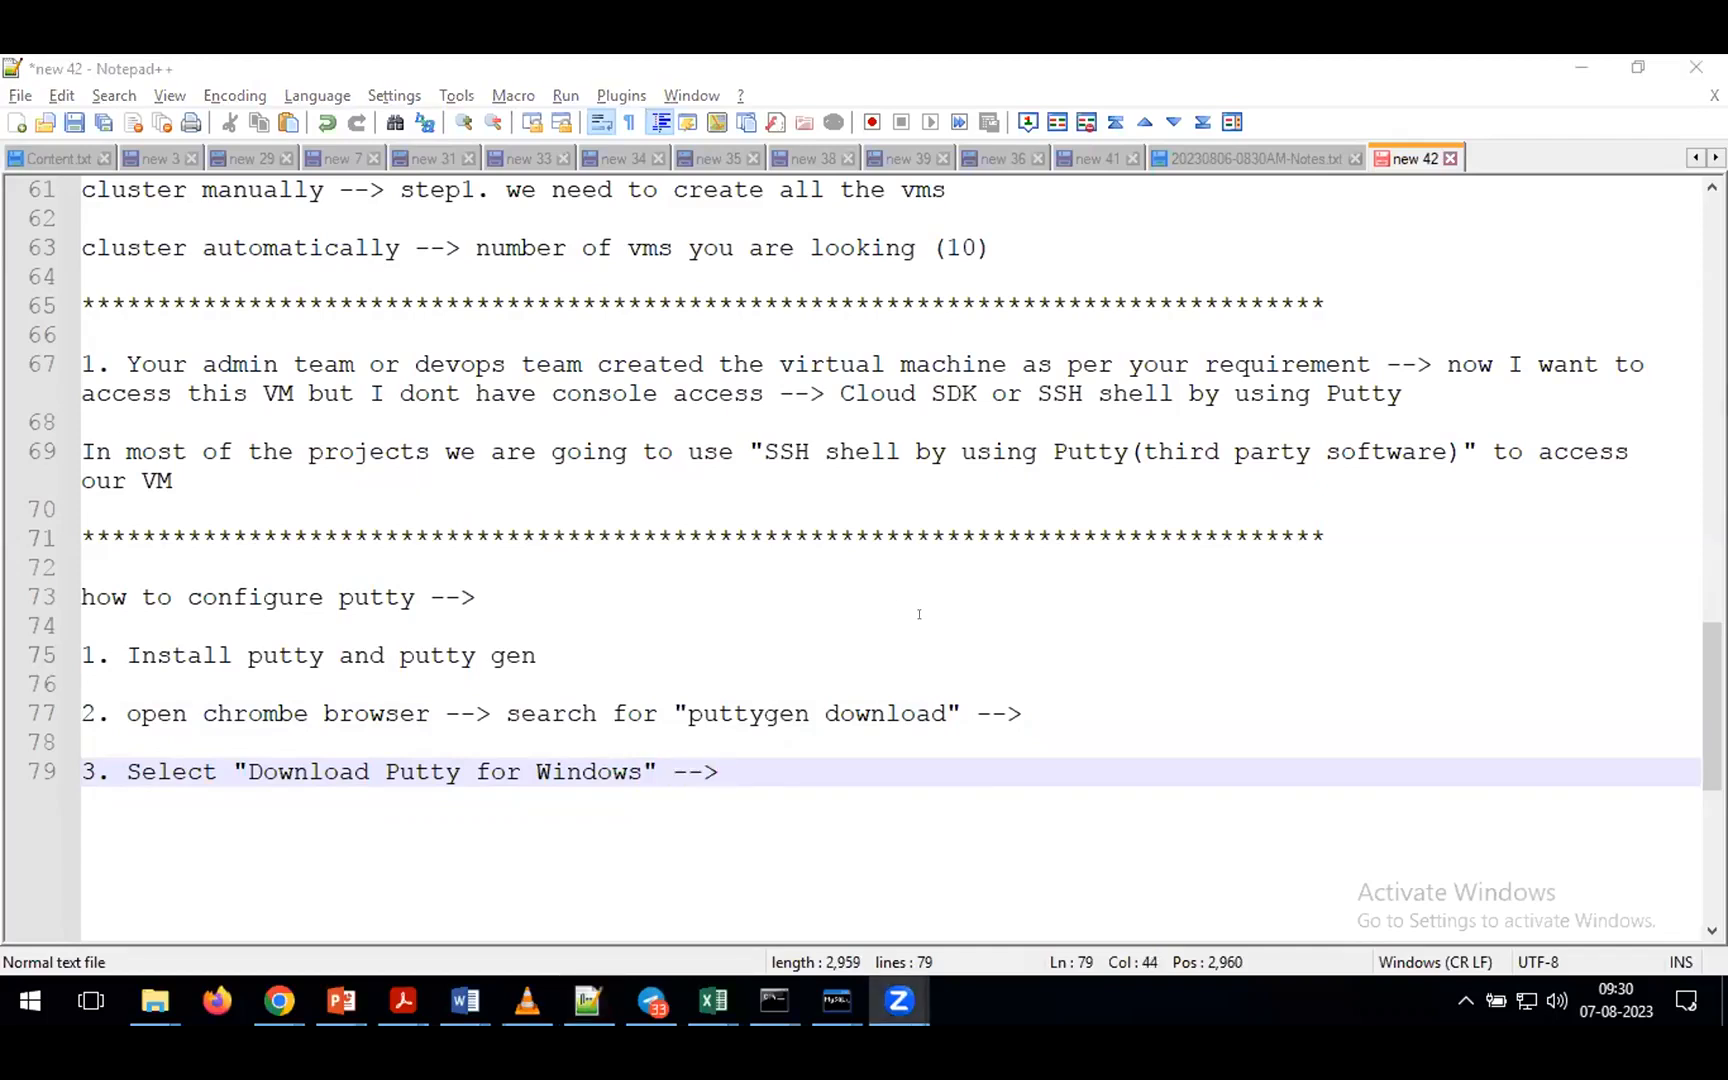
key("alt+Tab")
key("alt+Tab")
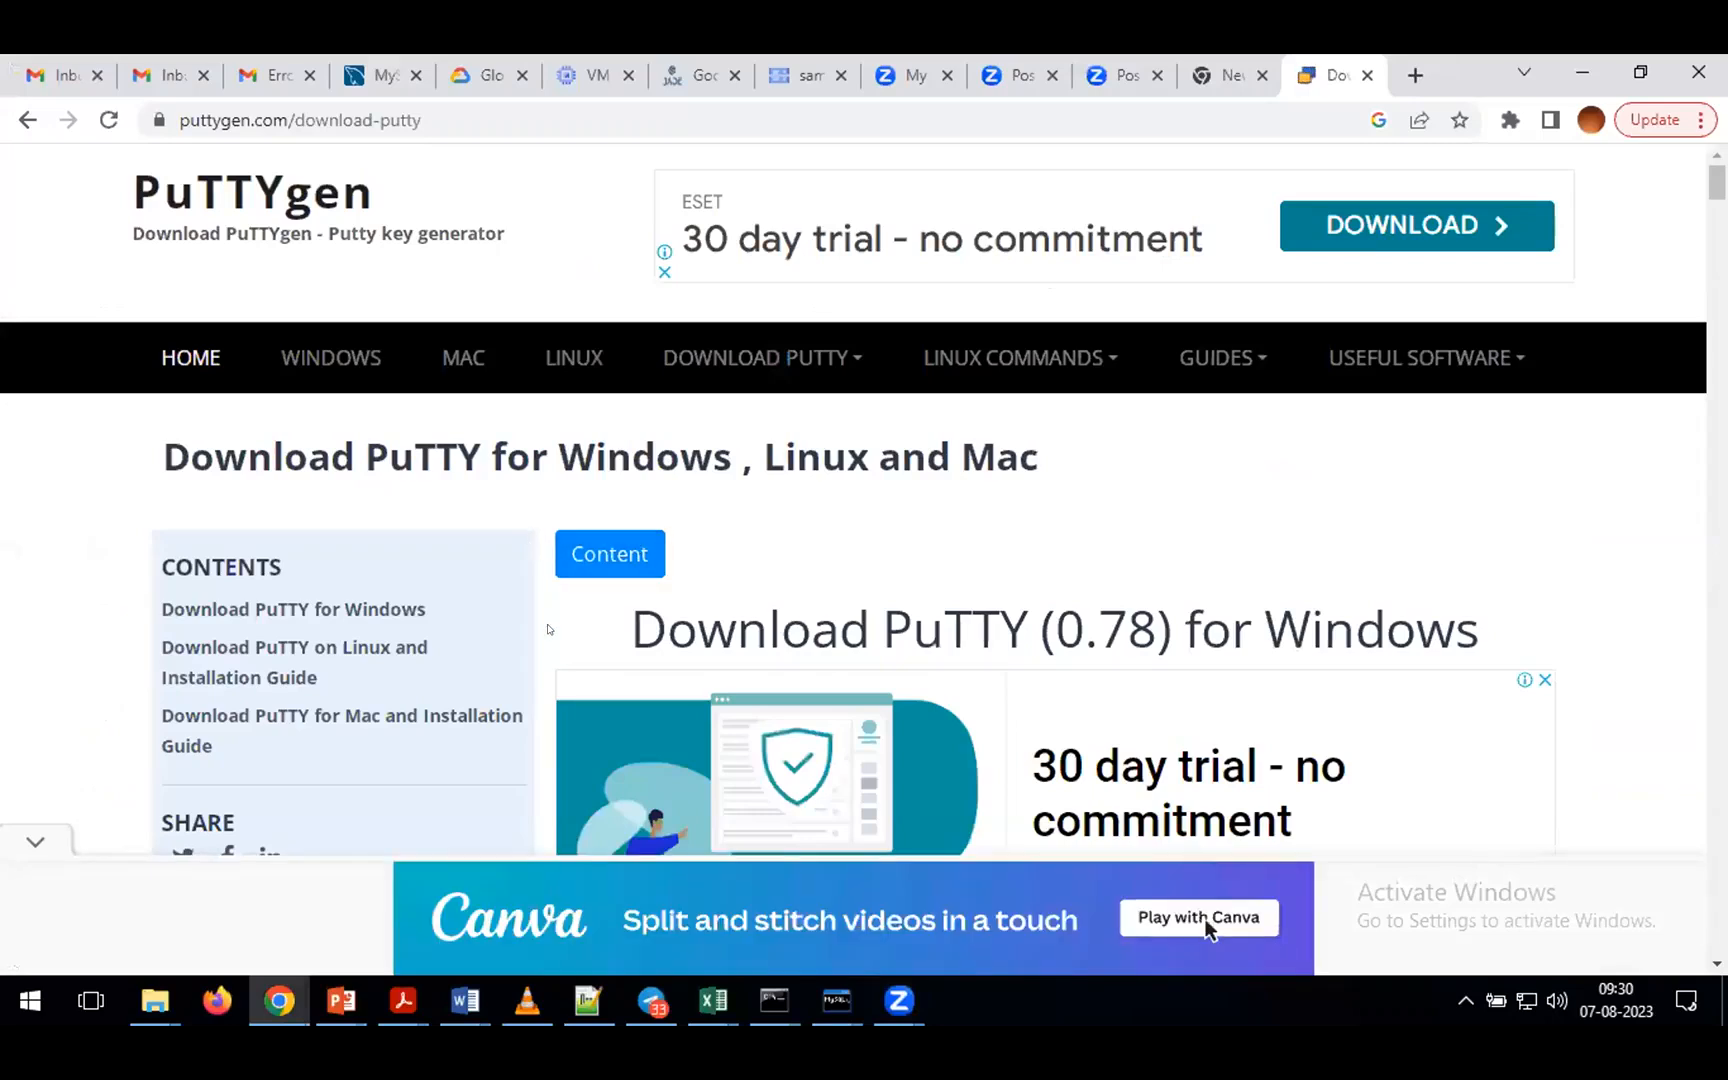
- Scroll to the MSI ('Windows Installer for putty') table and copy its heading
scroll(574, 632, "down", 3)
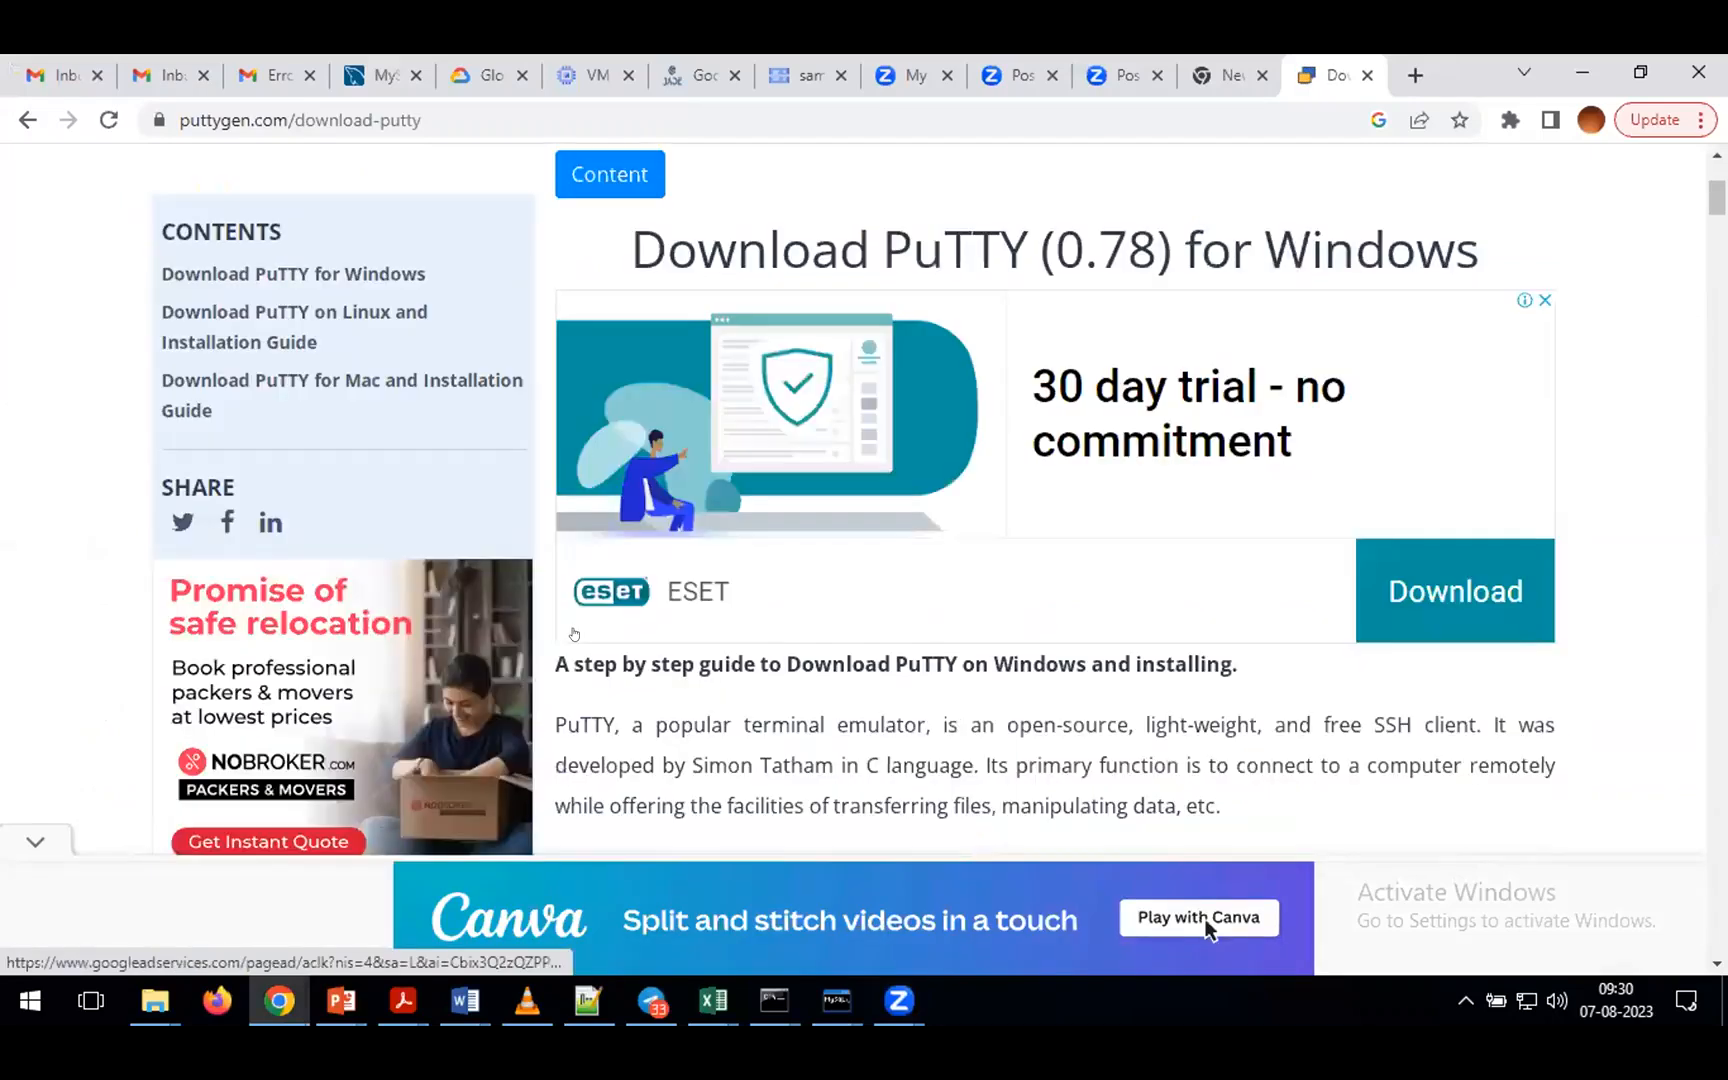
scroll(574, 632, "down", 5)
scroll(574, 632, "down", 5)
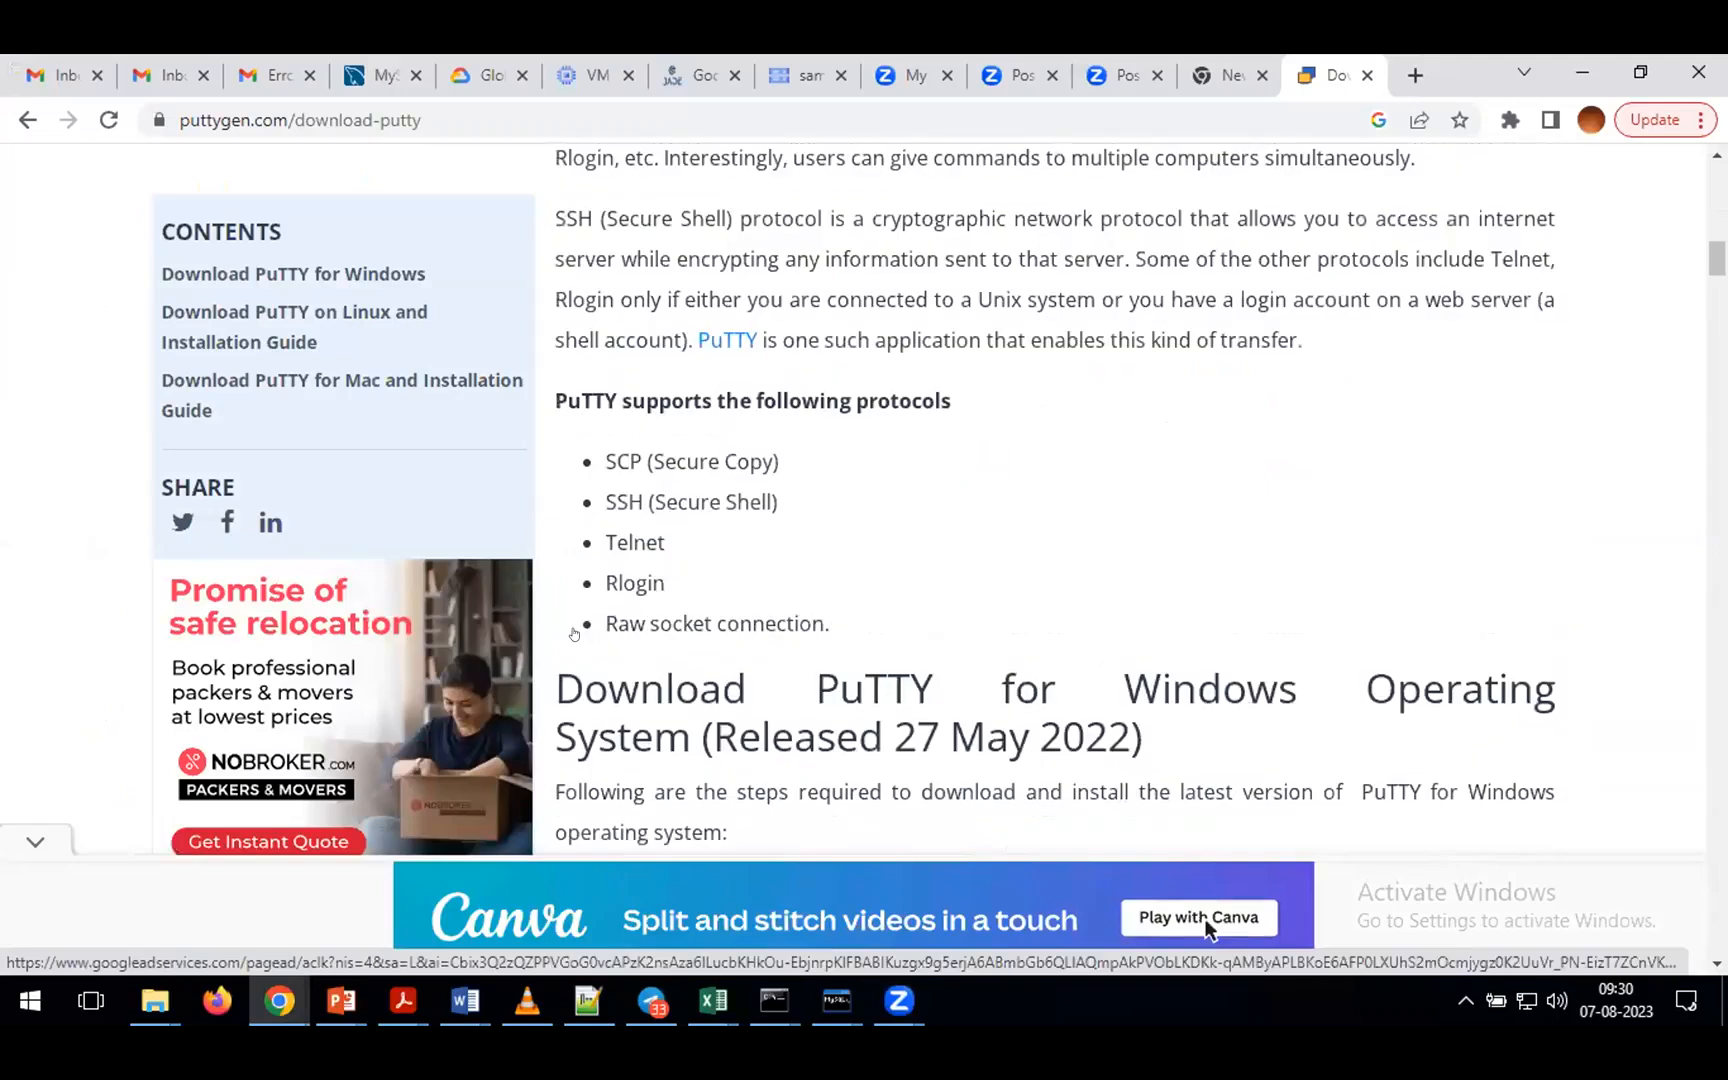
scroll(574, 632, "down", 5)
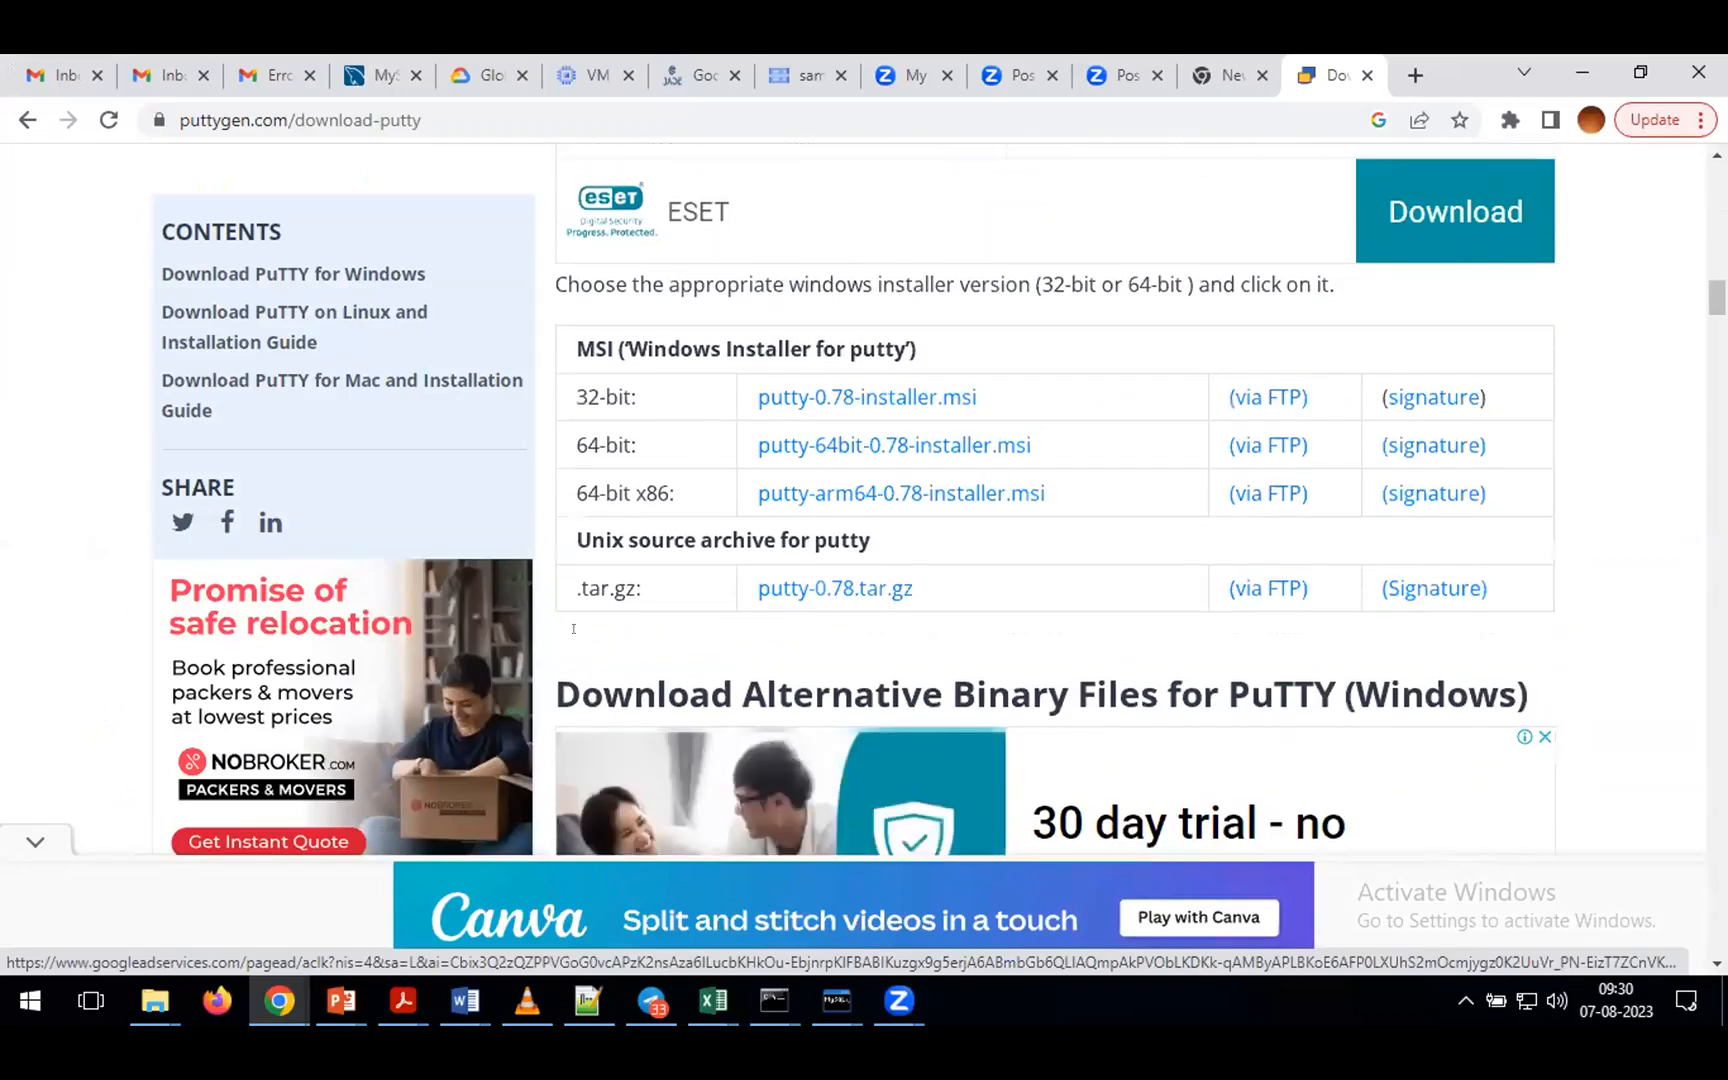
scroll(833, 485, "up", 1)
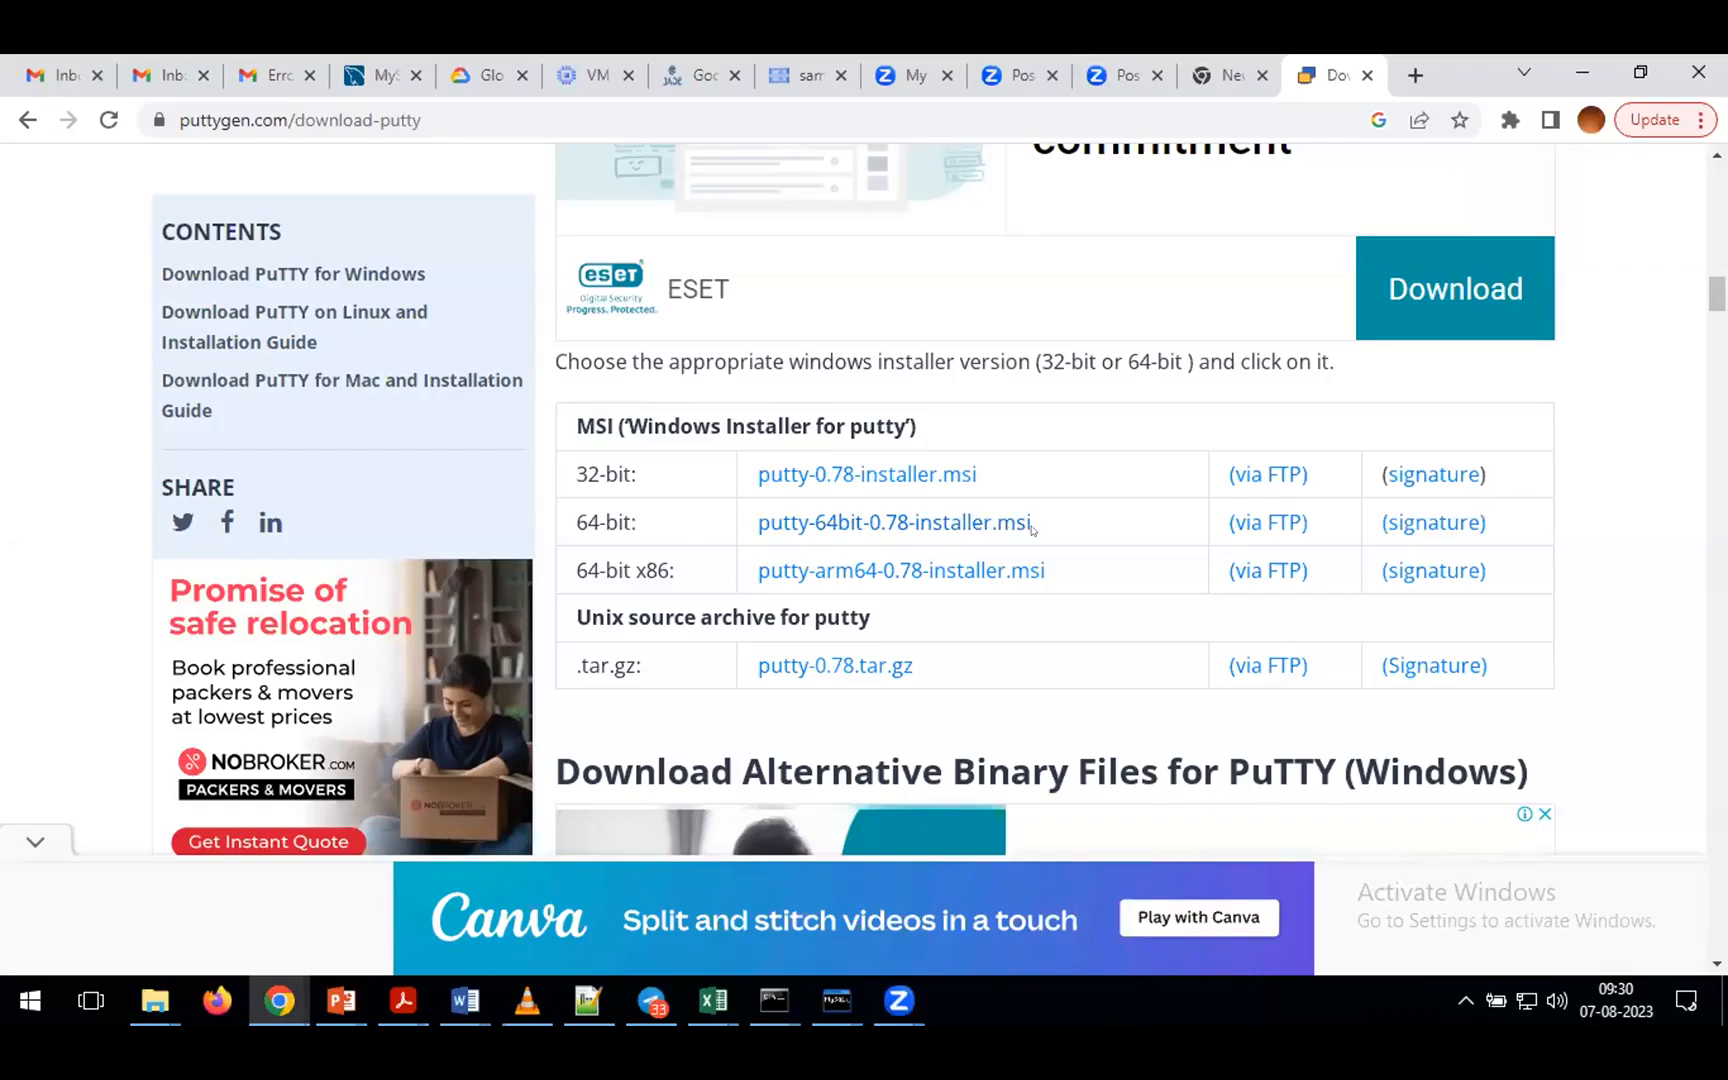
left_click_drag(935, 430, 574, 414)
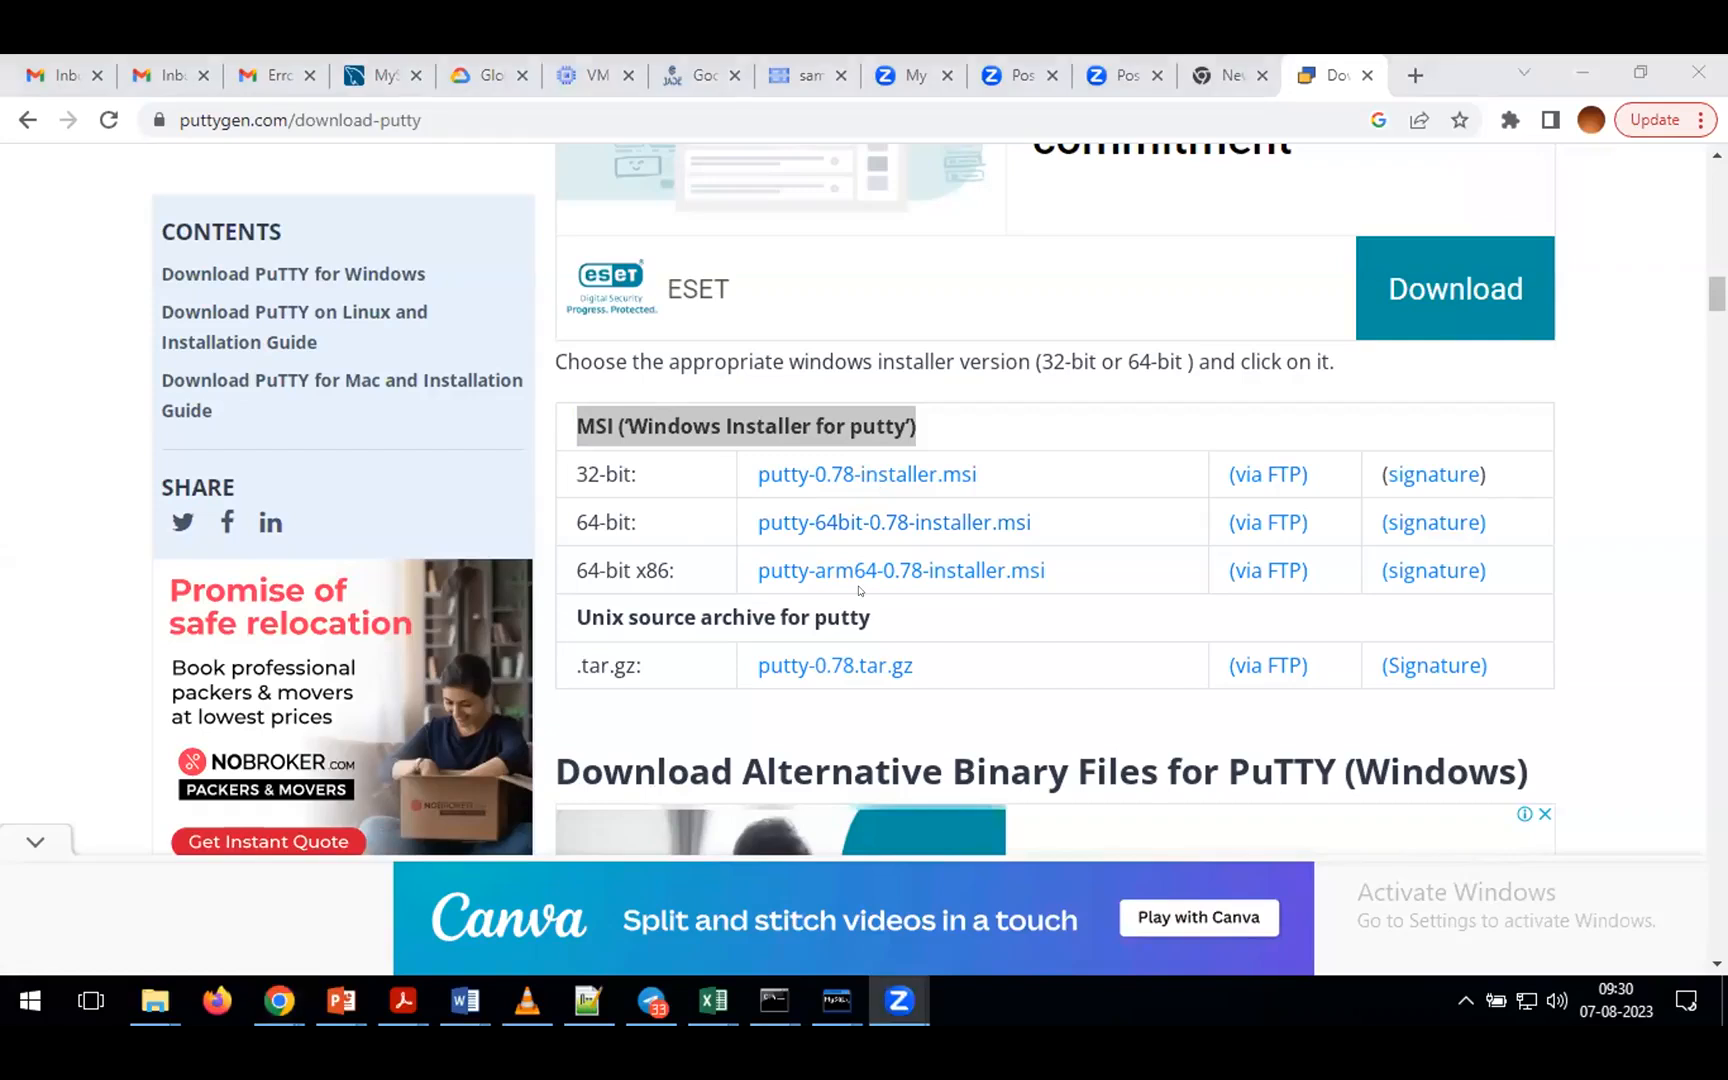
key("alt+Tab")
- Extend step 3 with 'Go to MSI ('Windows Installer for putty') --> click on 64-bit: realted link -->'
type("Go to")
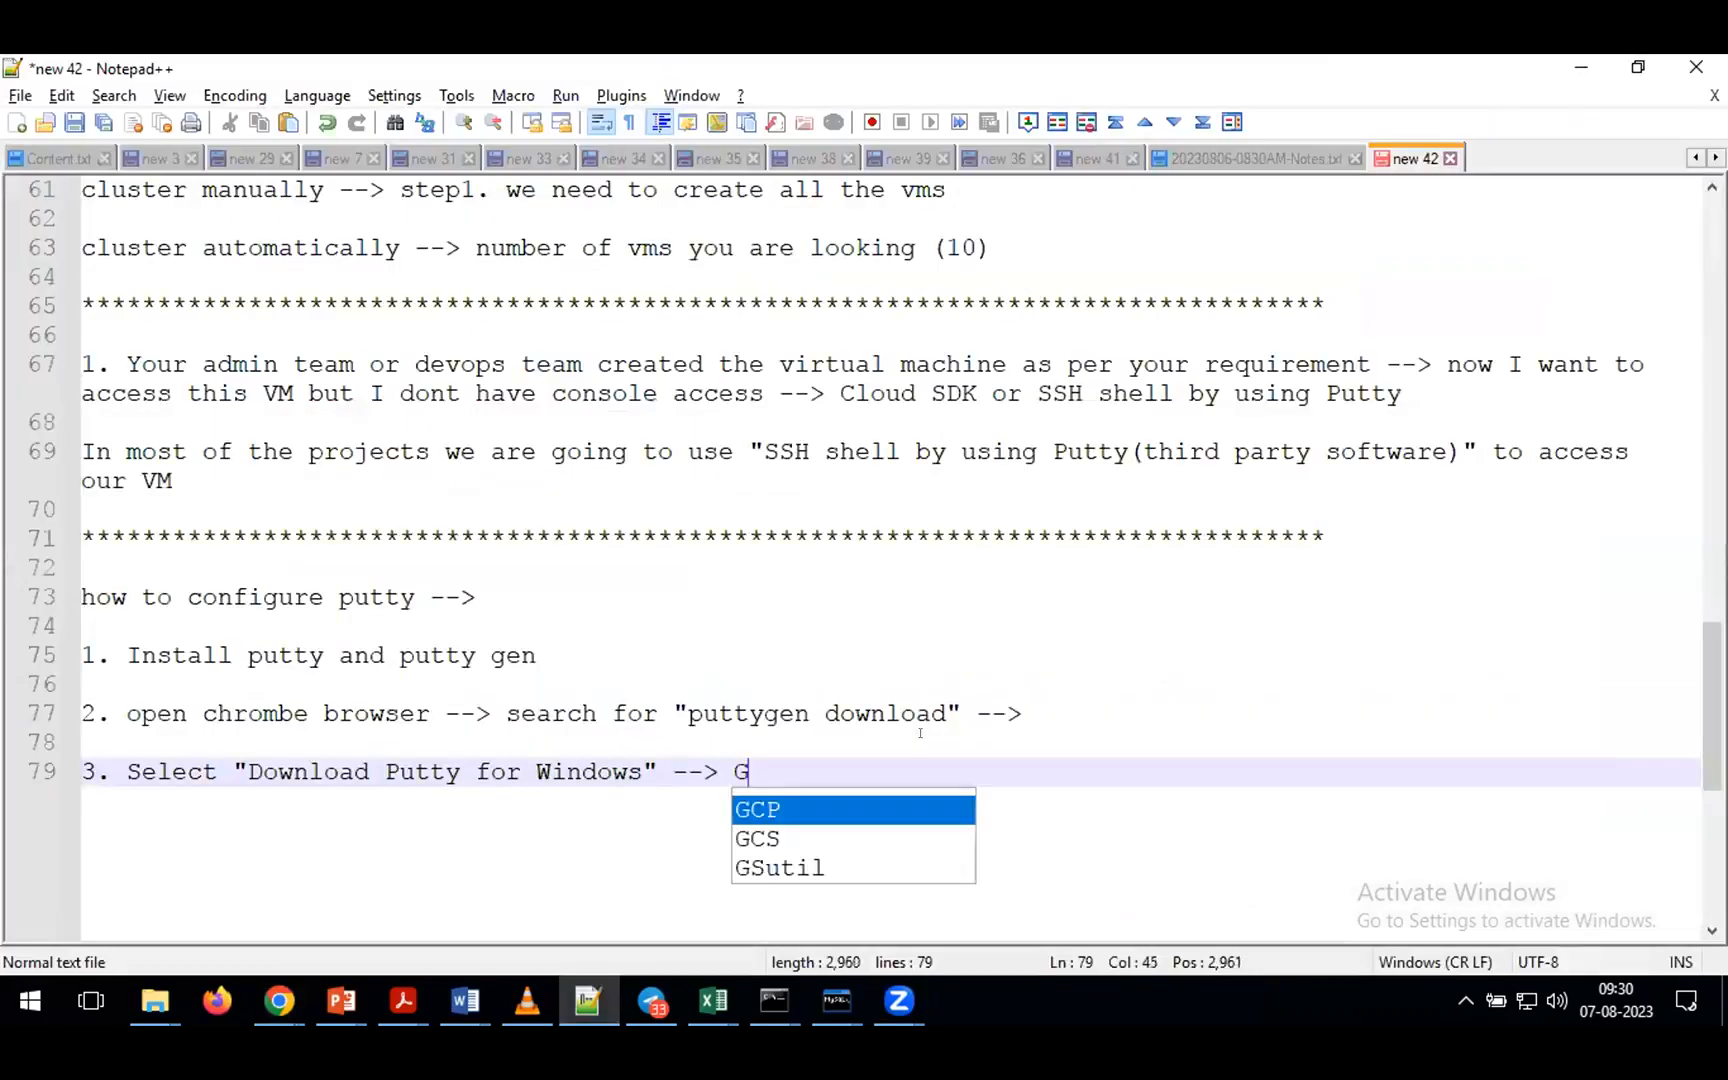
type("MSI (‘Windows Installer for putty’)")
type("-->")
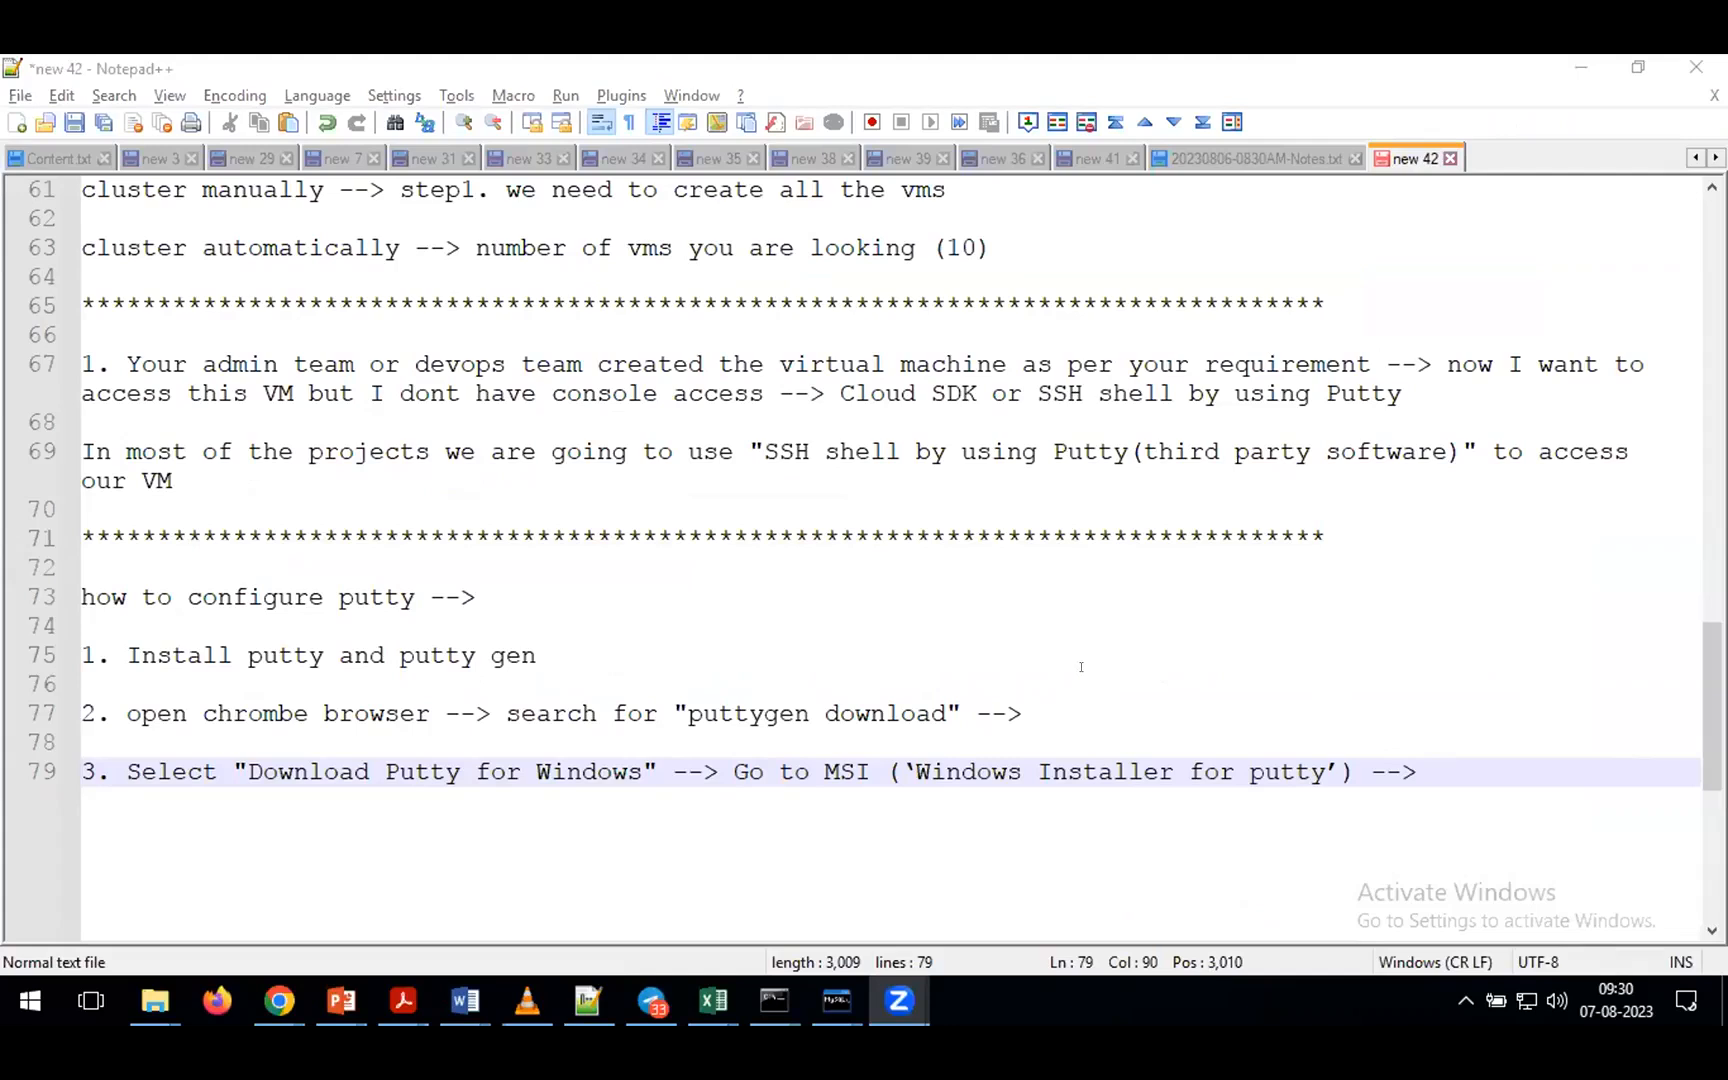
key("alt+Tab")
key("Tab")
left_click_drag(637, 522, 572, 513)
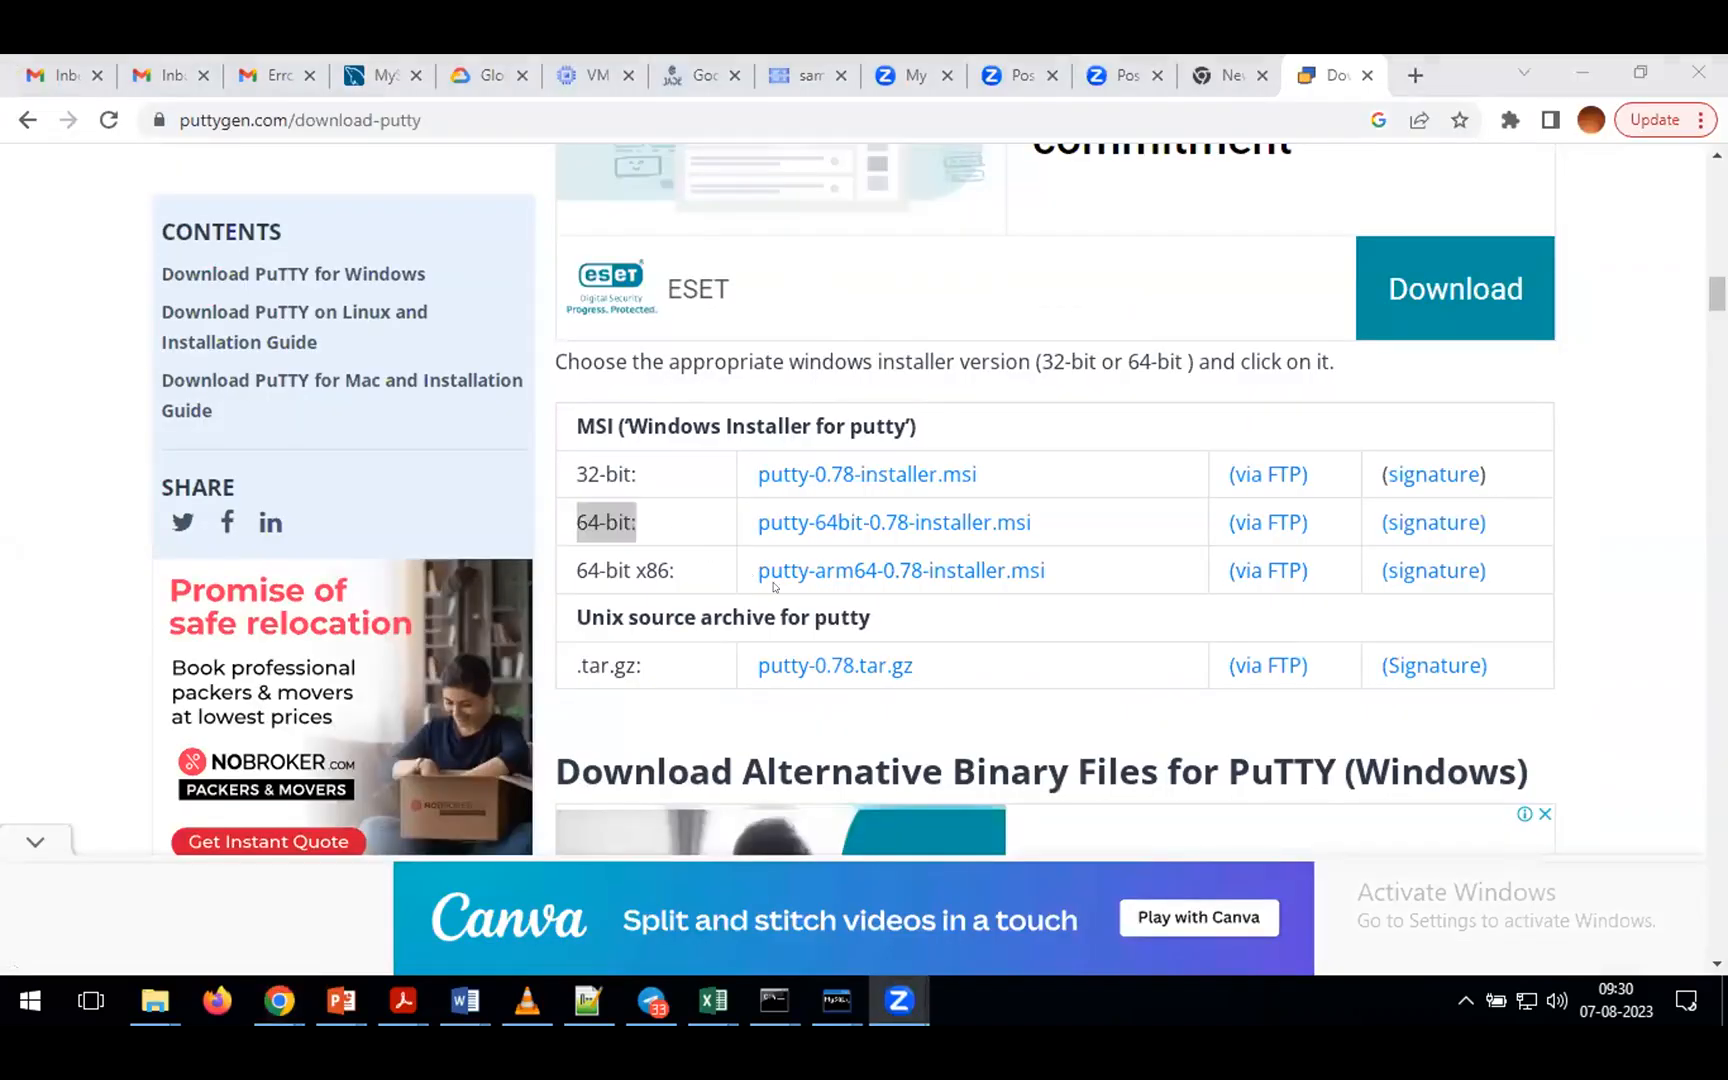
key("alt+Tab")
type("click on")
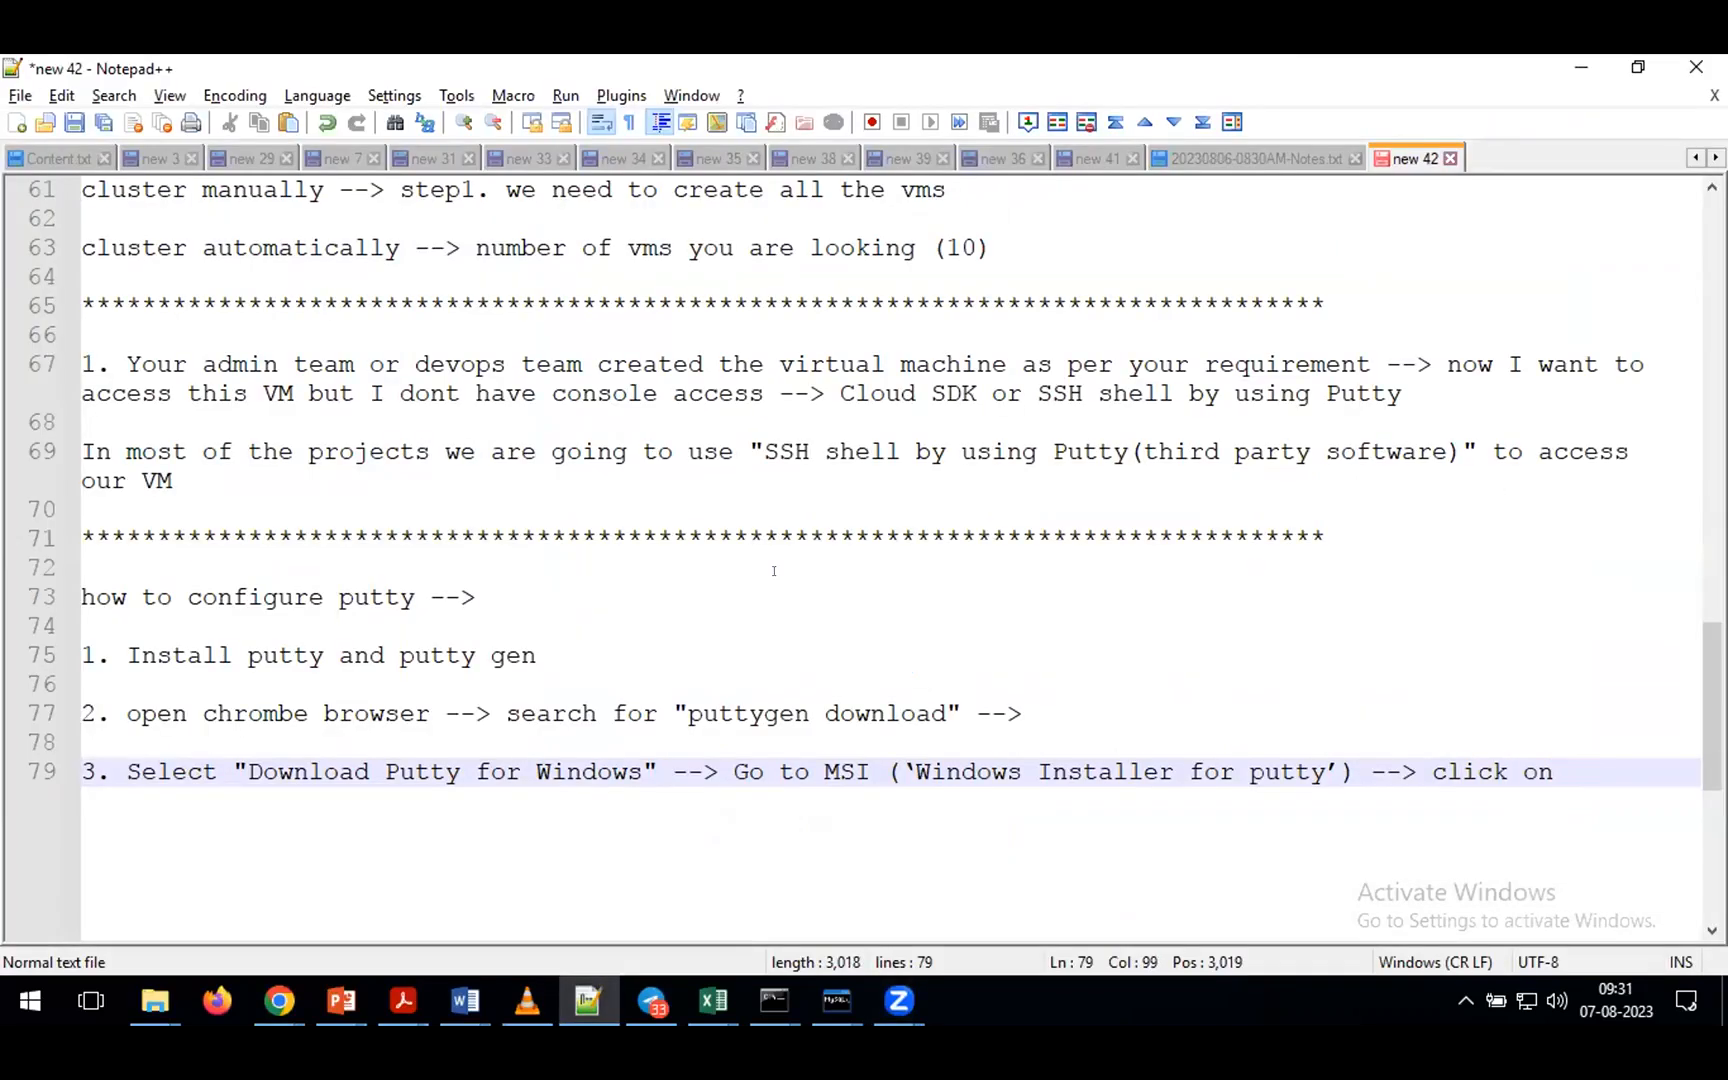
type("64-bit:")
type("real")
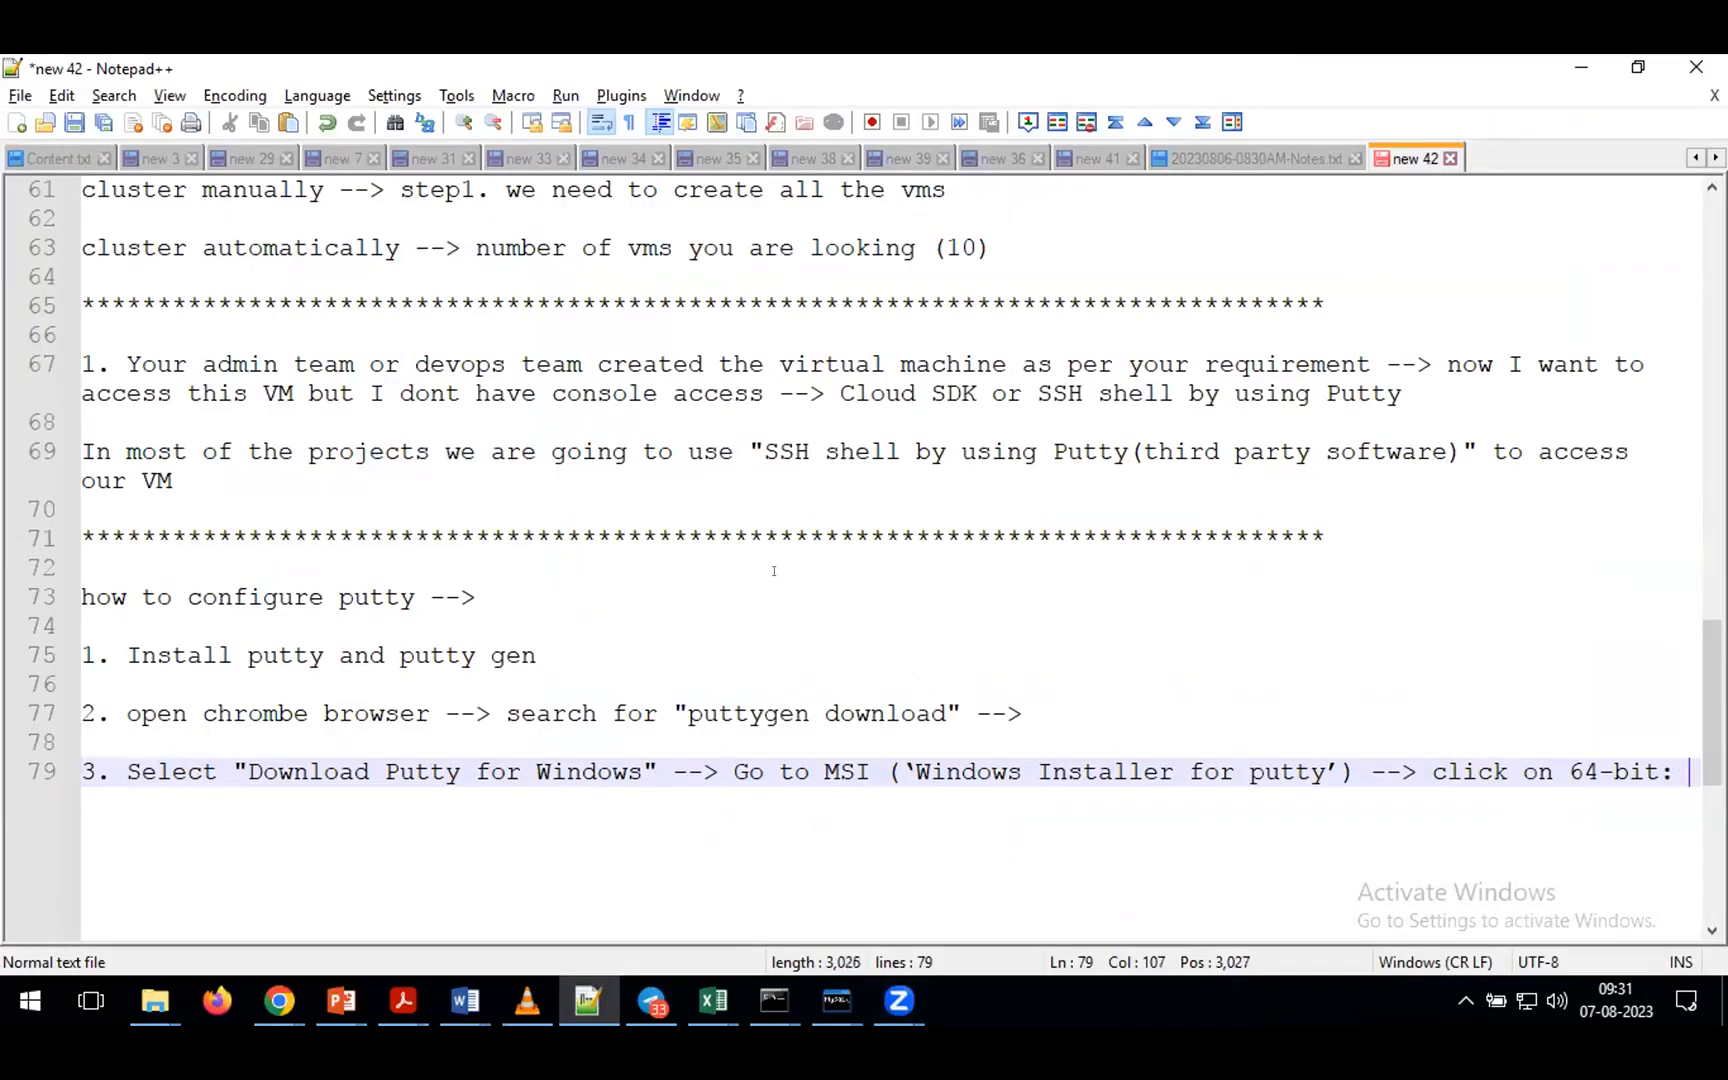
type("ted link ")
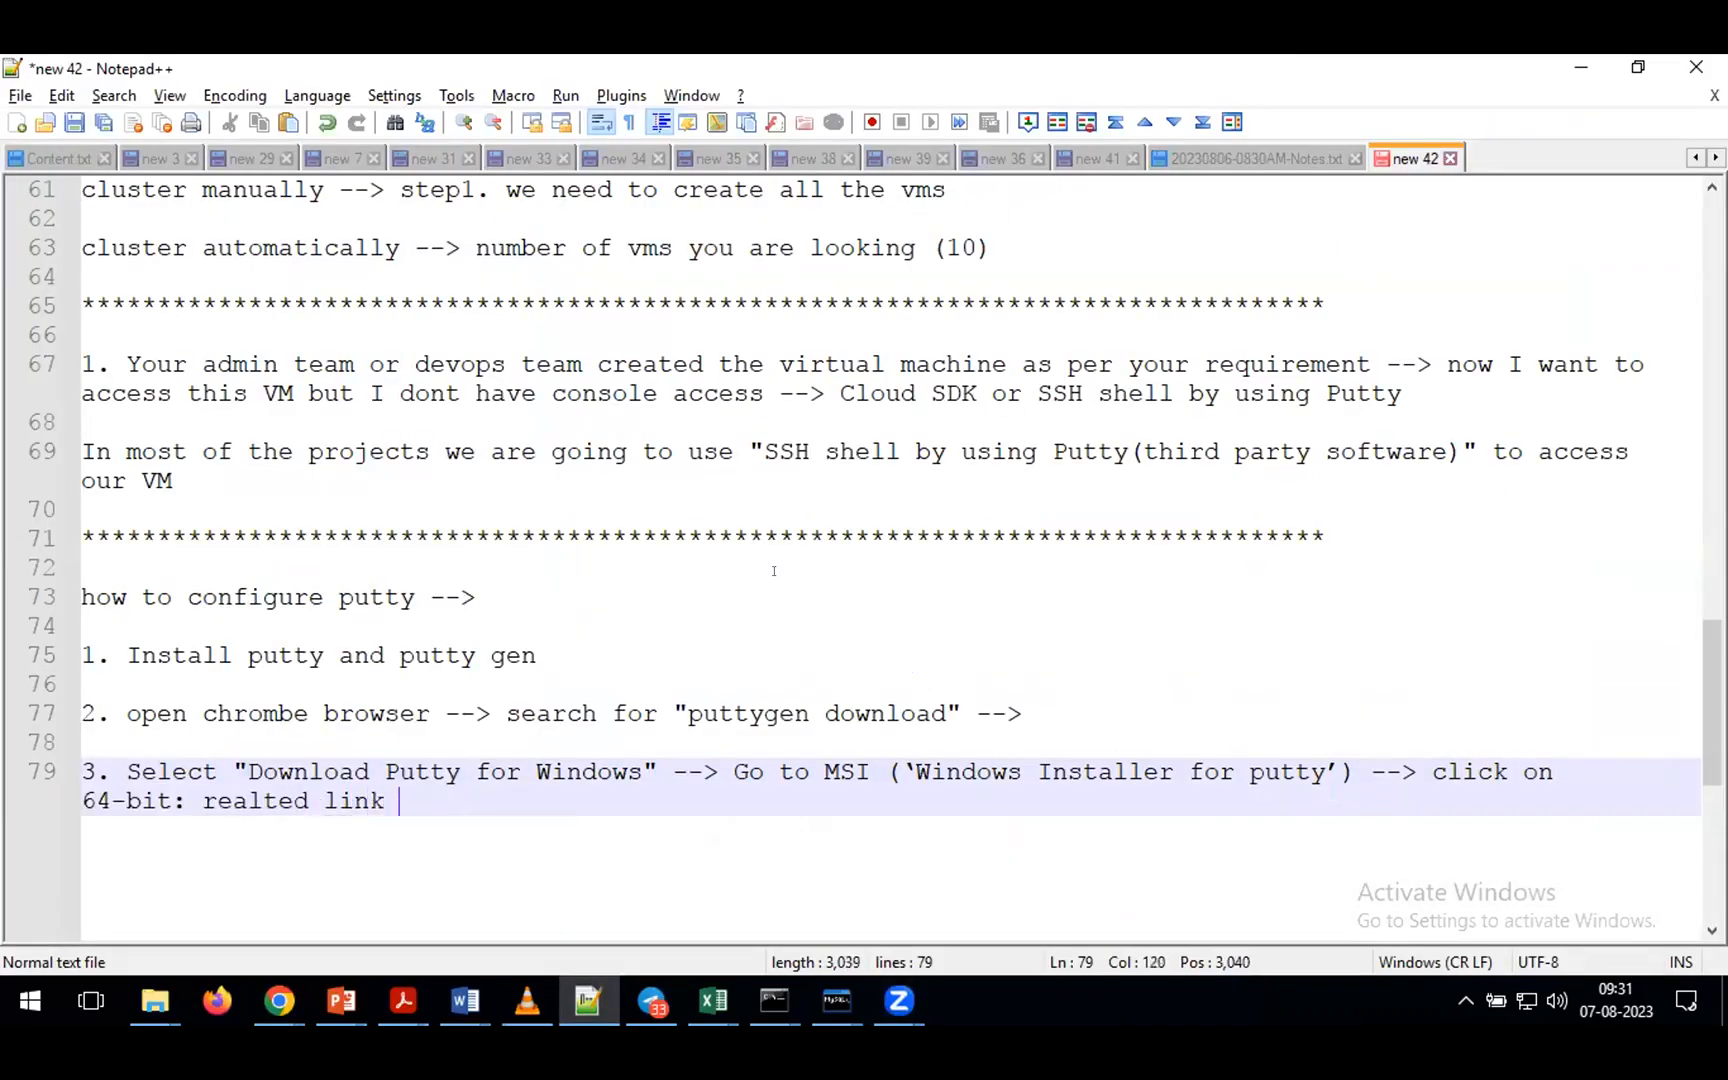
type("-->")
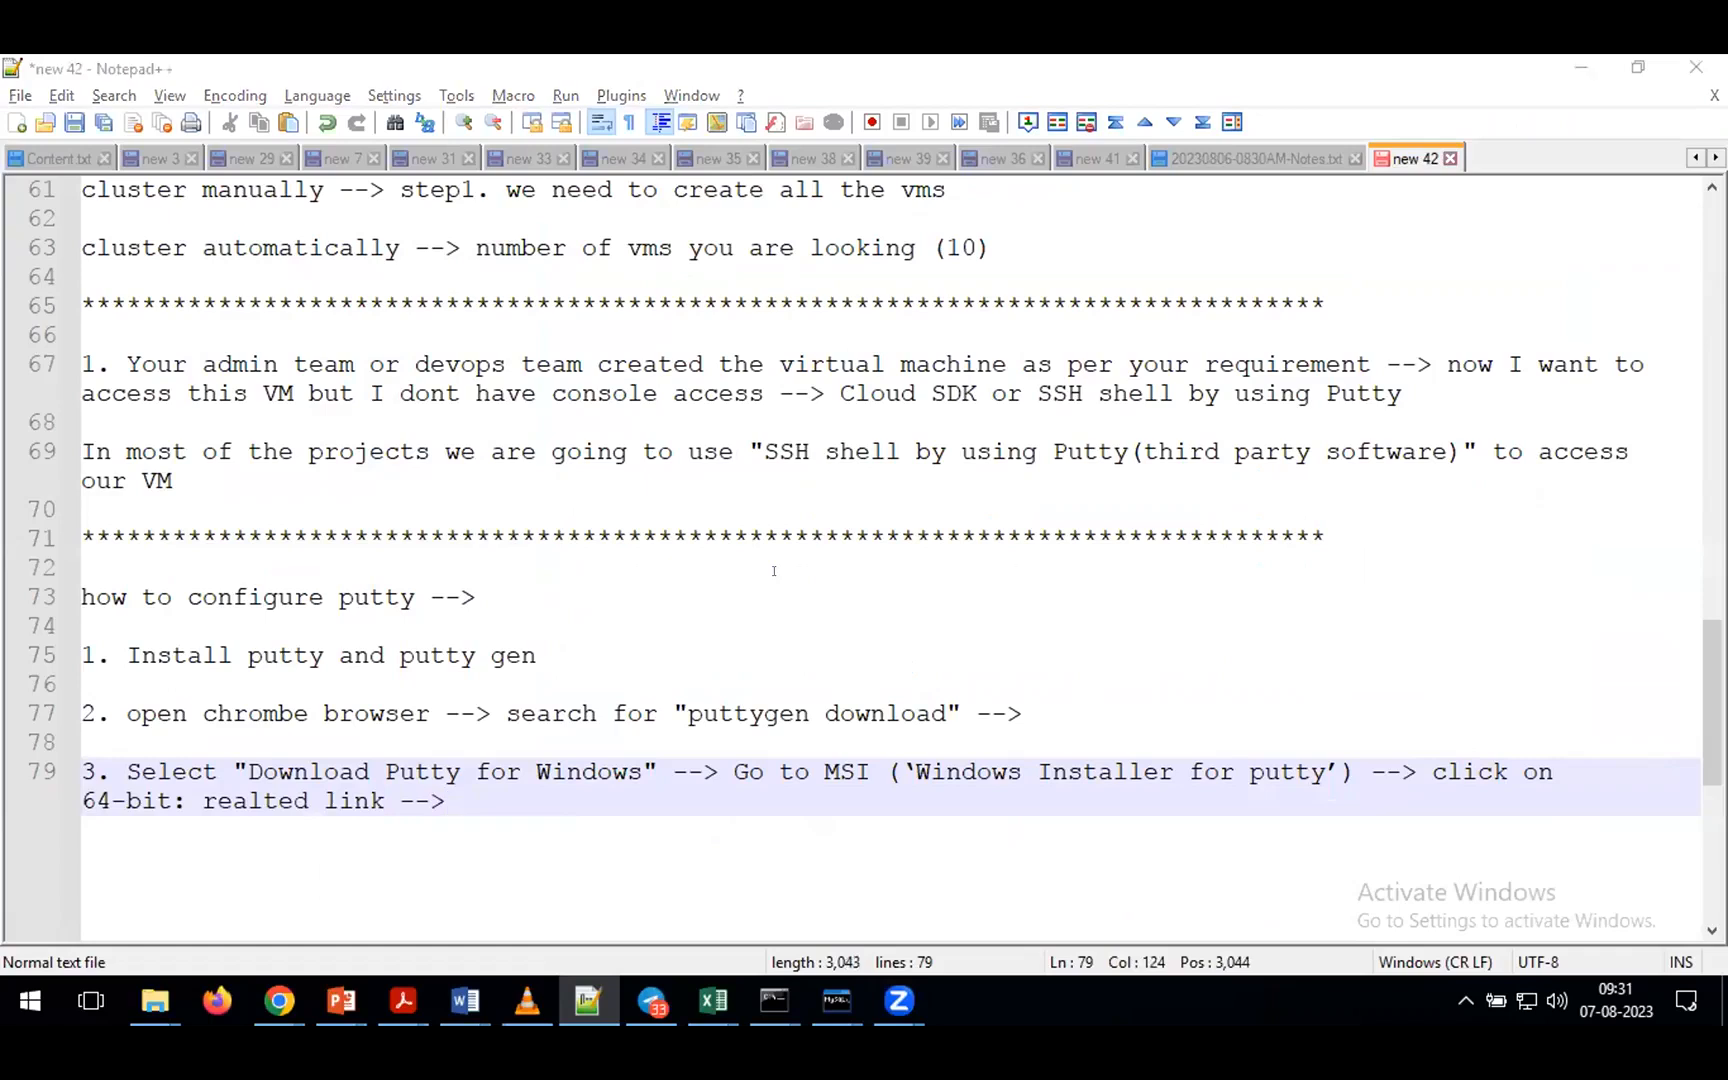
key("alt+Tab")
key("alt+Tab")
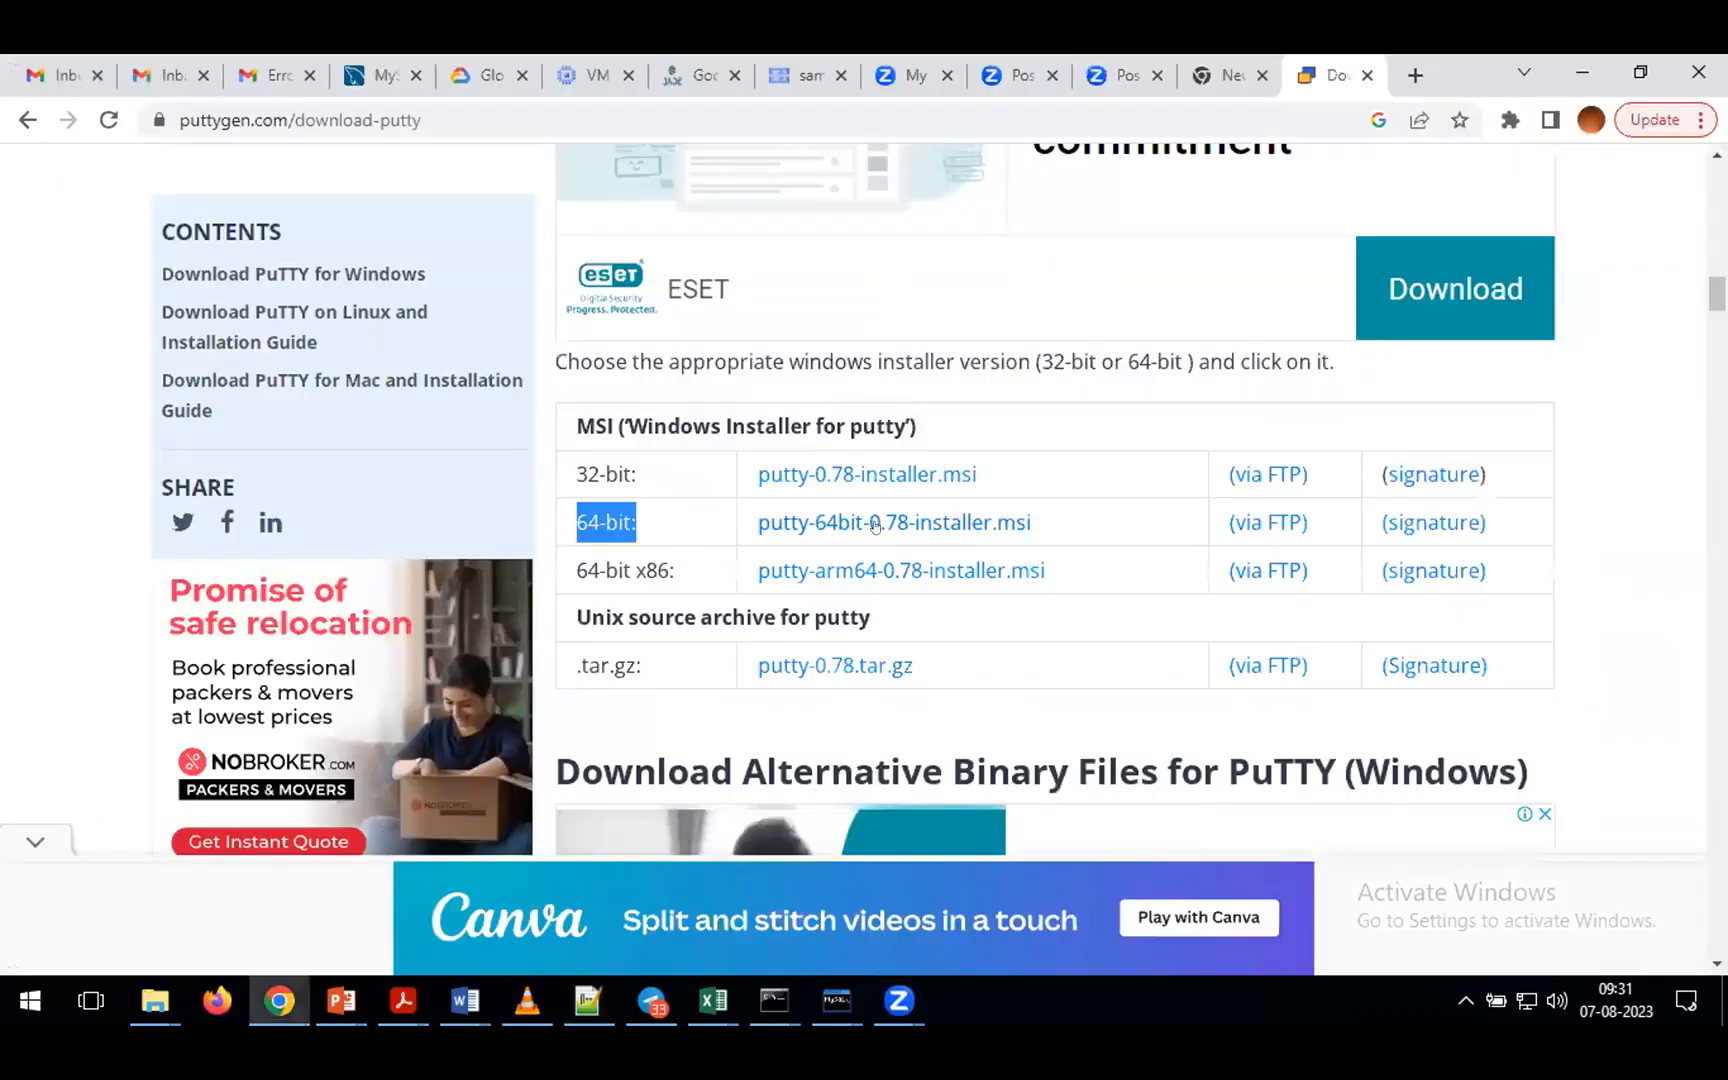
- Download putty-64bit-0.78-installer.msi, dismiss the ads, then go back and download it again
left_click(875, 522)
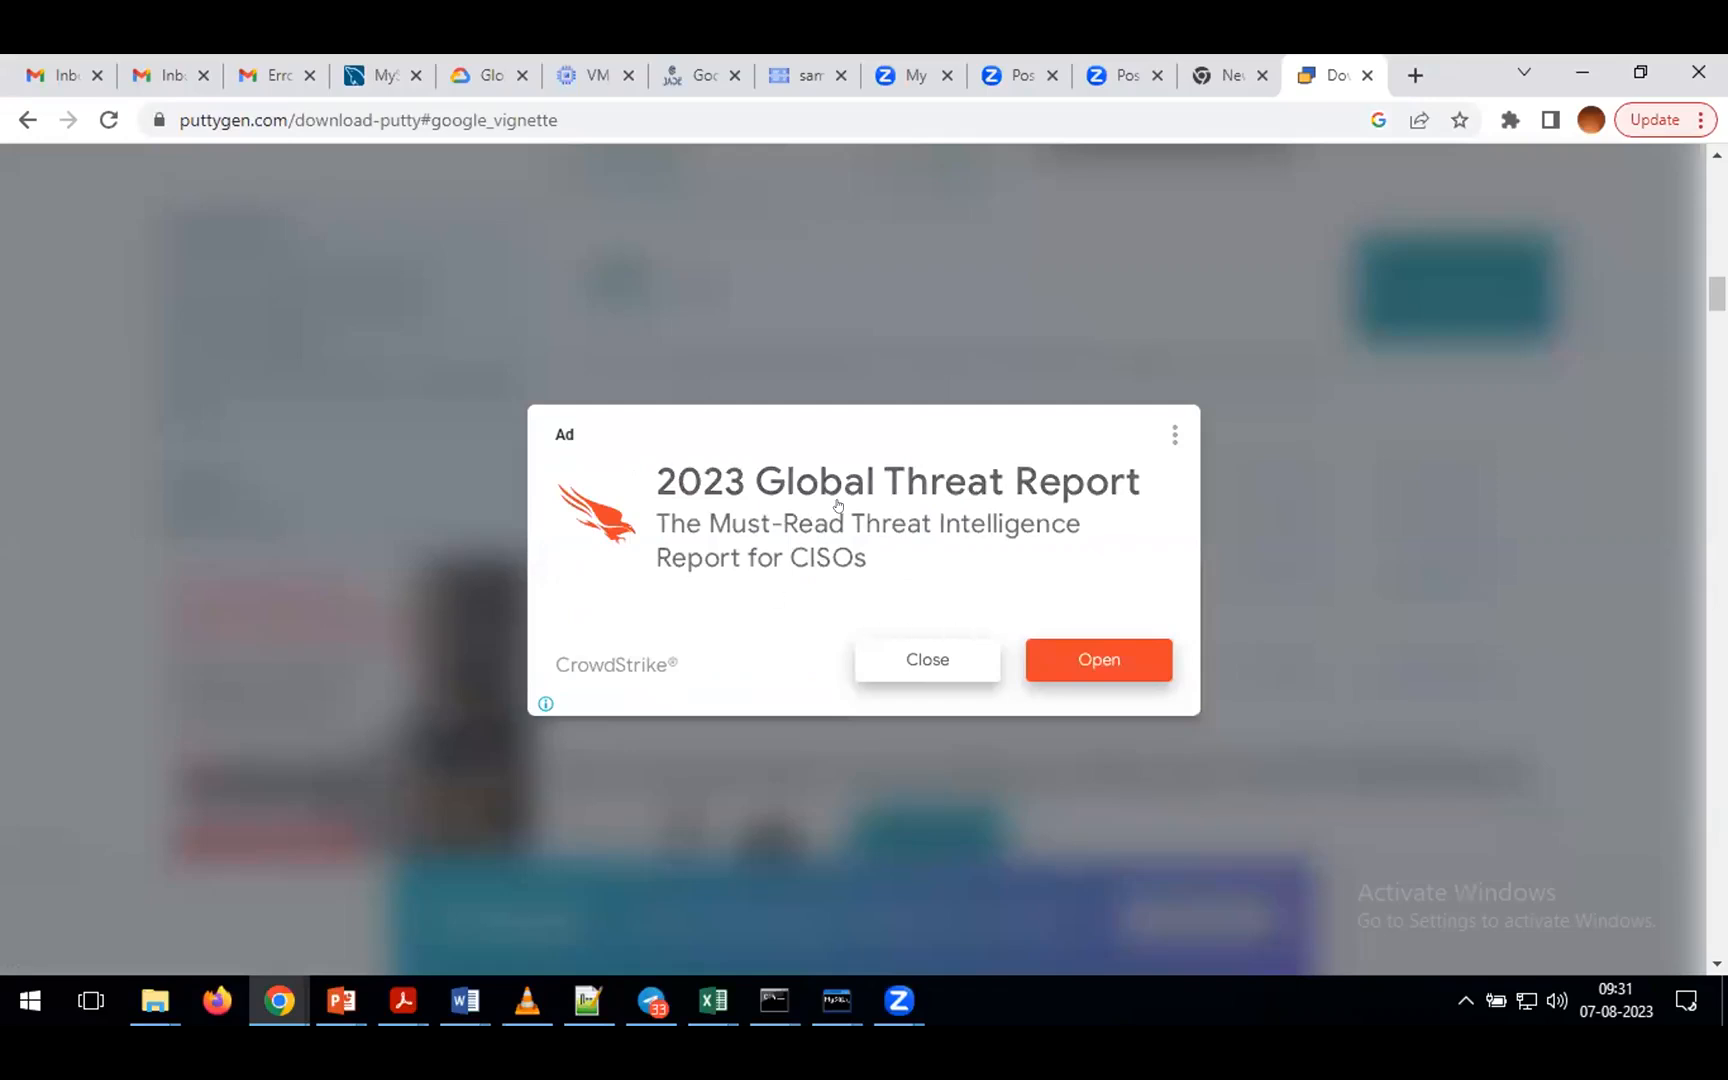
left_click(902, 664)
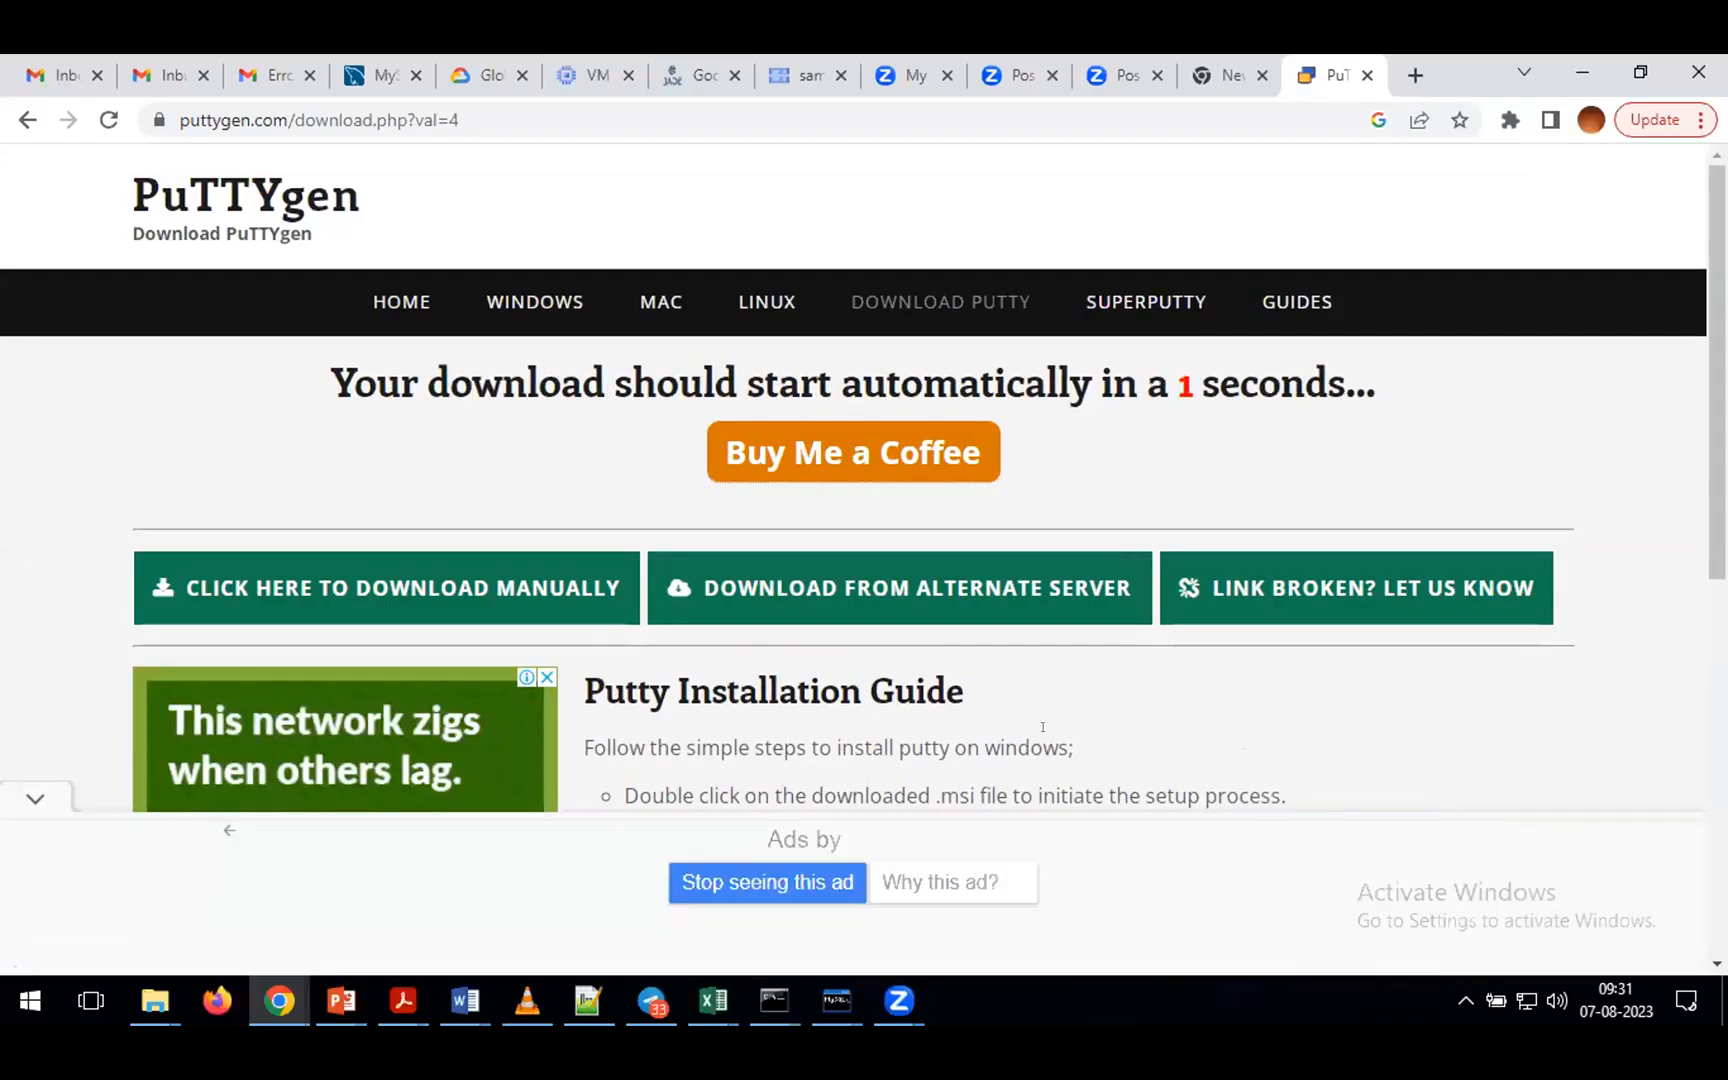
scroll(1053, 733, "down", 2)
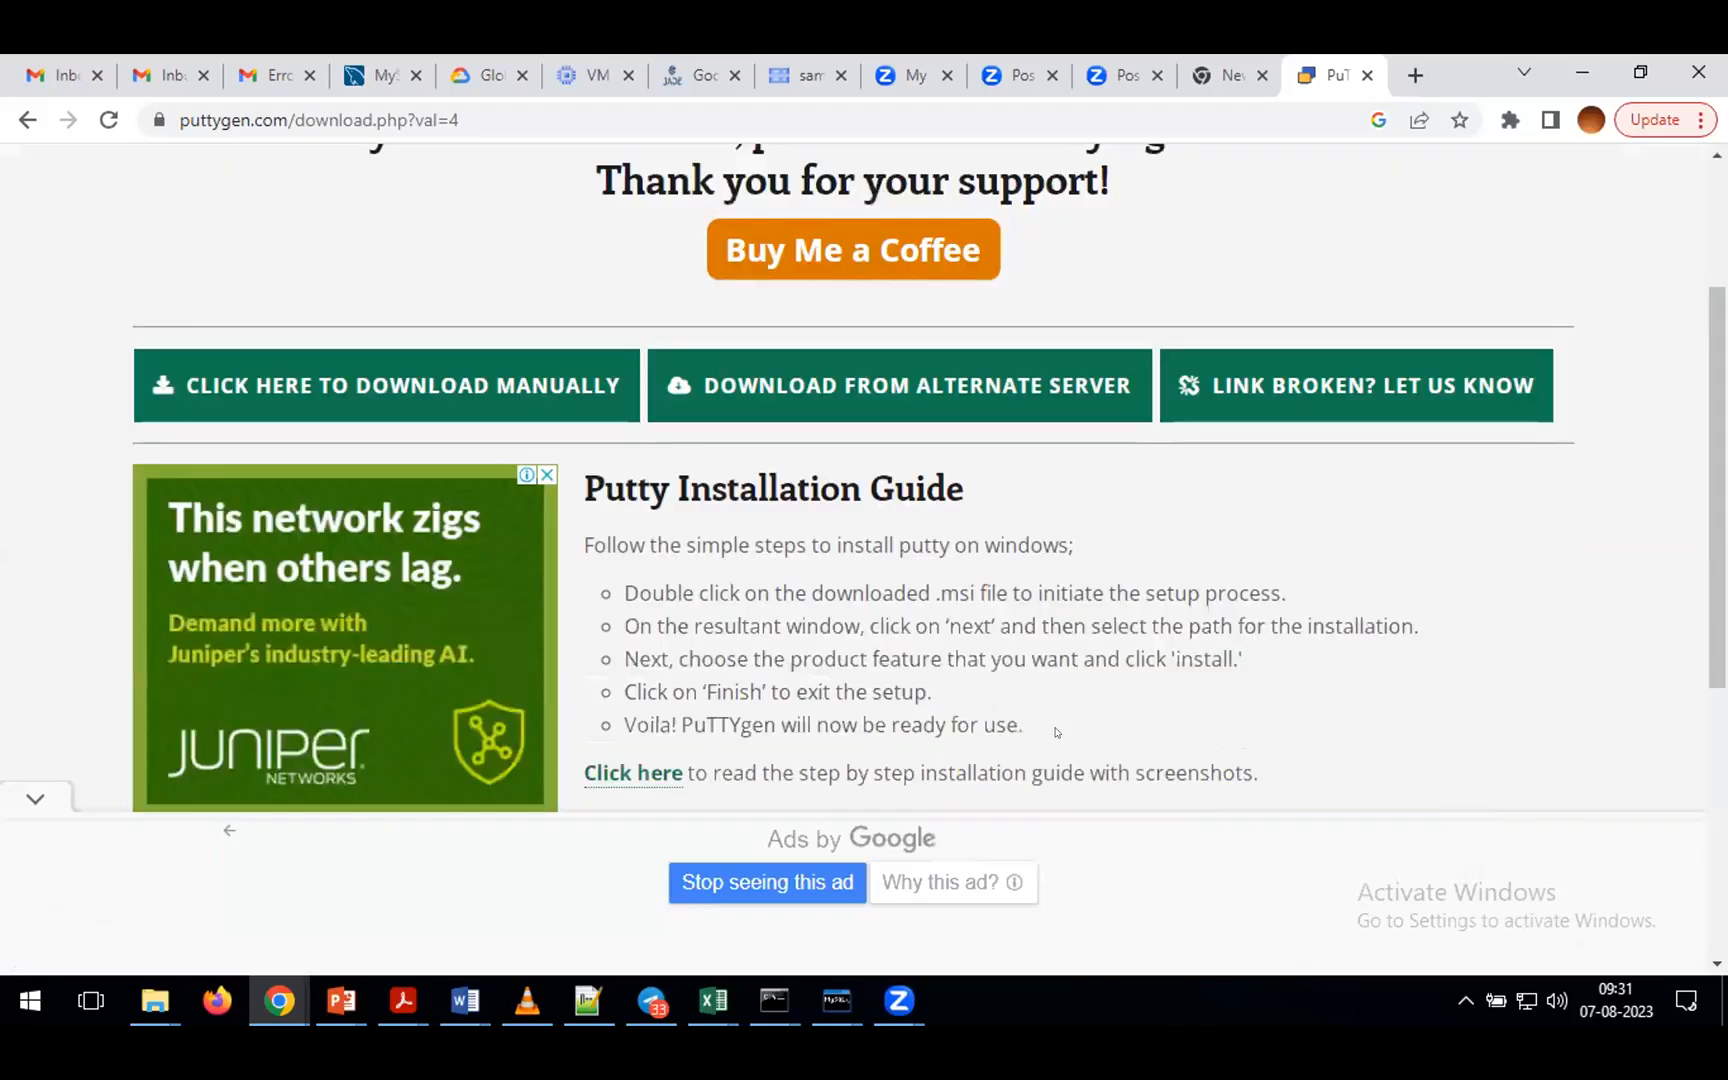
left_click(35, 797)
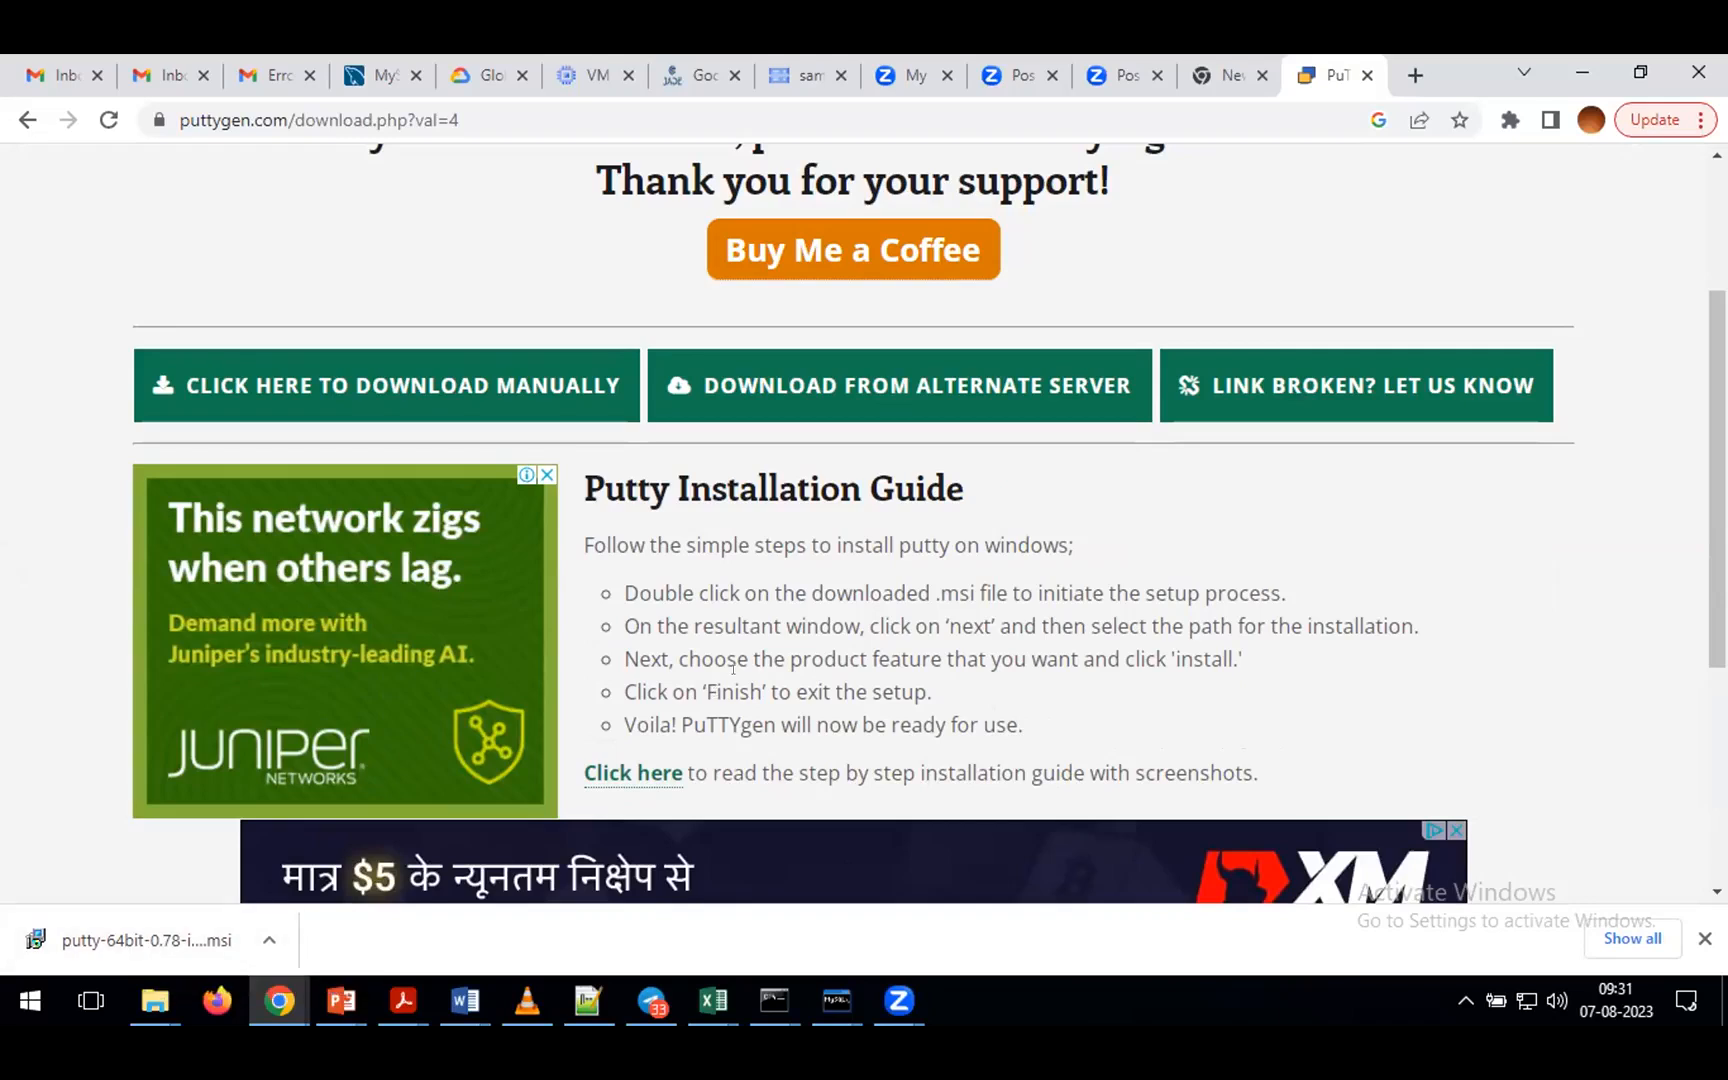
scroll(733, 667, "down", 1)
scroll(8, 268, "up", 1)
left_click(27, 120)
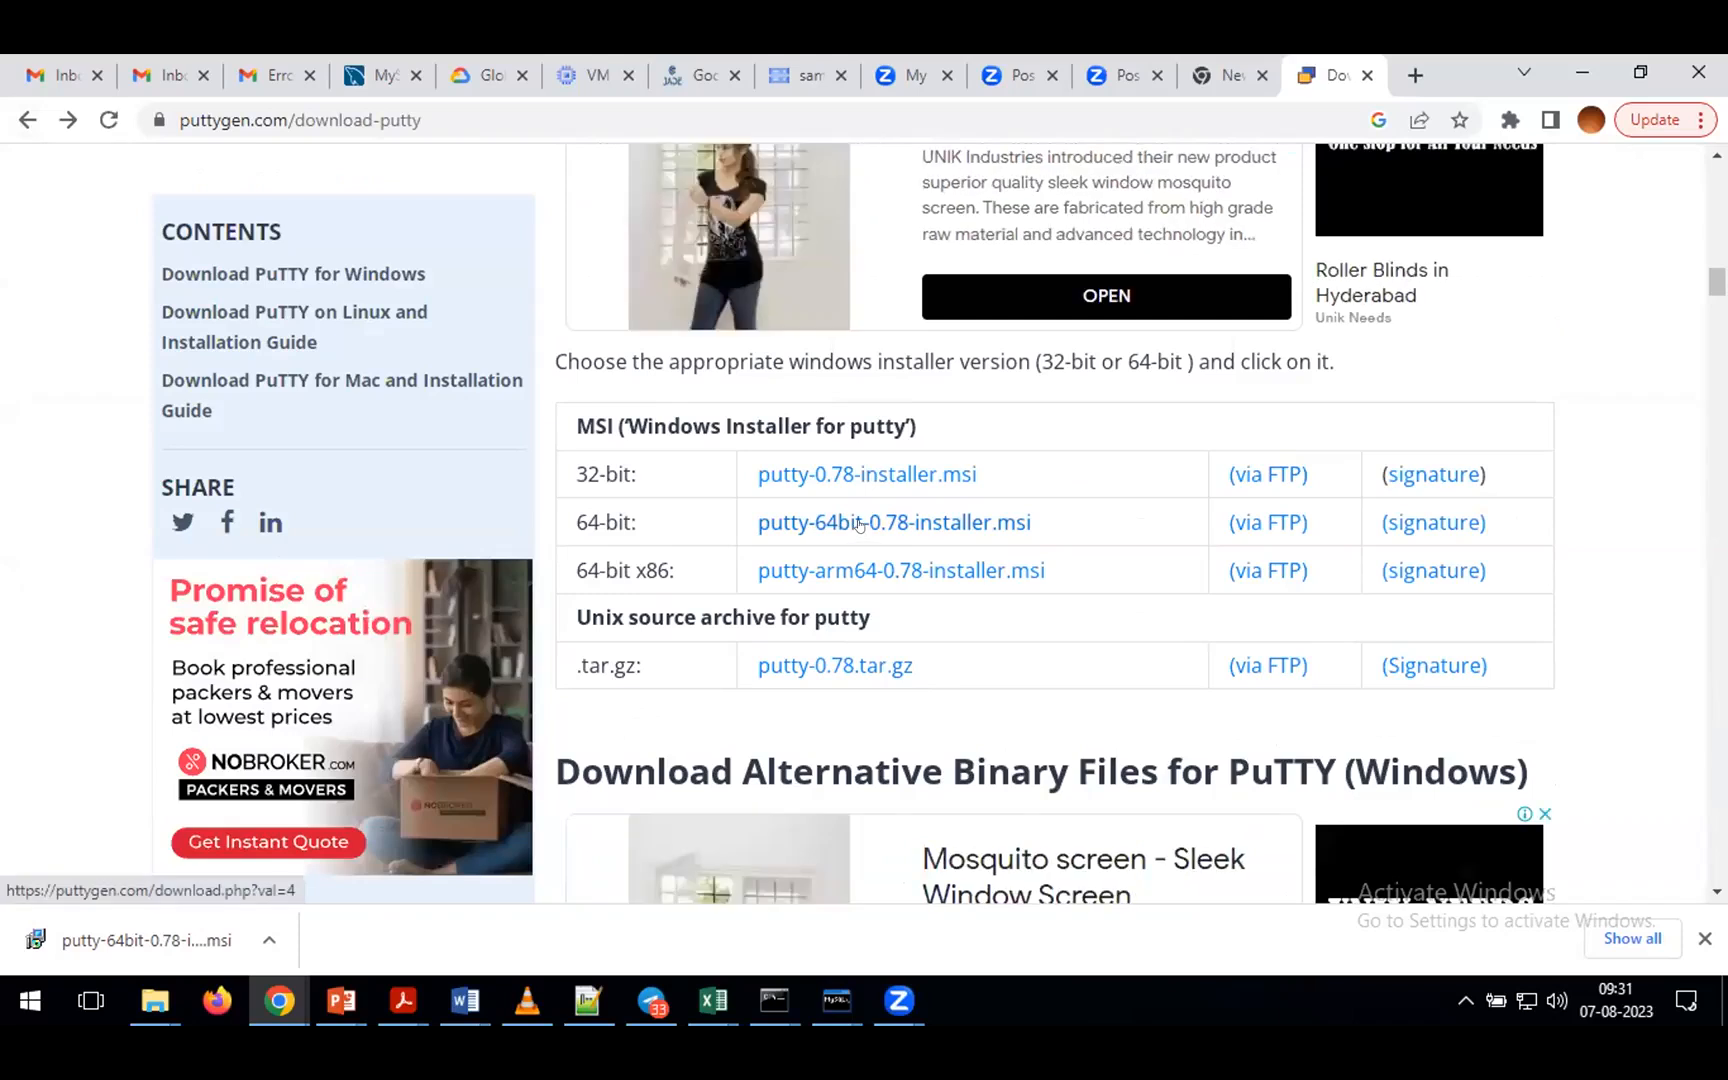
left_click(860, 524)
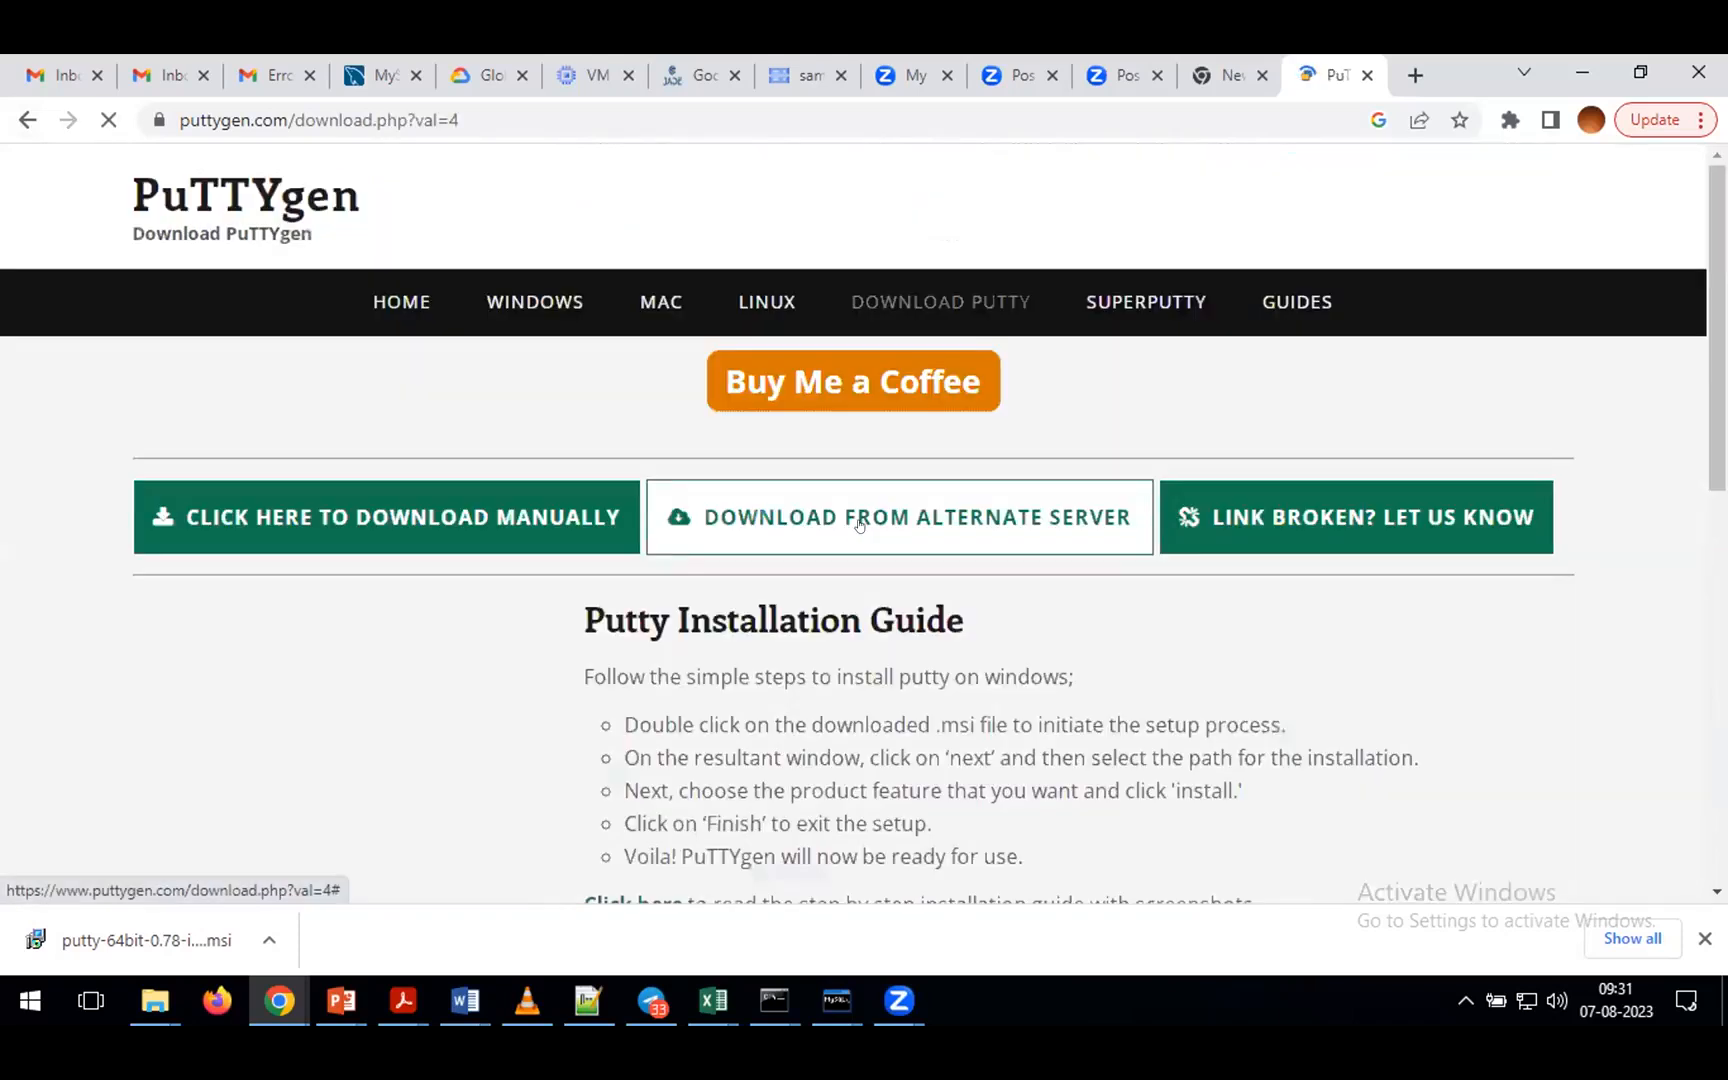
scroll(851, 691, "down", 2)
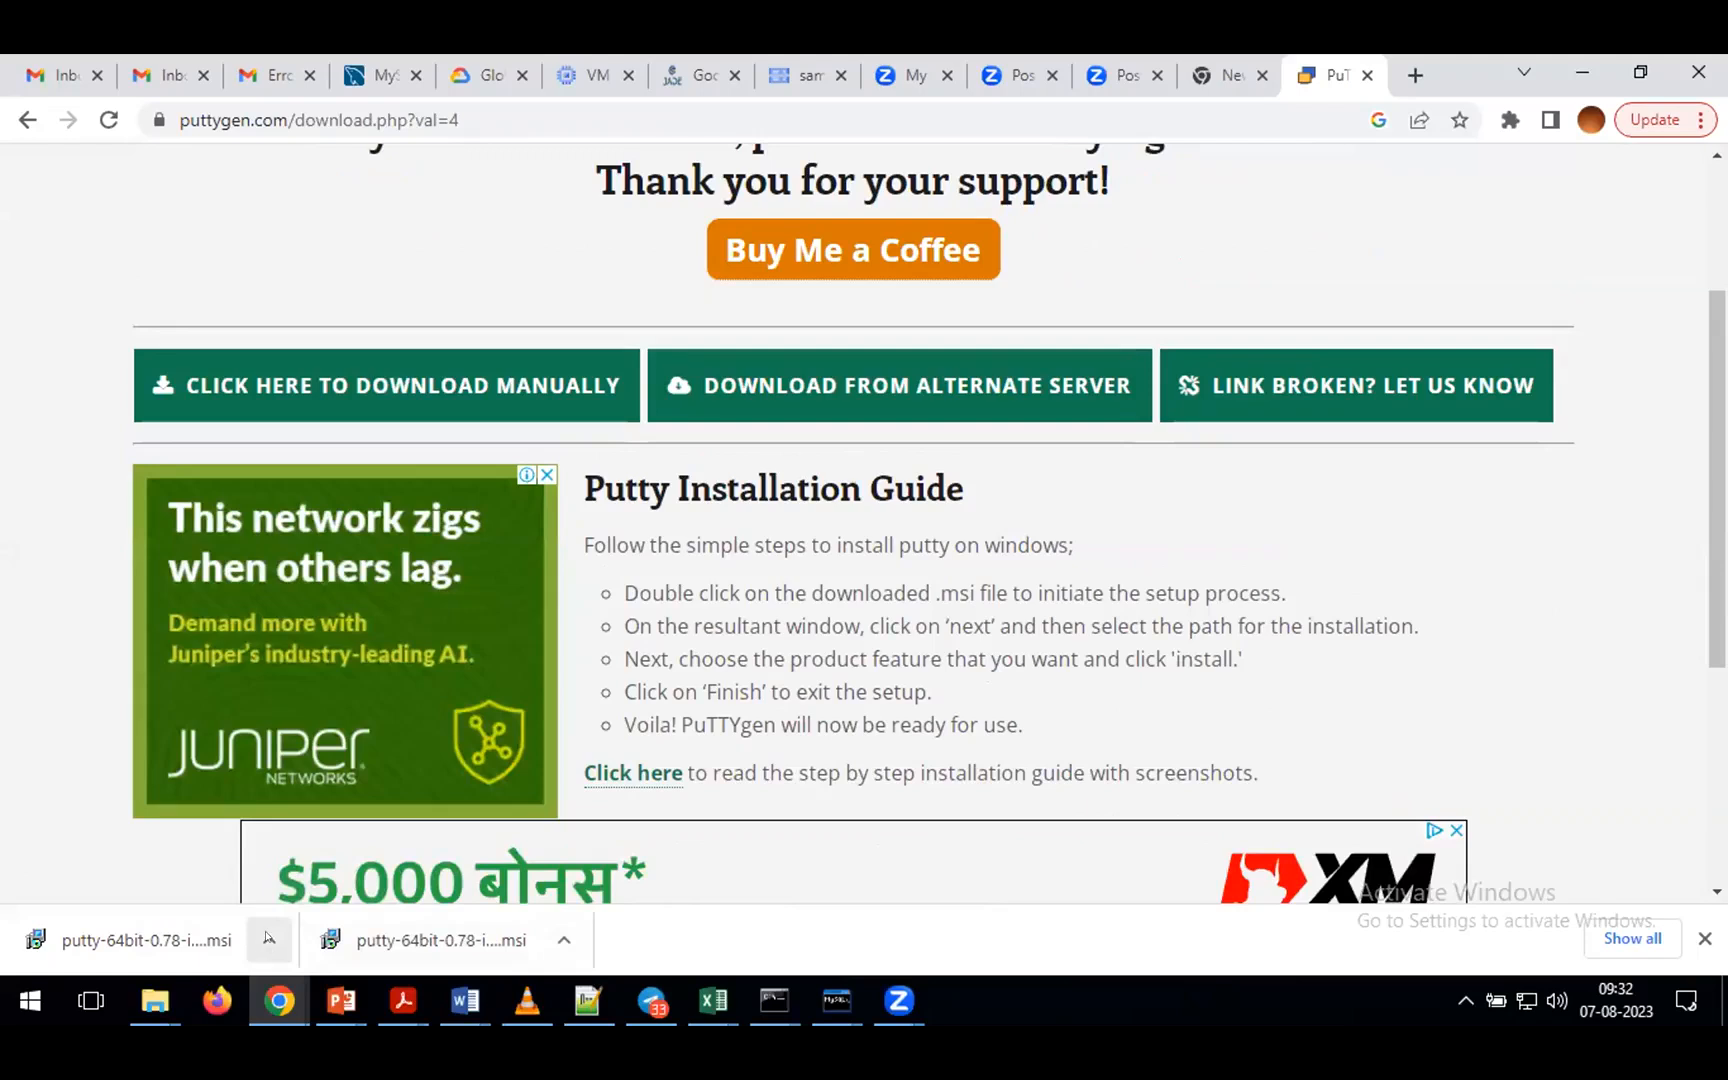
- Show the download in its folder and launch putty-64bit-0.78-installer (2)
left_click(268, 937)
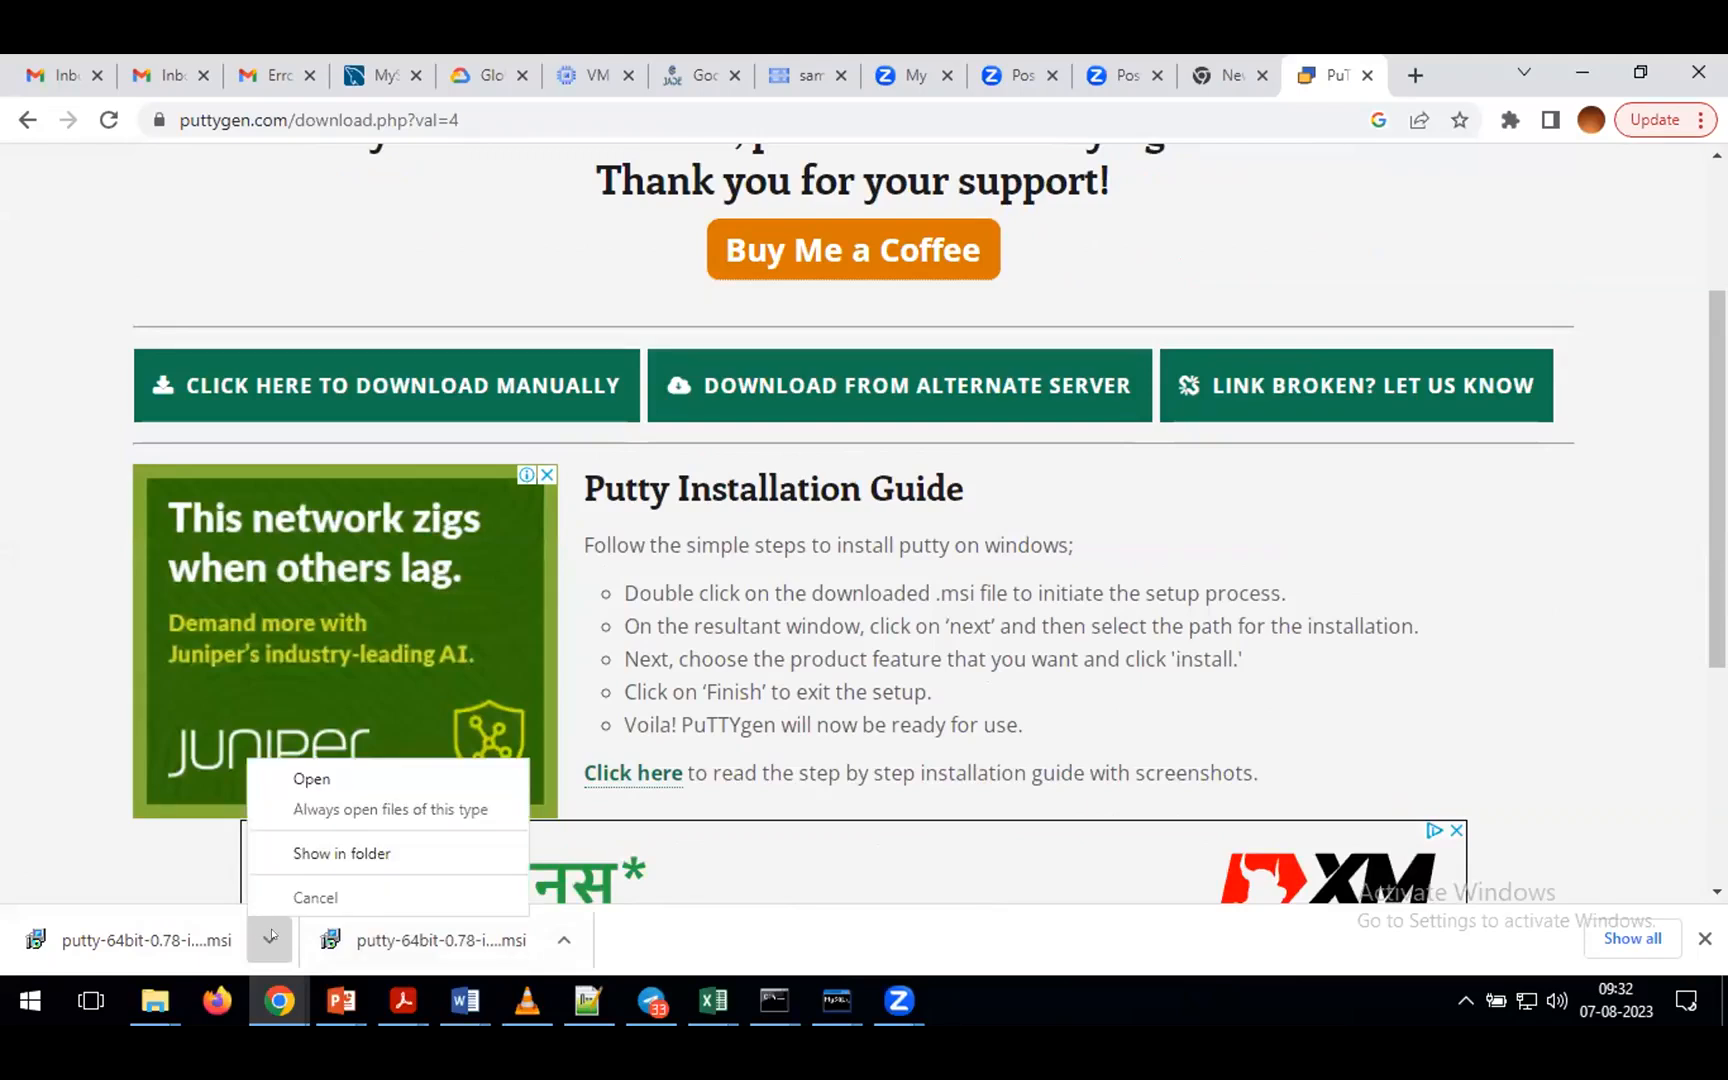
left_click(346, 853)
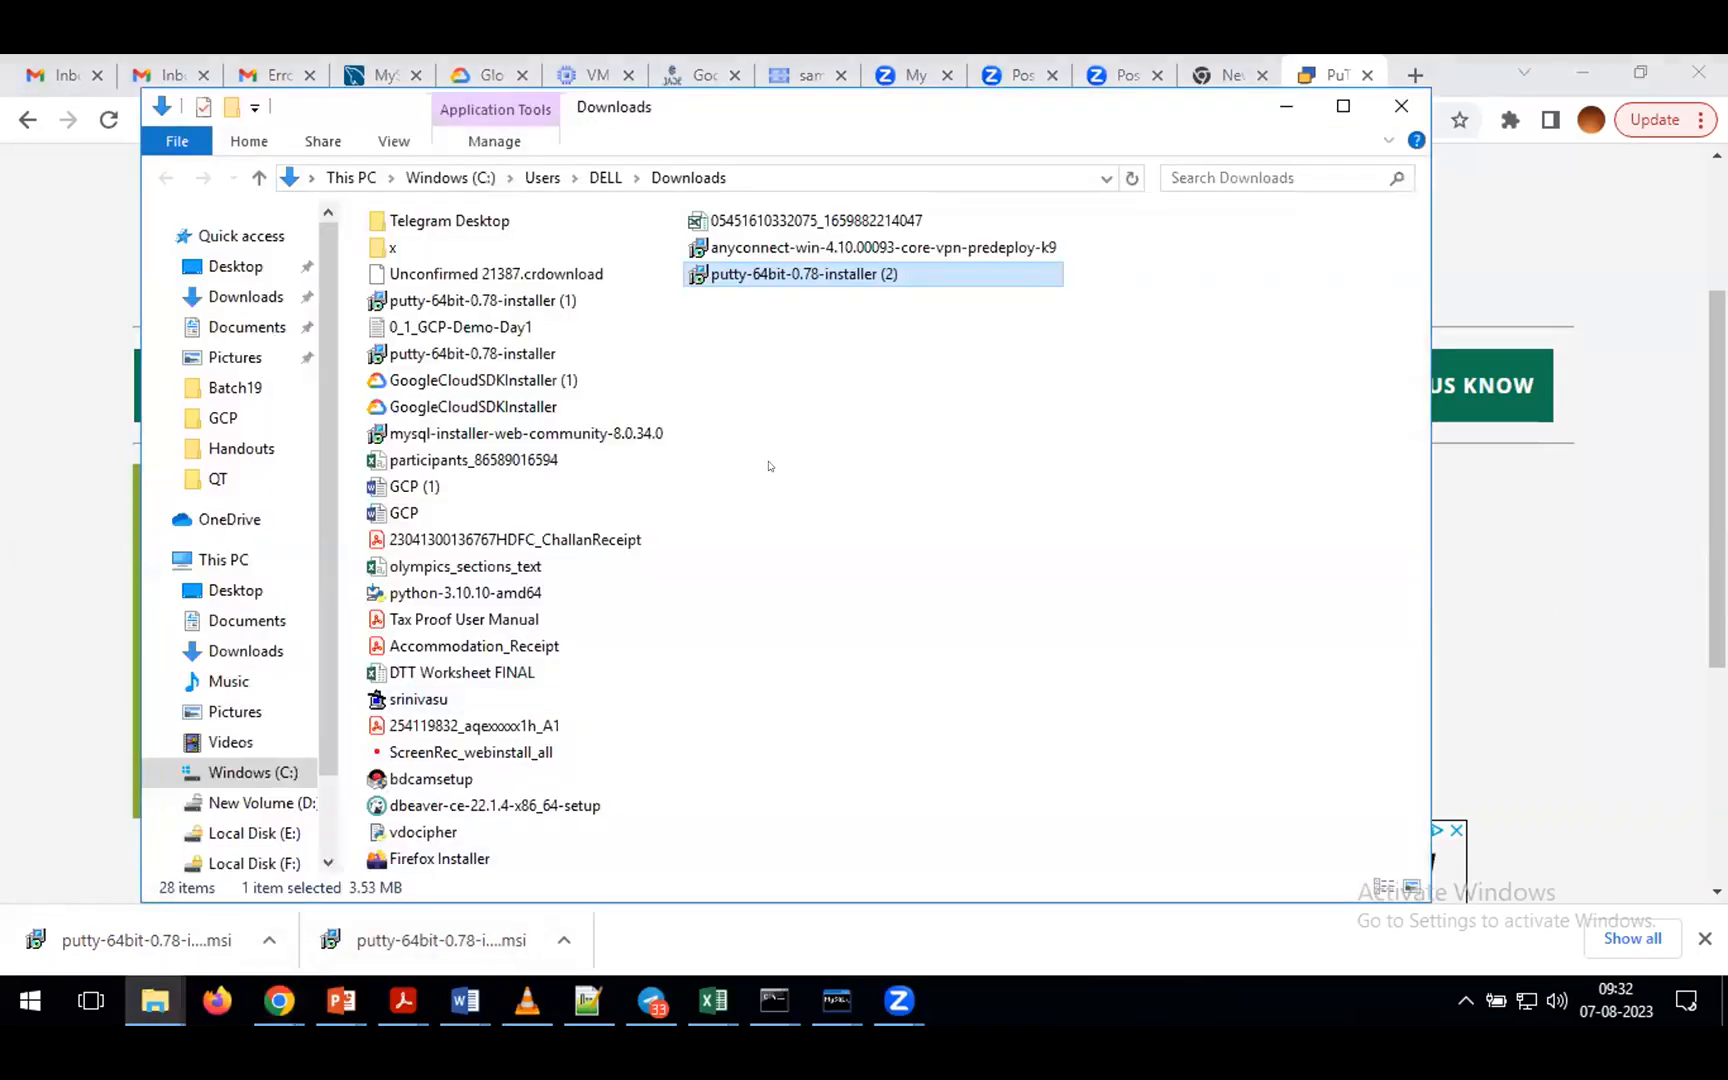
double_click(756, 270)
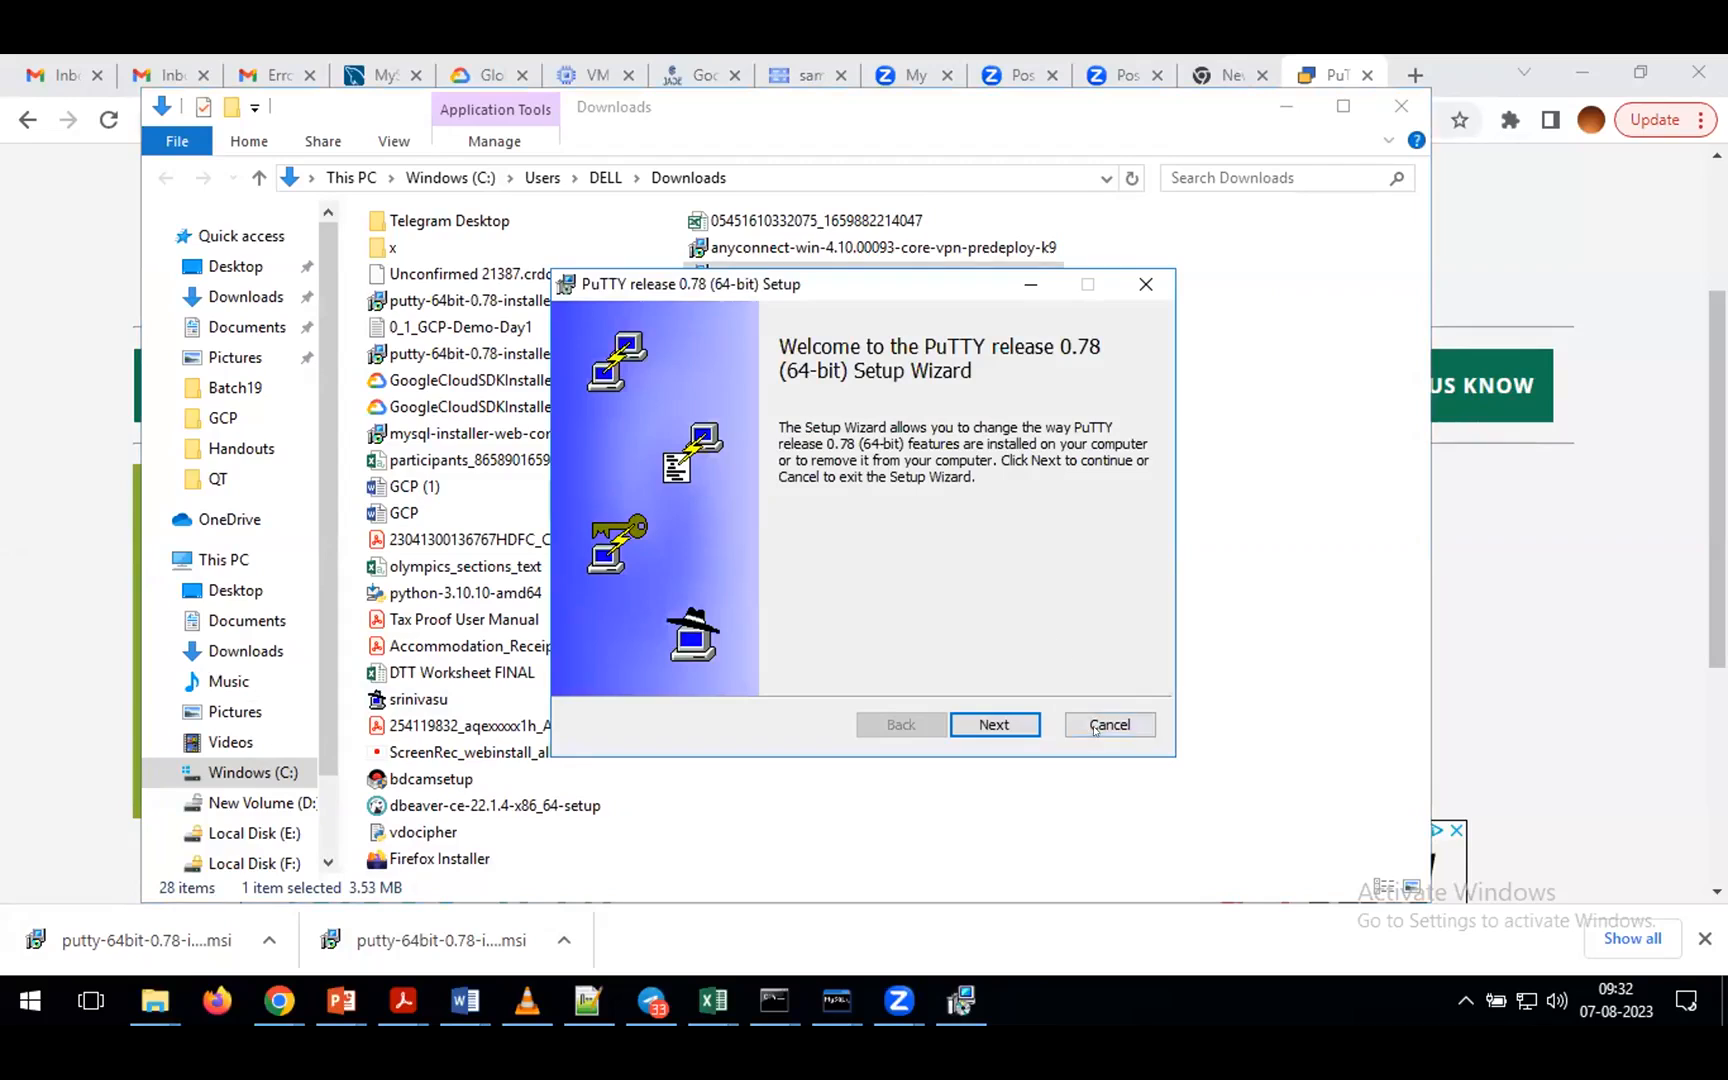
left_click(596, 1002)
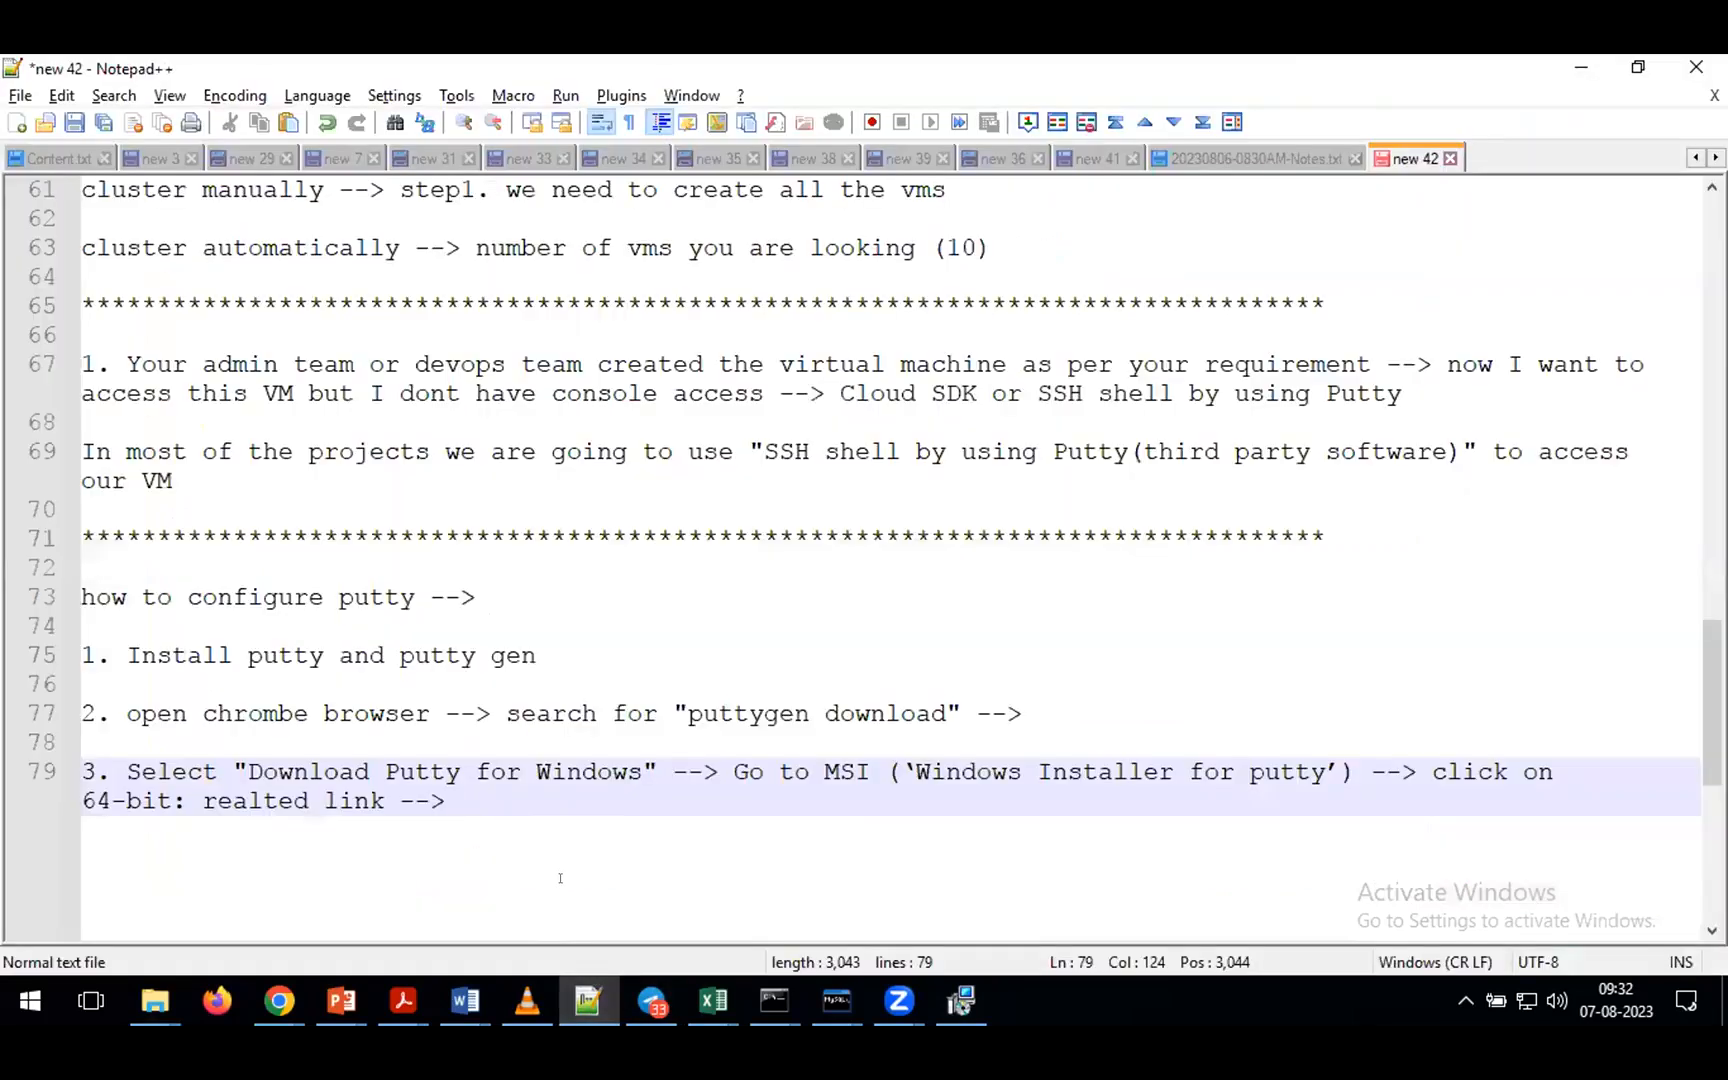
- Continue step 3: open the download from Downloads, double-click it, click next through finish
type("Open d")
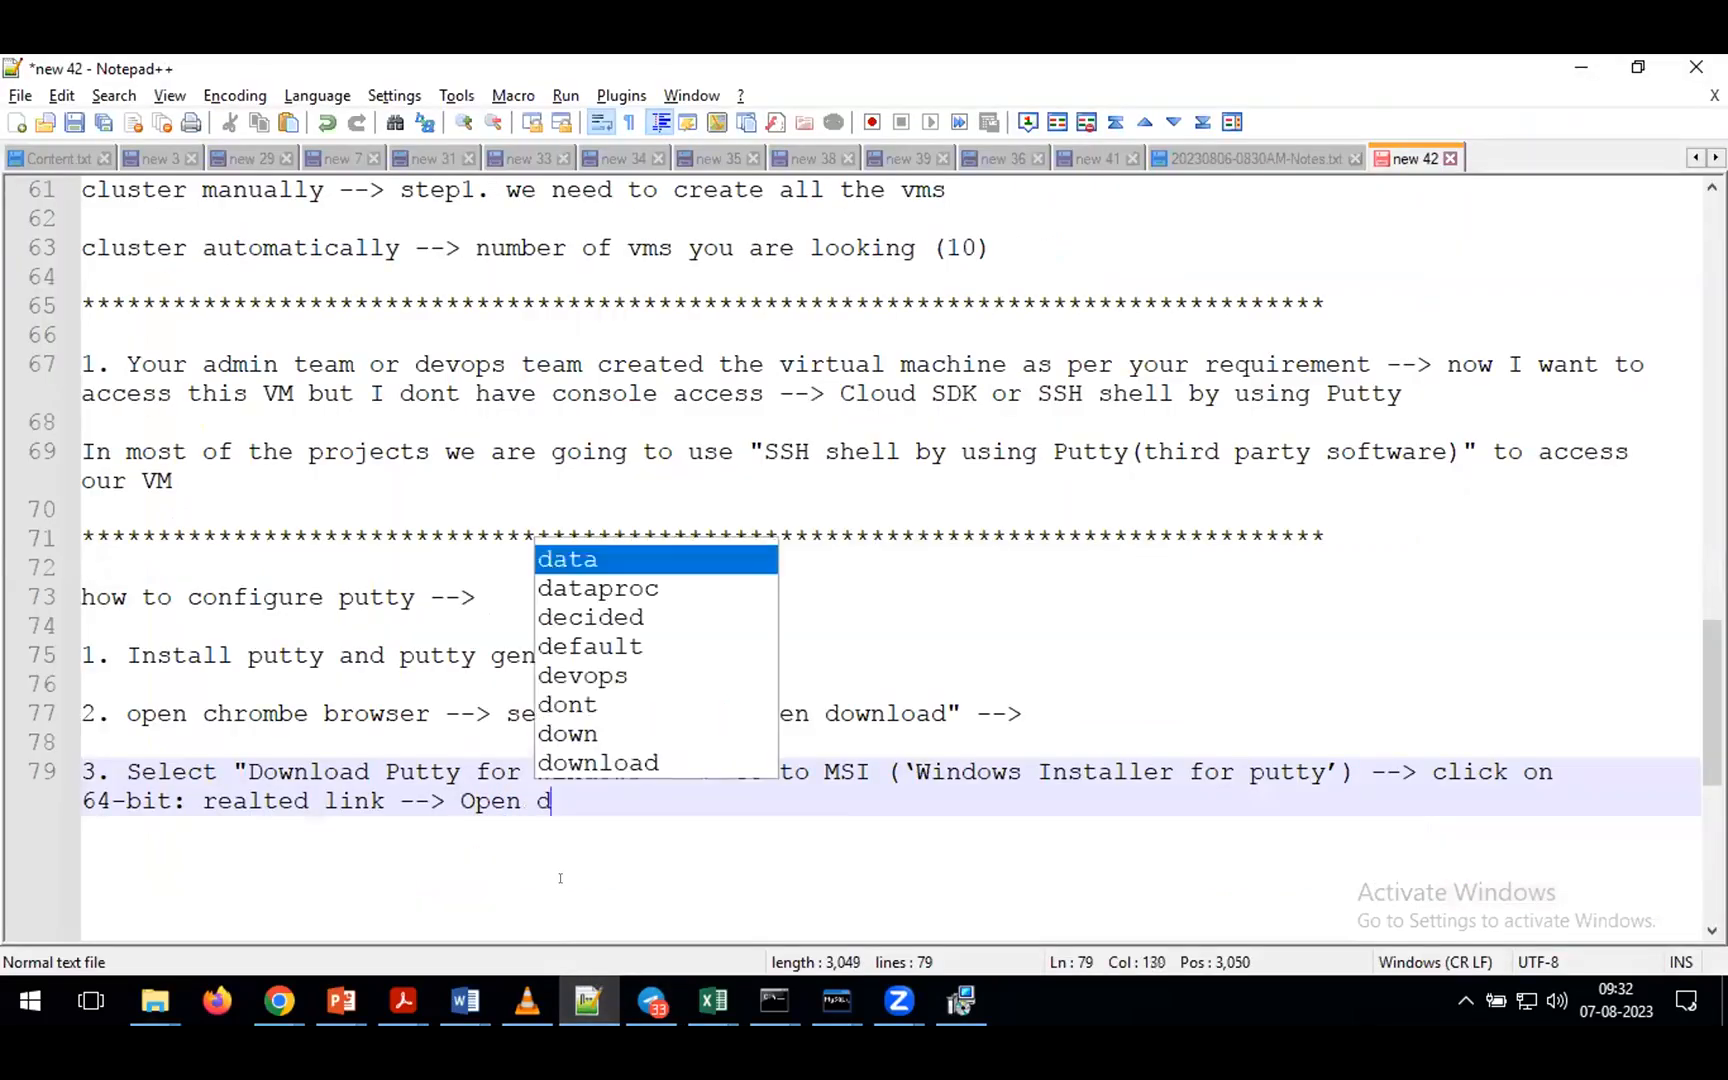
type("ownloaded ")
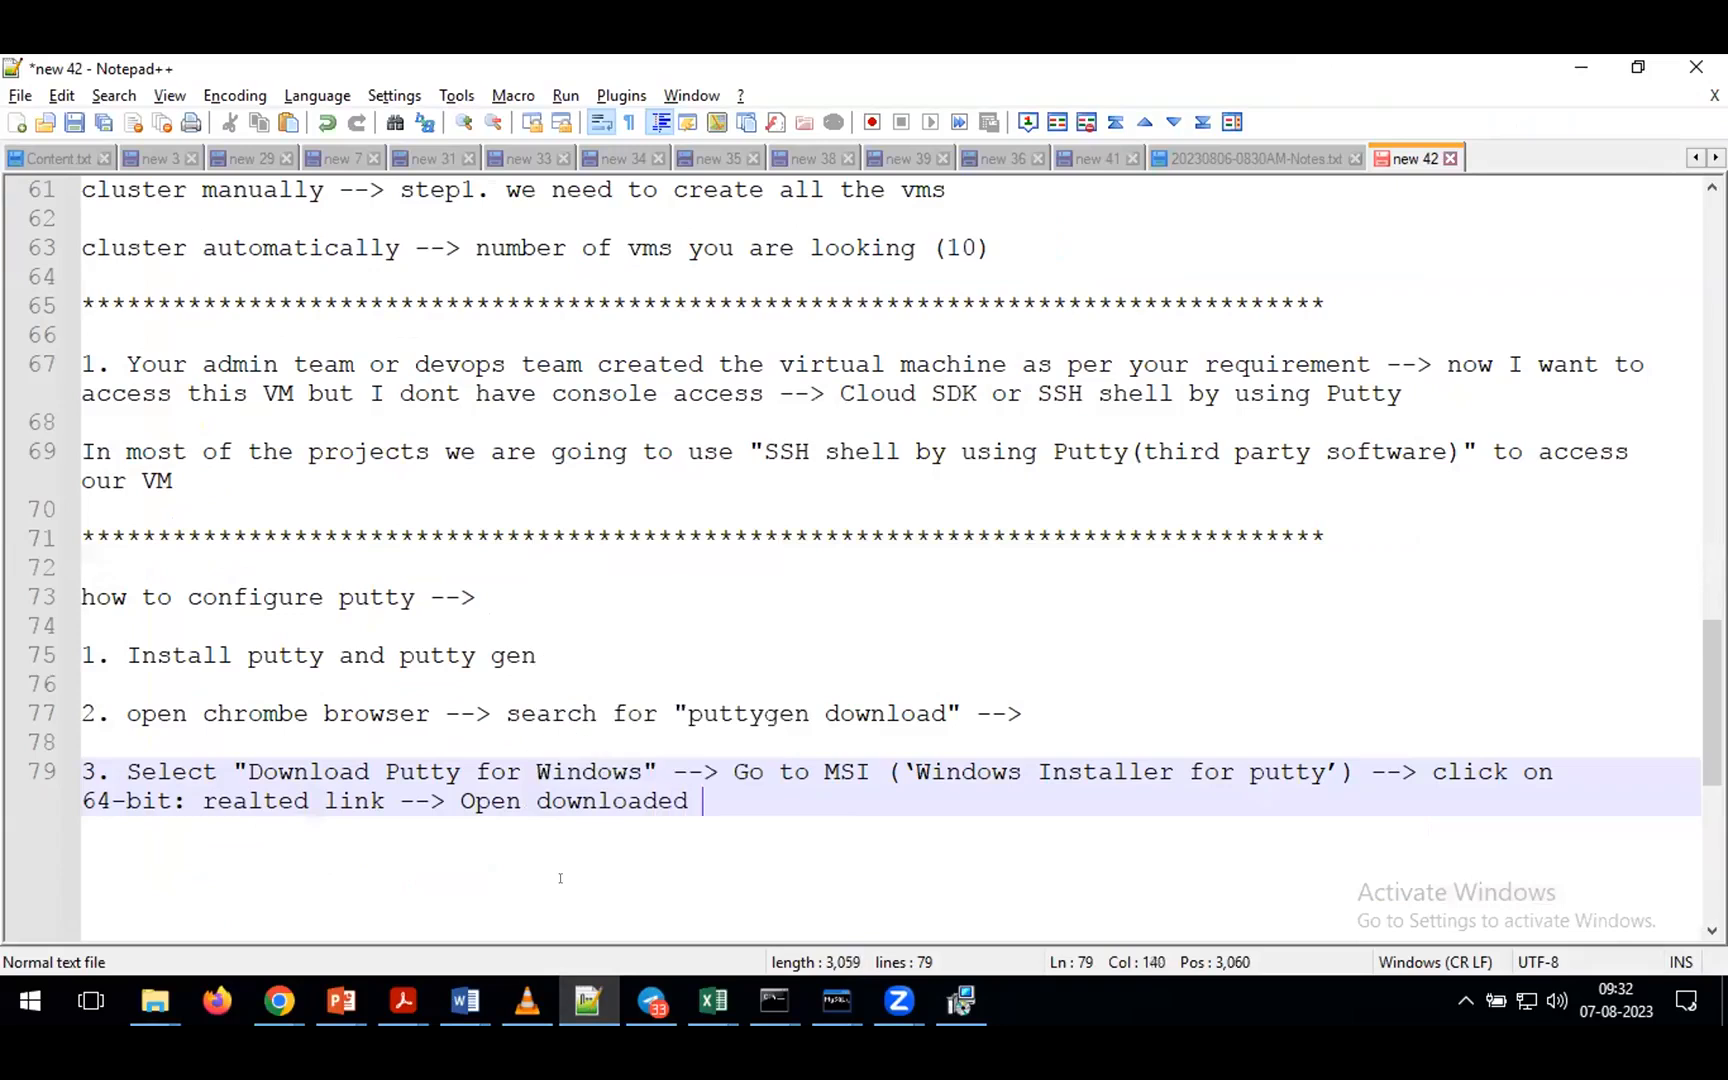
type("application ")
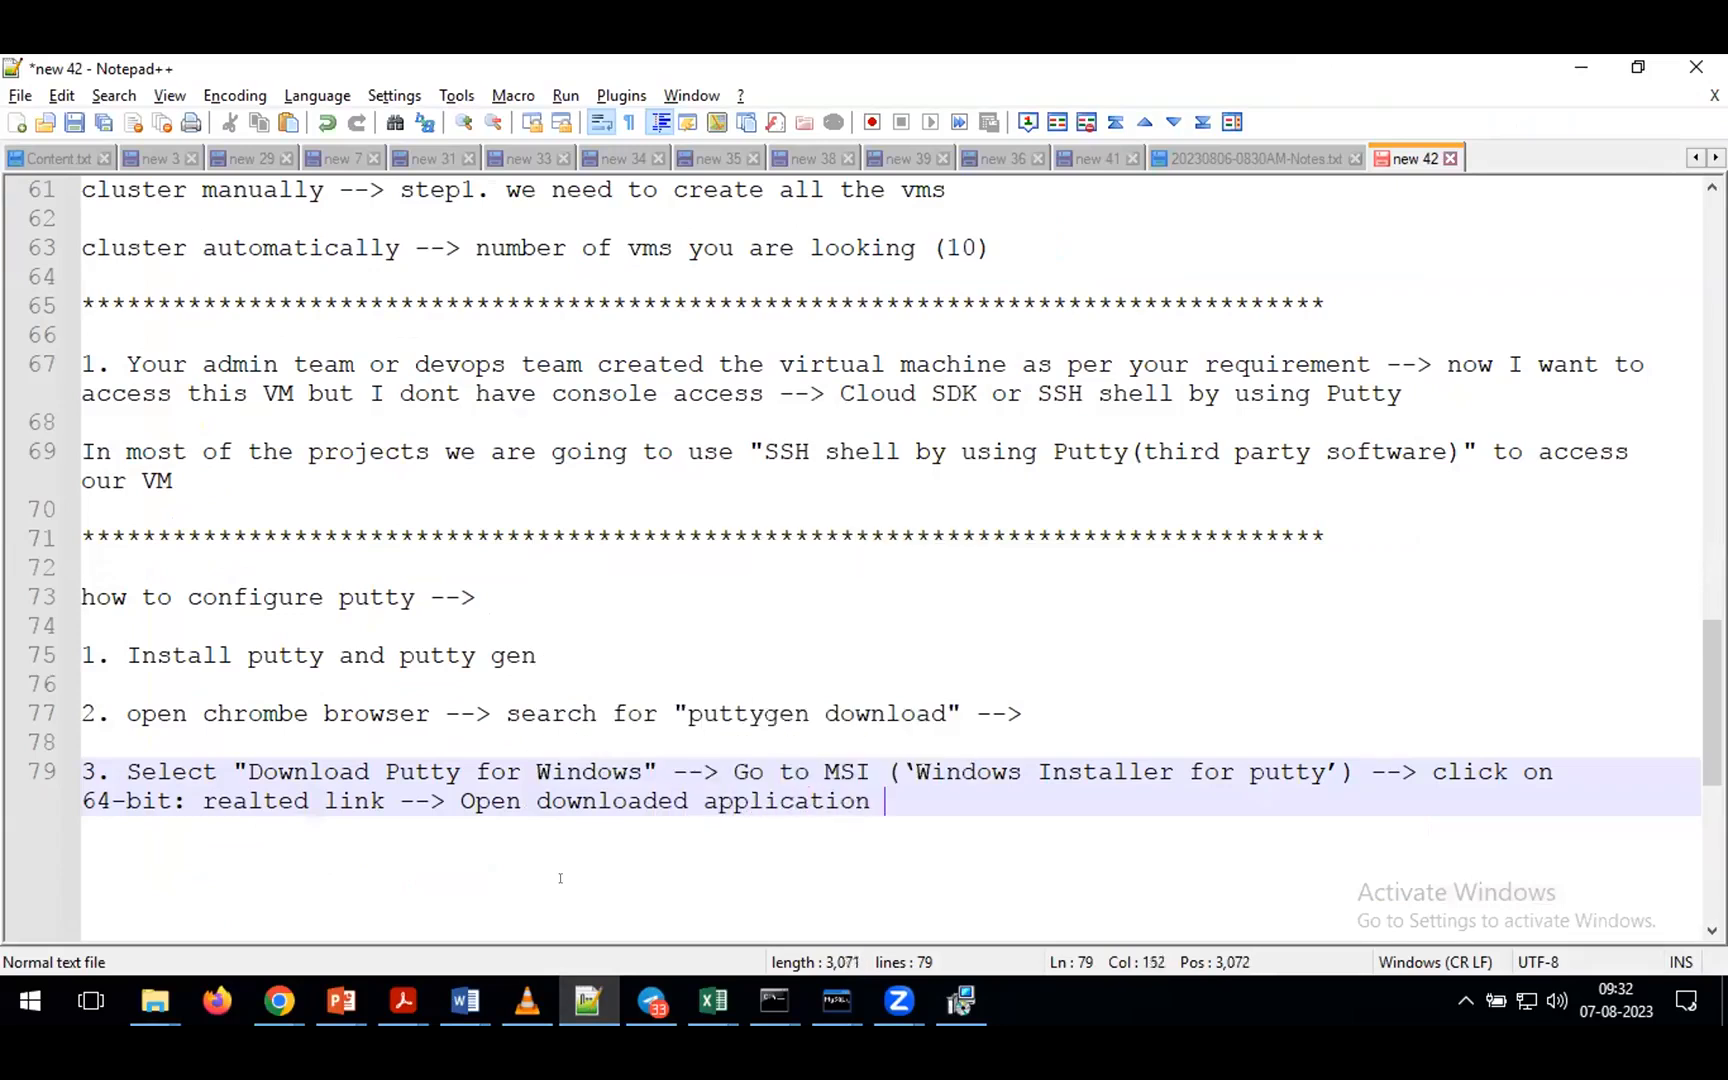
type("from downloads ")
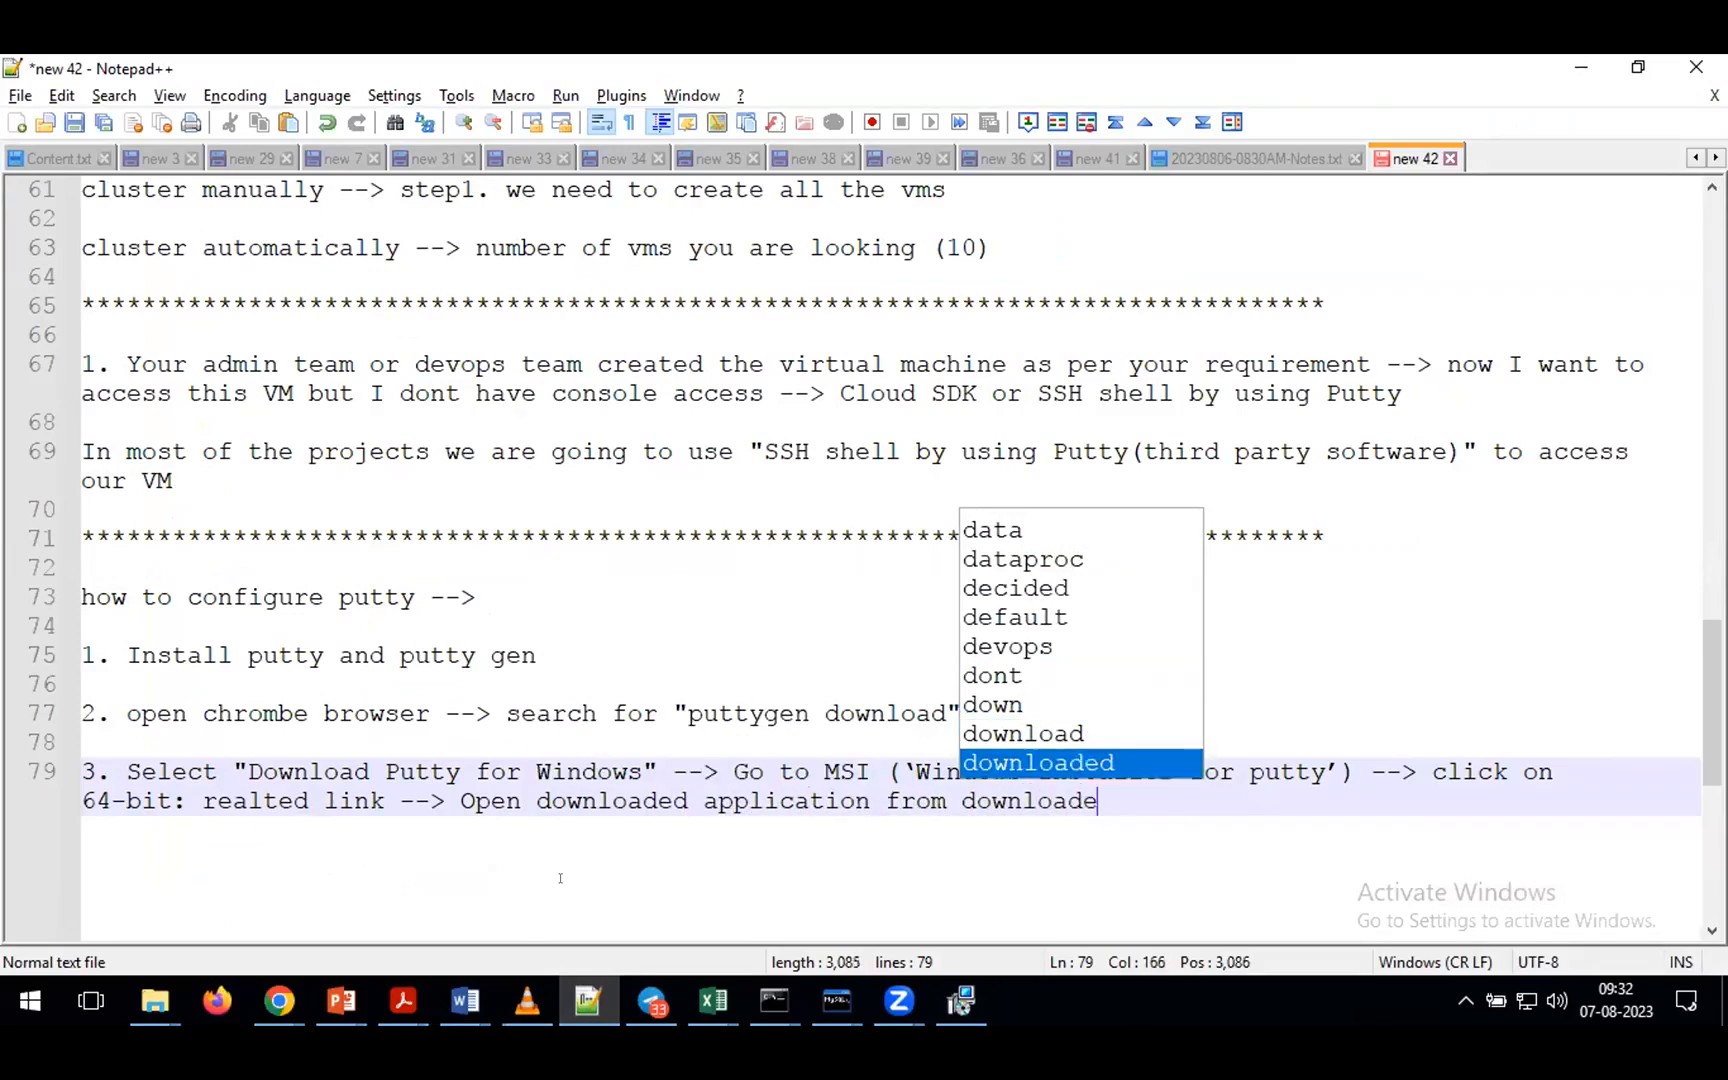
type("folder -")
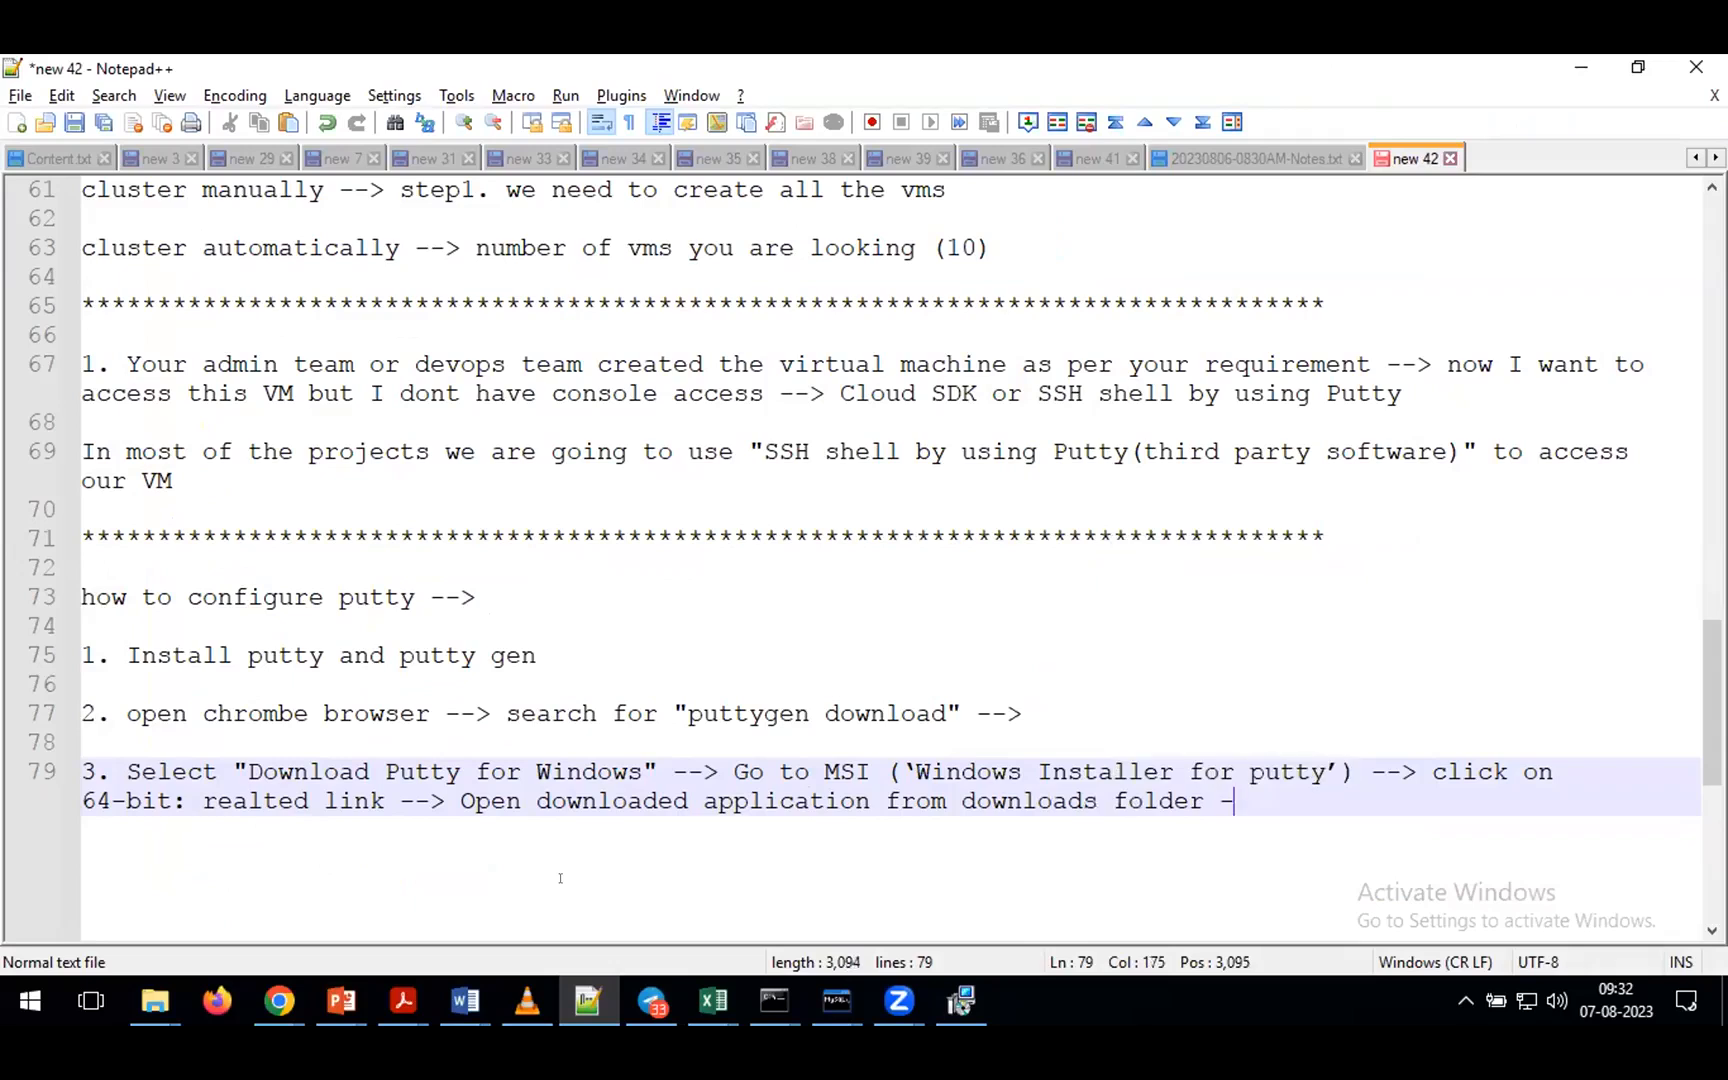
type("-> double click on it ")
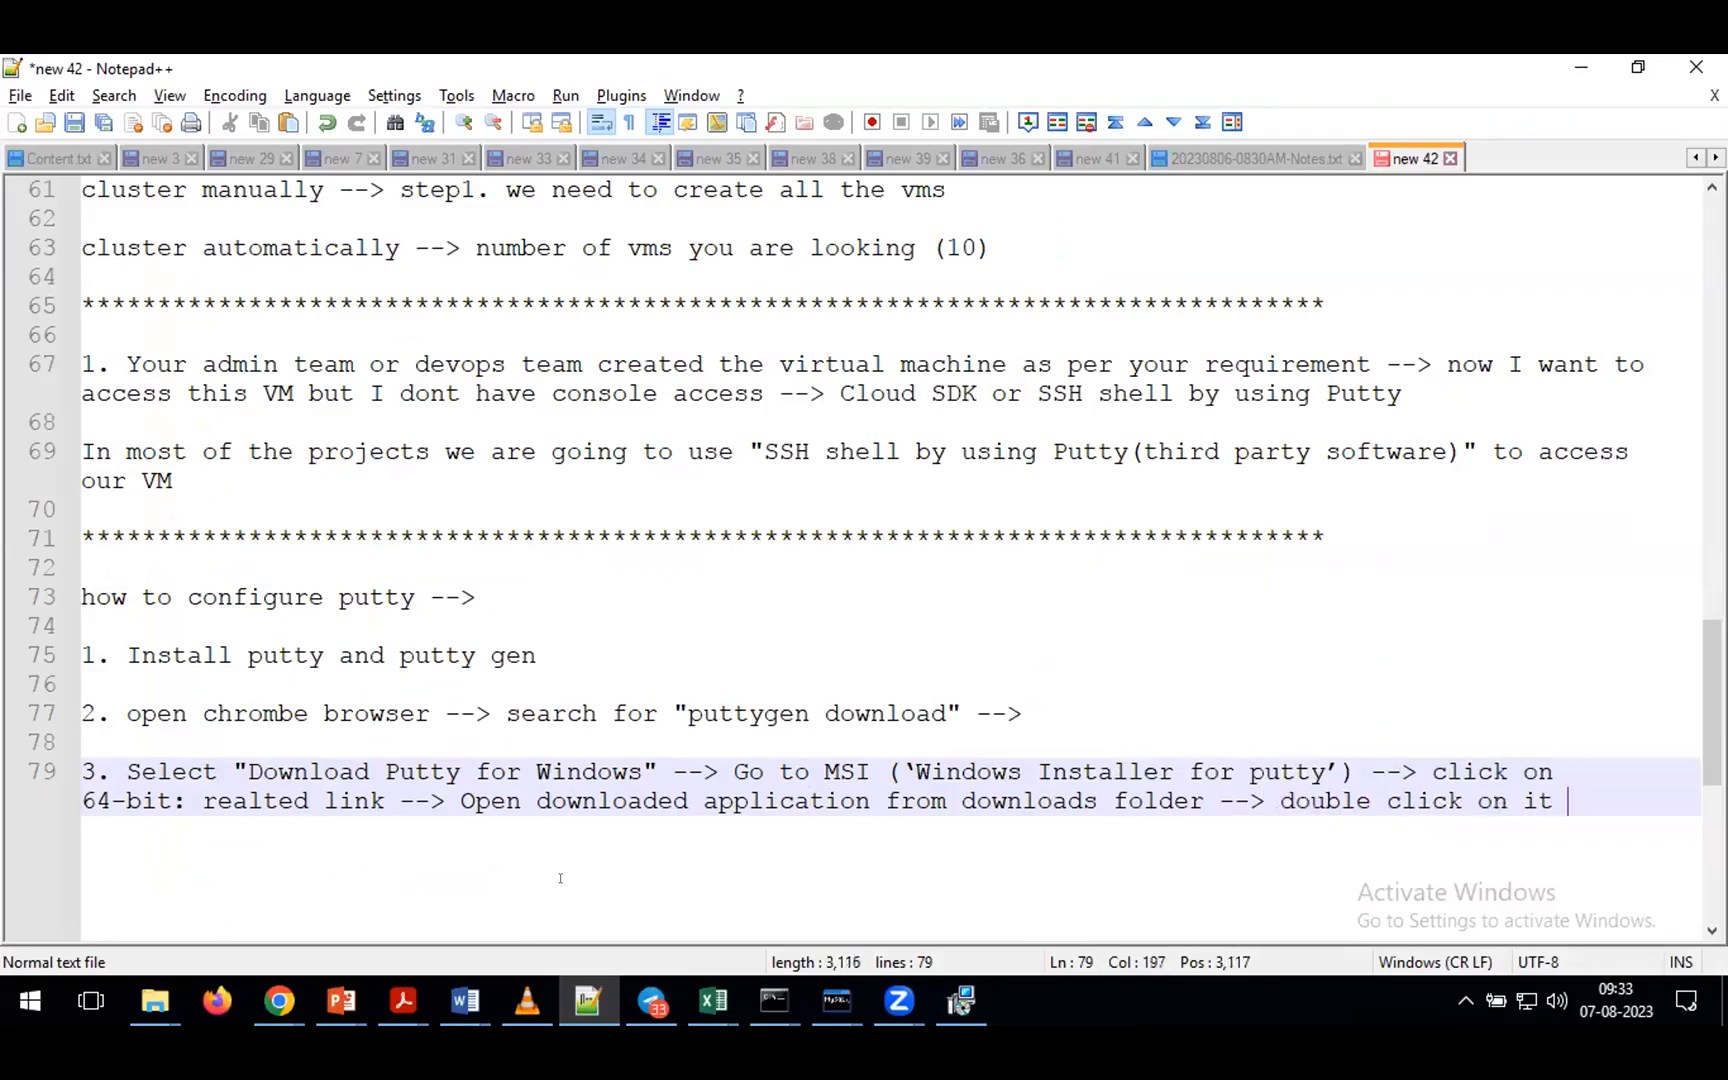
type("--> click on")
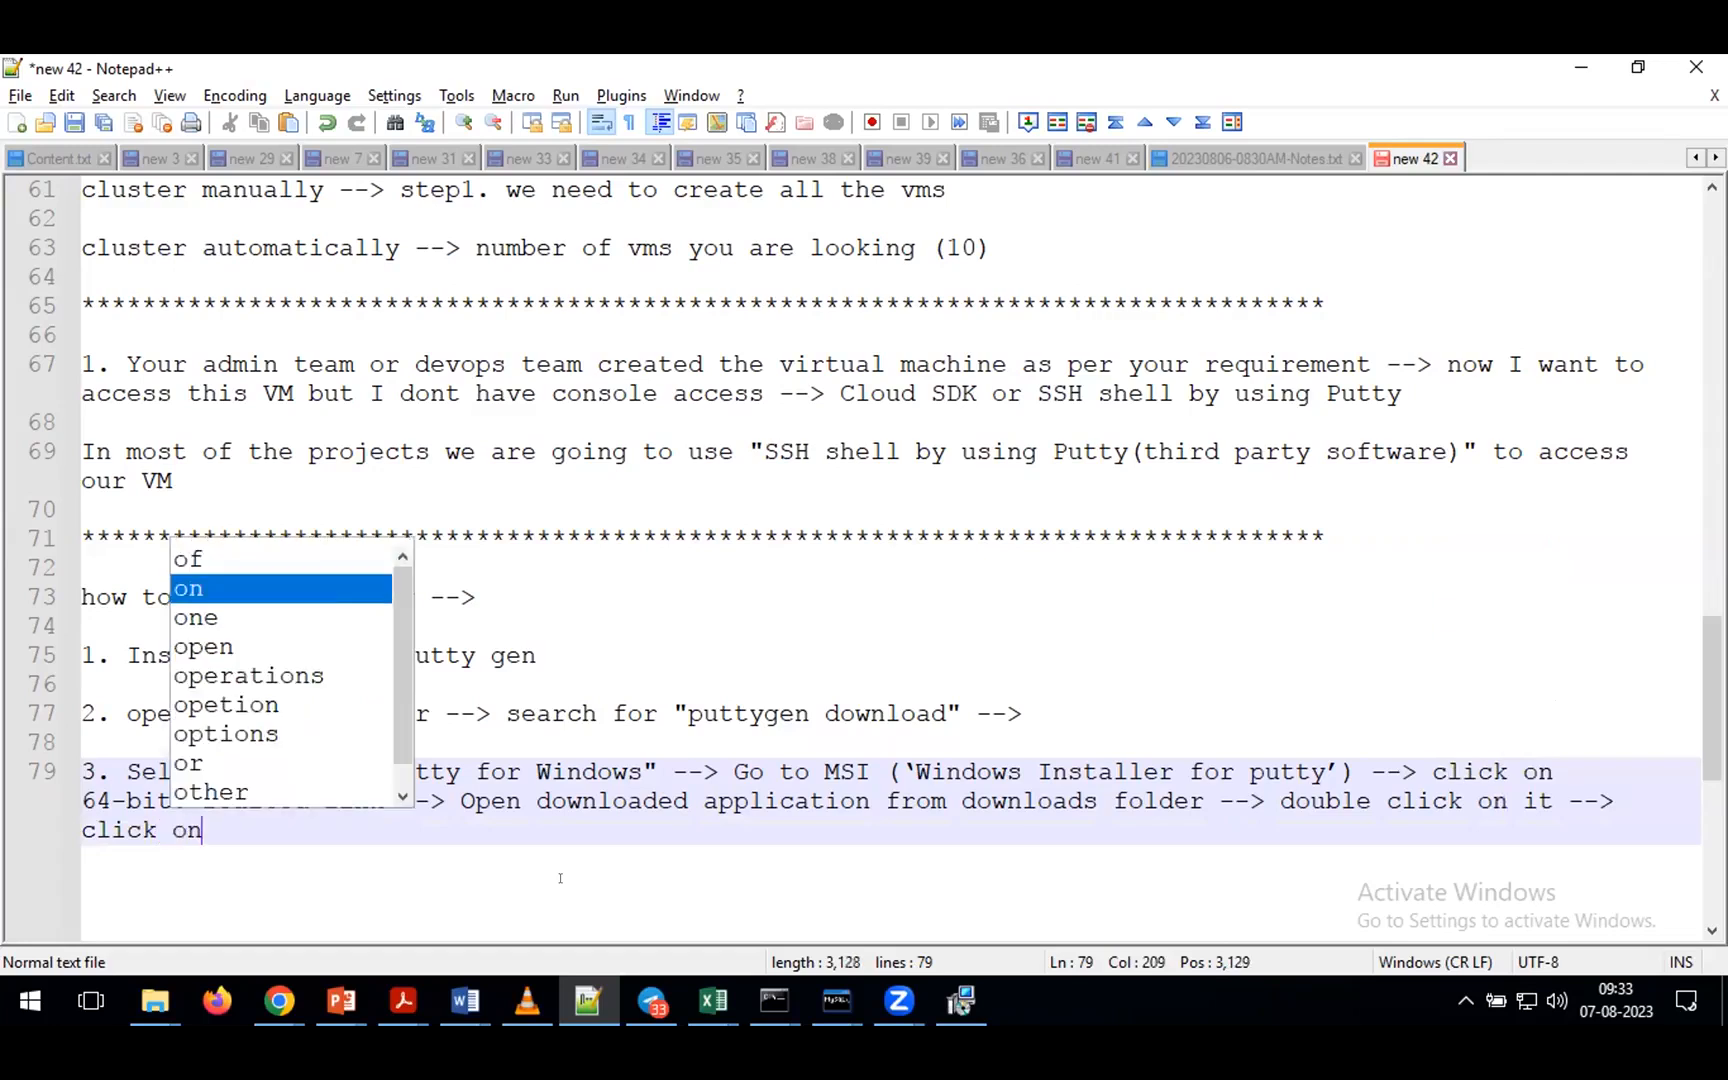
type(" next next ne")
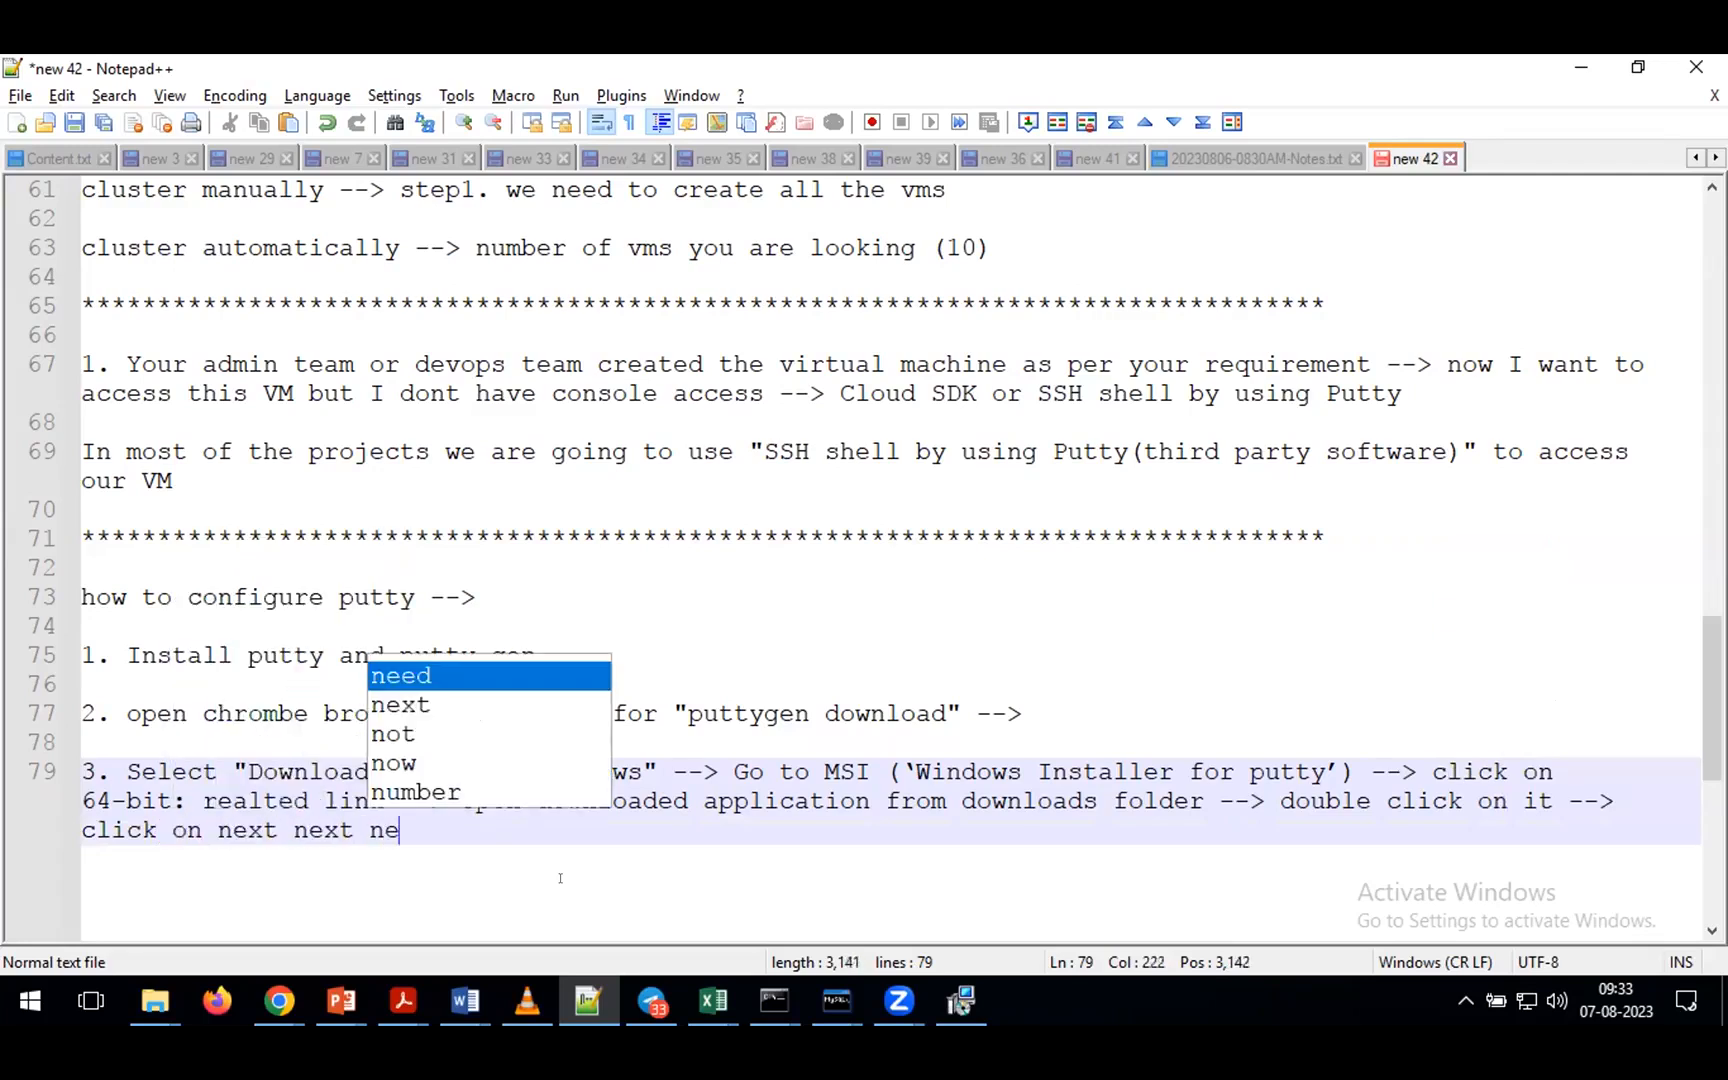
type("xt next fin")
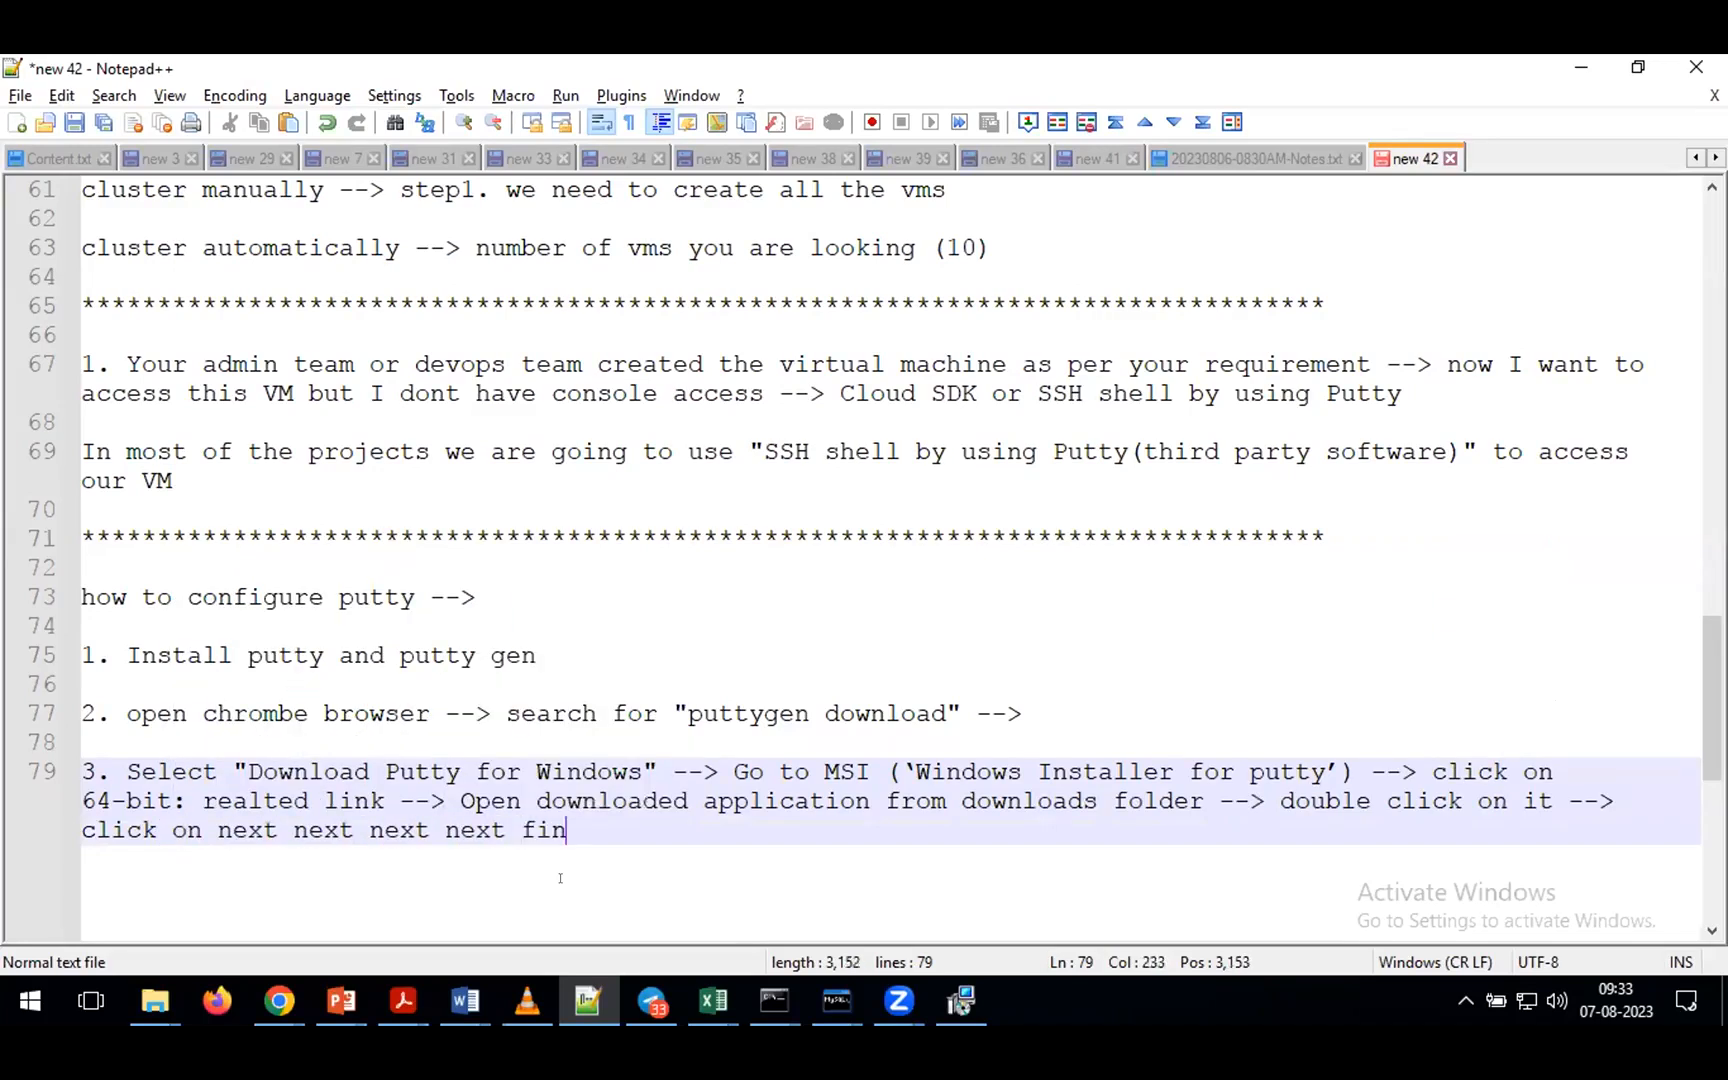
type("ish -->")
scroll(698, 750, "down", 2)
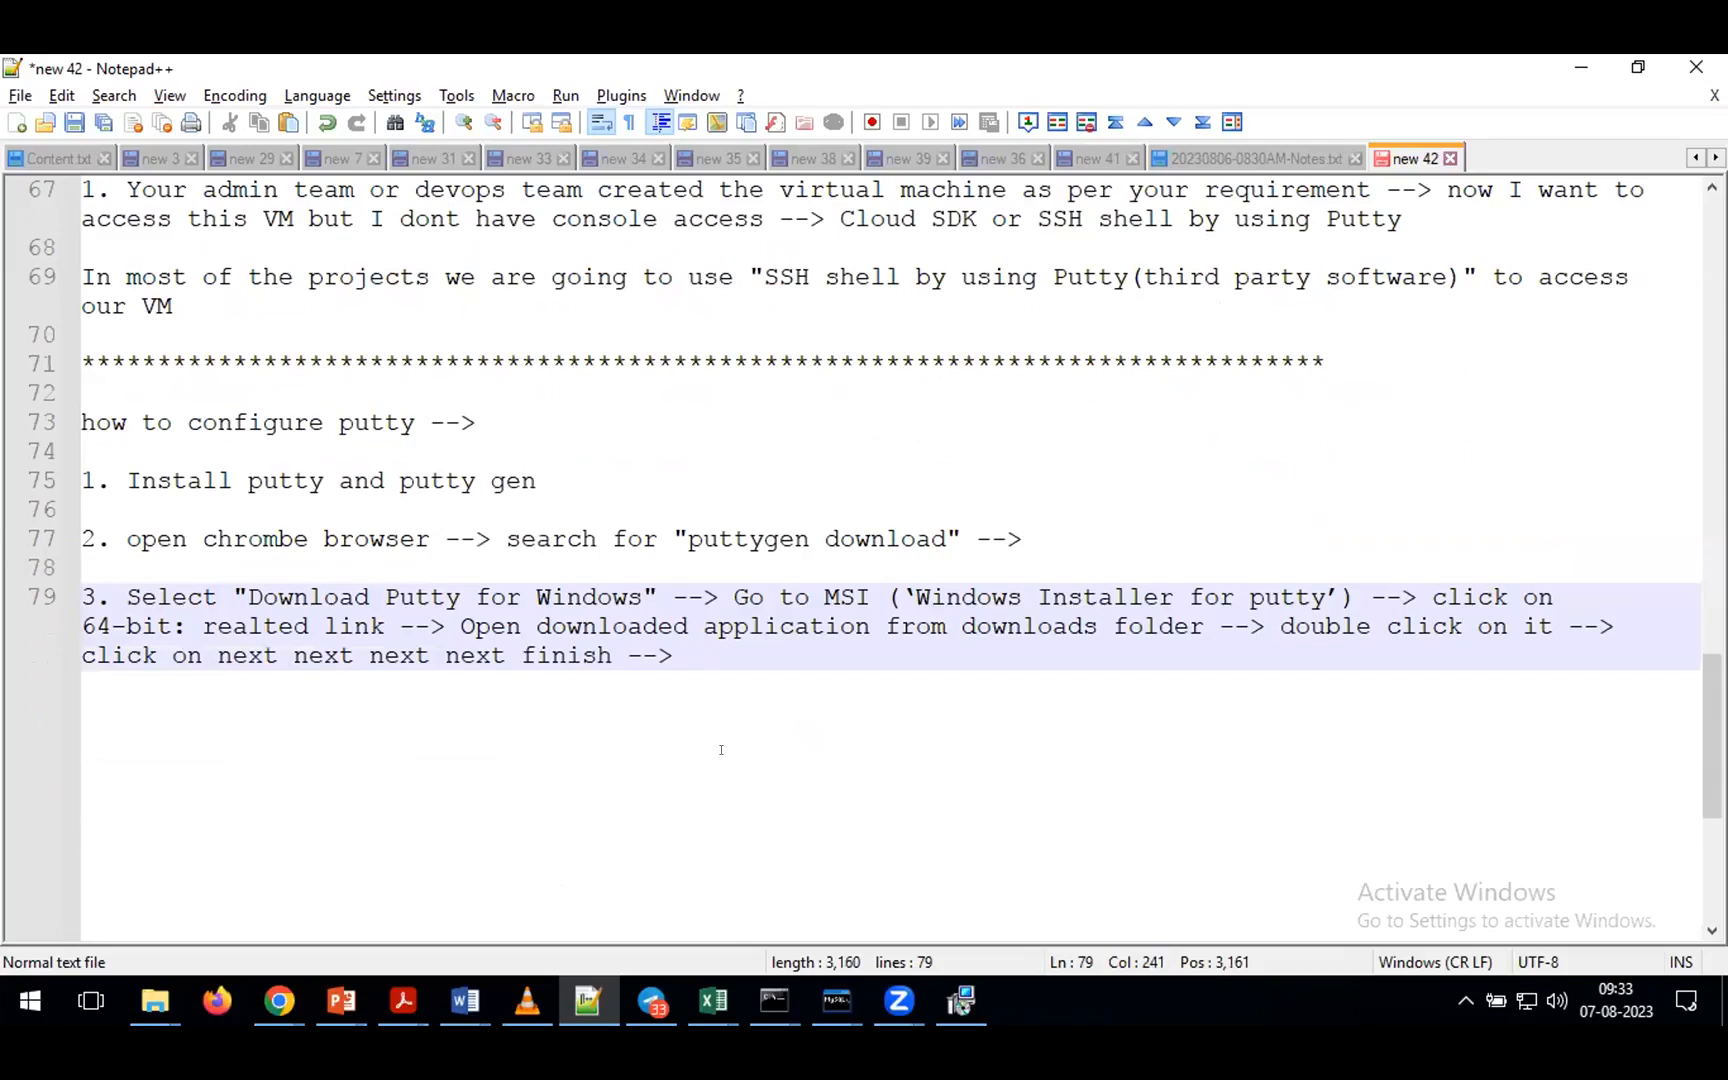
key("alt+Tab")
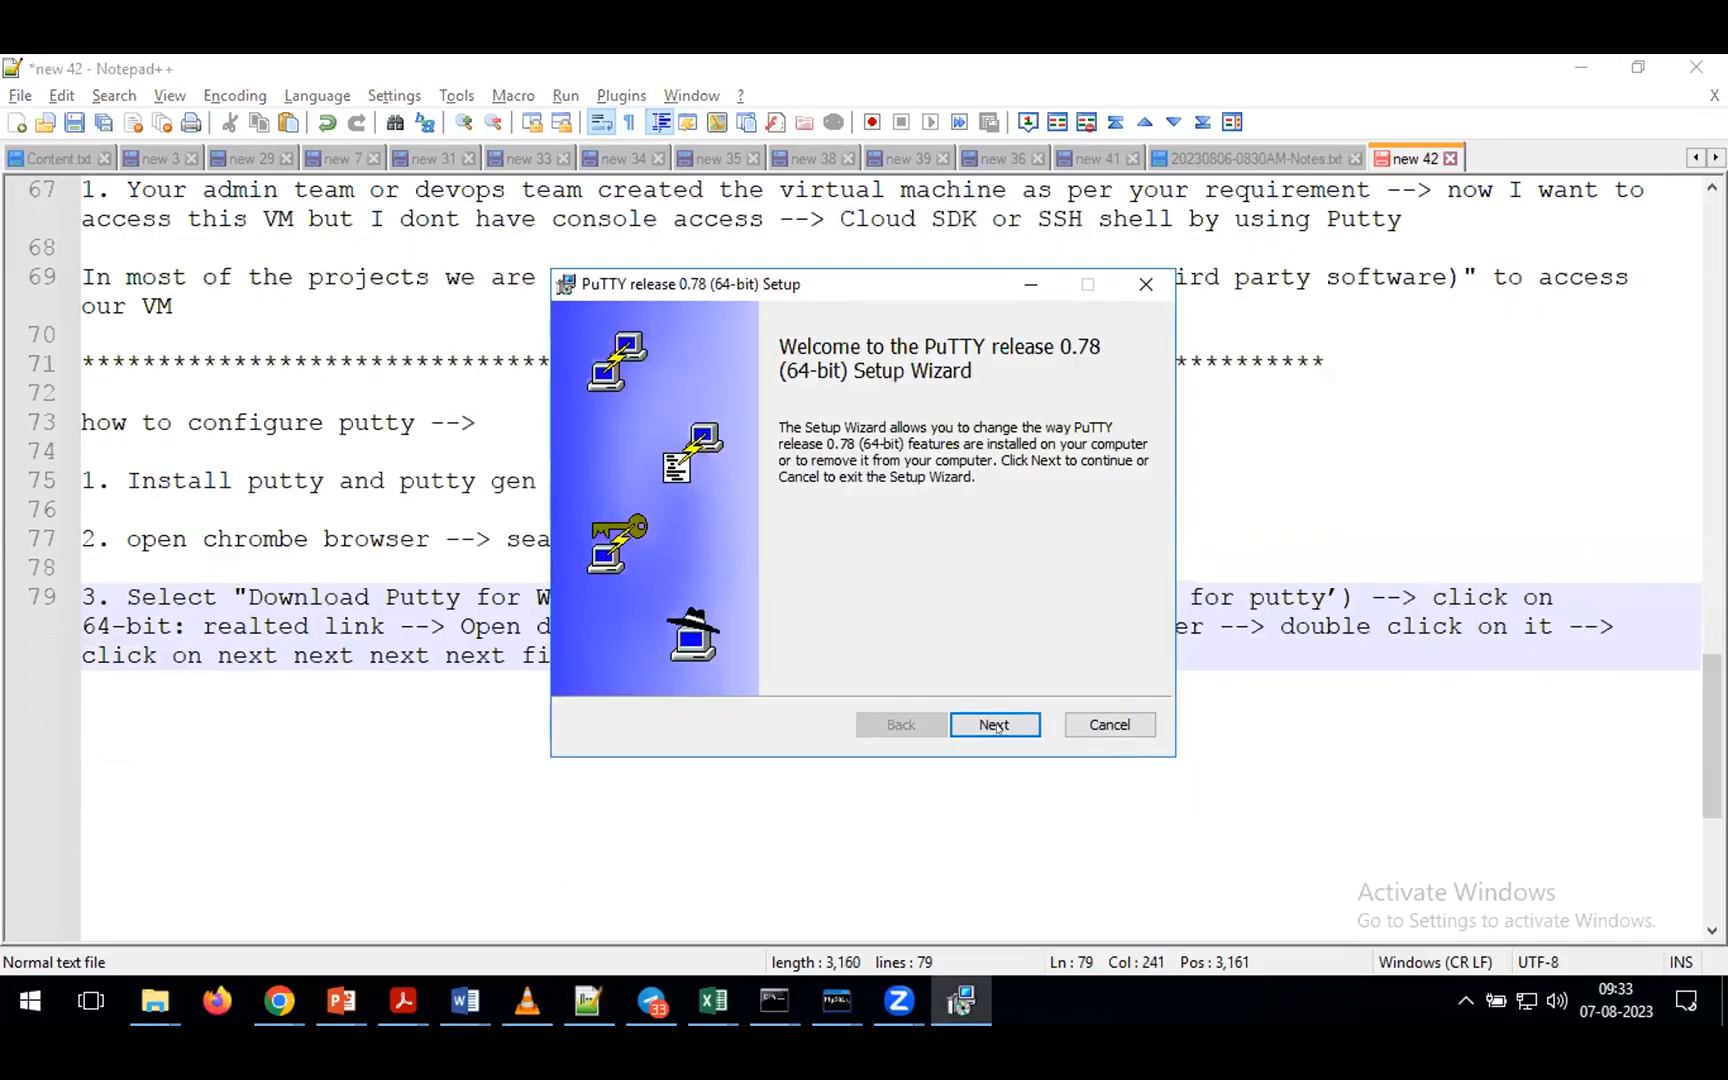
- Cancel the PuTTY 0.78 installation, confirm with Yes, and close the wizard with Finish
left_click(1097, 726)
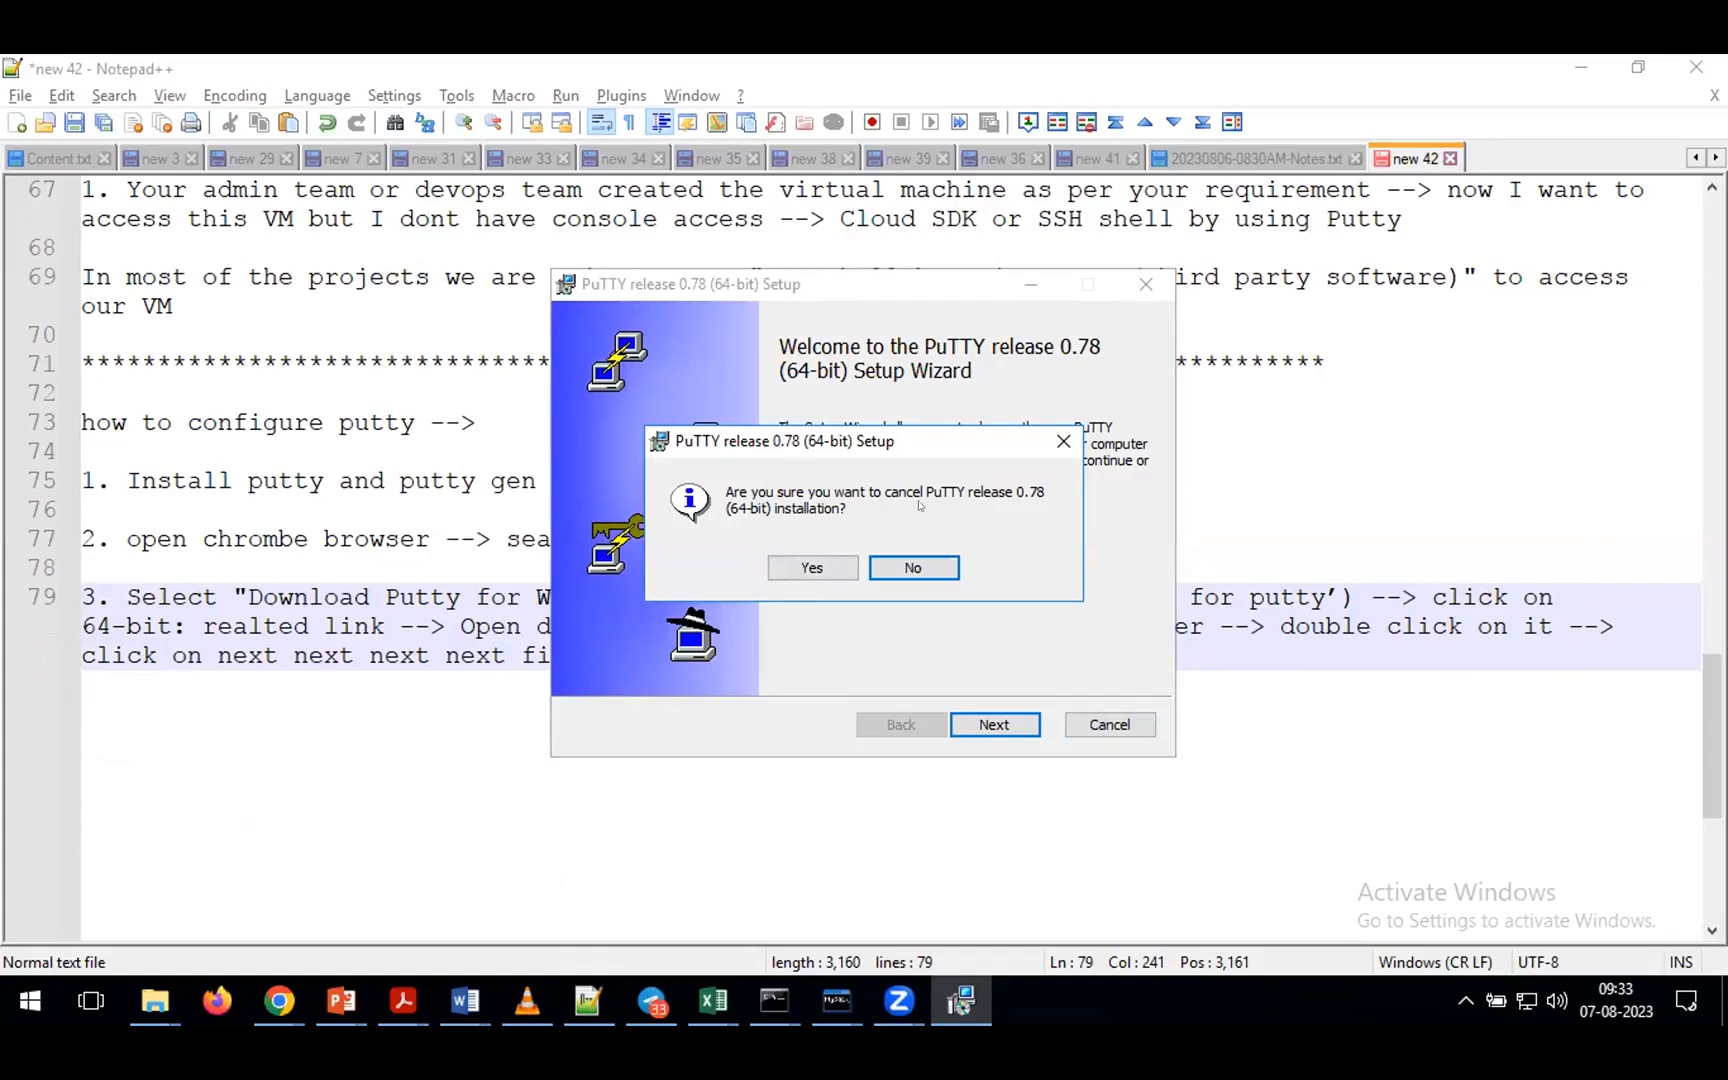
left_click(795, 570)
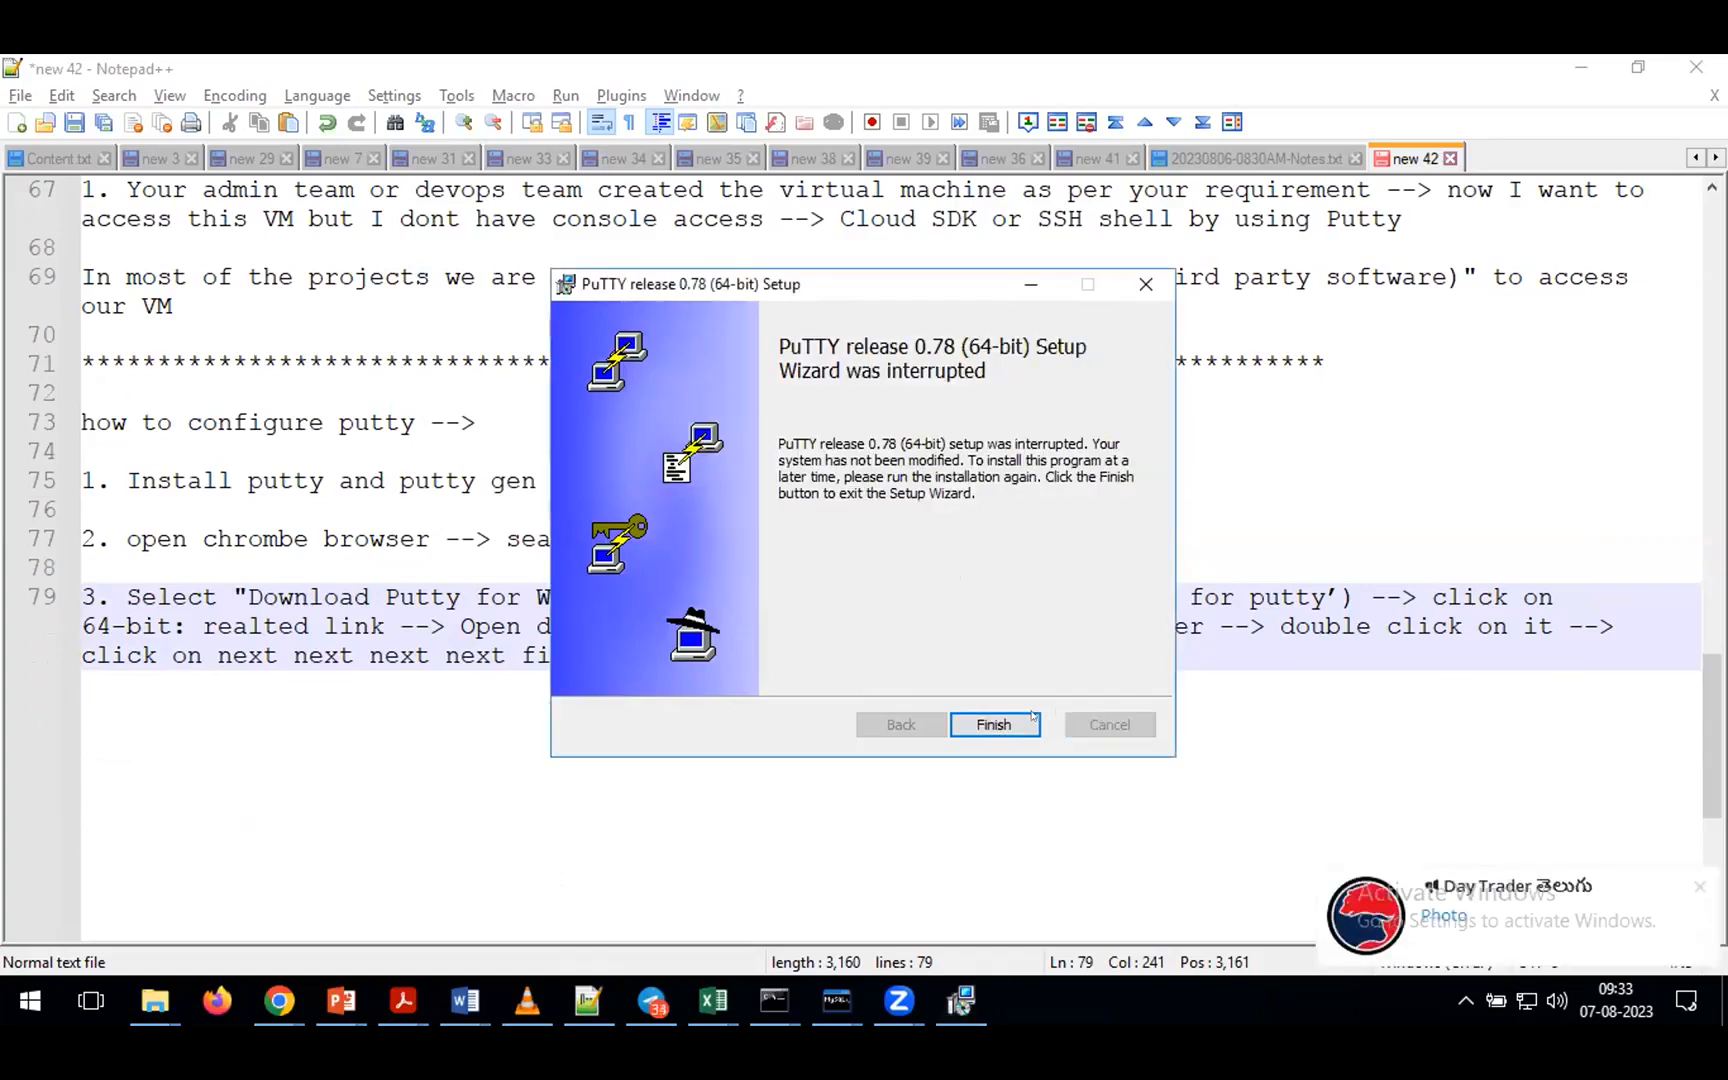
left_click(978, 728)
scroll(965, 728, "down", 2)
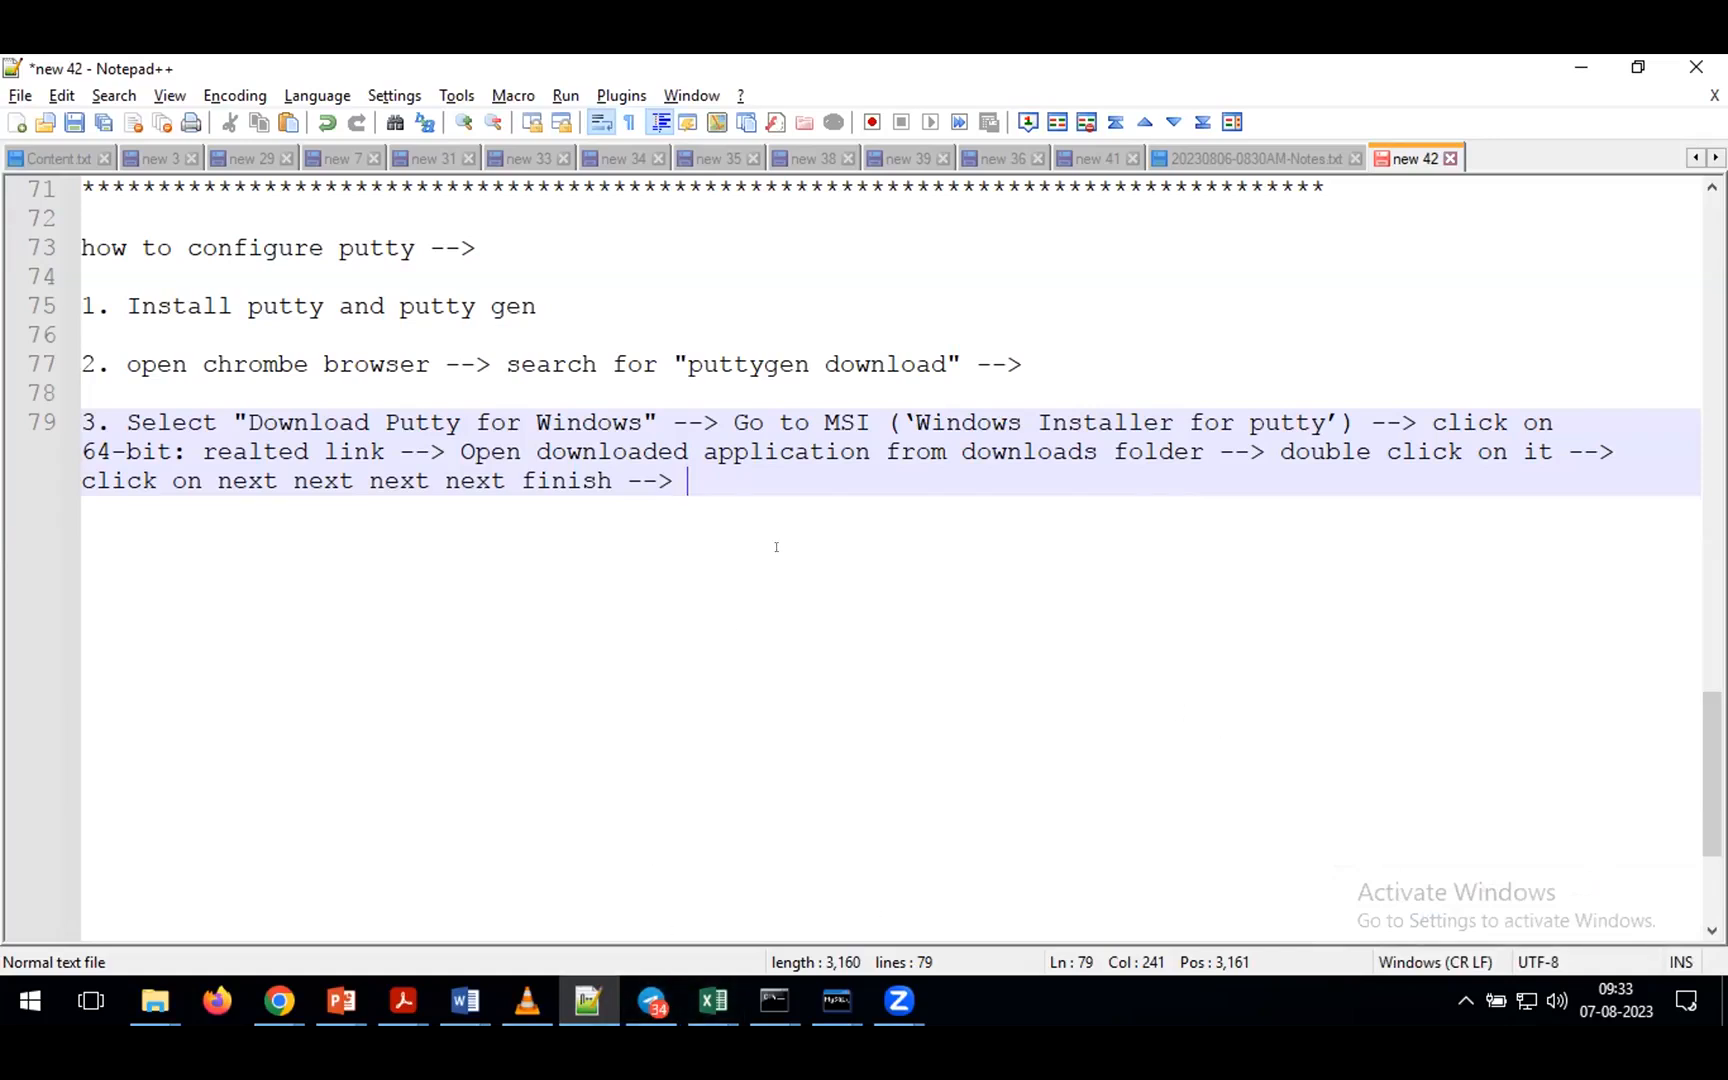
- Add the note line 'It will complete installation in 1 or 2 mins -->'
key("Return")
key("Return")
type("I tiwll")
key("BackSpace")
key("BackSpace")
key("BackSpace")
key("BackSpace")
key("BackSpace")
key("BackSpace")
key("BackSpace")
type("t will")
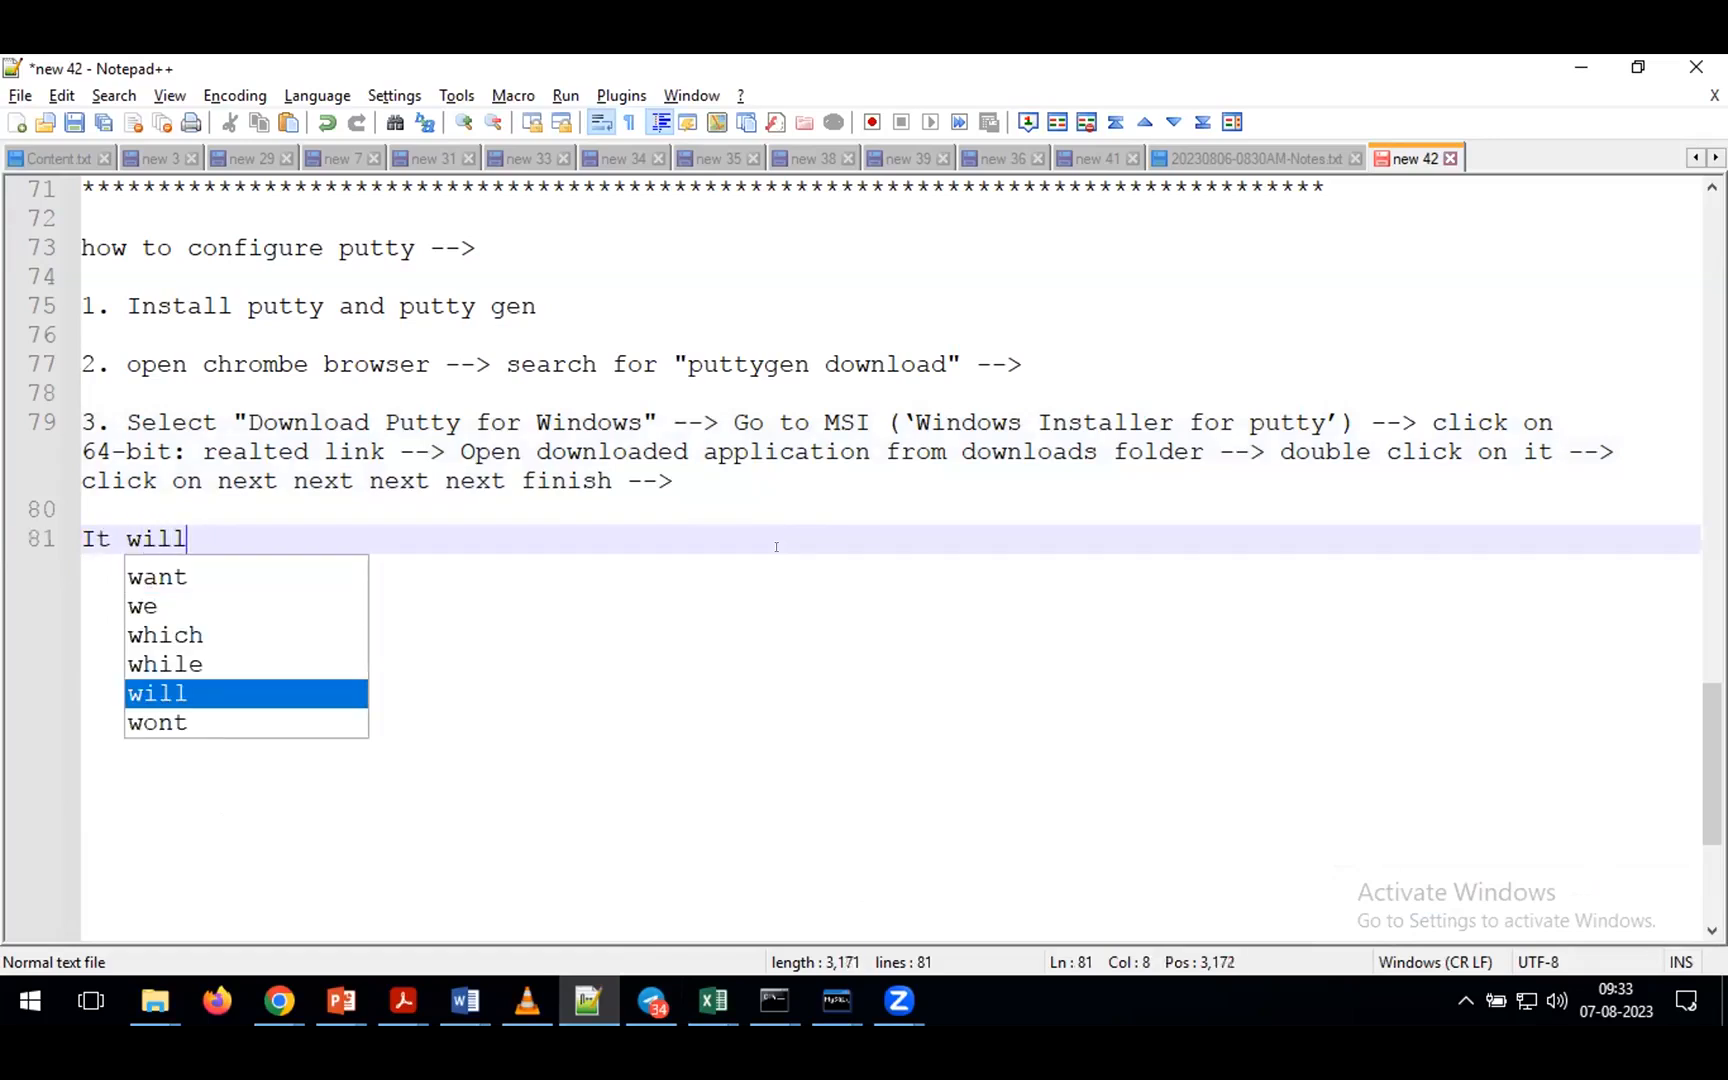
type(" complete installation in 1 o")
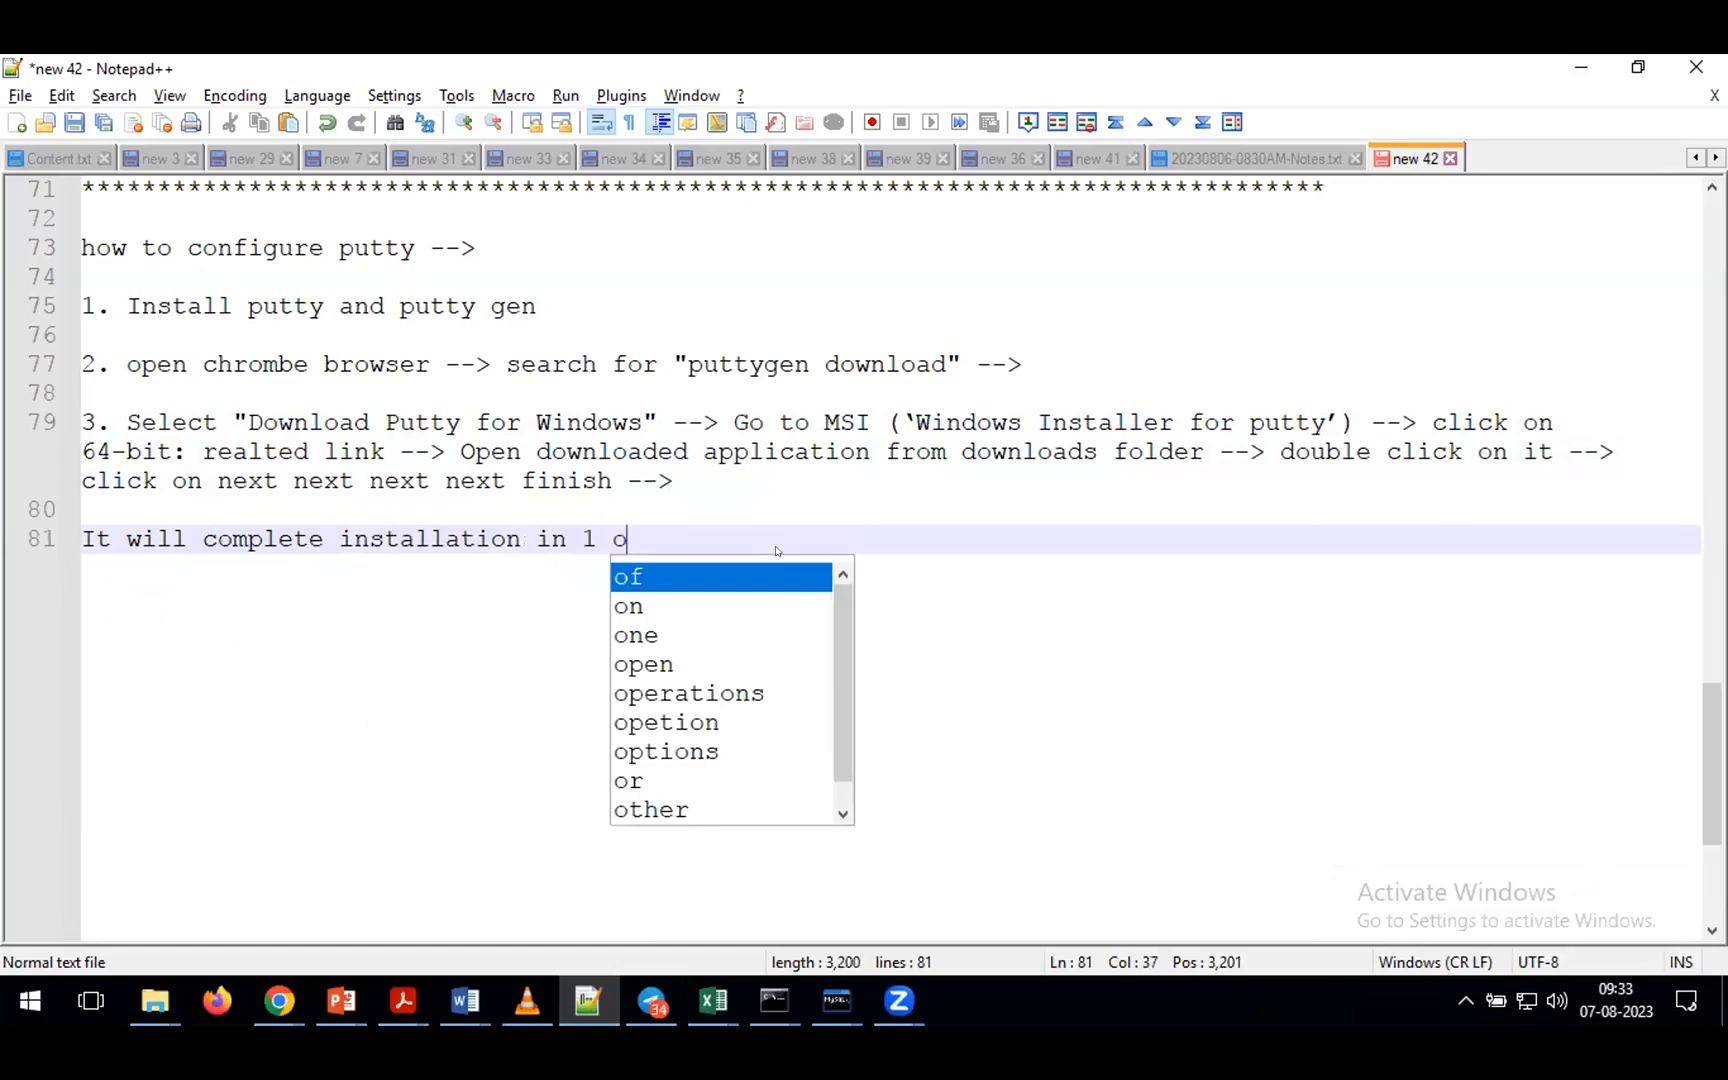
type("r 2 mins -->")
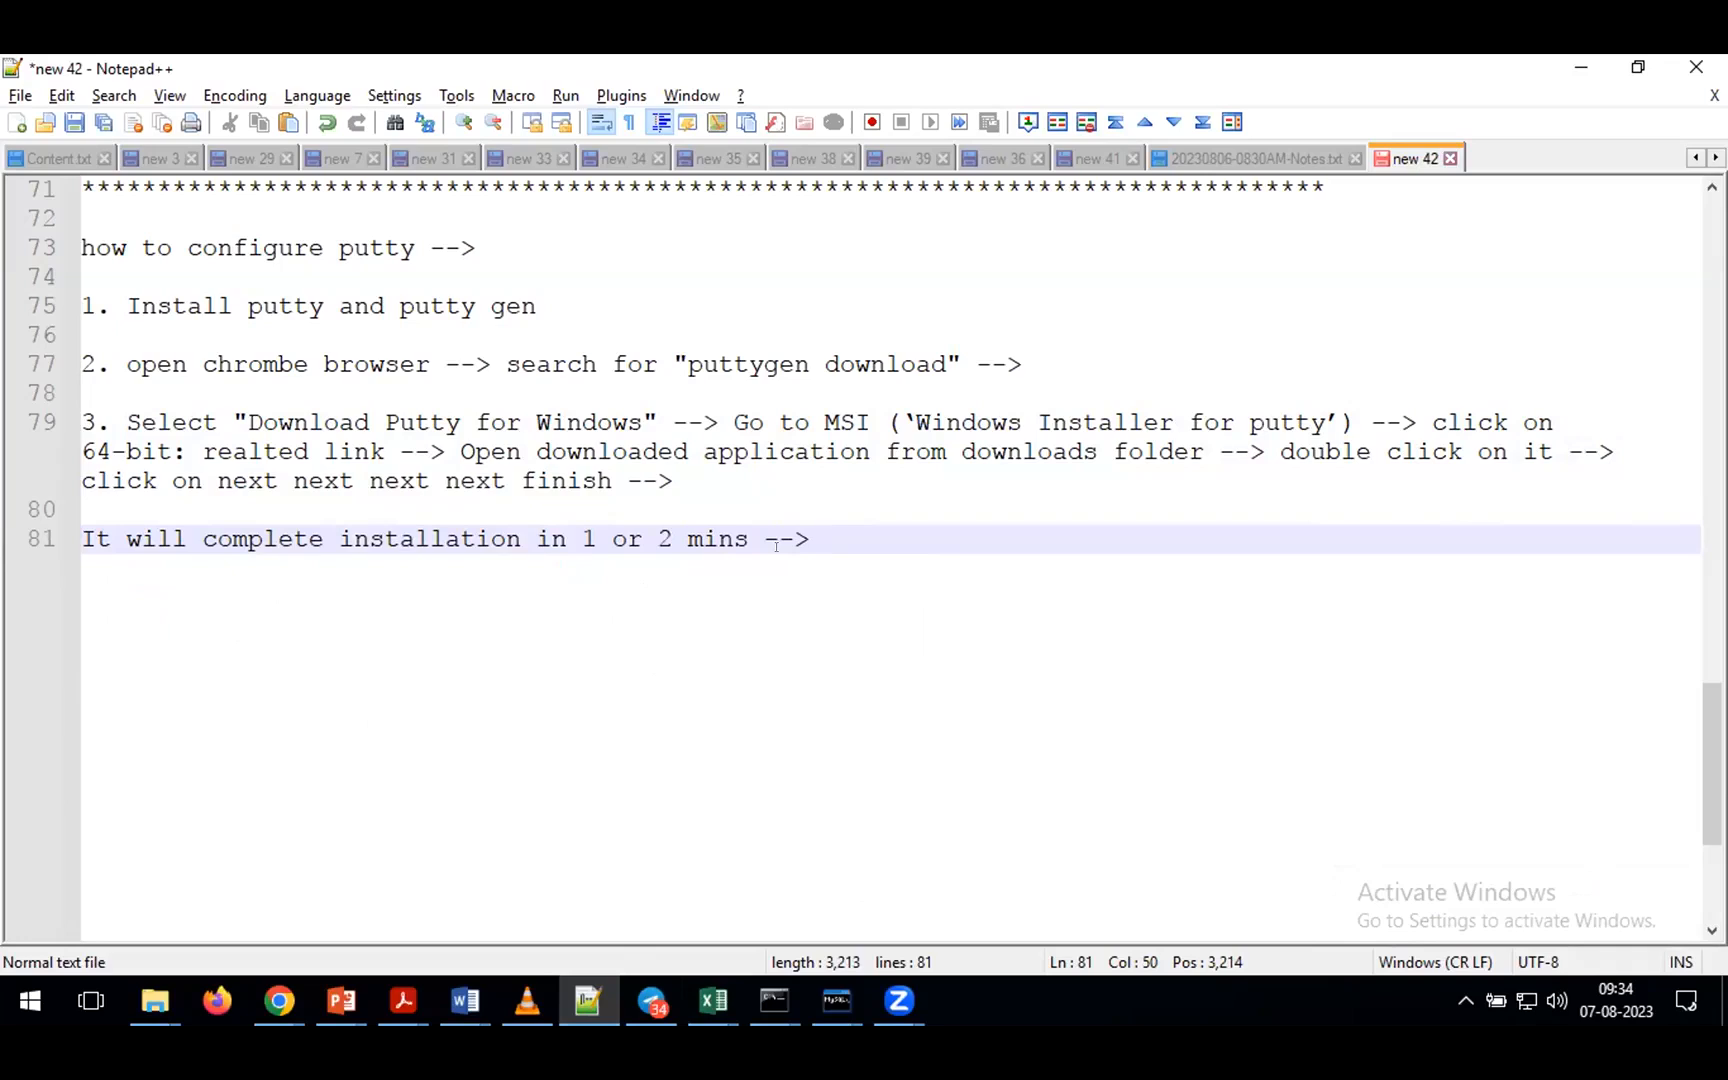
left_click(28, 1000)
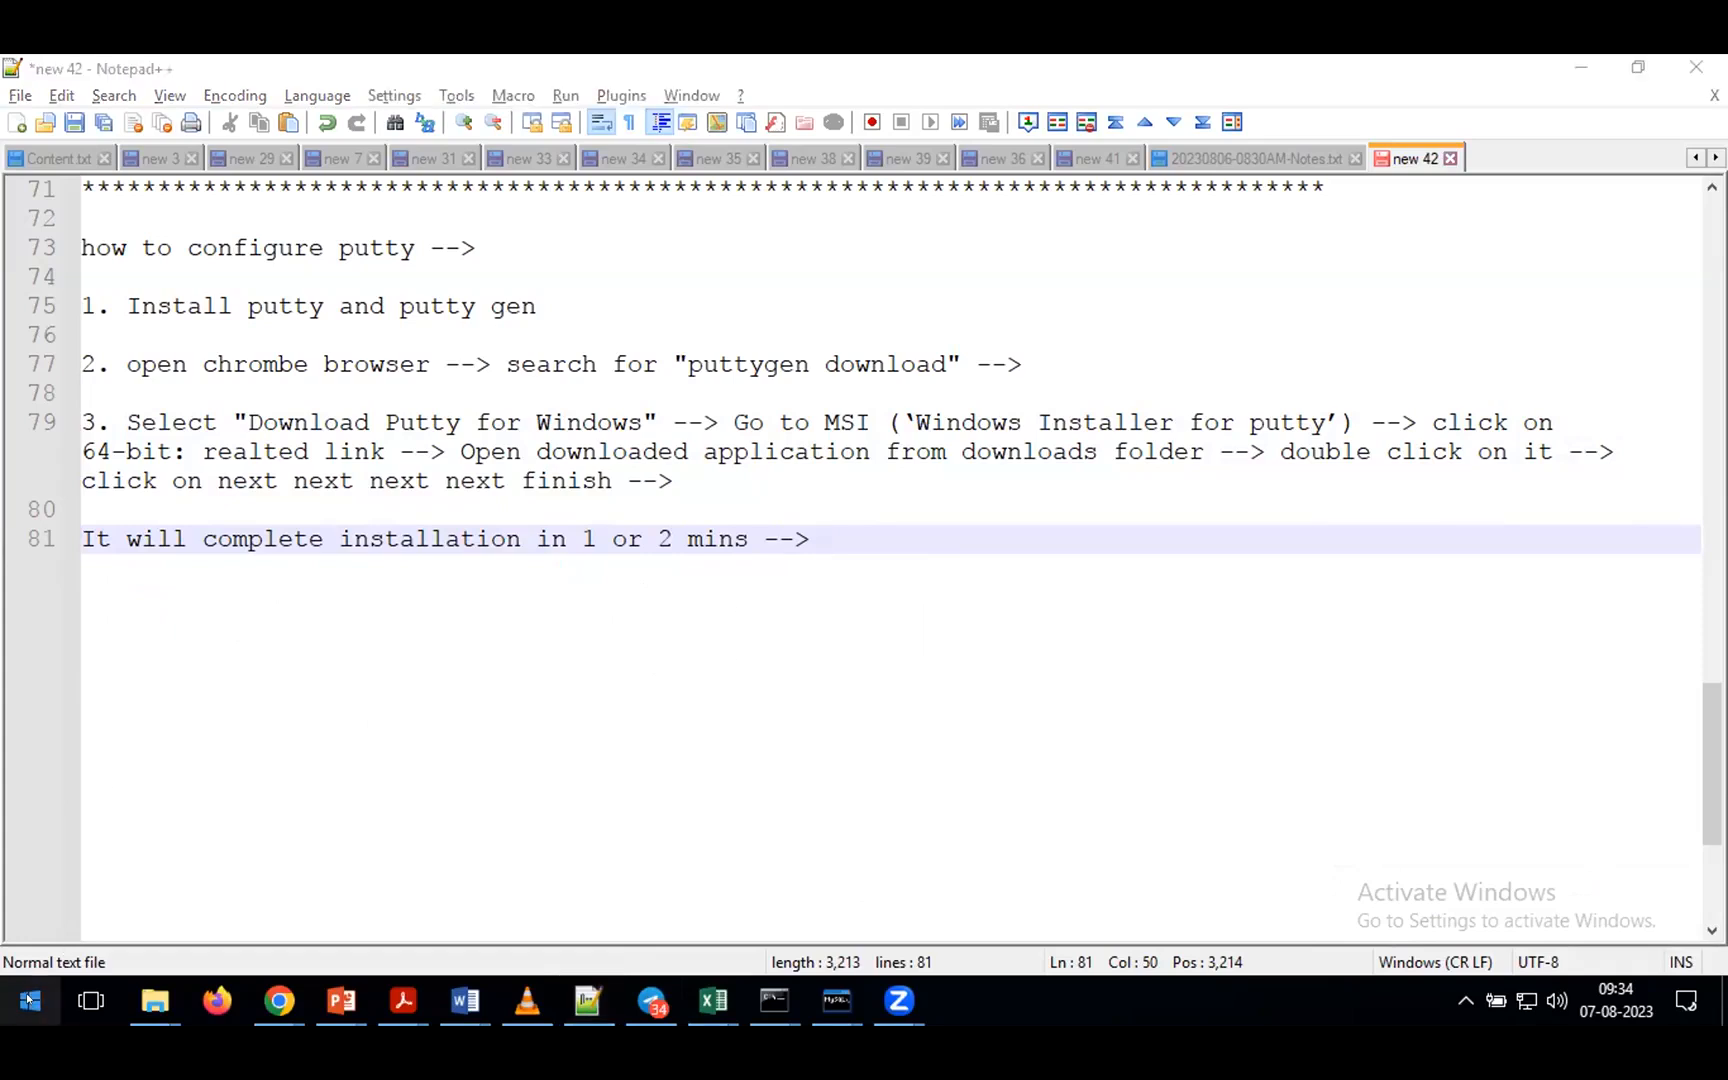
- Launch PuTTYgen from the Start menu's PuTTY (64-bit) folder
scroll(230, 810, "down", 1)
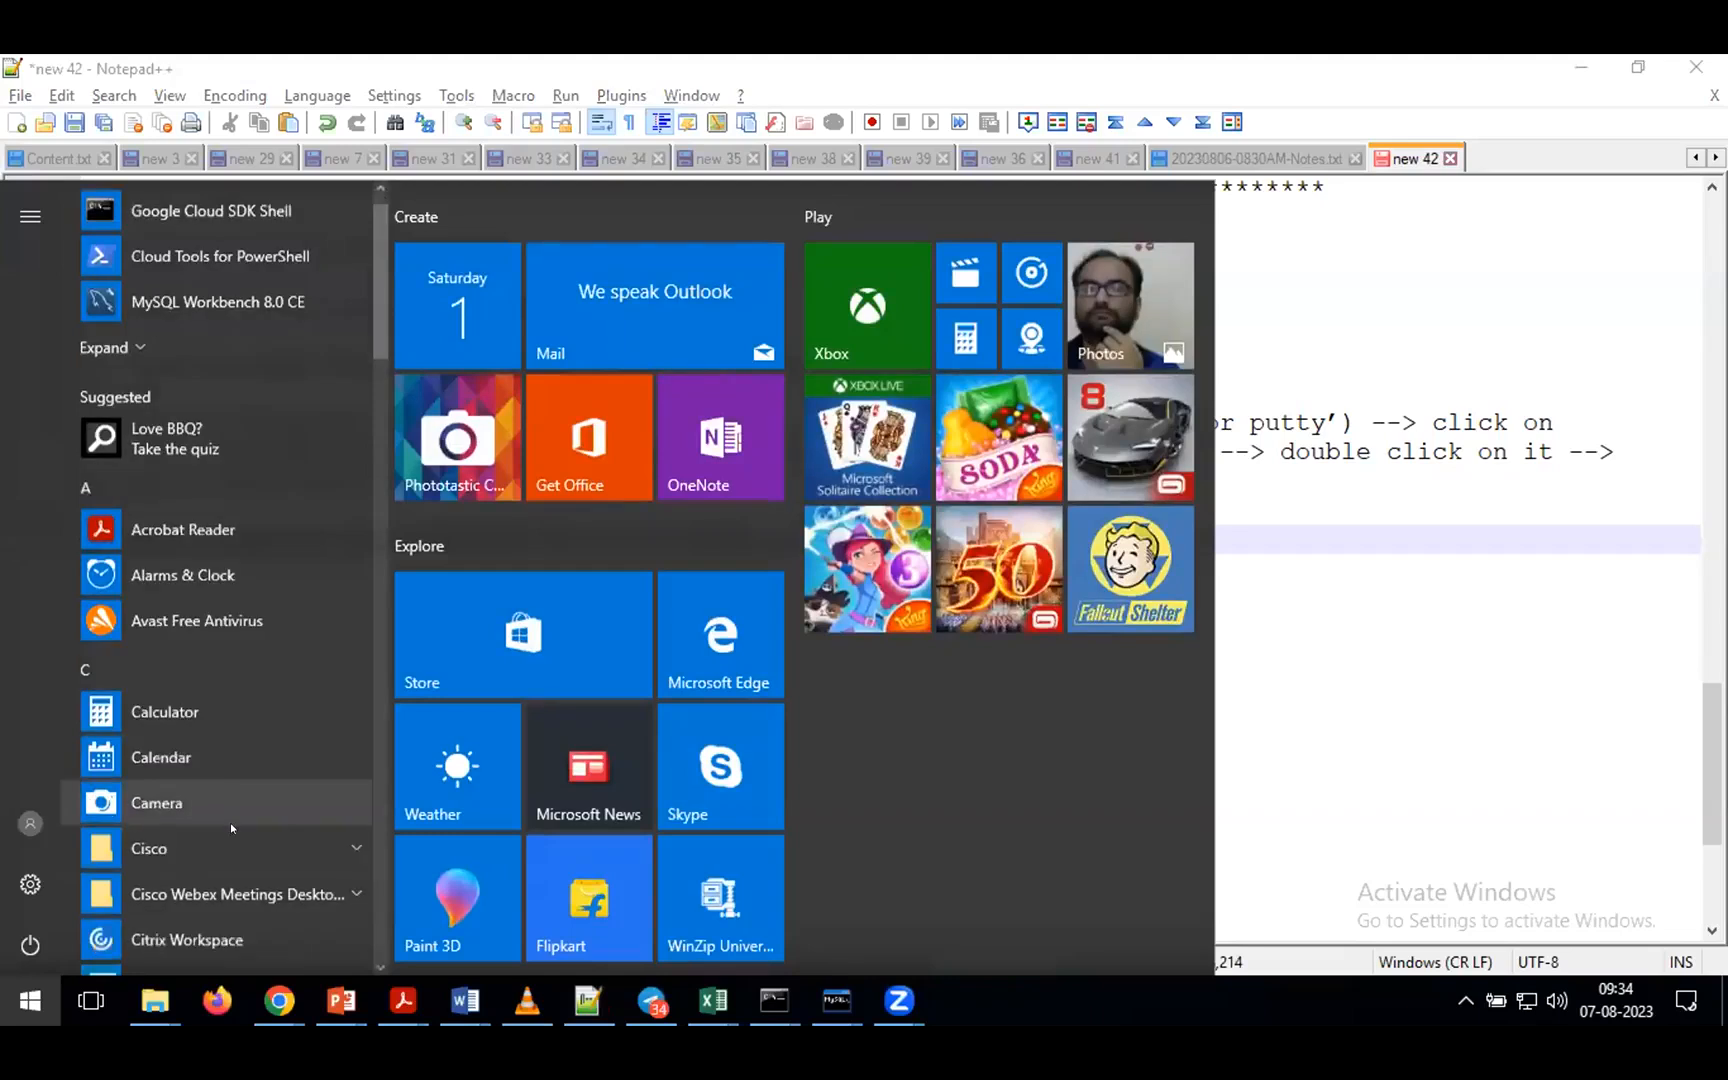
scroll(230, 820, "down", 10)
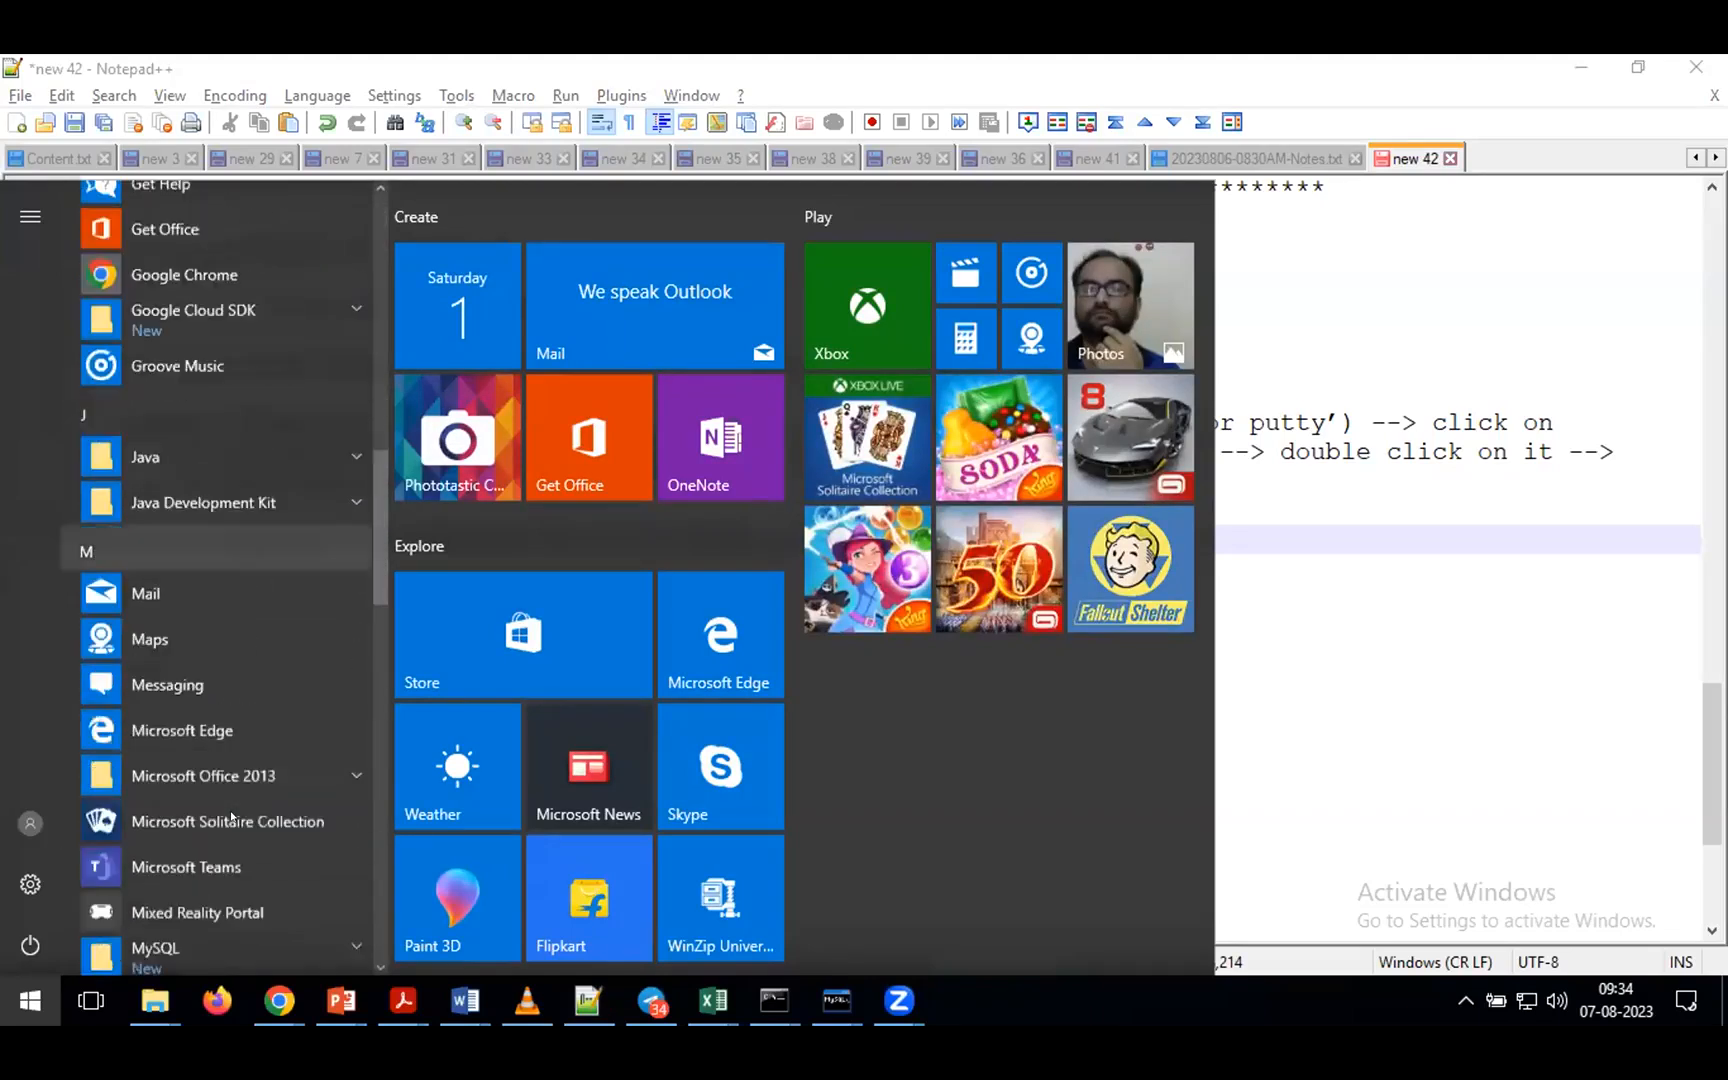
scroll(230, 817, "down", 8)
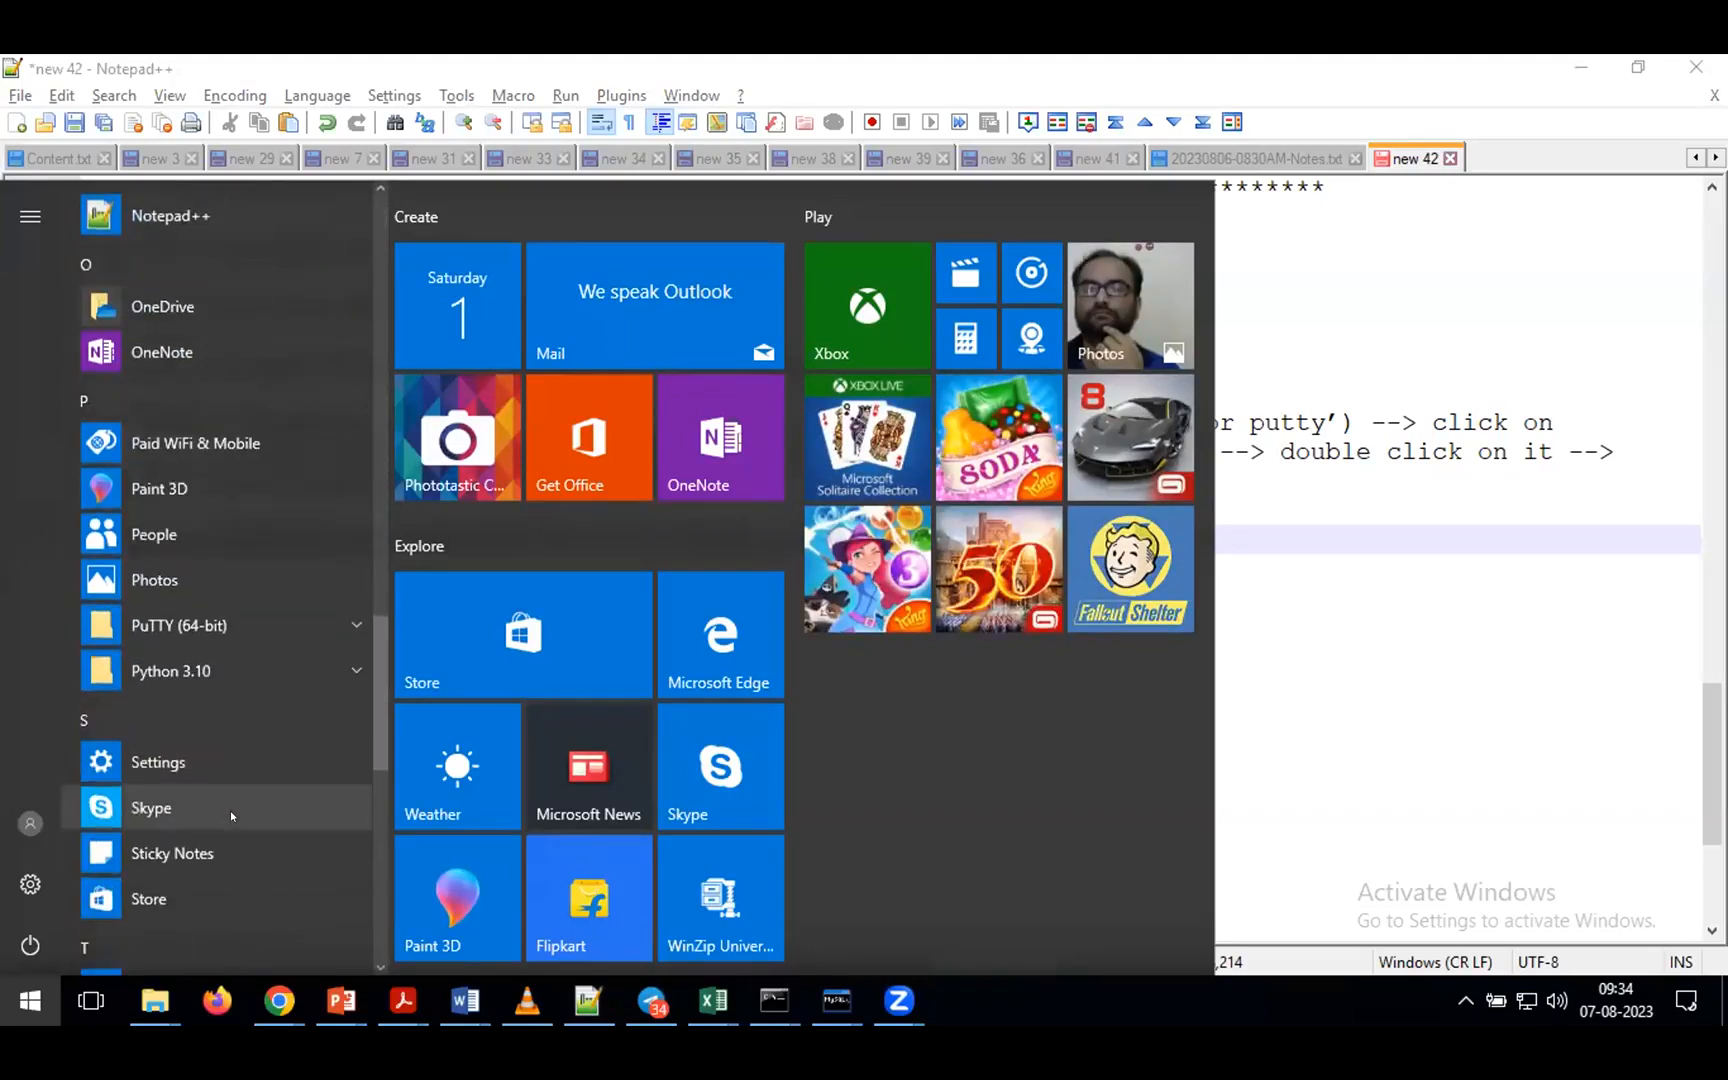
scroll(230, 810, "down", 8)
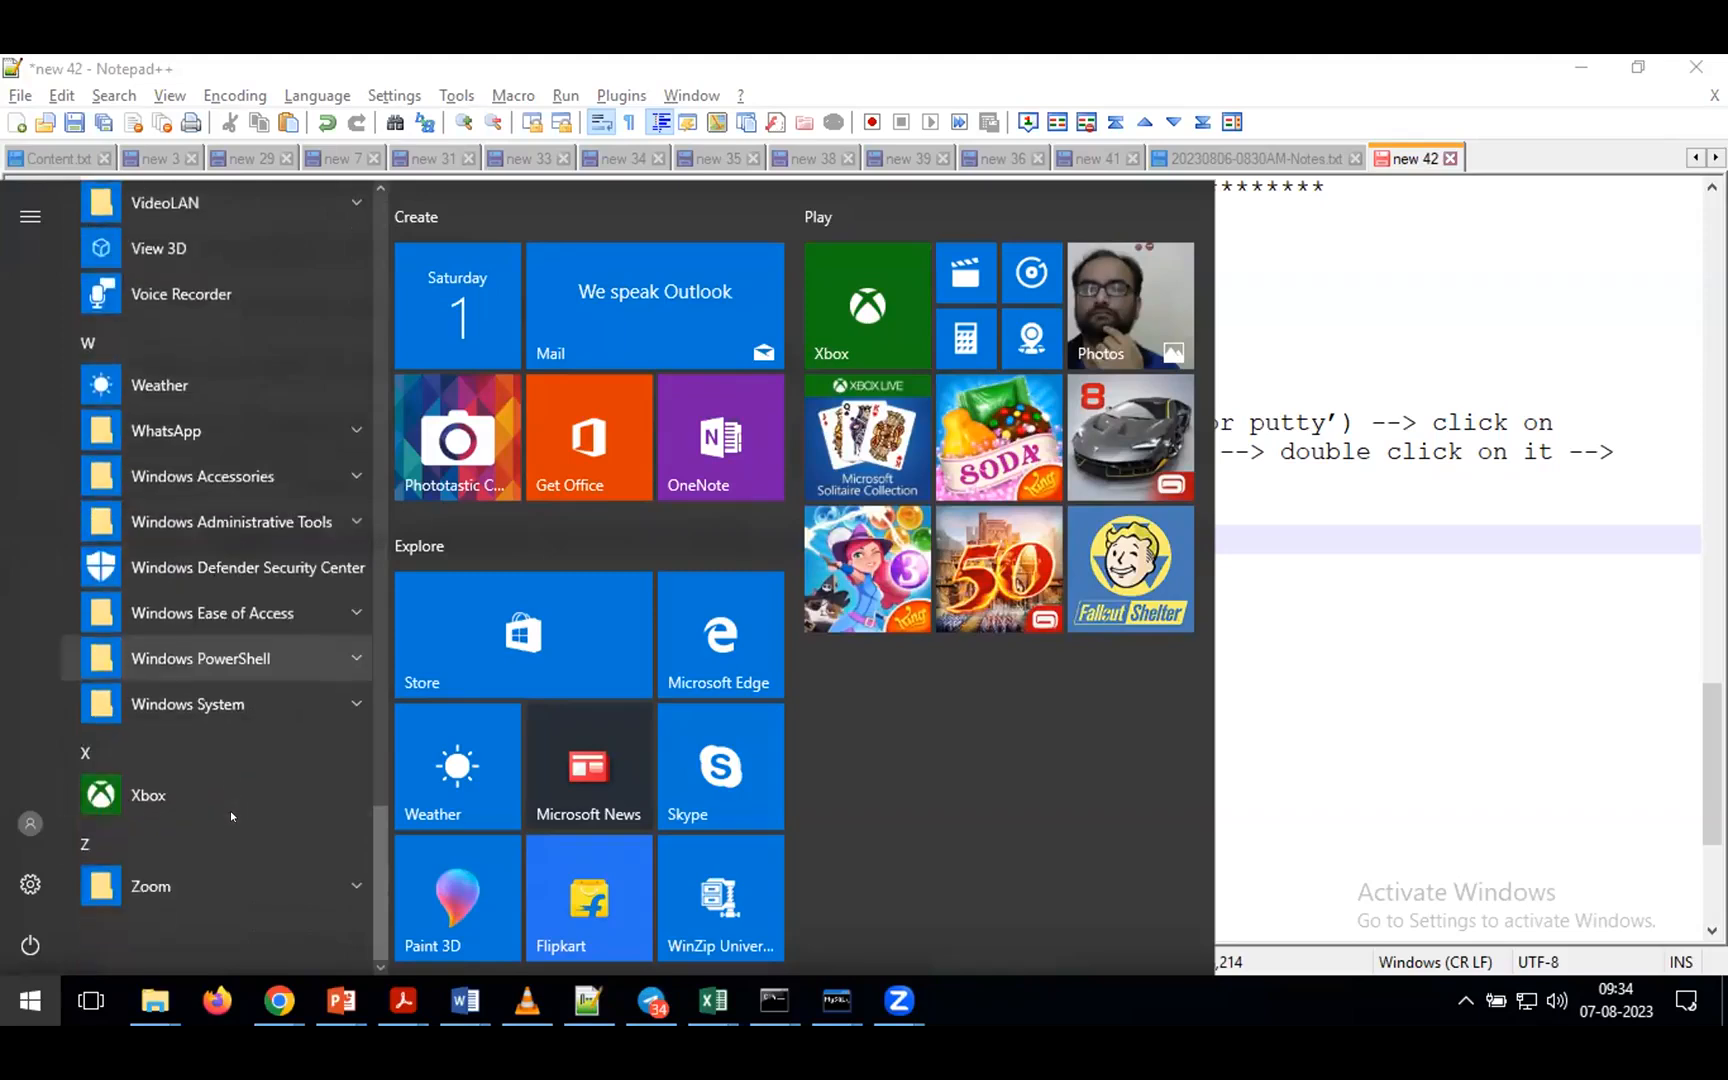
scroll(230, 810, "up", 6)
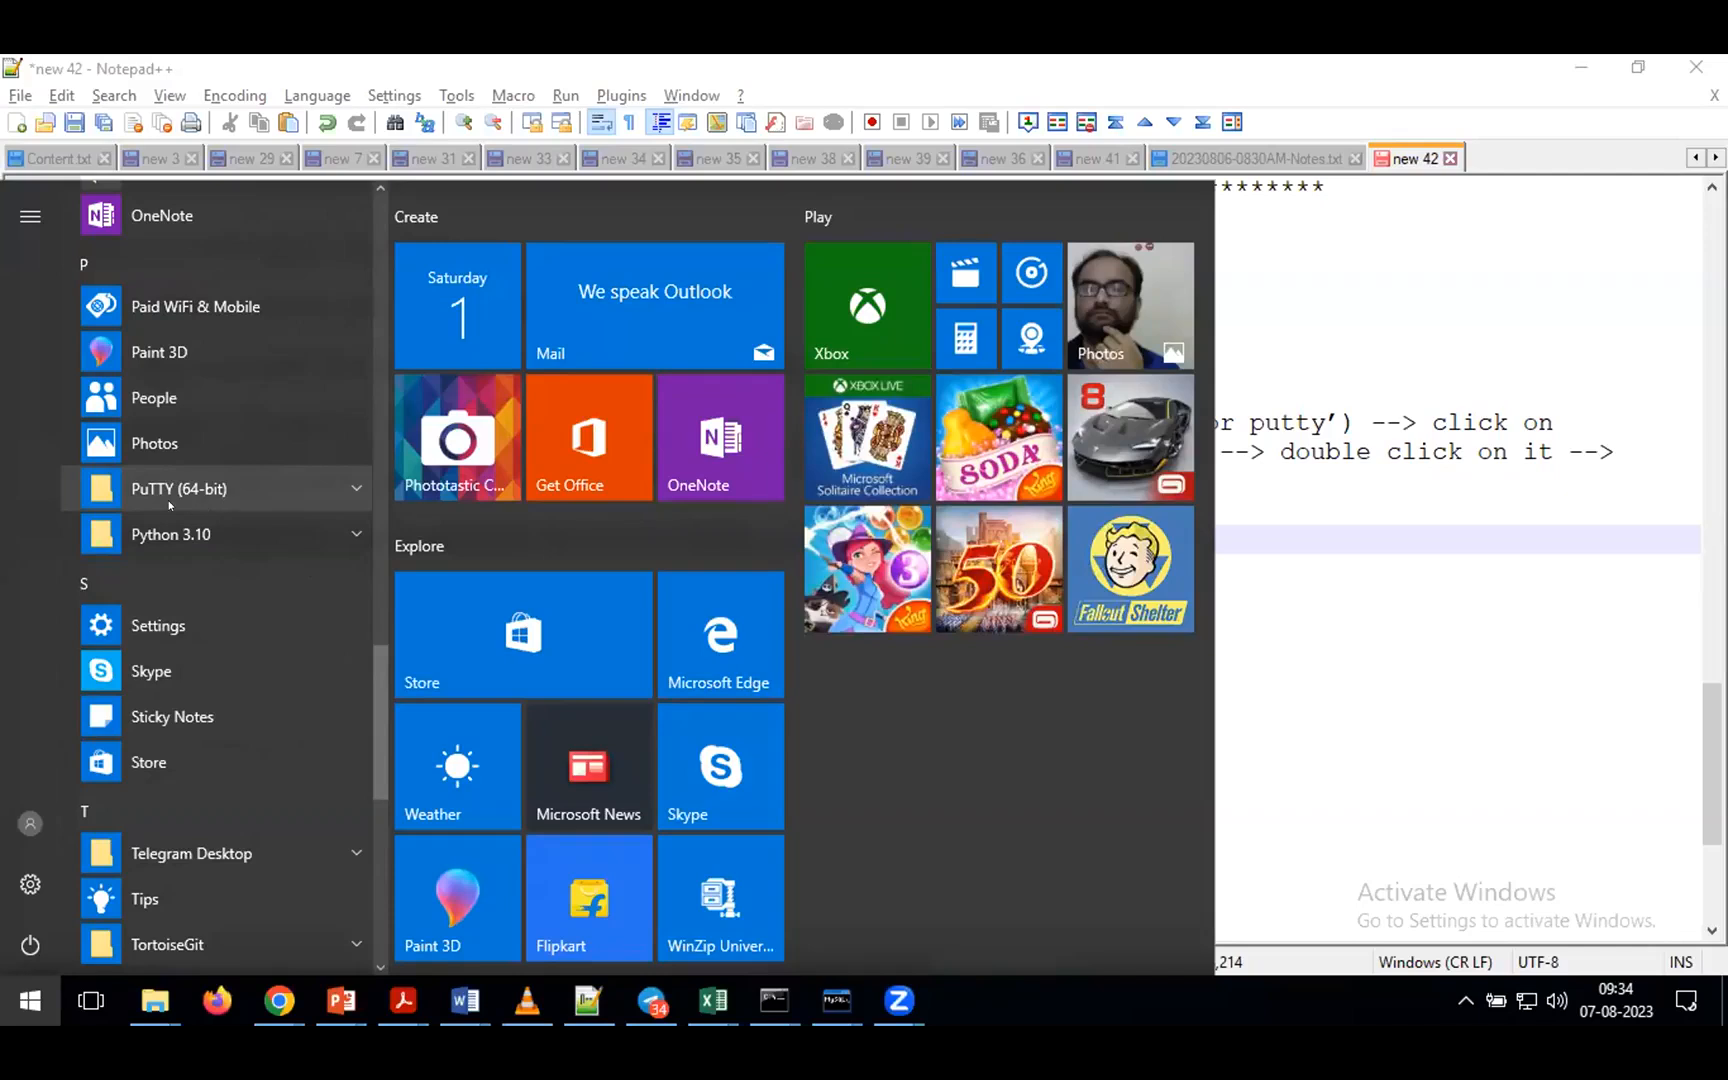
left_click(350, 485)
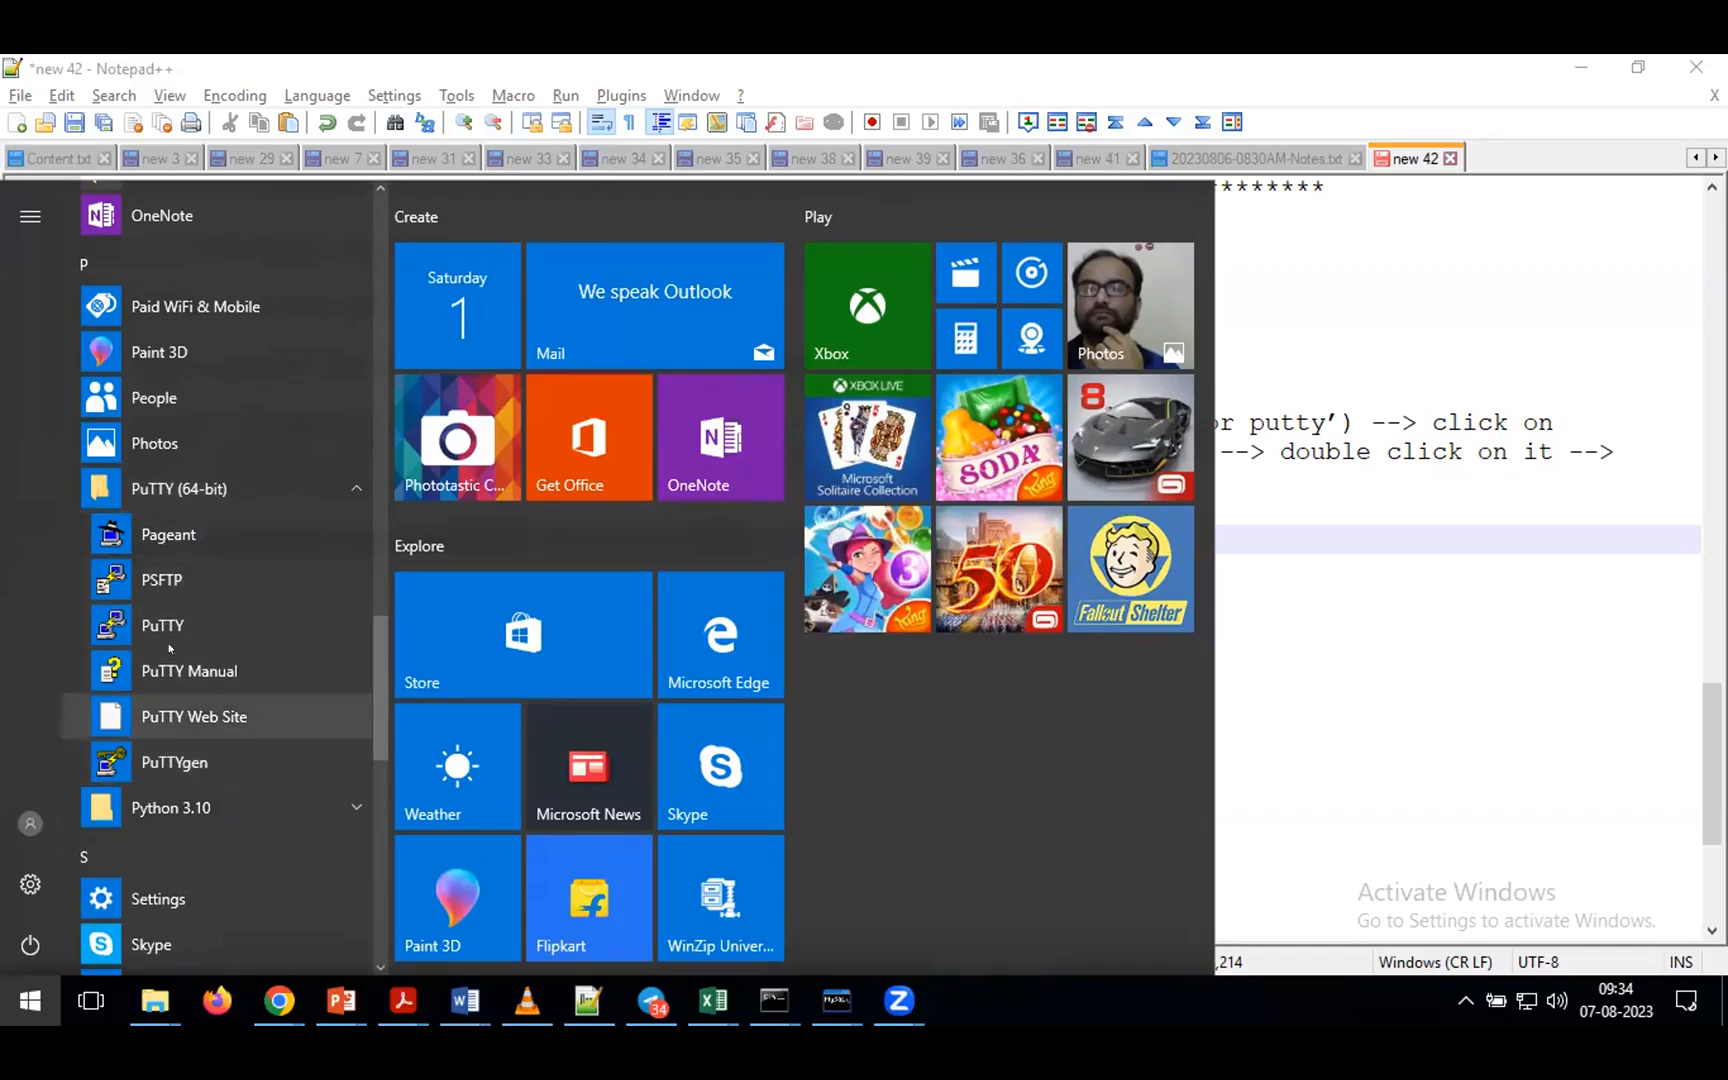
left_click(165, 764)
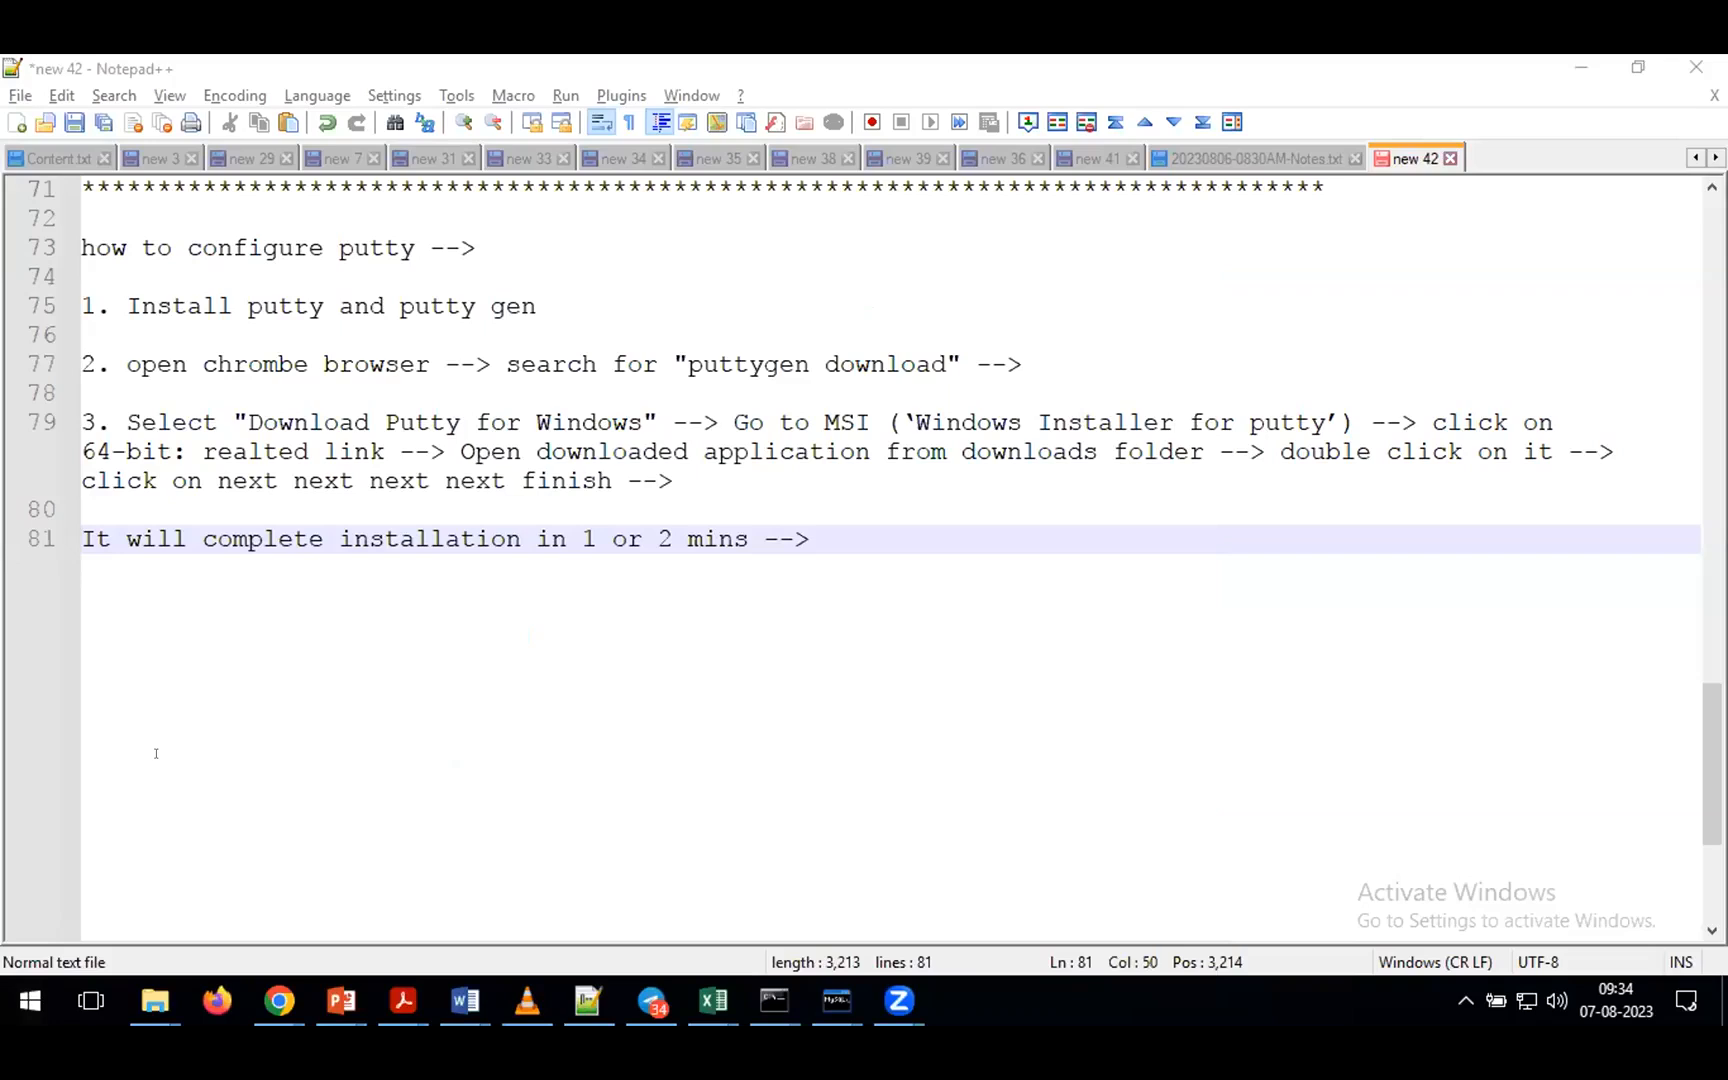
- Start notes line 83 with 'Go to start --> putty 64 bit --> click on putty gen -->'
key("alt+Tab")
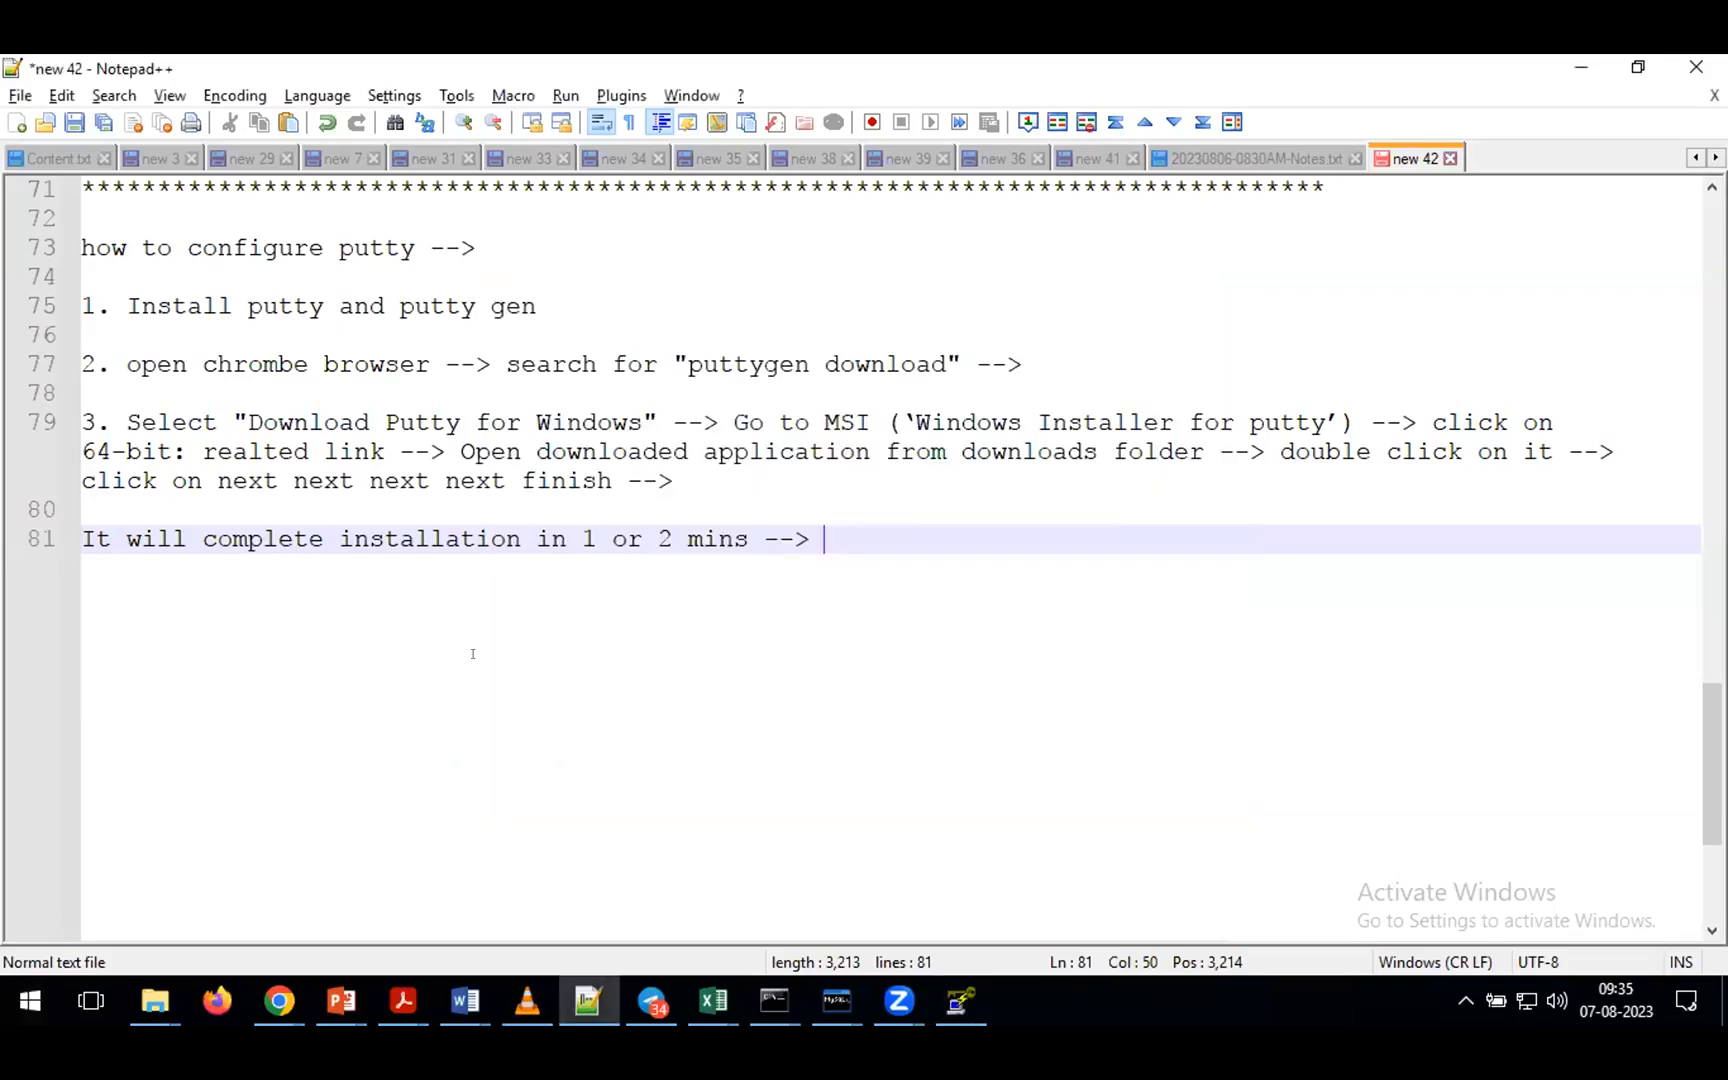
key("Return")
key("Return")
type("I")
key("BackSpace")
type("Go to start --> putt")
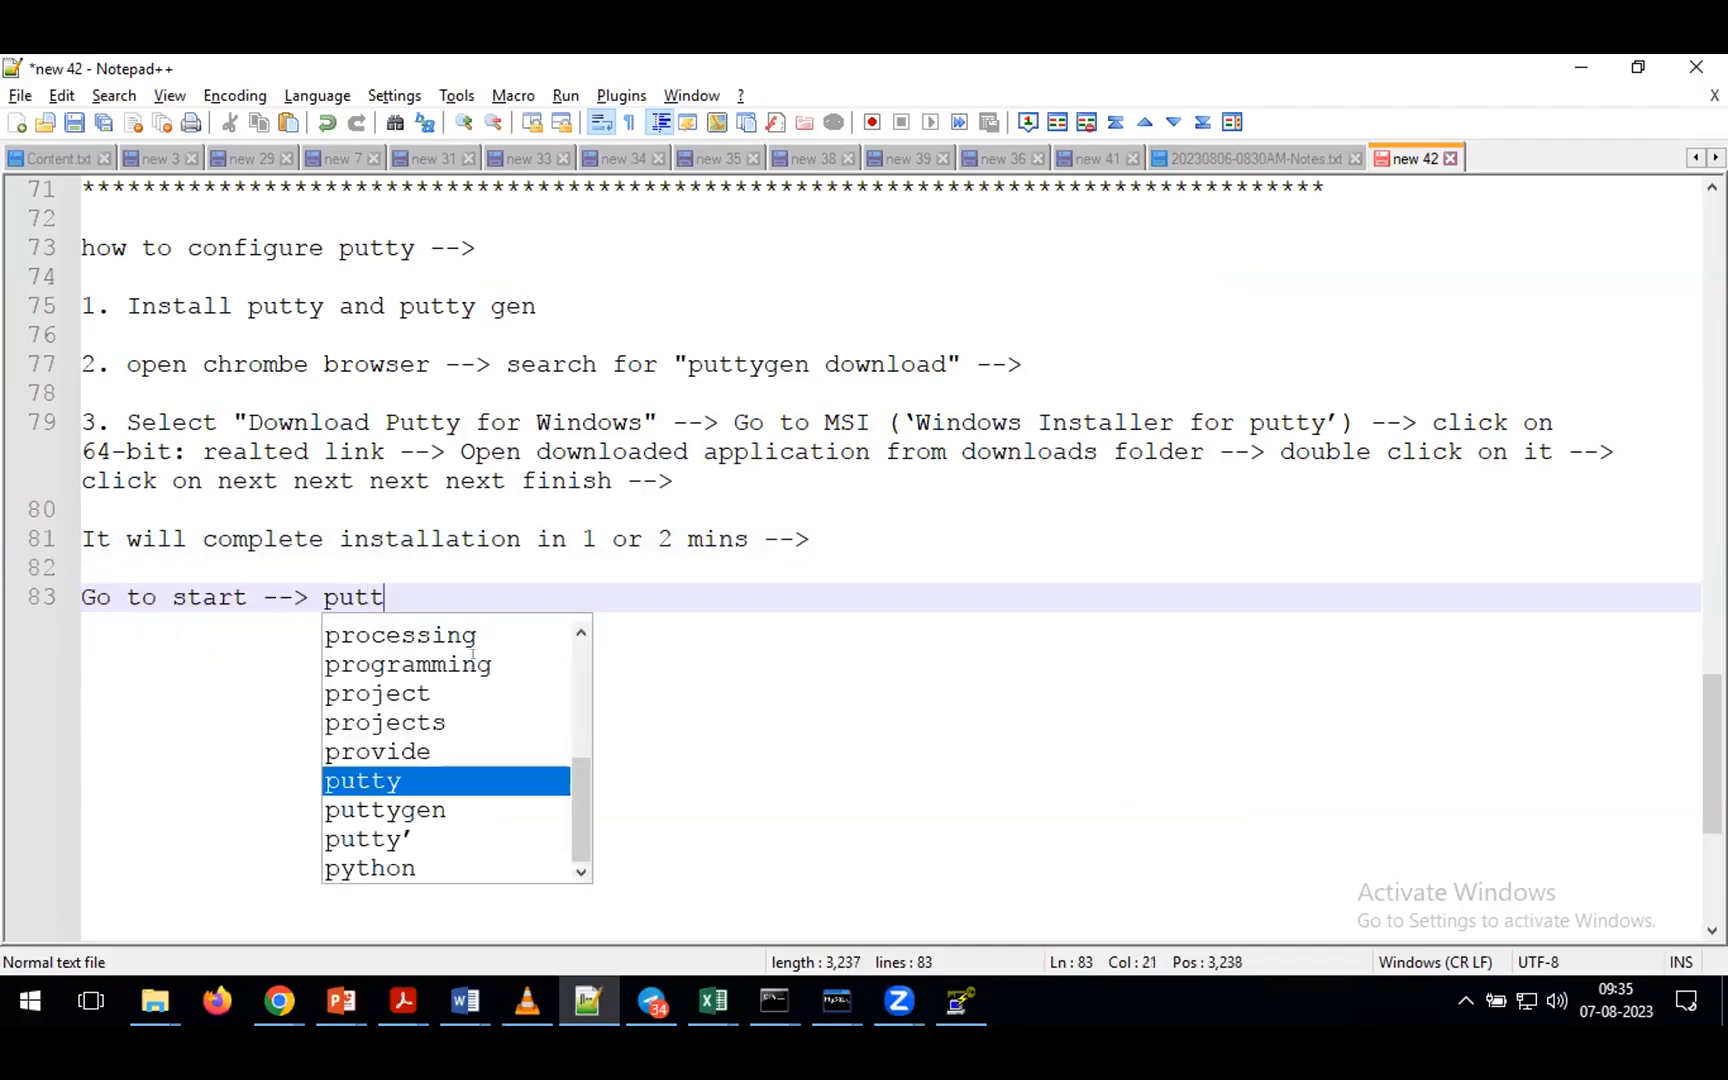
type("y 64 bit --> click on put")
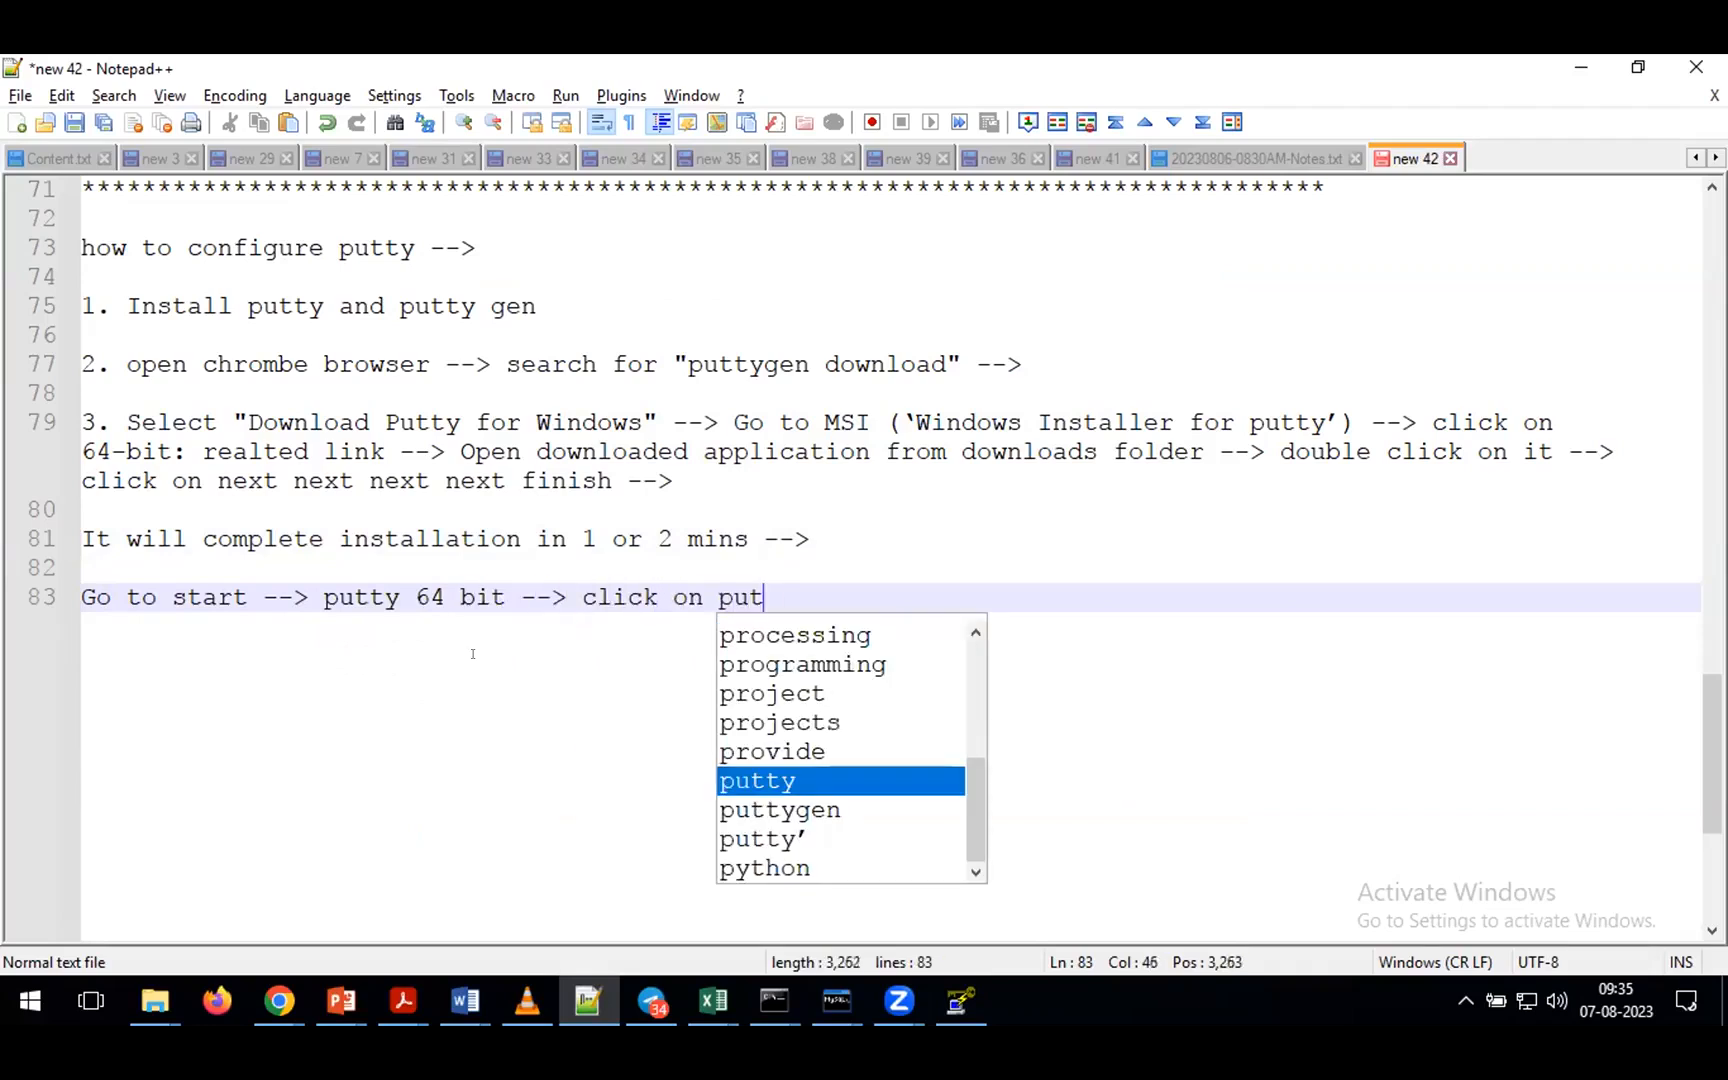
type("ty gen -->")
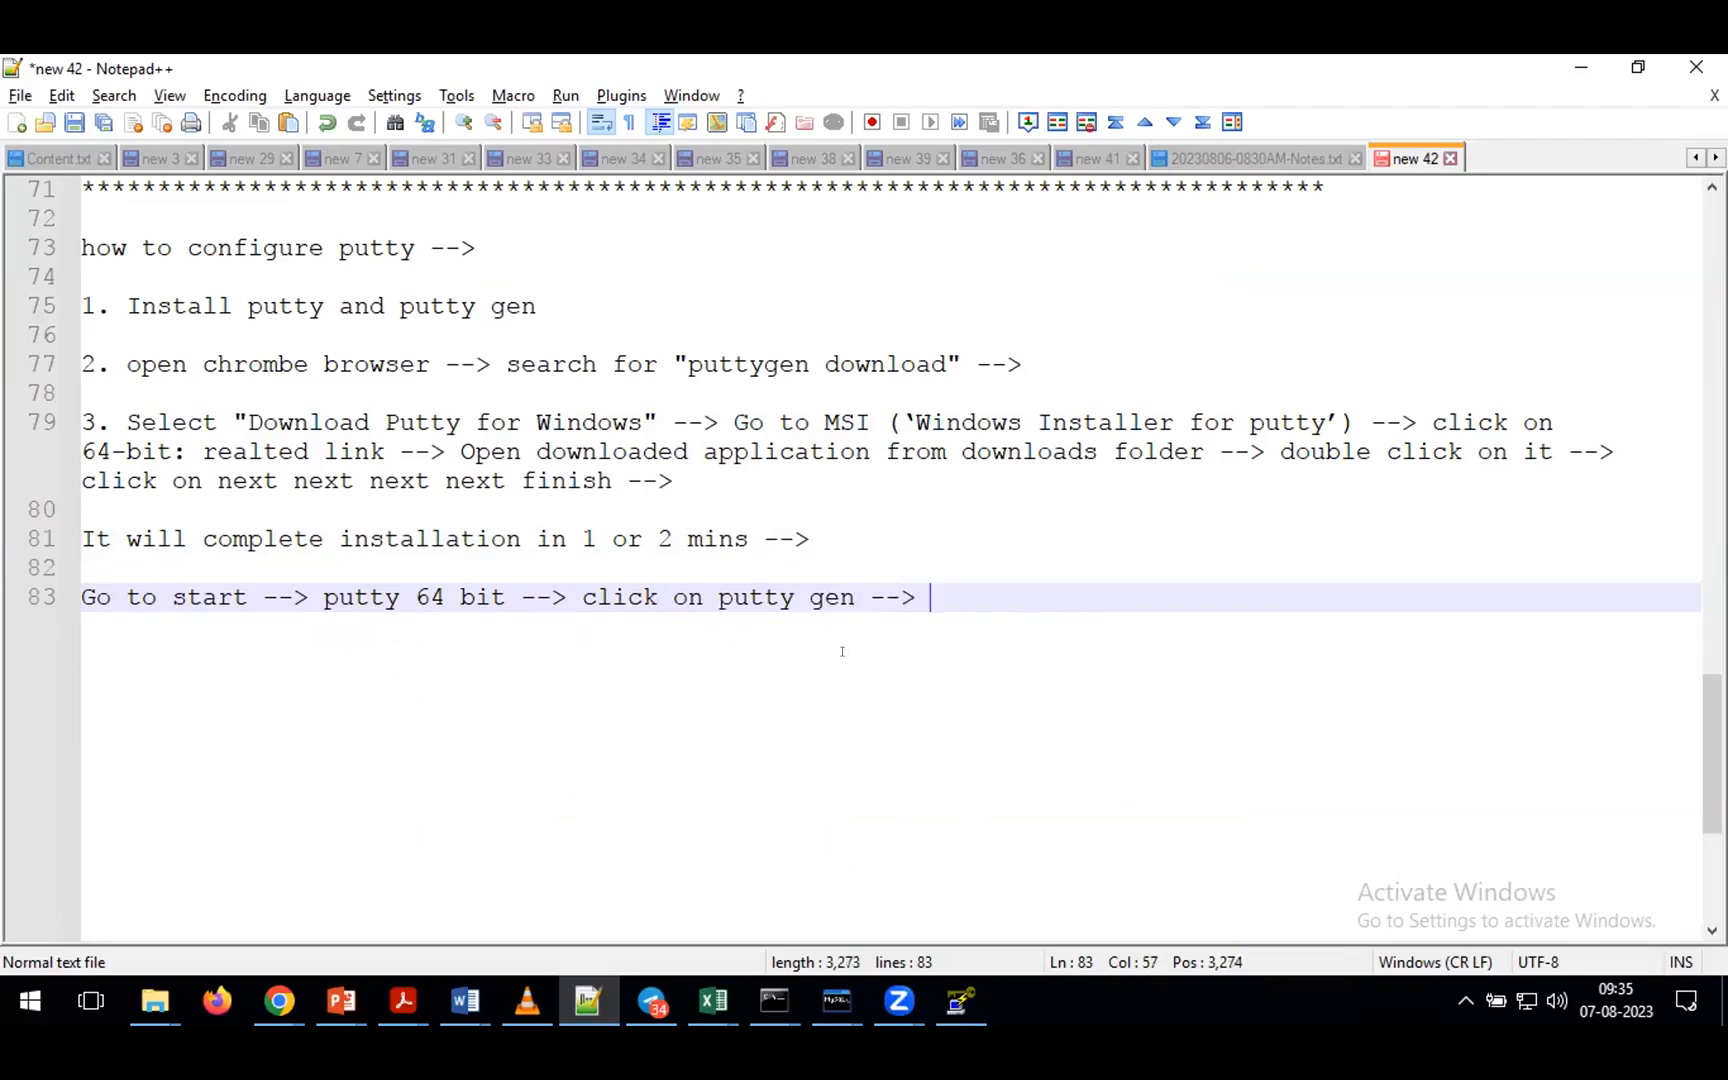
- Finish line 83 with 'By using this we will generate keys --> These keys will configure in our Virtual Machine'
left_click(958, 1000)
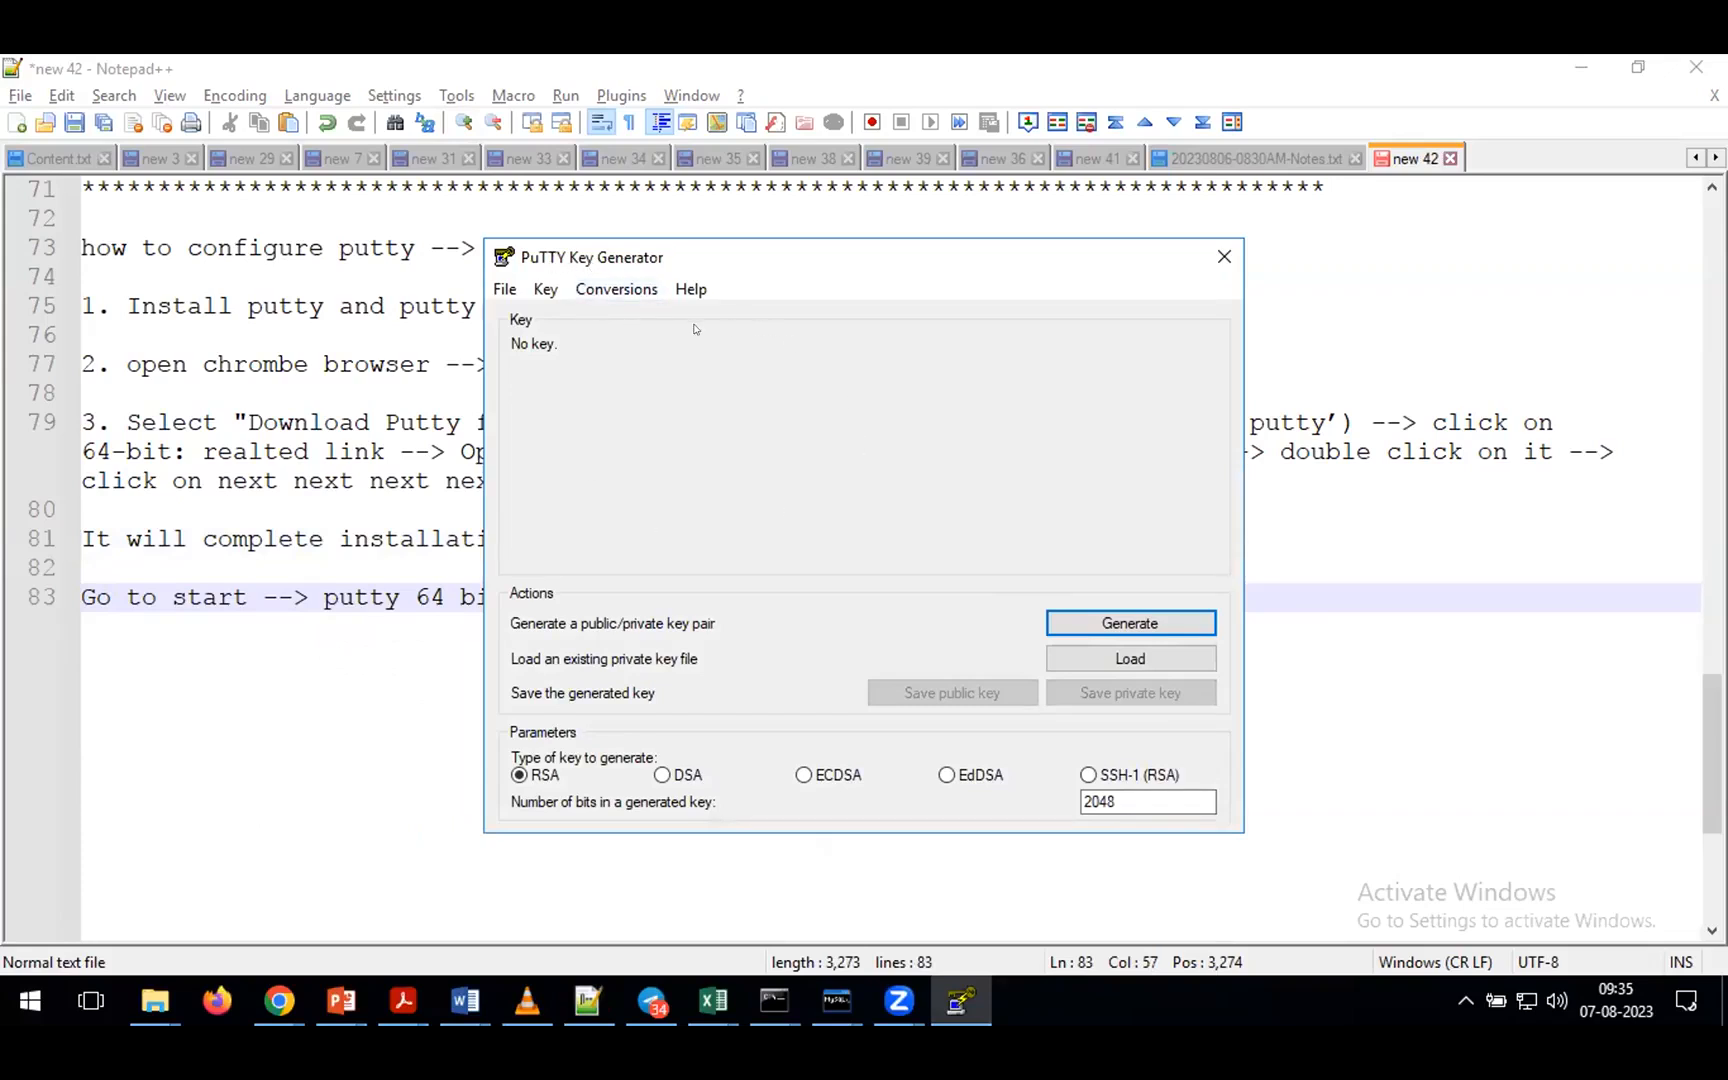
left_click(267, 597)
left_click(920, 589)
type("By ")
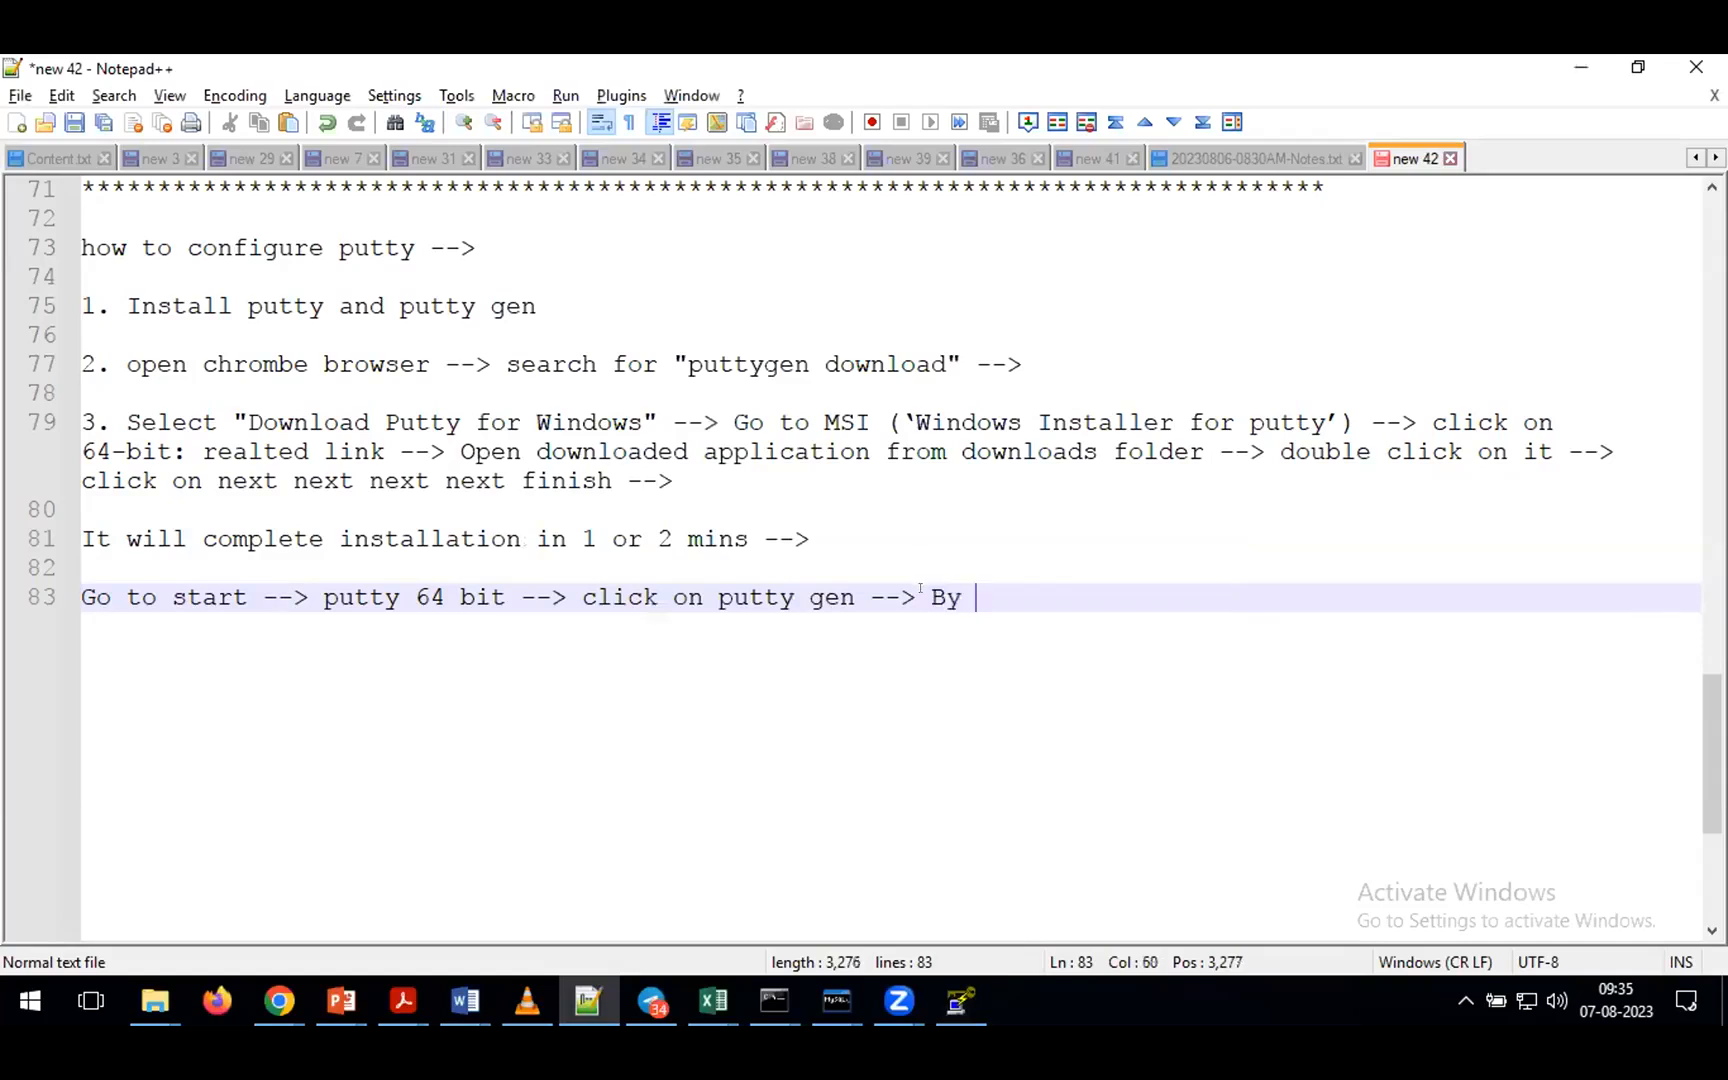
type("using this we ")
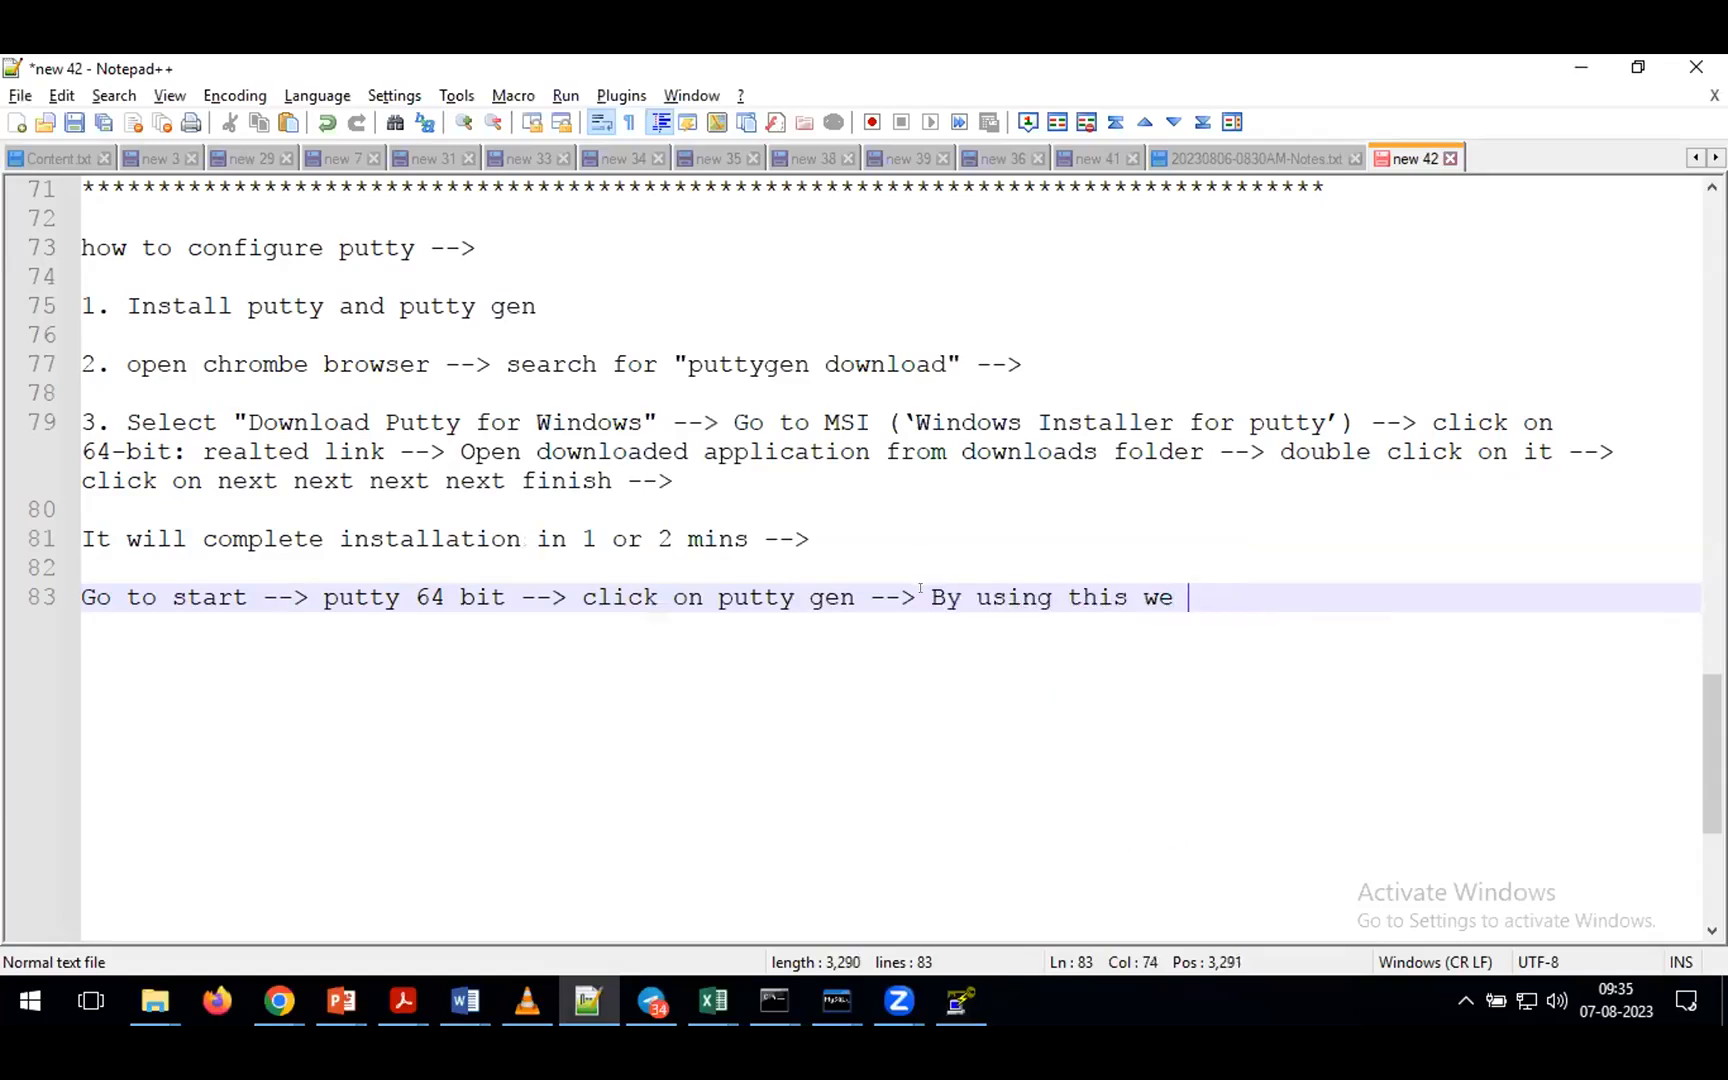
type("will generate key")
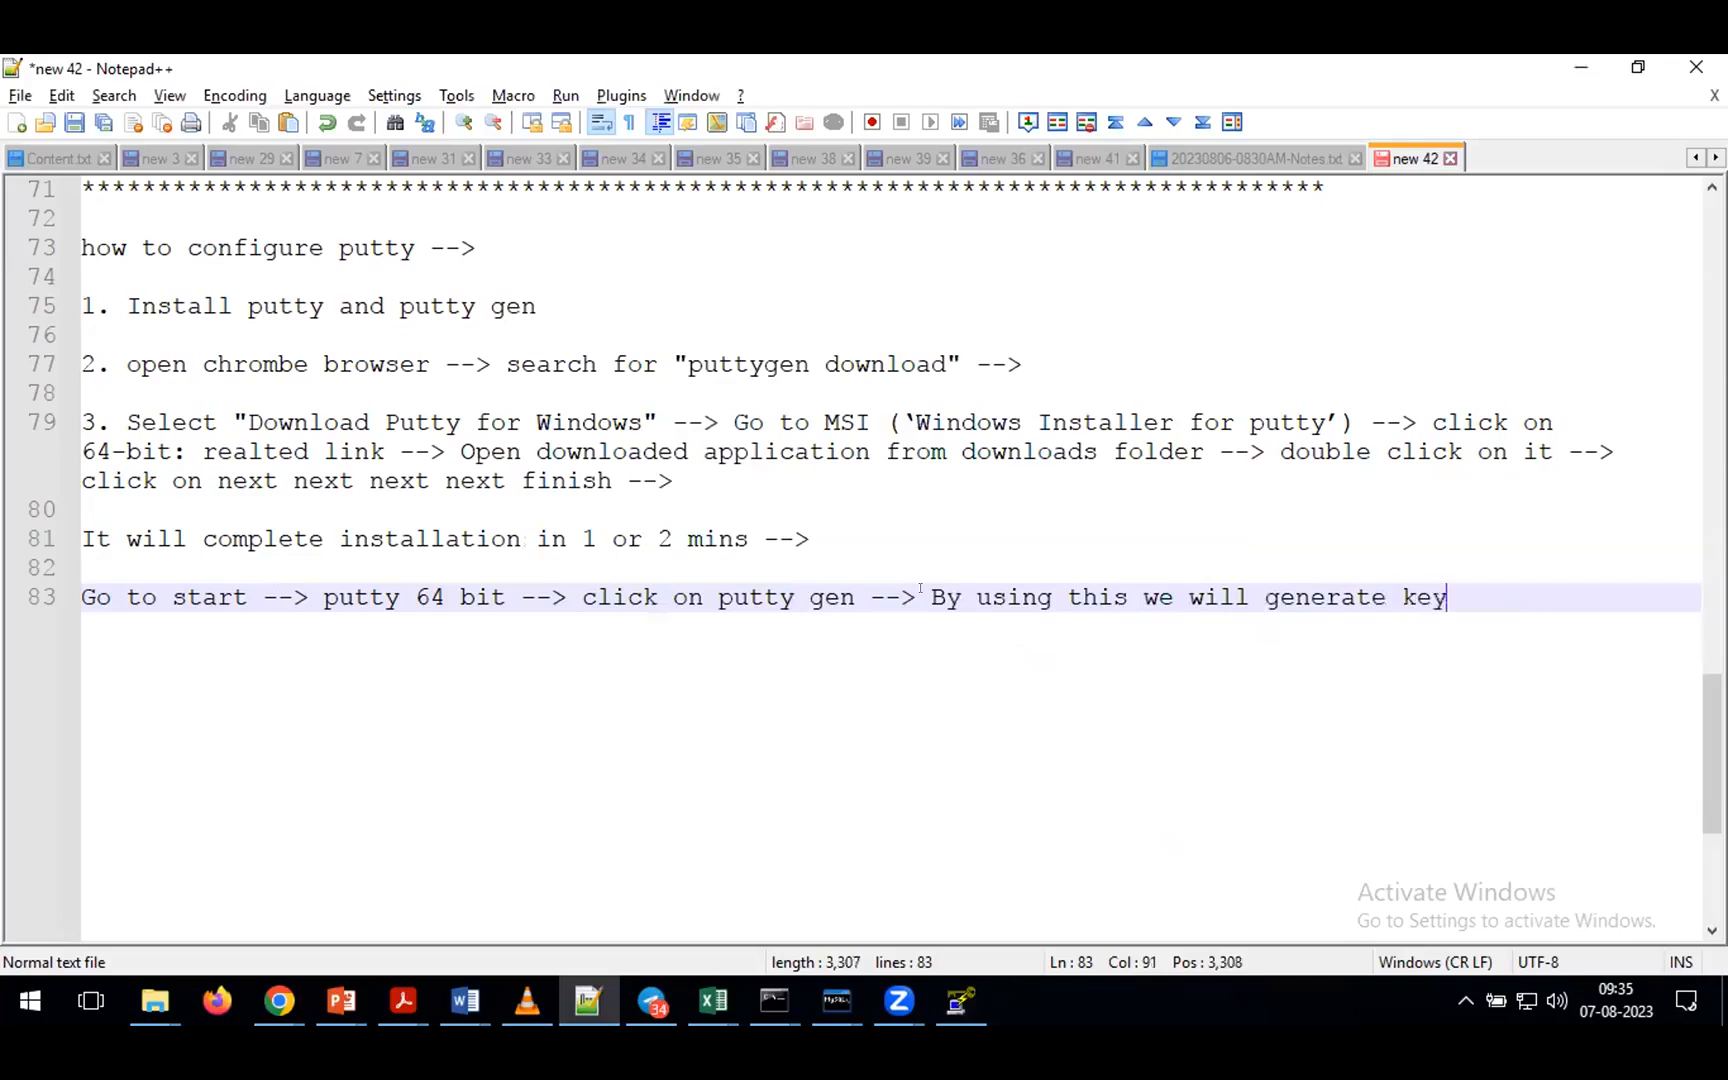
type("s --> These keyw")
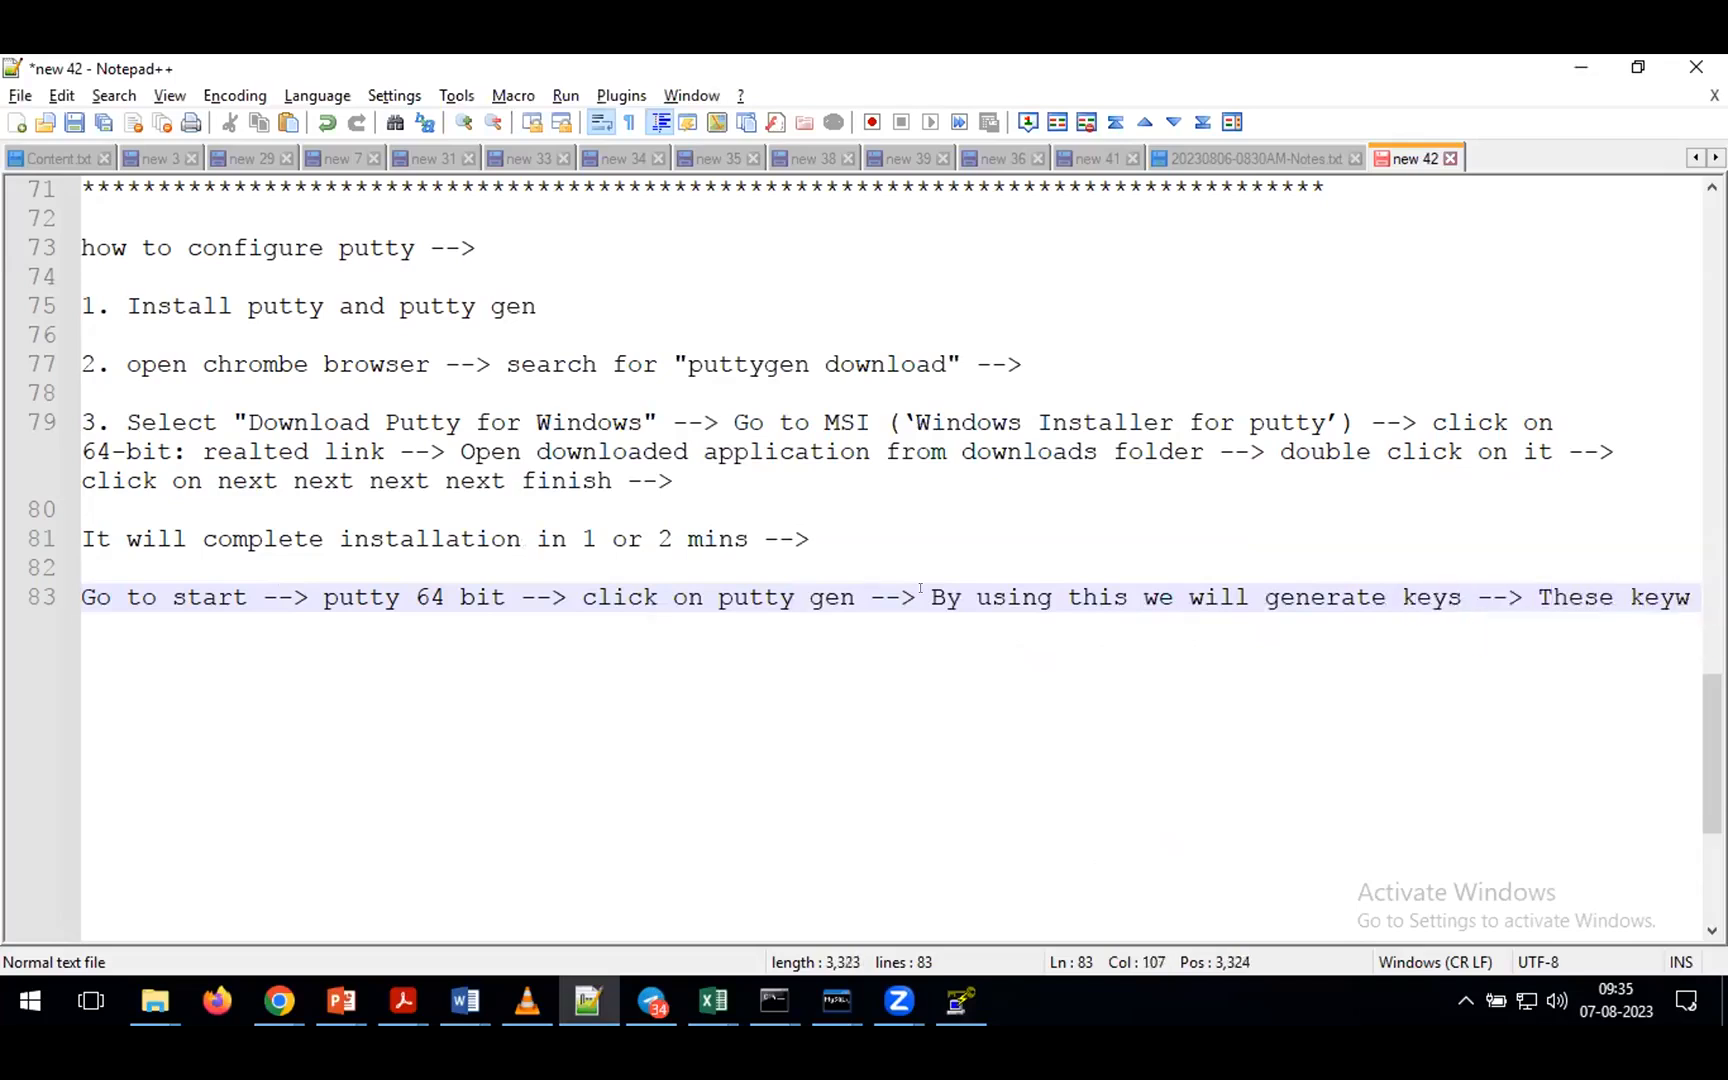
key("BackSpace")
type("s wil")
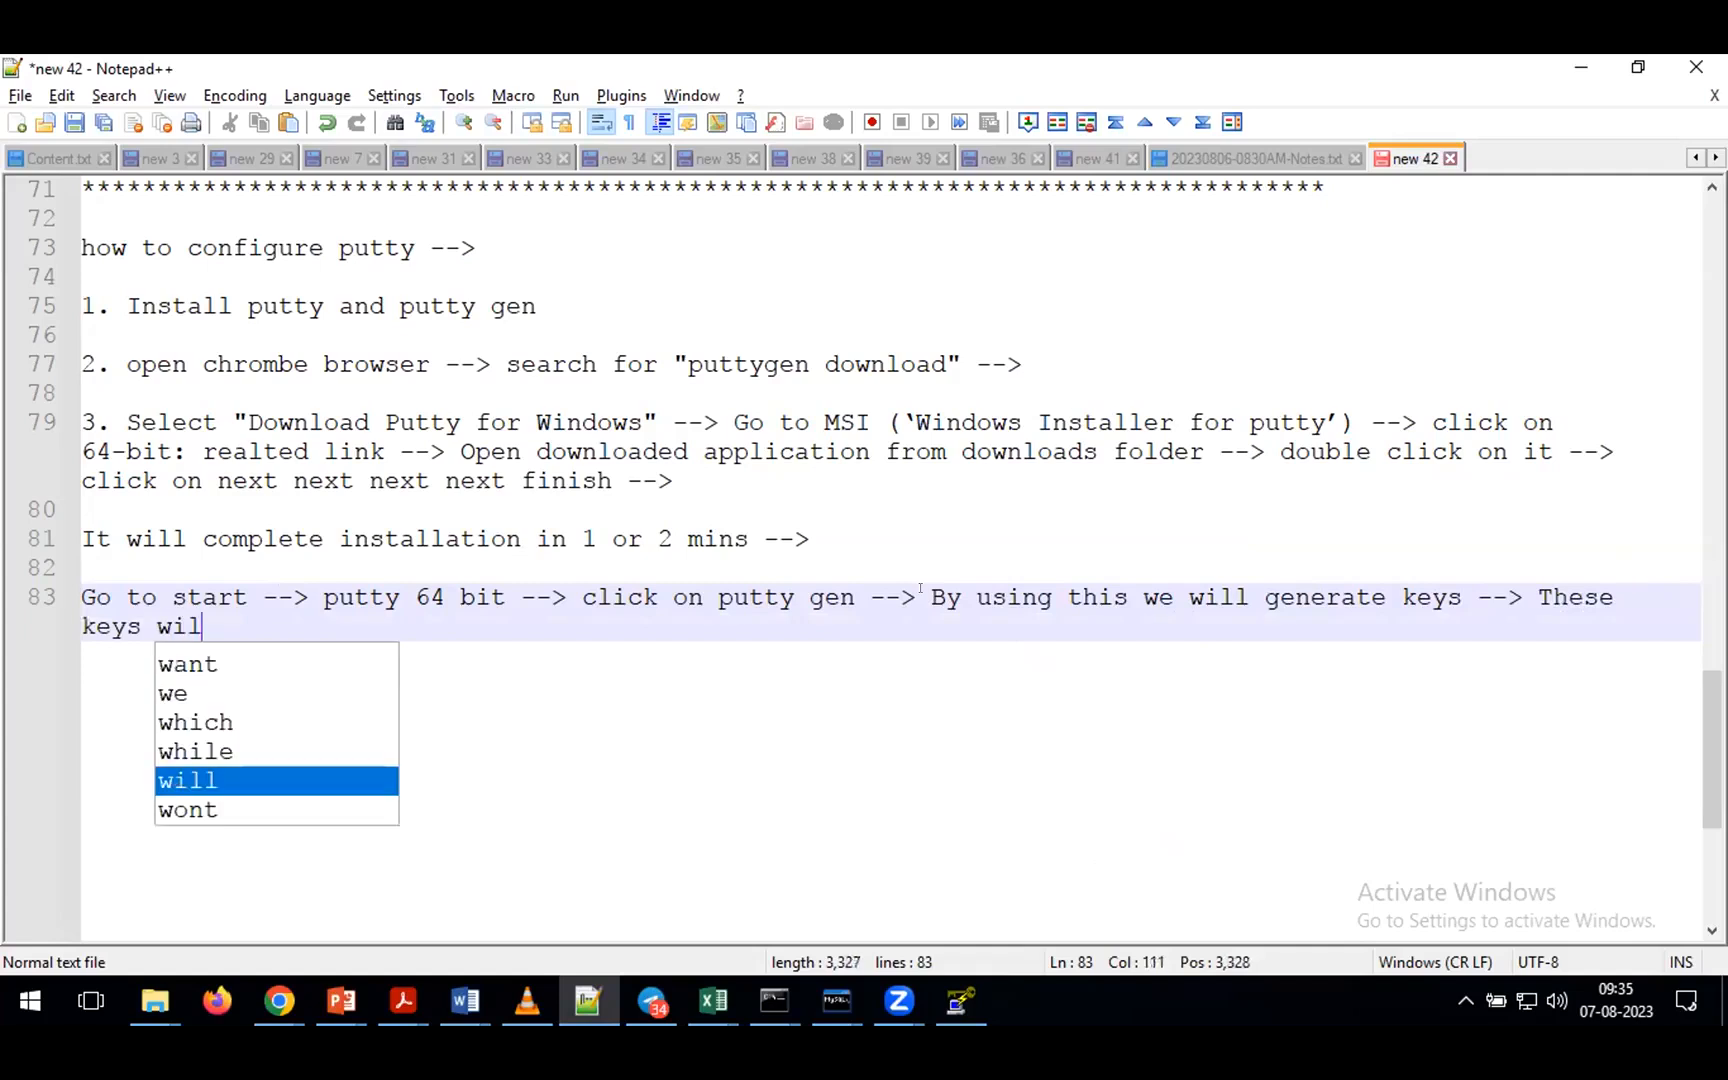
type("l congifute")
key("BackSpace")
key("BackSpace")
key("BackSpace")
key("BackSpace")
key("BackSpace")
key("BackSpace")
type("figure ")
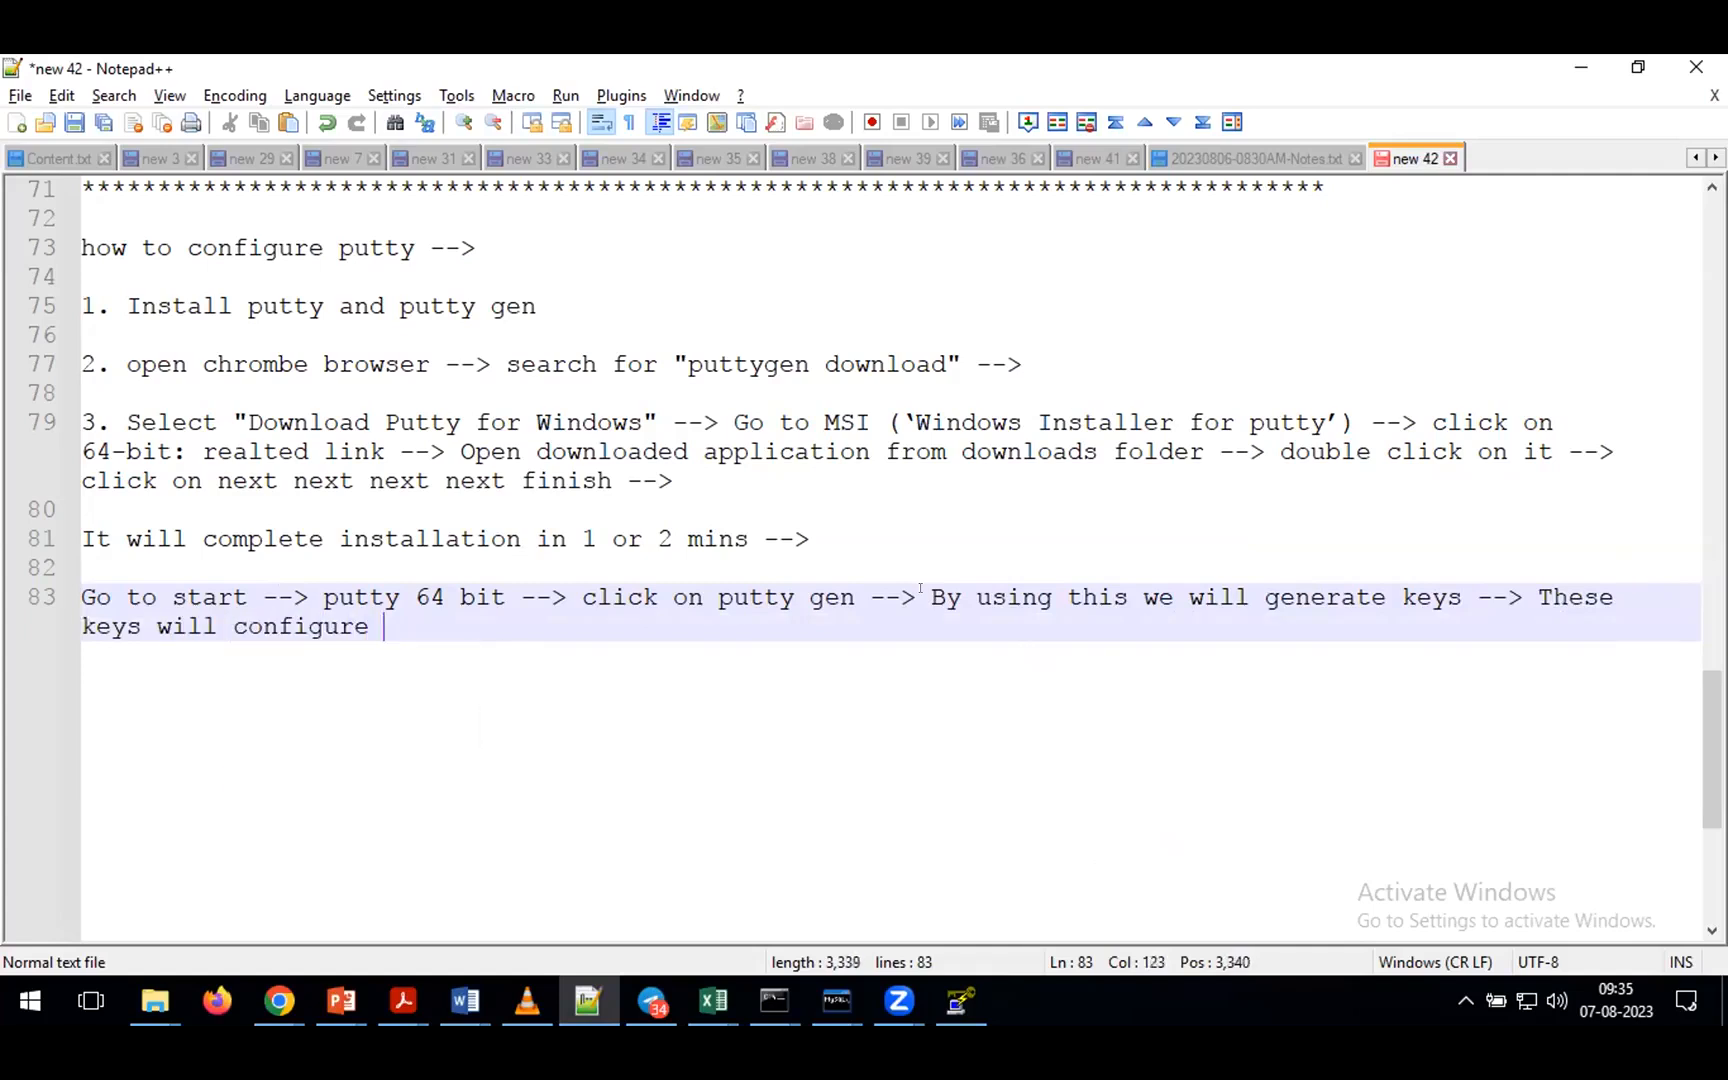
type("in our Virtual Machine")
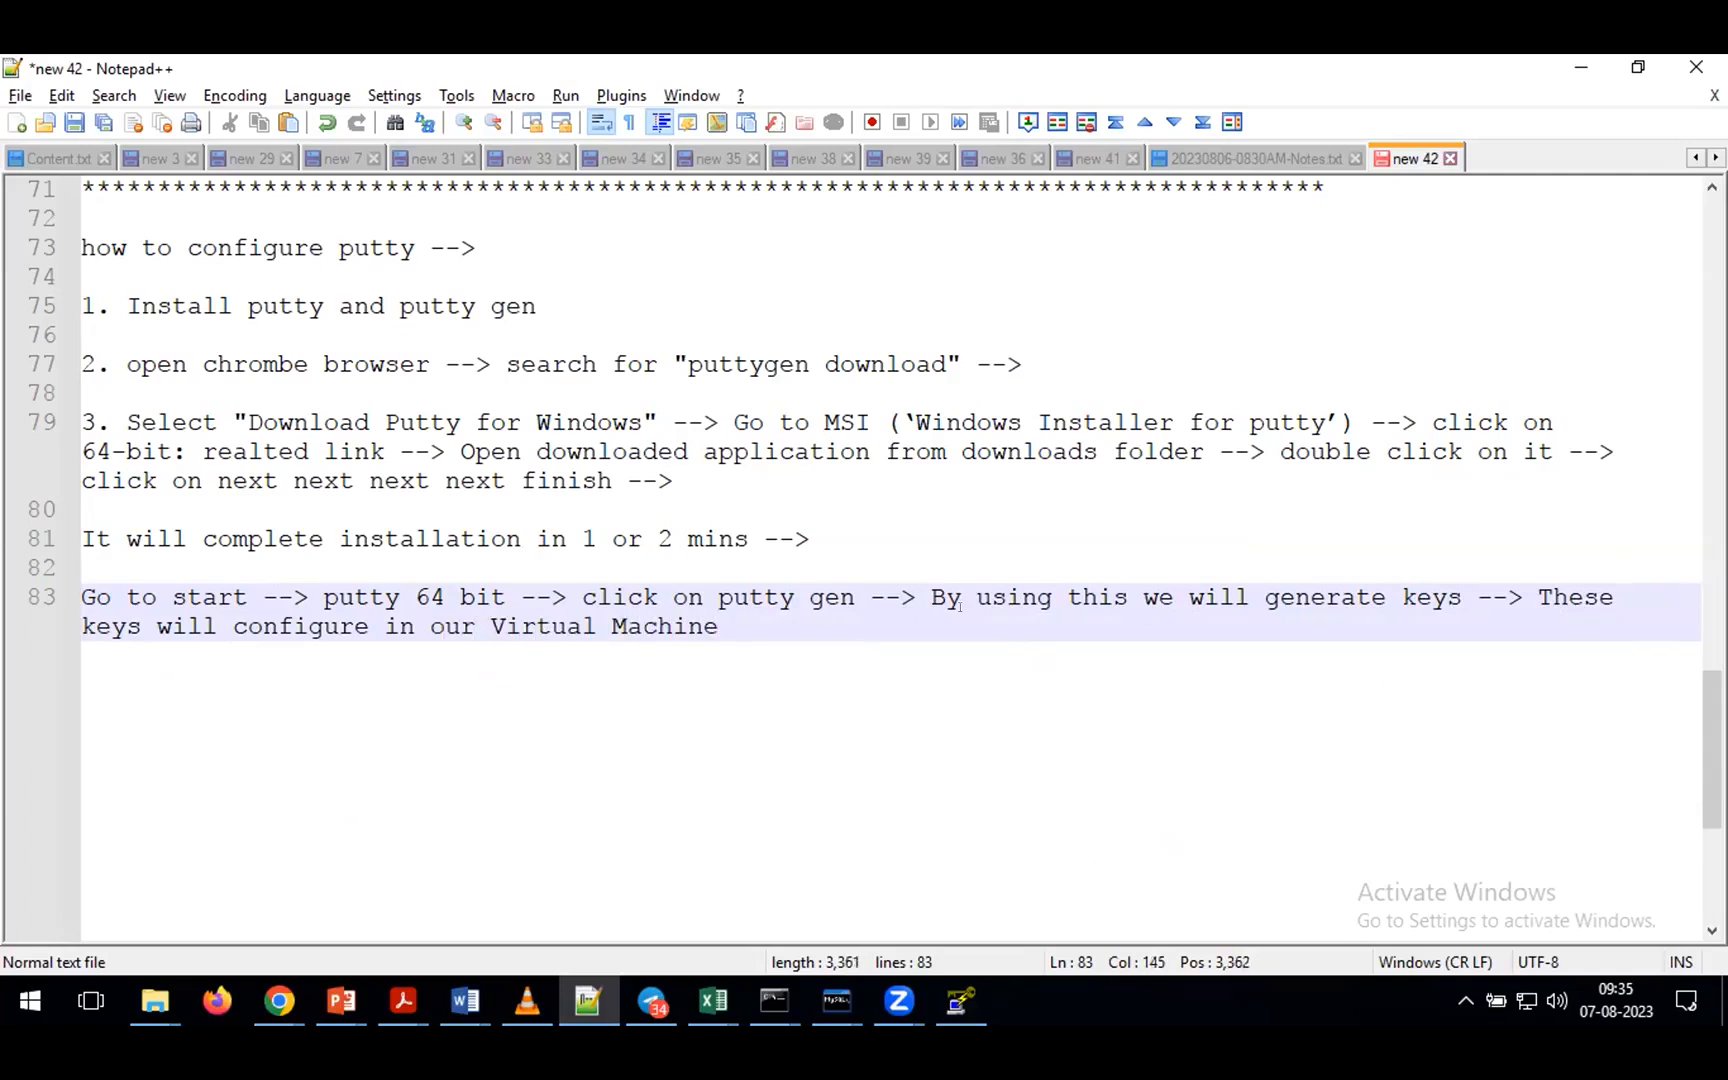
left_click(960, 1000)
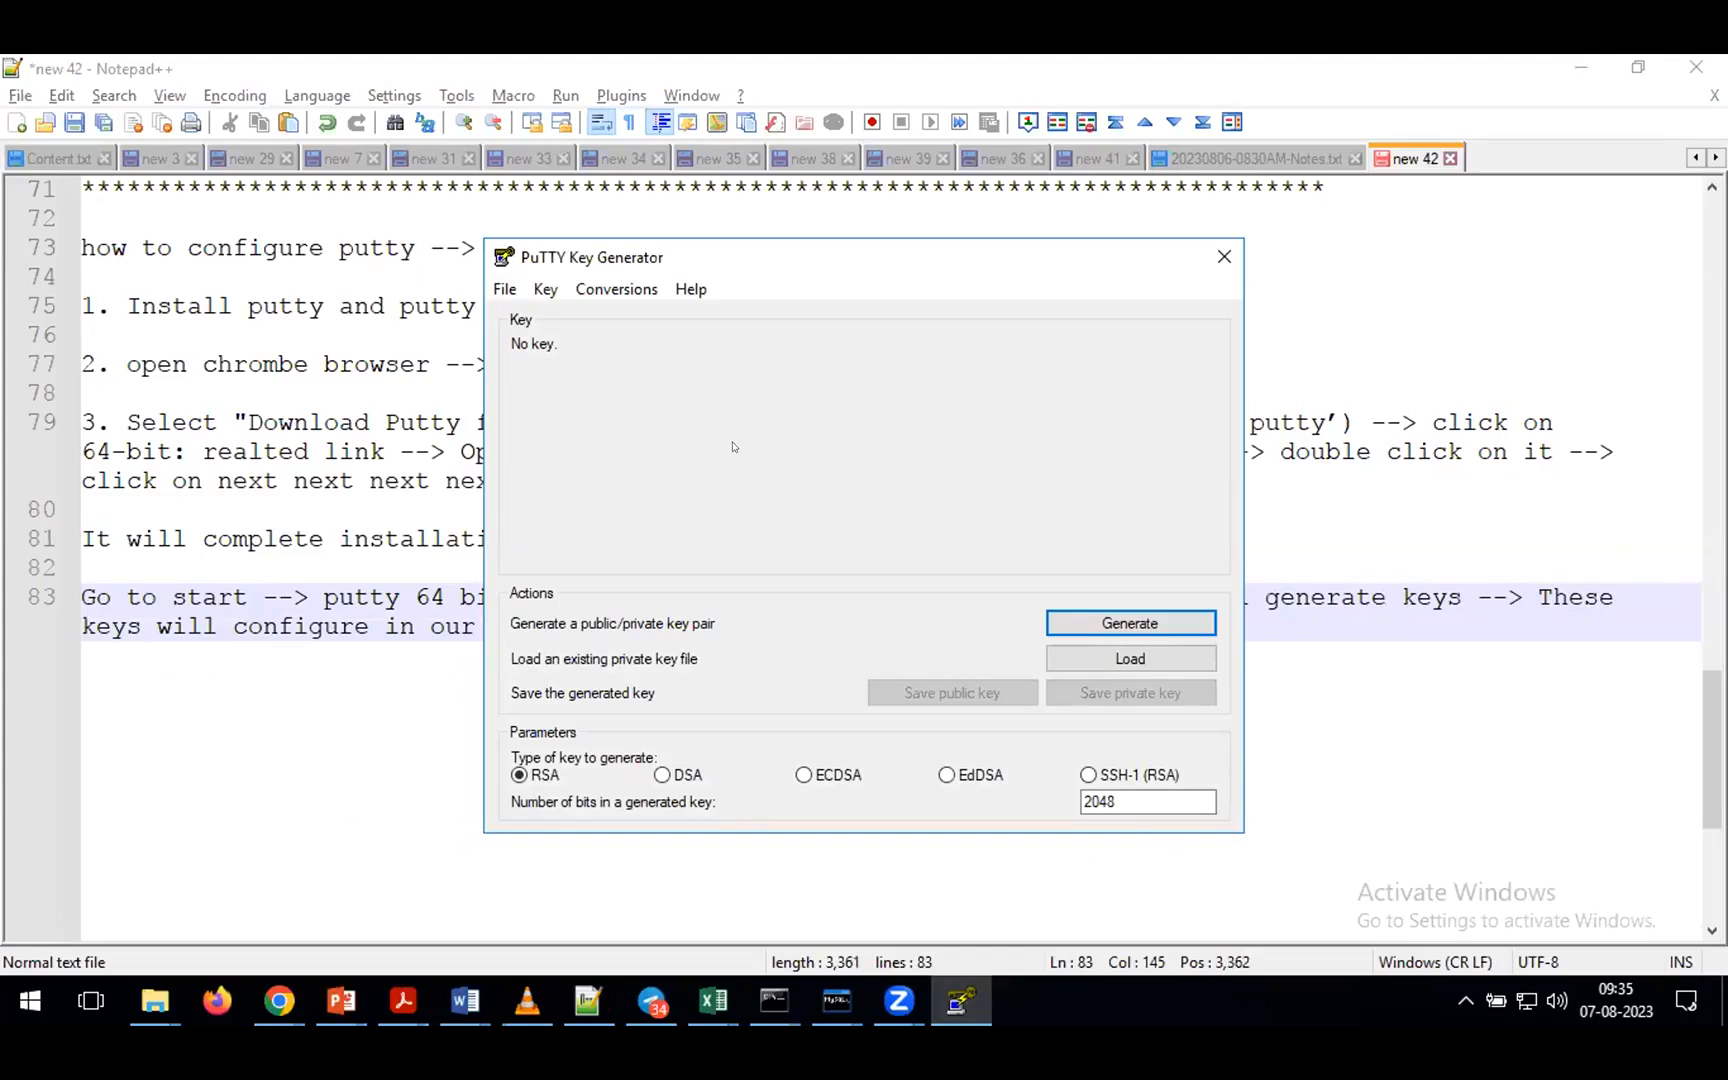
- Generate a 2048-bit RSA key pair in PuTTYgen, commented rsa-key-20230807, showing its public key
key("alt+Tab")
left_click(1121, 624)
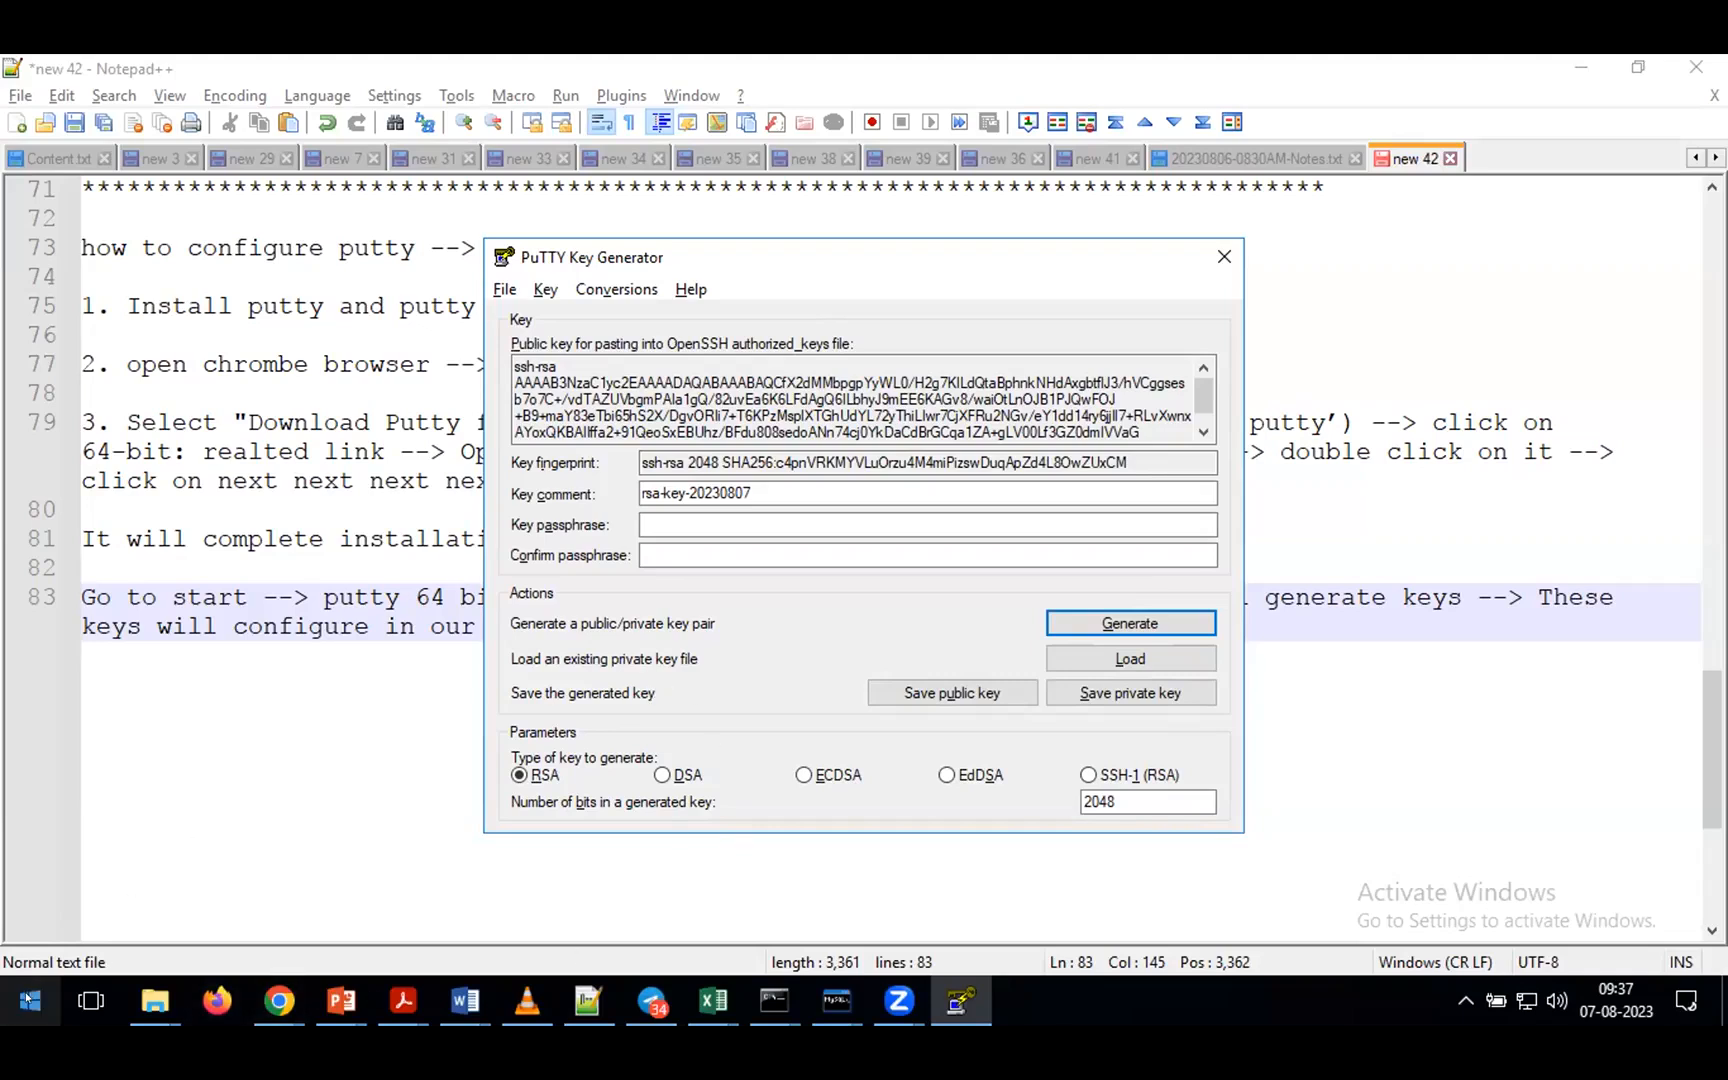
left_click(30, 1000)
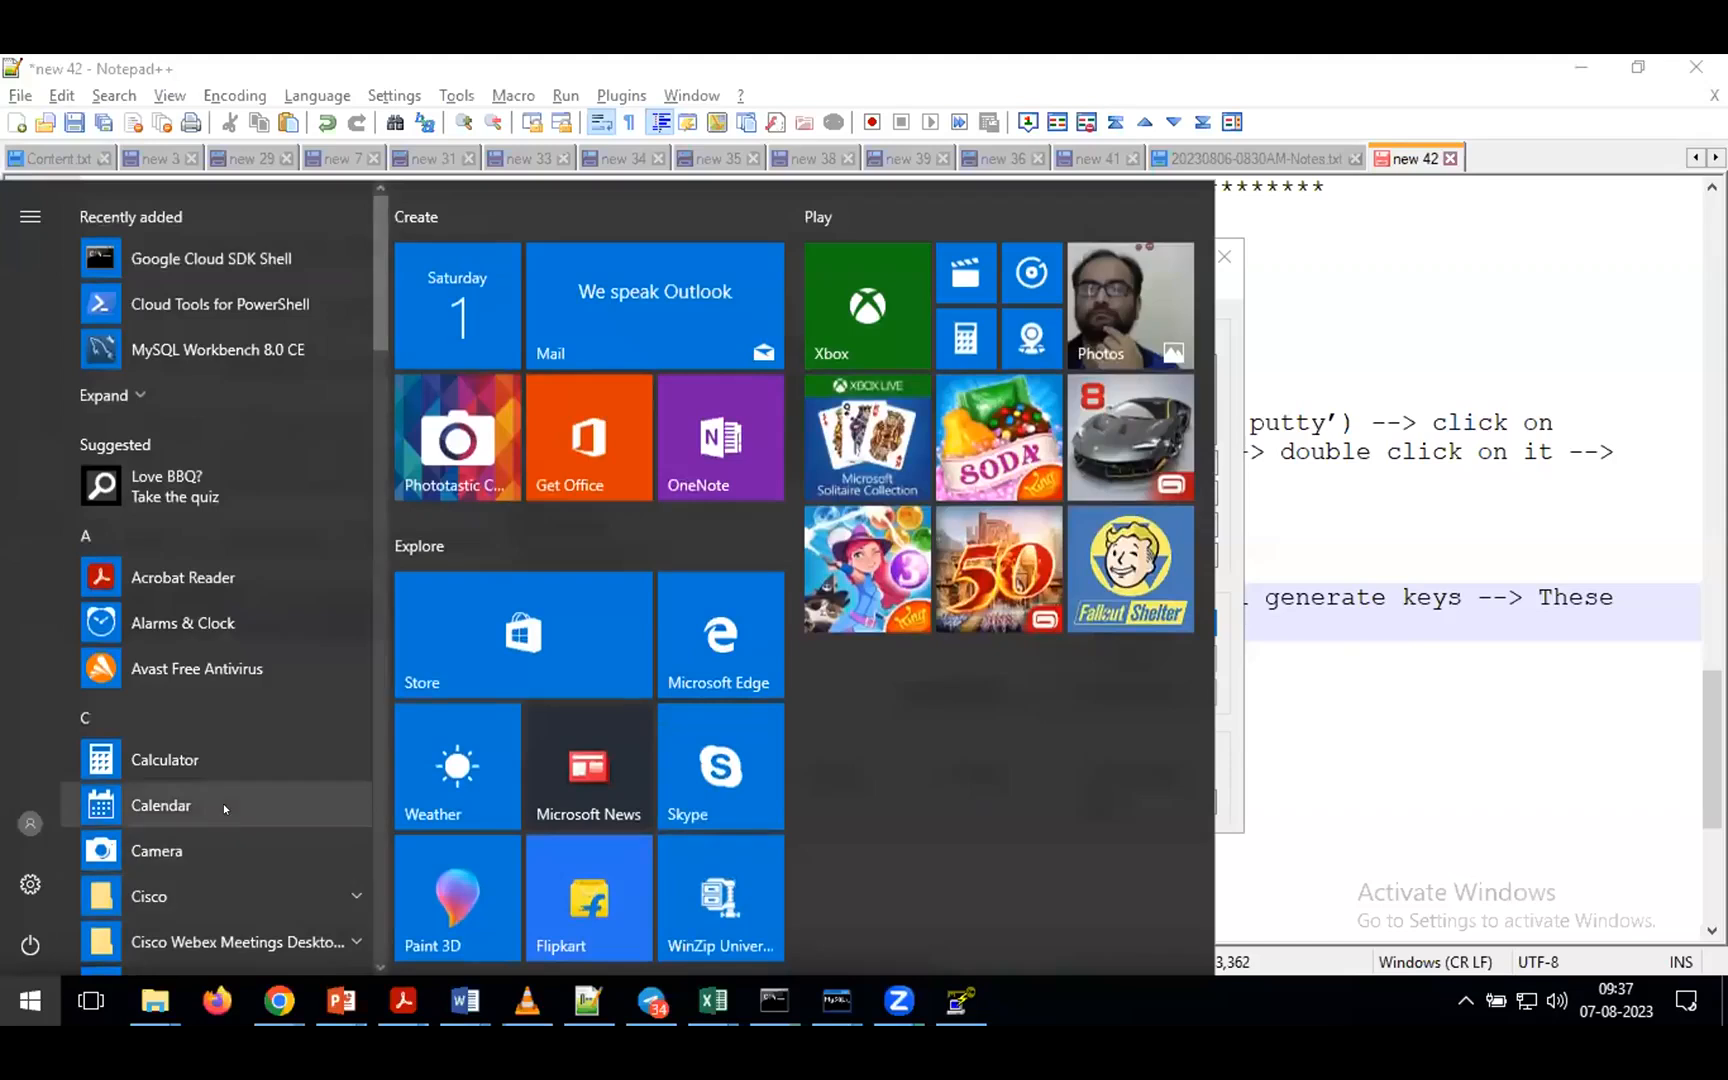
- Scroll the Start menu app list to PuTTY (64-bit) and expand it to show PuTTYgen
scroll(223, 805, "down", 7)
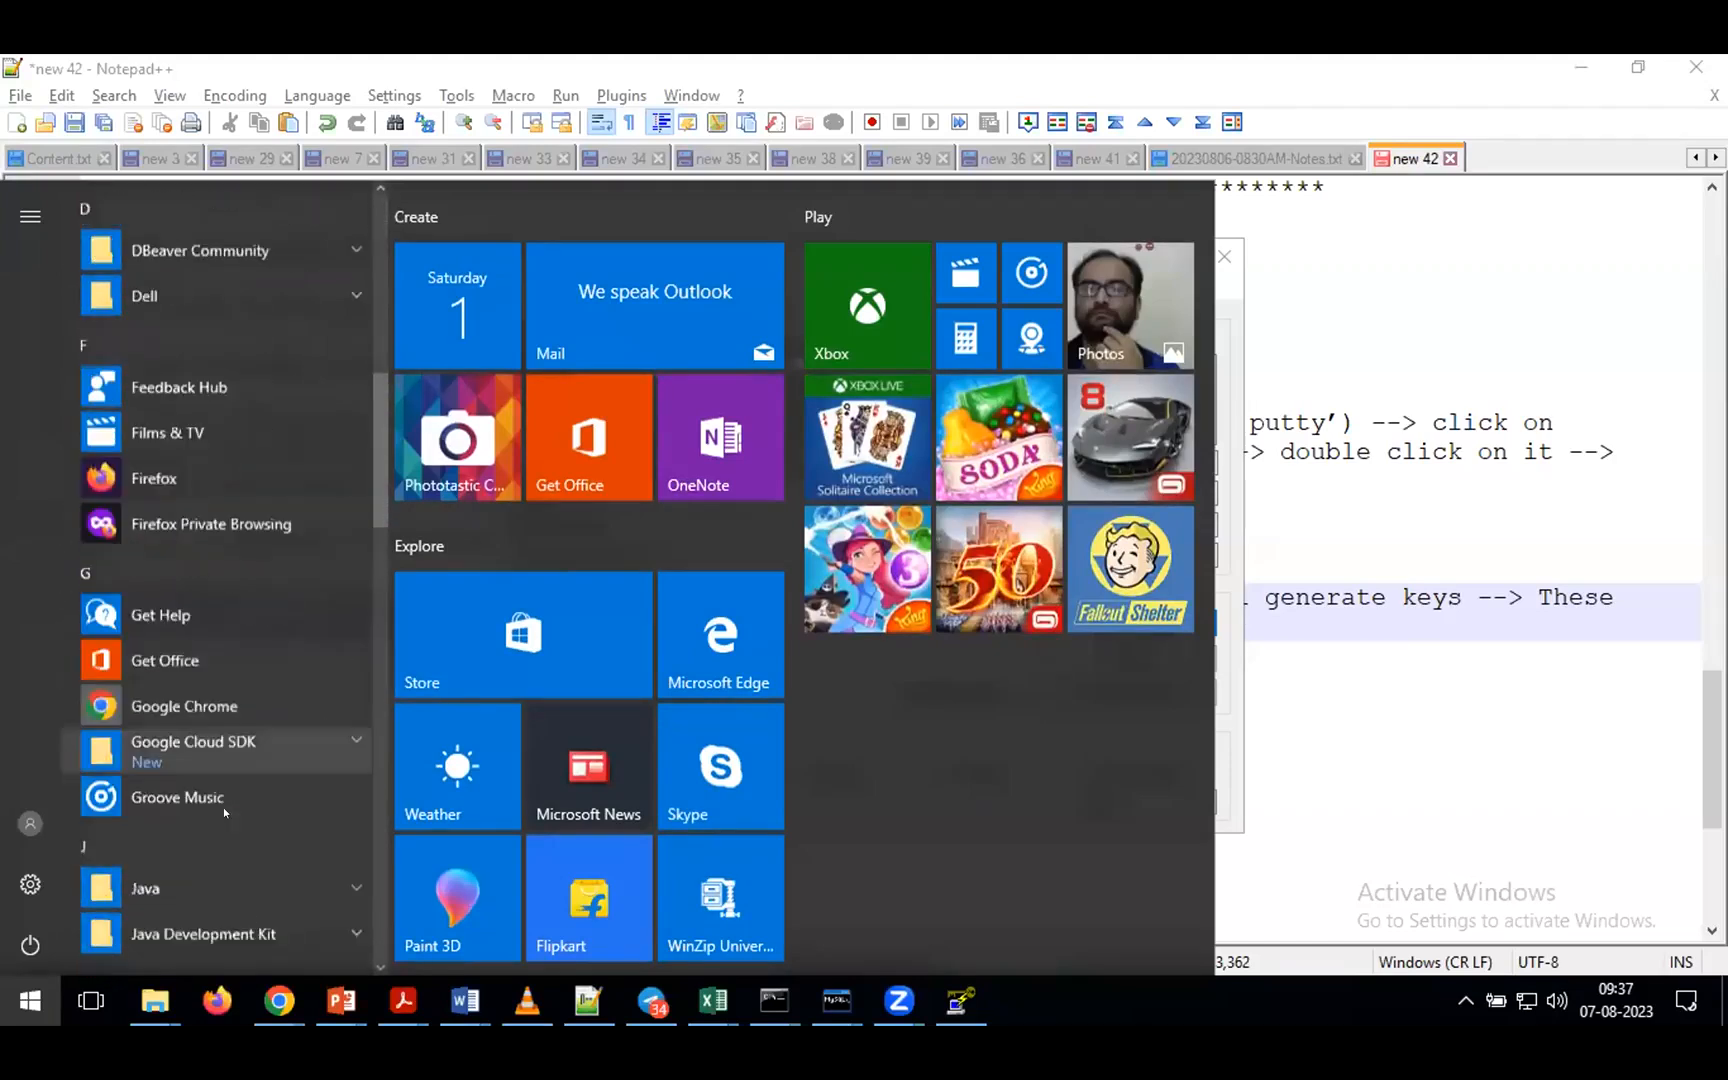
scroll(223, 807, "down", 10)
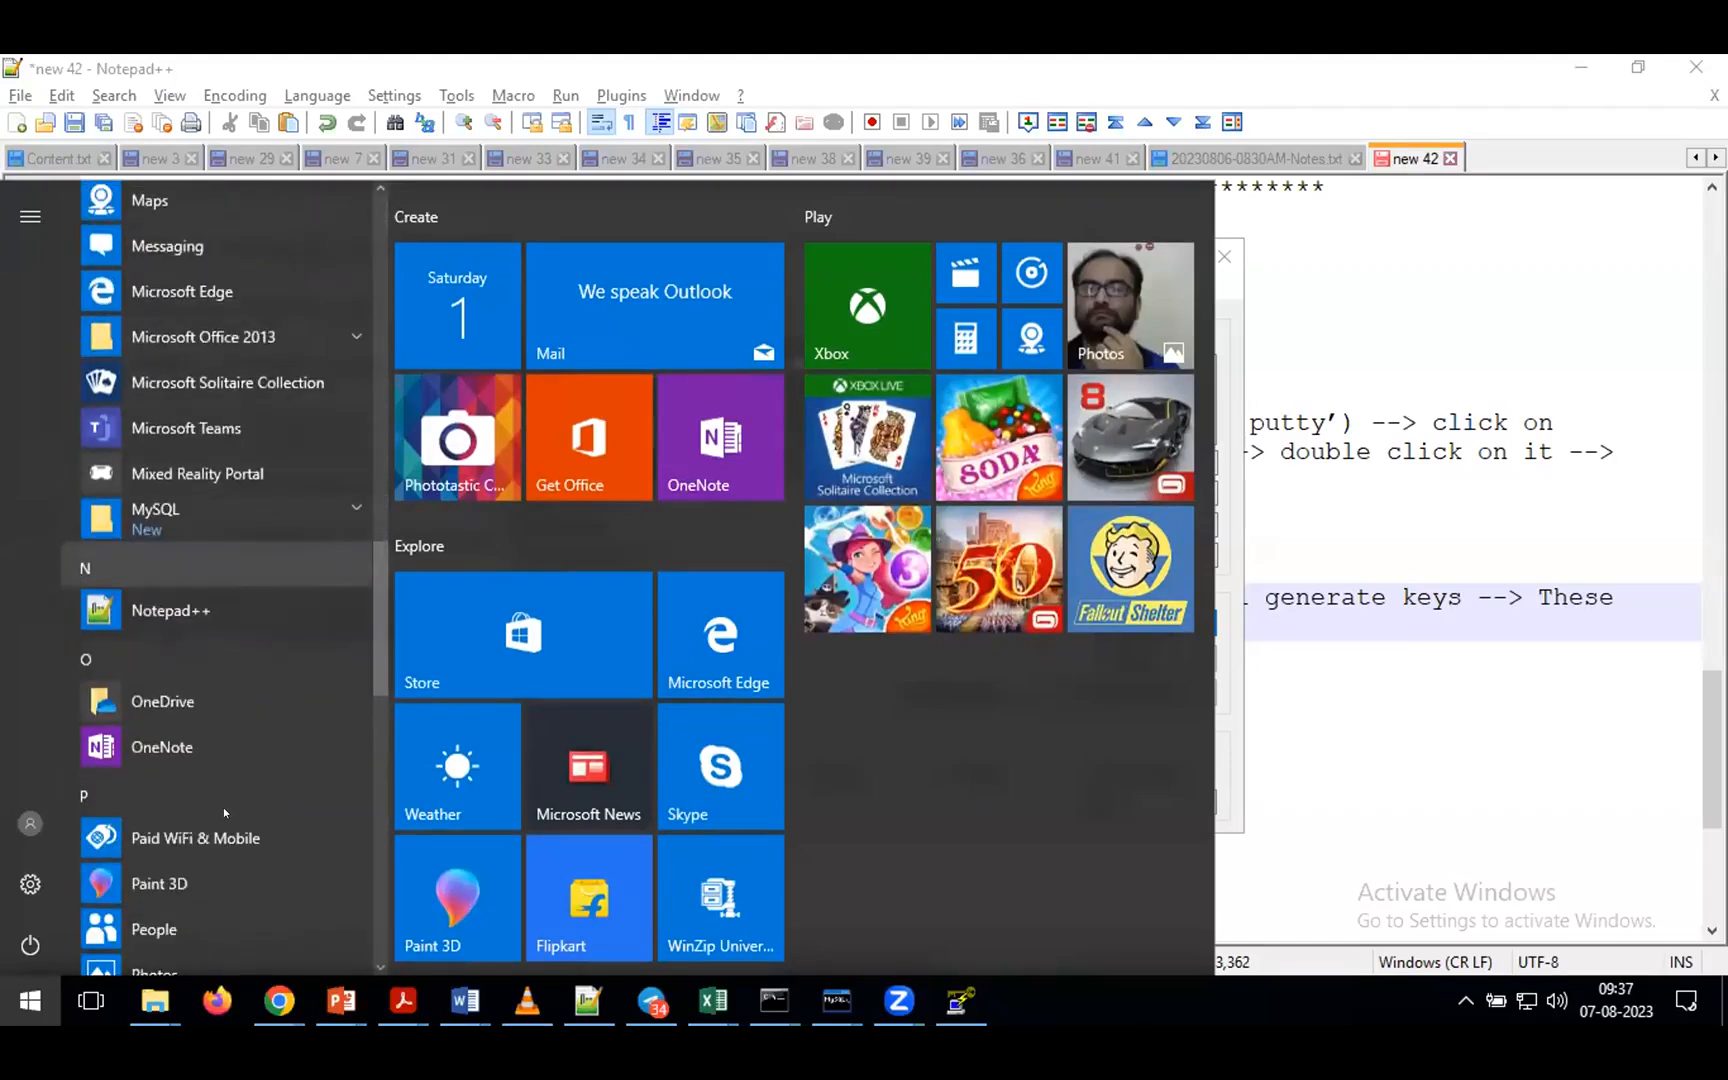
scroll(223, 807, "down", 10)
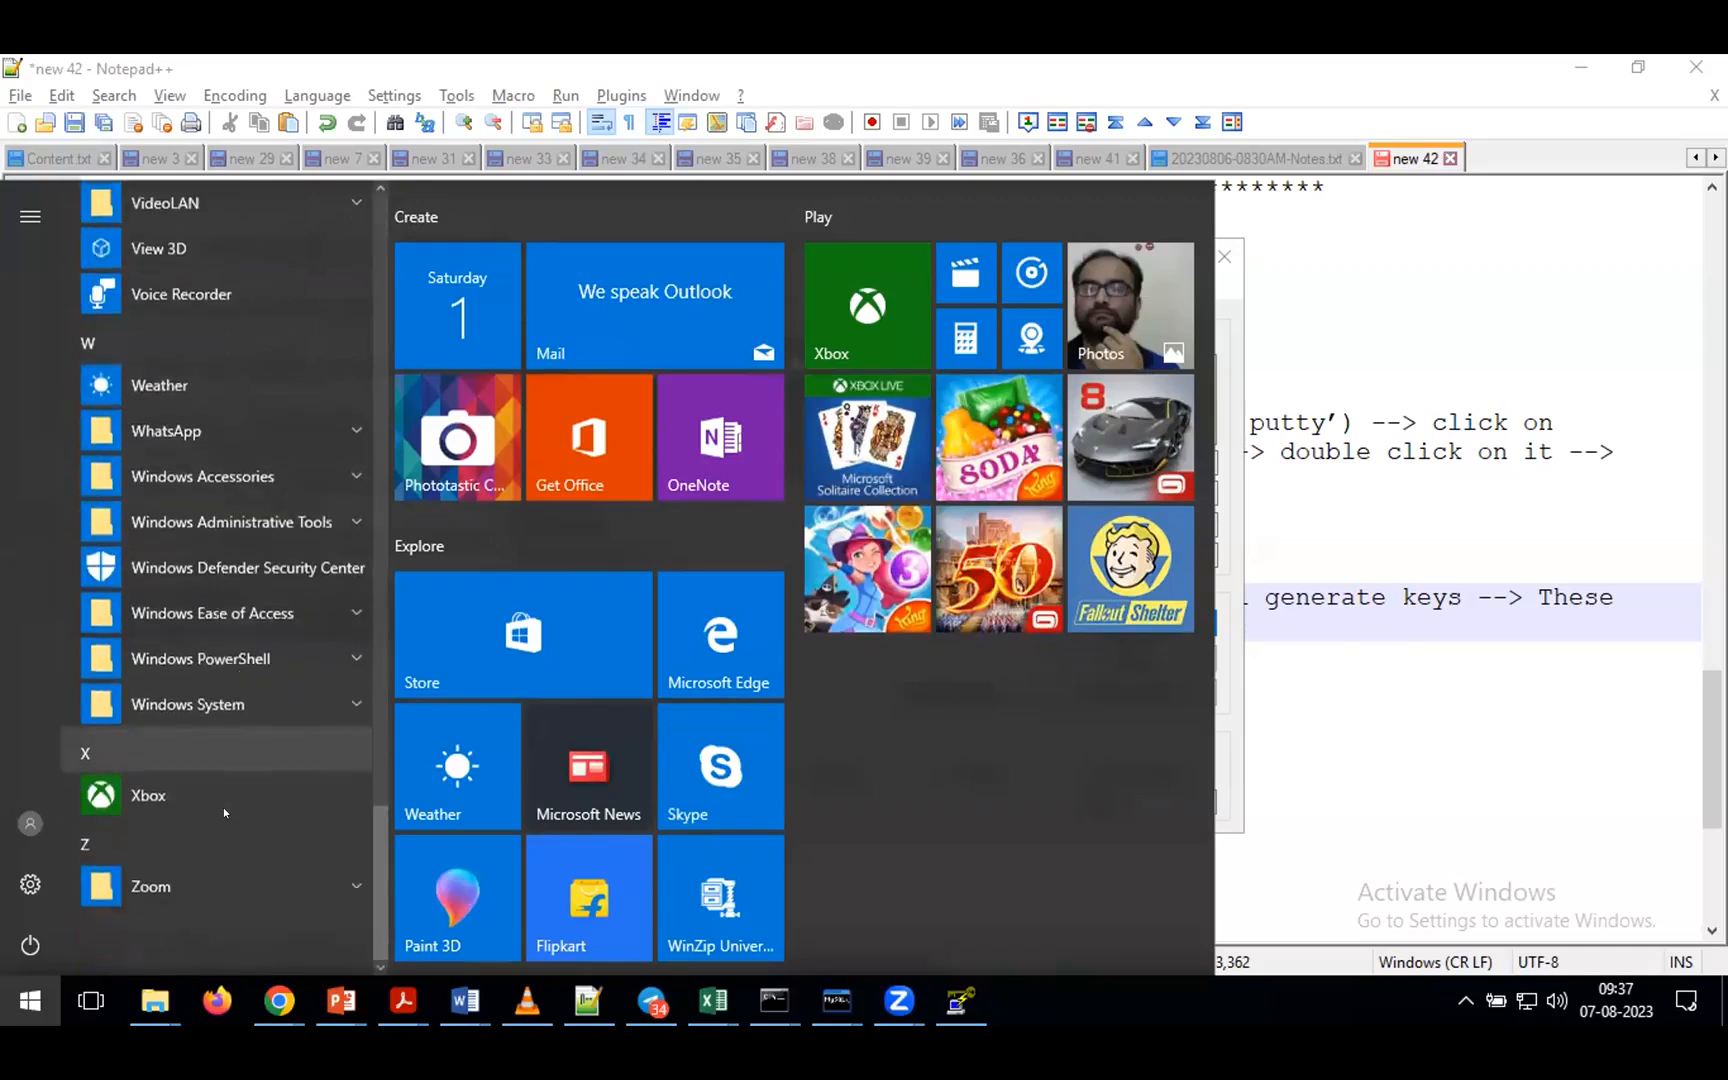
scroll(223, 807, "up", 8)
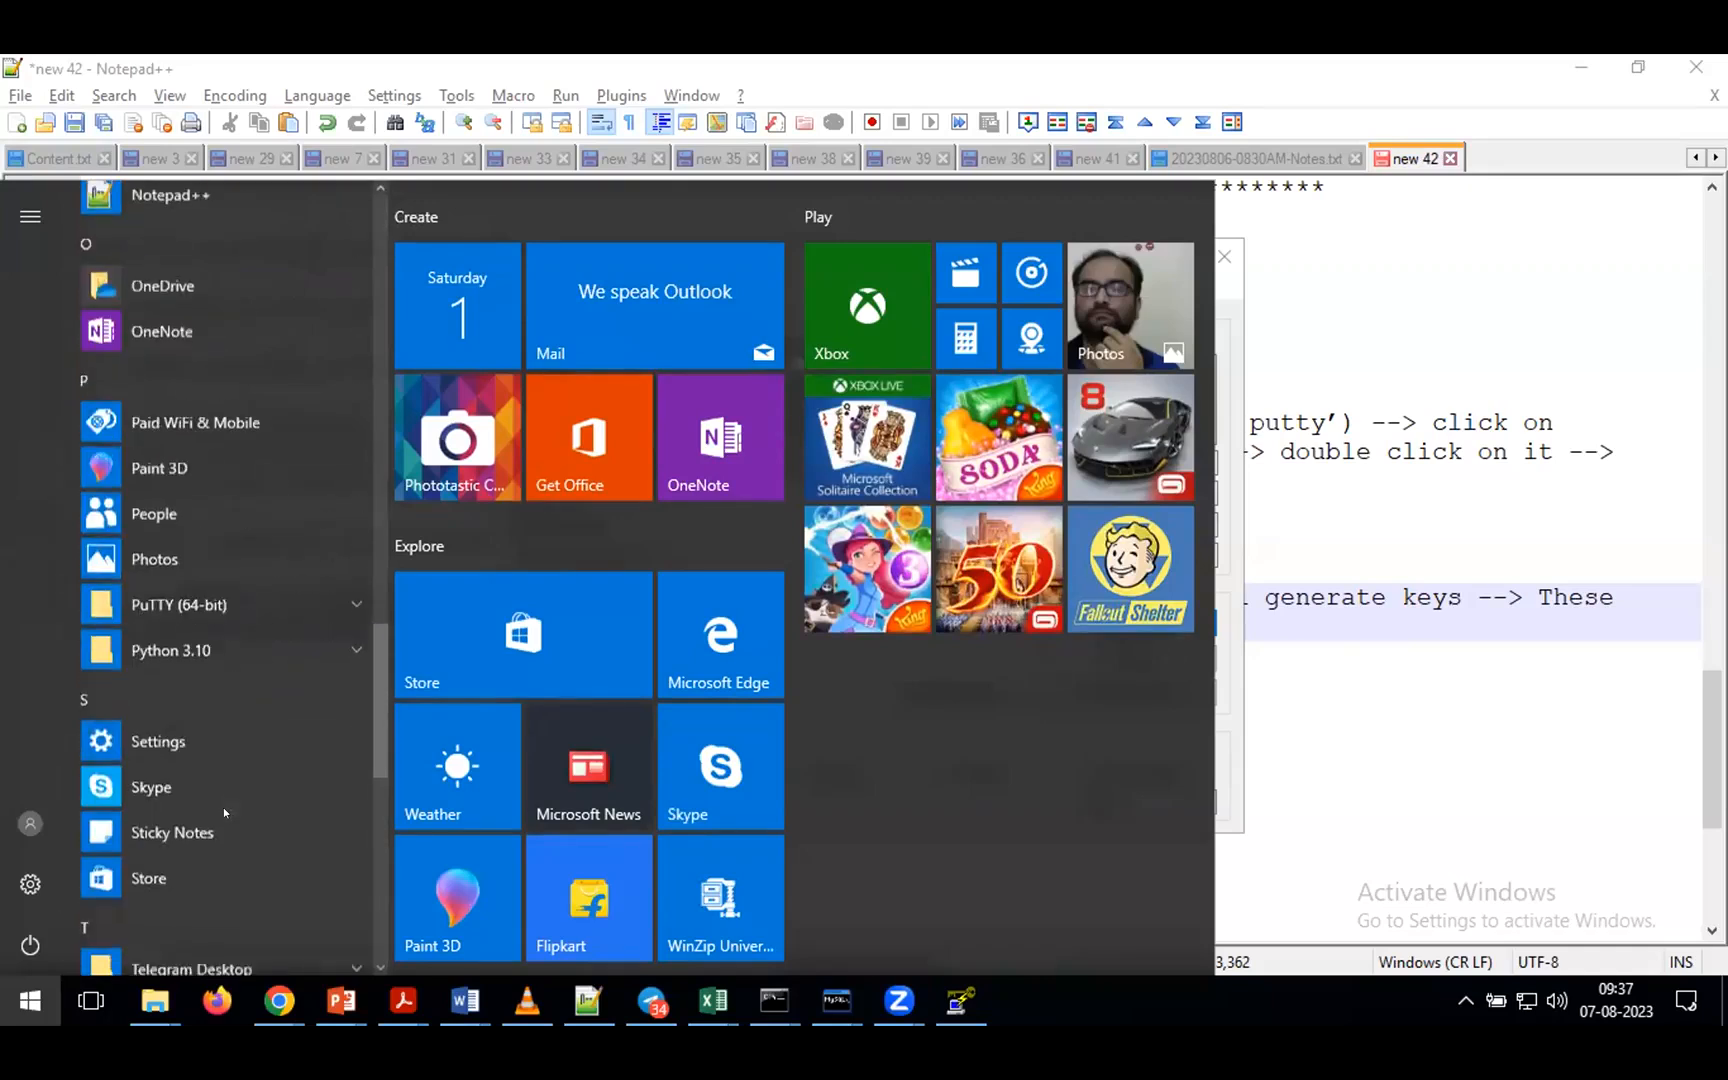
left_click(240, 606)
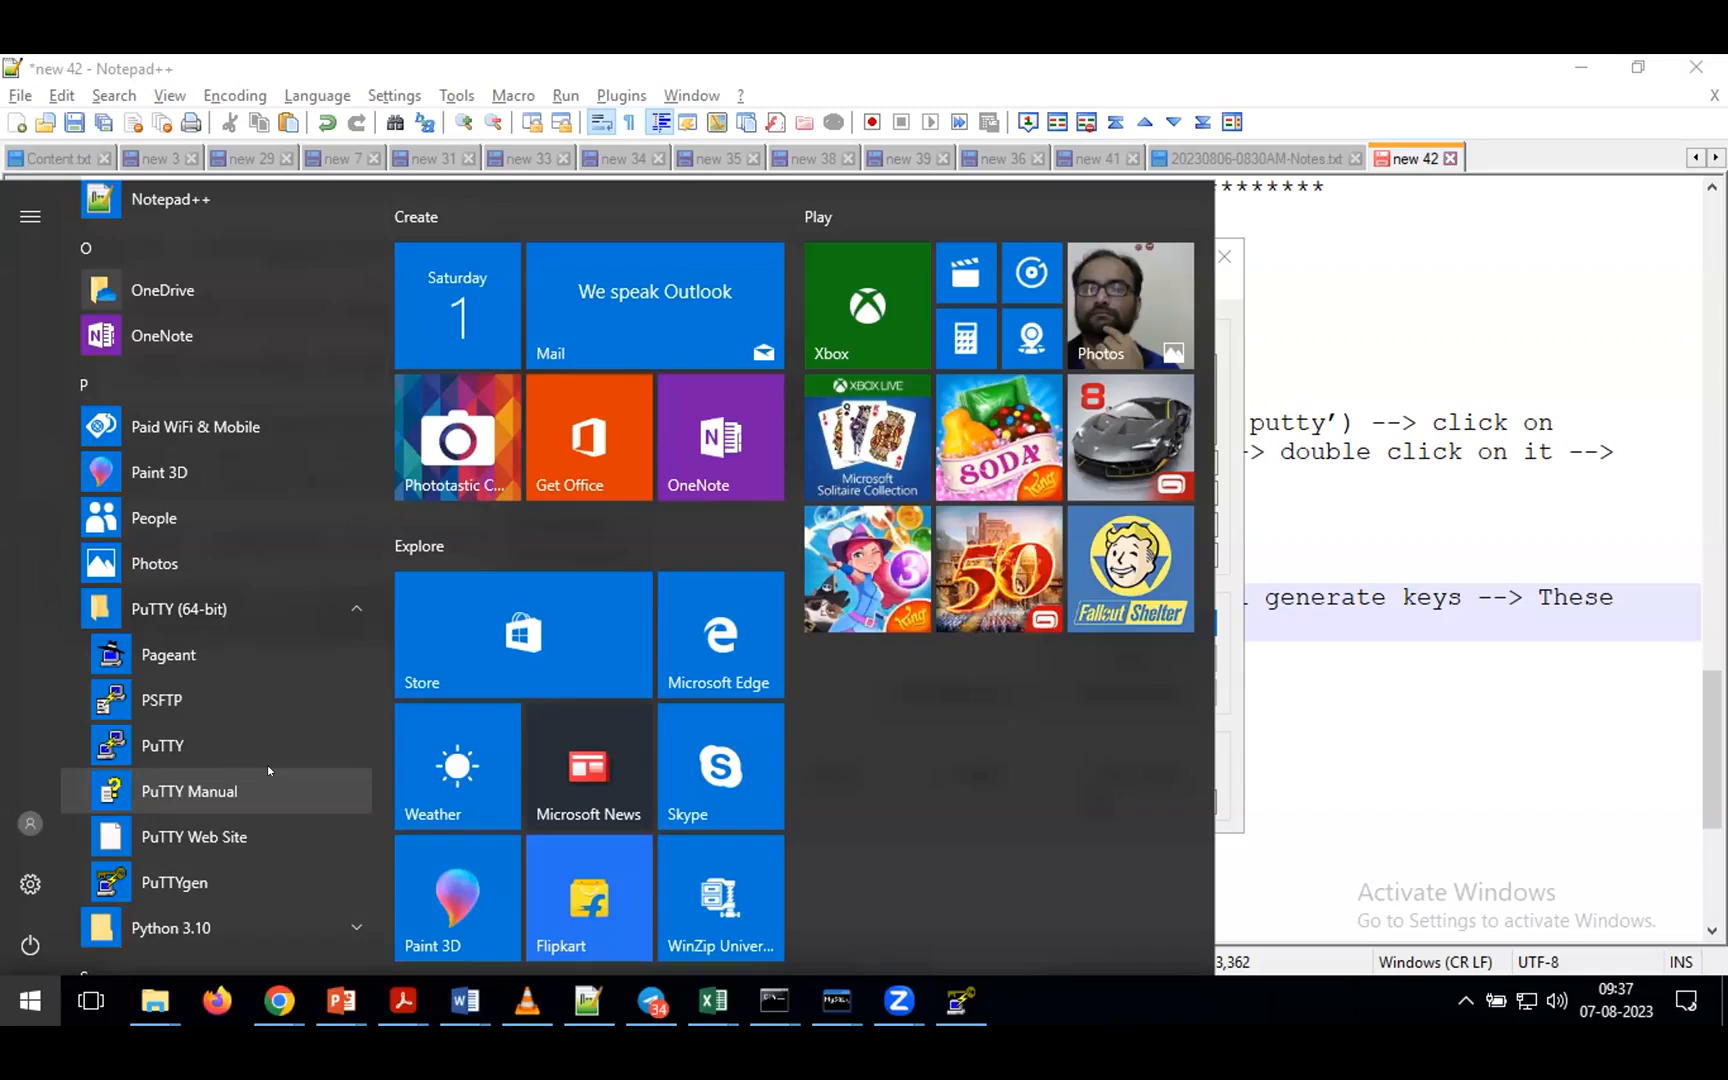
left_click(1323, 687)
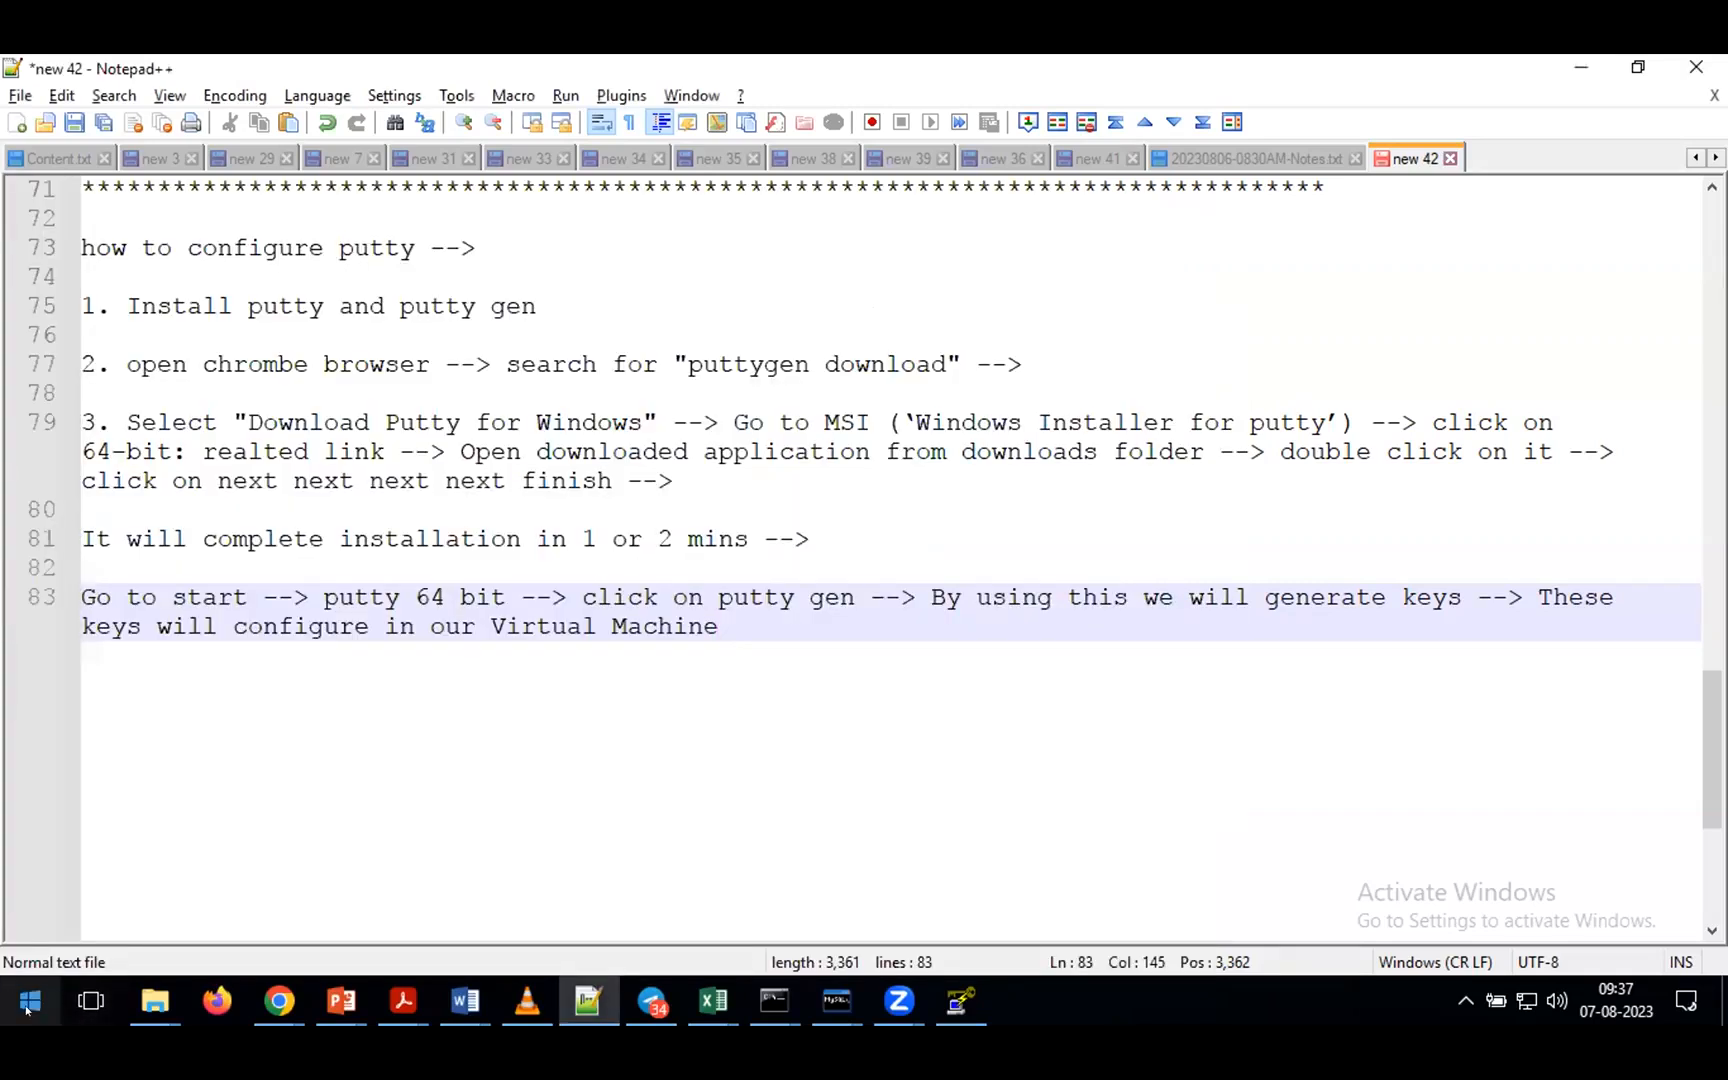
- Locate and expand the PuTTY (64-bit) folder again, then close the Start menu
left_click(27, 1006)
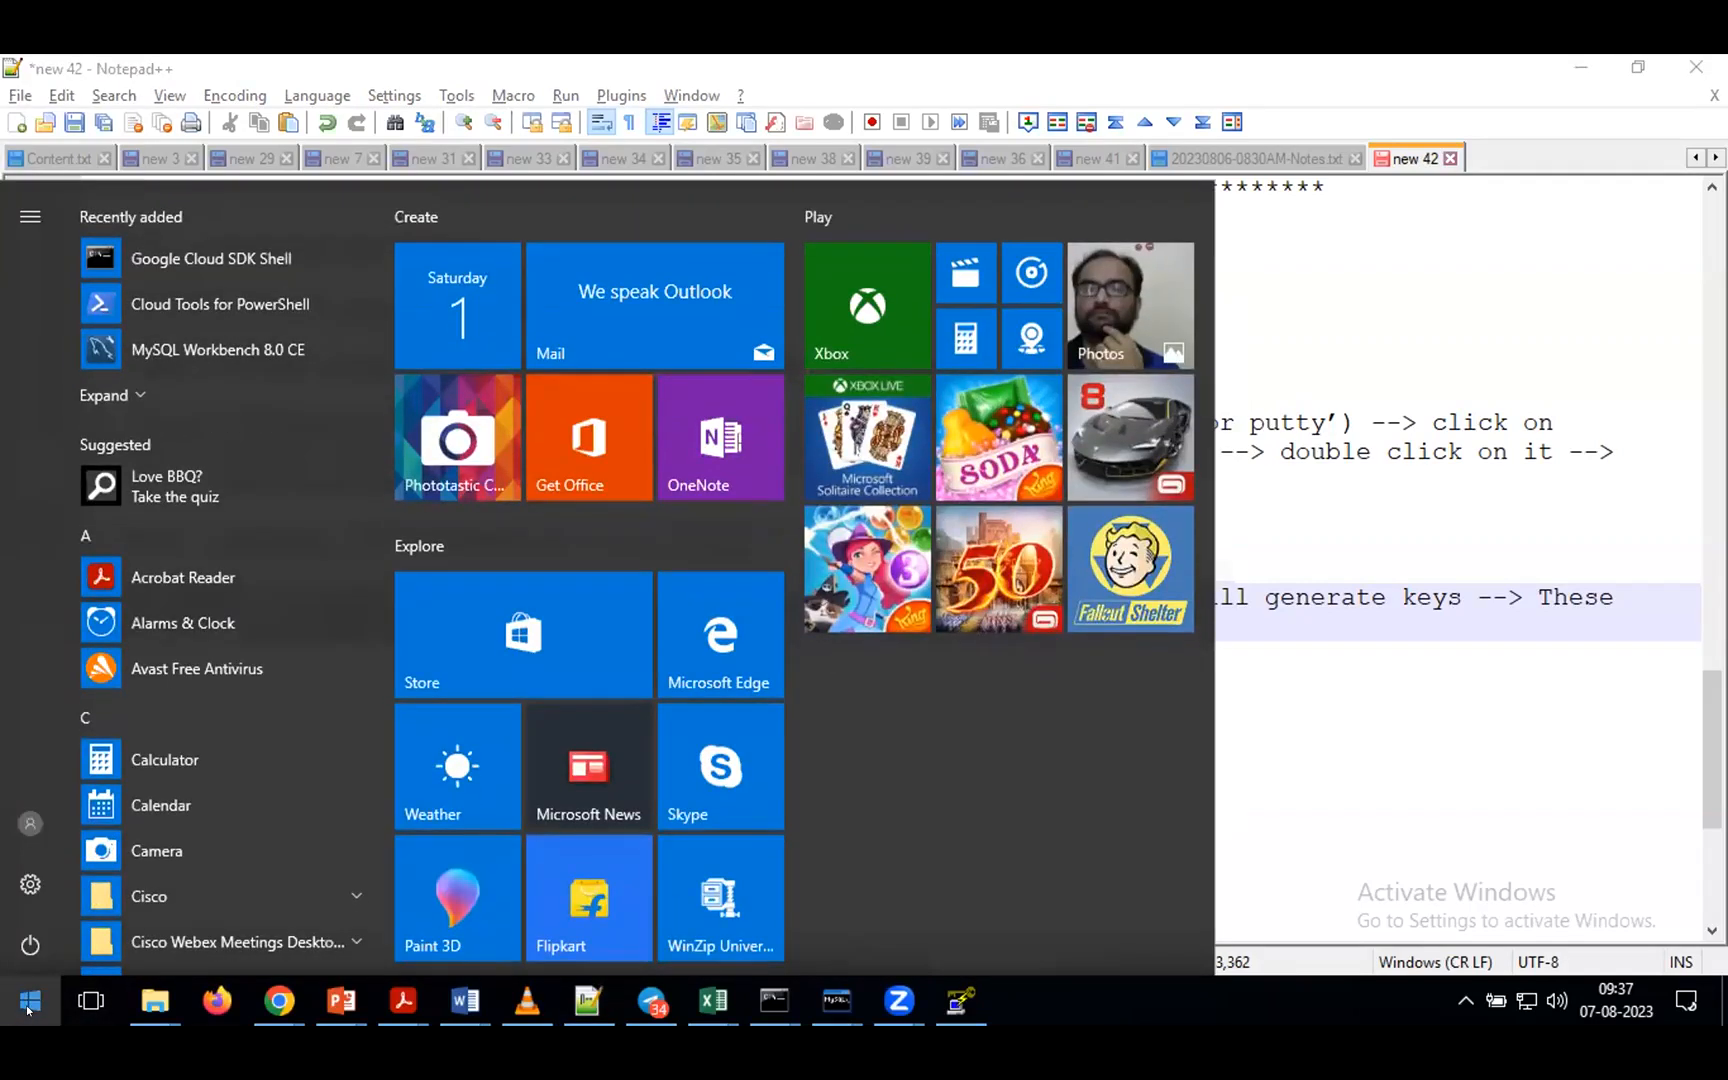
scroll(228, 815, "down", 10)
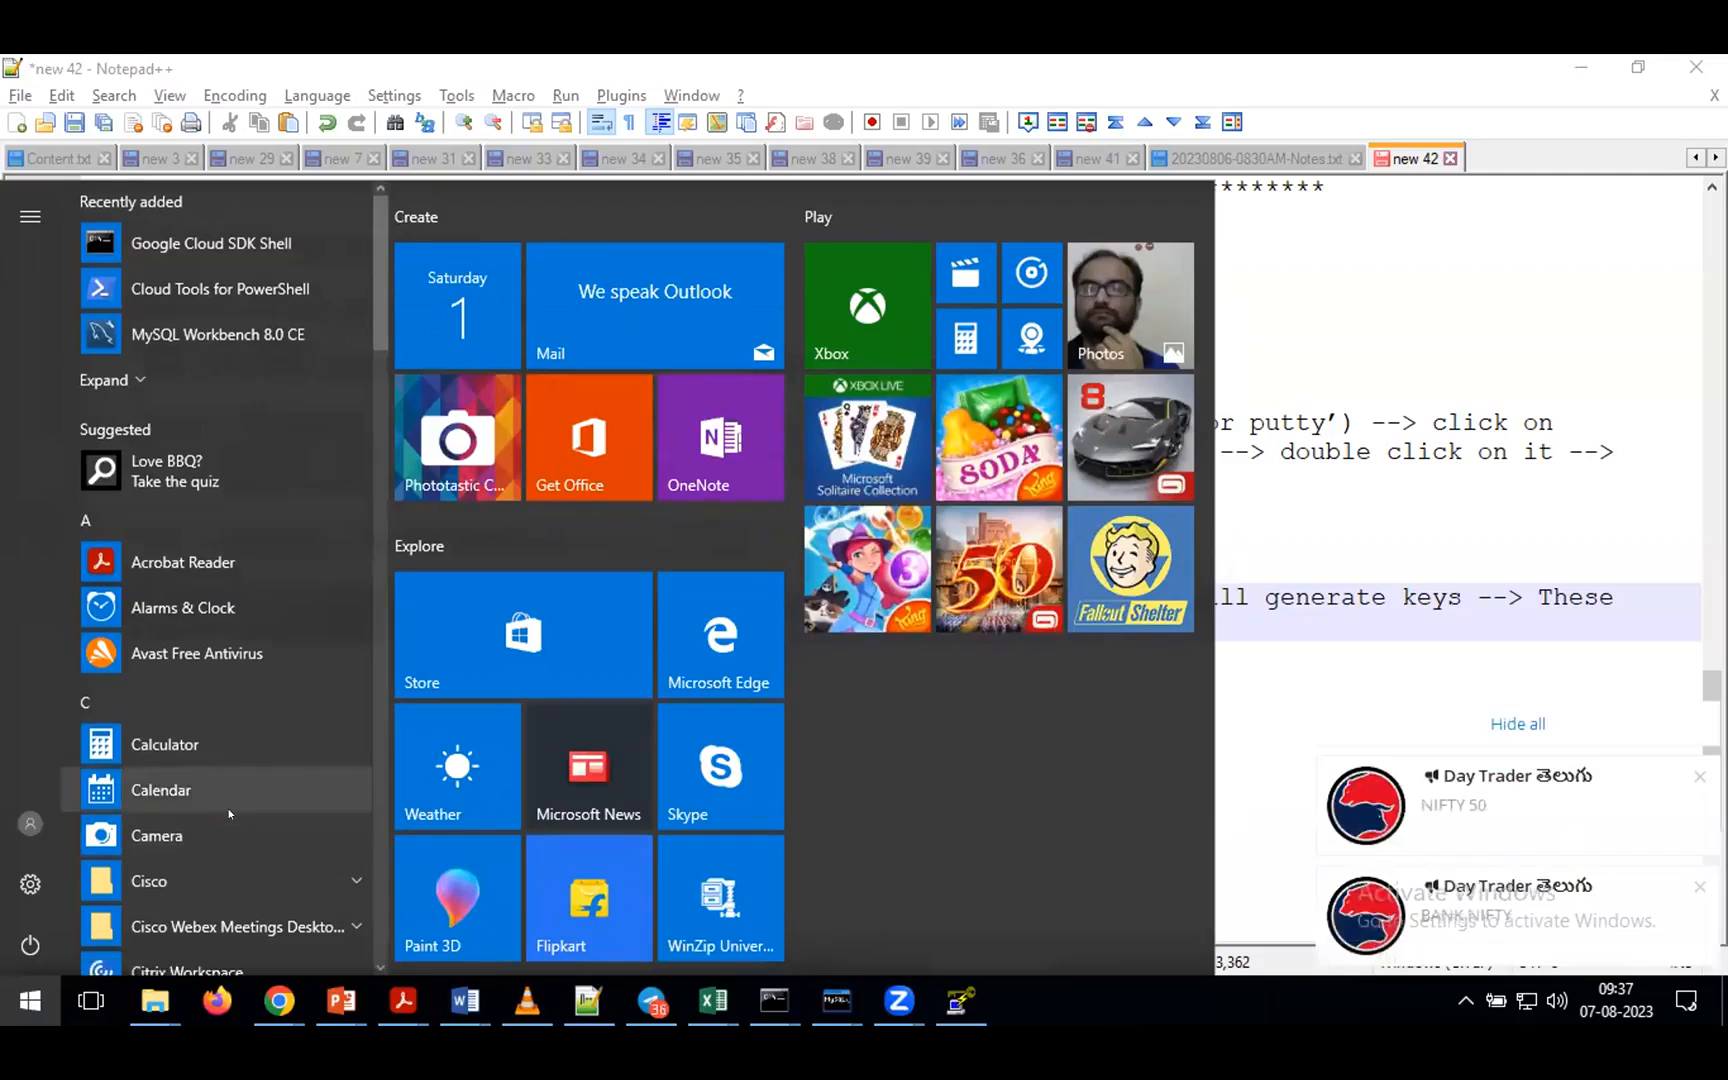
scroll(226, 816, "down", 8)
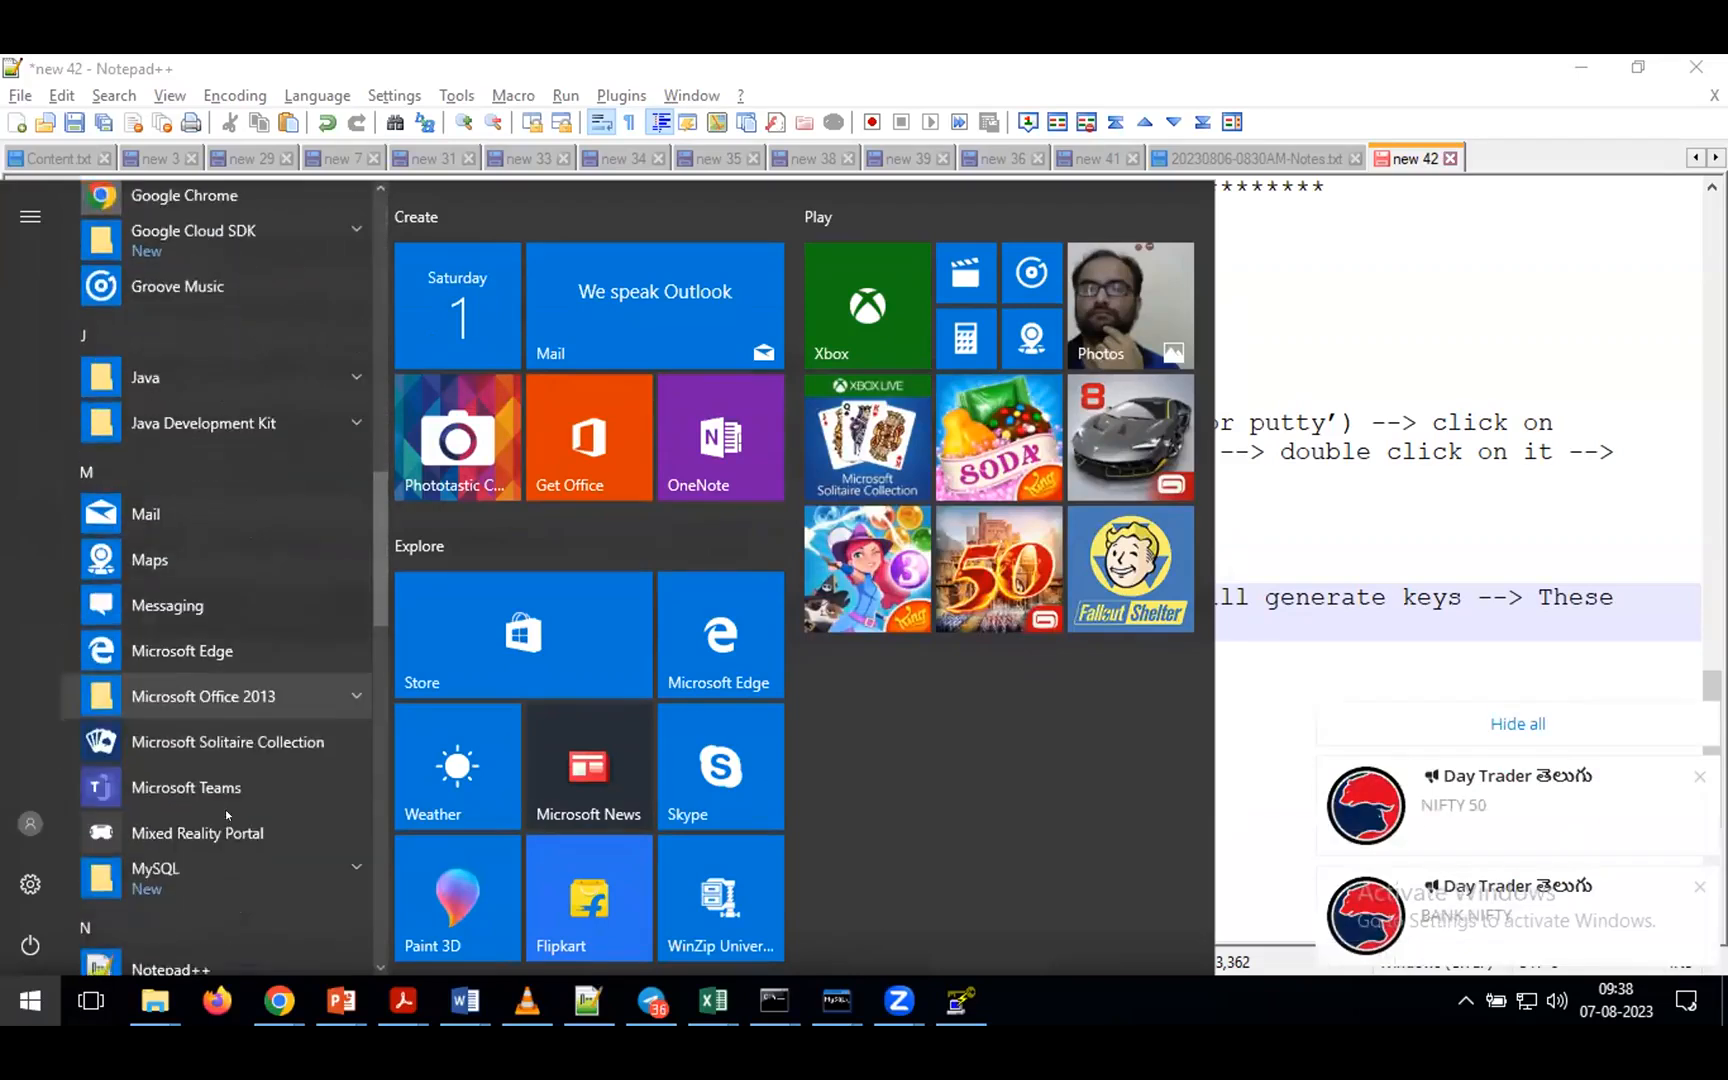
scroll(225, 809, "down", 3)
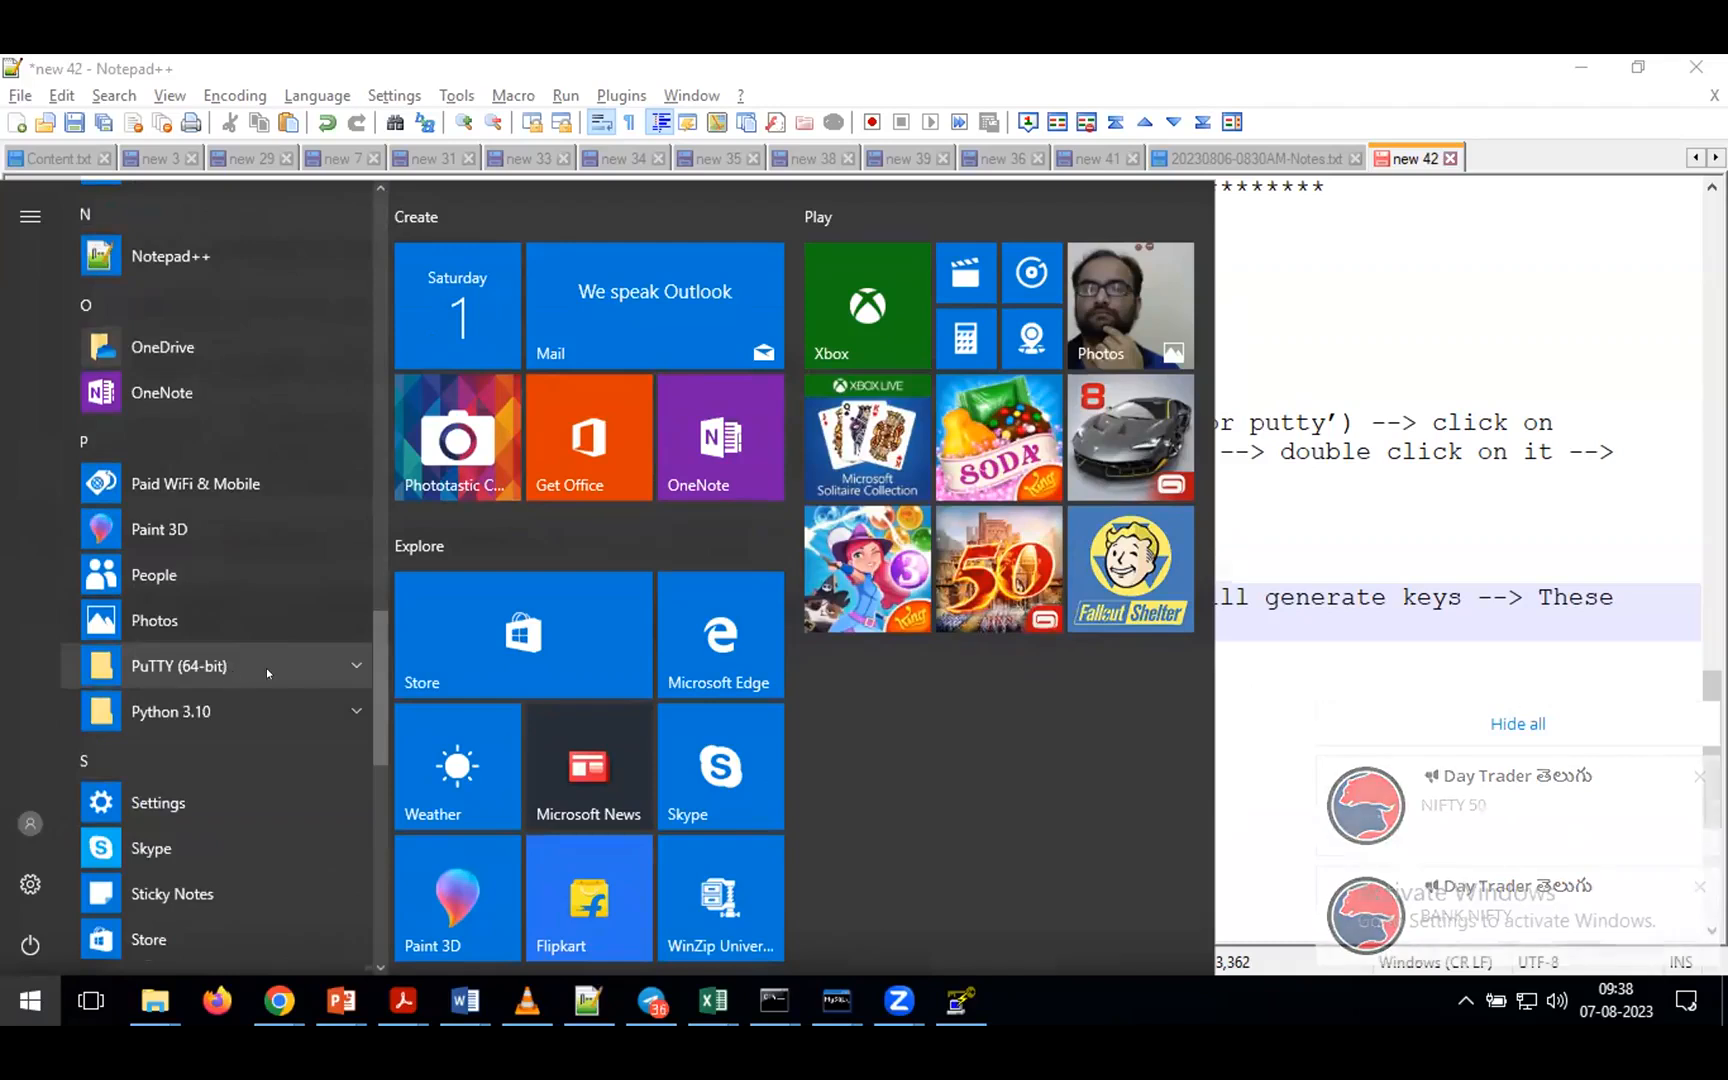
left_click(351, 668)
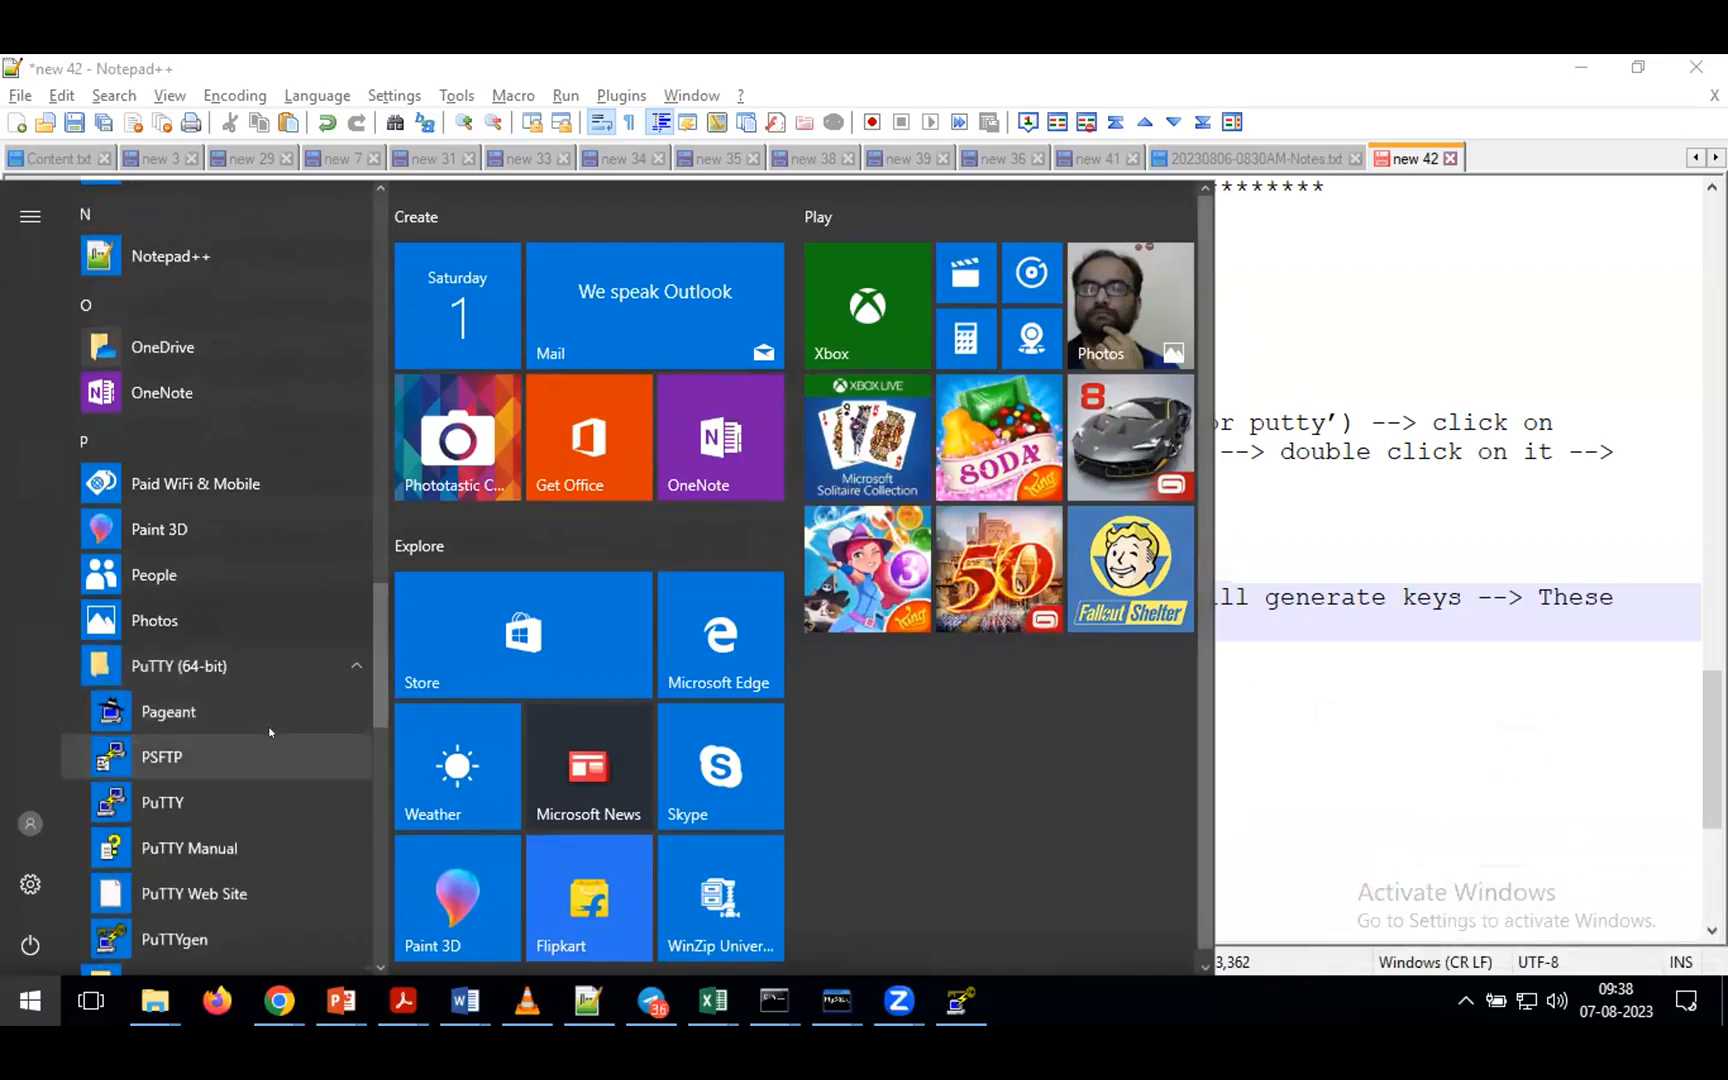
scroll(269, 726, "down", 1)
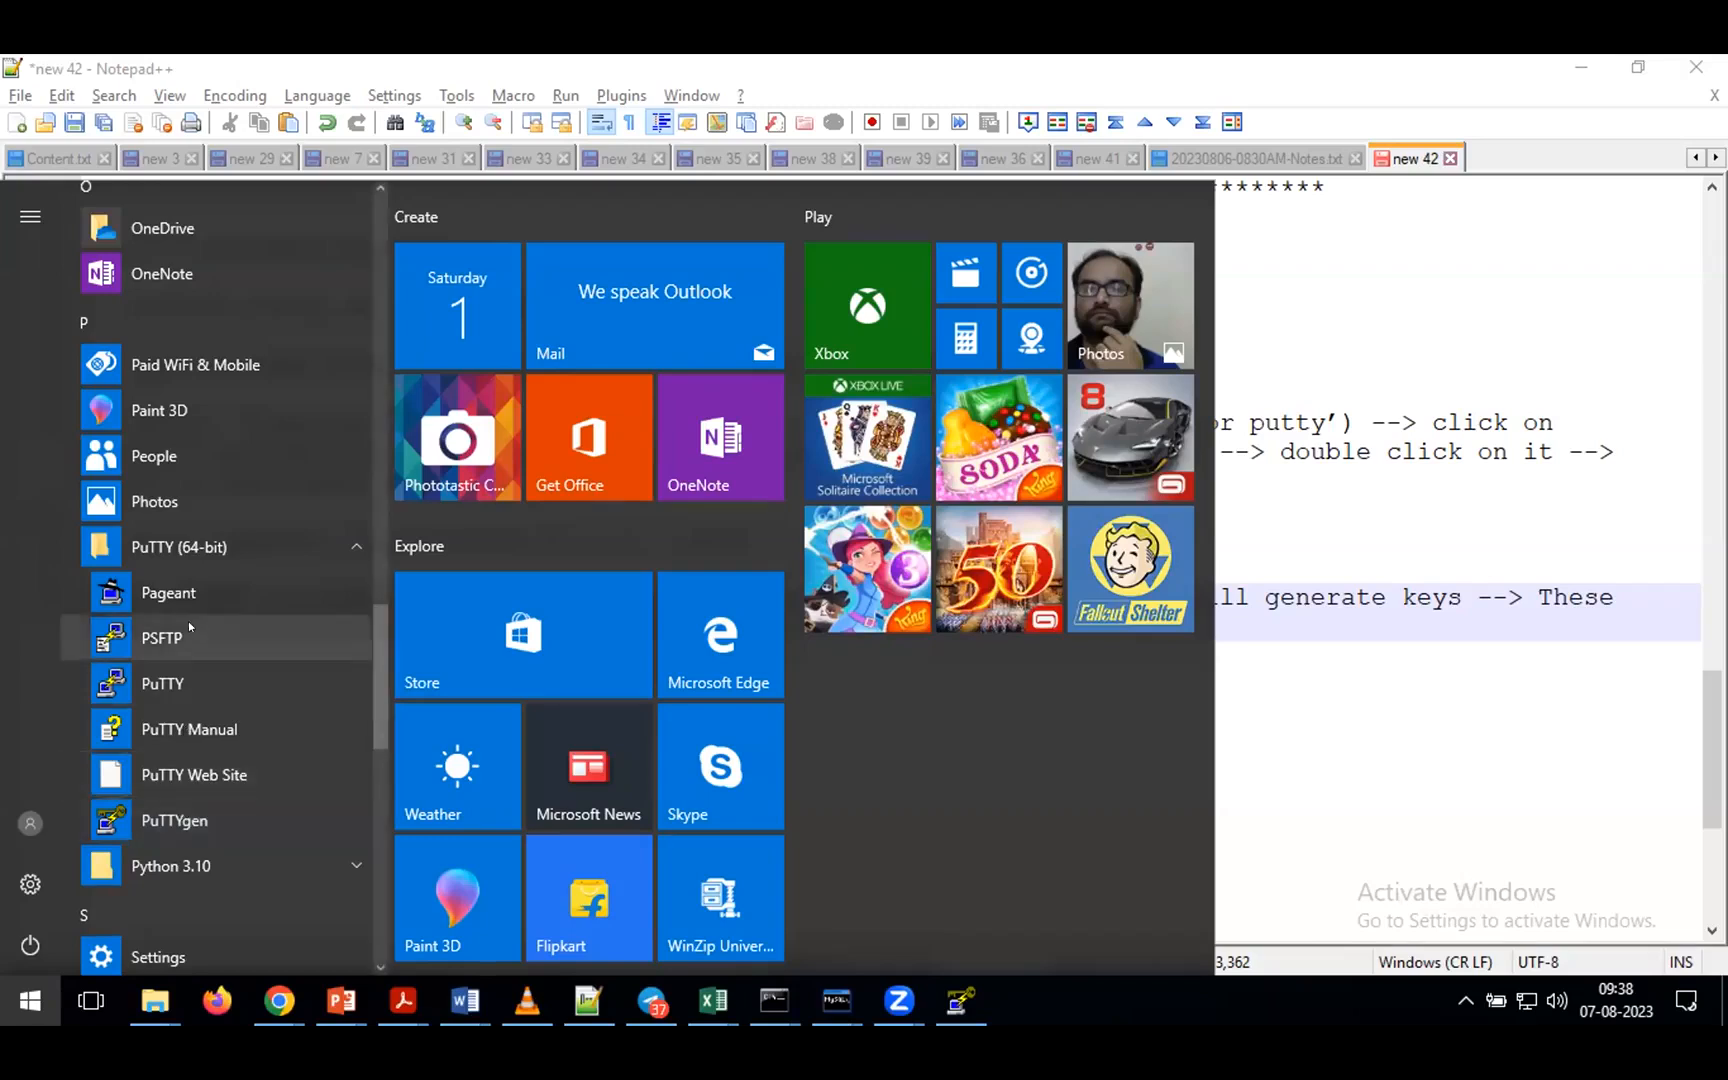
left_click(1262, 676)
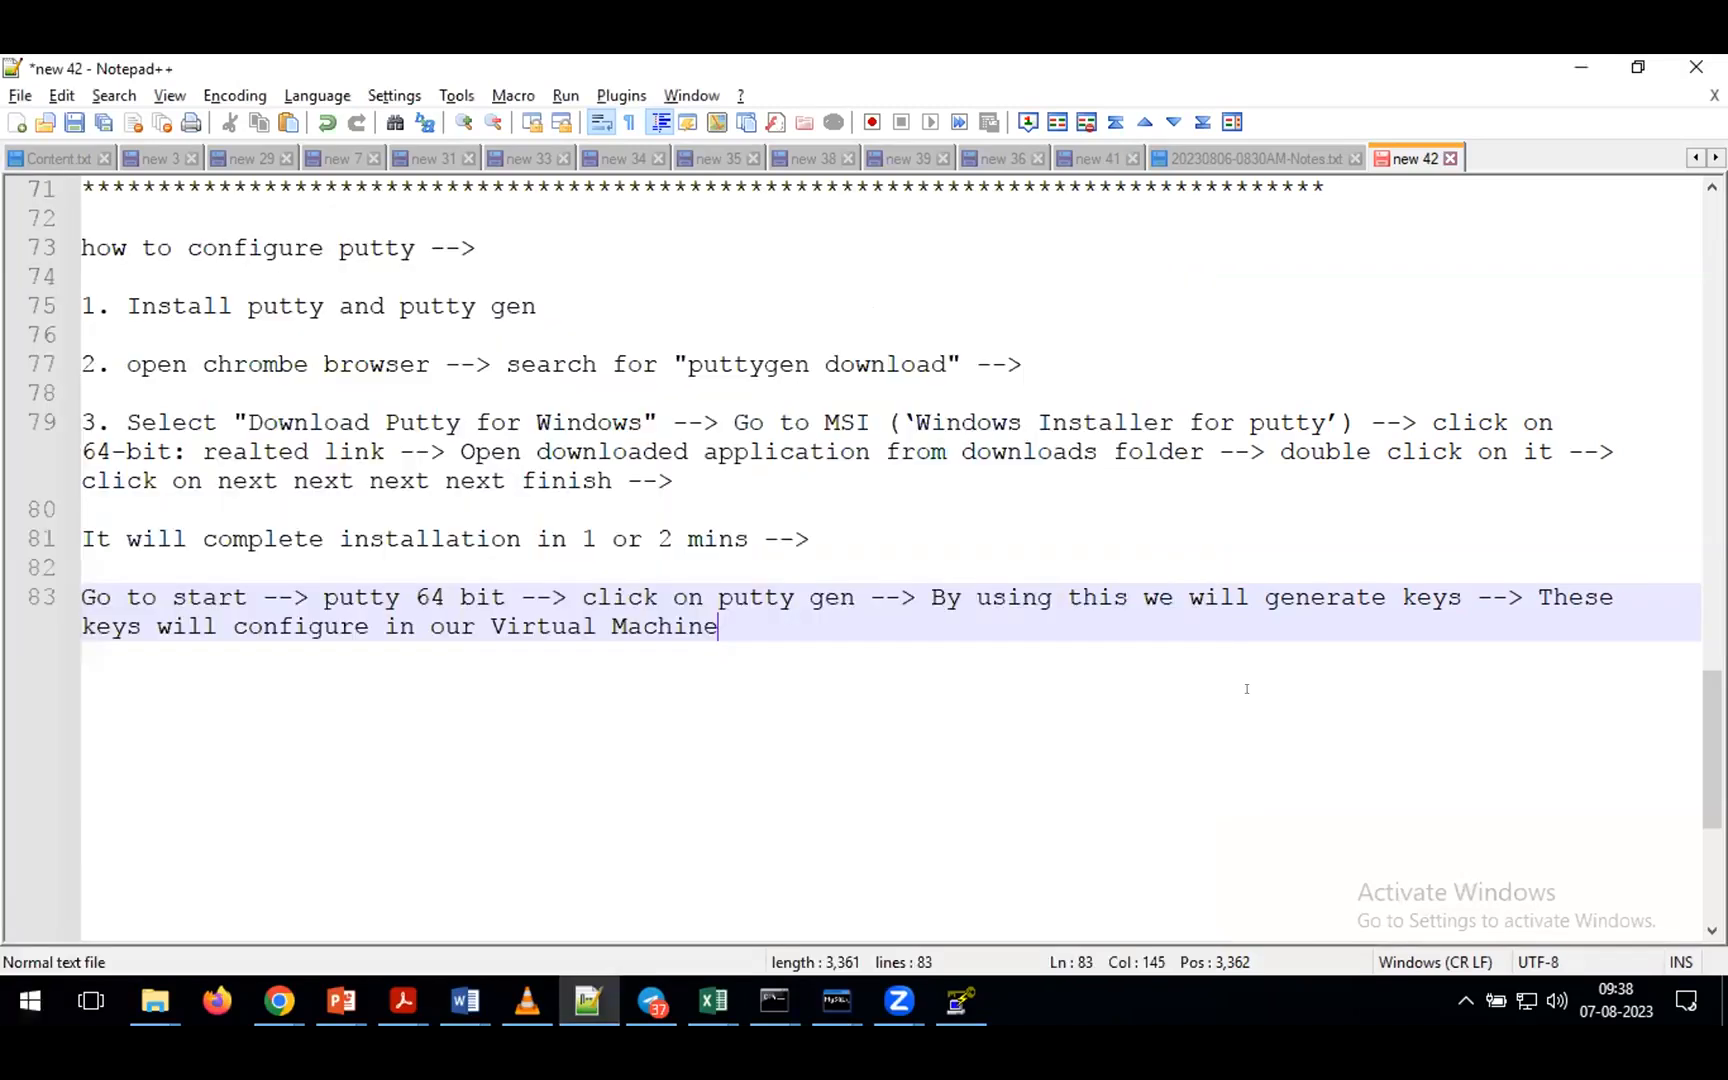
- Replace the PuTTYgen key comment rsa-key-20230807 with sampleputty
left_click(960, 999)
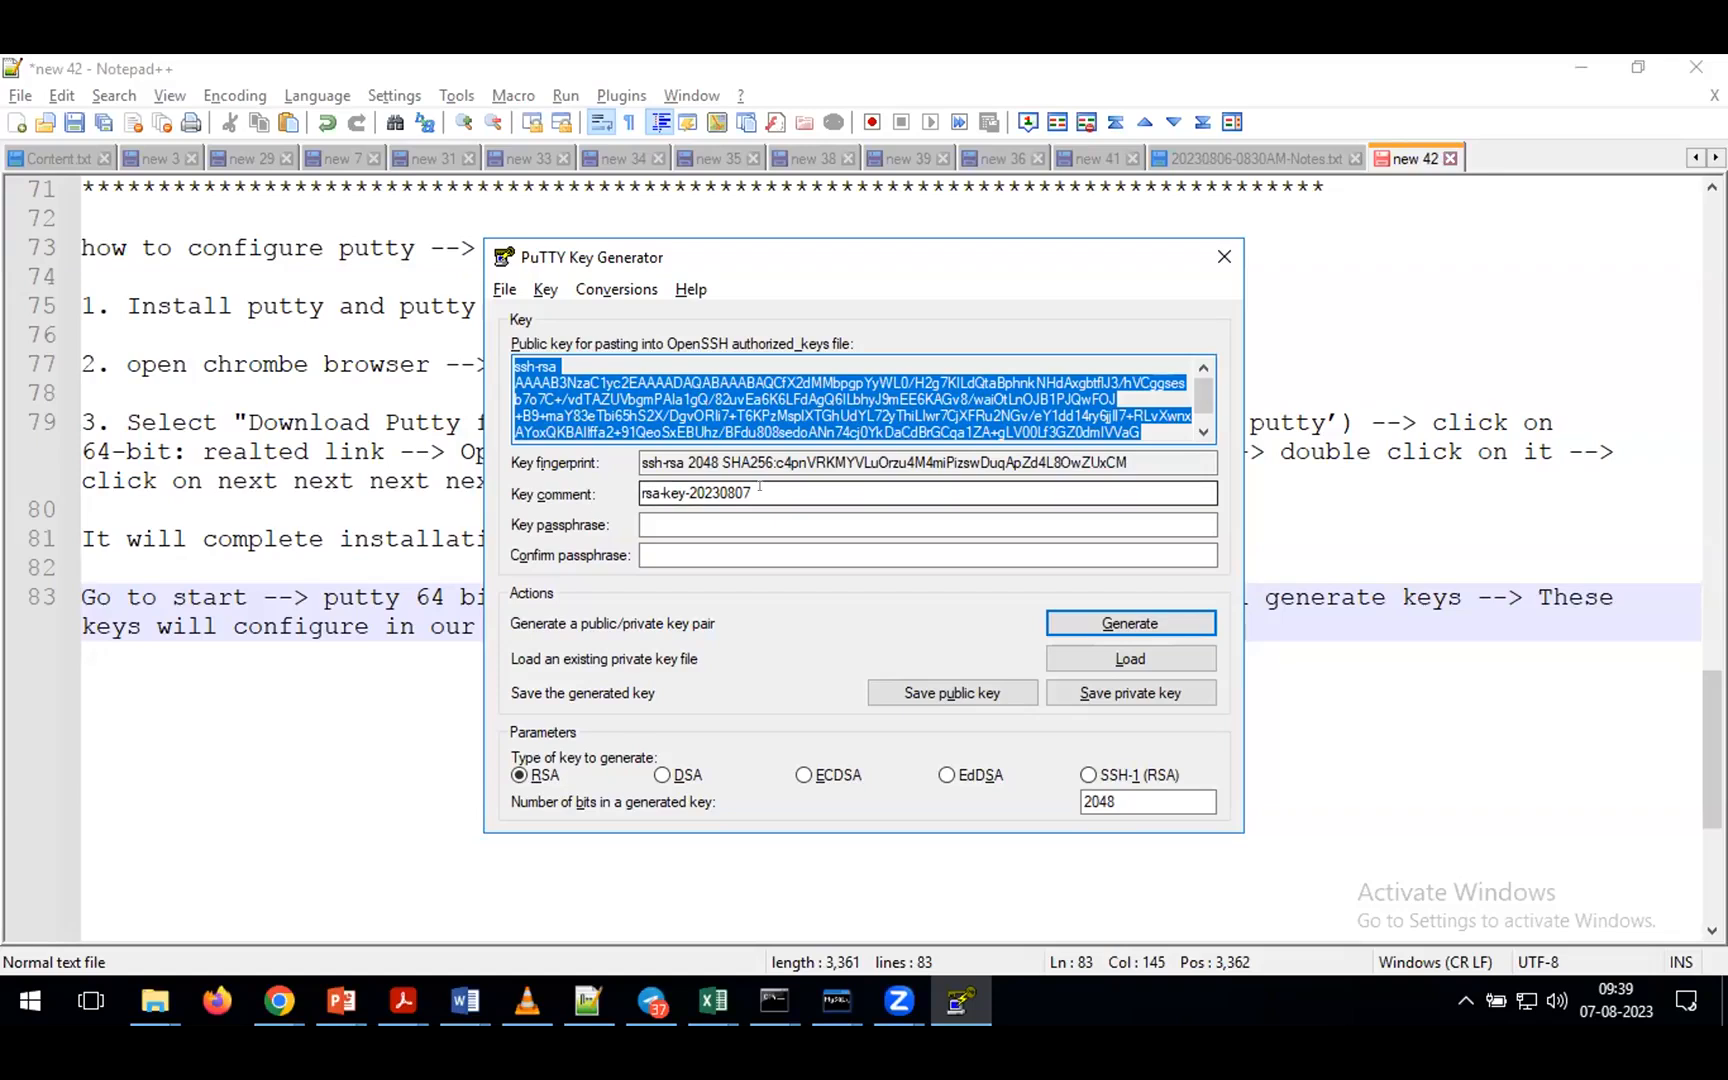
left_click_drag(760, 487, 612, 486)
type("sam")
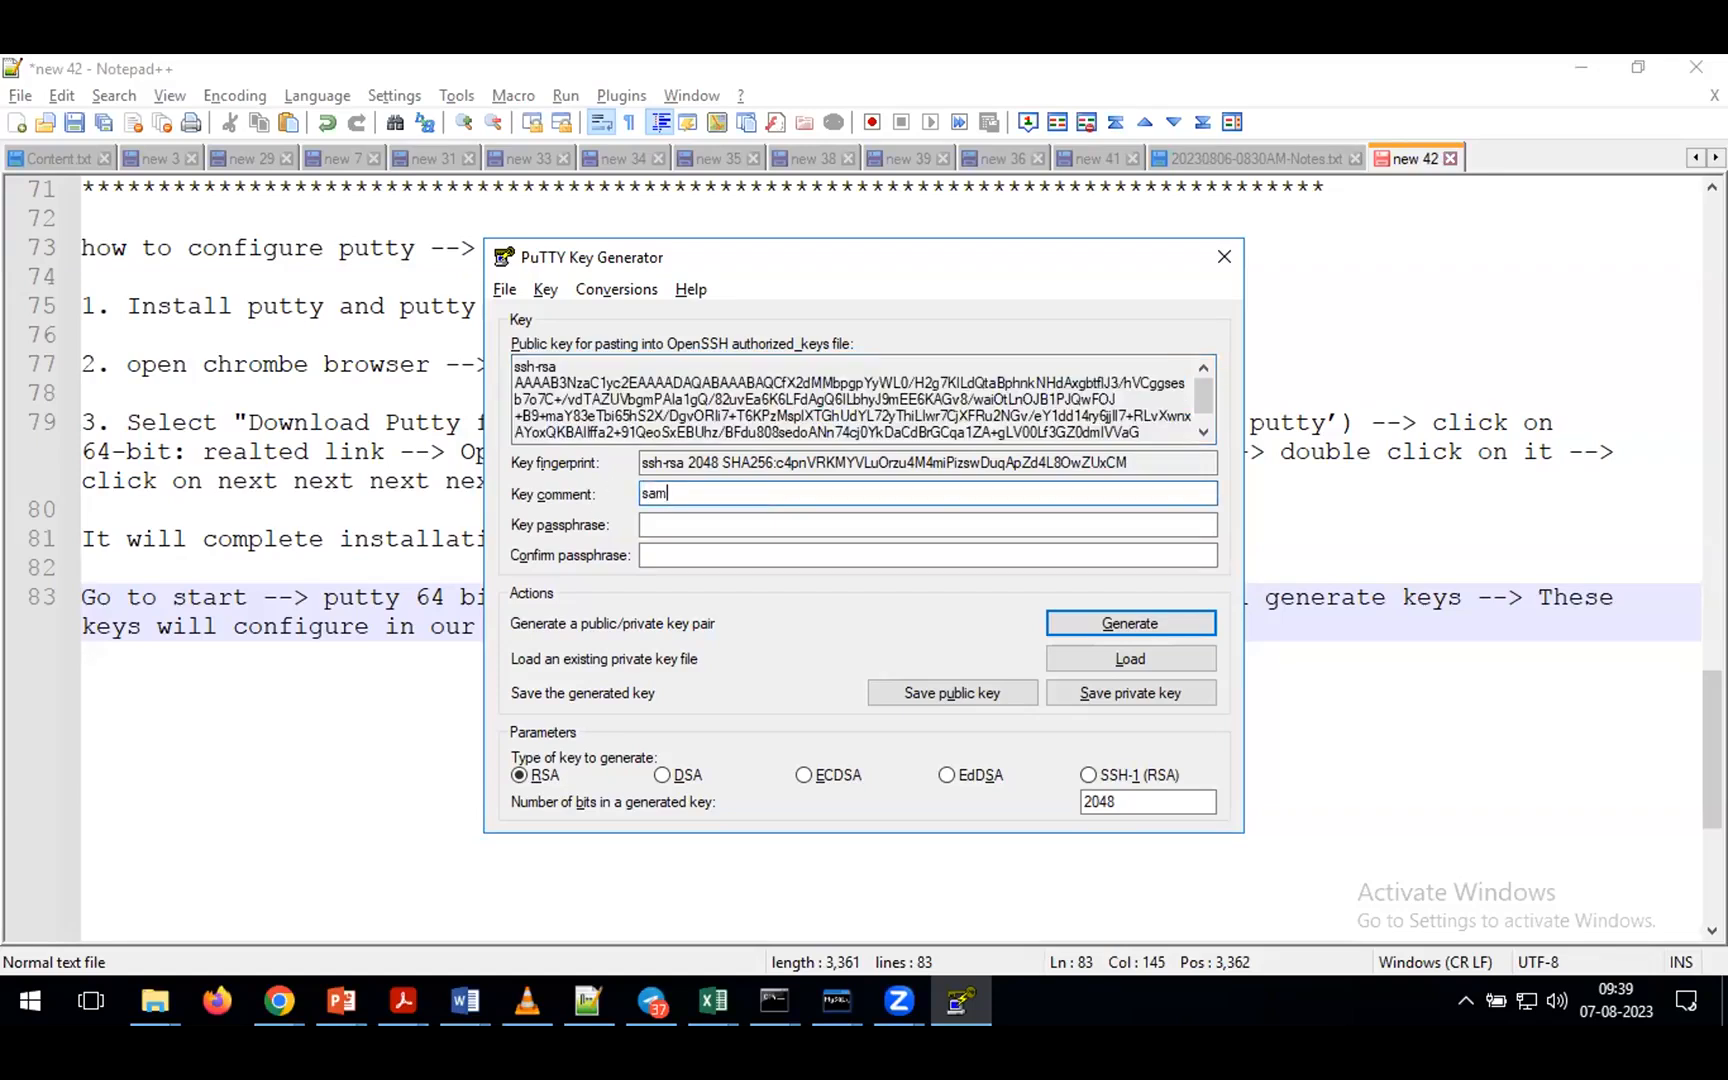
type("pleputty")
- Copy sampleputty and paste it on a new line in the Notepad++ notes
double_click(660, 492)
left_click(351, 695)
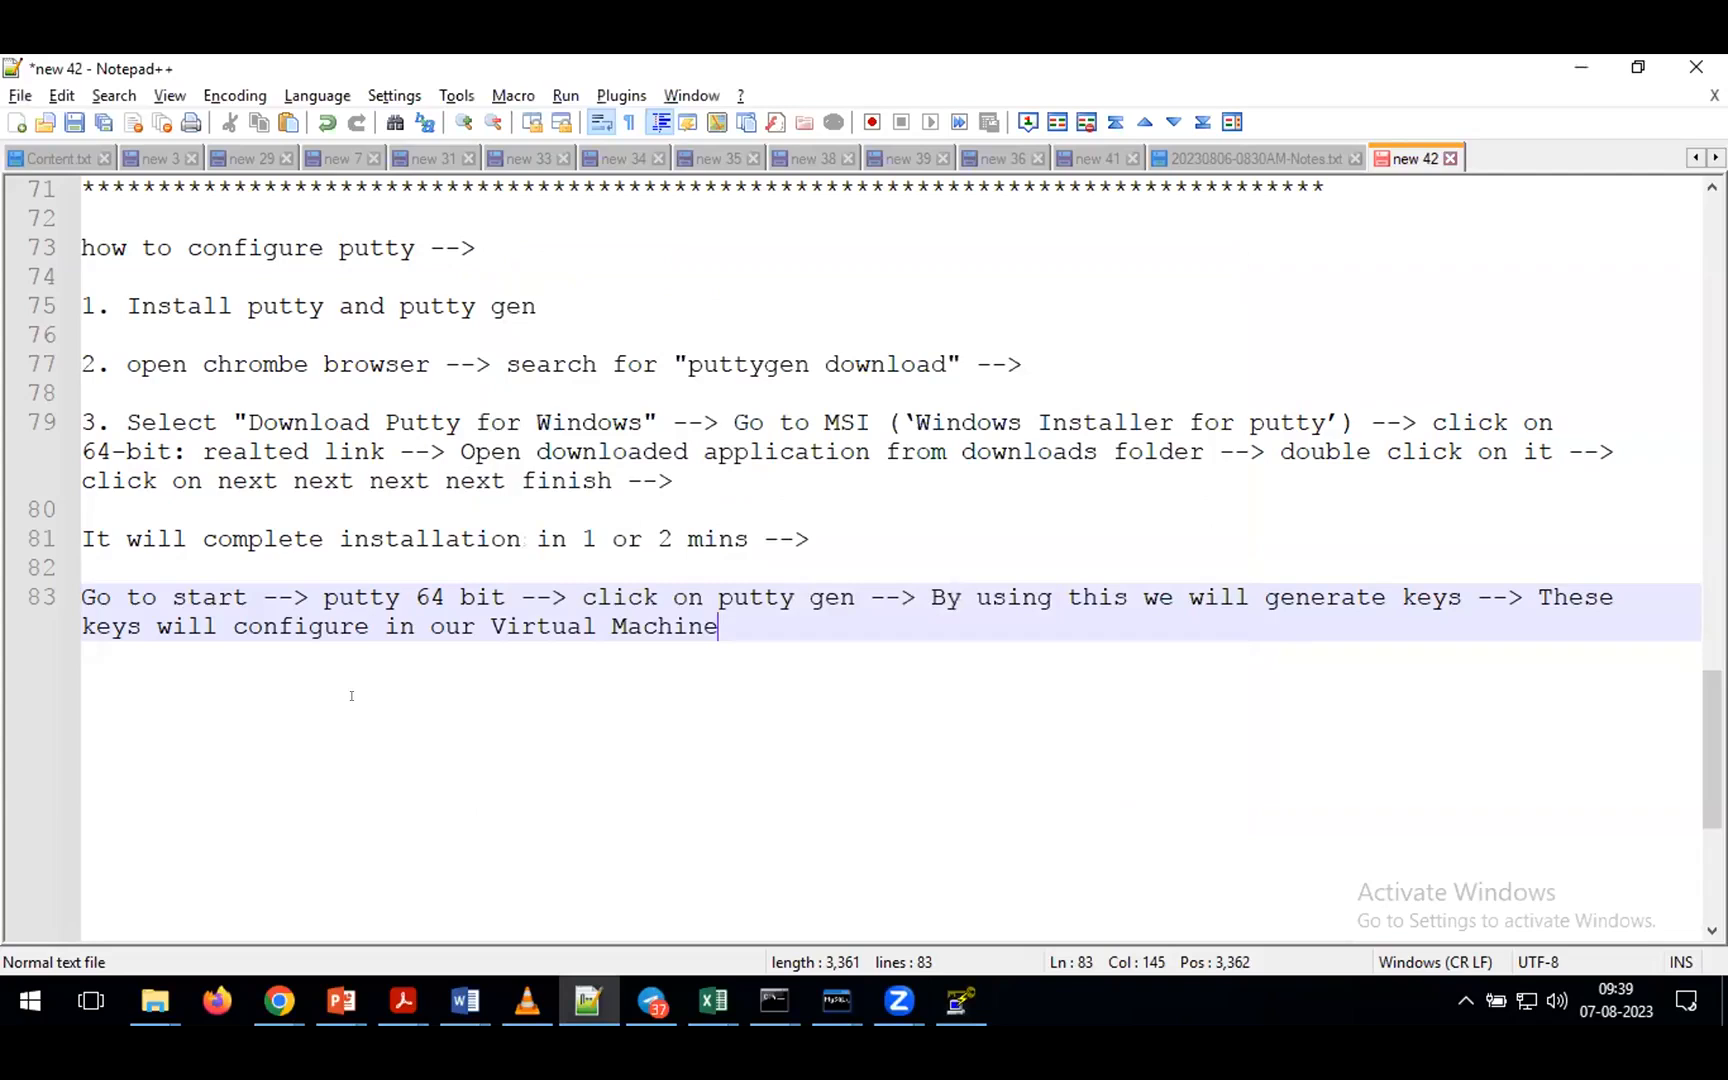
key("Return")
key("Return")
key("Return")
type("sampleputty")
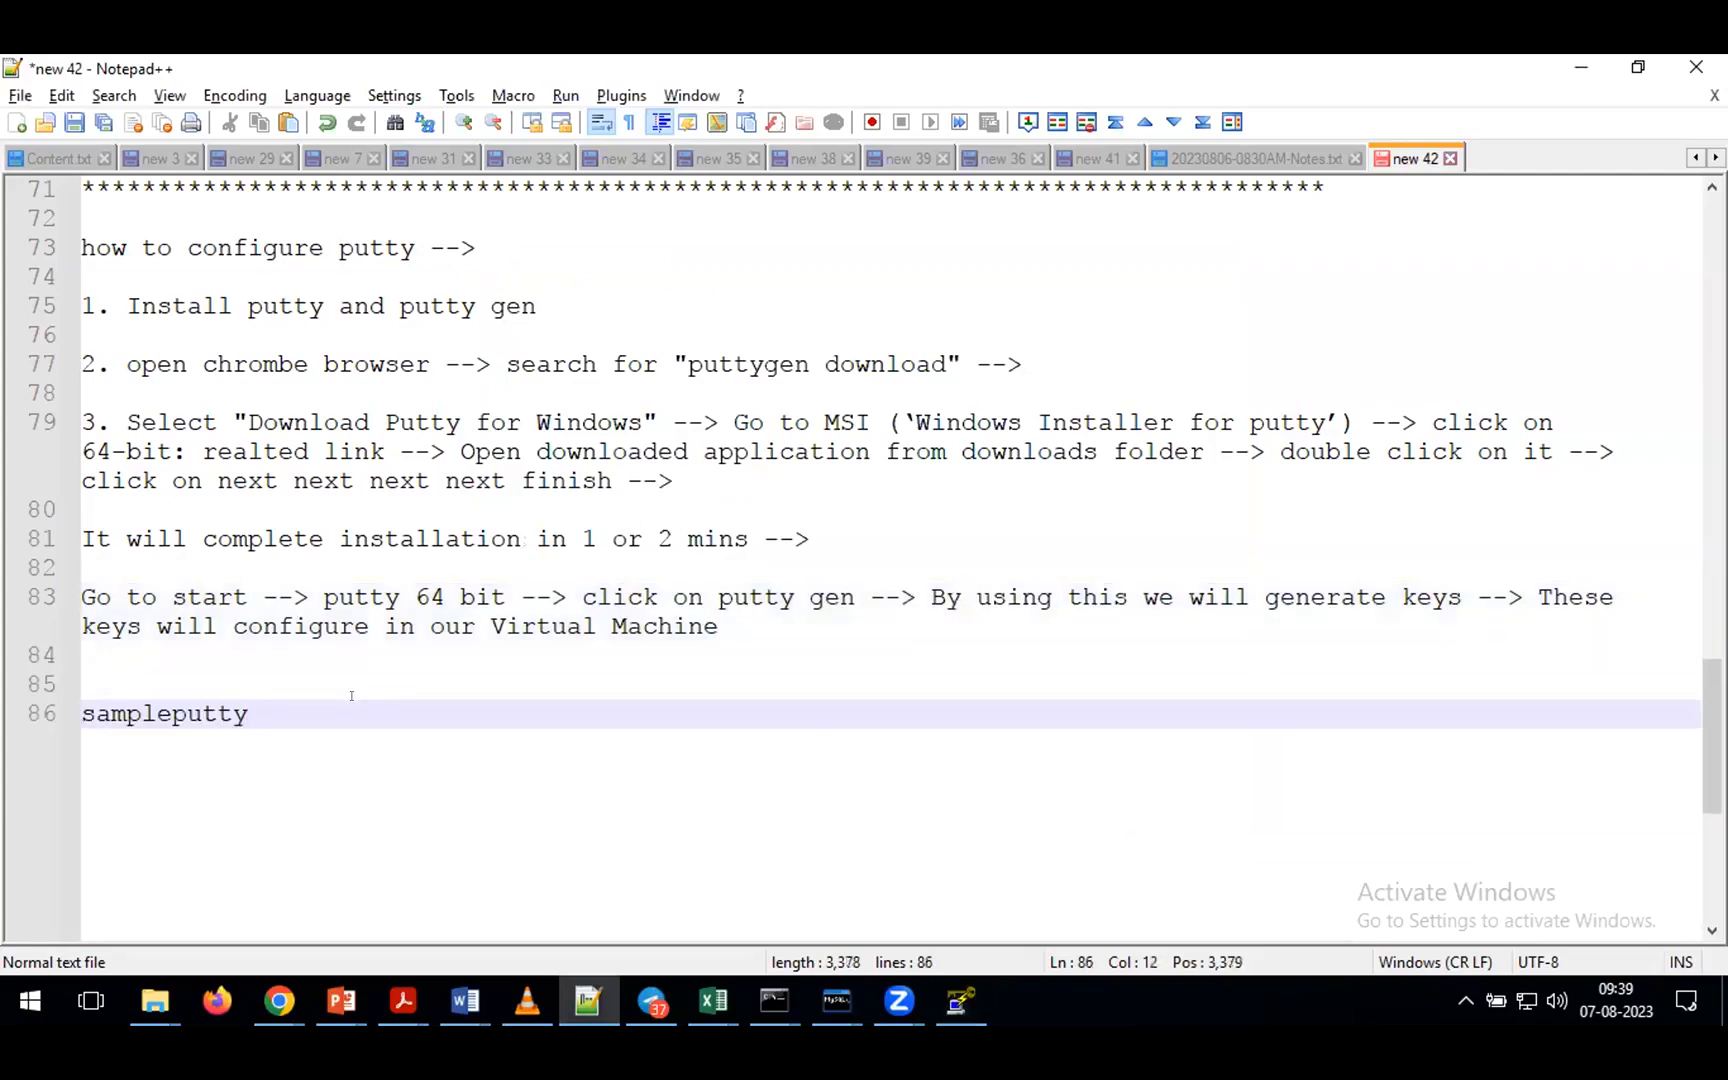
key("alt+Tab")
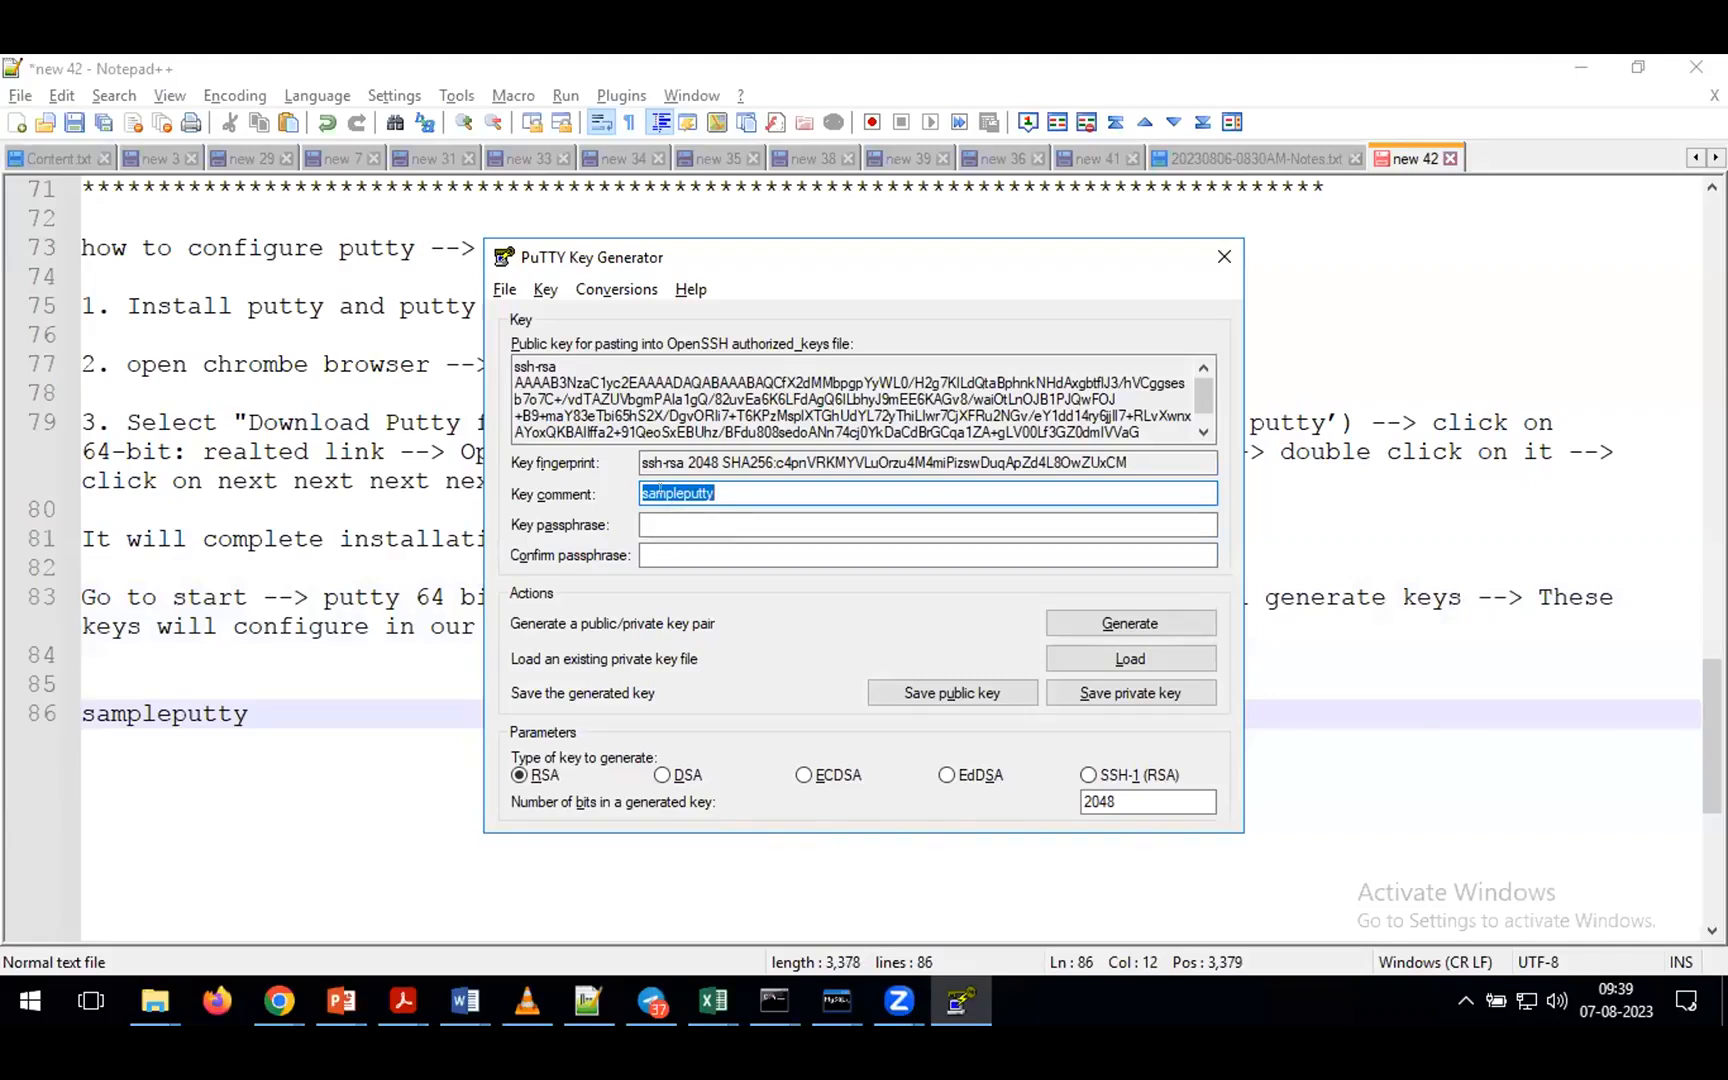
key("alt+Tab")
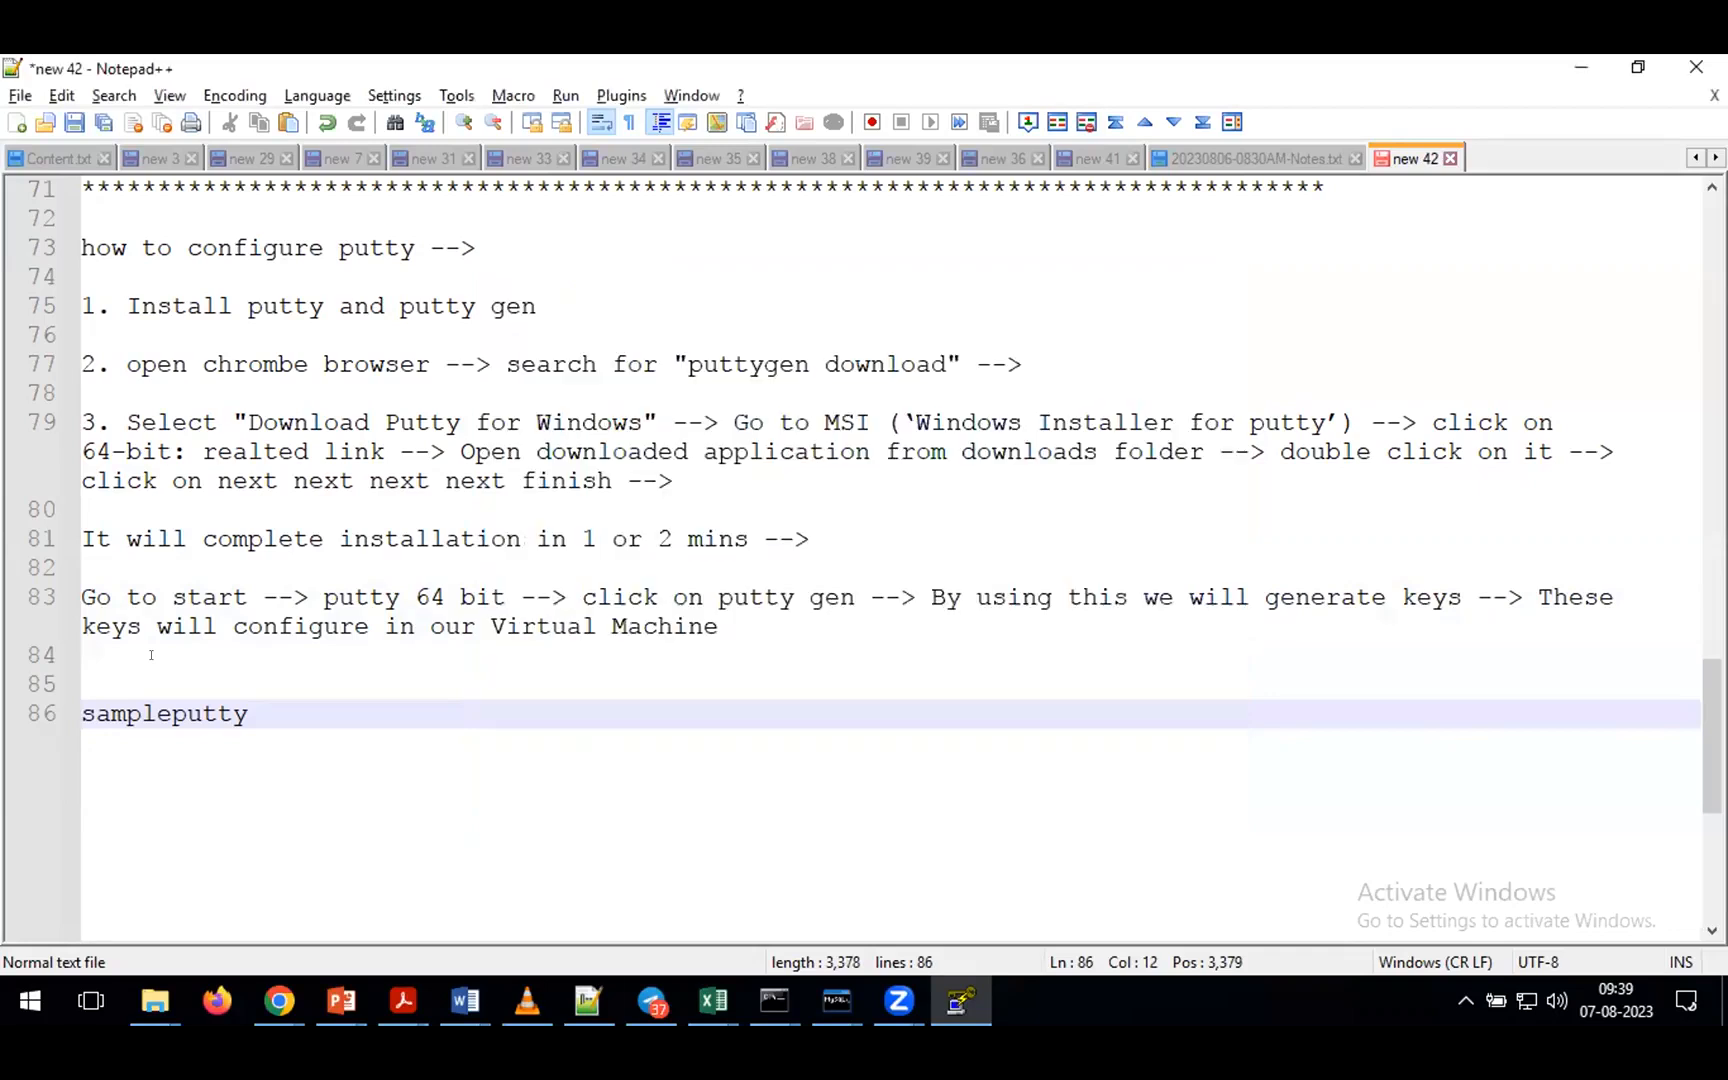
- Make line 85 read '--> Change Keycomment --> it will act as user name (sampleputty)'
key("Up")
type("--> Change K")
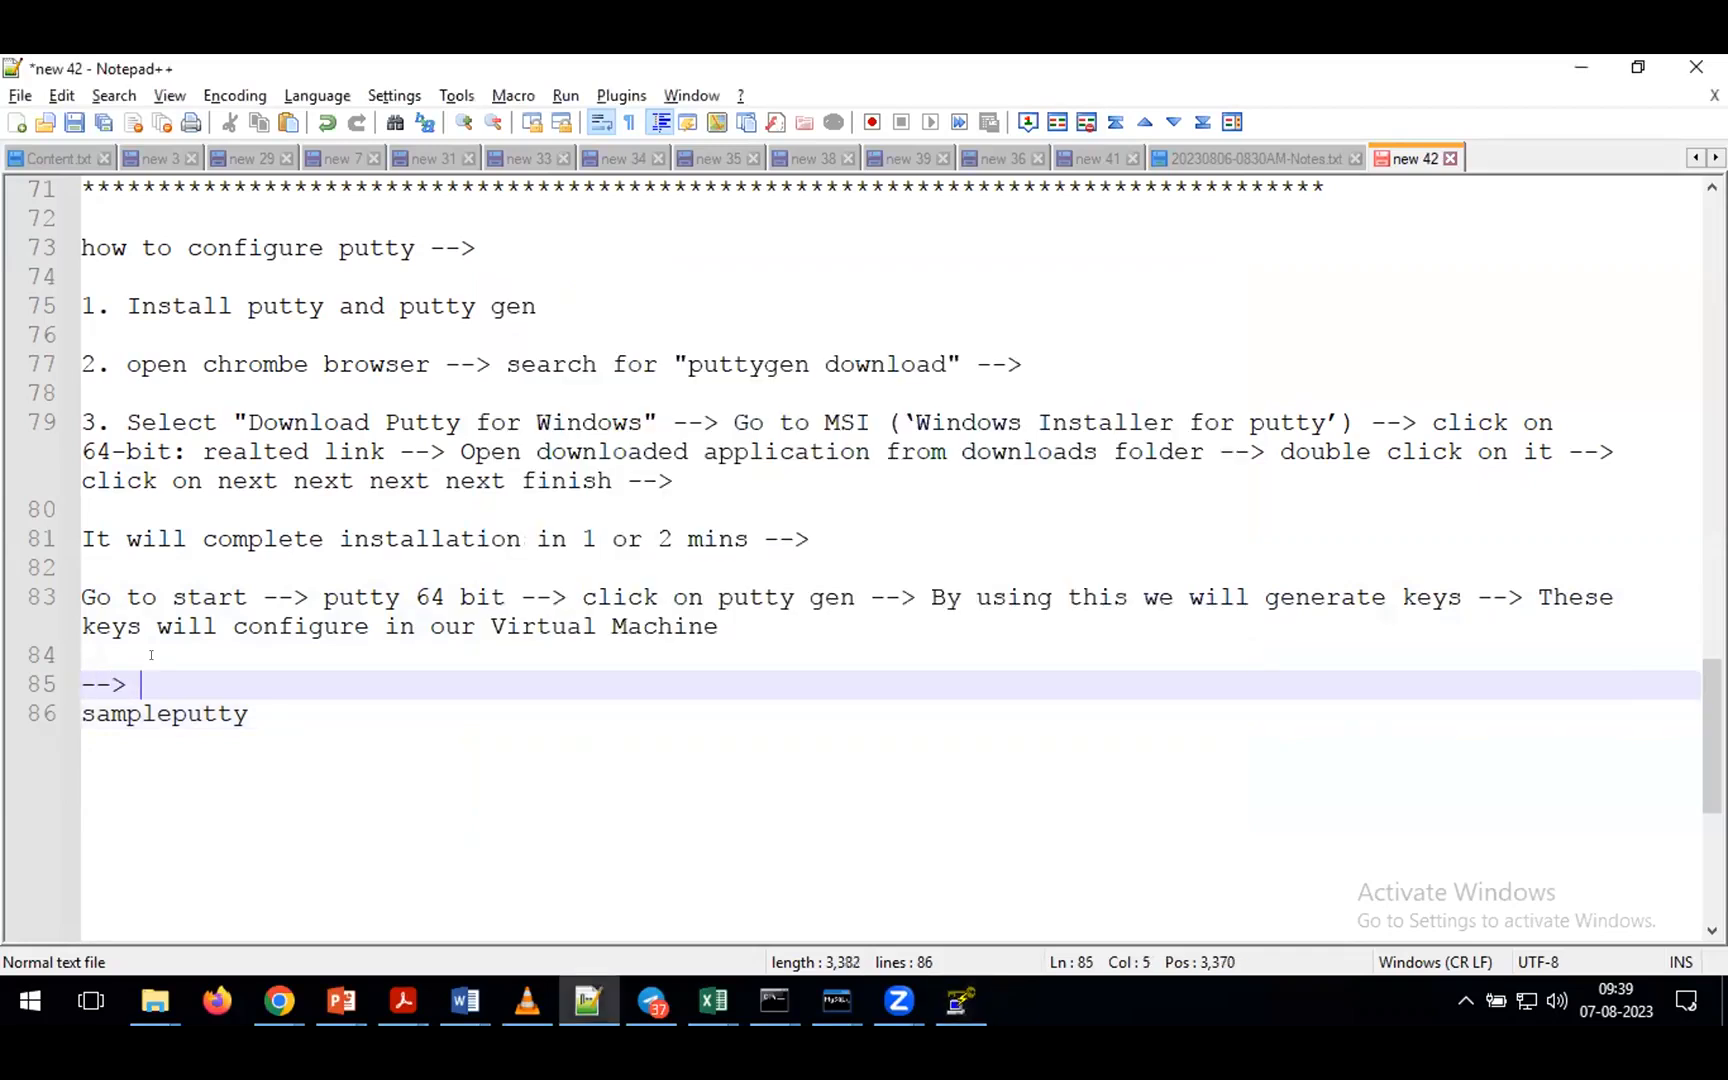
type("e")
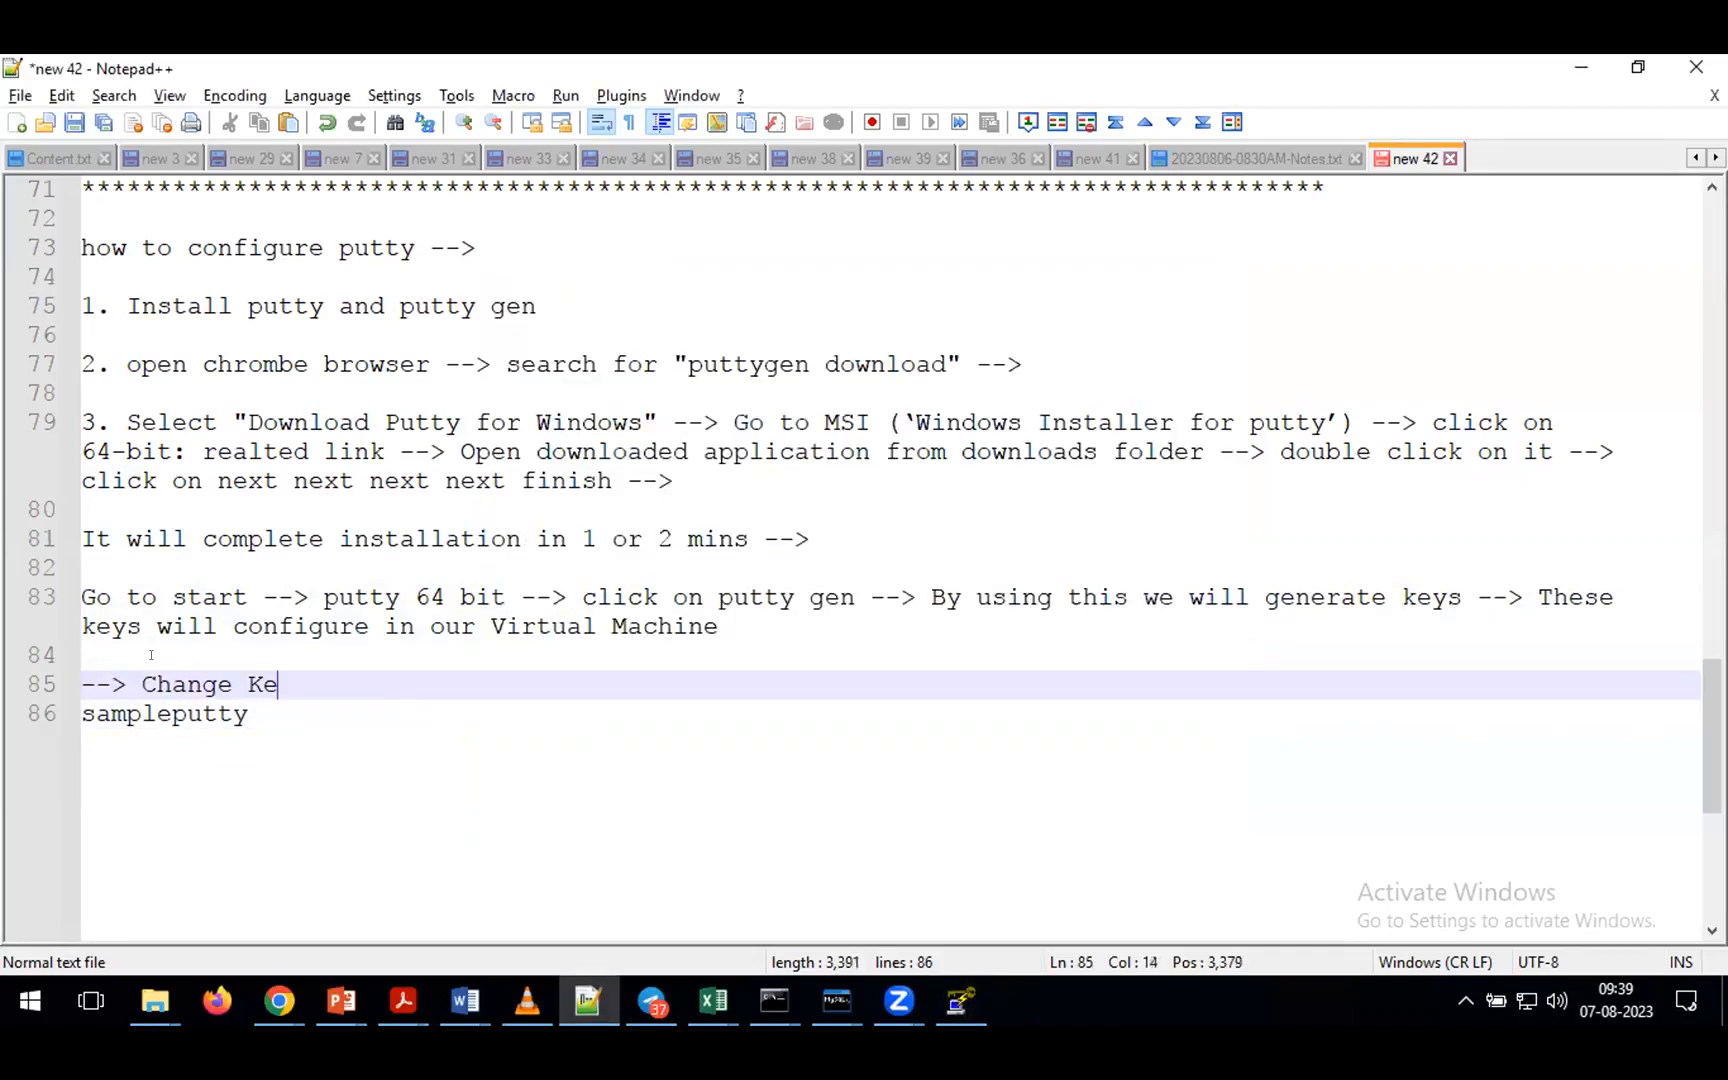
type("ycomment -")
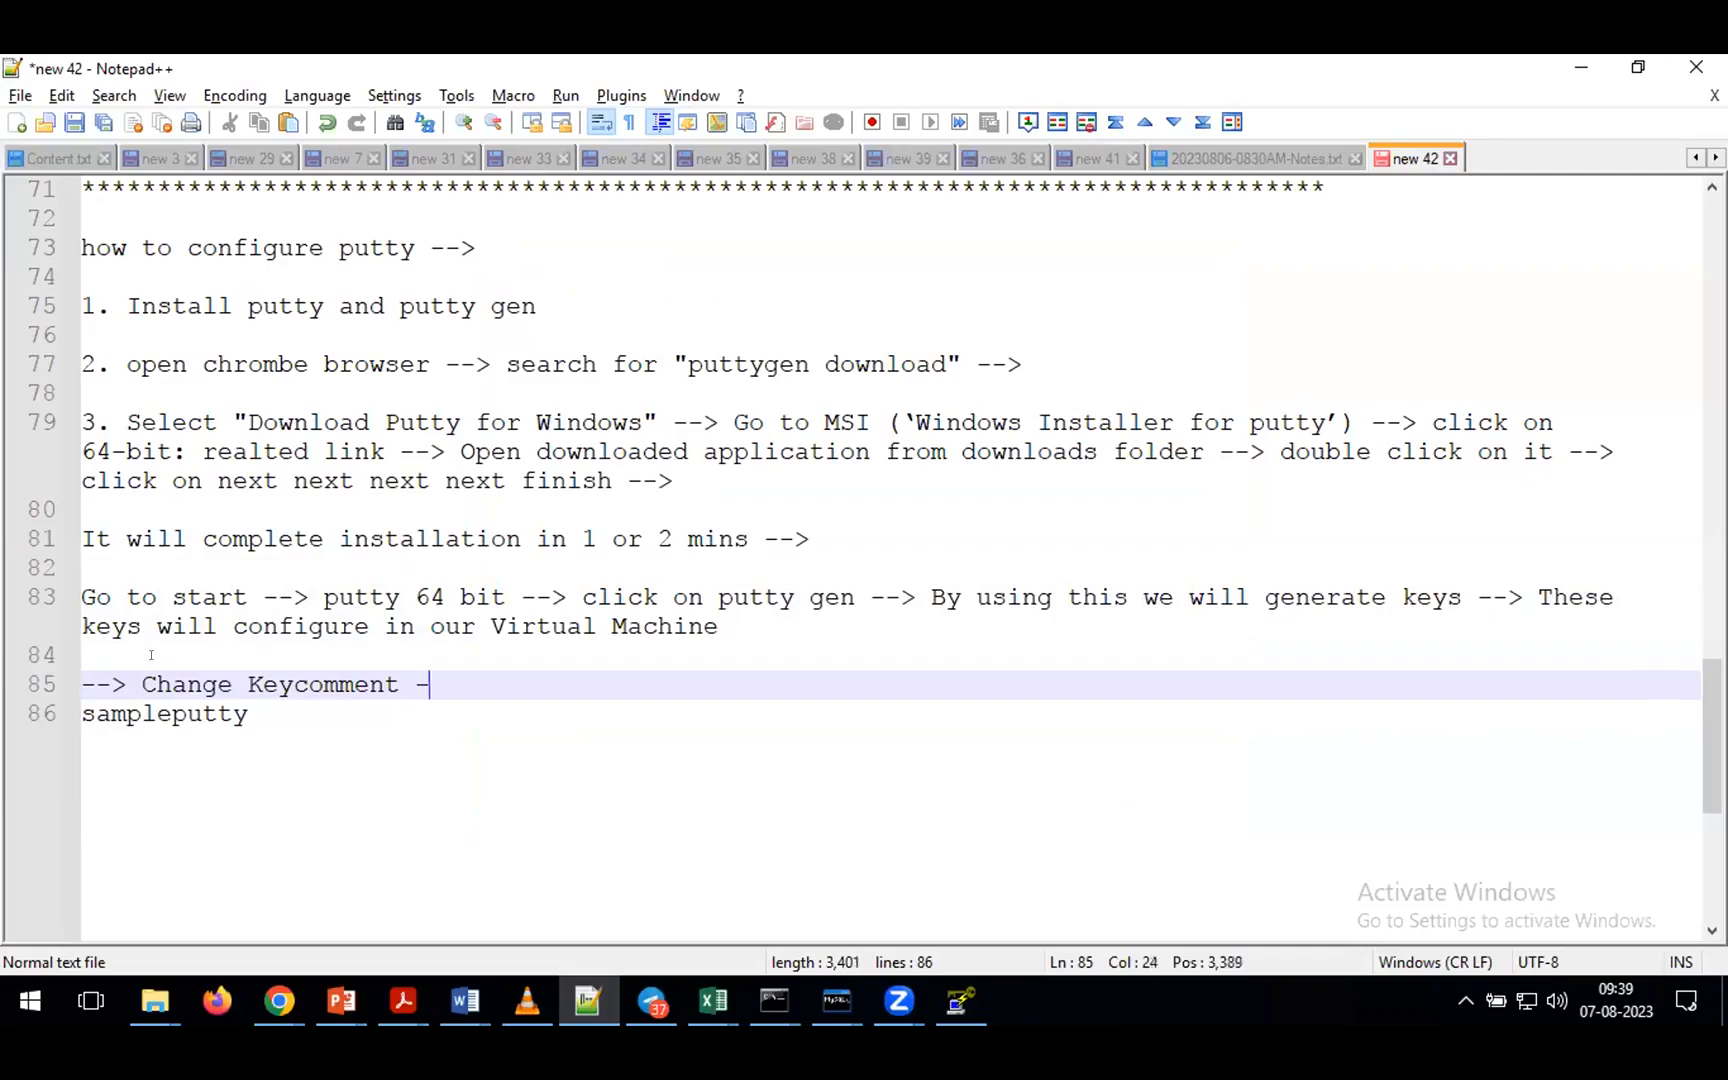
type("-> it will ac")
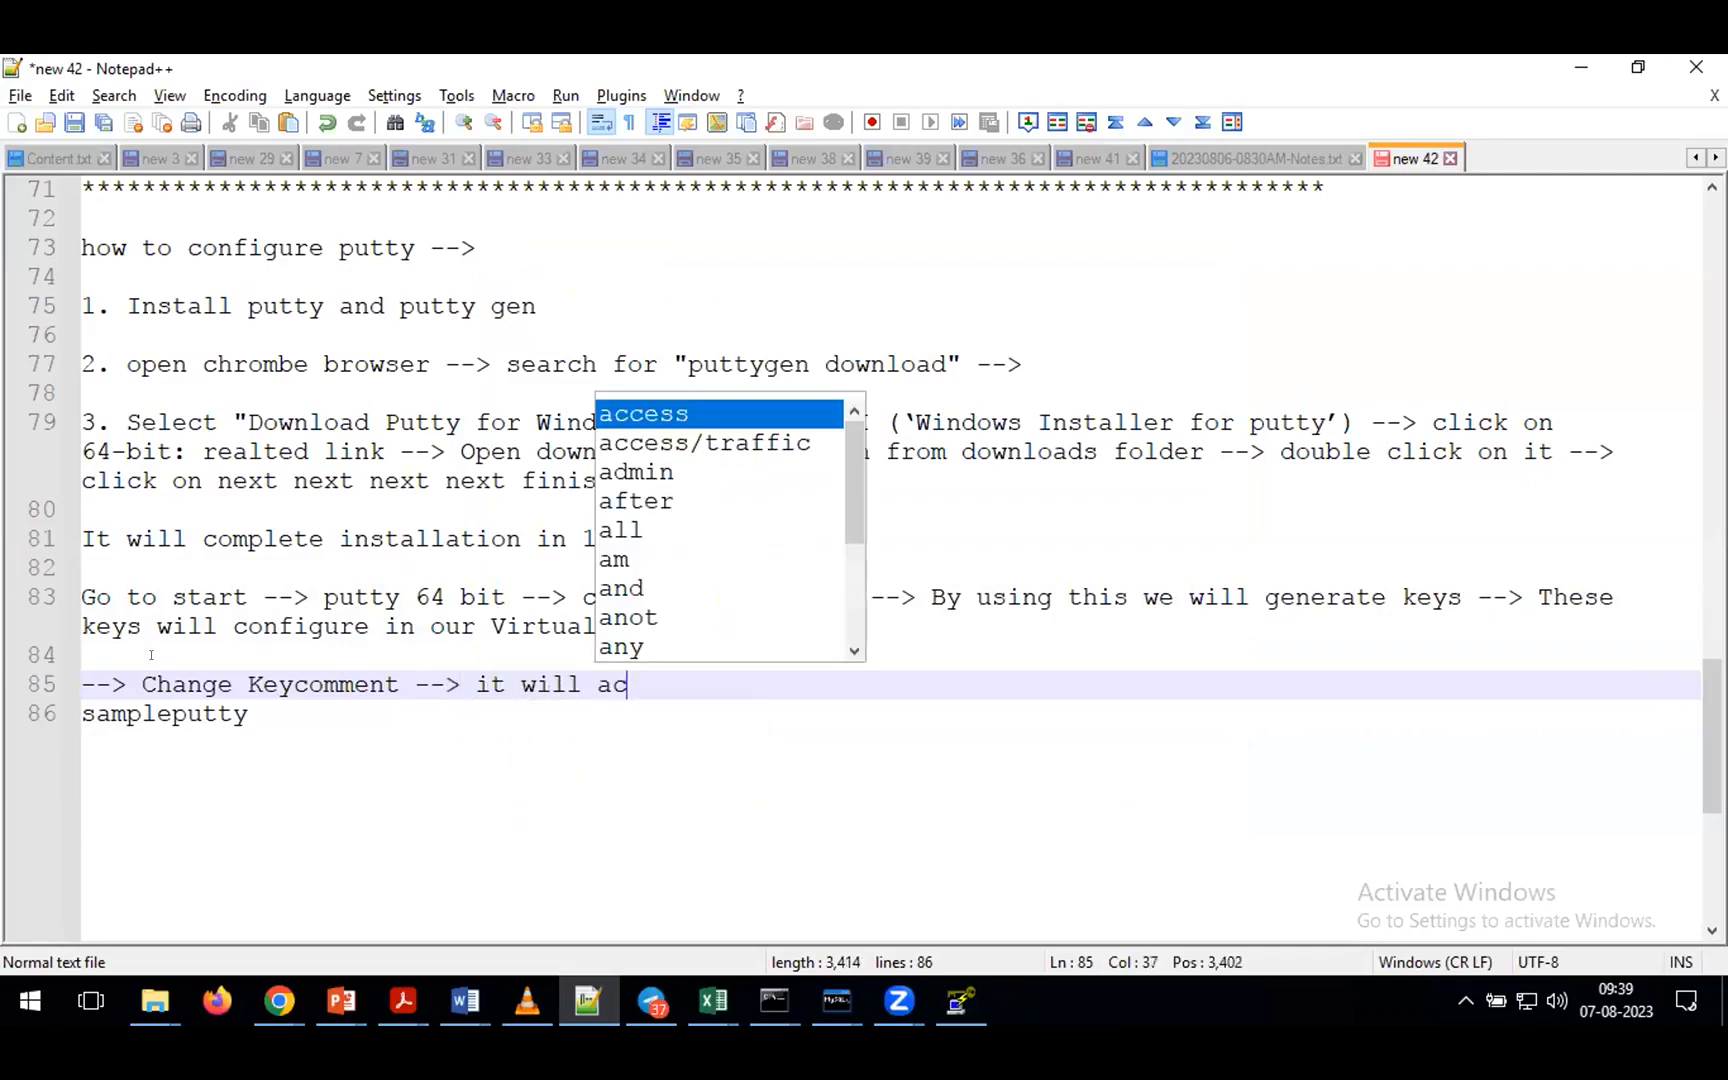
type("t as user name")
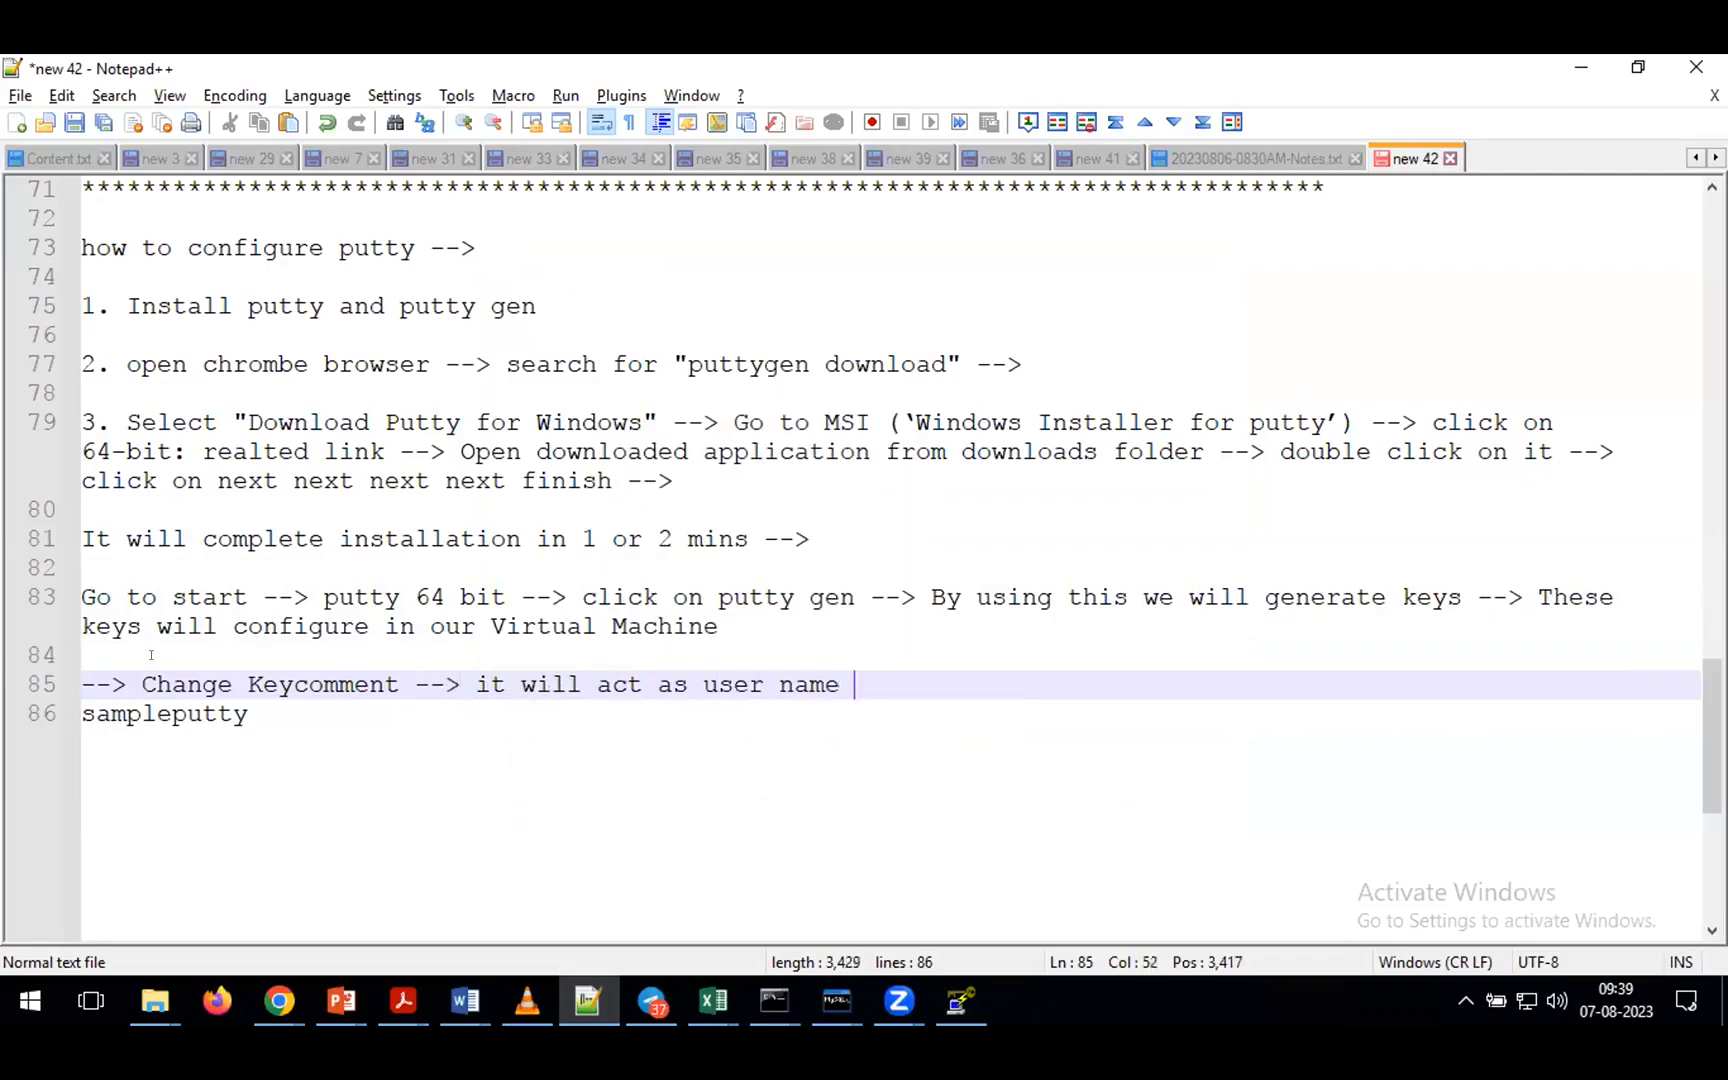
key("Delete")
type("(sampleputty")
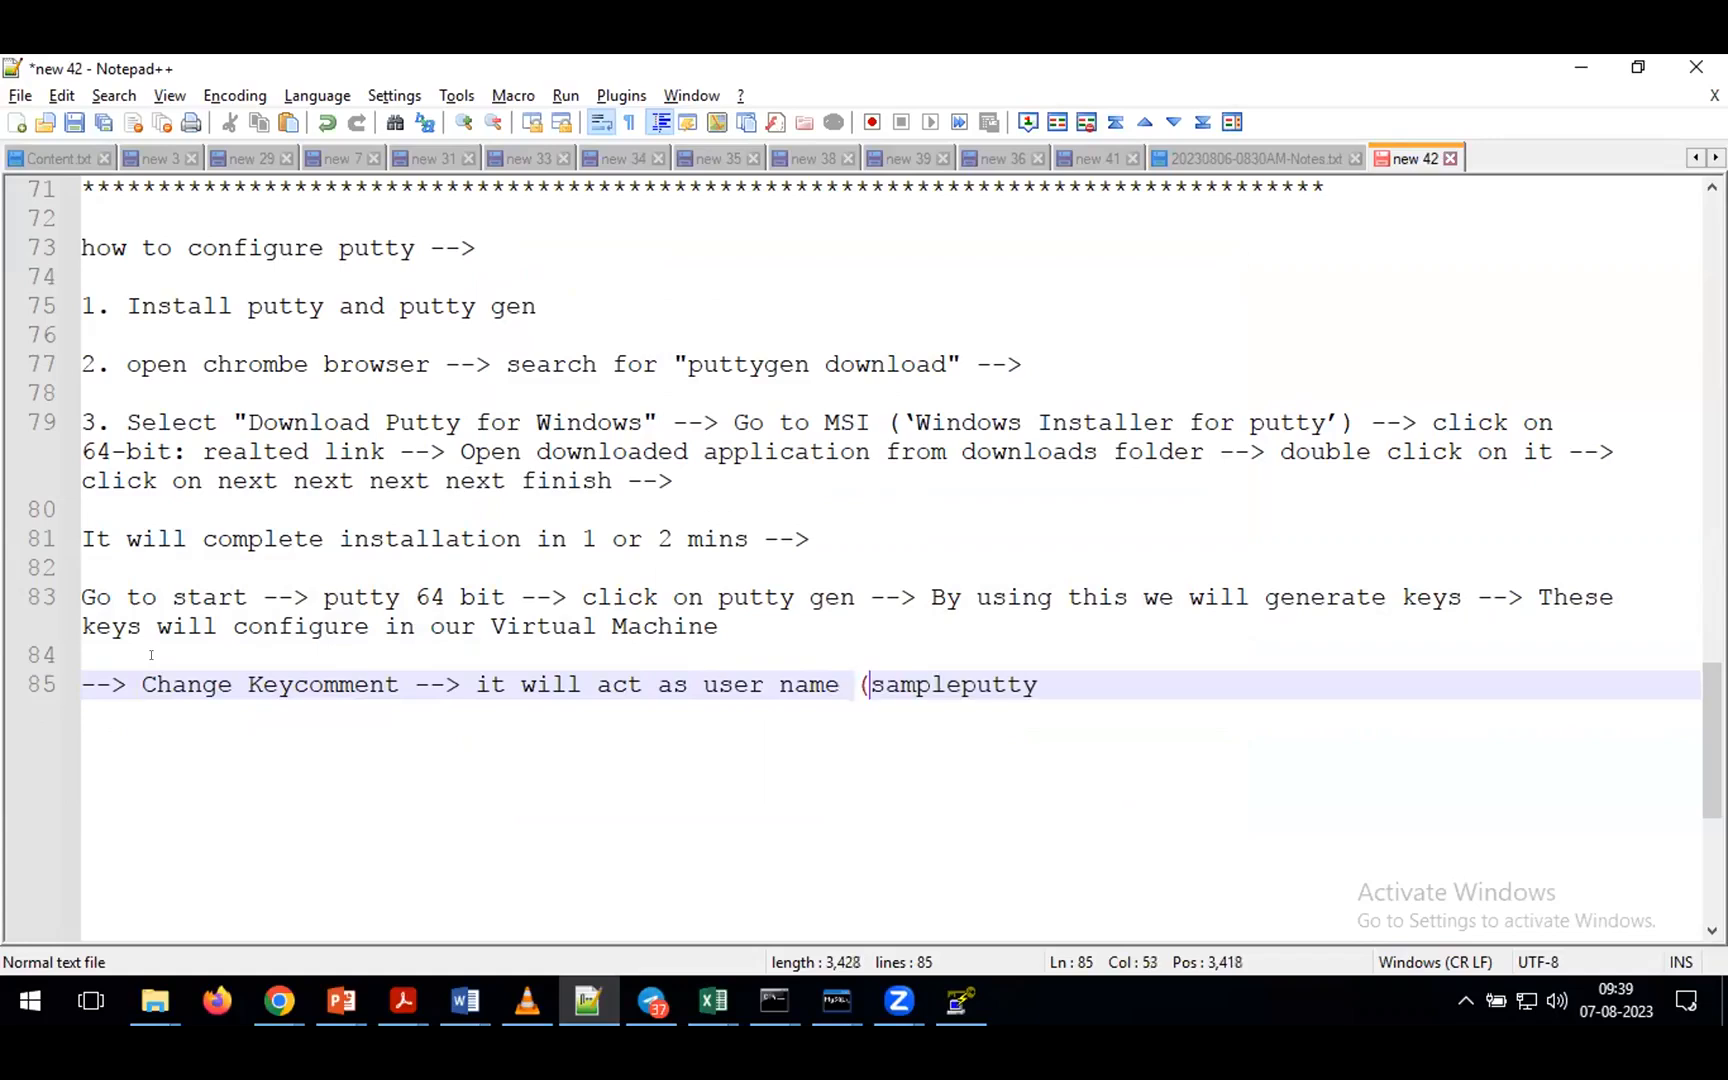
key("End")
type(")")
key("alt+Tab")
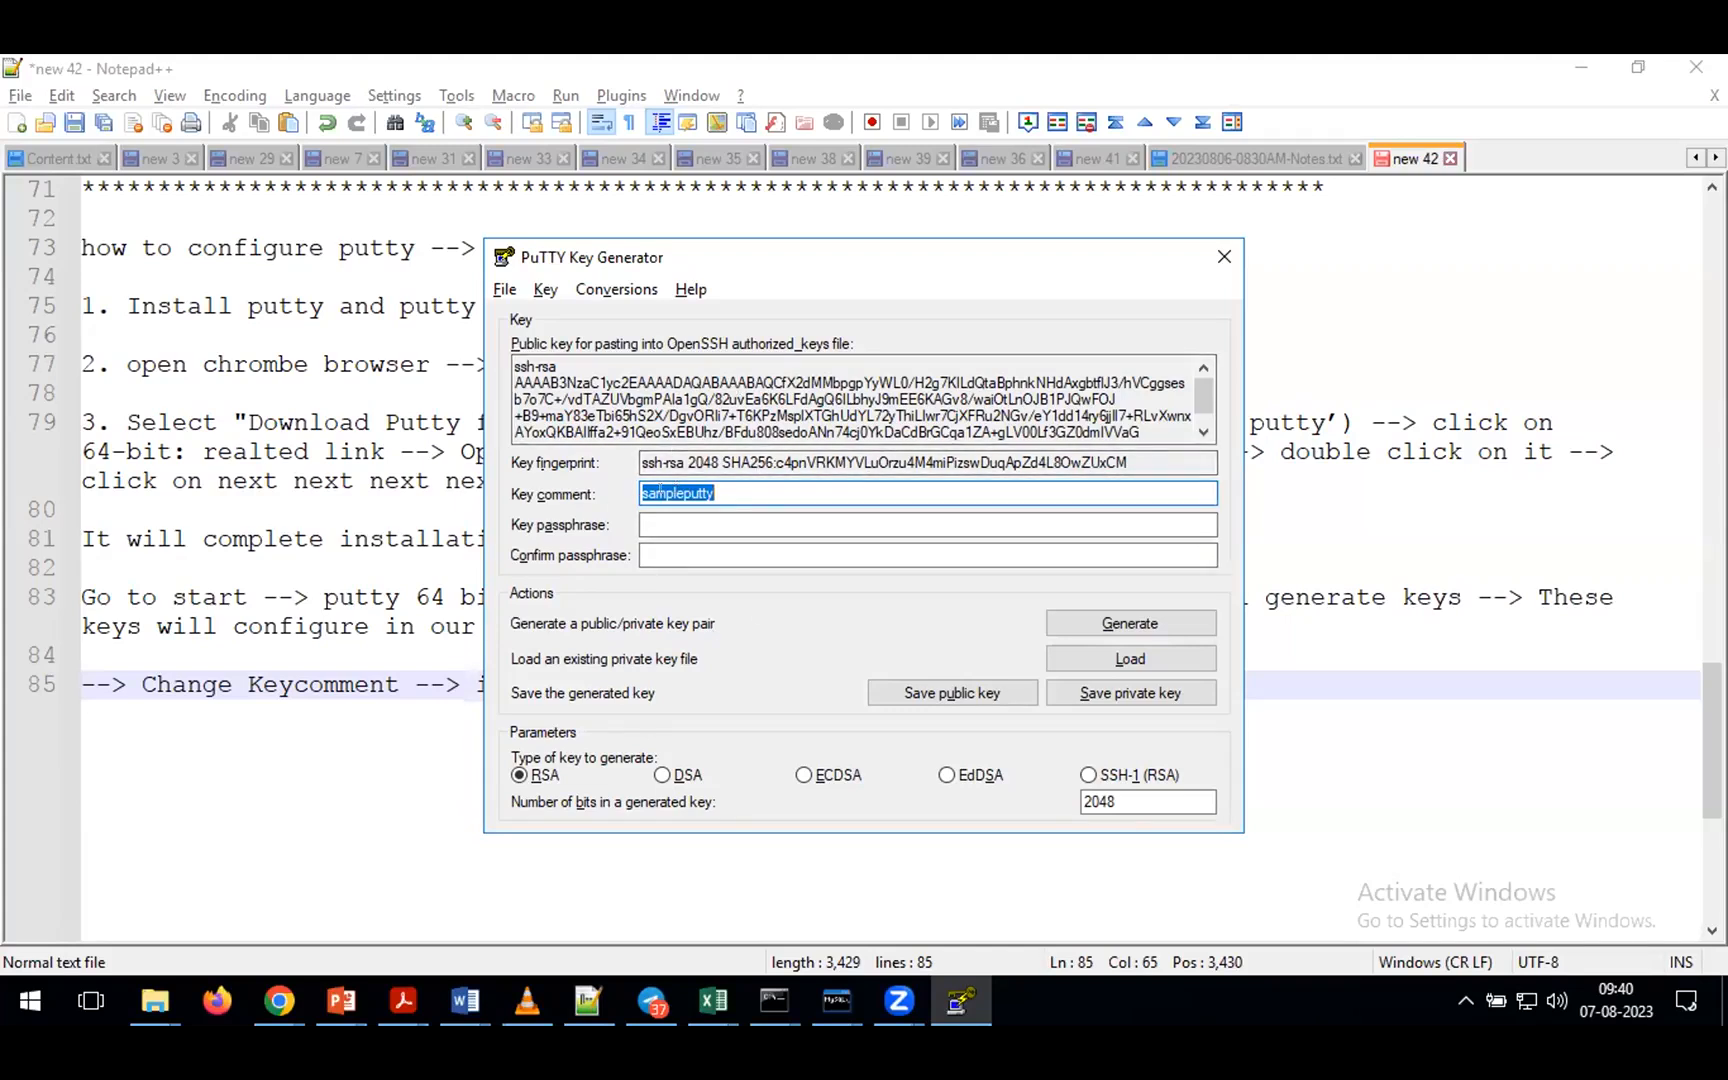
- Copy PuTTYgen's public key and paste it below the notes
left_click_drag(499, 366, 1157, 432)
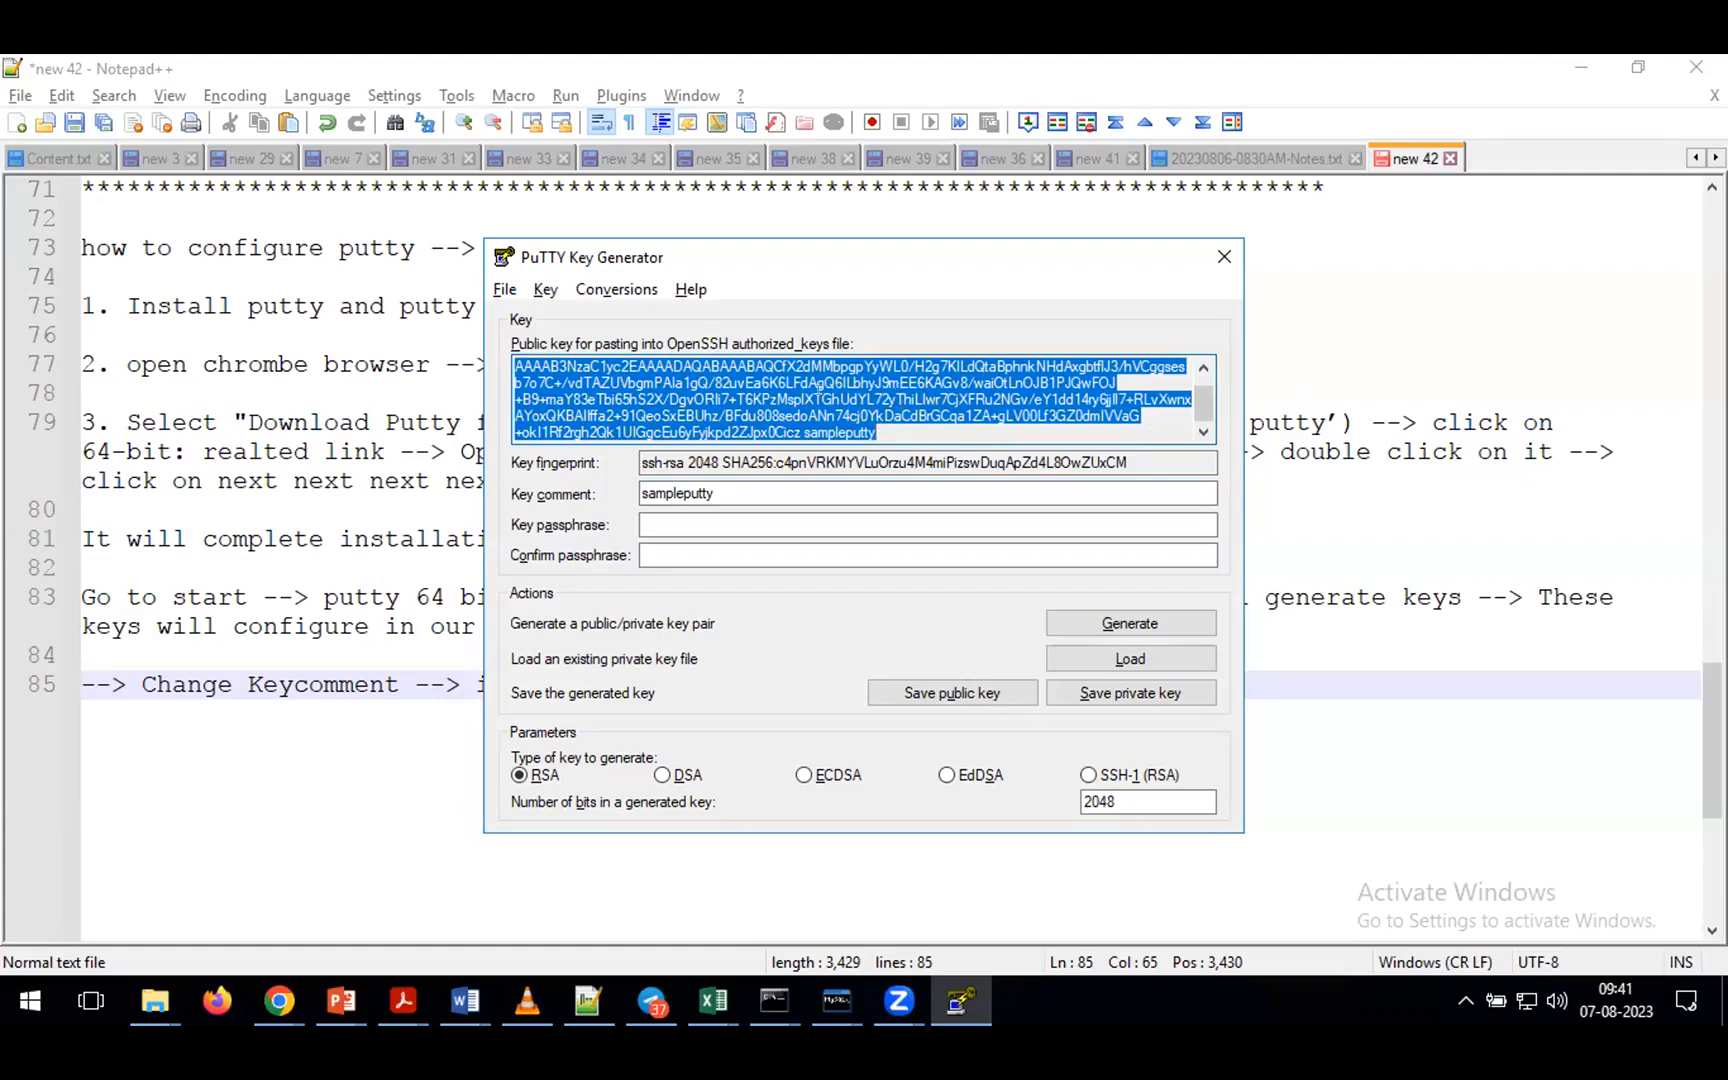
left_click(293, 713)
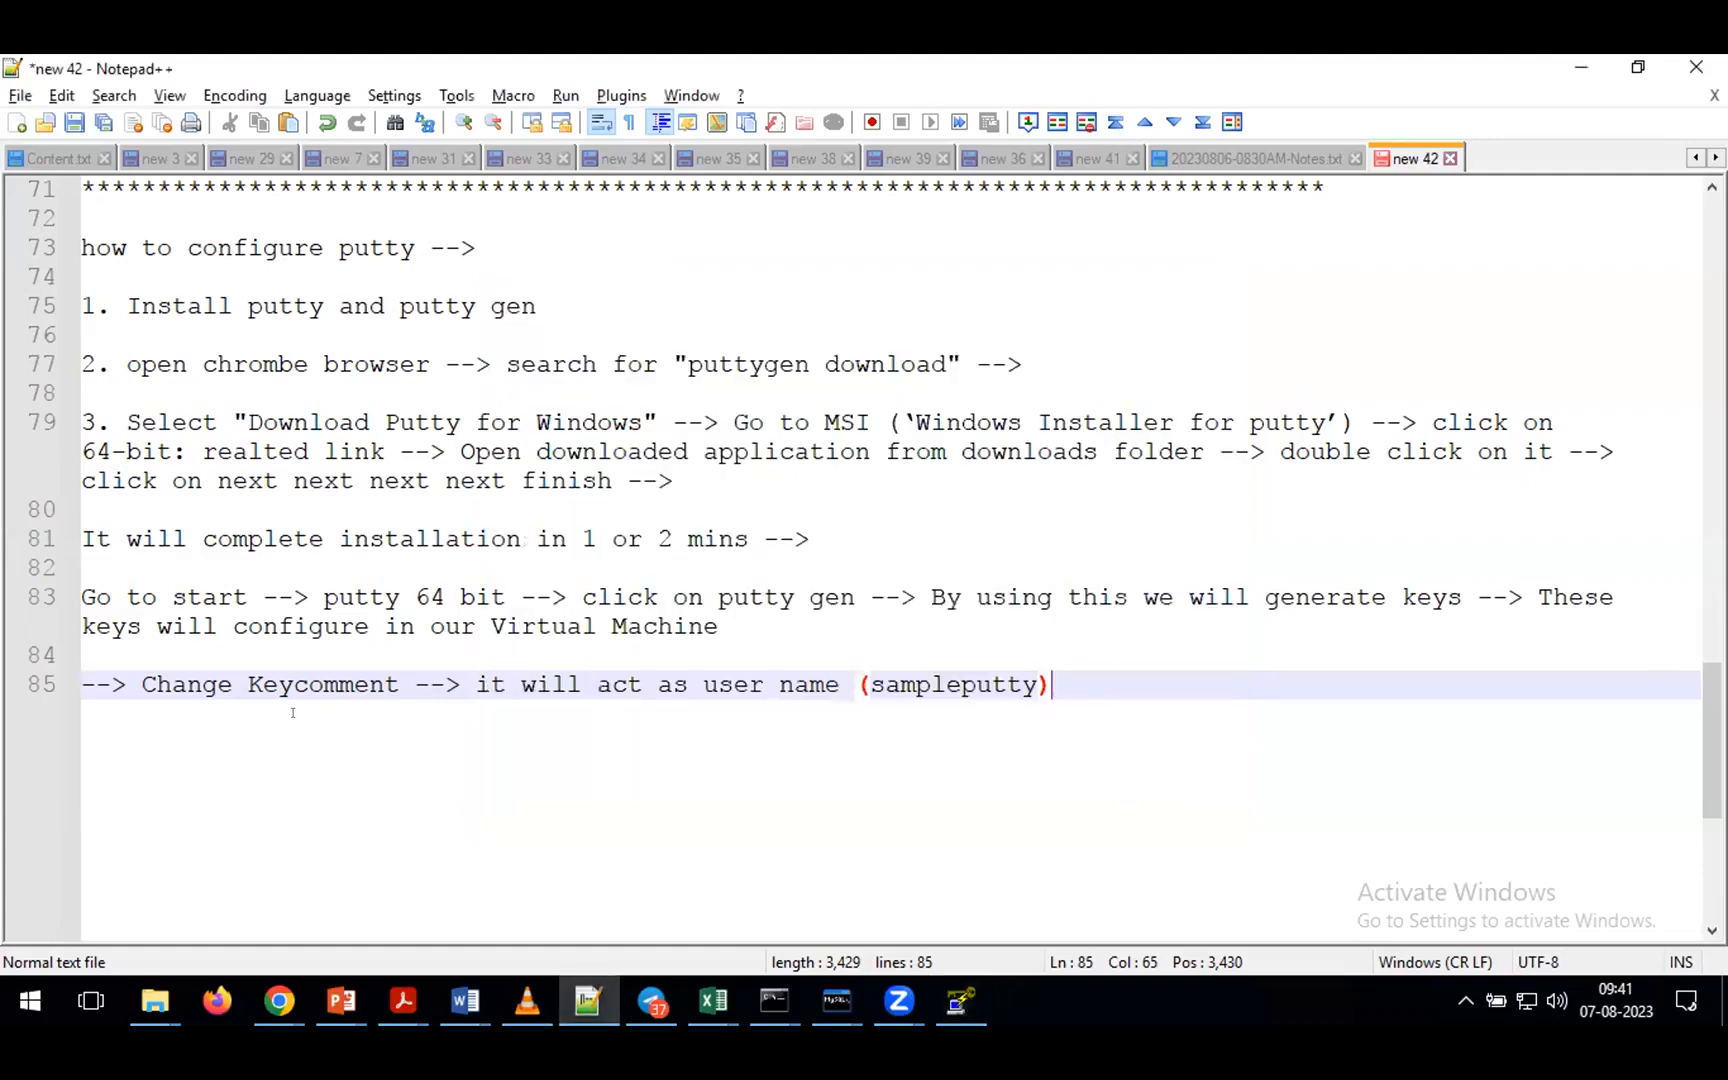
key("Return")
key("Return")
key("Return")
key("ctrl+v")
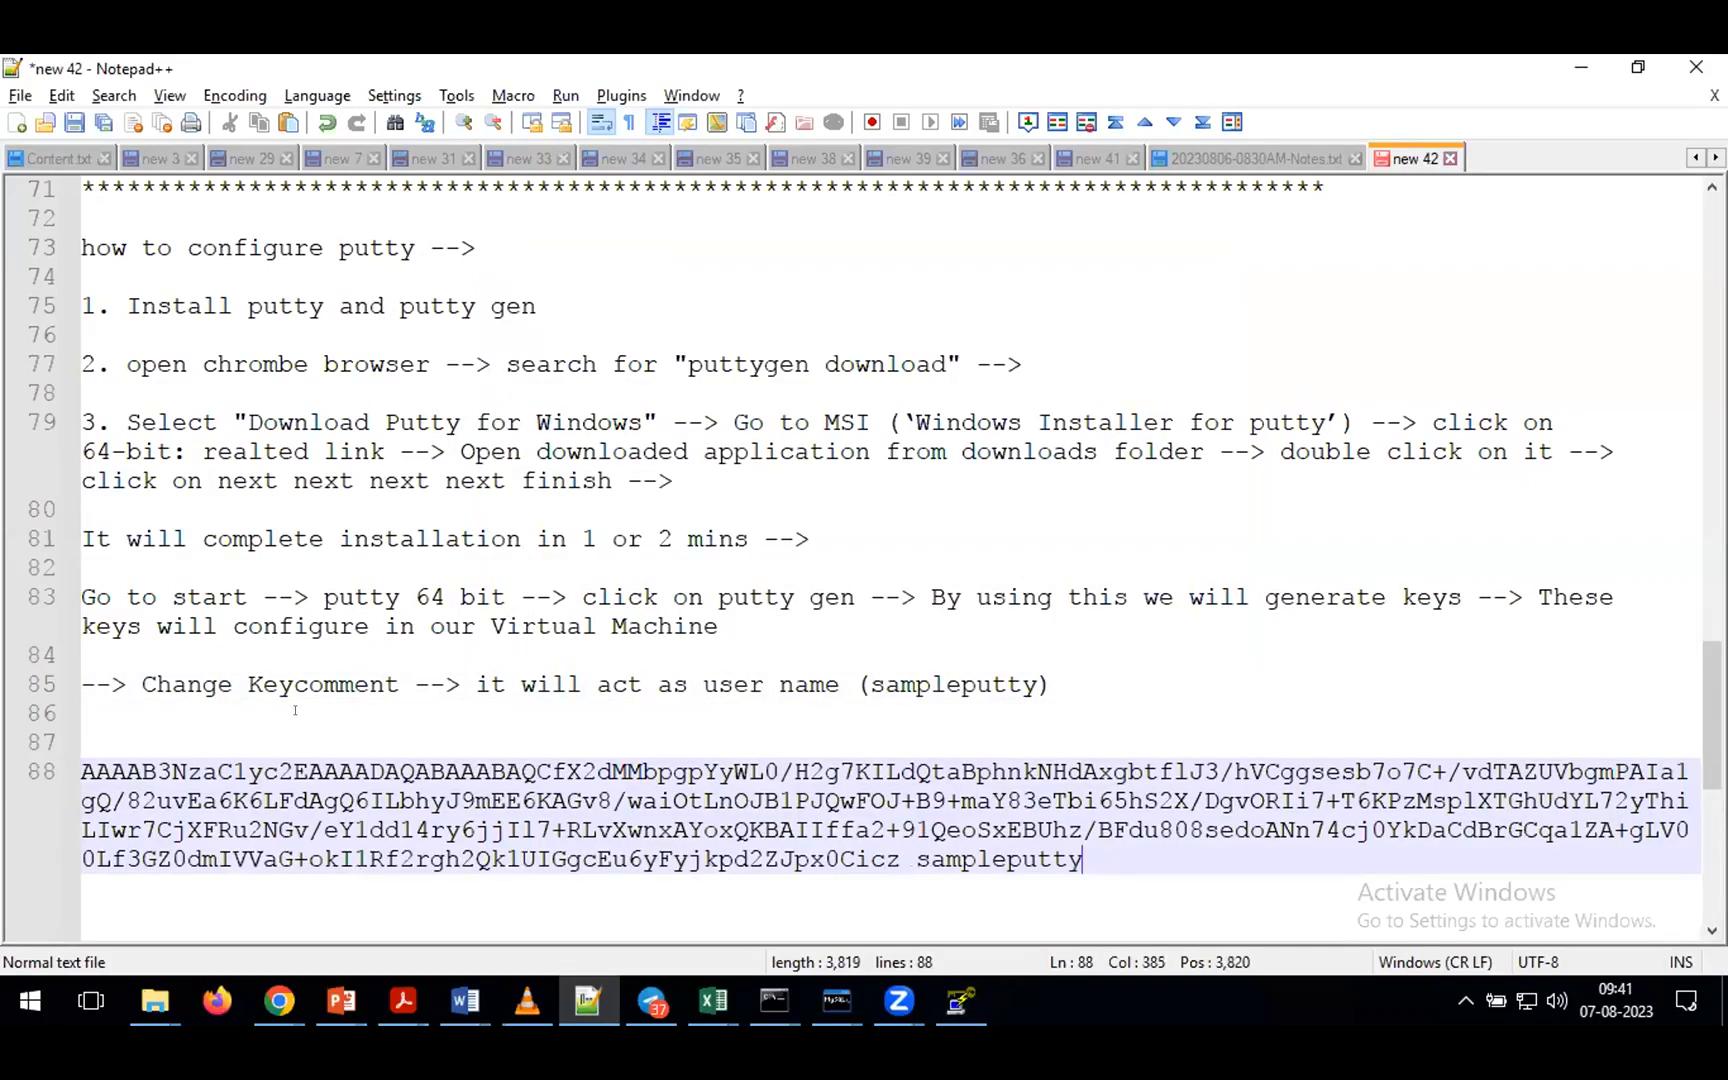
scroll(293, 713, "down", 1)
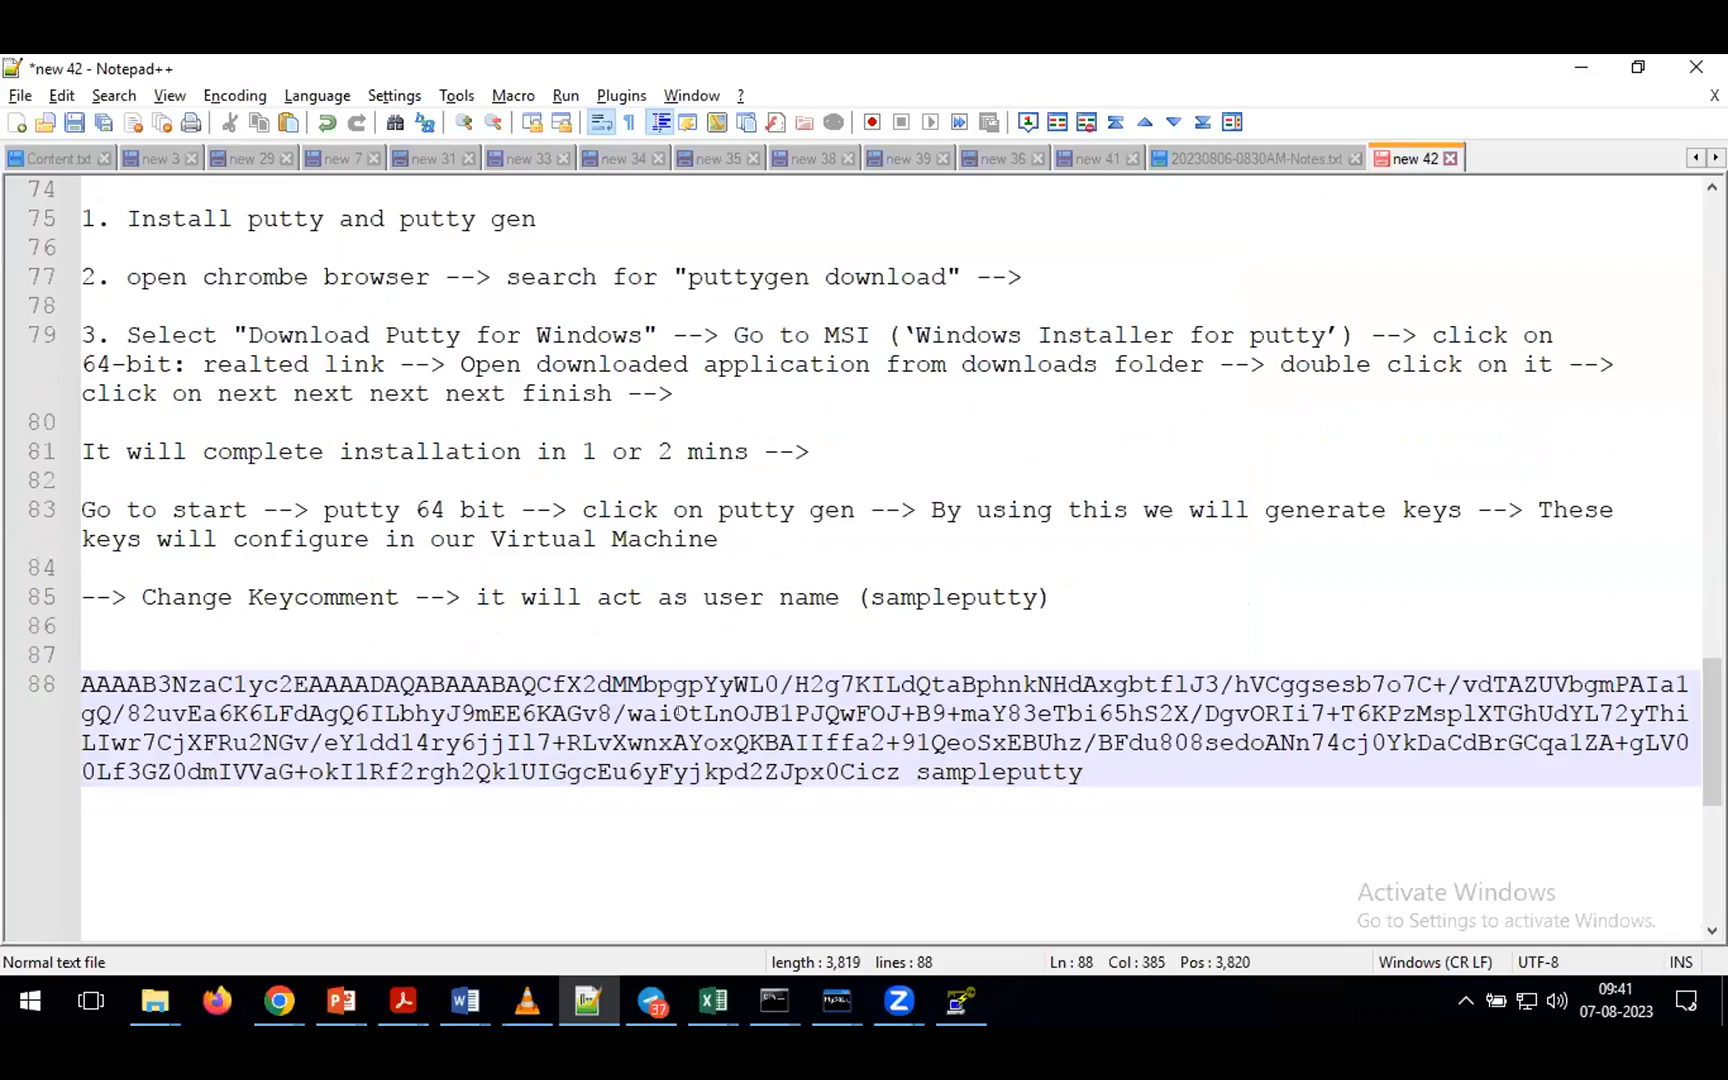
- Re-copy the full public key starting from ssh-rsa and paste it into the notes
key("alt+Tab")
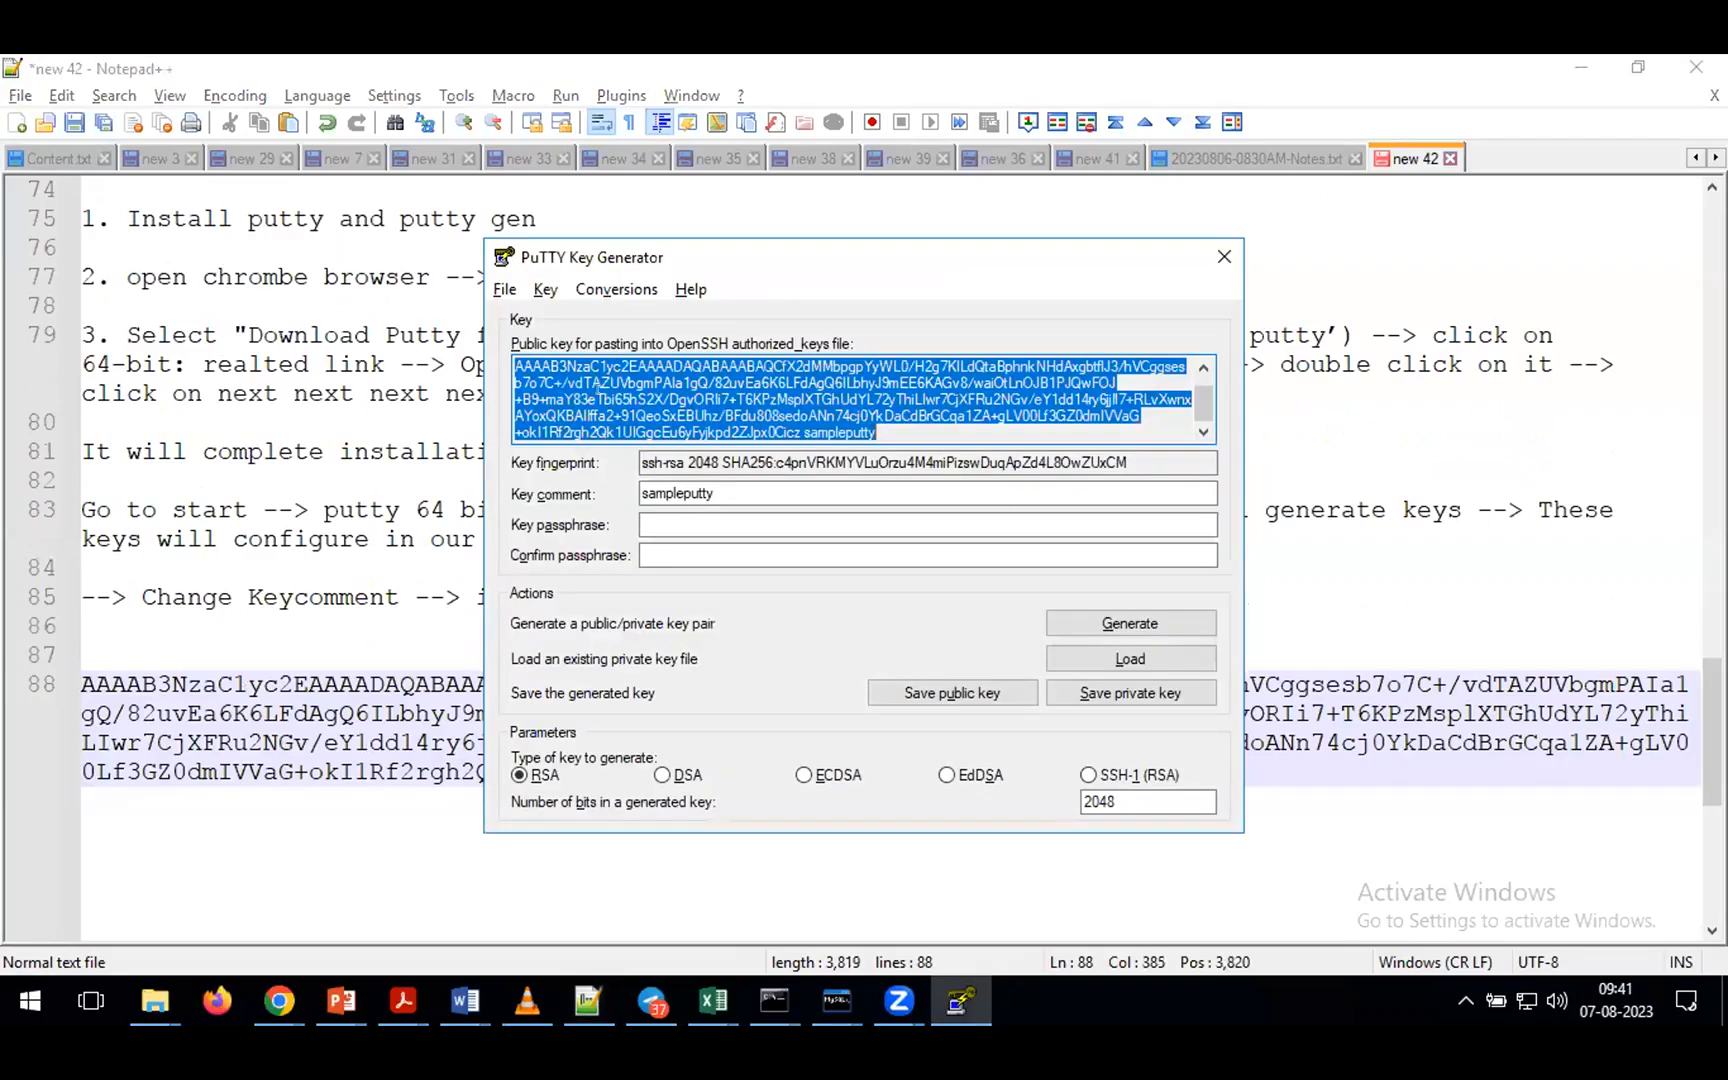
left_click(613, 399)
scroll(597, 383, "up", 1)
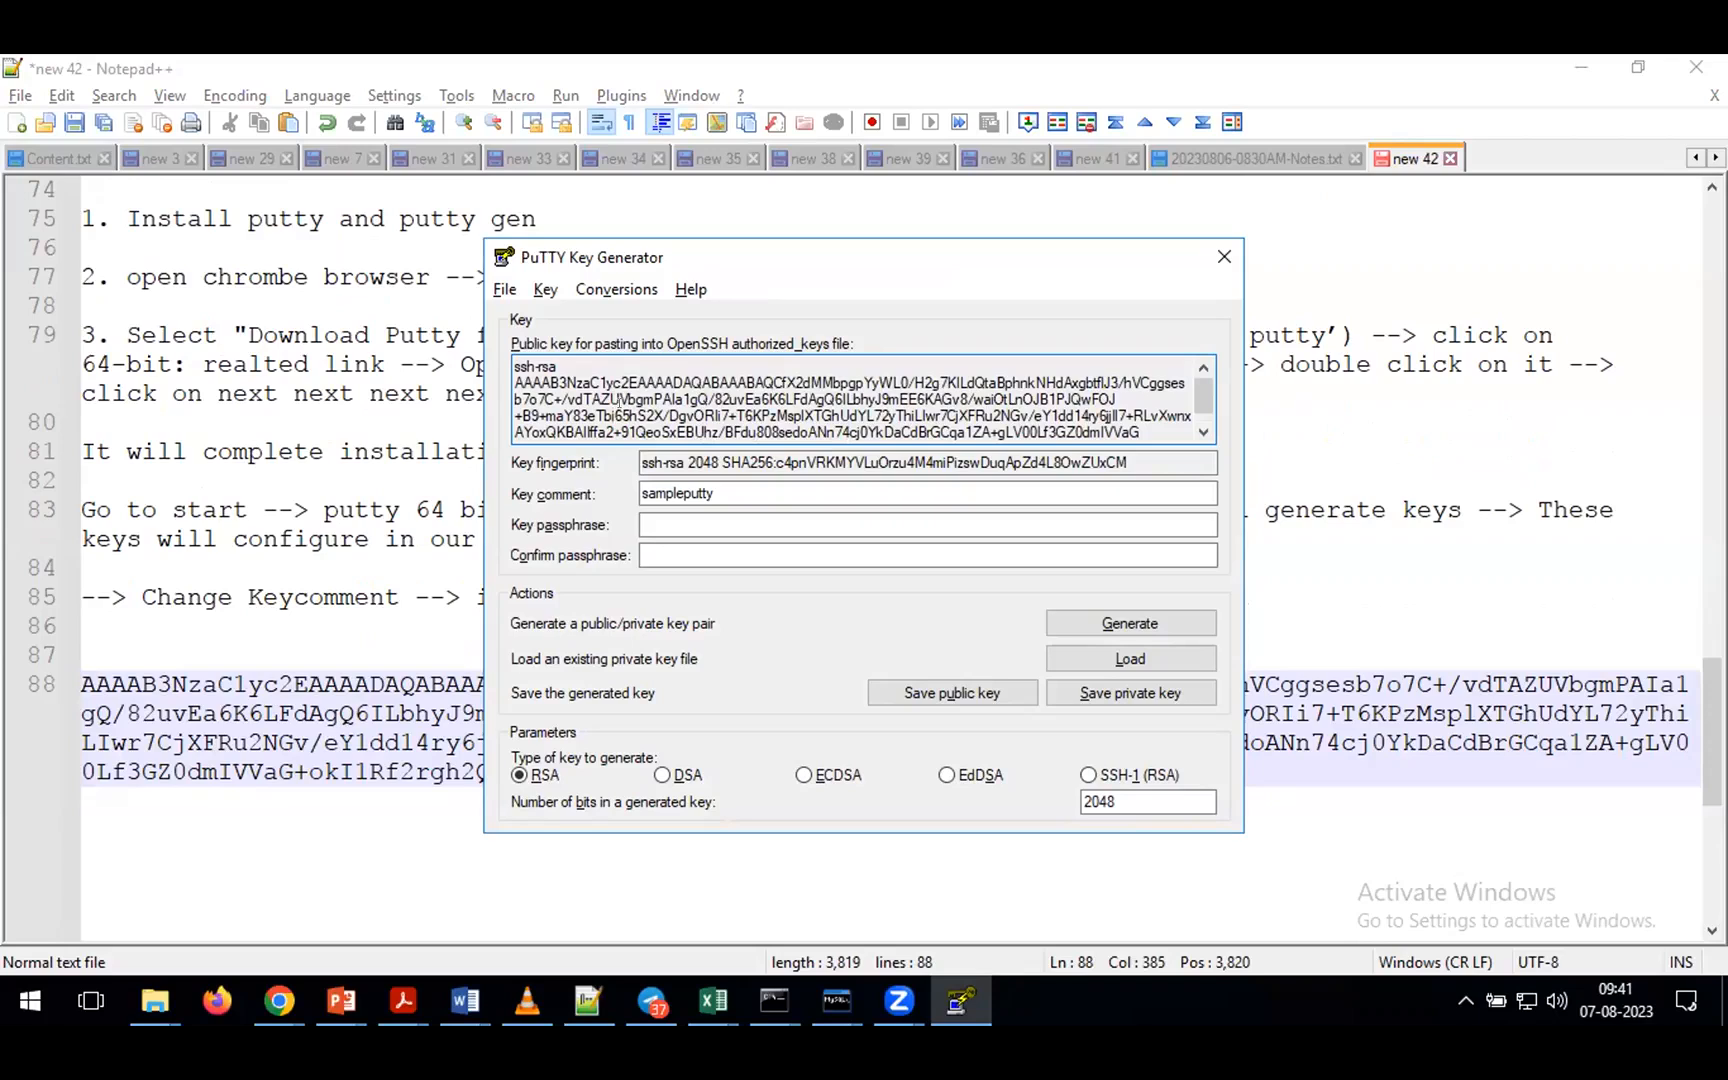
left_click_drag(515, 383, 628, 383)
left_click_drag(514, 366, 1145, 443)
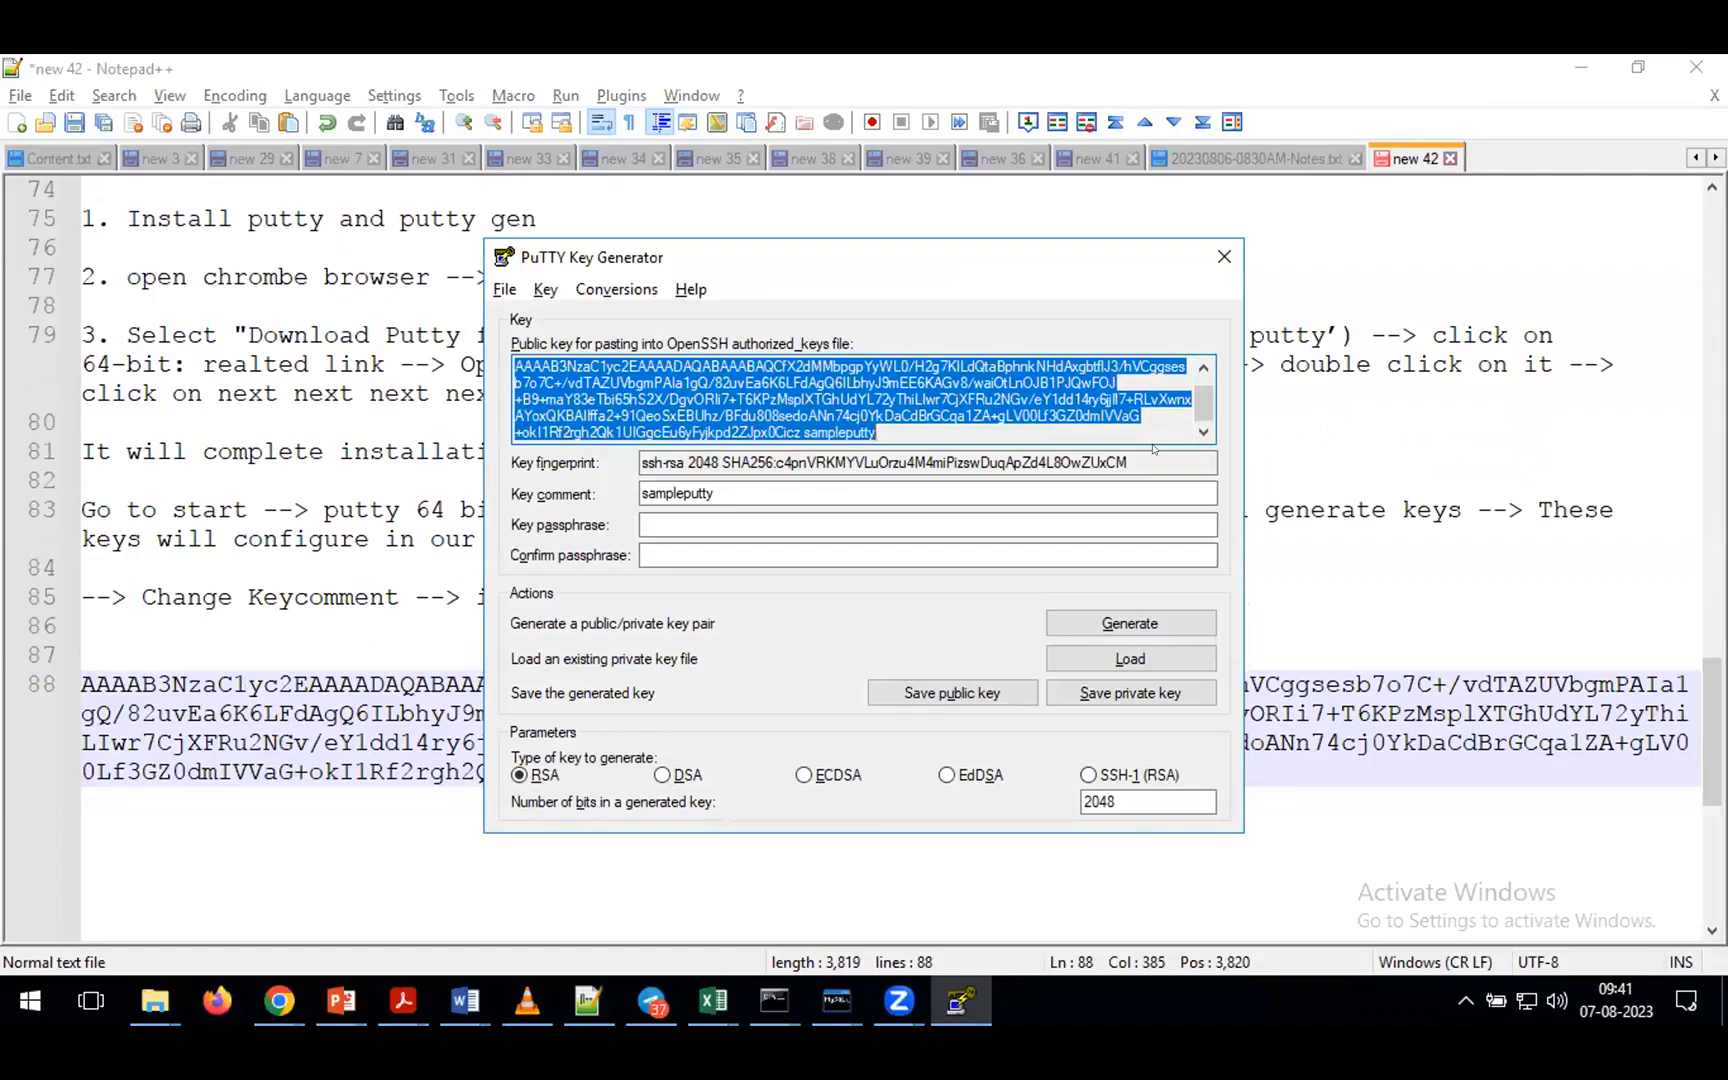
key("alt+Tab")
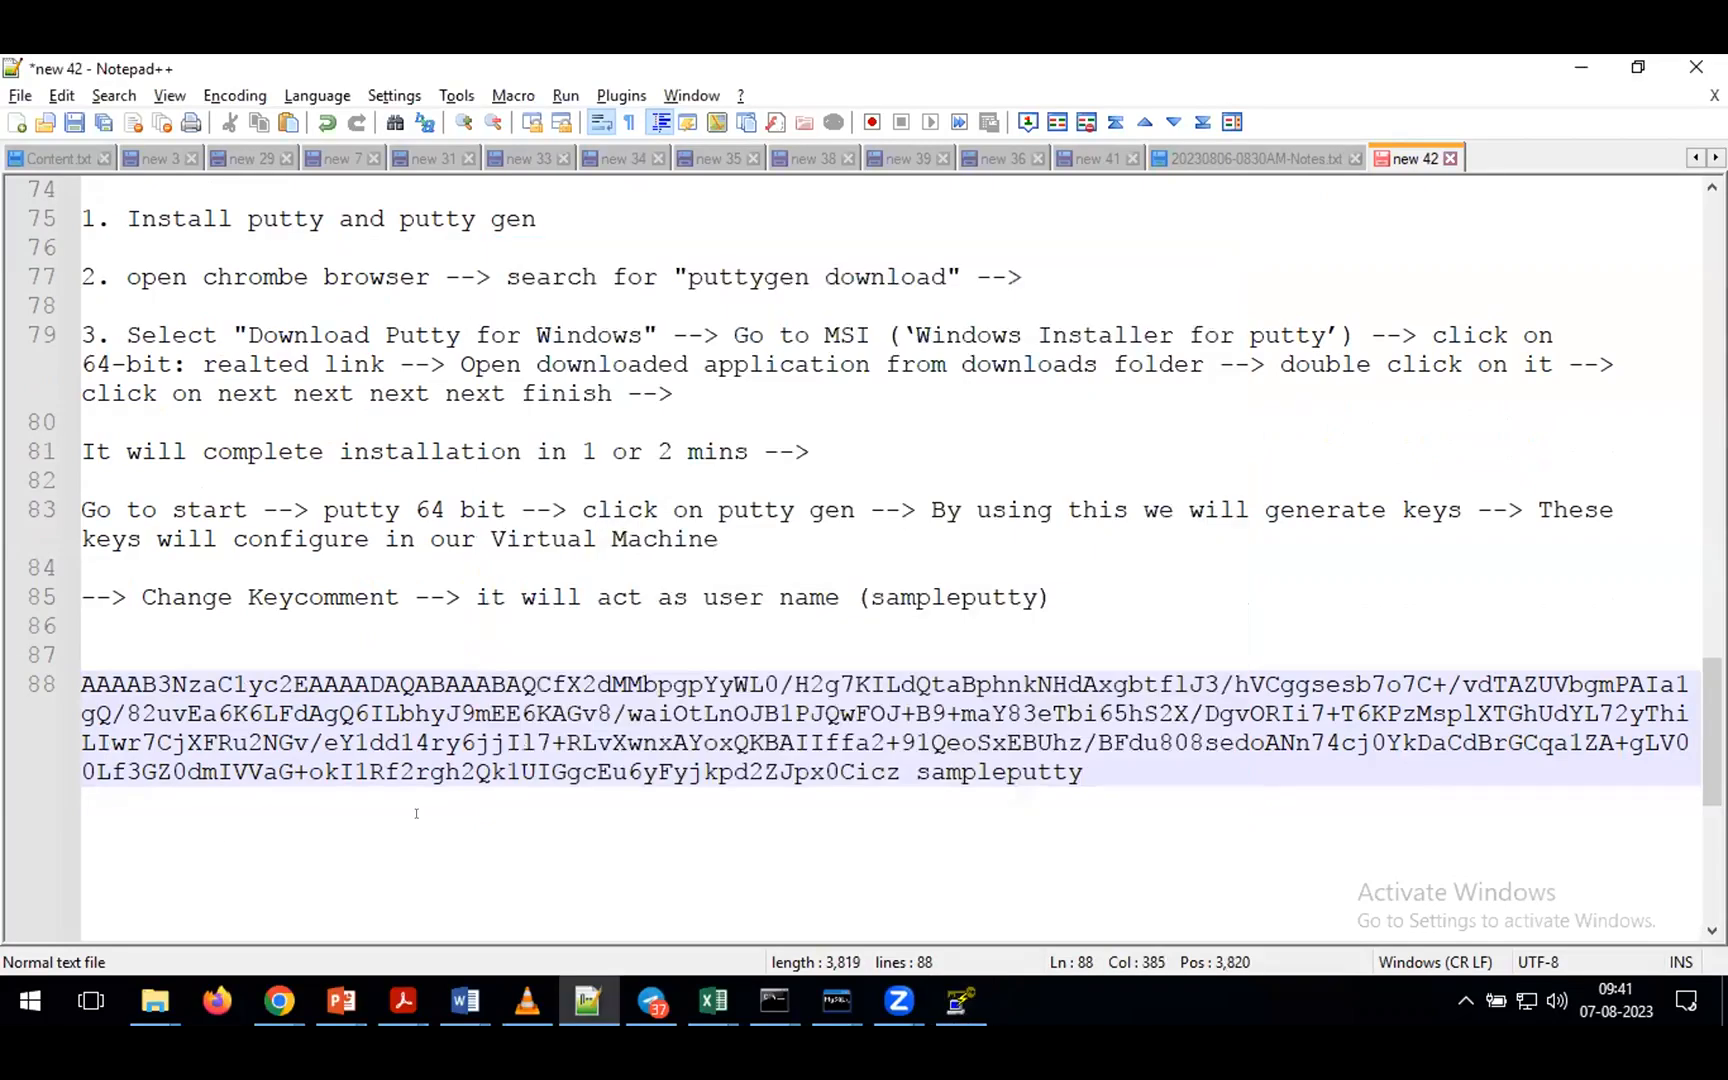
key("Return")
key("Return")
key("ctrl+v")
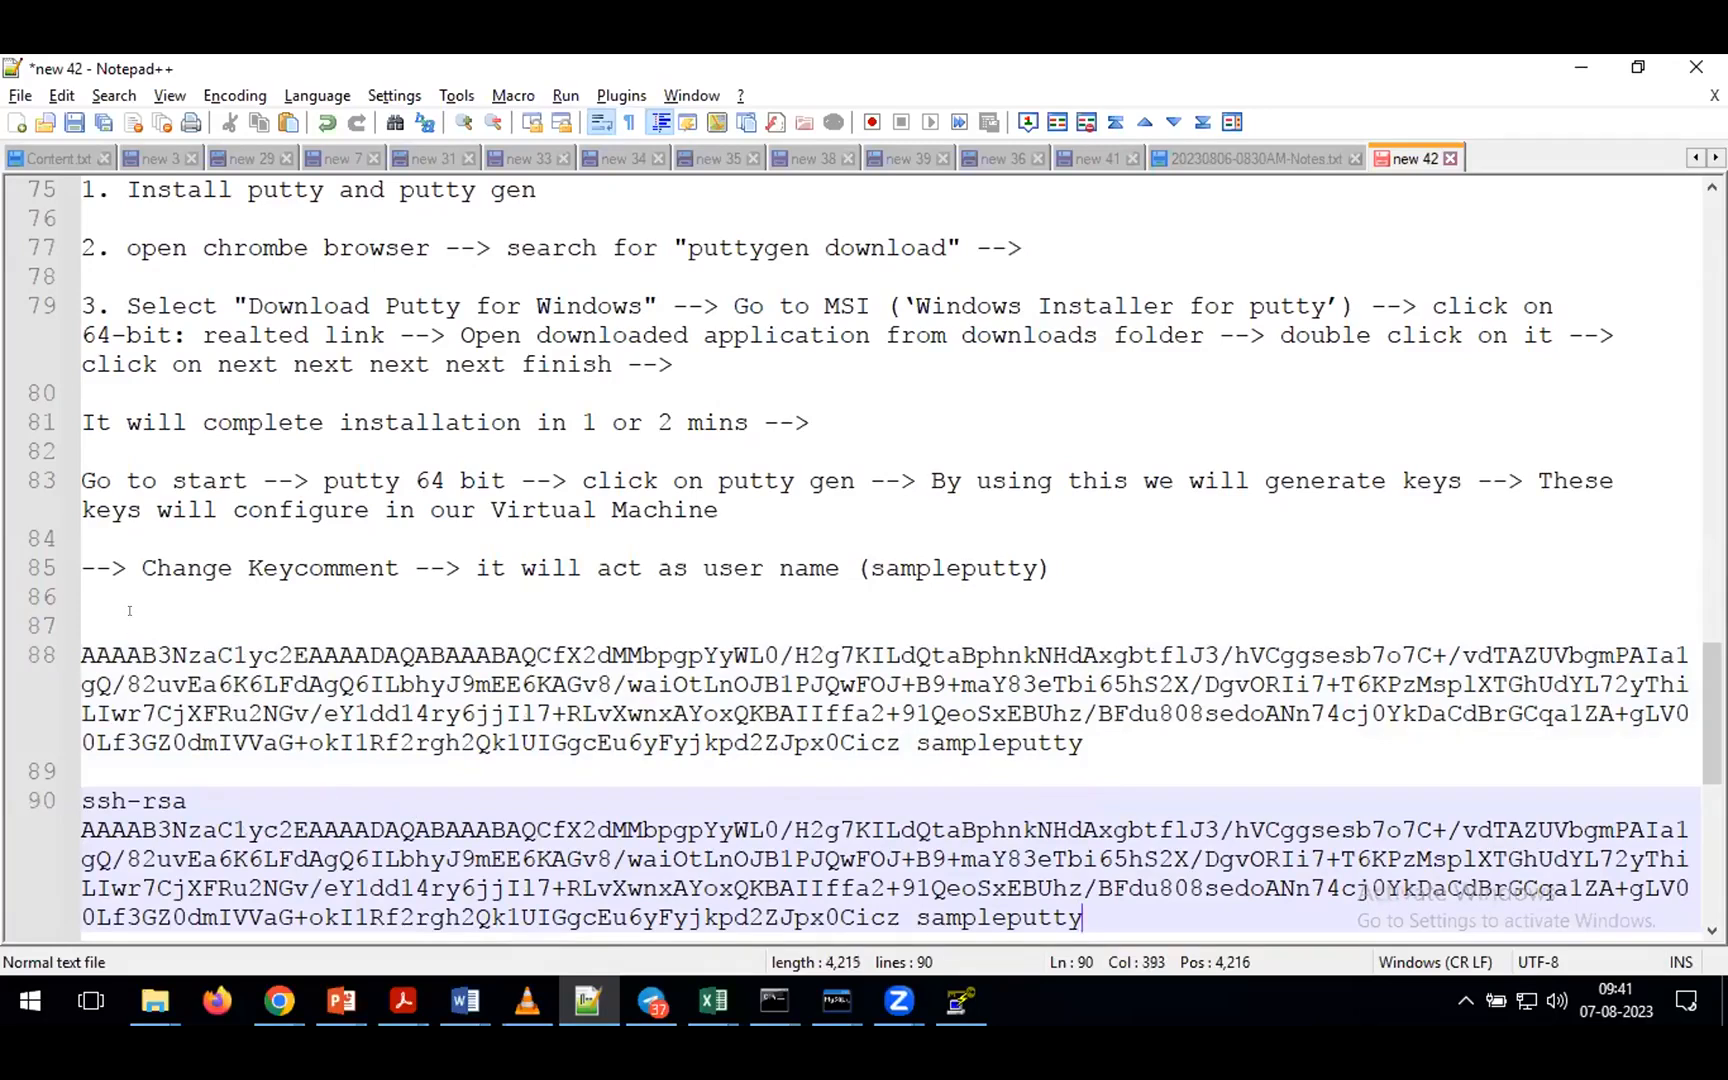
- Delete the old key lacking ssh-rsa, add '--> copy the key into your notepad' above, and begin a '-->' line
scroll(129, 610, "down", 1)
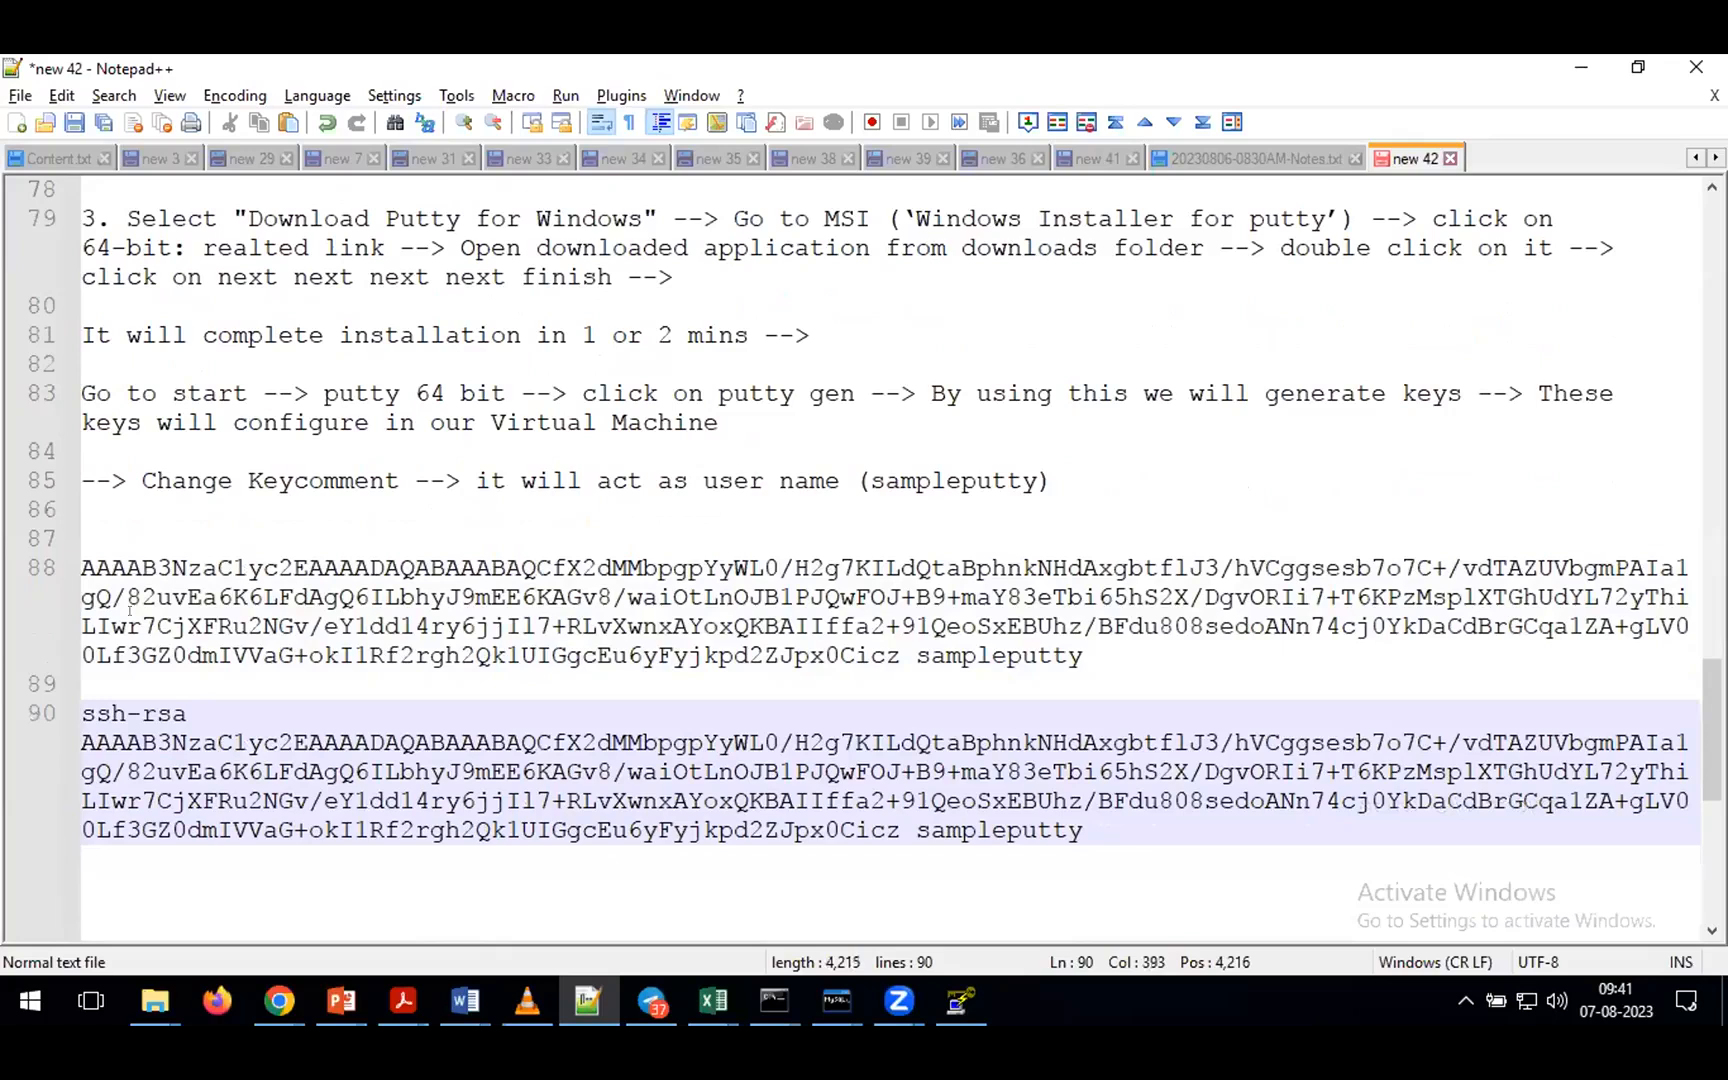
left_click_drag(1099, 655, 80, 567)
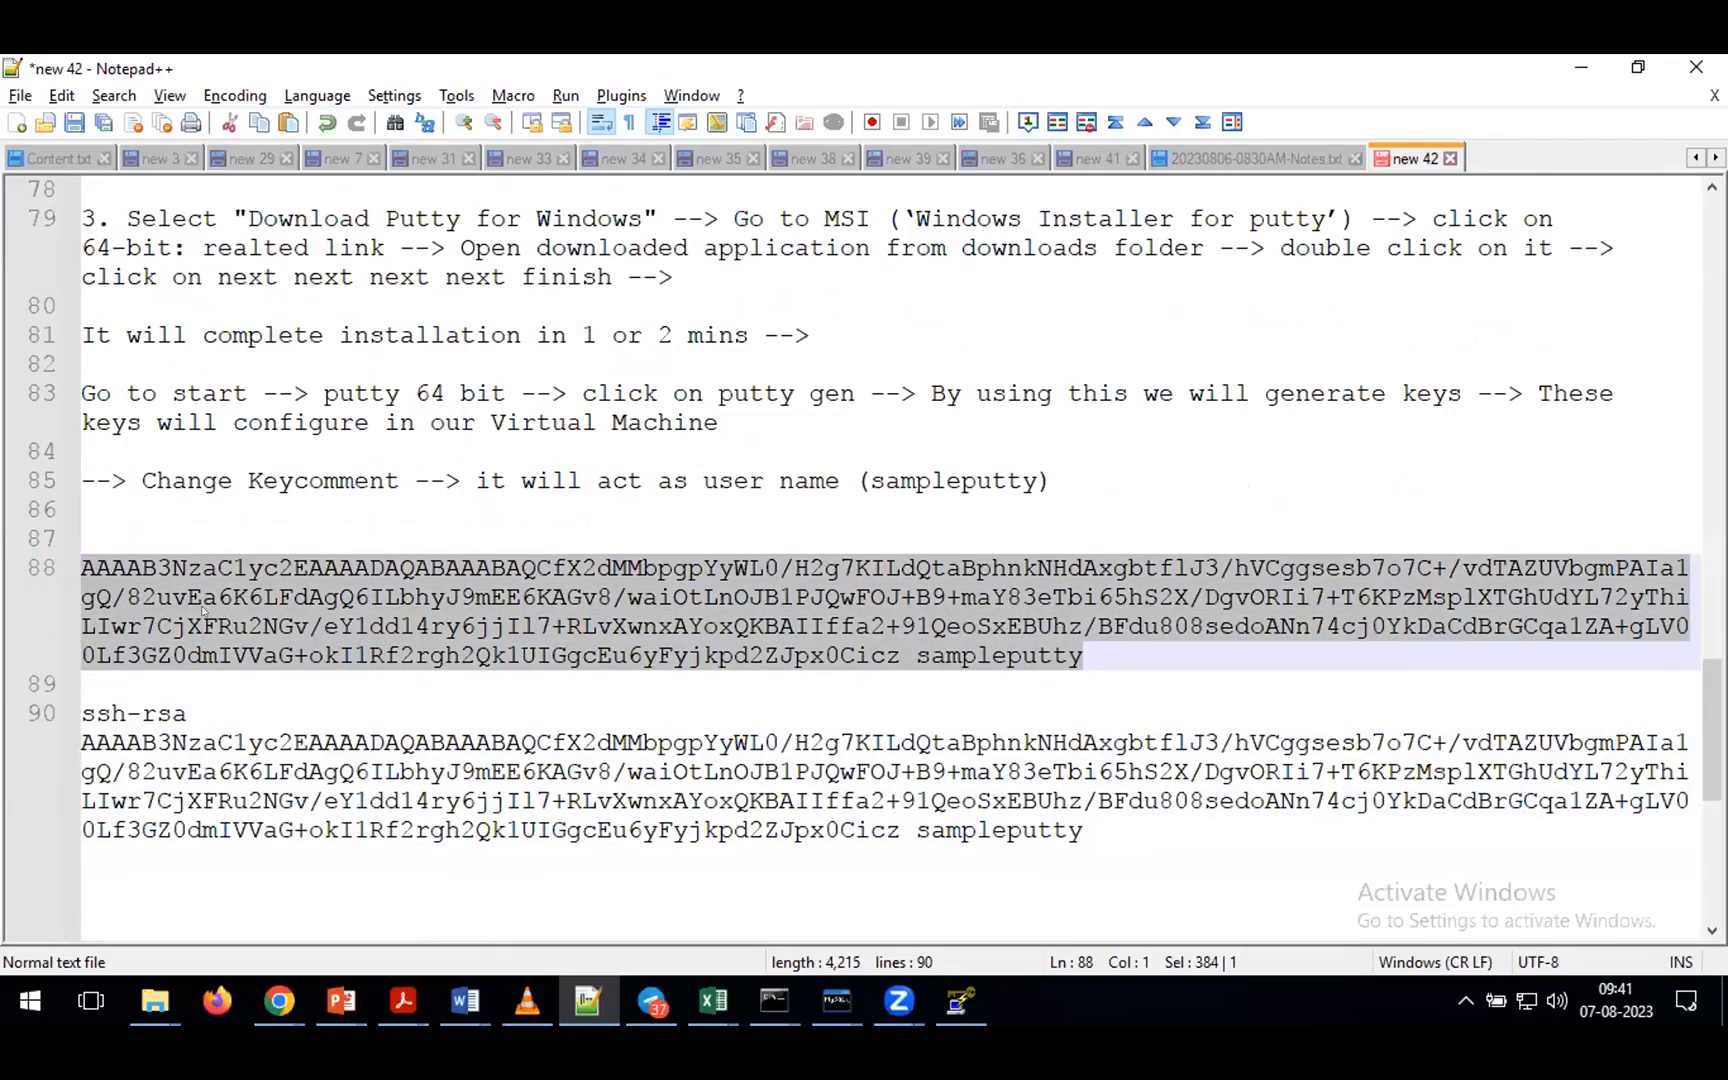
key("Delete")
key("Delete")
key("Delete")
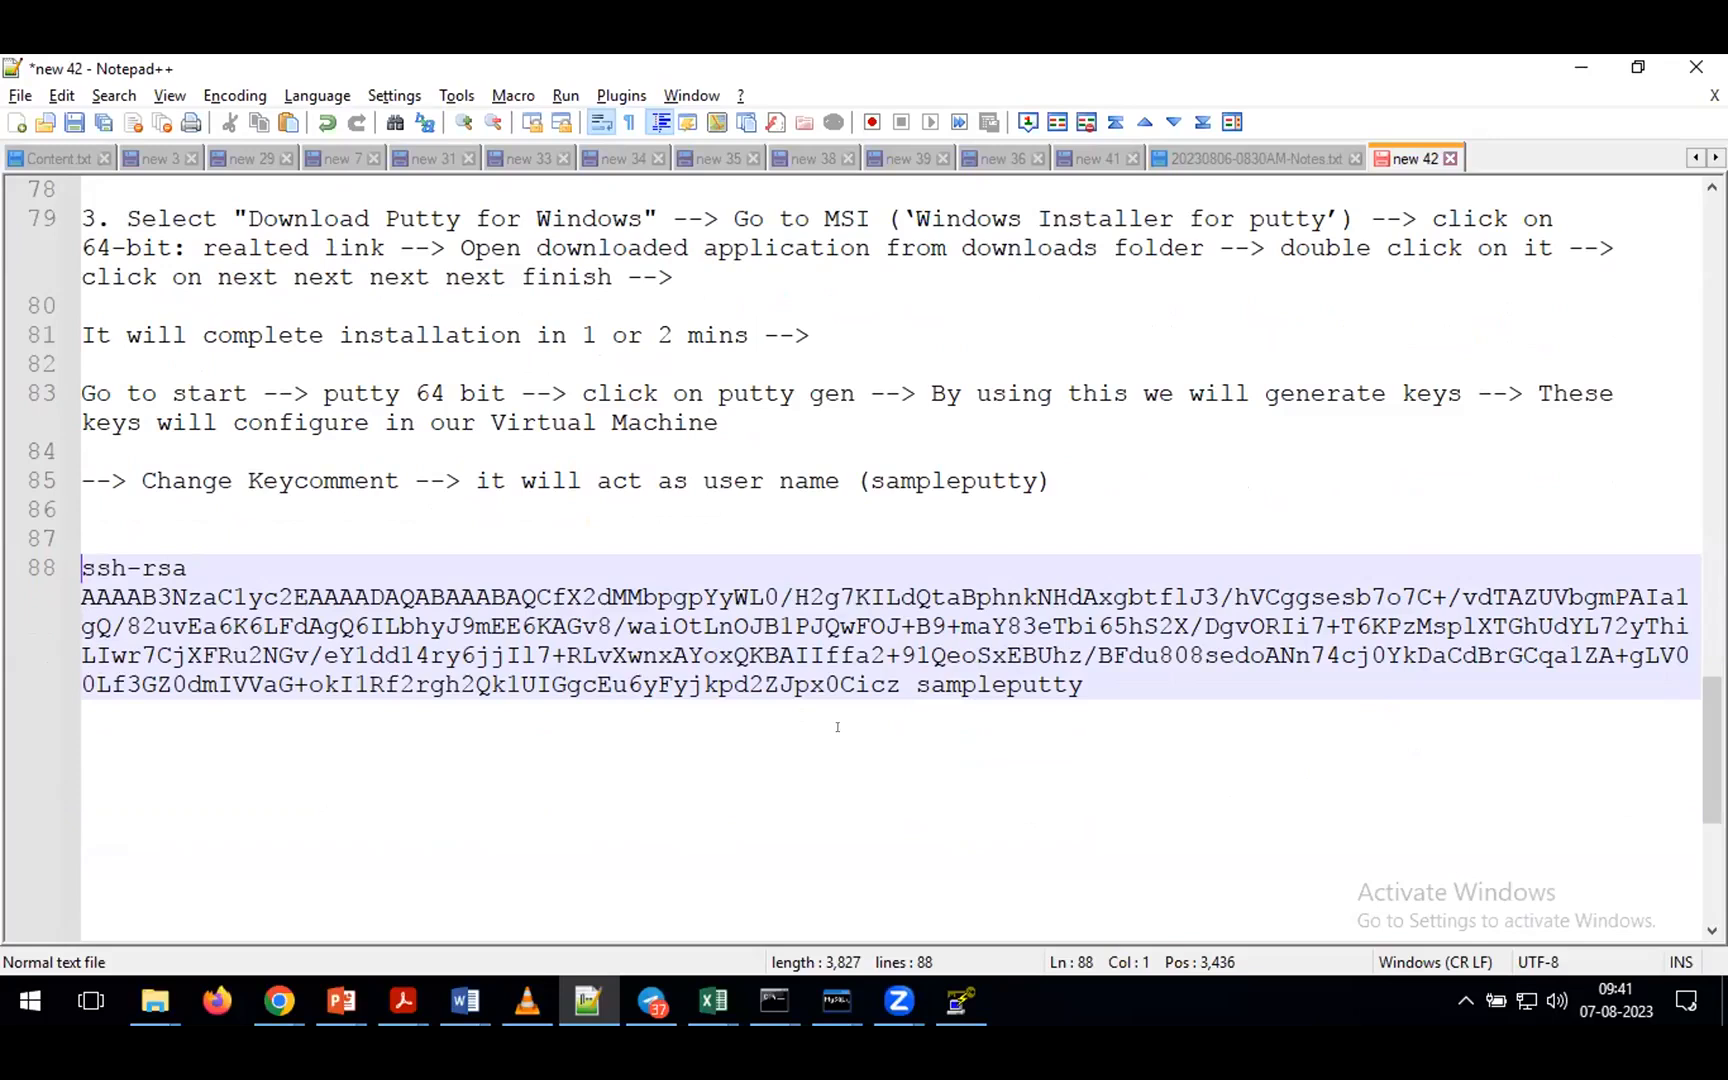
key("Up")
type("--")
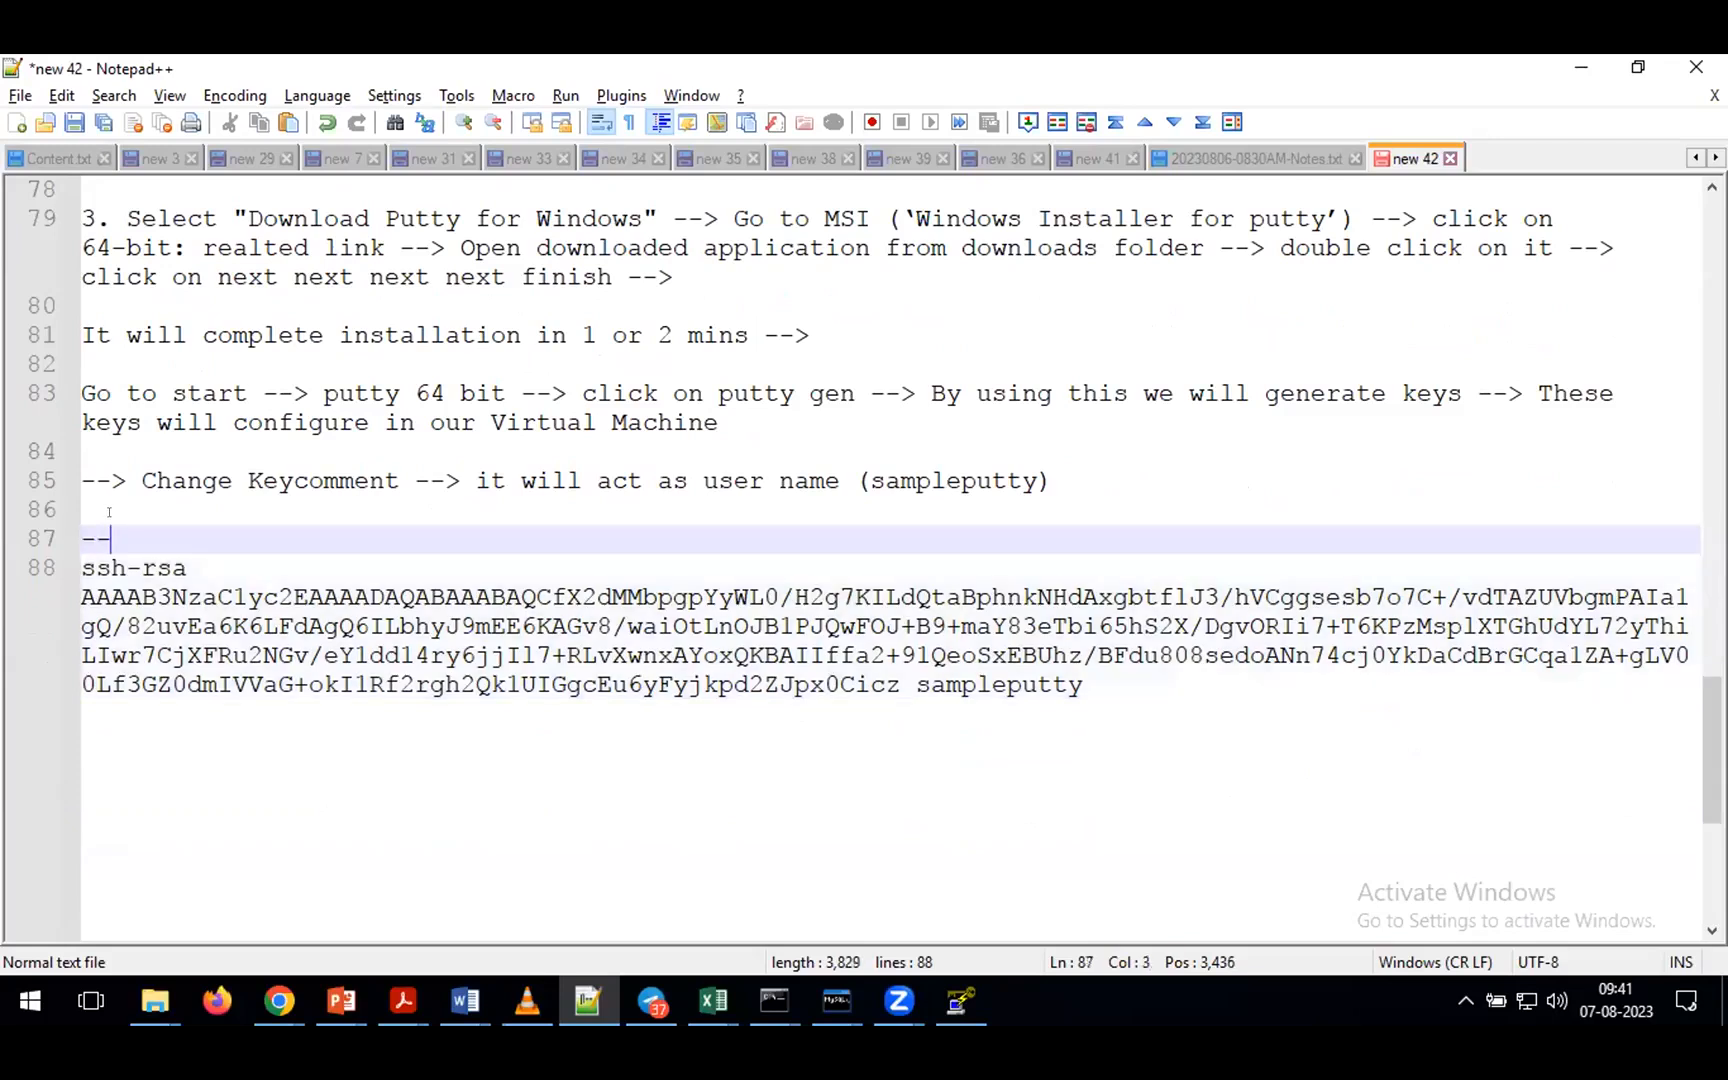
type("> copy the")
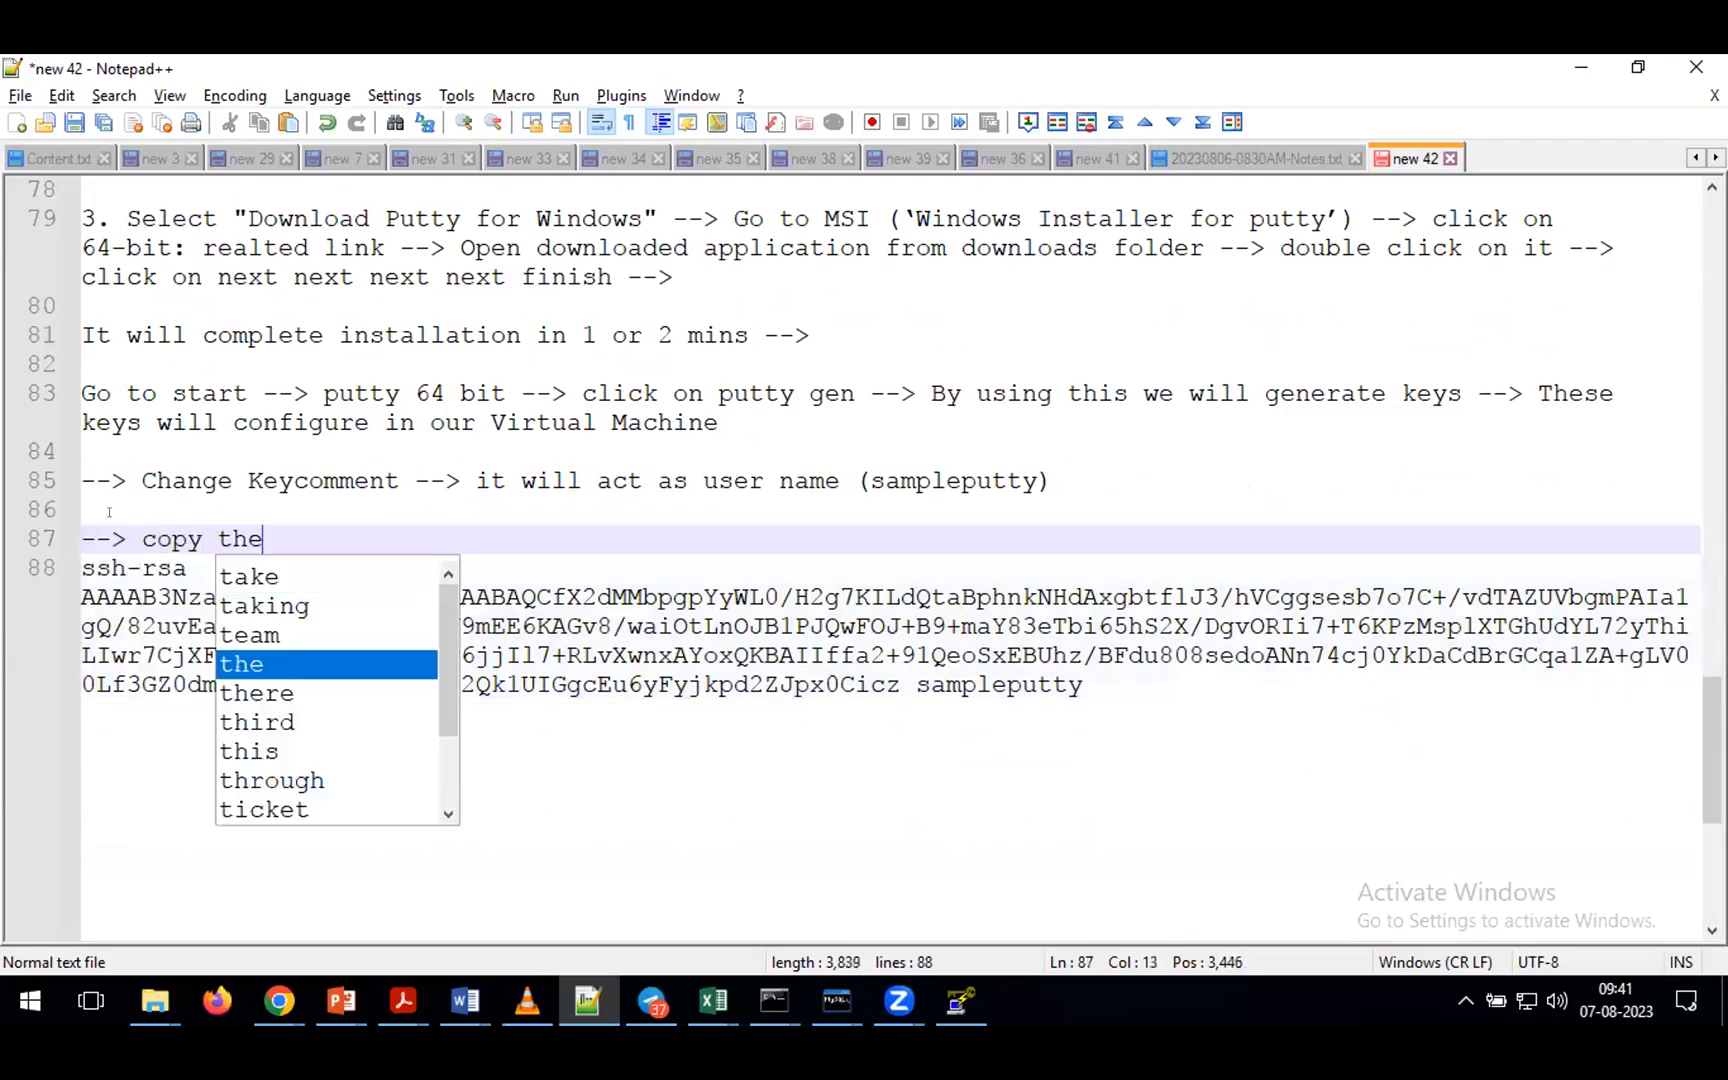
type(" key into y")
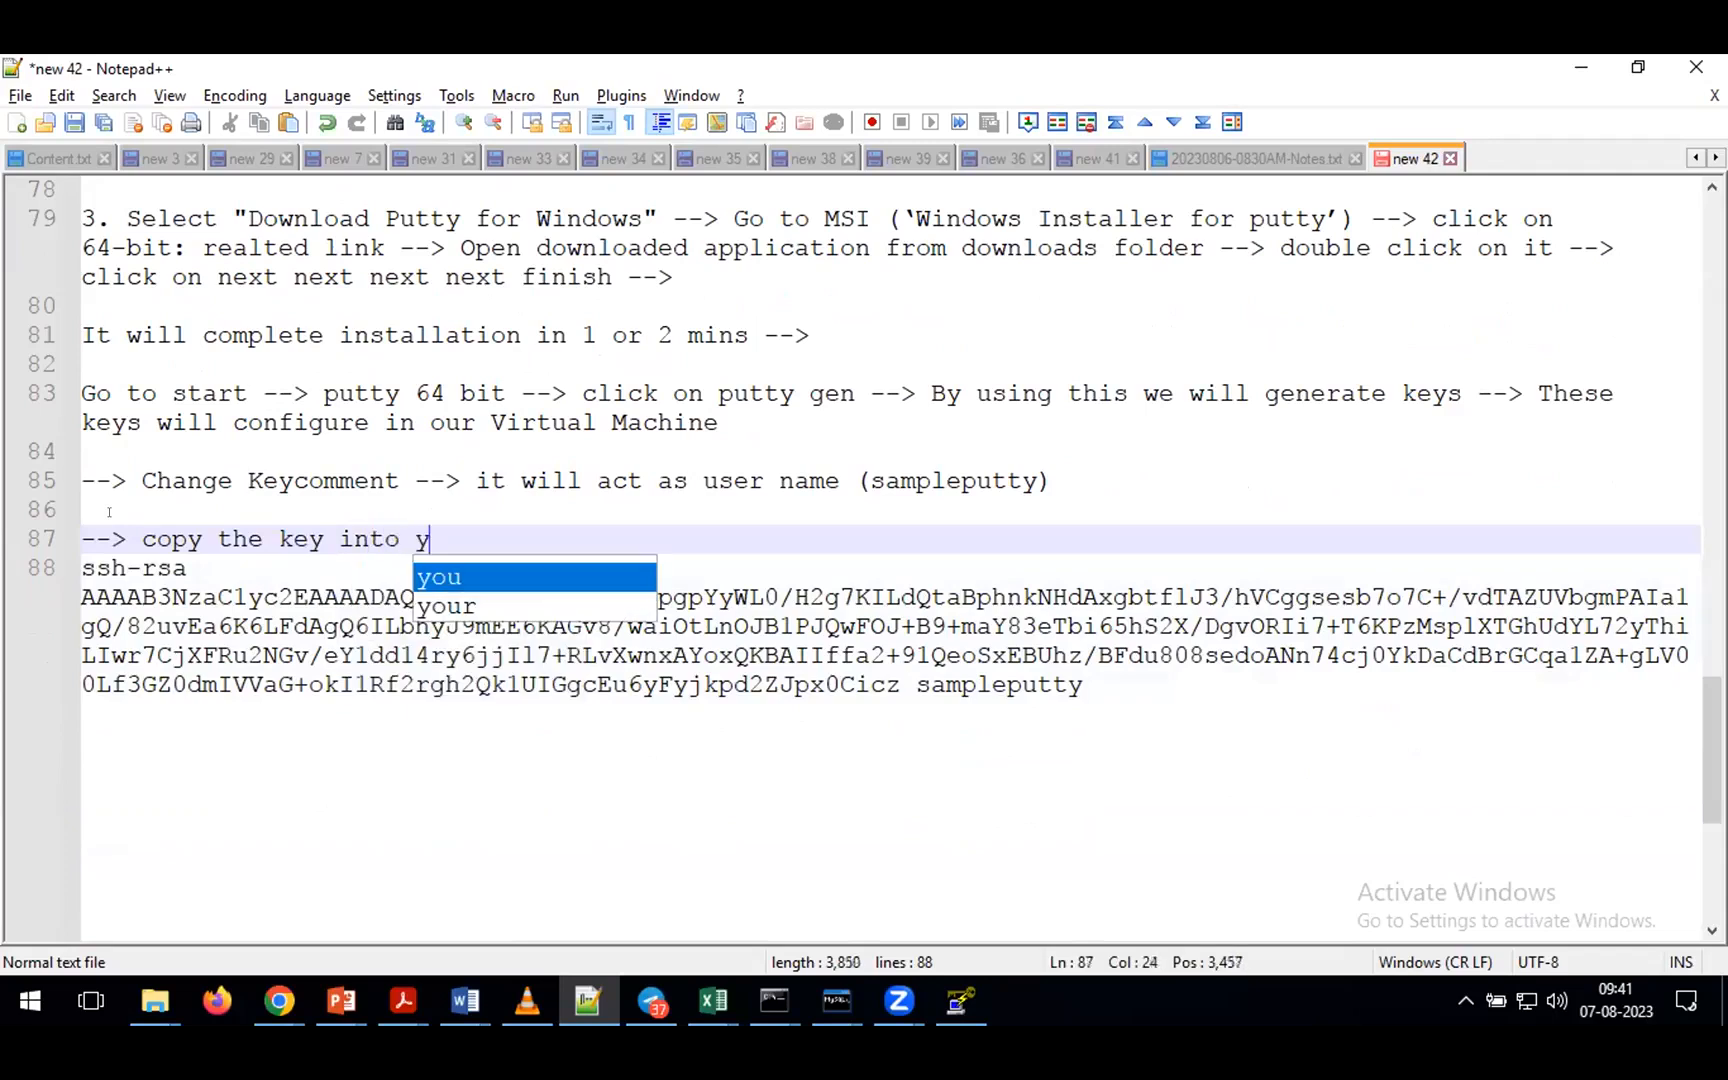
type("our notepad")
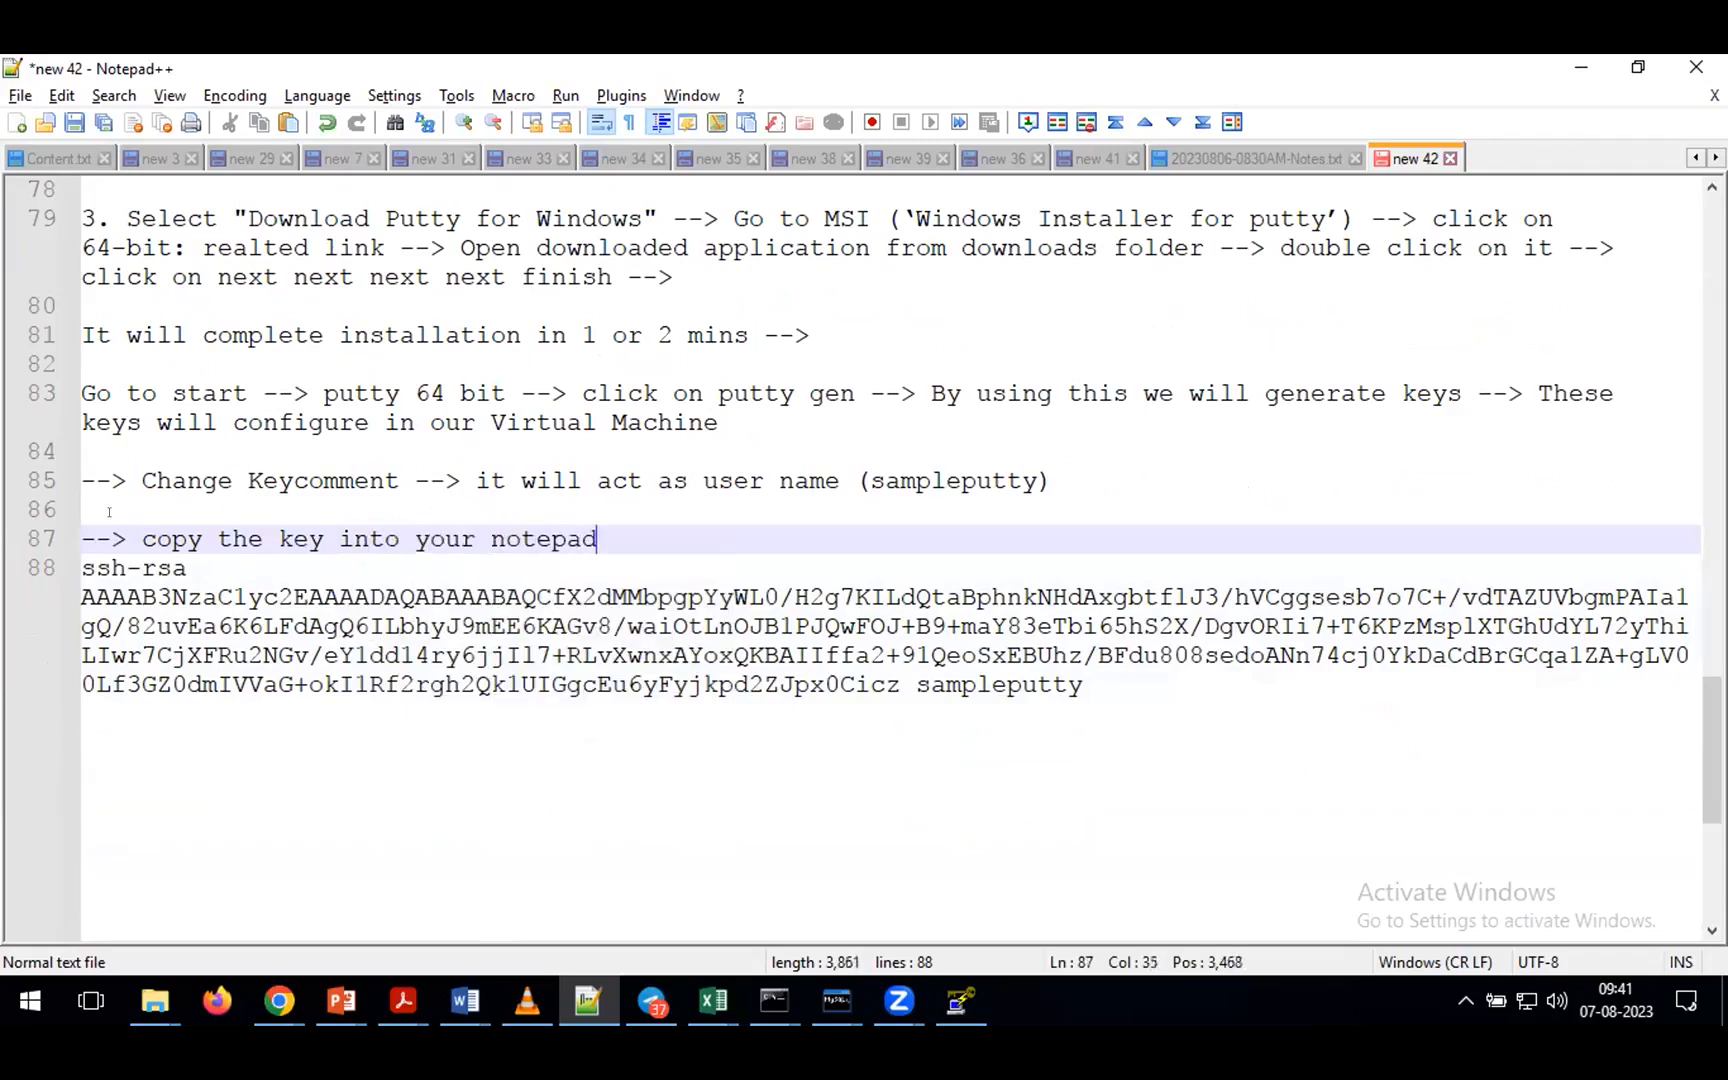
left_click(1086, 709)
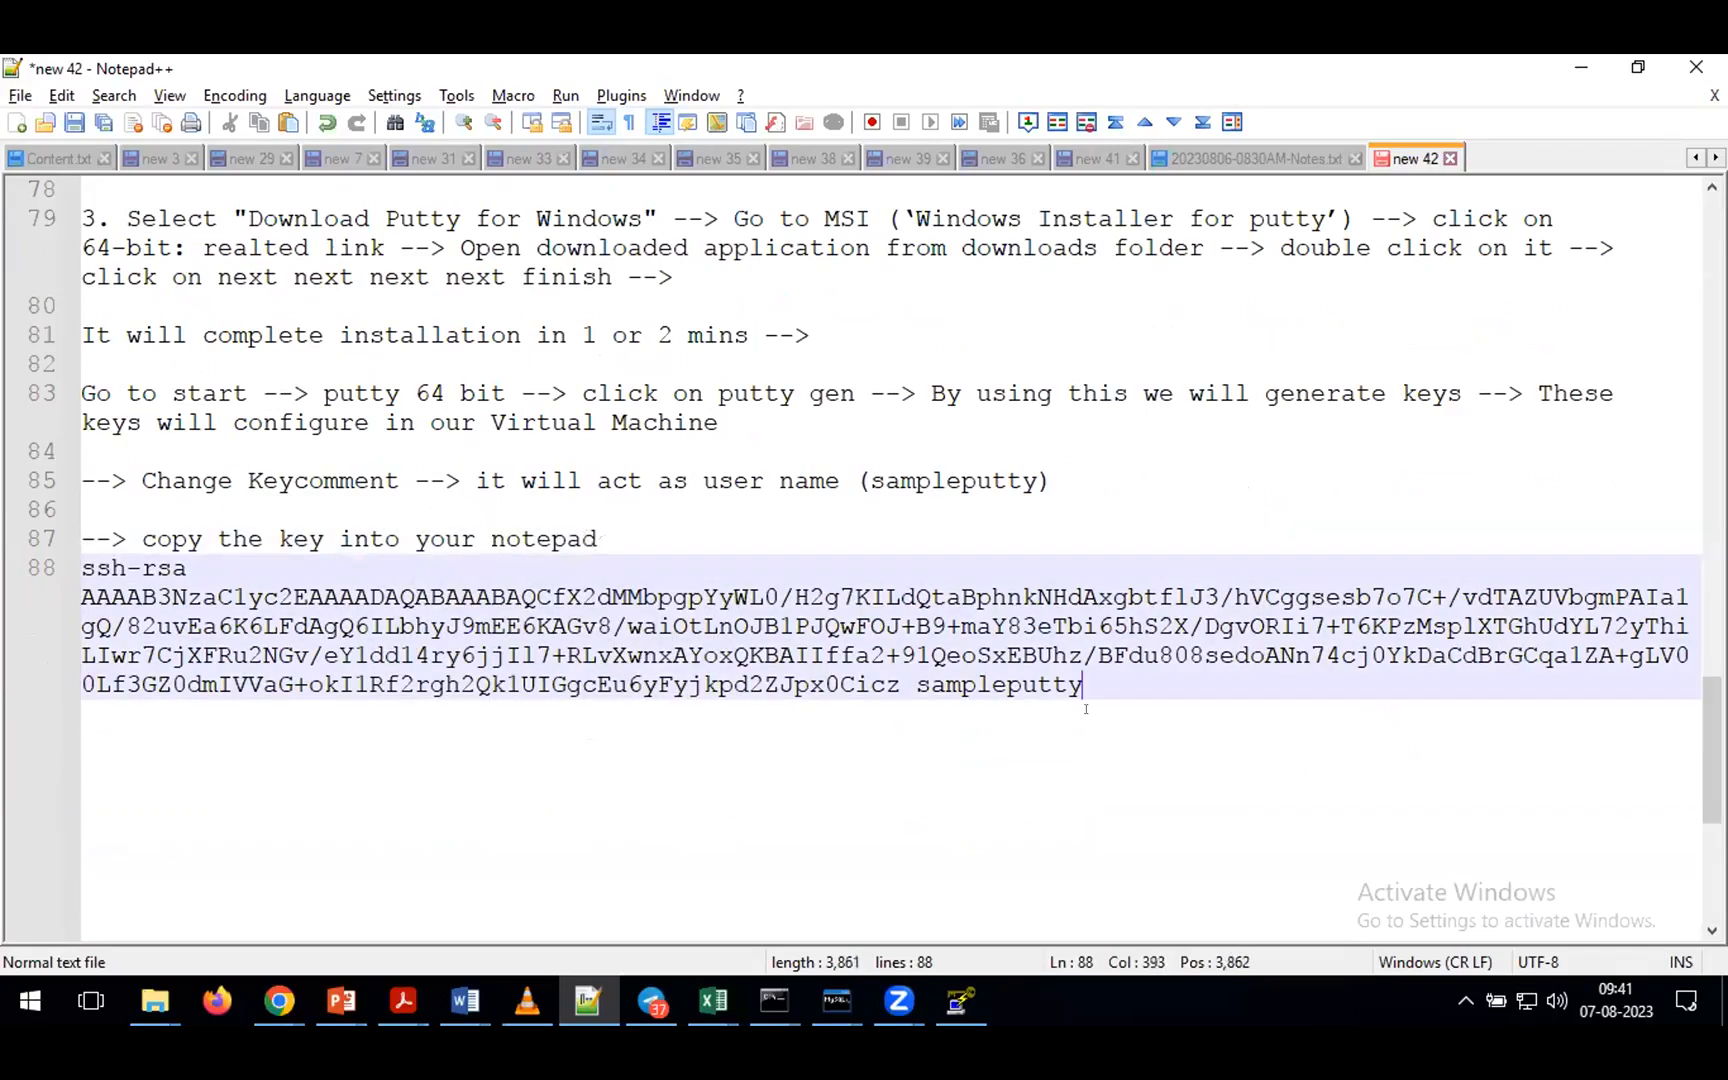
key("Return")
key("Return")
type("-->")
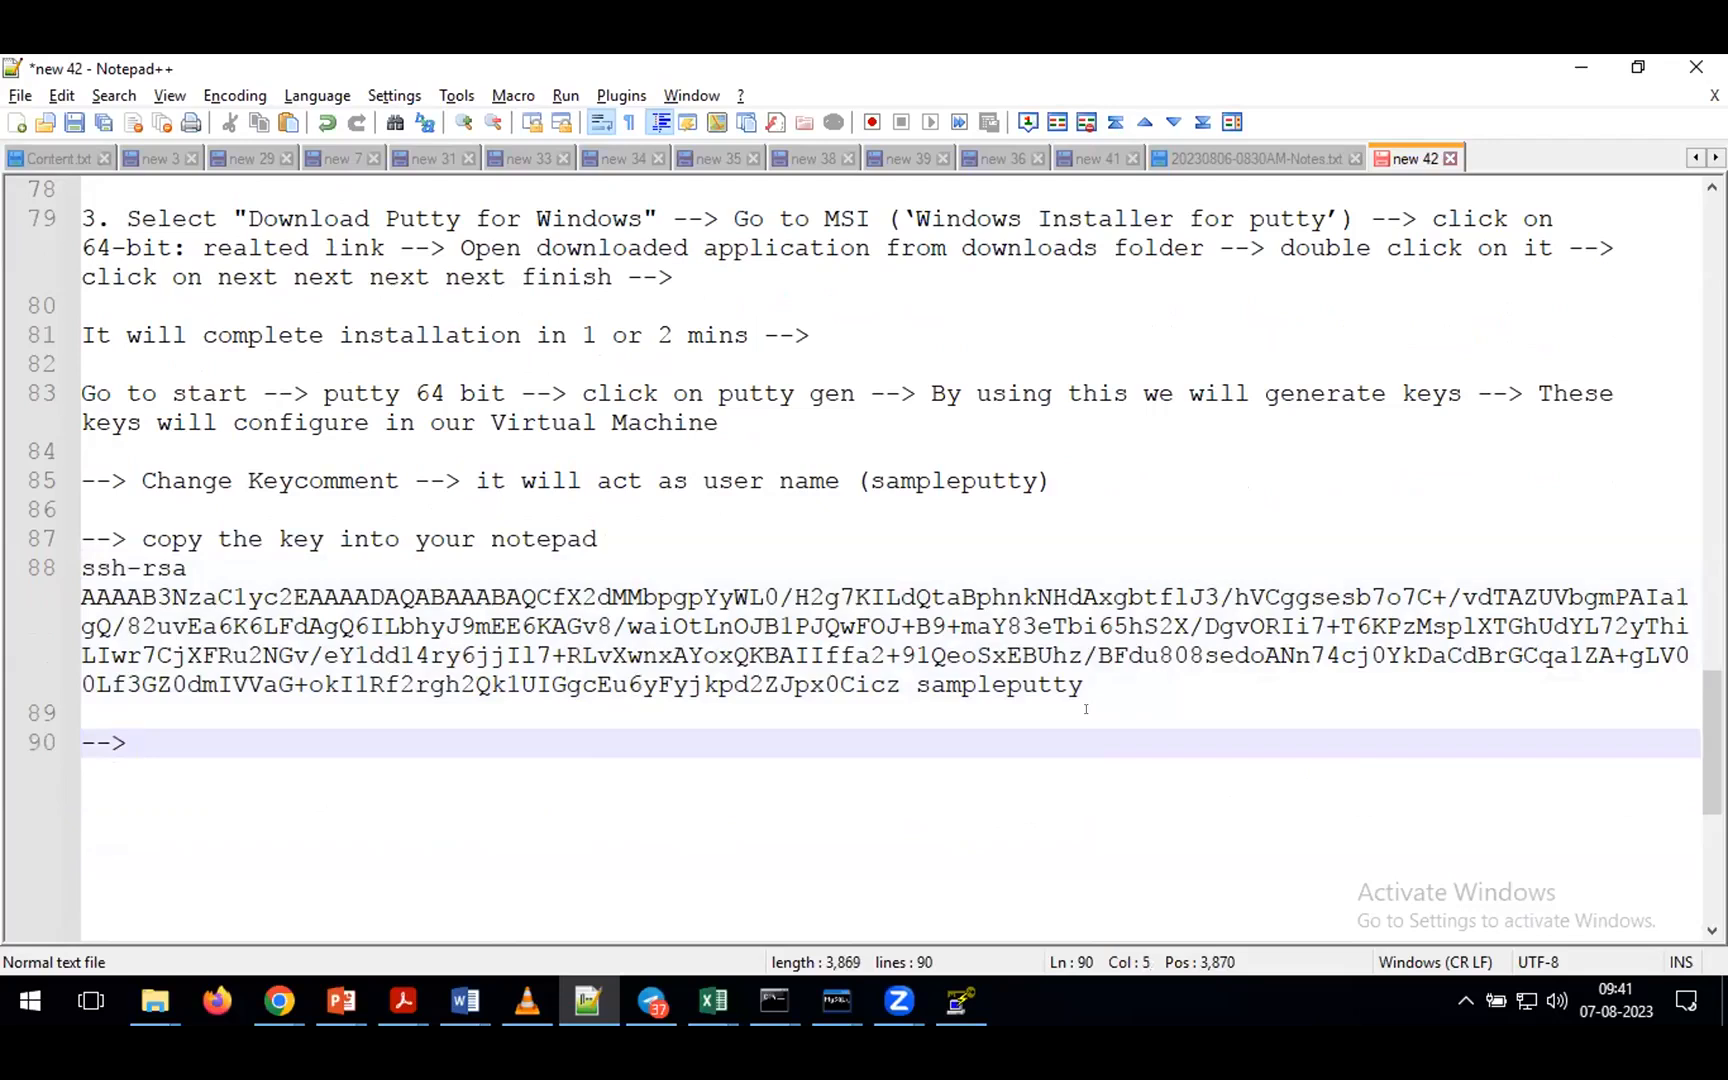
key("alt+Tab")
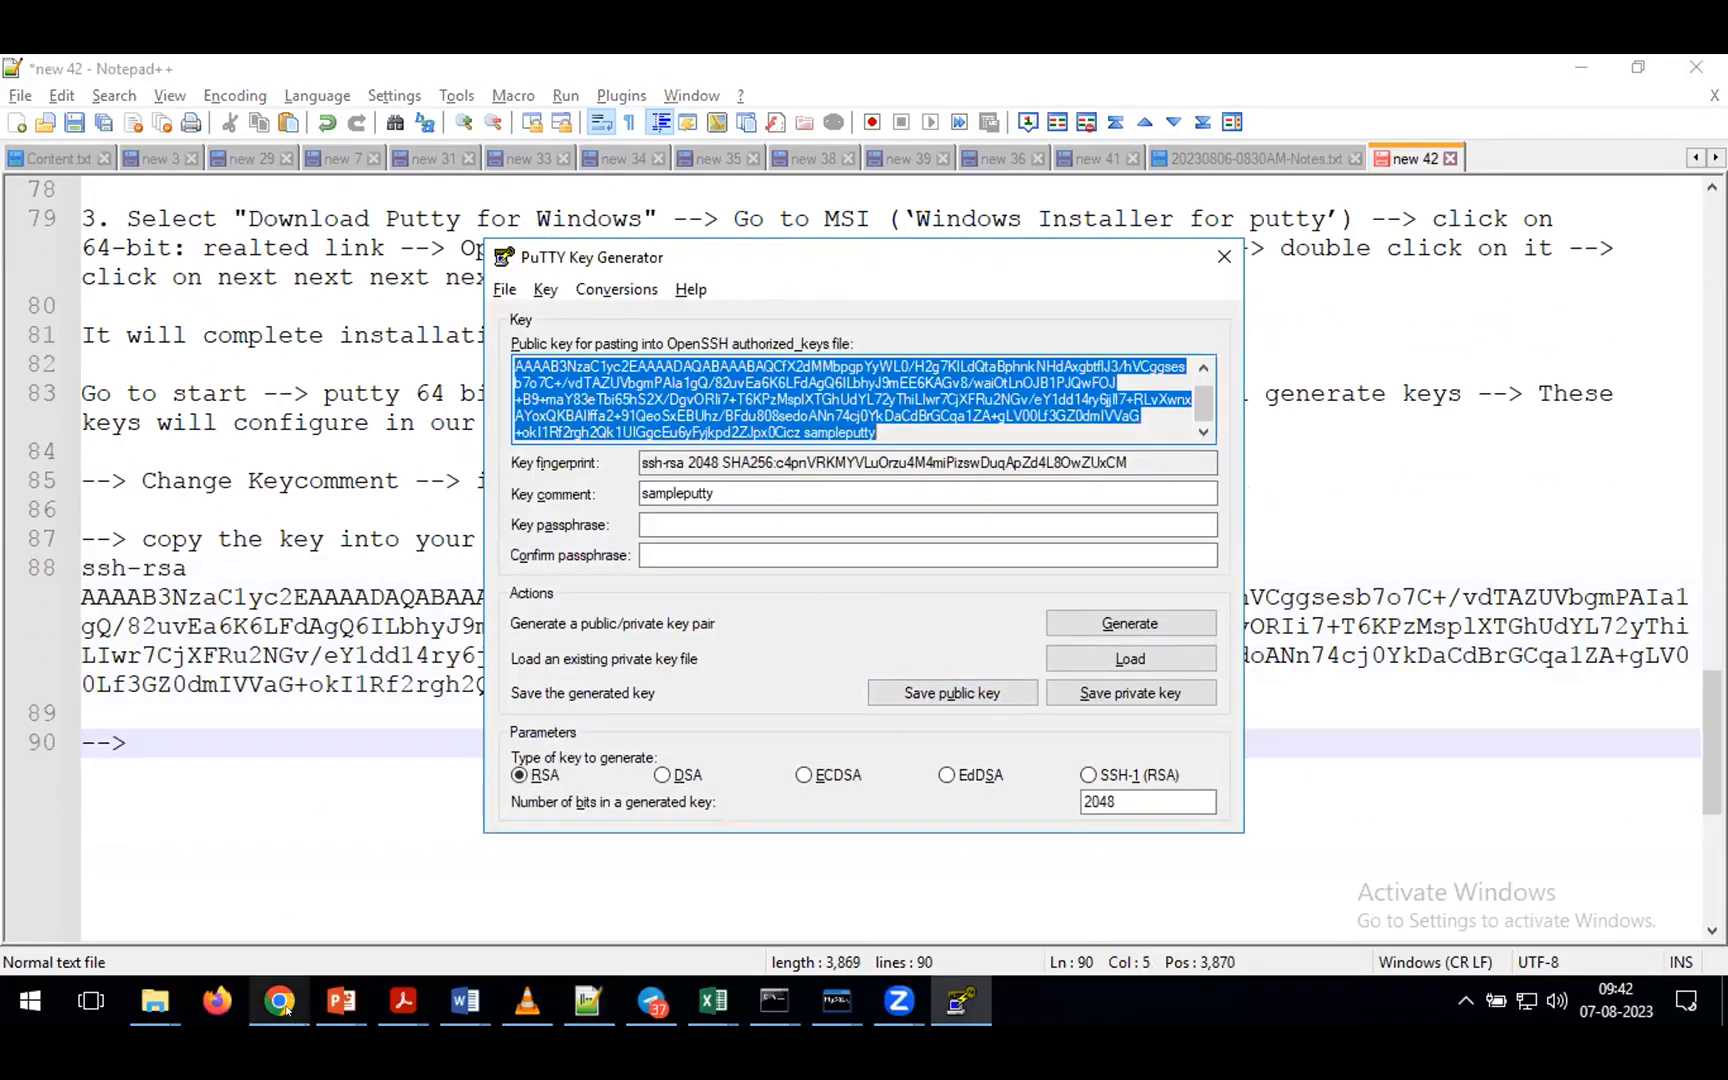
- Bring Chrome forward on the Google Cloud VM instances page listing sampleqt
mouse_move(285, 1010)
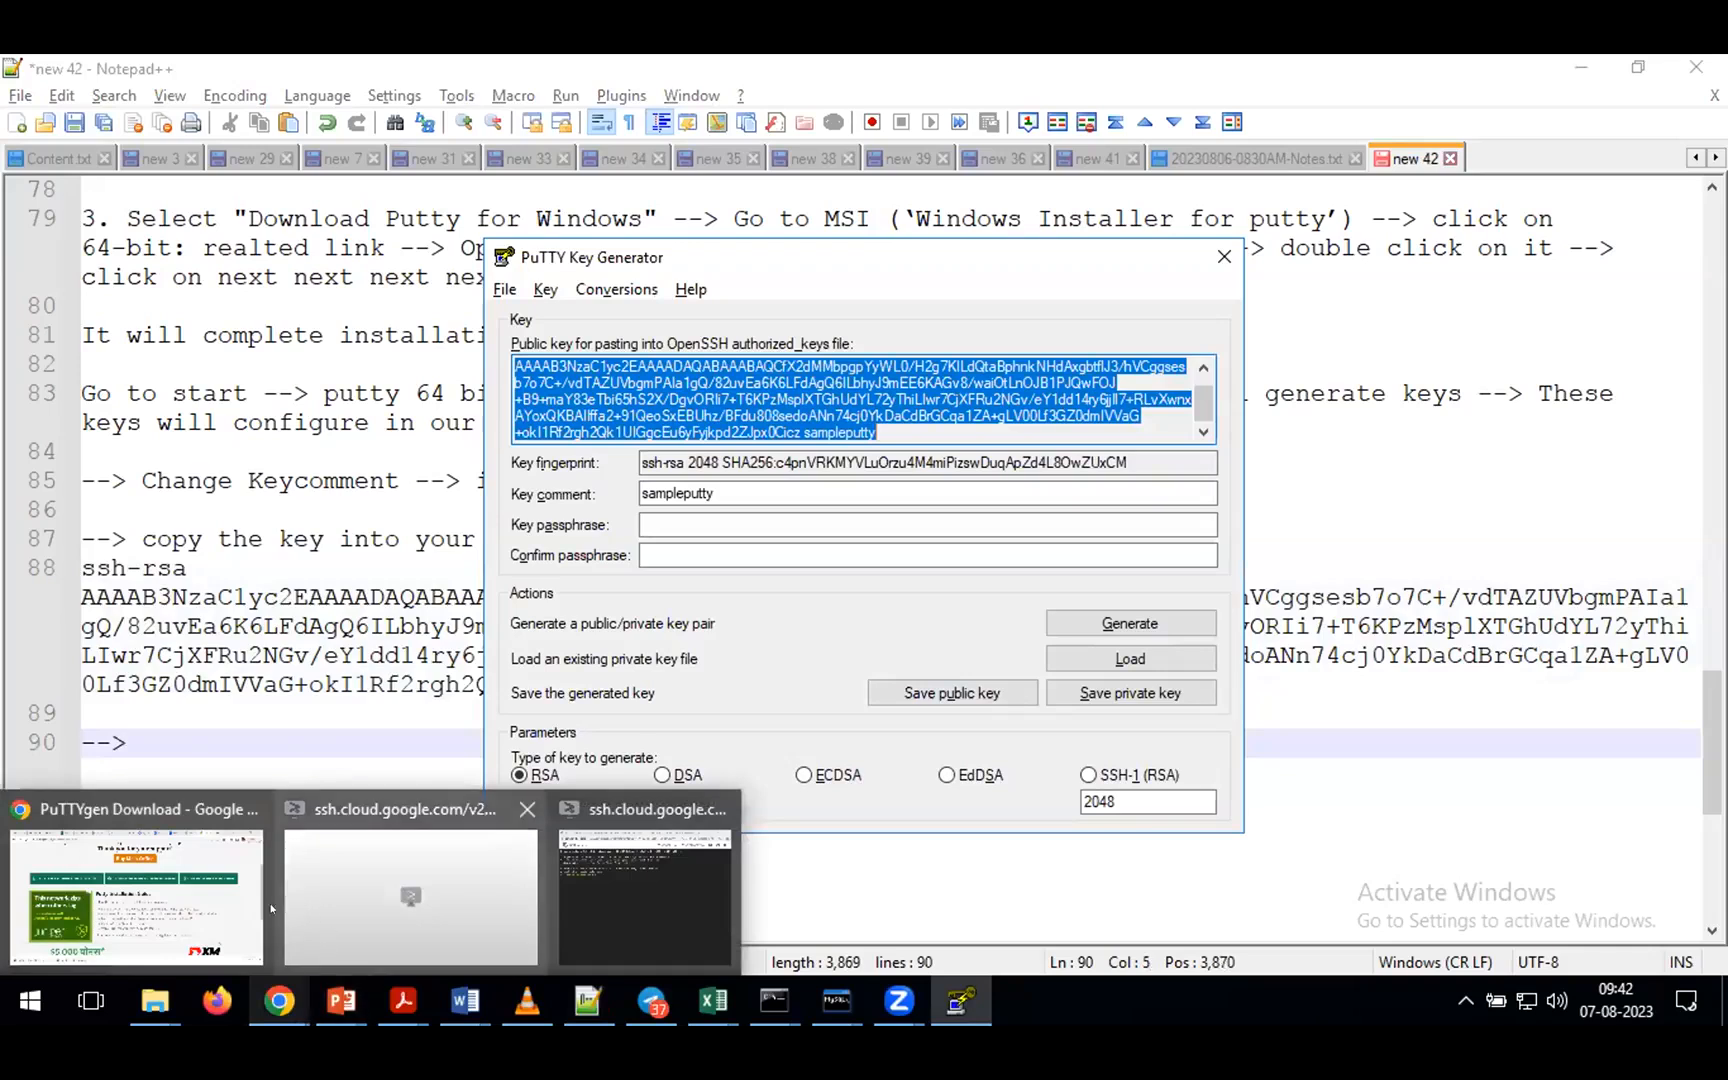
left_click(203, 896)
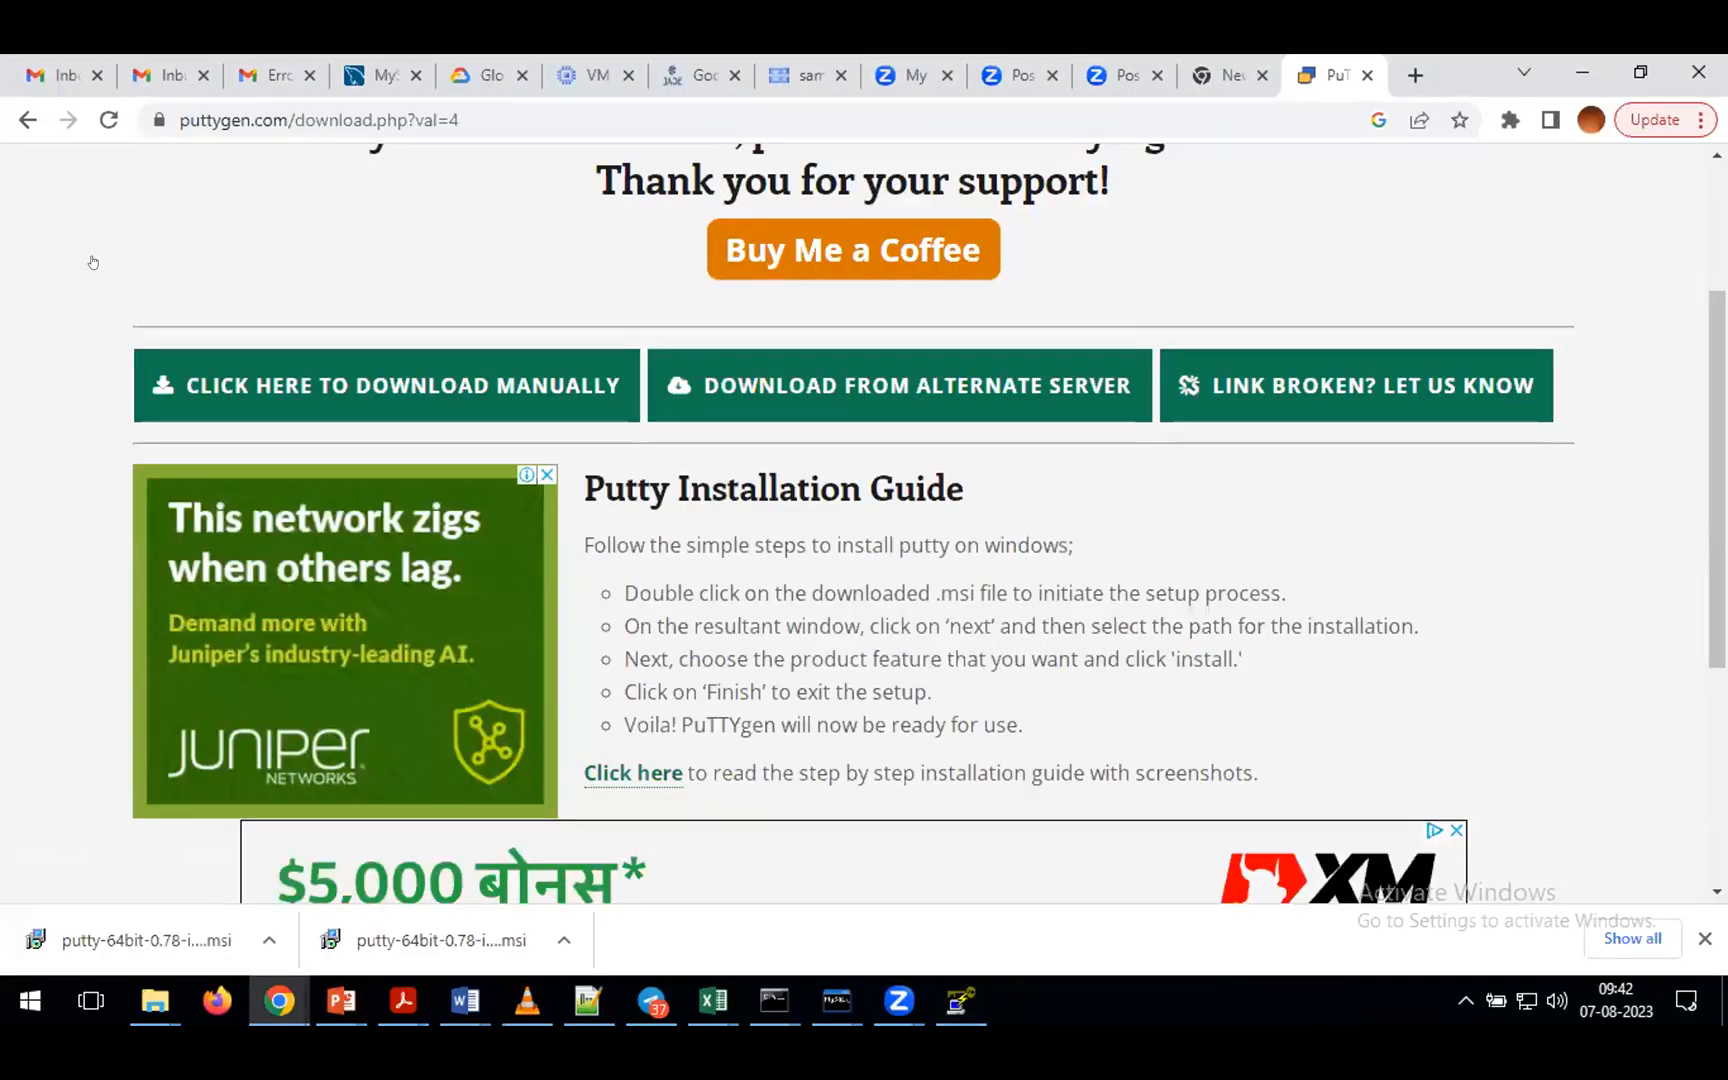
left_click(558, 78)
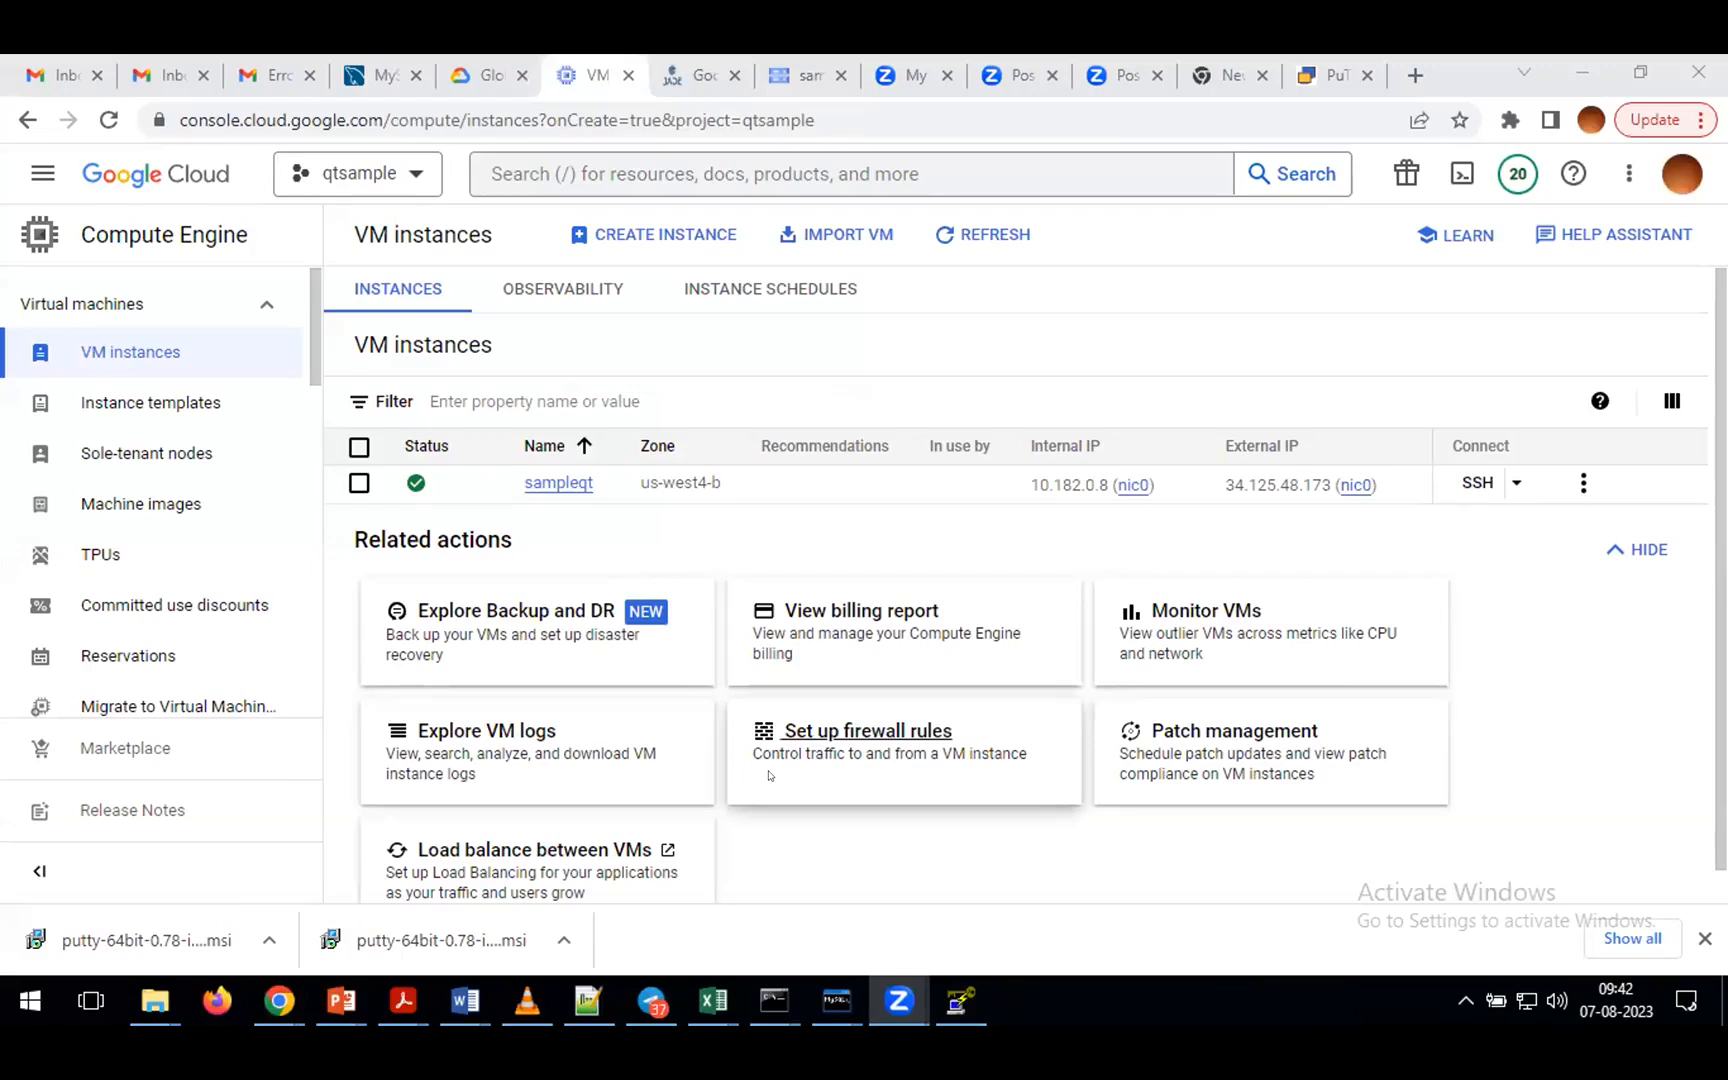
- Open the sampleqt instance's details page, then return to the Notepad++ notes
left_click(556, 484)
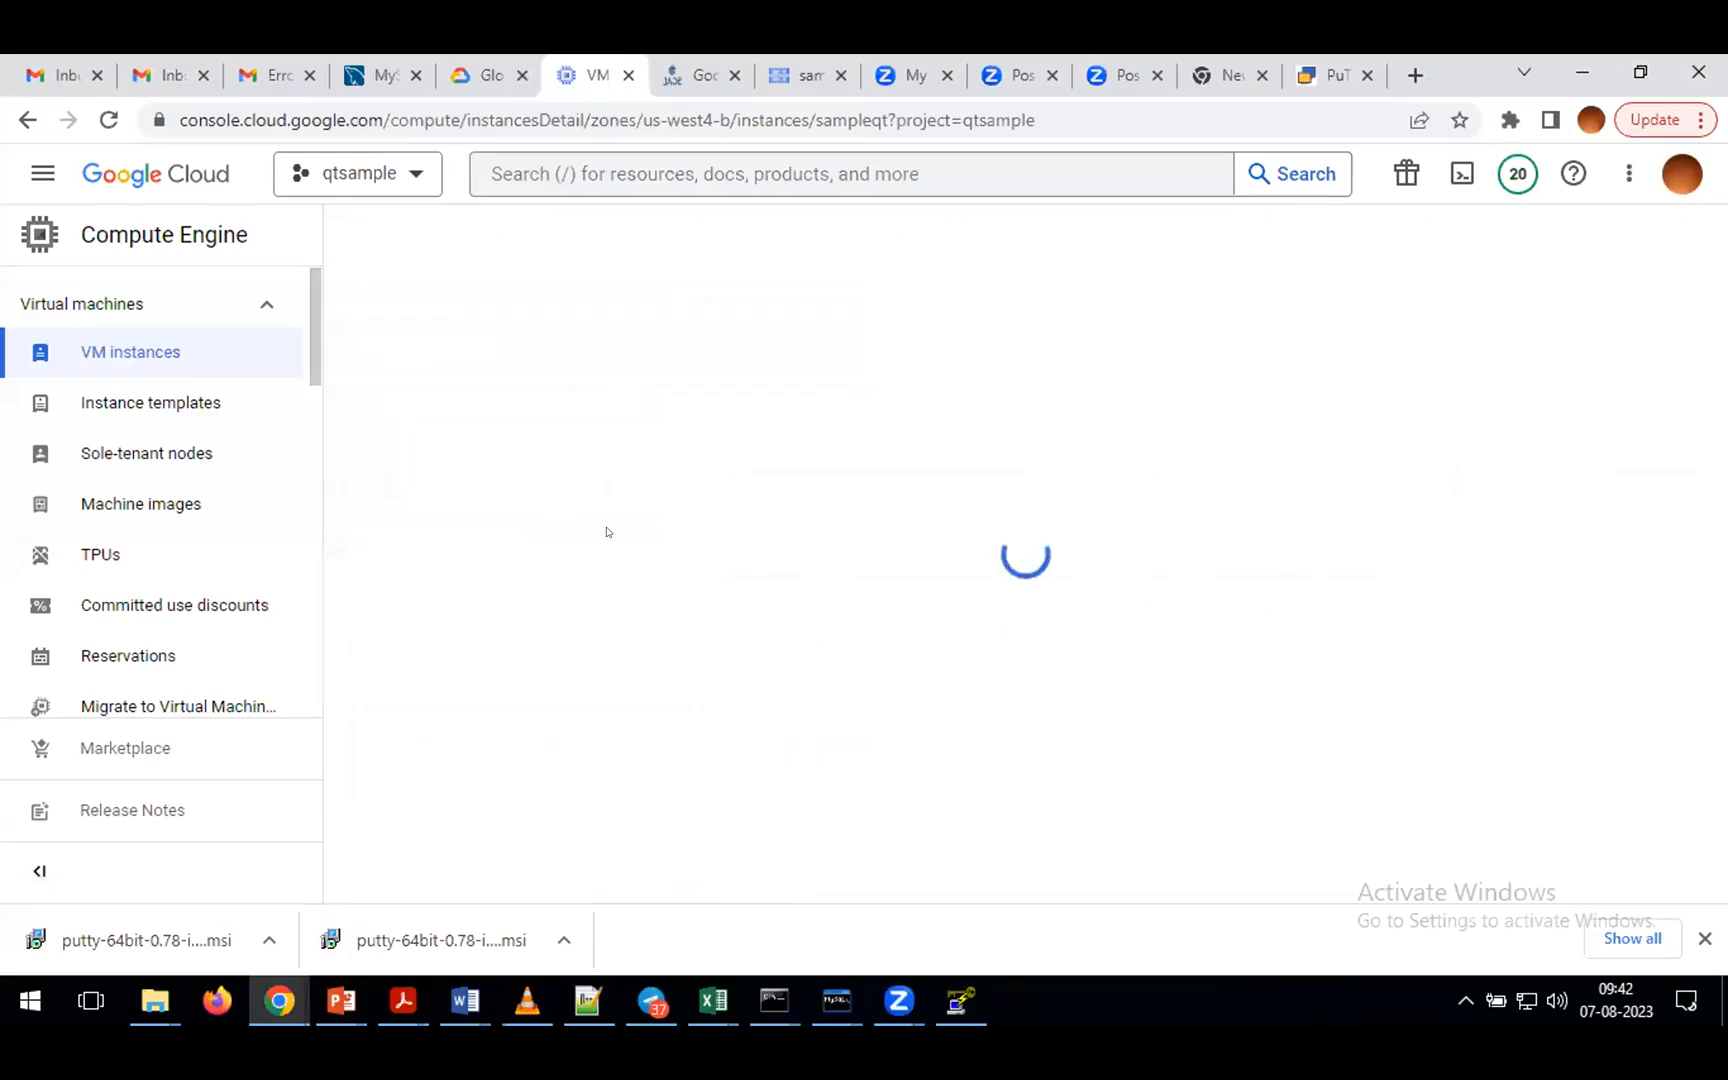
key("alt+Tab")
key("alt+Tab")
key("alt+Tab")
- Write 'Got compute engine console --> click on your virtual machine -->' on notes line 90
type("Got compute engine console --> click on your virtua")
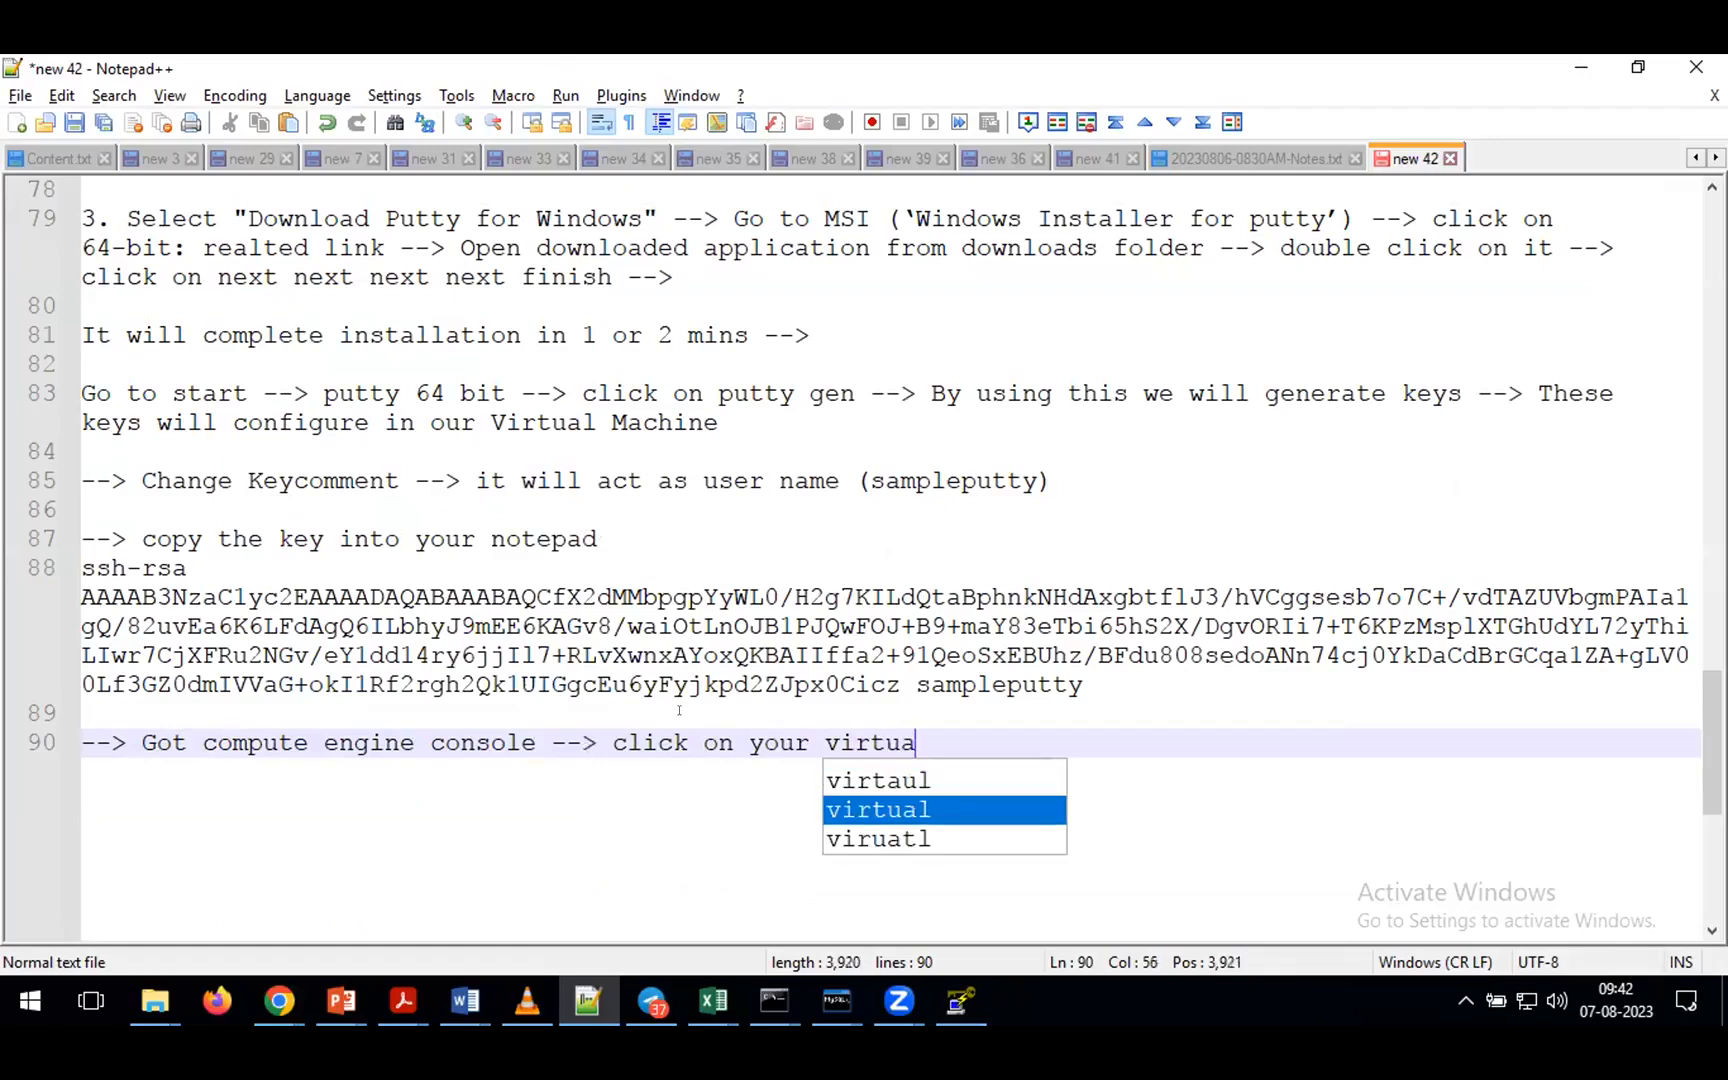
type("l machine -->")
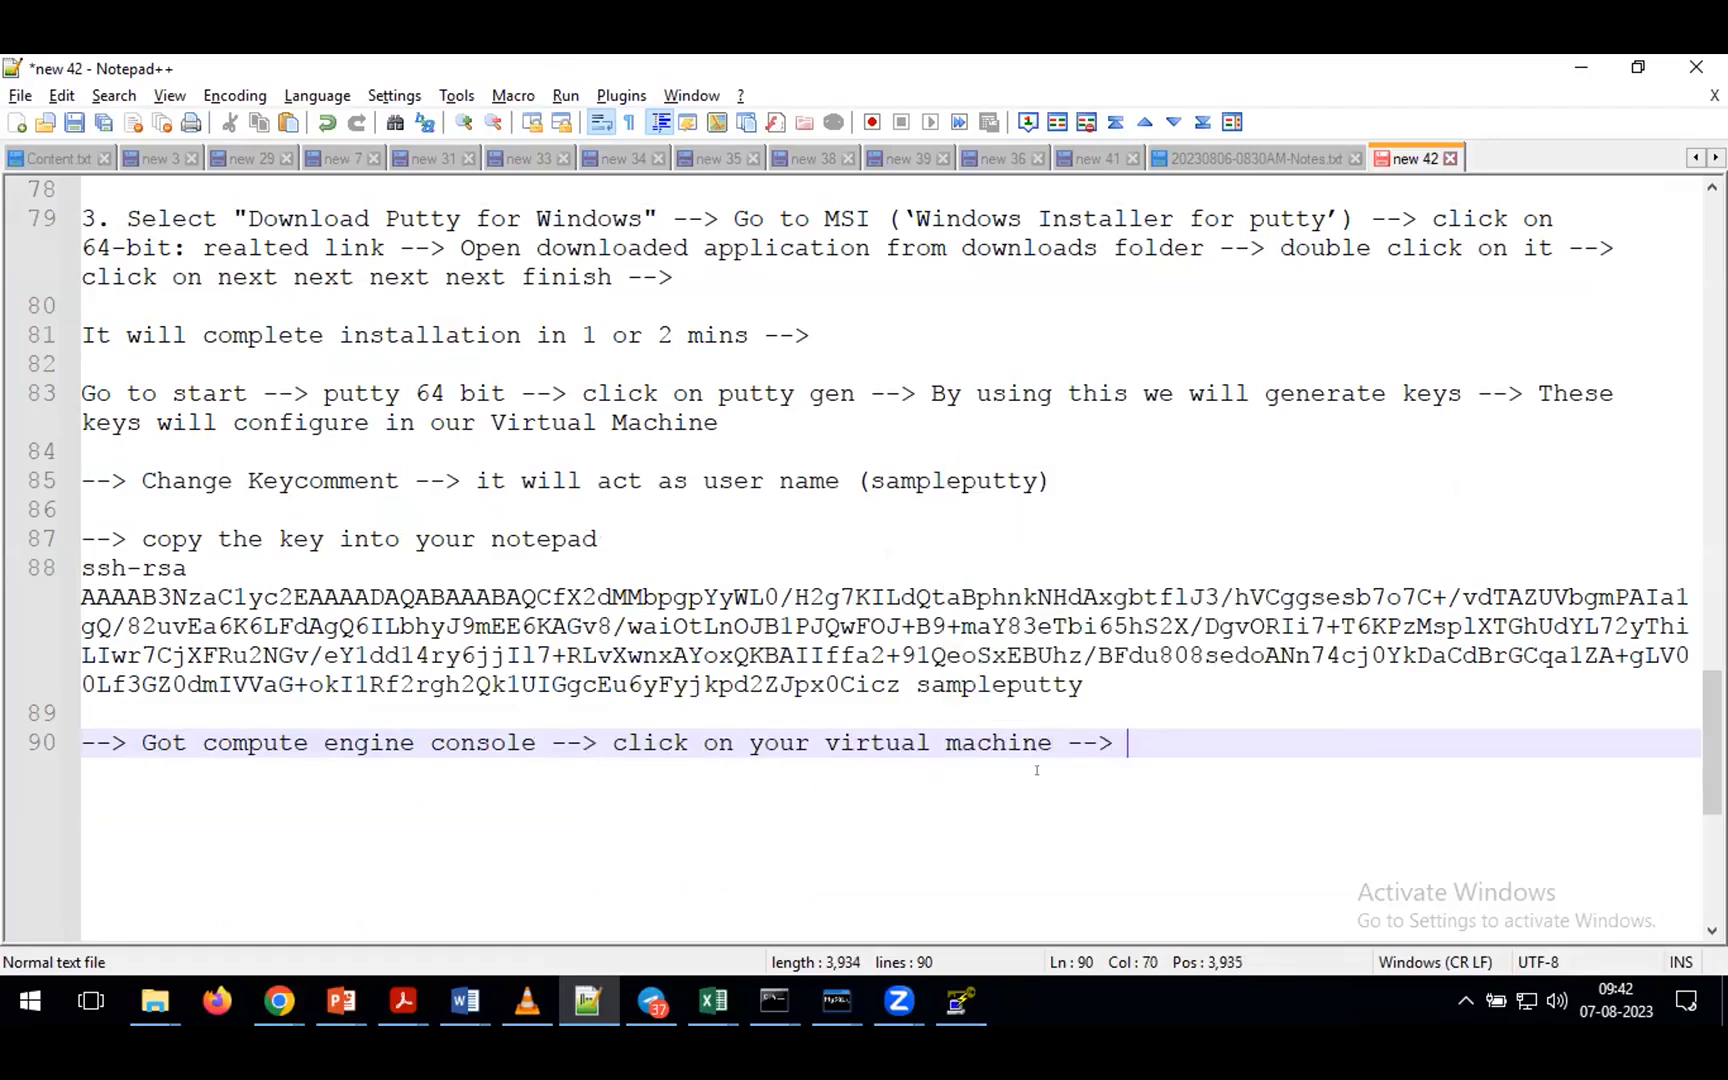
key("alt+Tab")
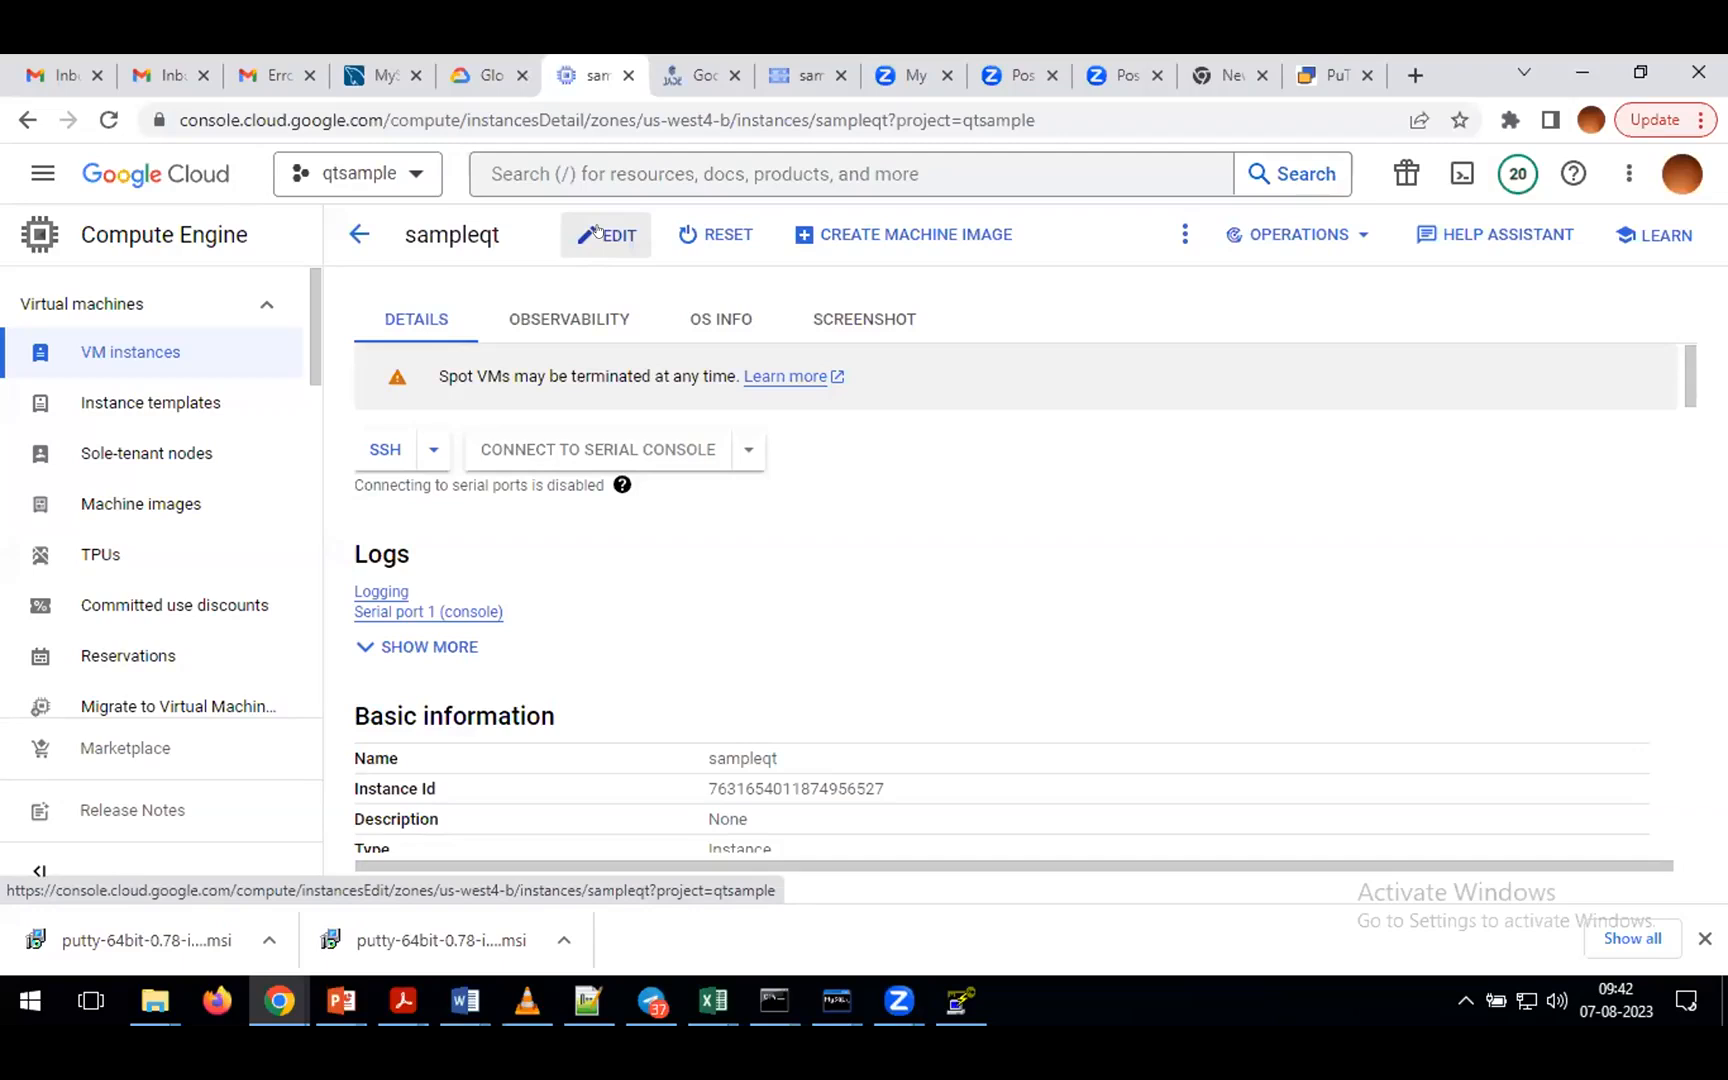
- Open the edit page for sampleqt with EDIT on its details page
left_click(597, 231)
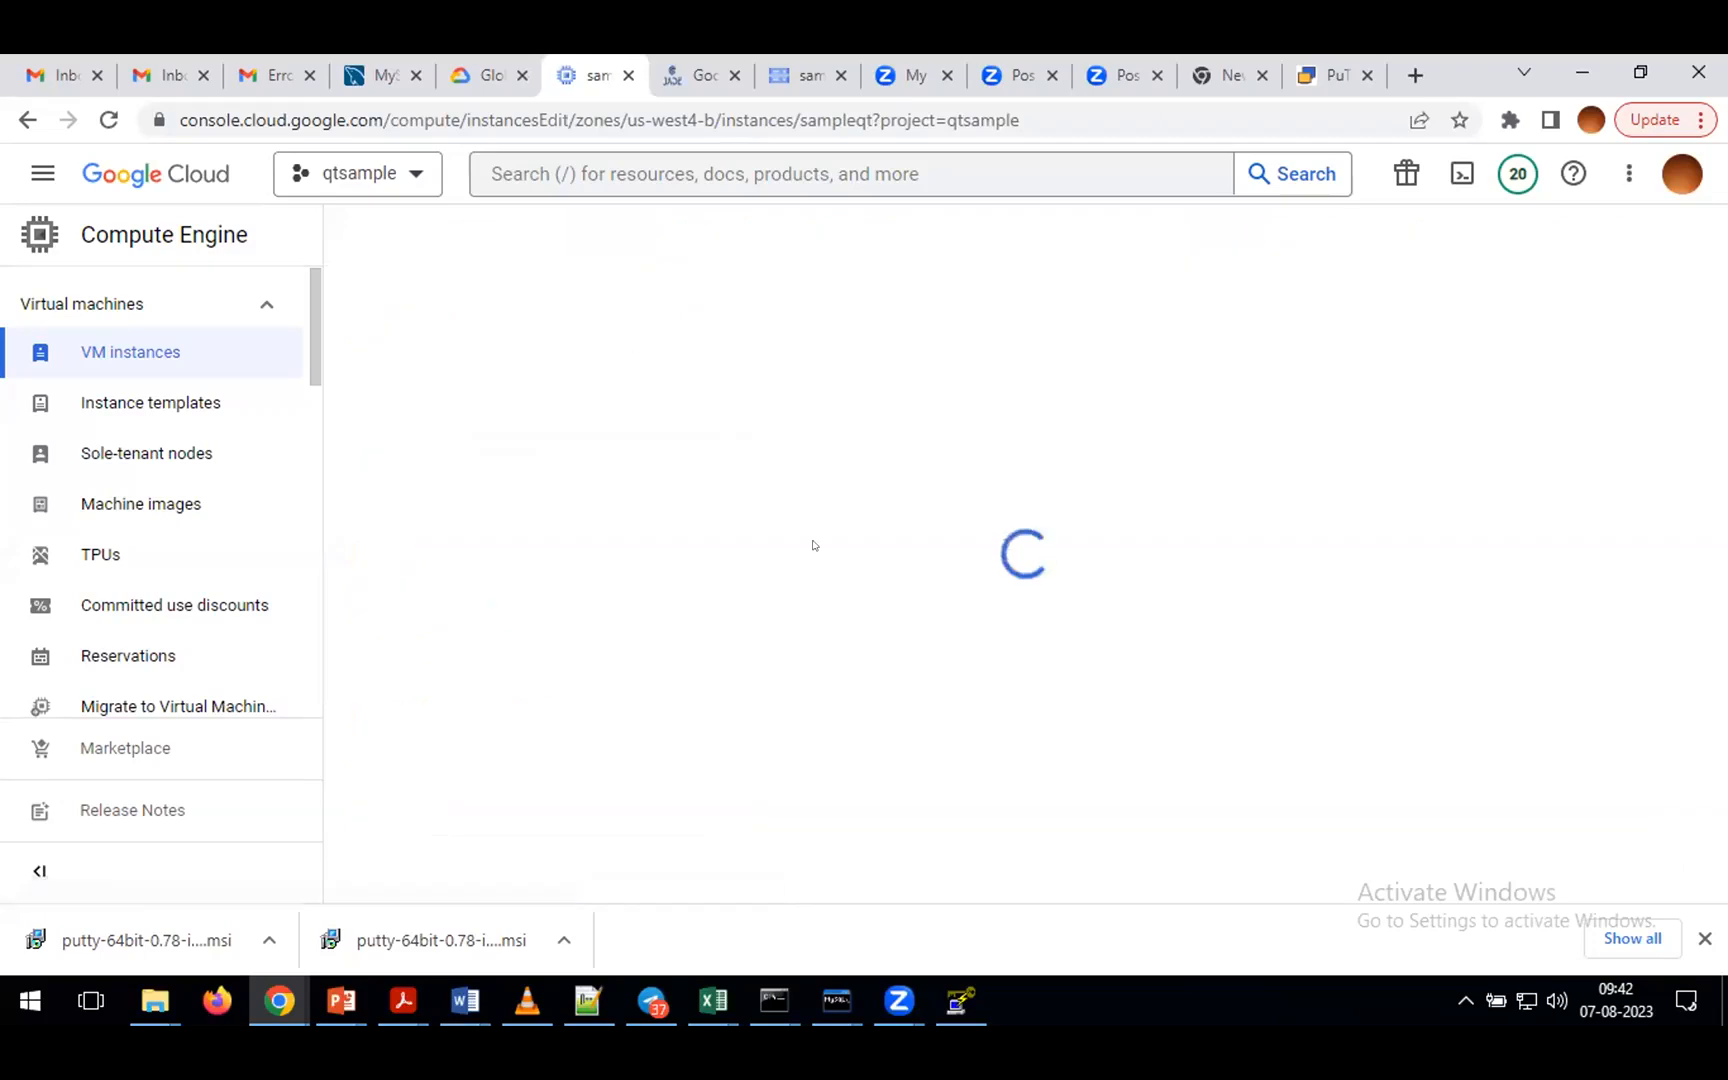
- Append 'on top click on edit button -->' to line 90 of the notes, then return to the Edit sampleqt page
key("alt+Tab")
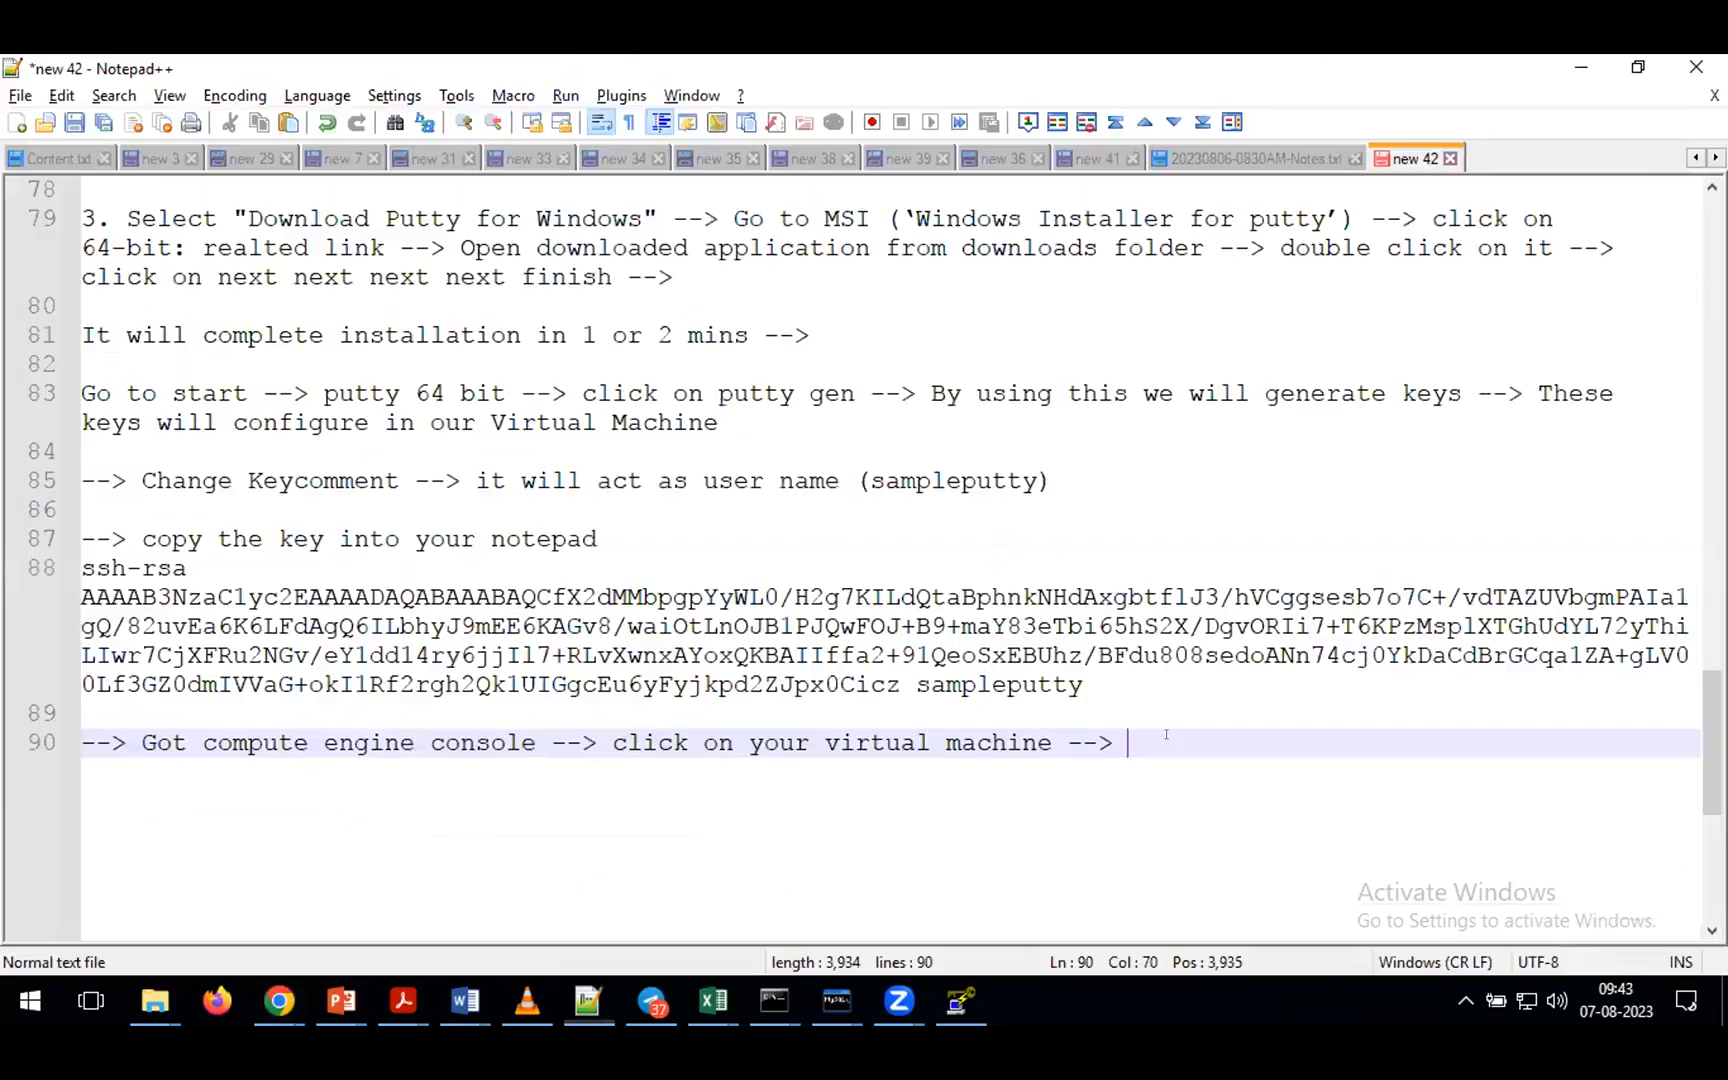
type("on top p")
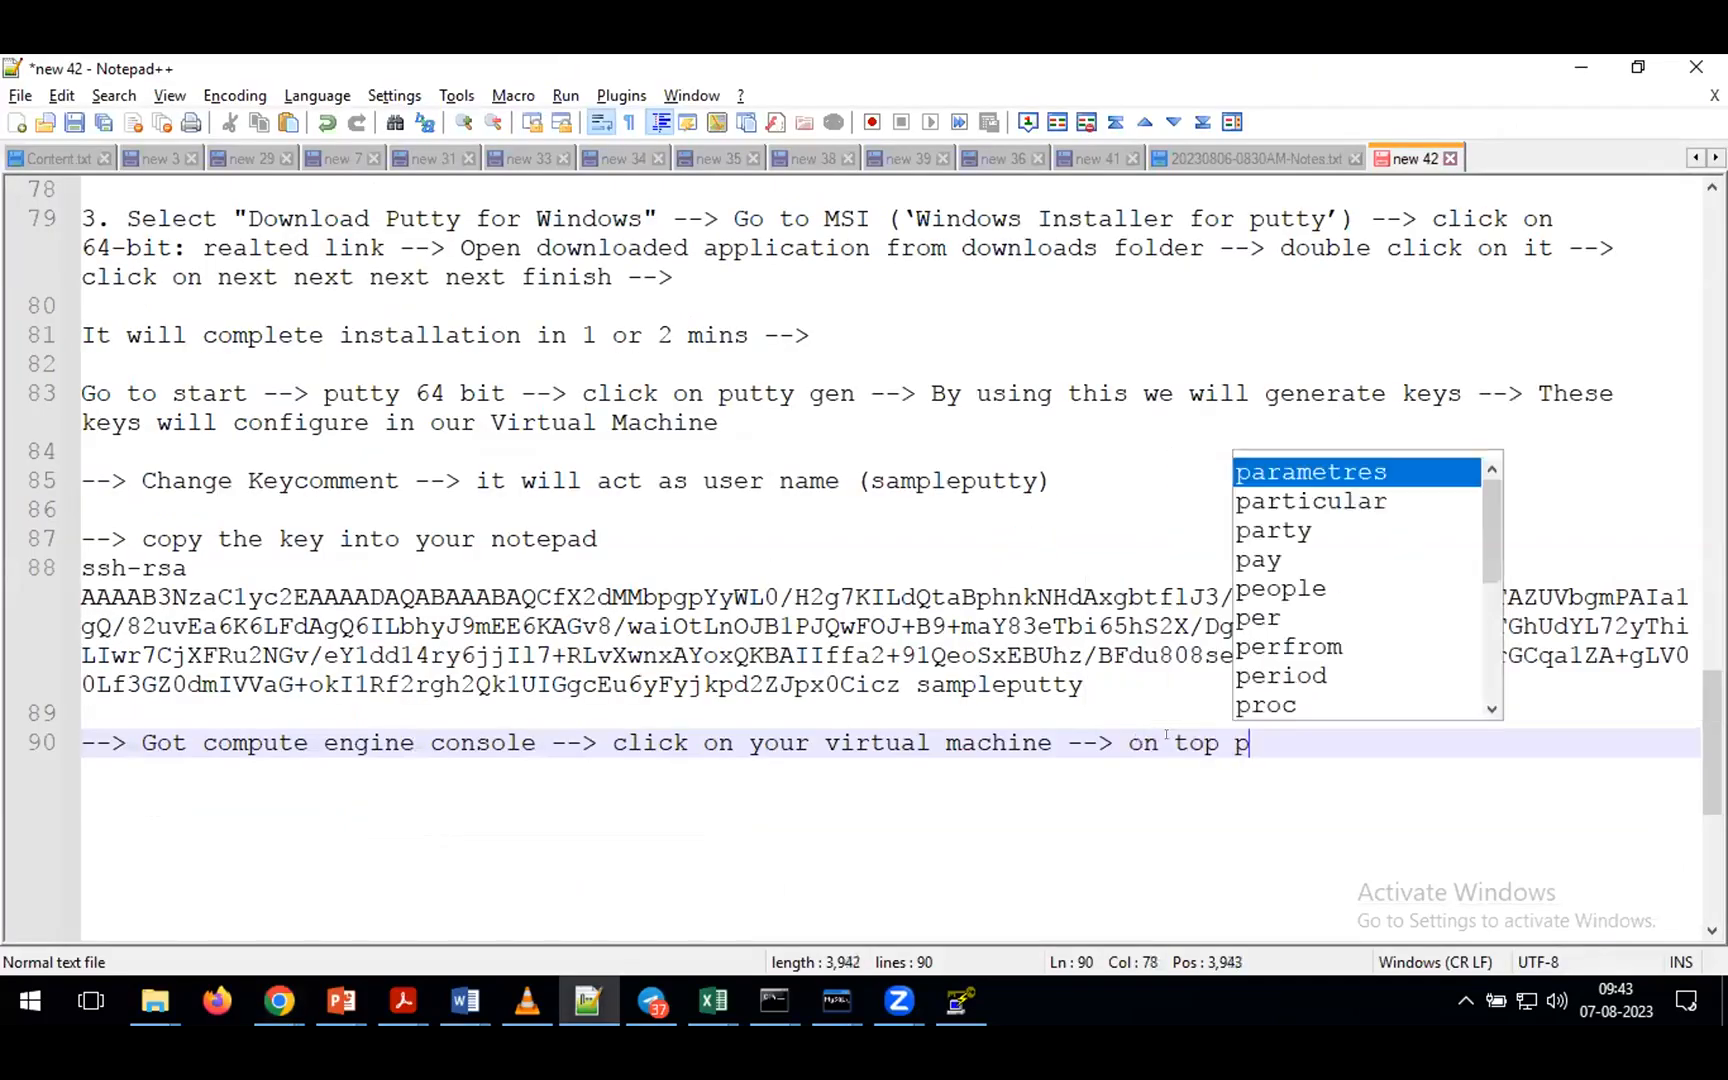
type("leas")
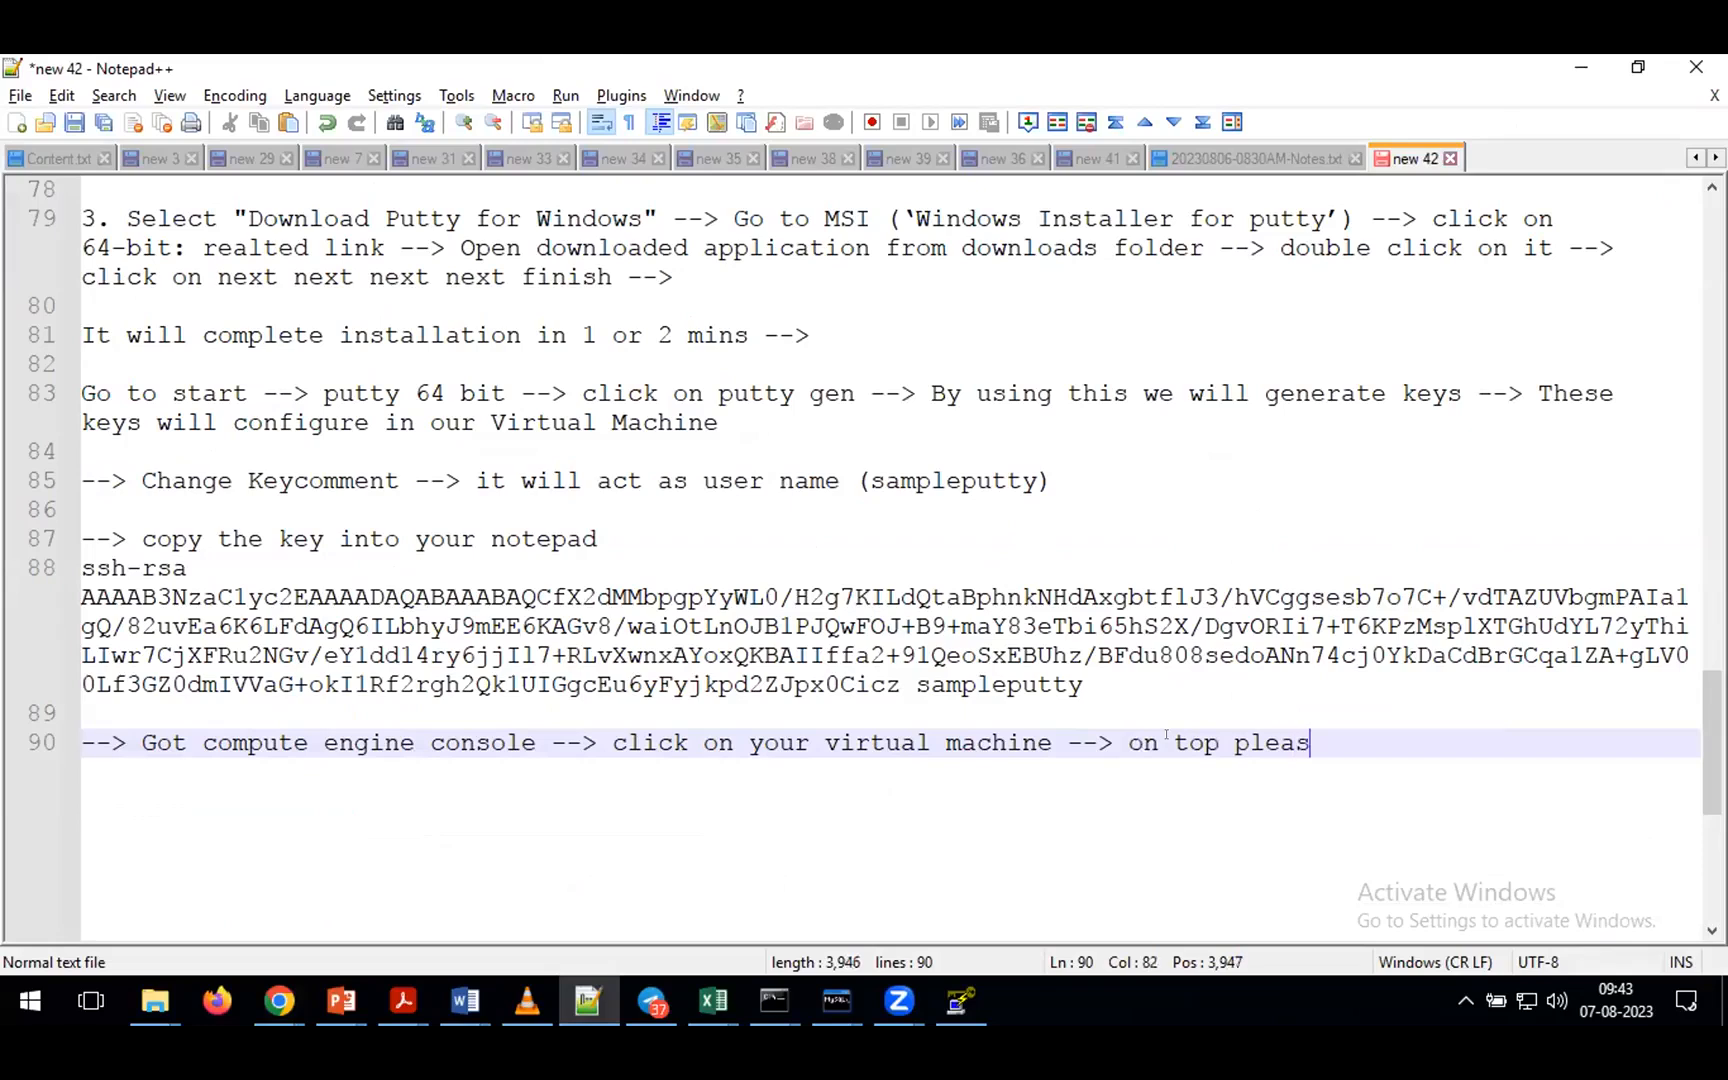
key("BackSpace")
key("BackSpace")
key("BackSpace")
key("BackSpace")
key("BackSpace")
type("click on")
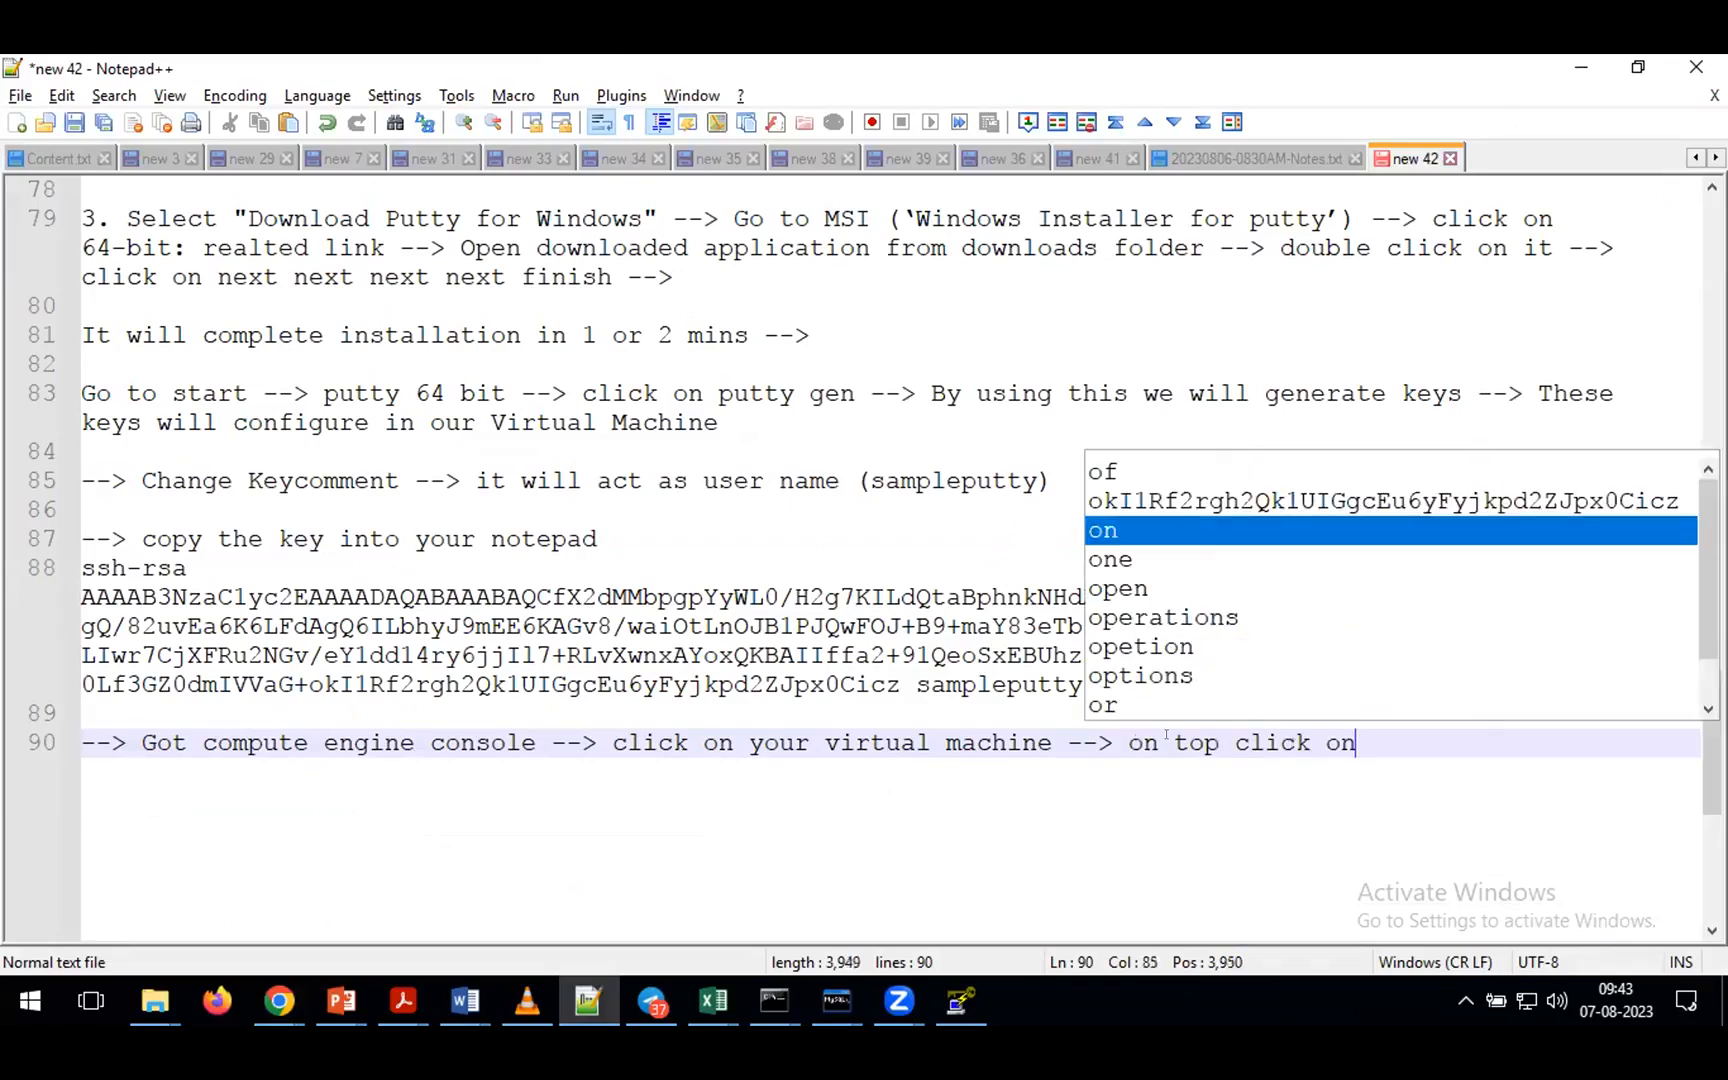
type(" edit button -->")
key("alt+Tab")
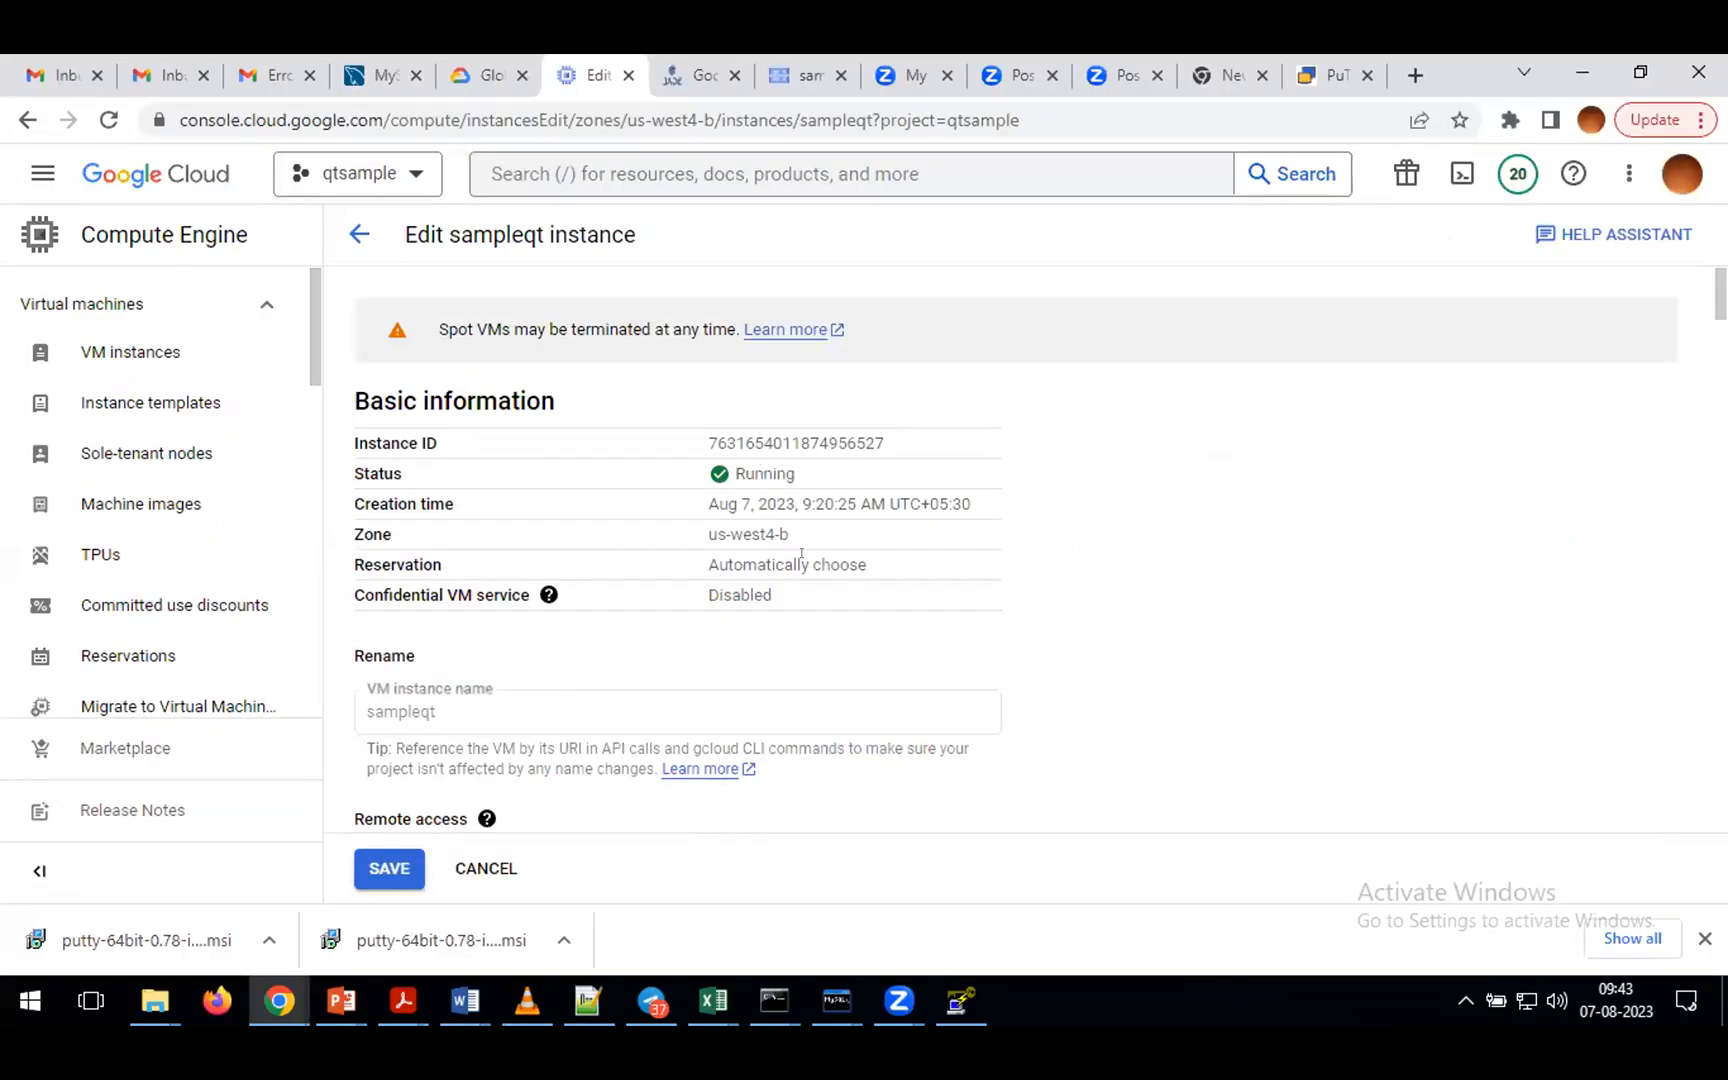
- Delete the ecdsa and ssh-rsa keys from sampleqt's SSH Keys section
scroll(912, 632, "down", 4)
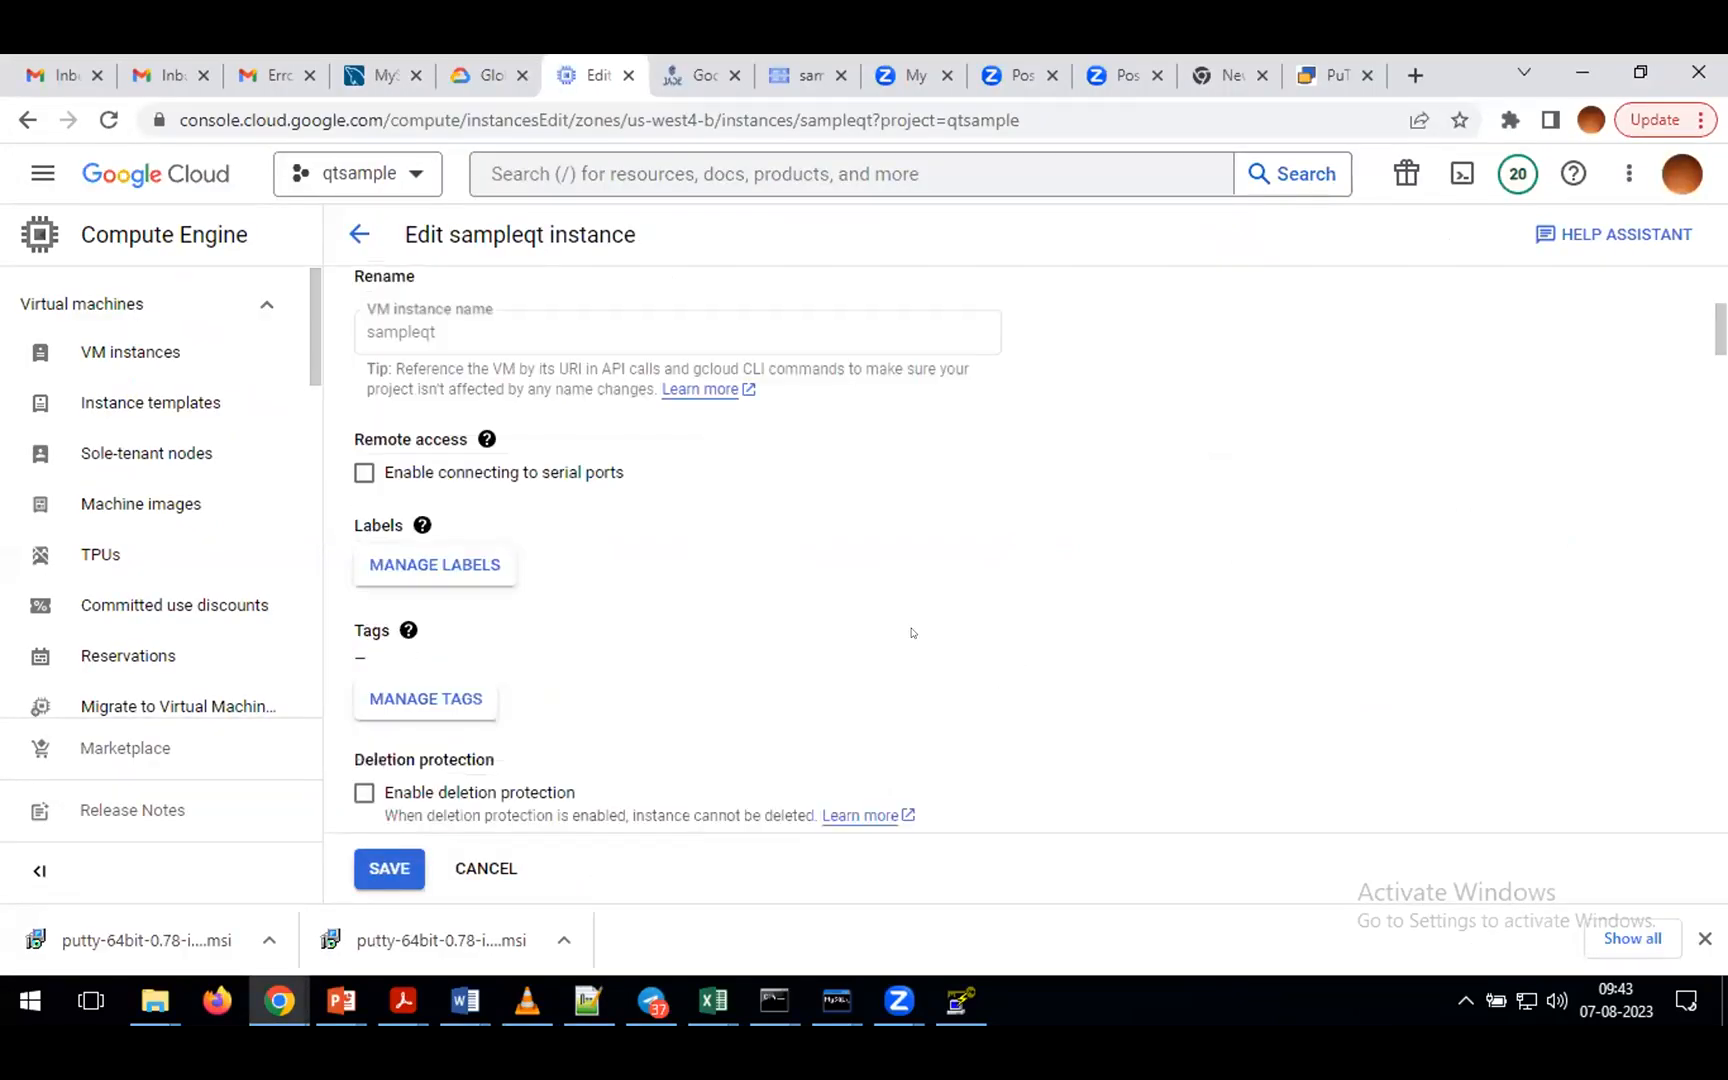
scroll(912, 632, "down", 2)
scroll(901, 629, "down", 5)
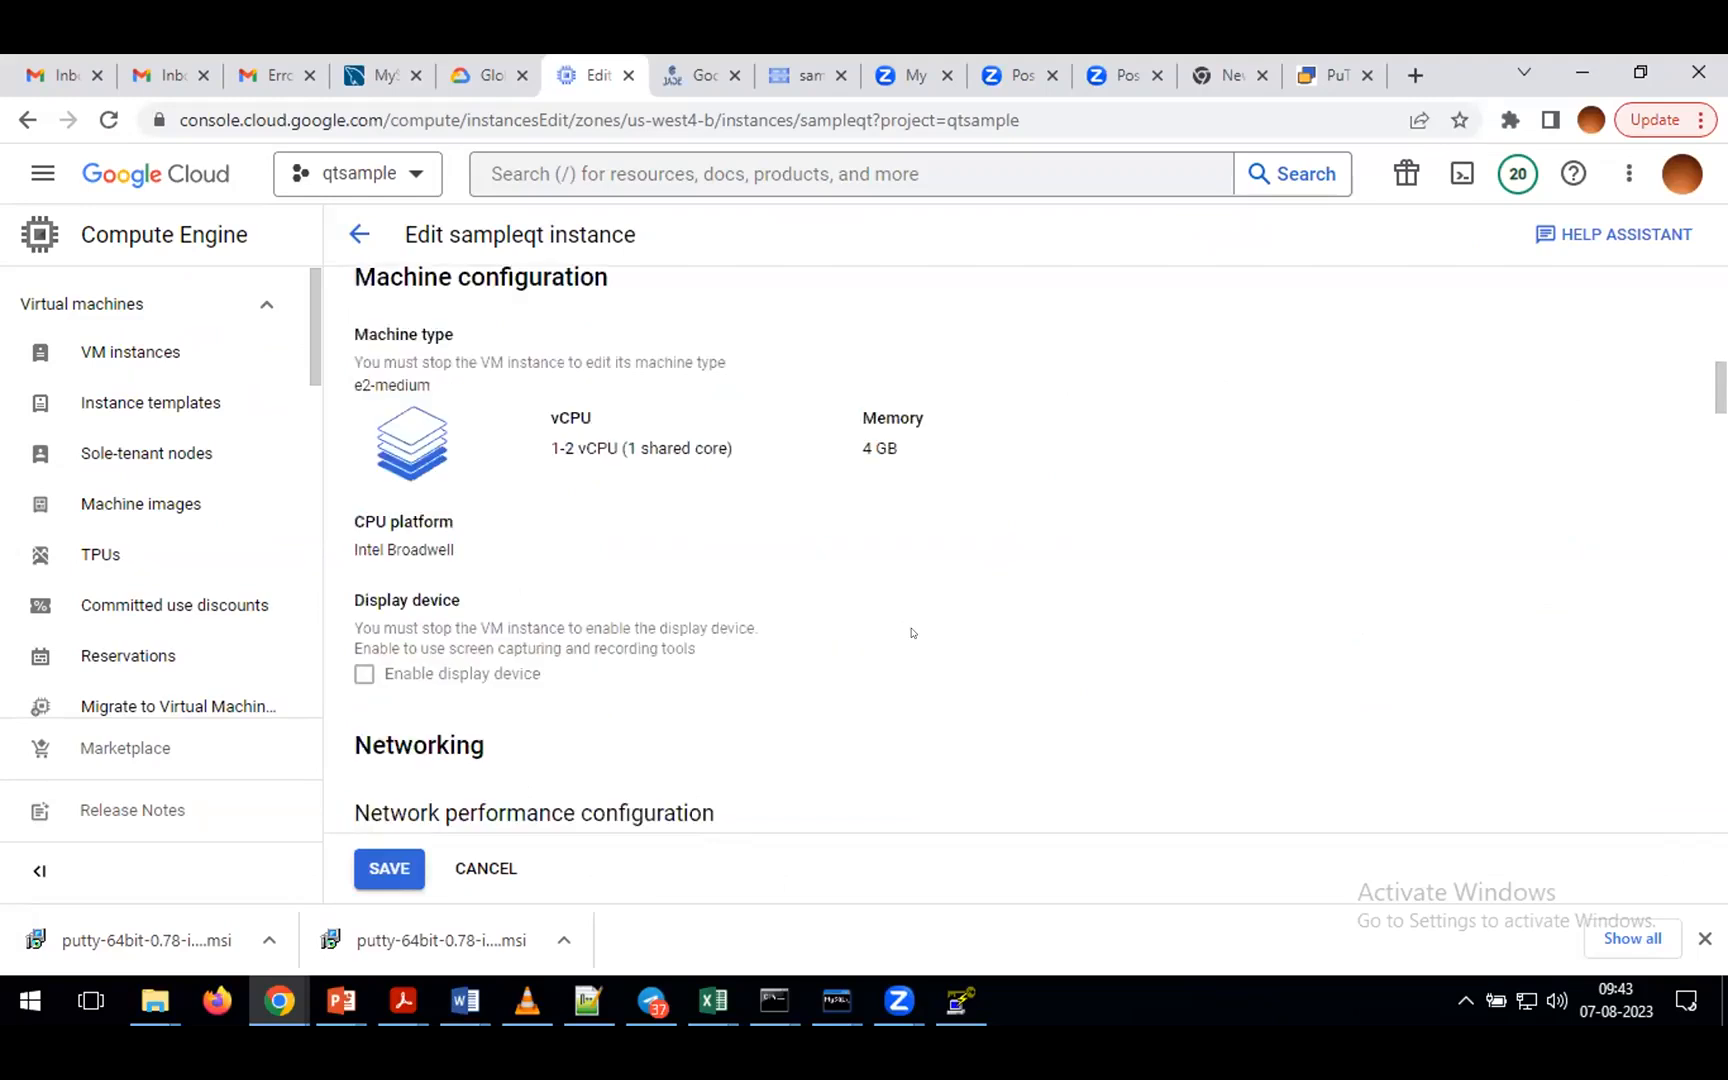
scroll(912, 632, "down", 2)
scroll(912, 632, "down", 5)
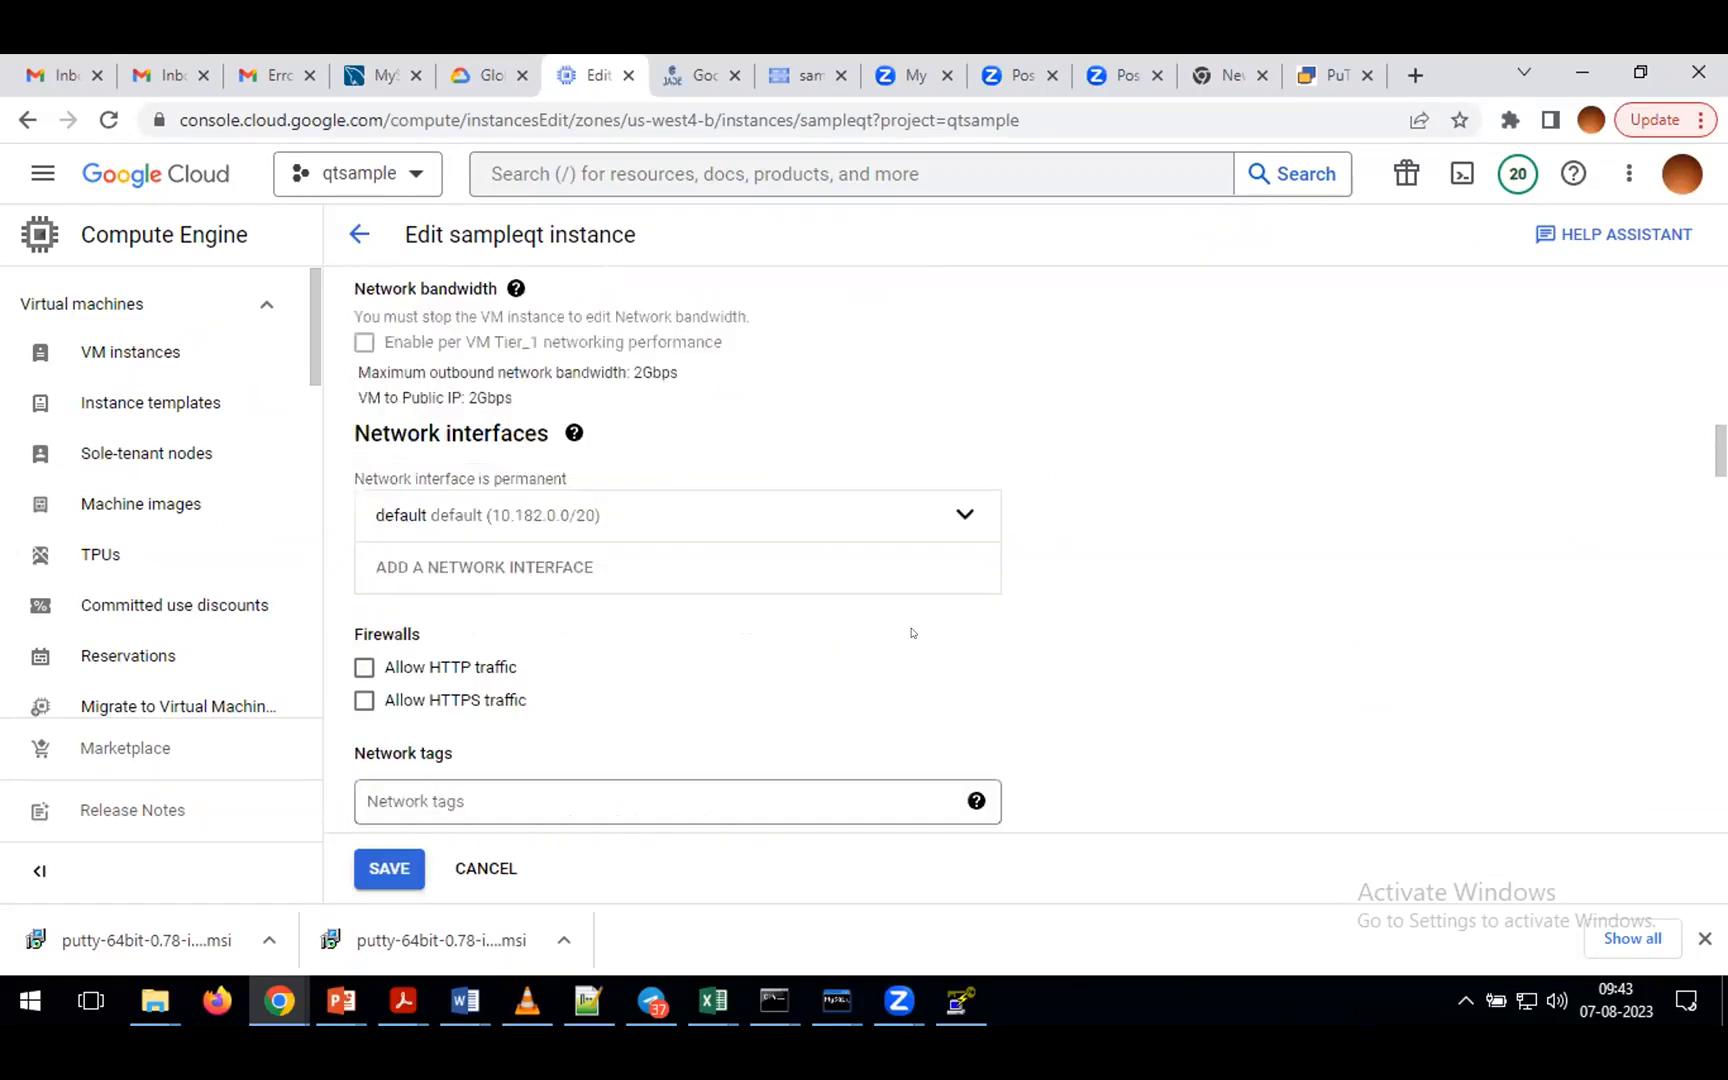
scroll(912, 632, "down", 4)
scroll(912, 632, "down", 4)
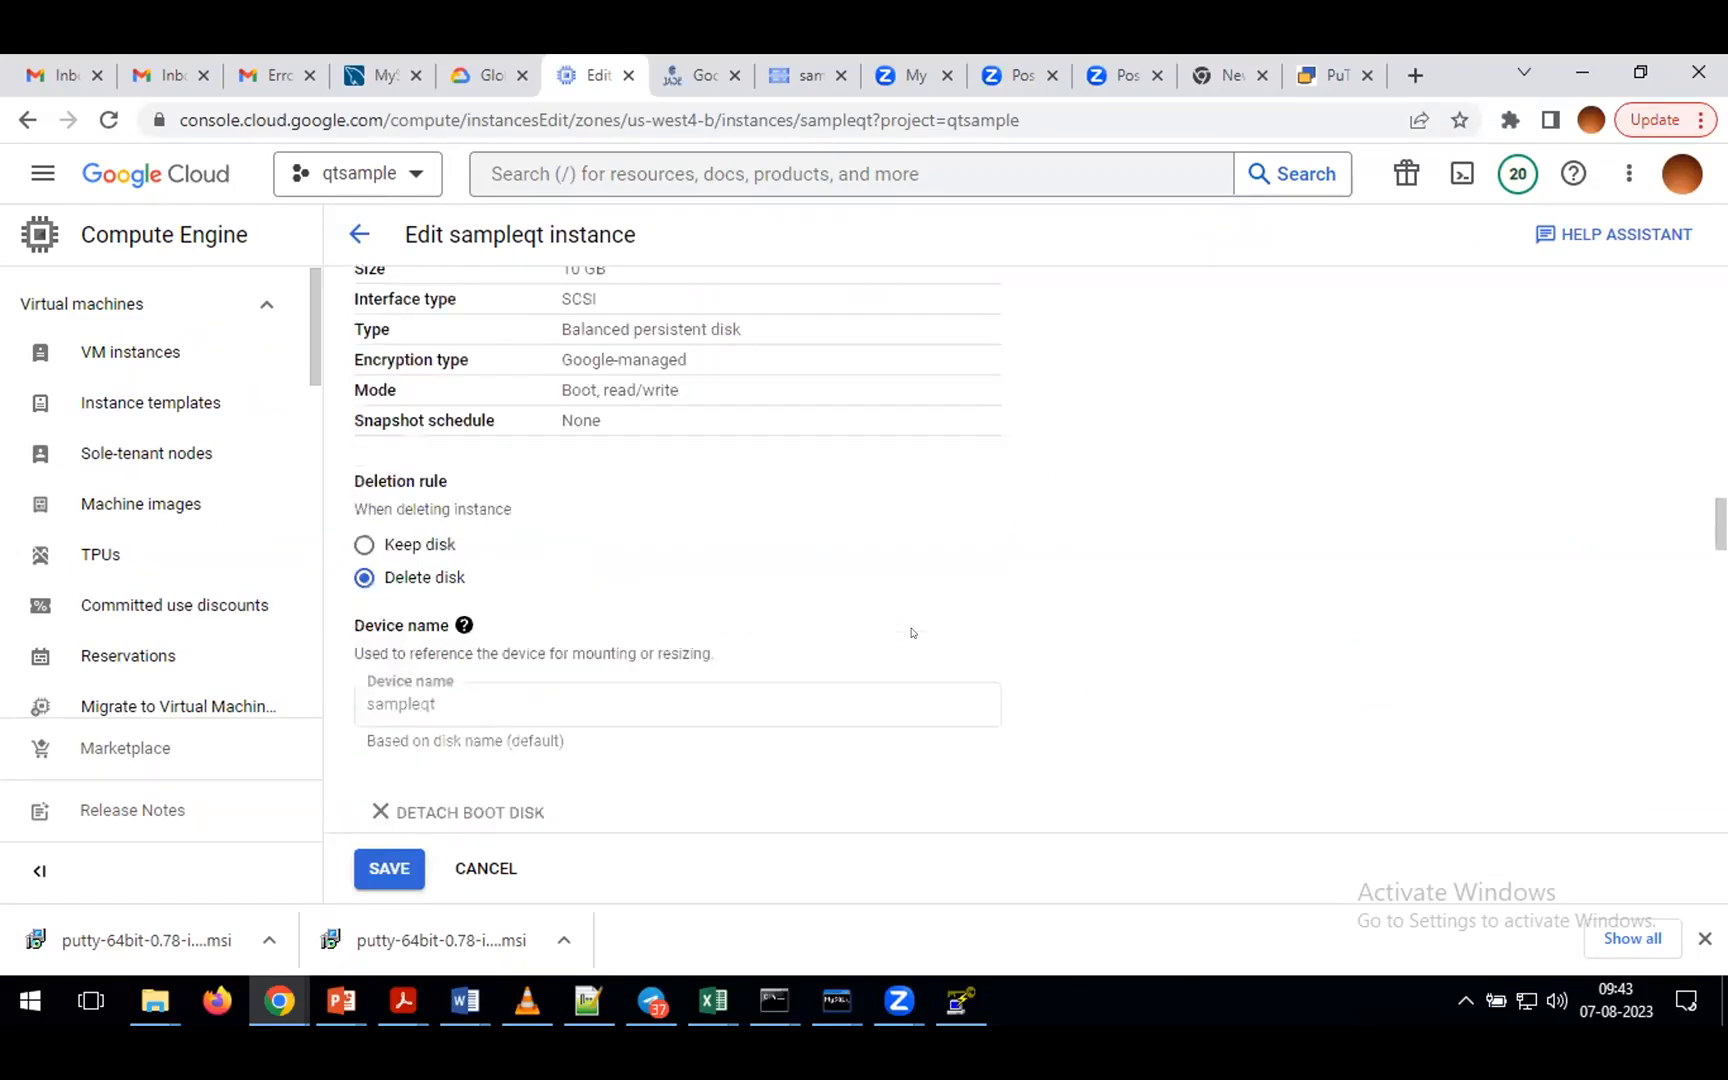
scroll(912, 632, "down", 4)
scroll(912, 632, "down", 1)
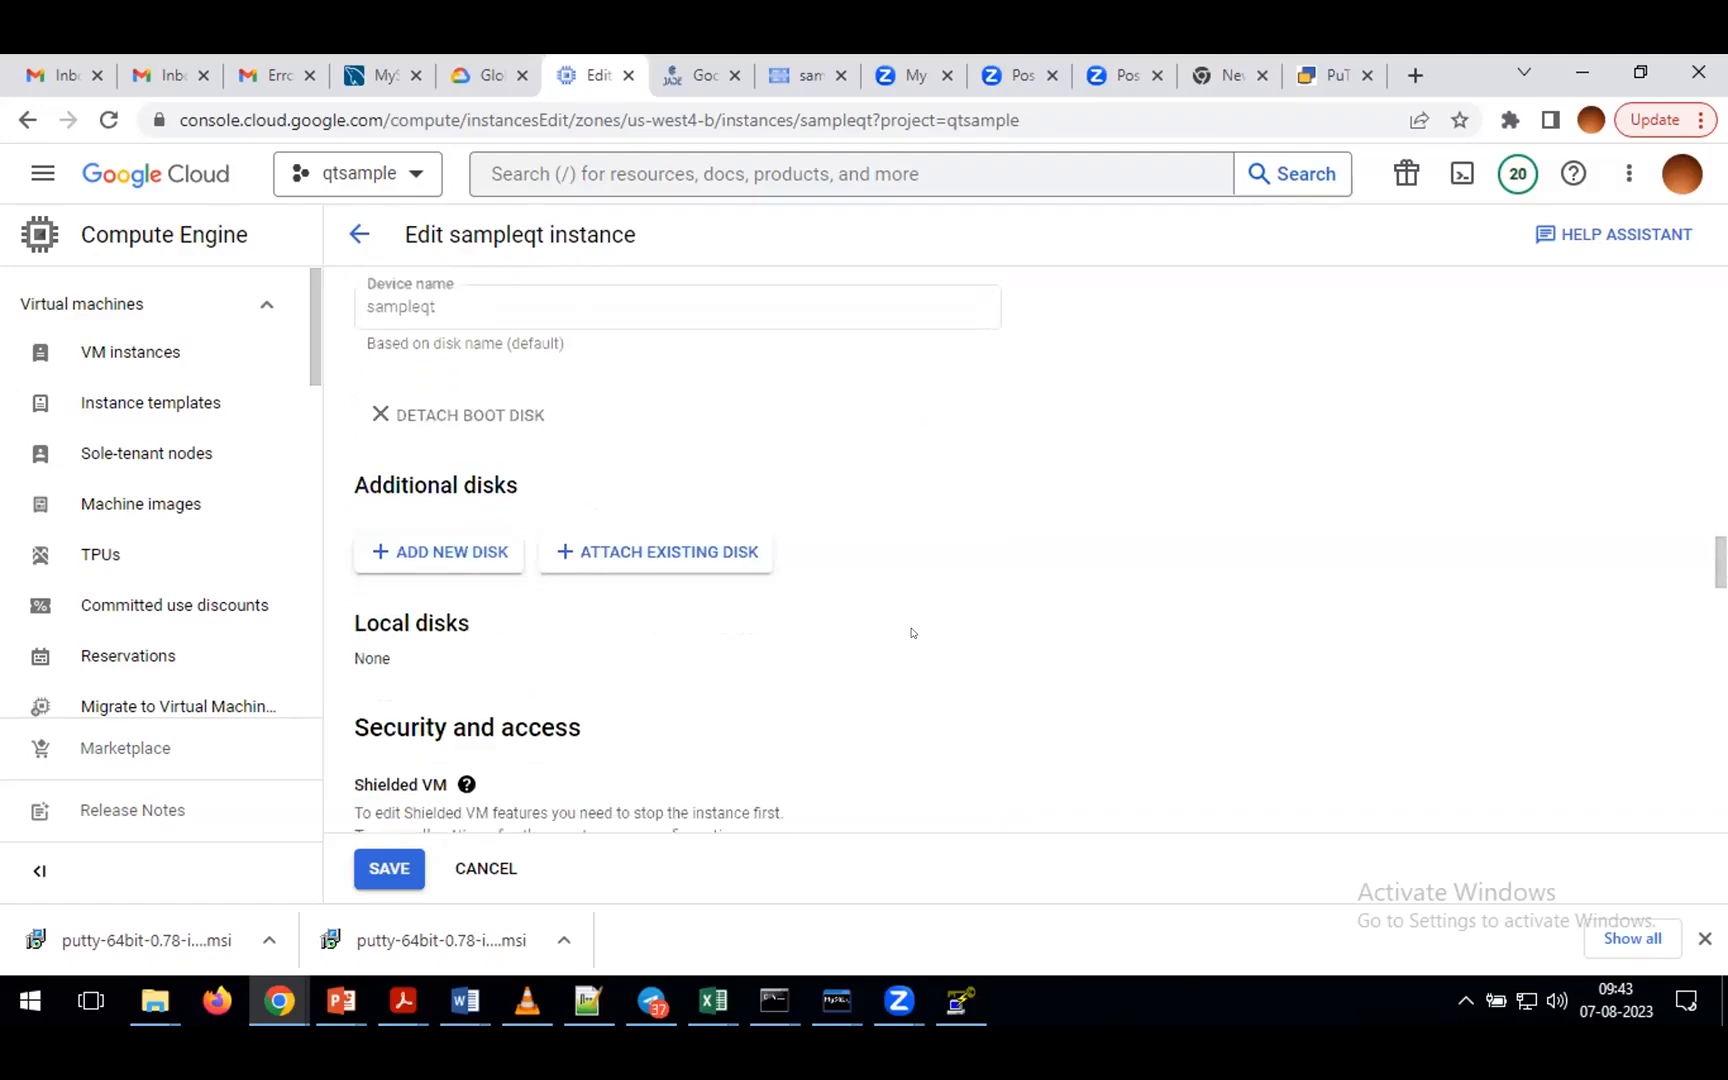
scroll(912, 632, "down", 3)
scroll(912, 632, "down", 2)
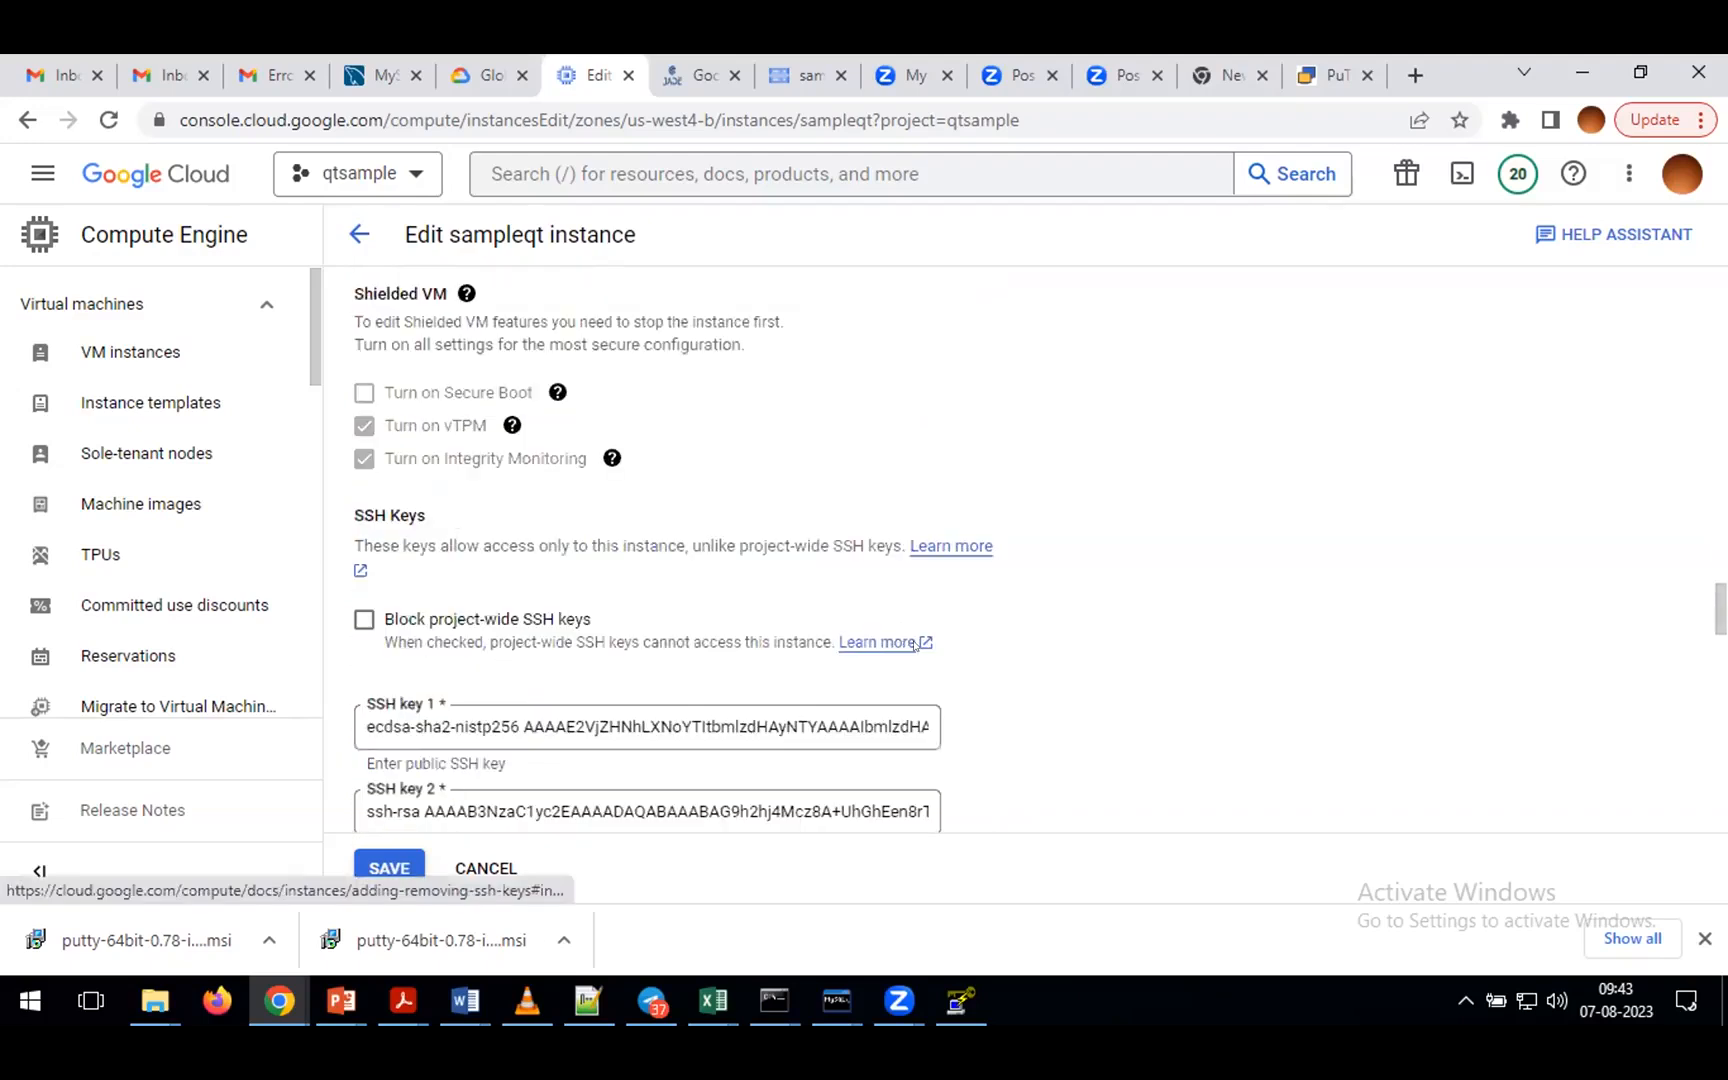
scroll(912, 632, "down", 1)
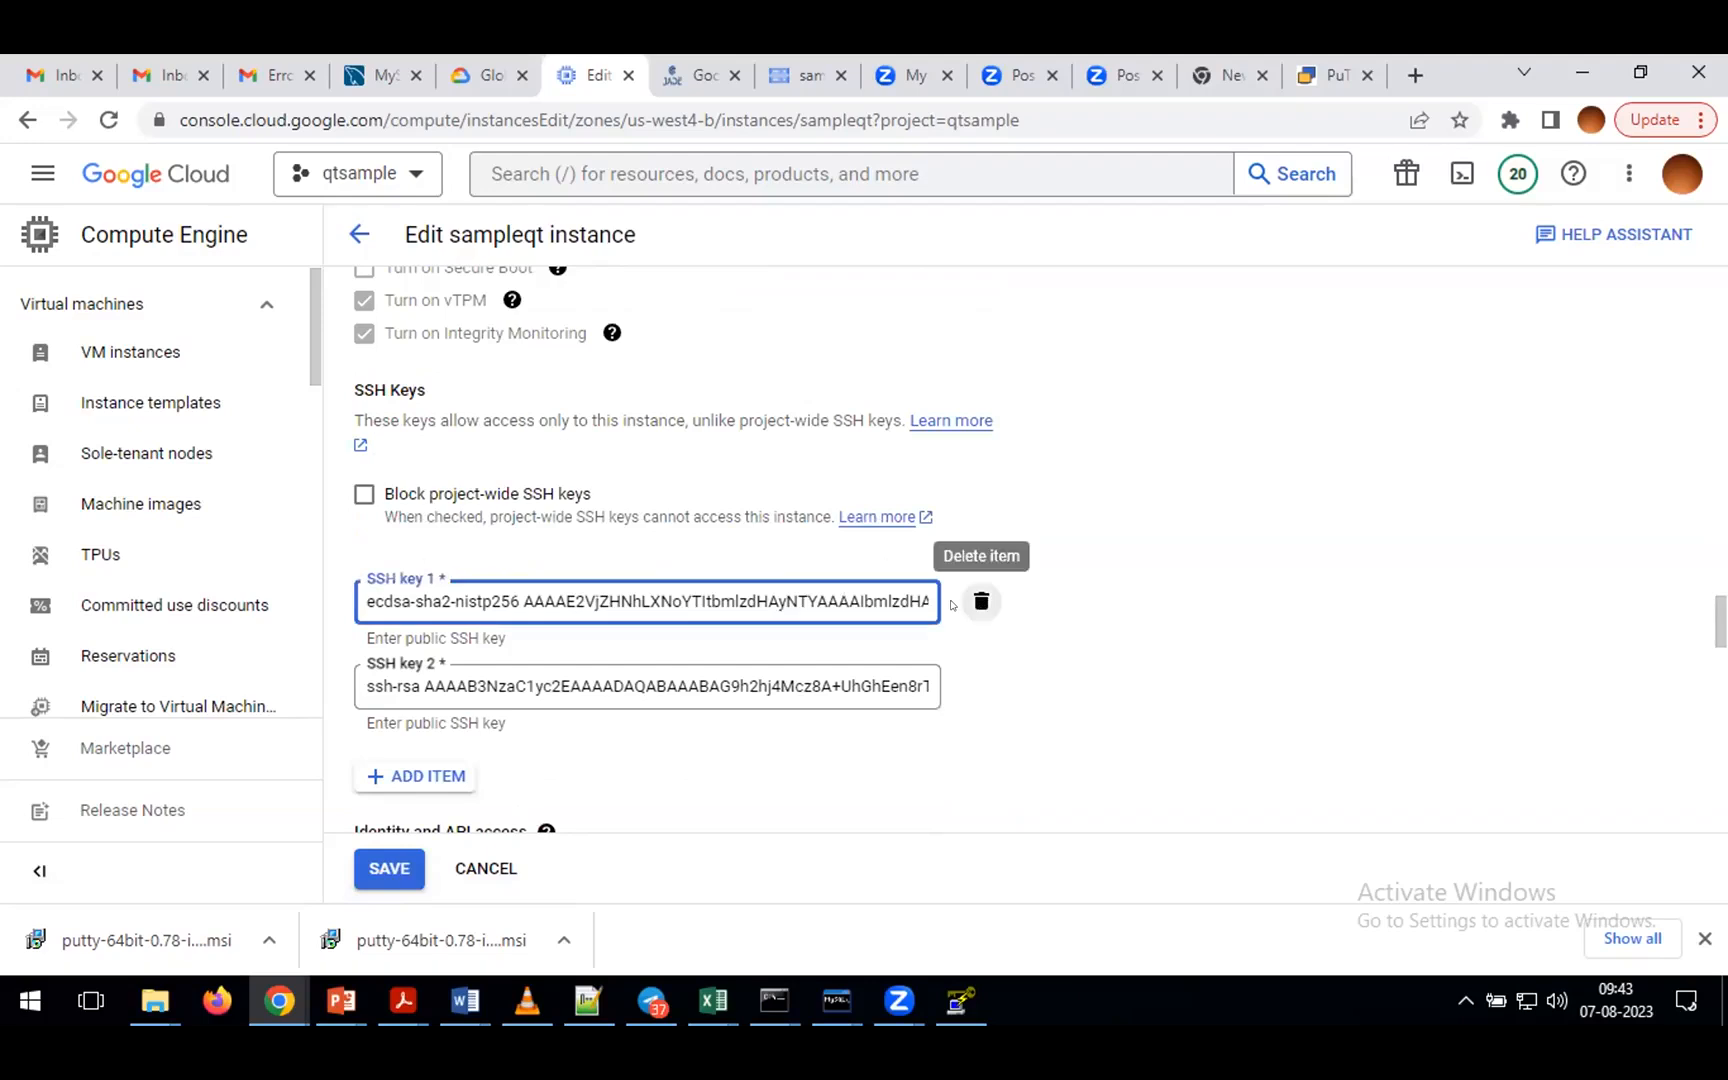
left_click(981, 601)
left_click(981, 601)
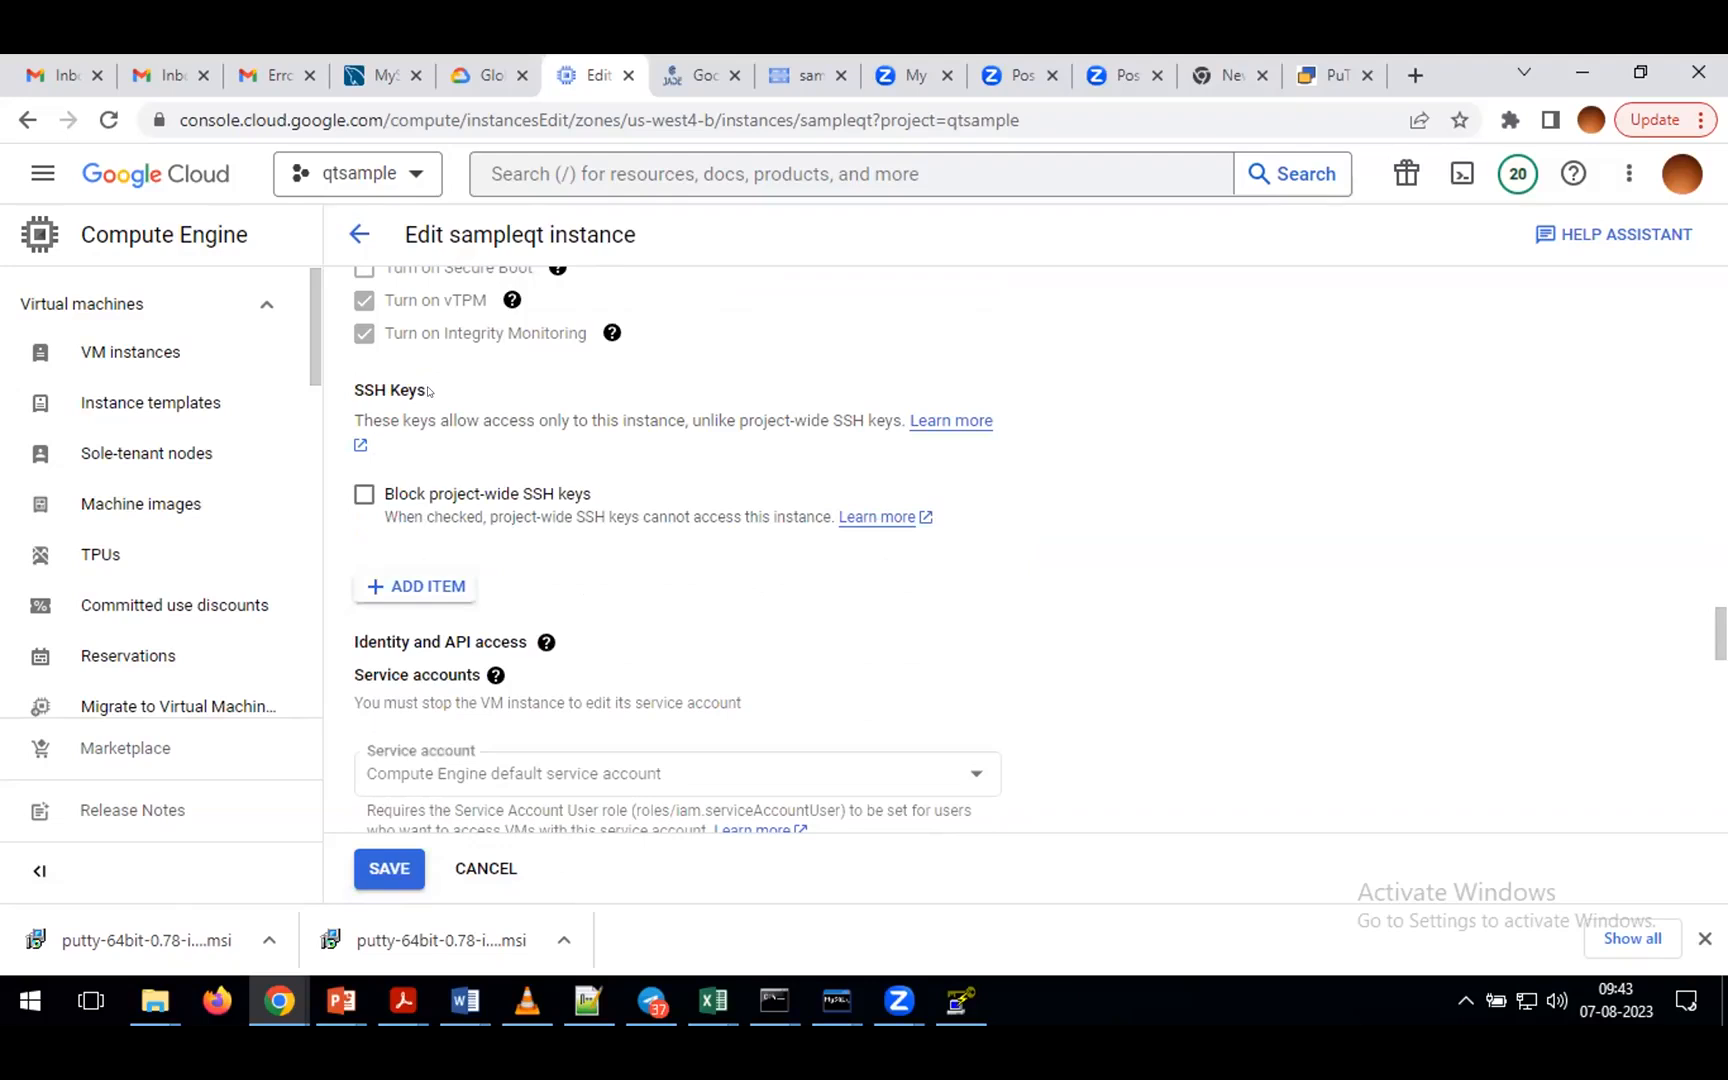
left_click_drag(428, 390, 348, 391)
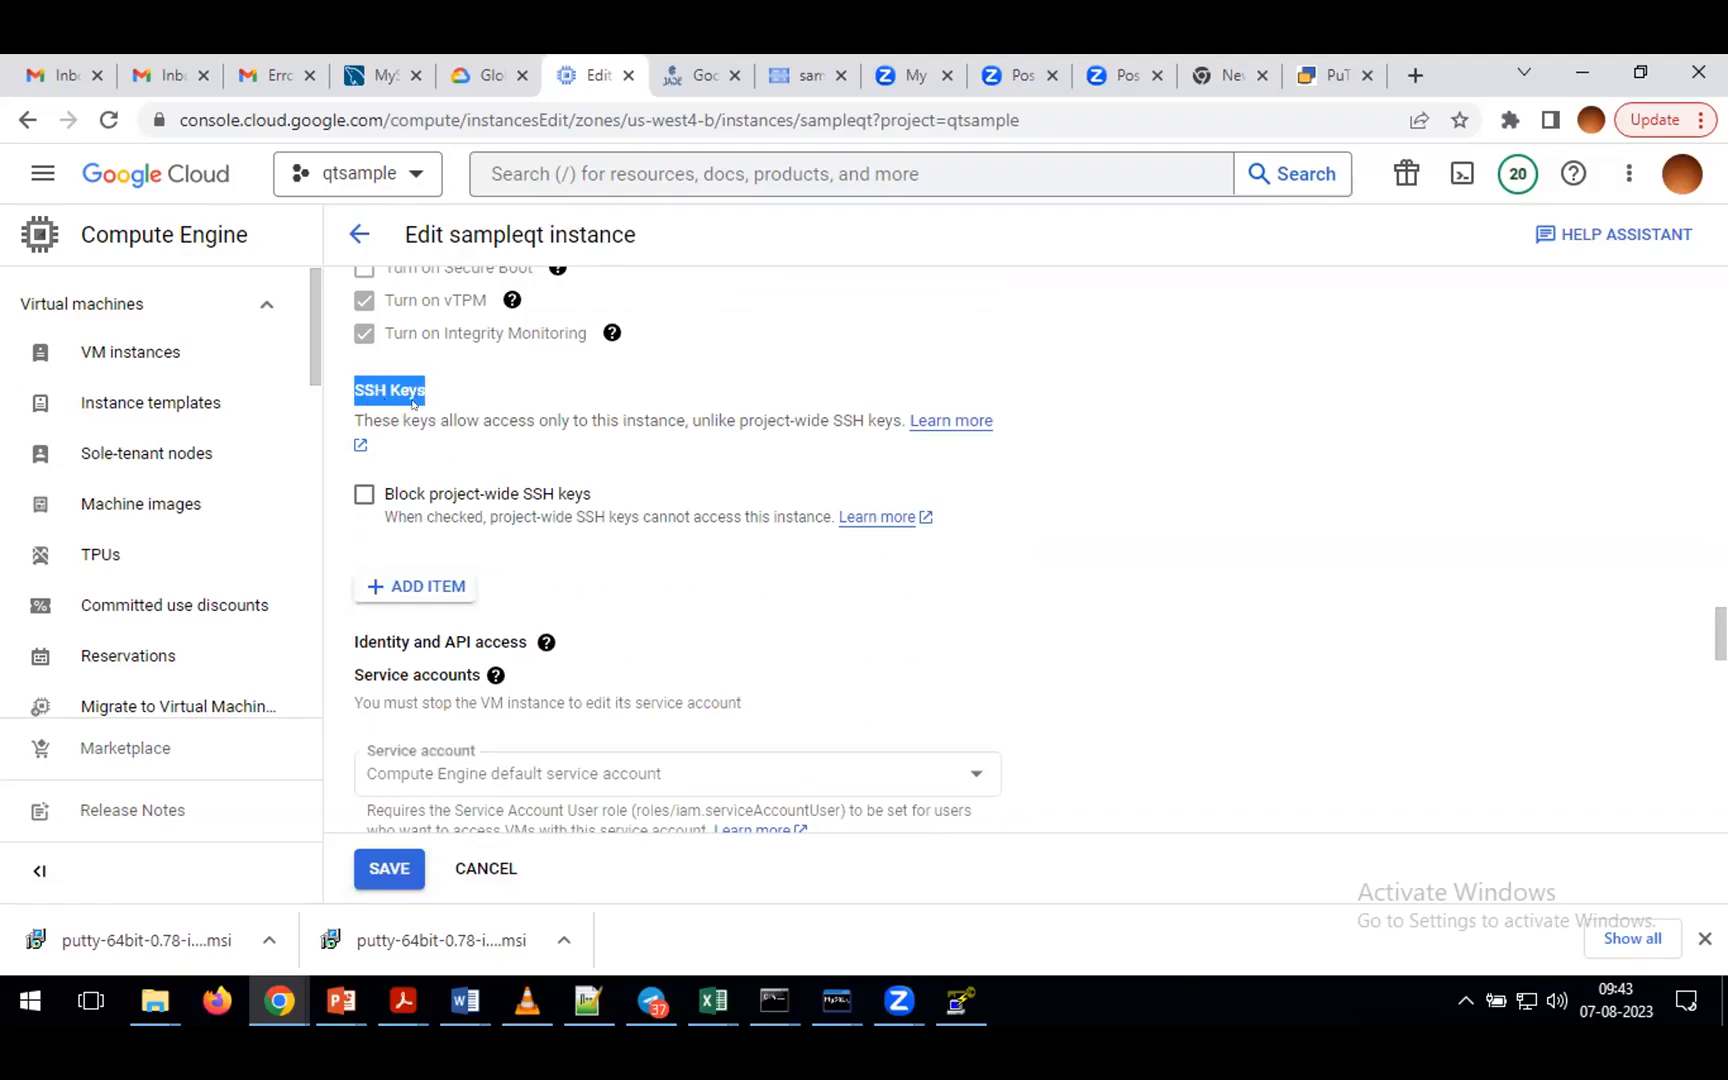
- Add 'stop at ssh keys section -->' to line 90 of the notes, then return to the edit page
key("alt+Tab")
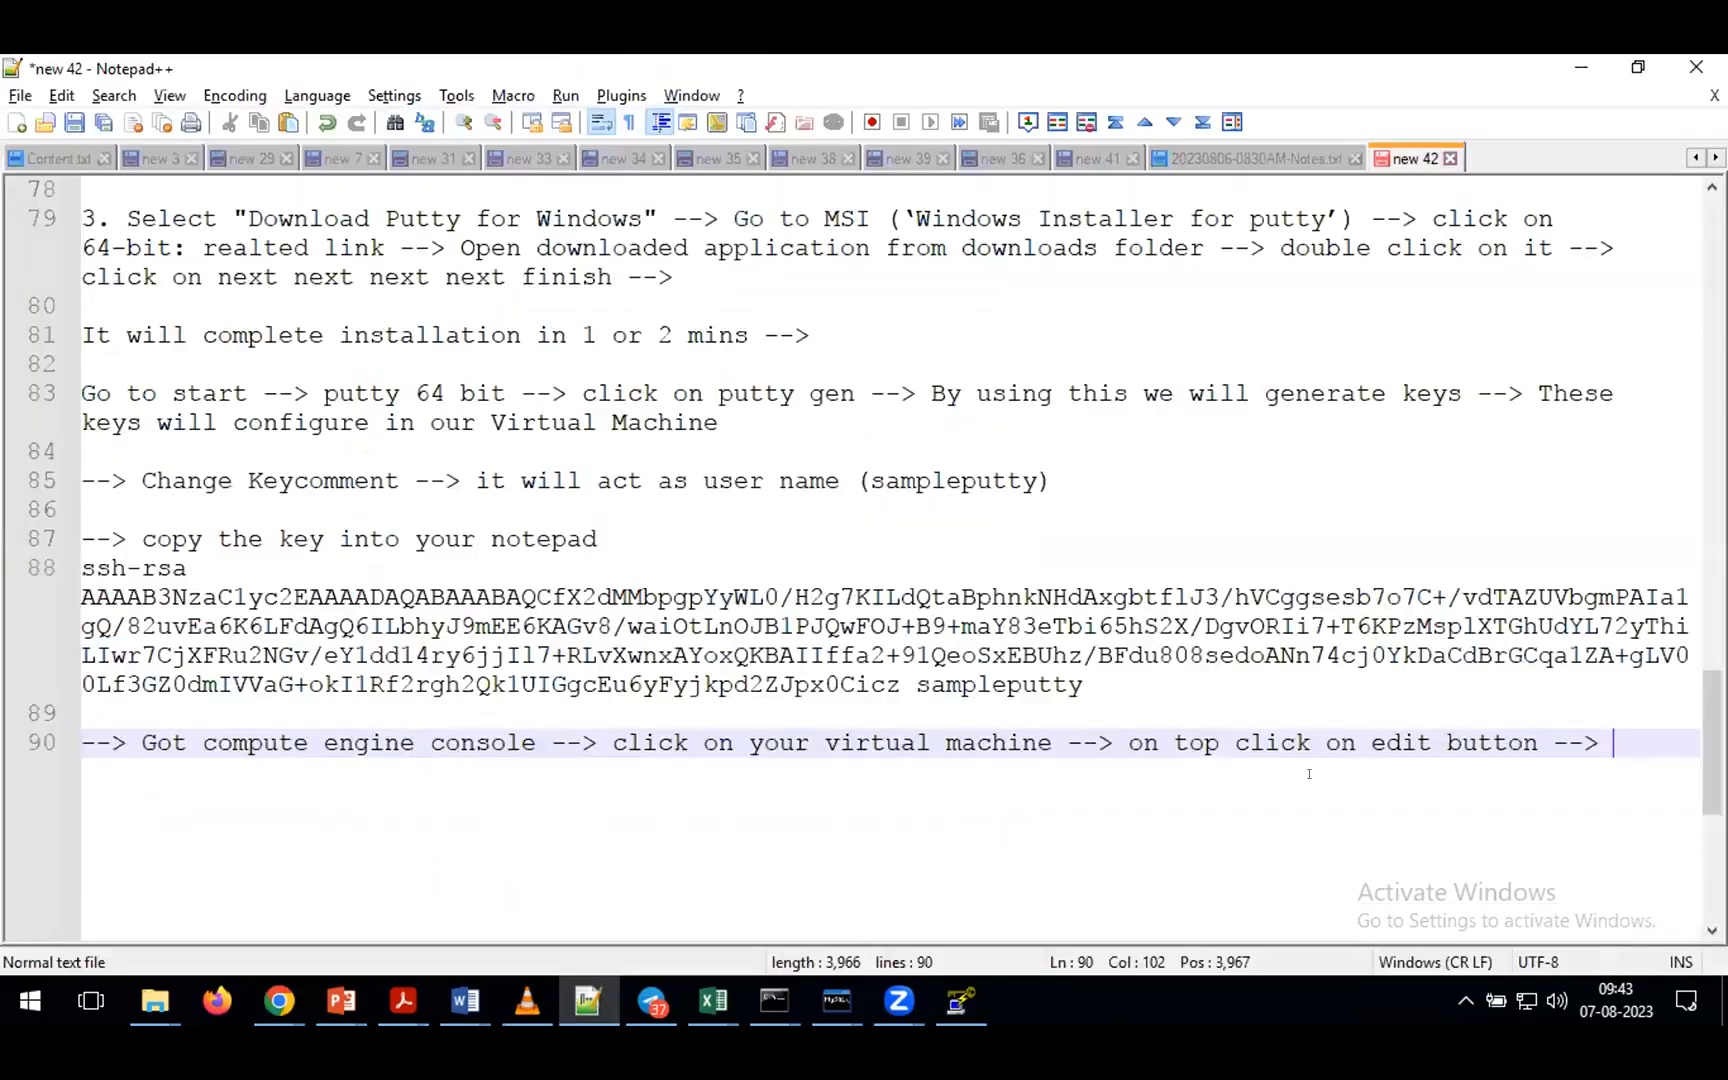
type("p")
key("BackSpace")
type("s")
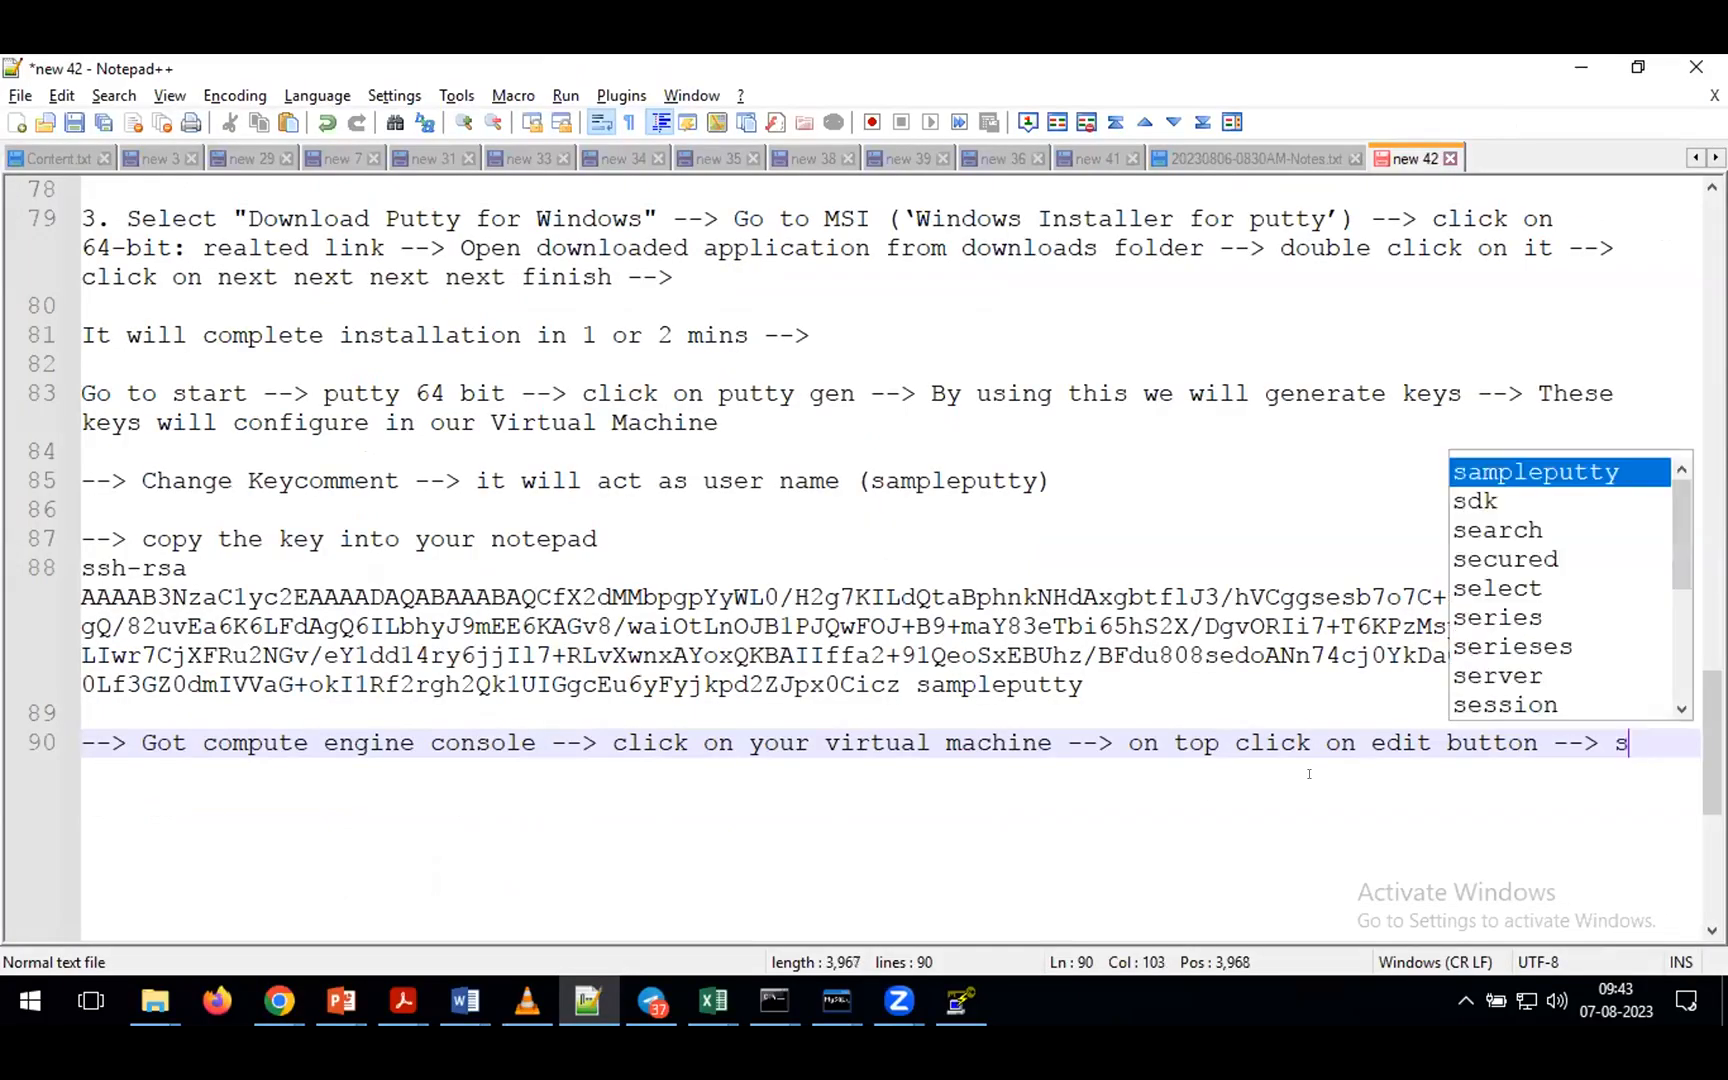
type("top at ssh keys se")
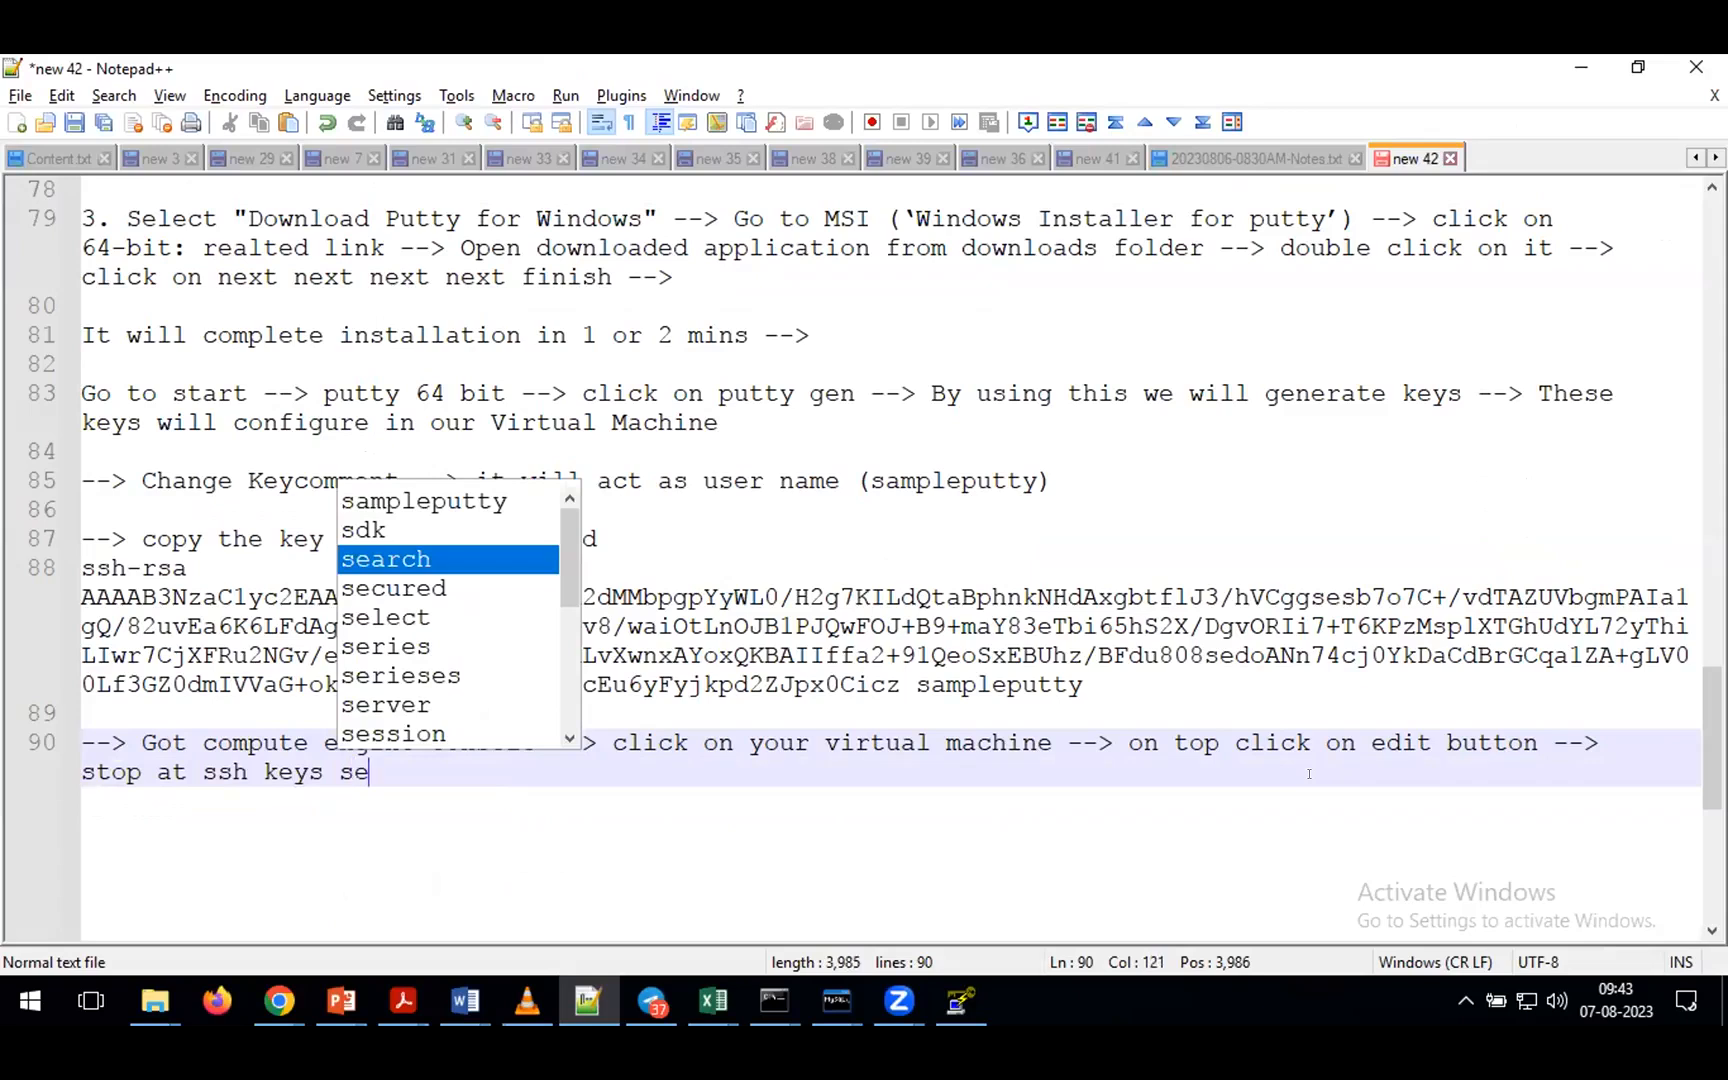
type("ction -->")
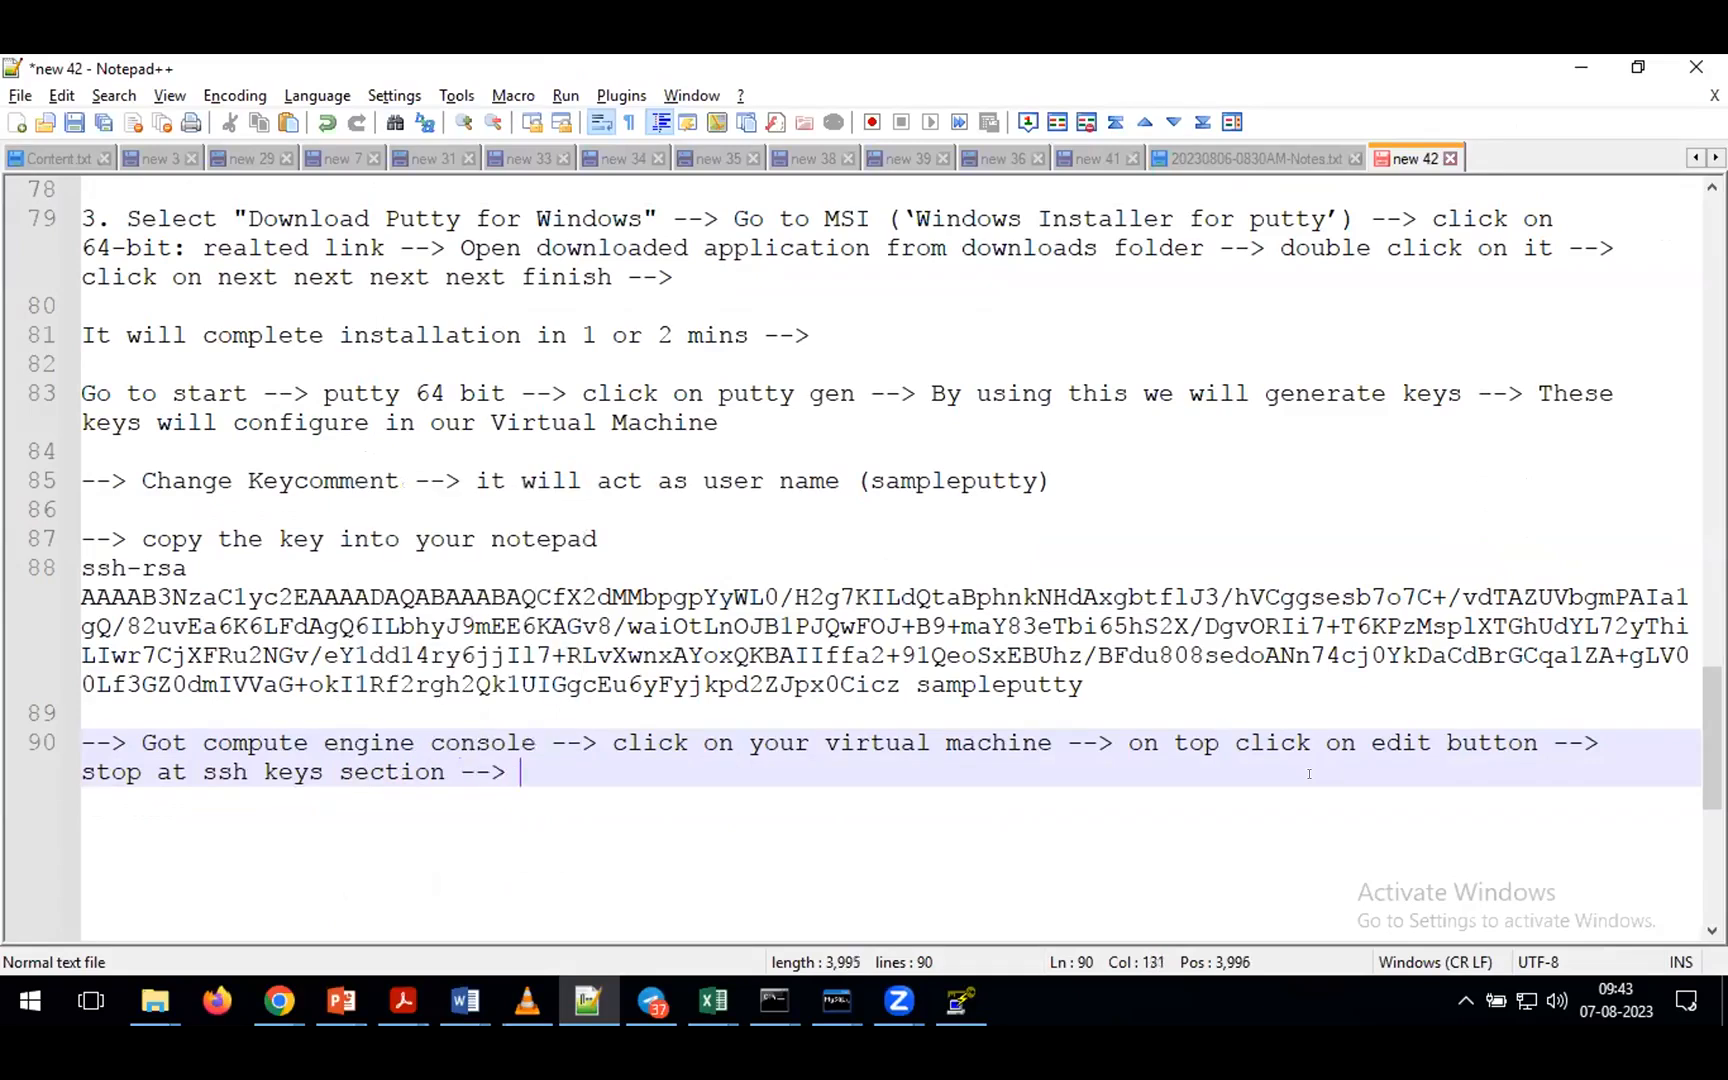
key("alt+Tab")
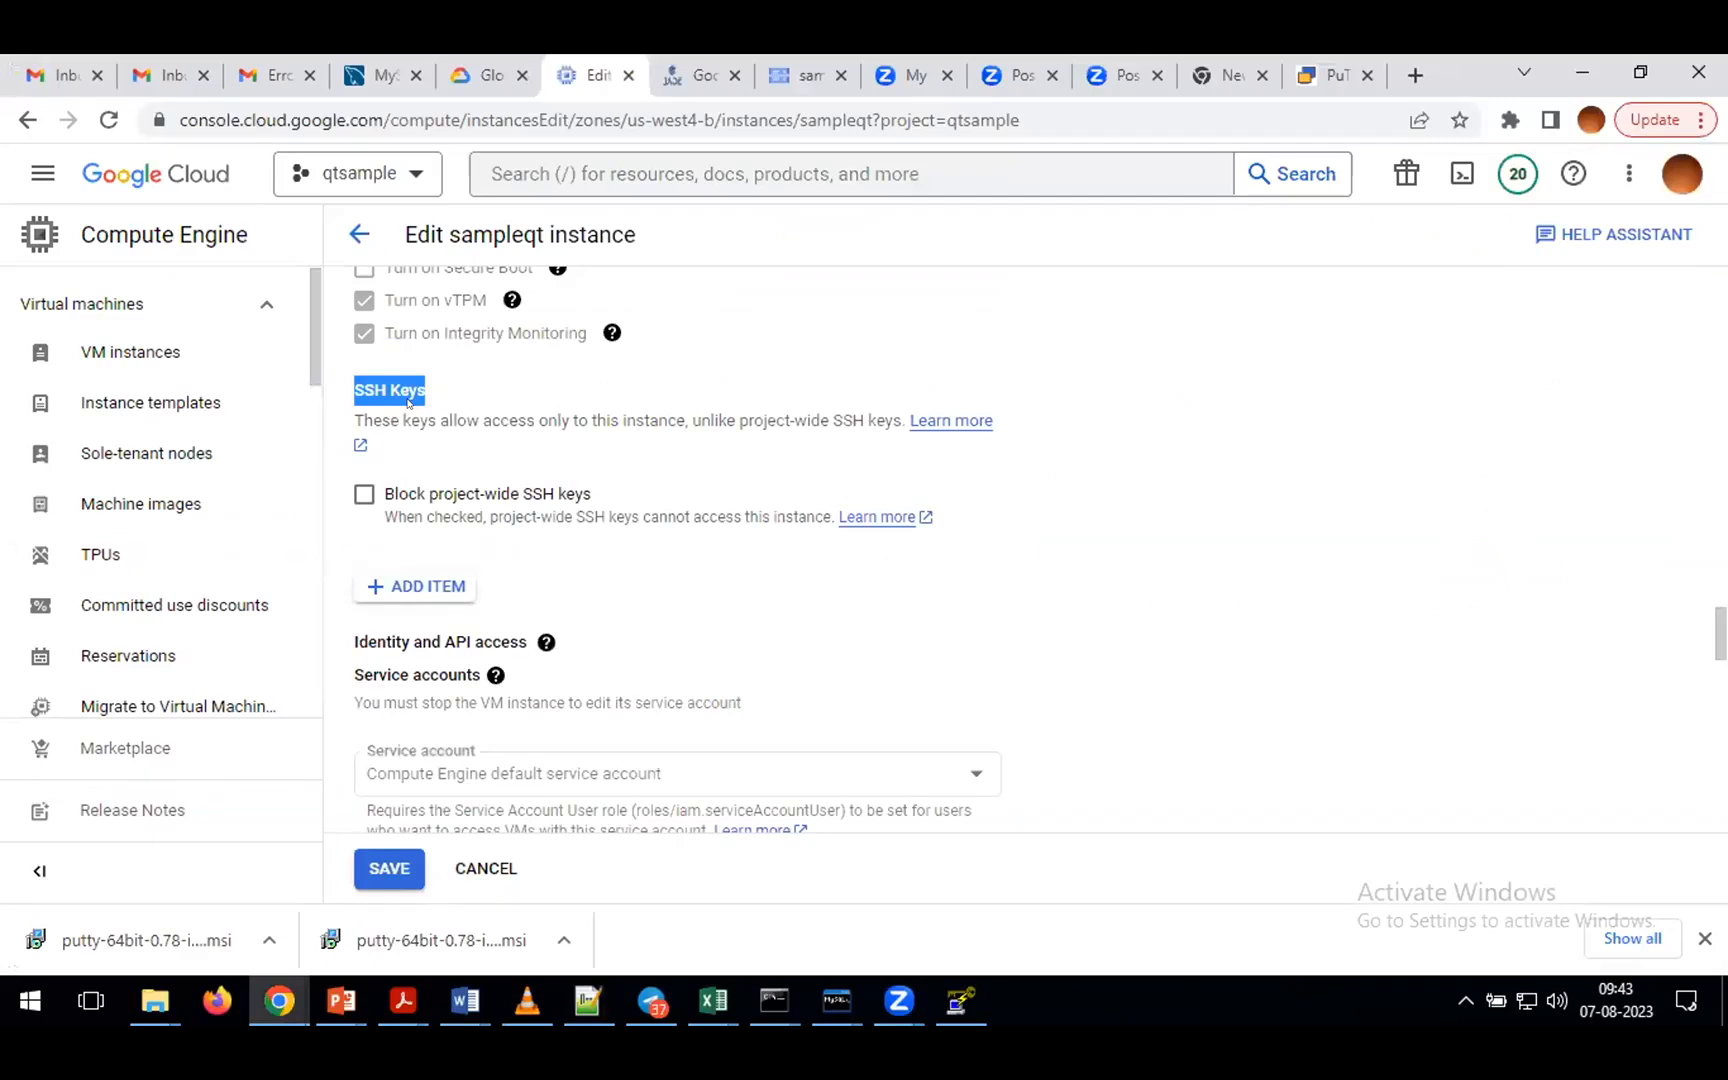
- Add a new SSH key 1 item and append 'please' to the line 90 note
left_click(418, 587)
left_click(436, 598)
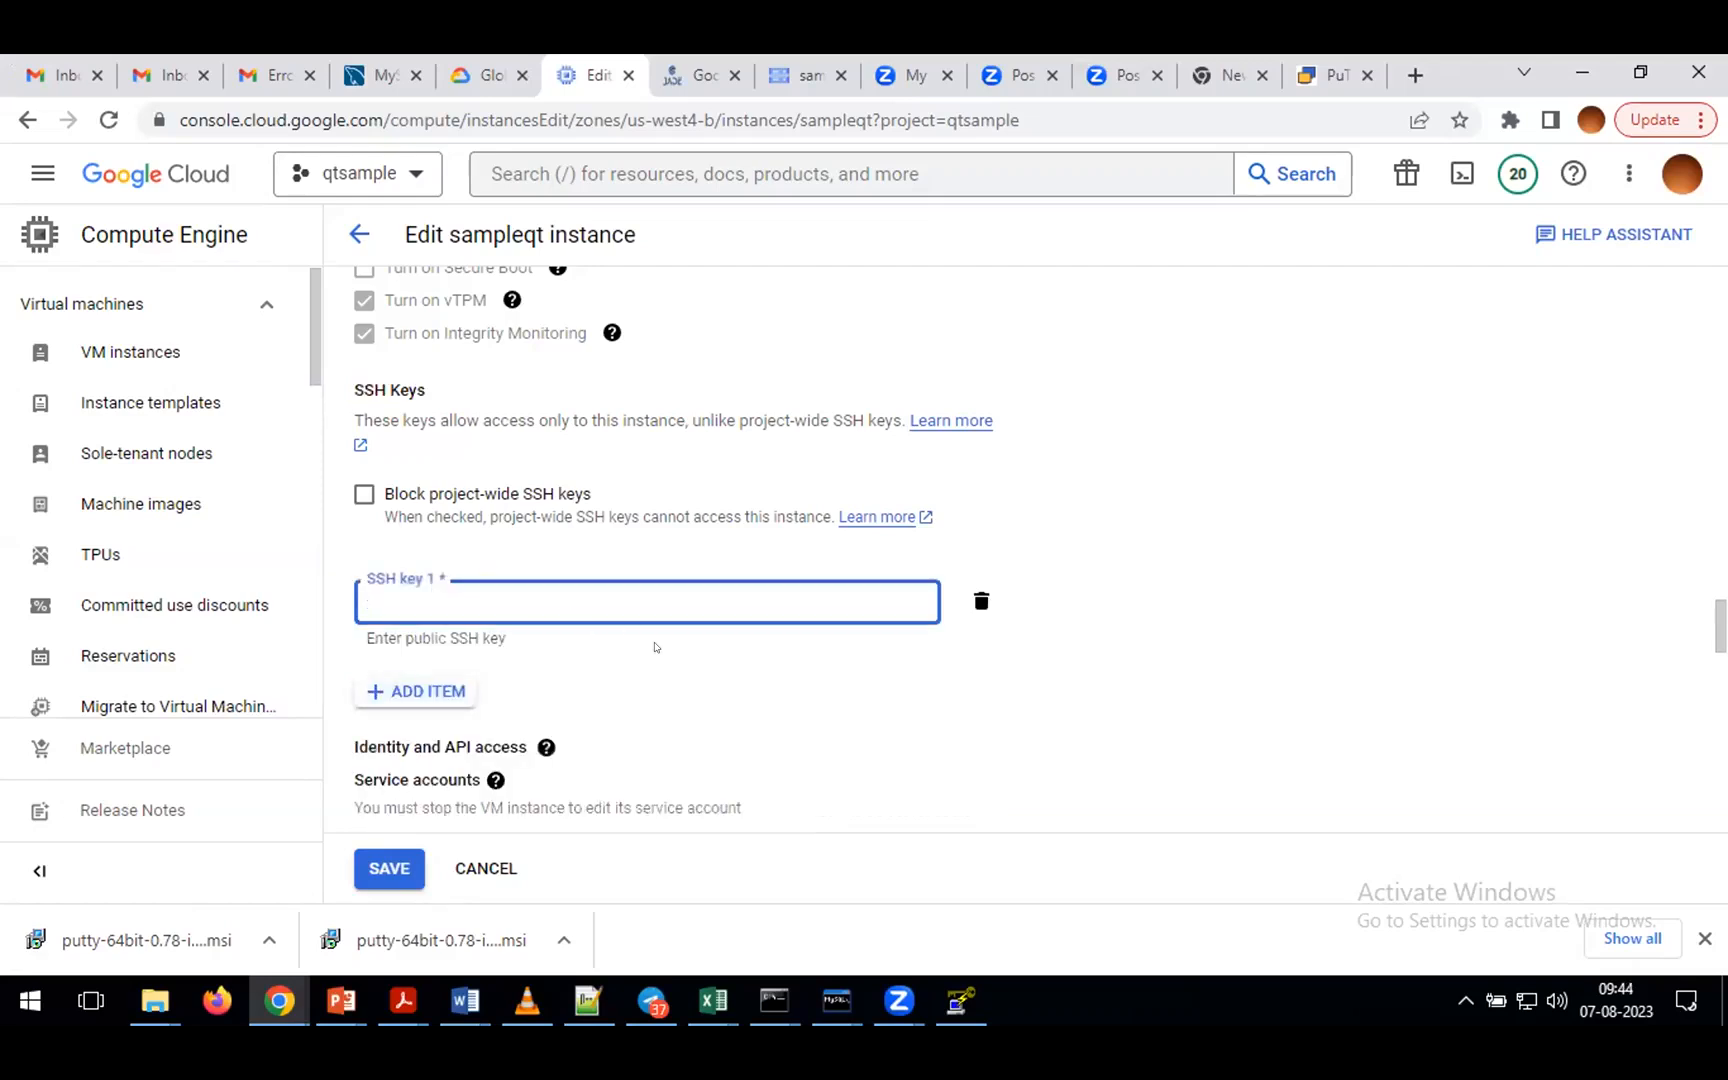
key("alt+Tab")
type("please")
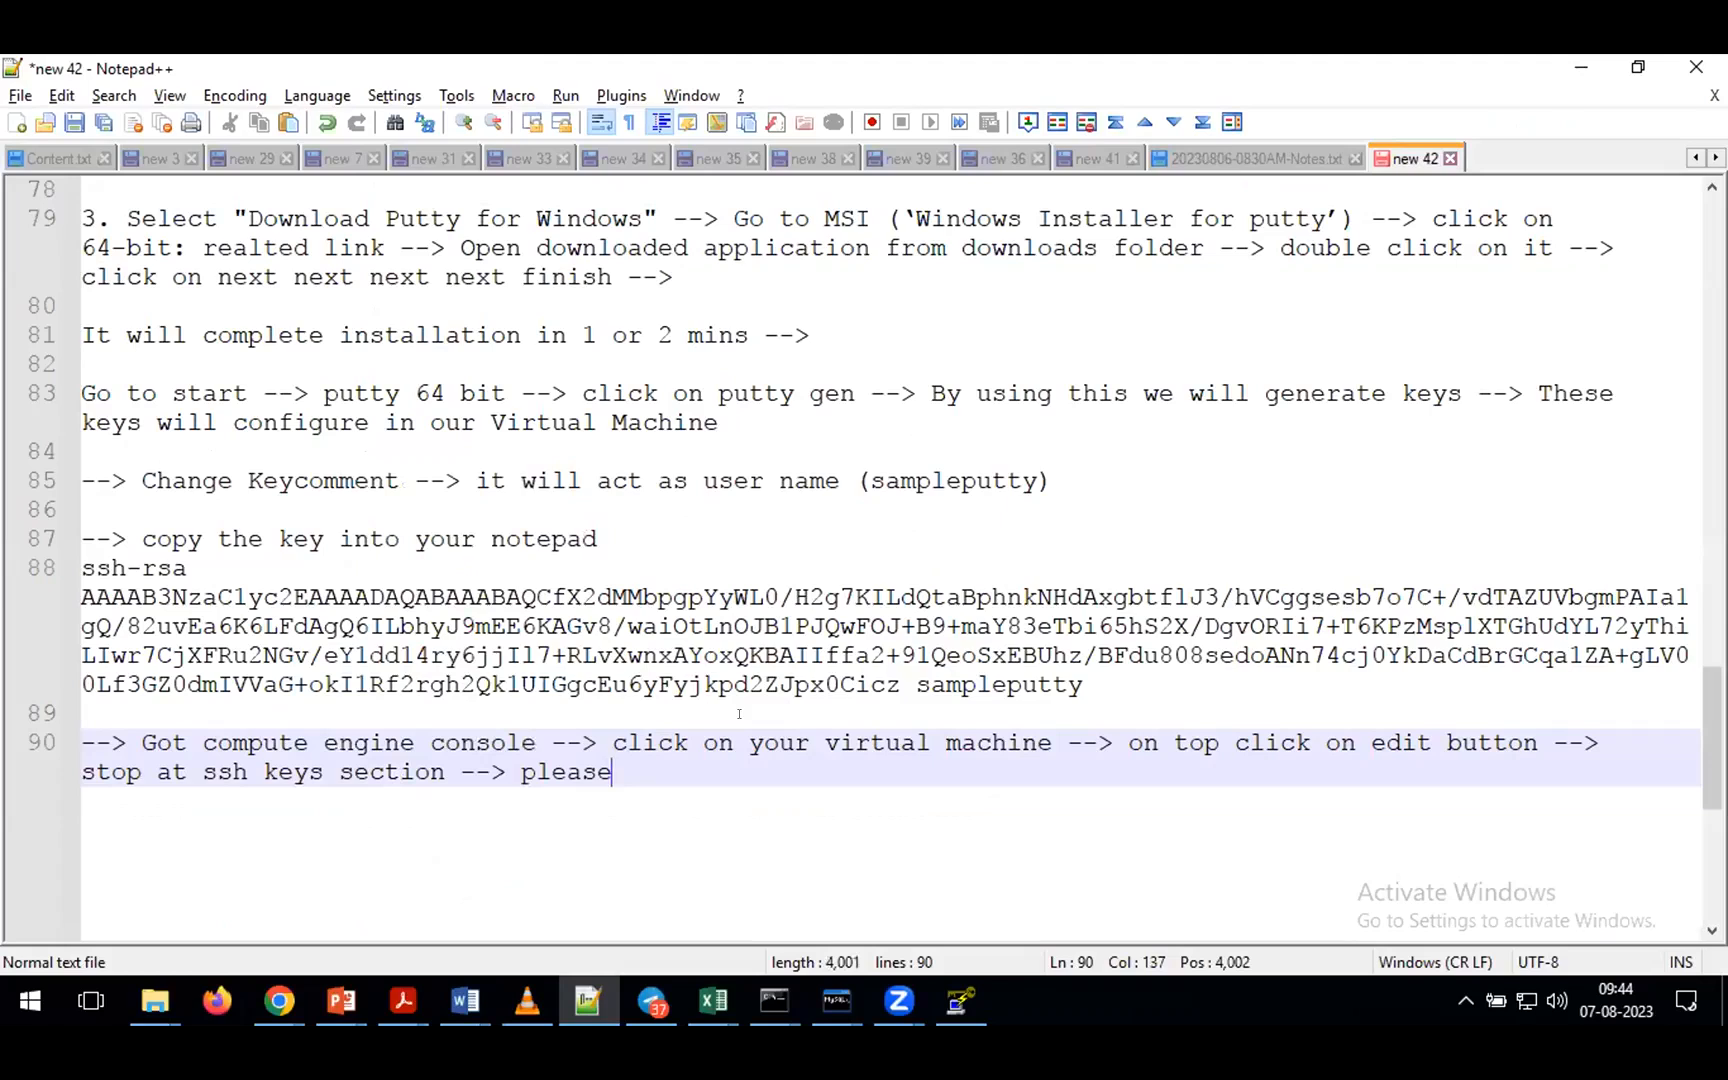
key("alt+Tab")
- Focus the empty SSH key 1 field, then bring PuTTY Key Generator and Notepad++ forward
left_click(637, 604)
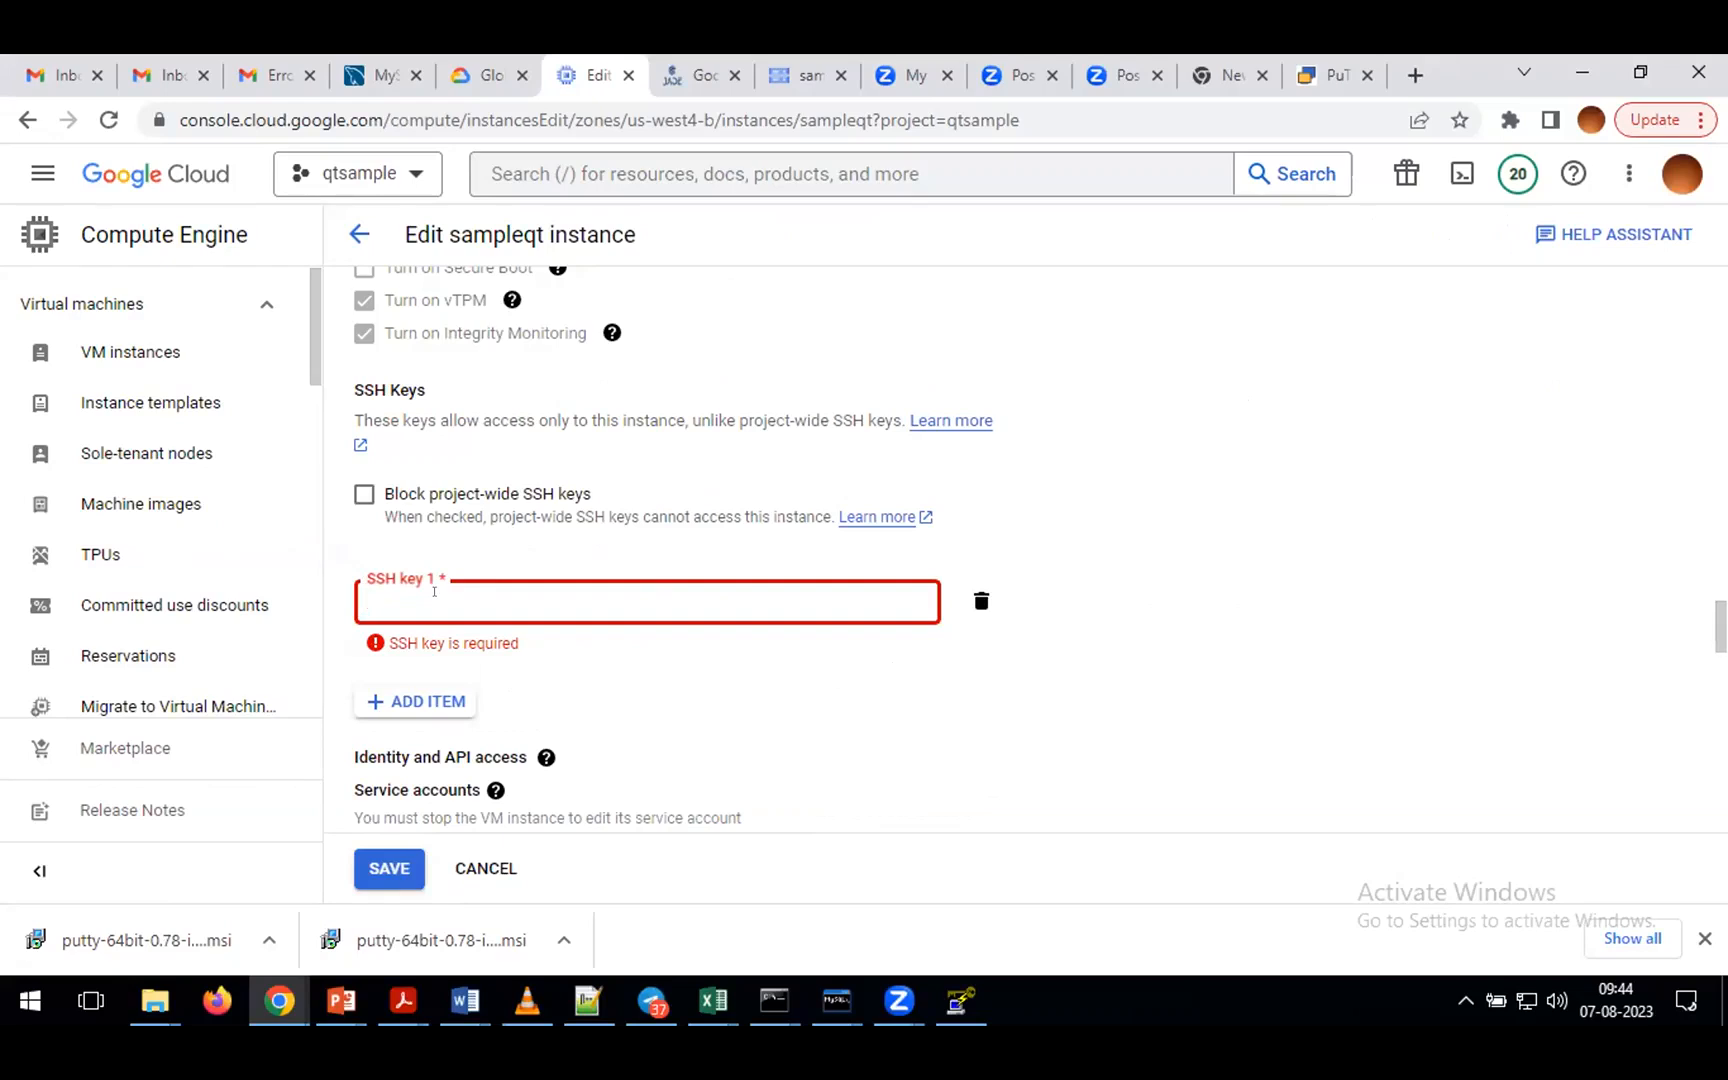
left_click(957, 998)
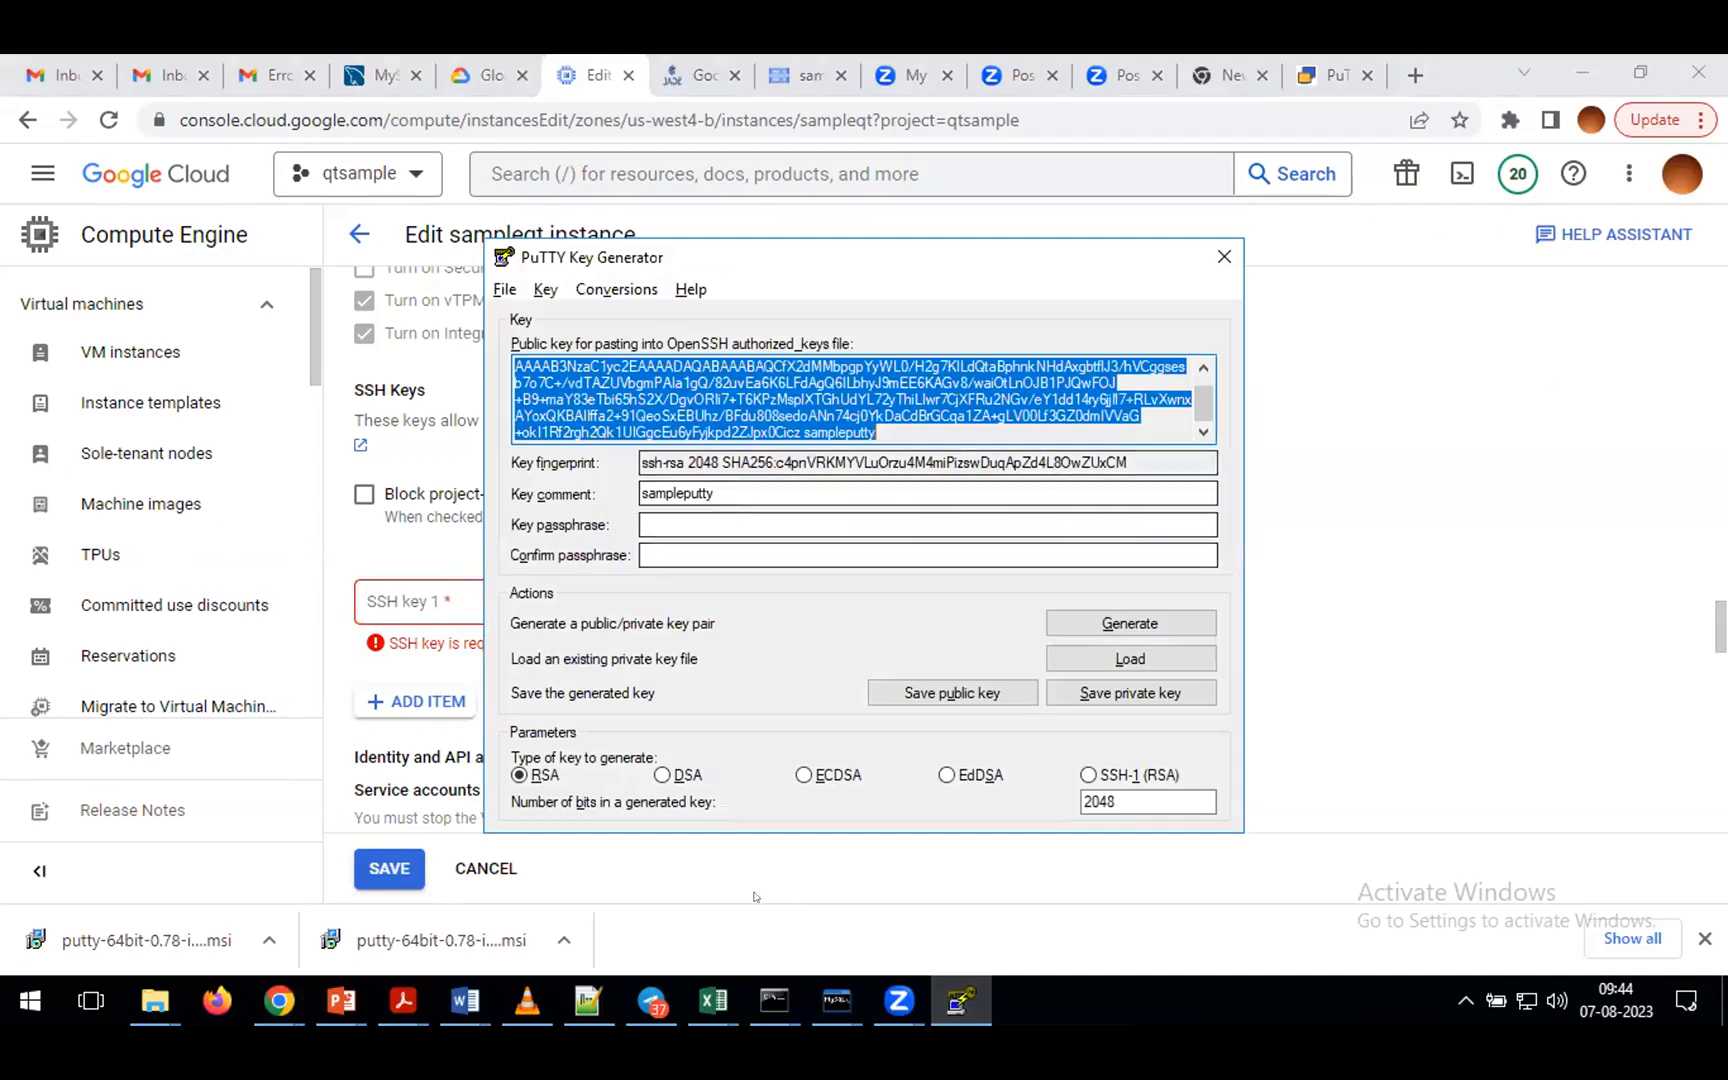
left_click(592, 998)
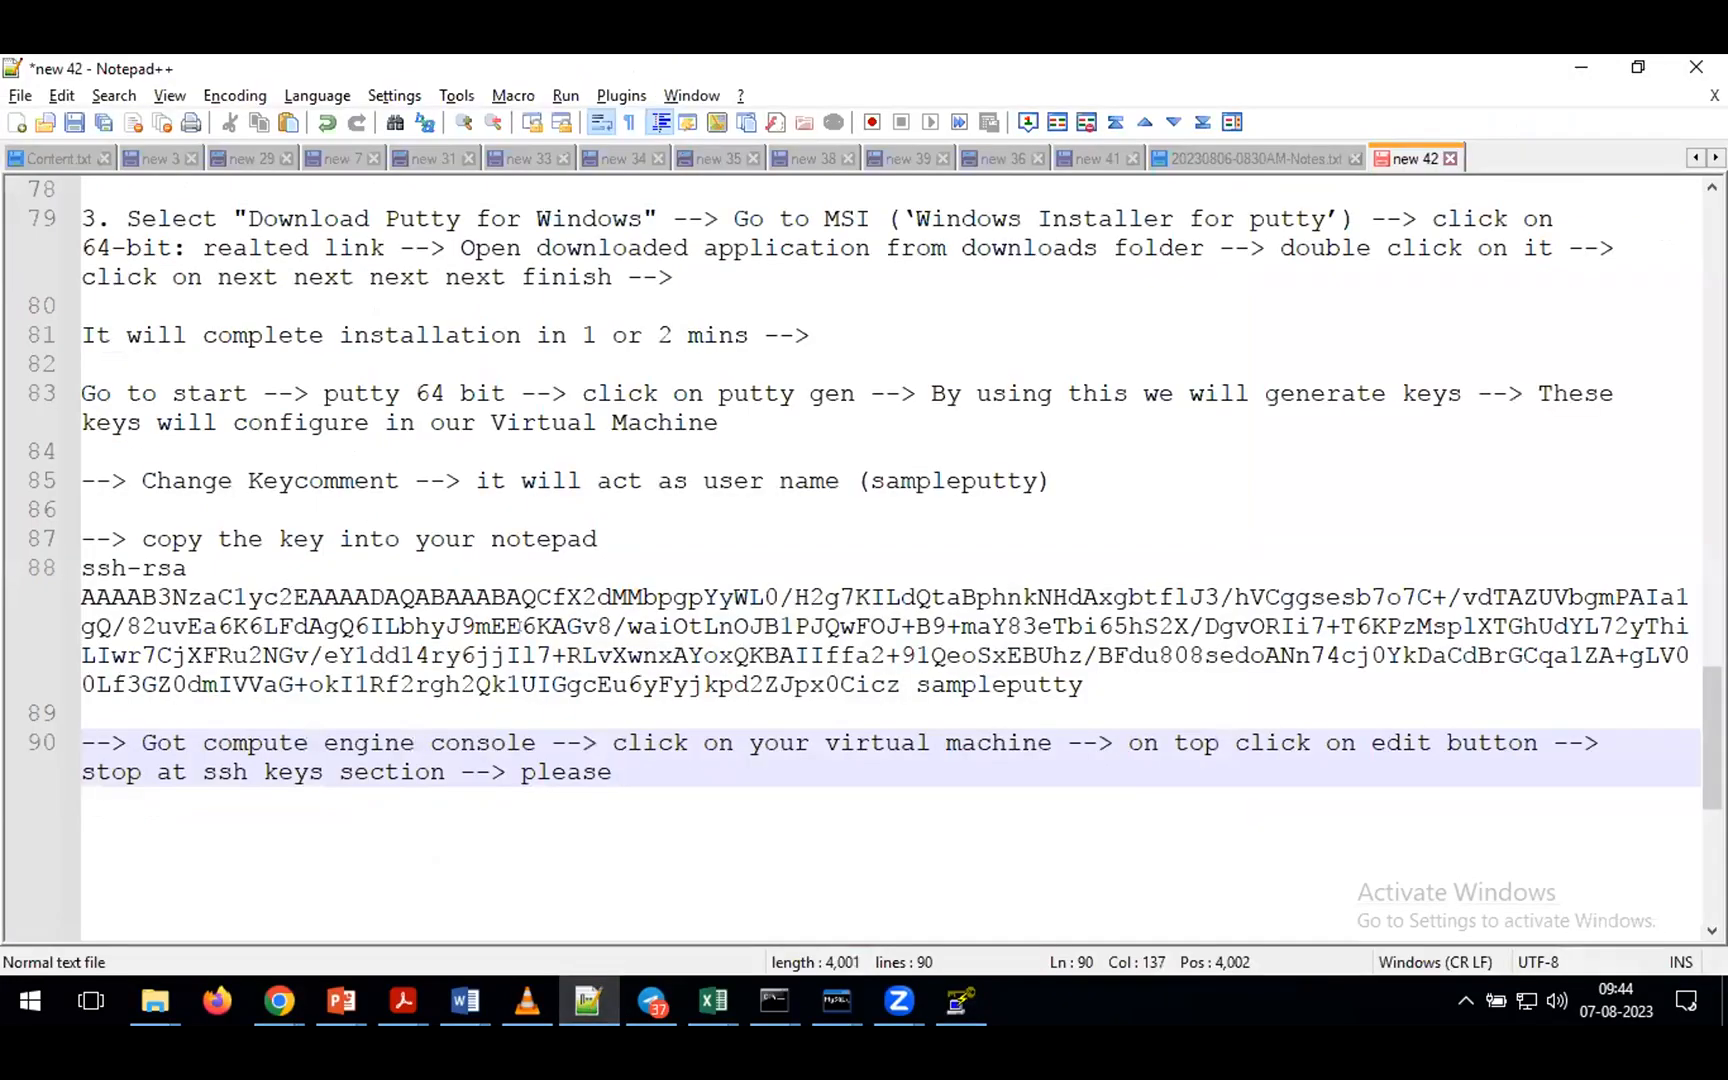
- Continue line 90 with 'click on add item --> now copy paste key from your putty gen'
type("click")
key("BackSpace")
key("BackSpace")
key("BackSpace")
key("BackSpace")
key("BackSpace")
key("BackSpace")
key("BackSpace")
key("BackSpace")
key("BackSpace")
key("BackSpace")
key("BackSpace")
key("BackSpace")
key("BackSpace")
type("click o")
type("n add item -")
type("-> no give")
key("BackSpace")
key("BackSpace")
key("BackSpace")
key("BackSpace")
key("BackSpace")
type("w cop")
type("ay")
key("BackSpace")
key("BackSpace")
type("y paste ")
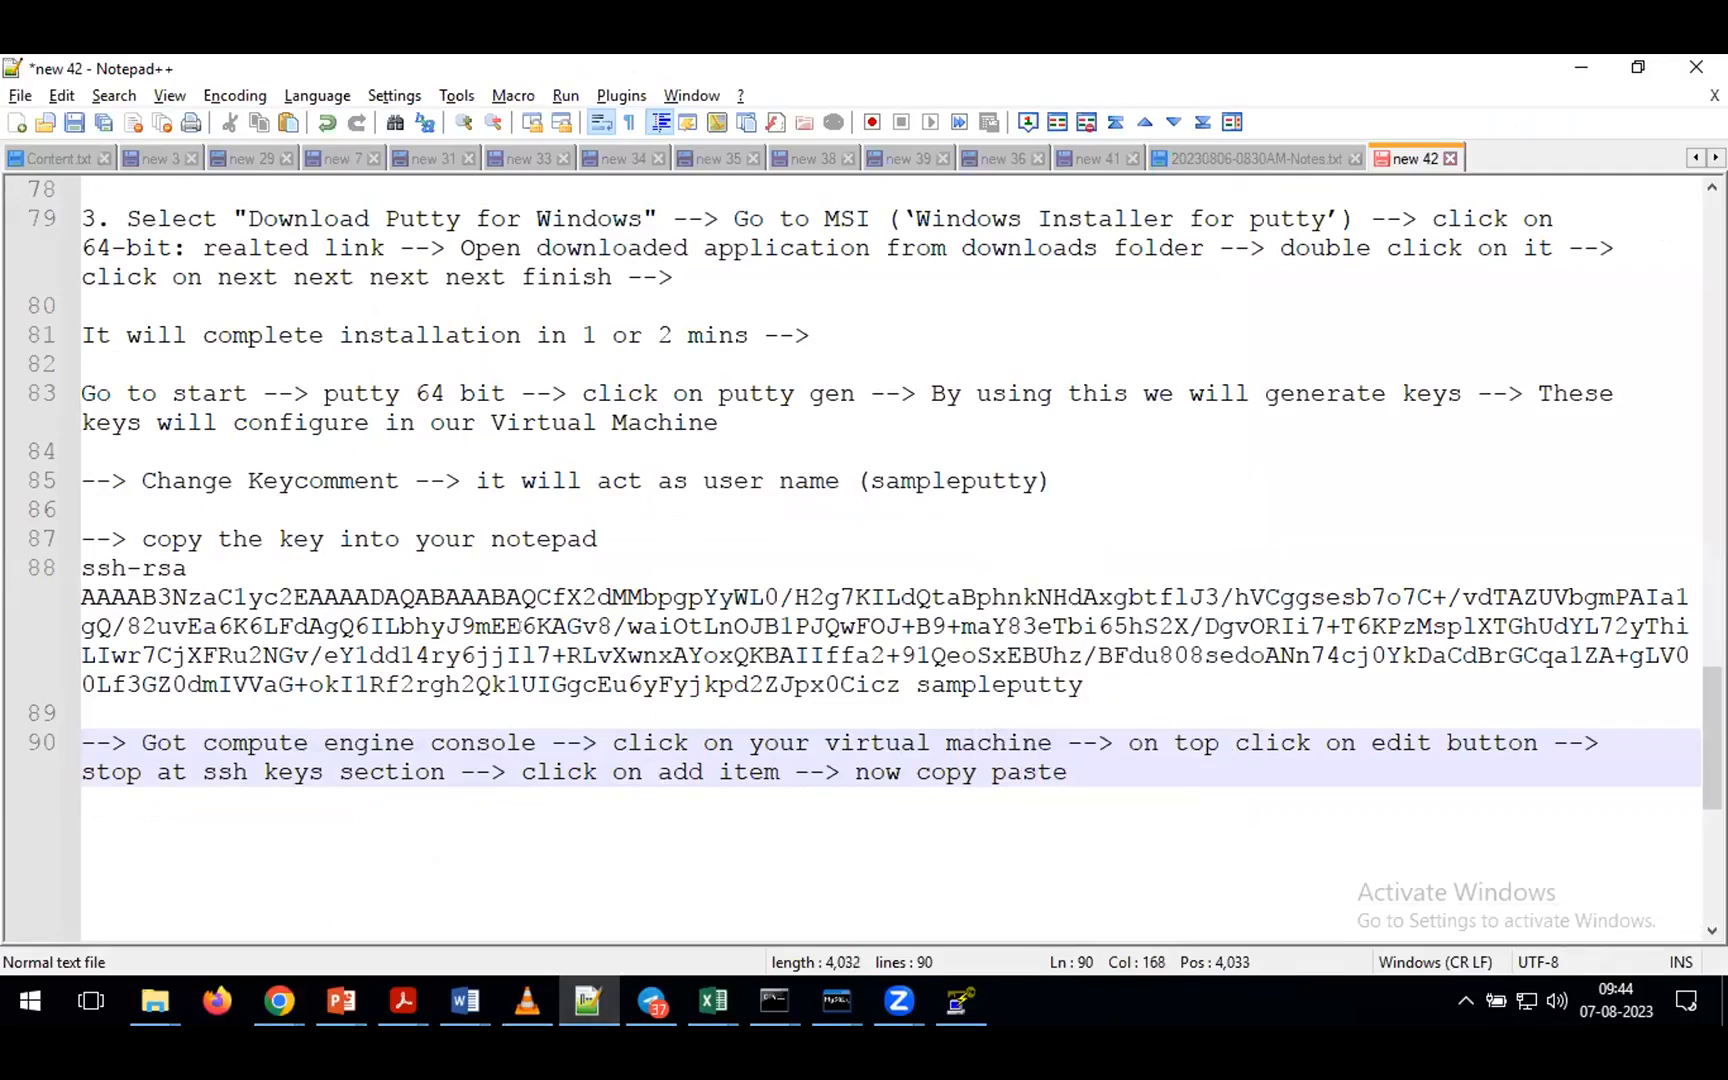
type("key from your putty gen")
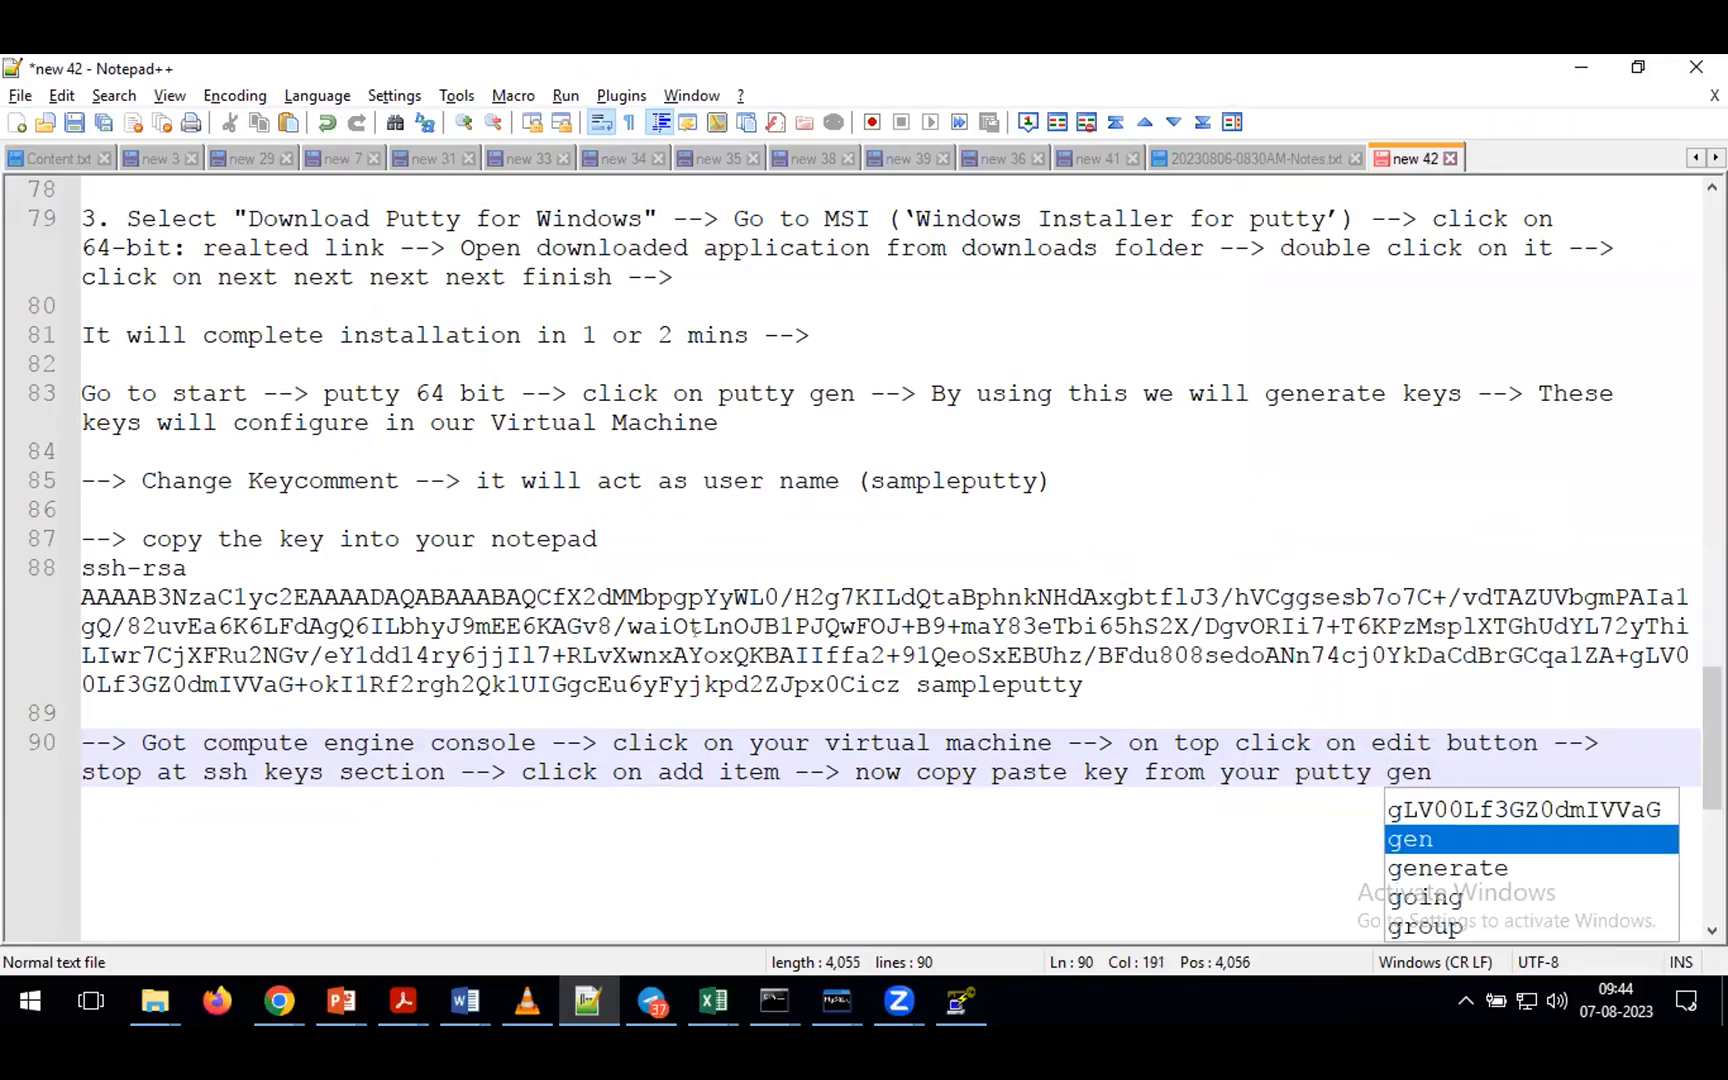
key("Escape")
- Finish the note with 'or notepad -->' and copy the sampleputty public key on line 88
scroll(902, 808, "down", 1)
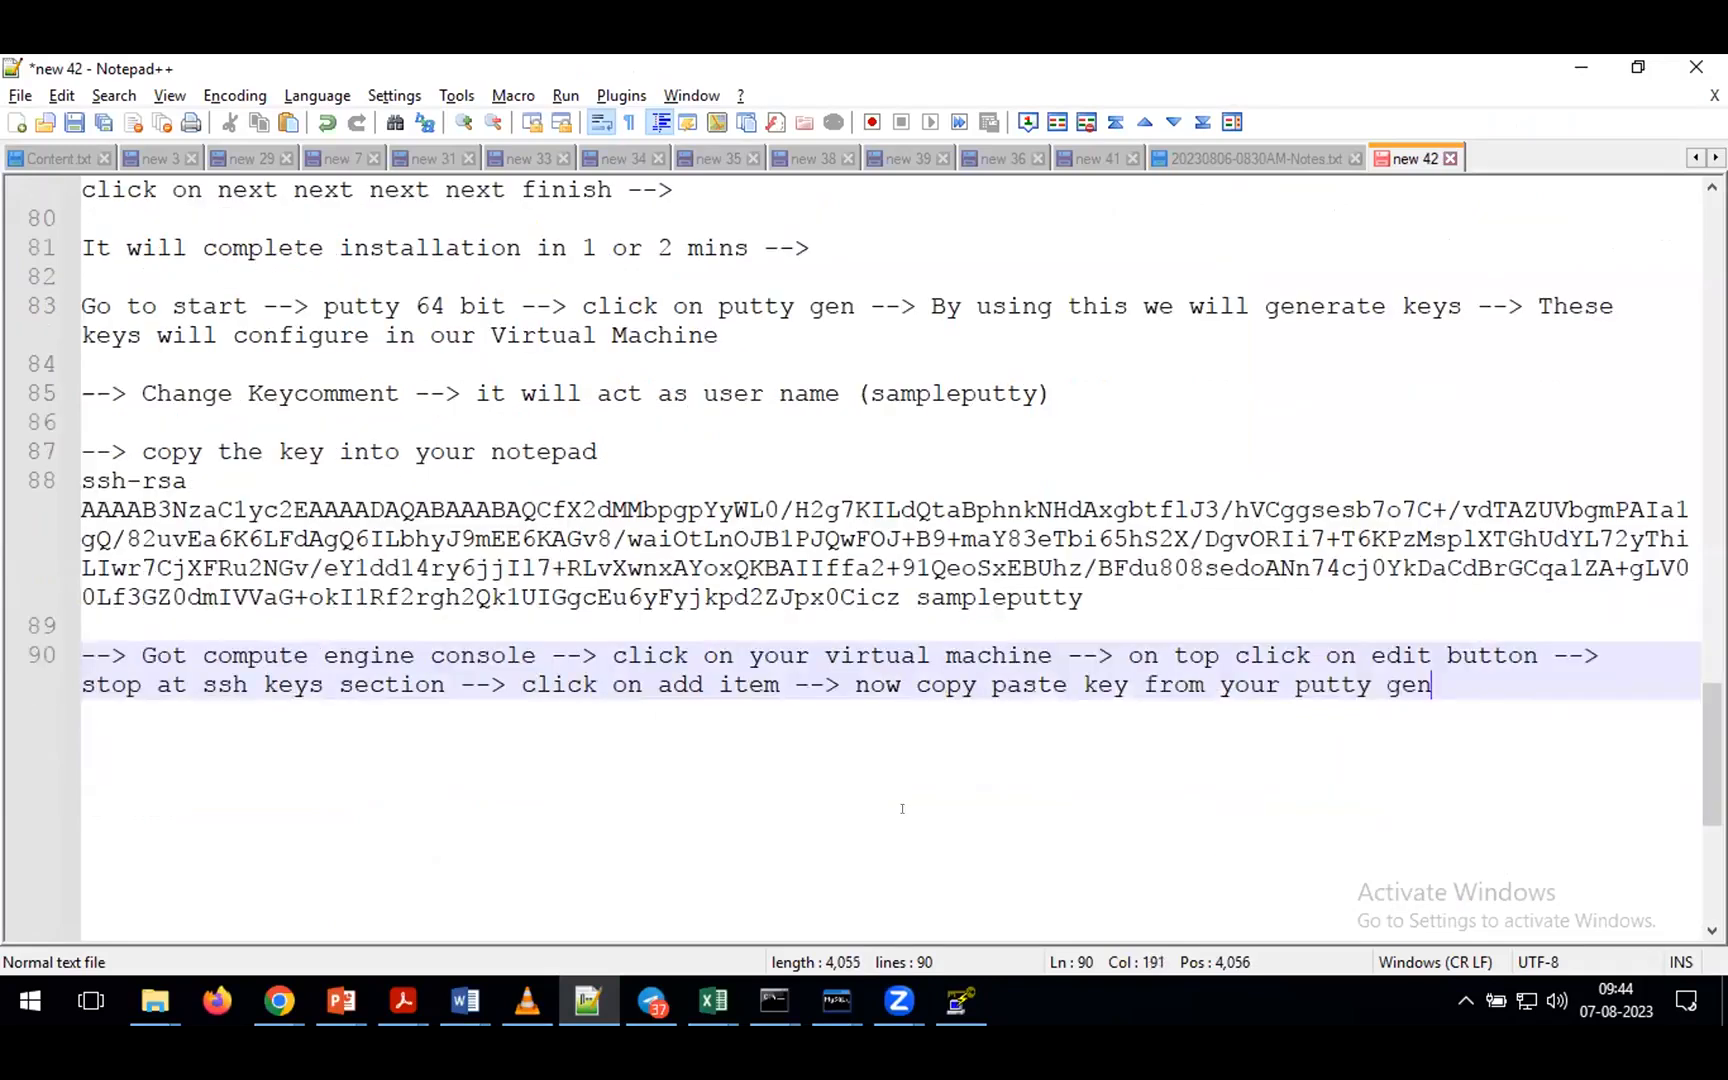
type("or notepad -->")
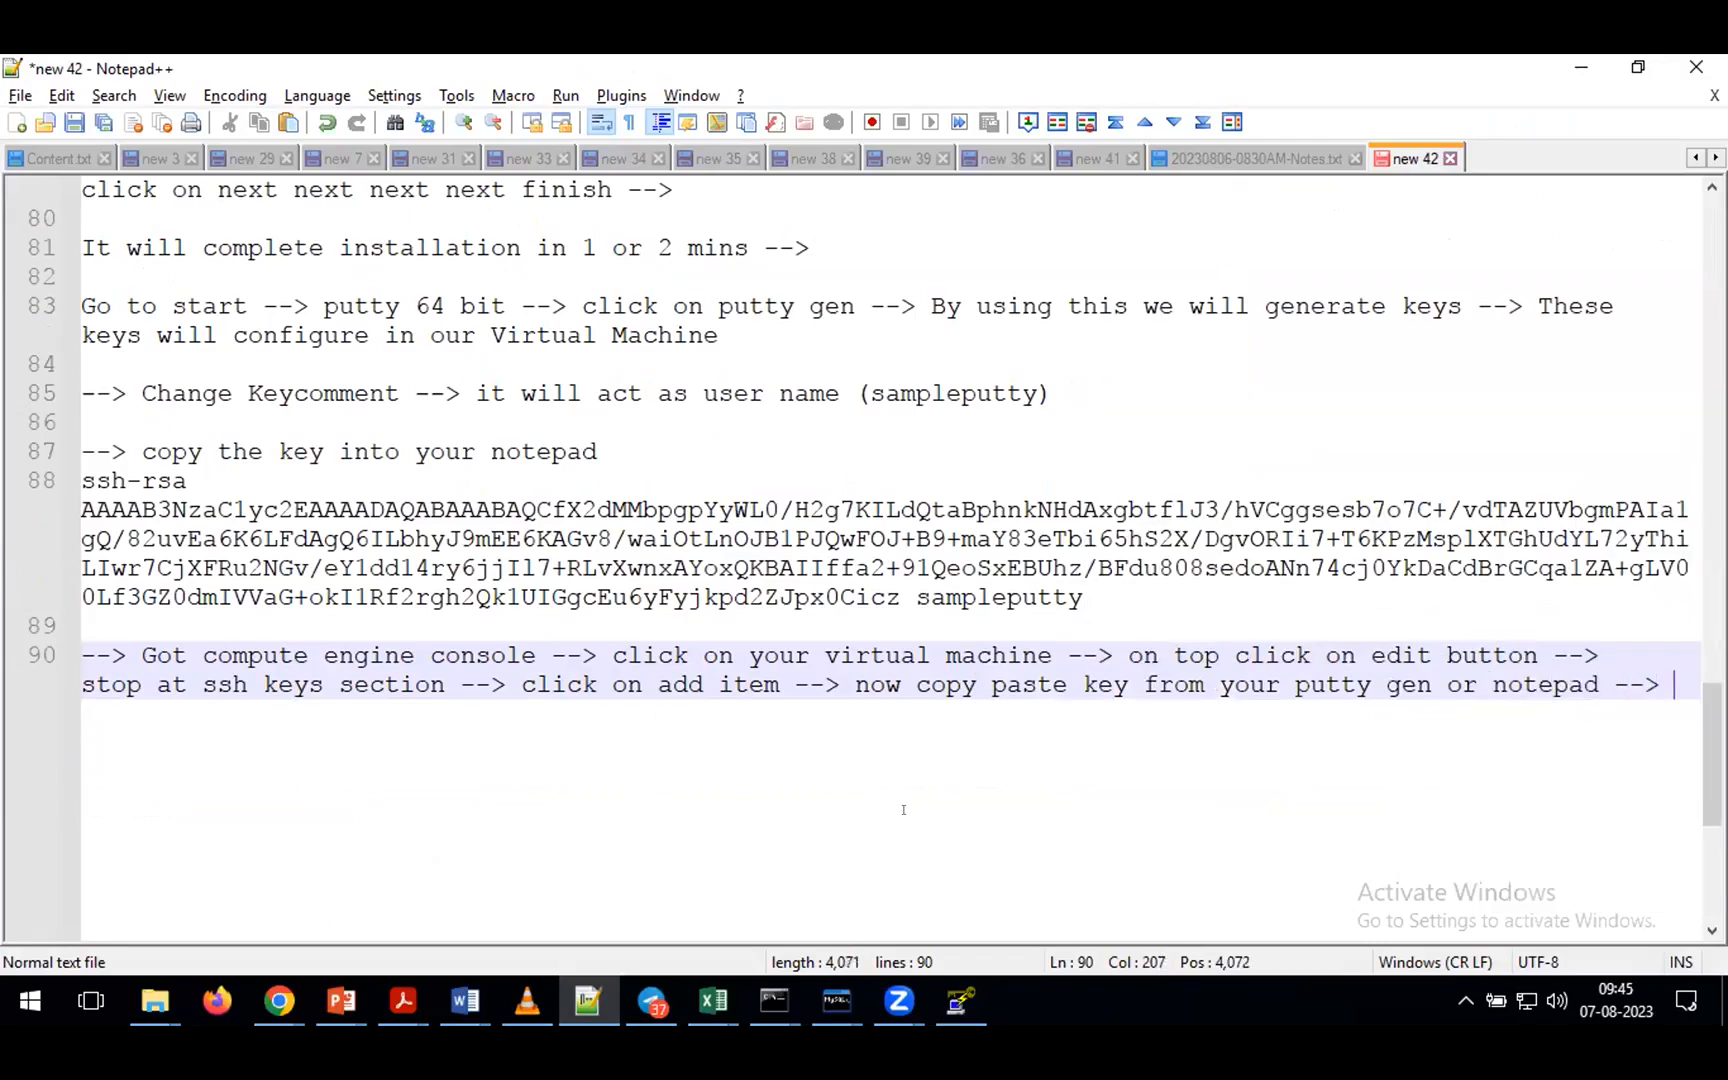
left_click_drag(1083, 597, 81, 480)
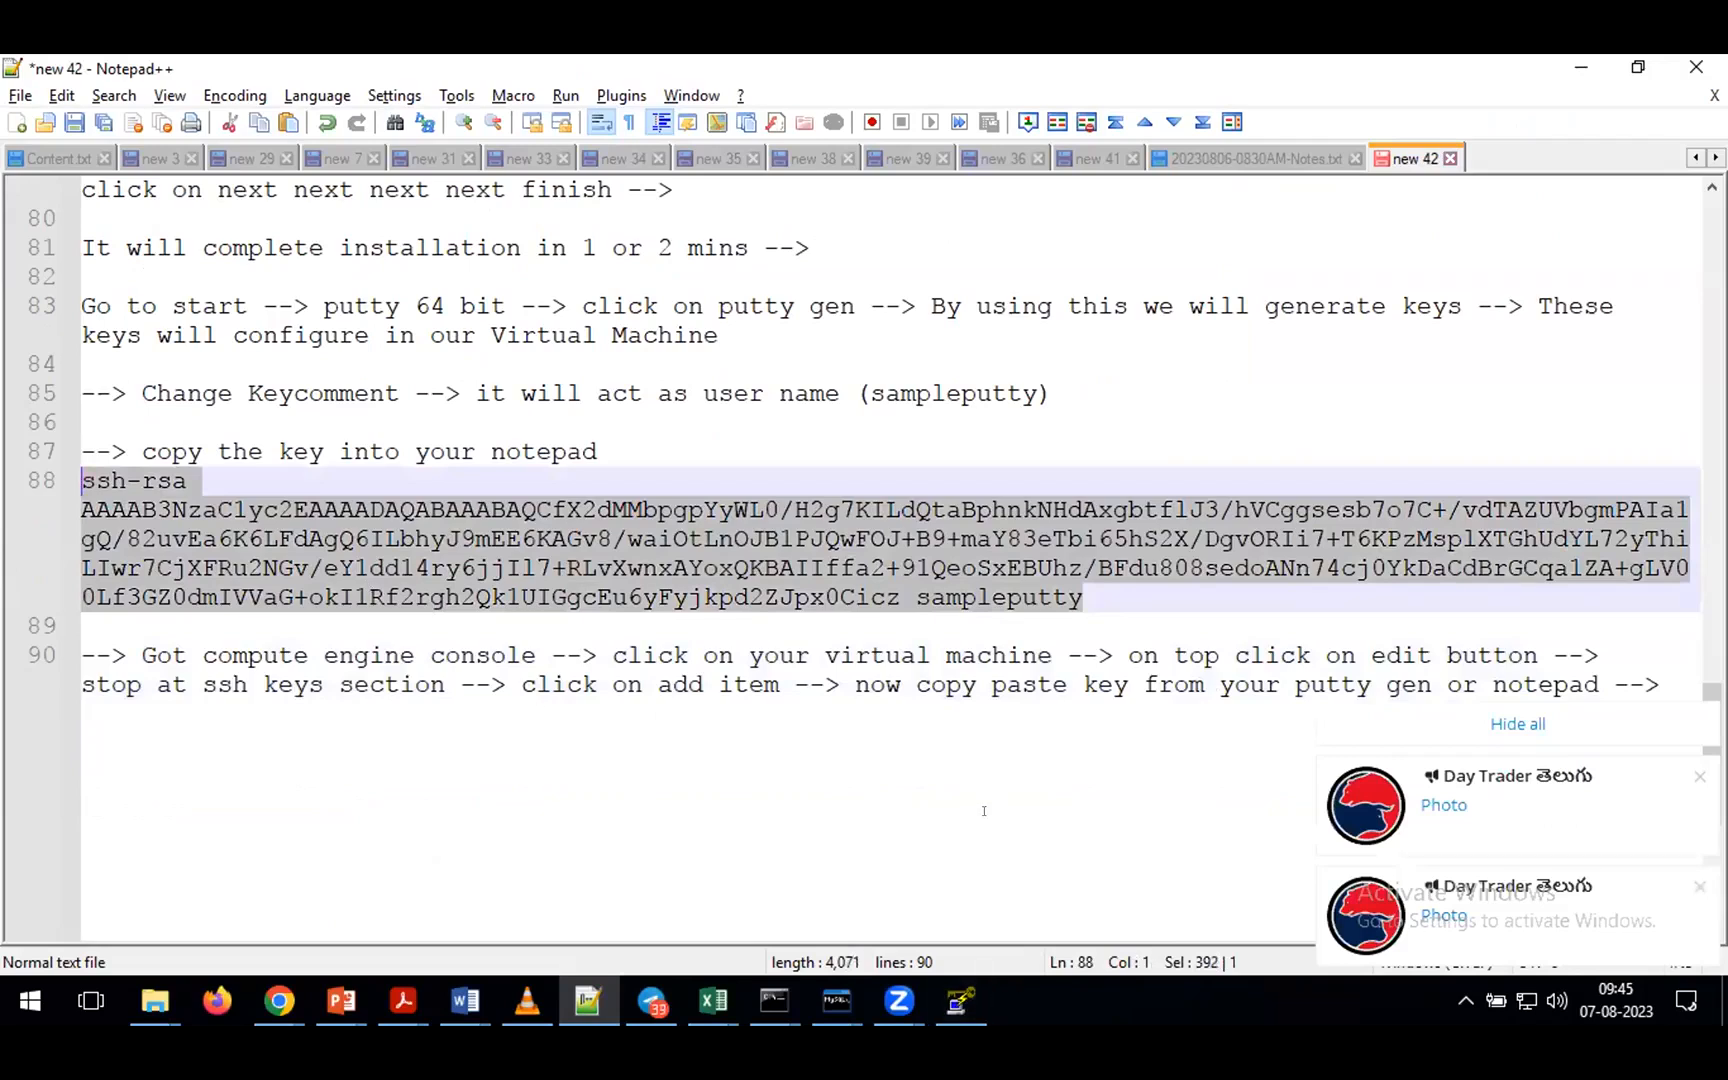
key("alt+Tab")
key("alt+Tab")
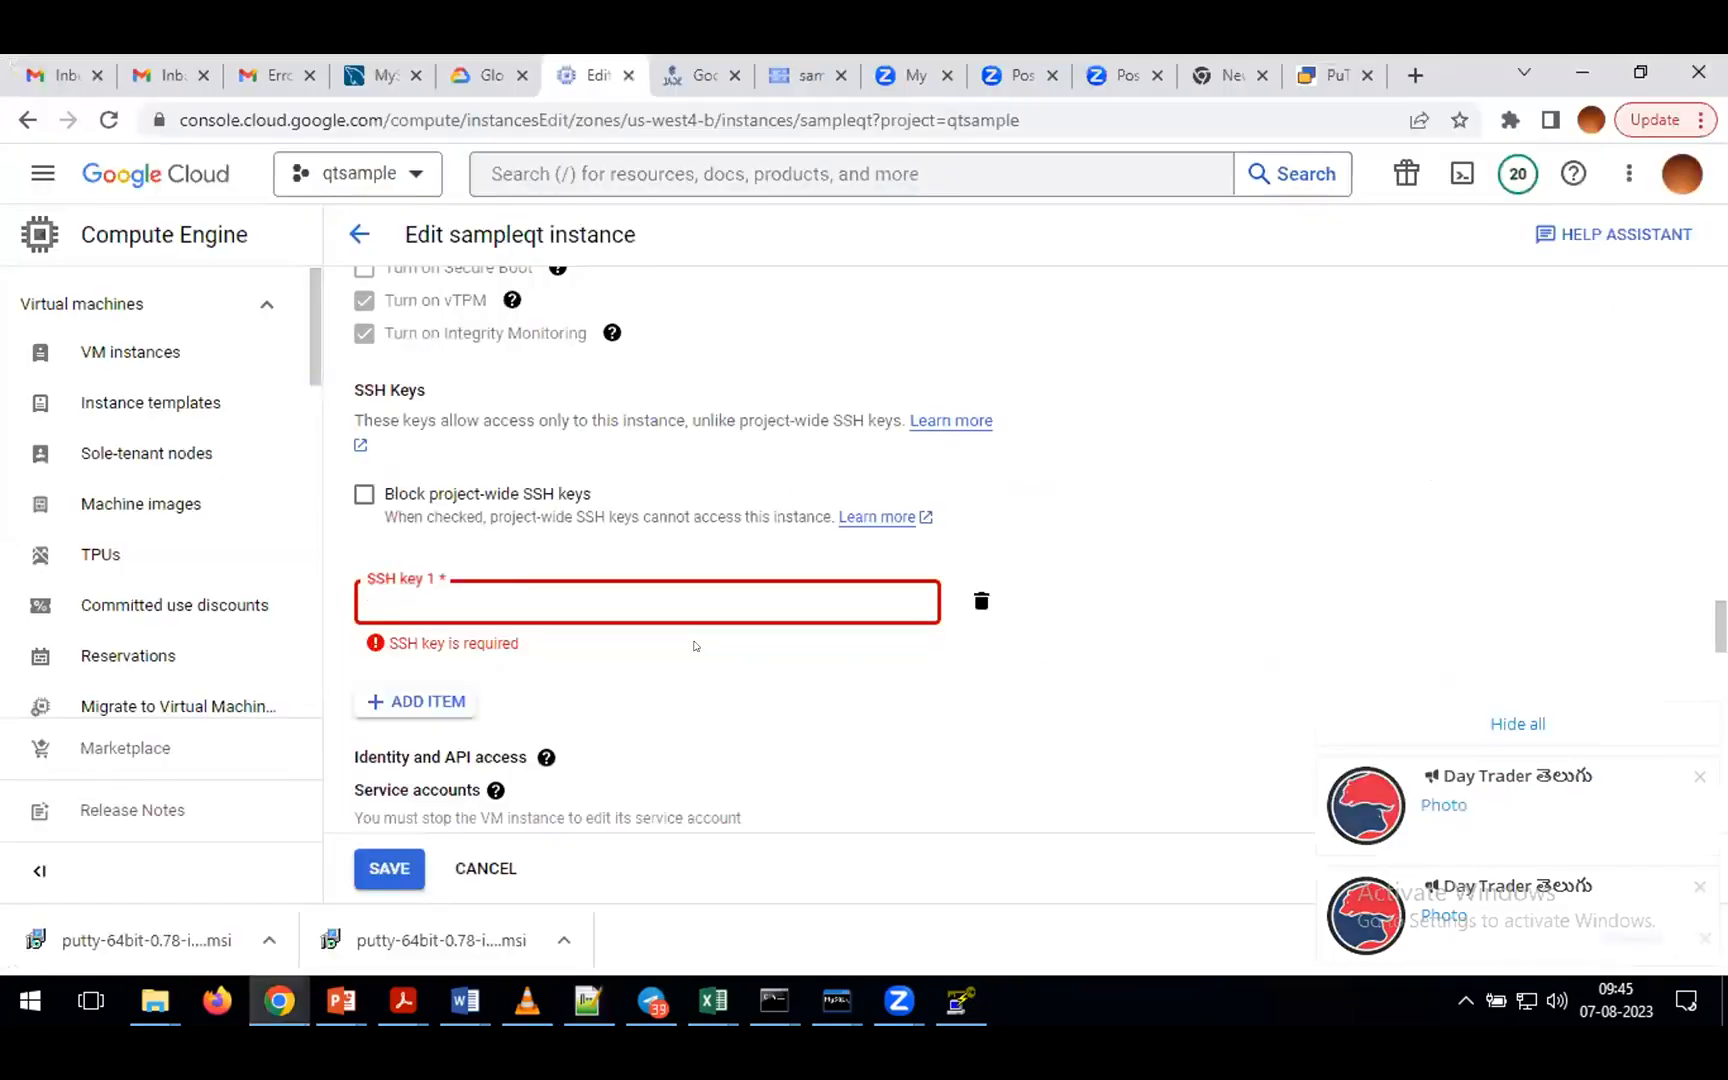
- Paste the sampleputty ssh-rsa public key into SSH key 1 and save the sampleqt instance
key("ctrl+v")
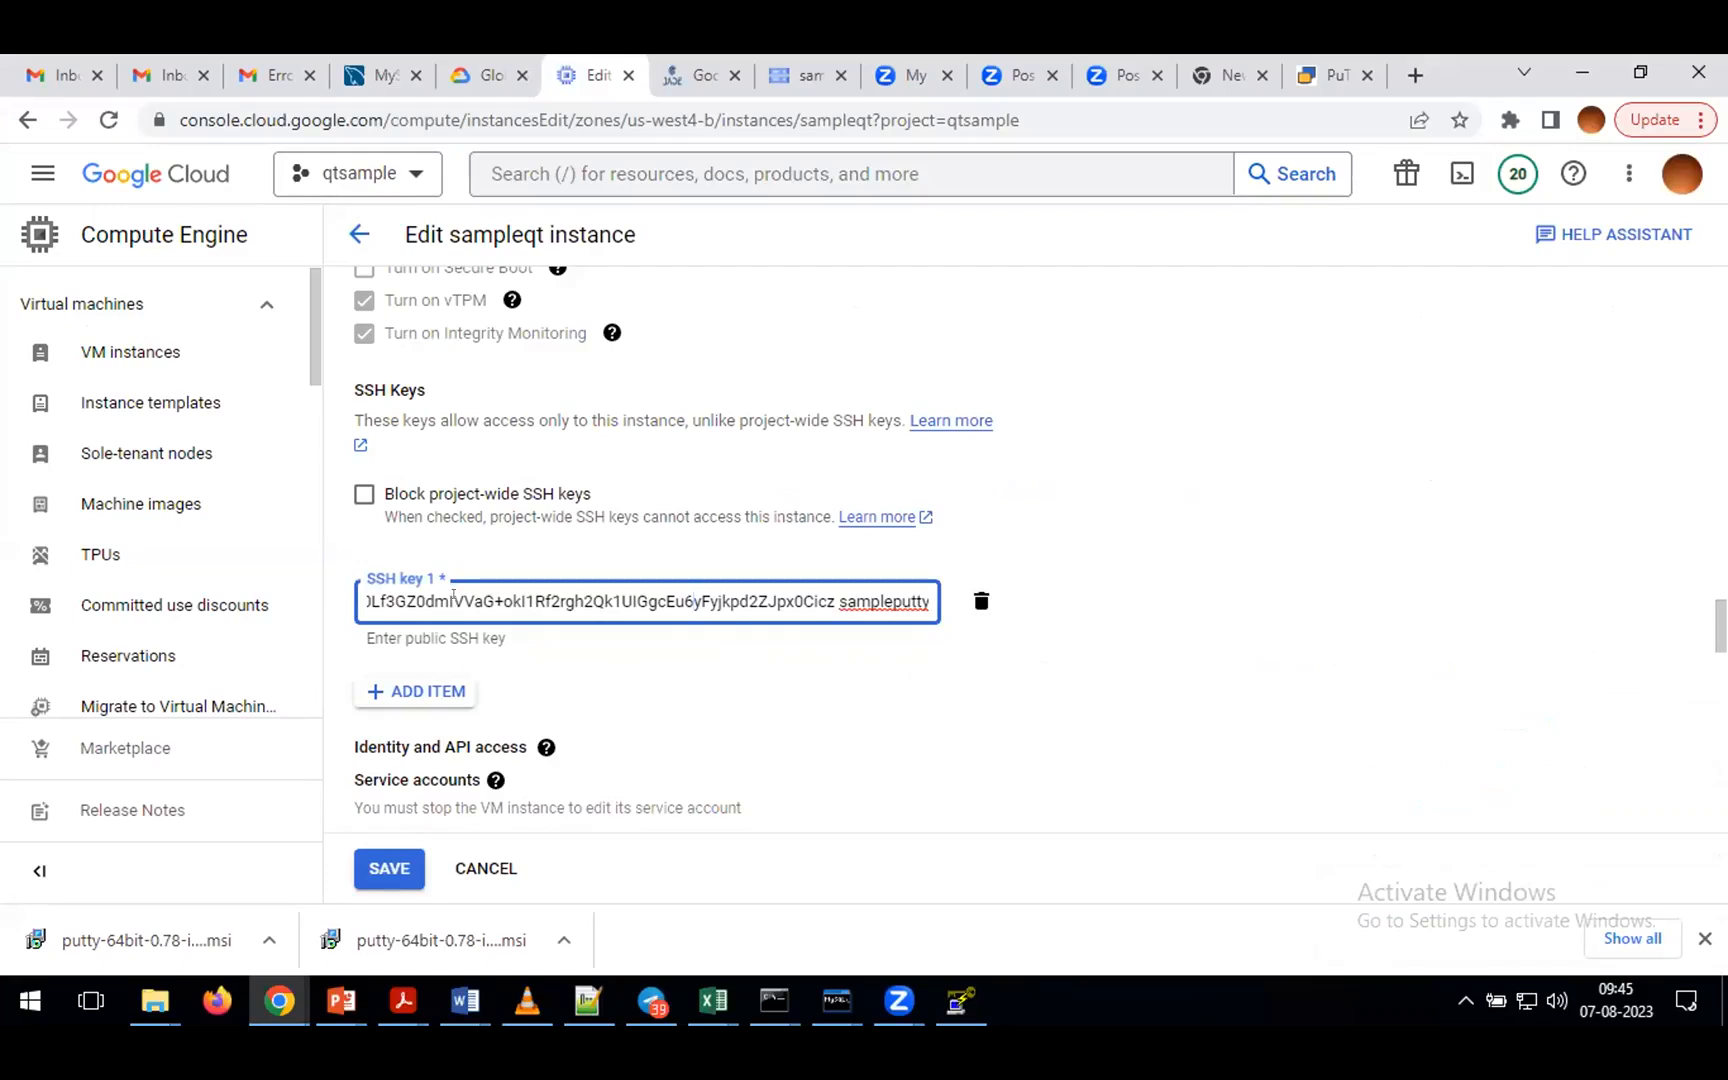
left_click(378, 864)
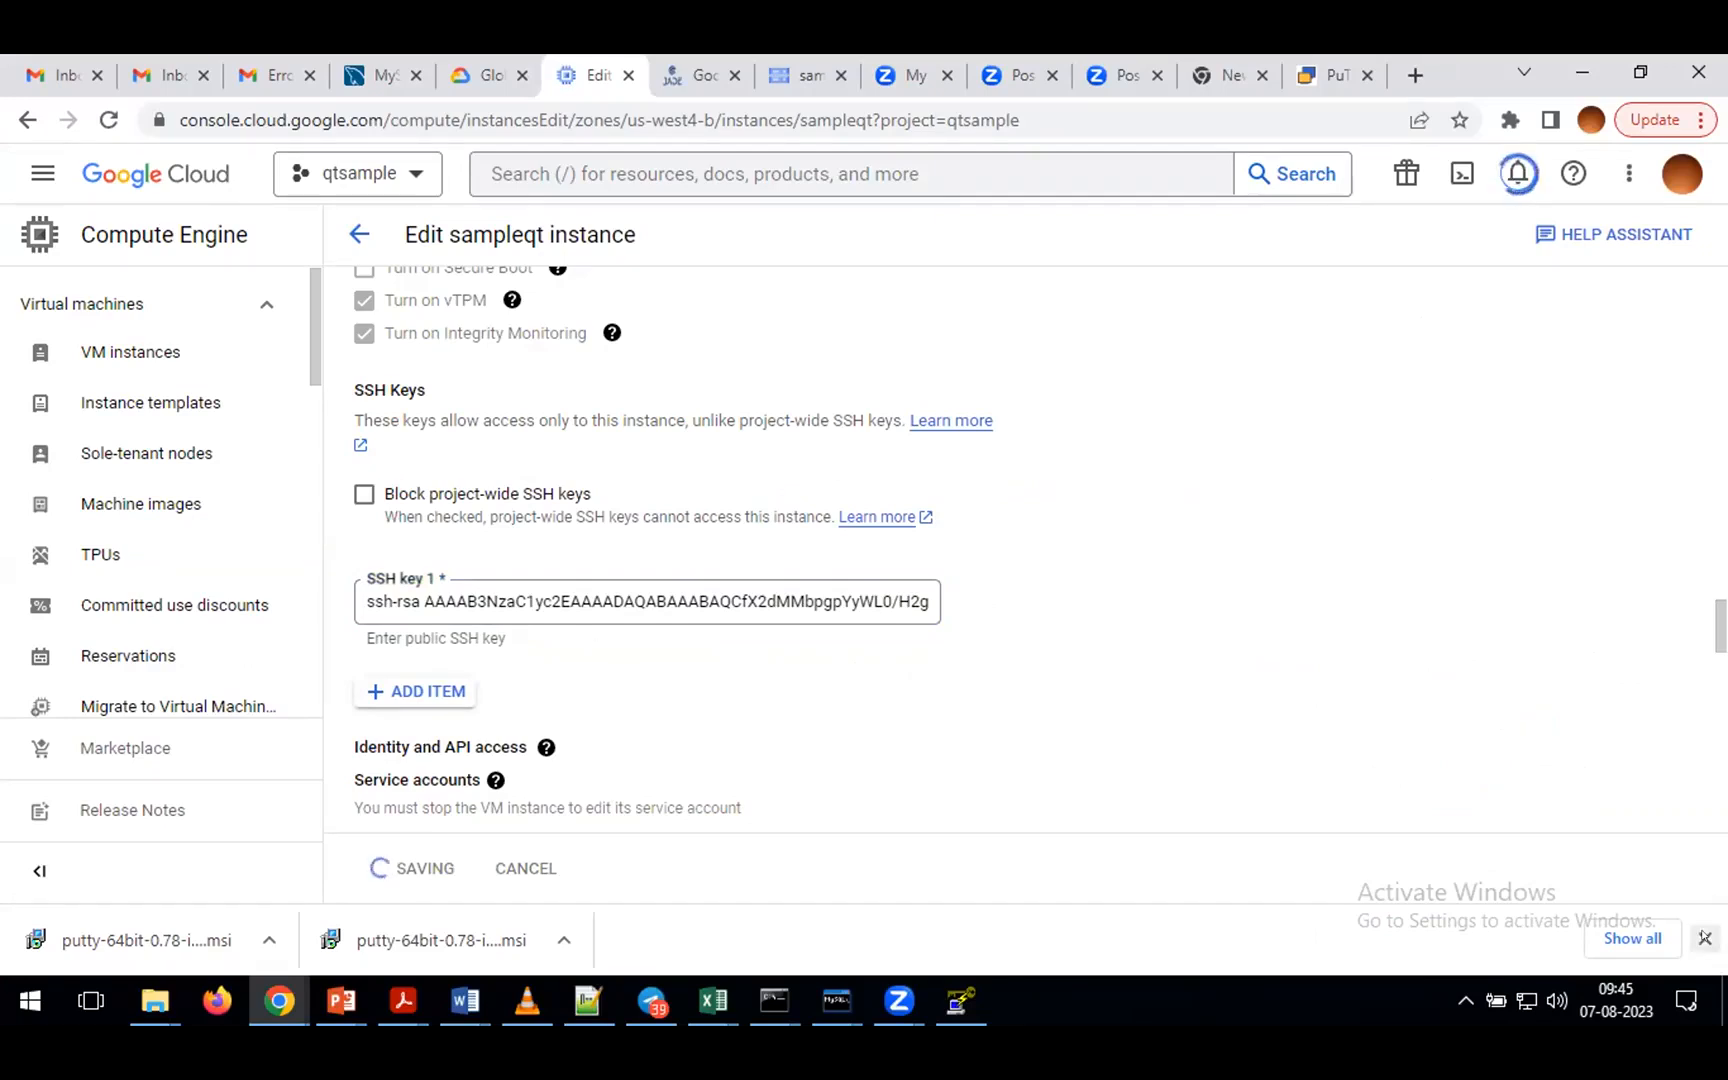
left_click(1703, 936)
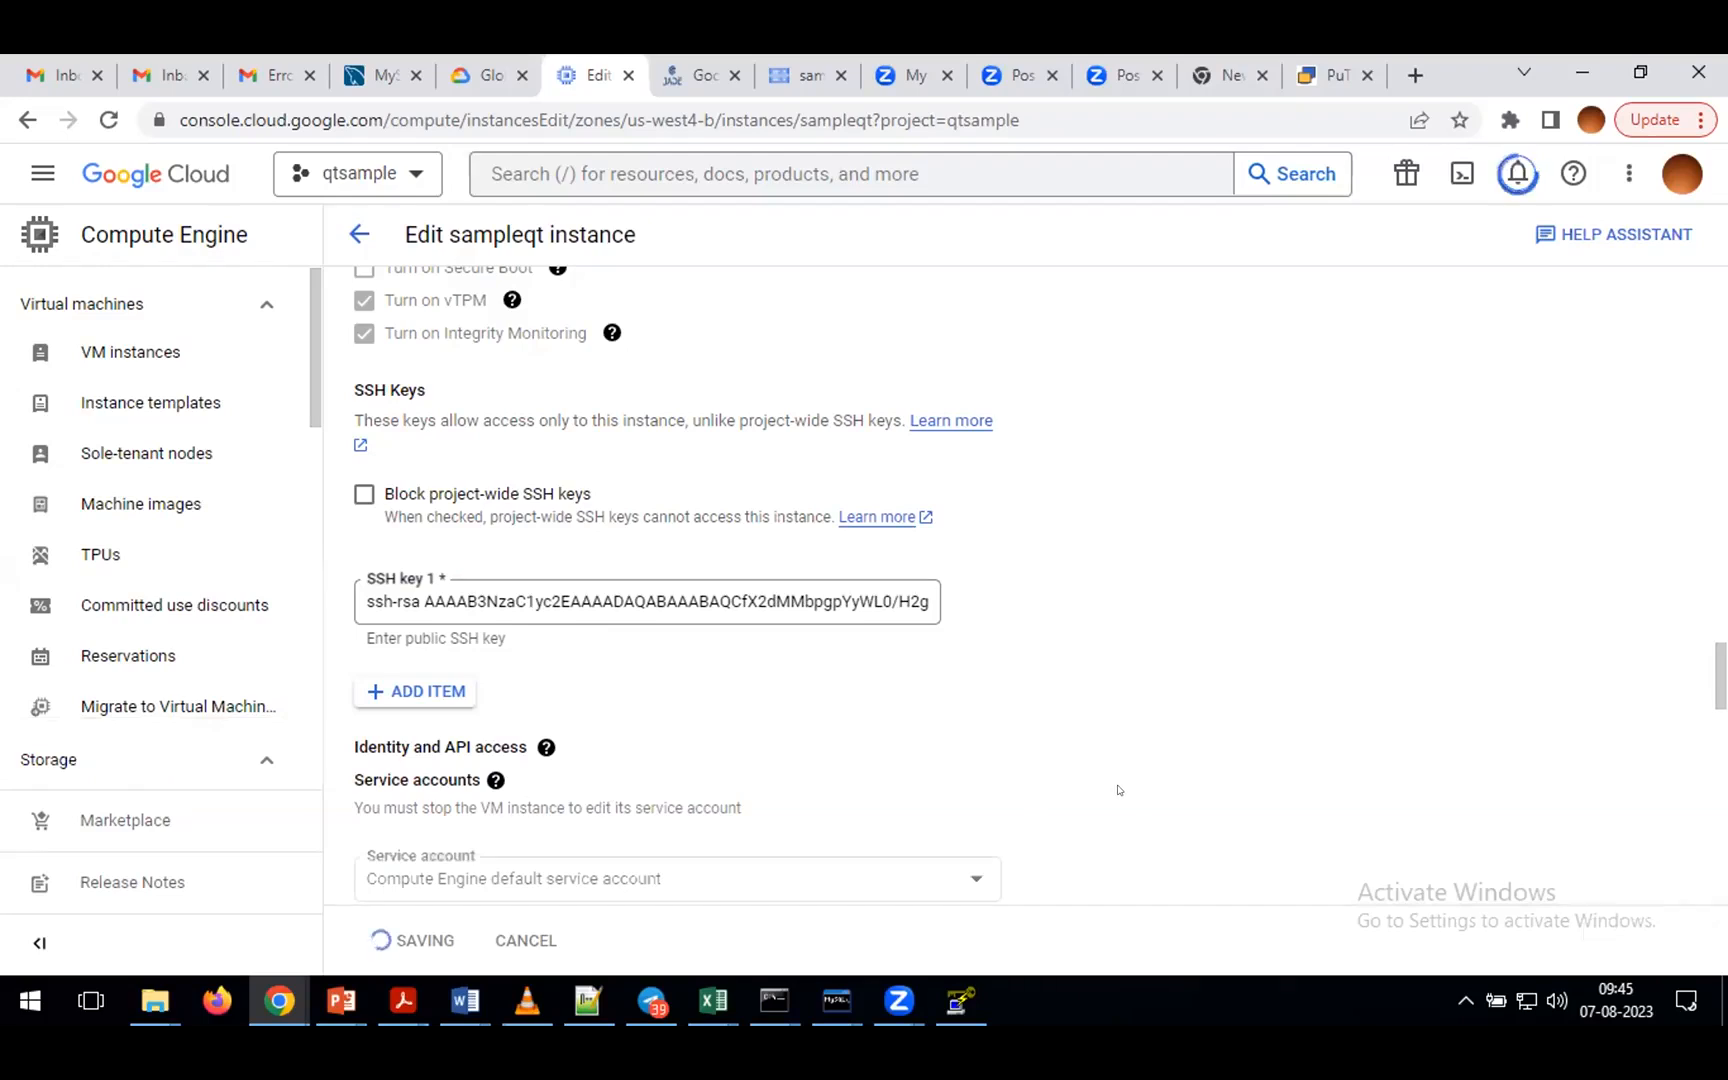
scroll(1119, 790, "down", 1)
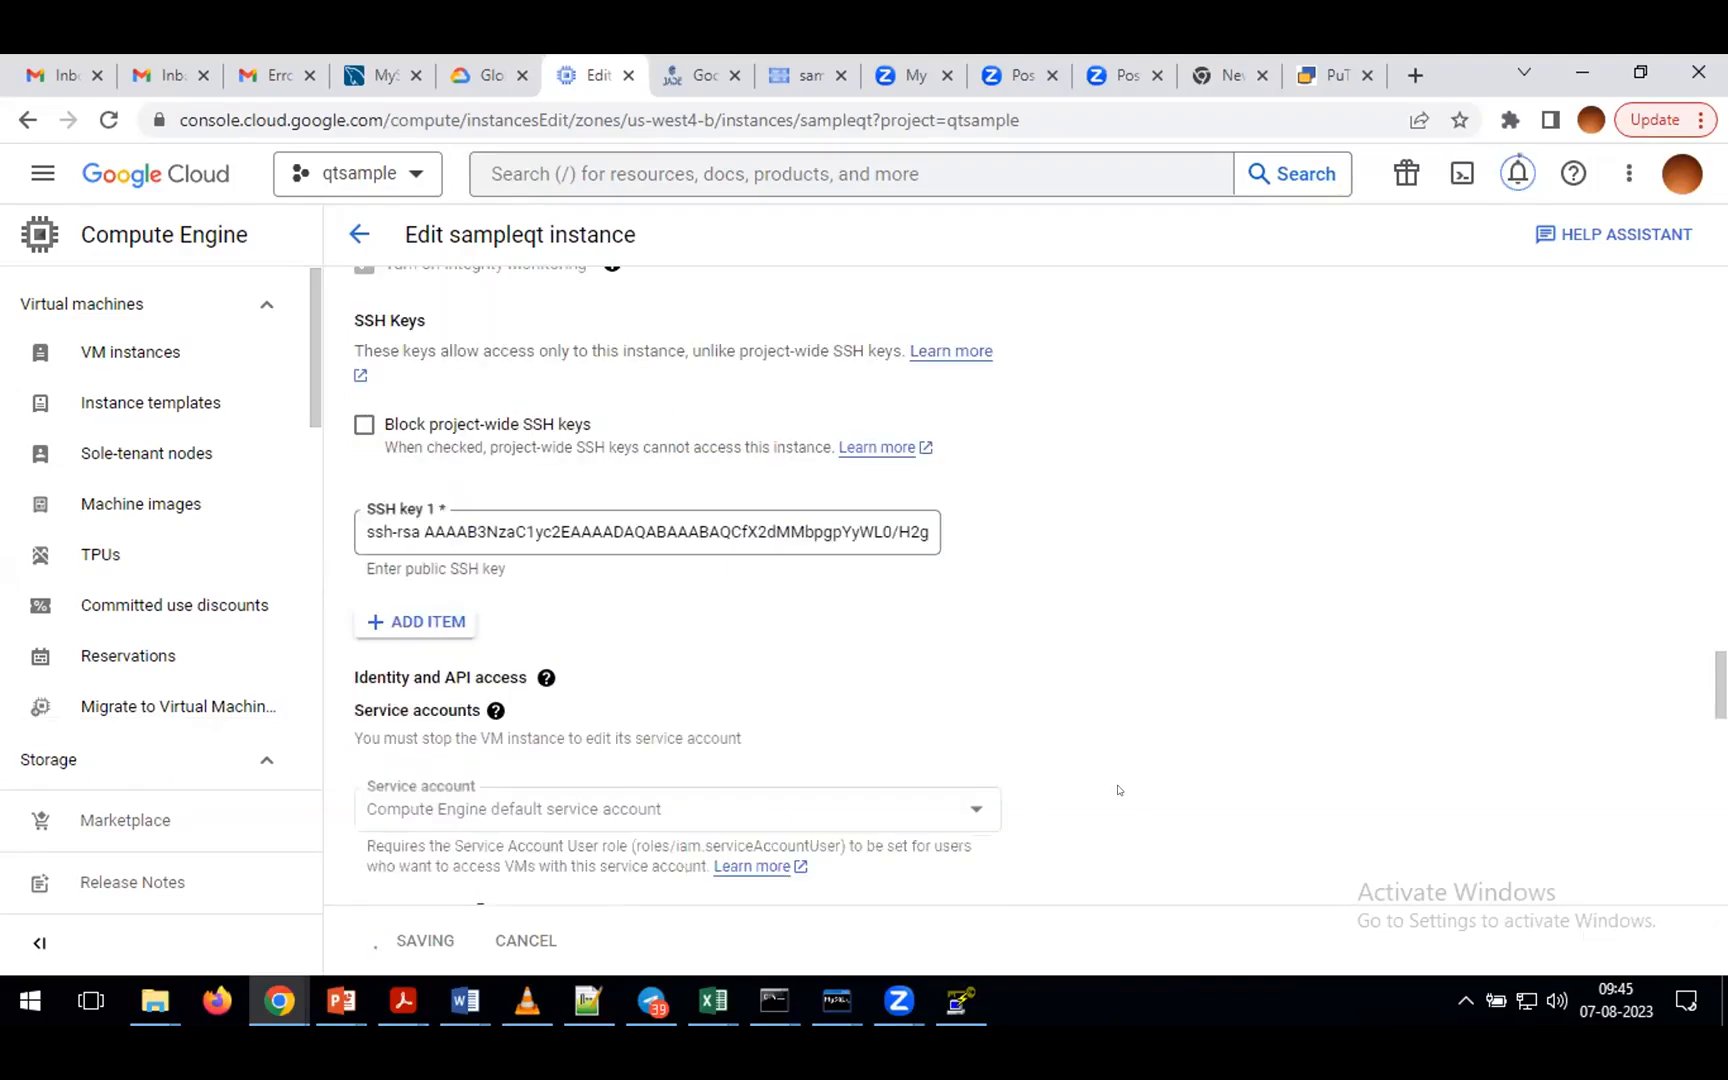
scroll(1119, 790, "down", 2)
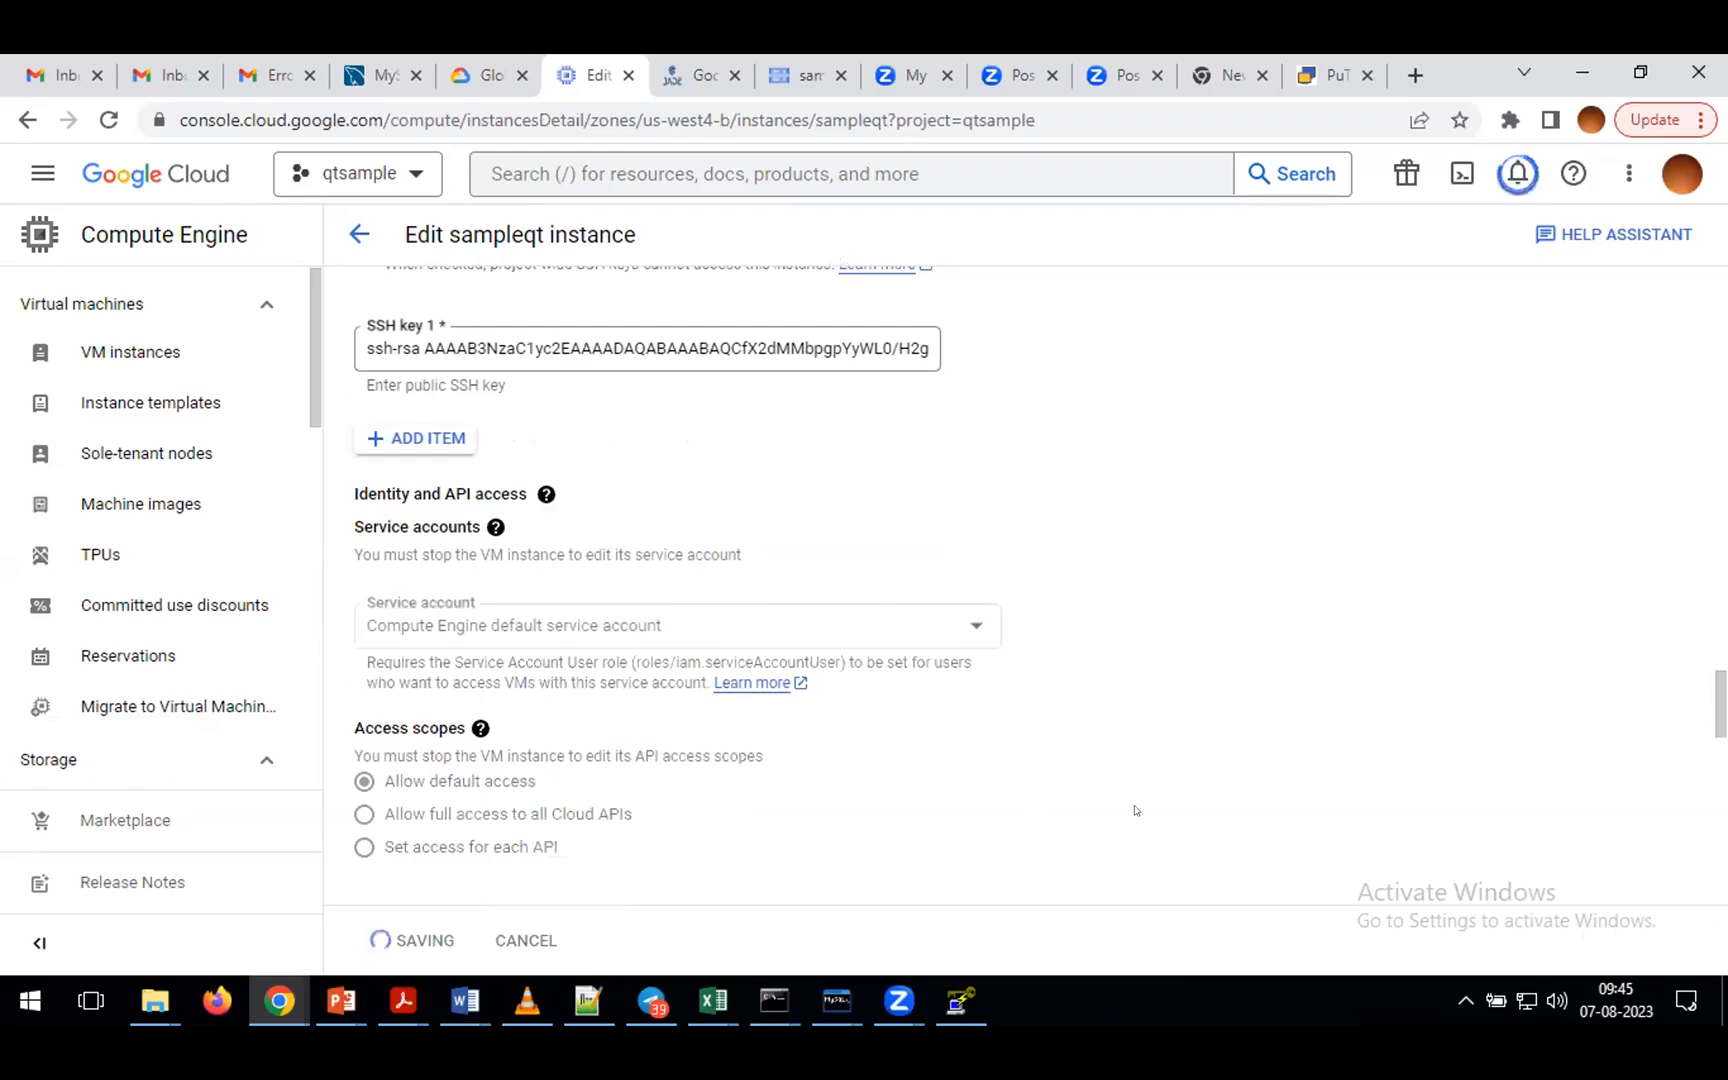
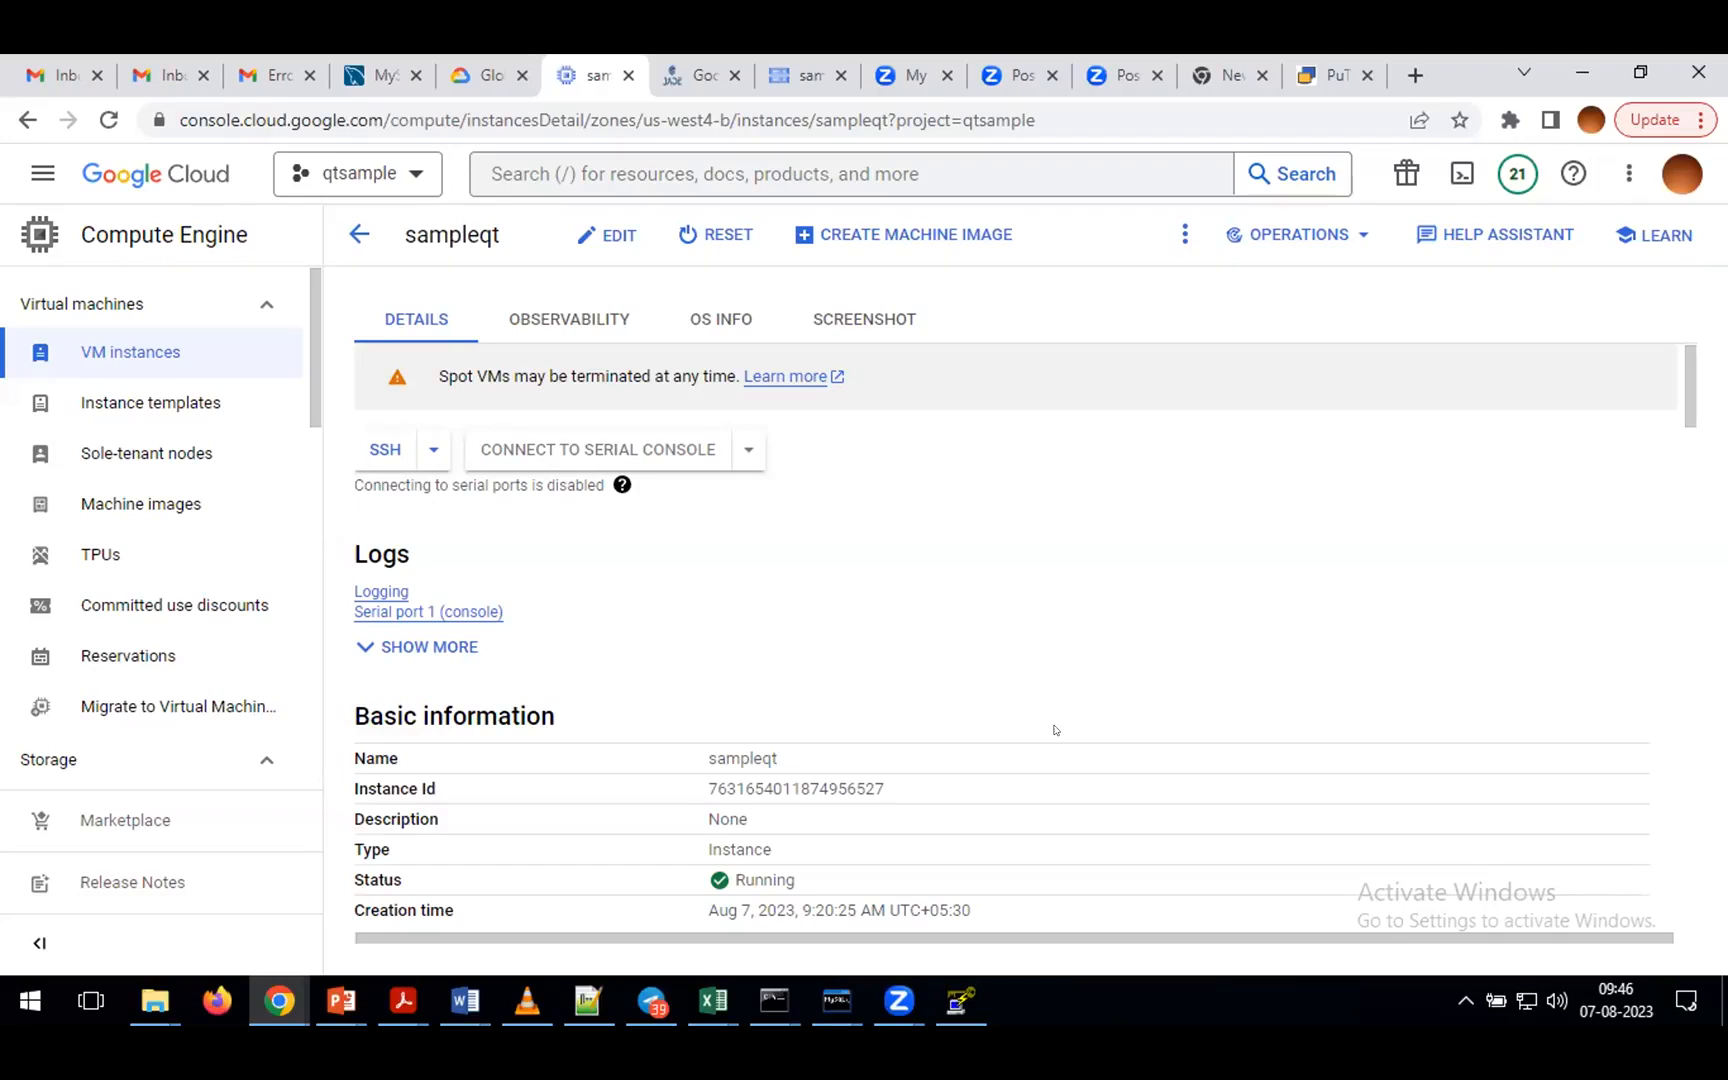
- Bring the PuTTYgen window holding the sampleputty key back in front of the Cloud console
left_click(957, 1000)
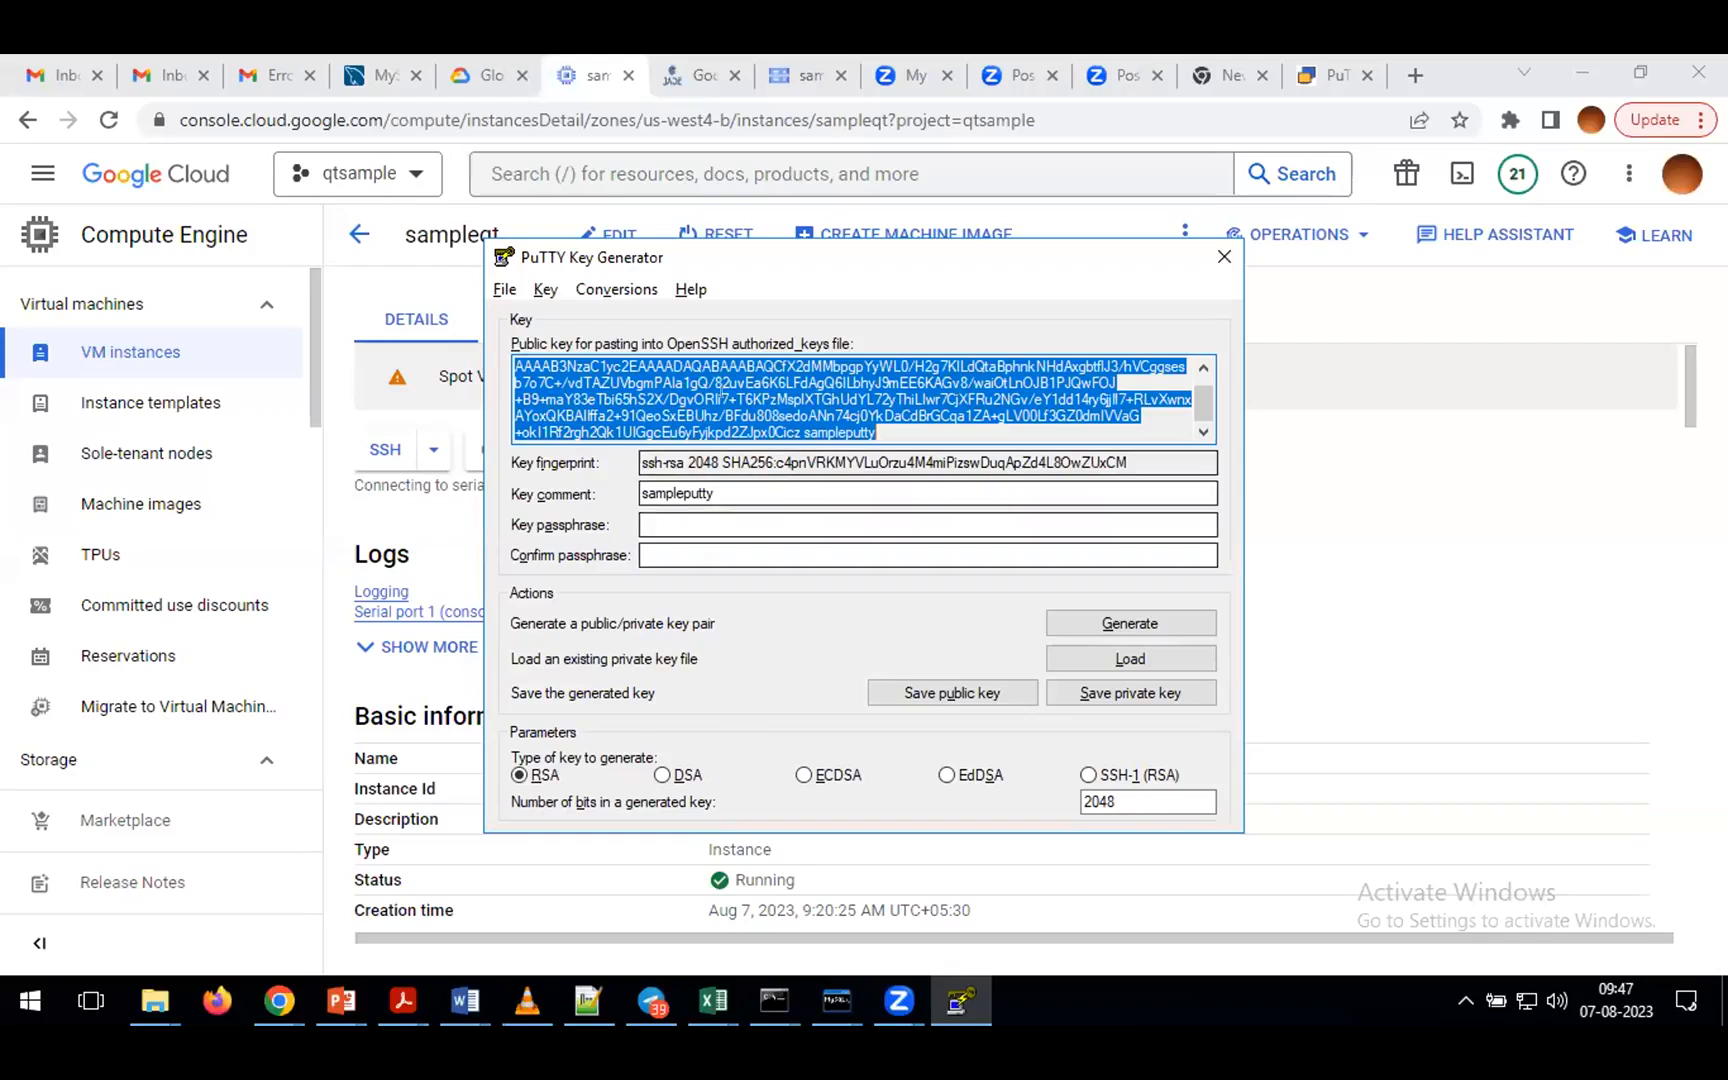
left_click(743, 399)
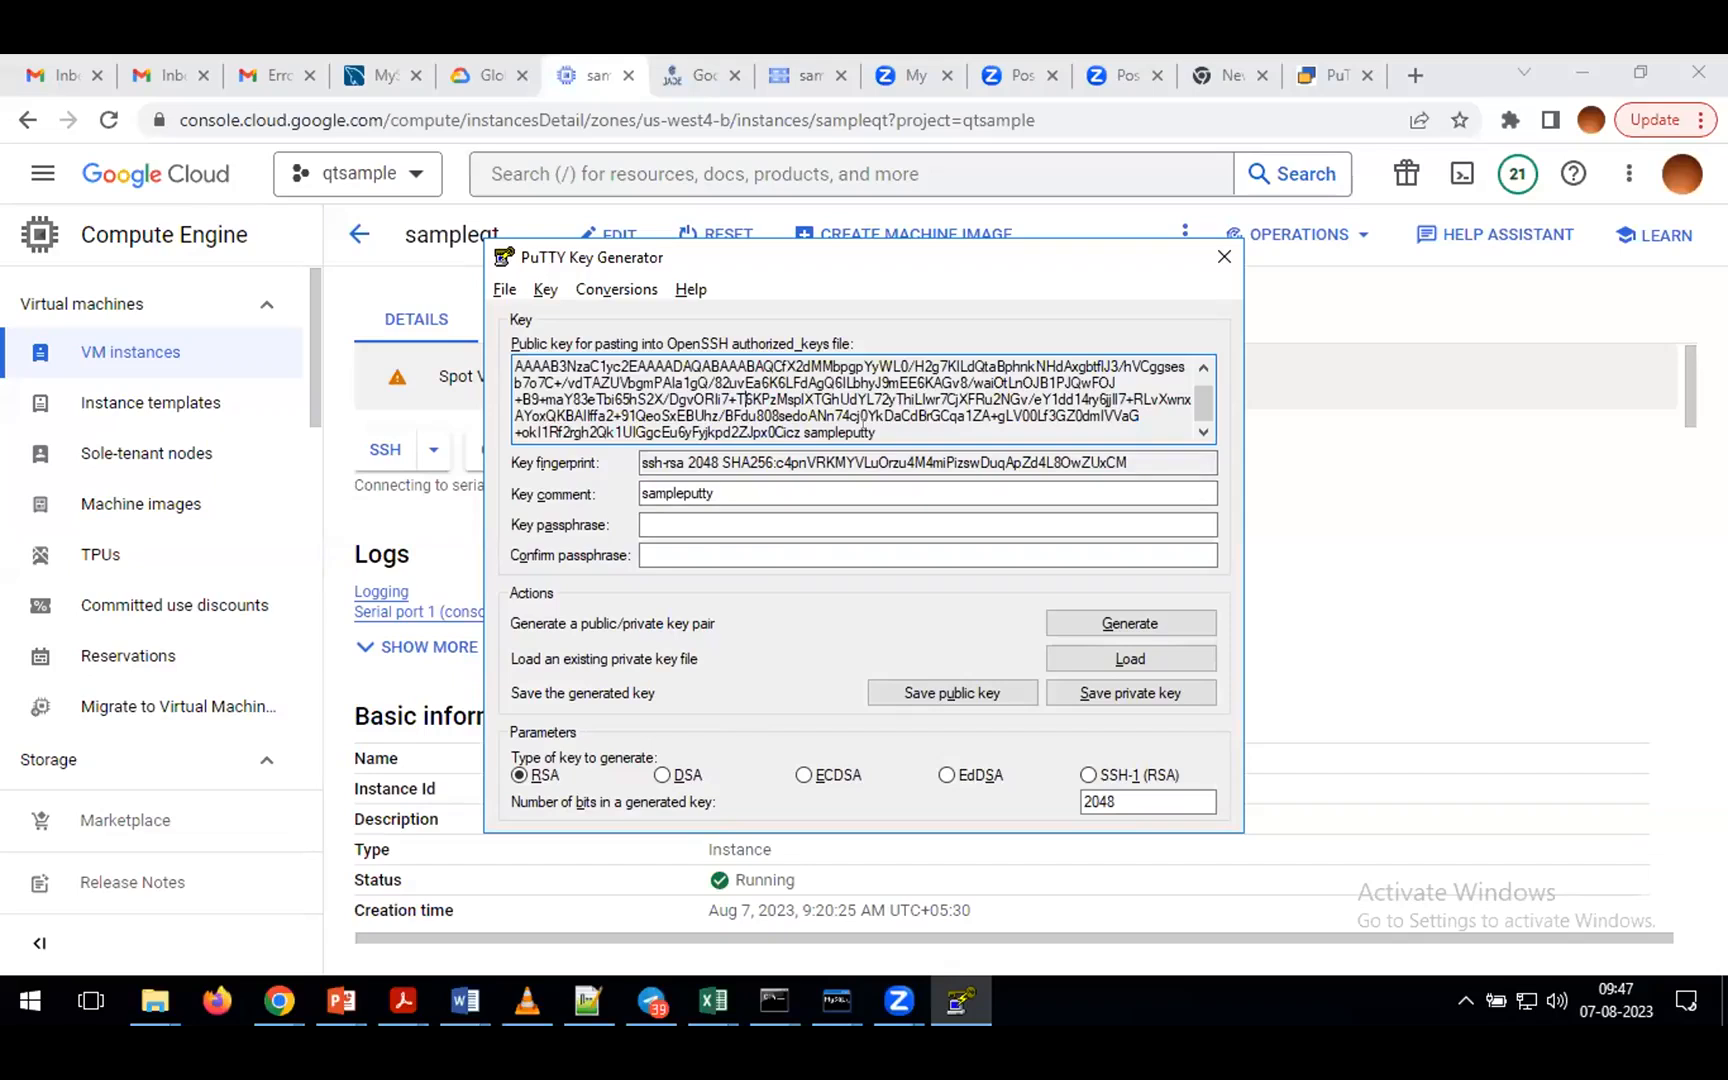
left_click(1296, 730)
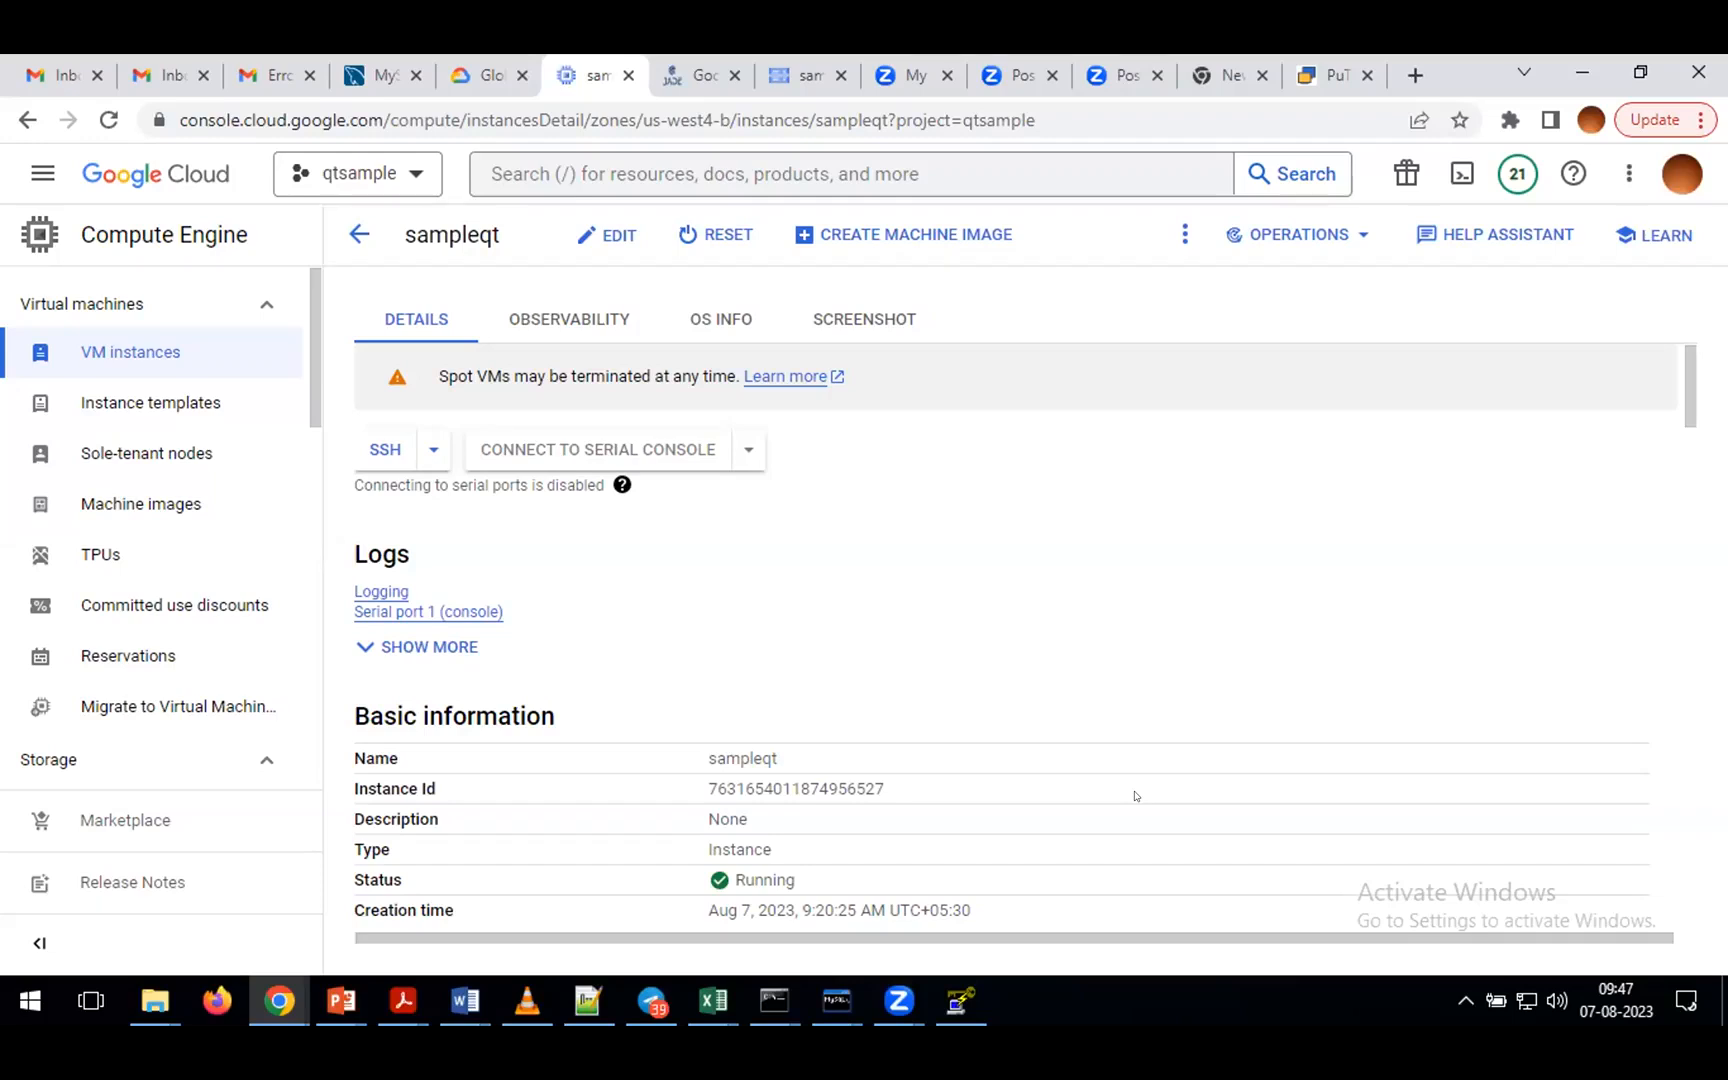
left_click(960, 1000)
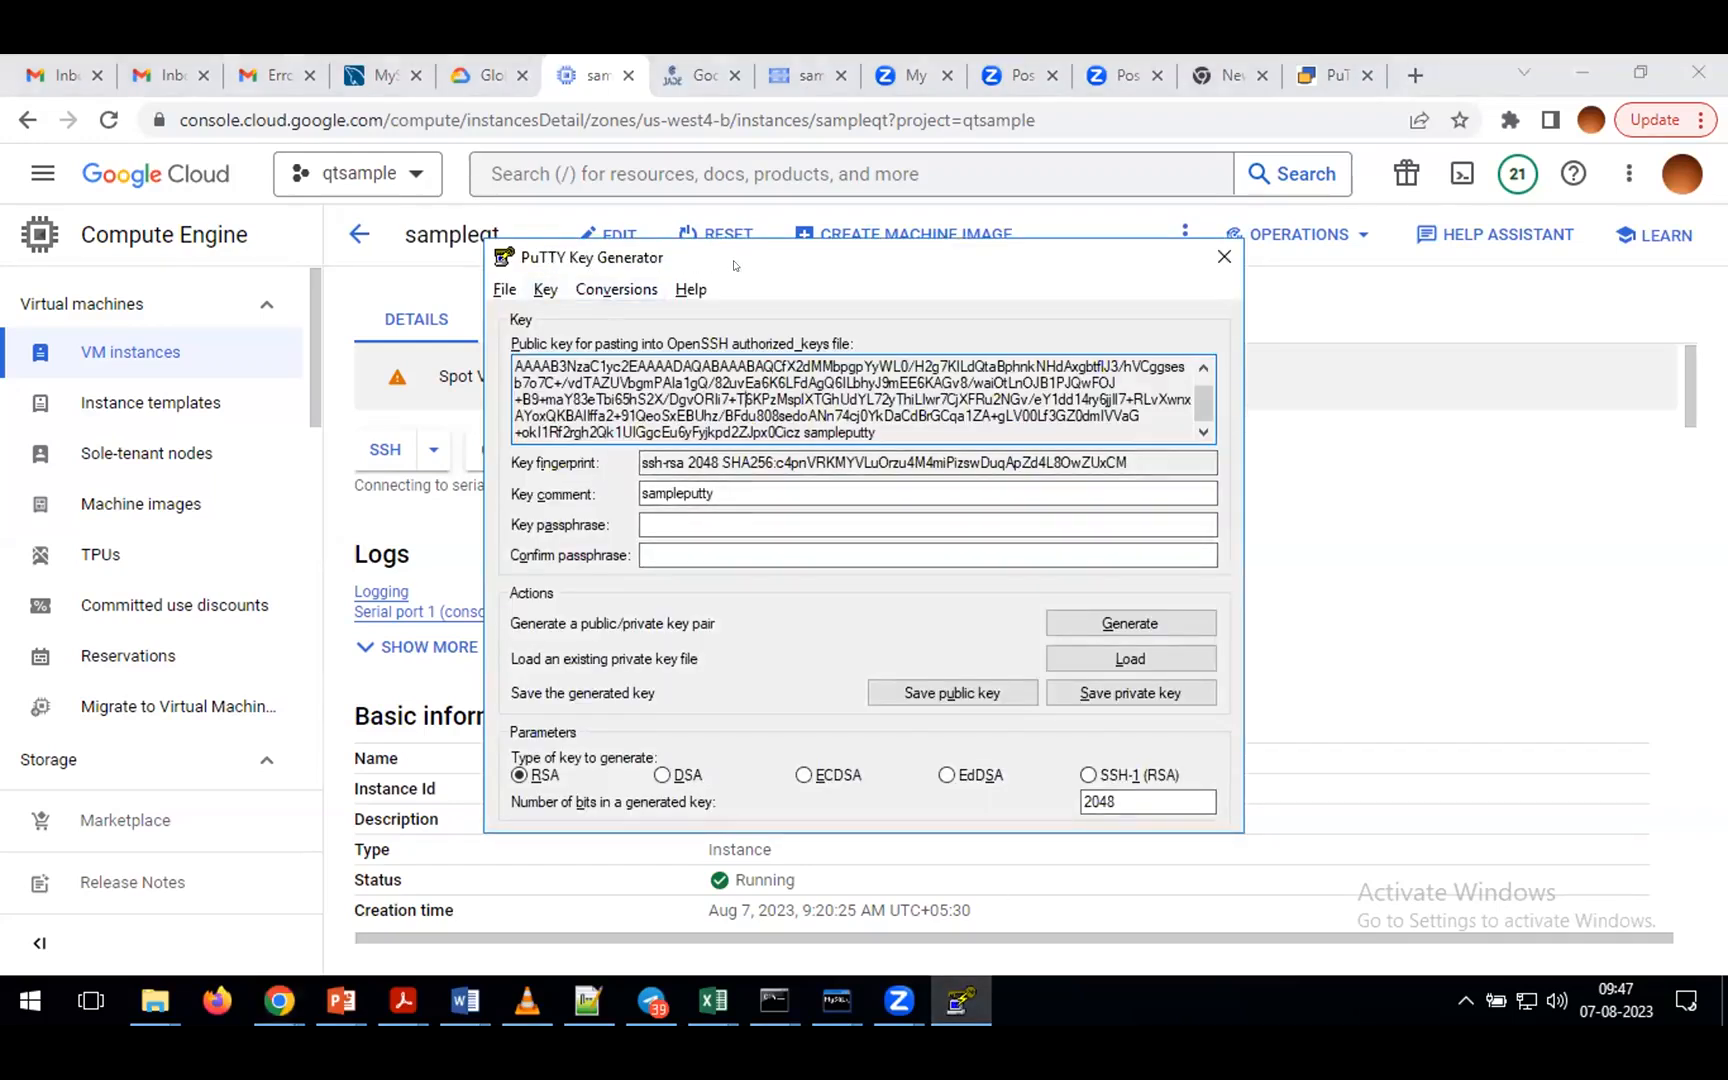
- Save the private key from PuTTYgen, confirming there is no passphrase
left_click(1115, 693)
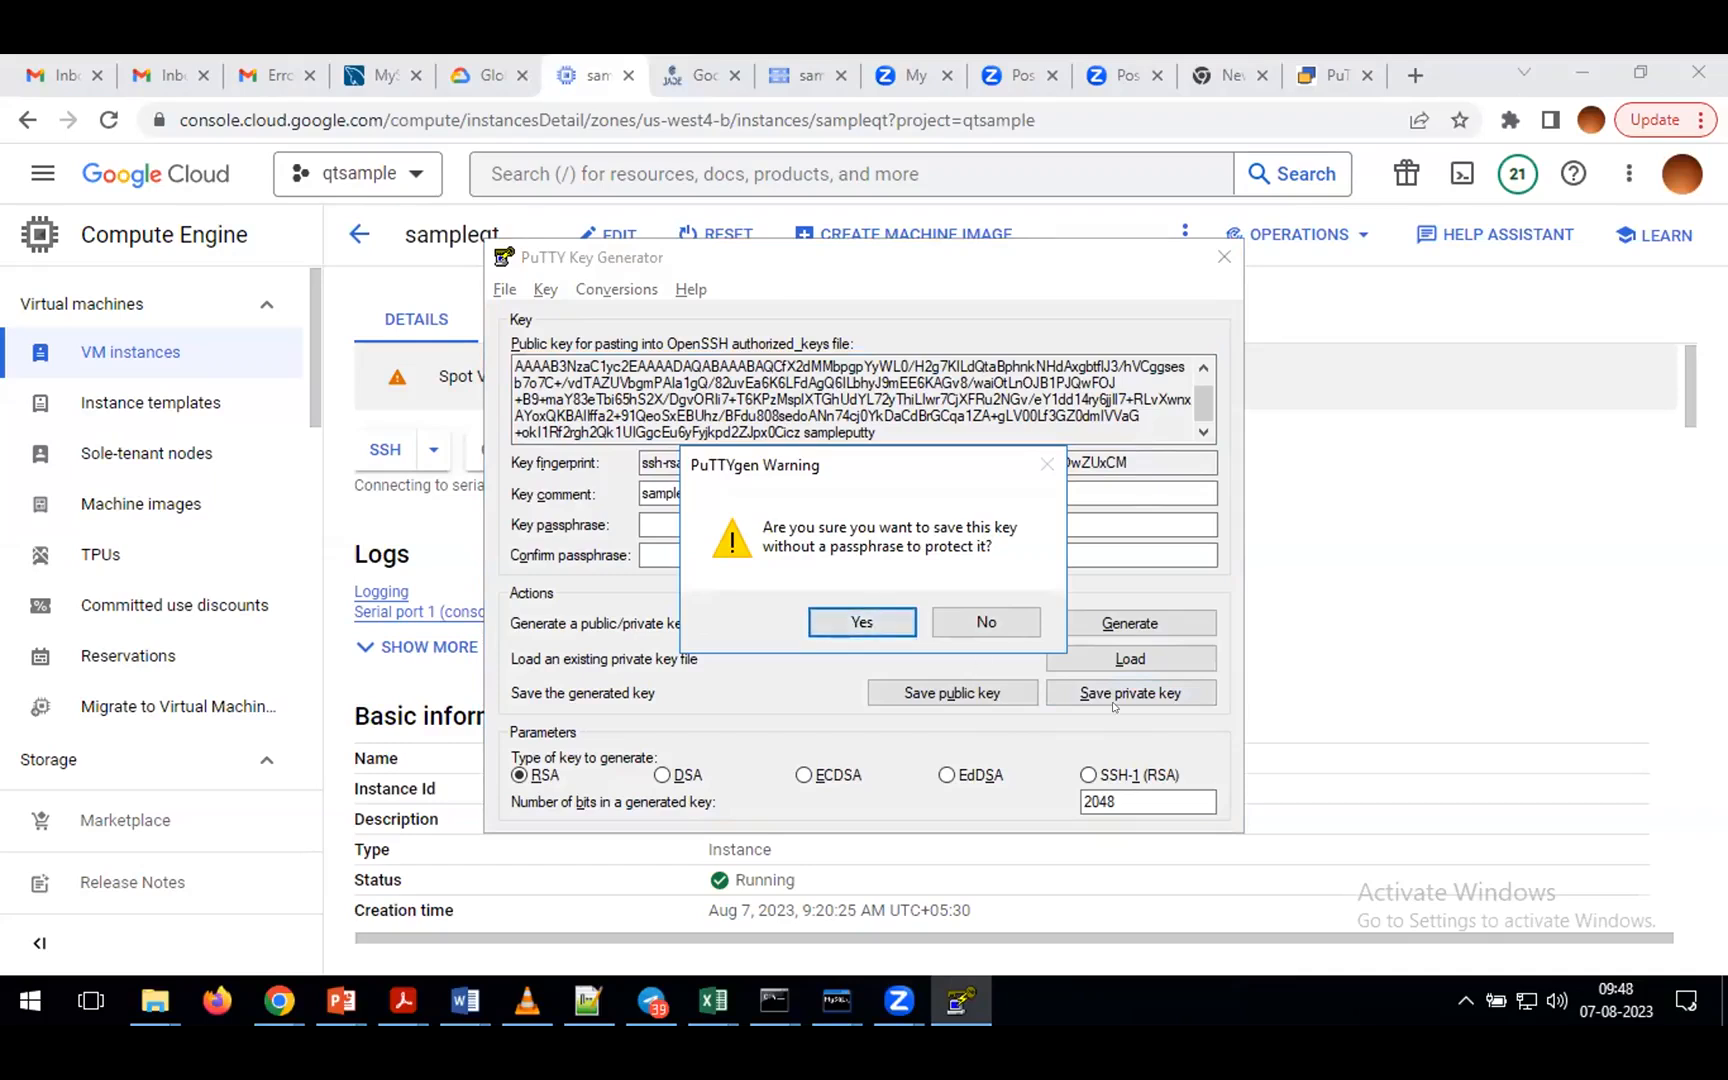
left_click(861, 623)
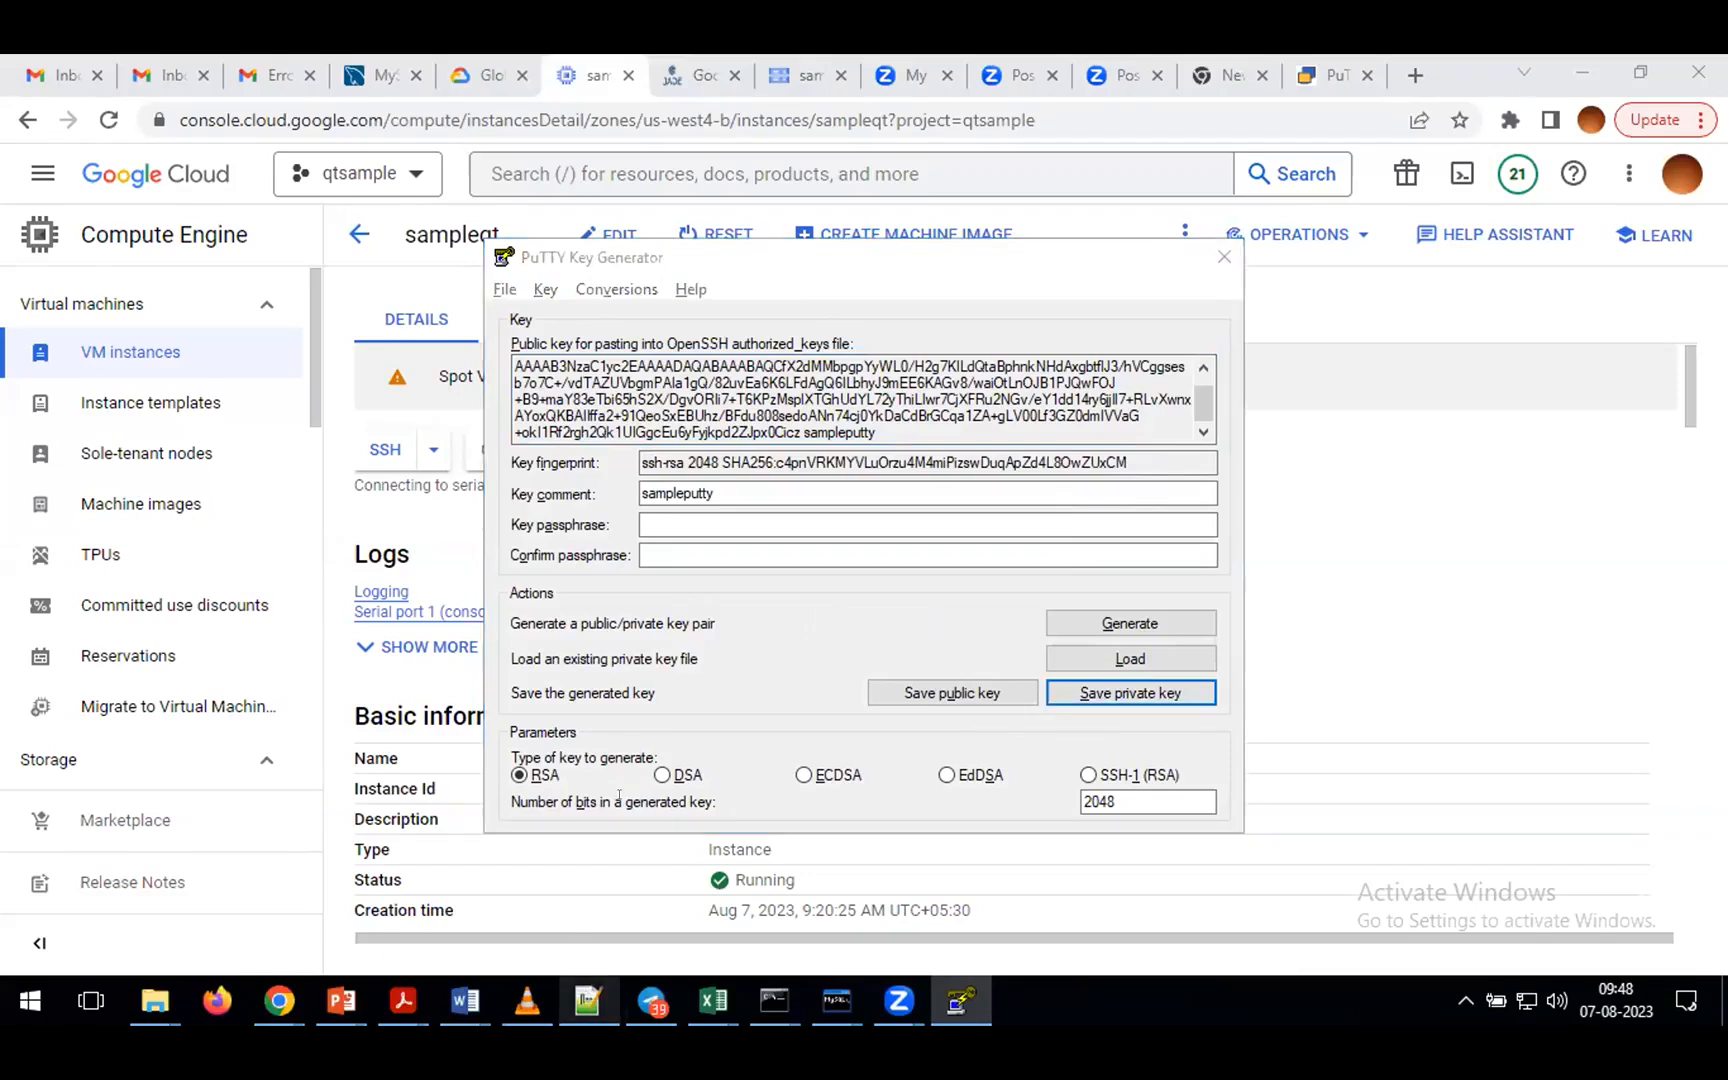
key("alt+Tab")
- Add note line 93: 'From putty gen window --> click on save private key --> yes -->'
left_click(1652, 675)
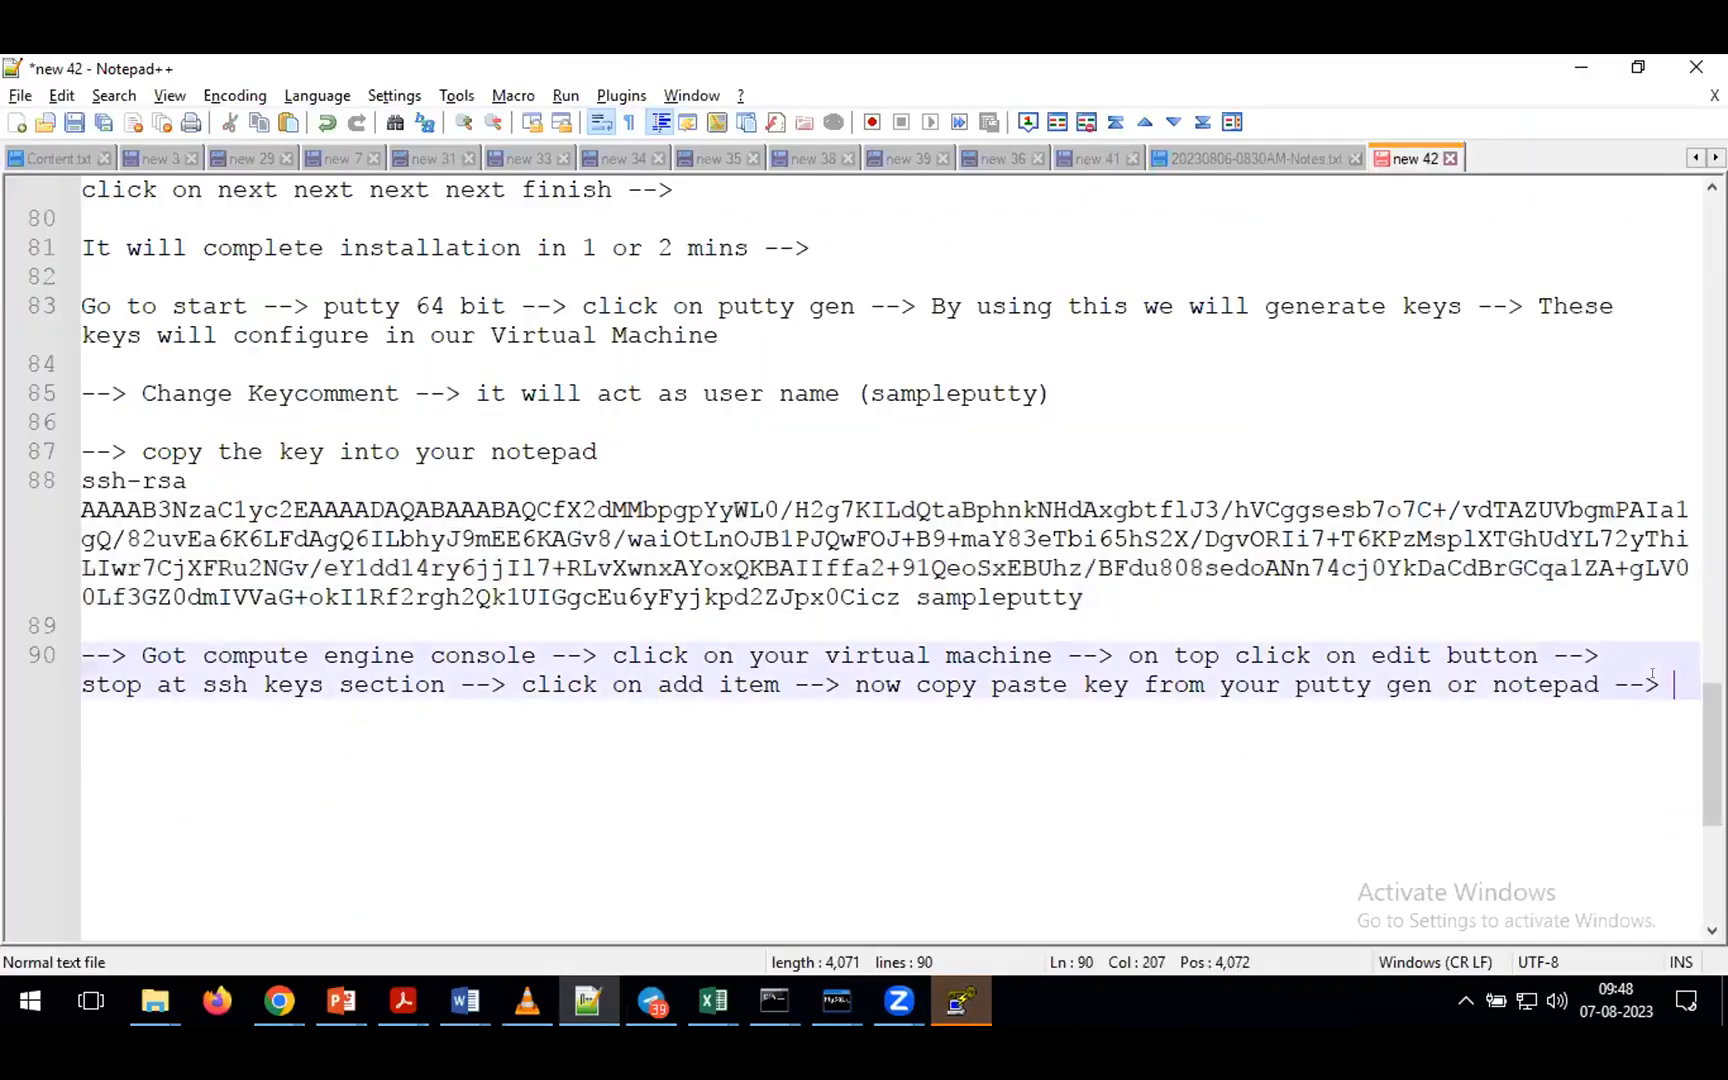
key("Return")
key("Return")
key("Return")
type("From pu")
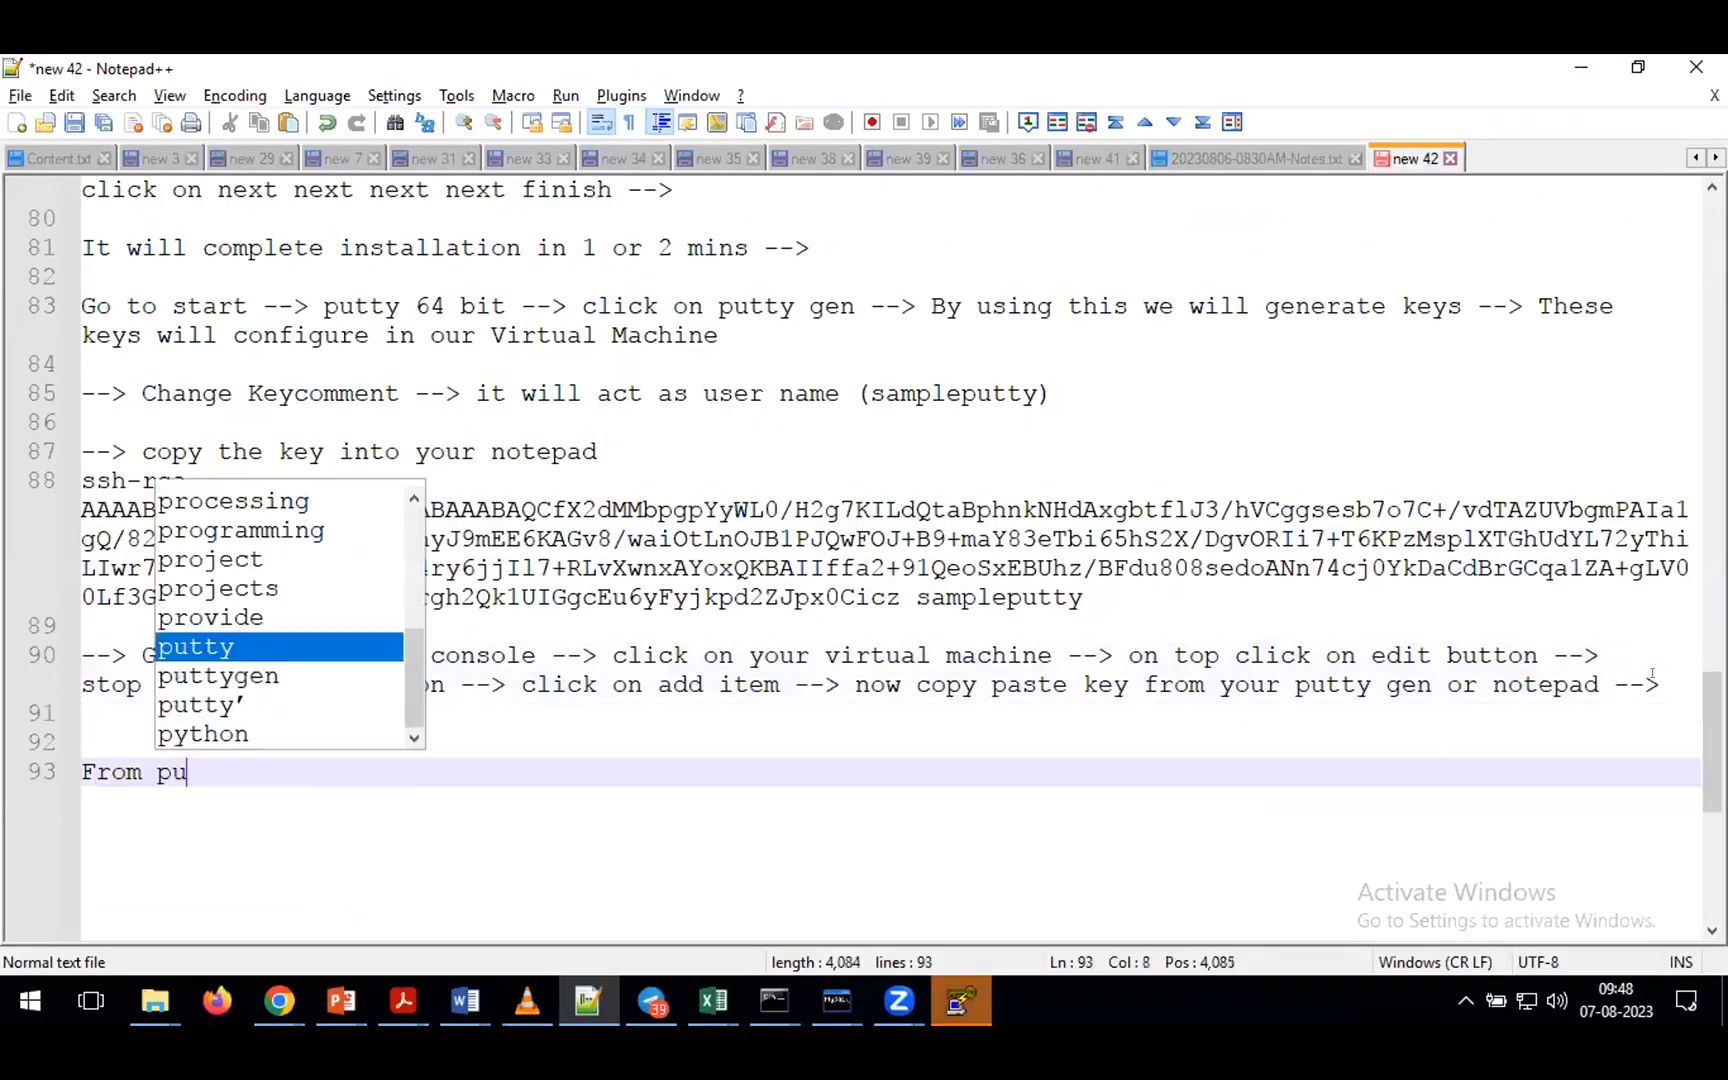
type("tty gen window ")
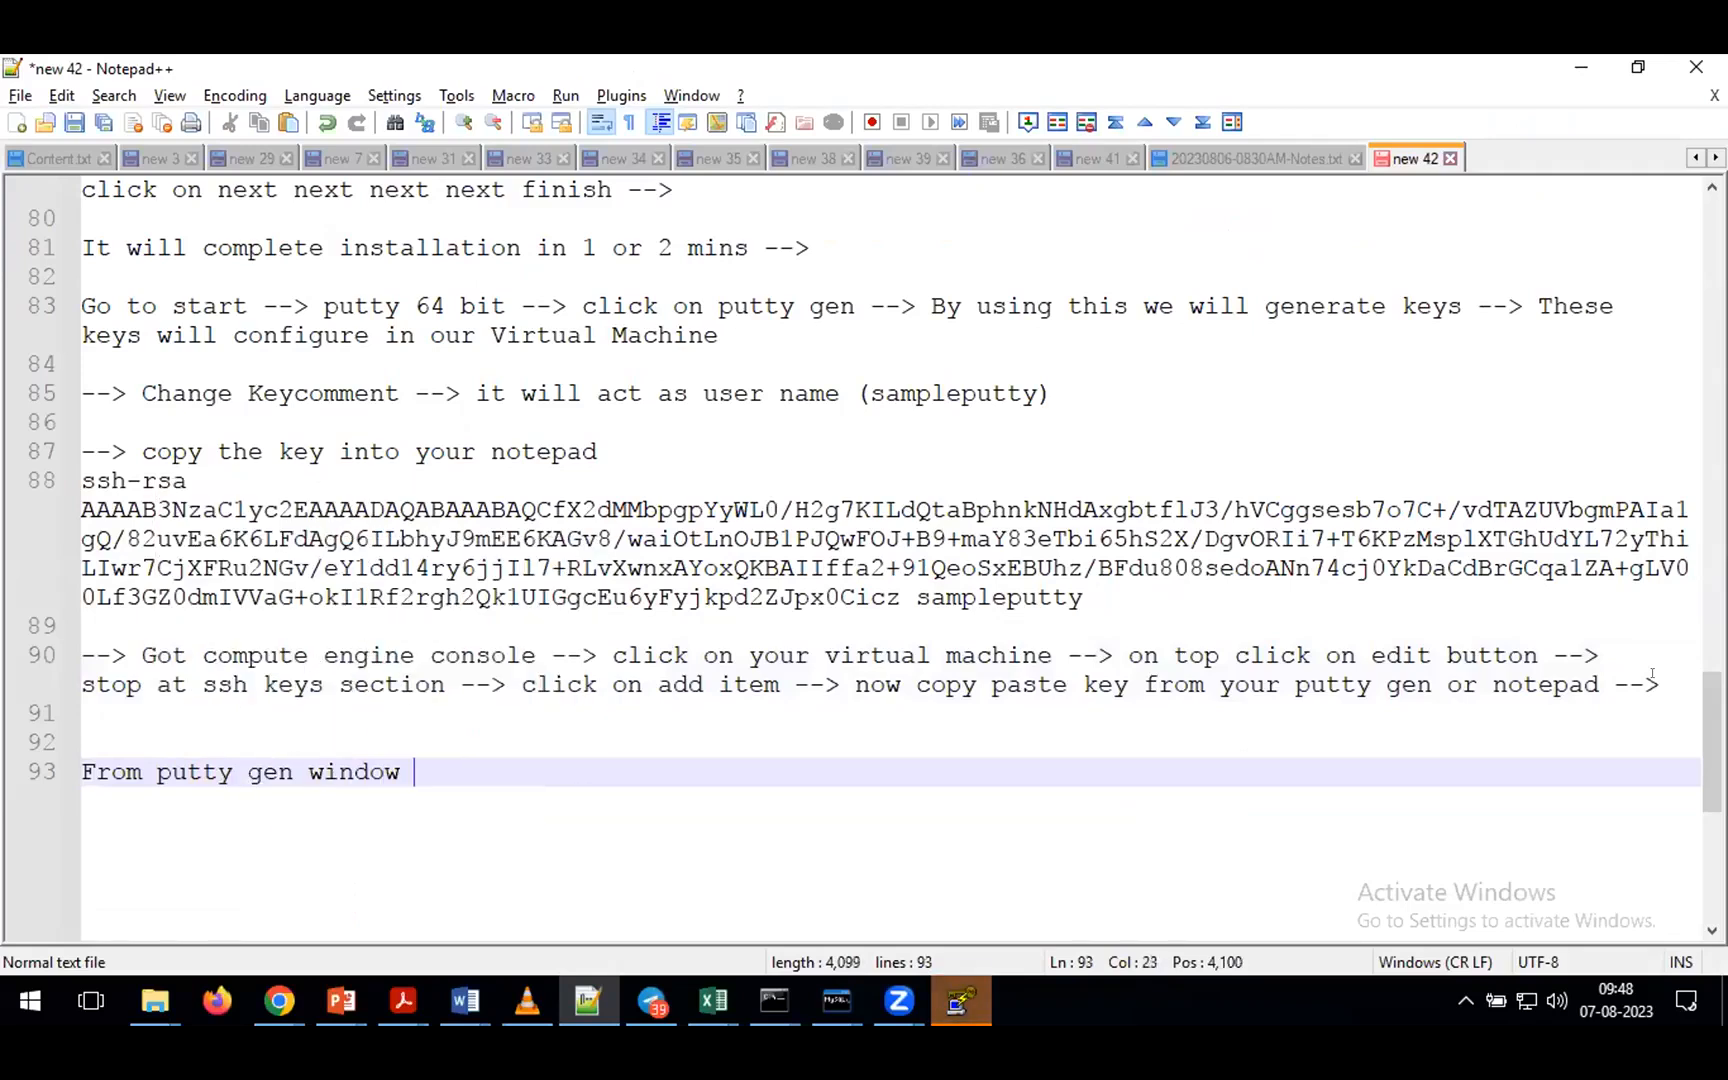
type("--> lick on pr")
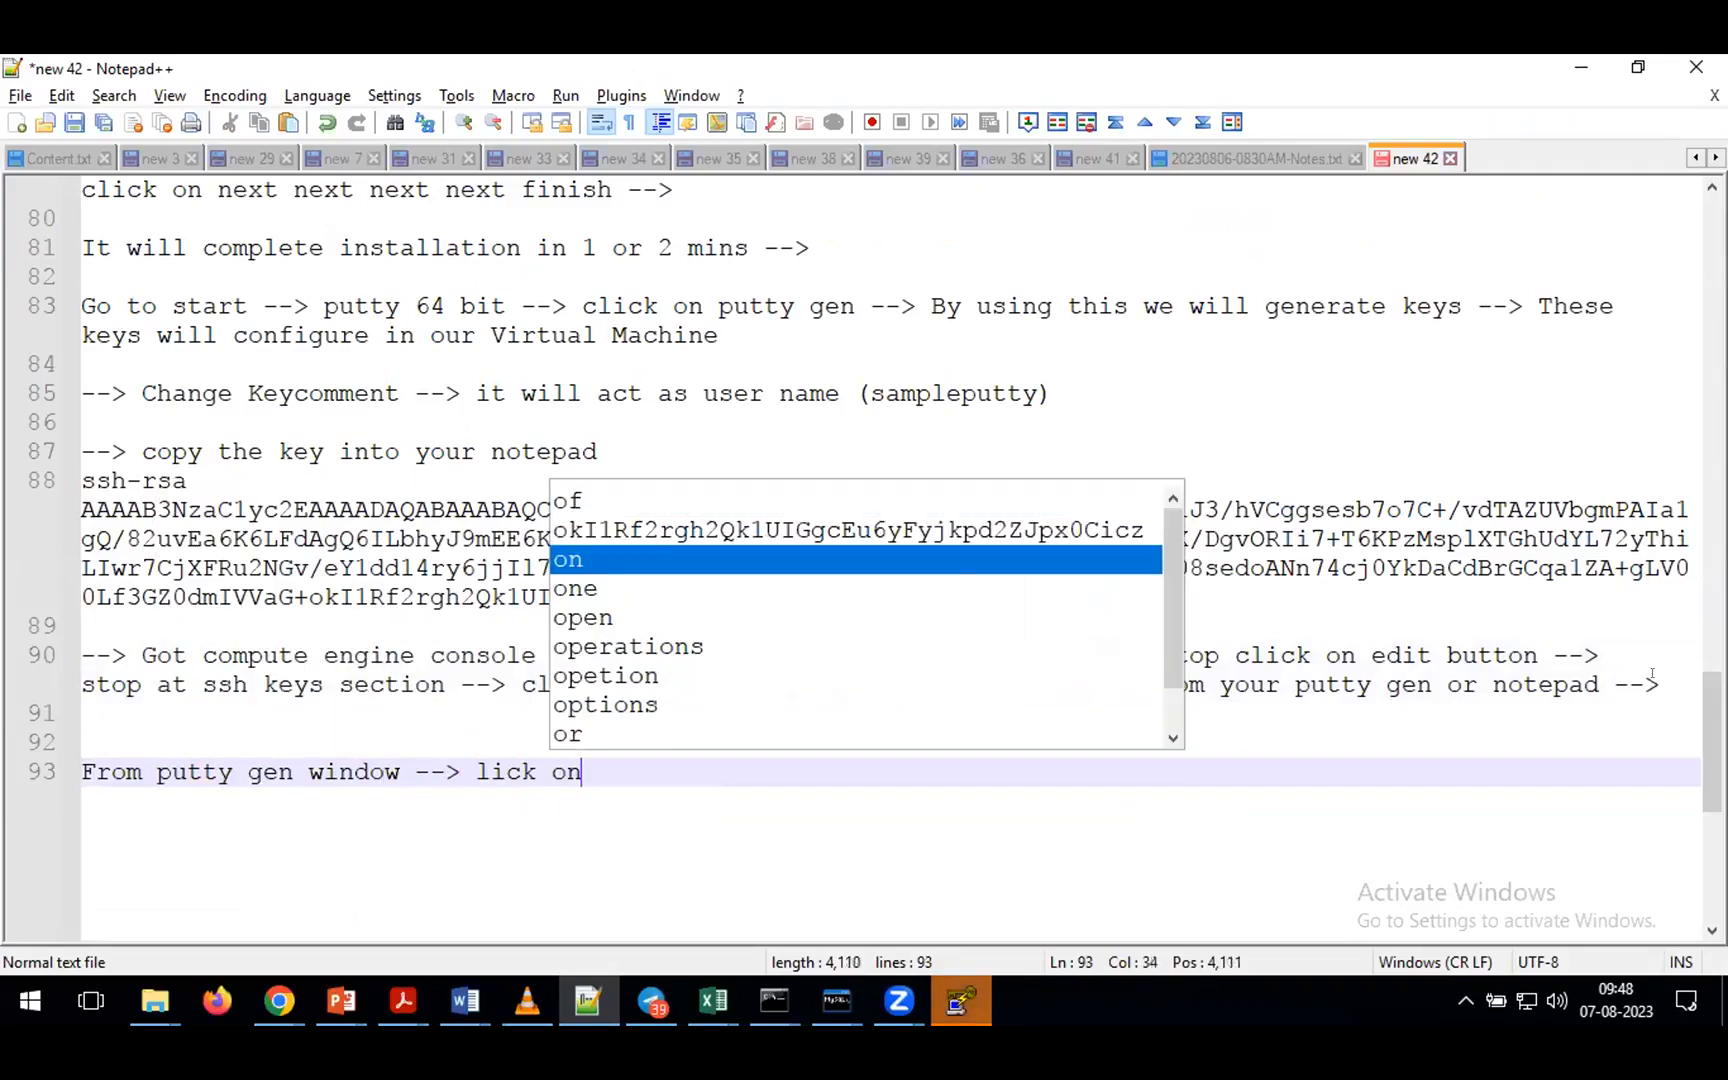
key("ctrl+Left")
key("ctrl+Left")
key("ctrl+Left")
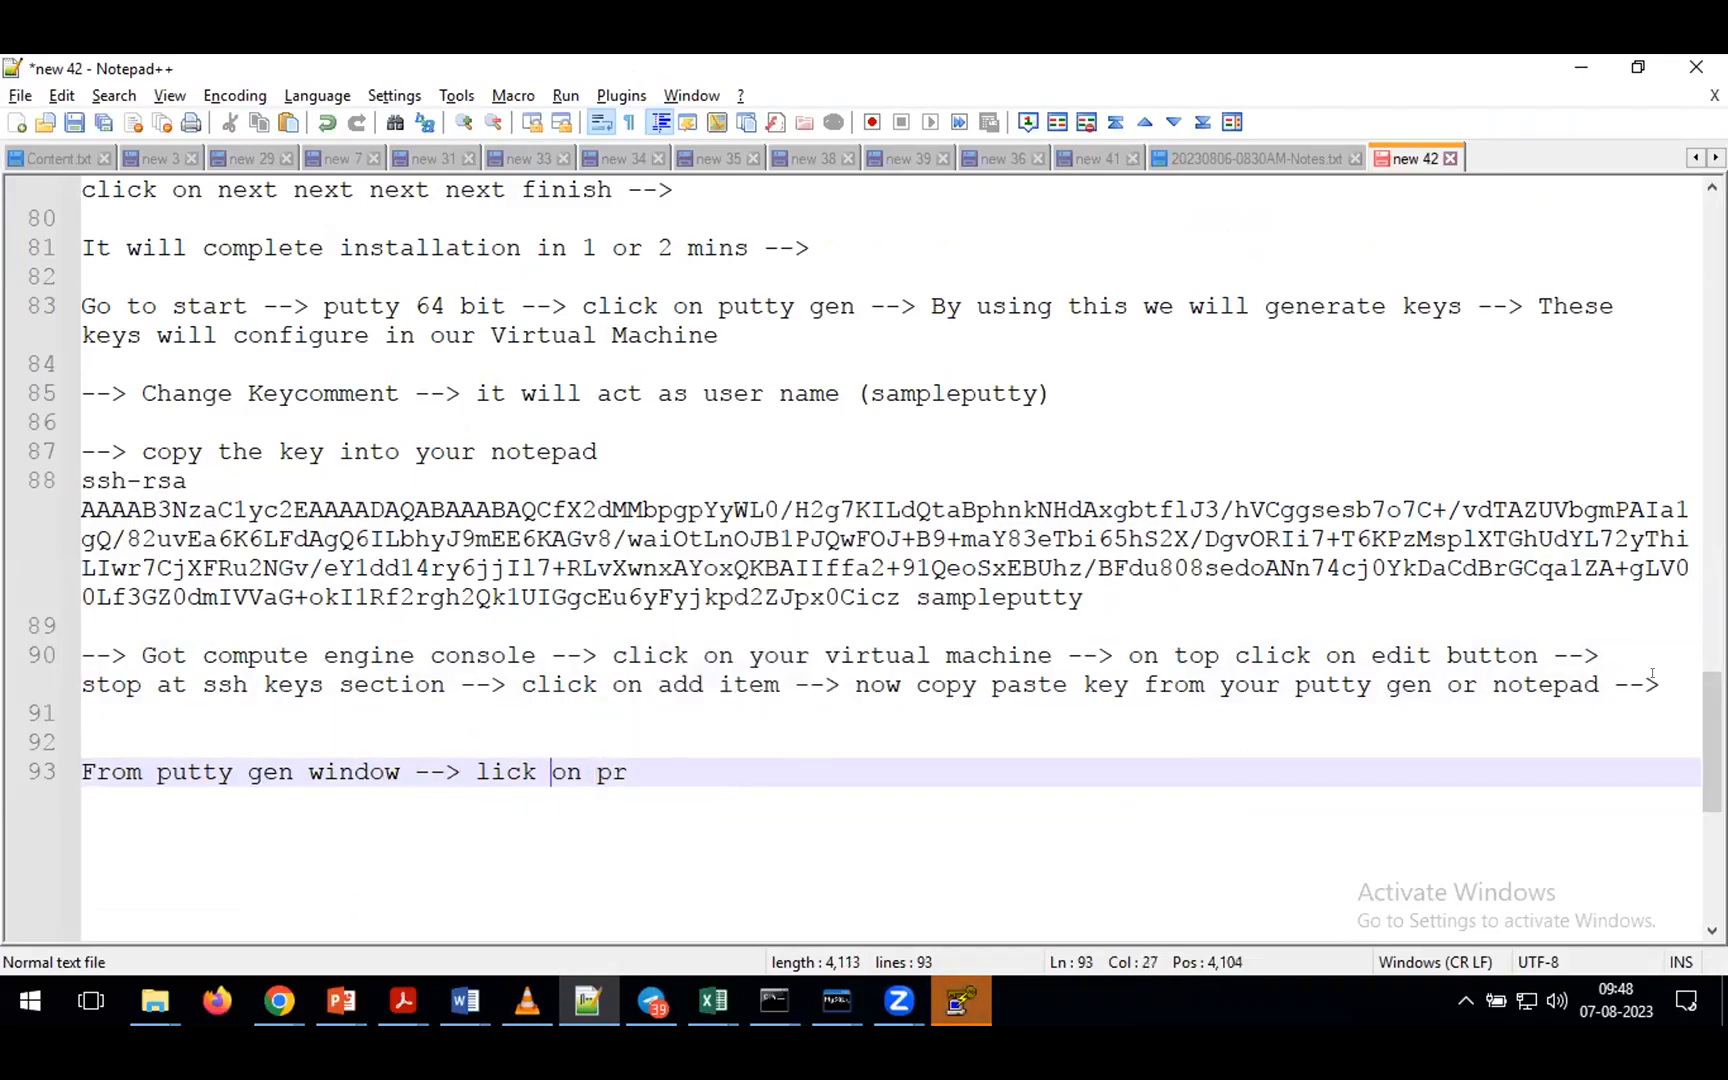
type("c")
key("Escape")
key("End")
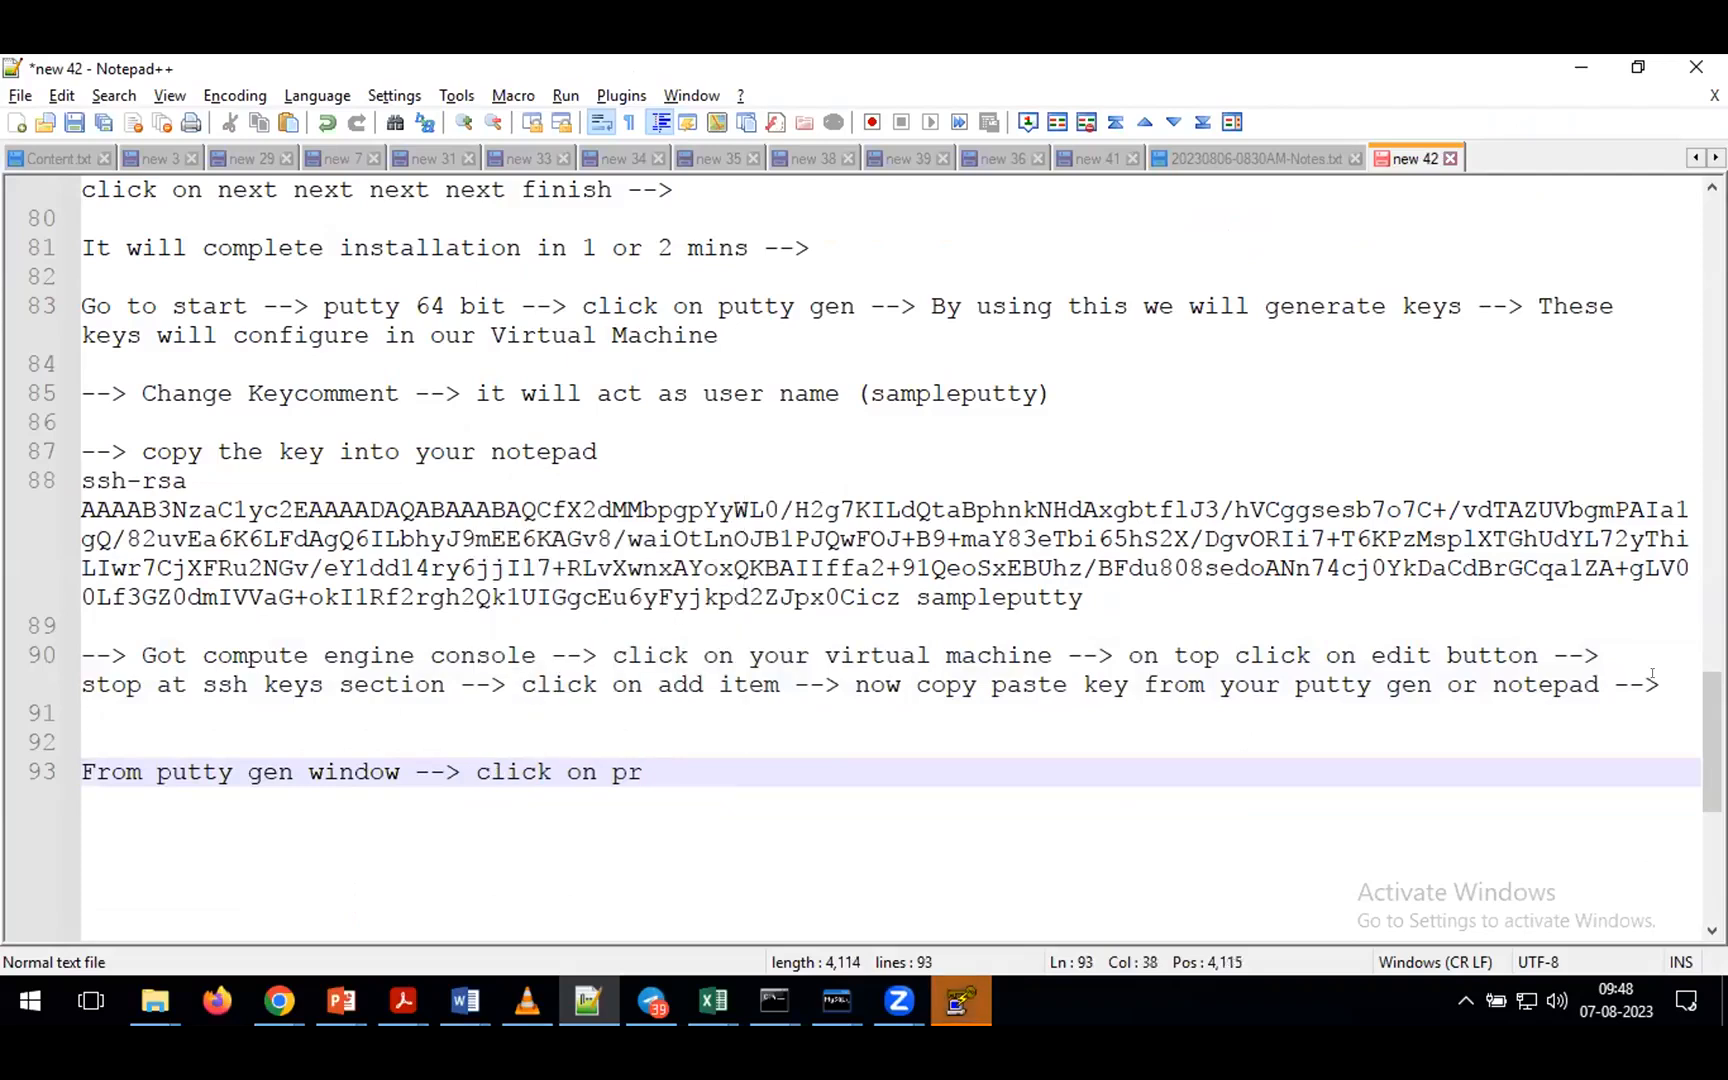
key("BackSpace")
key("BackSpace")
type("save private k")
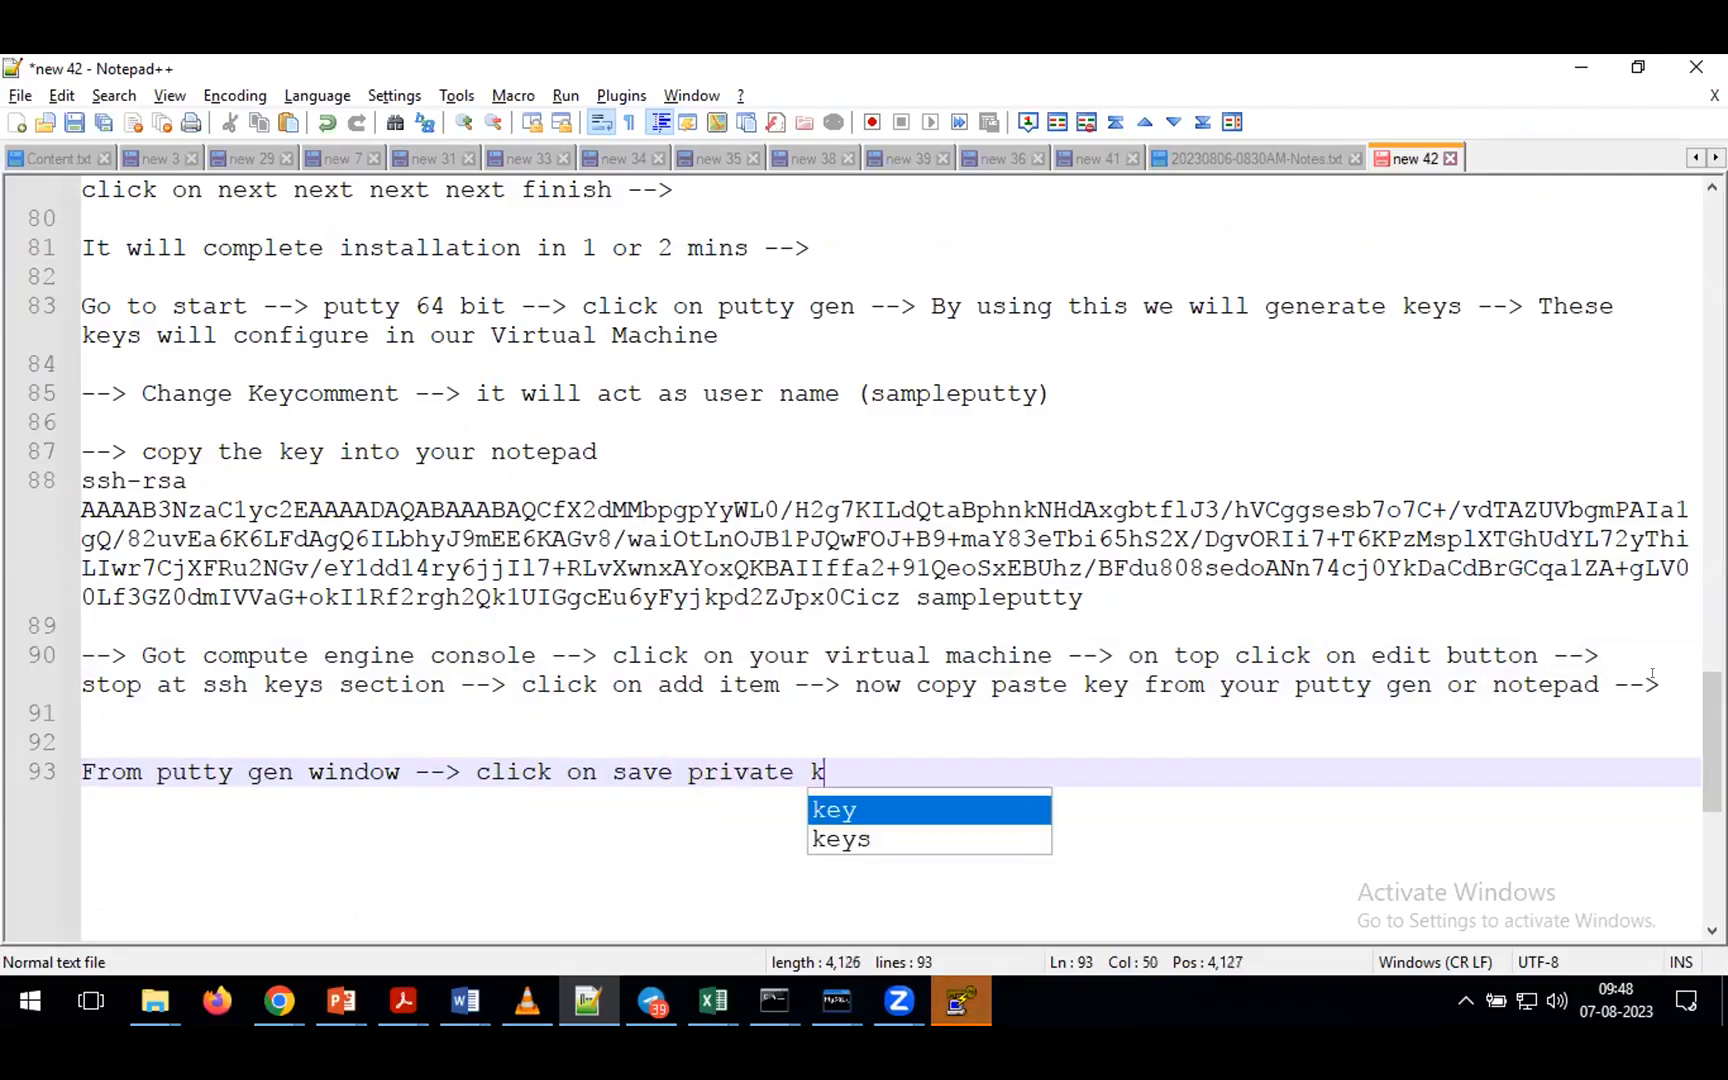
type("ey --> ")
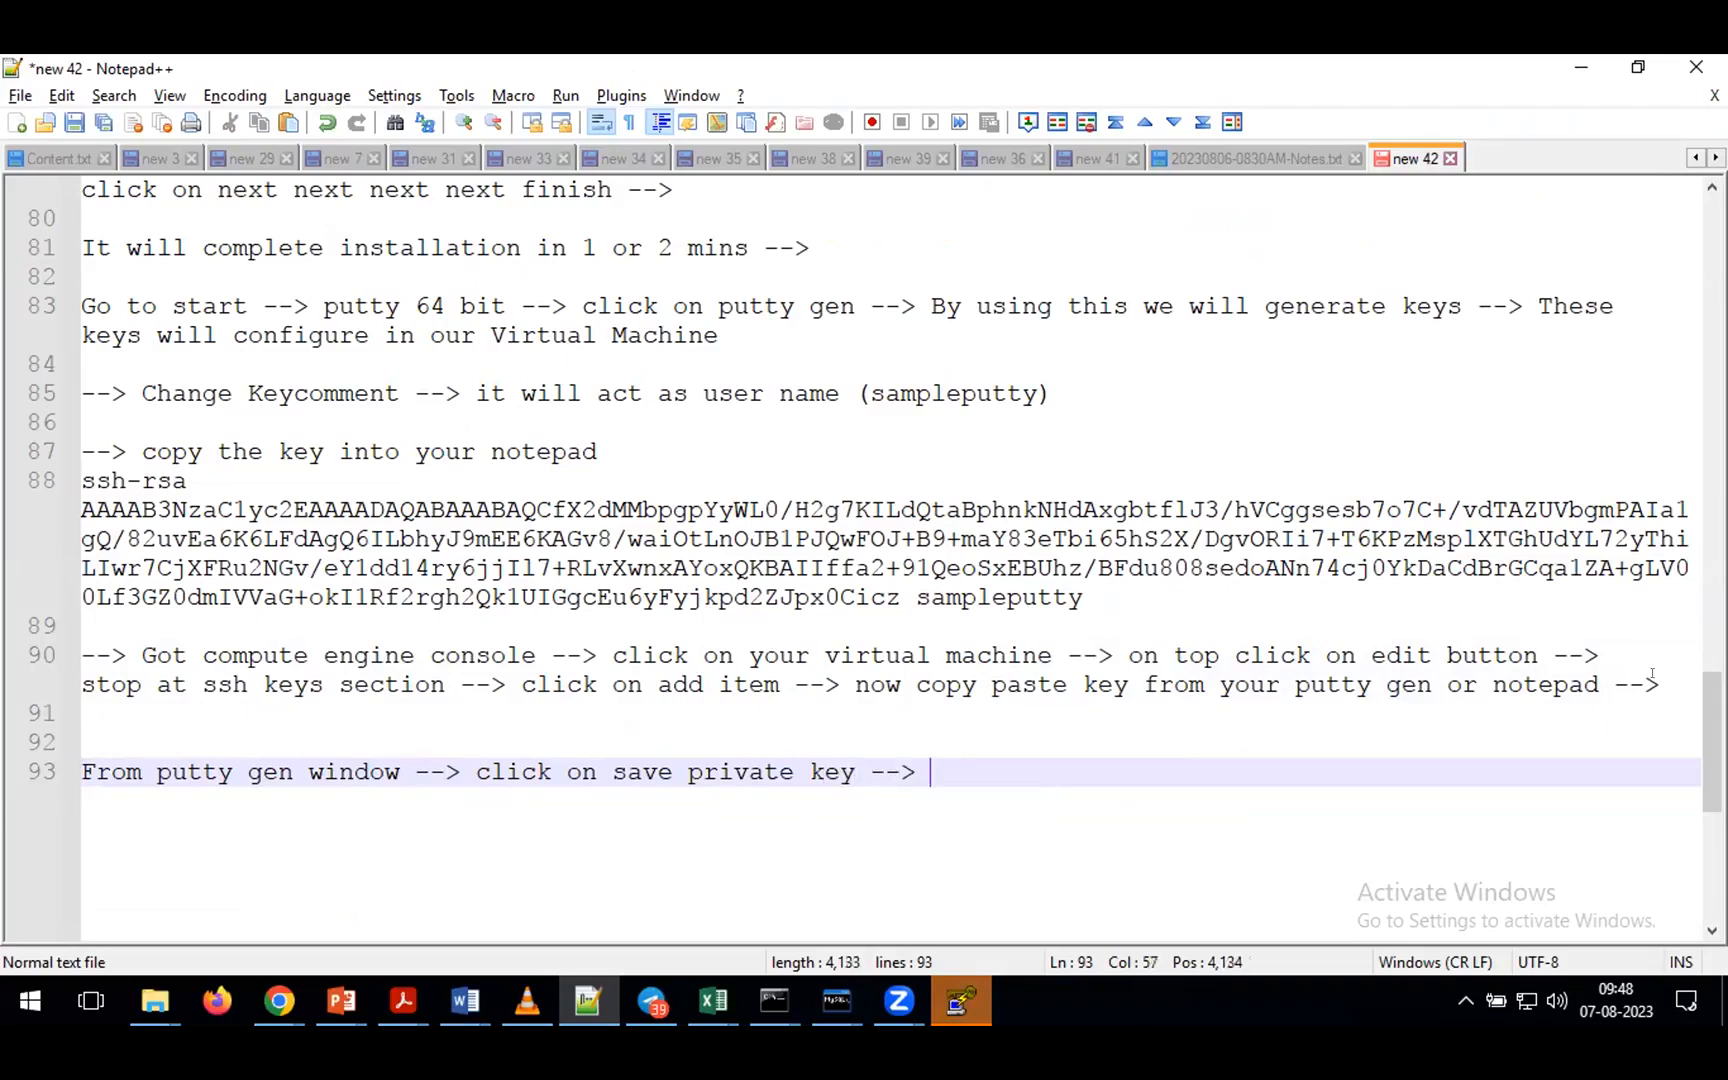
type("yes -->")
key("alt+Tab")
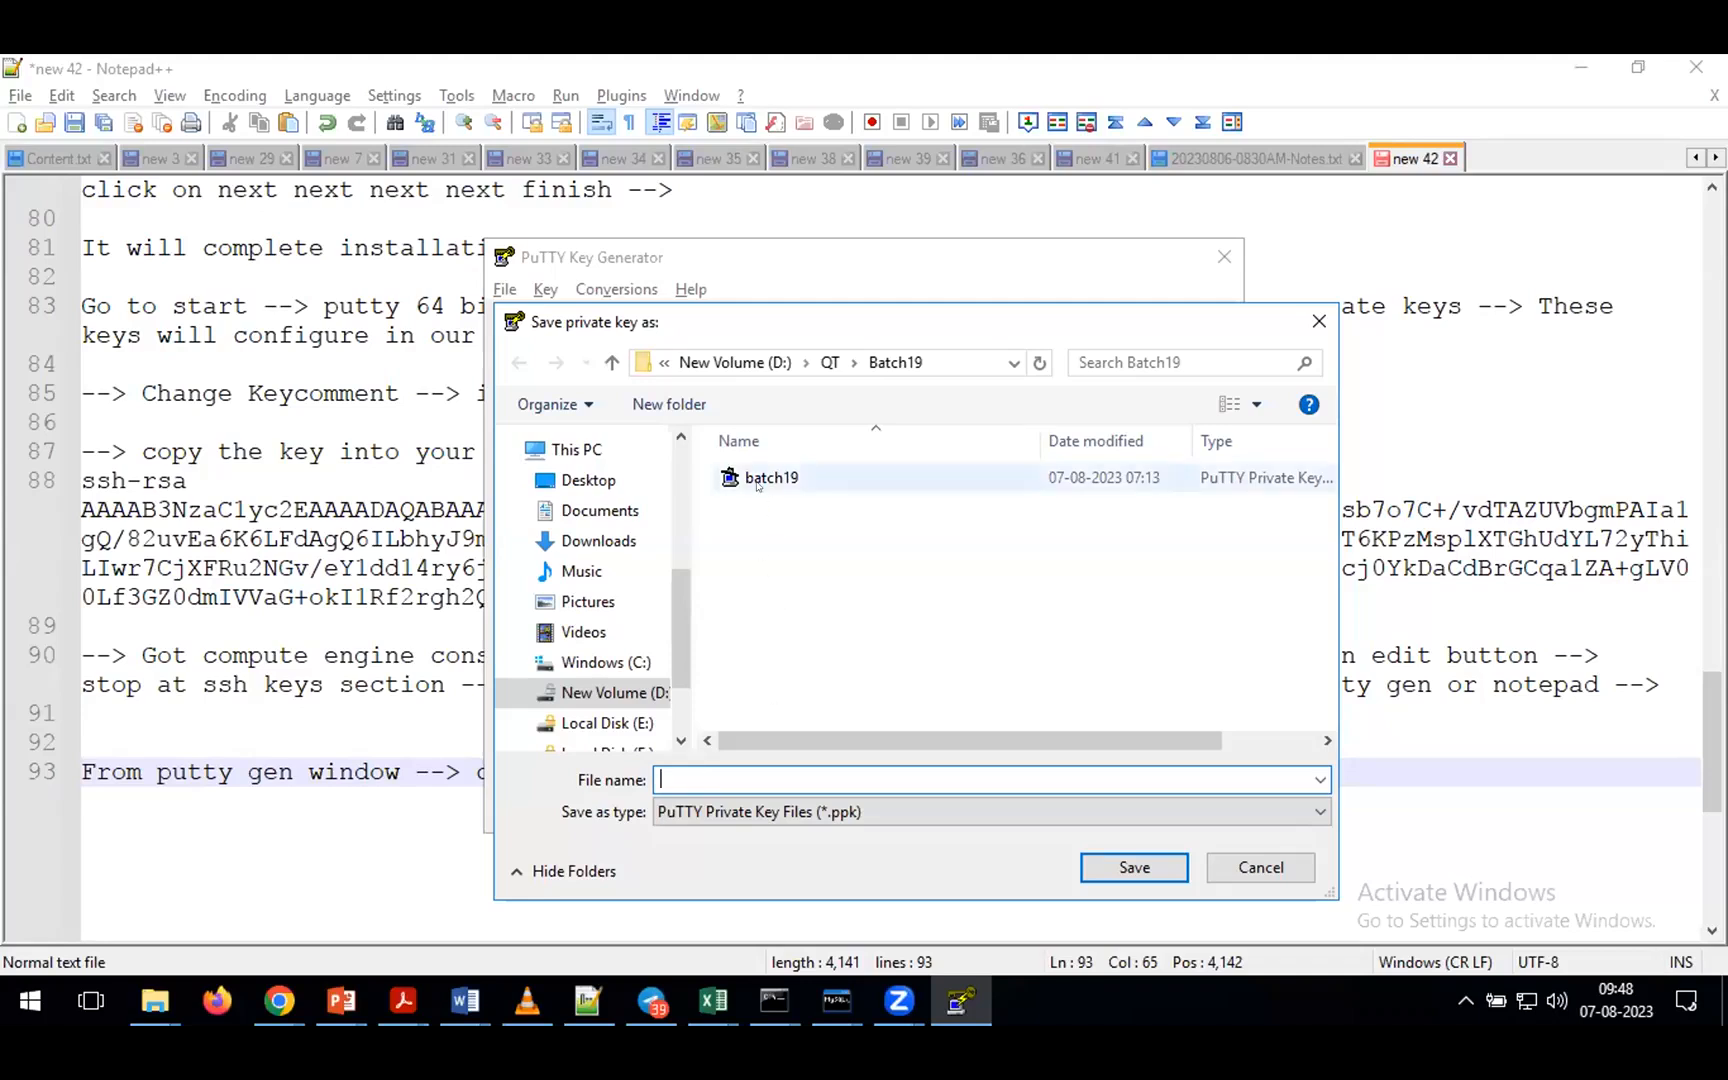
- Save the private key as batch19.ppk in D:\QT\Batch19, overwriting the existing file
left_click(790, 478)
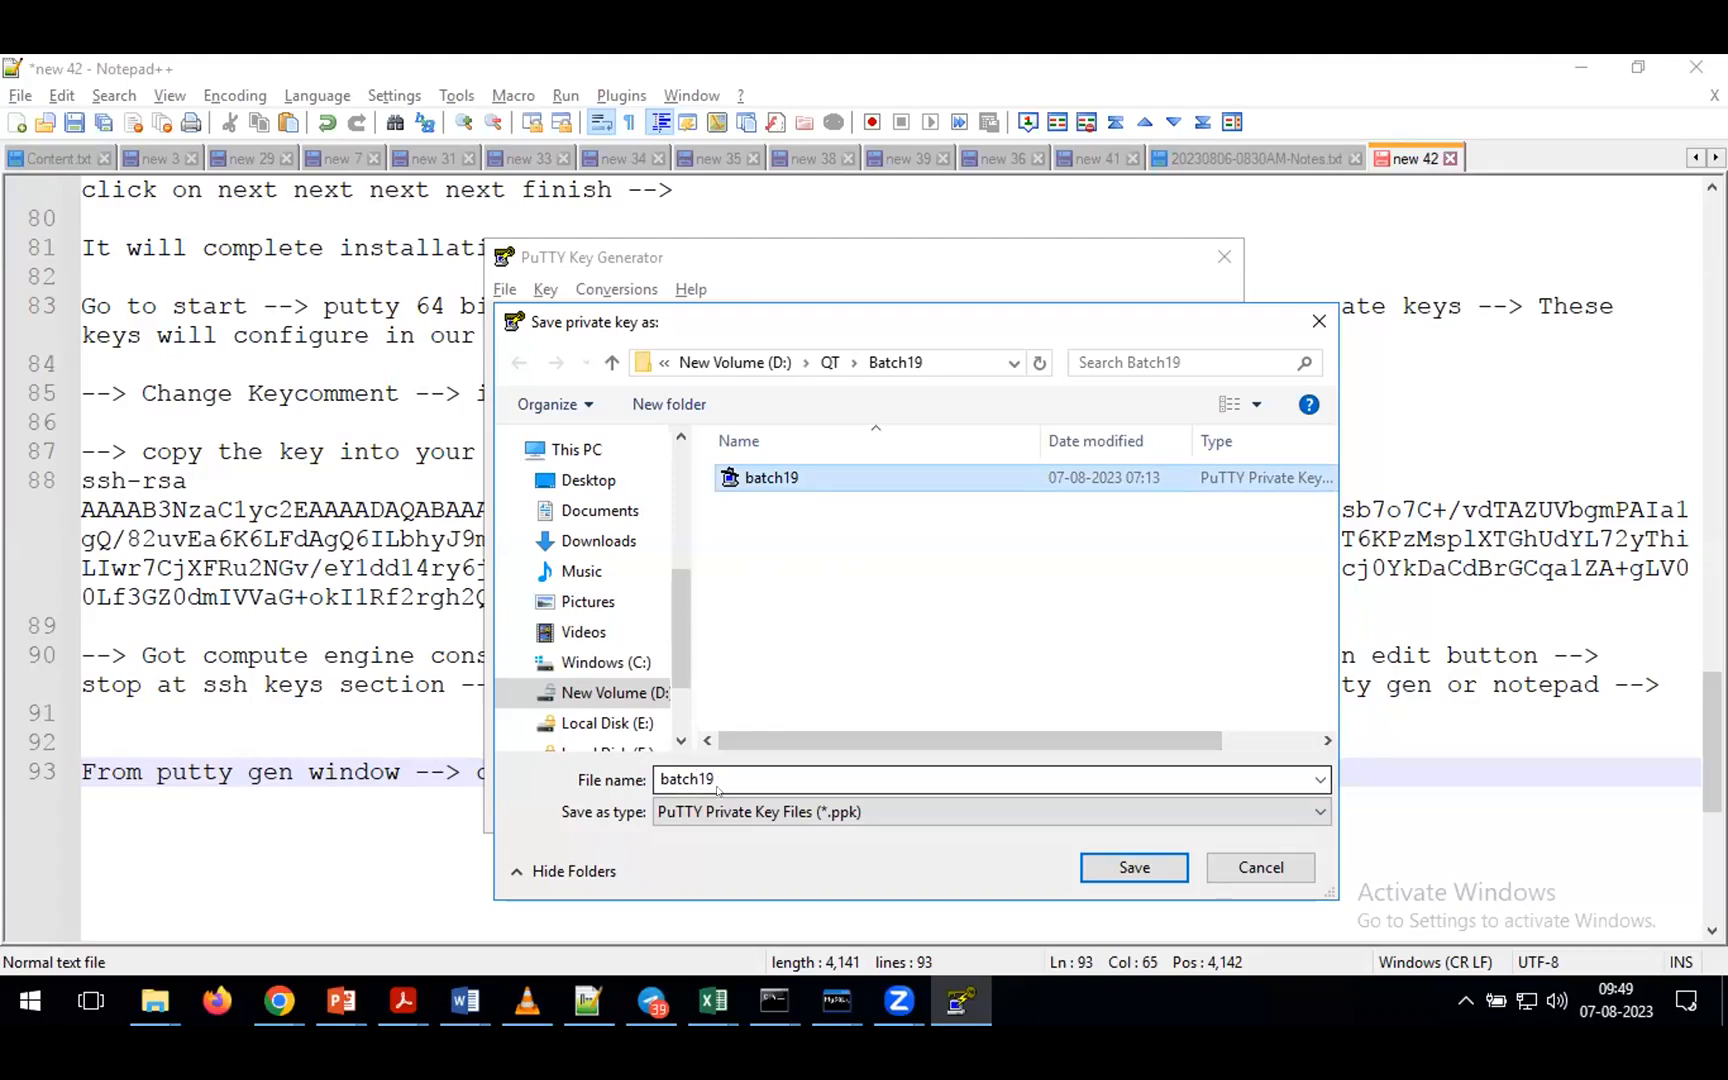
left_click(1116, 870)
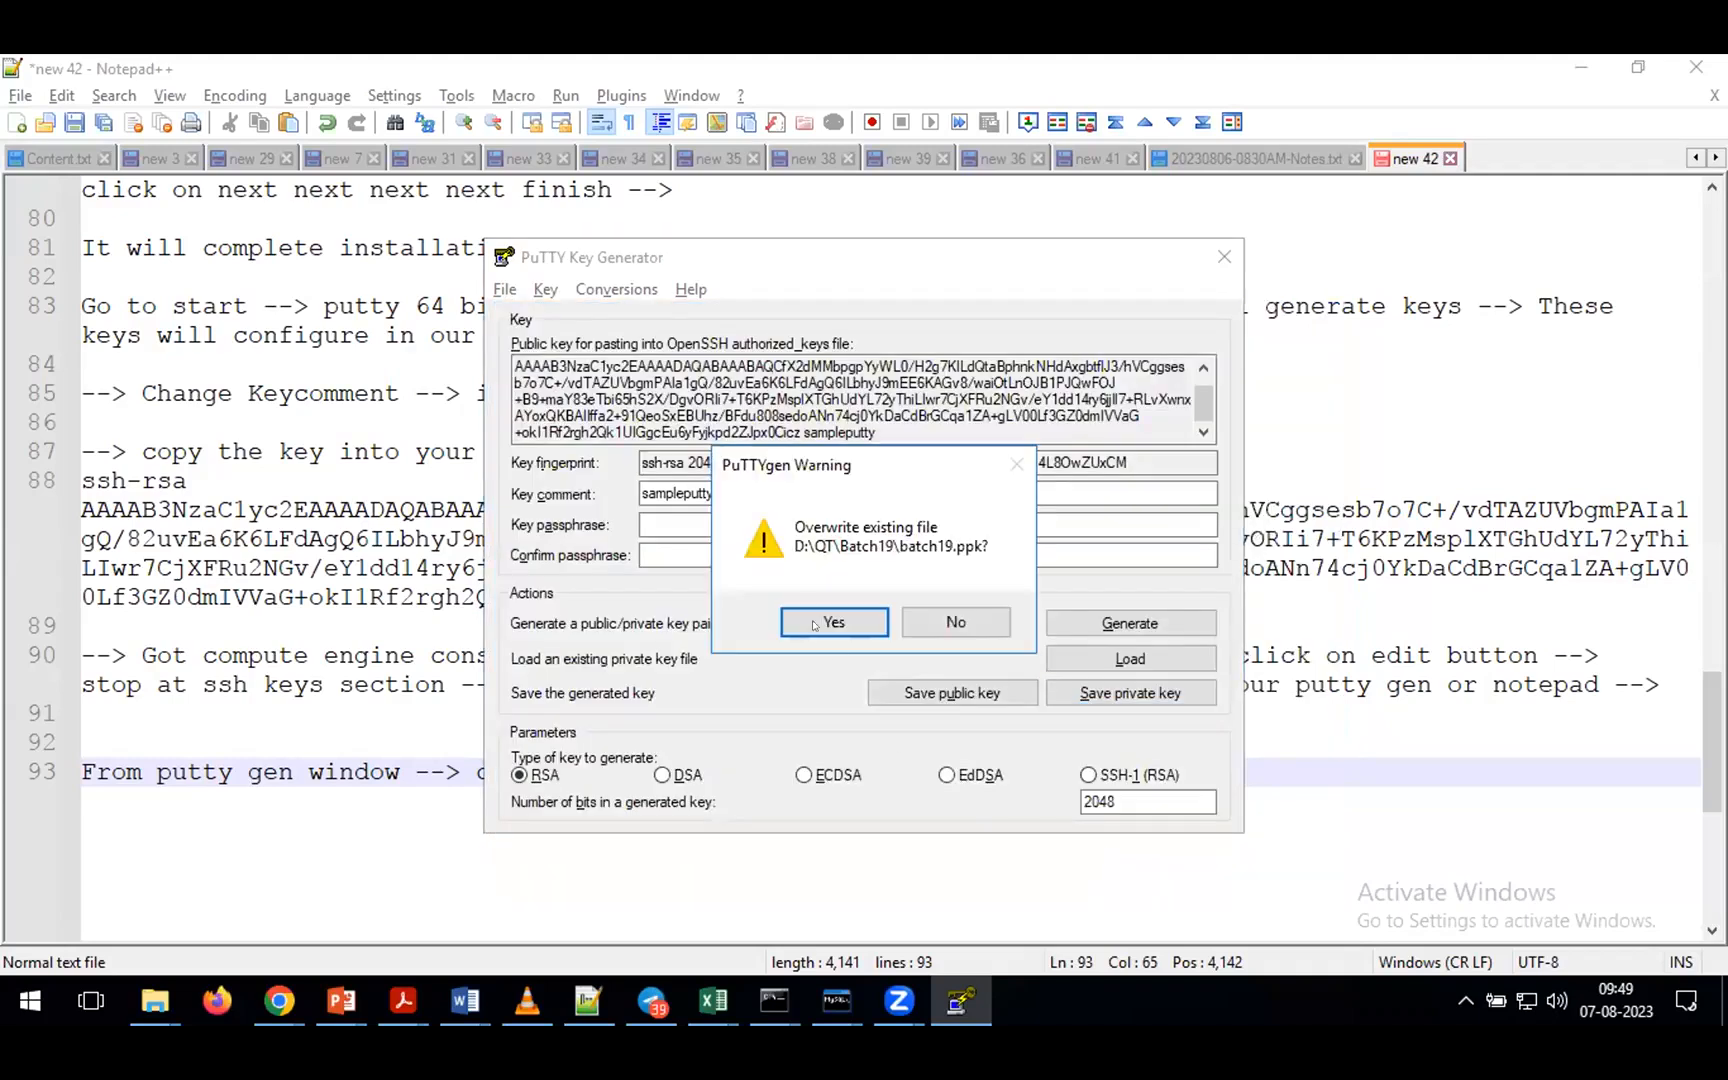
left_click(831, 620)
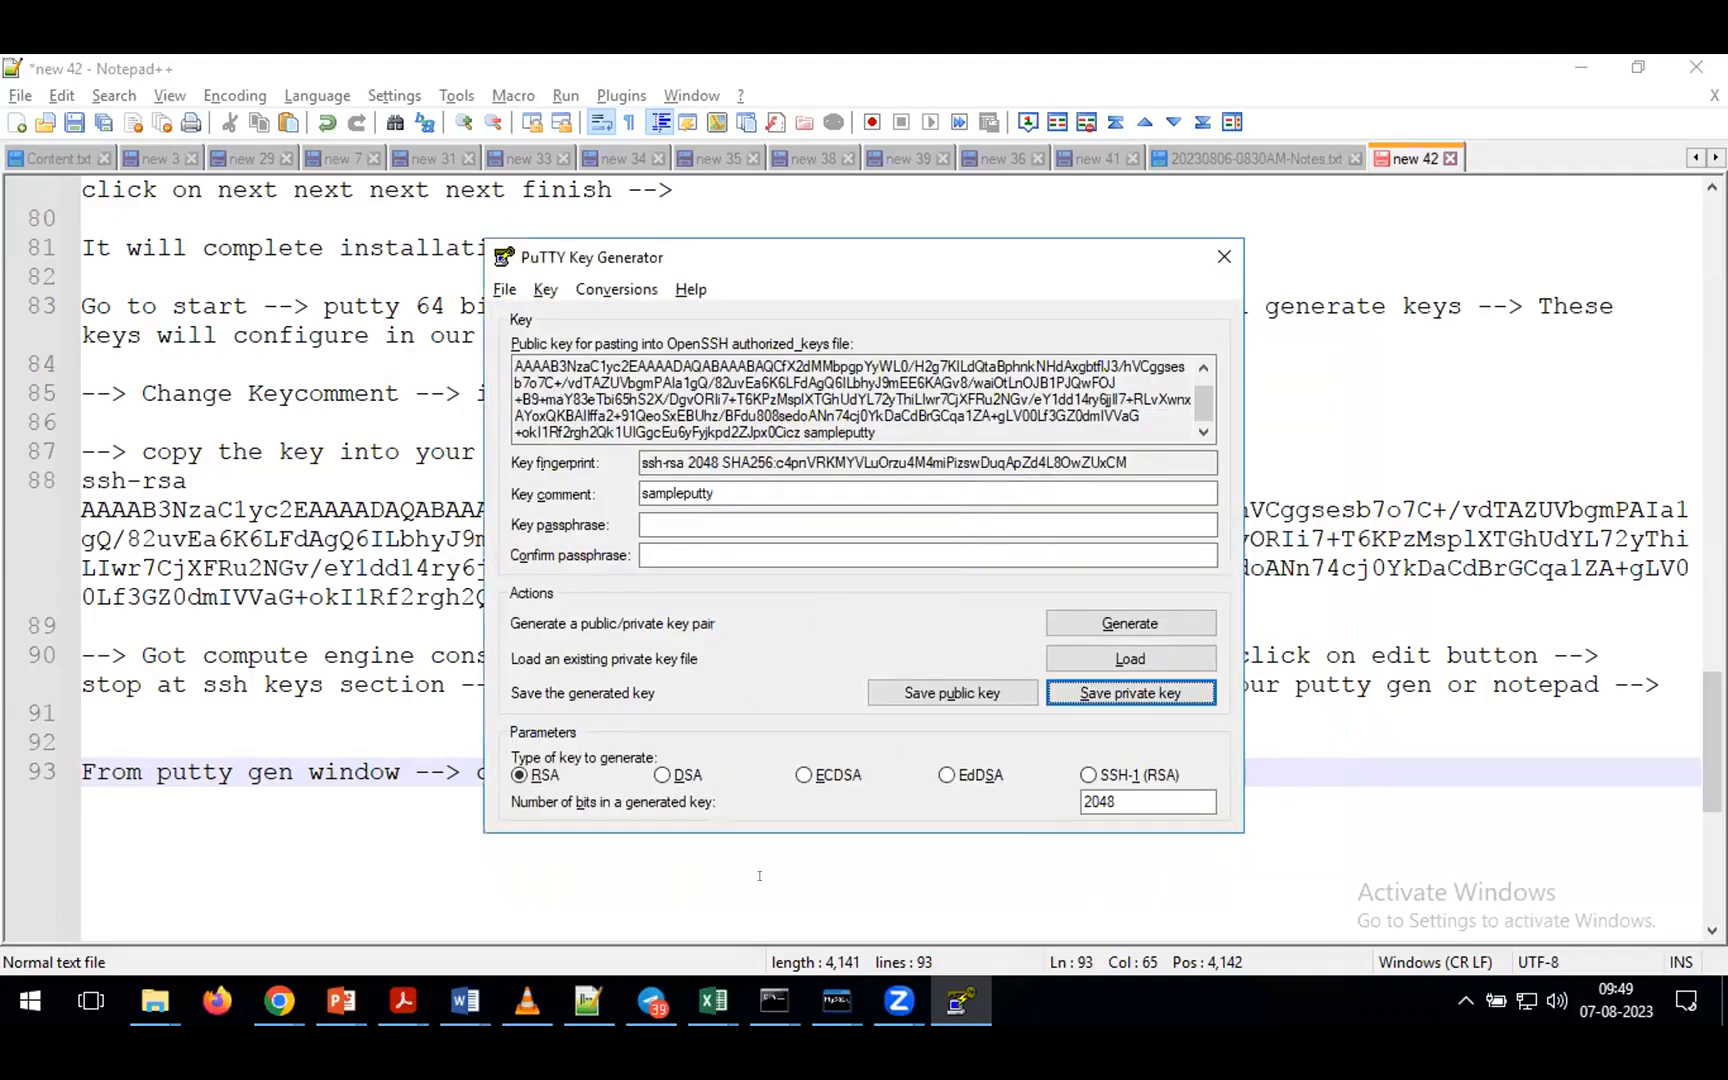
left_click(588, 1000)
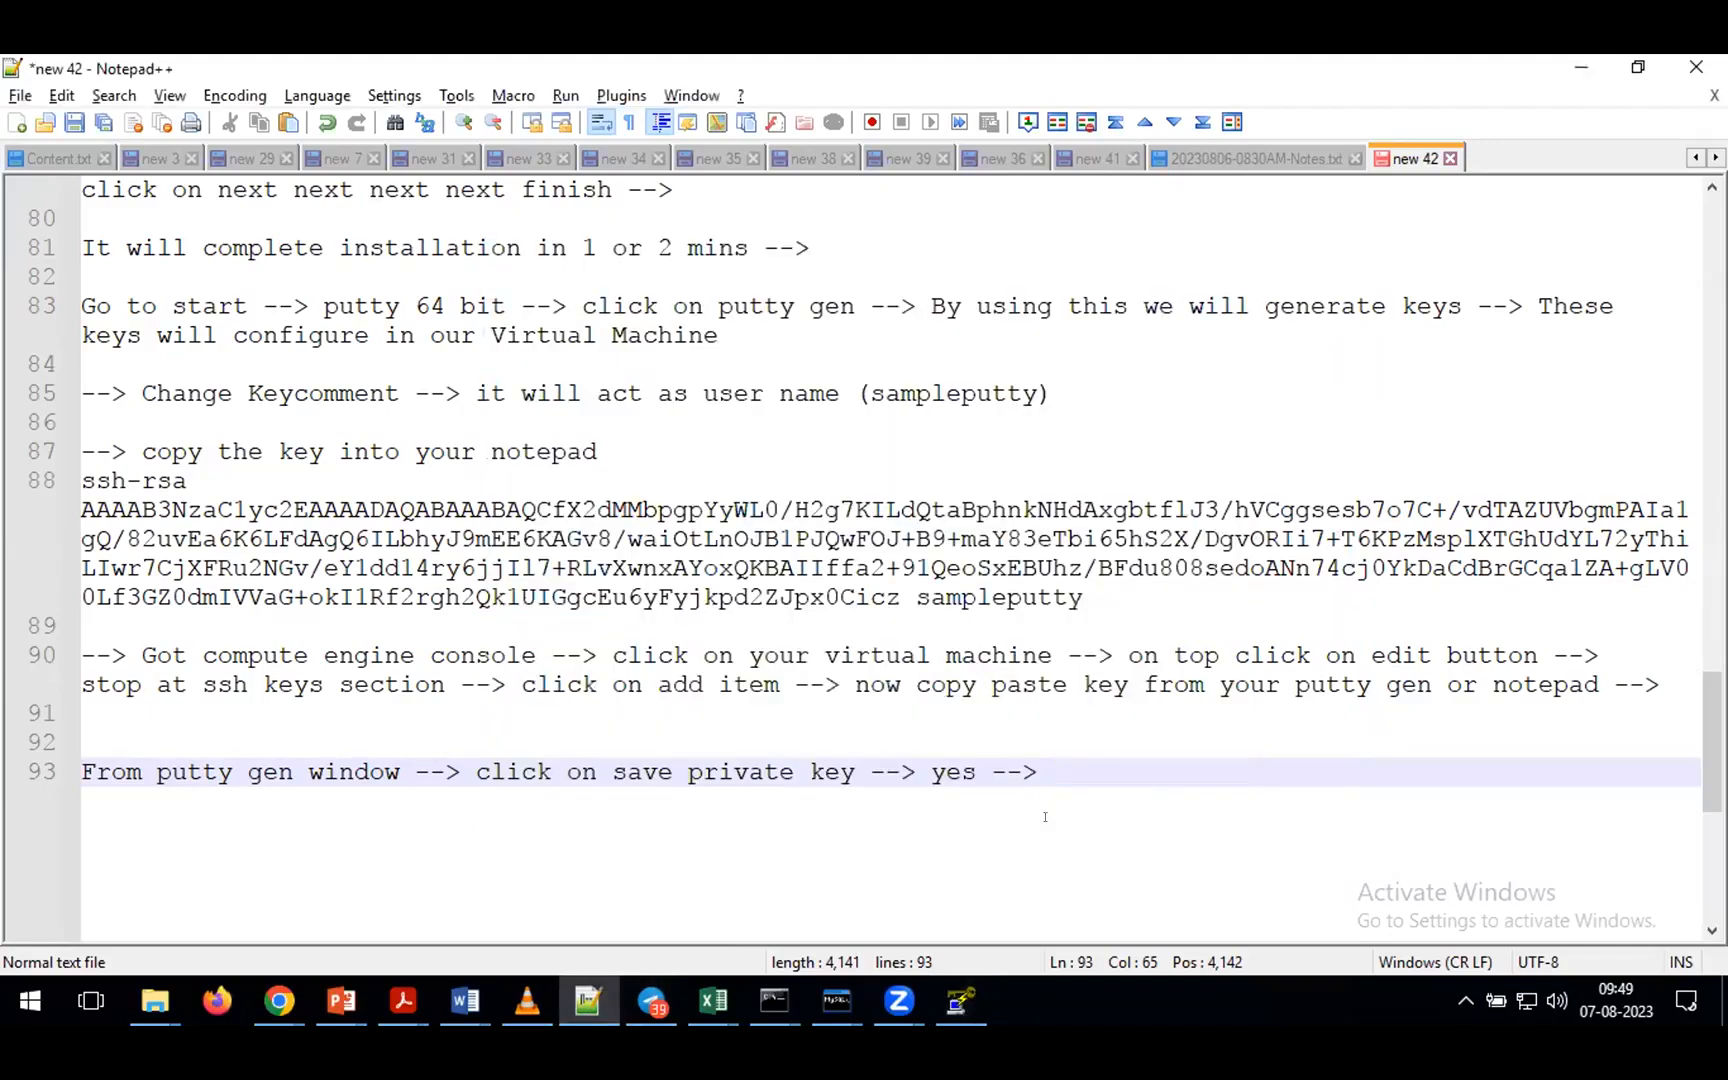
- Finish the saving note with 'give file name --> save it'
type("give file name ")
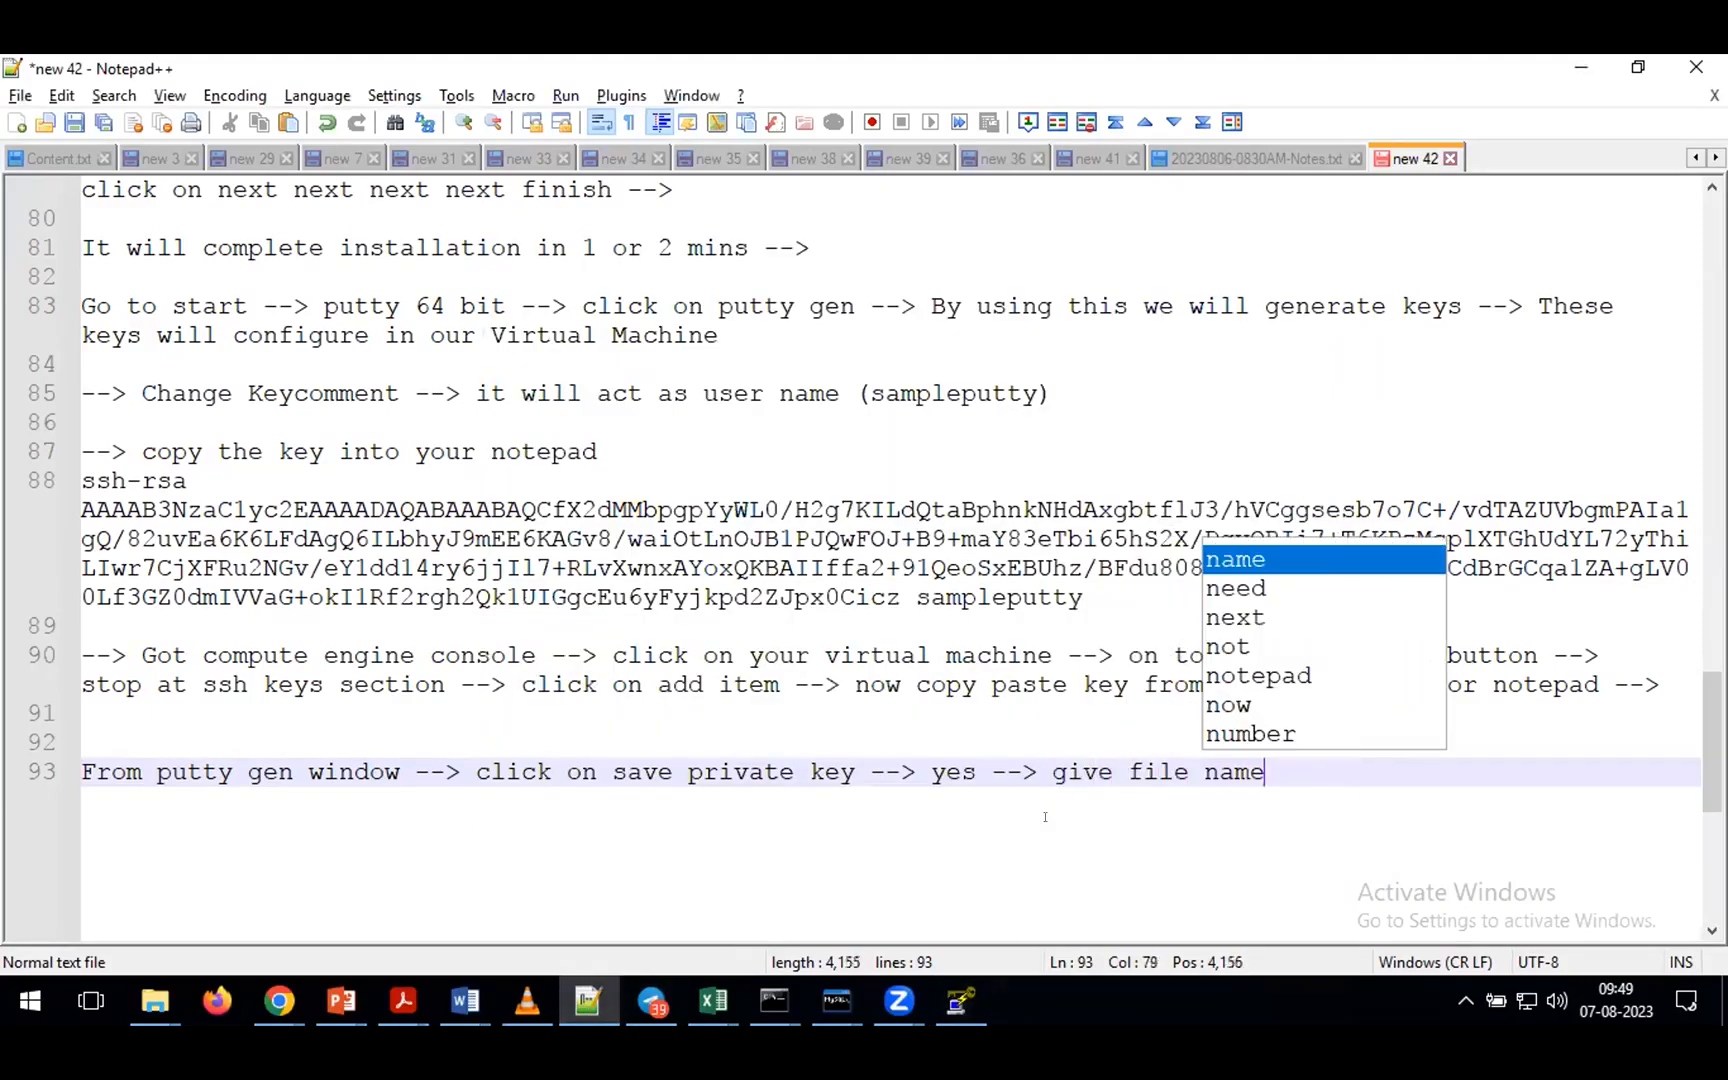
type("--> save it")
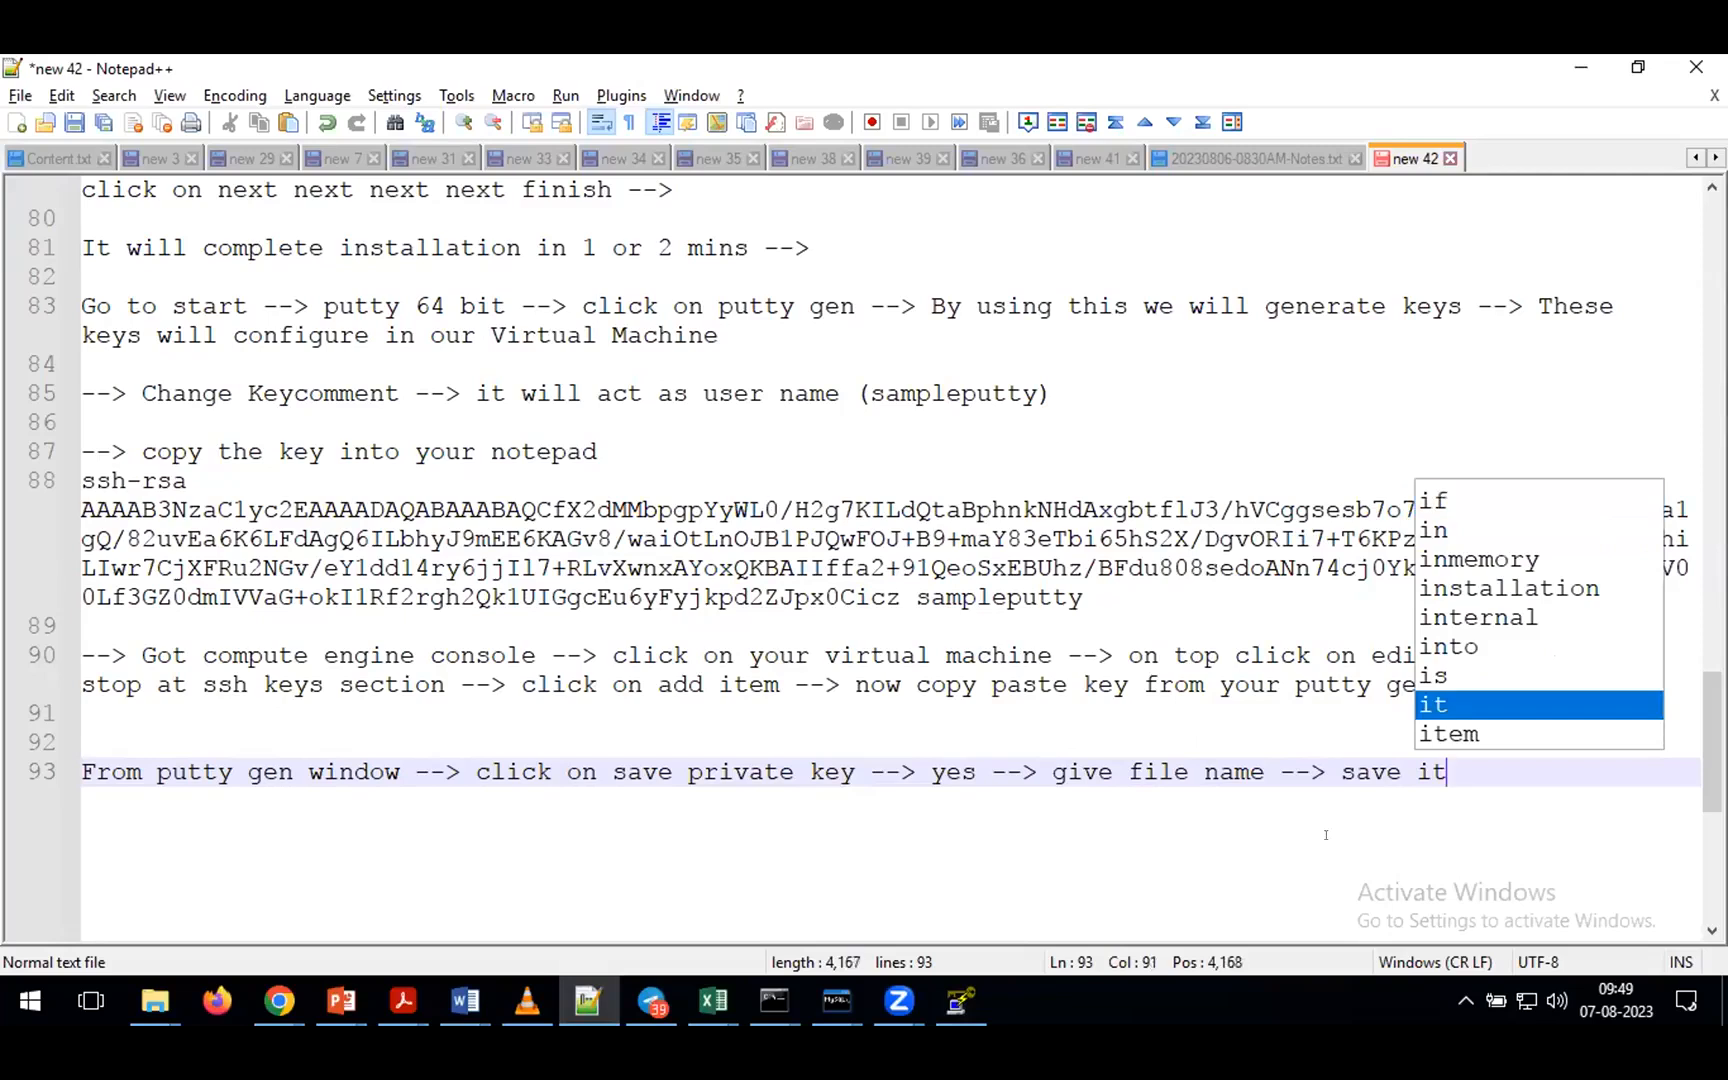
key("Return")
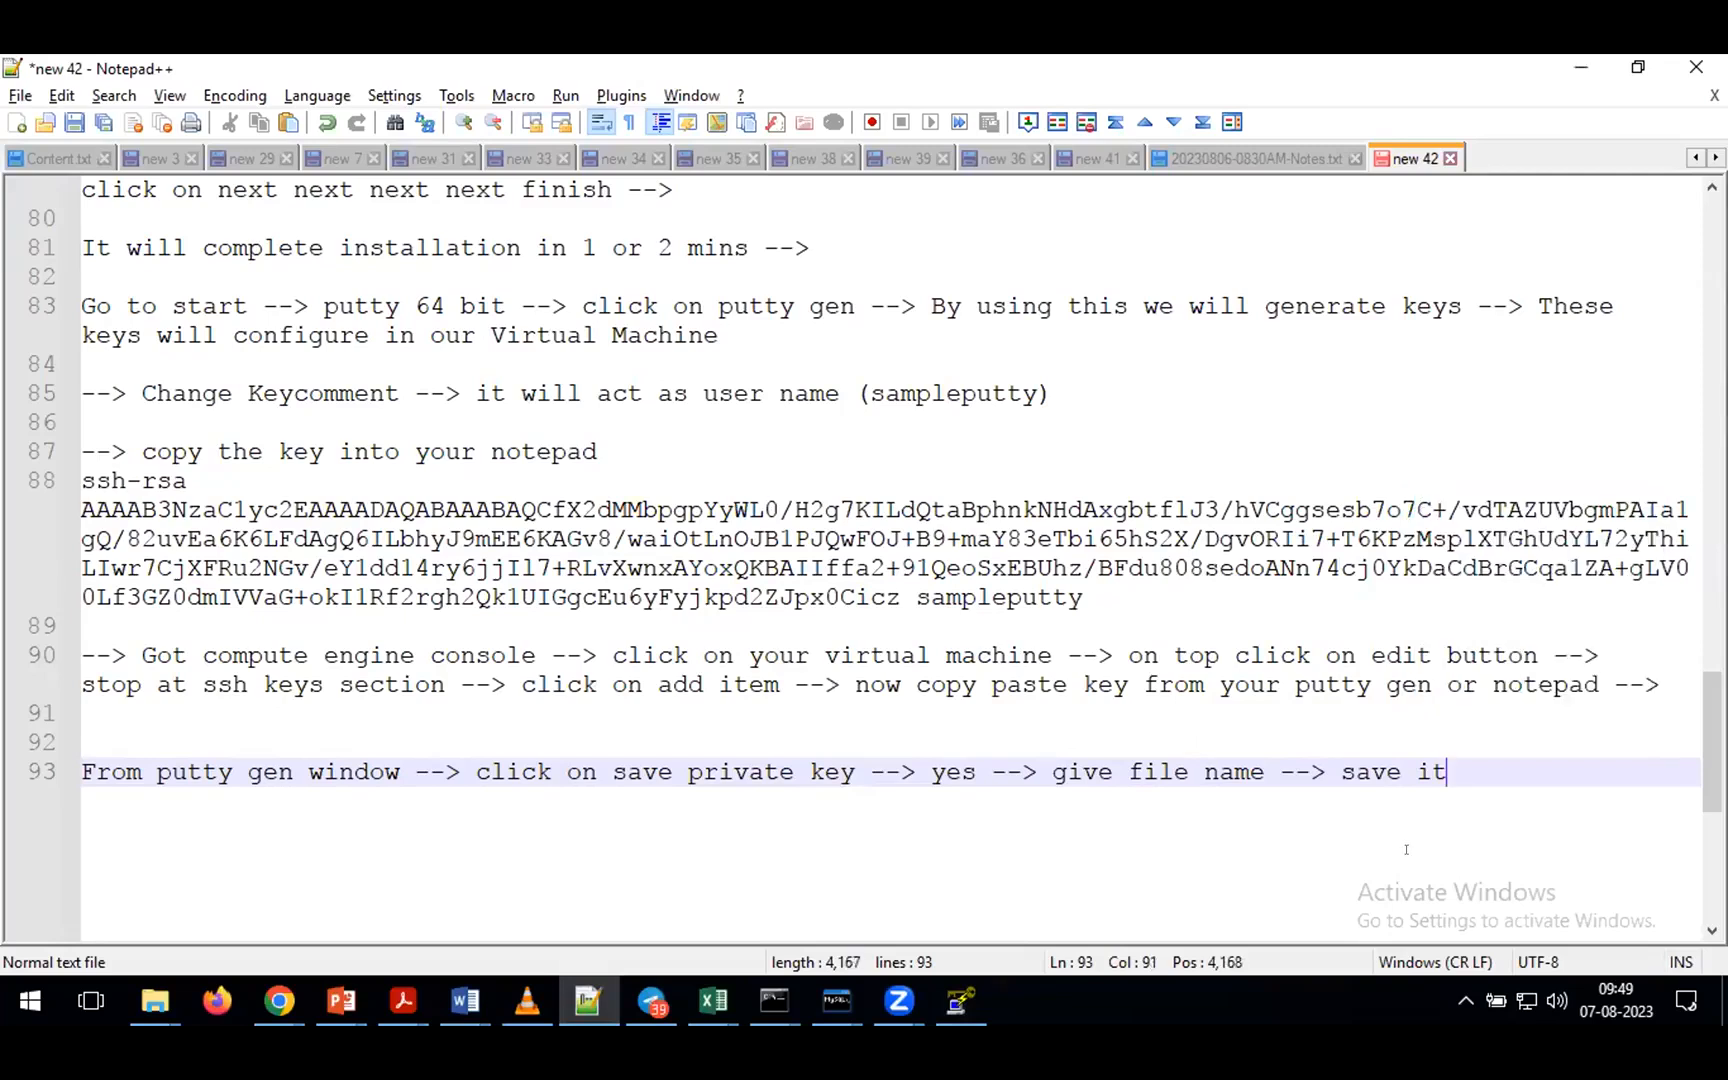
key("Return")
key("Return")
- Add note line 95: 'Keys --> present in your local machine and same key present in virtual machine'
scroll(1165, 831, "down", 1)
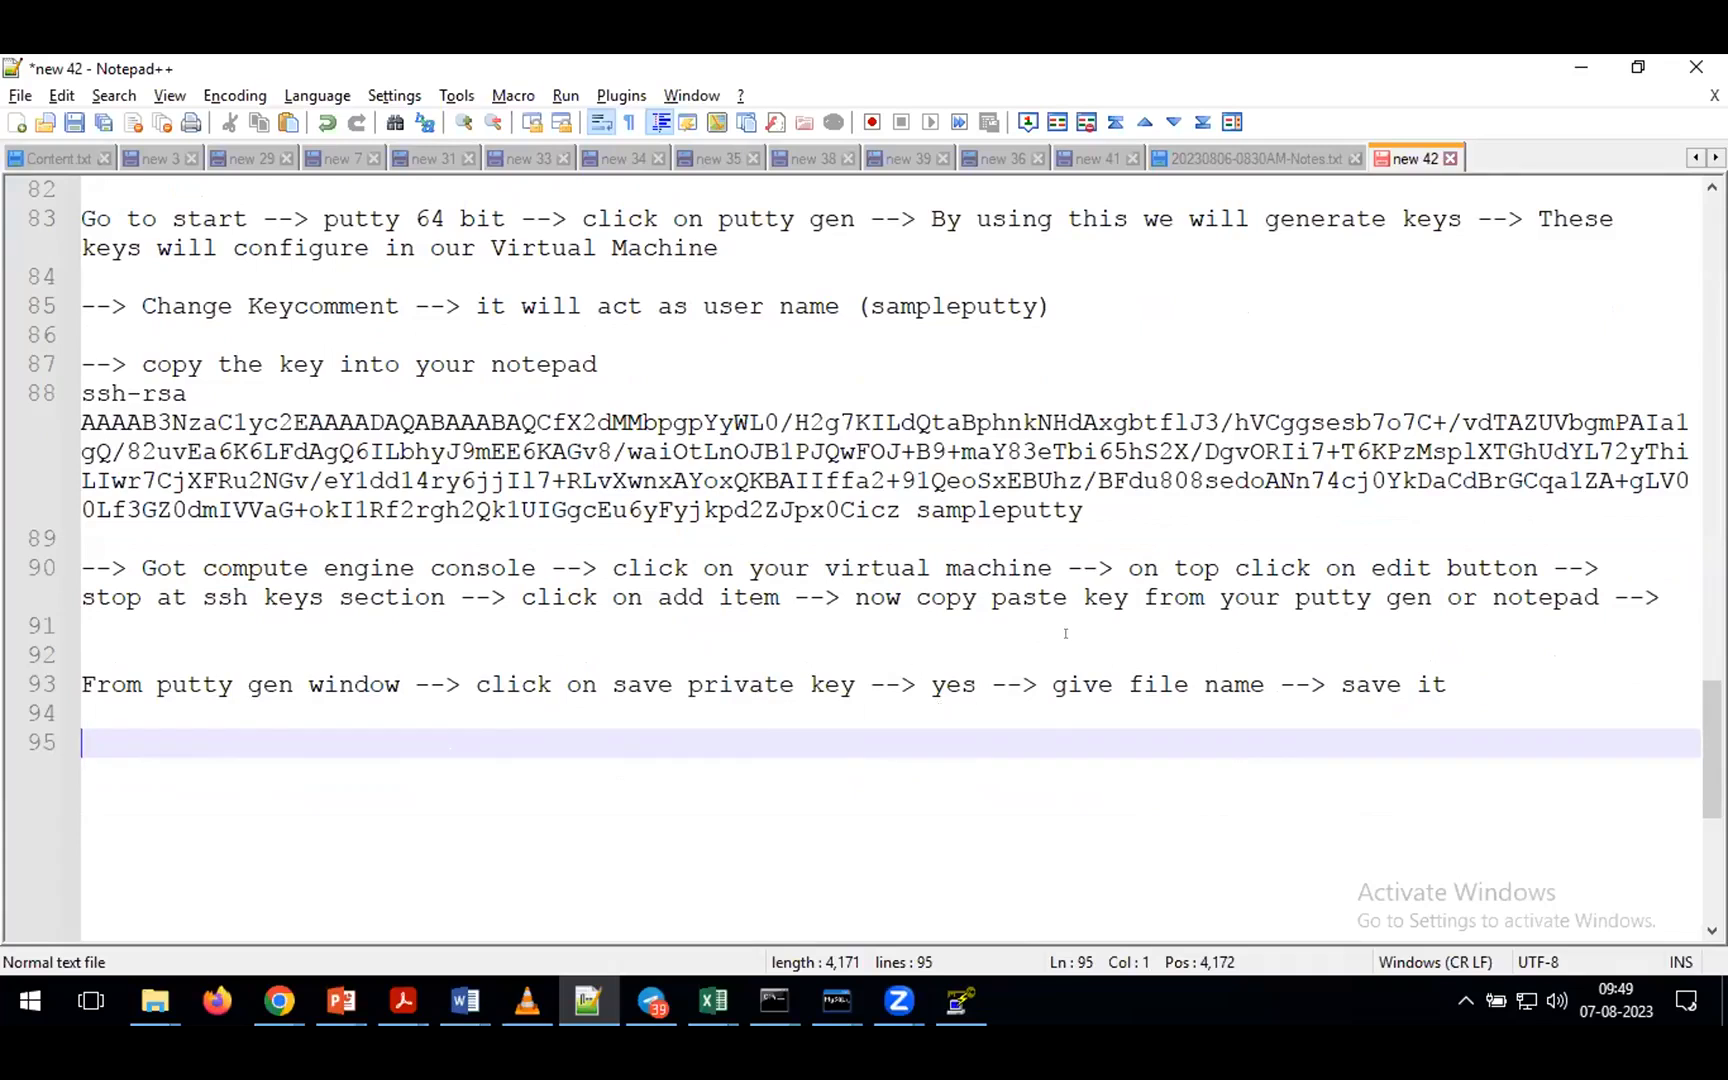
left_click(1444, 684)
key("Return")
key("Return")
type("Keys -->")
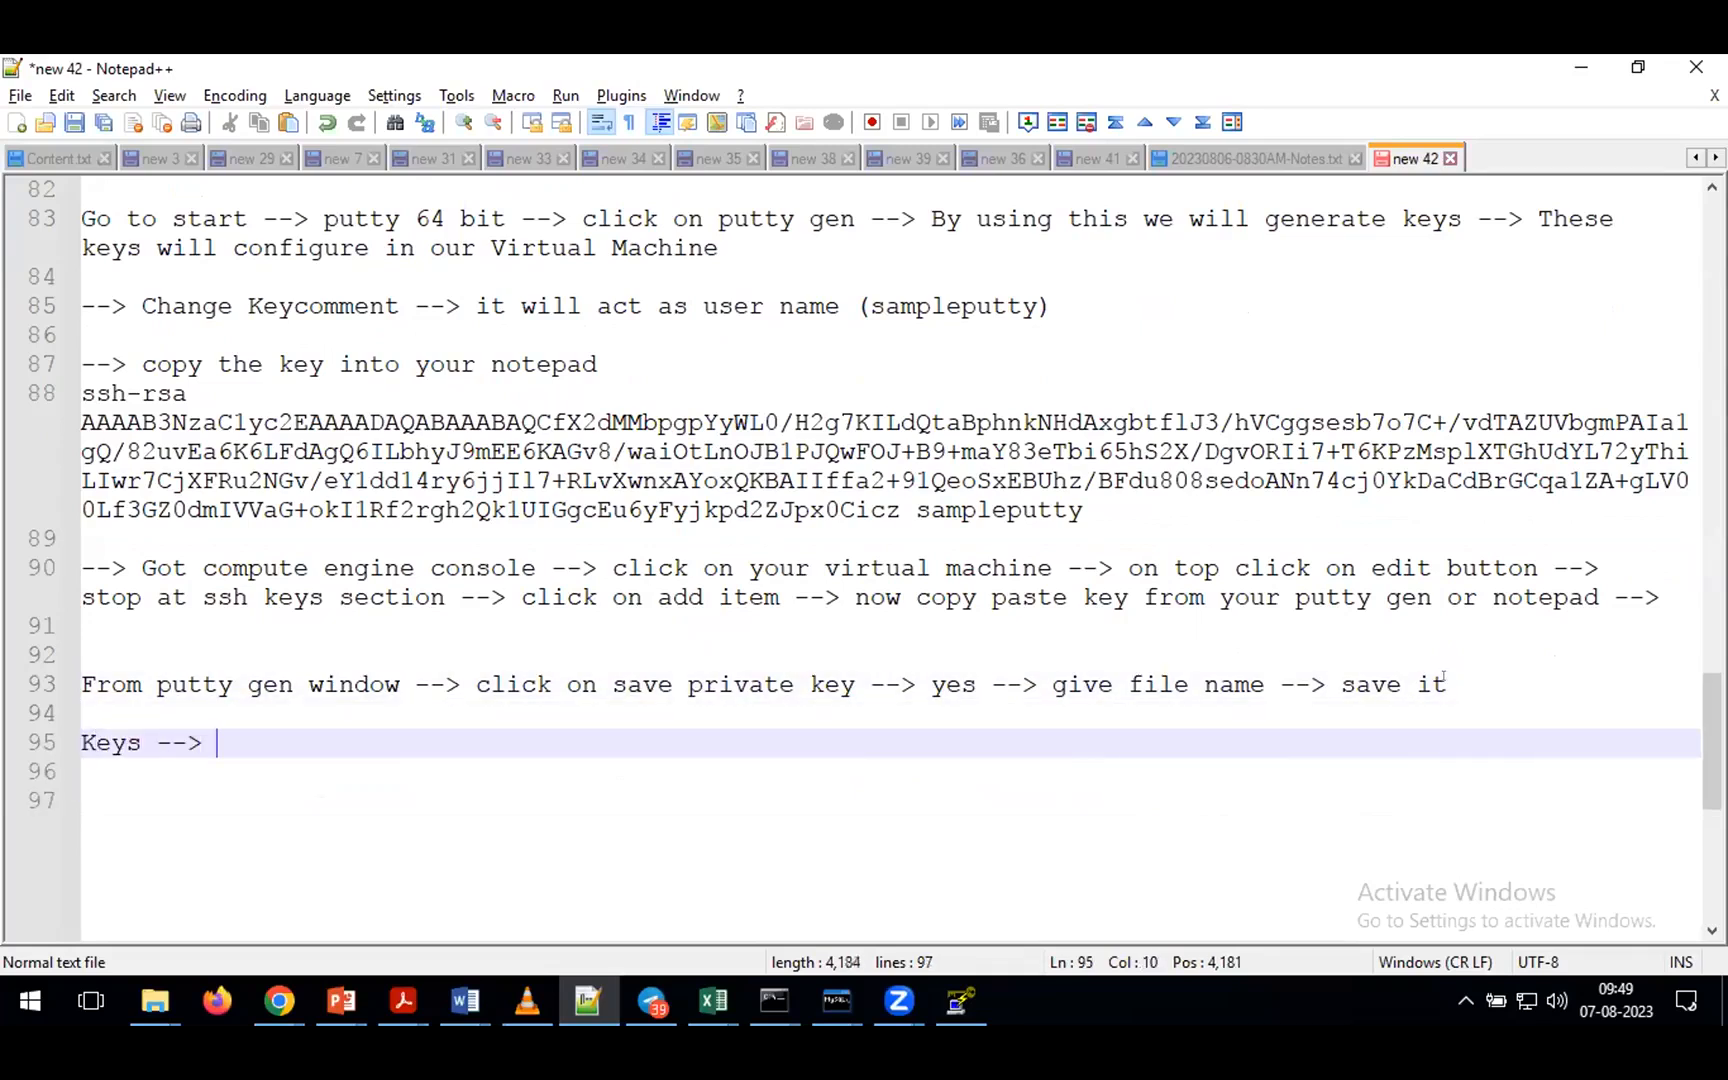
type(" present in your l")
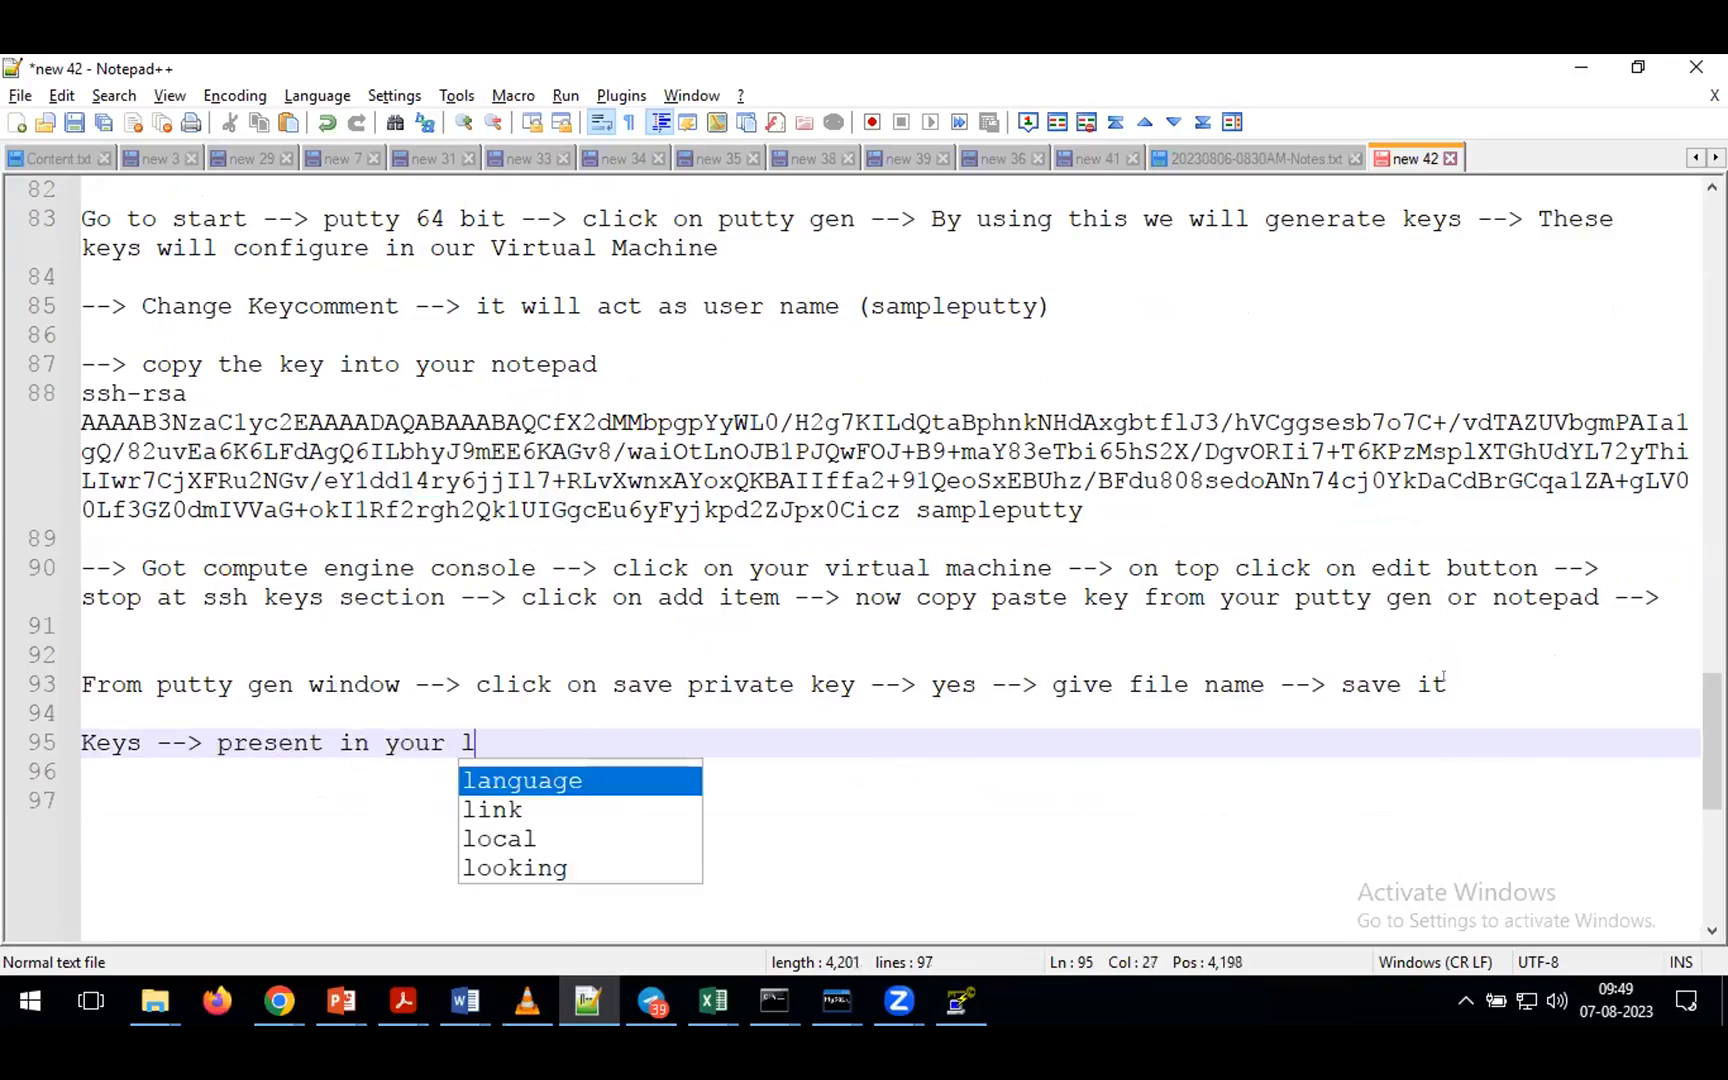
type("ocal machine and")
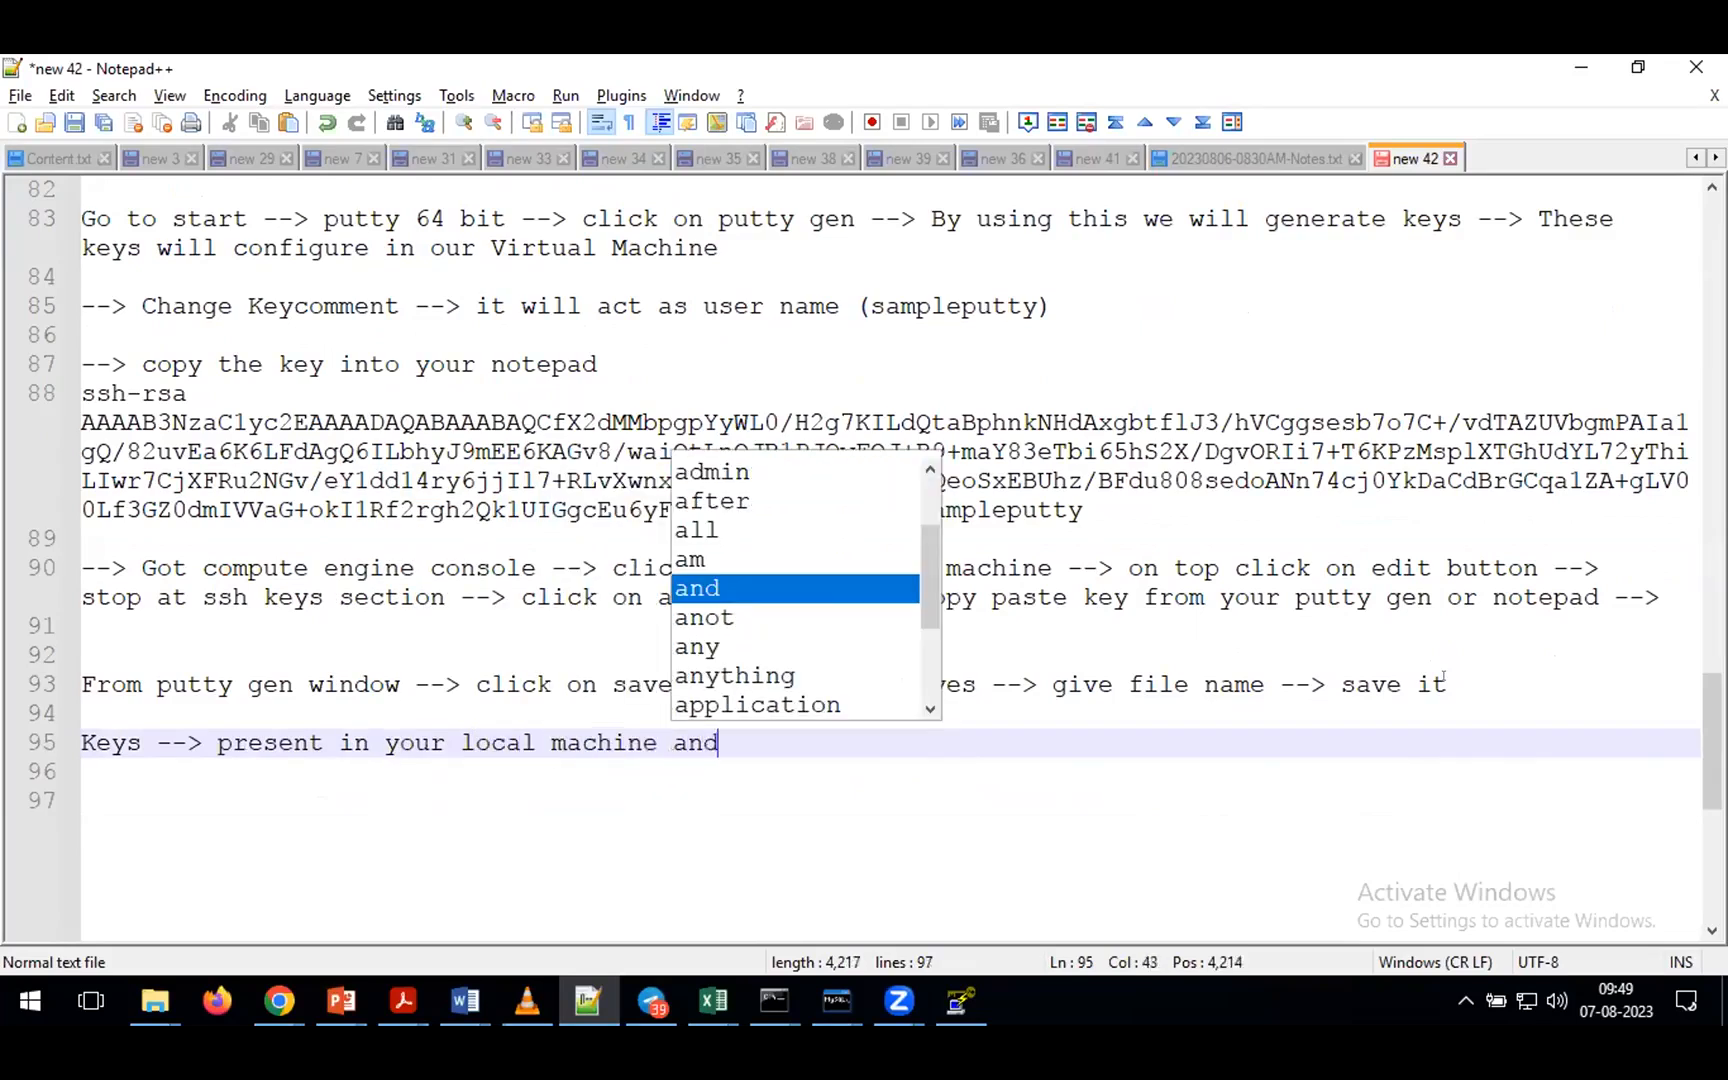
type(" same key present in vit")
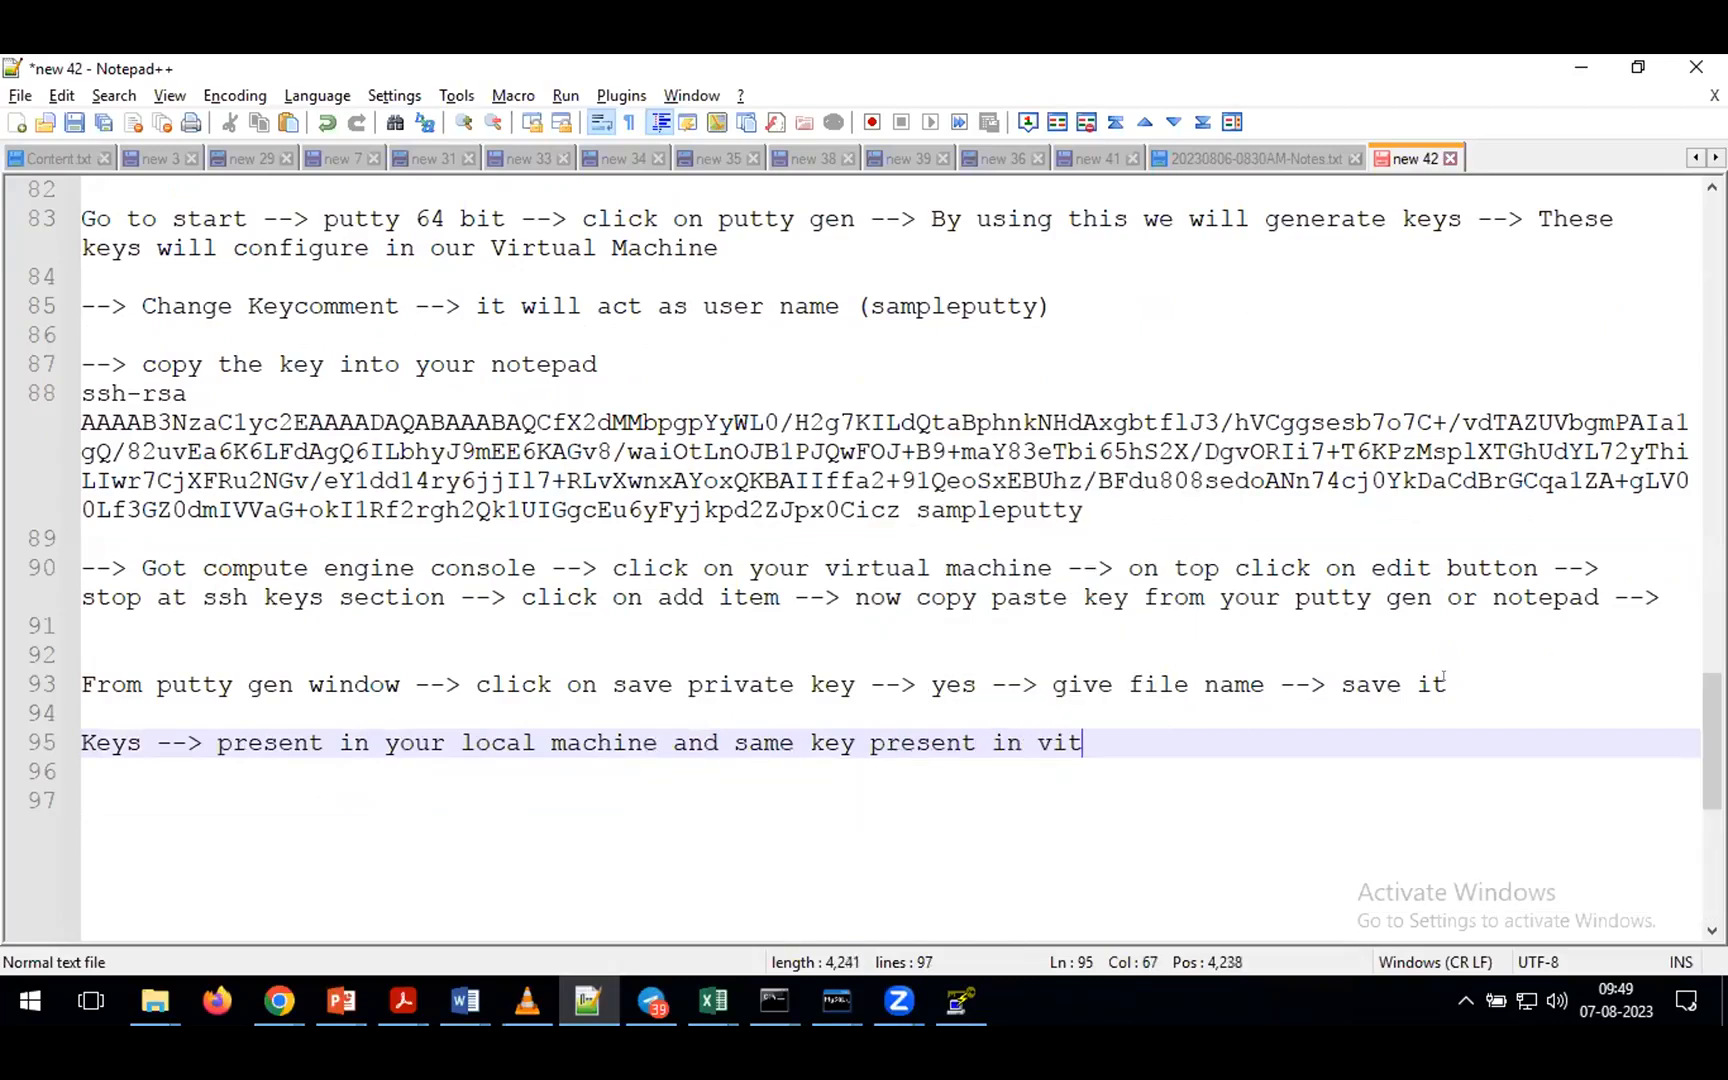
key("BackSpace")
type("ritual machine")
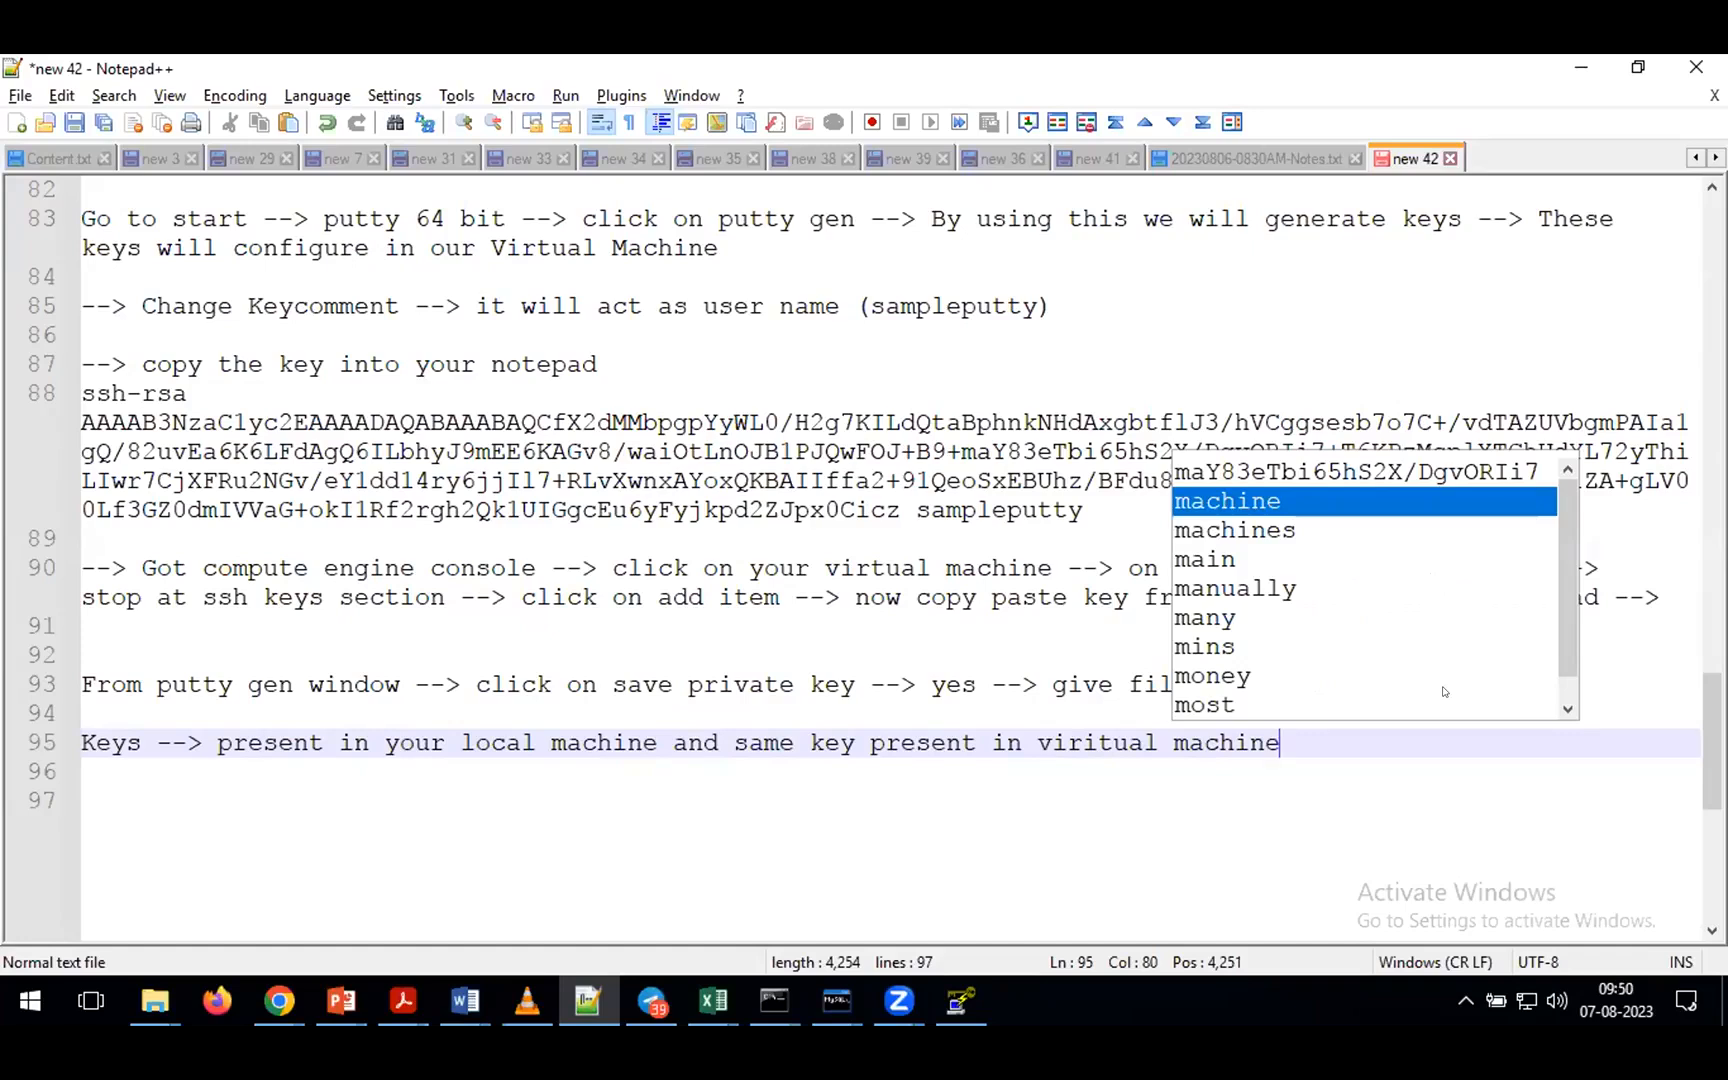
- Start note line 98 with 'windows start --> putty 64-bit folder -->'
left_click(1303, 918)
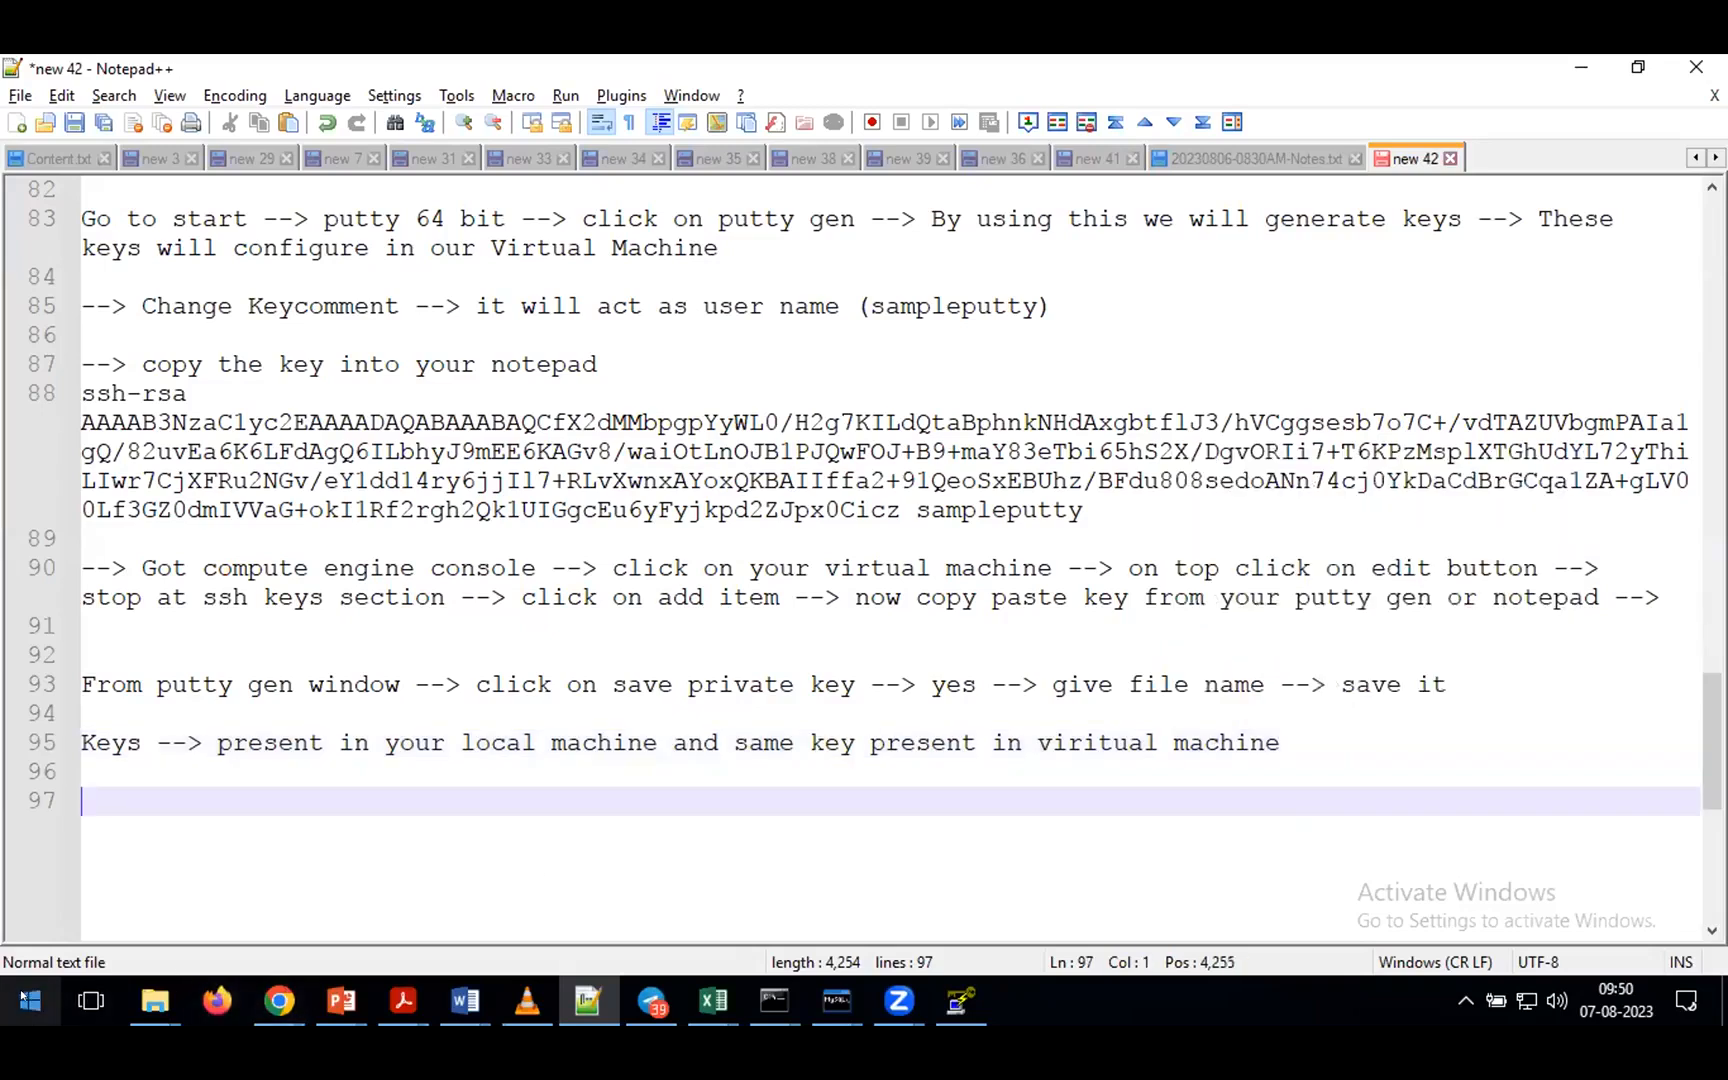
left_click(1302, 757)
key("Return")
key("Return")
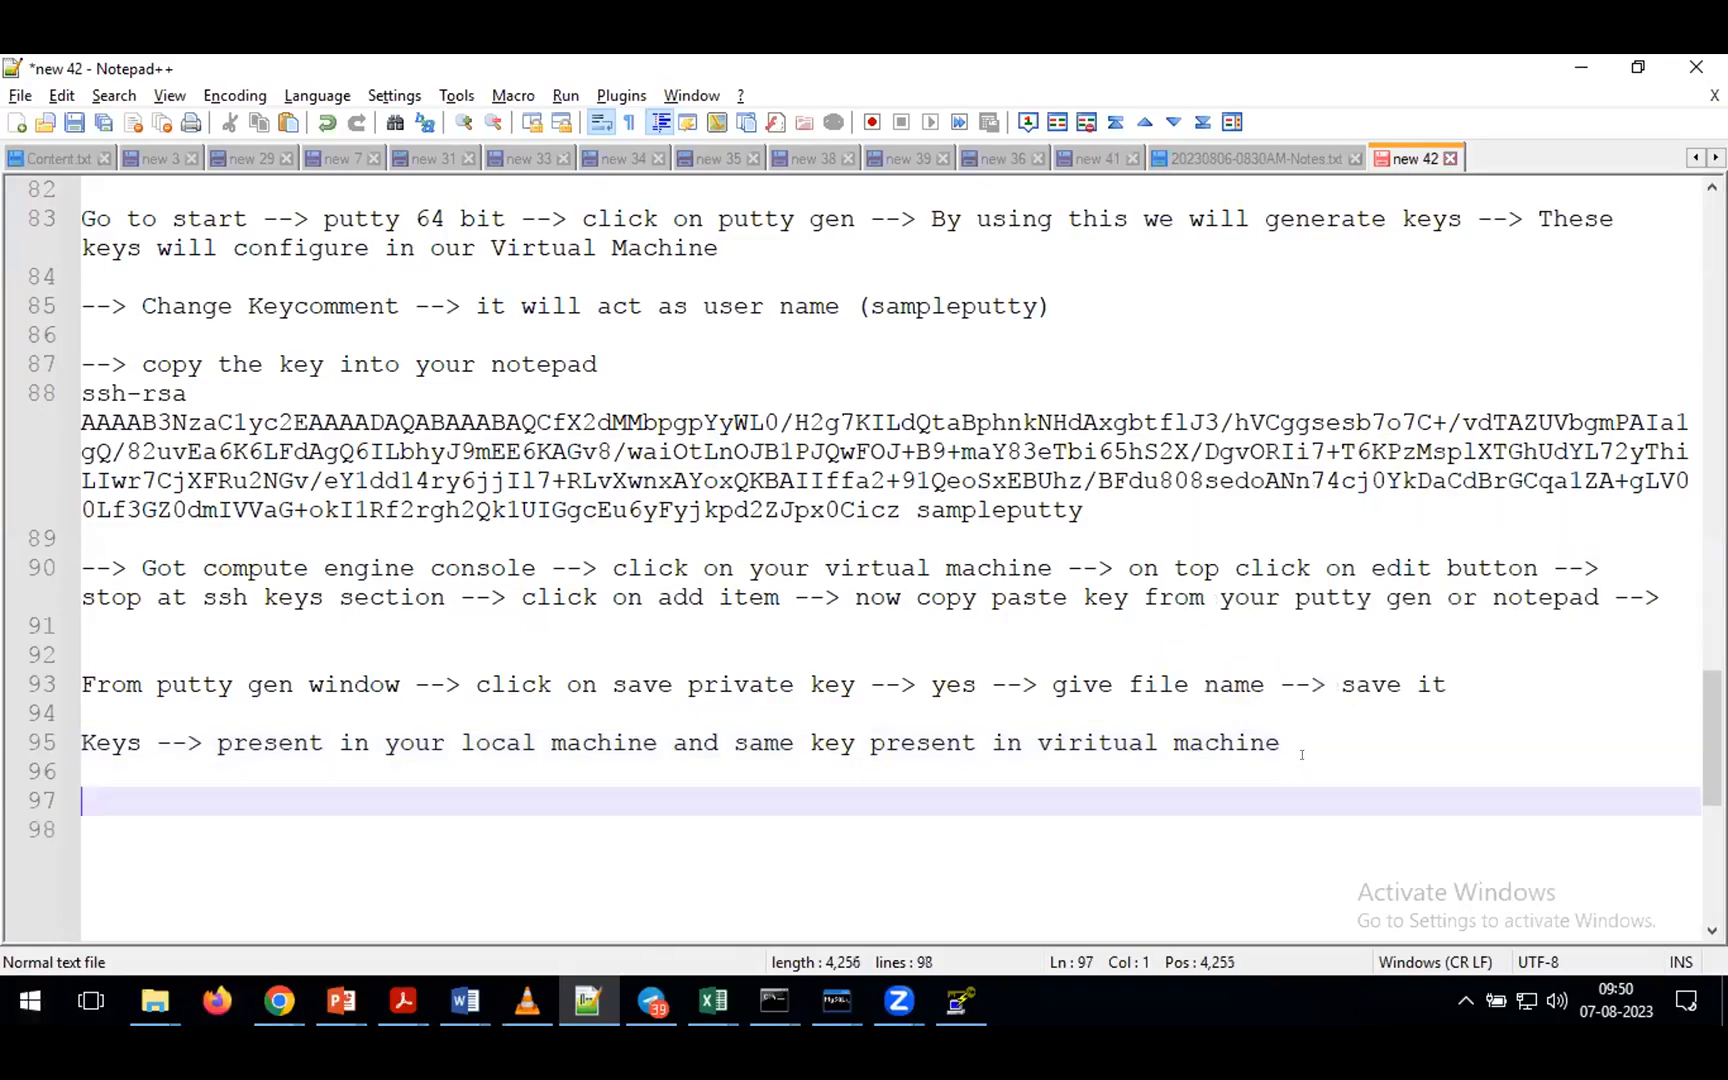
type("windos")
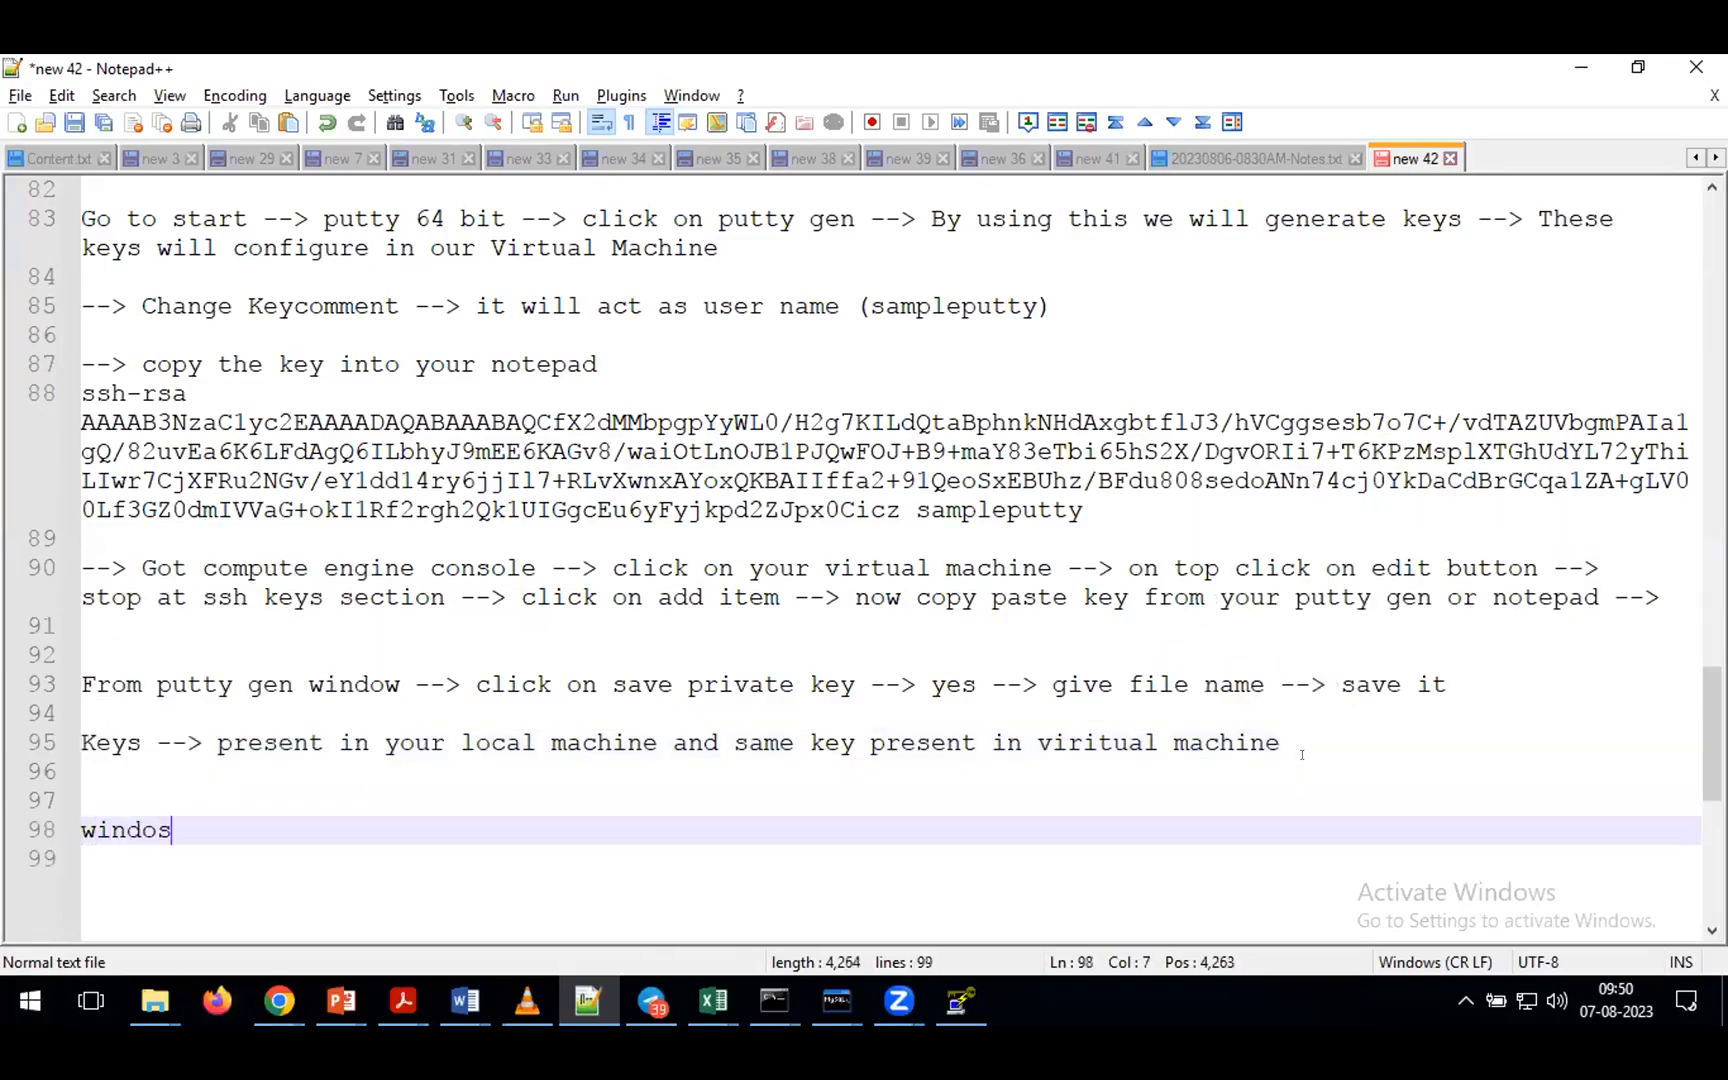
key("BackSpace")
type("ws star")
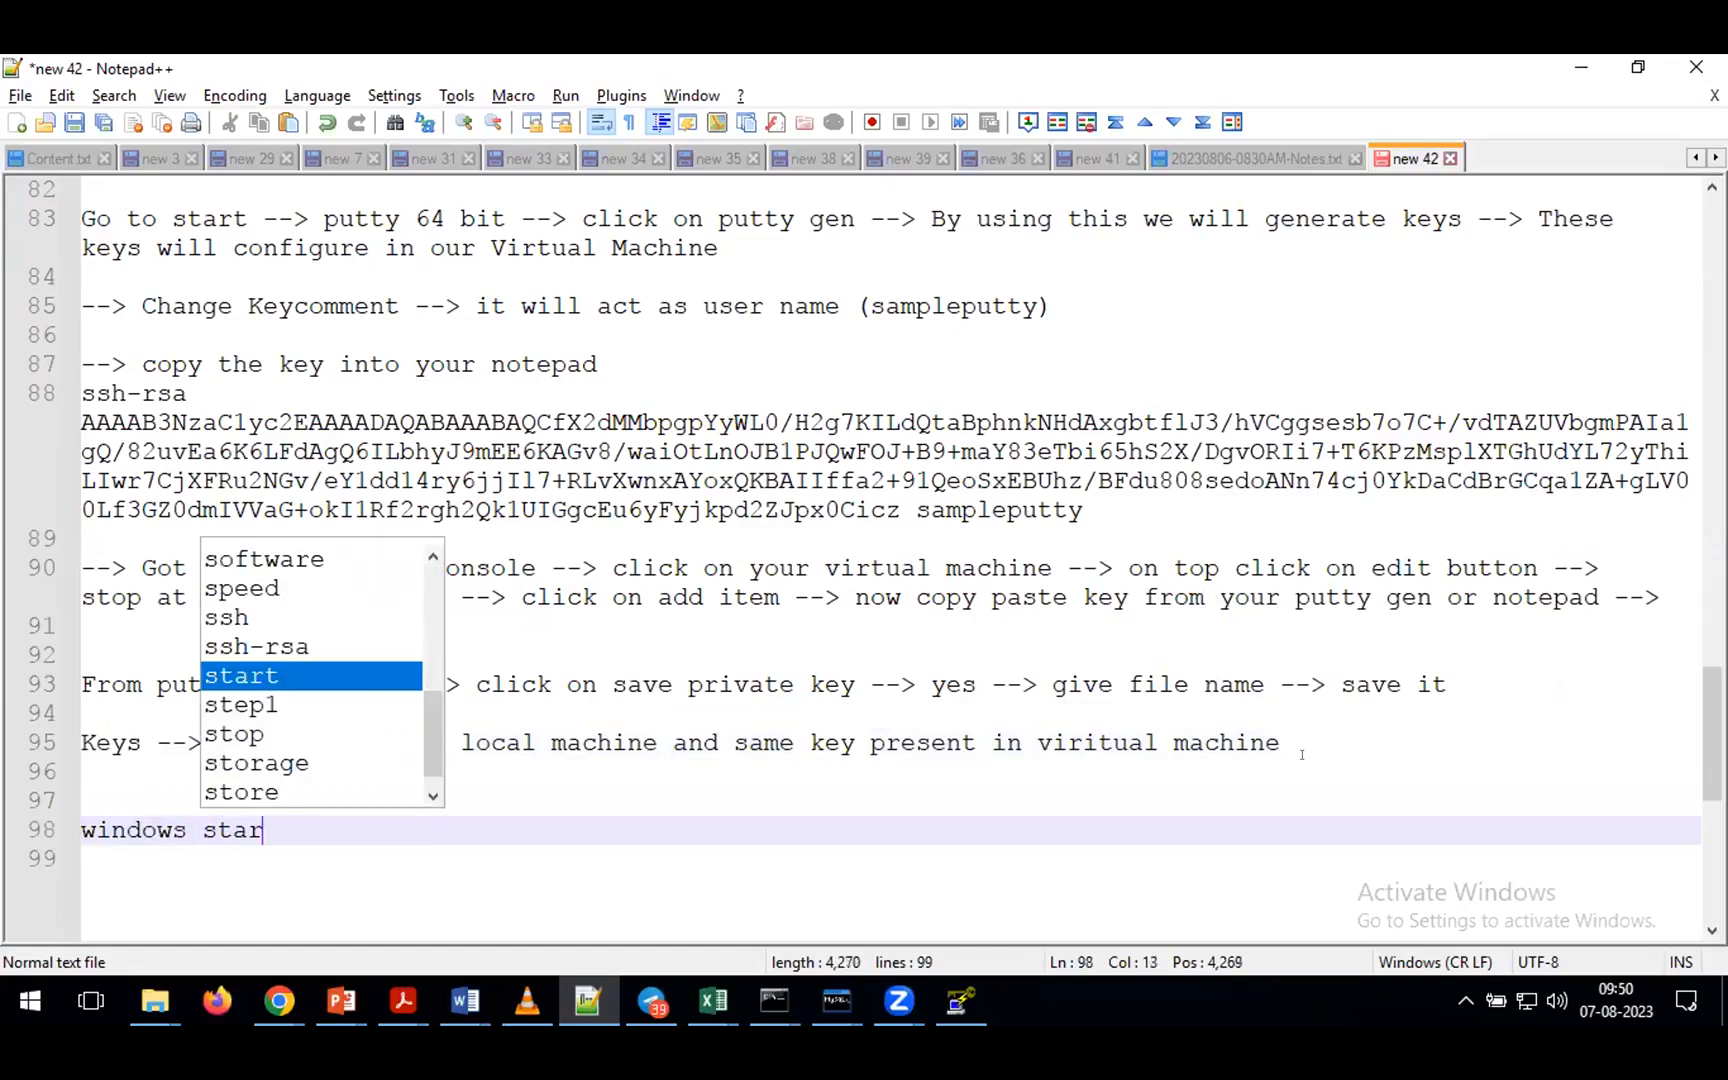
type("t --> py")
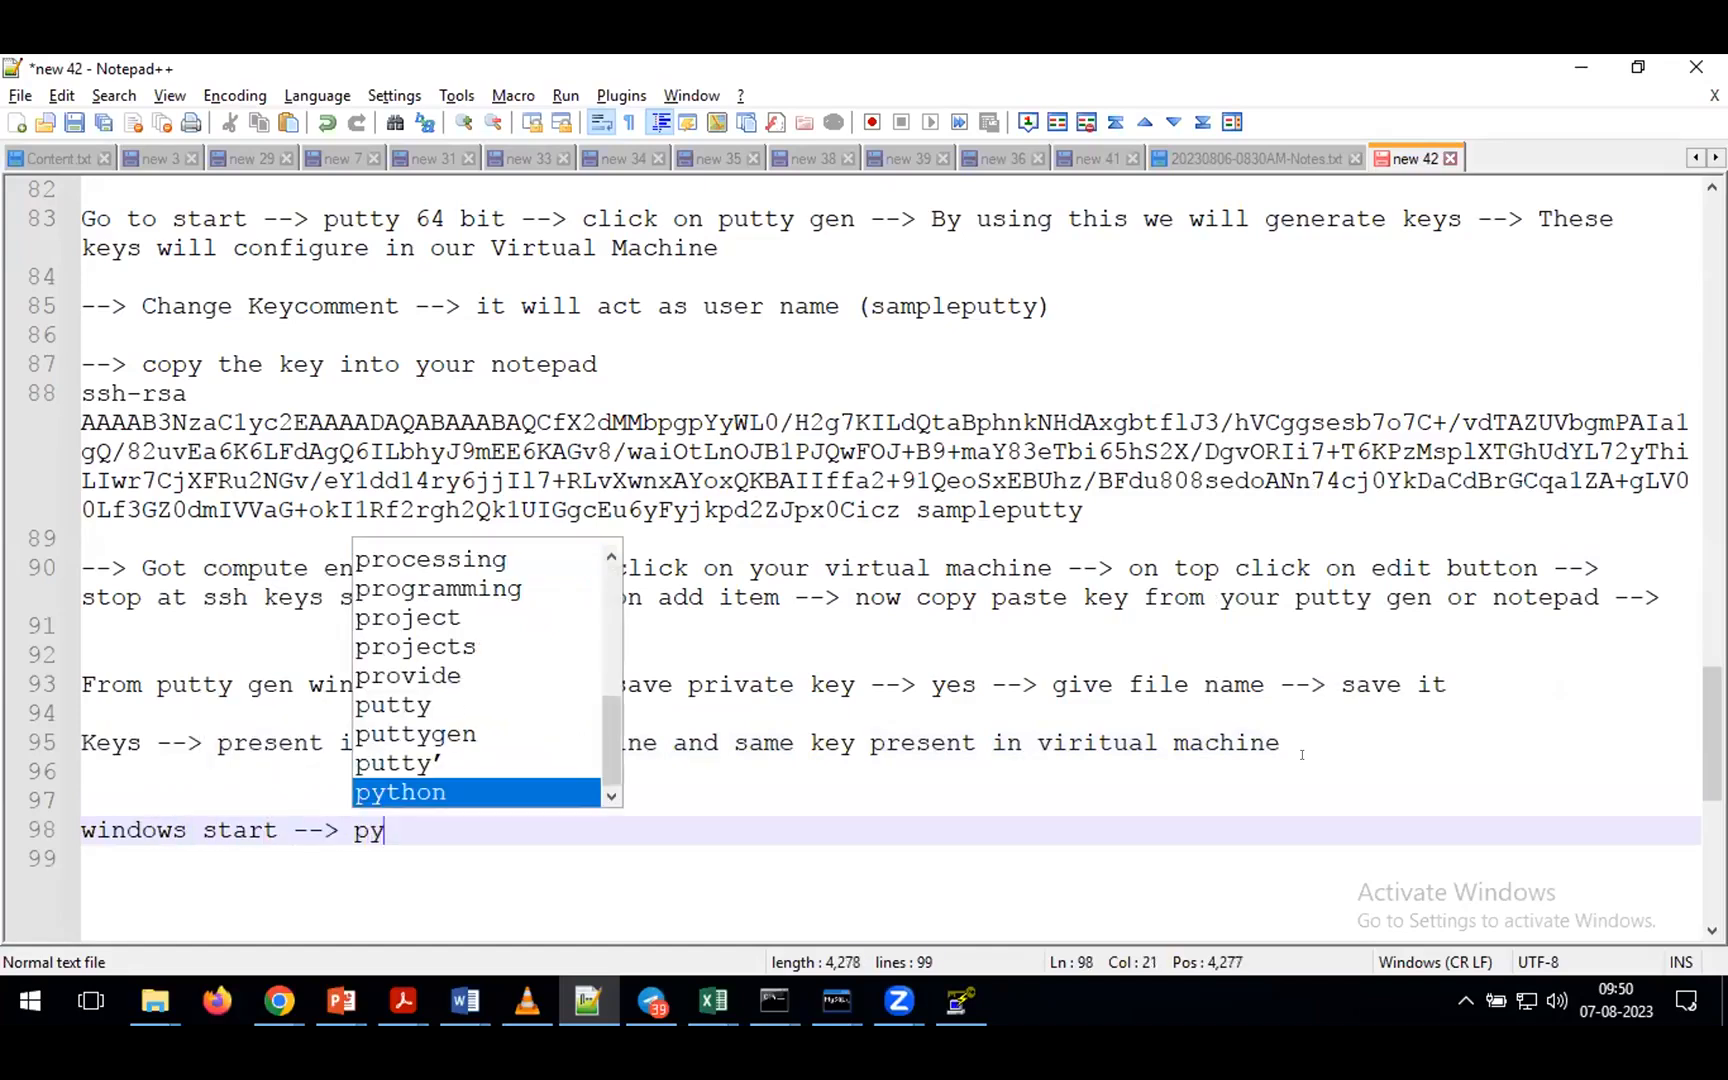
key("BackSpace")
type("utty 64-bit folder -->")
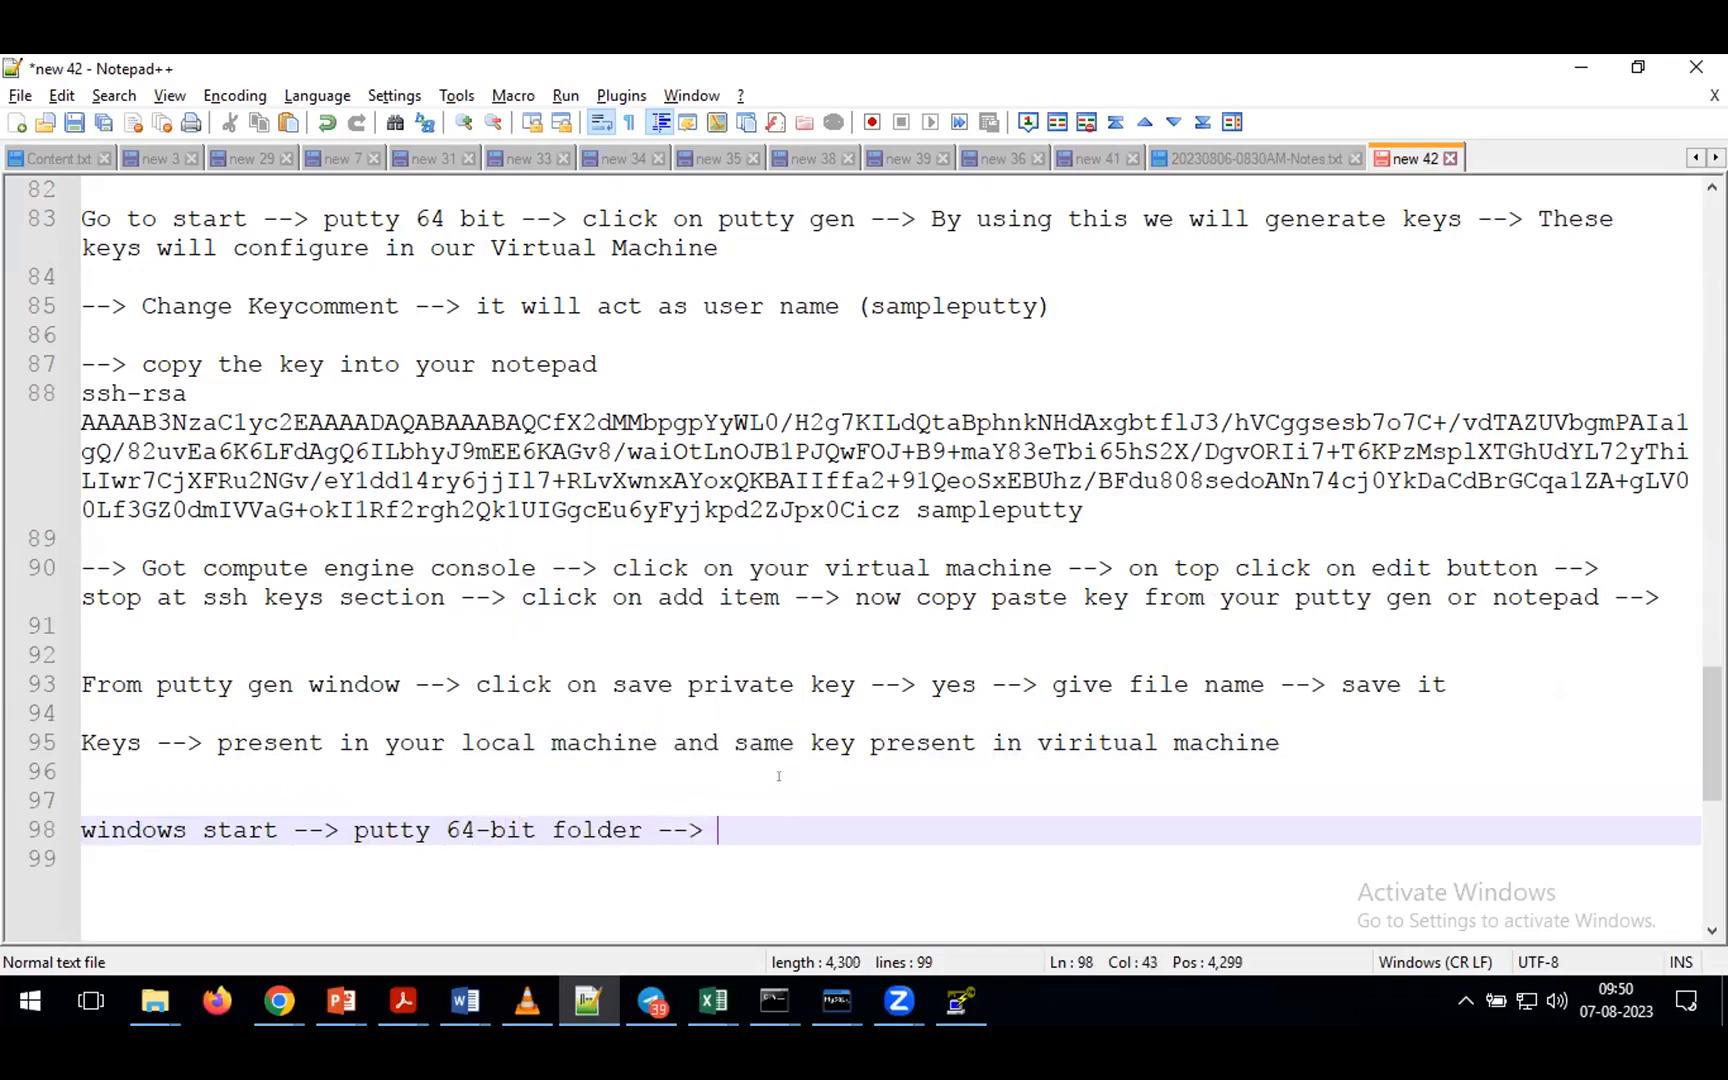
- Launch PuTTY from the PuTTY (64-bit) folder in the Start menu
left_click(30, 1000)
scroll(205, 828, "down", 8)
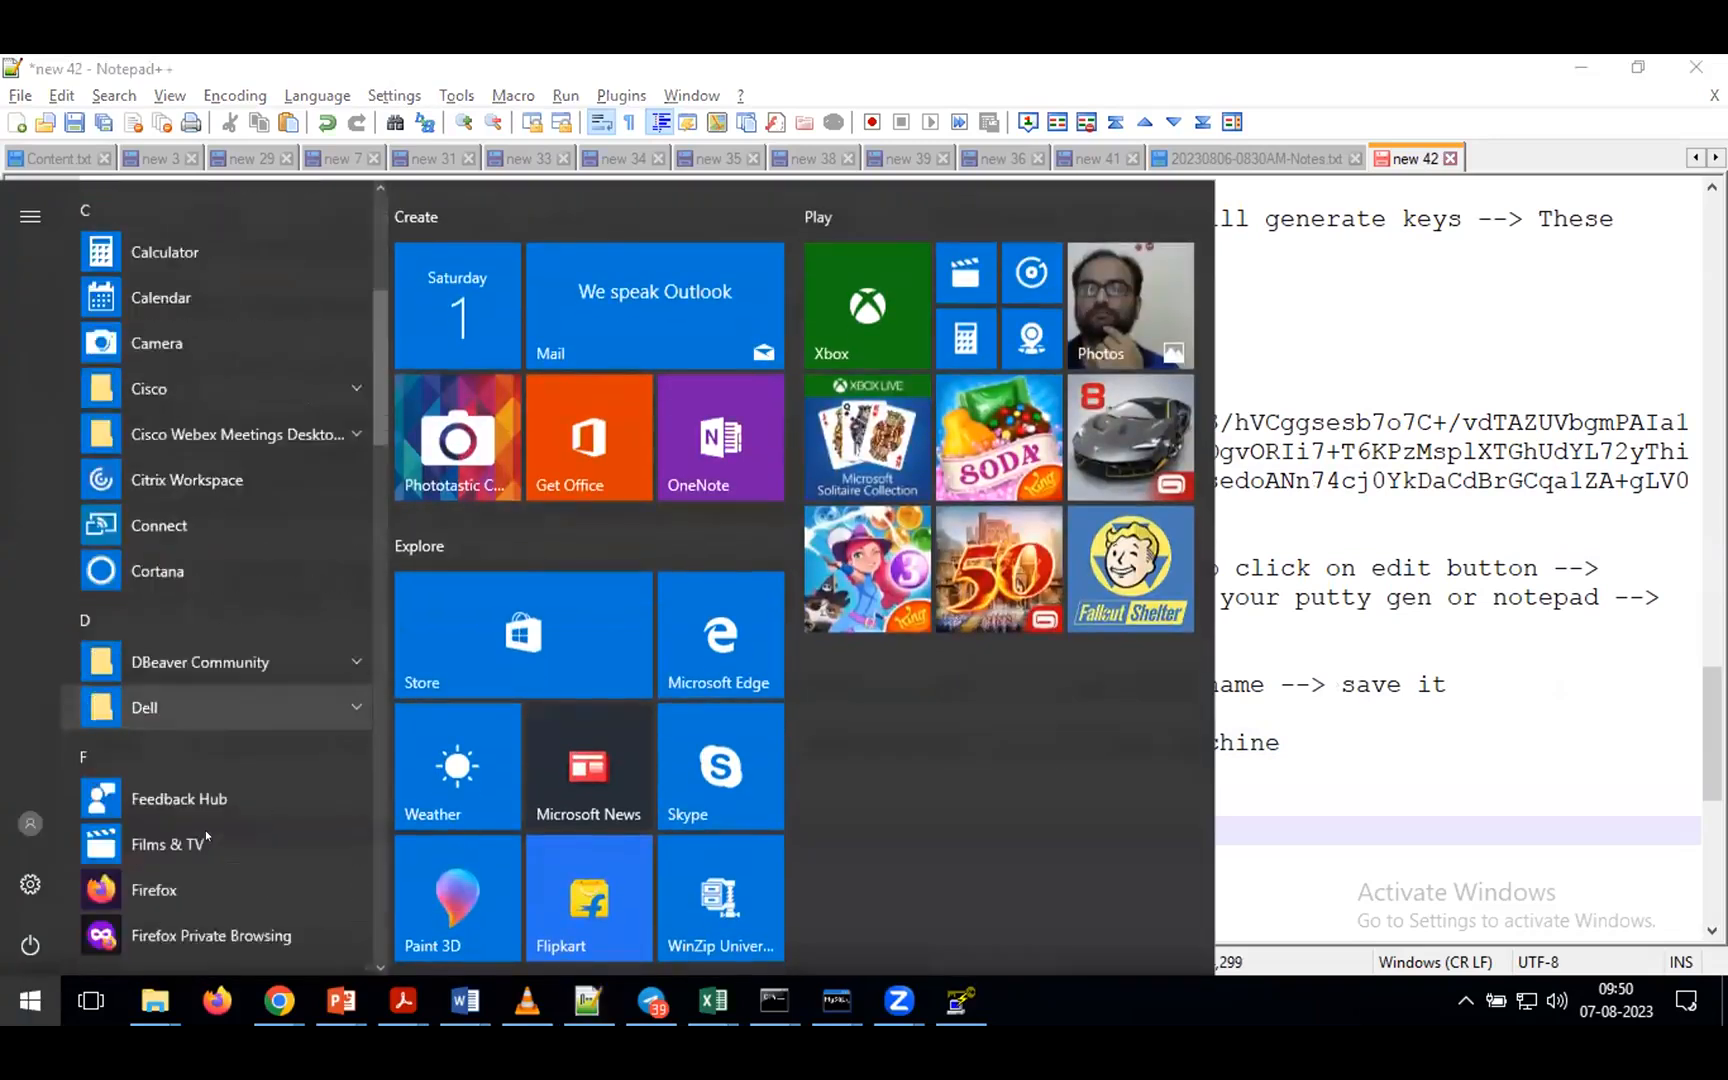
scroll(205, 830, "down", 10)
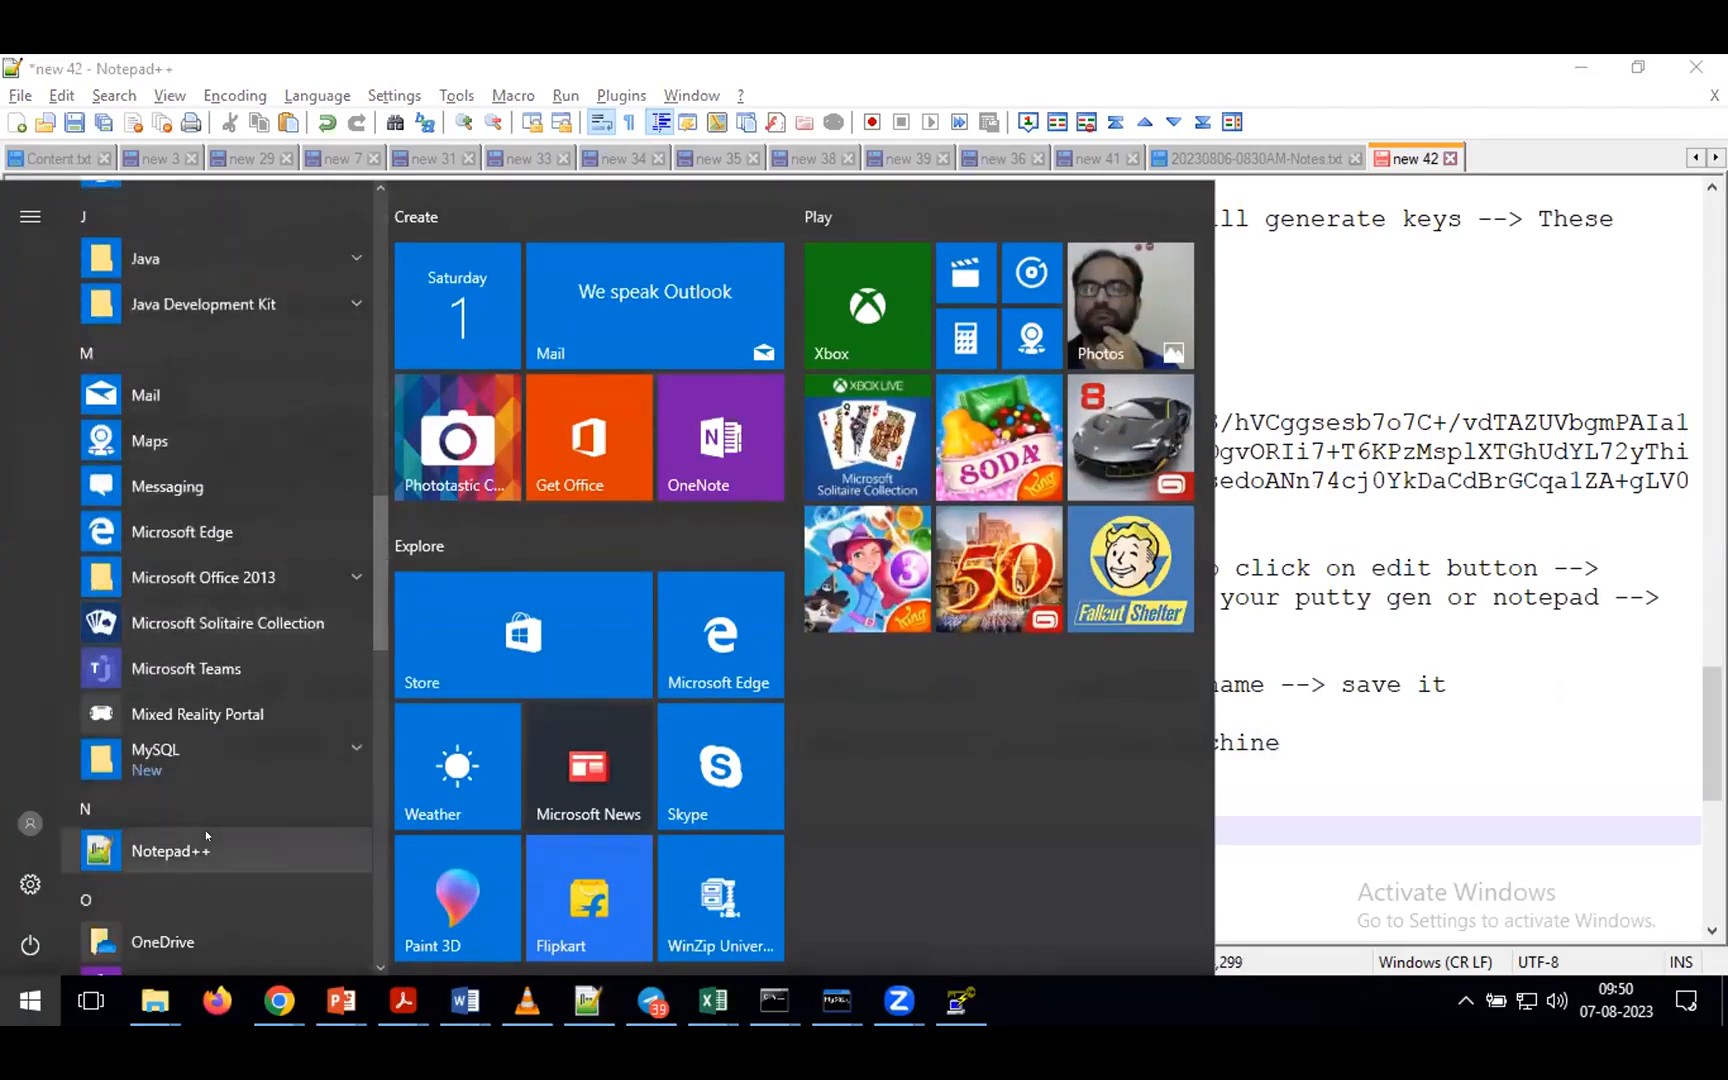
scroll(205, 830, "down", 10)
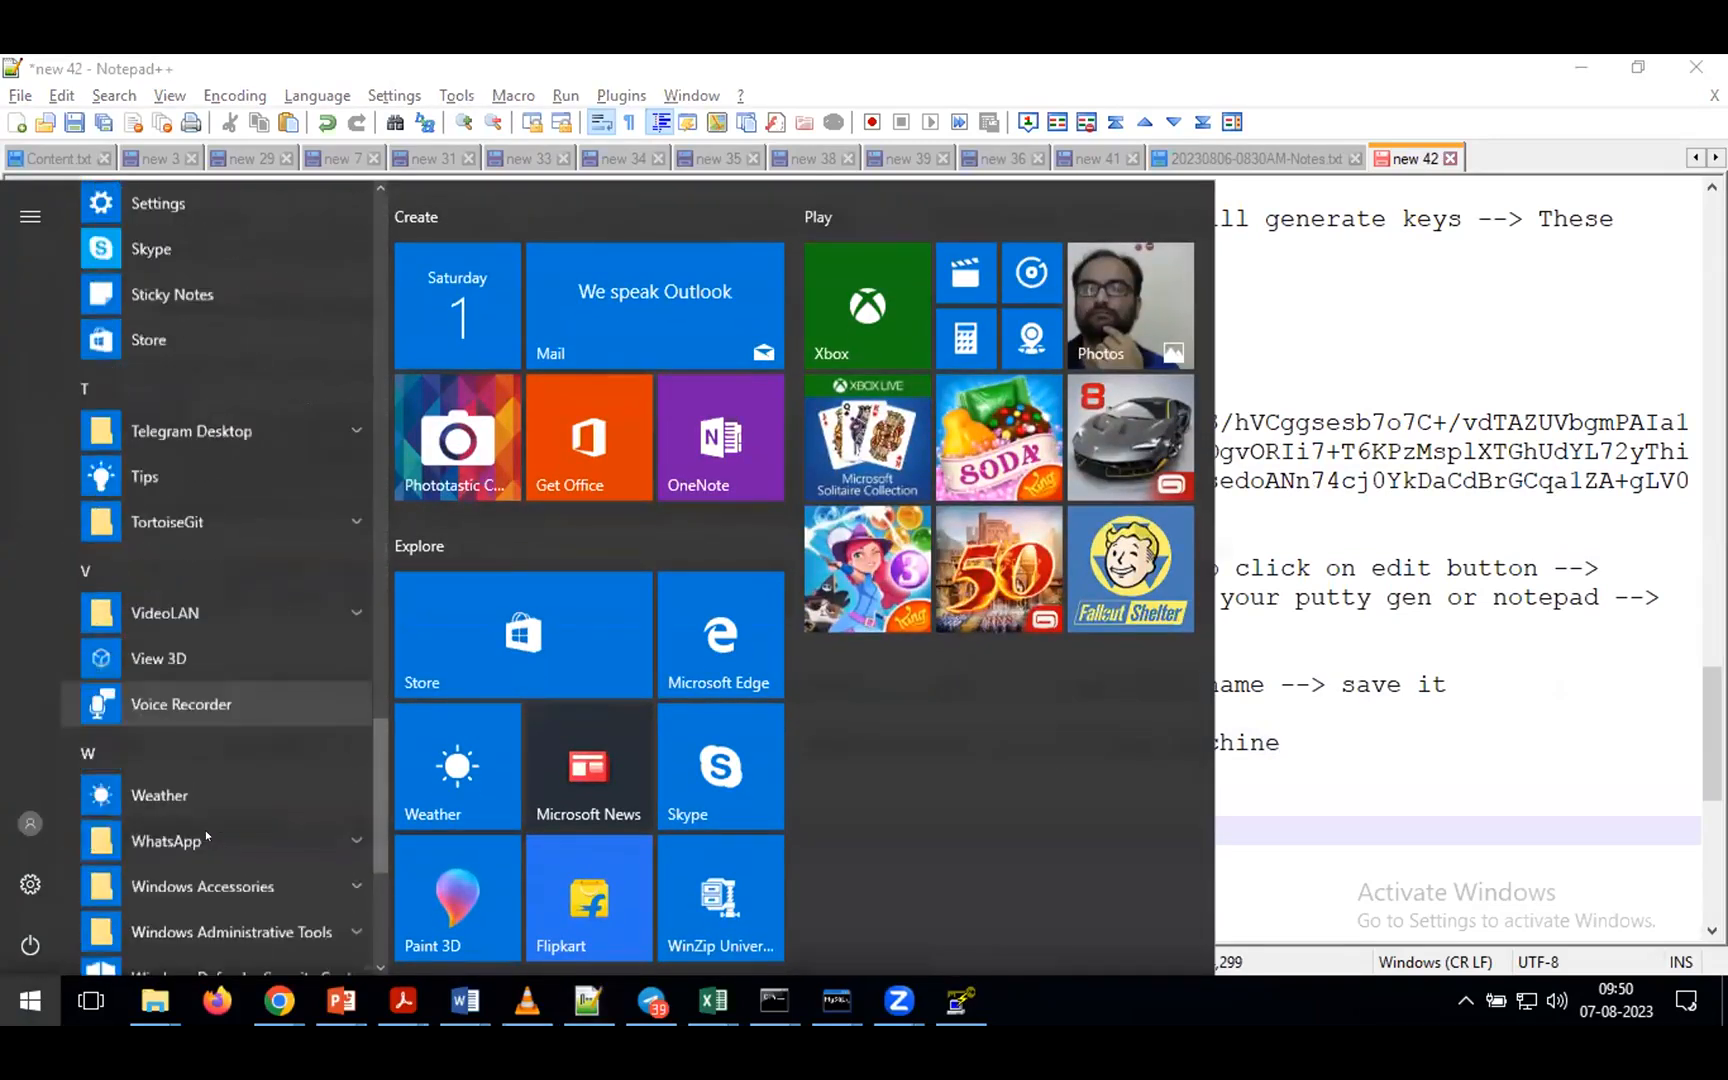
scroll(205, 830, "up", 6)
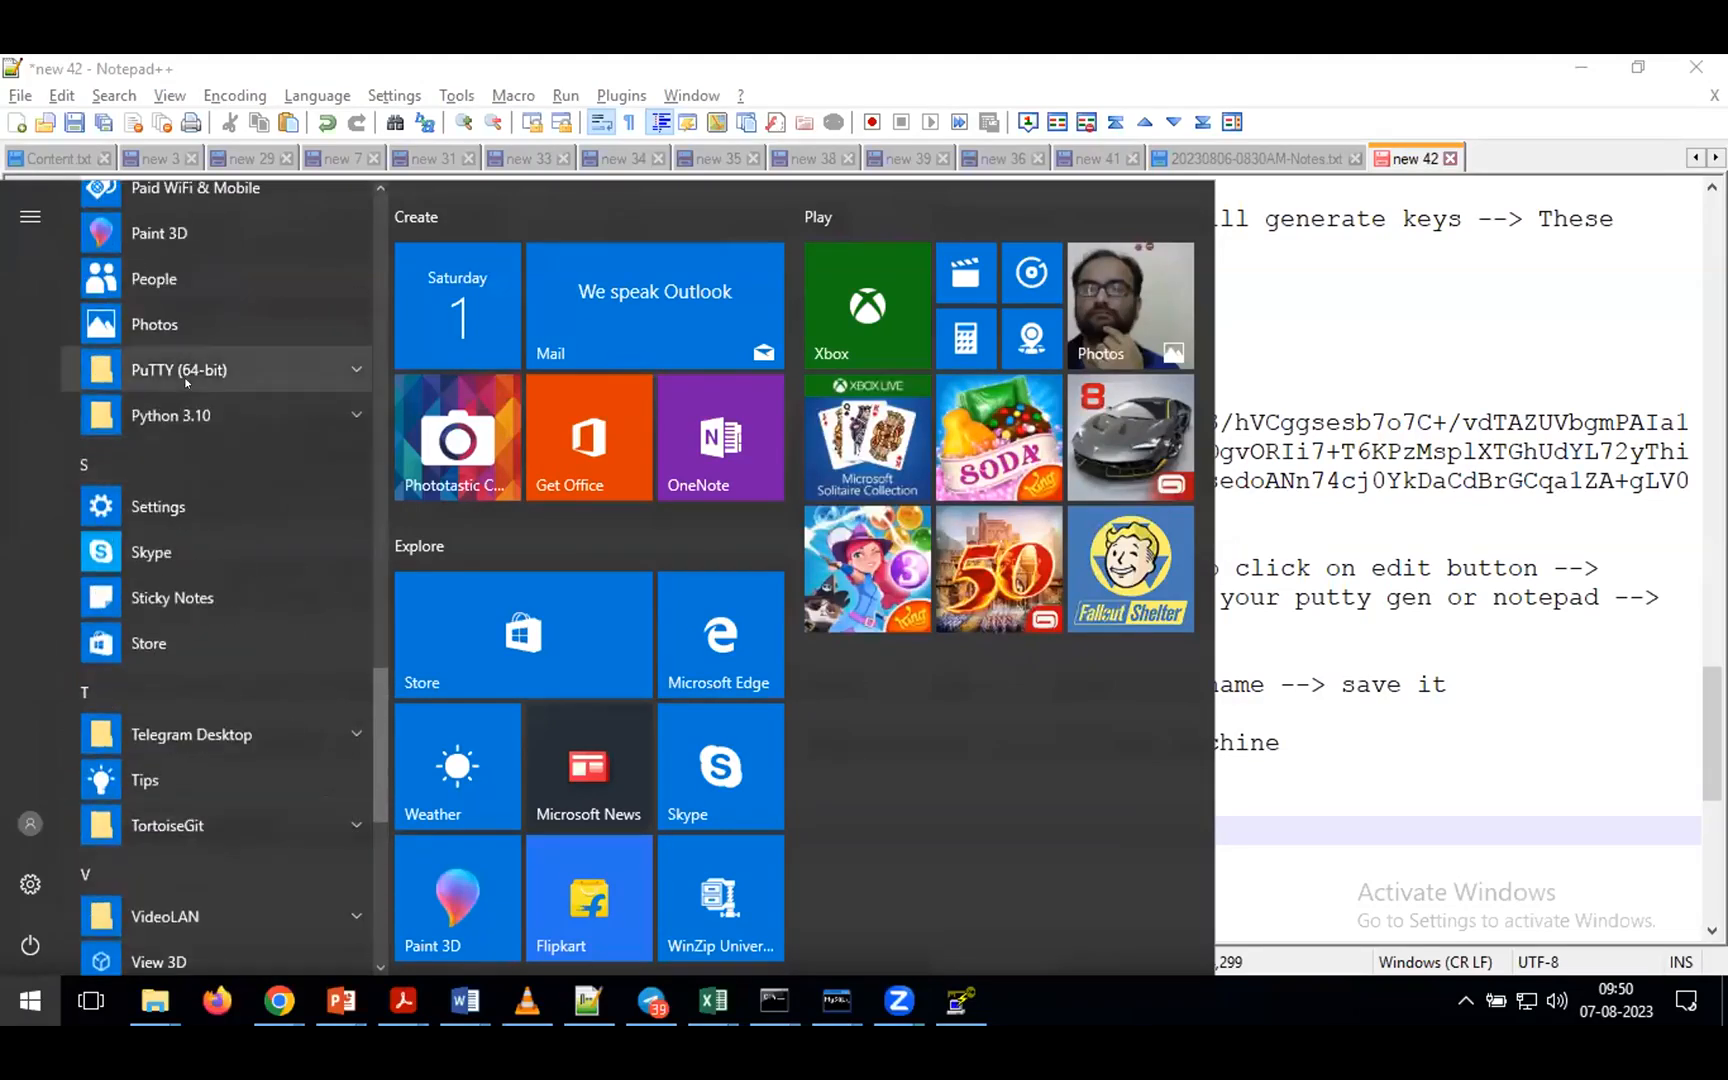
left_click(349, 369)
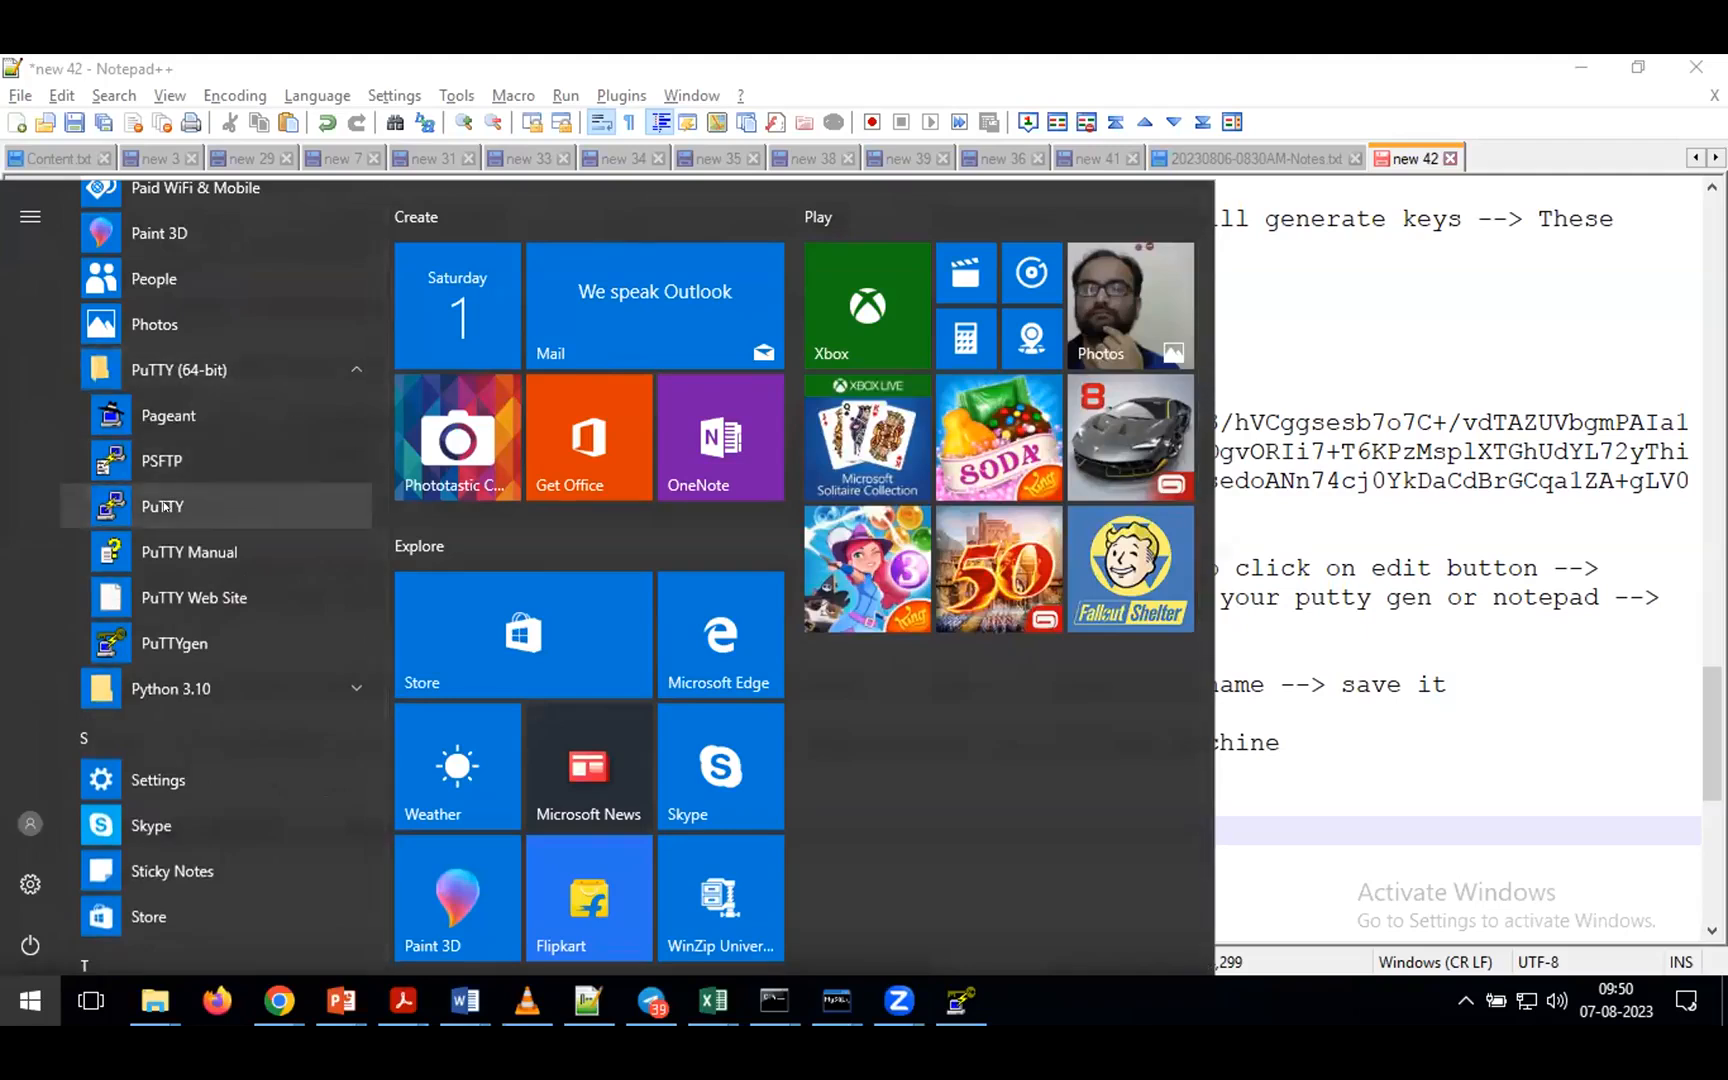
left_click(163, 506)
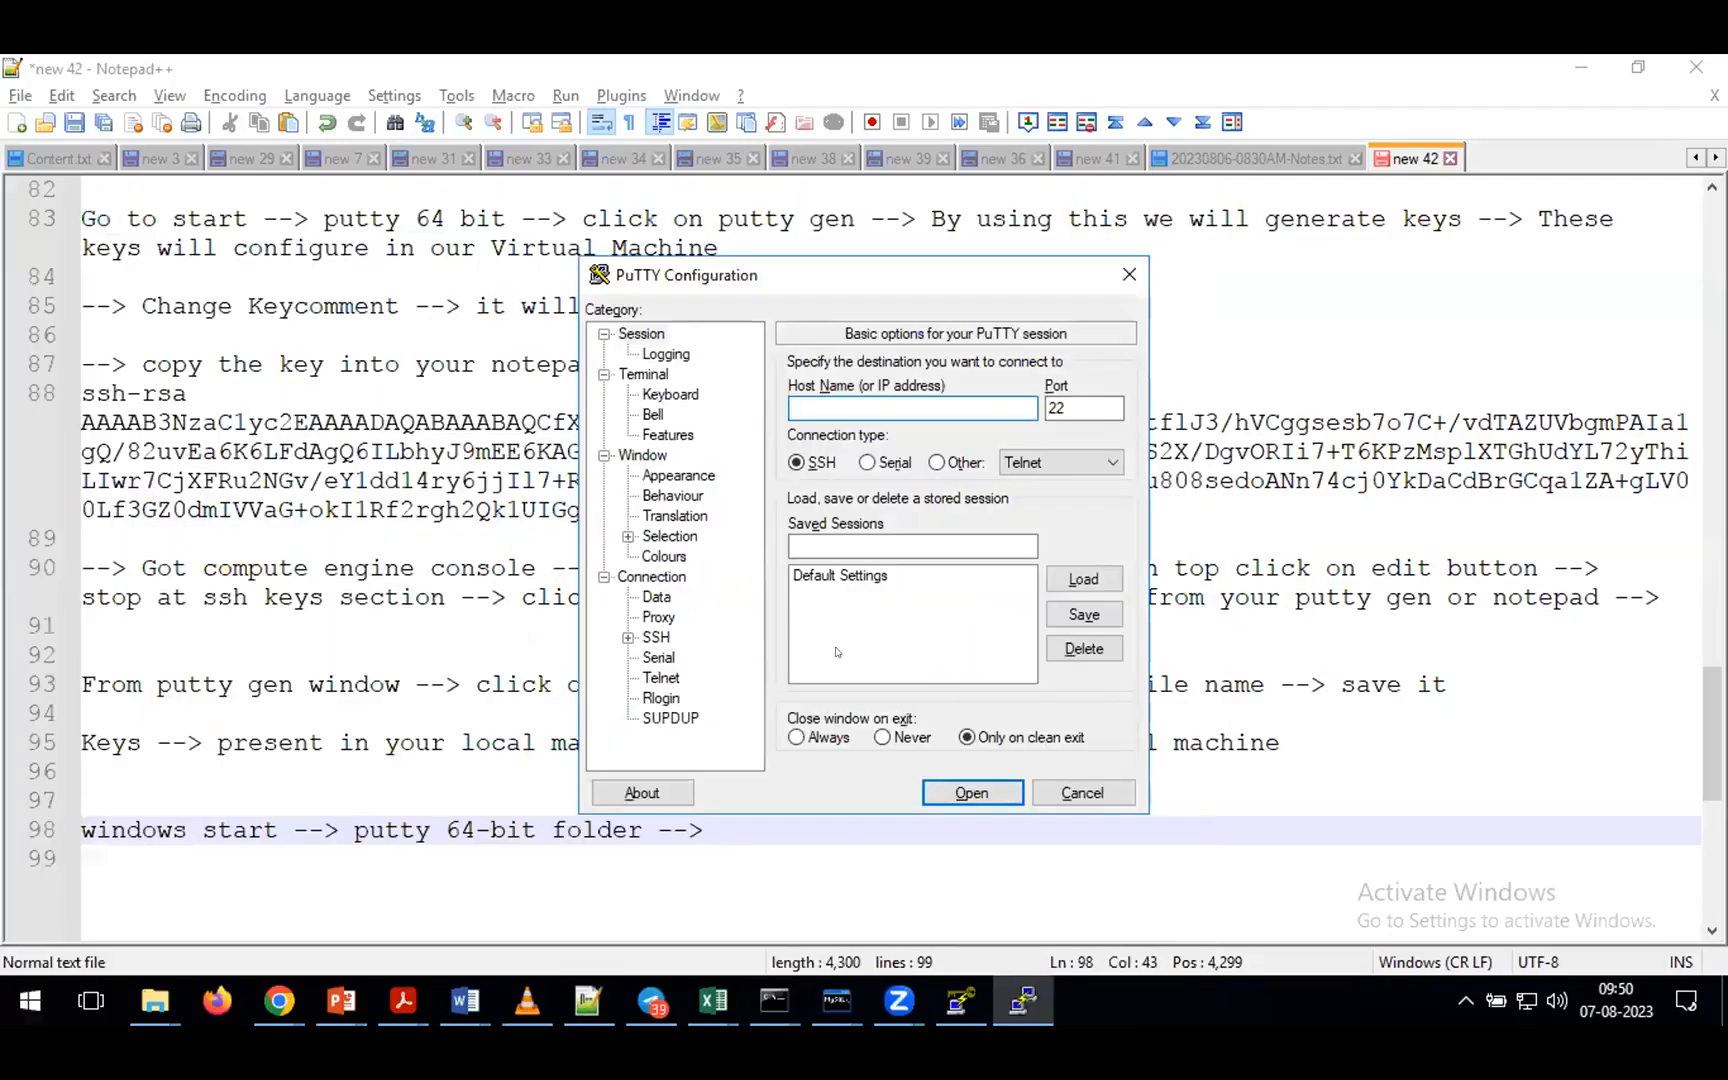
- Append 'click on putty -->' to note line 98 and bring PuTTY Configuration forward
key("alt+Tab")
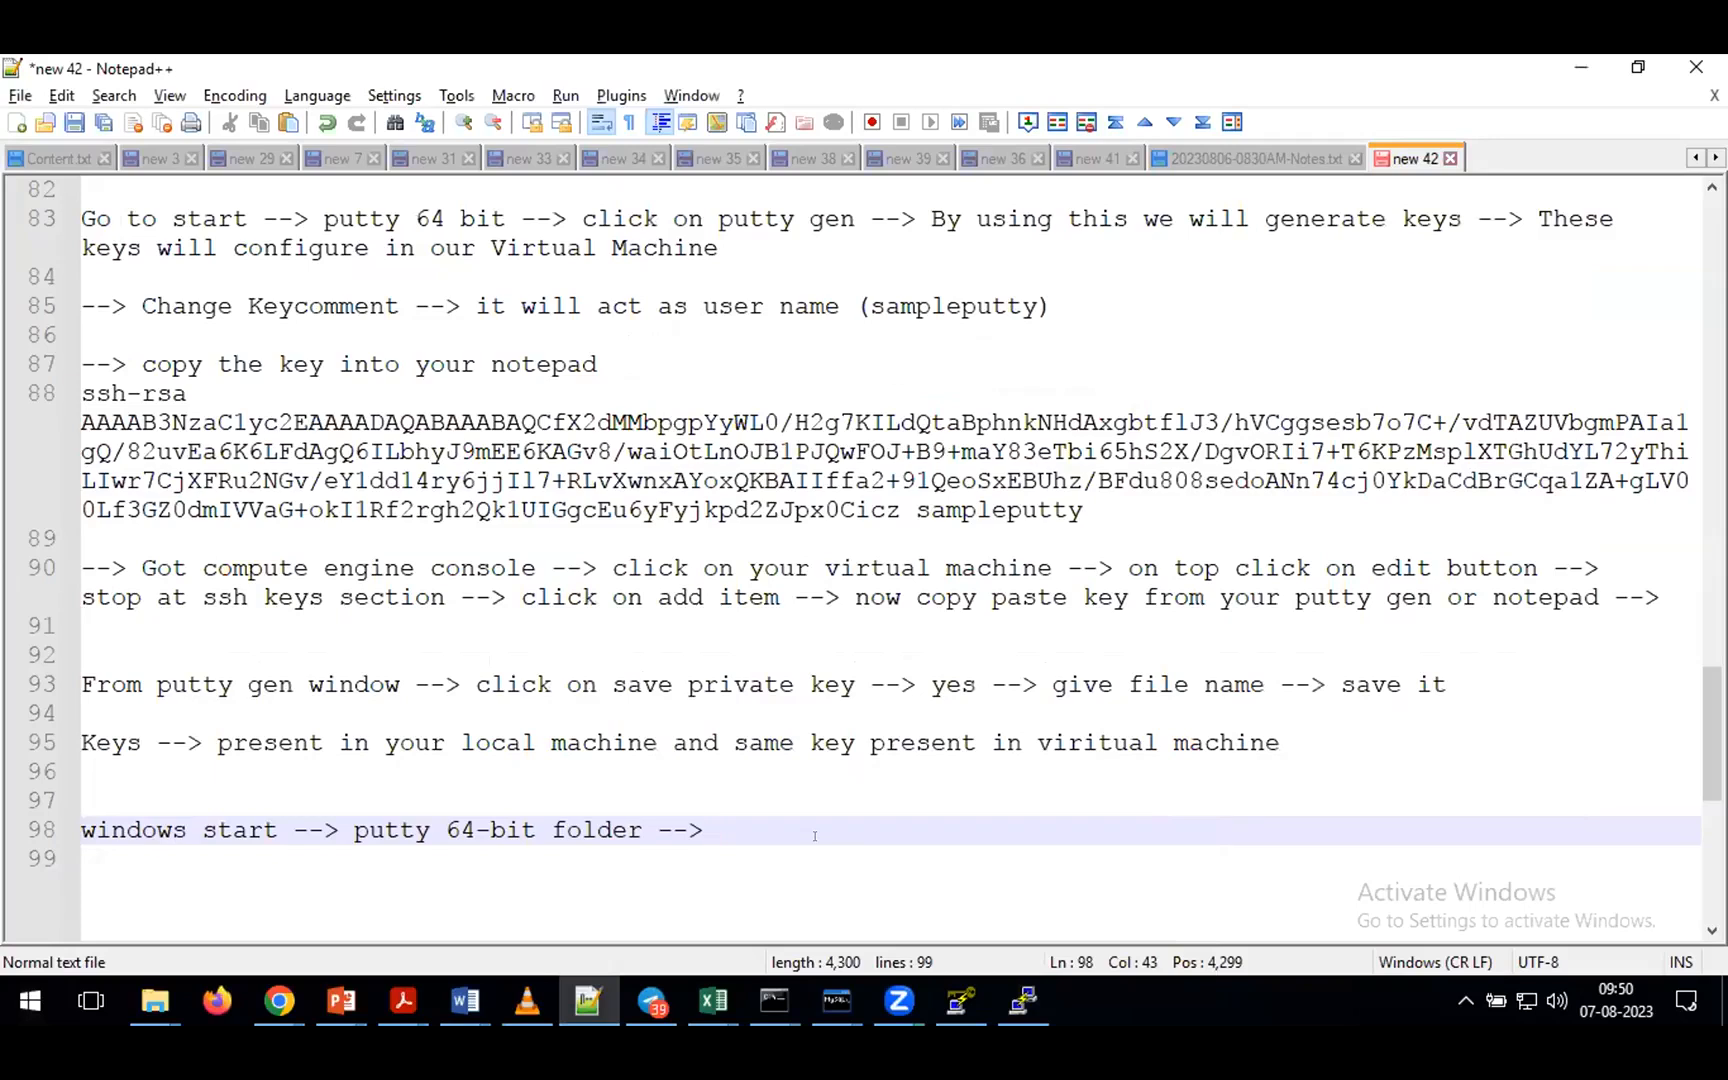
type("click on ")
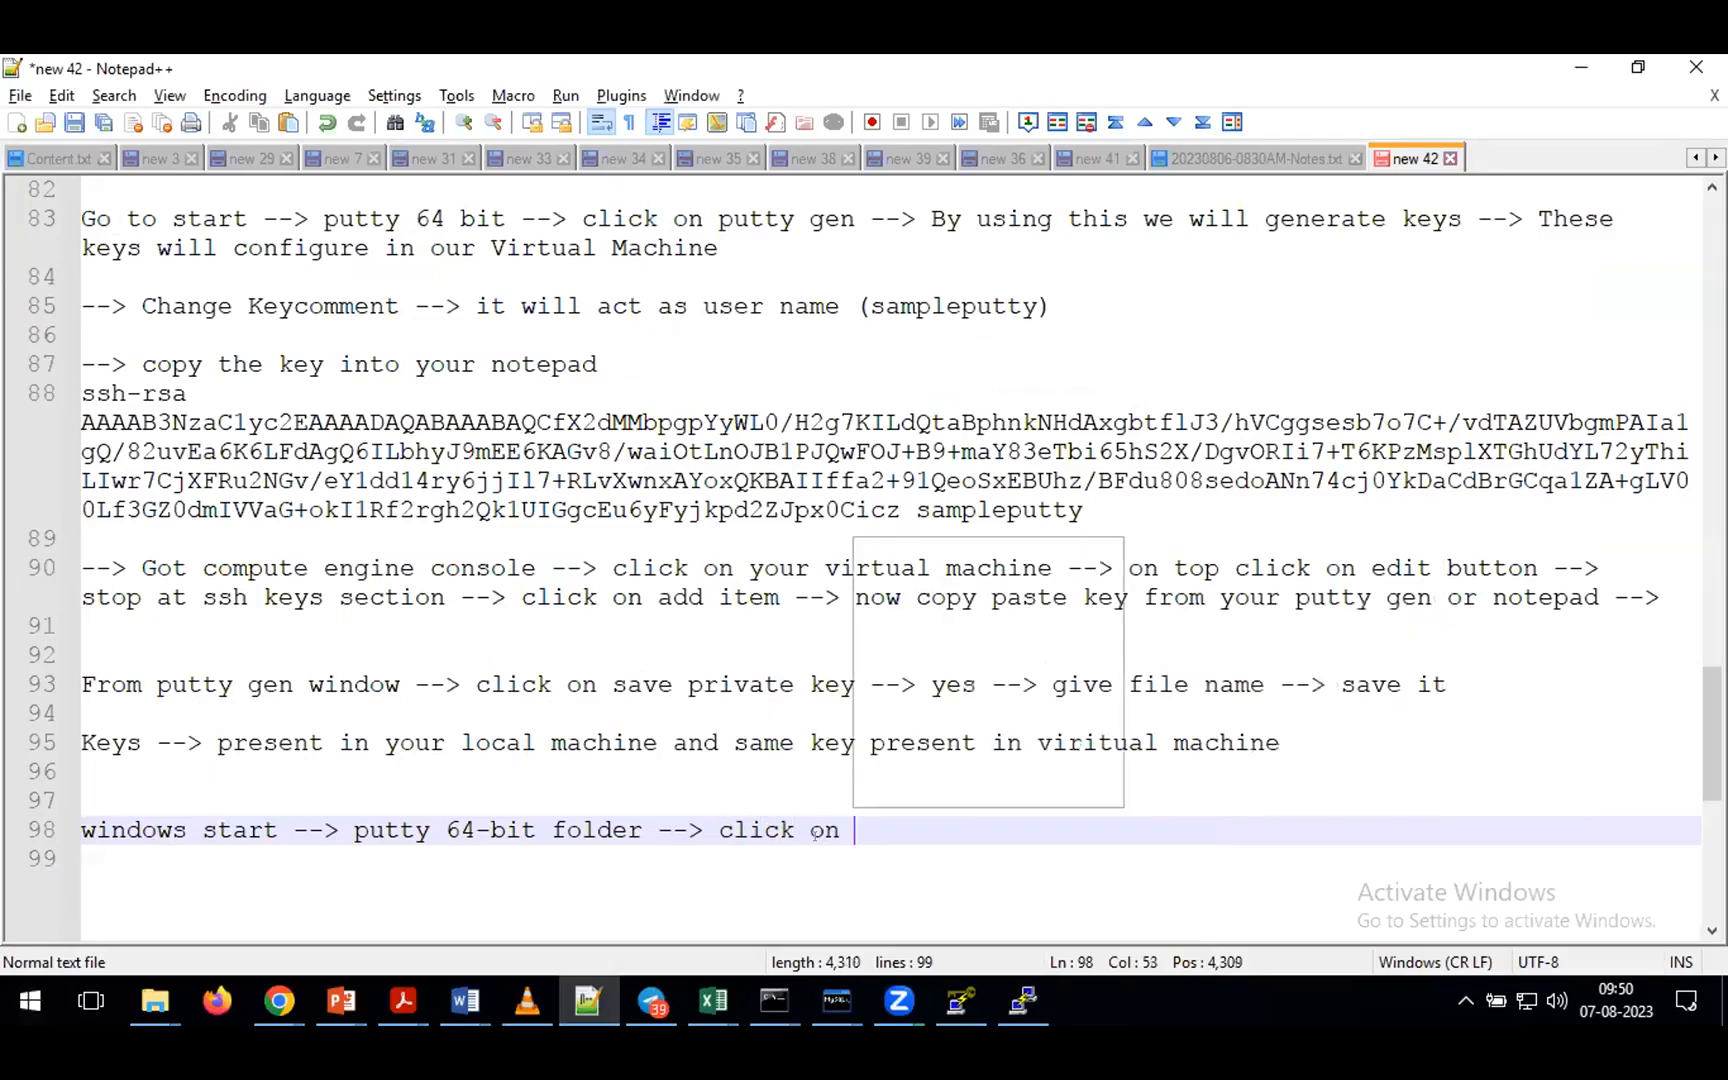
type("putty -->")
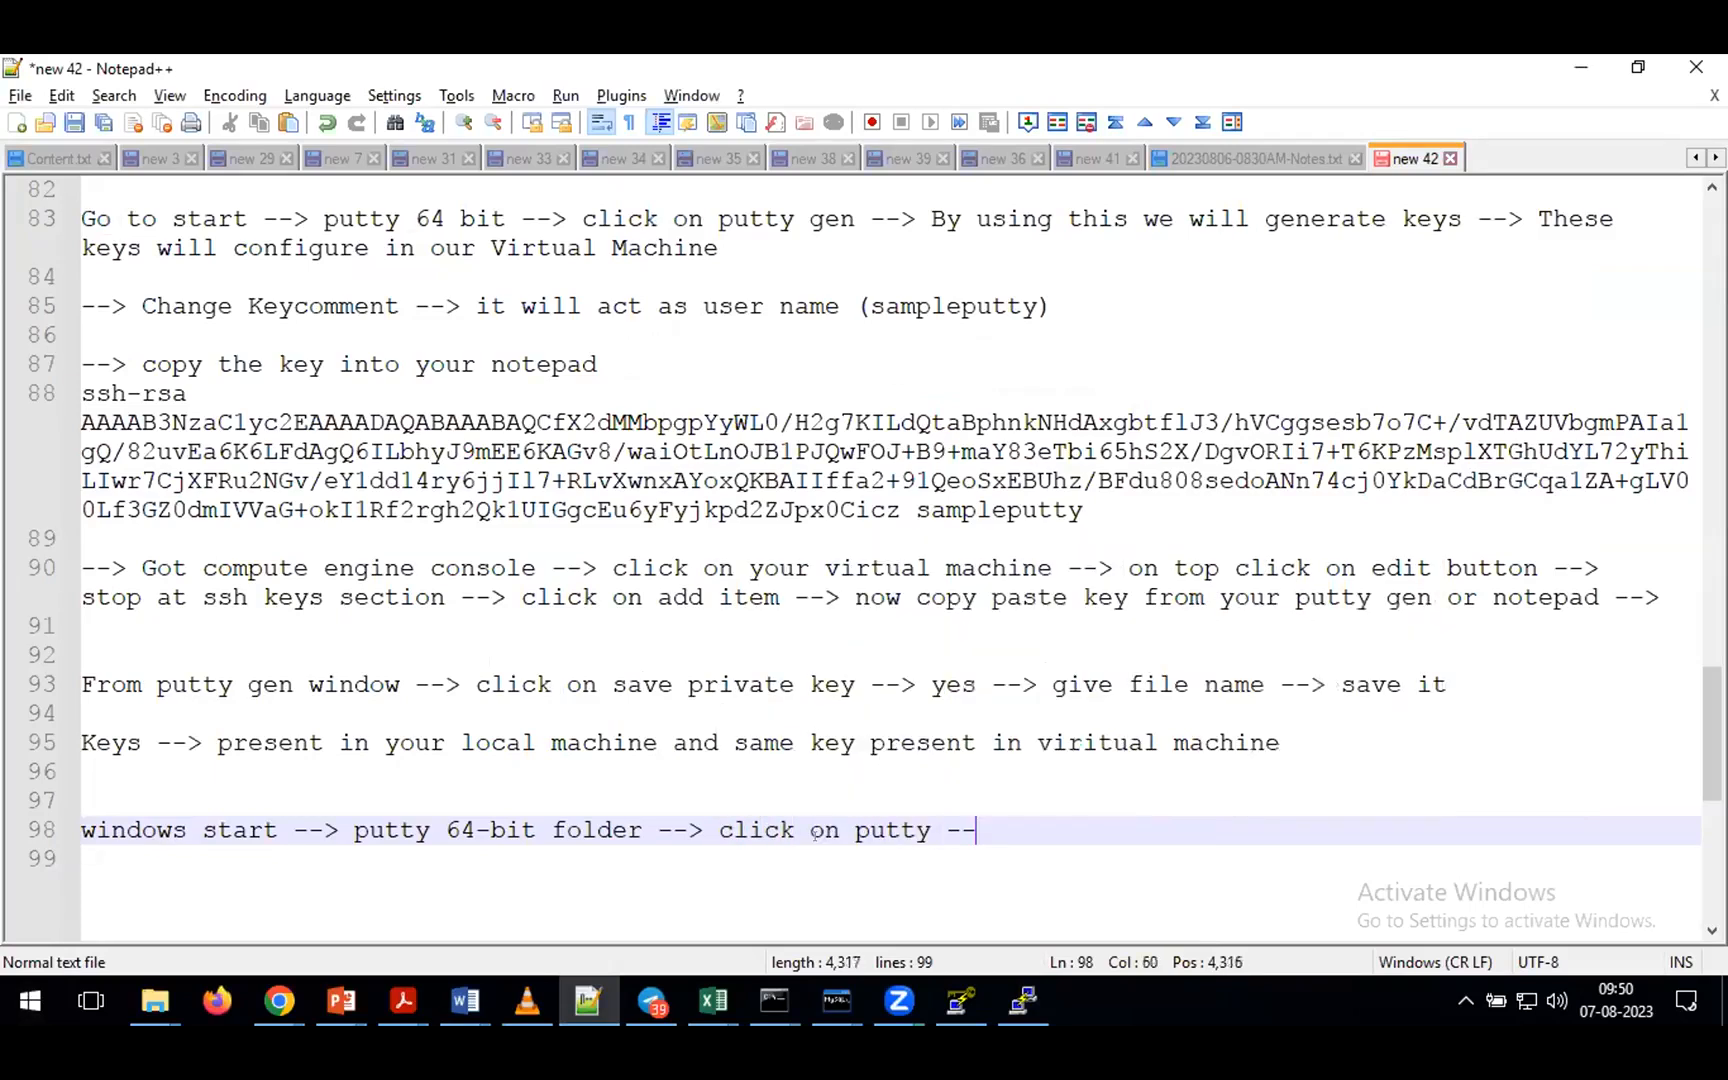
left_click(1023, 1001)
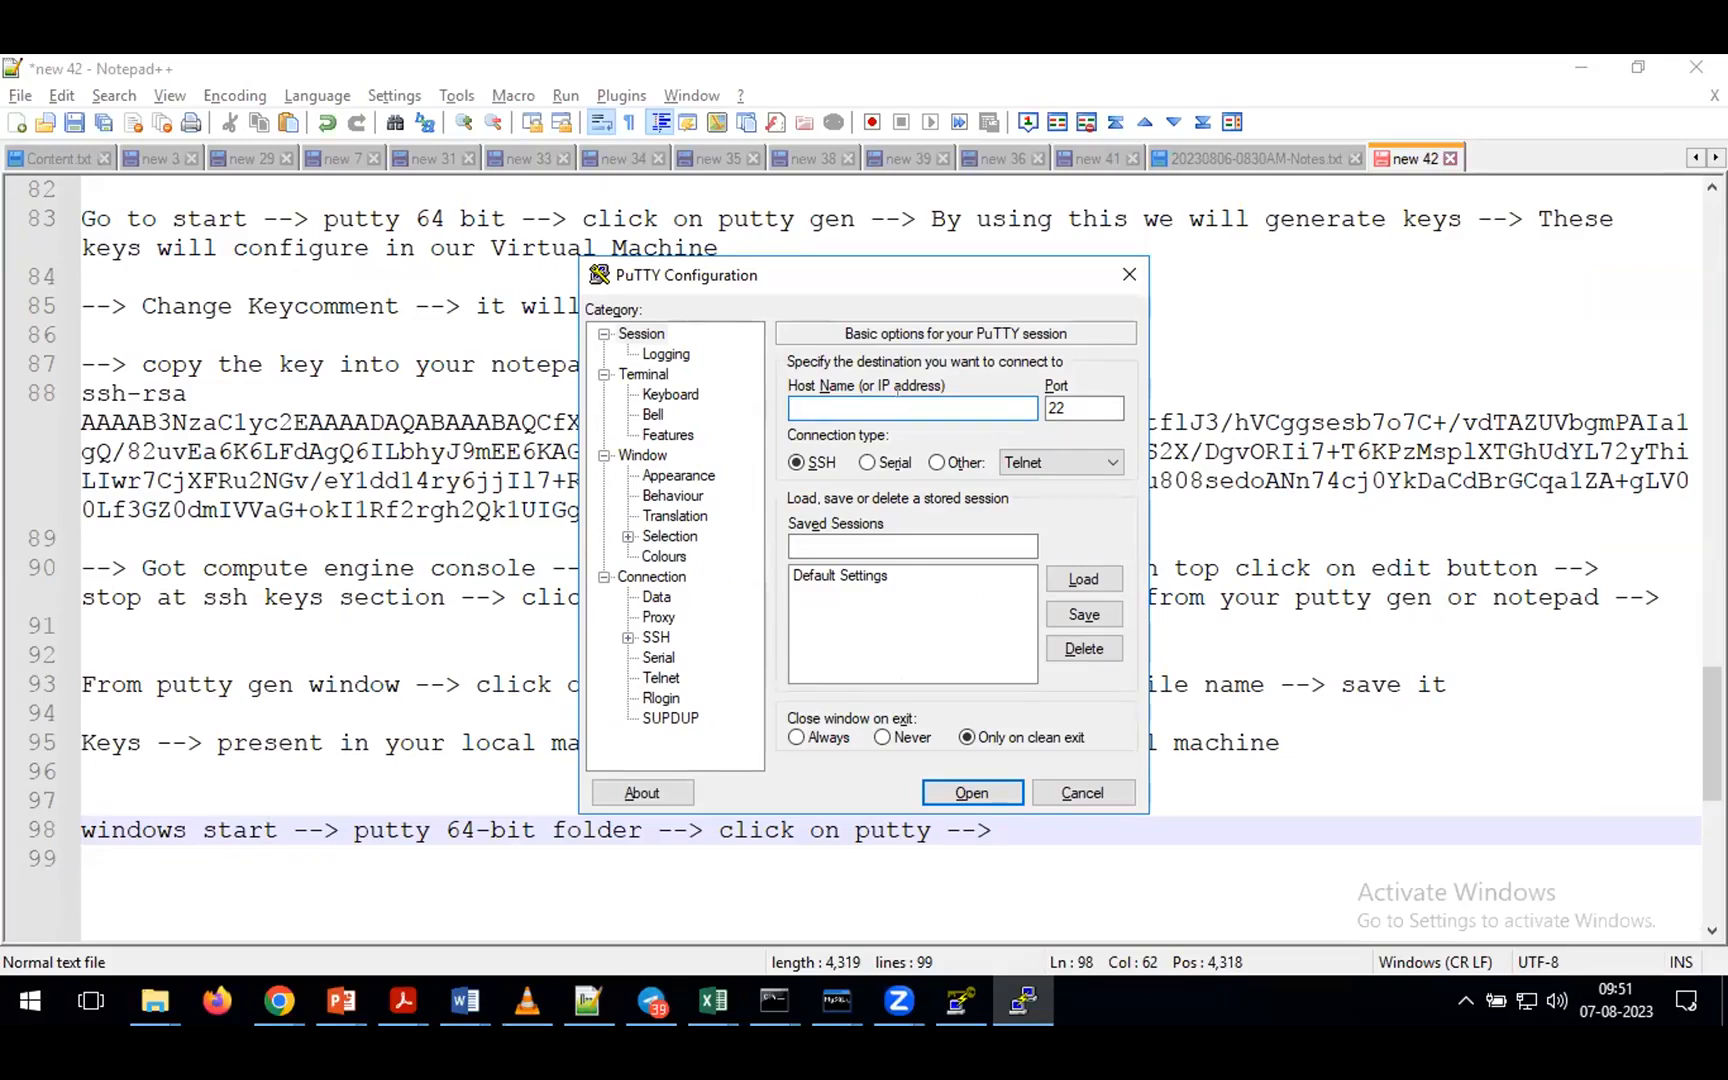
left_click(280, 1000)
- Copy the sampleqt VM's external IP 34.125.48.173 from the VM instances list
left_click(135, 890)
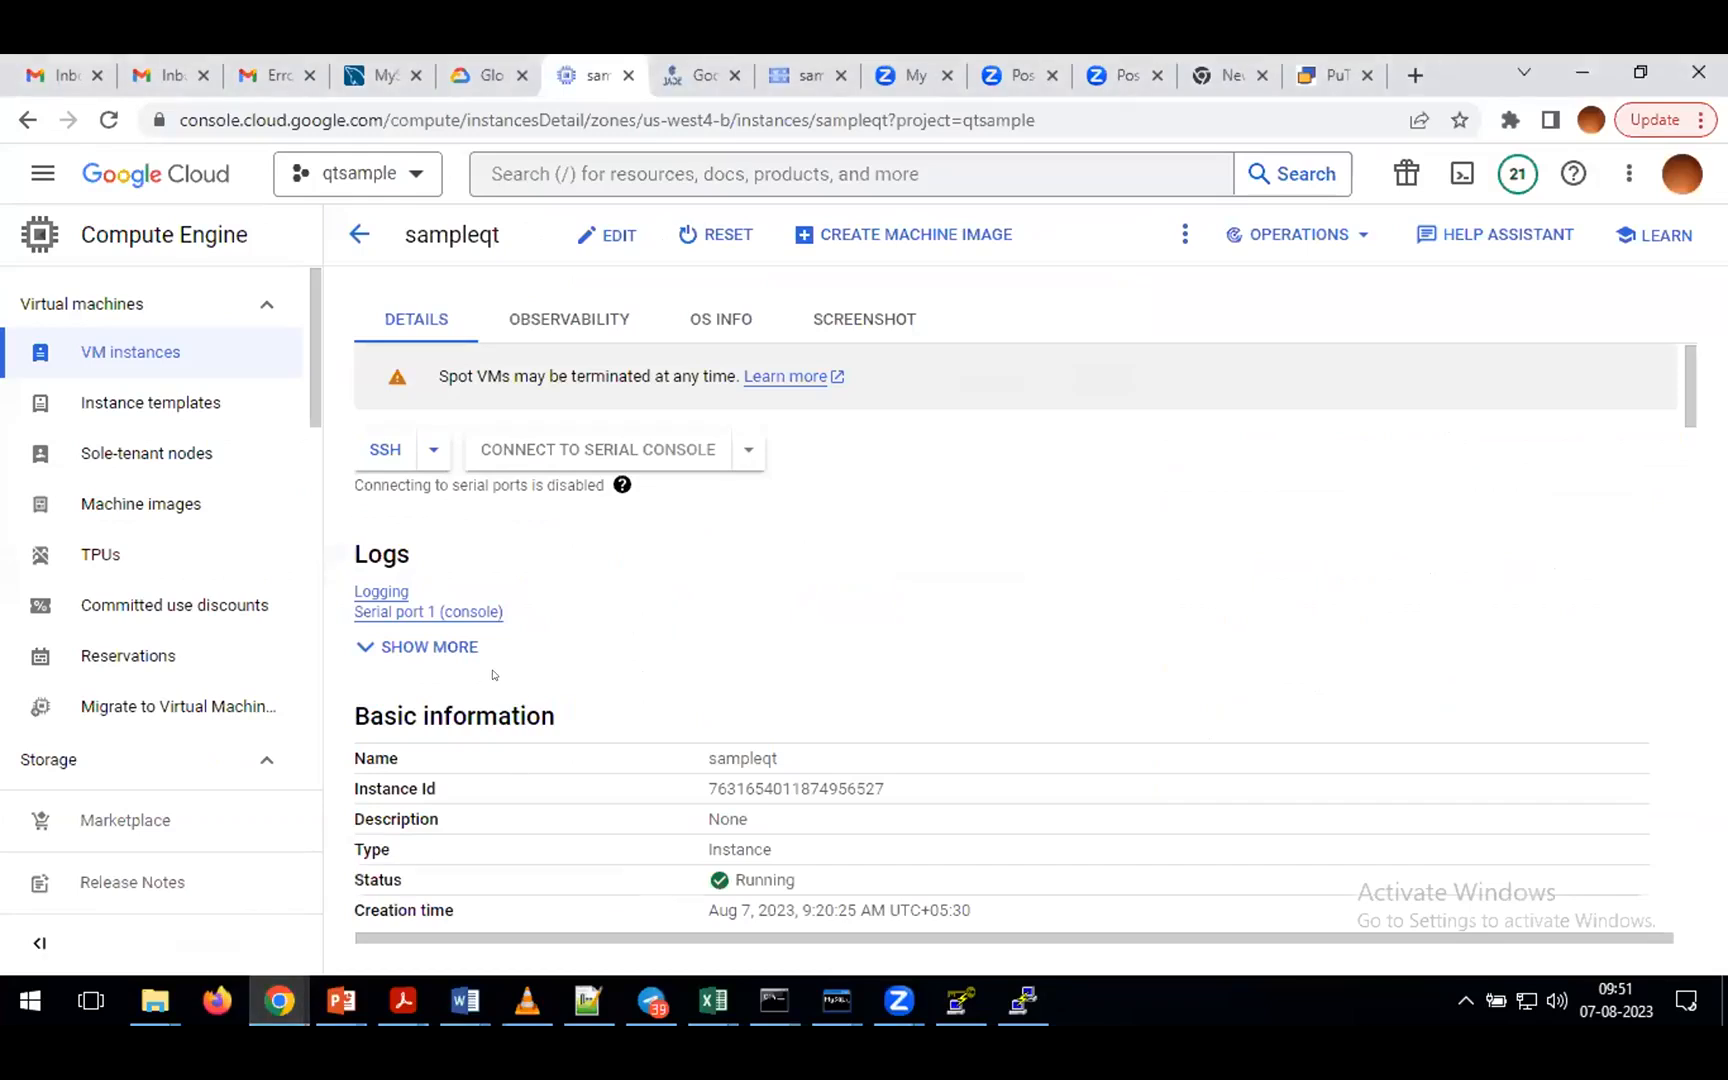
left_click(133, 350)
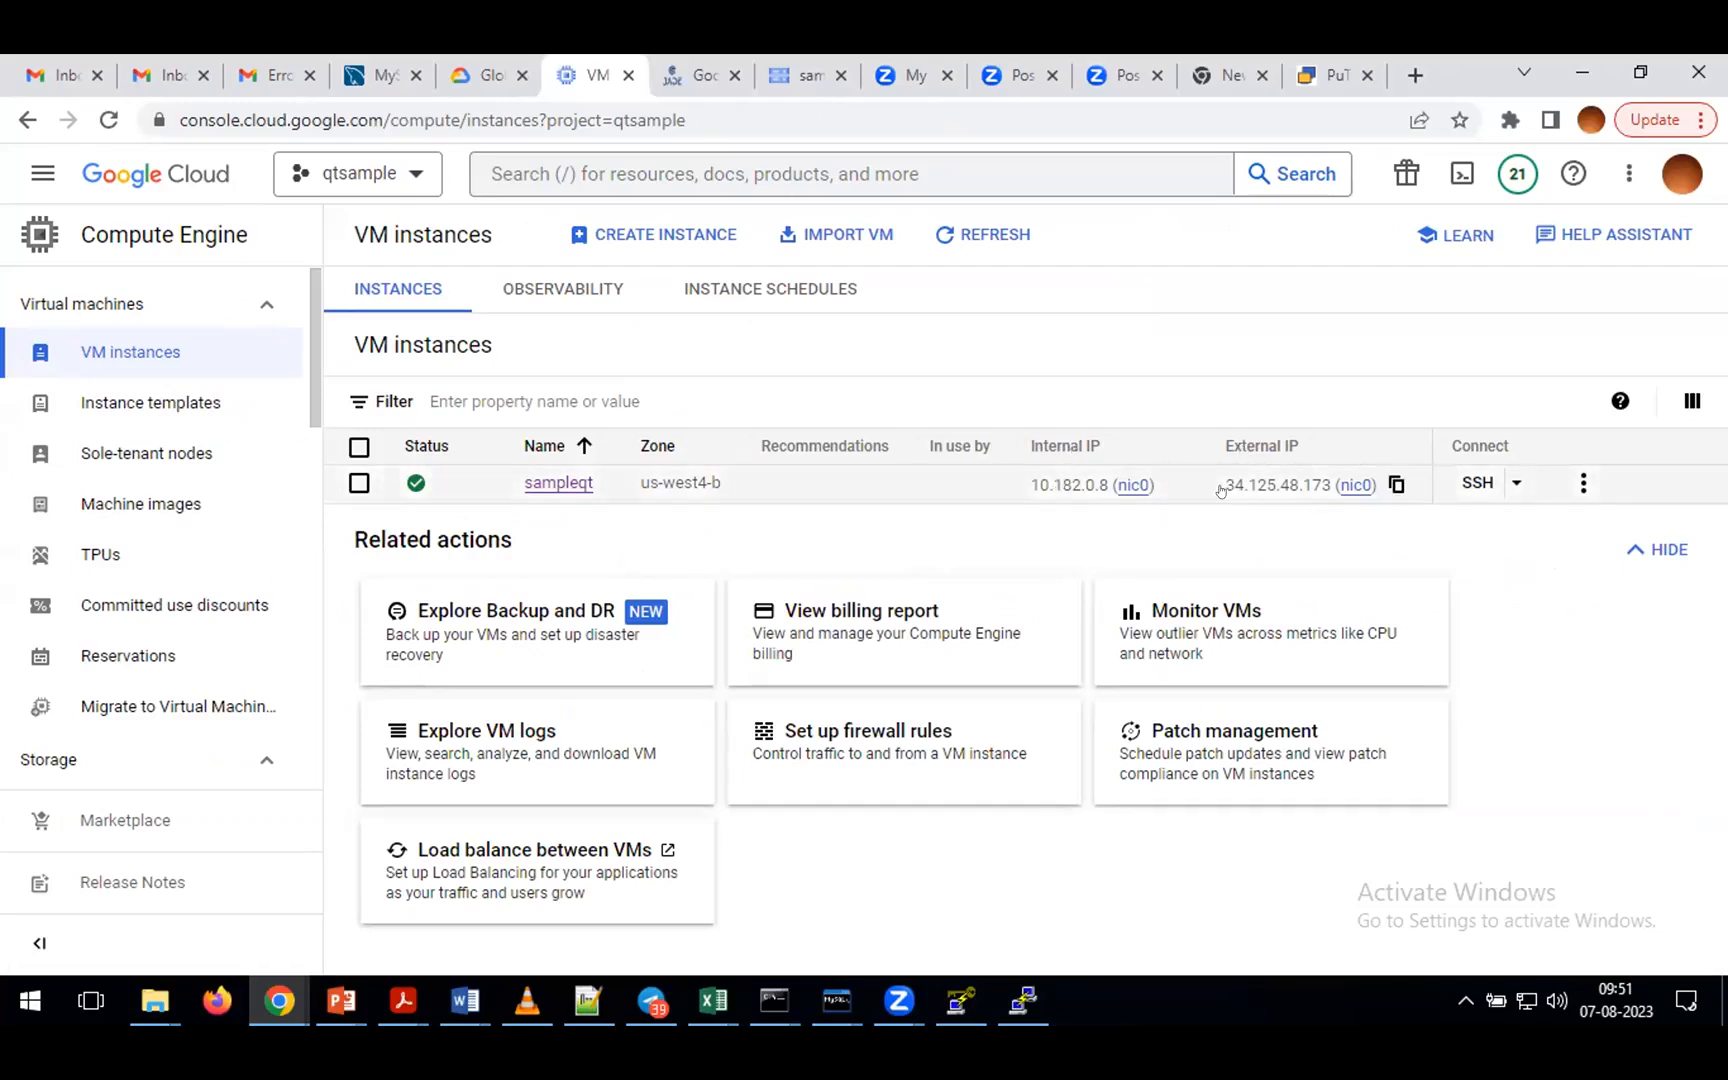
left_click_drag(1220, 489, 1322, 487)
key("ctrl+c")
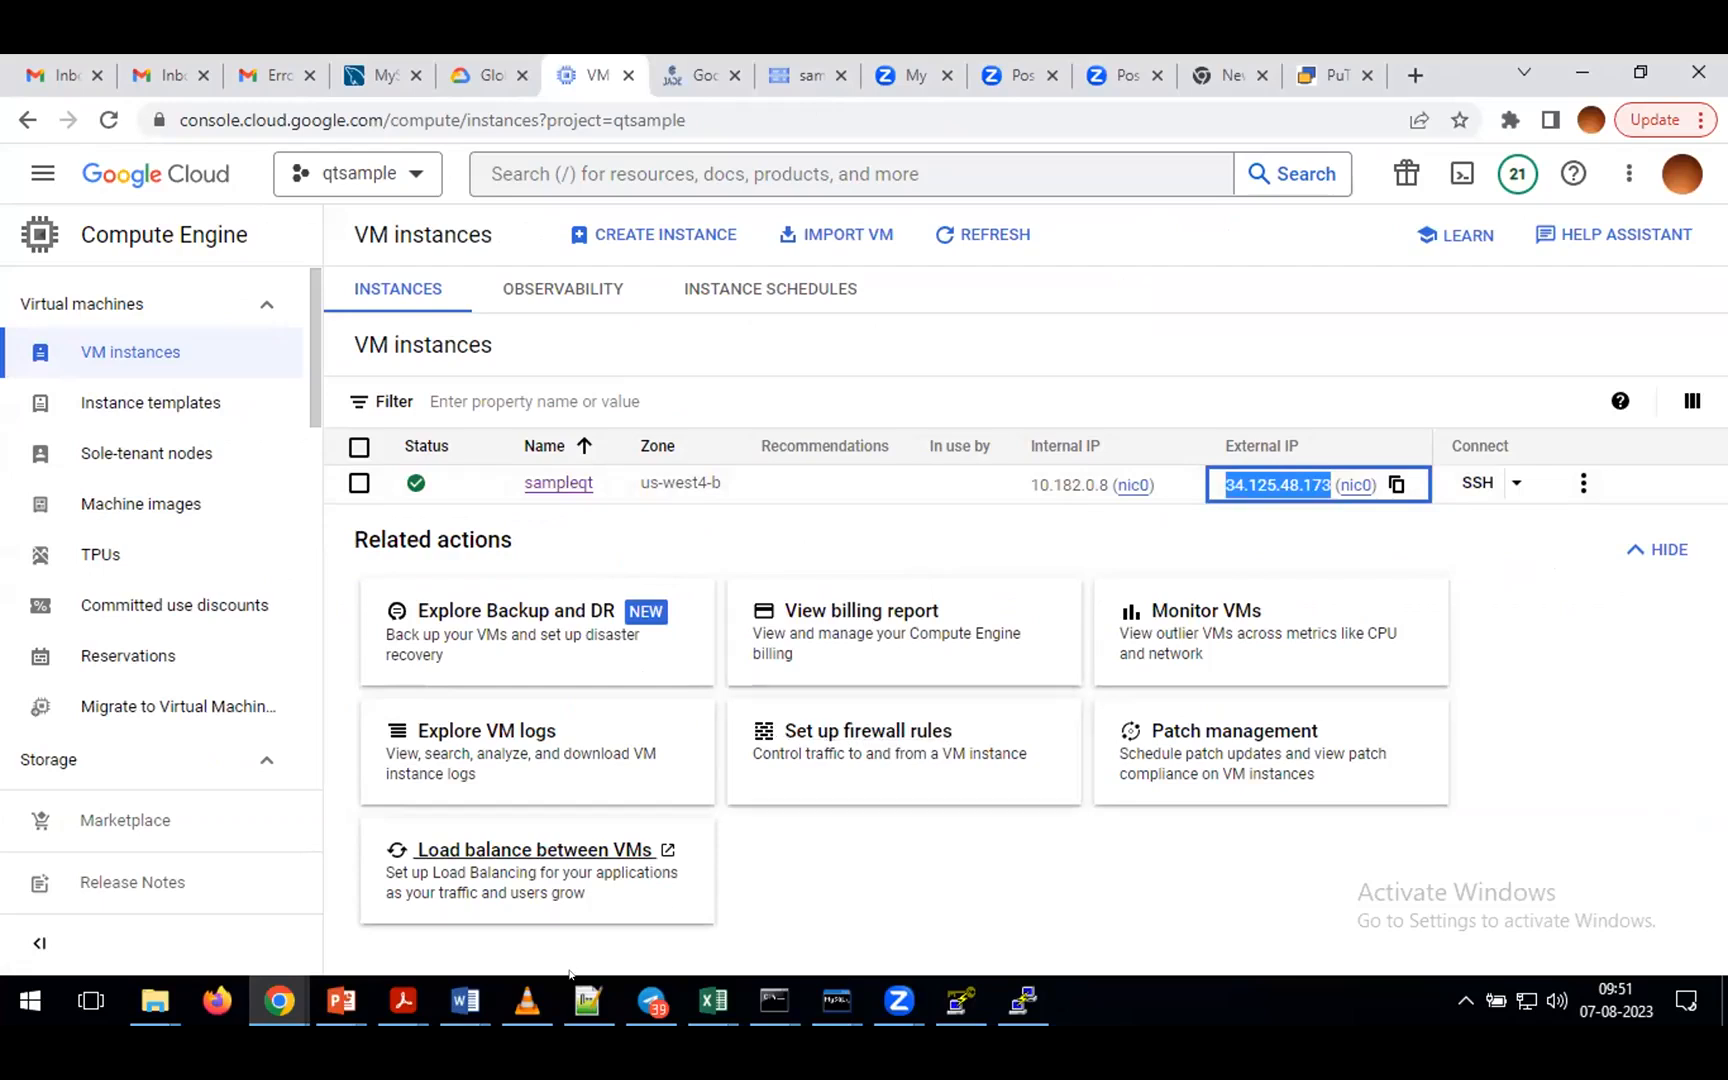
left_click(588, 1000)
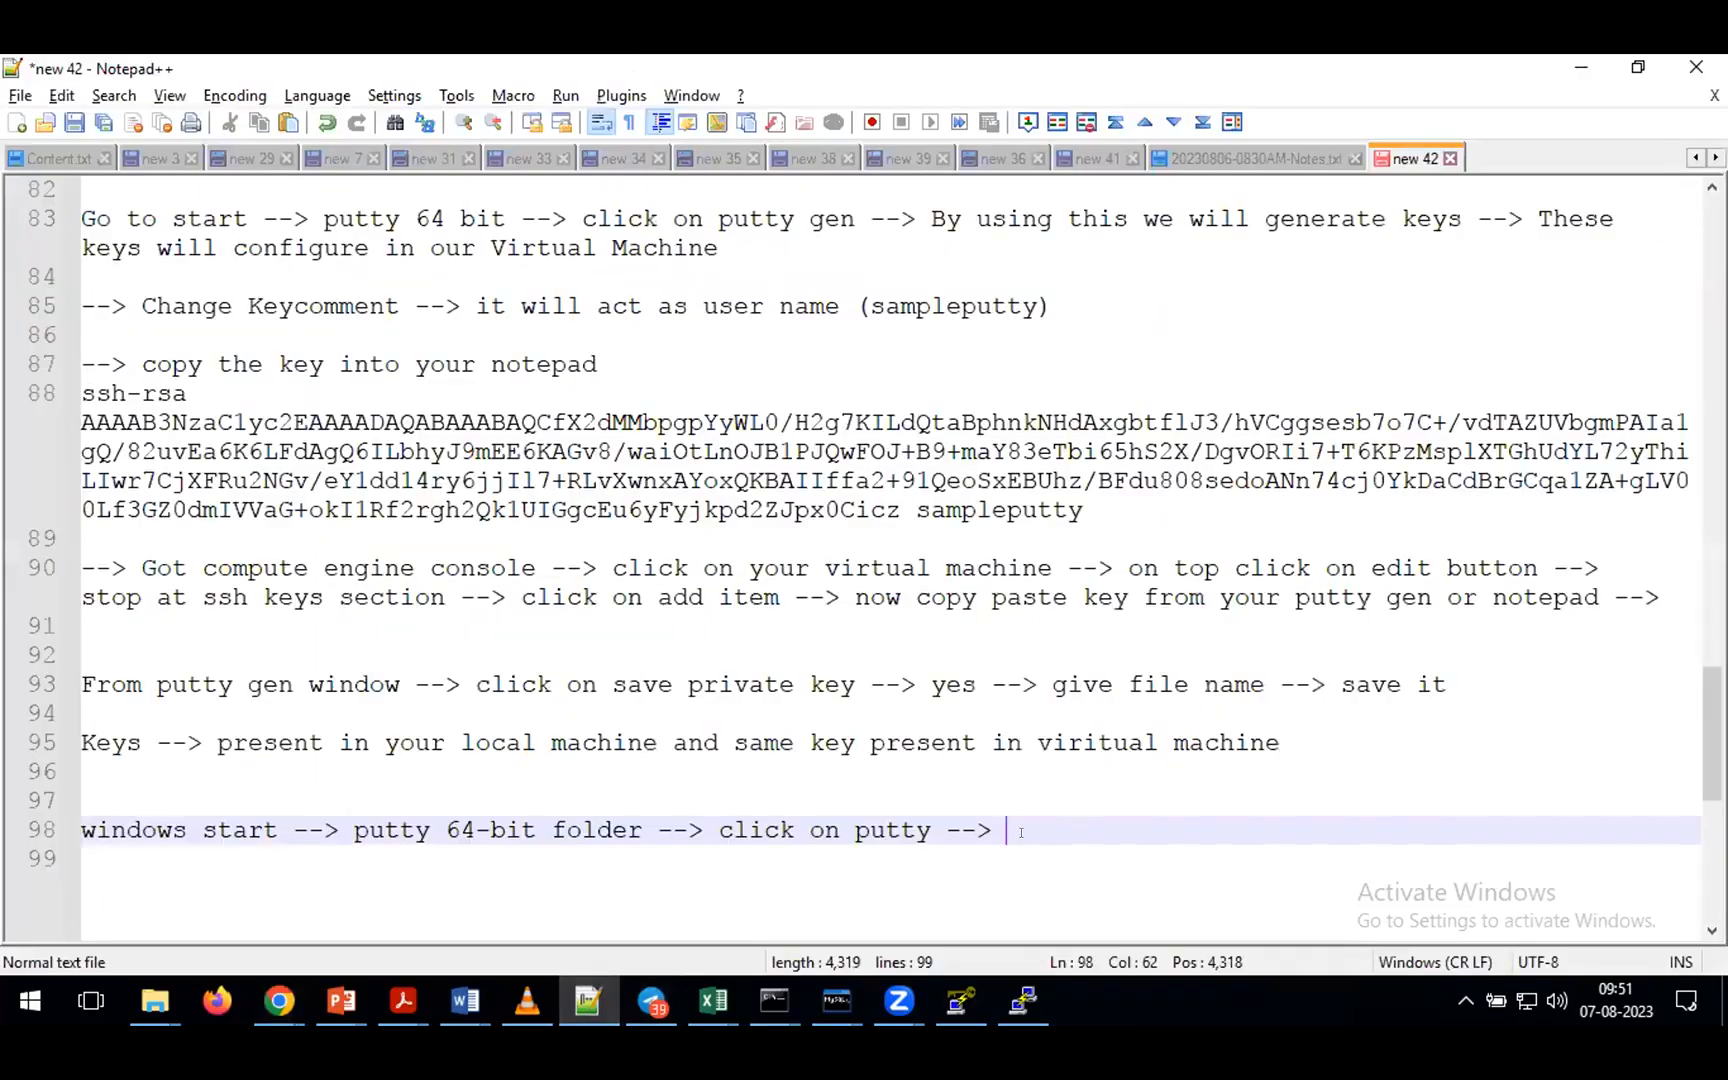
- Finish note line 98 with 'given hostname/ipaddress'
type("g")
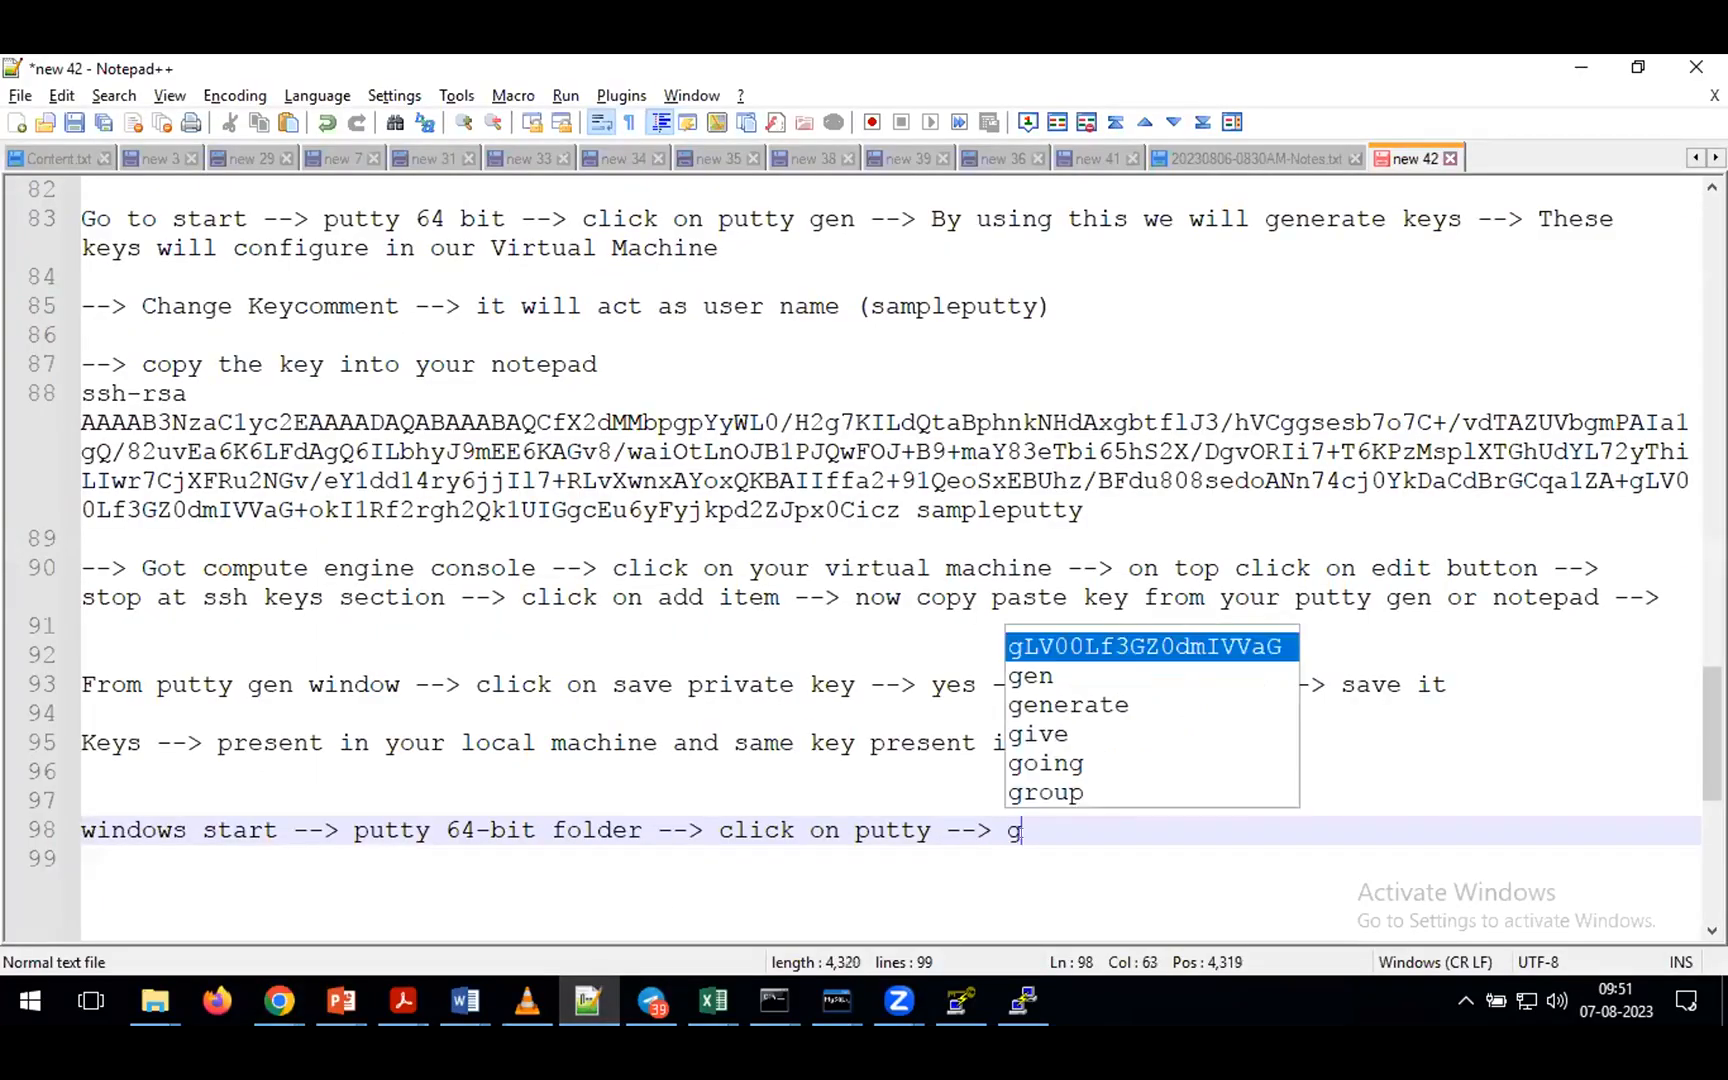
type("iven hostn")
key("BackSpace")
key("BackSpace")
type("stname/")
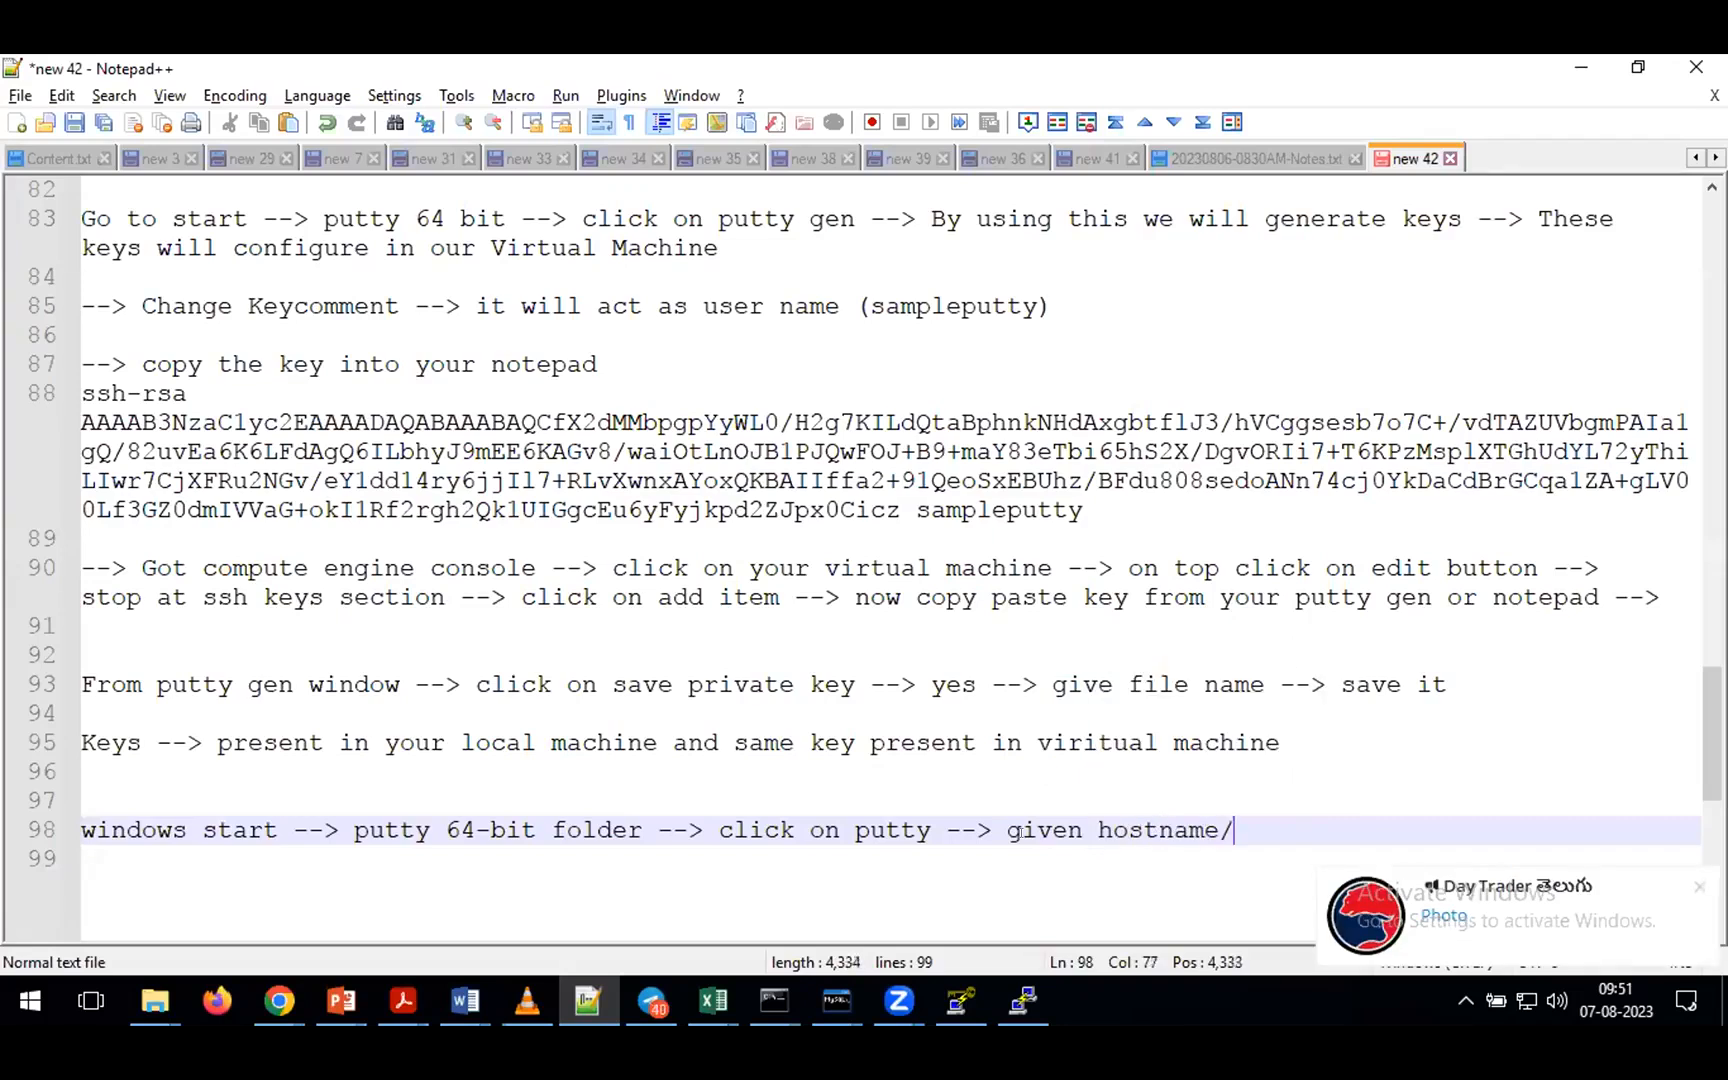
type("ipaddress")
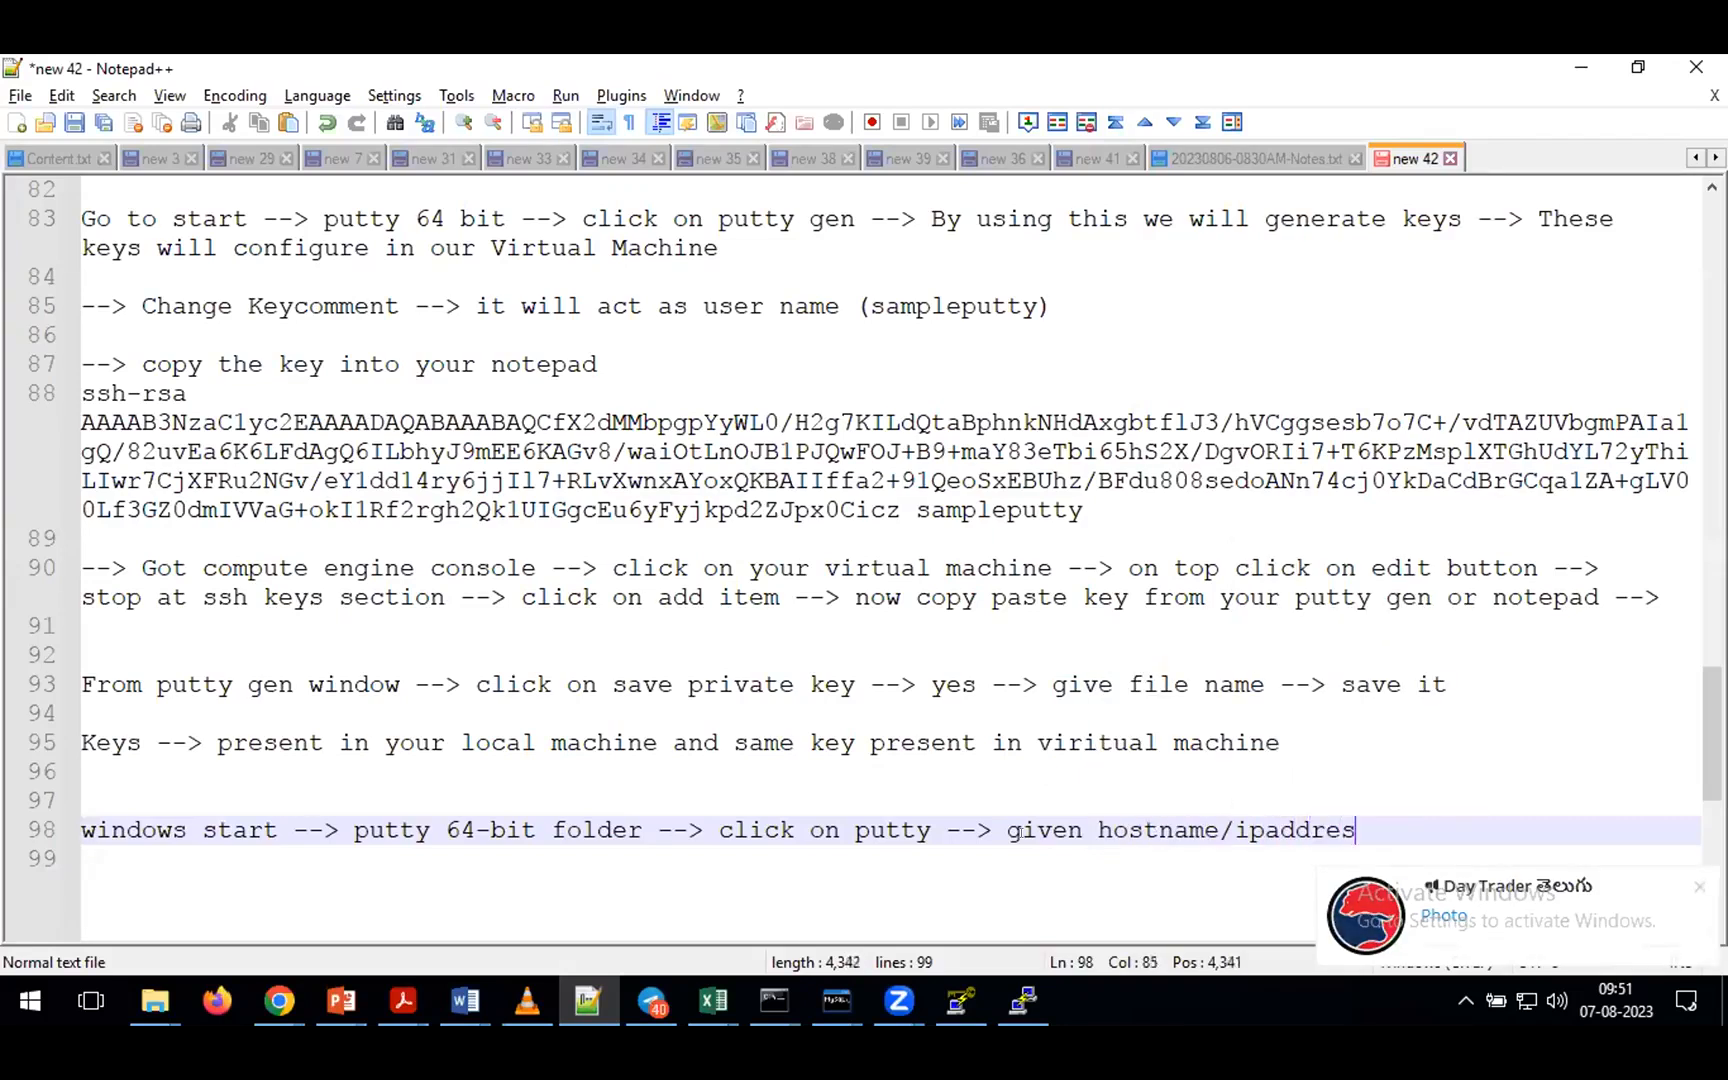
key("Return")
key("Return")
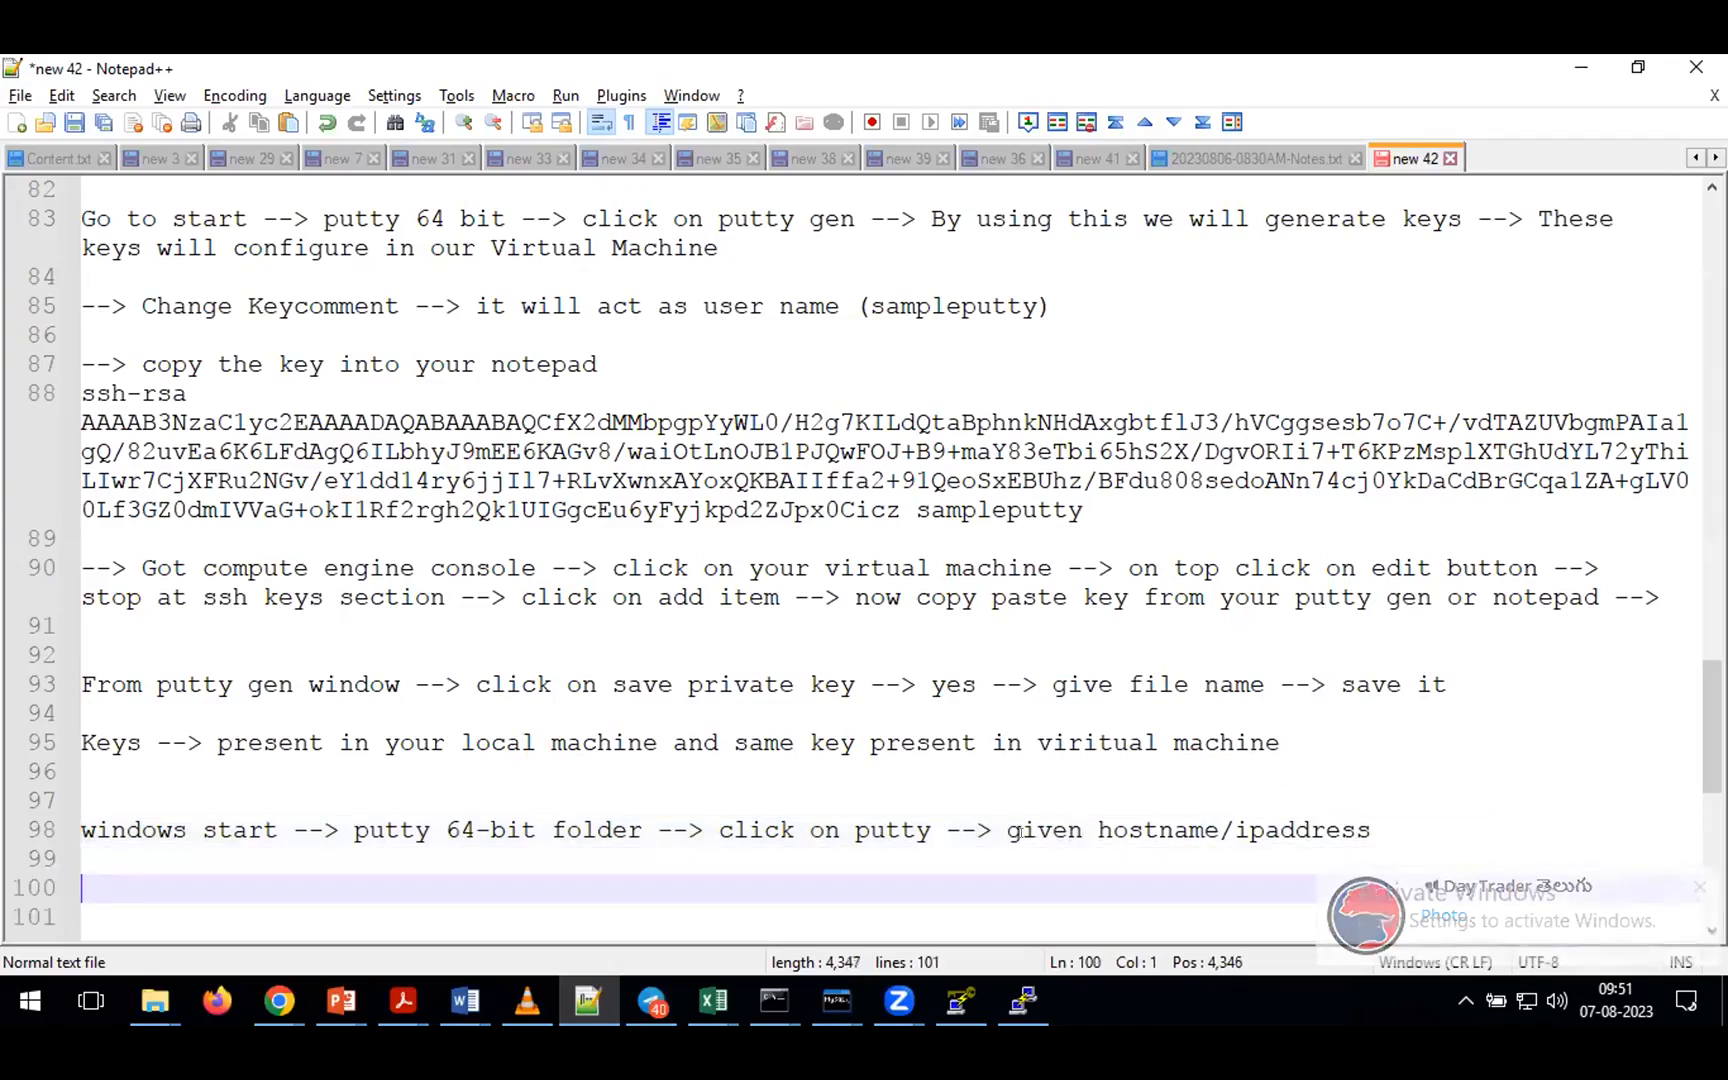
scroll(1019, 688, "down", 3)
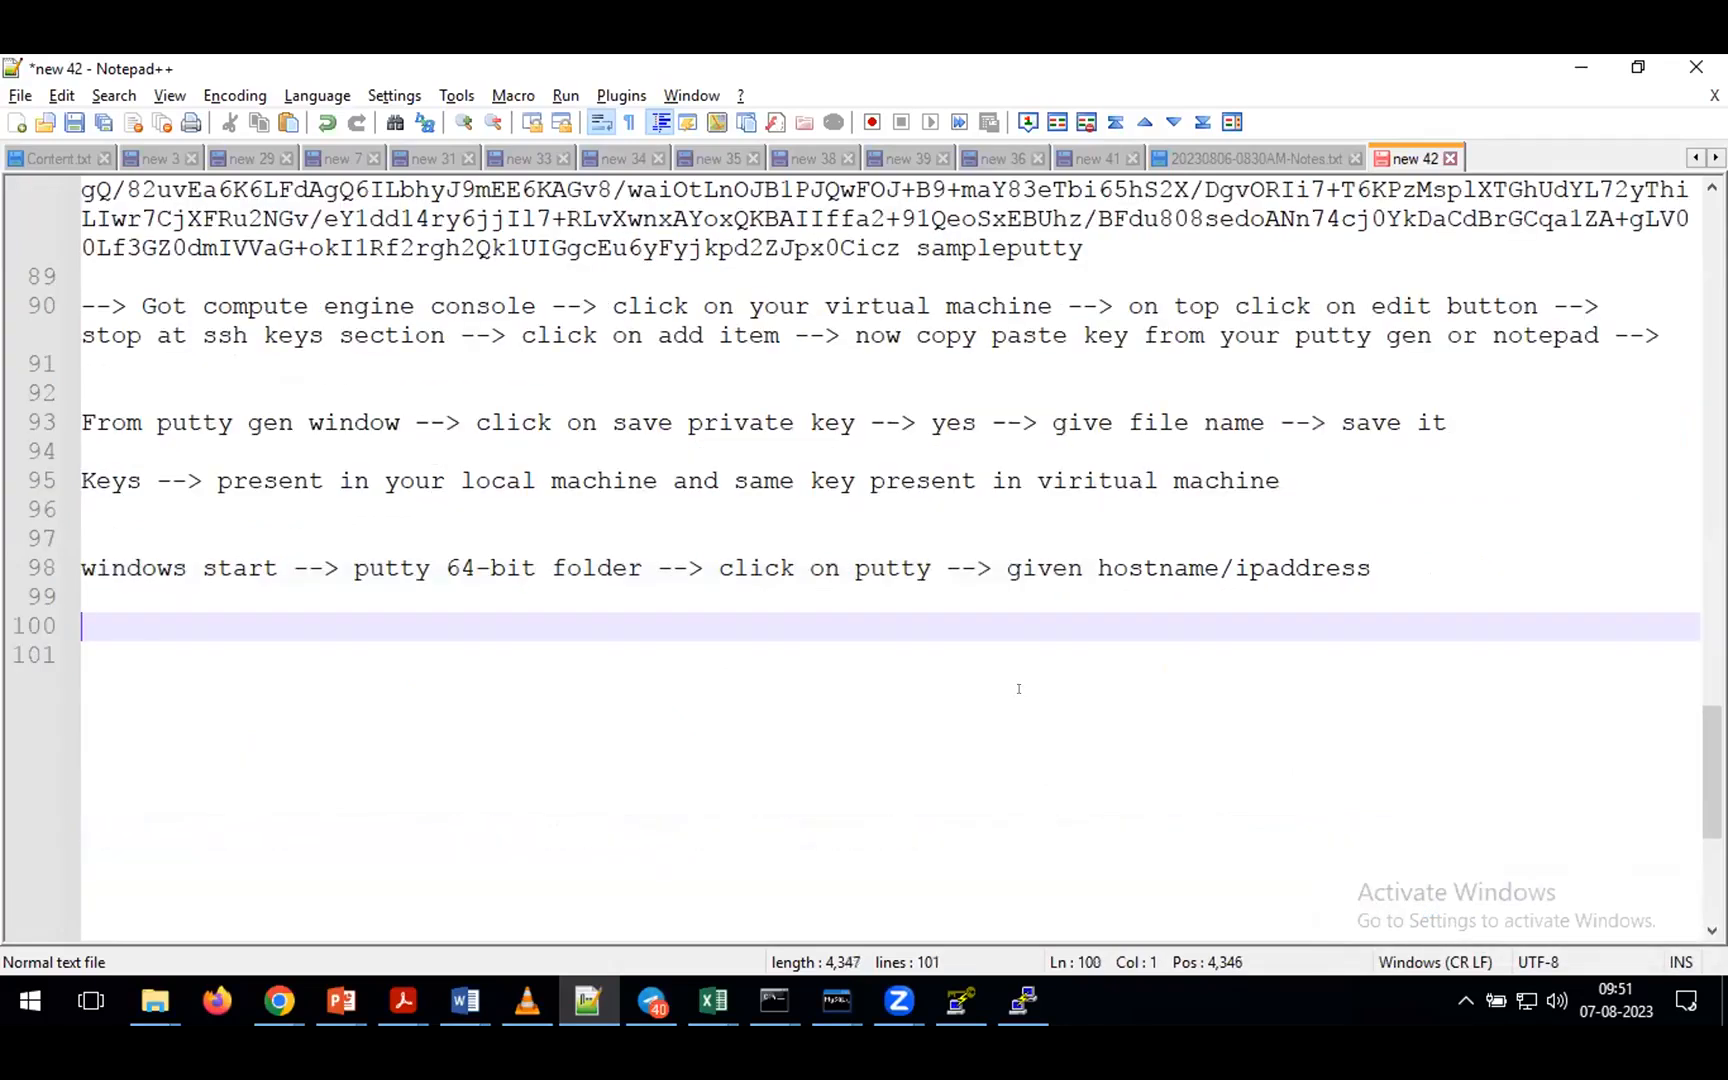
- Add note line 100: 'Go to Compute engine console --> for your VM copy external IP address -->'
type("Go to Compute engi")
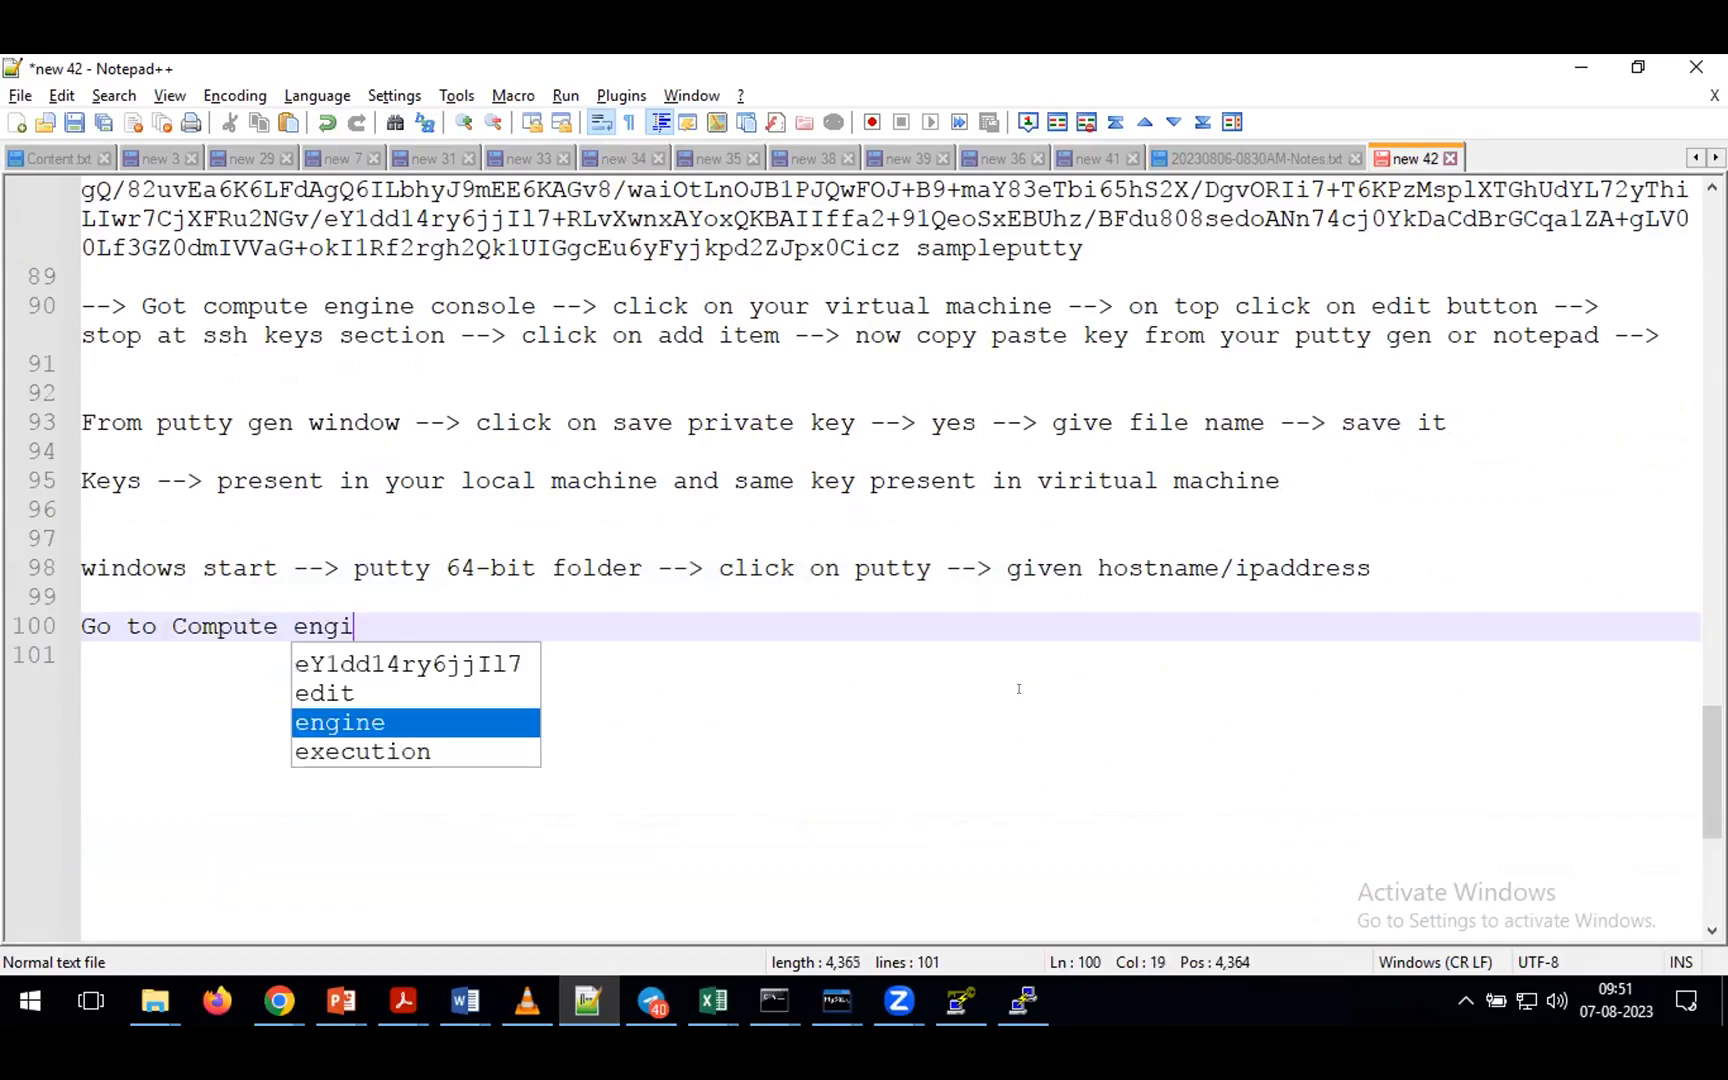
type("ne consol")
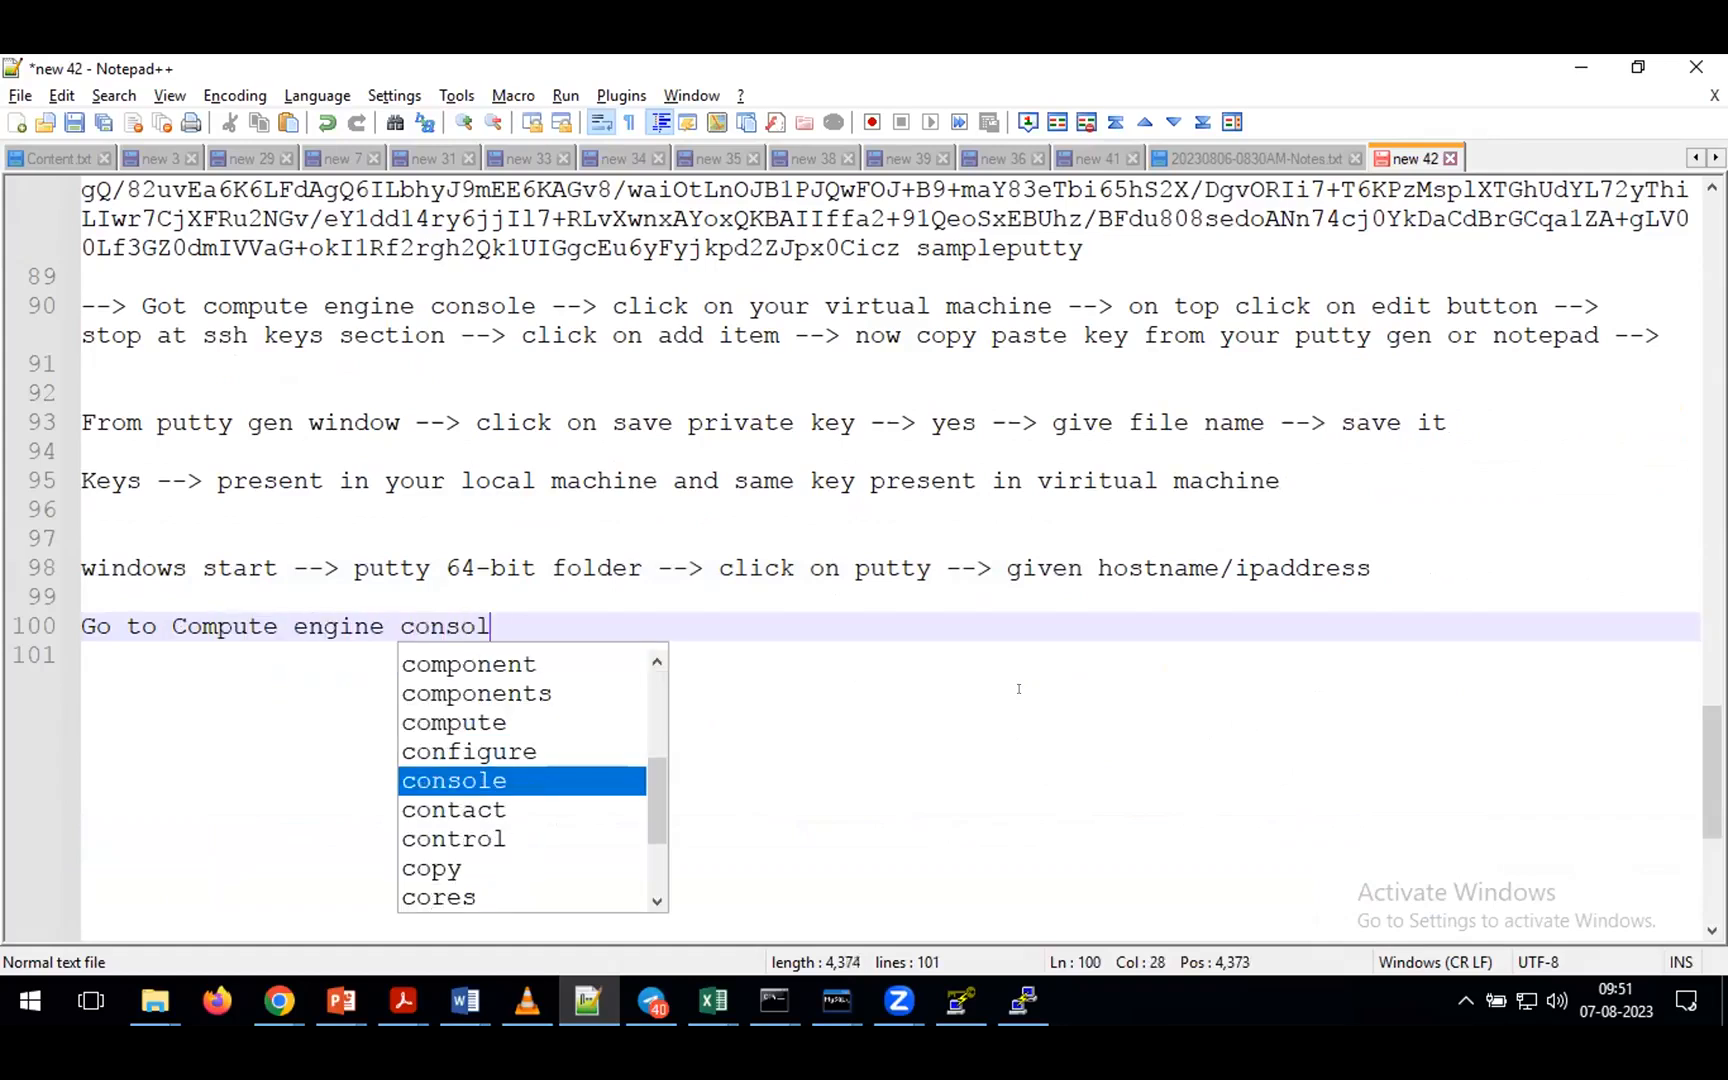
type("e --> of r")
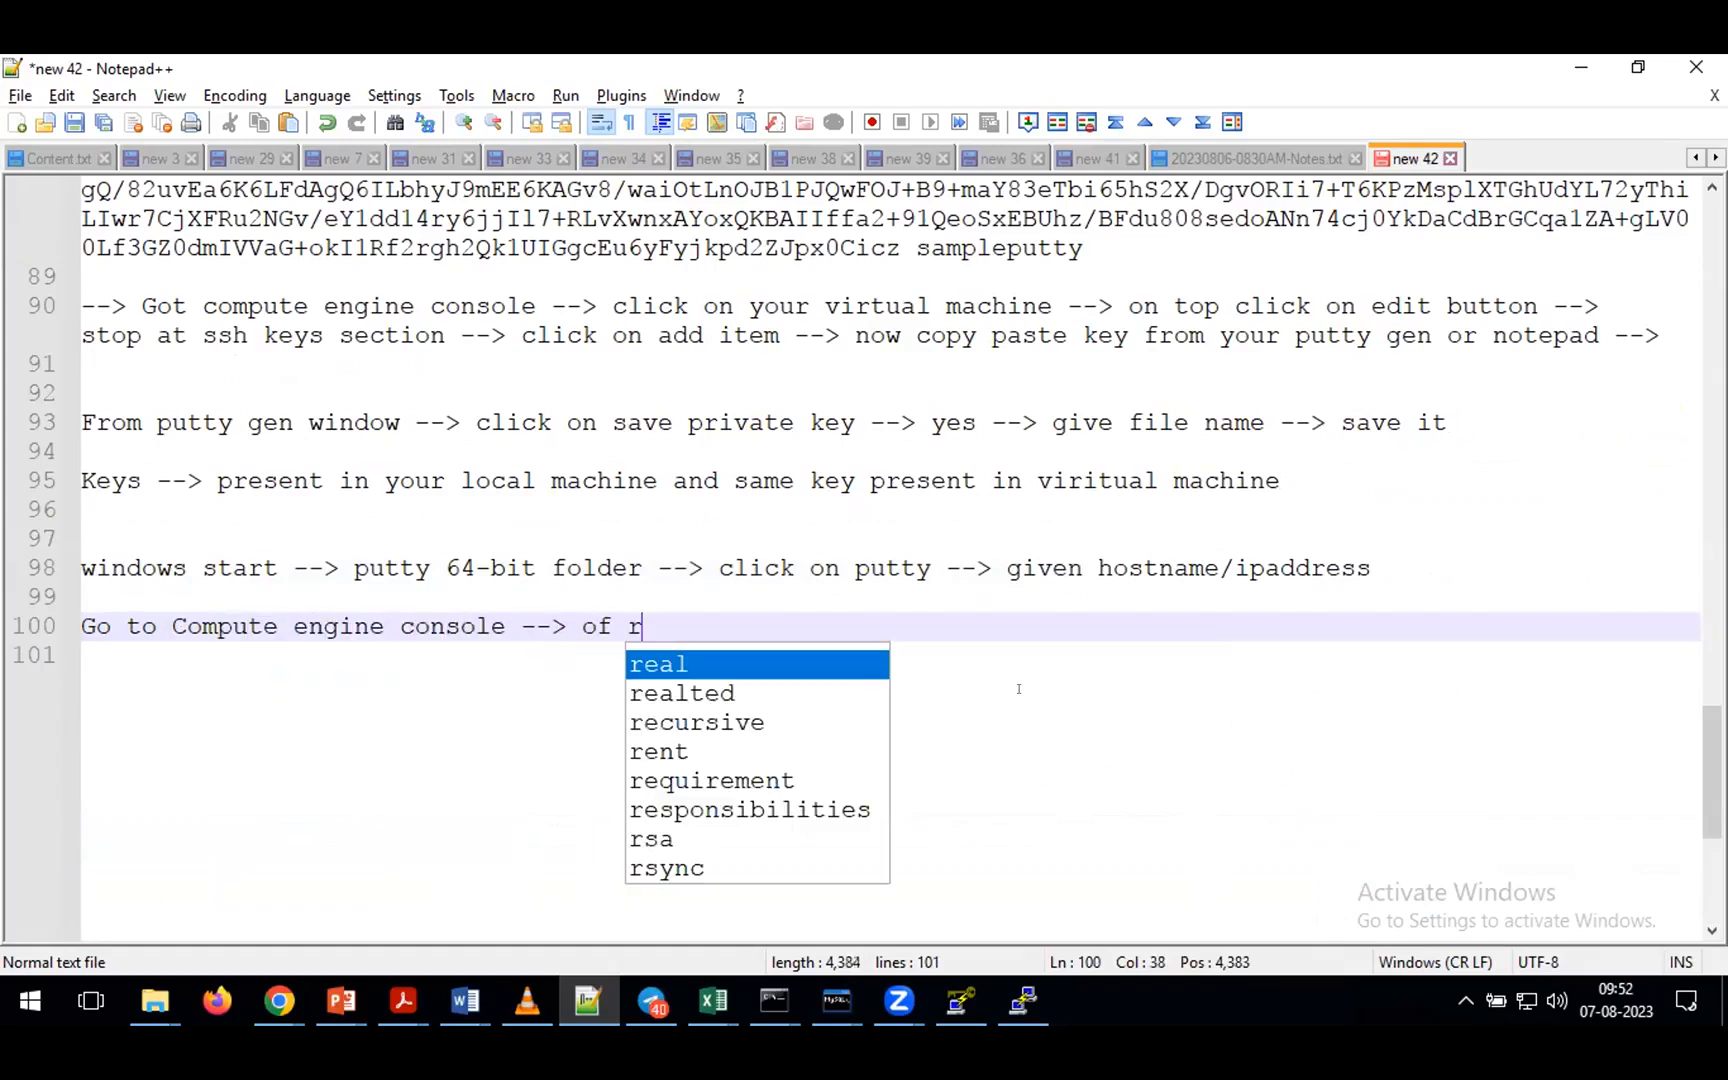
key("BackSpace")
key("BackSpace")
key("BackSpace")
key("BackSpace")
type("for your VM s")
key("BackSpace")
type("copy external IP address -->")
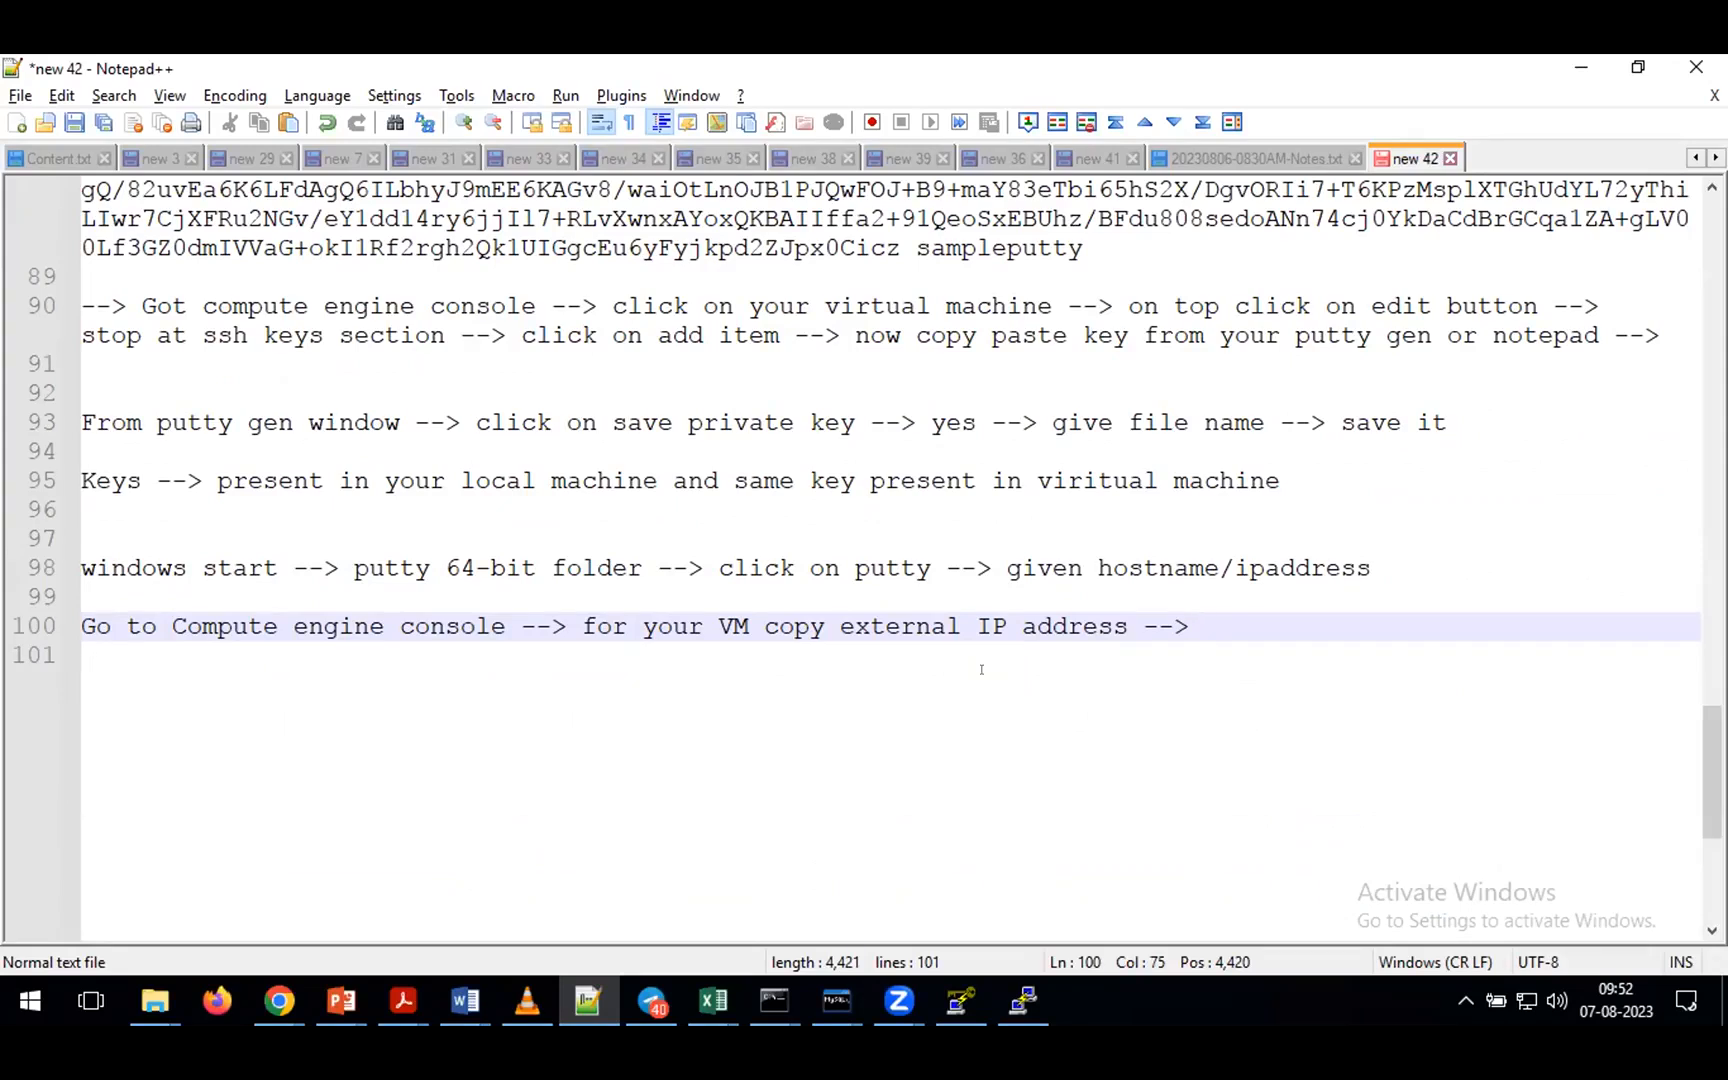
key("alt+Tab")
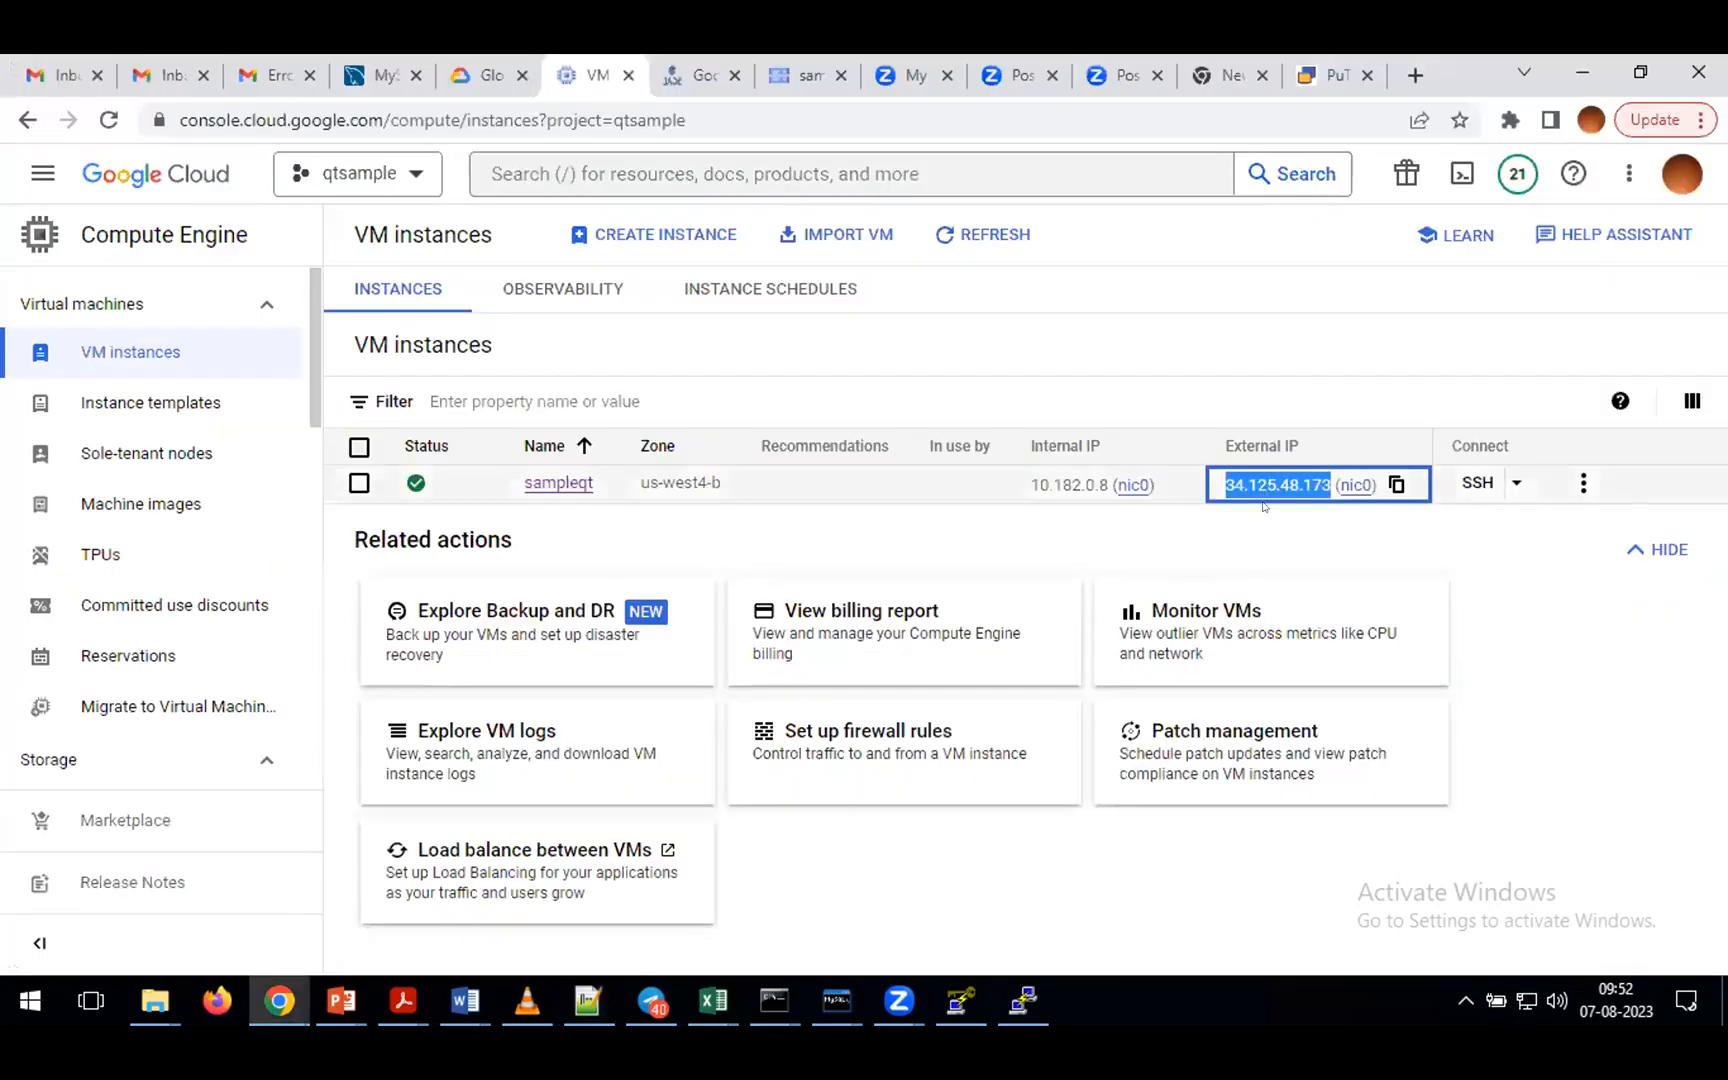
- Paste 34.125.48.173 as PuTTY's host name and expand the SSH category
left_click(1024, 1000)
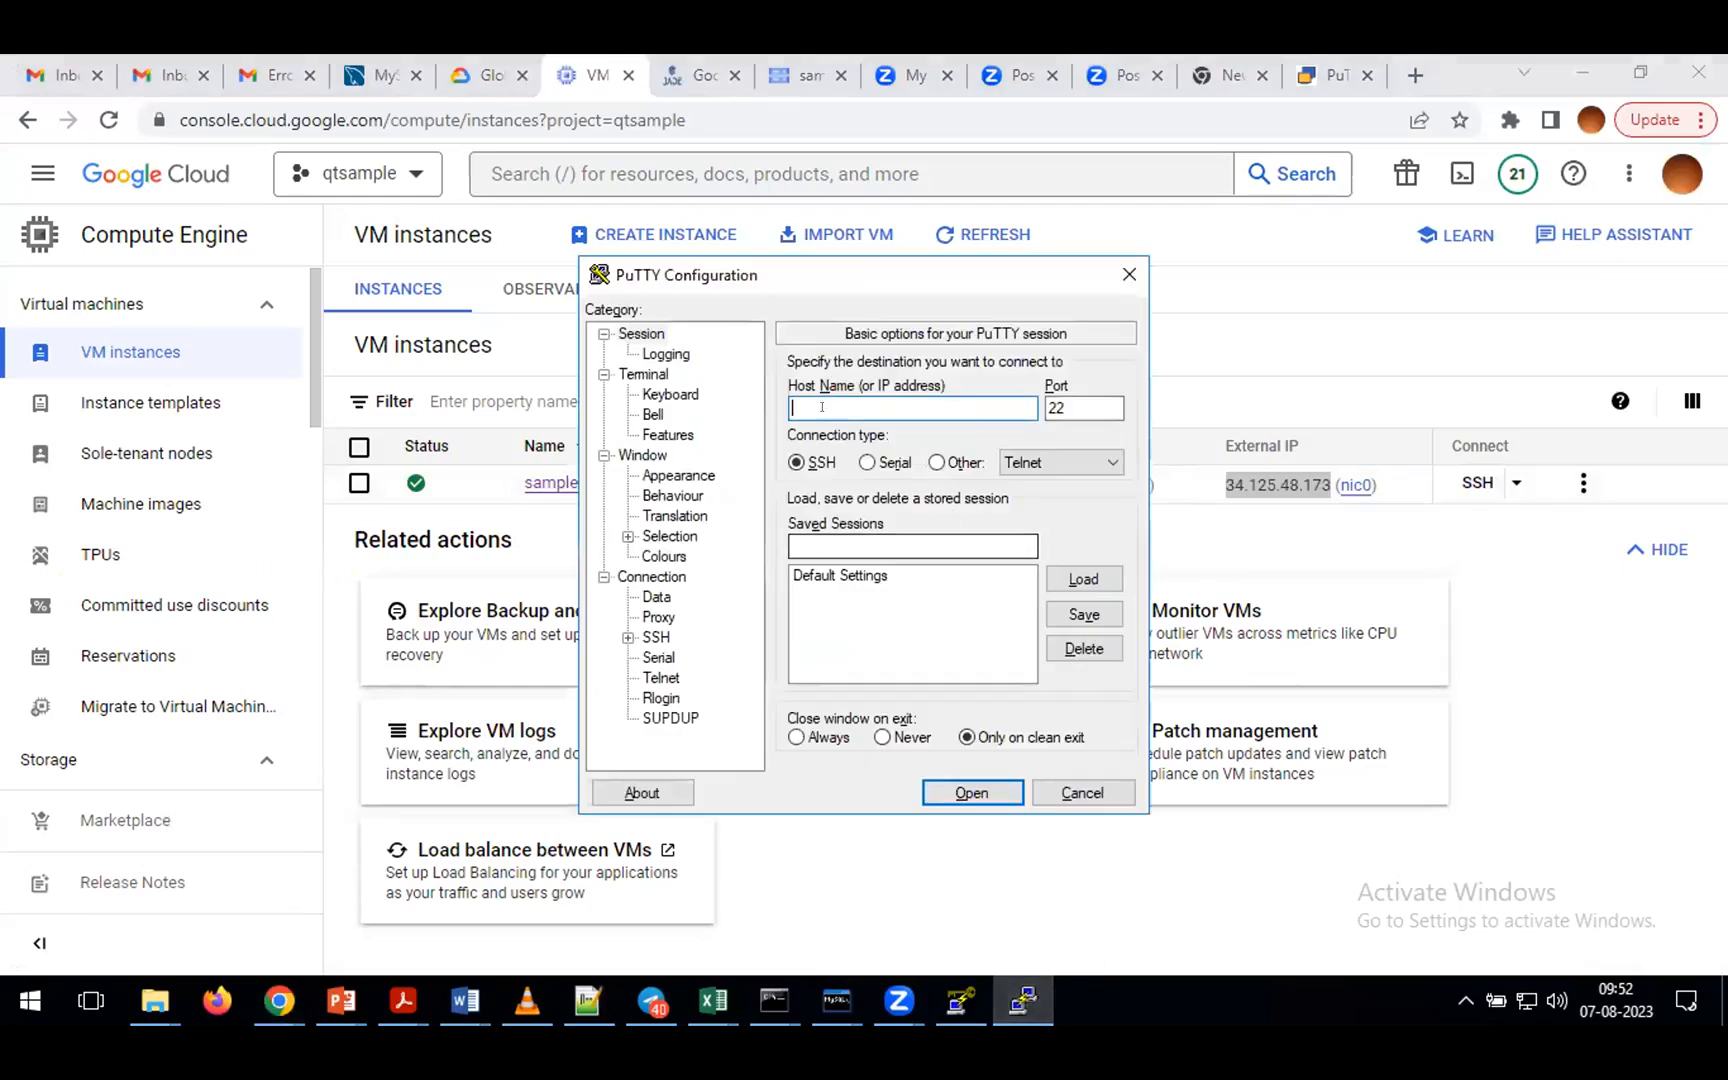
key("ctrl+v")
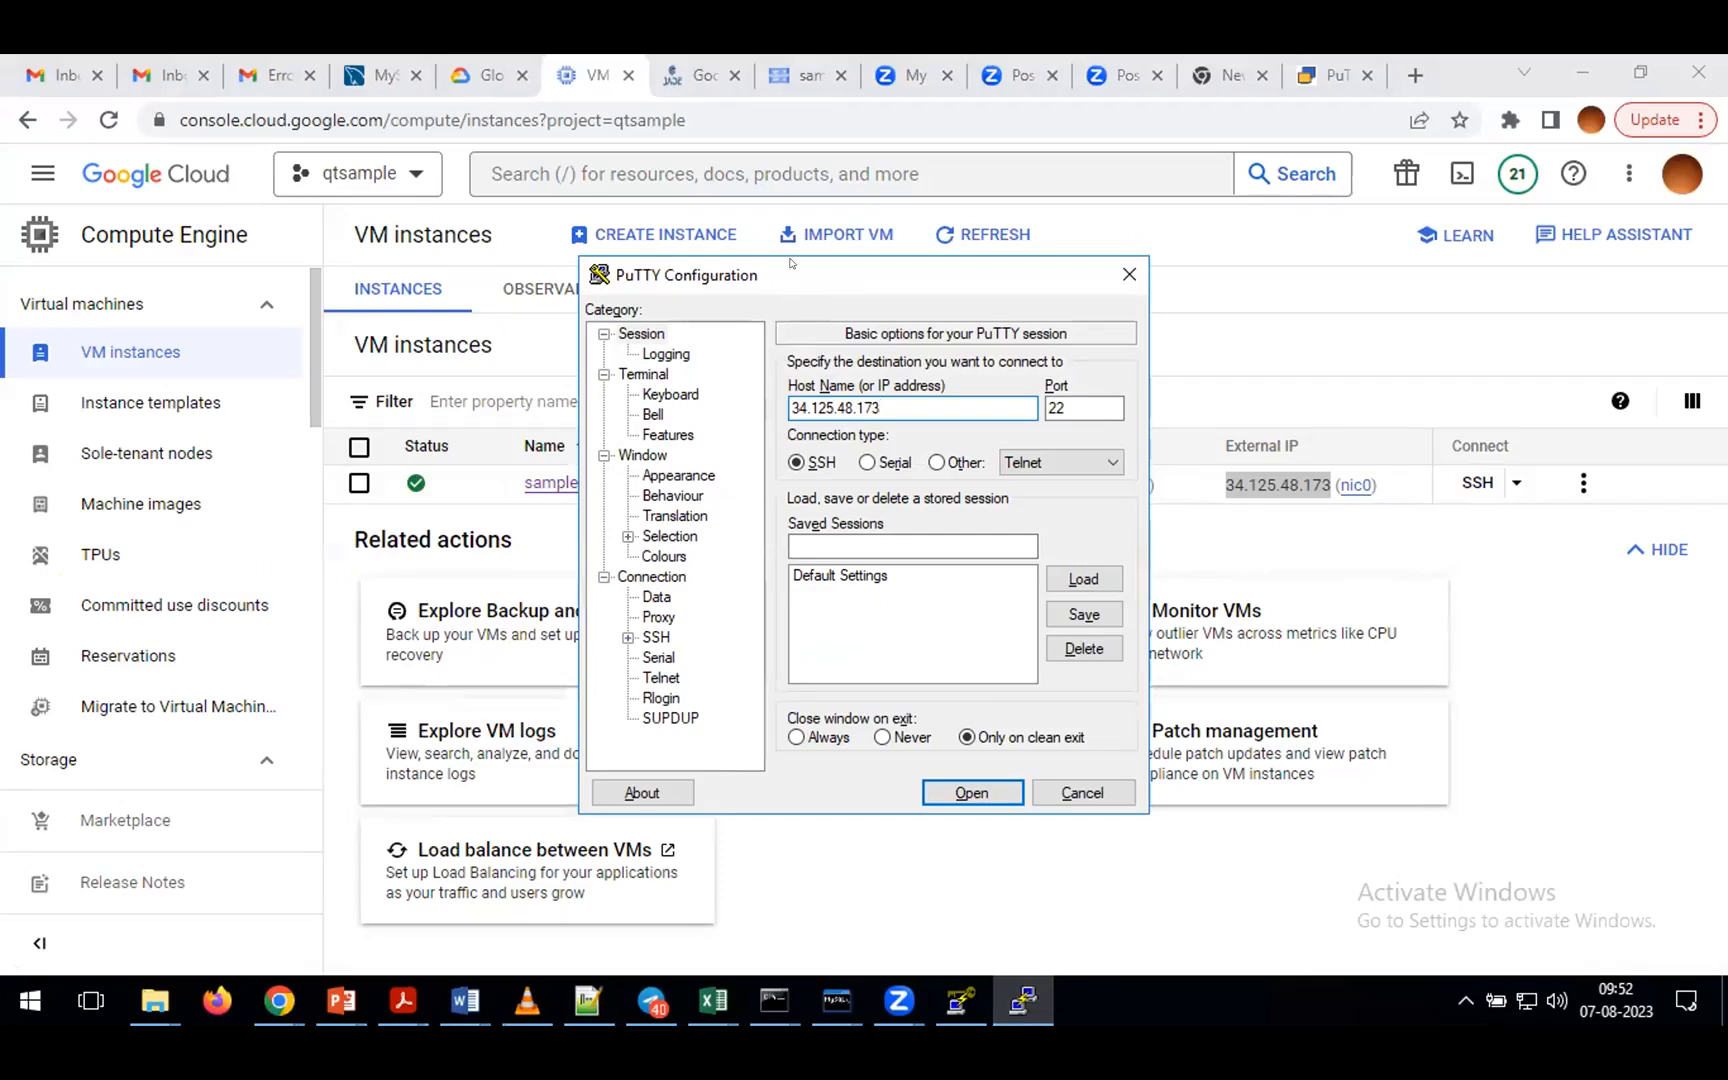
left_click_drag(752, 243, 701, 204)
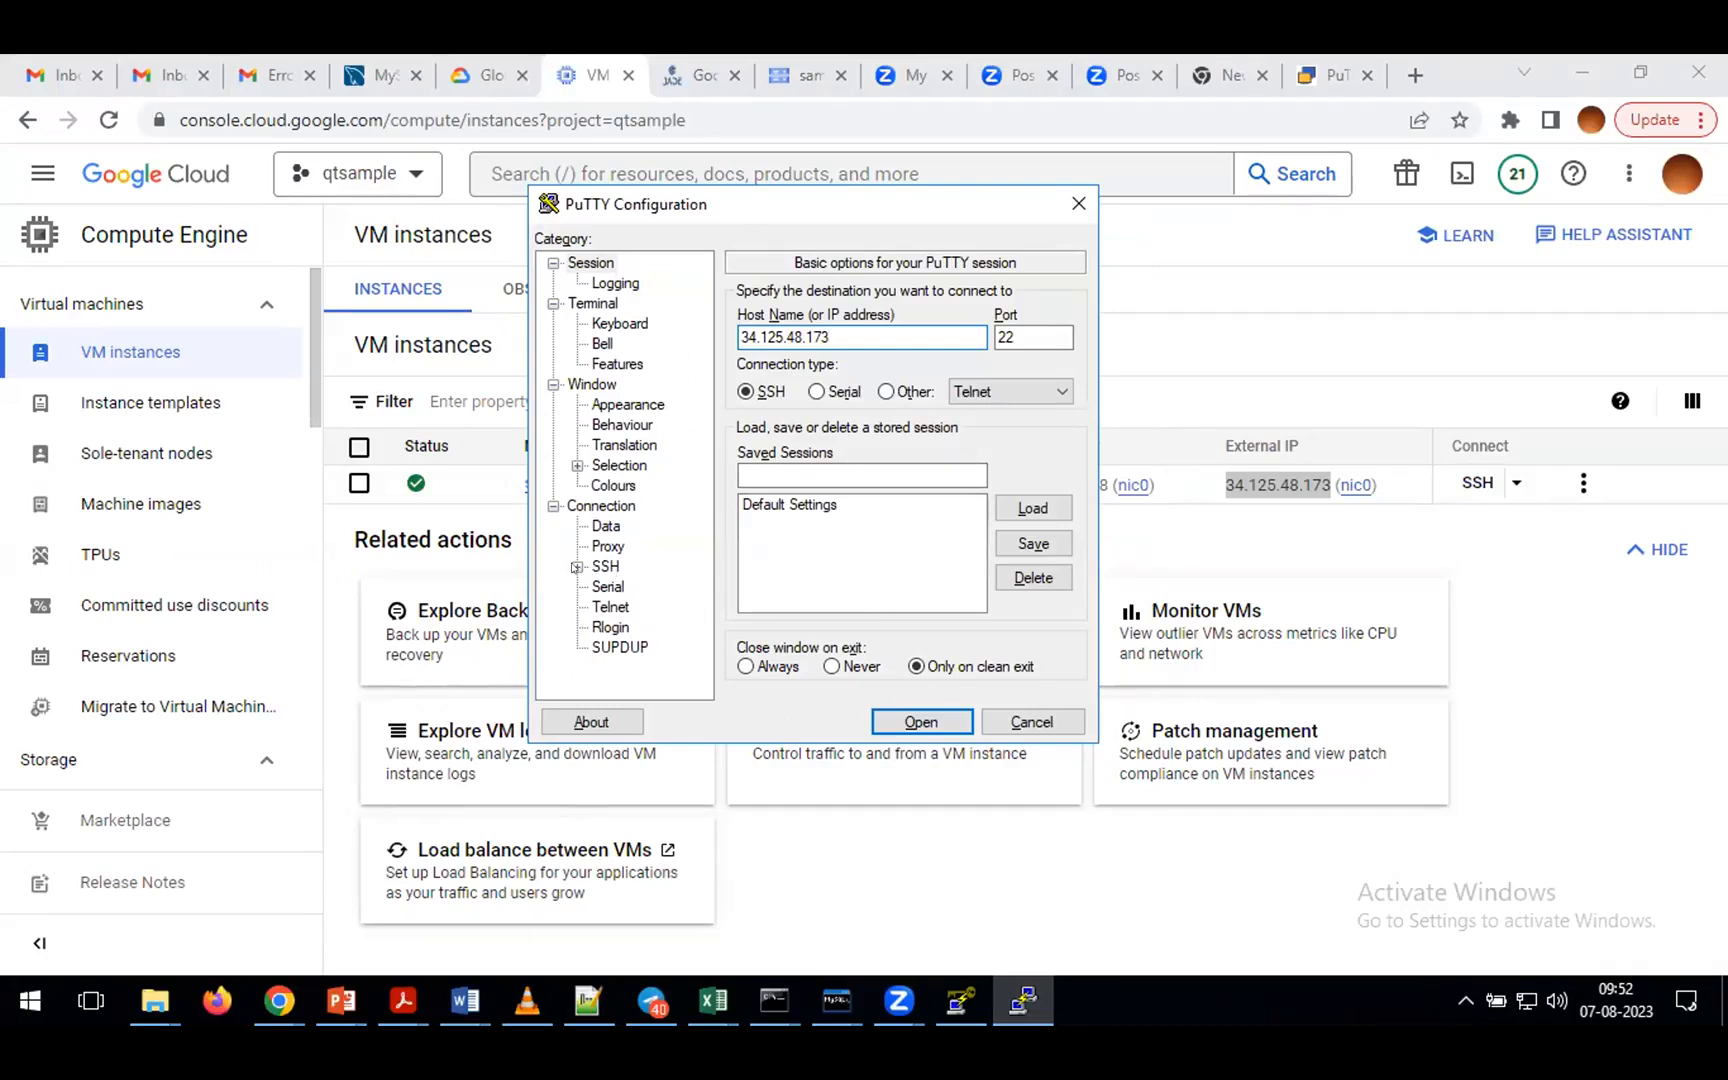
left_click(577, 567)
scroll(589, 589, "down", 1)
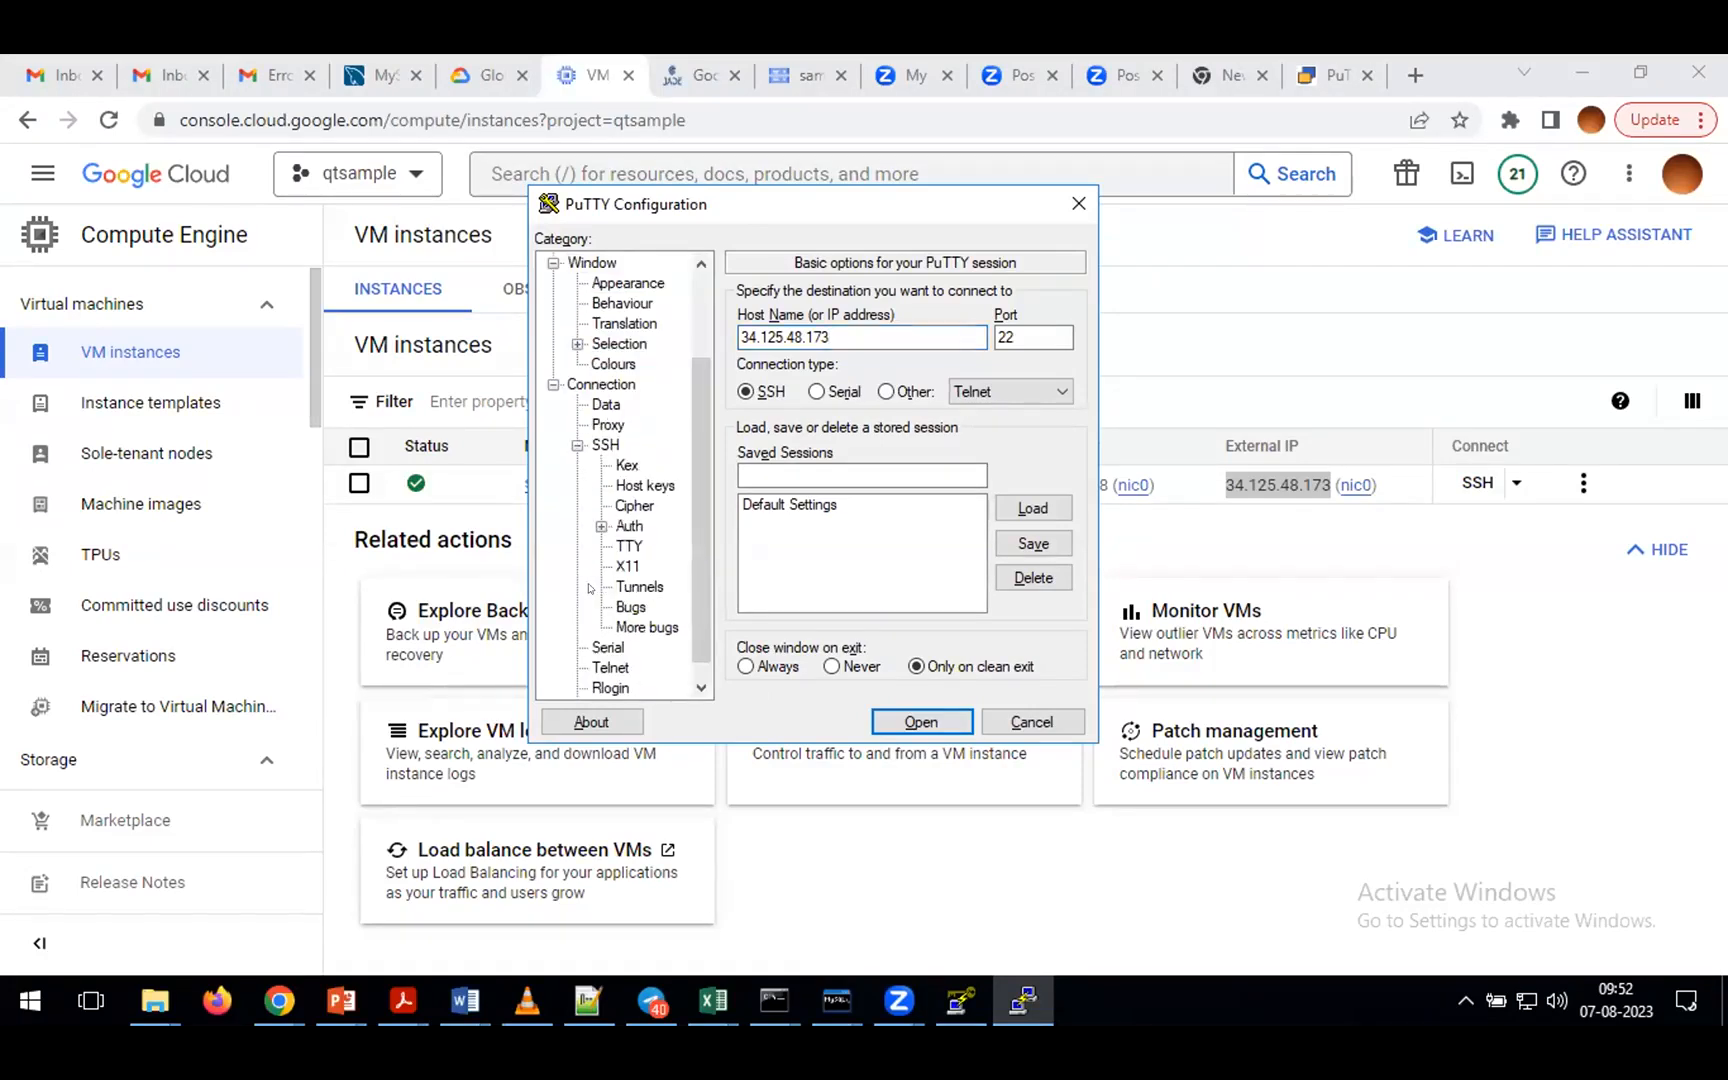
- Extend note line 100 with 'in putty window left side --> click on + symbole of SSH -->'
key("alt+Tab")
key("alt+Tab")
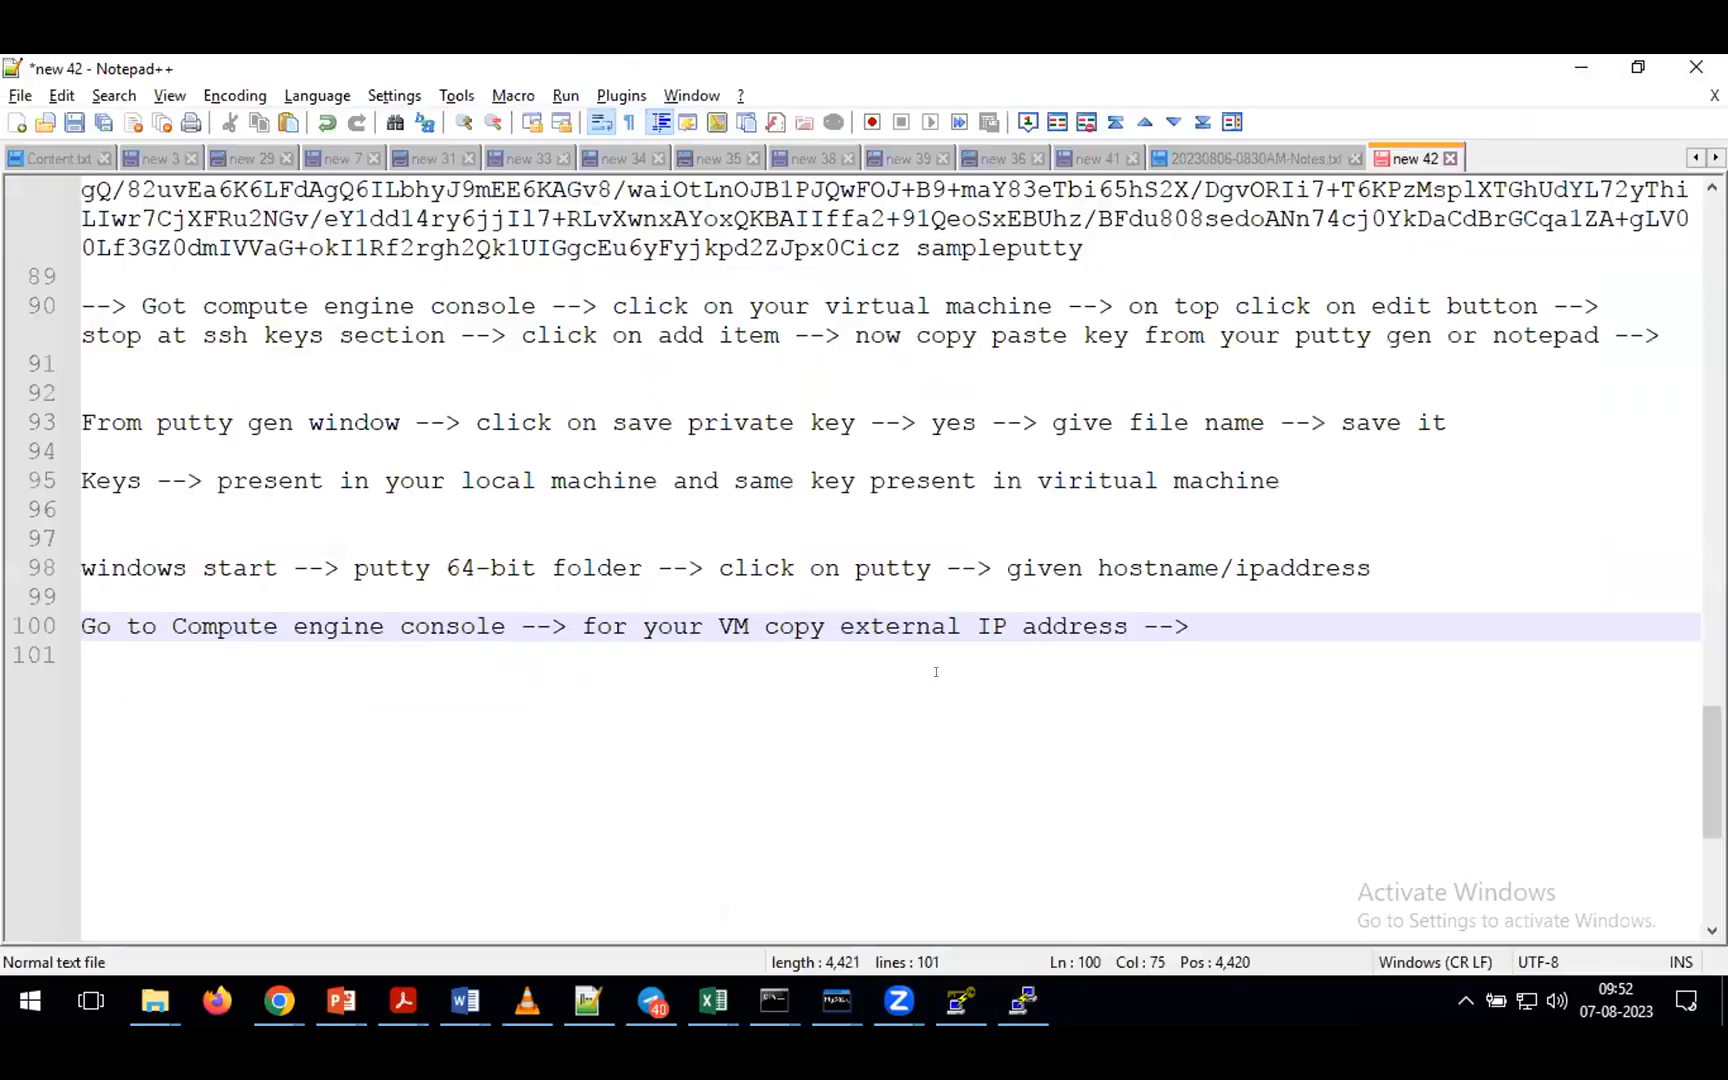
type("in p")
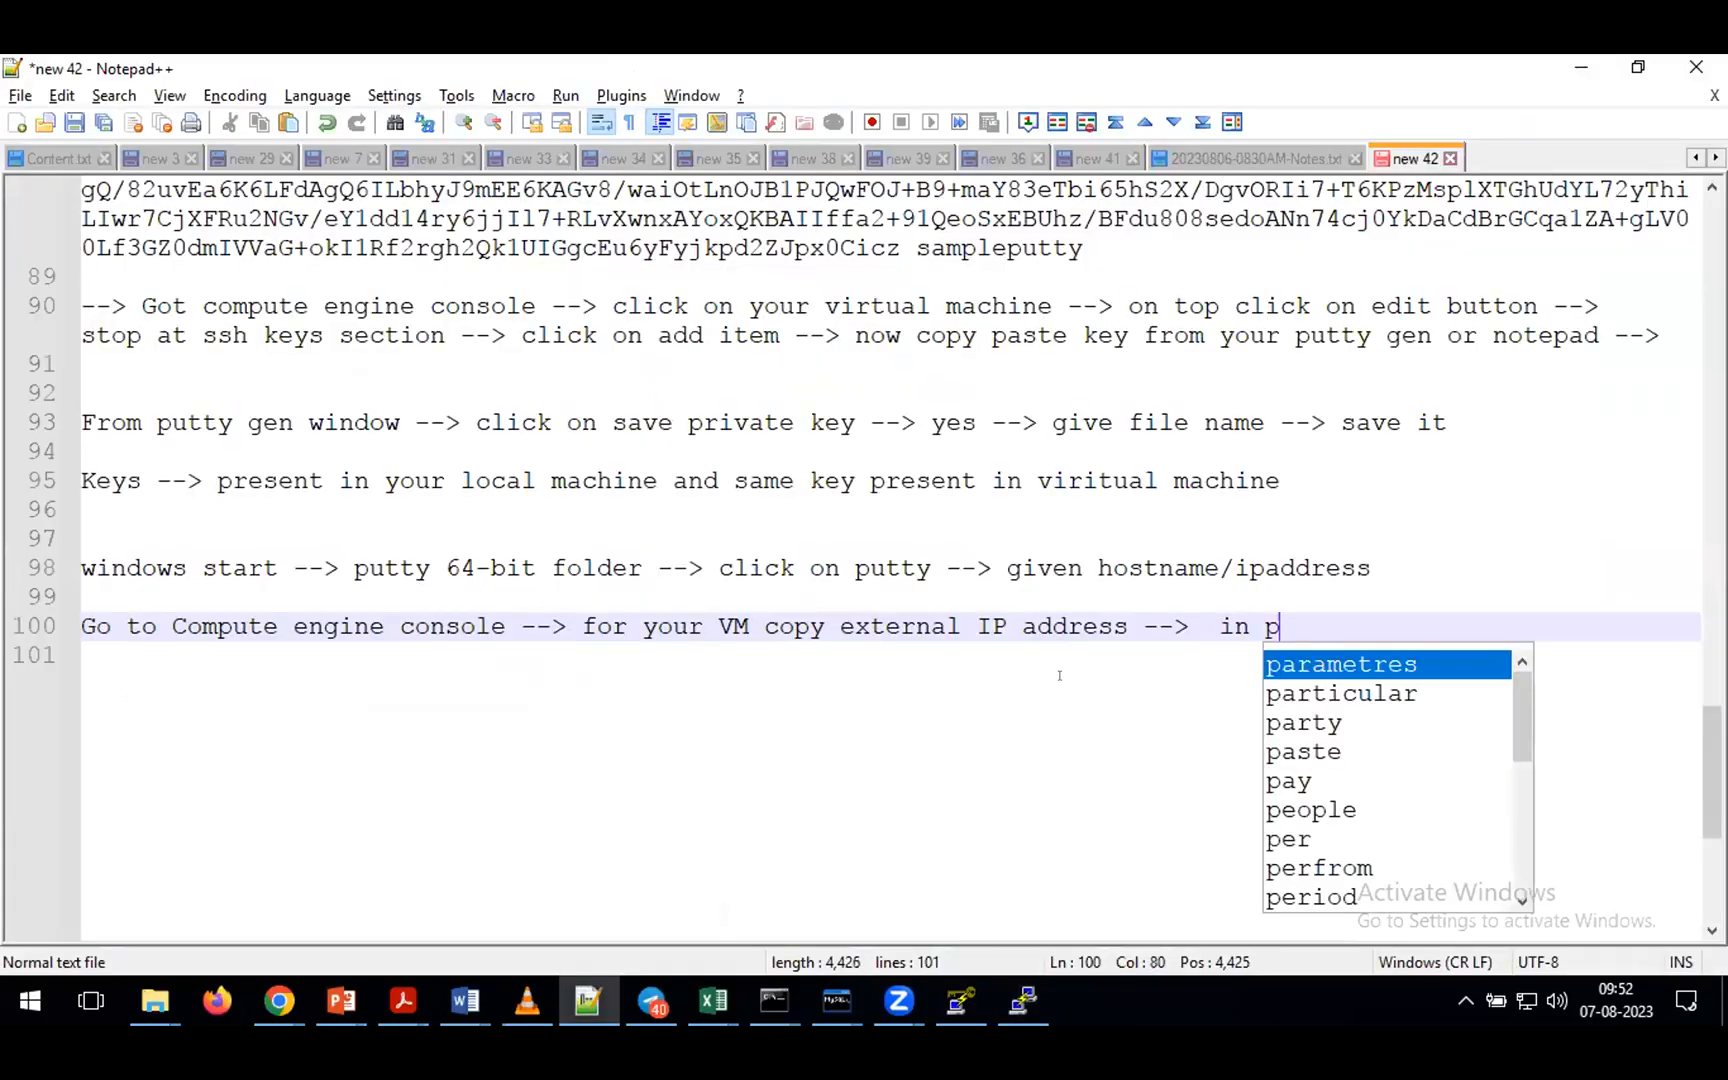
type("utty window lef")
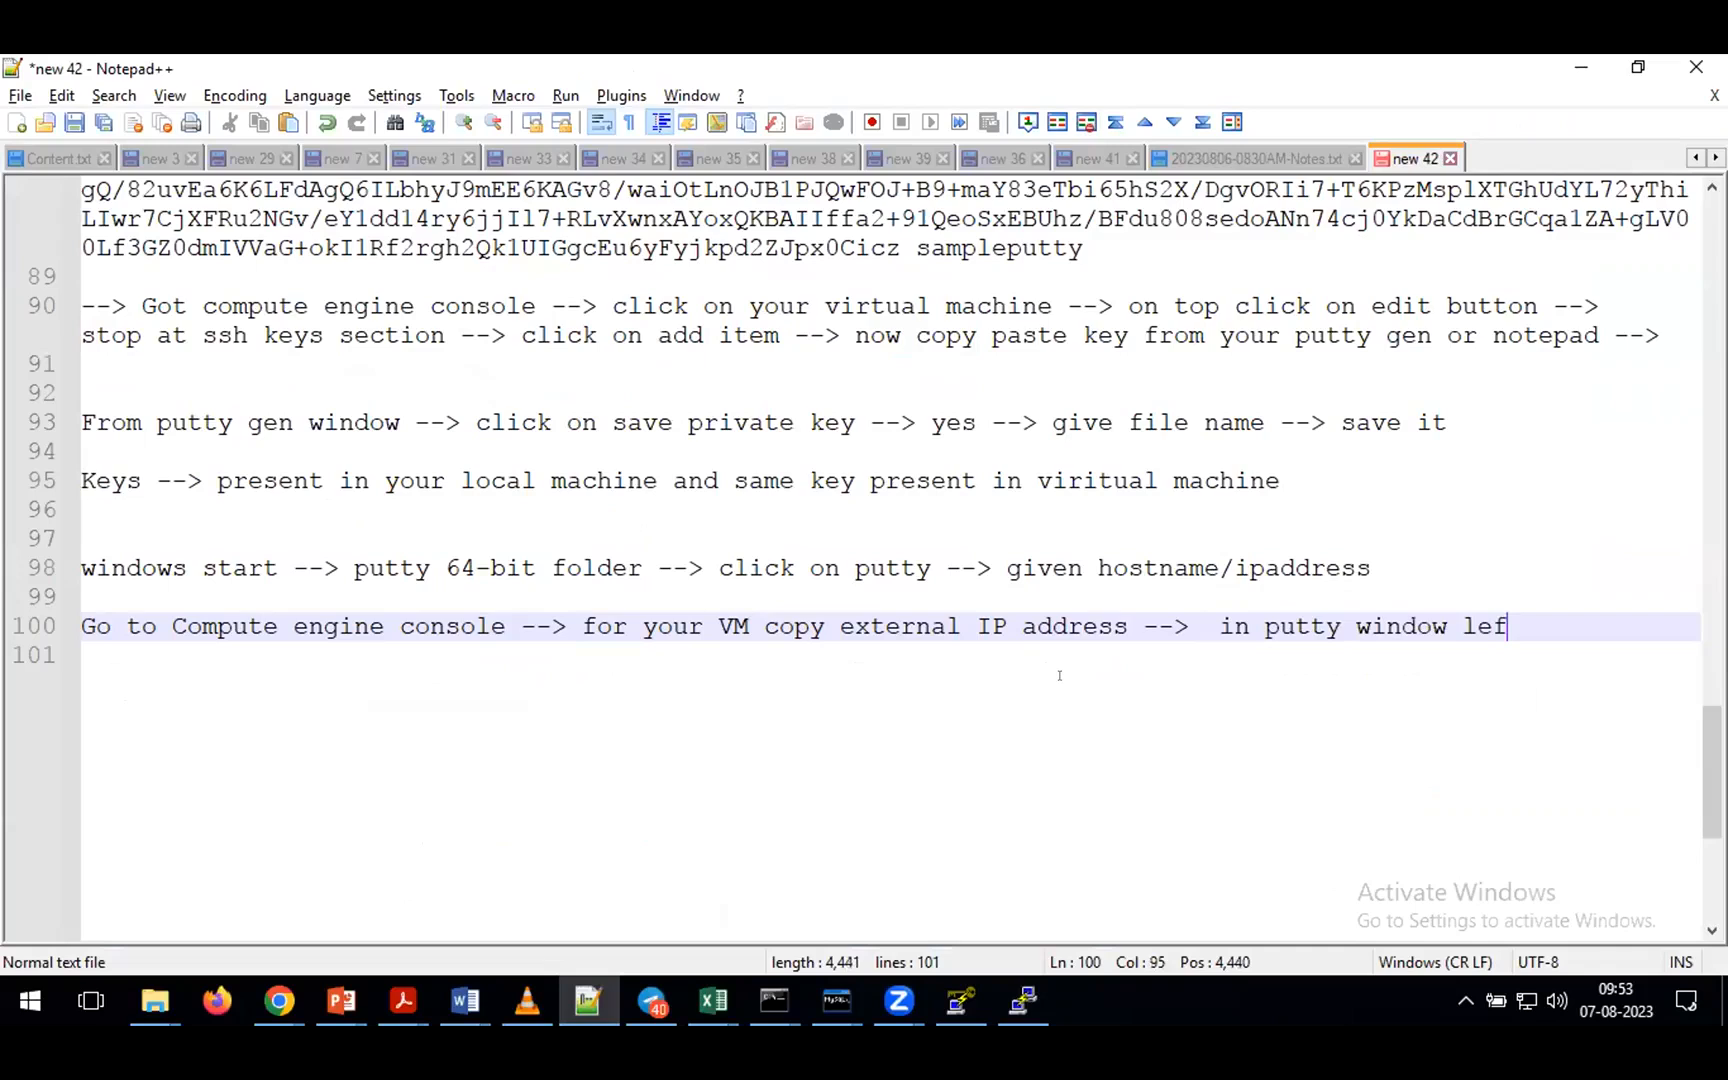
type("t side --> clci")
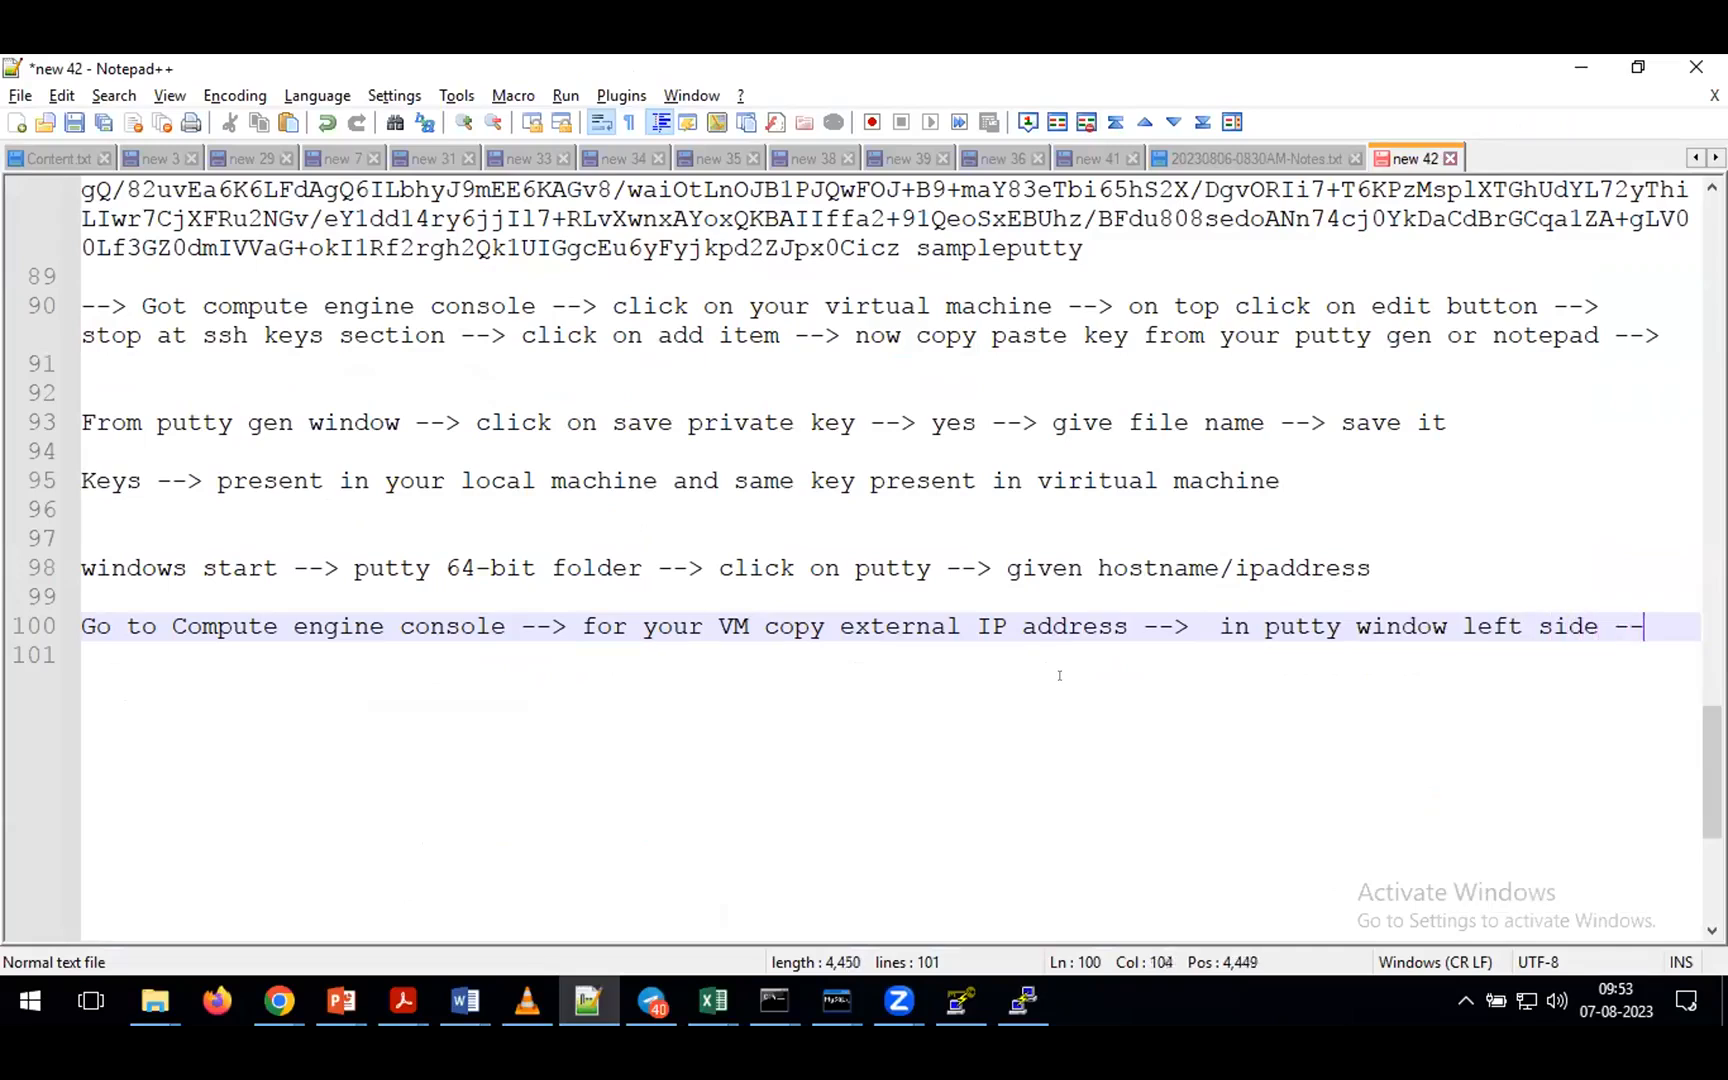
key("BackSpace")
key("BackSpace")
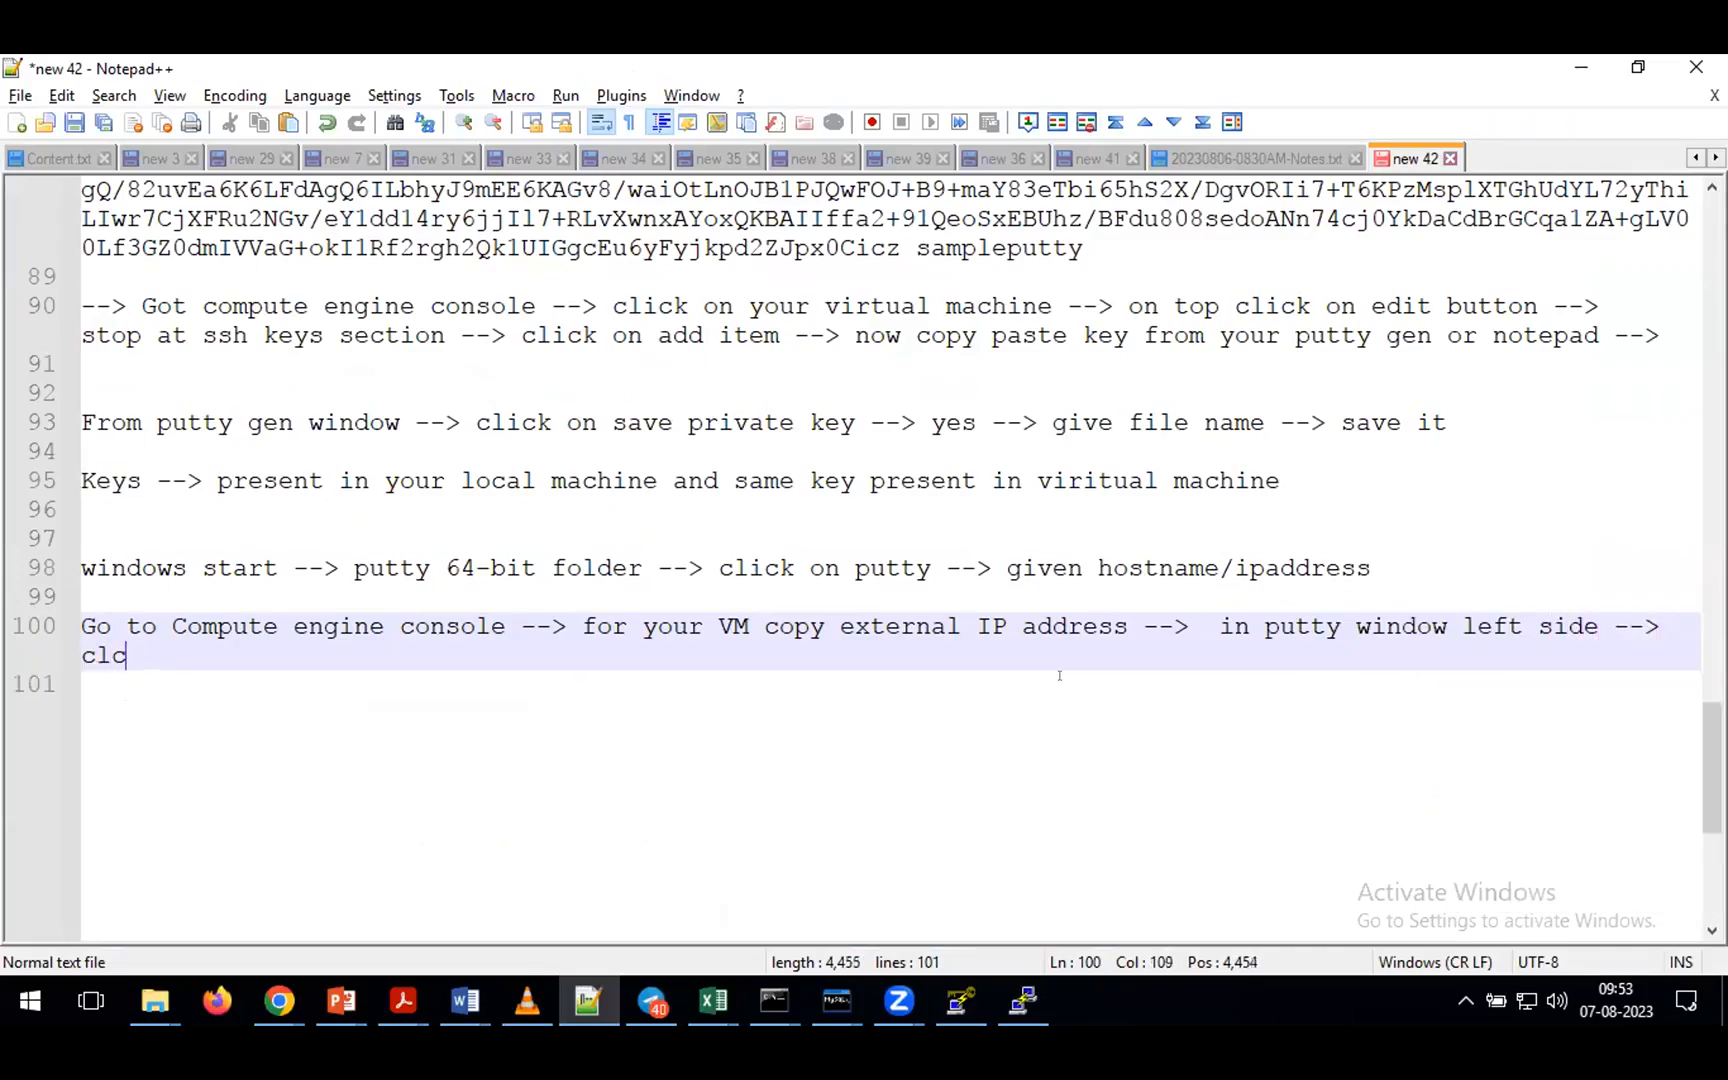
type("ick on + s")
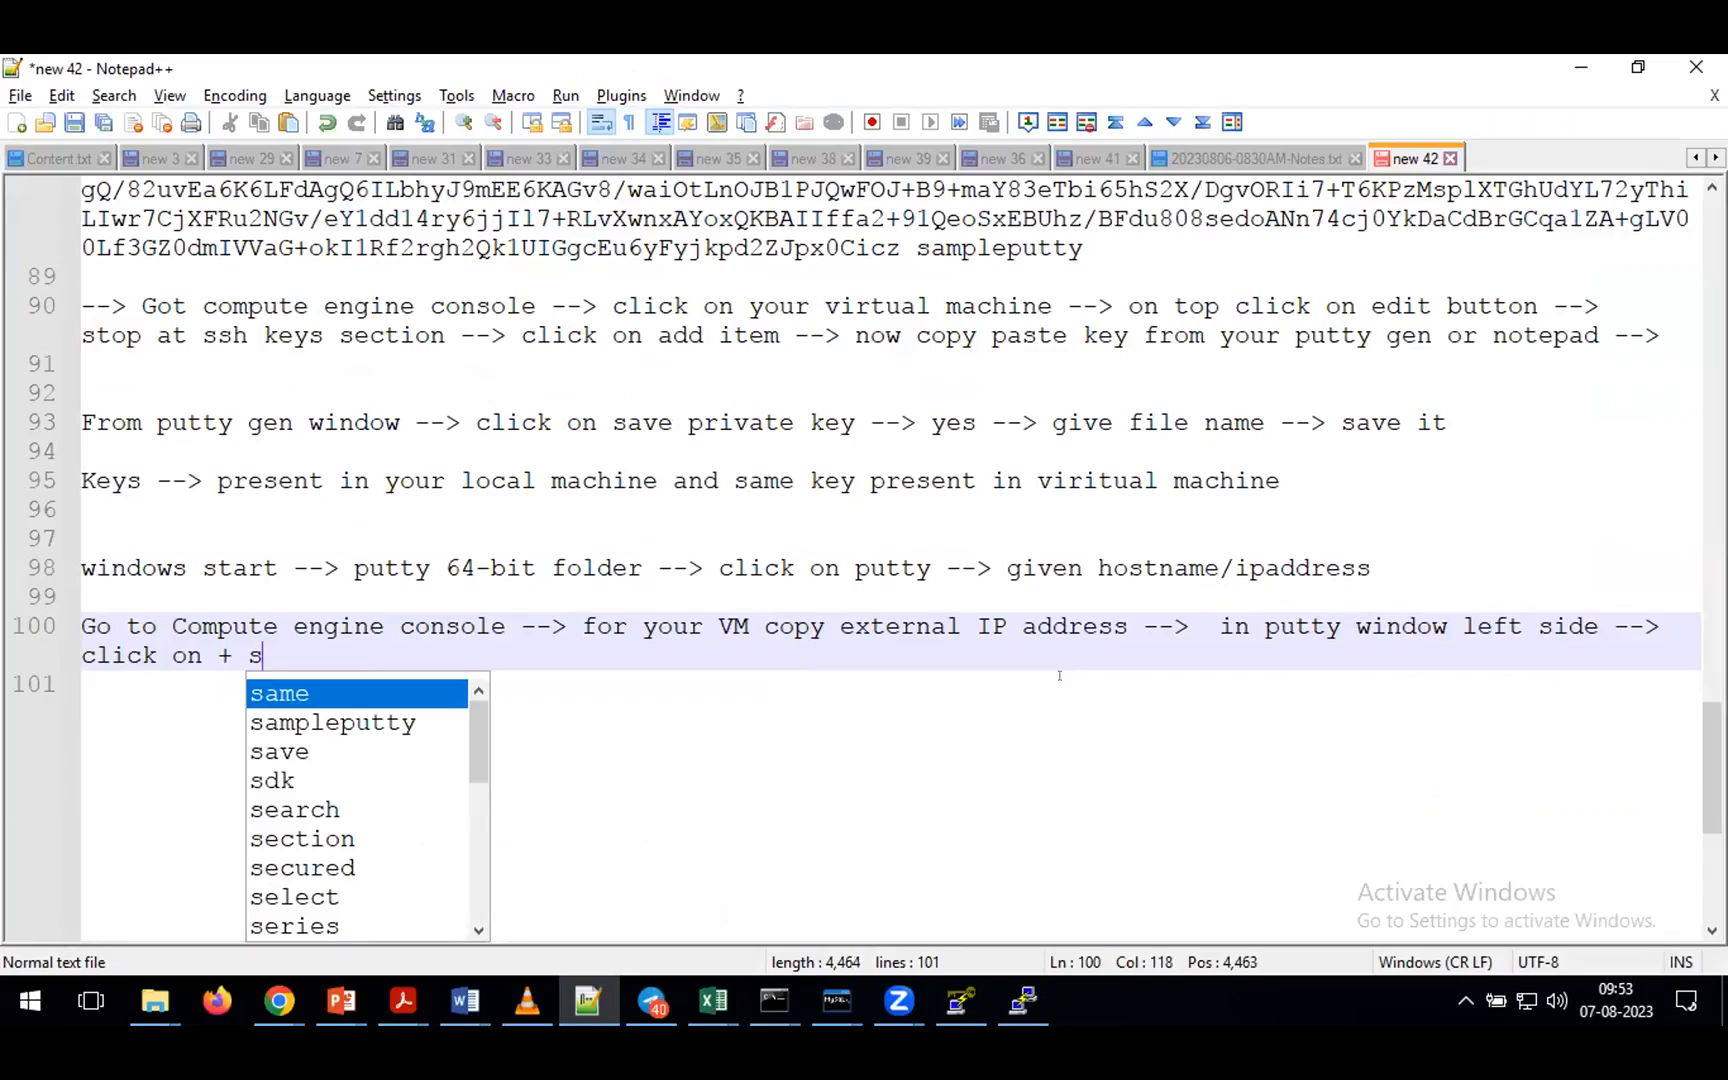
type("ymbole of S")
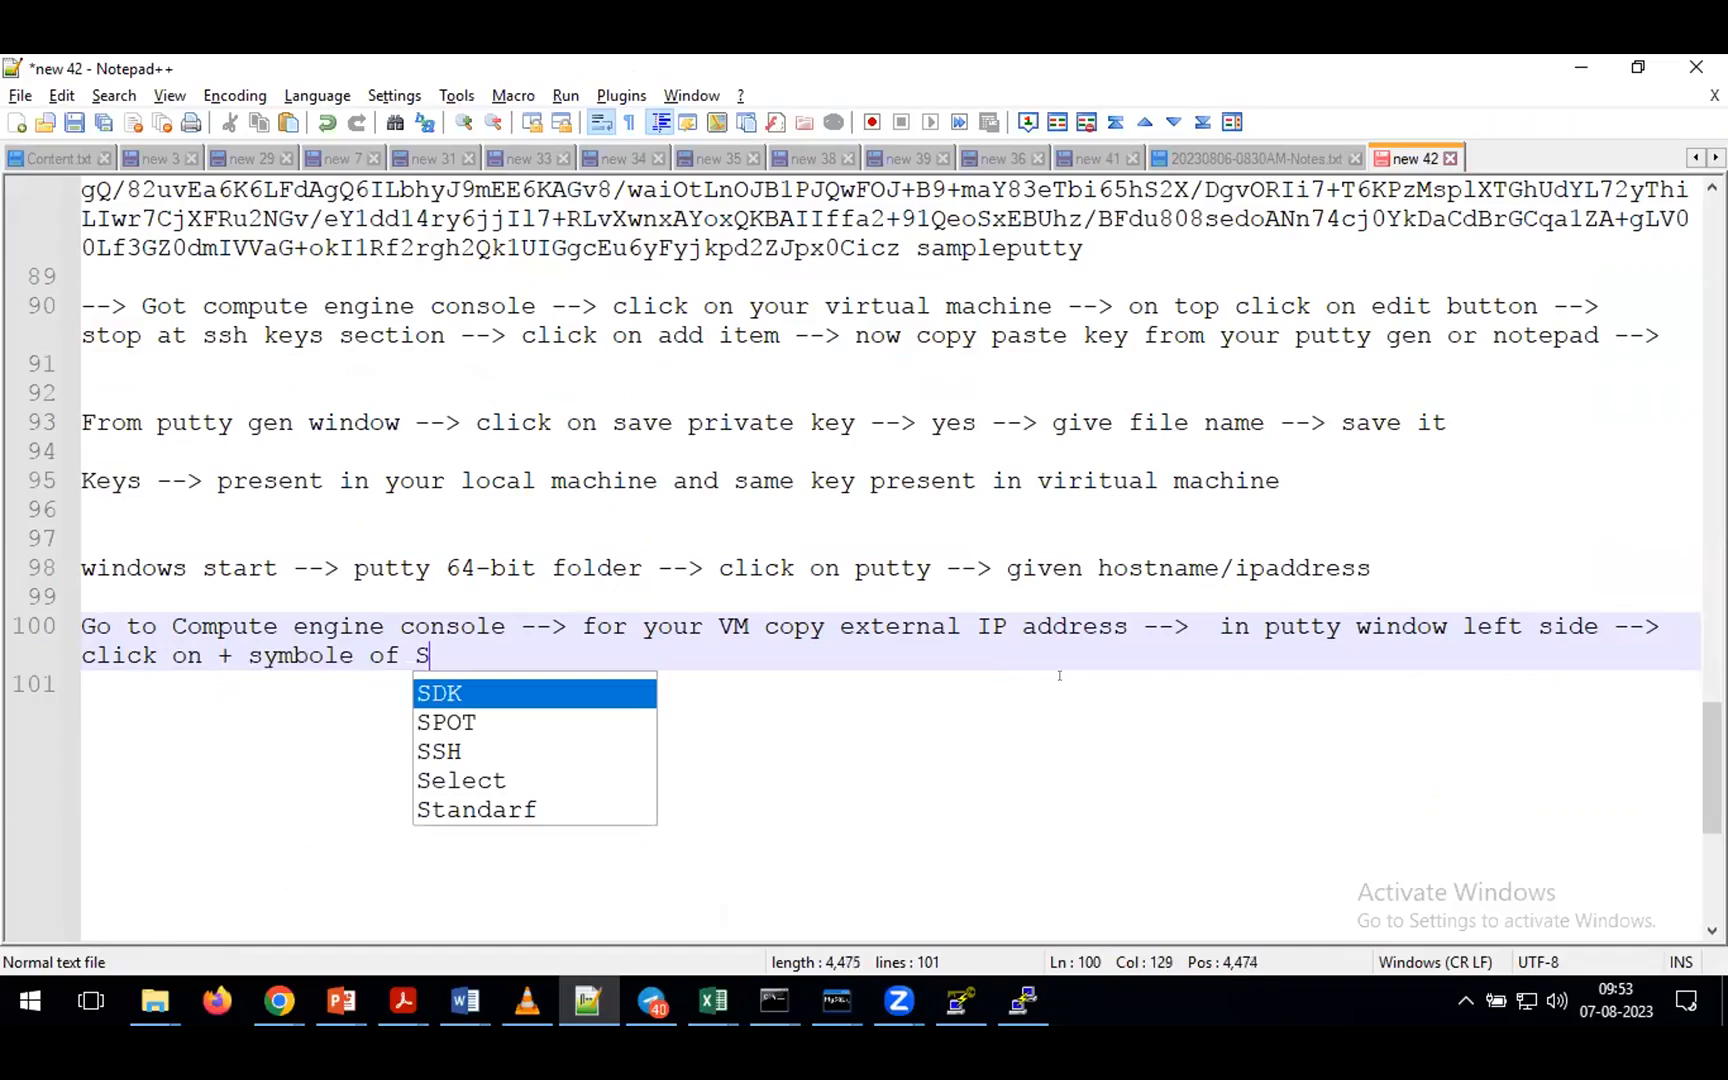
type("SH -->")
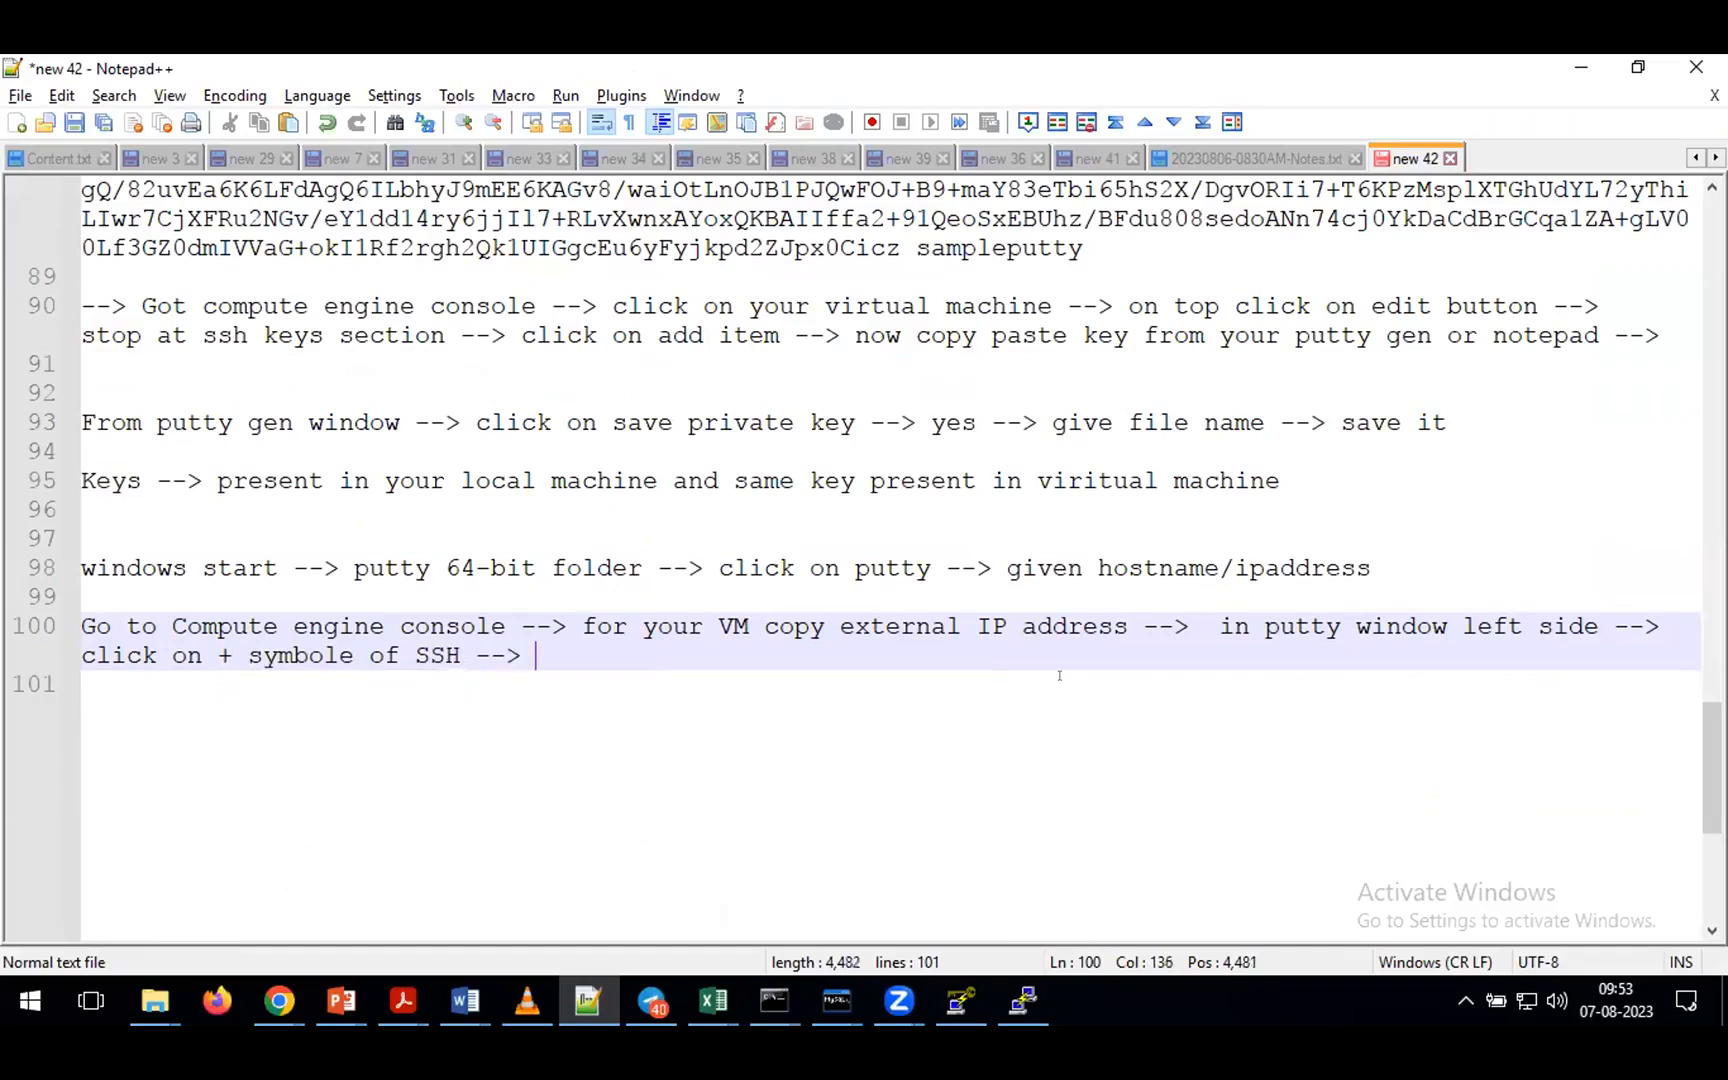
key("alt+Tab")
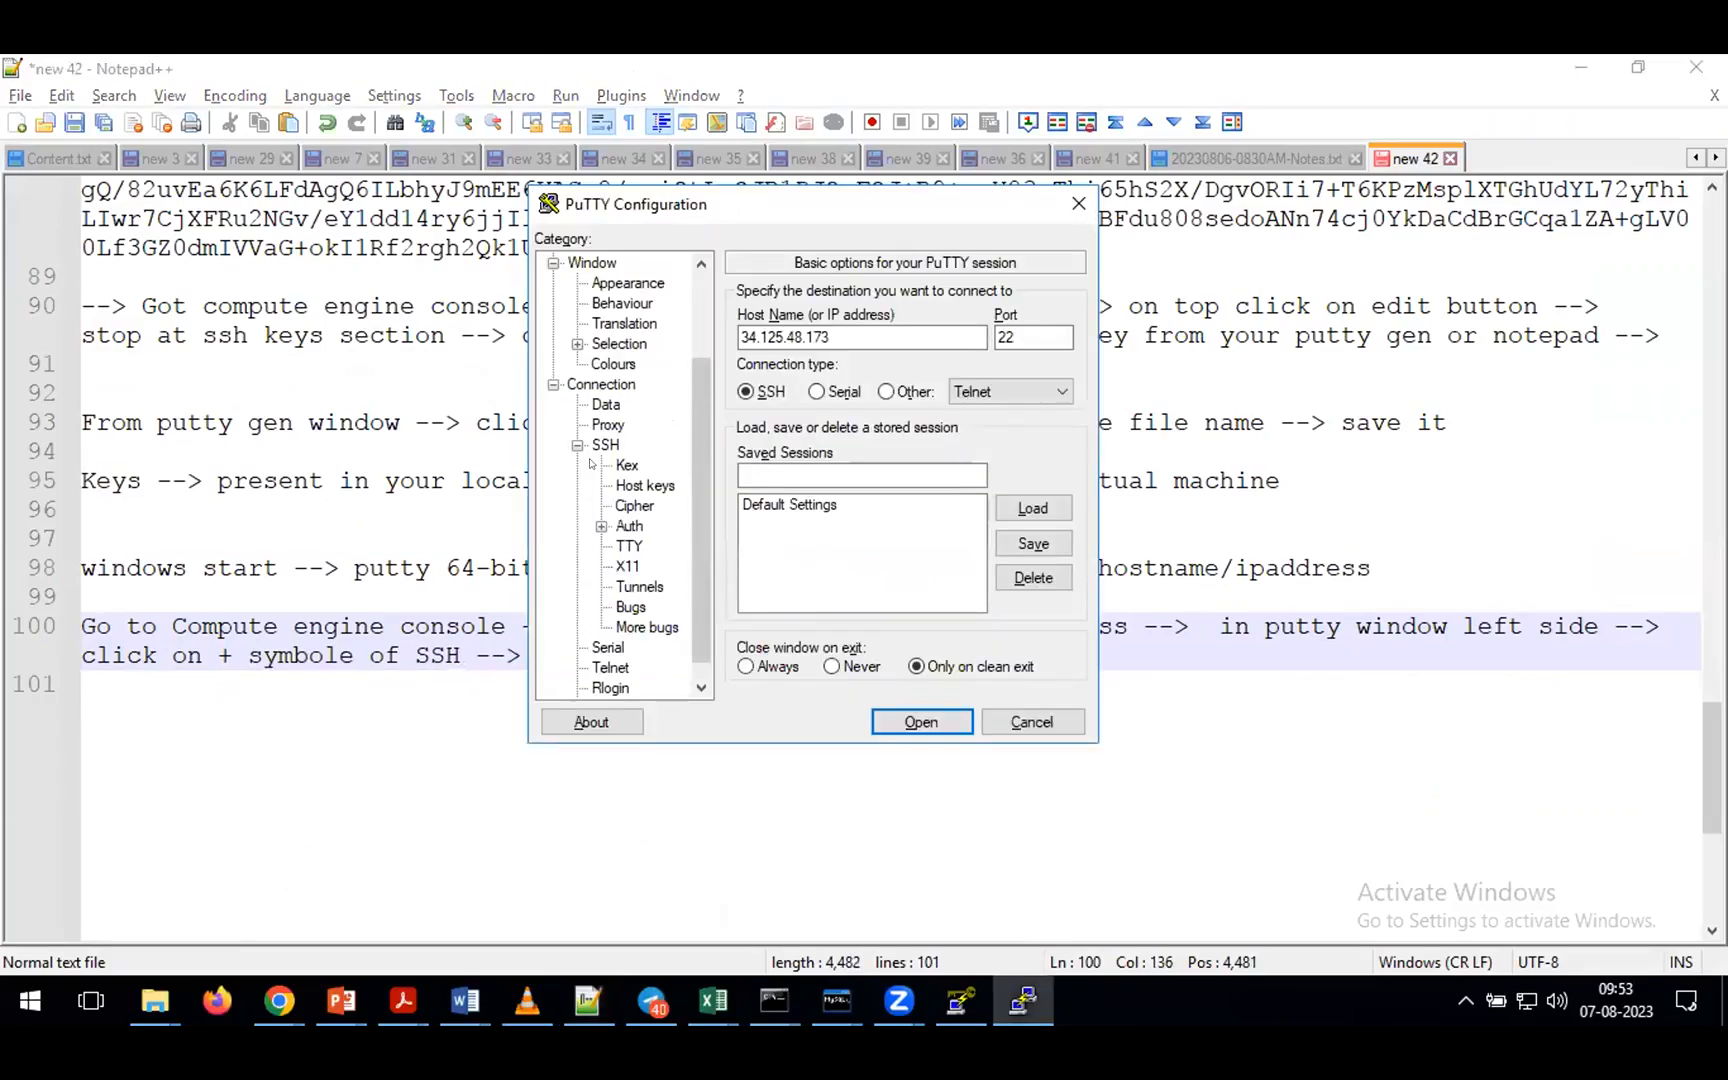
- Expand SSH > Auth and note 'click on + symbole beside auth -->'
left_click(598, 527)
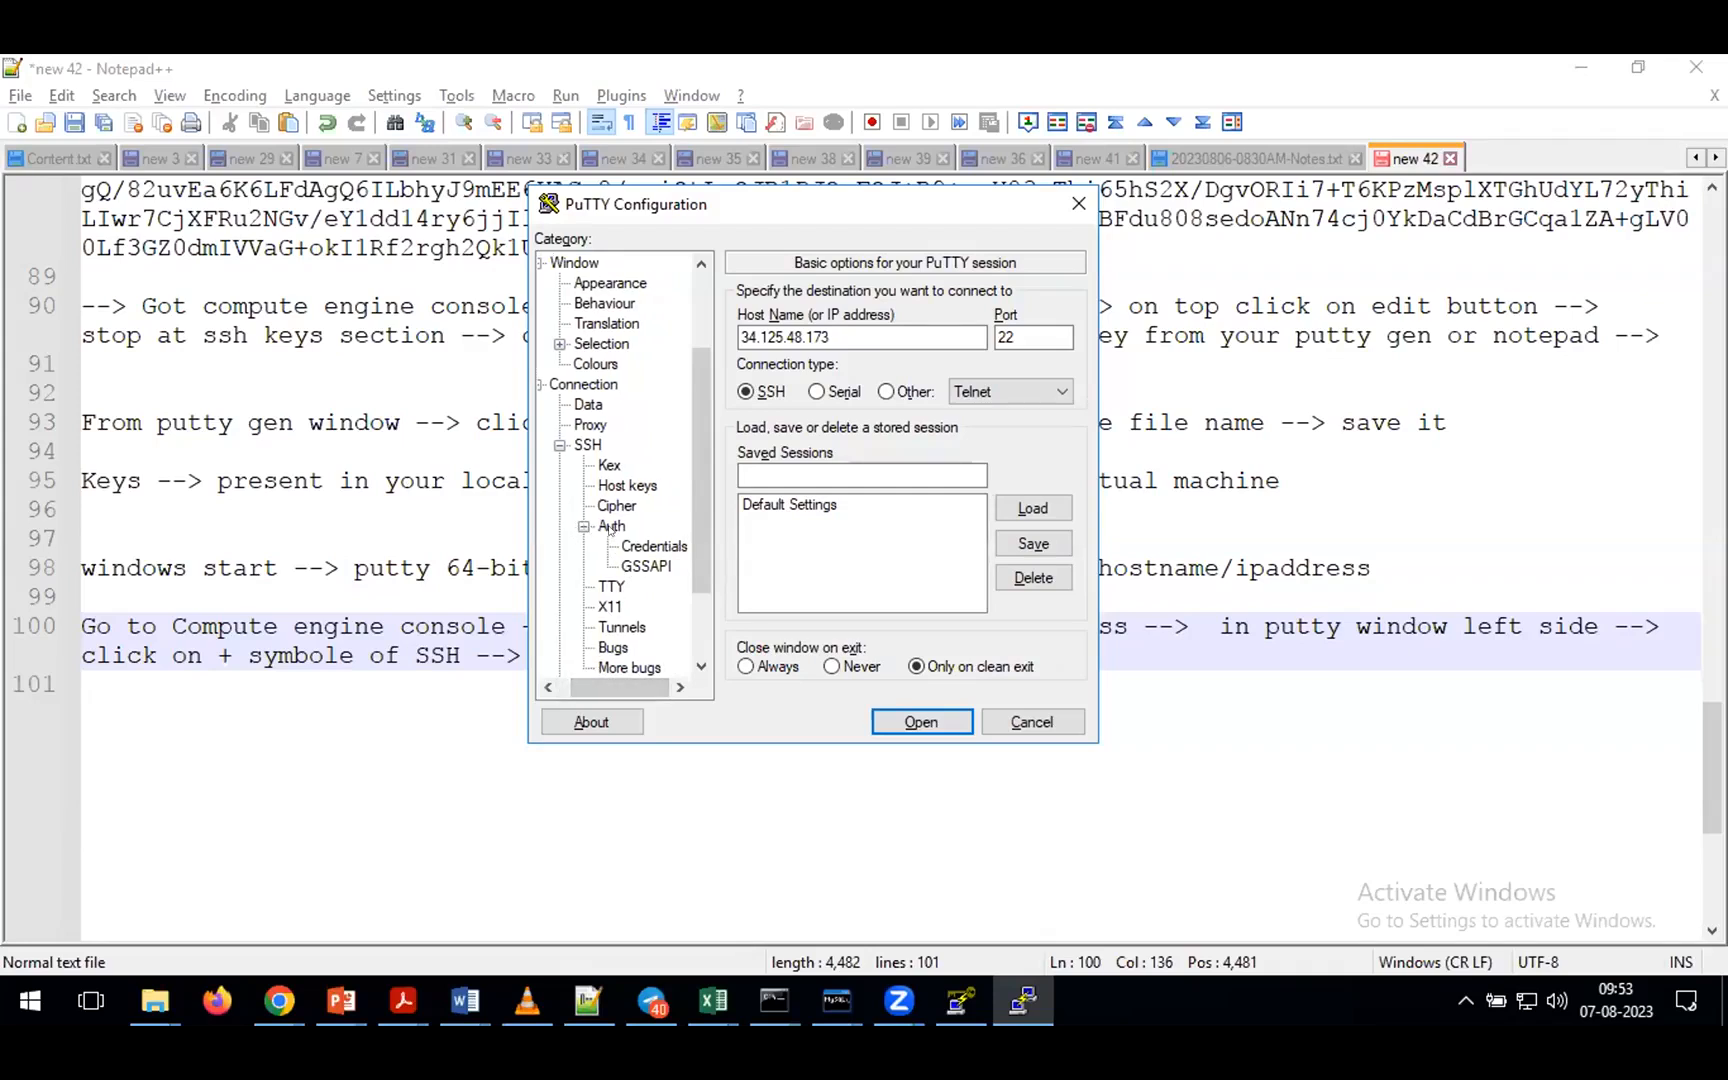
key("alt+Tab")
type("click on +")
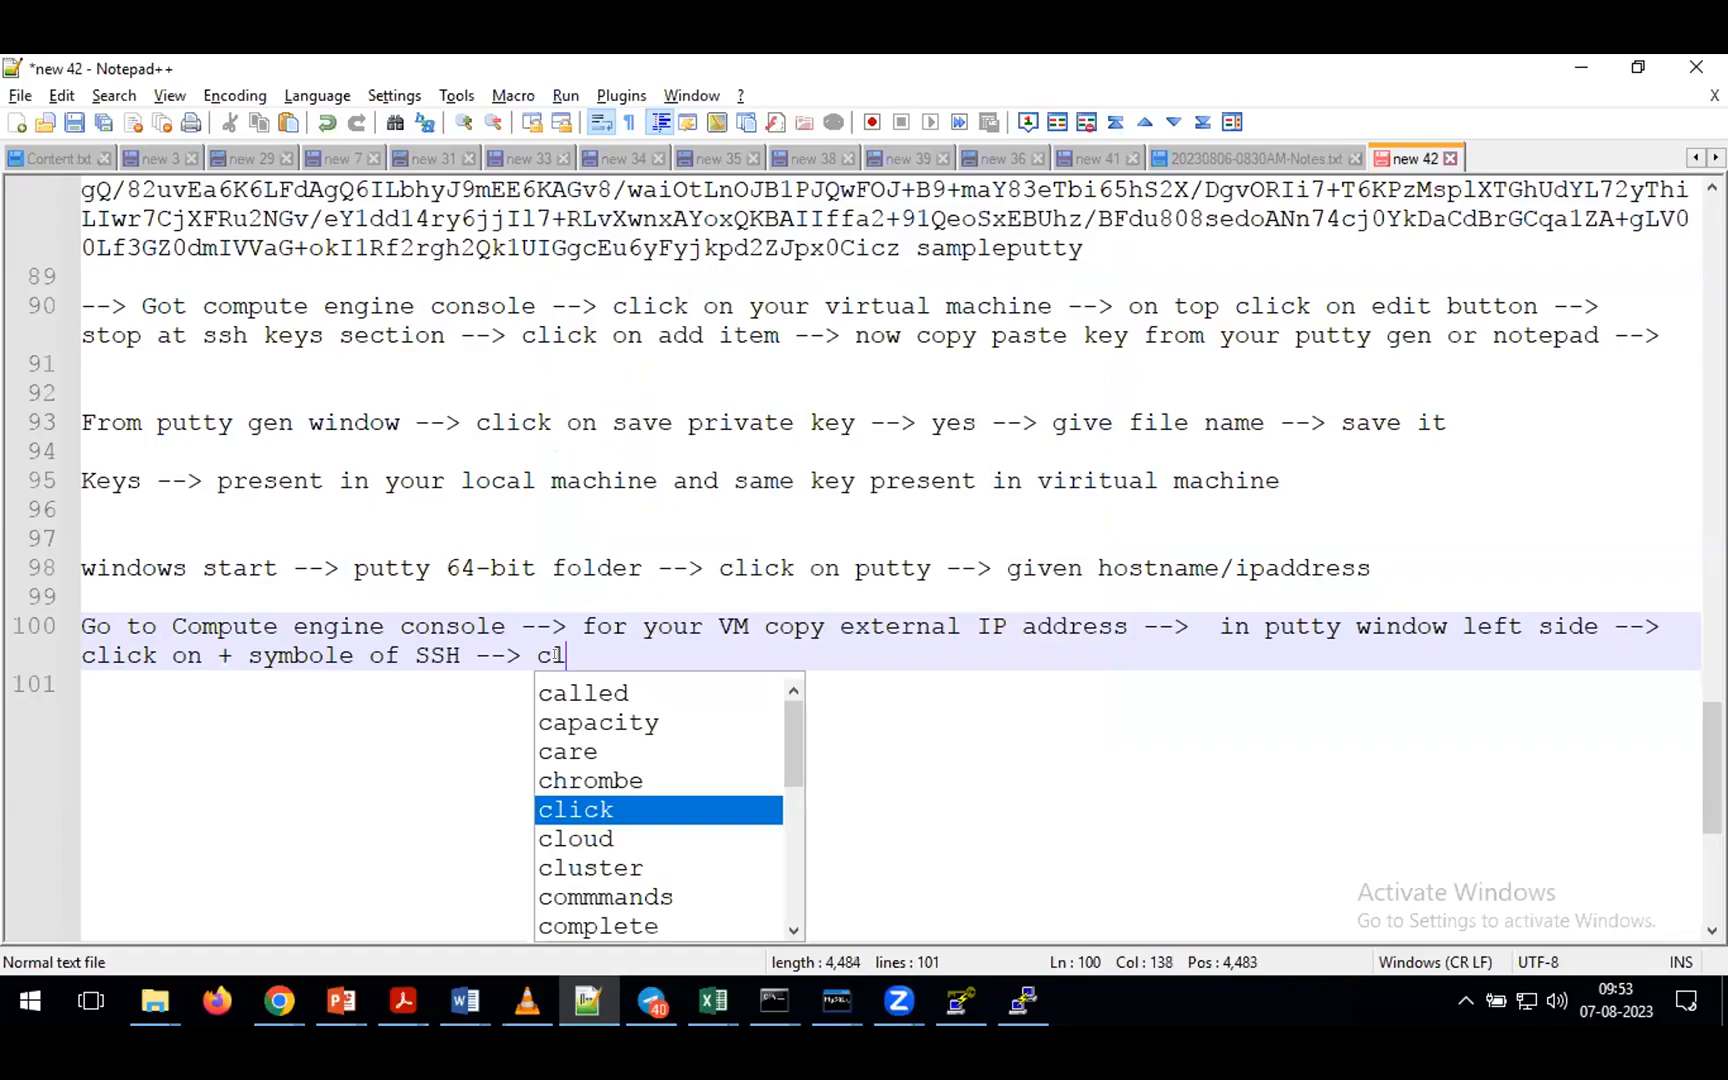
type(" sysmobl")
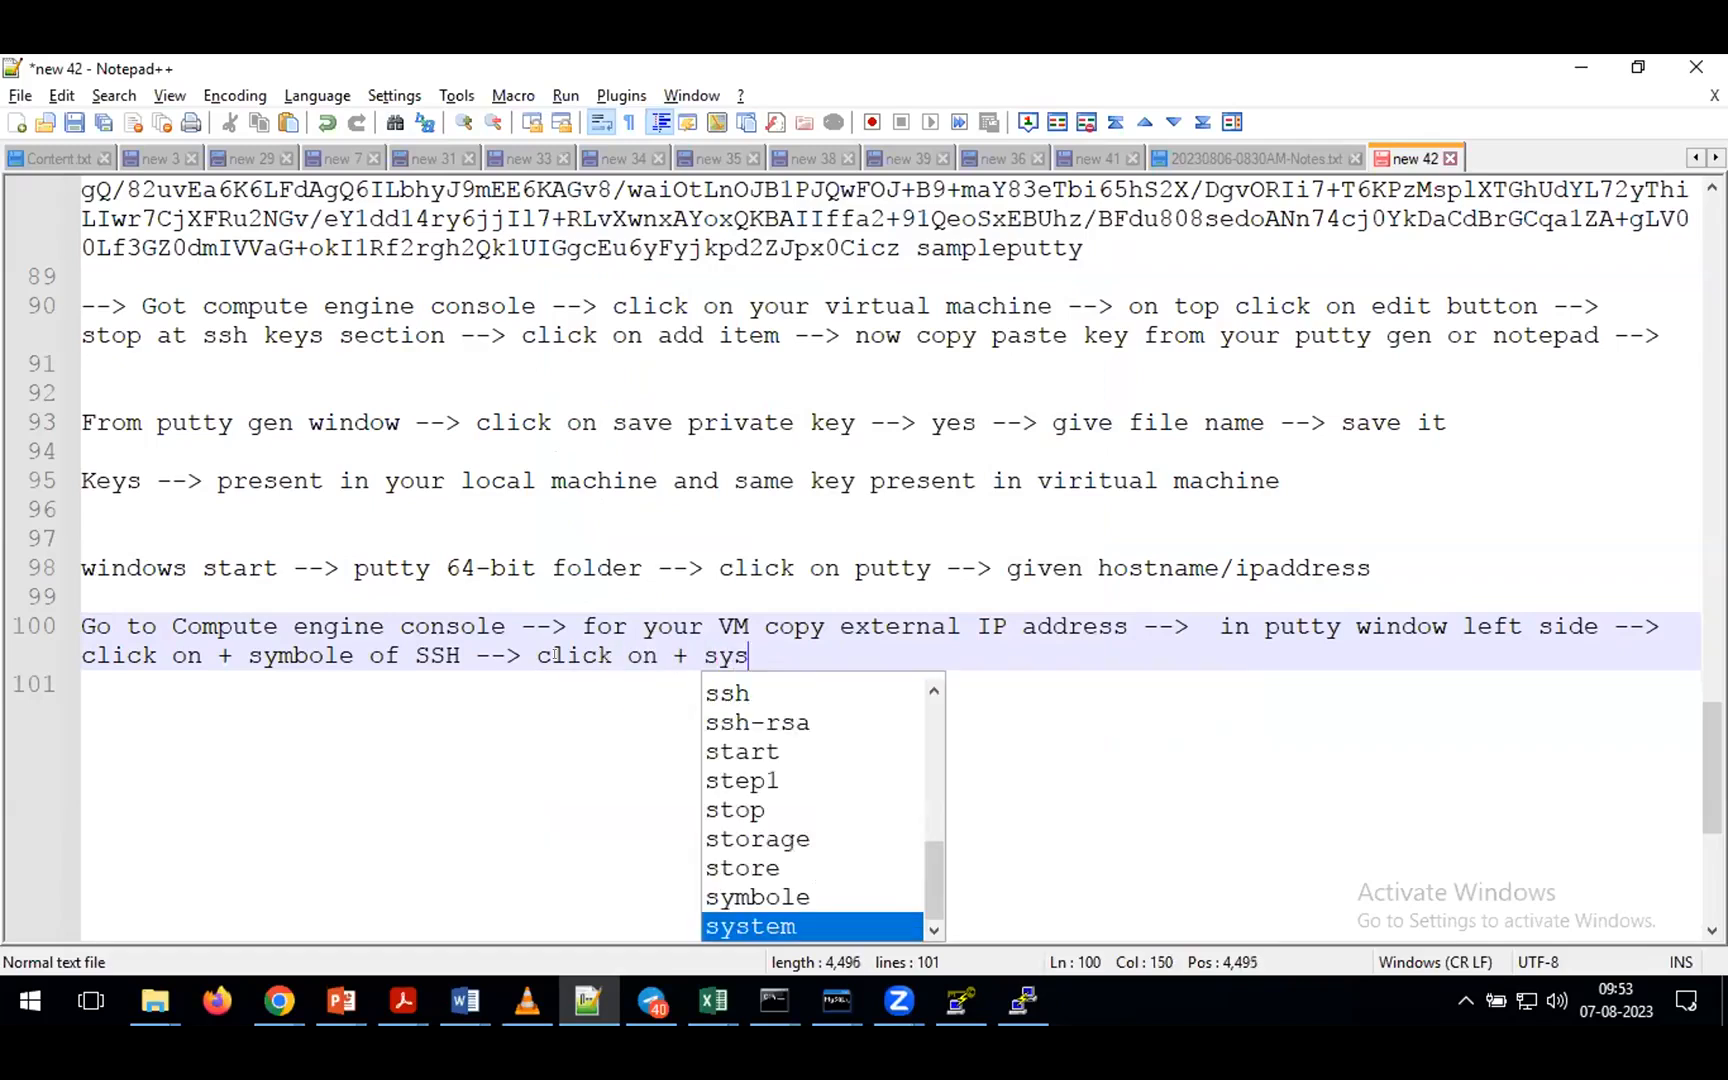
key("BackSpace")
key("BackSpace")
key("BackSpace")
key("BackSpace")
key("BackSpace")
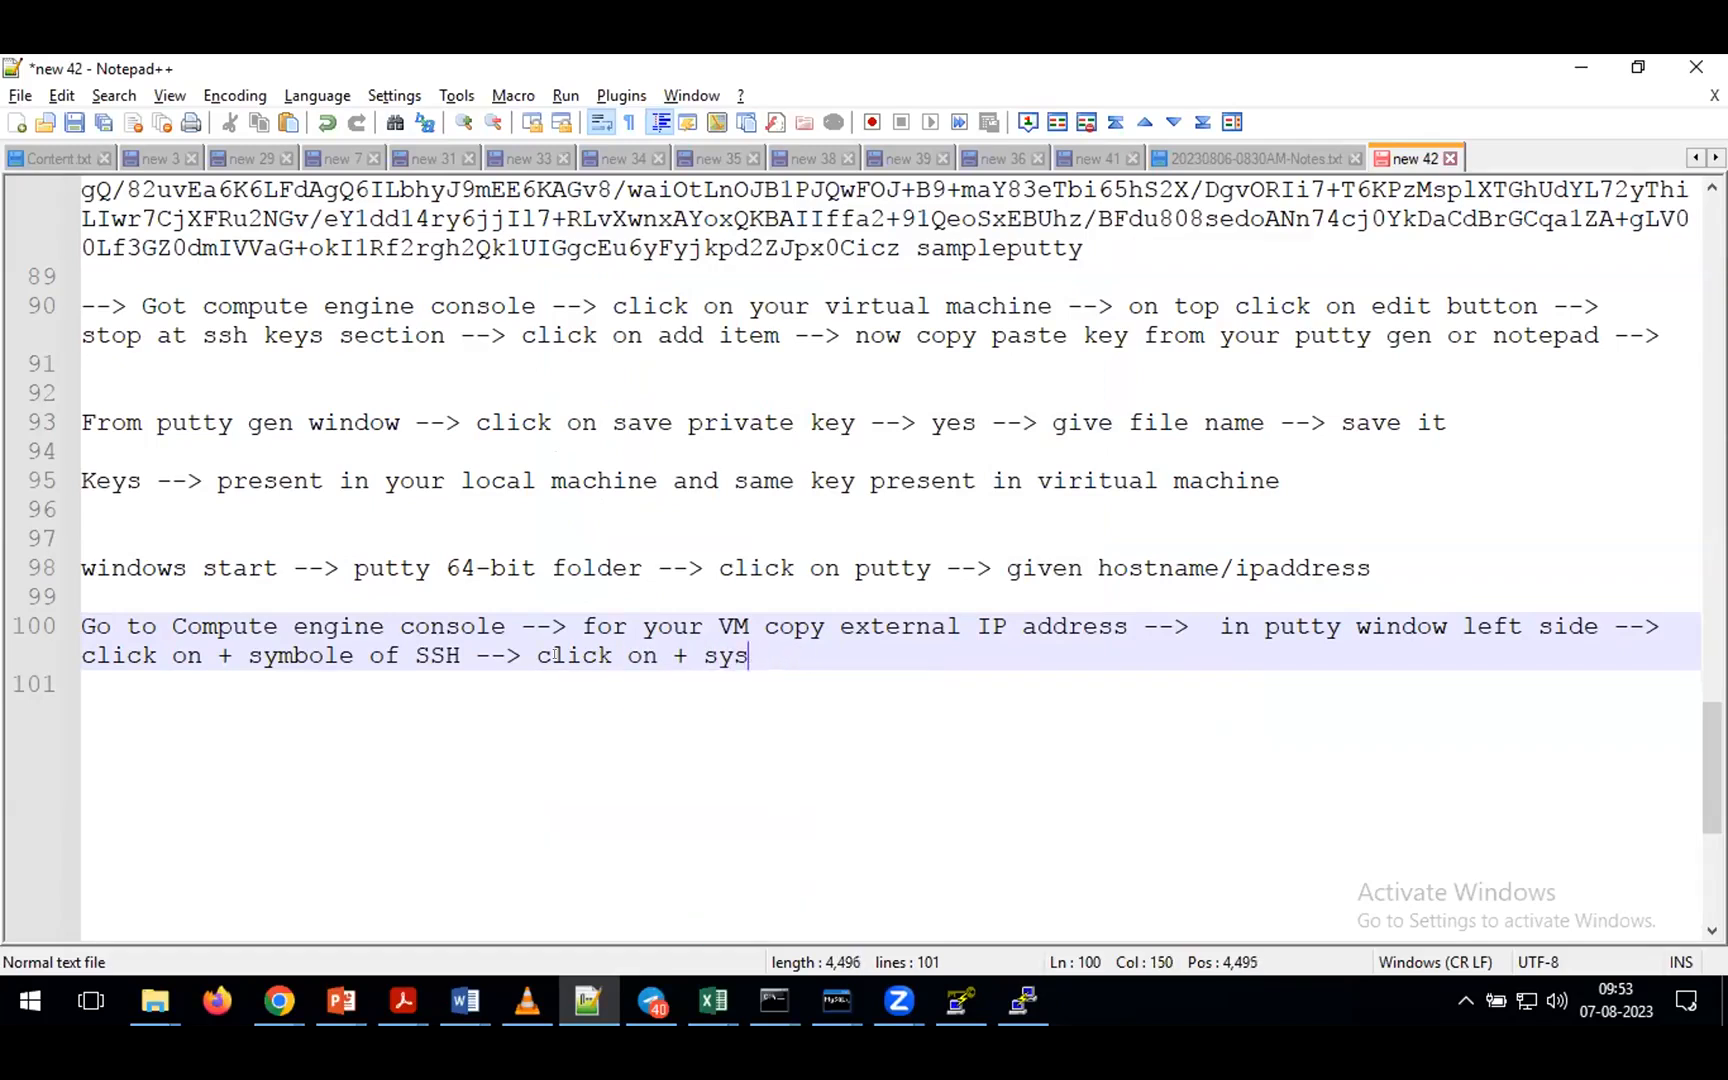
type("mbole ")
type("beside auth ")
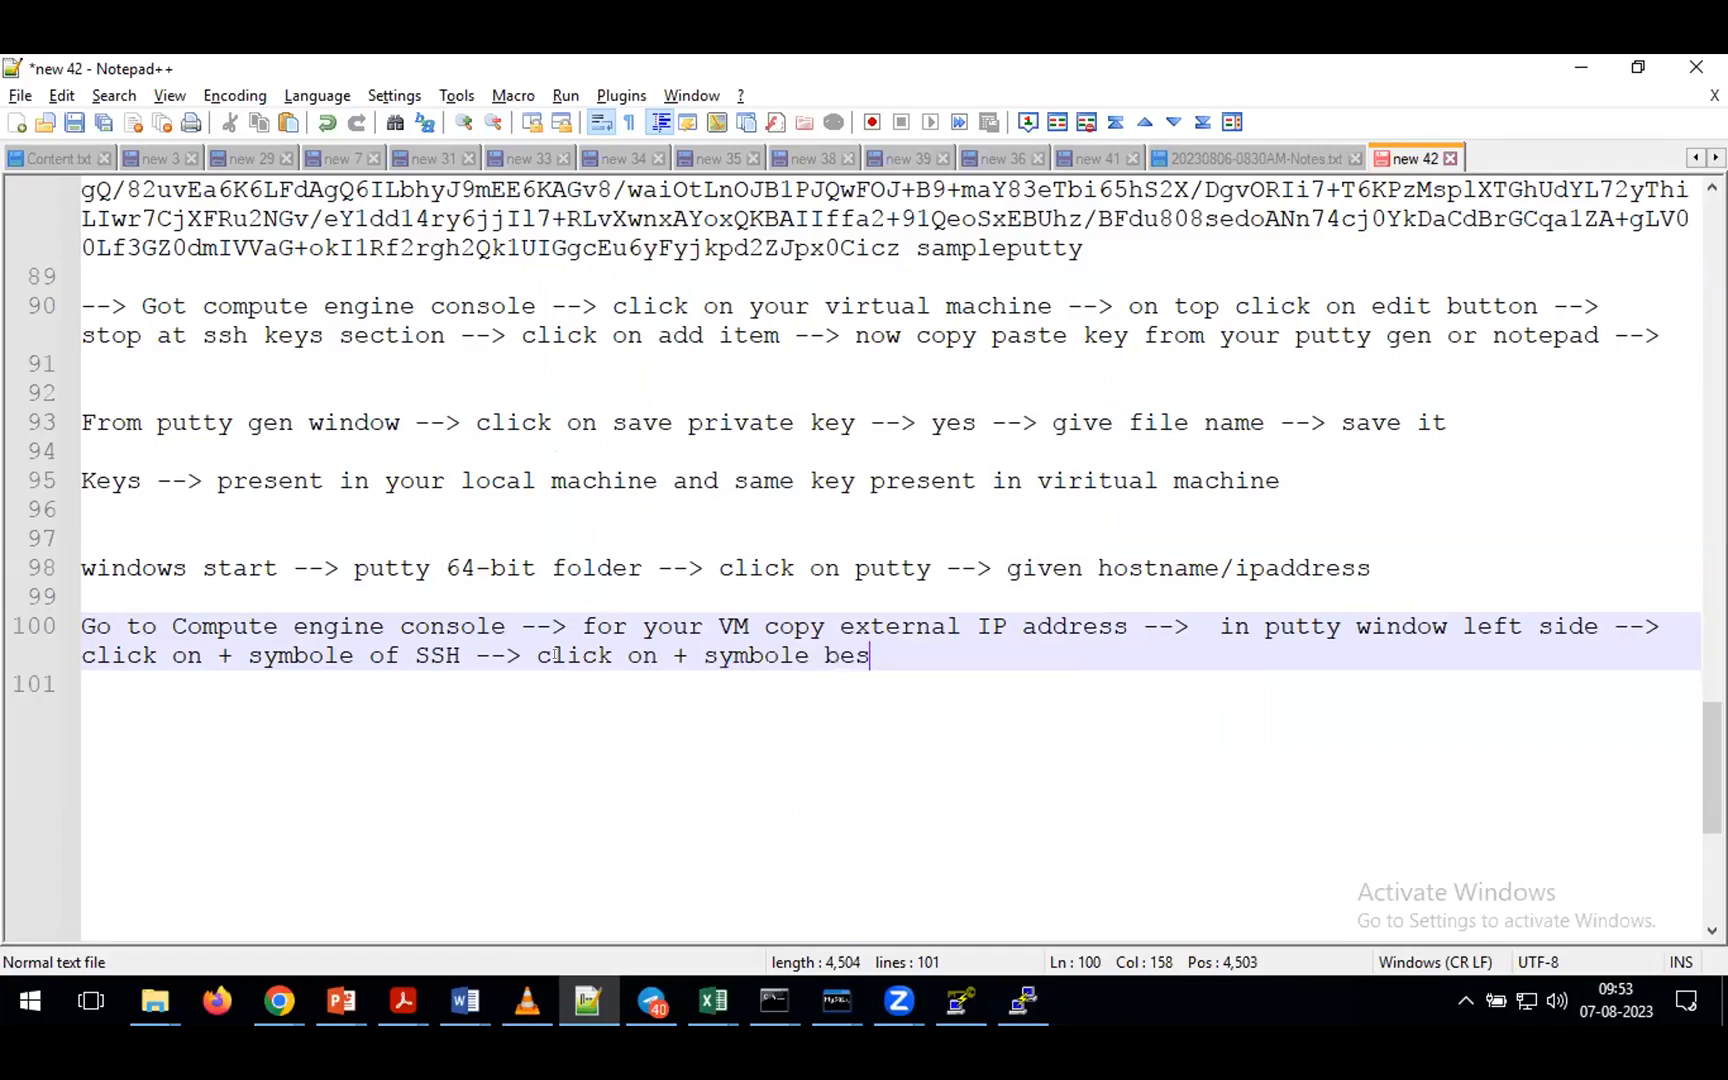
type("-->")
- Open the Auth Credentials page and note 'click on credentials -->'
key("alt+Tab")
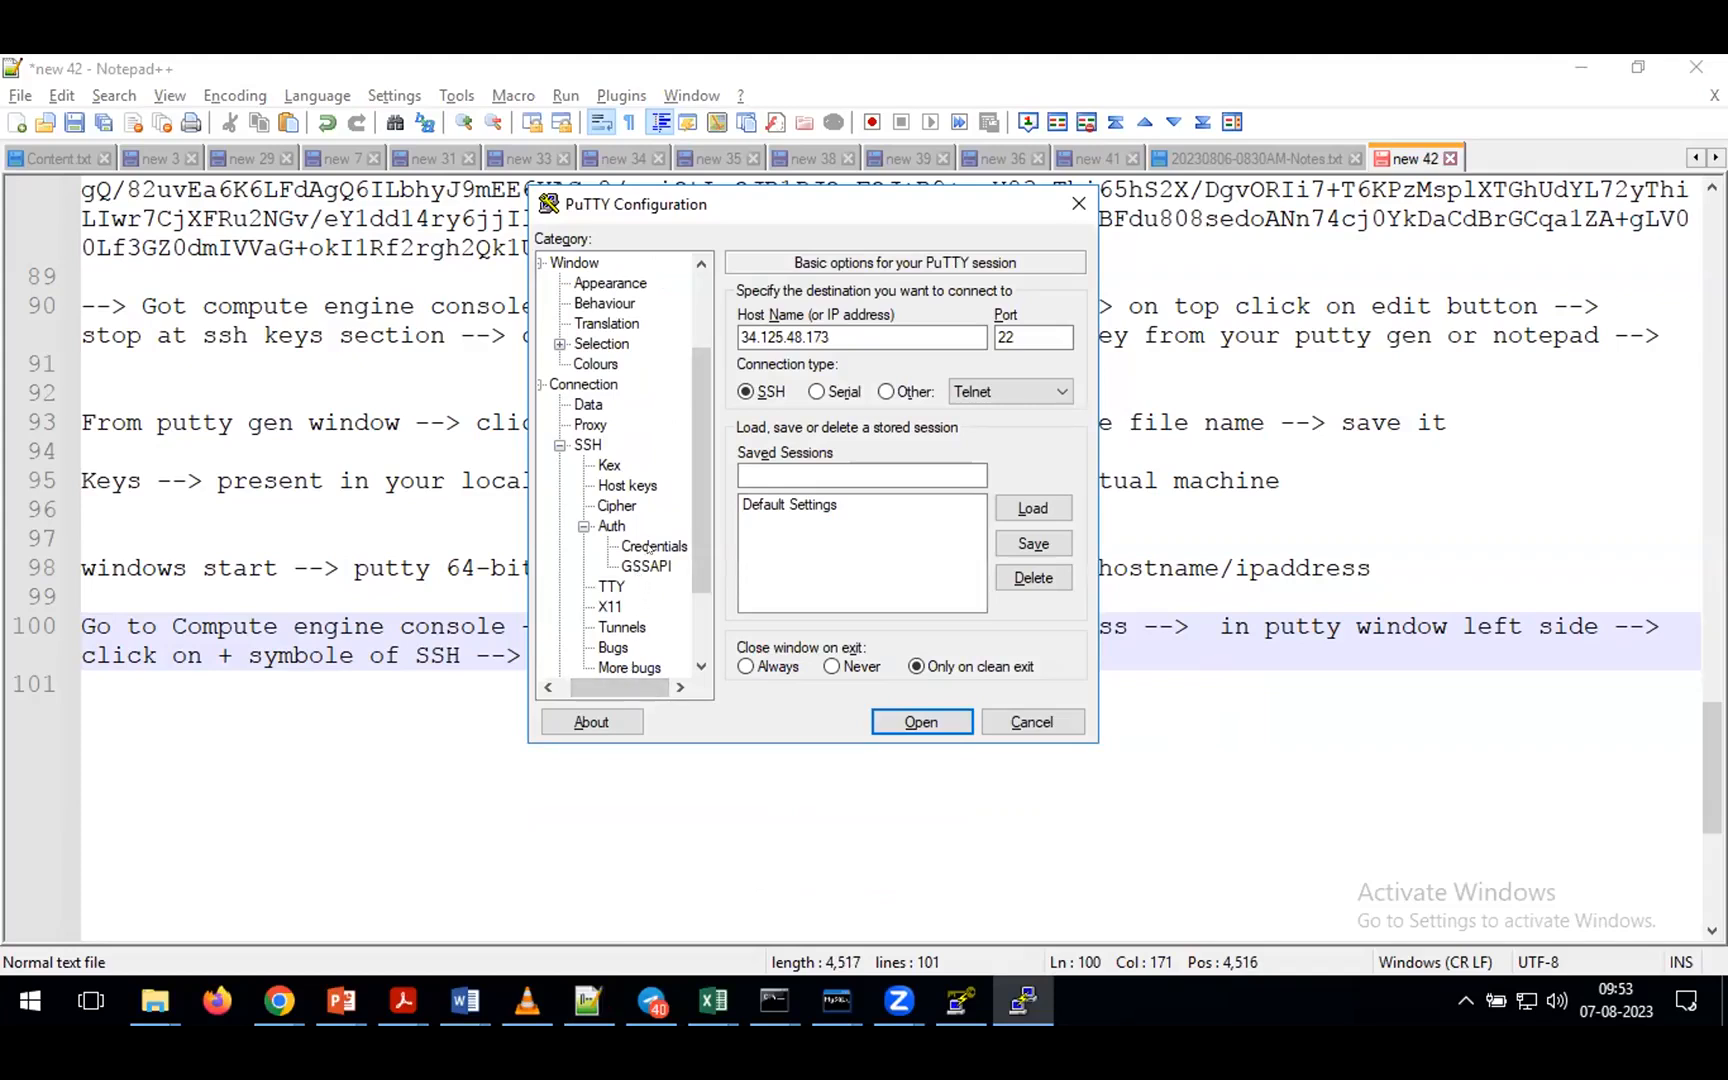
left_click(651, 547)
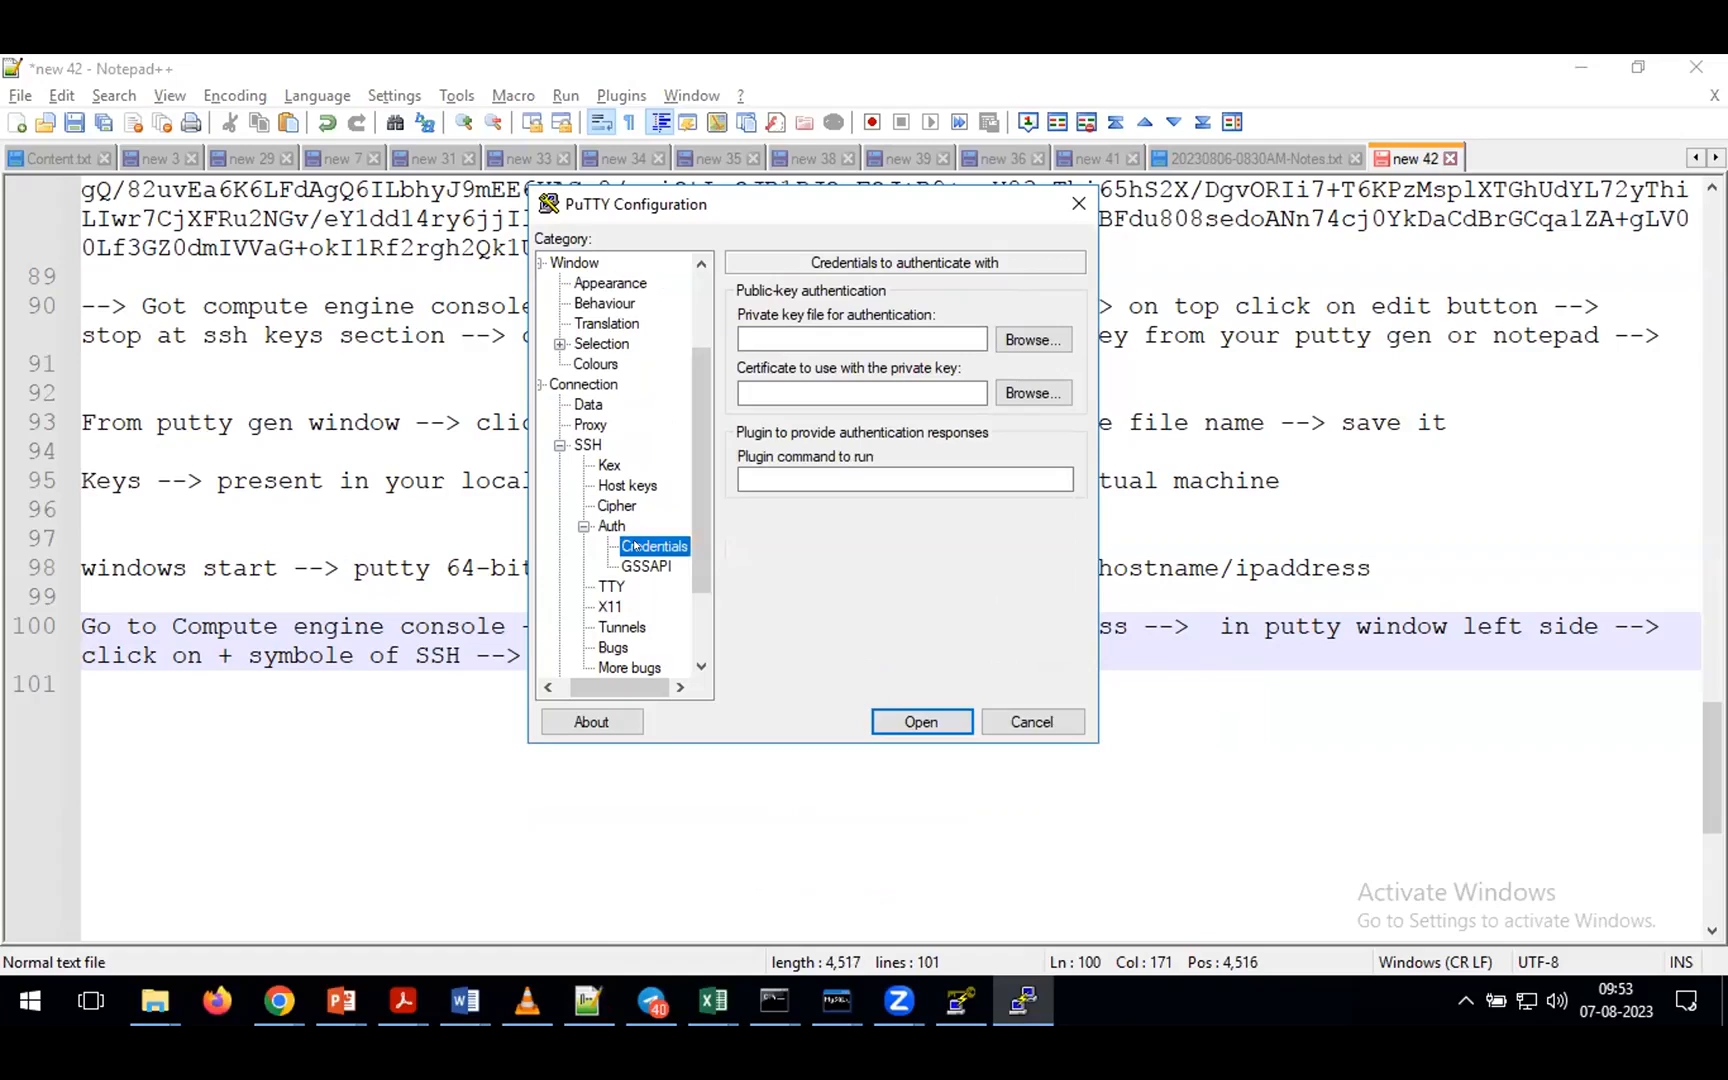
key("alt+Tab")
type("click o")
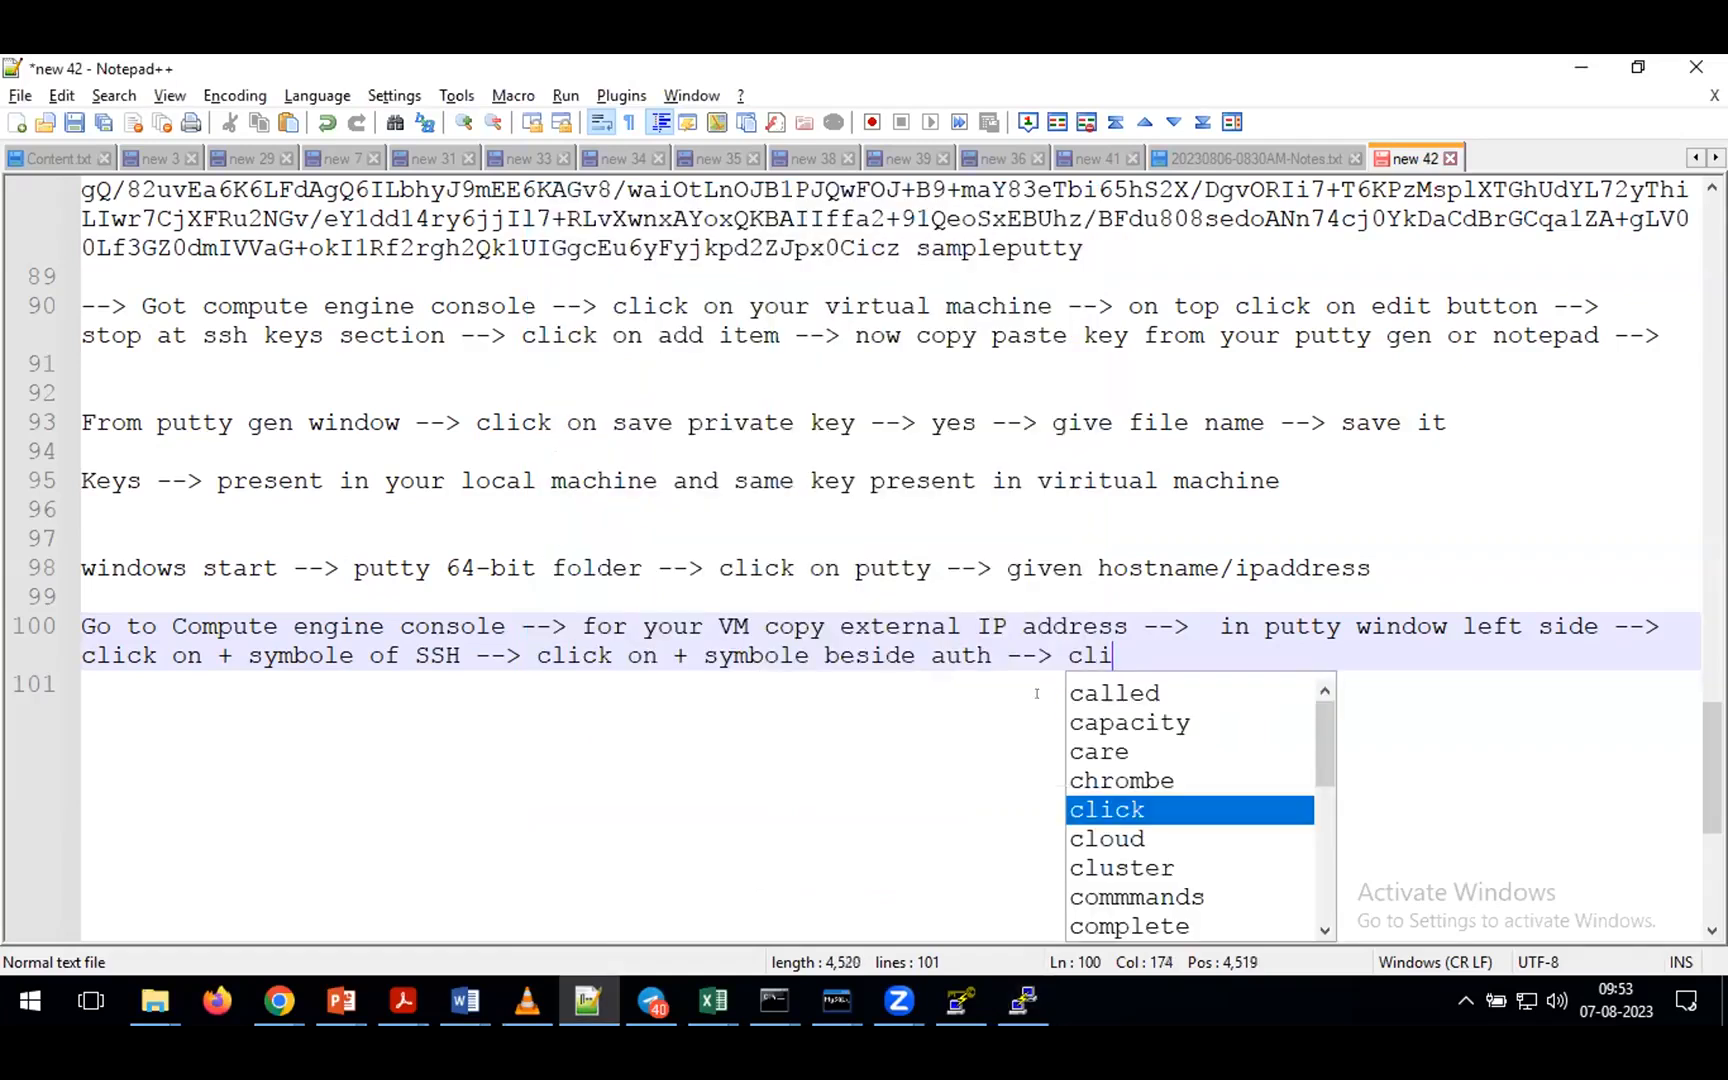
type("n credent")
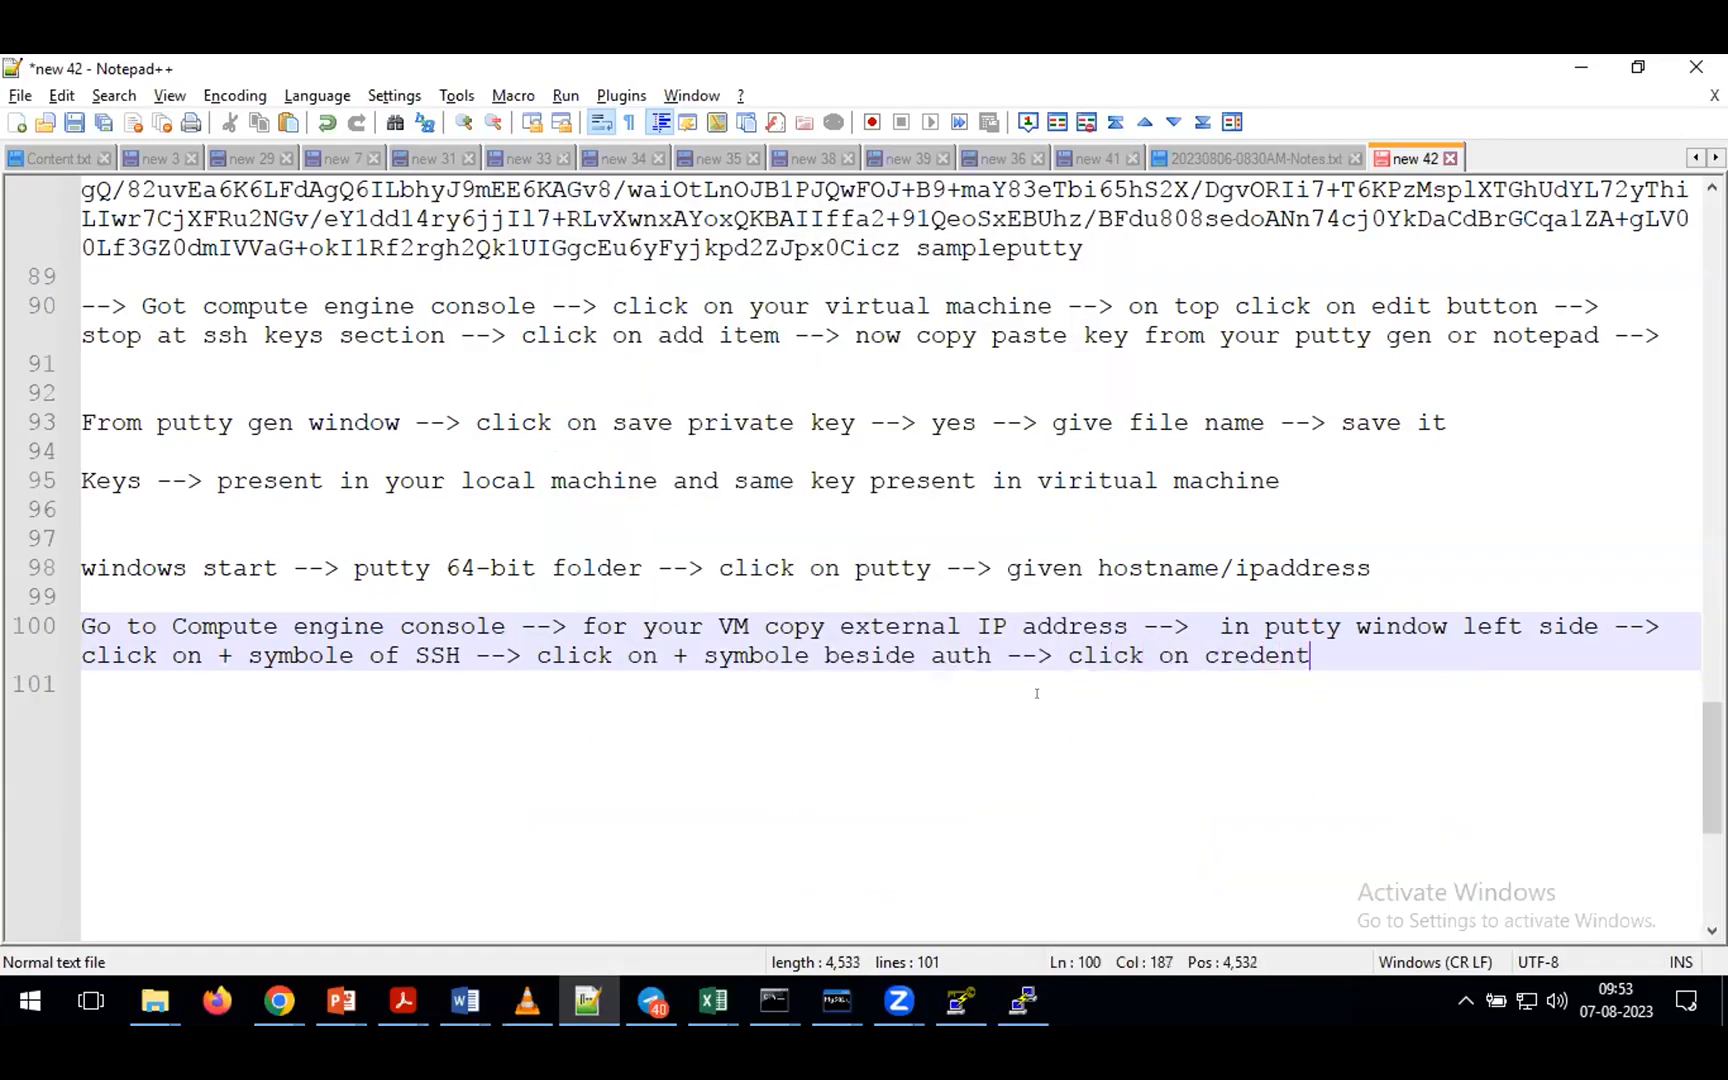
type("ials -->")
- Add 'righ side window -->' to the Credentials note on line 100
key("alt+Tab")
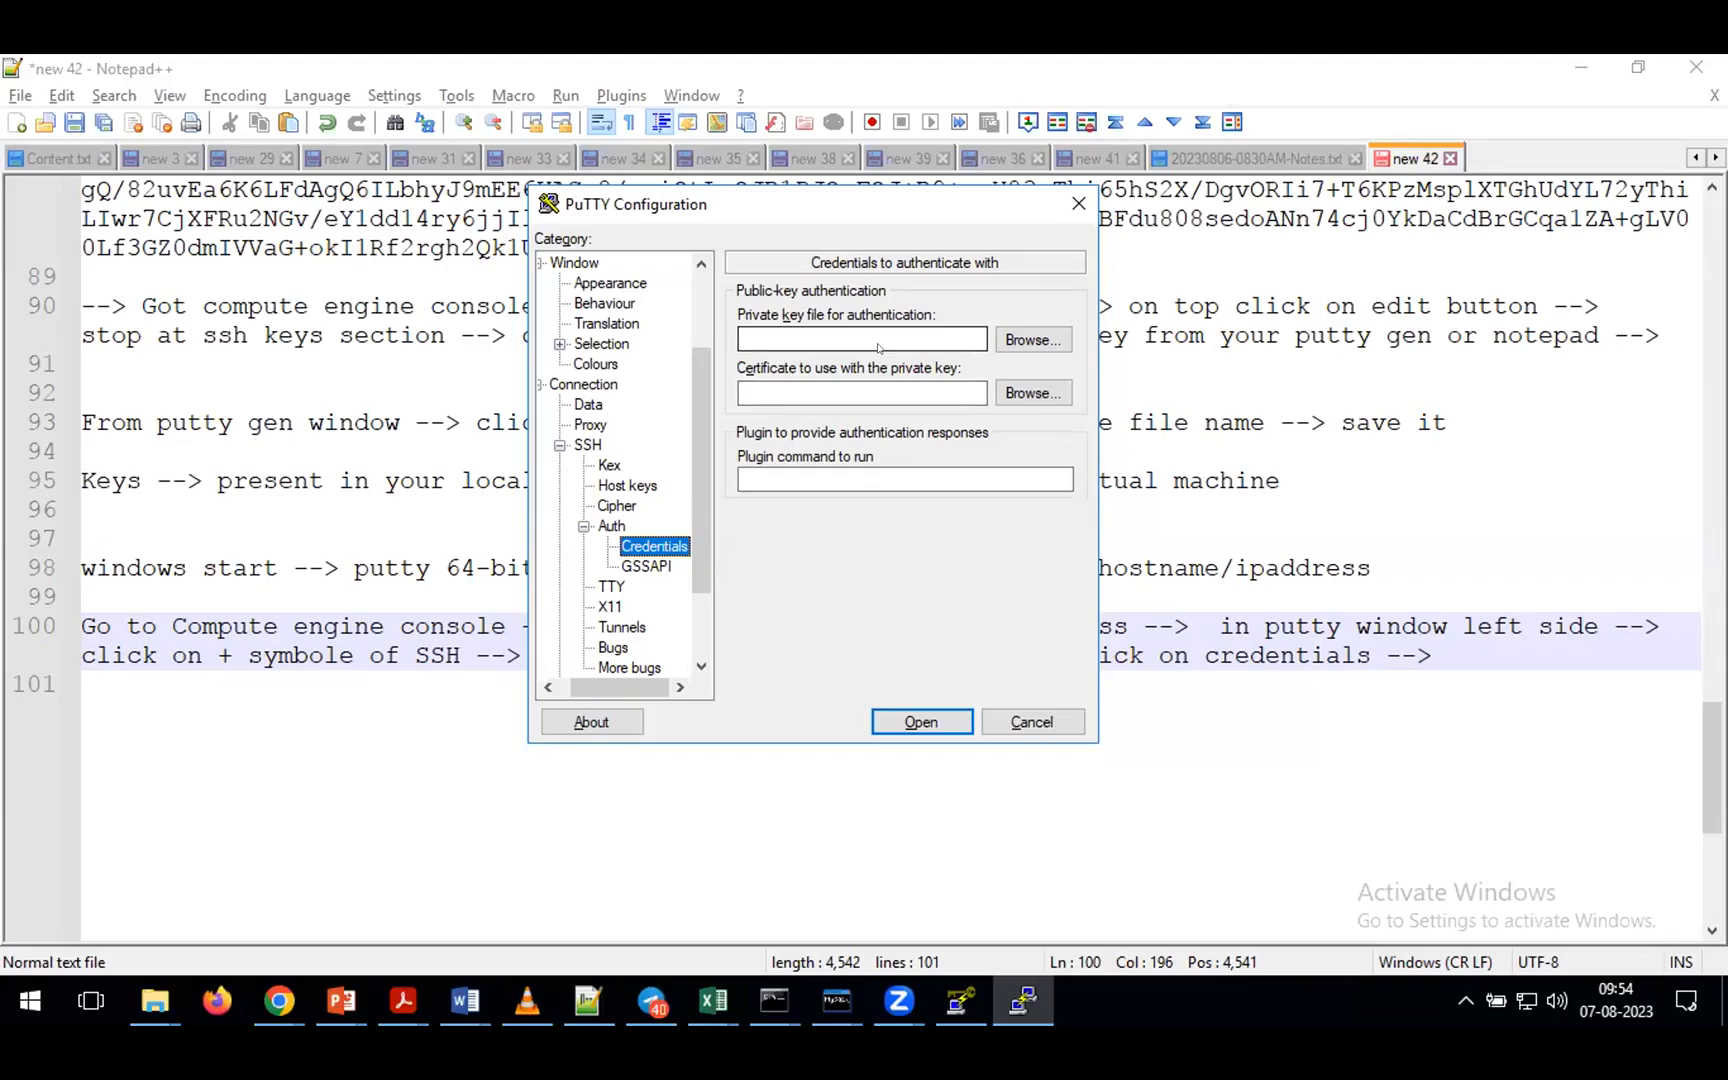
left_click(1448, 655)
type("i p")
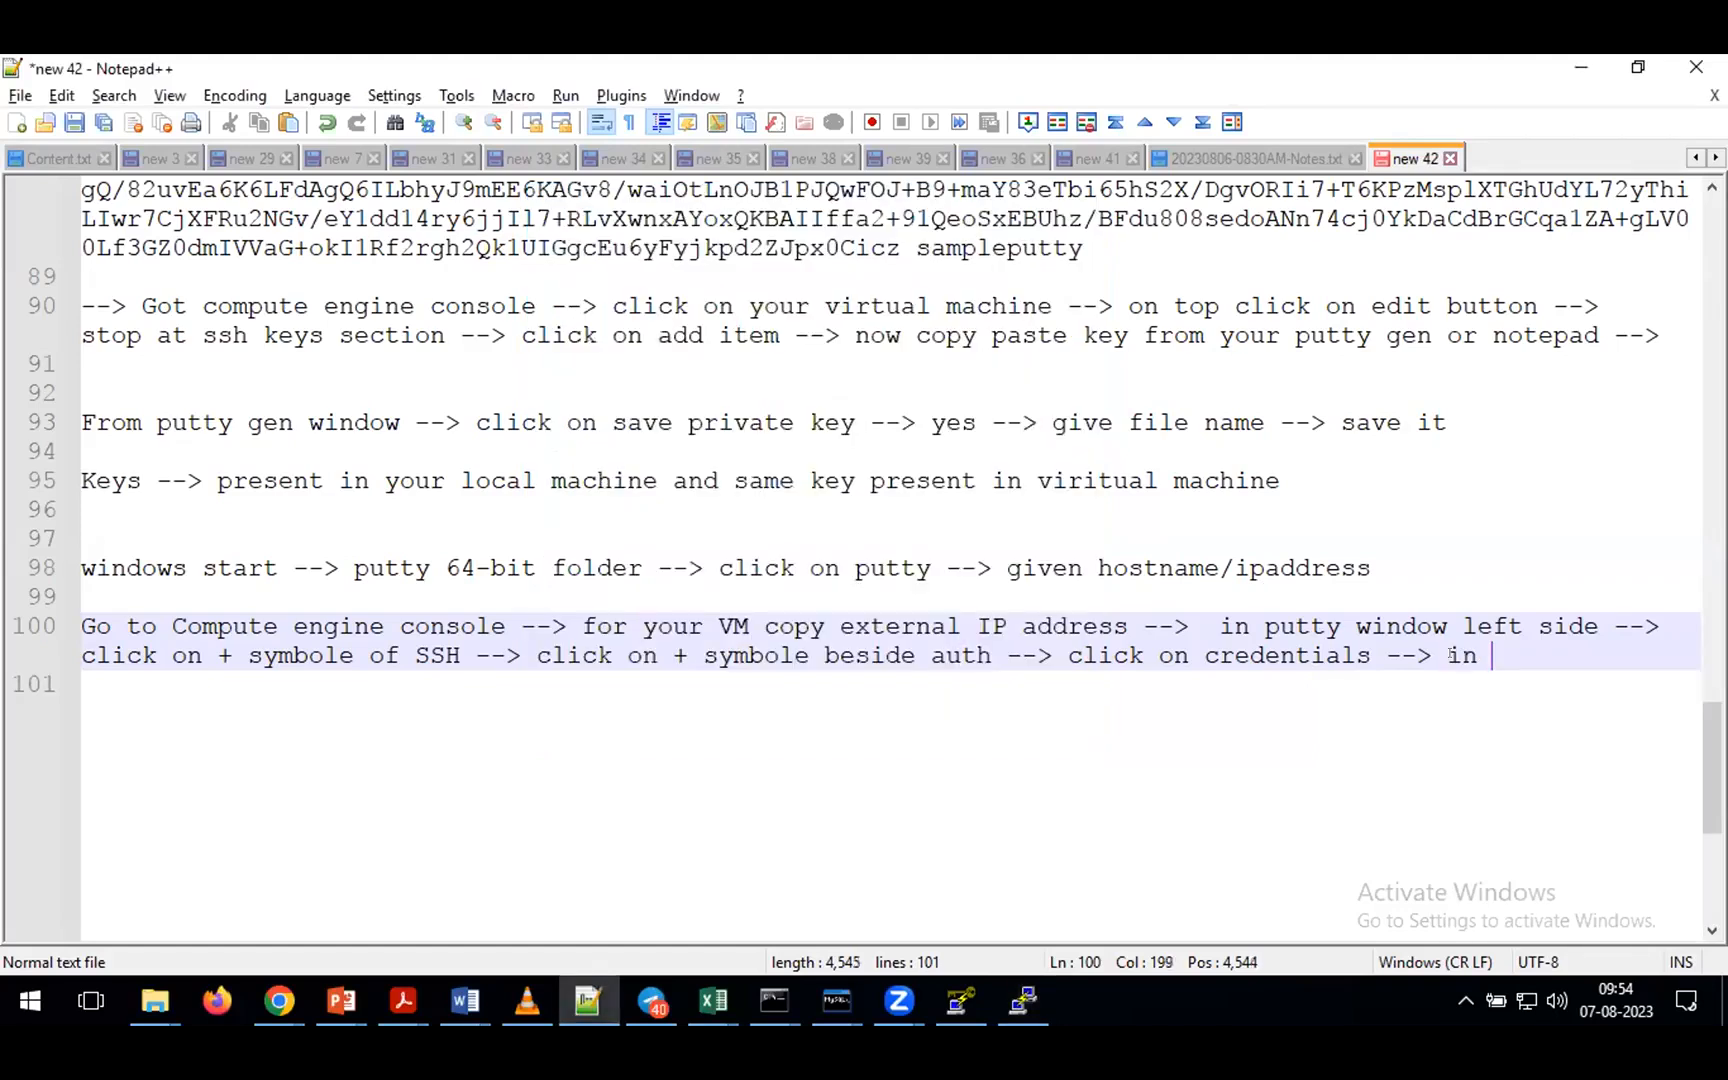
key("BackSpace")
key("BackSpace")
key("BackSpace")
type("righ s")
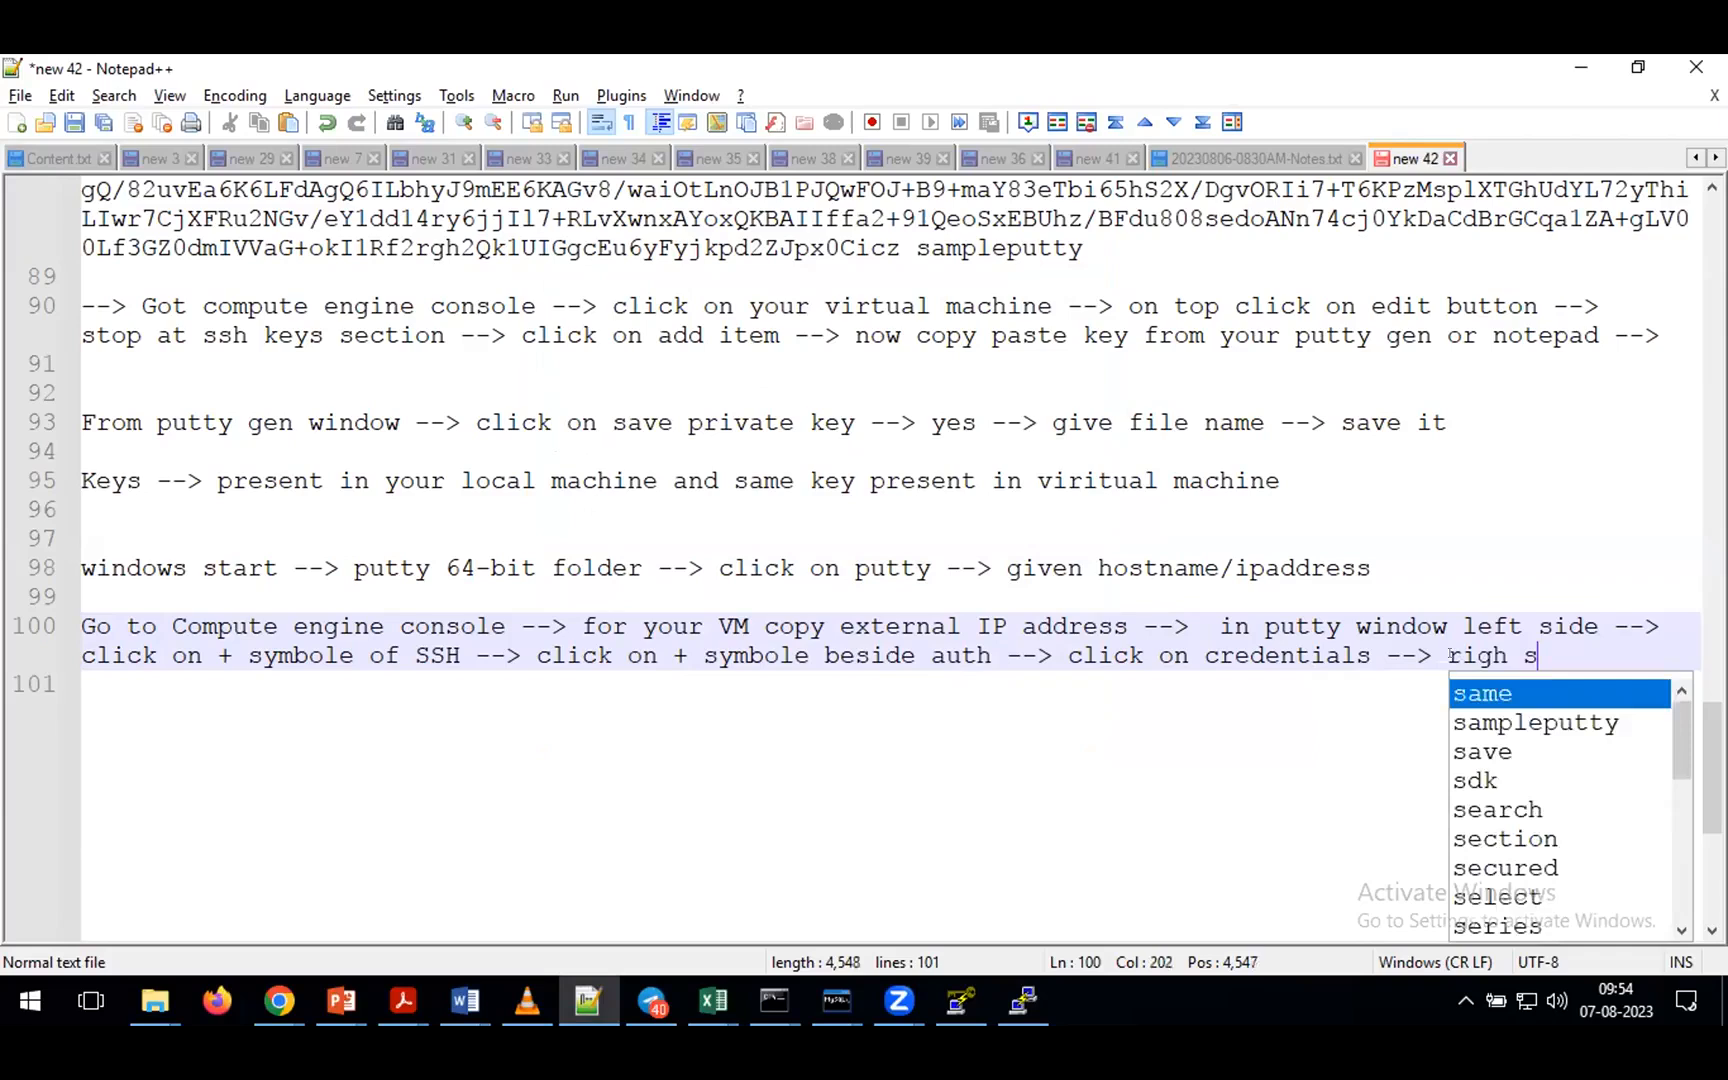
type("ide window -->")
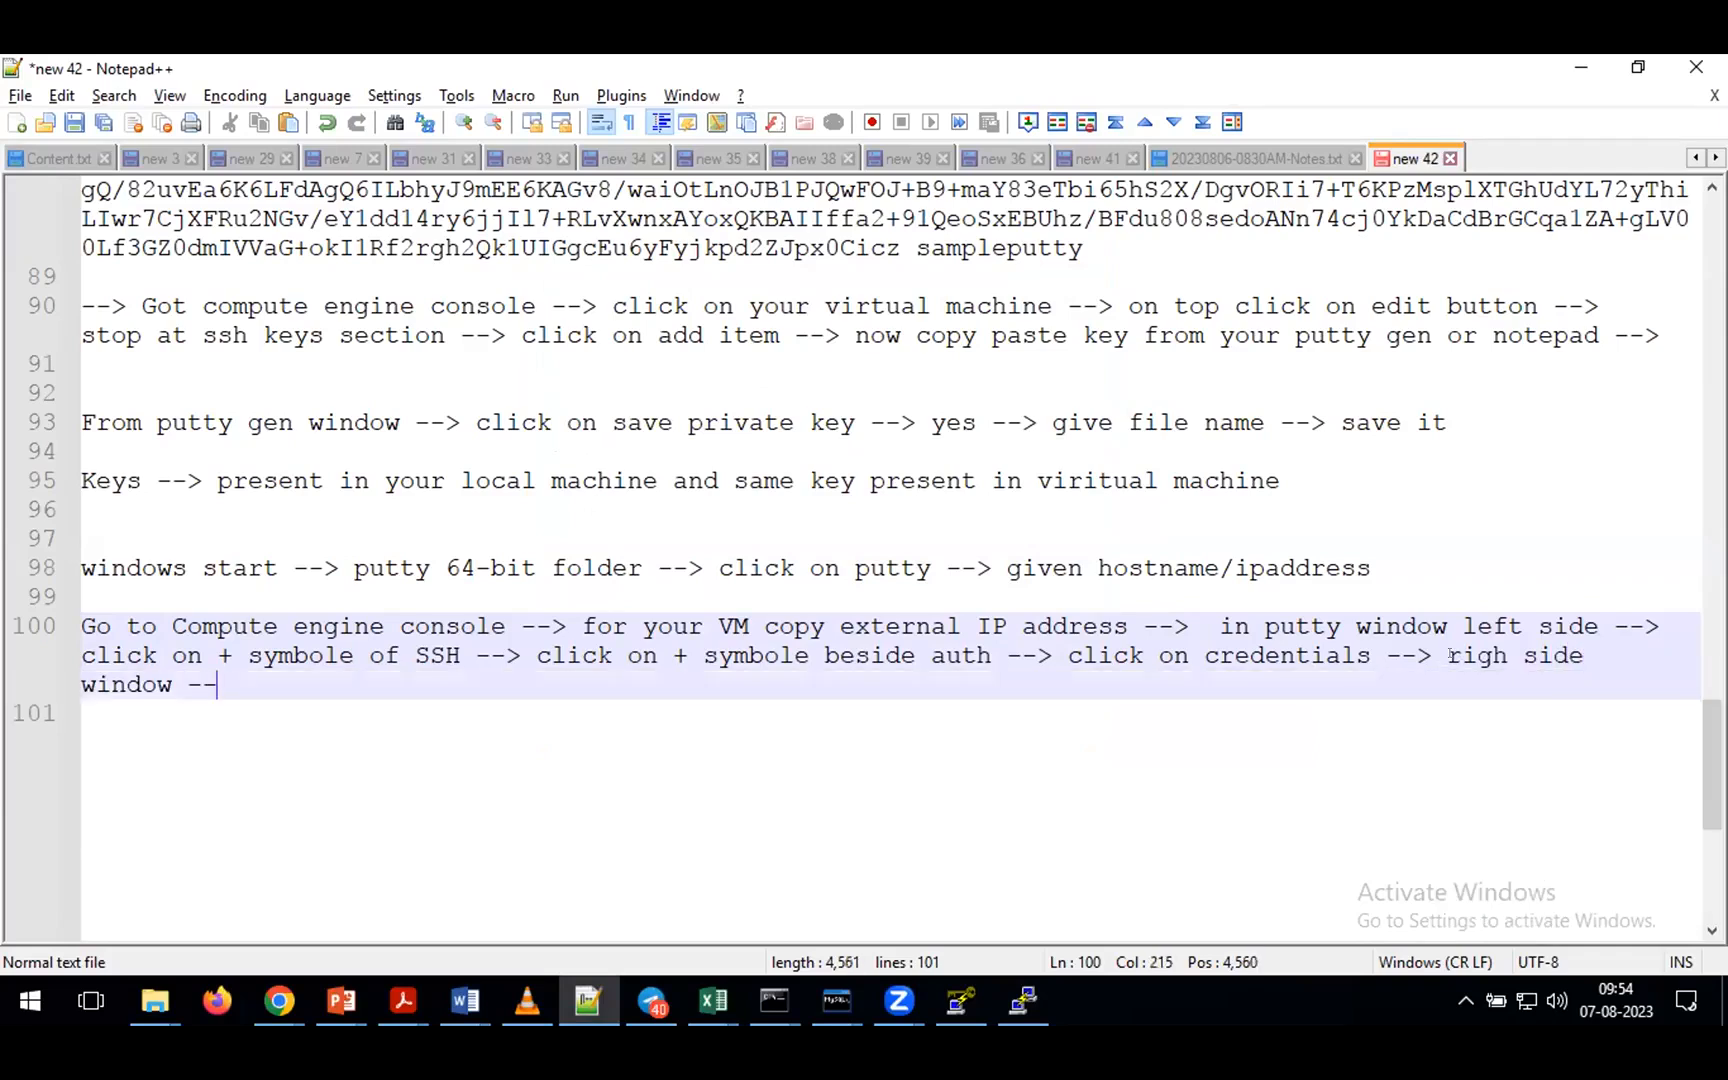
- Note 'private key file for authentication (click on browse) --> give path of the file which we selected above -->'
key("alt+Tab")
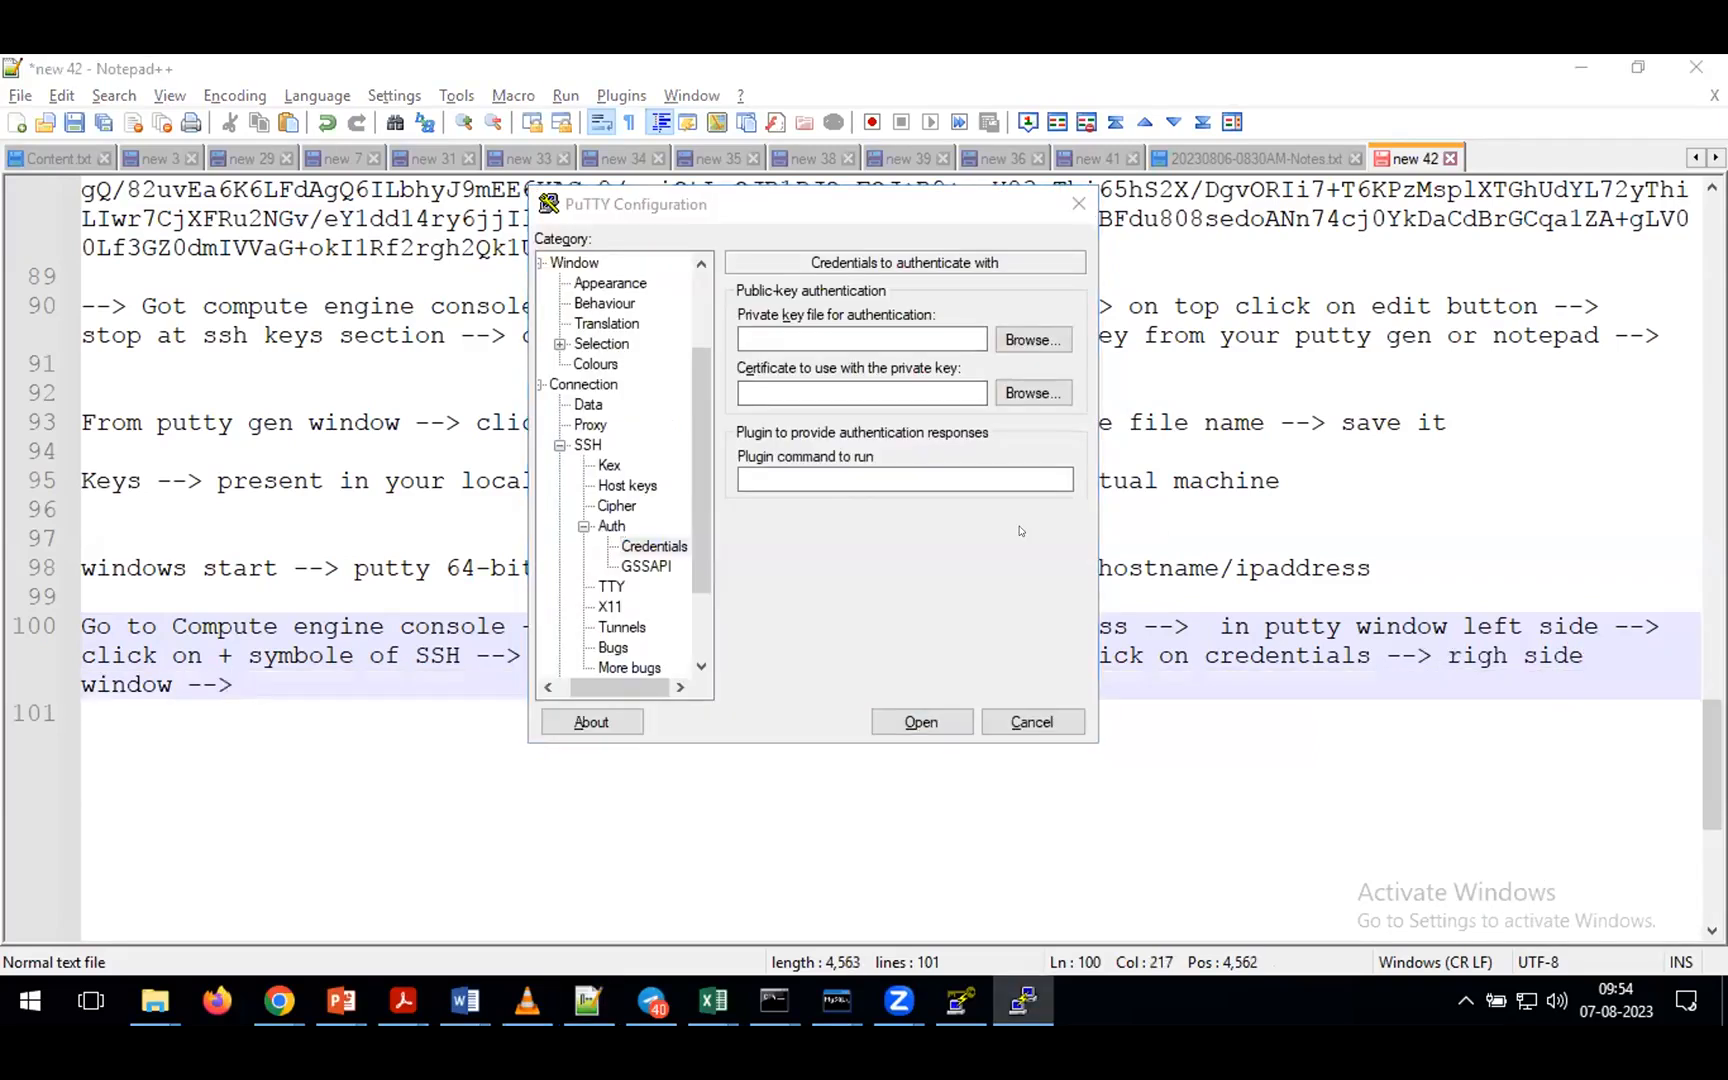
key("alt+Tab")
type("private ke")
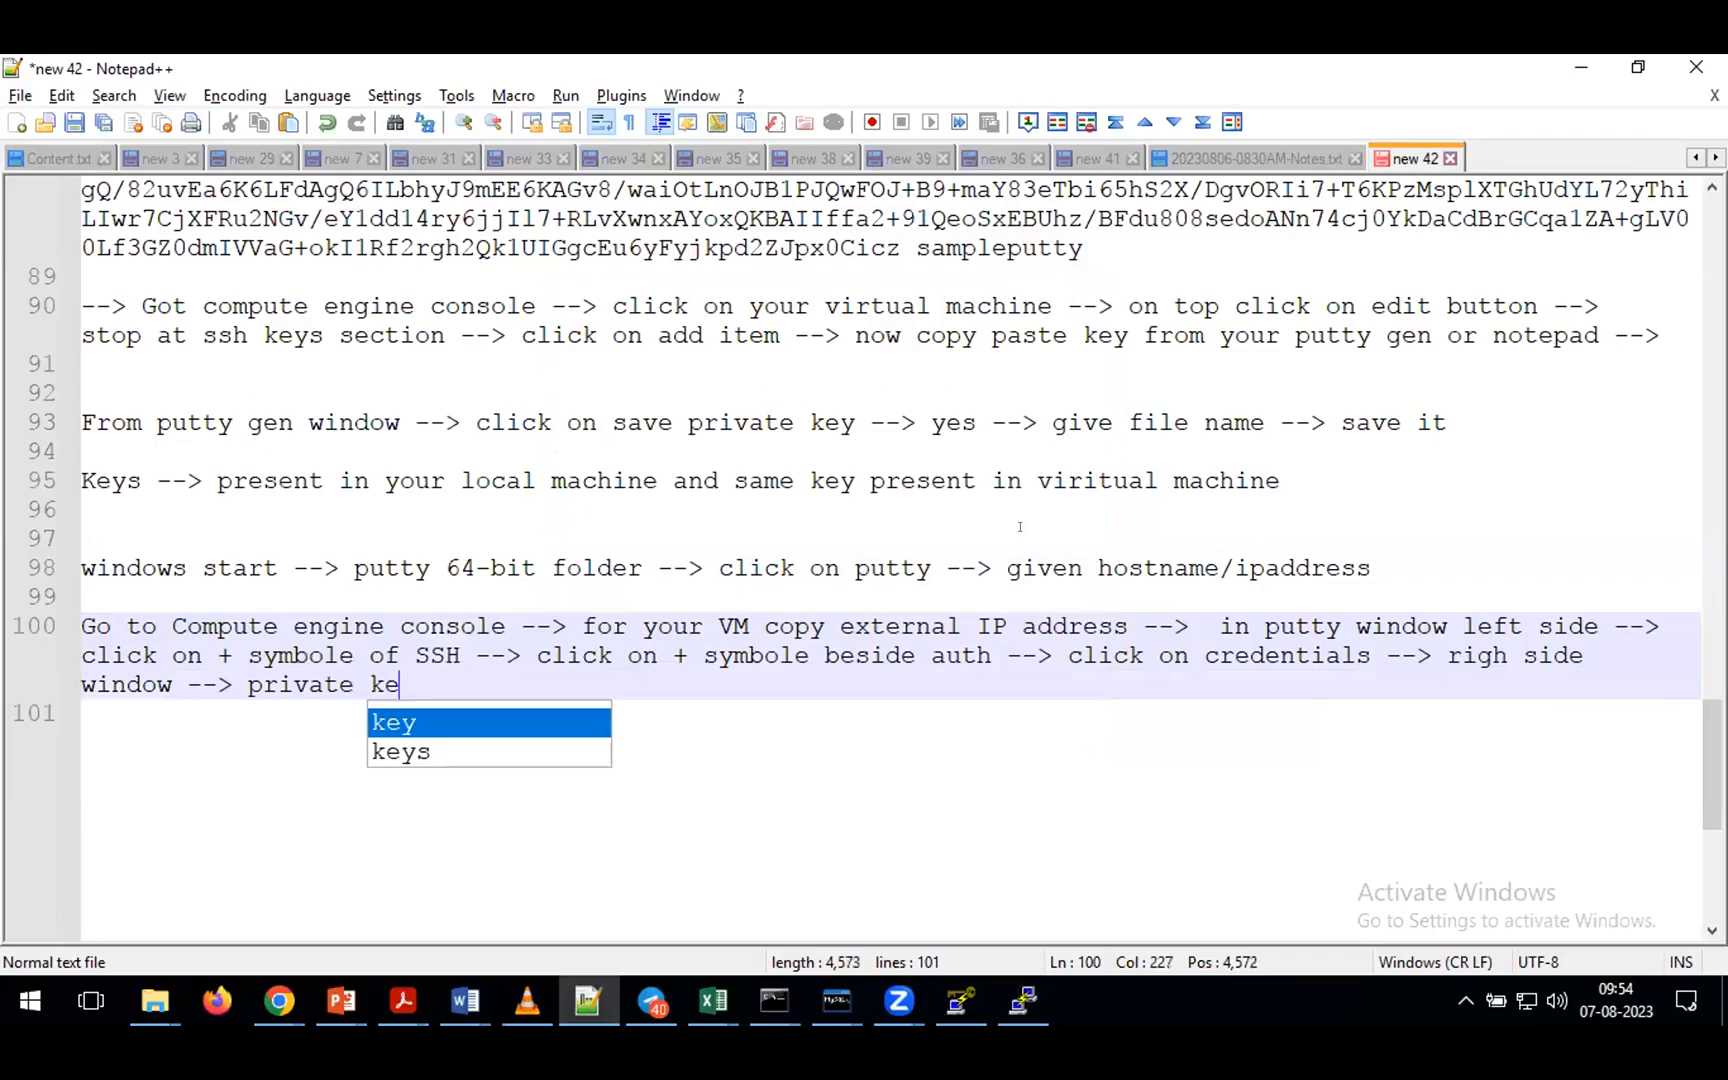
type("y file for au")
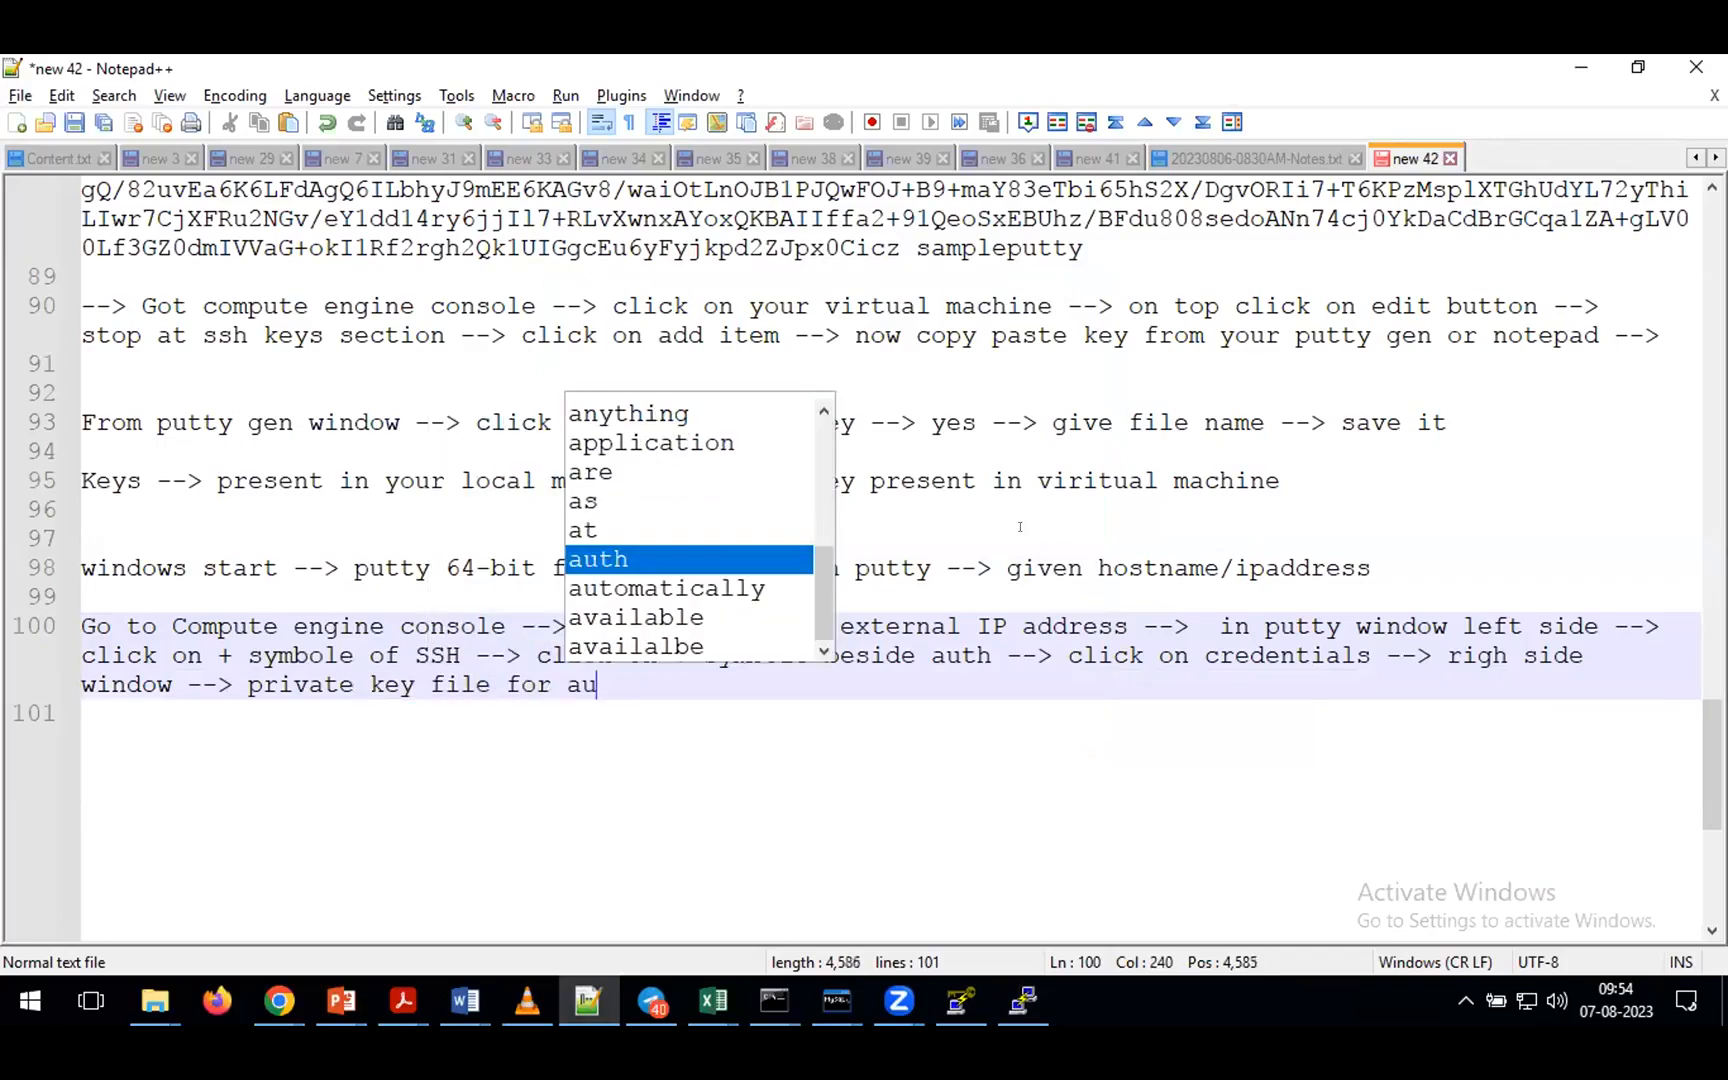
type("thentication ")
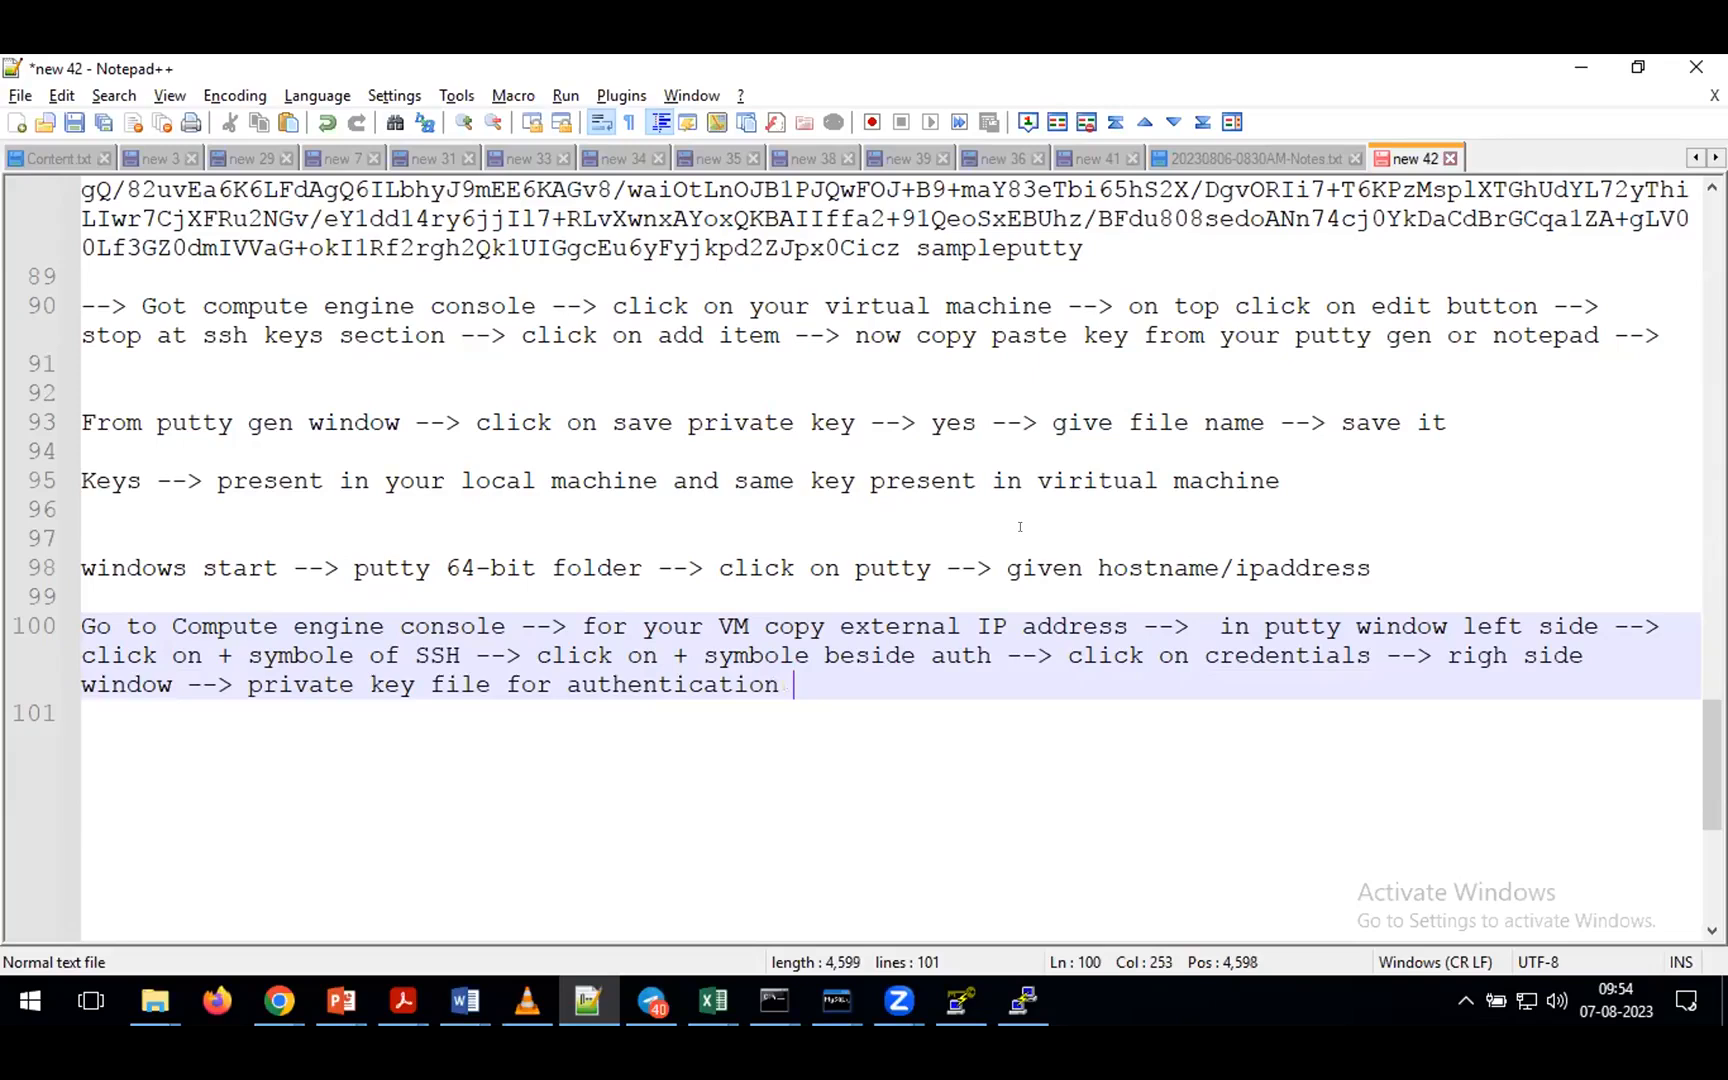
type("(click on b")
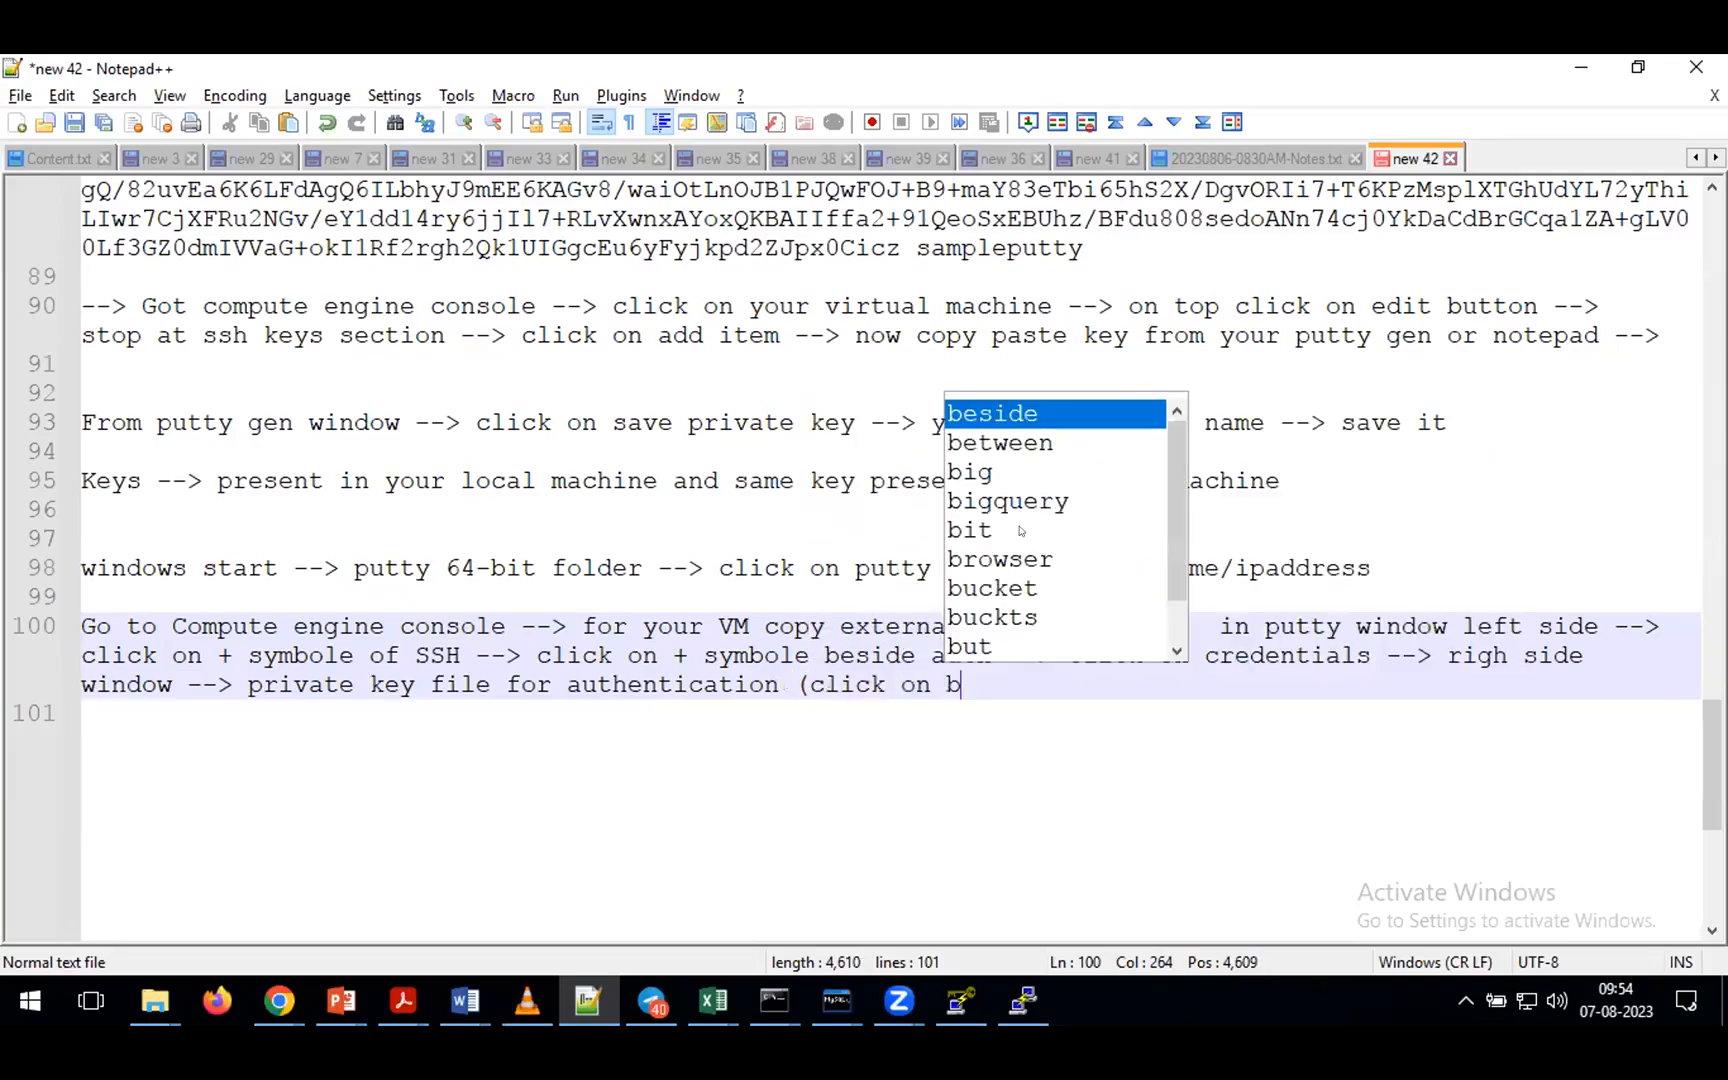
type("rowse) --")
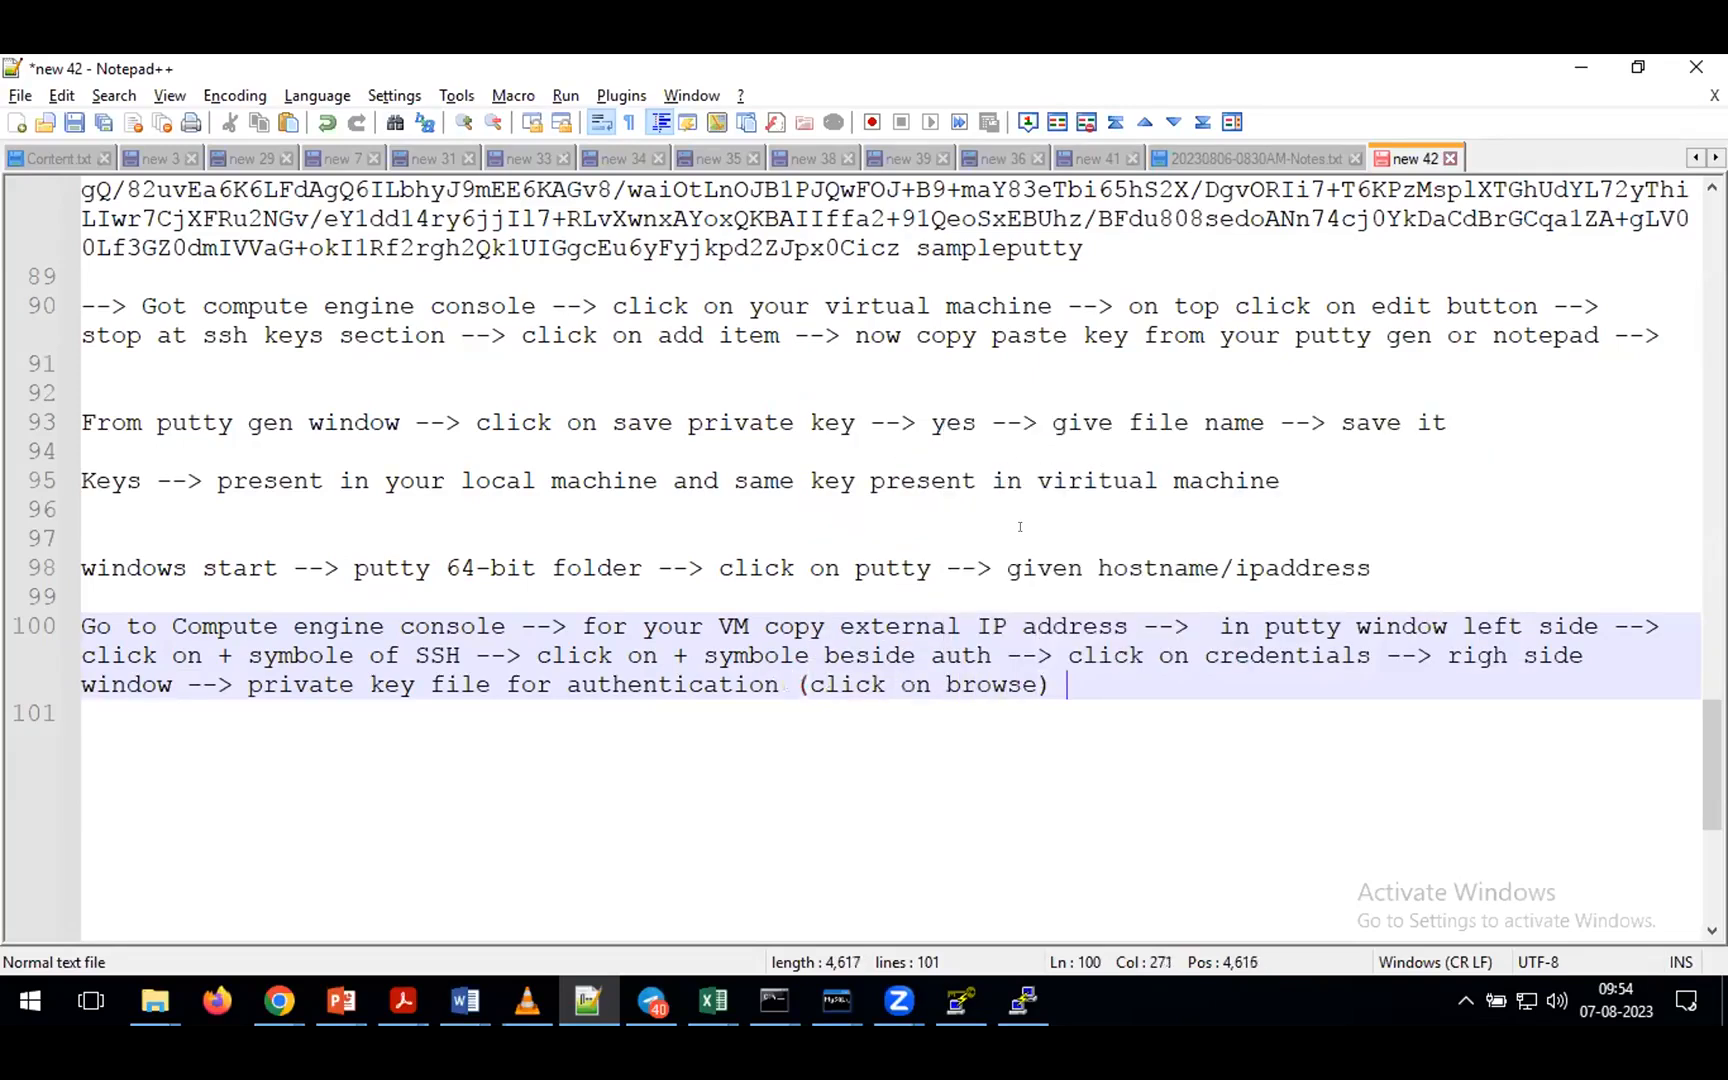
type("> give pth")
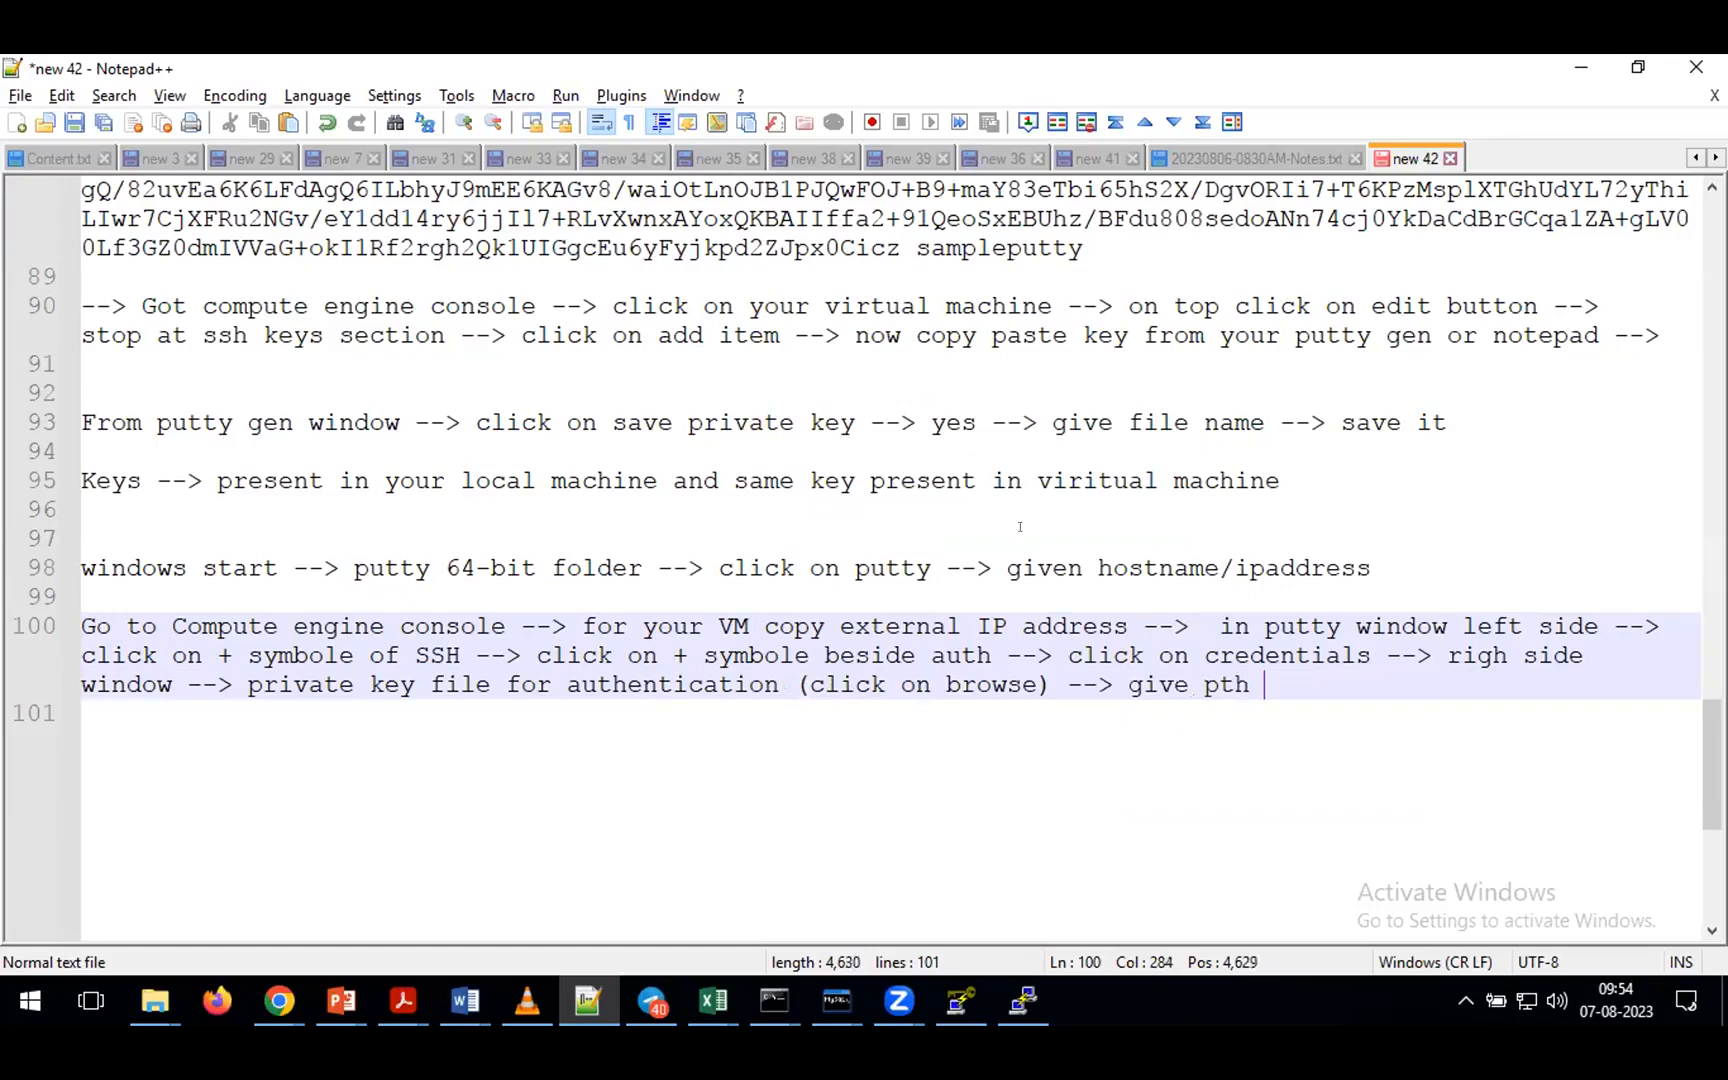
key("BackSpace")
key("BackSpace")
type("ath of the ")
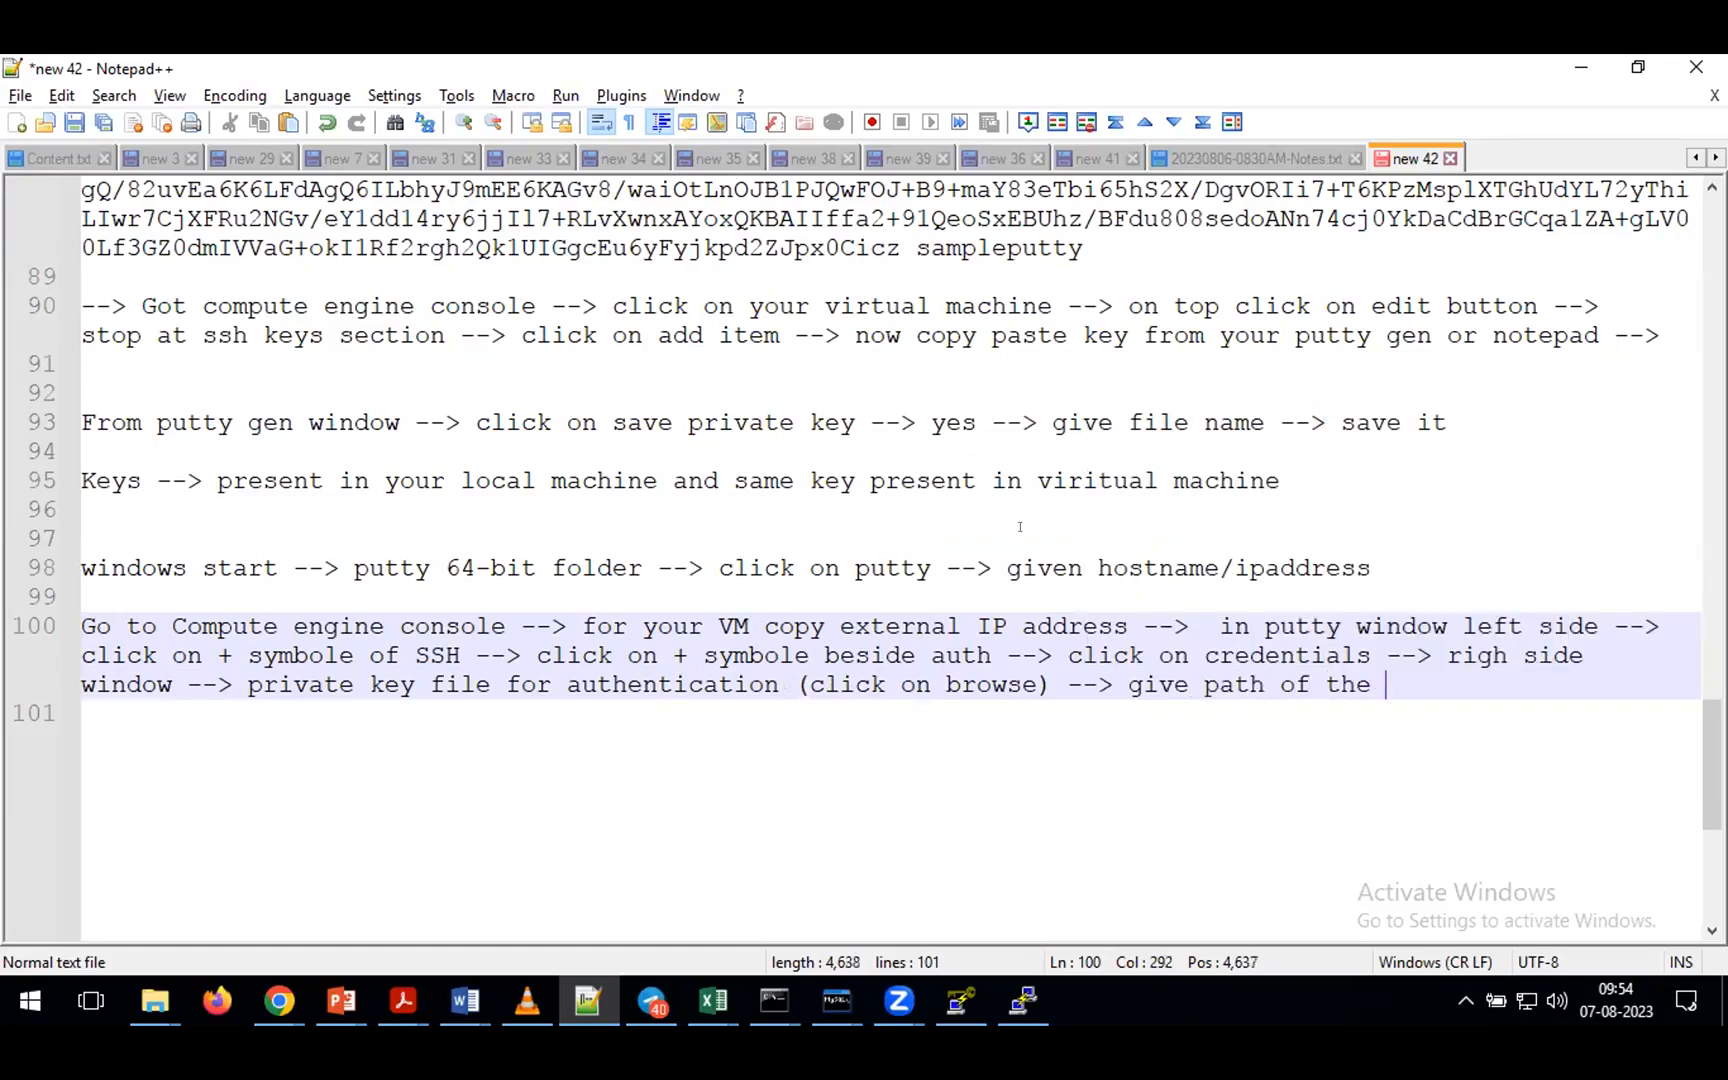
type("file which we sele")
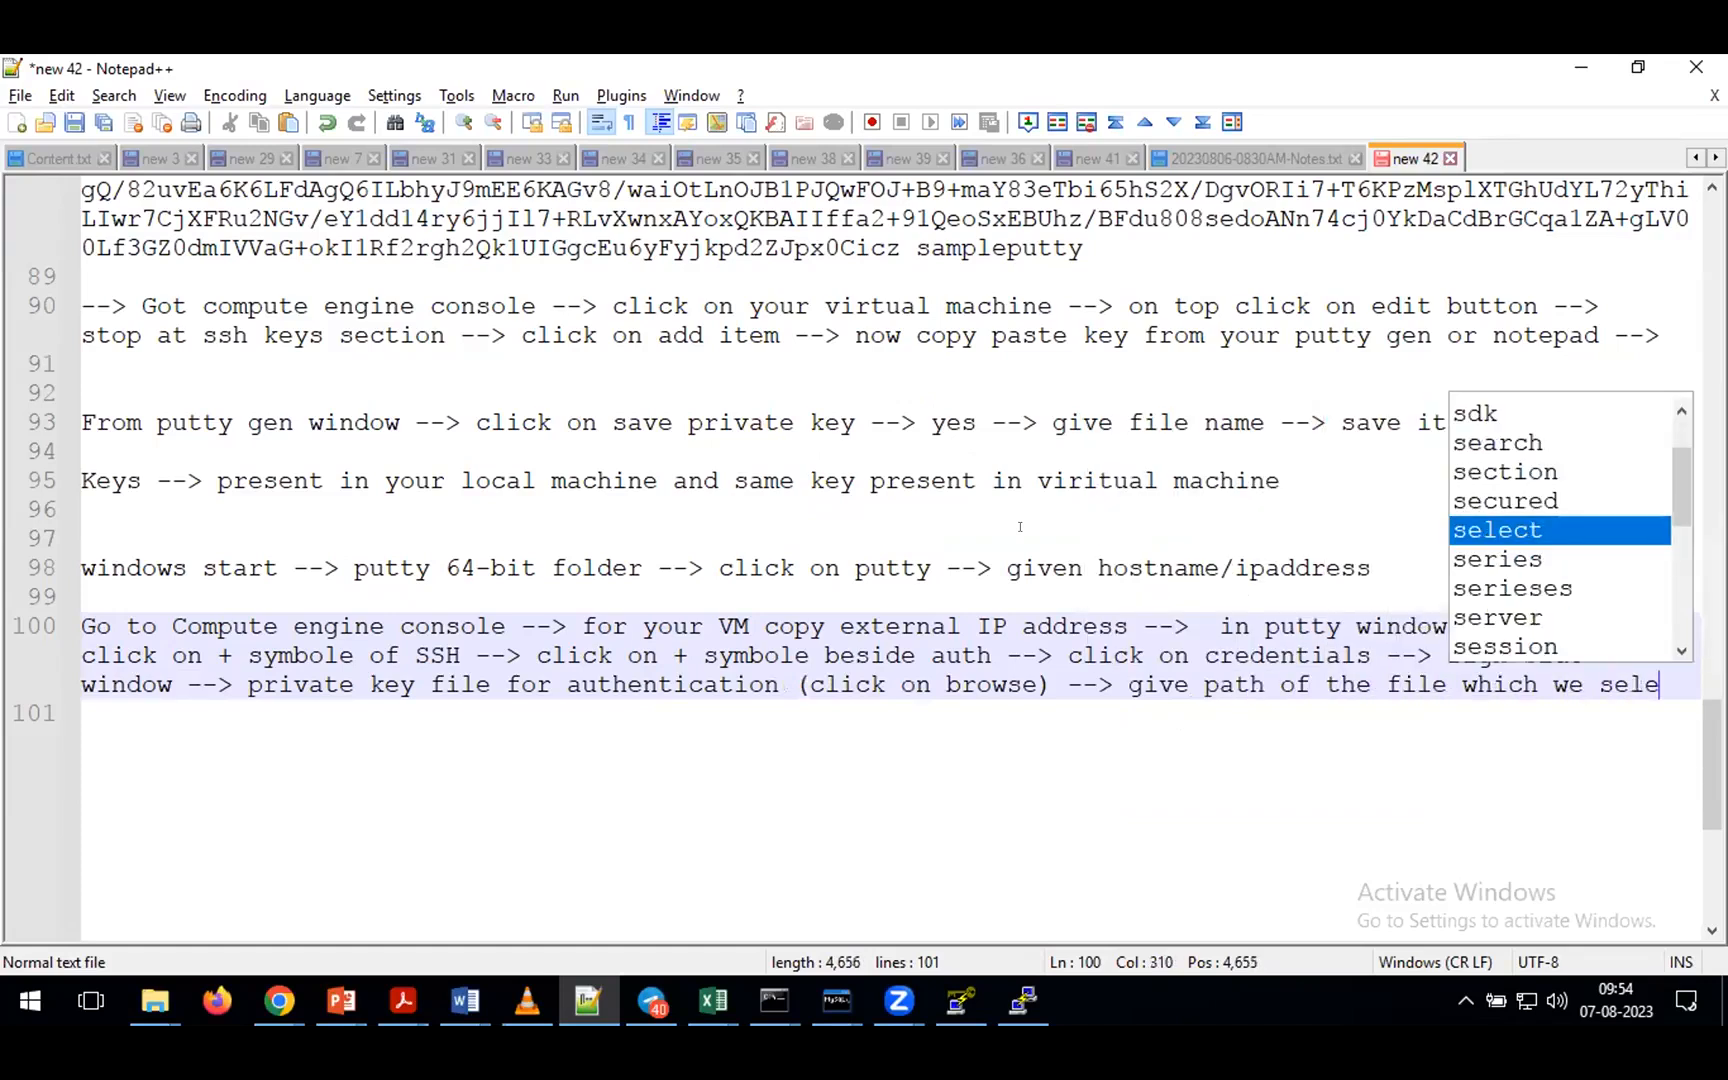
type("cted above -->")
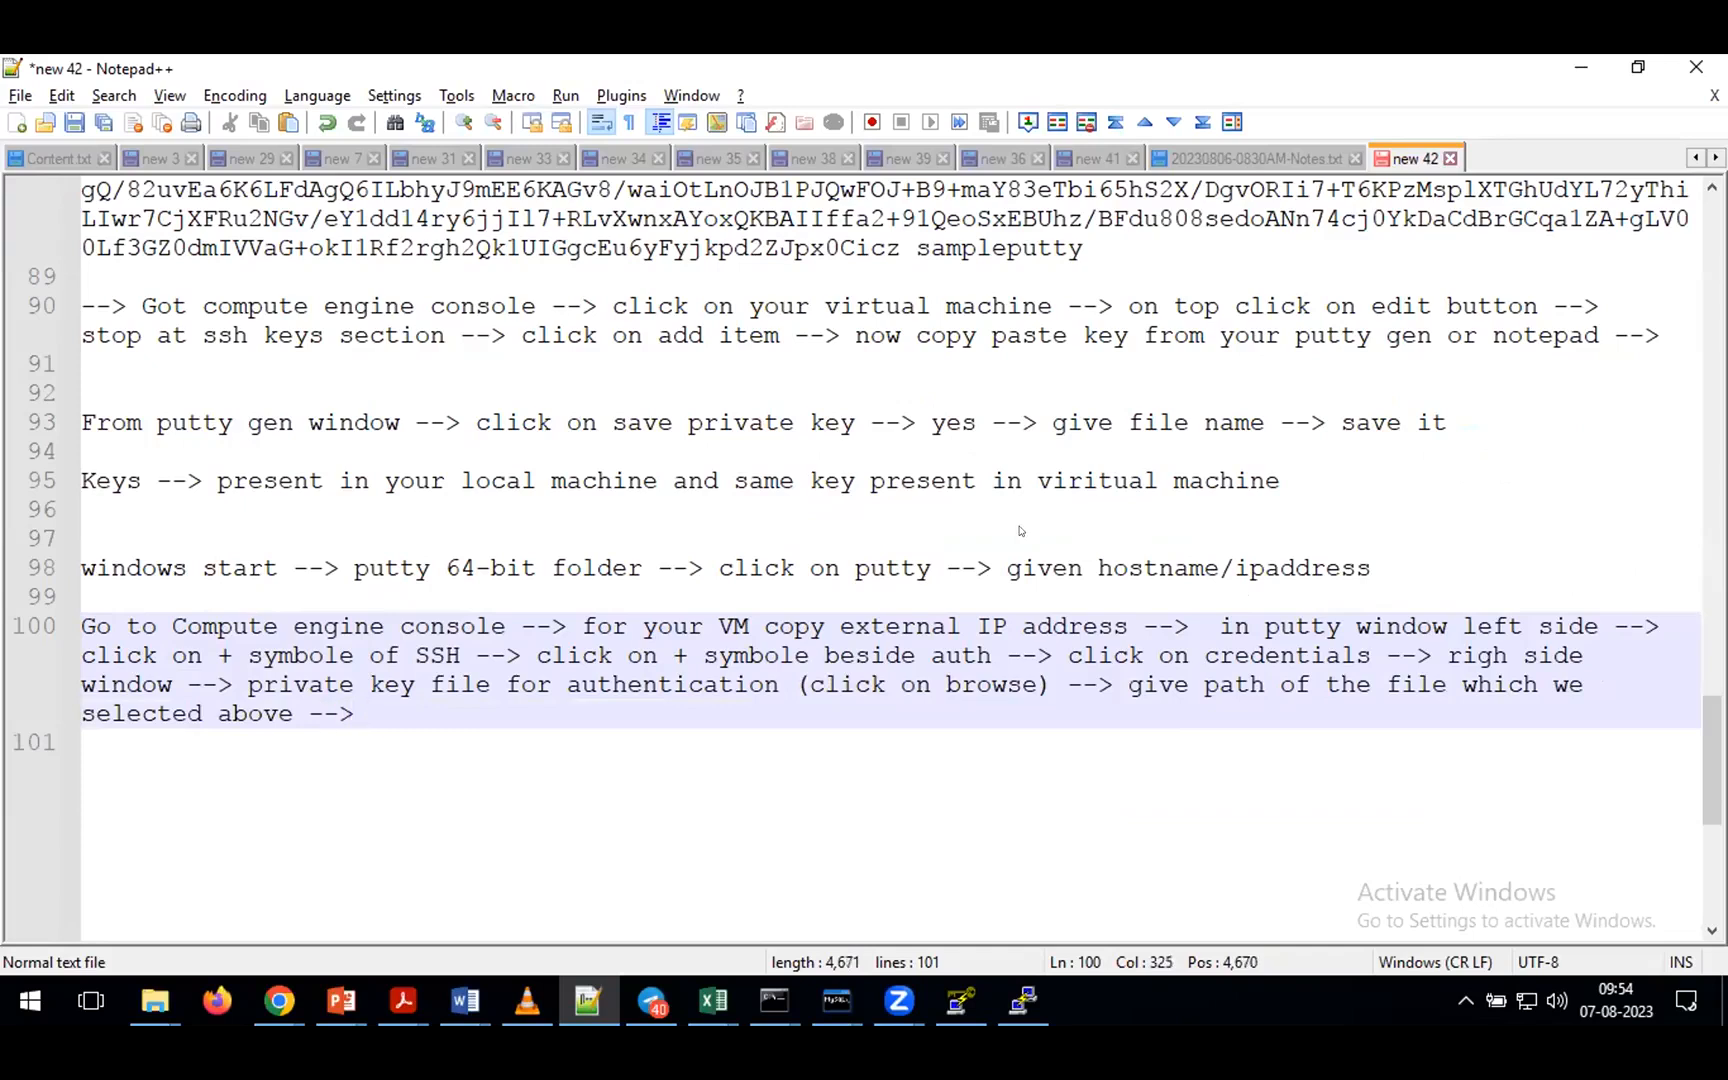
key("alt+Tab")
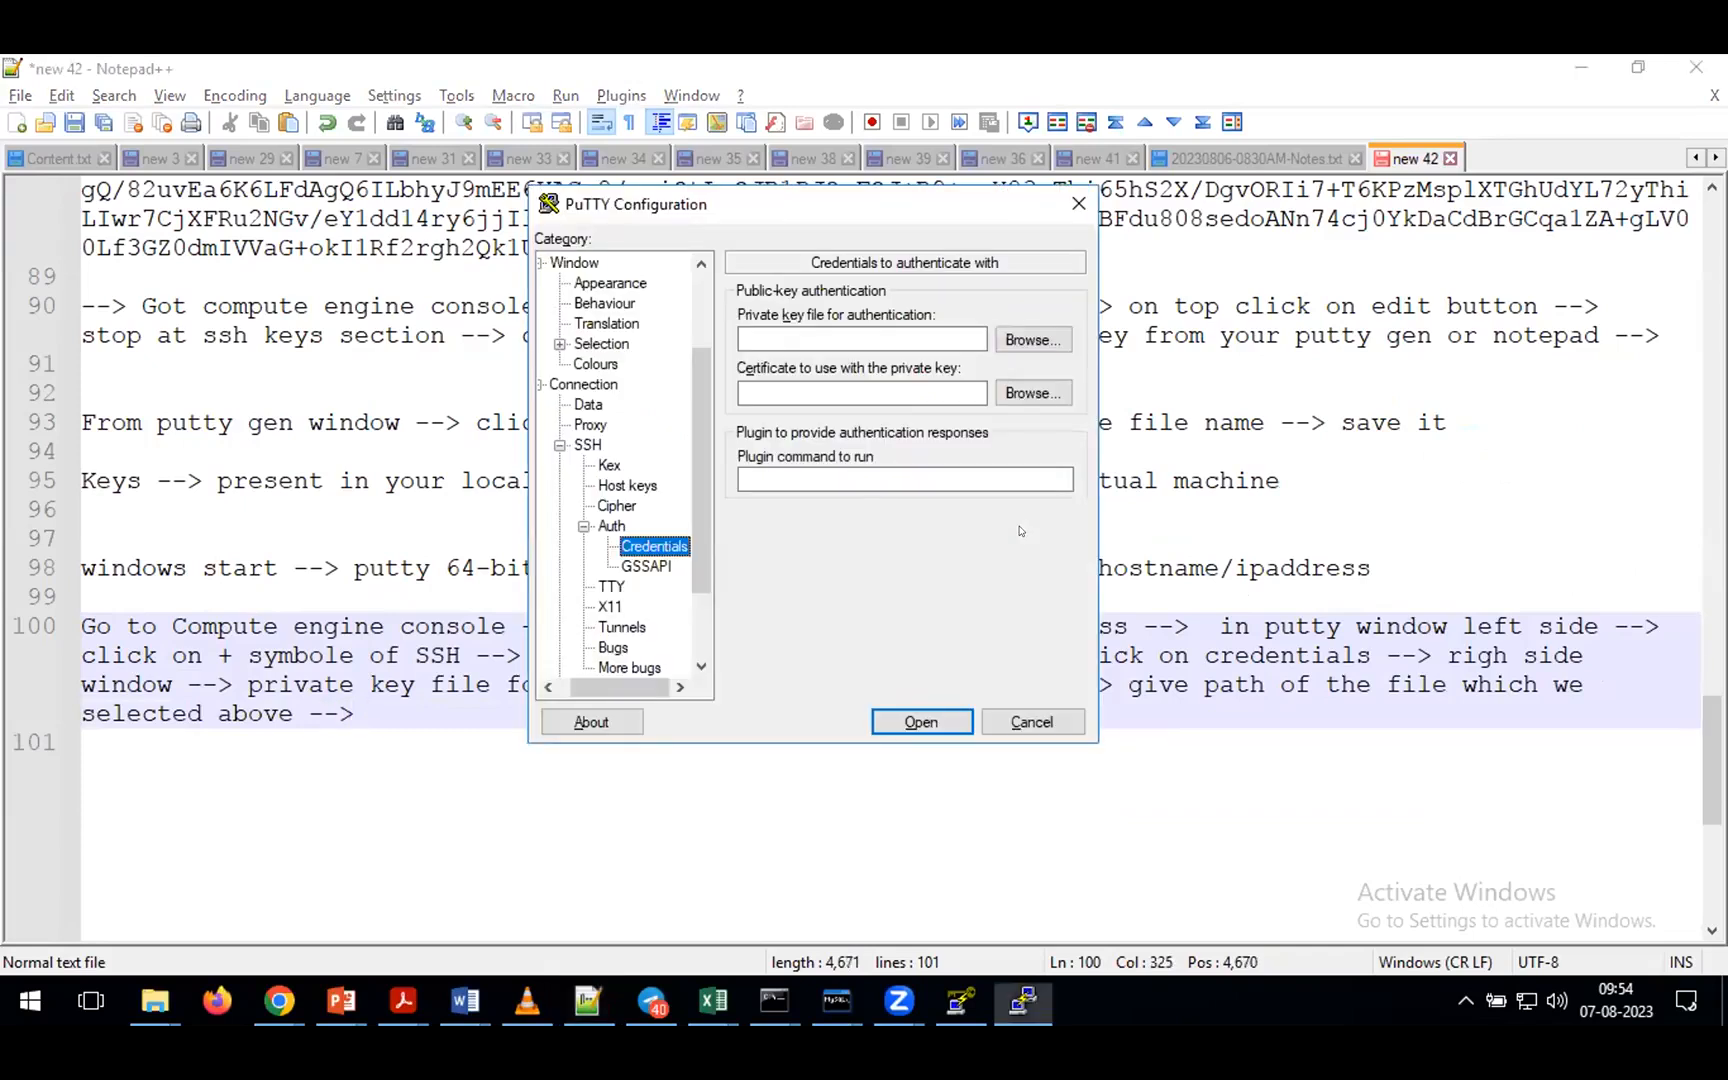
- Browse to D:\QT\Batch19\batch19.ppk as the private key and note 'click on open -->'
left_click(1018, 342)
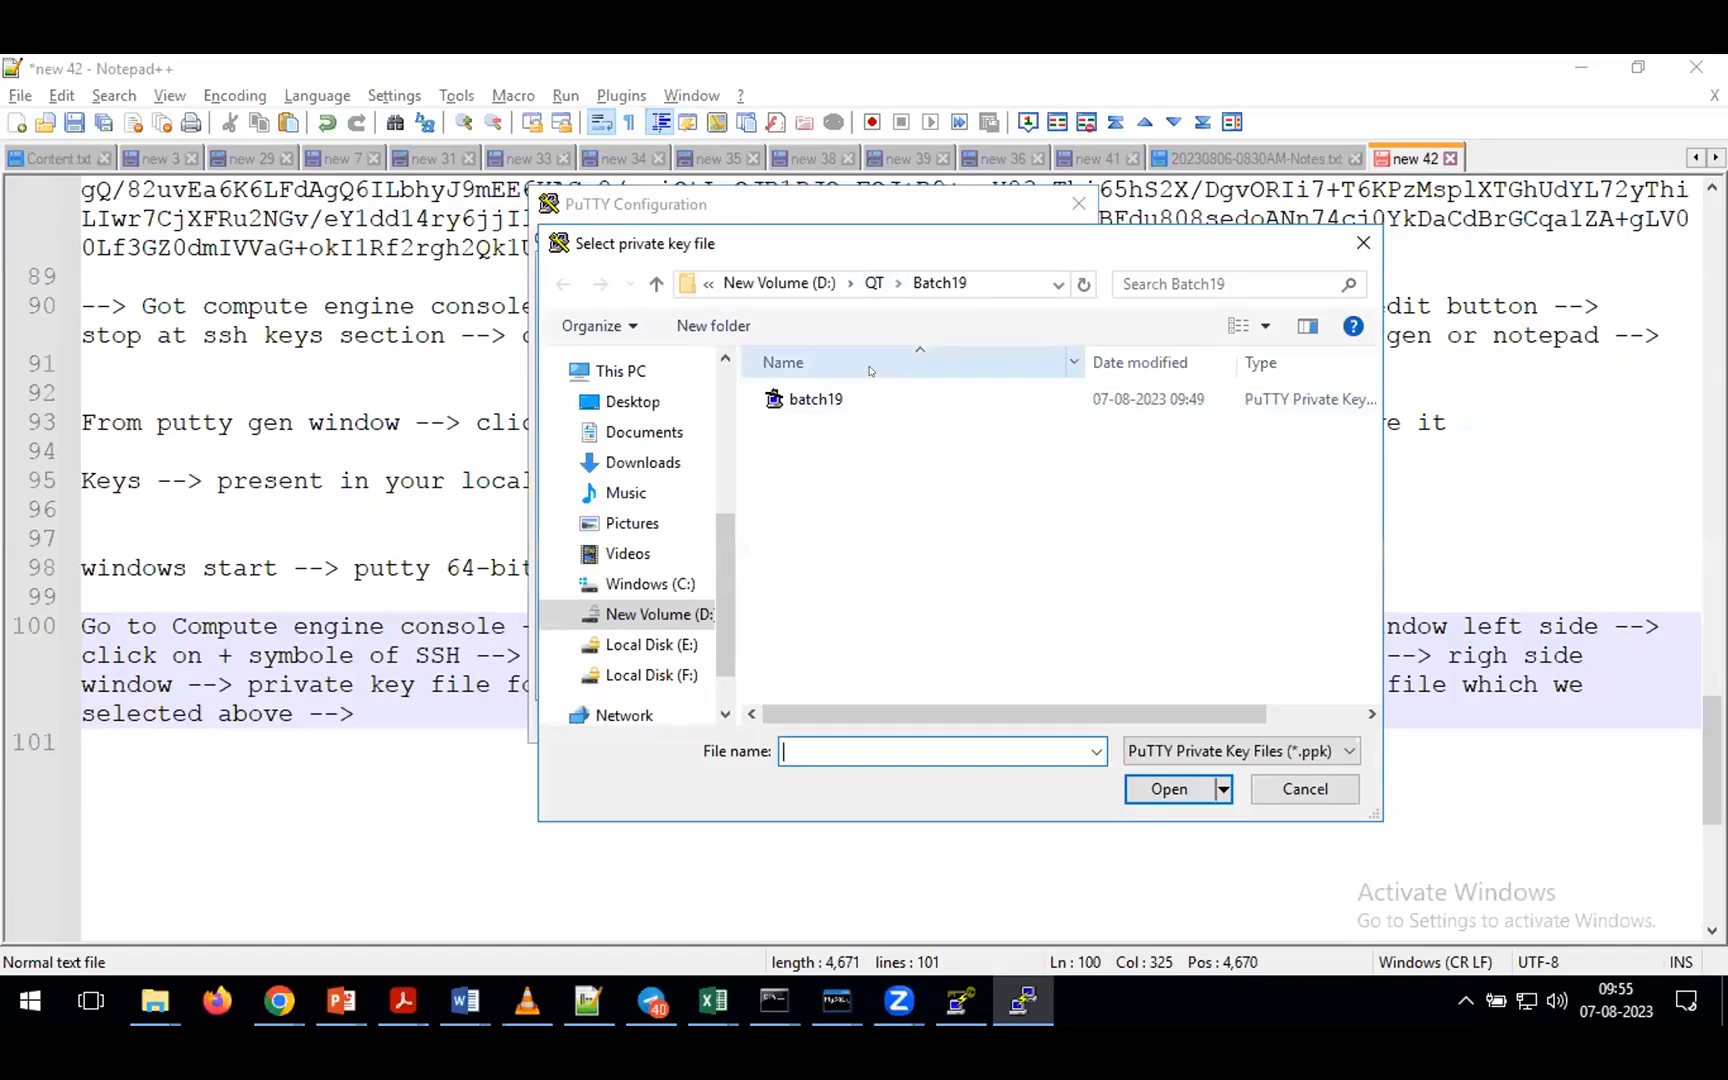
left_click(798, 401)
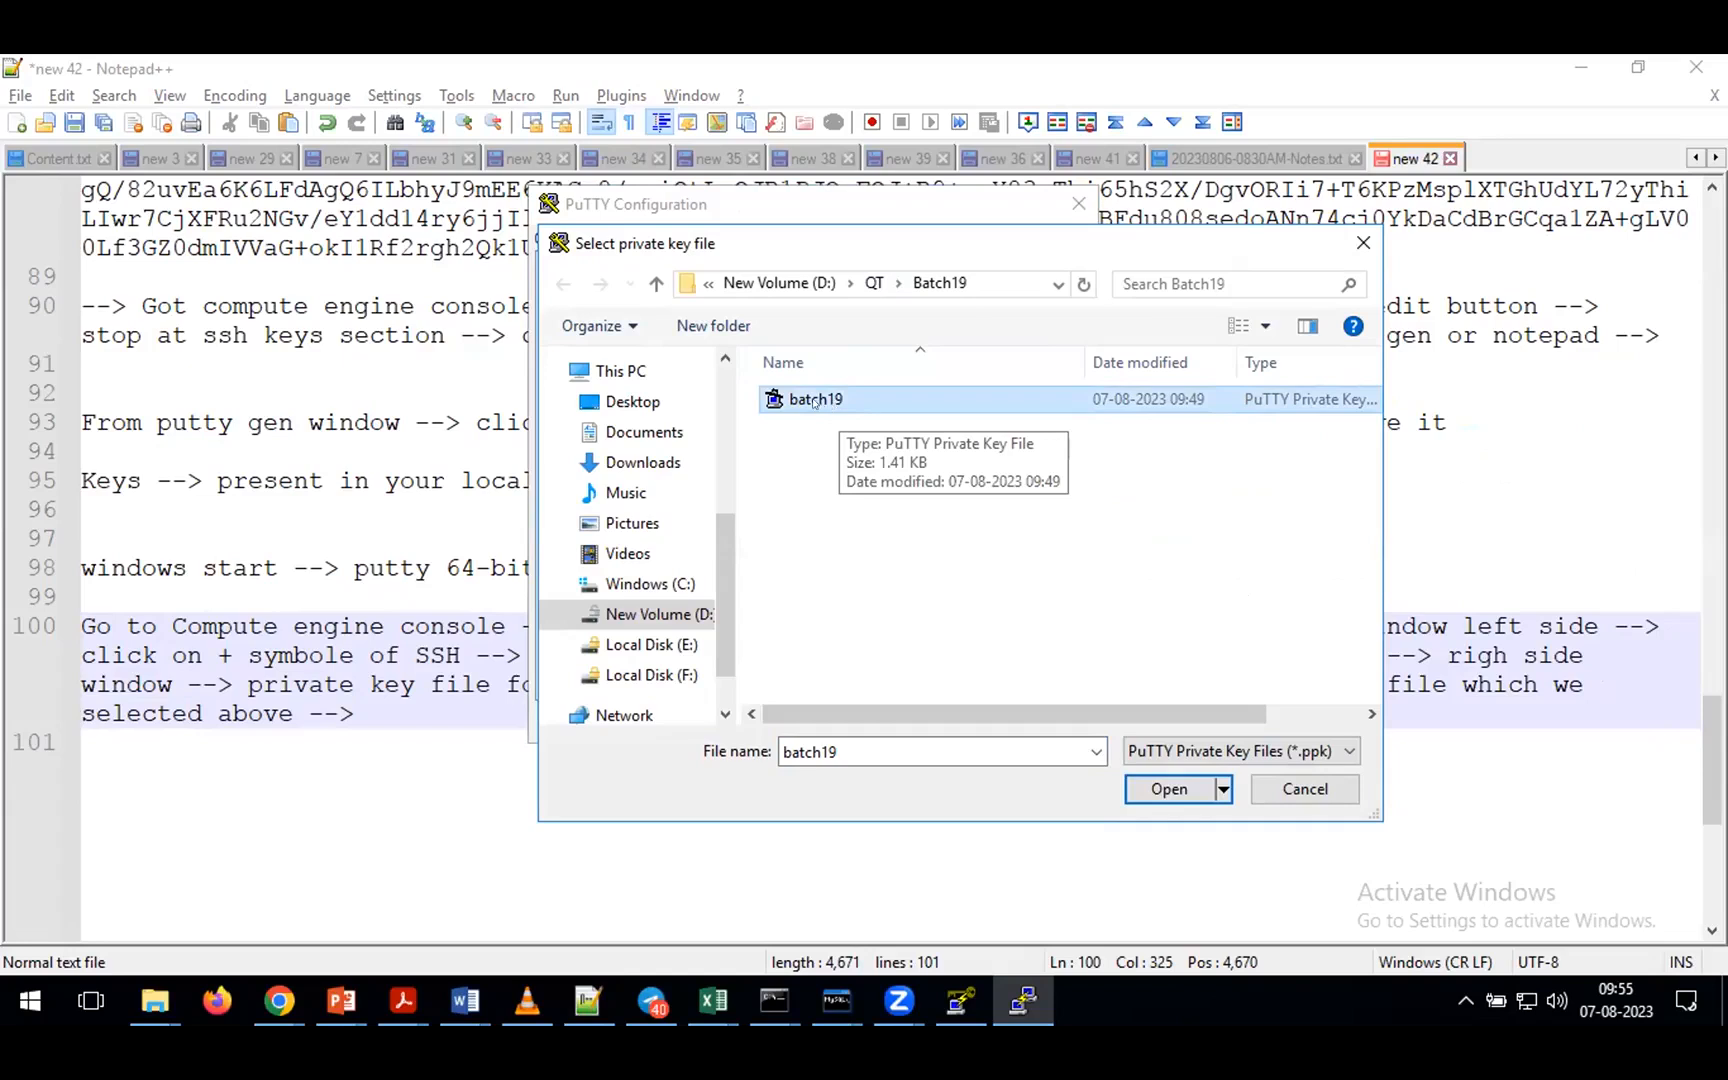
left_click(1156, 790)
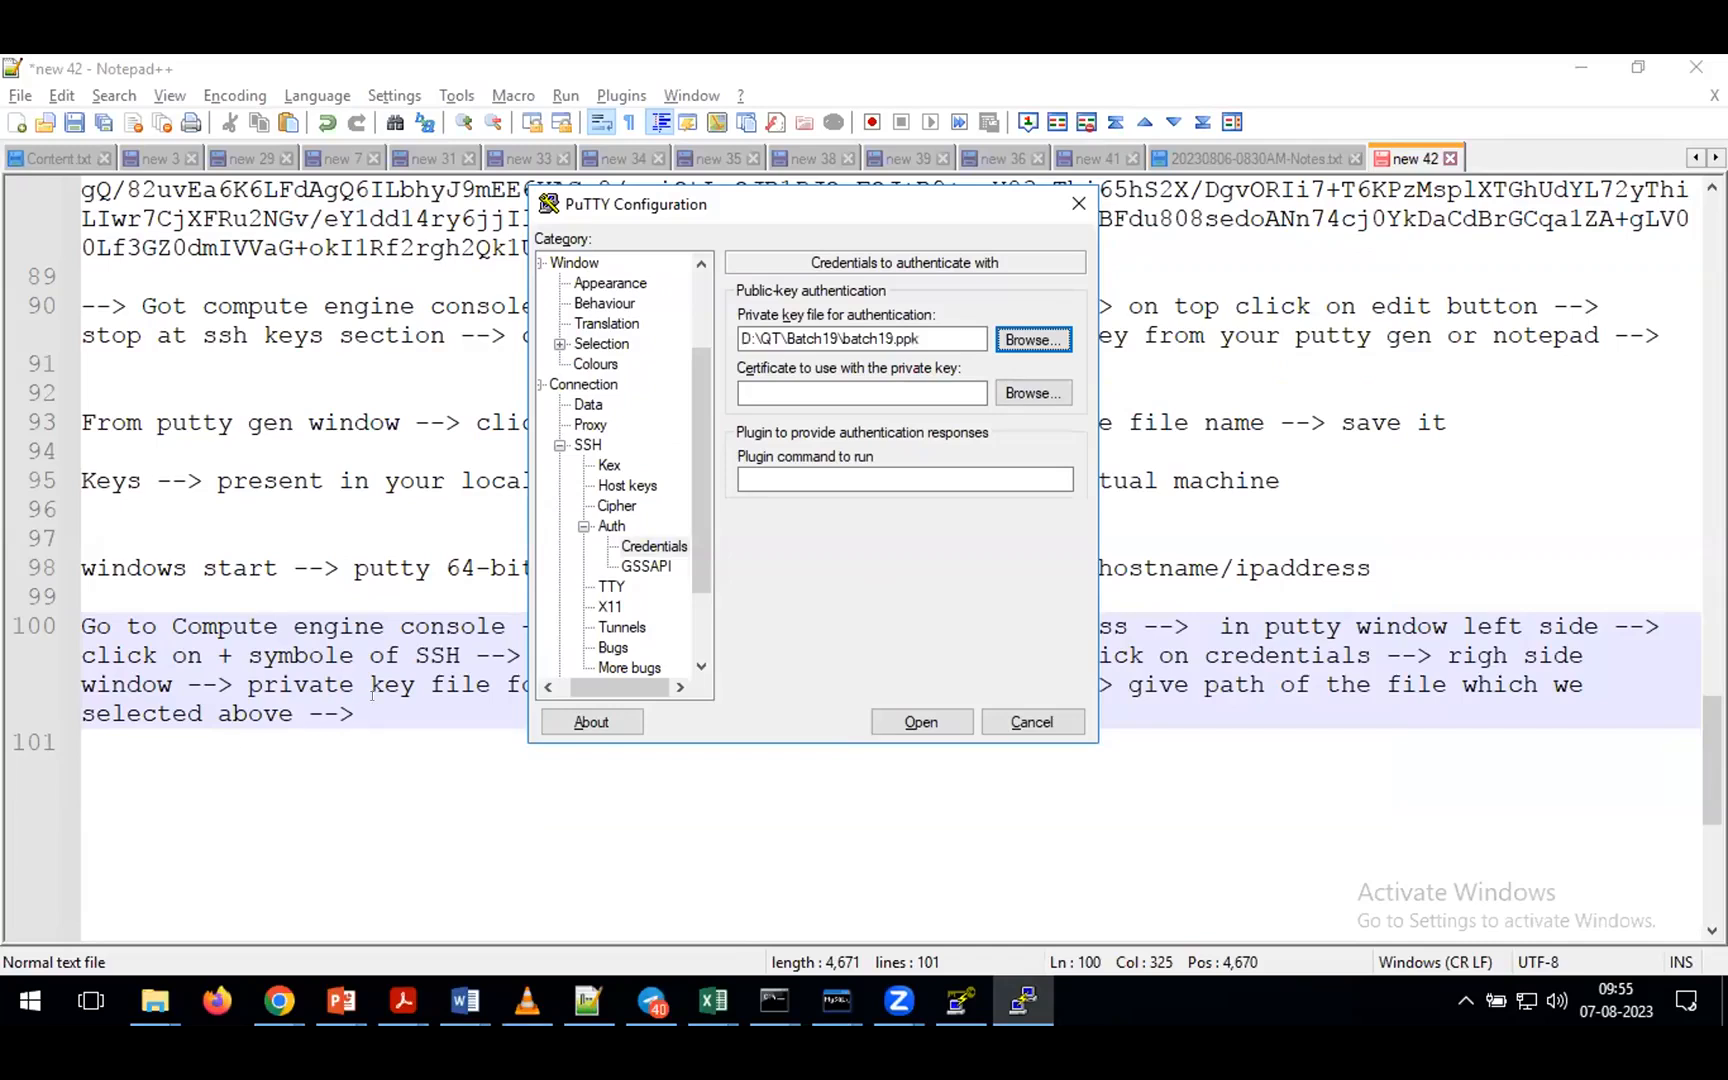
left_click(372, 690)
type("cli")
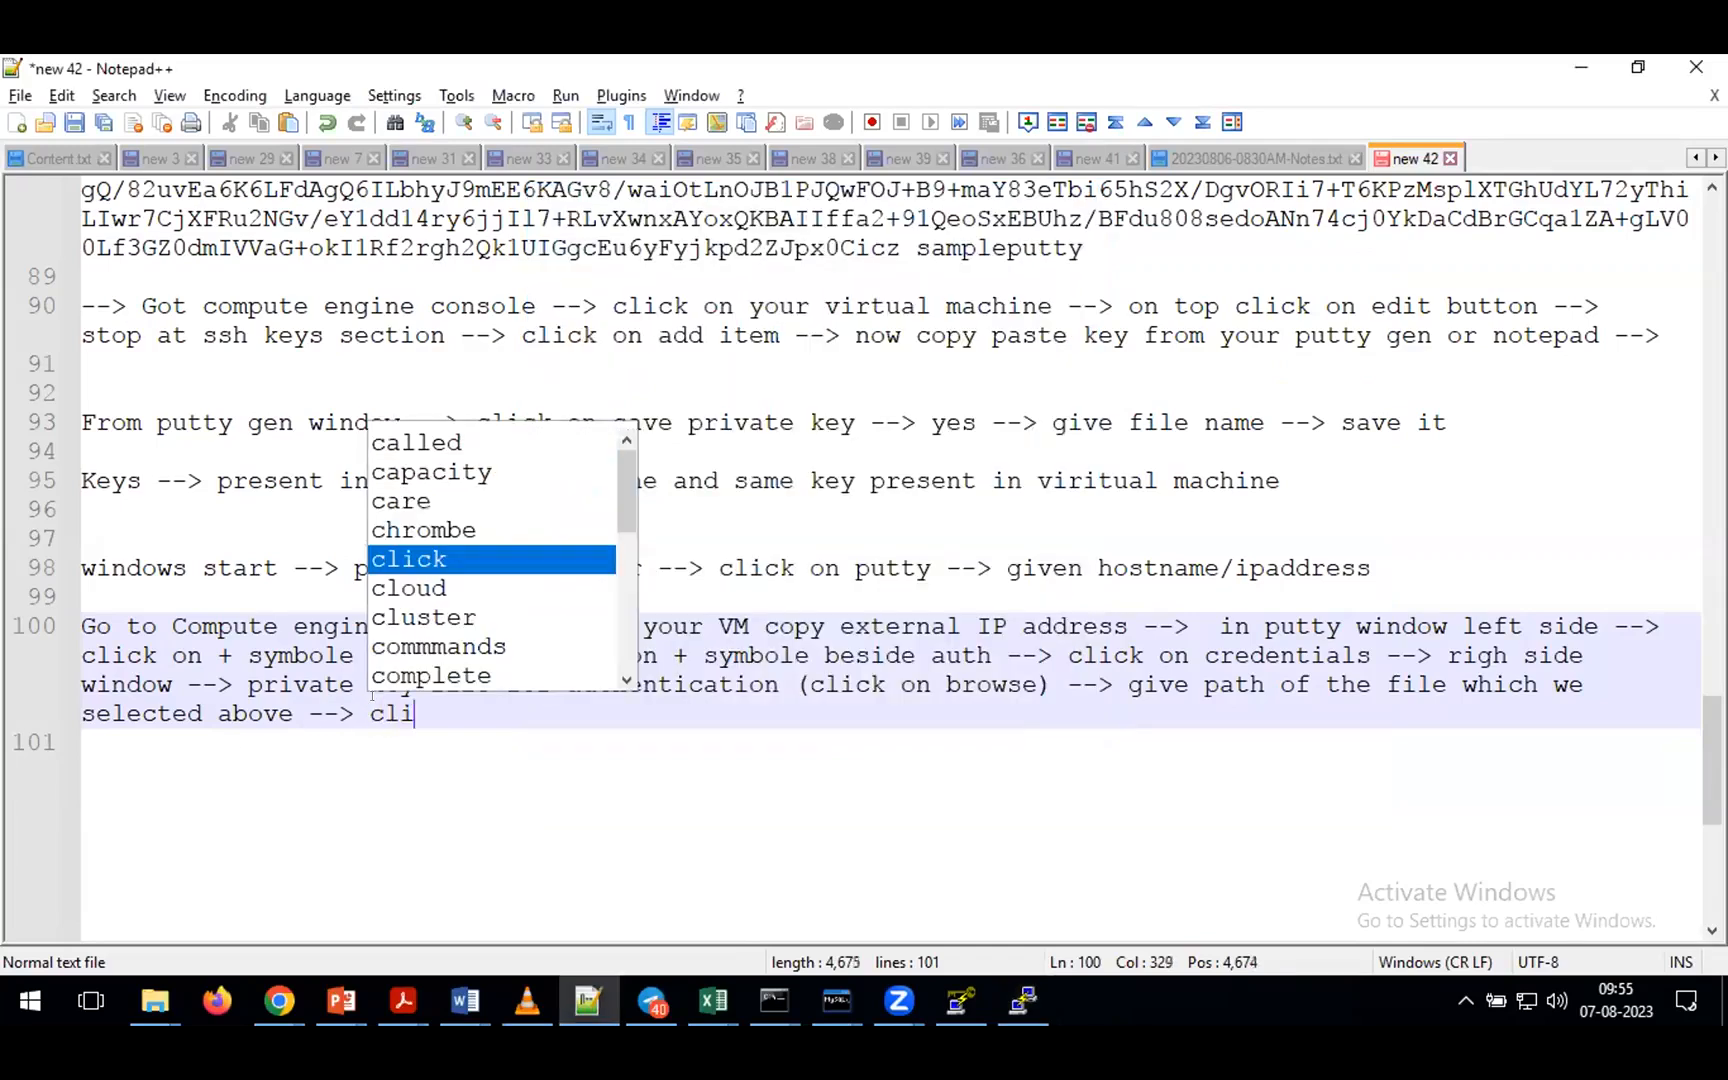
type("ck on open -->")
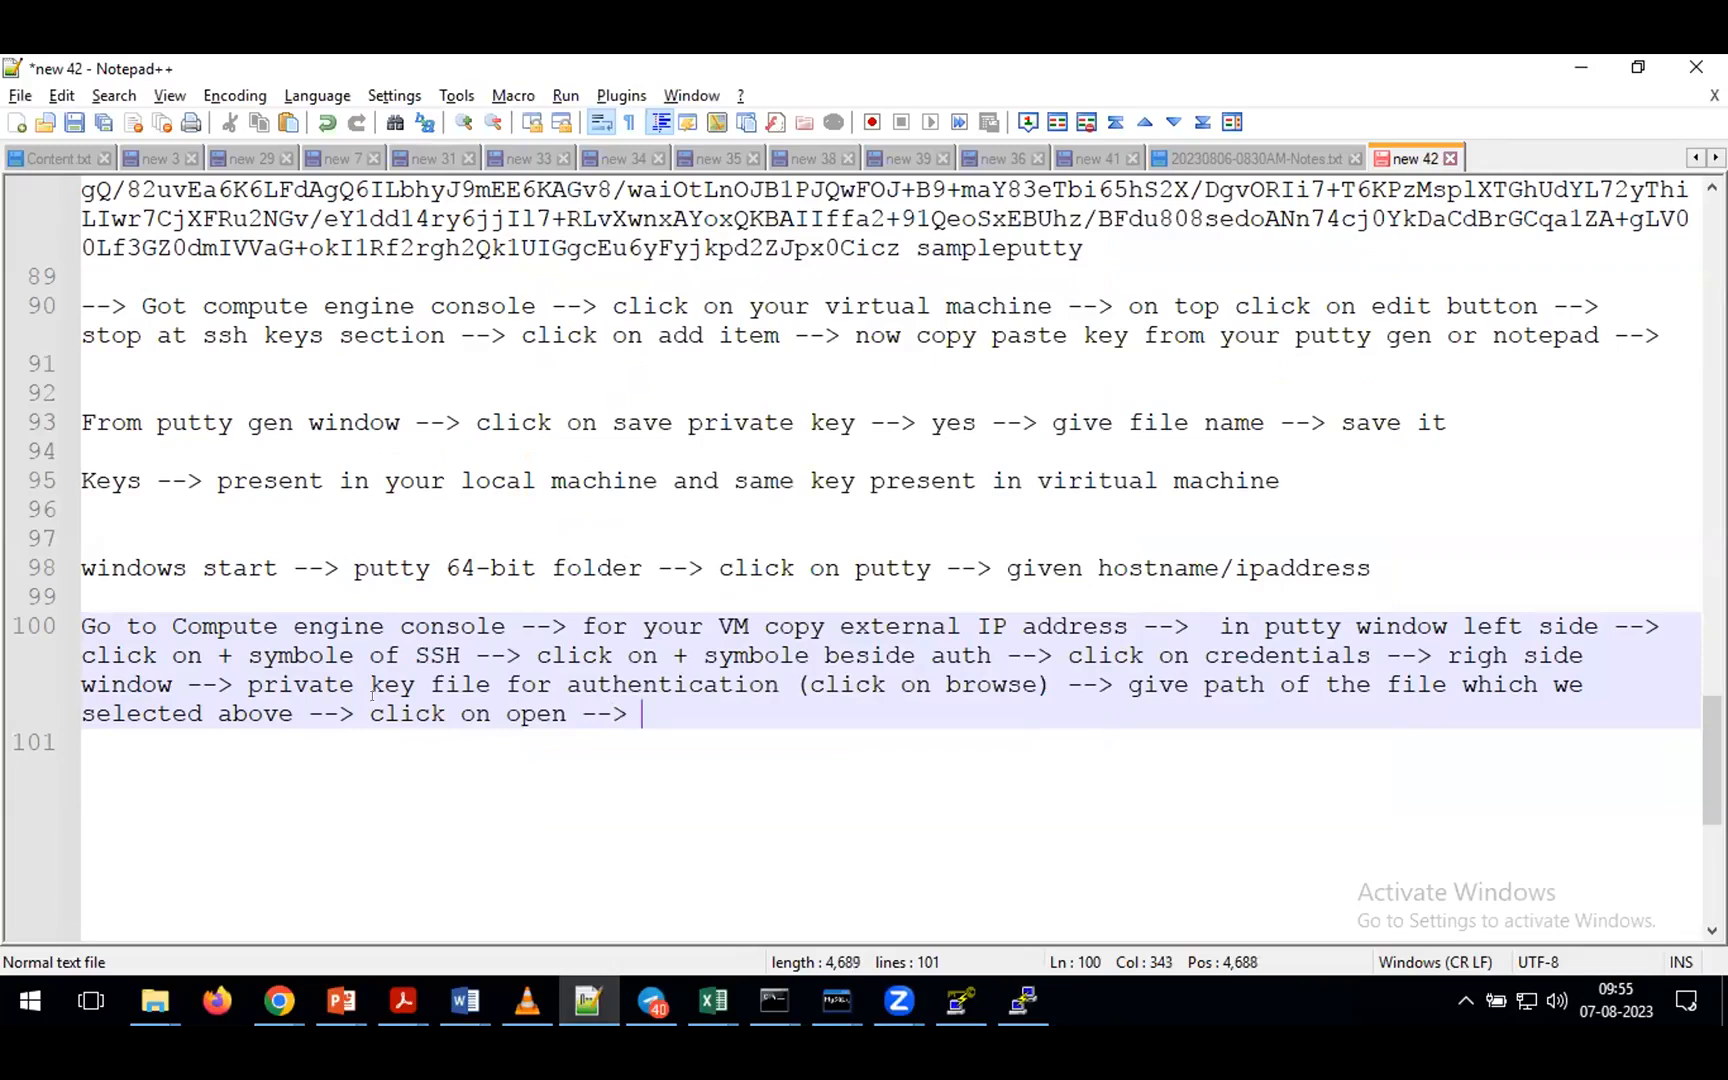
key("alt+Tab")
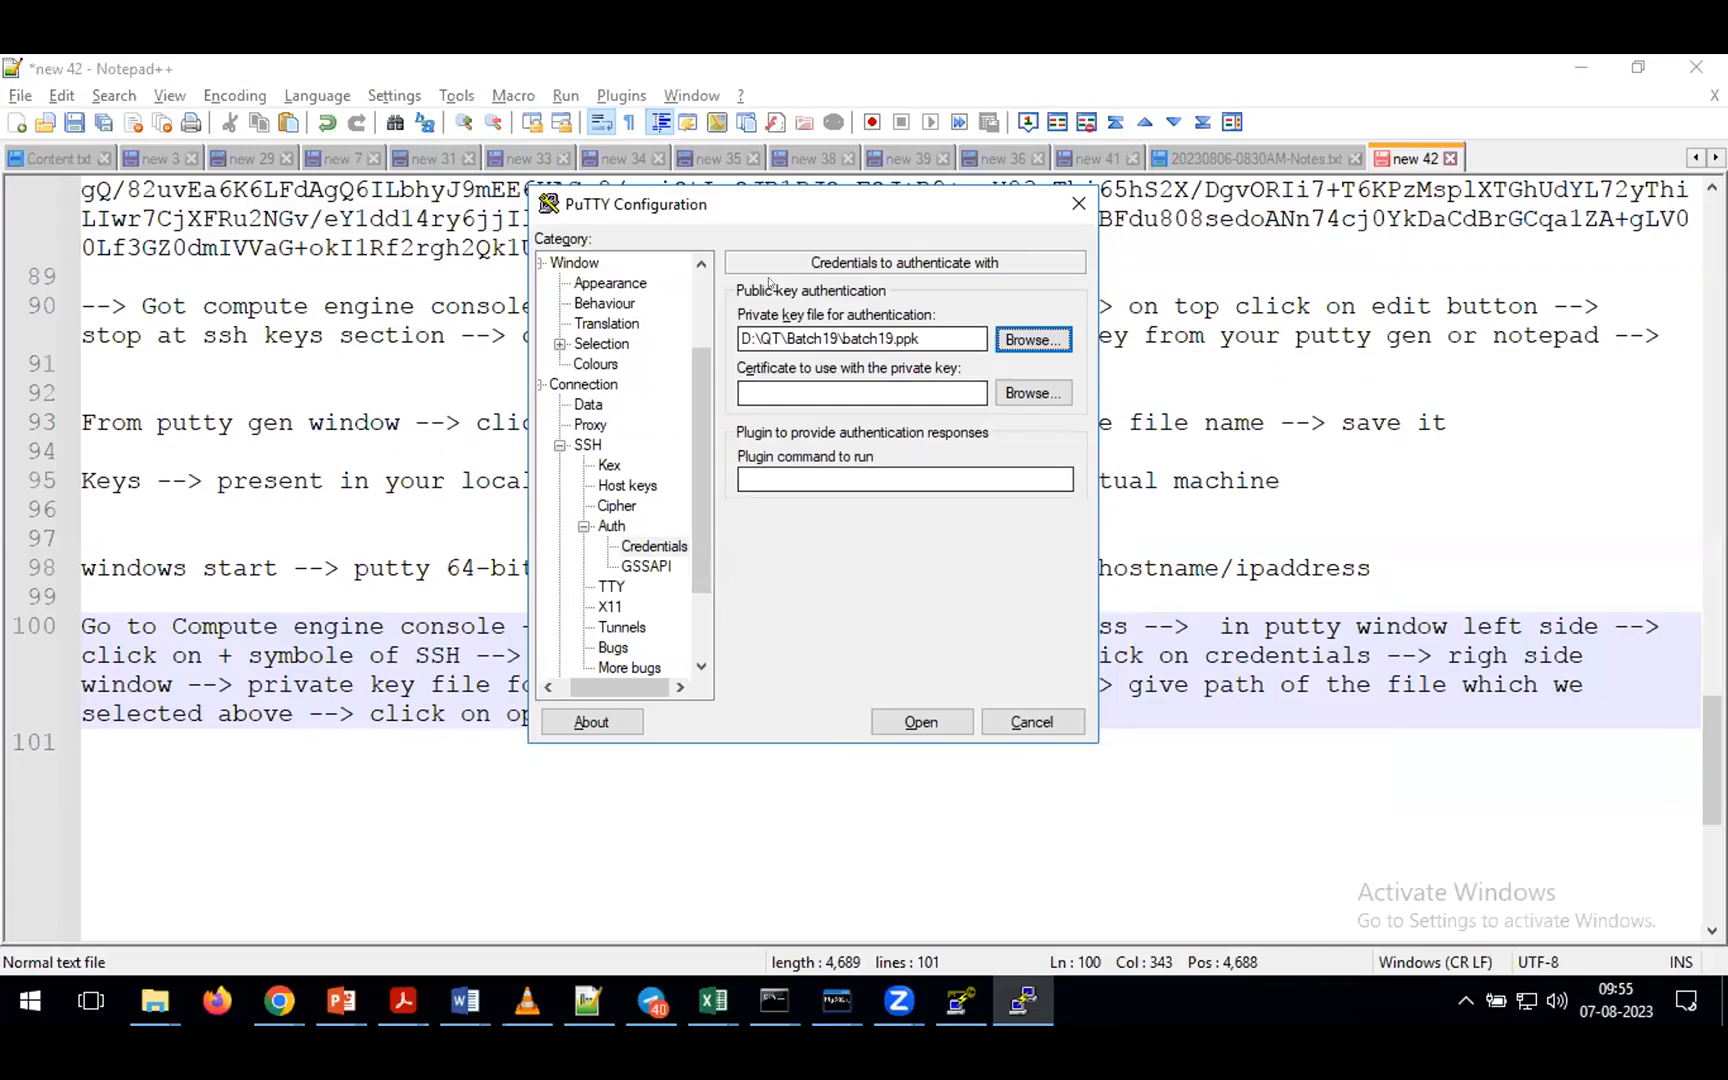
- Start the SSH connection to 34.125.48.173 and note 'click on open -->'
left_click(918, 722)
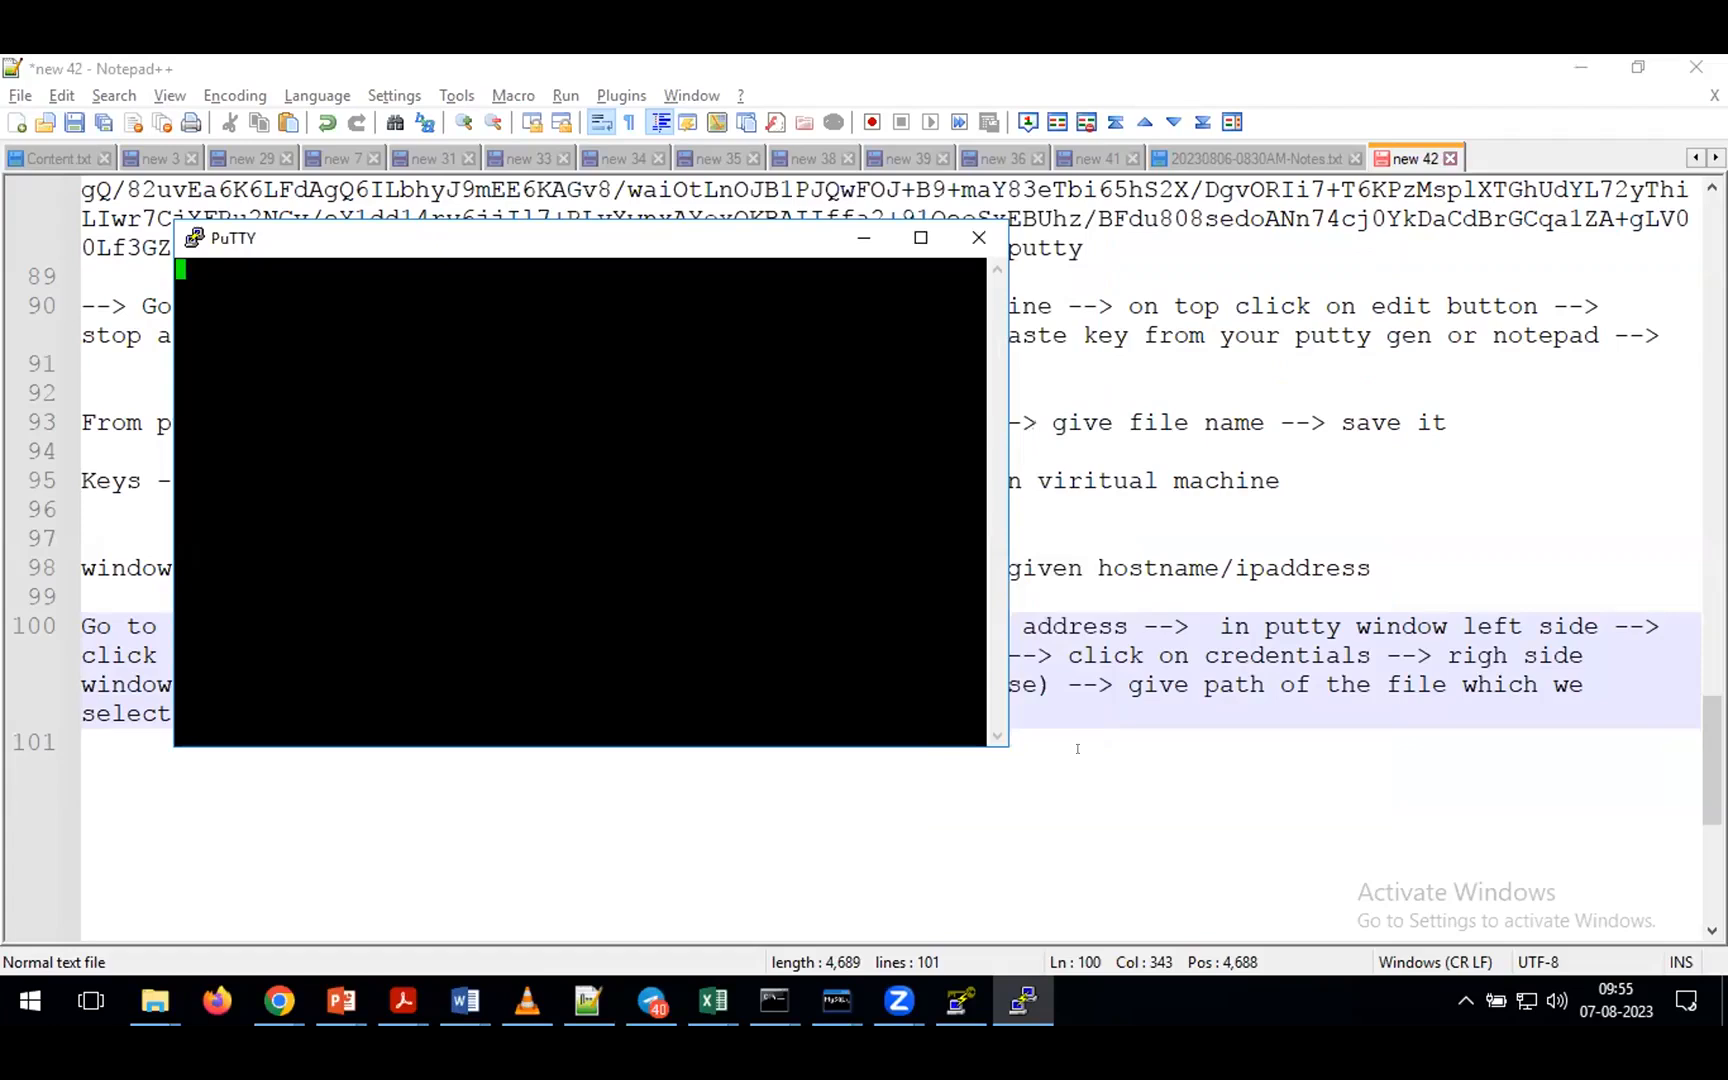
left_click(1083, 711)
type("click on open -->")
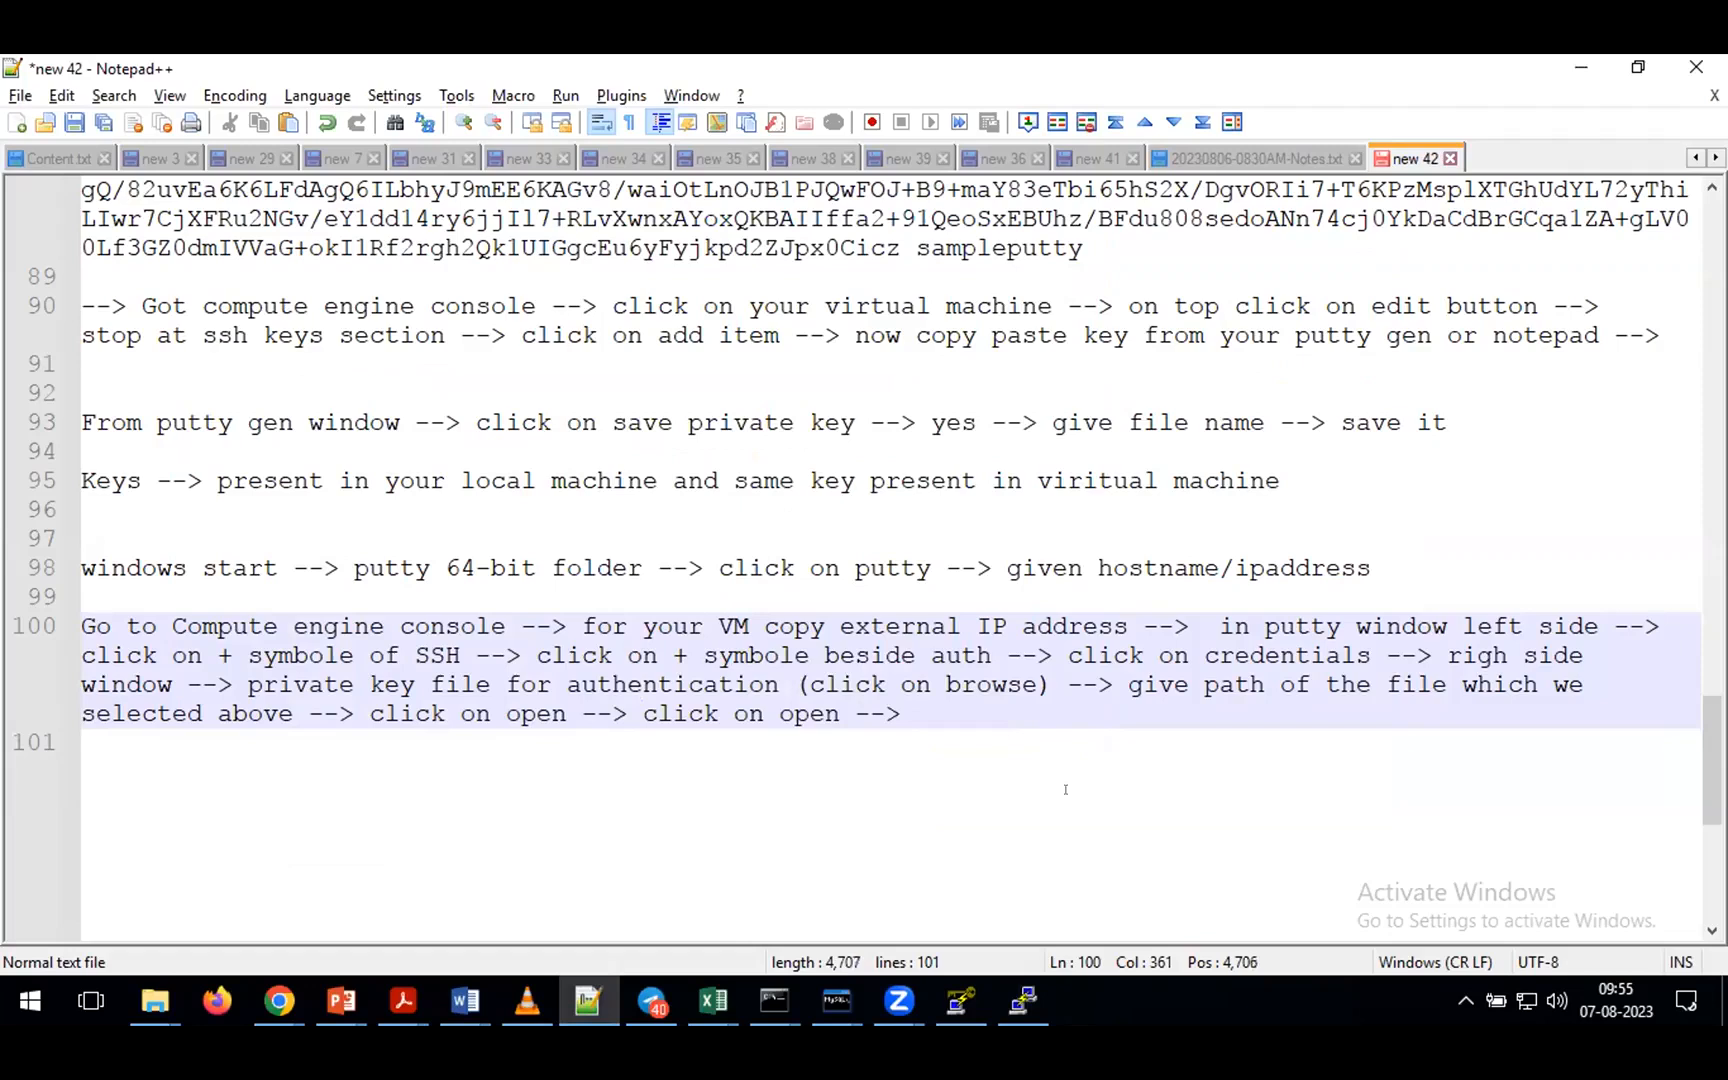
- Accept the new host key and note 'in next window select accept -->'
left_click(1022, 1000)
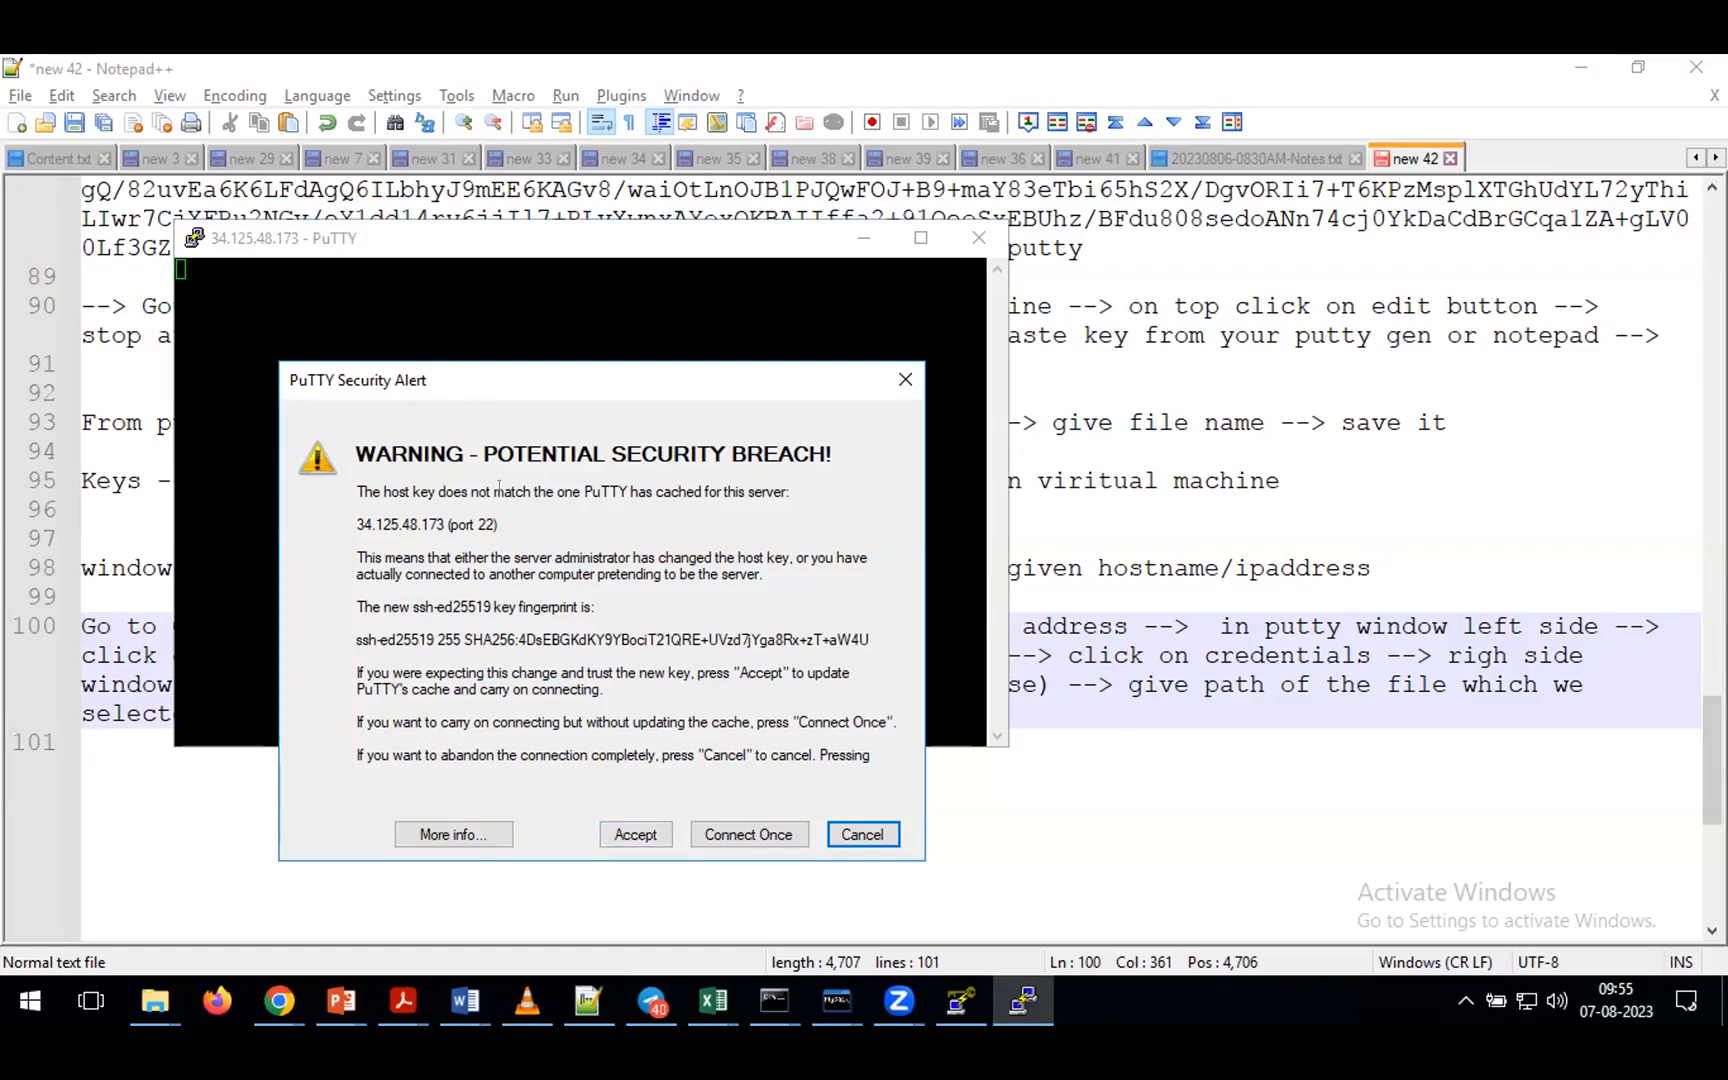
left_click(616, 833)
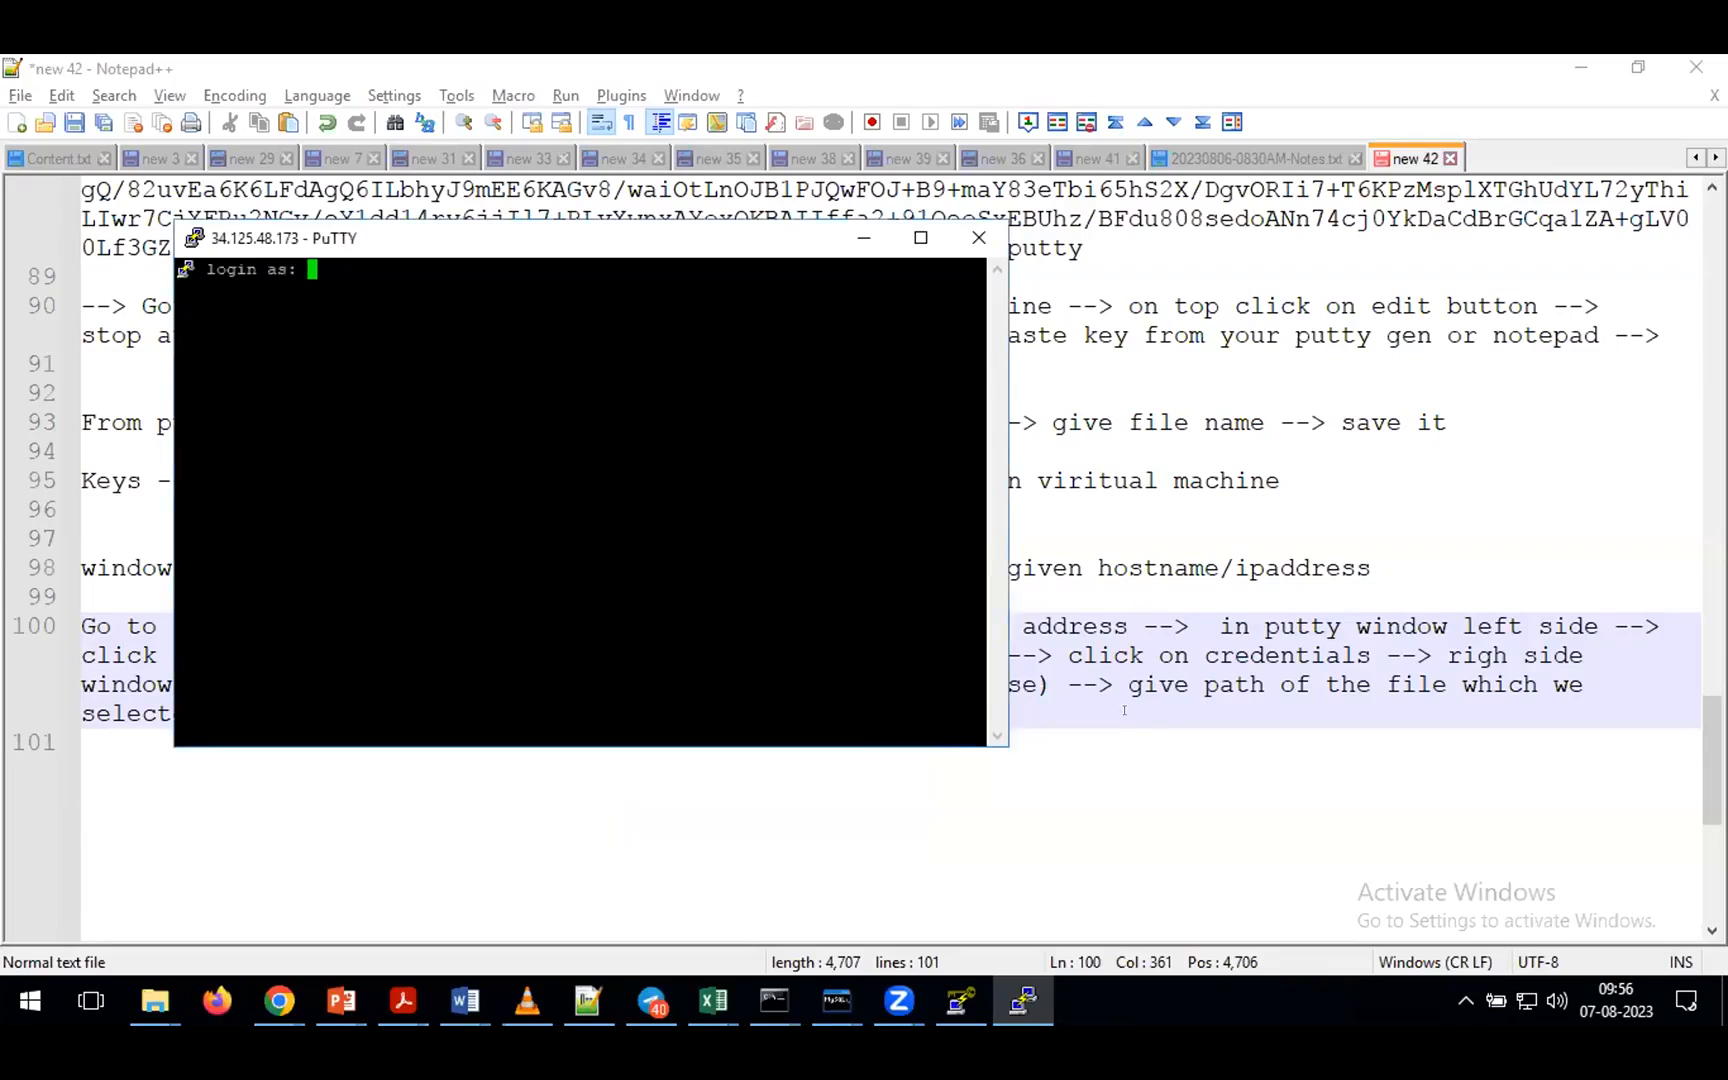
left_click(1125, 708)
type("in next window select accept -->")
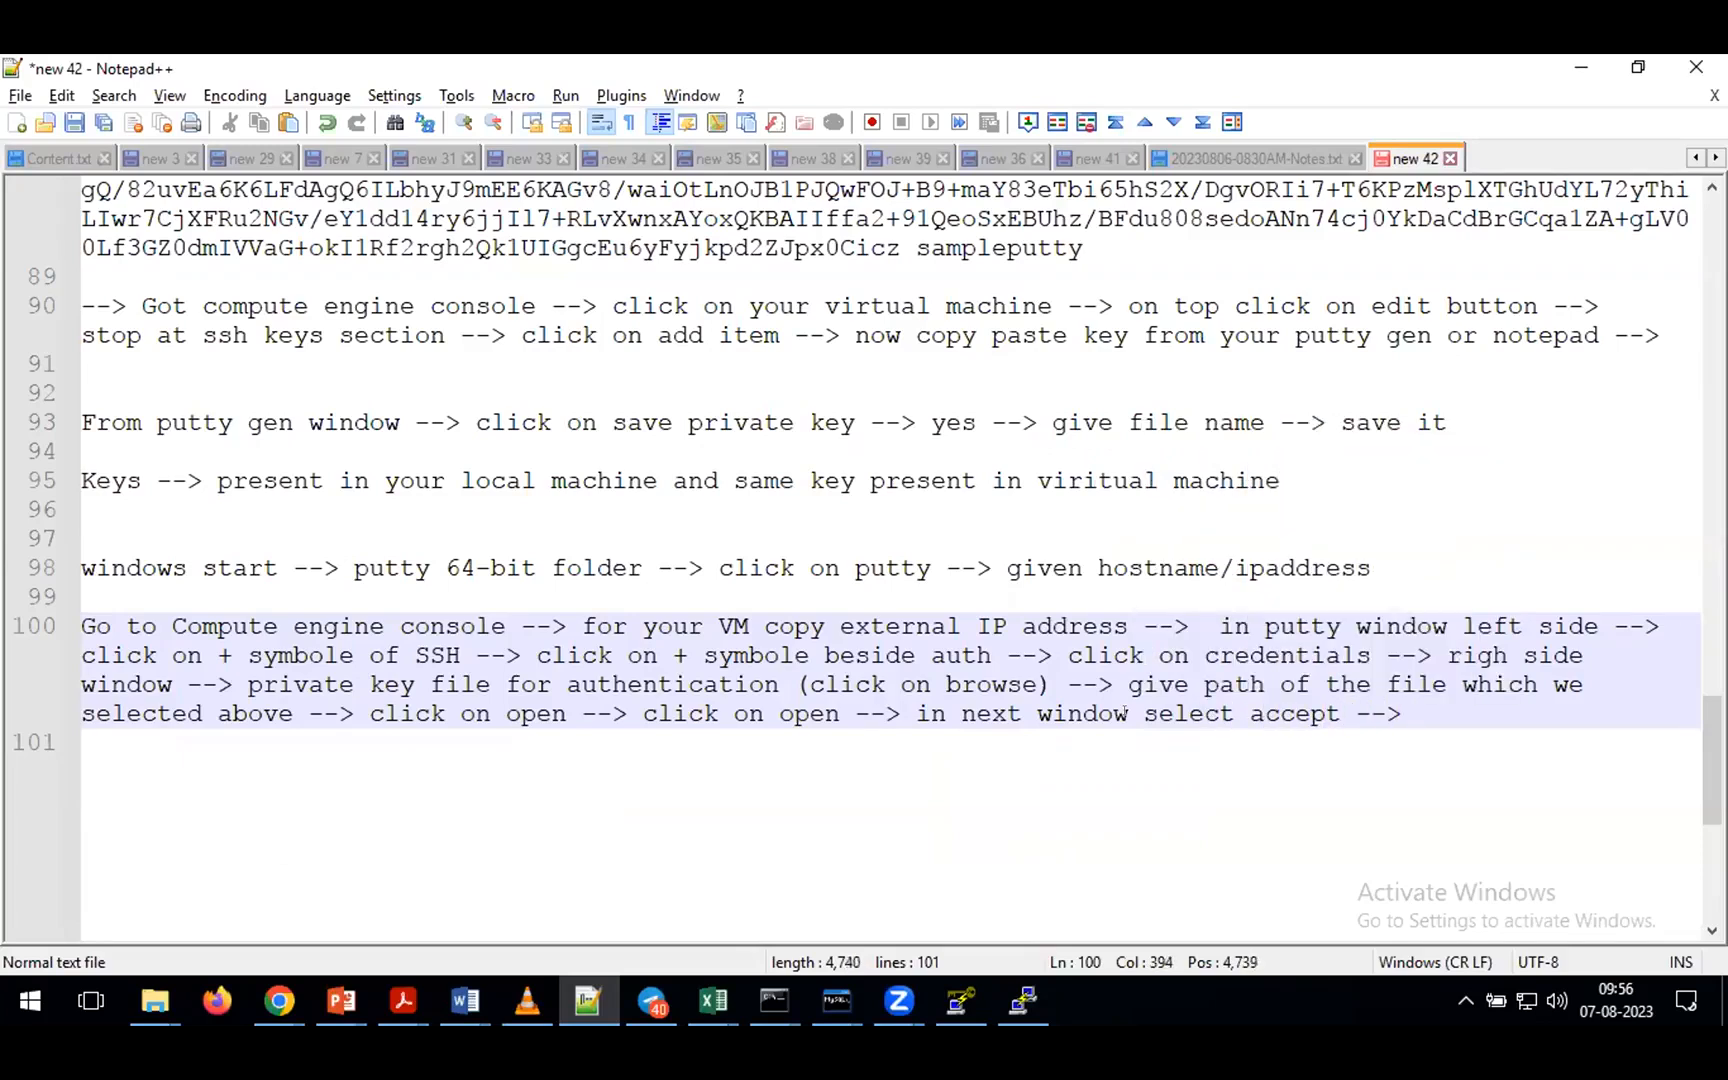
key("alt+Tab")
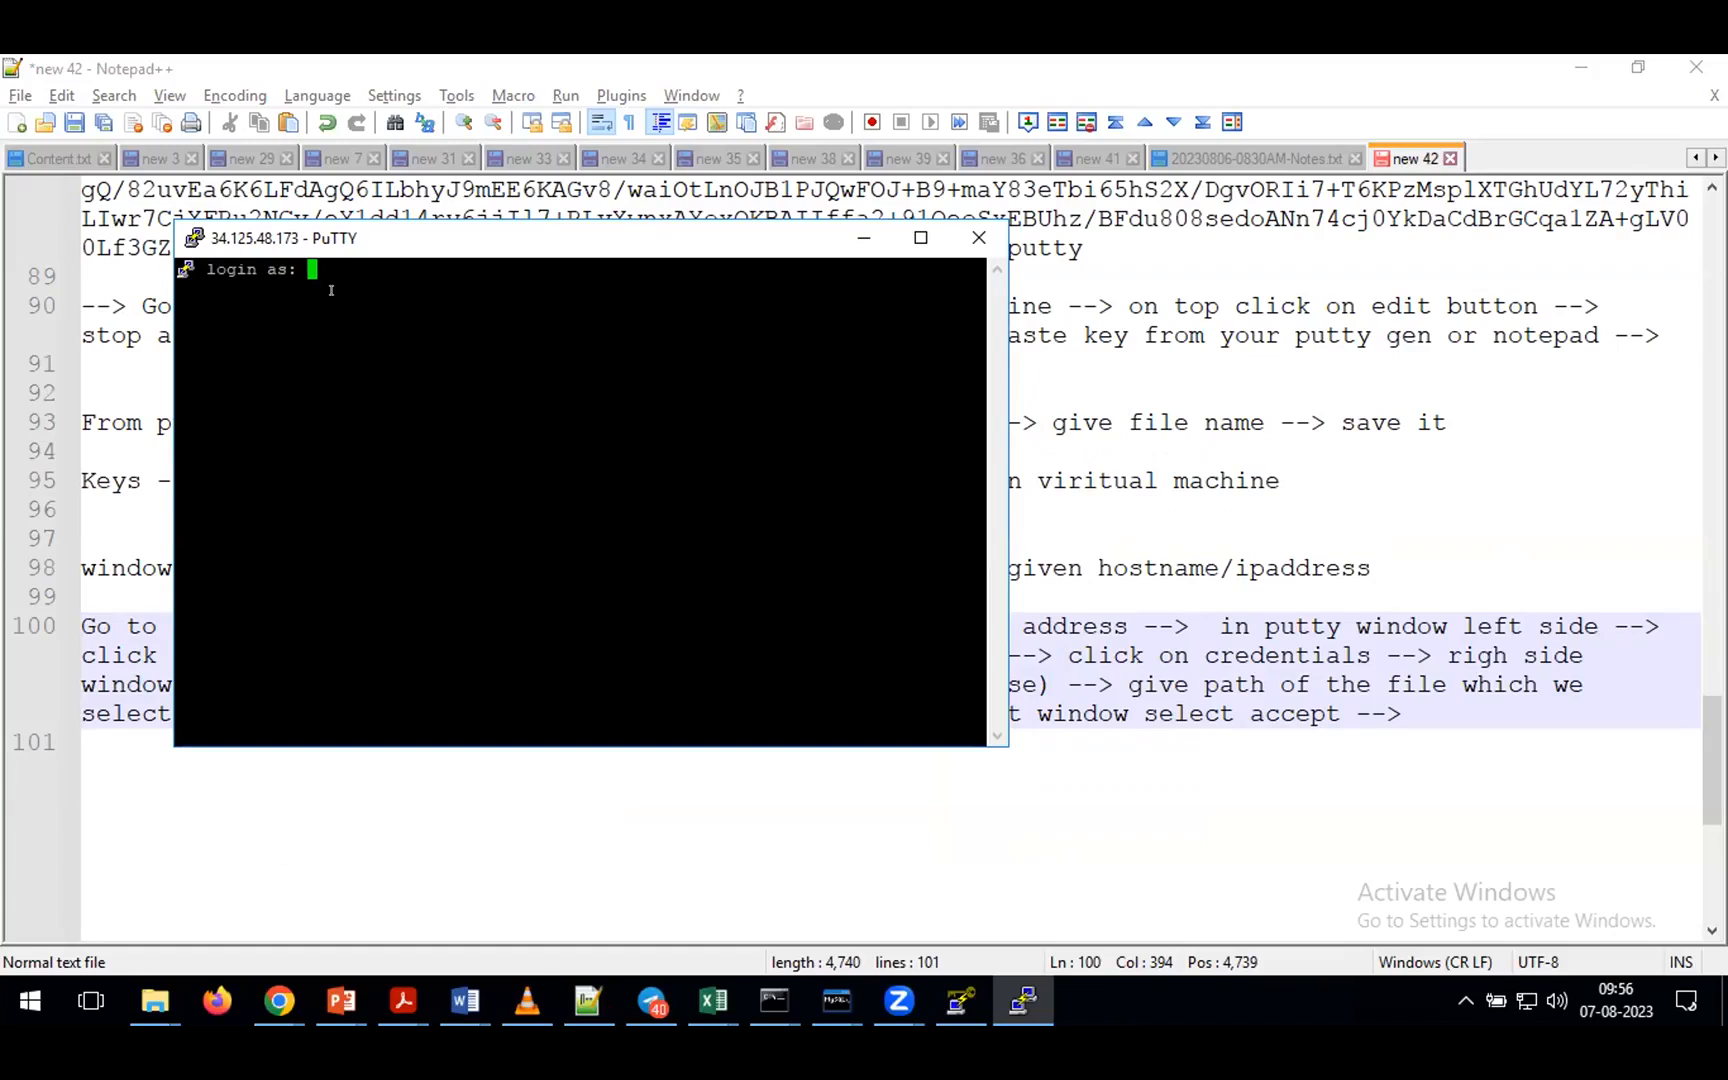
- Select the login name sampleputty on line 85 of the notes
left_click(100, 538)
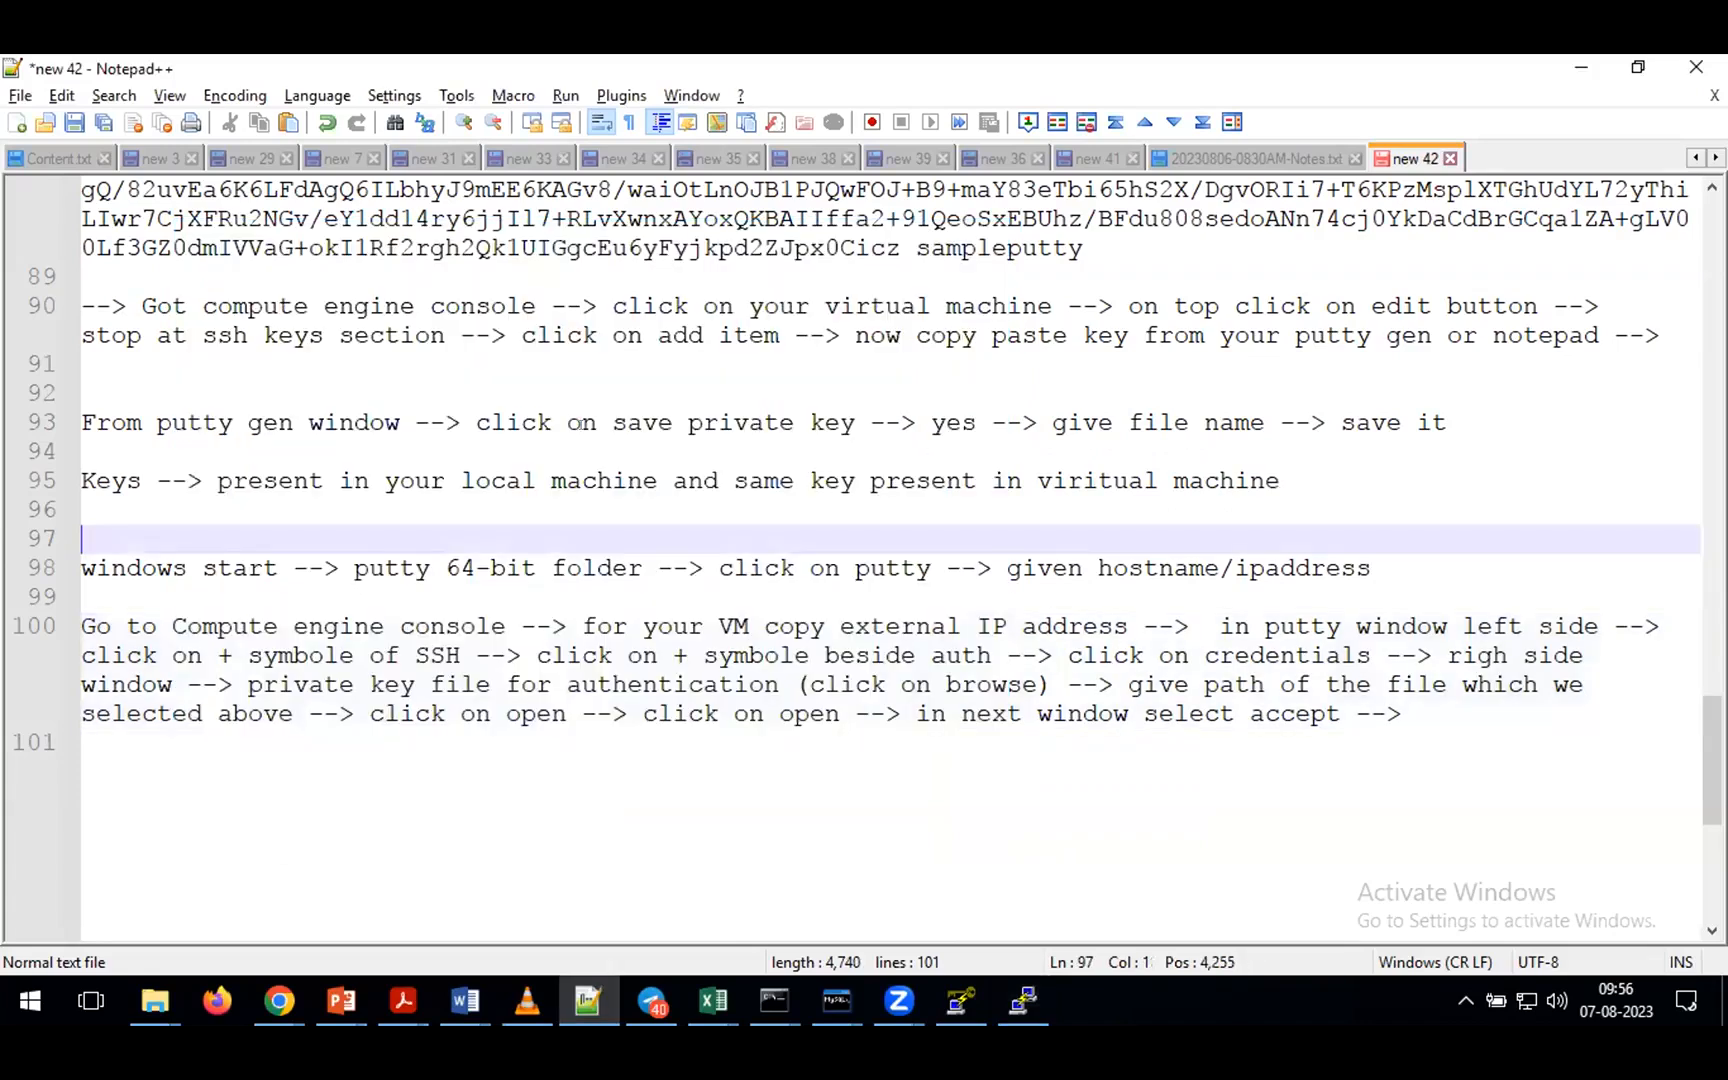
scroll(370, 586, "up", 5)
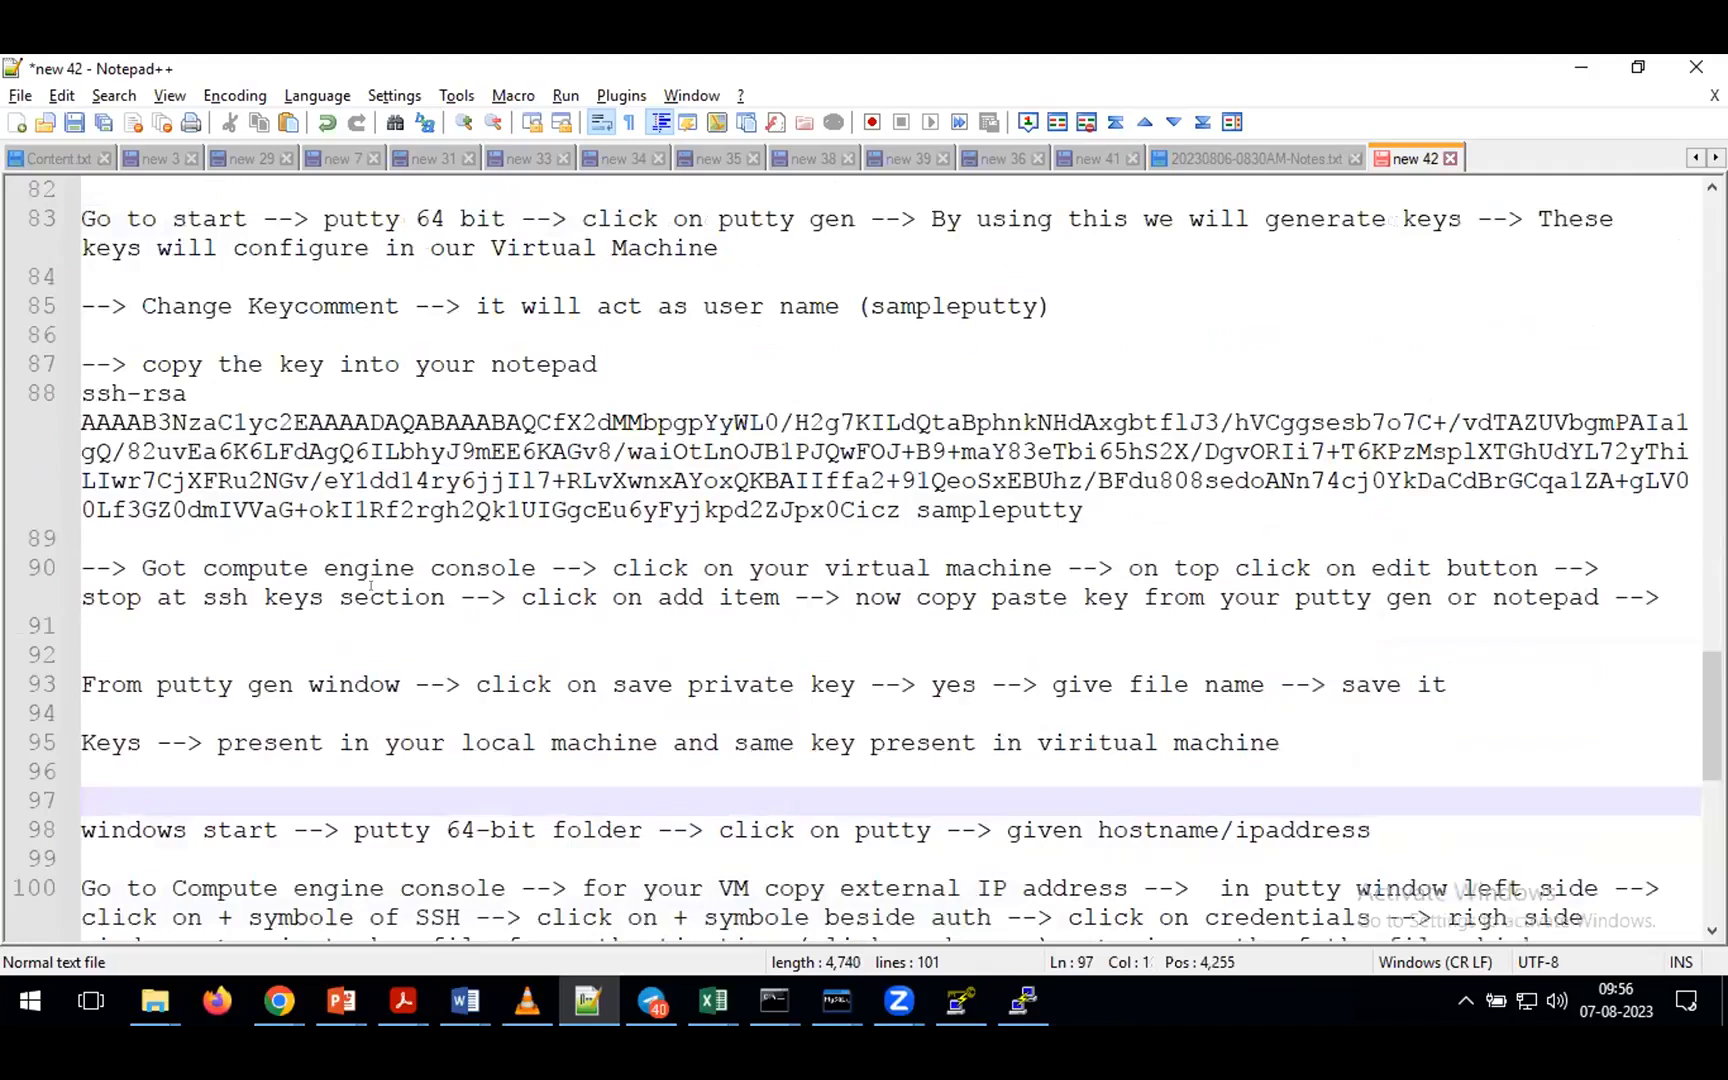
scroll(370, 586, "up", 3)
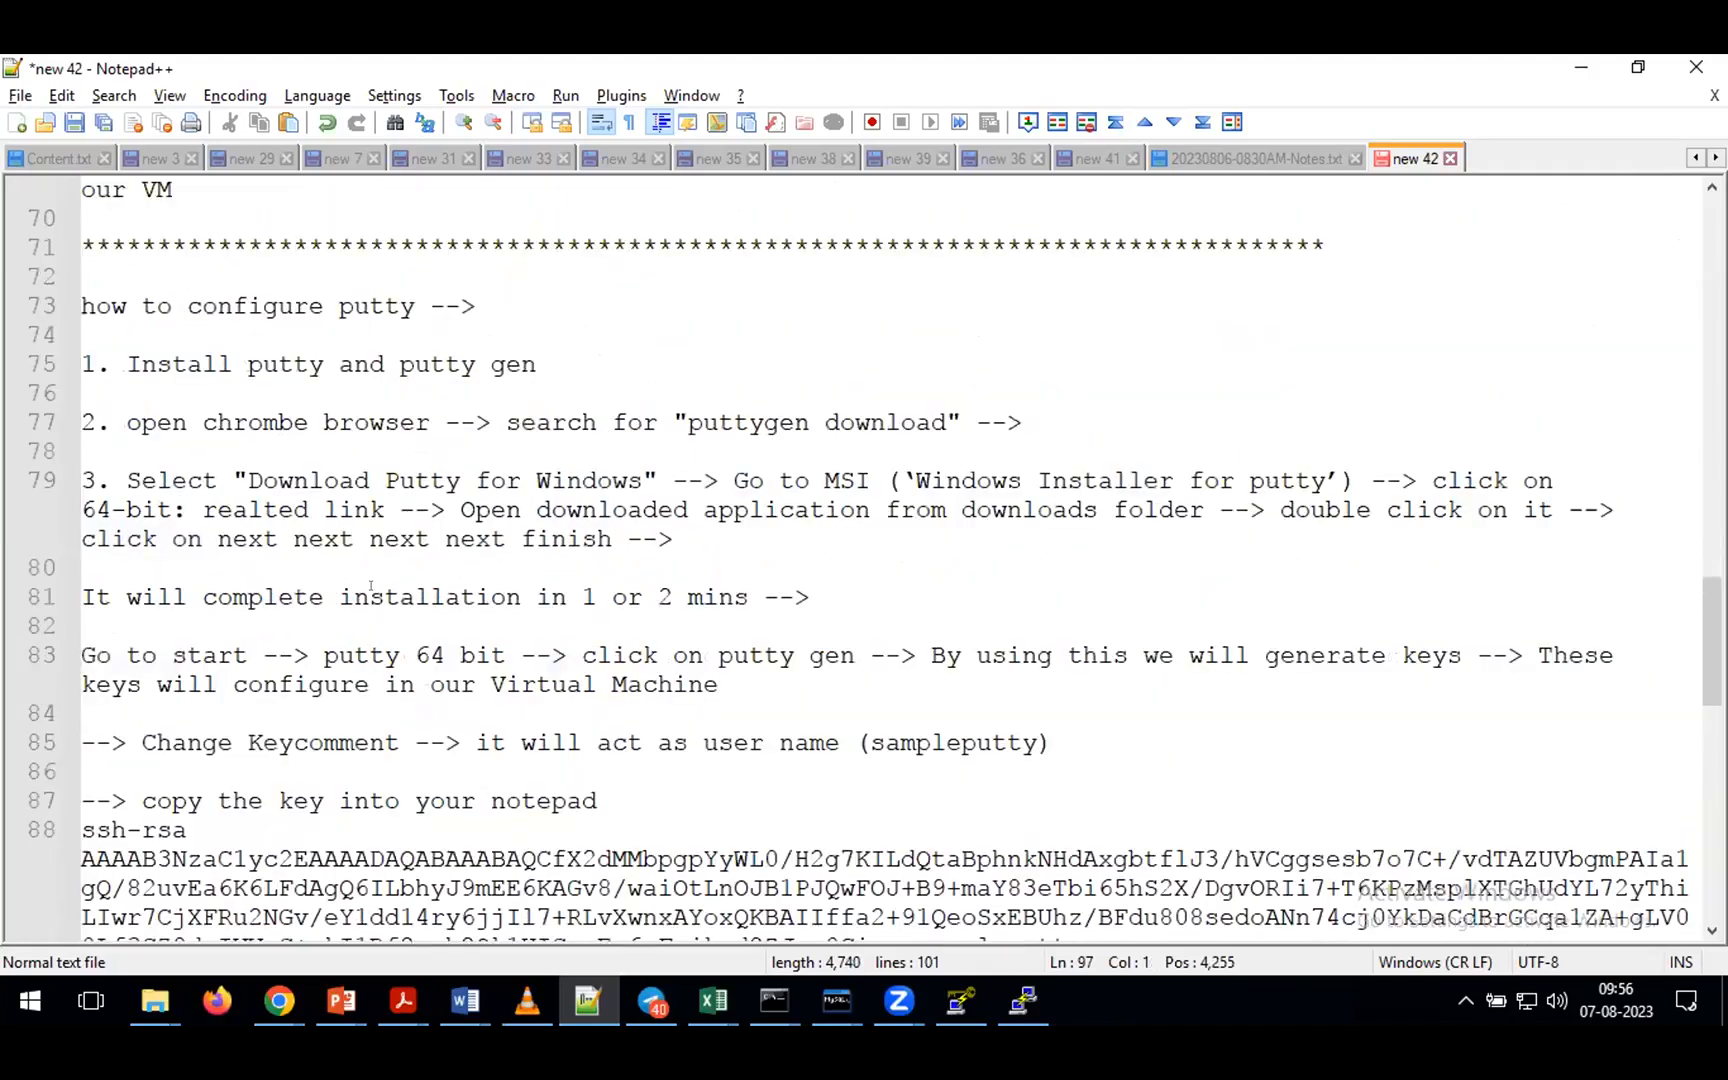
scroll(370, 586, "down", 1)
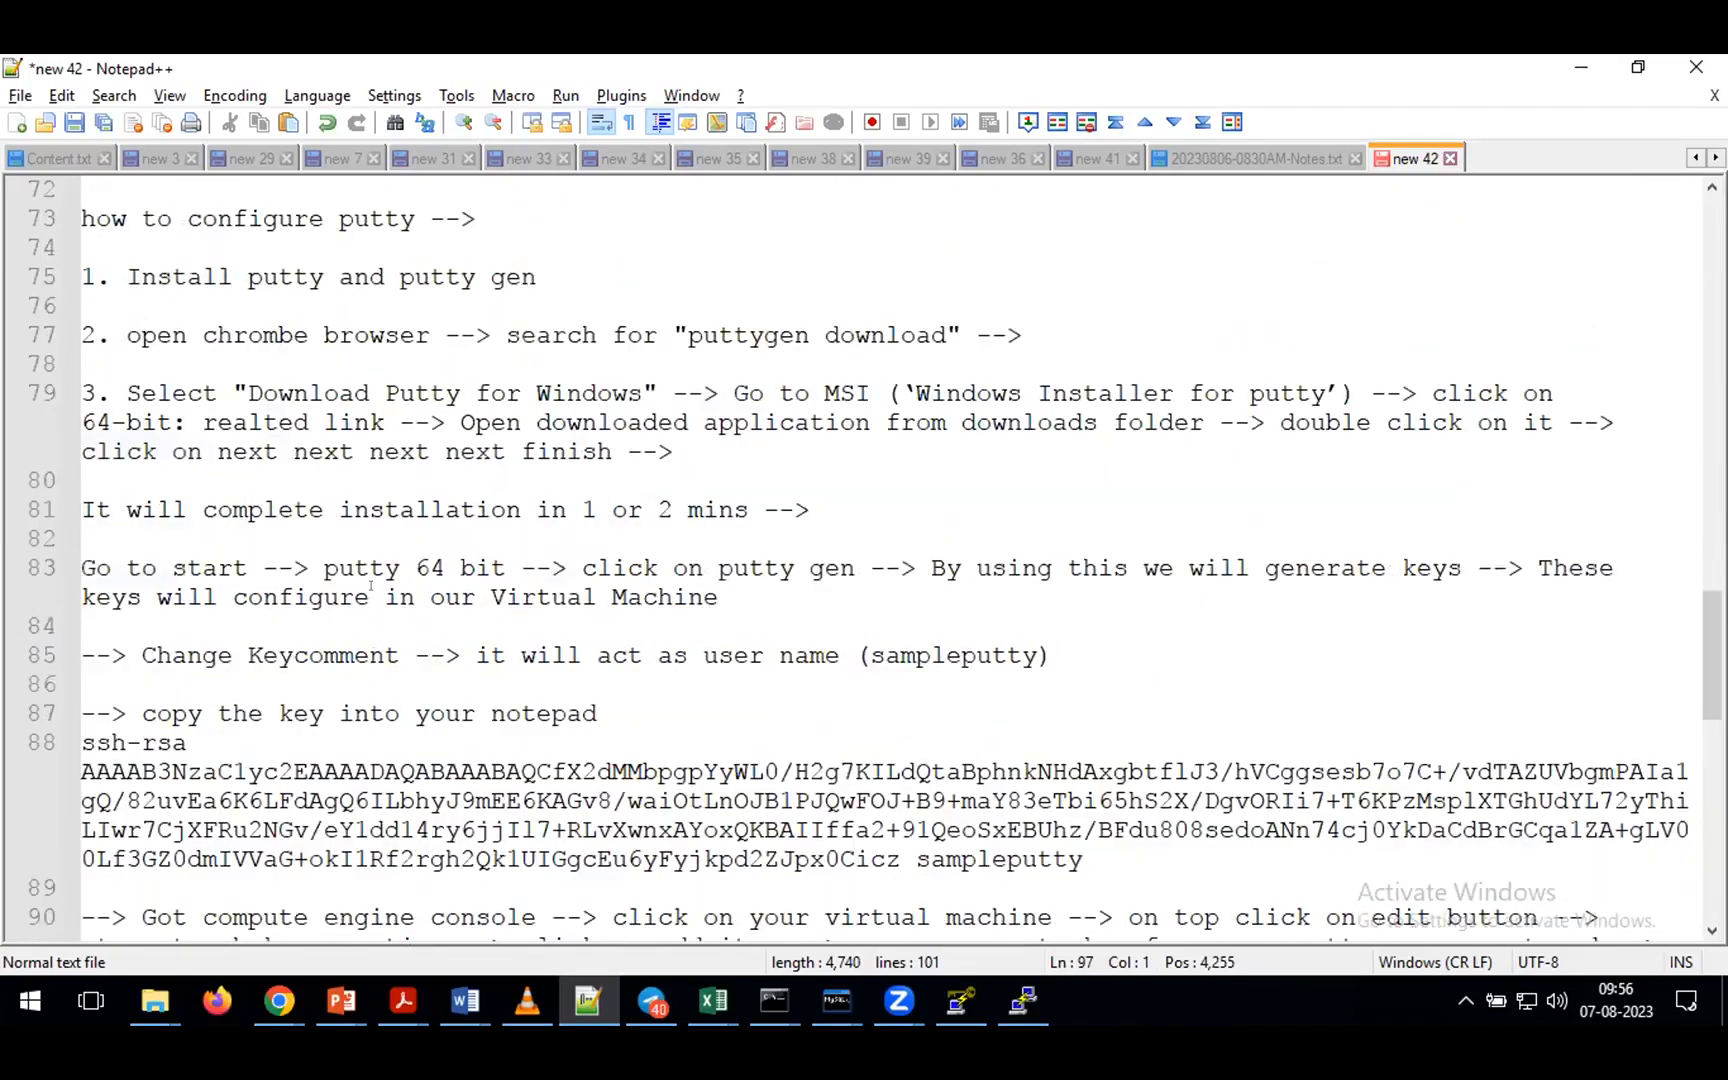
double_click(921, 655)
key("ctrl+c")
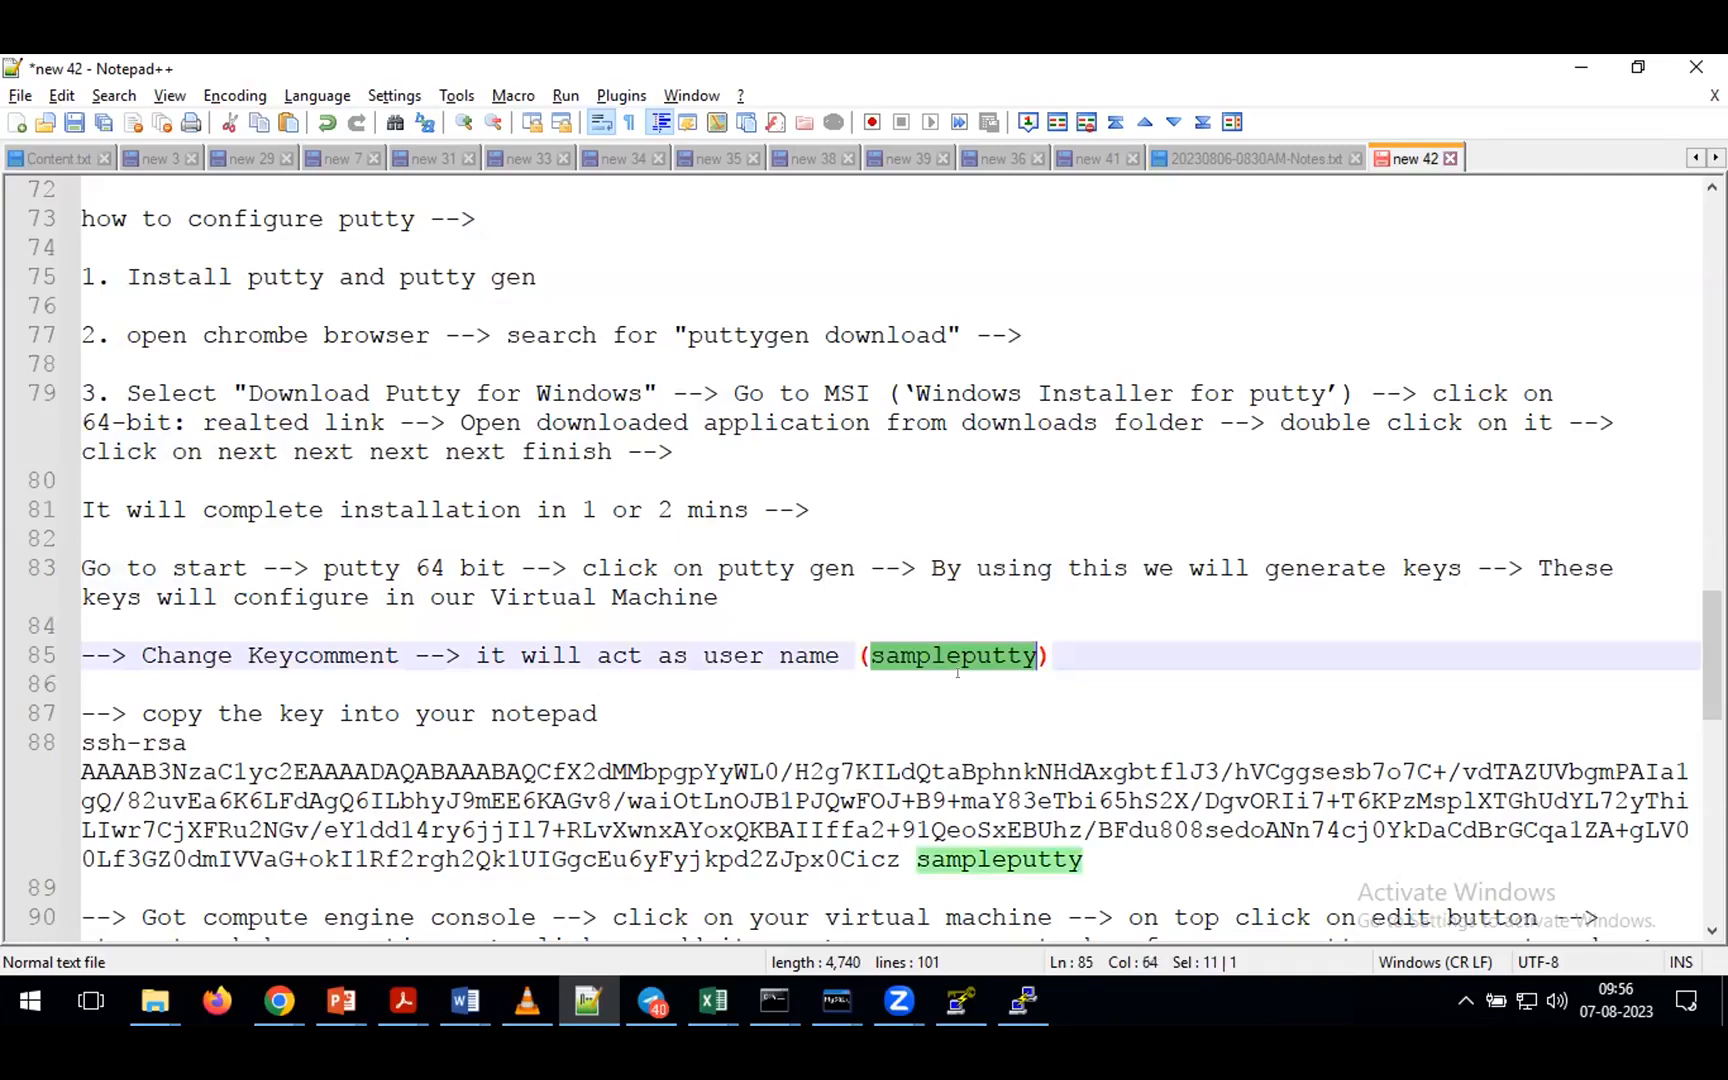
scroll(956, 674, "down", 3)
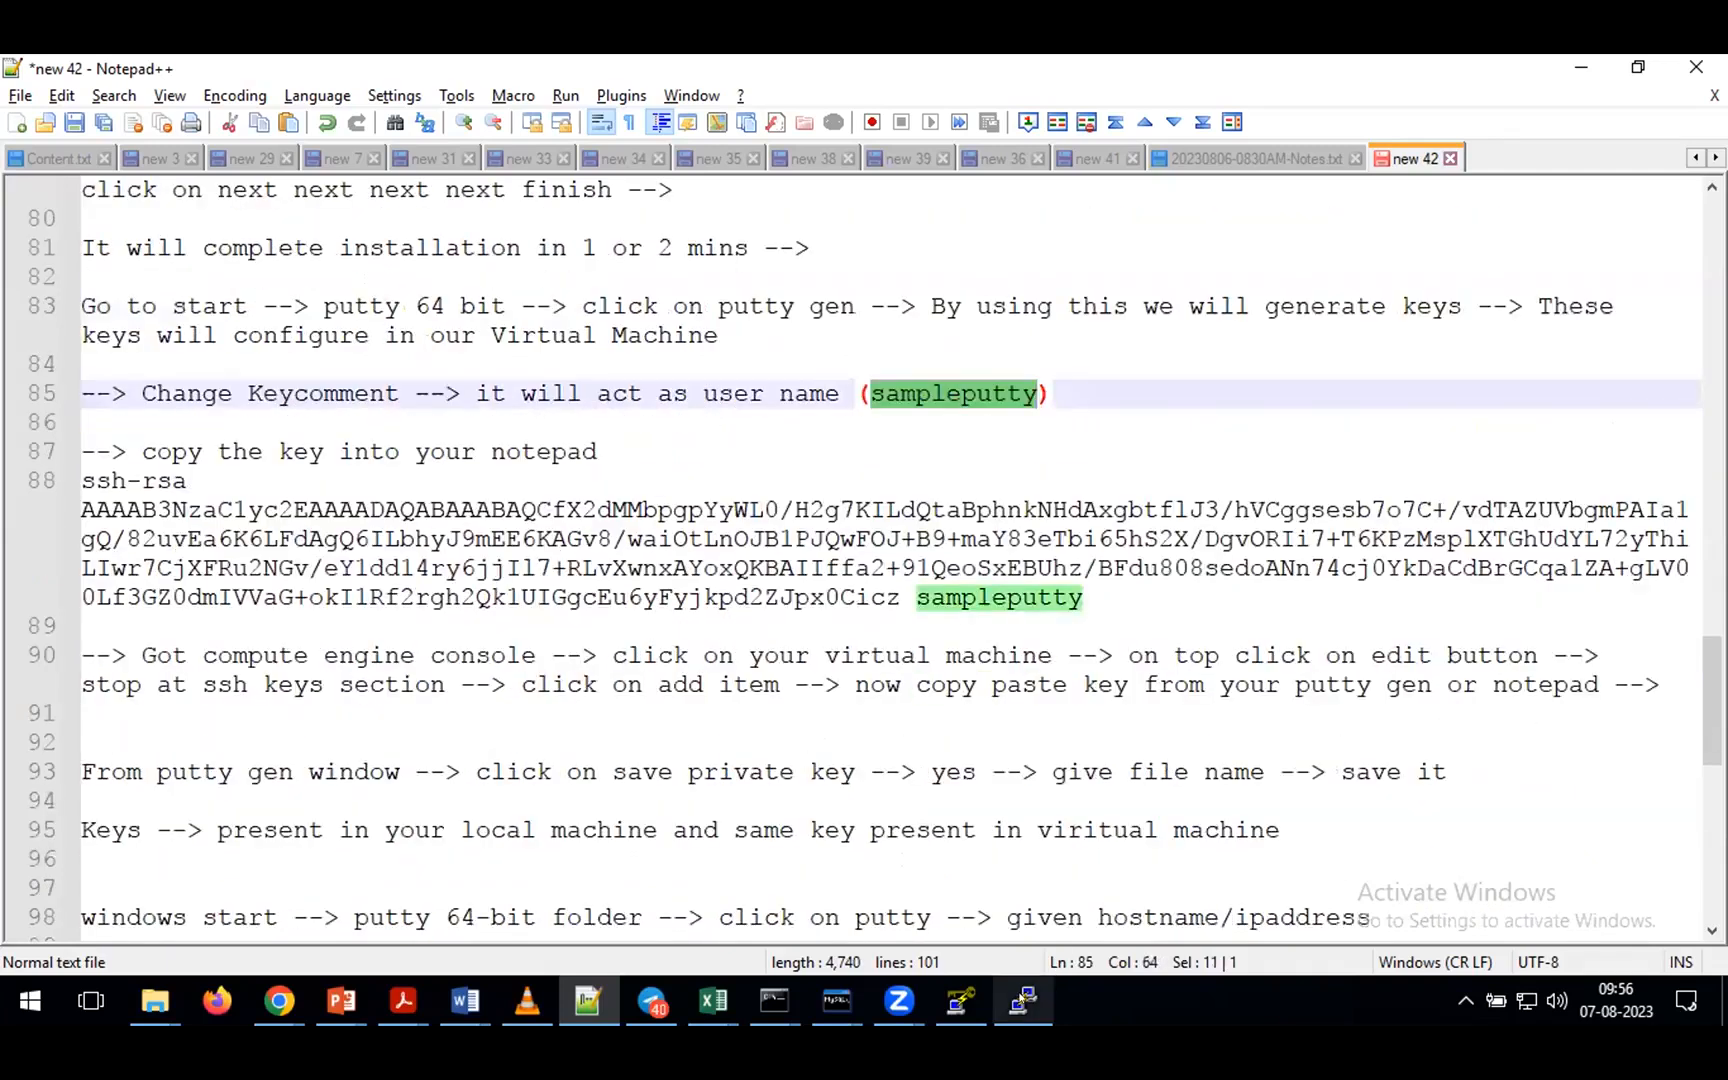
left_click(1022, 1000)
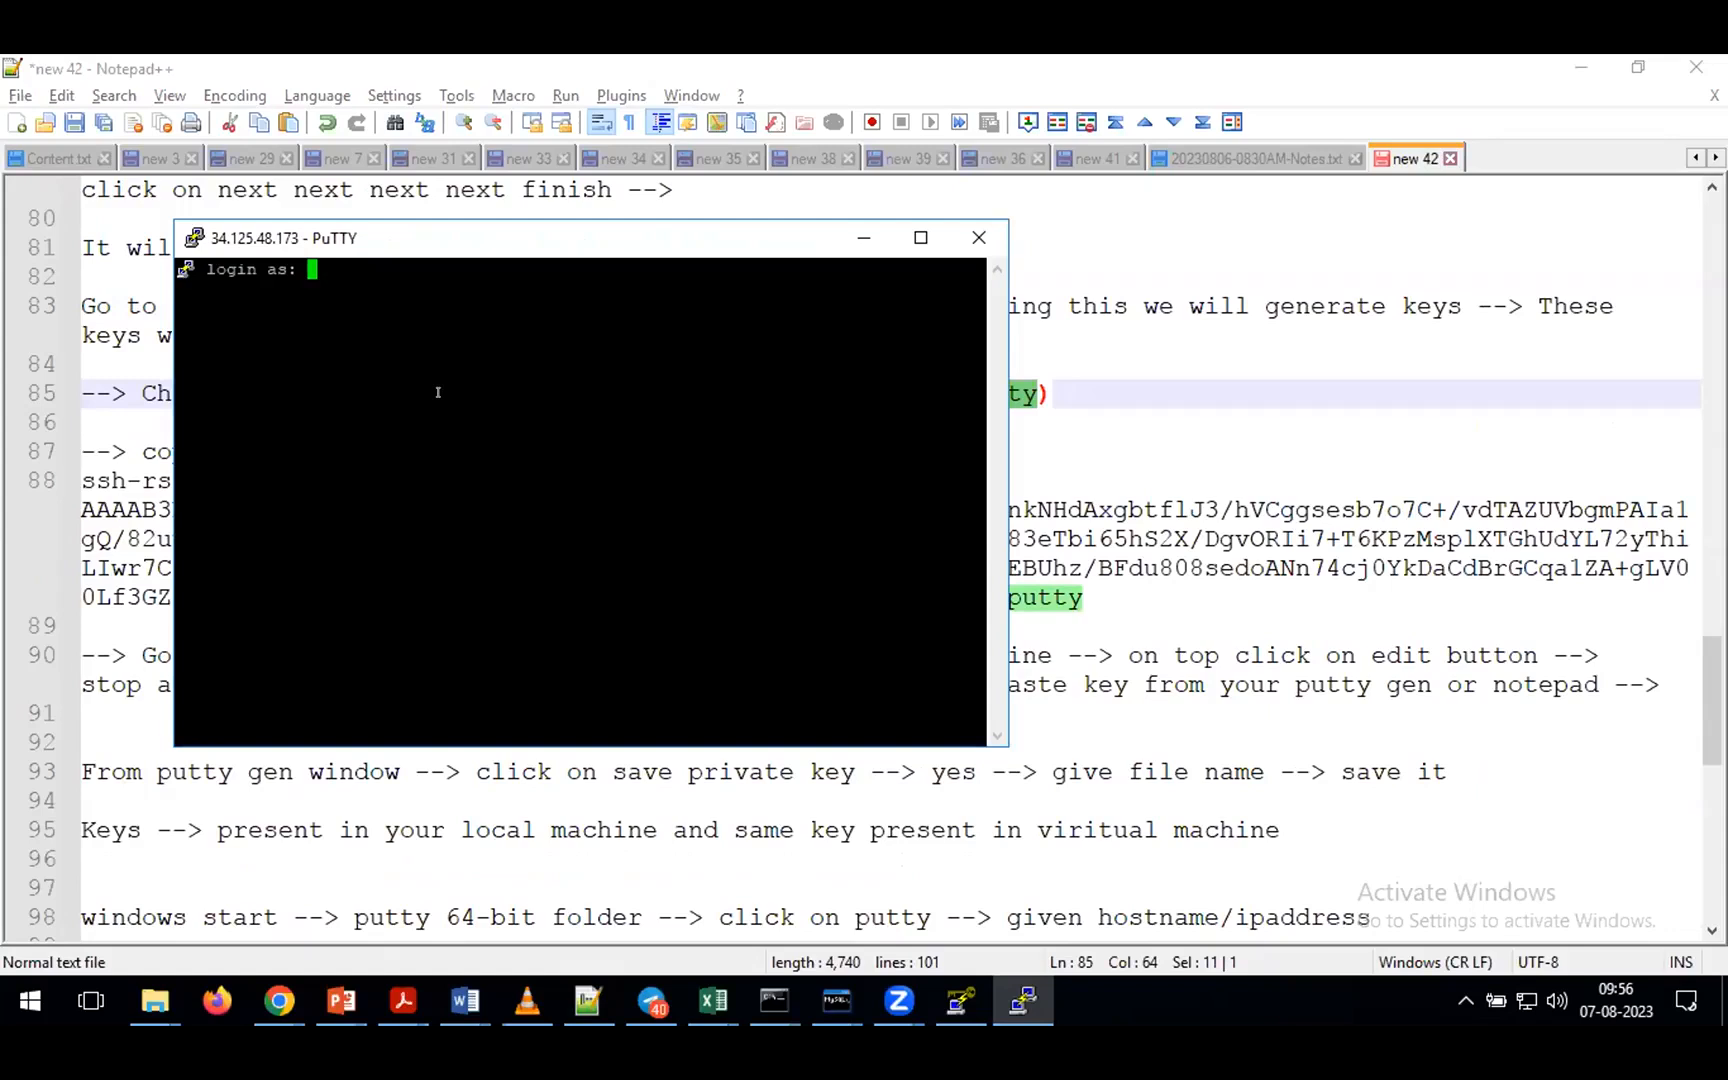
- Log in as sampleputty with the pasted name and enlarge the terminal window
right_click(437, 392)
key("Return")
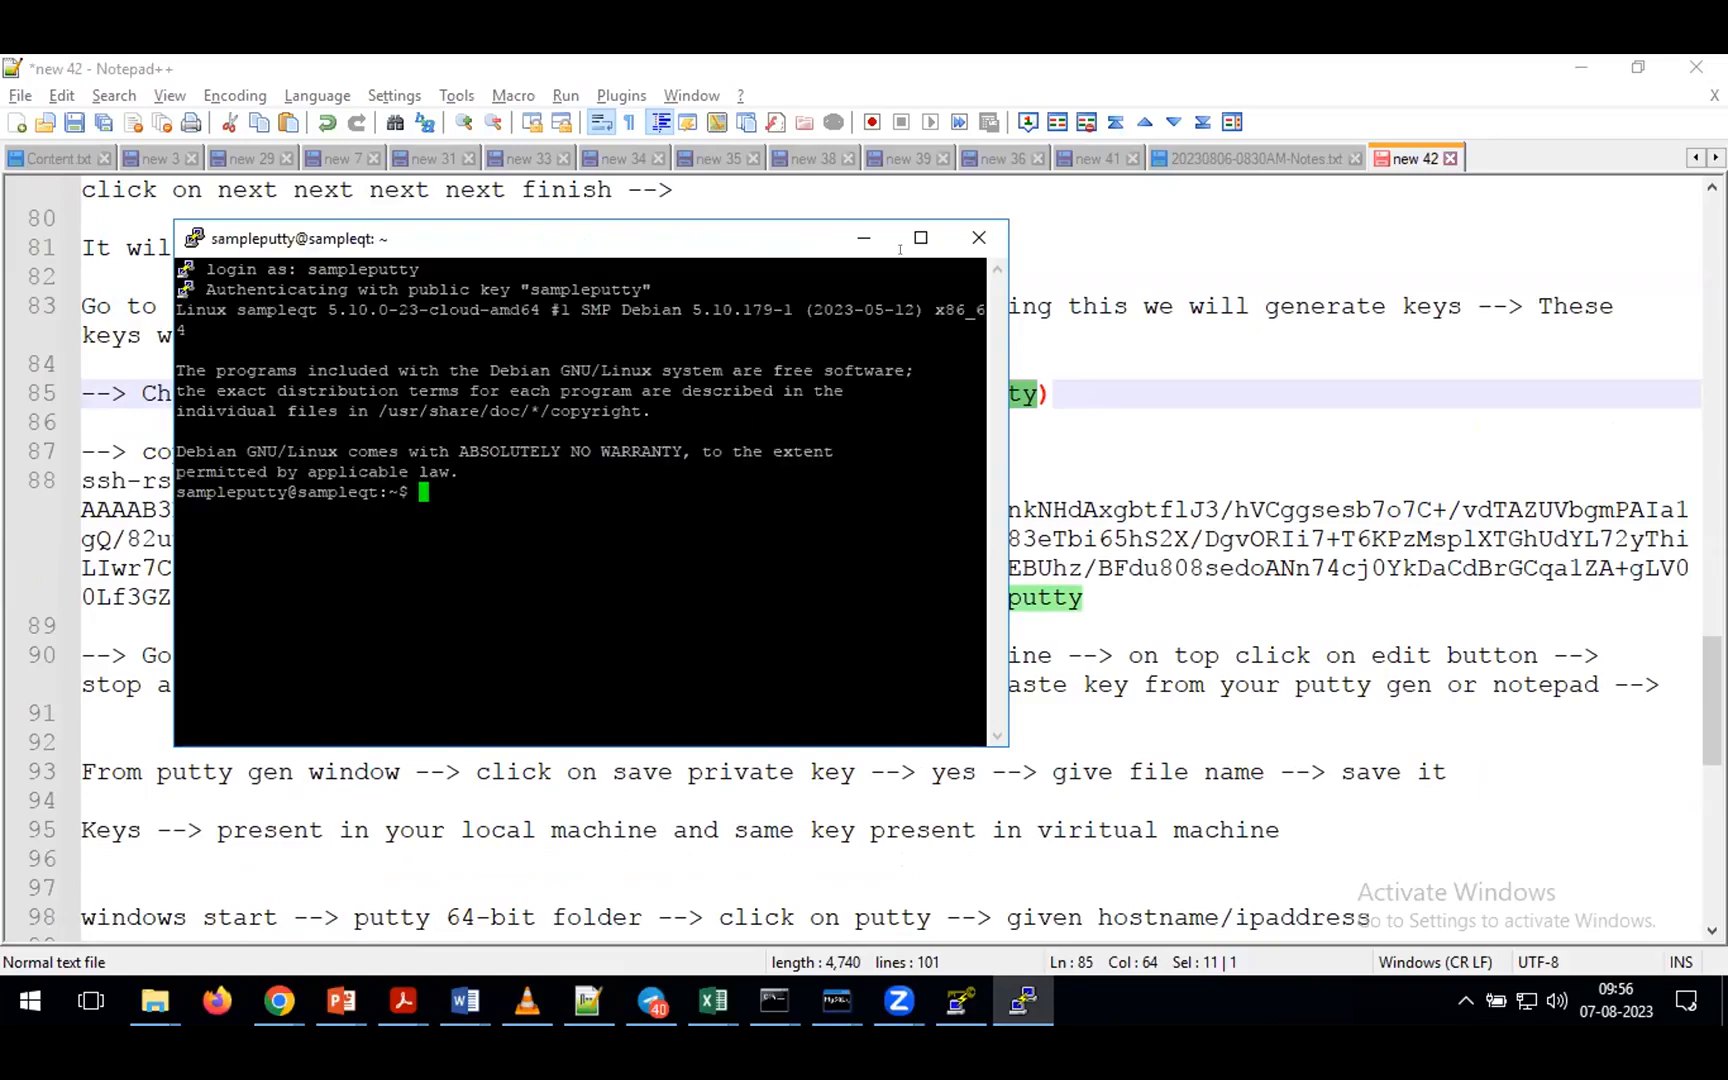
left_click_drag(1006, 390, 1205, 406)
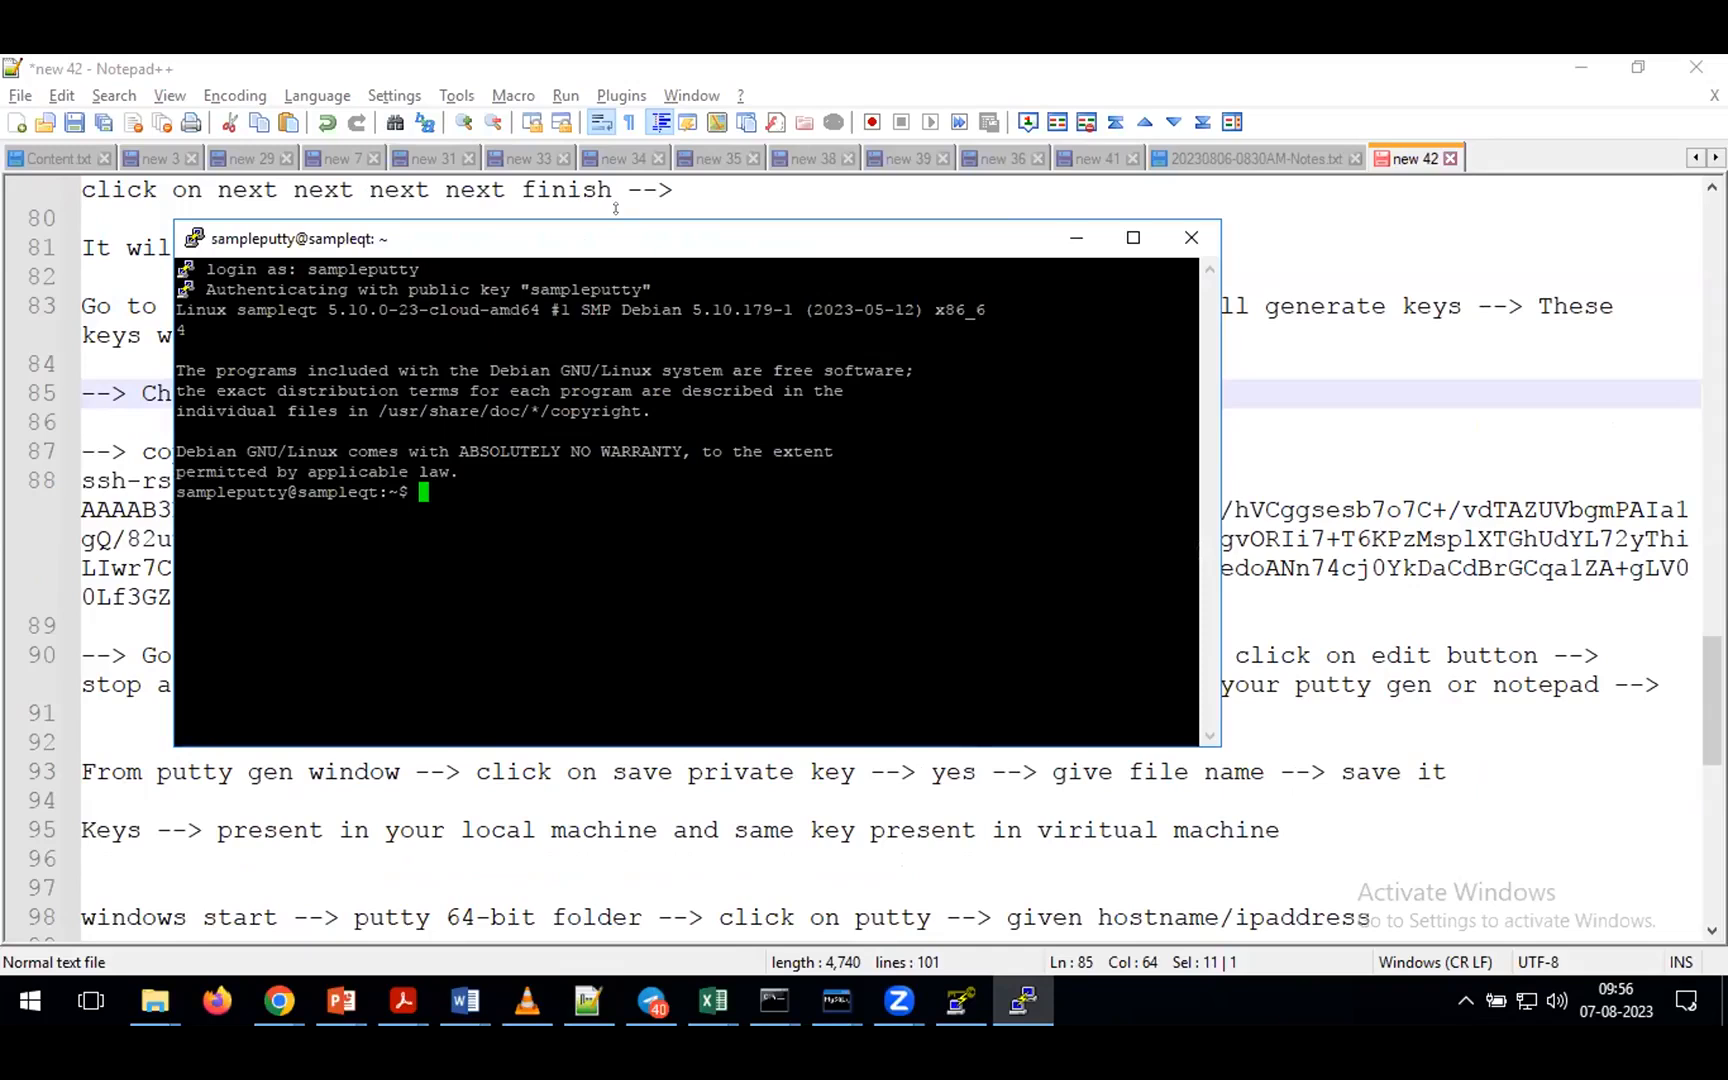
left_click_drag(615, 208, 620, 168)
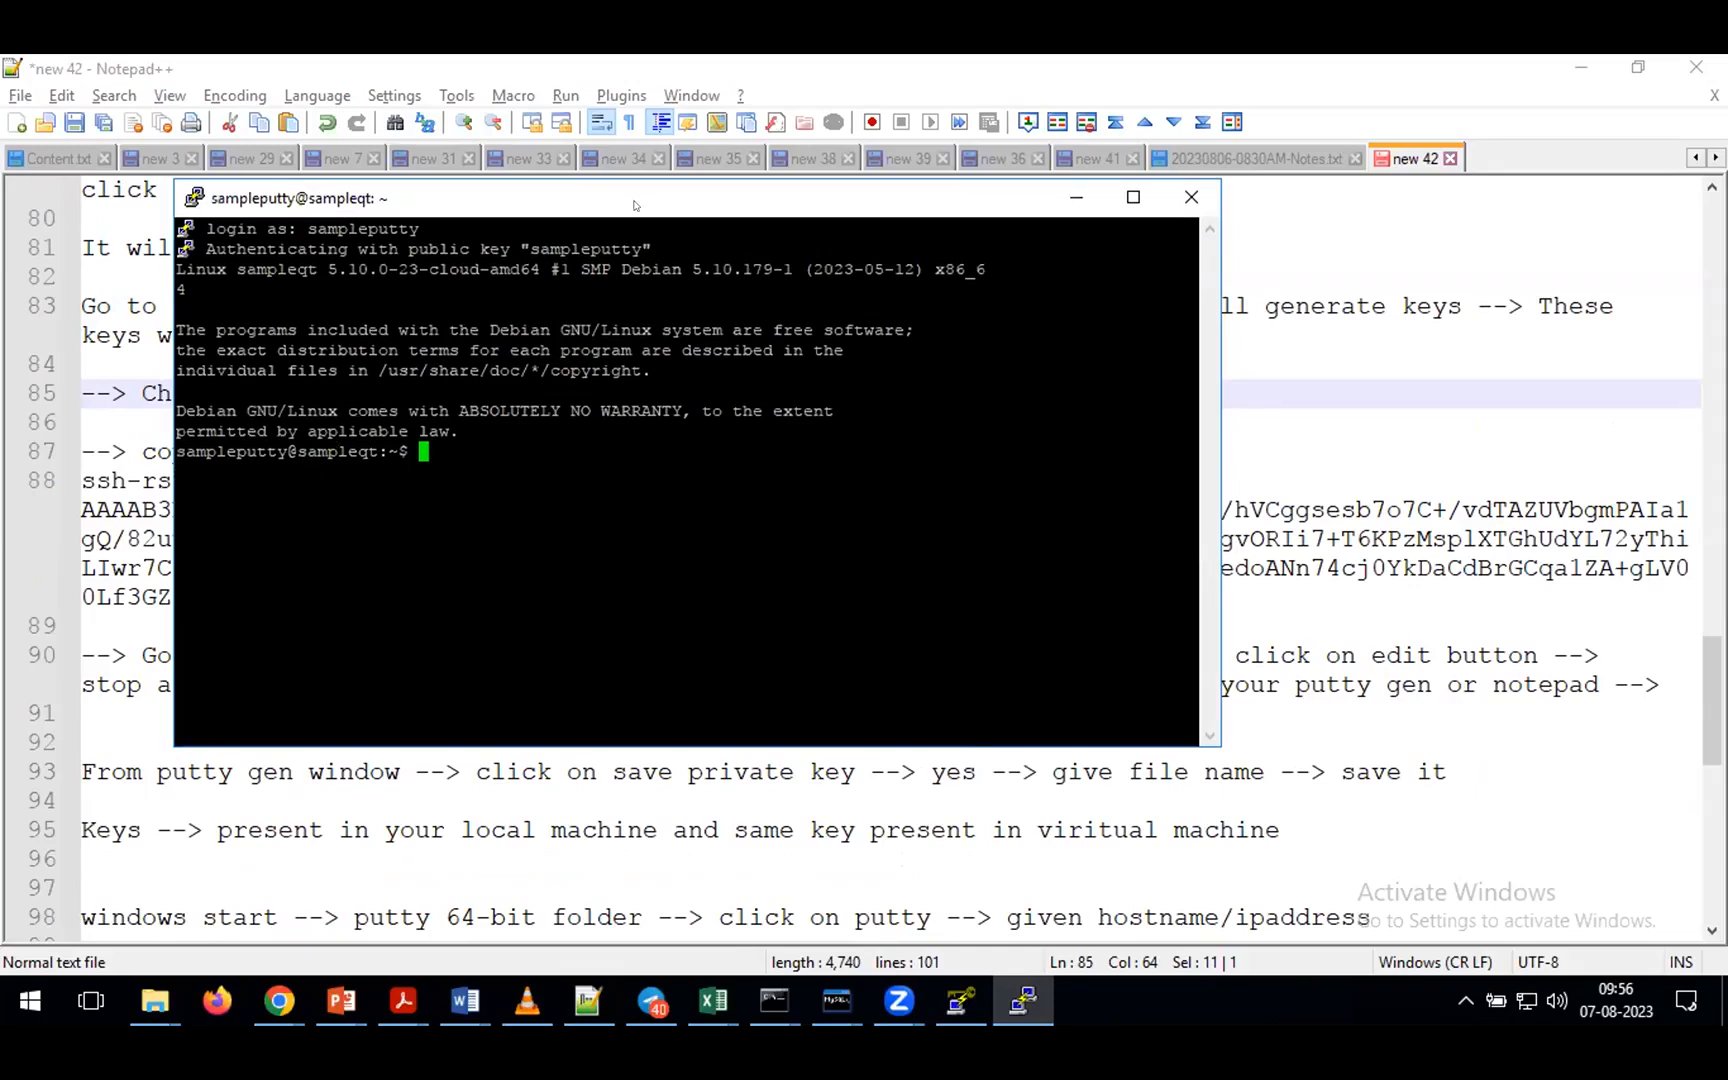
- Cancel the session reconfiguration settings and make the terminal taller
right_click(634, 205)
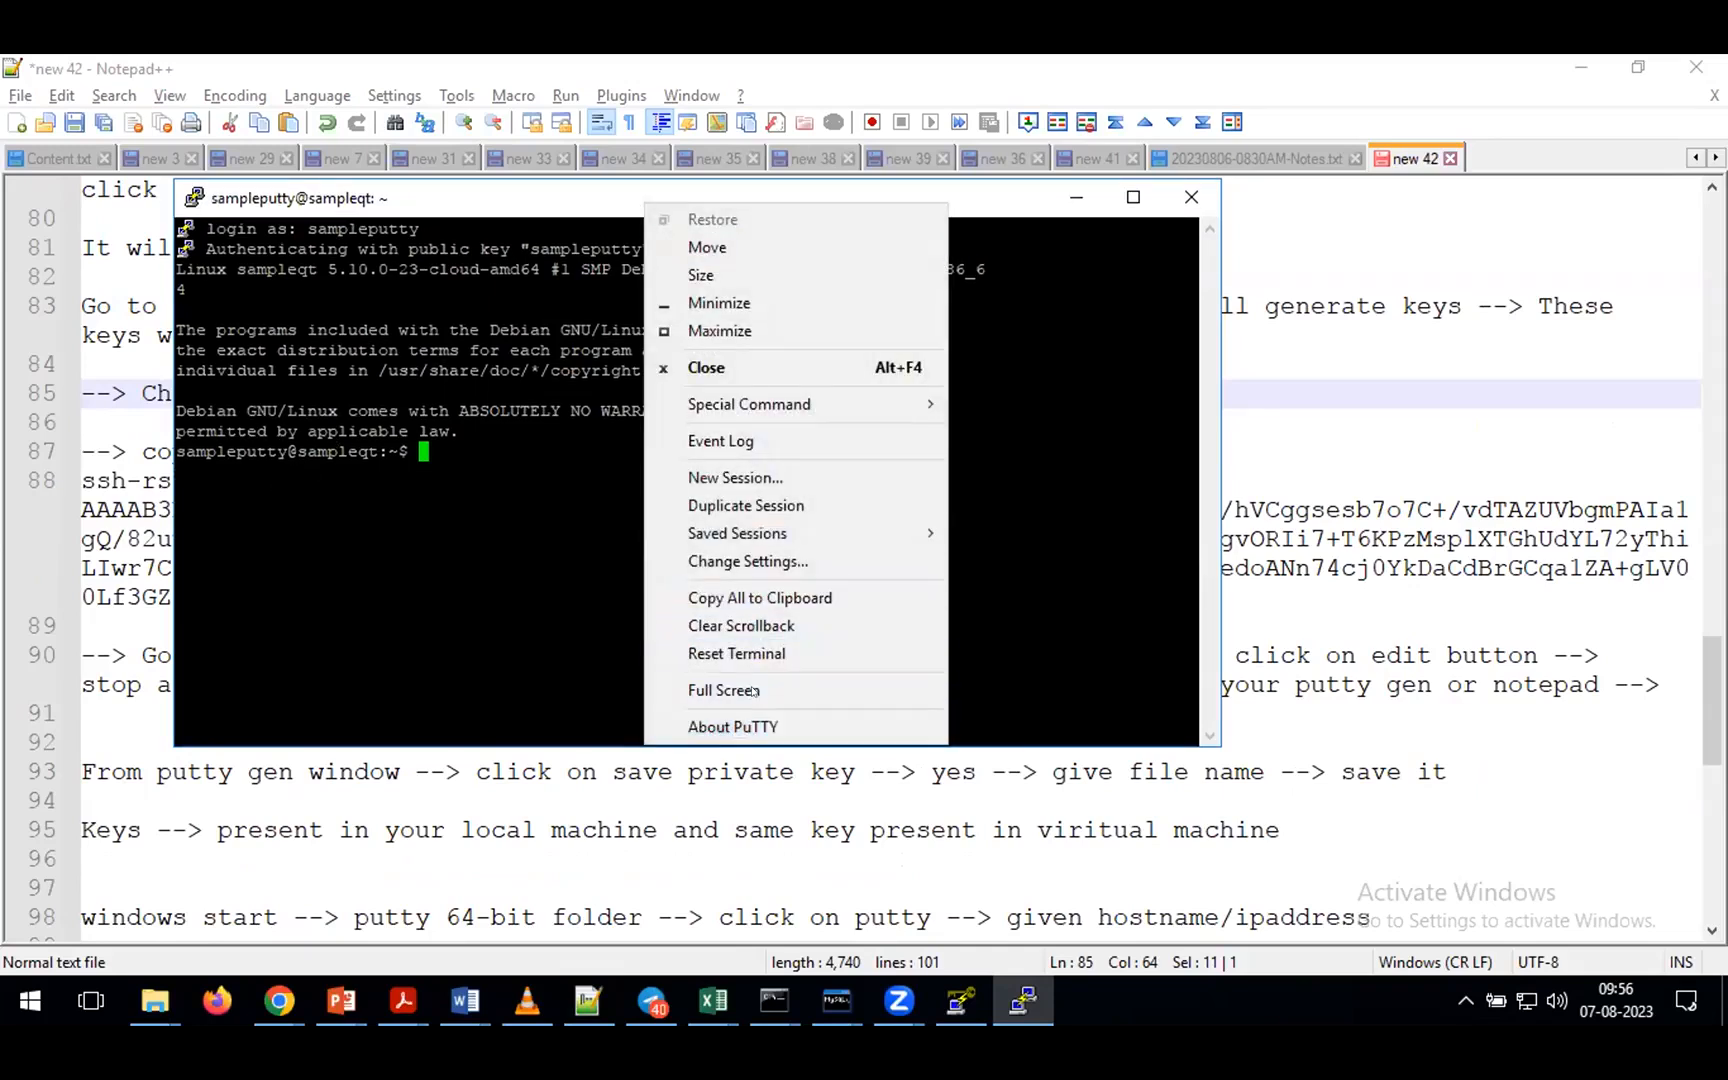
left_click(735, 553)
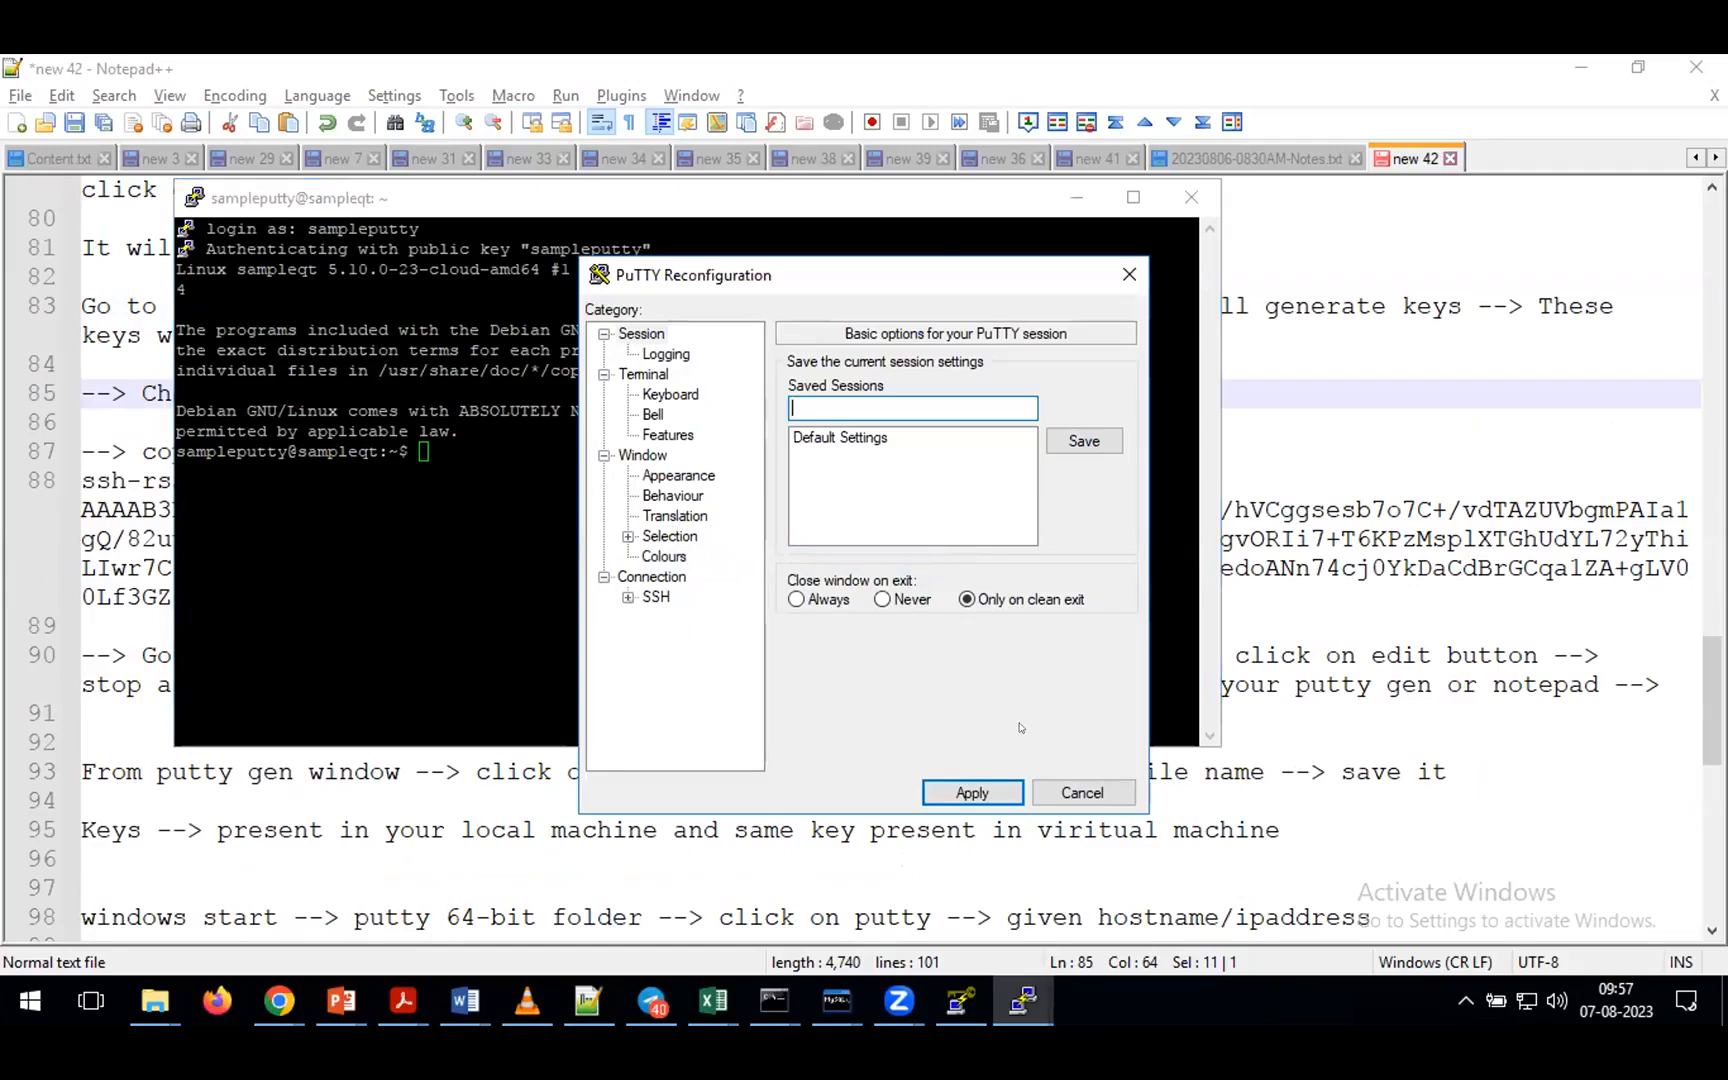
left_click(1066, 790)
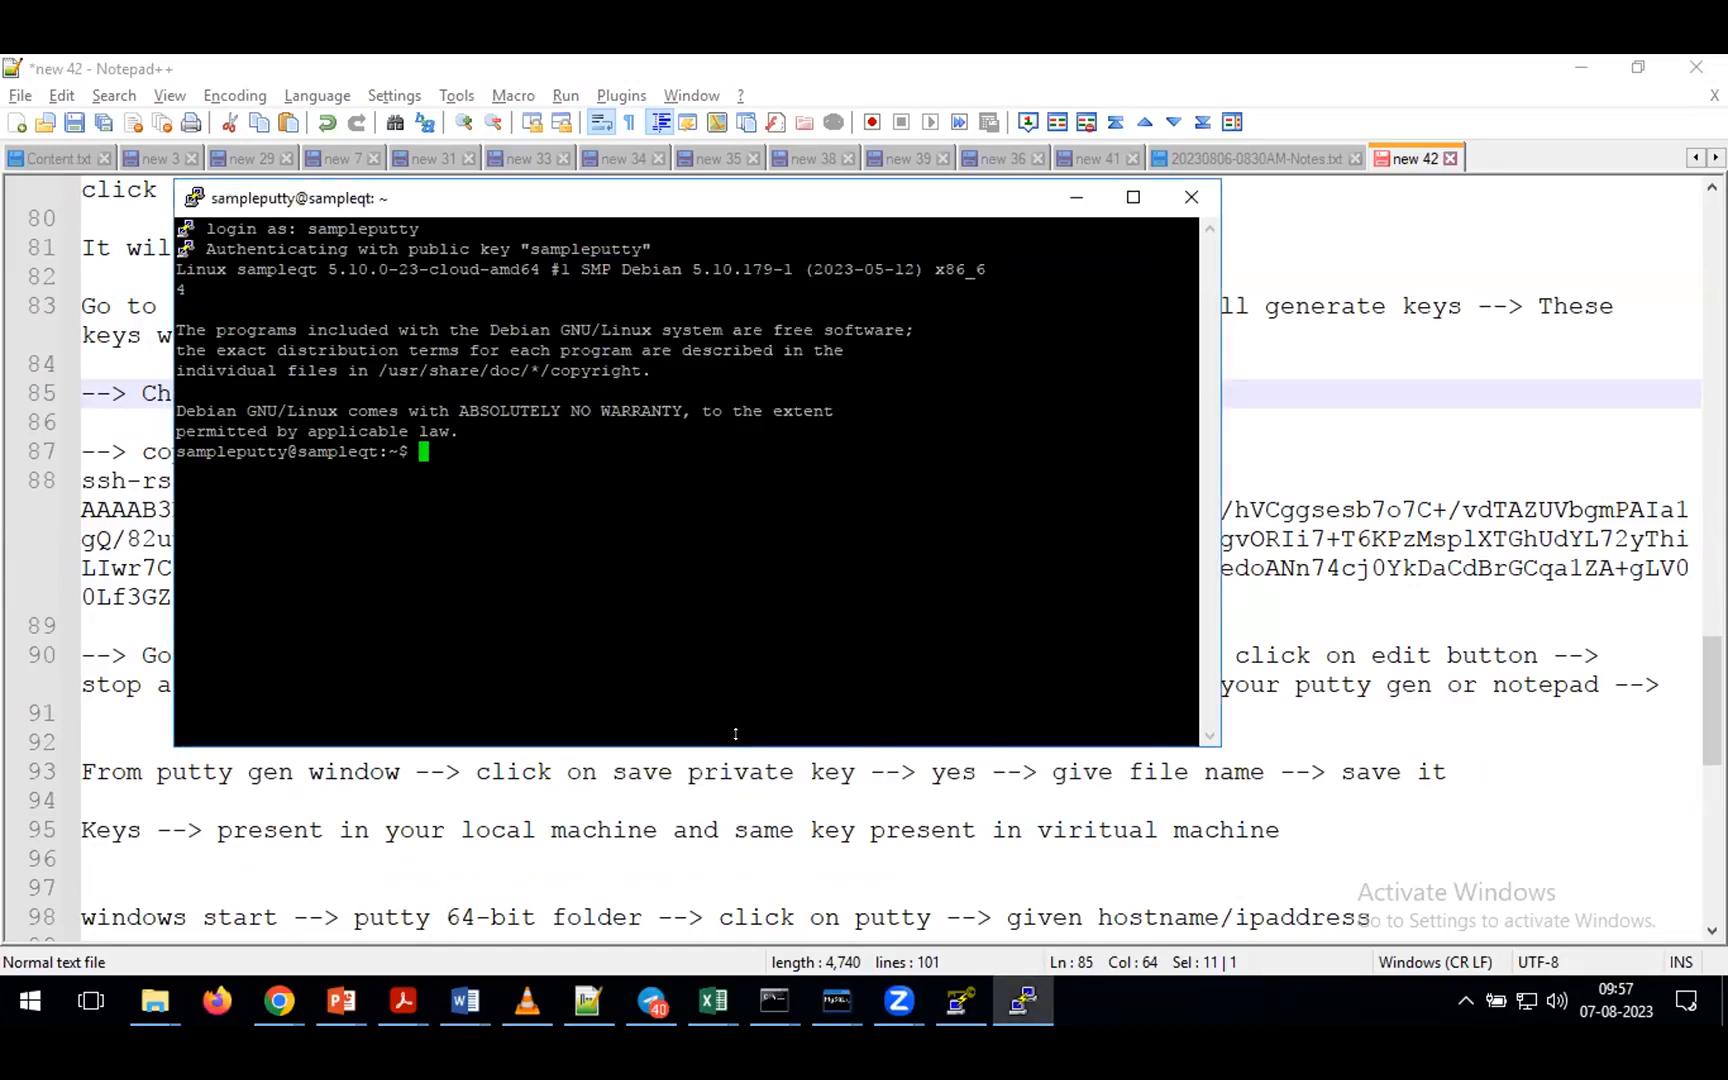
left_click_drag(735, 734, 735, 889)
left_click_drag(596, 204, 610, 180)
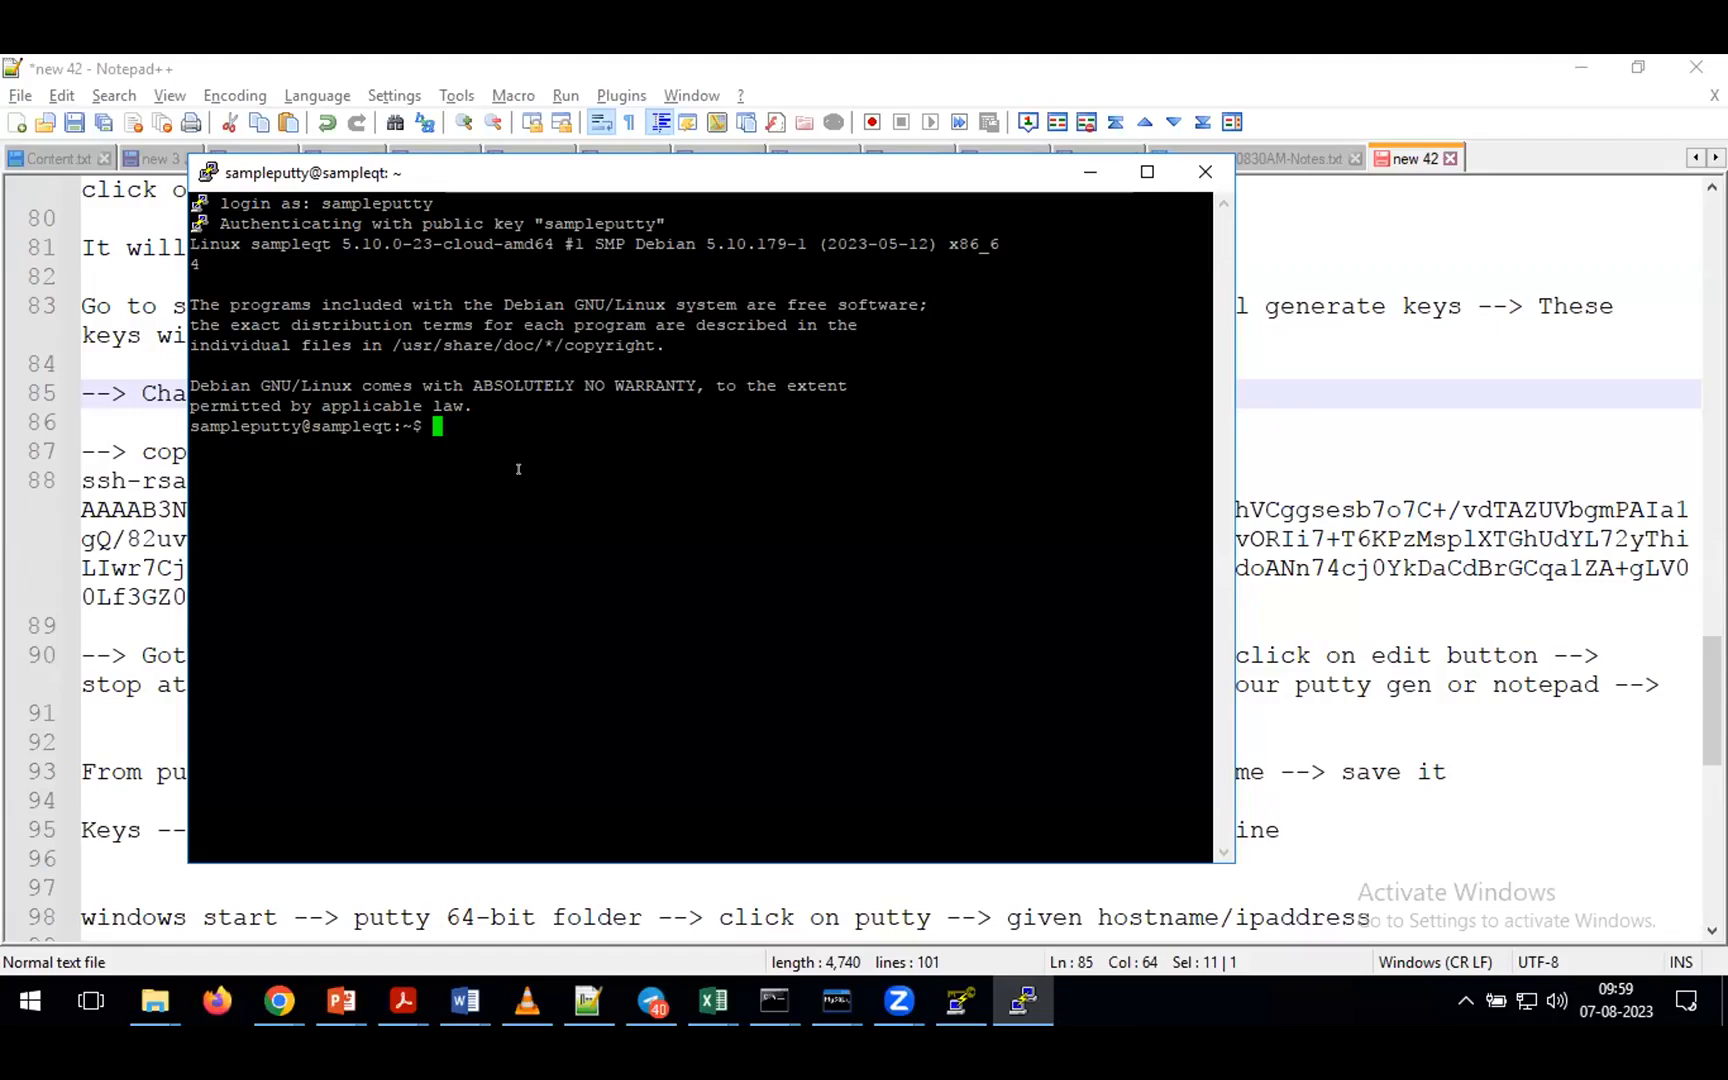
- Run the misspelled 'sudo awt install python', then type and select 'sudo apt install python'
type("sudo awt install python")
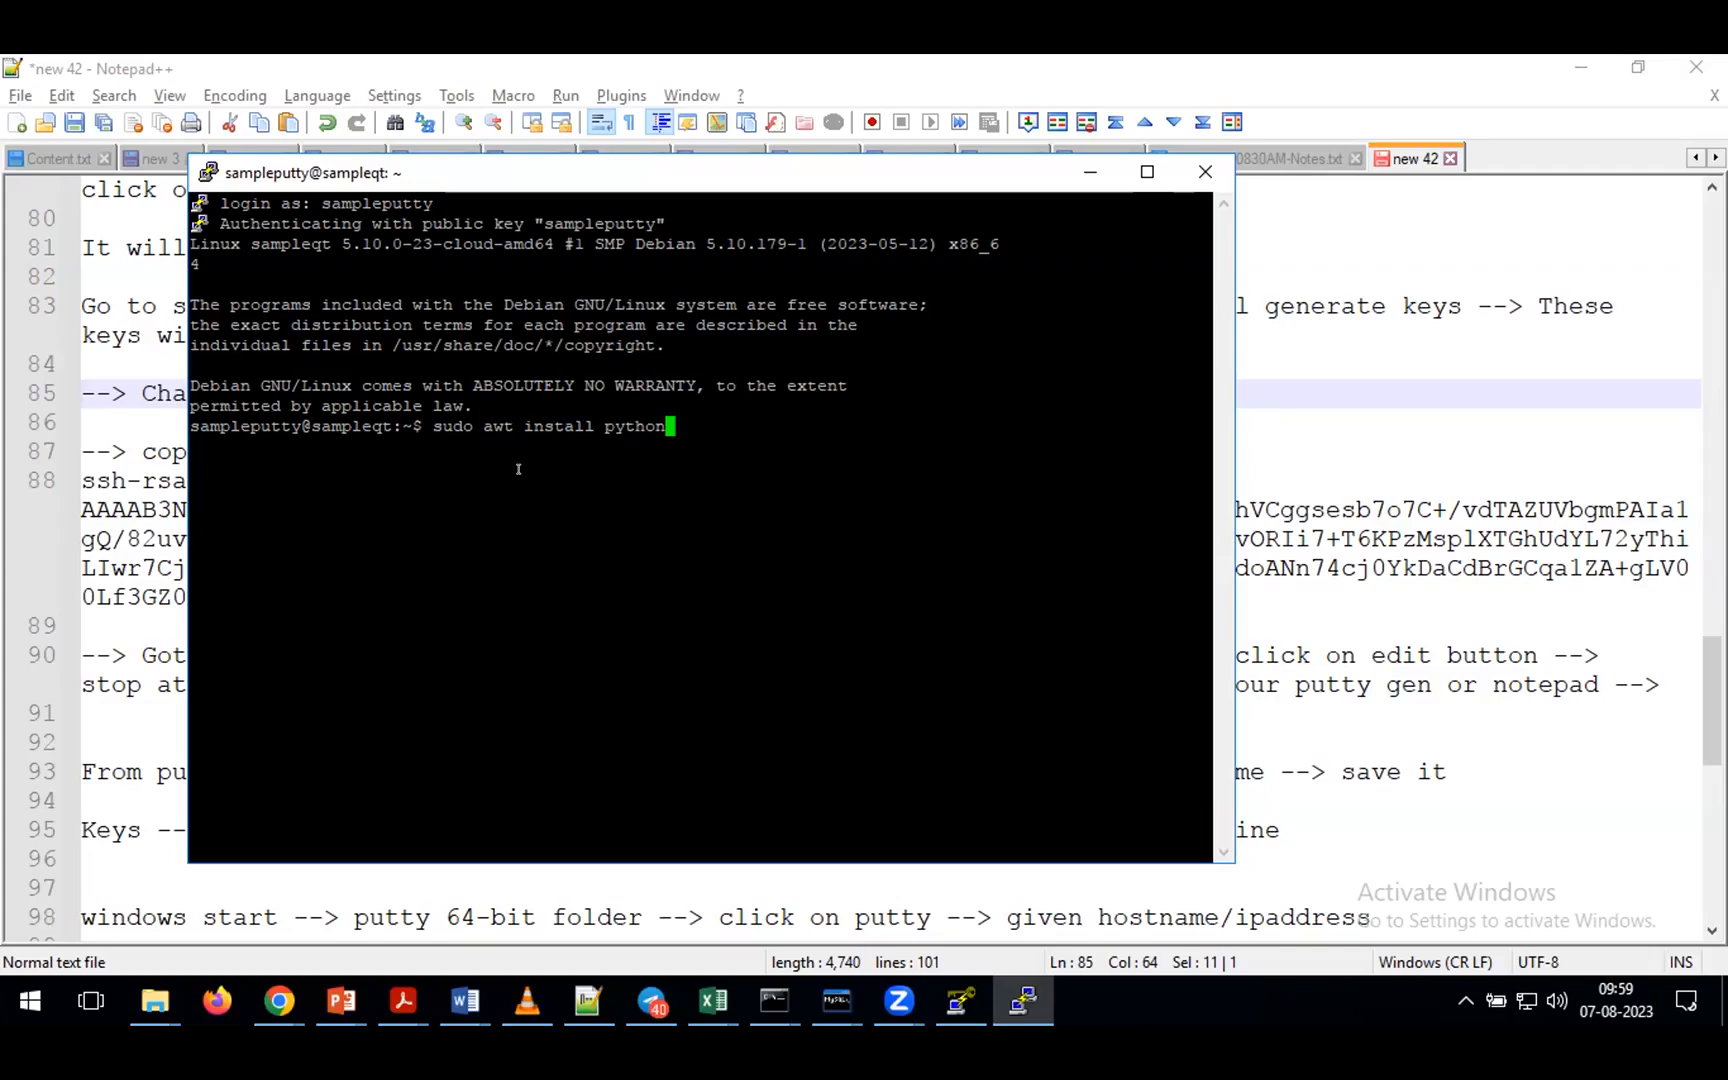
key("Return")
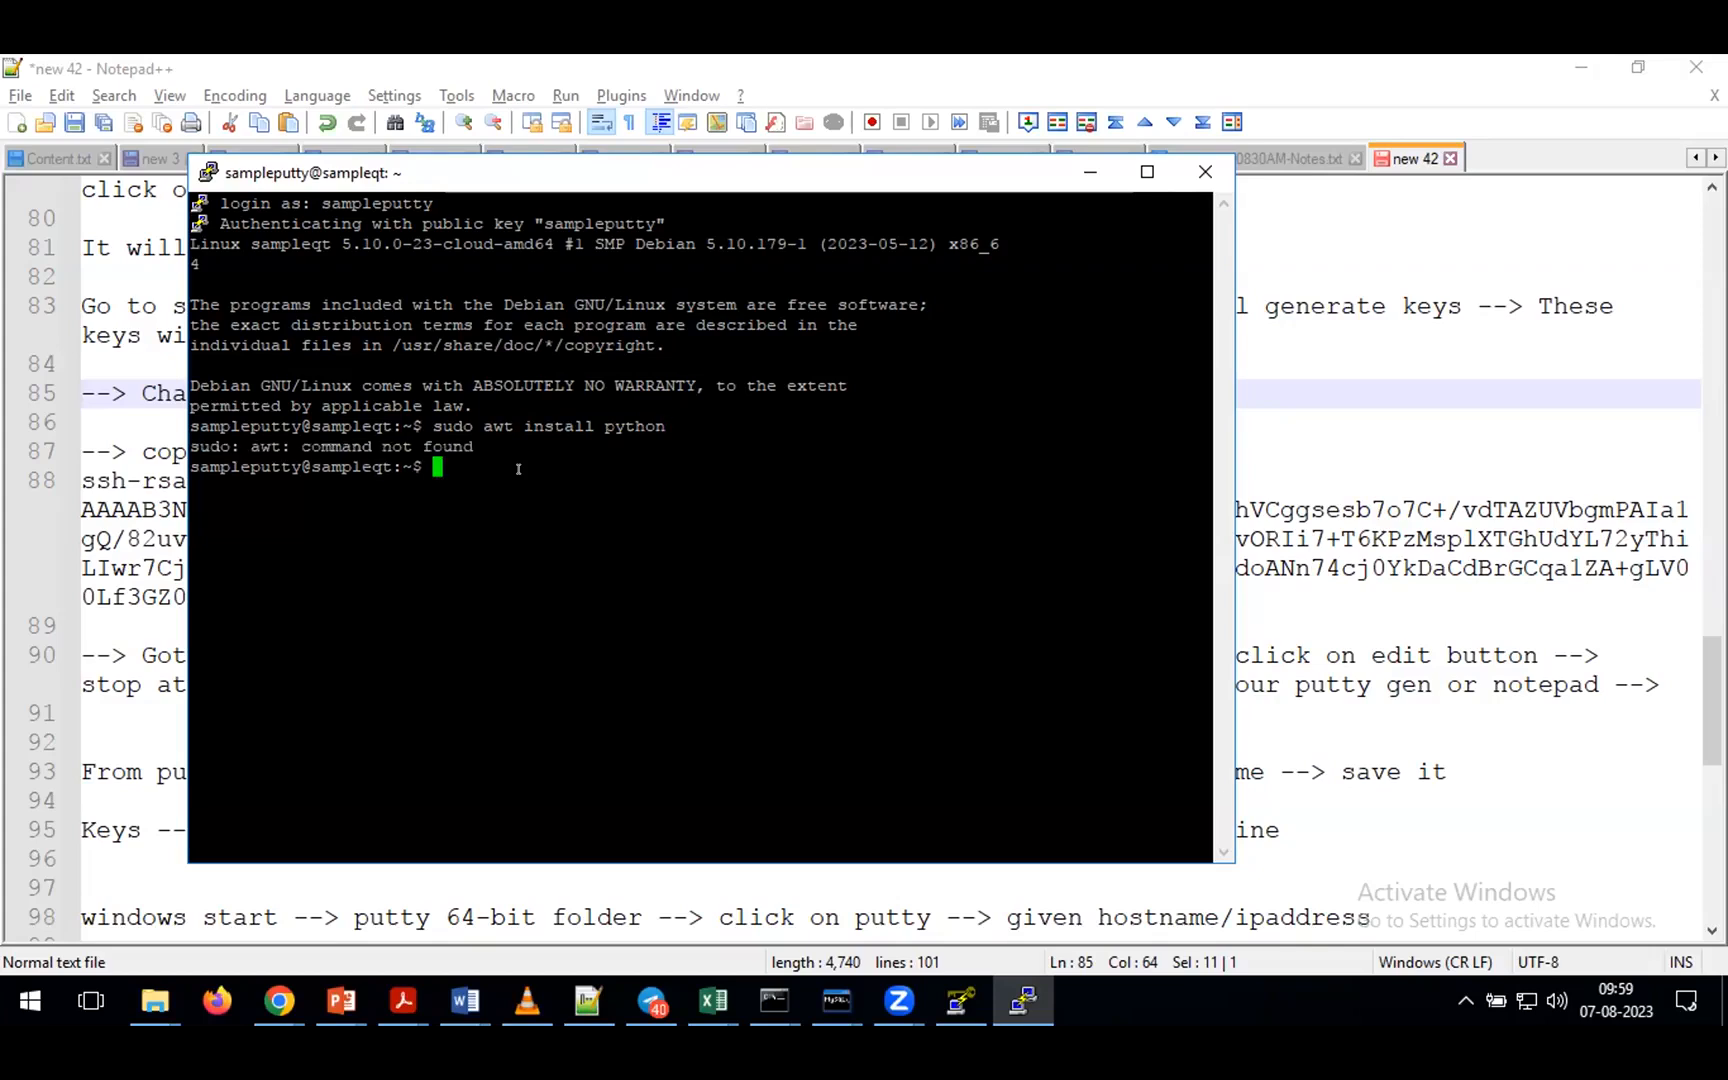
left_click(1356, 510)
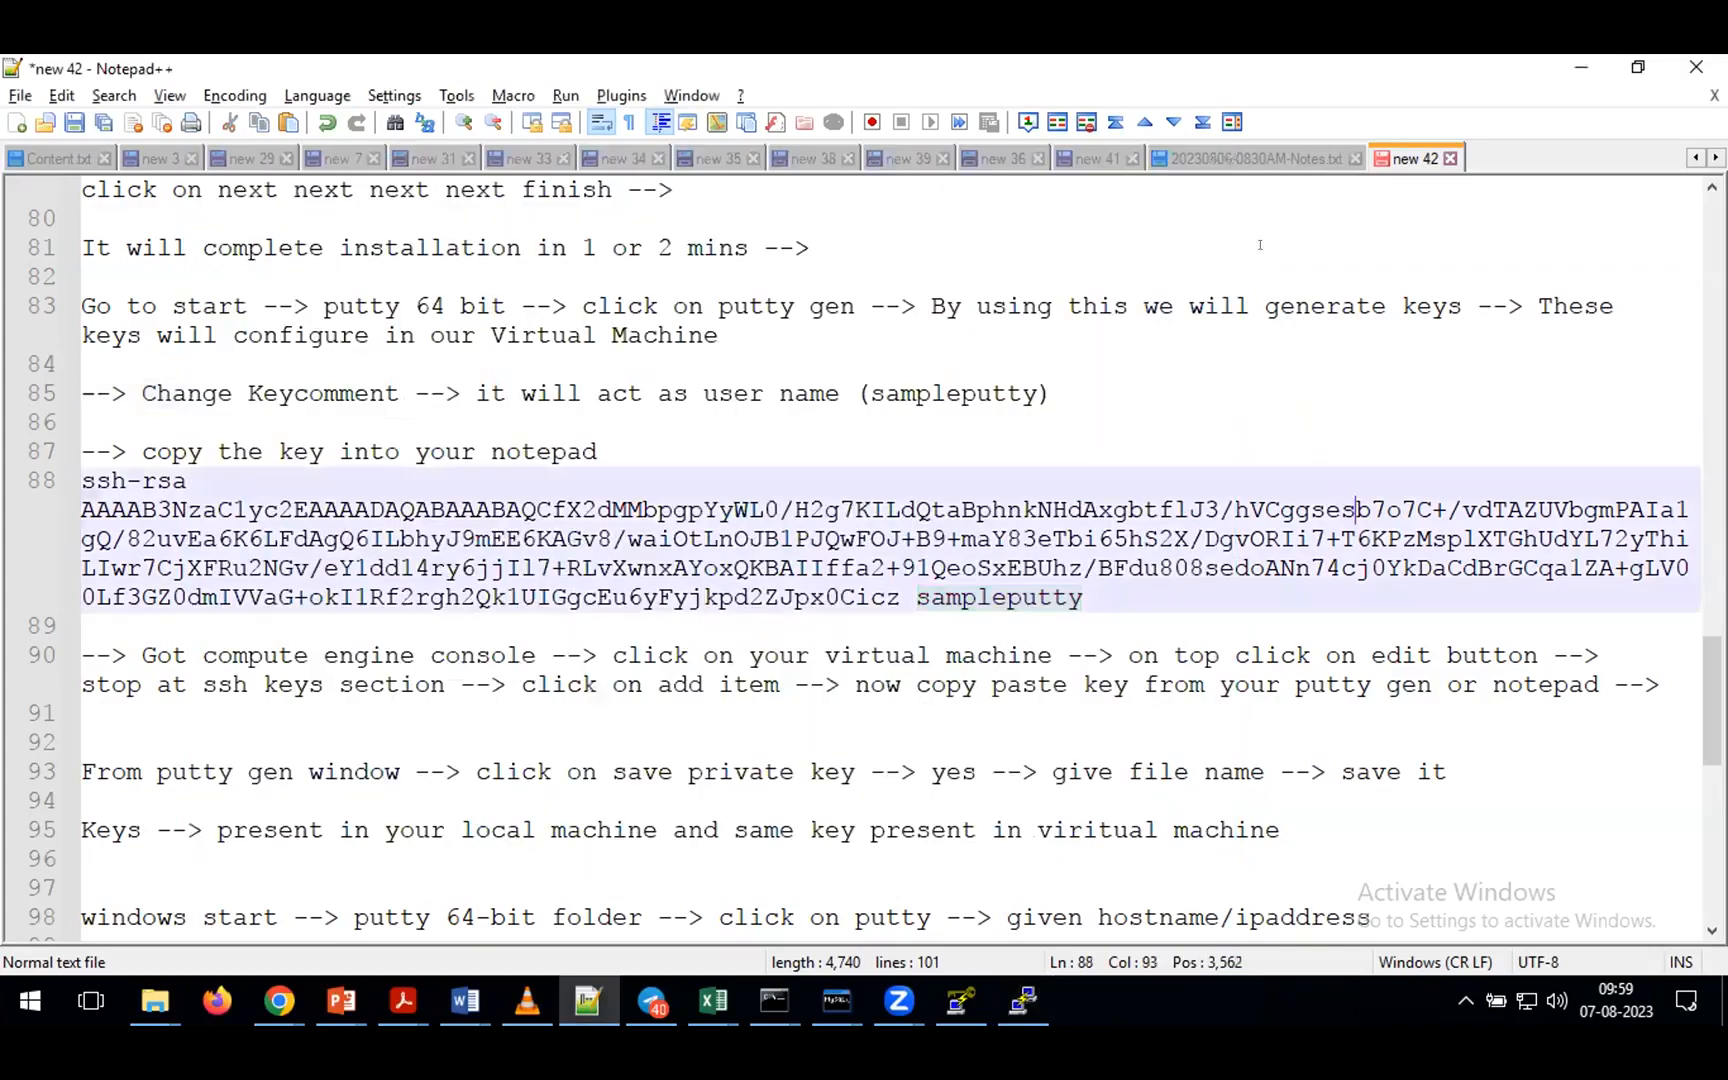
left_click(1098, 159)
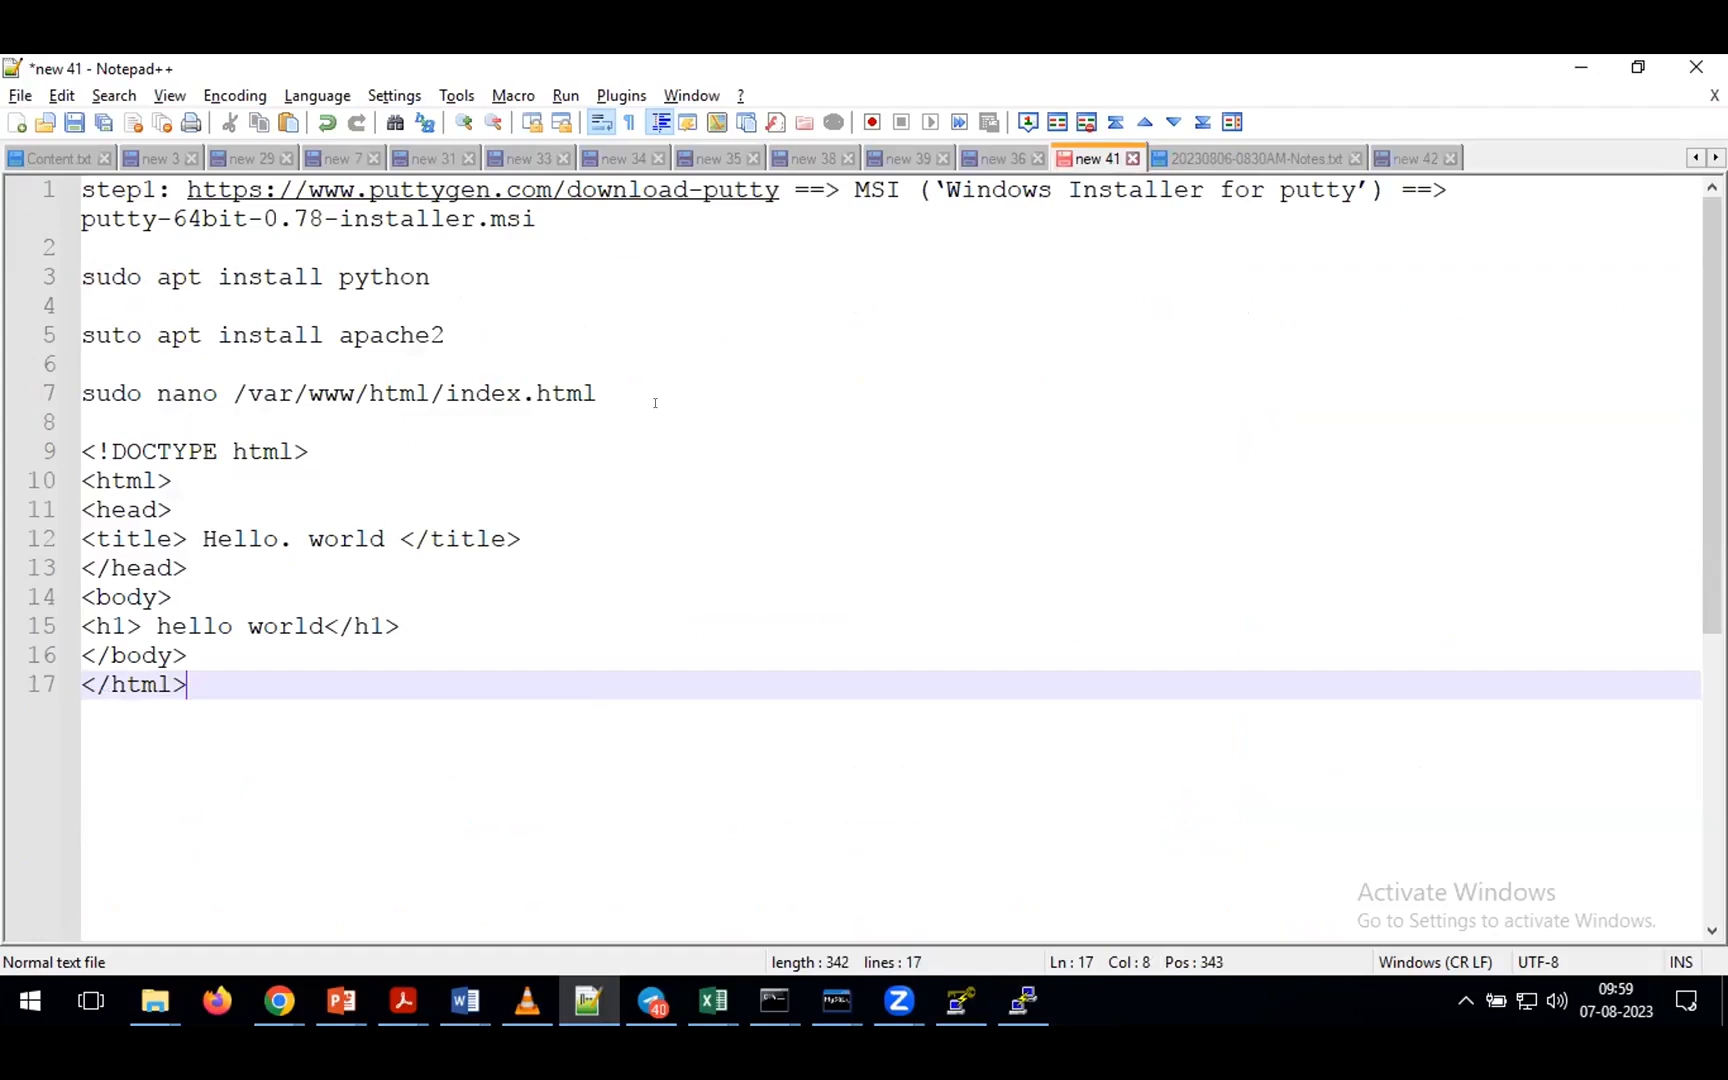
key("alt+Tab")
type("sudo apt i")
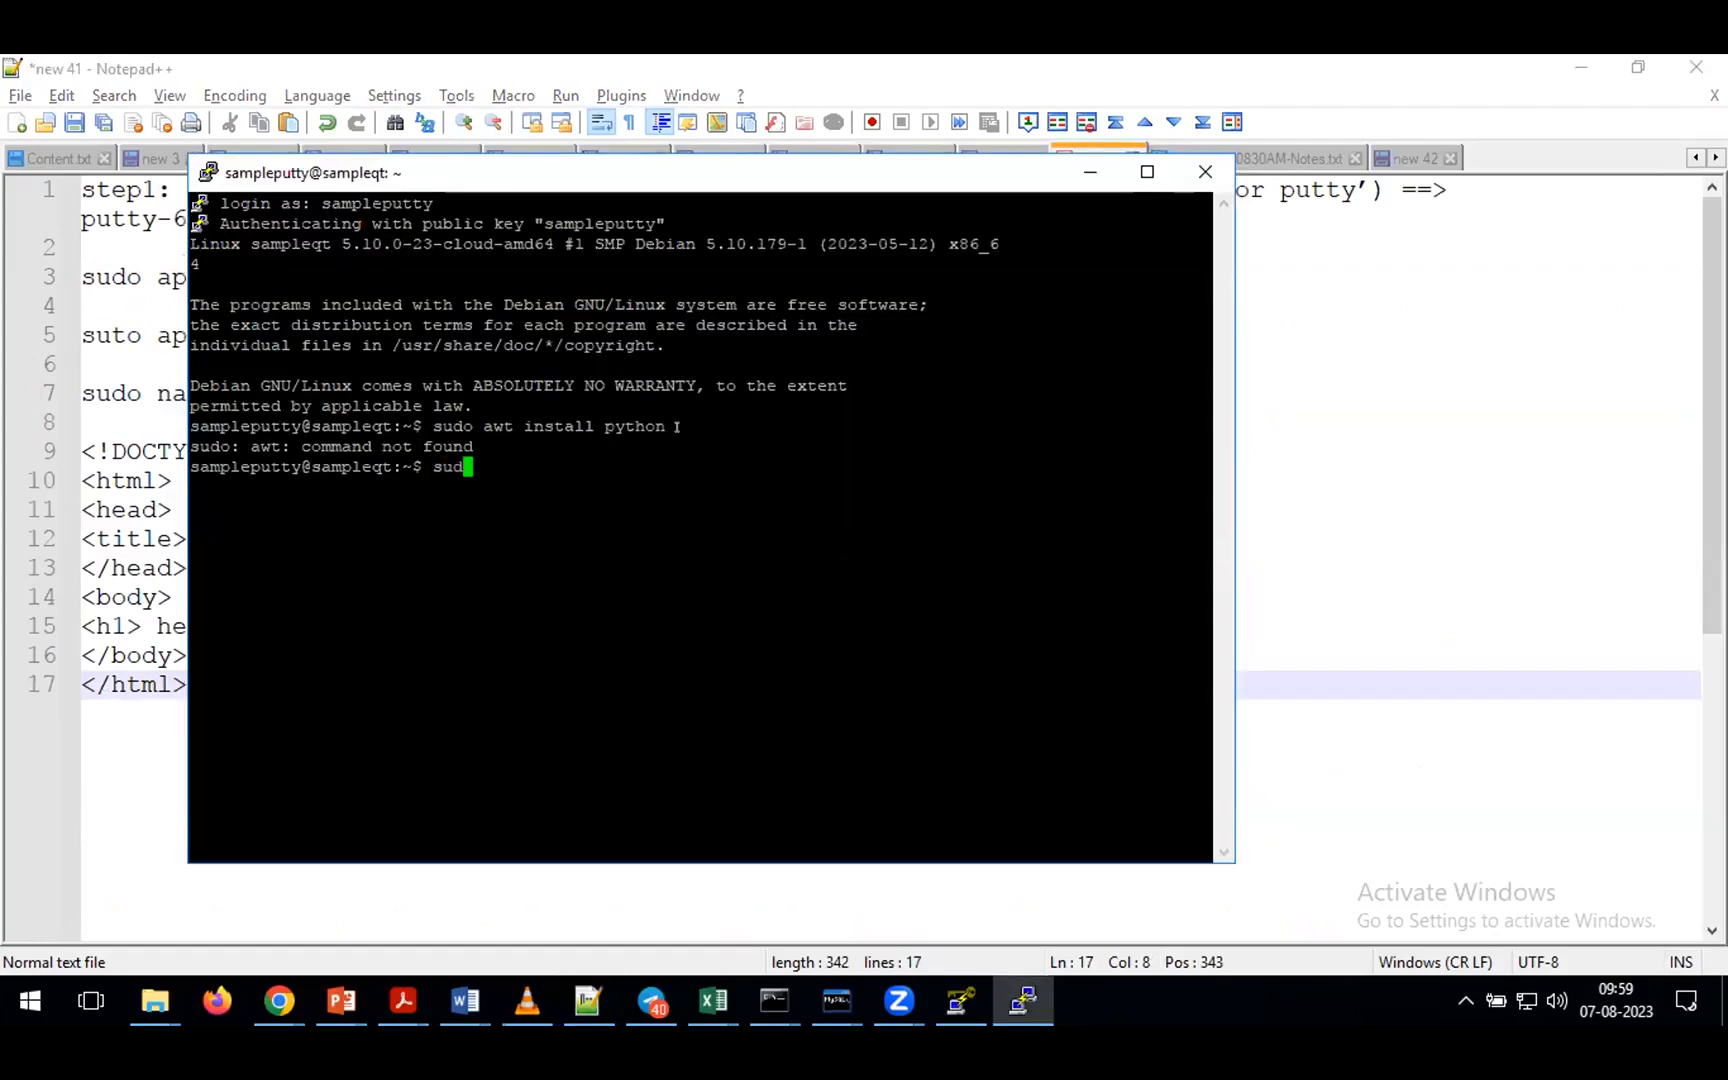
type("nstall python")
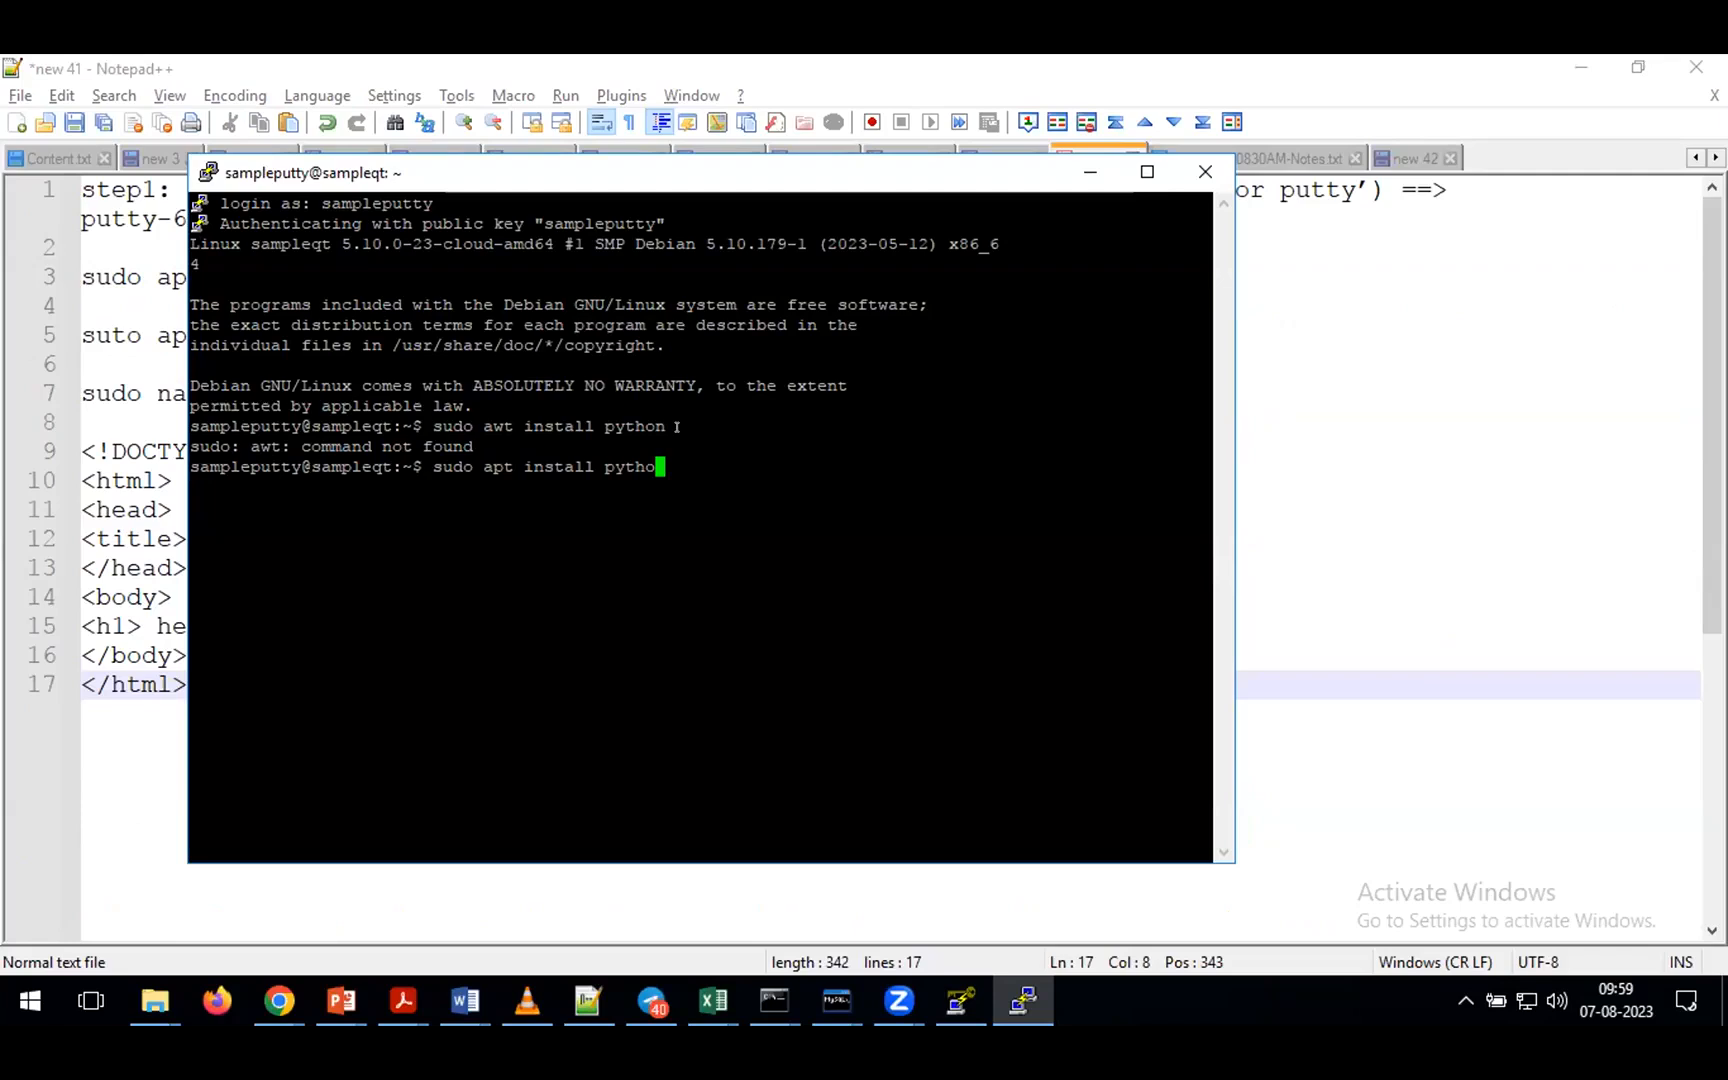
left_click_drag(431, 452, 652, 453)
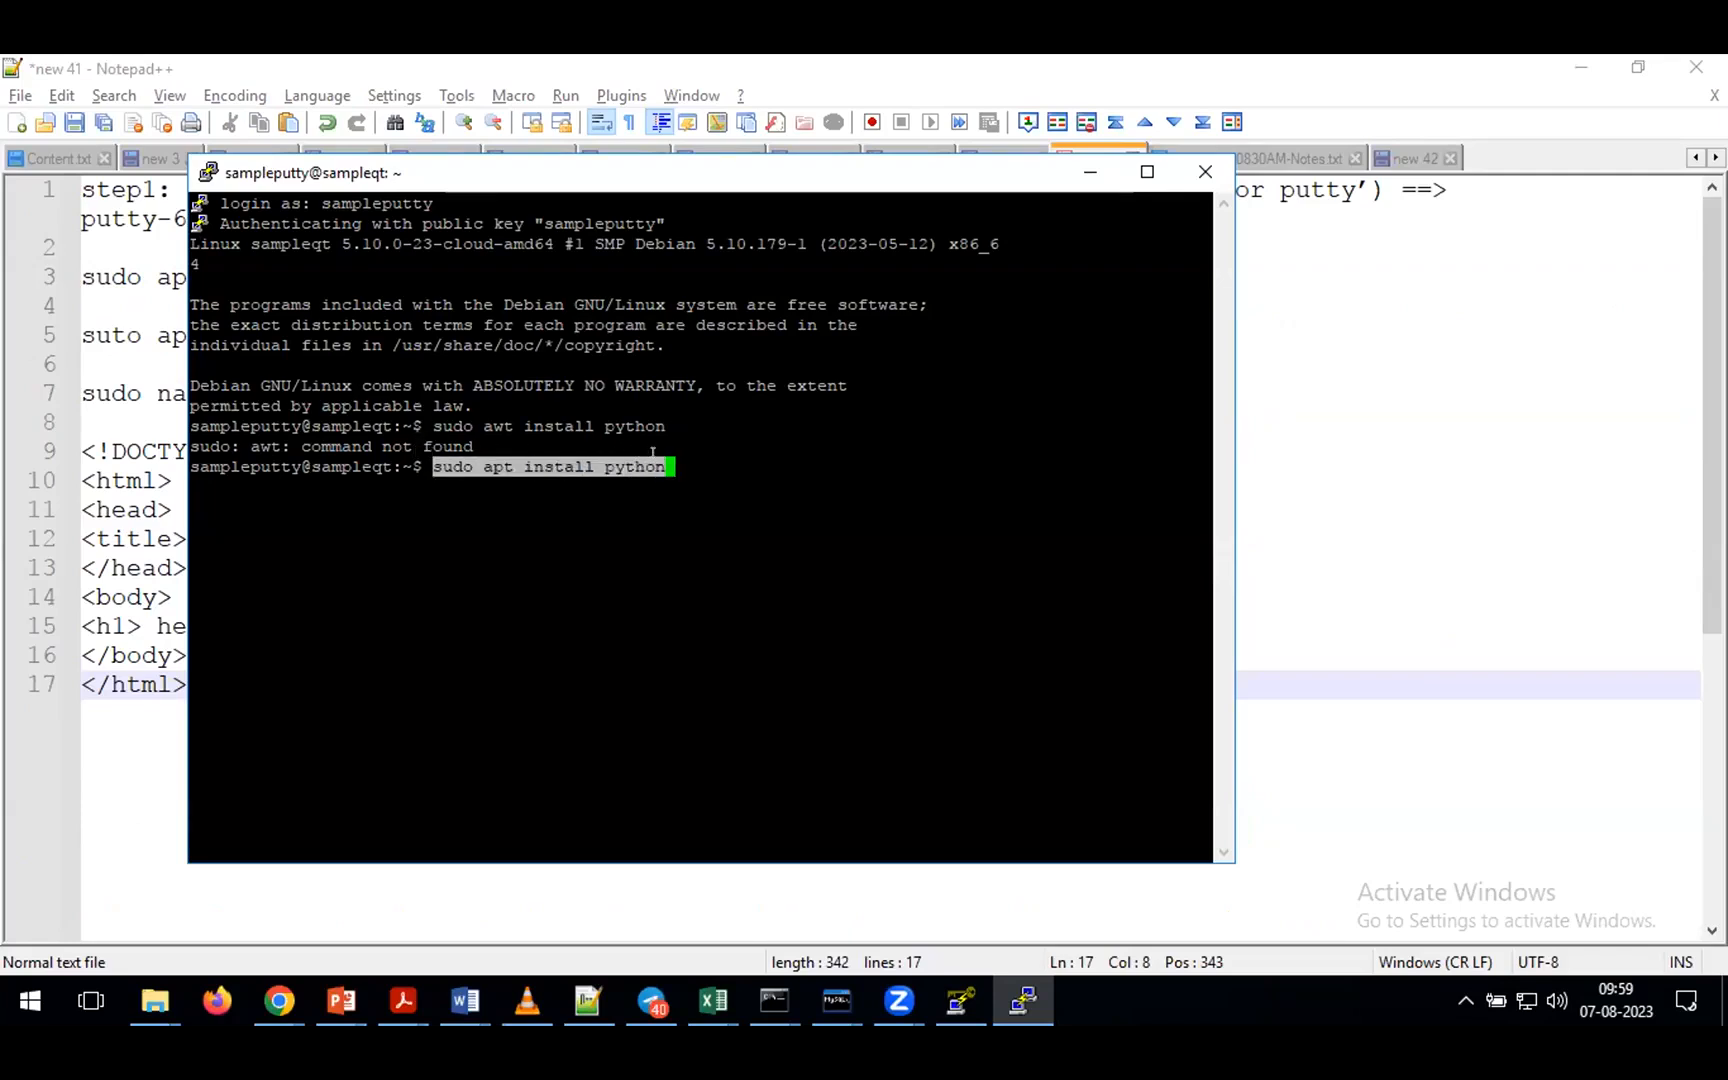
- Paste 'sudo apt install python' onto line 103 of the new 42 notes
right_click(652, 453)
left_click(184, 733)
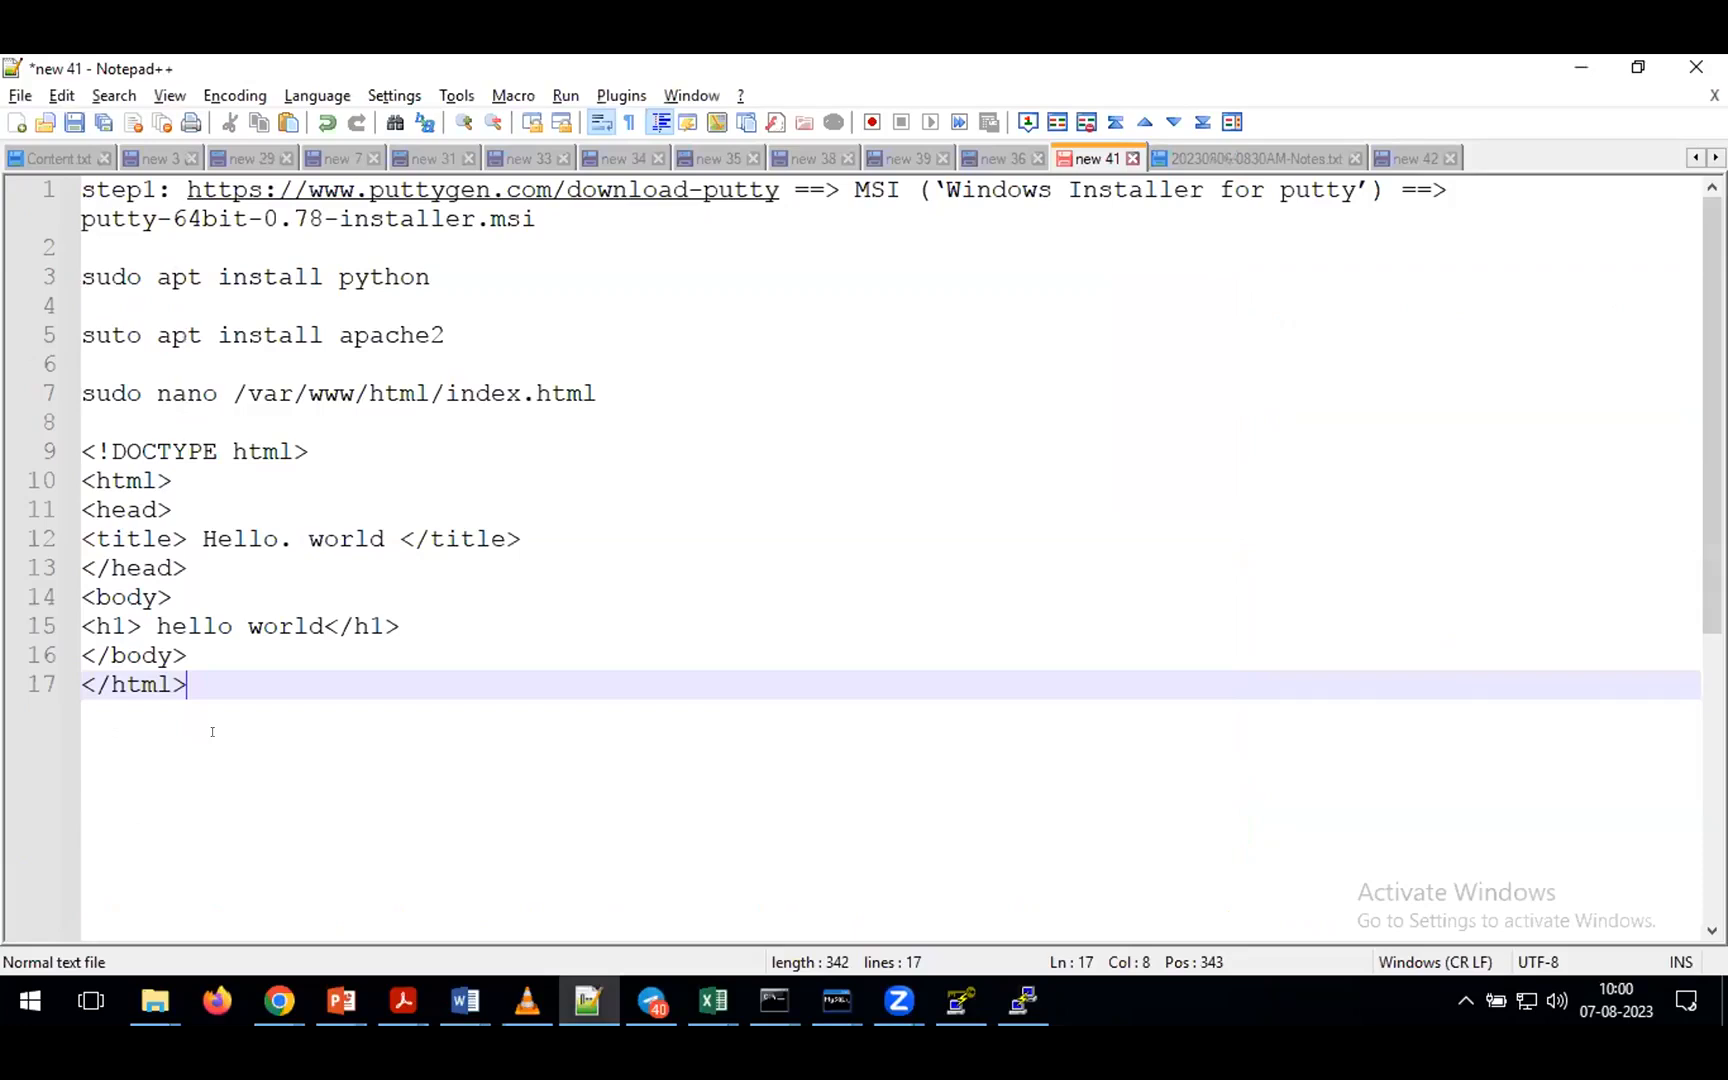
key("Return")
key("Return")
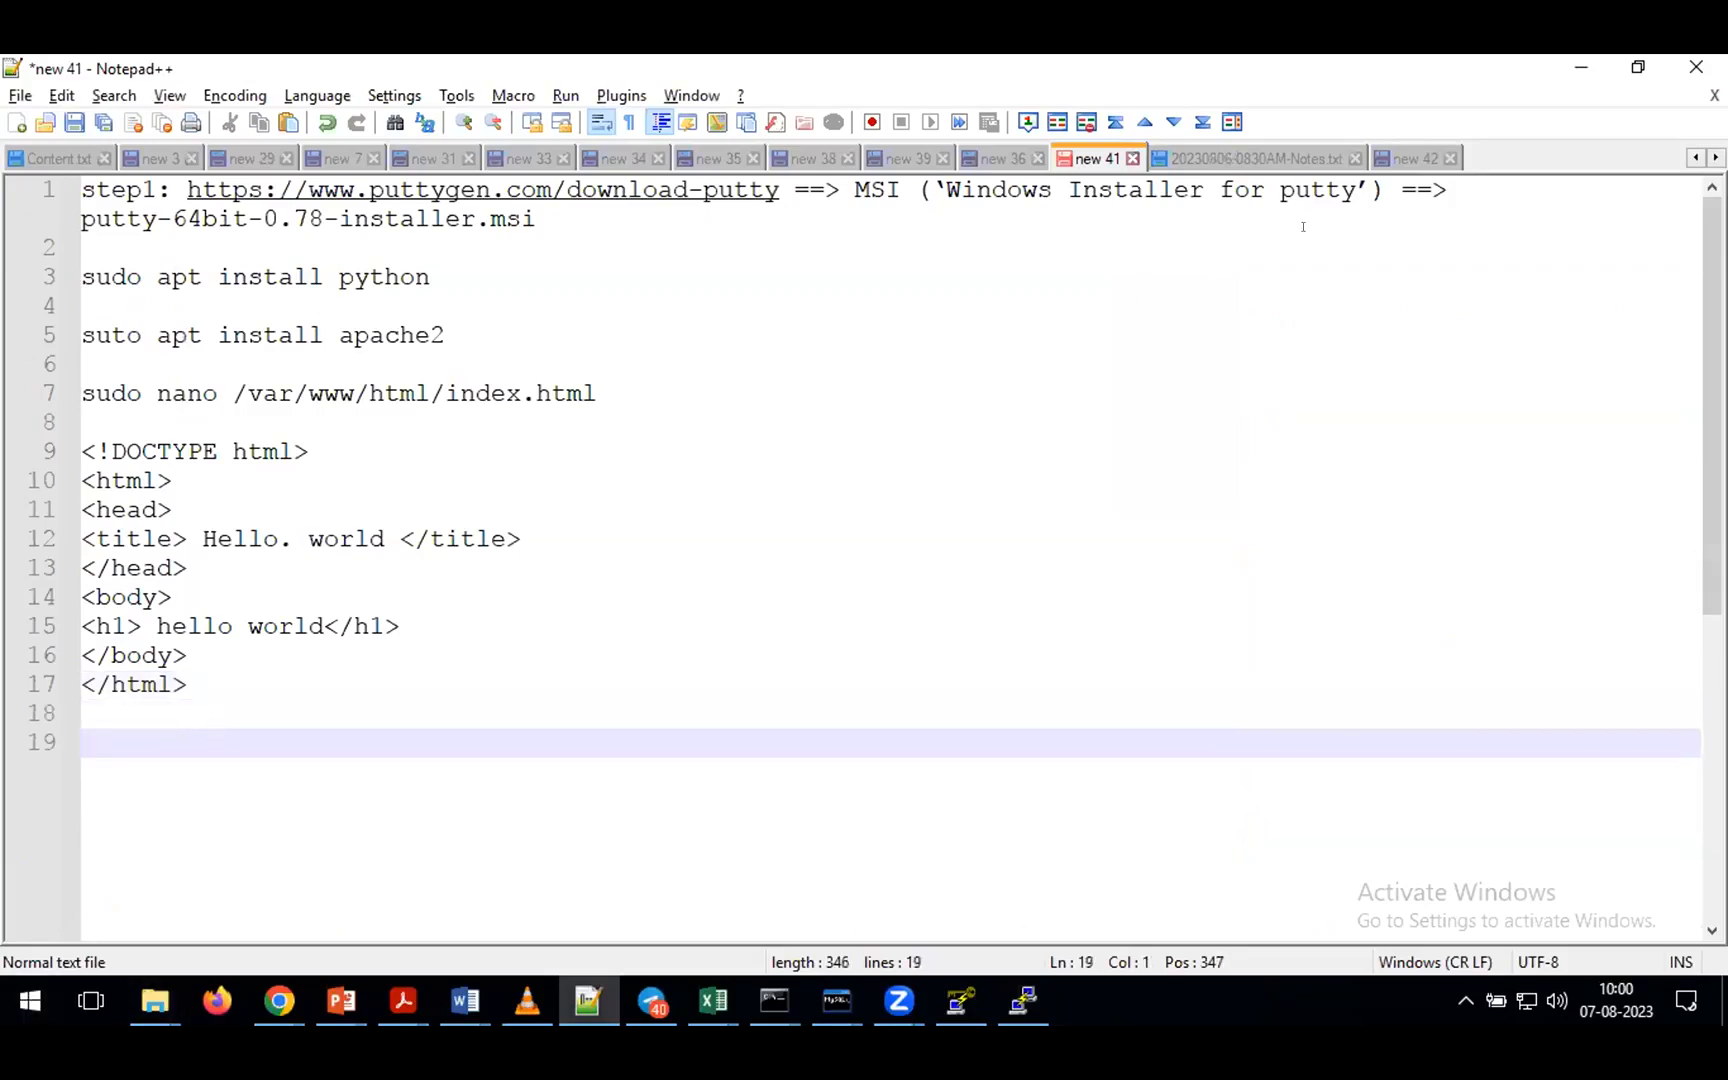
left_click(1410, 158)
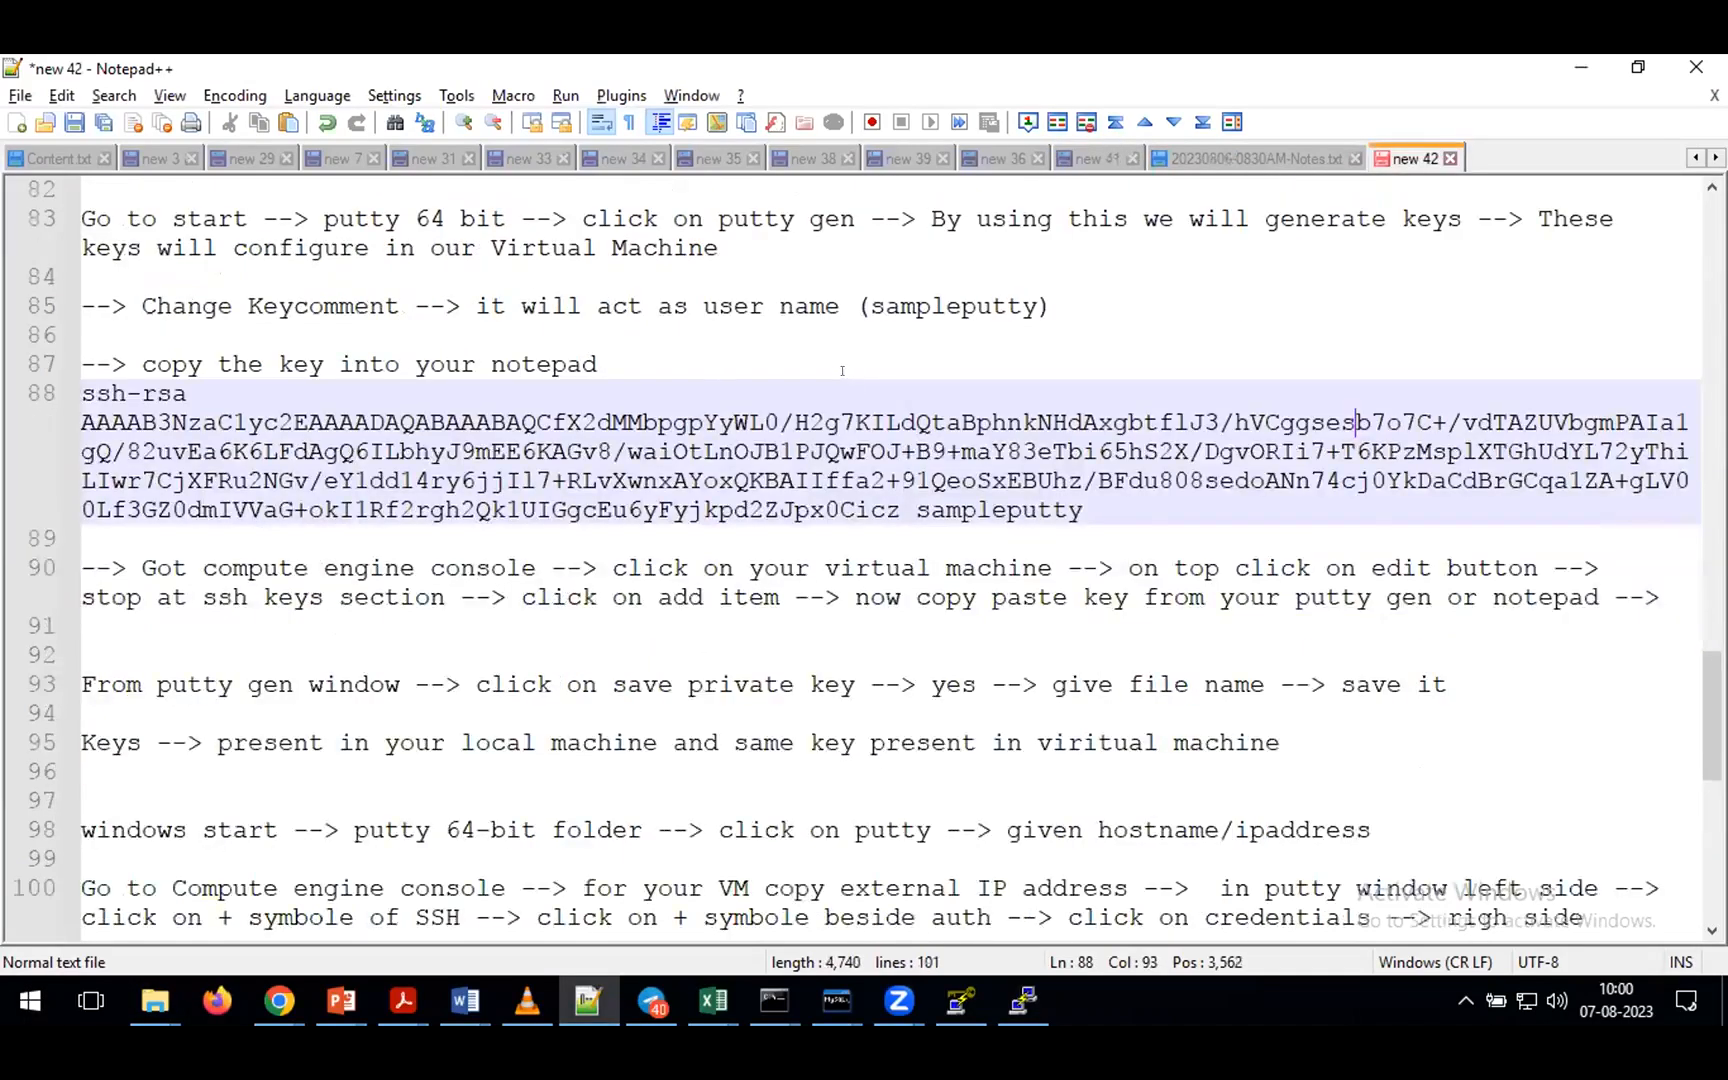
scroll(843, 372, "down", 7)
left_click(1390, 400)
key("Return")
key("Return")
type("sudo apt install python")
key("alt+Tab")
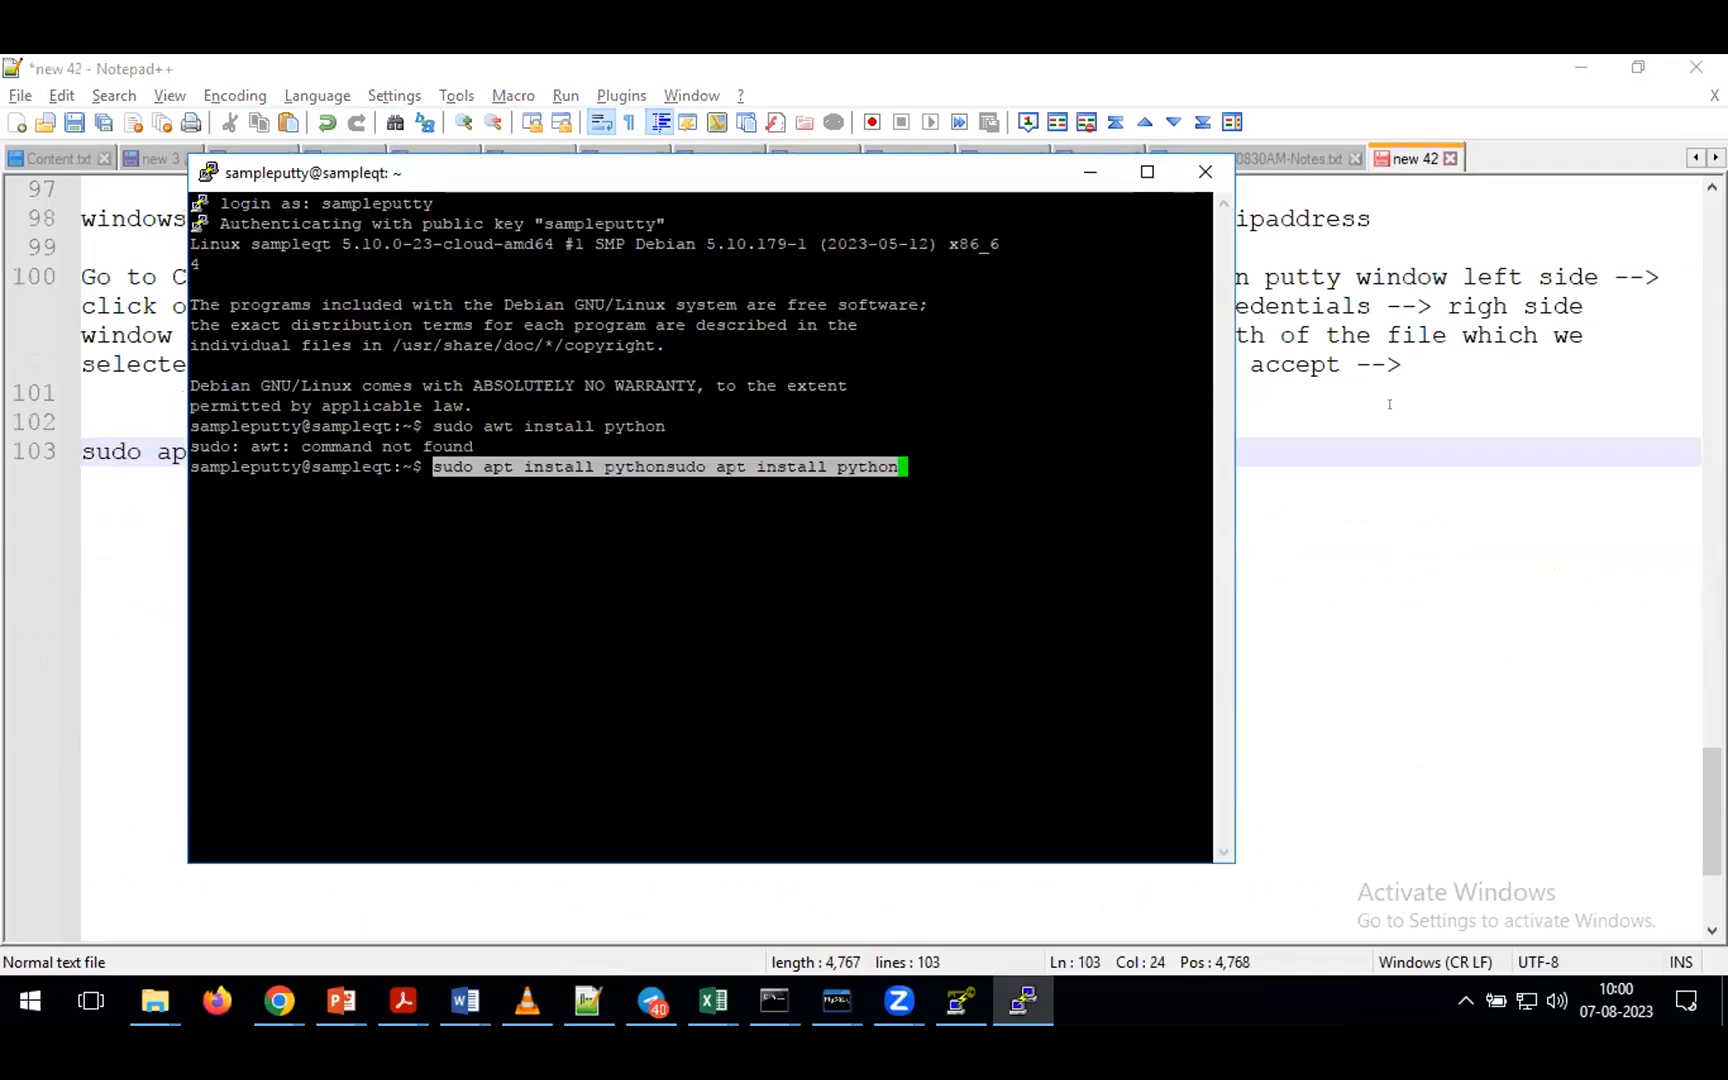
- Run sudo apt install python, answering y to continue the installation
key("BackSpace")
key("BackSpace")
key("BackSpace")
key("BackSpace")
key("BackSpace")
key("BackSpace")
key("BackSpace")
key("BackSpace")
key("BackSpace")
key("BackSpace")
key("BackSpace")
key("BackSpace")
key("BackSpace")
key("BackSpace")
key("BackSpace")
key("BackSpace")
key("BackSpace")
key("BackSpace")
key("BackSpace")
key("BackSpace")
key("BackSpace")
key("BackSpace")
key("BackSpace")
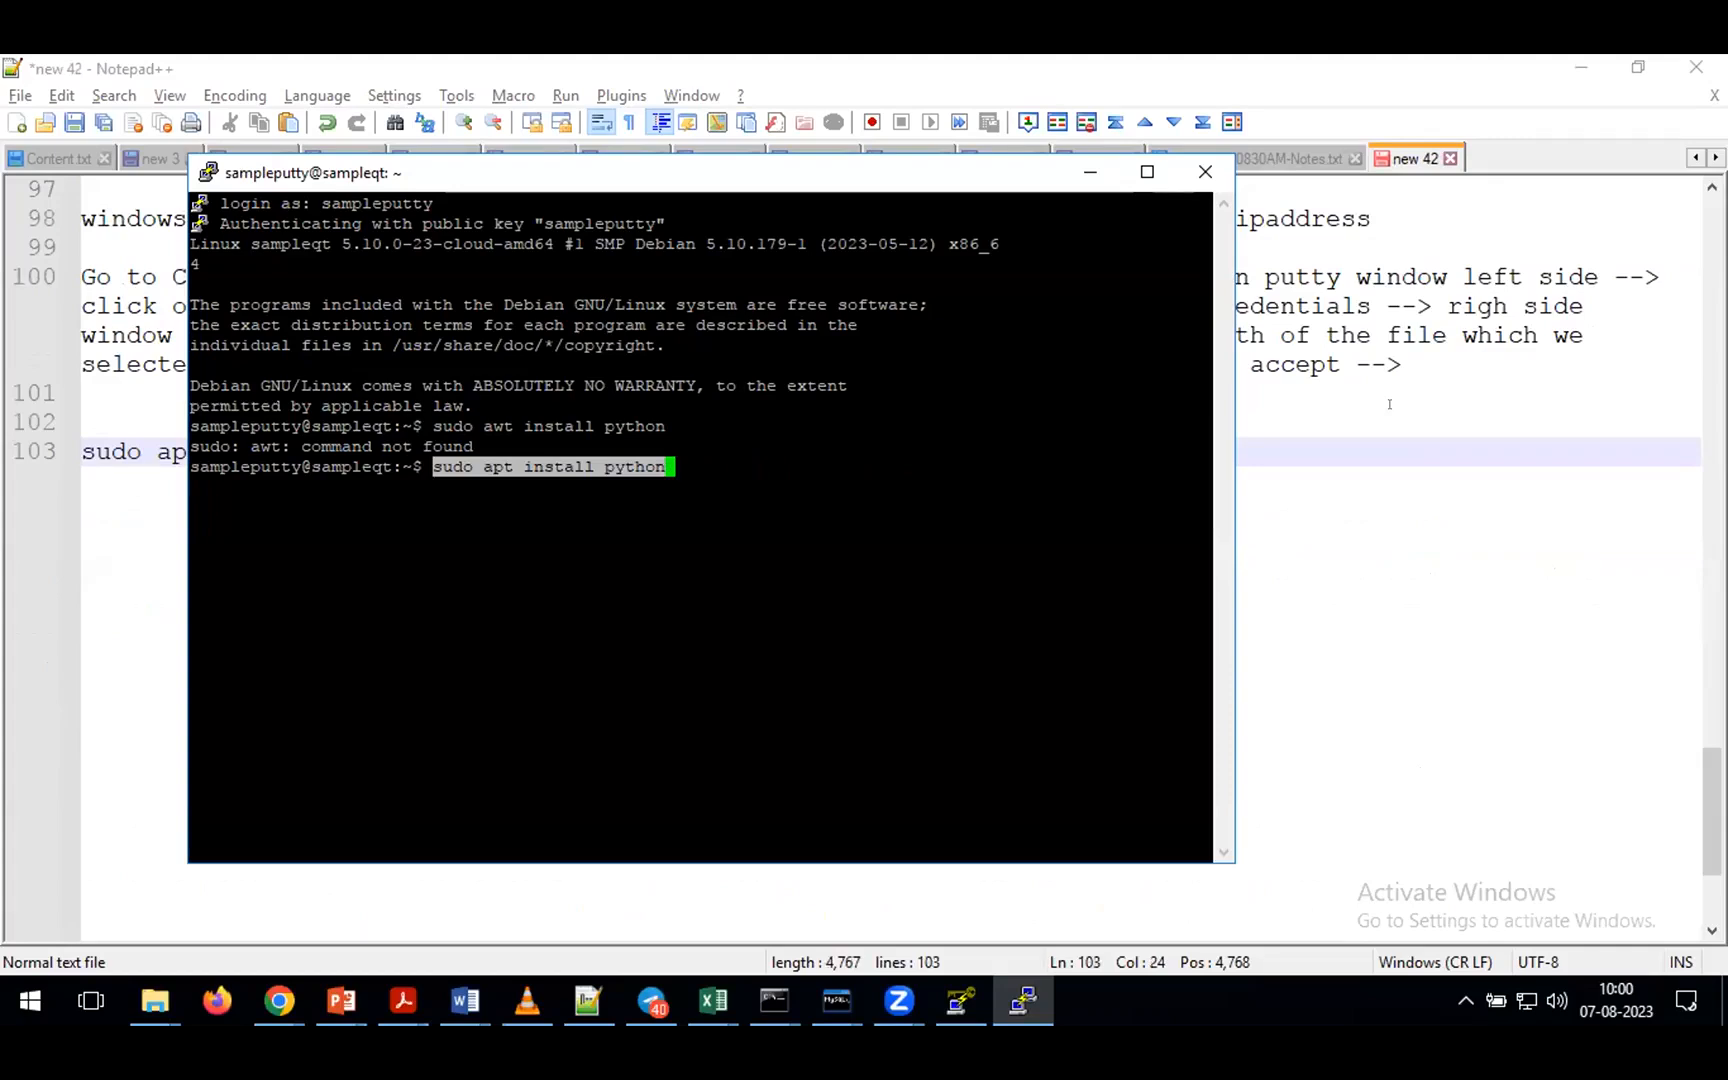
key("Return")
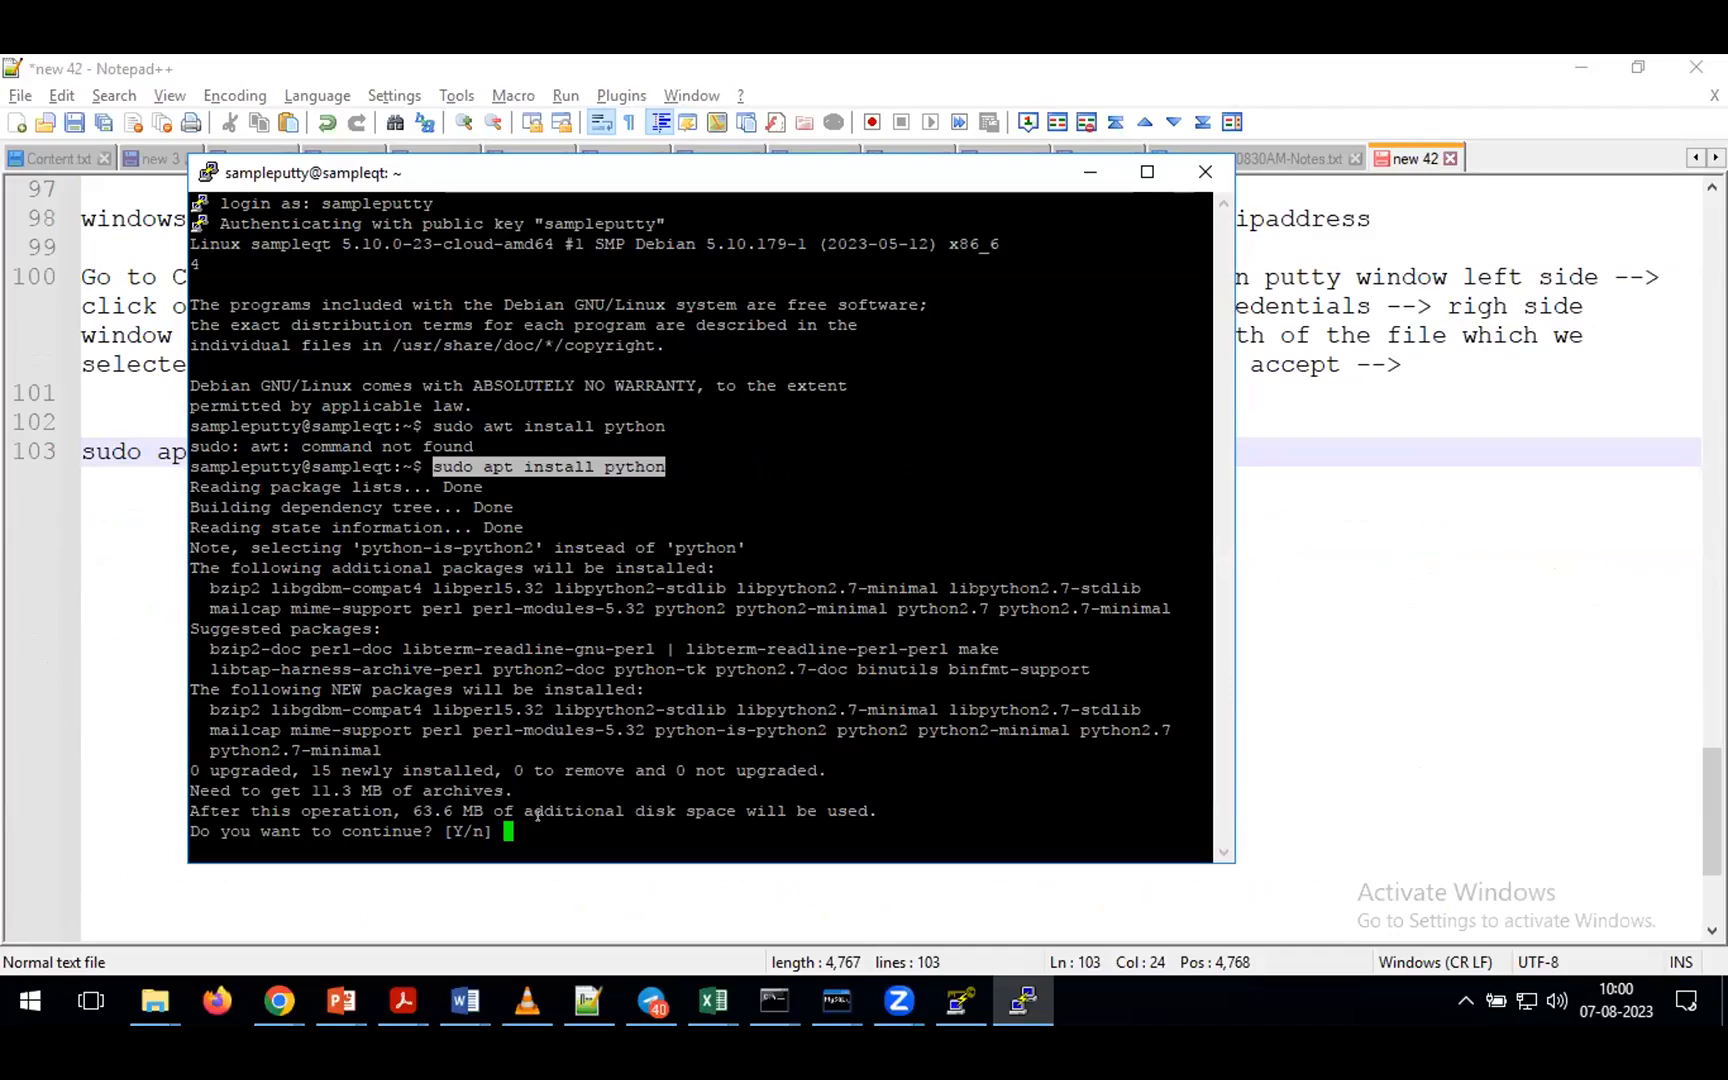
type("y")
key("Return")
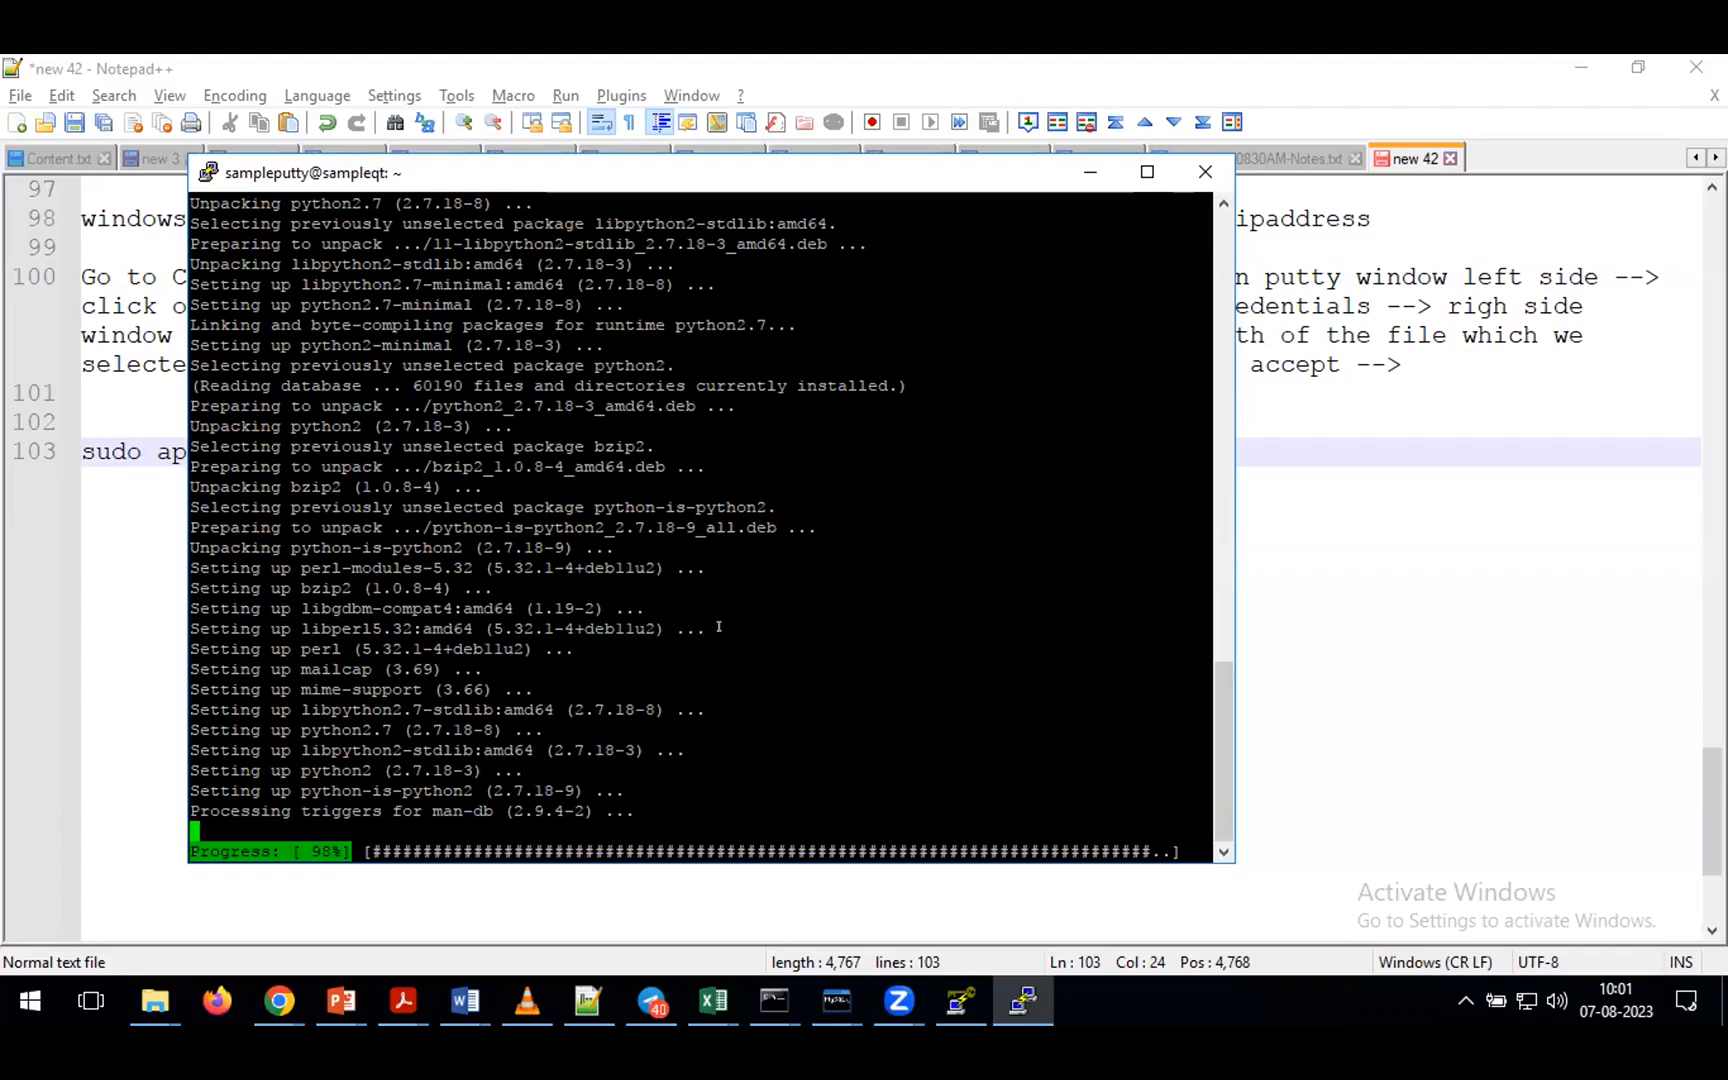
left_click(112, 511)
- Add the note 'python --version ==> you need to get a ouput' on line 105
key("Return")
key("Return")
type("python ")
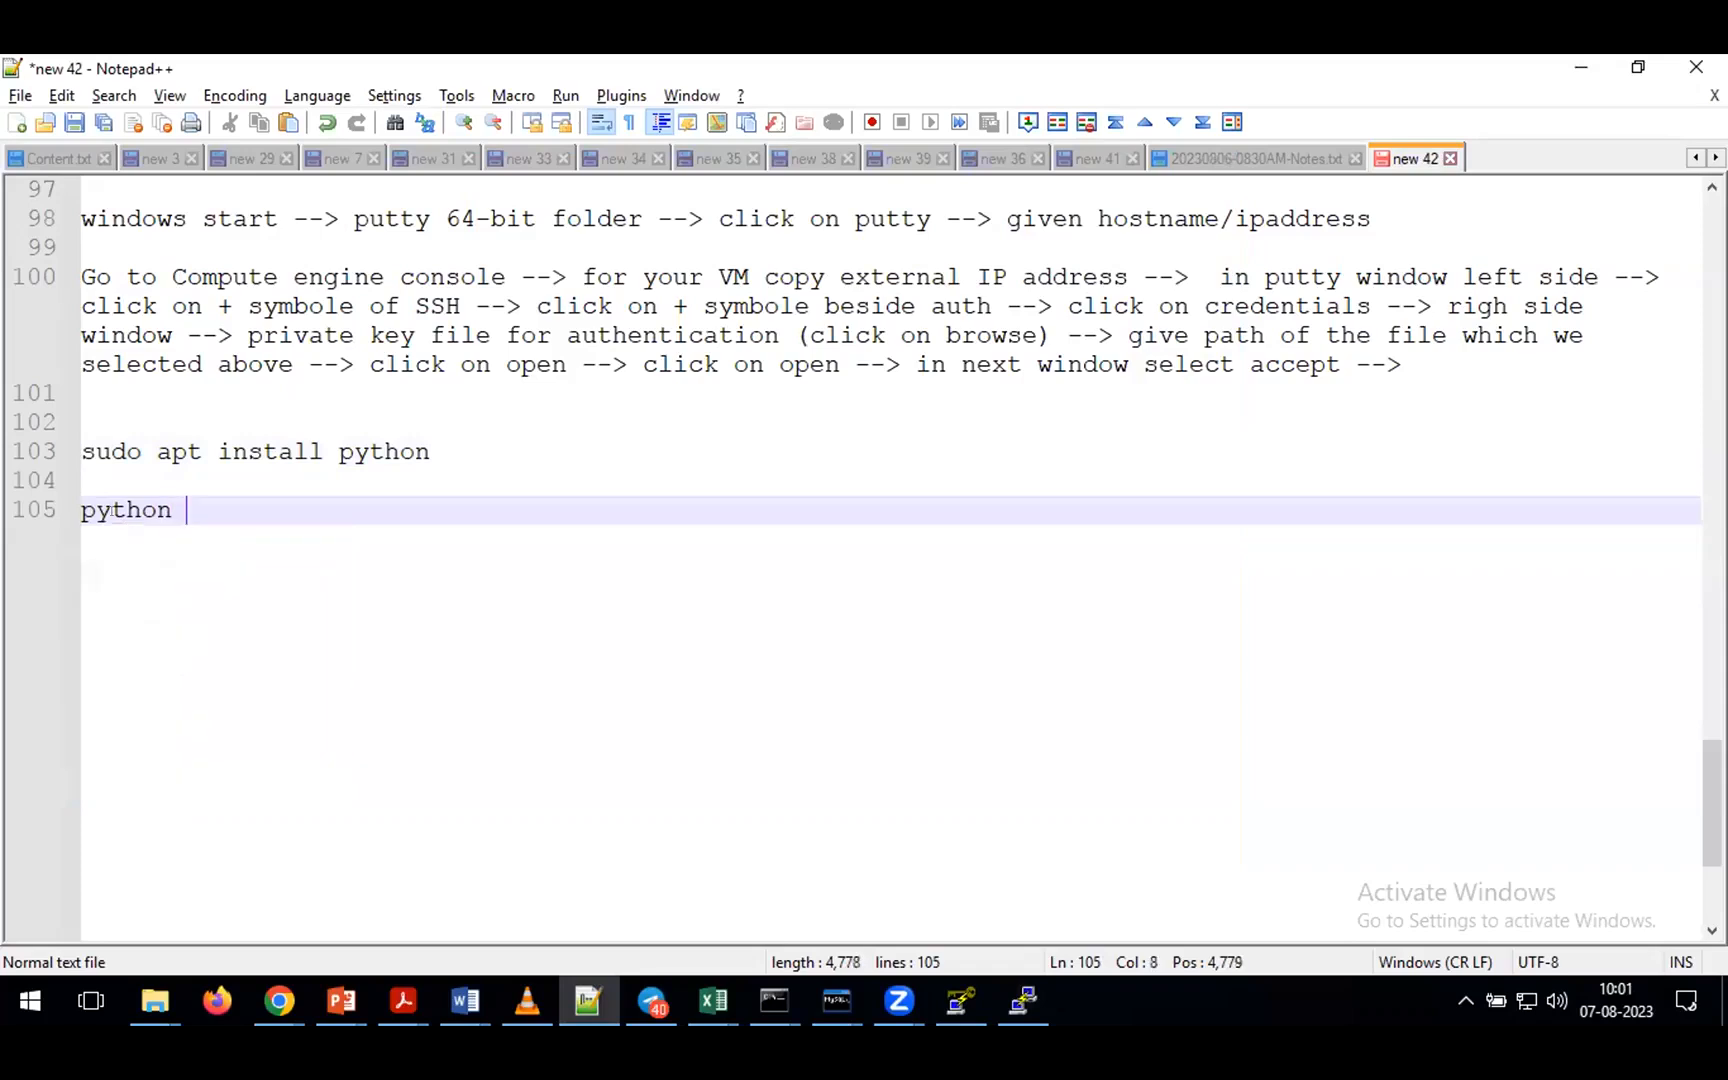
type("--vers")
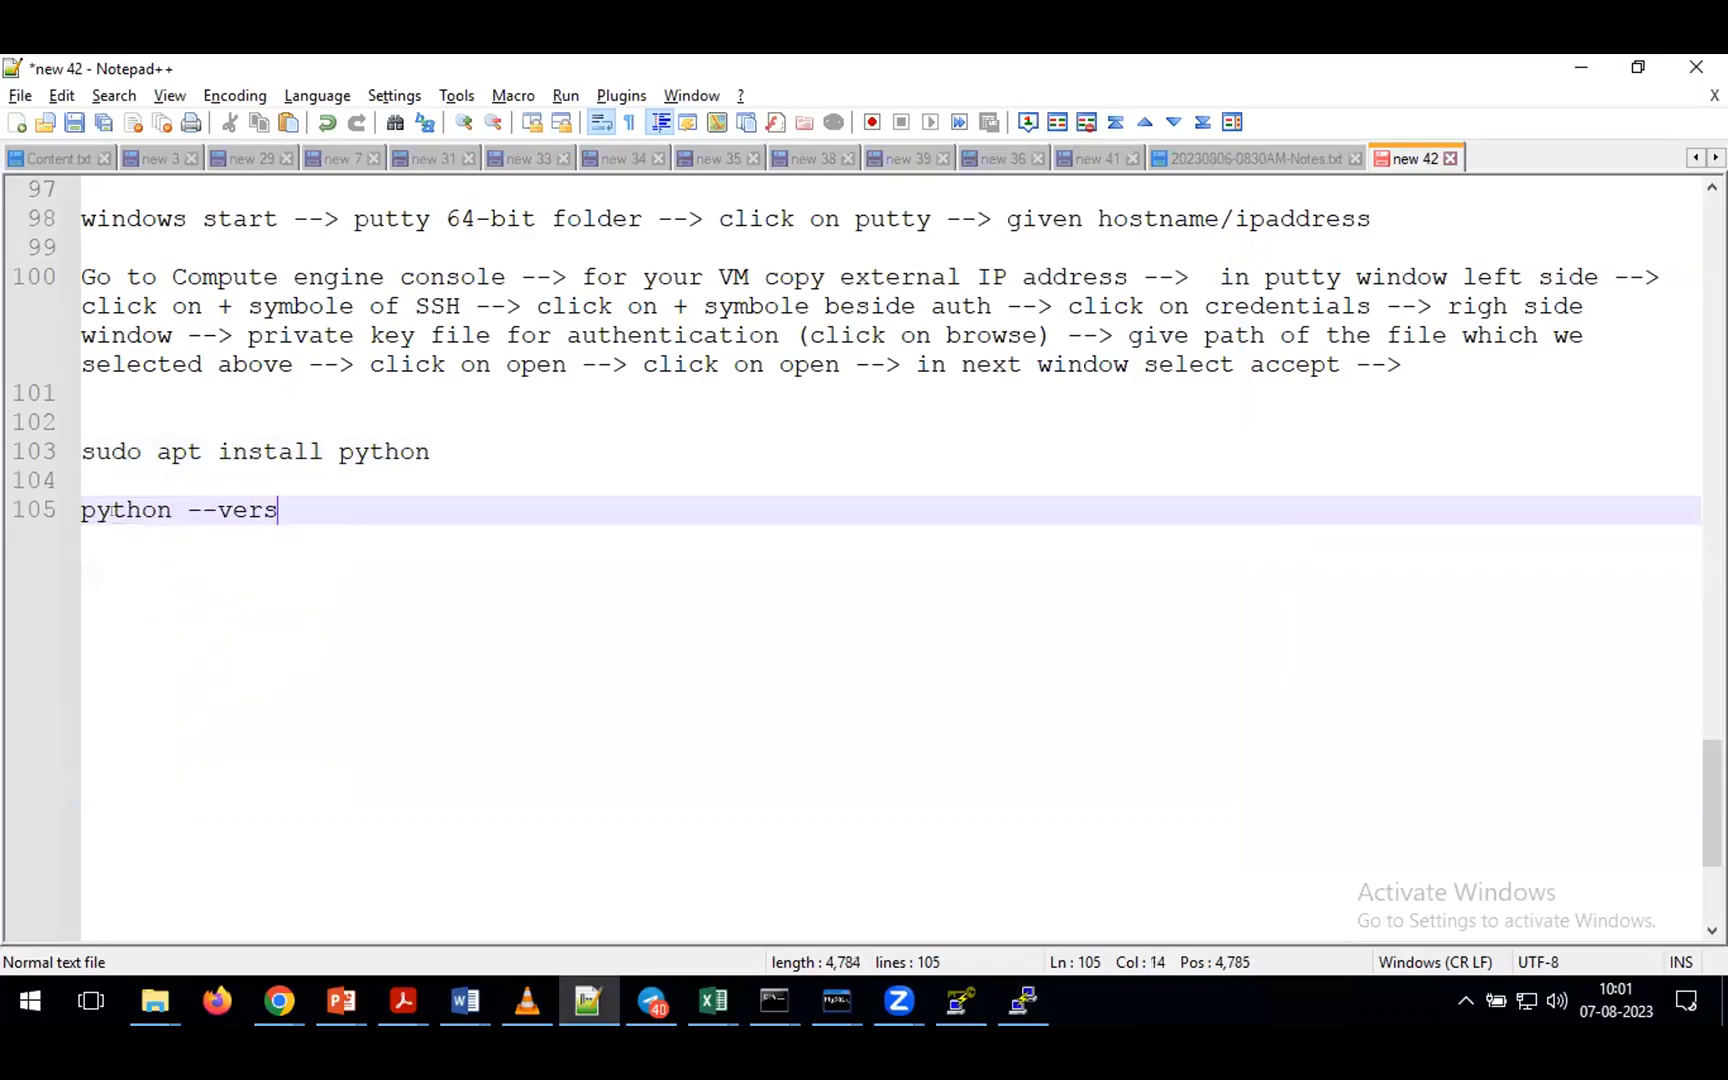
type("ion")
type("==> you nee")
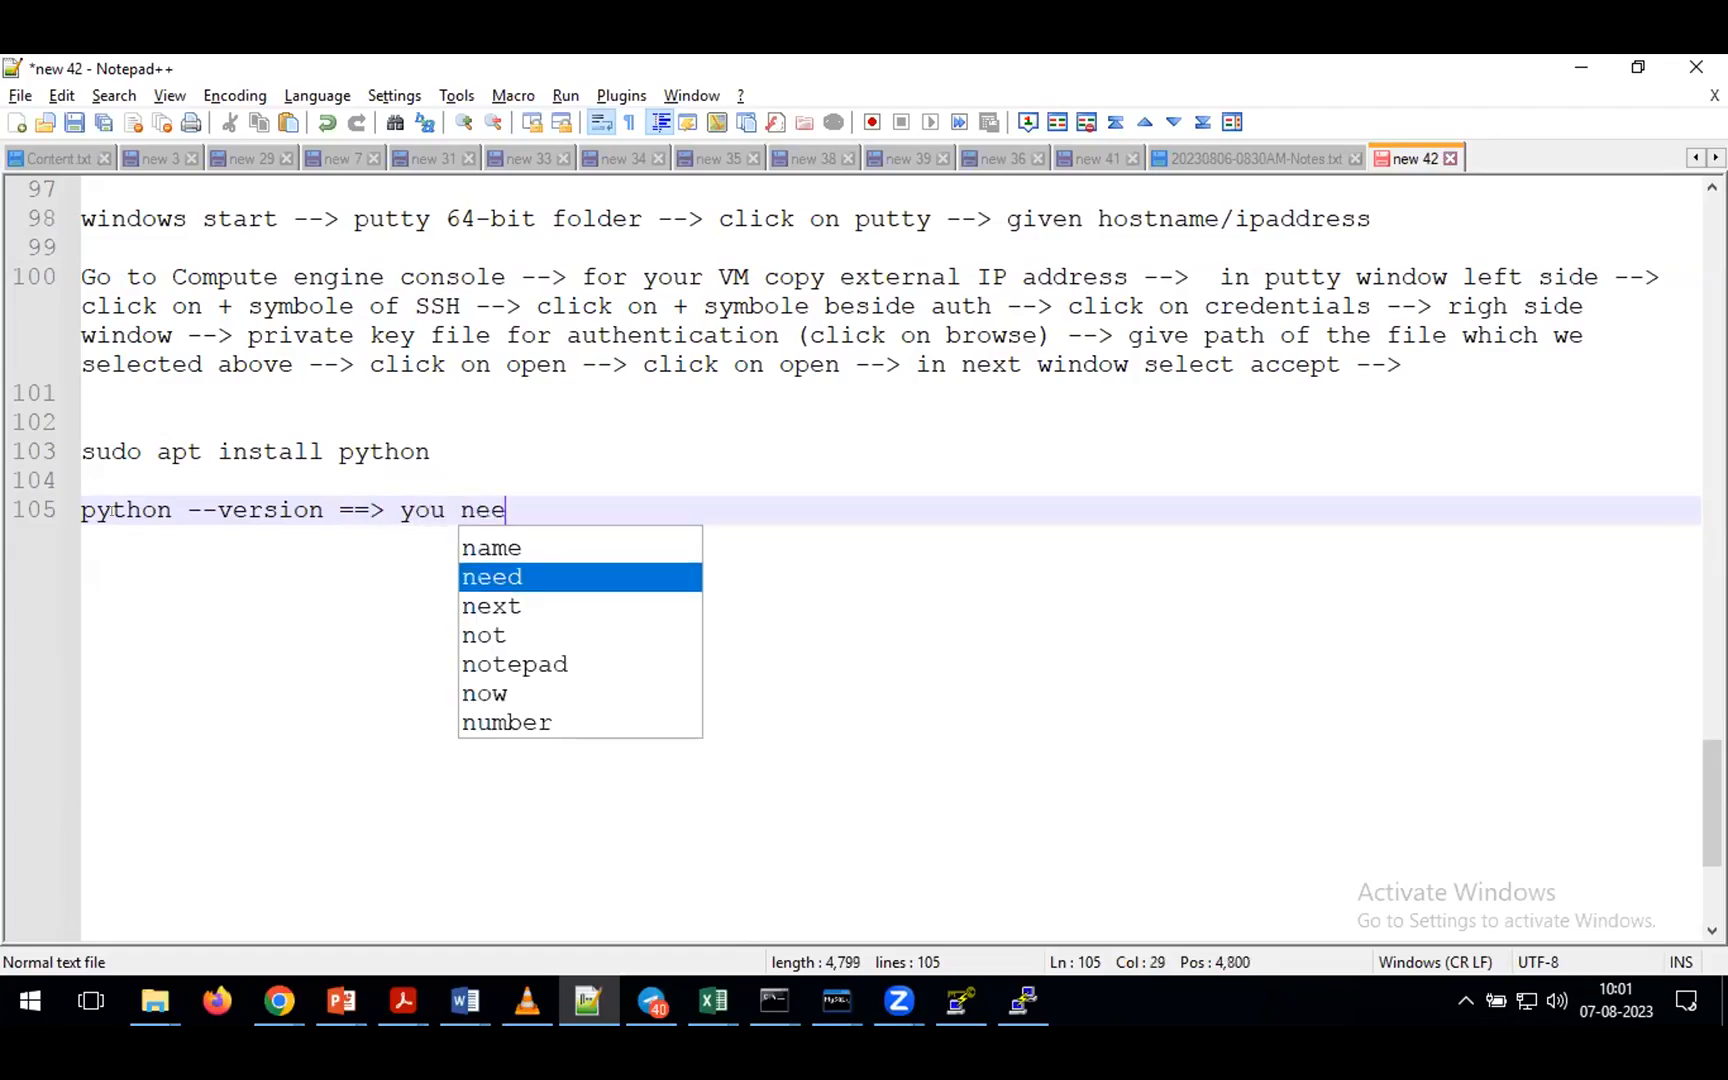
type("d to get a ouput")
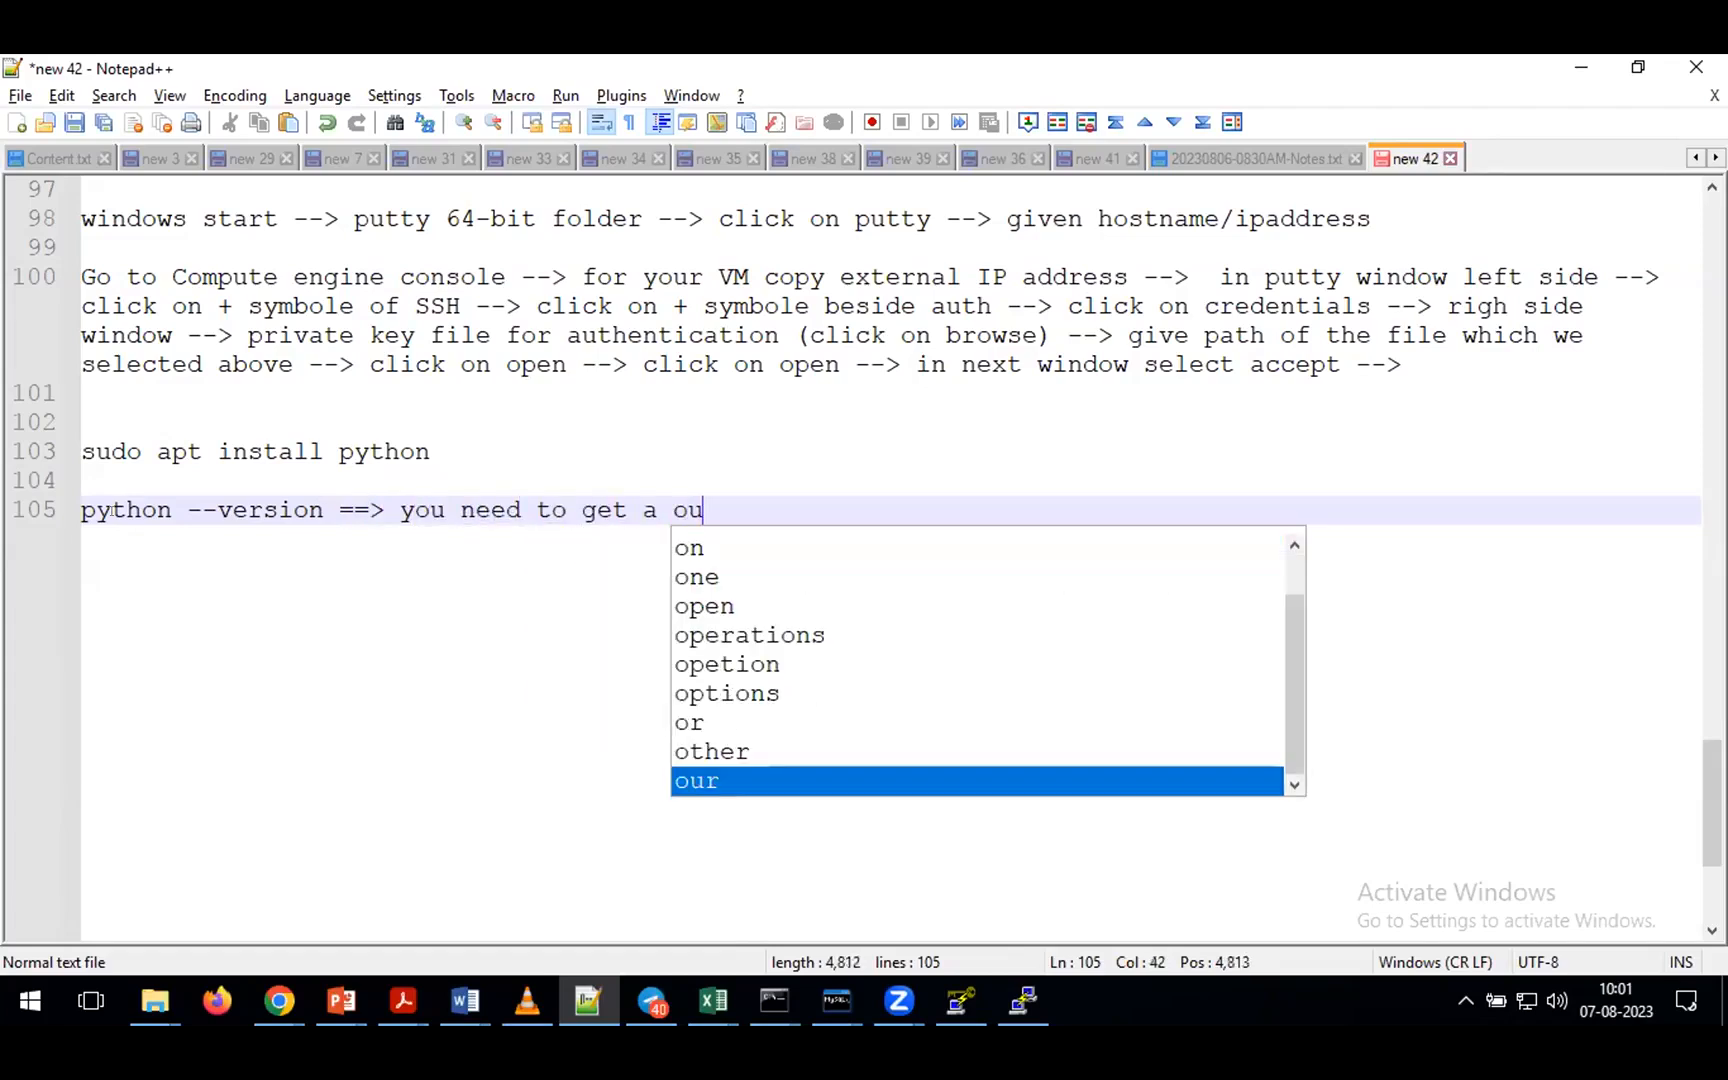
key("Return")
key("Return")
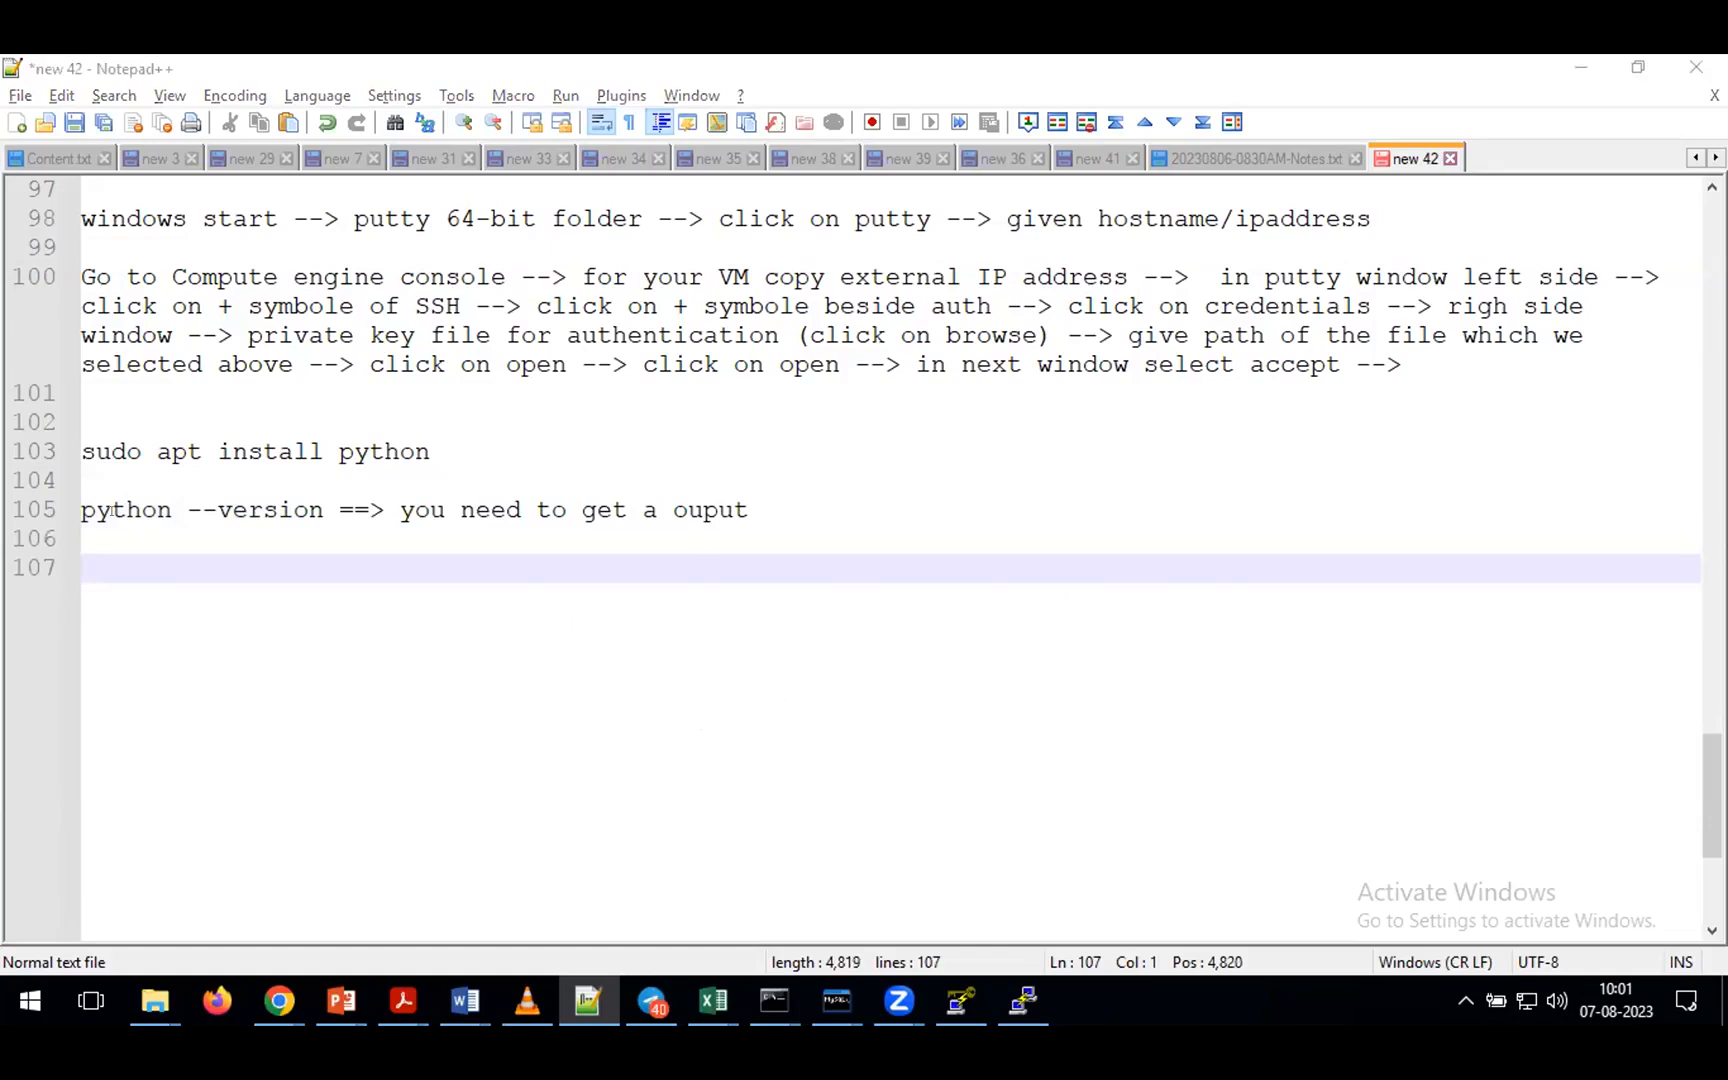
key("alt+Tab")
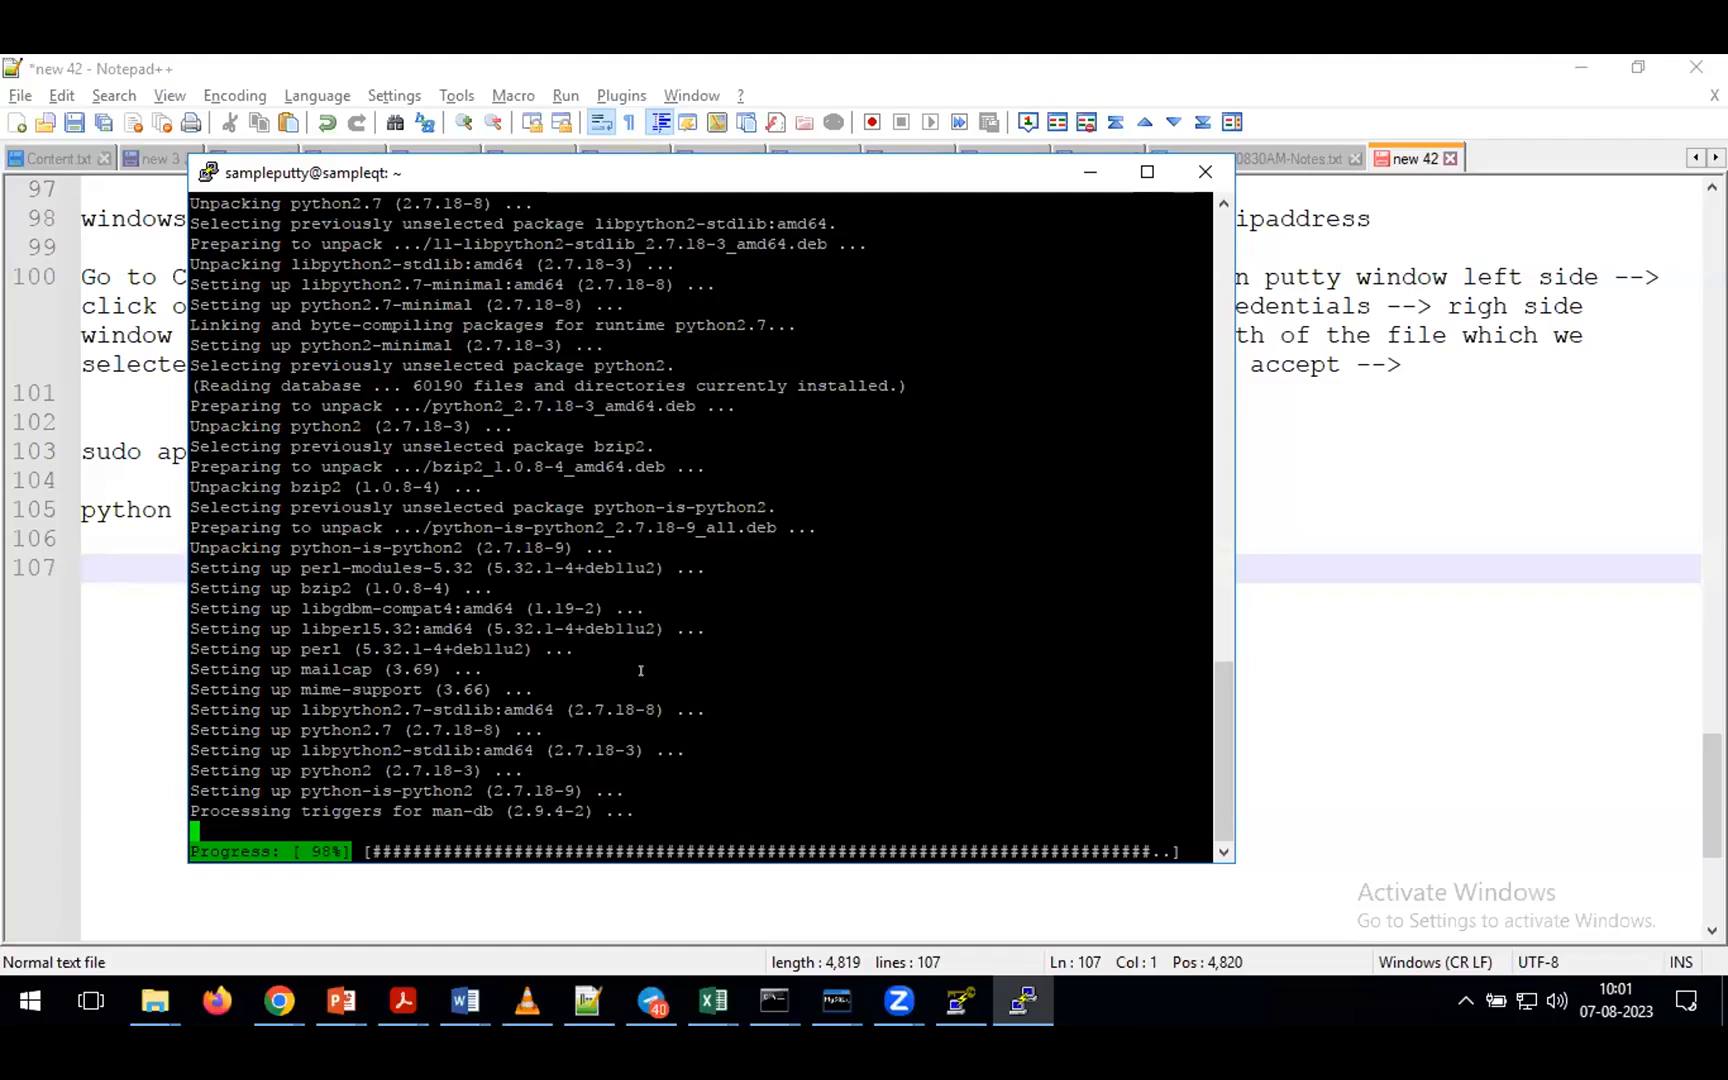
- Check the install progress in PuTTY, then select 'python --version' on line 105
key("alt+Tab")
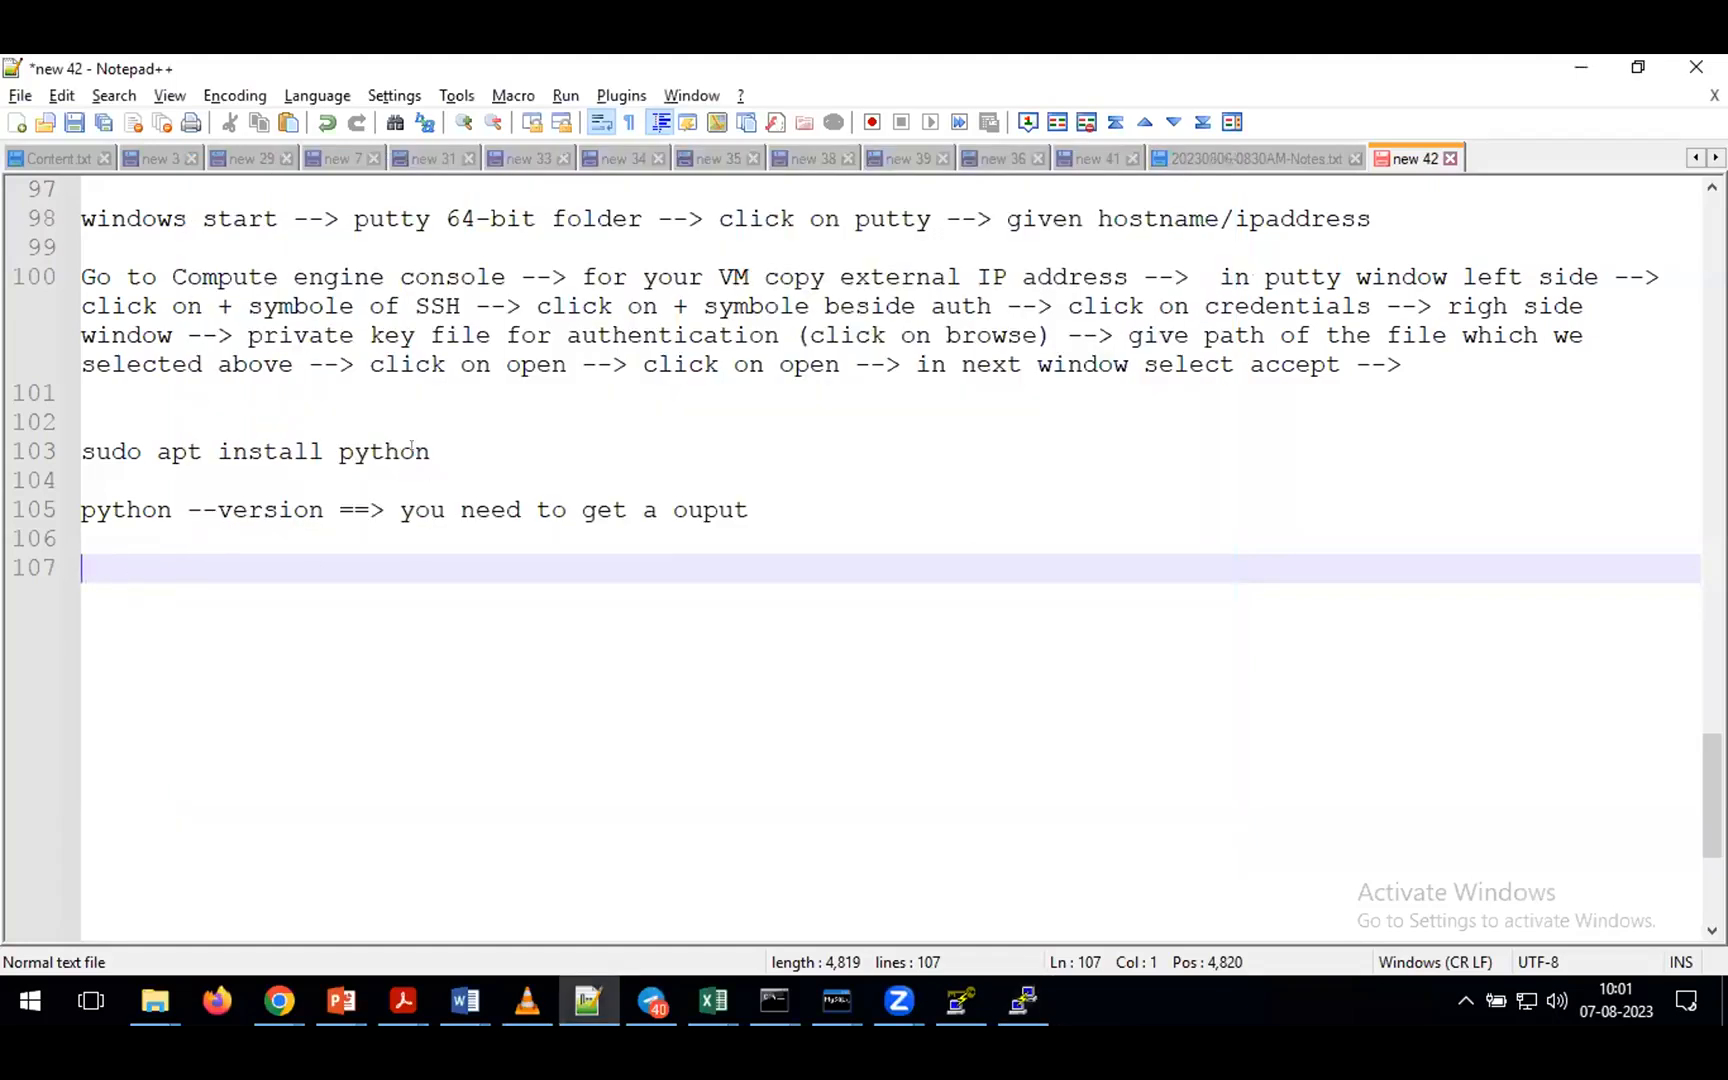
key("alt+Tab")
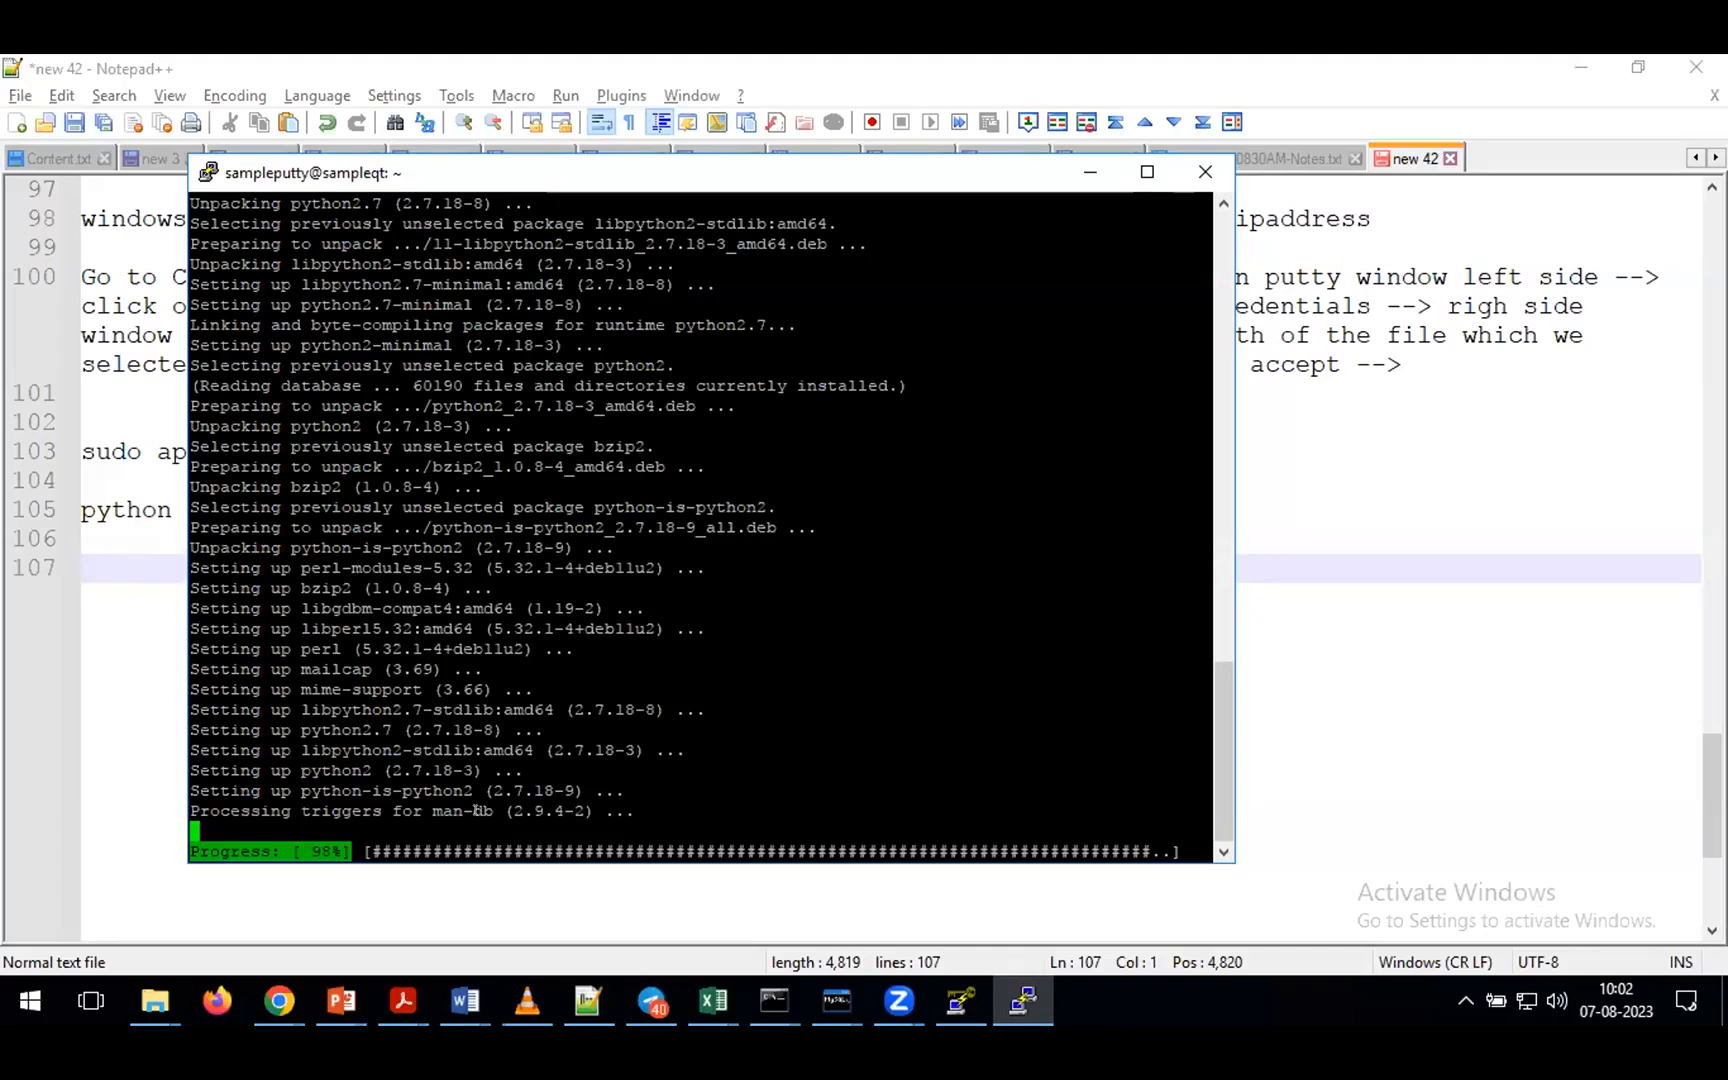
key("alt+Tab")
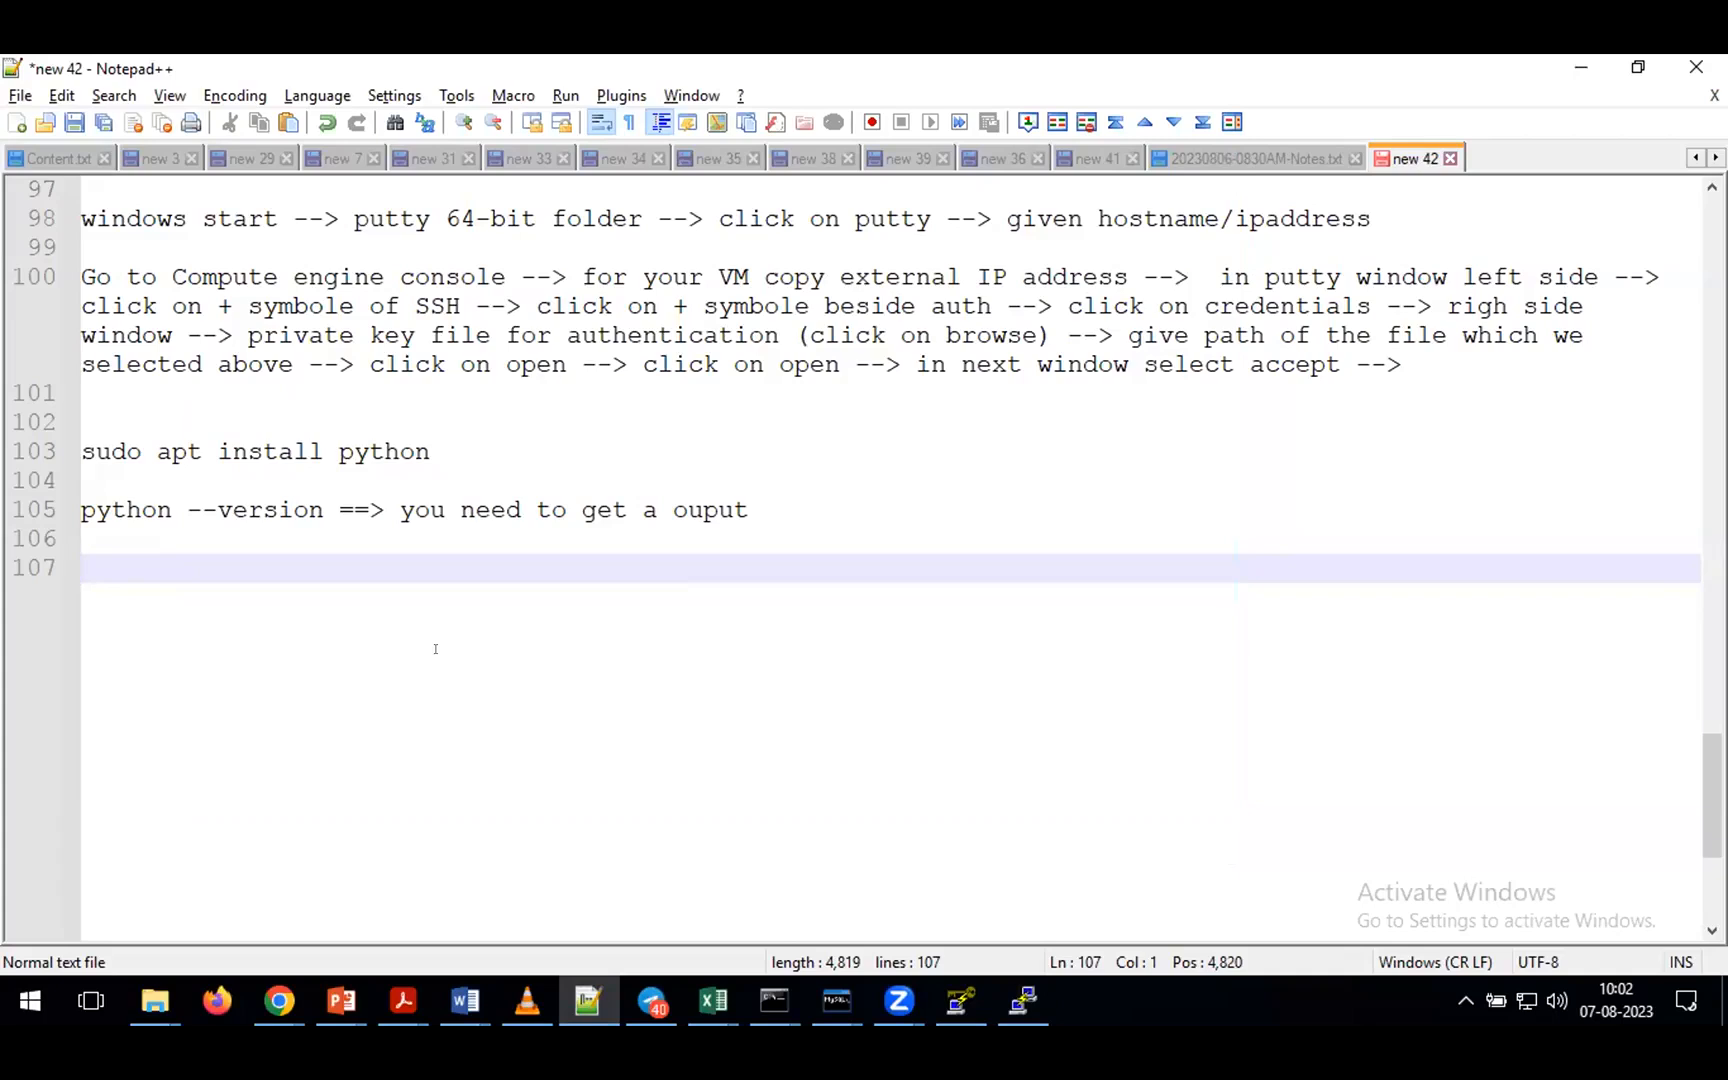
left_click_drag(323, 510, 81, 510)
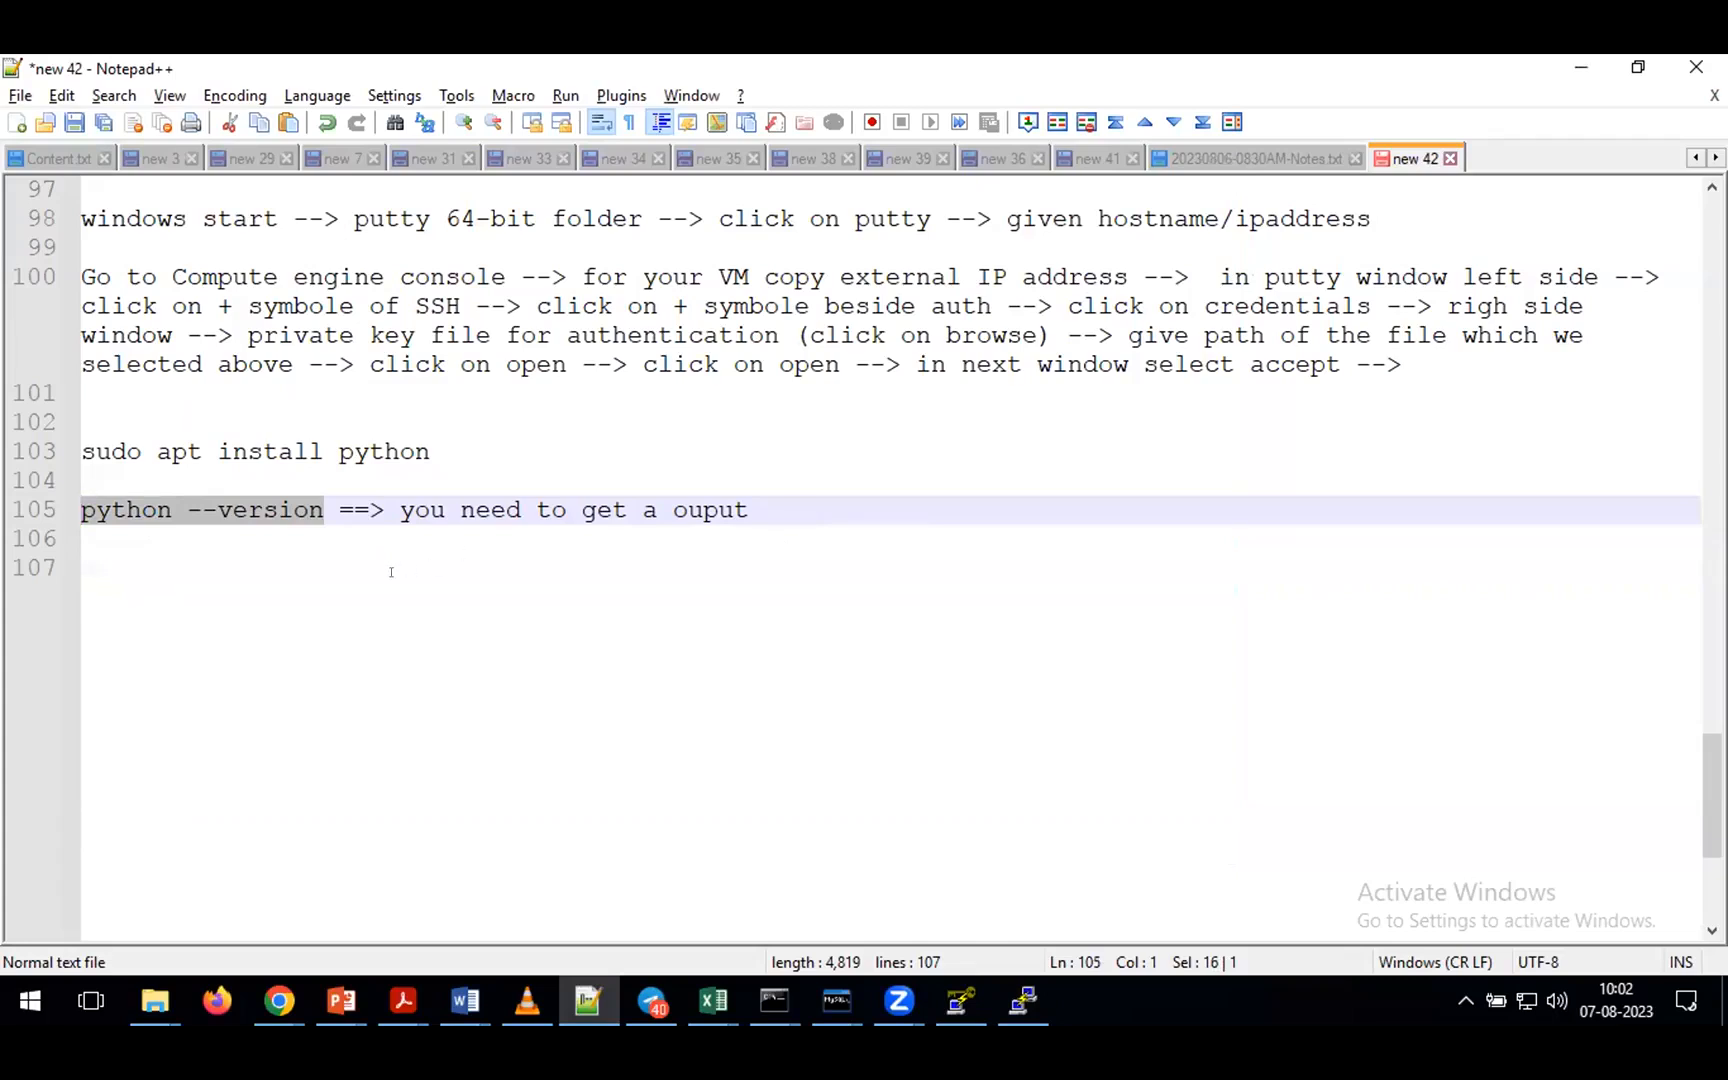
- On line 107, note 'putty shell --> we connected to our Virual machine which we create in the GCP -->'
key("Down")
key("Down")
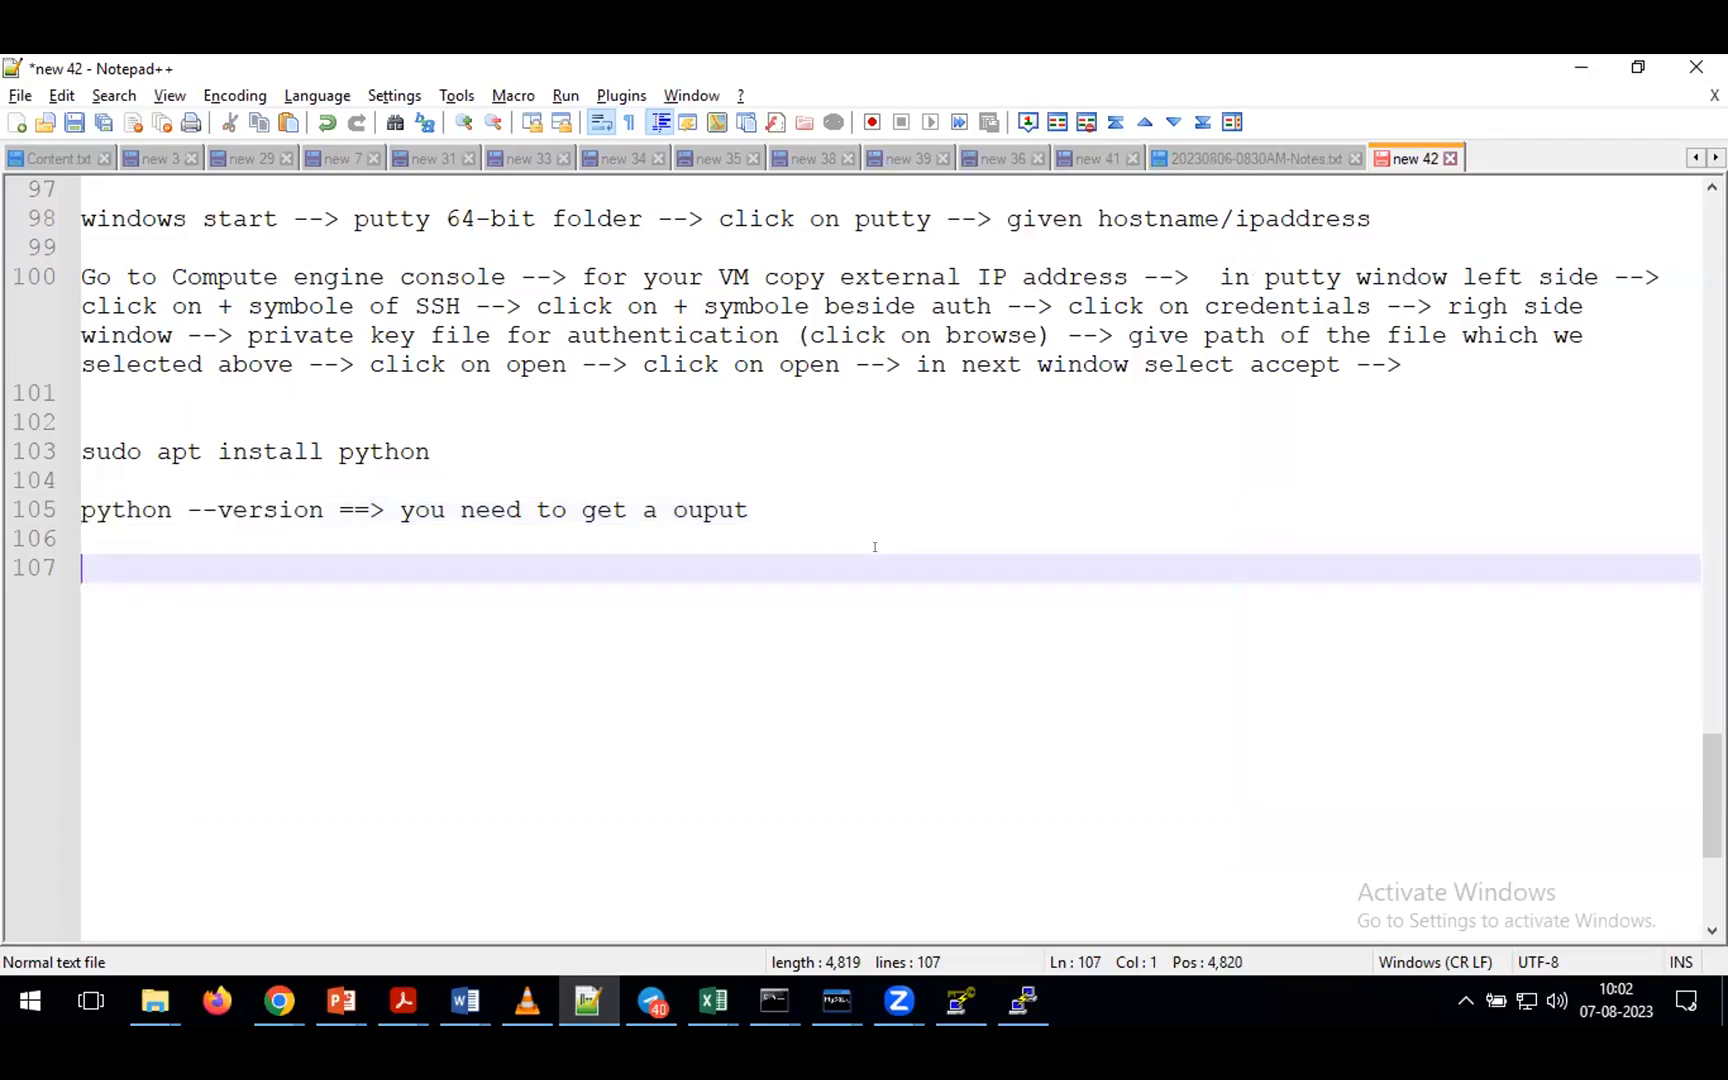
type("Oy")
key("BackSpace")
key("BackSpace")
type("py")
key("BackSpace")
type("u")
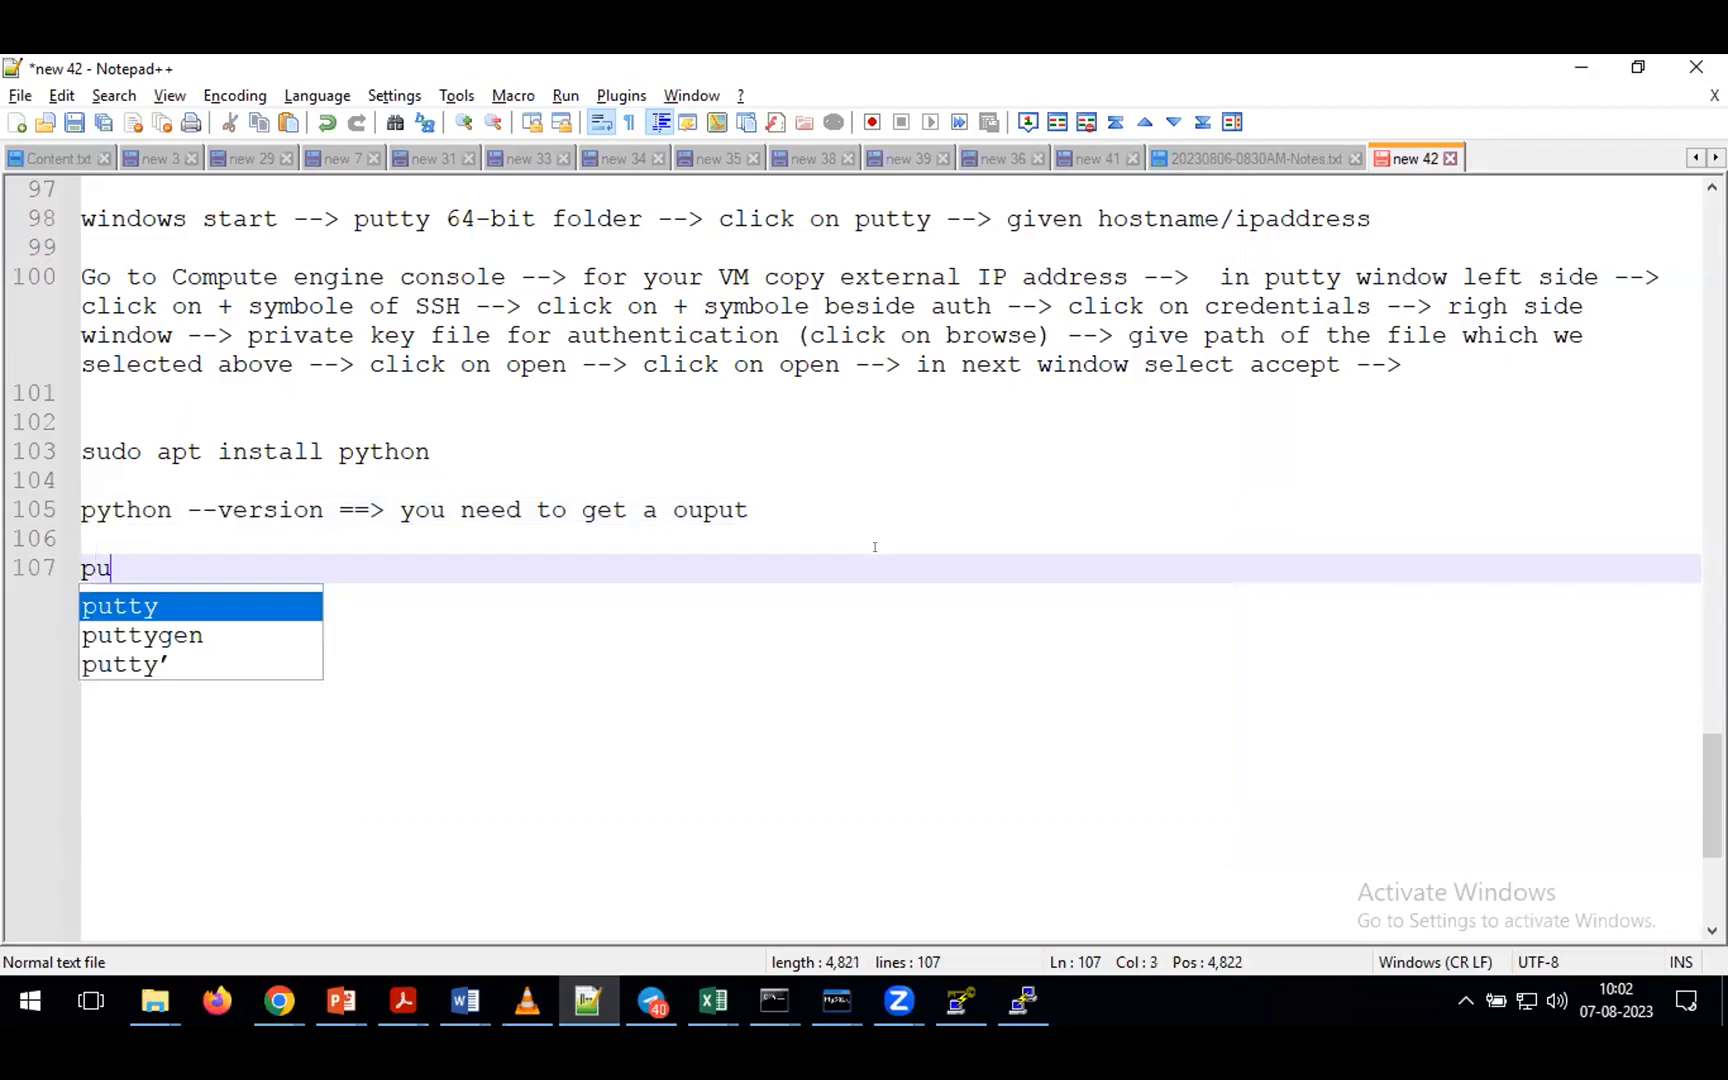
type("tty shell --")
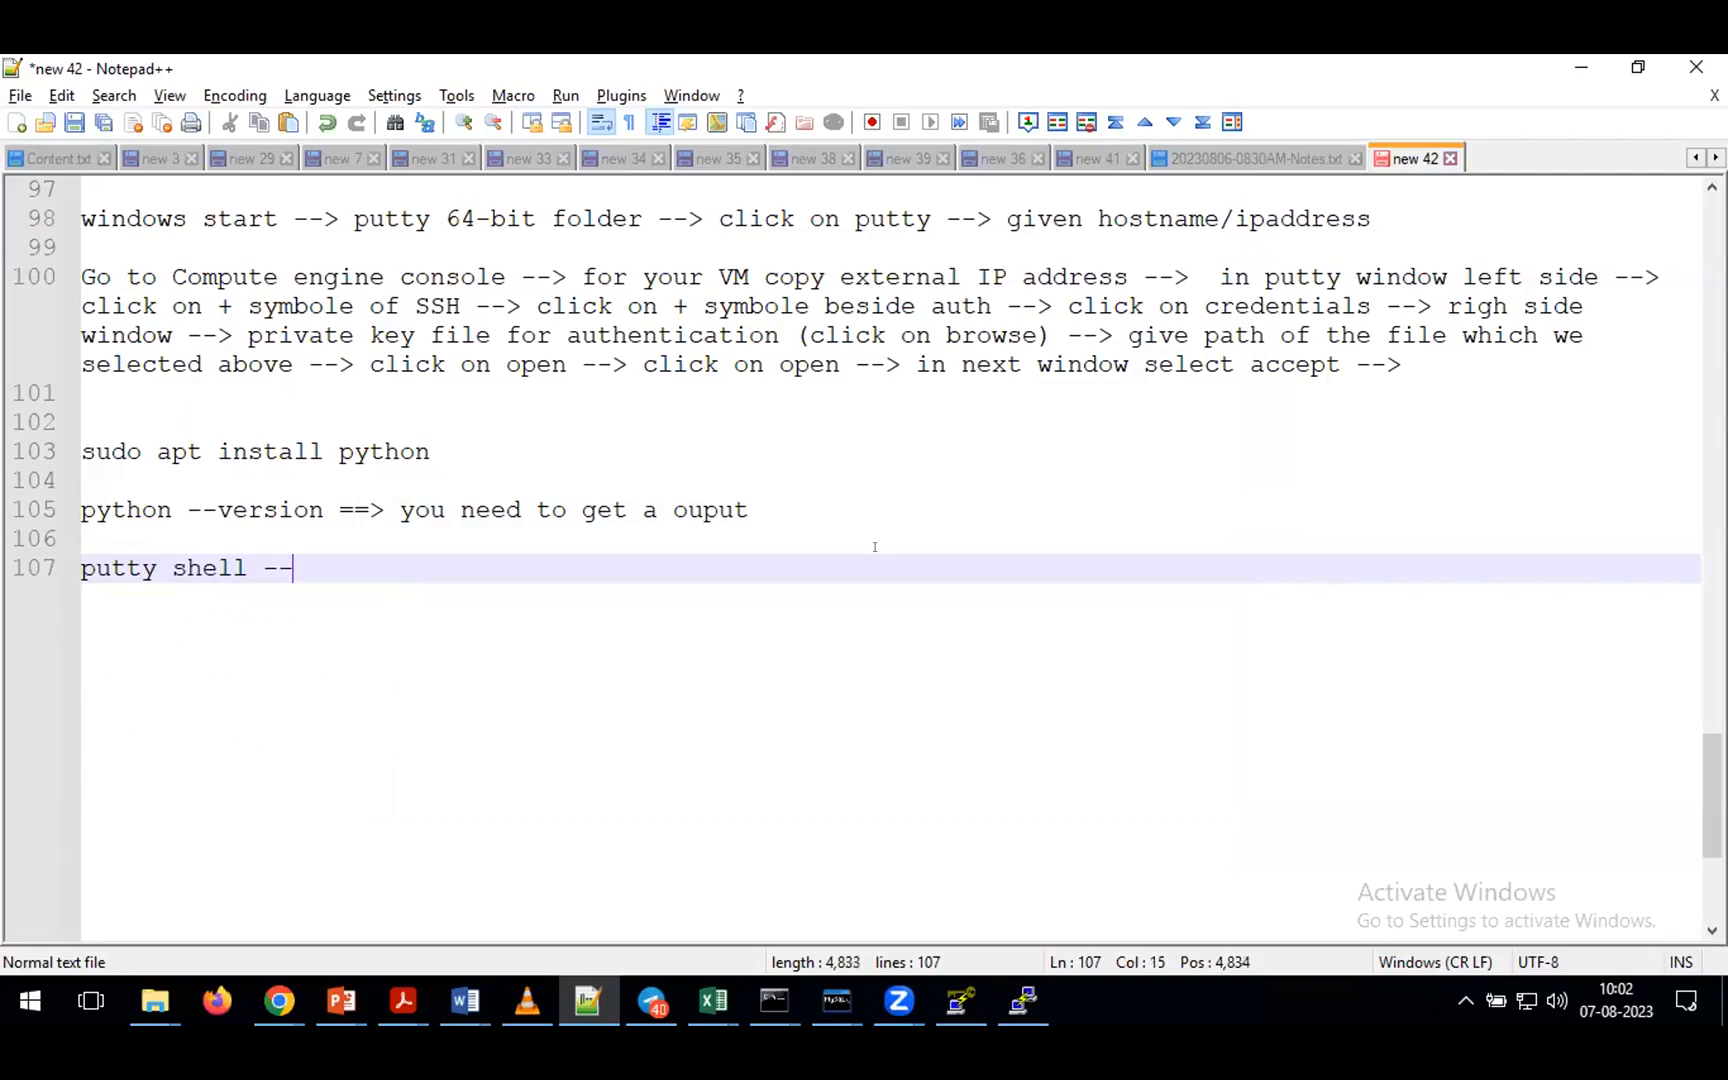
type("> we connecte")
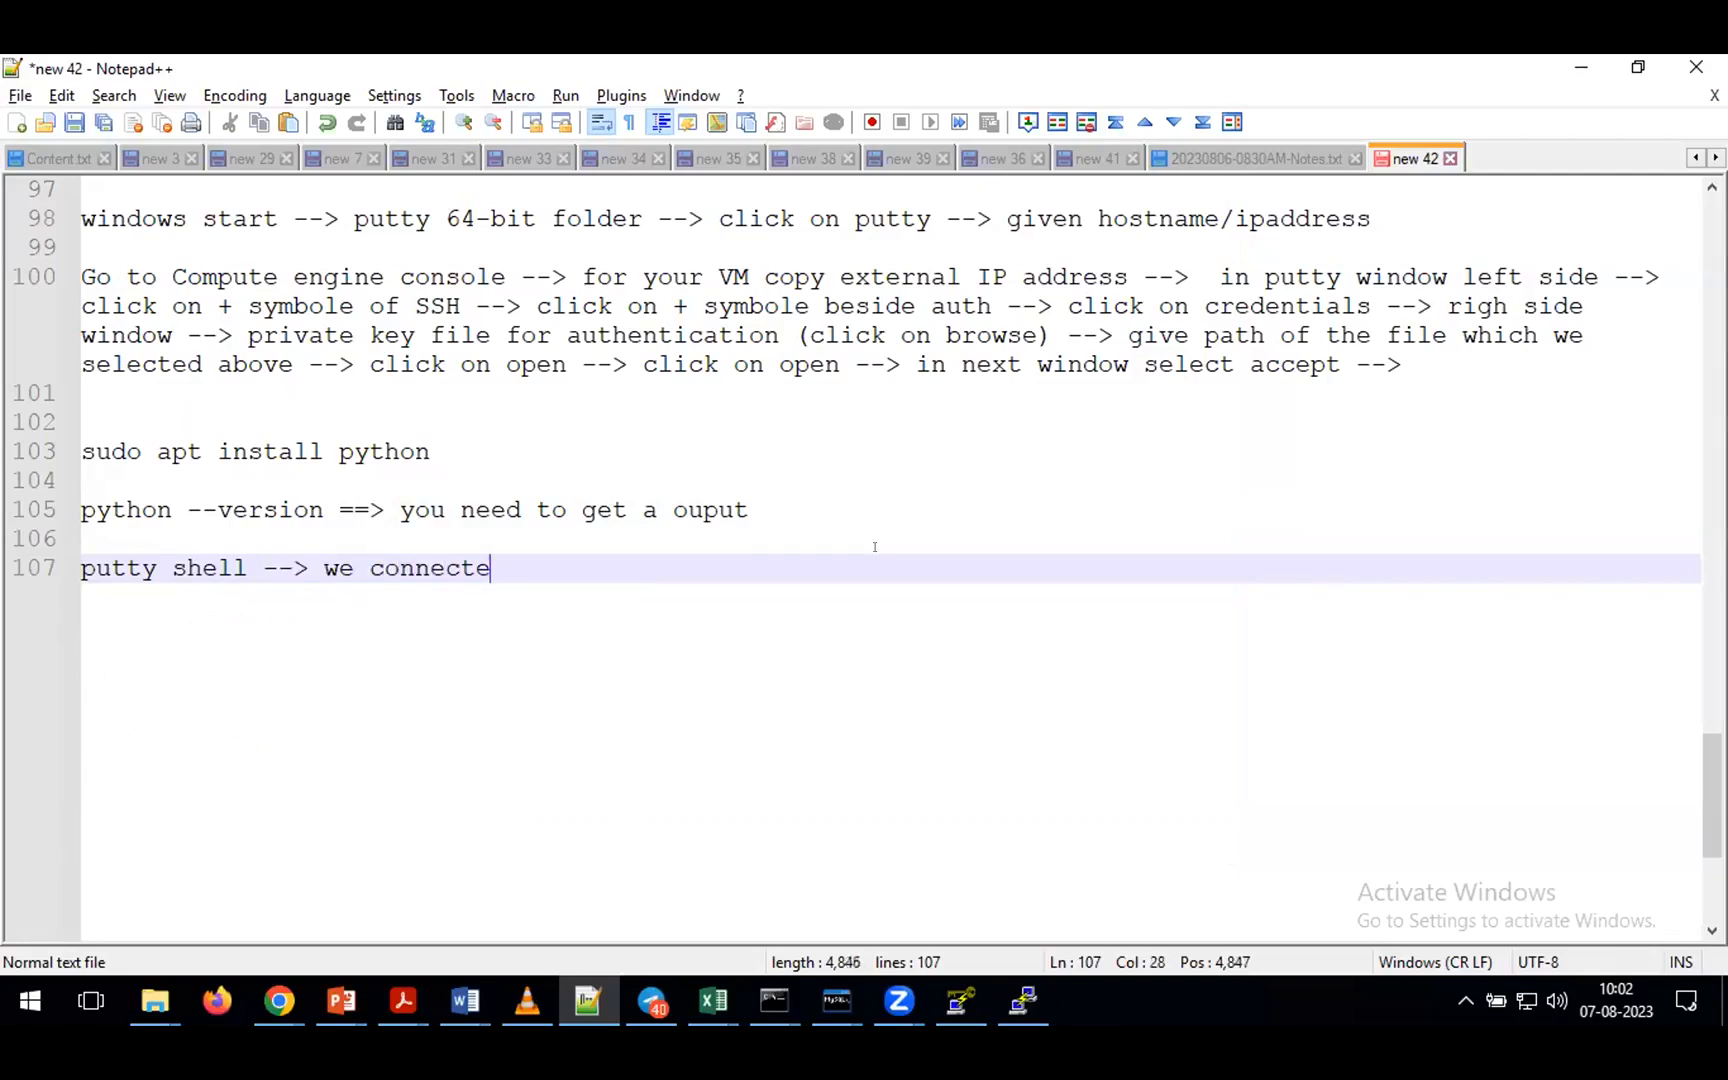
type("d to our Virua")
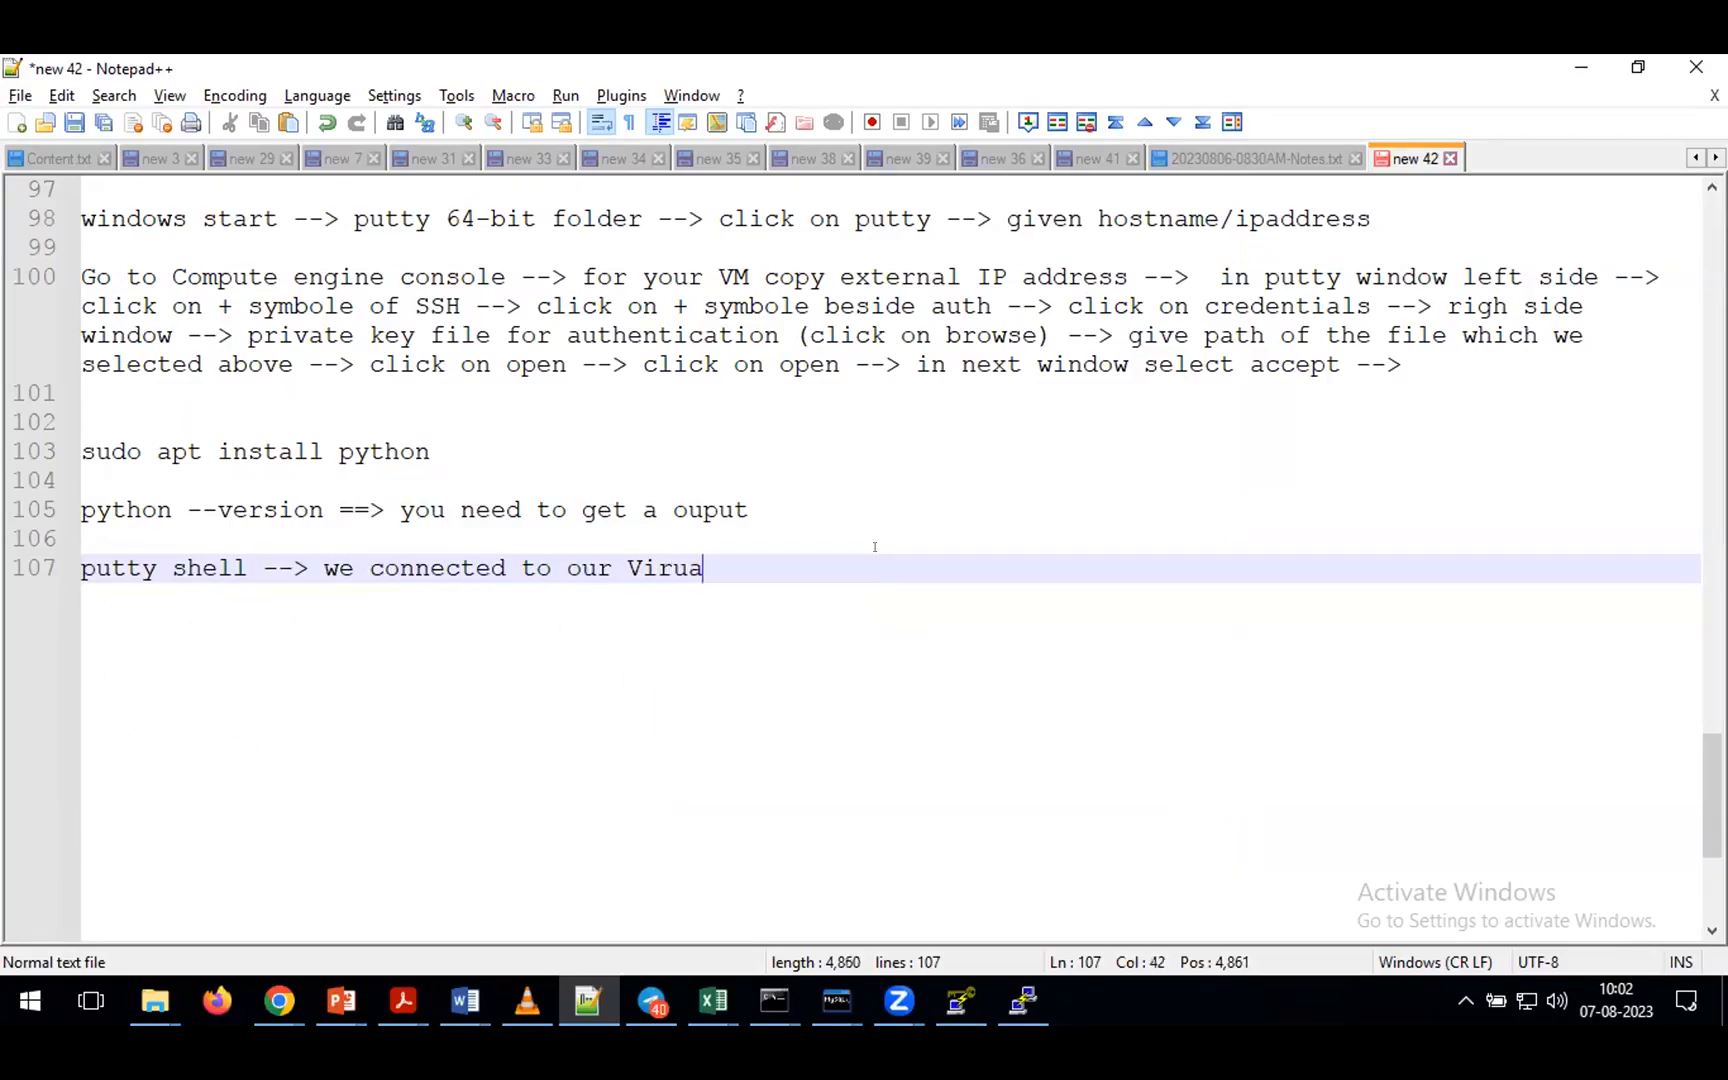
type("l machine whi")
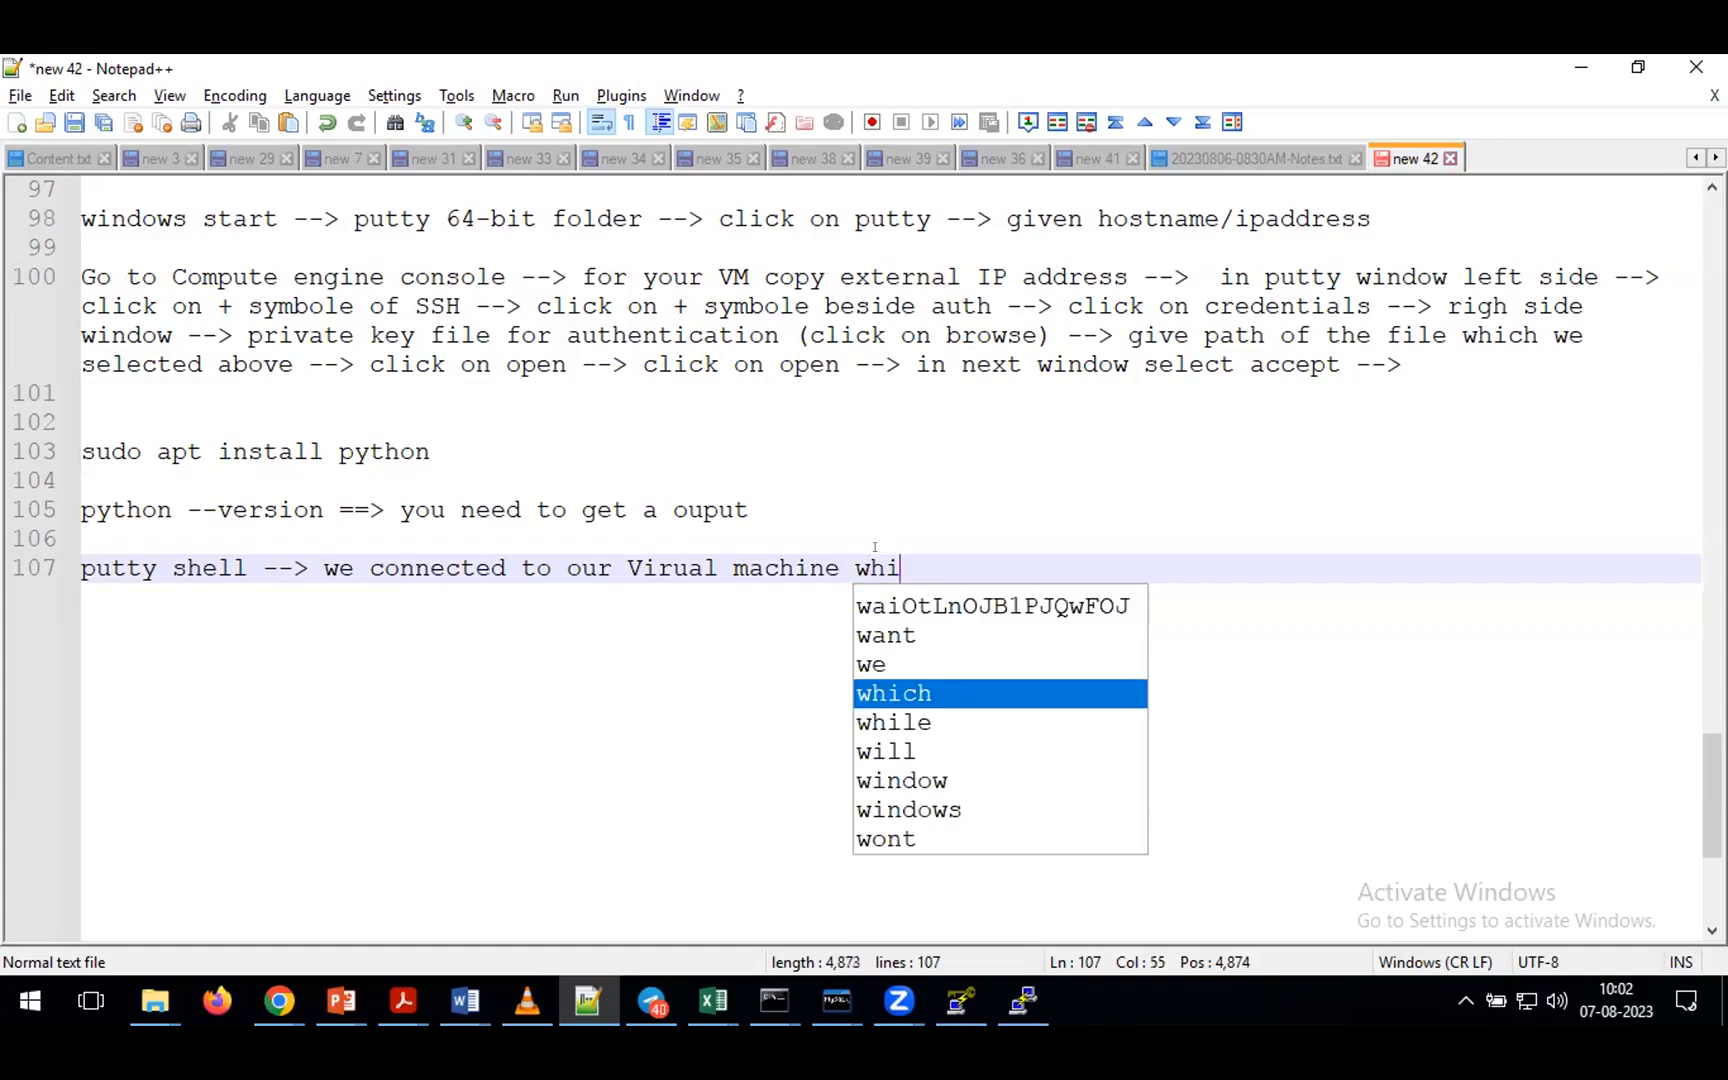
type("ch we create ")
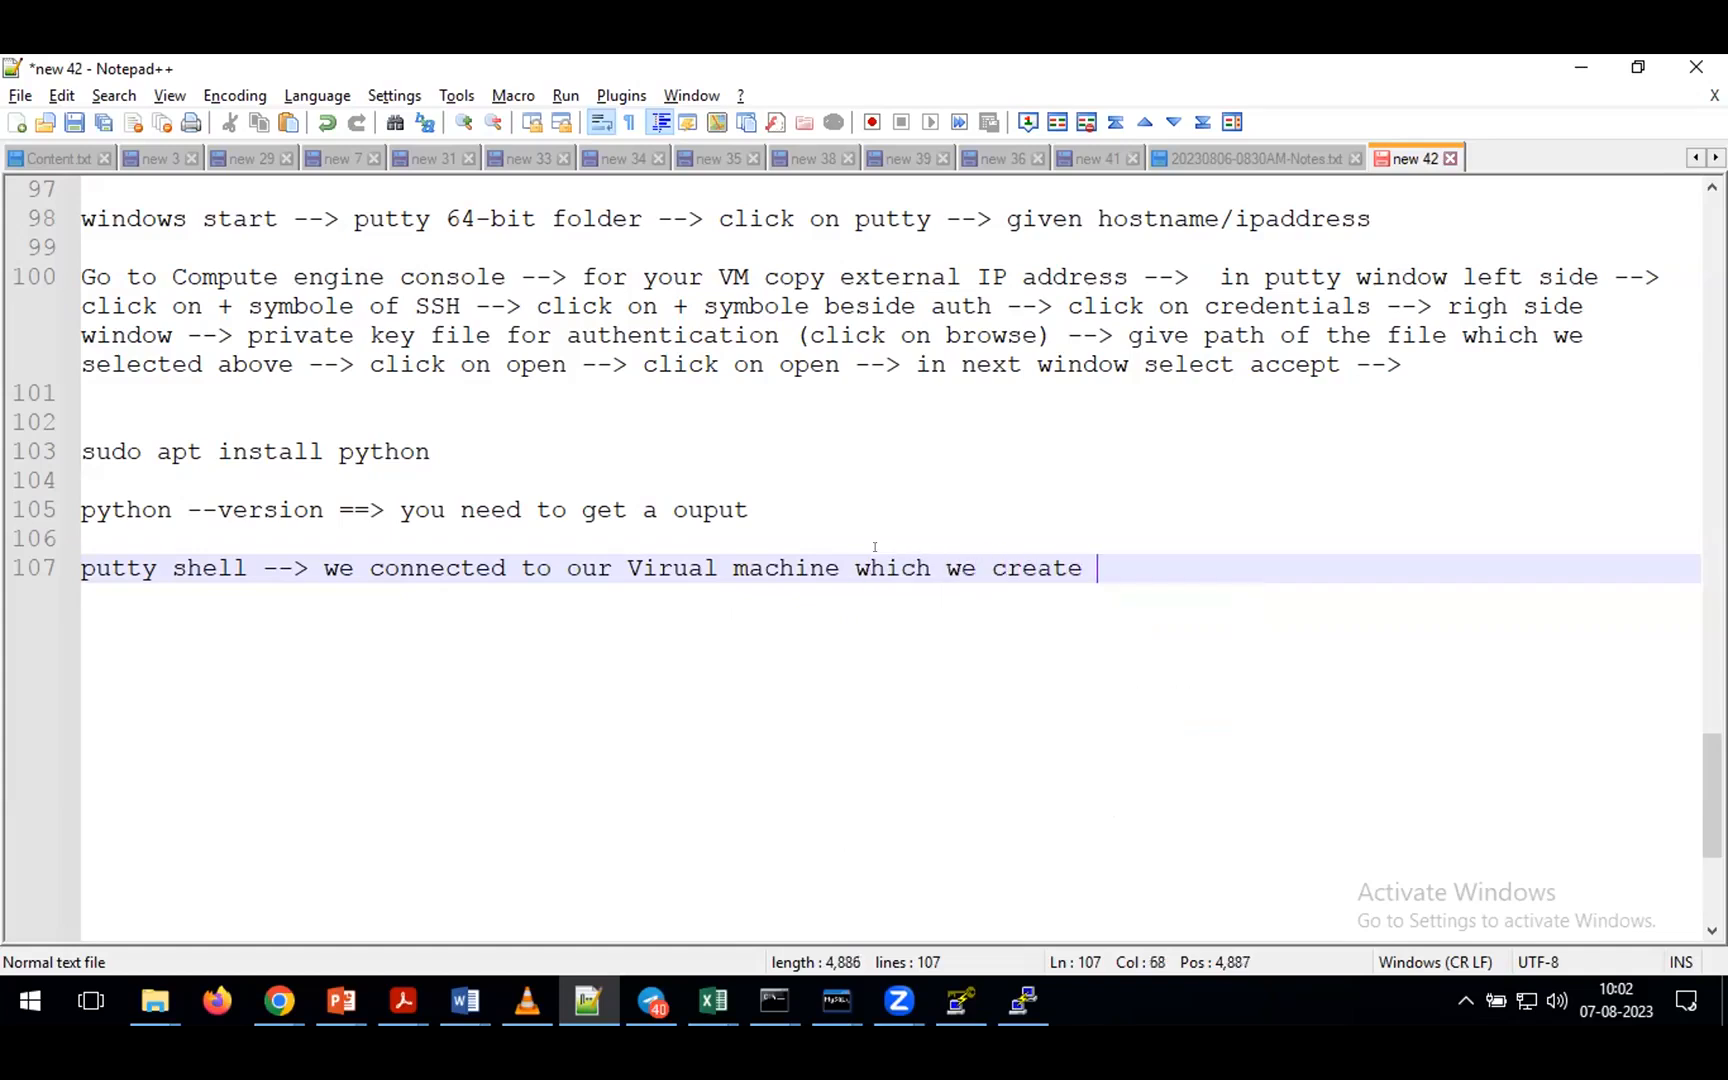
type("in the GCP ")
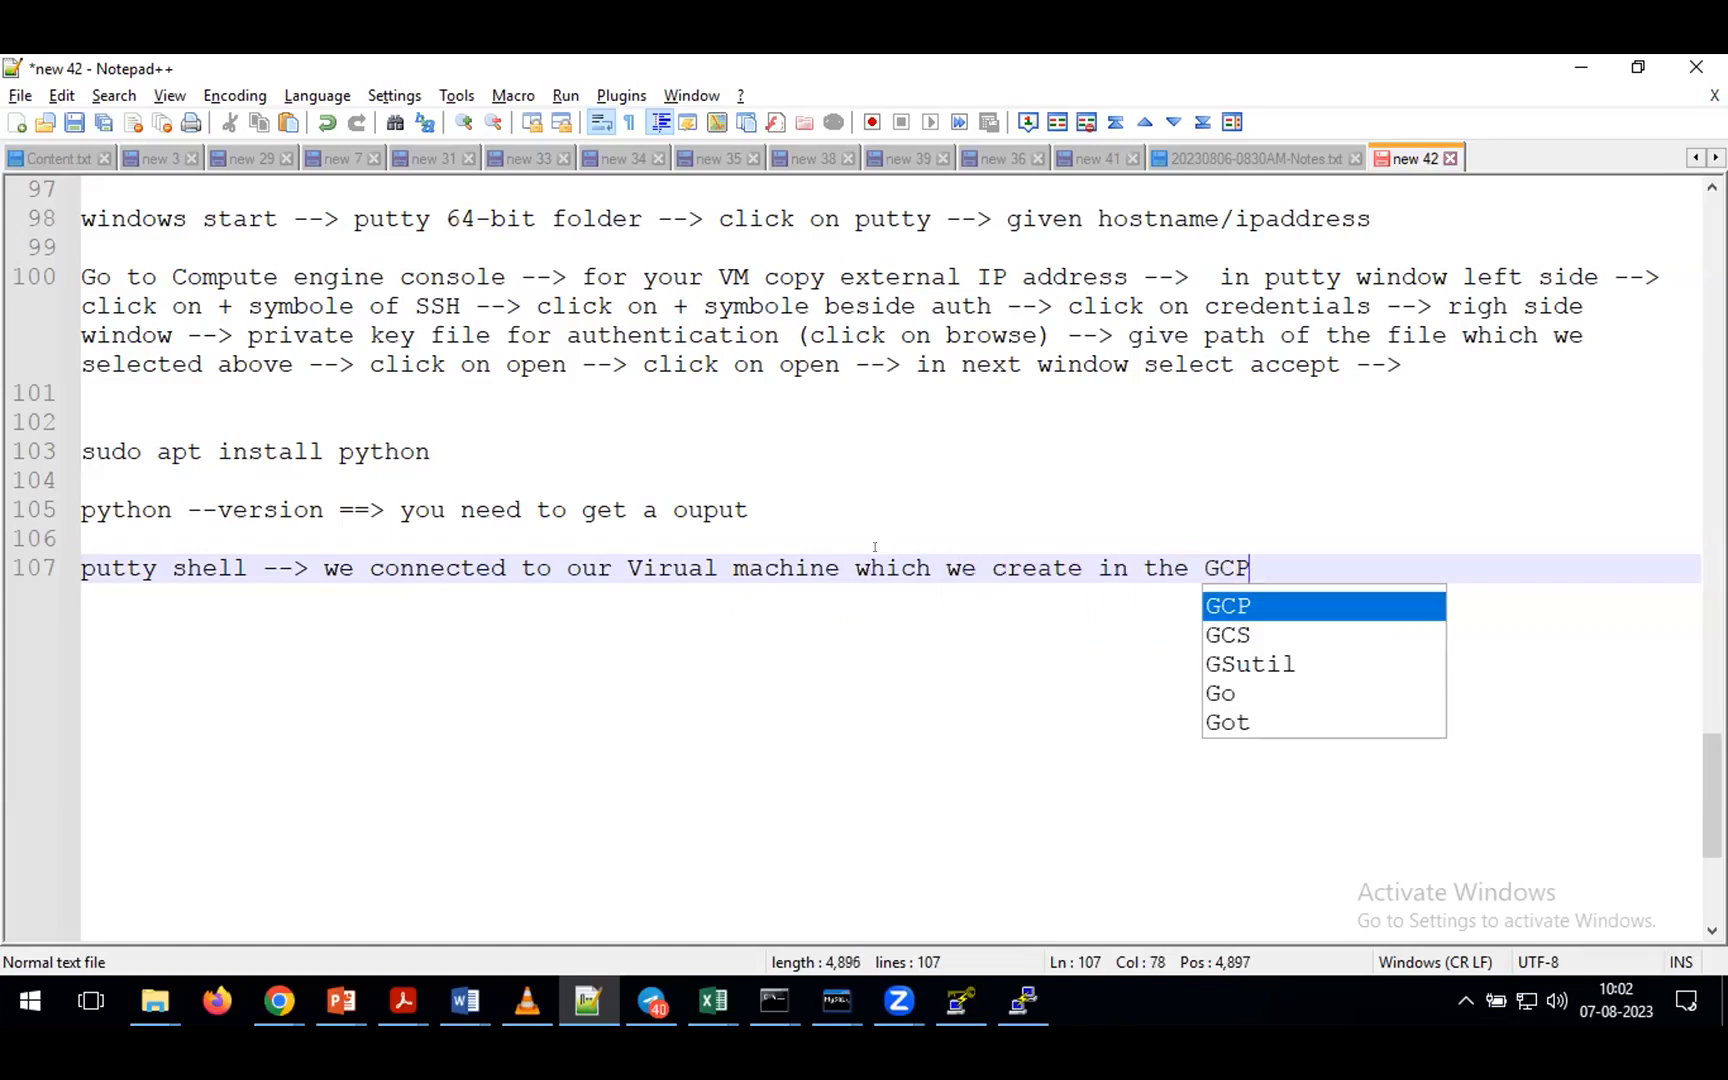
type("-->")
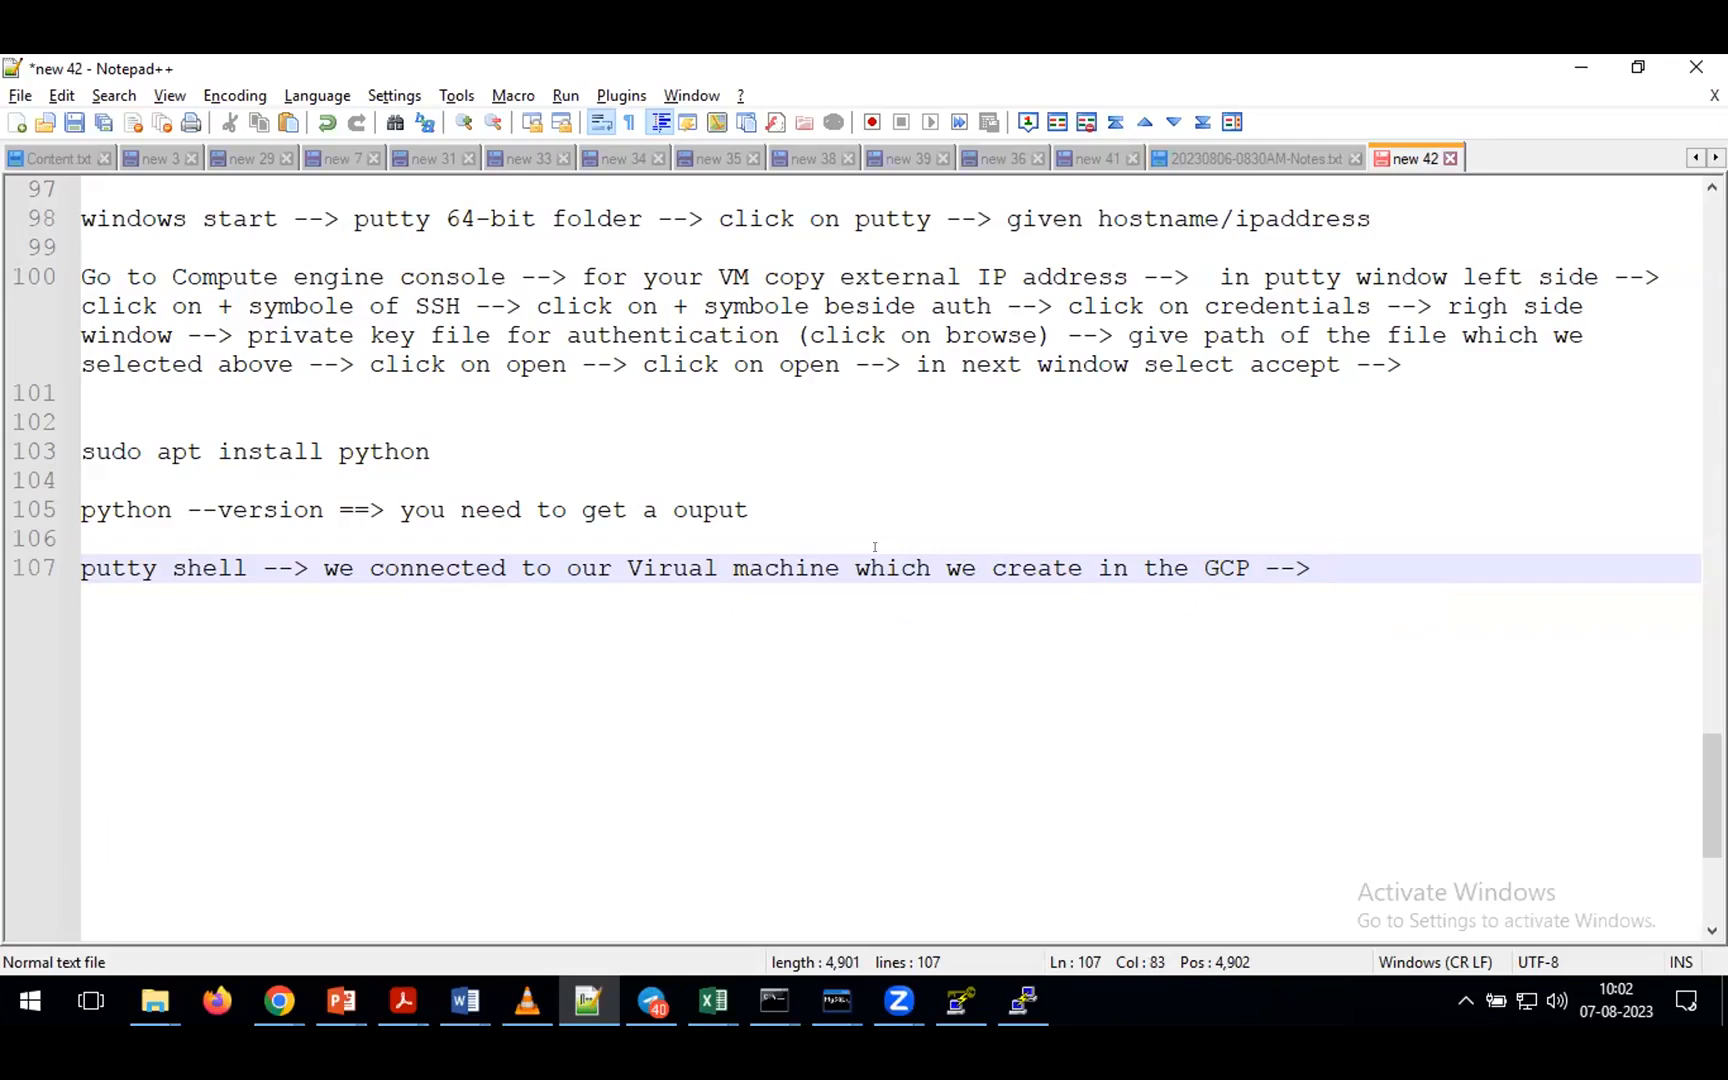
key("Return")
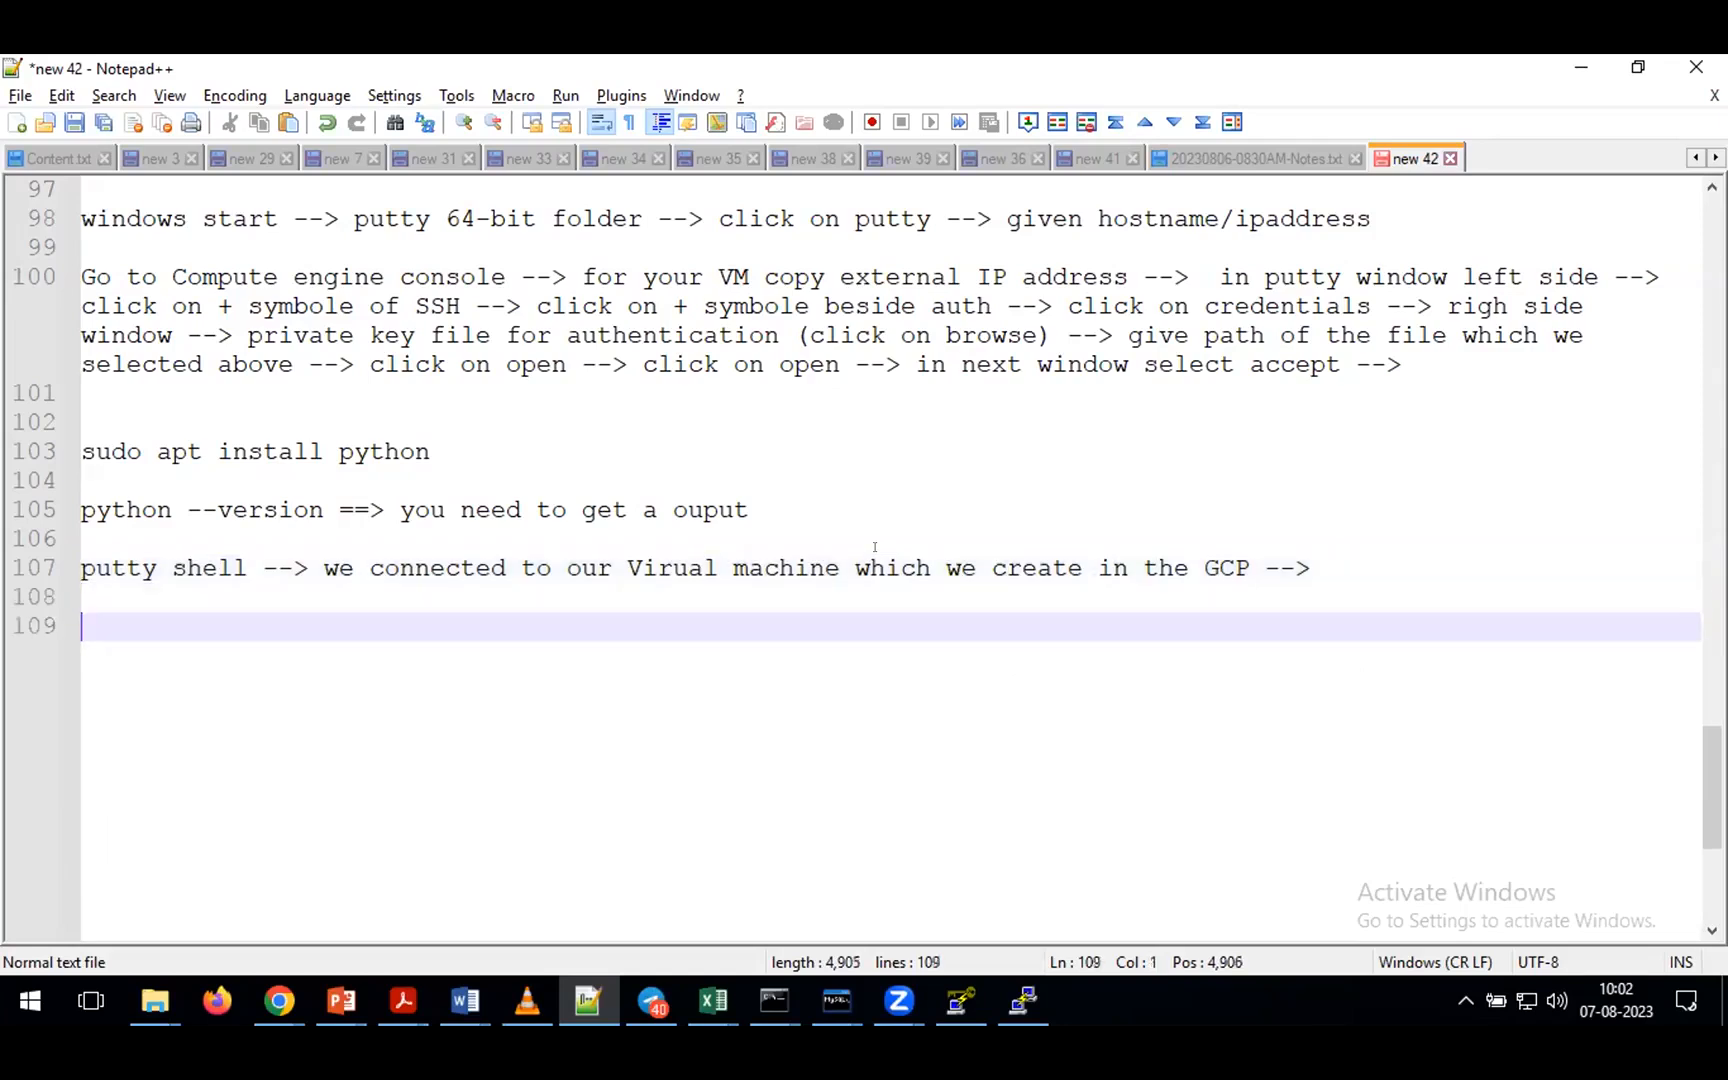
- On line 109, note that keys aren't populated by us: admin team/devops share them or provide a ppk file
key("Return")
type("are we")
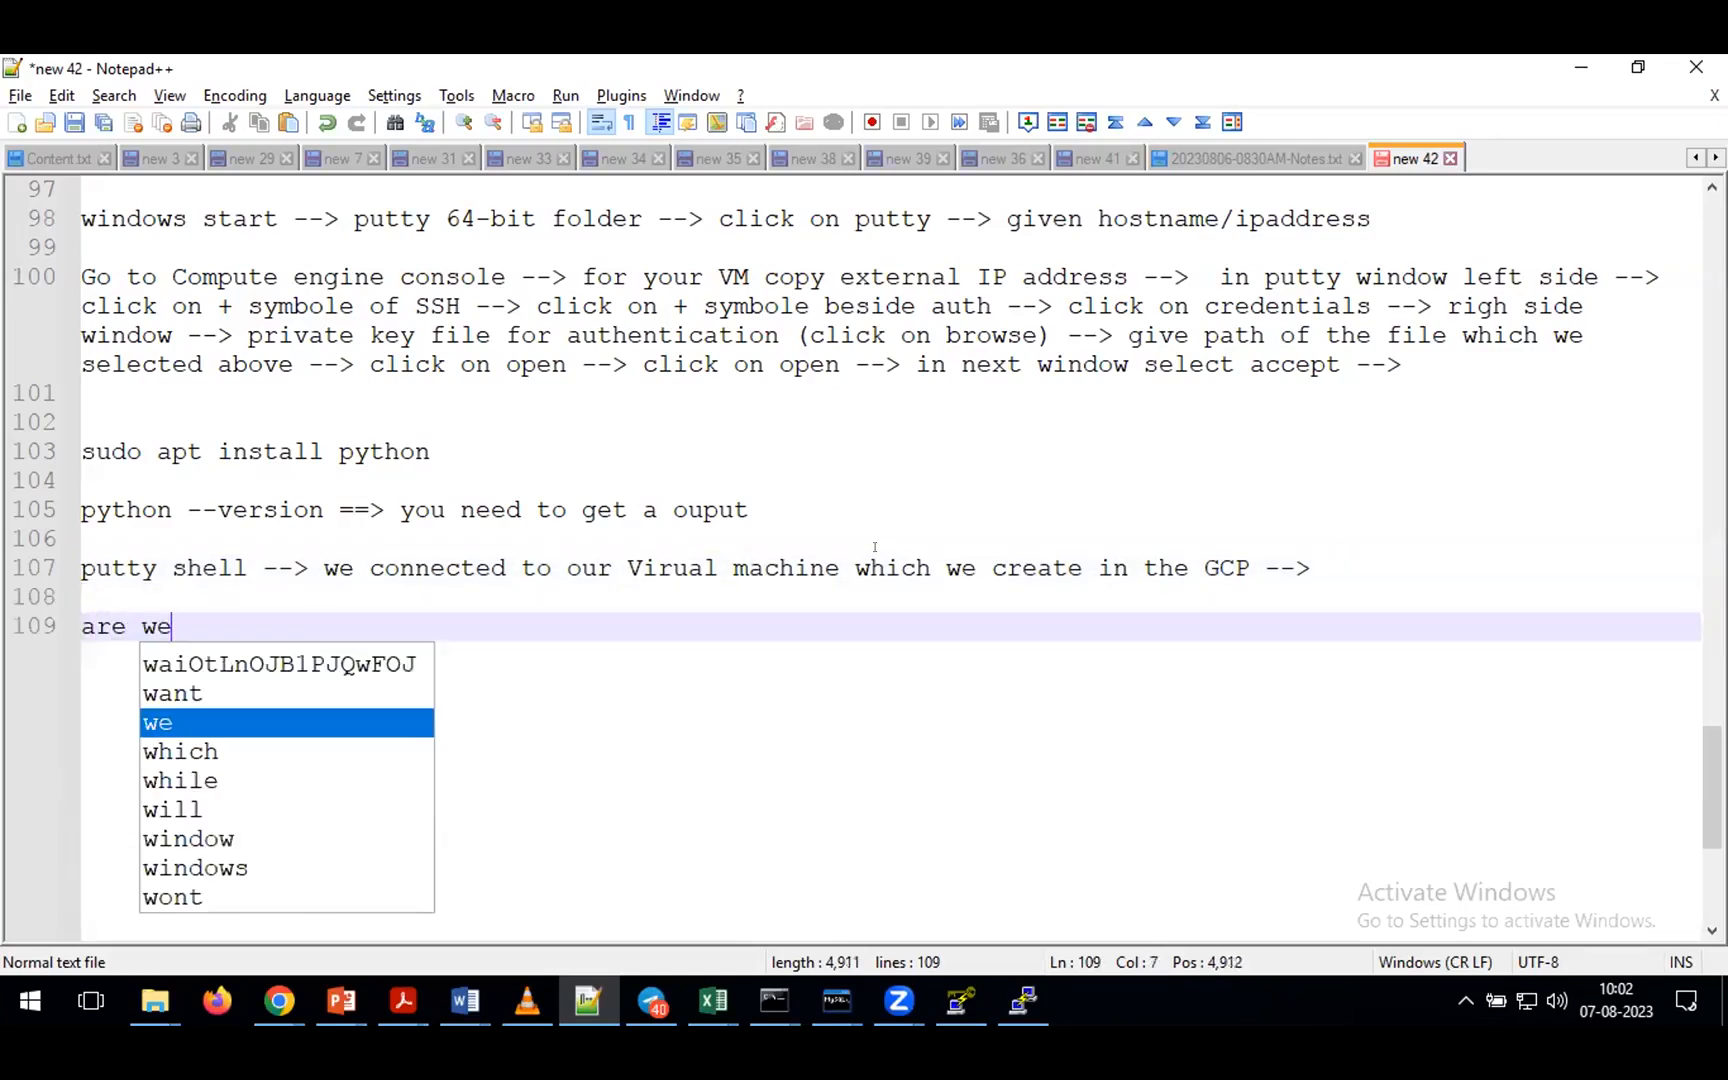
type(" going")
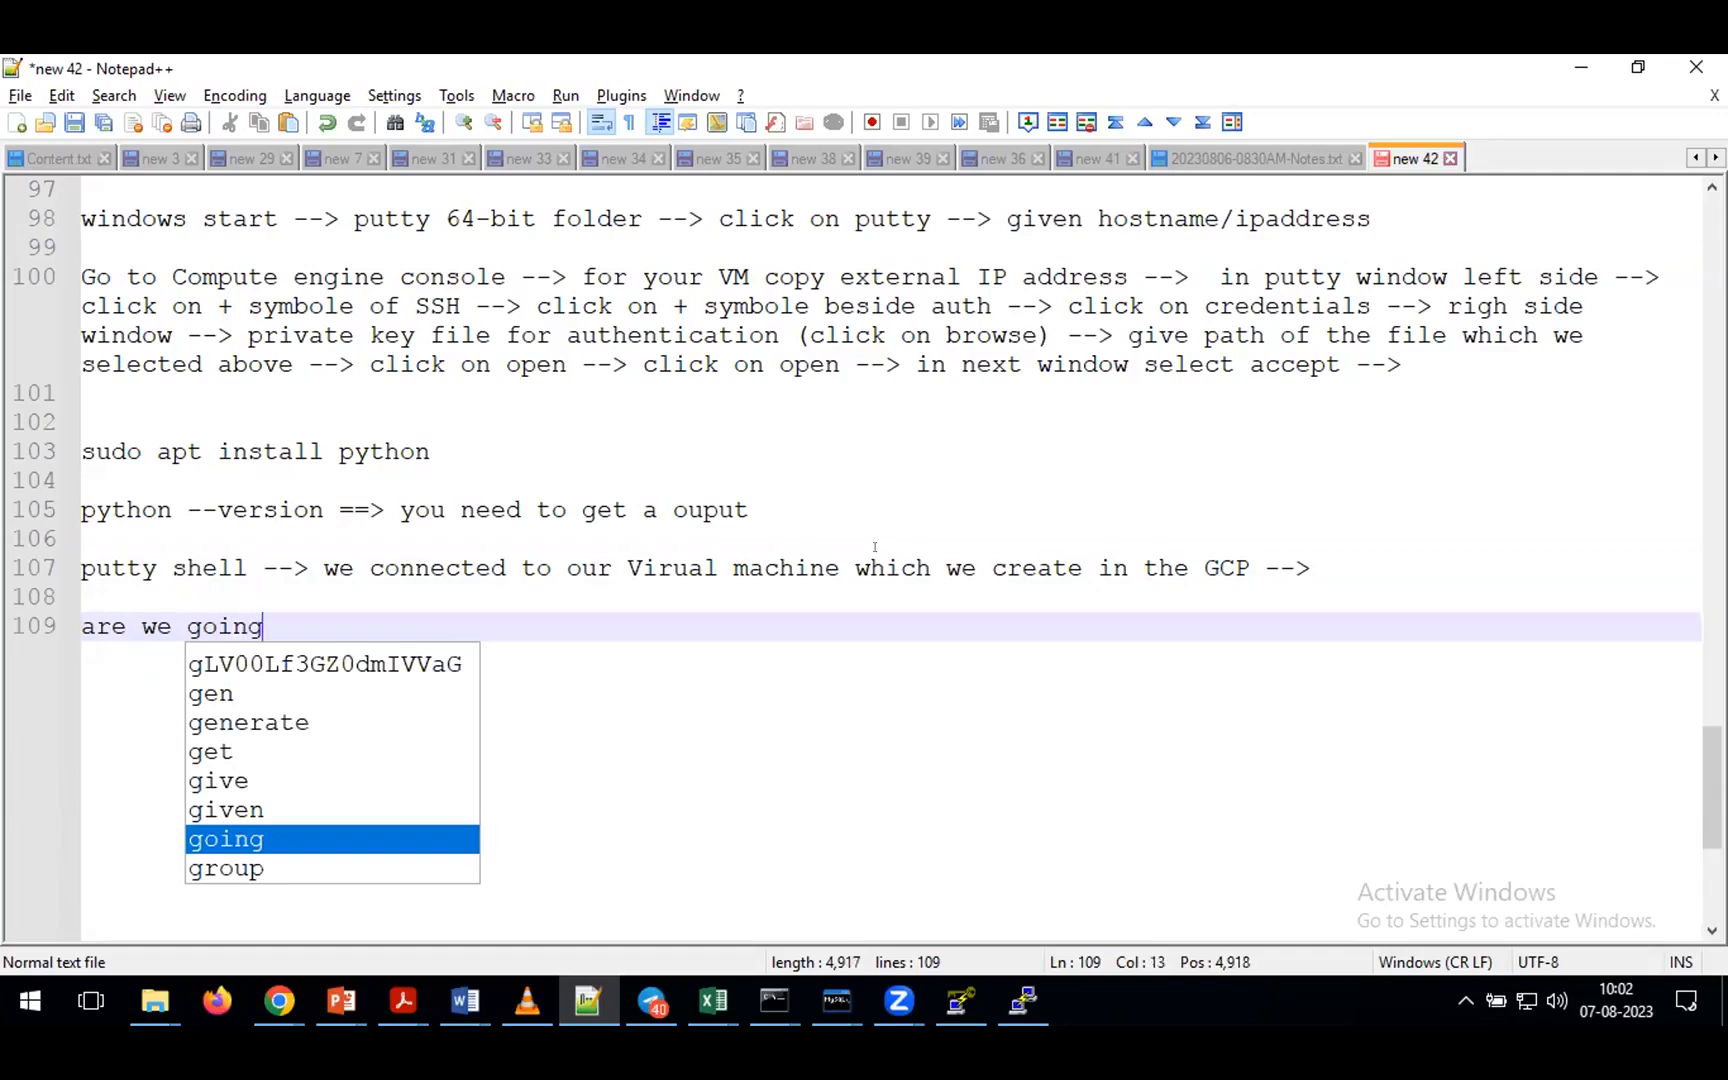
type(" to populate ")
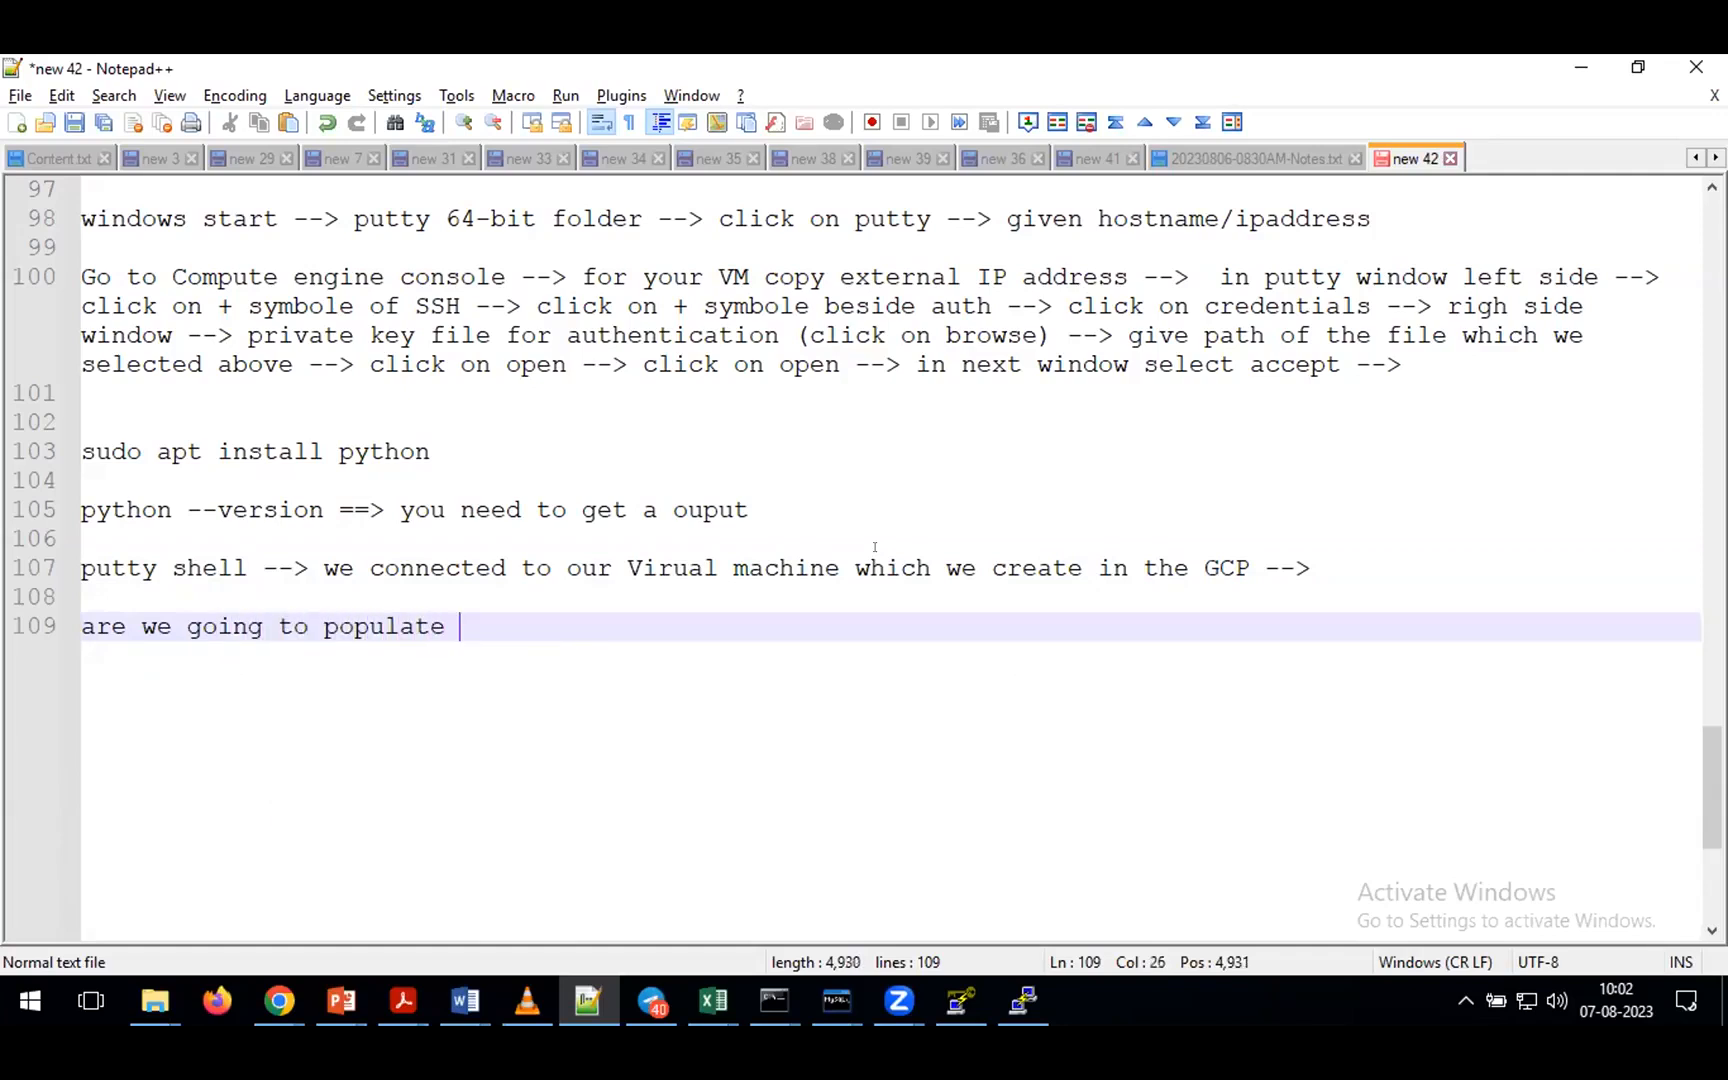
type("they keys --")
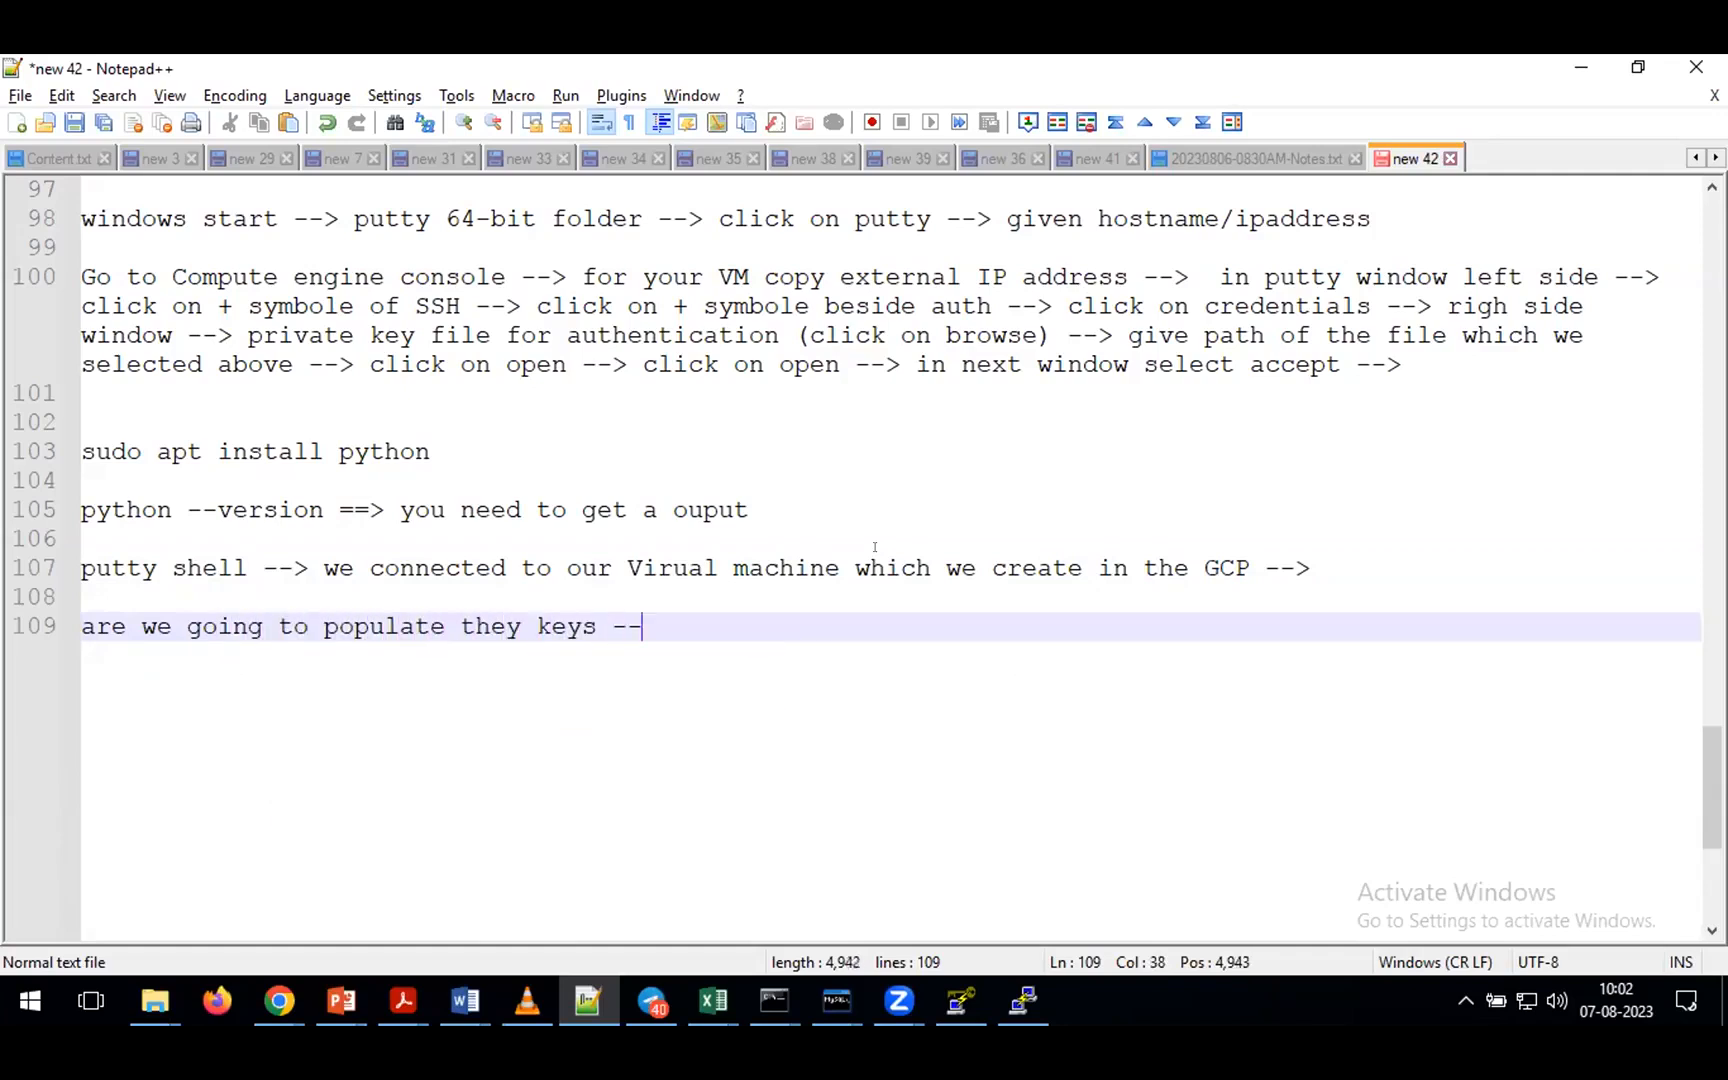
type("> NO --> who will ")
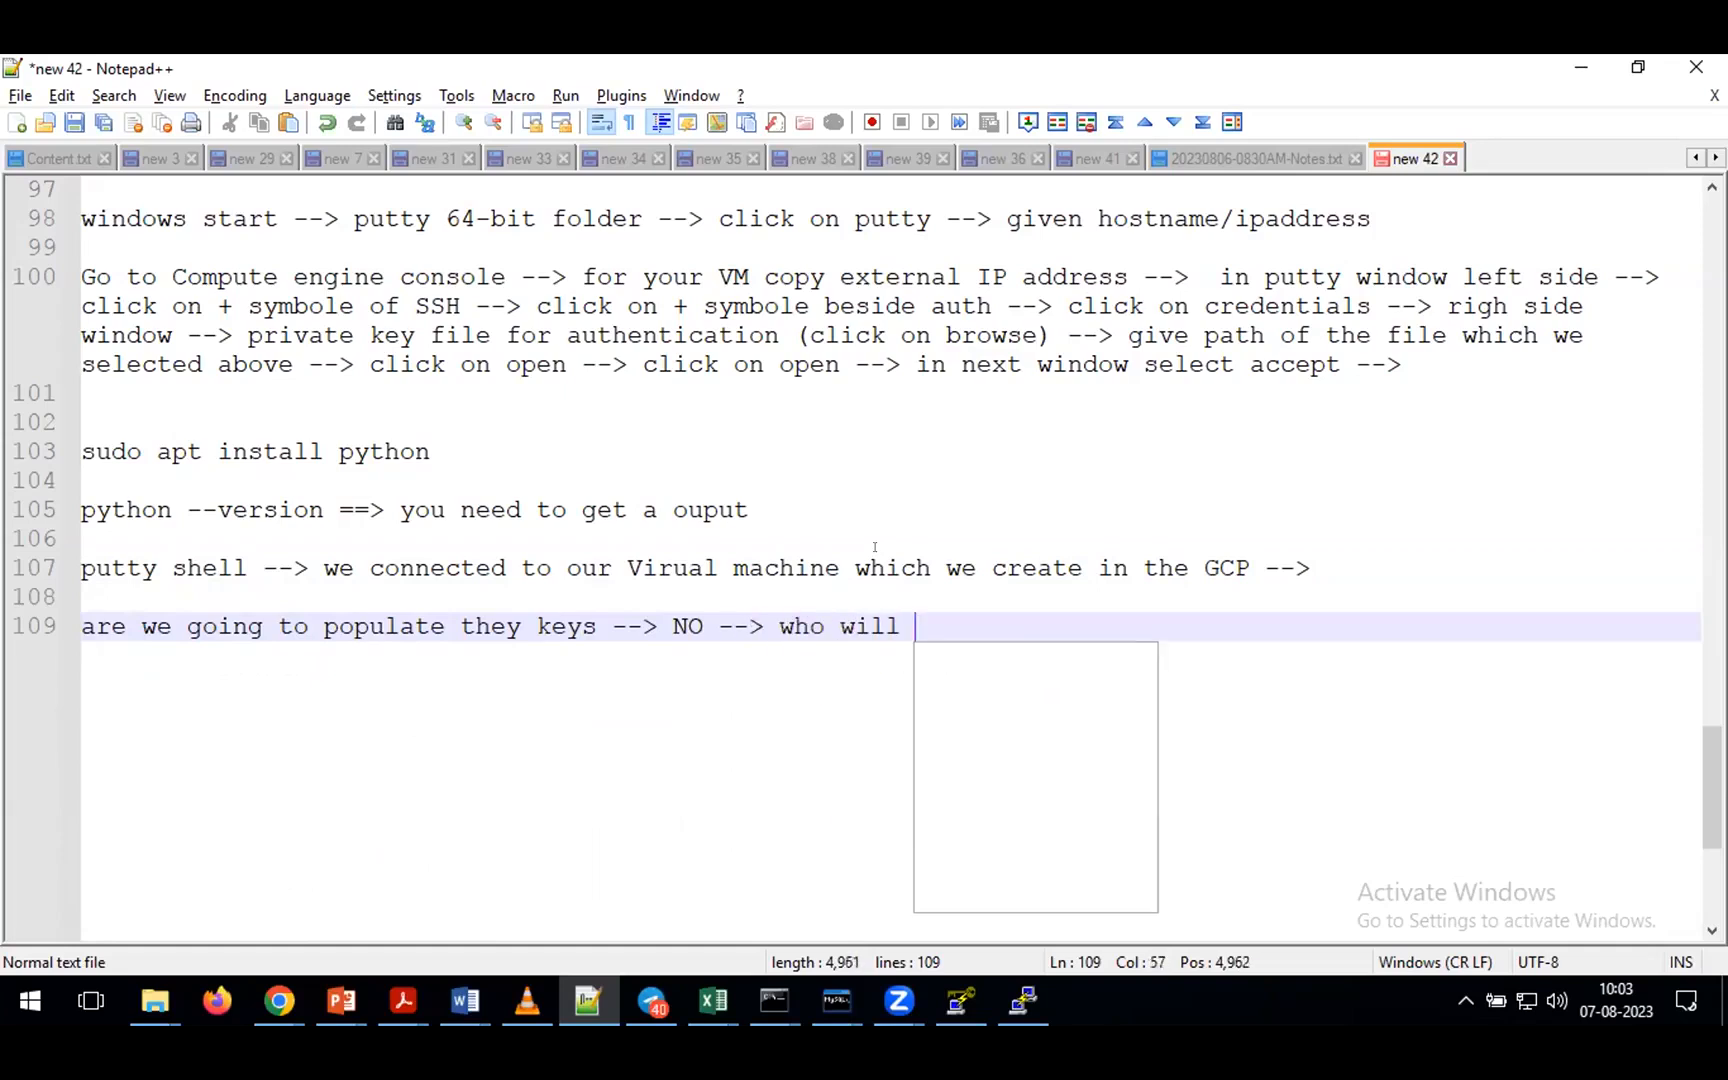
type("share these key")
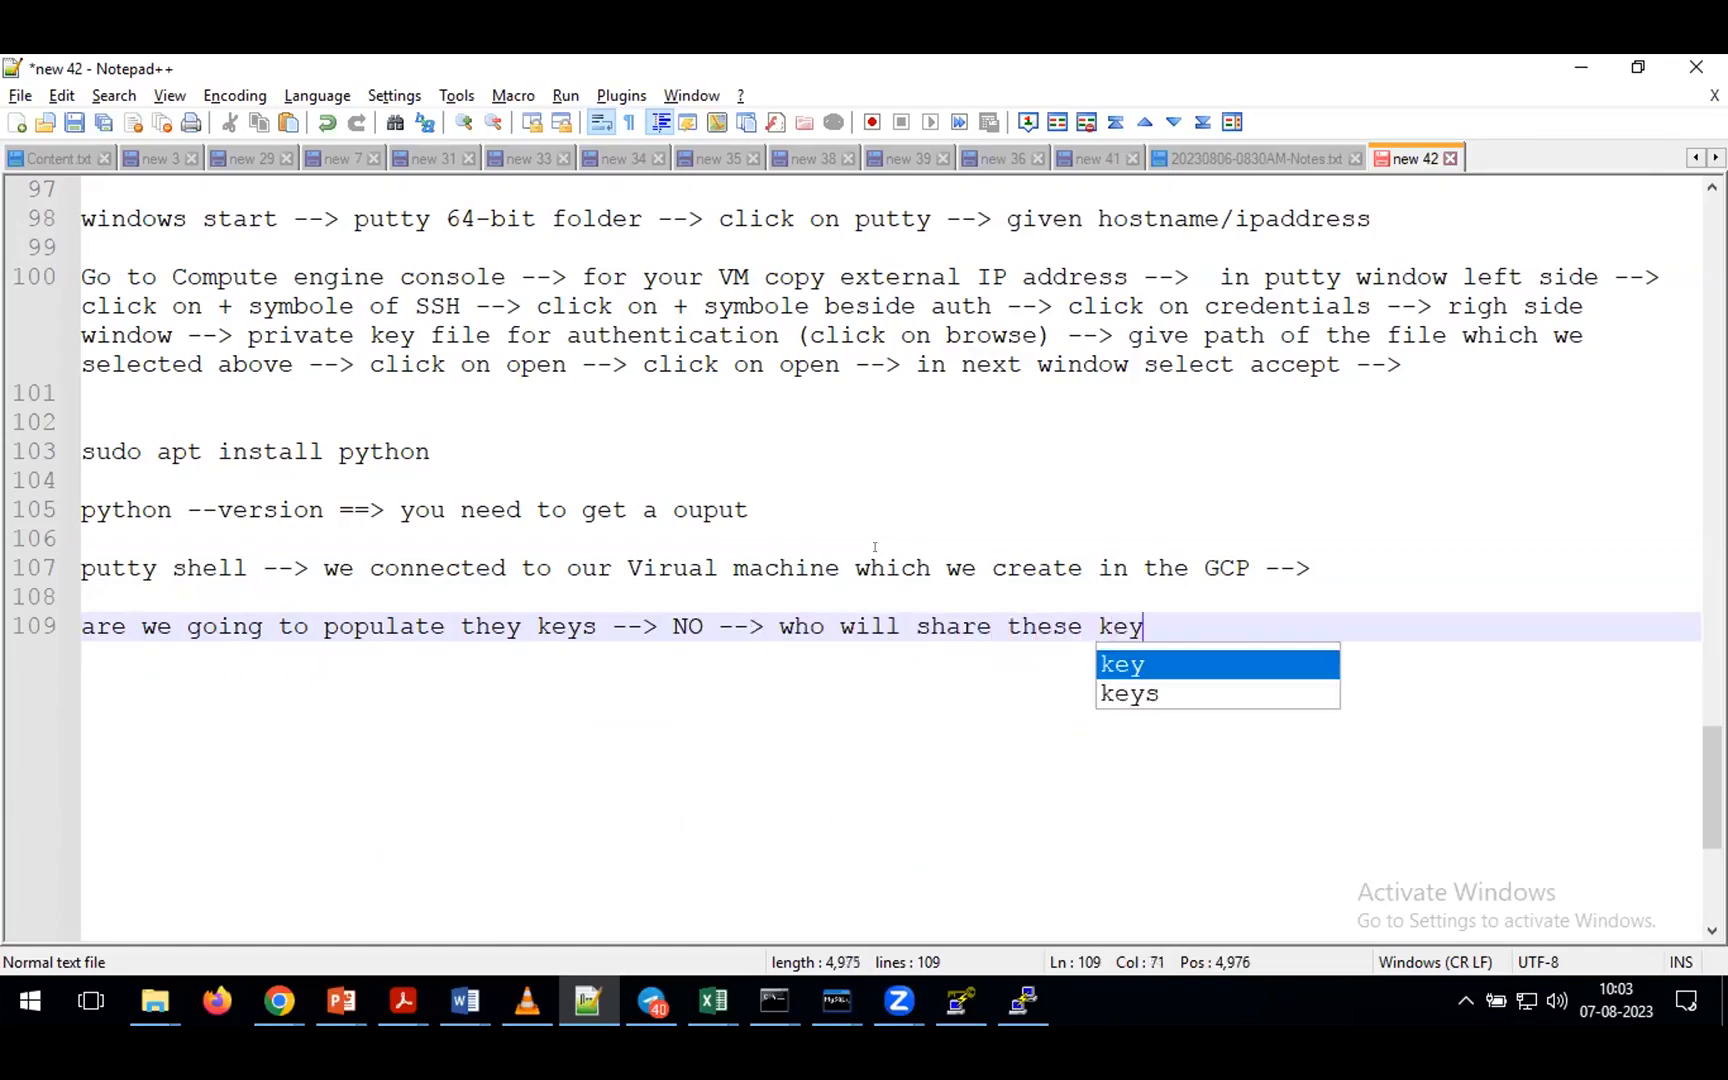
type("s in real time ")
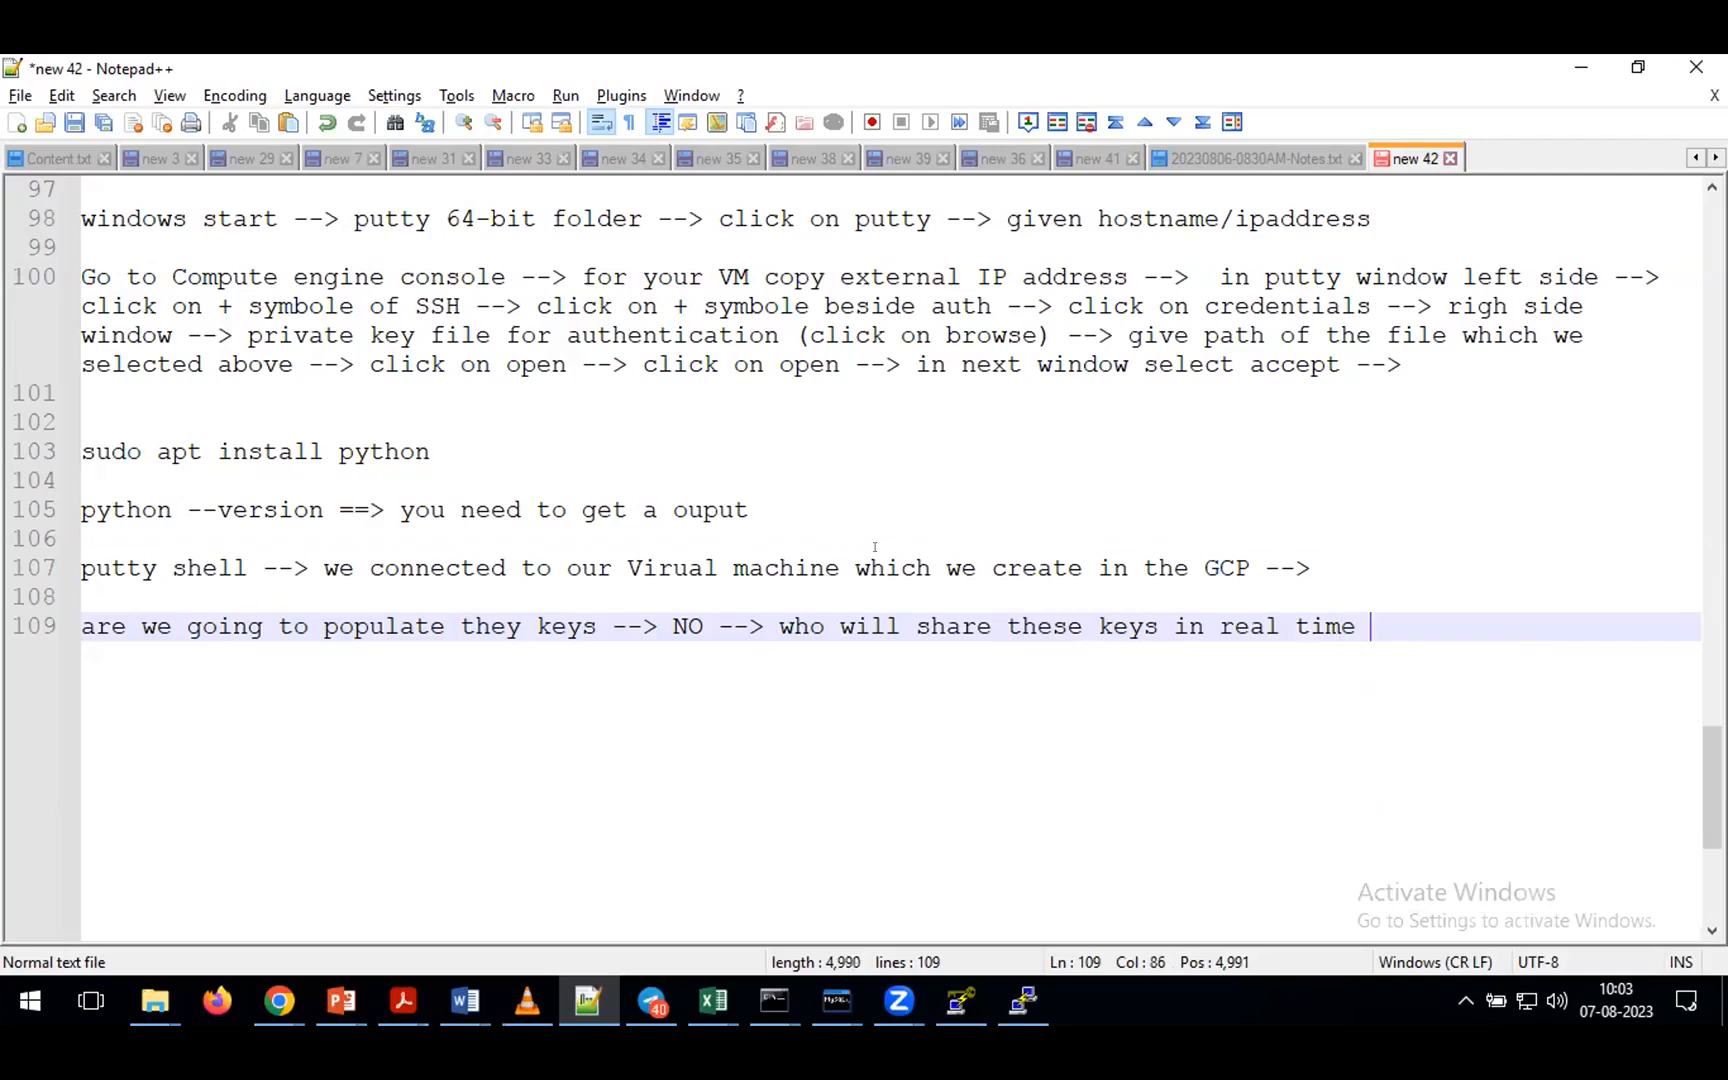
type("--> admin te")
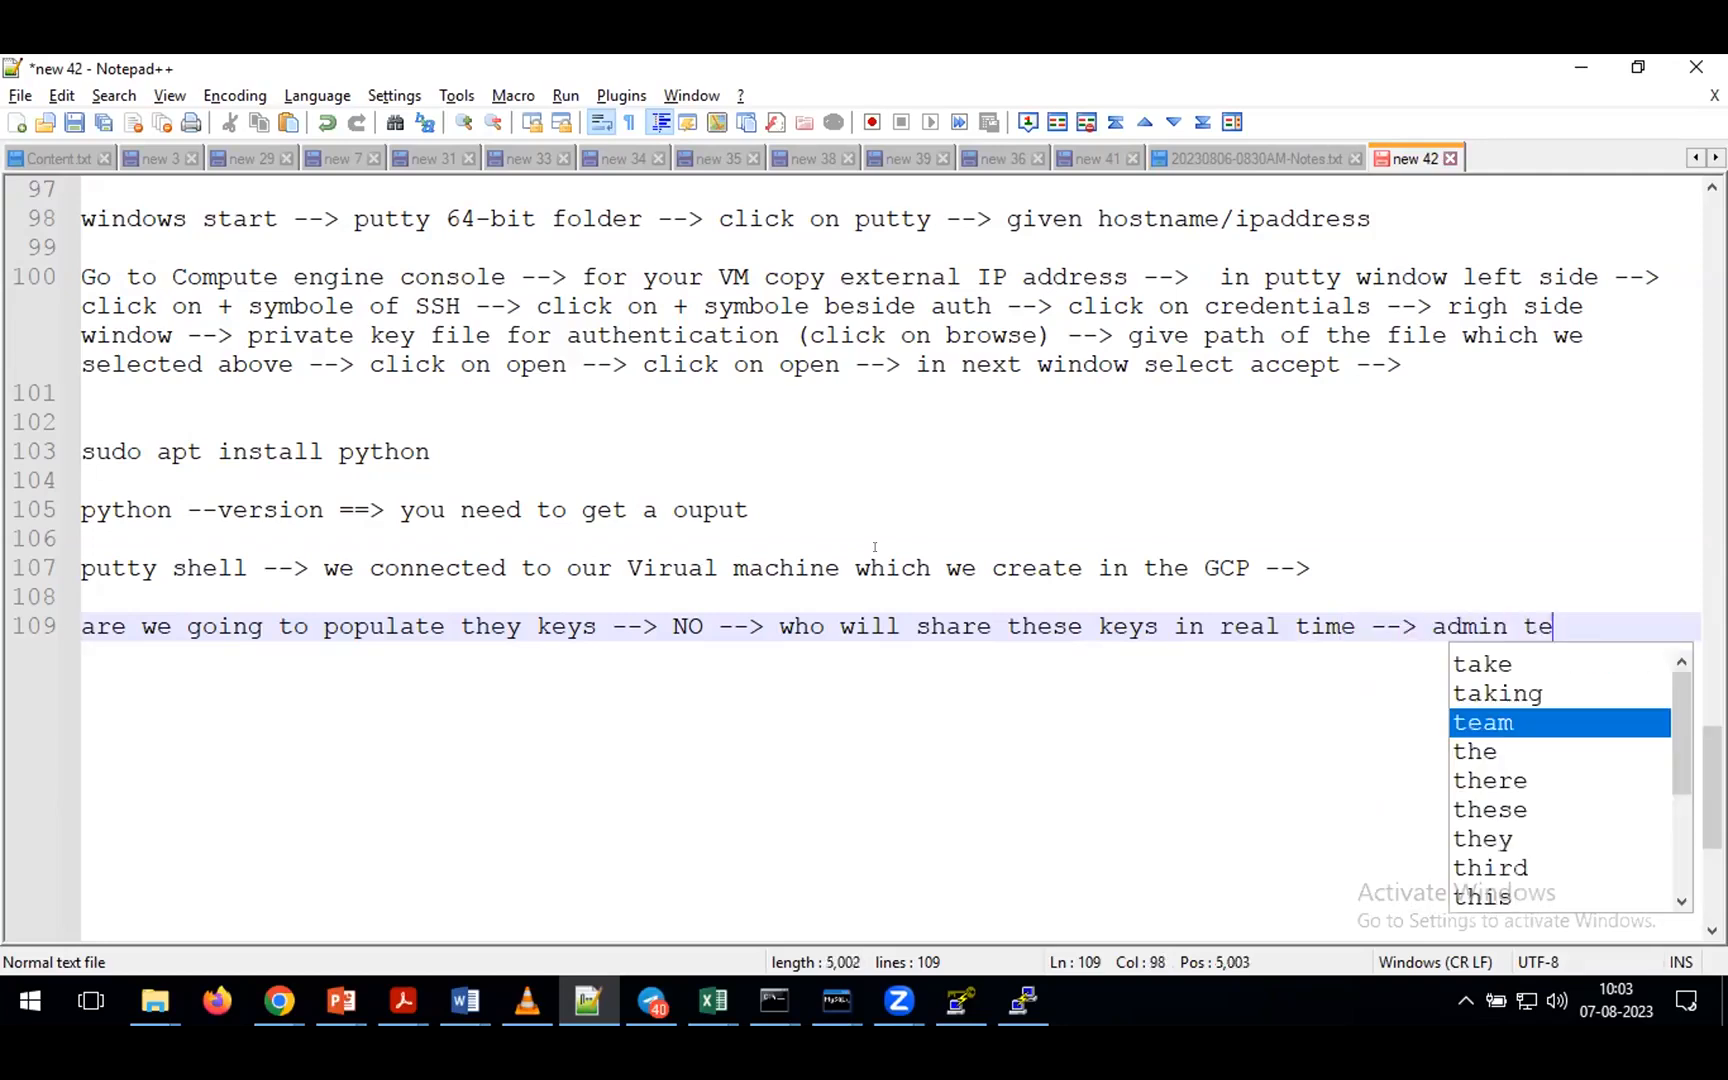
type("am/devops")
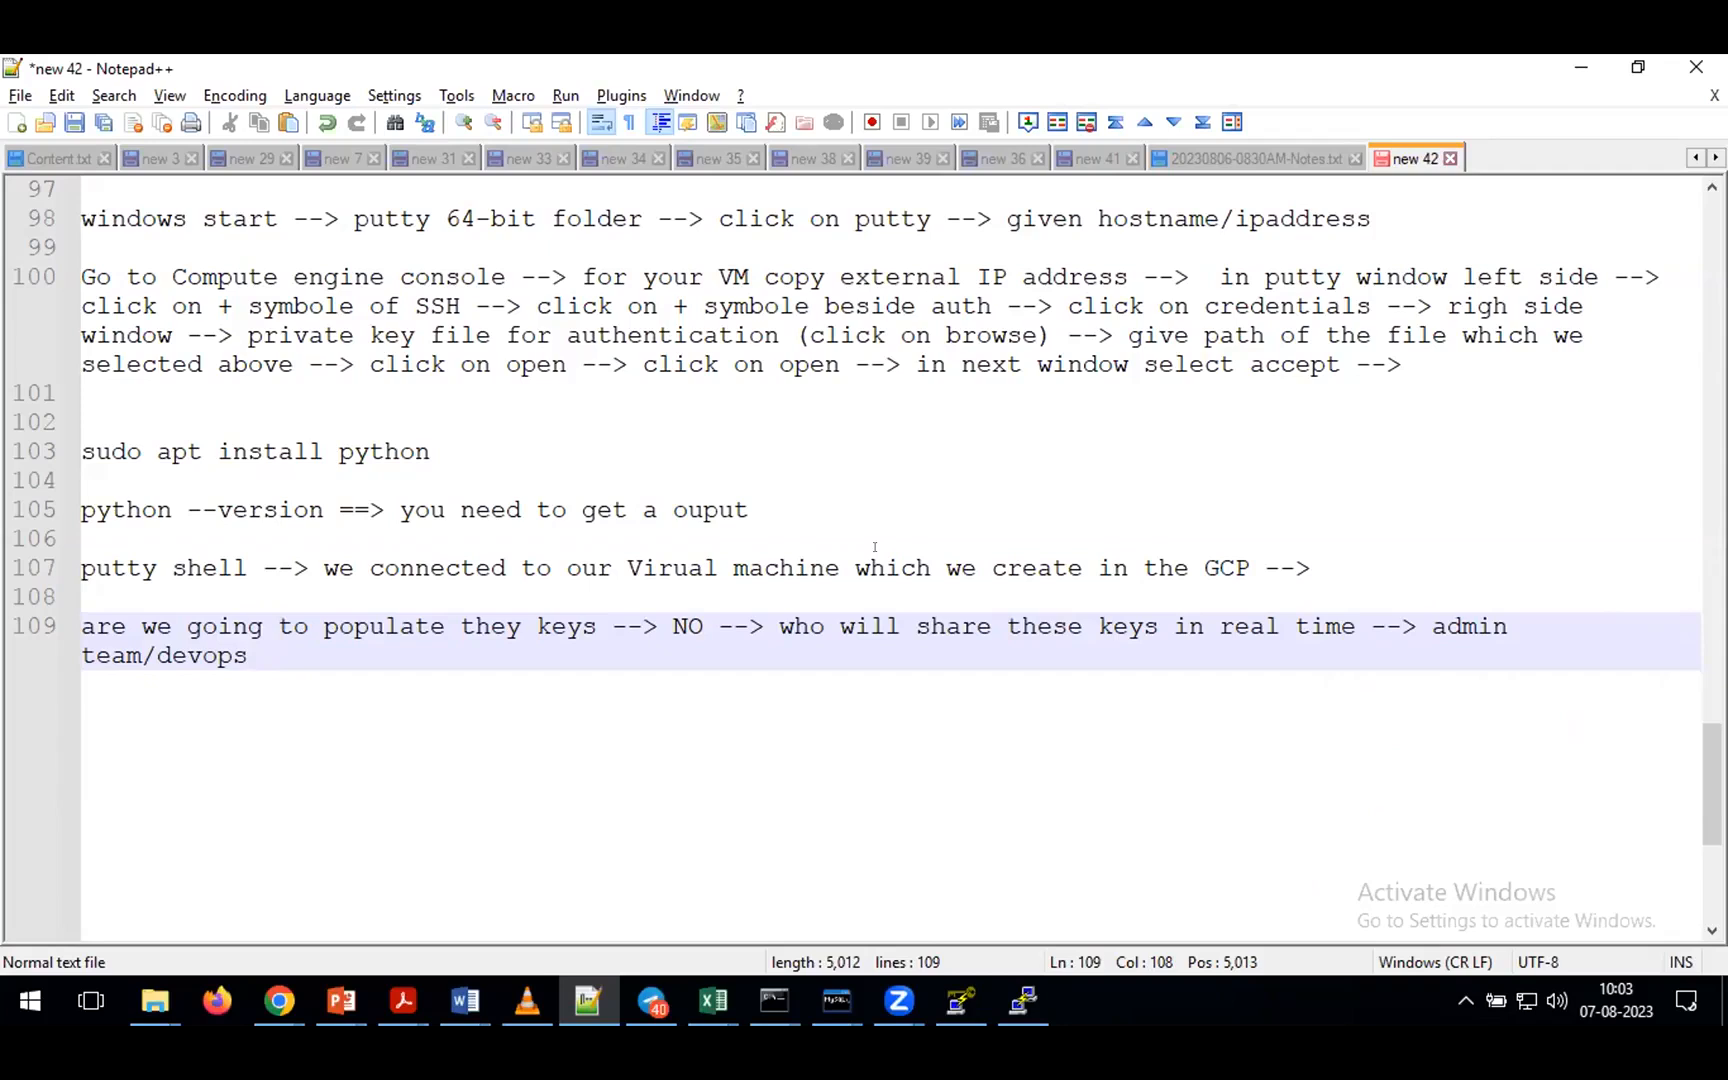
type("p")
key("BackSpace")
type("or they wi")
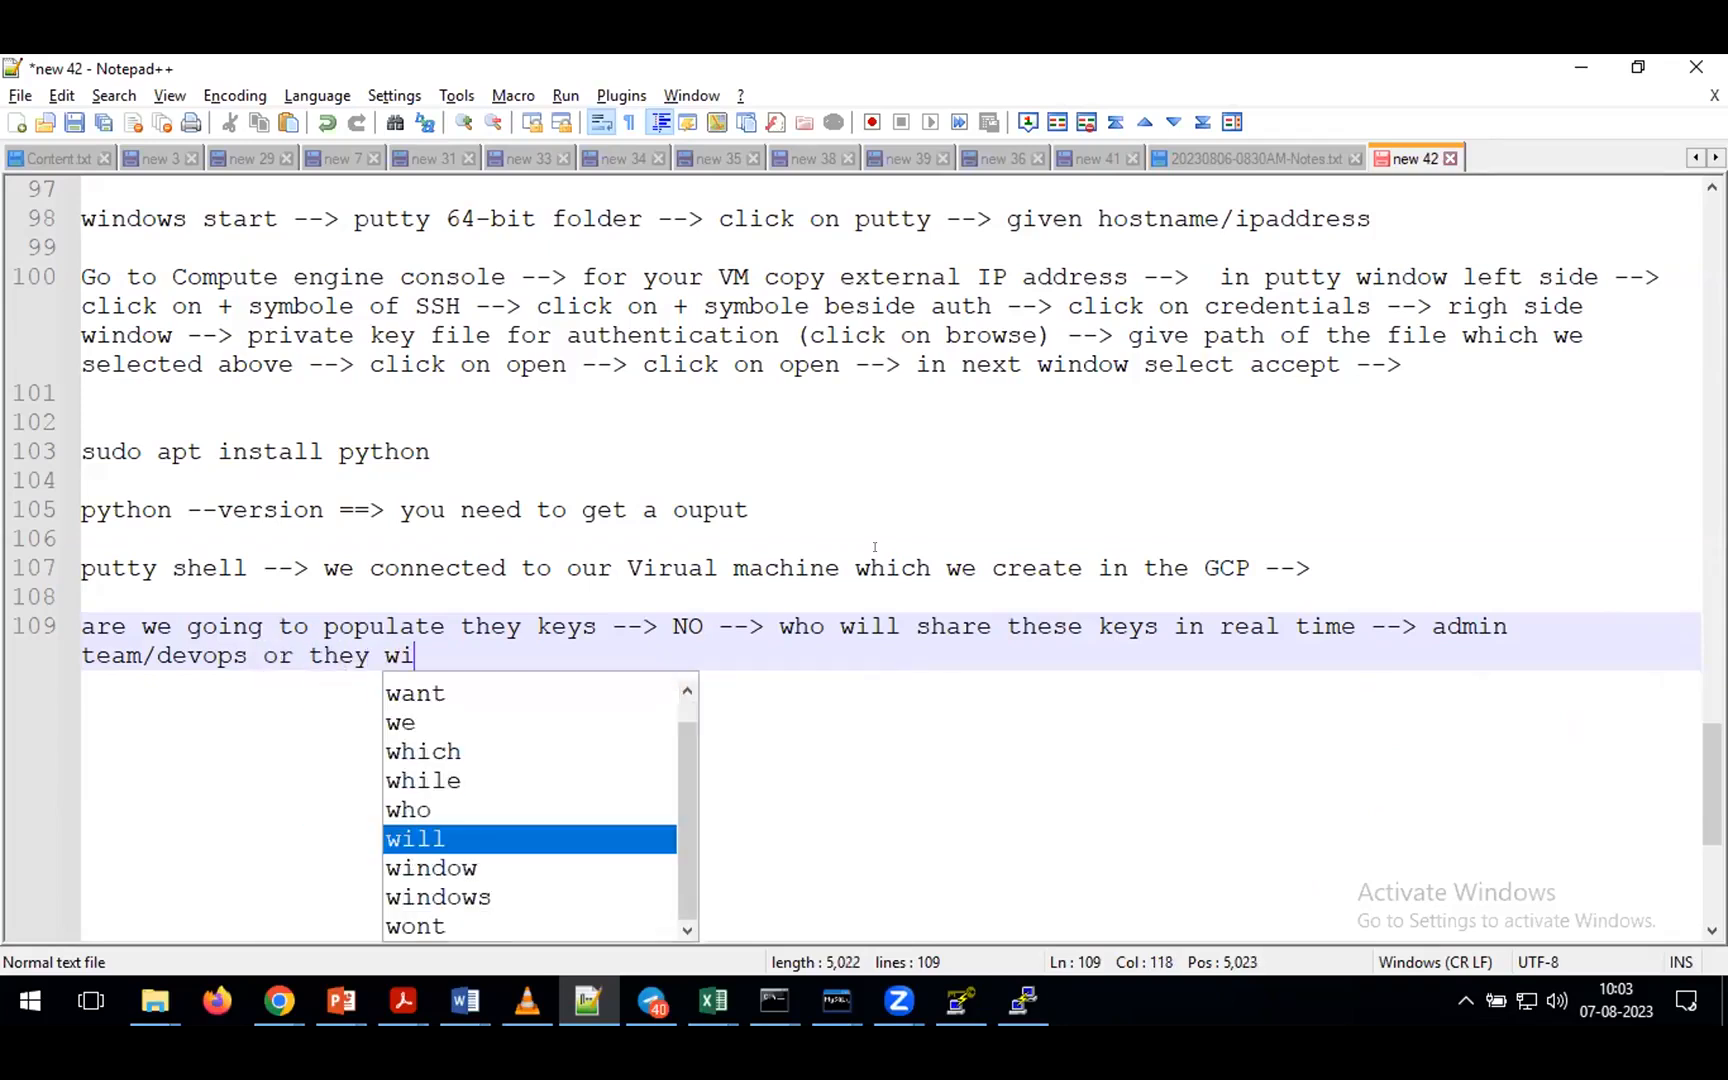
type("ll provide ")
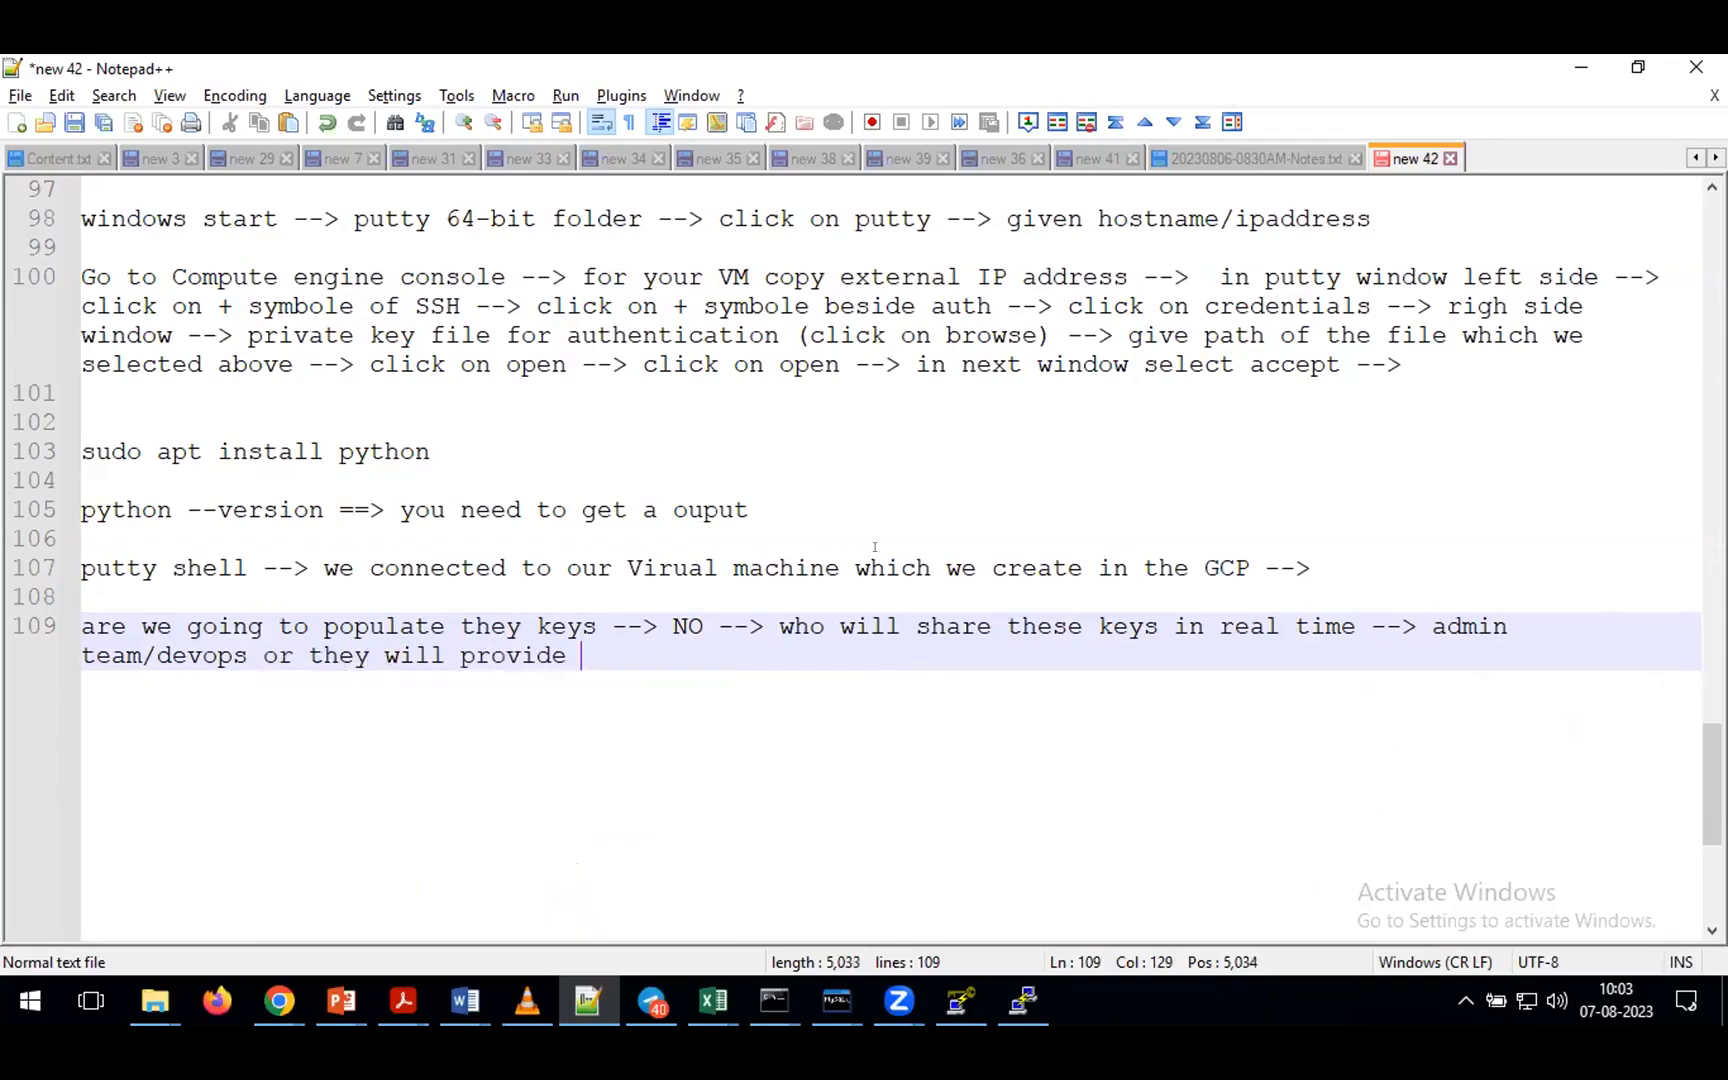
type("ppk file")
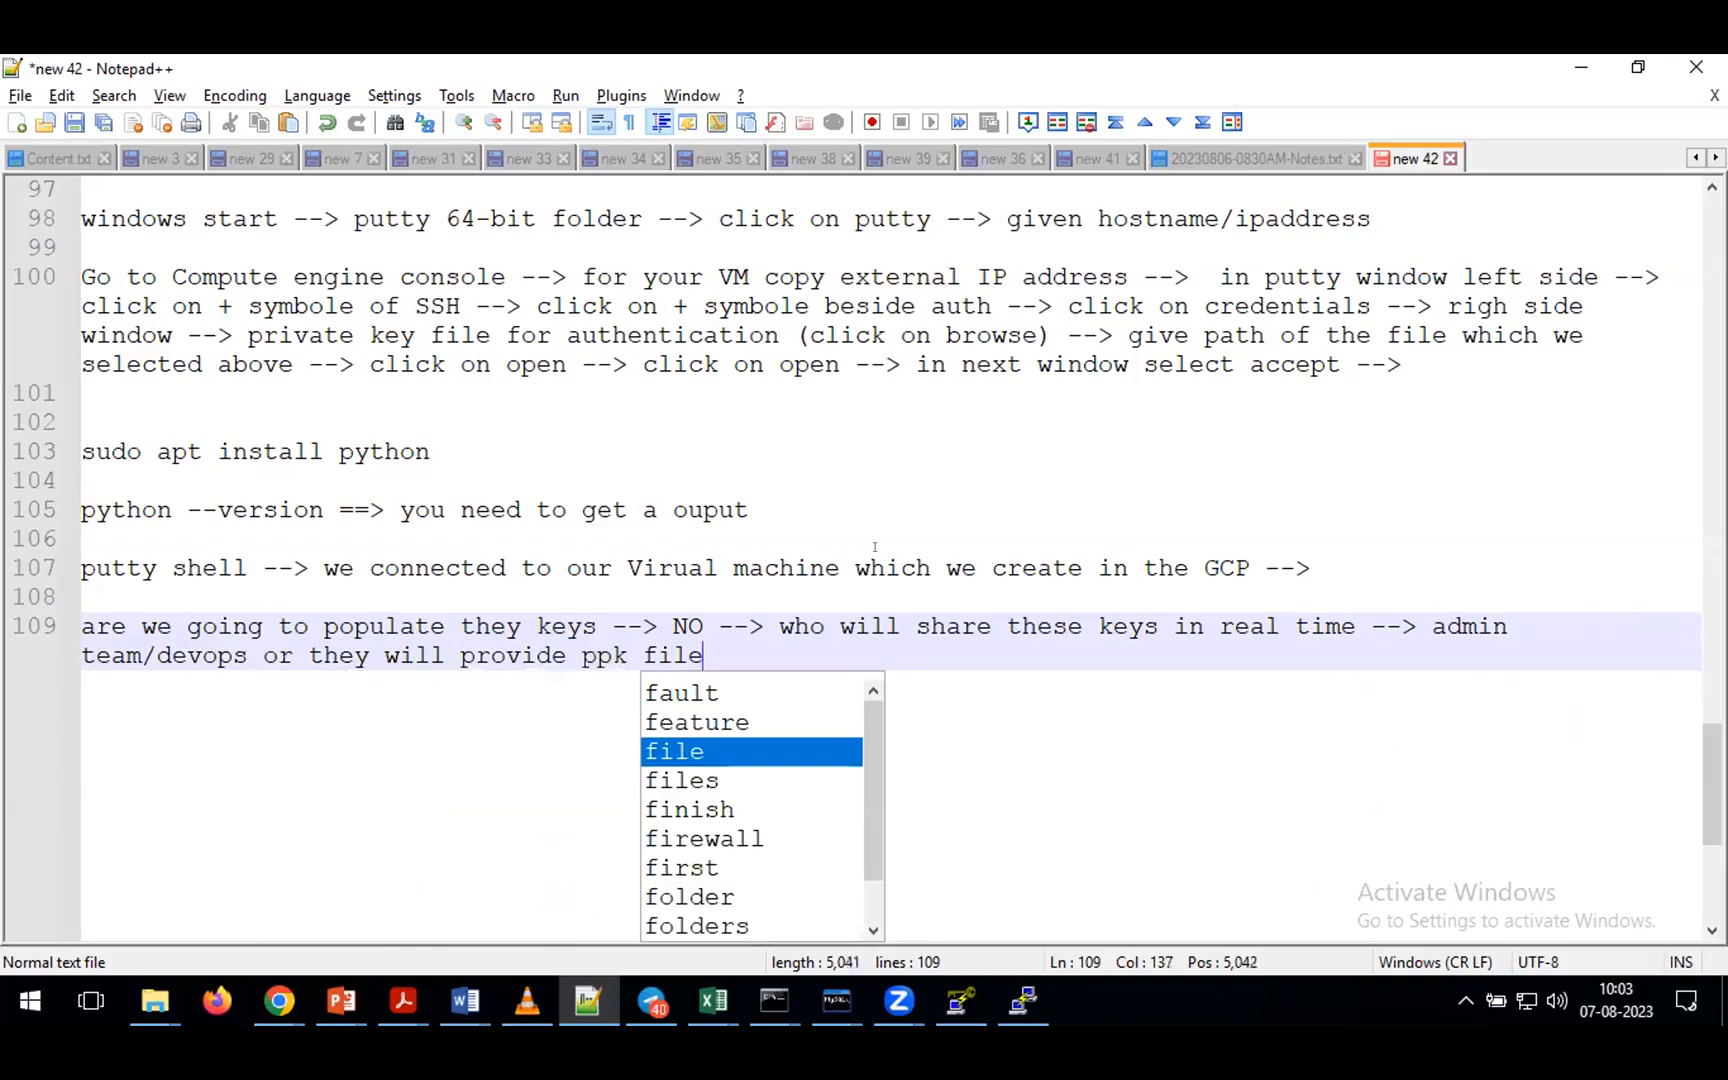
left_click(158, 1000)
- Select the batch19 PuTTY private key file in the Batch19 folder, then return to Notepad++
left_click(148, 910)
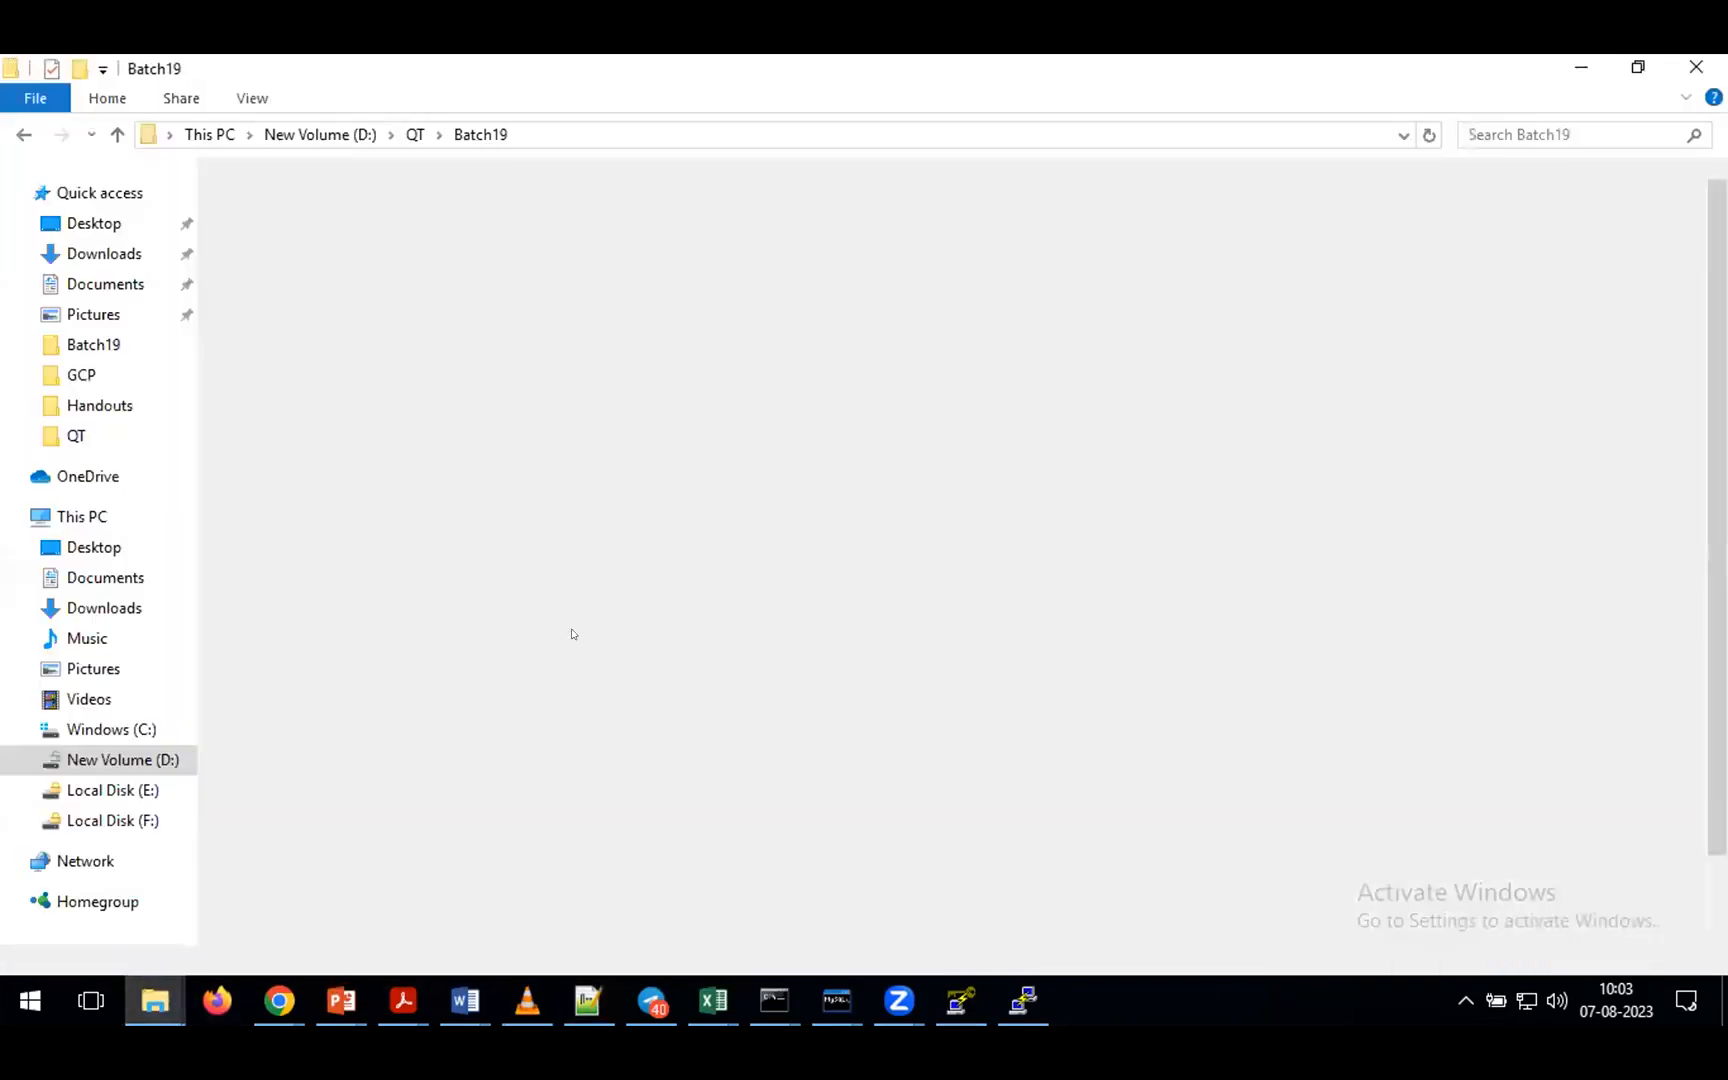
scroll(512, 708, "down", 2)
left_click(608, 932)
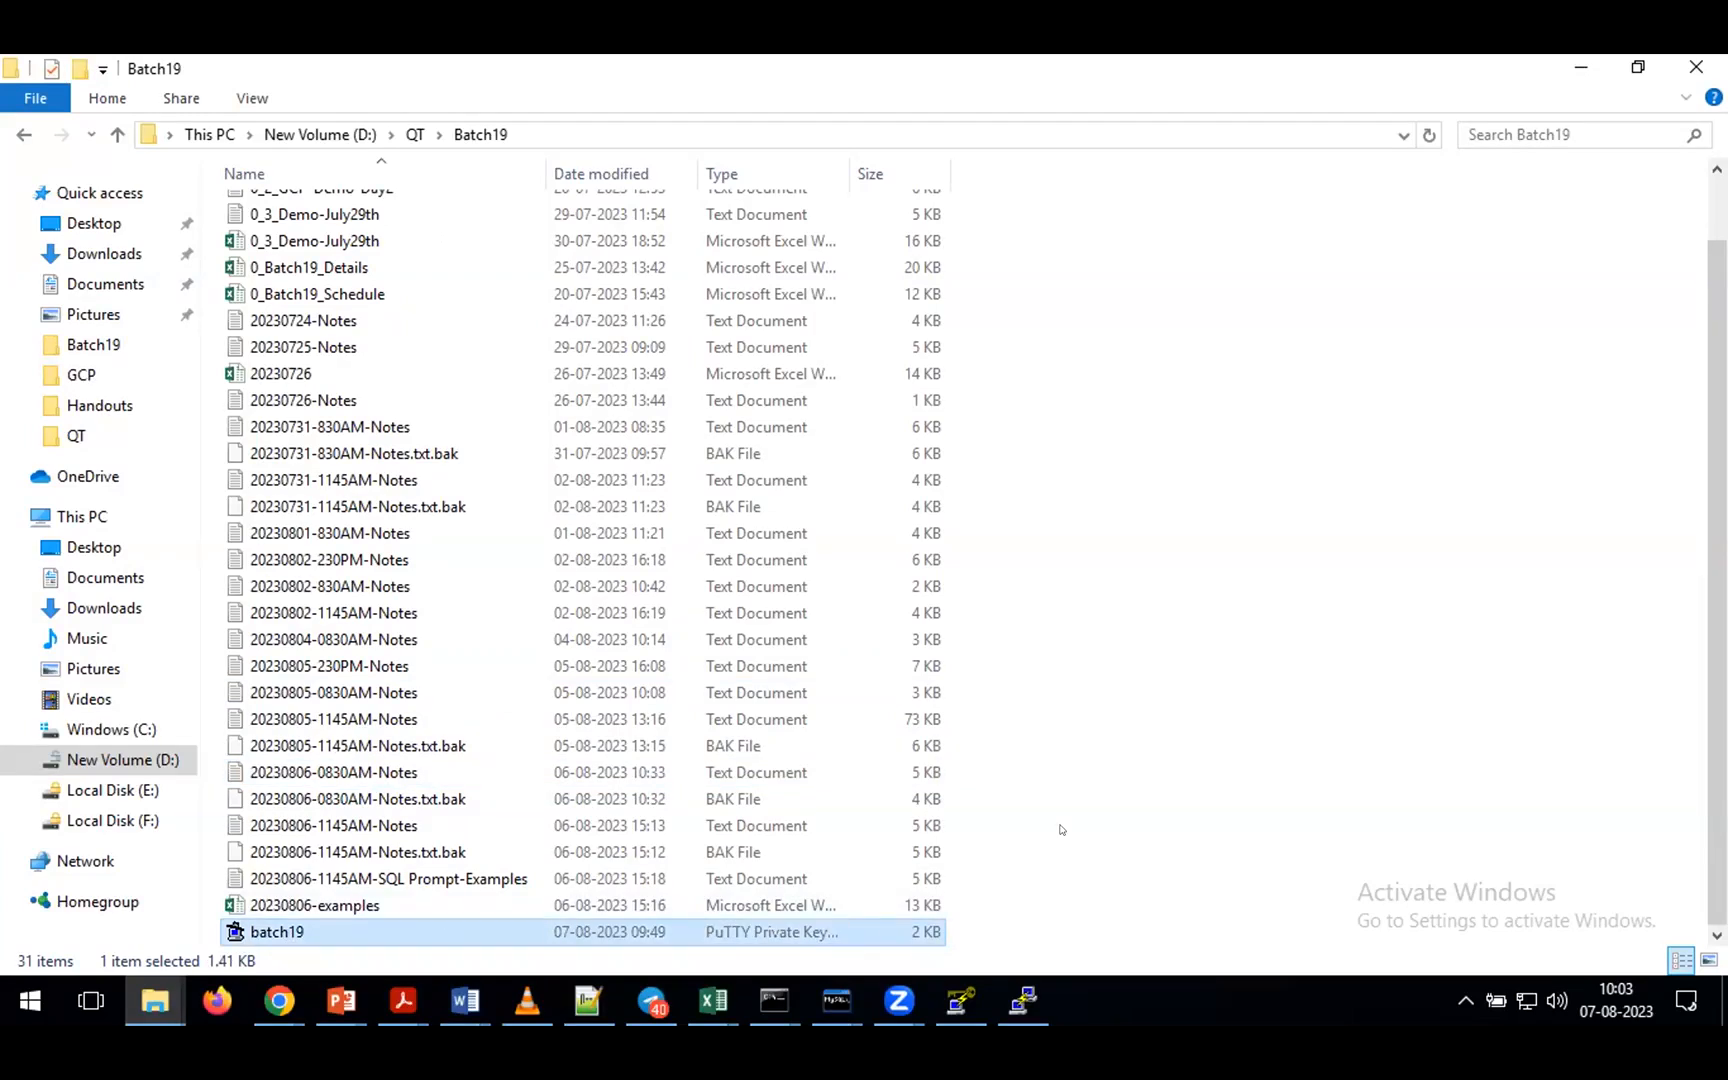
key("alt+Tab")
- Extend line 109 with '--> putty --> congigure private key file --> with that we can access our virtual machines'
type("--> putty --> ")
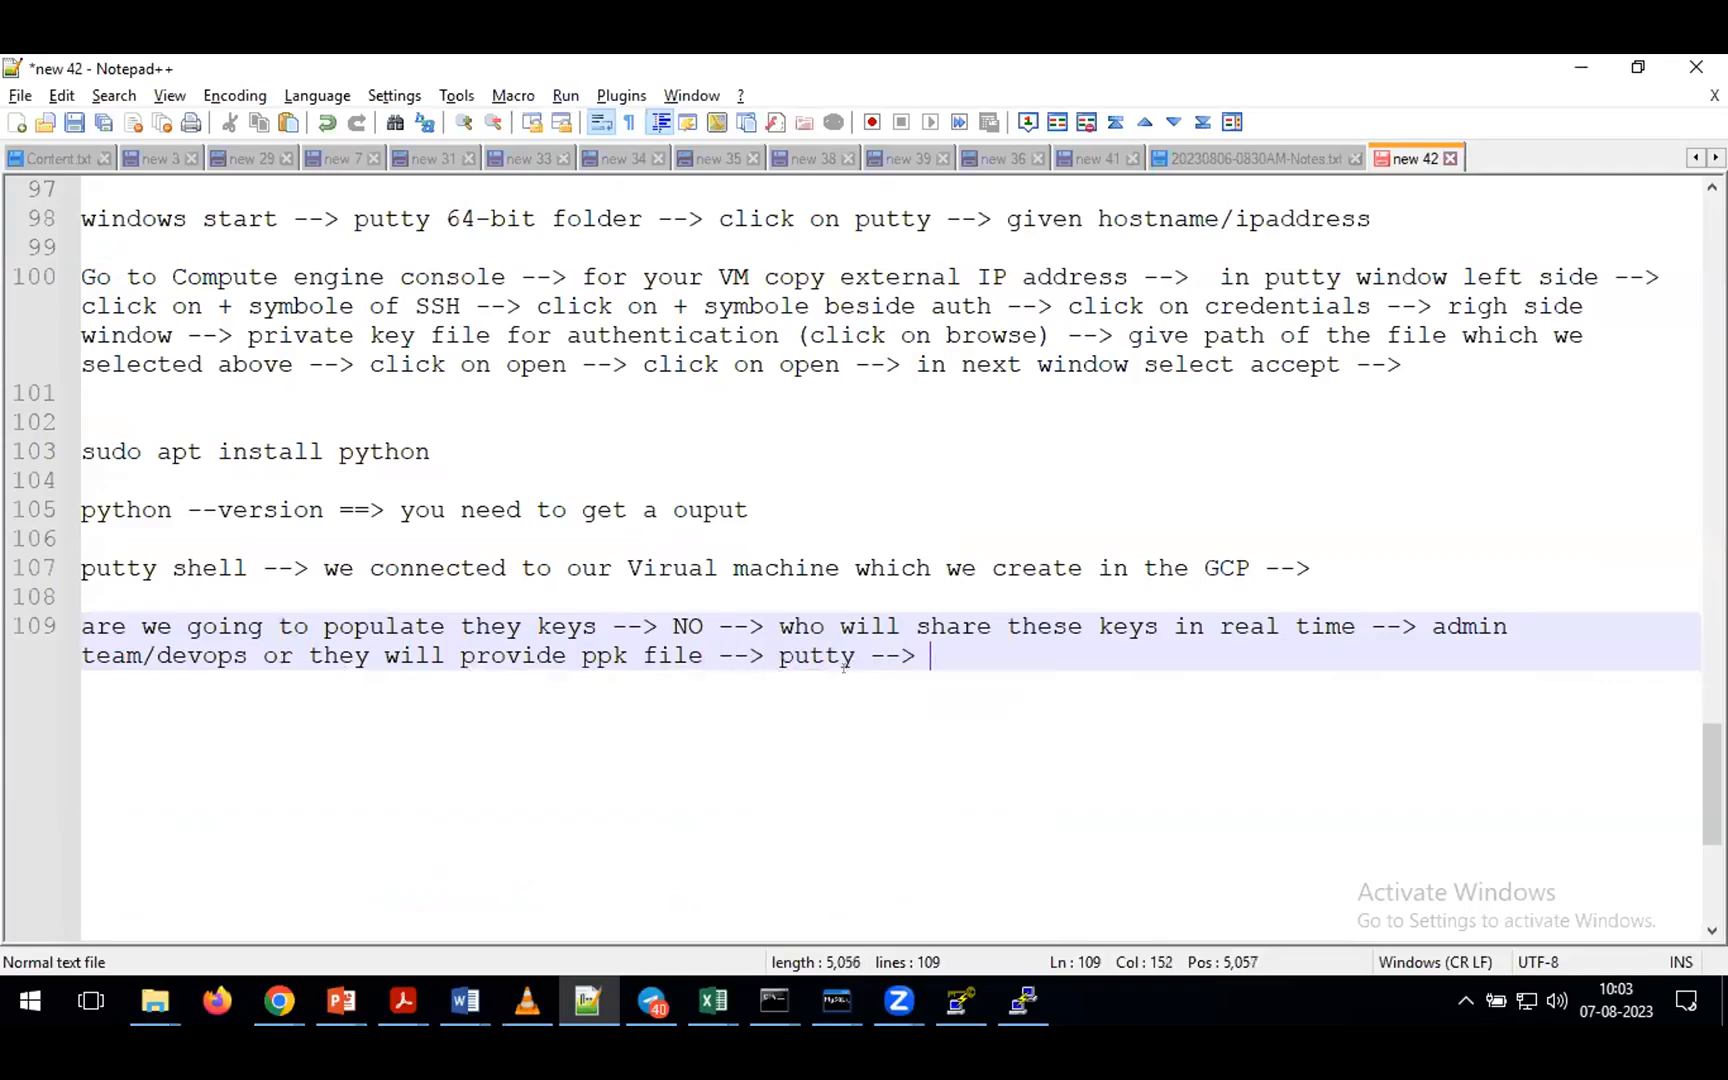
type("congigure")
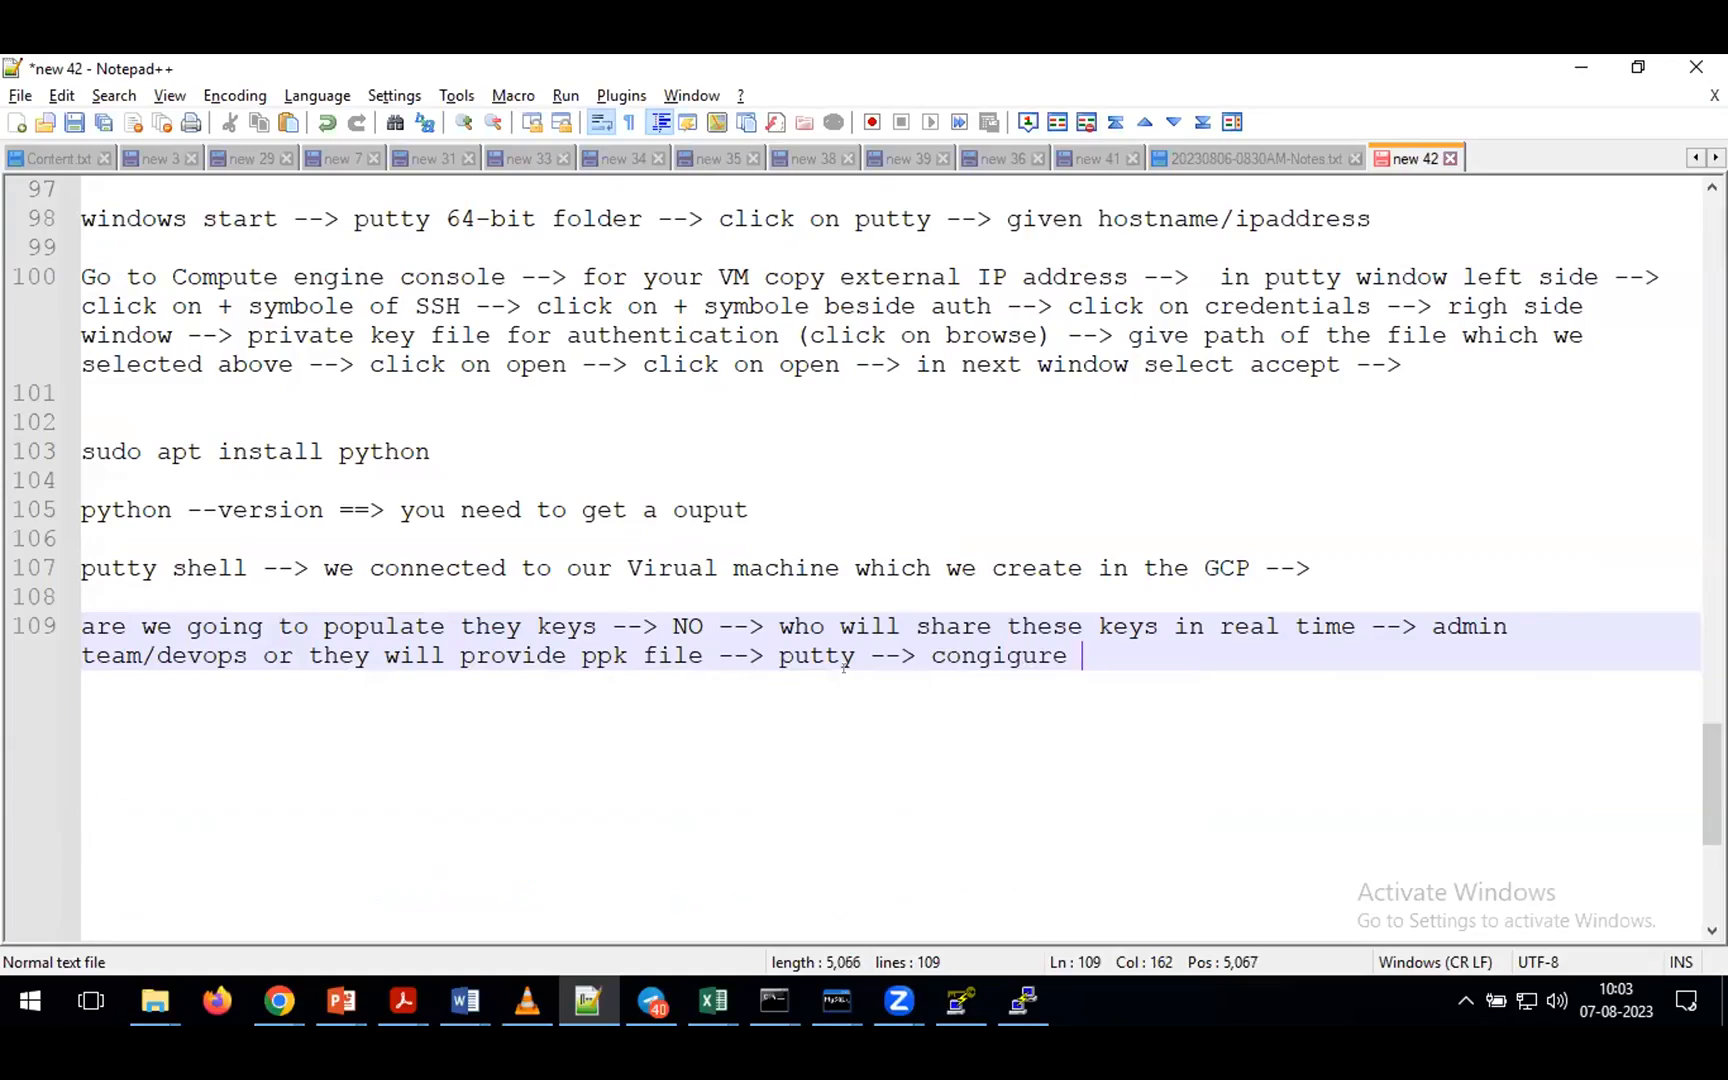
type("private key ")
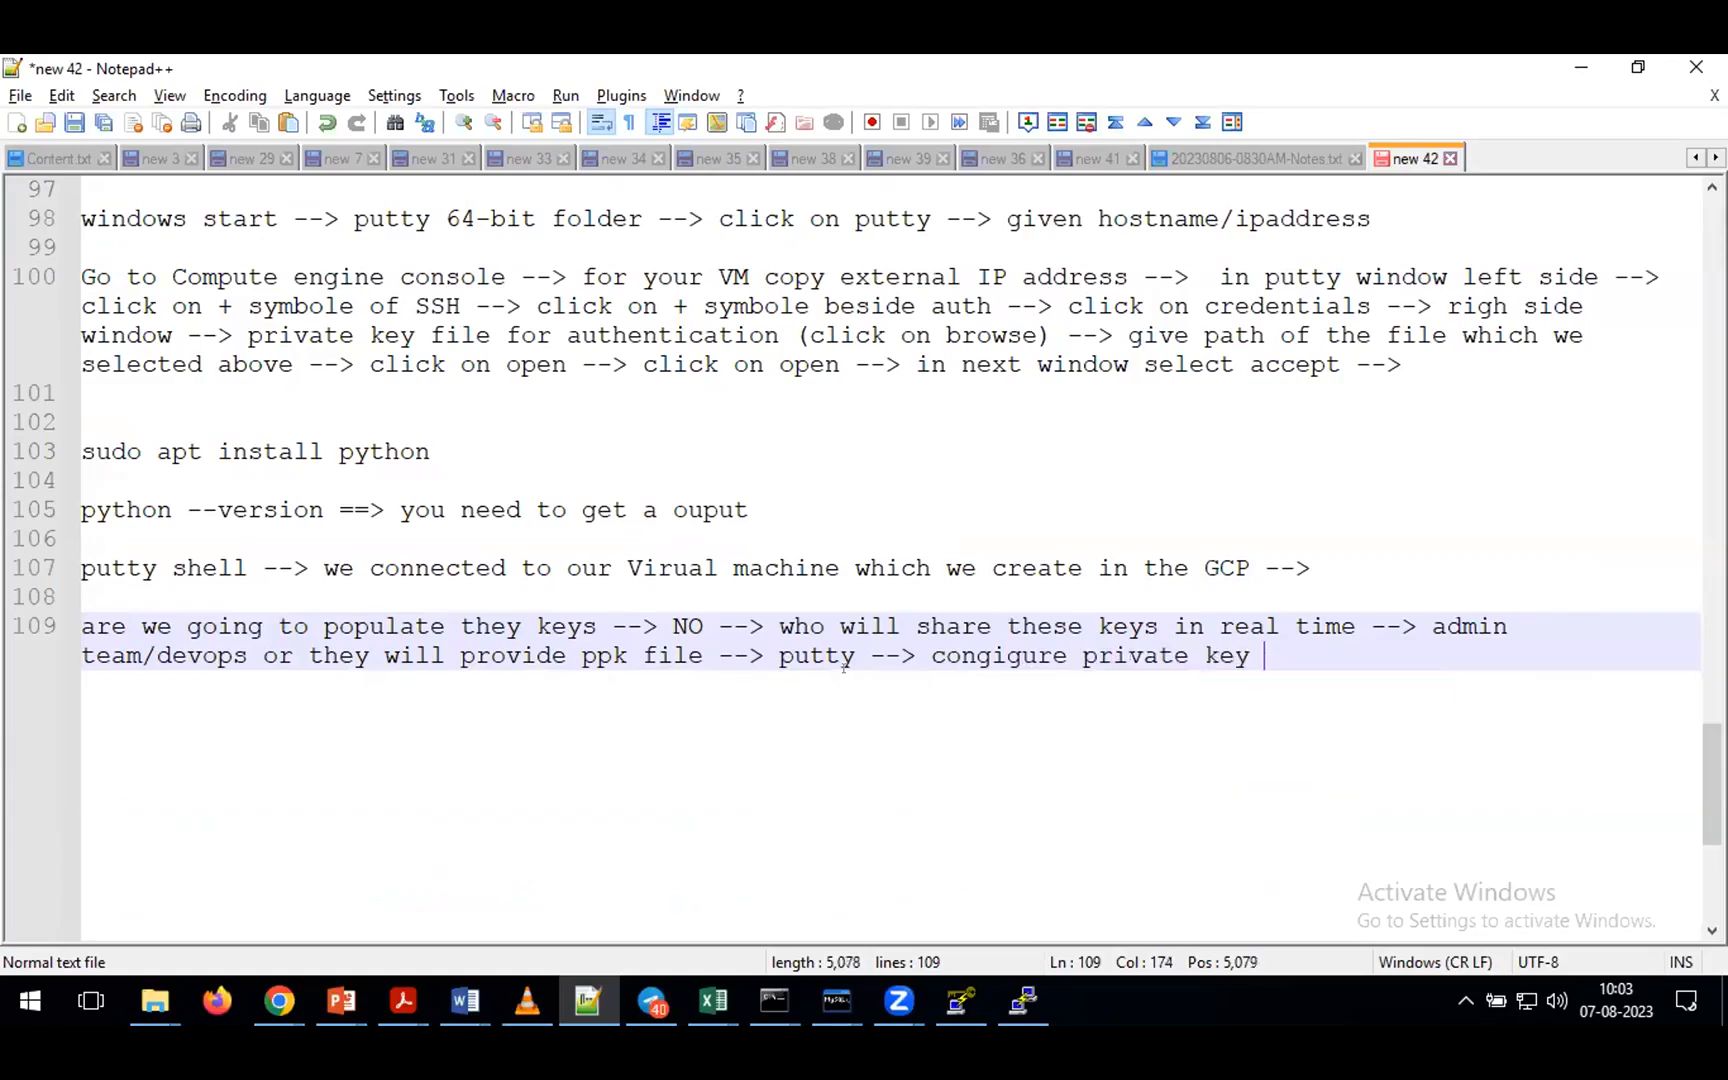
type("file --> wit")
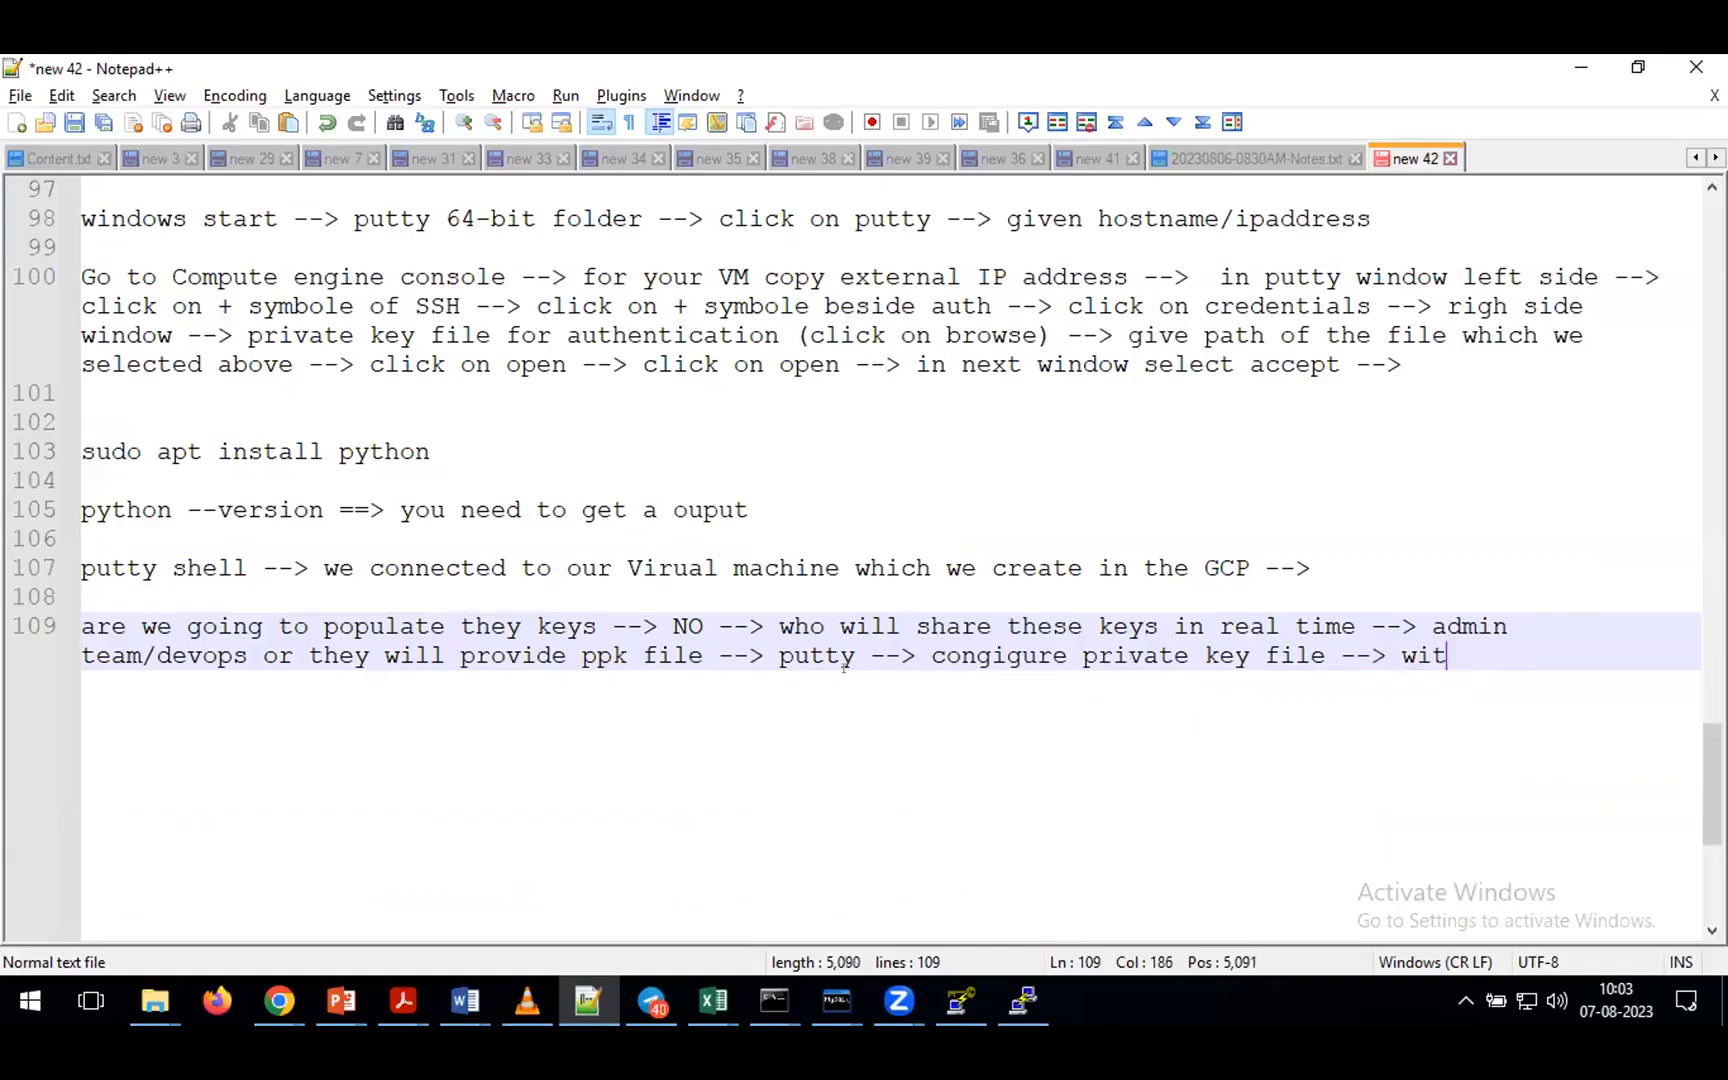
type("h that we can ac")
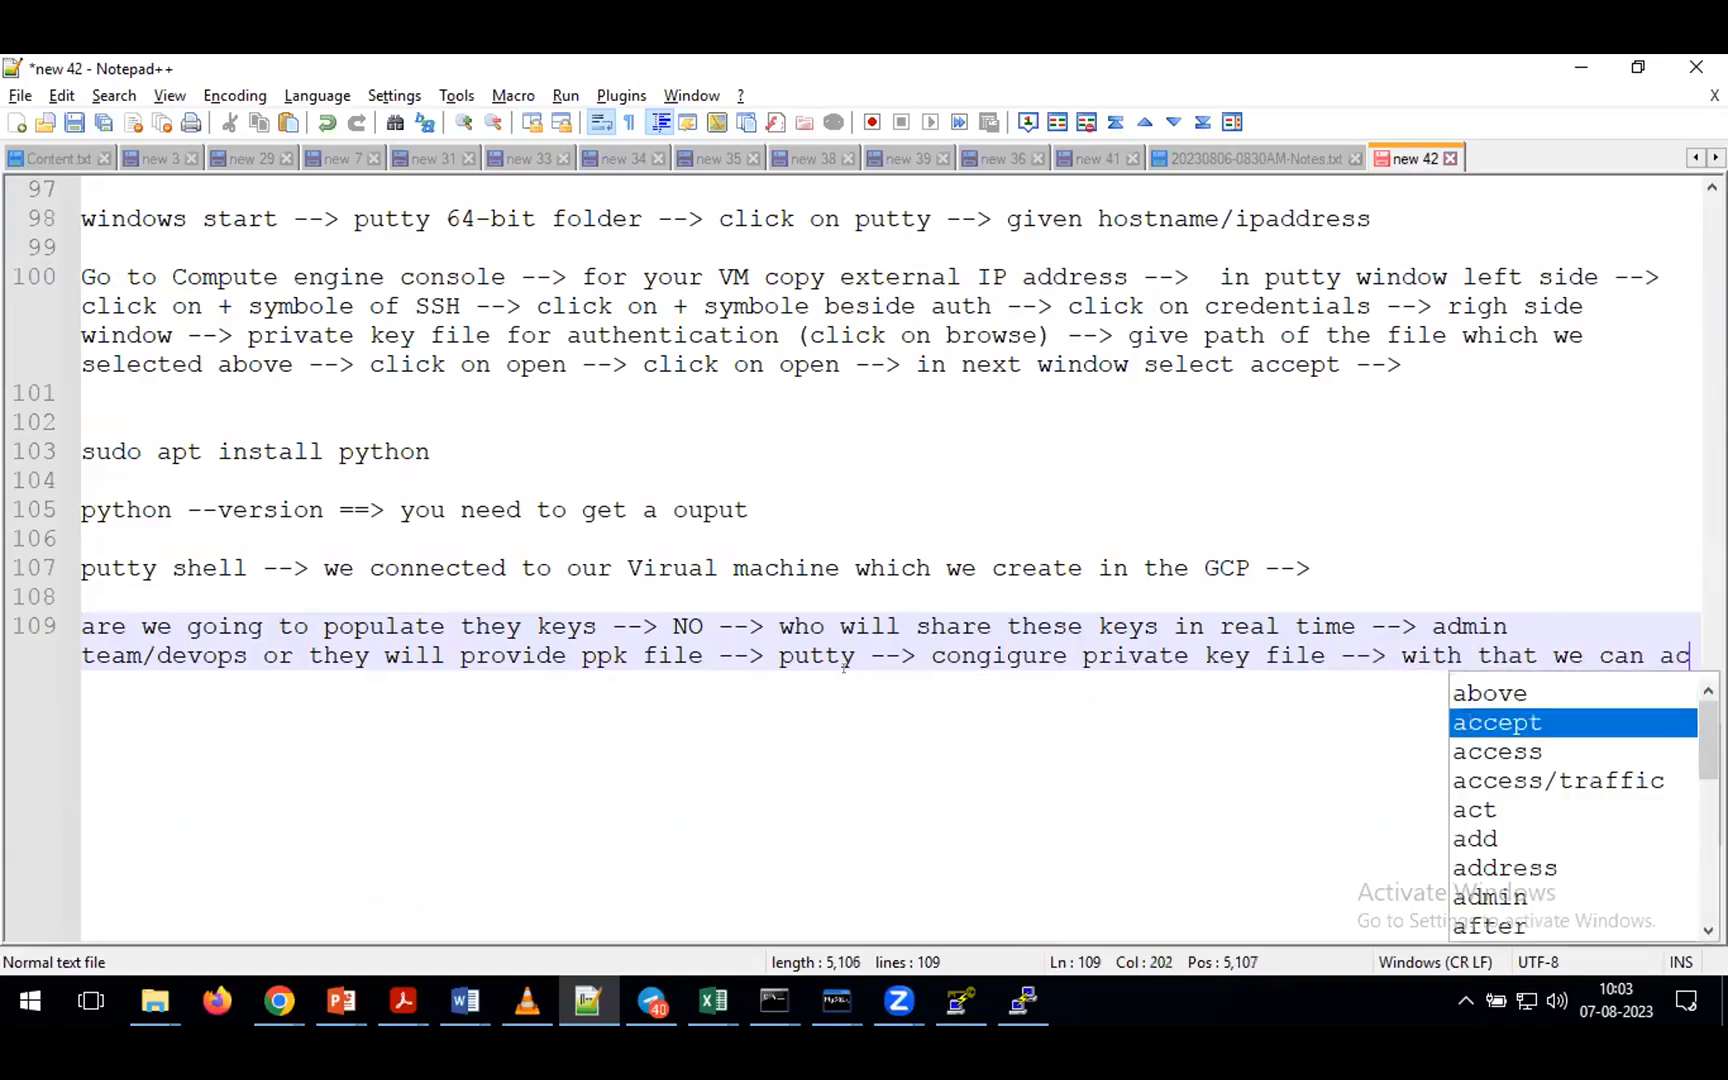
type("cess our vi")
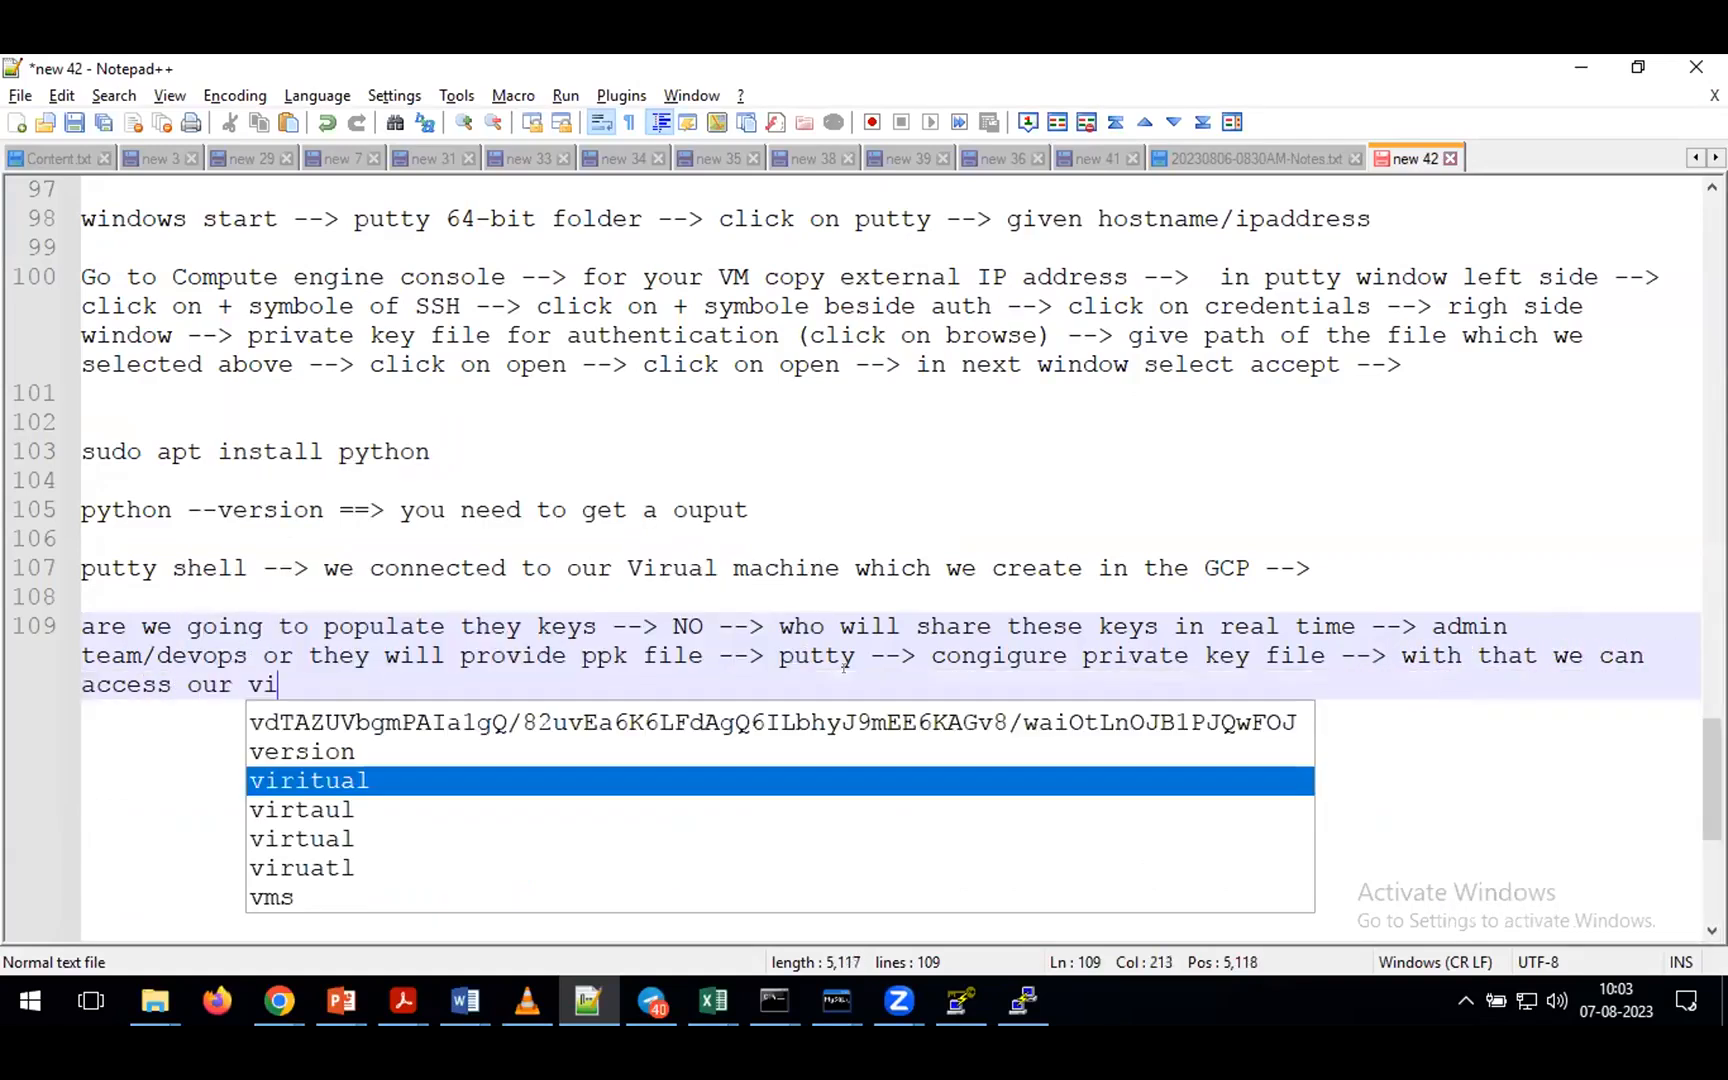
type("rtual m")
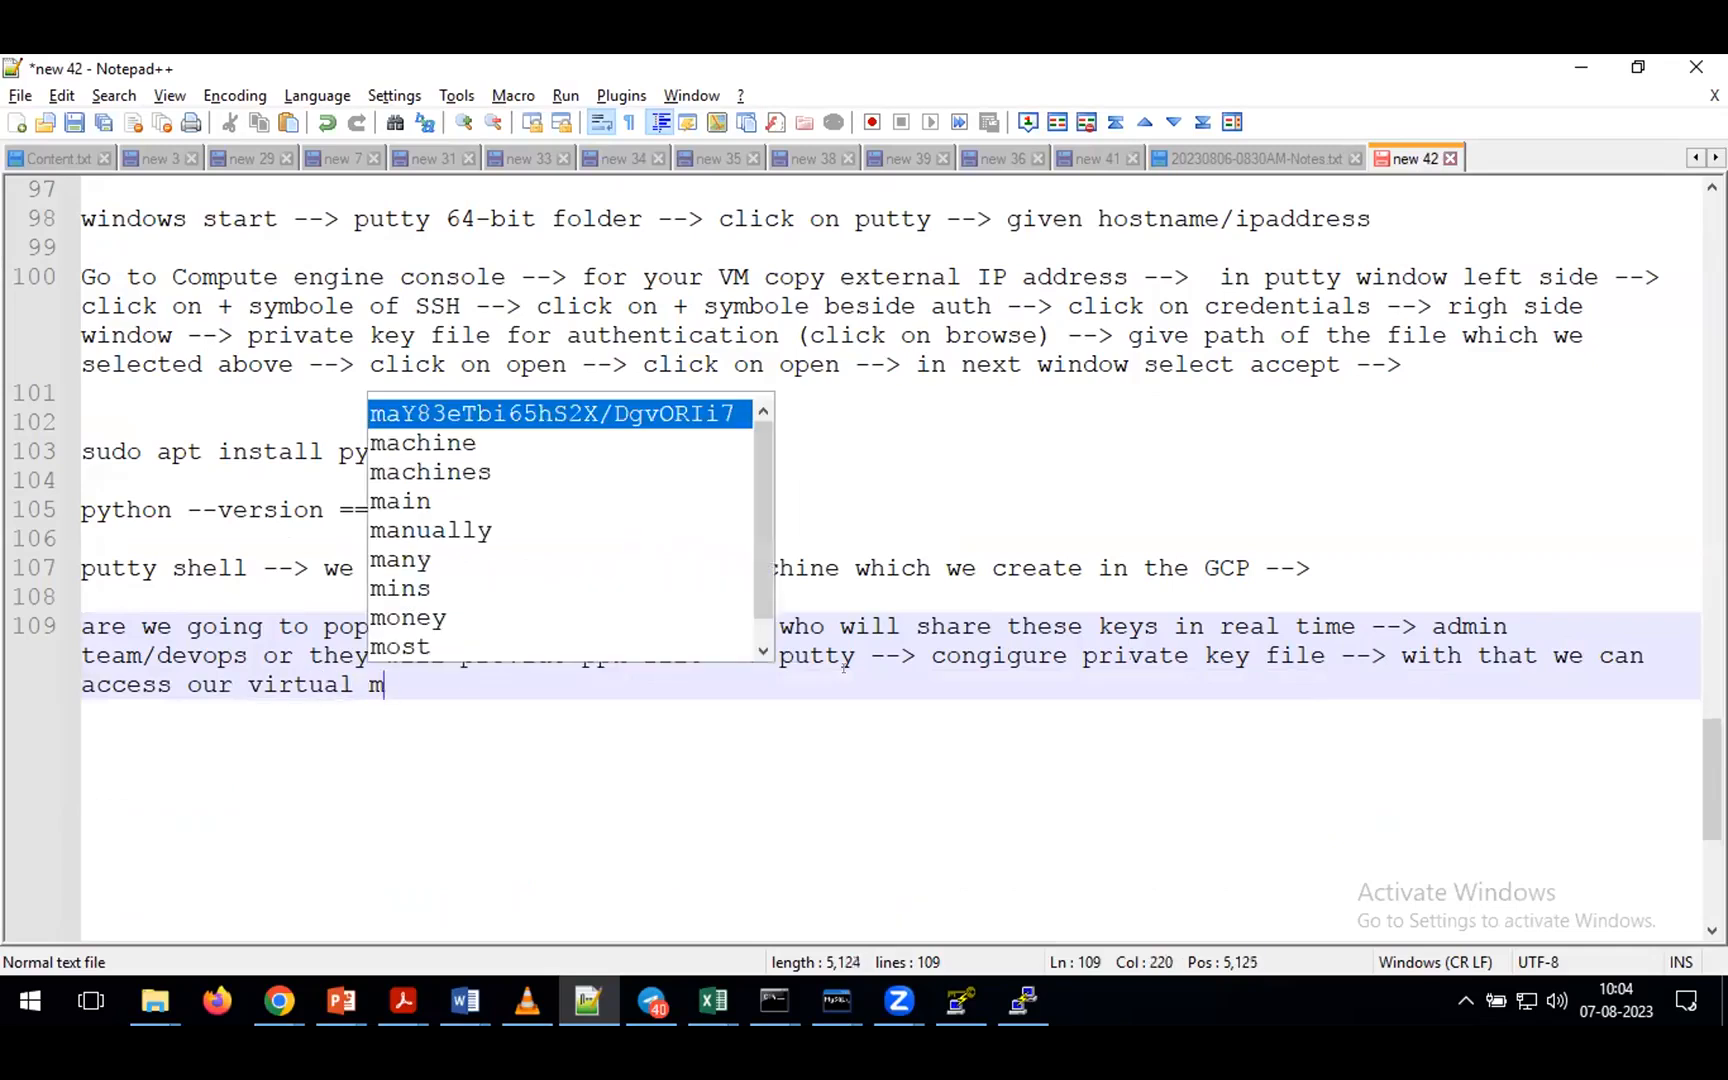
type("achines")
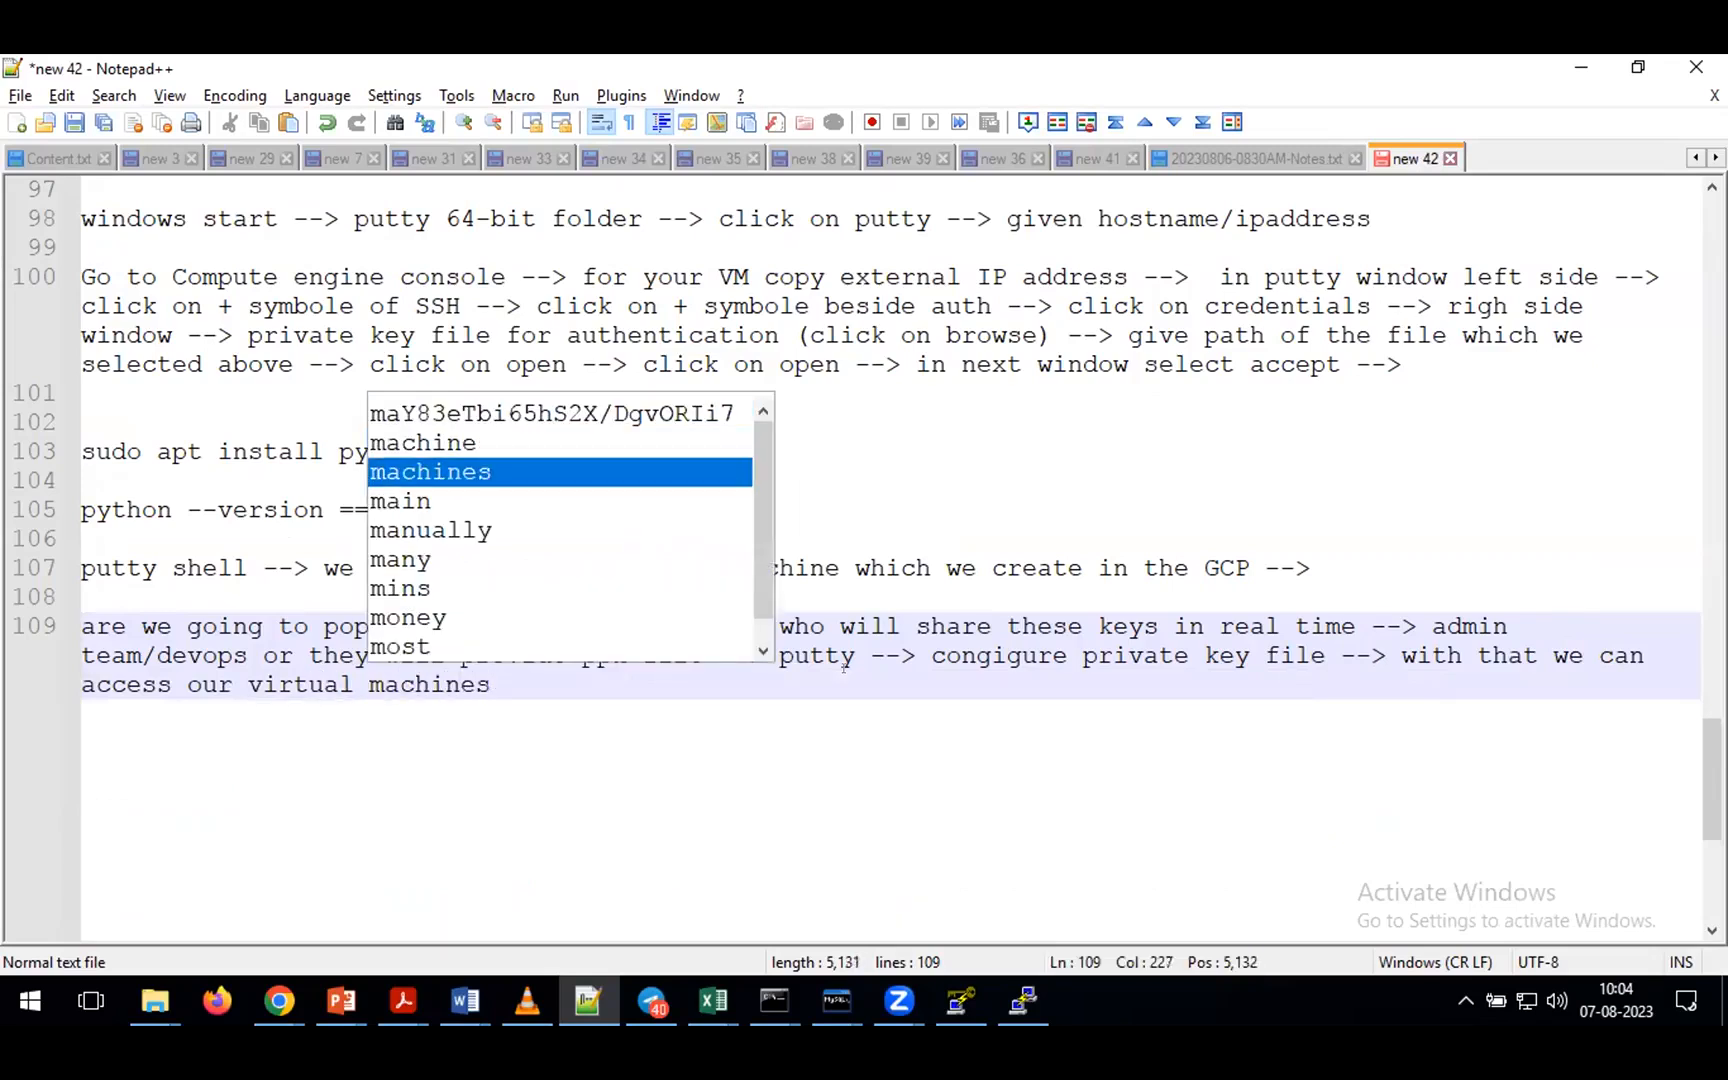
left_click(719, 771)
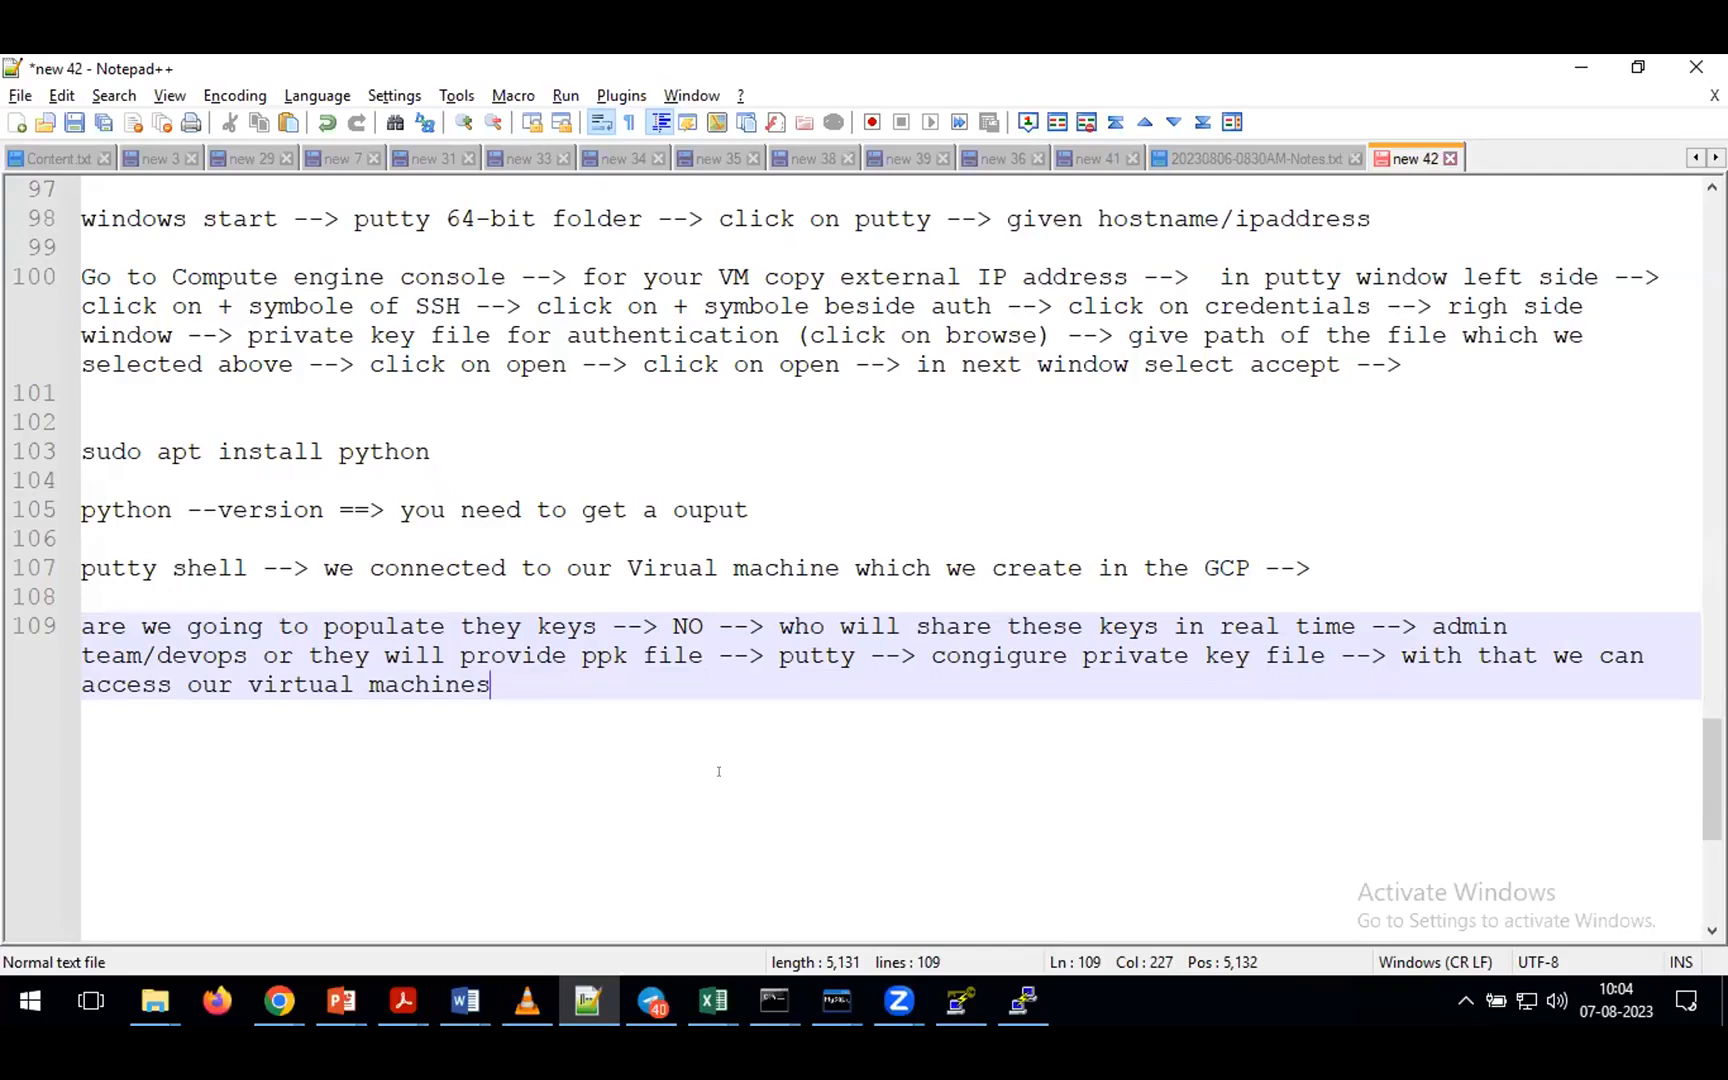
key("Return")
key("Return")
- Add 'user1 -->', 'user2 -->' and 'user3 -->' entries on new lines
type("user1 ")
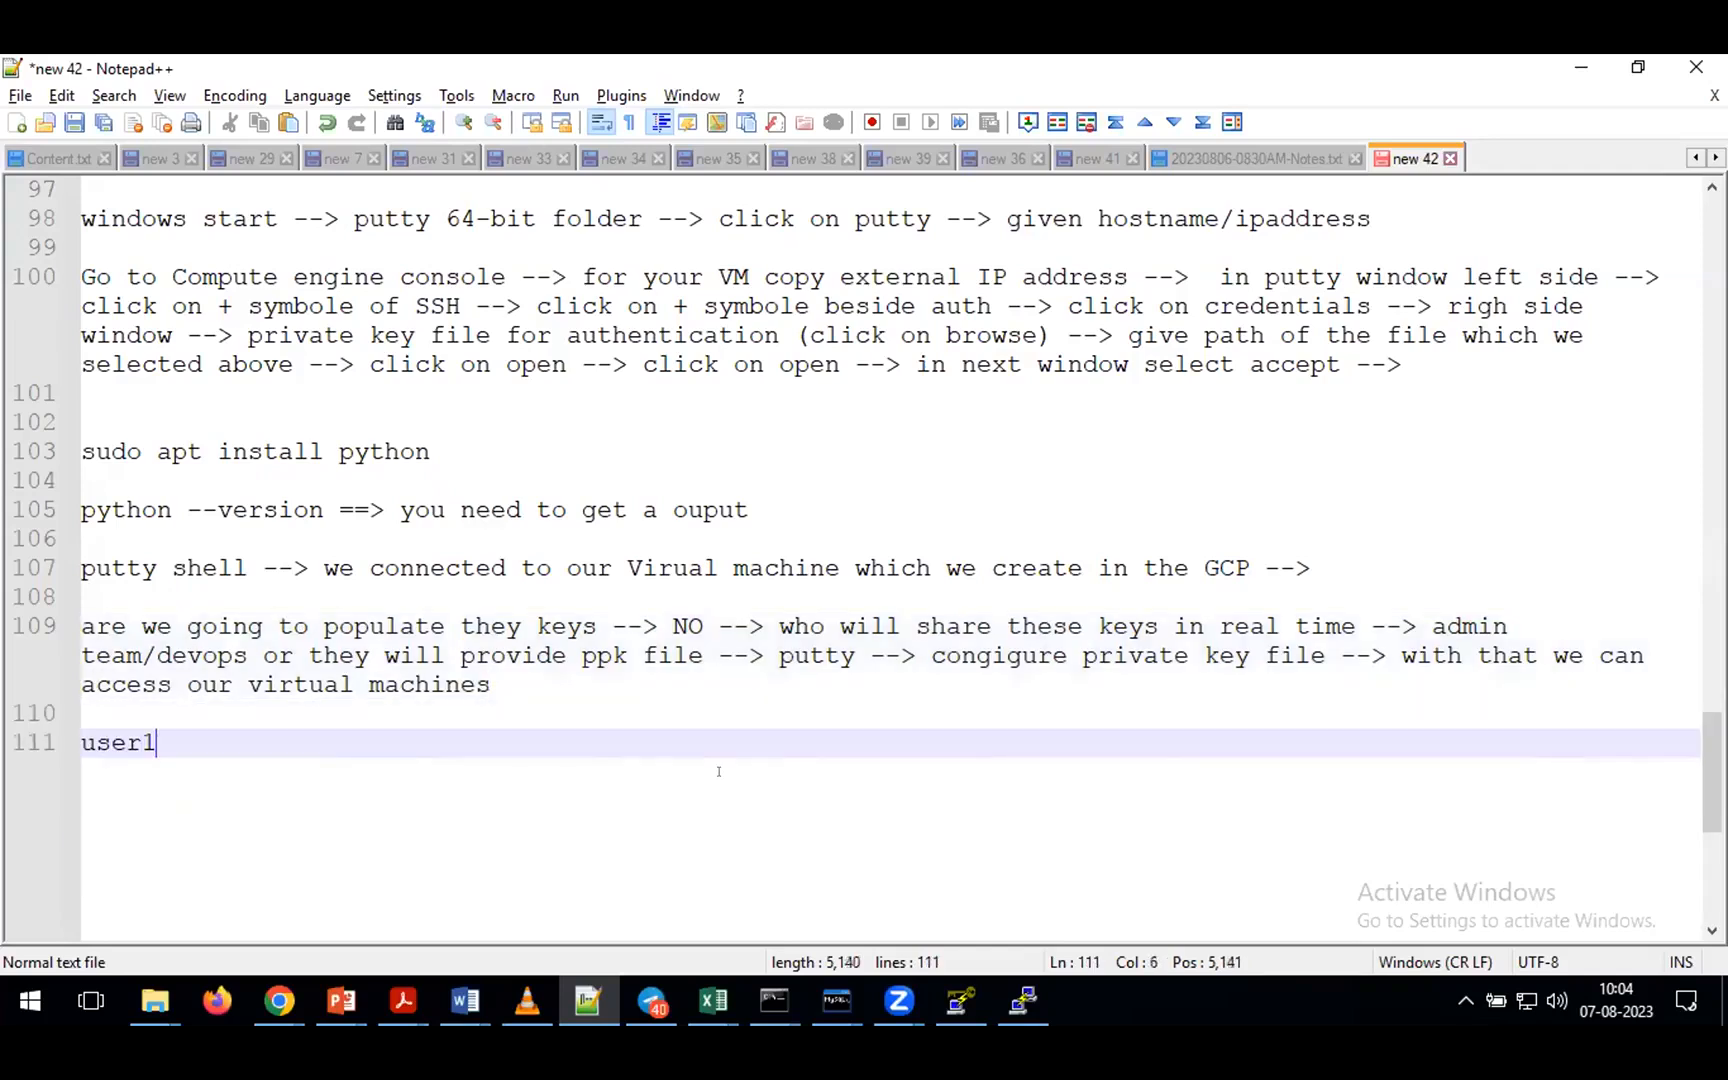
type("-->")
key("Return")
key("Return")
type("user2 -->")
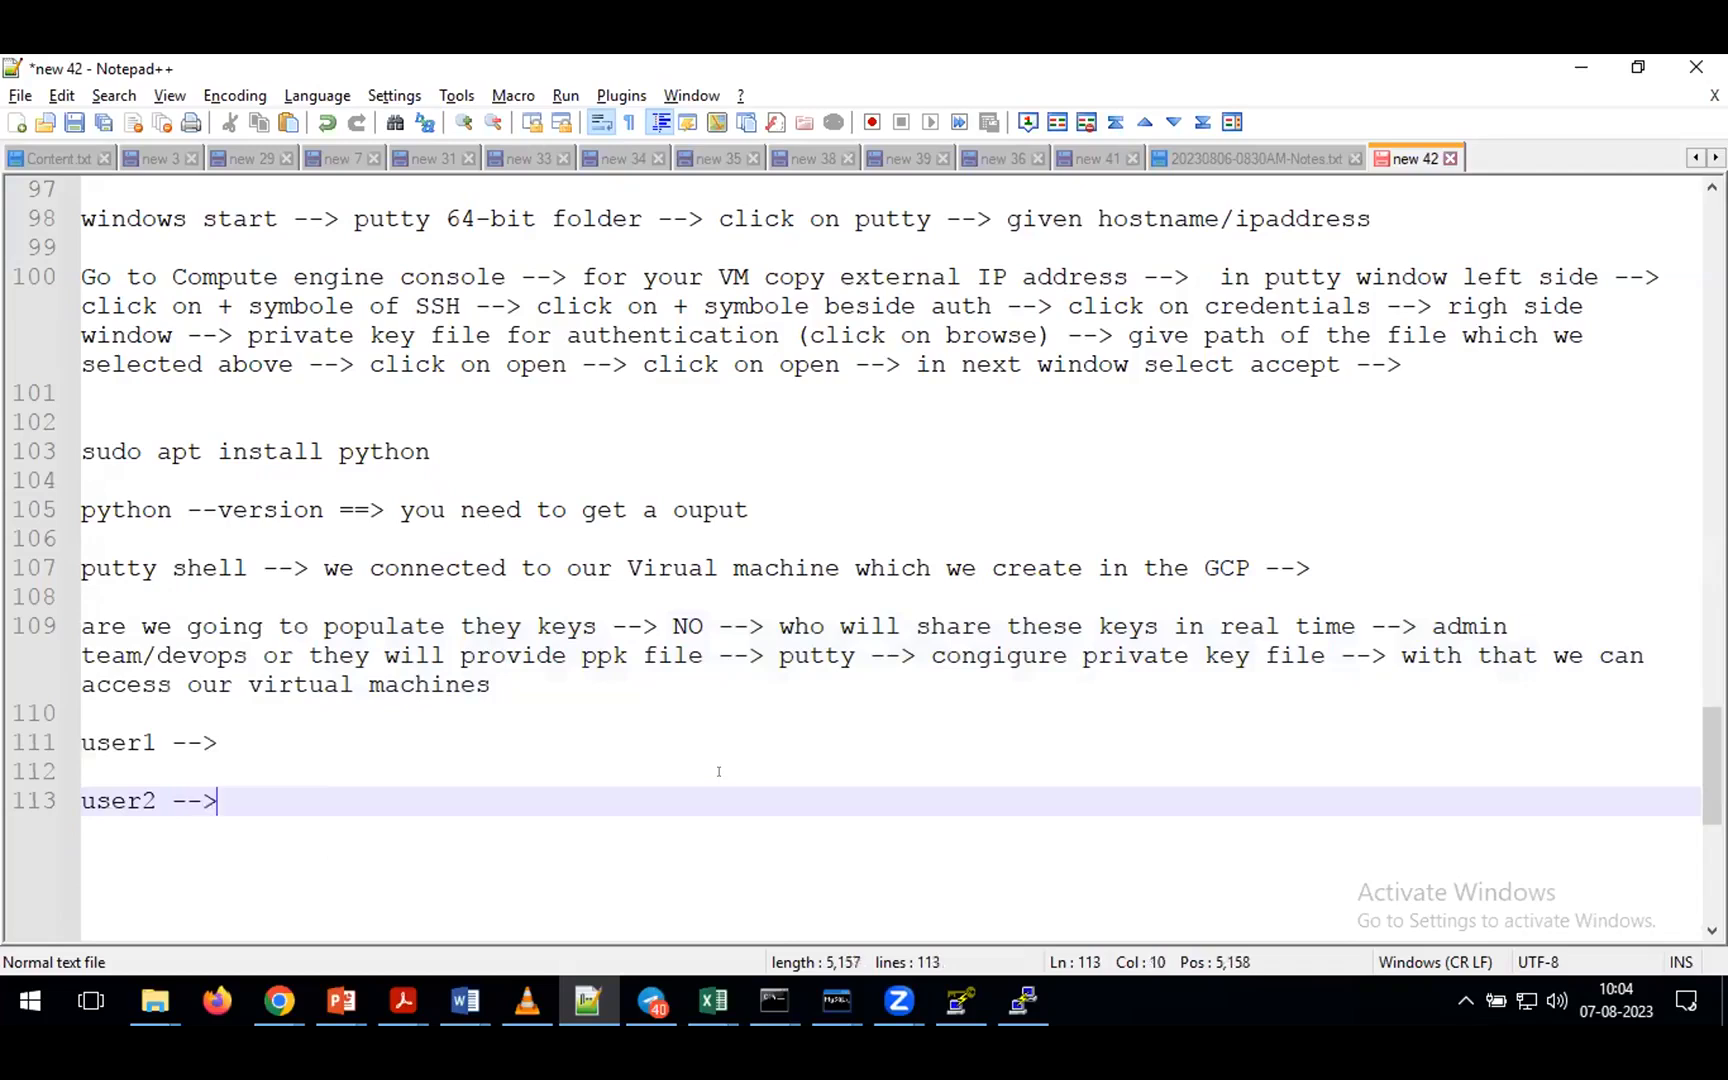
key("Return")
key("Return")
type("user3 ")
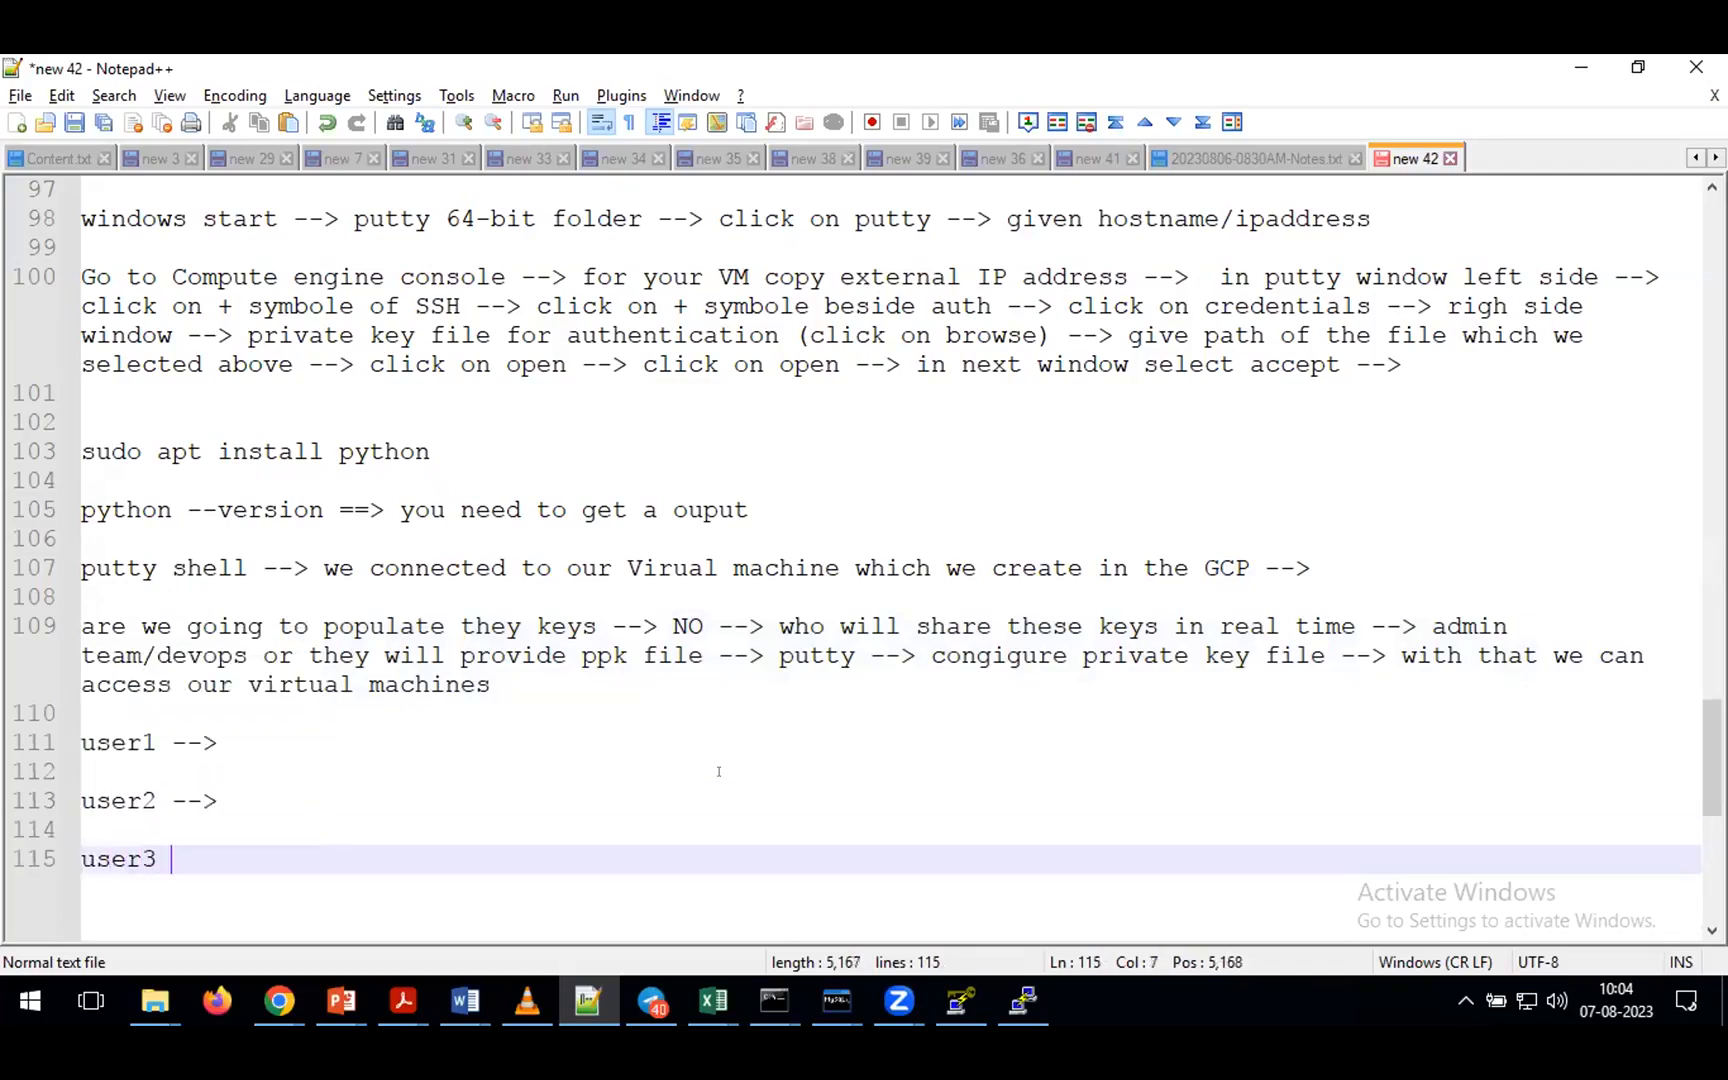
type("-->")
- Highlight the user1 and user2 entries, then return to the end of the user3 line
left_click(314, 742)
key("shift+Home")
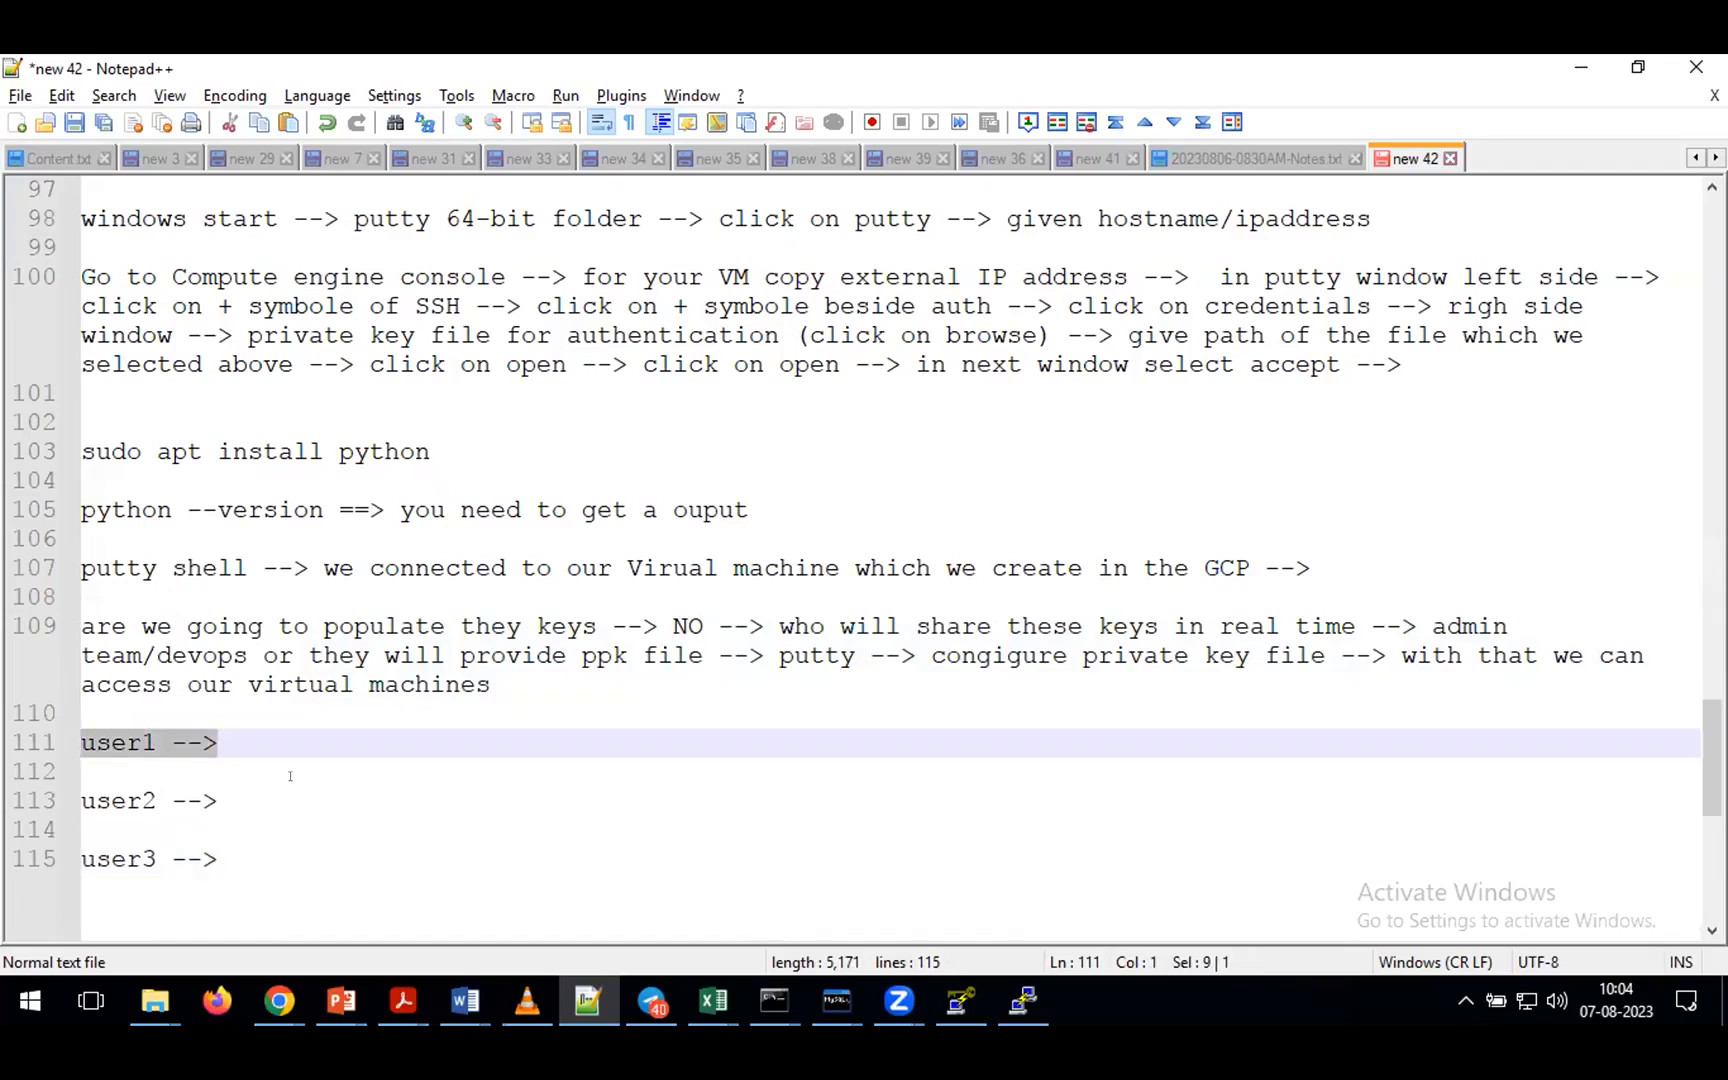
left_click(311, 788)
key("shift+Home")
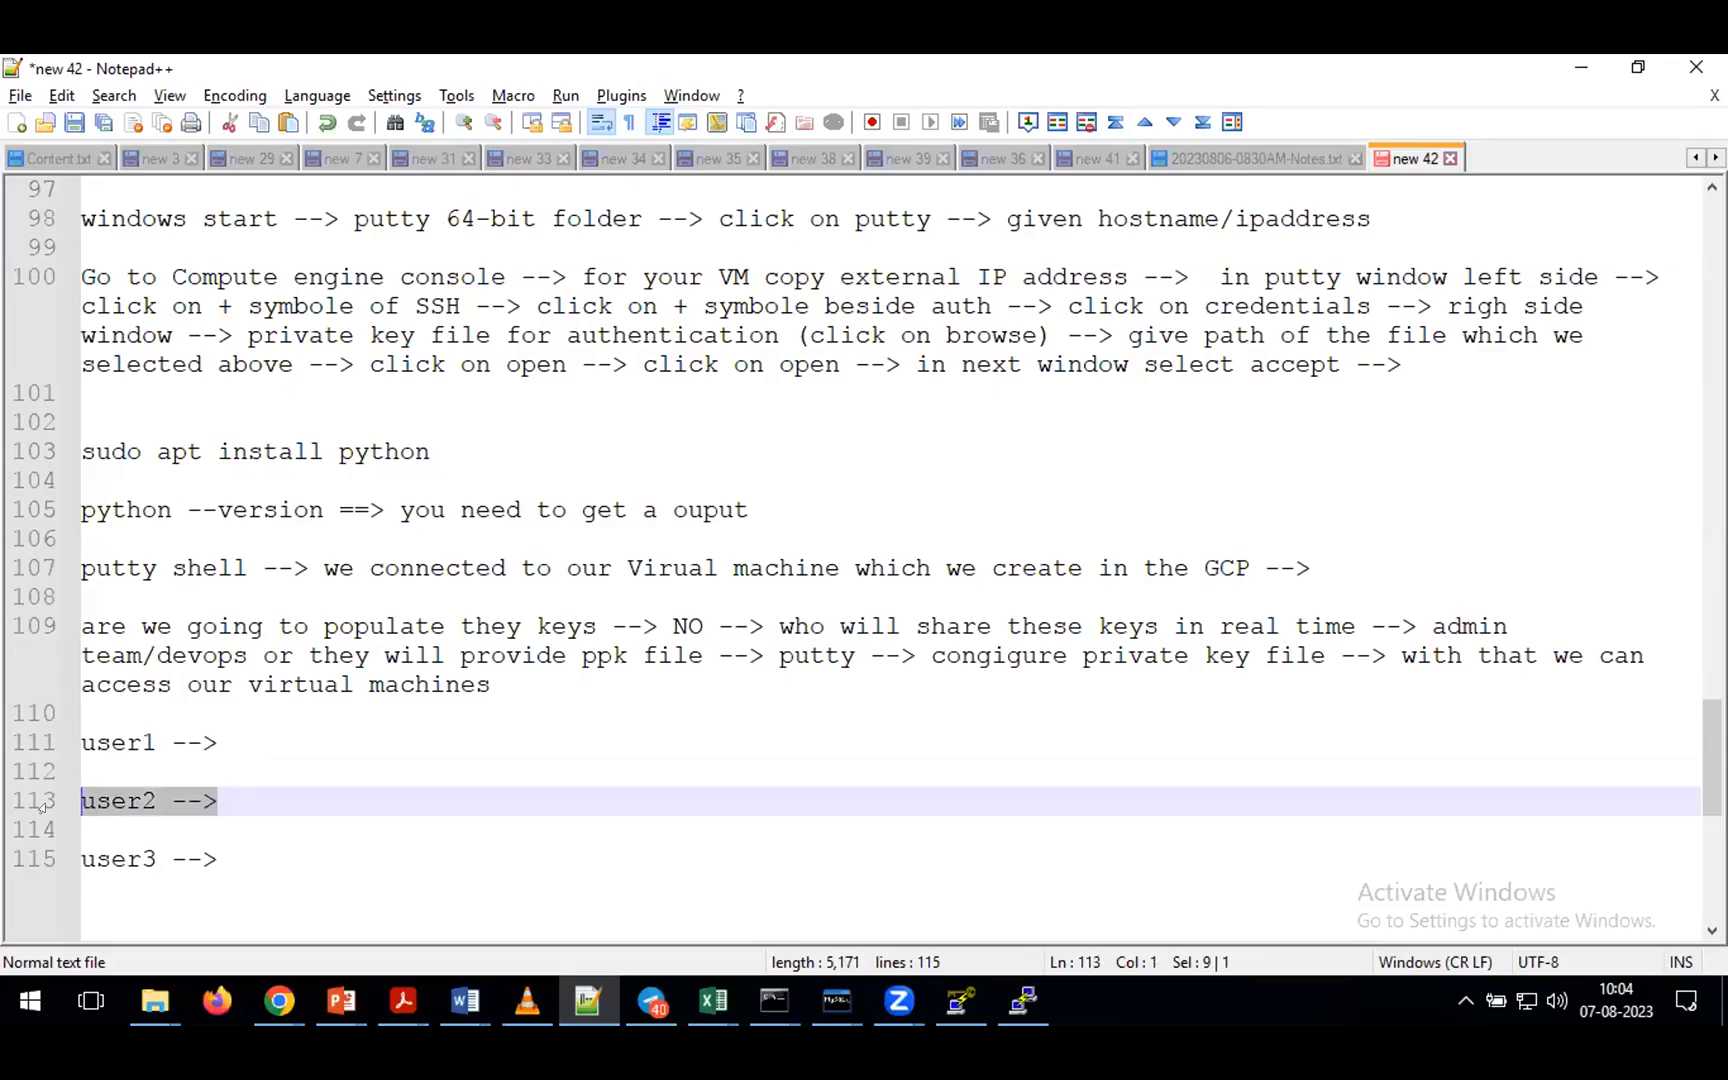
key("ctrl+End")
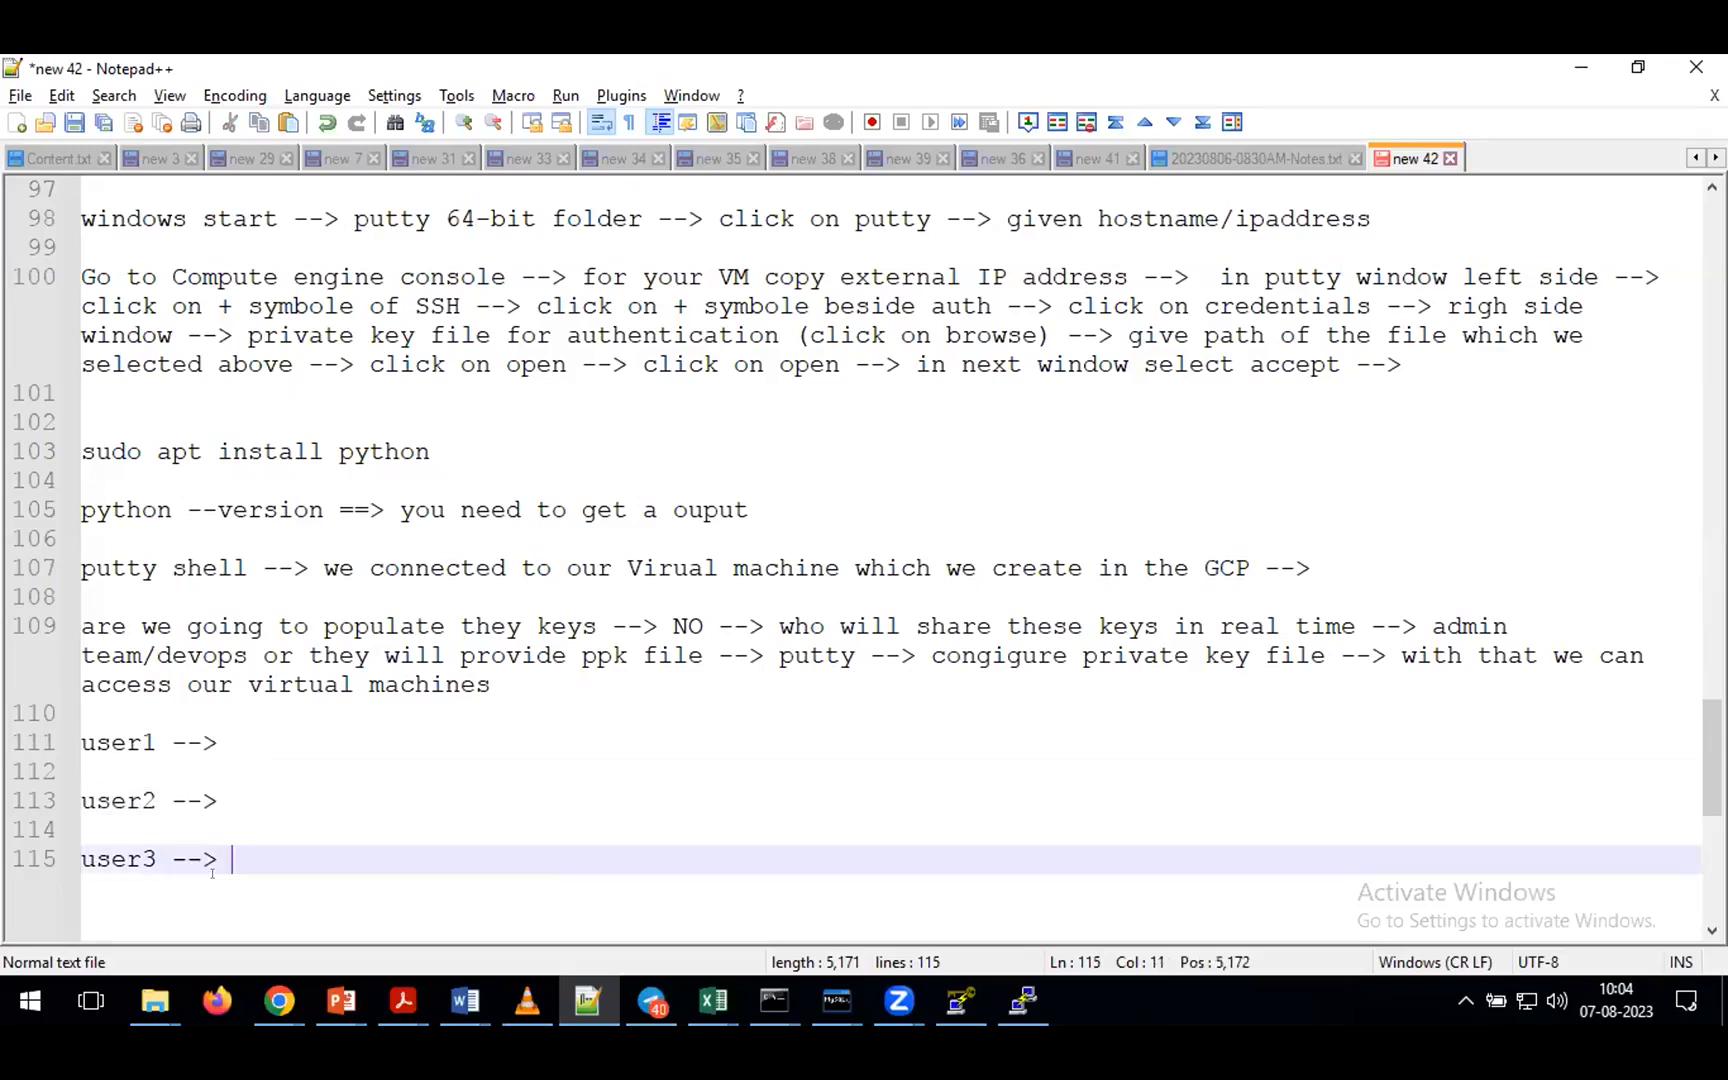
- Add a 'username:keyvalues' line and select the ssh-rsa public key line above
key("Return")
key("Return")
type("username:keyw")
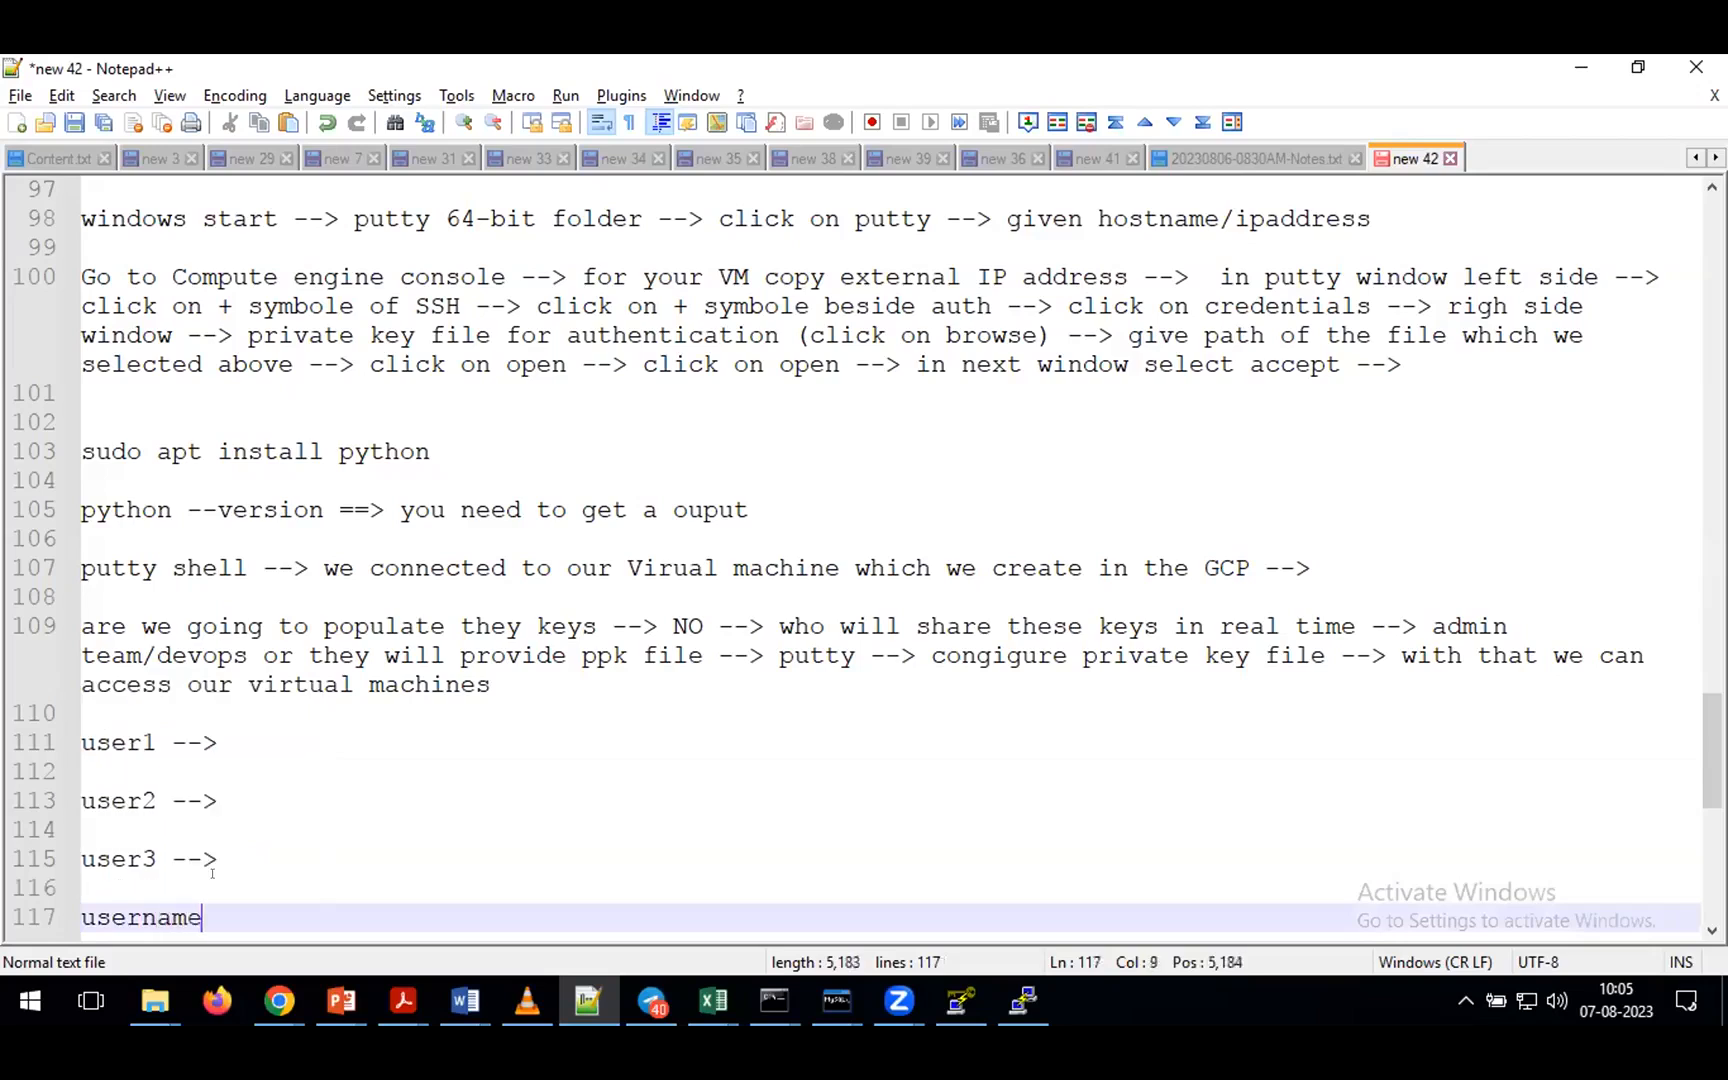
key("BackSpace")
type("values")
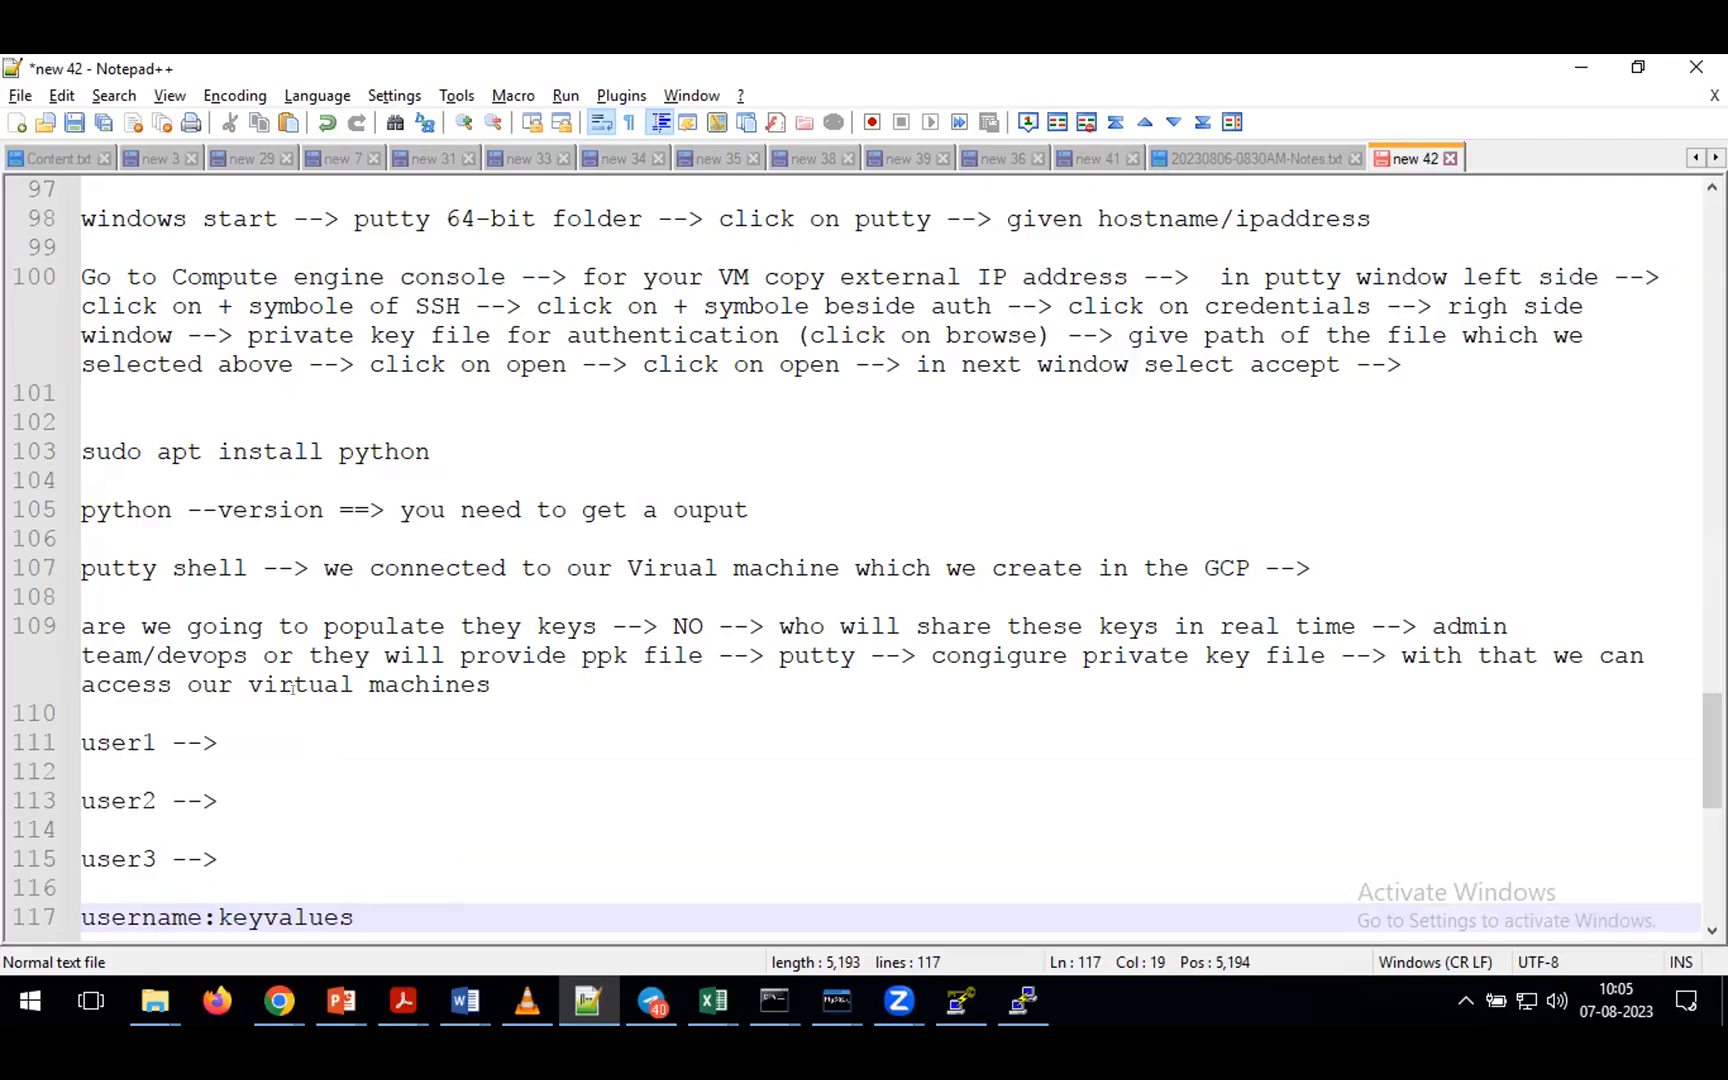
scroll(291, 687, "up", 6)
left_click_drag(1083, 422, 82, 306)
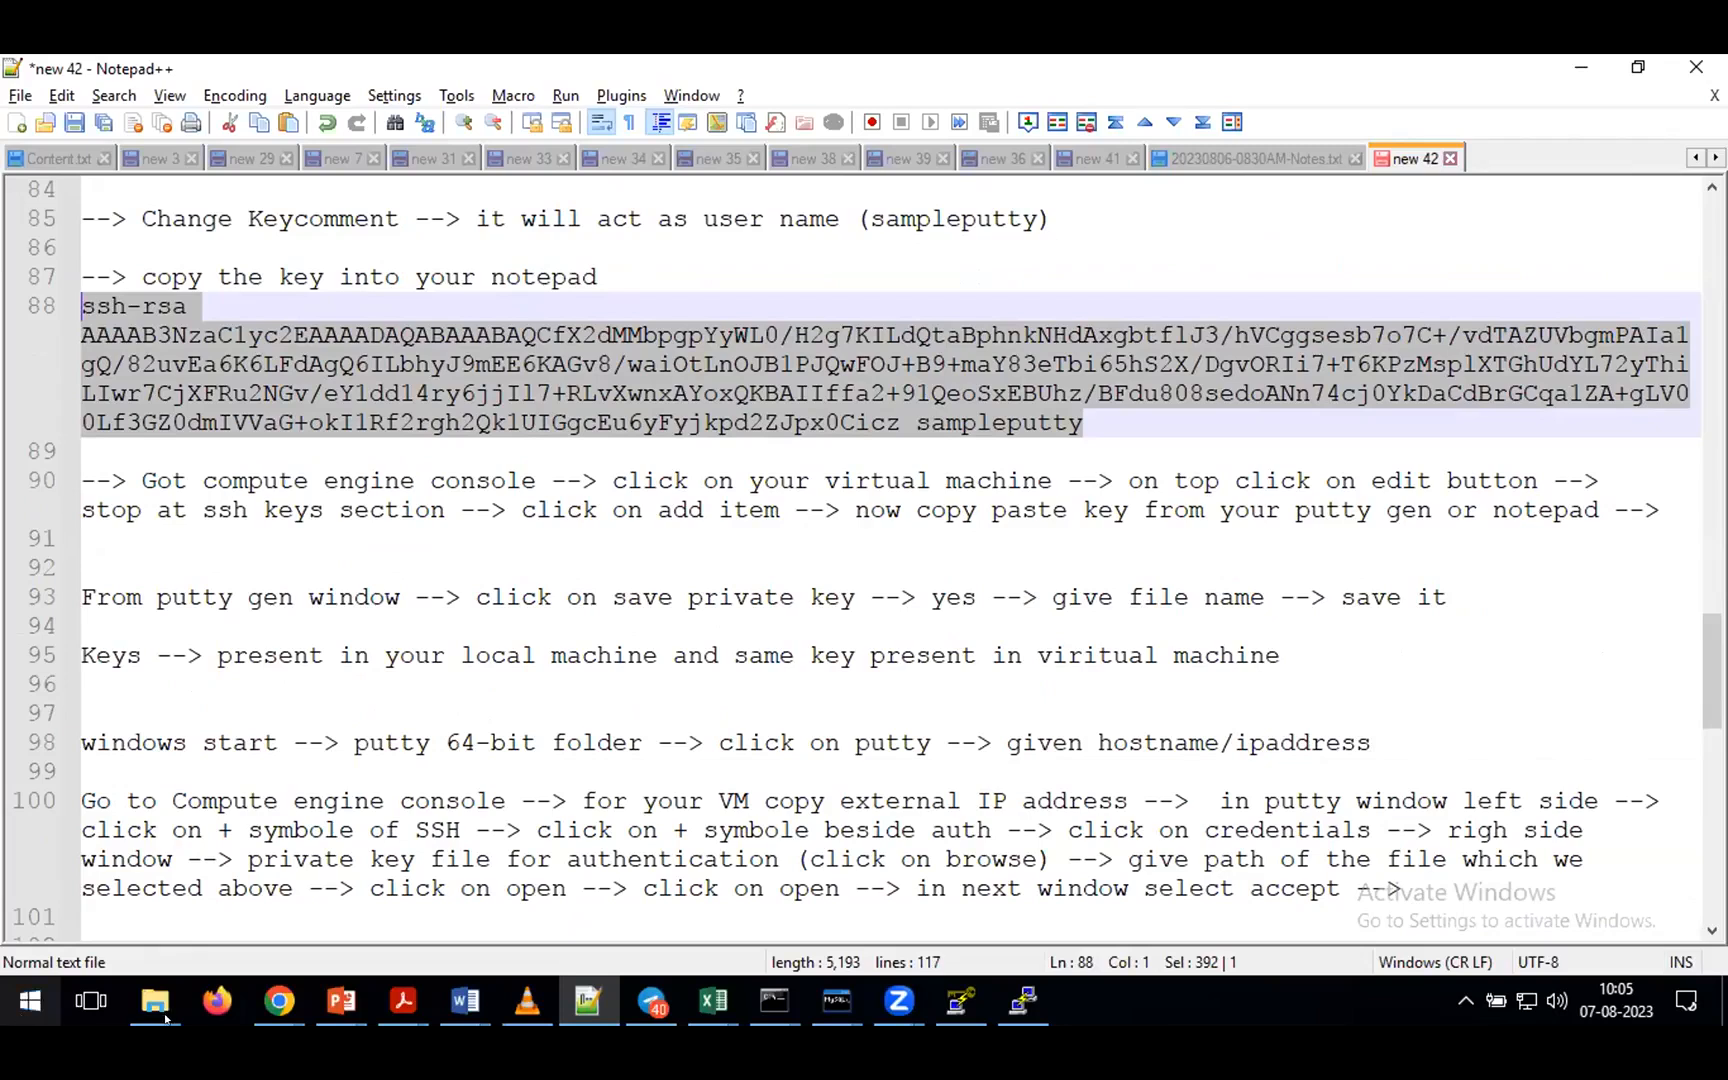
- Type a long row of asterisks below 'username:keyvalues', leaving a blank line above it
left_click(398, 855)
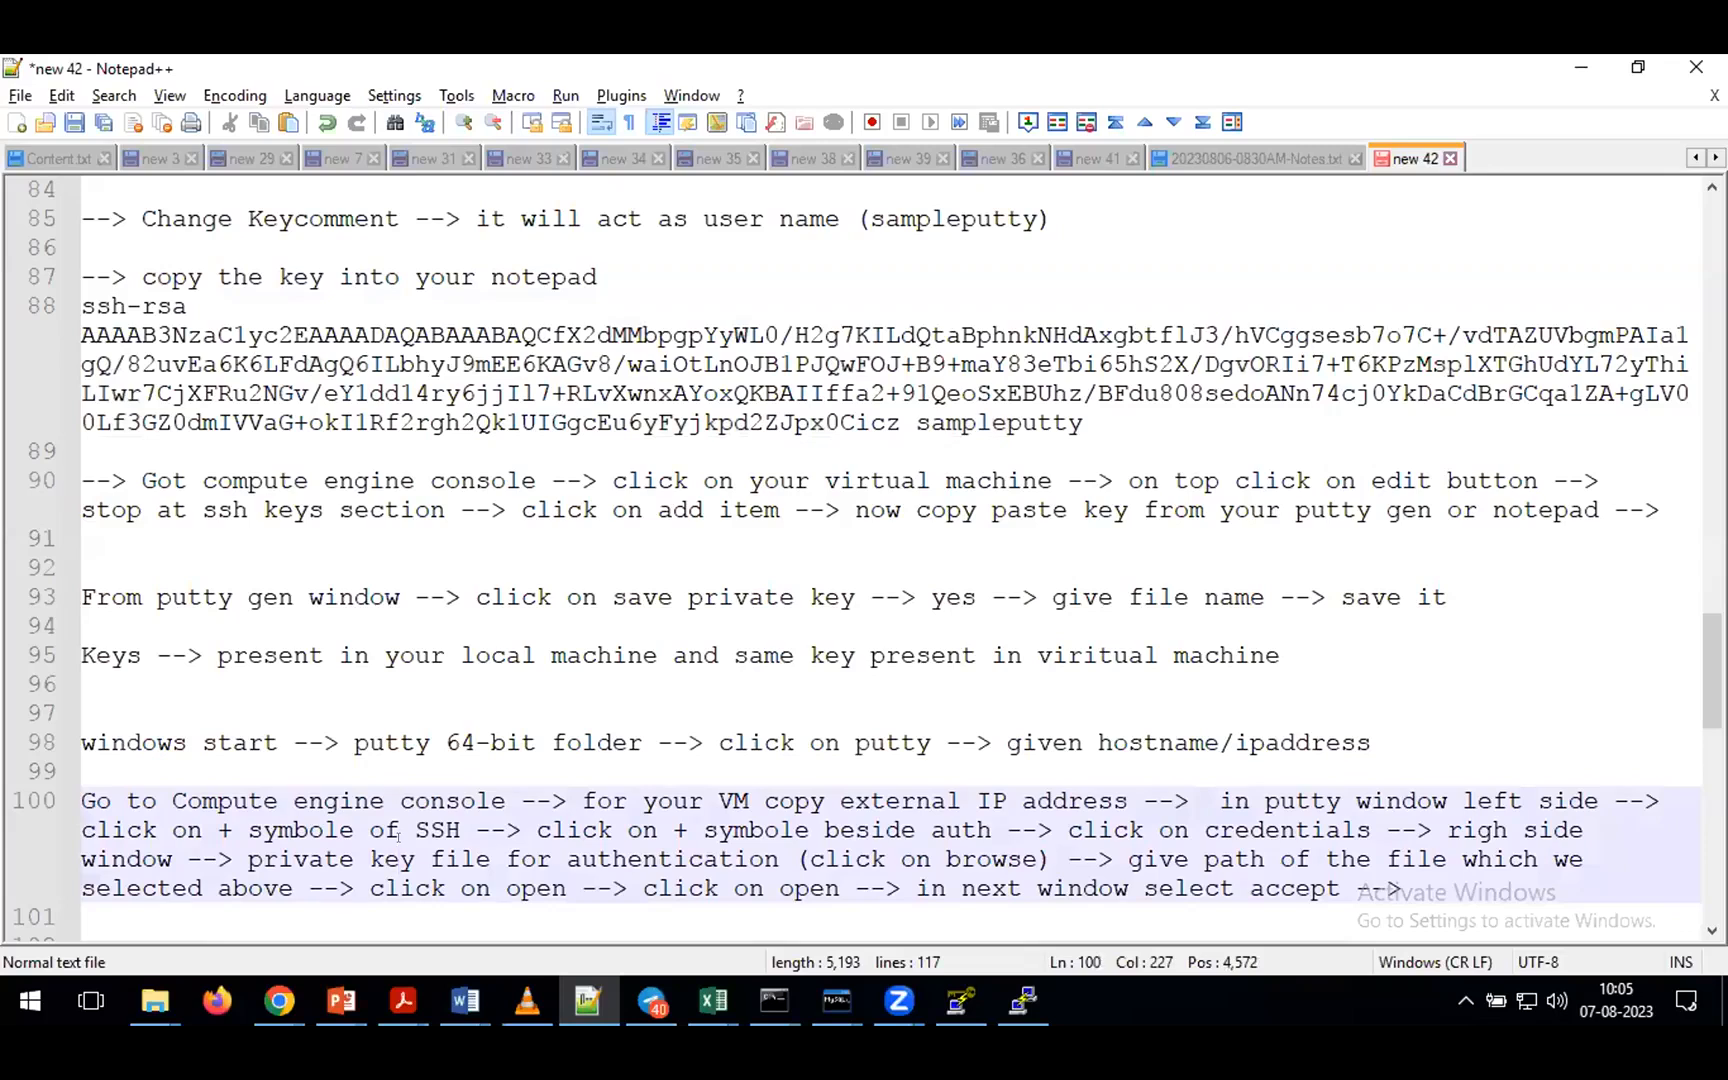
scroll(435, 793, "down", 8)
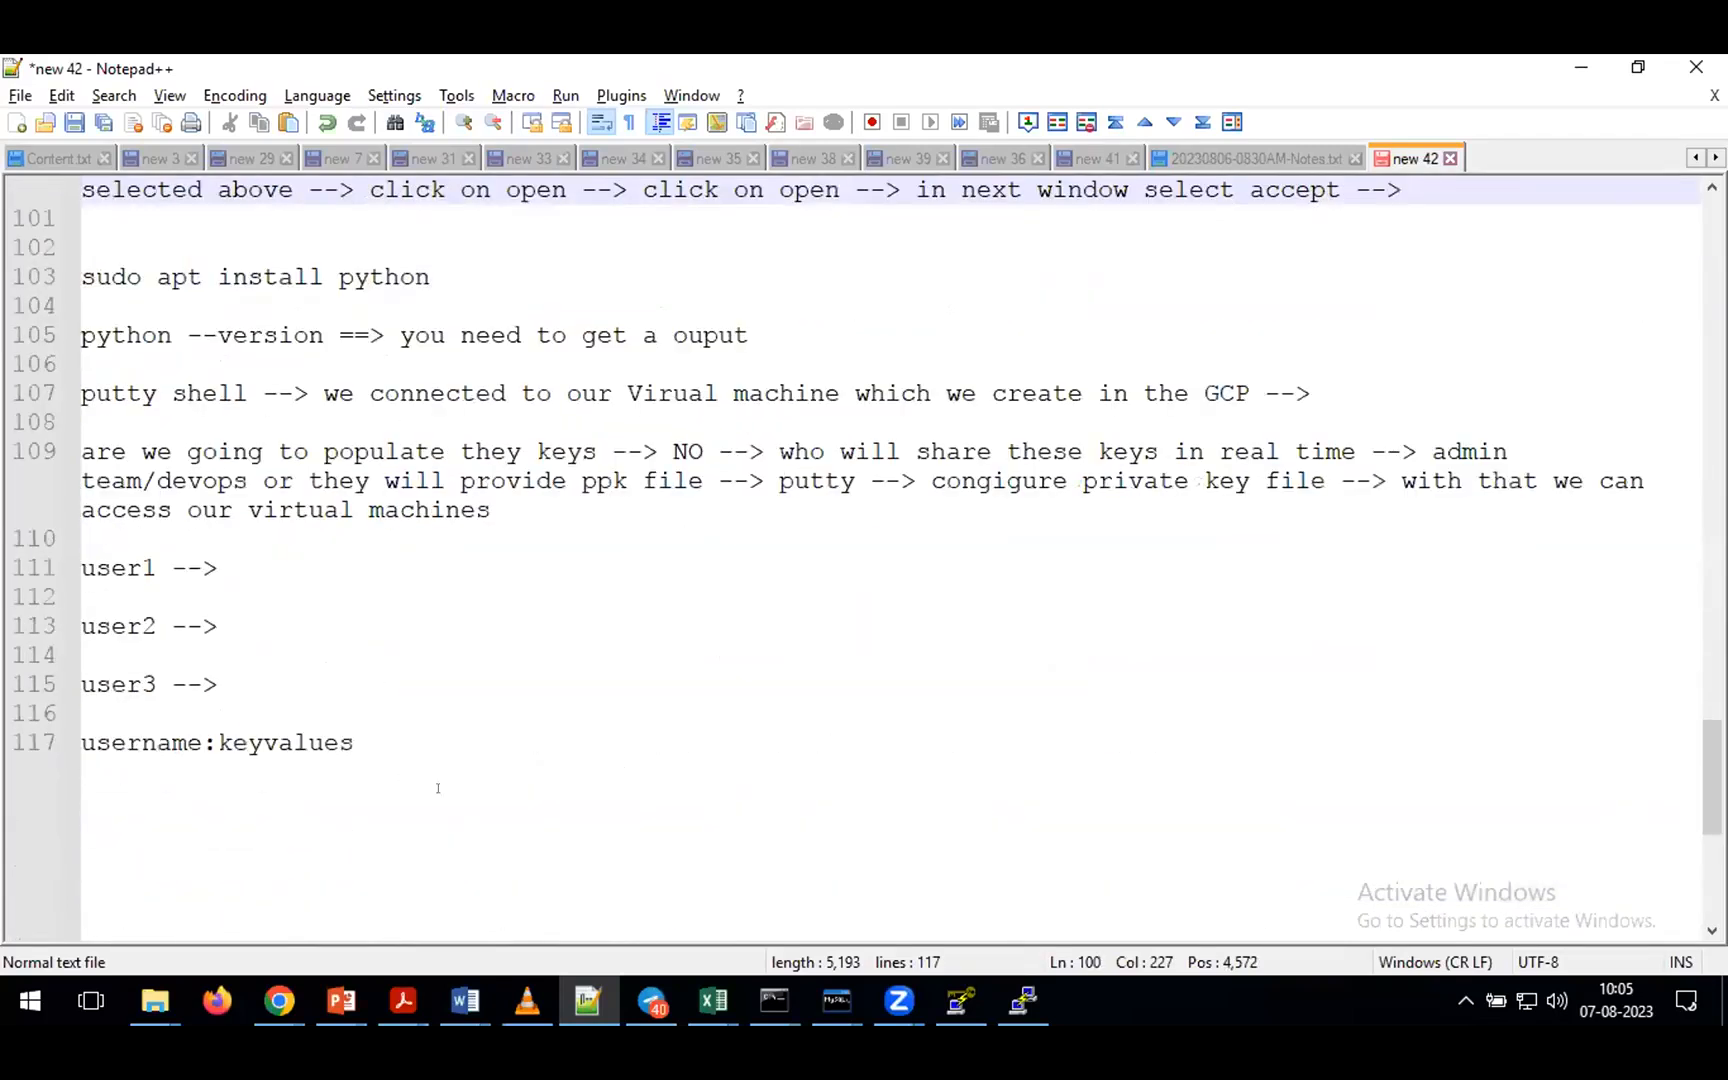
left_click(447, 744)
key("Return")
key("Return")
type("*****************************************************************************")
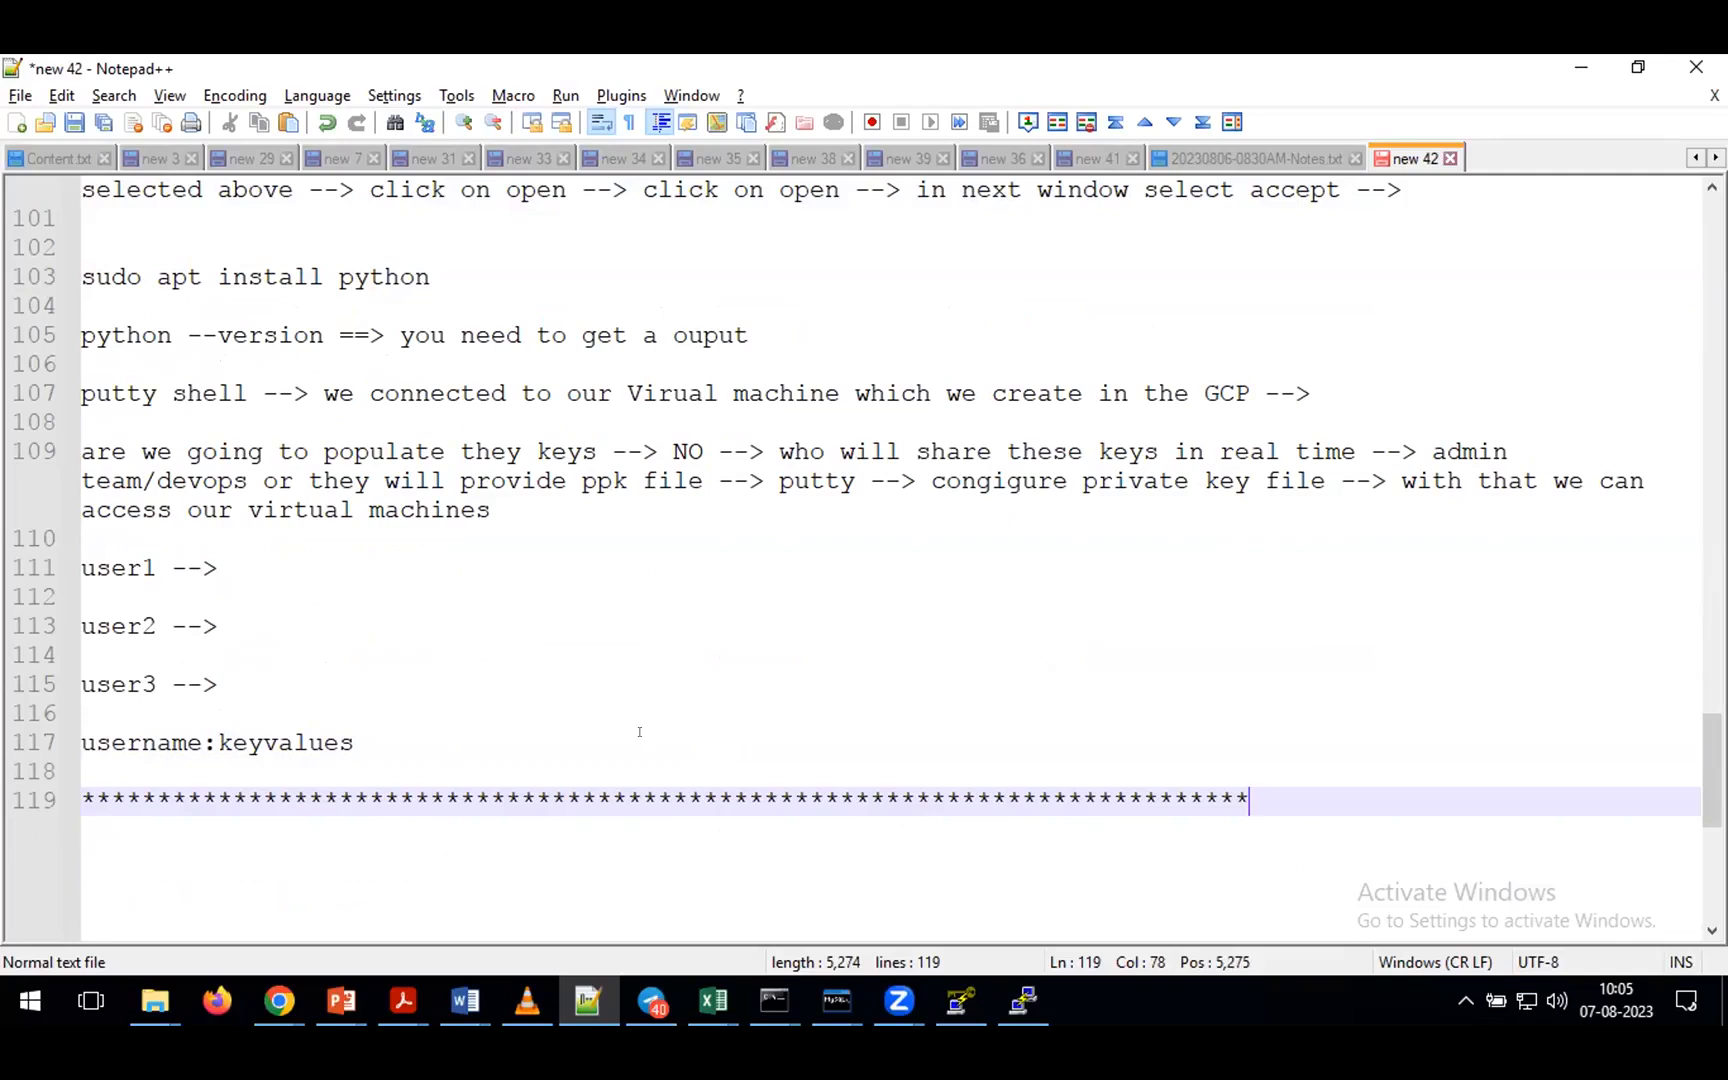
left_click(495, 758)
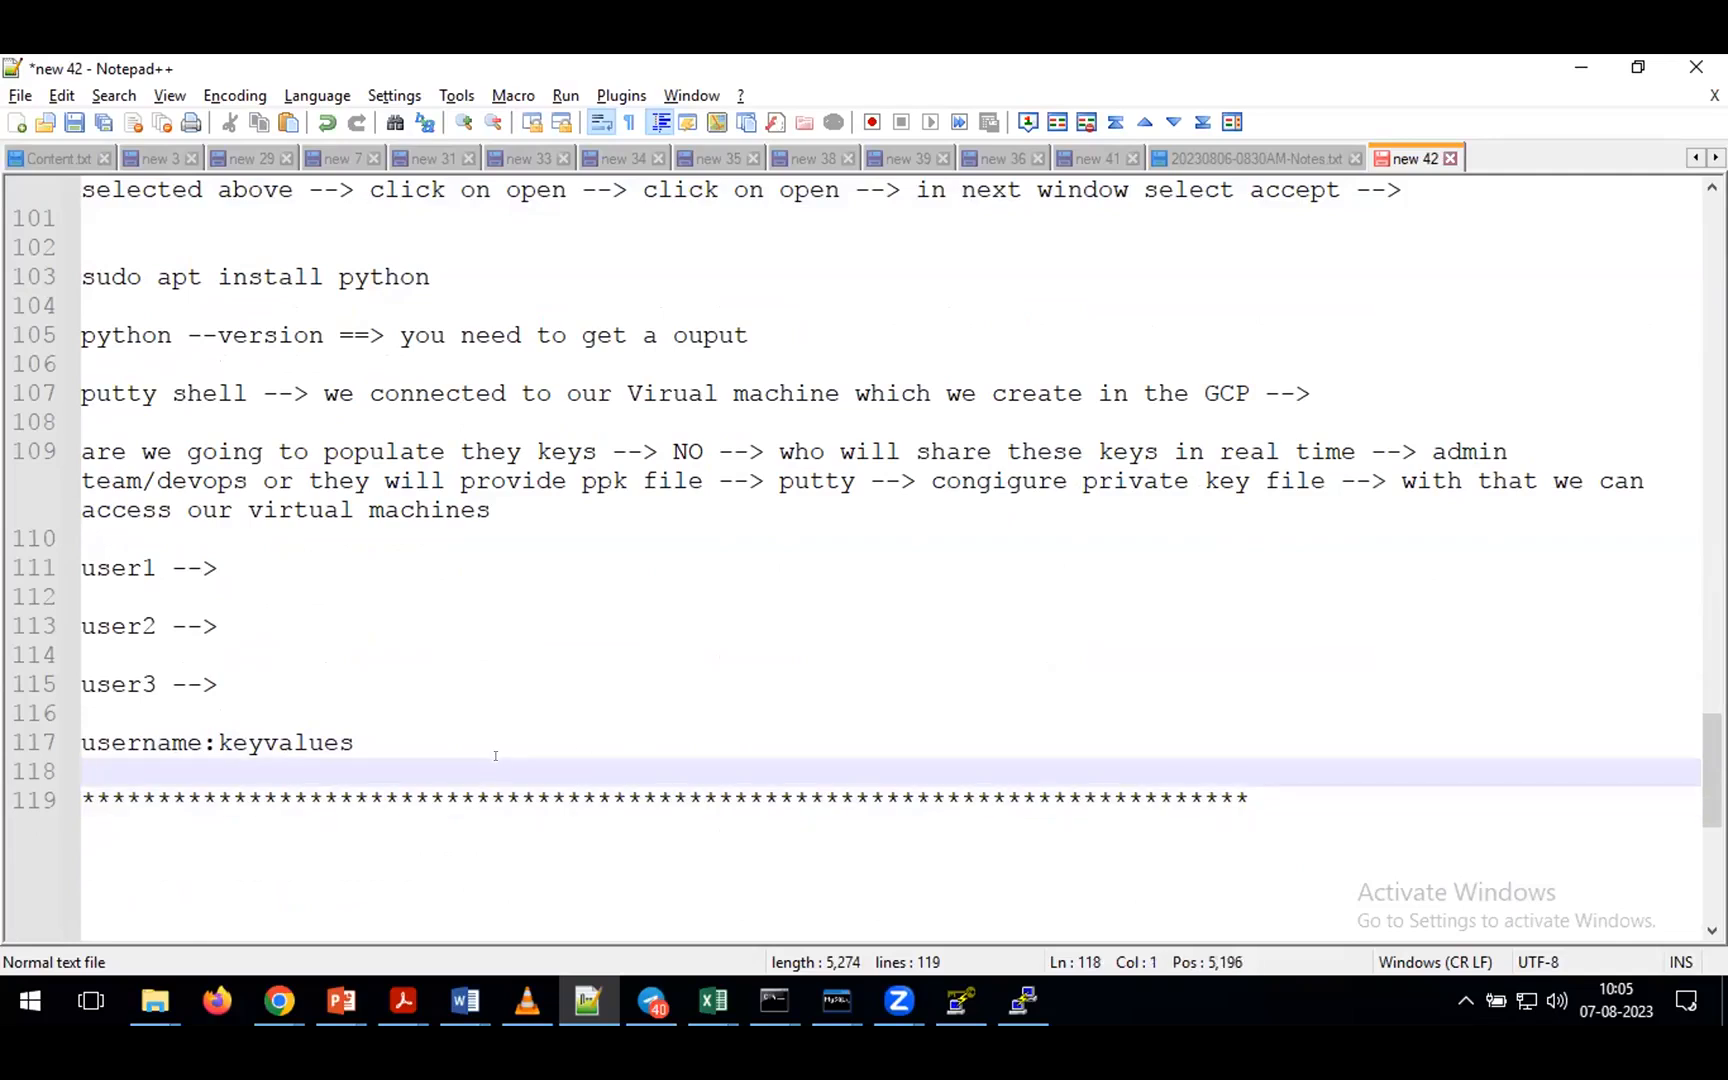
- Above the asterisk separator, add a 'PYTHON' heading followed by 'Remove VM --> Python'
key("Return")
type("SA --> ")
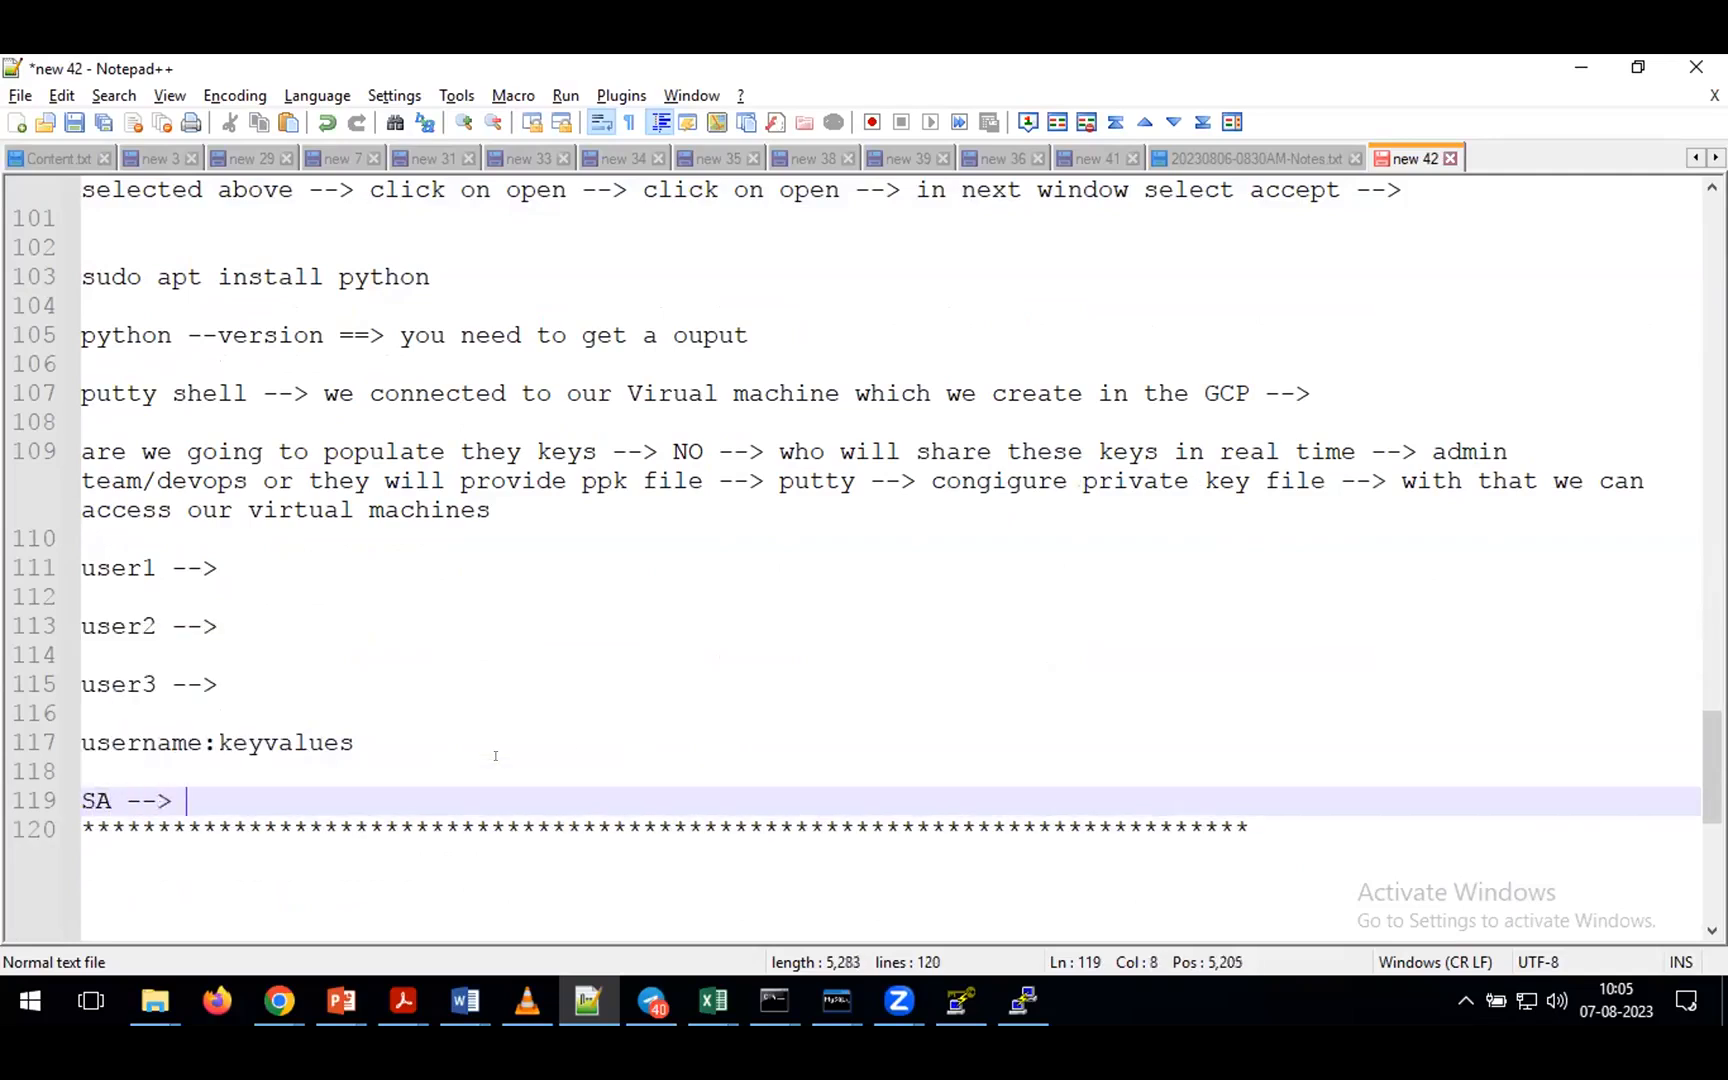
type("VM -->")
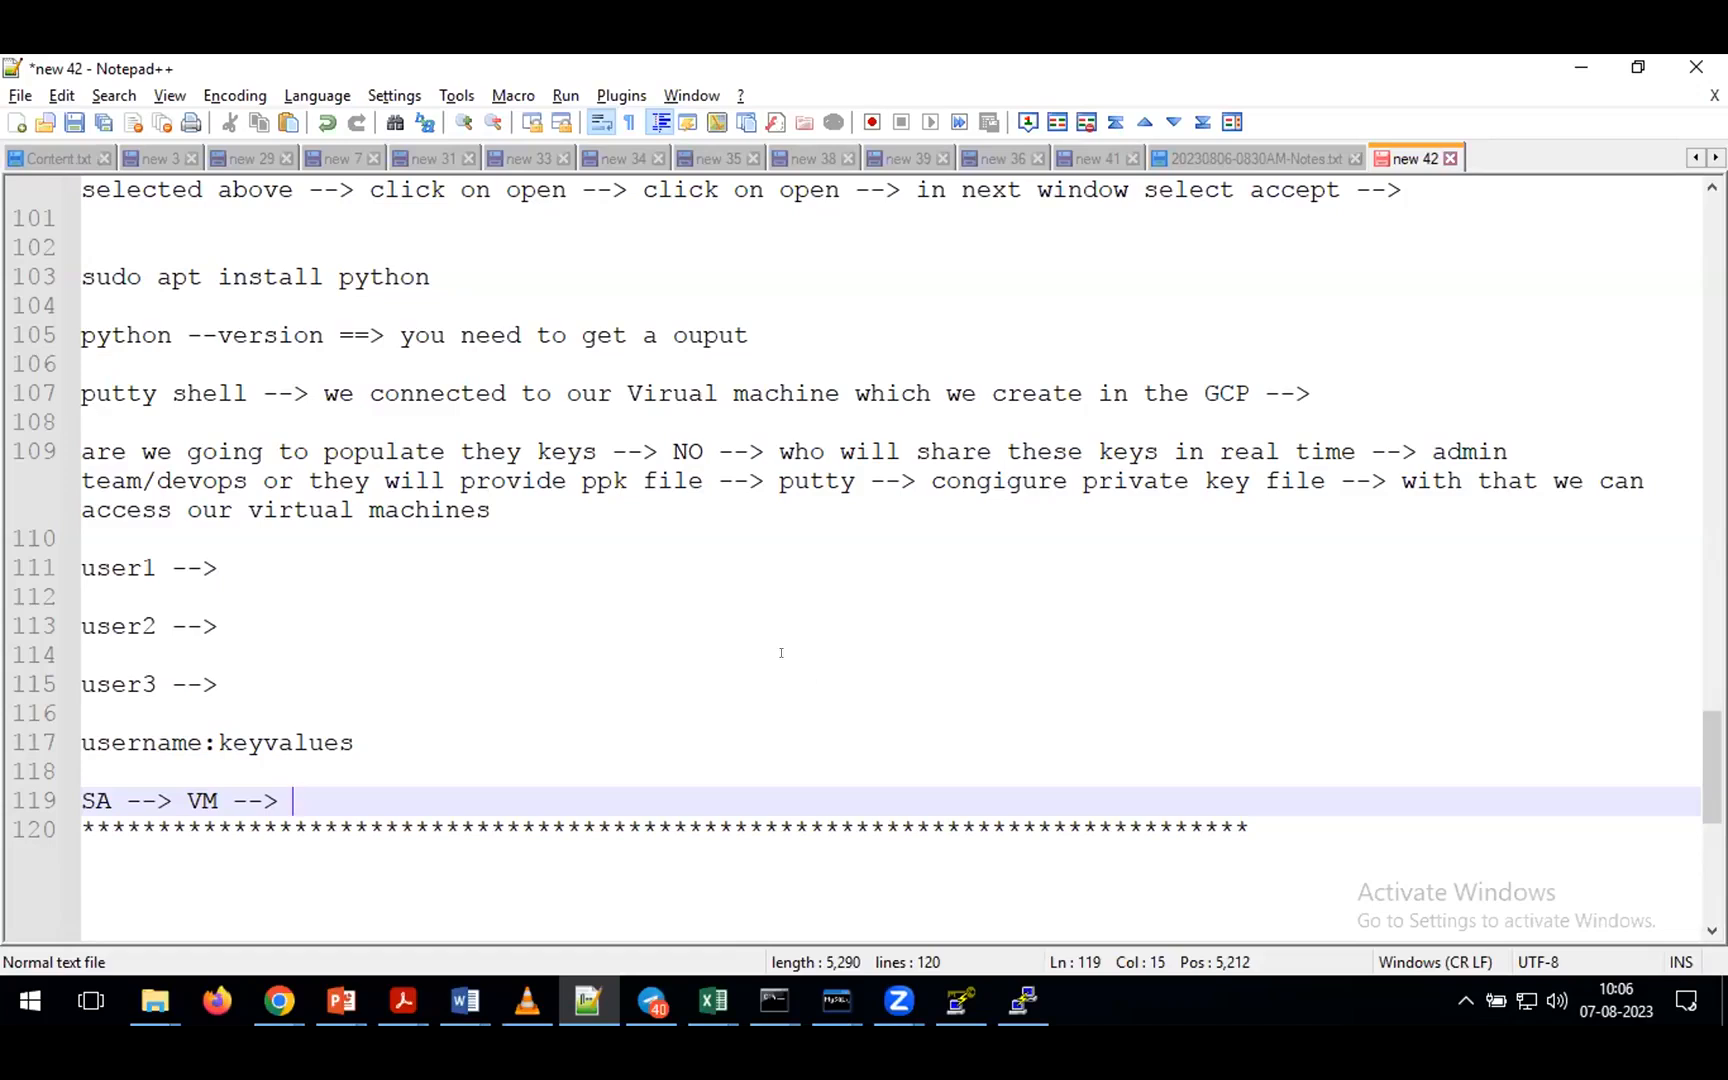
key("shift+Home")
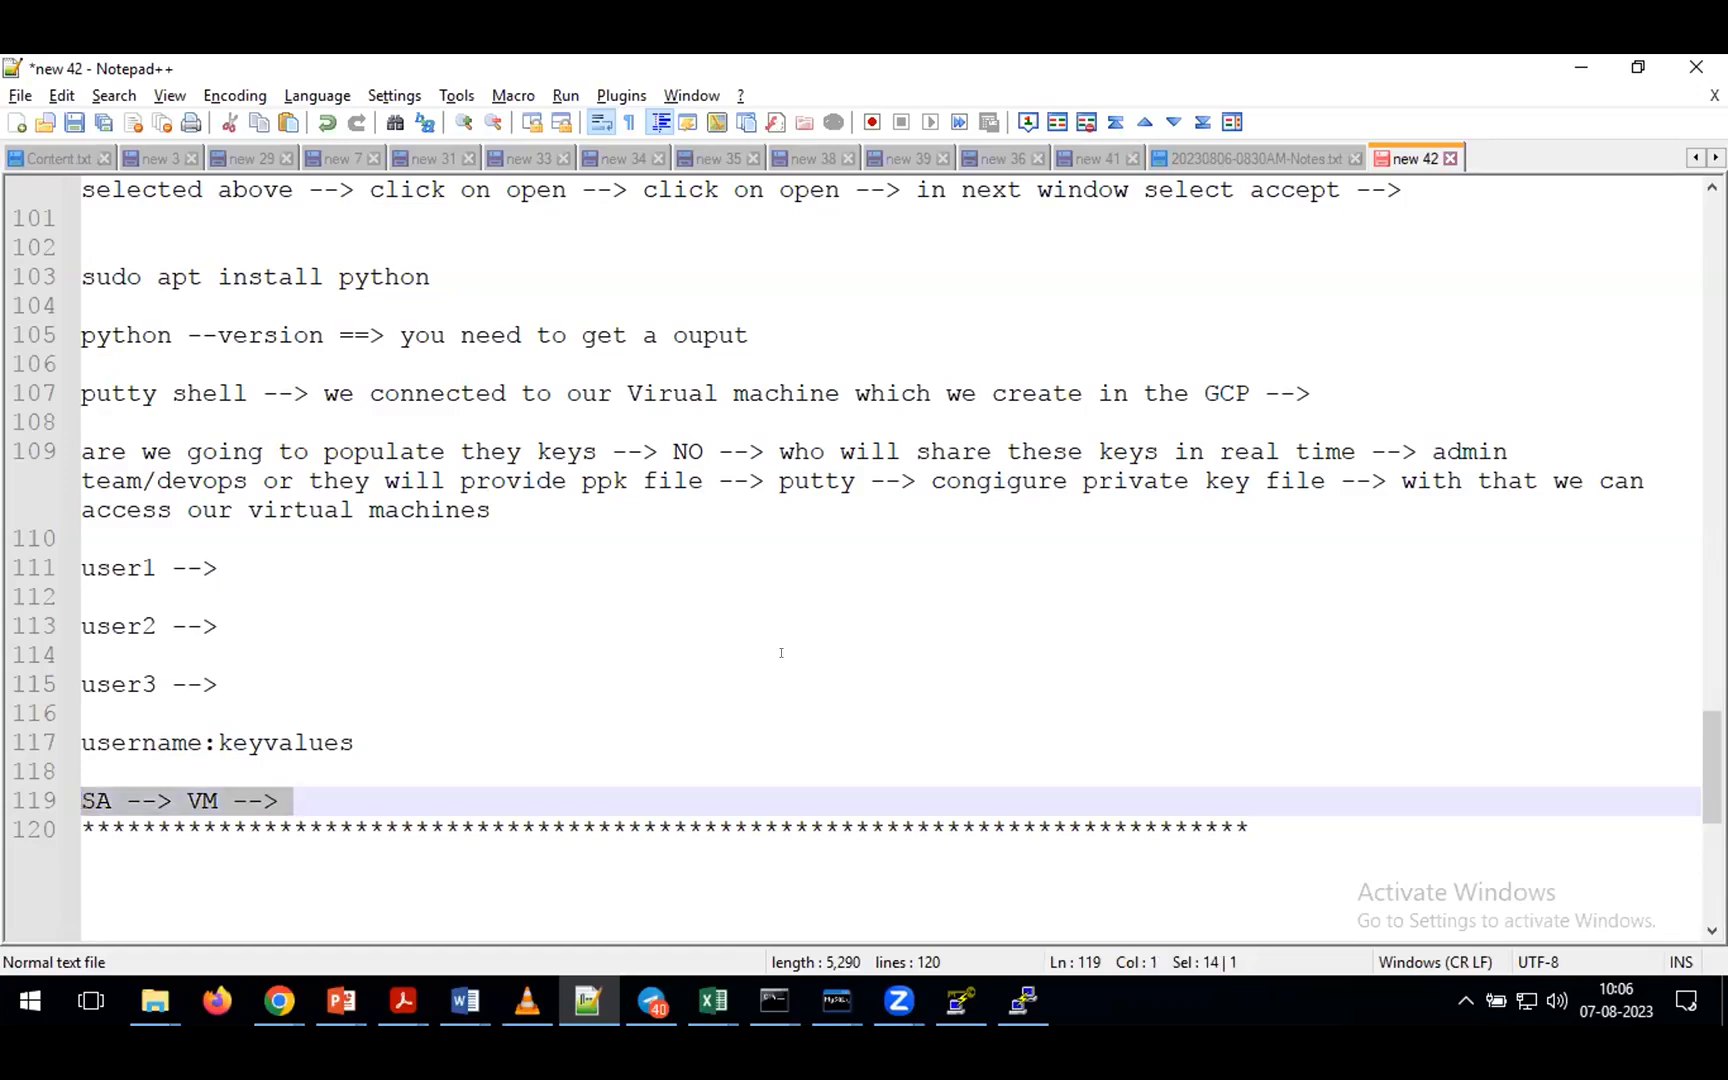
key("BackSpace")
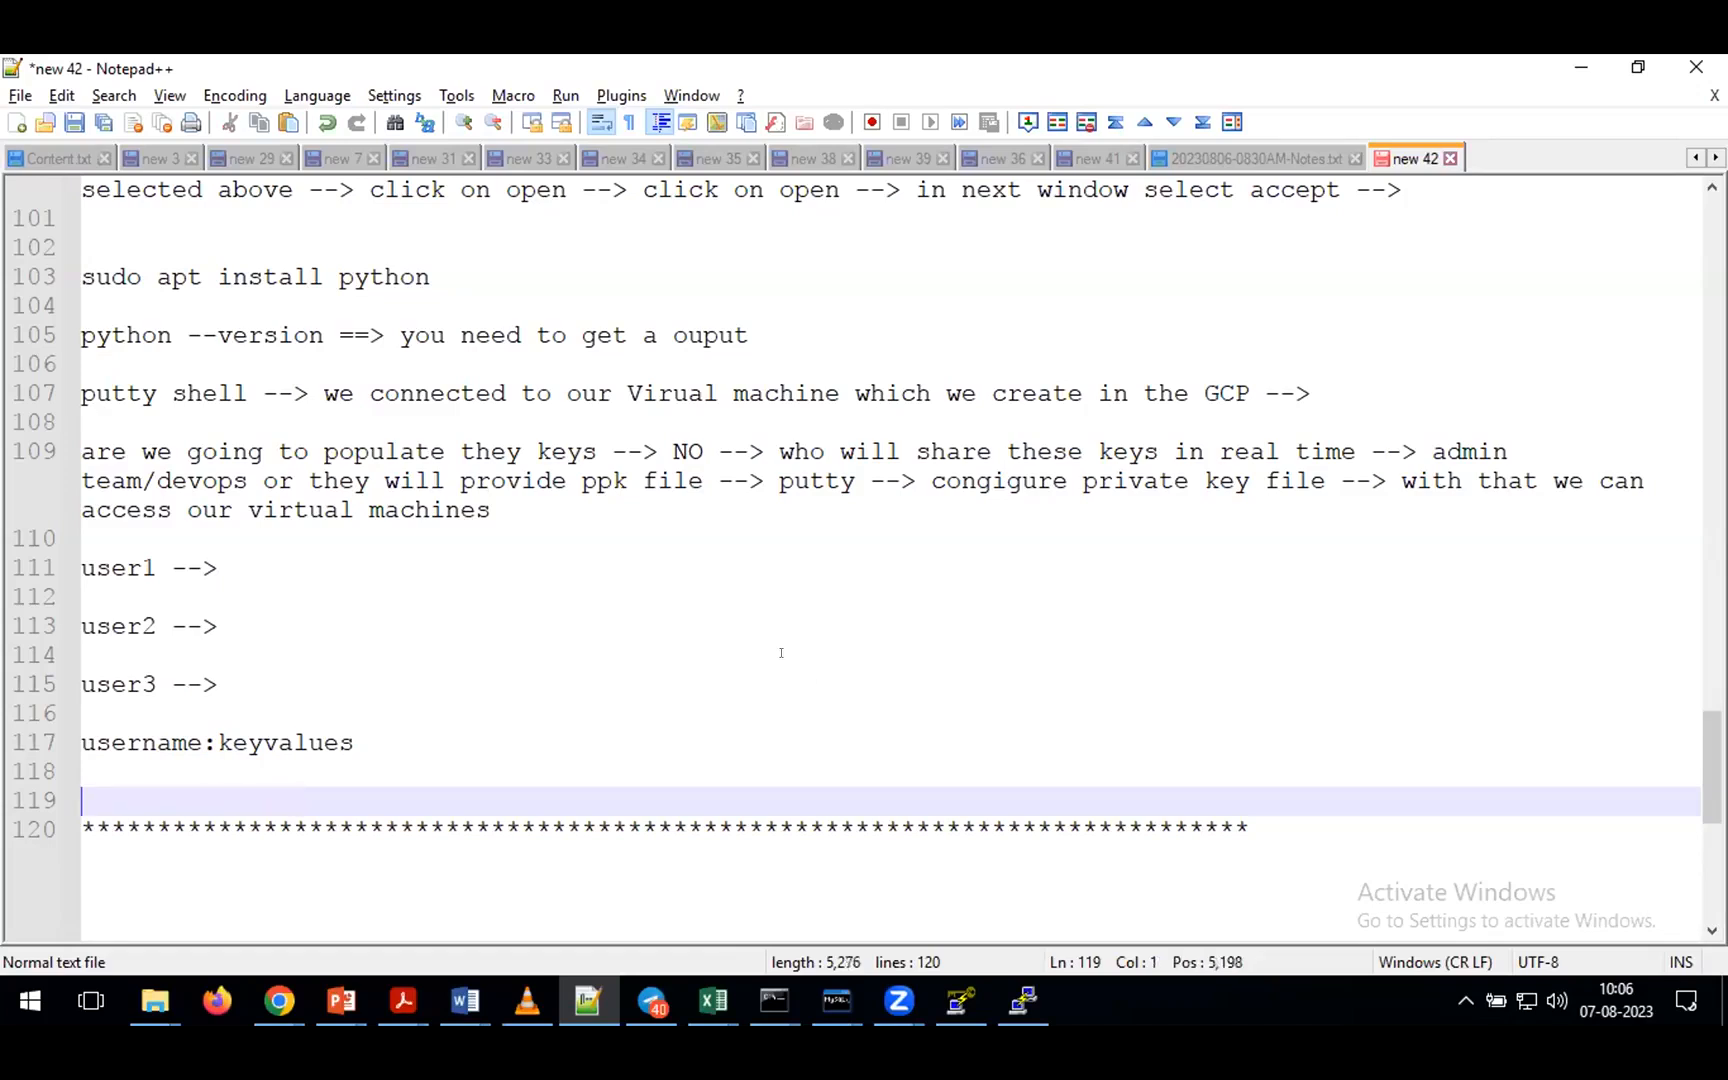
type("PYTHON")
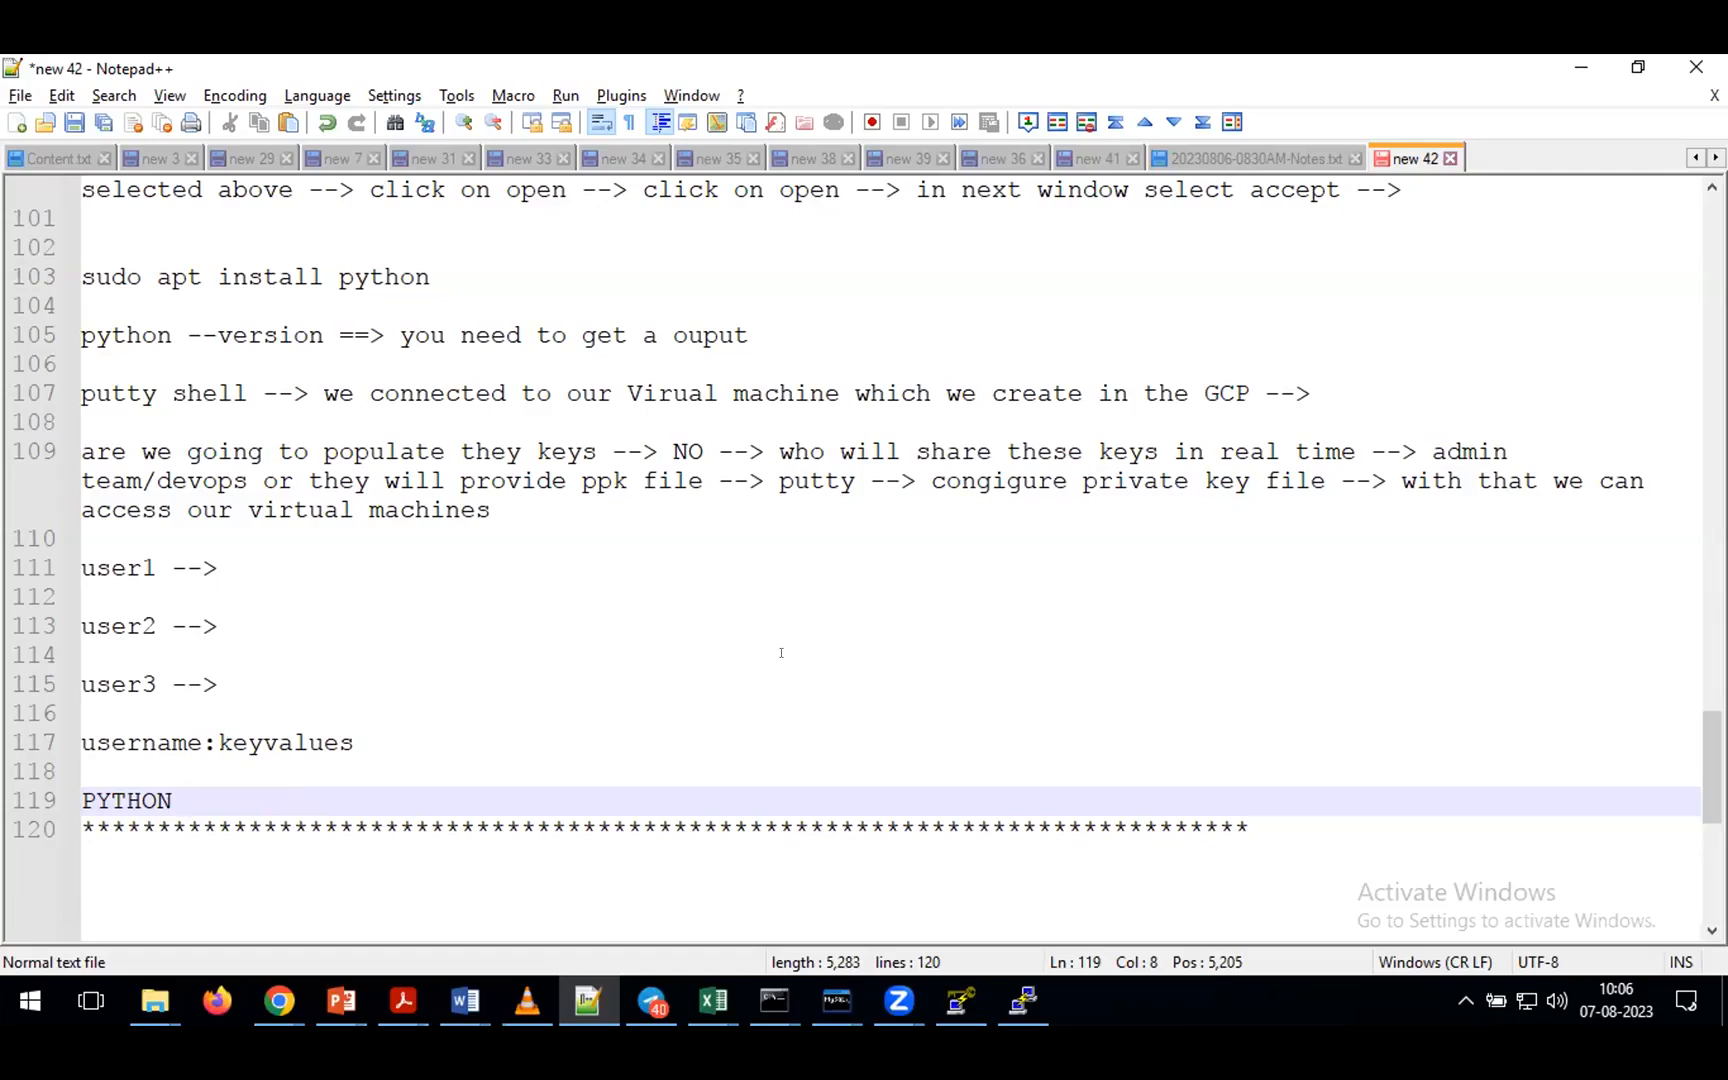
key("Return")
type("Remove VM --> Py")
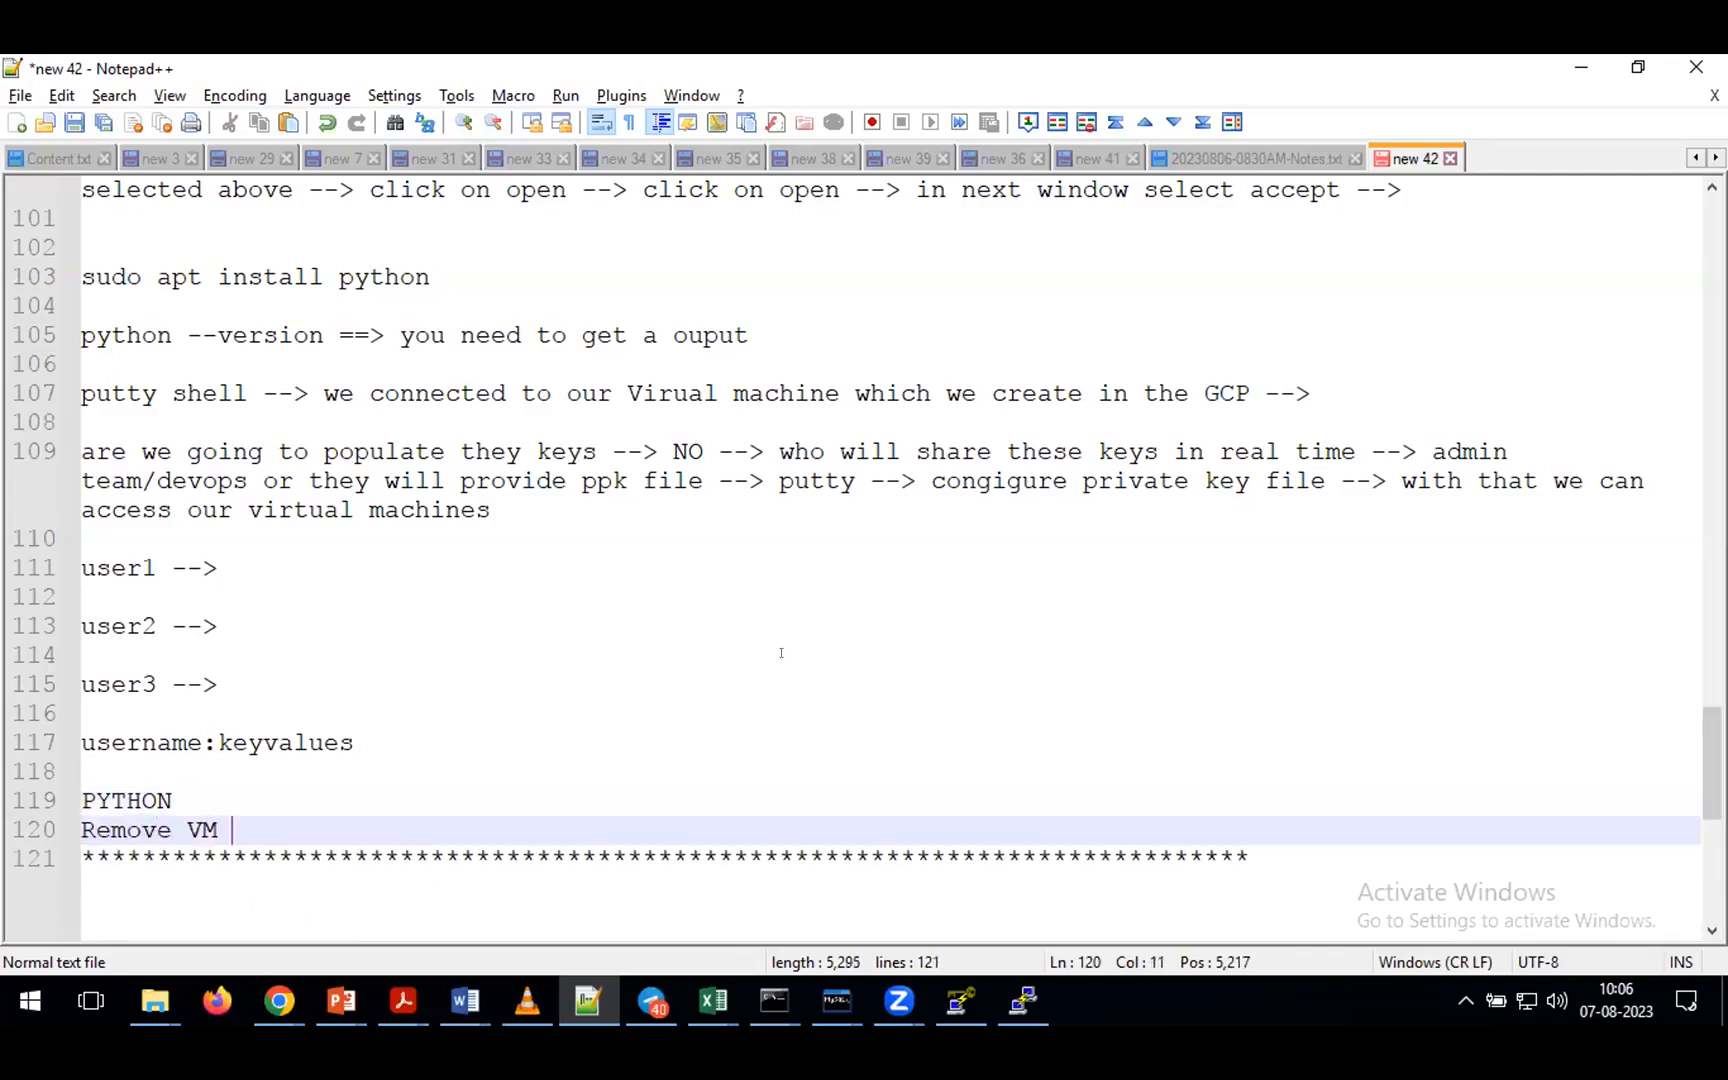
type("thon")
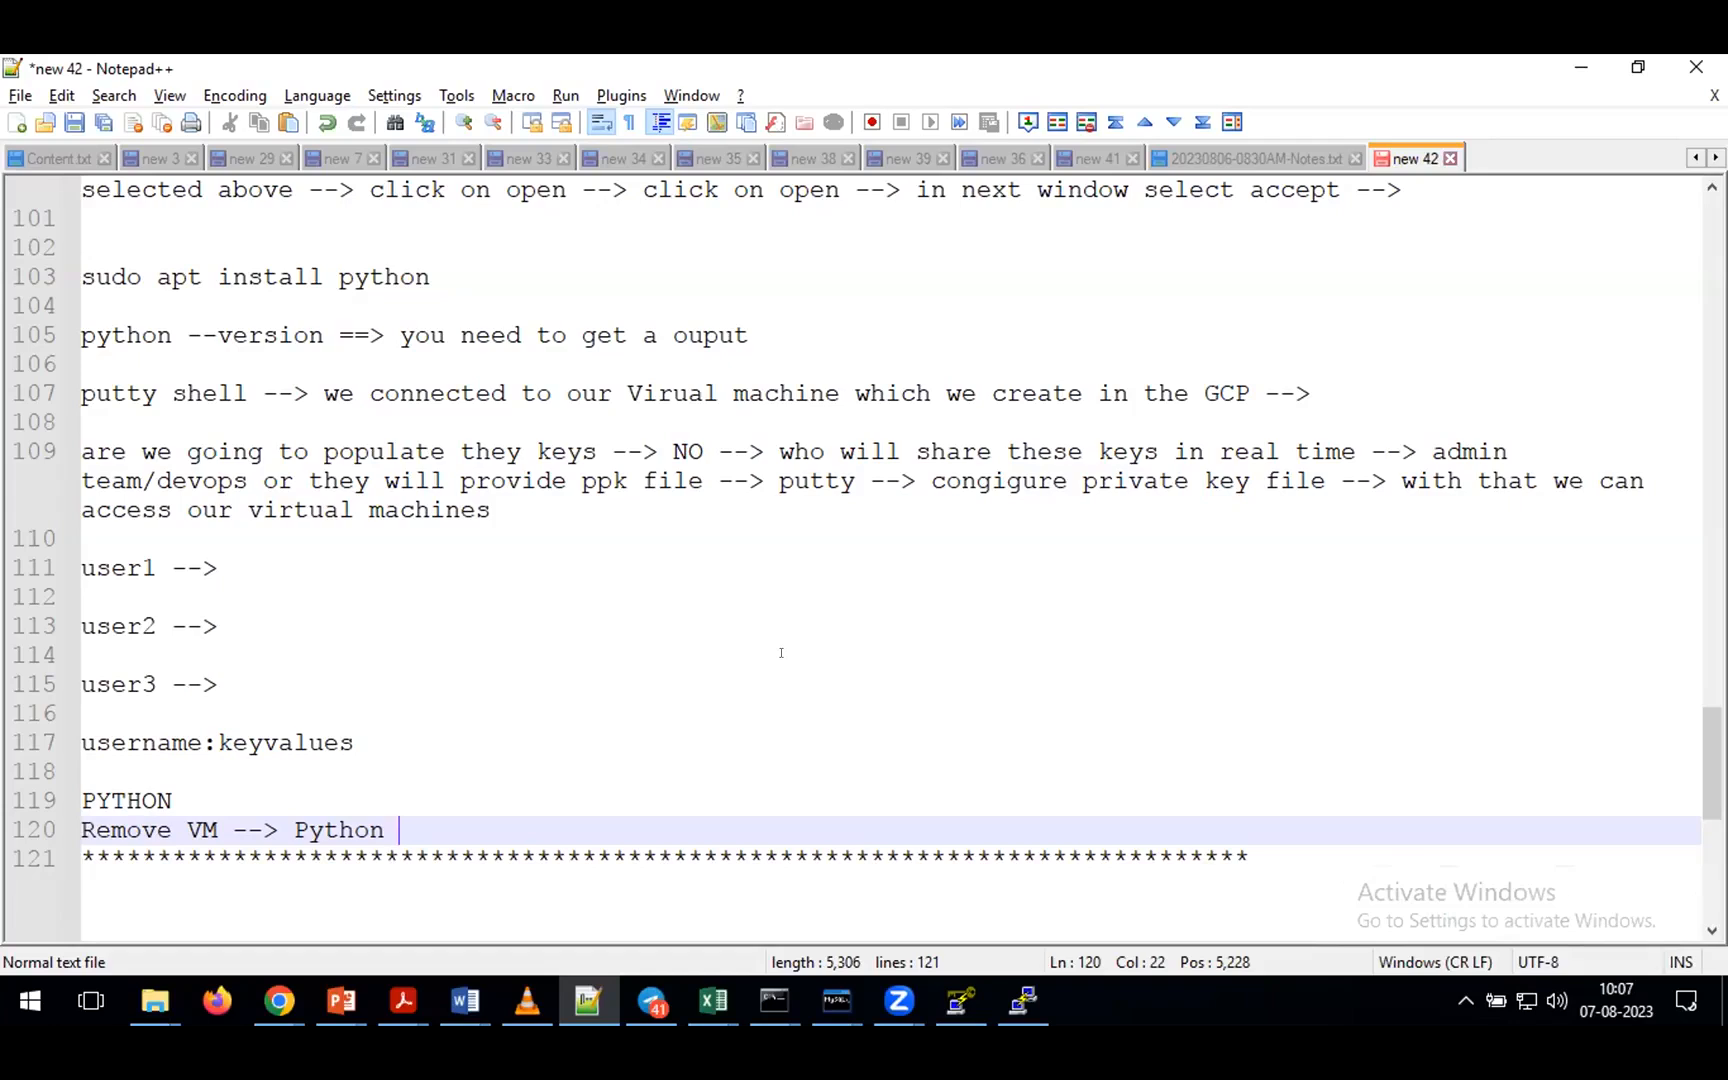
left_click_drag(436, 276, 81, 277)
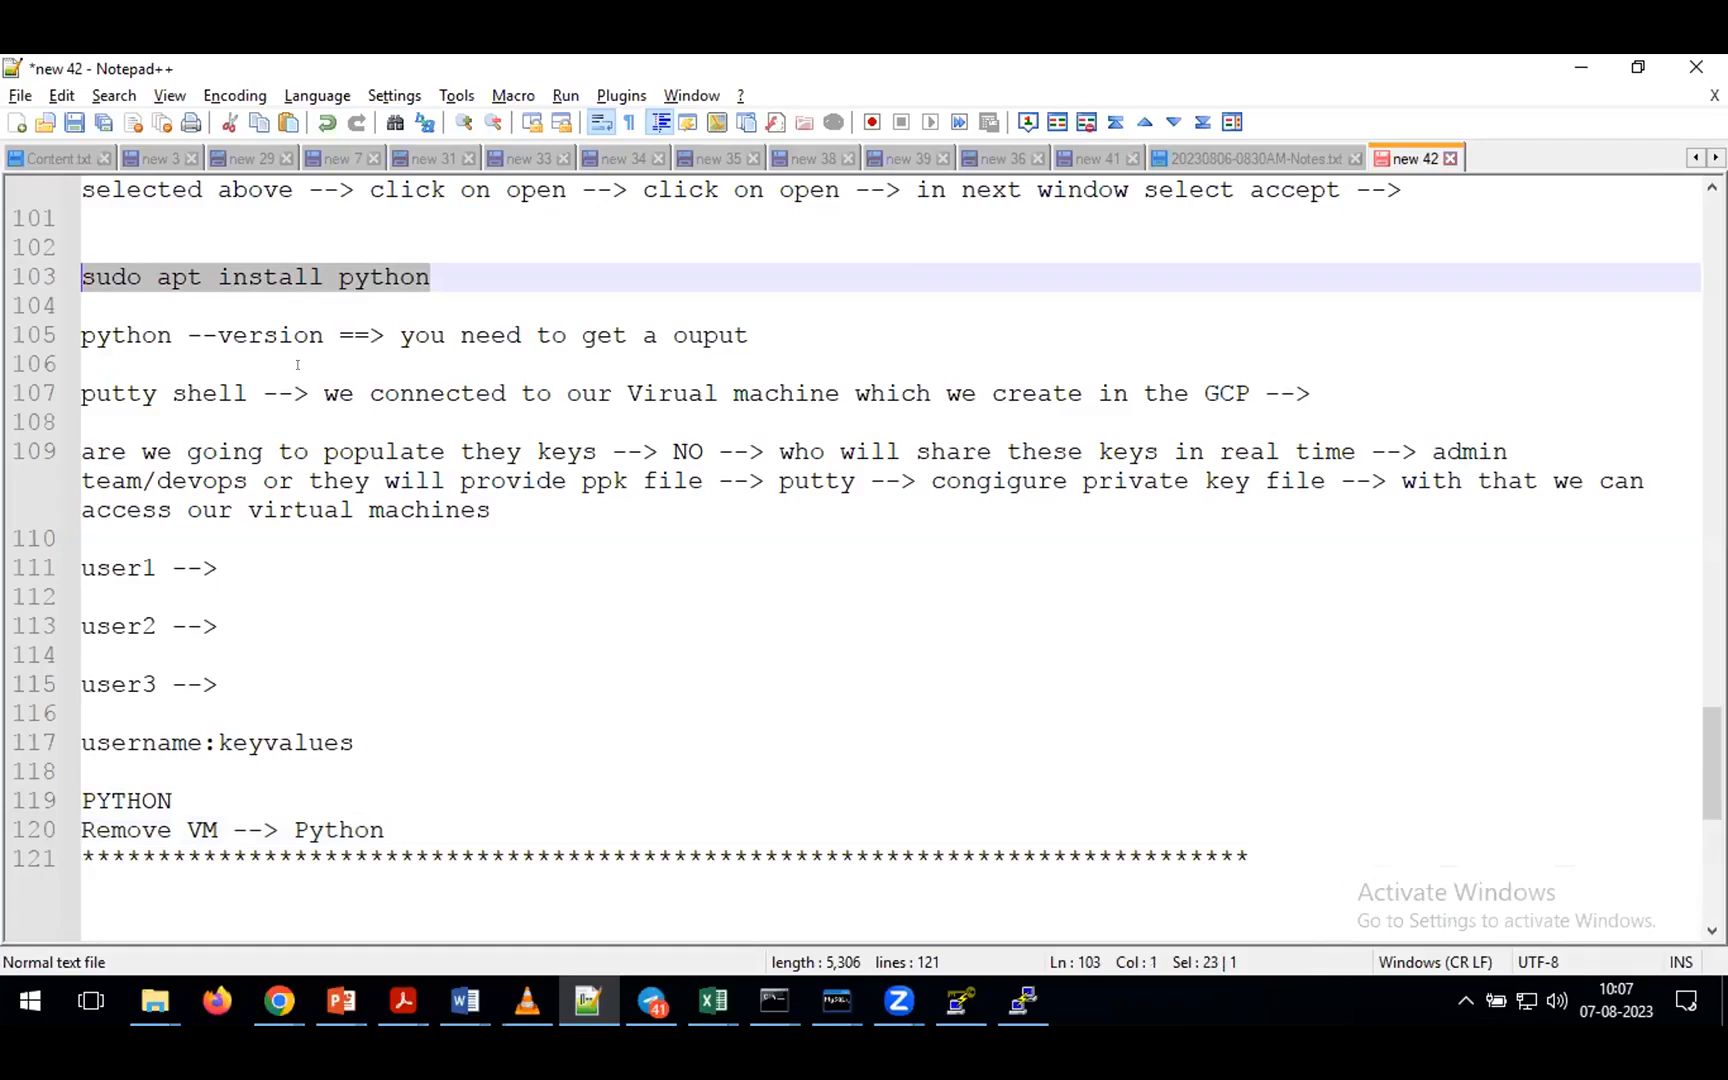
left_click_drag(213, 828, 101, 830)
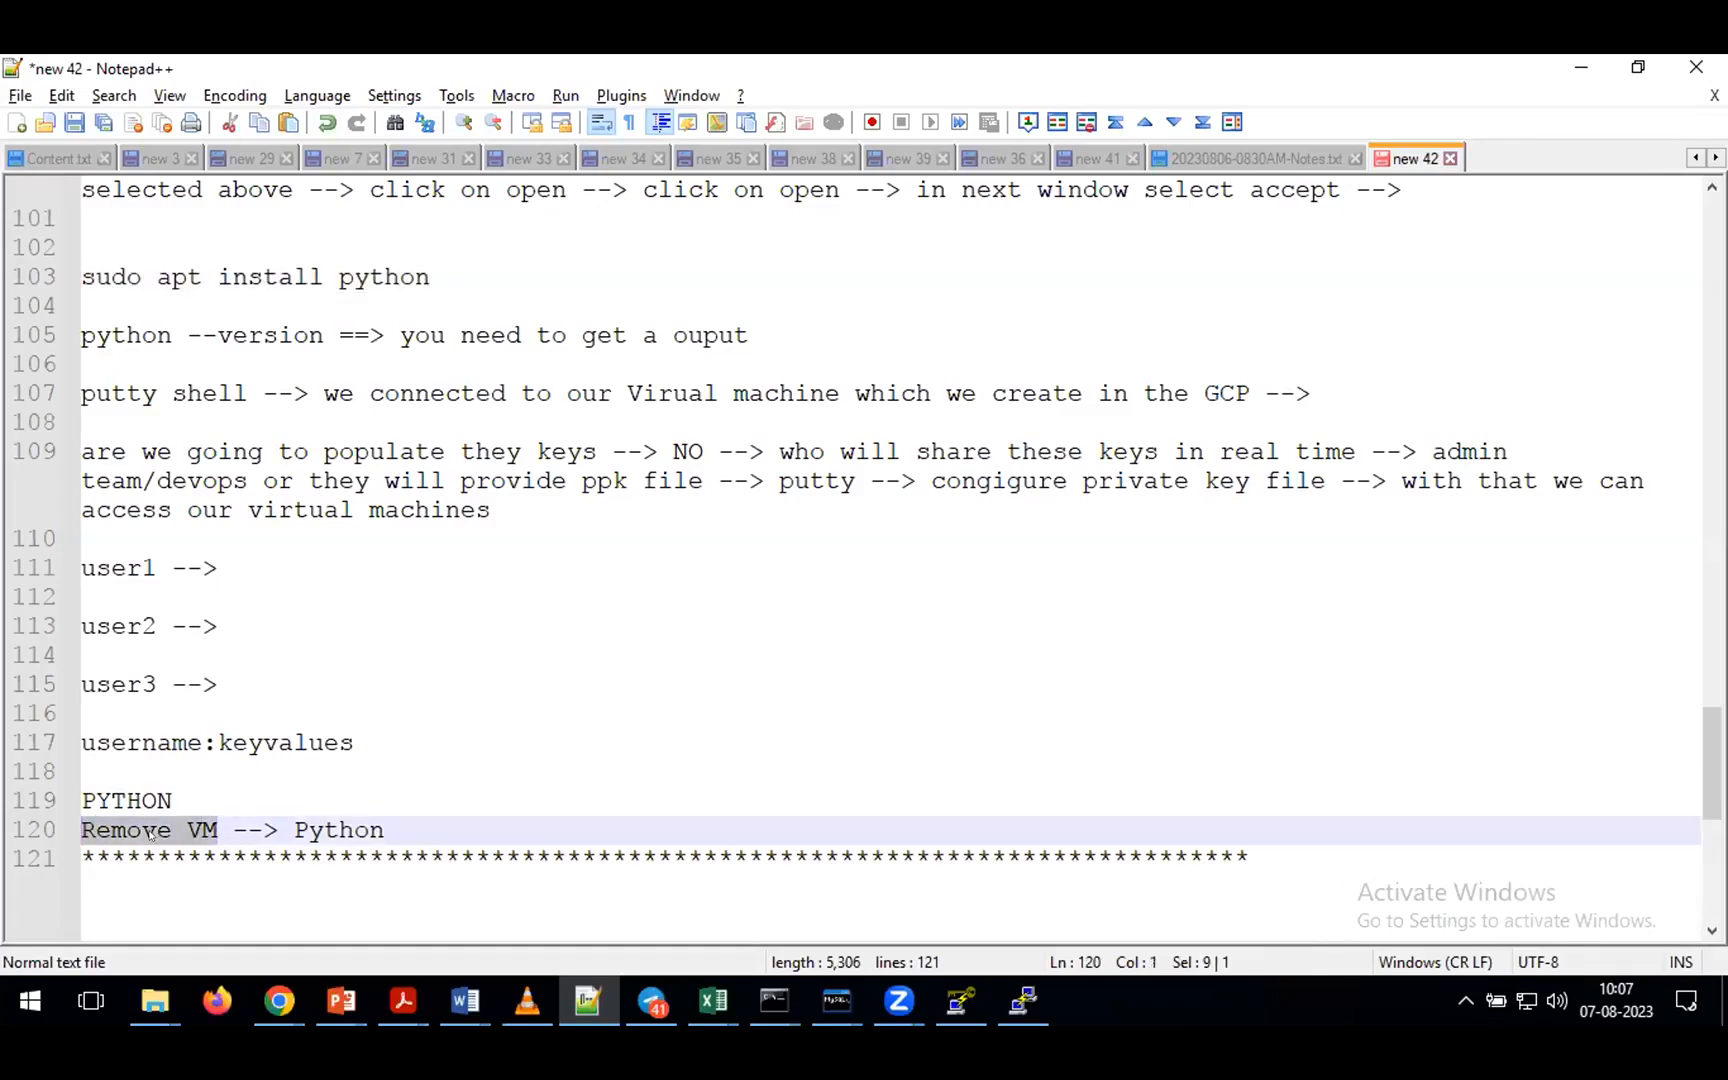
double_click(328, 830)
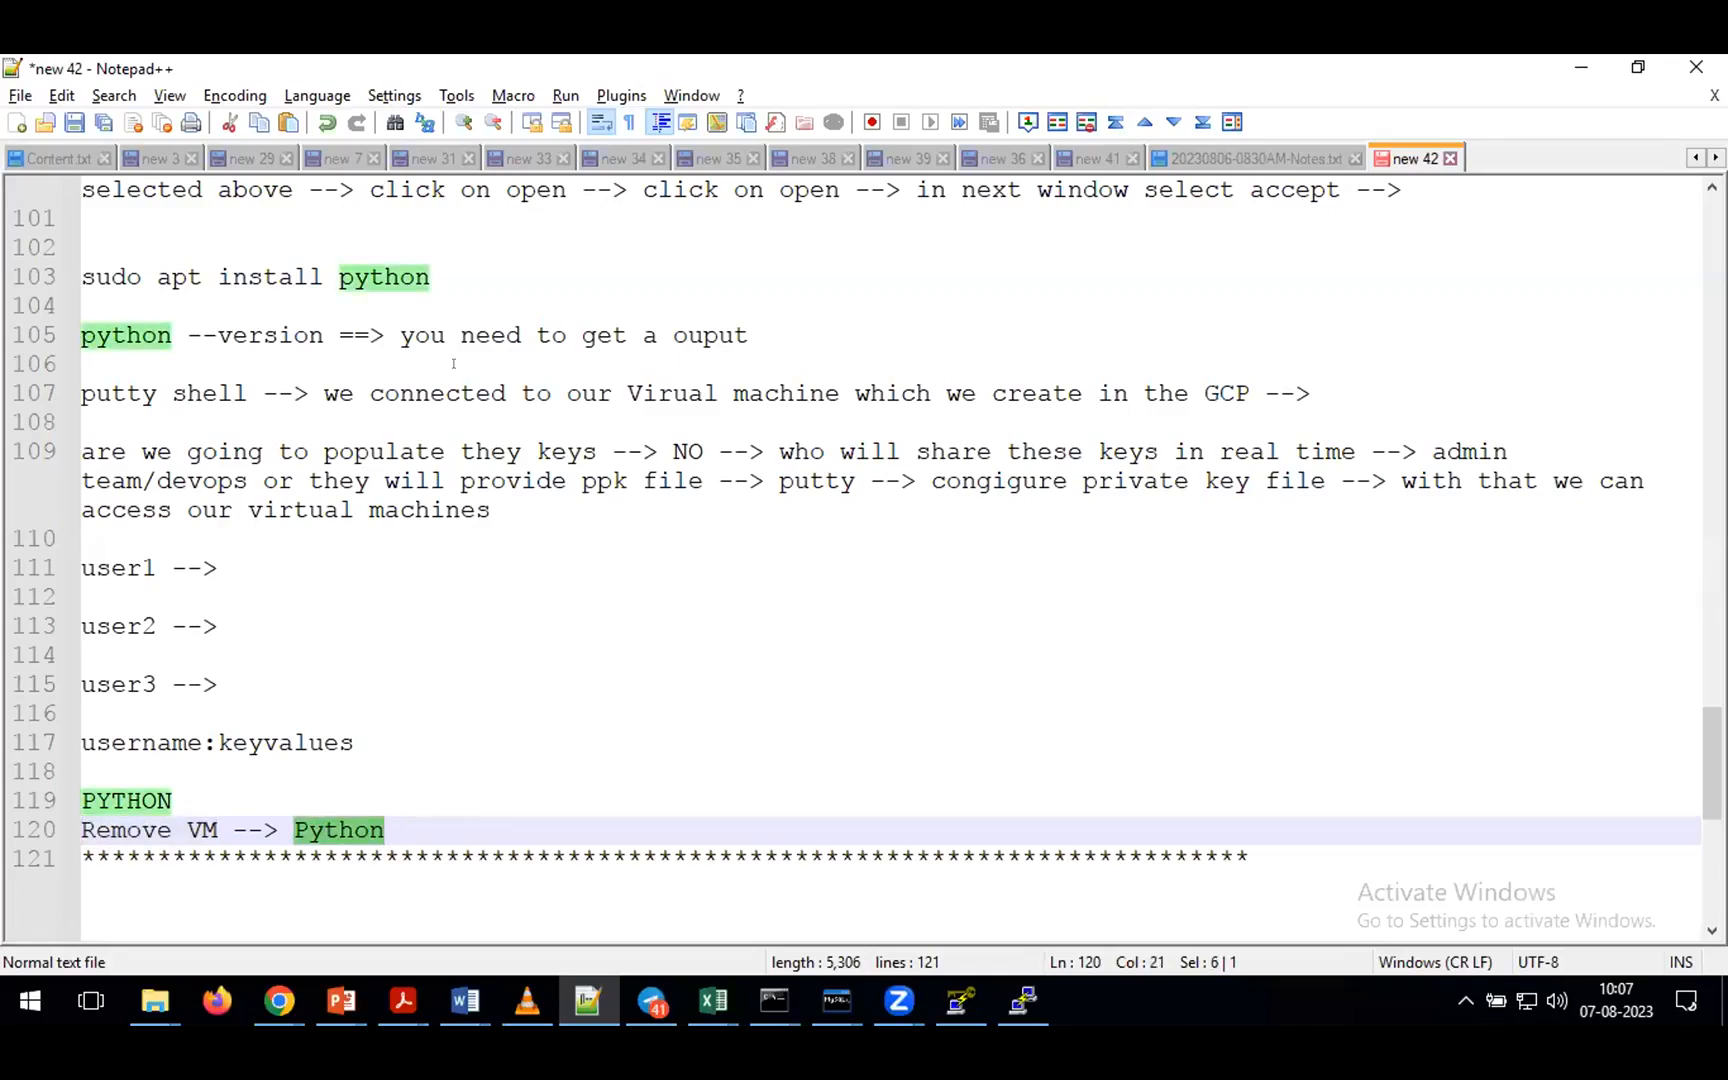
double_click(358, 276)
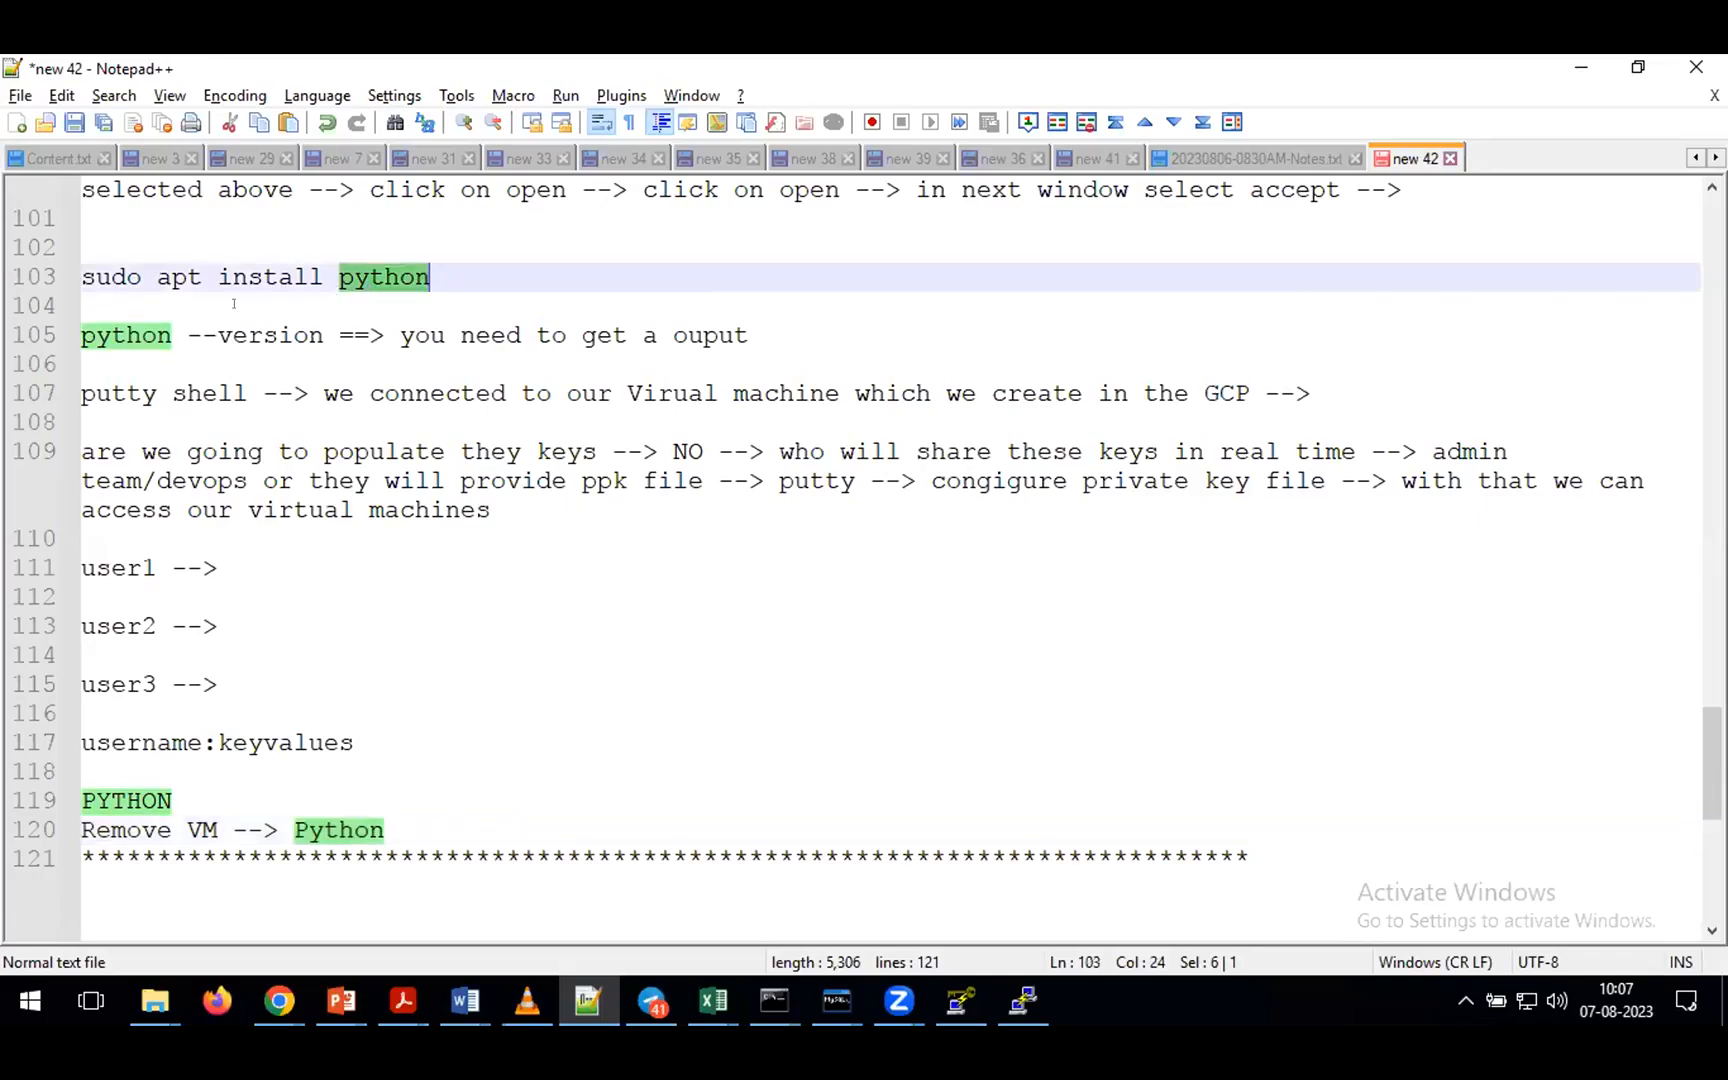
left_click(55, 272)
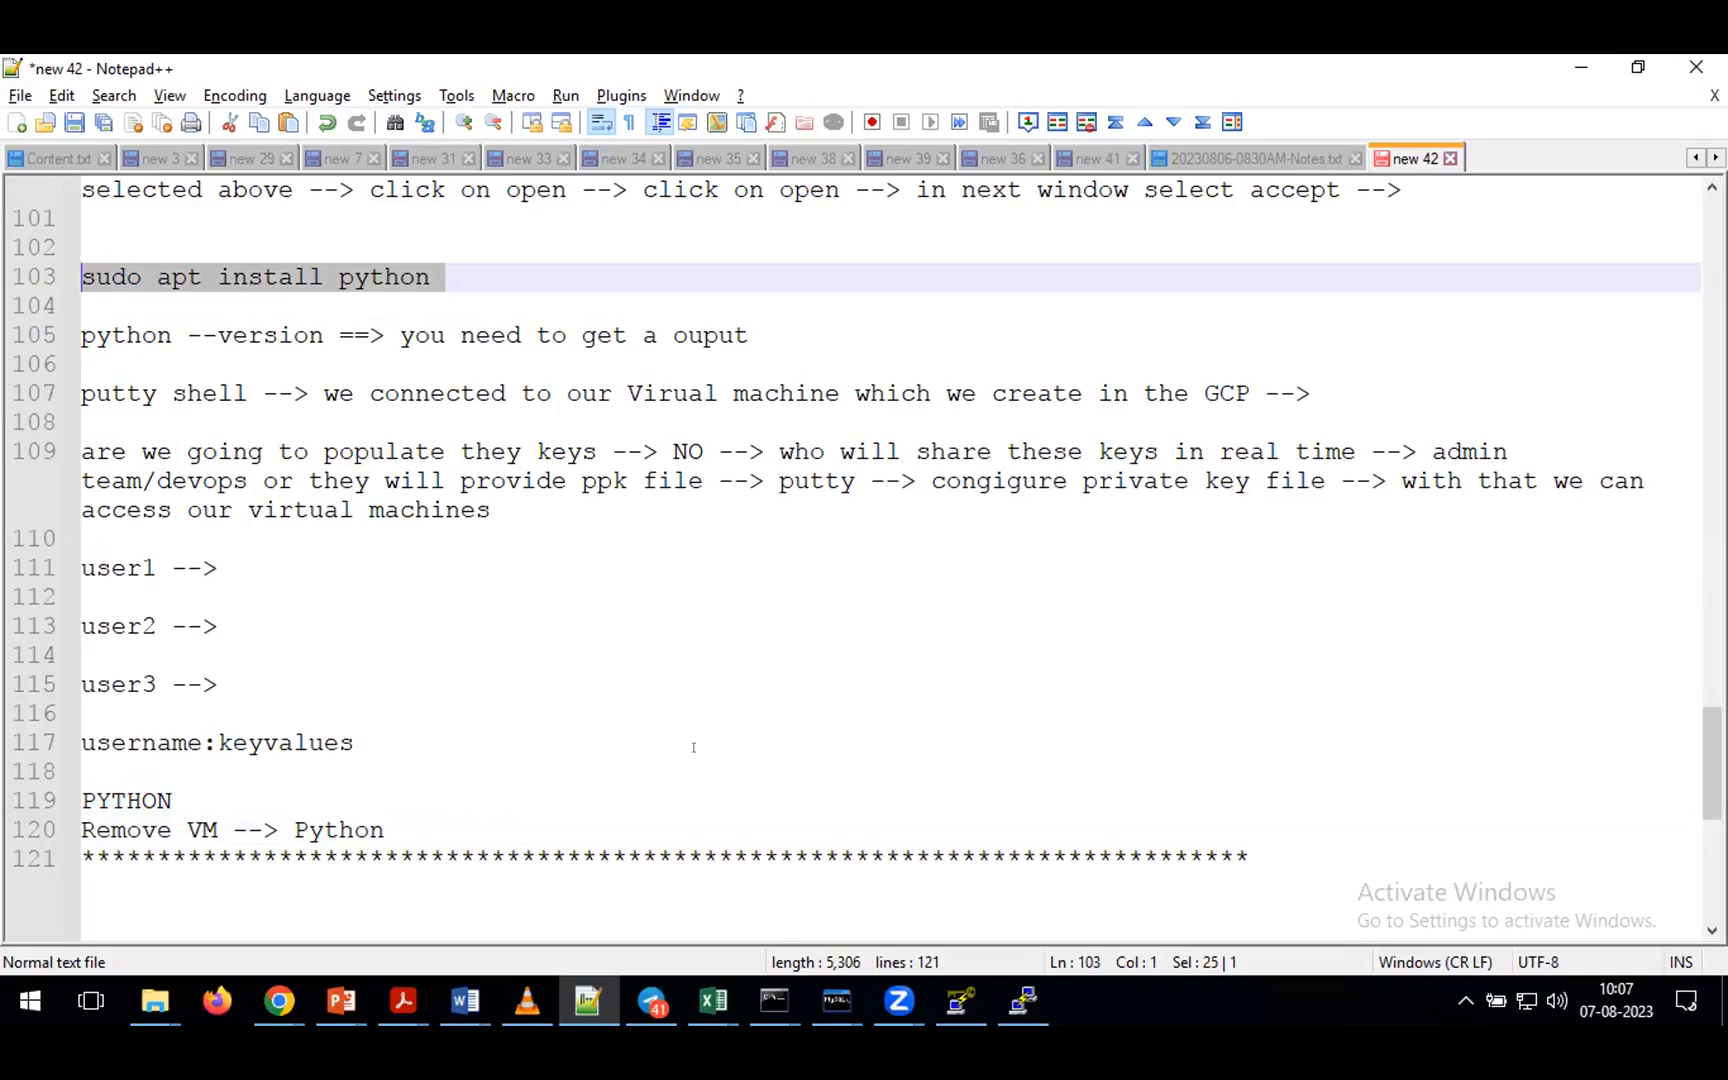
- Add an '11:45 -->' entry below the asterisk separator
left_click(1260, 837)
key("Return")
key("Return")
type("1")
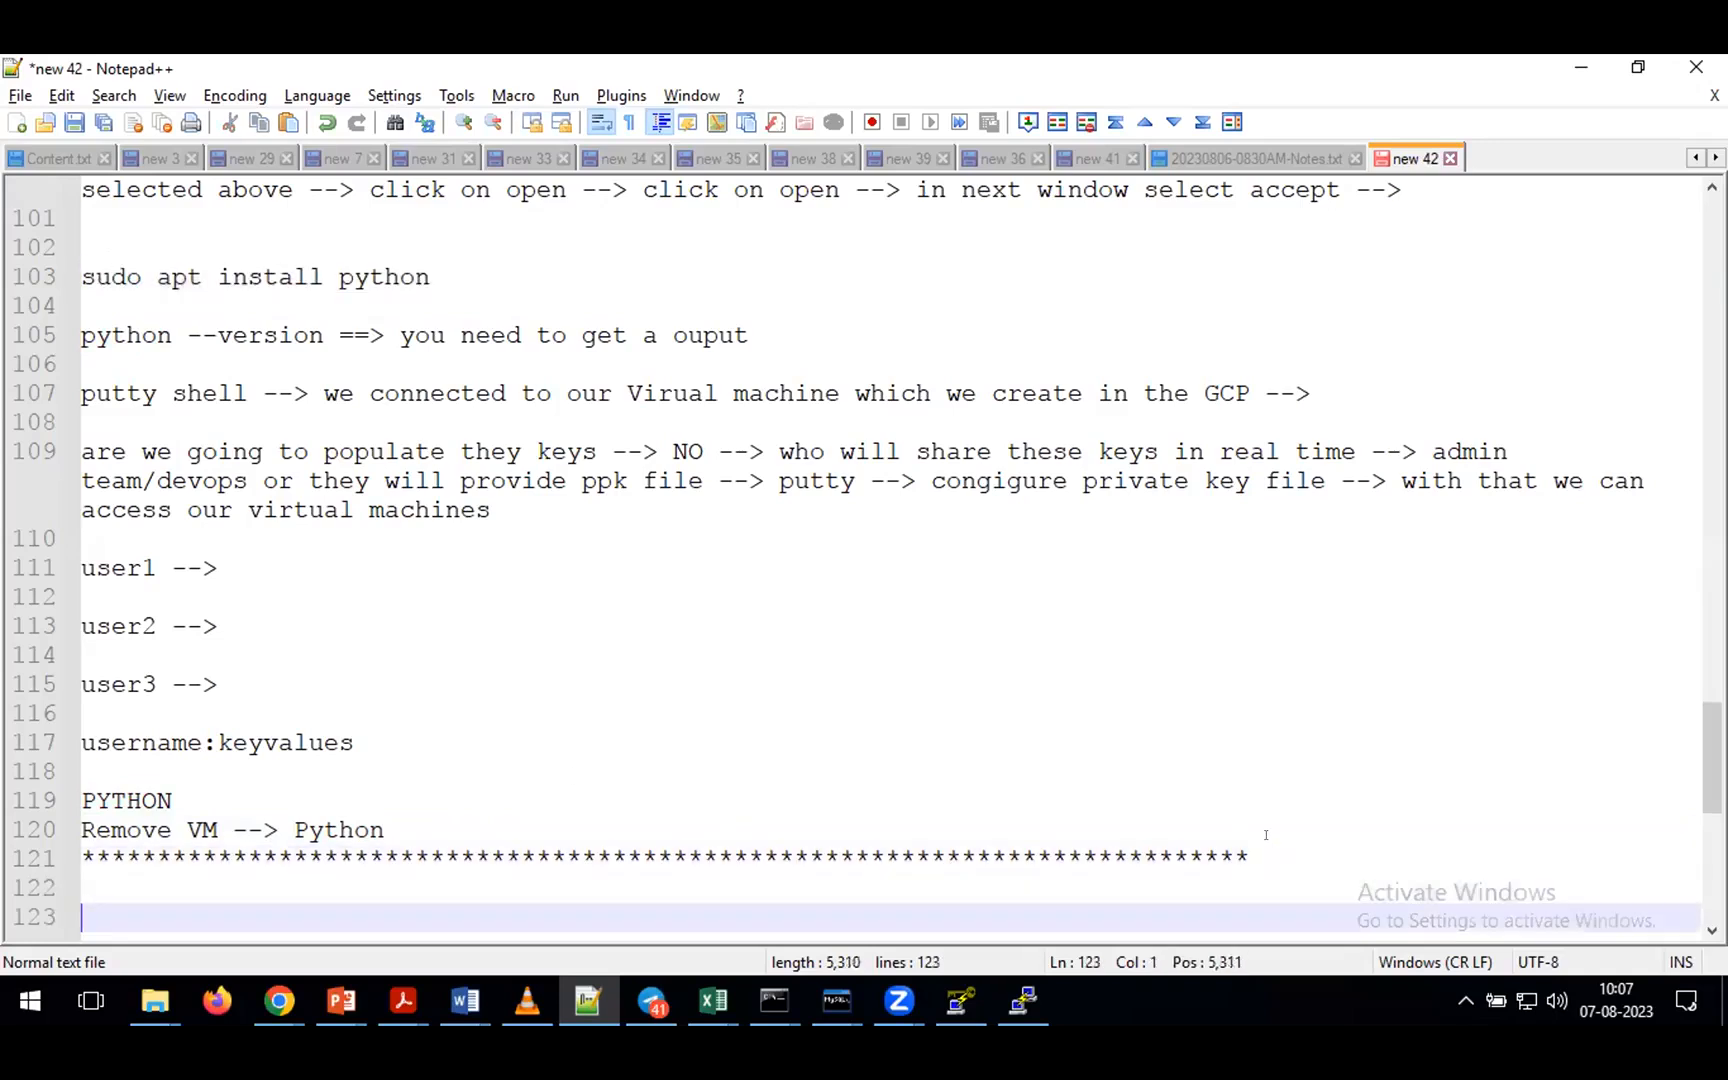
type("1:45 -->")
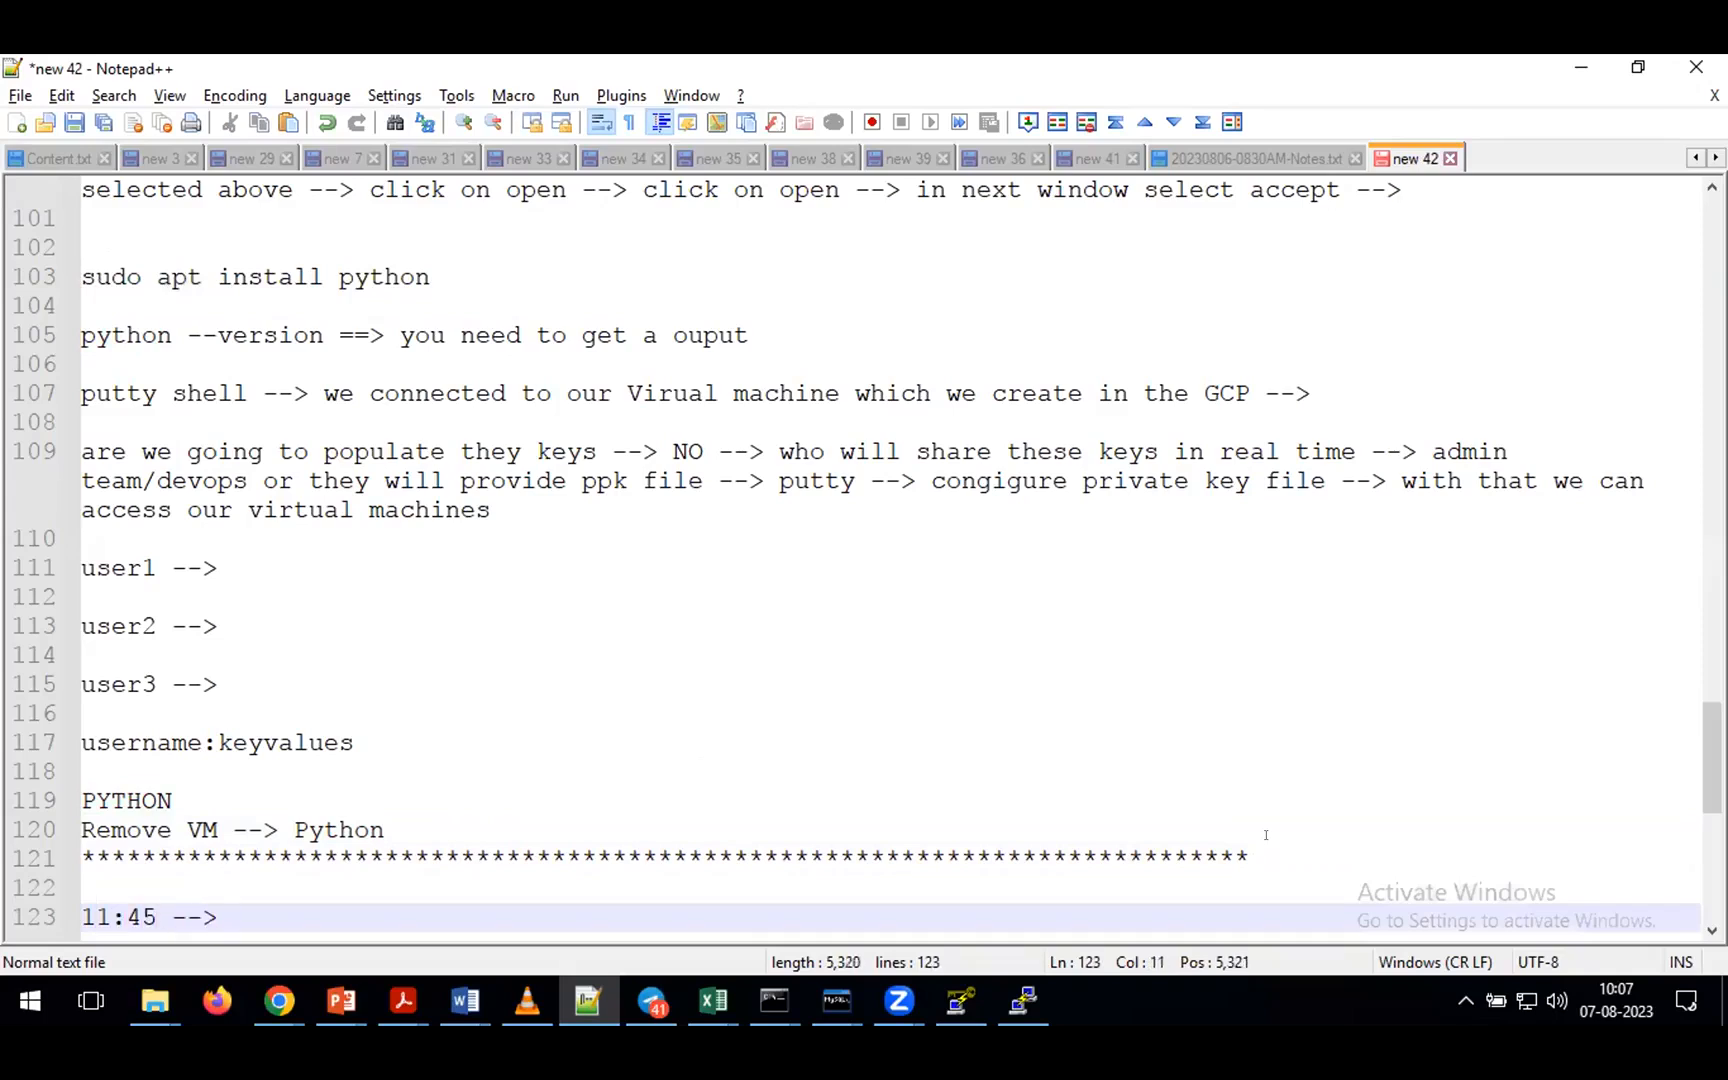
- Highlight the 'sudo apt install python' and 'python --version' commands in the earlier notes
scroll(1300, 720, "down", 2)
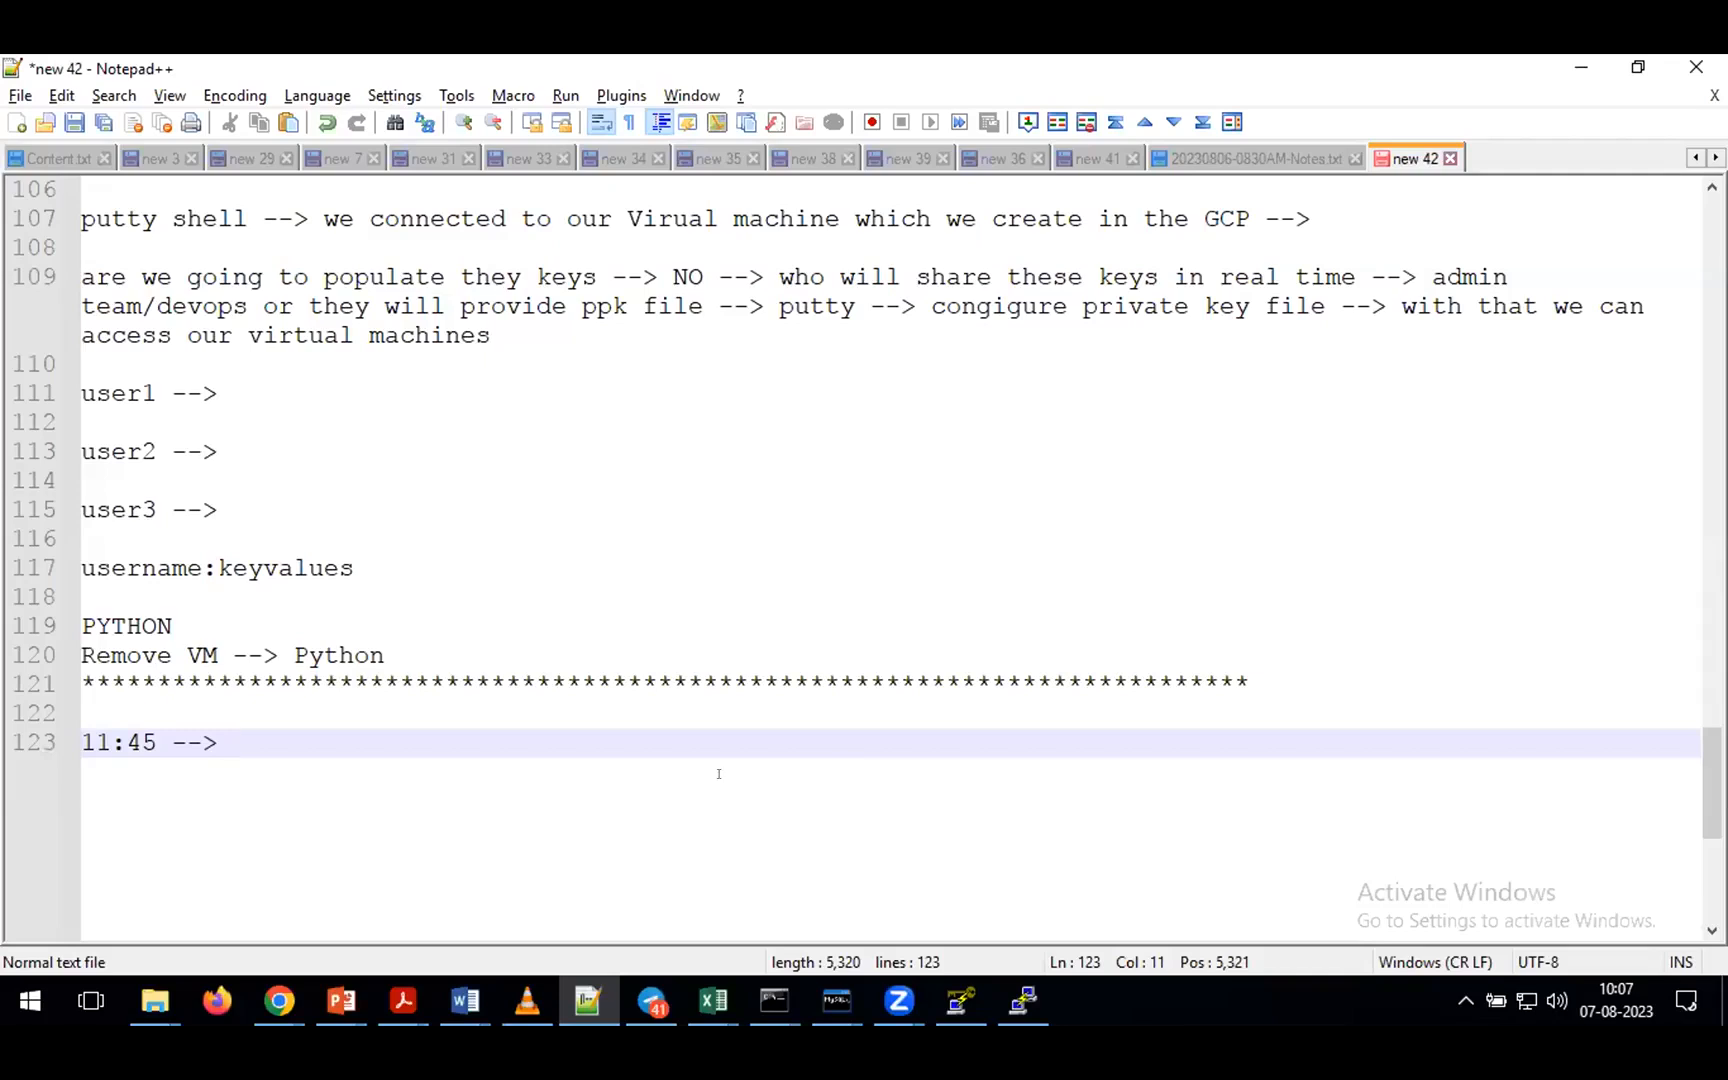
scroll(730, 771, "up", 2)
left_click_drag(323, 340, 82, 342)
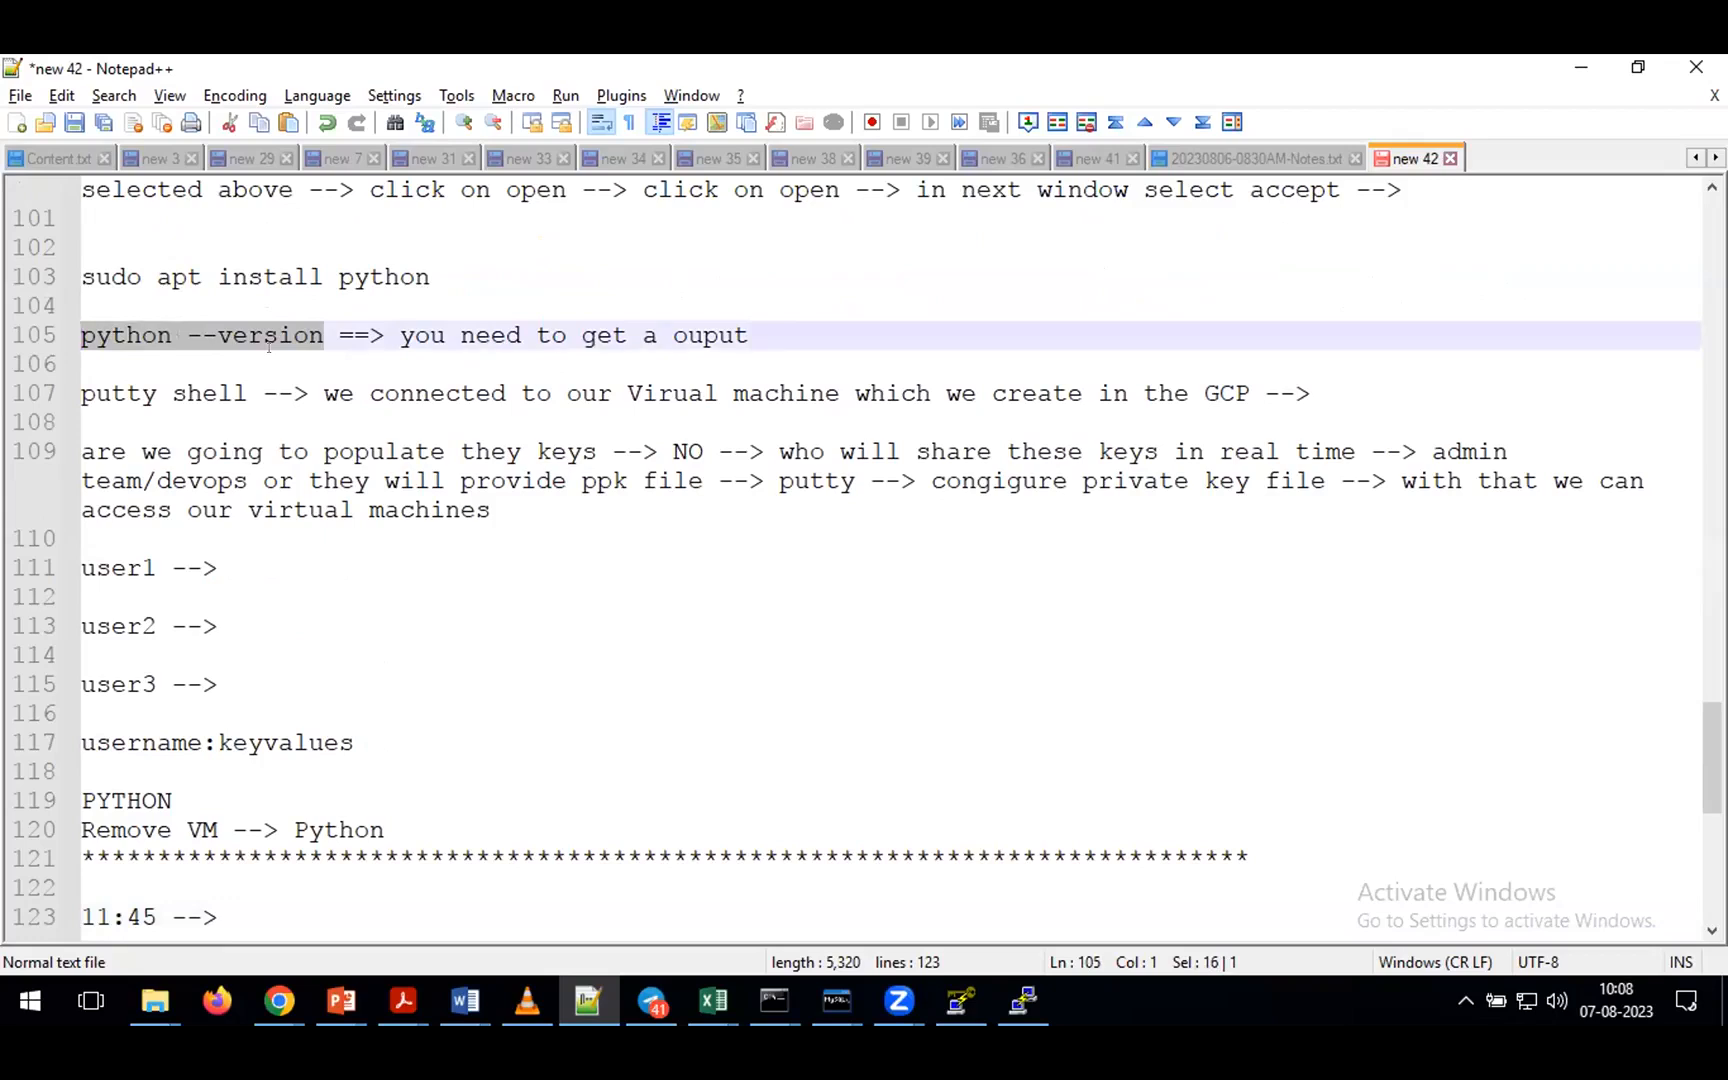
left_click(424, 276)
key("shift+Left")
key("shift+Left")
key("shift+Left")
key("shift+Left")
key("shift+Left")
key("shift+Left")
key("shift+Left")
key("shift+Left")
key("shift+Left")
key("shift+Left")
key("shift+Left")
key("shift+Left")
key("shift+Left")
key("shift+Left")
key("shift+Left")
key("shift+Left")
key("shift+Left")
key("shift+Left")
key("shift+Left")
key("shift+Left")
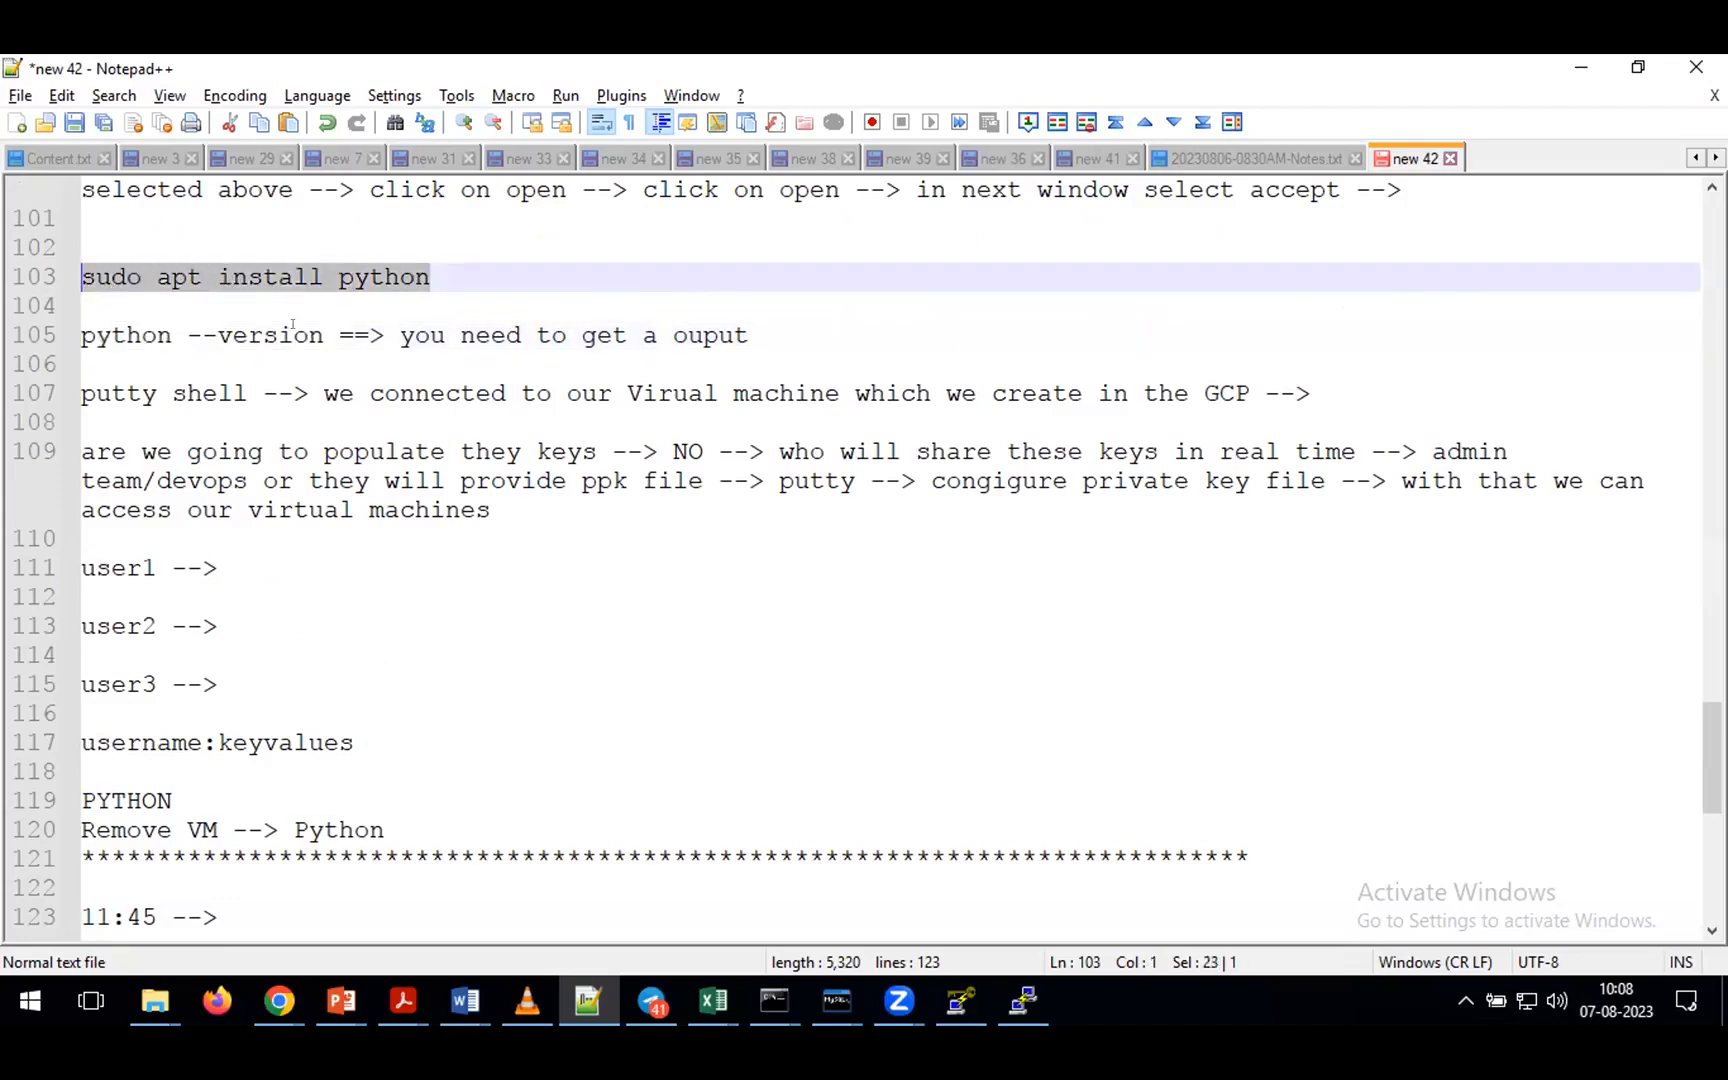
left_click(323, 335)
key("shift+Left")
key("shift+Left")
key("shift+Left")
key("shift+Left")
key("shift+Left")
key("shift+Left")
key("shift+Left")
key("shift+Left")
key("shift+Left")
key("shift+Left")
key("shift+Left")
key("shift+Left")
key("shift+Left")
key("shift+Left")
key("shift+Left")
key("shift+Left")
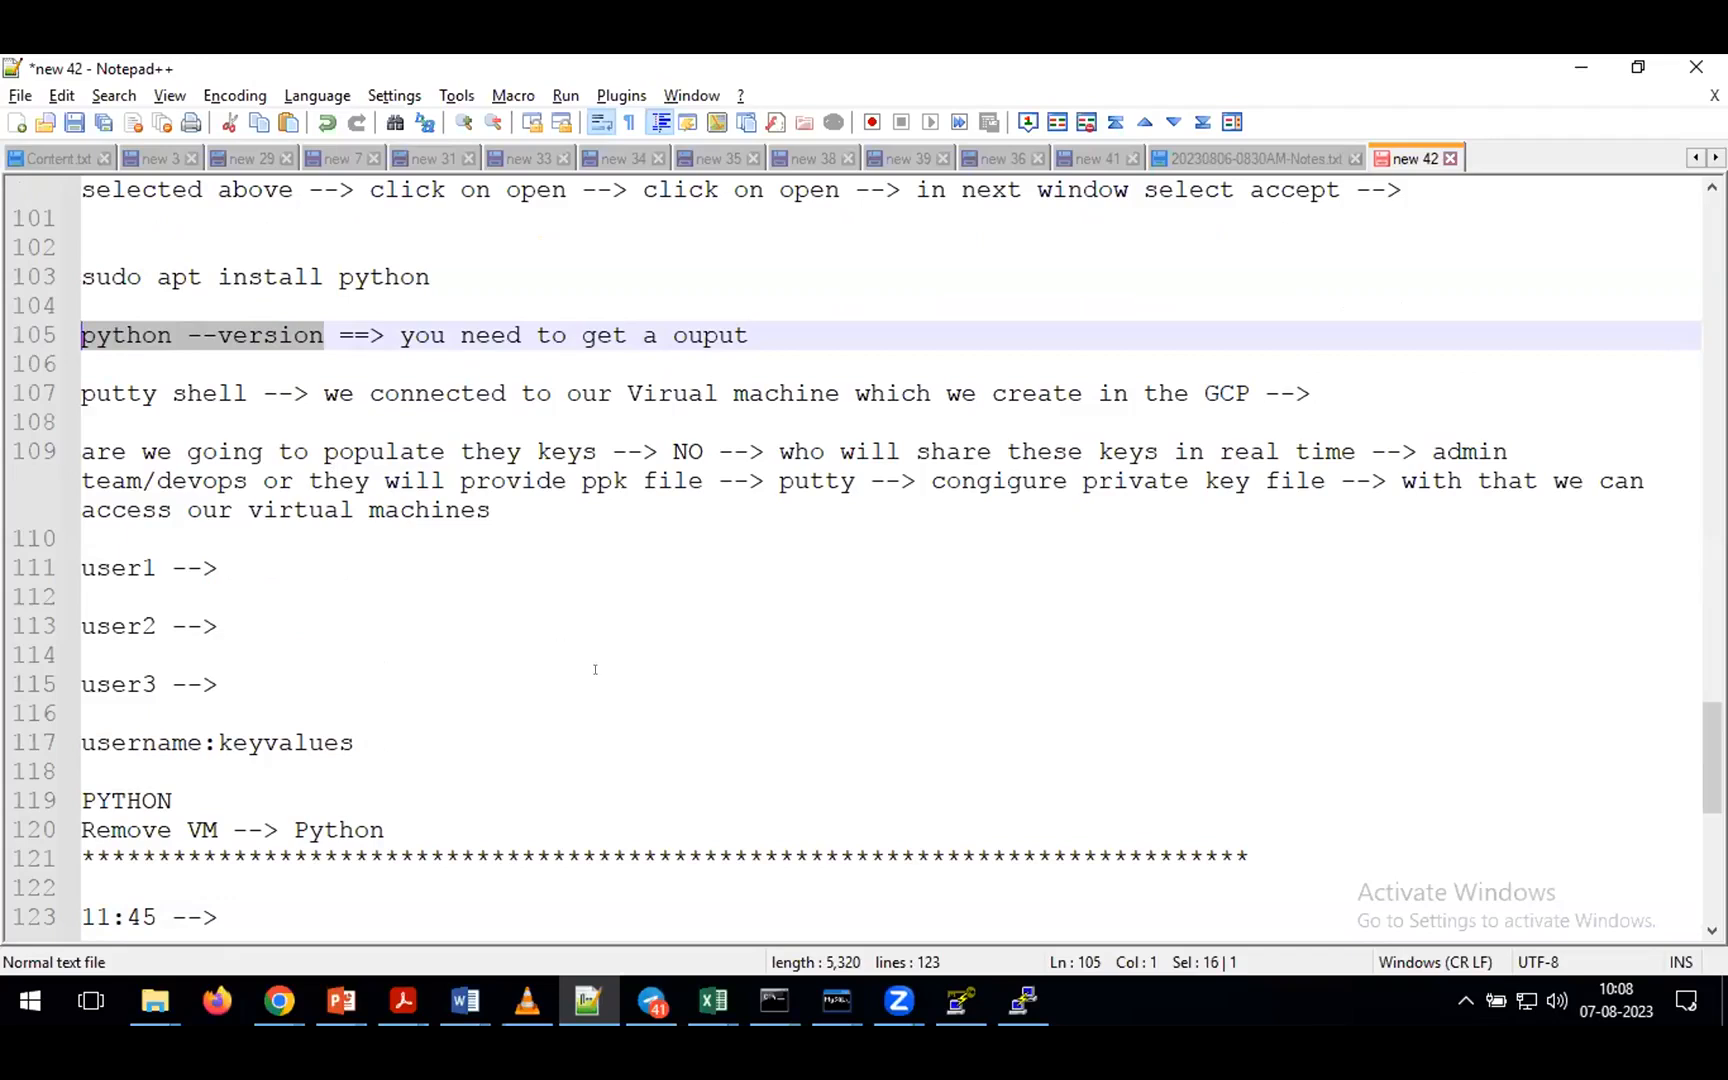
scroll(595, 669, "down", 2)
- Below the 11:45 entry, add a 'clear / cls' note line
left_click(436, 770)
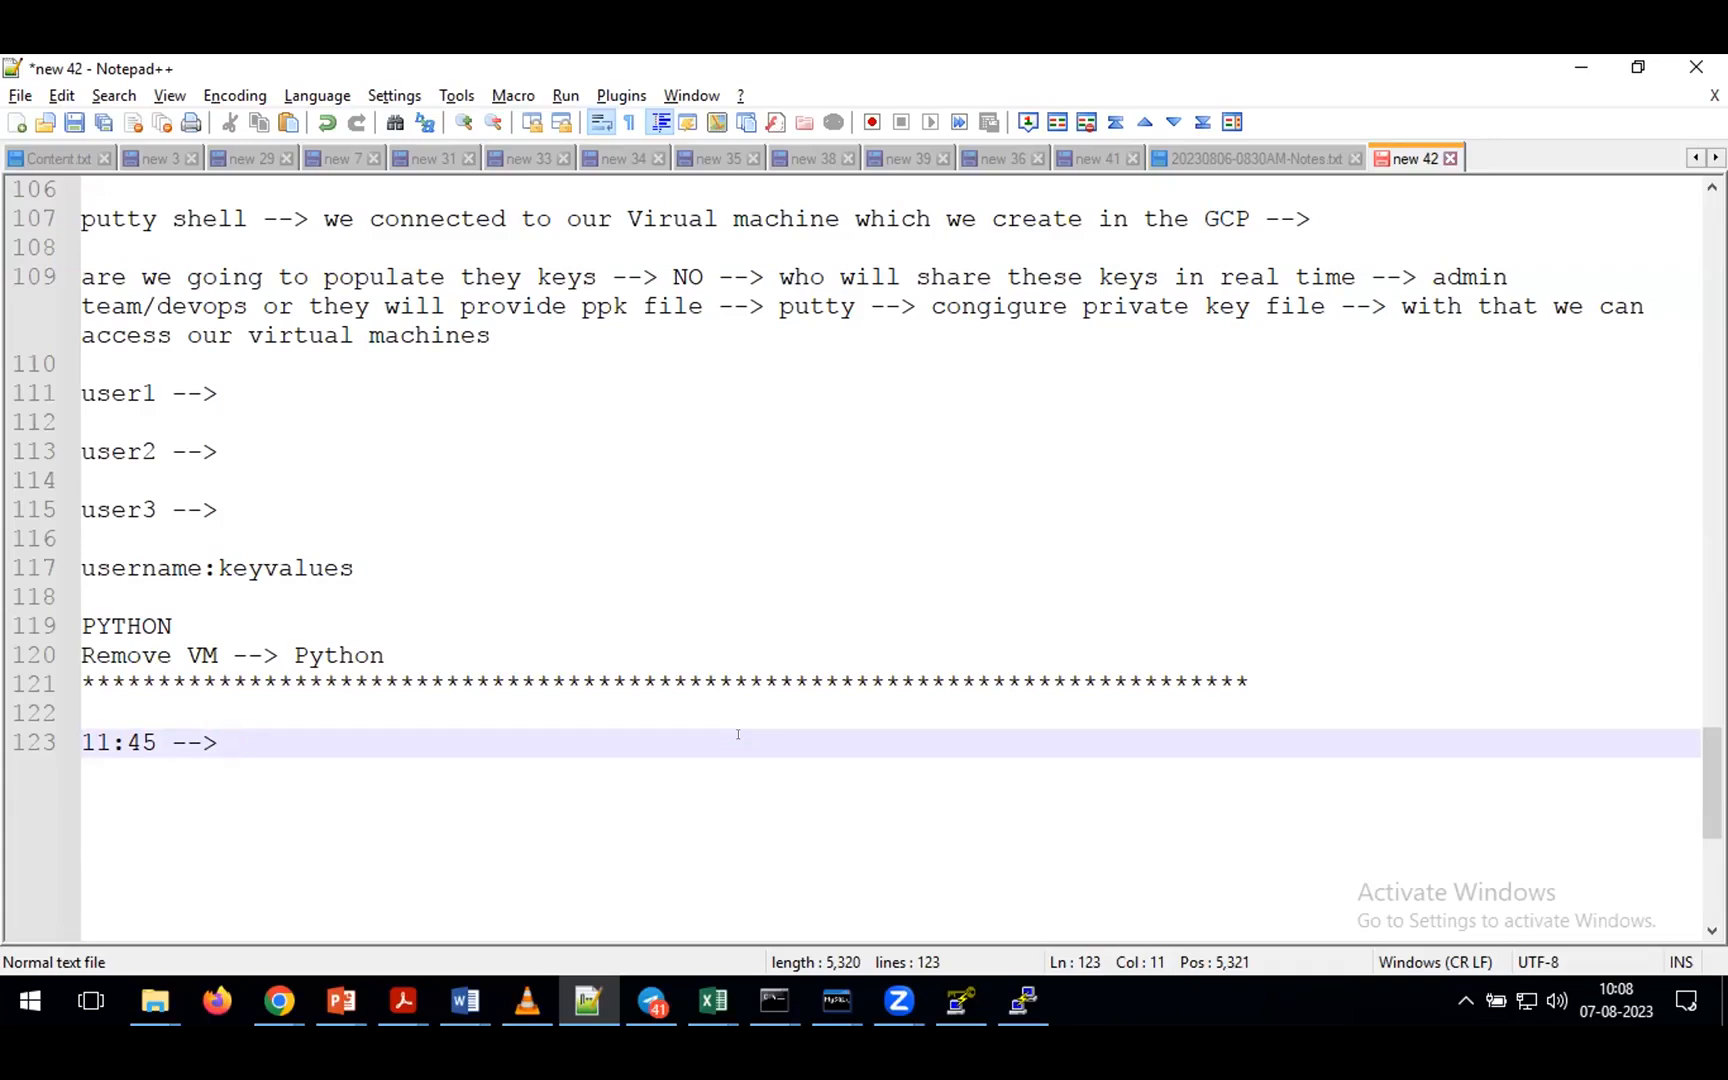
key("Return")
key("Return")
type("create")
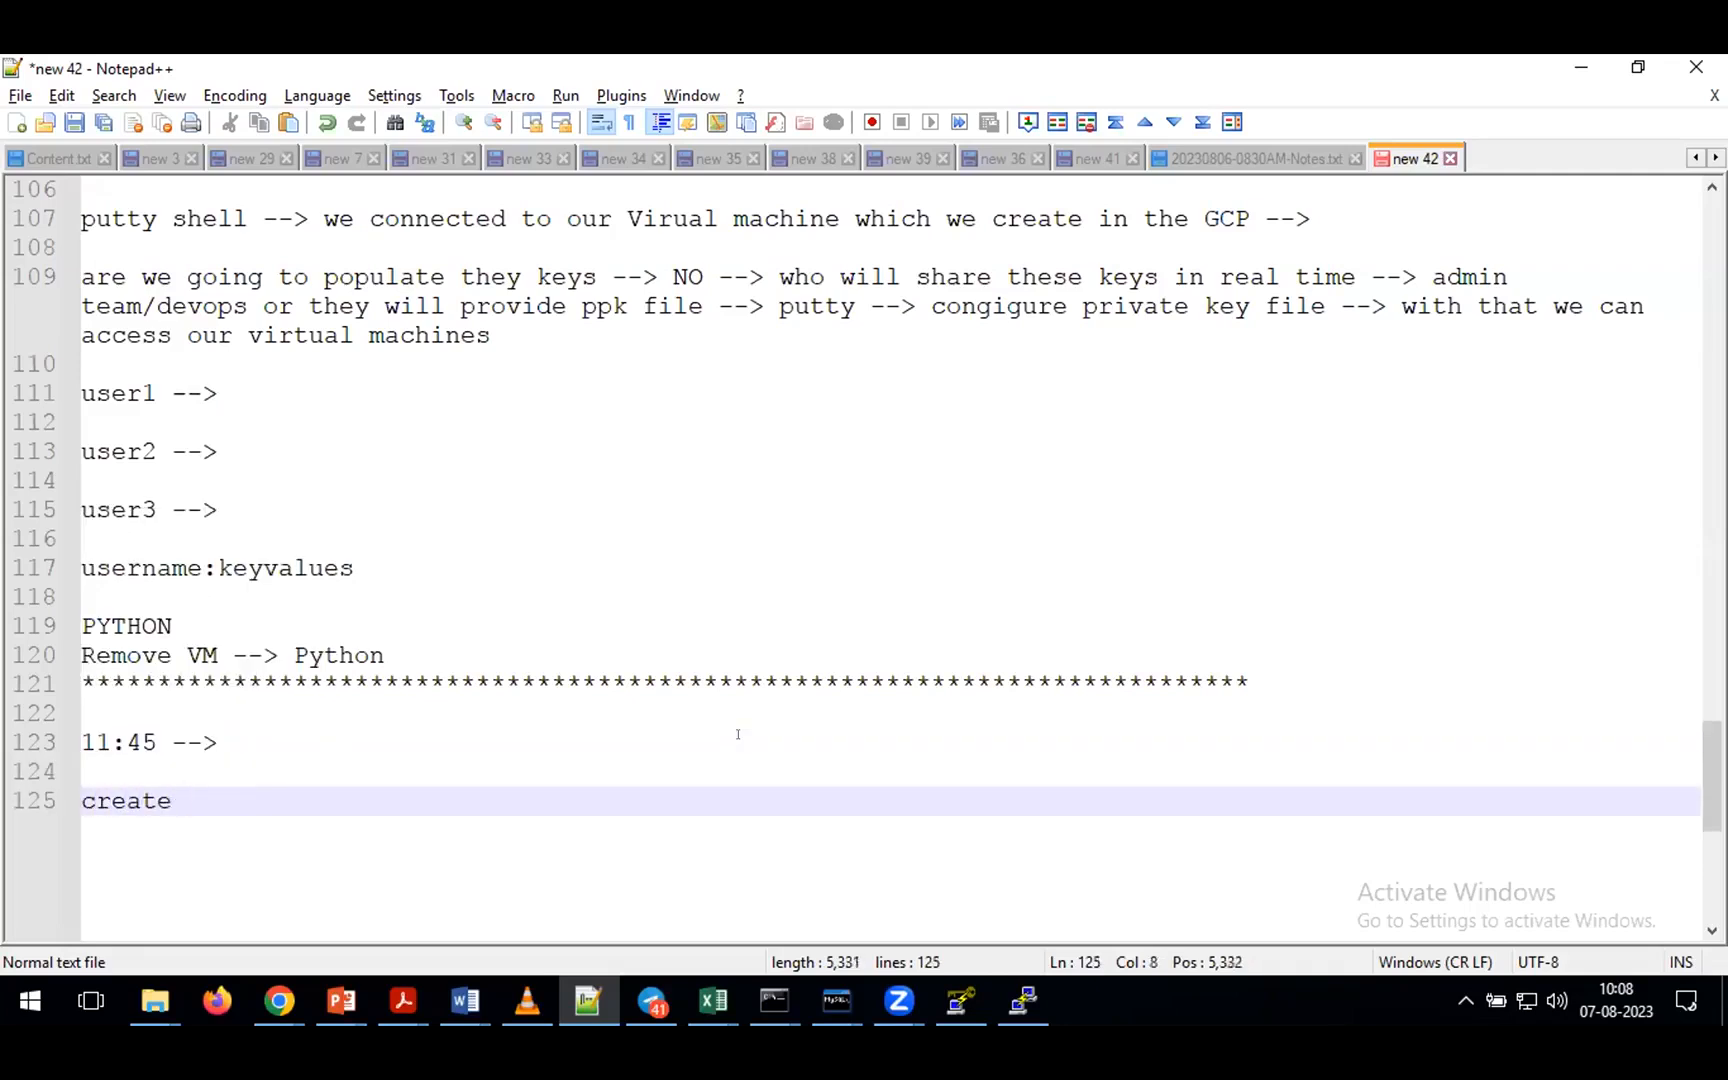
key("shift+Home")
type("clear /cls")
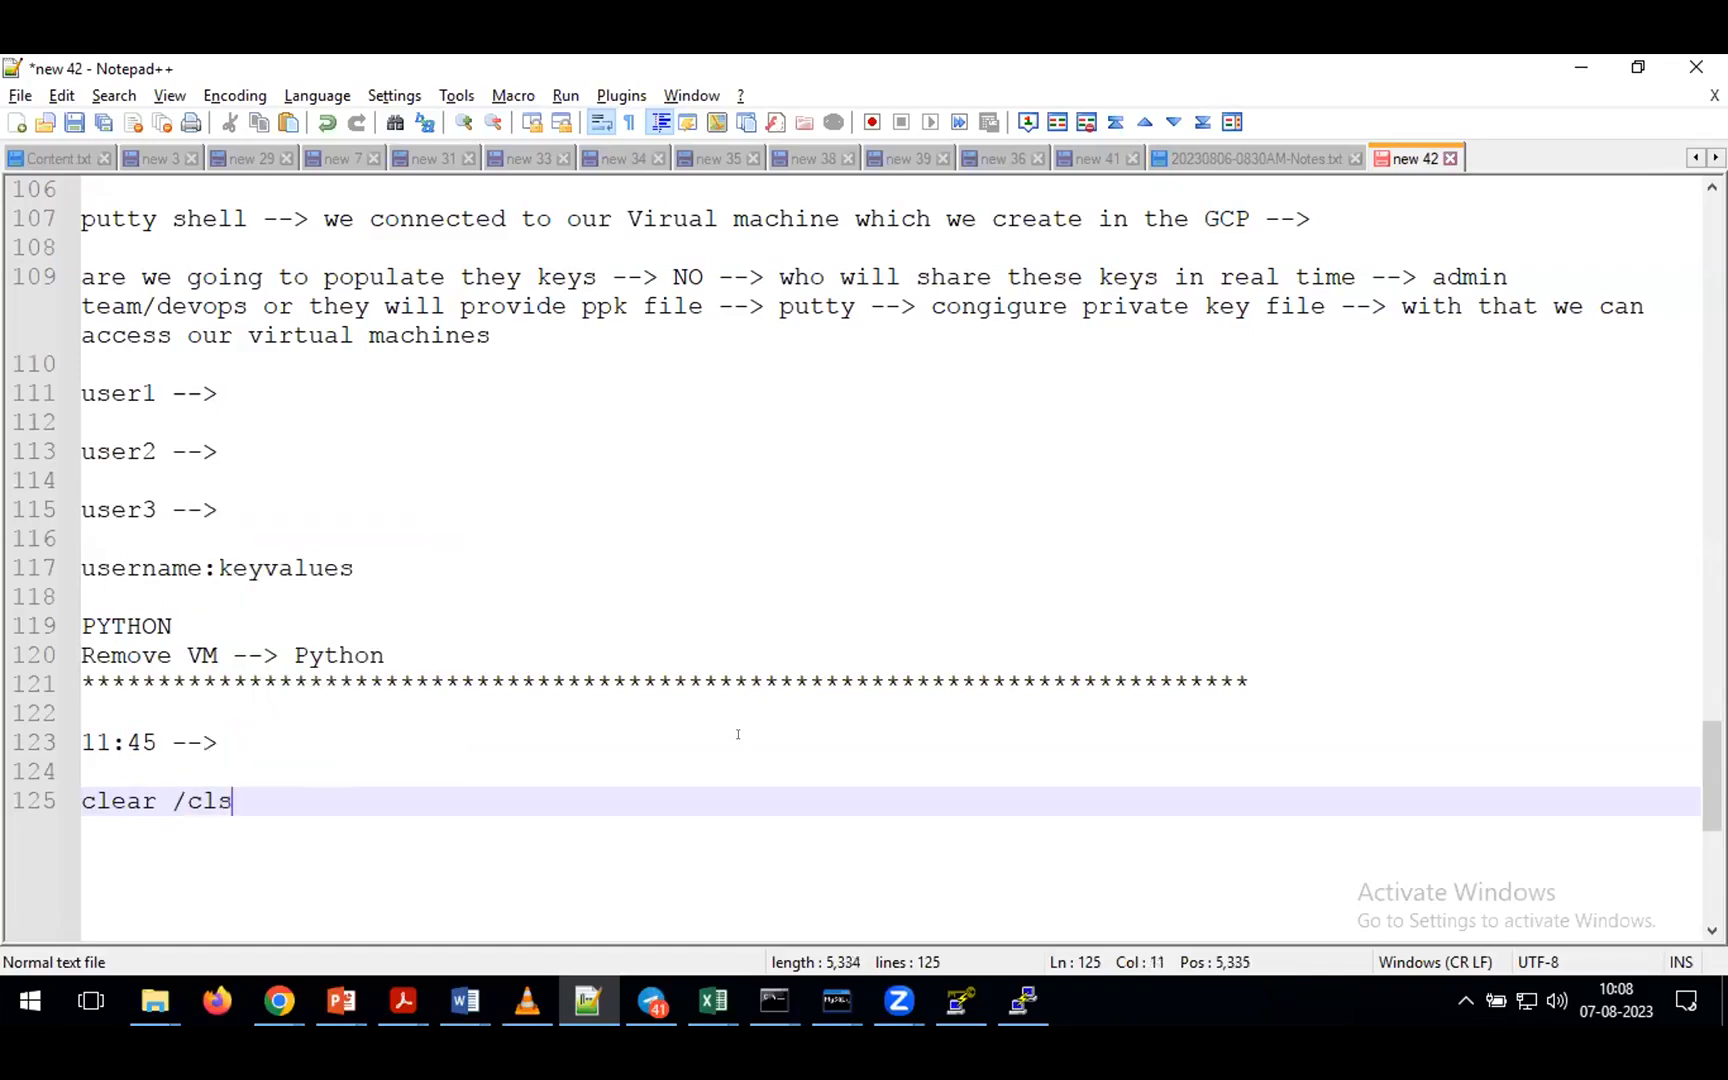
key("Left")
key("Left")
key("Left")
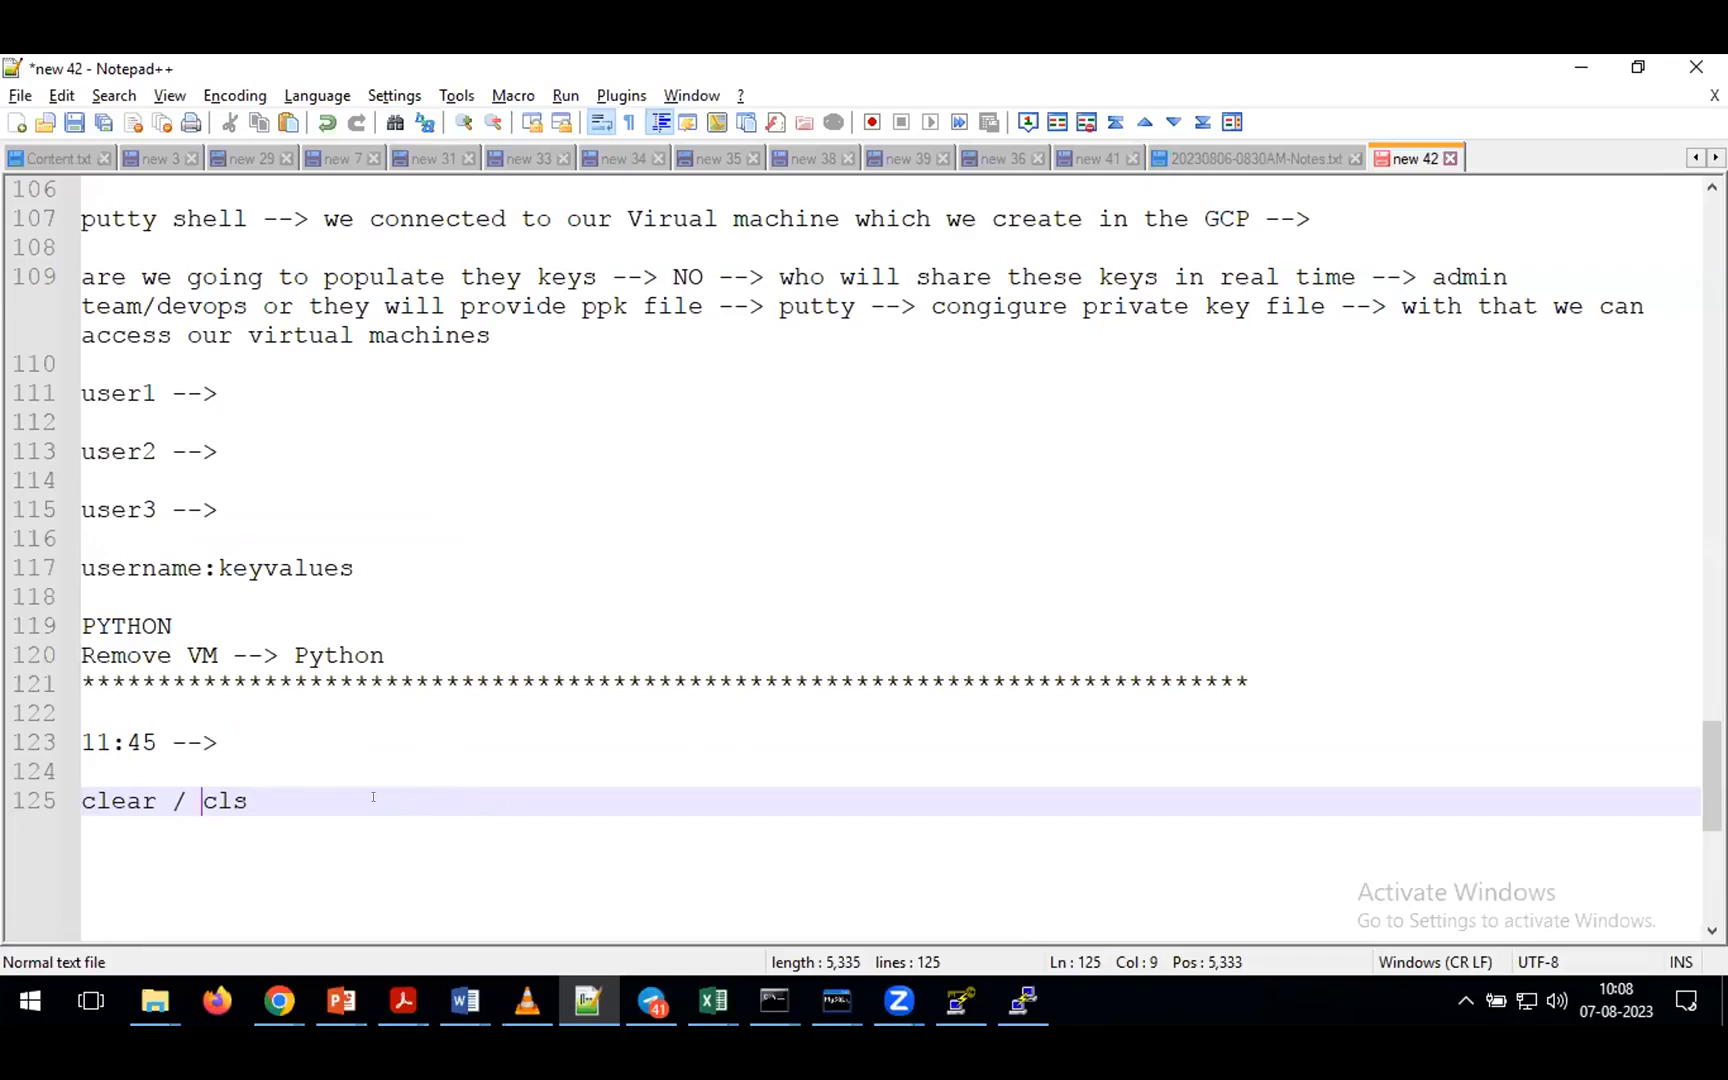
scroll(373, 797, "down", 1)
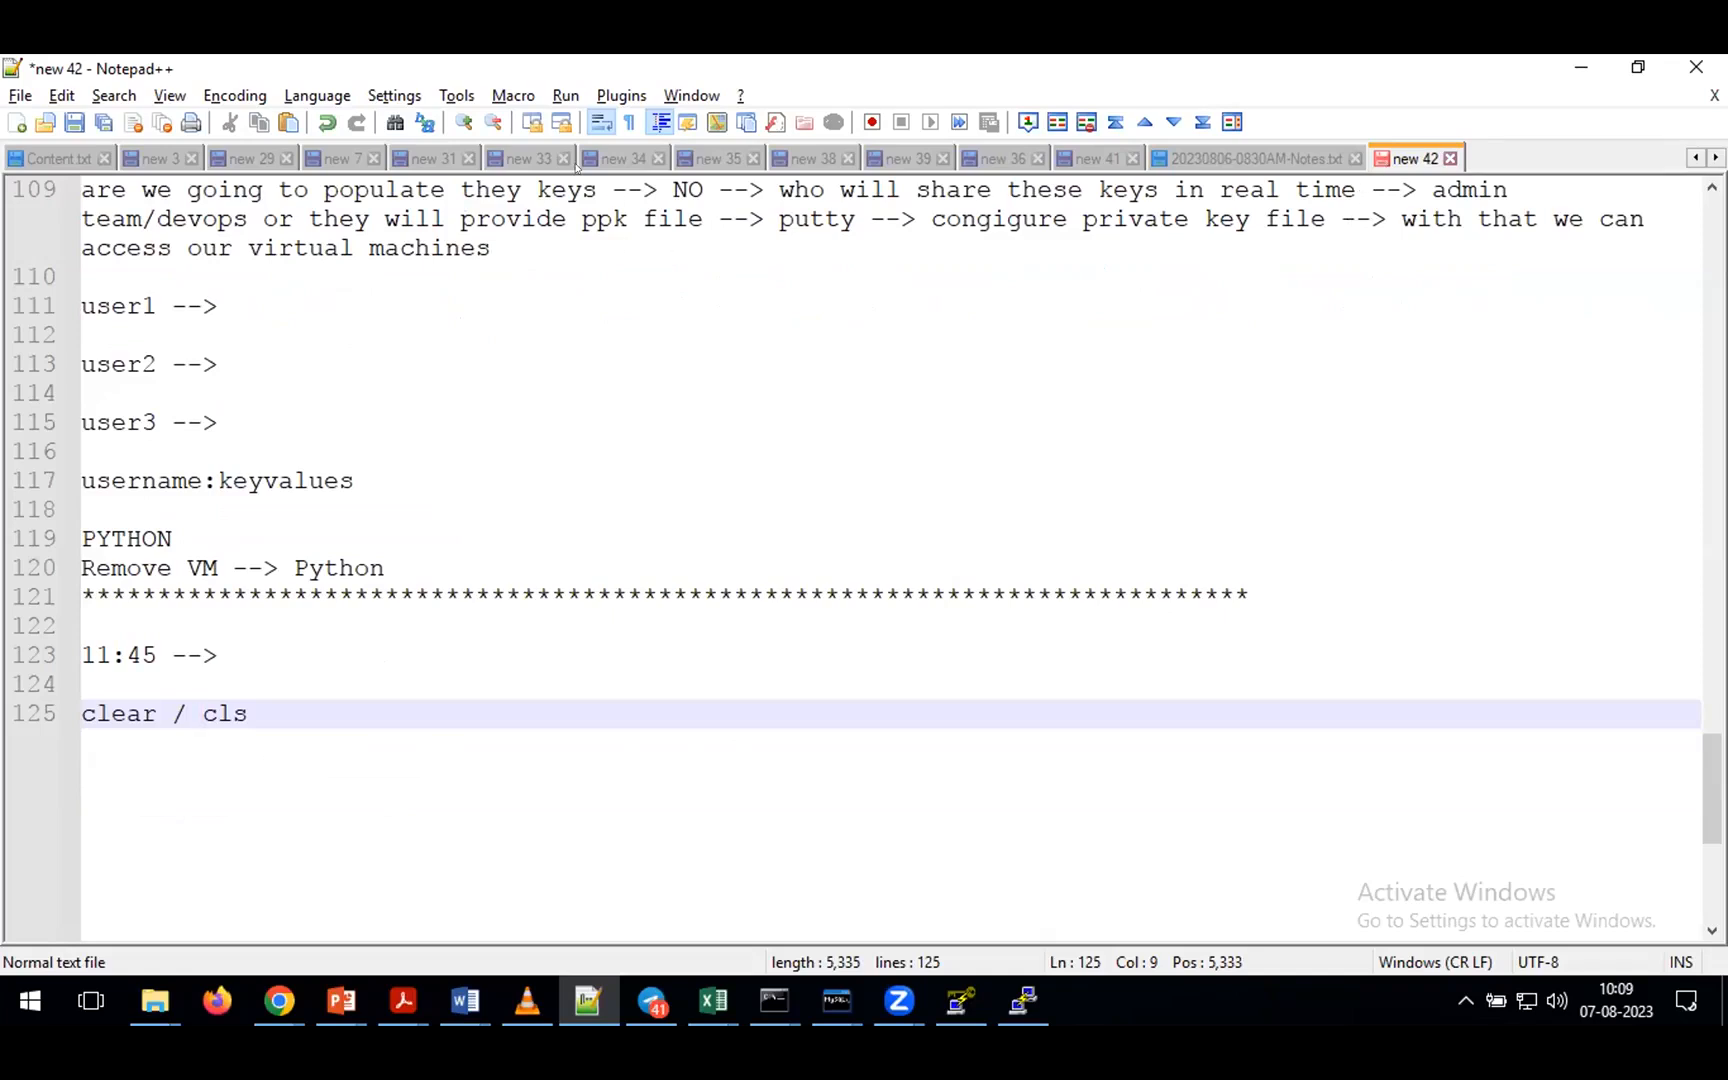
- Bring PuTTYgen forward and select the entire generated RSA public key text
left_click(880, 513)
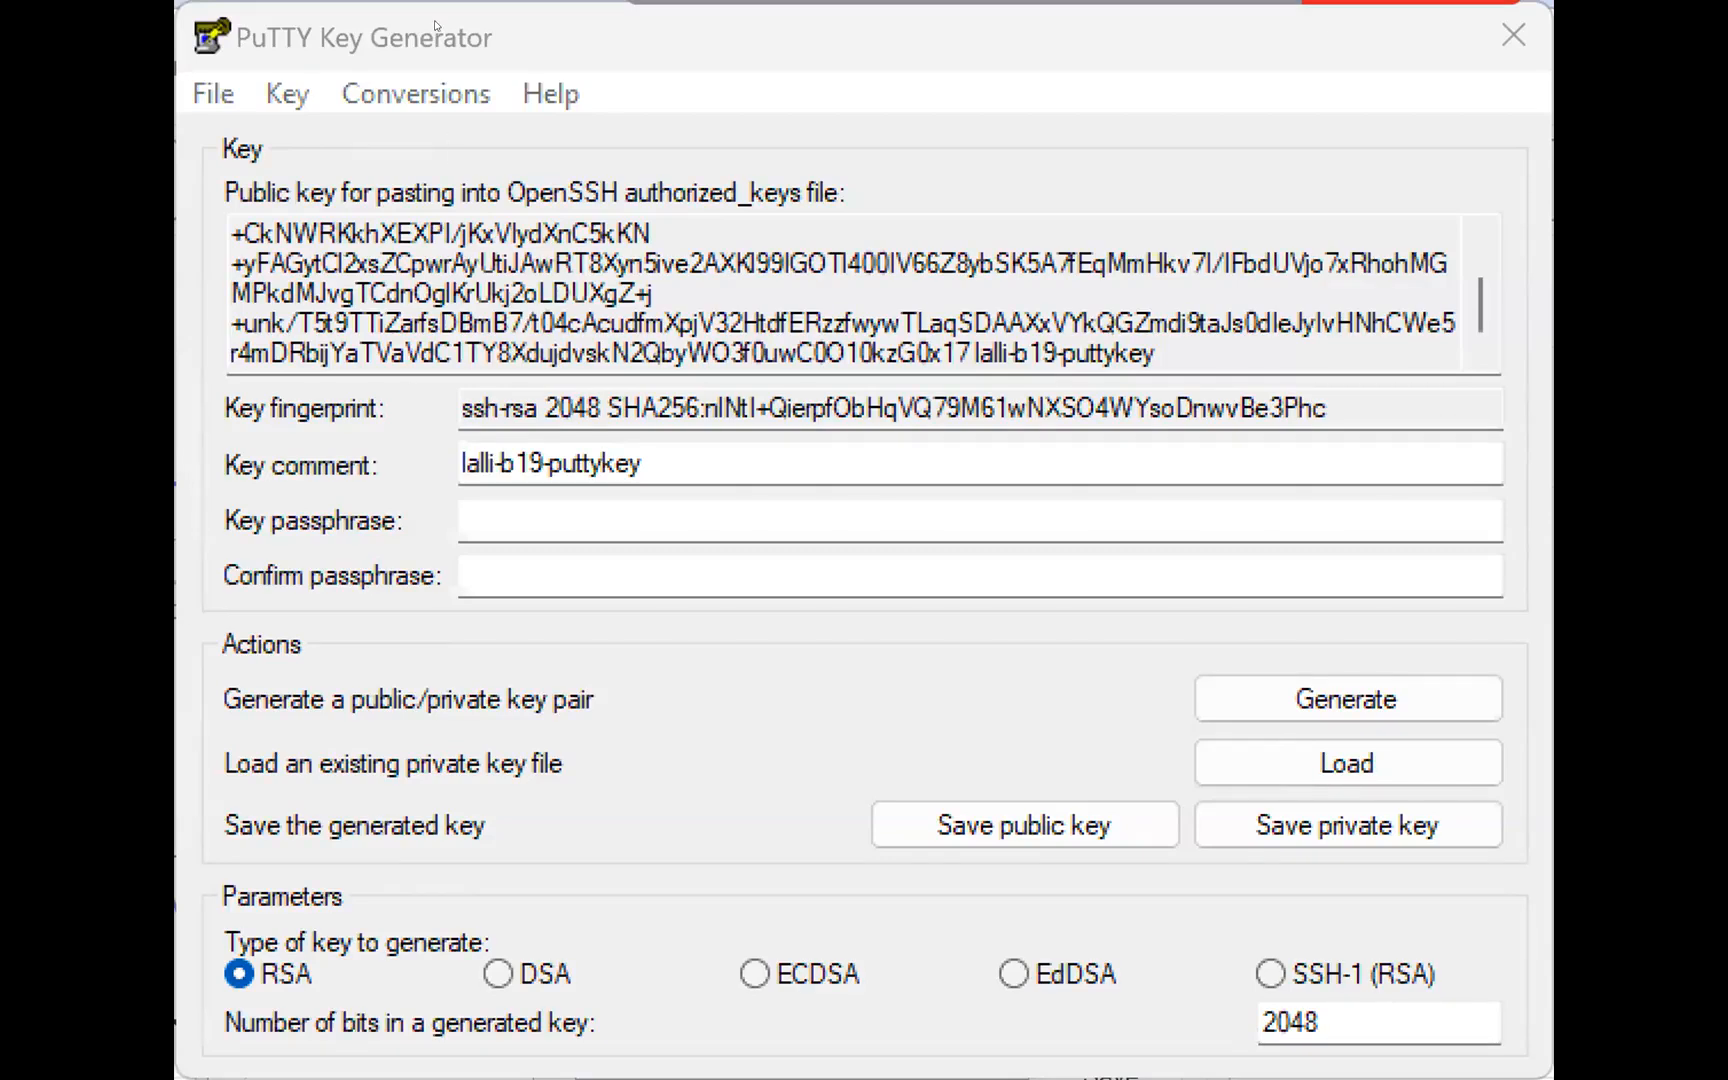
left_click(1113, 323)
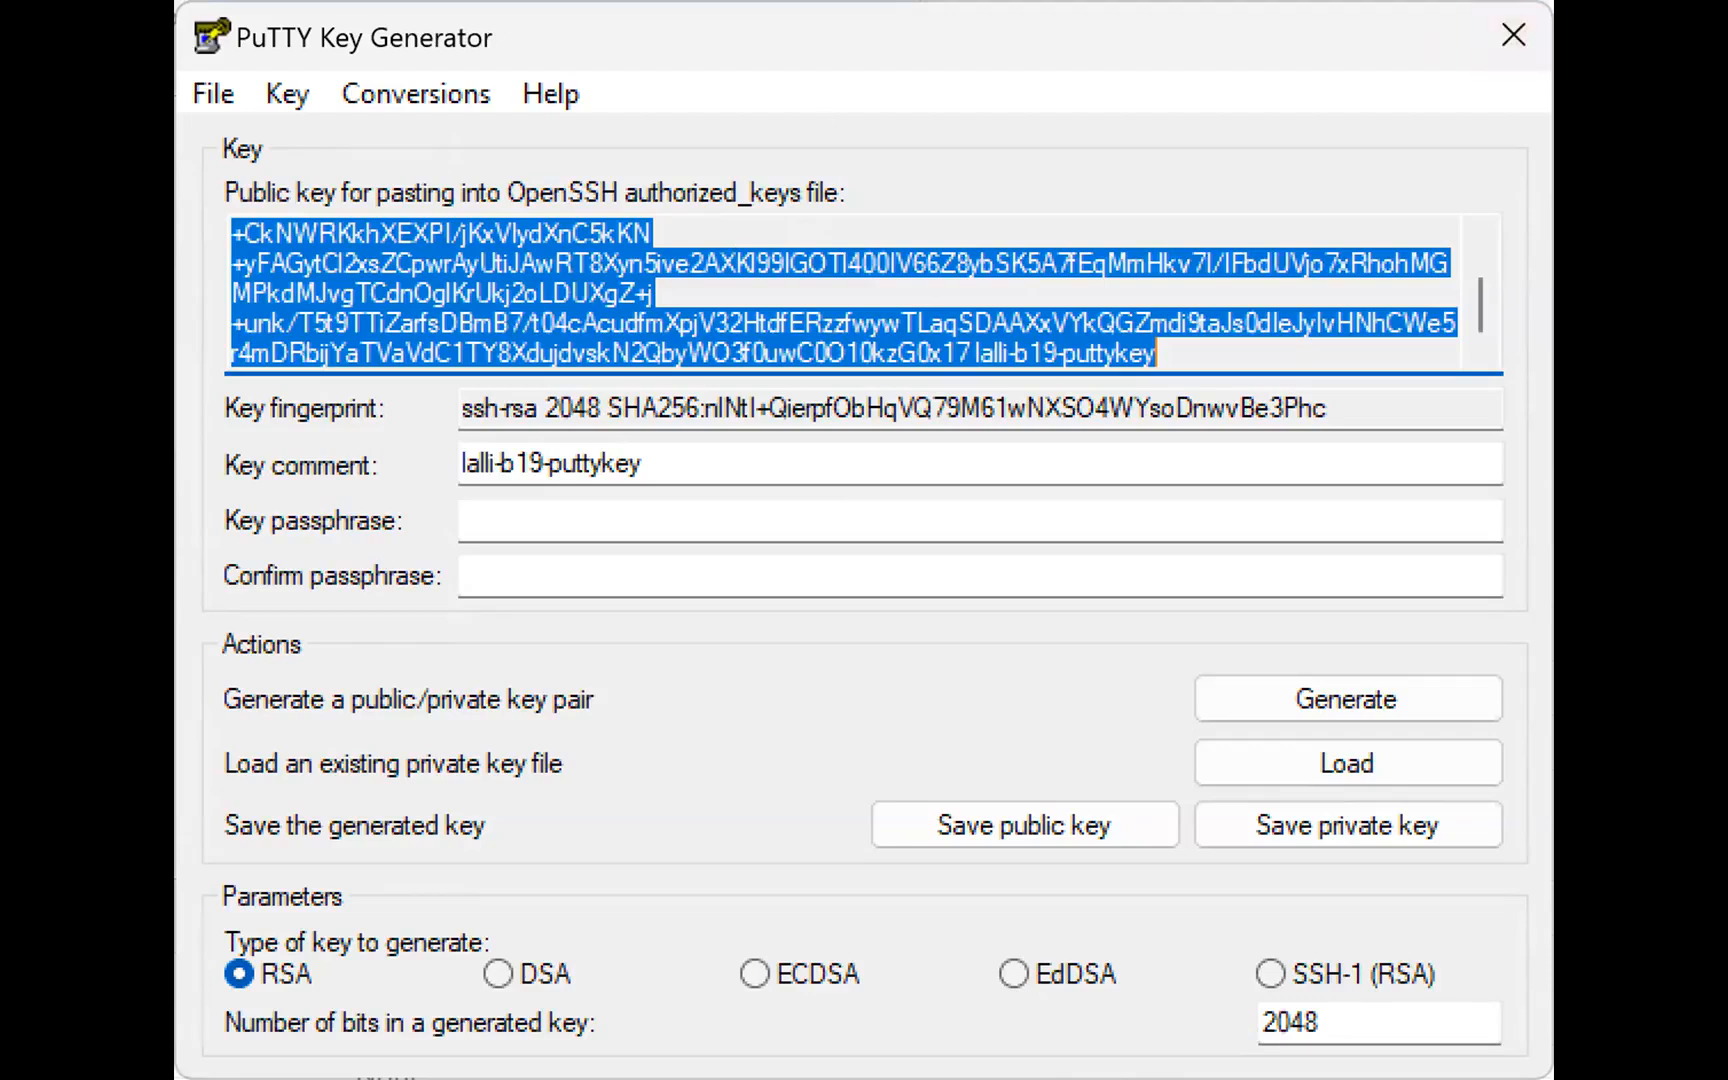
key("alt+Tab")
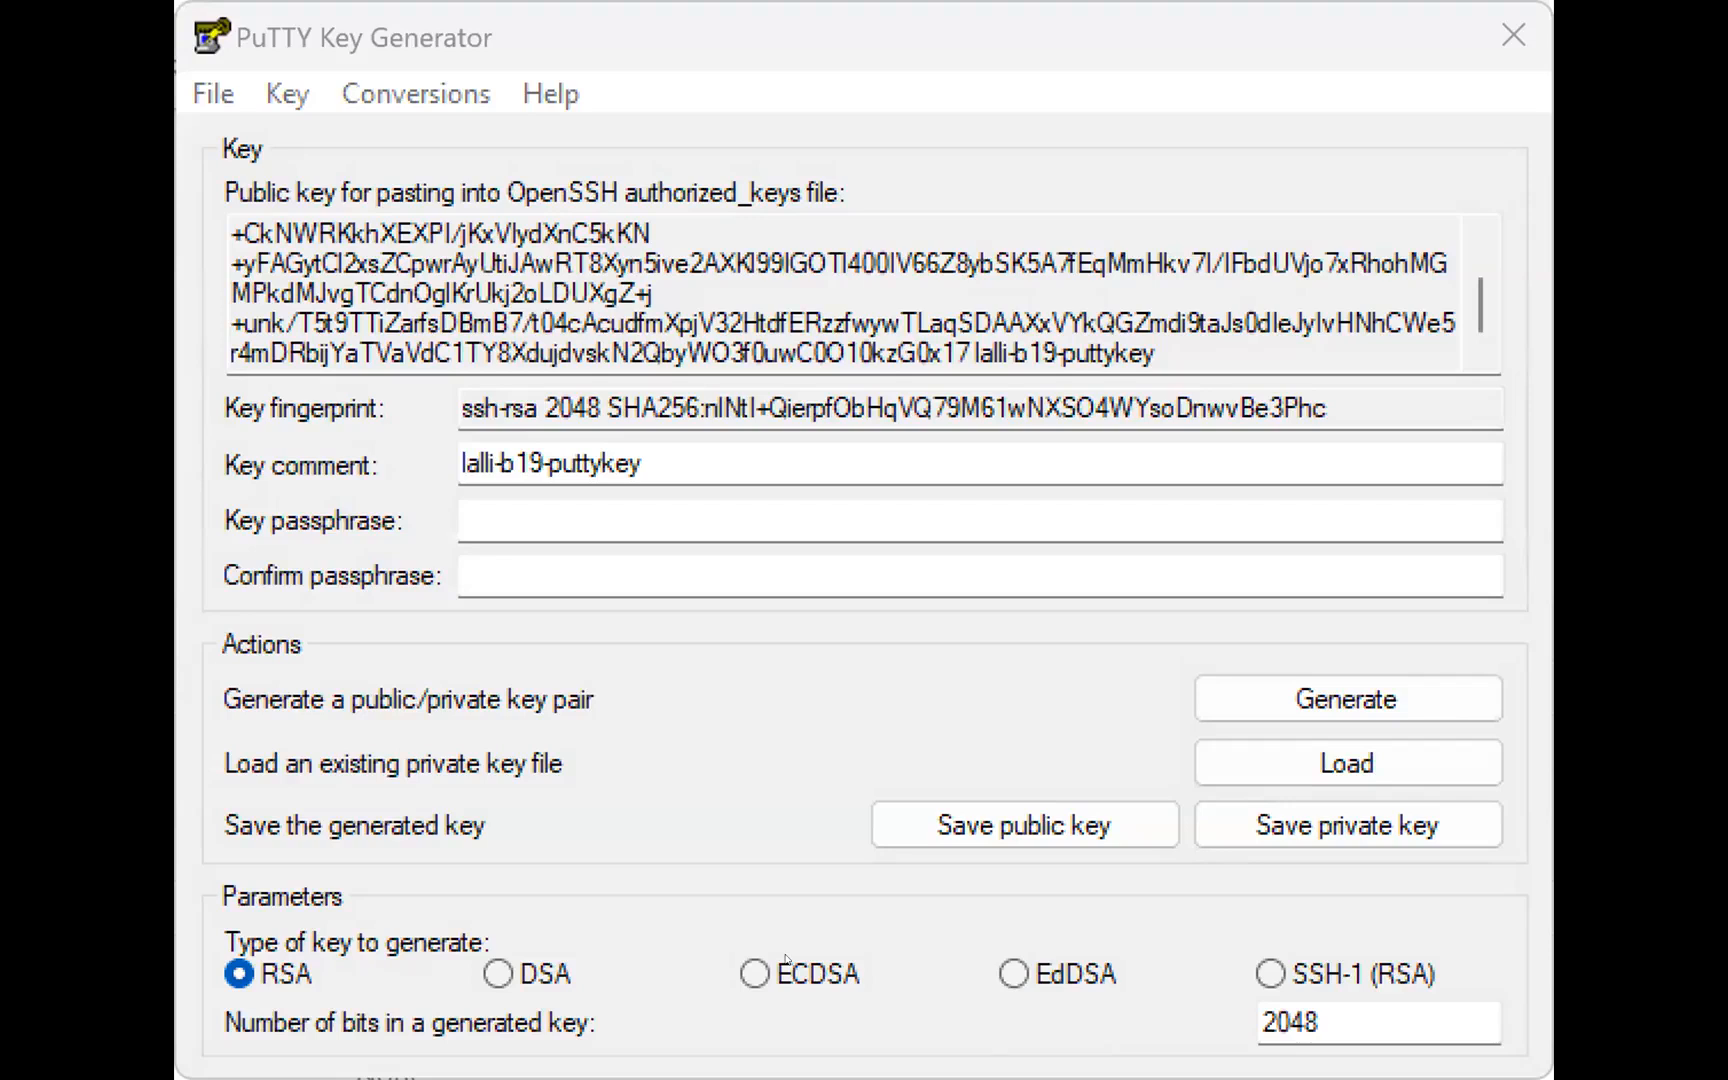
- Save the private key without a passphrase as lalli-b19-key in Documents > gcp data, then check the key comment
left_click(1389, 832)
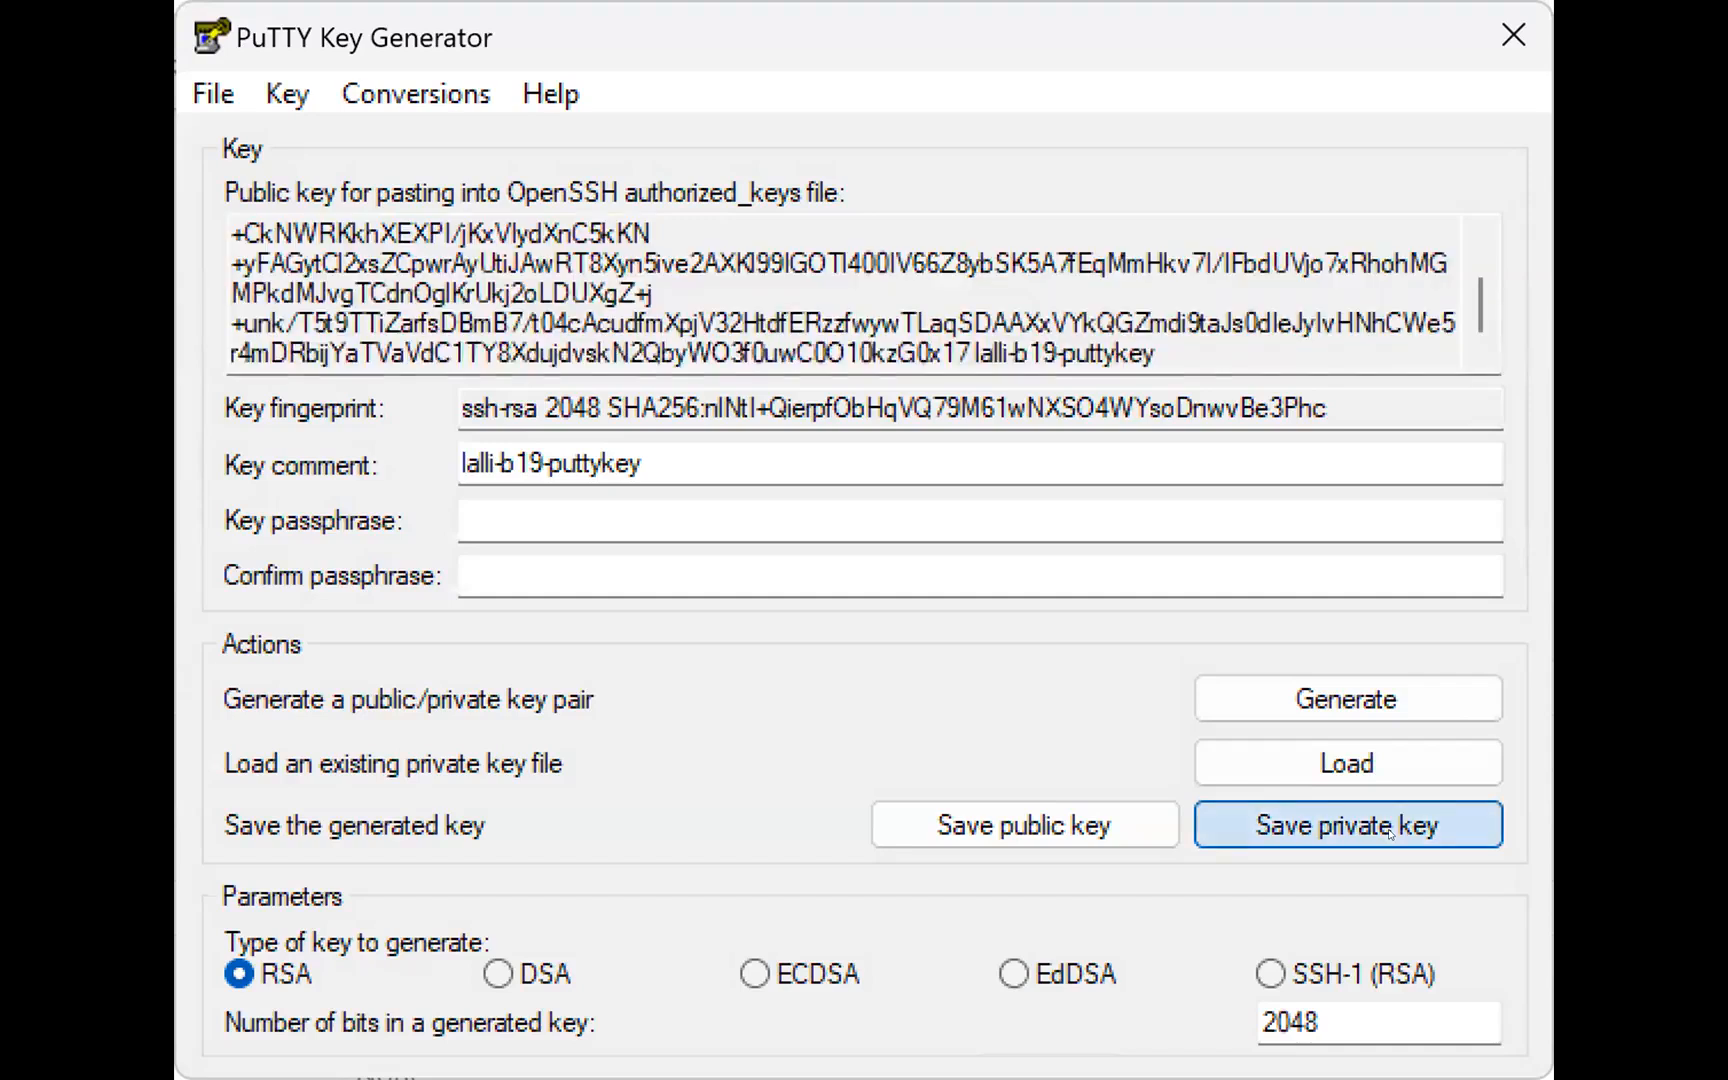
left_click(1389, 832)
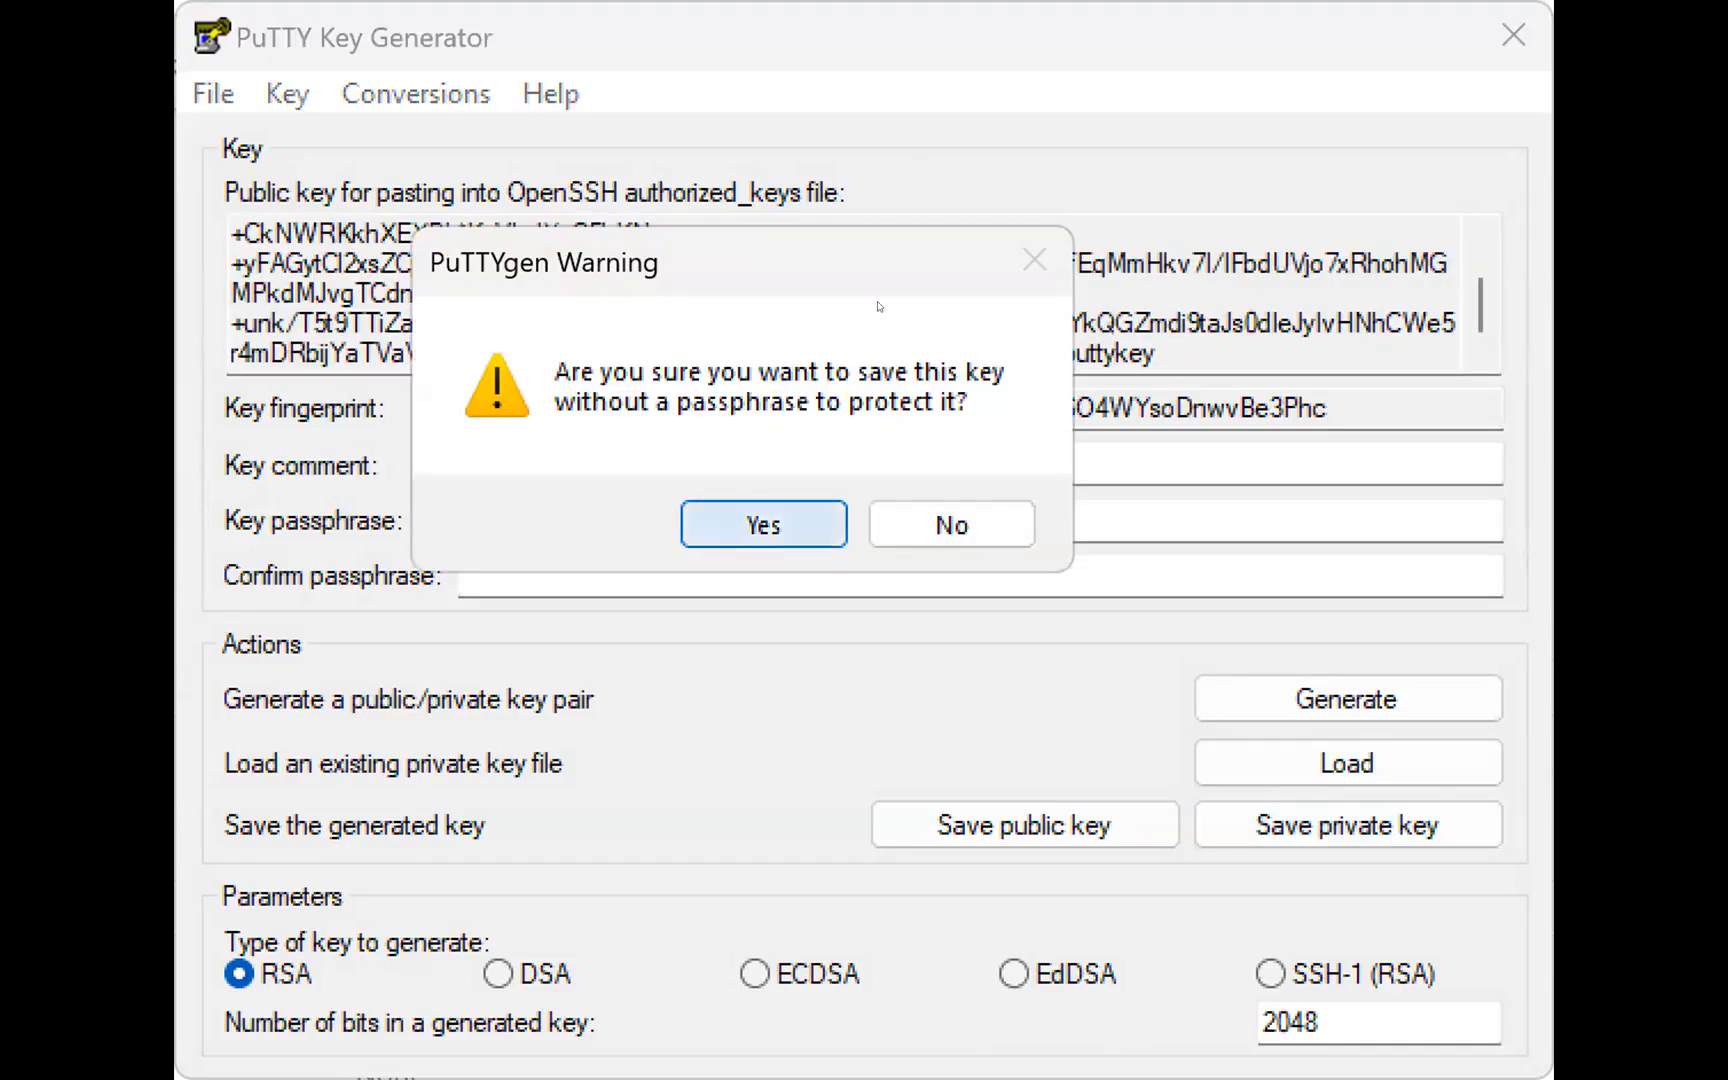
key("Return")
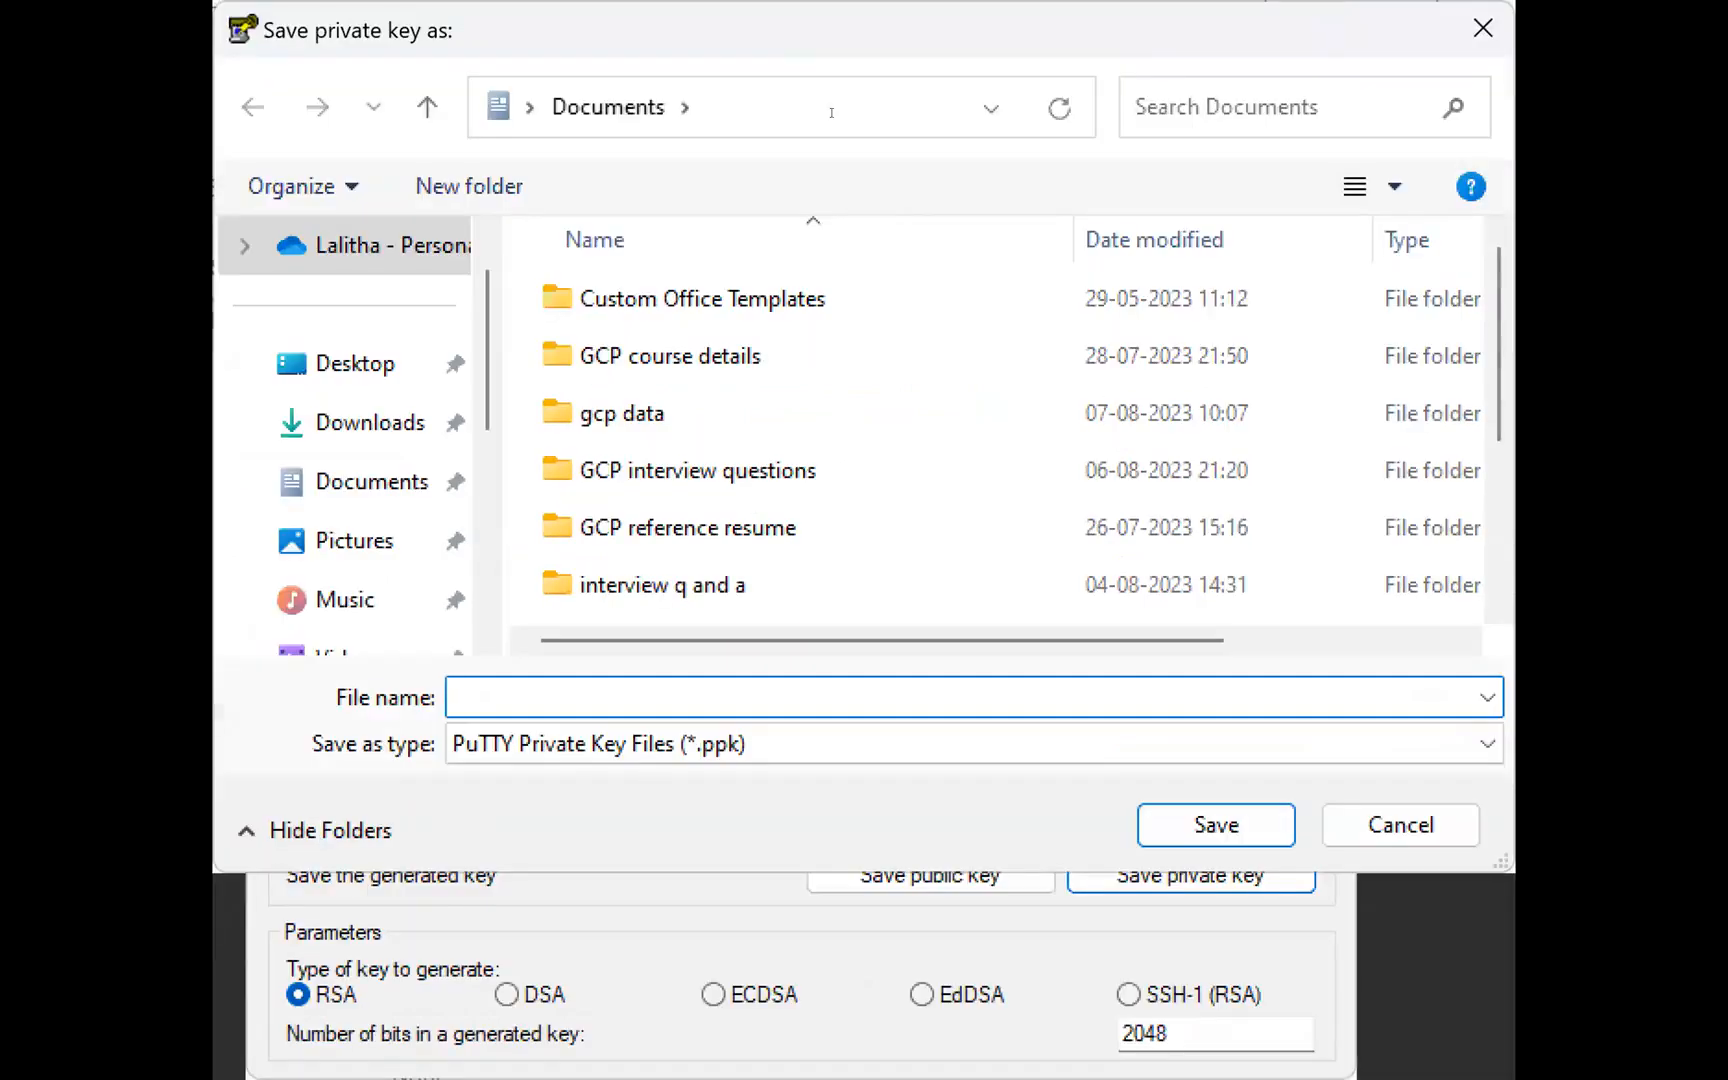
left_click(605, 418)
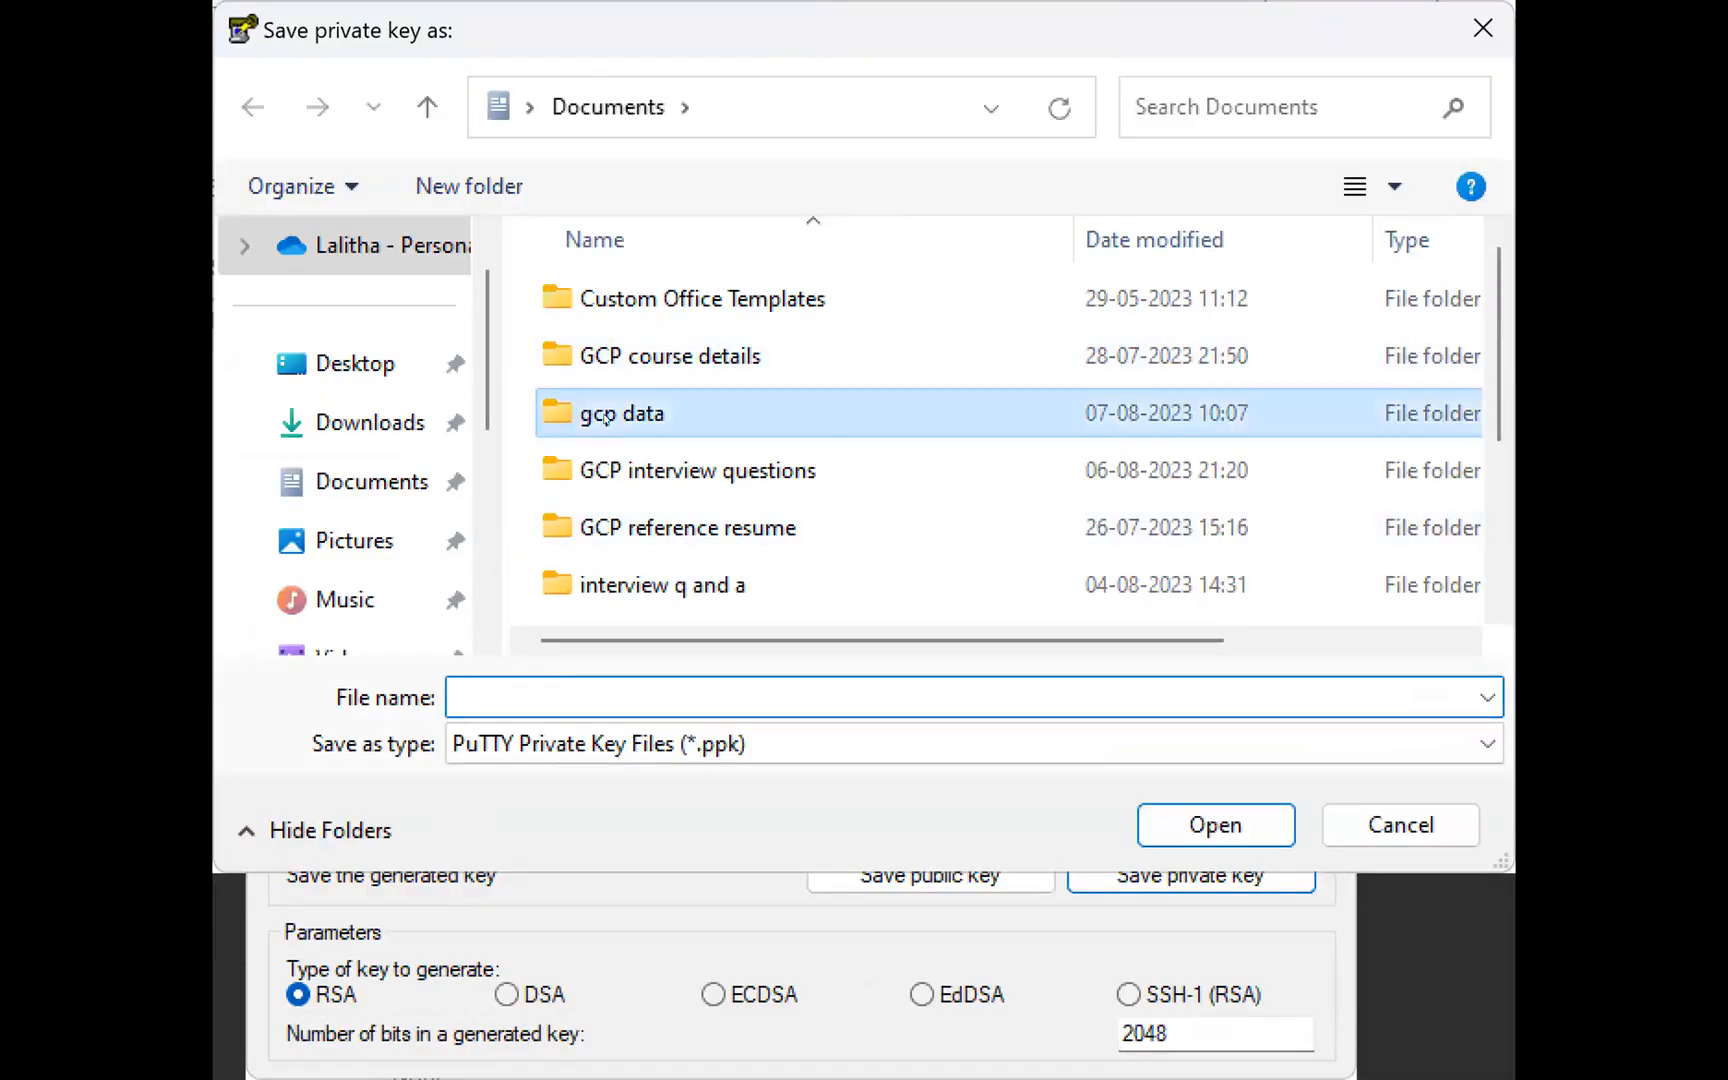
double_click(605, 415)
left_click(520, 690)
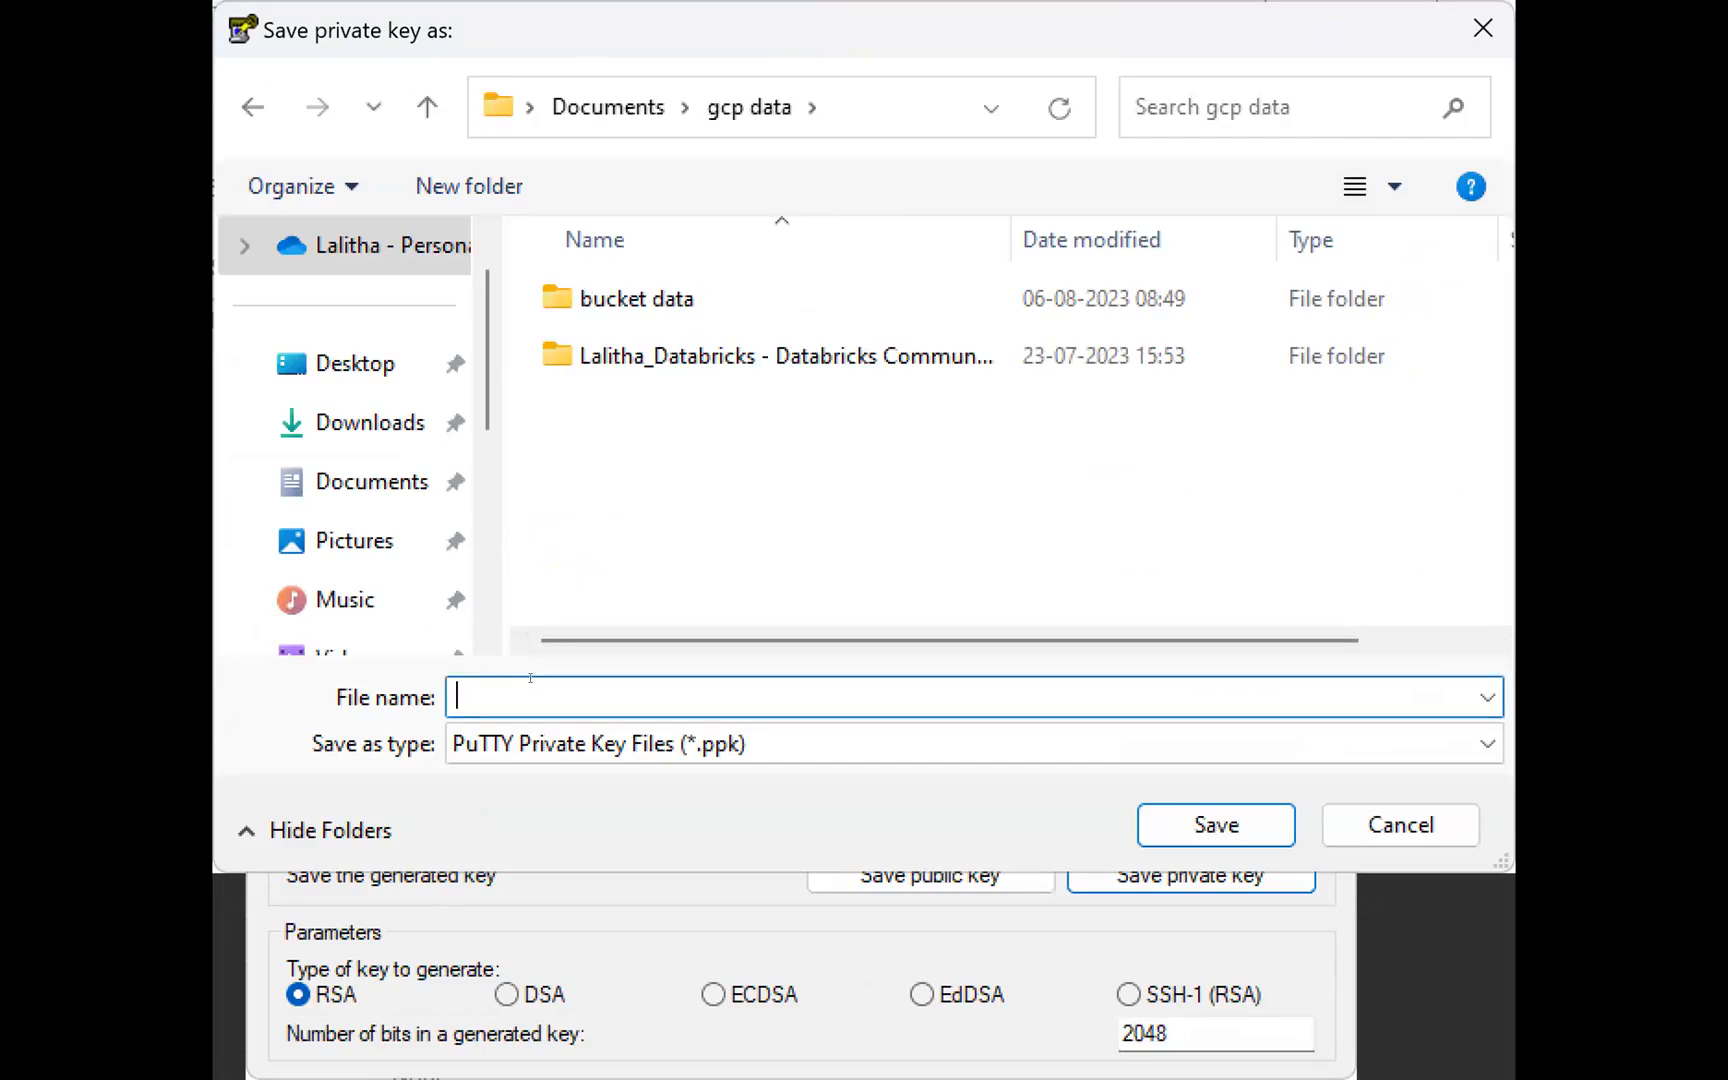
type("lalli-b19")
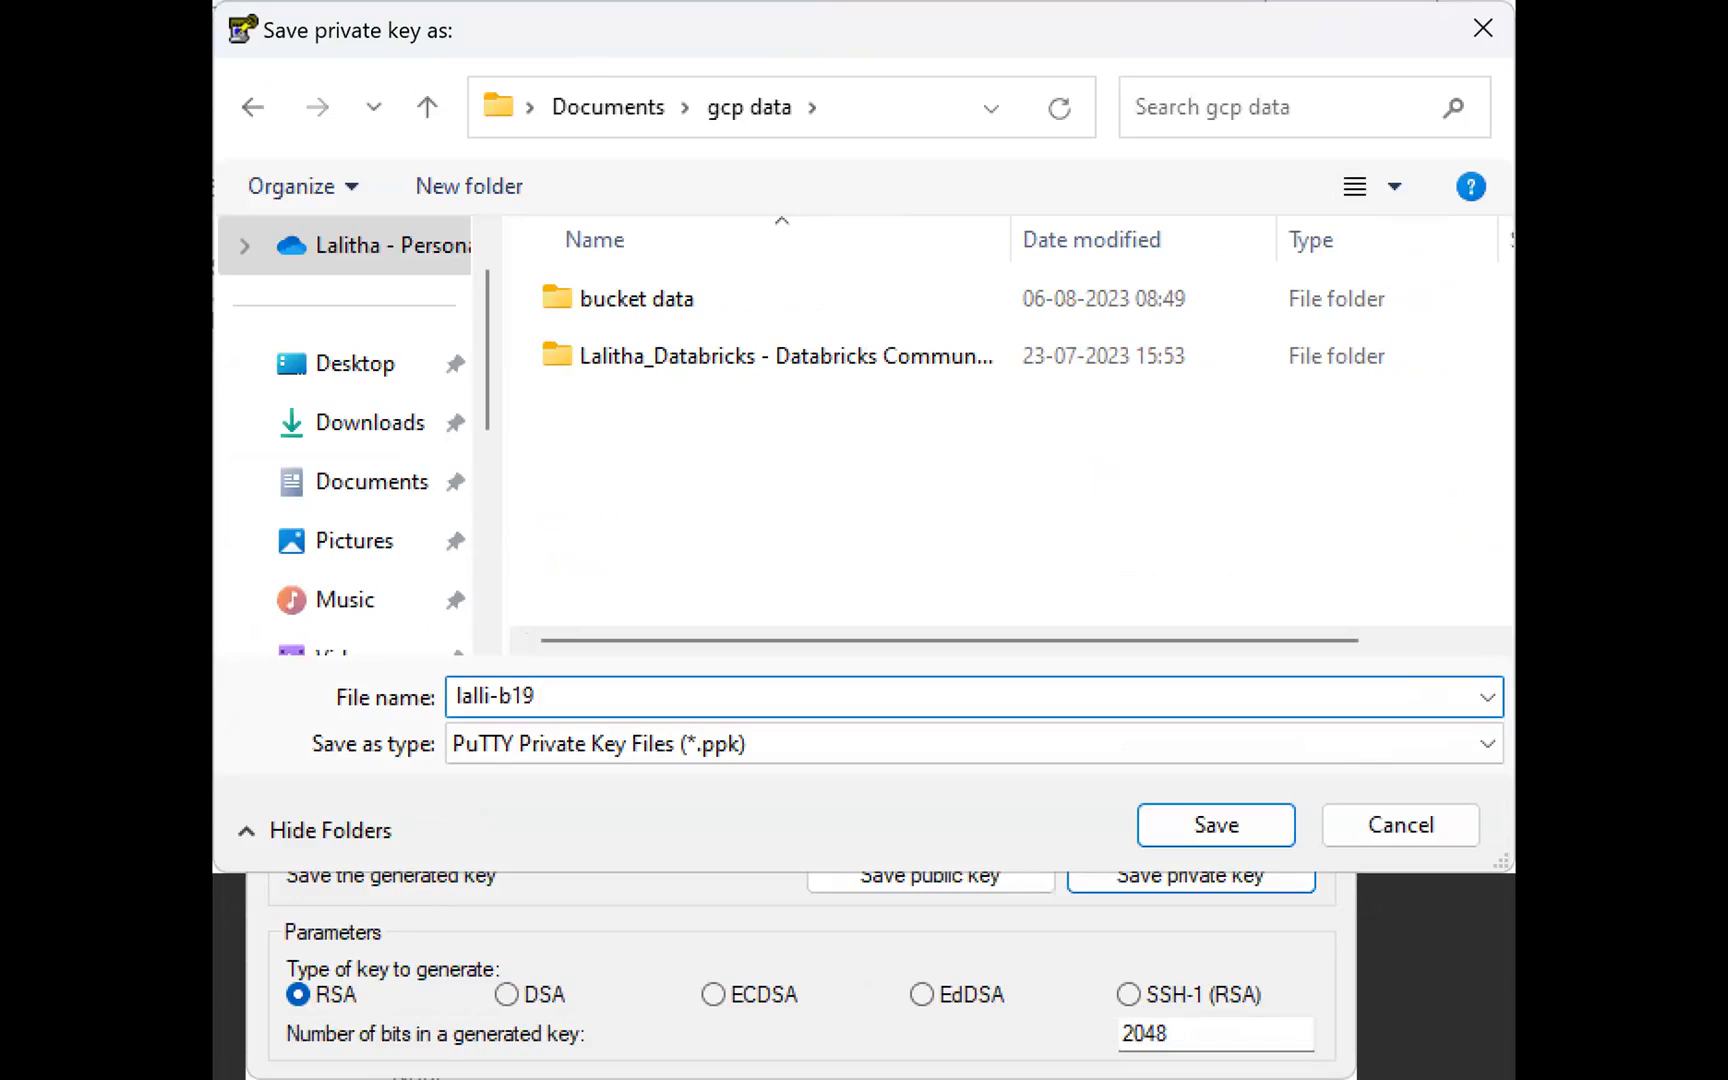
type("-key")
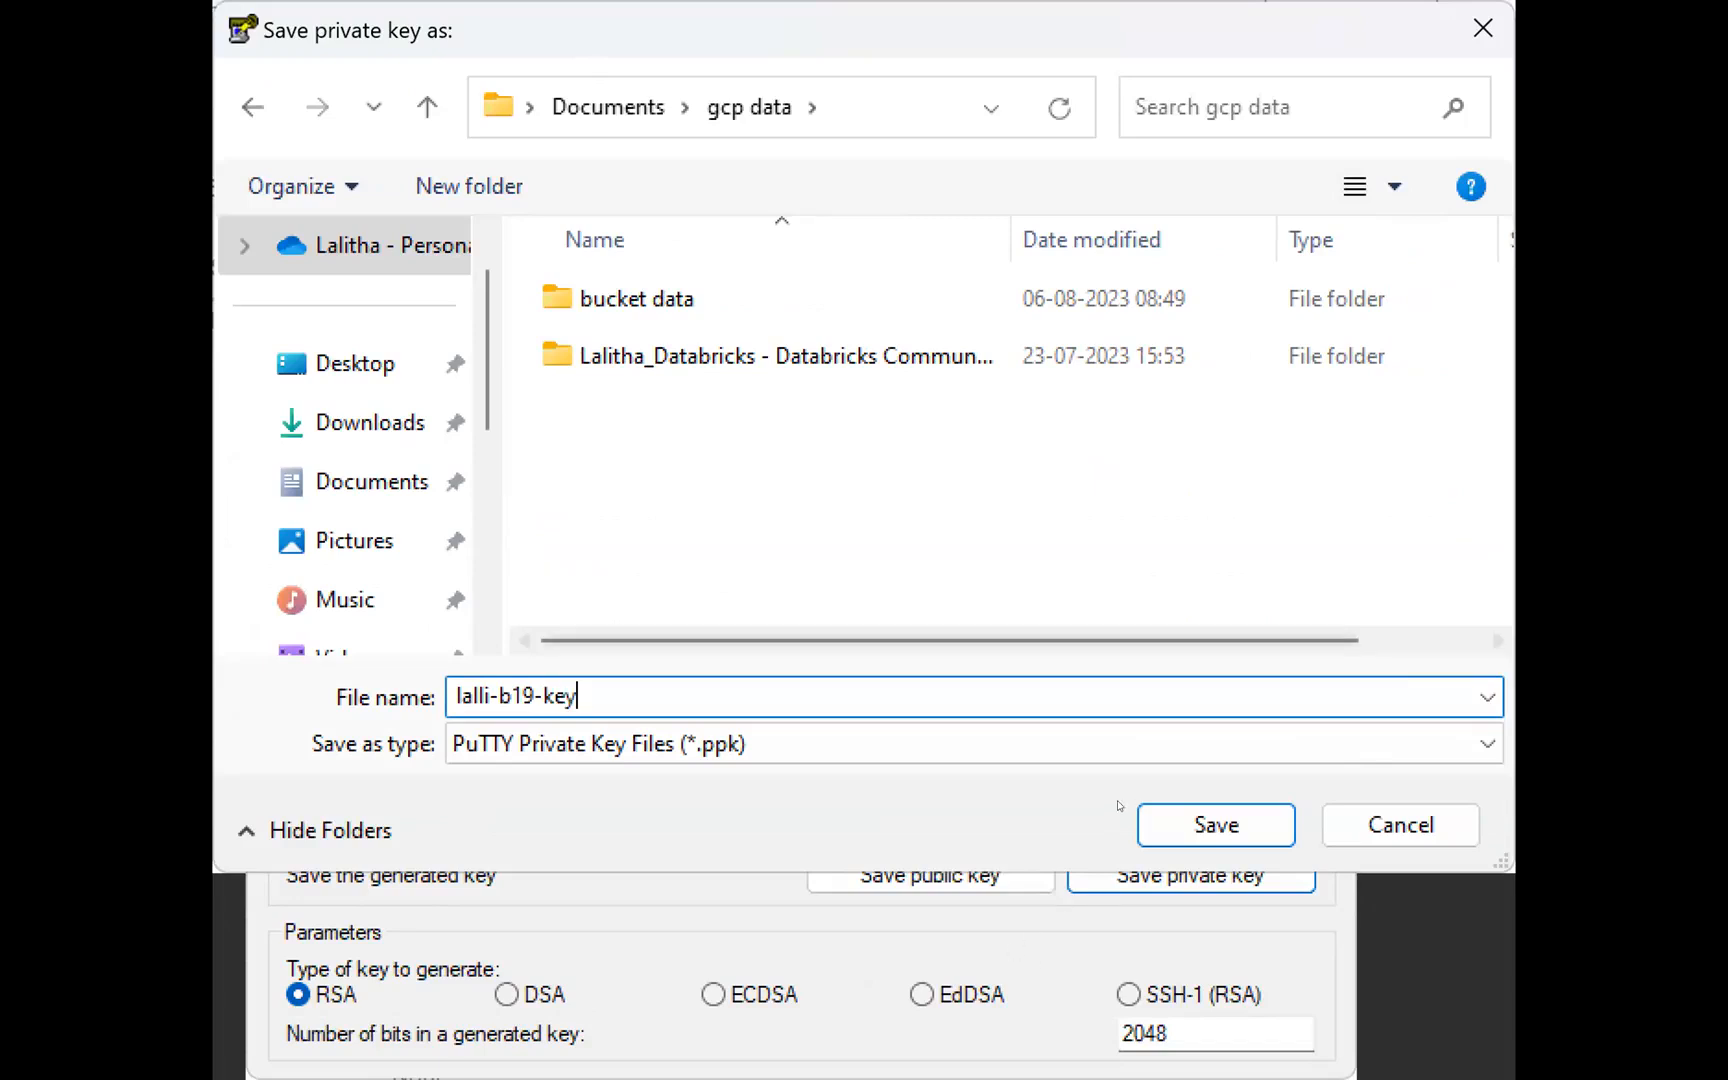
left_click(1176, 824)
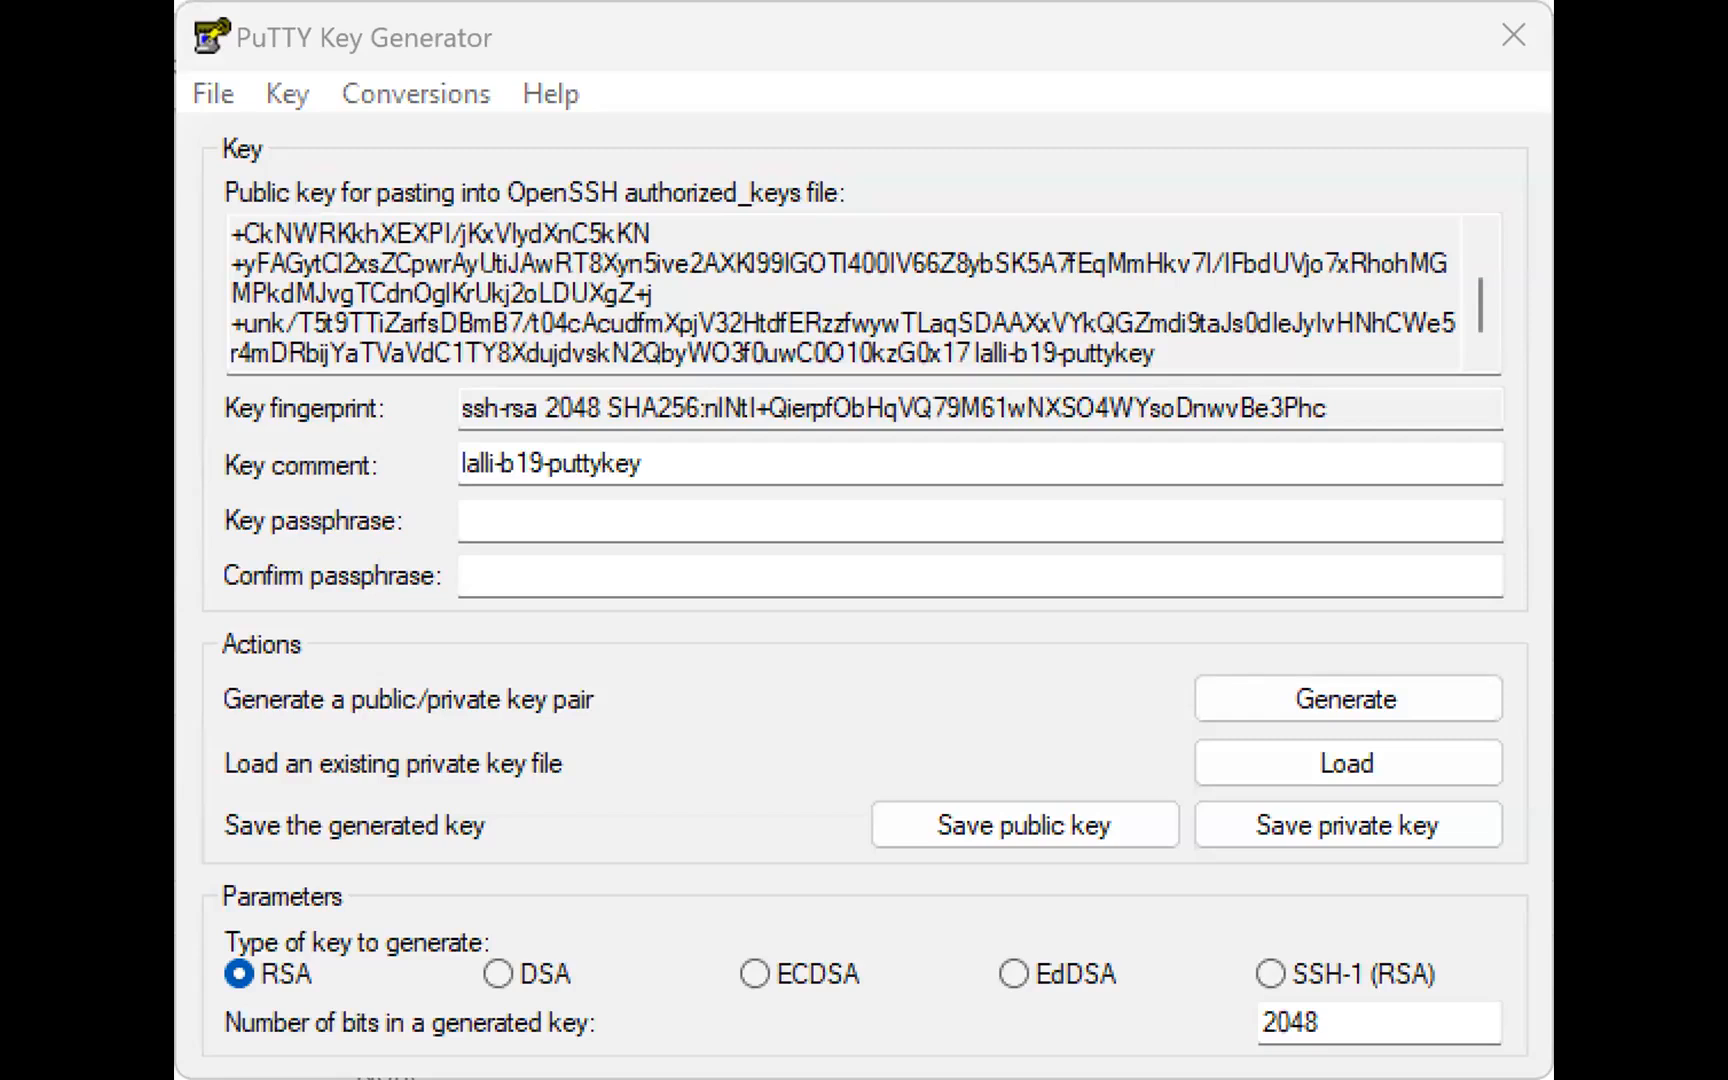
left_click(643, 463)
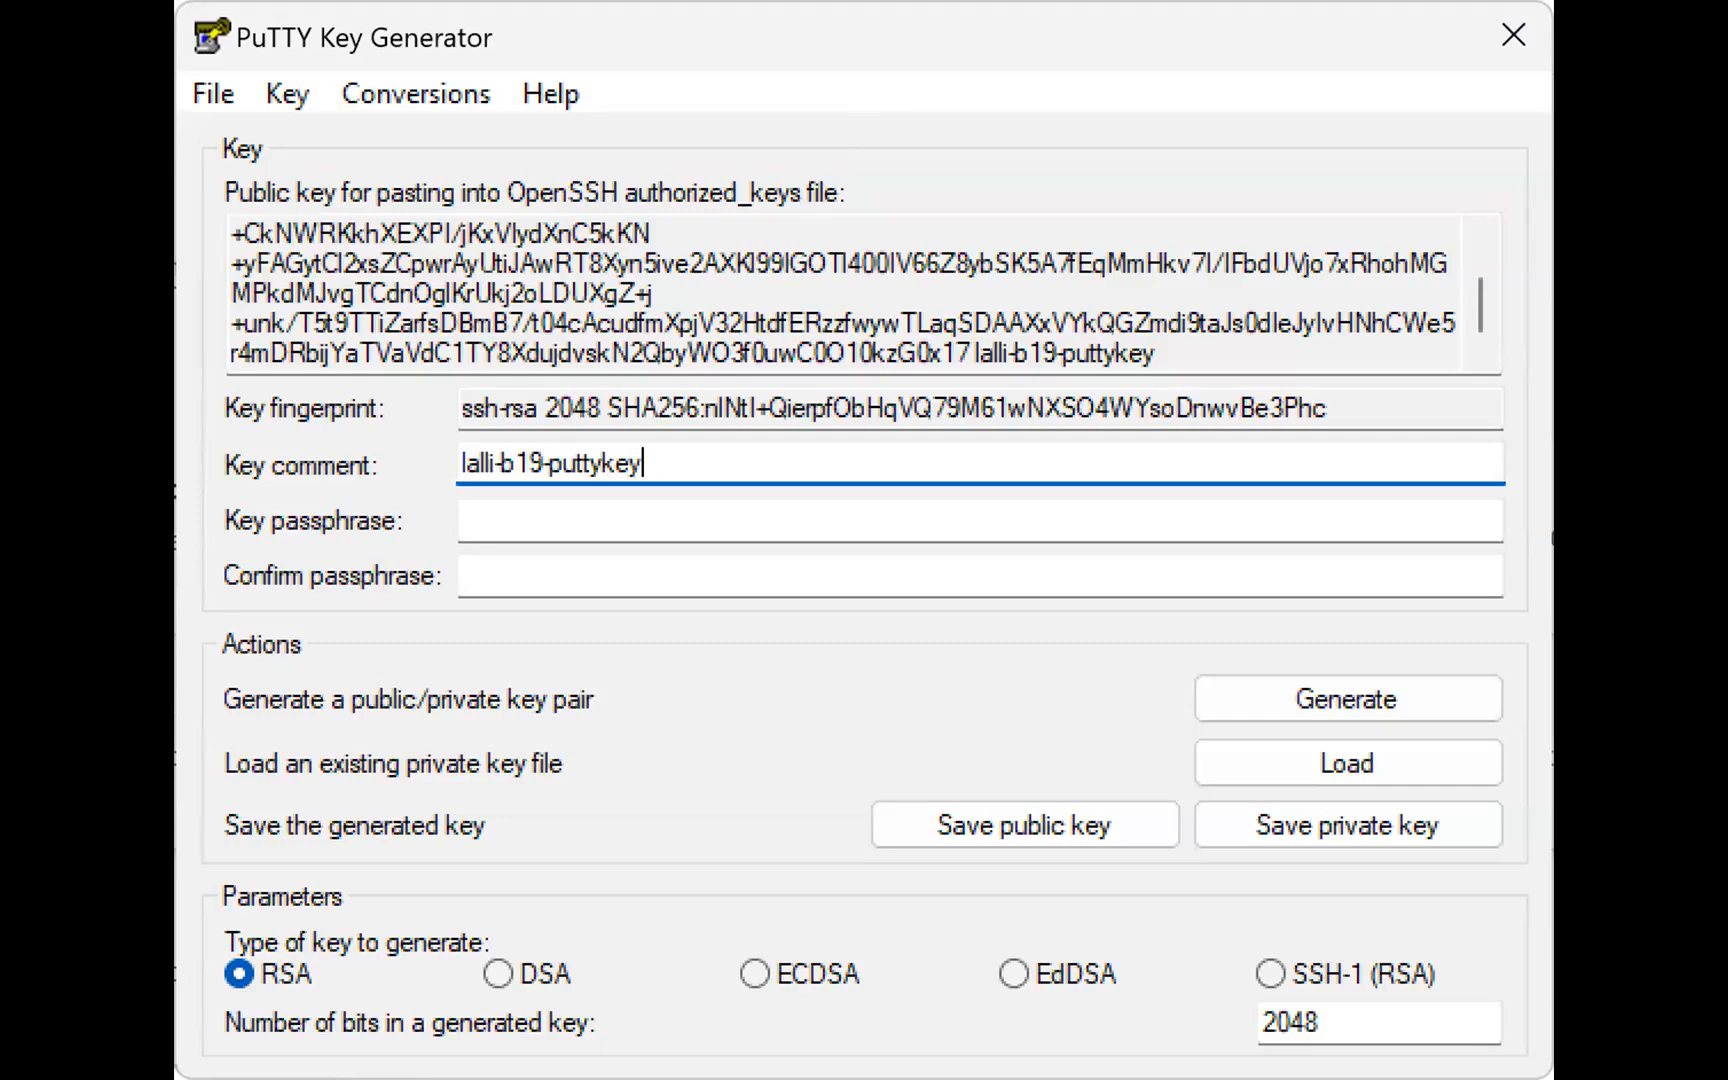
key("alt+Tab")
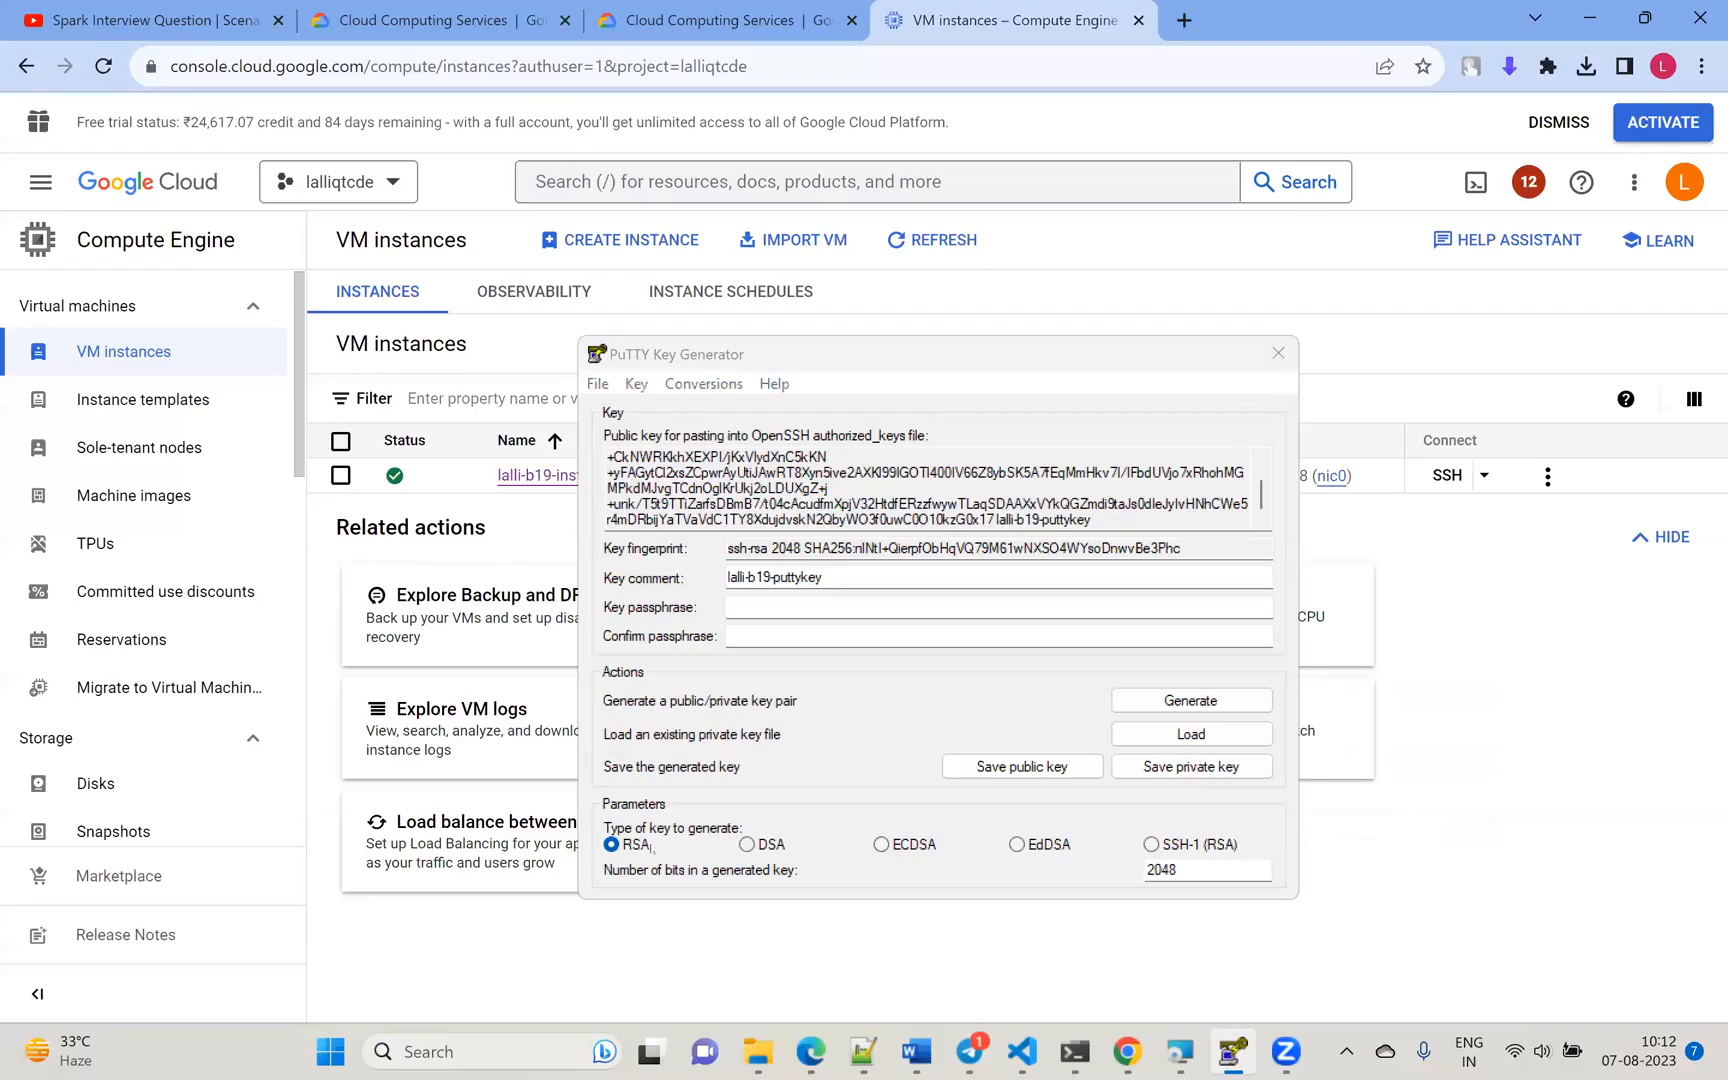
- Search for PuTTY from the Start menu and launch it
key("super")
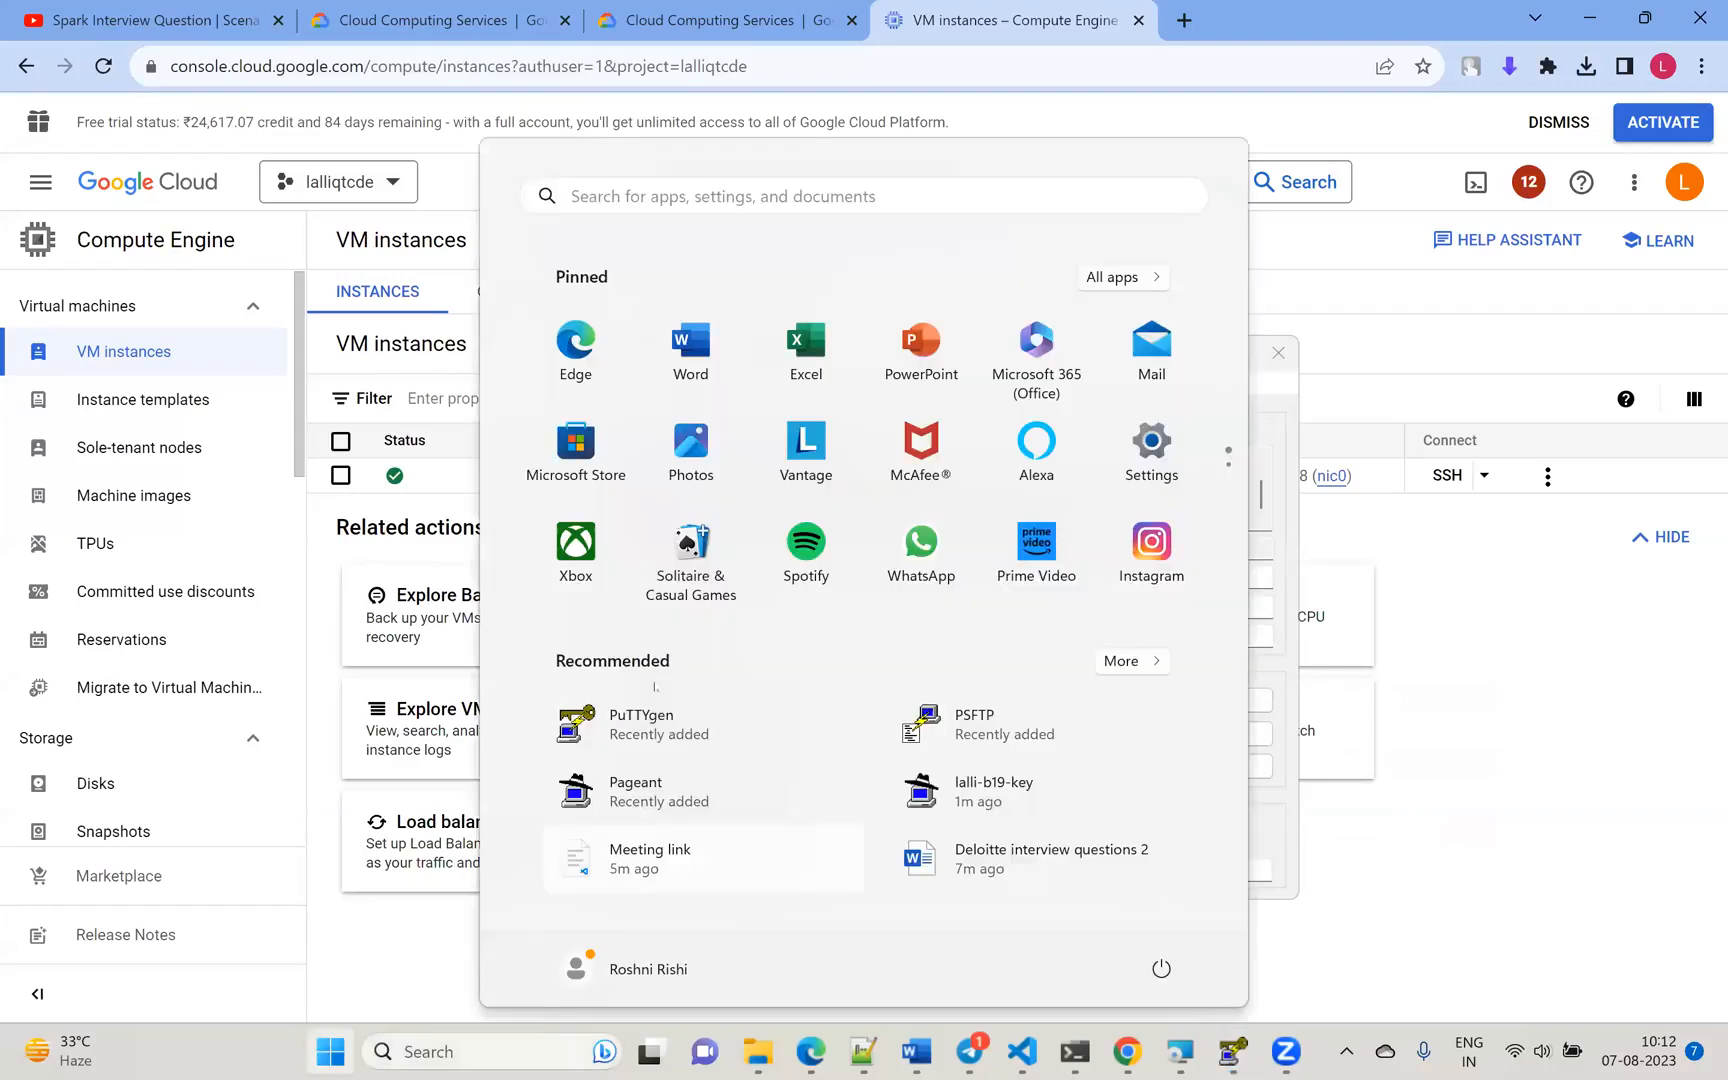
left_click(858, 196)
type("putty")
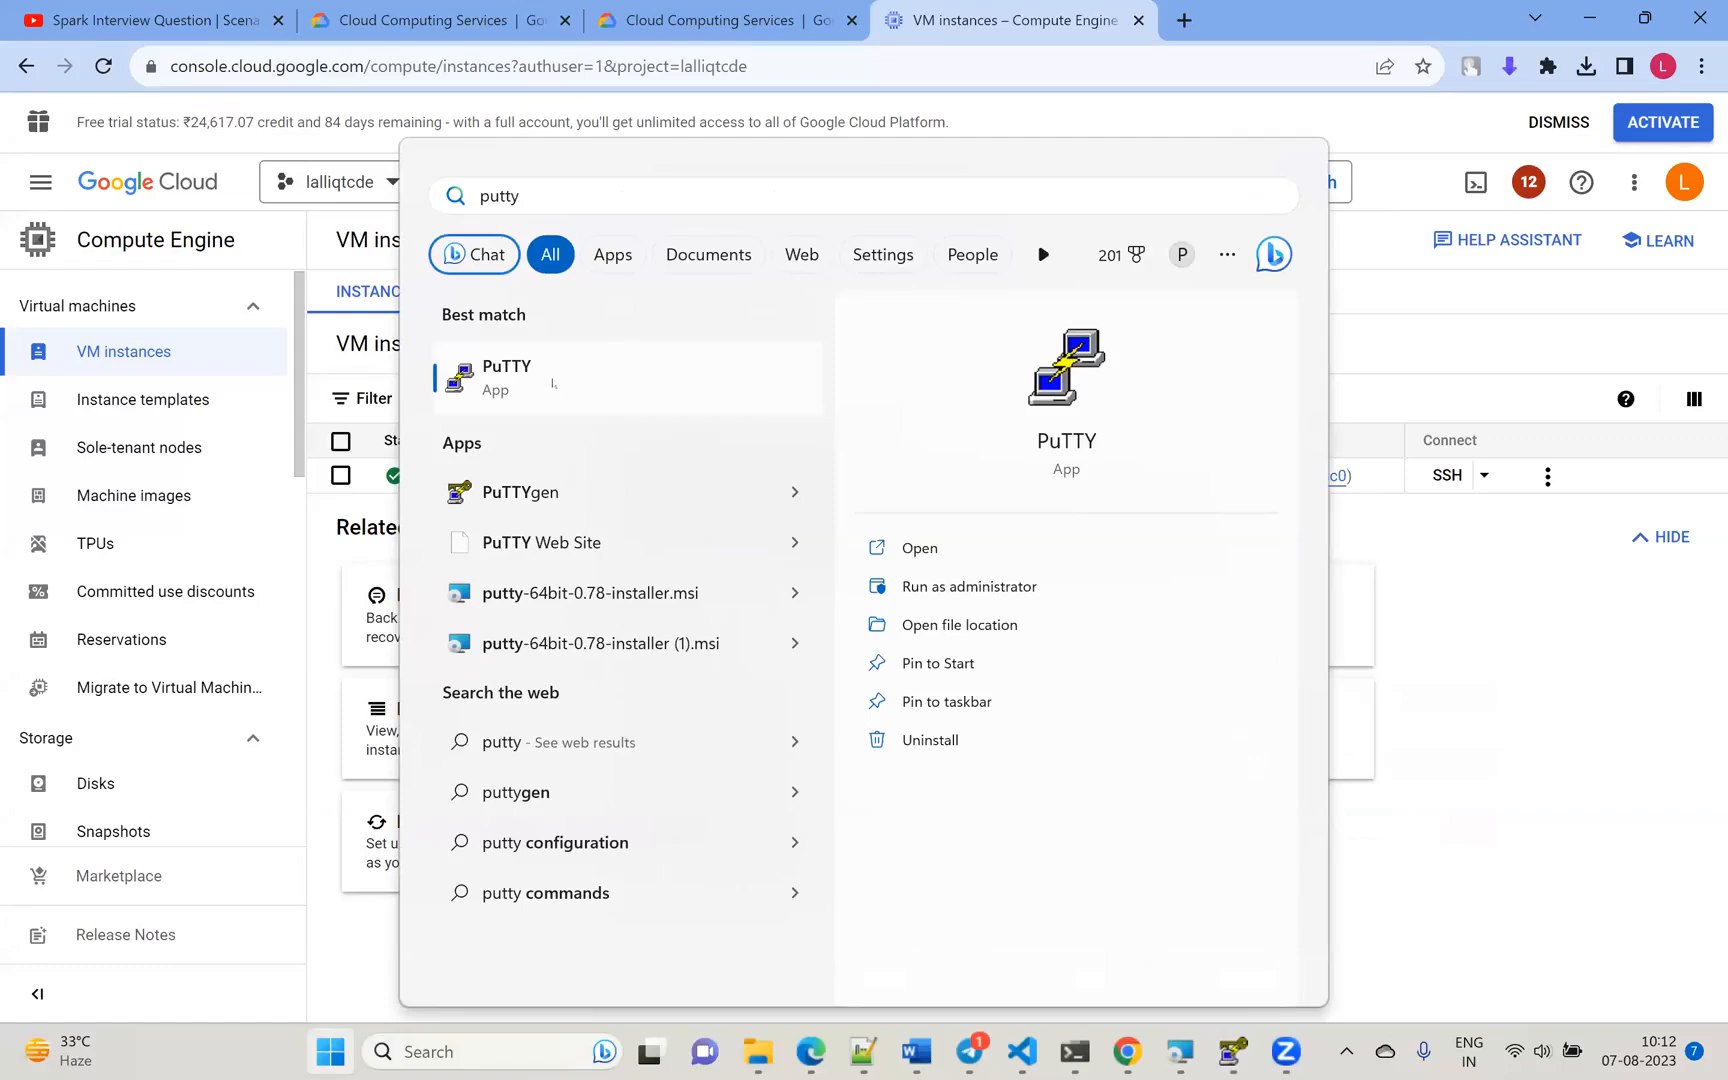
left_click(552, 383)
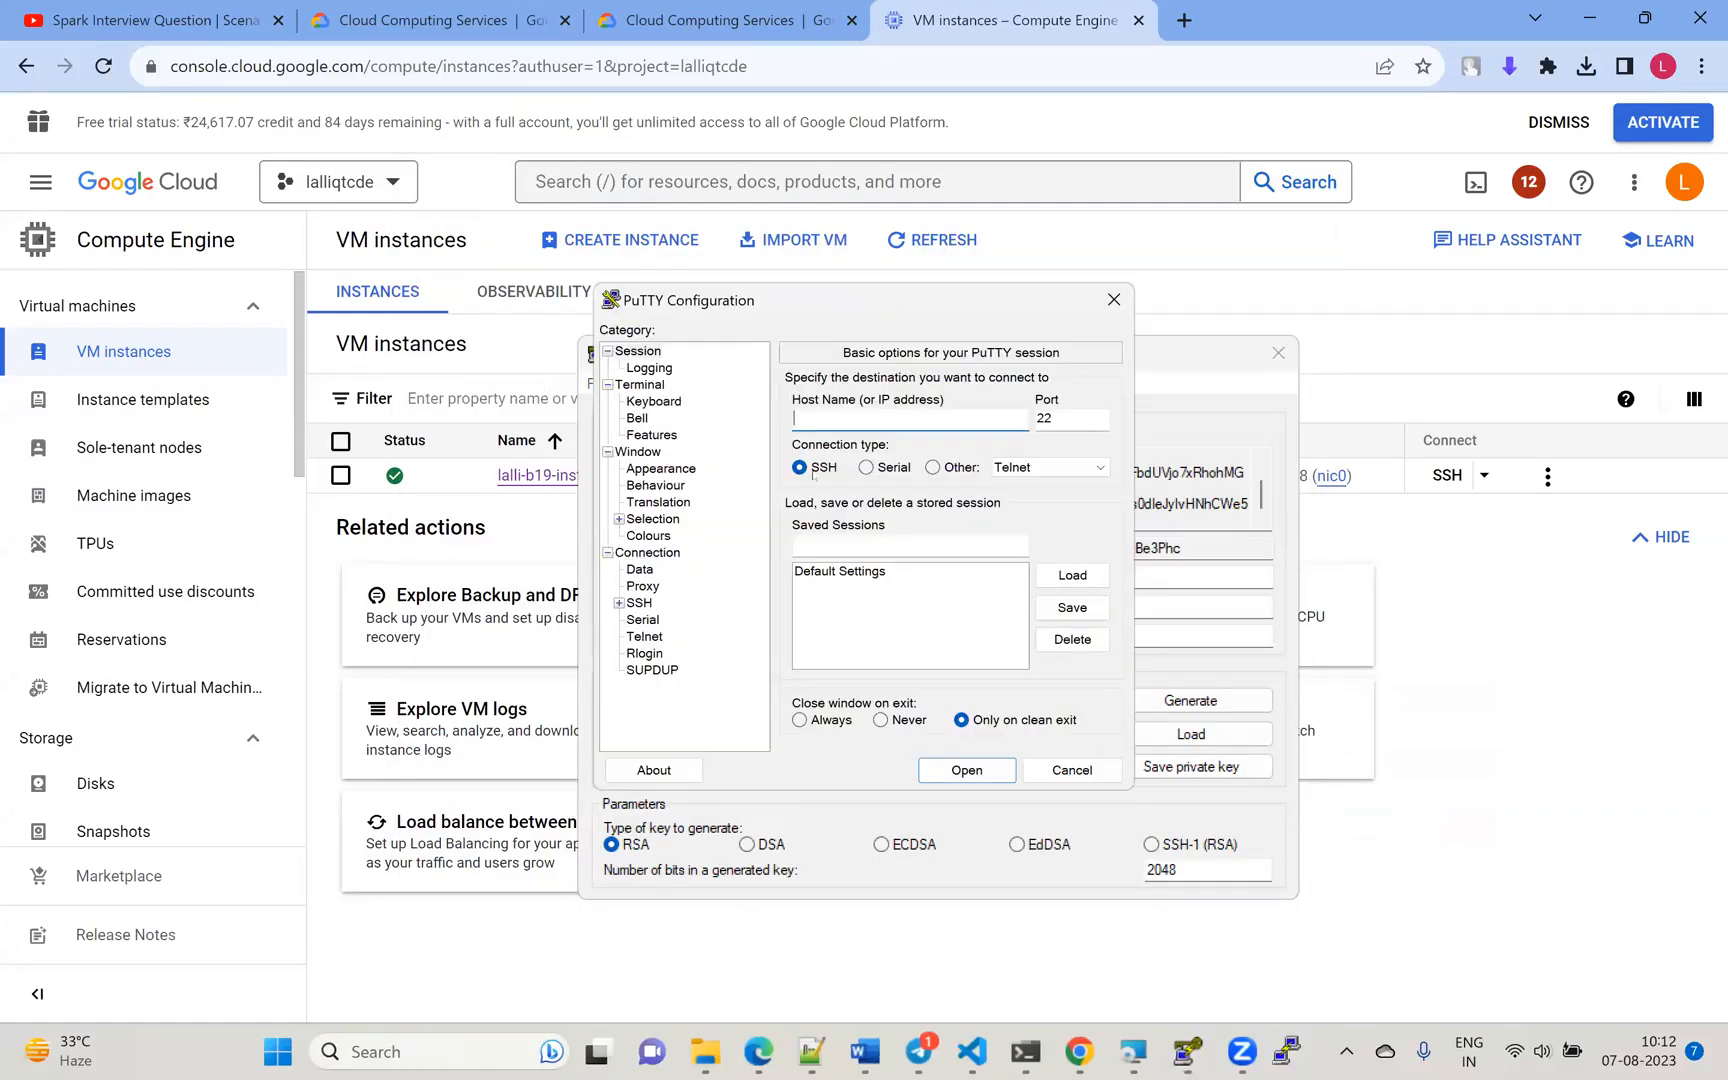
- Expand Connection > SSH > Auth in the category tree and show the Credentials page
left_click(643, 604)
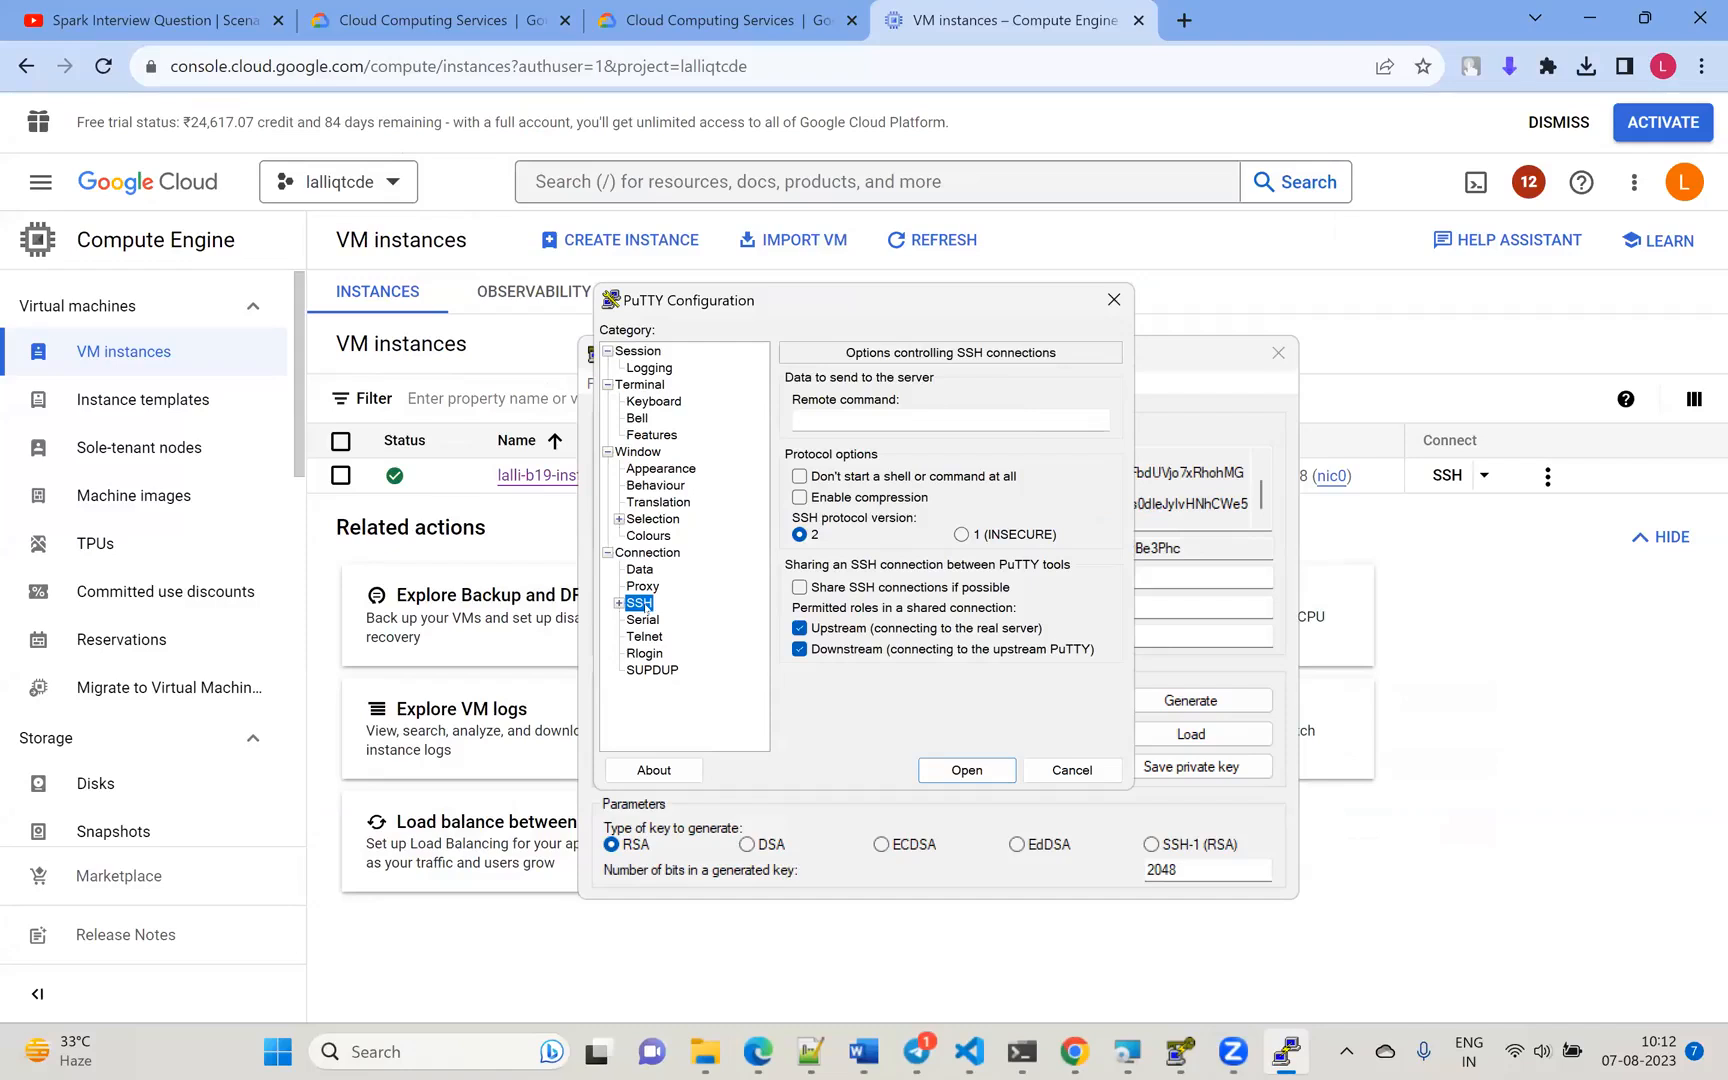
left_click(618, 603)
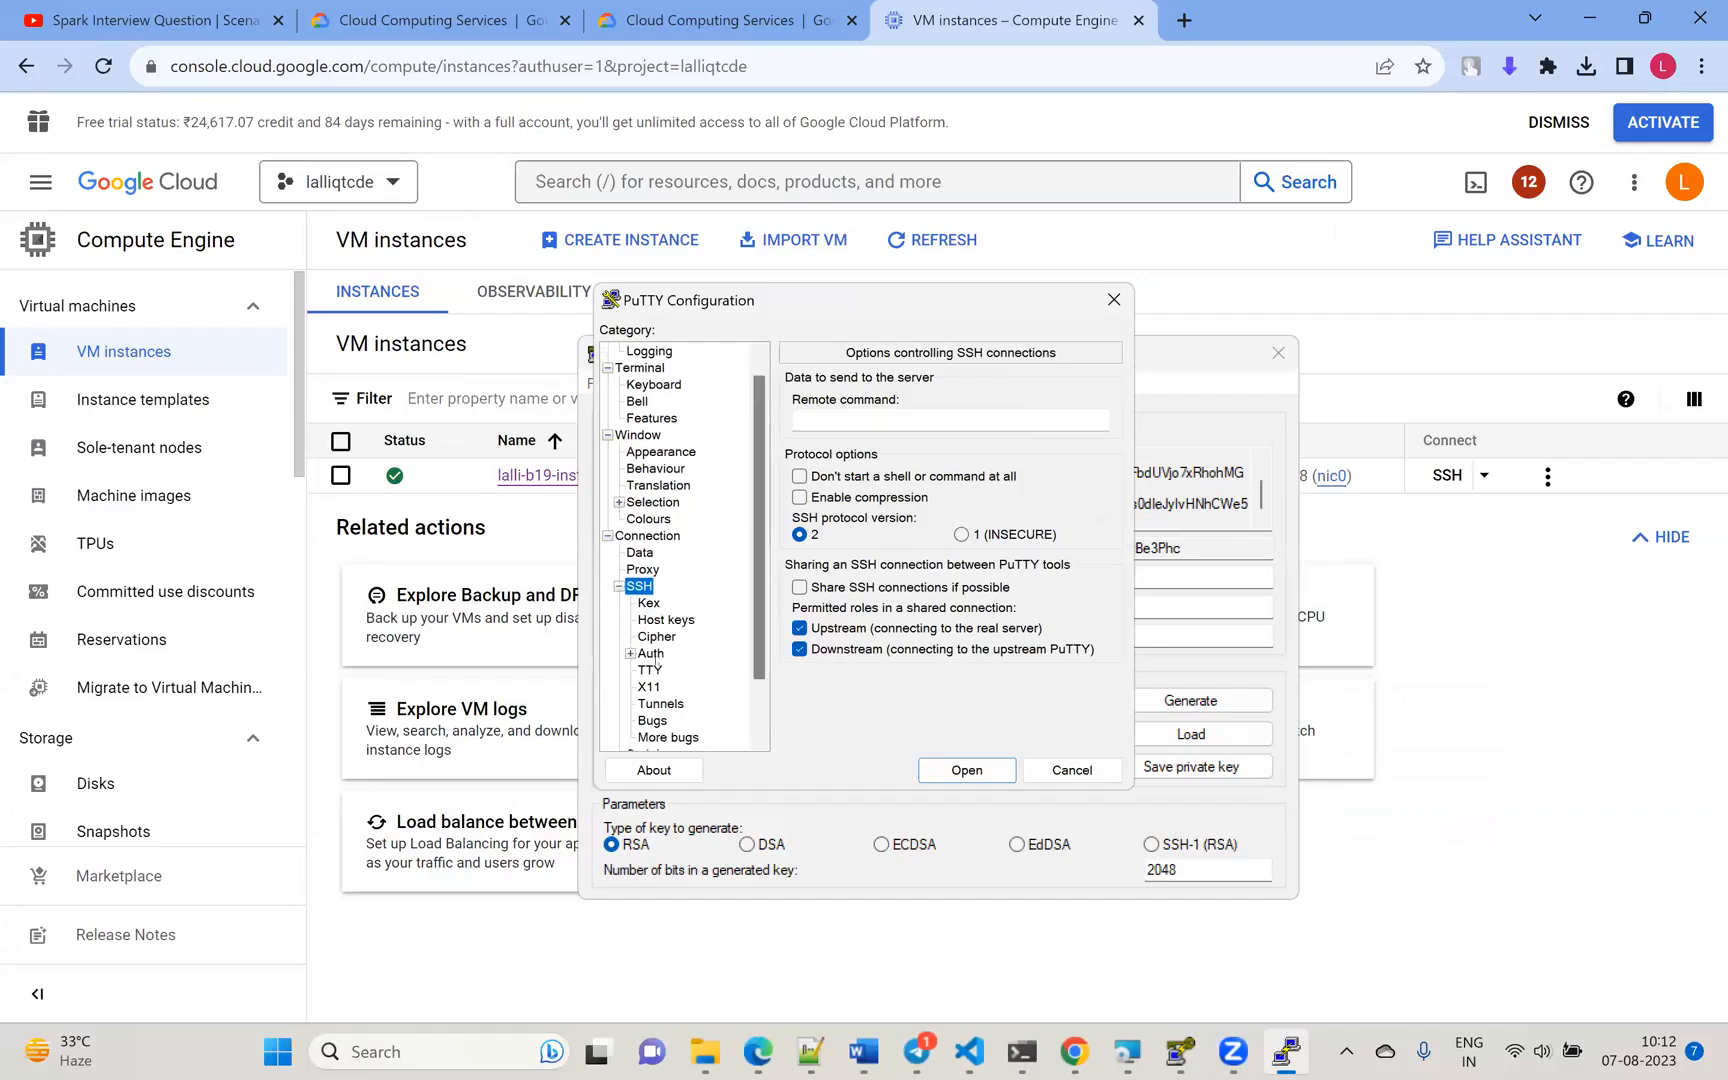
left_click(630, 654)
scroll(688, 650, "down", 1)
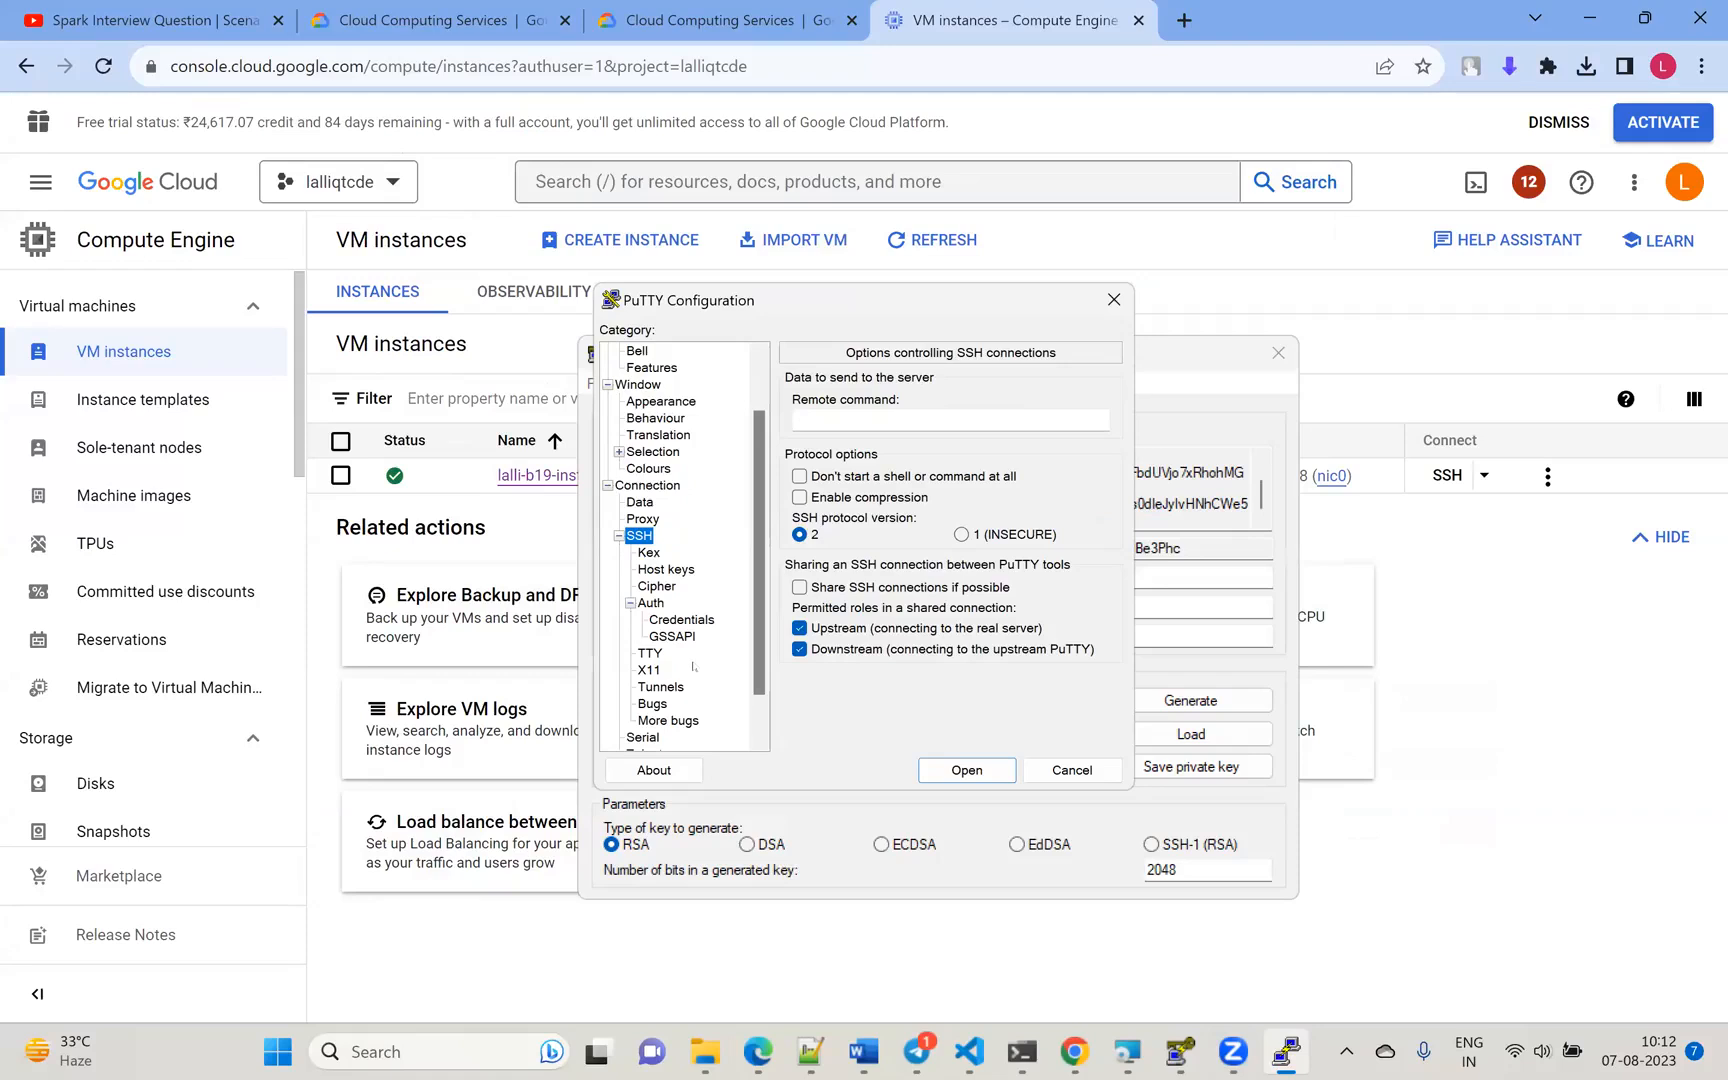
left_click(683, 620)
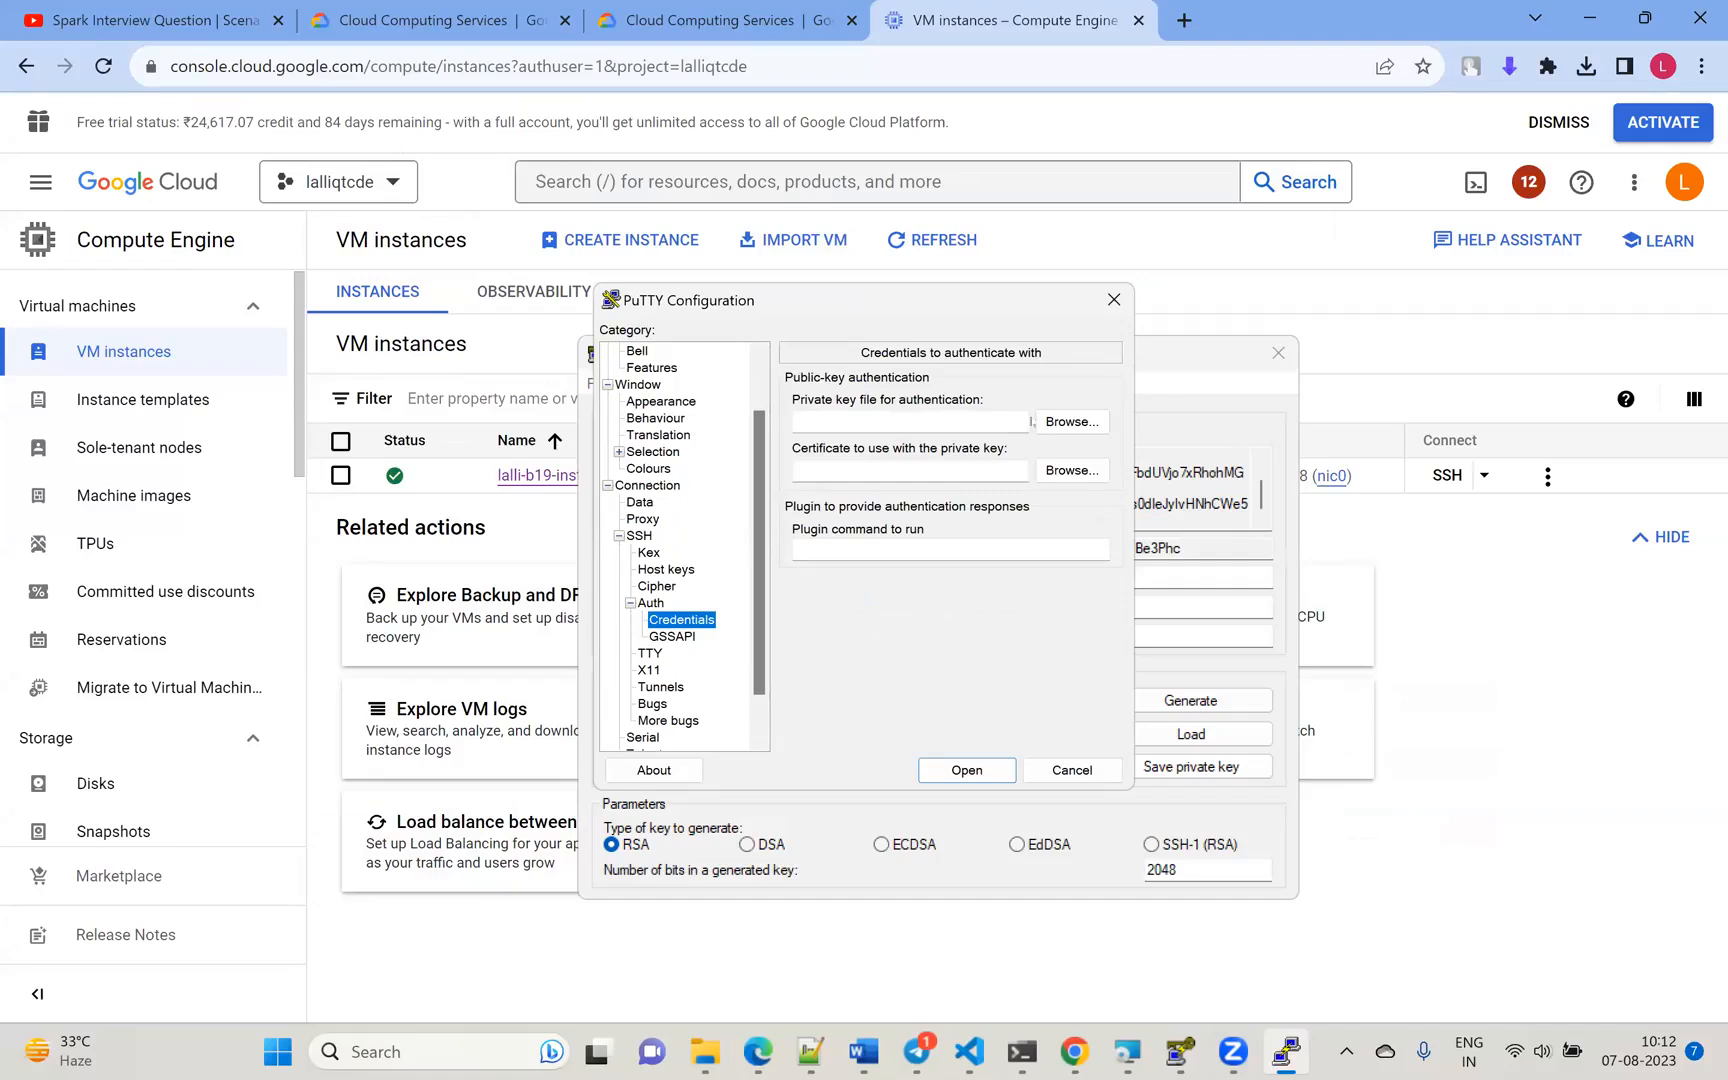
- Choose lalli-b19-key from Documents > gcp data as the private key file
left_click(1071, 421)
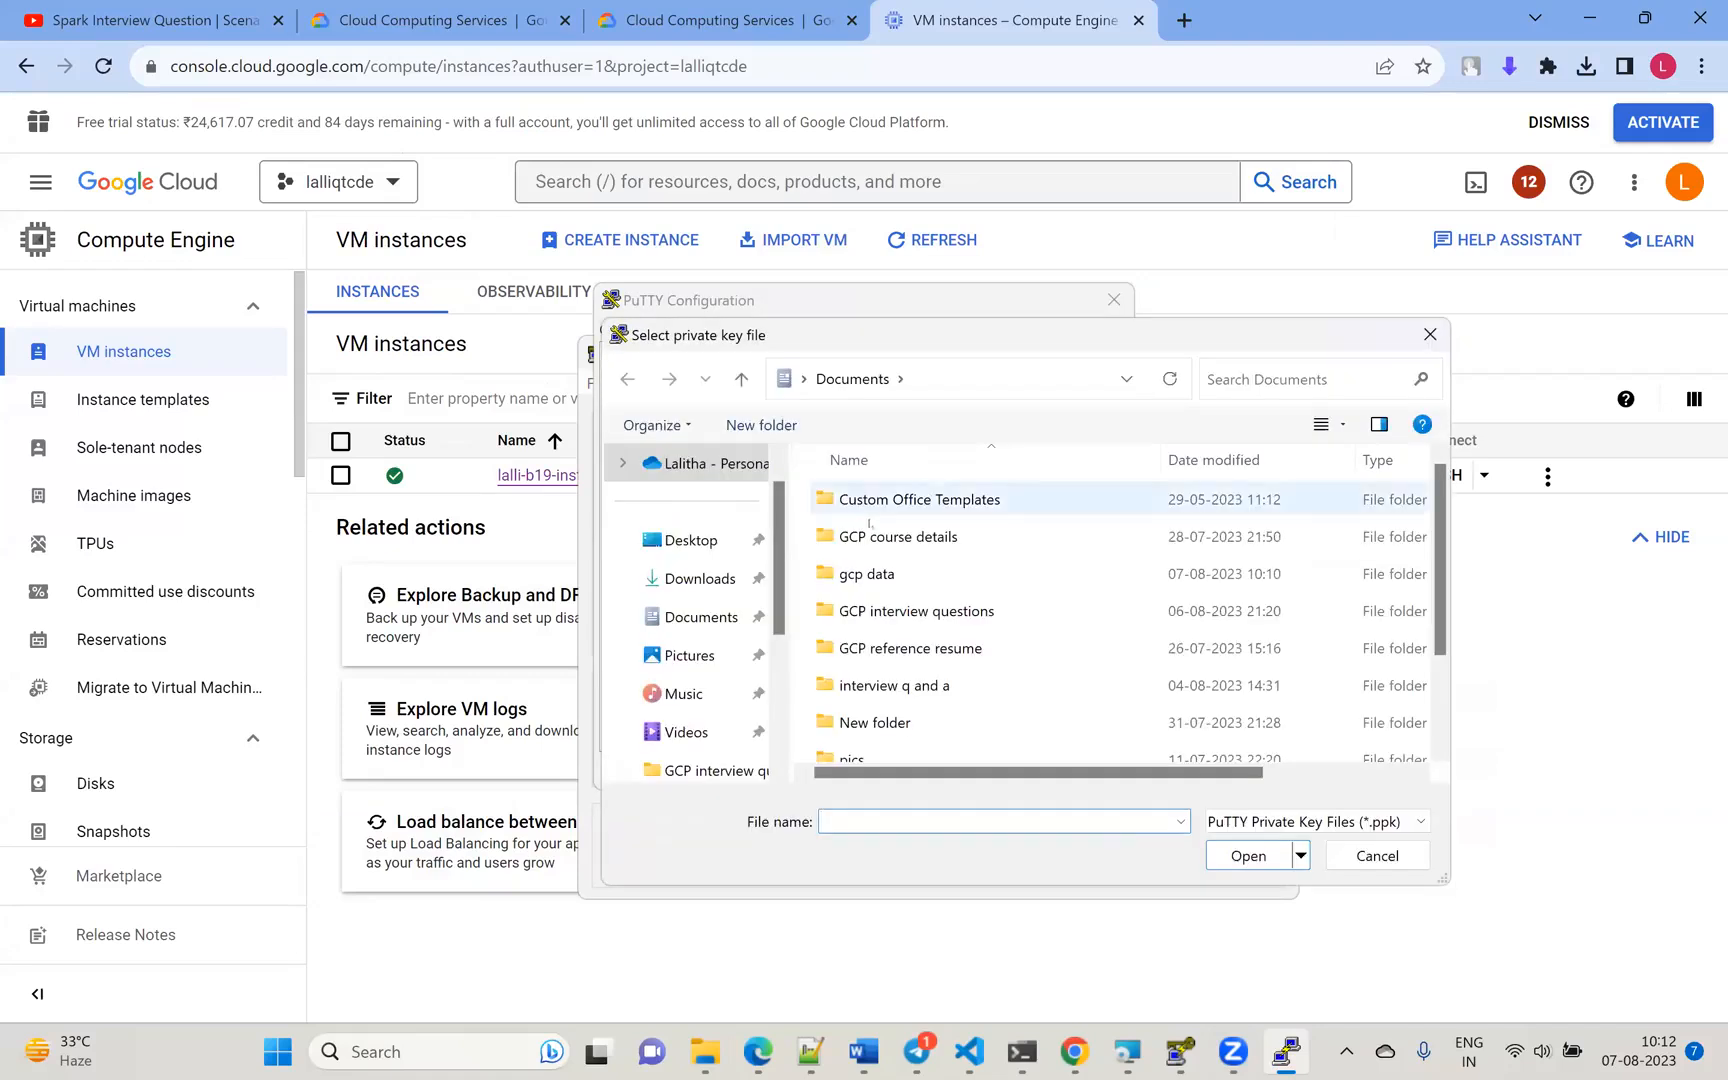
double_click(877, 574)
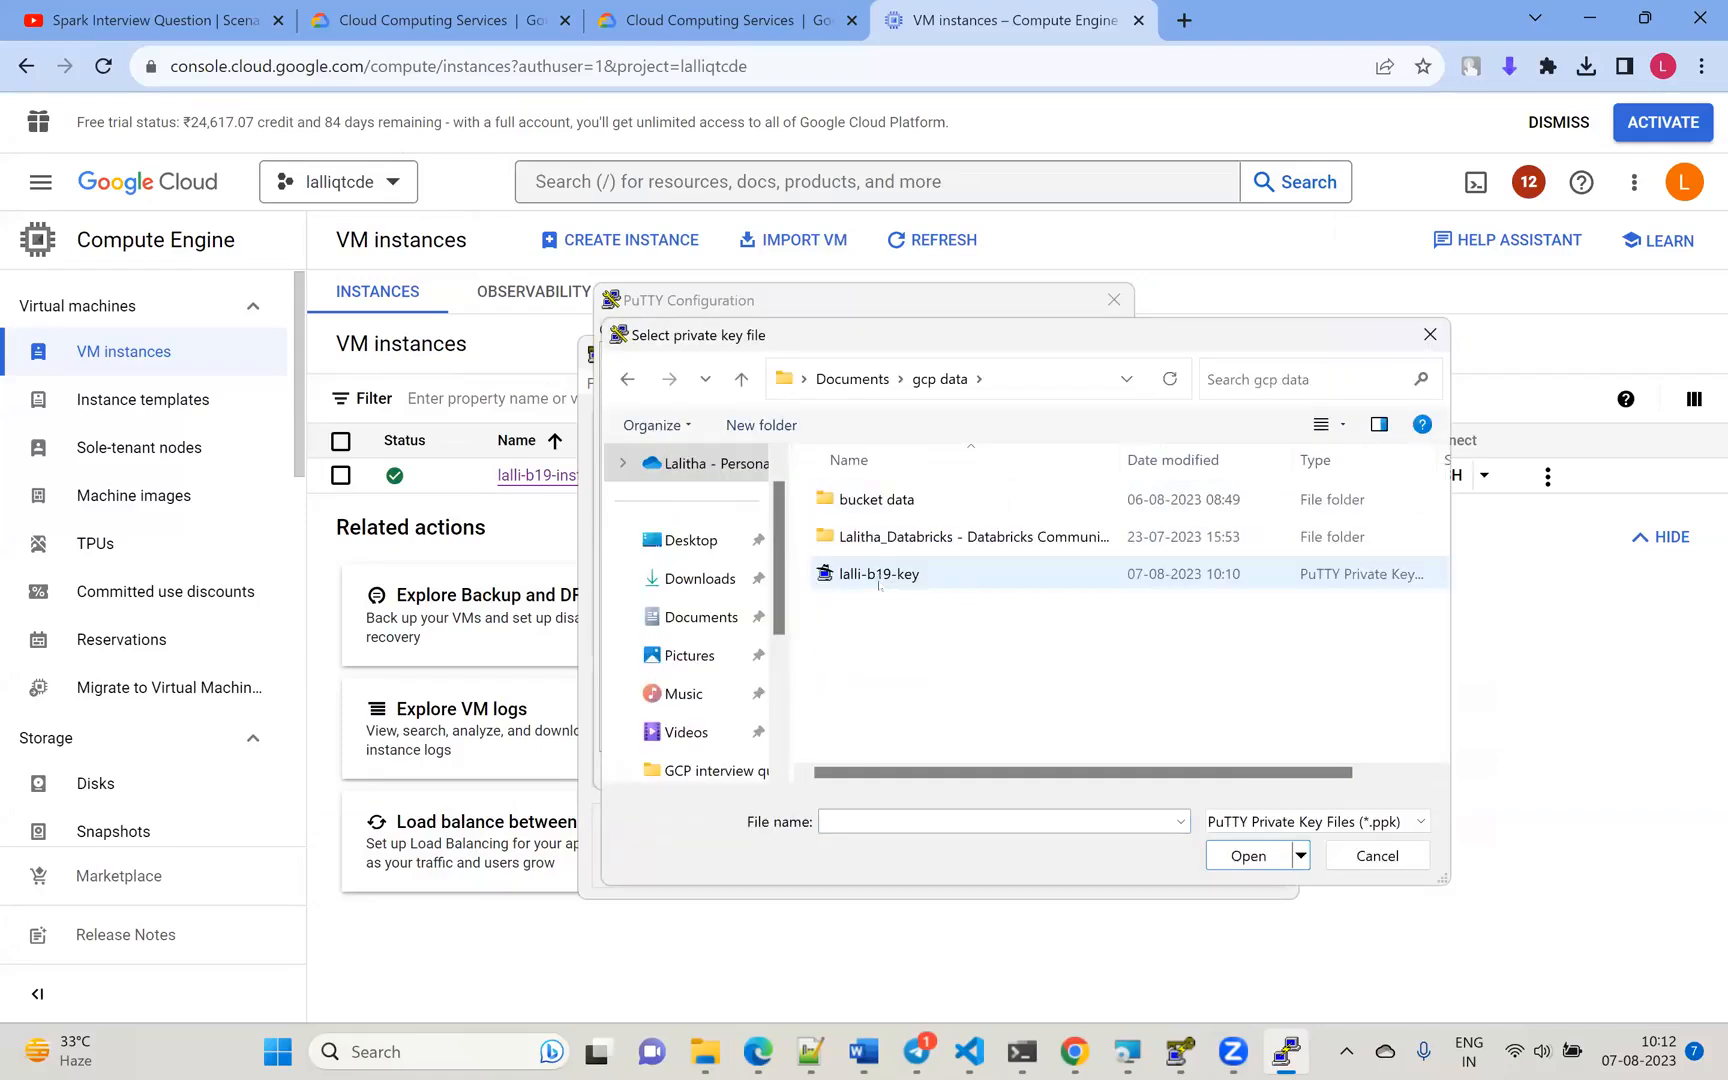
left_click(877, 574)
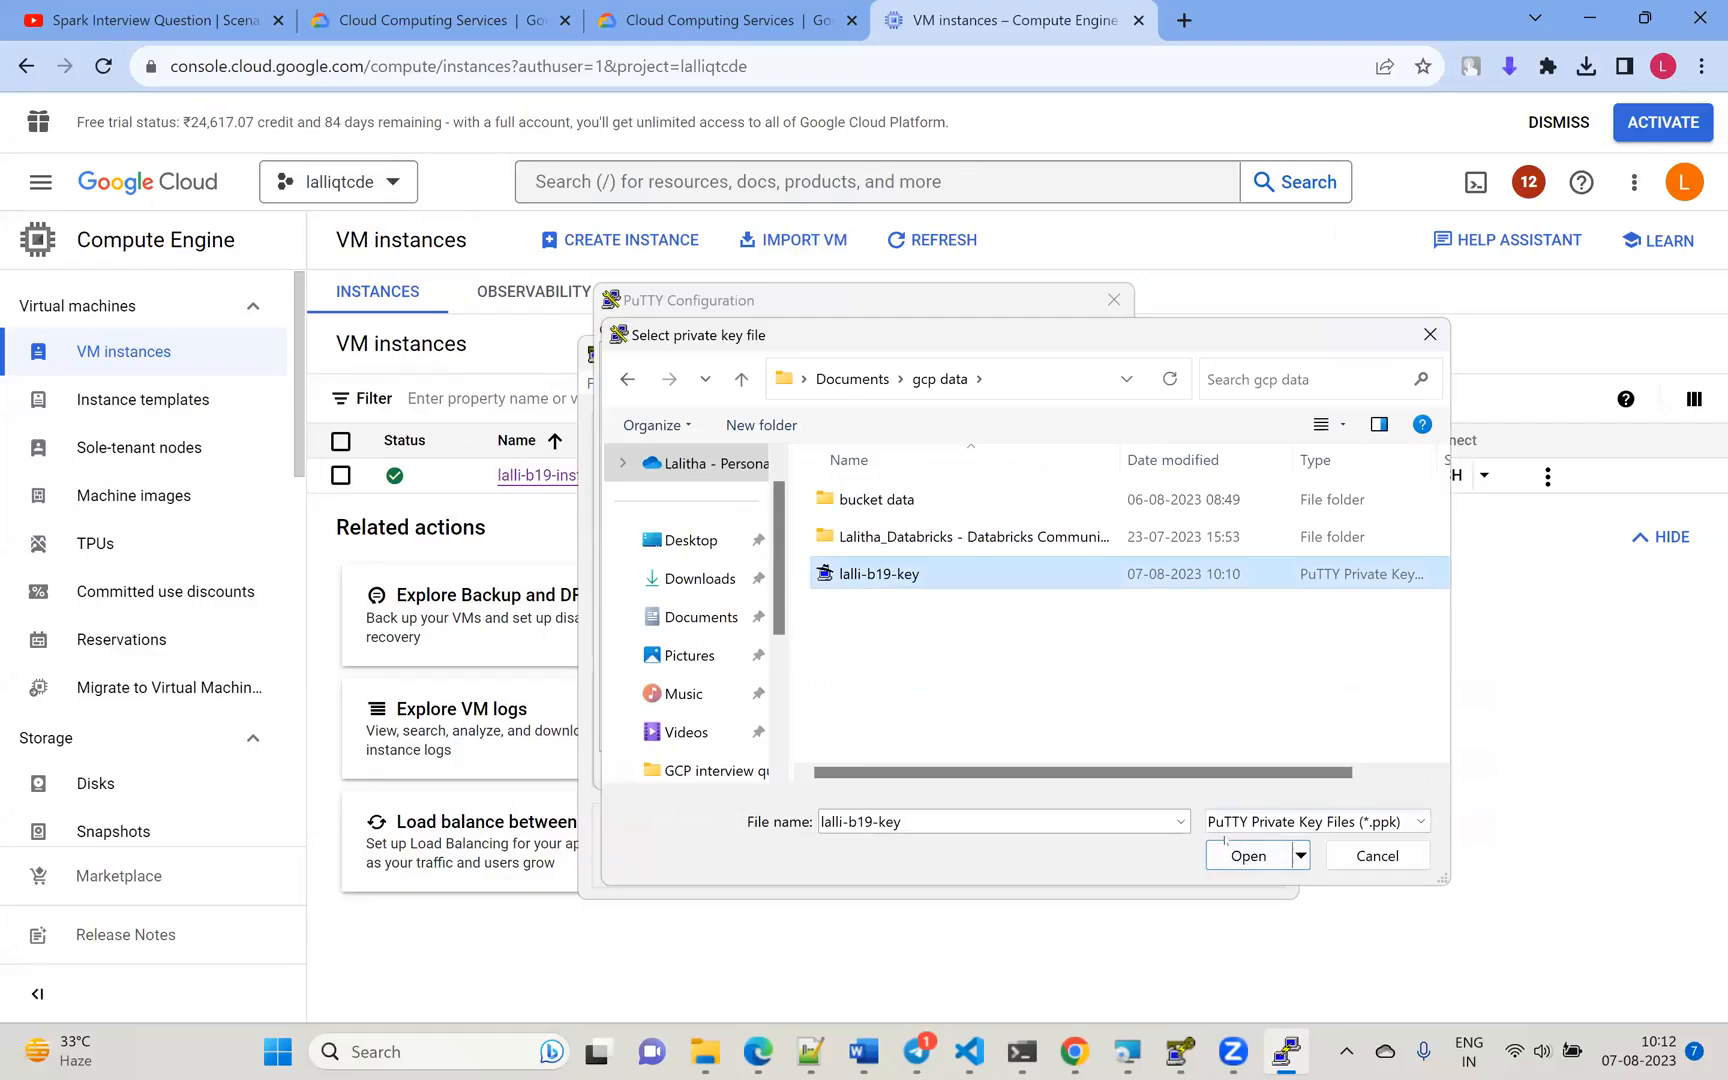
left_click(1228, 856)
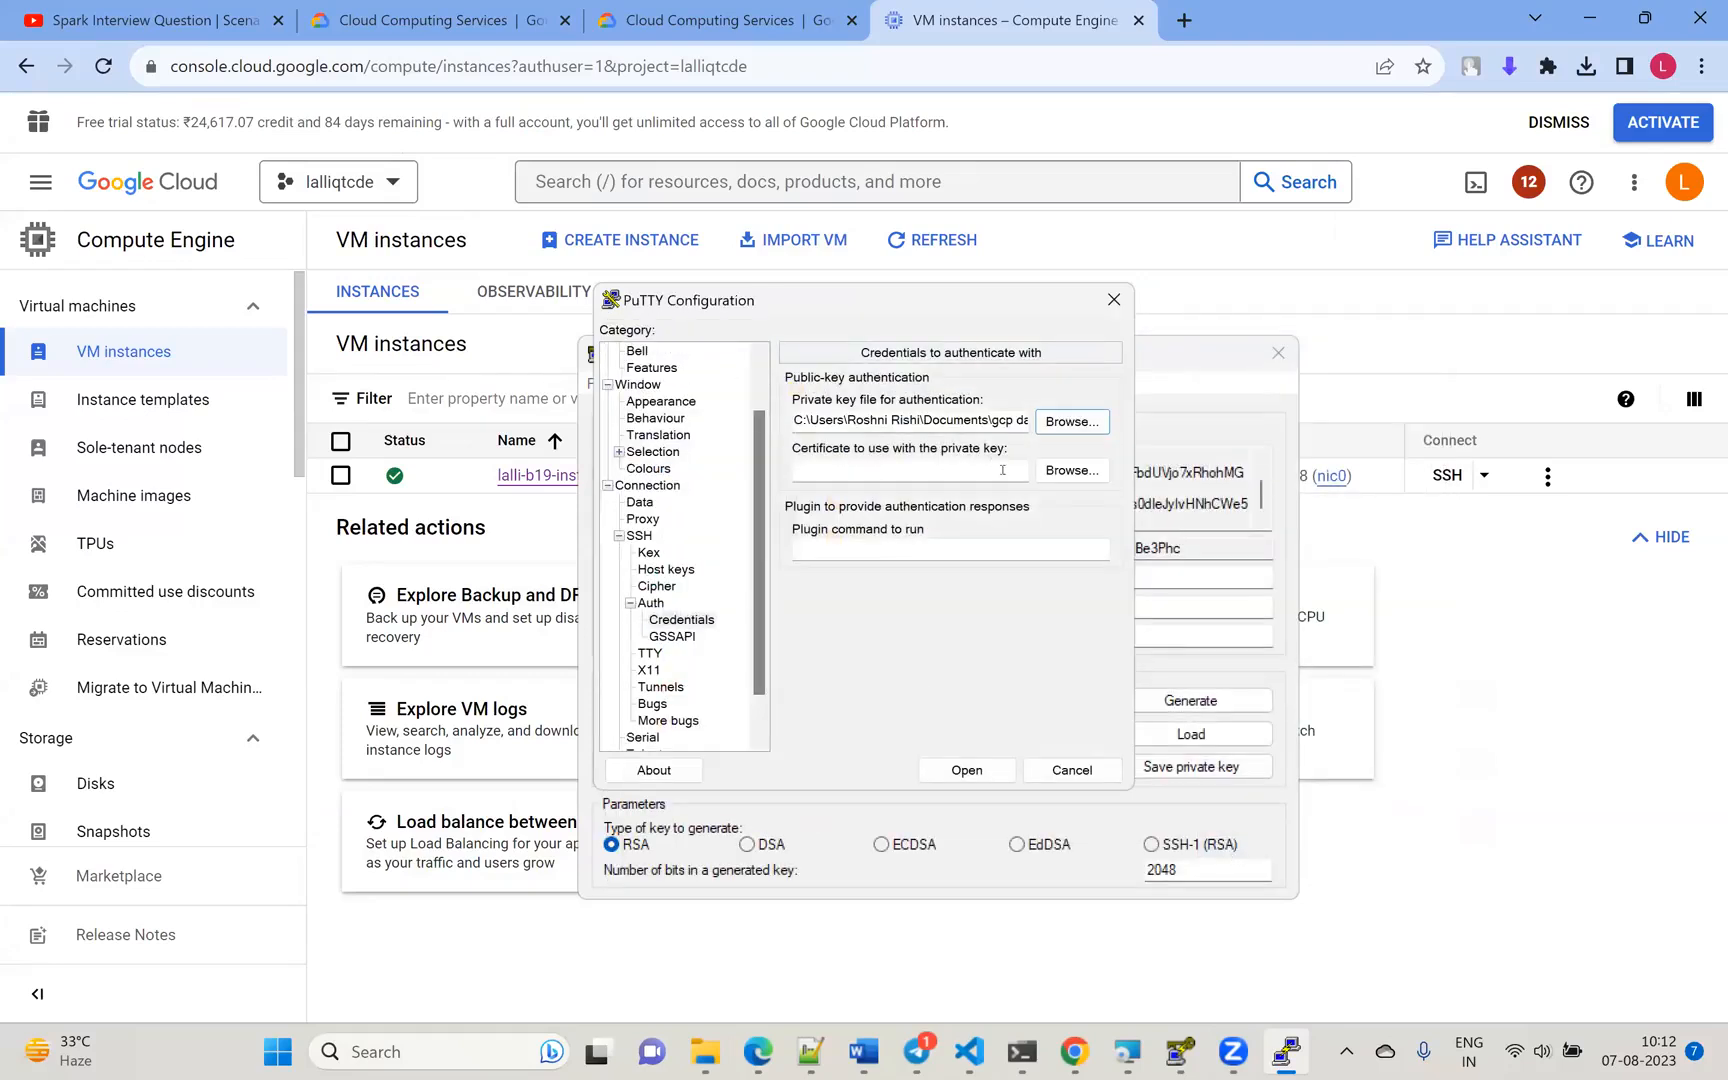
left_click(982, 773)
- Copy the VM's external IP 34.125.91.38 from the Google Cloud Console
mouse_move(597, 1052)
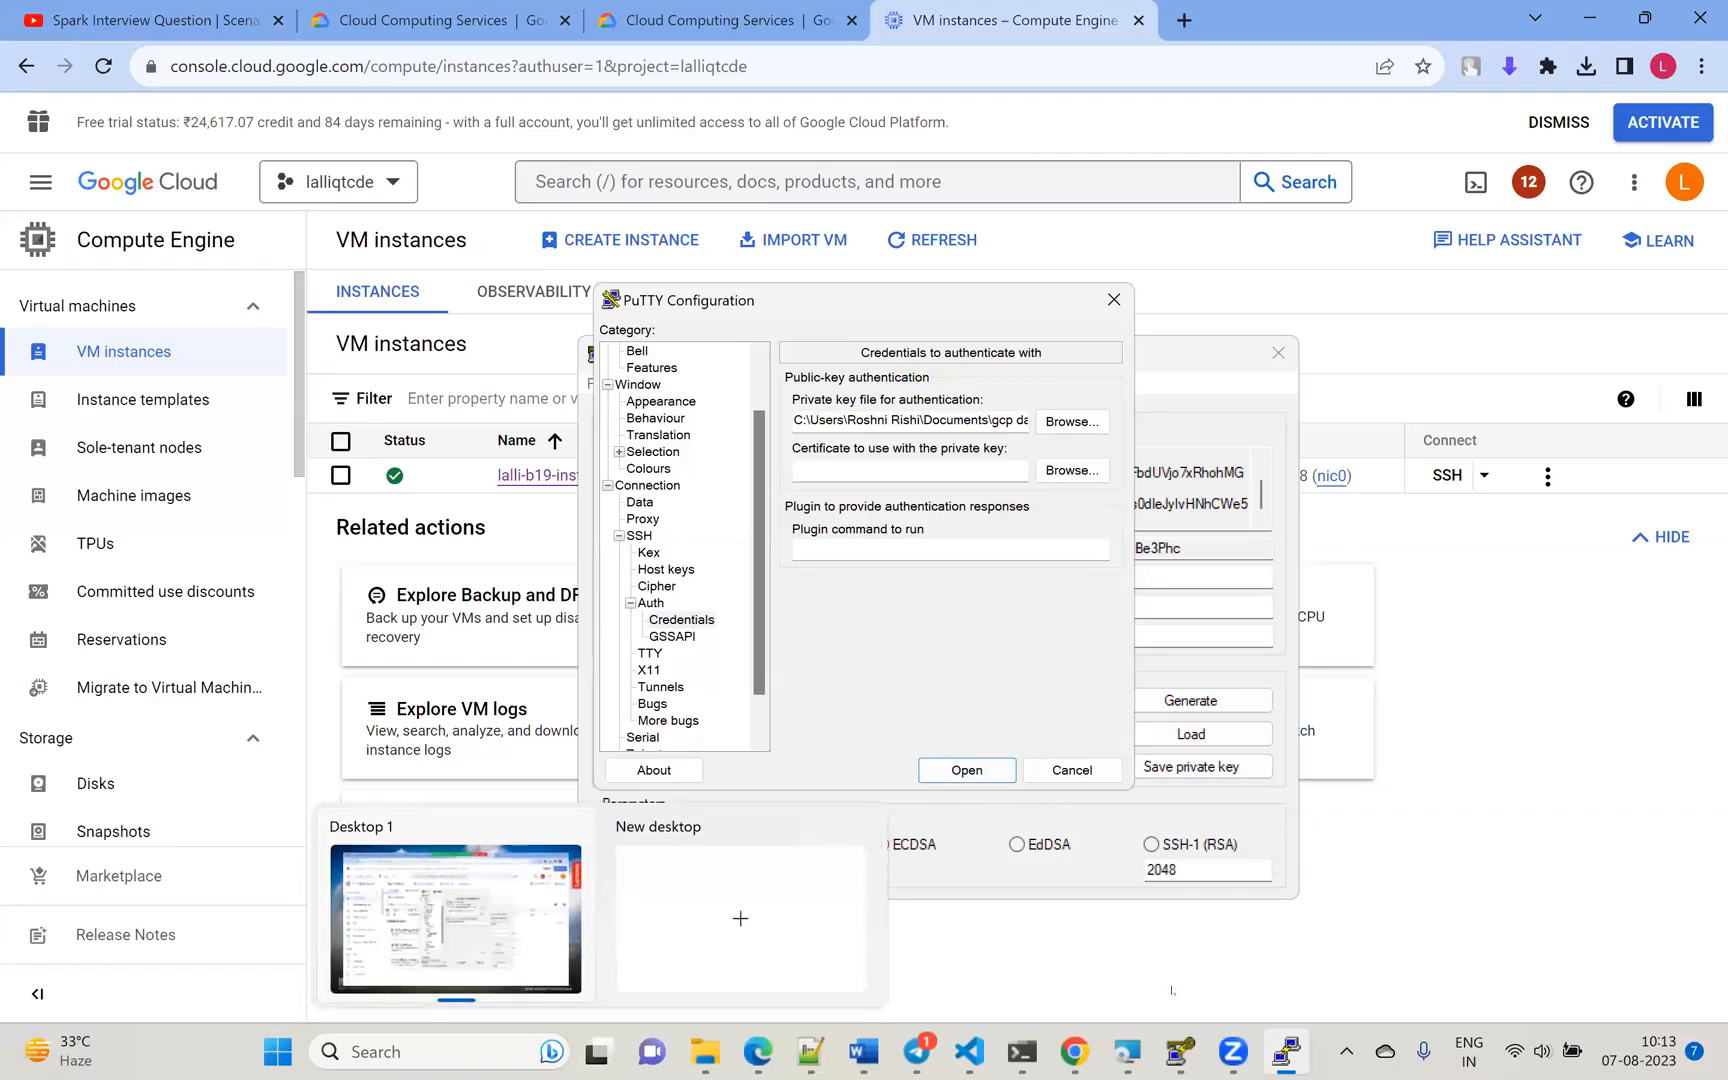
left_click(1172, 990)
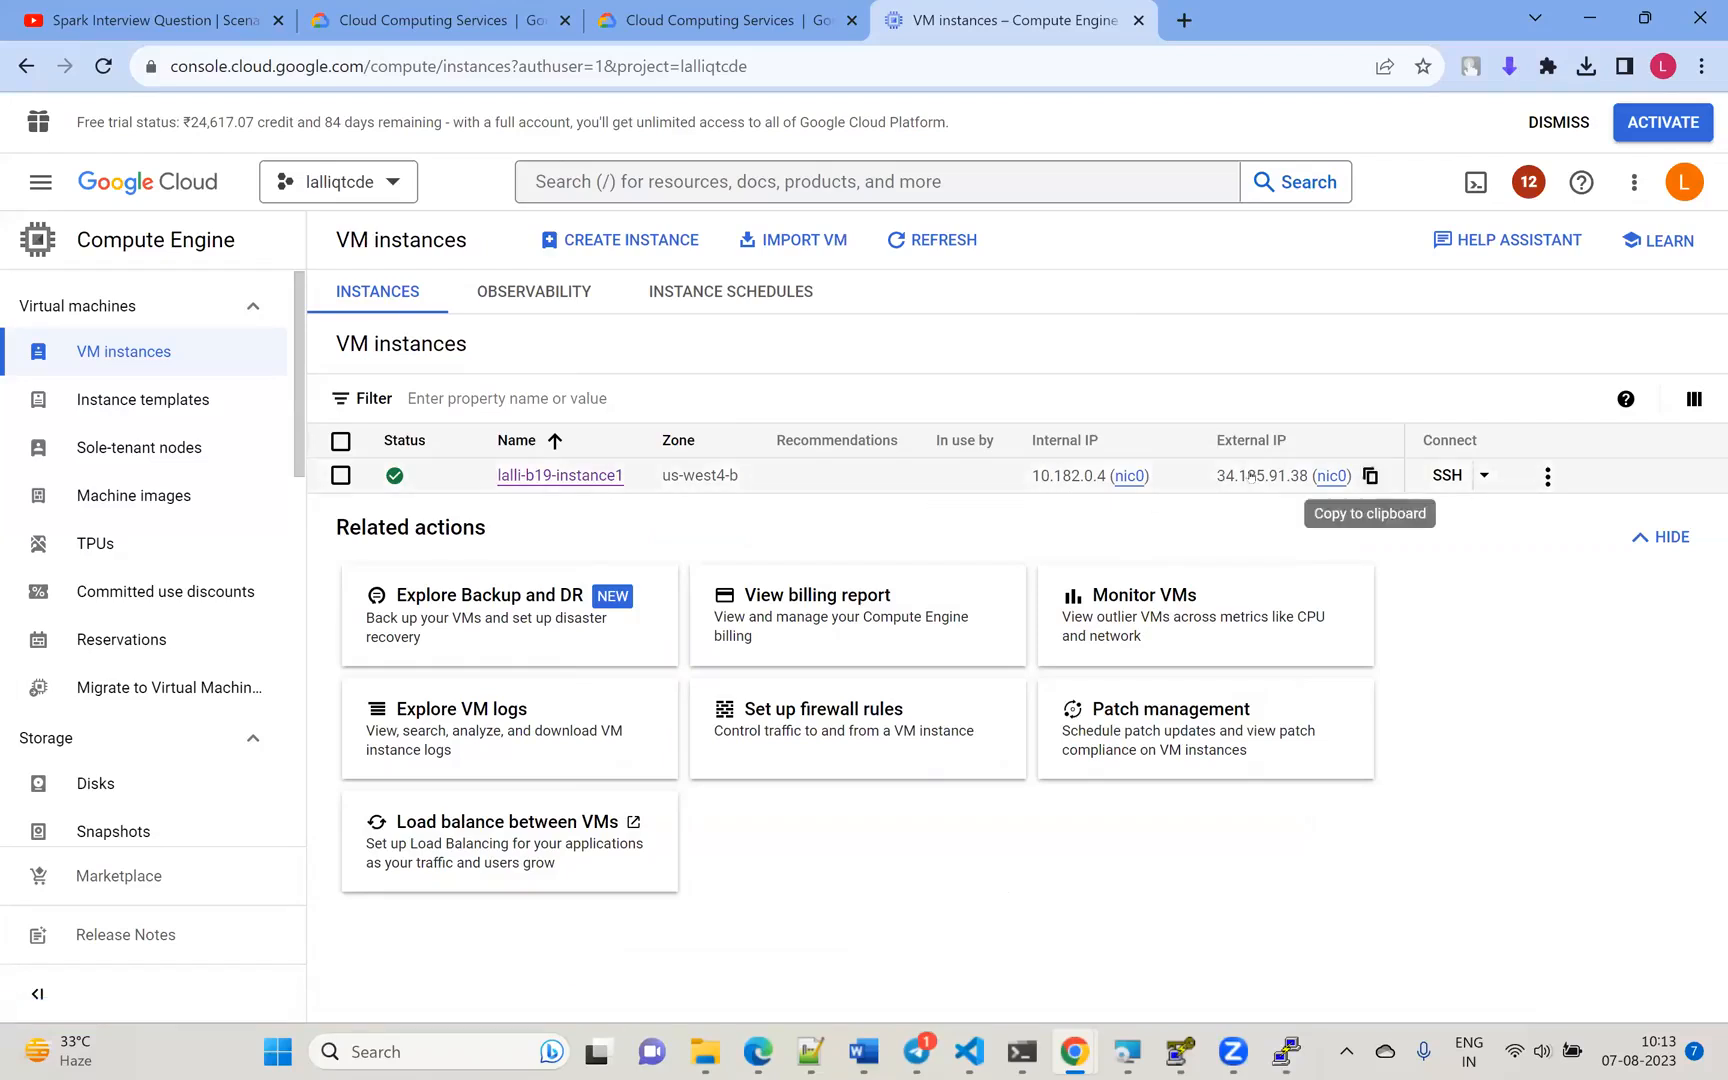
left_click_drag(1216, 477, 1312, 482)
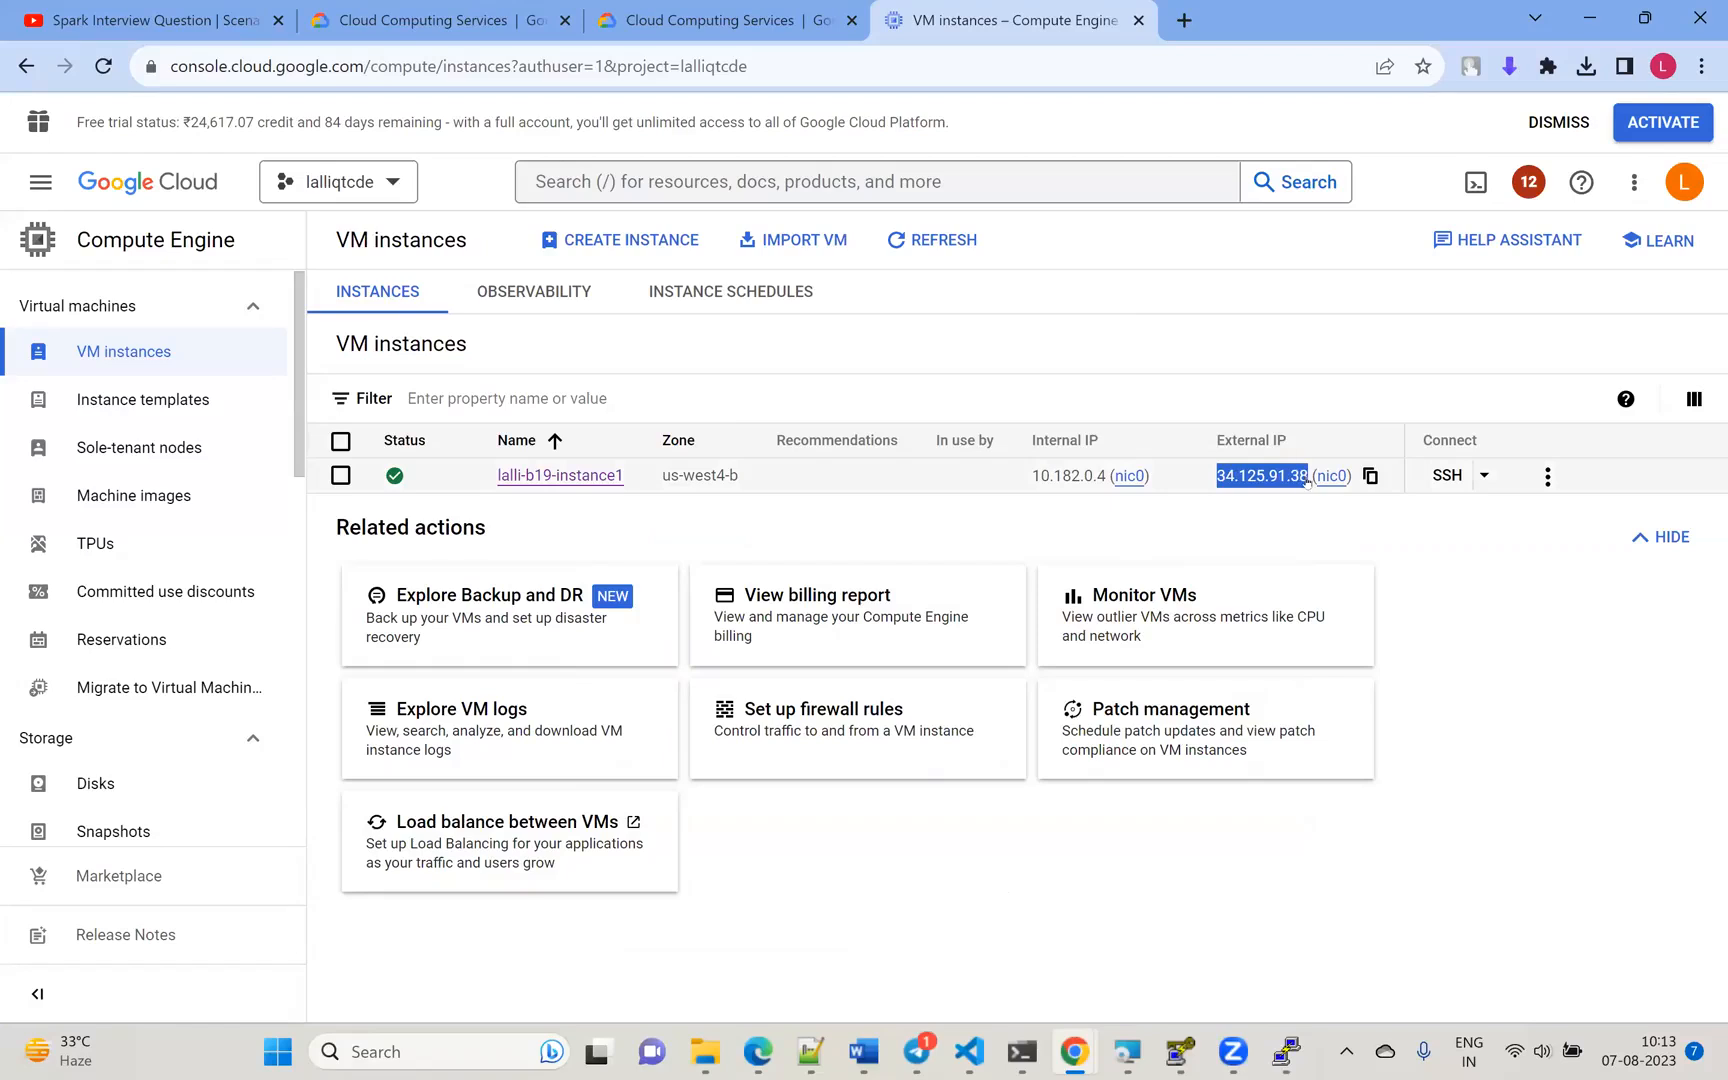
key("ctrl+c")
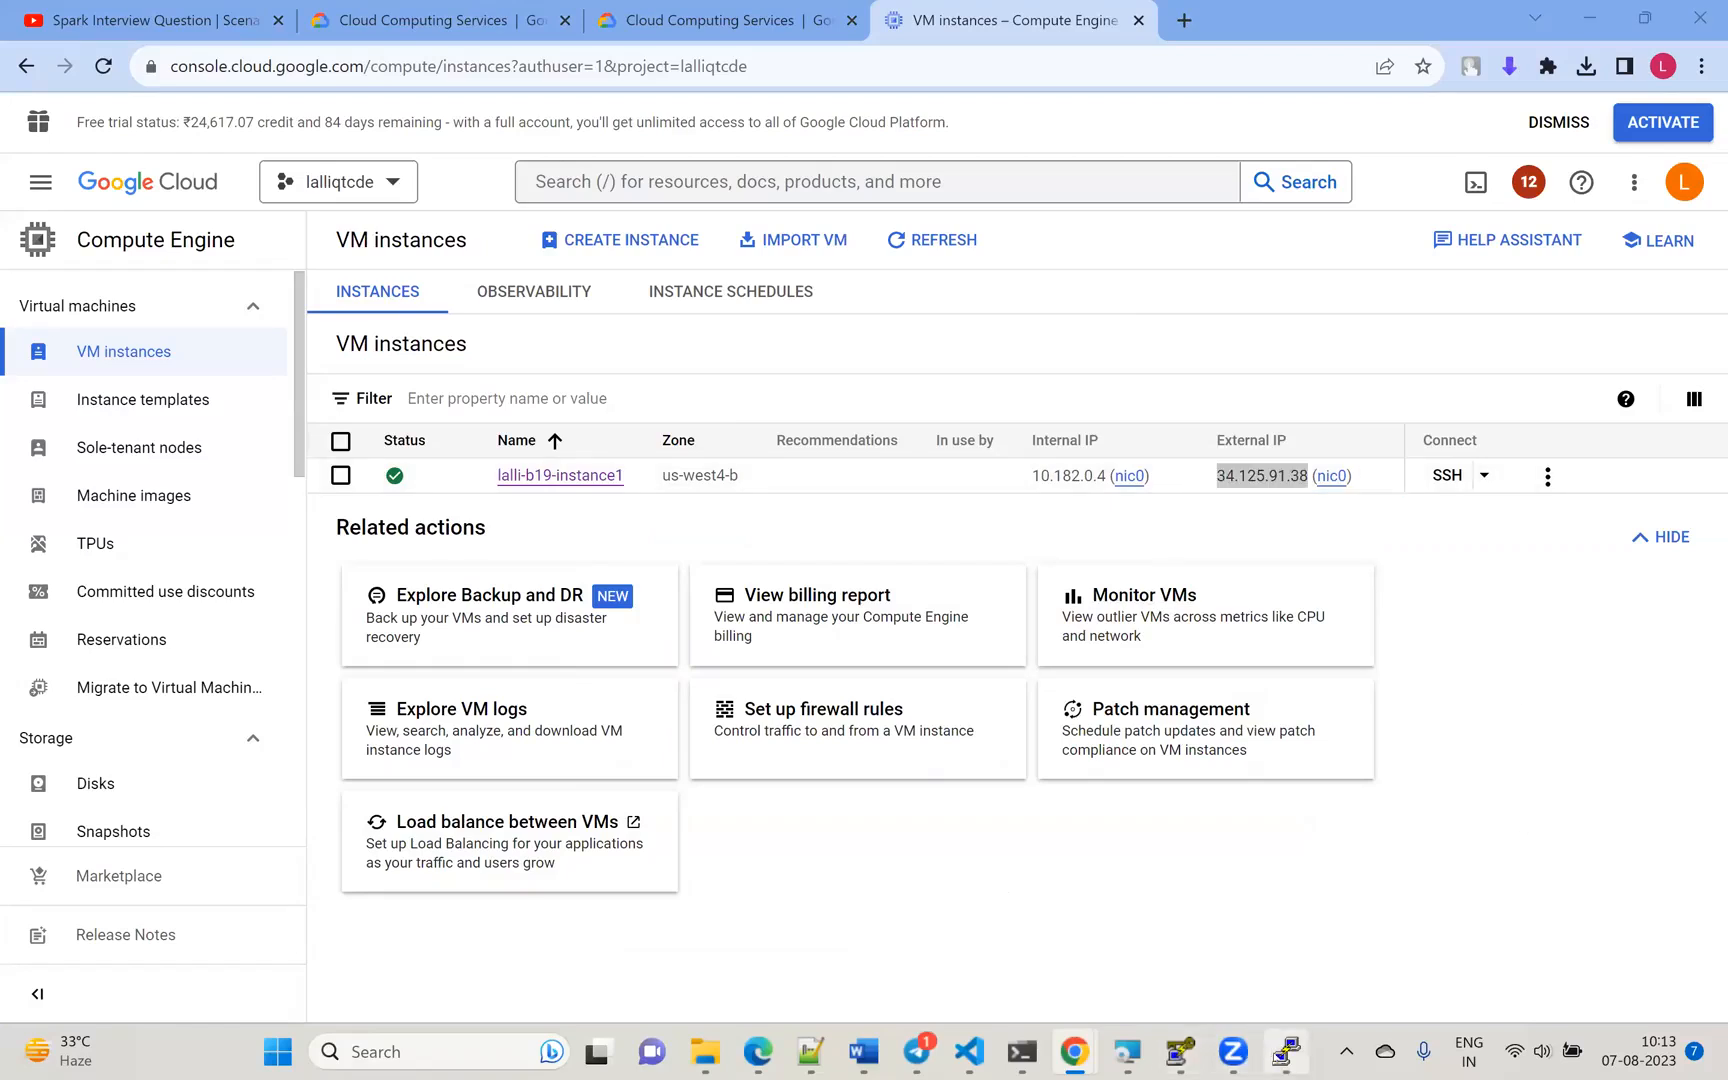
- Paste 34.125.91.38 as the Host Name on PuTTY's Session page, SSH port 22
left_click(1285, 1050)
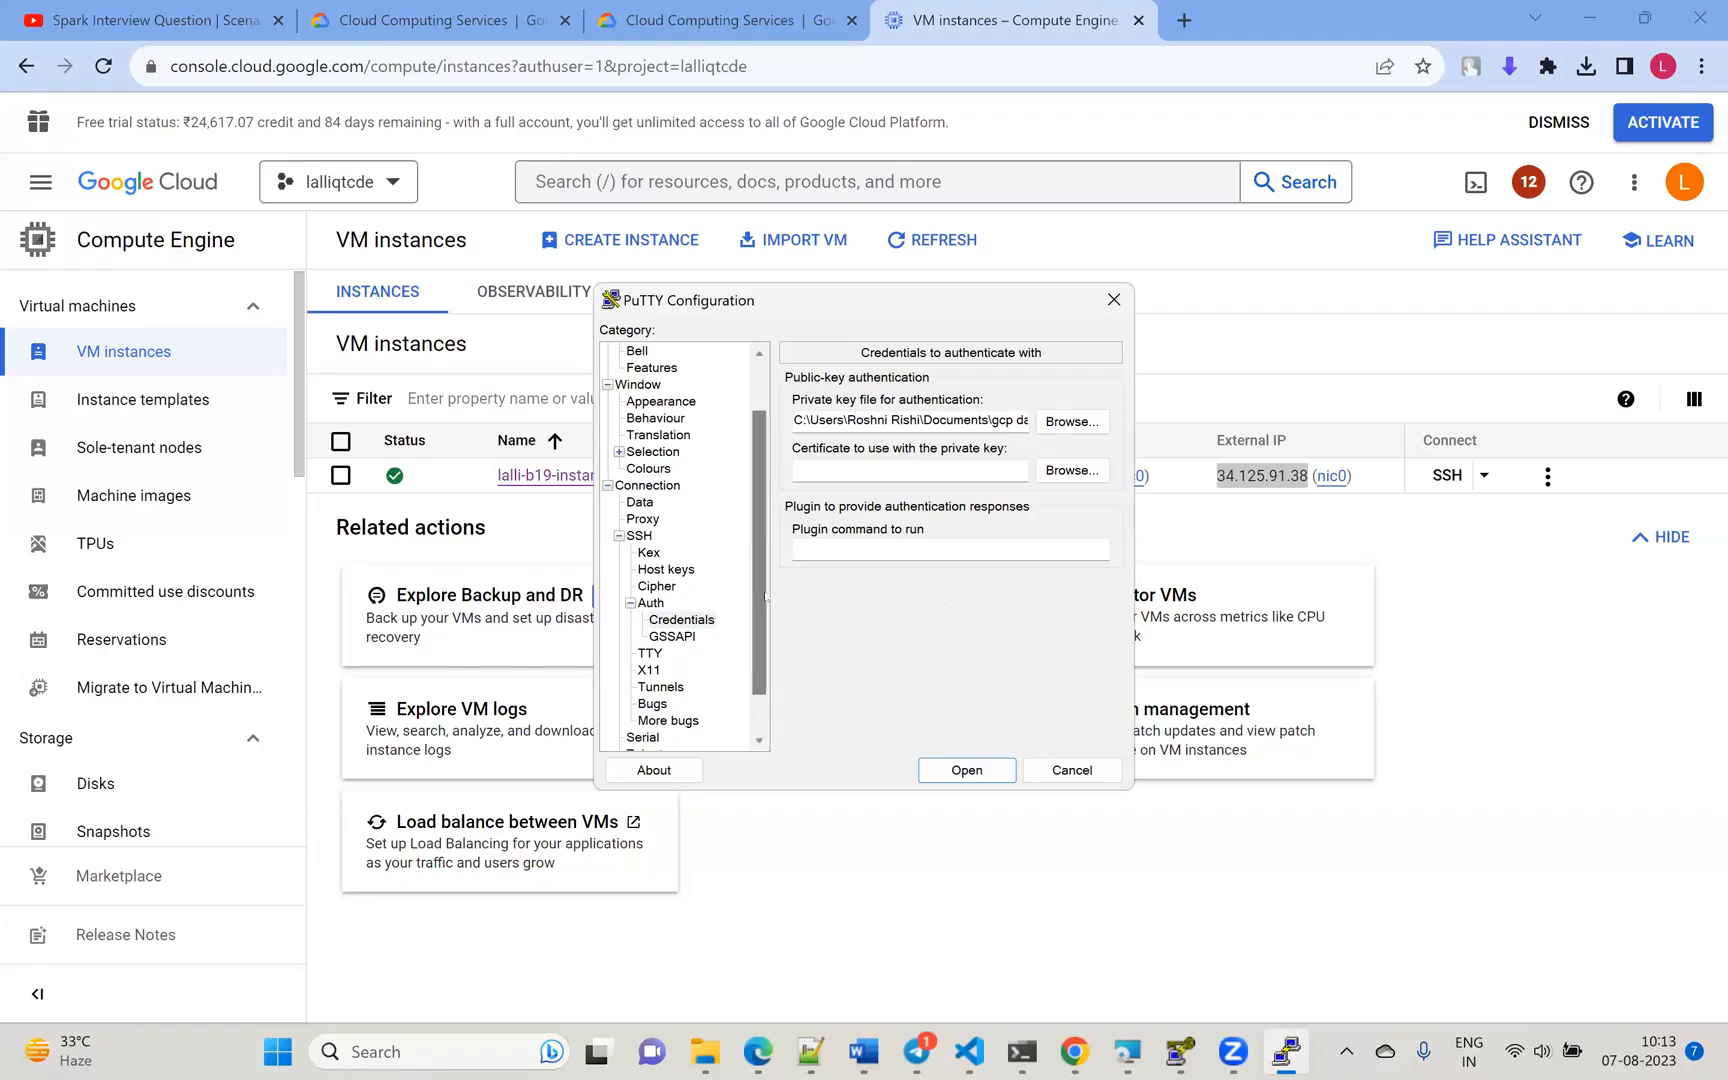
scroll(751, 472, "up", 2)
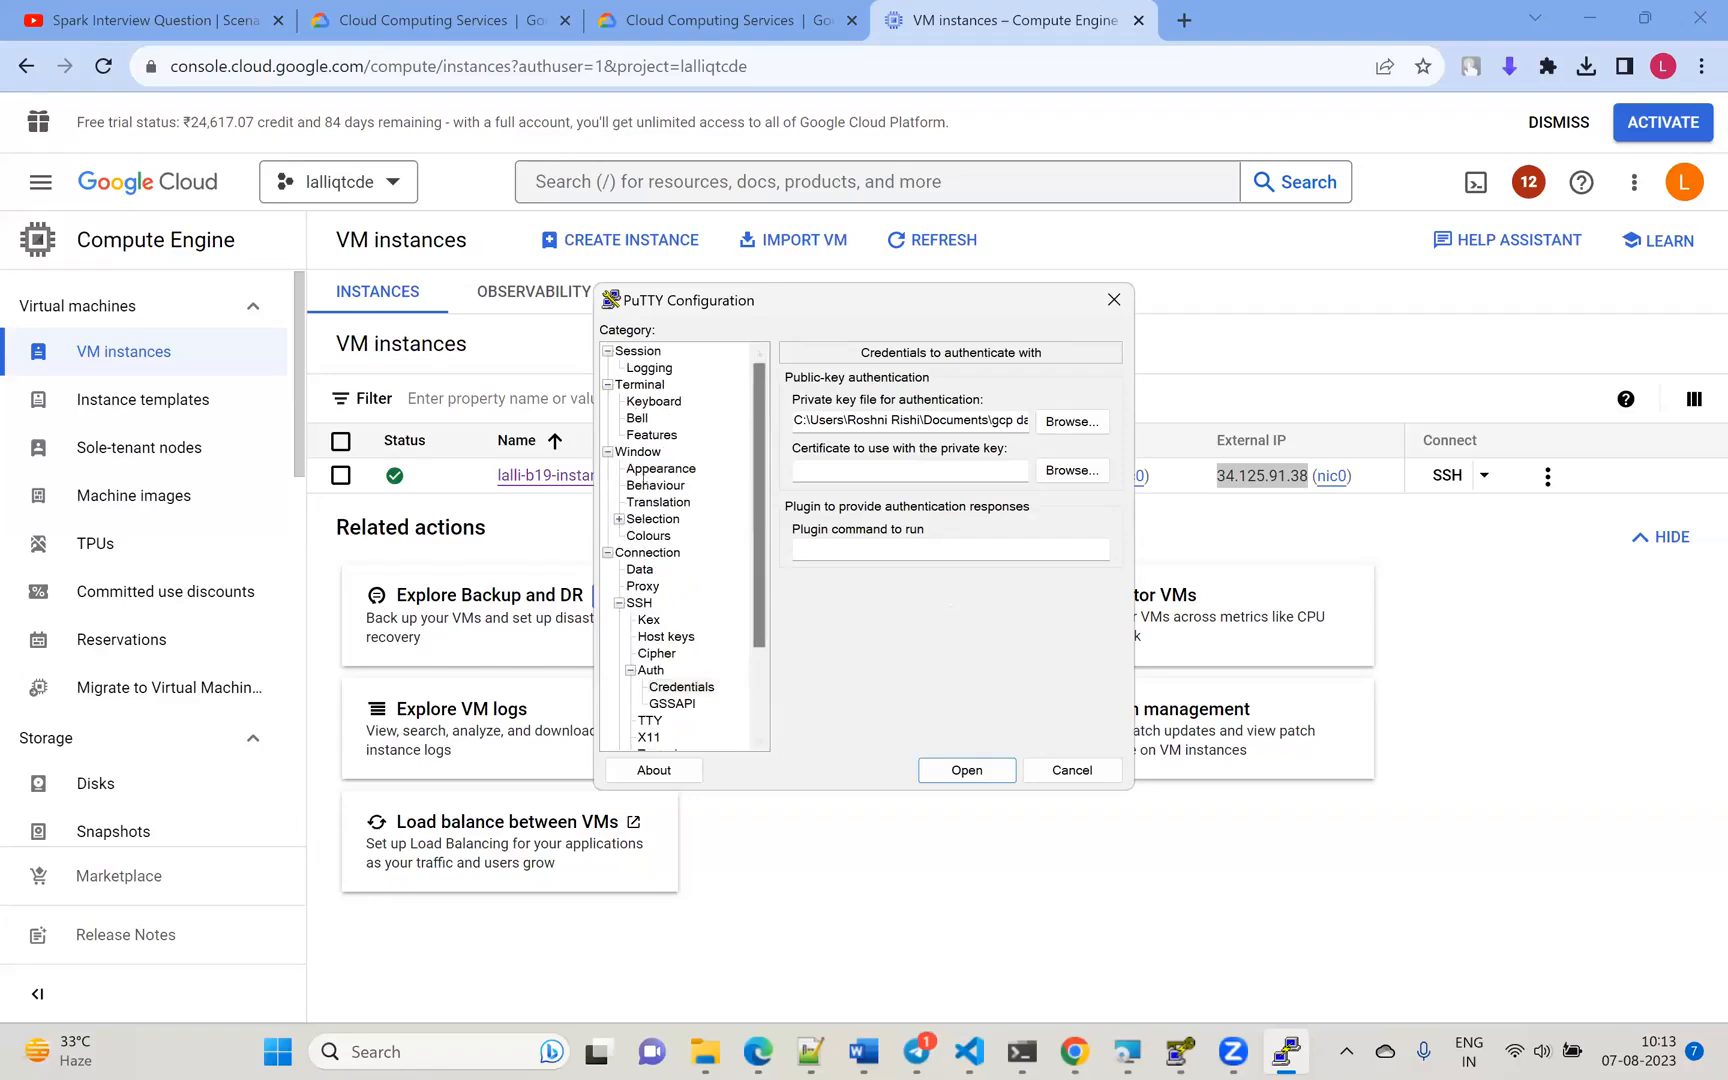
left_click(649, 368)
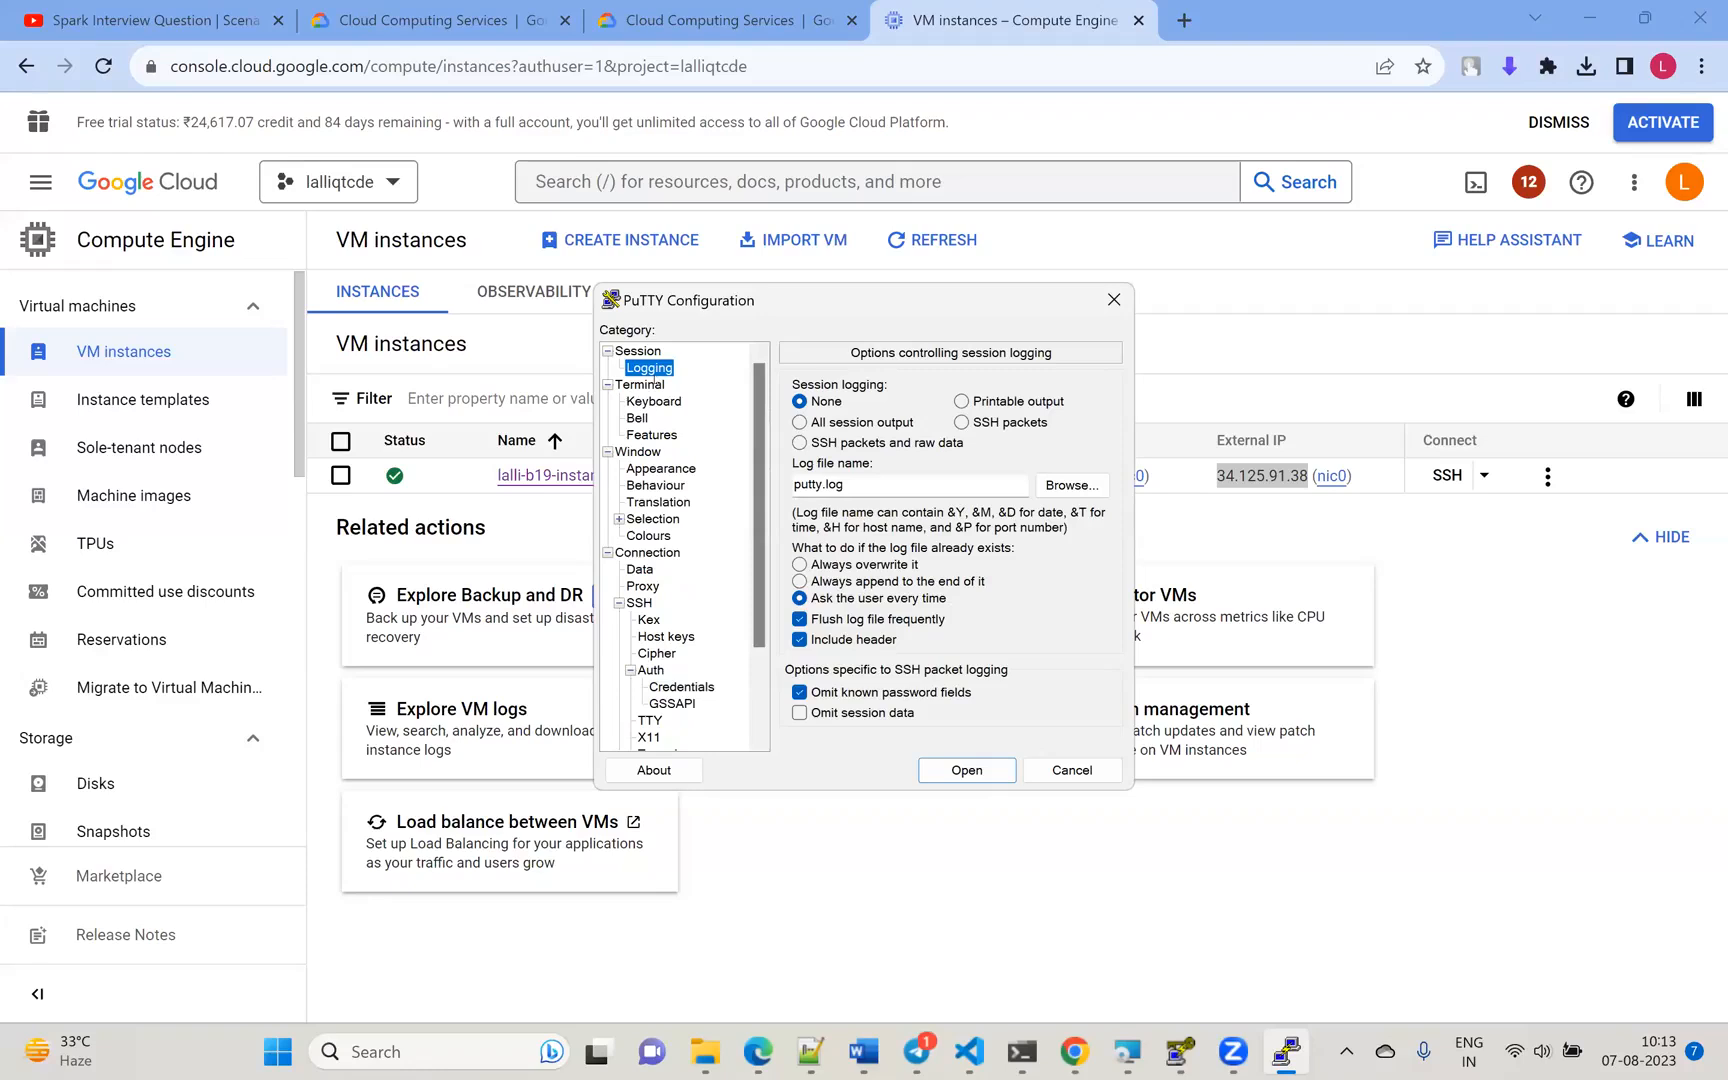
left_click(634, 352)
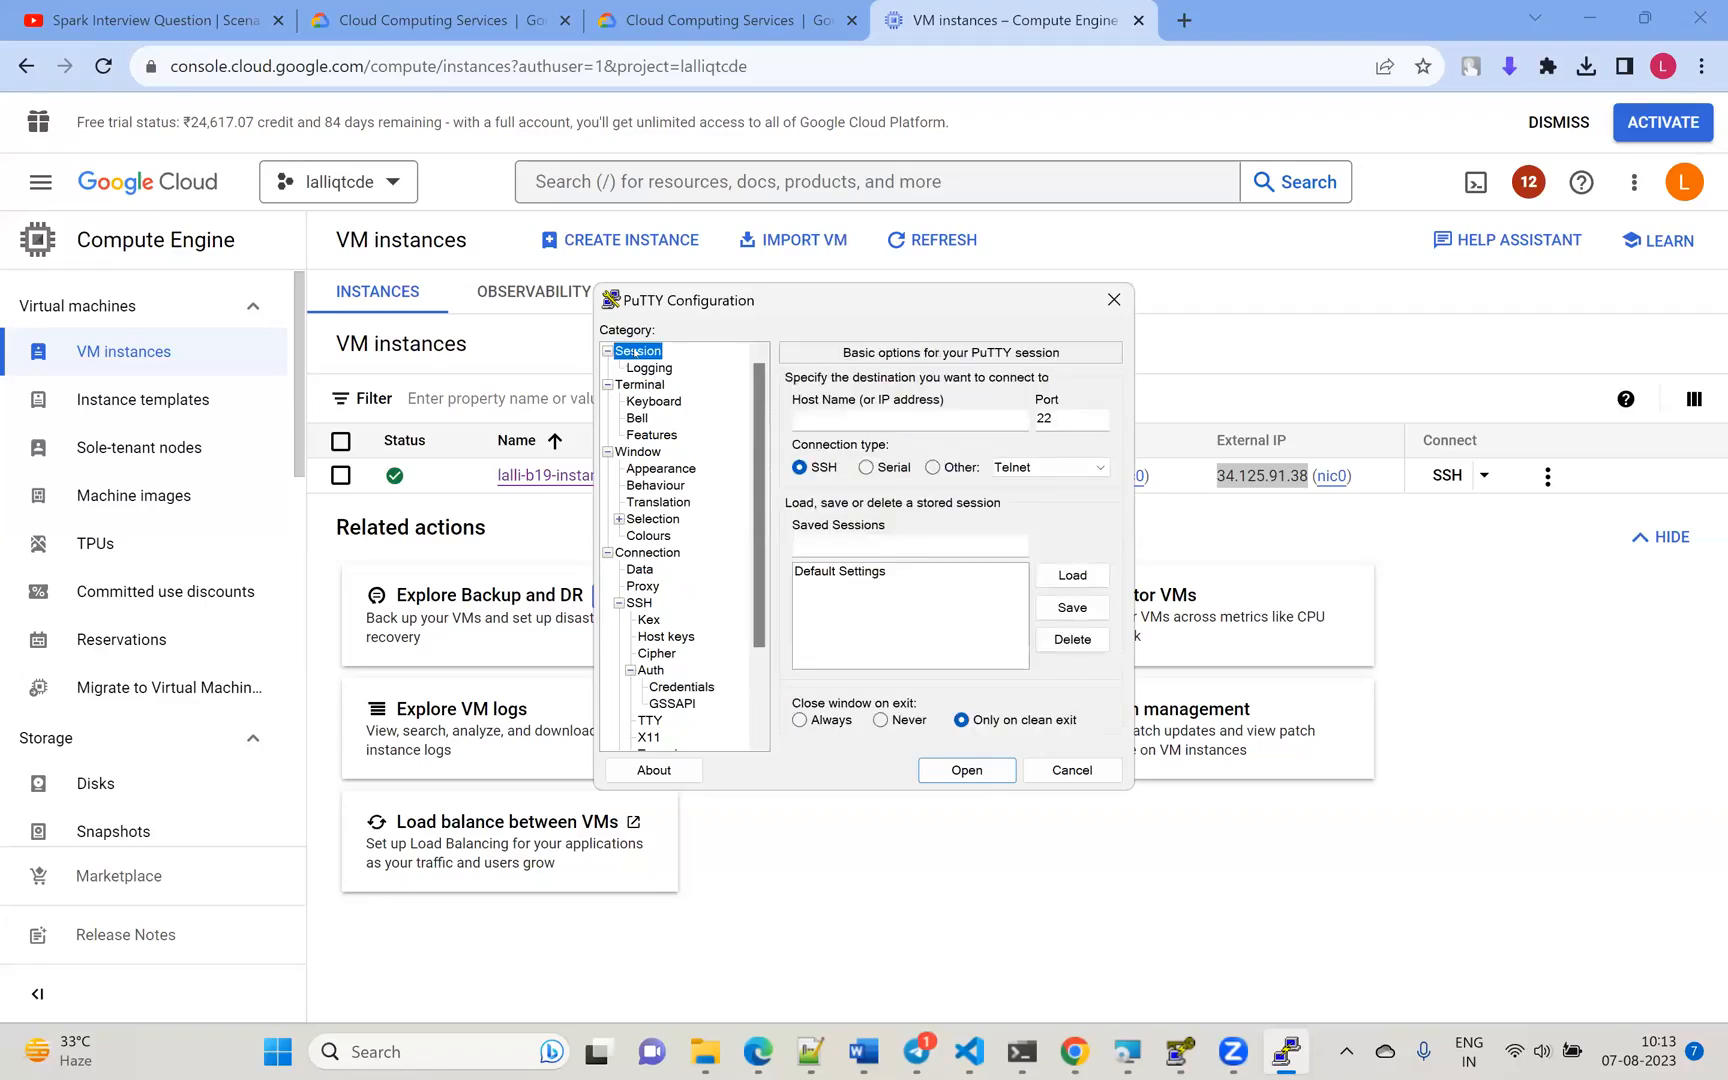
left_click(815, 428)
key("ctrl+v")
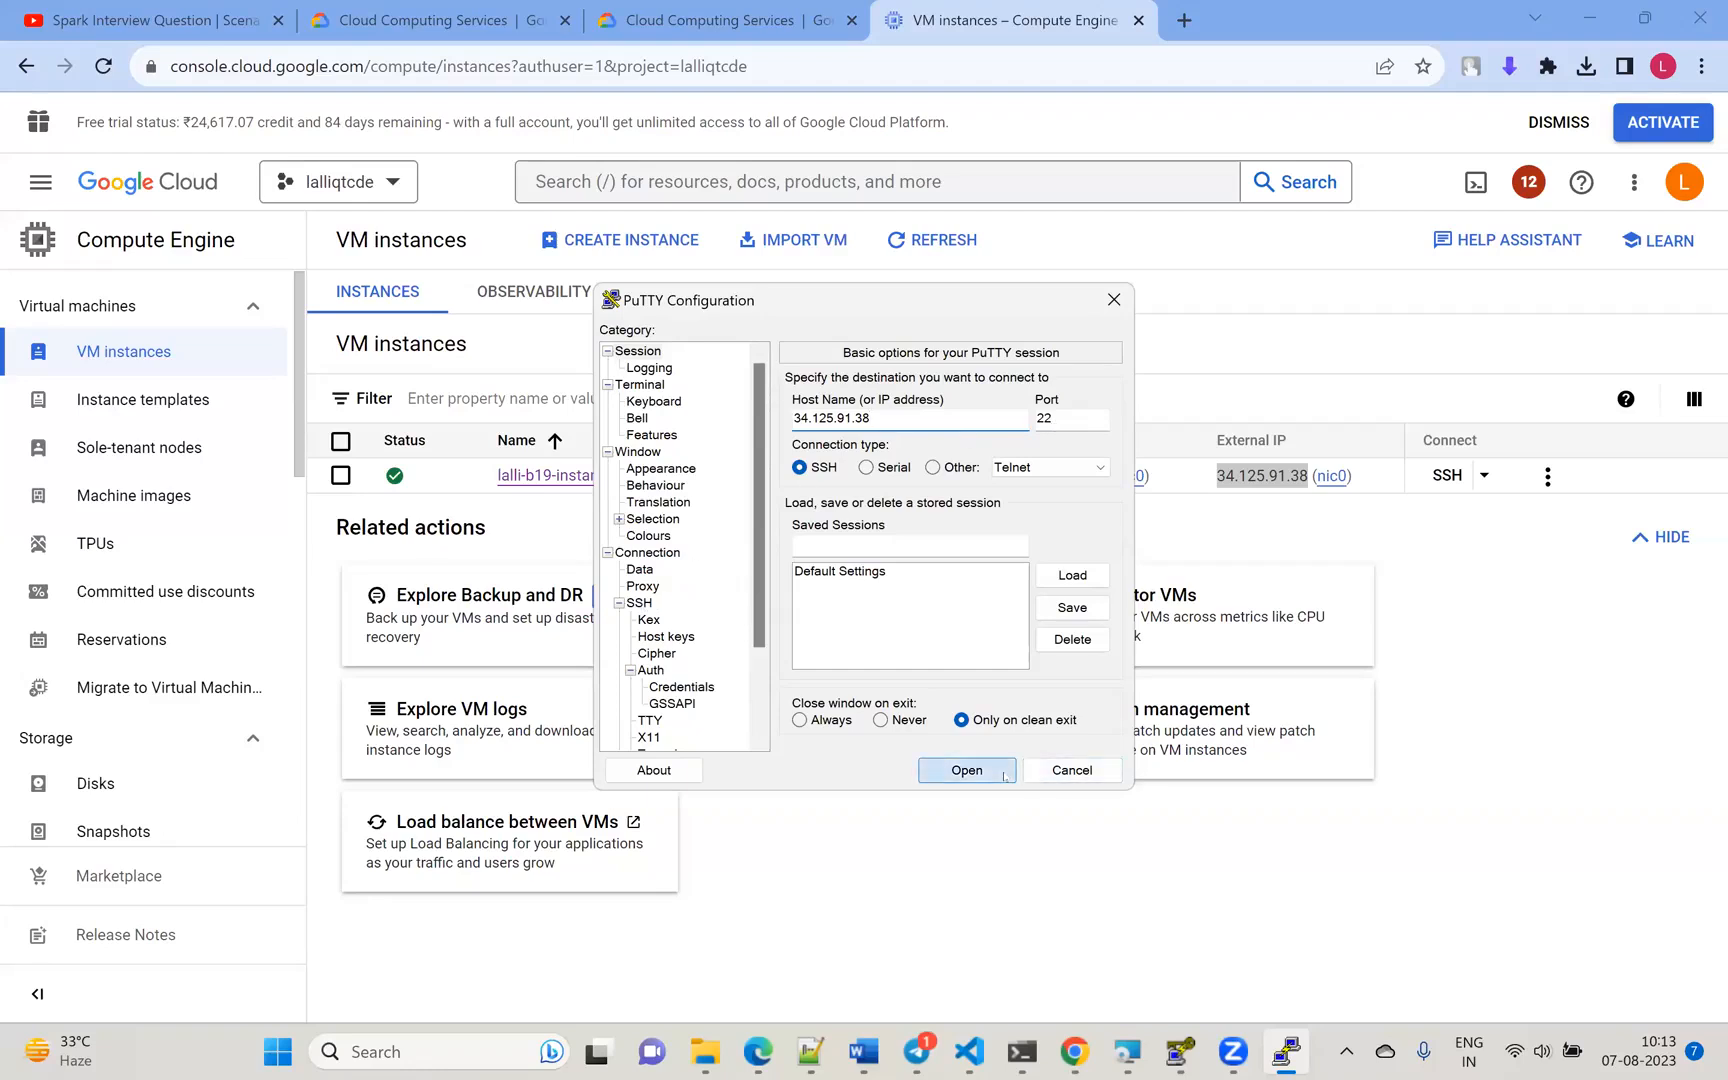
- Connect to 34.125.91.38, accept the host key alert, and move the terminal lower right
left_click(966, 770)
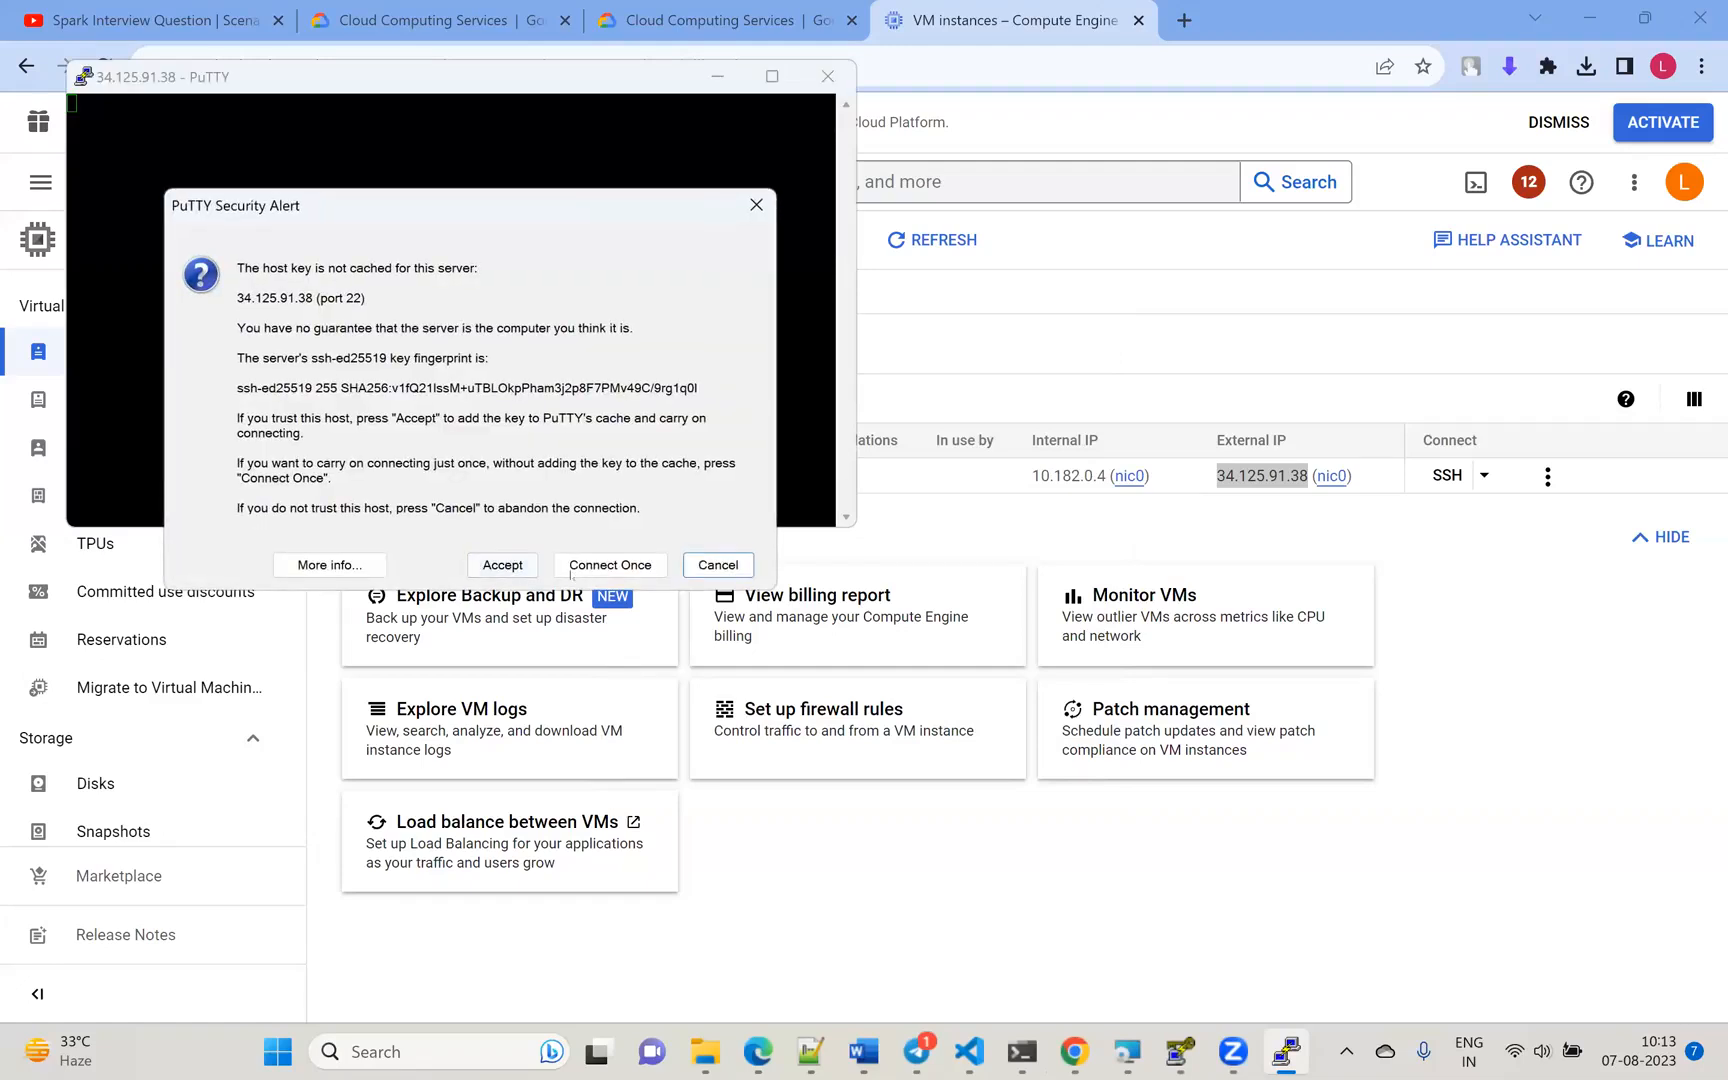
left_click(505, 567)
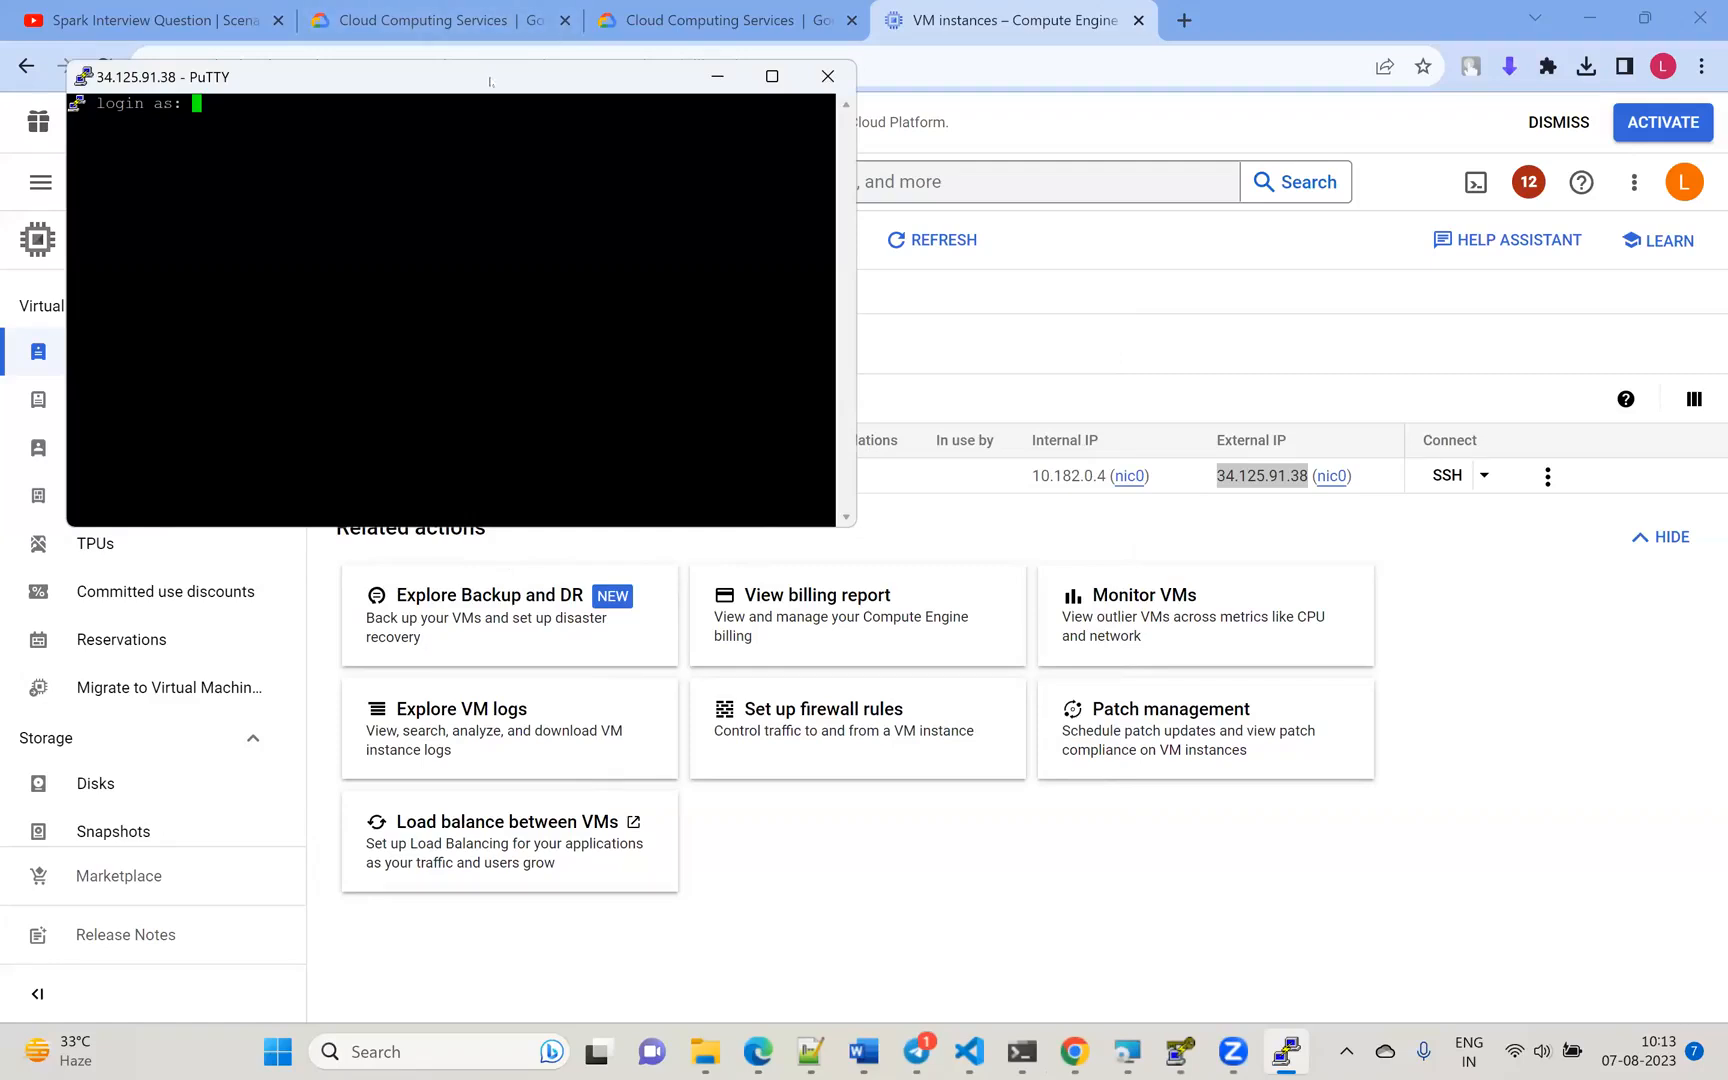
left_click_drag(490, 82, 1080, 509)
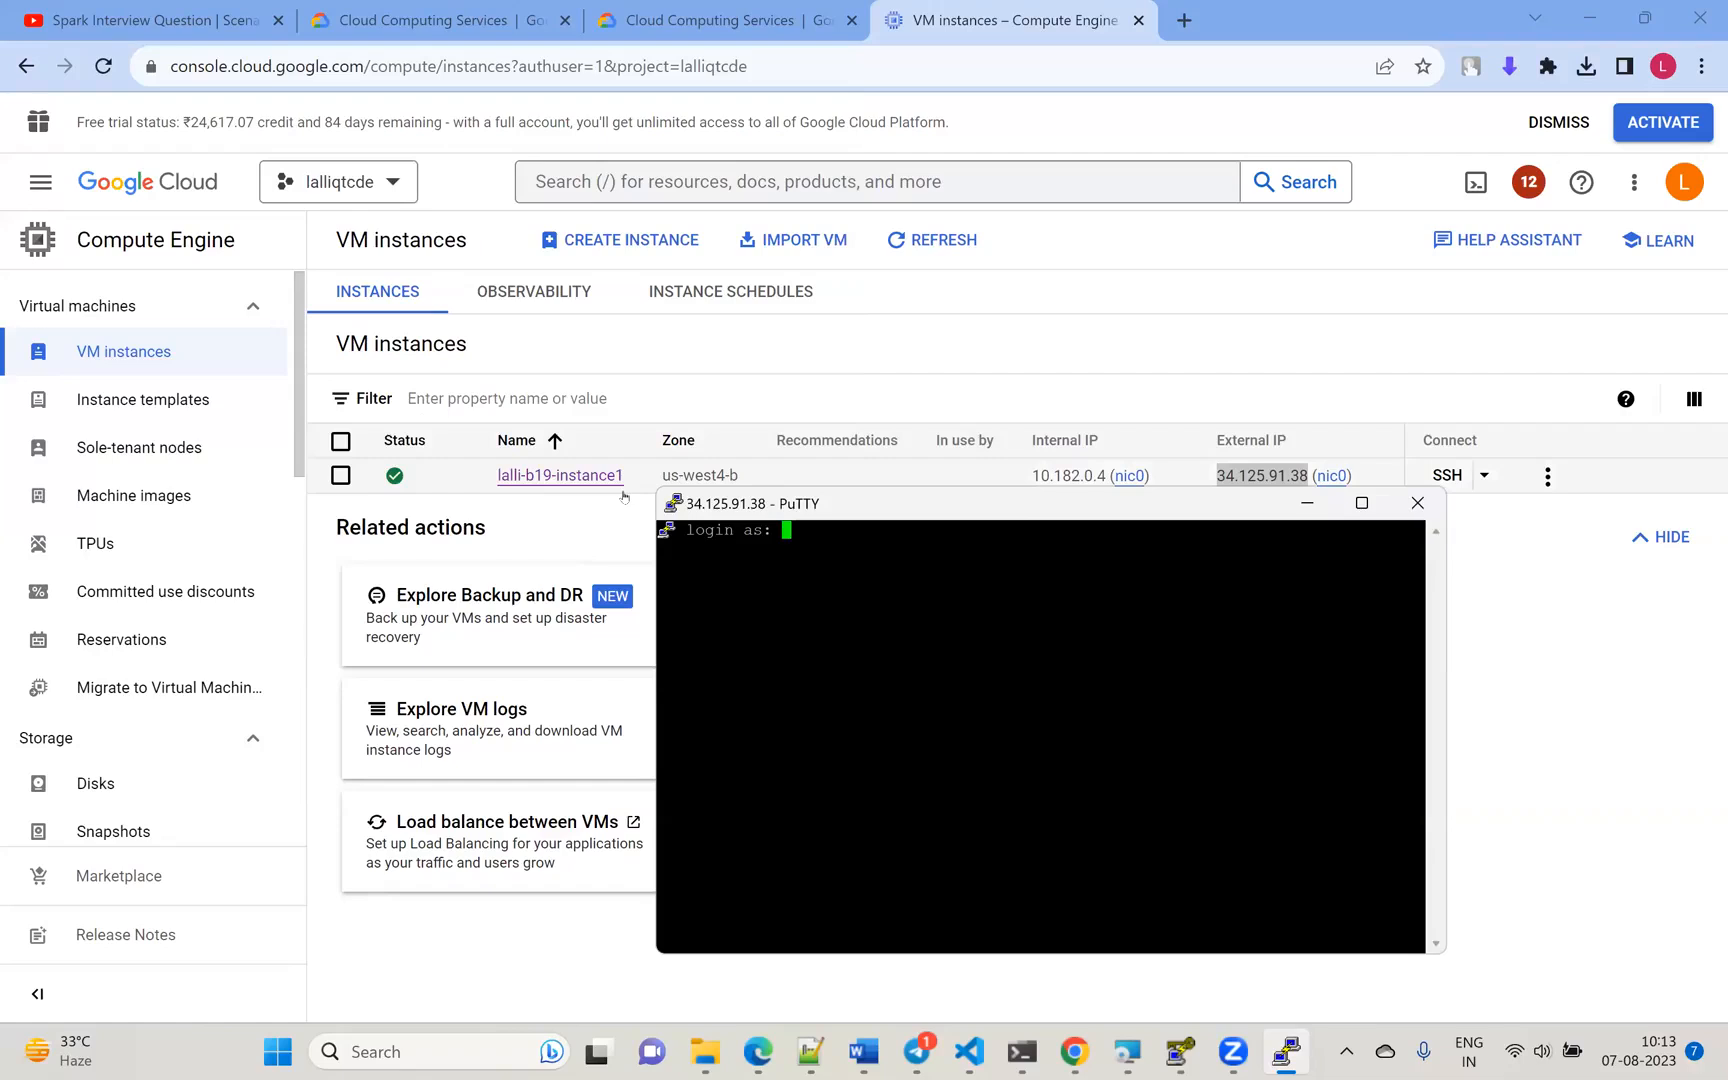
- Select the key's login name on line 83 of big query classes.txt in Notepad++
left_click(810, 1052)
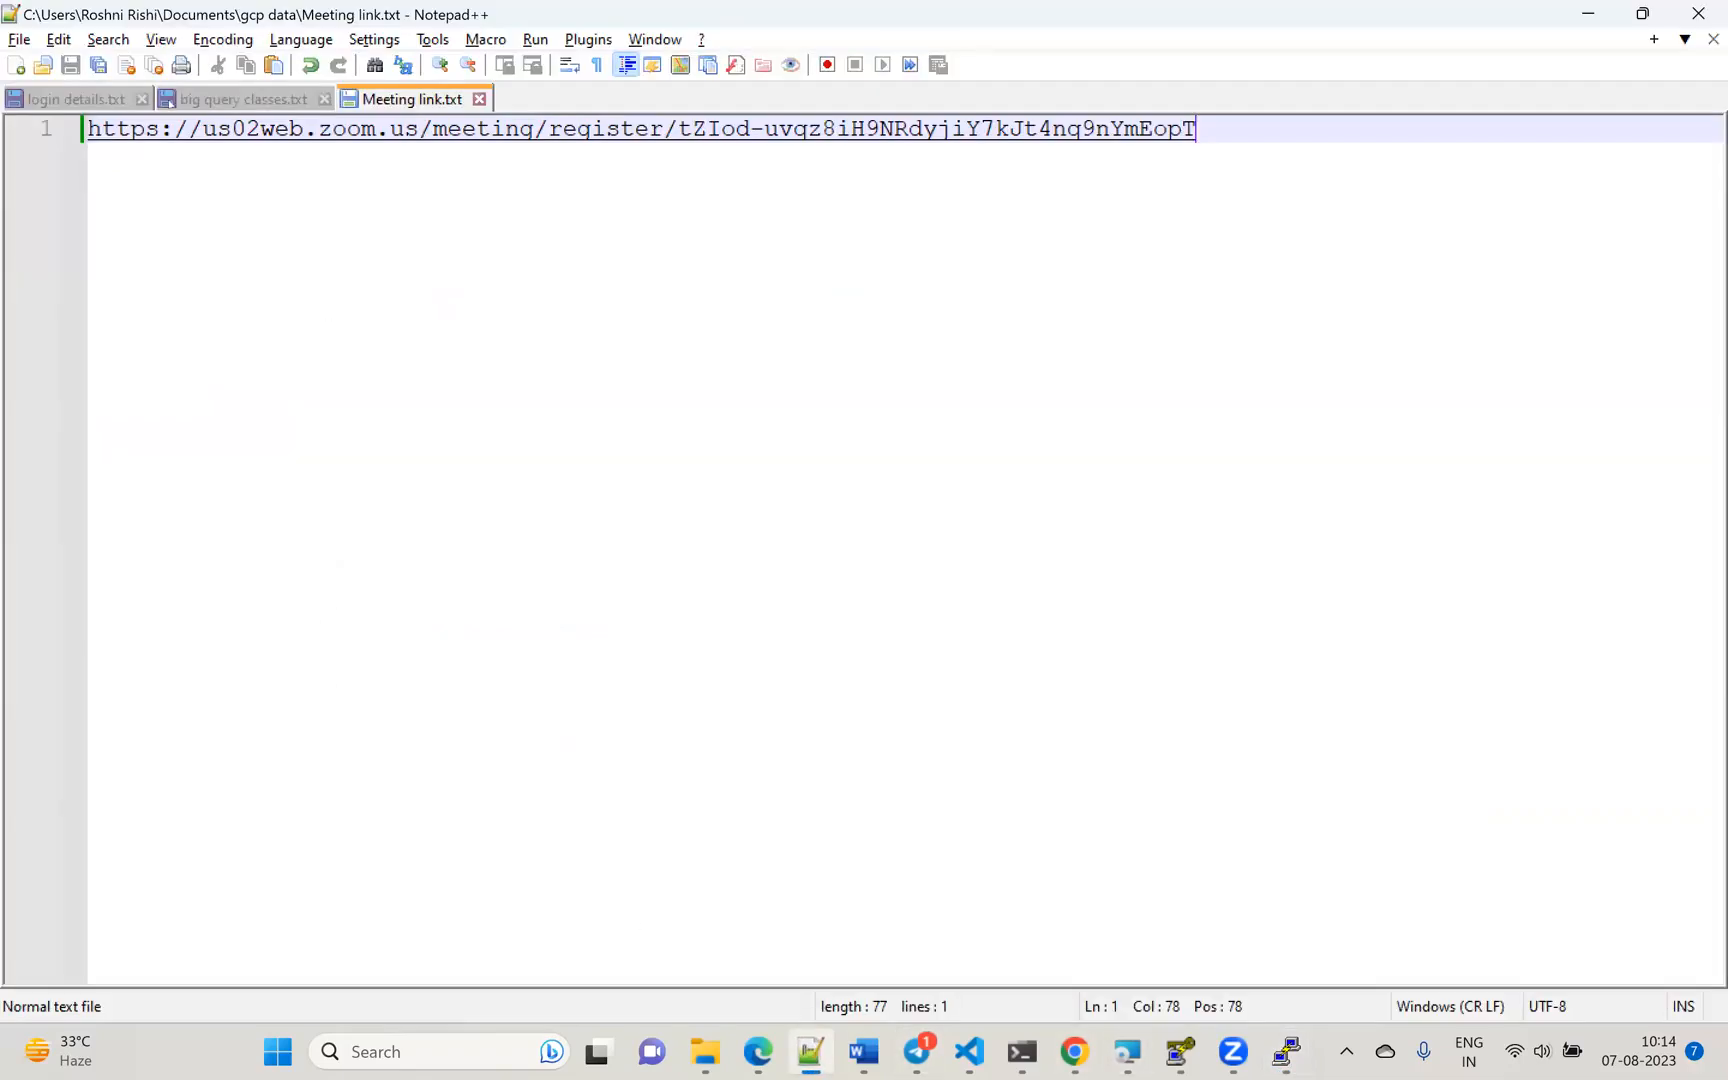
left_click(170, 100)
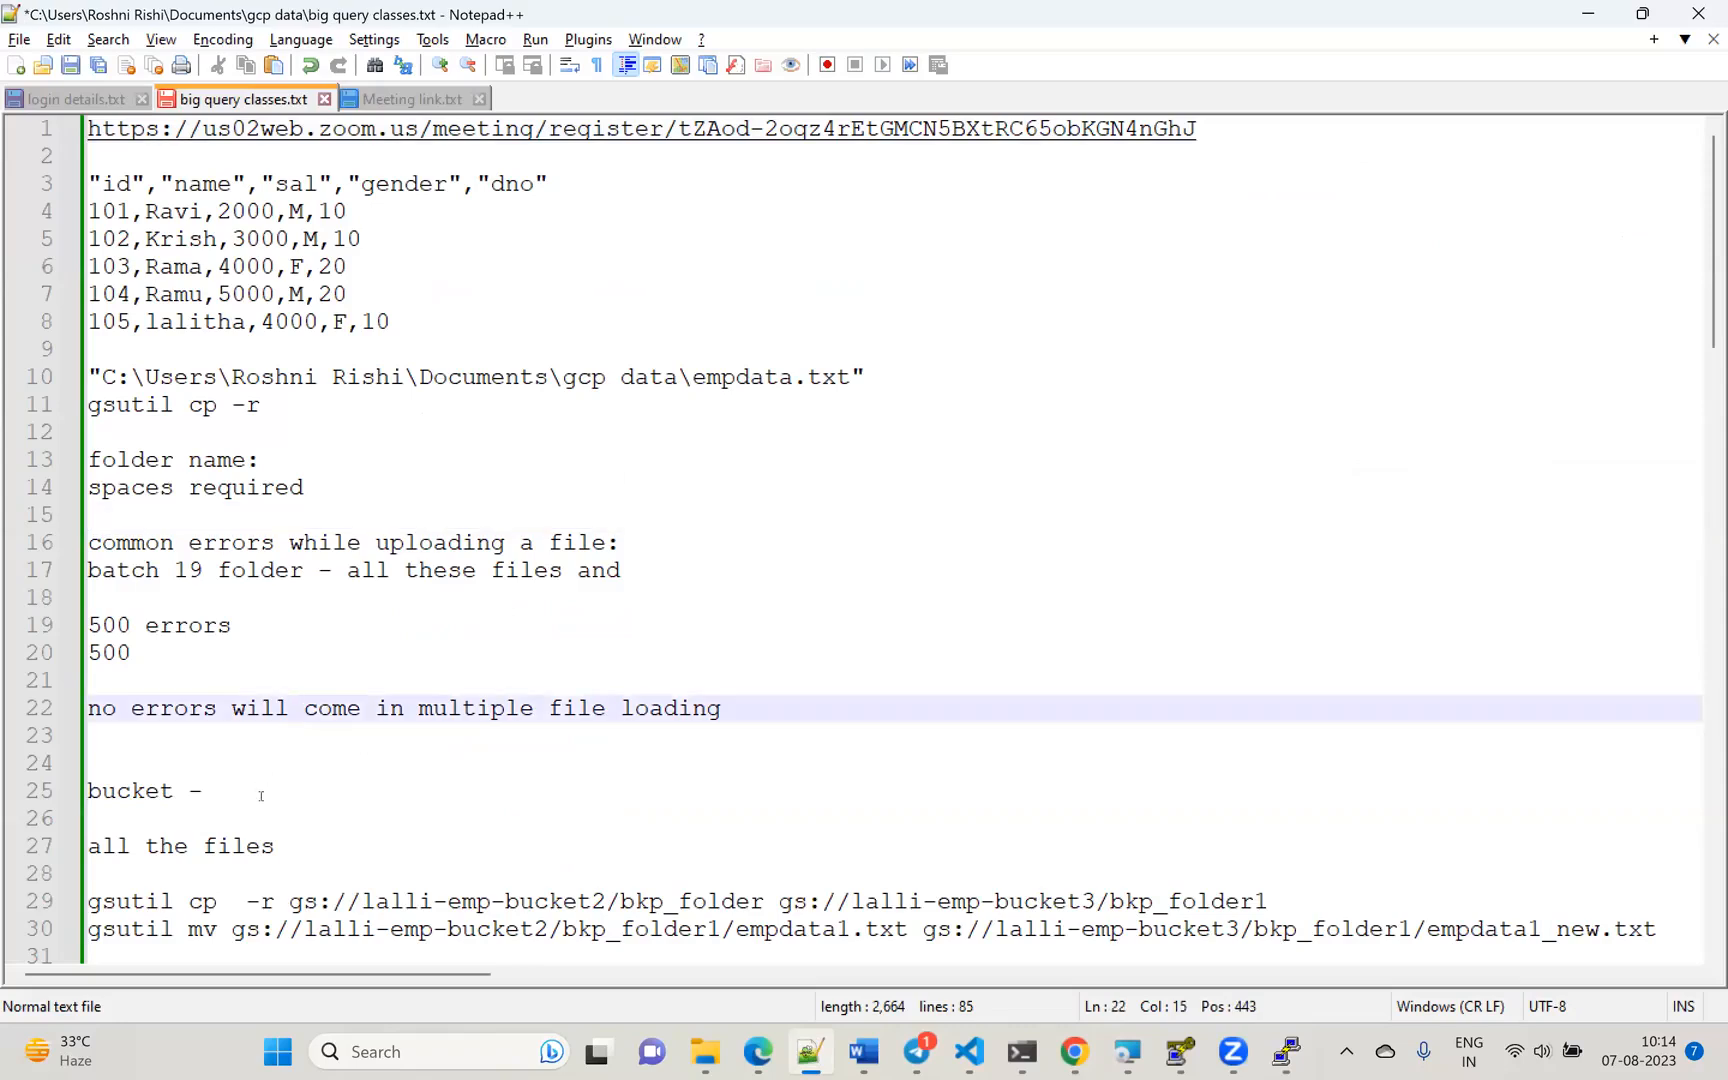
scroll(261, 795, "down", 18)
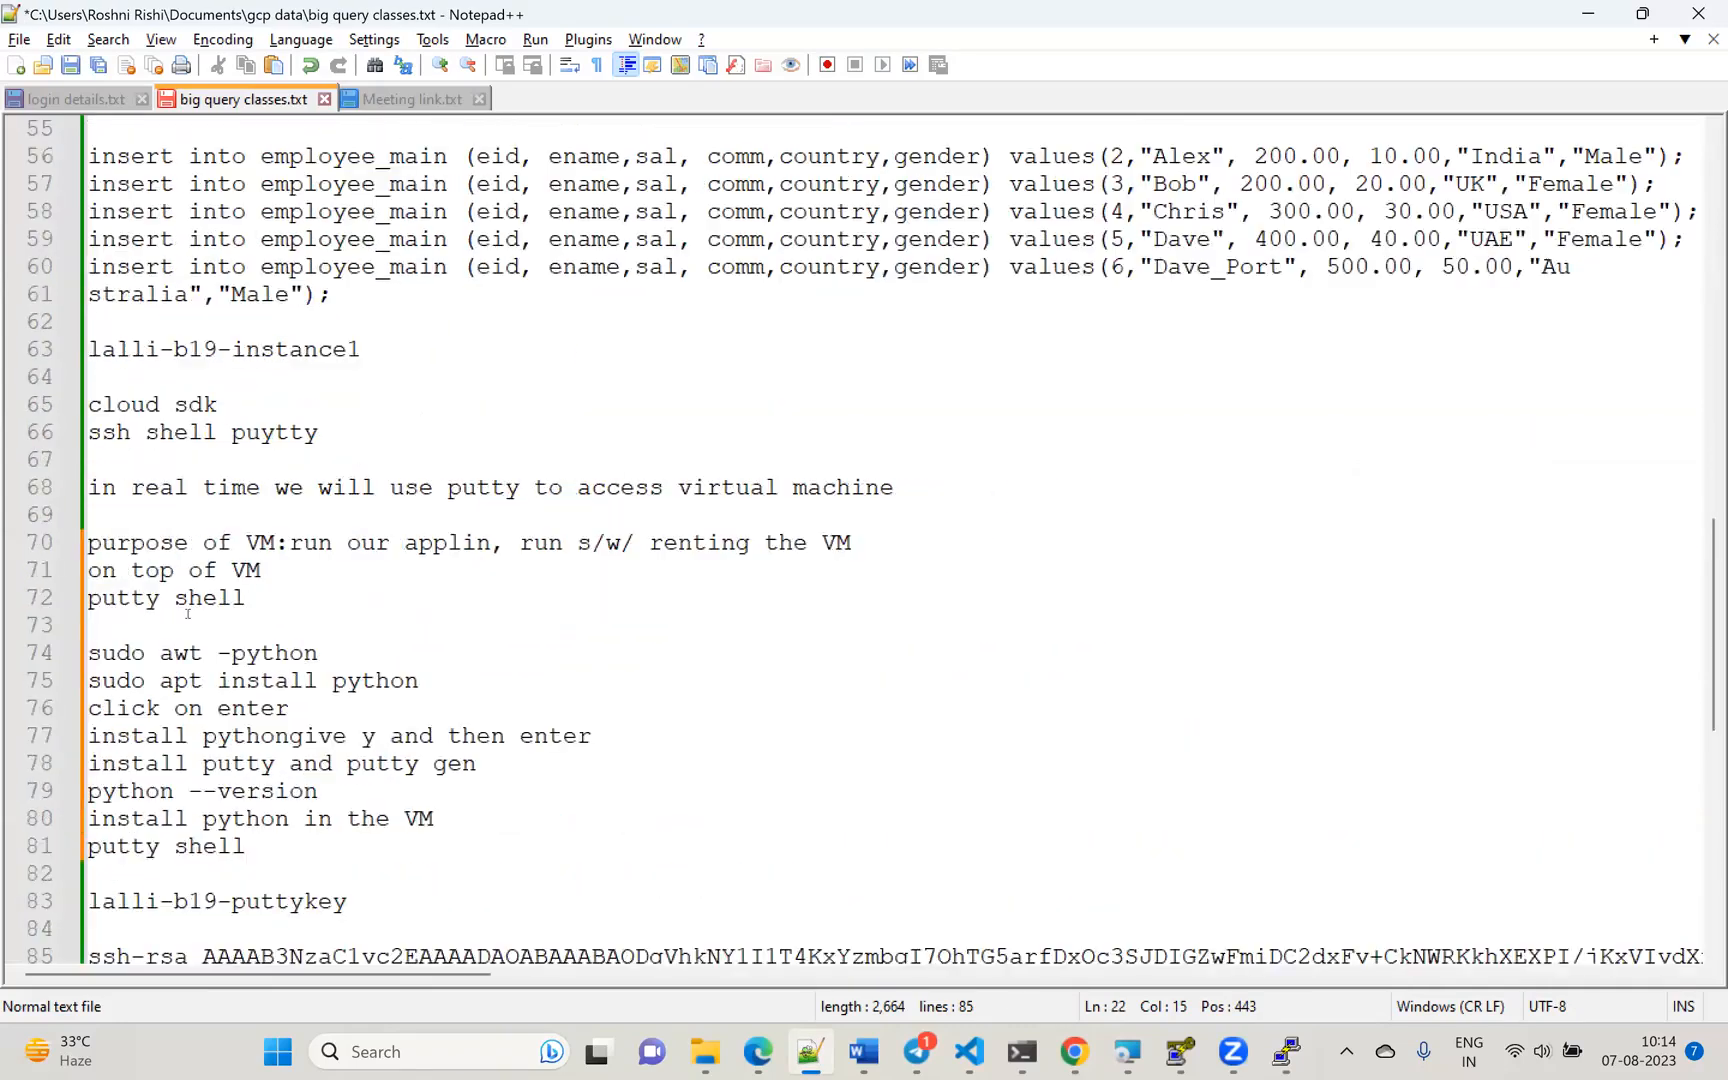
scroll(202, 587, "down", 1)
left_click(235, 352)
scroll(237, 358, "up", 1)
key("Down")
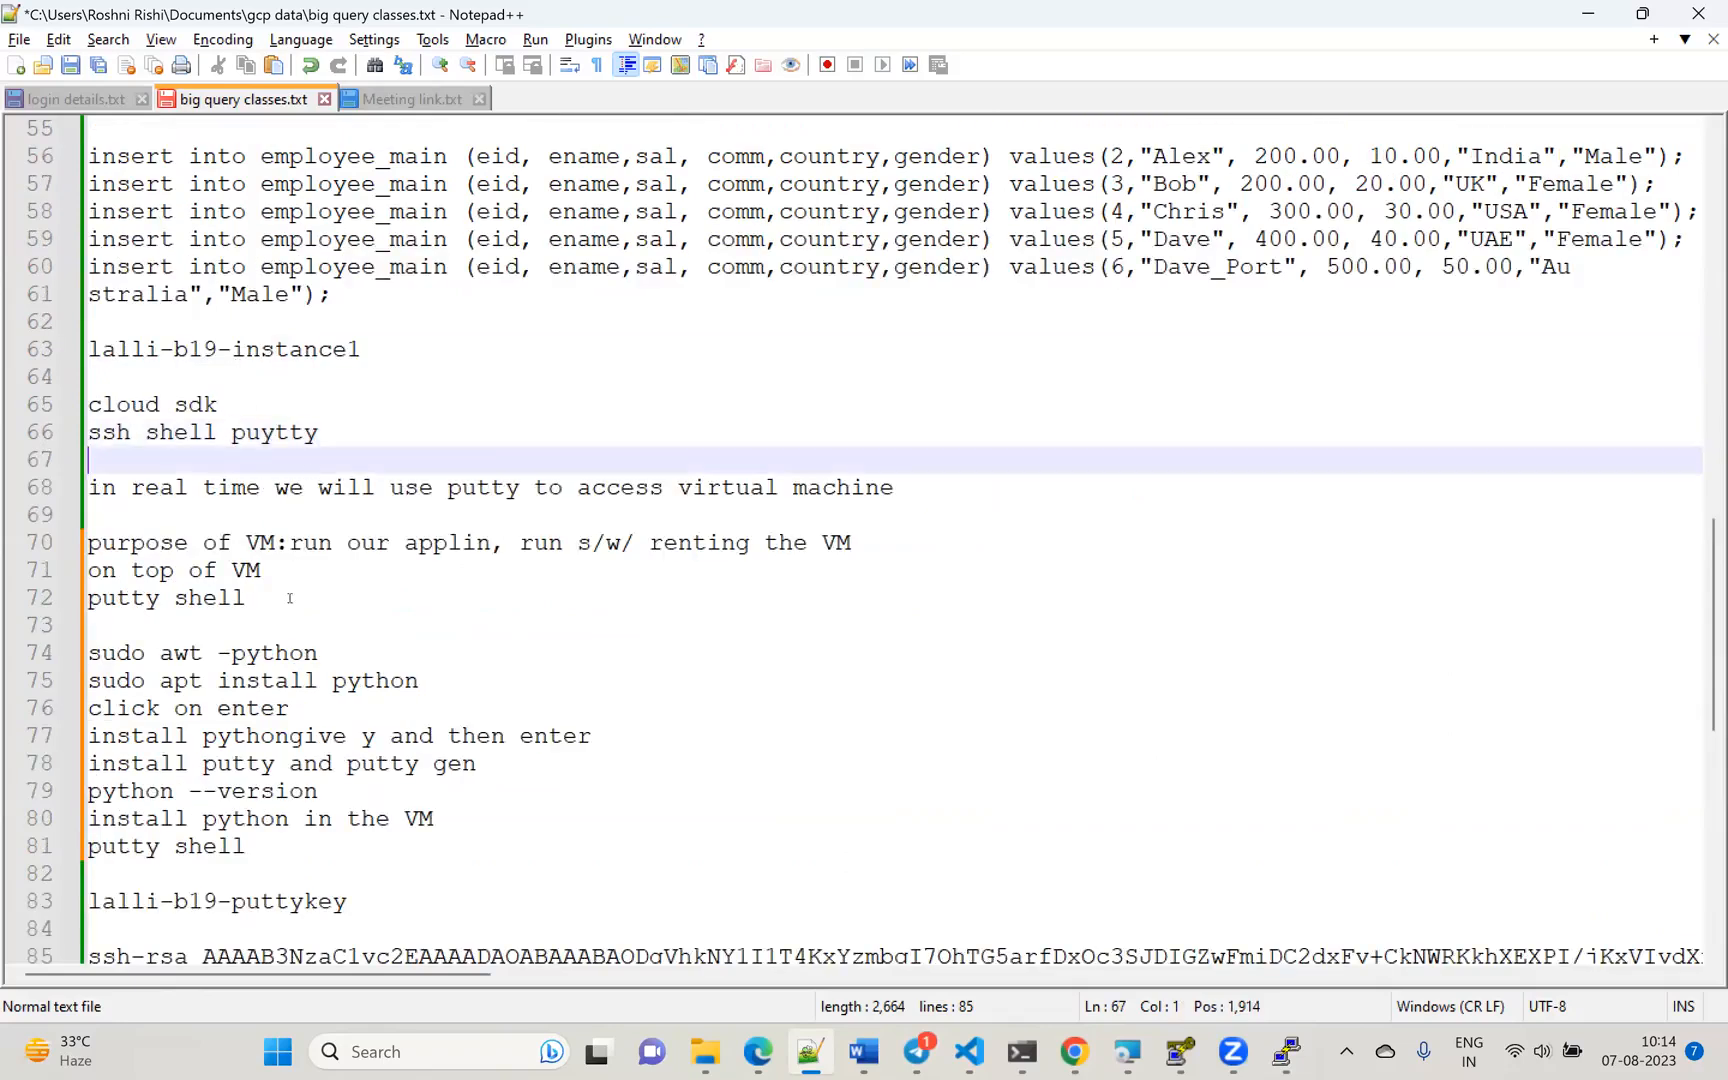
left_click_drag(355, 902, 88, 902)
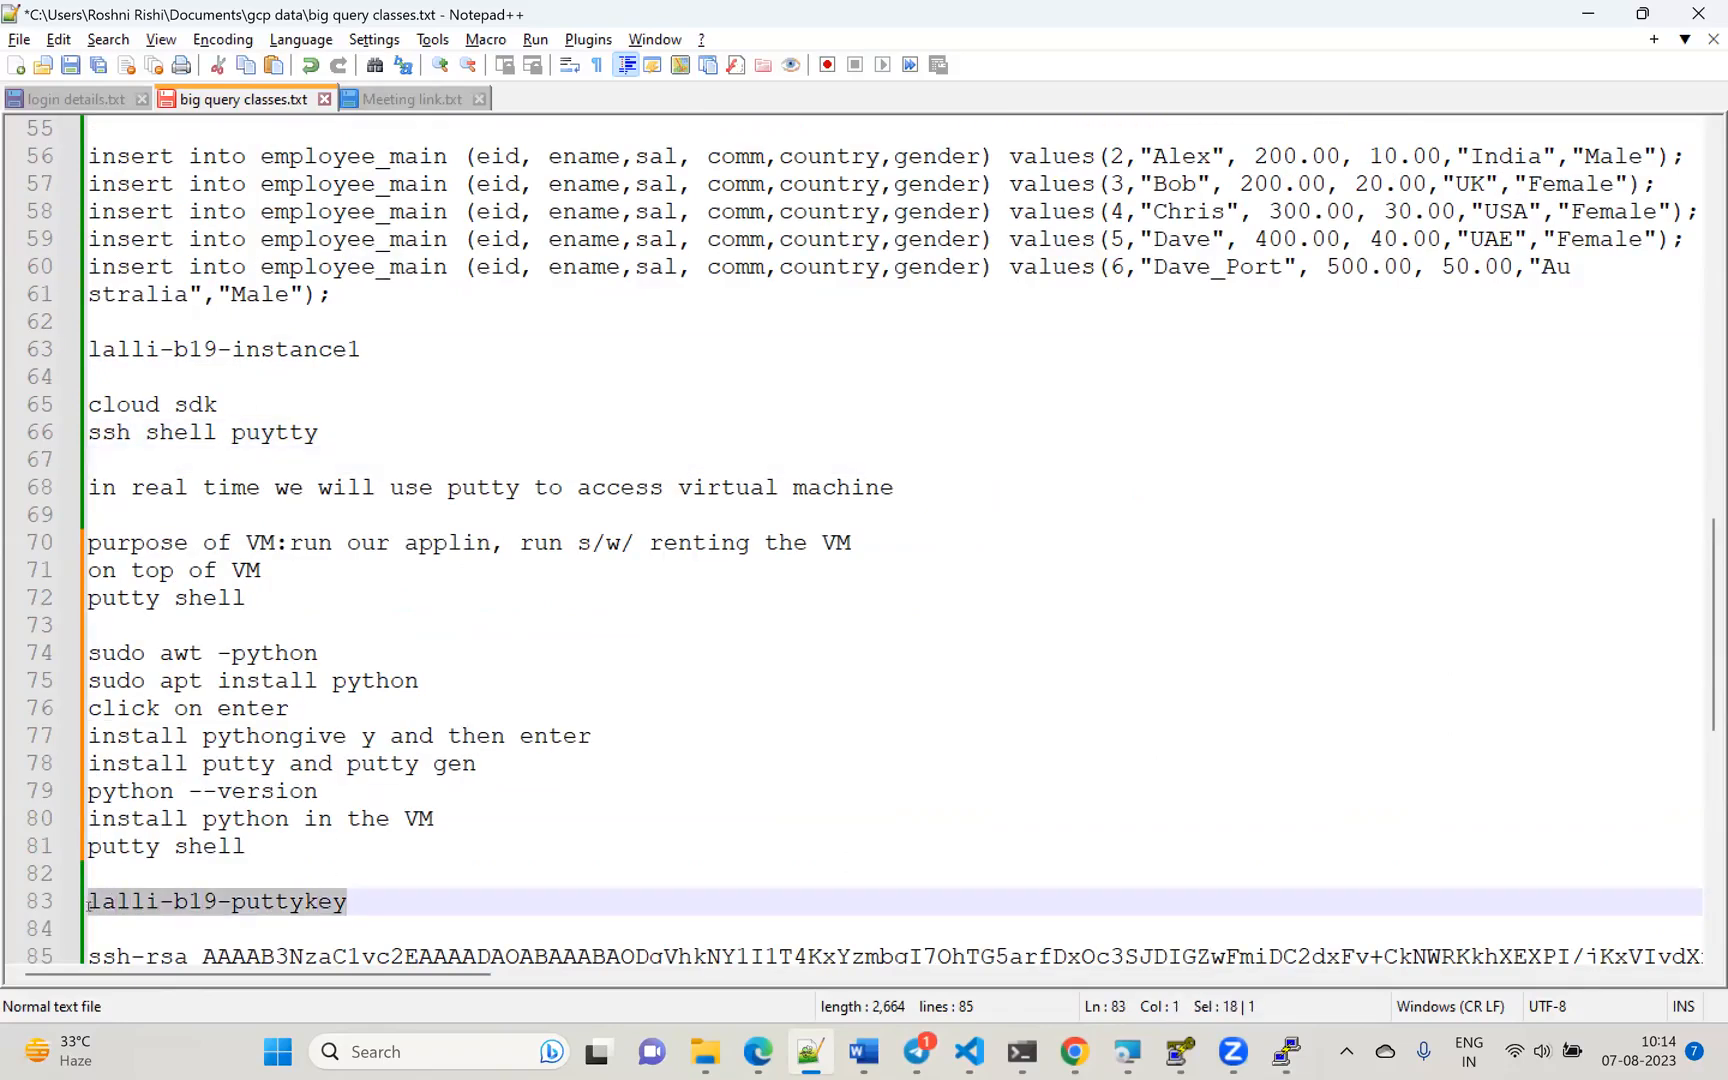
- Paste the login name at PuTTY's login prompt to sign in with the public key
left_click(1287, 1052)
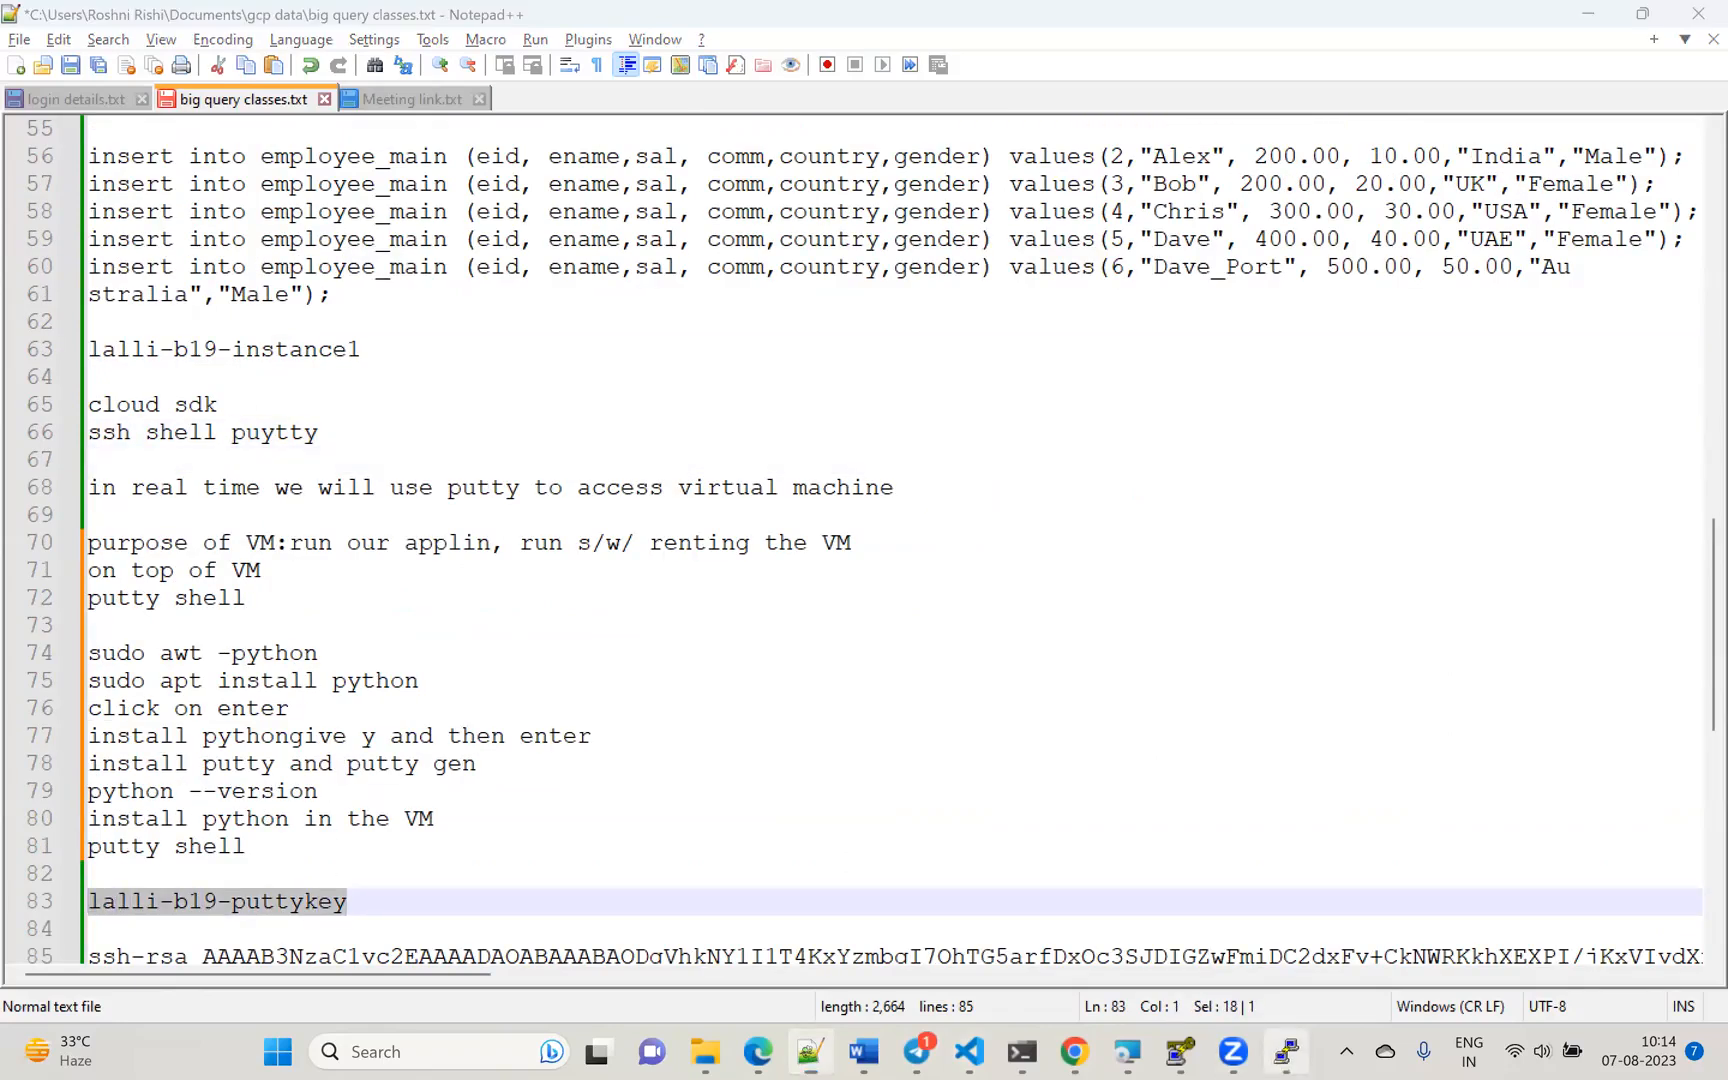
key("shift+Insert")
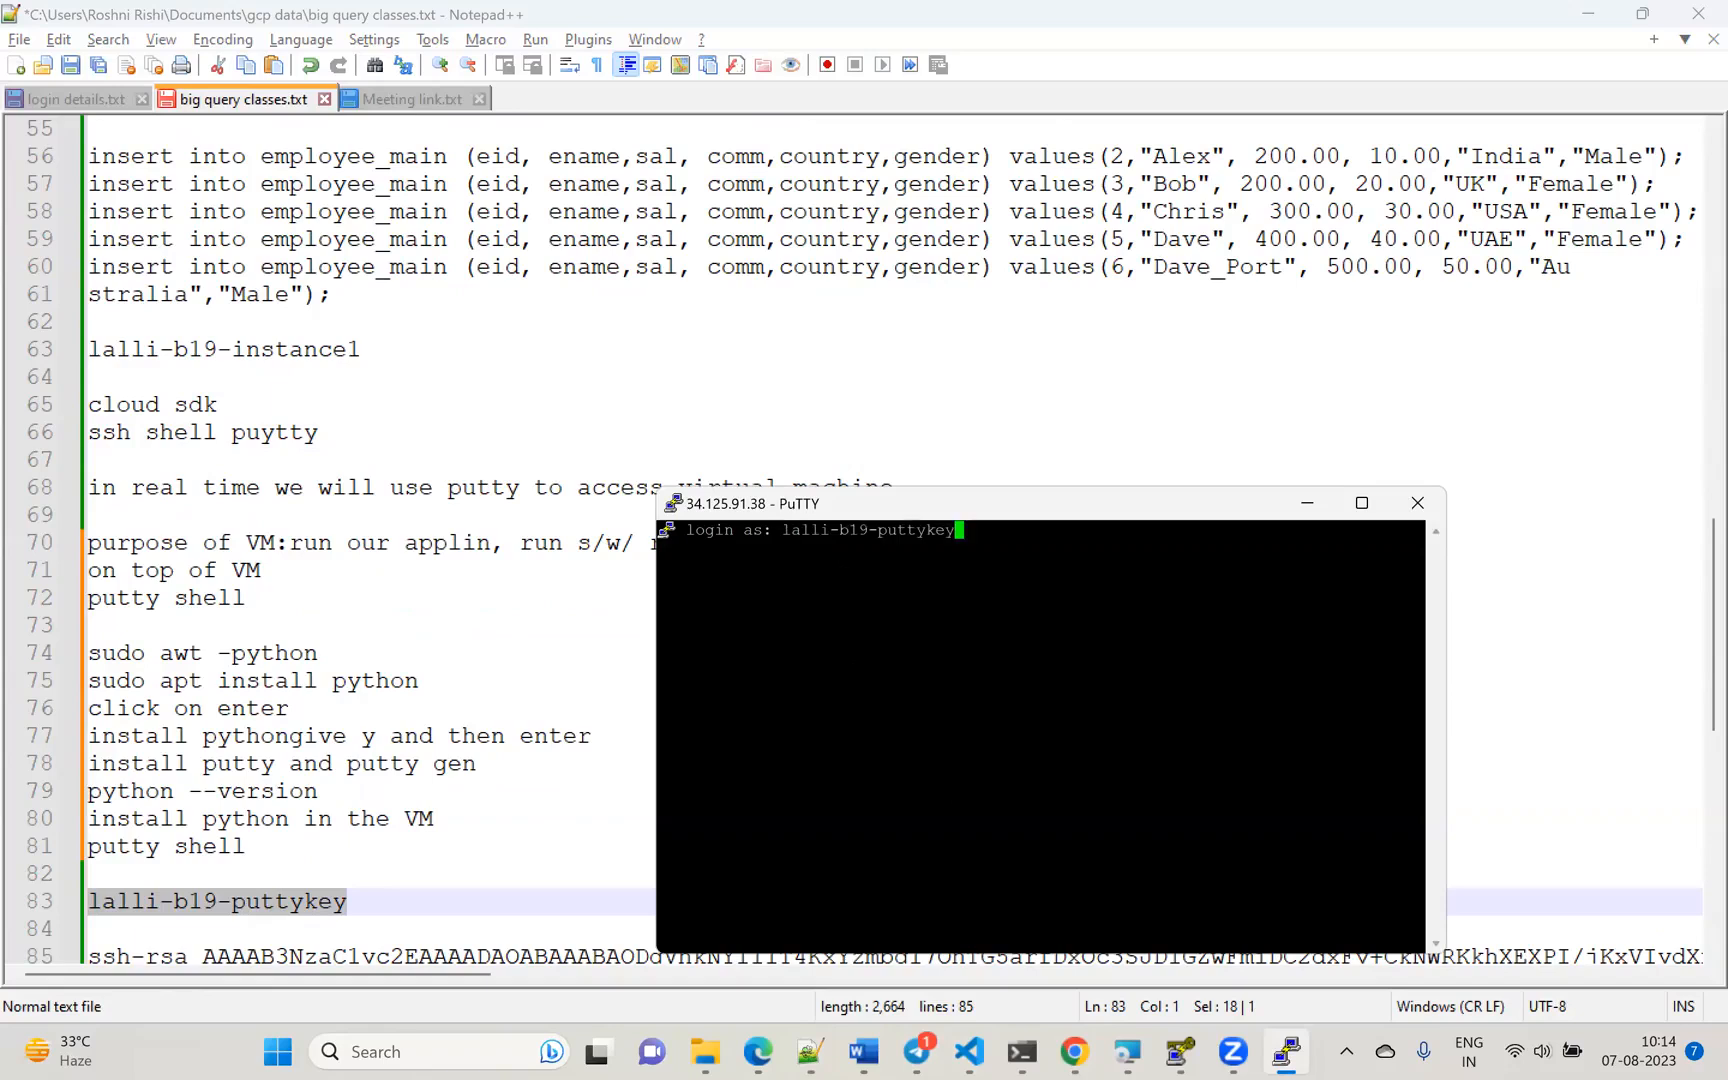
key("Return")
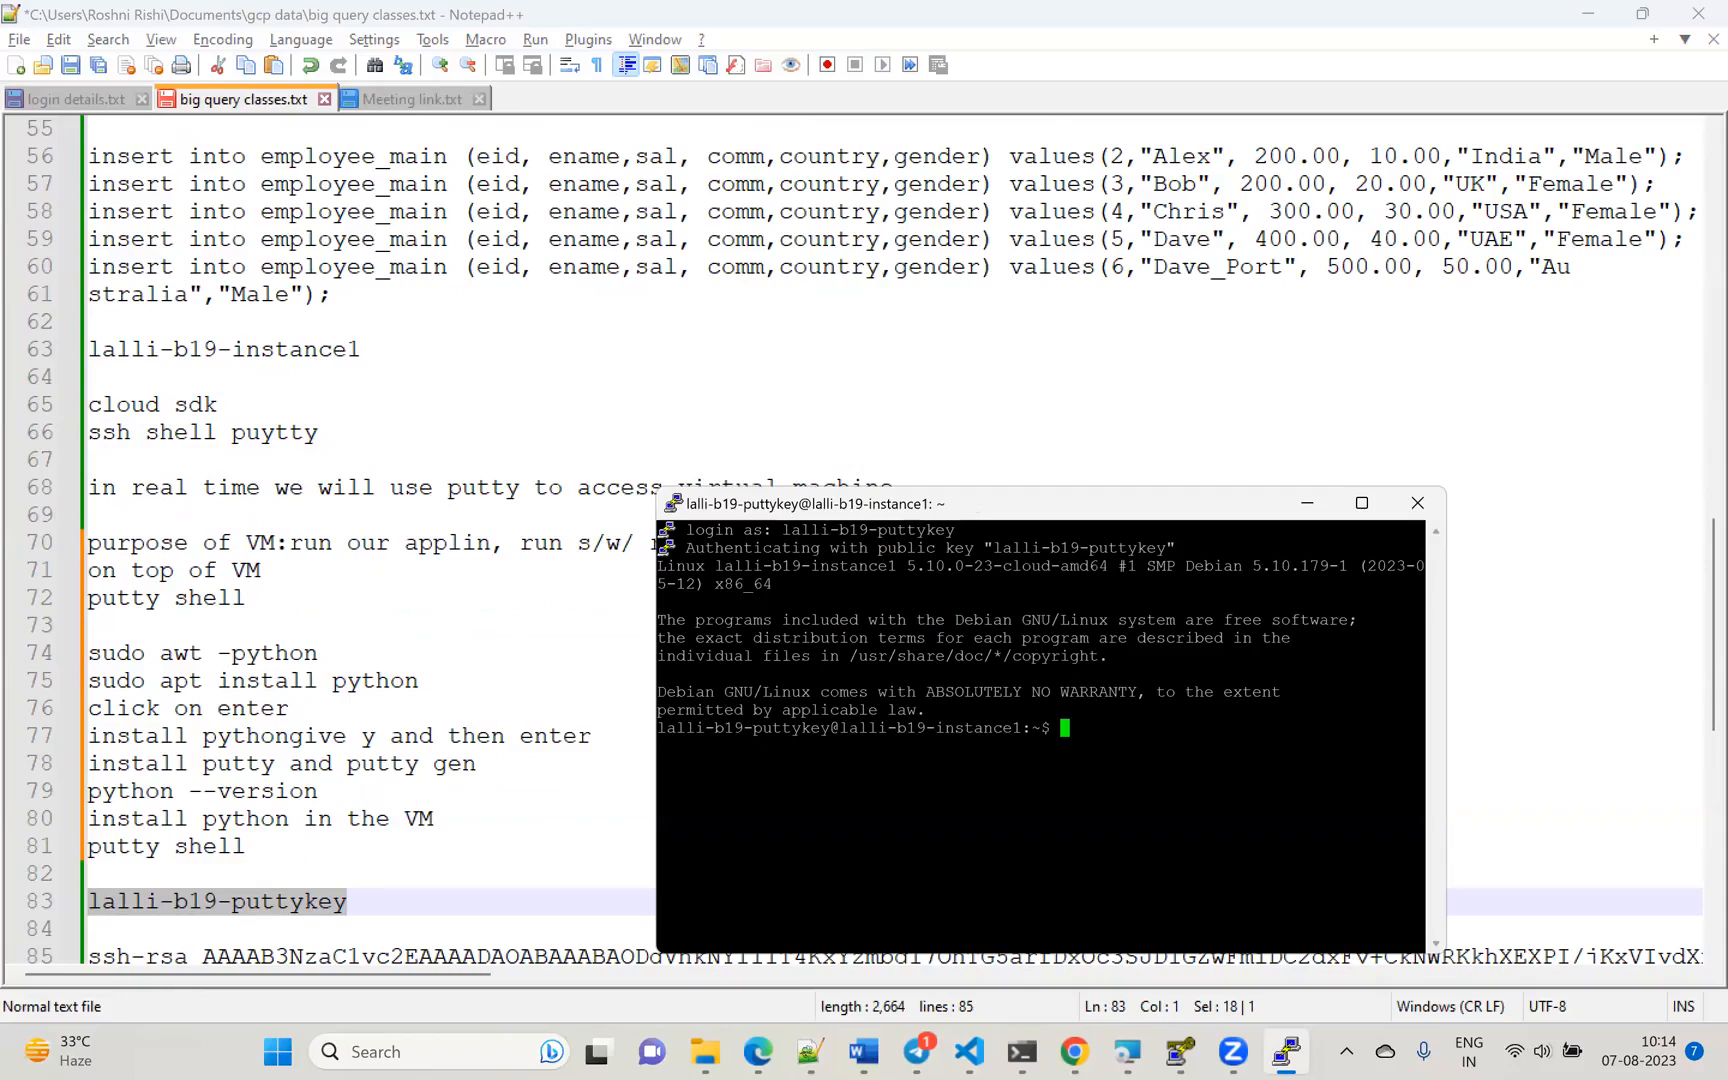
left_click_drag(1100, 503, 858, 369)
- Run pwd in the VM shell to confirm the current directory
type("pwd")
key("Return")
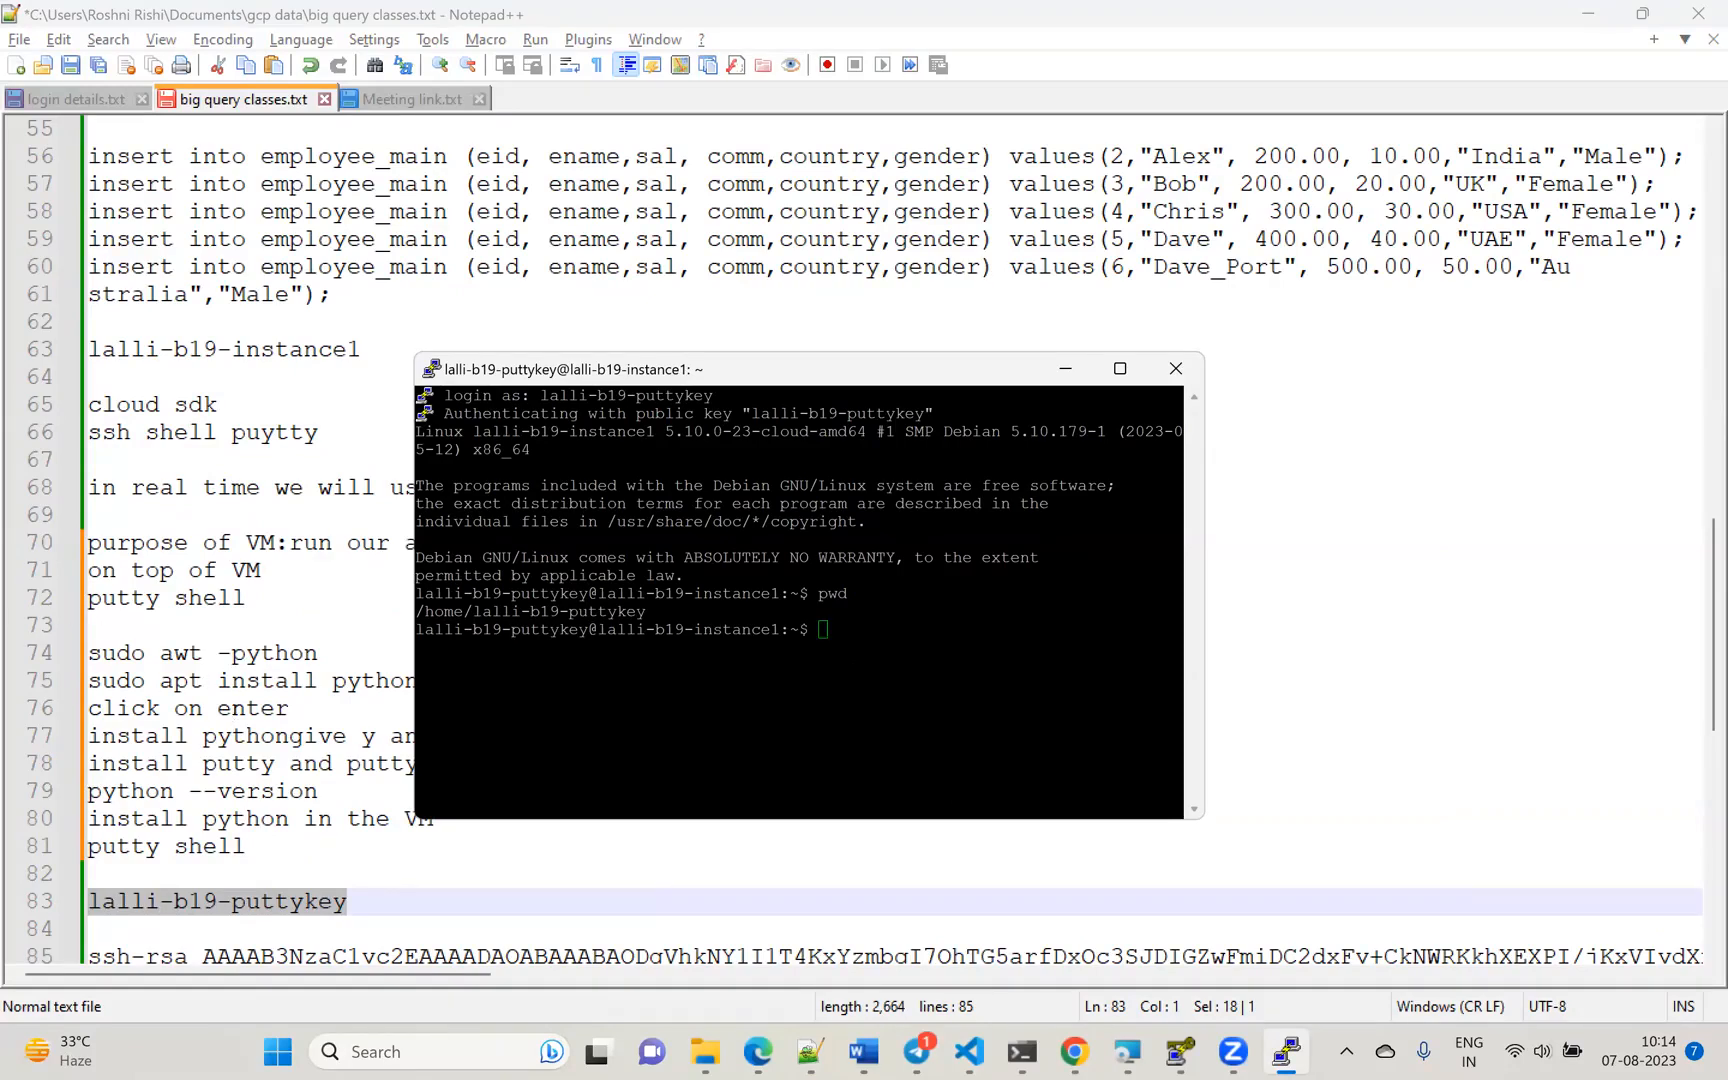
left_click(245, 709)
right_click(120, 763)
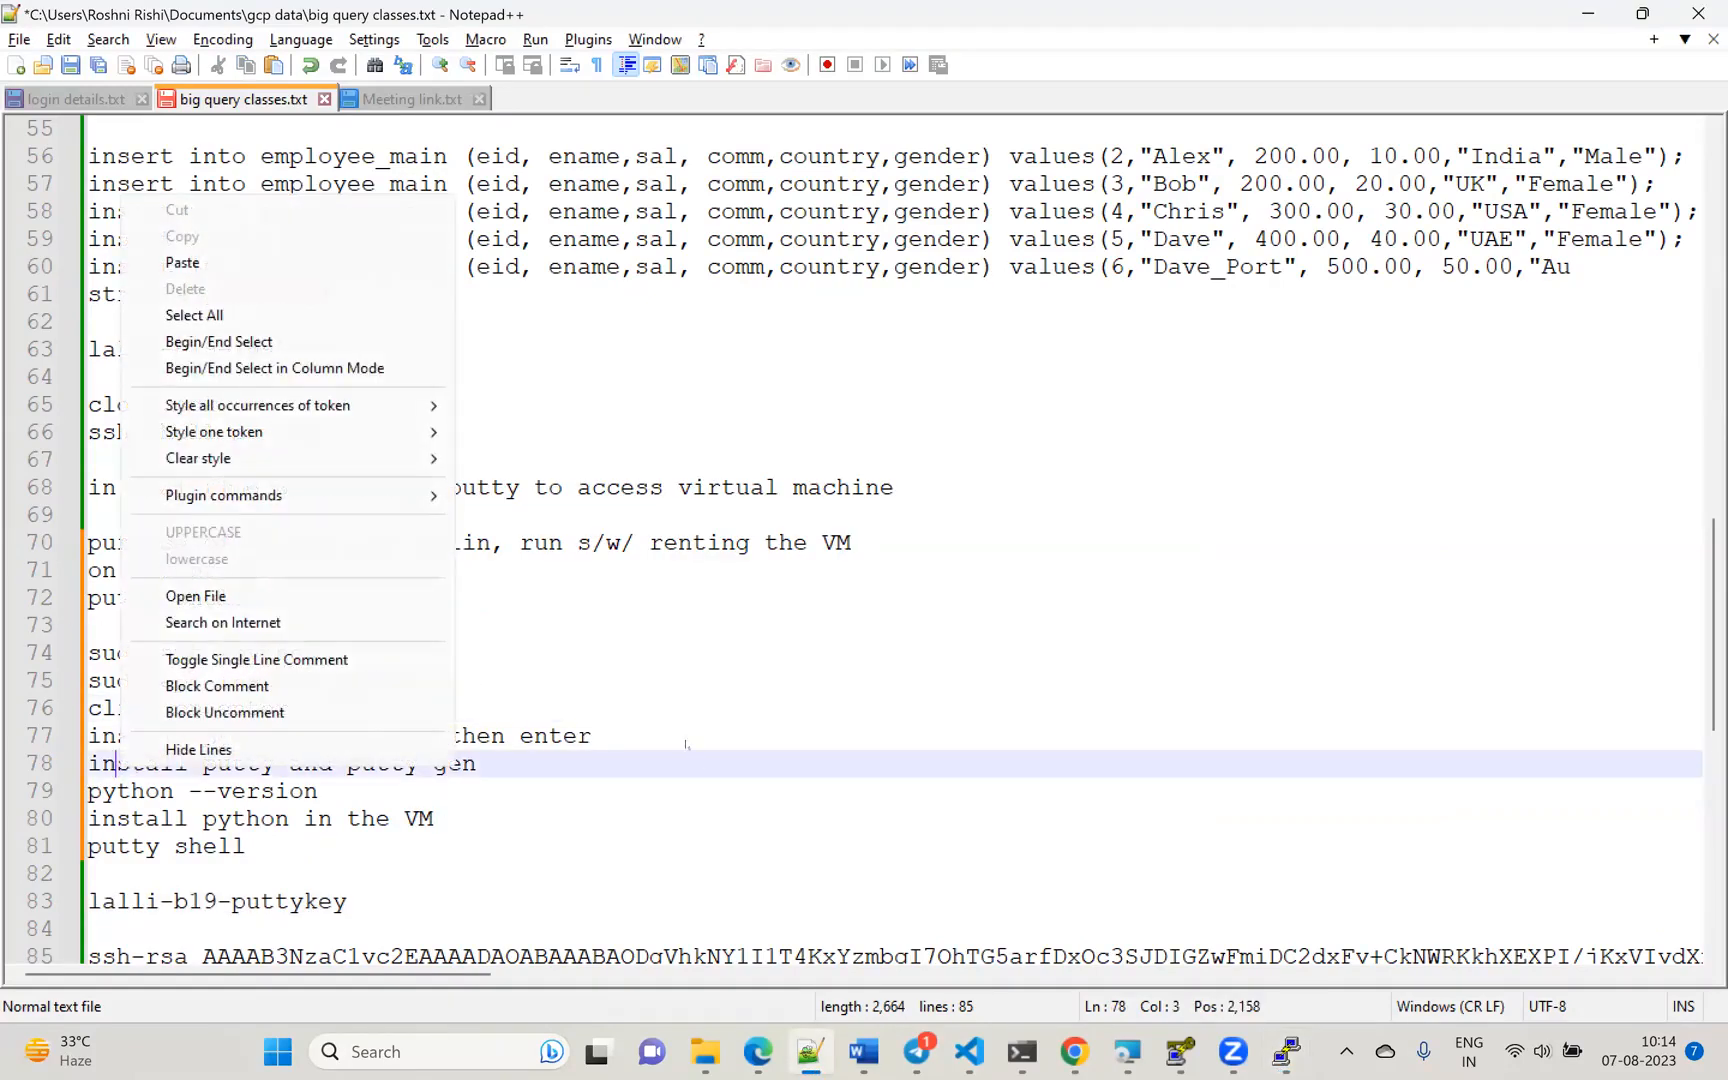
left_click(600, 736)
- Copy 'sudo apt install python' from line 75 of the notes and run it in PuTTY
left_click(443, 681)
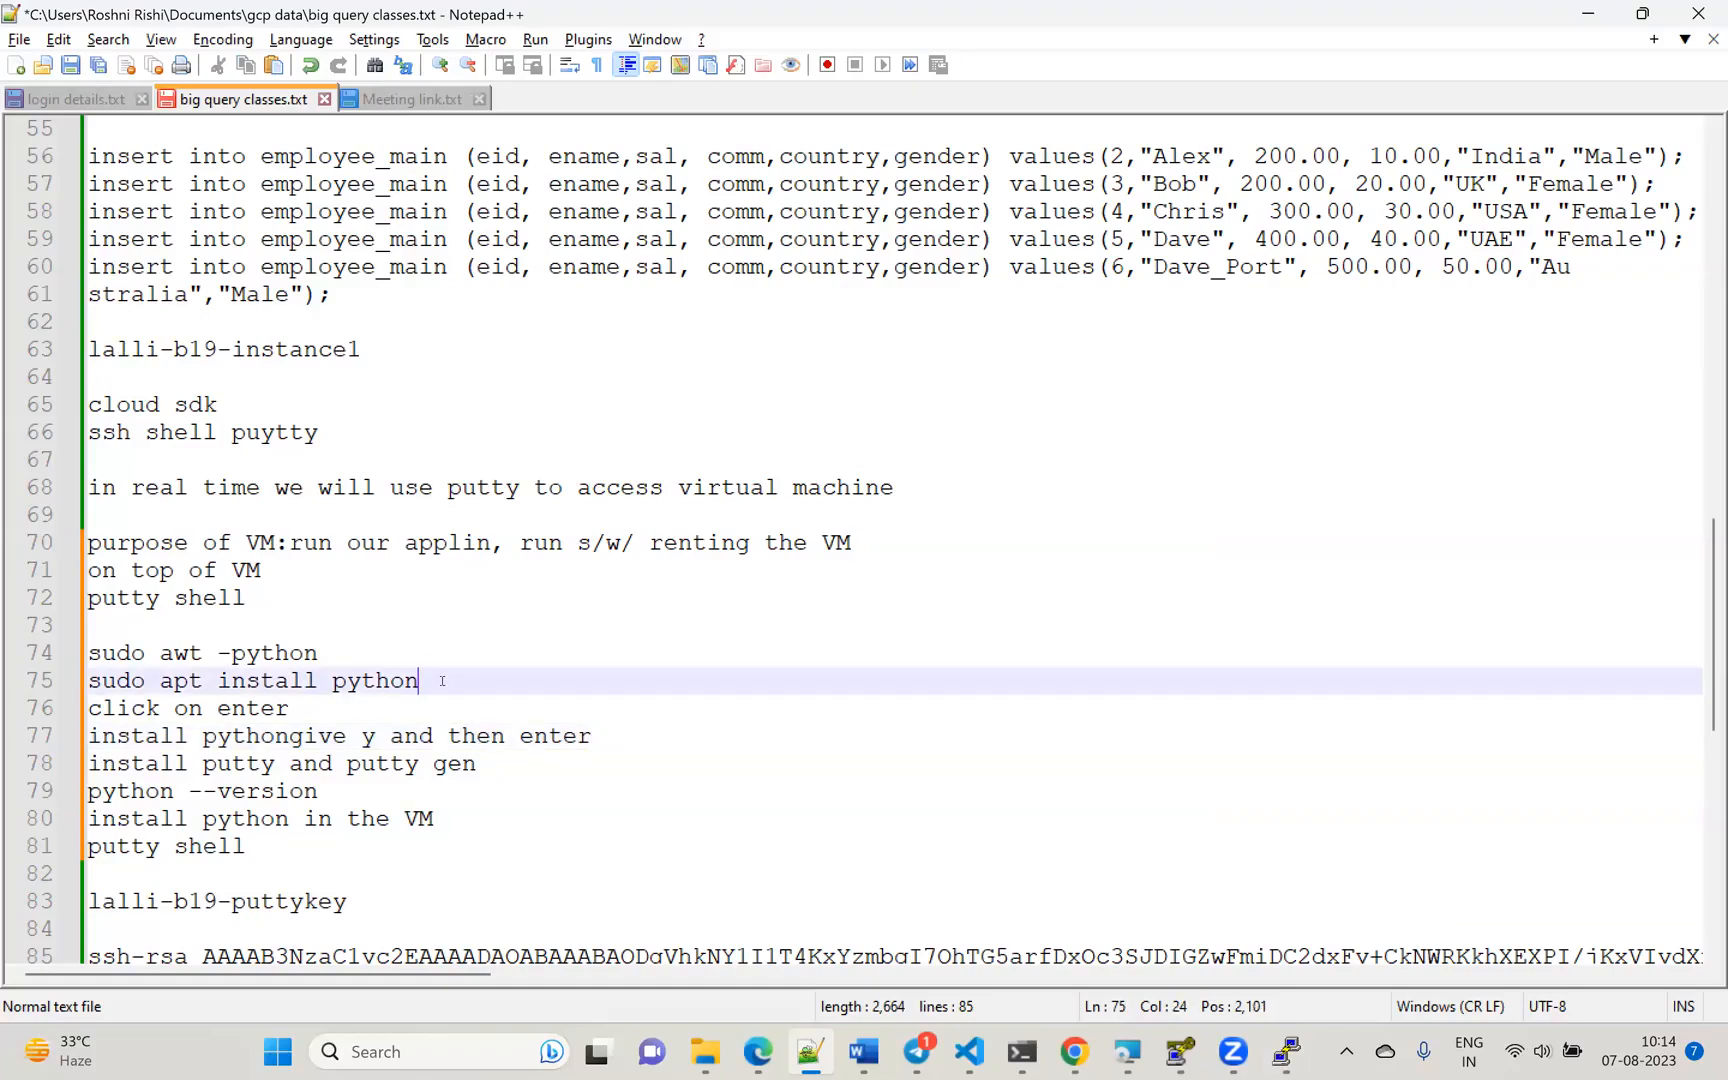
left_click_drag(420, 681, 80, 686)
key("ctrl+c")
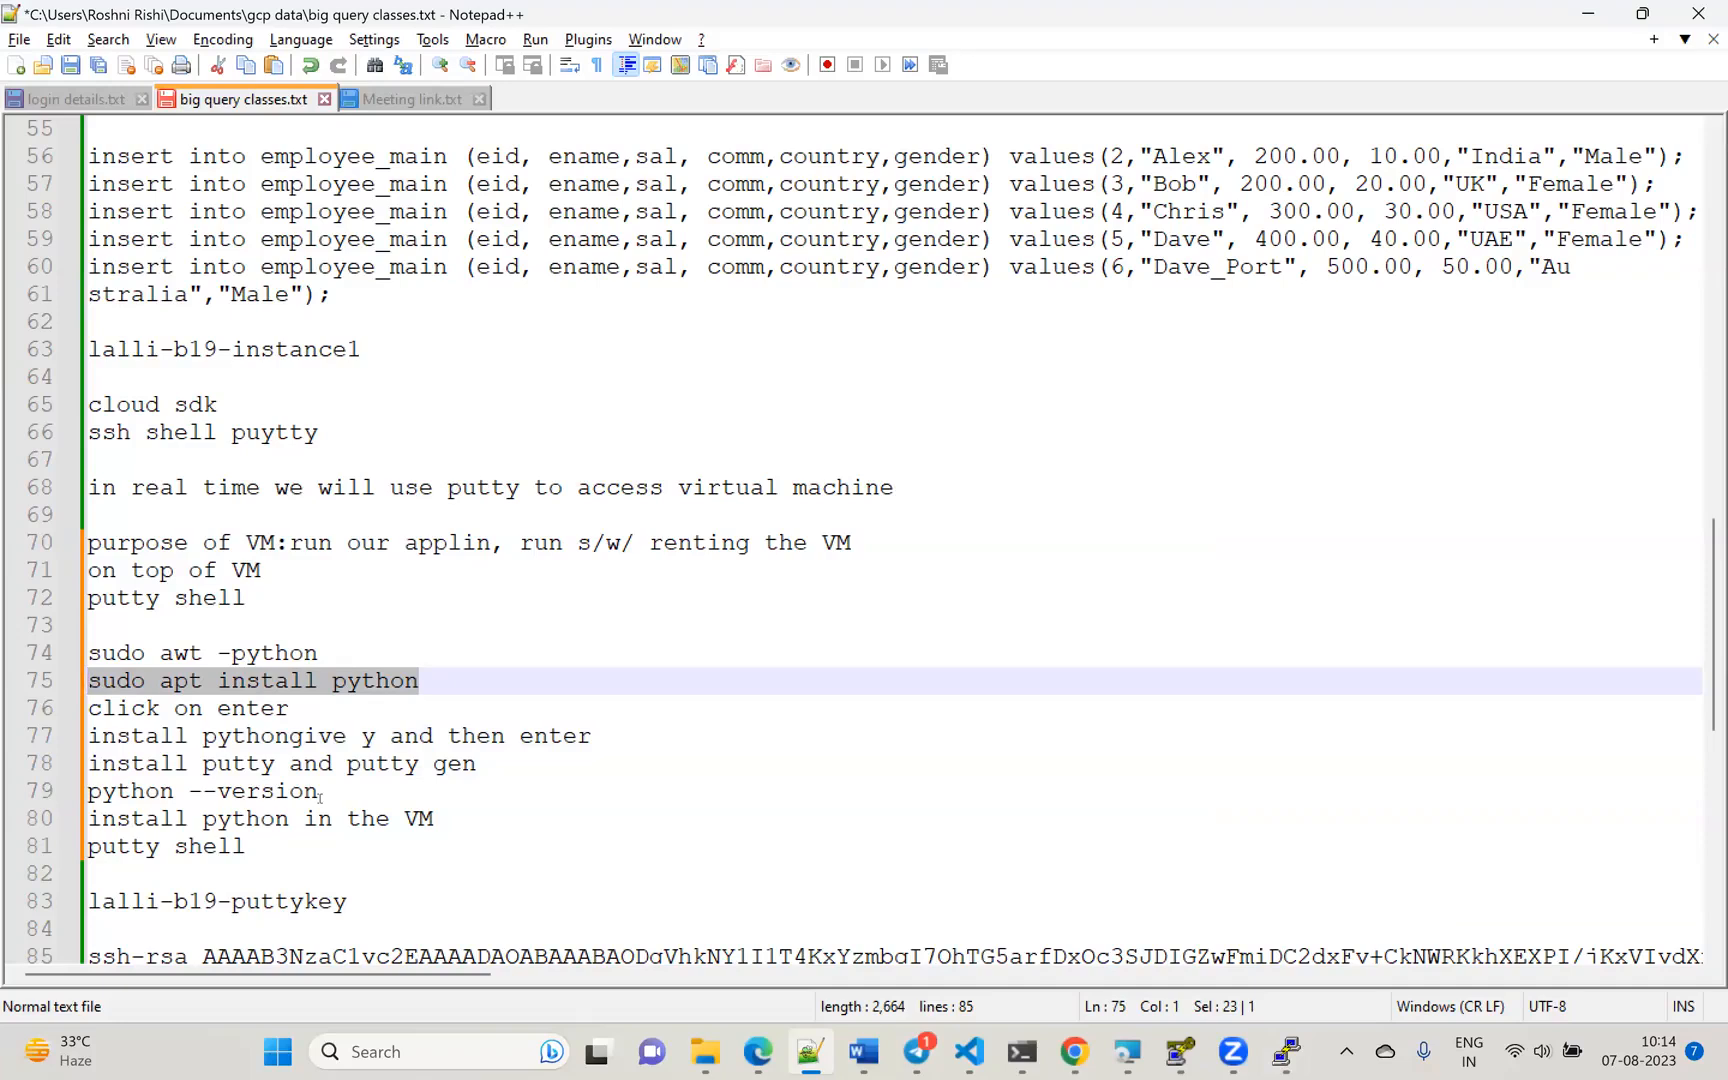
left_click(1286, 1052)
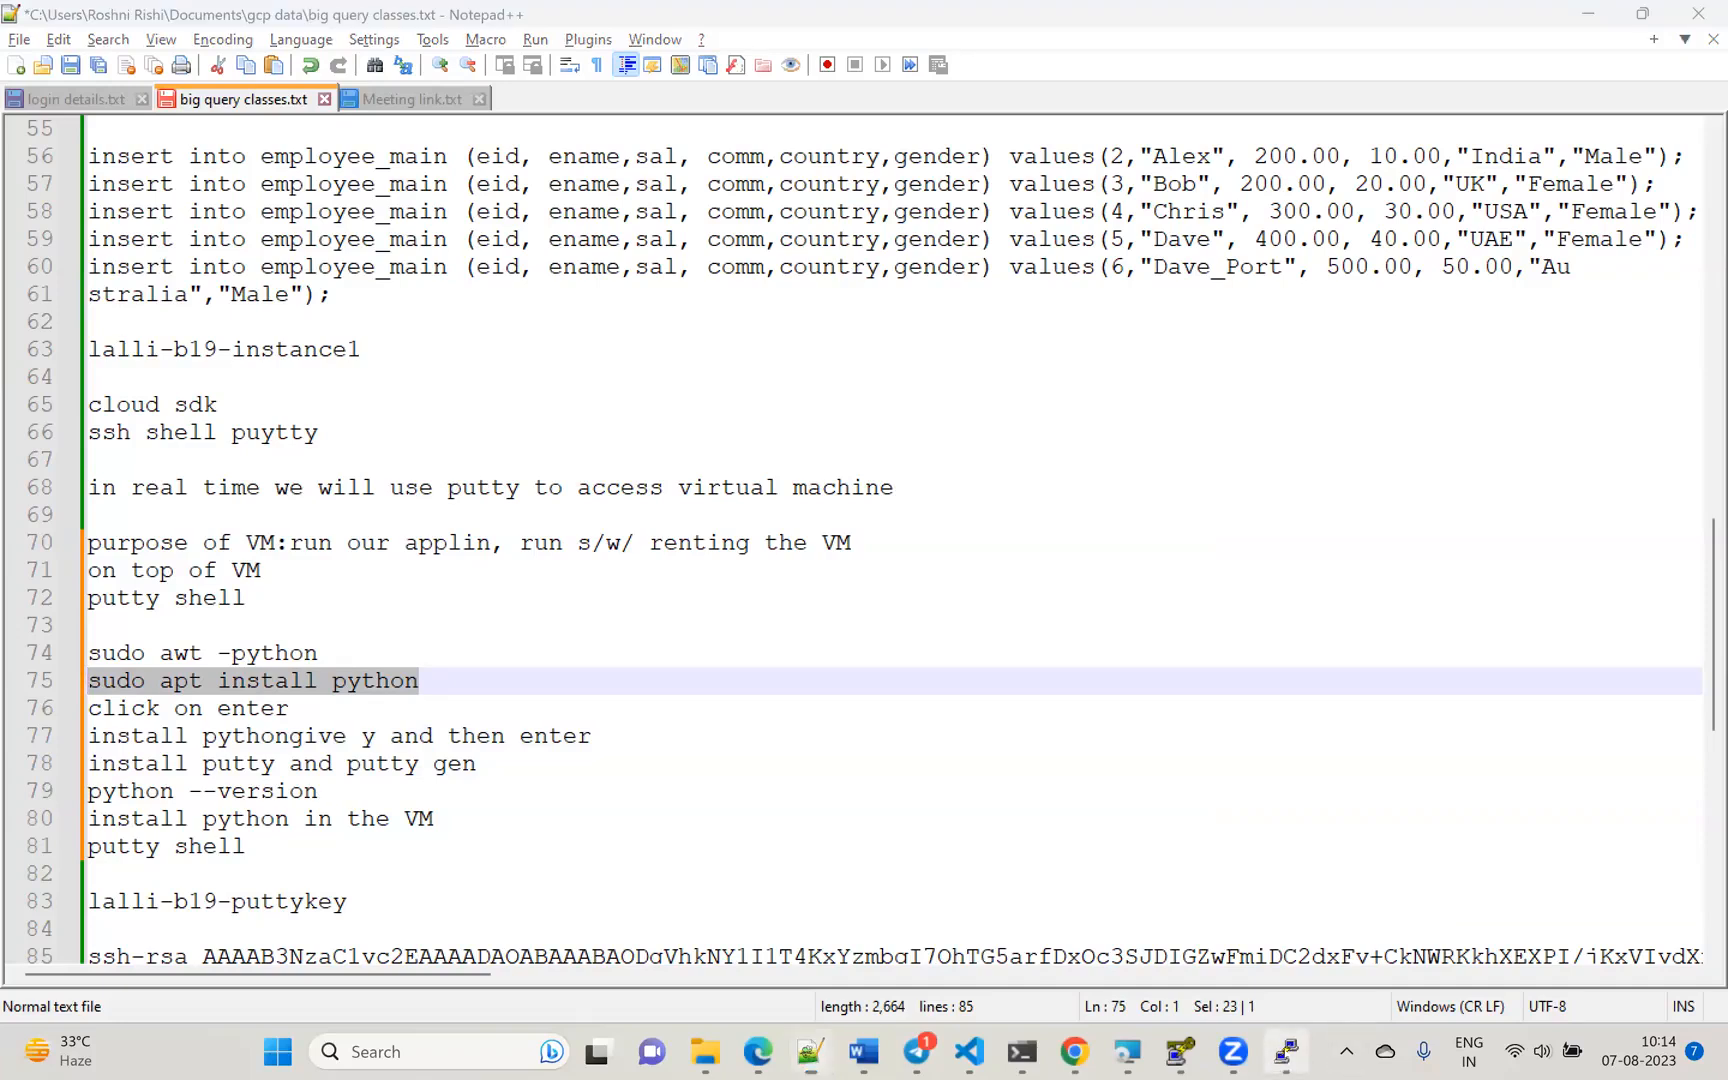
right_click(1040, 700)
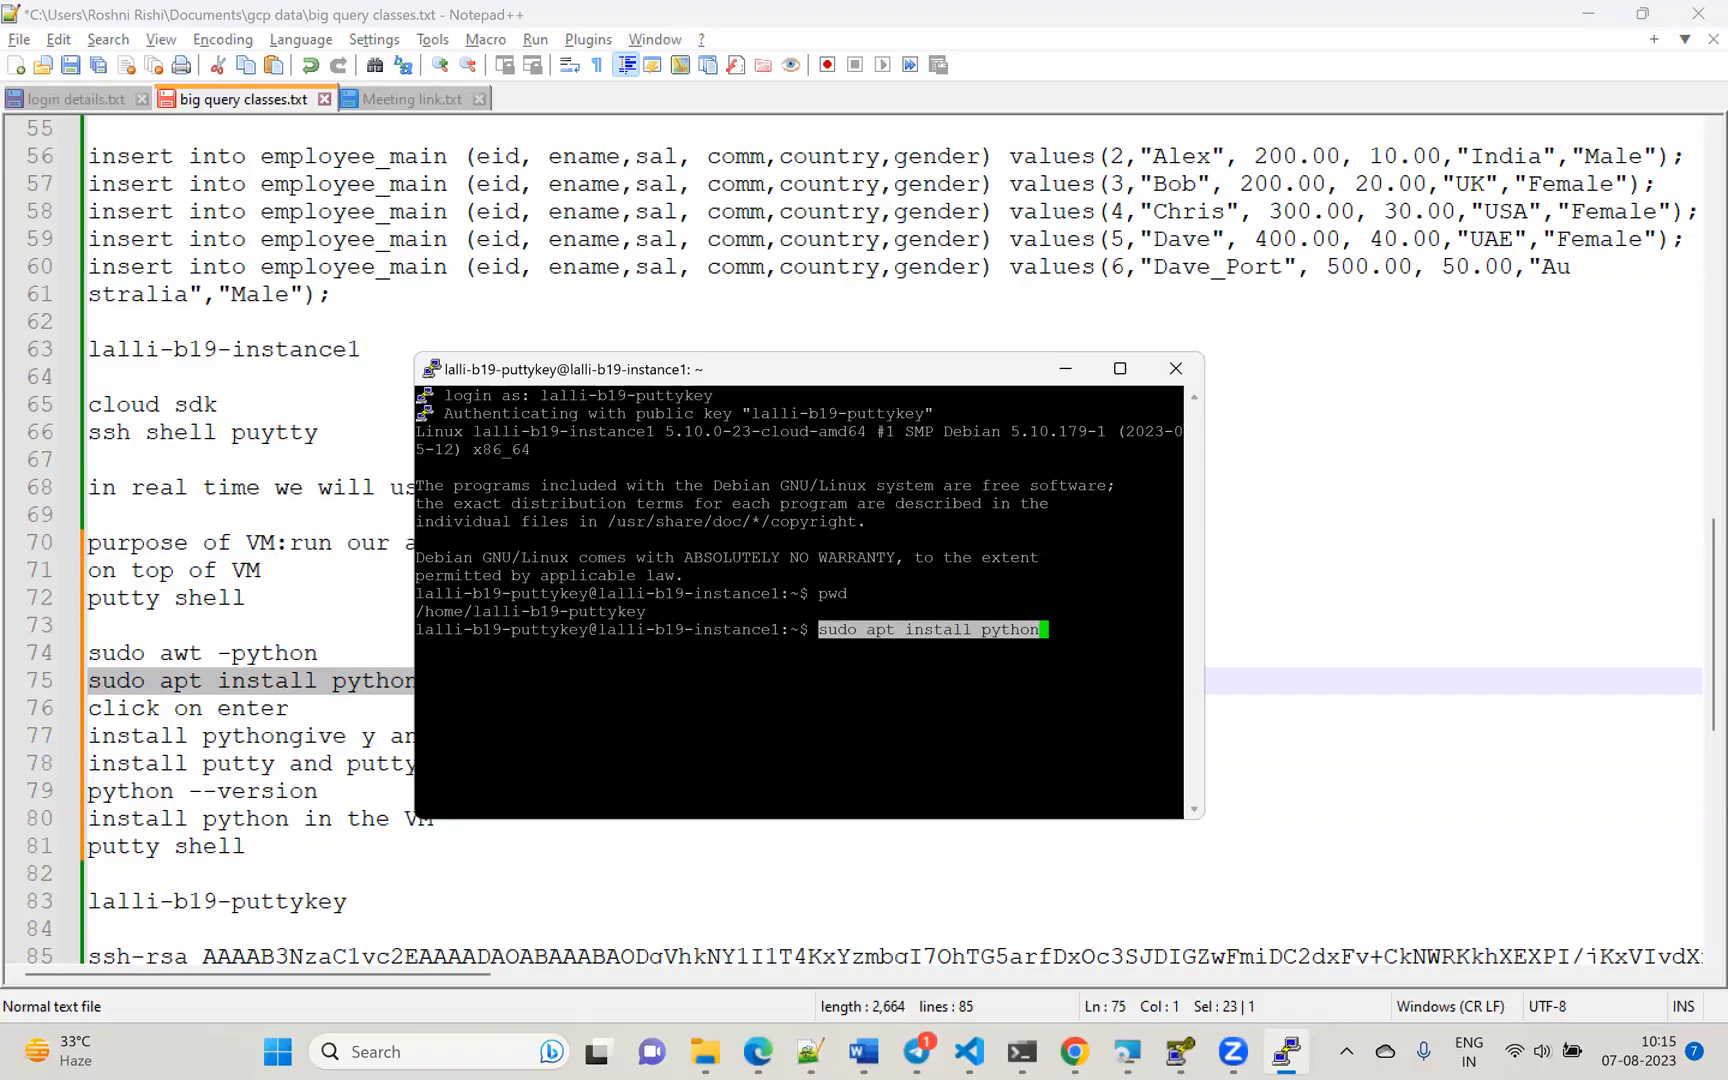
key("Return")
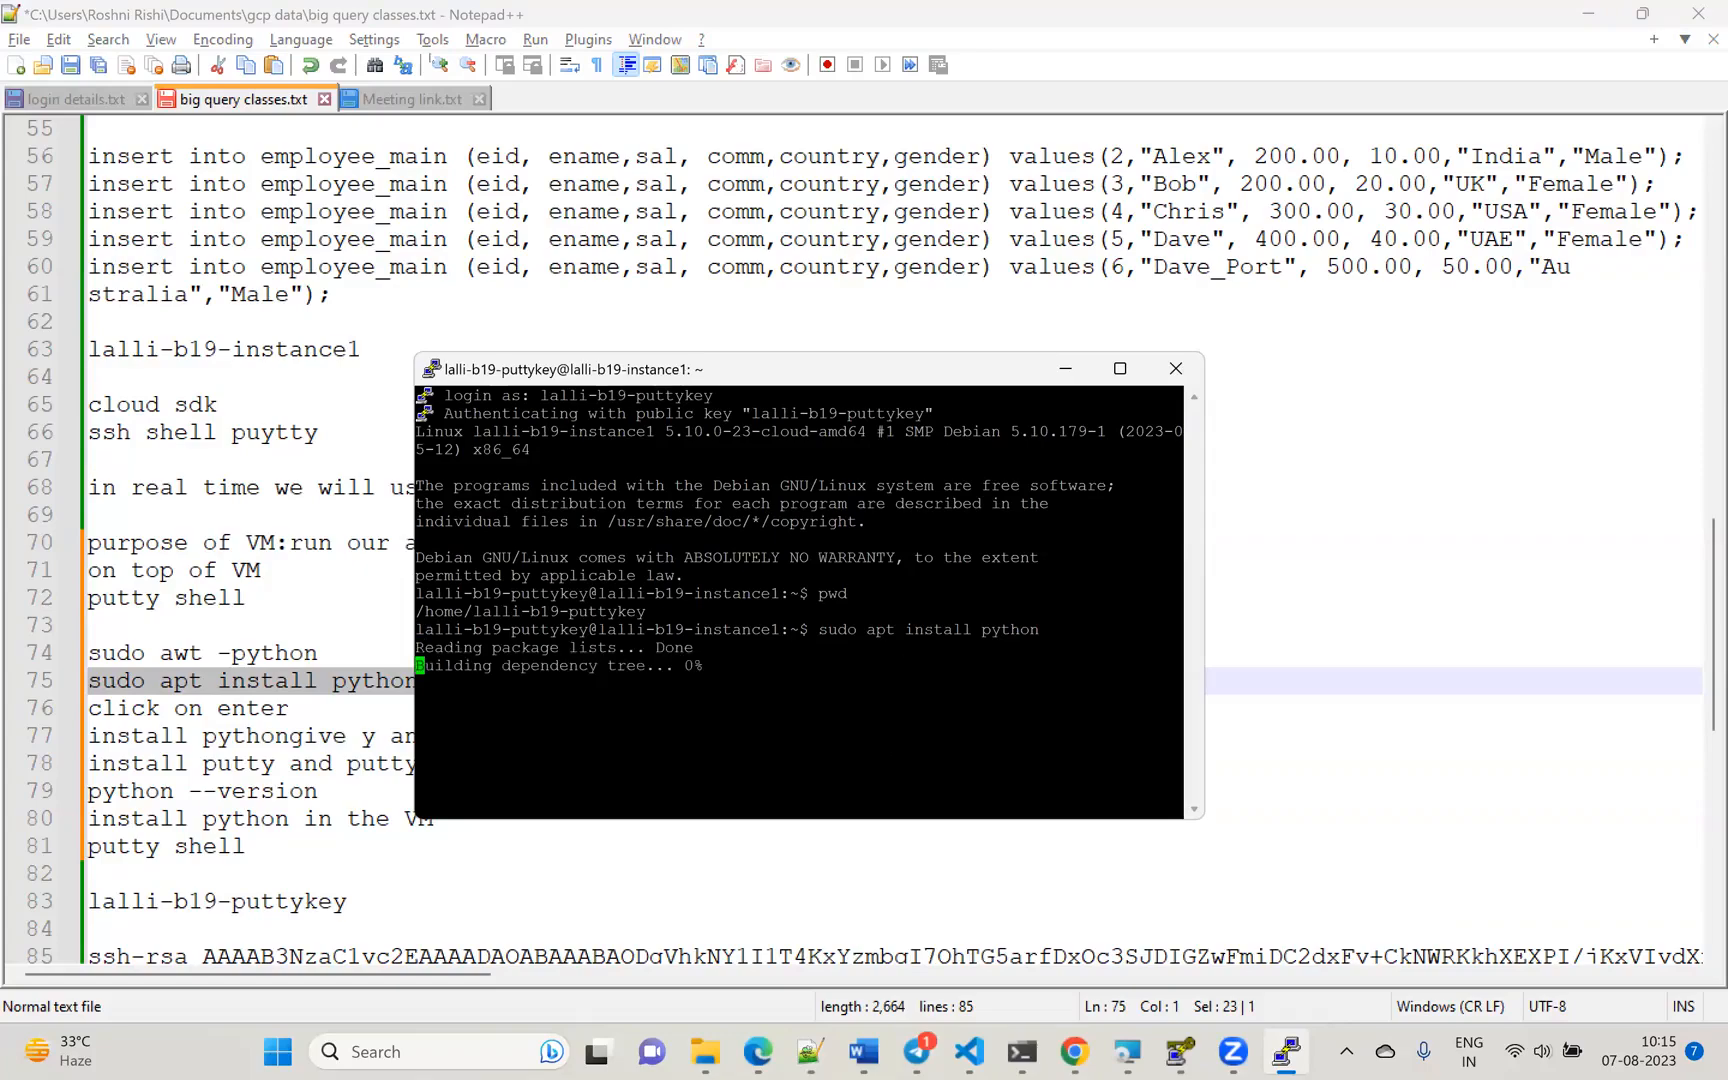